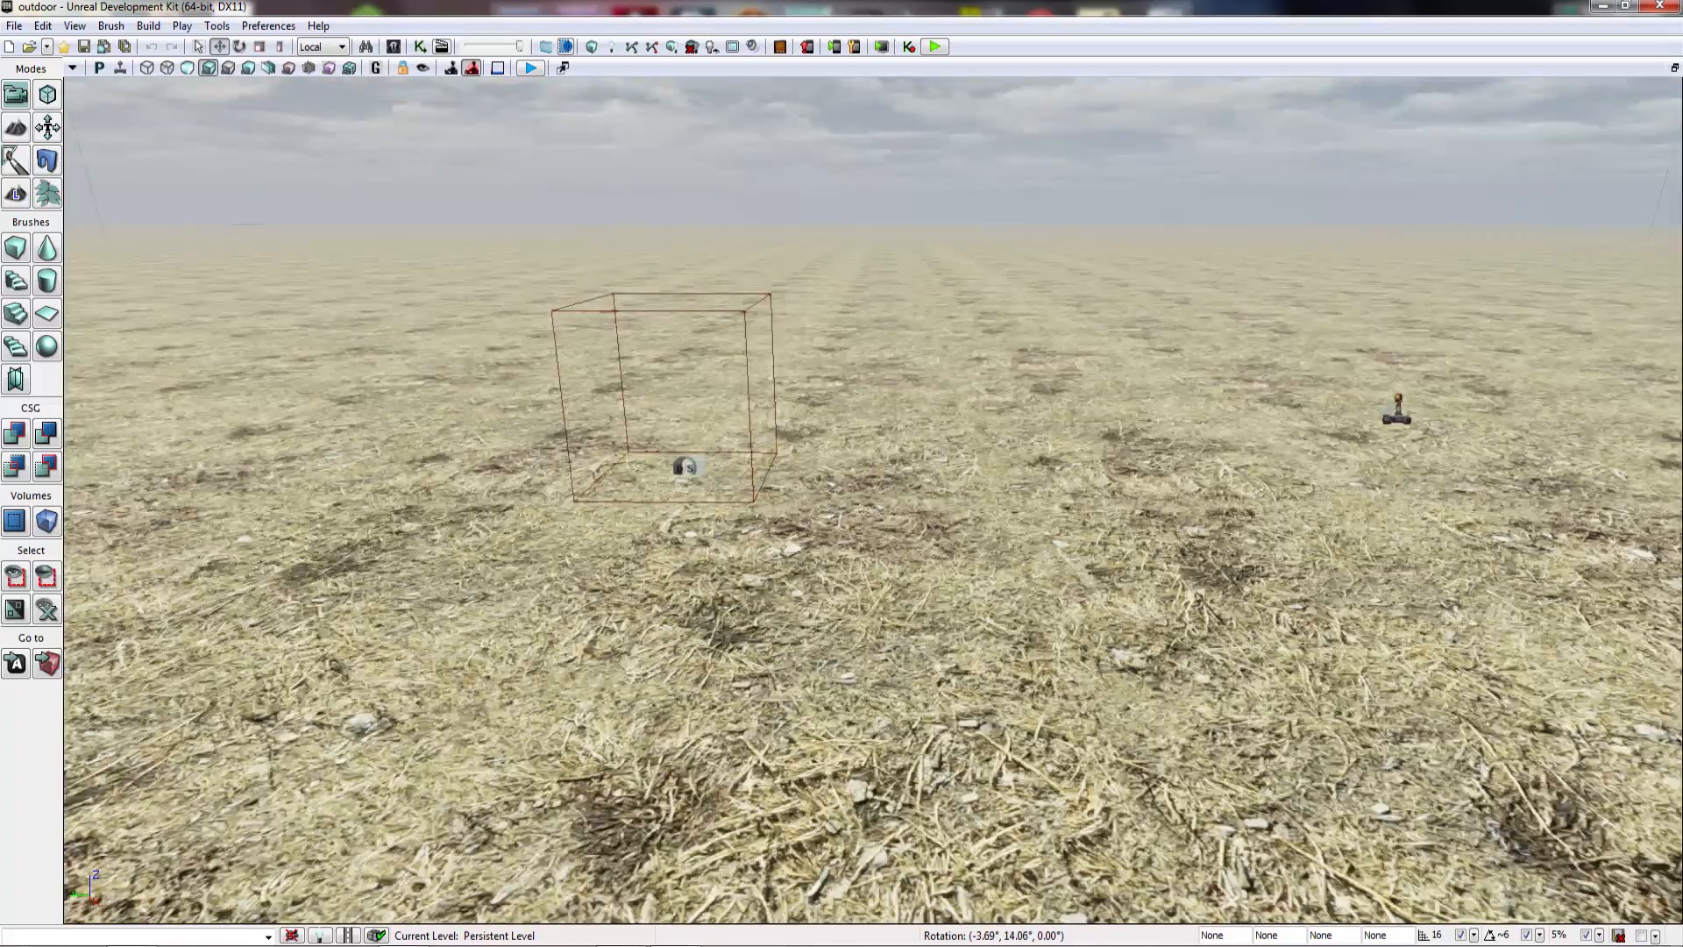
pyautogui.press('w')
pyautogui.press('s')
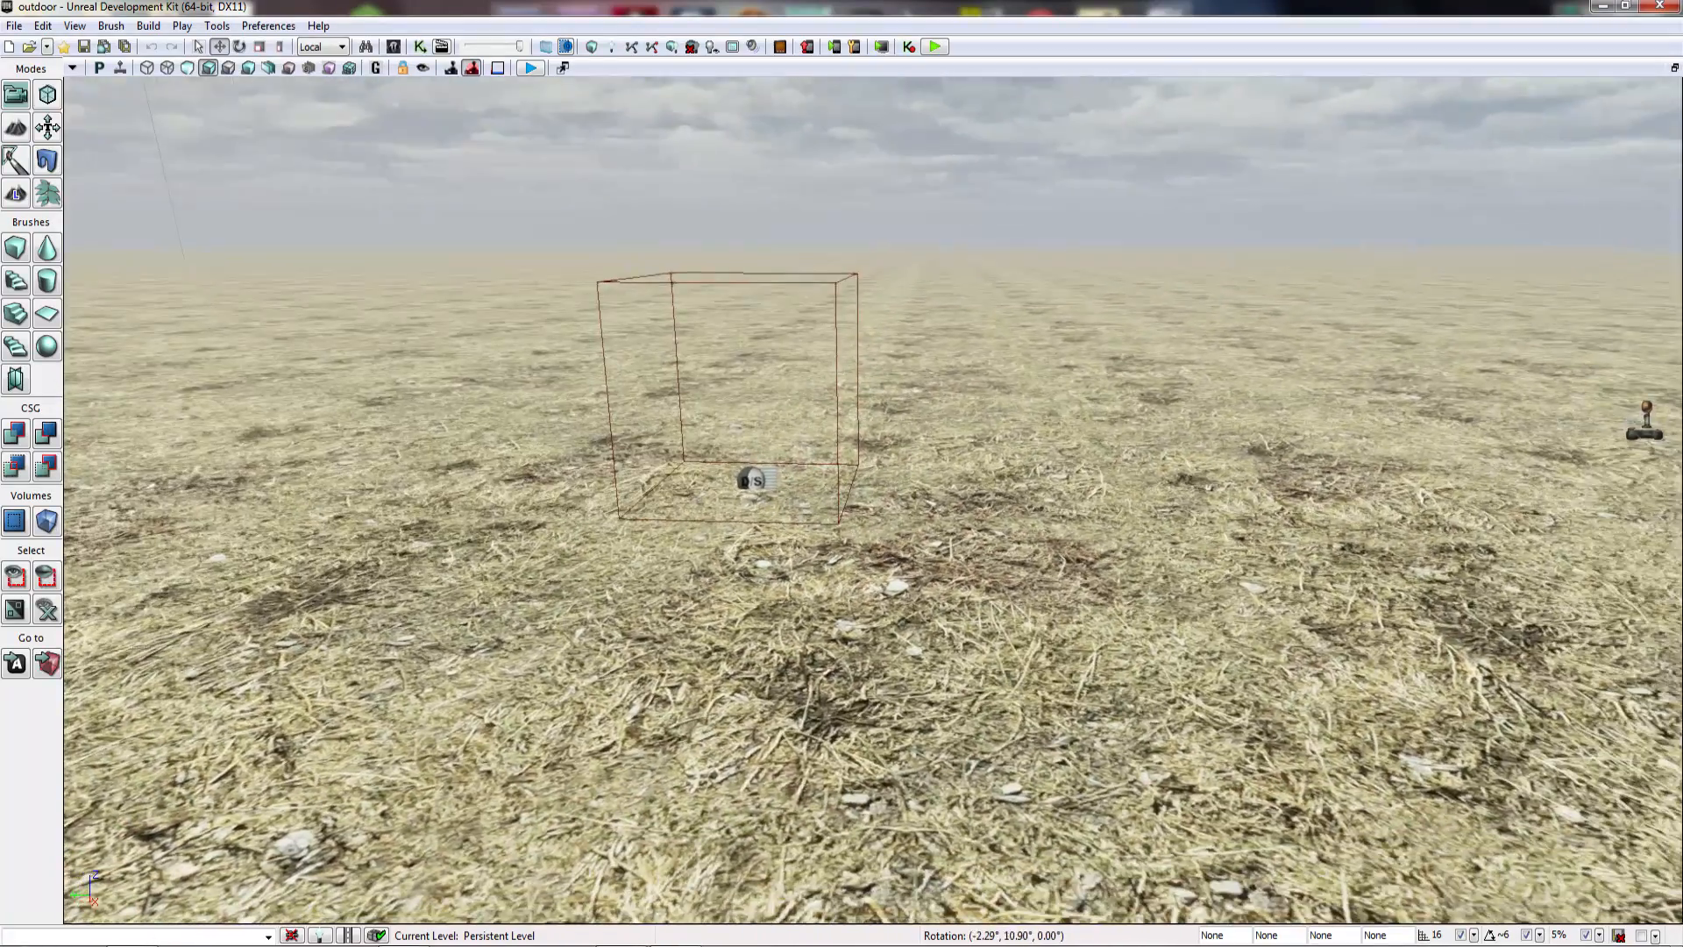
pyautogui.press('s')
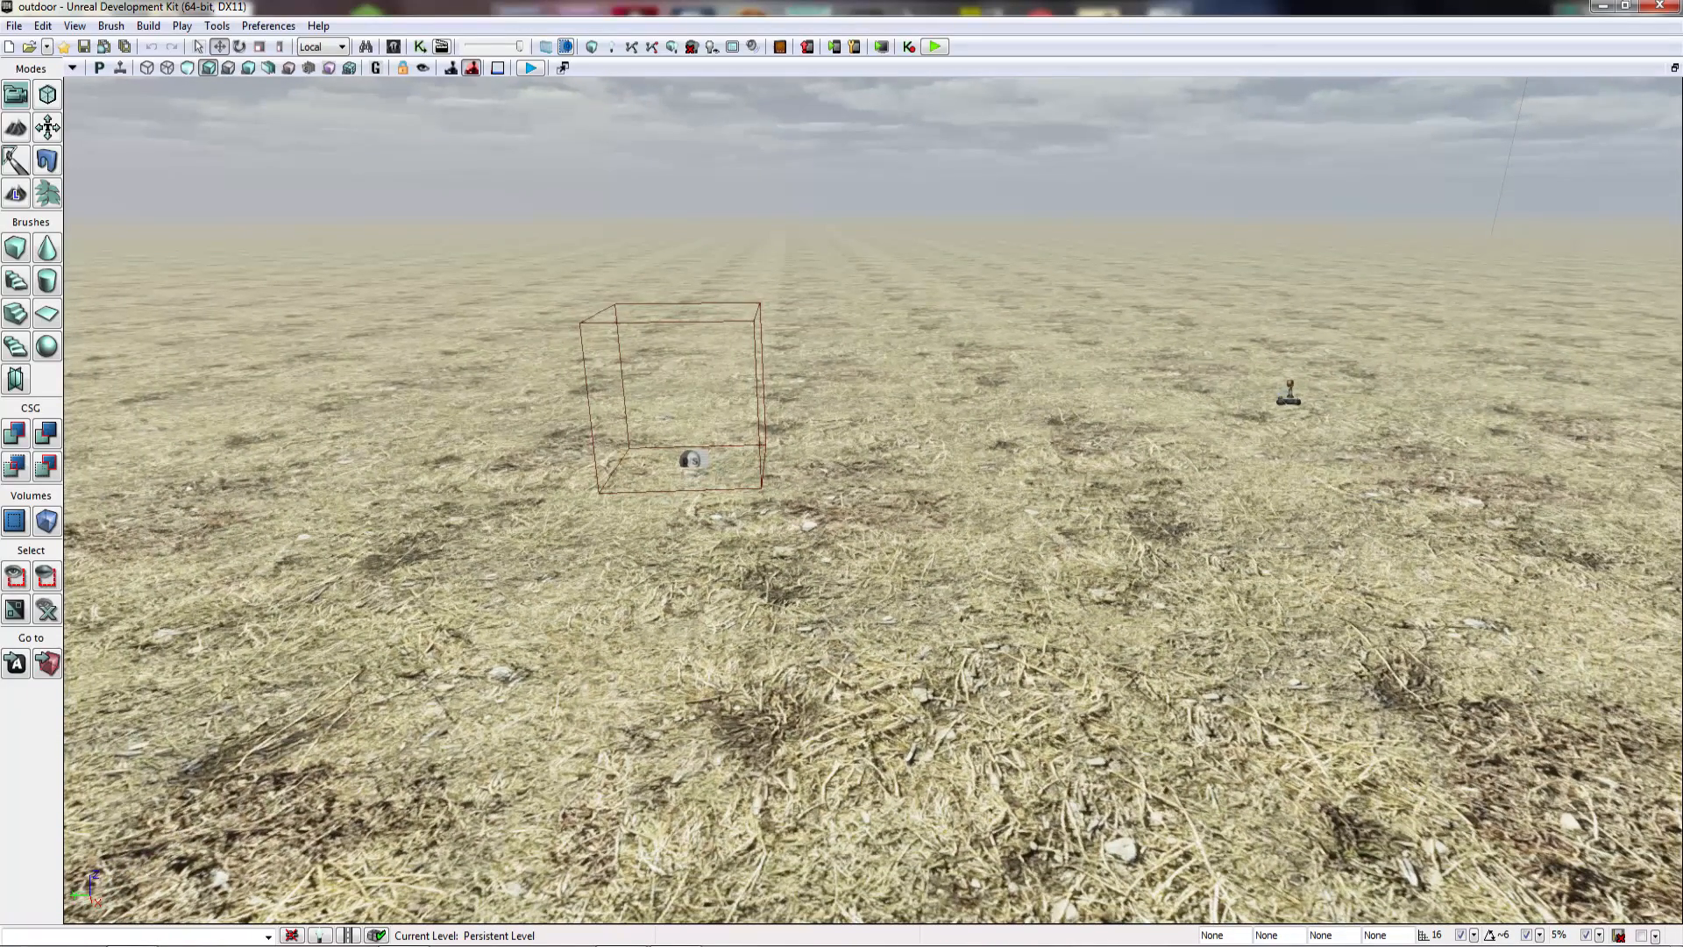
pyautogui.moveTo(998, 524); pyautogui.dragTo(1043, 526, button='right')
pyautogui.press('w')
pyautogui.press('a')
pyautogui.press('d')
pyautogui.press('s')
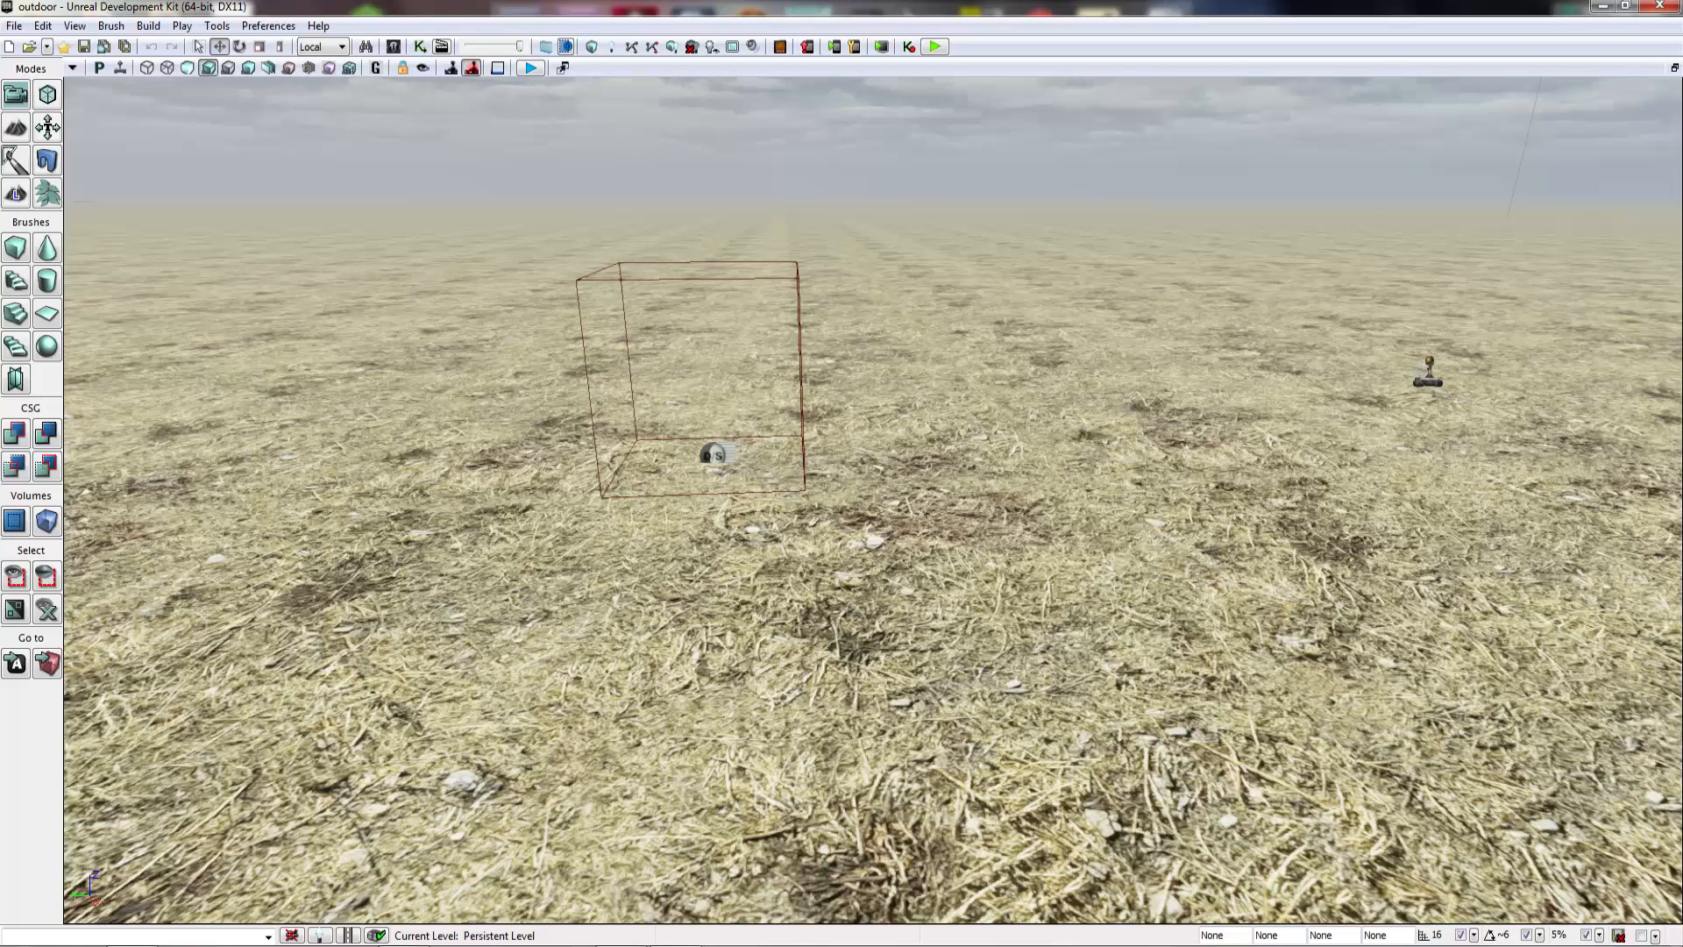
pyautogui.moveTo(841, 500)
pyautogui.mouseDown(button='right')
pyautogui.moveTo(780, 535)
pyautogui.moveTo(849, 492)
pyautogui.moveTo(828, 504)
pyautogui.mouseUp(button='right')
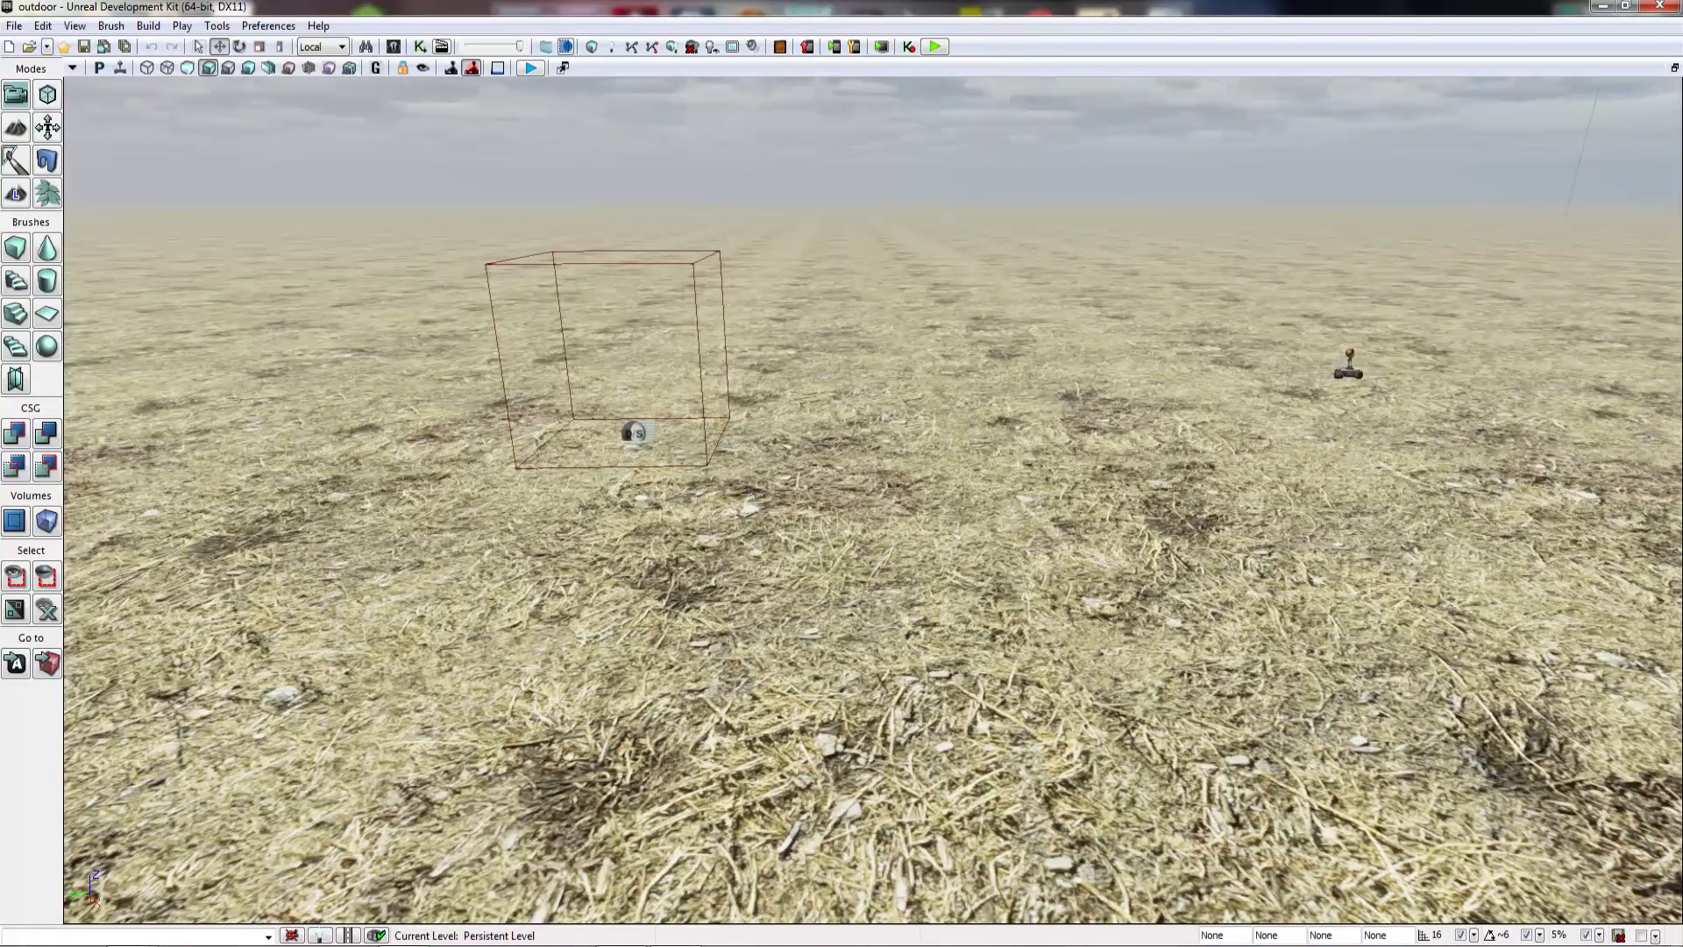
# Step: List all assets in the Content Browser and close it again
pyautogui.click(395, 47)
pyautogui.moveTo(631, 102); pyautogui.dragTo(859, 77)
pyautogui.press('BackSpace')
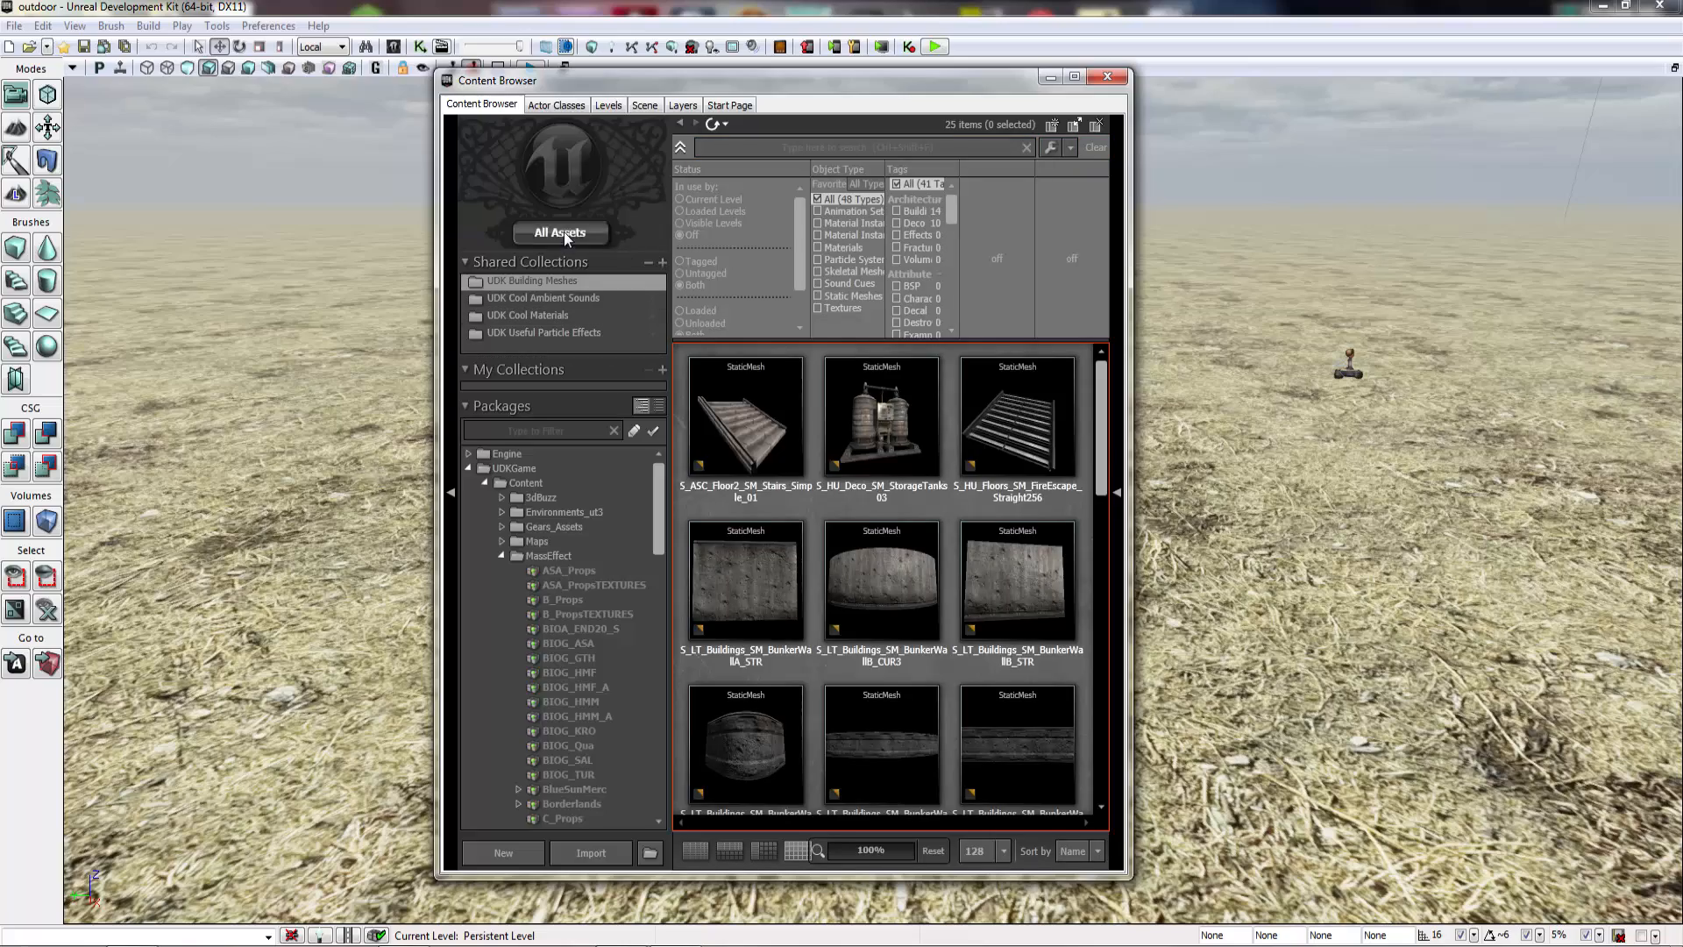
pyautogui.click(564, 232)
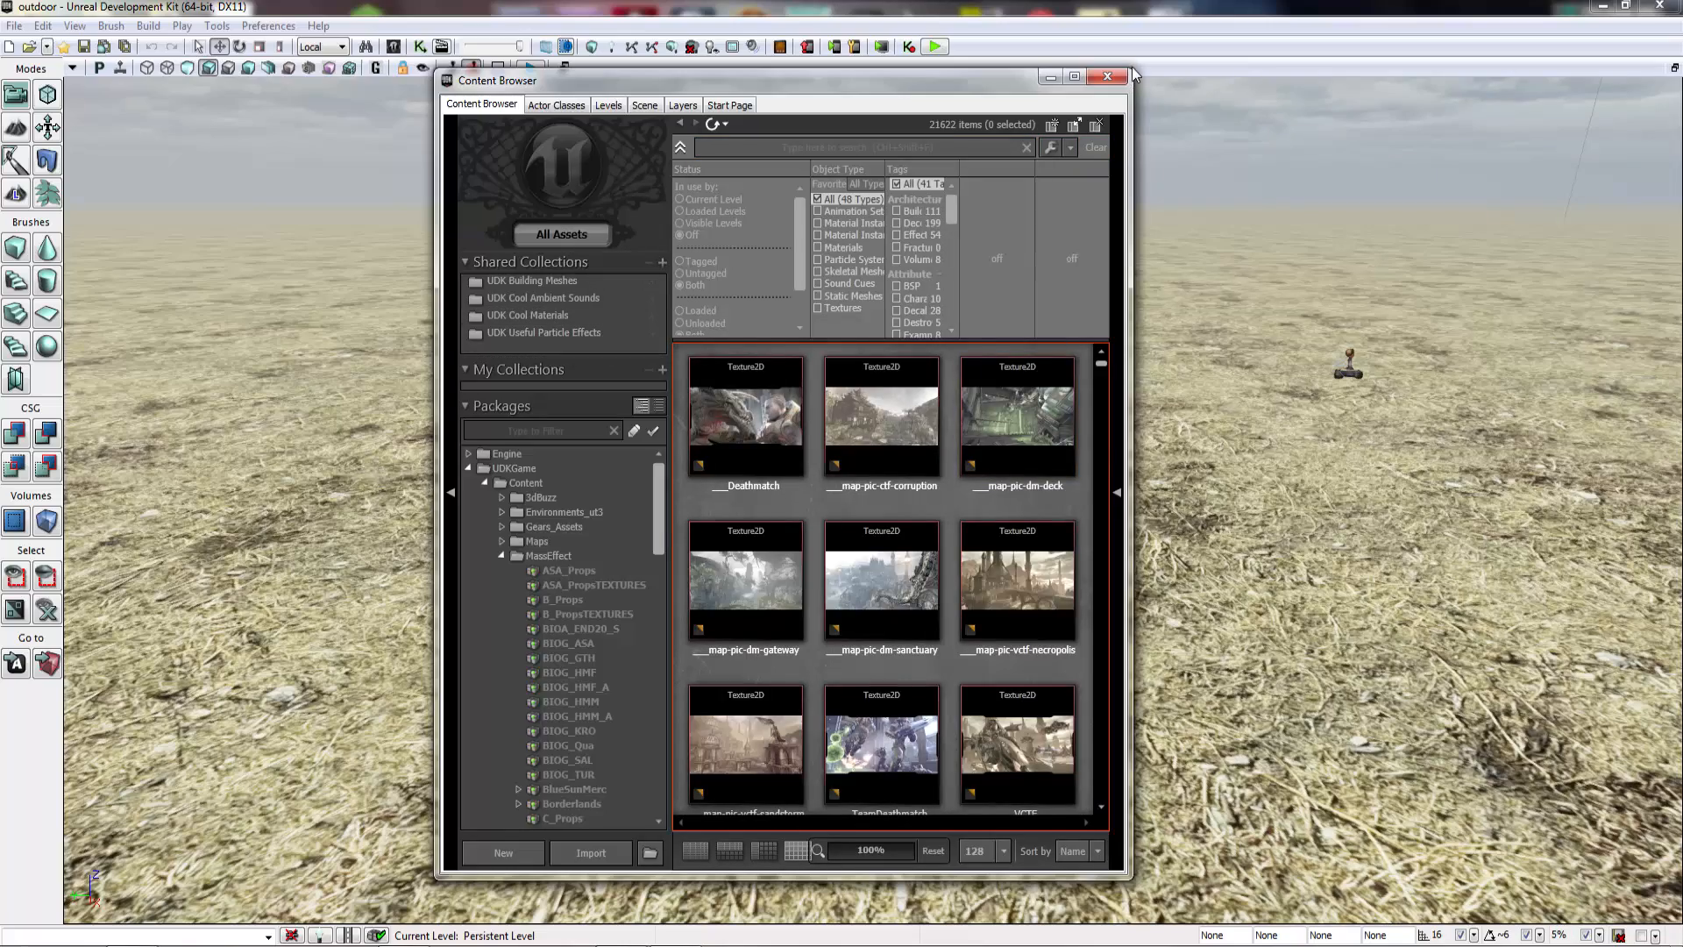
pyautogui.click(1111, 76)
pyautogui.moveTo(1034, 315); pyautogui.dragTo(1150, 315, button='right')
pyautogui.press('w')
pyautogui.press('s')
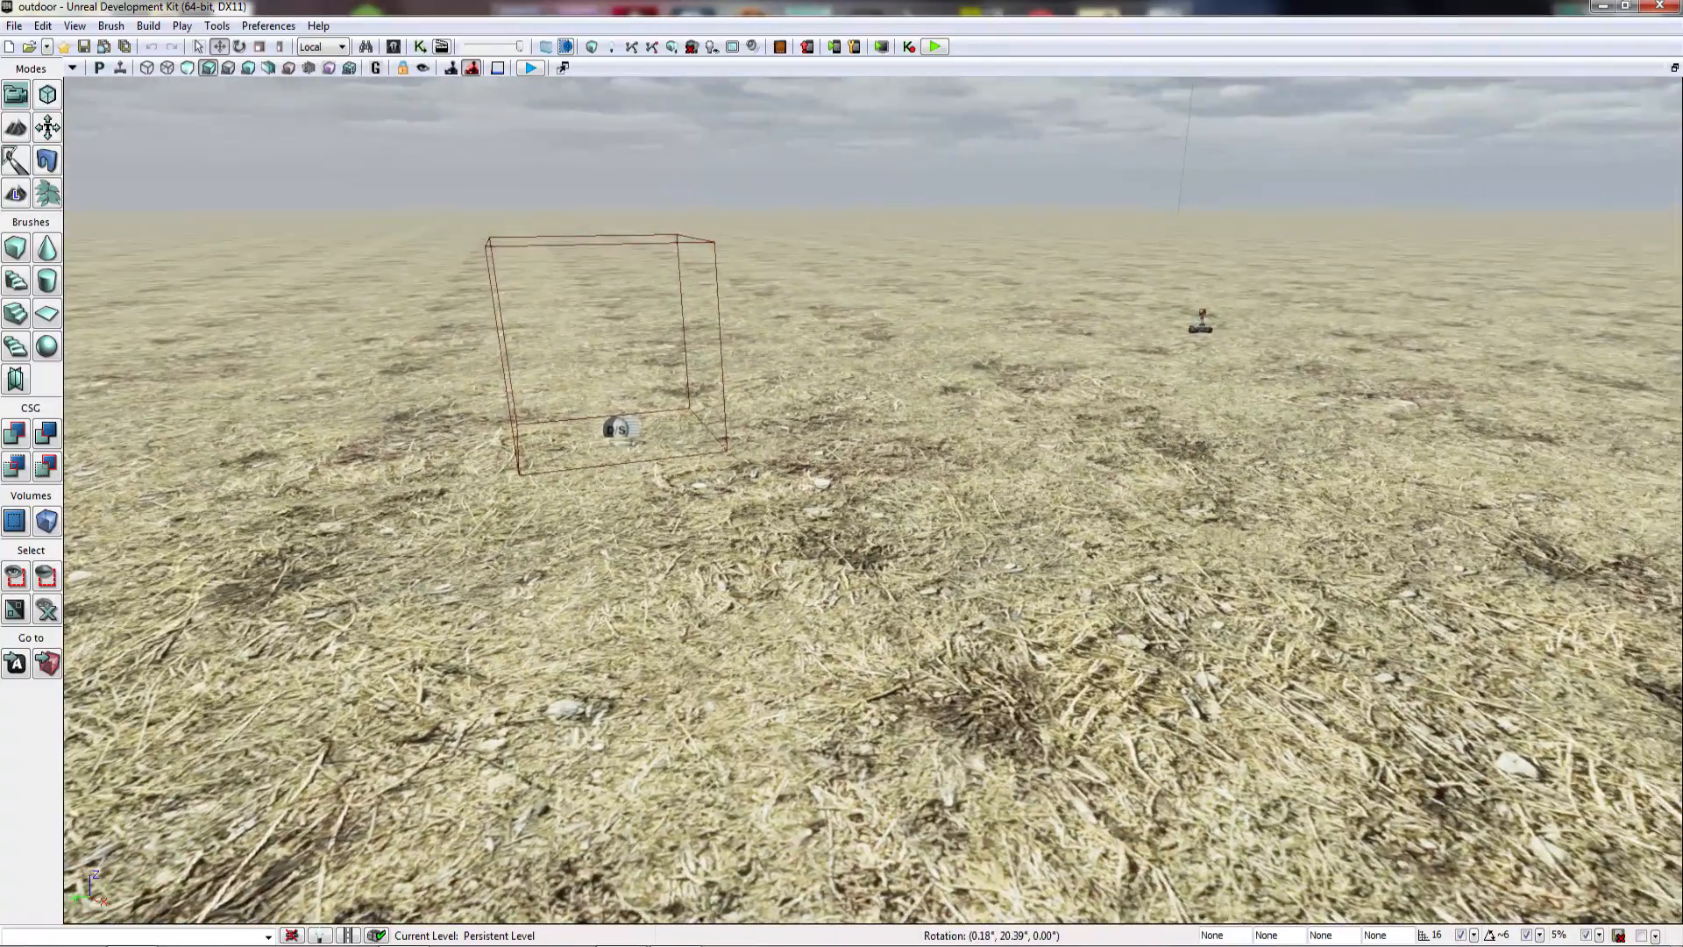
pyautogui.moveTo(1150, 316); pyautogui.dragTo(1231, 344, button='right')
pyautogui.press('w')
pyautogui.press('s')
pyautogui.press('s')
pyautogui.press('d')
pyautogui.press('s')
# Step: Reopen the Content Browser and show only the static meshes from the UDKGame Content folder
pyautogui.click(393, 47)
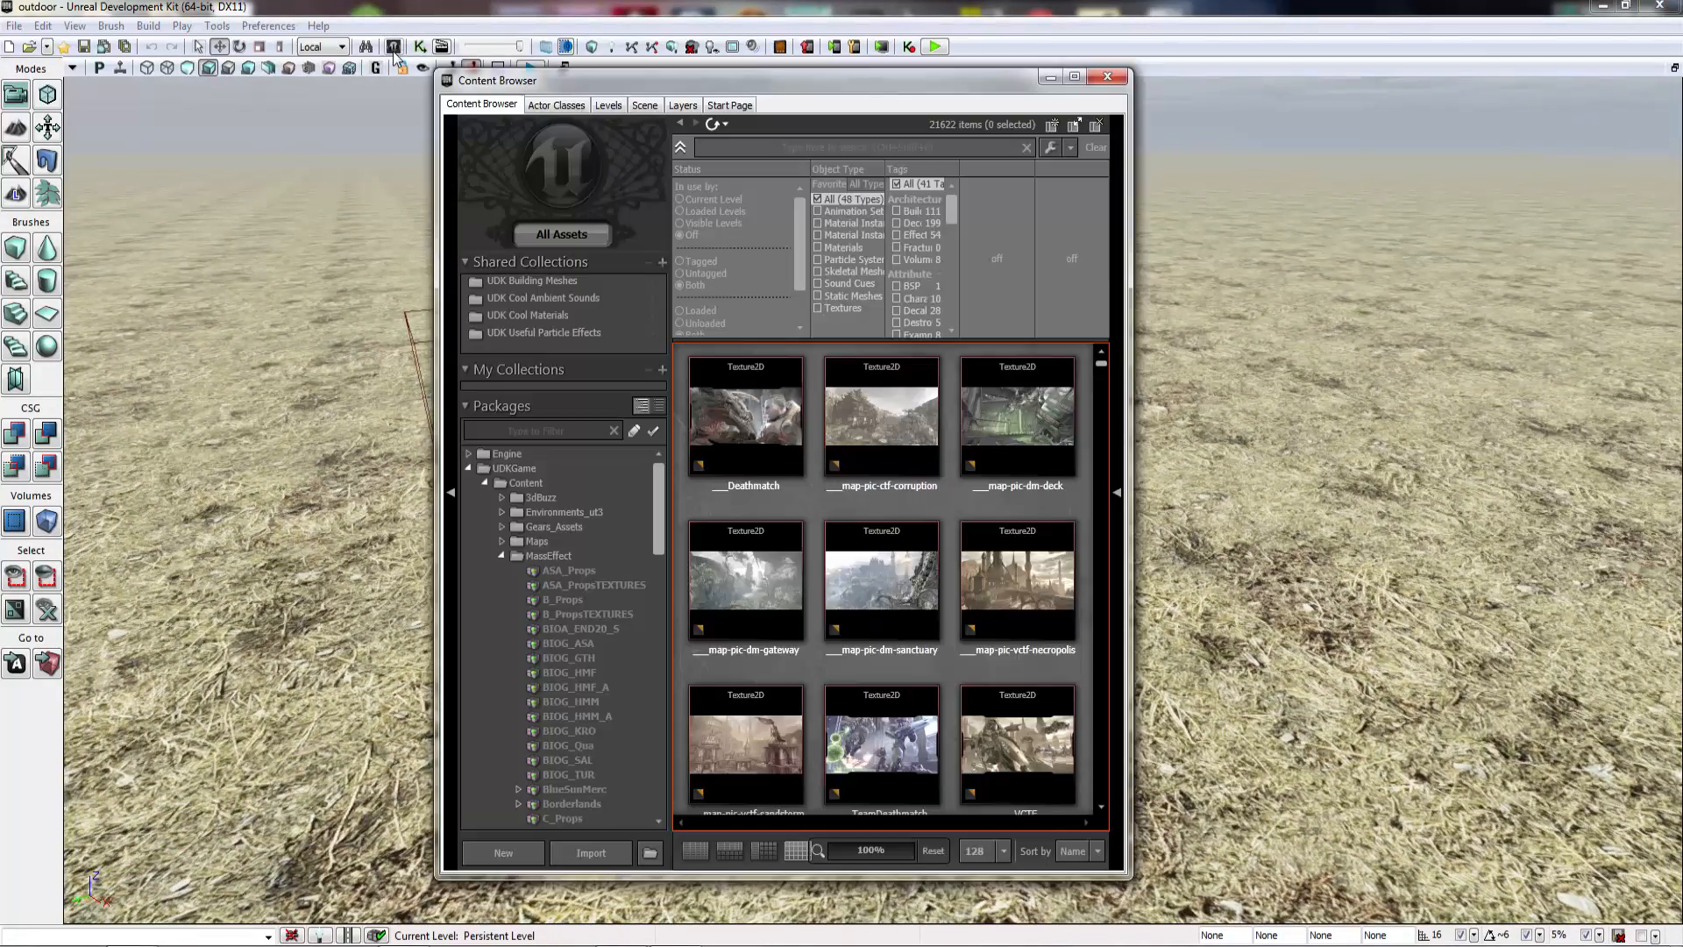
pyautogui.click(501, 555)
pyautogui.click(525, 482)
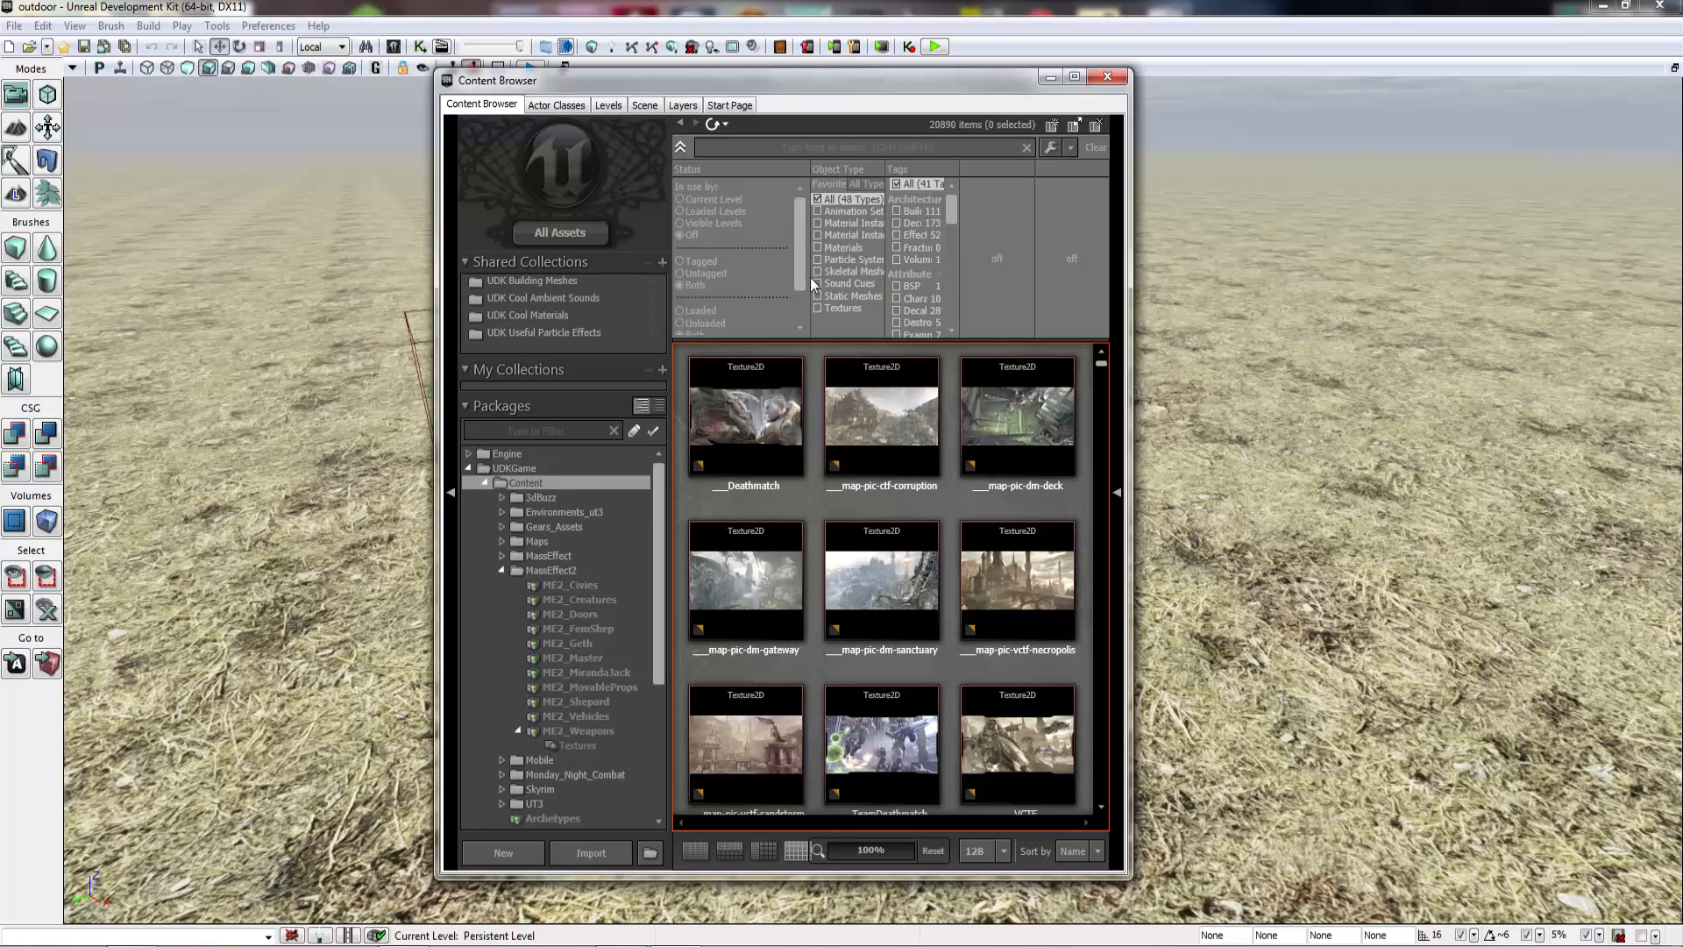
pyautogui.click(818, 296)
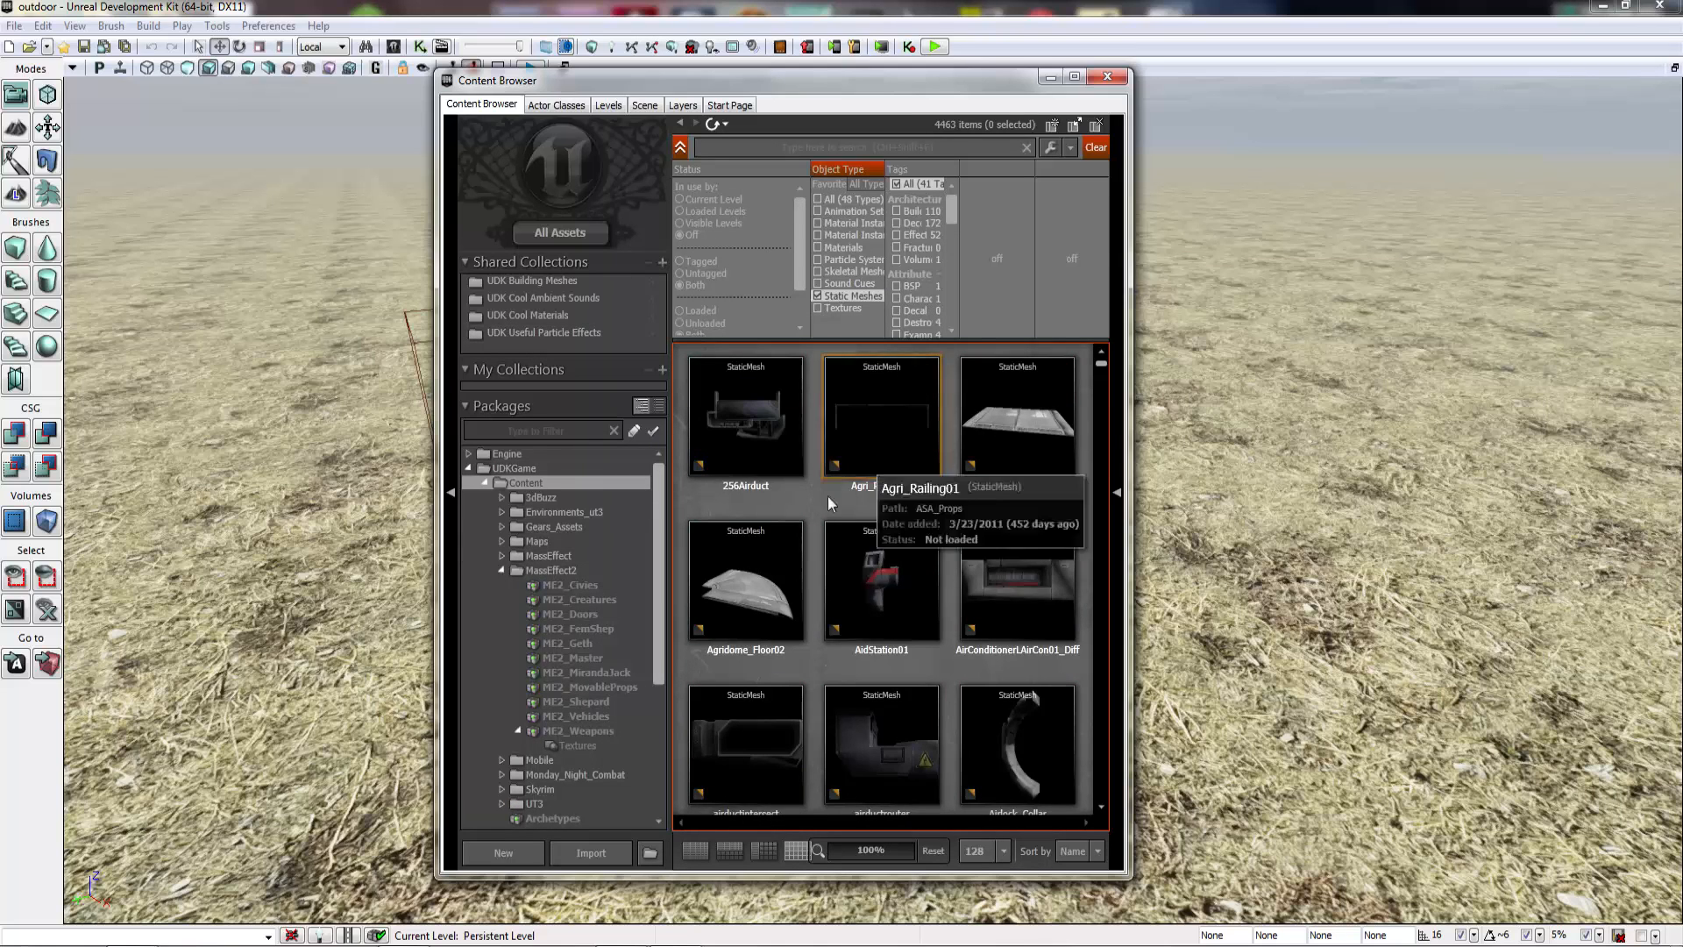
# Step: Browse the static meshes and inspect Asa_HubWhole from different angles in the Static Mesh Editor
pyautogui.scroll(-5, 819, 507)
pyautogui.scroll(-10, 817, 495)
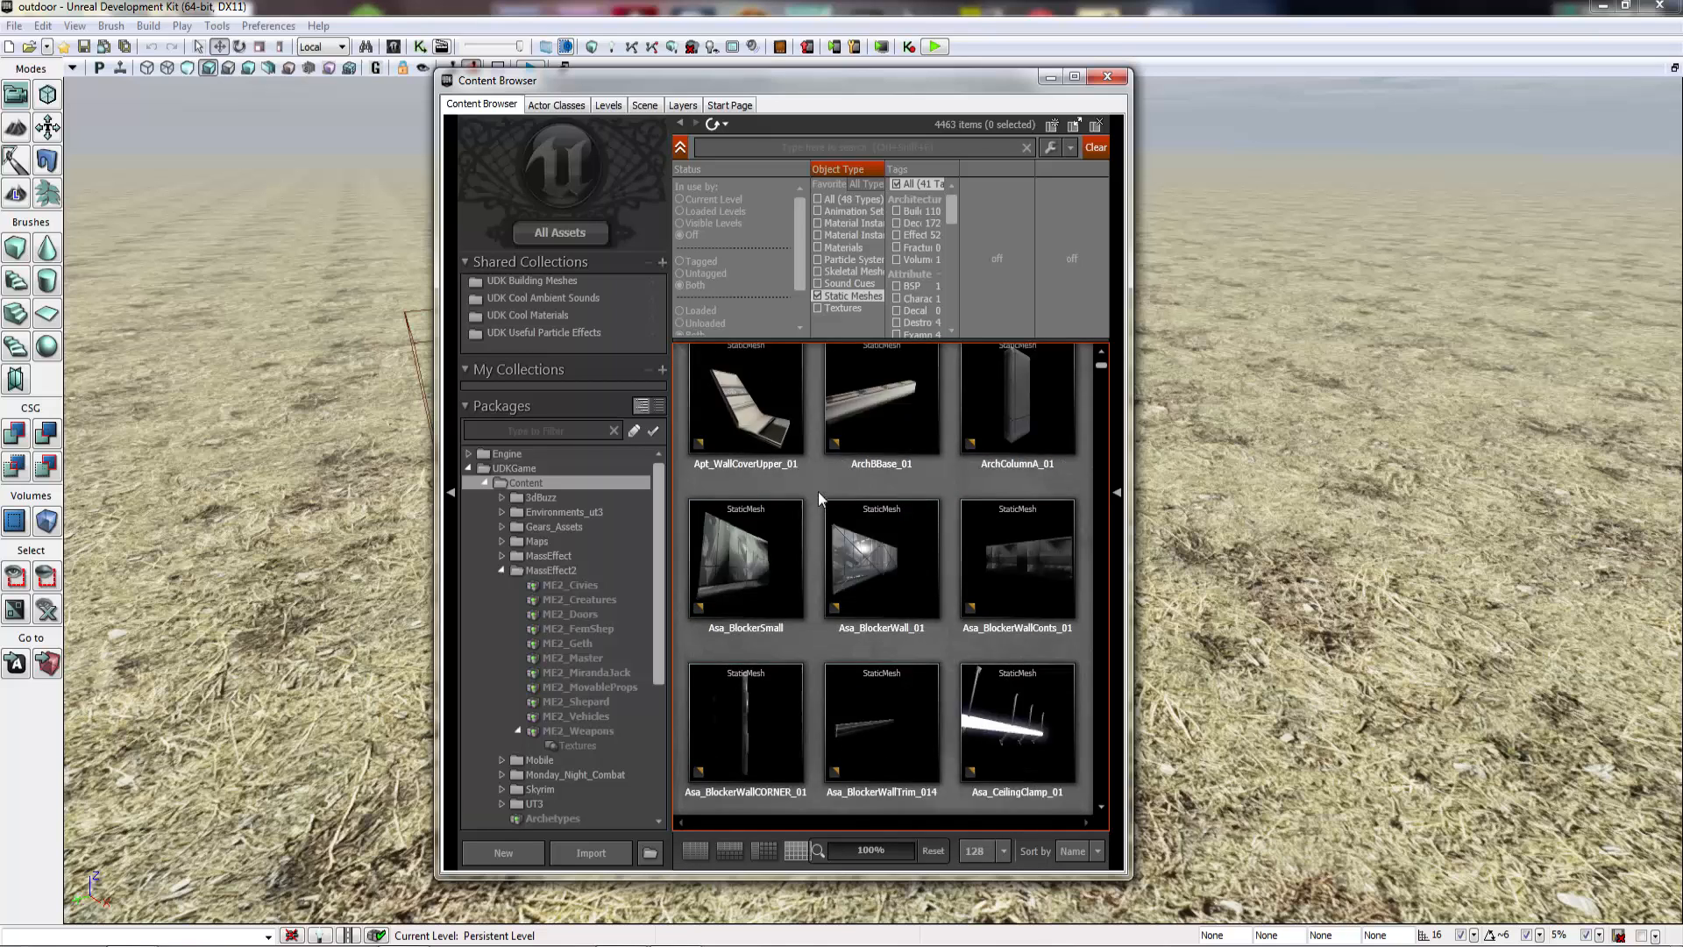
pyautogui.scroll(1, 818, 486)
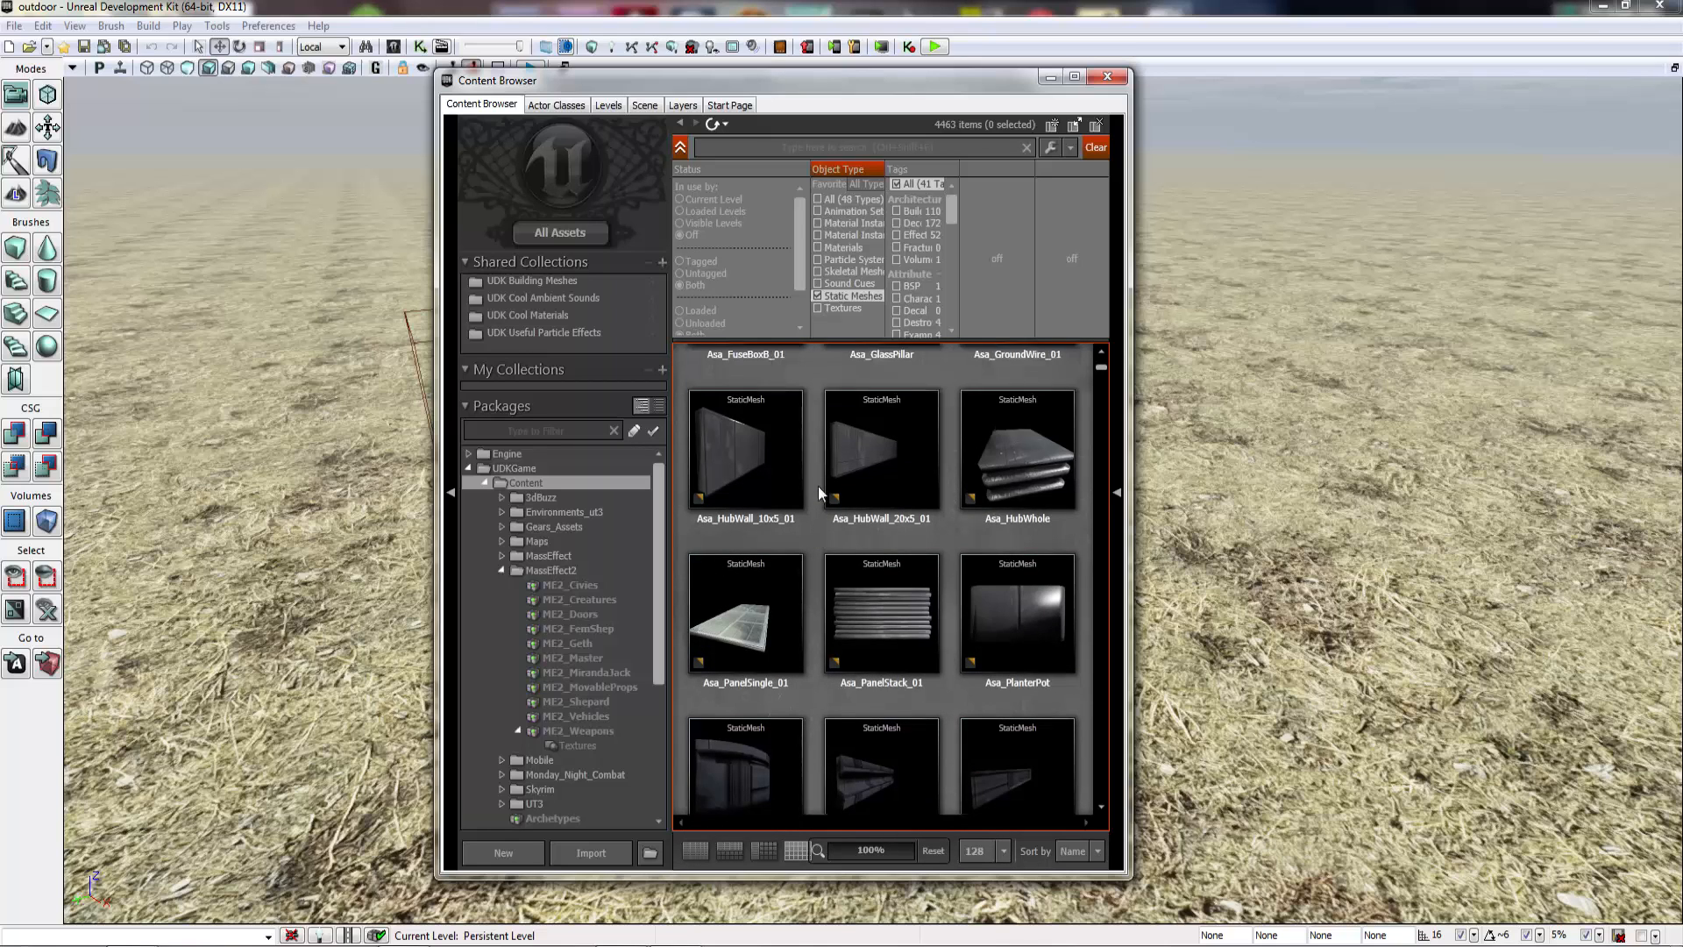
pyautogui.click(1037, 455)
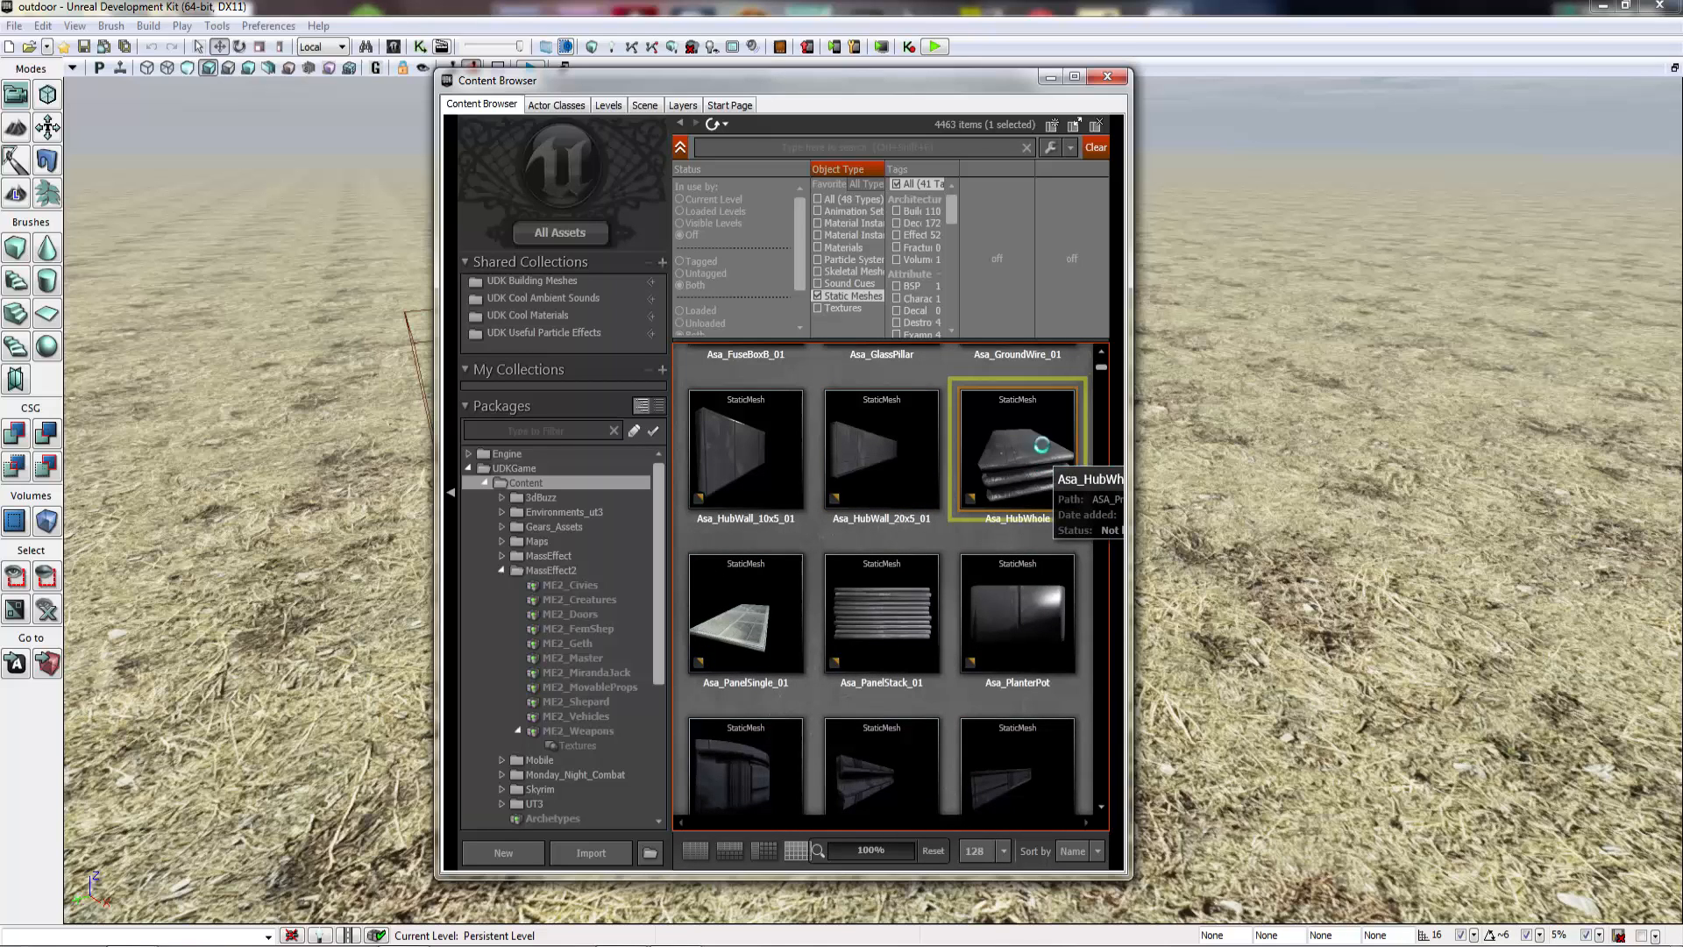
pyautogui.moveTo(394, 488); pyautogui.dragTo(307, 517)
pyautogui.click(777, 83)
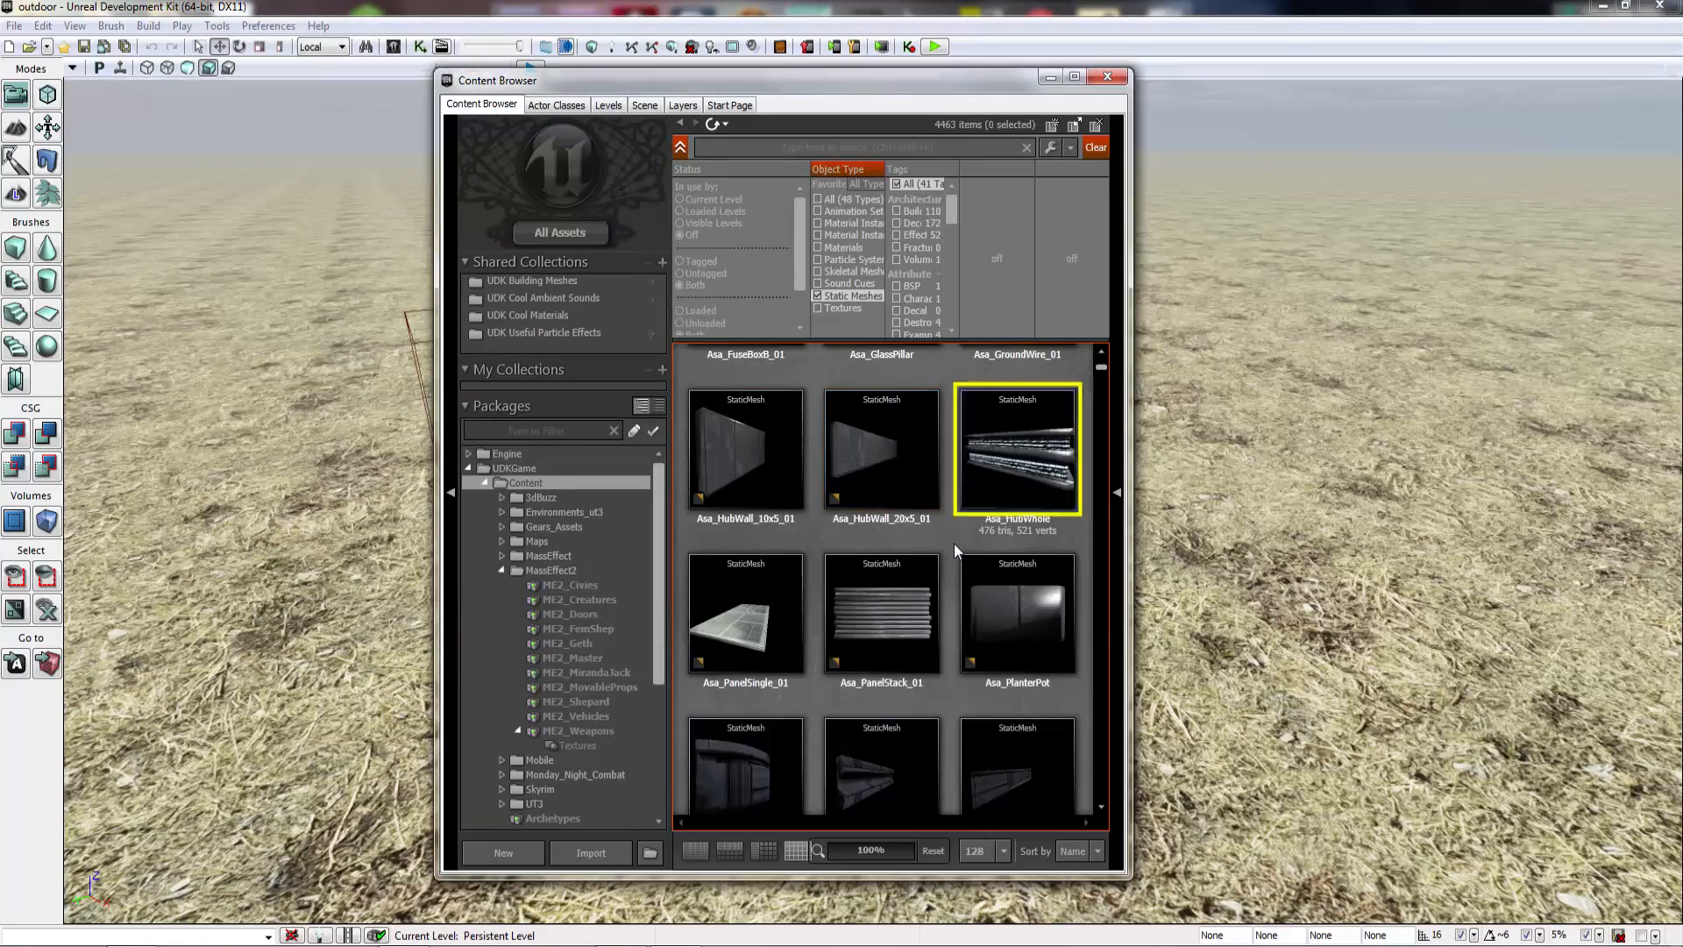
# Step: Inspect the shape of the Asa_PlanterPot mesh in the Static Mesh Editor and close the preview
pyautogui.click(954, 545)
pyautogui.scroll(-3, 954, 544)
pyautogui.doubleClick(1012, 502)
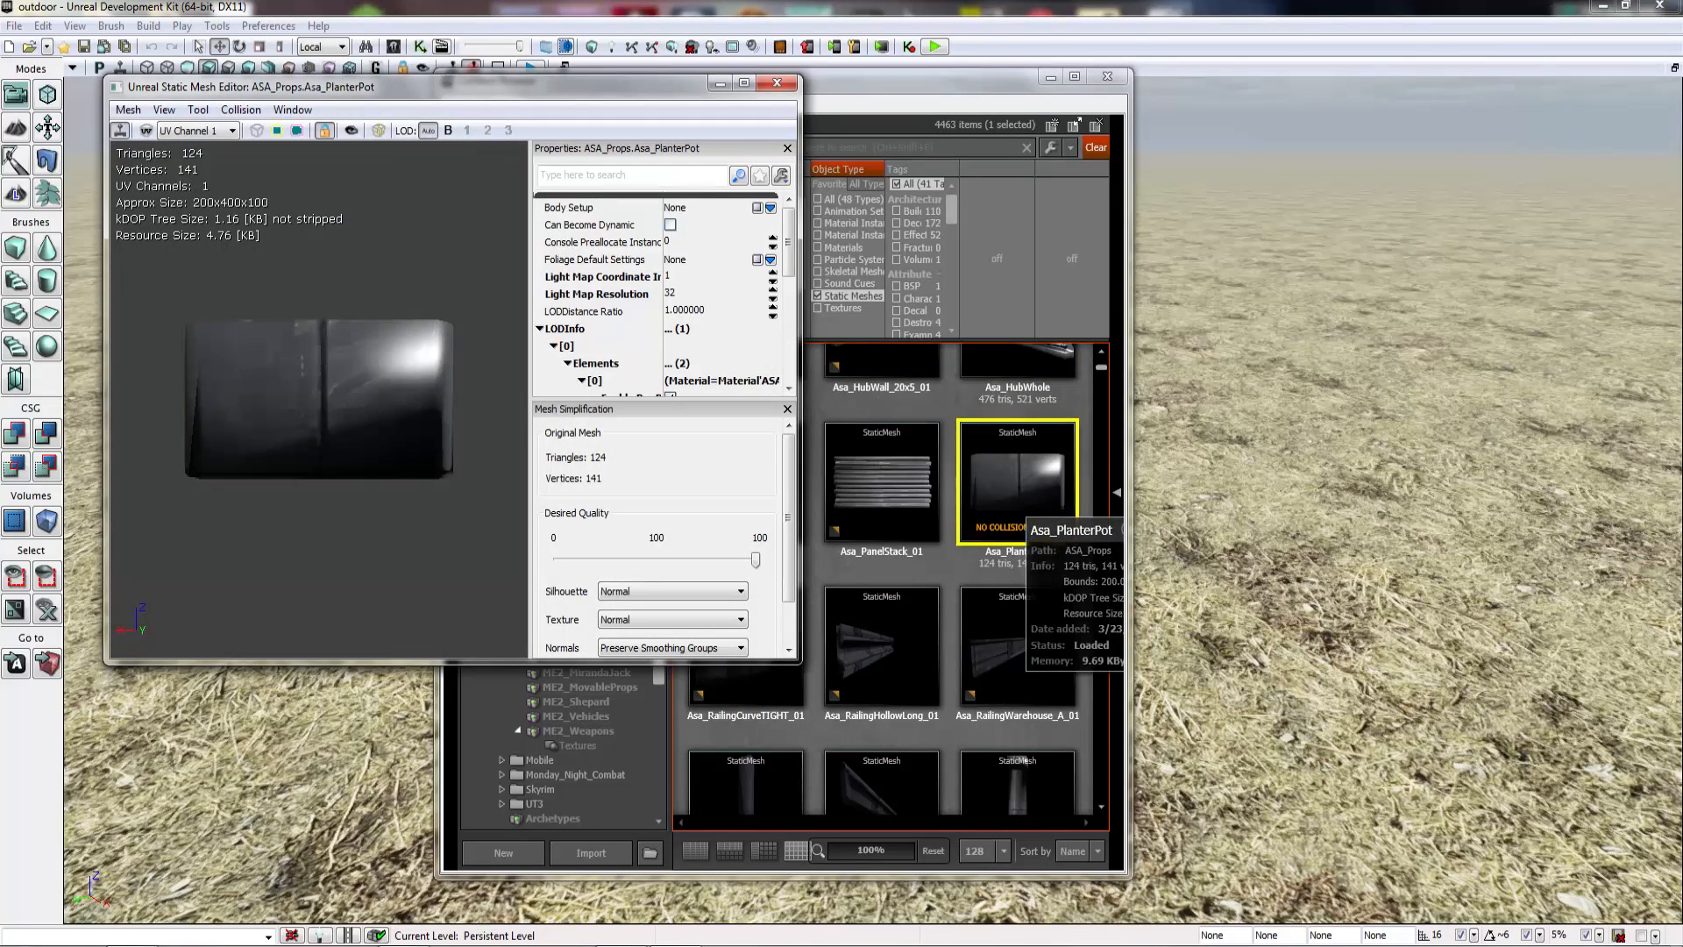
pyautogui.moveTo(289, 403); pyautogui.dragTo(324, 386)
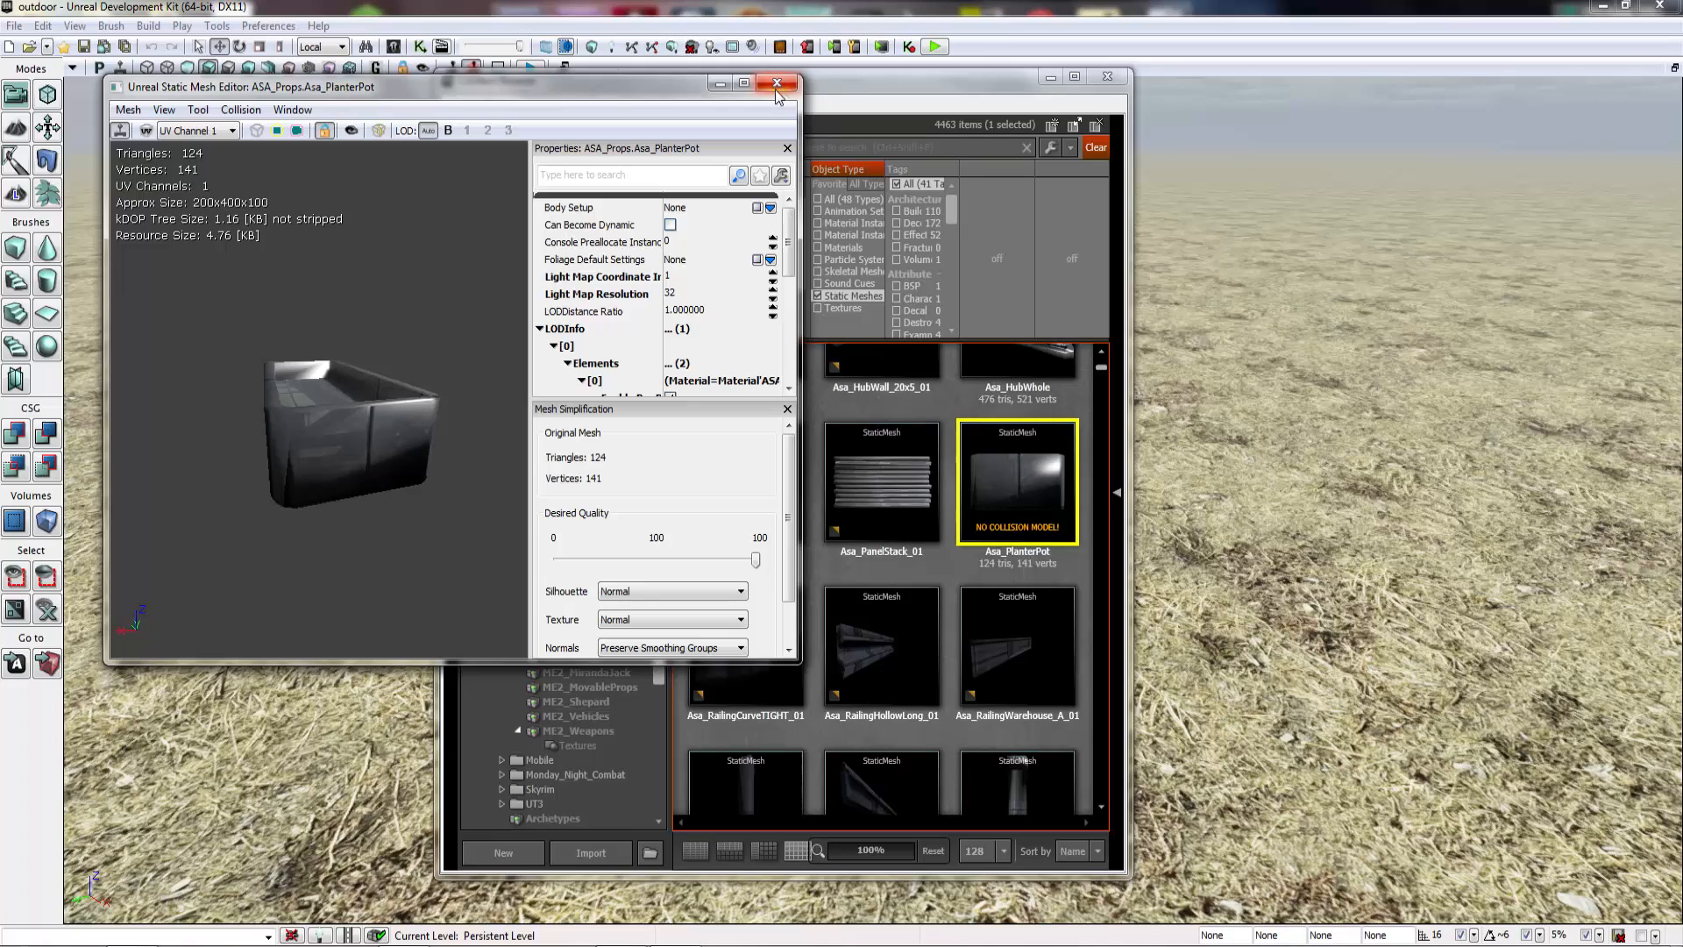
pyautogui.click(777, 82)
# Step: Place Asa_PlanterPot on the ground in the level and reopen the mesh in the Static Mesh Editor
pyautogui.moveTo(1008, 486); pyautogui.dragTo(1275, 478)
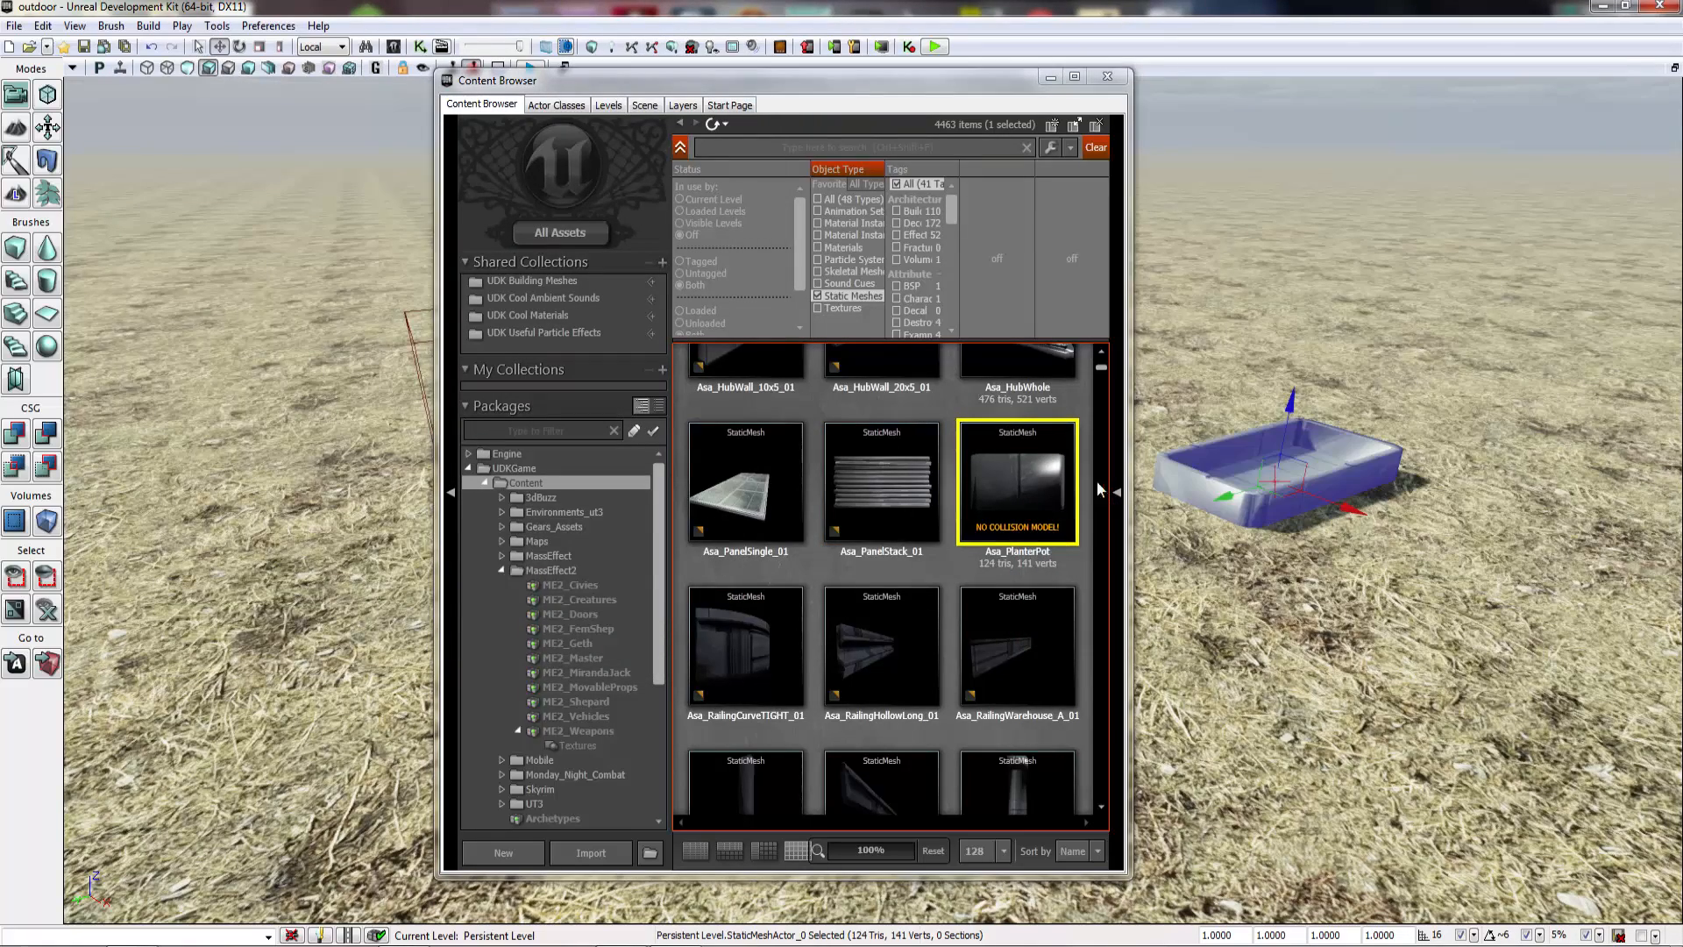
pyautogui.doubleClick(997, 481)
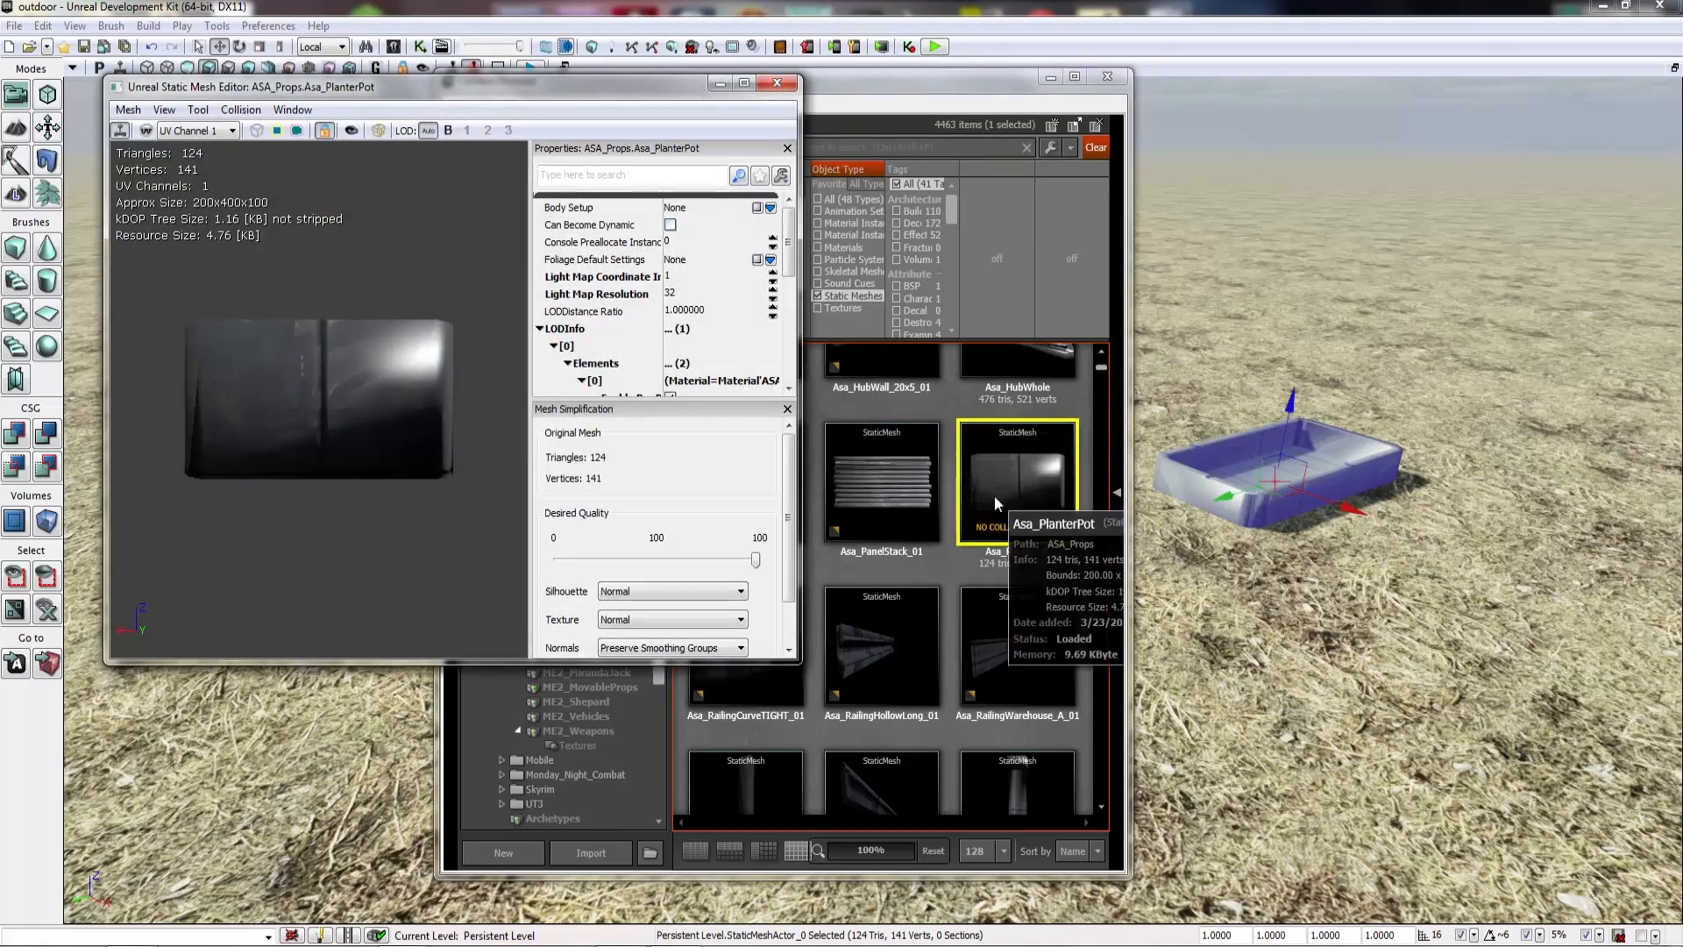
pyautogui.moveTo(328, 424); pyautogui.dragTo(268, 394)
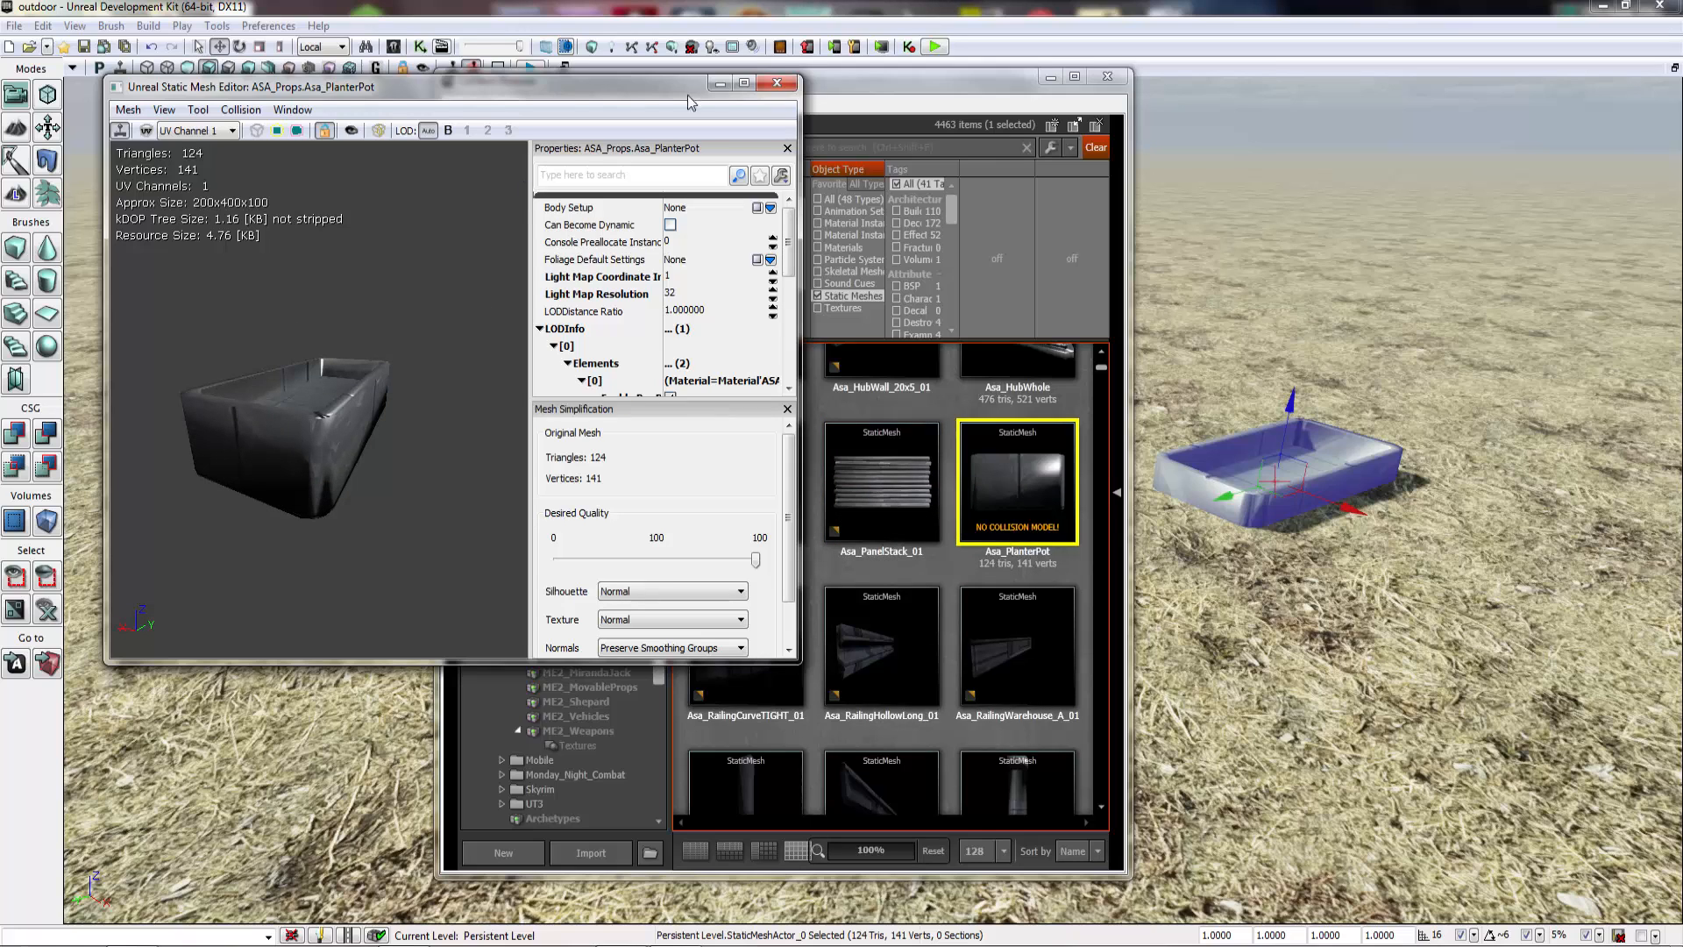
# Step: Switch to Paint and enlarge the blank canvas to about 1875 × 858 px
pyautogui.press('super')
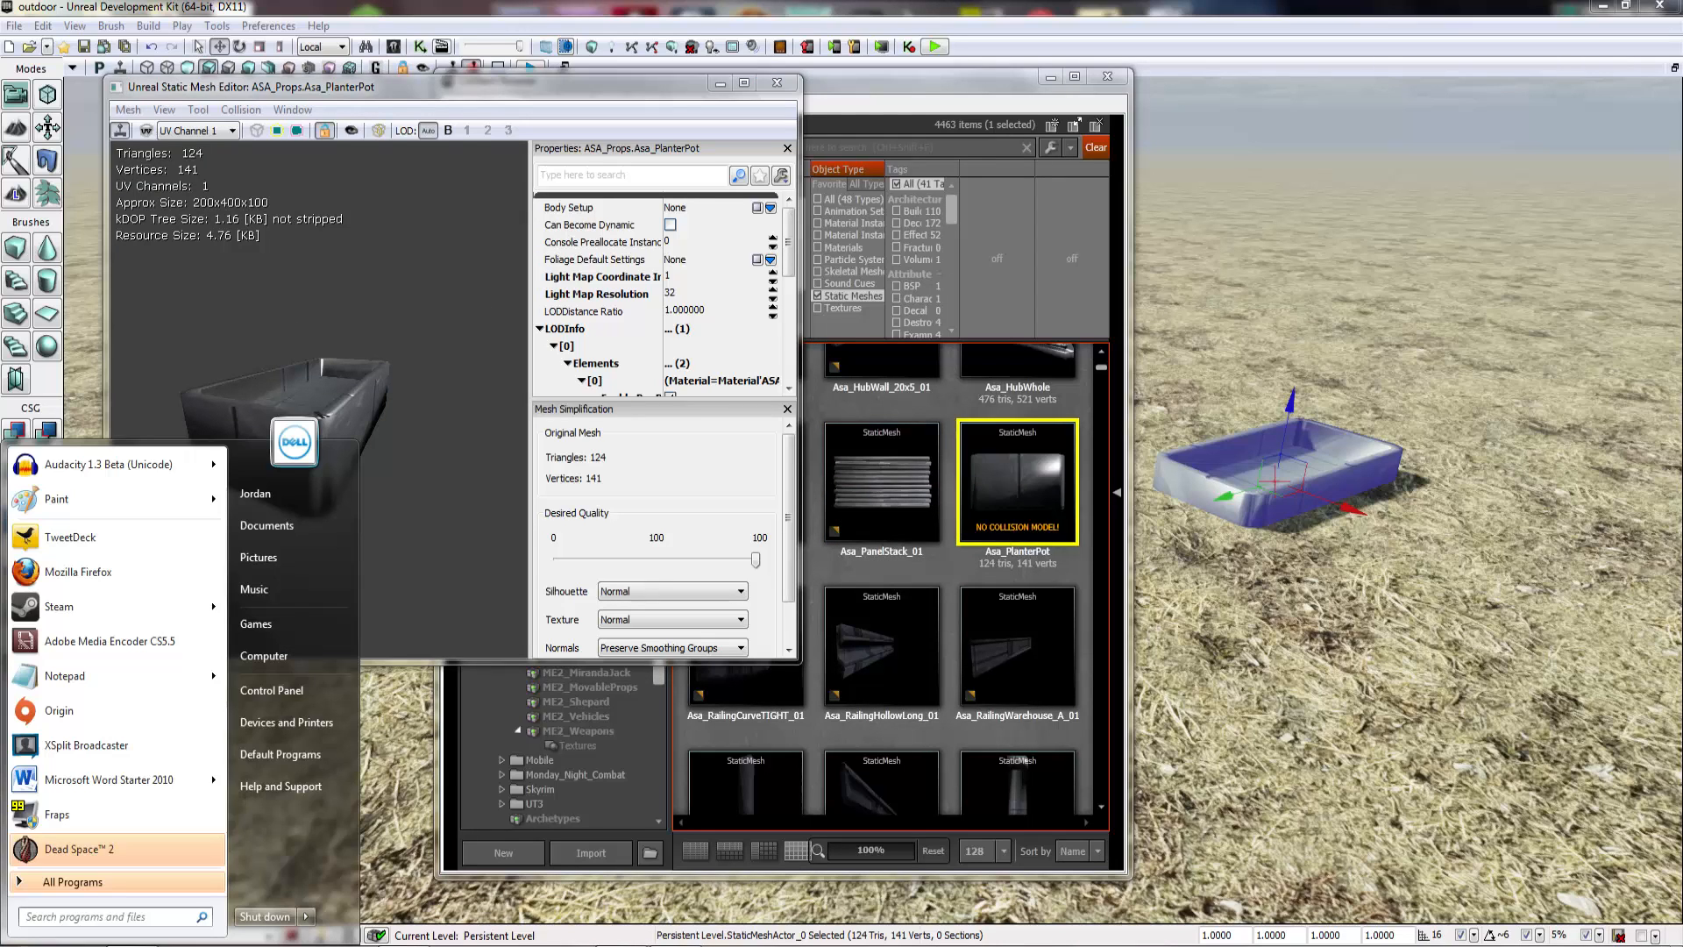
pyautogui.click(112, 499)
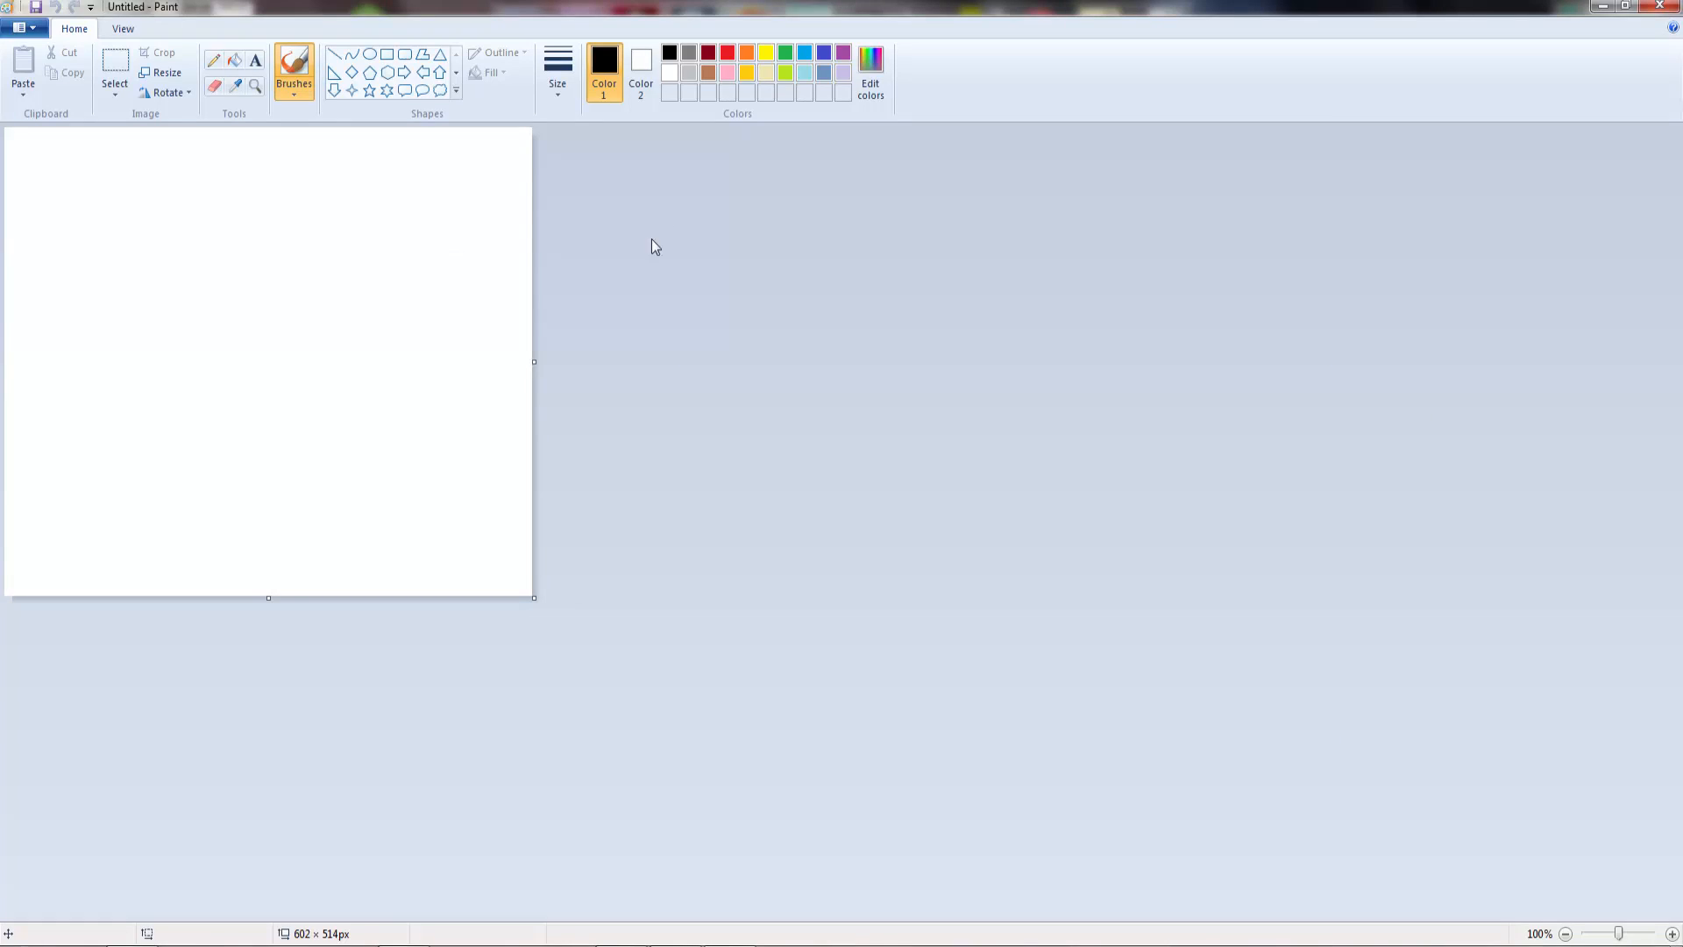
pyautogui.moveTo(534, 598); pyautogui.dragTo(1656, 910)
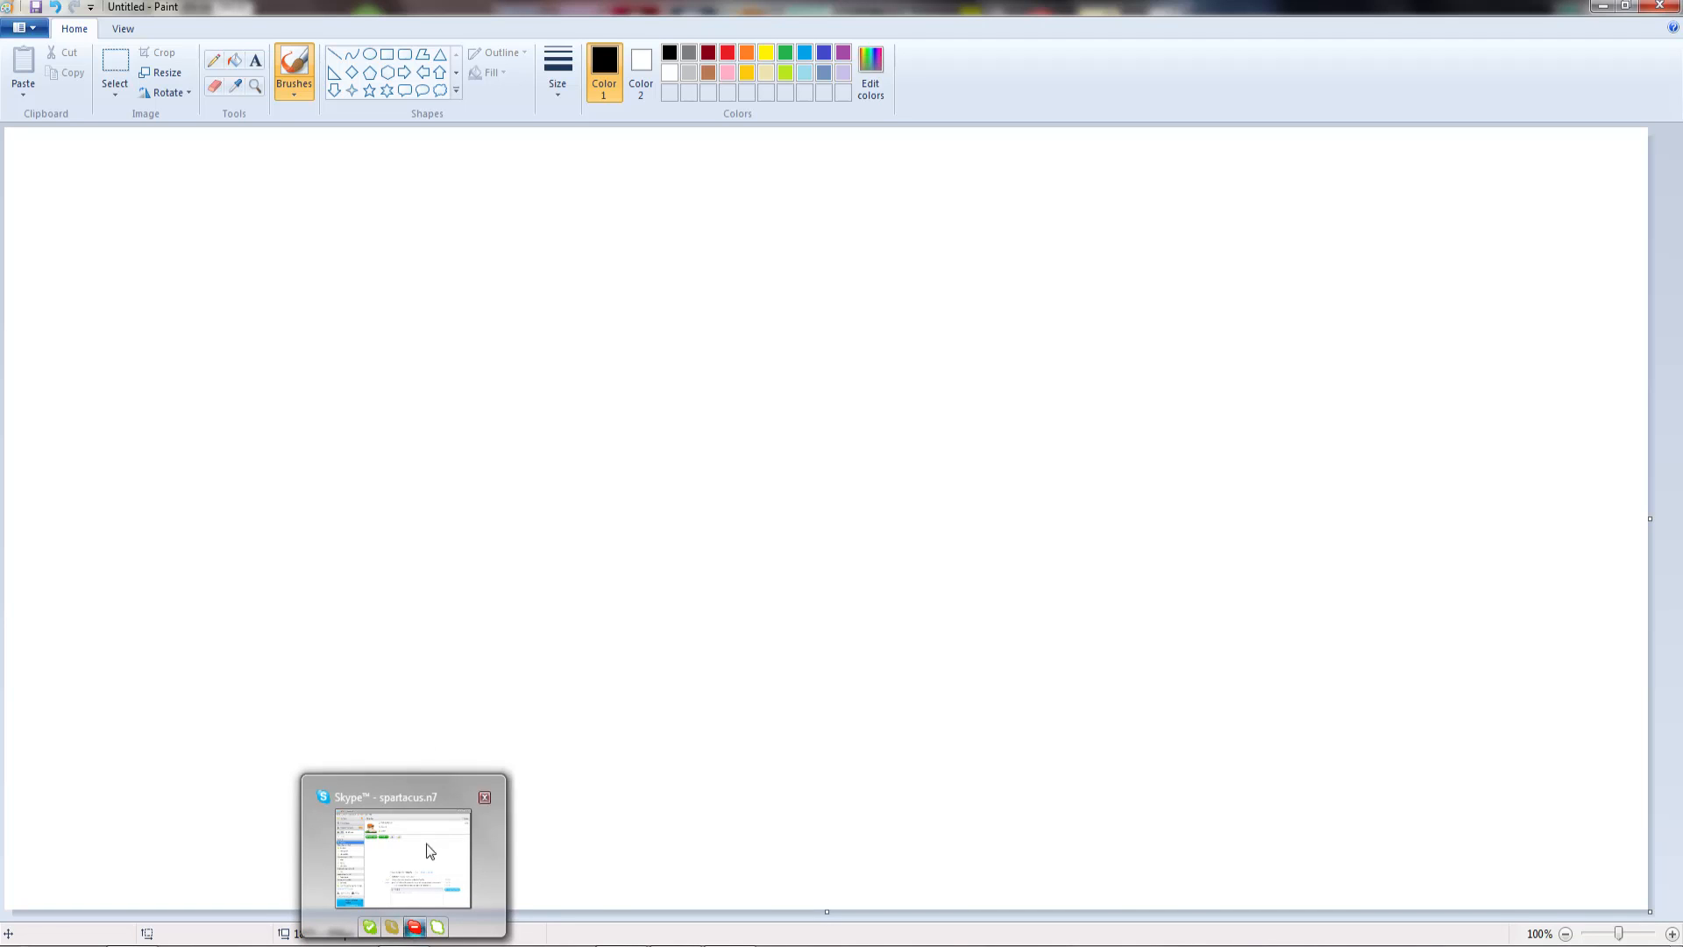
# Step: Sketch a long box with the Pencil, adding three small thruster blocks with jagged flames along its underside
pyautogui.click(213, 60)
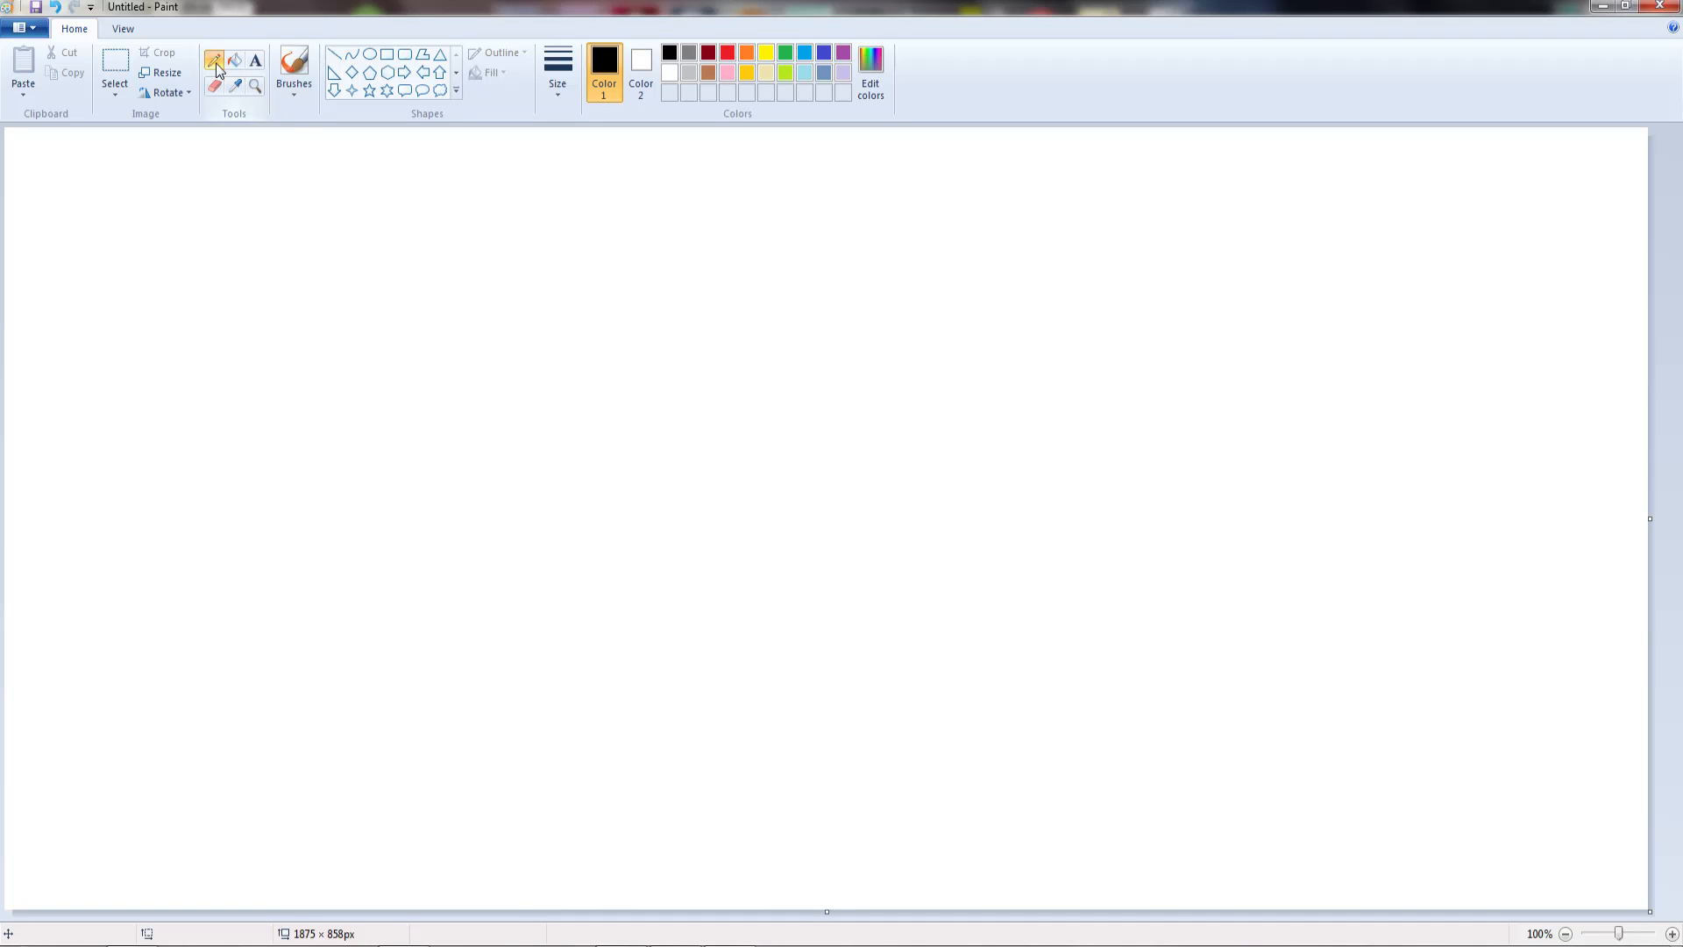
pyautogui.moveTo(529, 631)
pyautogui.mouseDown()
pyautogui.moveTo(531, 561)
pyautogui.moveTo(1013, 555)
pyautogui.moveTo(1031, 668)
pyautogui.moveTo(504, 658)
pyautogui.moveTo(527, 583)
pyautogui.mouseUp()
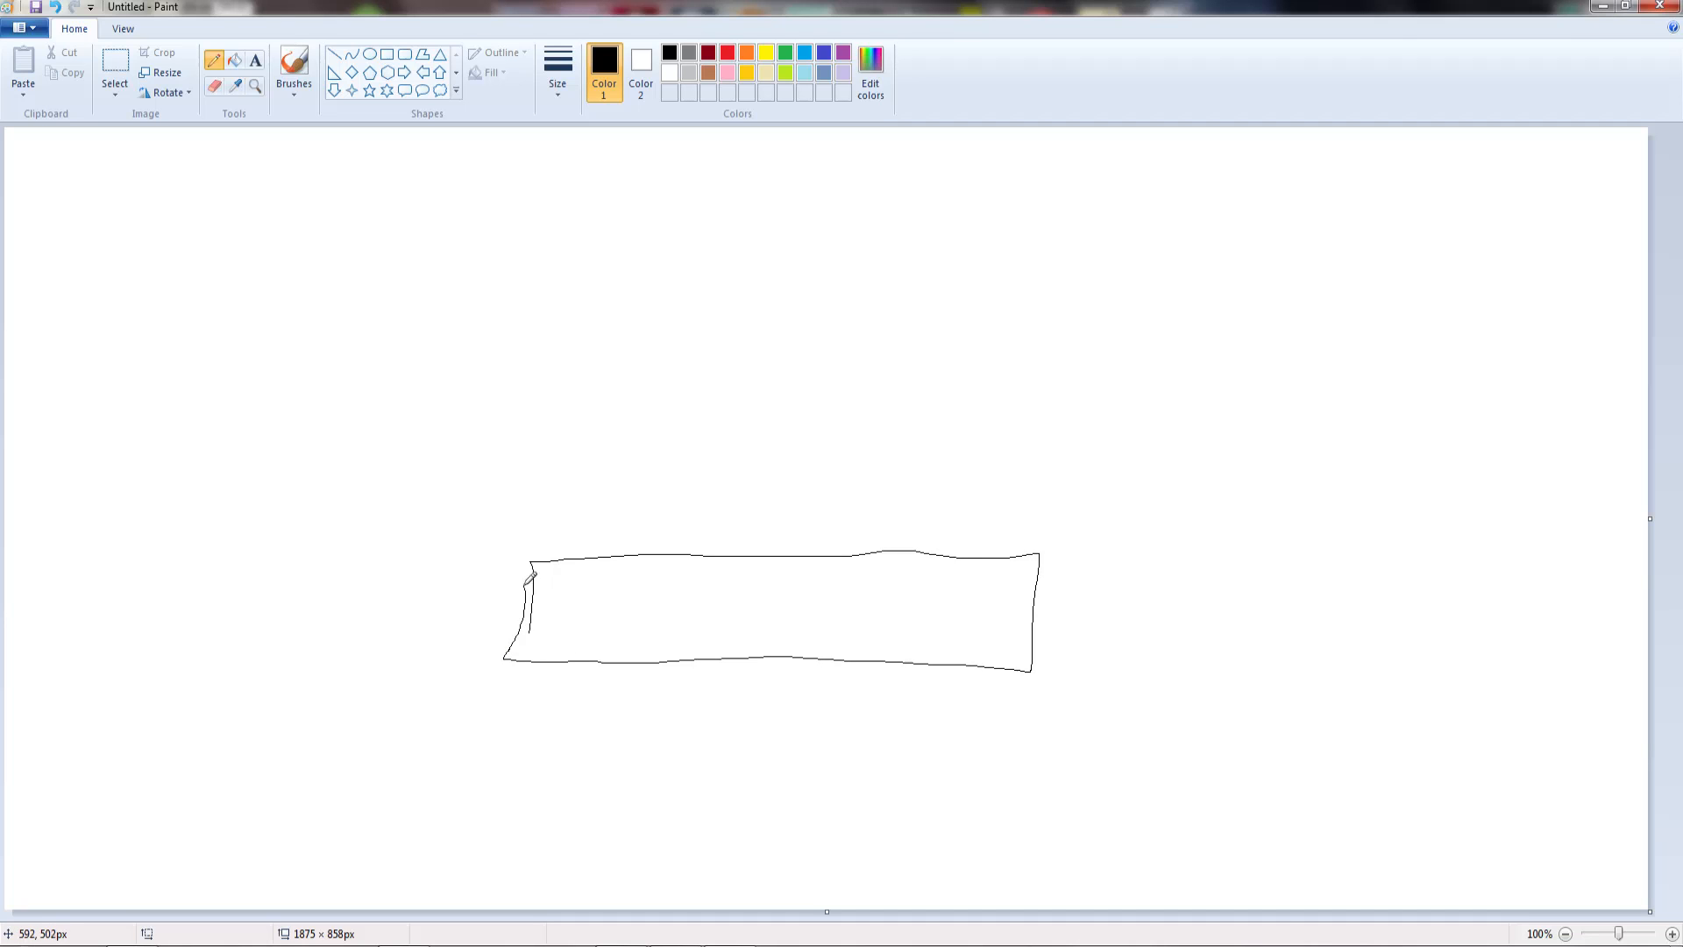
pyautogui.moveTo(528, 676); pyautogui.dragTo(598, 679)
pyautogui.moveTo(704, 673); pyautogui.dragTo(783, 666)
pyautogui.moveTo(941, 667); pyautogui.dragTo(1017, 683)
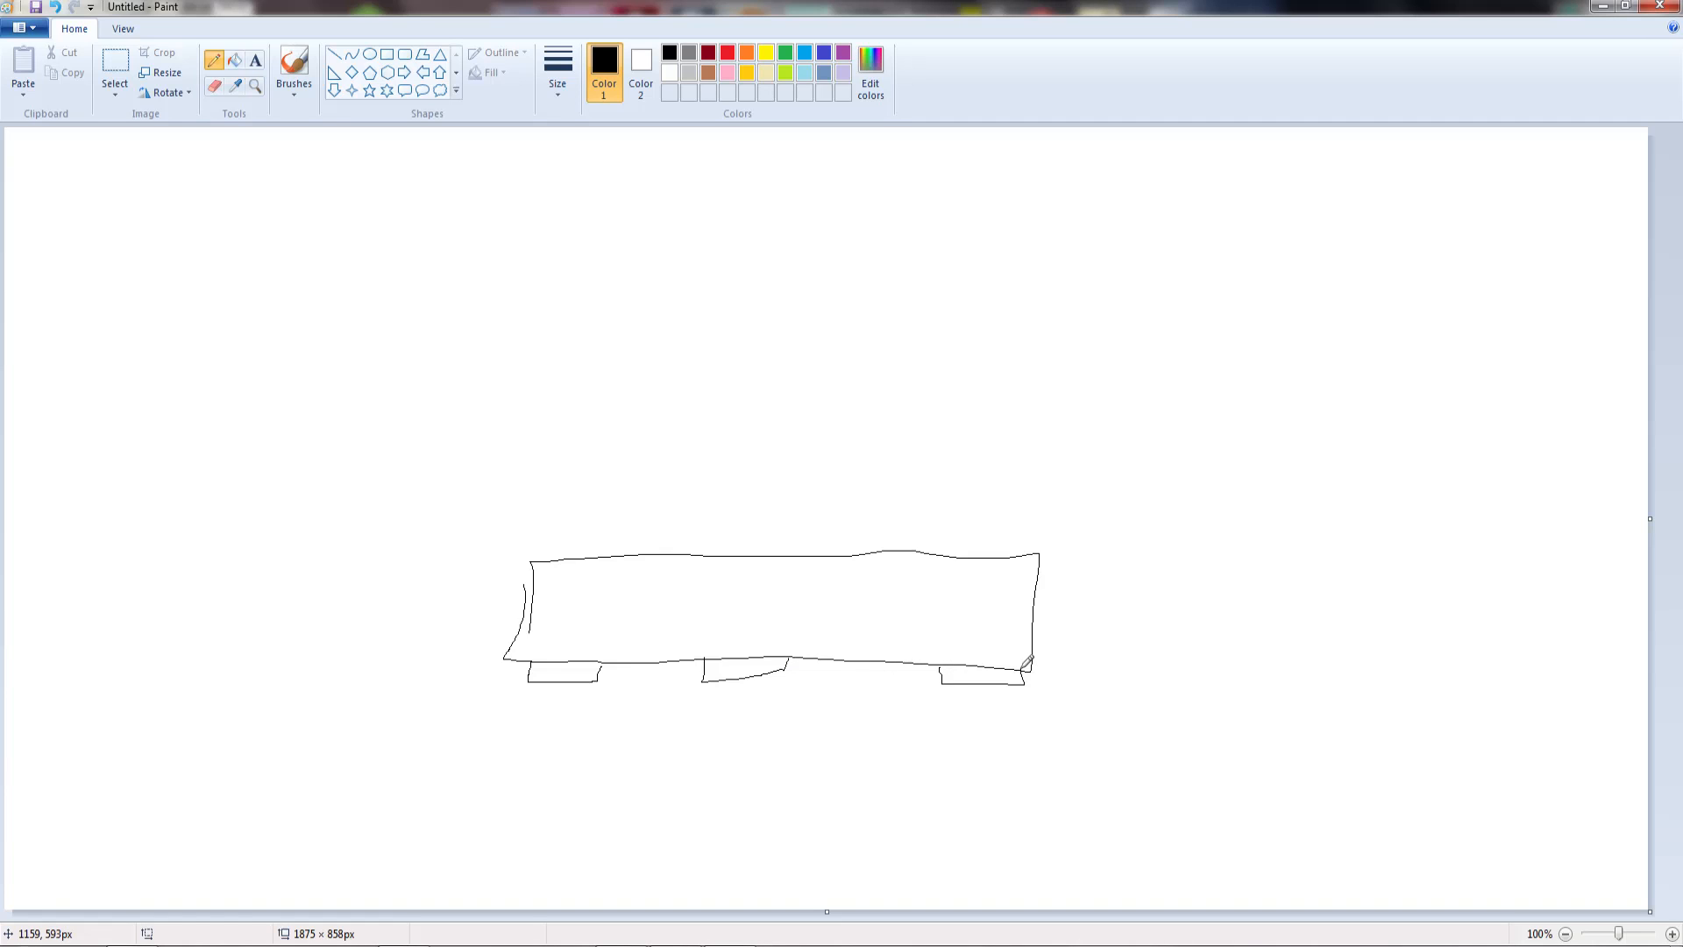
pyautogui.moveTo(538, 689)
pyautogui.mouseDown()
pyautogui.moveTo(570, 714)
pyautogui.moveTo(585, 682)
pyautogui.mouseUp()
pyautogui.moveTo(707, 689)
pyautogui.mouseDown()
pyautogui.moveTo(741, 711)
pyautogui.moveTo(758, 676)
pyautogui.mouseUp()
pyautogui.moveTo(964, 699)
pyautogui.mouseDown()
pyautogui.moveTo(991, 714)
pyautogui.moveTo(1022, 691)
pyautogui.moveTo(969, 720)
pyautogui.moveTo(987, 701)
pyautogui.mouseUp()
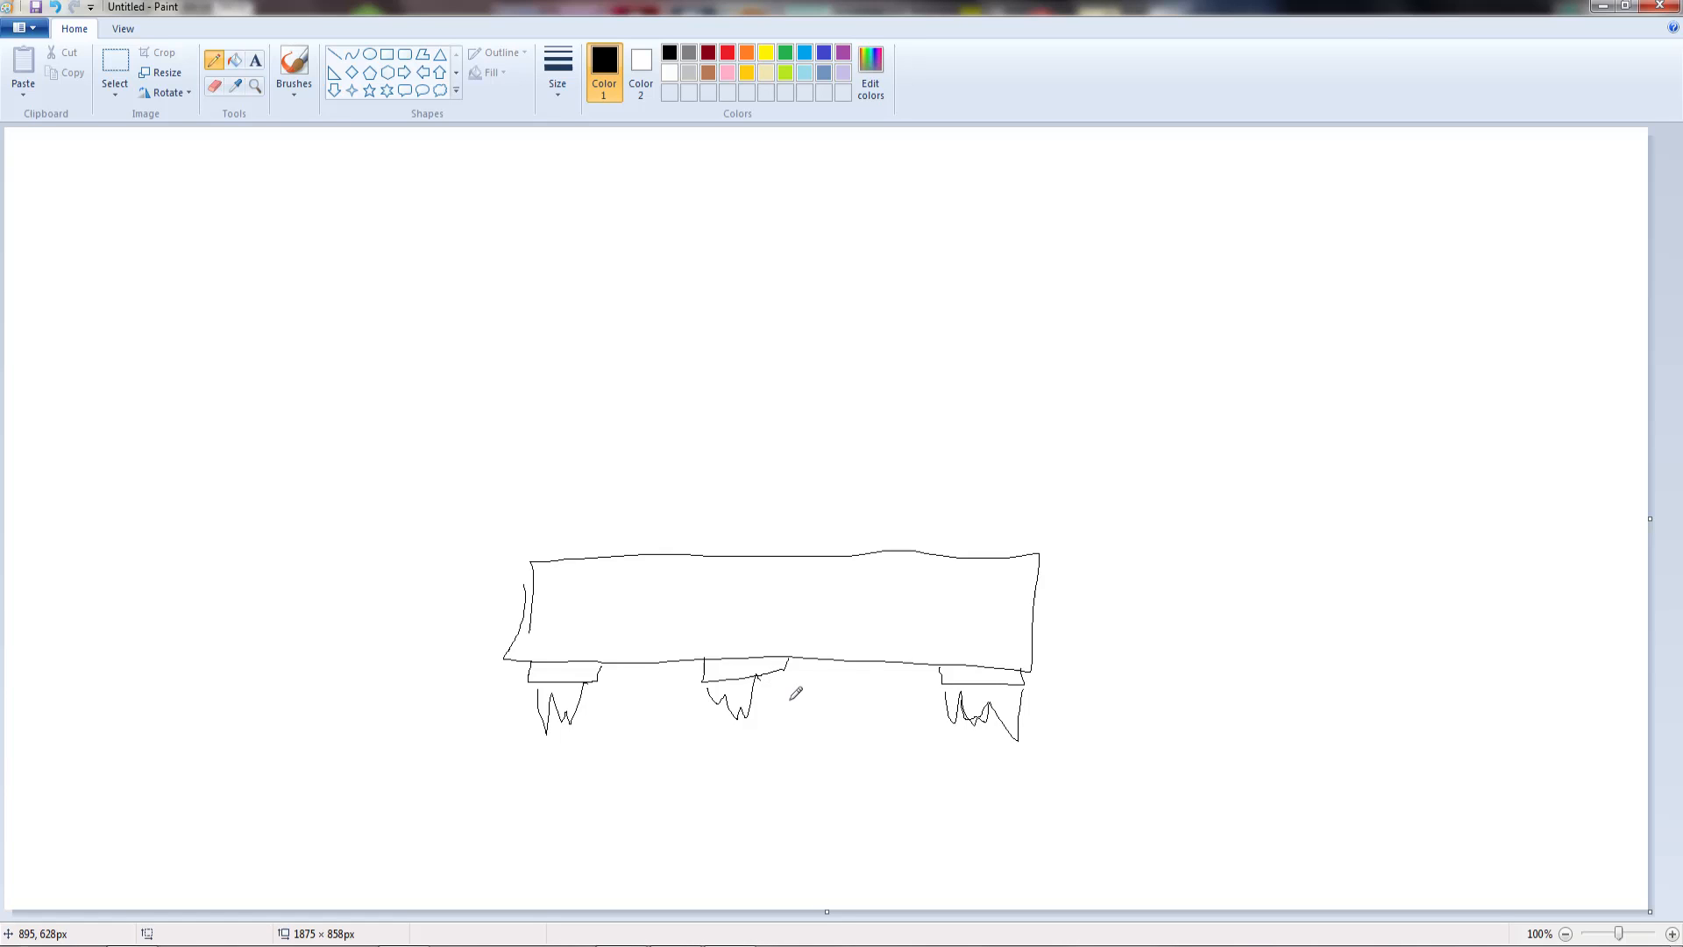
# Step: Draw two posts carrying a long railing above the box, with a small lettered square panel at the railing's right end
pyautogui.moveTo(531, 559)
pyautogui.mouseDown()
pyautogui.moveTo(527, 445)
pyautogui.moveTo(542, 447)
pyautogui.moveTo(547, 562)
pyautogui.mouseUp()
pyautogui.moveTo(530, 438)
pyautogui.mouseDown()
pyautogui.moveTo(1083, 443)
pyautogui.moveTo(583, 469)
pyautogui.moveTo(530, 455)
pyautogui.mouseUp()
pyautogui.moveTo(997, 445)
pyautogui.mouseDown()
pyautogui.moveTo(1022, 543)
pyautogui.moveTo(1043, 482)
pyautogui.moveTo(969, 425)
pyautogui.moveTo(1018, 390)
pyautogui.moveTo(976, 451)
pyautogui.mouseUp()
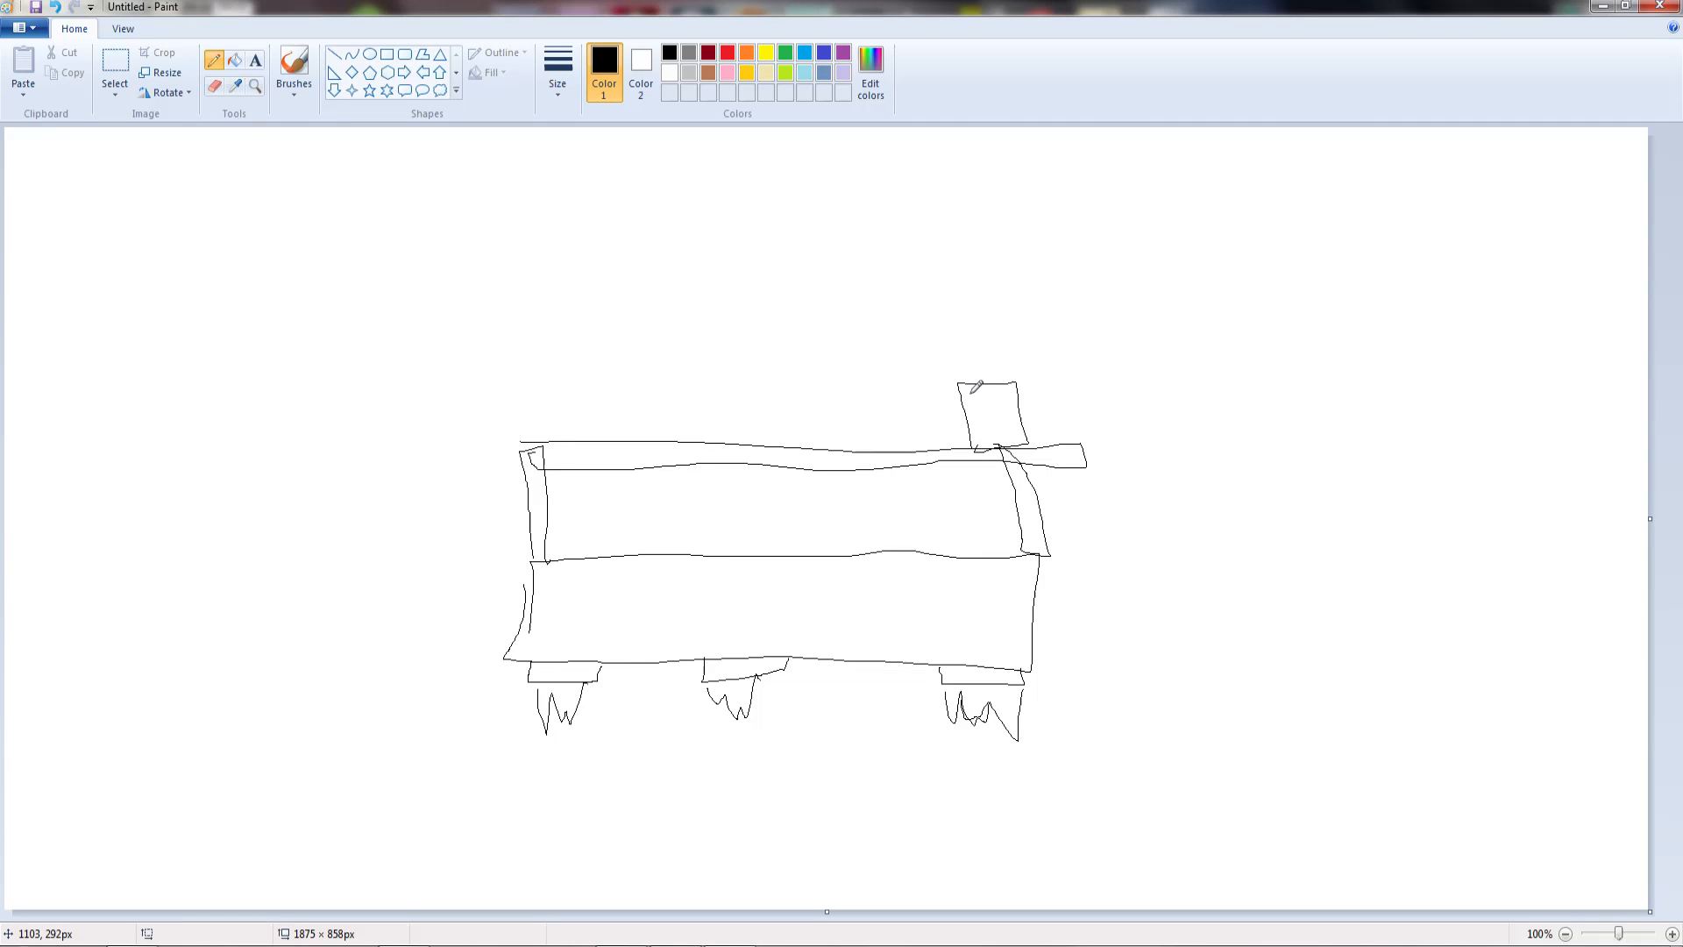
pyautogui.moveTo(971, 394); pyautogui.dragTo(990, 393)
pyautogui.moveTo(971, 397); pyautogui.dragTo(978, 399)
# Step: Annotate the sketch with upward arrows beside and below the platform, two ovals inside the box, more panel marks and a long ground line
pyautogui.moveTo(1091, 690)
pyautogui.mouseDown()
pyautogui.moveTo(1064, 512)
pyautogui.moveTo(1087, 533)
pyautogui.mouseUp()
pyautogui.moveTo(658, 594); pyautogui.dragTo(668, 586)
pyautogui.moveTo(867, 627)
pyautogui.mouseDown()
pyautogui.moveTo(931, 647)
pyautogui.moveTo(886, 633)
pyautogui.mouseUp()
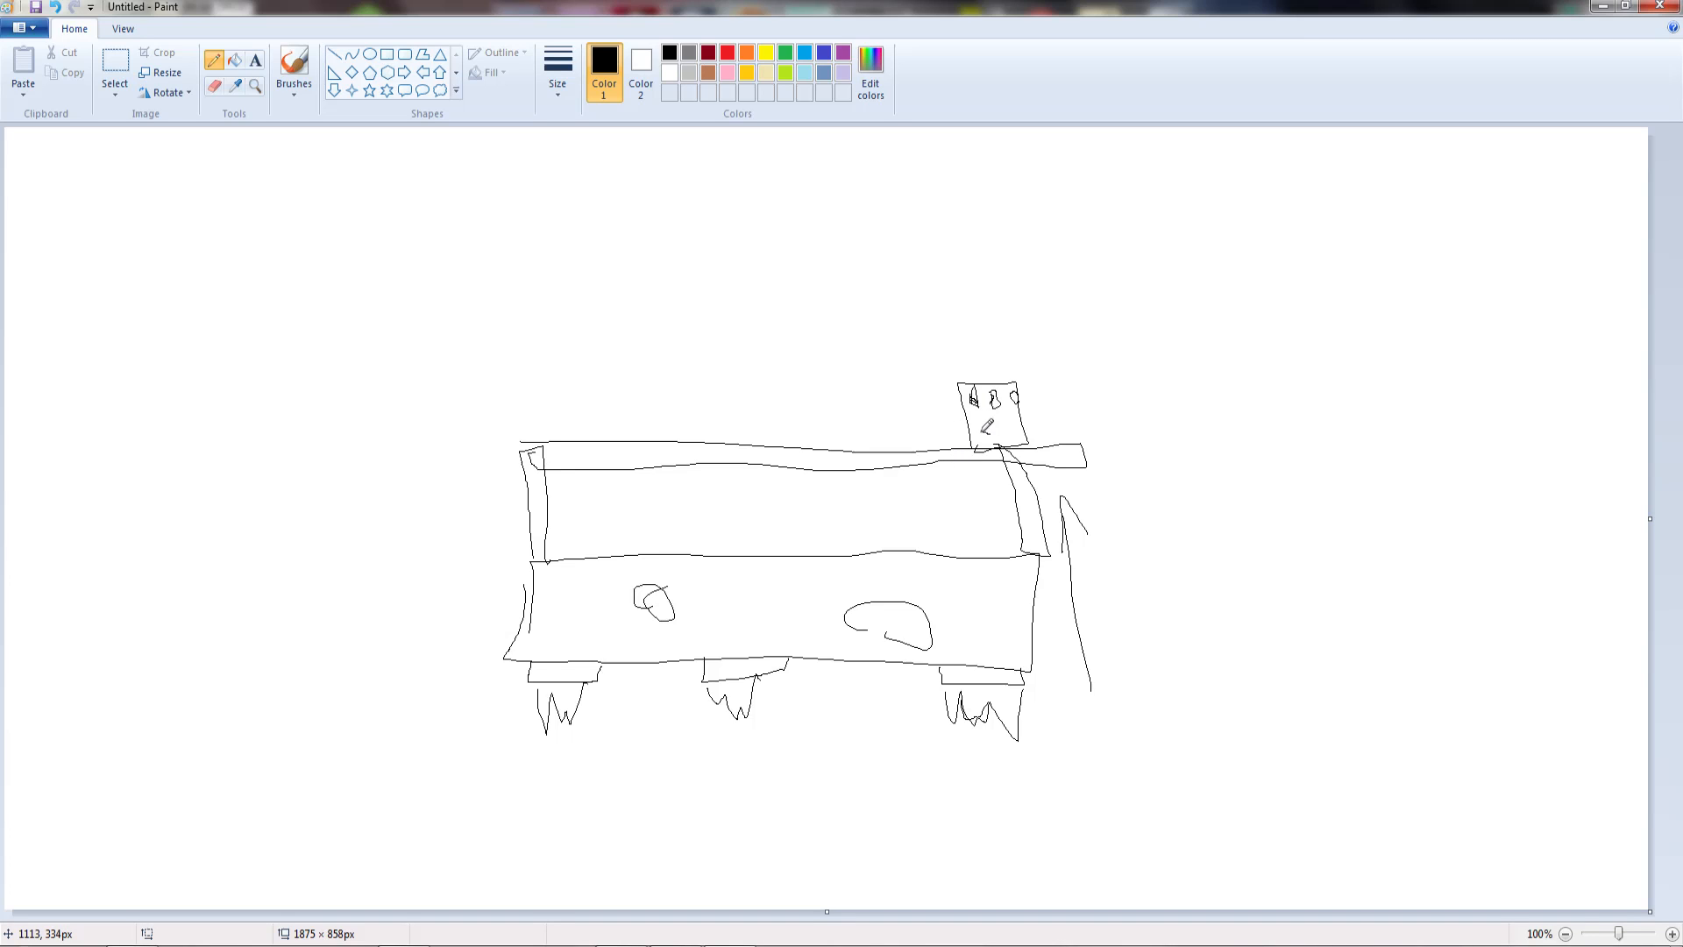
pyautogui.moveTo(996, 424); pyautogui.dragTo(996, 435)
pyautogui.moveTo(544, 872)
pyautogui.mouseDown()
pyautogui.moveTo(568, 768)
pyautogui.moveTo(601, 798)
pyautogui.mouseUp()
pyautogui.moveTo(234, 743); pyautogui.dragTo(1464, 696)
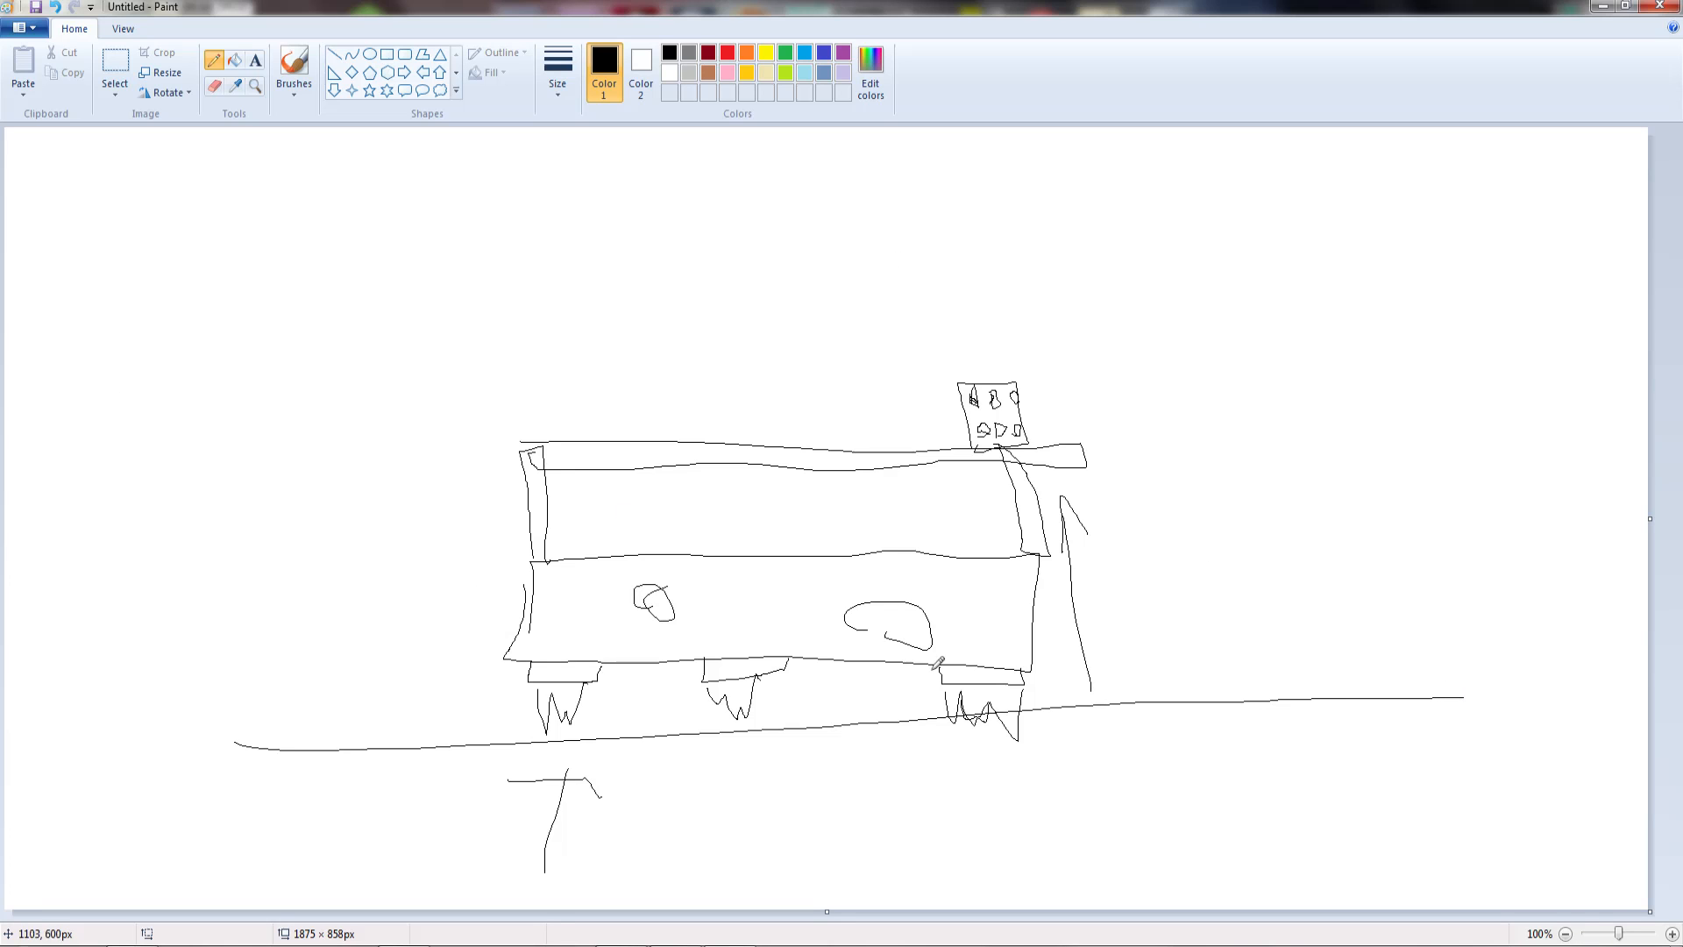
# Step: Close Paint without saving the drawing and return to the Static Mesh Editor
pyautogui.click(1660, 5)
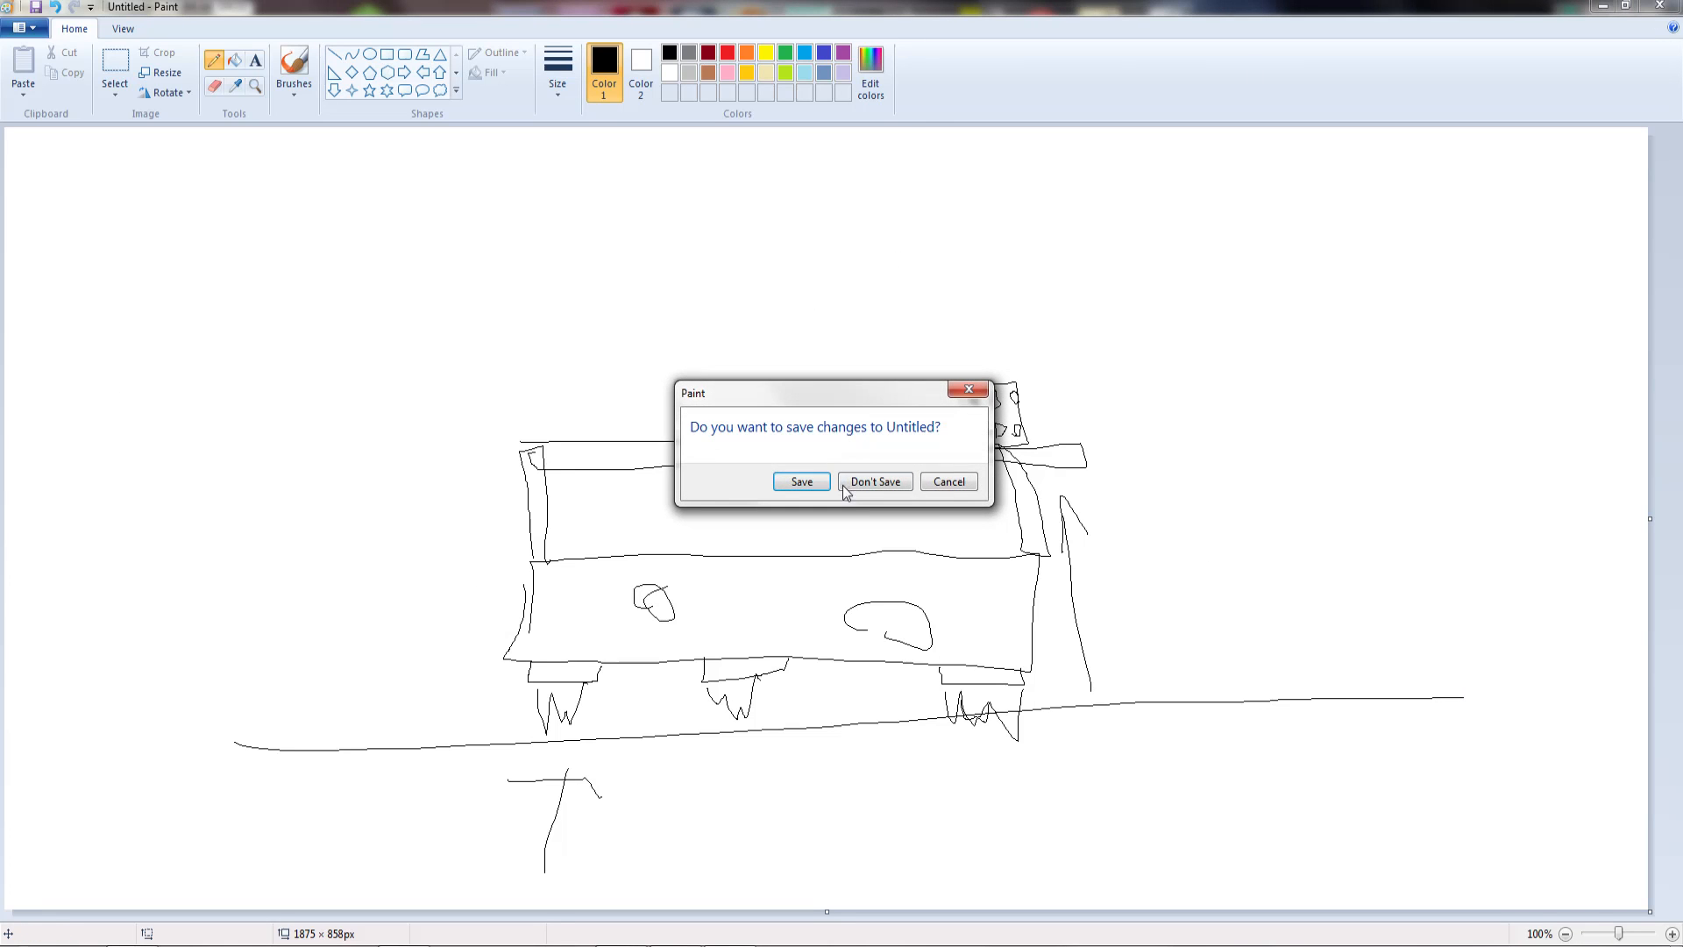
pyautogui.click(949, 482)
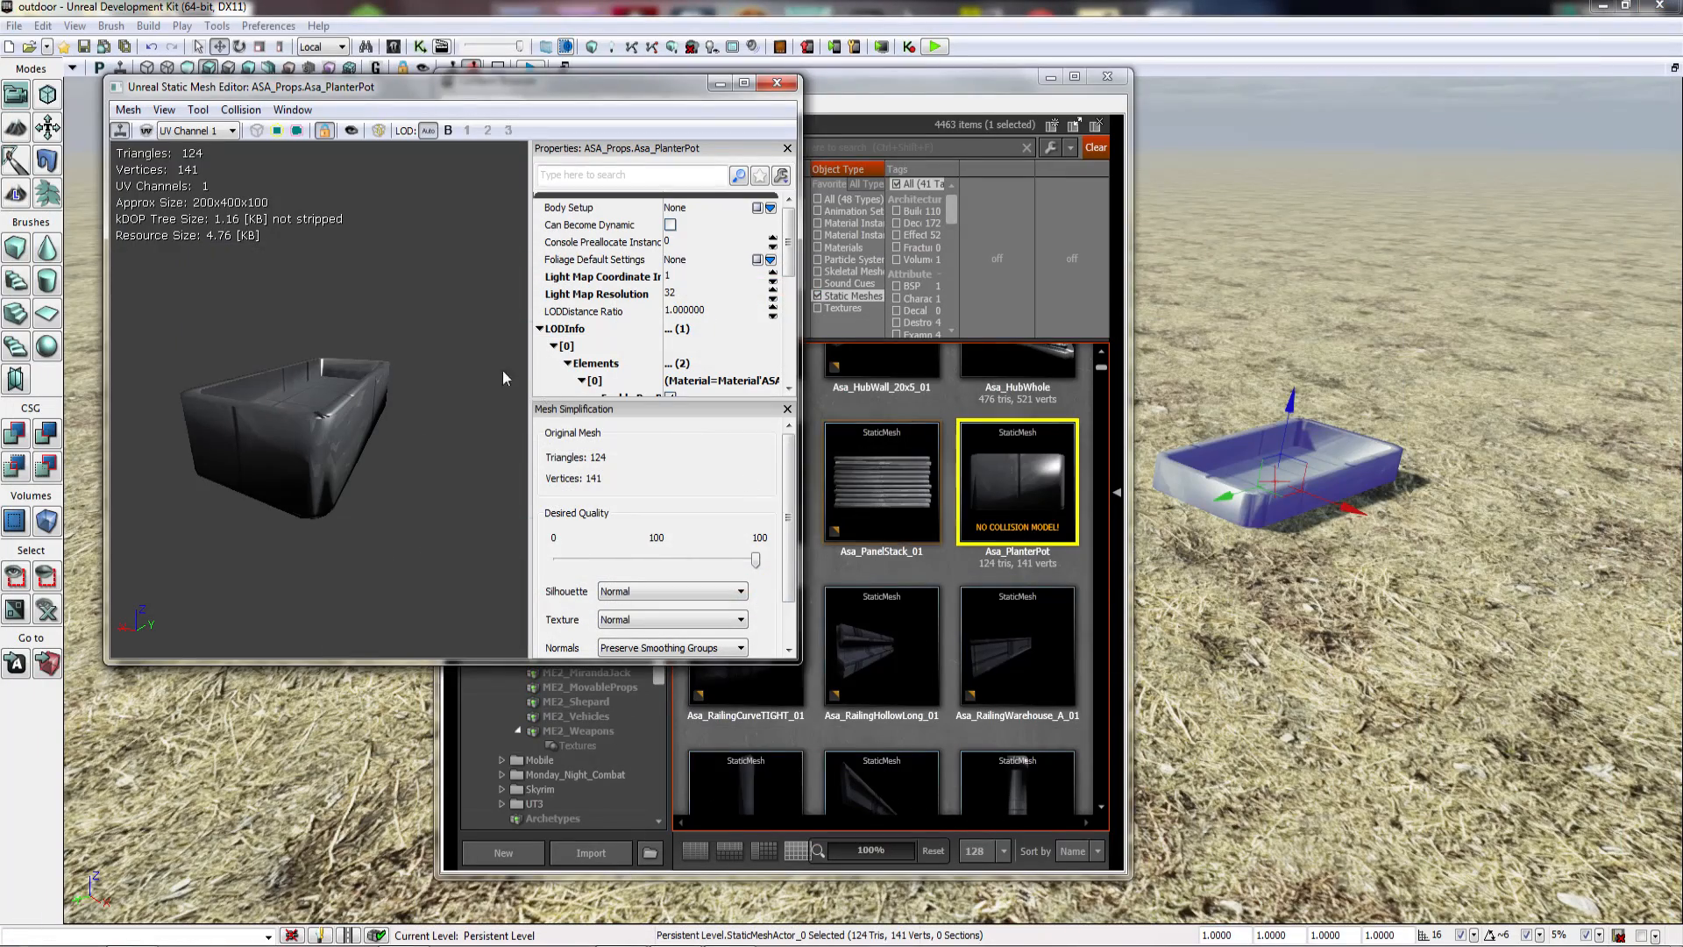
# Step: Generate auto convex collision for Asa_PlanterPot with Depth 4, Max Hull Verts 17 and Allow Splits 16, and view the result
pyautogui.moveTo(1244, 614); pyautogui.dragTo(1297, 636)
pyautogui.moveTo(256, 369); pyautogui.dragTo(219, 373)
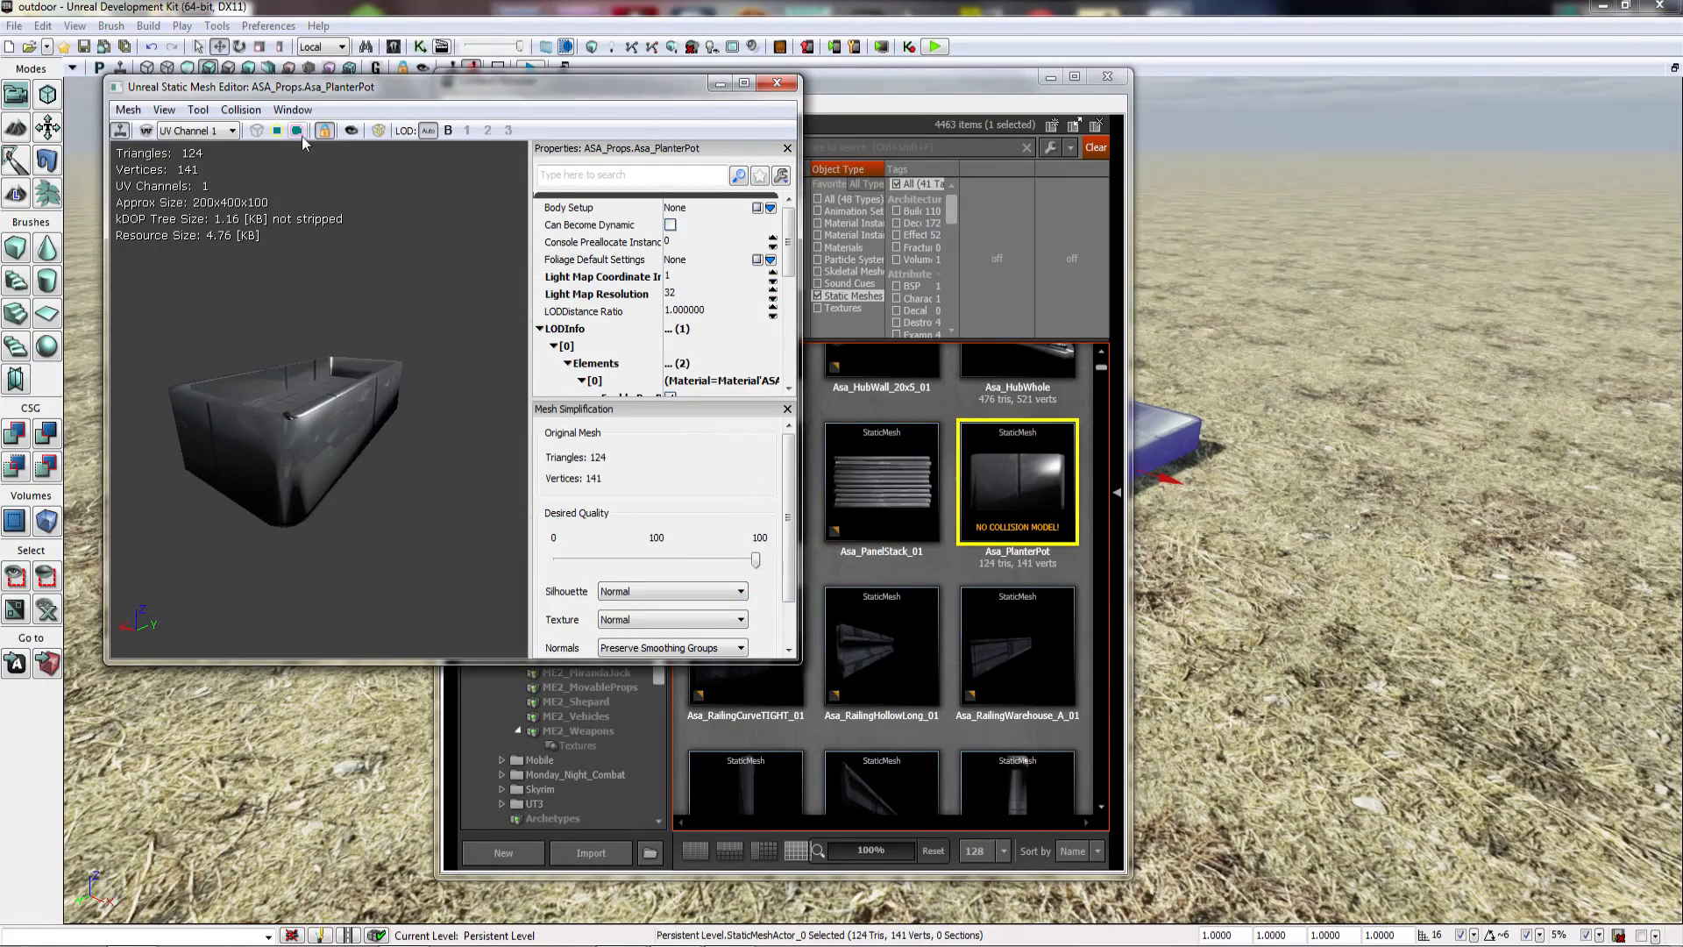
pyautogui.click(241, 109)
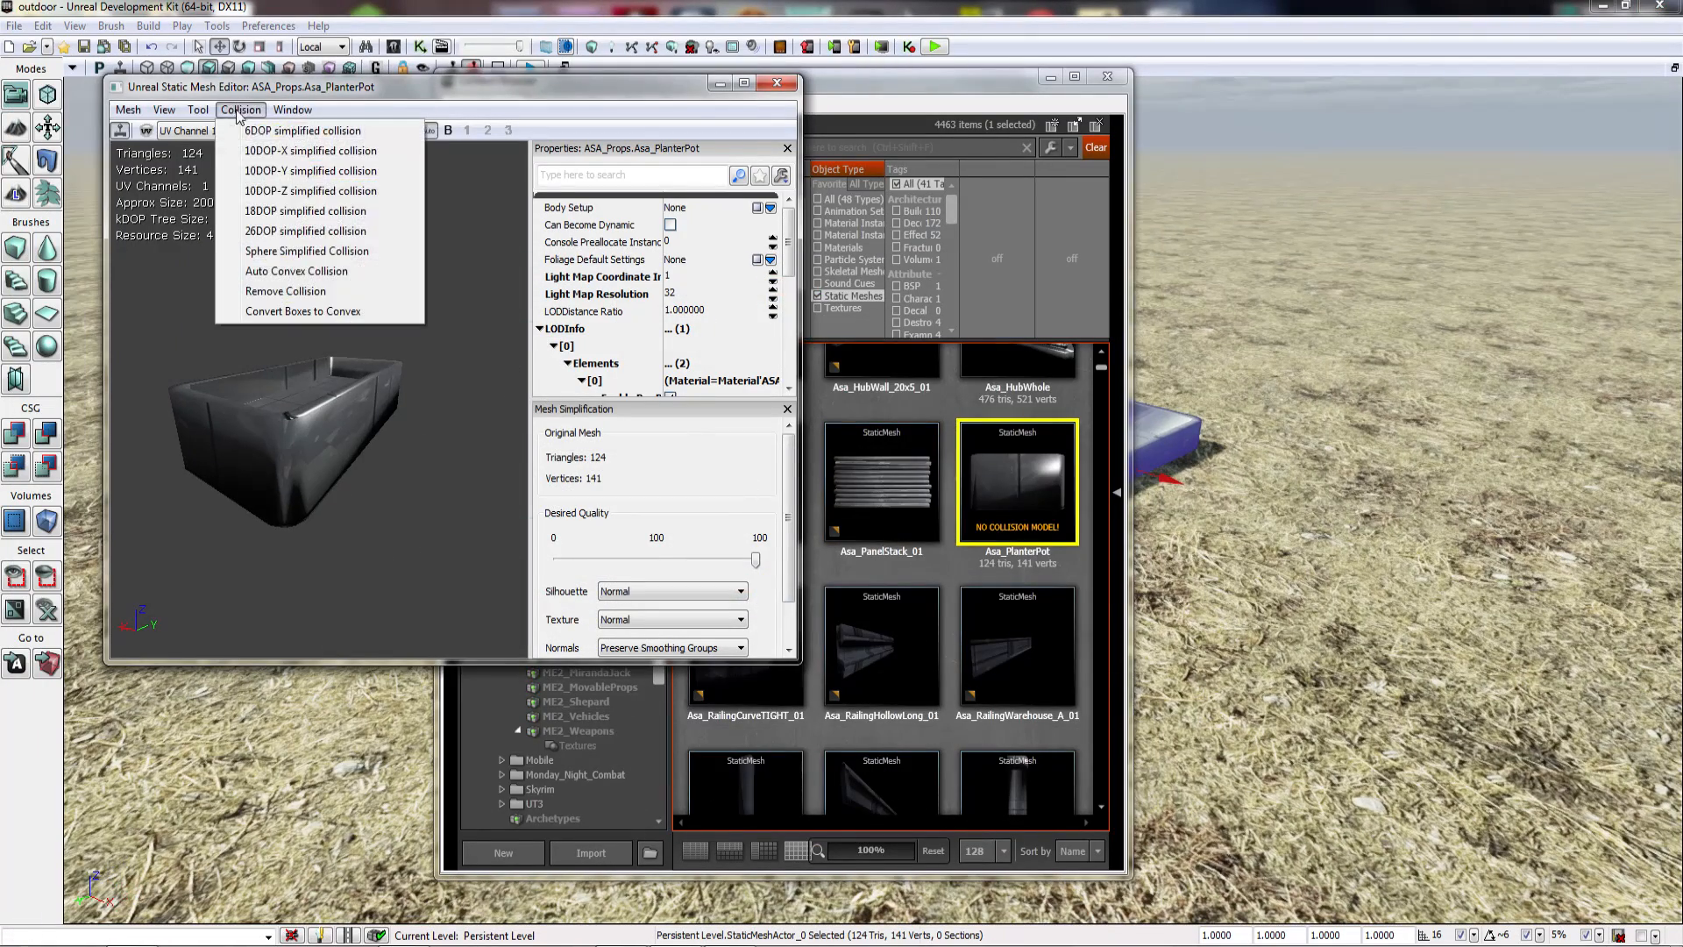
pyautogui.click(296, 271)
pyautogui.moveTo(794, 508); pyautogui.dragTo(822, 509)
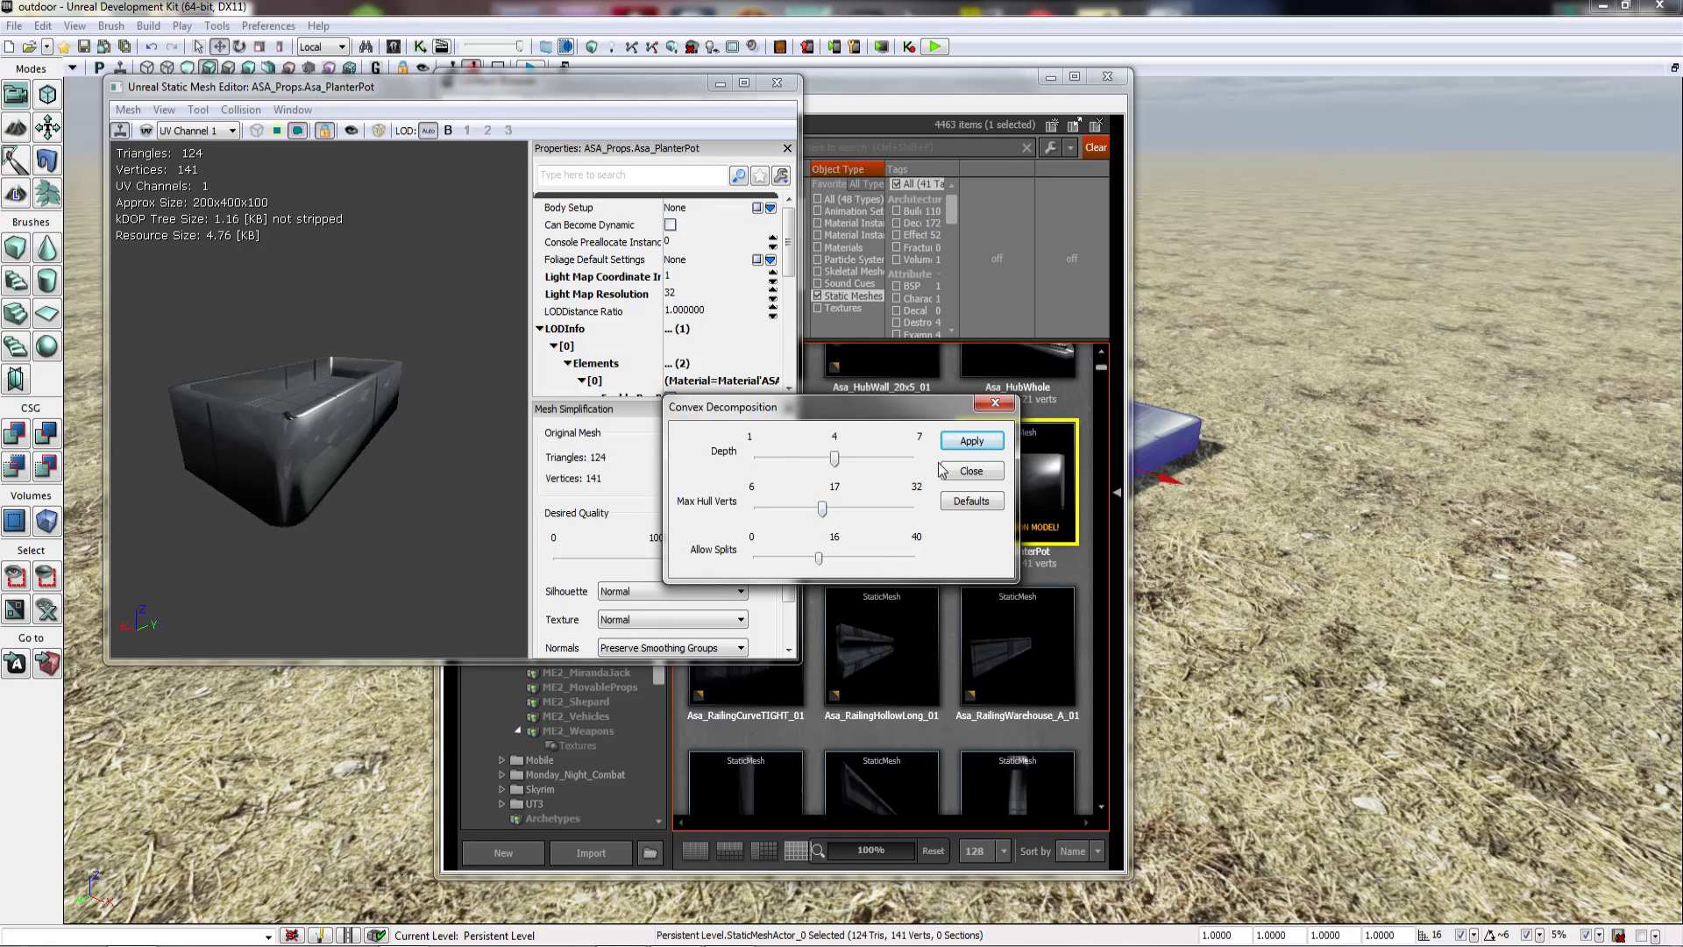
pyautogui.click(969, 441)
pyautogui.moveTo(438, 424); pyautogui.dragTo(498, 445)
# Step: Regenerate the planter pot's convex collision with Allow Splits 19, dismiss the media player window, and inspect the collision hull
pyautogui.moveTo(818, 558); pyautogui.dragTo(830, 558)
pyautogui.click(191, 936)
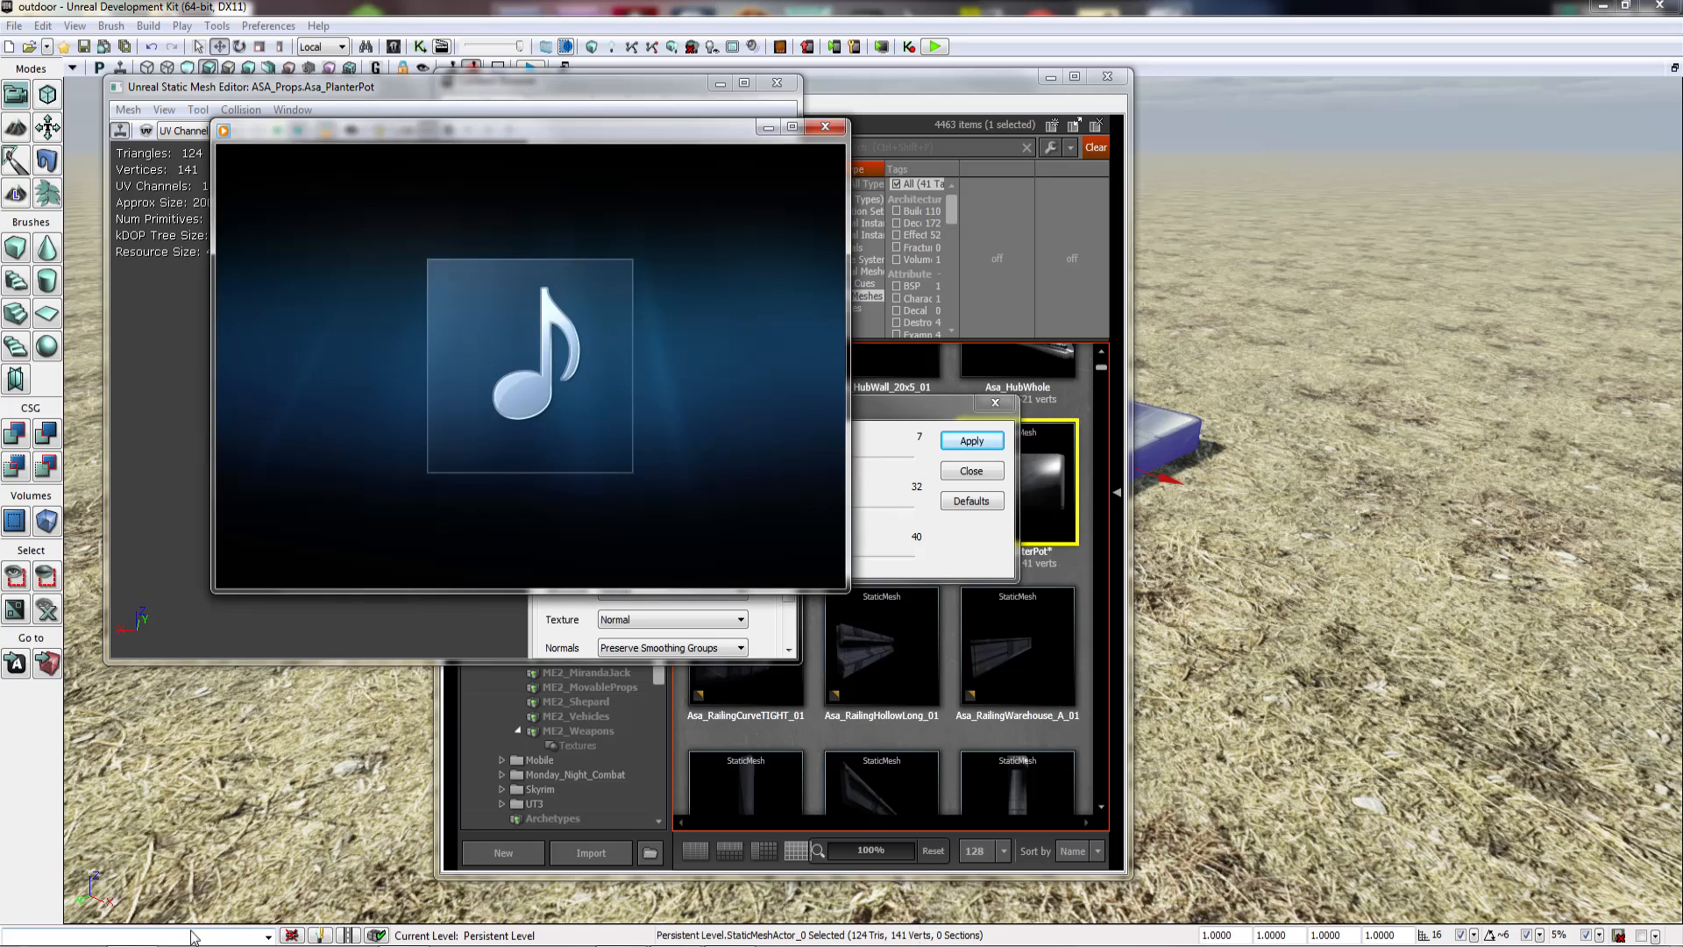
pyautogui.moveTo(633, 568); pyautogui.dragTo(630, 568)
pyautogui.click(769, 128)
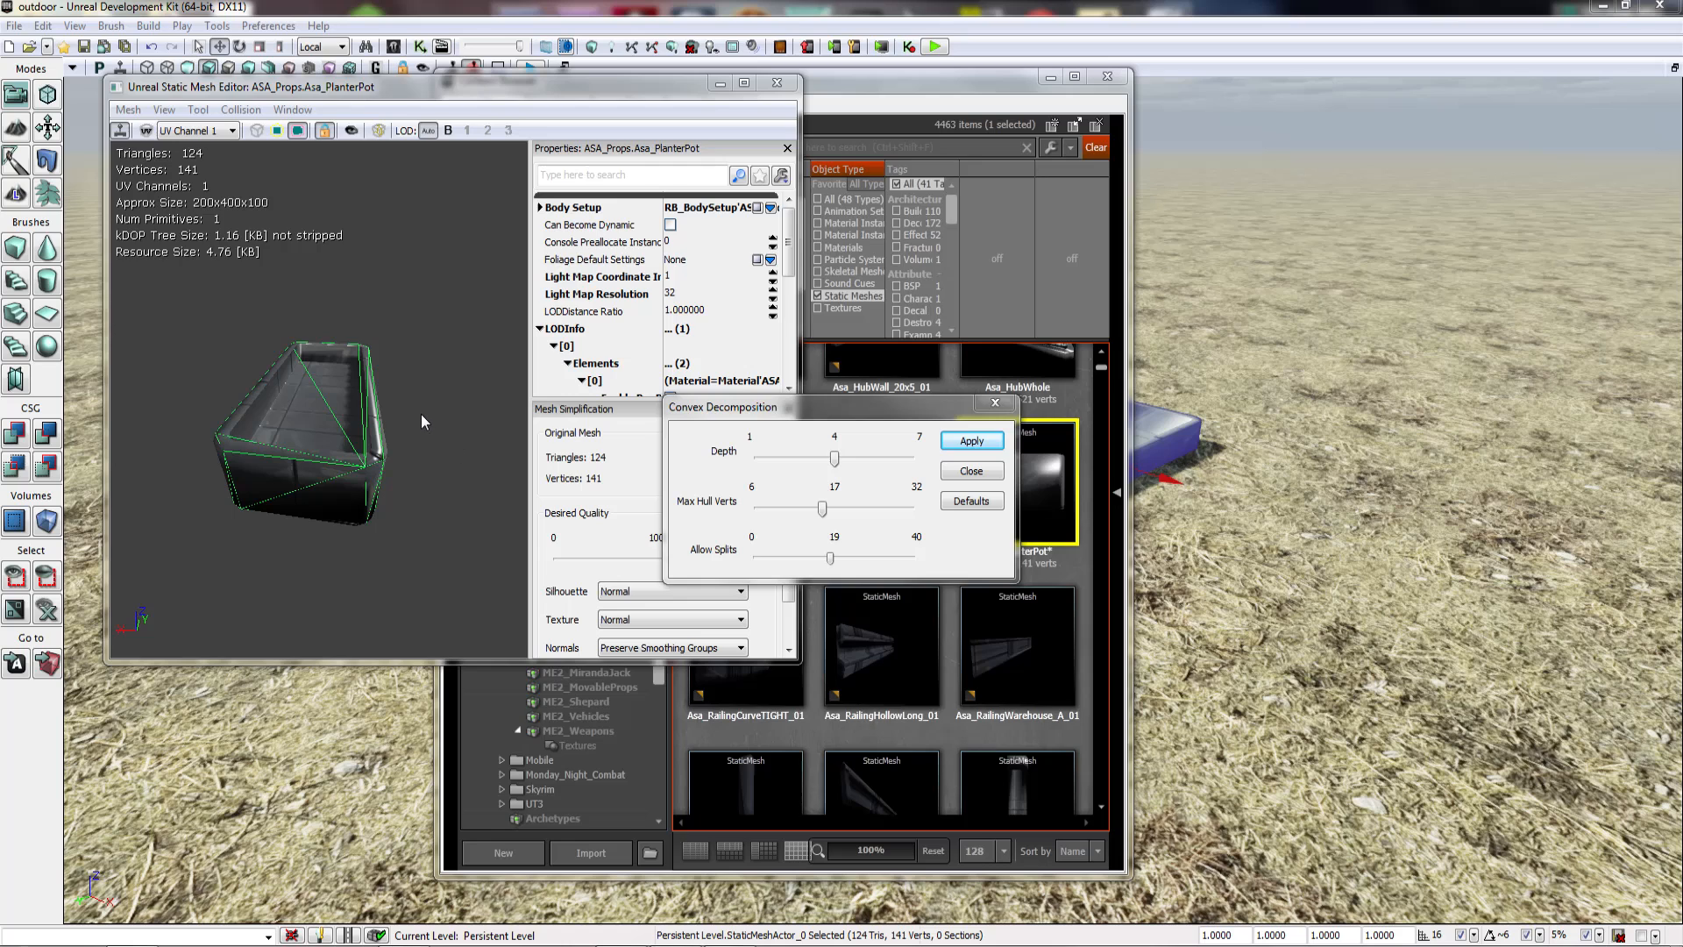
pyautogui.moveTo(374, 472)
pyautogui.mouseDown()
pyautogui.moveTo(307, 482)
pyautogui.moveTo(360, 429)
pyautogui.moveTo(351, 469)
pyautogui.mouseUp()
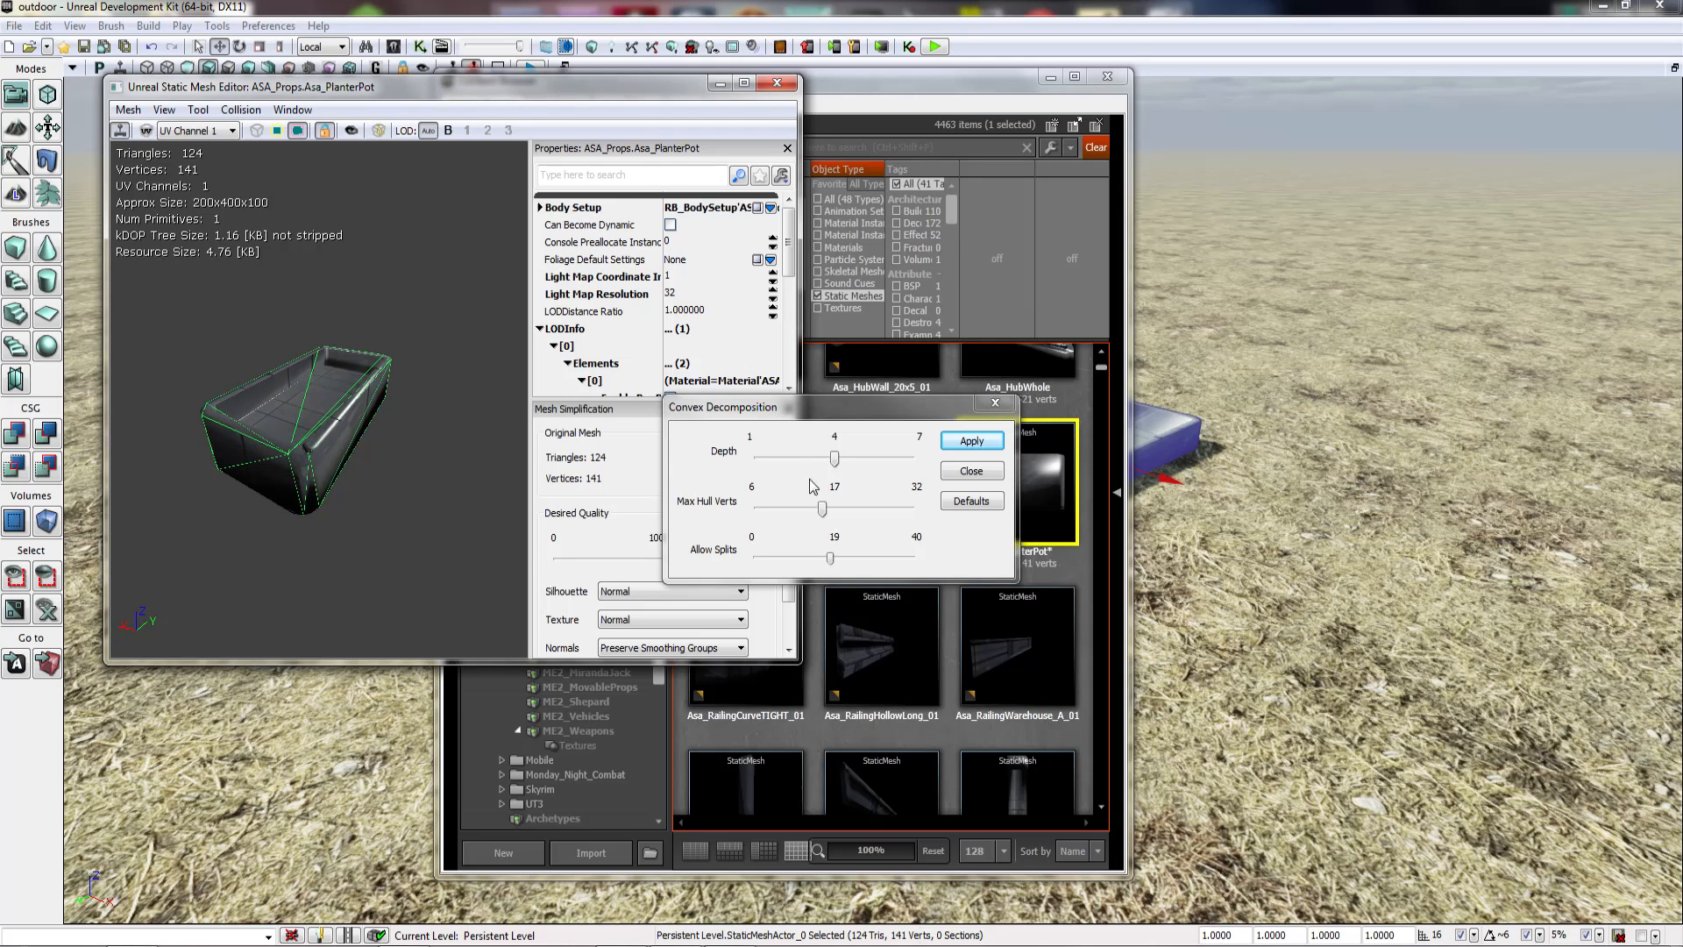
# Step: Regenerate the planter pot's convex collision with Depth 6, Max Hull Verts 20 and Allow Splits 24, and close its mesh editor
pyautogui.moveTo(836, 458); pyautogui.dragTo(857, 458)
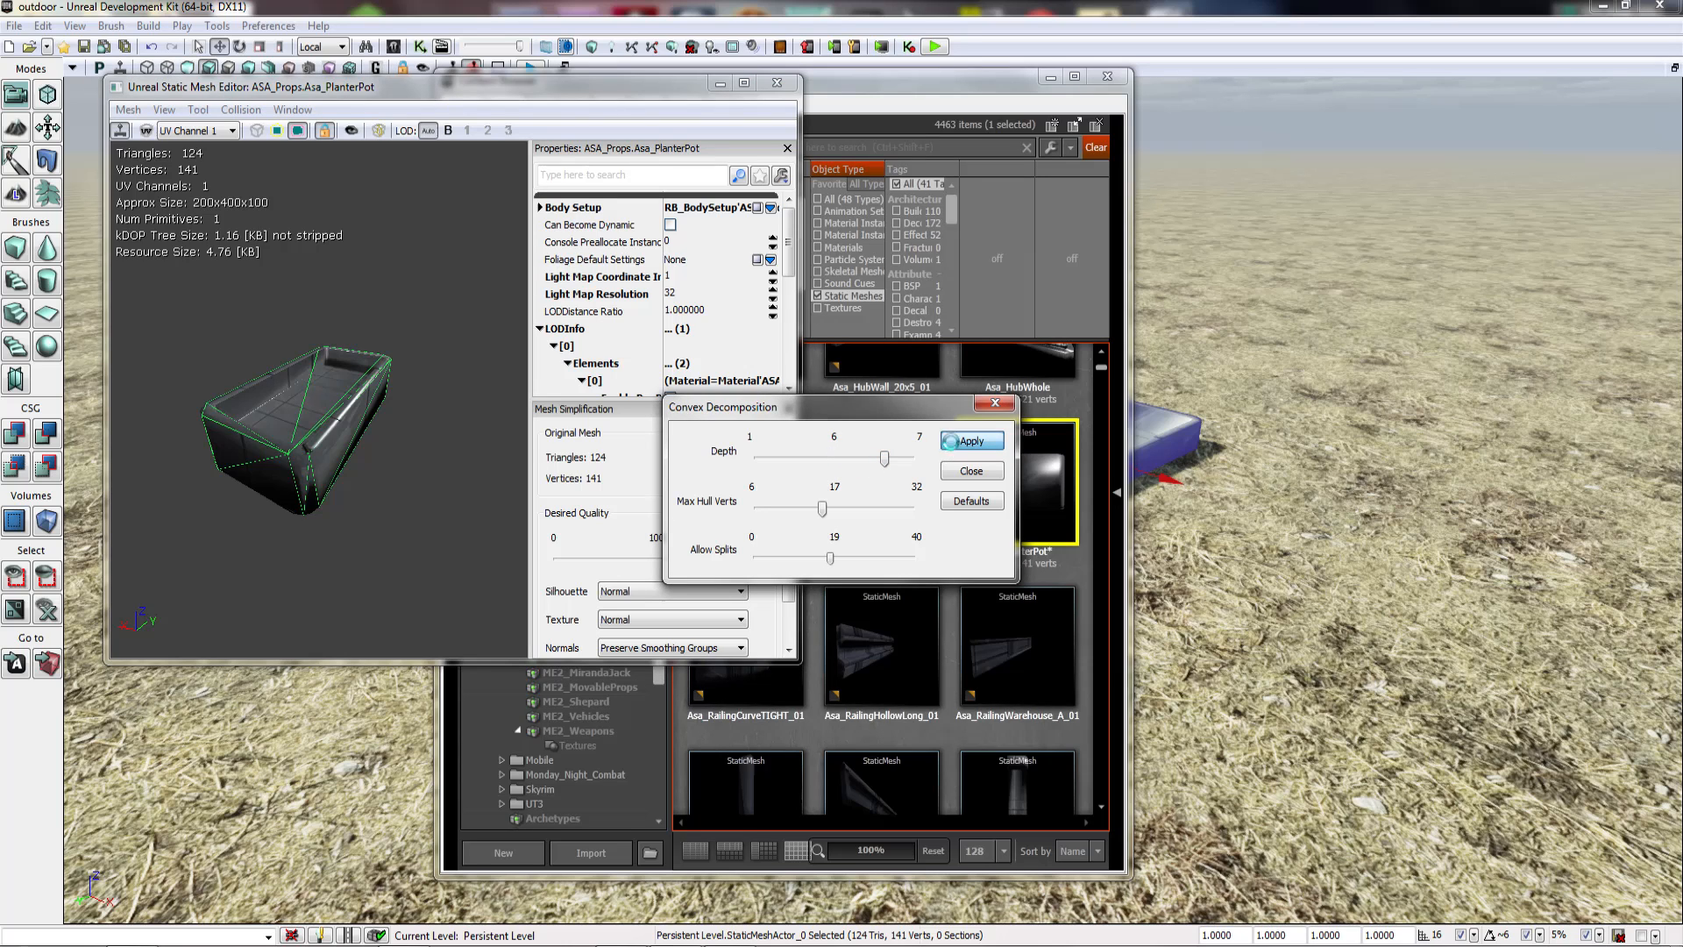
pyautogui.moveTo(336, 461)
pyautogui.mouseDown()
pyautogui.moveTo(294, 490)
pyautogui.moveTo(368, 451)
pyautogui.moveTo(338, 473)
pyautogui.mouseUp()
pyautogui.click(832, 559)
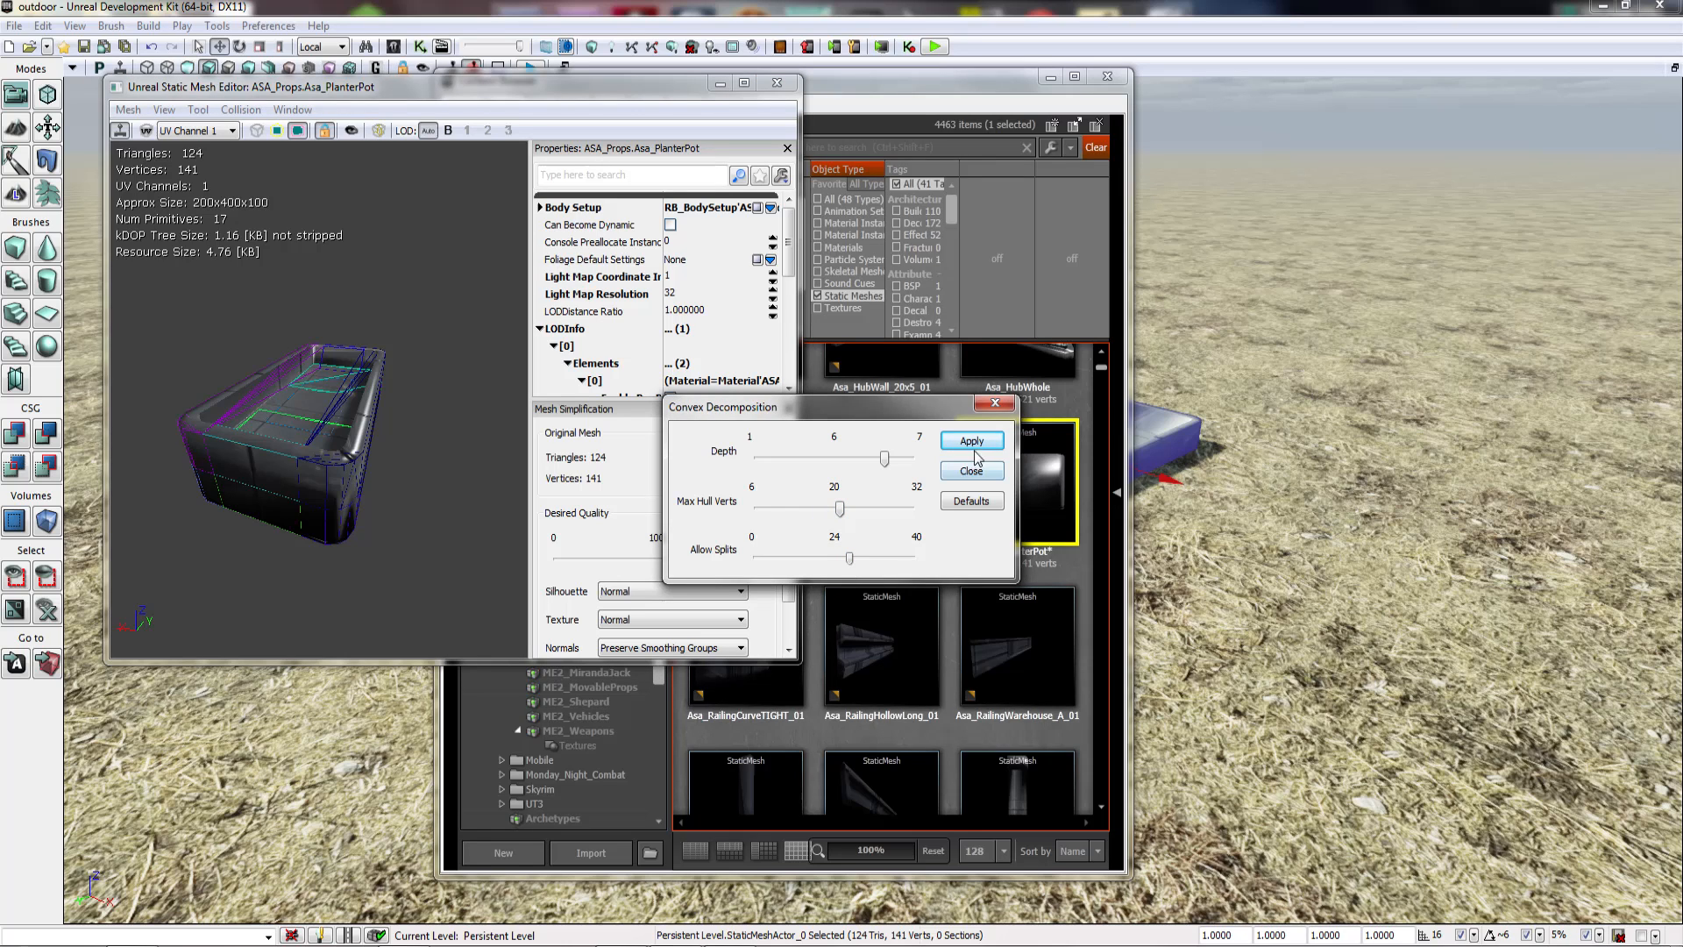
pyautogui.moveTo(262, 475); pyautogui.dragTo(324, 473)
pyautogui.click(995, 402)
pyautogui.click(777, 82)
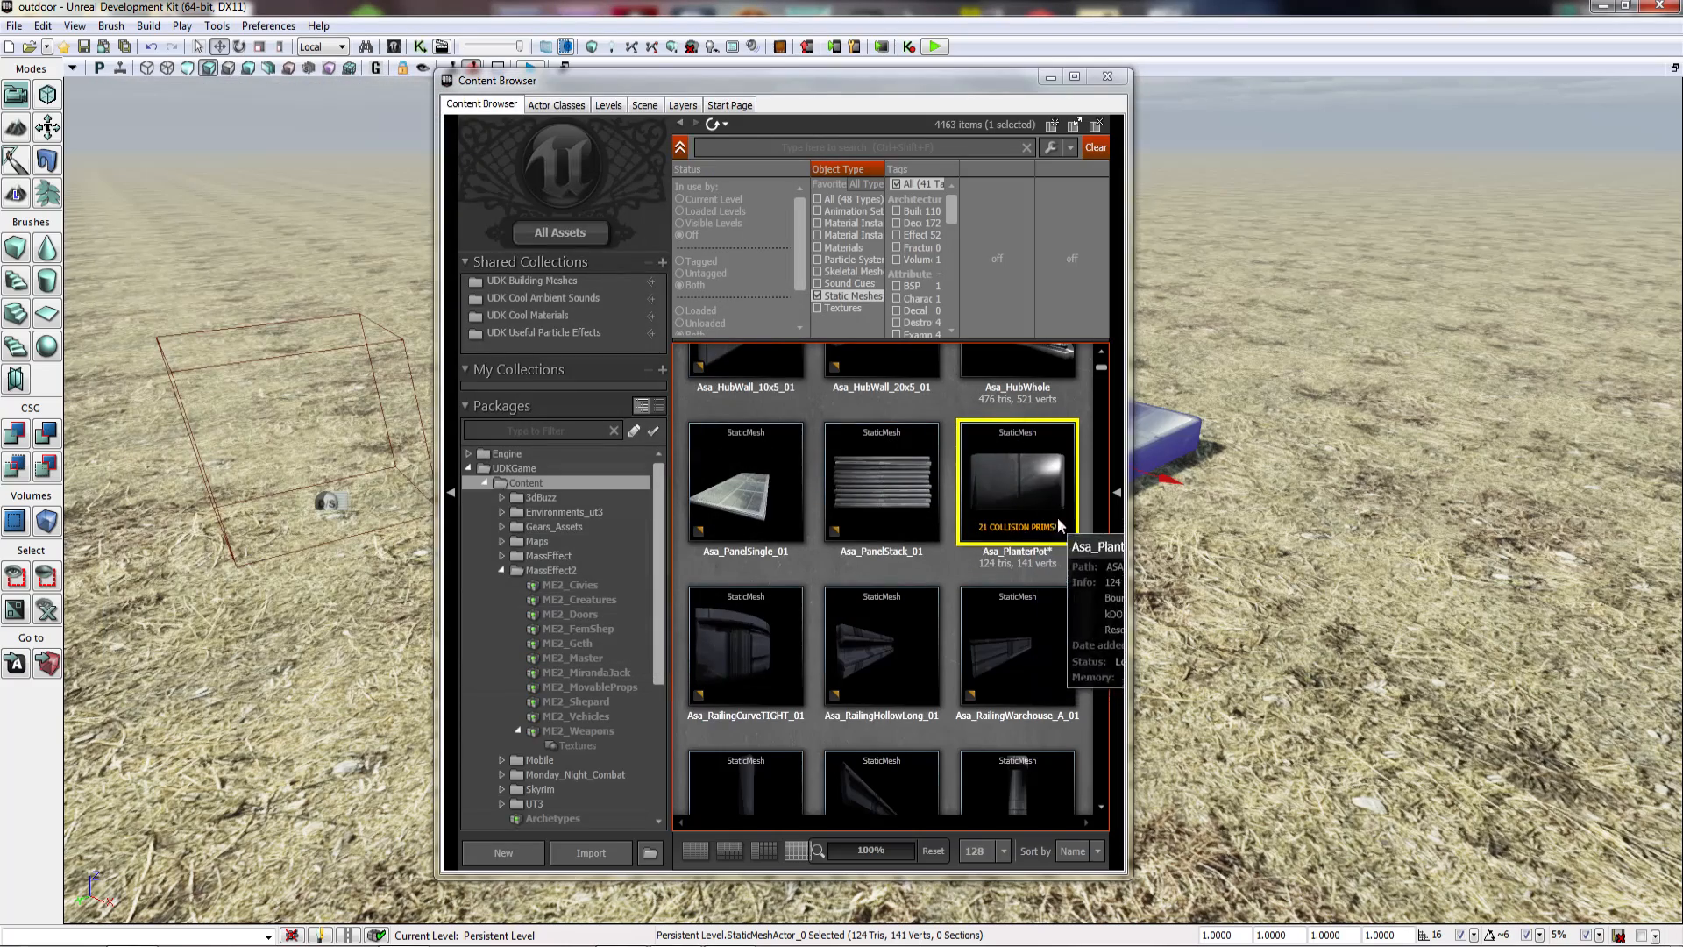
# Step: Find the AsaTwr_Ext_Light static mesh, preview it, and place it on the ground in front of the planter pot
pyautogui.moveTo(1227, 517); pyautogui.dragTo(1174, 522)
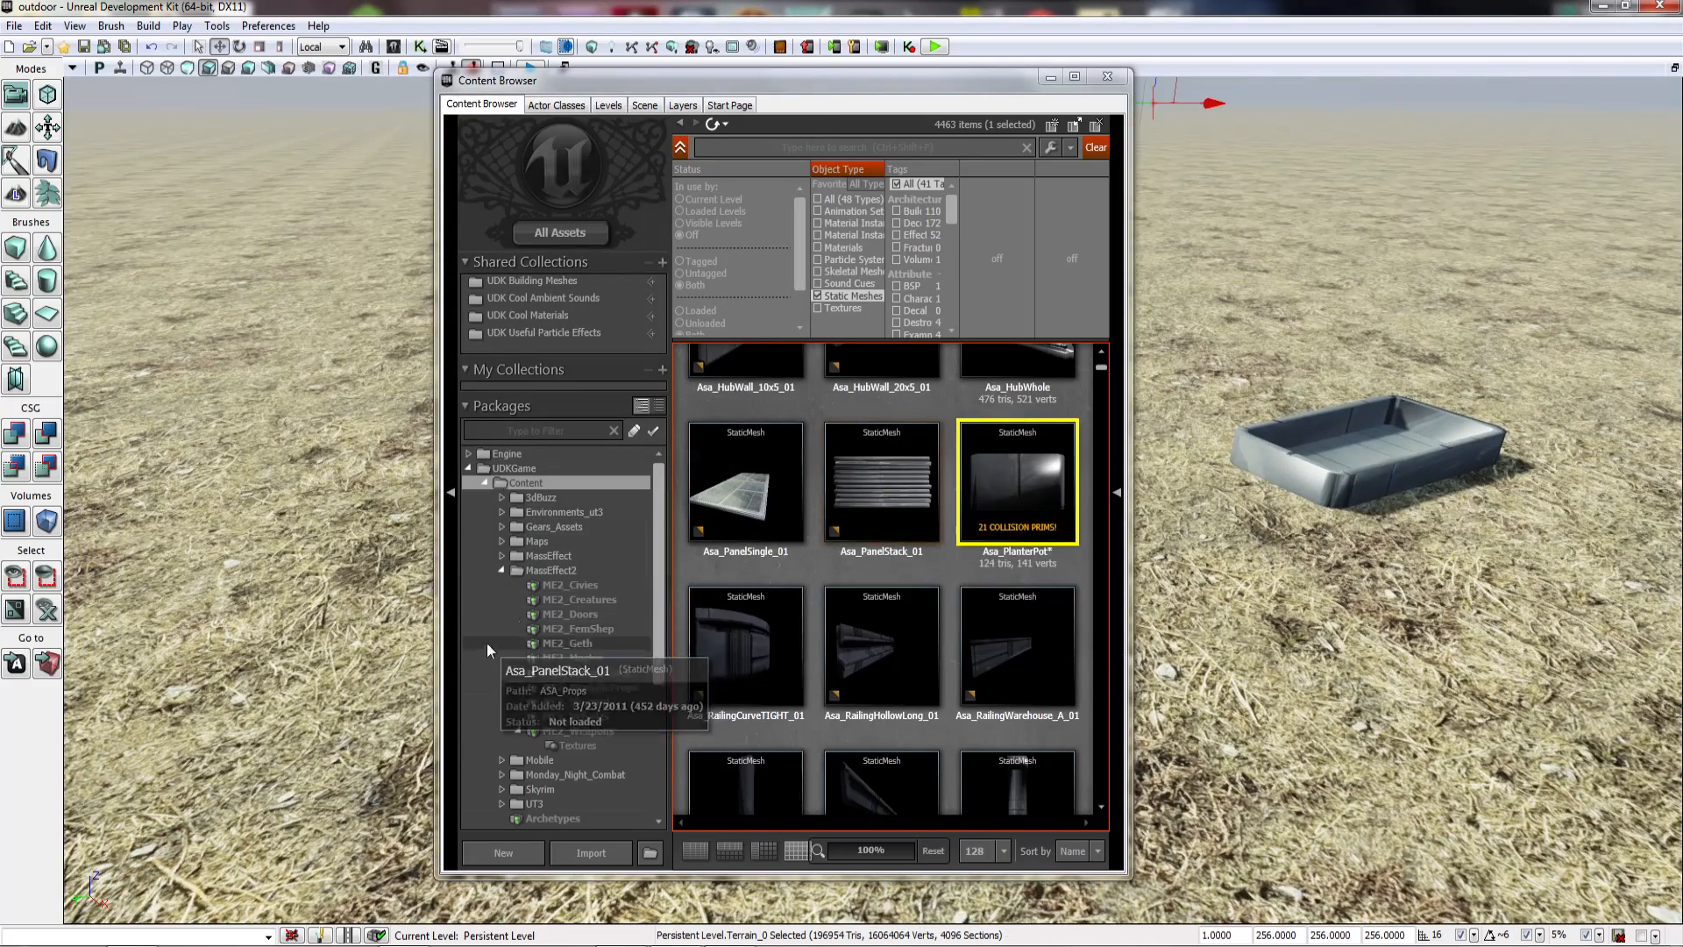
pyautogui.click(947, 565)
pyautogui.scroll(-2, 946, 564)
pyautogui.scroll(-8, 948, 563)
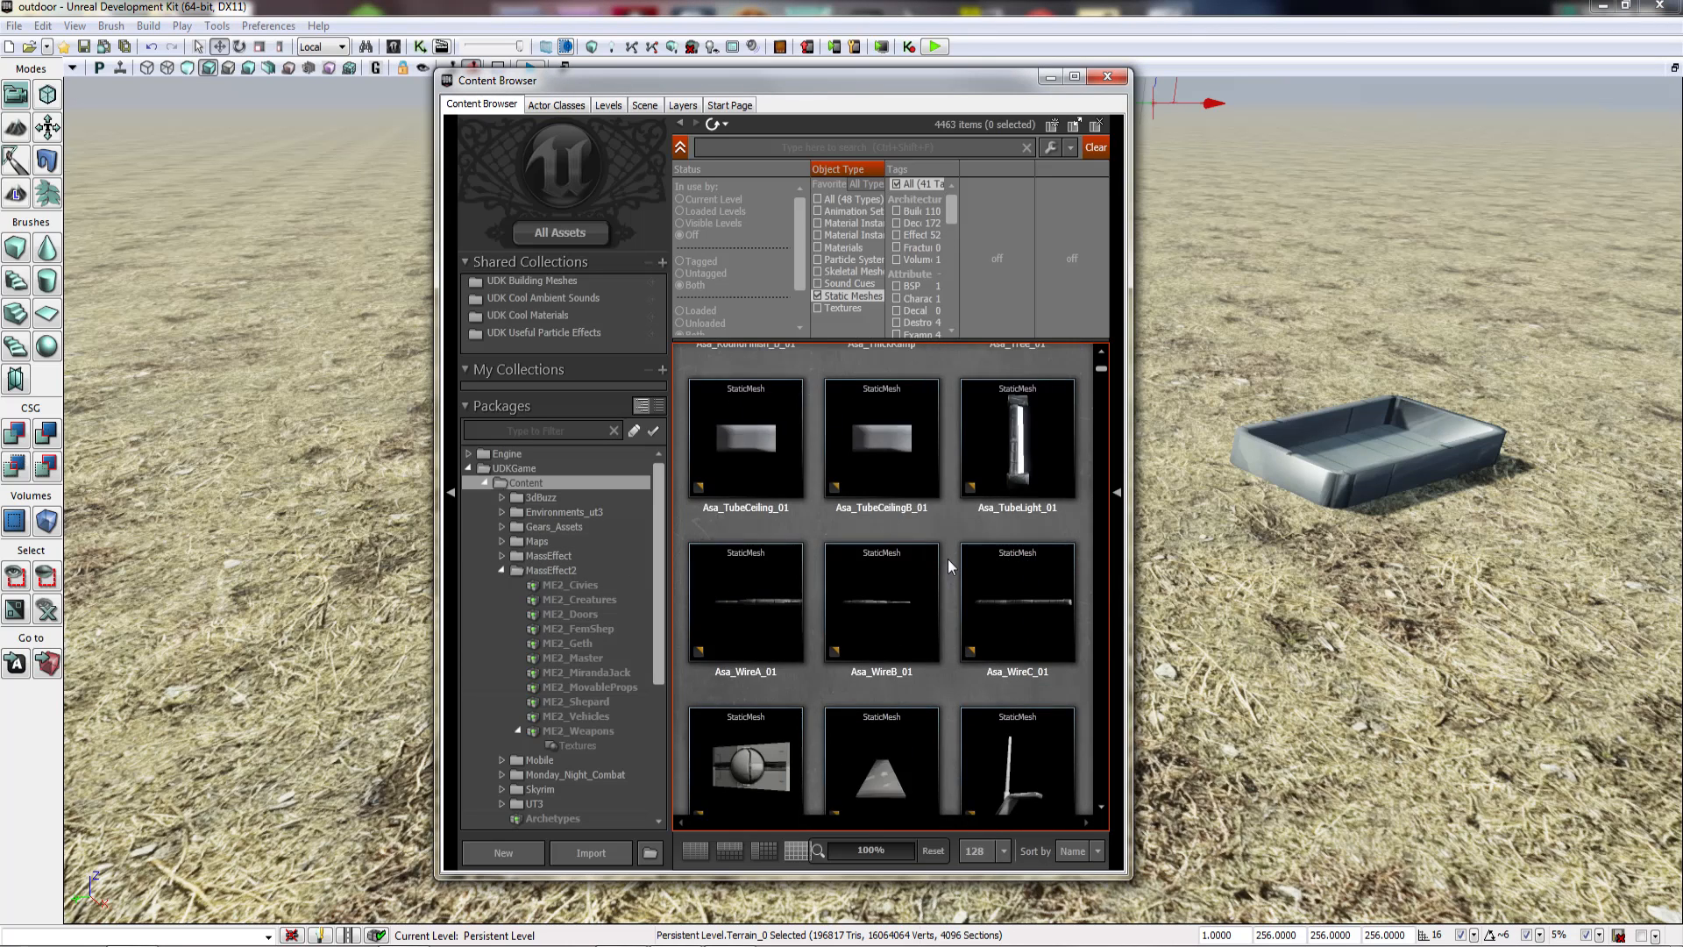
pyautogui.scroll(-10, 951, 558)
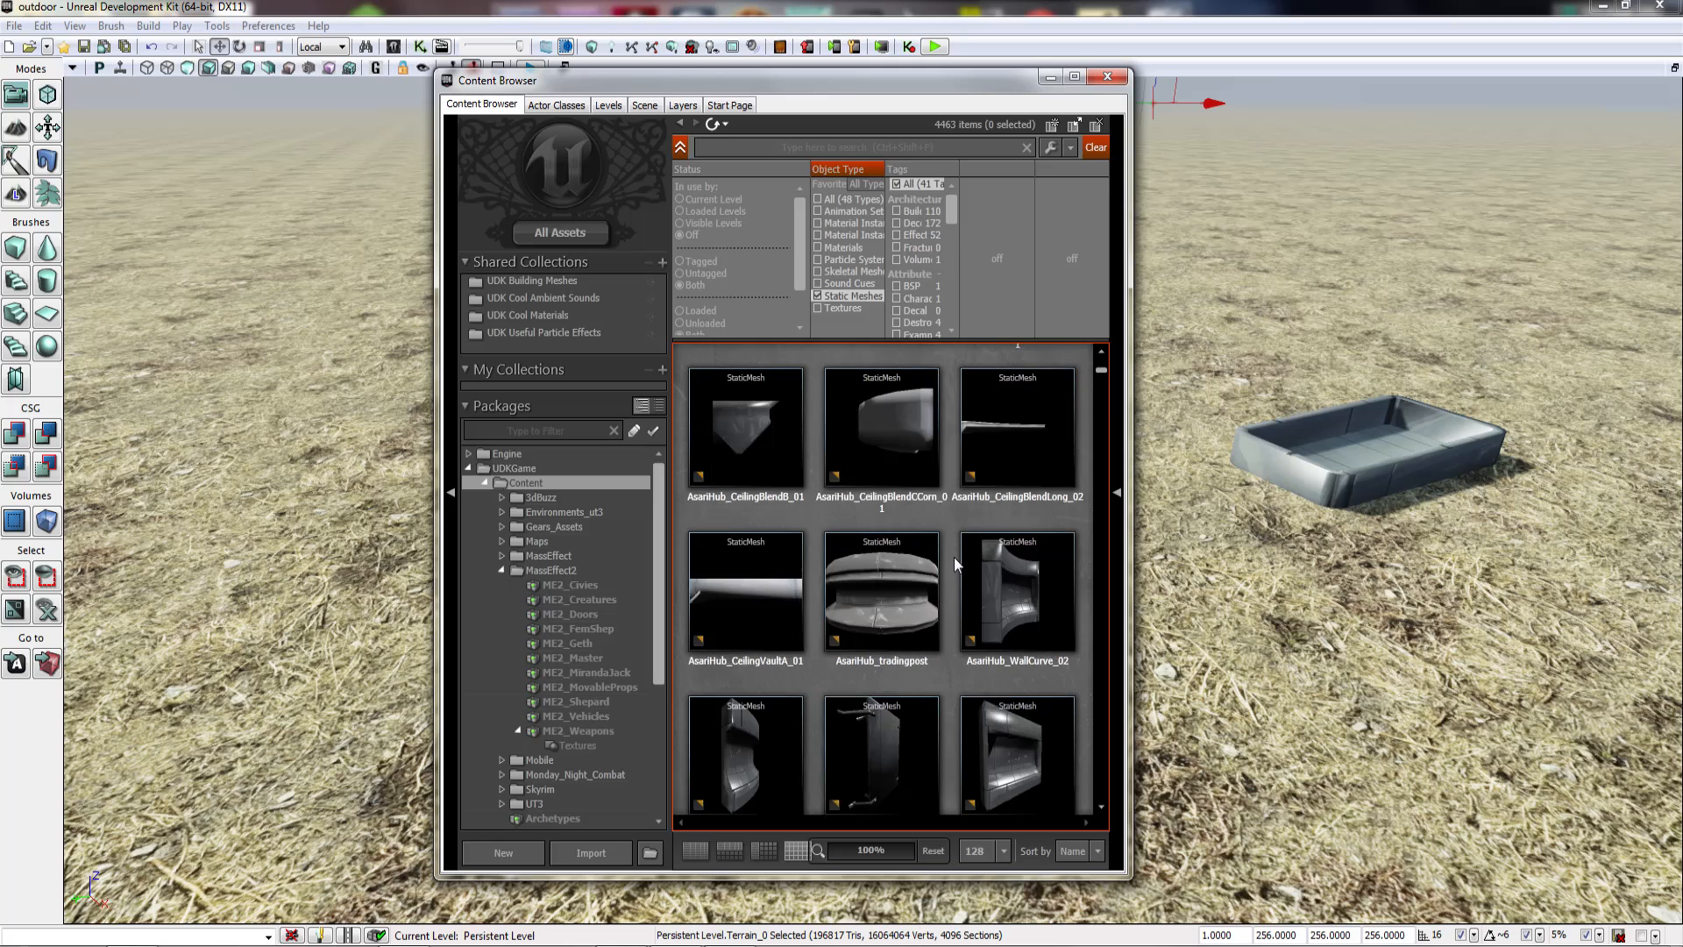
pyautogui.scroll(-5, 954, 556)
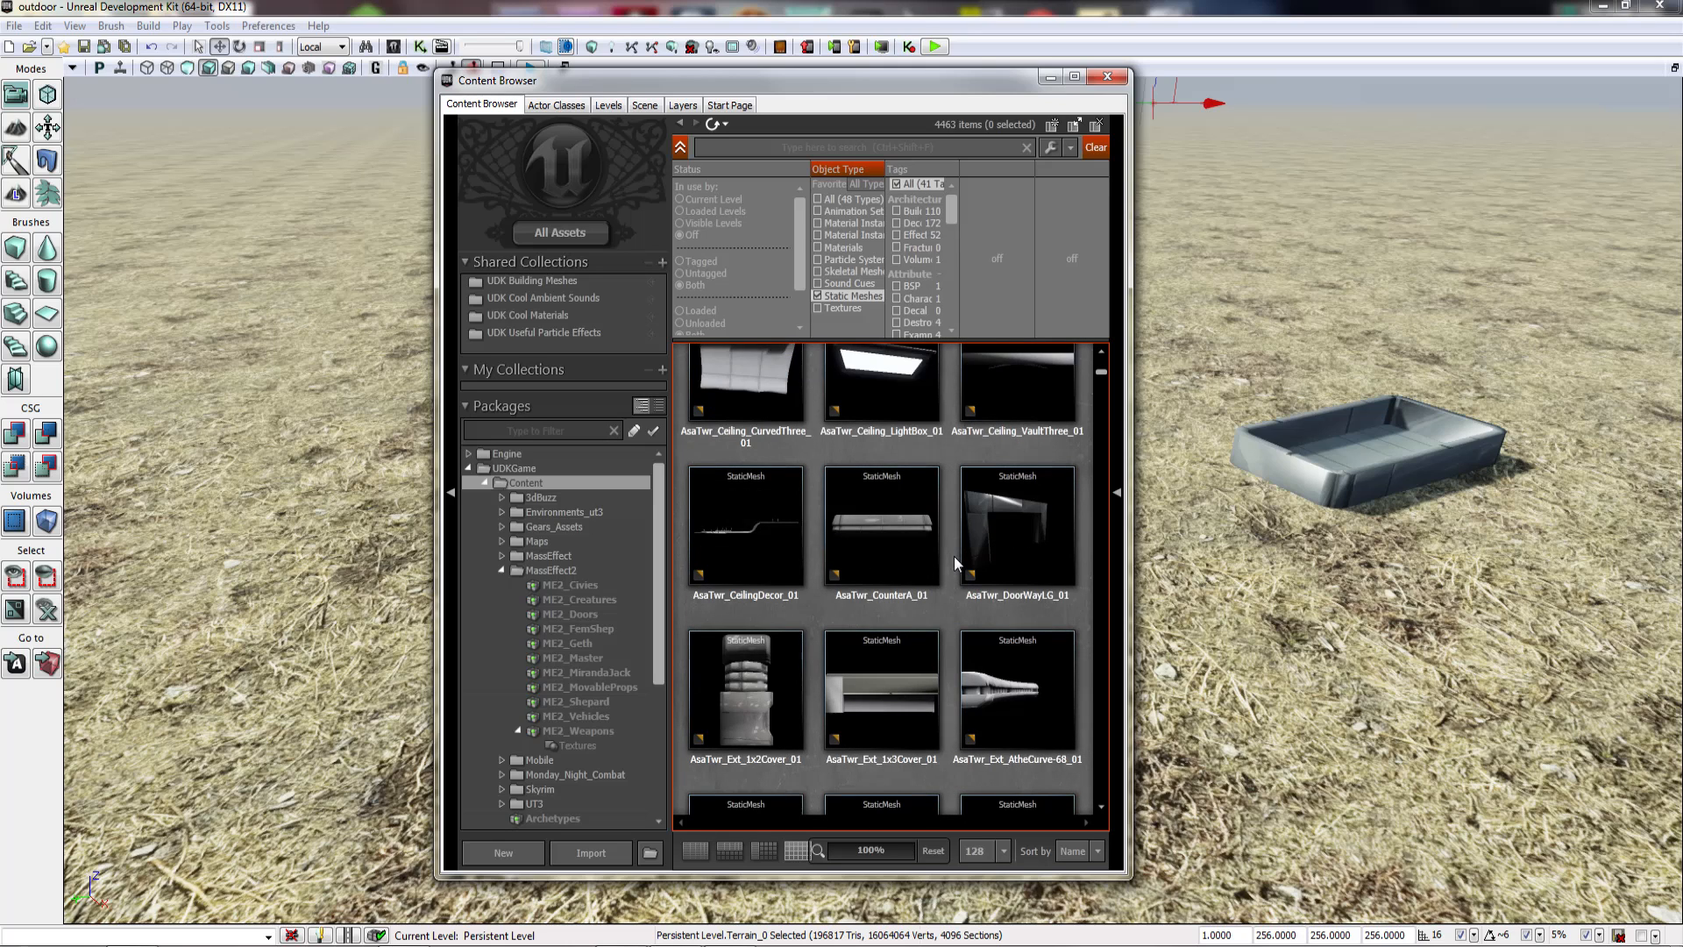
pyautogui.scroll(-8, 949, 591)
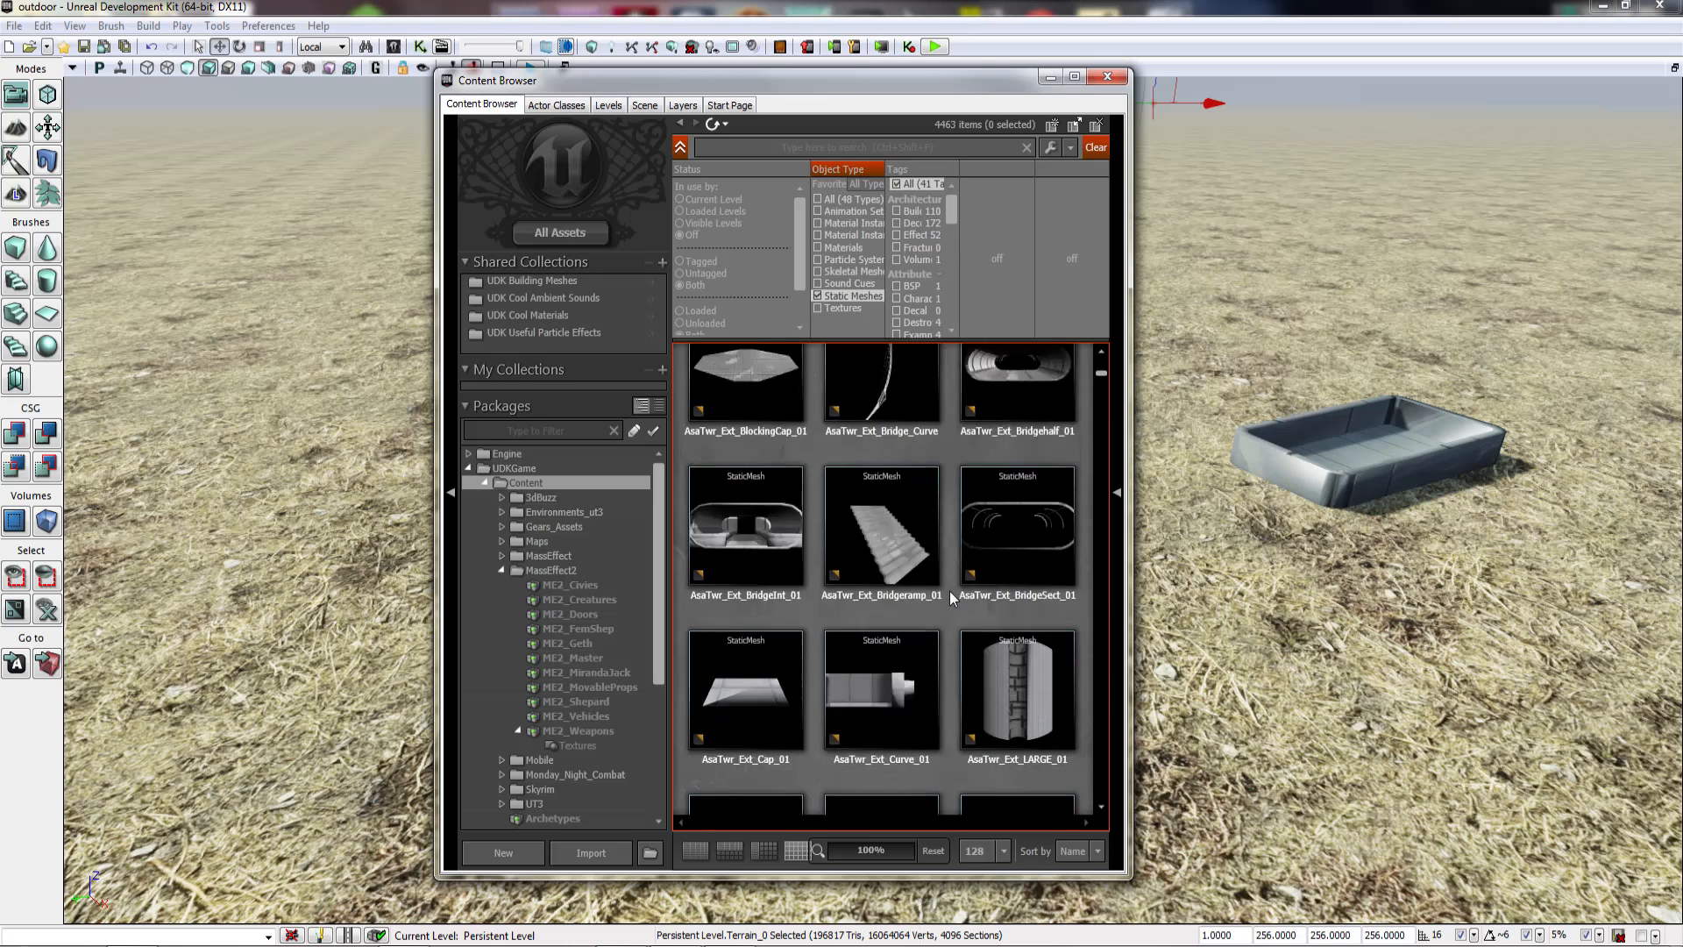
pyautogui.scroll(-2, 949, 591)
pyautogui.doubleClick(787, 534)
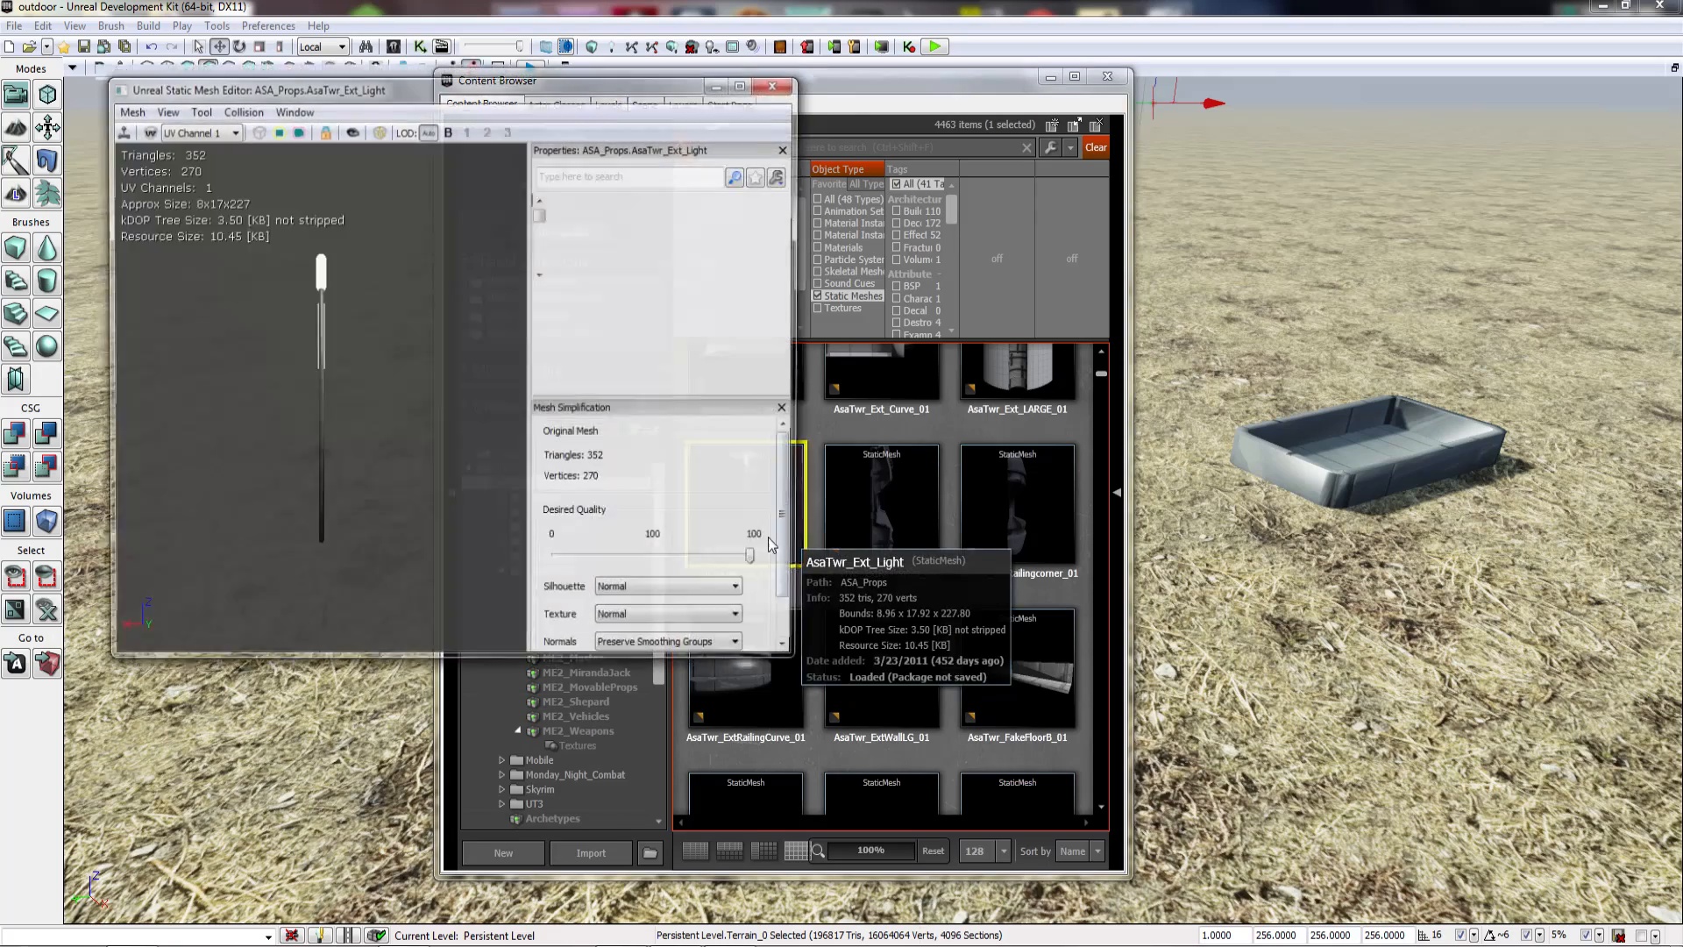
pyautogui.click(781, 86)
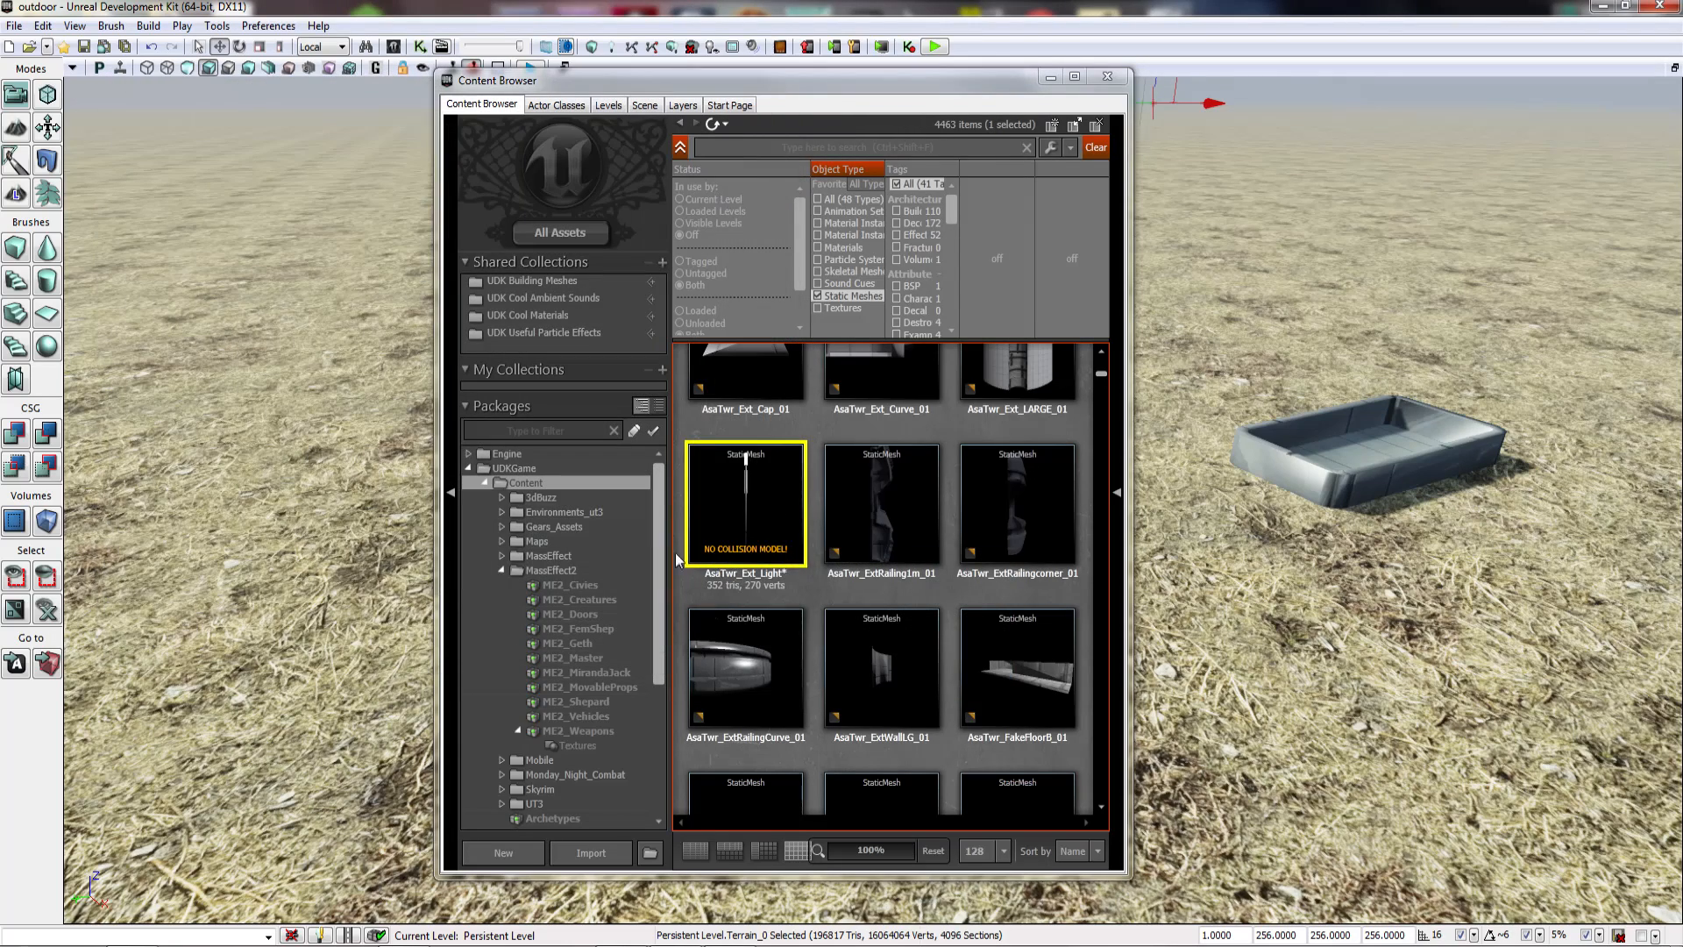
pyautogui.moveTo(761, 526); pyautogui.dragTo(1257, 591)
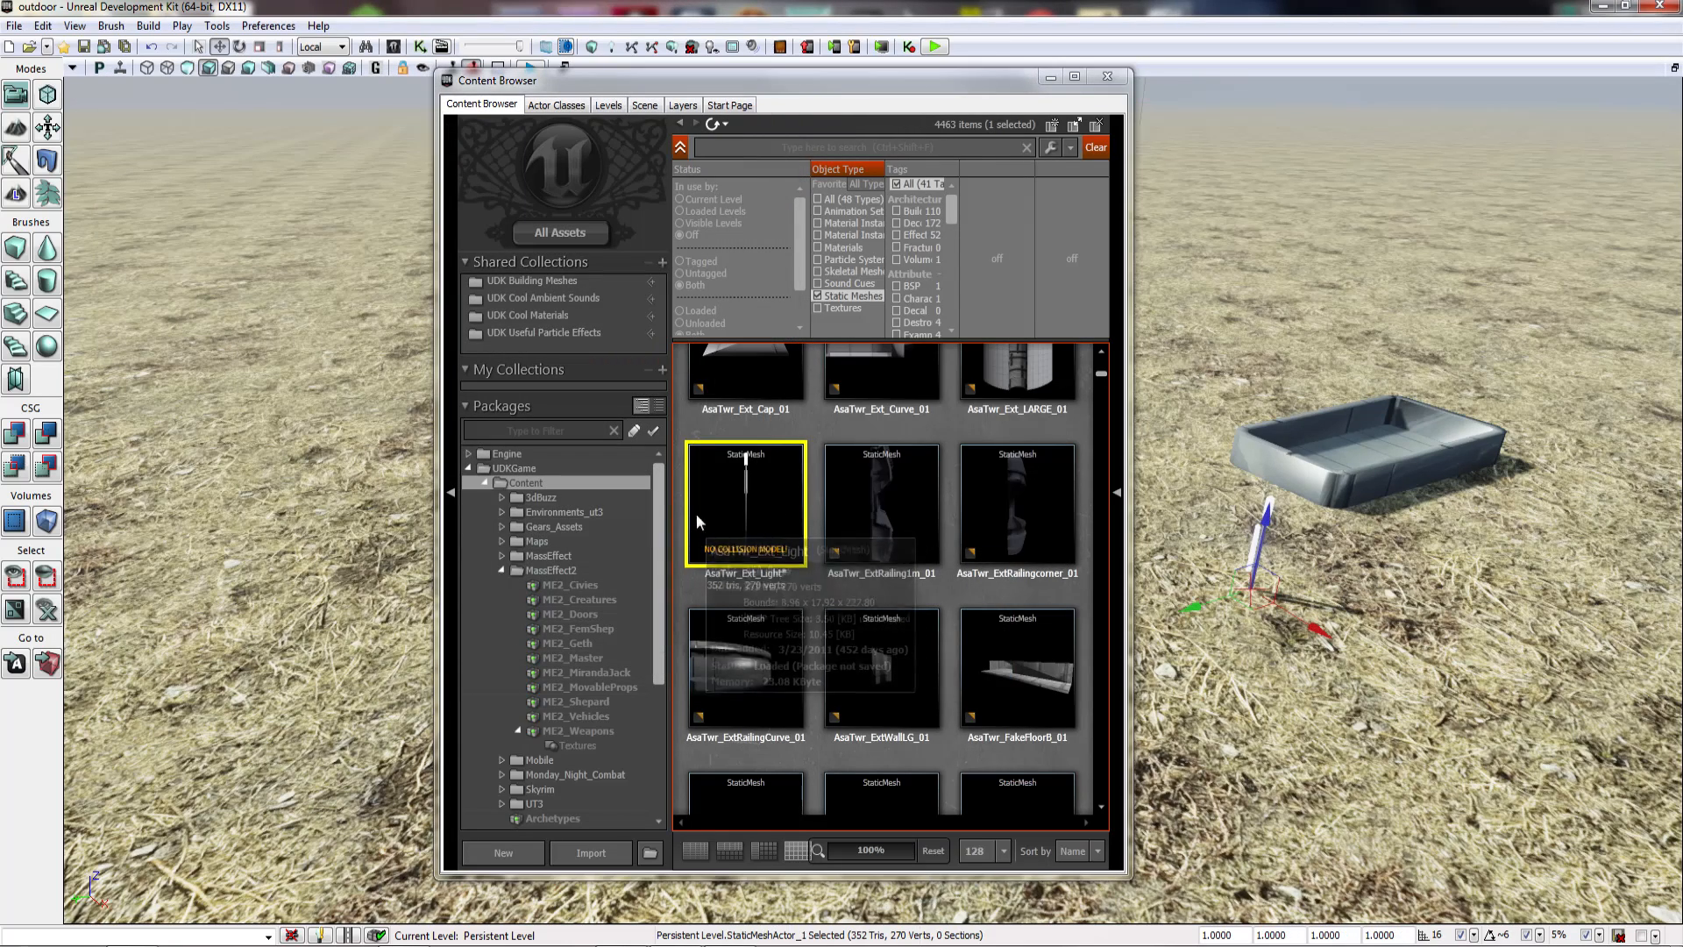
# Step: Add simplified collision to the AsaTwr_Ext_Light mesh and close its mesh editor
pyautogui.doubleClick(745, 500)
pyautogui.click(241, 110)
pyautogui.click(294, 130)
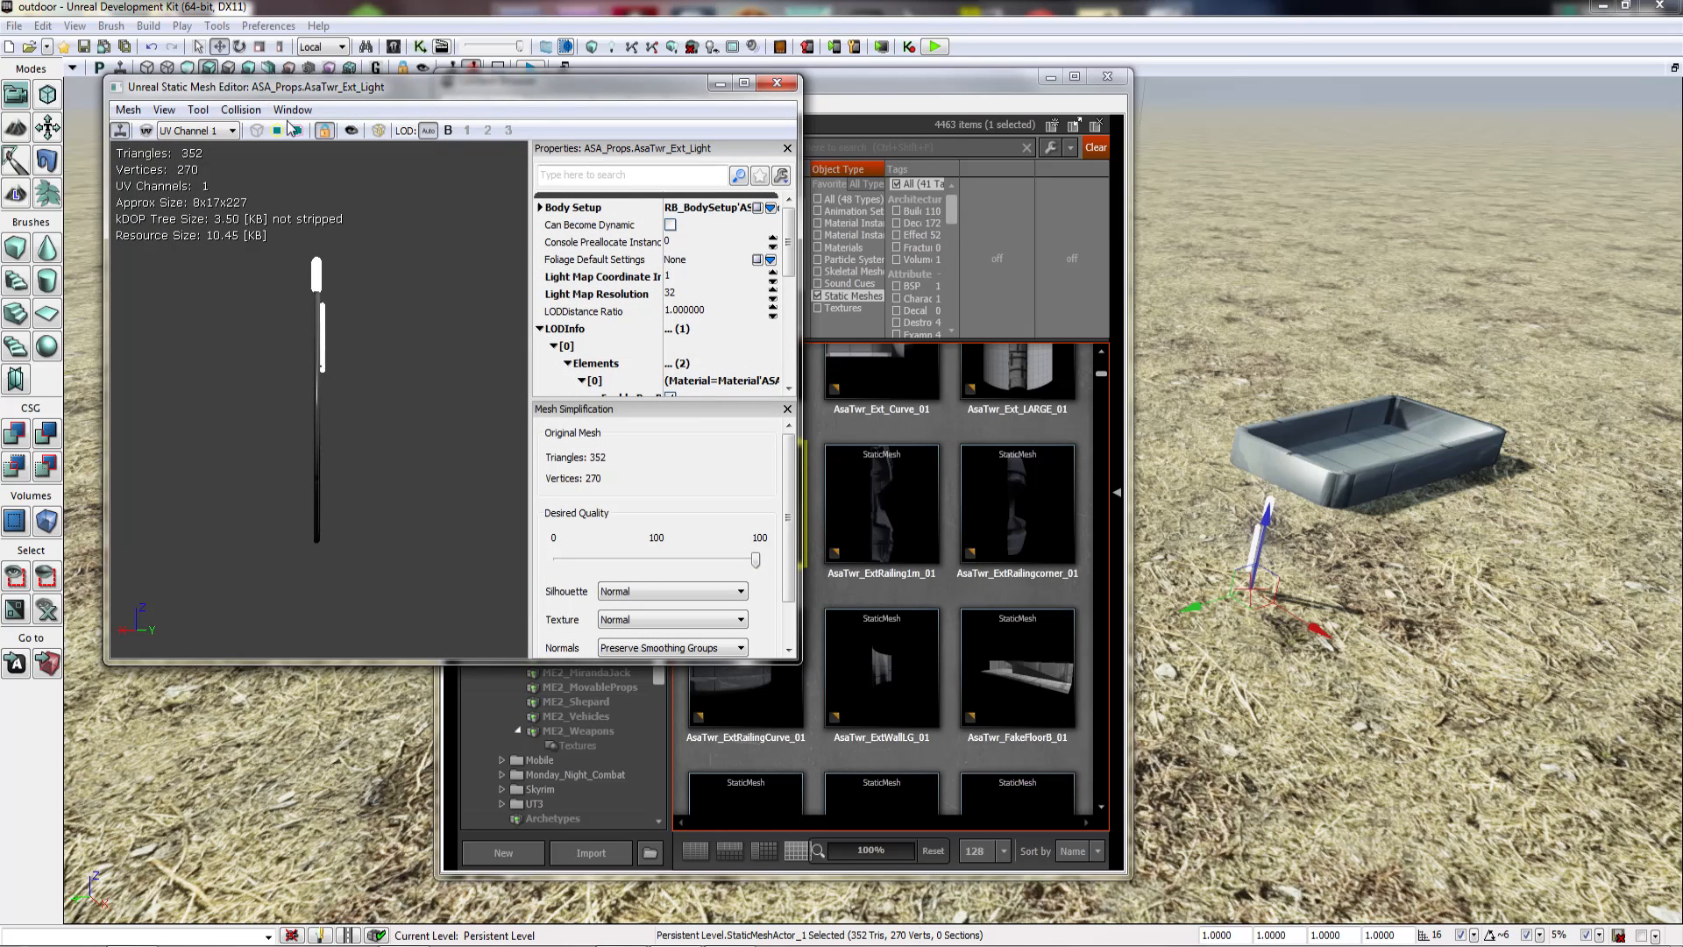
pyautogui.click(776, 83)
# Step: Look further through the static meshes and examine AsaTwr_FrameUpper_A_01 from the side
pyautogui.scroll(-5, 975, 601)
pyautogui.scroll(-6, 975, 601)
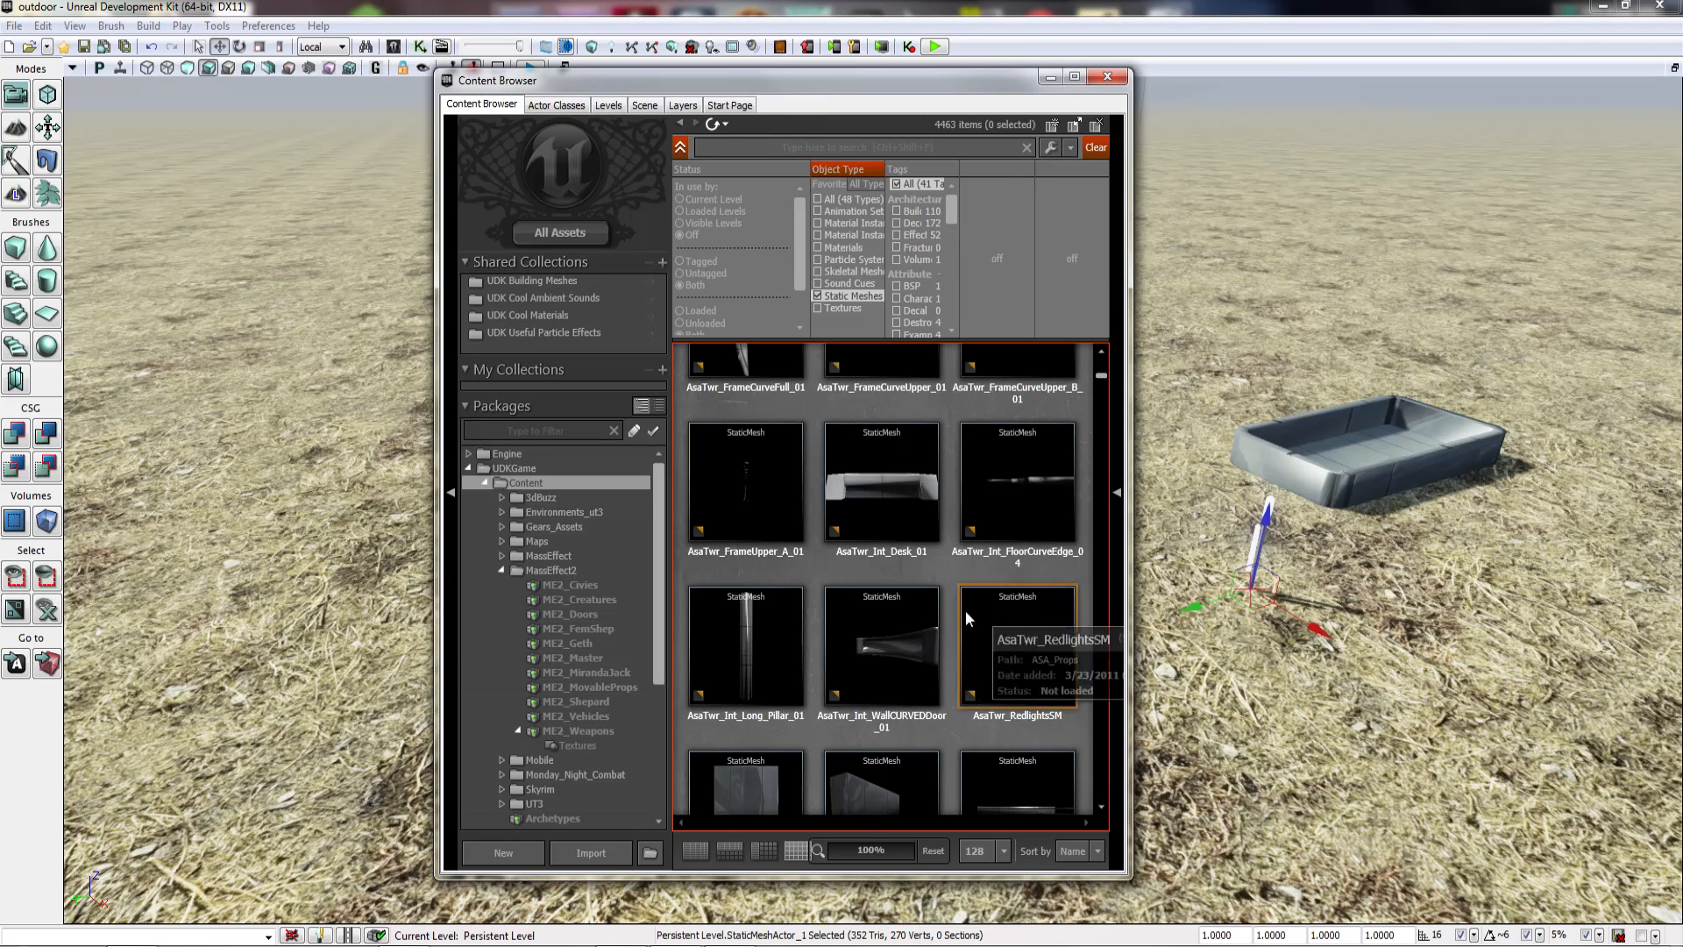
pyautogui.doubleClick(719, 515)
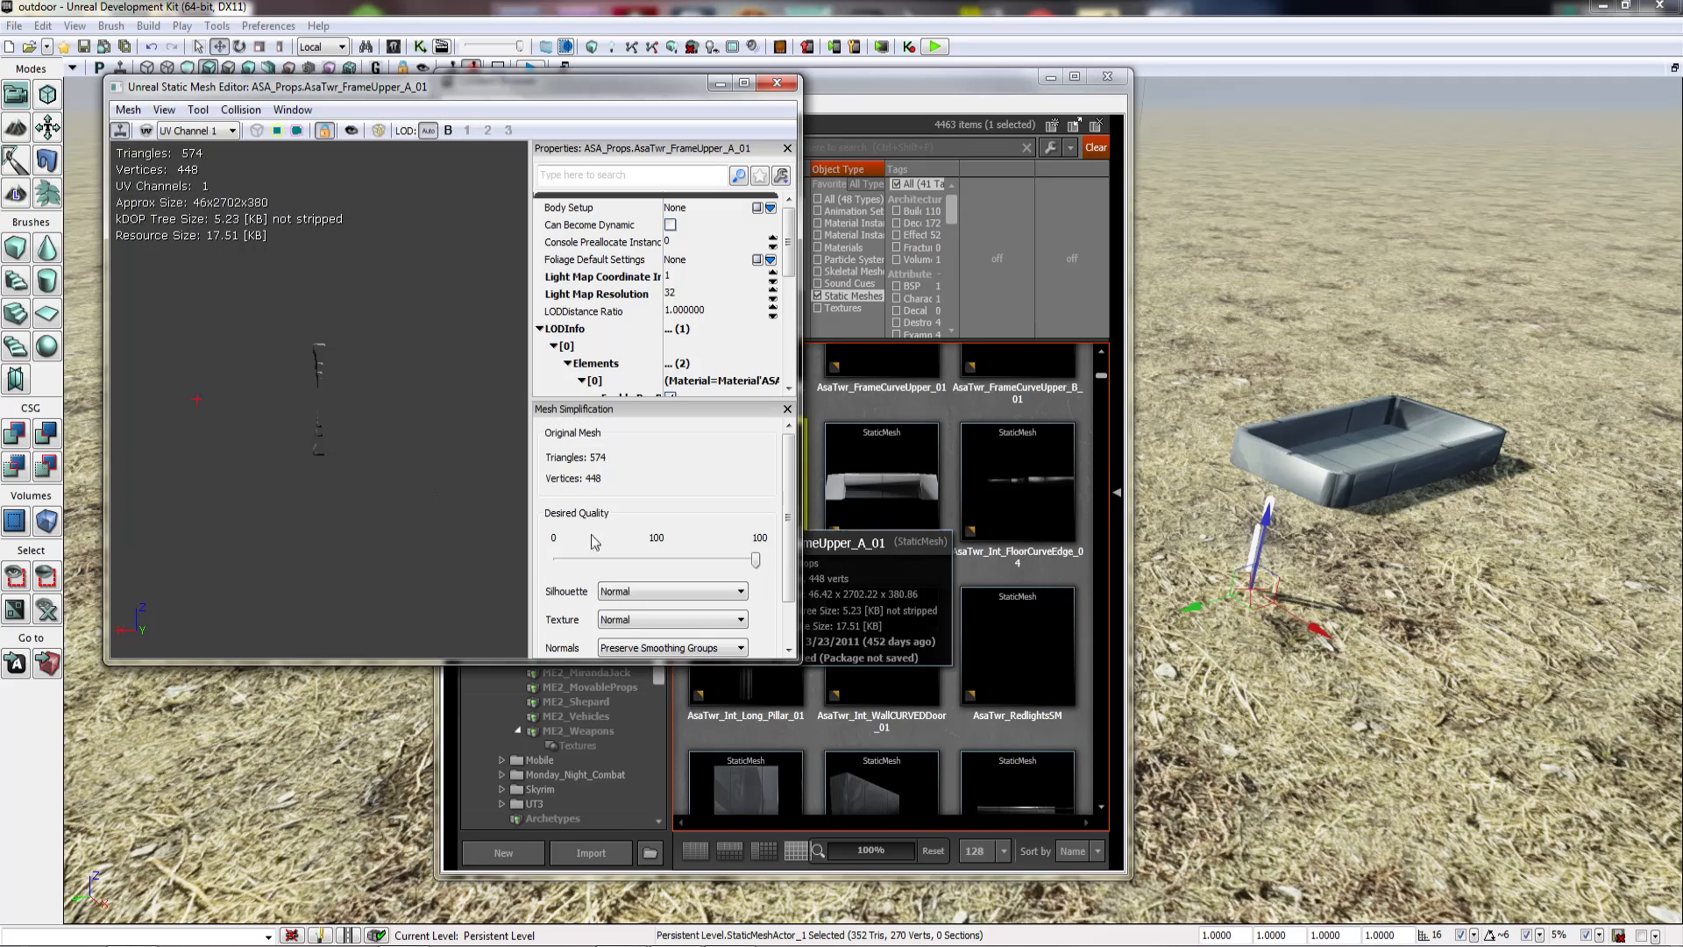
pyautogui.moveTo(394, 491); pyautogui.dragTo(333, 491)
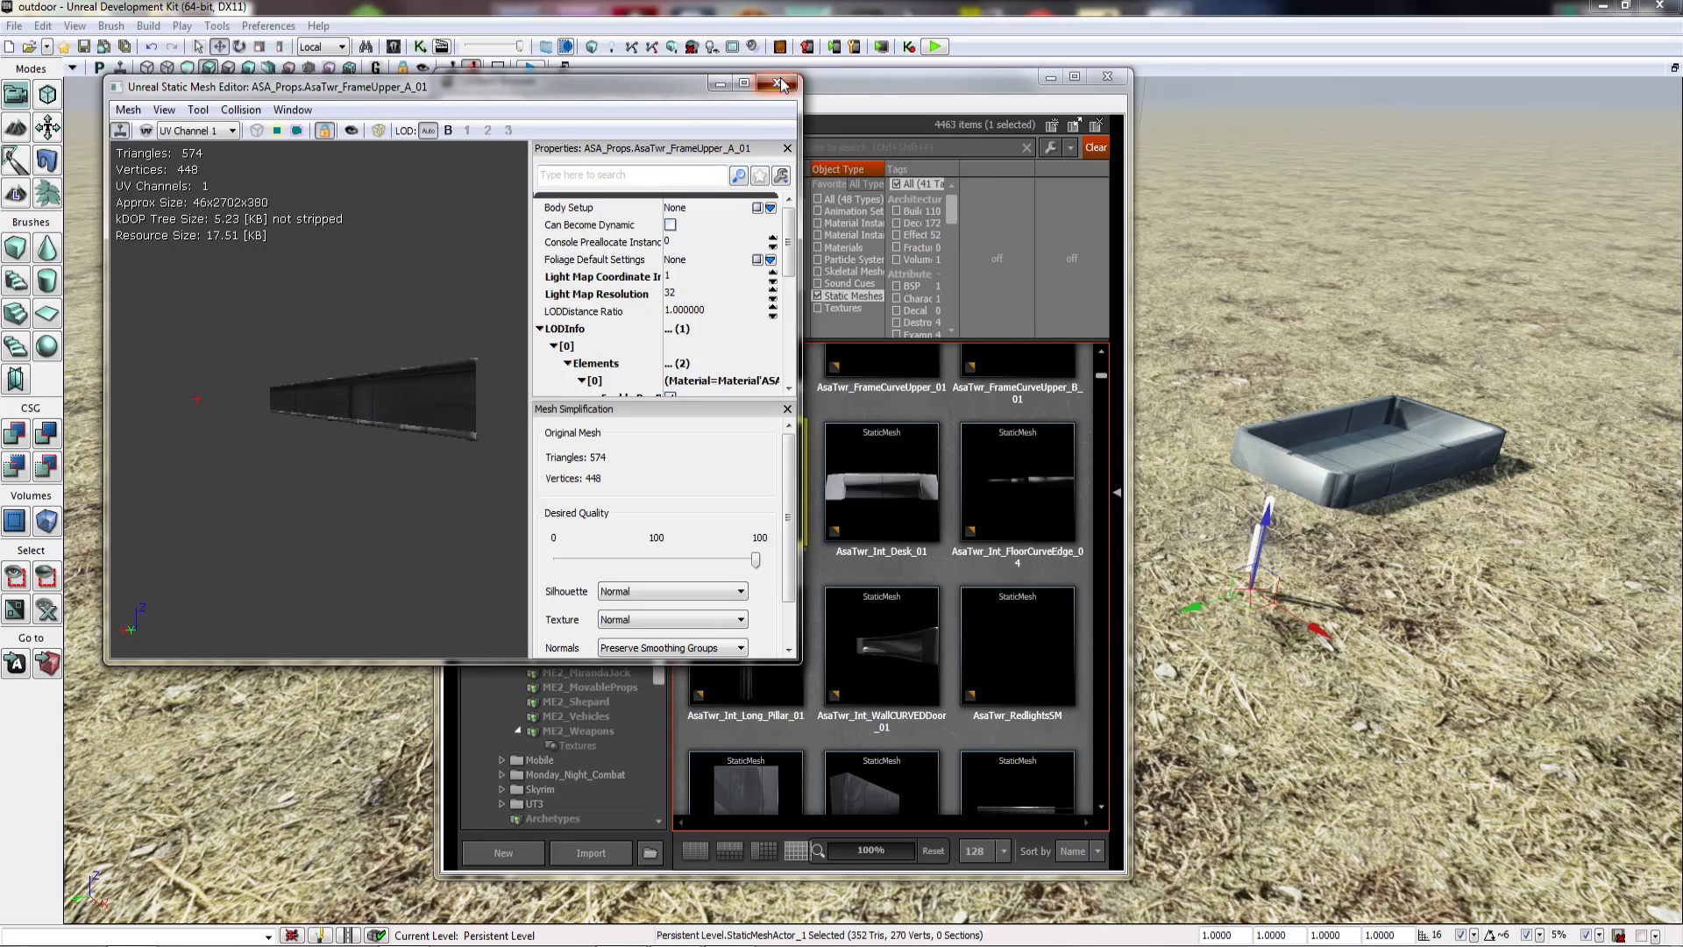
pyautogui.click(777, 84)
# Step: Preview the Bar_Chair and Bar_Chair_Sit static meshes, and place Bar_Chair_Sit on the ground in front of the light post
pyautogui.scroll(-4, 1055, 582)
pyautogui.scroll(-8, 1055, 582)
pyautogui.scroll(-10, 1055, 582)
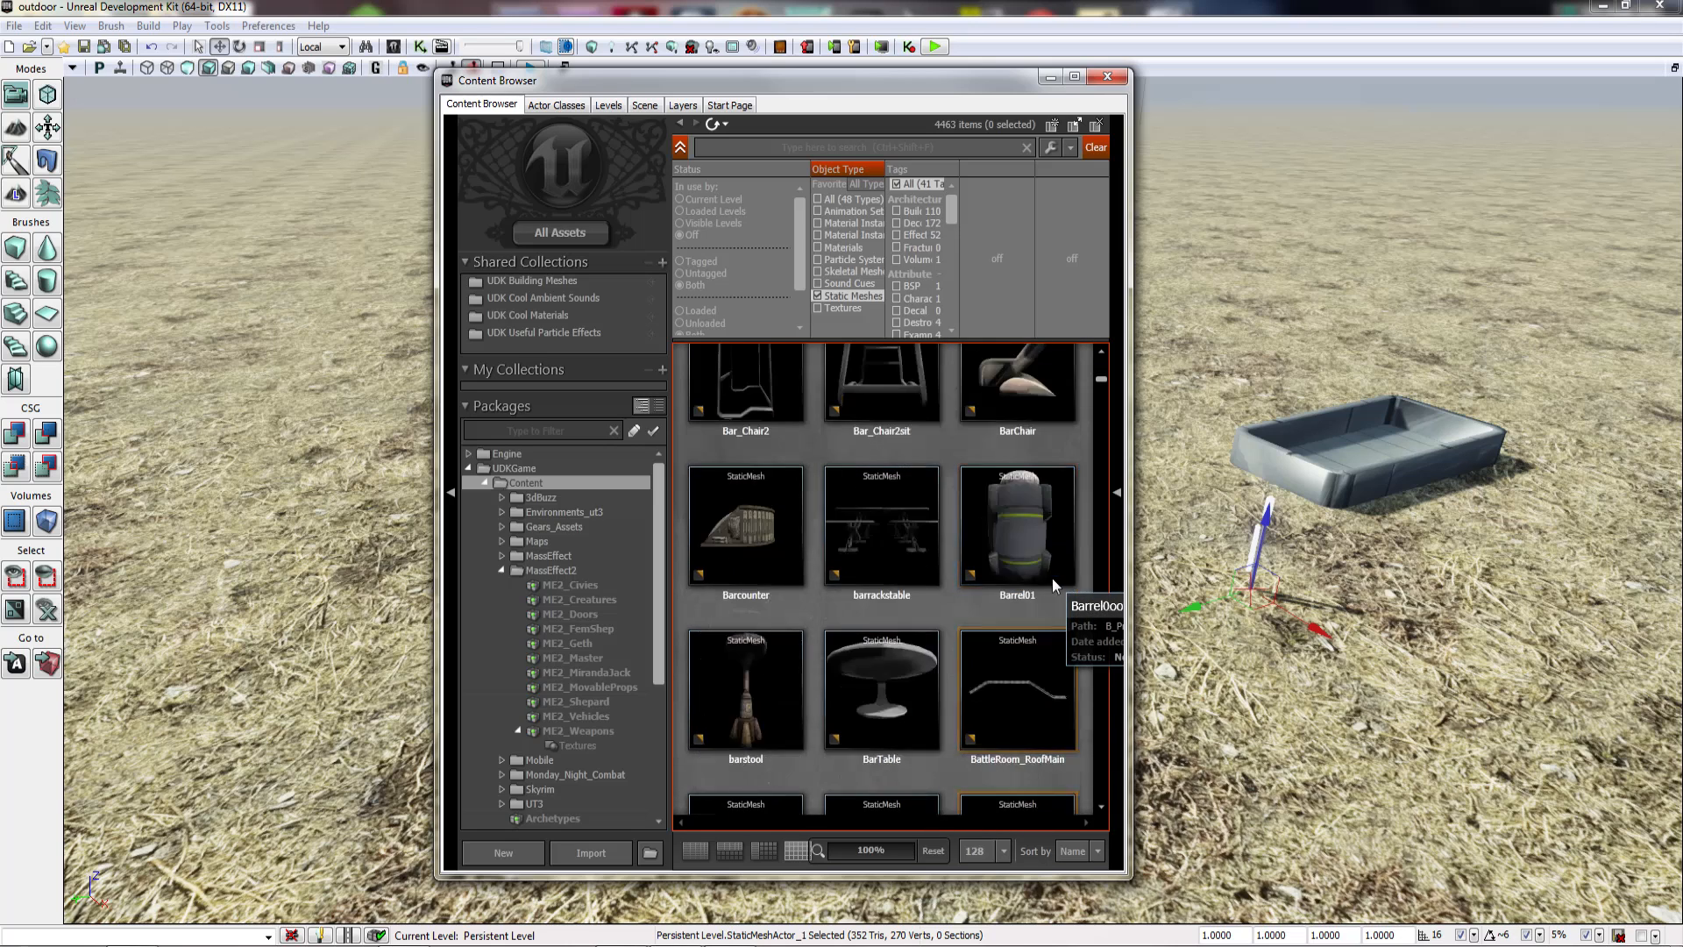
pyautogui.scroll(1, 1052, 577)
pyautogui.scroll(1, 980, 538)
pyautogui.click(1002, 518)
pyautogui.doubleClick(876, 522)
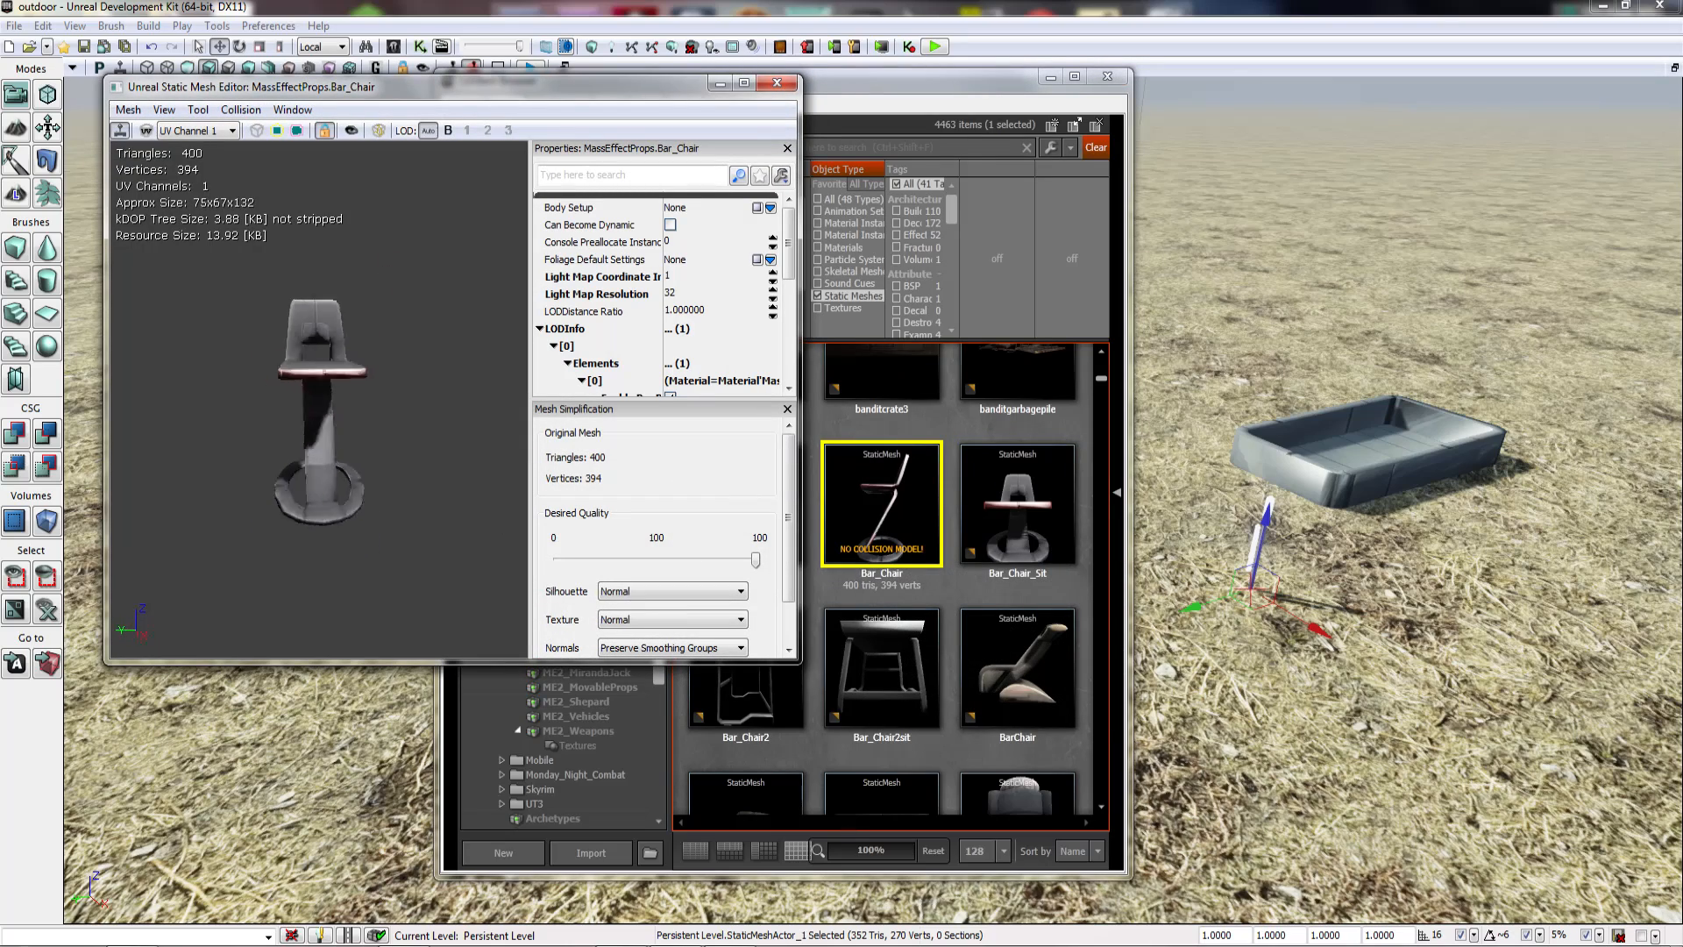
pyautogui.click(788, 84)
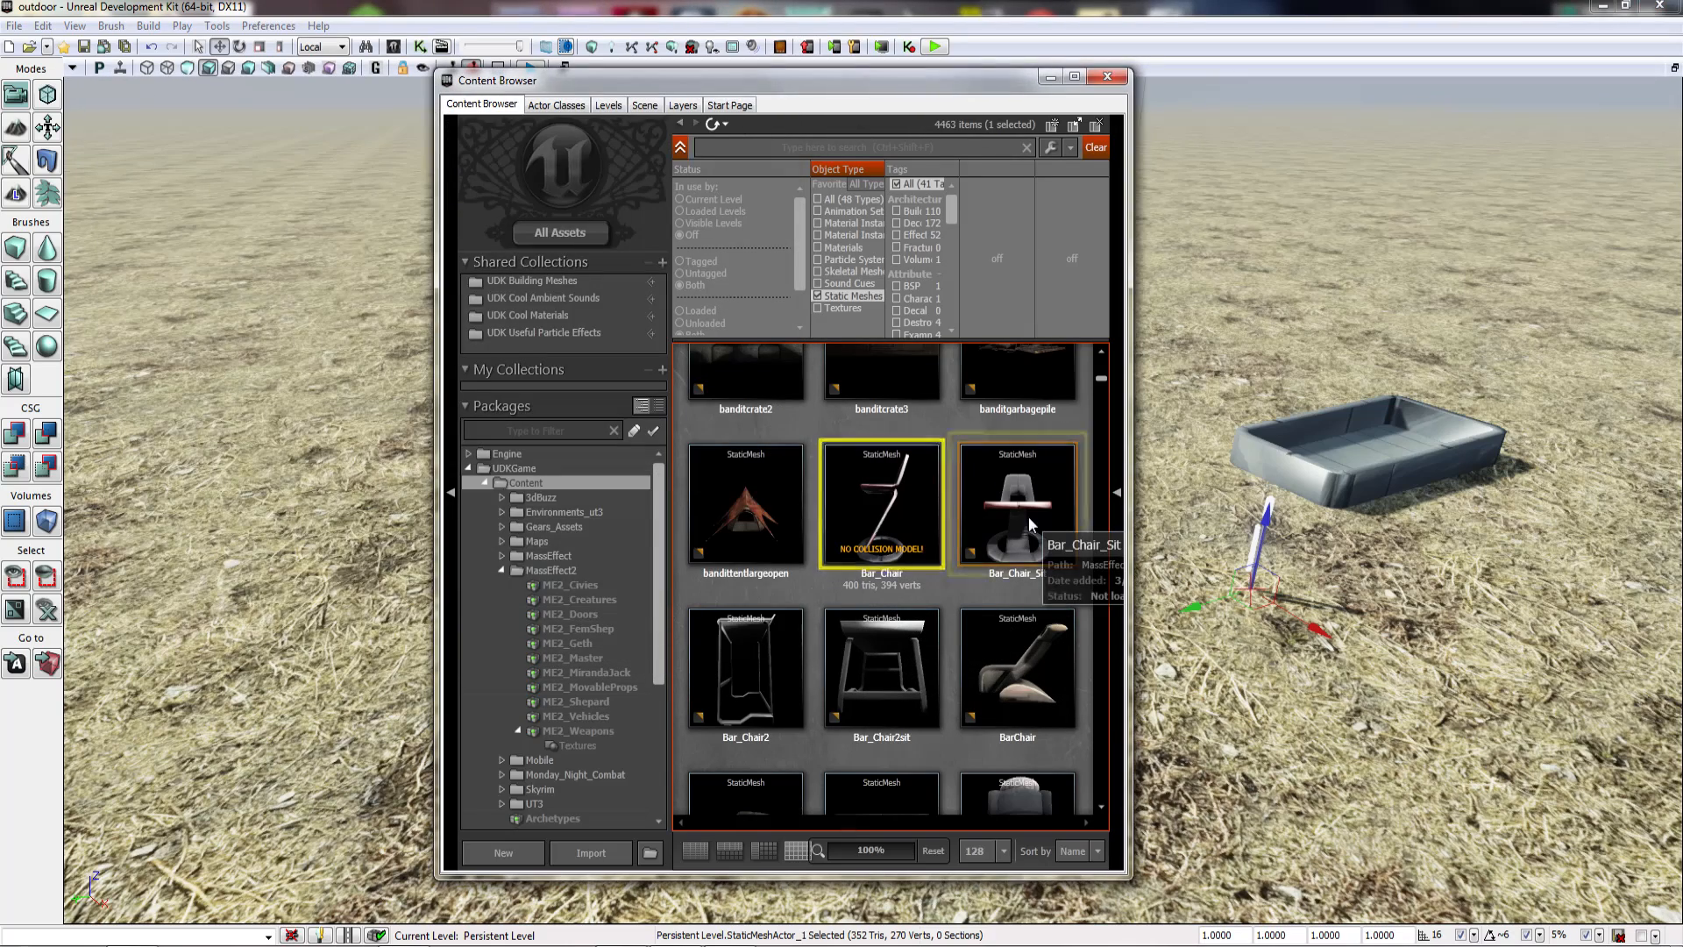
pyautogui.moveTo(364, 470); pyautogui.dragTo(429, 491)
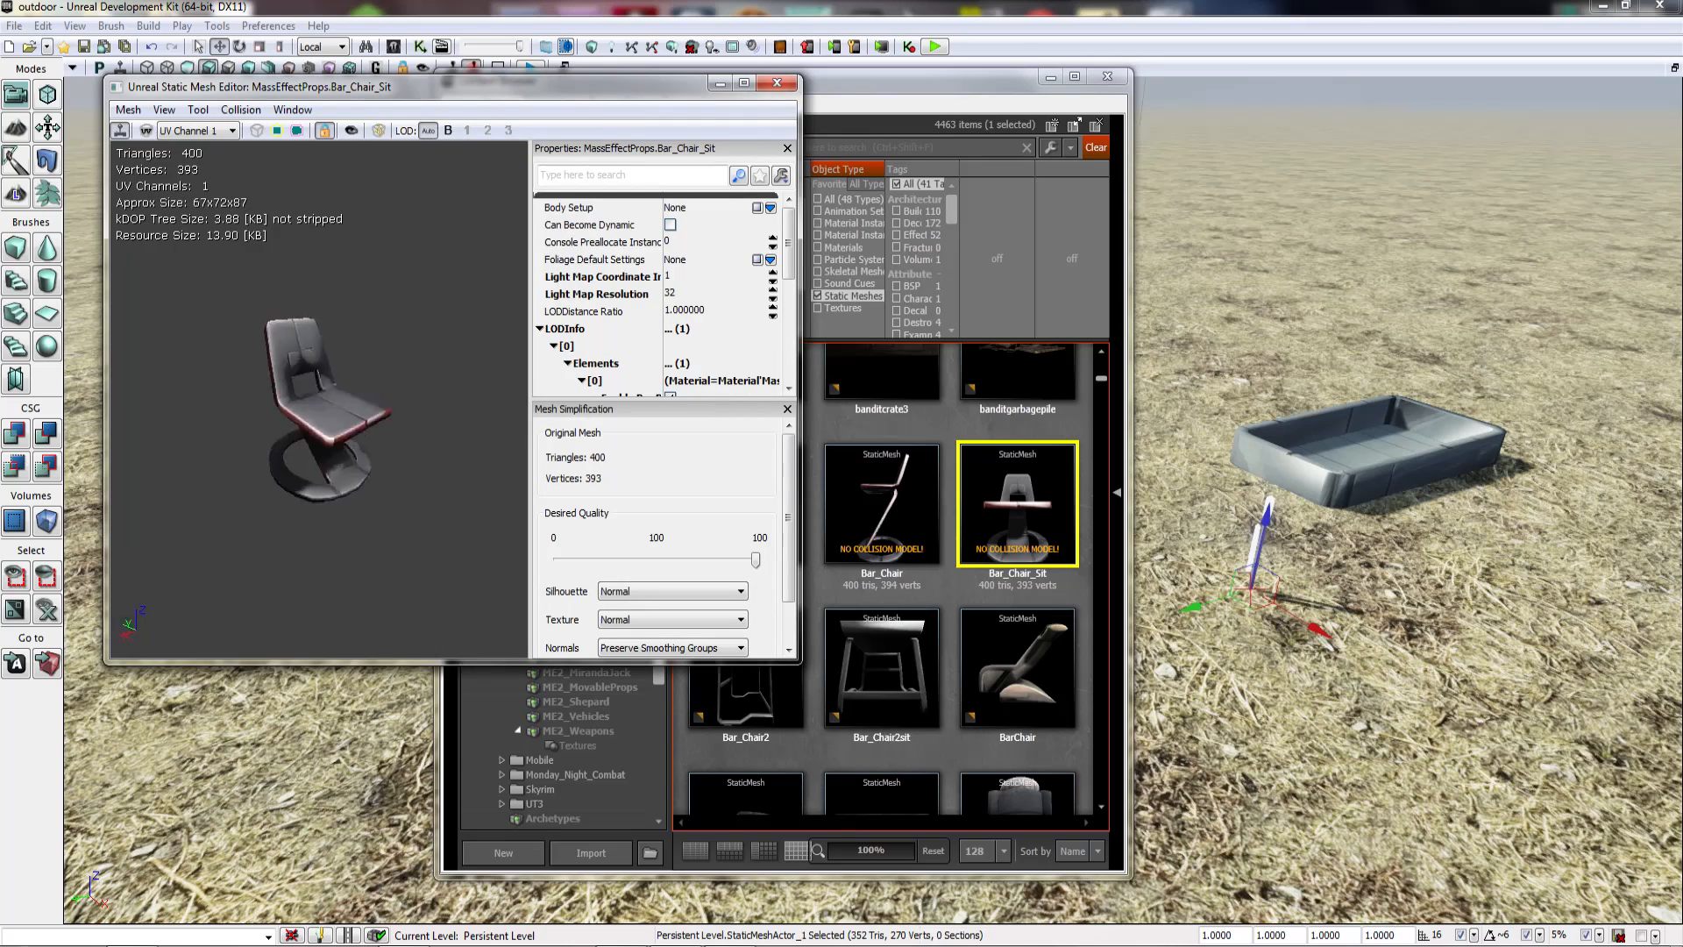
pyautogui.click(768, 84)
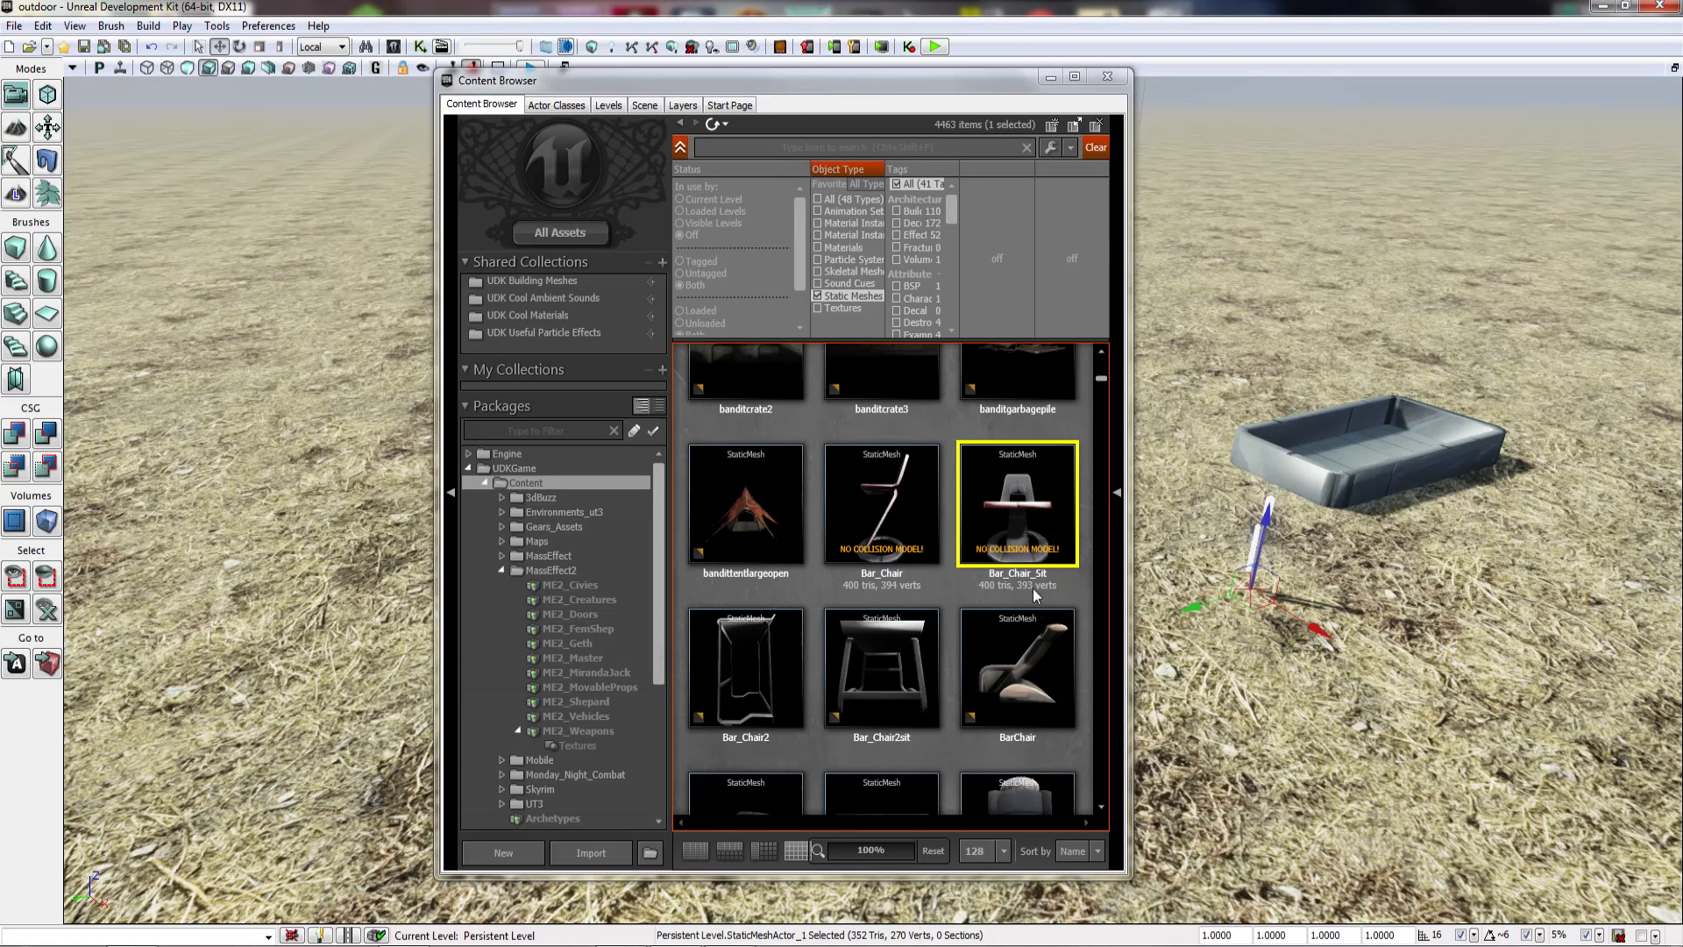
pyautogui.moveTo(1314, 715); pyautogui.dragTo(1315, 699)
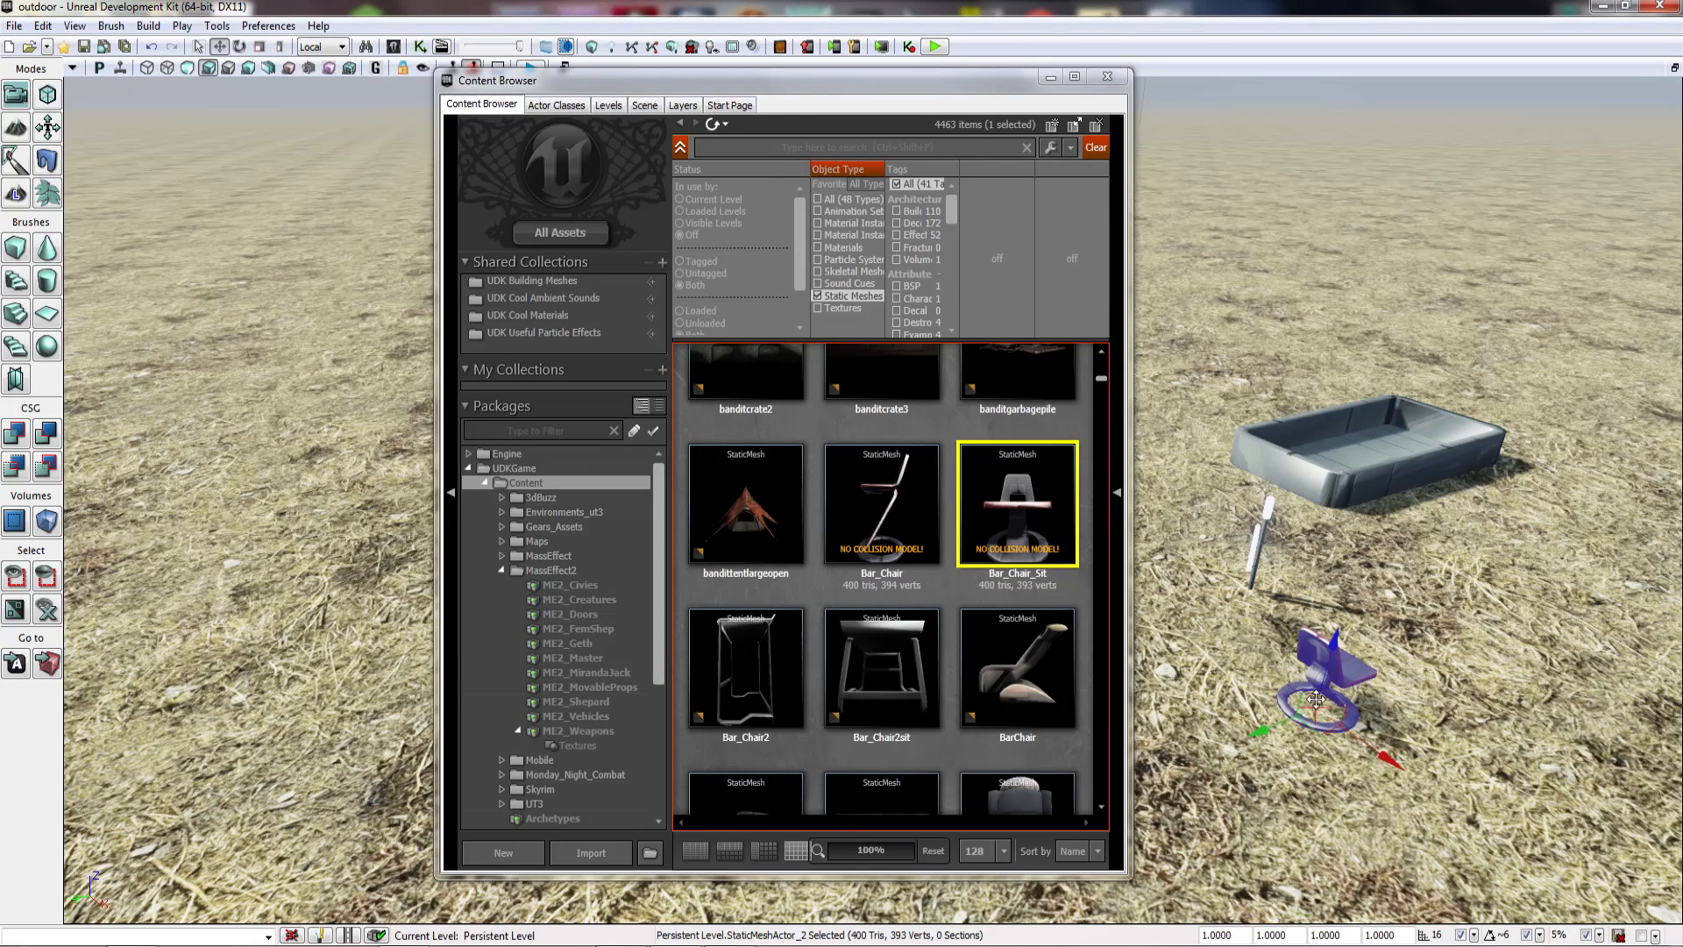
# Step: Generate auto convex collision for Bar_Chair_Sit with Depth 4, Max Hull Verts 12 and Allow Splits 16, and close its mesh editor
pyautogui.doubleClick(1002, 531)
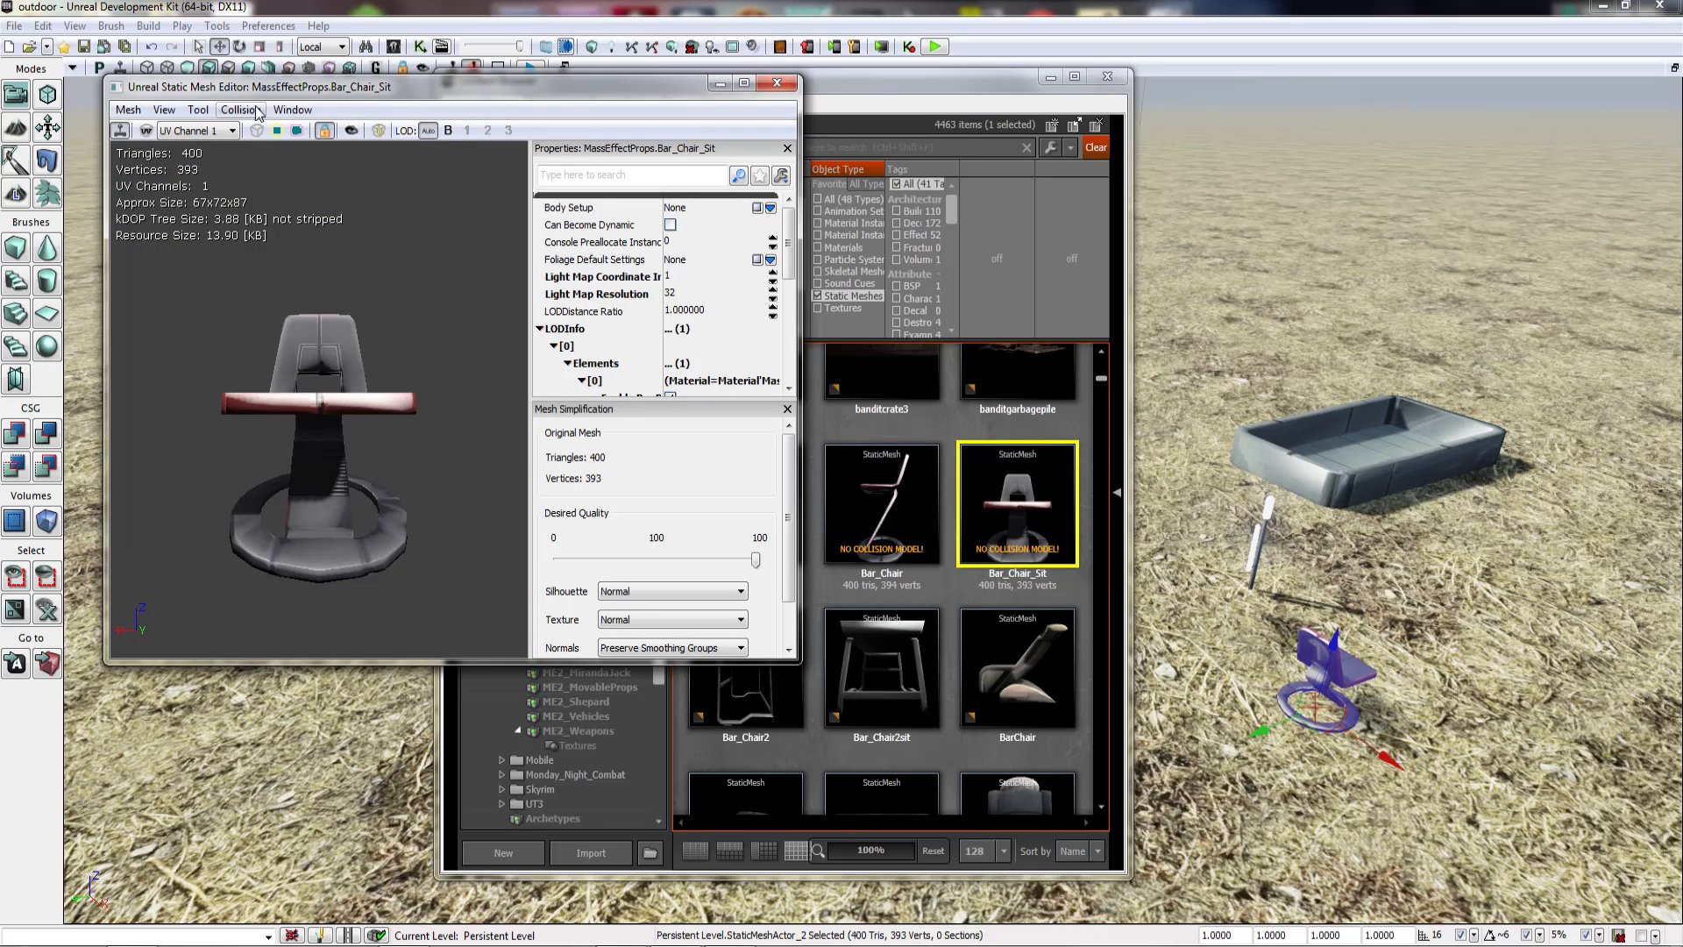
pyautogui.click(240, 110)
pyautogui.click(282, 271)
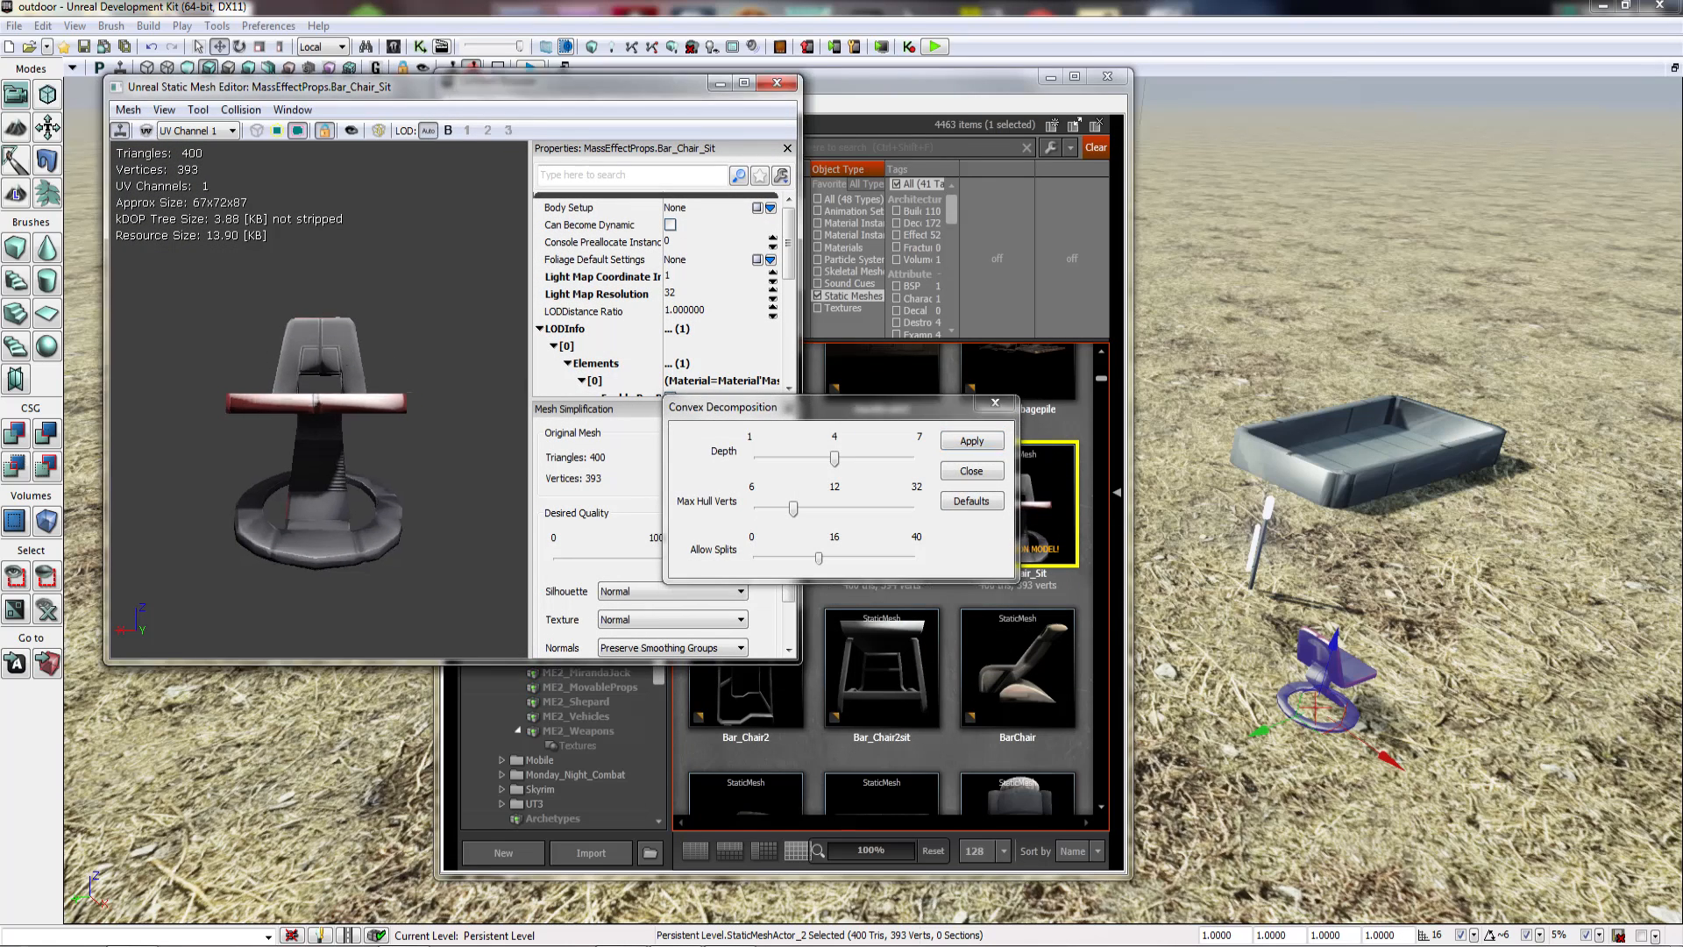
pyautogui.click(971, 441)
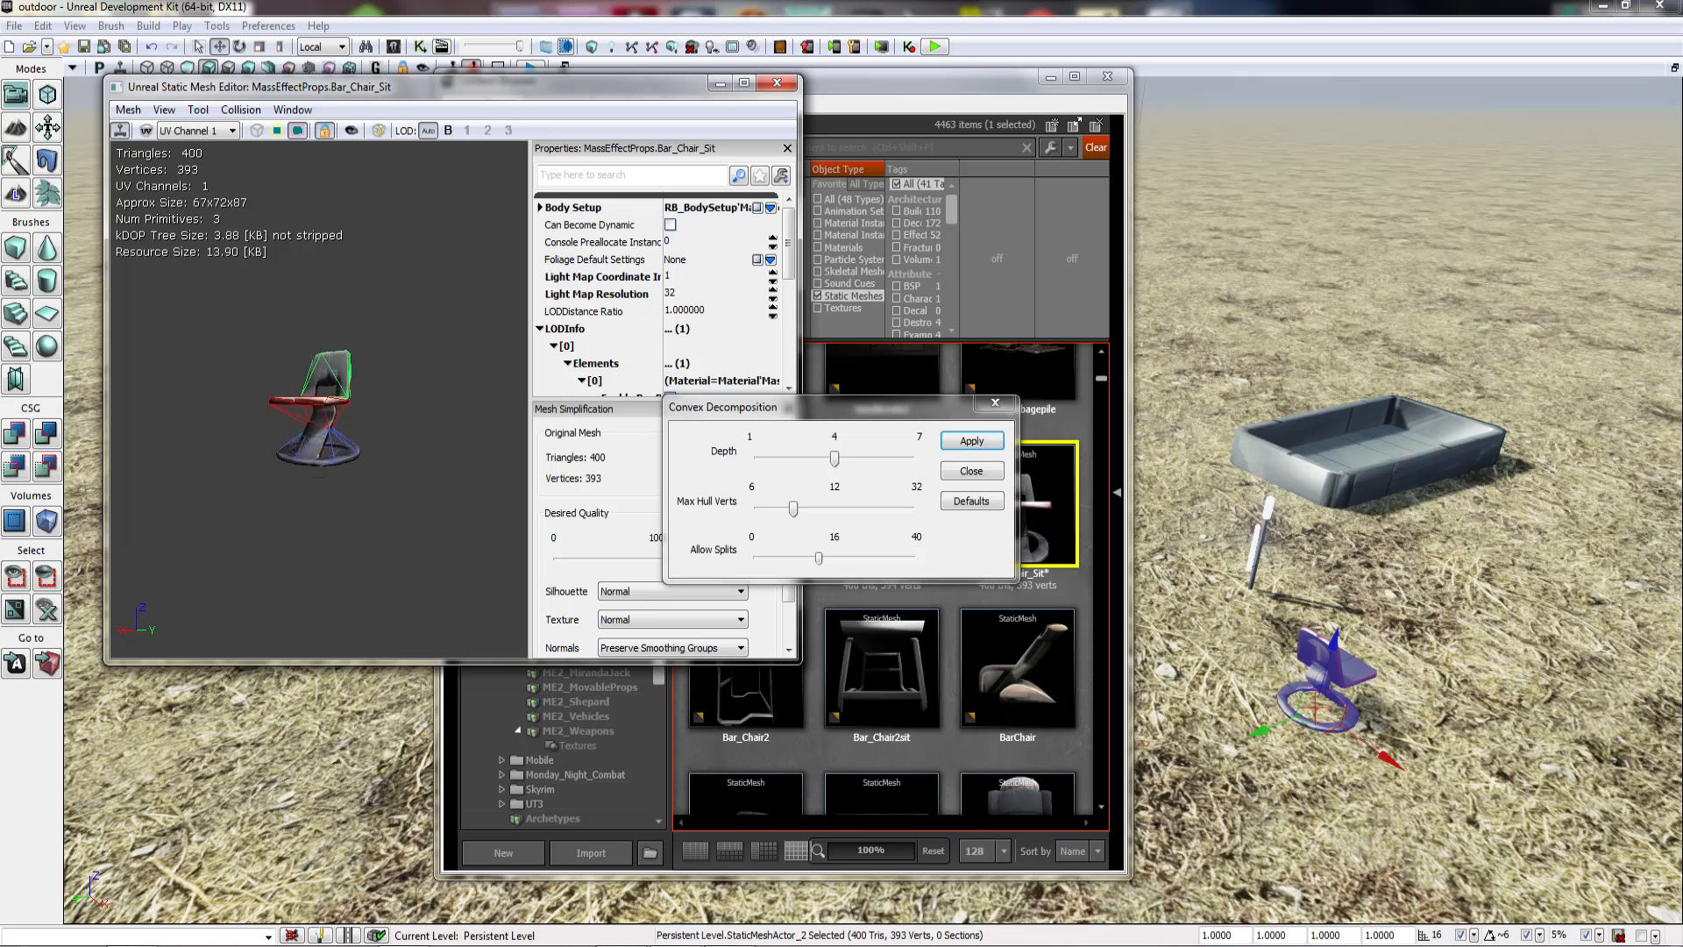
pyautogui.click(995, 403)
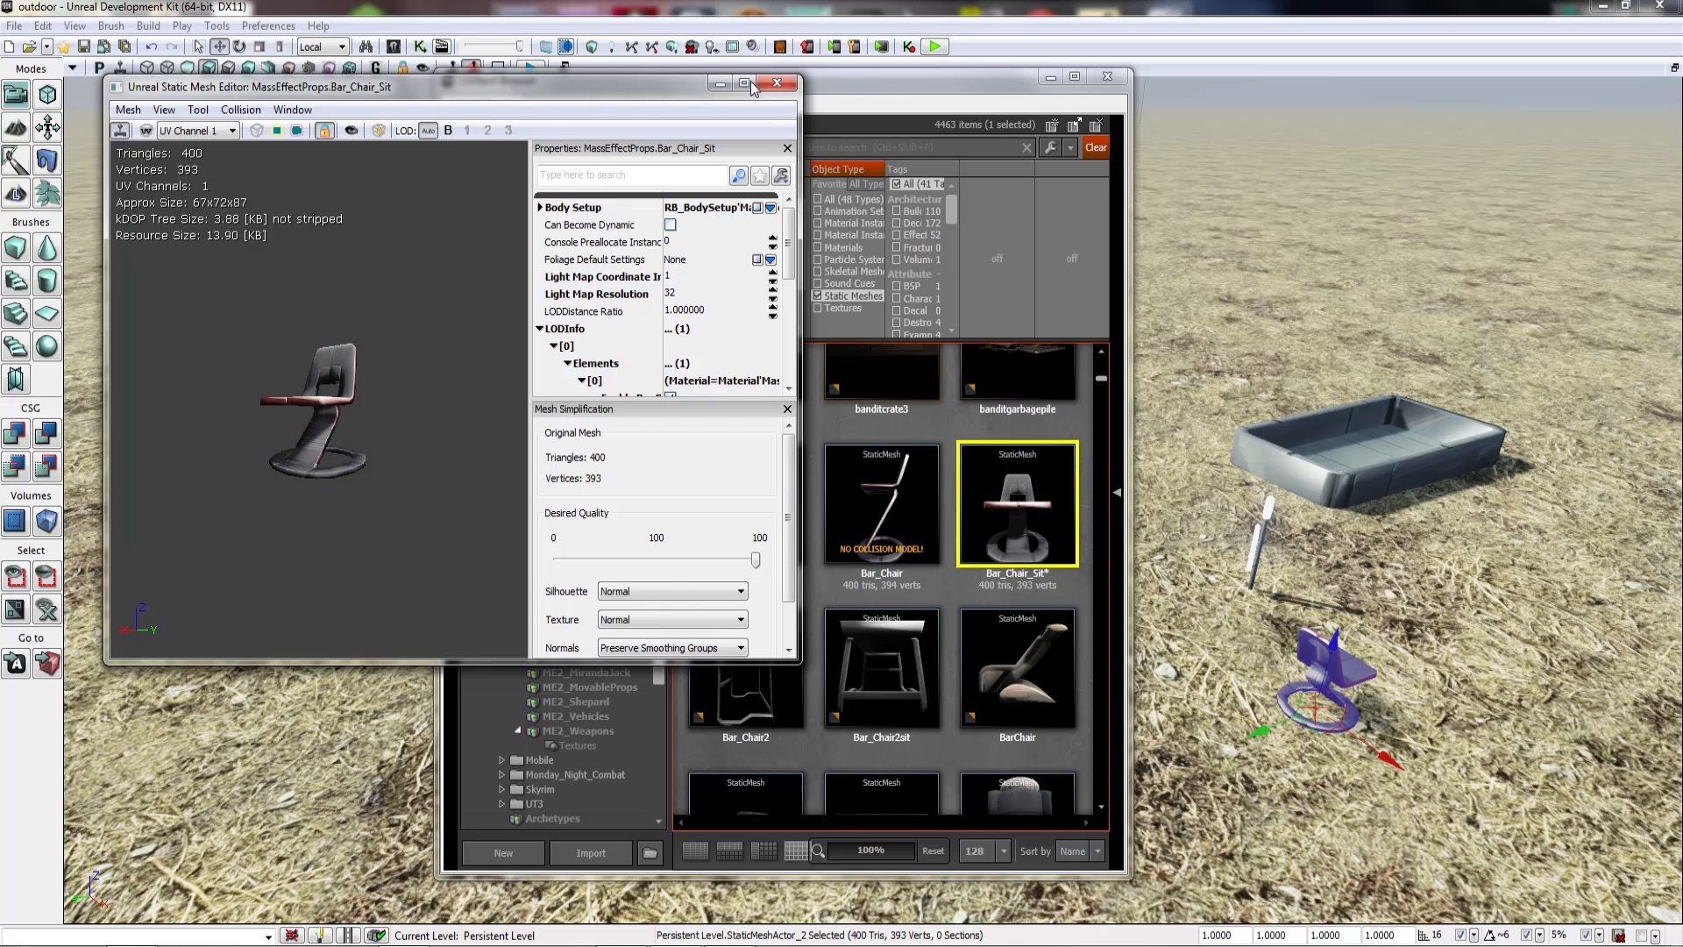
pyautogui.click(777, 83)
# Step: Look through the static meshes from the bar furniture to the Building parts for further platform pieces
pyautogui.scroll(-5, 957, 606)
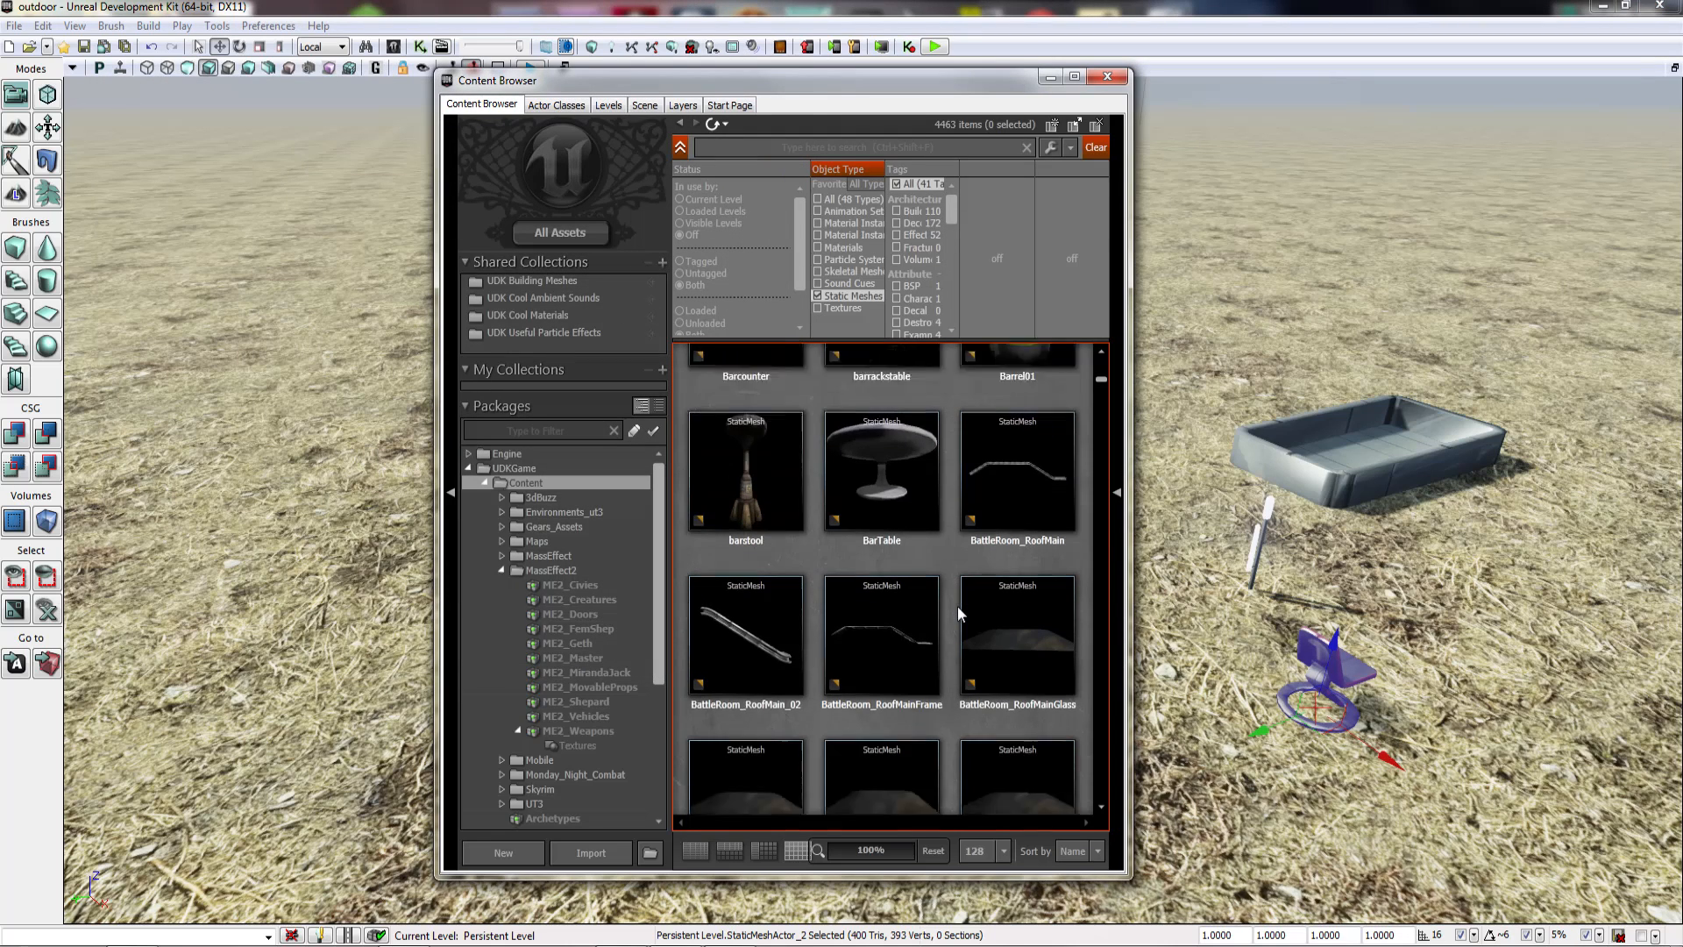
pyautogui.scroll(3, 957, 607)
pyautogui.click(1012, 497)
pyautogui.scroll(-8, 990, 564)
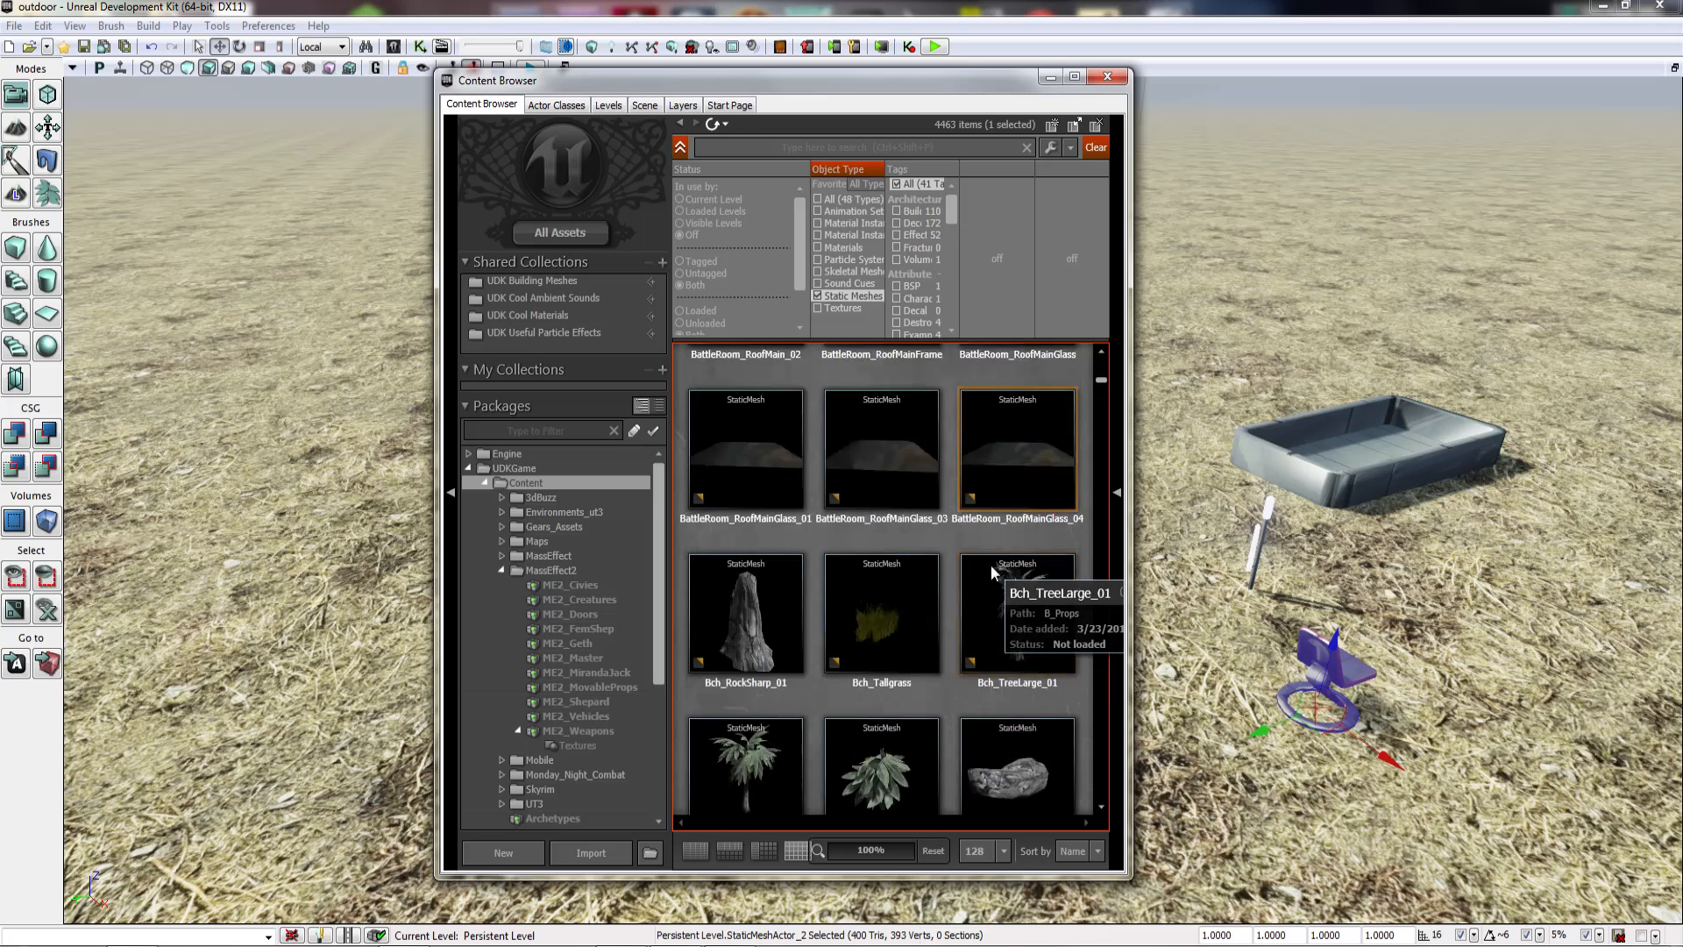
pyautogui.scroll(-10, 985, 566)
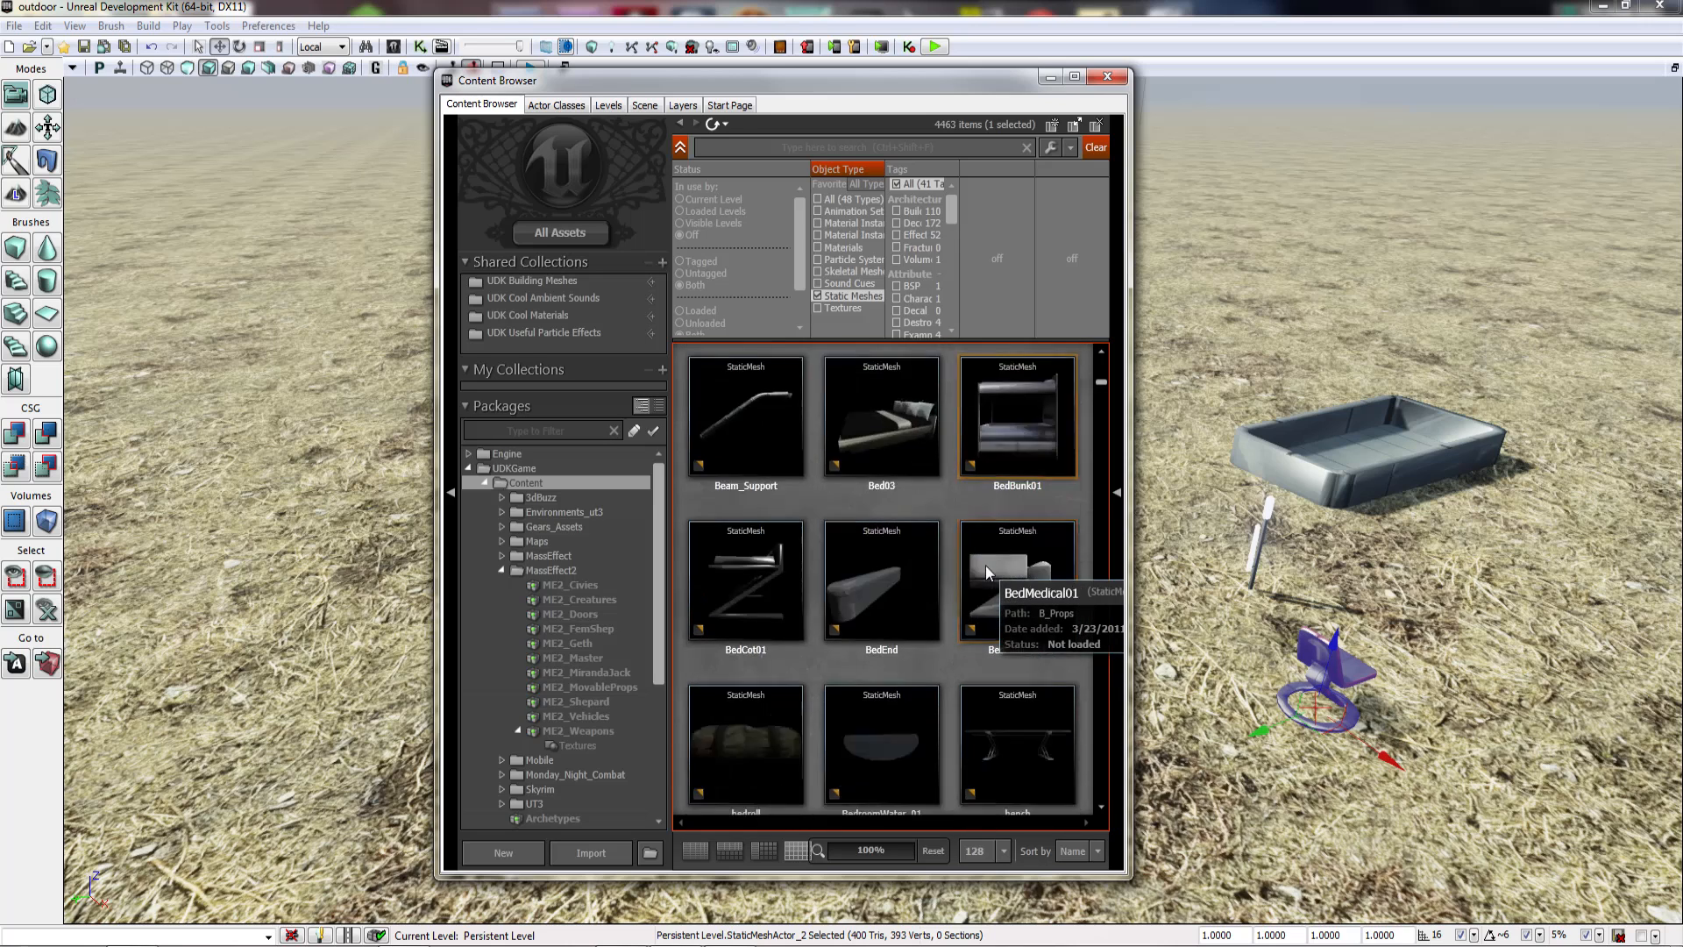
pyautogui.scroll(-8, 938, 602)
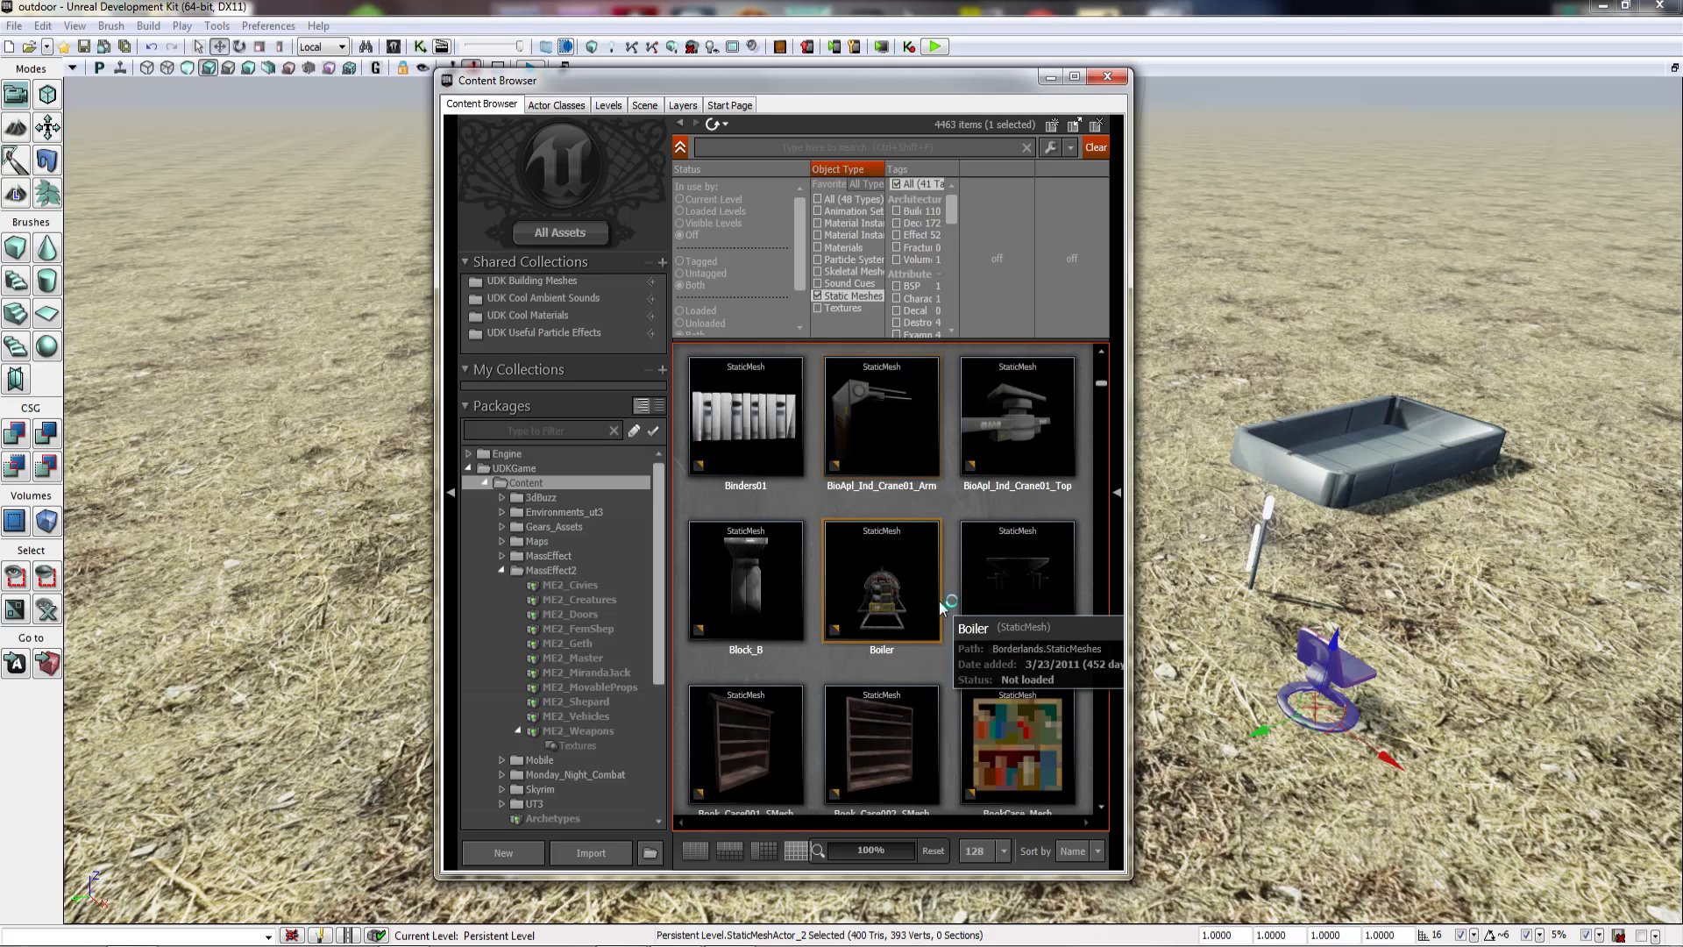
pyautogui.scroll(-8, 944, 601)
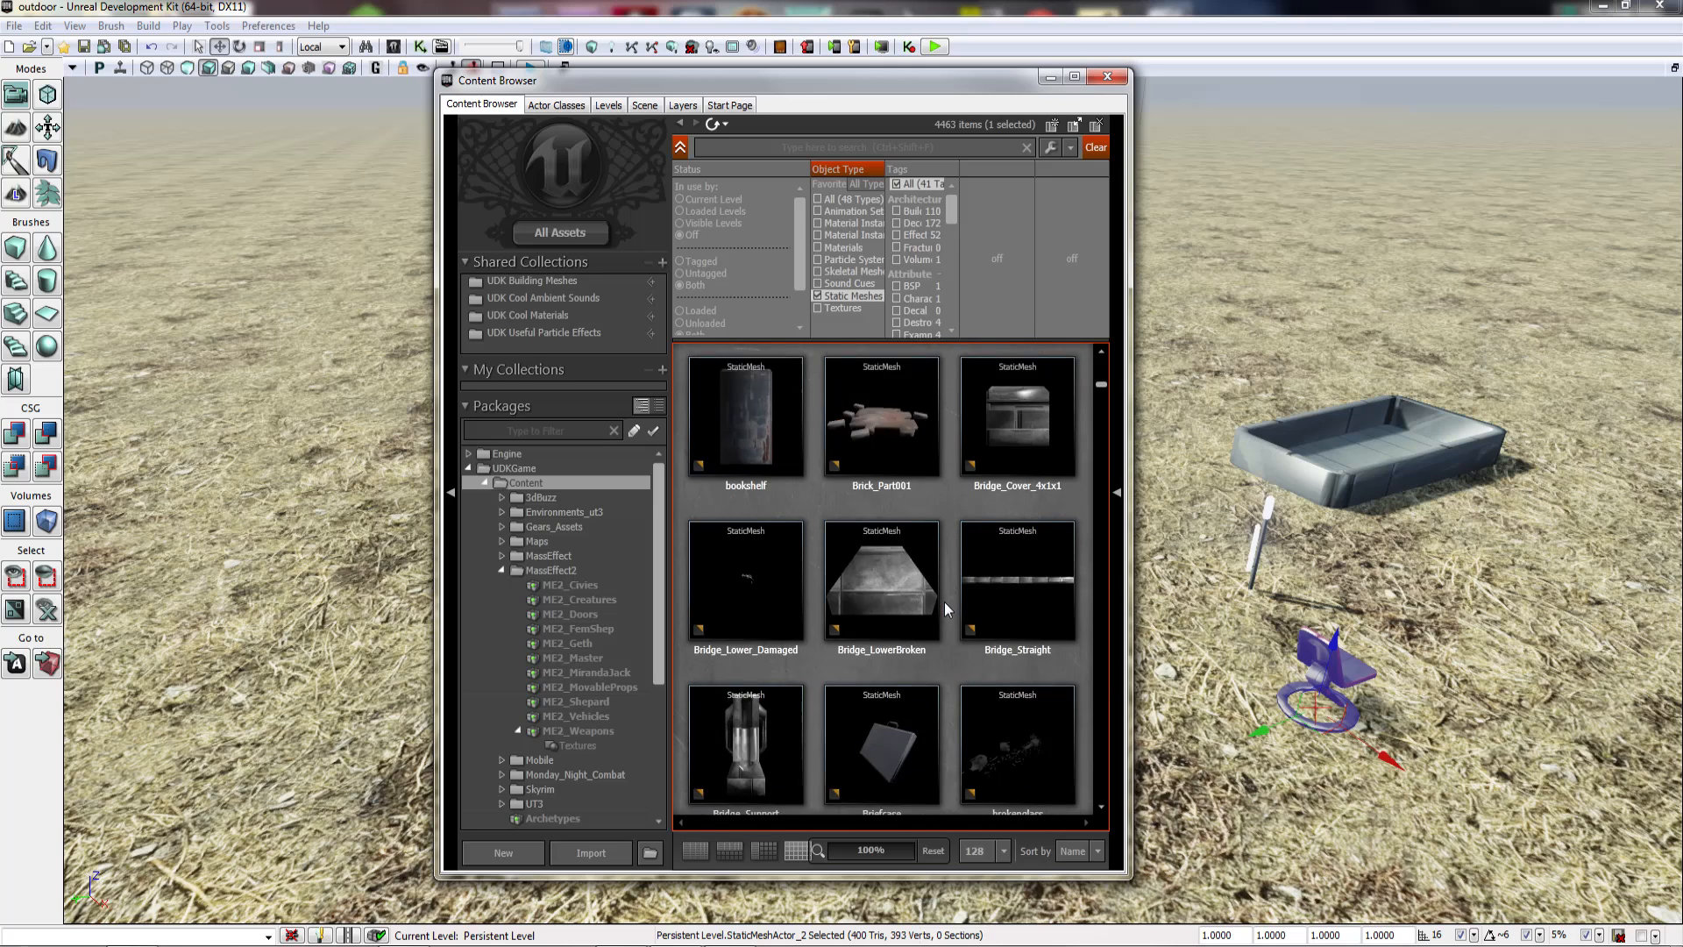
pyautogui.scroll(-8, 944, 601)
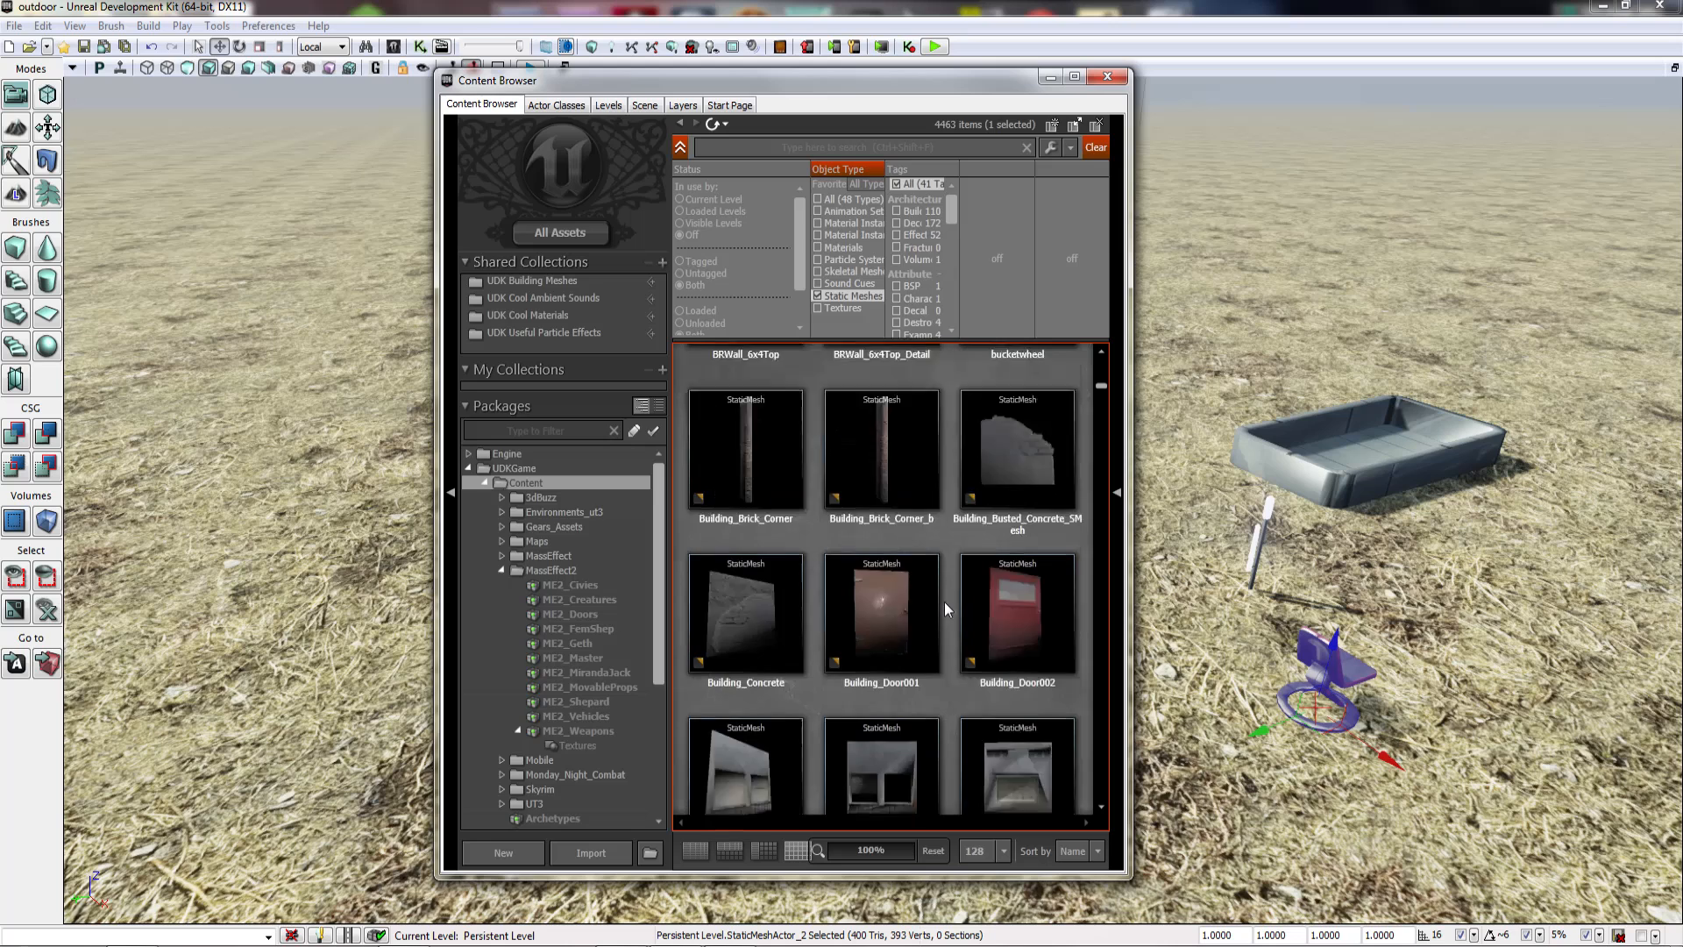
pyautogui.click(944, 601)
pyautogui.scroll(-2, 944, 602)
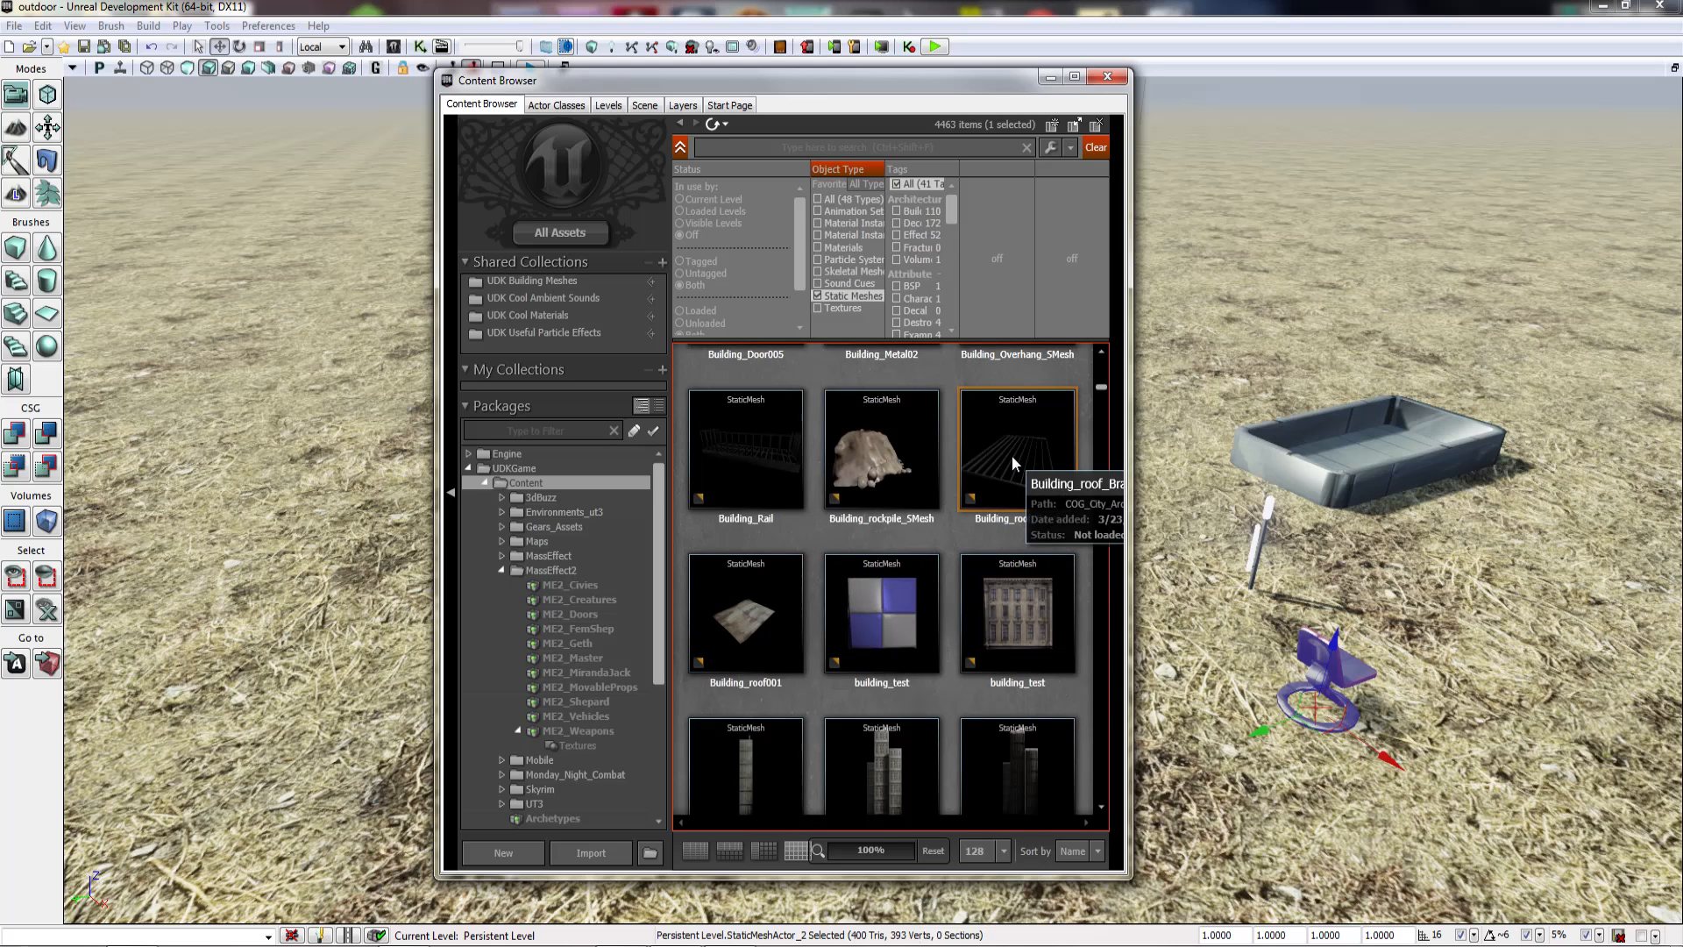
# Step: Open the Building_Rail static mesh, examine it from another angle and close its mesh editor
pyautogui.click(743, 452)
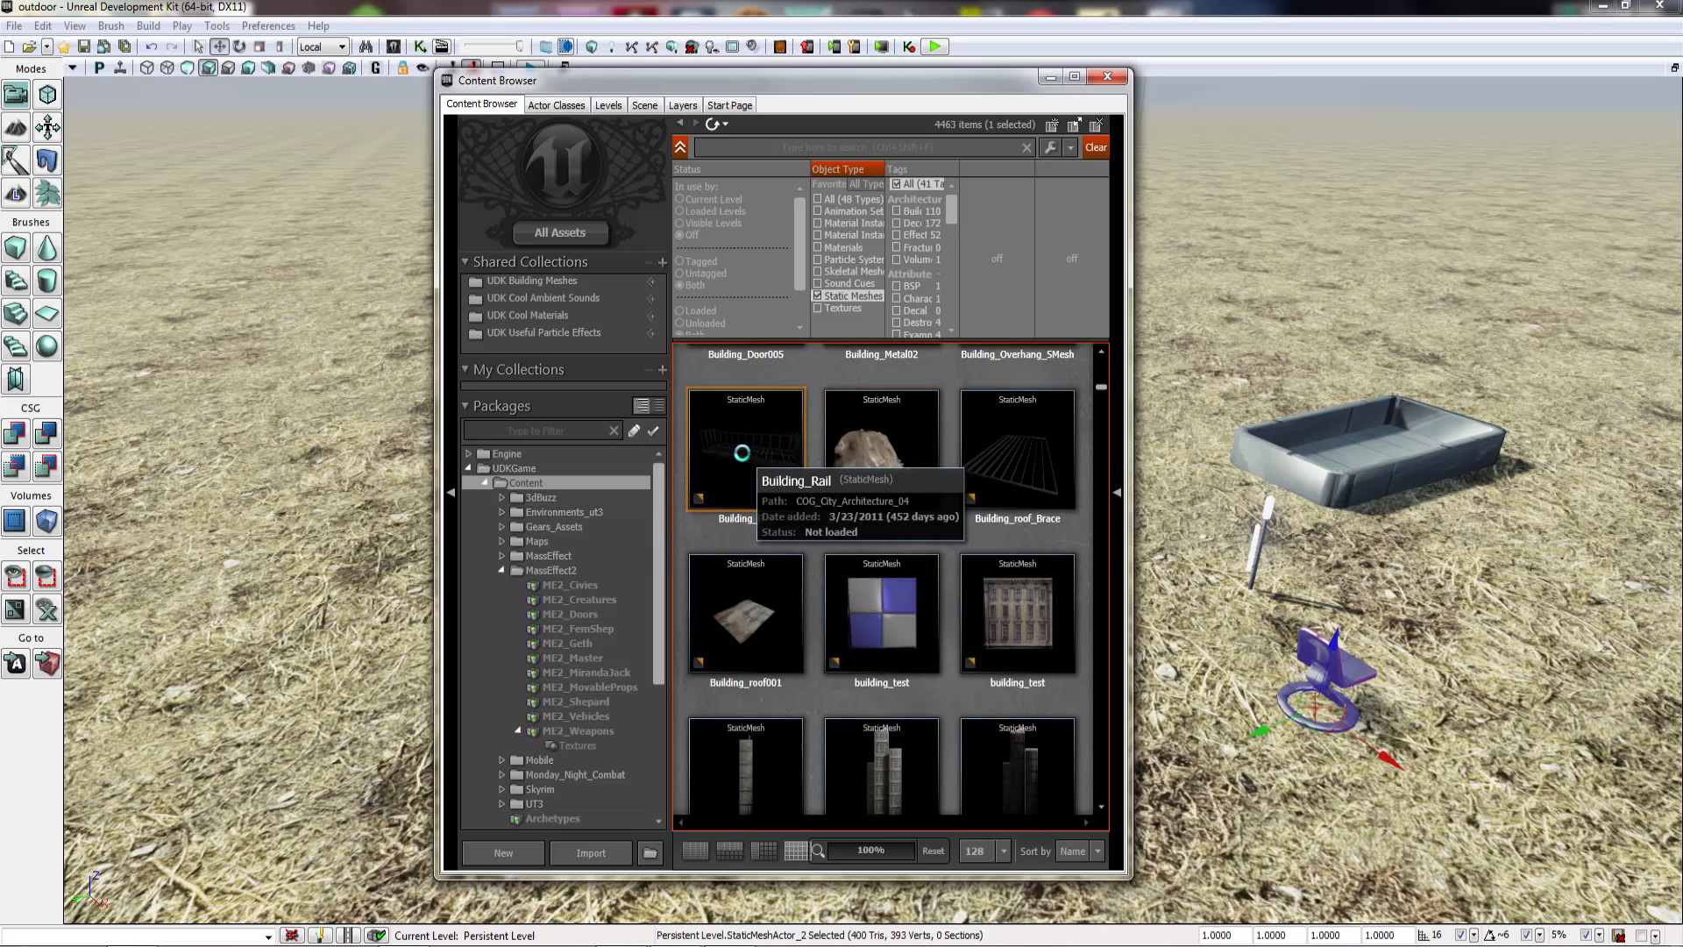
pyautogui.doubleClick(743, 452)
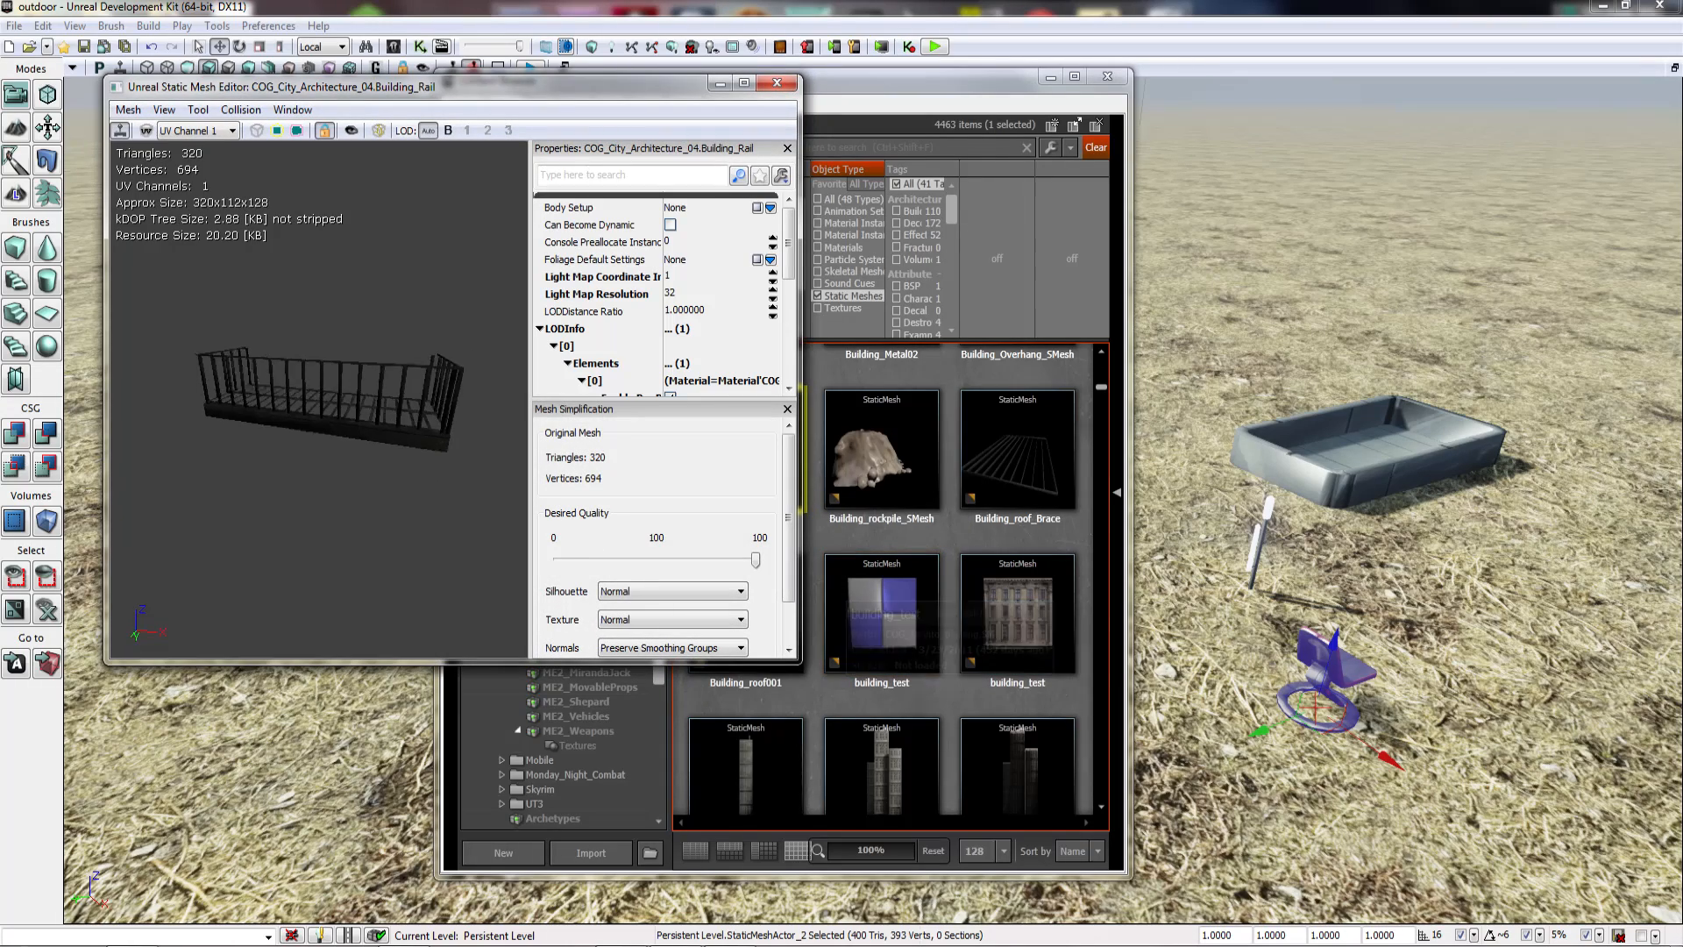
pyautogui.moveTo(350, 394); pyautogui.dragTo(298, 346)
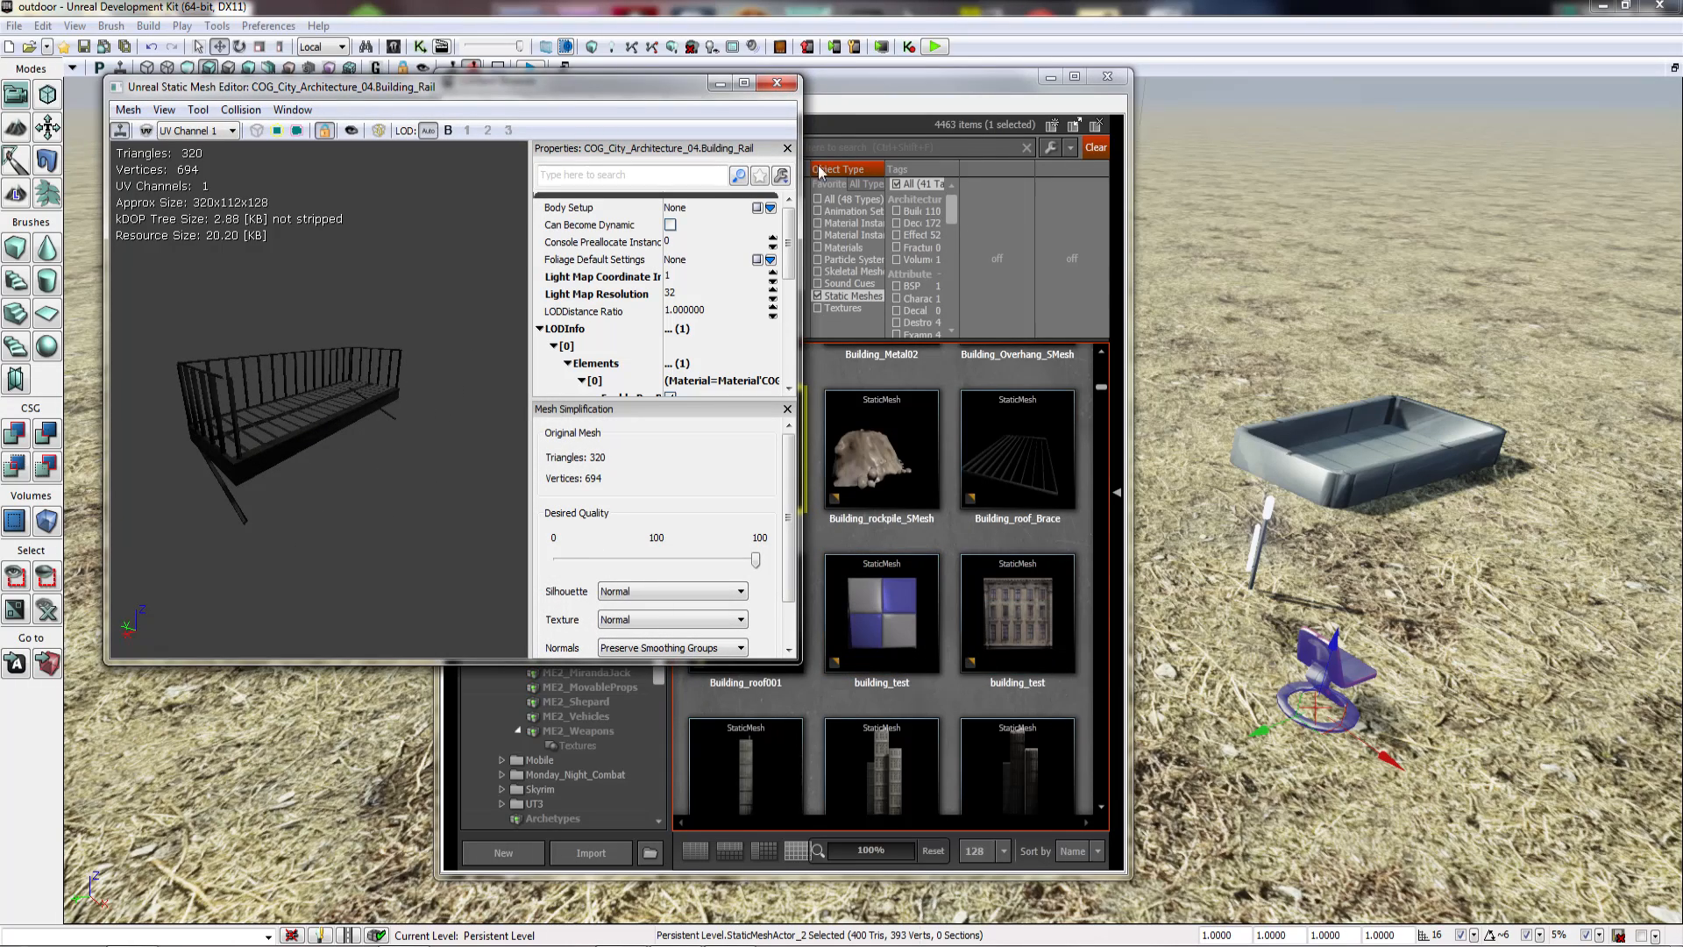
pyautogui.click(777, 85)
# Step: Find the Button01 static mesh and place it on the ground beside the light post
pyautogui.scroll(-5, 948, 675)
pyautogui.scroll(-5, 934, 644)
pyautogui.scroll(-6, 944, 629)
pyautogui.scroll(-2, 944, 624)
pyautogui.click(885, 410)
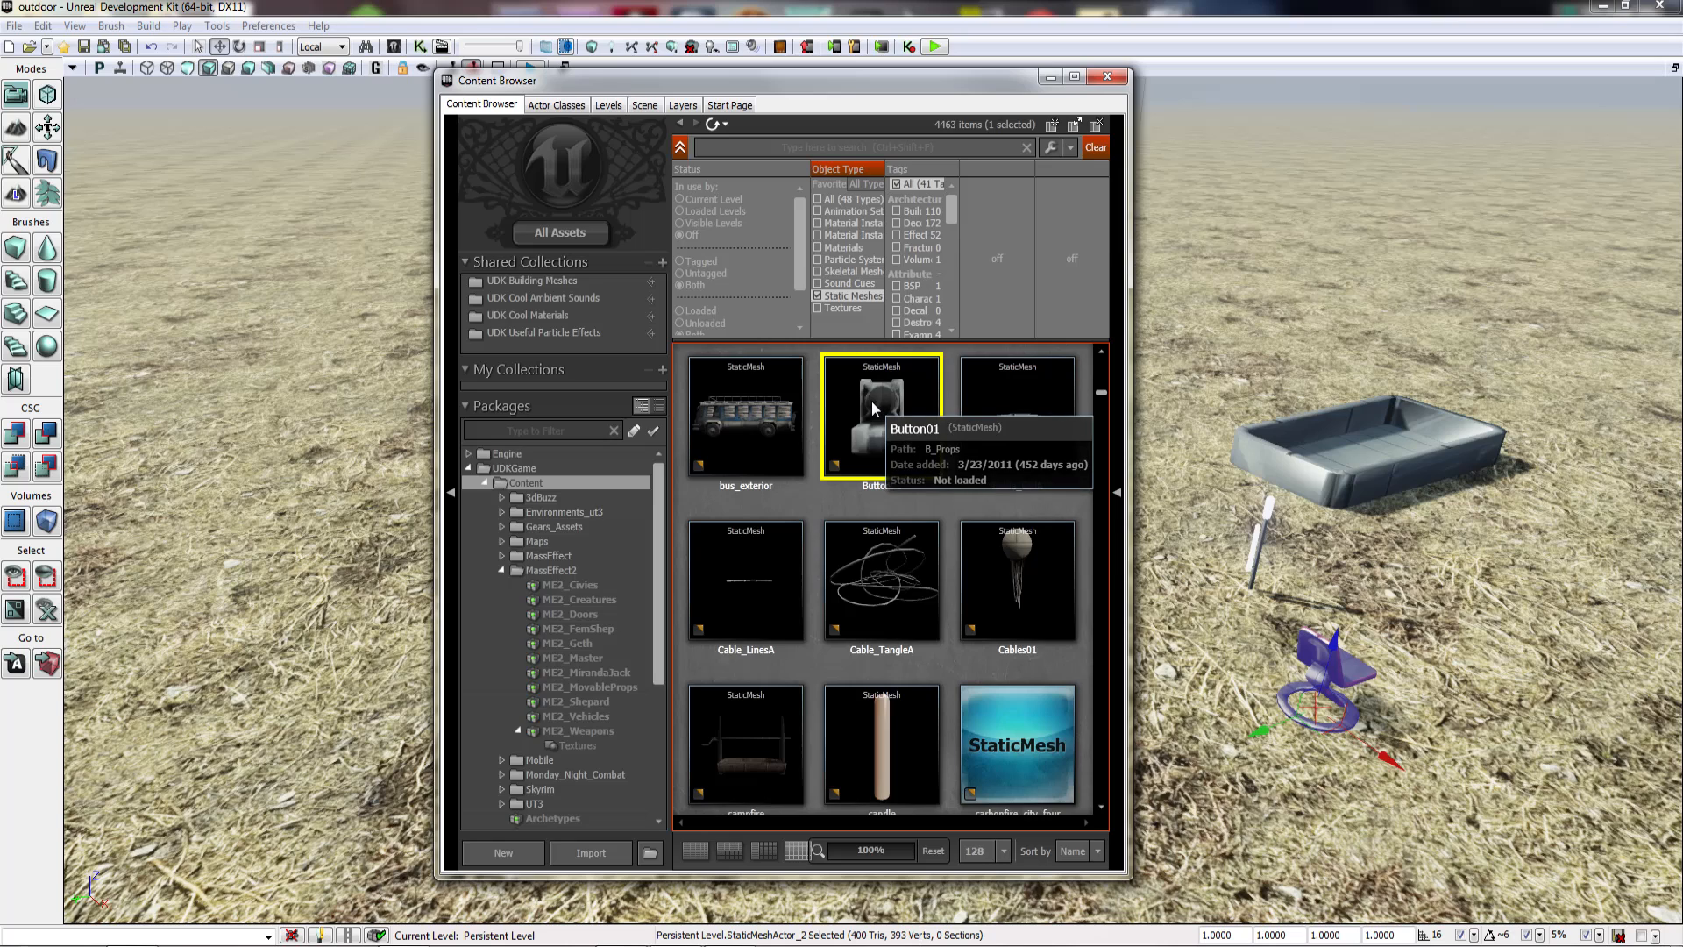
pyautogui.moveTo(866, 412); pyautogui.dragTo(1248, 675)
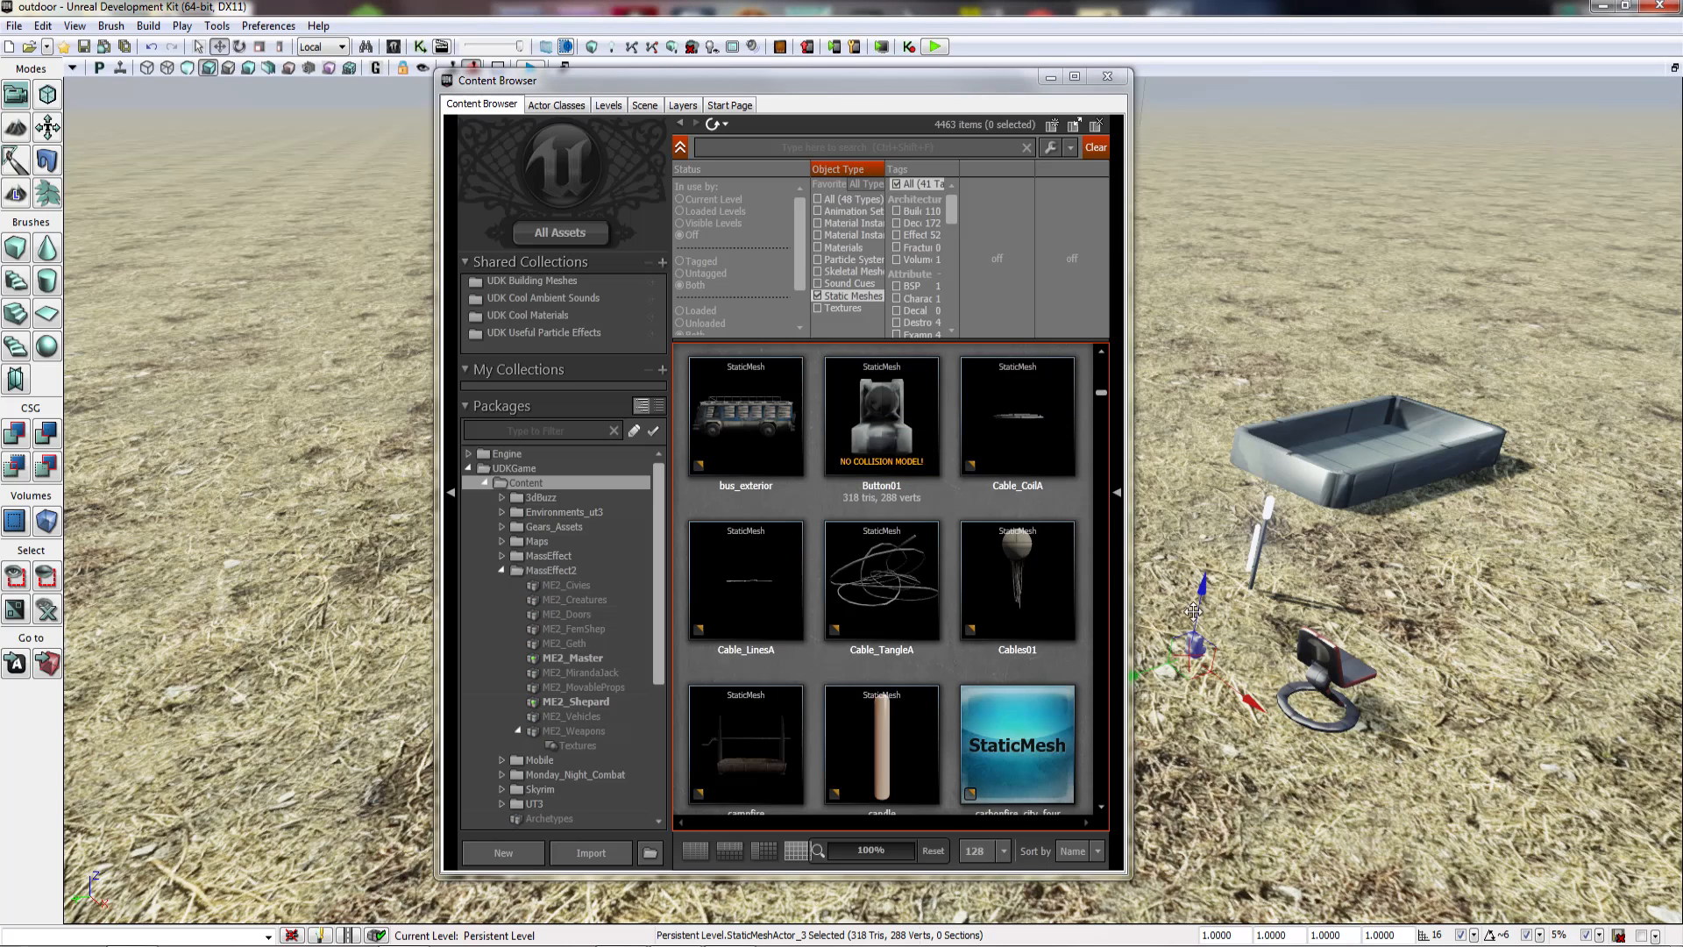
# Step: Find the Ceiling_Support static mesh and examine it from the side in the mesh editor
pyautogui.click(1043, 500)
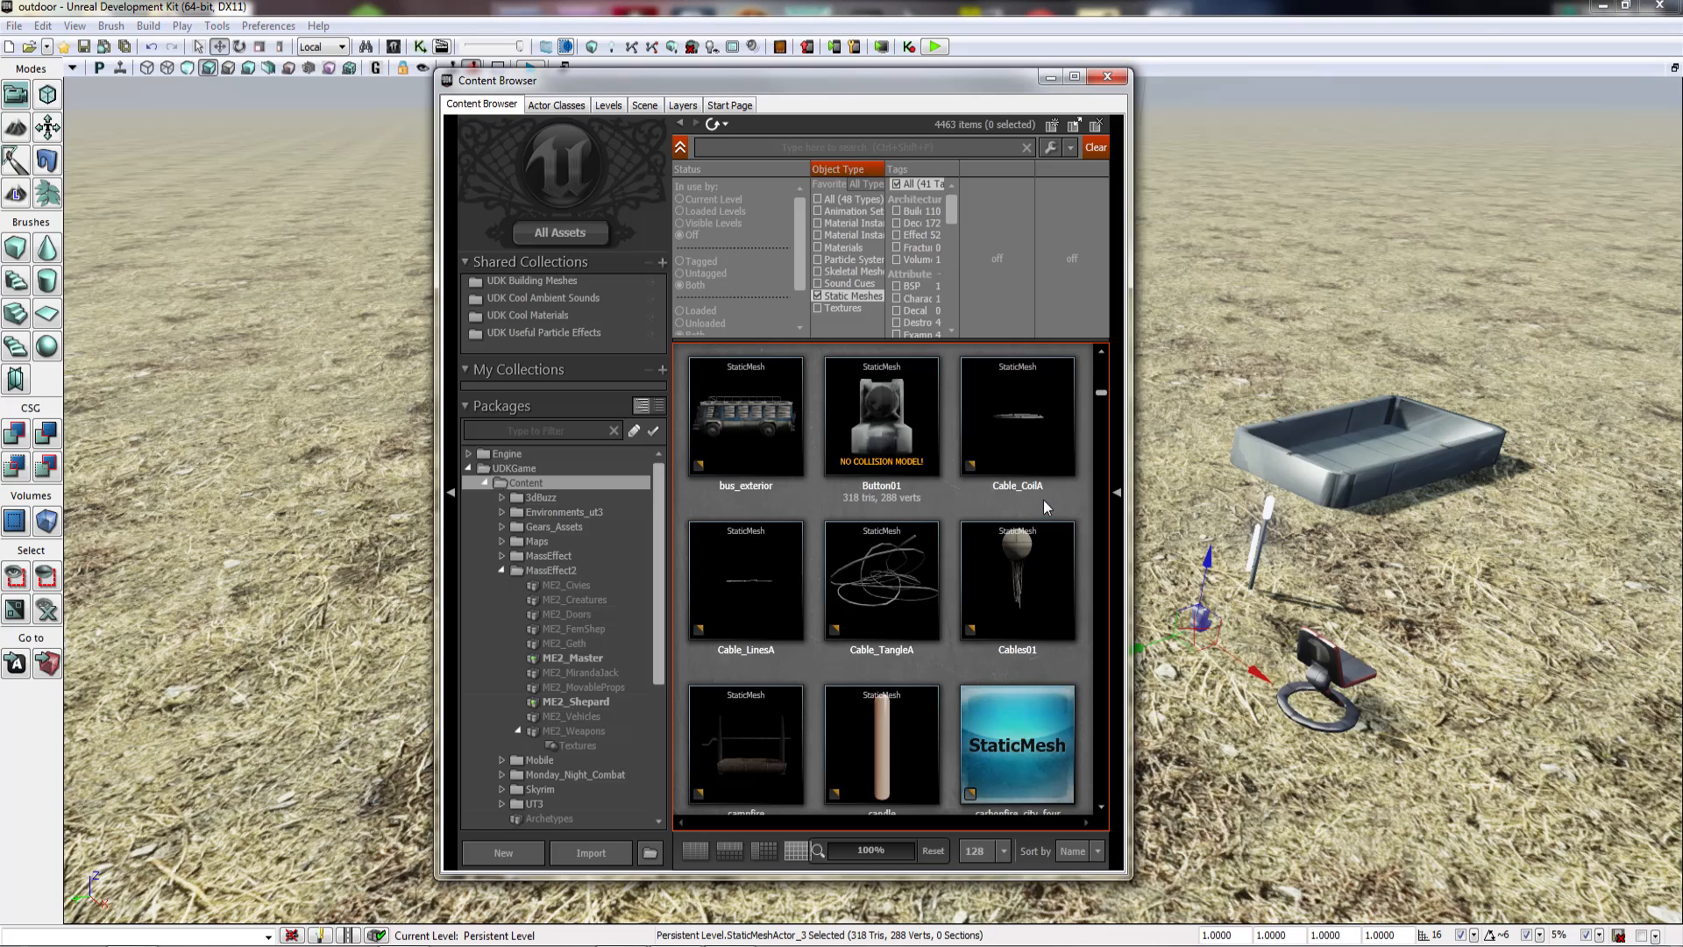
pyautogui.scroll(-5, 1048, 501)
pyautogui.scroll(1, 1052, 503)
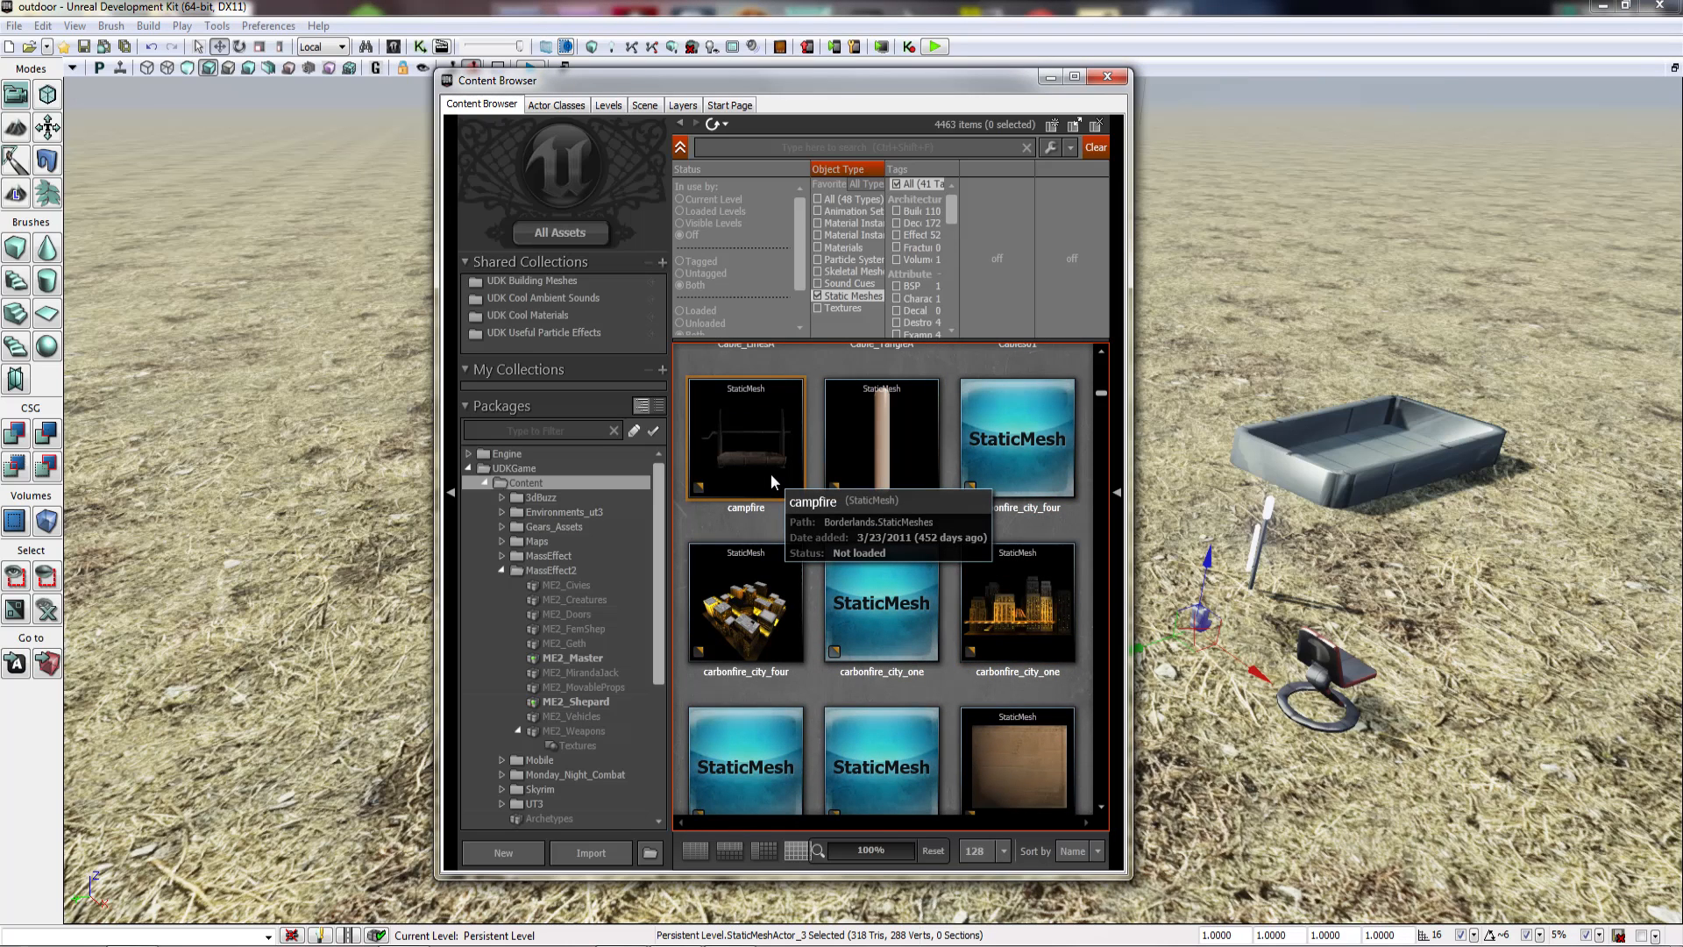
pyautogui.scroll(-5, 782, 539)
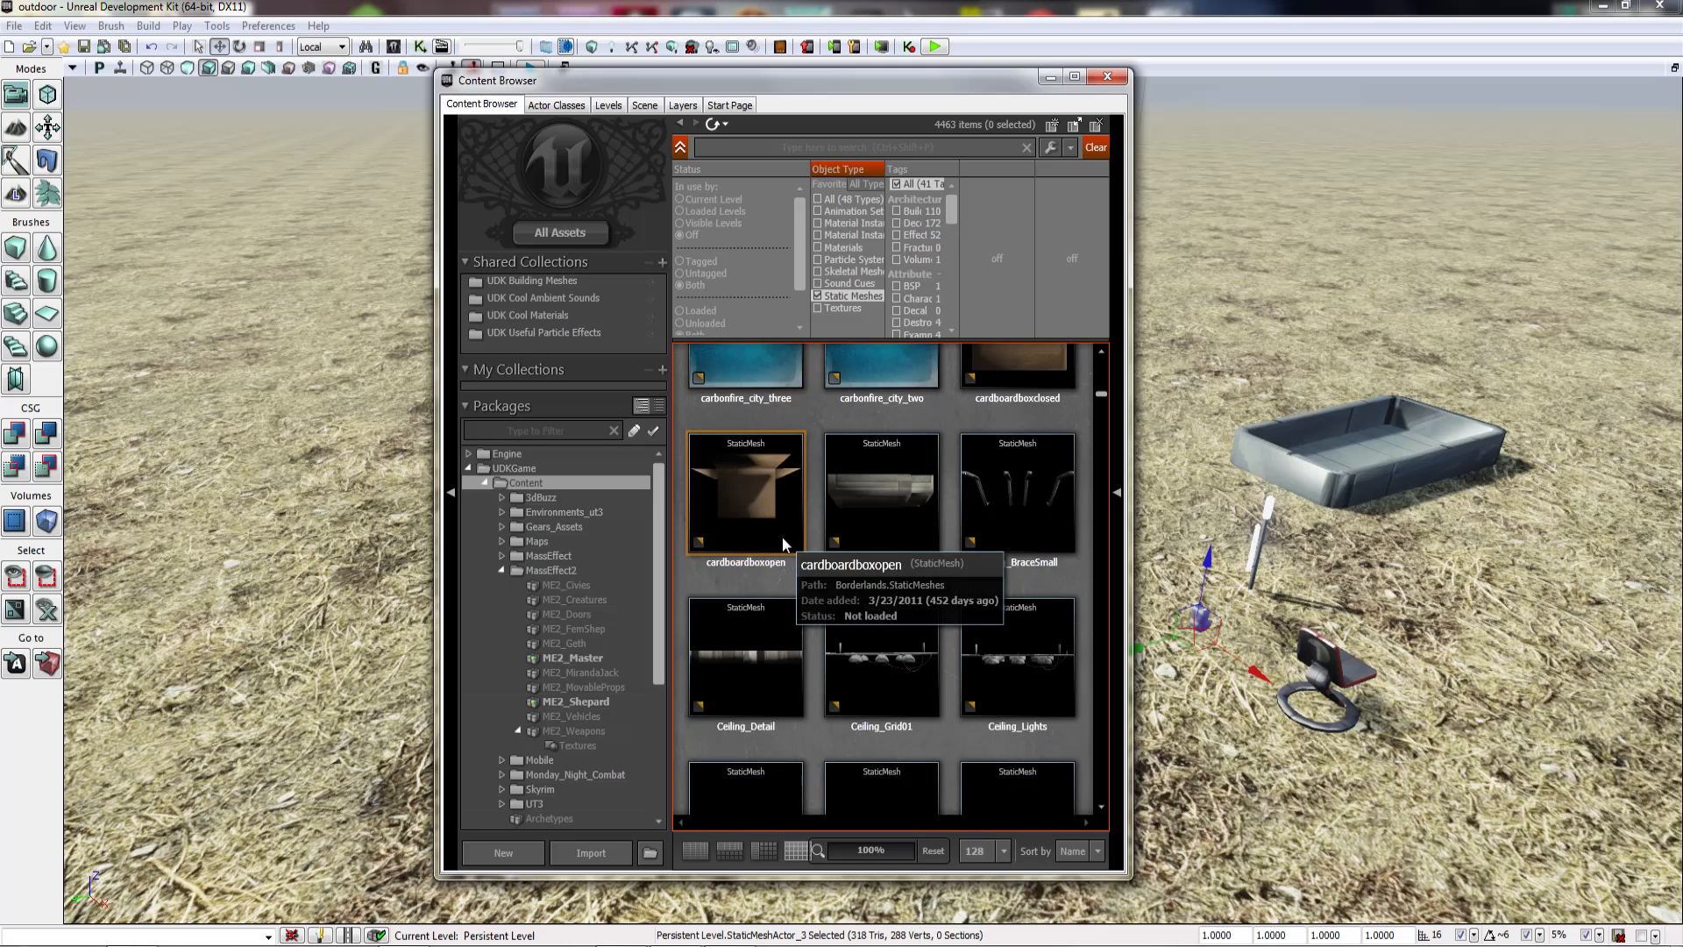
pyautogui.scroll(-2, 782, 536)
pyautogui.scroll(-2, 879, 528)
pyautogui.click(882, 648)
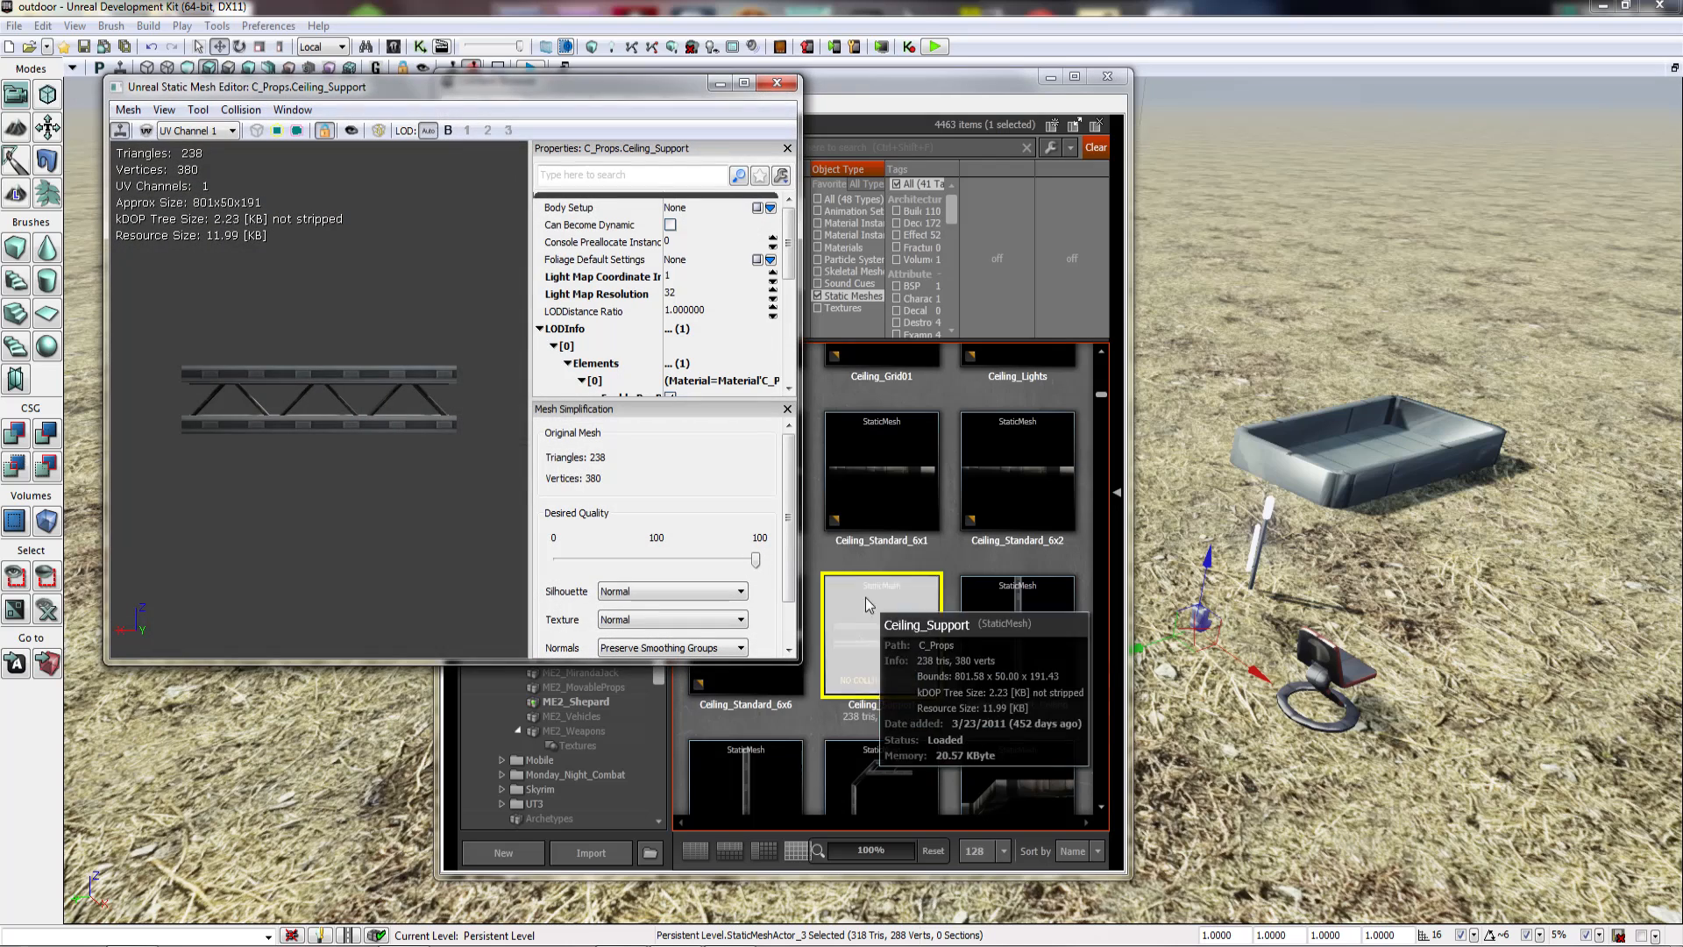
pyautogui.moveTo(333, 412); pyautogui.dragTo(210, 412)
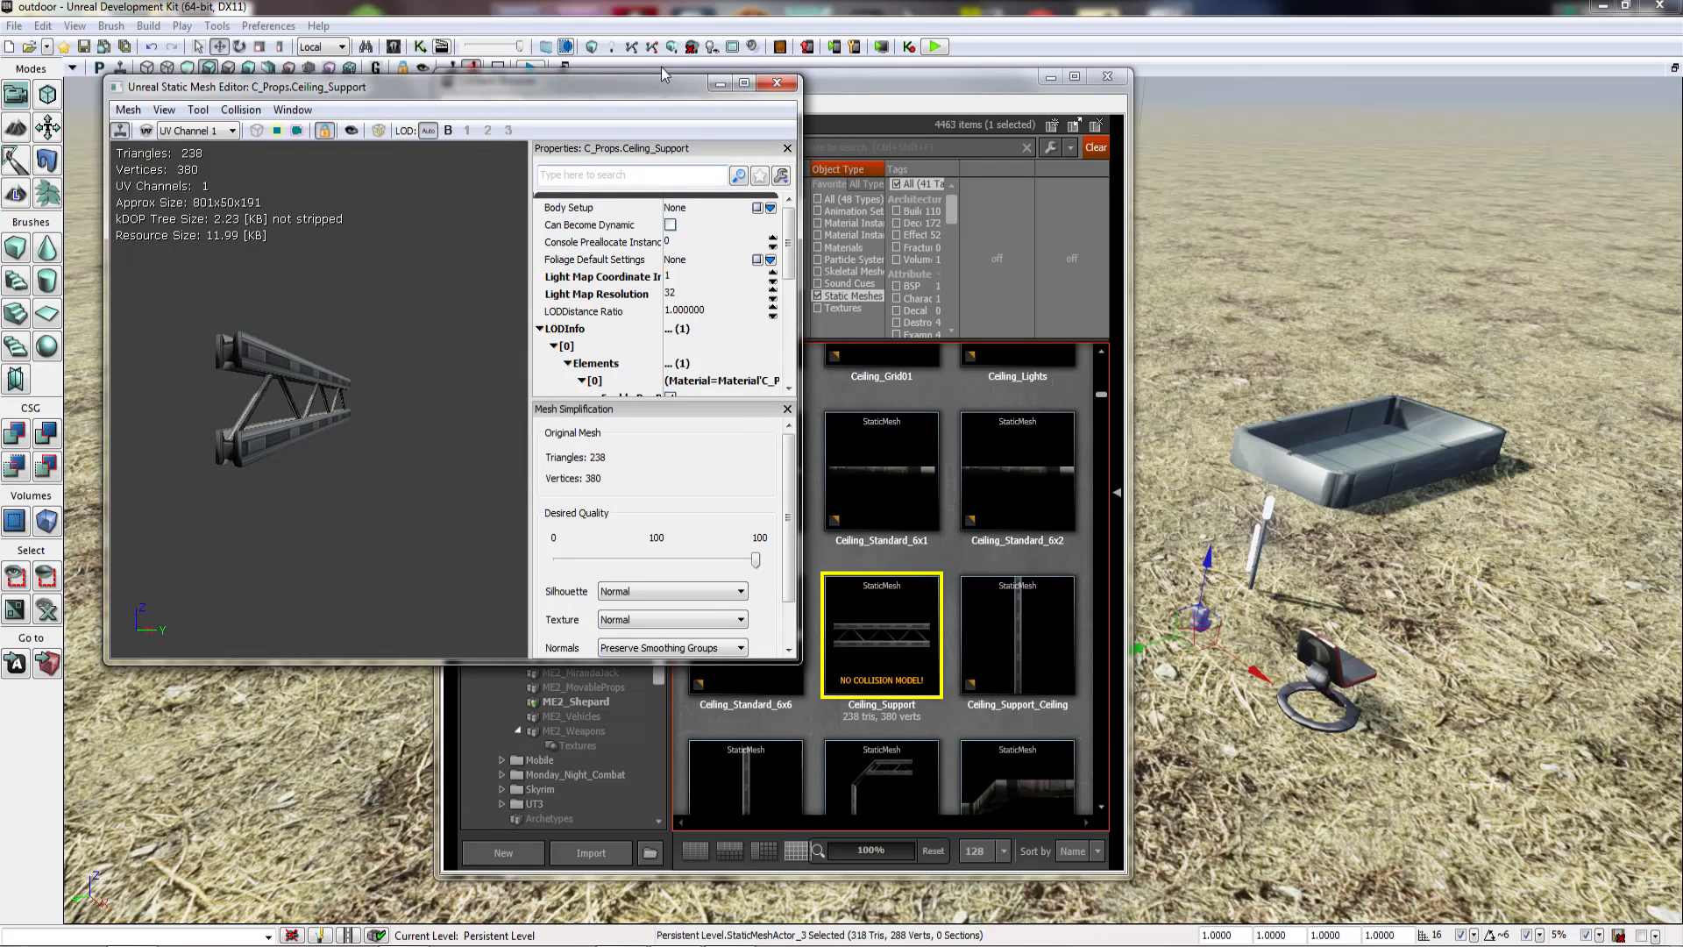
# Step: Add simplified collision to Ceiling_Support, close its mesh editor and place the mesh on the ground in front of the planter pot
pyautogui.click(241, 110)
pyautogui.click(261, 130)
pyautogui.click(776, 83)
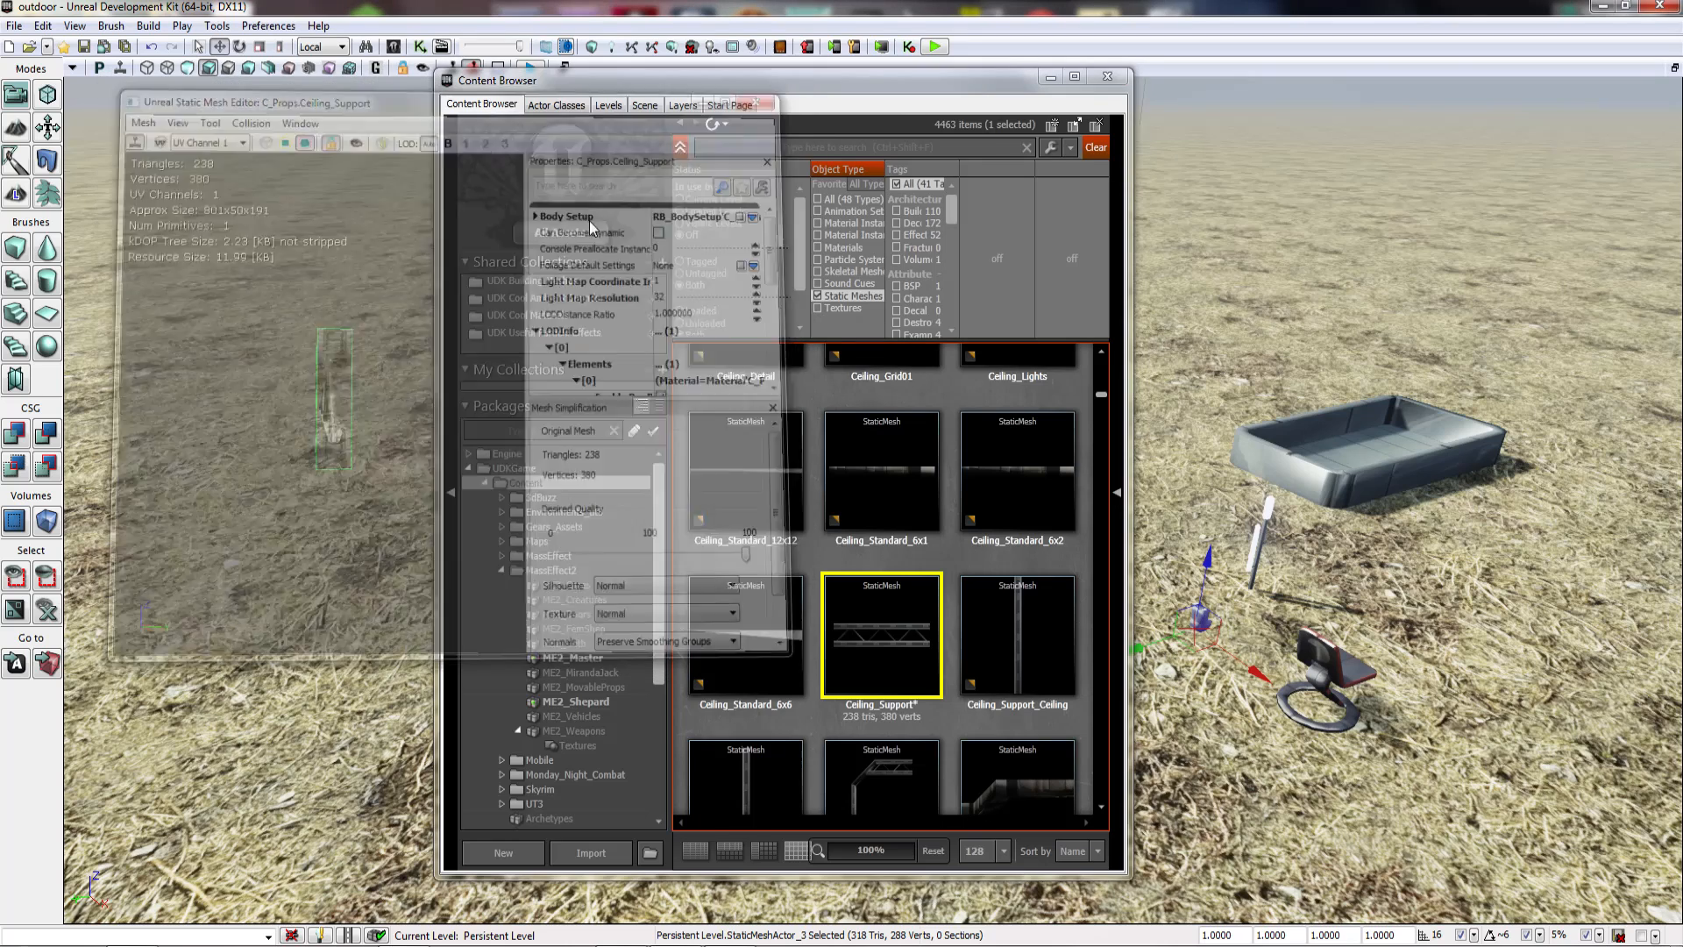
pyautogui.click(1543, 597)
# Step: Preview the Ceiling_Support_Ceiling static mesh from another angle and close its mesh editor
pyautogui.scroll(-2, 949, 709)
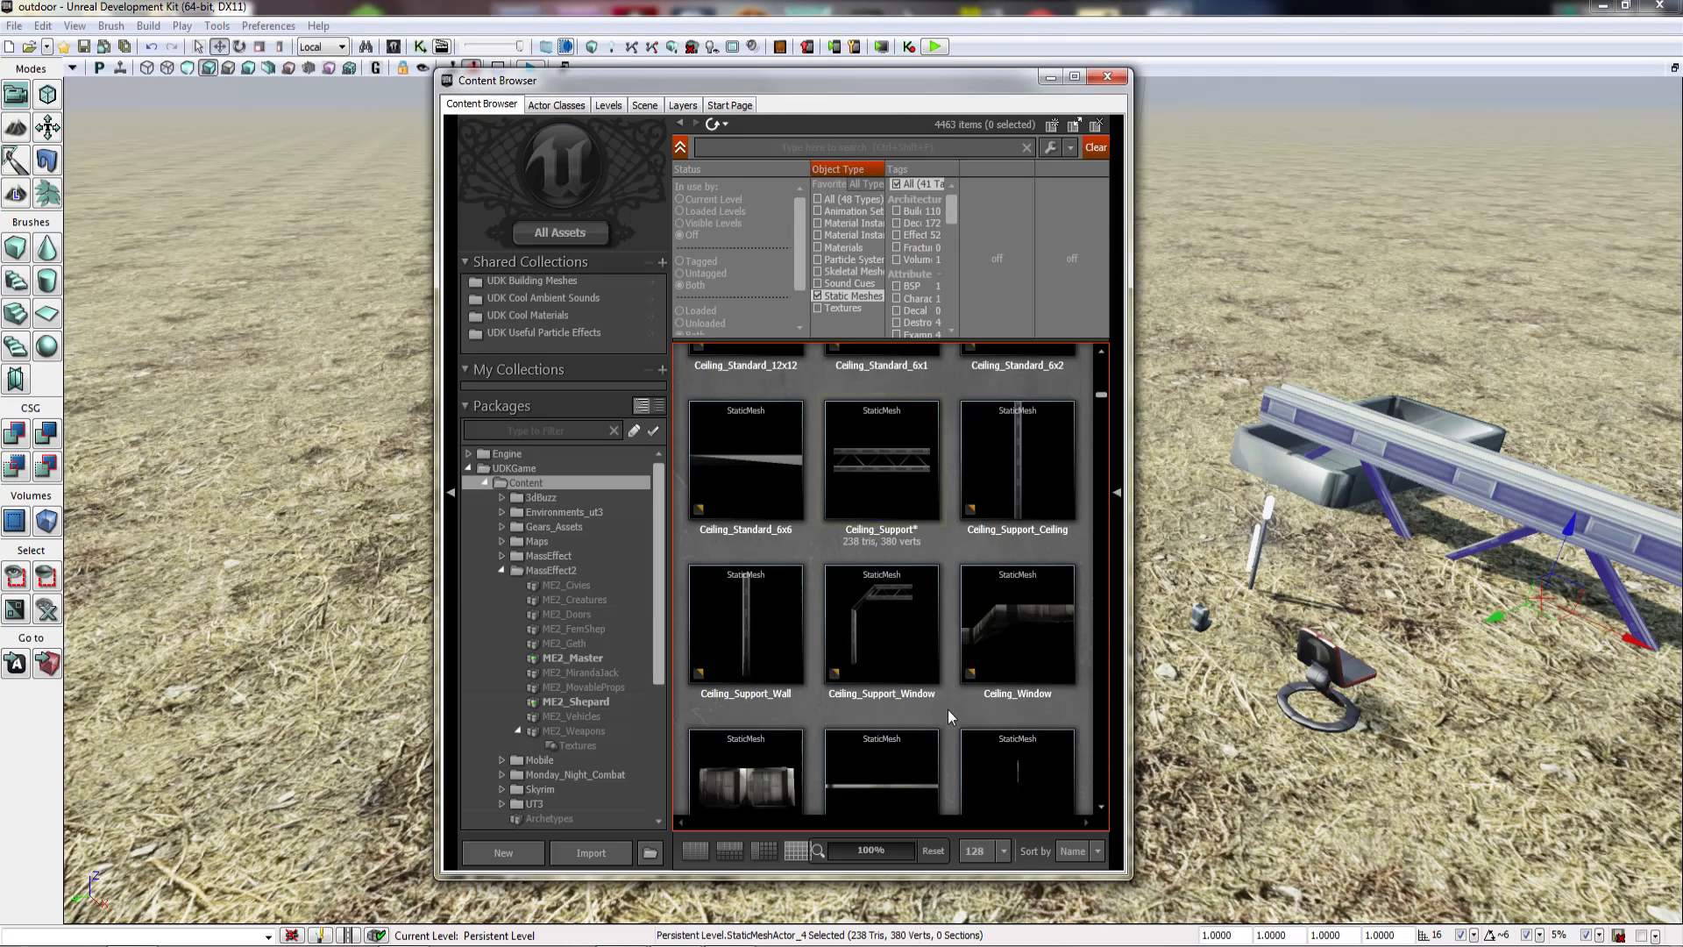
pyautogui.doubleClick(973, 495)
pyautogui.moveTo(321, 441); pyautogui.dragTo(210, 440)
pyautogui.click(776, 85)
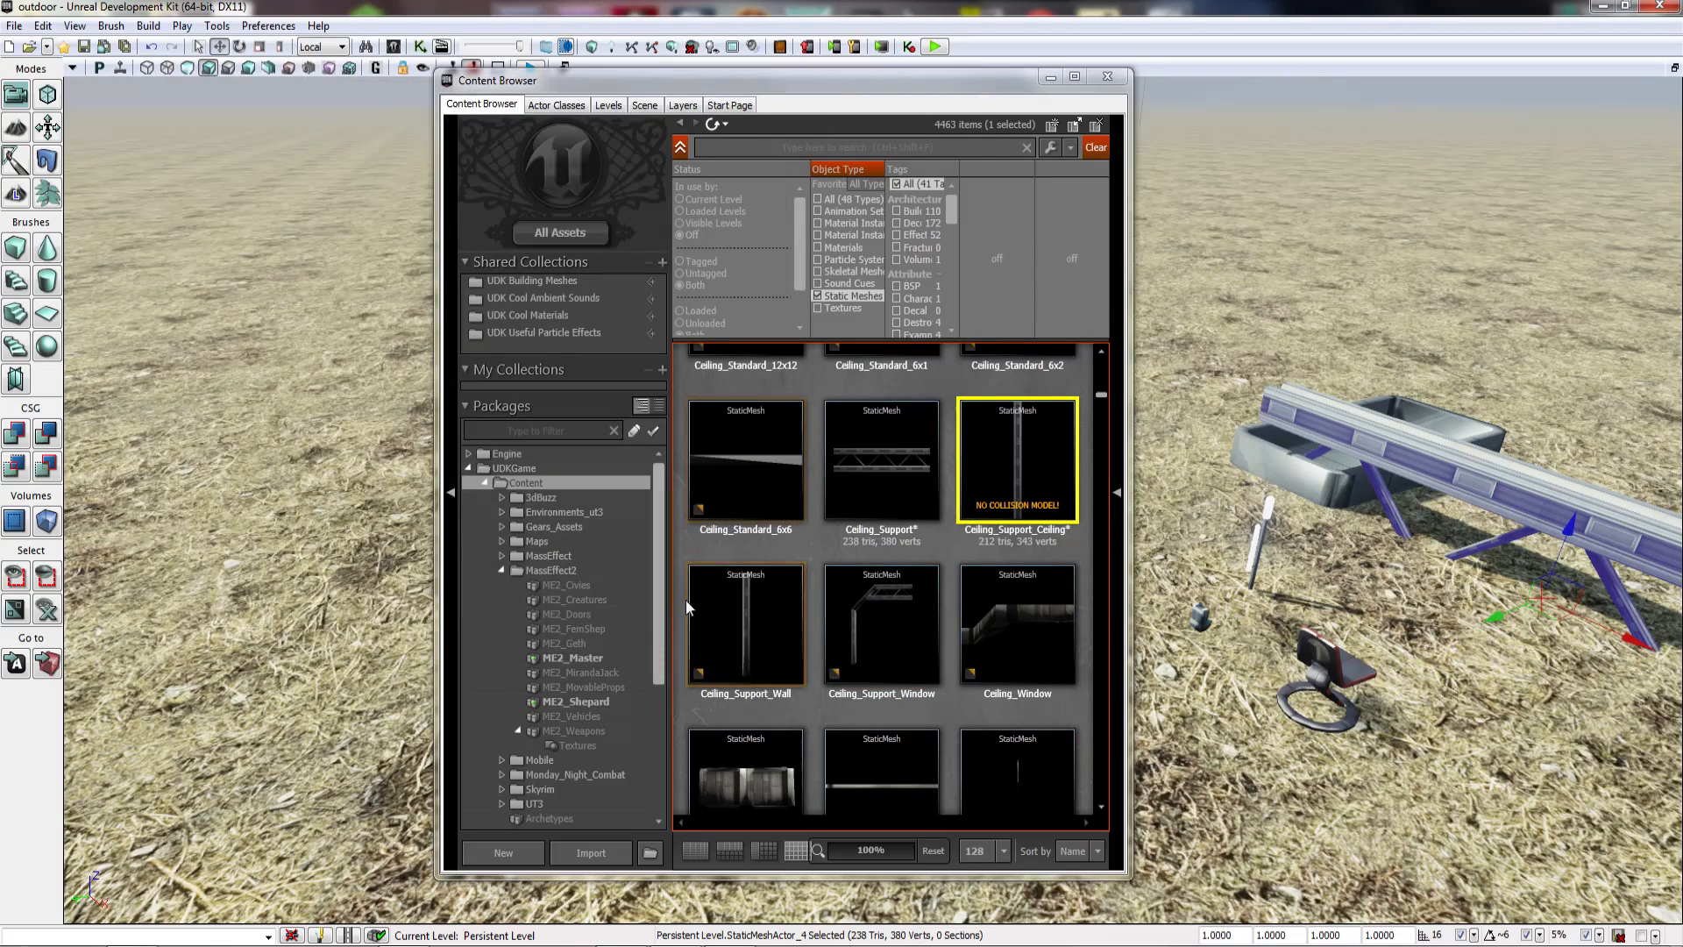
# Step: Add simplified collision to the Ceiling_Support_Wall mesh and place it in the level beside the planter pot
pyautogui.doubleClick(739, 598)
pyautogui.click(240, 110)
pyautogui.click(245, 131)
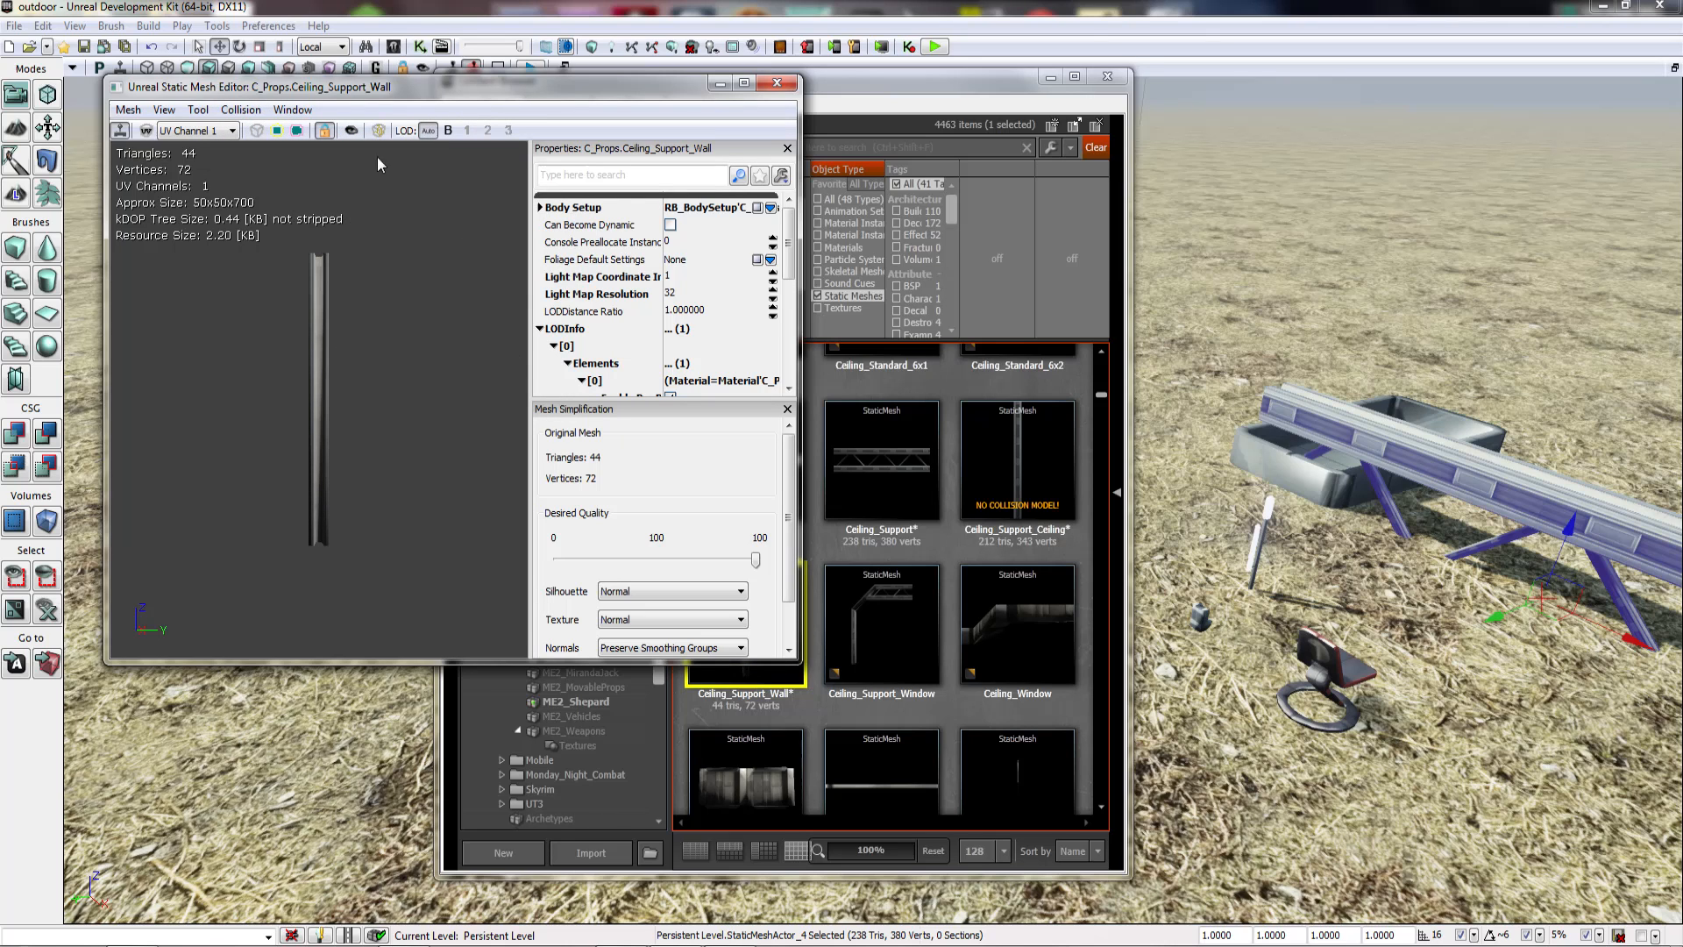
pyautogui.click(771, 85)
pyautogui.moveTo(722, 628); pyautogui.dragTo(1183, 456)
# Step: Find the Cerberus_PipeConnectorSm static mesh and examine it from above in the mesh editor
pyautogui.scroll(-10, 956, 691)
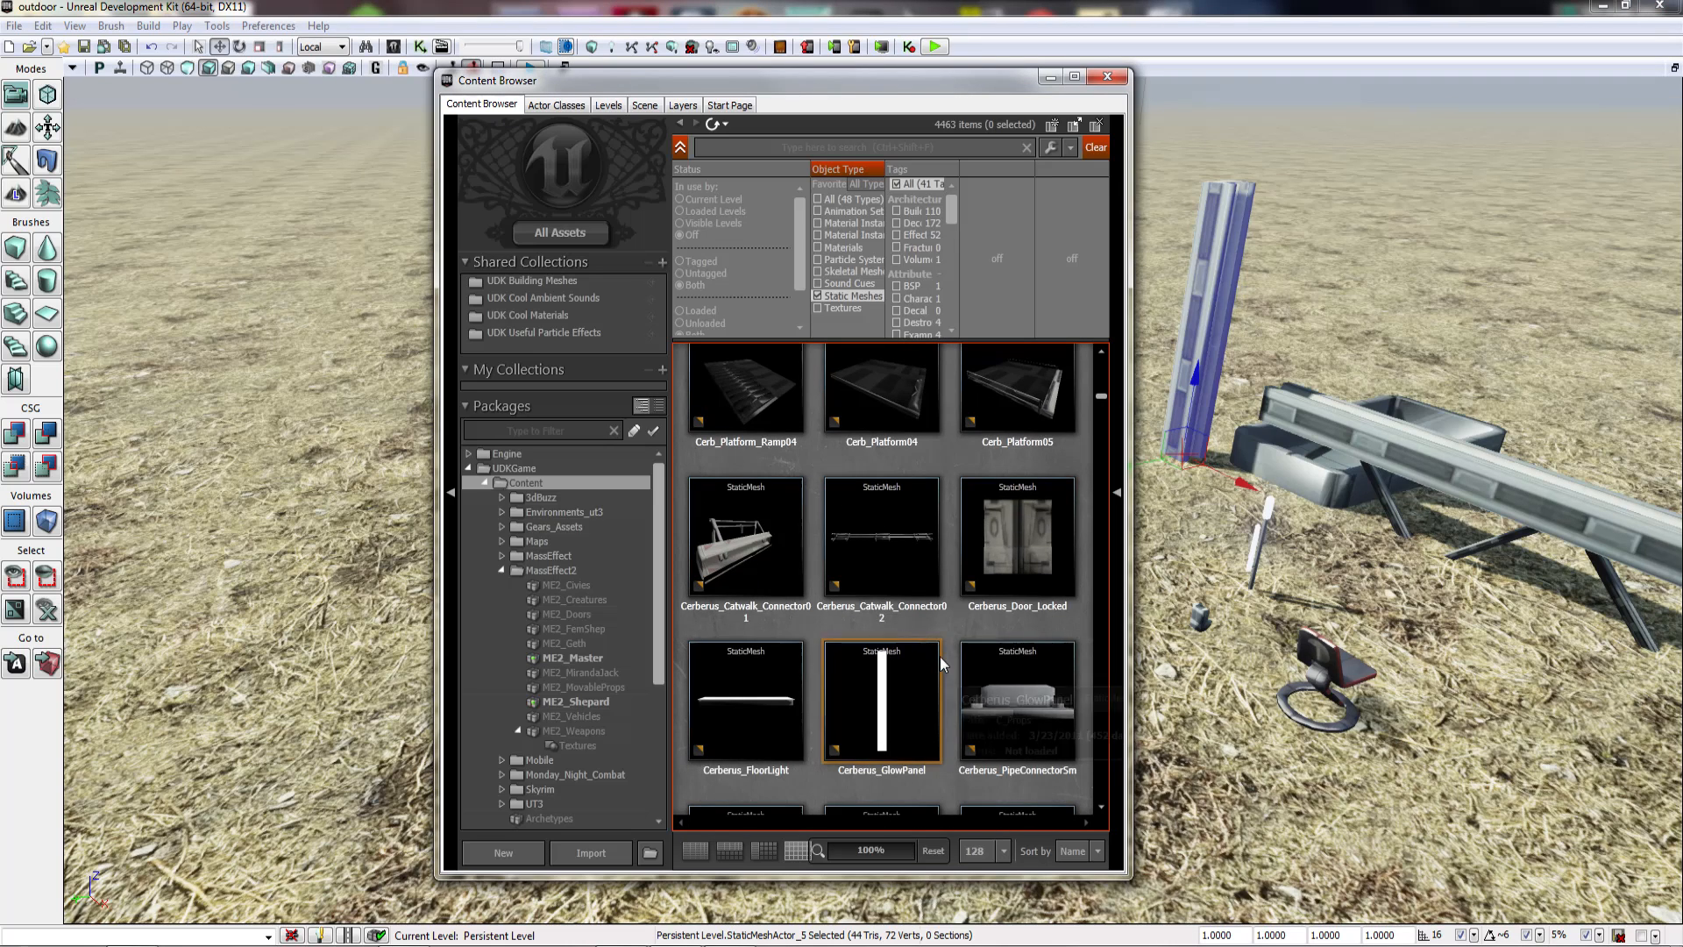
pyautogui.scroll(-3, 950, 592)
pyautogui.scroll(-1, 950, 591)
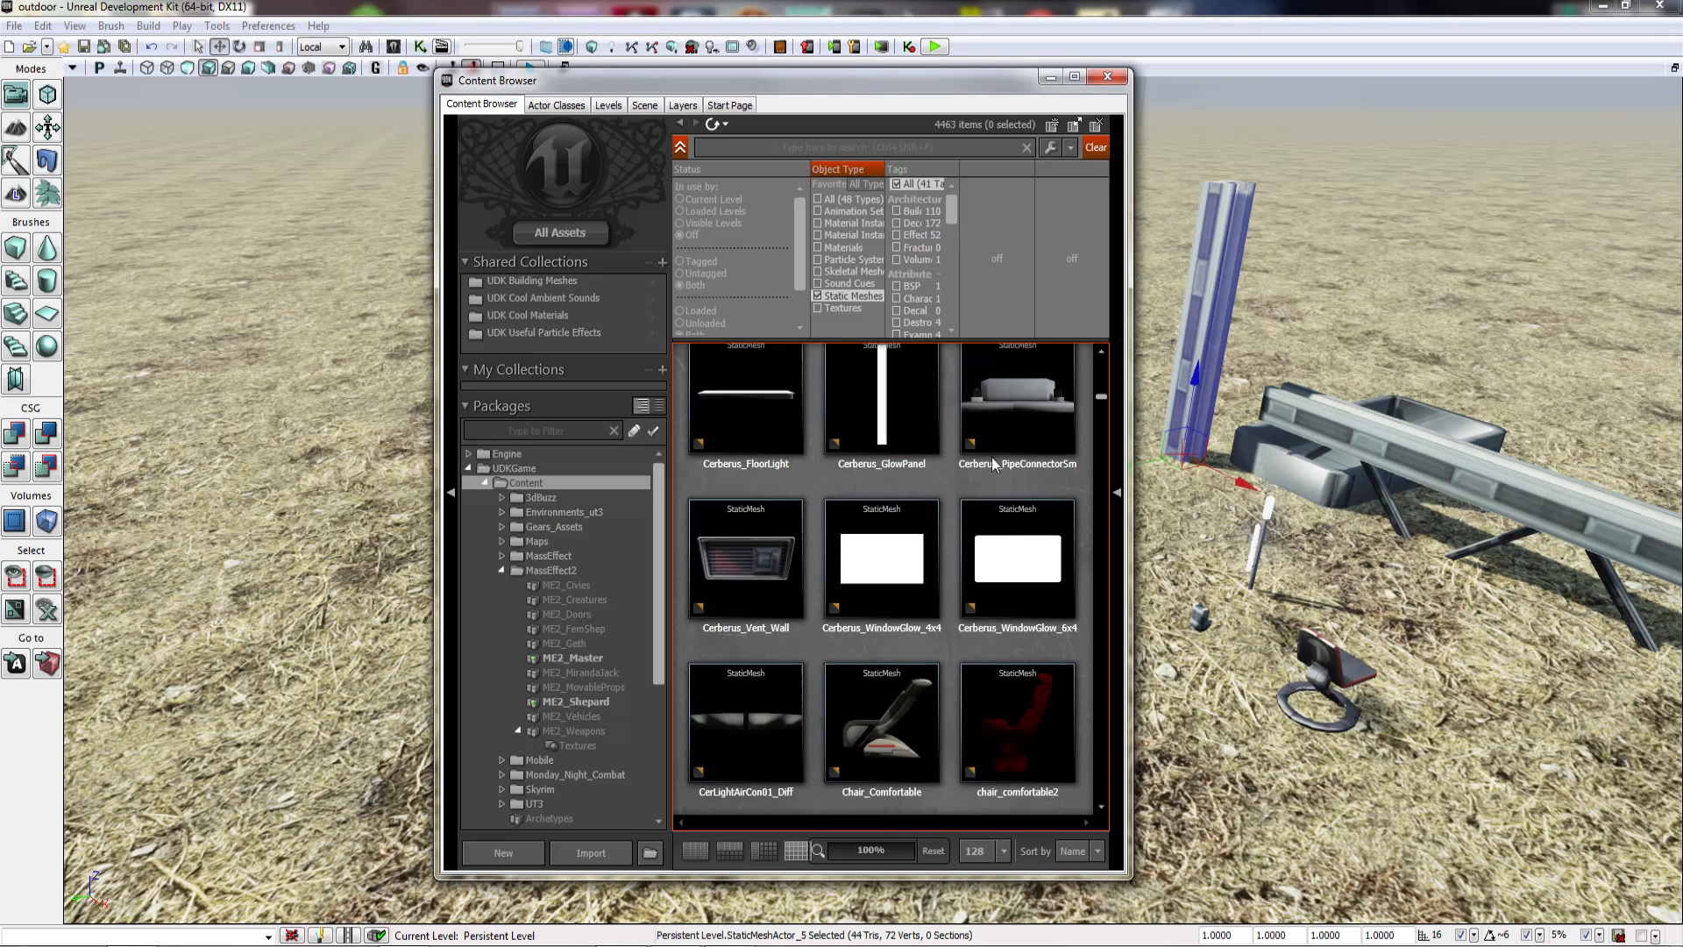
pyautogui.click(1050, 429)
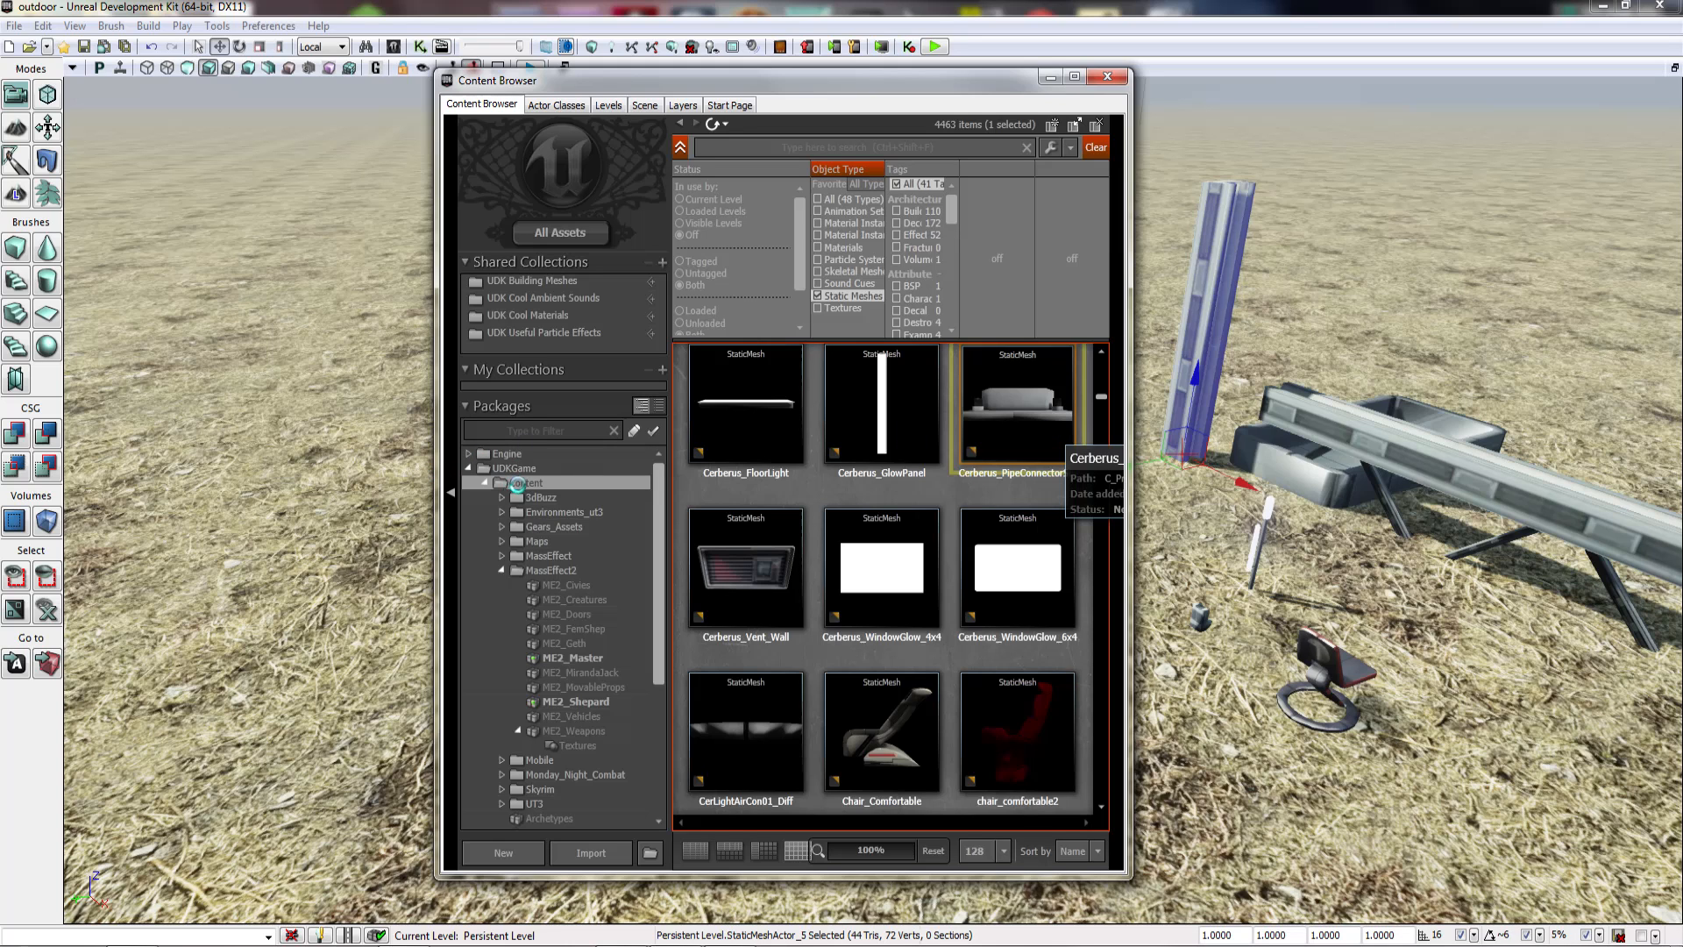
pyautogui.moveTo(403, 420); pyautogui.dragTo(403, 508, button='right')
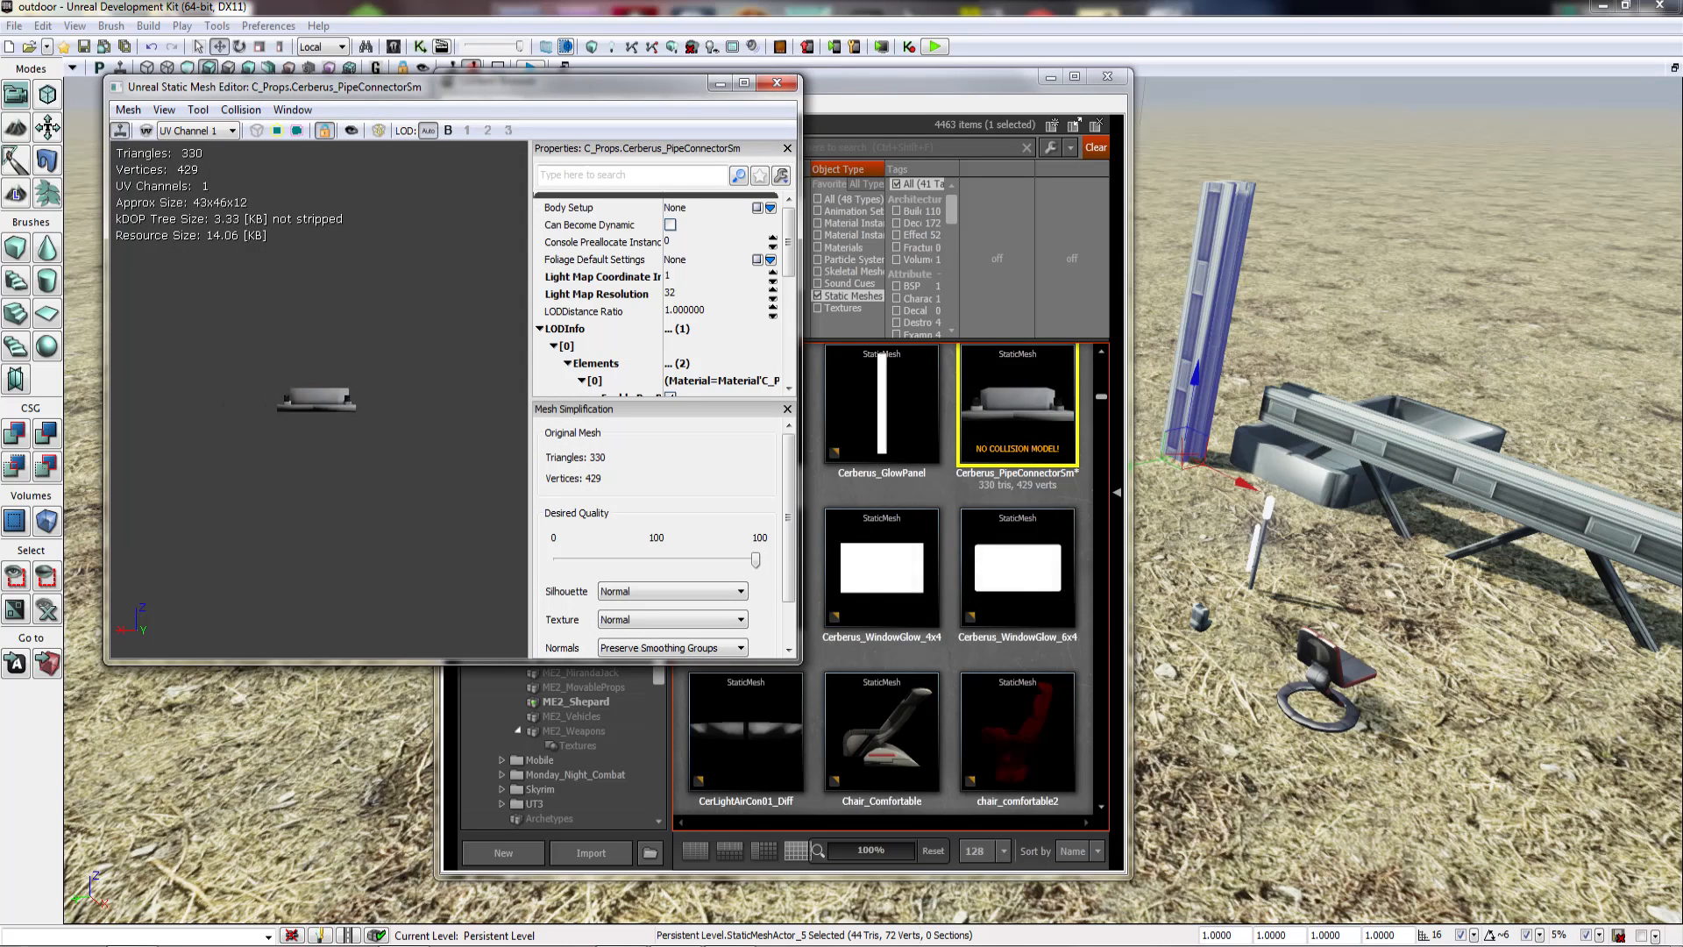
pyautogui.moveTo(351, 421); pyautogui.dragTo(491, 464)
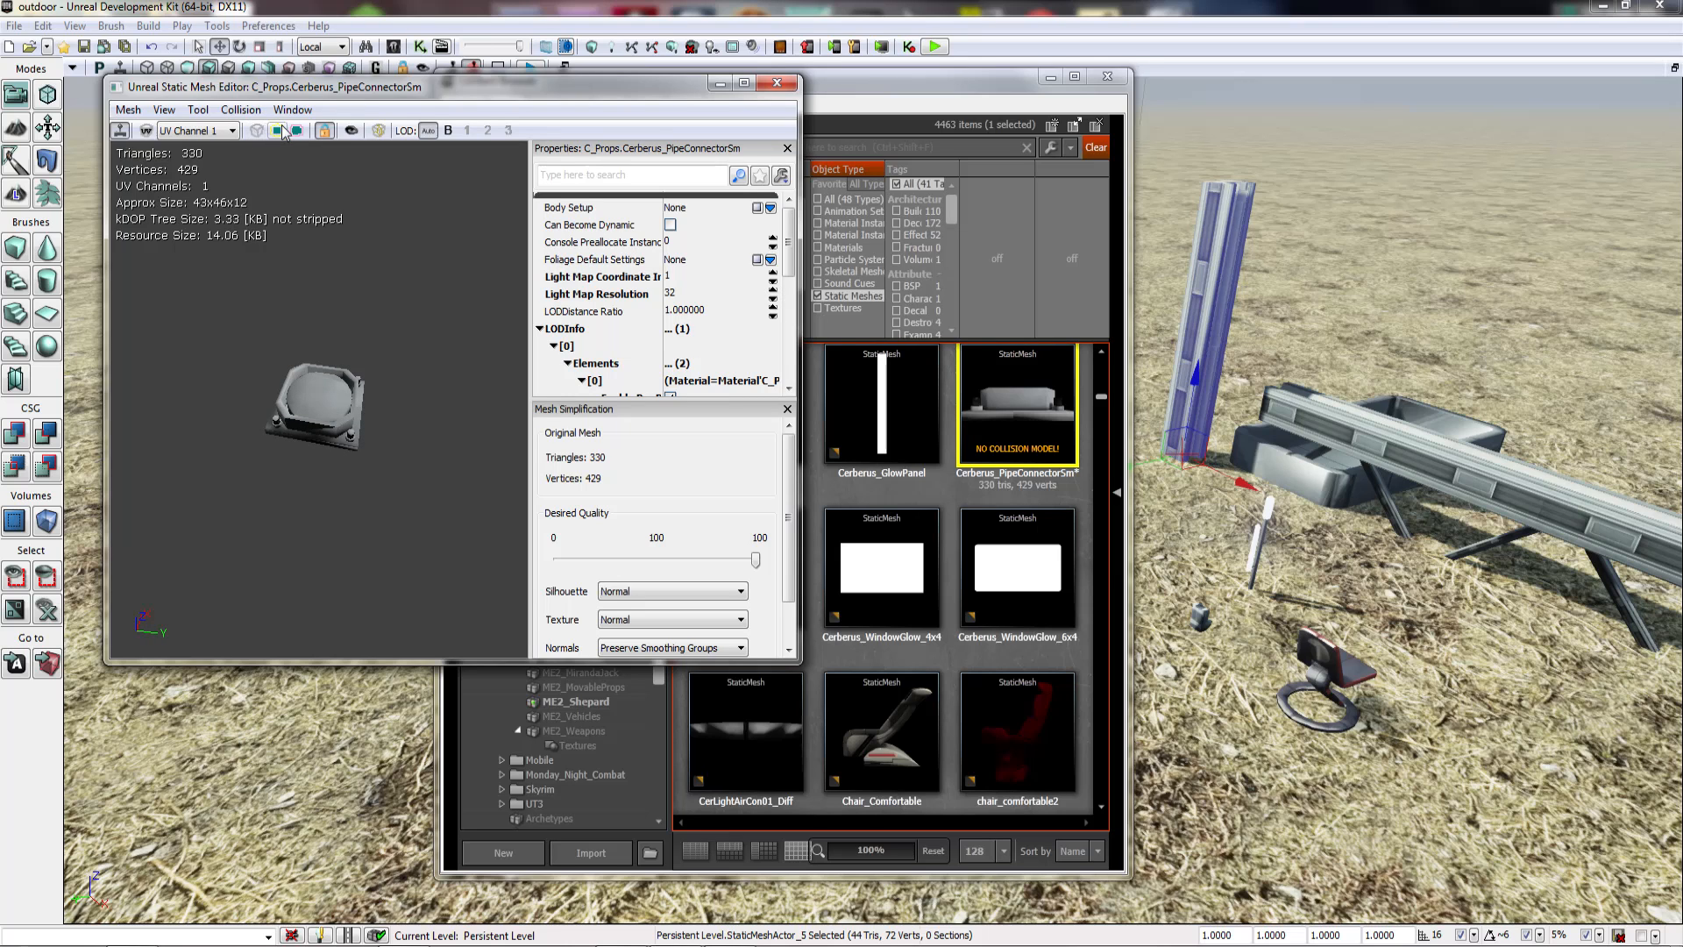
# Step: Add simplified collision to Cerberus_PipeConnectorSm, close its mesh editor and place the mesh on the ground in front of the upright wall support
pyautogui.click(240, 109)
pyautogui.click(281, 128)
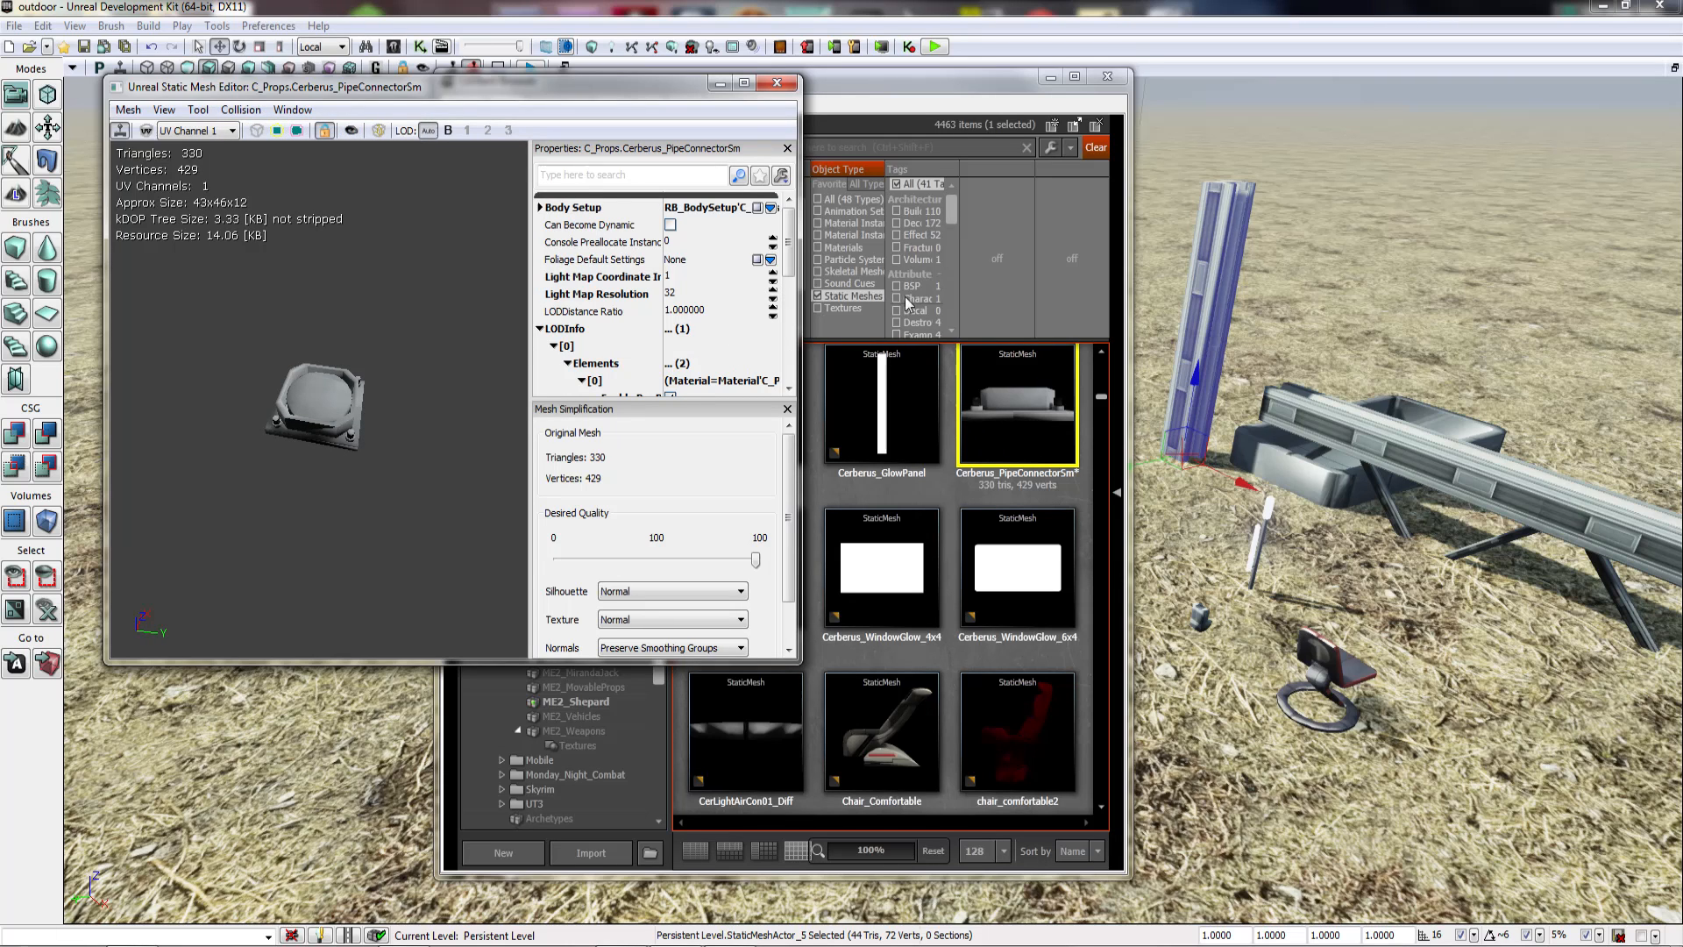
pyautogui.click(777, 83)
pyautogui.moveTo(1016, 403); pyautogui.dragTo(1192, 543)
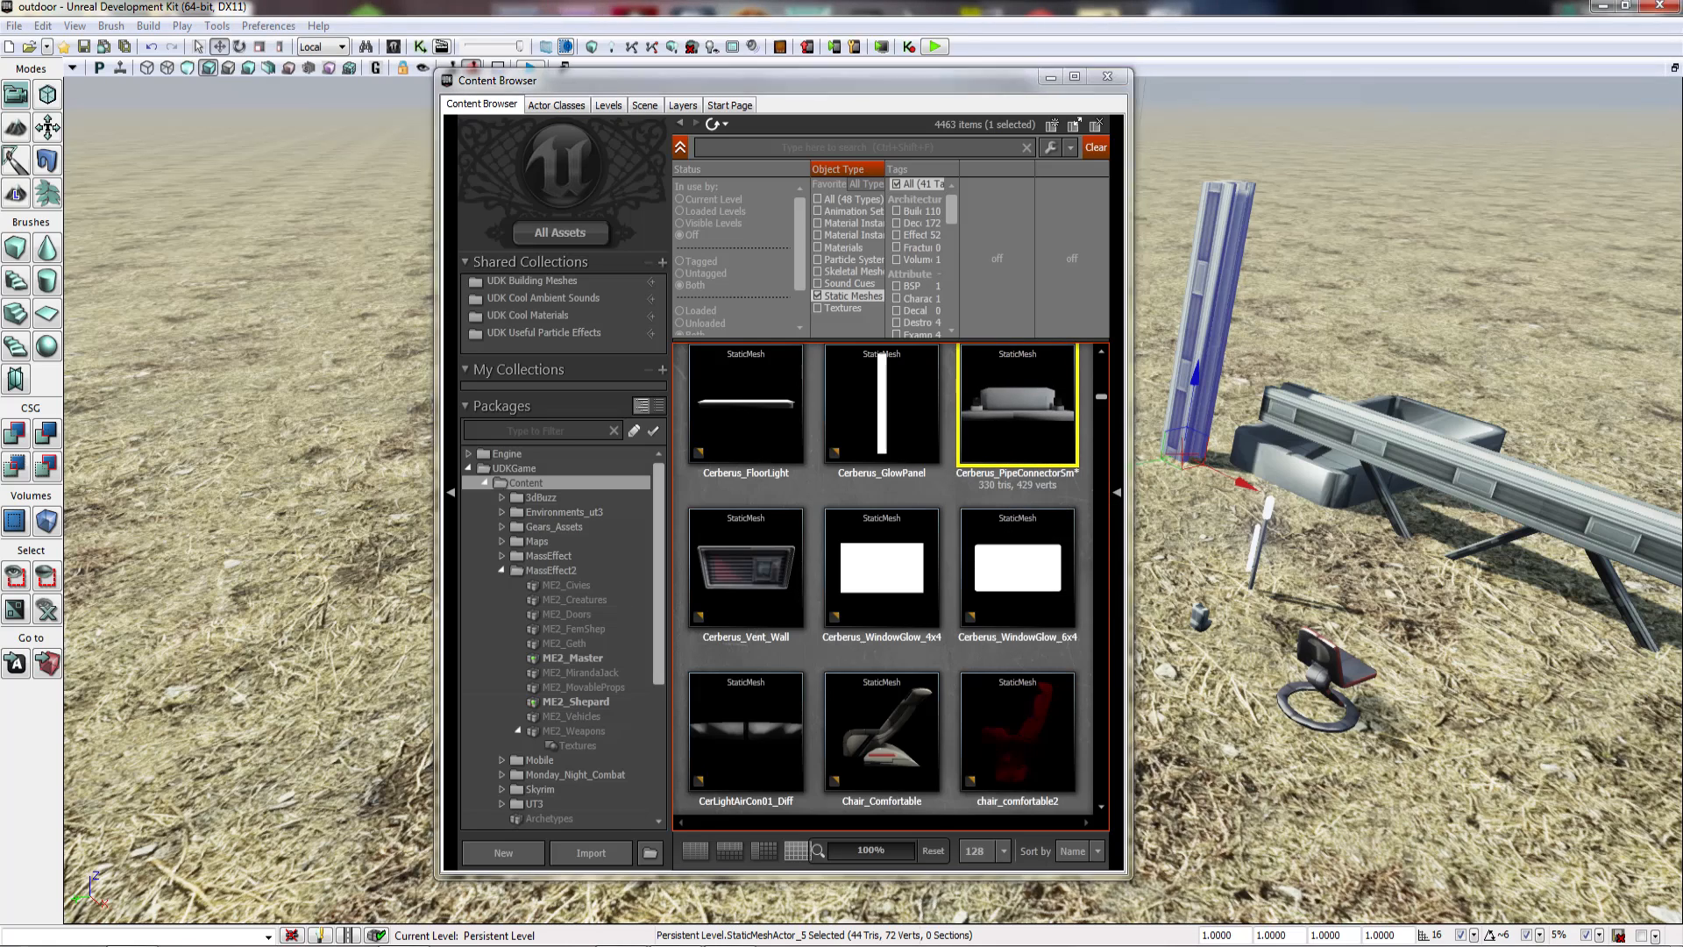
# Step: Browse further down the static mesh list for more parts and close the Content Browser
pyautogui.click(948, 654)
pyautogui.scroll(-5, 948, 655)
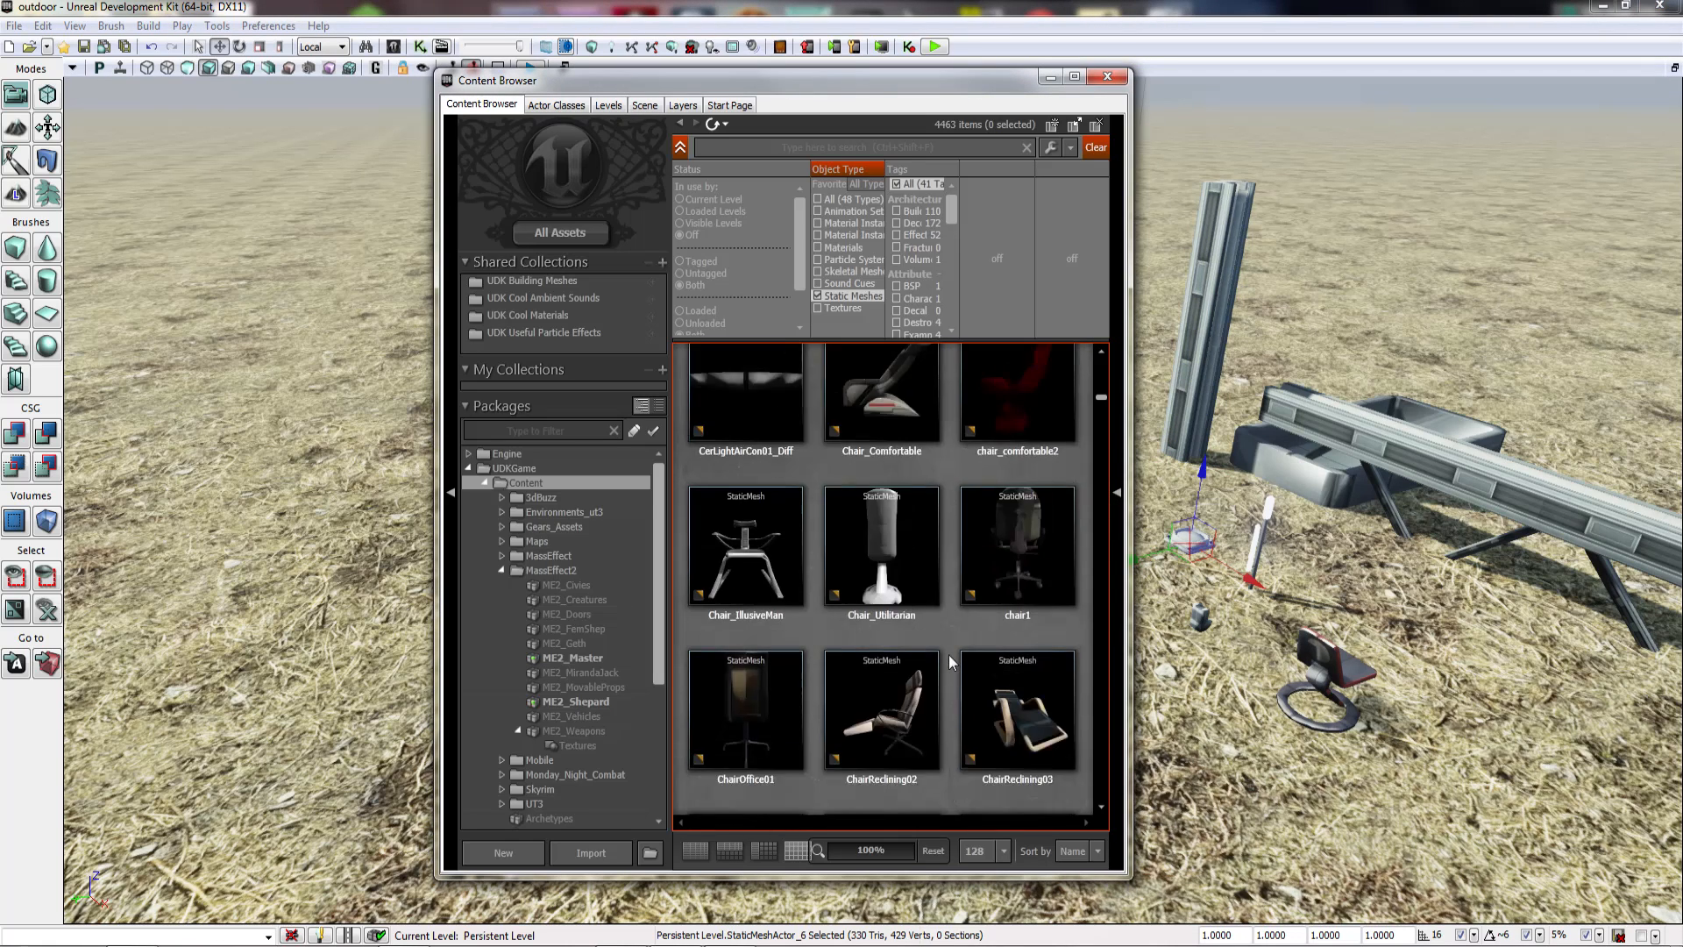
pyautogui.scroll(-5, 948, 655)
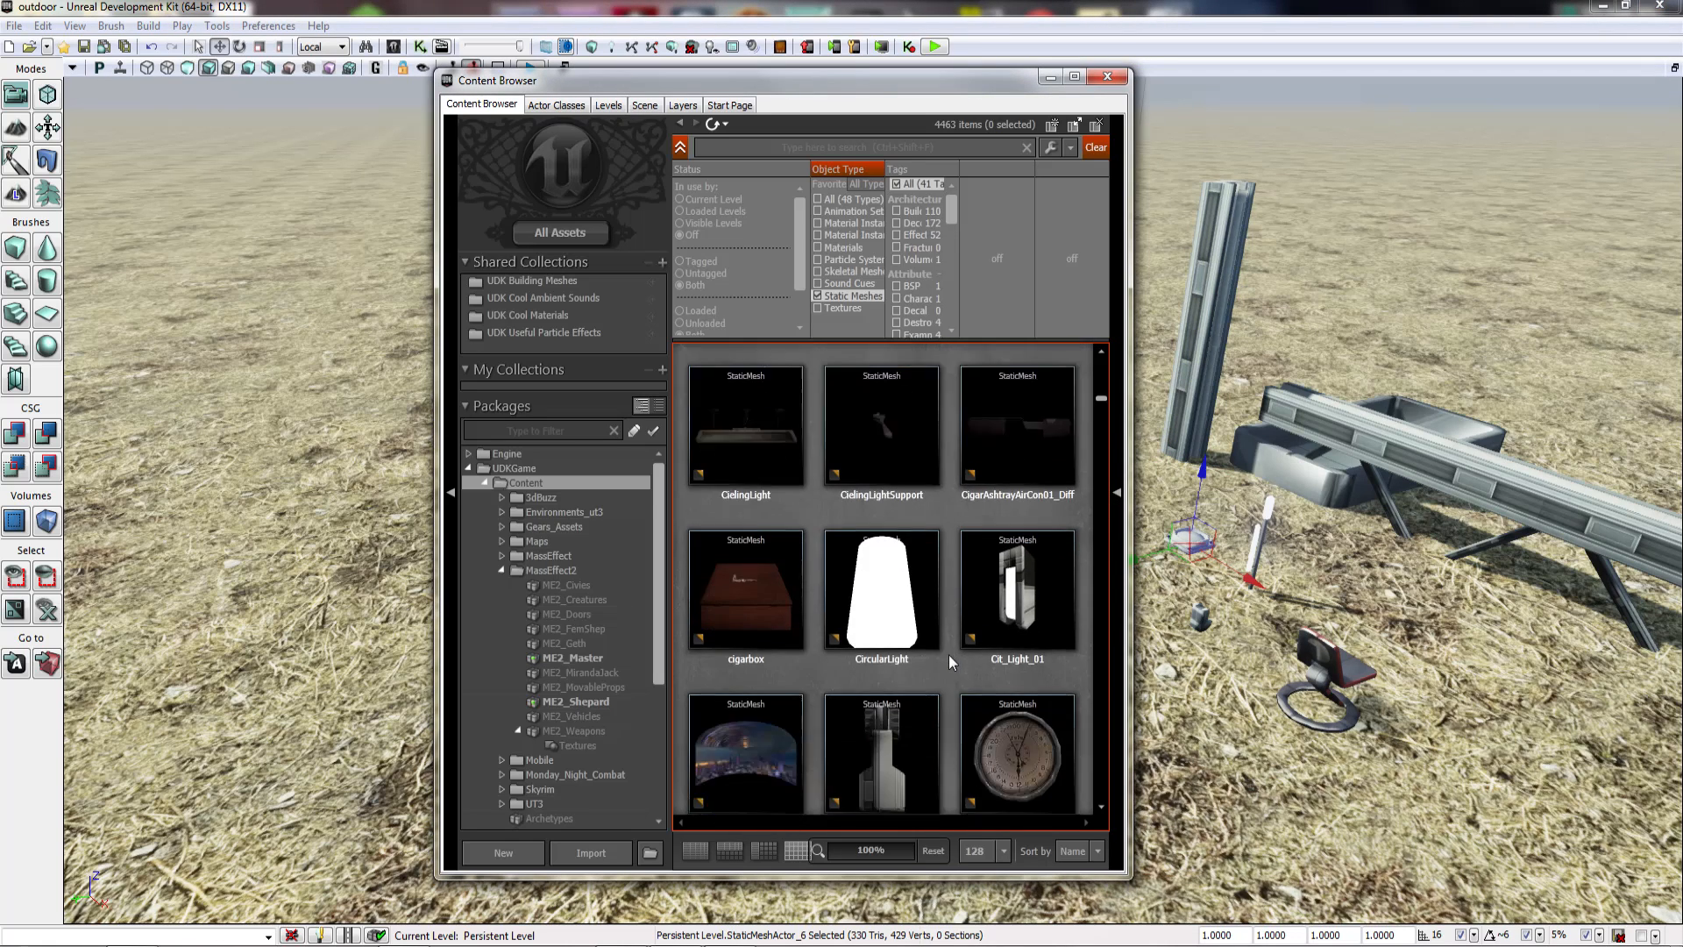
pyautogui.scroll(-5, 948, 655)
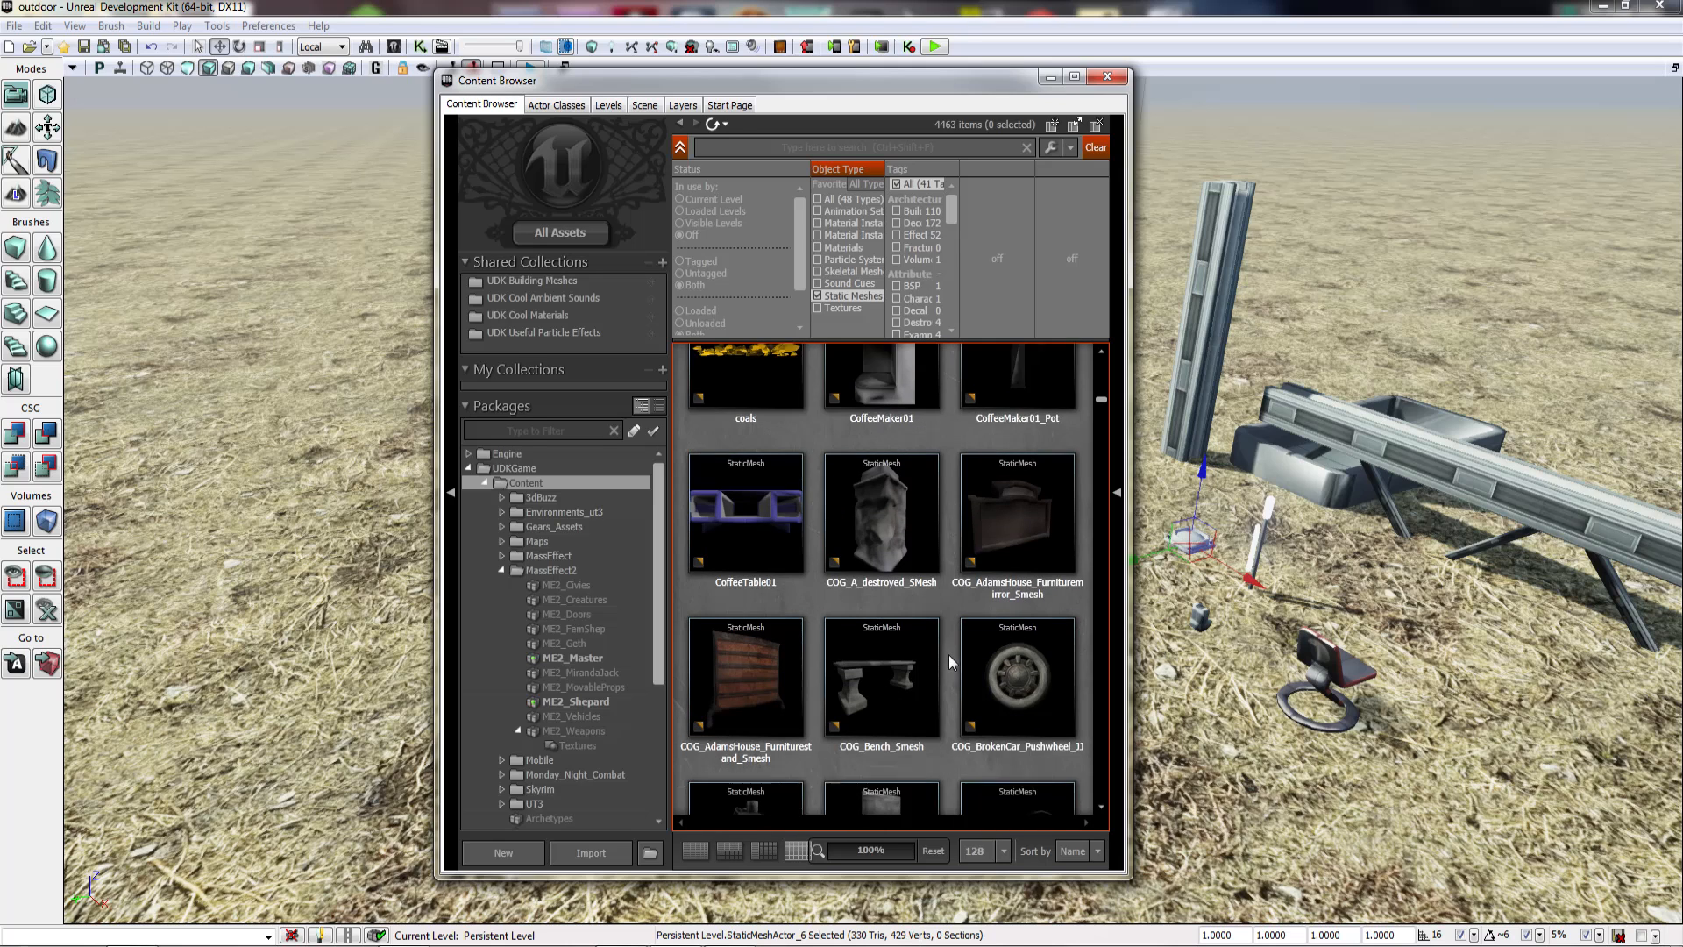
pyautogui.scroll(-5, 948, 655)
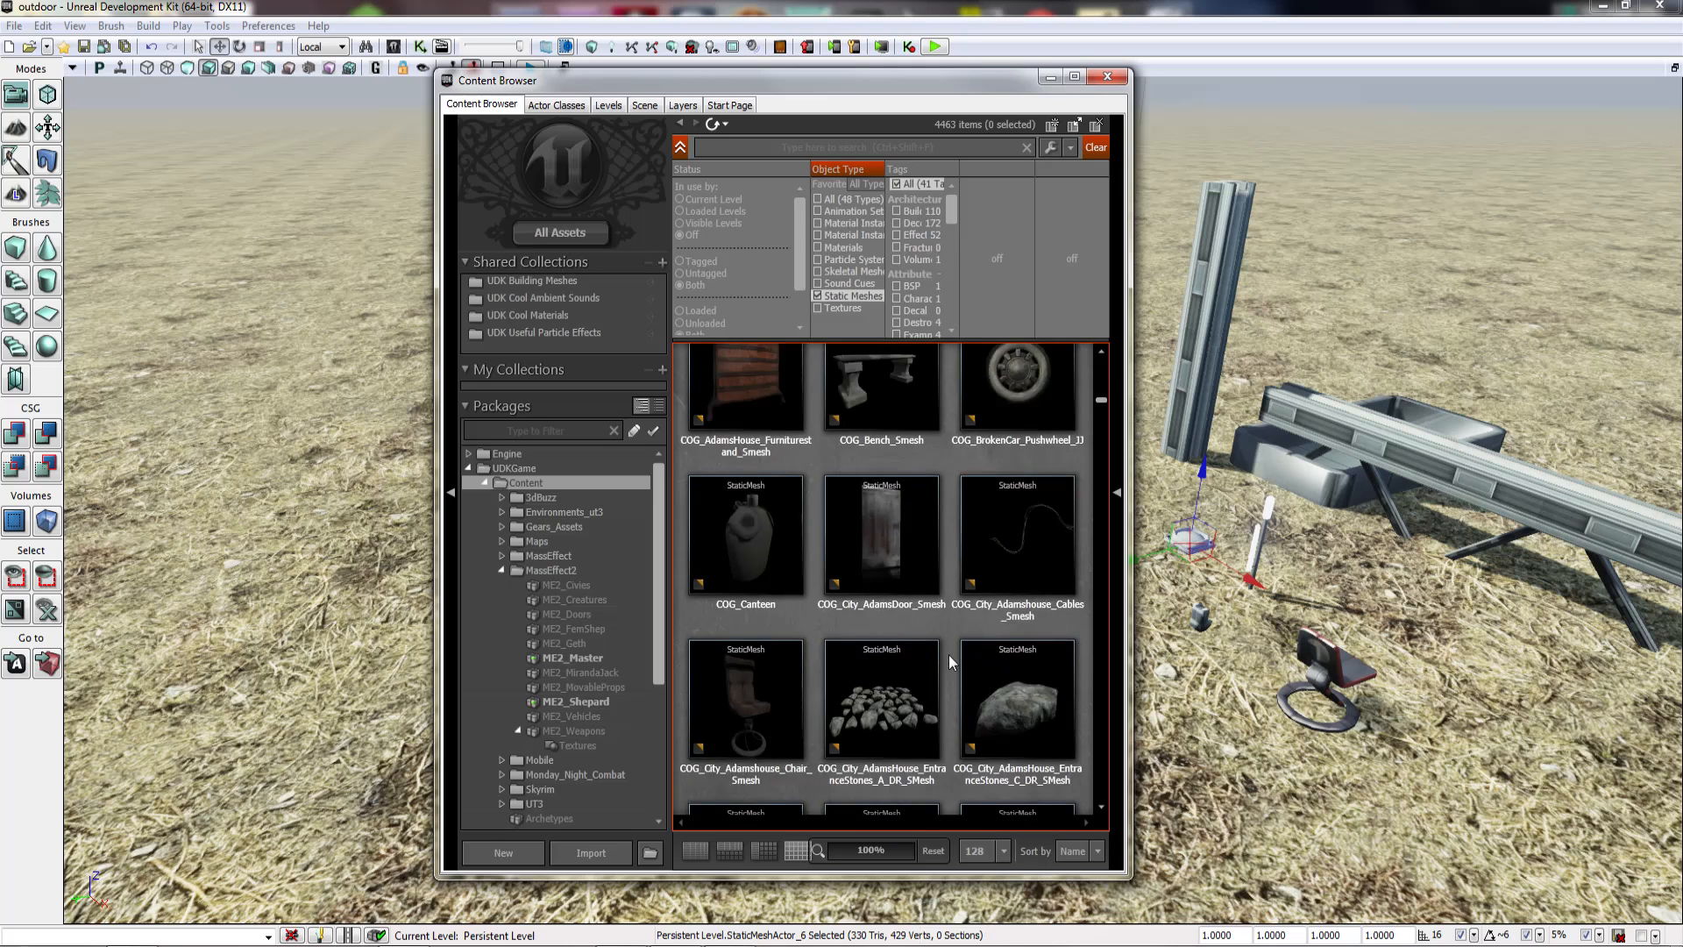
pyautogui.scroll(-5, 948, 655)
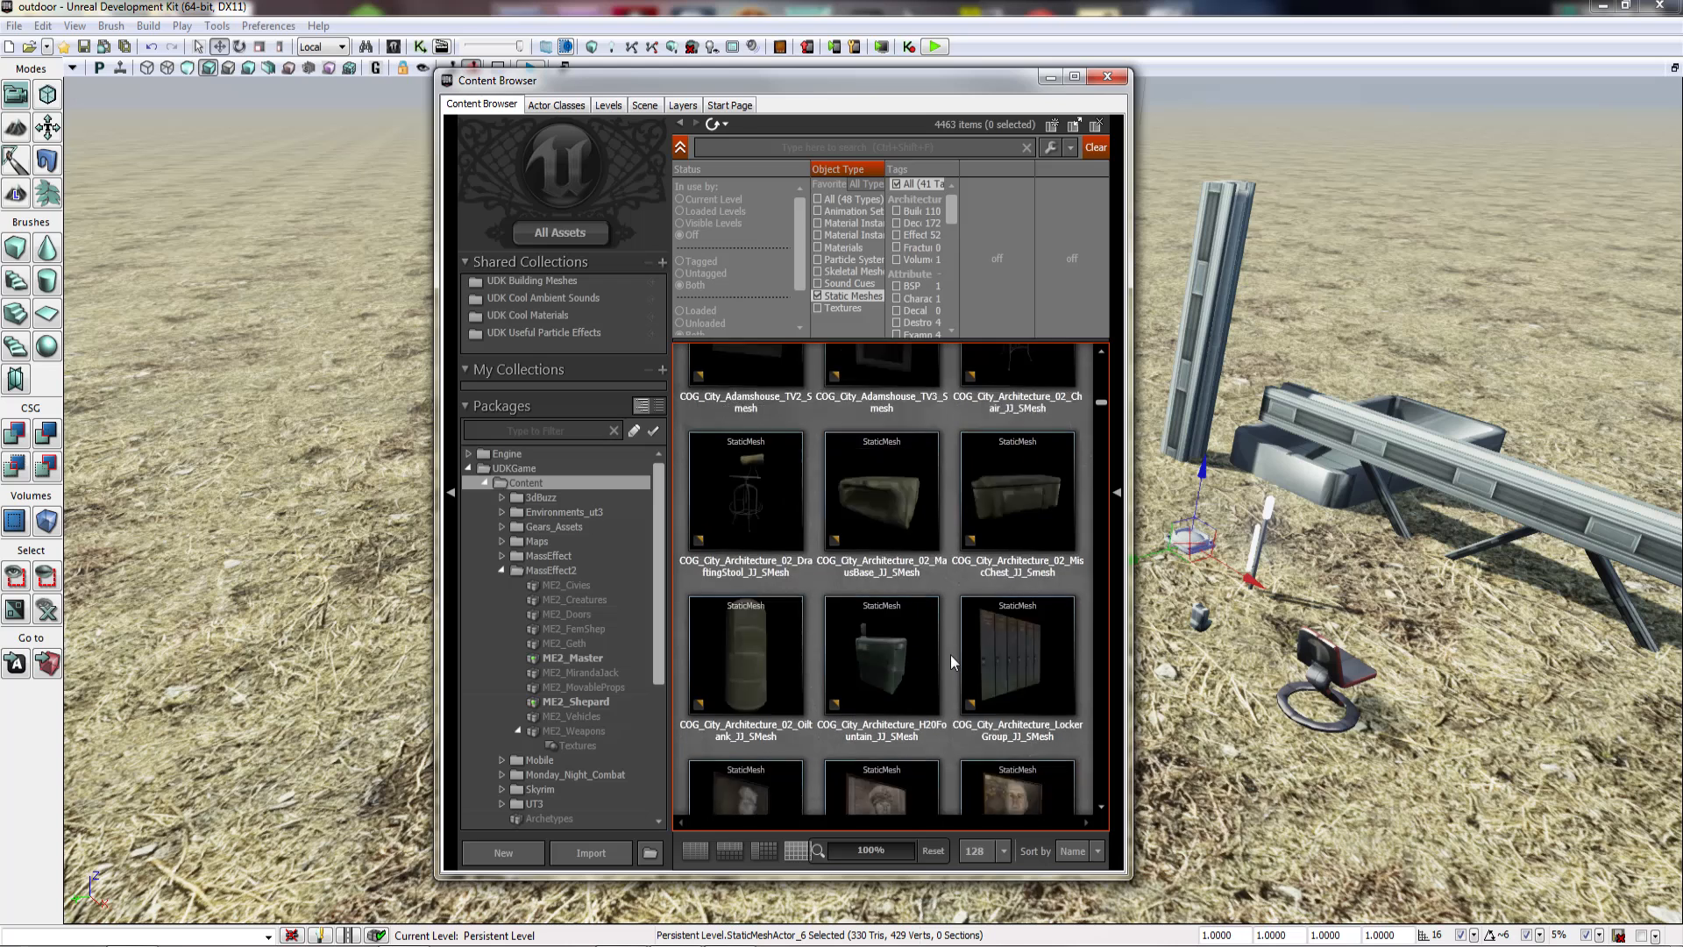
pyautogui.scroll(-5, 950, 663)
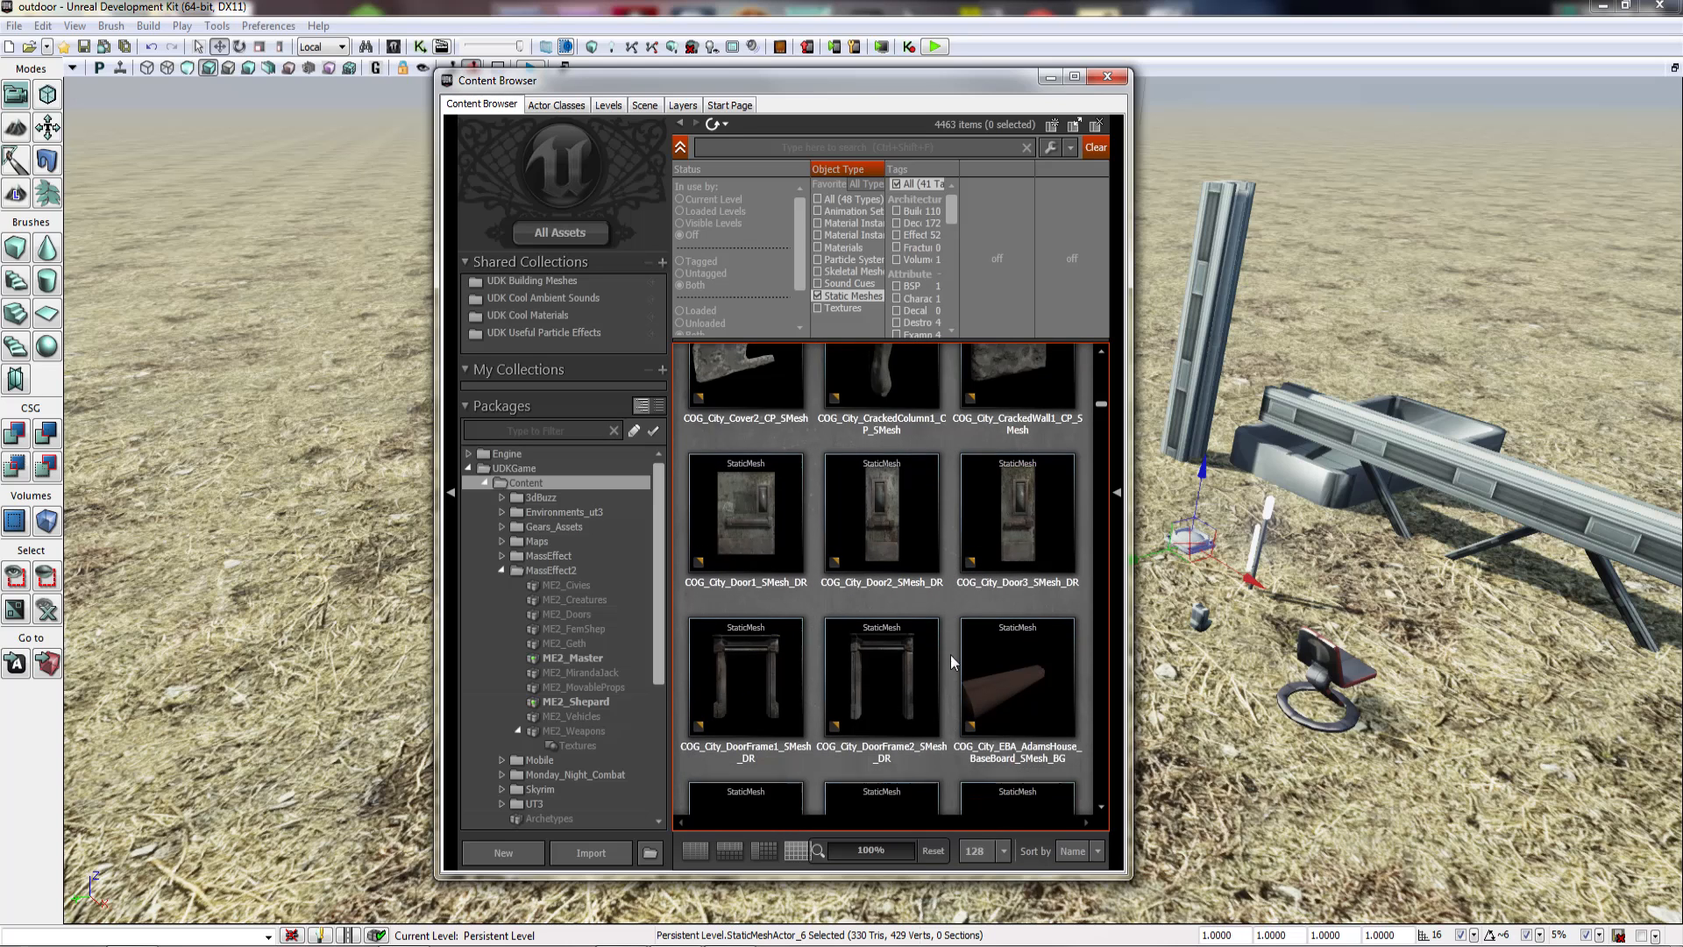
pyautogui.scroll(-5, 950, 663)
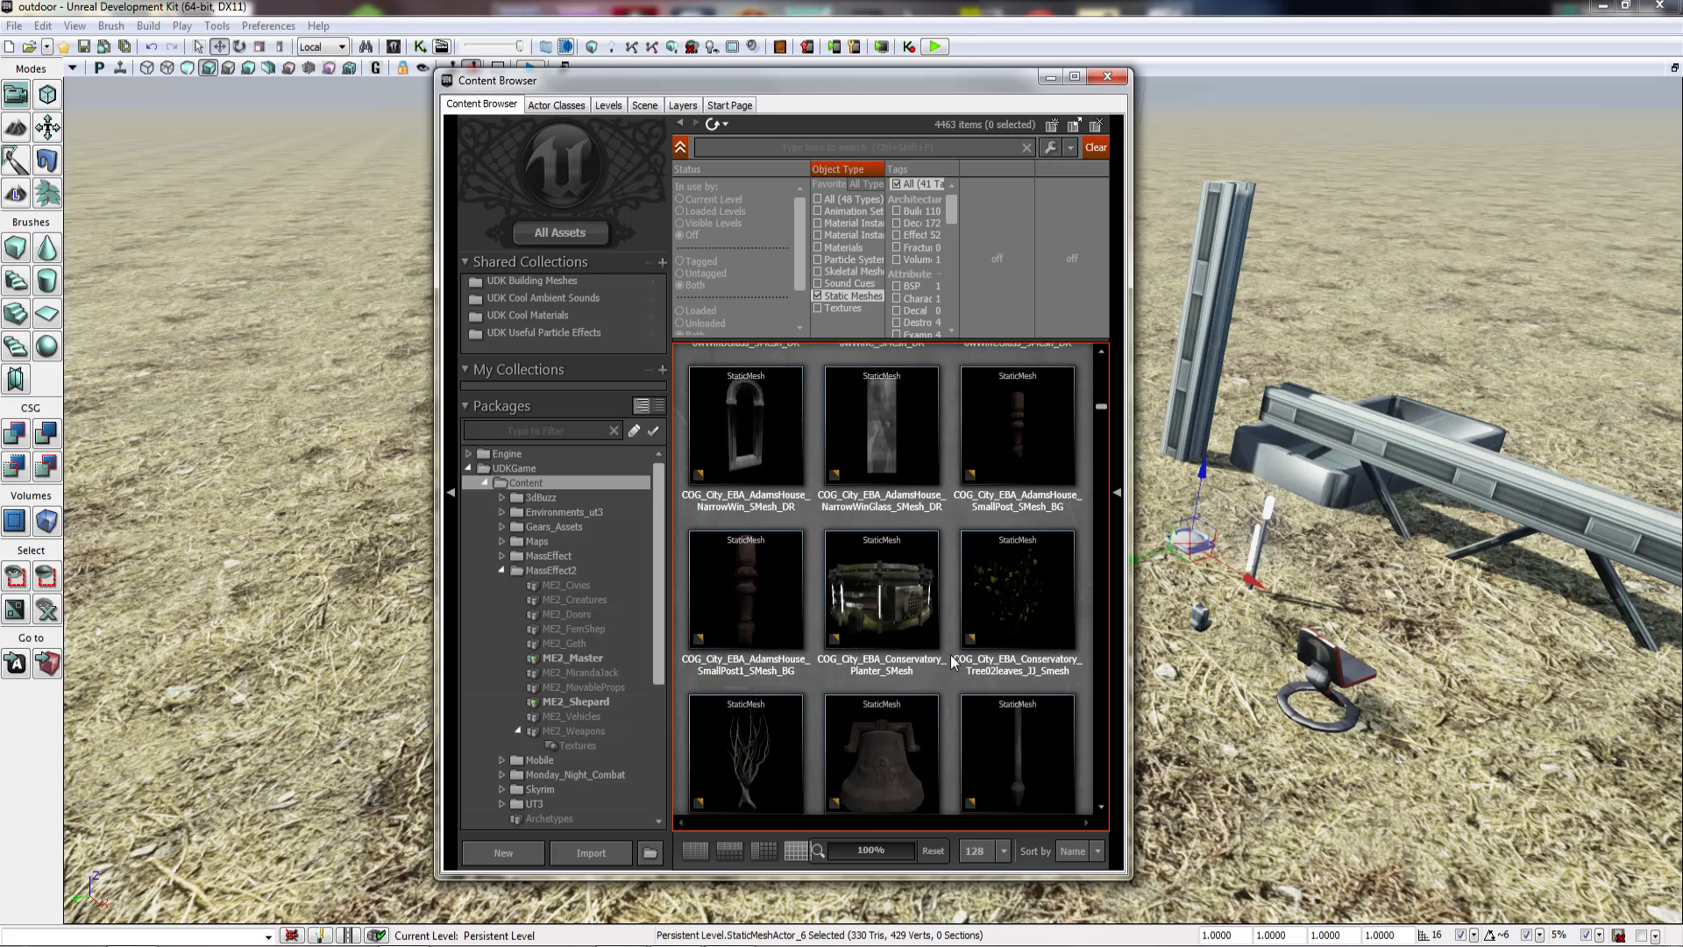
pyautogui.scroll(-1, 951, 655)
pyautogui.moveTo(1101, 408); pyautogui.dragTo(1111, 481)
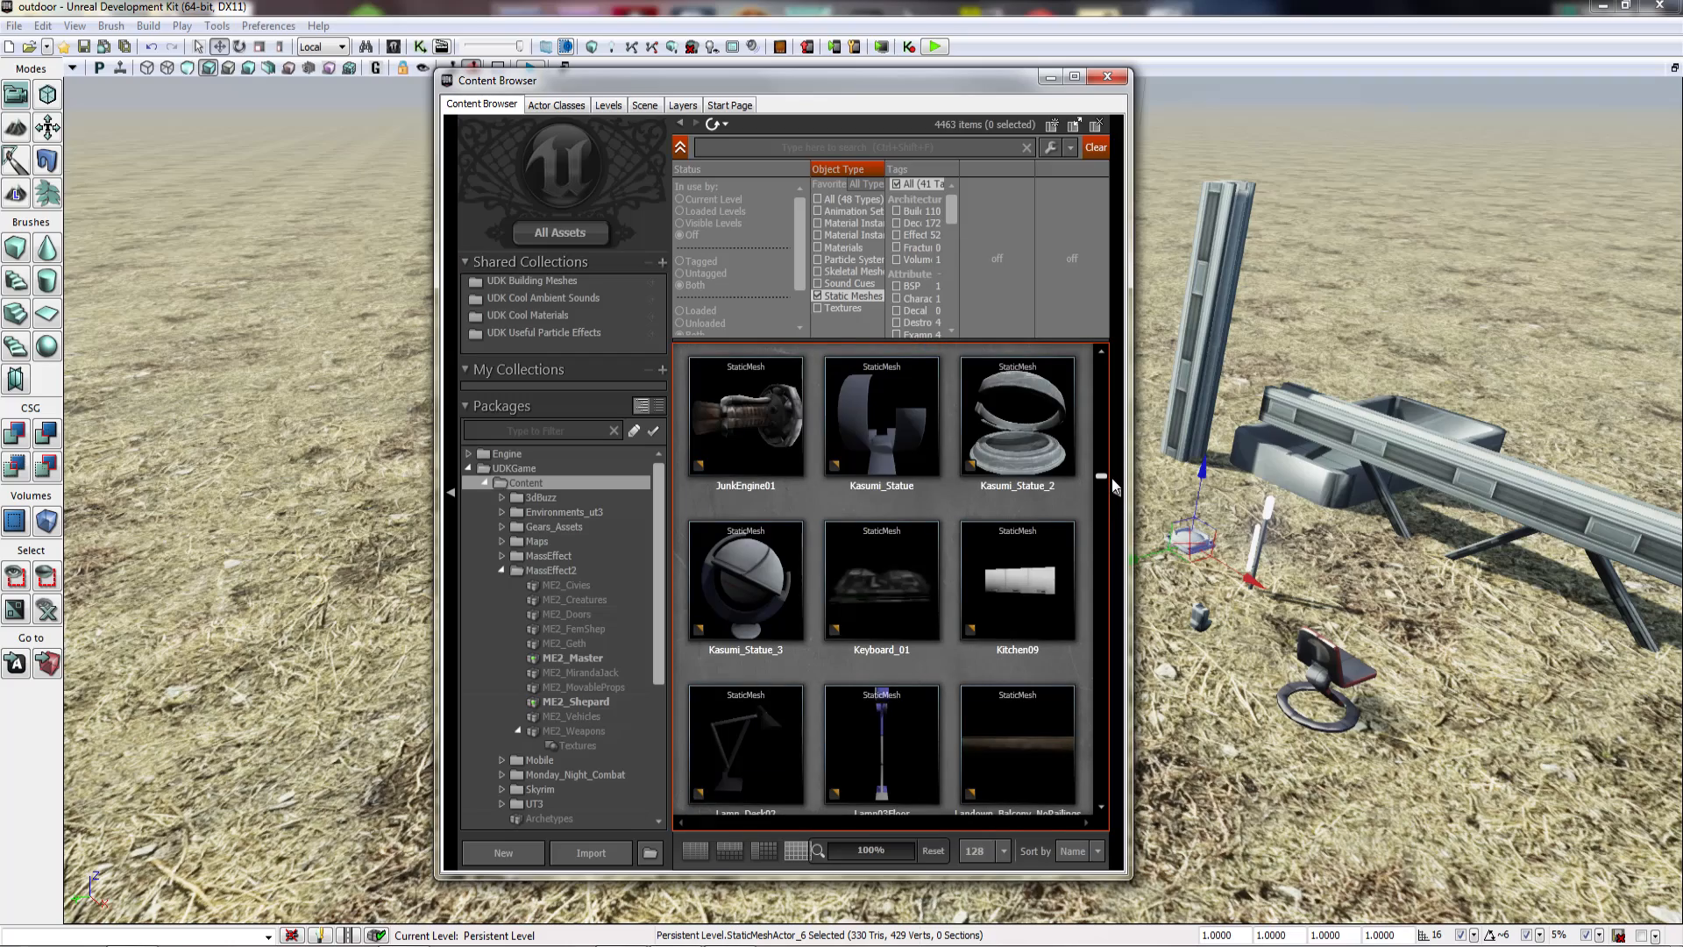
pyautogui.click(1107, 77)
# Step: Raise the planter pot off the ground so it floats above the ceiling support
pyautogui.moveTo(990, 368); pyautogui.dragTo(1060, 348, button='right')
pyautogui.press('w')
pyautogui.press('w')
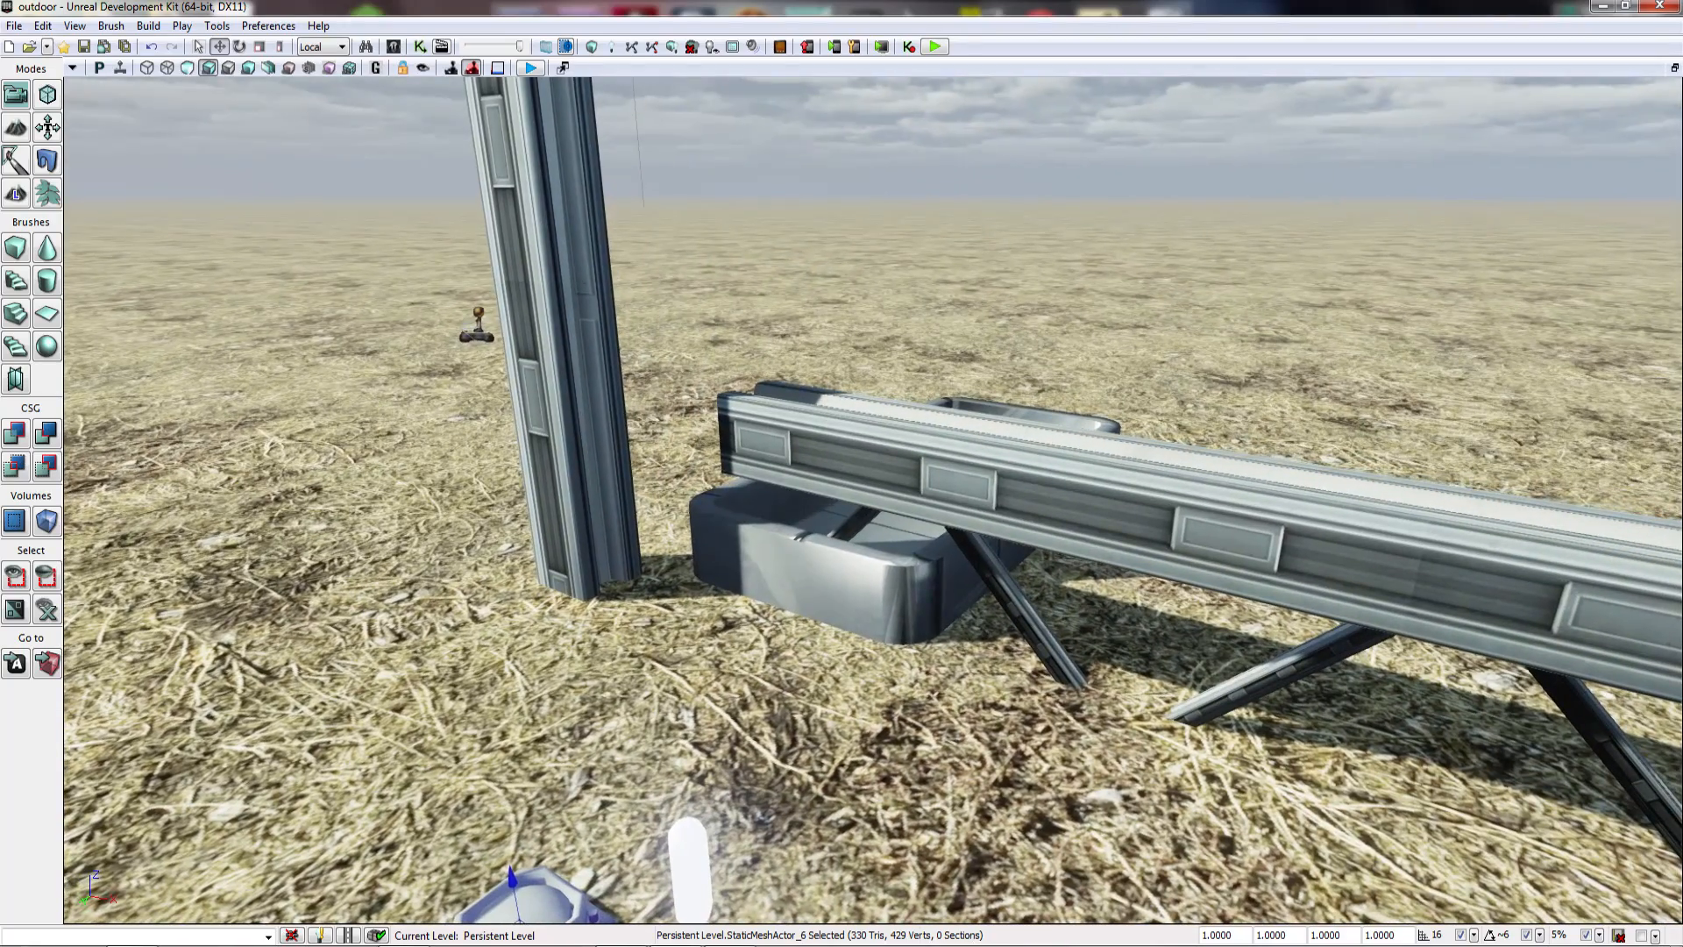
pyautogui.moveTo(939, 459); pyautogui.dragTo(967, 202)
pyautogui.press('w')
pyautogui.moveTo(968, 202); pyautogui.dragTo(964, 244, button='right')
pyautogui.press('s')
# Step: Flatten the planter pot to a Z scale of 0.4181 and move it clear of the ceiling support
pyautogui.moveTo(872, 423); pyautogui.dragTo(874, 526)
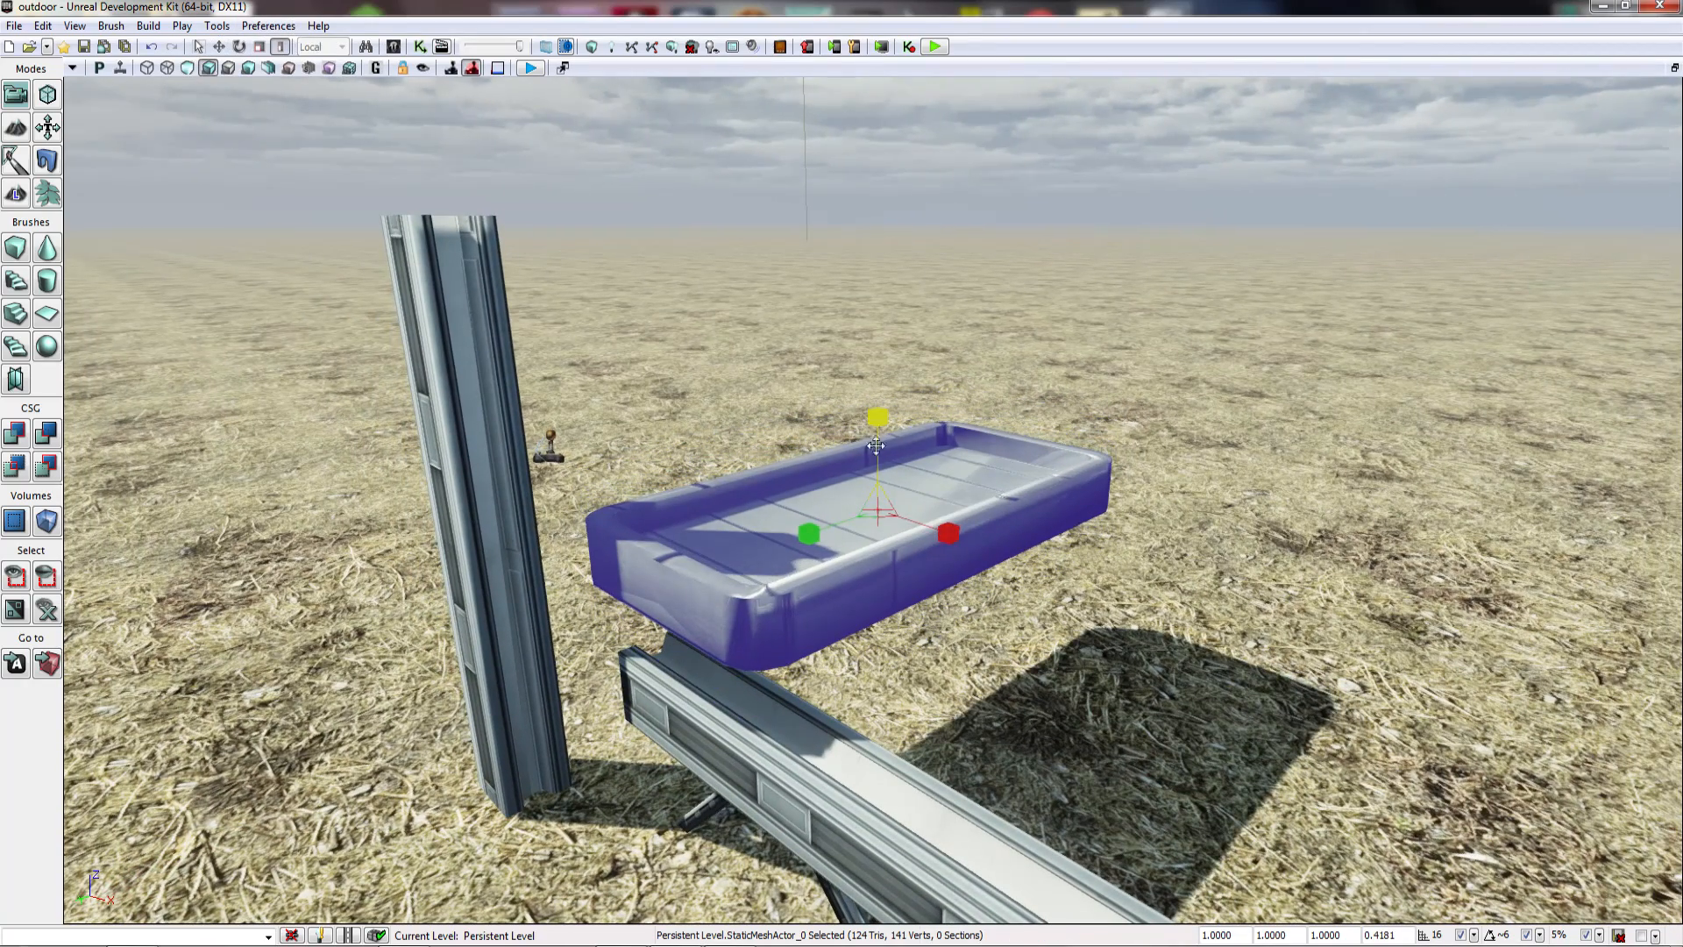
pyautogui.moveTo(875, 440); pyautogui.dragTo(879, 400)
pyautogui.moveTo(817, 489); pyautogui.dragTo(954, 431)
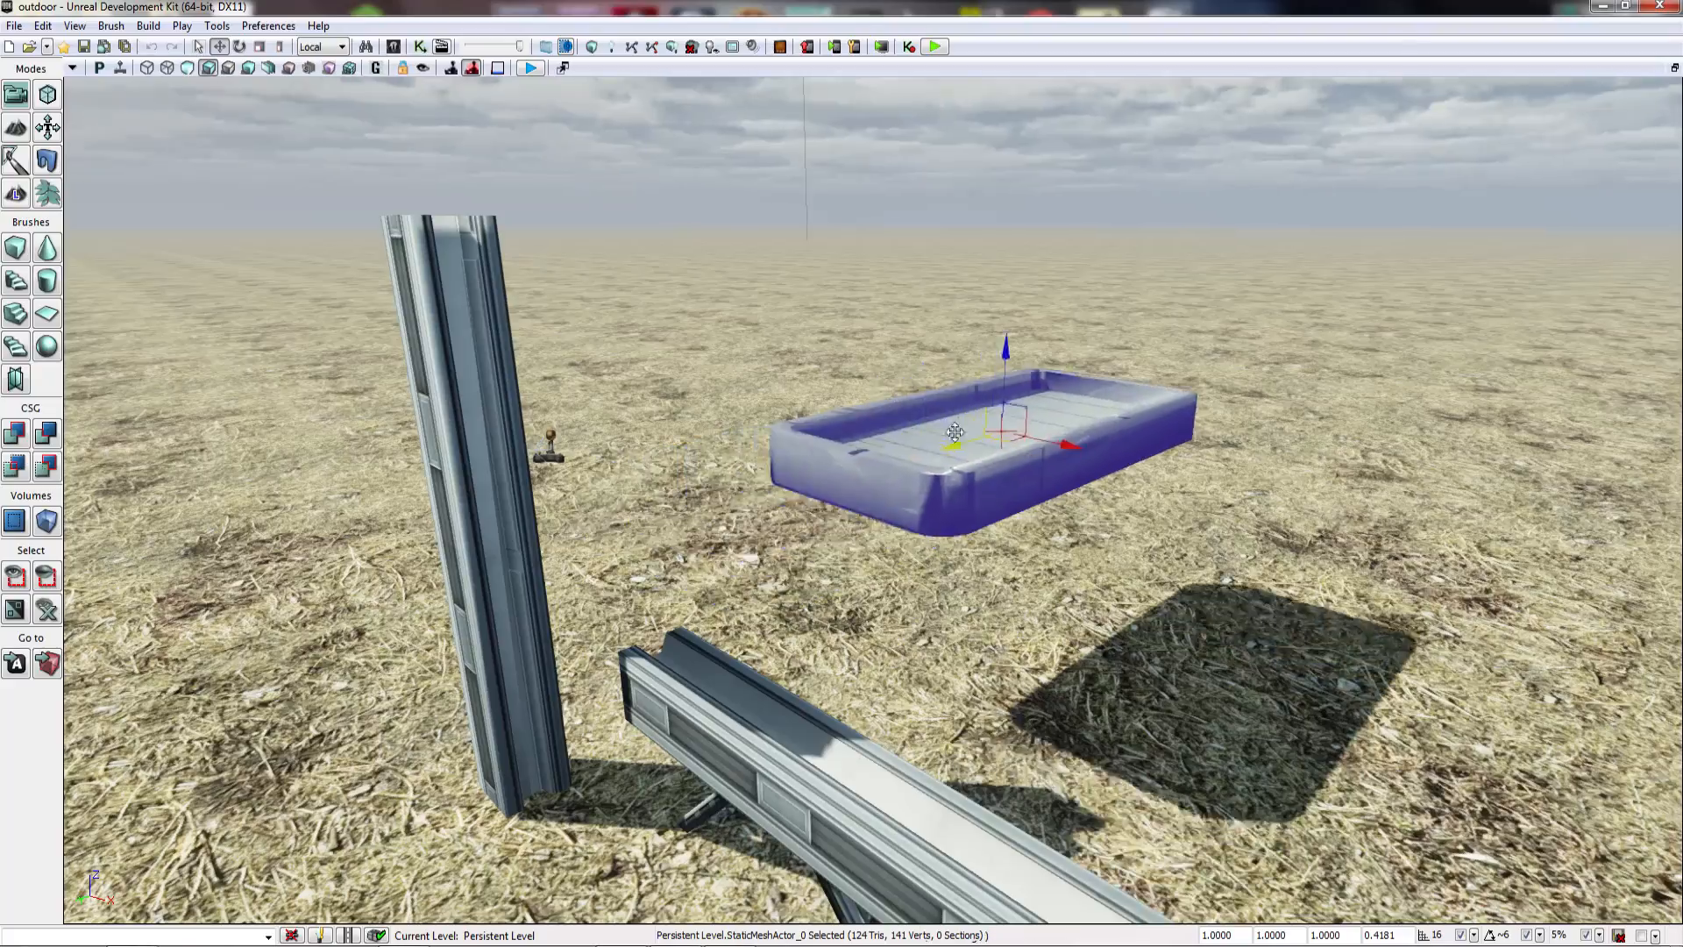
# Step: Raise the ceiling support above the ground and rotate it parallel to the planter pot's long side
pyautogui.moveTo(946, 456); pyautogui.dragTo(951, 589, button='right')
pyautogui.click(946, 574)
pyautogui.moveTo(957, 478); pyautogui.dragTo(978, 283)
pyautogui.moveTo(978, 282); pyautogui.dragTo(945, 235, button='right')
pyautogui.press('space')
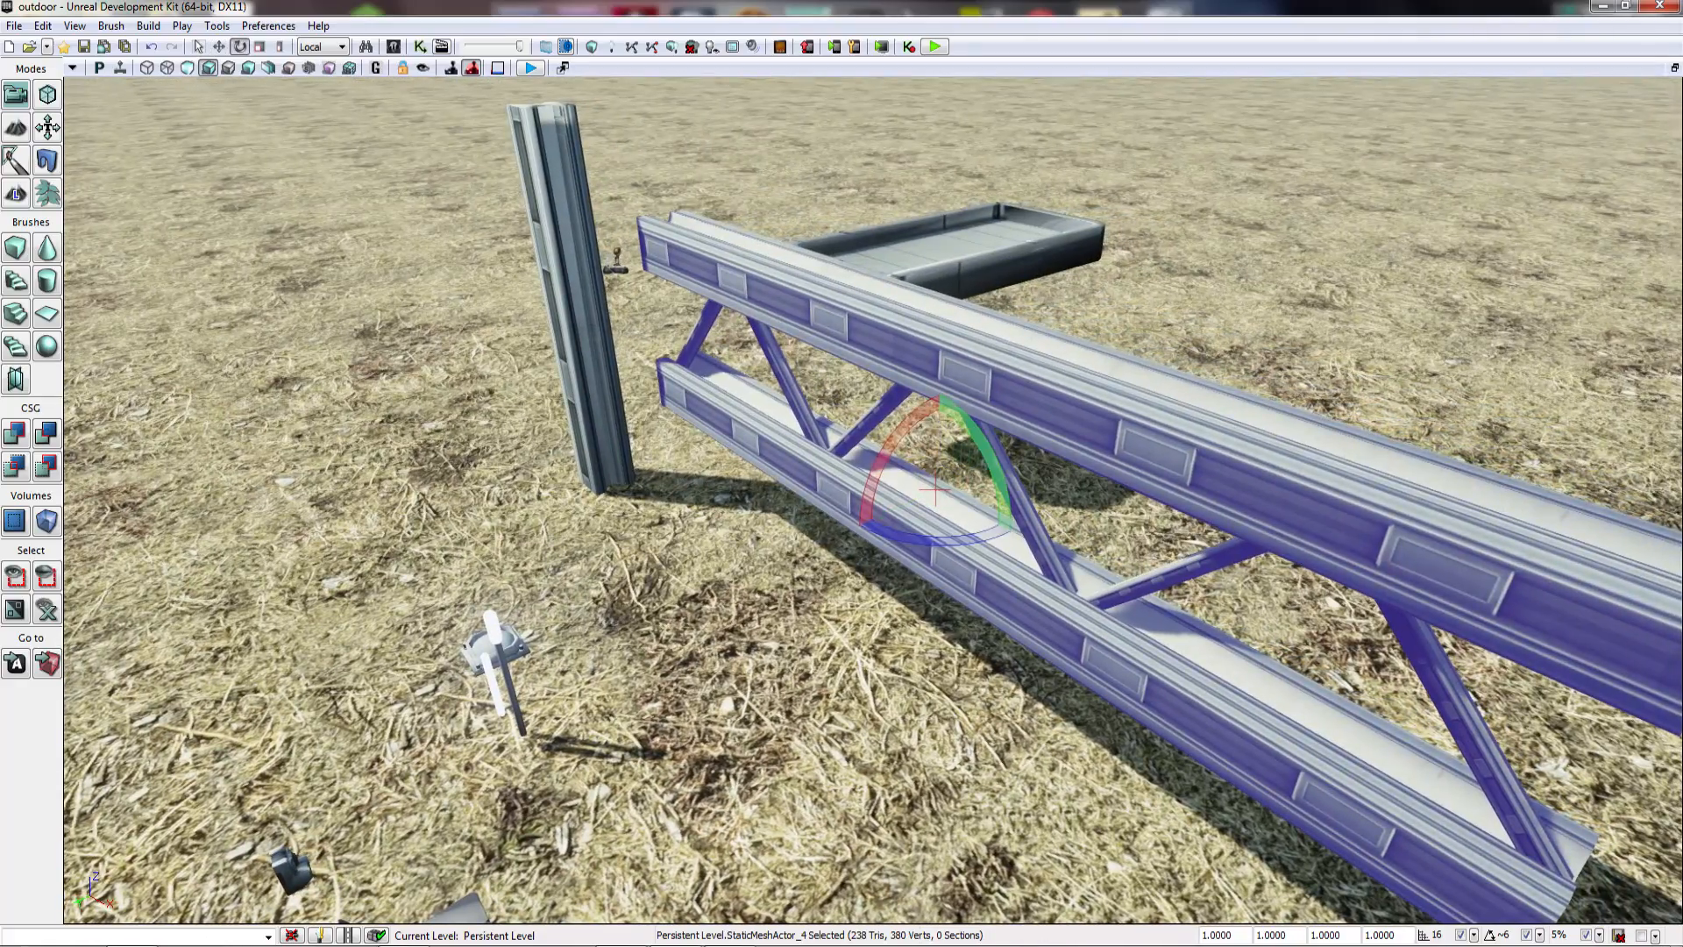
pyautogui.moveTo(943, 412); pyautogui.dragTo(943, 503)
pyautogui.moveTo(943, 503)
pyautogui.mouseDown(button='right')
pyautogui.moveTo(886, 487)
pyautogui.moveTo(938, 517)
pyautogui.mouseUp(button='right')
# Step: Scale the ceiling support uniformly to 0.3451 and move it above the planter pot's long edge
pyautogui.press('space')
pyautogui.press('space')
pyautogui.moveTo(864, 565); pyautogui.dragTo(1306, 437)
pyautogui.press('space')
pyautogui.moveTo(977, 502); pyautogui.dragTo(1280, 508, button='right')
pyautogui.moveTo(1185, 346); pyautogui.dragTo(957, 353)
pyautogui.moveTo(965, 353)
pyautogui.mouseDown(button='right')
pyautogui.moveTo(745, 307)
pyautogui.moveTo(964, 355)
pyautogui.mouseUp(button='right')
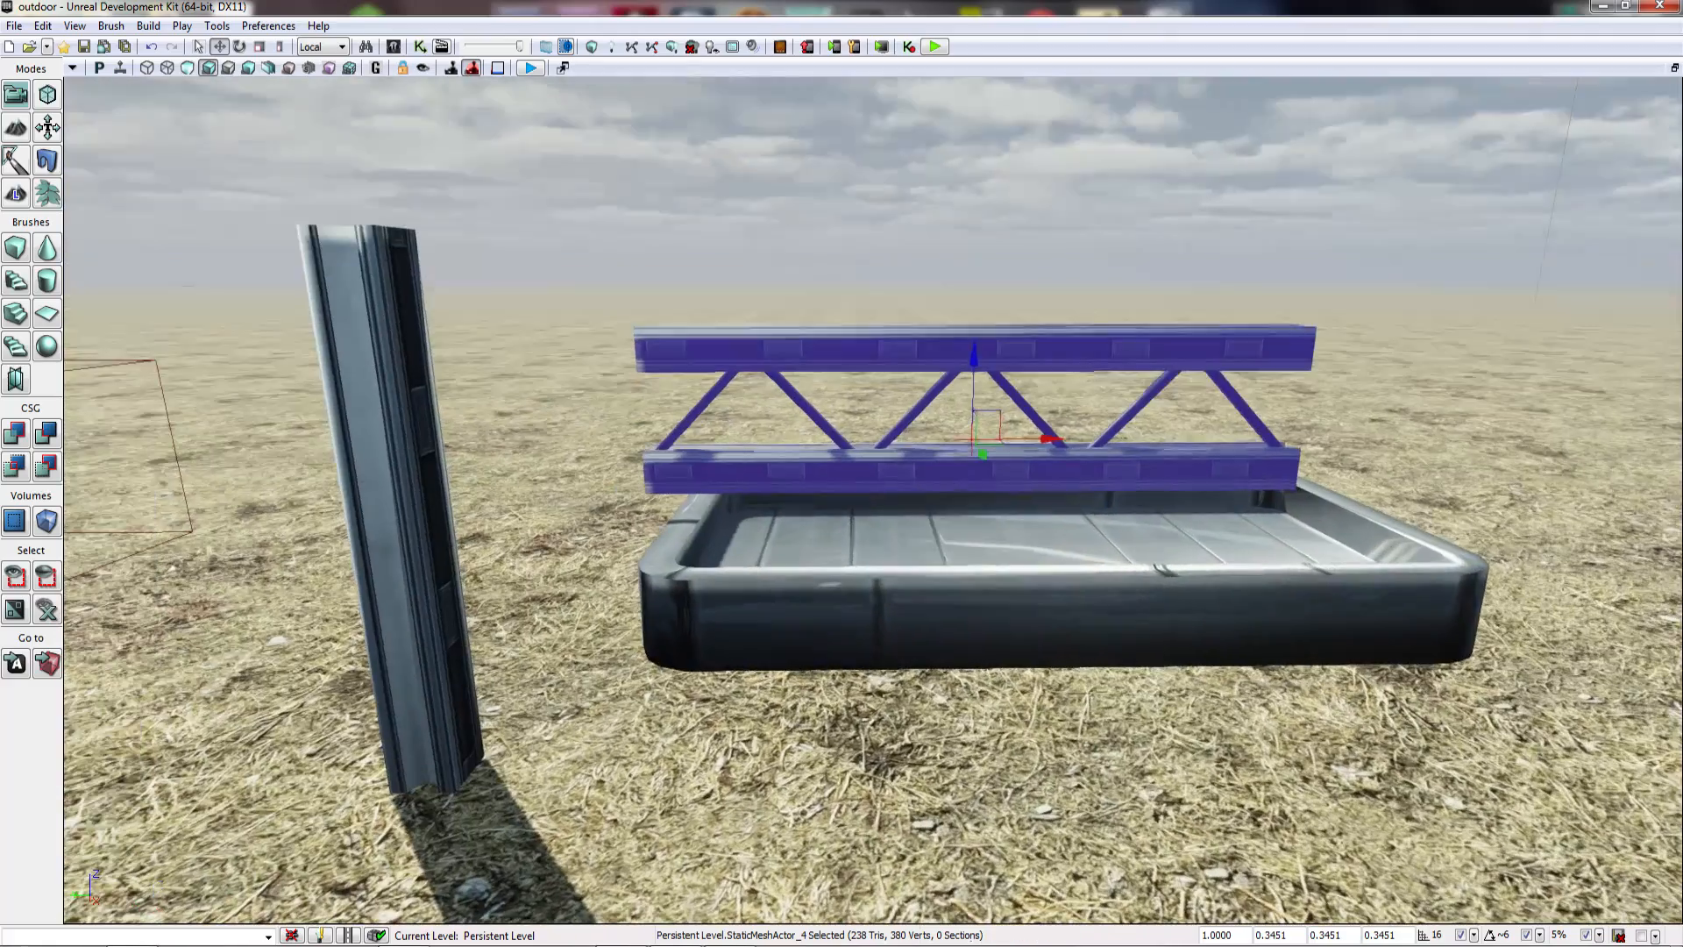
# Step: Lower the ceiling support, turn off grid snapping and shift the support sideways onto the planter pot's long edge
pyautogui.moveTo(969, 360); pyautogui.dragTo(944, 455)
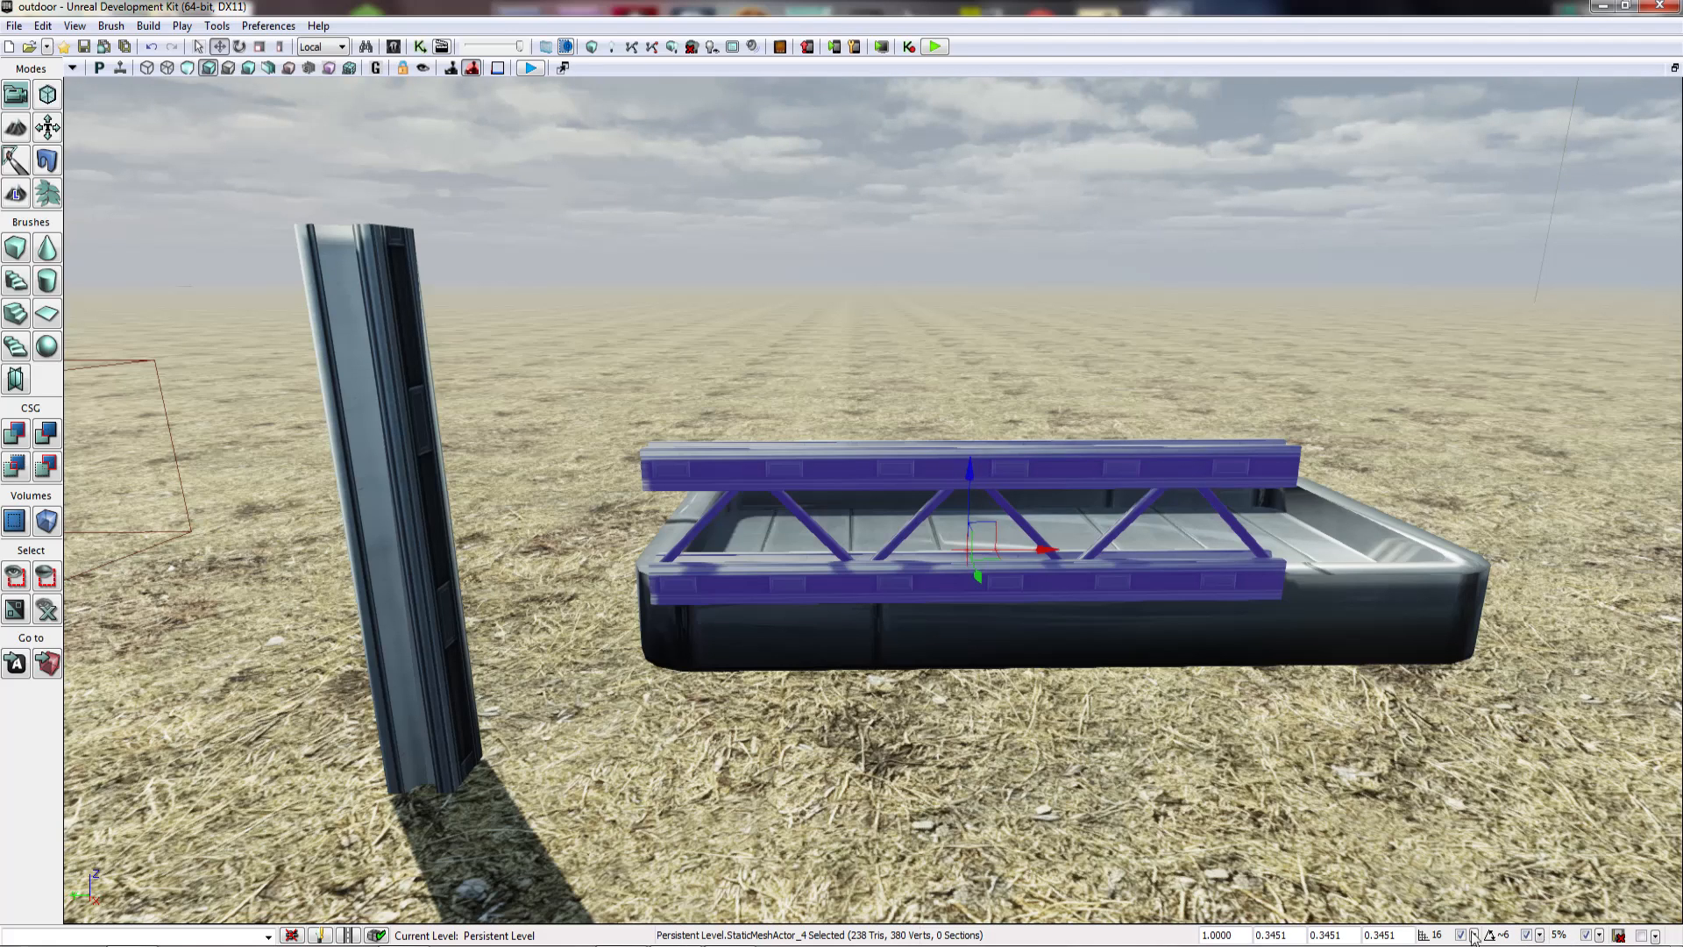
pyautogui.moveTo(964, 491); pyautogui.dragTo(1061, 504, button='right')
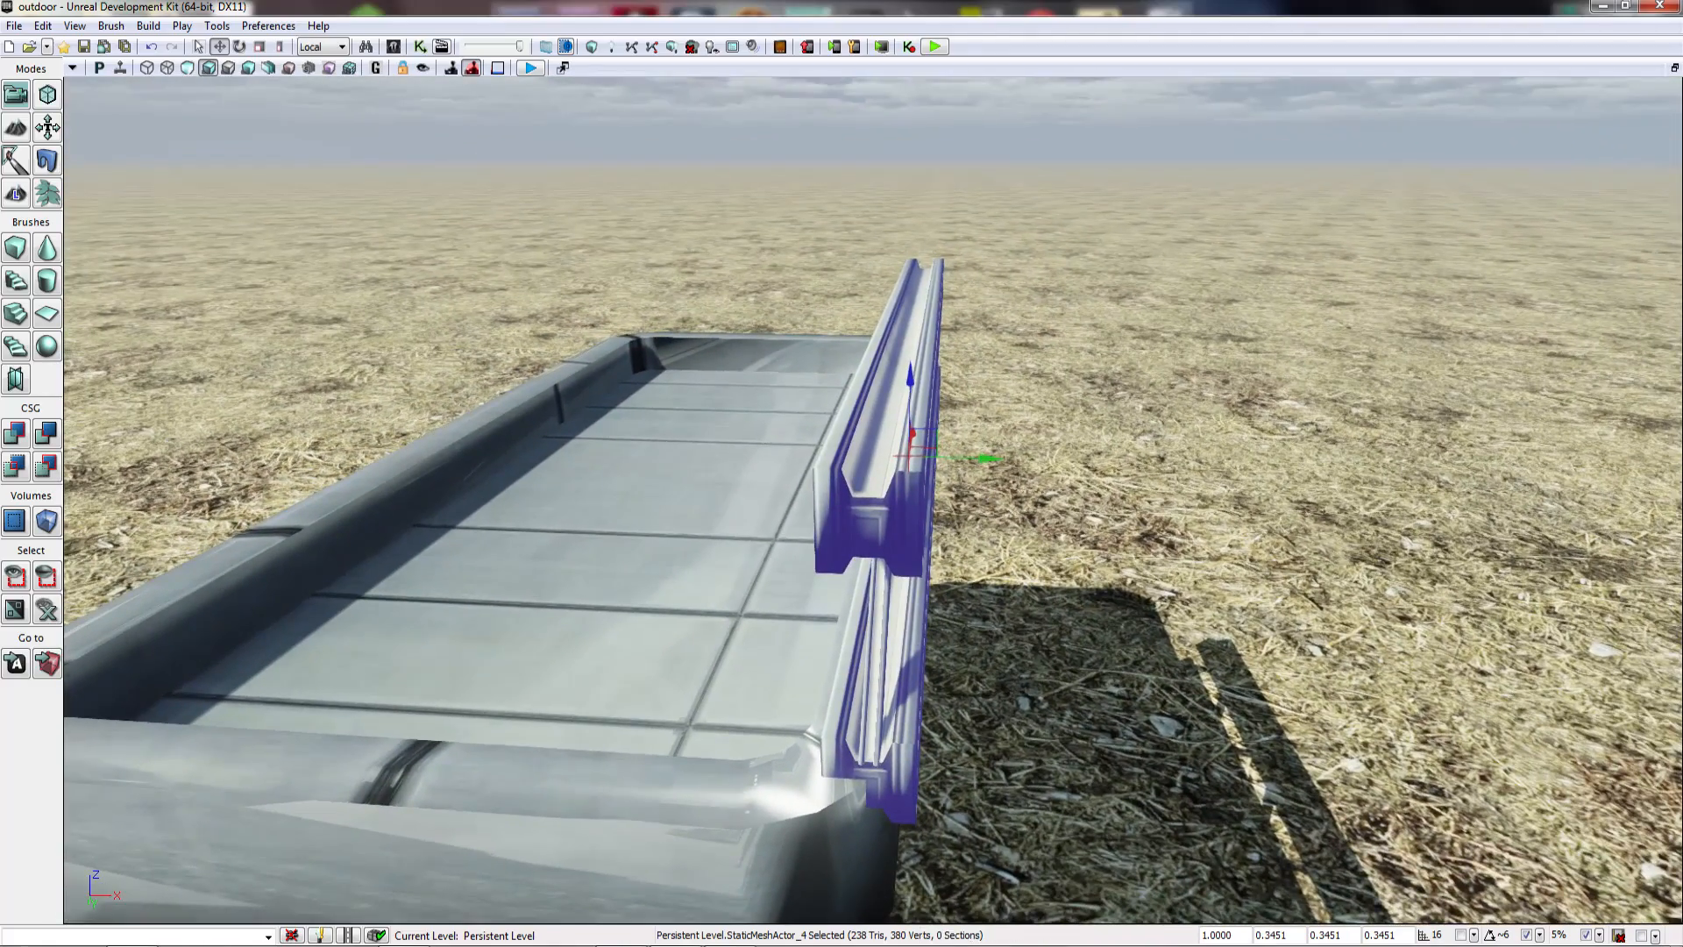
pyautogui.moveTo(992, 462); pyautogui.dragTo(969, 463)
pyautogui.moveTo(969, 464); pyautogui.dragTo(186, 84, button='right')
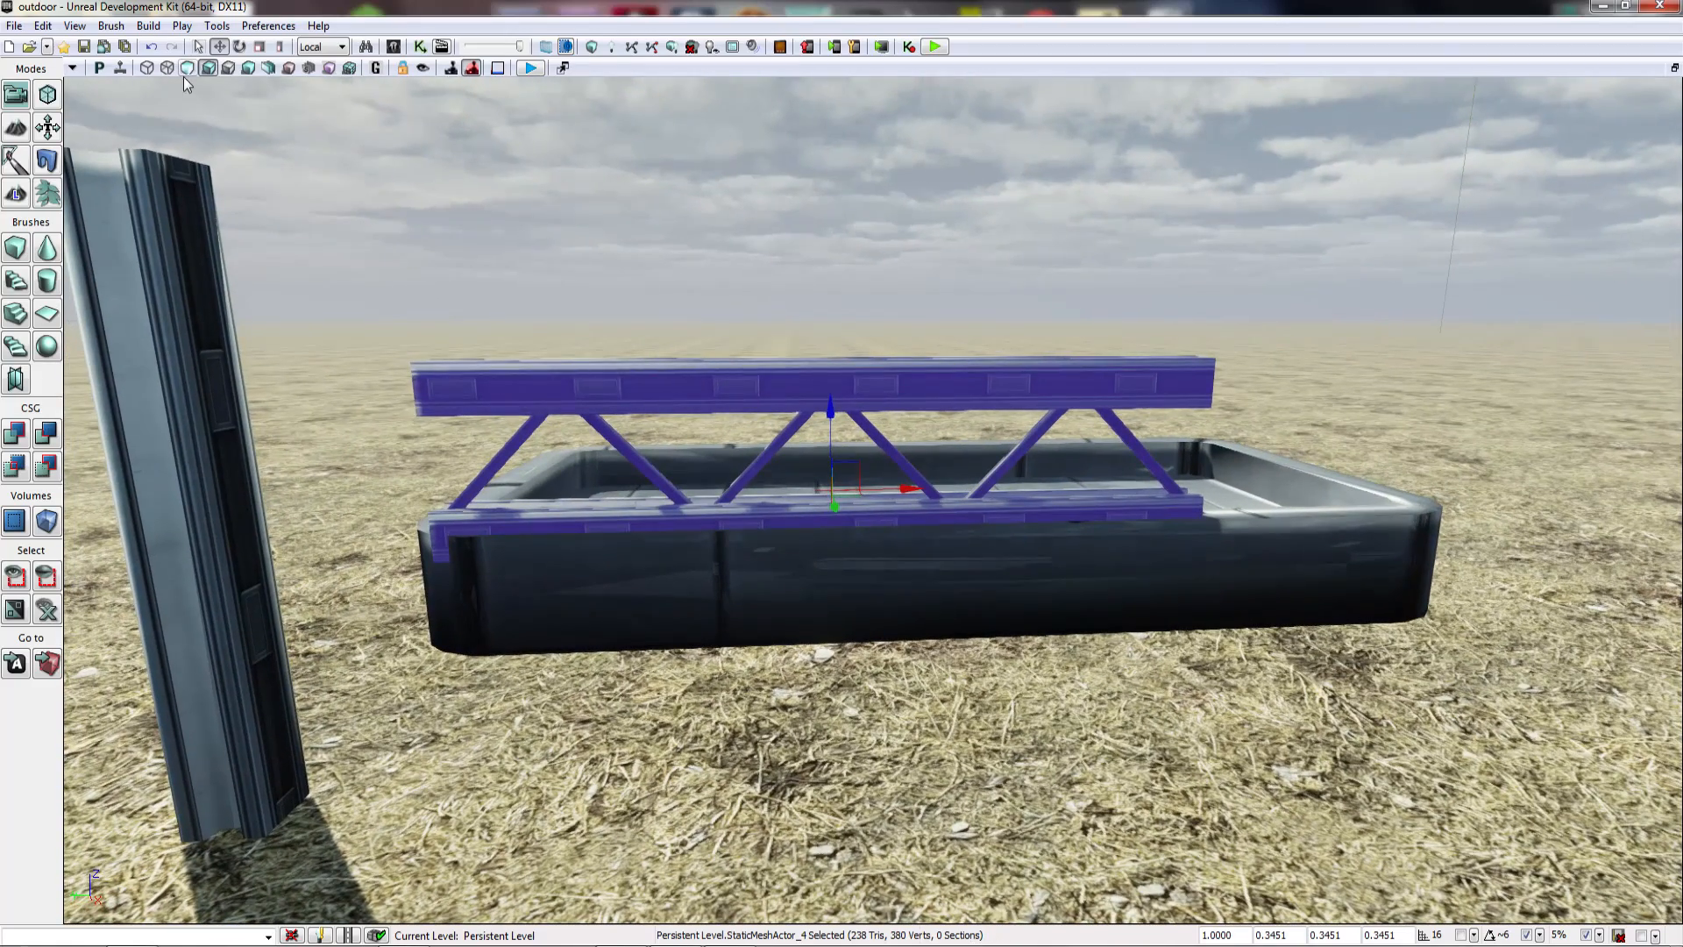
# Step: Scale the ceiling support non-uniformly to 0.4624 in X and 0.4393 in Z, and adjust its height on the pot's edge
pyautogui.click(279, 46)
pyautogui.moveTo(831, 404); pyautogui.dragTo(831, 363)
pyautogui.moveTo(889, 487); pyautogui.dragTo(1031, 478)
pyautogui.moveTo(1031, 477); pyautogui.dragTo(1214, 504, button='right')
pyautogui.moveTo(1305, 366); pyautogui.dragTo(1299, 388)
pyautogui.moveTo(1299, 388); pyautogui.dragTo(1359, 473, button='right')
pyautogui.press('Escape')
# Step: Duplicate the ceiling support onto the planter pot's opposite long edge
pyautogui.click(1118, 506)
pyautogui.keyDown('alt'); pyautogui.moveTo(1117, 506); pyautogui.dragTo(729, 497); pyautogui.keyUp('alt')
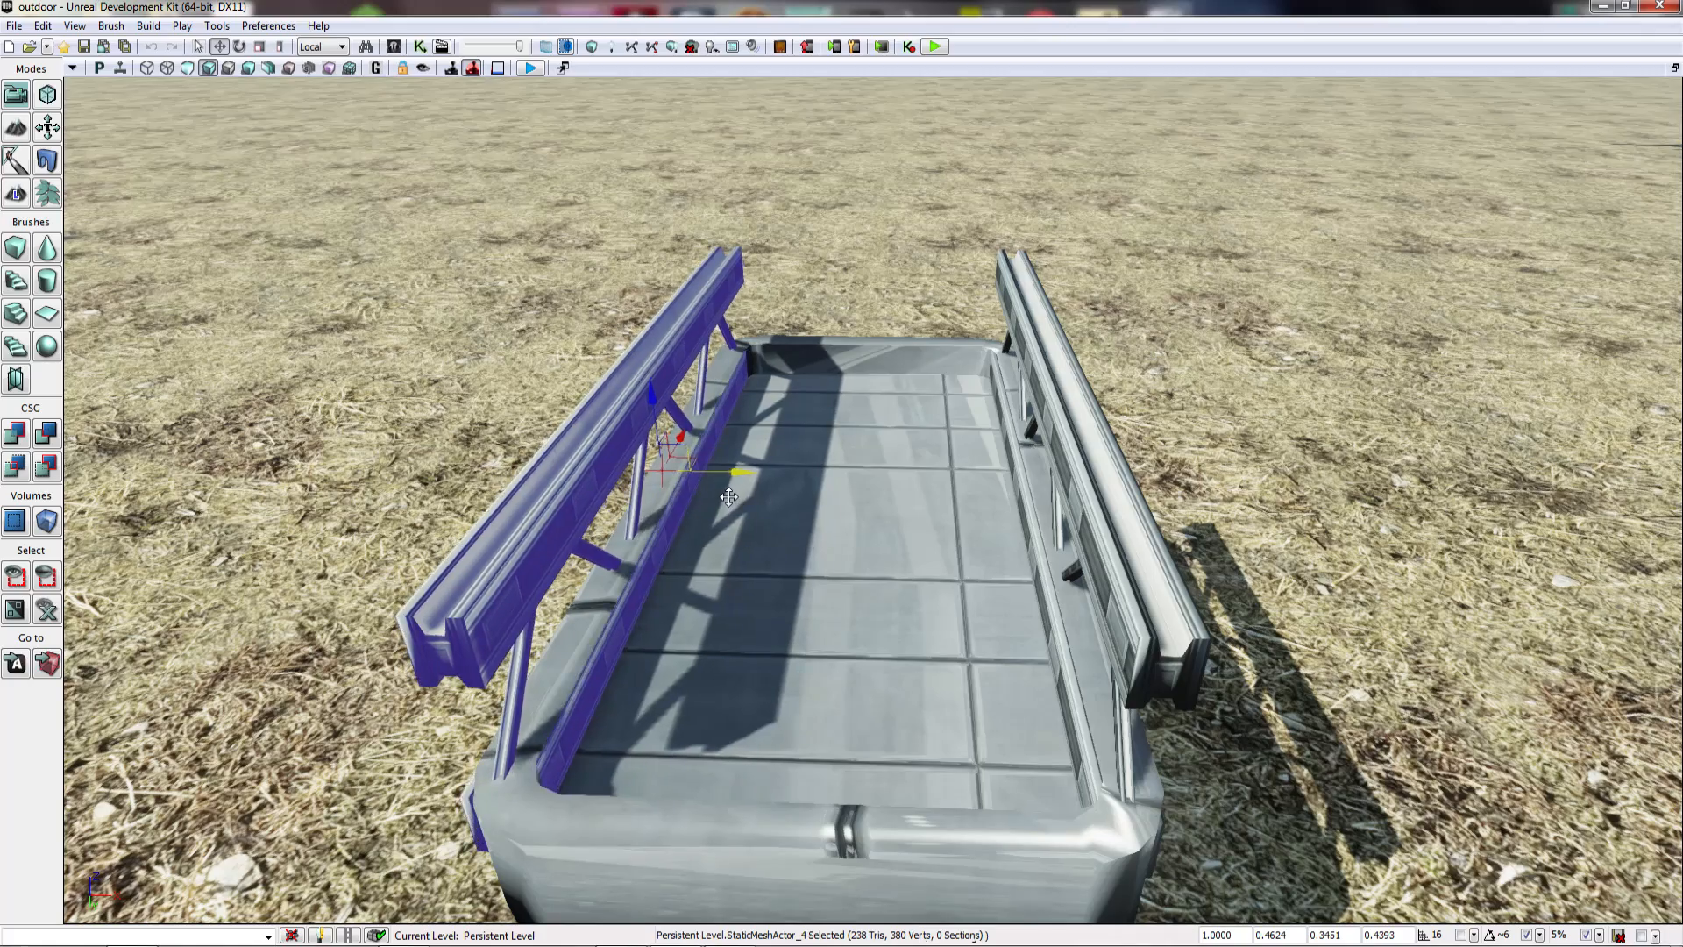
pyautogui.moveTo(729, 496); pyautogui.dragTo(482, 521, button='right')
pyautogui.press('Escape')
# Step: Lay the wall support horizontally, scale it uniformly to 0.6634 and raise it beside the floating platform
pyautogui.click(563, 517)
pyautogui.moveTo(660, 517); pyautogui.dragTo(1088, 399)
pyautogui.press('space')
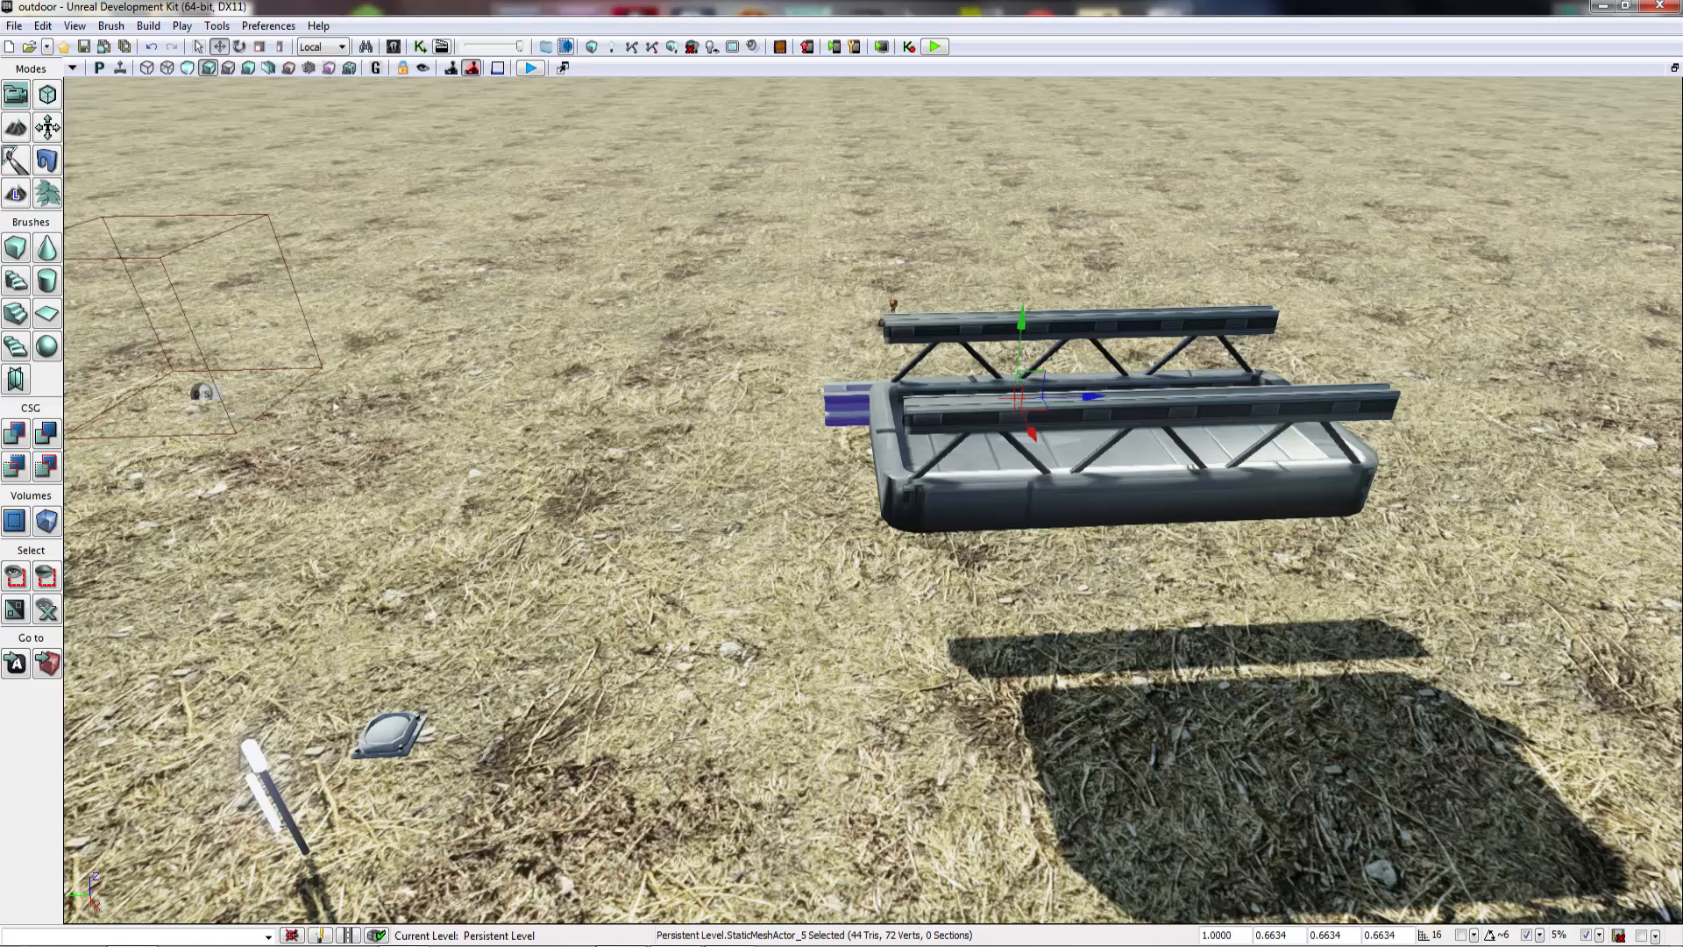
pyautogui.moveTo(1021, 321); pyautogui.dragTo(1029, 234)
pyautogui.moveTo(1029, 233); pyautogui.dragTo(1161, 241, button='right')
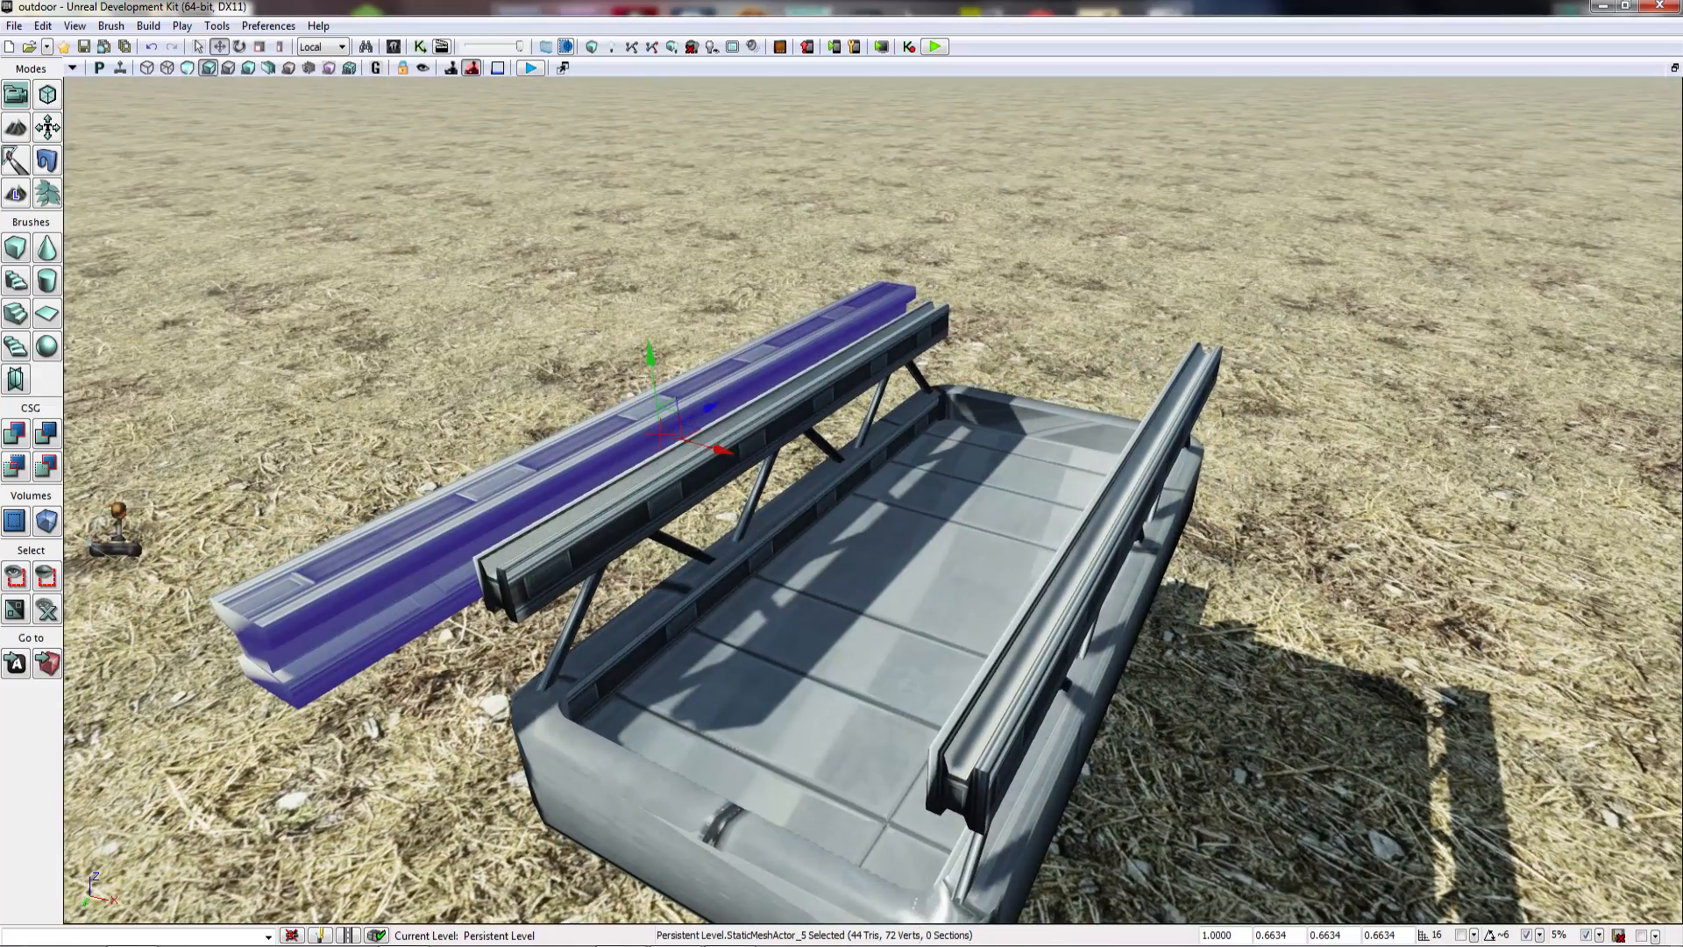
# Step: Duplicate one of the platform's ceiling supports and rotate the copy crosswise to the planter pot
pyautogui.click(701, 473)
pyautogui.click(1100, 526)
pyautogui.moveTo(1100, 526)
pyautogui.mouseDown(button='right')
pyautogui.moveTo(1100, 456)
pyautogui.moveTo(1098, 526)
pyautogui.mouseUp(button='right')
pyautogui.moveTo(1040, 443); pyautogui.dragTo(982, 545)
pyautogui.moveTo(981, 545); pyautogui.dragTo(964, 578, button='right')
pyautogui.press('space')
pyautogui.moveTo(1085, 471); pyautogui.dragTo(1290, 491)
pyautogui.press('space')
# Step: Move the crosswise ceiling support onto the planter pot's short end
pyautogui.moveTo(1067, 425); pyautogui.dragTo(923, 403)
pyautogui.moveTo(922, 403); pyautogui.dragTo(556, 509, button='right')
pyautogui.press('space')
pyautogui.moveTo(1008, 563)
pyautogui.mouseDown()
pyautogui.moveTo(1038, 561)
pyautogui.moveTo(977, 562)
pyautogui.moveTo(992, 562)
pyautogui.mouseUp()
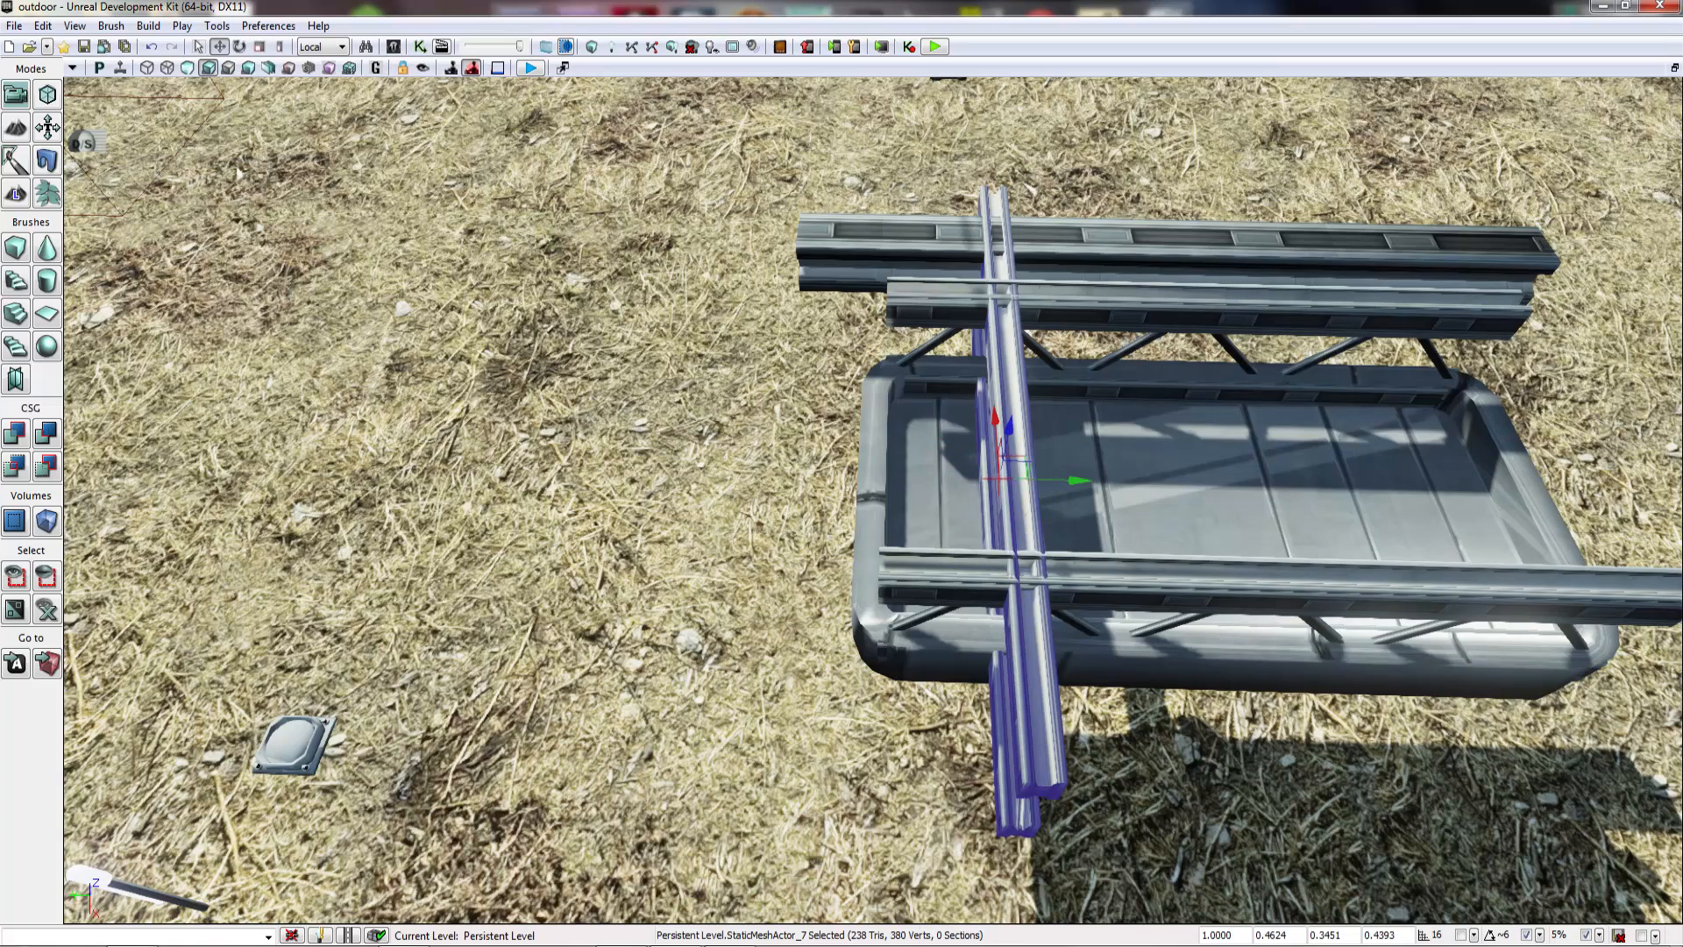
pyautogui.moveTo(1069, 479); pyautogui.dragTo(942, 491)
pyautogui.moveTo(943, 491); pyautogui.dragTo(640, 410, button='right')
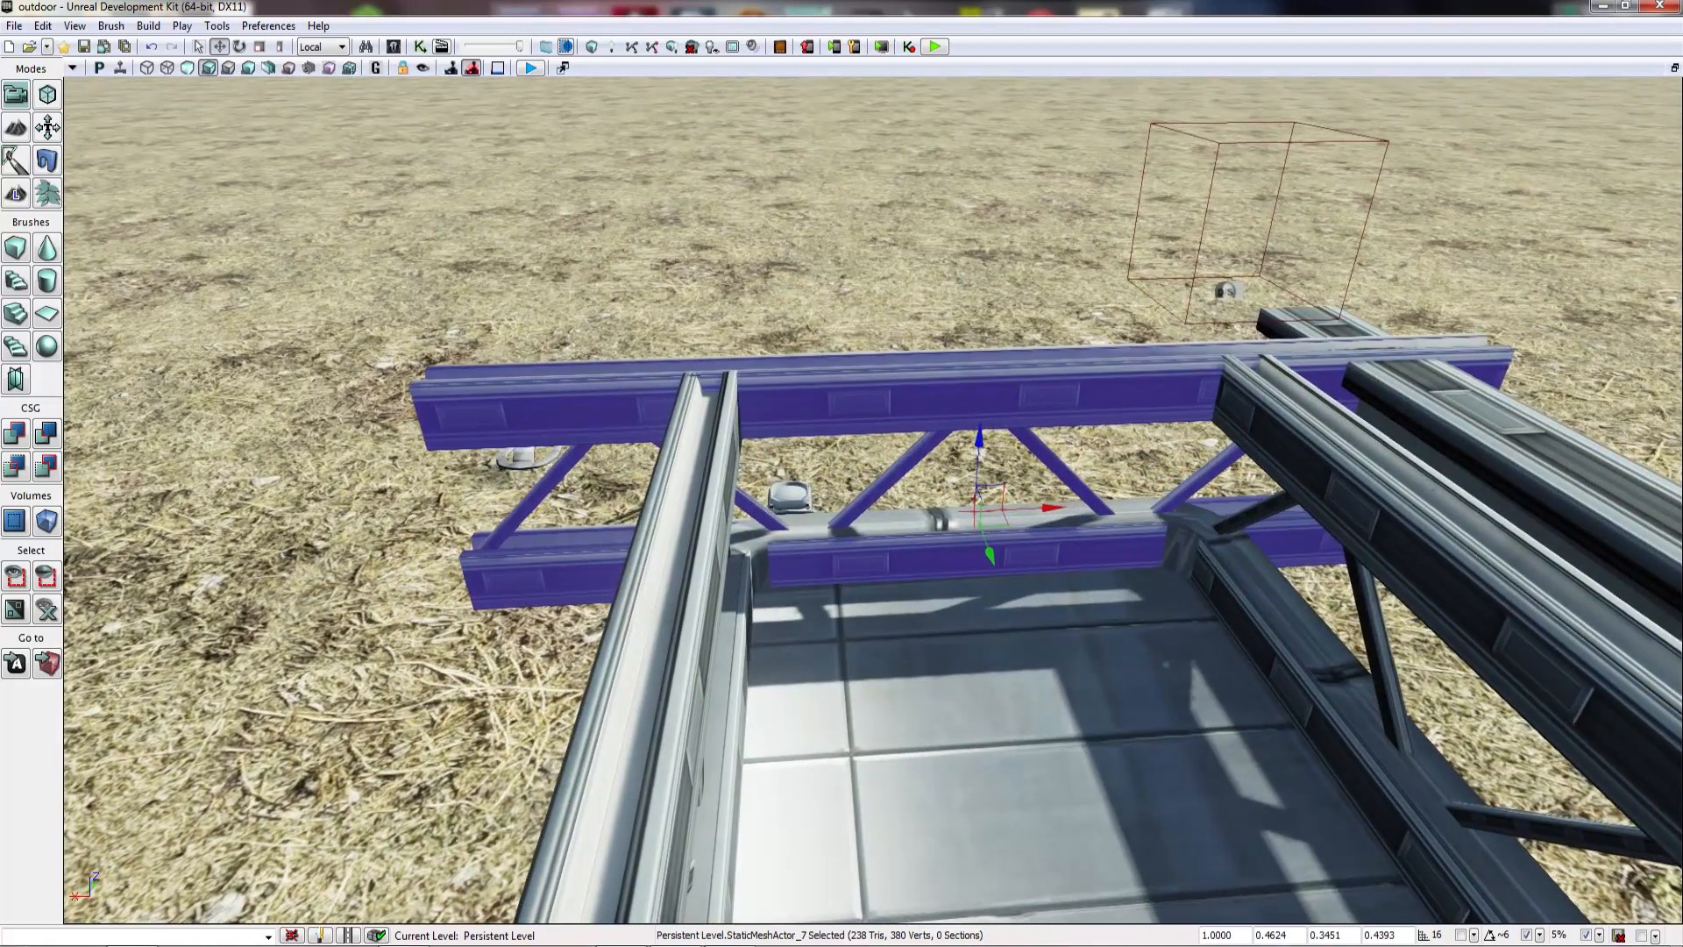
# Step: Shorten the crosswise ceiling support to an X scale of 0.2362 so it fits between the two long supports
pyautogui.click(279, 47)
pyautogui.moveTo(1063, 507)
pyautogui.mouseDown()
pyautogui.moveTo(973, 506)
pyautogui.moveTo(1062, 507)
pyautogui.mouseUp()
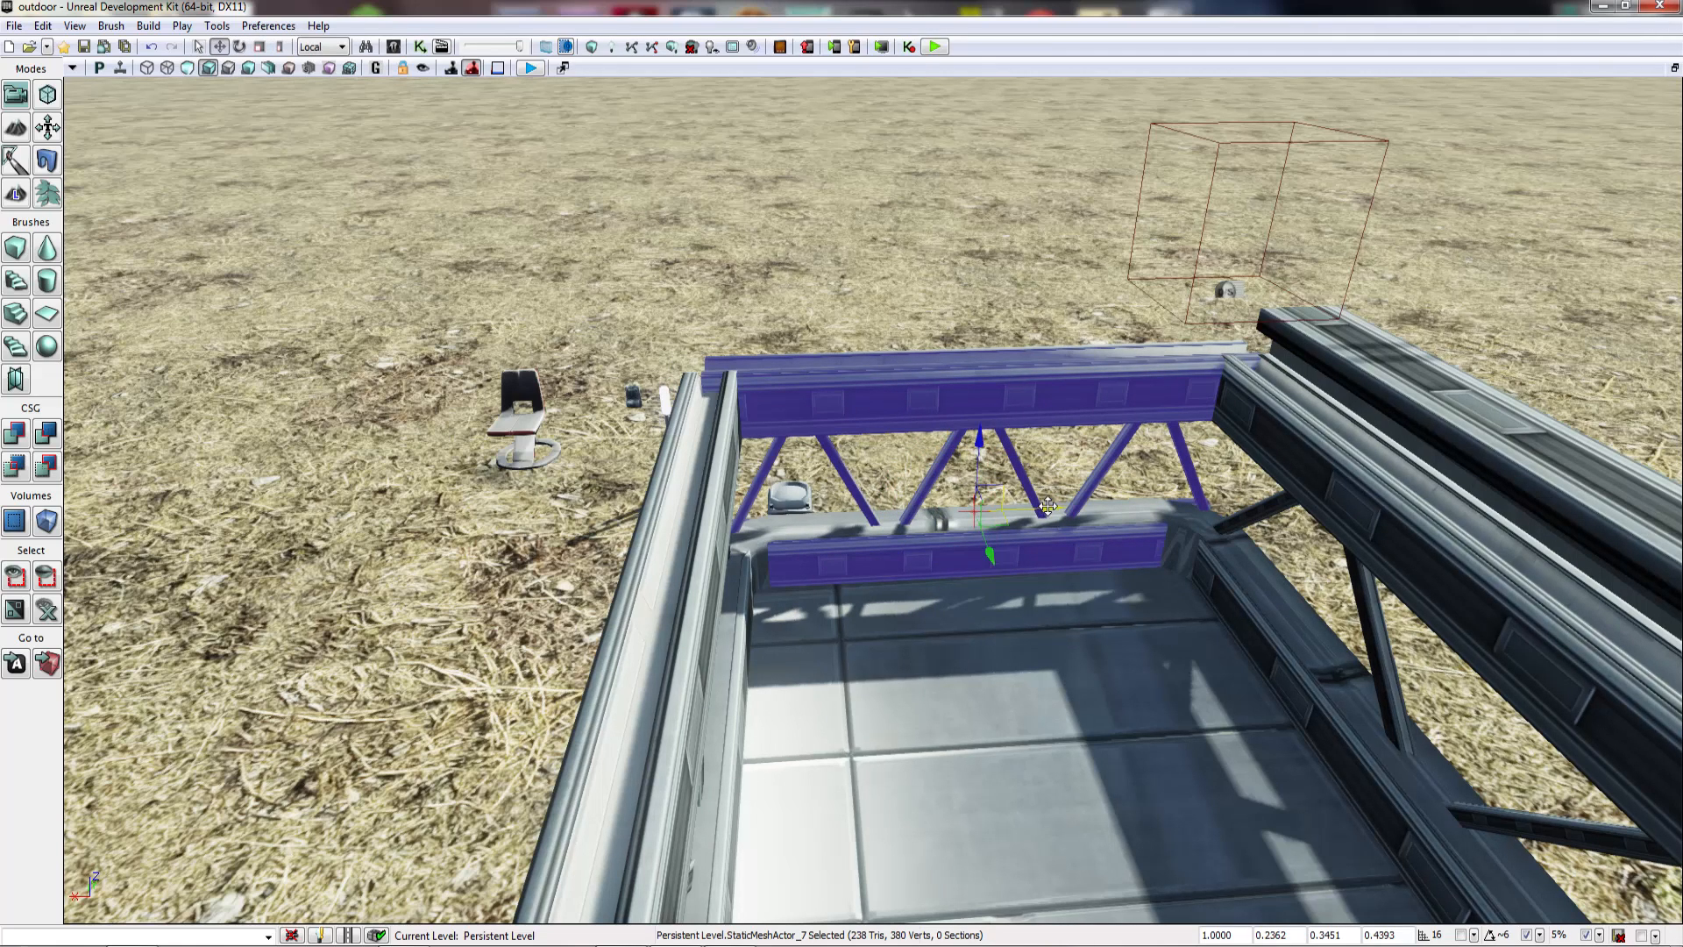
pyautogui.press('Escape')
pyautogui.moveTo(873, 500); pyautogui.dragTo(1017, 522, button='right')
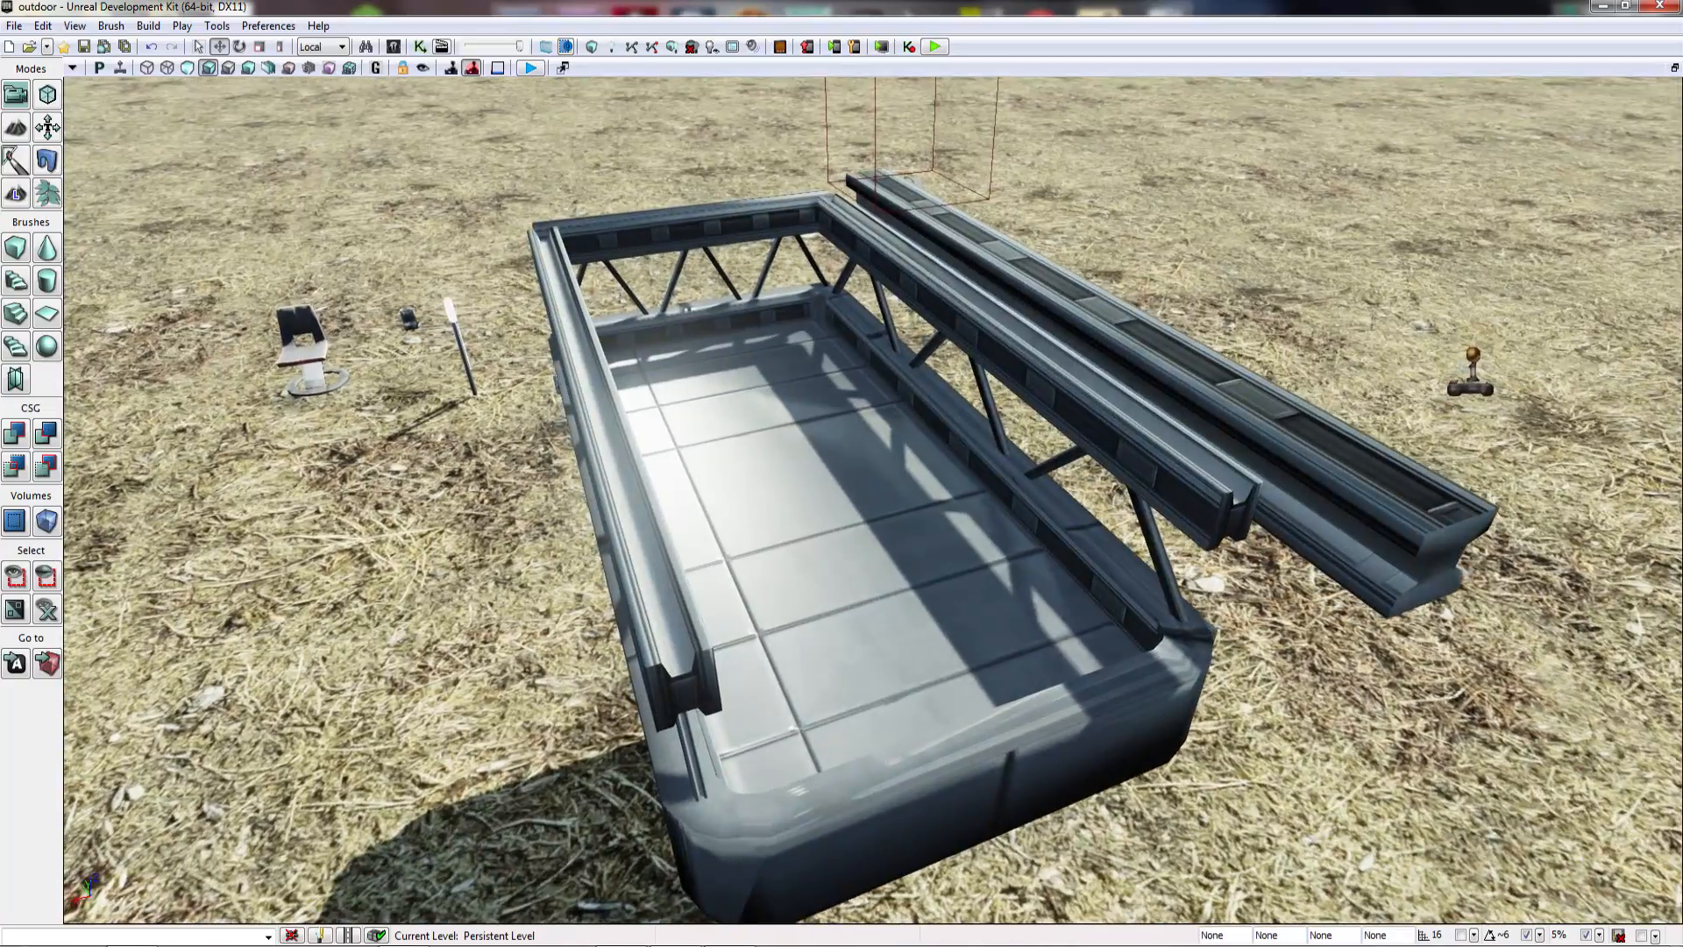
# Step: Duplicate the short end support to the planter pot's opposite end to close the railing
pyautogui.click(688, 232)
pyautogui.moveTo(688, 233); pyautogui.dragTo(799, 237, button='right')
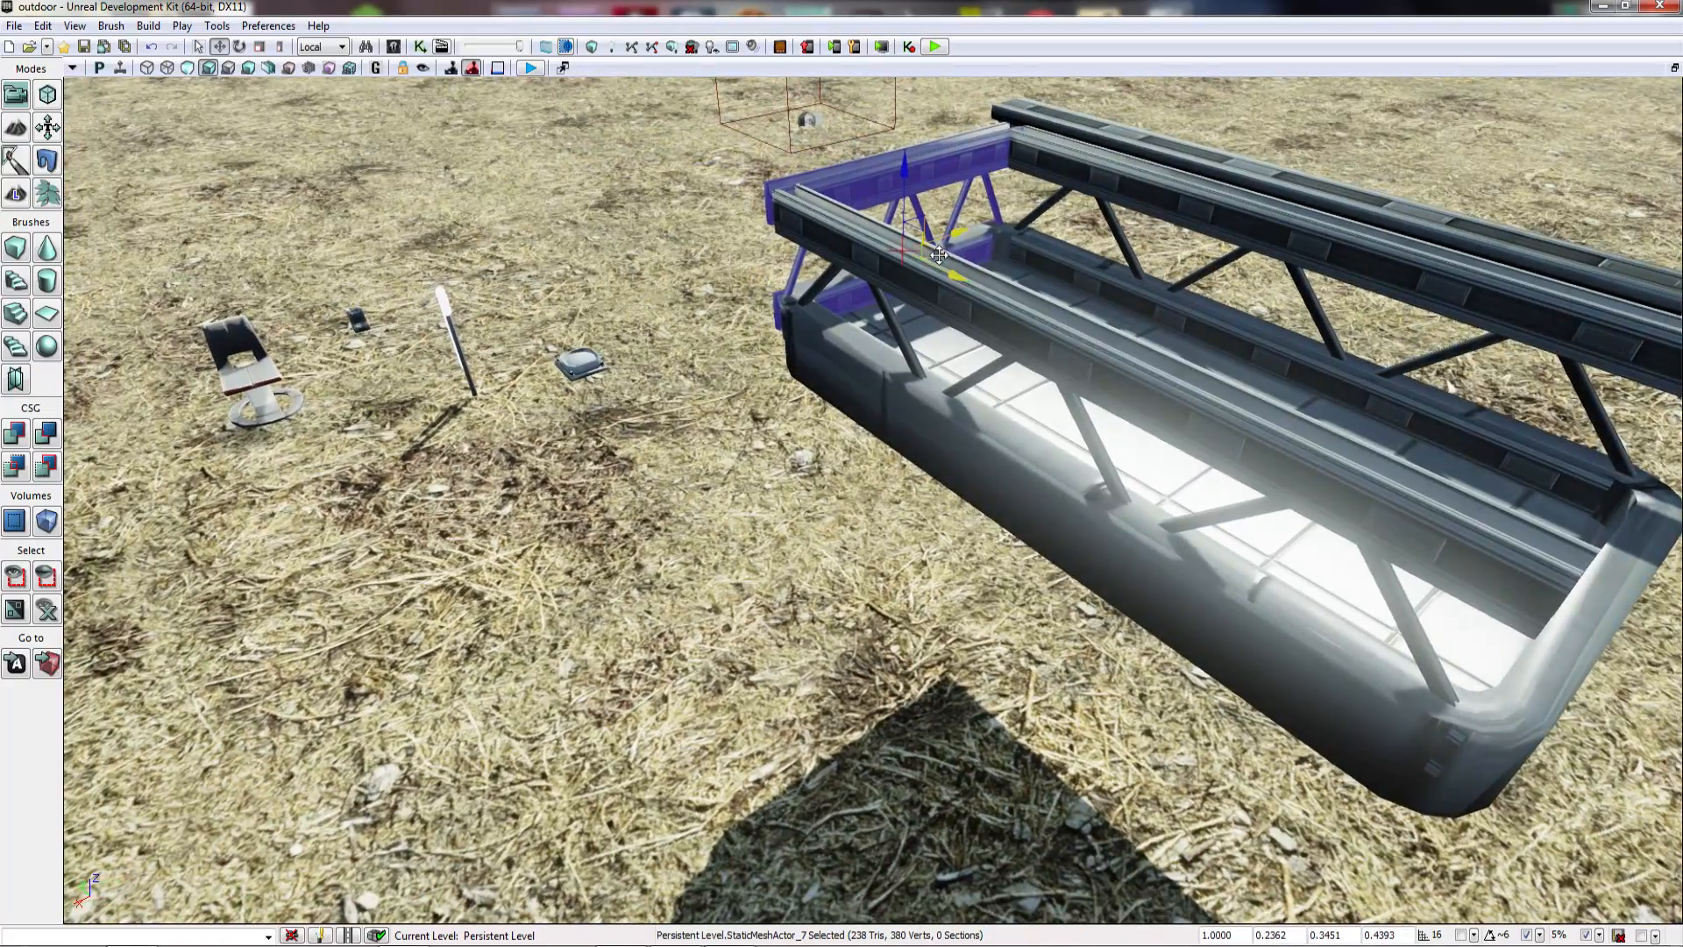
pyautogui.keyDown('shift'); pyautogui.moveTo(942, 265); pyautogui.dragTo(1190, 405); pyautogui.keyUp('shift')
pyautogui.moveTo(1007, 302); pyautogui.dragTo(1063, 259, button='right')
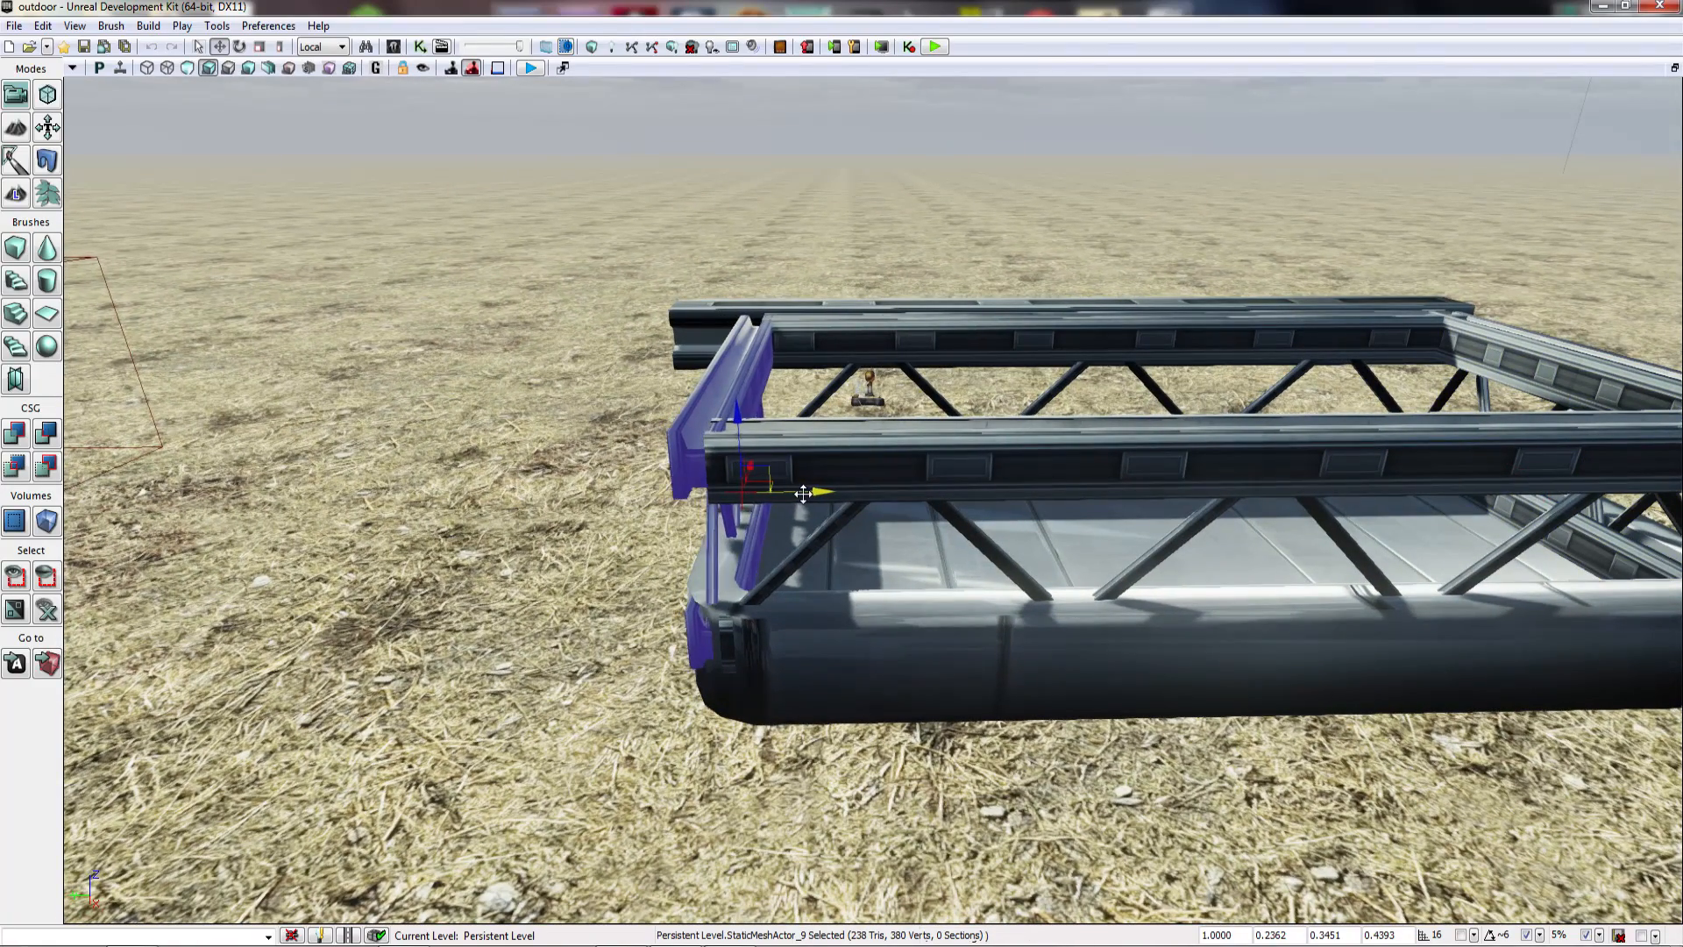
pyautogui.moveTo(1062, 259); pyautogui.dragTo(1292, 254, button='right')
pyautogui.press('Escape')
# Step: Move the horizontal wall support away from the platform's long side
pyautogui.click(846, 382)
pyautogui.moveTo(985, 363); pyautogui.dragTo(852, 345)
pyautogui.moveTo(852, 345); pyautogui.dragTo(945, 433, button='right')
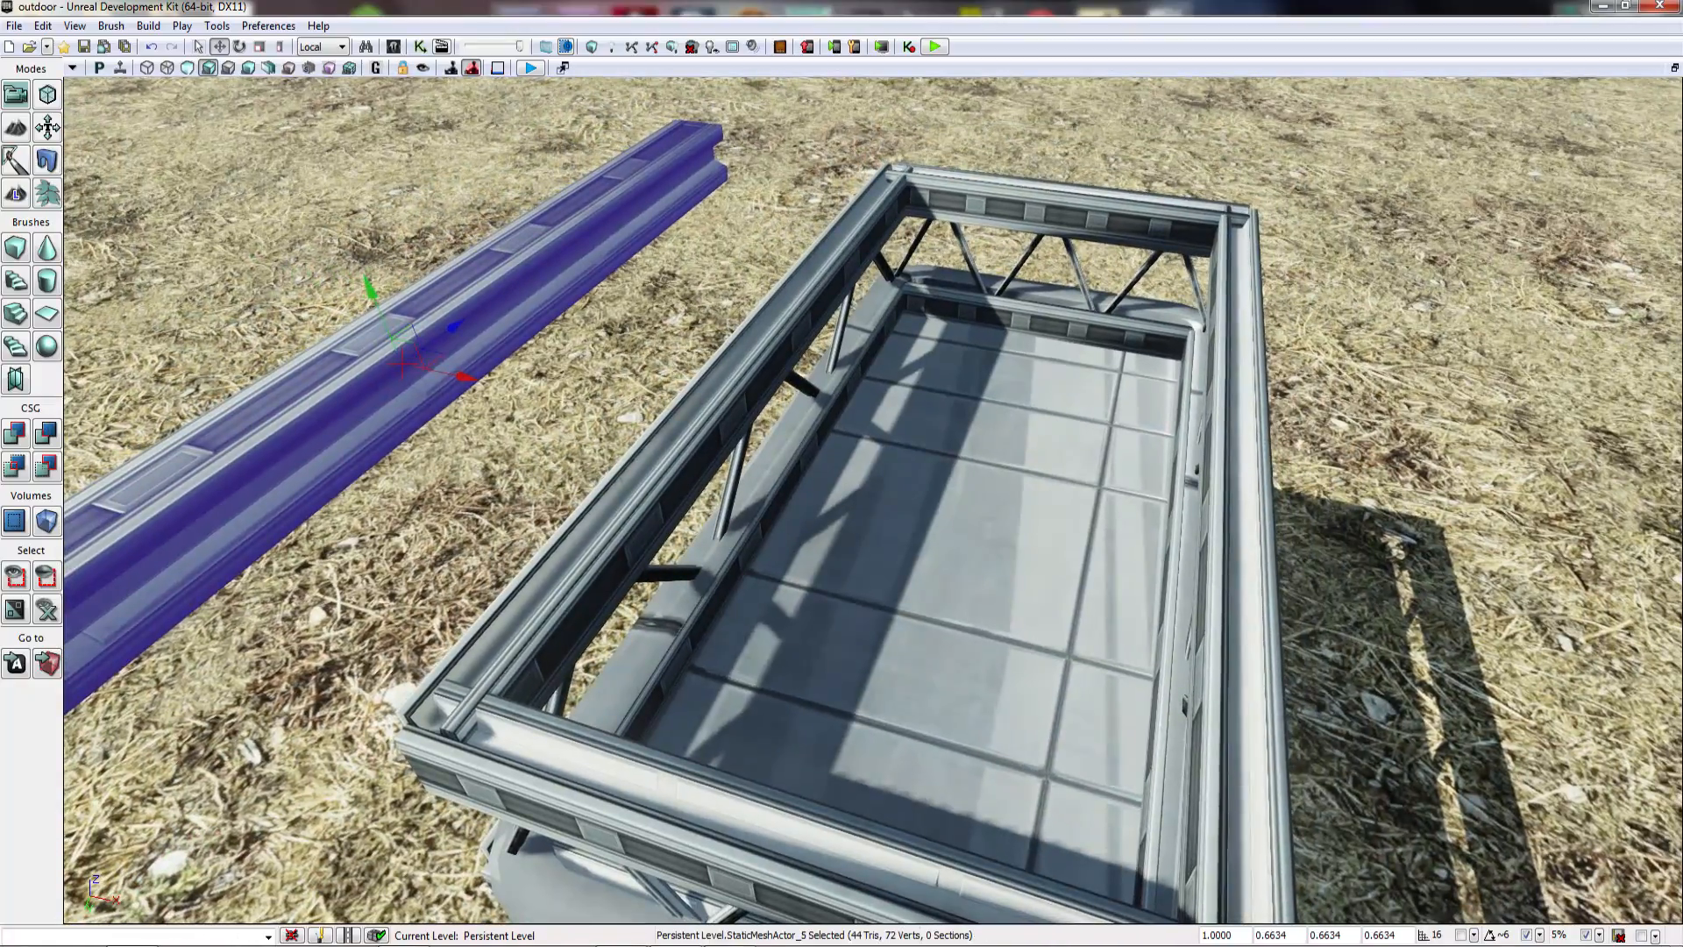
# Step: Open the planter pot's properties, convert the pot from a StaticMeshActor to a KActor and close the properties
pyautogui.click(945, 433)
pyautogui.press('F4')
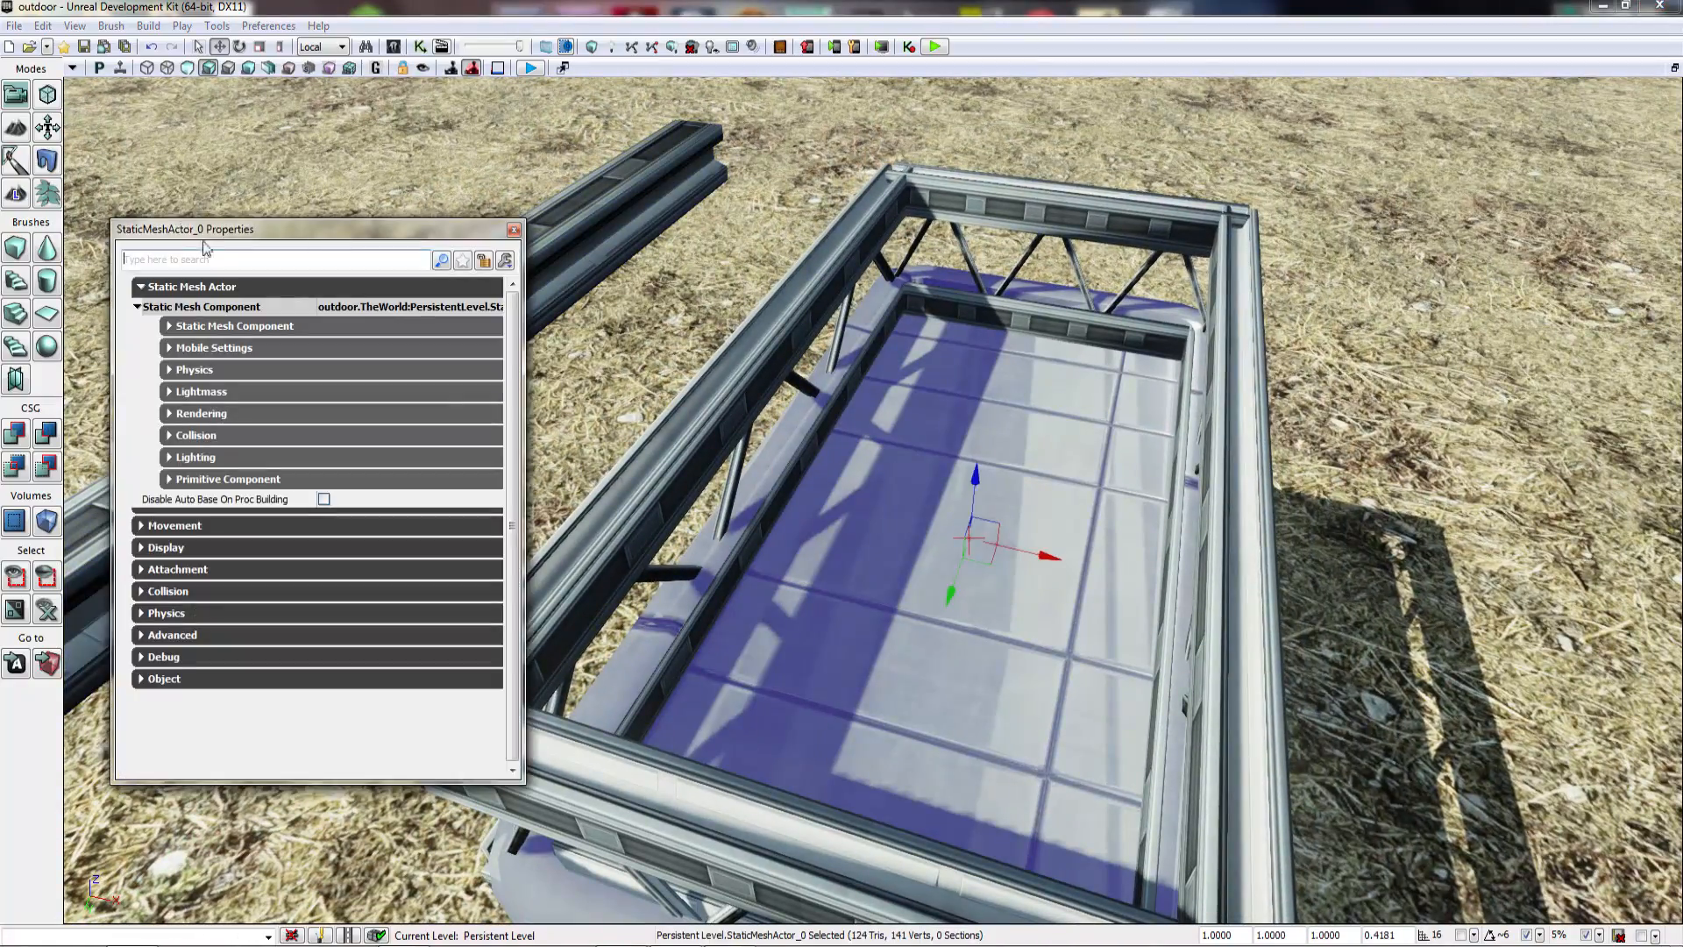
pyautogui.click(215, 327)
pyautogui.click(211, 330)
pyautogui.click(206, 286)
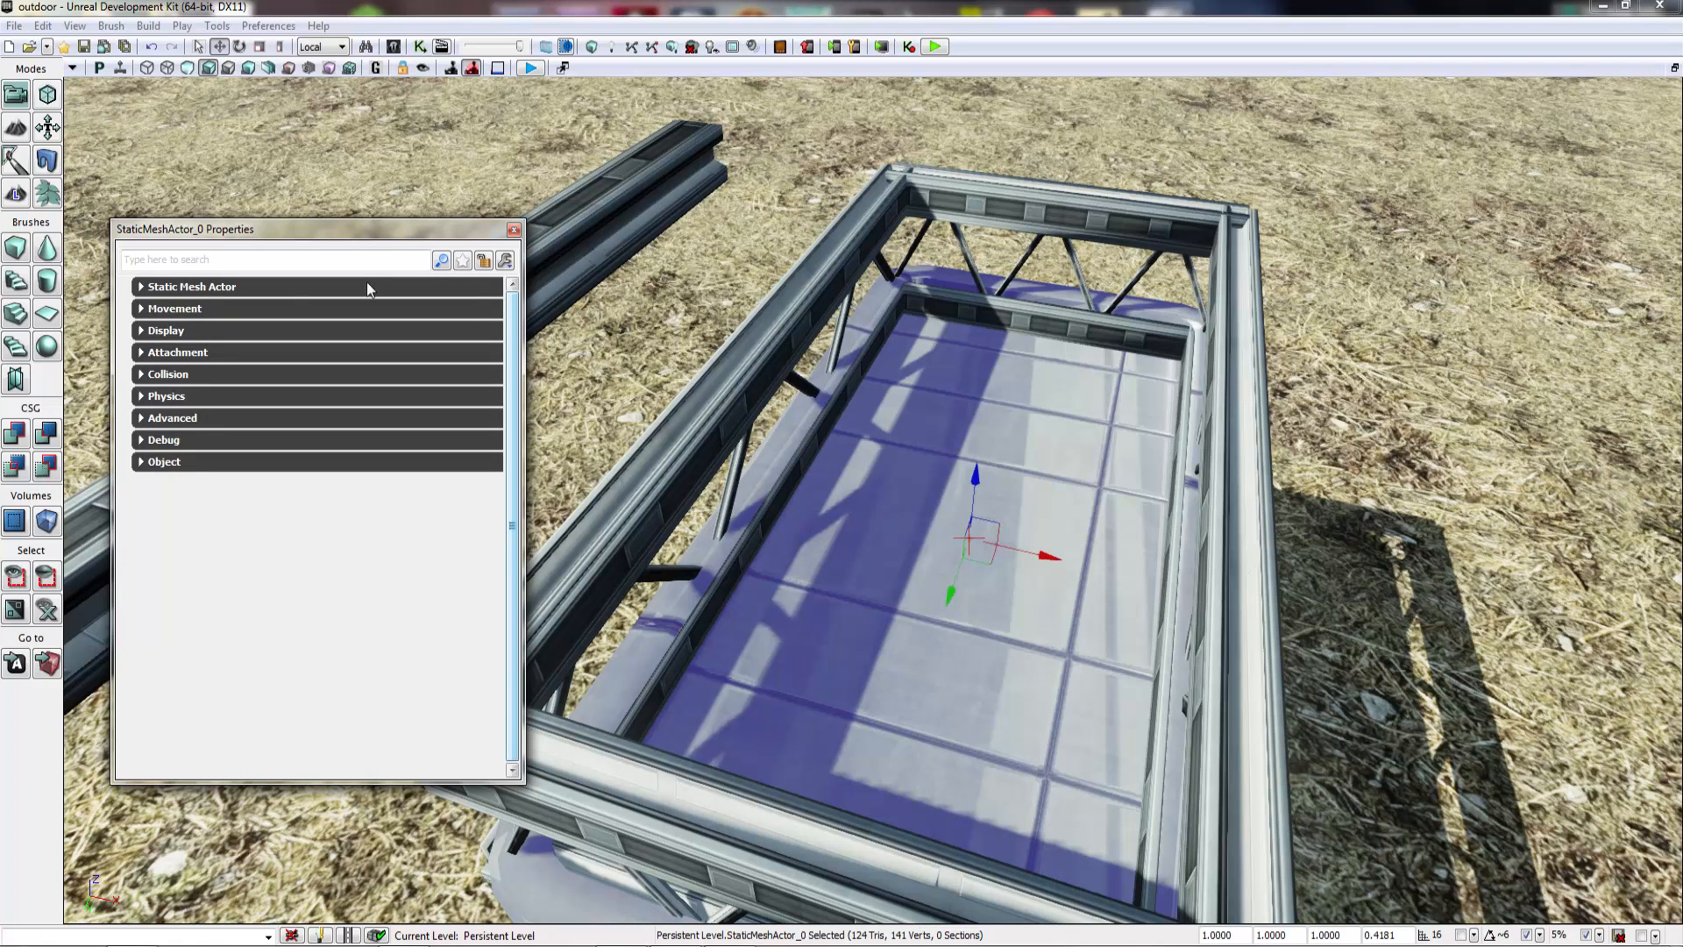
pyautogui.rightClick(1030, 701)
pyautogui.moveTo(1143, 826)
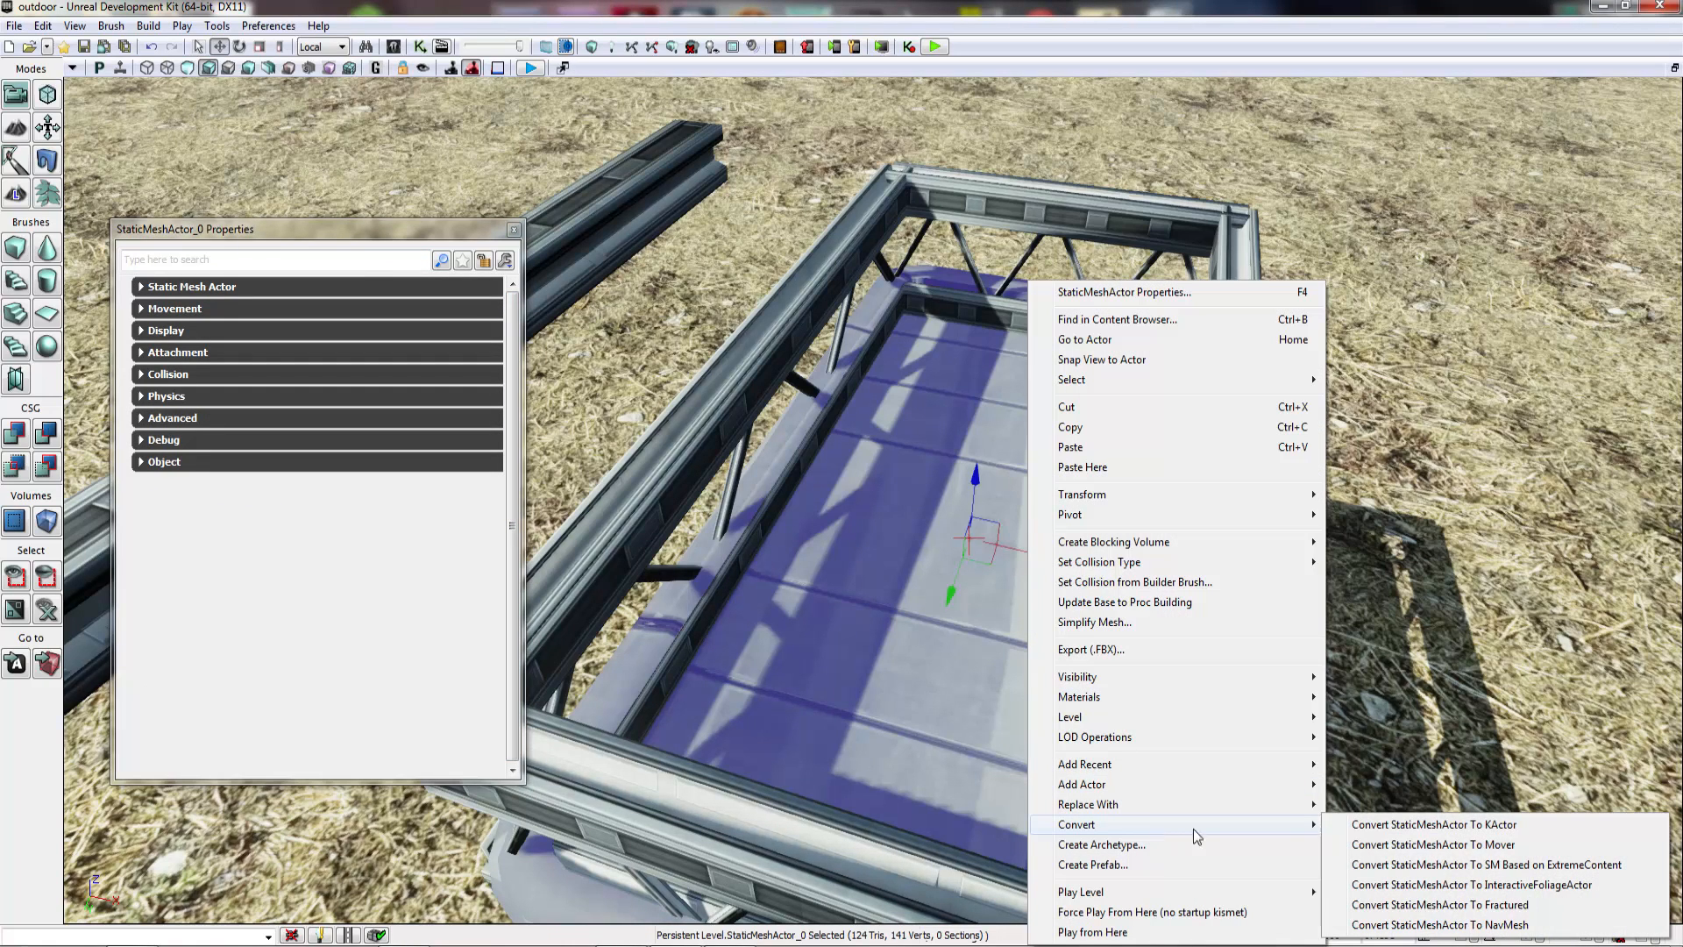
pyautogui.click(1367, 827)
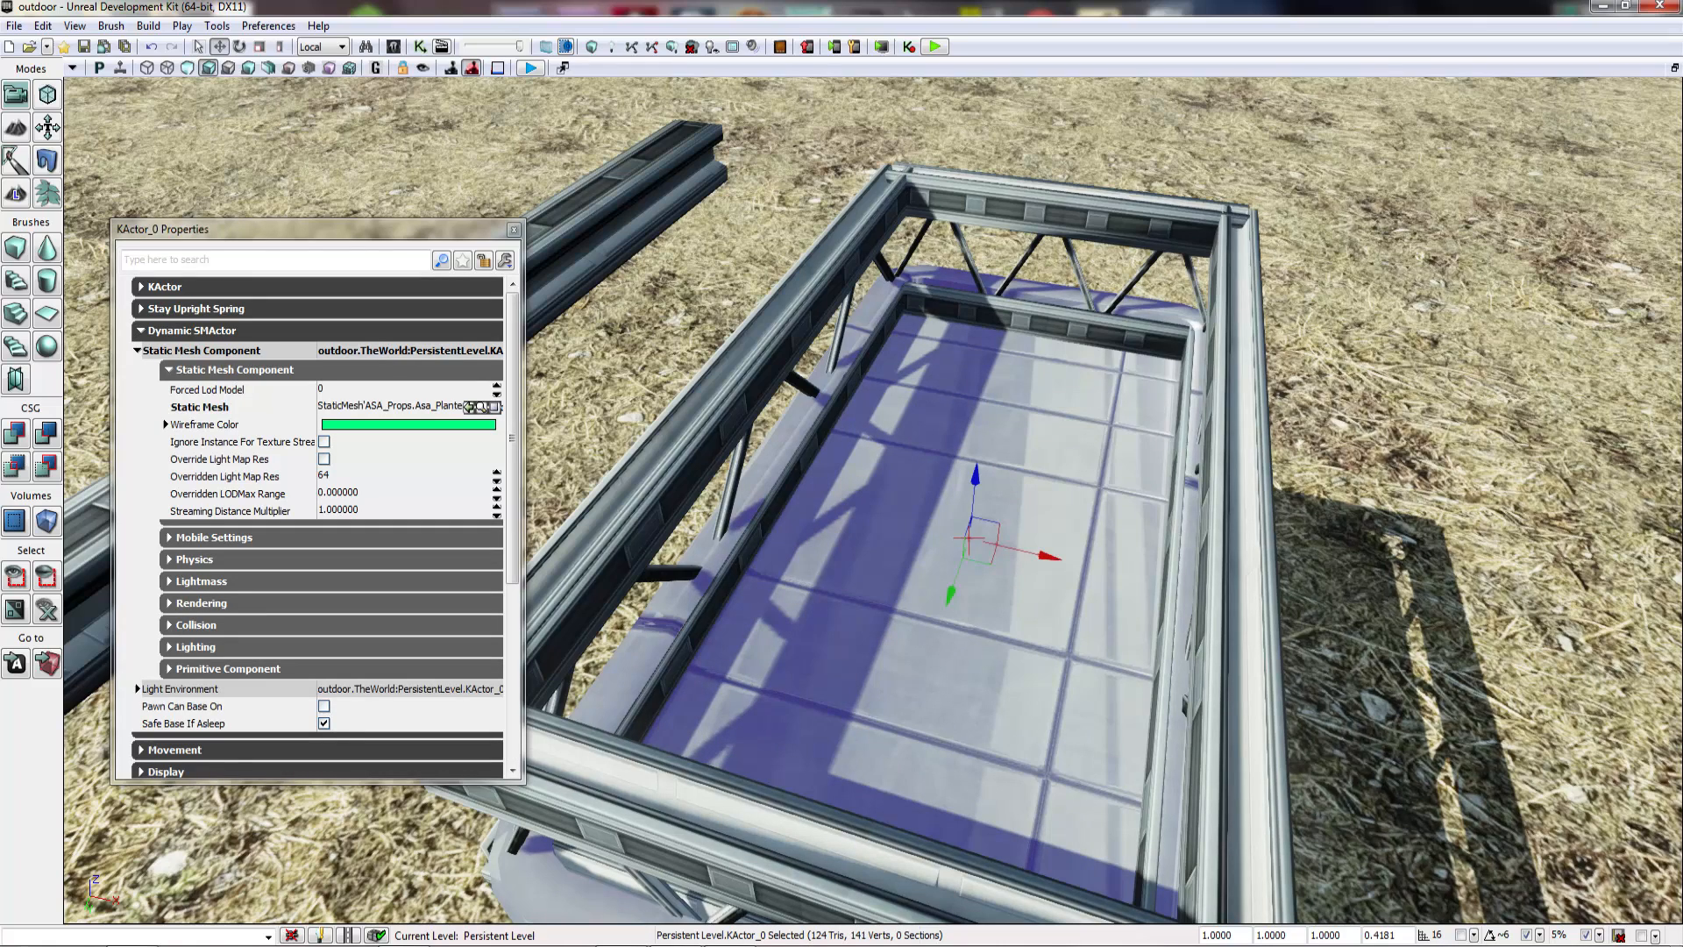
pyautogui.click(513, 230)
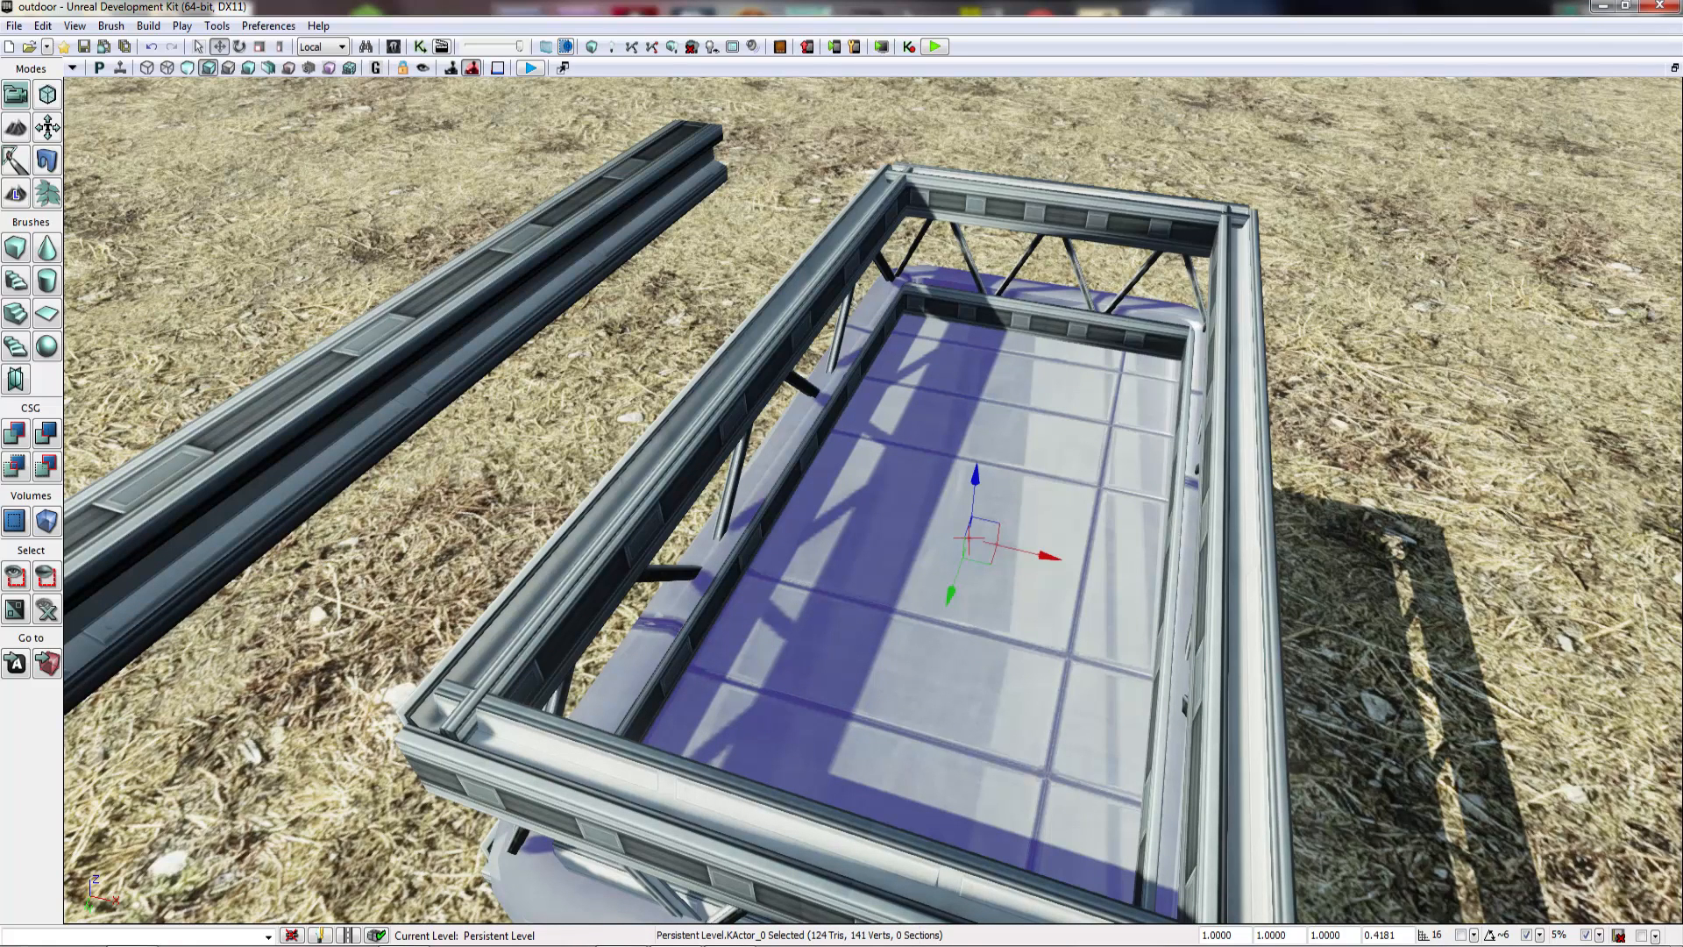
# Step: Select all four railing supports around the planter pot and convert them from StaticMeshActors to Movers
pyautogui.click(783, 364)
pyautogui.keyDown('ctrl'); pyautogui.click(1009, 211); pyautogui.keyUp('ctrl')
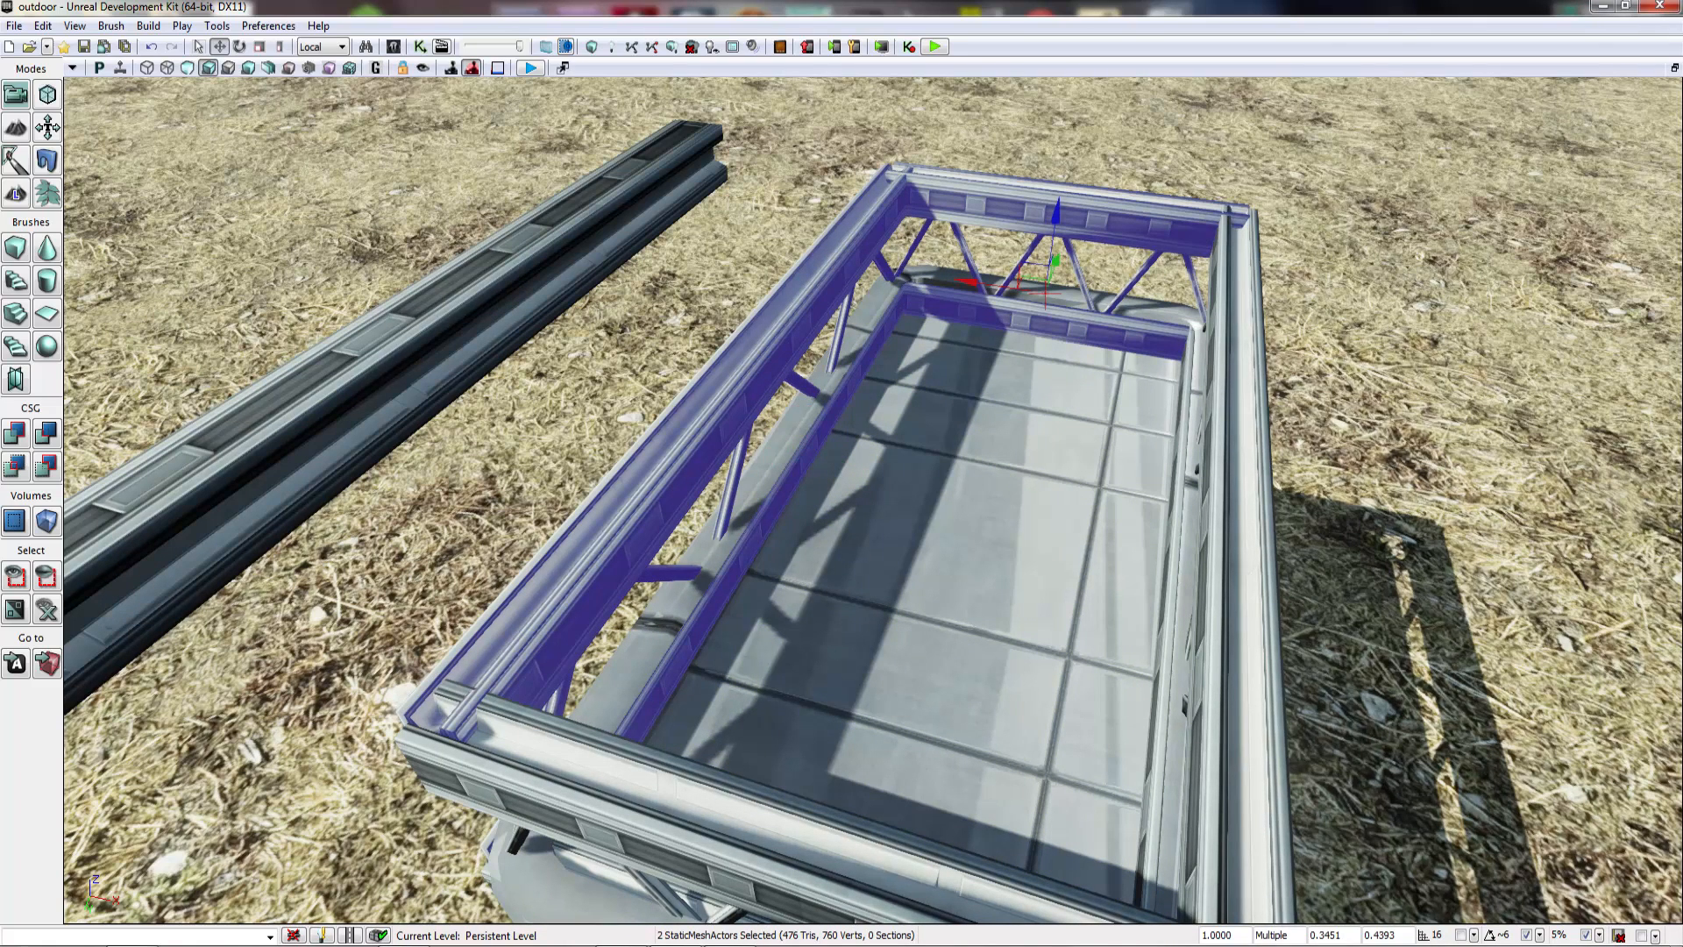
pyautogui.keyDown('ctrl'); pyautogui.click(1234, 438); pyautogui.keyUp('ctrl')
pyautogui.press('d')
pyautogui.moveTo(1234, 439); pyautogui.dragTo(982, 394, button='right')
pyautogui.keyDown('ctrl'); pyautogui.click(516, 473); pyautogui.keyUp('ctrl')
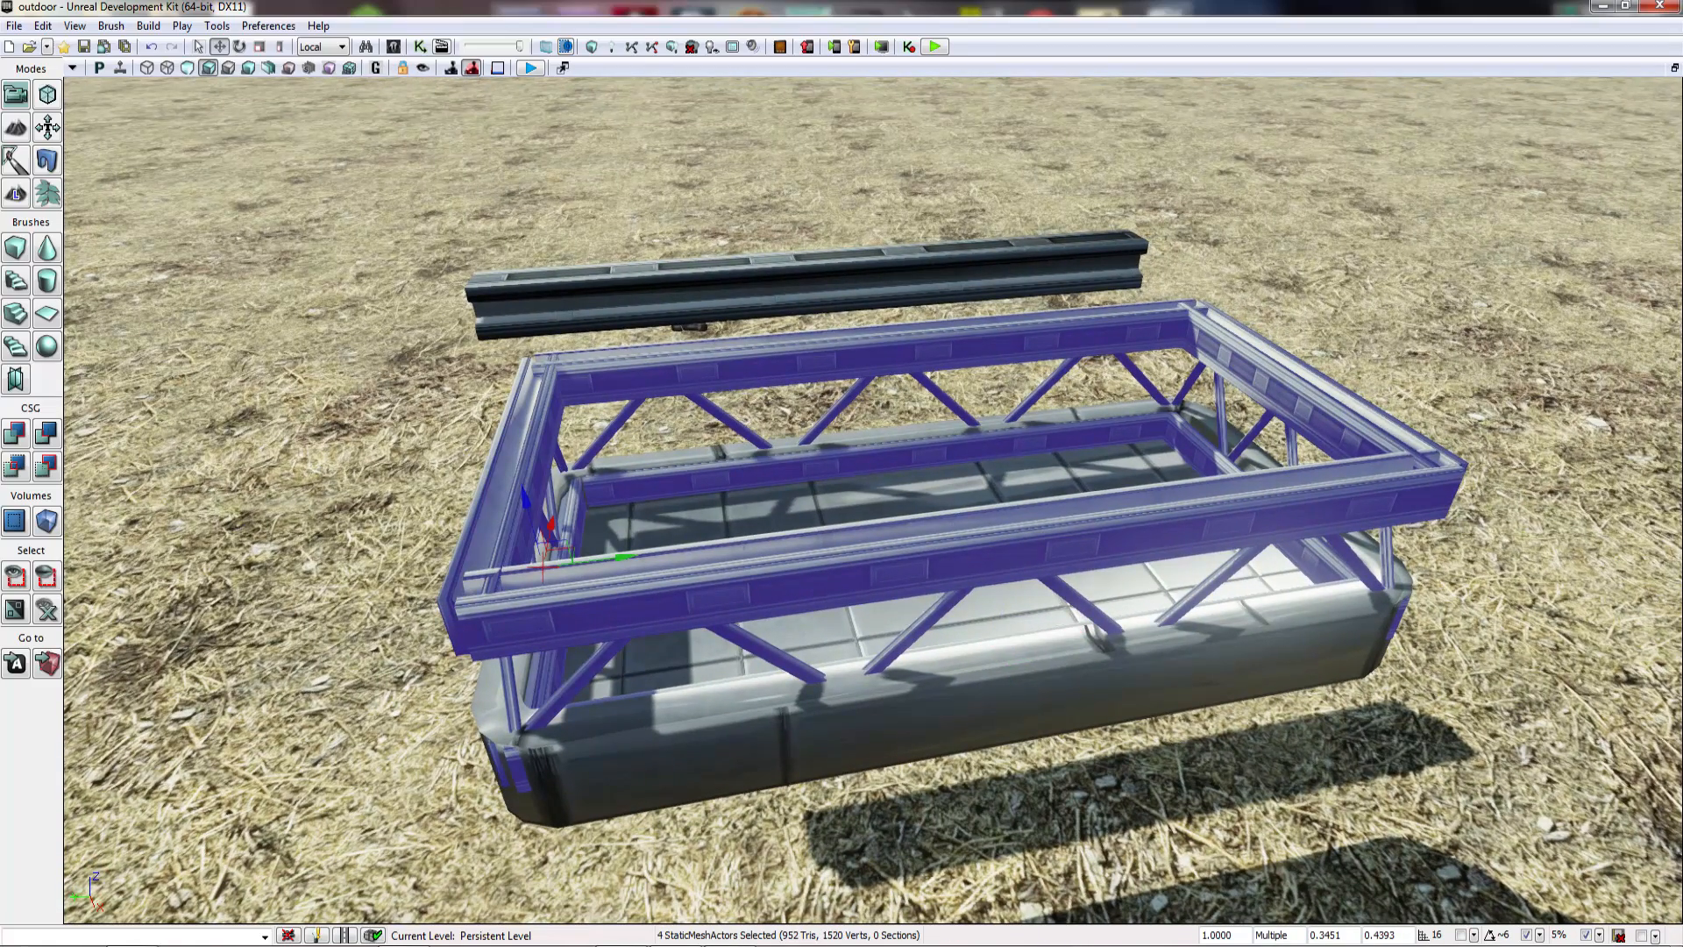
pyautogui.rightClick(587, 403)
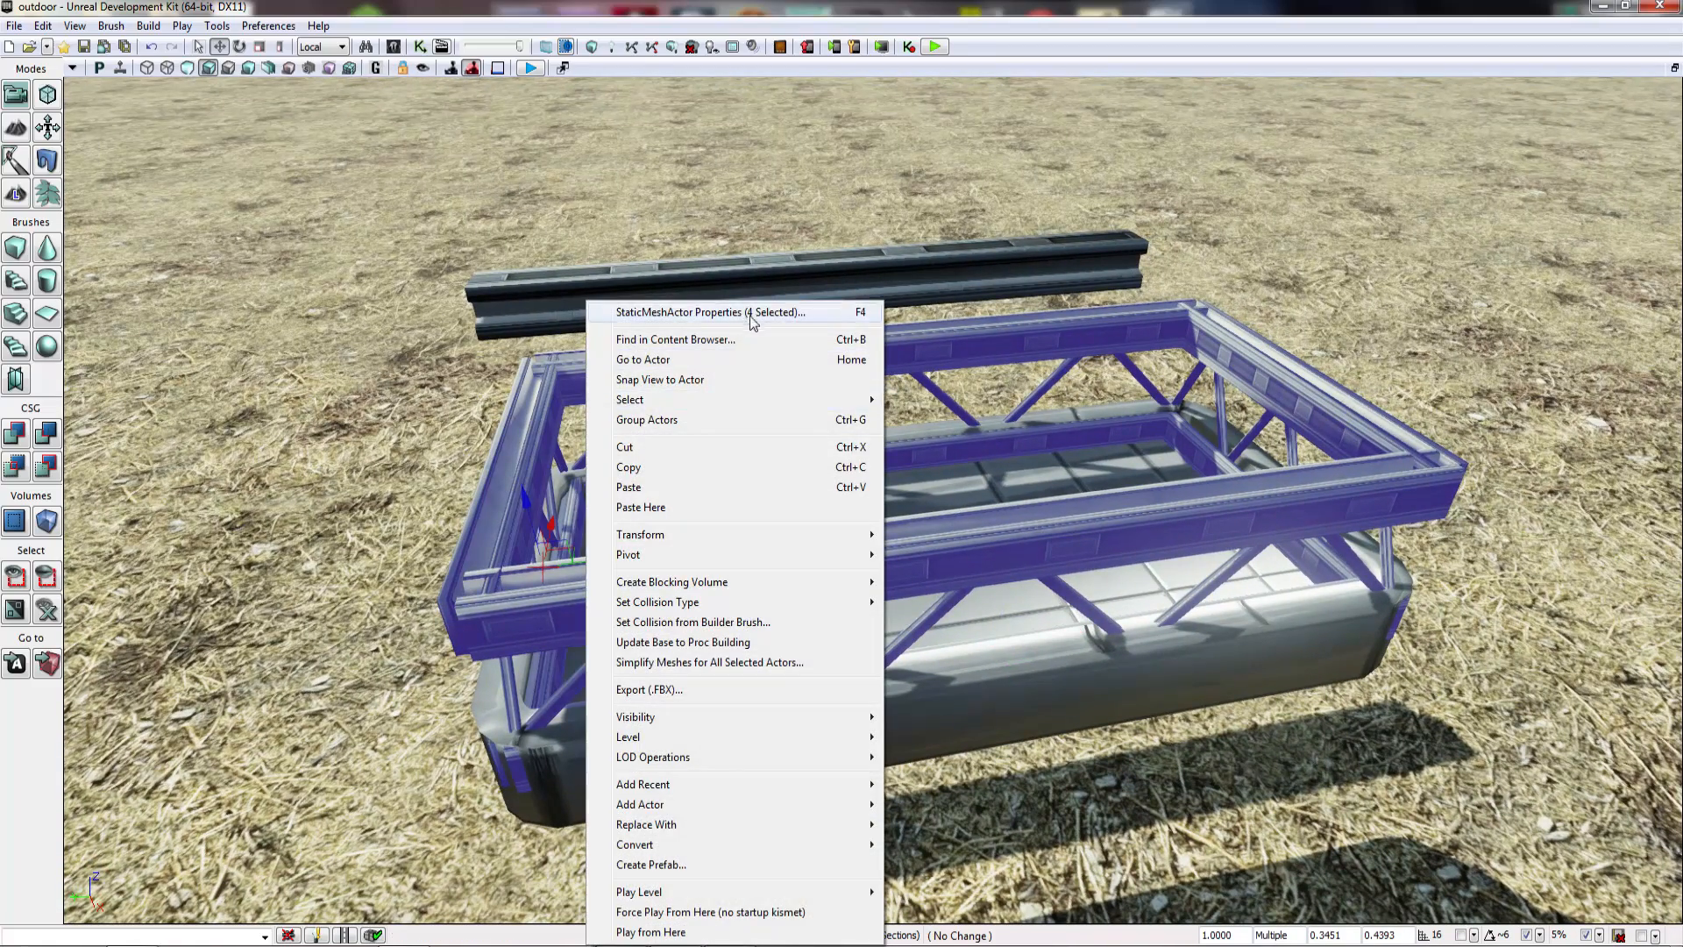
pyautogui.moveTo(1132, 466); pyautogui.dragTo(1227, 421, button='right')
pyautogui.rightClick(873, 388)
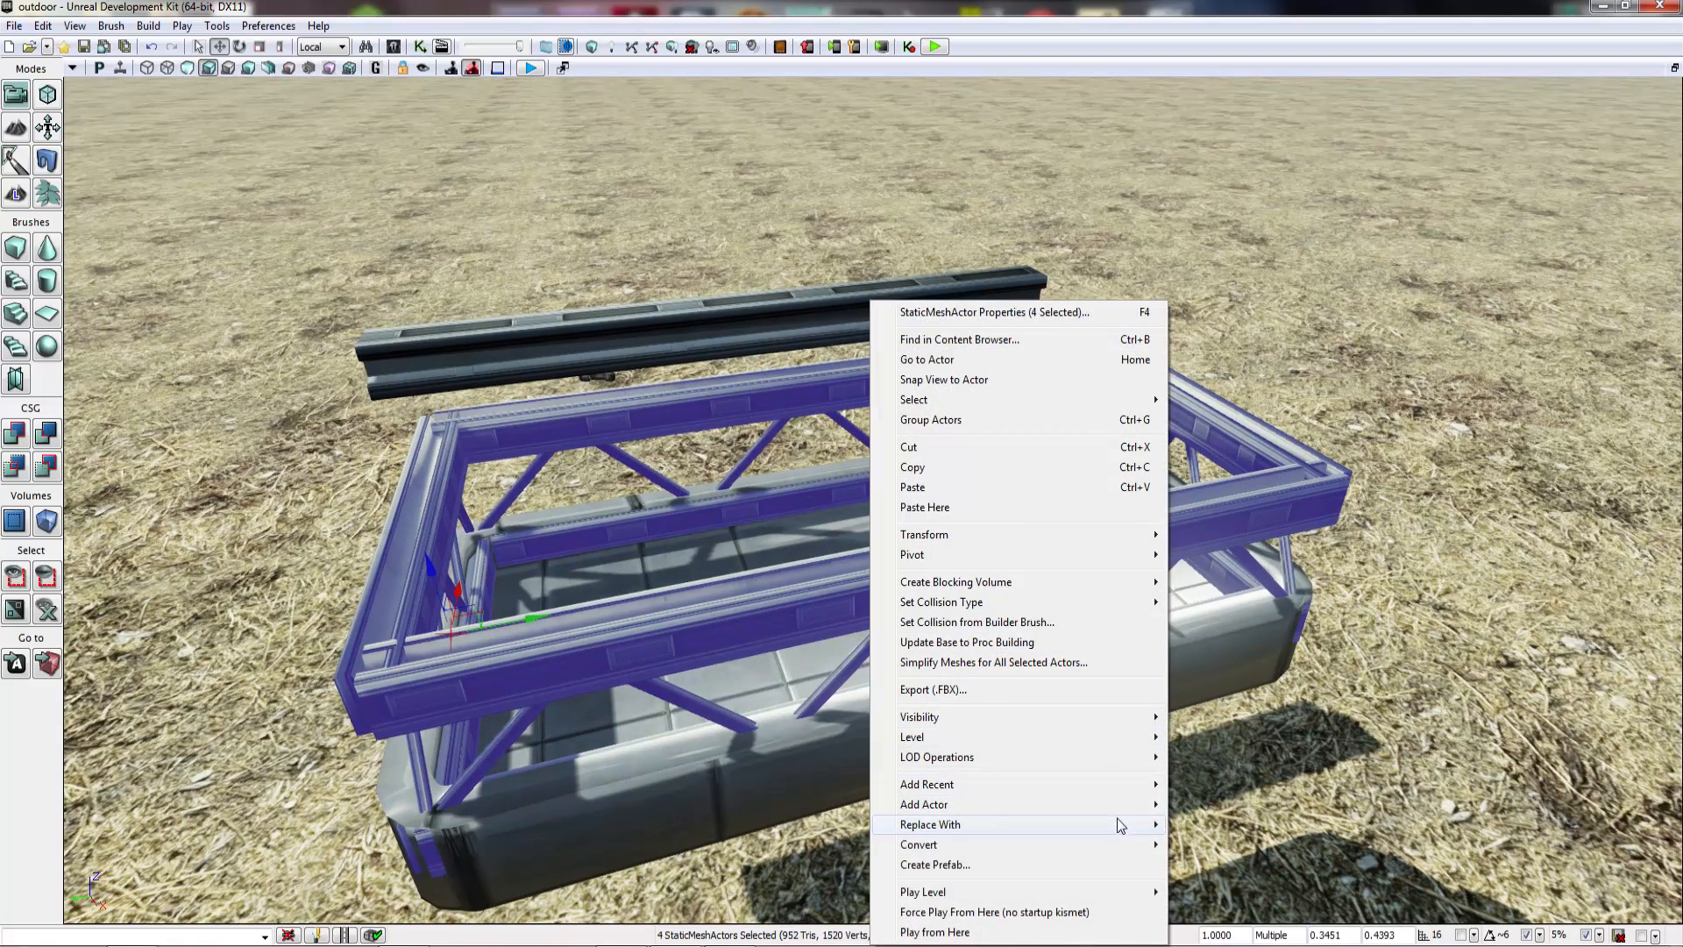
pyautogui.moveTo(1133, 842)
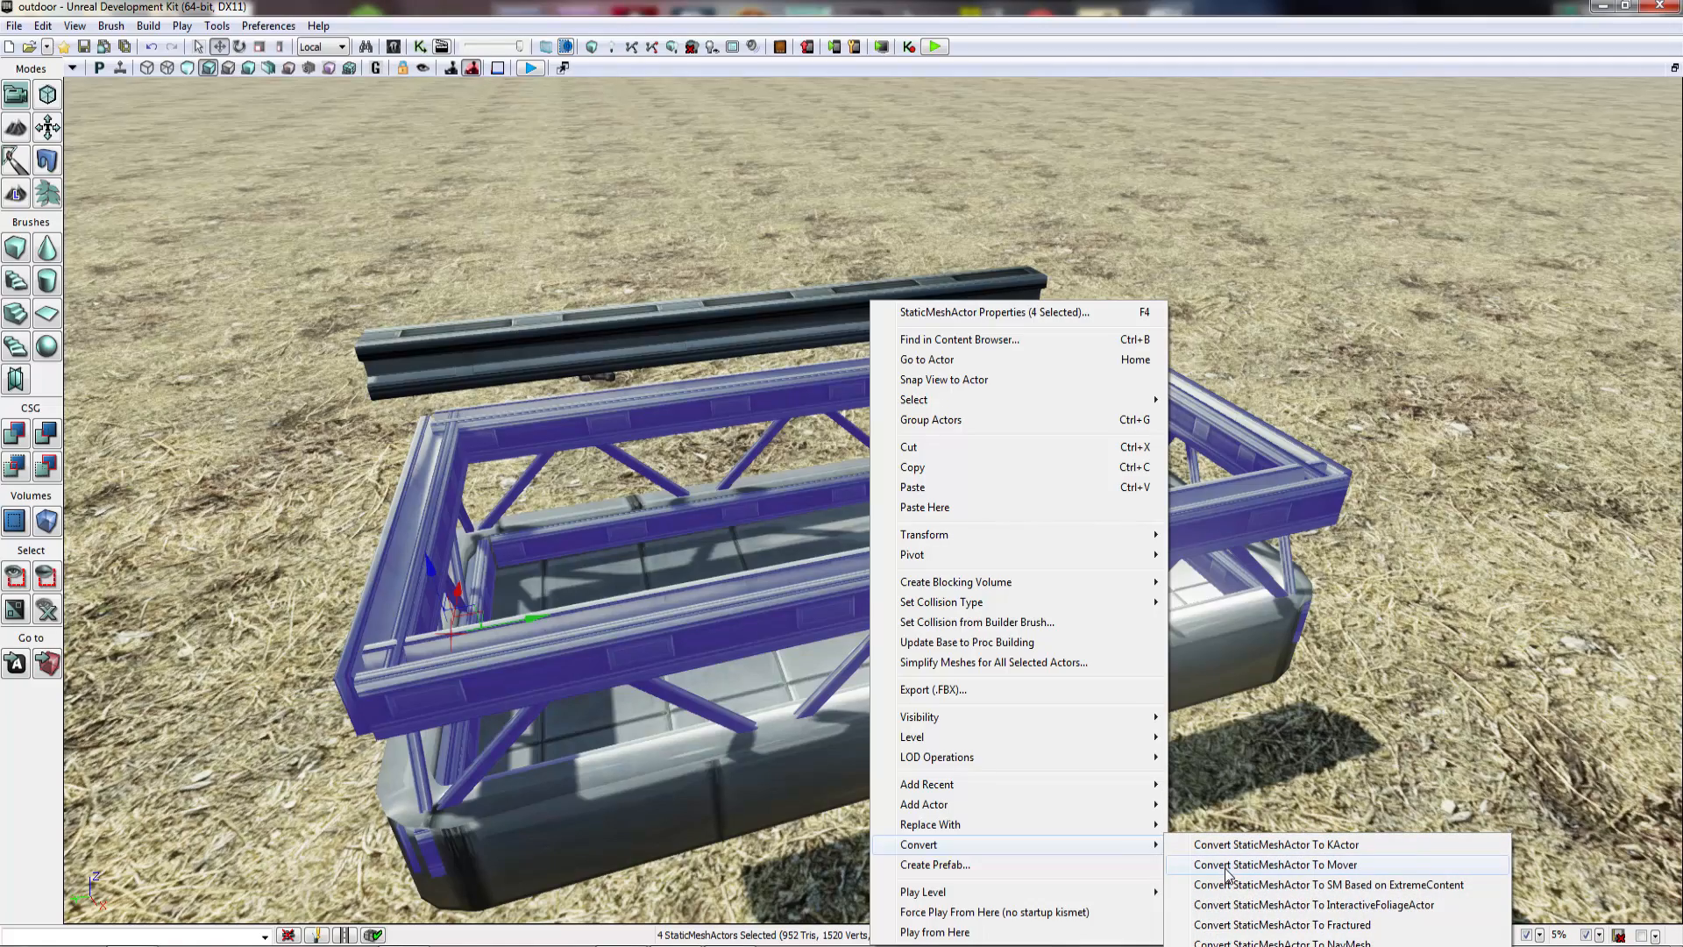
pyautogui.click(1275, 865)
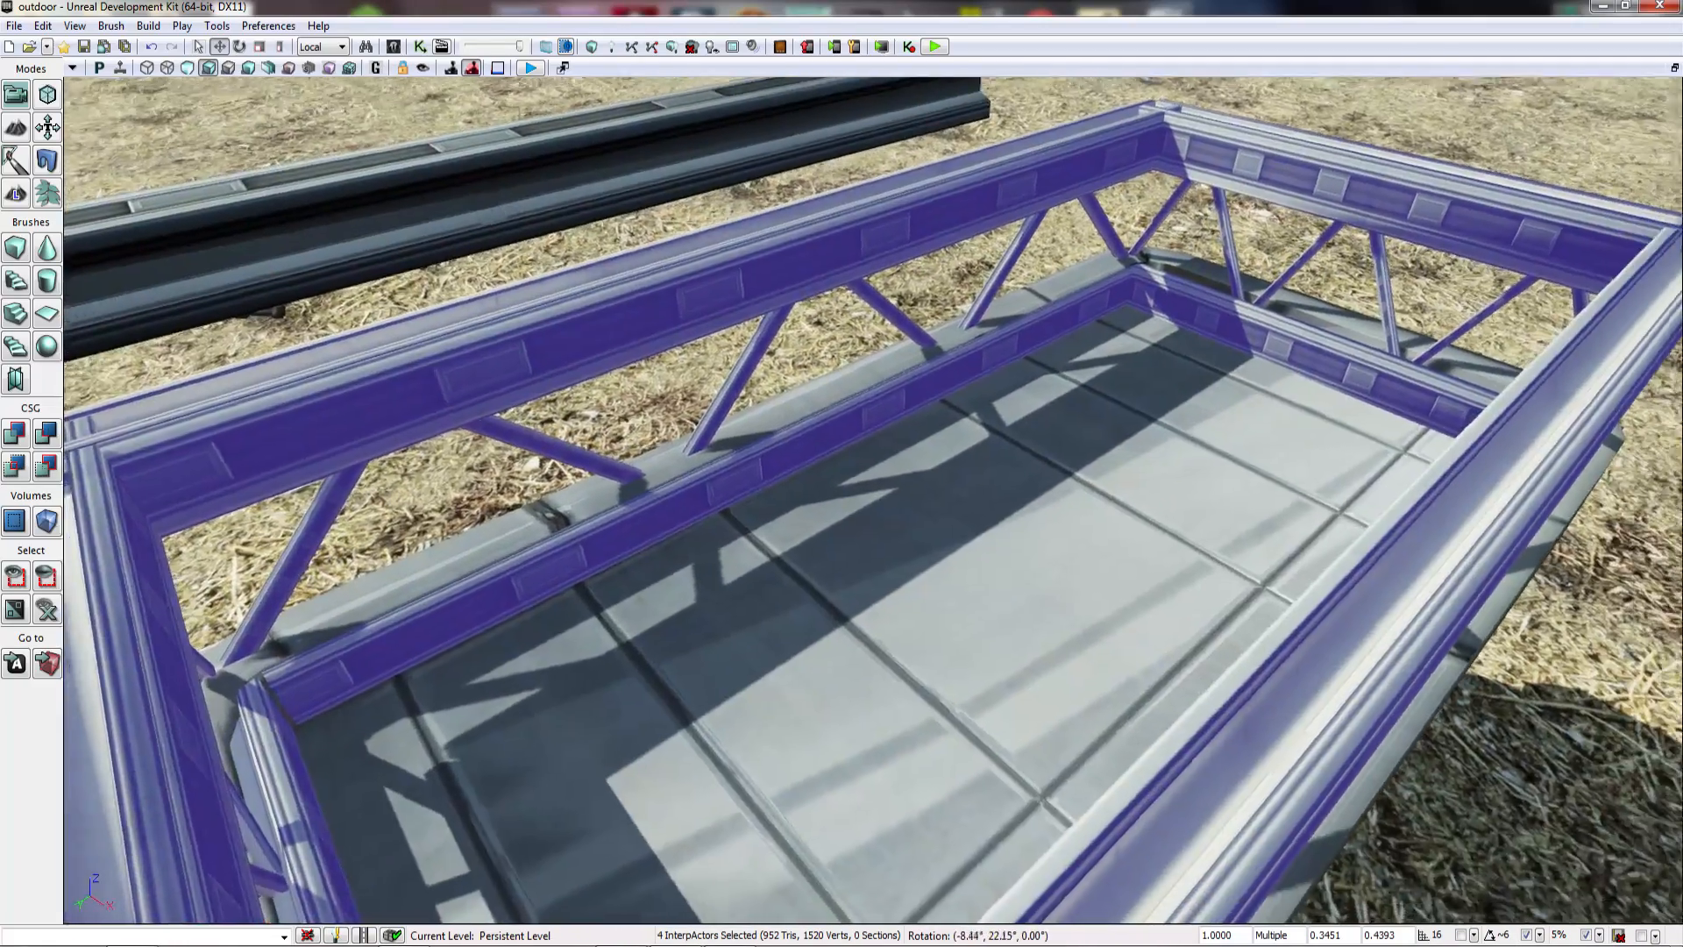
# Step: Set the collision type of the four railing supports to COLLIDE_BlockAll and close their properties
pyautogui.press('s')
pyautogui.press('F4')
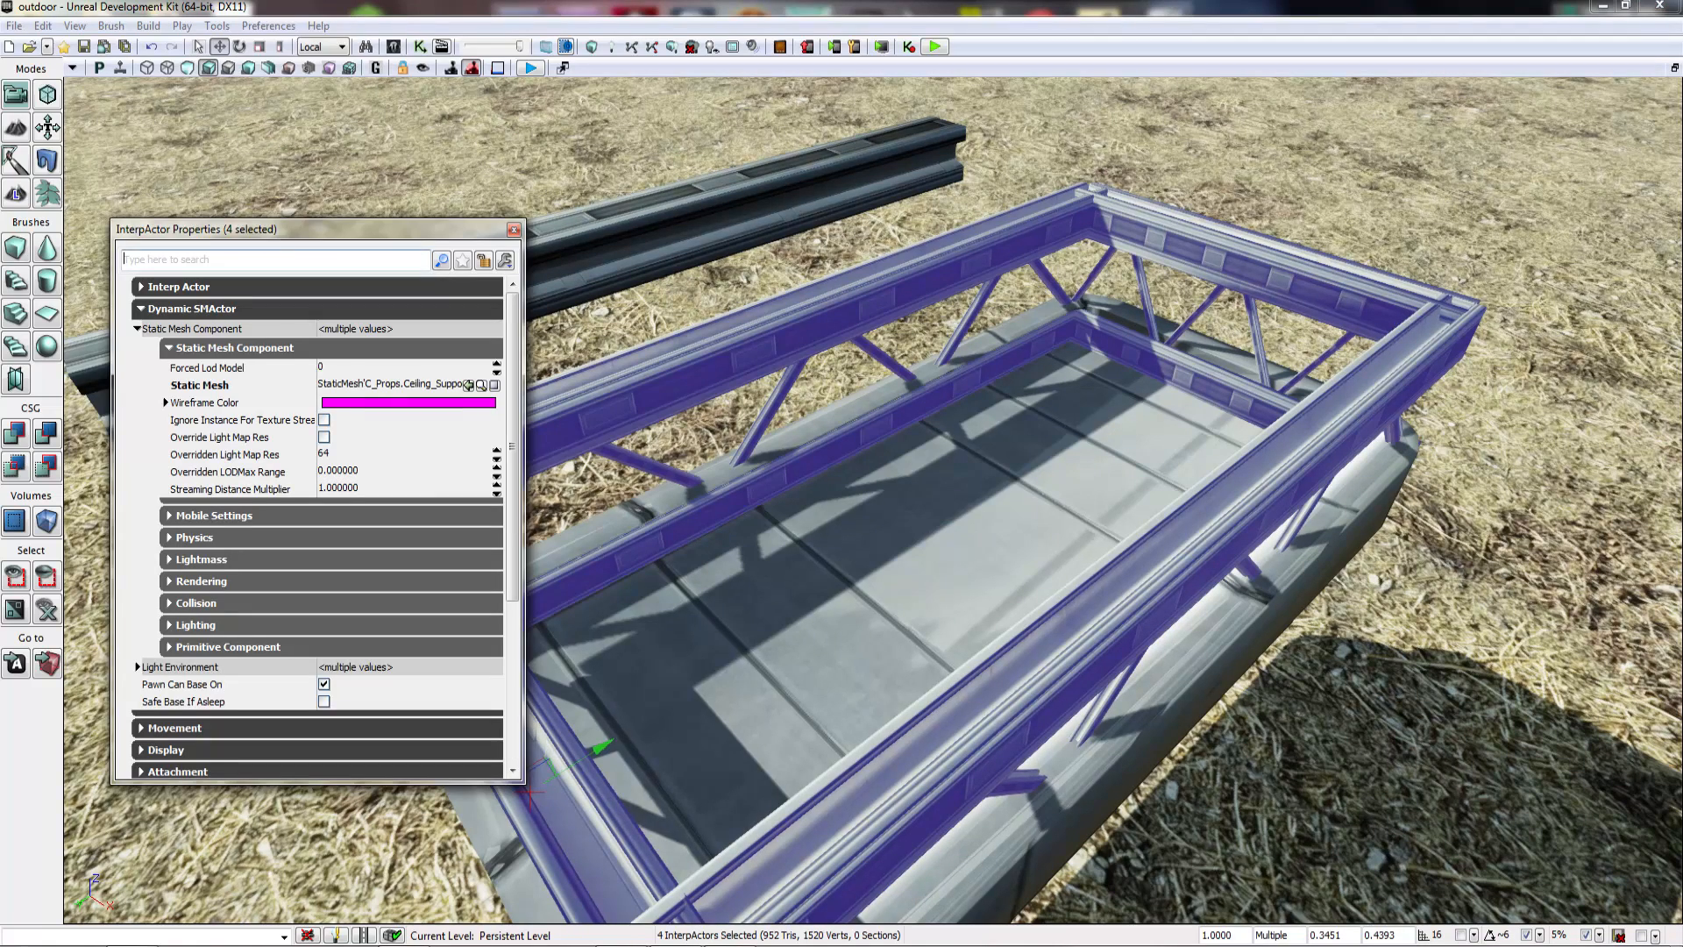
pyautogui.click(235, 309)
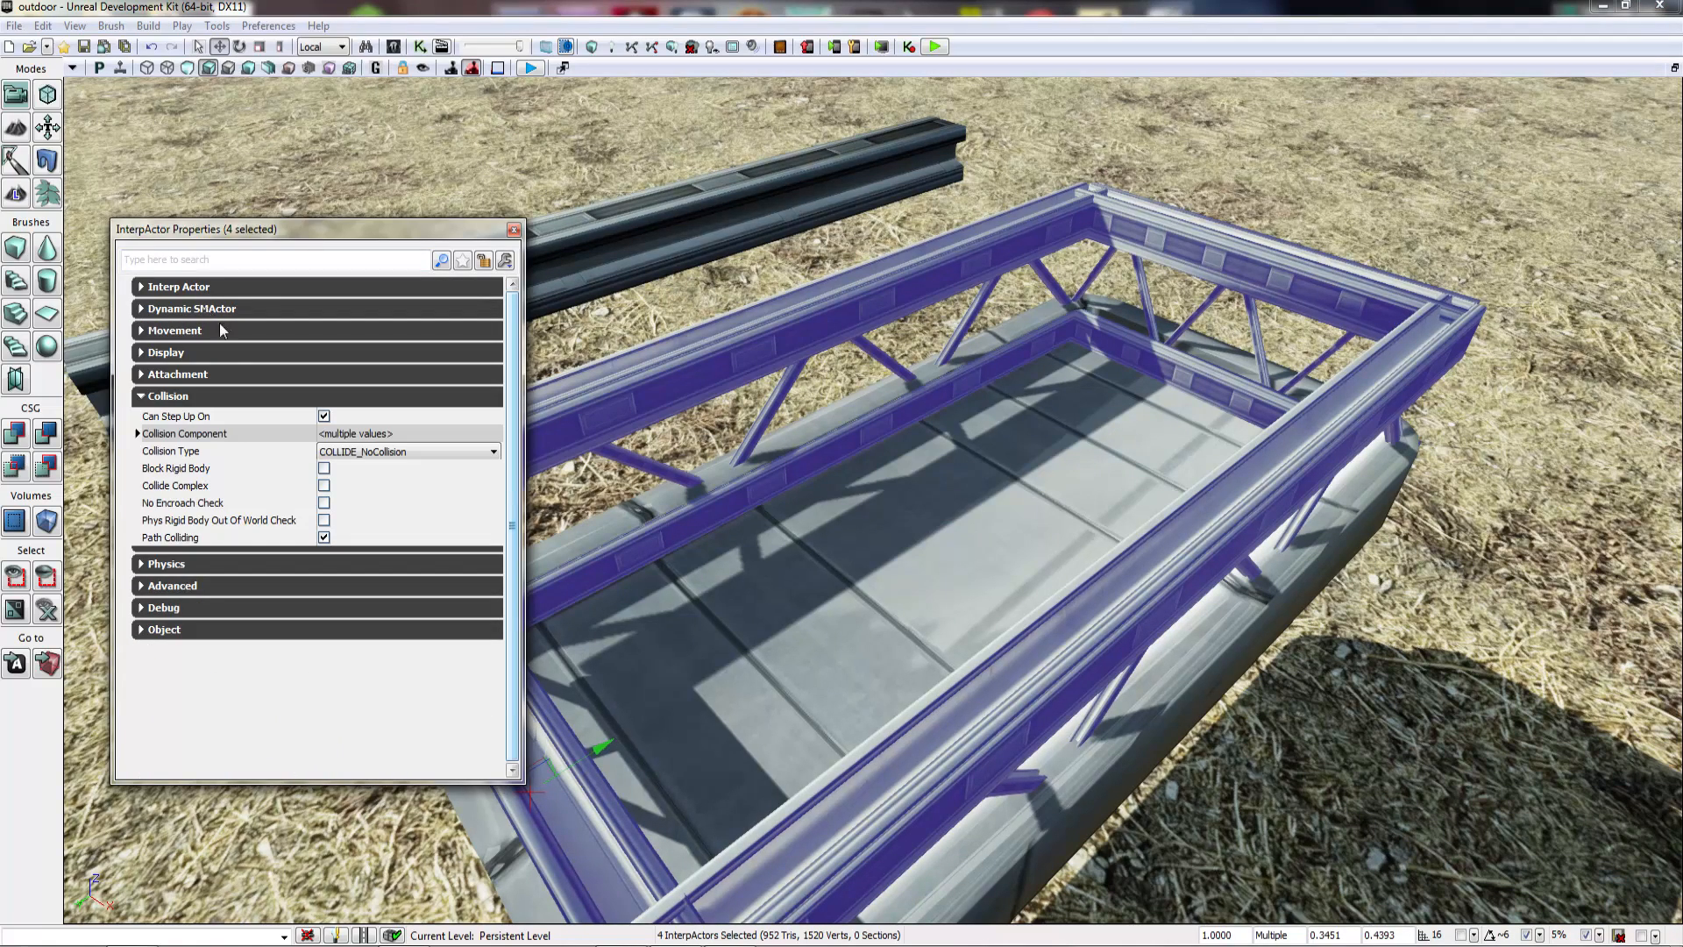
pyautogui.click(352, 453)
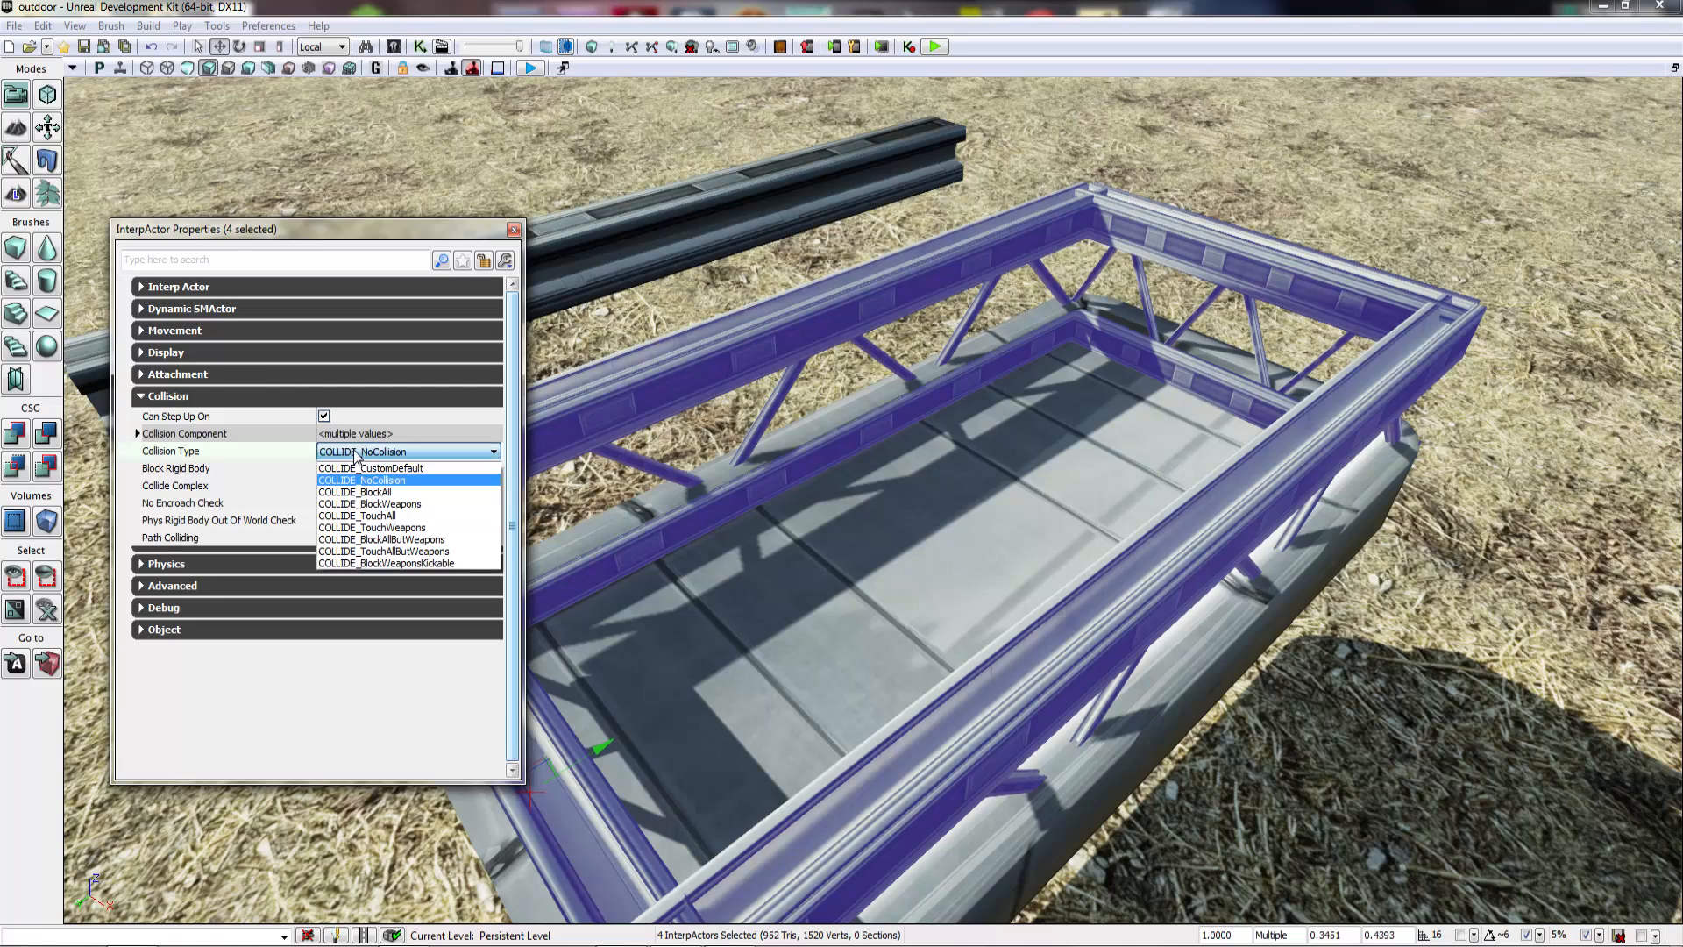
pyautogui.click(367, 492)
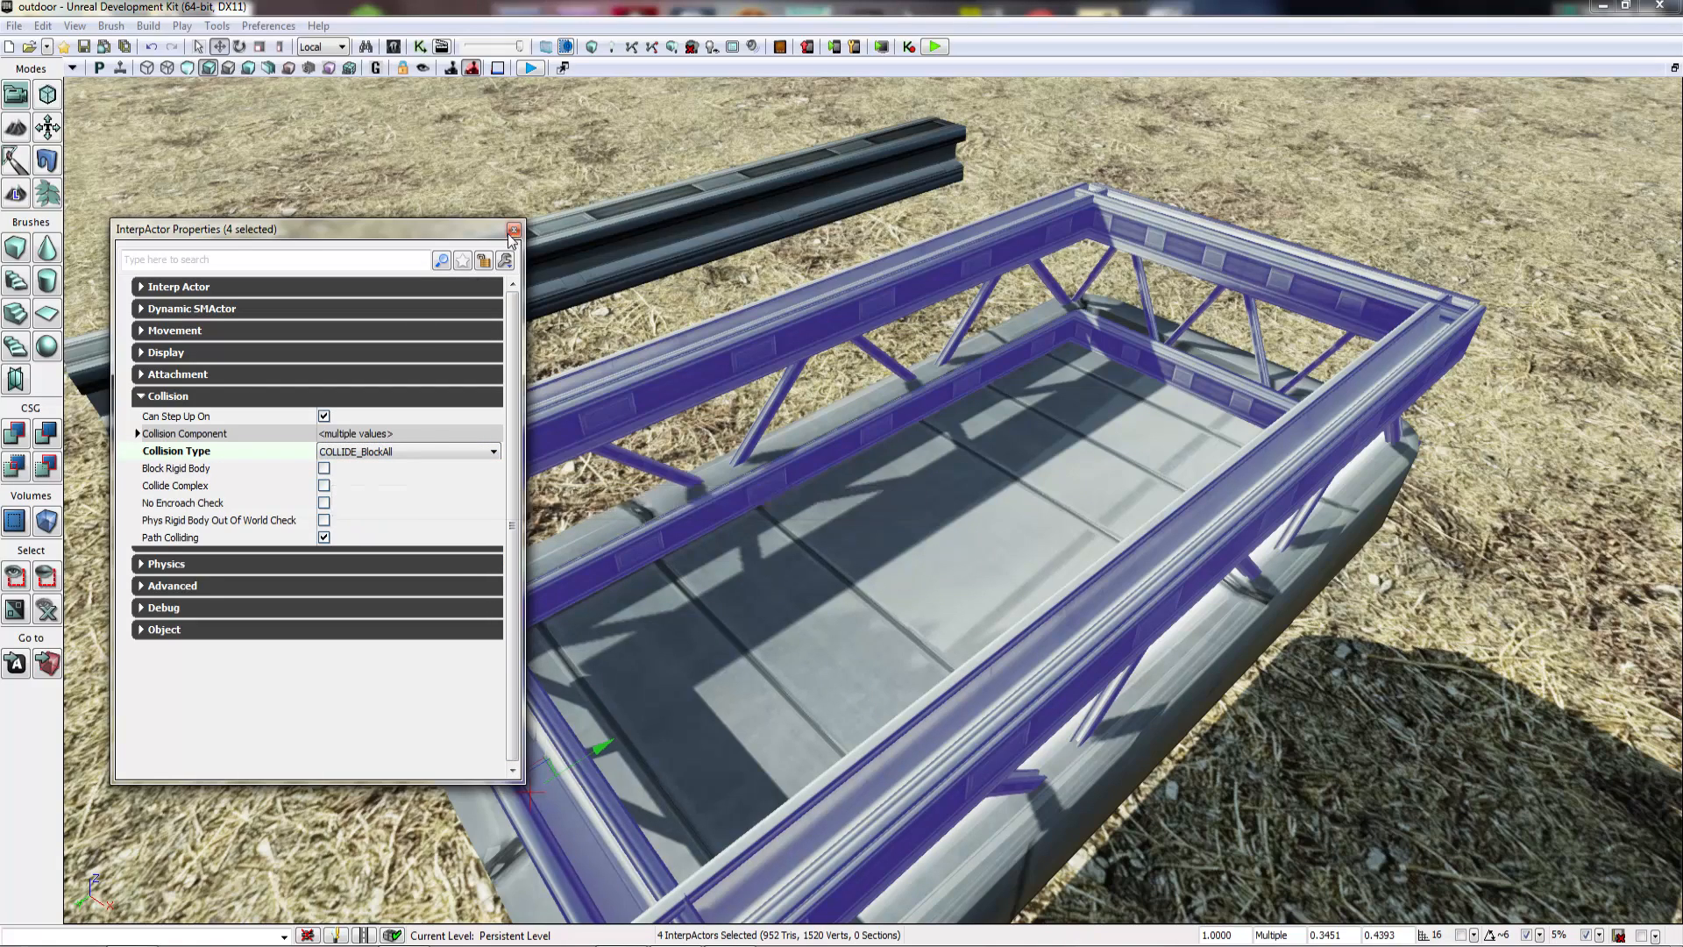
pyautogui.click(514, 230)
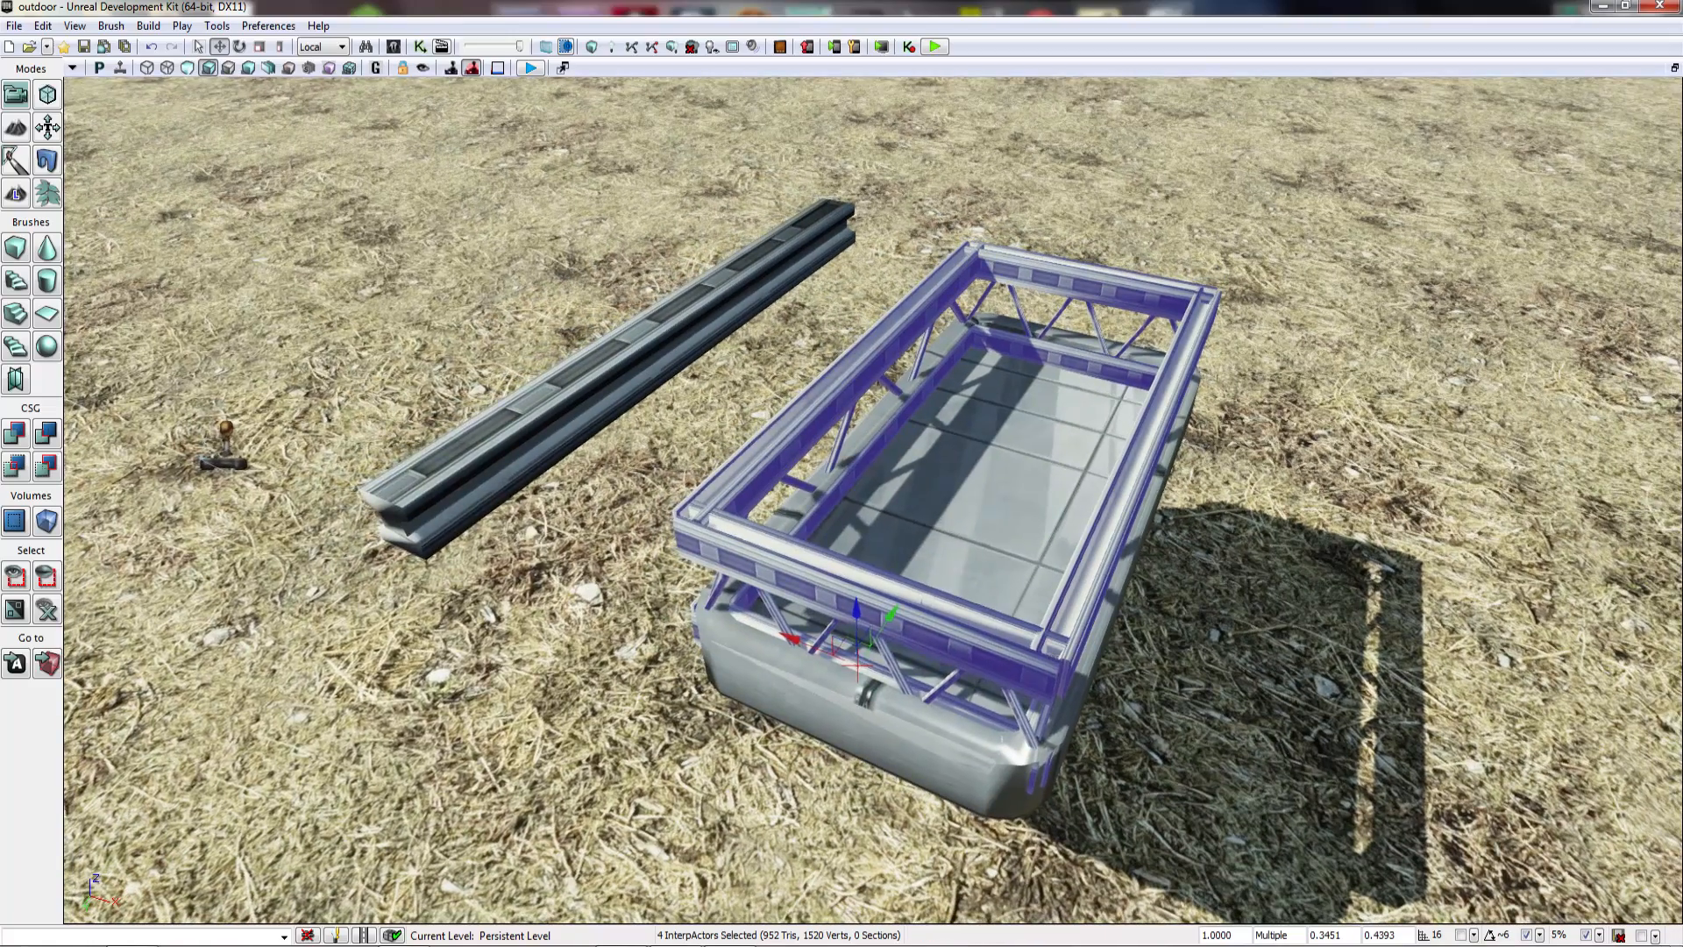
# Step: Look over the planter pot's KActor properties, close them and clear the selection
pyautogui.click(173, 293)
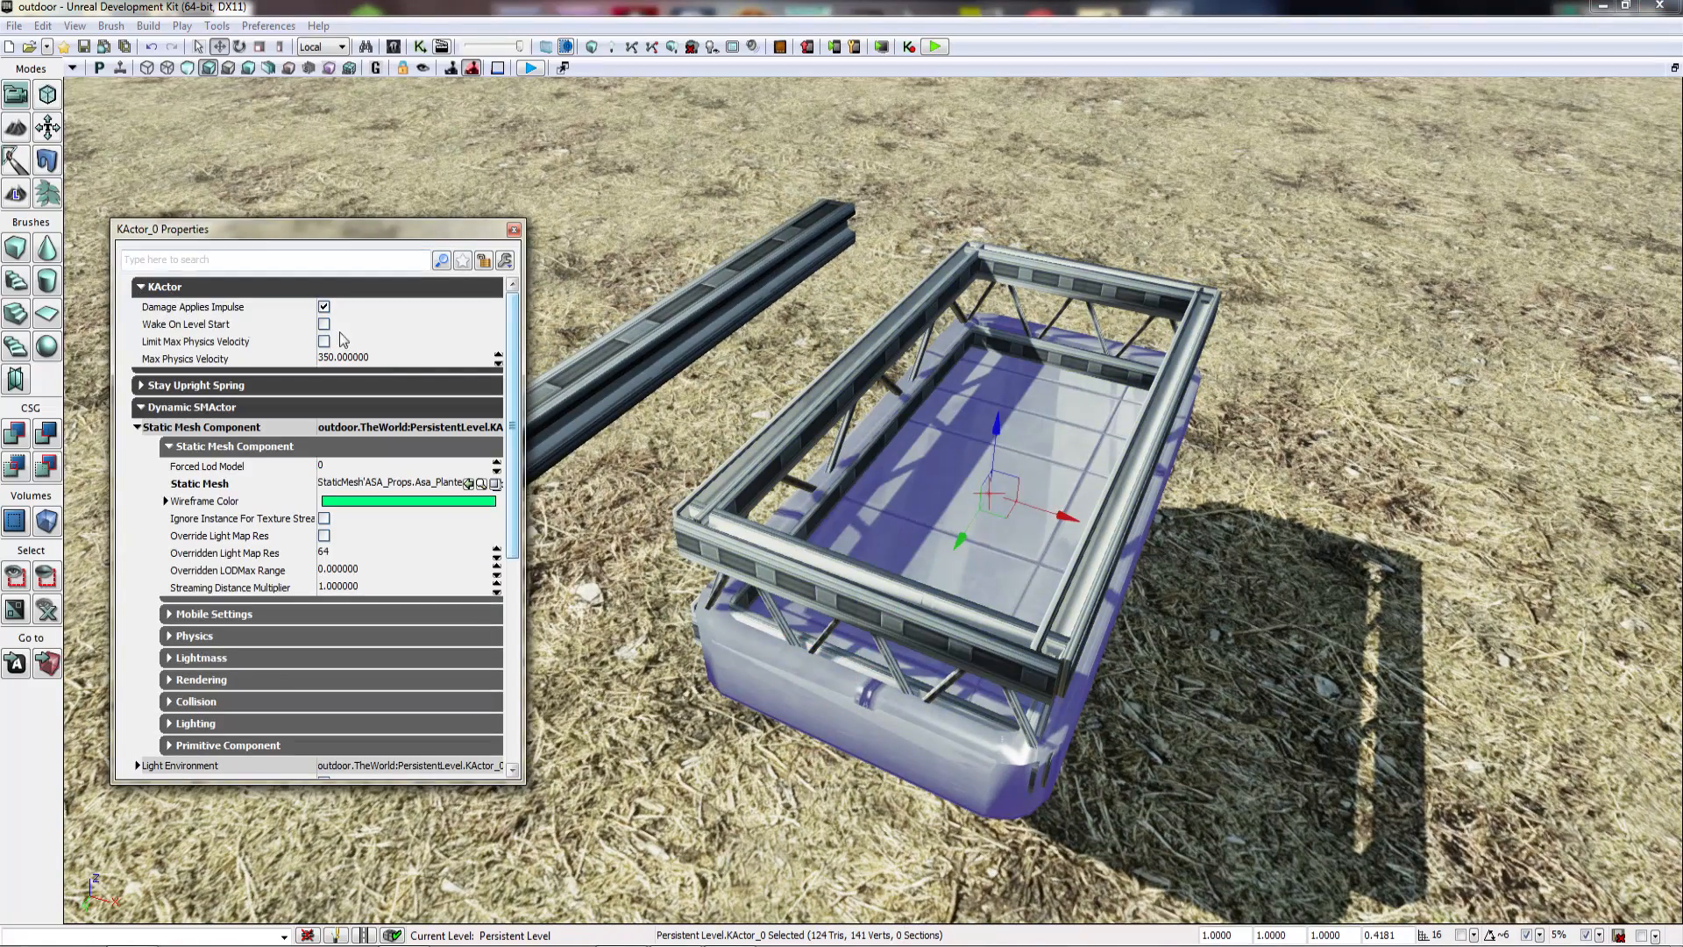
pyautogui.click(514, 231)
pyautogui.moveTo(614, 368); pyautogui.dragTo(522, 340, button='right')
pyautogui.press('Escape')
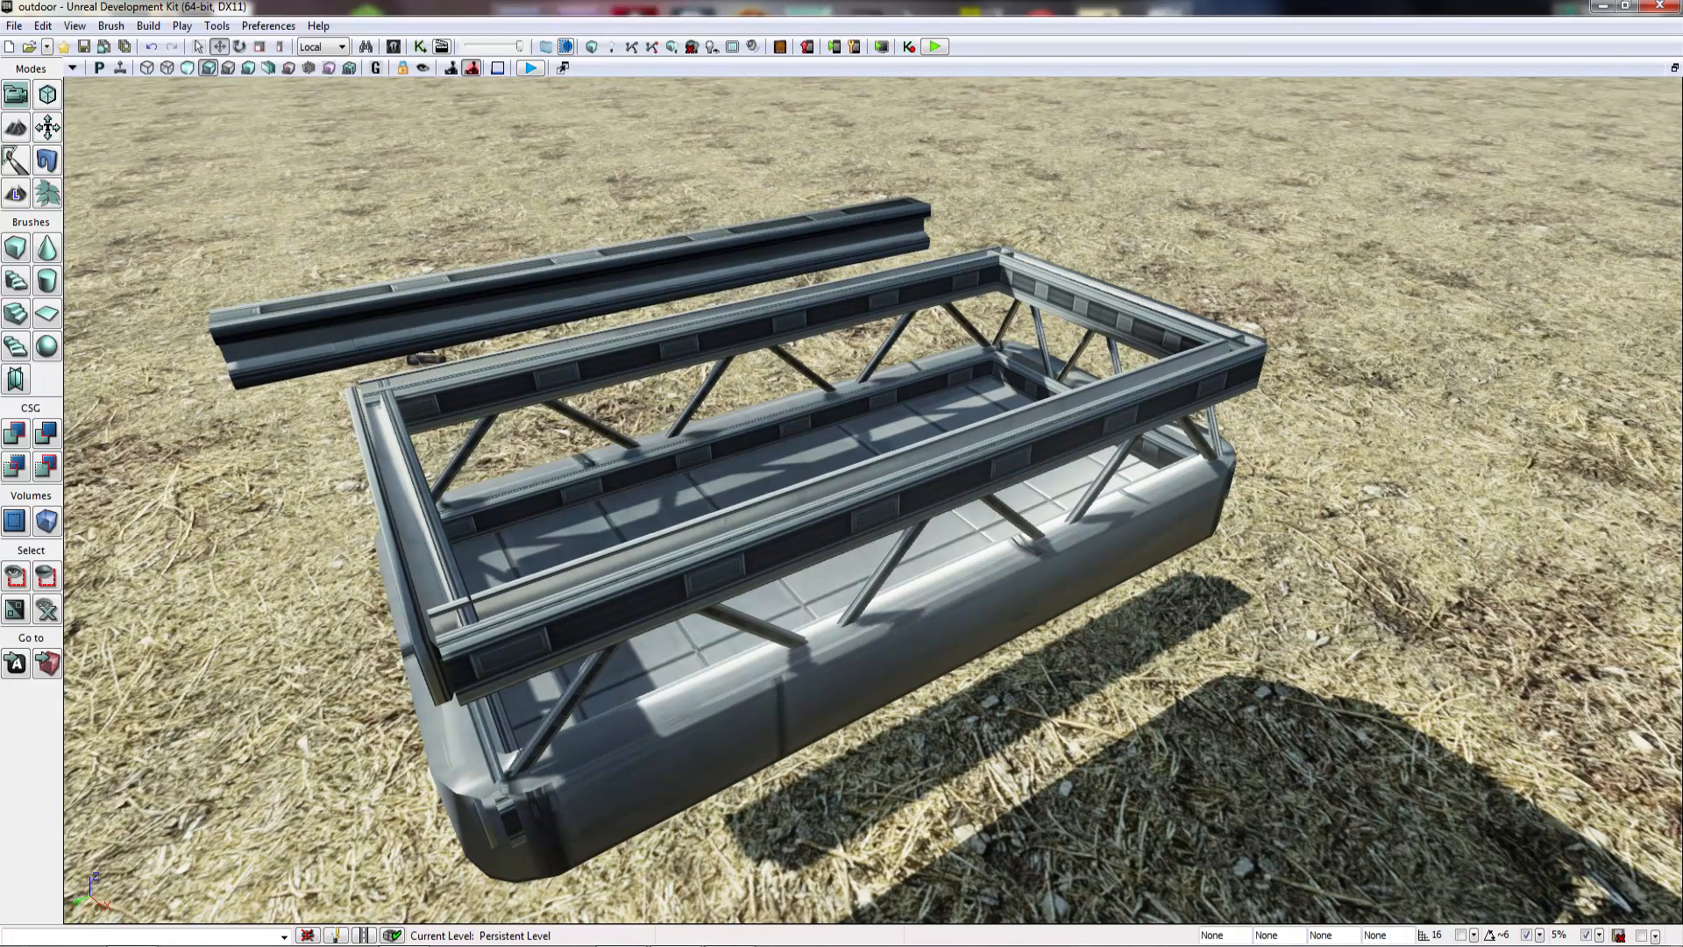
# Step: Select the four railing supports again and open the Attachment settings in their shared properties
pyautogui.click(863, 519)
pyautogui.keyDown('ctrl'); pyautogui.click(410, 526); pyautogui.keyUp('ctrl')
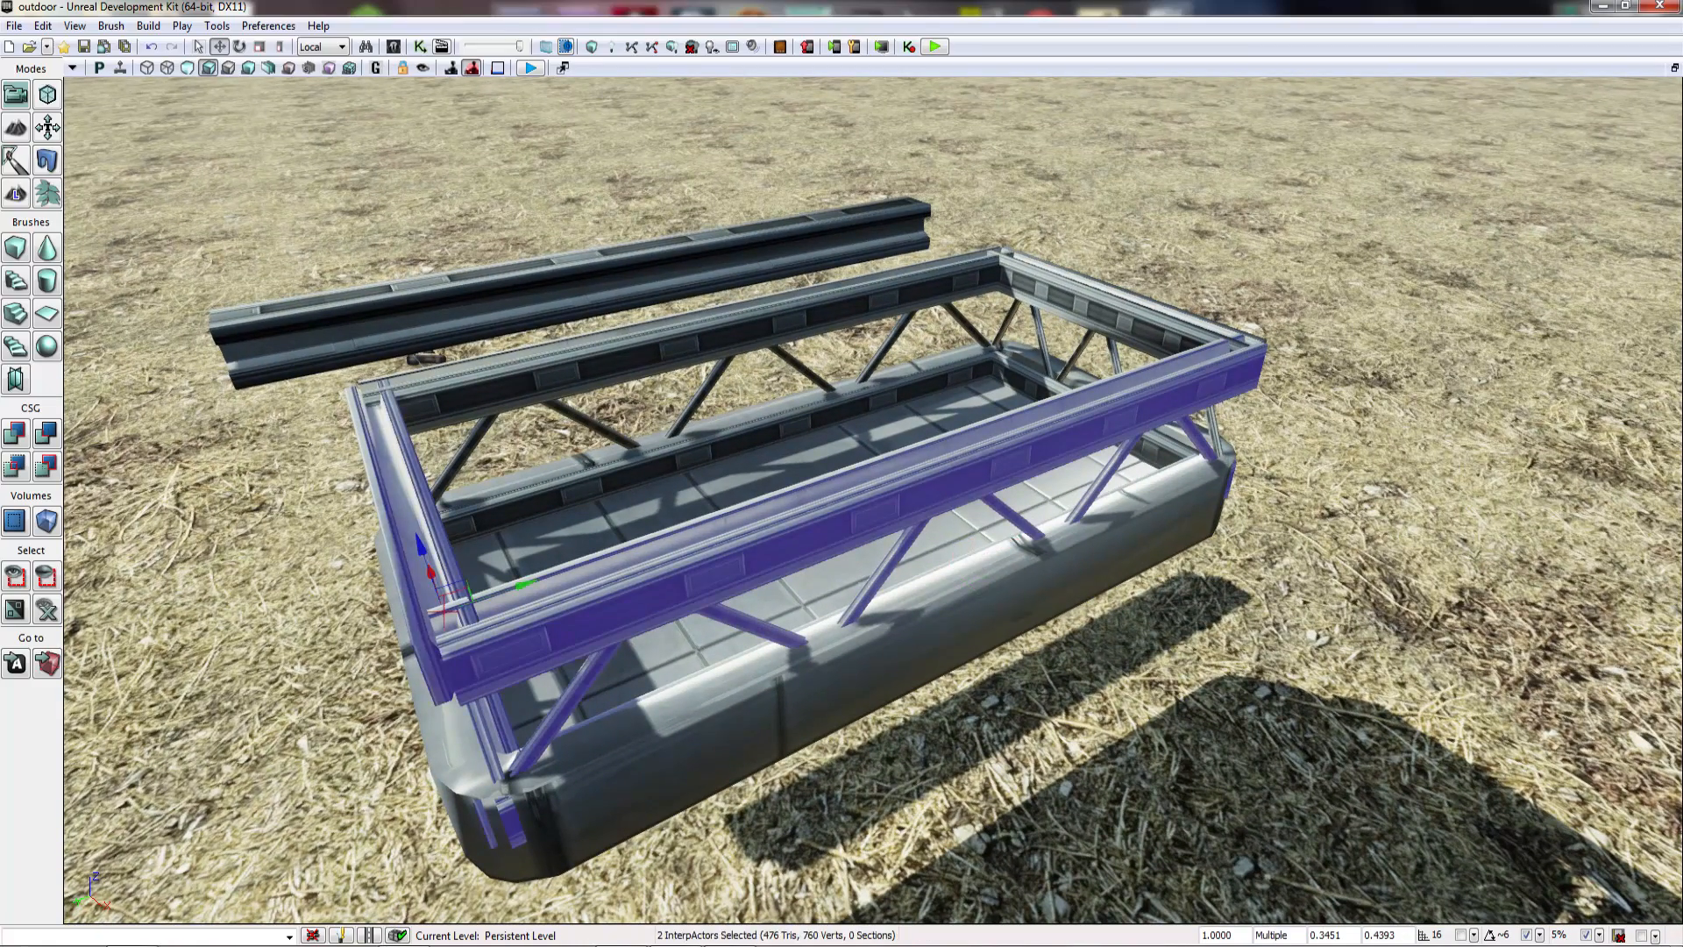
pyautogui.keyDown('ctrl'); pyautogui.click(840, 378); pyautogui.keyUp('ctrl')
pyautogui.keyDown('ctrl'); pyautogui.click(1106, 314); pyautogui.keyUp('ctrl')
pyautogui.moveTo(1106, 313); pyautogui.dragTo(1087, 342, button='right')
pyautogui.press('F4')
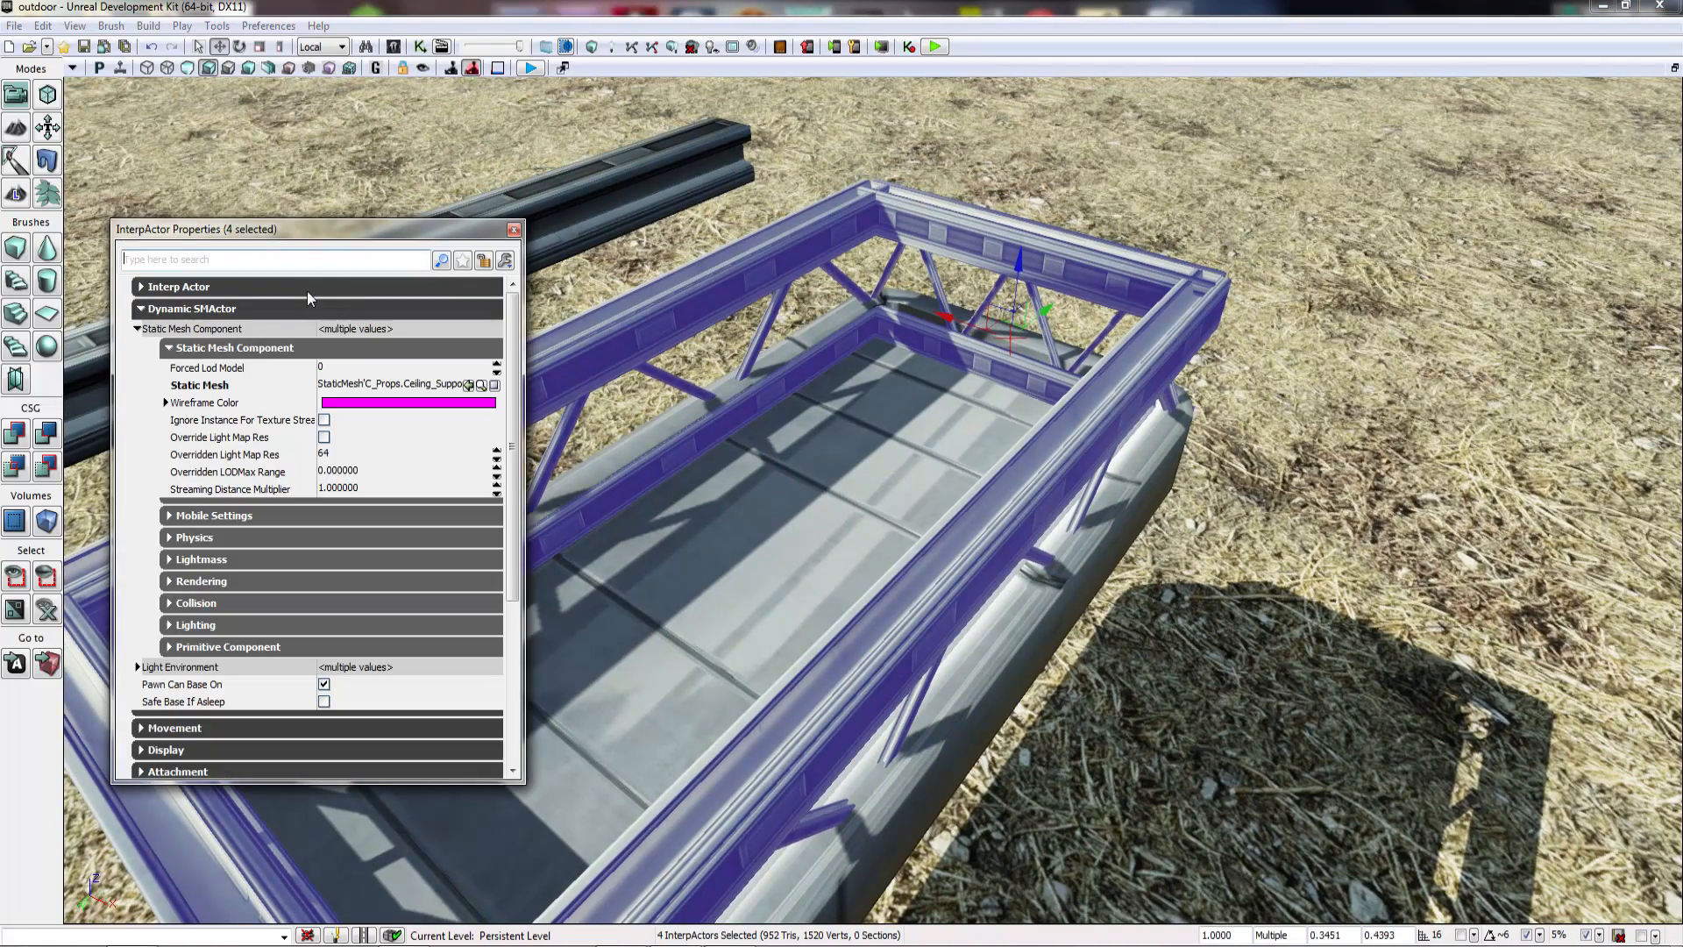
pyautogui.click(187, 308)
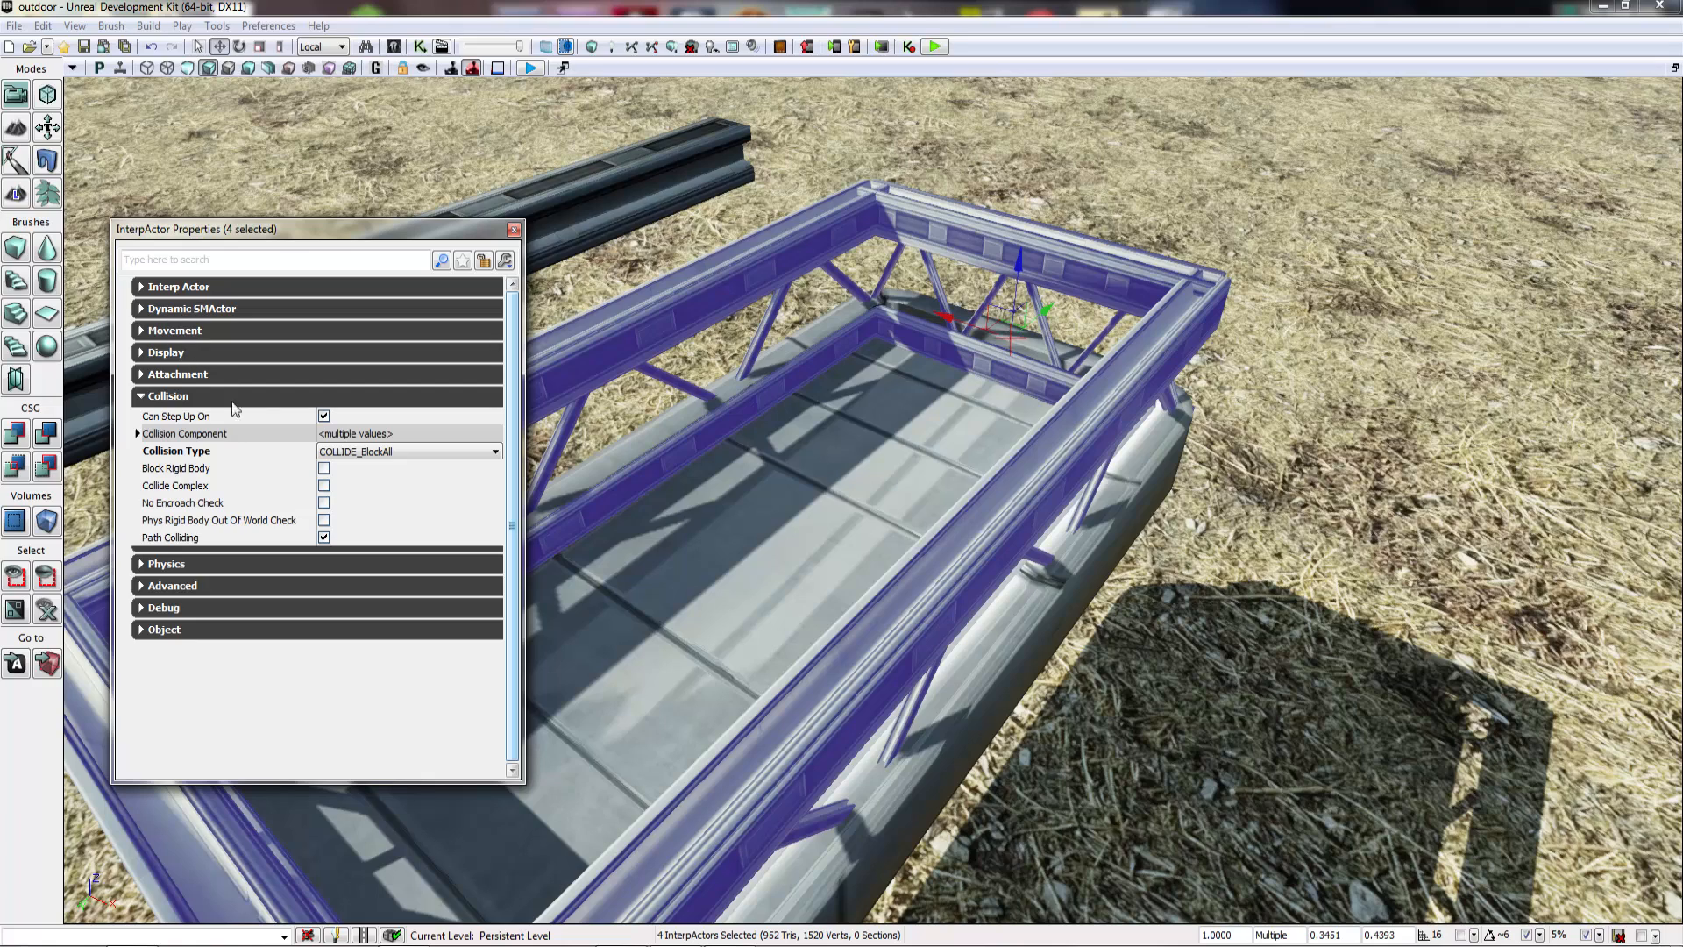
pyautogui.click(160, 395)
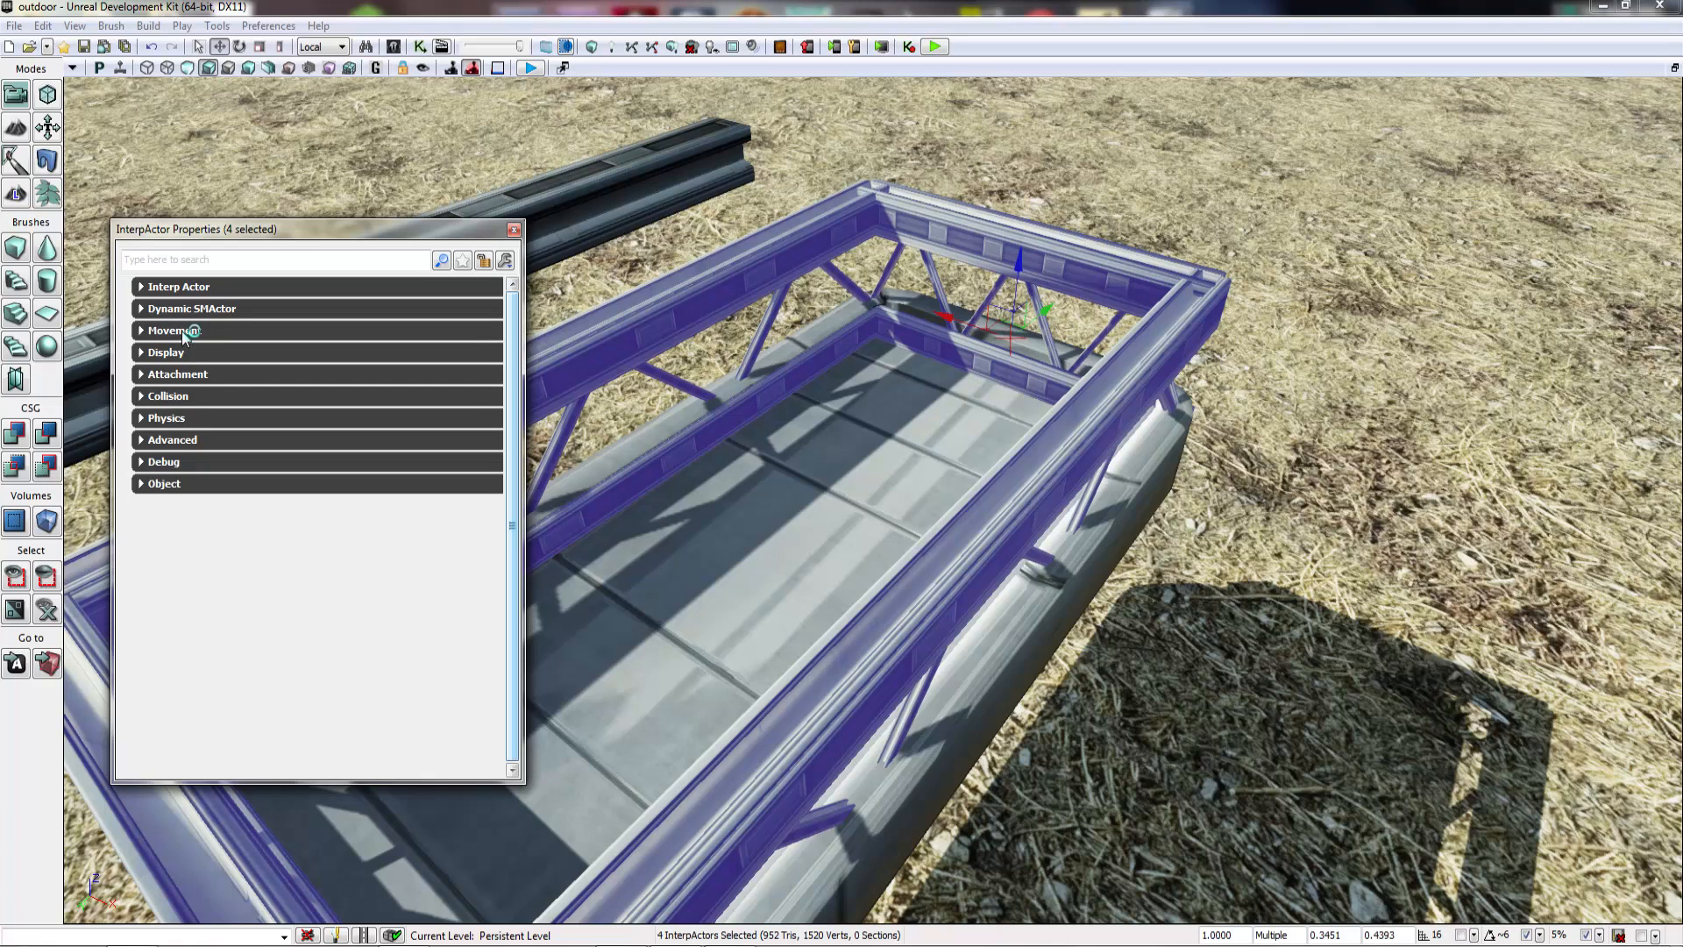
pyautogui.click(185, 331)
pyautogui.click(178, 331)
pyautogui.click(199, 377)
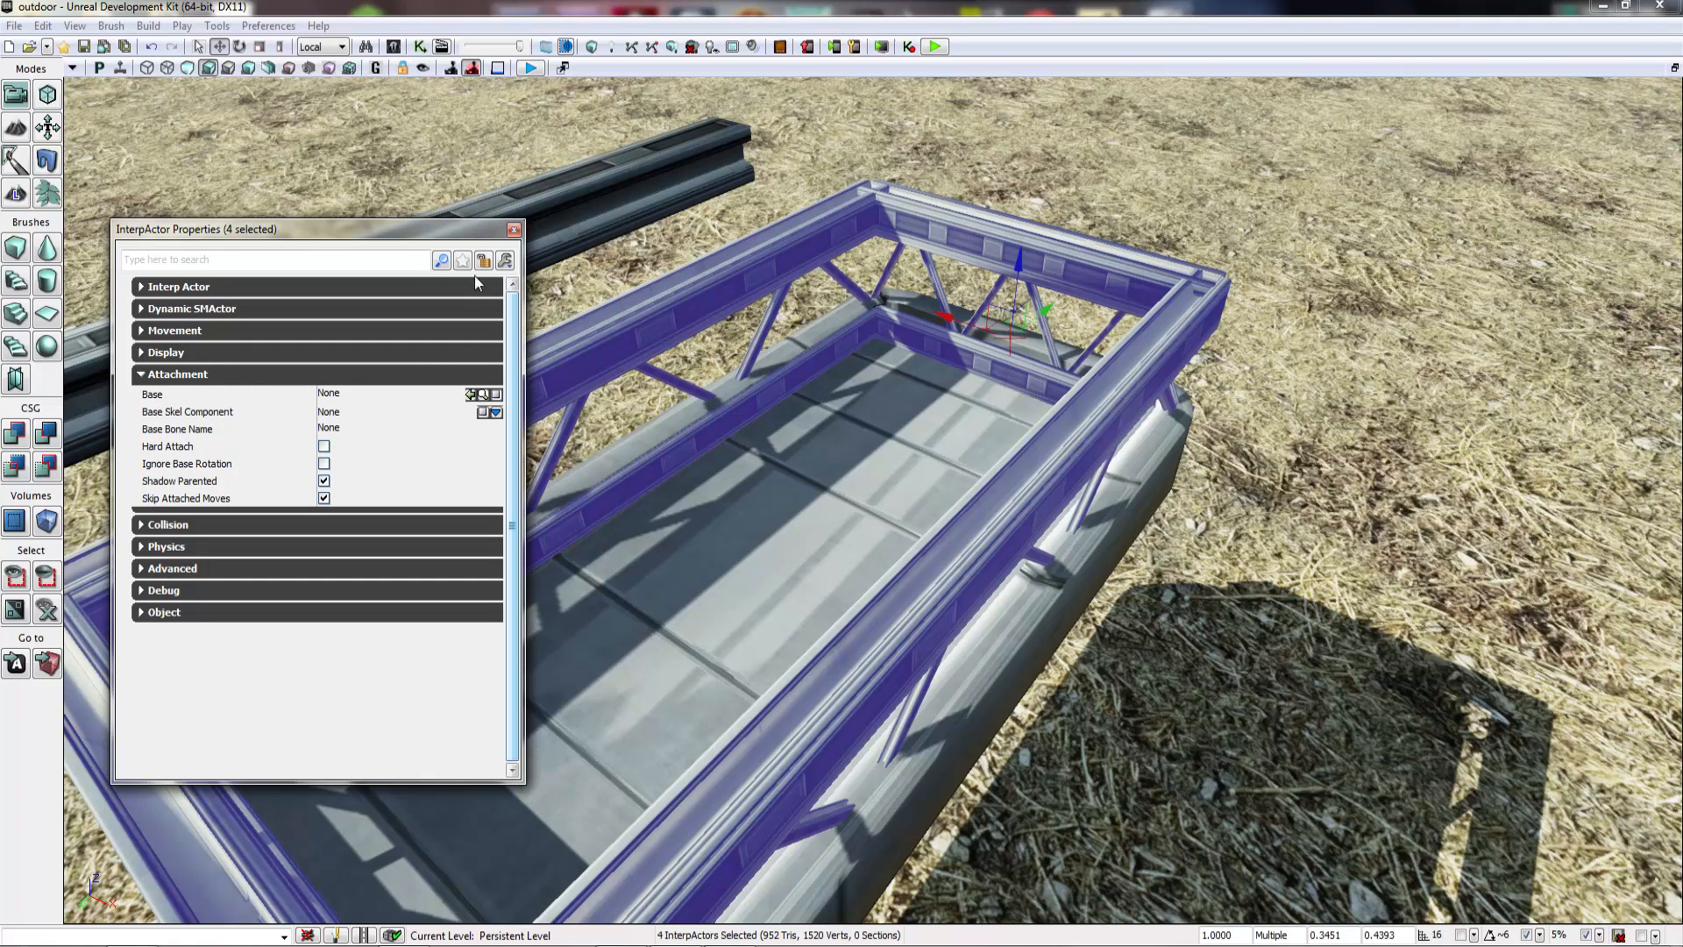
# Step: Assign the planter pot, KActor_0, as the supports' attachment Base, close the properties and clear the selection
pyautogui.click(644, 526)
pyautogui.click(466, 394)
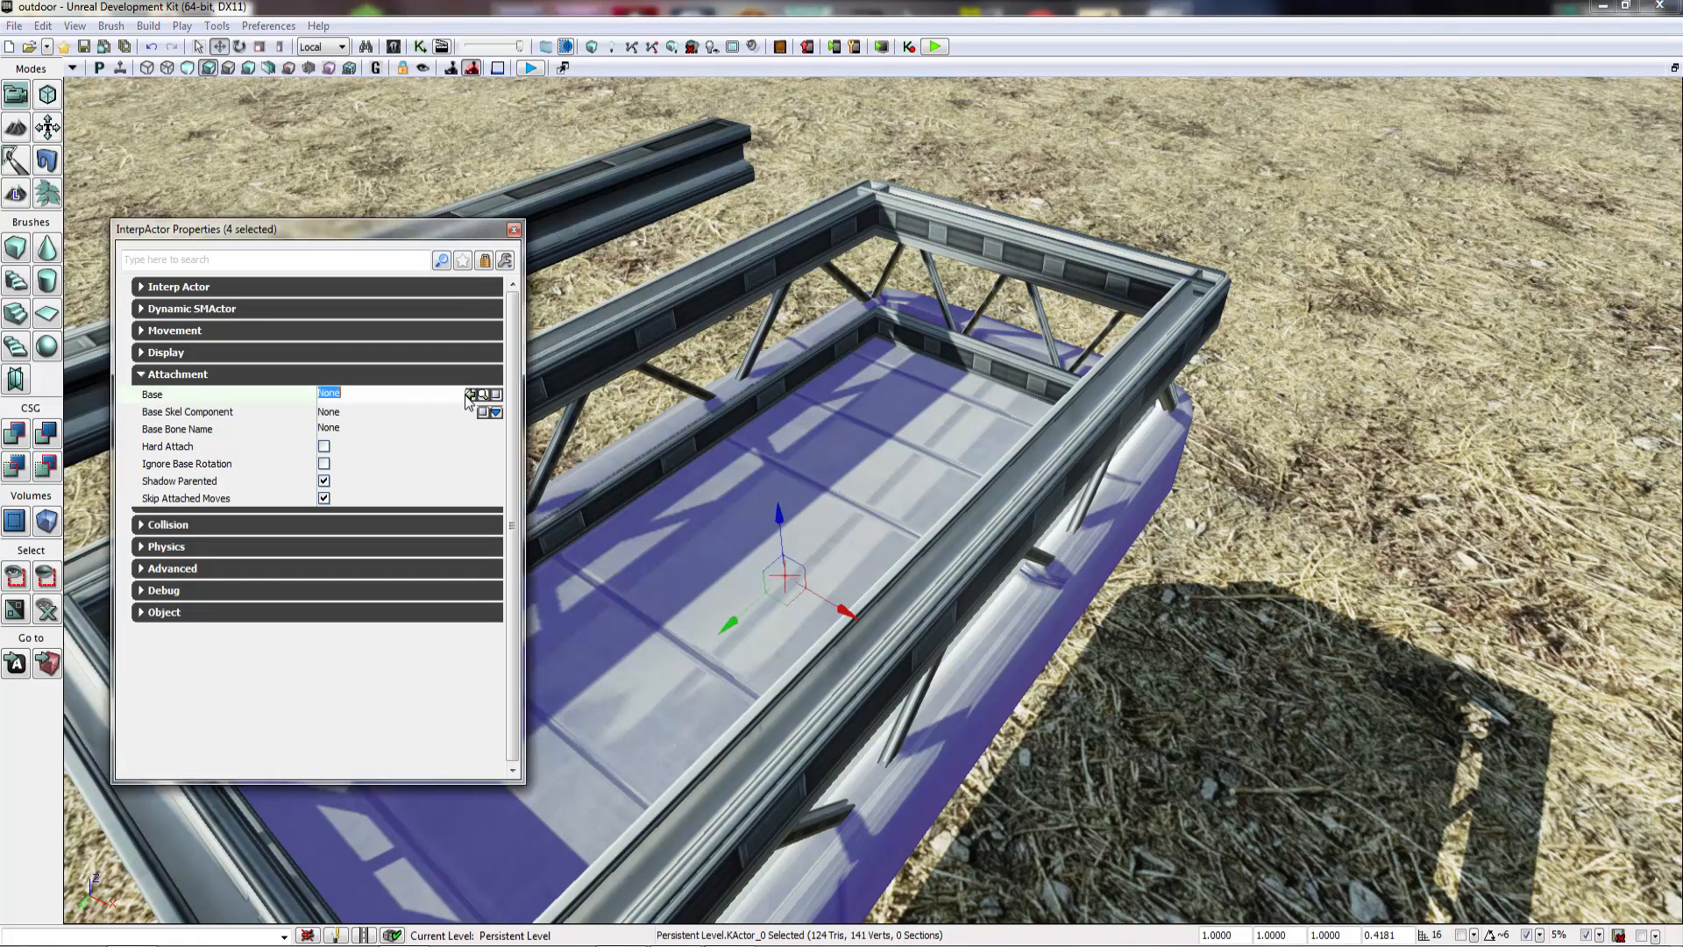
pyautogui.click(472, 395)
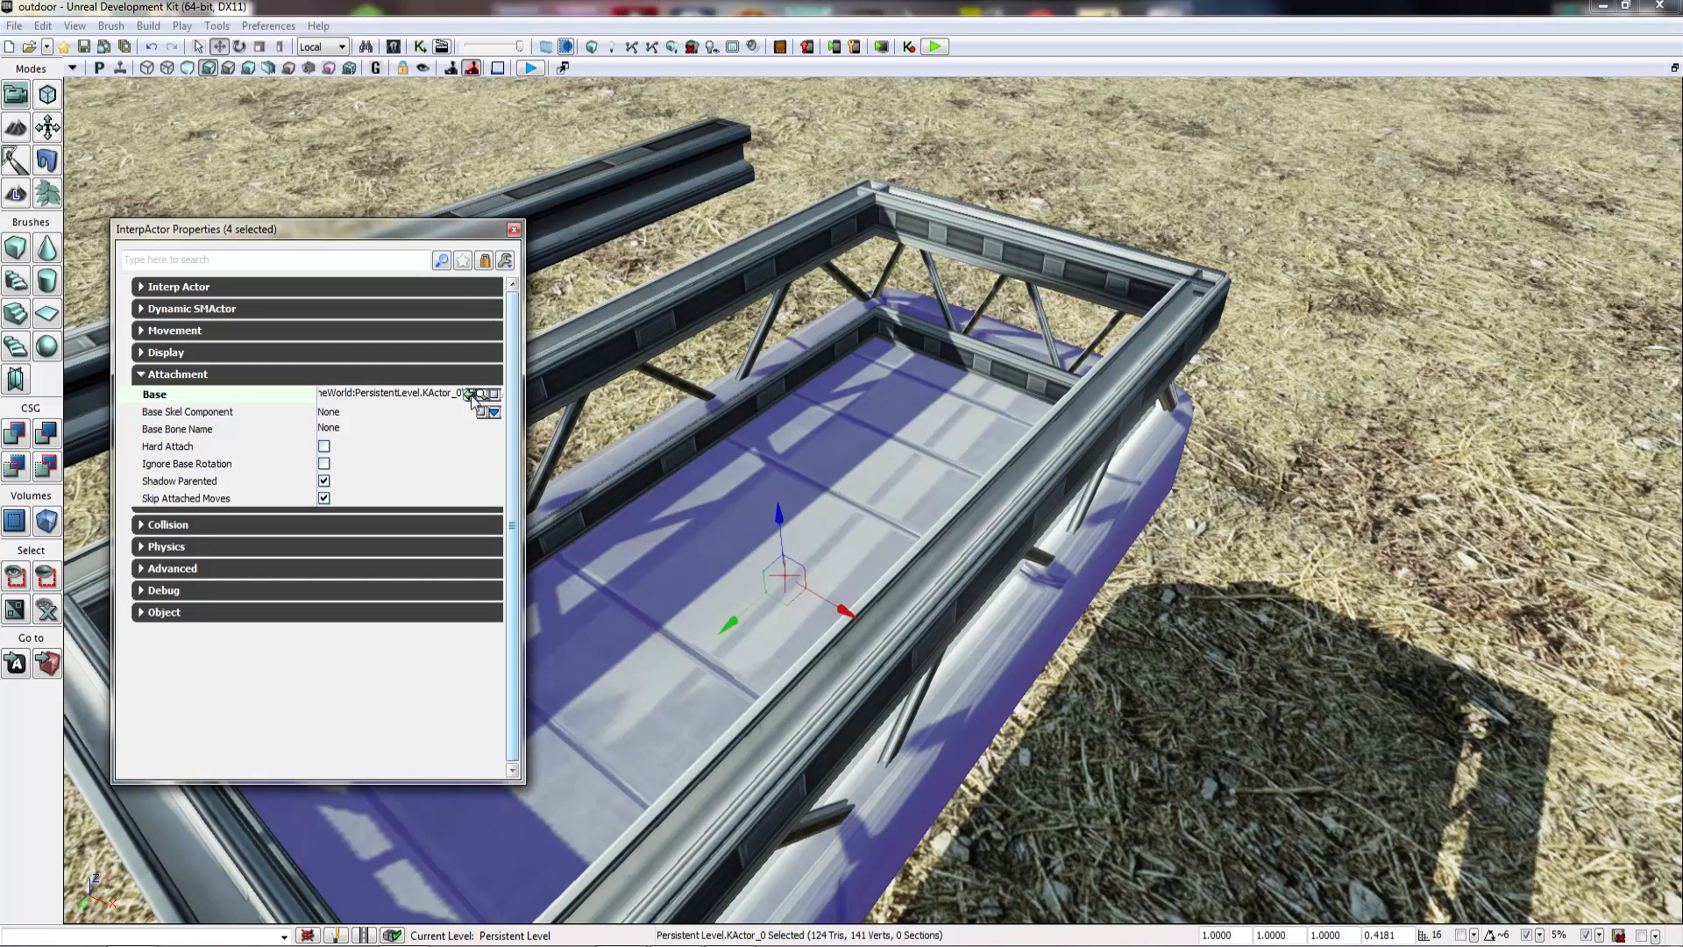
pyautogui.click(514, 231)
pyautogui.press('Escape')
# Step: Save the level as a new map named hovercraft in the Reprisal General folder
pyautogui.moveTo(613, 351); pyautogui.dragTo(636, 282, button='right')
pyautogui.click(14, 26)
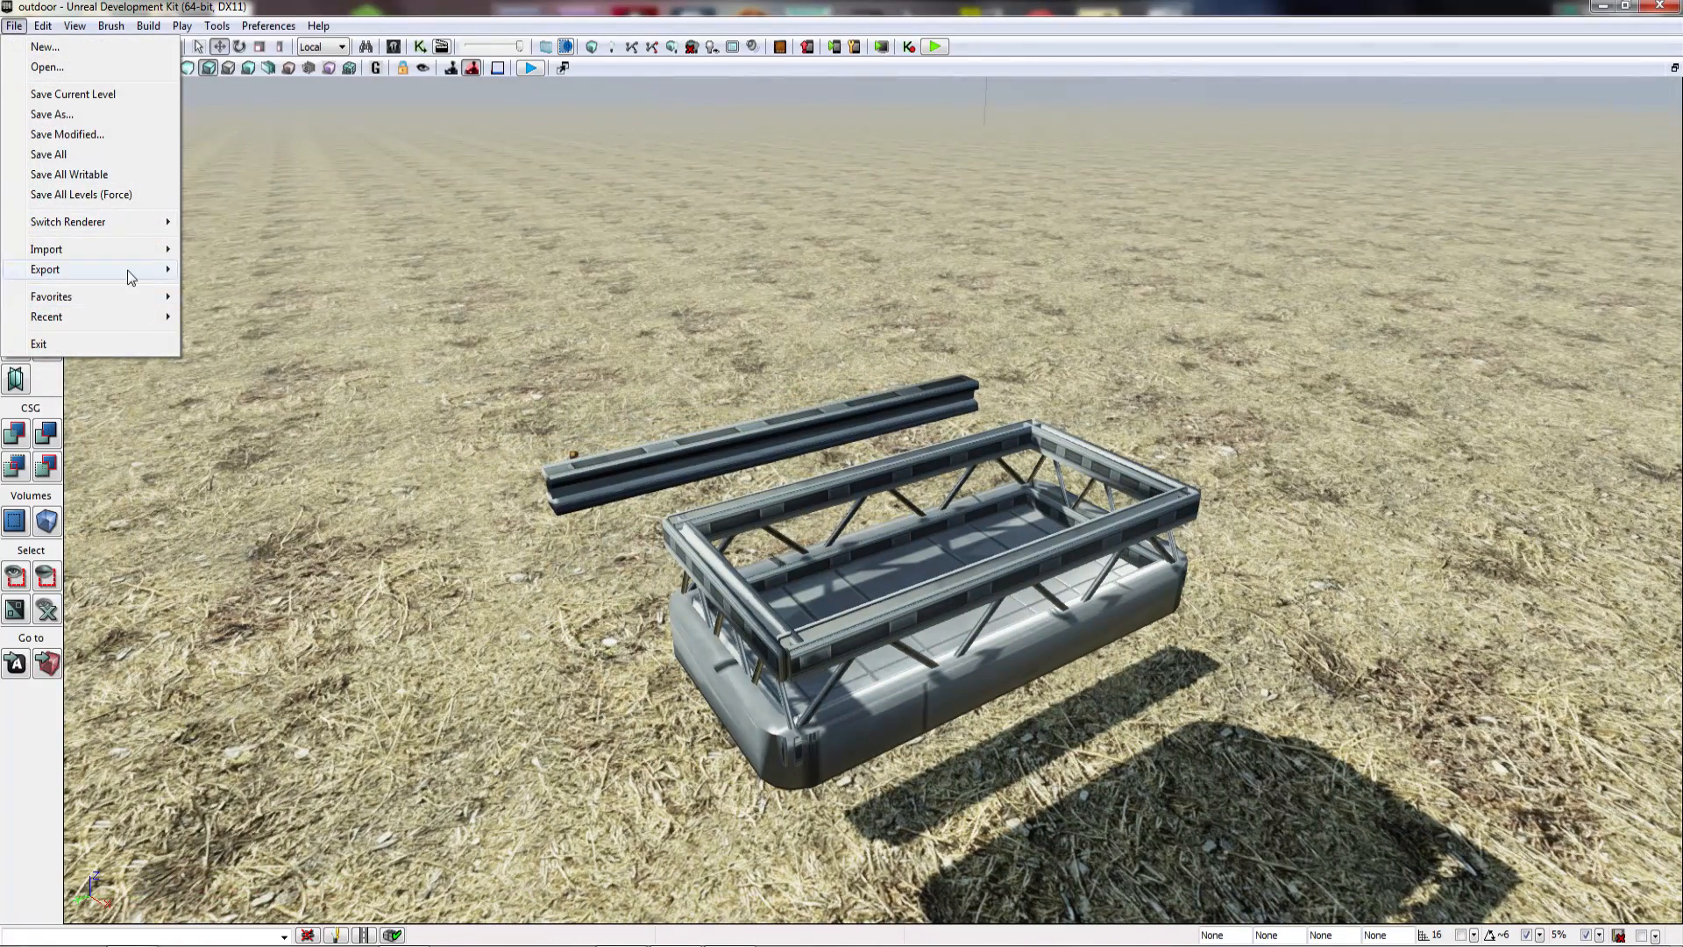
pyautogui.click(128, 114)
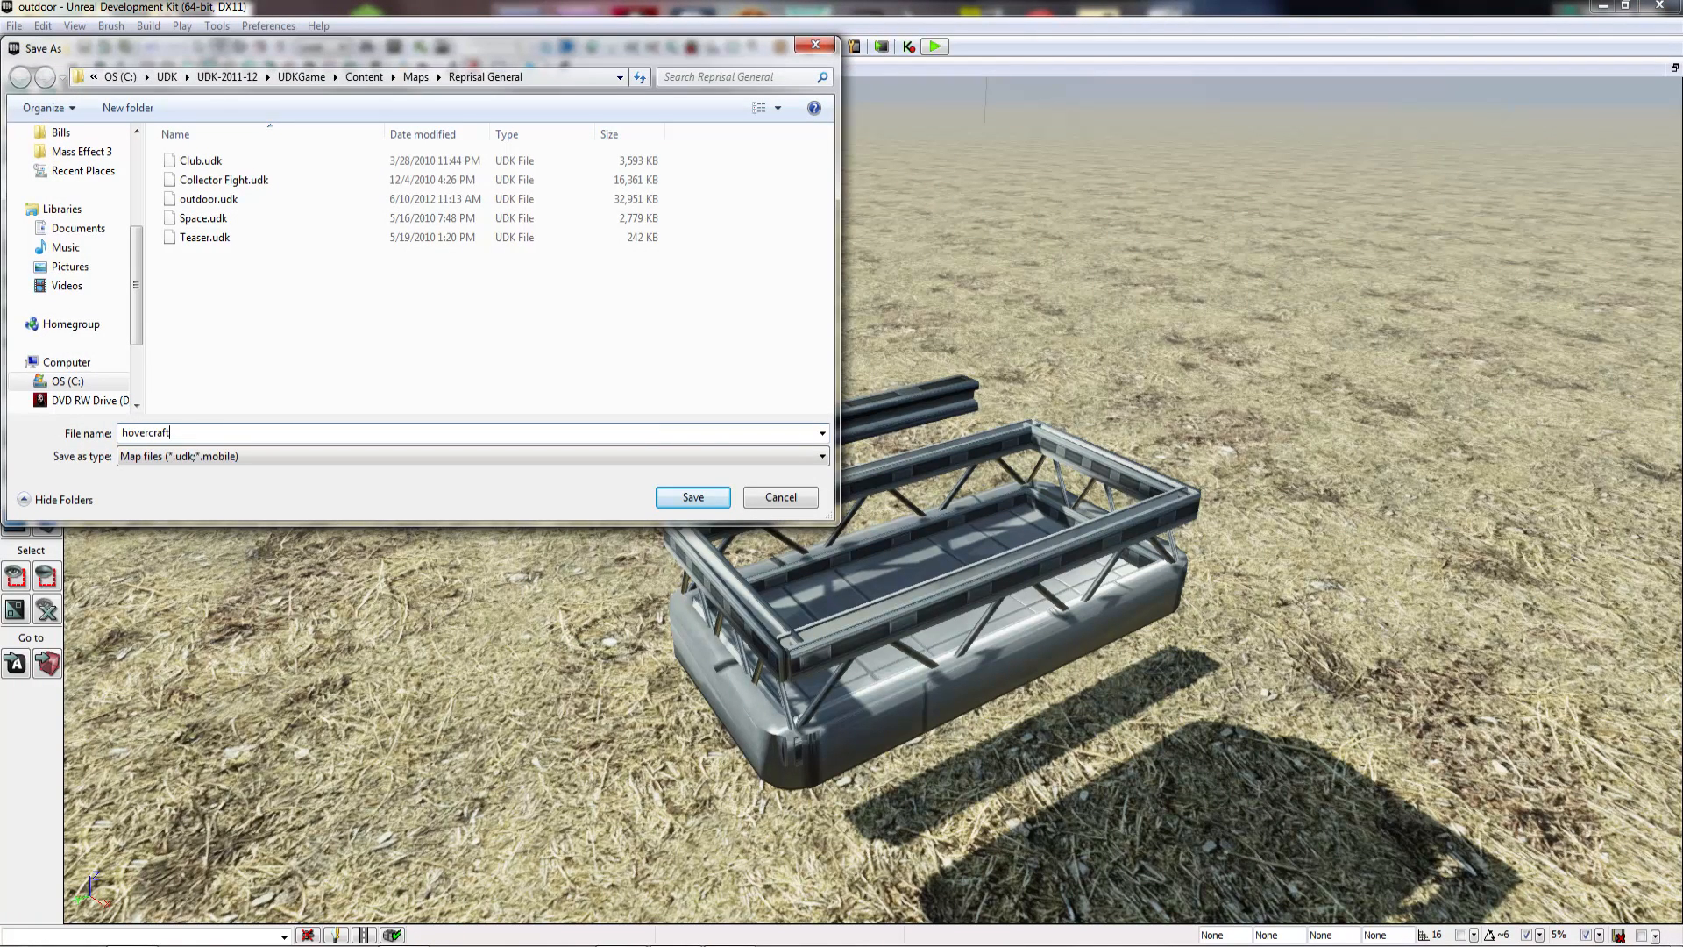
pyautogui.click(688, 497)
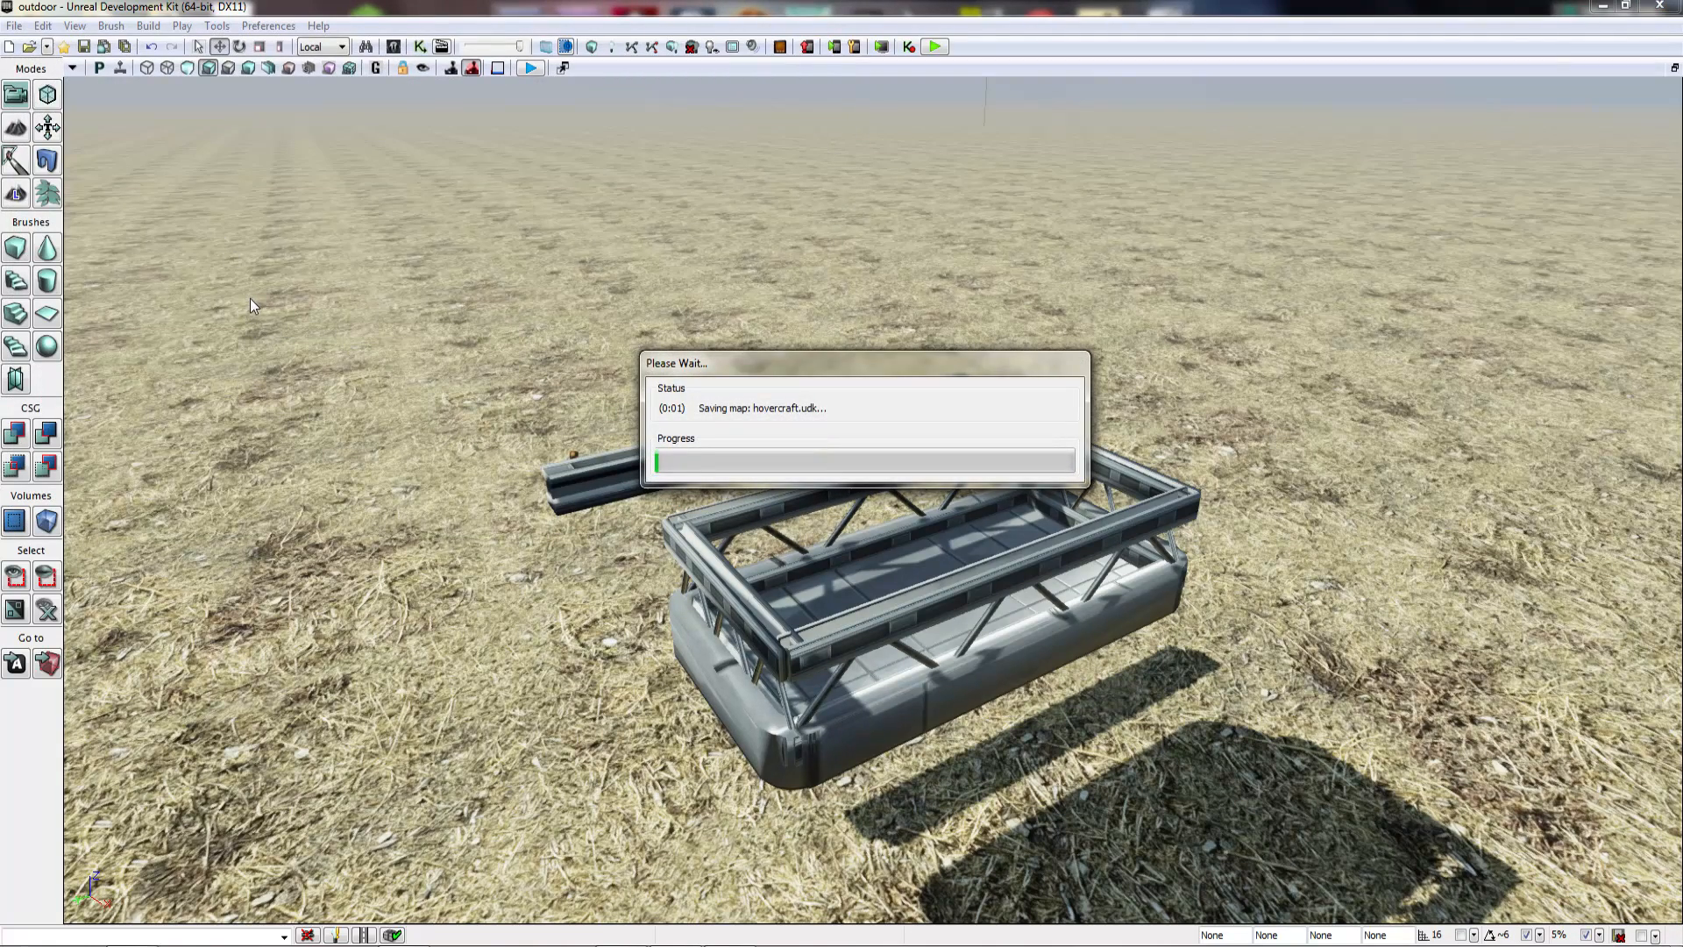
# Step: Play the level from the ground near the platform, test jumping onto the platform and off it, and end the preview
pyautogui.moveTo(250, 298); pyautogui.dragTo(257, 370, button='right')
pyautogui.rightClick(781, 379)
pyautogui.click(807, 854)
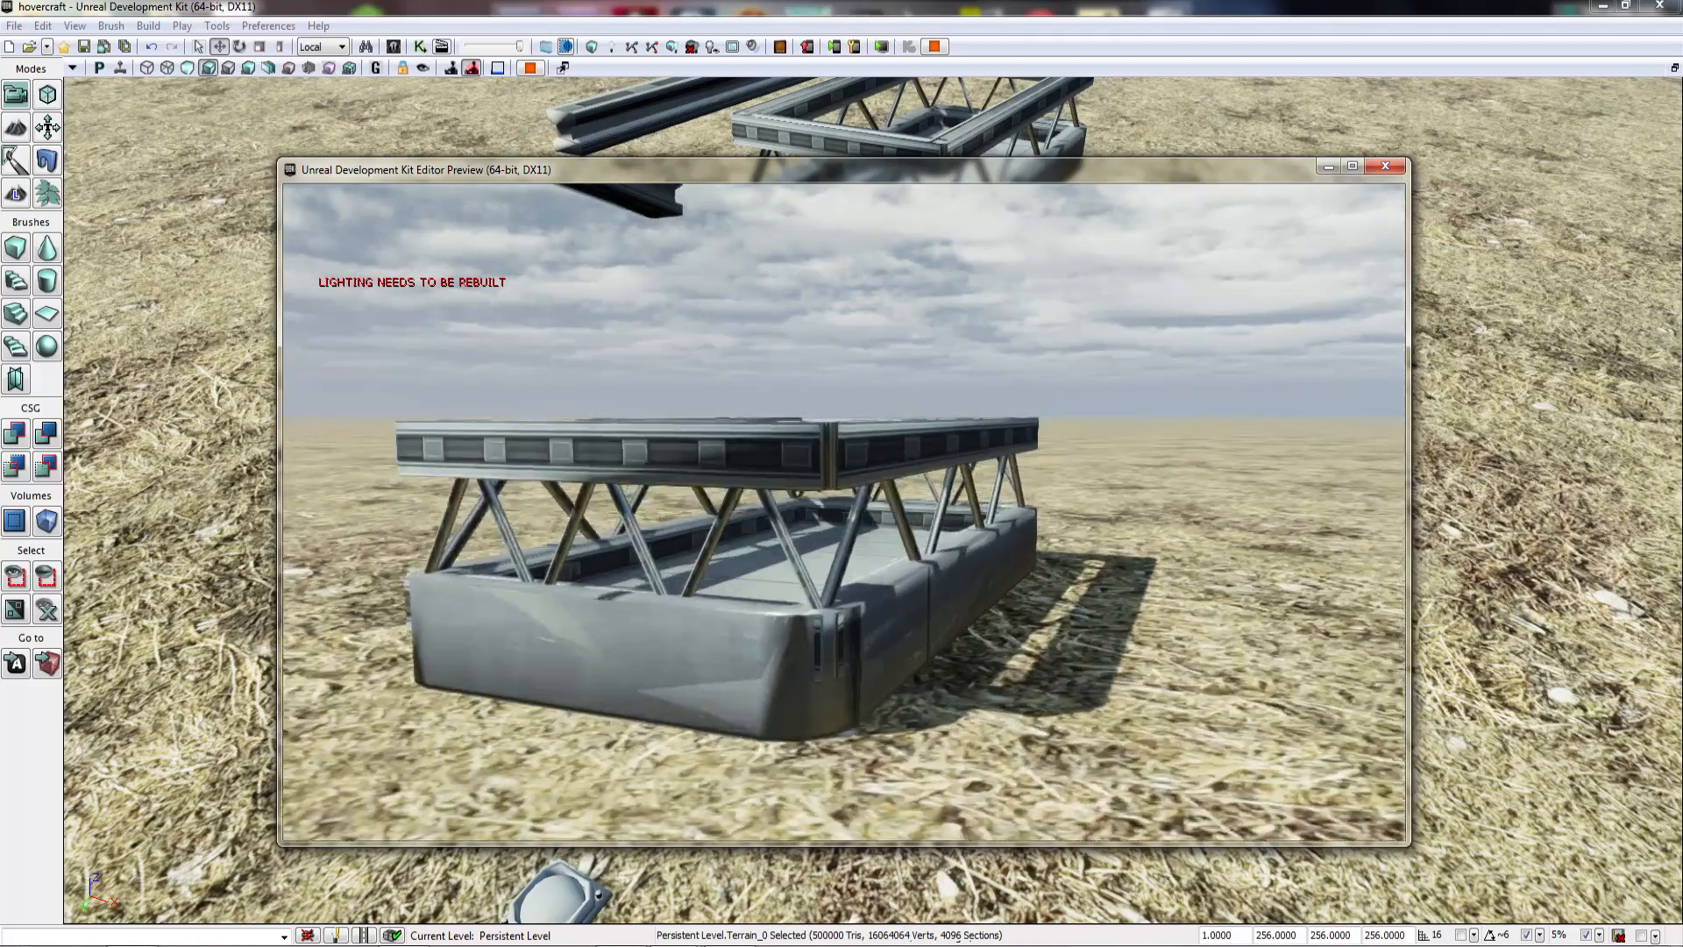
pyautogui.press('w')
pyautogui.press('space')
pyautogui.press('space')
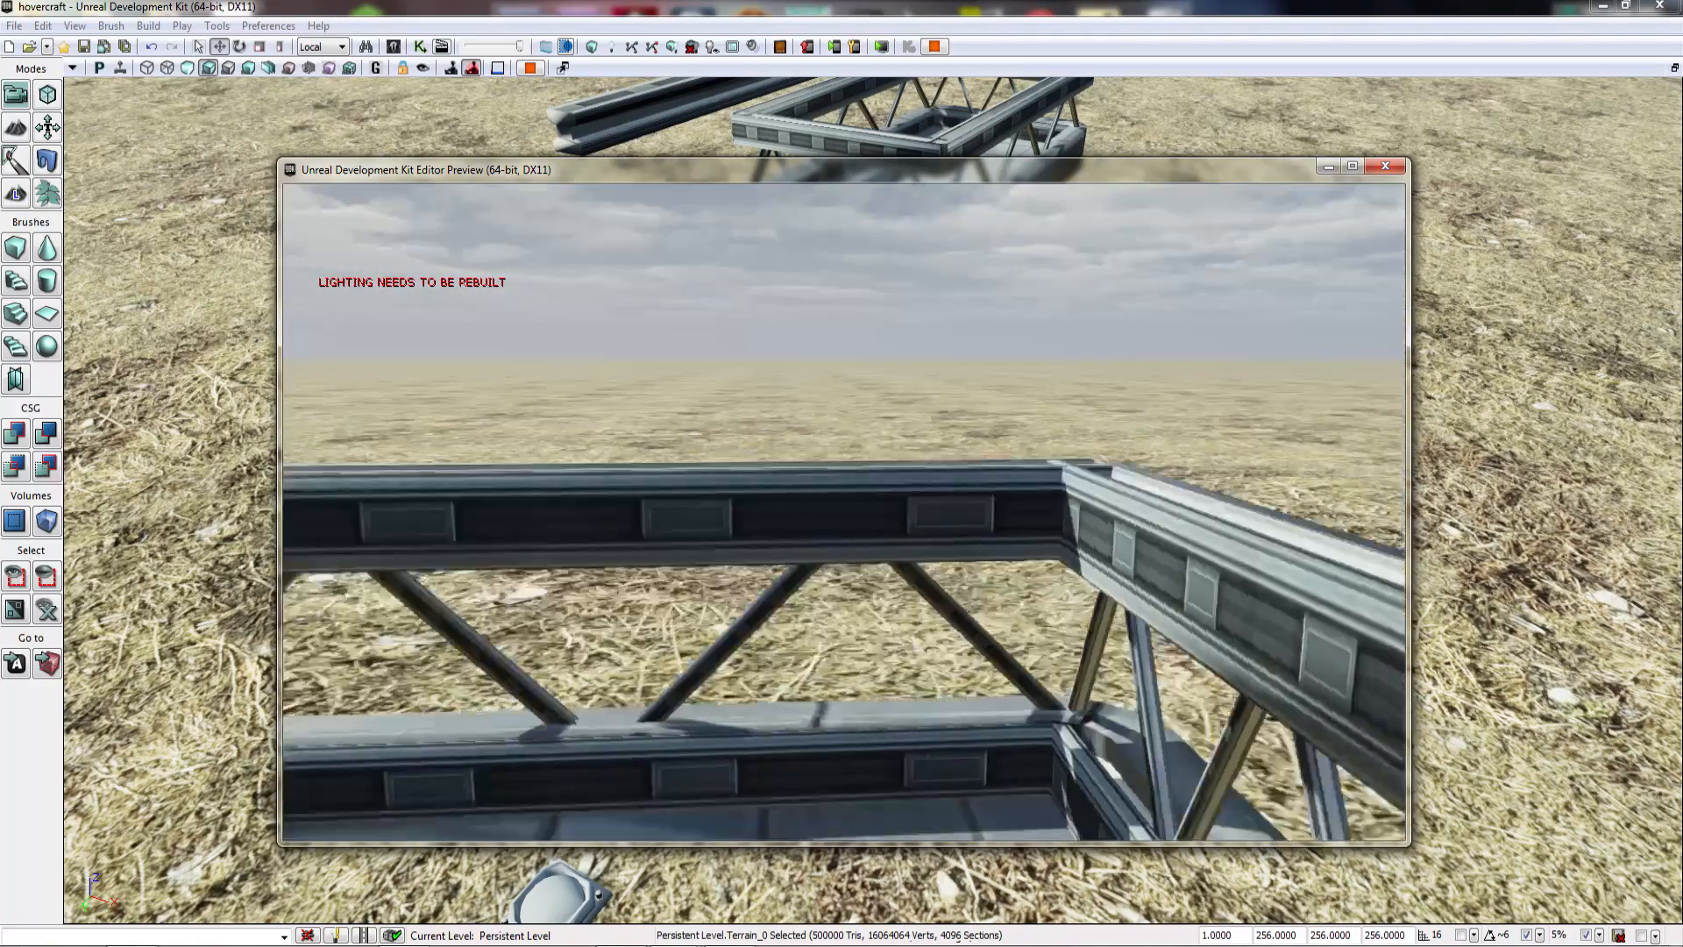
pyautogui.press('space')
pyautogui.press('space')
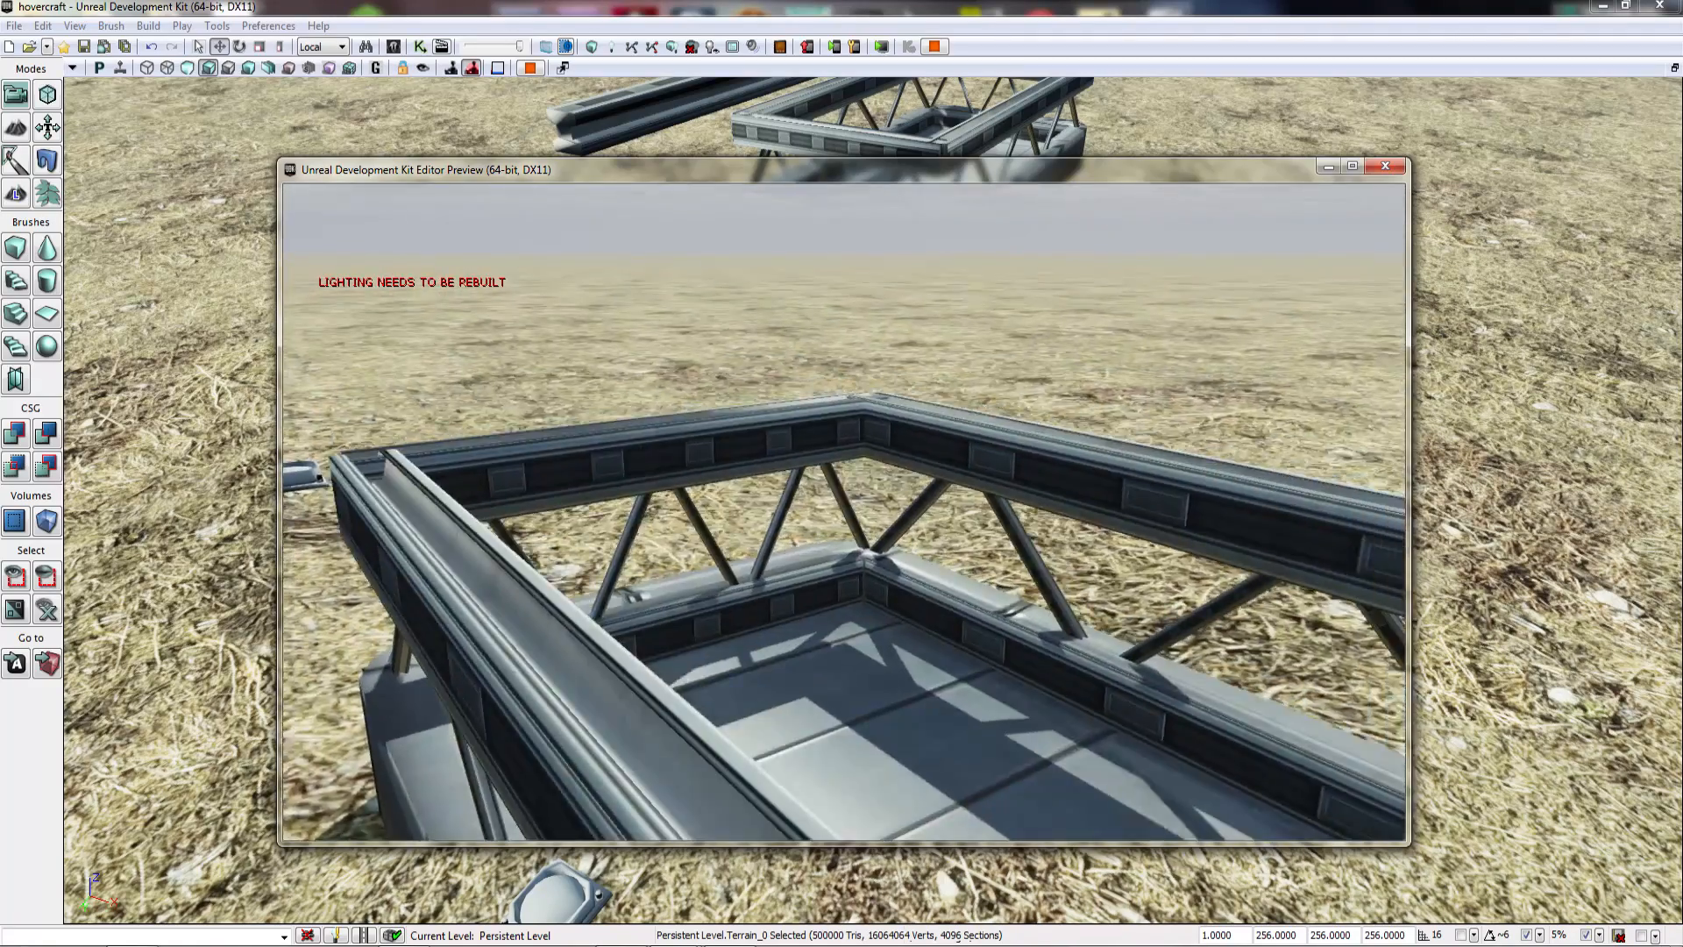
pyautogui.press('space')
pyautogui.press('space')
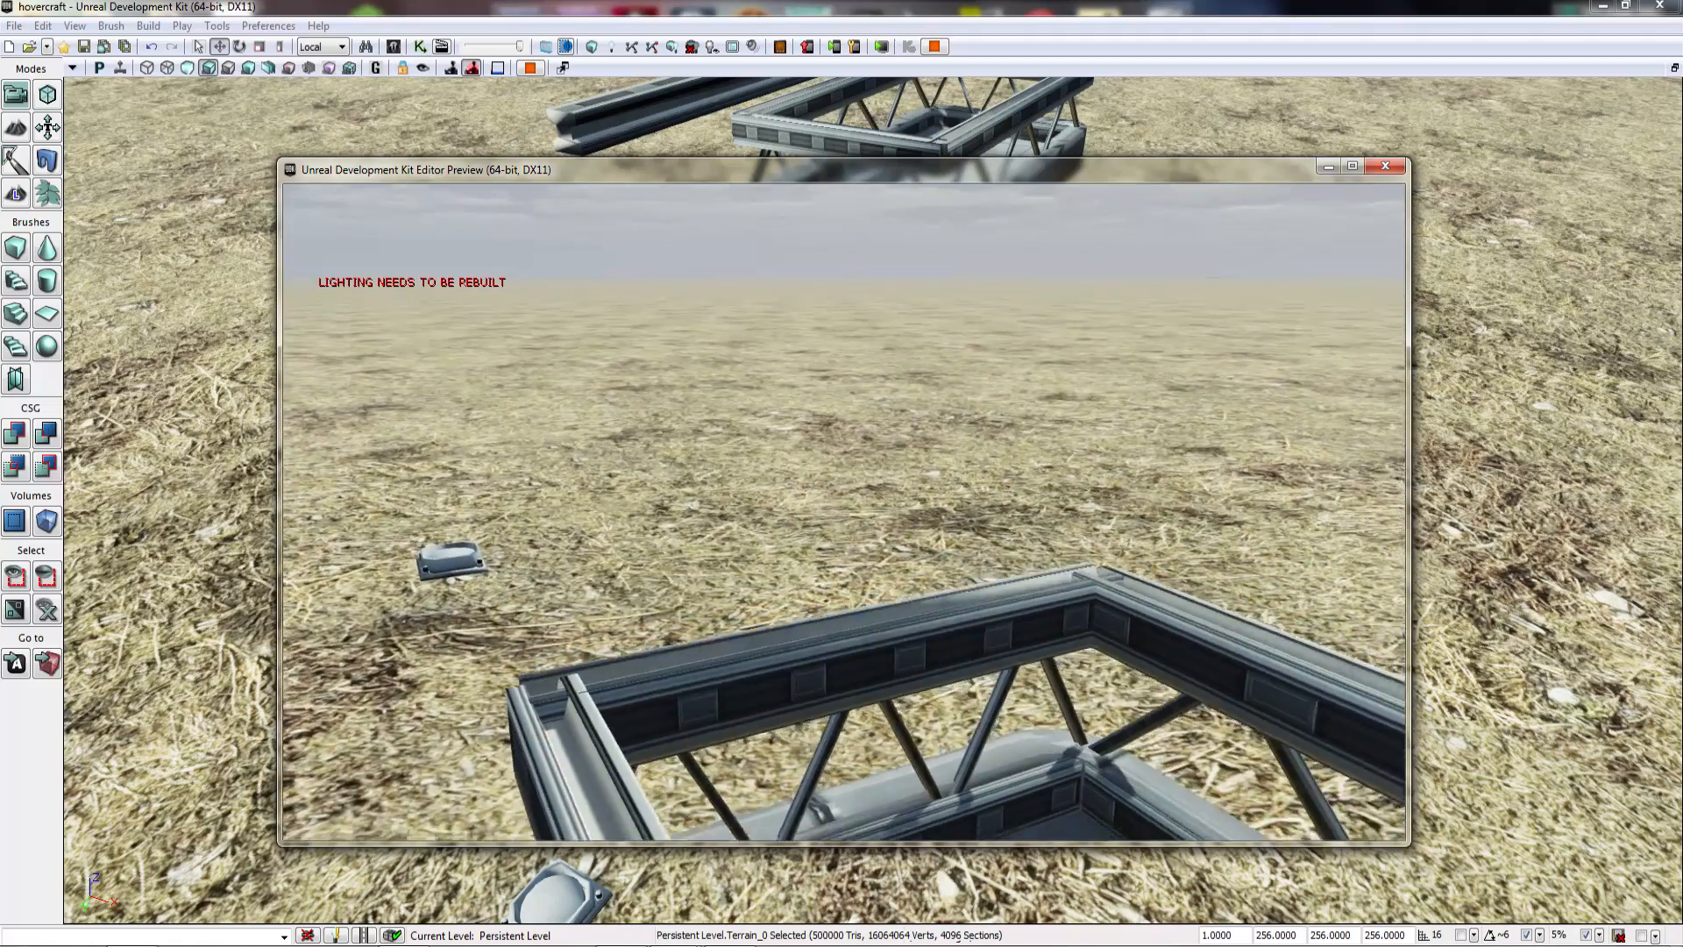
pyautogui.press('s')
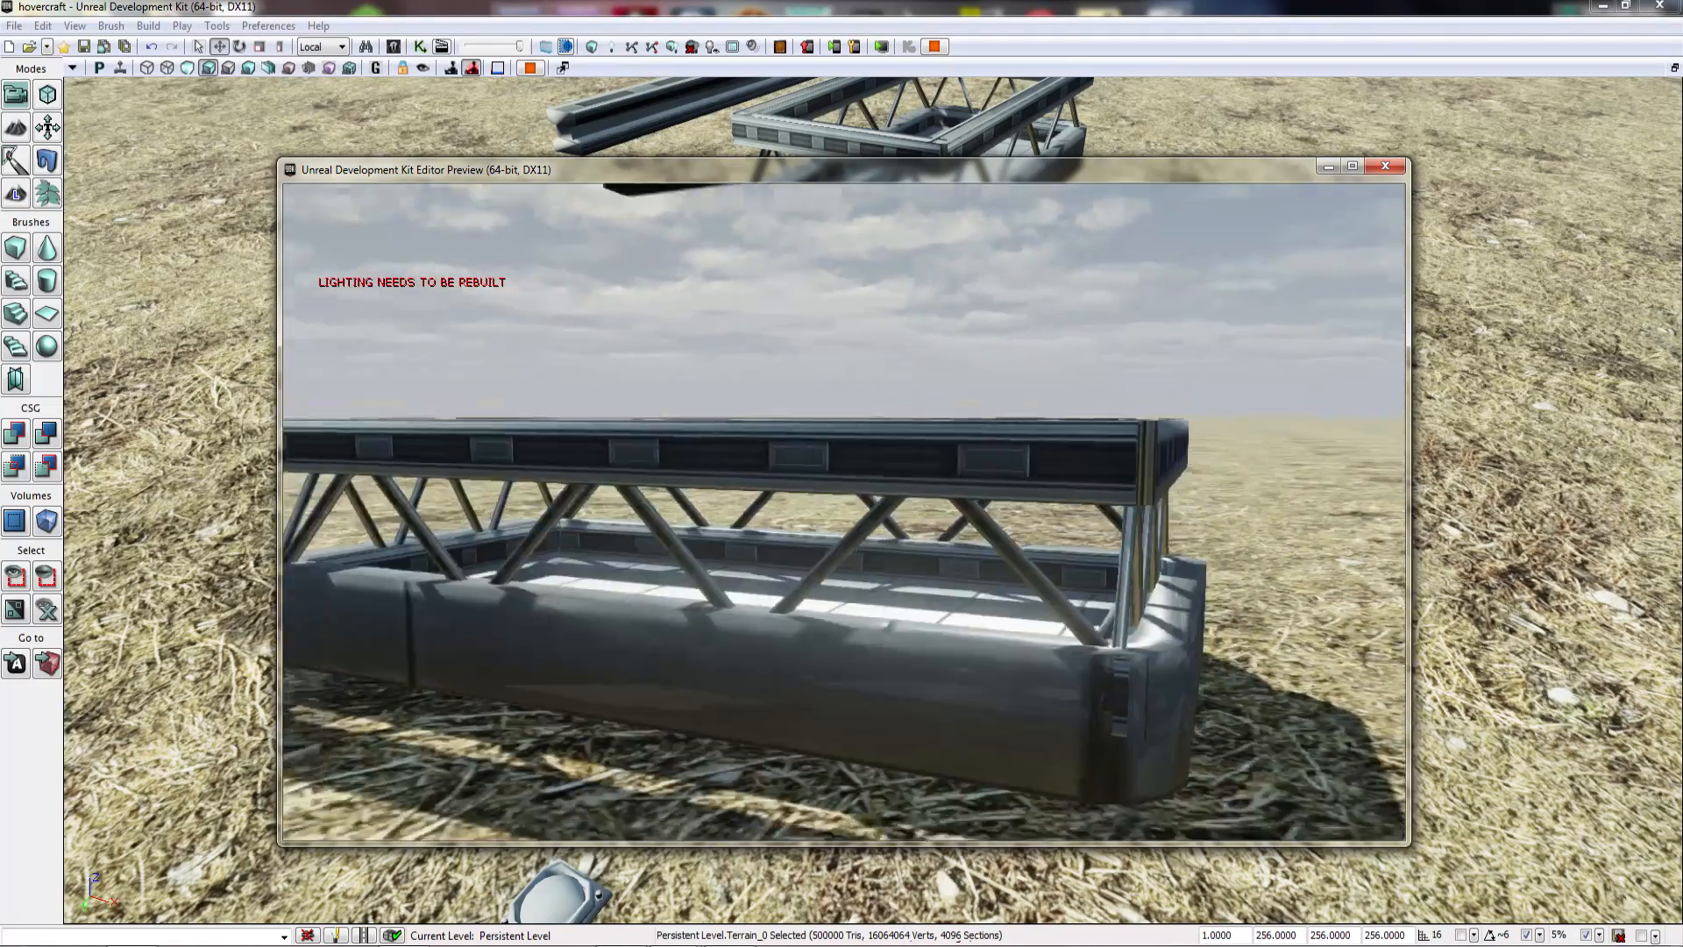
pyautogui.press('s')
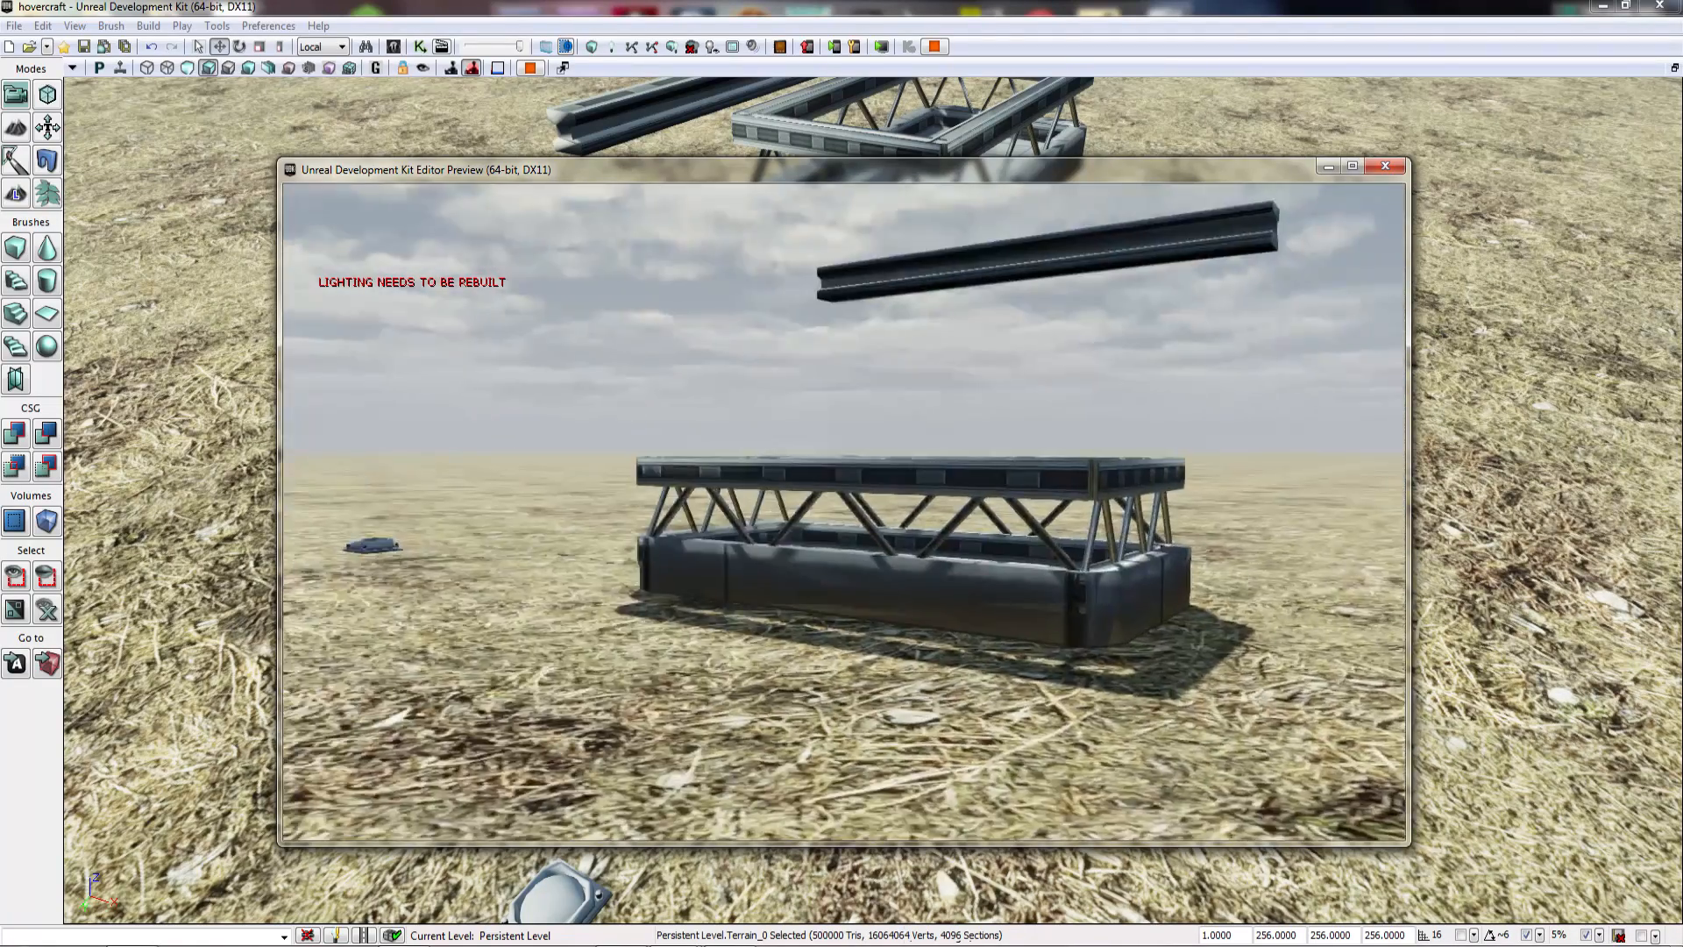
pyautogui.press('Escape')
# Step: Delete the winged creature's skeletal mesh hovering above the field
pyautogui.moveTo(873, 500); pyautogui.dragTo(911, 369, button='right')
pyautogui.press('w')
pyautogui.press('s')
pyautogui.press('s')
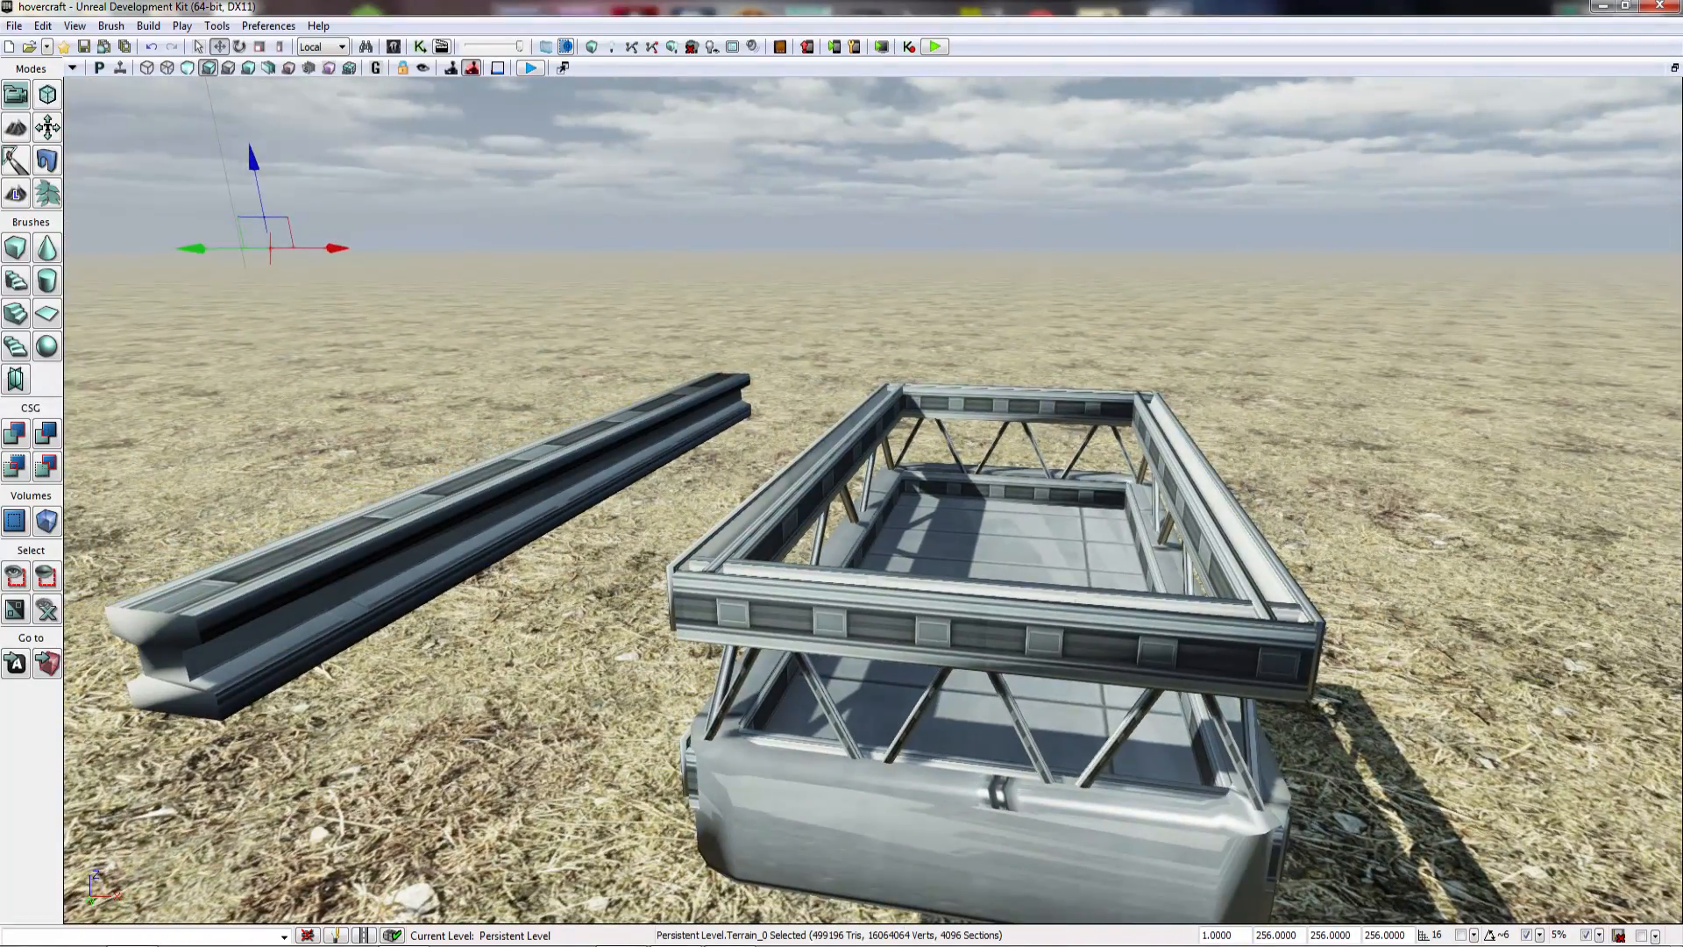
pyautogui.press('s')
pyautogui.press('a')
pyautogui.moveTo(876, 473); pyautogui.dragTo(982, 510, button='right')
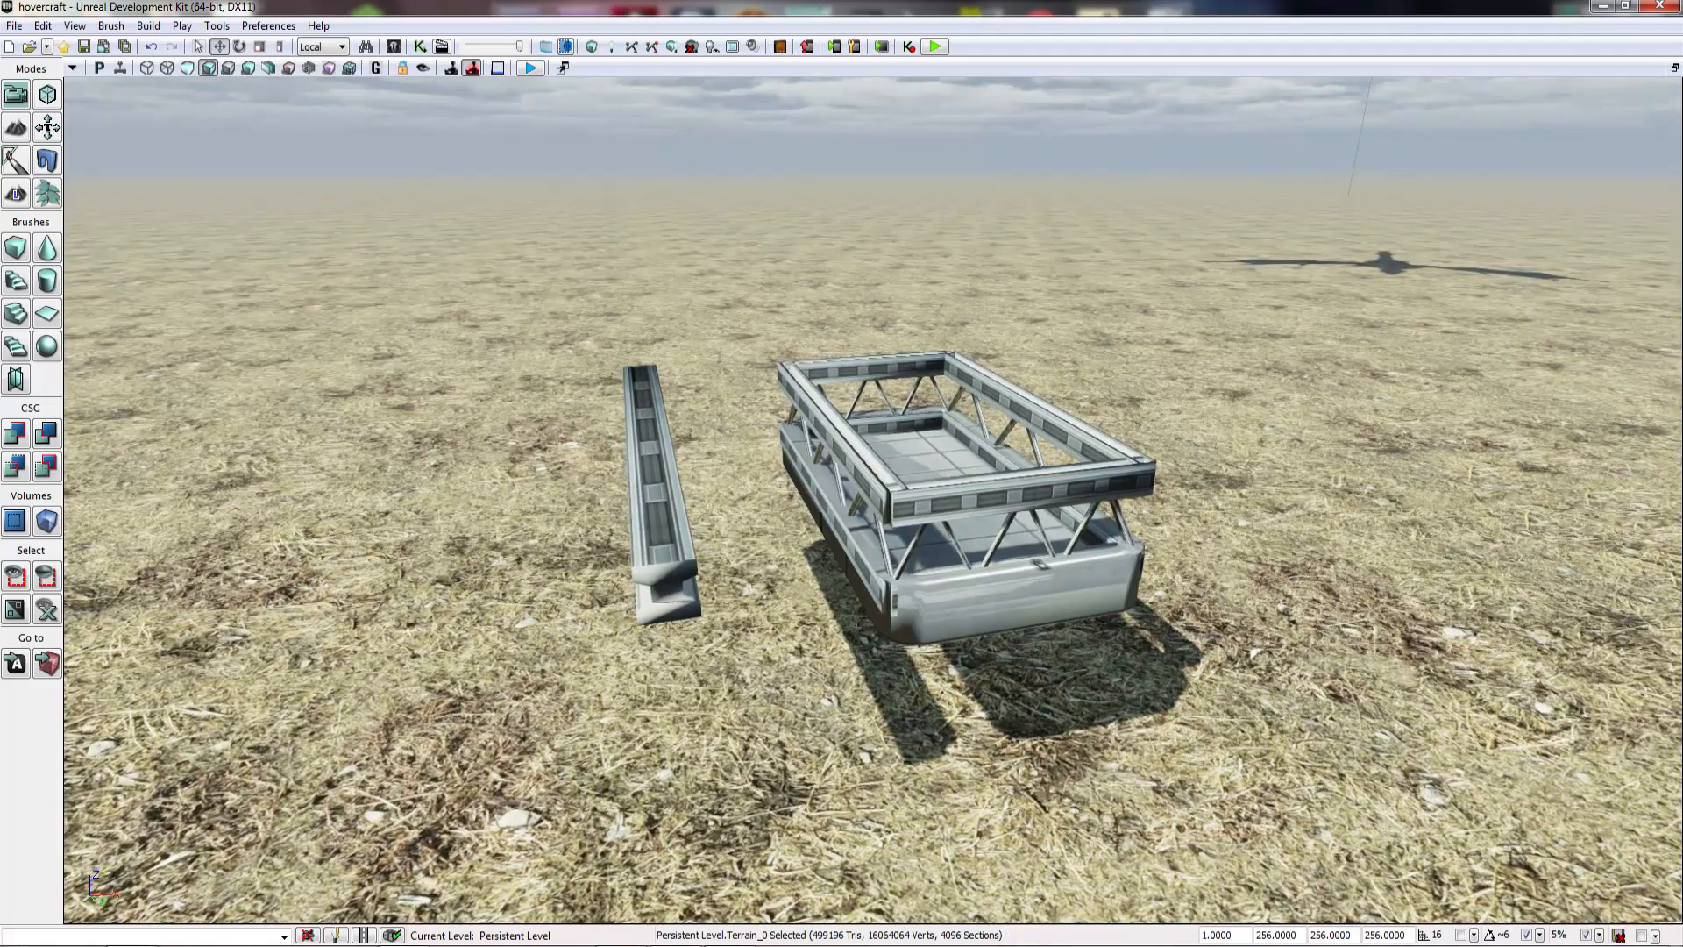
pyautogui.moveTo(876, 474); pyautogui.dragTo(997, 384, button='right')
pyautogui.press('w')
pyautogui.press('a')
pyautogui.press('s')
pyautogui.press('w')
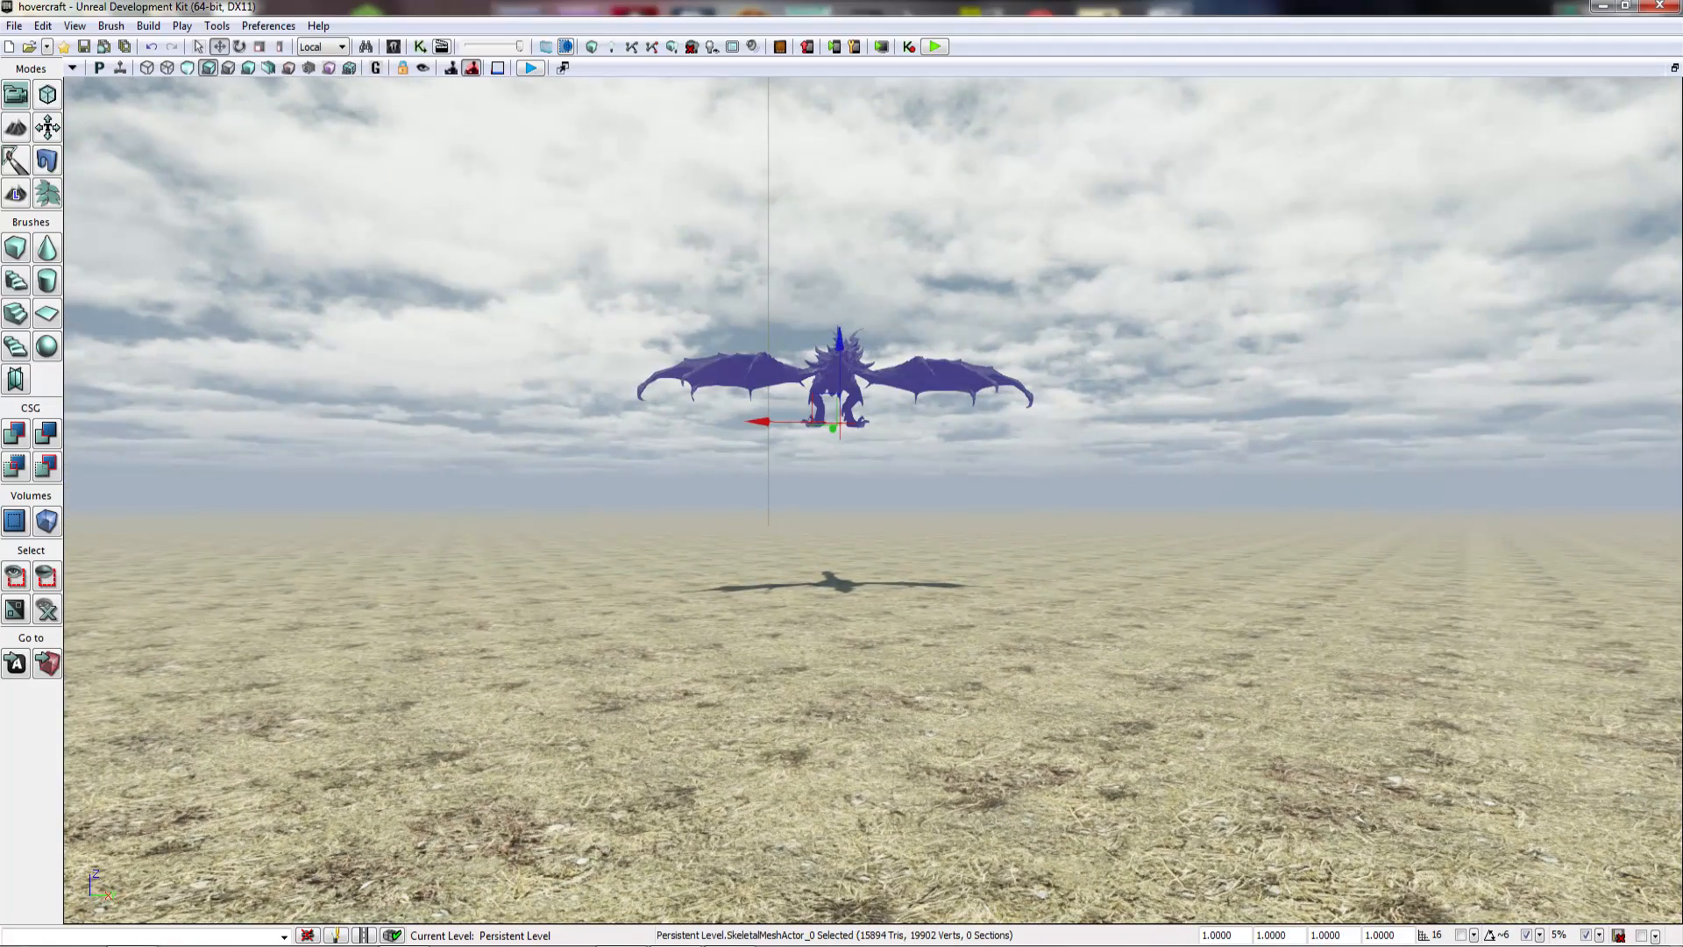
pyautogui.press('Delete')
# Step: Select the chair, post, domed light fixture and small device on the ground and convert all four static meshes to movers
pyautogui.moveTo(877, 421); pyautogui.dragTo(1367, 565, button='right')
pyautogui.press('s')
pyautogui.press('w')
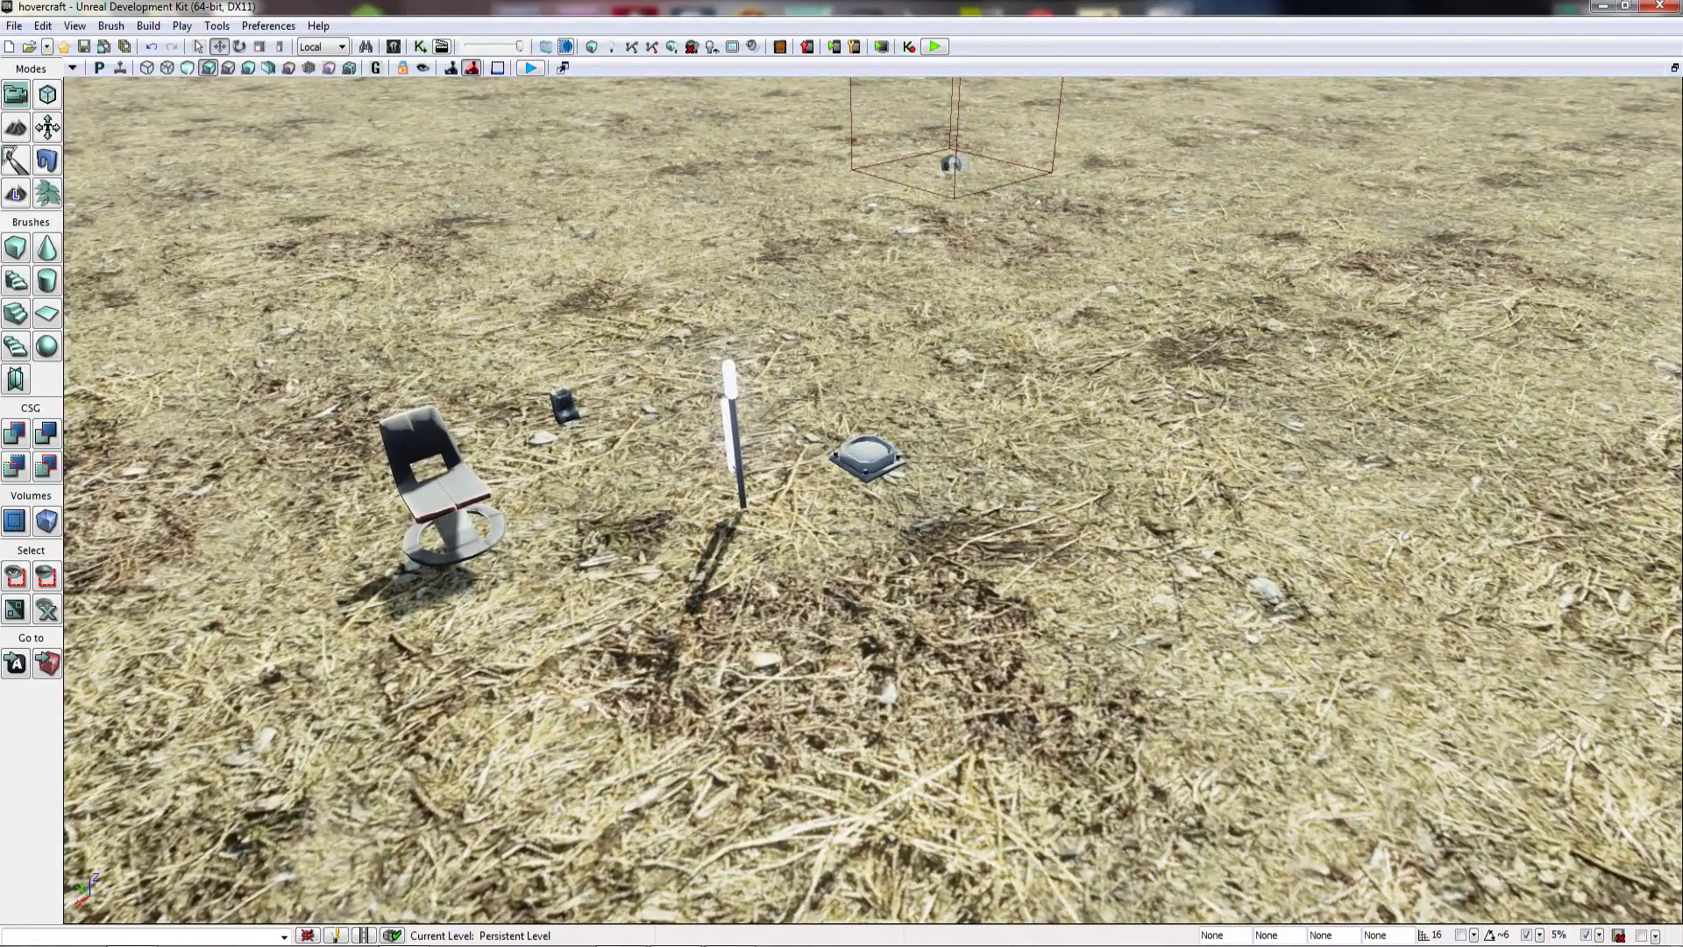
pyautogui.press('a')
pyautogui.moveTo(689, 446); pyautogui.dragTo(824, 453, button='right')
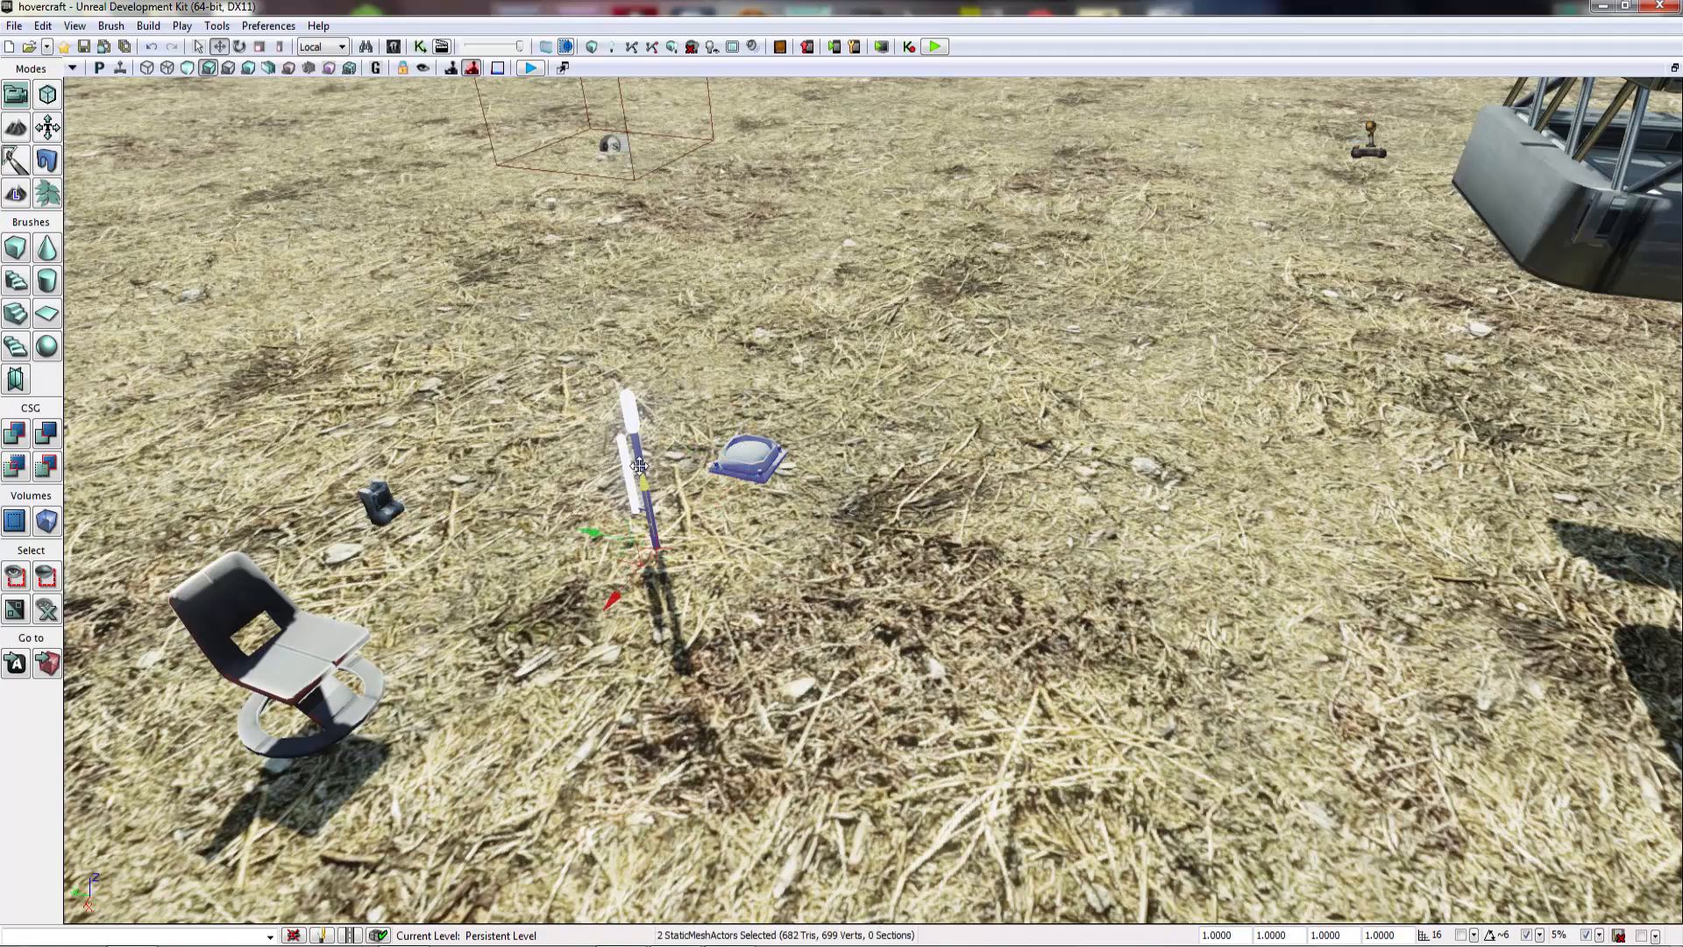
pyautogui.keyDown('ctrl'); pyautogui.click(263, 614); pyautogui.keyUp('ctrl')
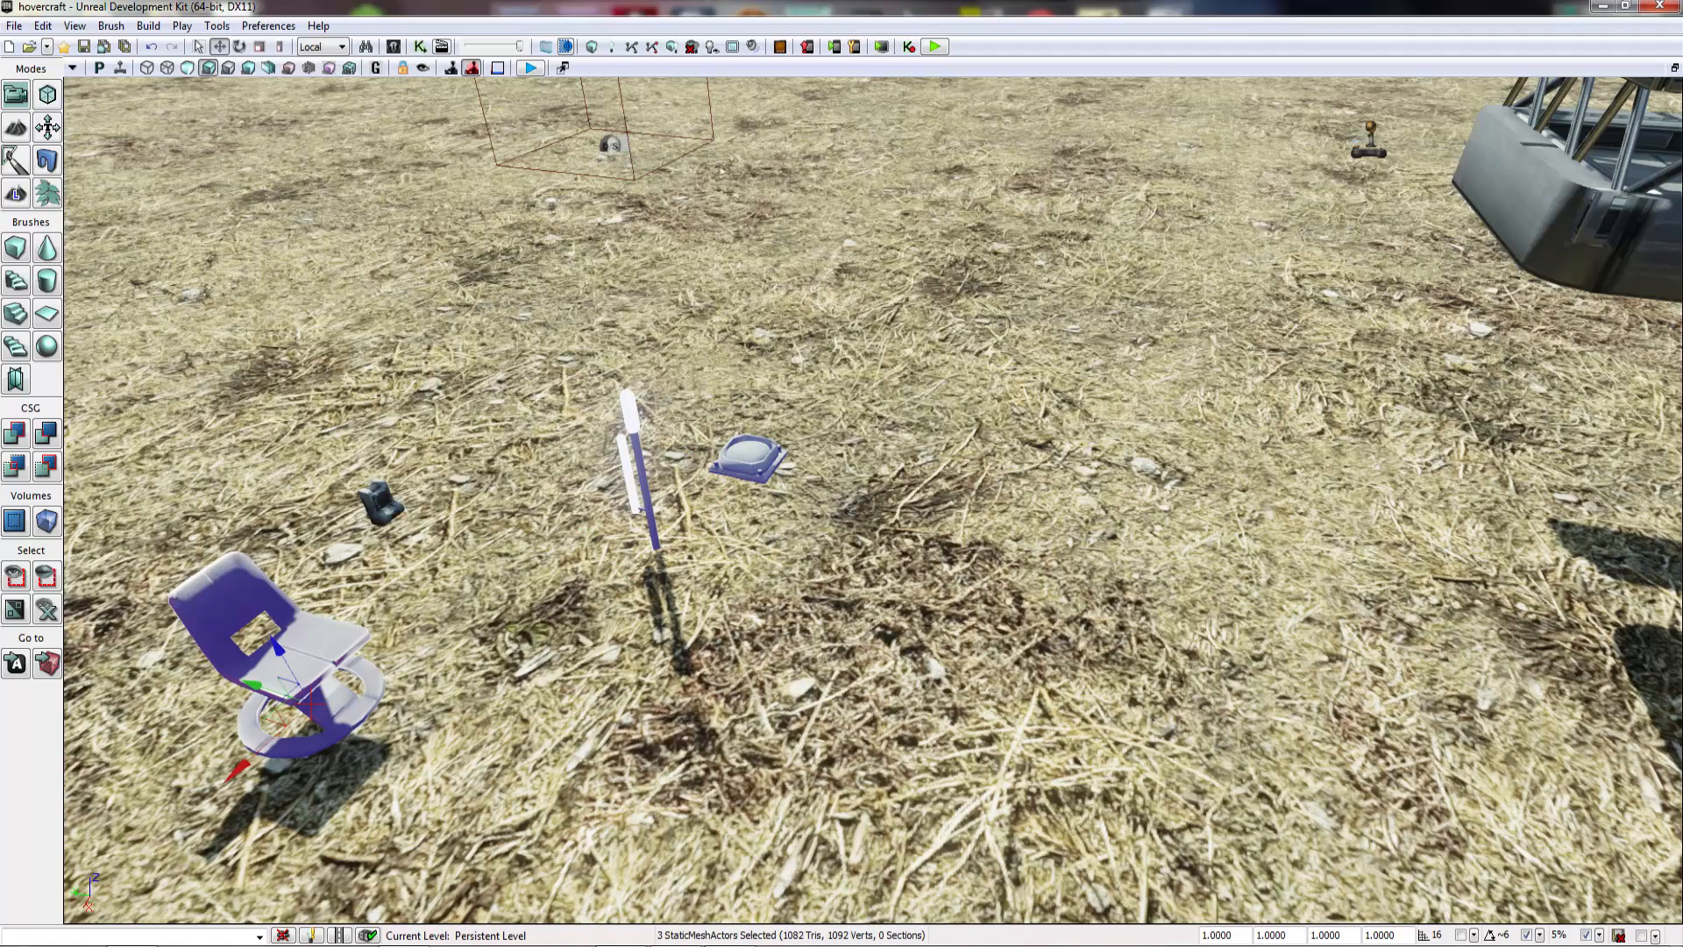
pyautogui.moveTo(382, 506); pyautogui.dragTo(443, 493, button='right')
pyautogui.press('s')
pyautogui.press('w')
pyautogui.rightClick(783, 478)
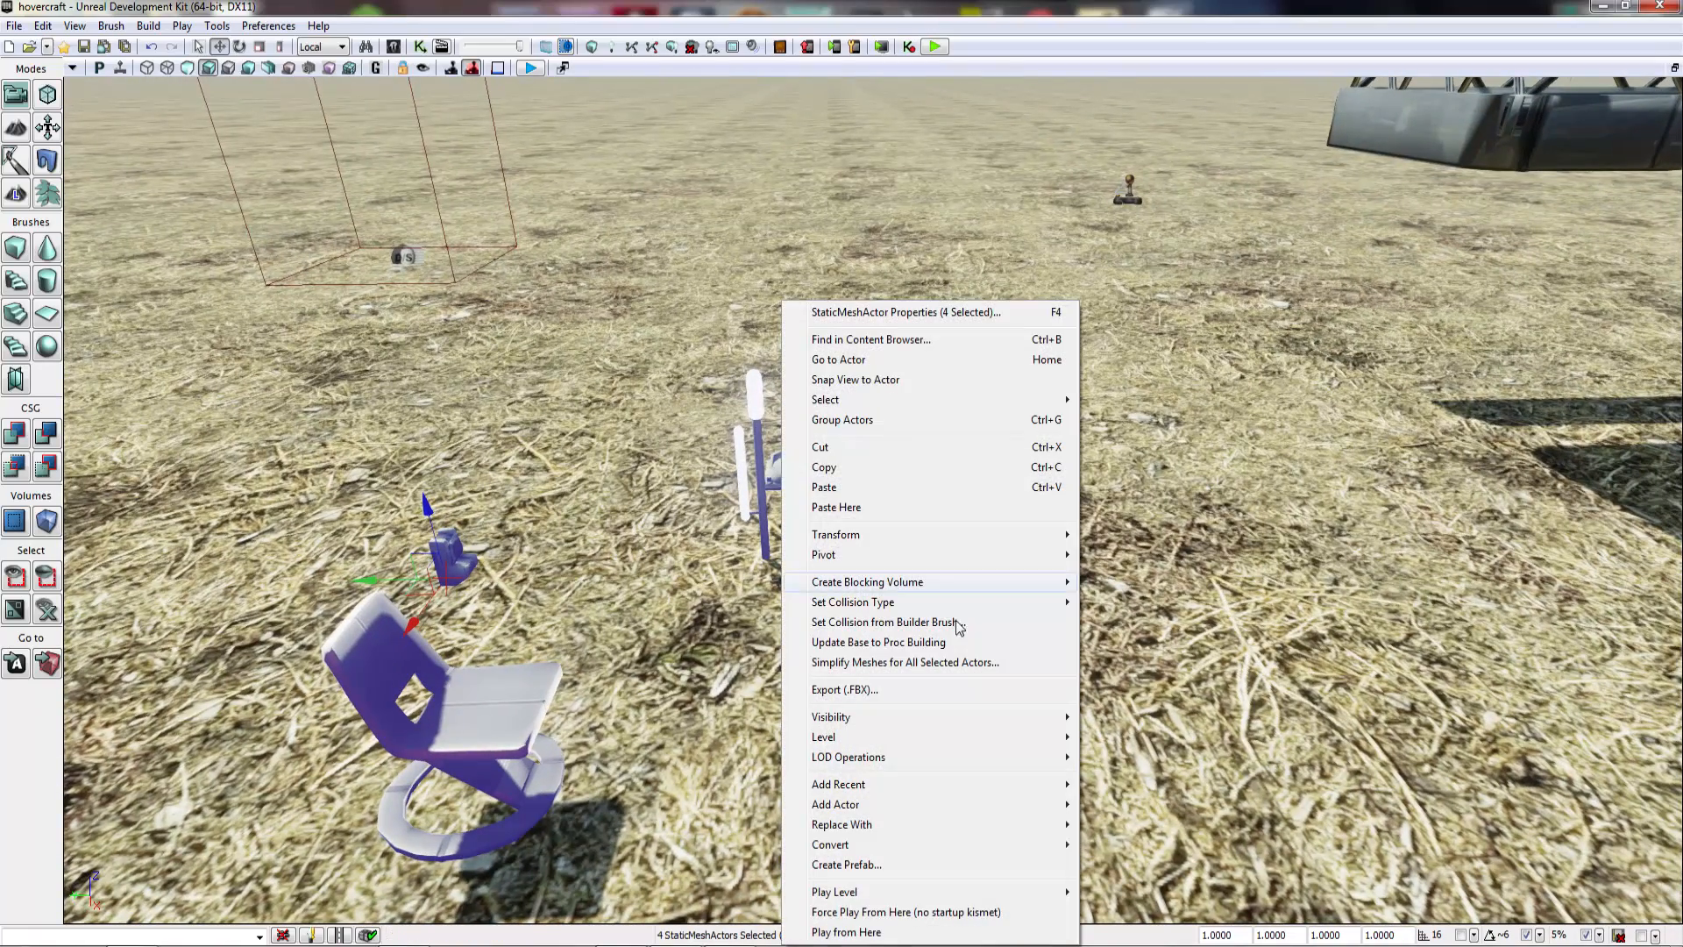
pyautogui.moveTo(1043, 852)
pyautogui.click(1141, 856)
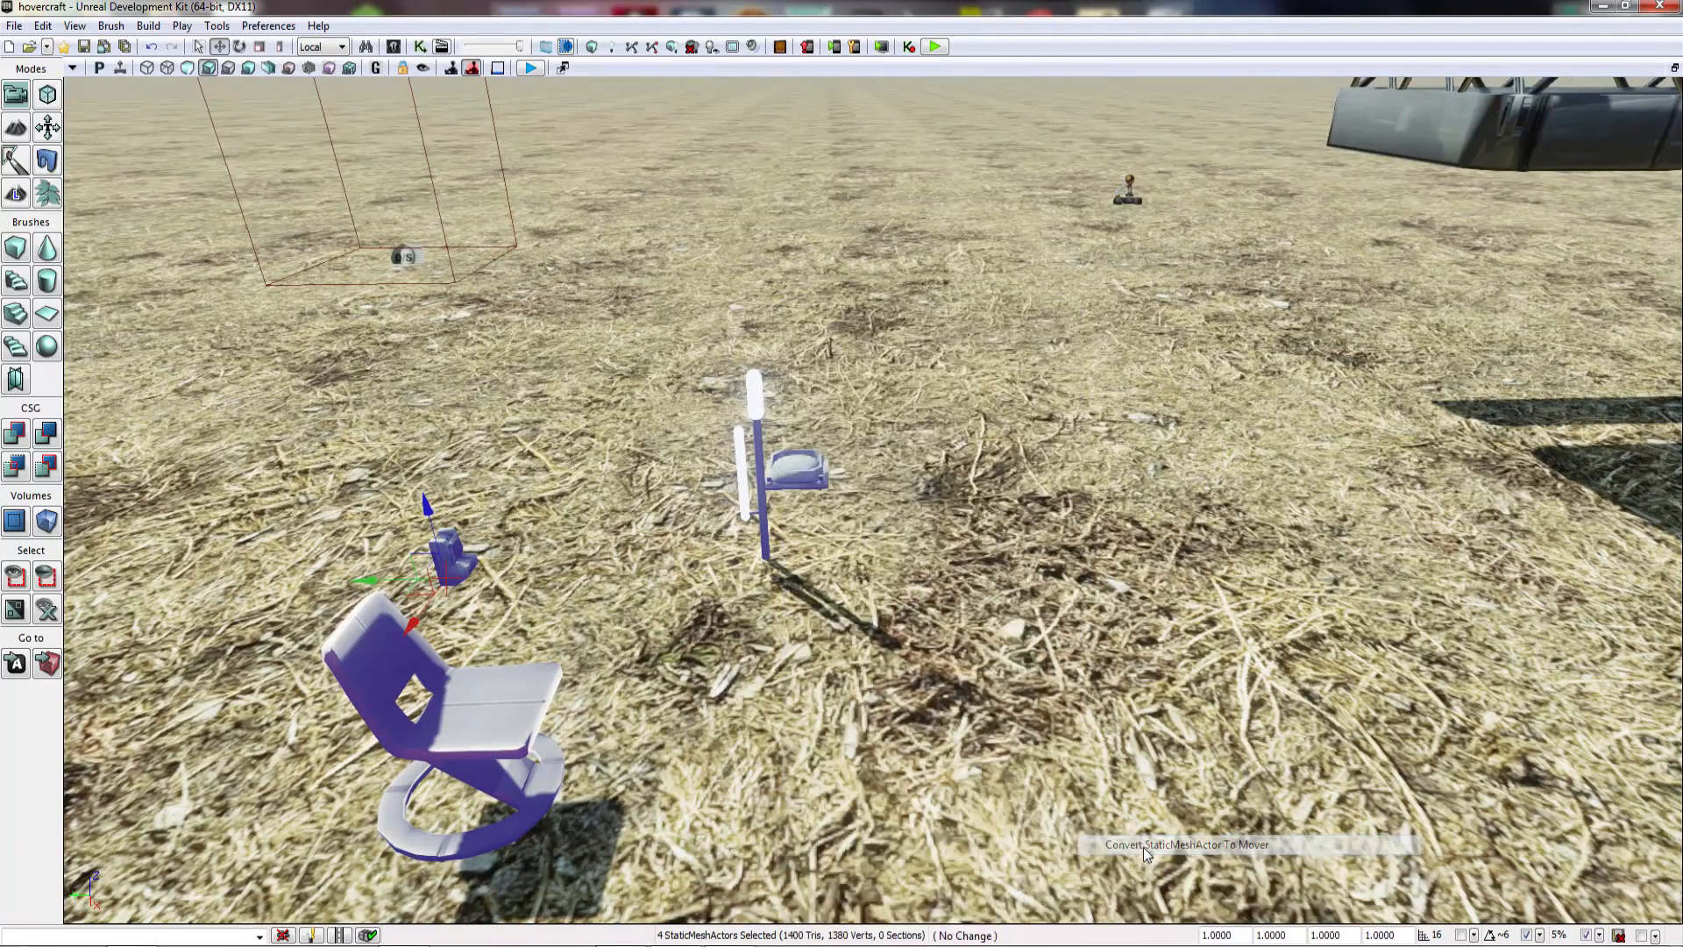
# Step: Convert the loose beam beside the platform from a static mesh to a mover and clear the selection
pyautogui.moveTo(1141, 856); pyautogui.dragTo(1221, 760, button='right')
pyautogui.rightClick(1141, 502)
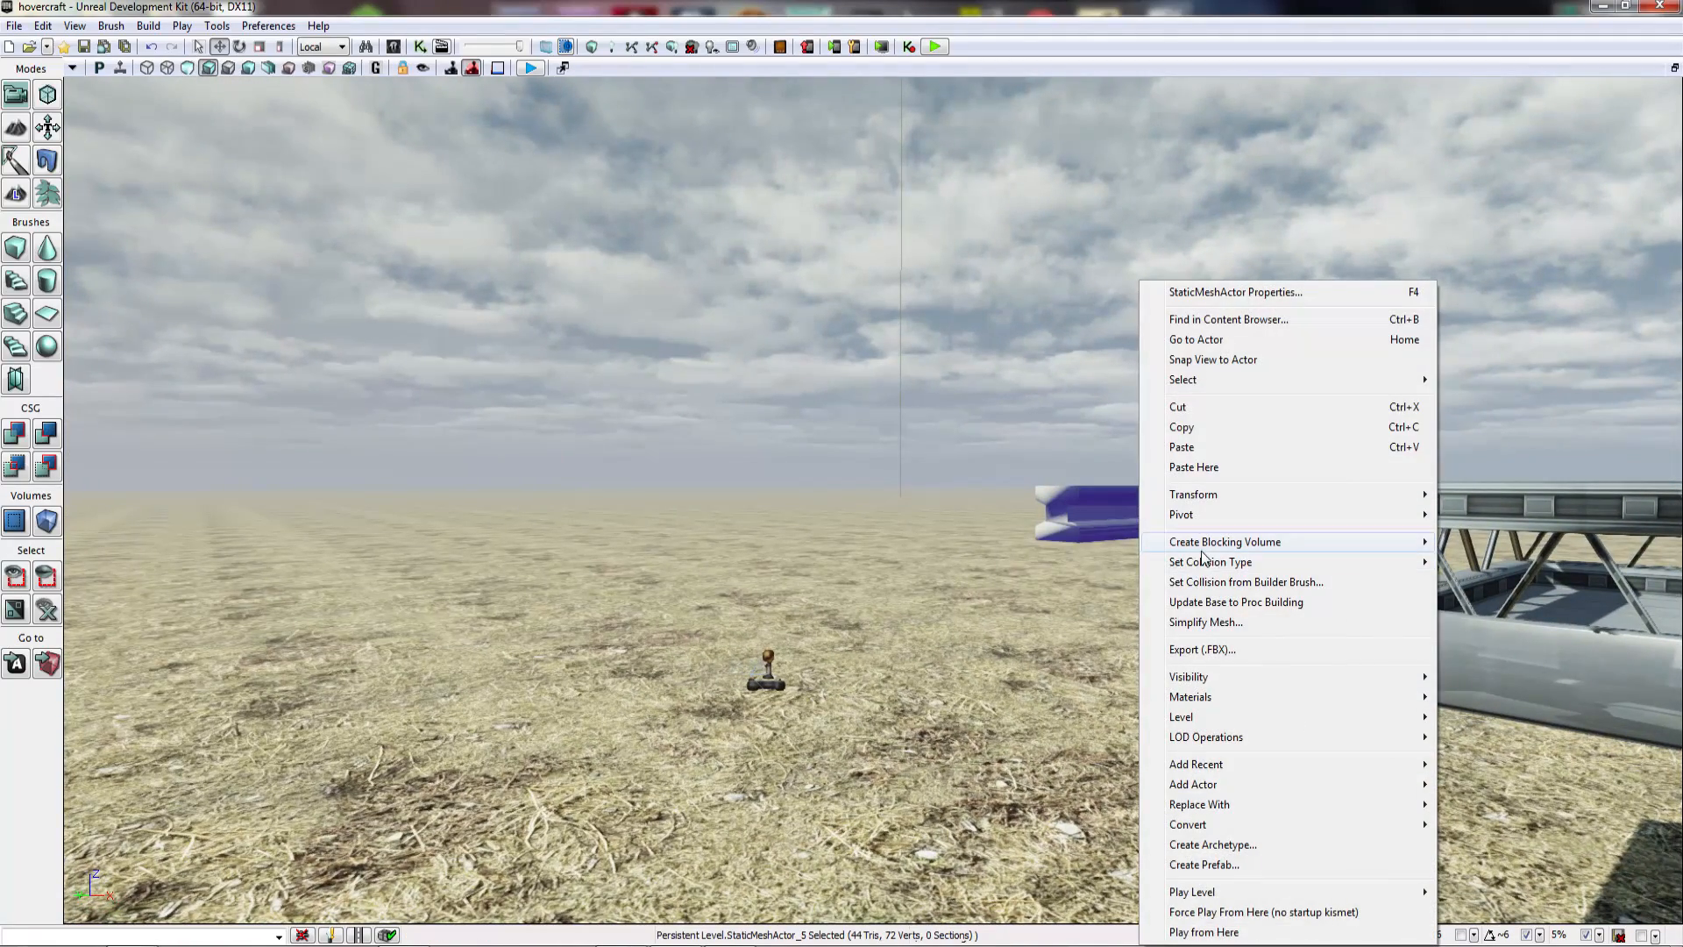
pyautogui.moveTo(1258, 832)
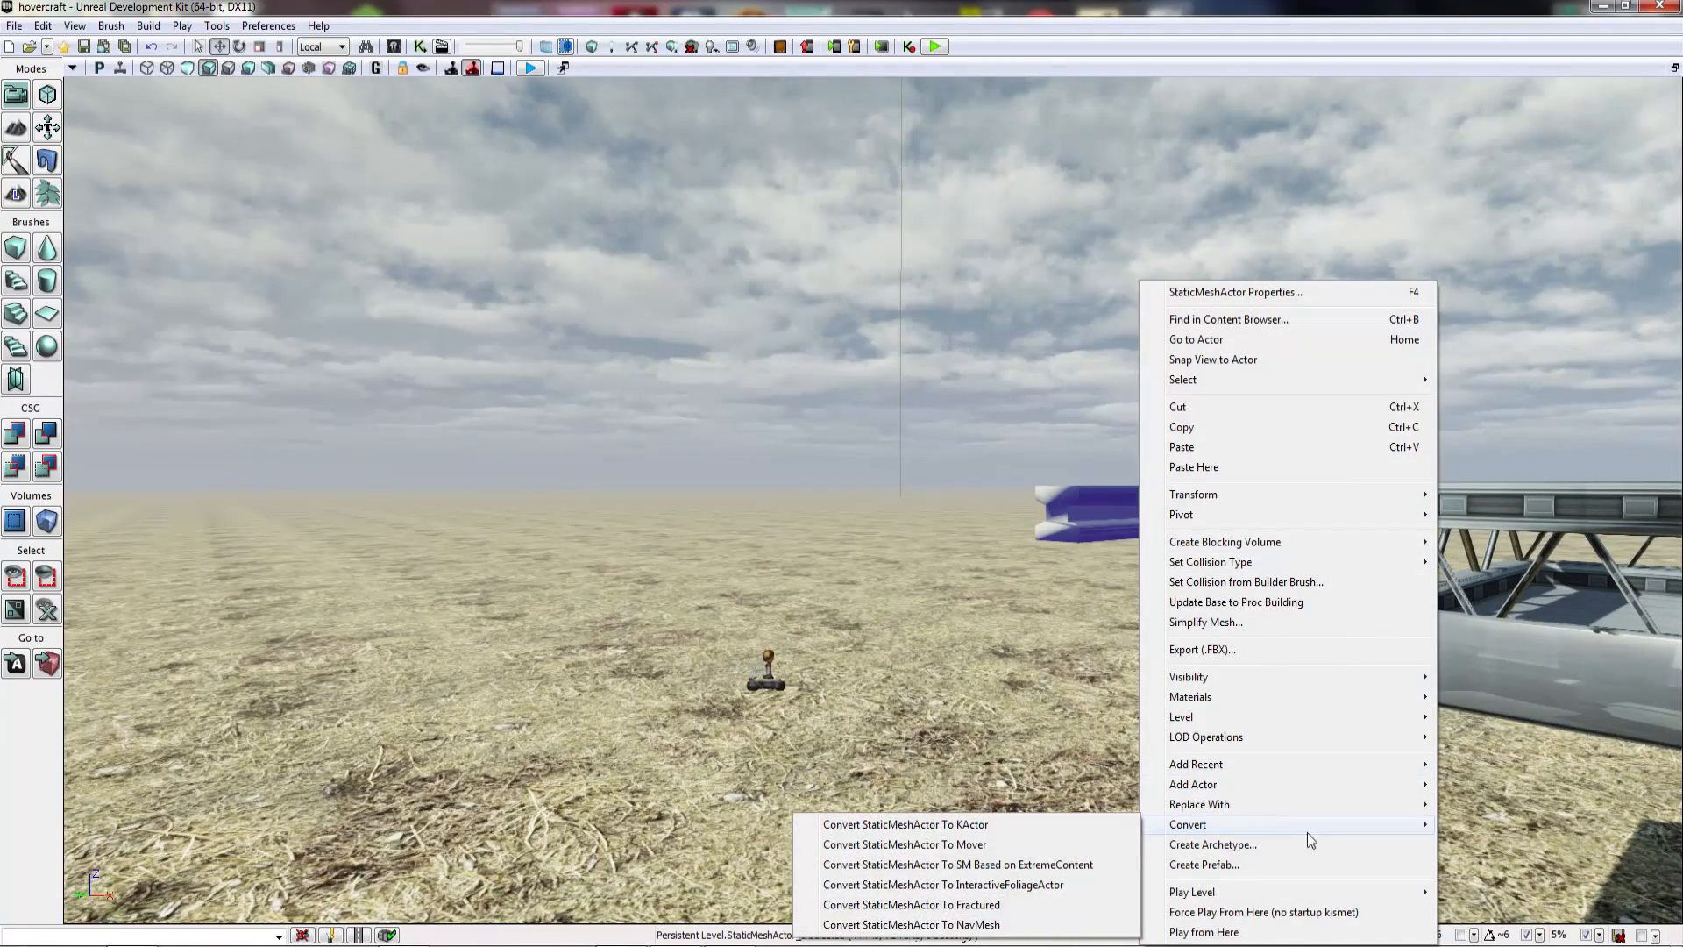
pyautogui.click(1016, 843)
pyautogui.moveTo(1017, 843); pyautogui.dragTo(638, 659, button='right')
pyautogui.press('Escape')
# Step: Move the chair onto the deck at one end of the platform, scale it to about 1.15 and deselect it
pyautogui.click(638, 660)
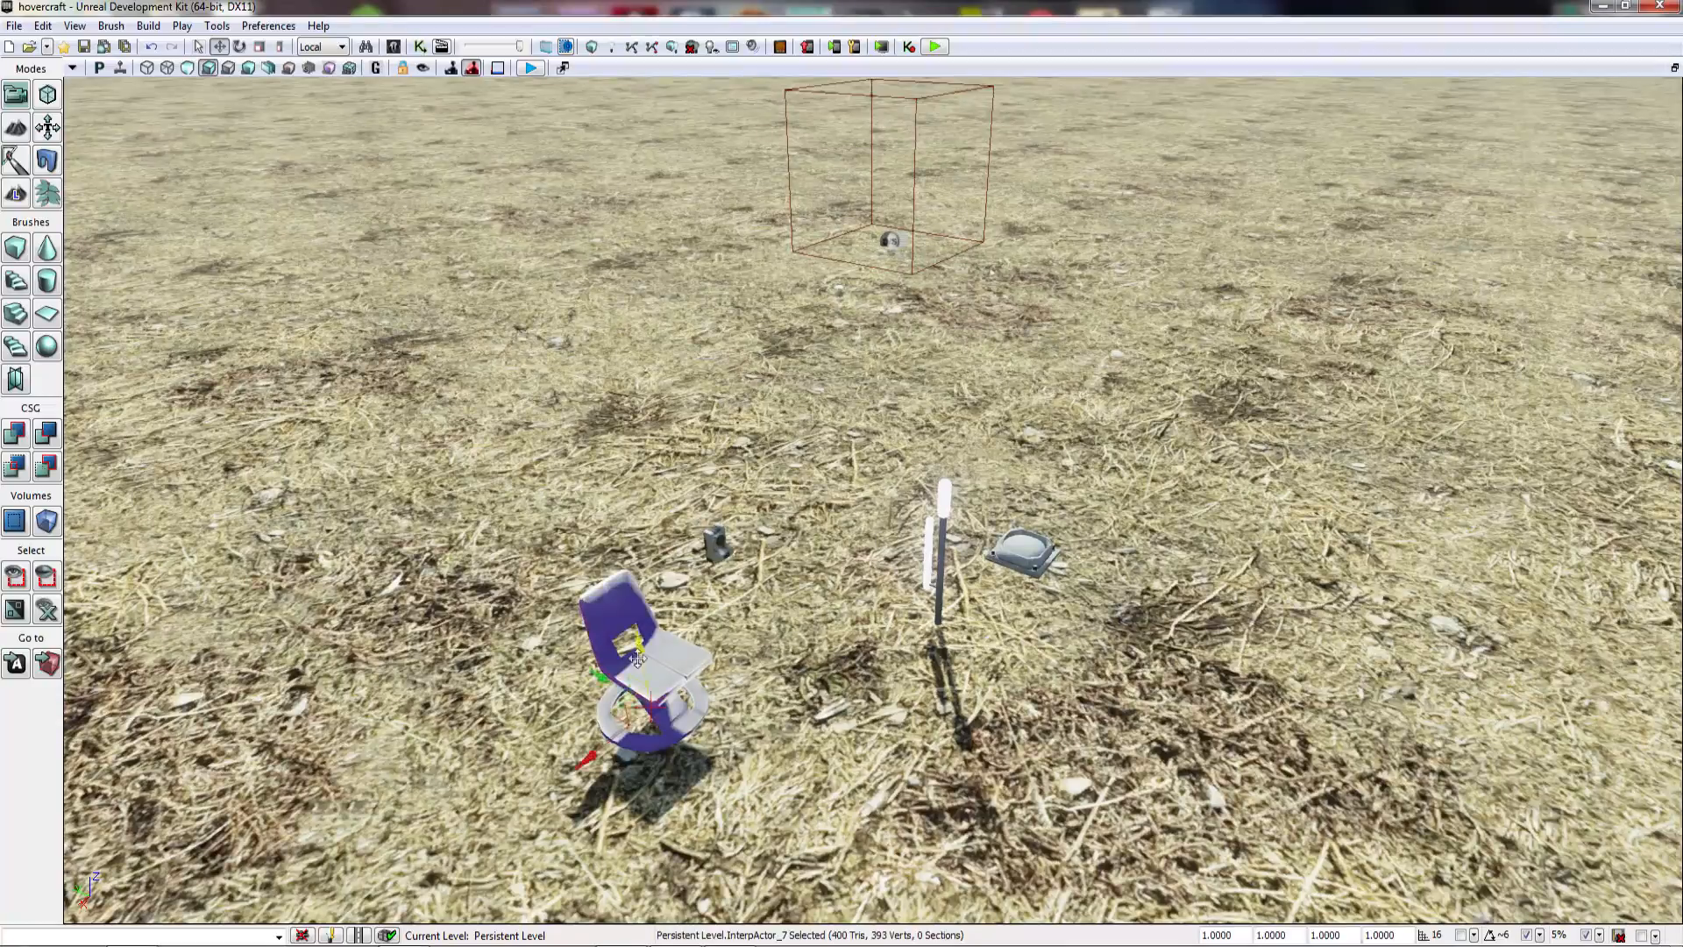
pyautogui.moveTo(617, 713)
pyautogui.keyDown('shift'); pyautogui.mouseDown()
pyautogui.moveTo(439, 640)
pyautogui.moveTo(254, 727)
pyautogui.moveTo(789, 877)
pyautogui.moveTo(981, 745)
pyautogui.moveTo(619, 701)
pyautogui.mouseUp(); pyautogui.keyUp('shift')
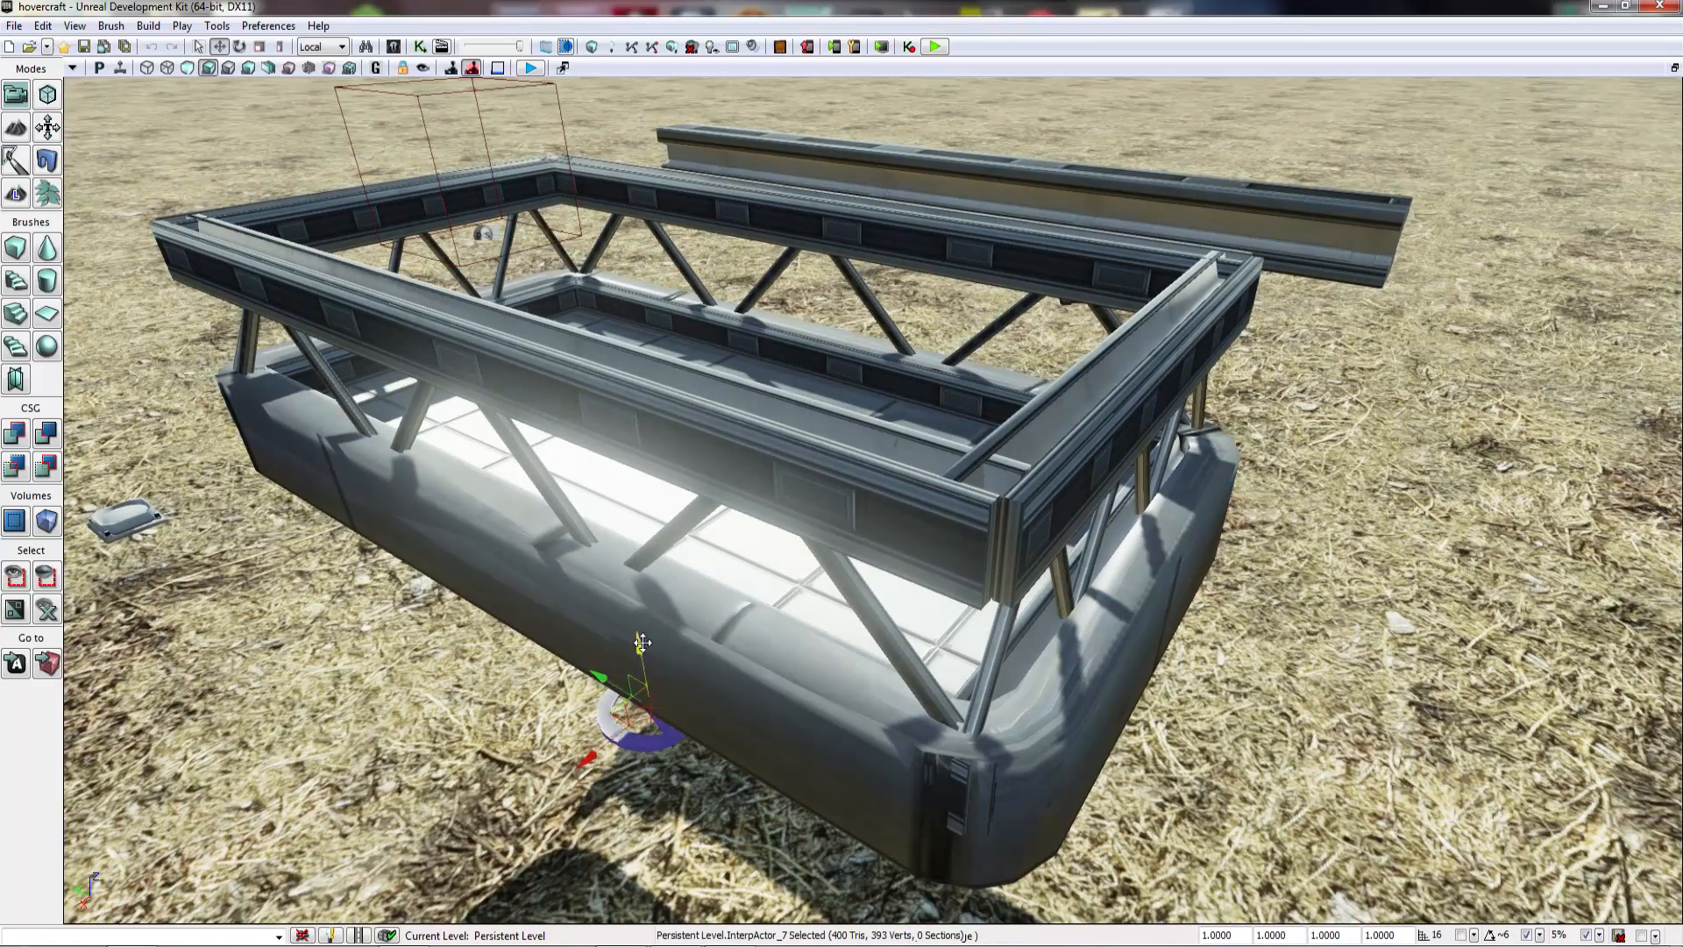
pyautogui.moveTo(605, 465); pyautogui.dragTo(438, 491, button='right')
pyautogui.moveTo(848, 491); pyautogui.dragTo(831, 493)
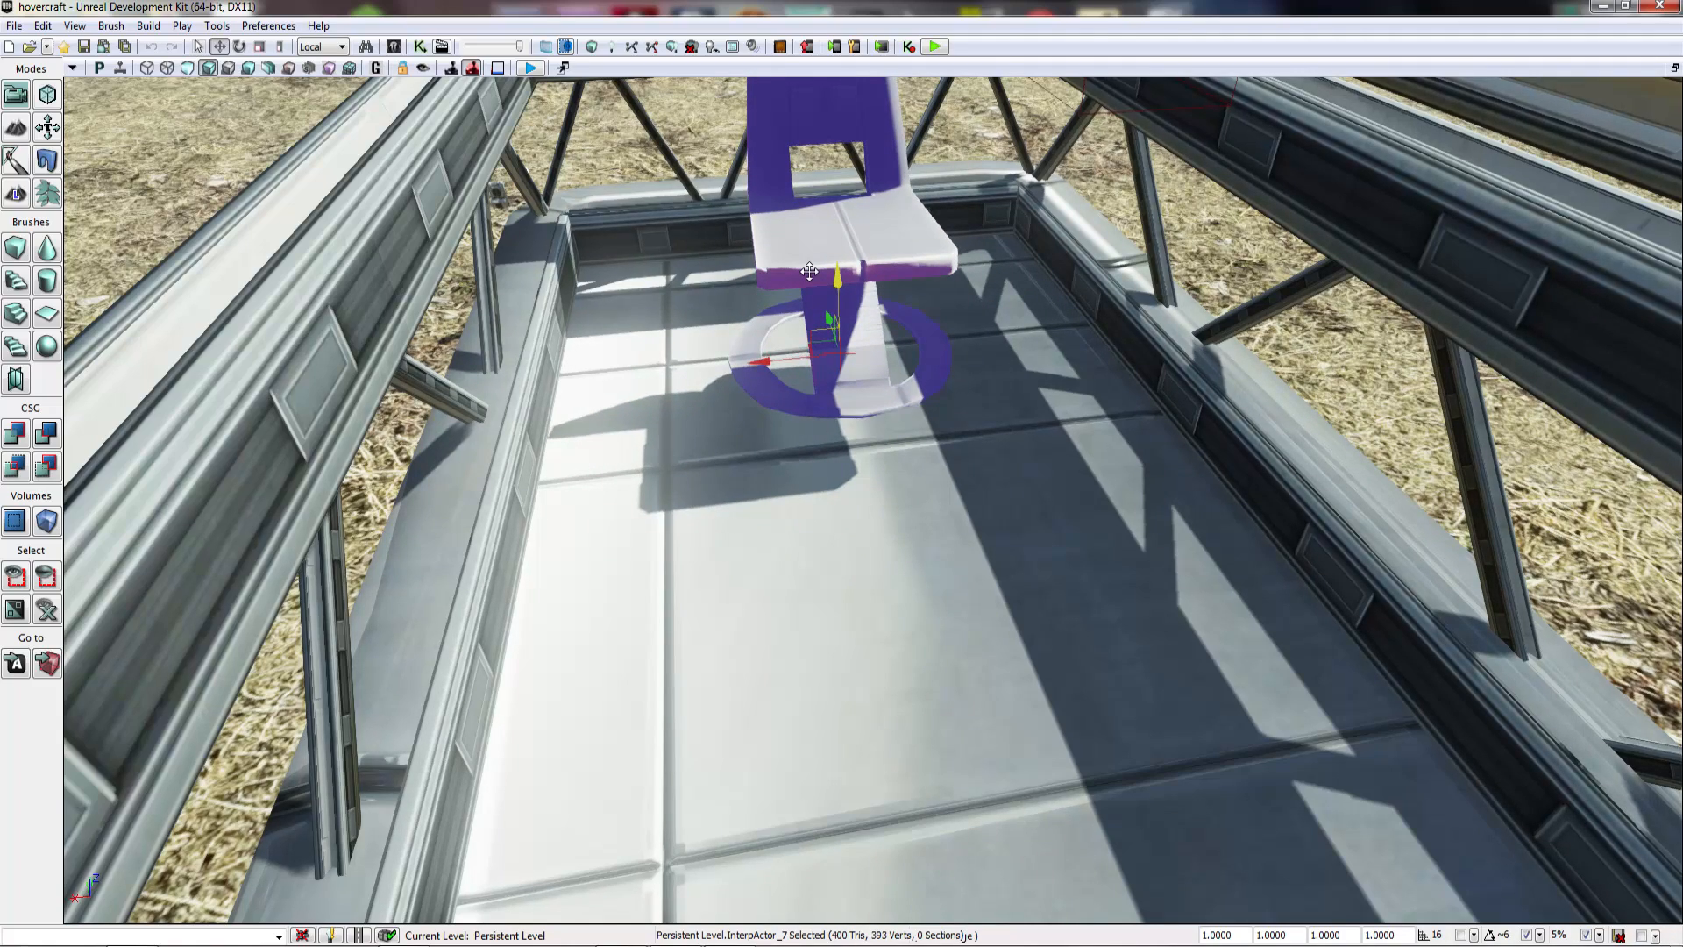
pyautogui.moveTo(809, 272); pyautogui.dragTo(793, 149, button='right')
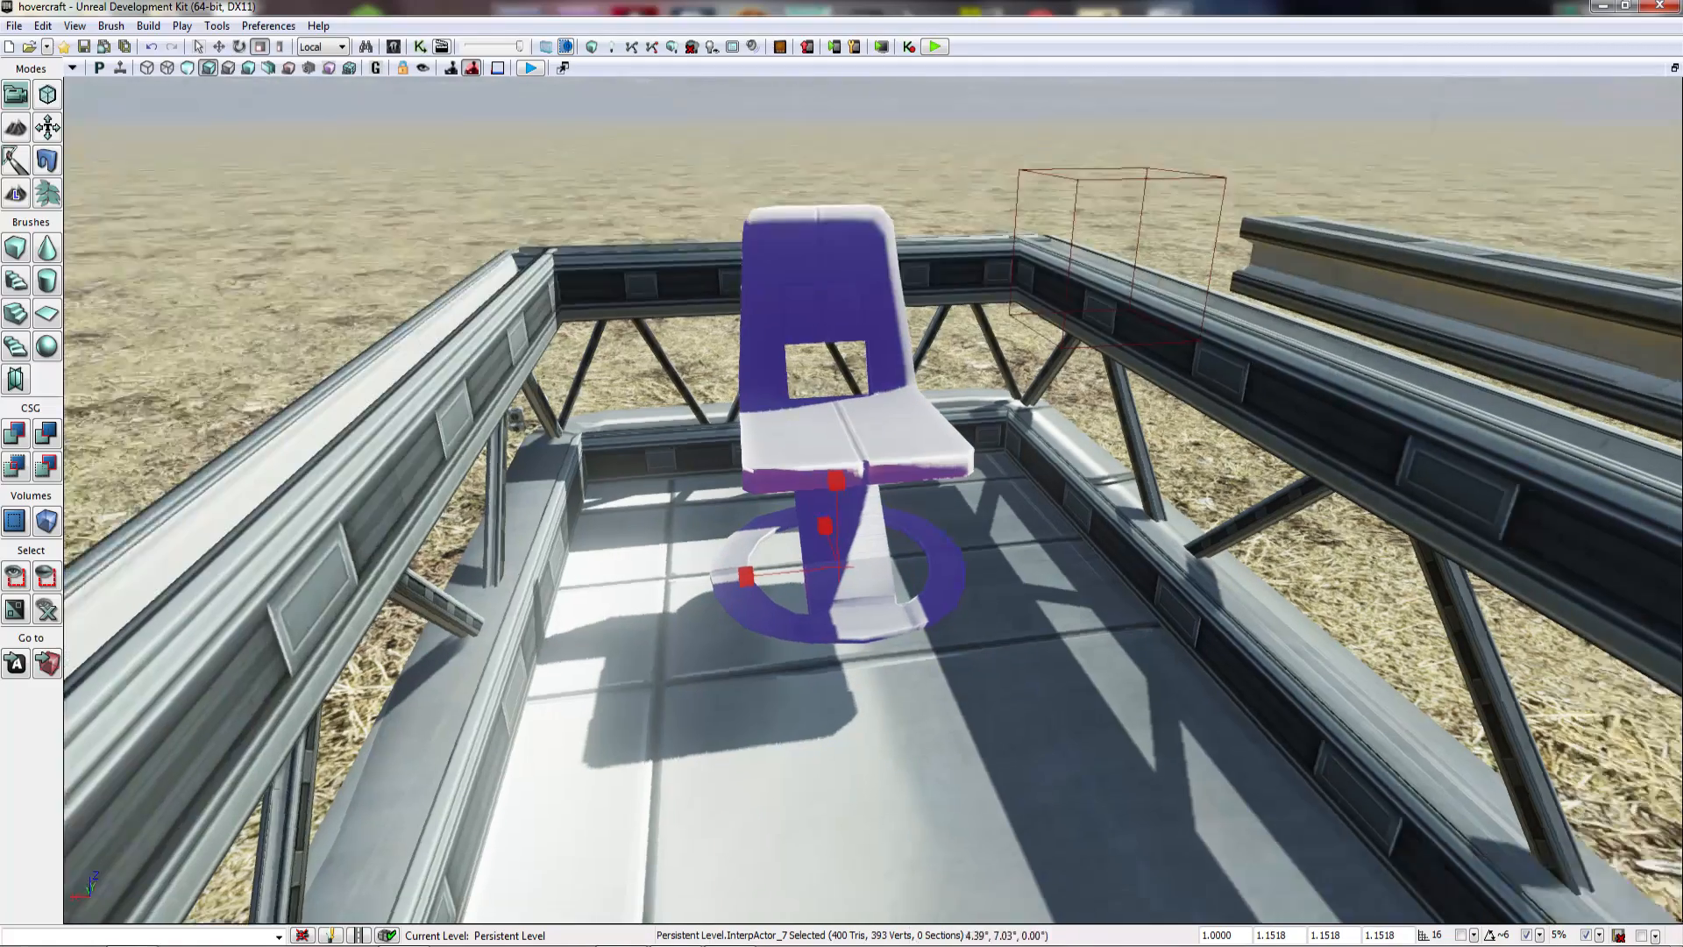
pyautogui.press('Escape')
# Step: Examine the chair's placement inside the platform railings from several sides
pyautogui.moveTo(794, 149); pyautogui.dragTo(1040, 205, button='right')
pyautogui.press('a')
pyautogui.press('d')
pyautogui.press('w')
pyautogui.press('s')
pyautogui.press('d')
pyautogui.press('a')
pyautogui.press('s')
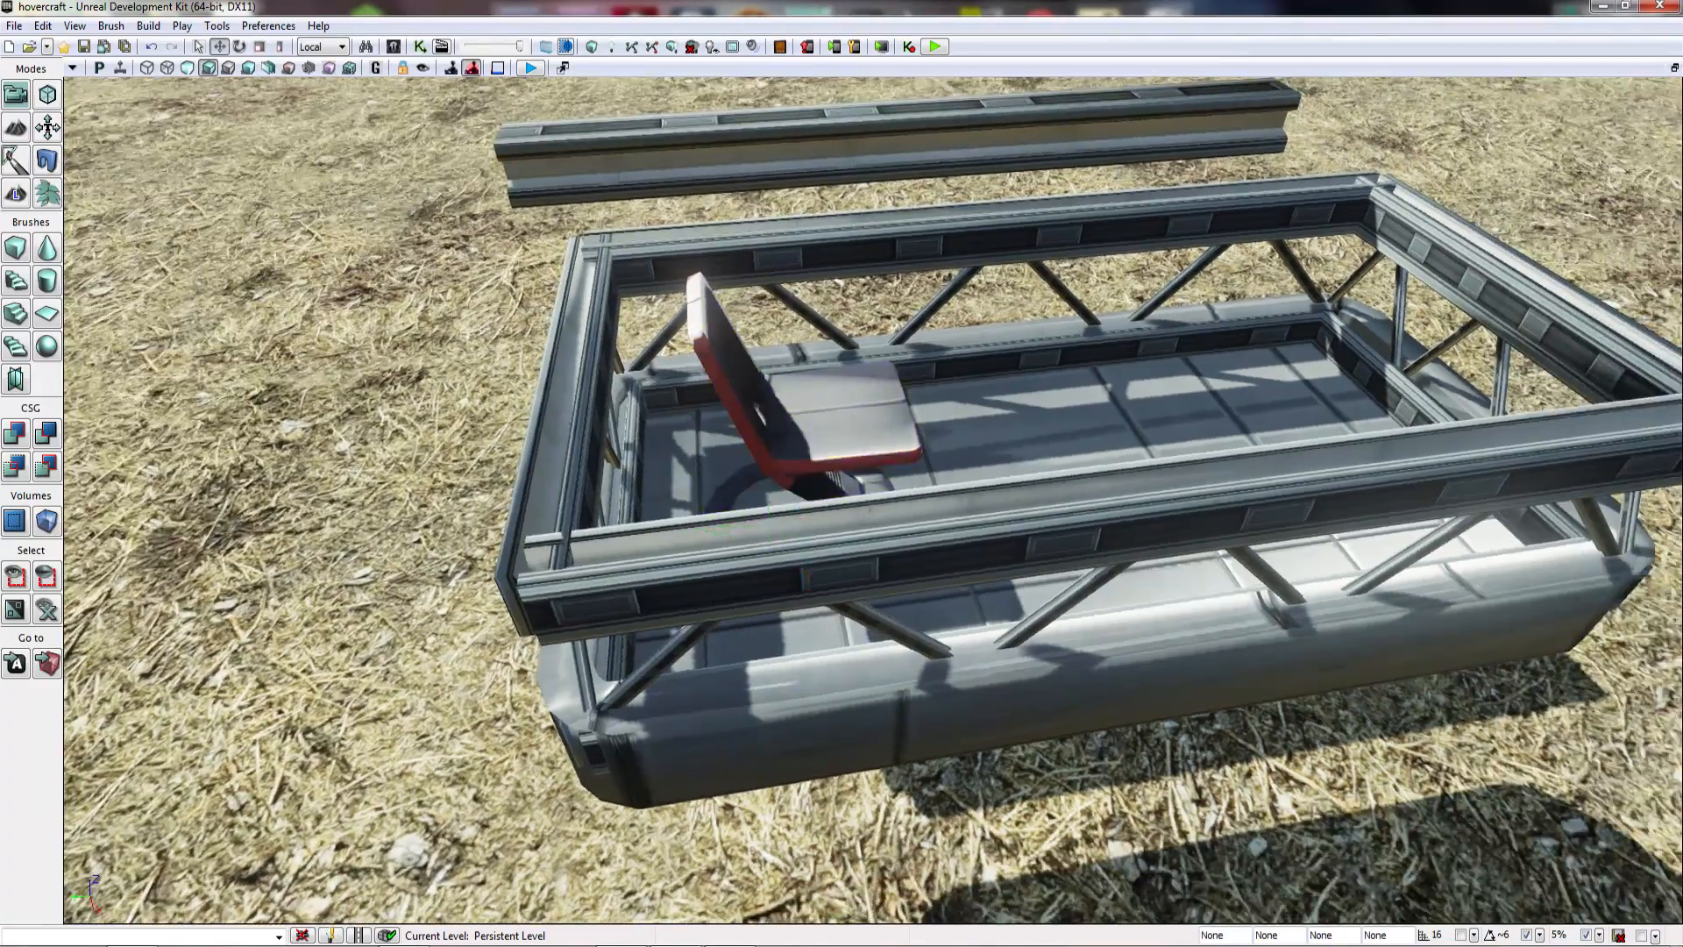
pyautogui.press('d')
# Step: Change the chair mover's collision settings in its properties, close them and clear the selection
pyautogui.moveTo(1039, 206); pyautogui.dragTo(953, 207, button='right')
pyautogui.press('a')
pyautogui.press('a')
pyautogui.press('w')
pyautogui.press('w')
pyautogui.press('s')
pyautogui.press('a')
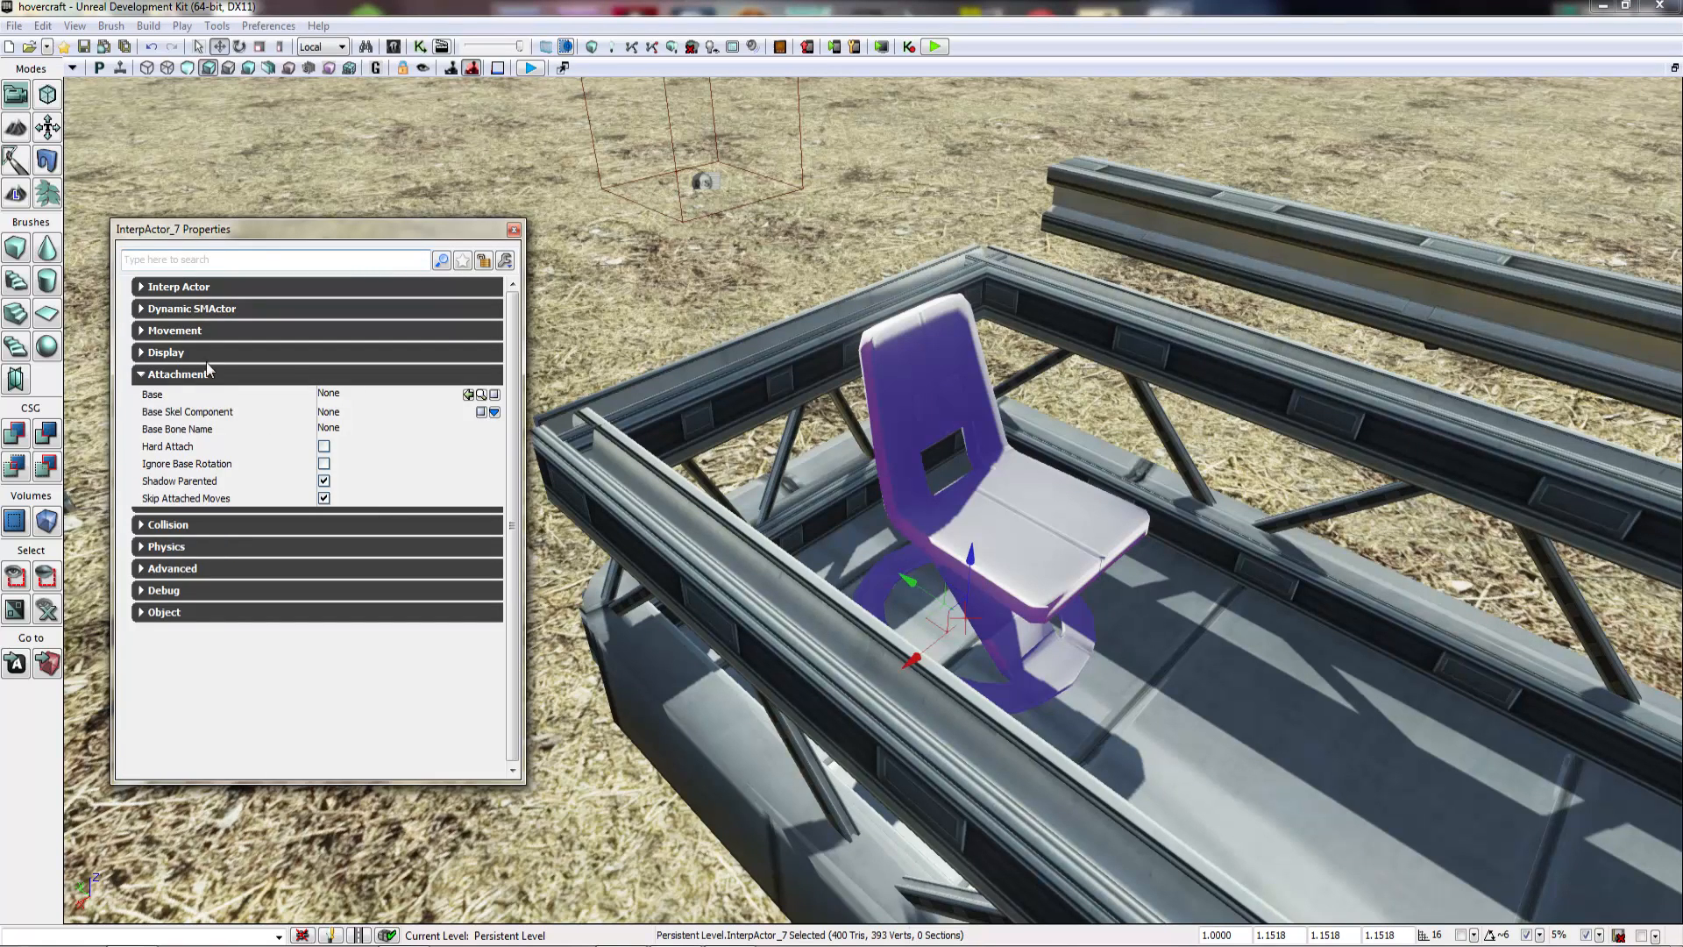
pyautogui.click(190, 375)
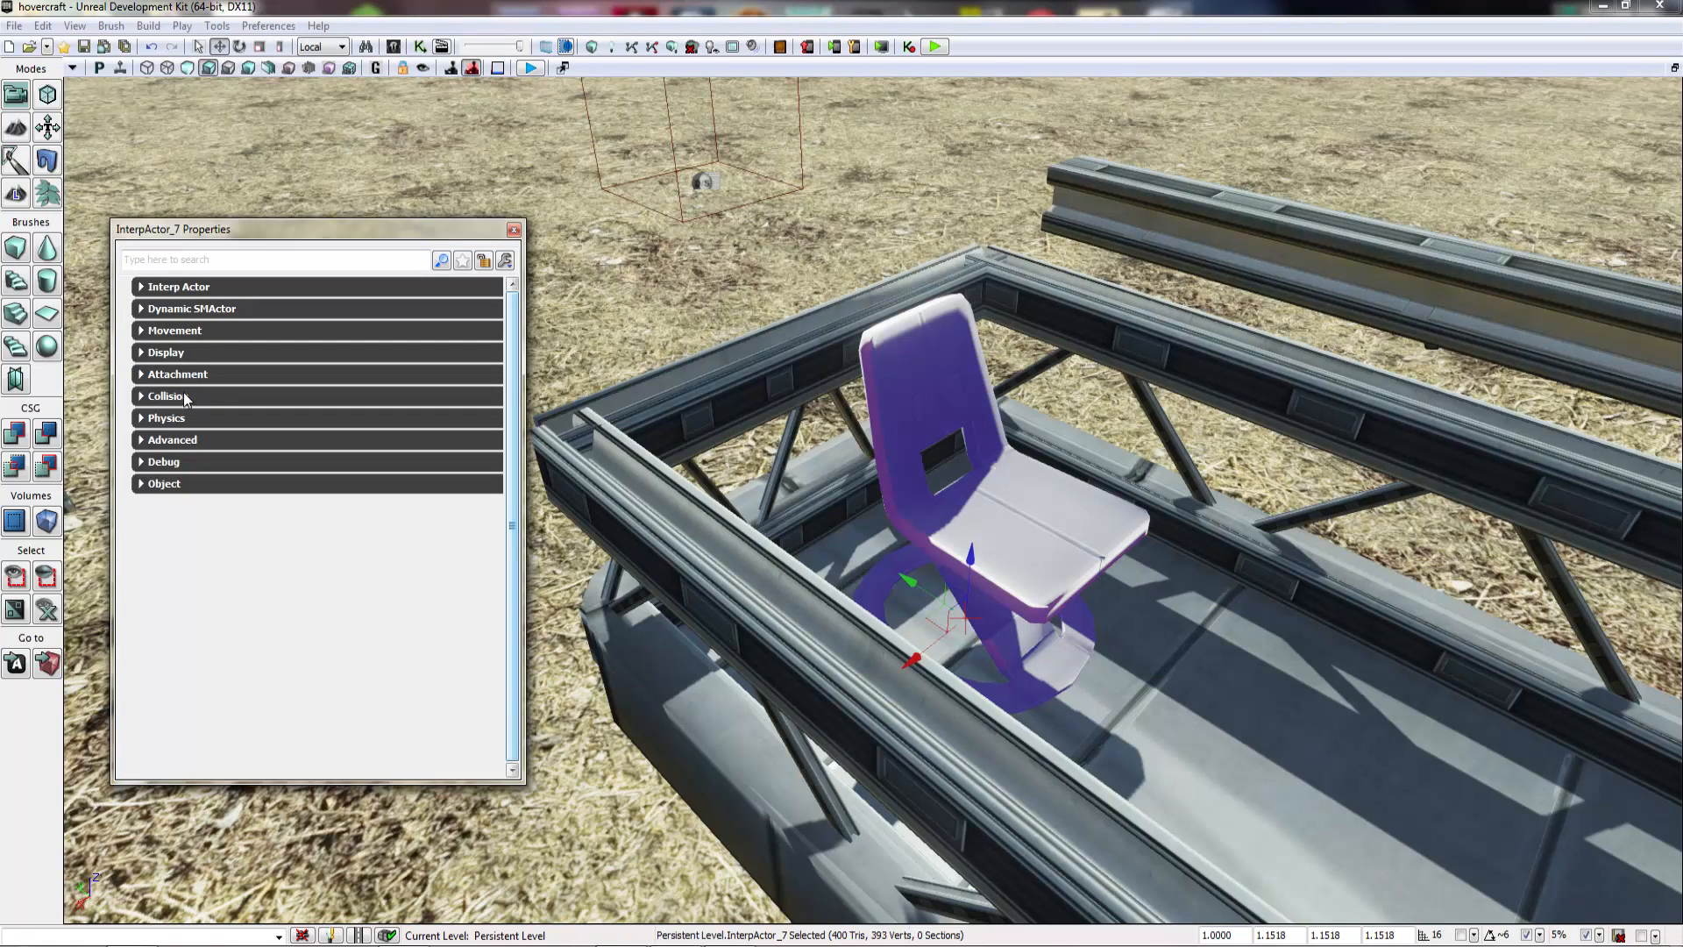
pyautogui.click(186, 397)
pyautogui.click(373, 452)
pyautogui.click(393, 492)
pyautogui.click(325, 469)
pyautogui.click(514, 230)
pyautogui.moveTo(841, 499); pyautogui.dragTo(894, 509, button='right')
pyautogui.press('Escape')
# Step: Move the loose beam away from the platform's long railing and deselect it
pyautogui.click(1078, 306)
pyautogui.moveTo(1078, 307)
pyautogui.mouseDown(button='right')
pyautogui.moveTo(938, 281)
pyautogui.moveTo(1096, 302)
pyautogui.mouseUp(button='right')
pyautogui.moveTo(1159, 337); pyautogui.dragTo(368, 245)
pyautogui.moveTo(368, 246); pyautogui.dragTo(312, 262, button='right')
pyautogui.press('Escape')
# Step: Move the domed light fixture across the ground to beneath the platform and rotate it about 180 degrees so it faces down
pyautogui.click(711, 517)
pyautogui.moveTo(711, 517); pyautogui.dragTo(775, 548, button='right')
pyautogui.keyDown('shift'); pyautogui.moveTo(507, 510); pyautogui.dragTo(1070, 565); pyautogui.keyUp('shift')
pyautogui.moveTo(1070, 565); pyautogui.dragTo(1033, 507, button='right')
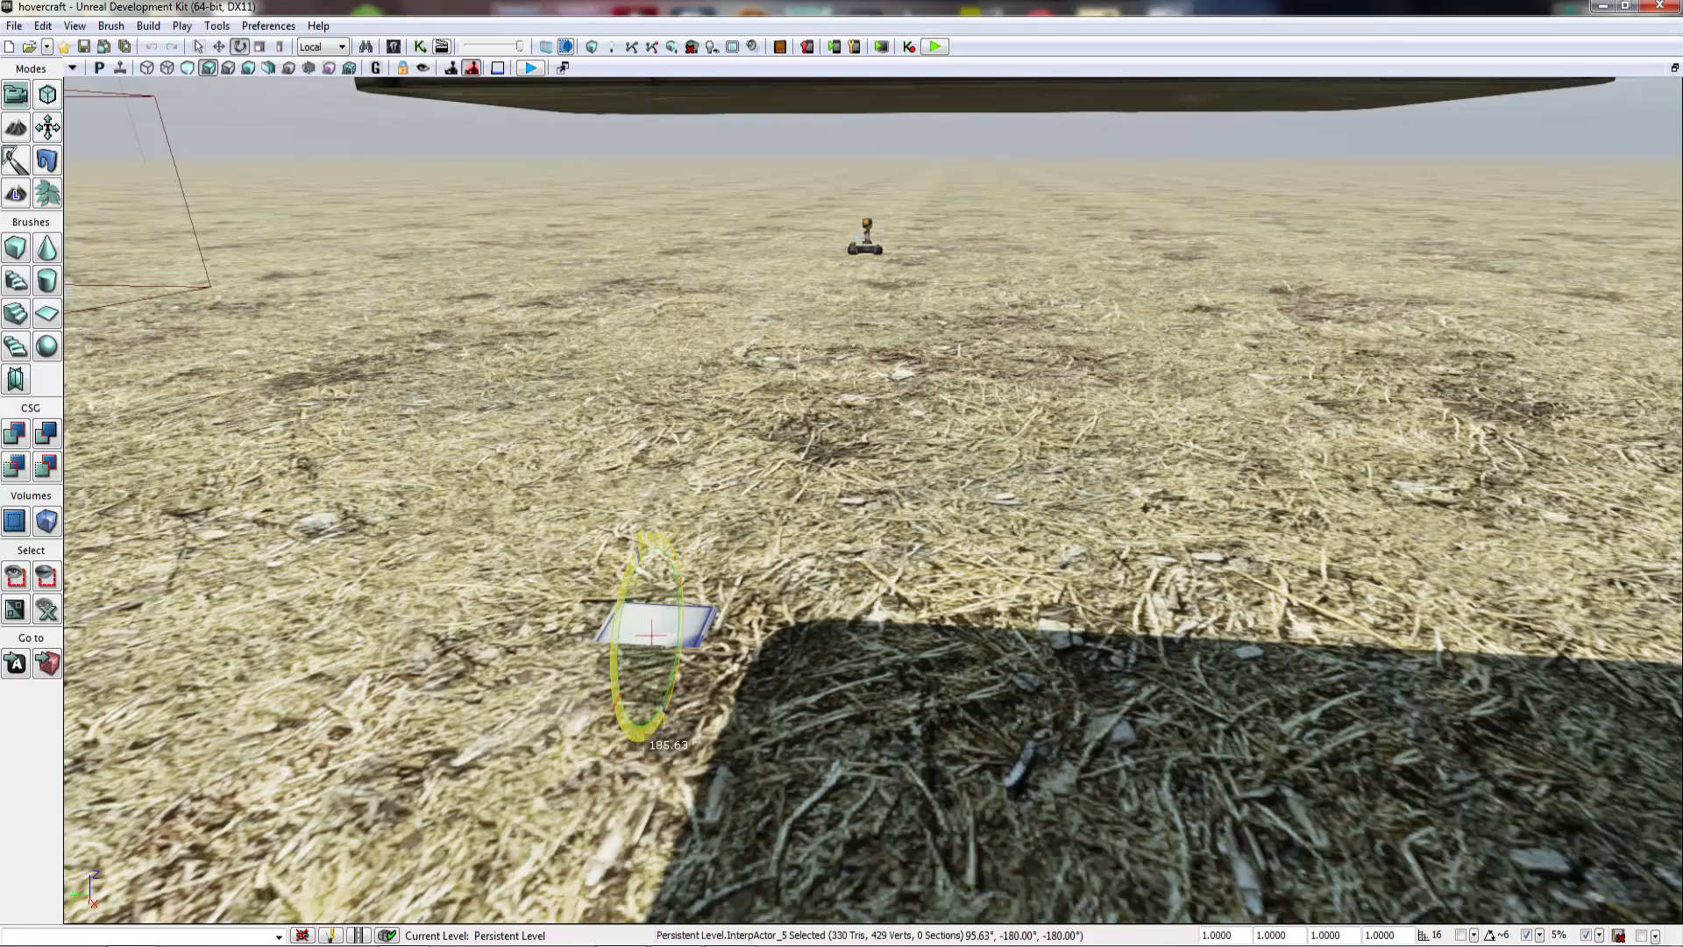
pyautogui.moveTo(659, 688); pyautogui.dragTo(628, 418)
# Step: Raise the flipped light fixture against the platform's underside and shift it inward from the corner
pyautogui.moveTo(628, 418); pyautogui.dragTo(418, 298, button='right')
pyautogui.moveTo(811, 658); pyautogui.dragTo(826, 438)
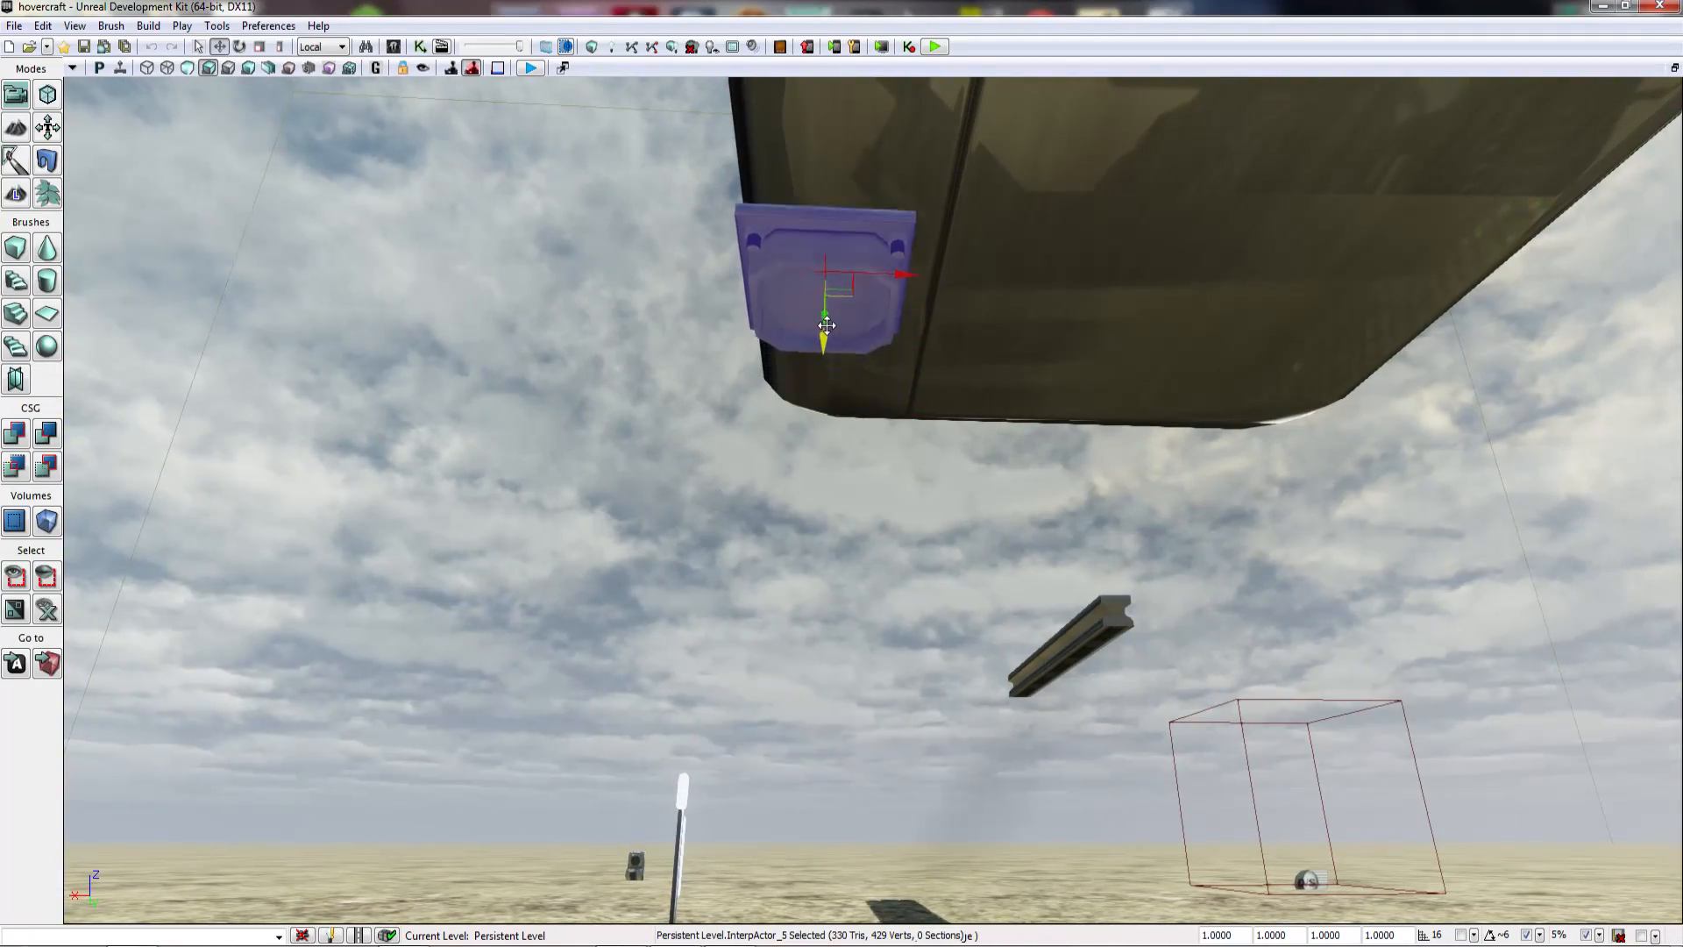
pyautogui.moveTo(902, 272); pyautogui.dragTo(1028, 274)
pyautogui.moveTo(960, 328); pyautogui.dragTo(960, 320)
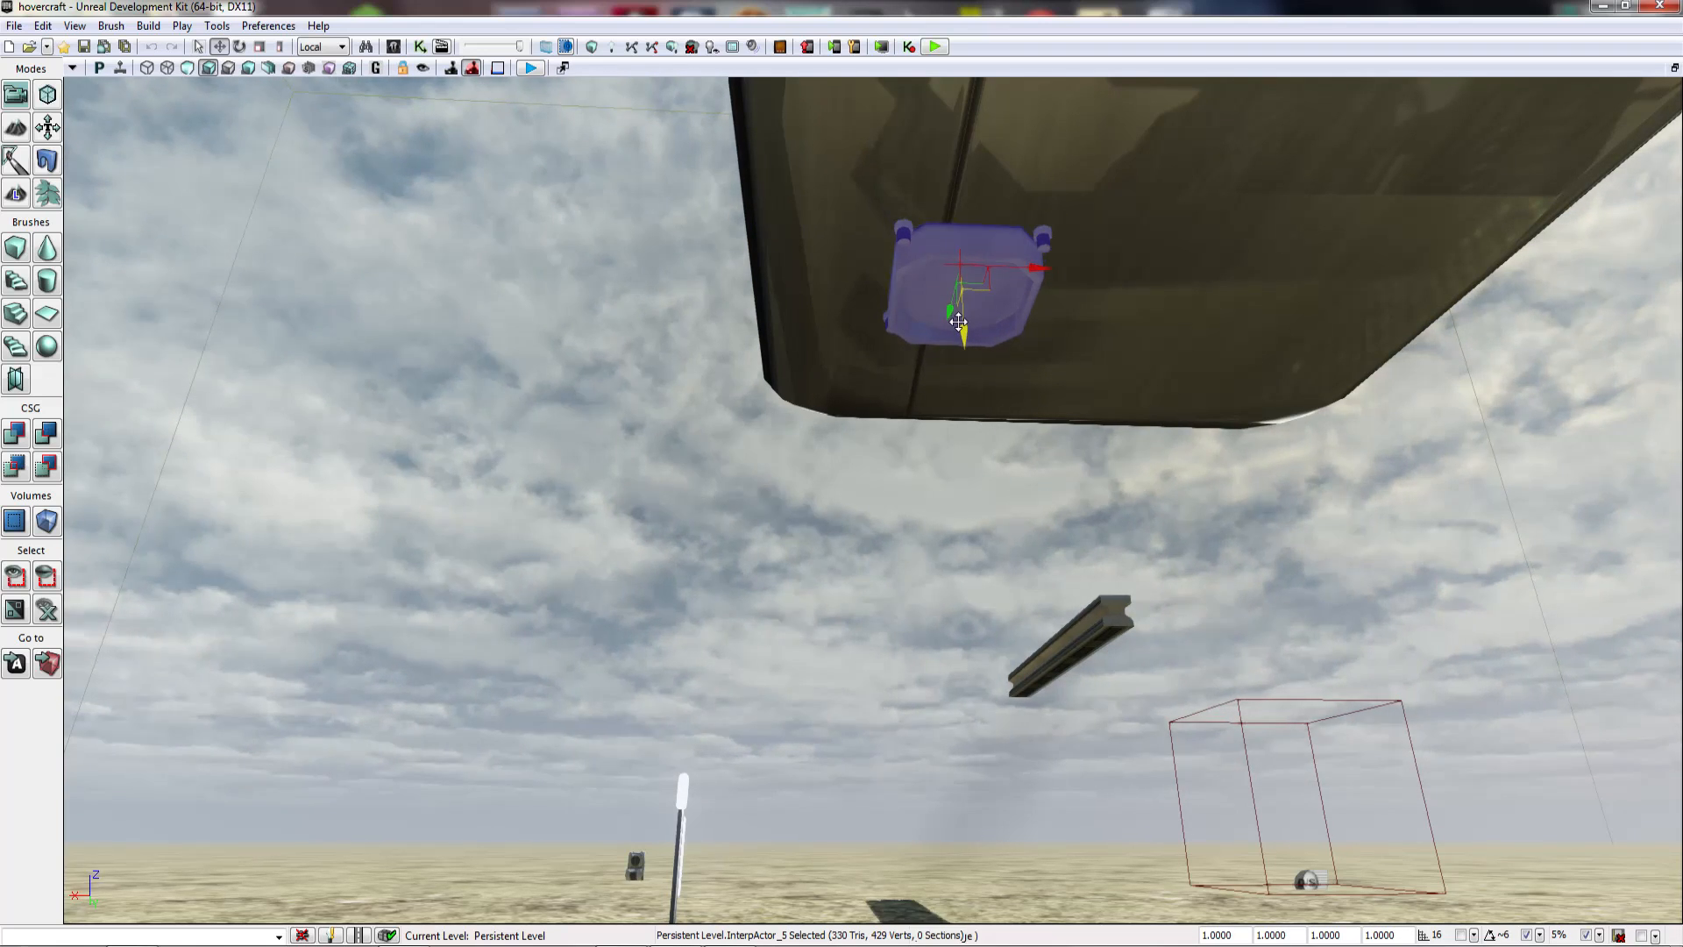
pyautogui.moveTo(960, 320); pyautogui.dragTo(890, 355, button='right')
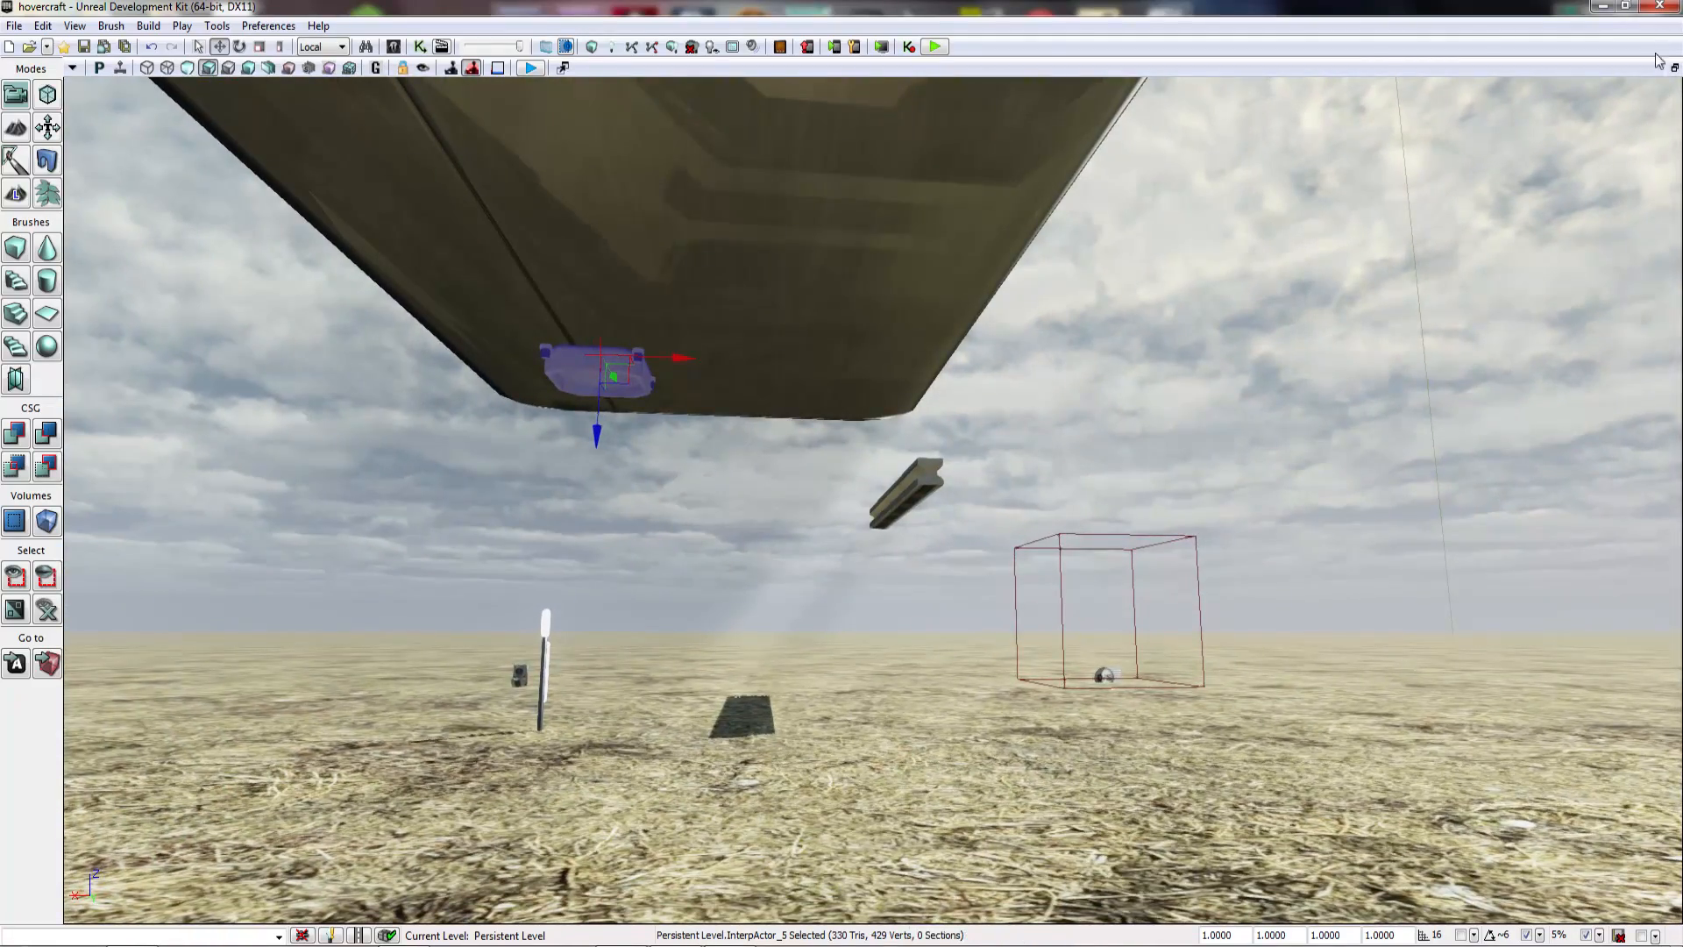
# Step: In a top wireframe view, duplicate the light fixture straight across the platform's width to the other side of the chair
pyautogui.click(98, 69)
pyautogui.moveTo(526, 395); pyautogui.dragTo(1030, 323, button='right')
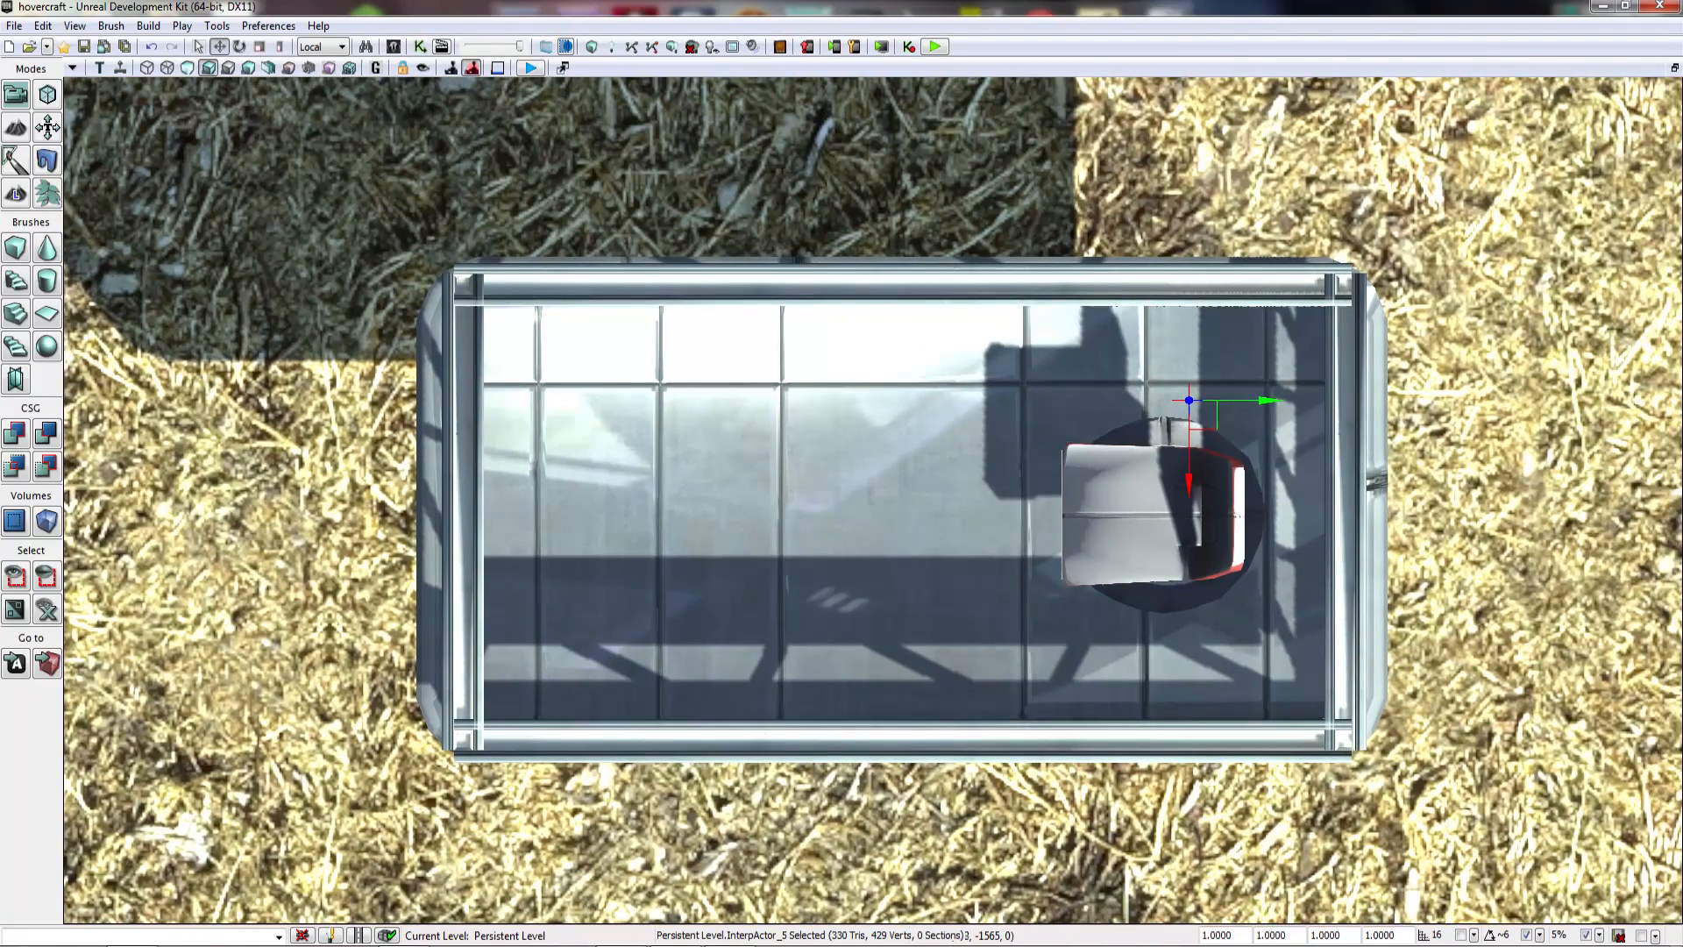
pyautogui.click(167, 69)
pyautogui.moveTo(681, 411); pyautogui.dragTo(569, 392, button='right')
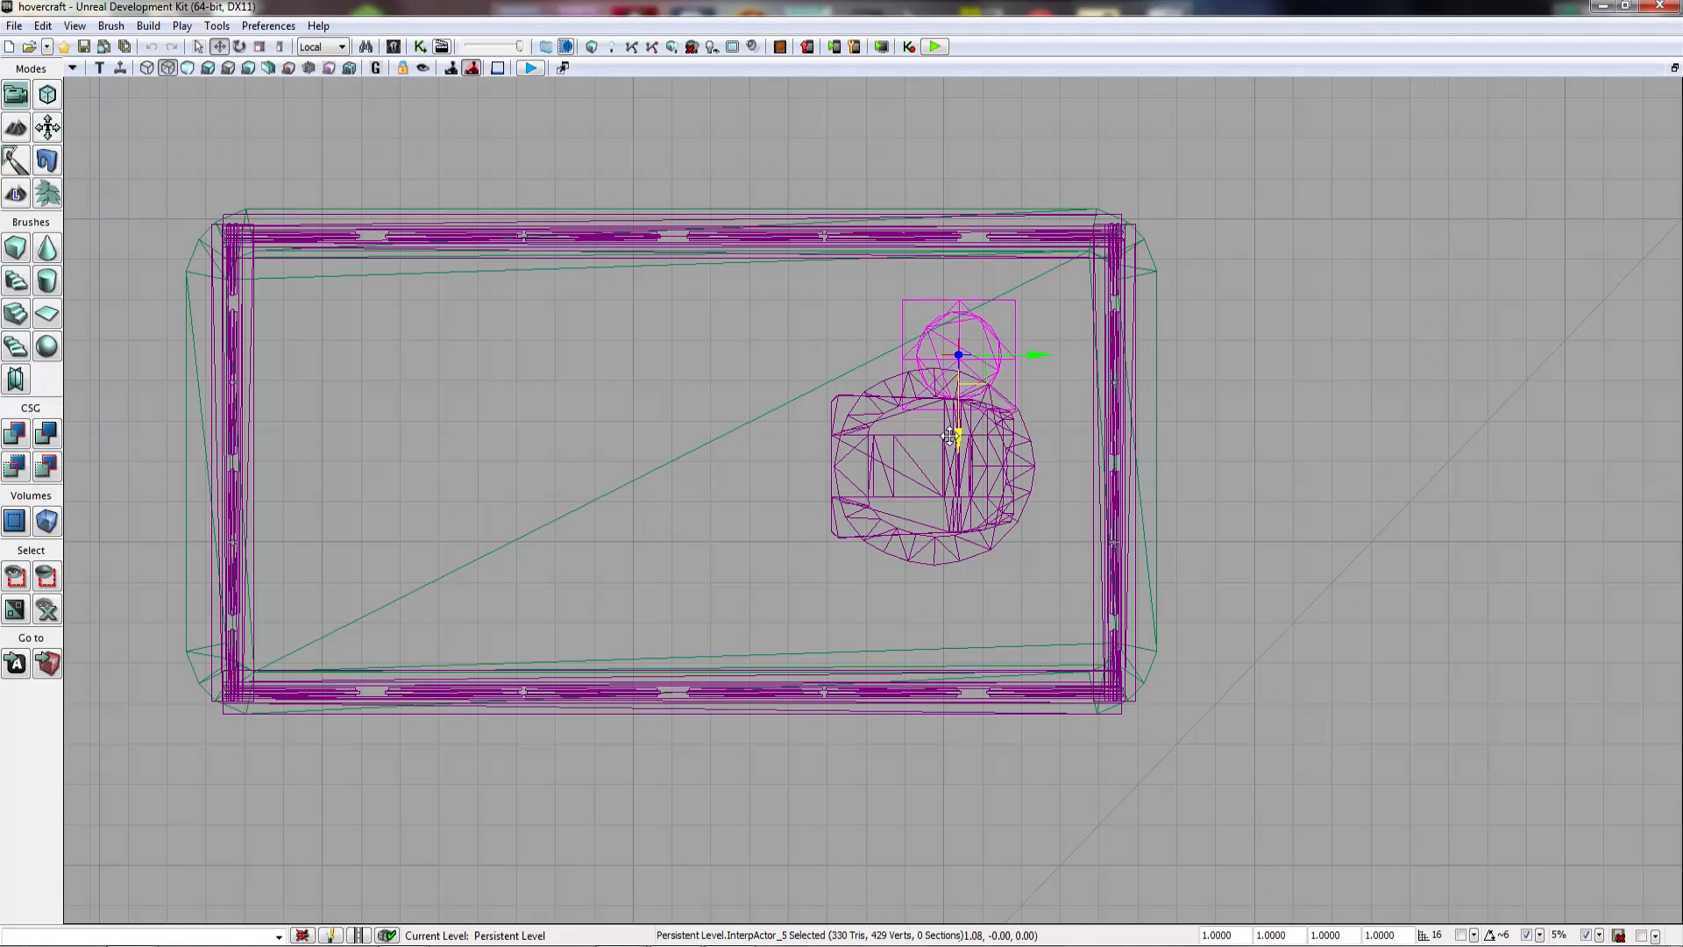
pyautogui.moveTo(967, 353); pyautogui.dragTo(966, 565)
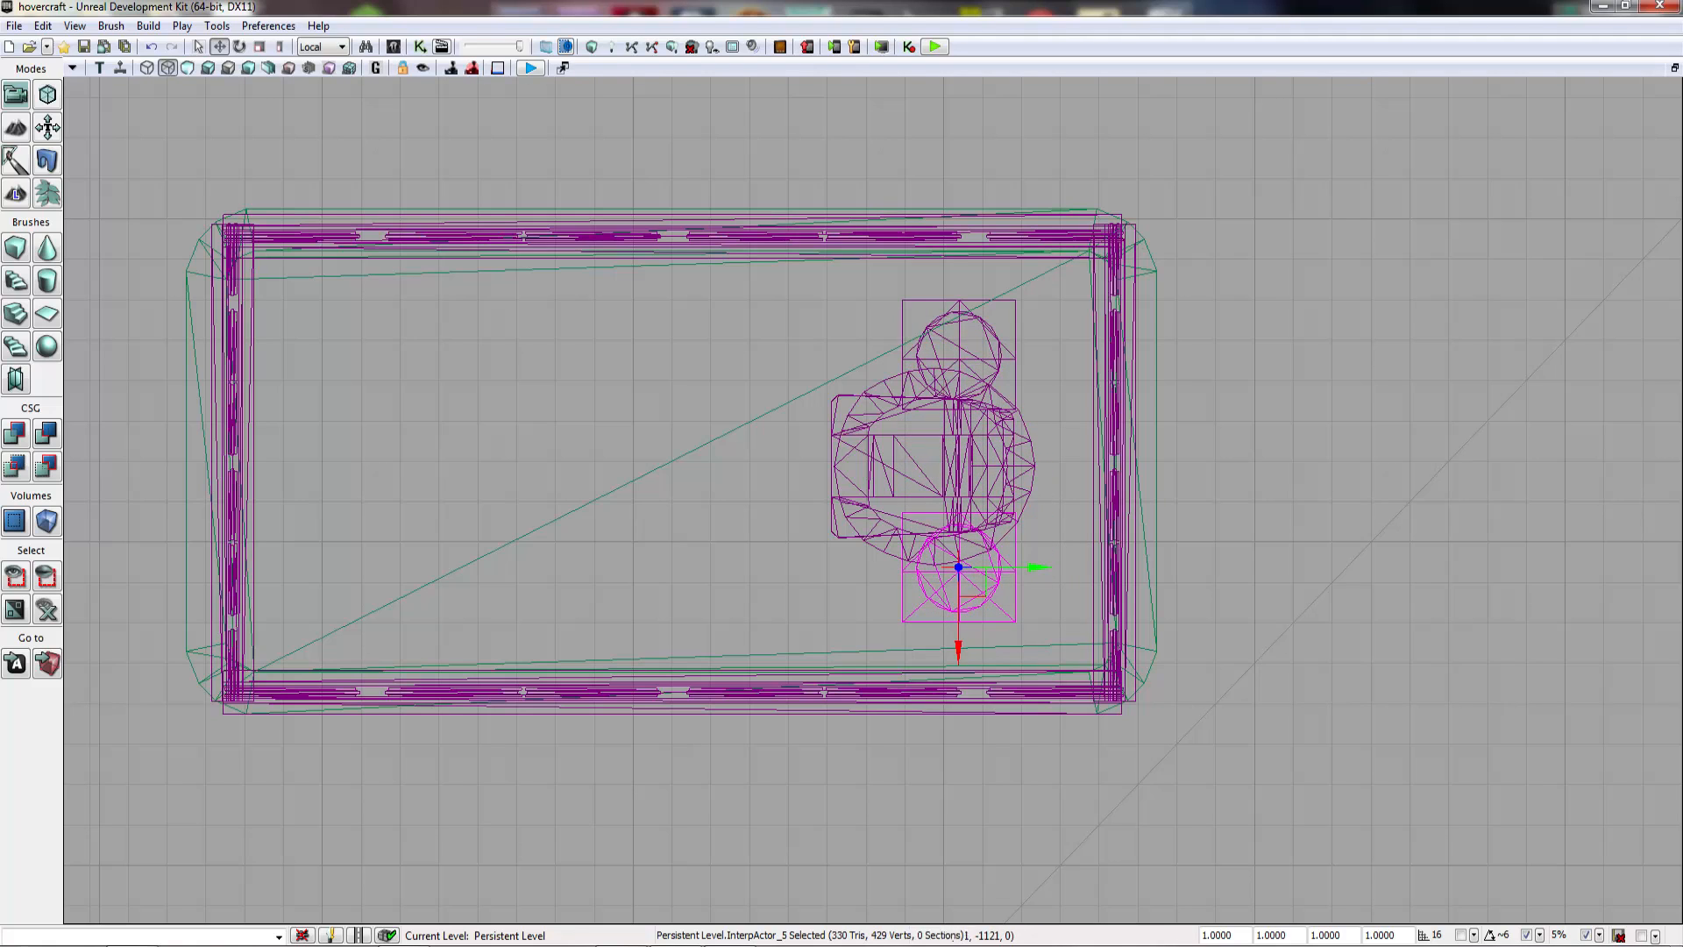
# Step: Select both light fixtures and duplicate the pair twice along the platform, at its middle and at the far end
pyautogui.keyDown('ctrl'); pyautogui.click(1014, 352); pyautogui.keyUp('ctrl')
pyautogui.moveTo(1028, 350); pyautogui.dragTo(738, 350)
pyautogui.moveTo(750, 567); pyautogui.dragTo(462, 567)
# Step: Shift the middle pair of light fixtures slightly toward the chair to even the spacing, and deselect them
pyautogui.moveTo(808, 506); pyautogui.dragTo(868, 502)
pyautogui.click(825, 508)
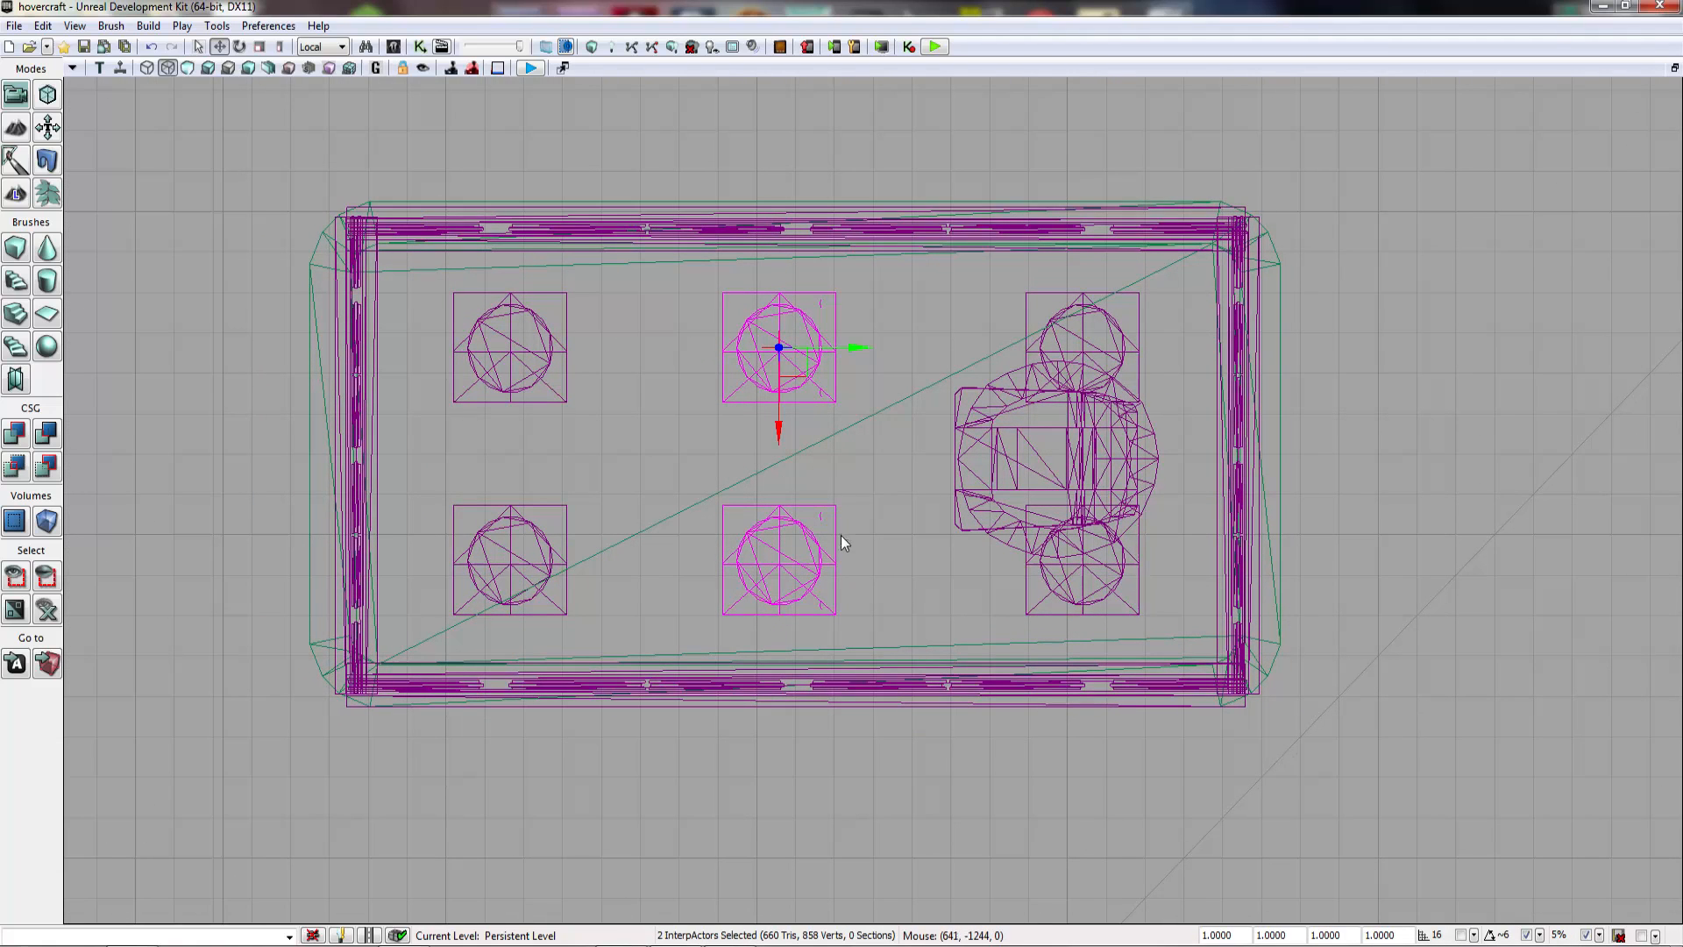
pyautogui.moveTo(848, 348); pyautogui.dragTo(863, 348)
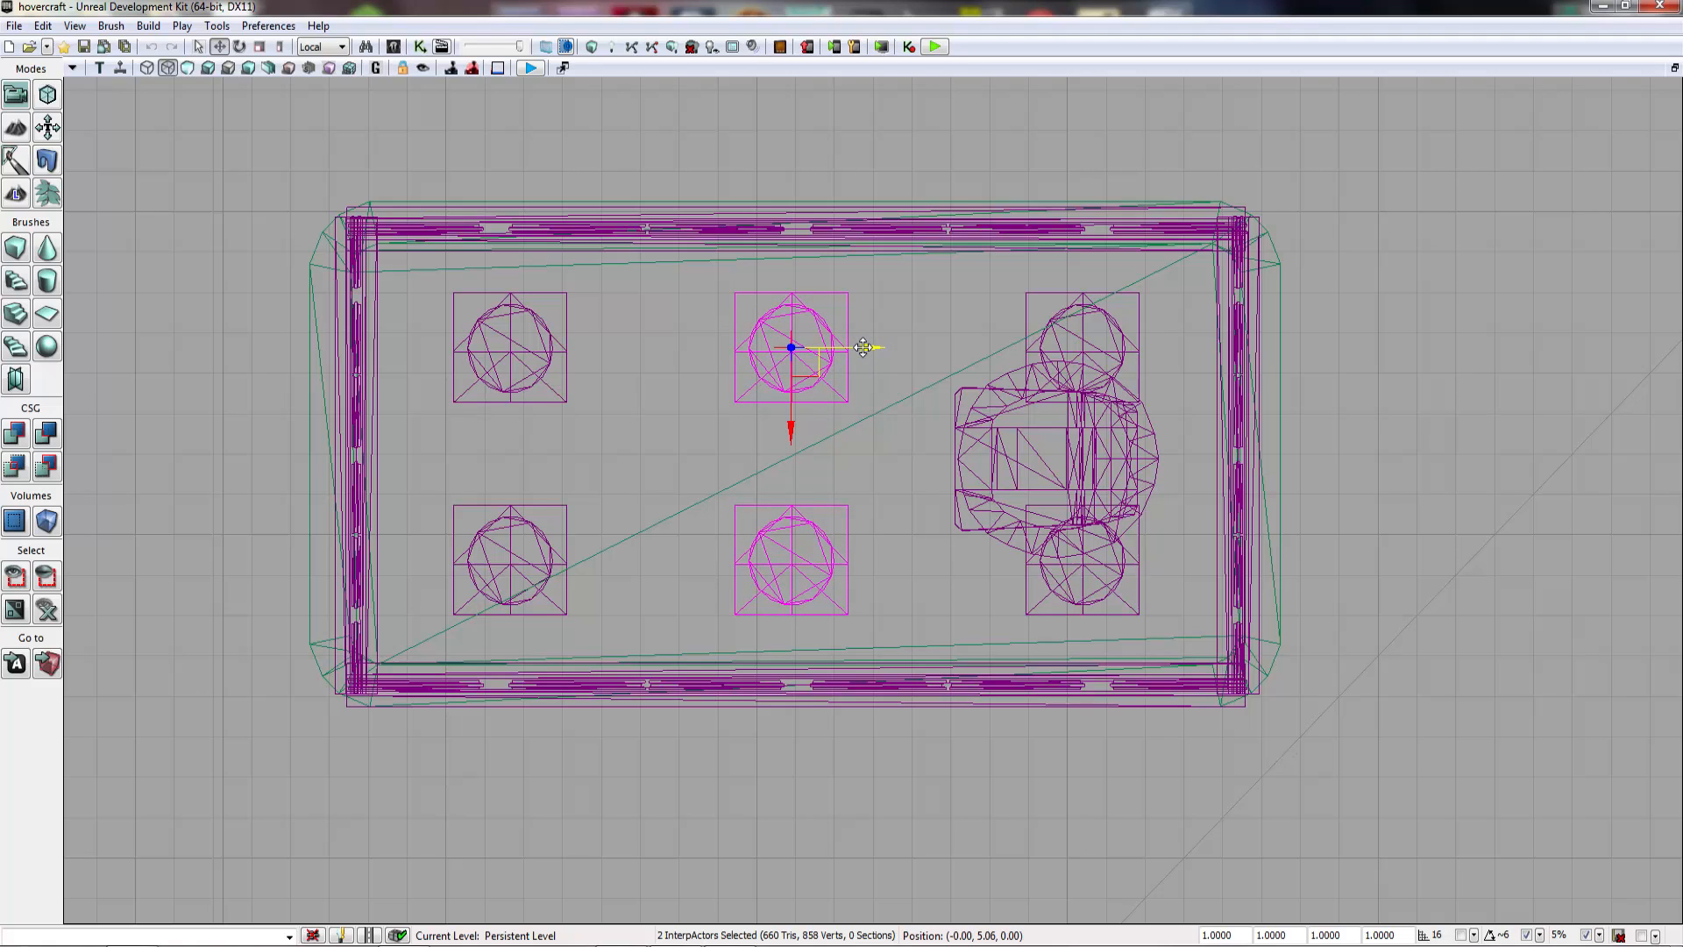
pyautogui.moveTo(858, 508); pyautogui.dragTo(899, 519)
pyautogui.click(894, 554)
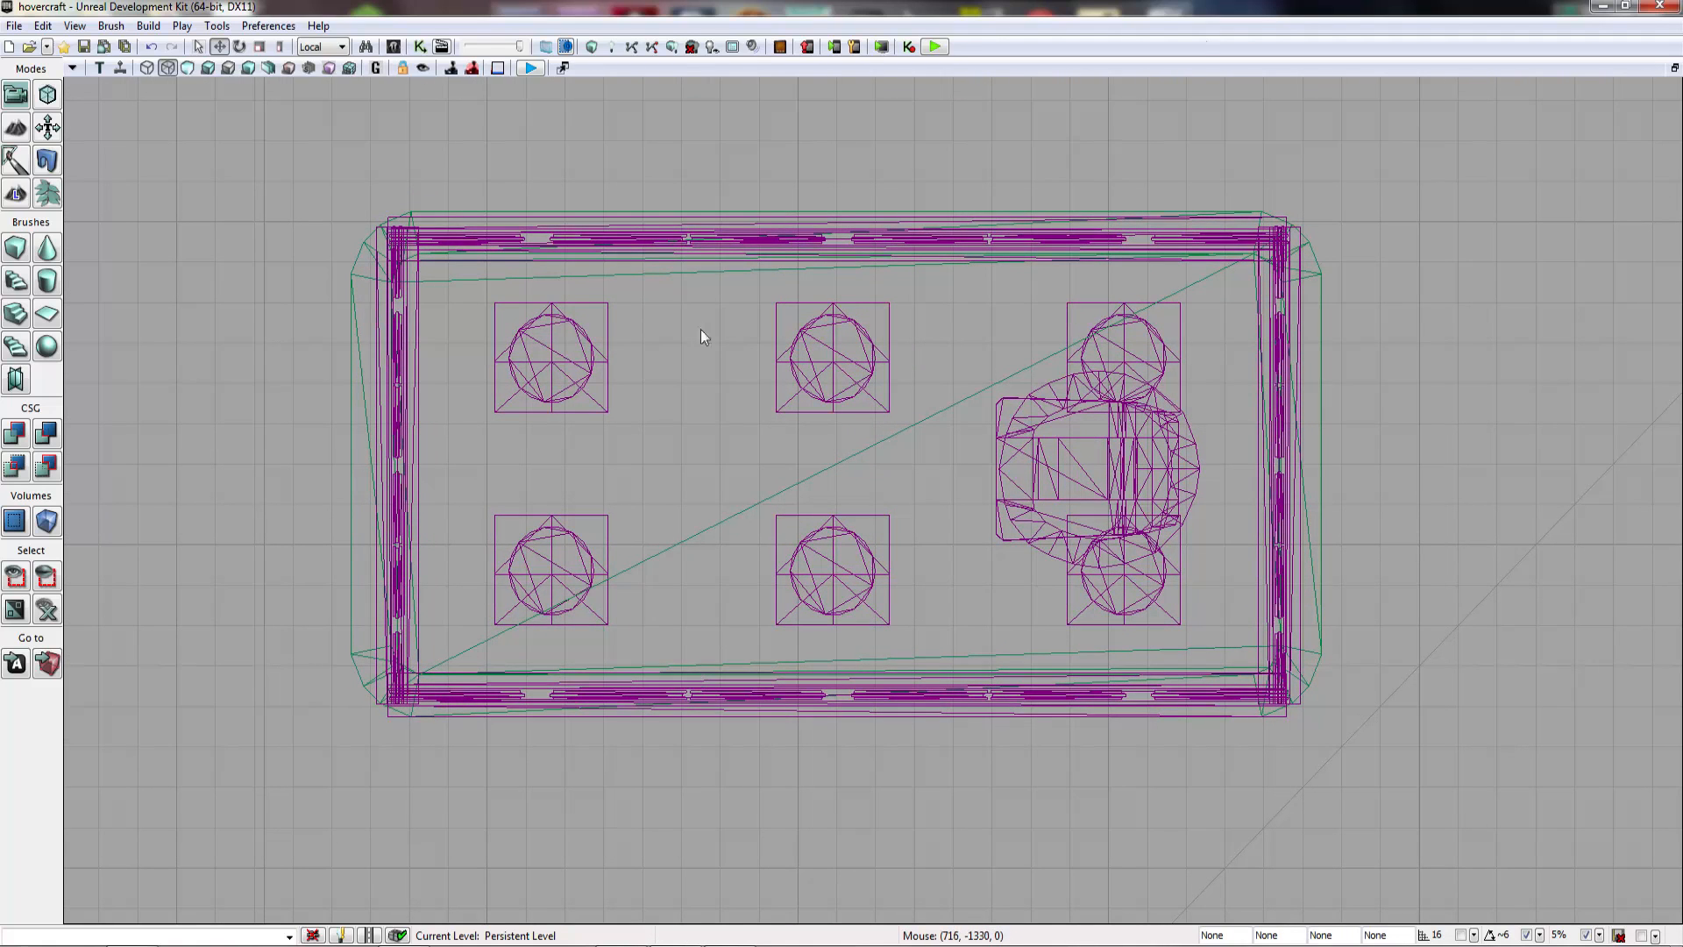
# Step: Return to the lit perspective view and examine the six light fixtures under the platform
pyautogui.click(98, 74)
pyautogui.click(98, 74)
pyautogui.click(98, 74)
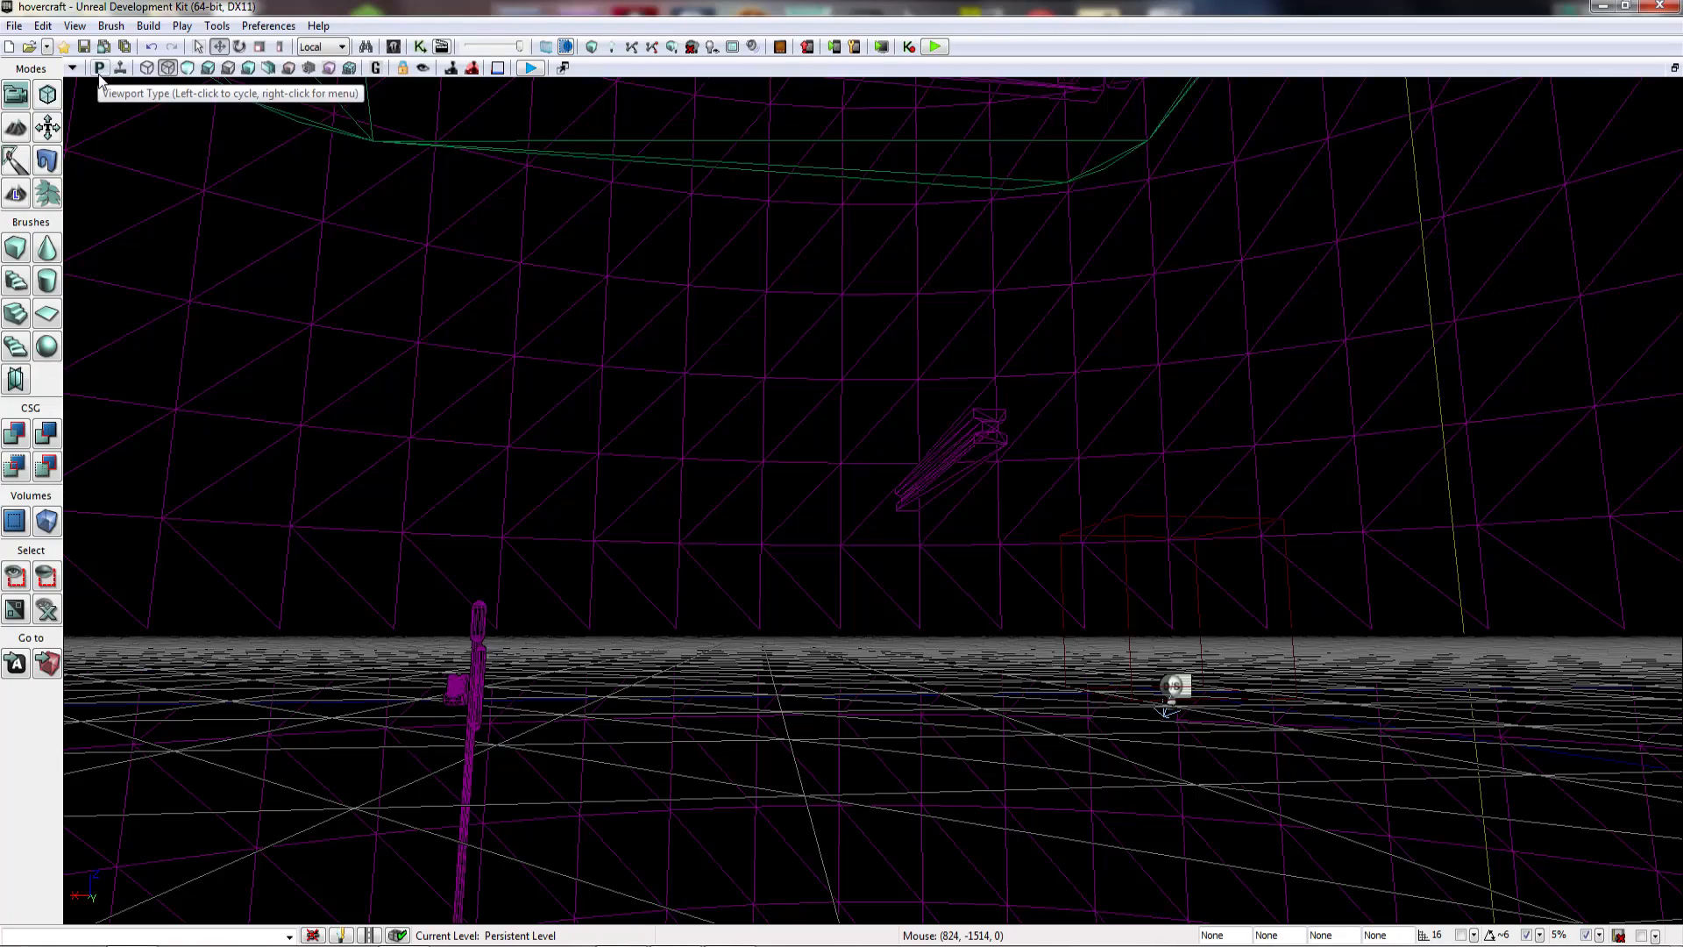
pyautogui.click(209, 69)
pyautogui.moveTo(438, 307)
pyautogui.mouseDown(button='right')
pyautogui.moveTo(544, 359)
pyautogui.moveTo(714, 349)
pyautogui.moveTo(705, 328)
pyautogui.moveTo(824, 276)
pyautogui.moveTo(802, 315)
pyautogui.moveTo(705, 326)
pyautogui.moveTo(745, 331)
pyautogui.moveTo(706, 332)
pyautogui.moveTo(723, 351)
pyautogui.moveTo(687, 333)
pyautogui.moveTo(684, 358)
pyautogui.moveTo(685, 296)
pyautogui.mouseUp(button='right')
pyautogui.press('w')
pyautogui.press('s')
pyautogui.press('w')
pyautogui.press('w')
pyautogui.press('s')
pyautogui.press('s')
pyautogui.press('w')
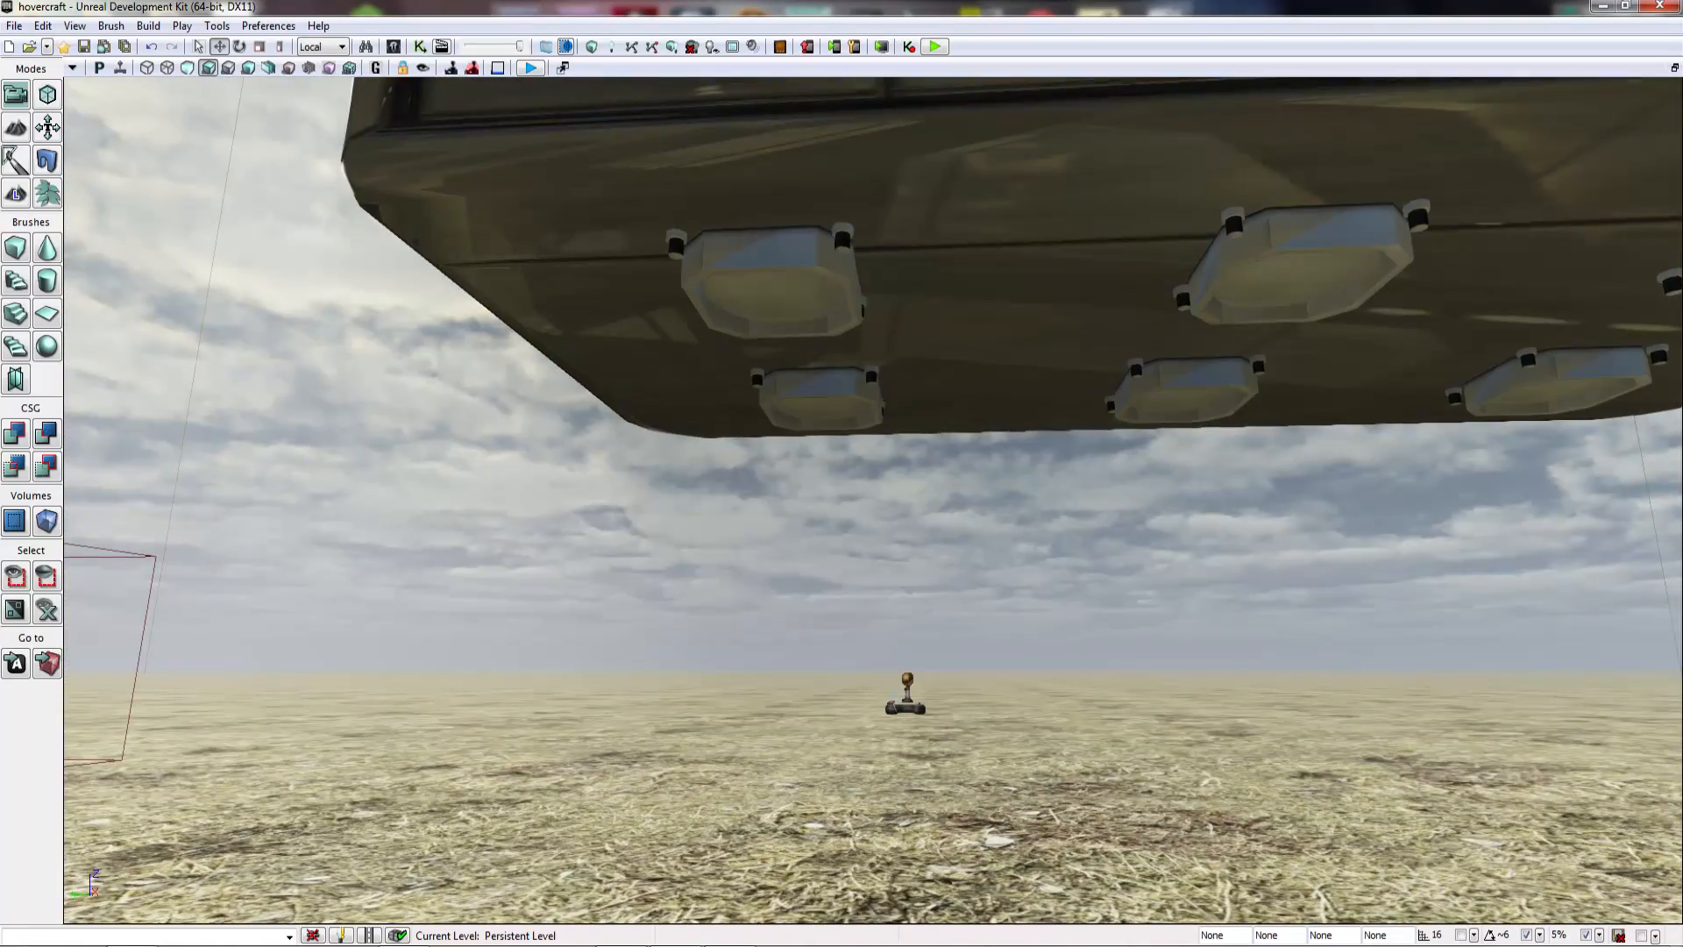
# Step: In the top wireframe view, delete the two middle light fixtures, leaving one near each corner of the platform
pyautogui.click(99, 70)
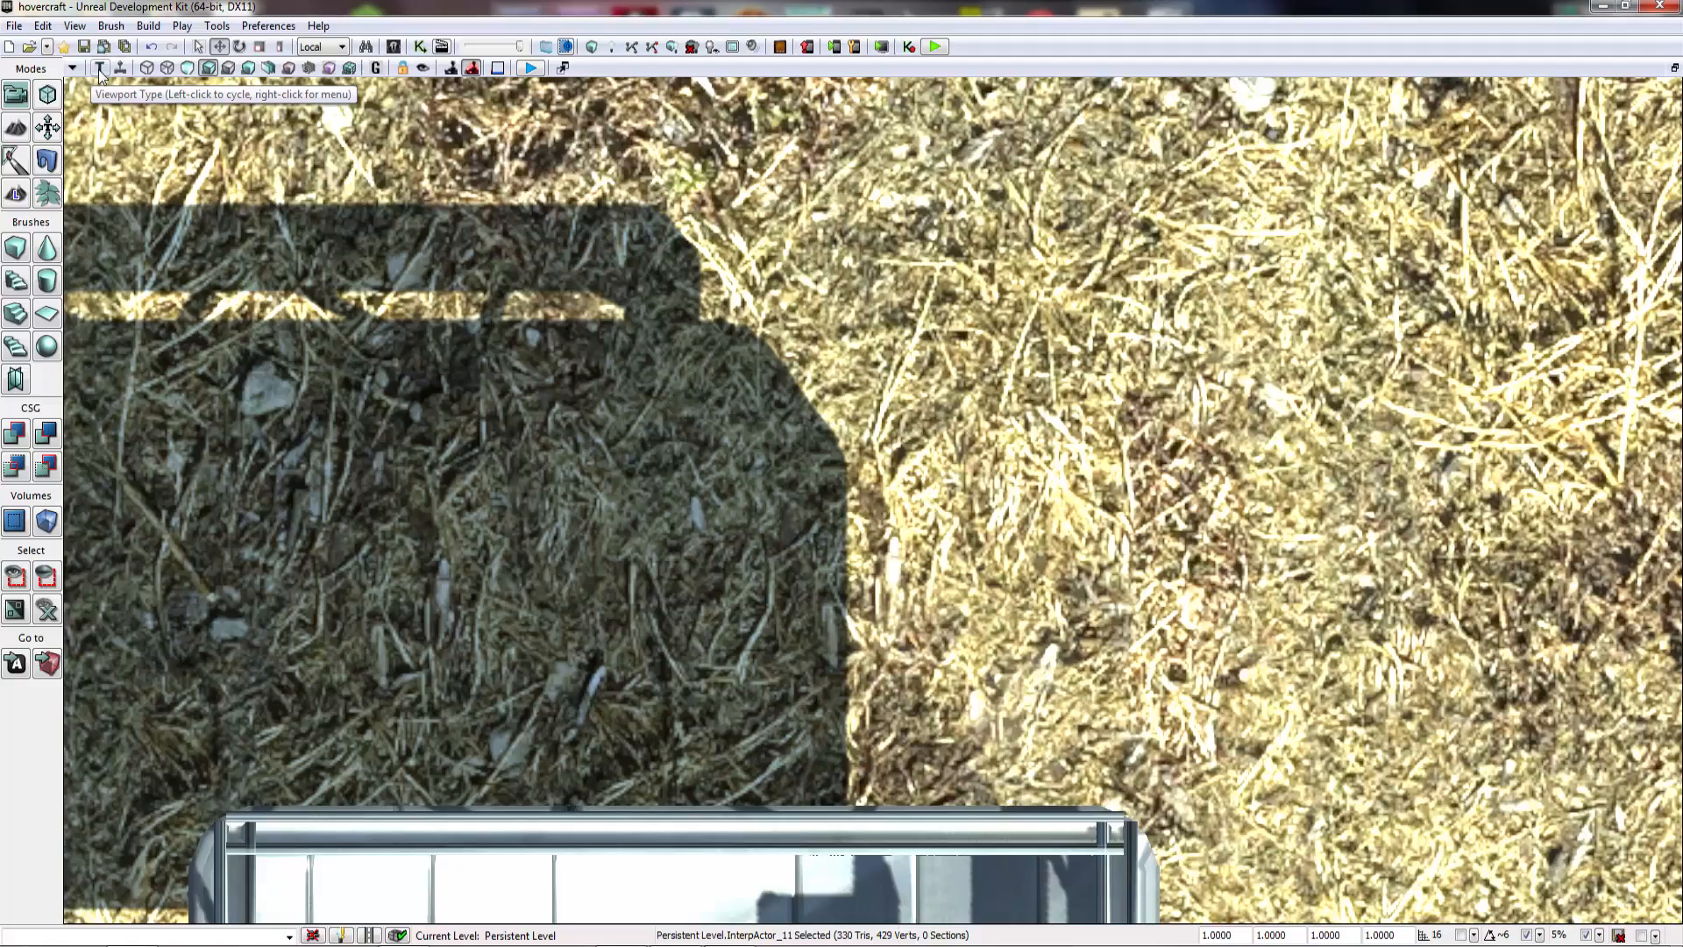
pyautogui.moveTo(437, 488); pyautogui.dragTo(640, 136, button='right')
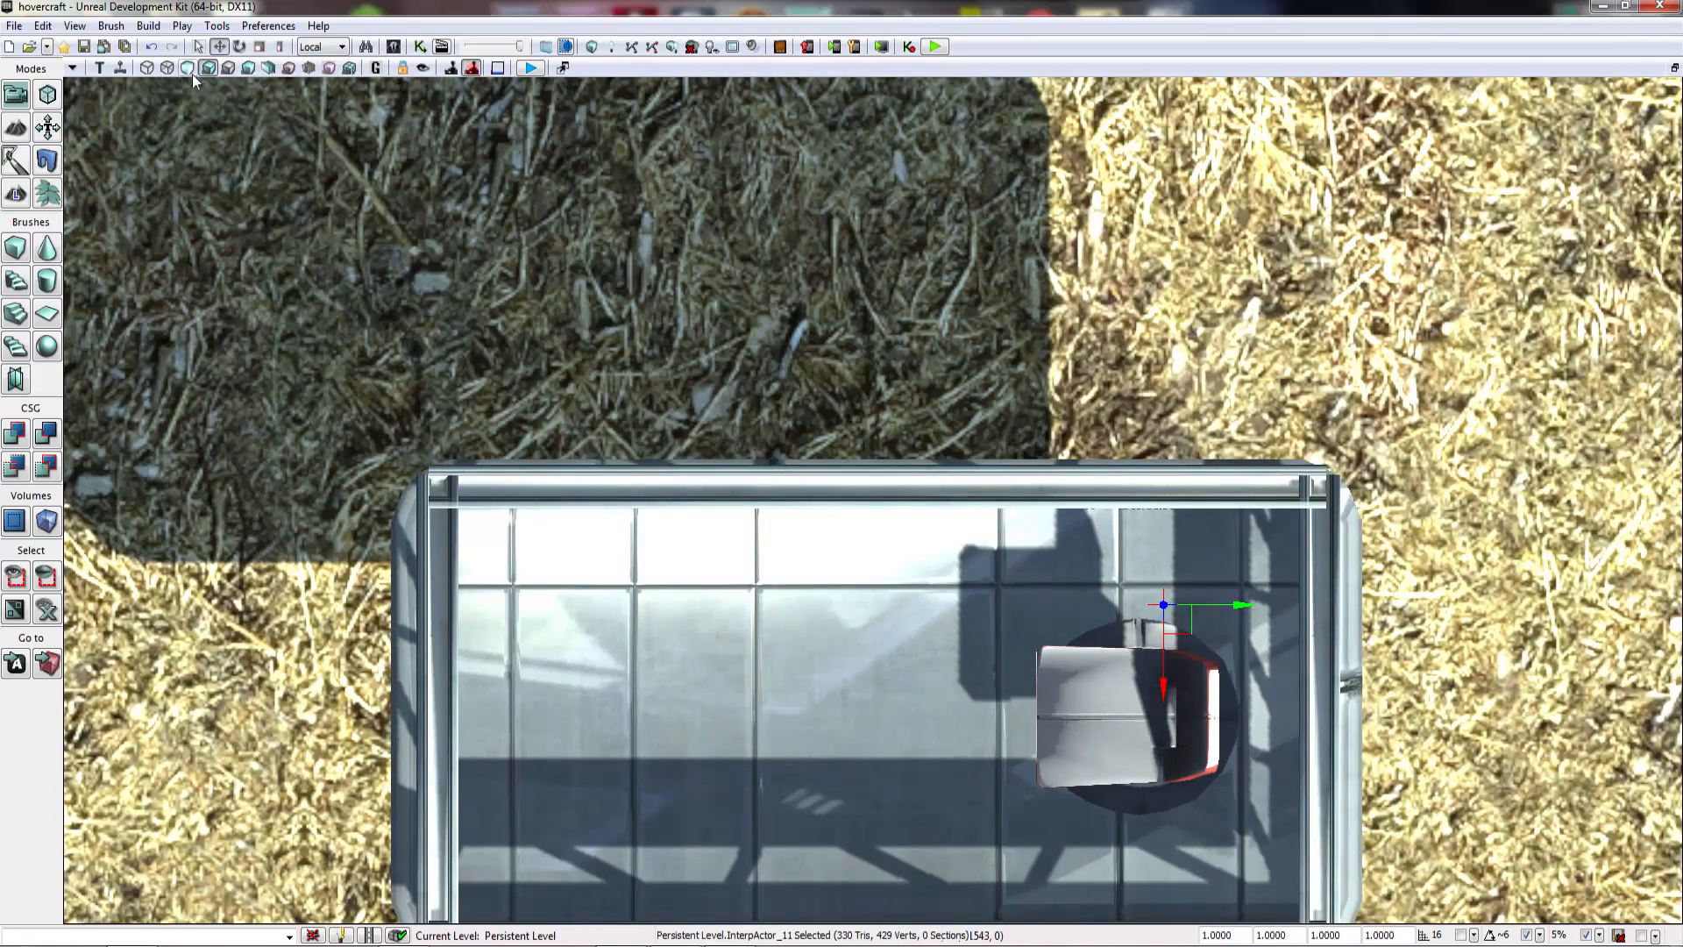
pyautogui.click(166, 67)
pyautogui.moveTo(466, 418); pyautogui.dragTo(516, 367, button='right')
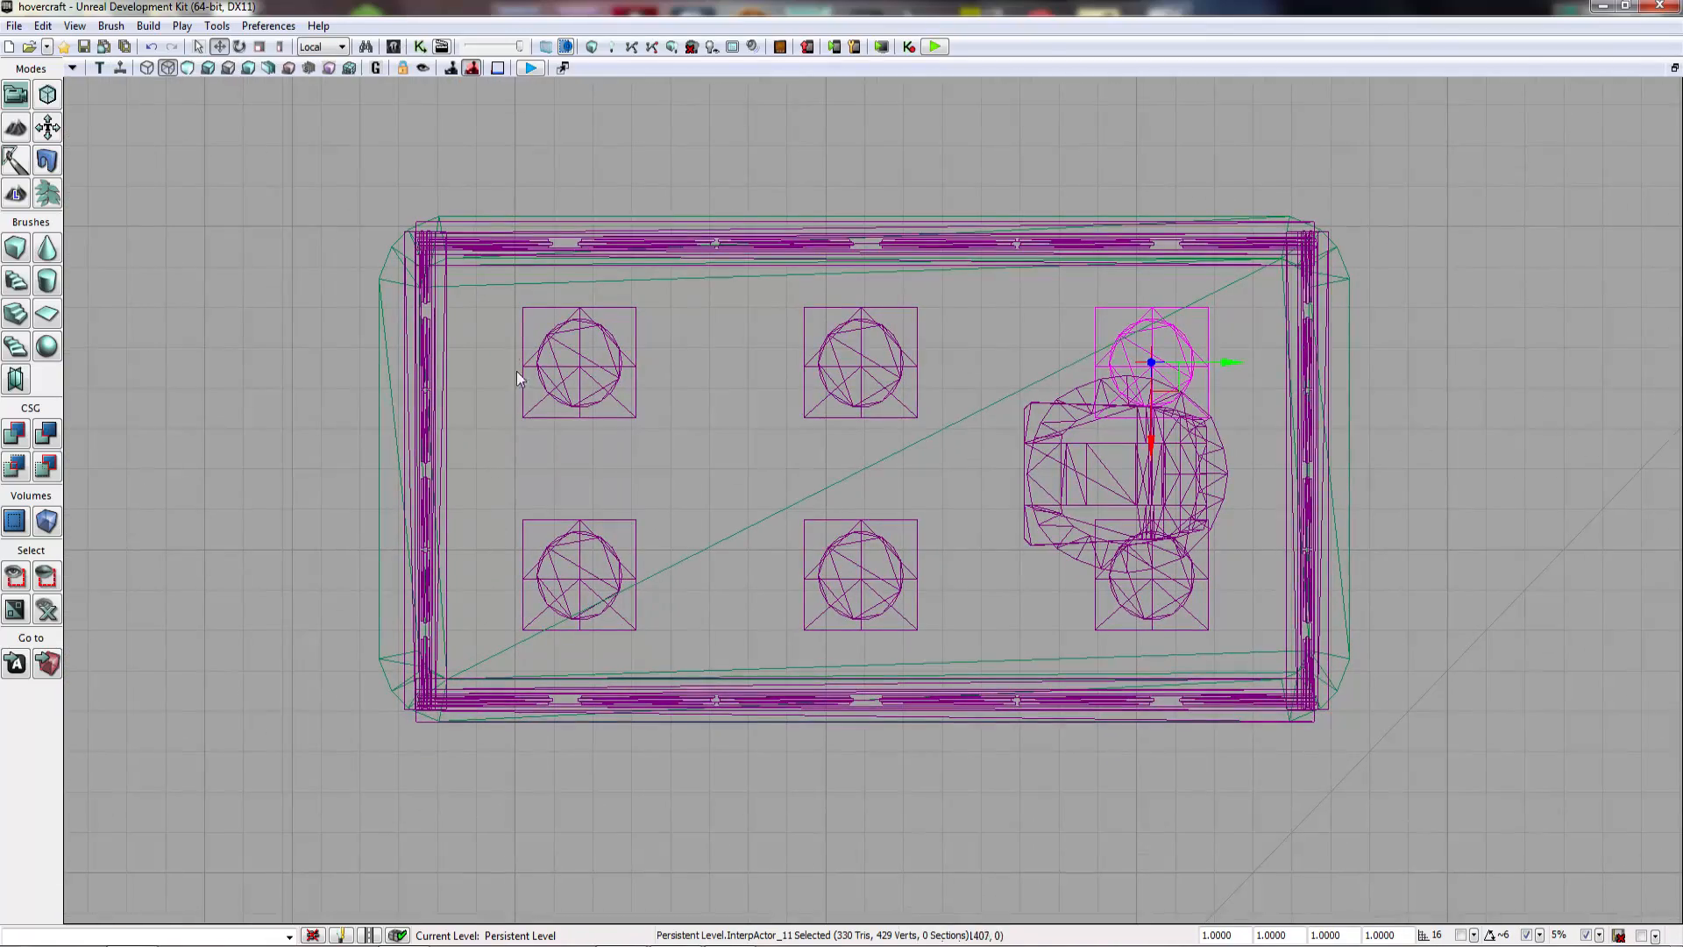
pyautogui.click(529, 397)
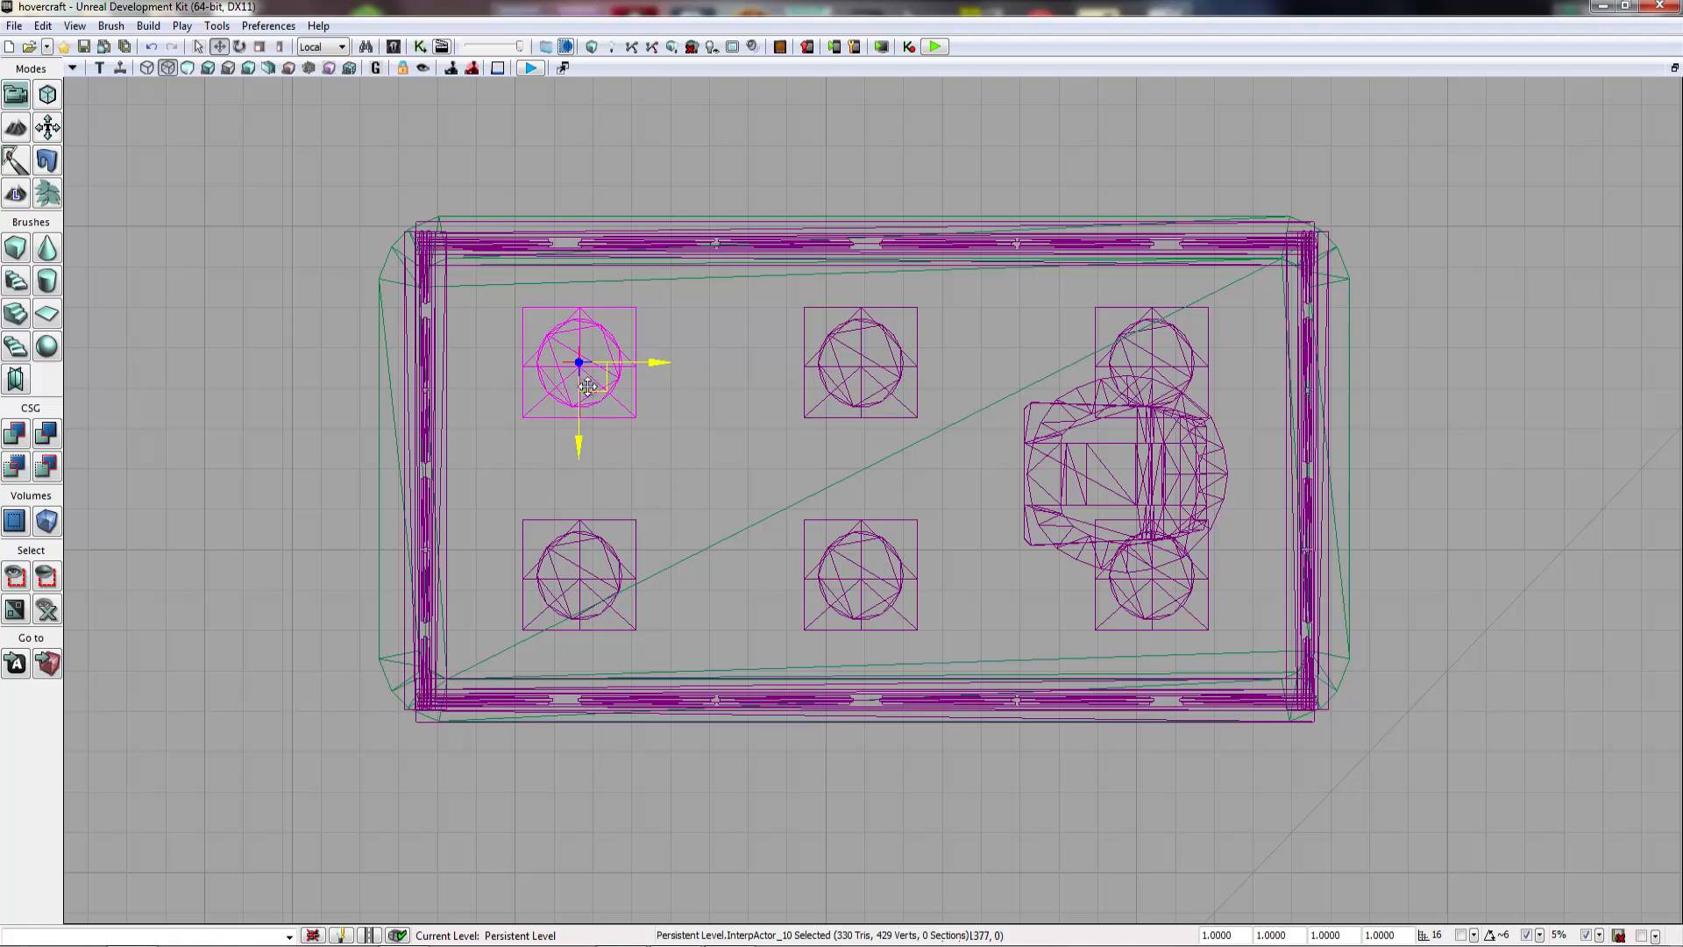
pyautogui.moveTo(599, 386); pyautogui.dragTo(519, 347)
pyautogui.click(859, 522)
pyautogui.press('Delete')
pyautogui.click(860, 320)
pyautogui.press('Delete')
# Step: Select one far-end light fixture, move it outward to the platform's corner in the lit perspective view, and deselect it
pyautogui.click(500, 349)
pyautogui.click(91, 70)
pyautogui.click(93, 70)
pyautogui.click(93, 70)
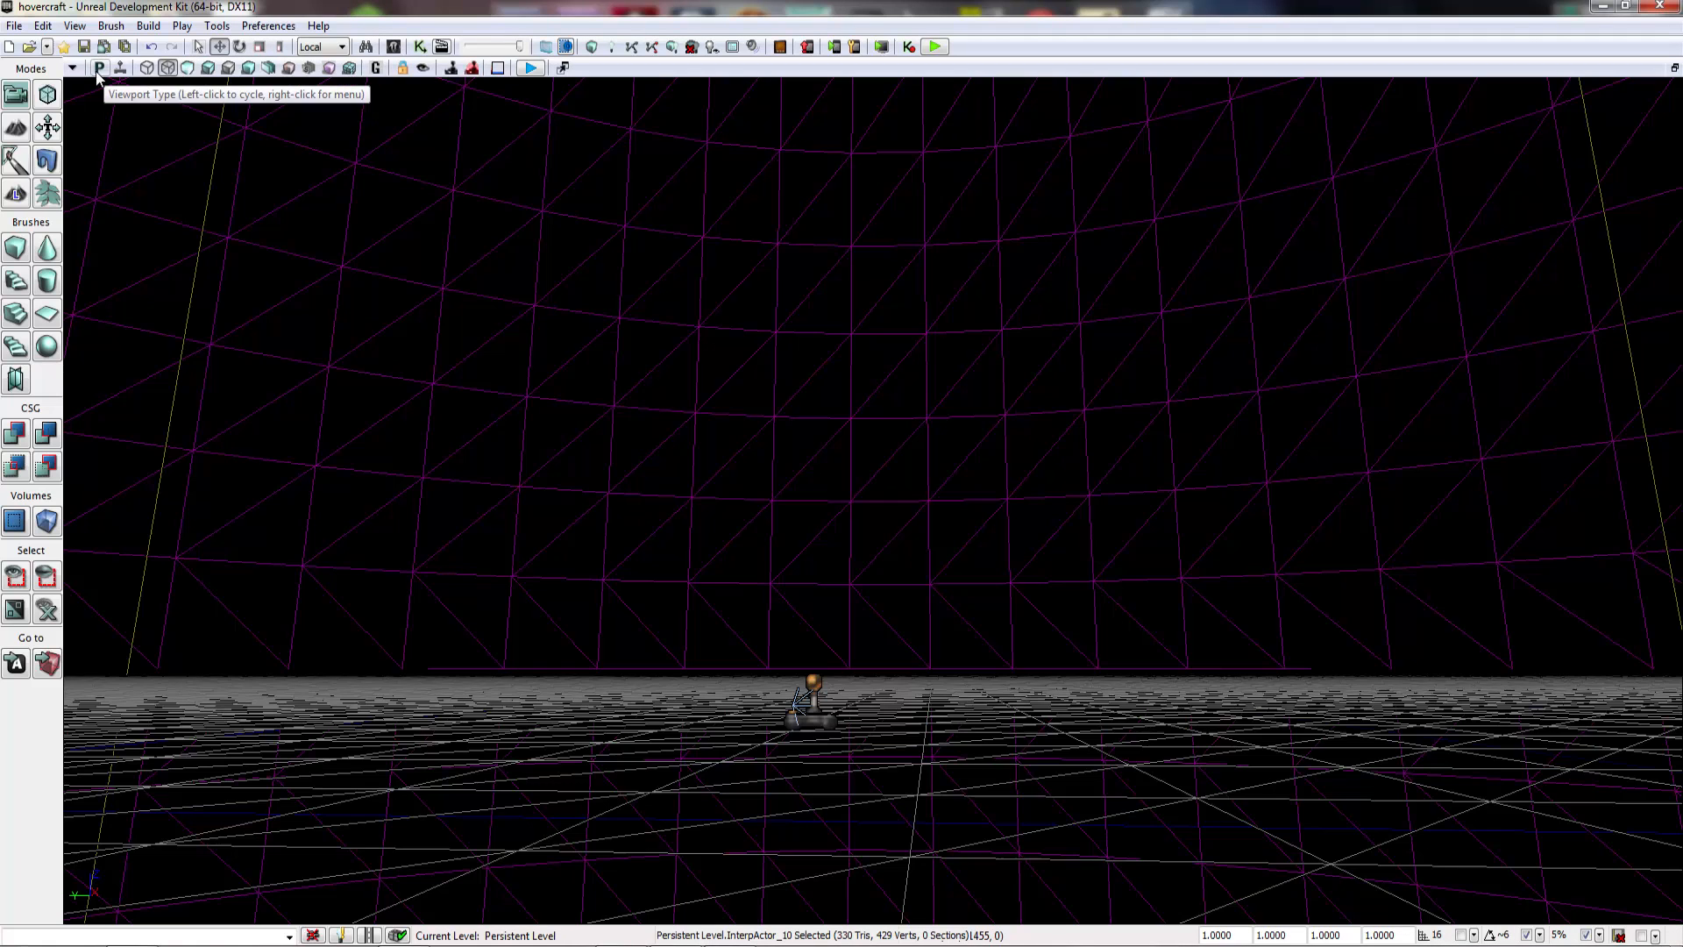
pyautogui.click(208, 68)
pyautogui.press('f')
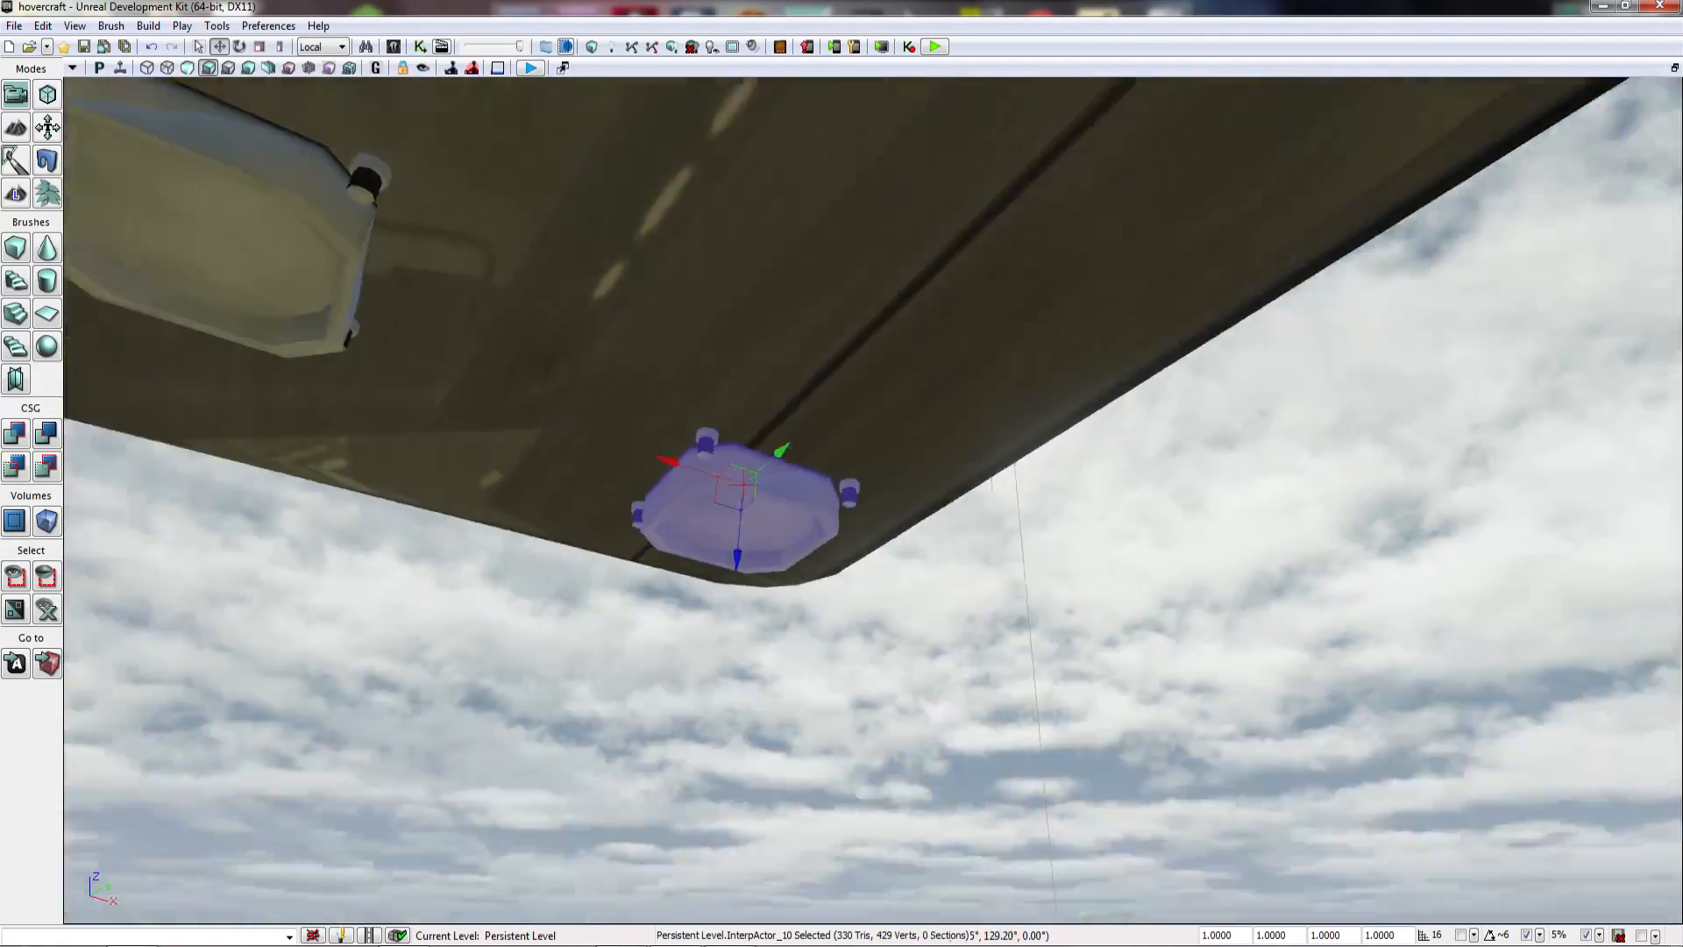
pyautogui.moveTo(873, 500); pyautogui.dragTo(465, 368, button='right')
pyautogui.moveTo(725, 647); pyautogui.dragTo(686, 577)
pyautogui.moveTo(578, 548); pyautogui.dragTo(747, 561)
pyautogui.moveTo(747, 561); pyautogui.dragTo(618, 618, button='right')
pyautogui.press('Escape')
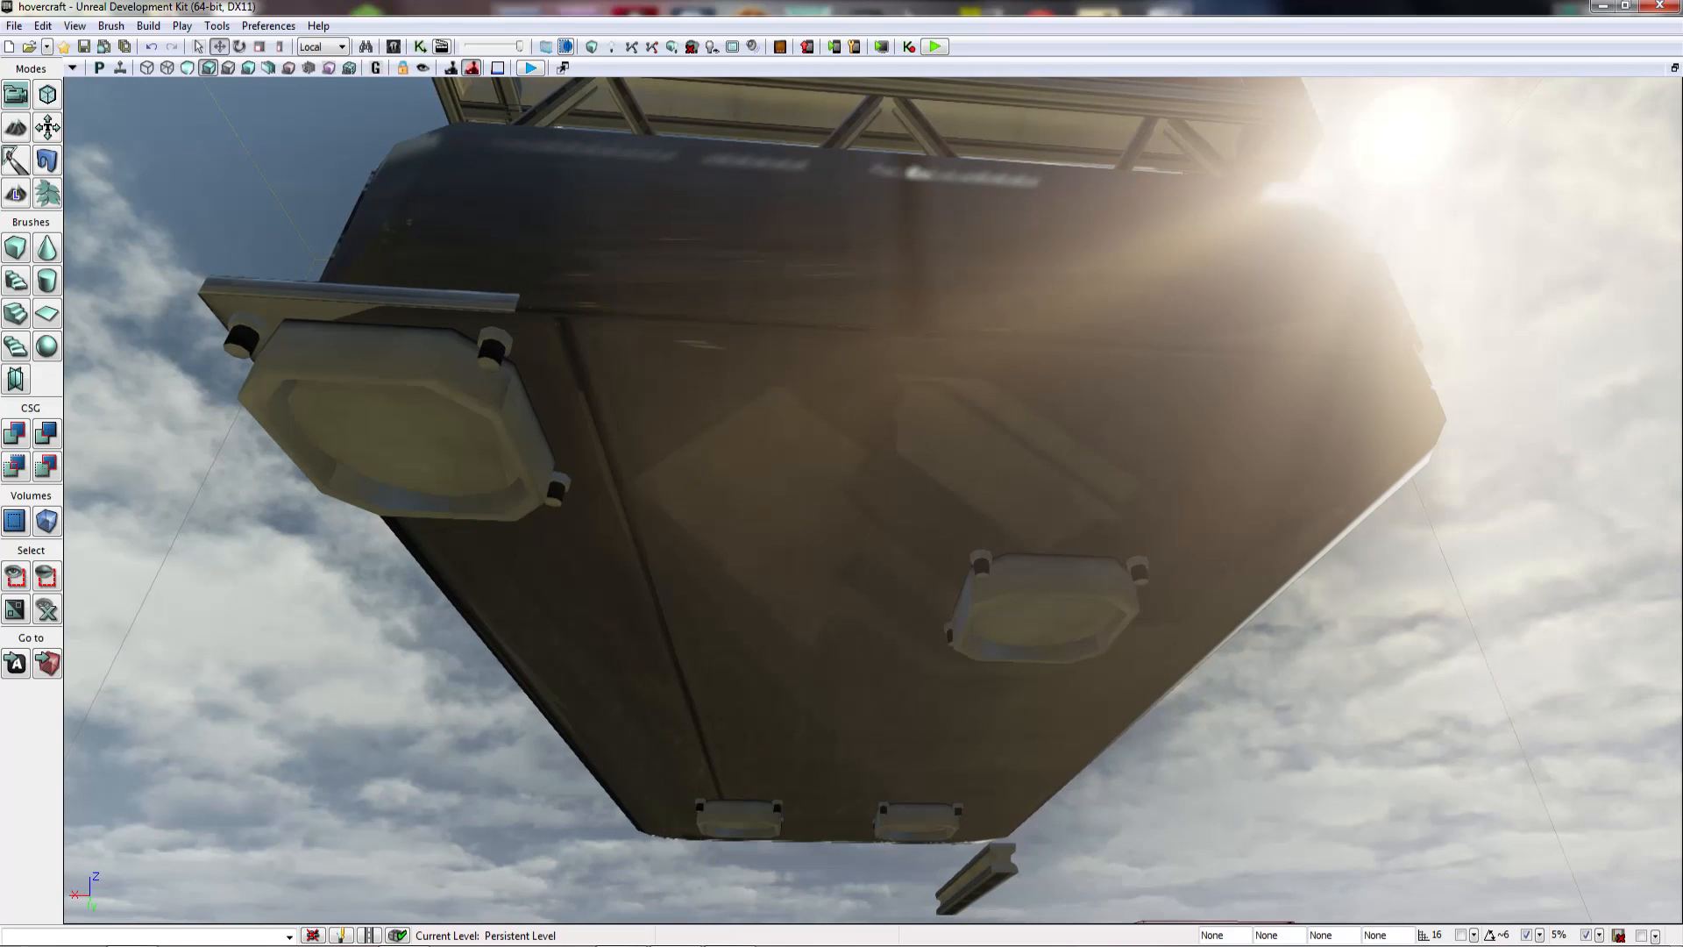
# Step: Move the light fixture beneath the chair end outward toward its corner of the platform's underside
pyautogui.click(1063, 604)
pyautogui.moveTo(1019, 613); pyautogui.dragTo(1088, 492)
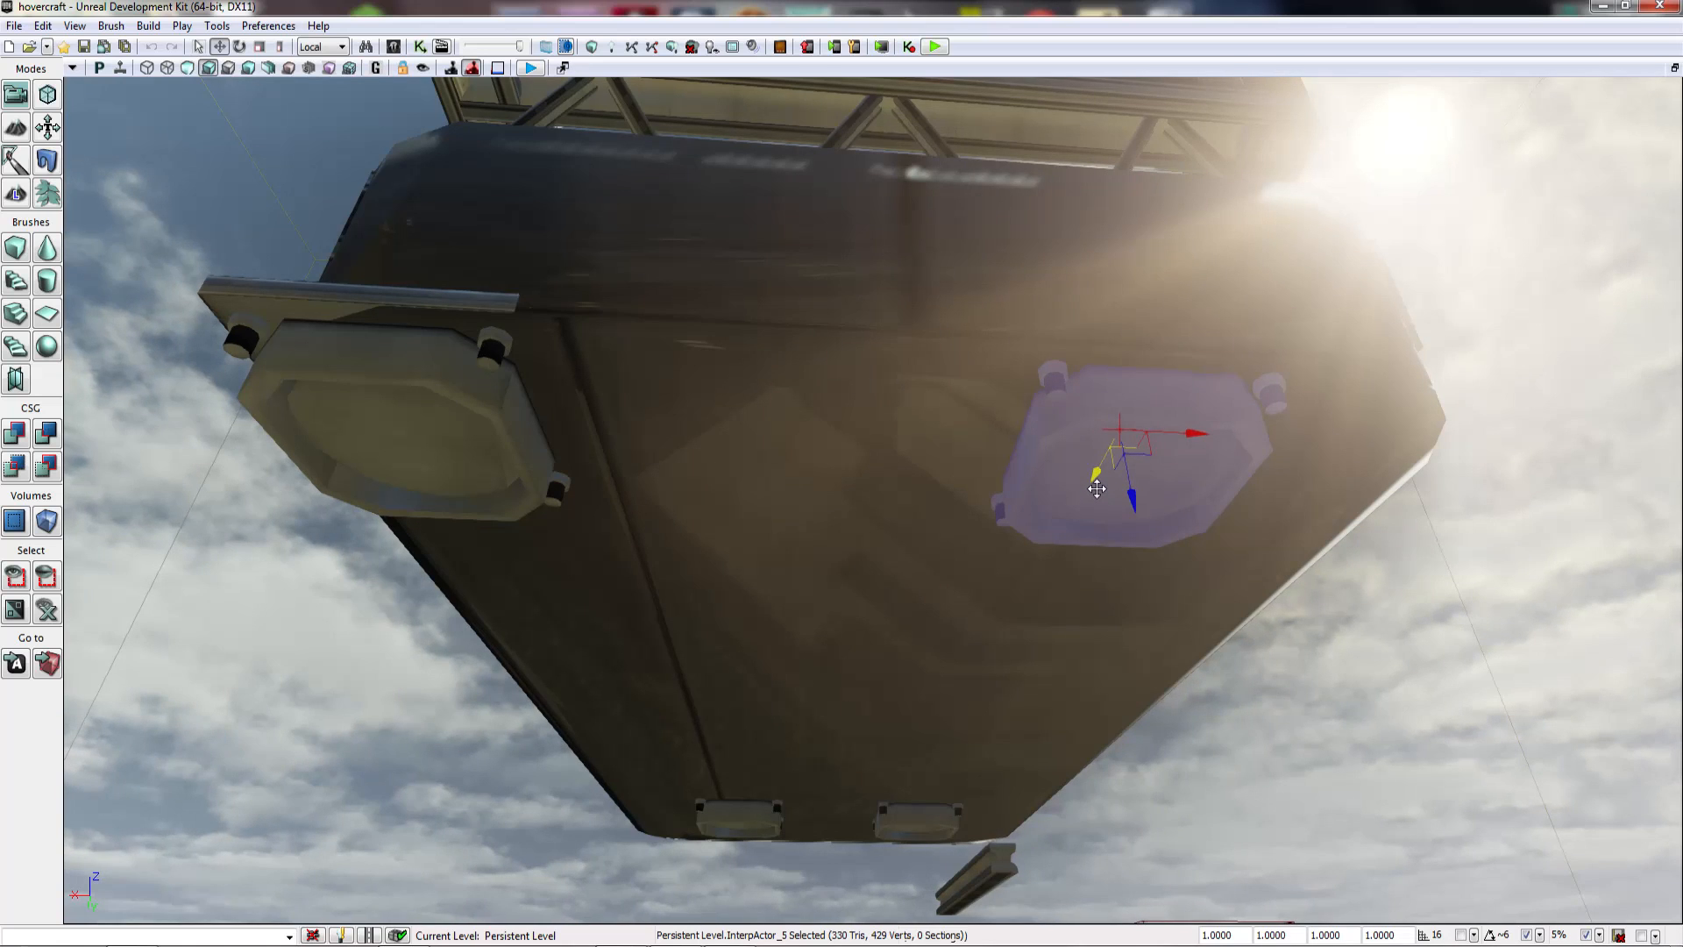
pyautogui.moveTo(1095, 489); pyautogui.dragTo(1086, 468, button='right')
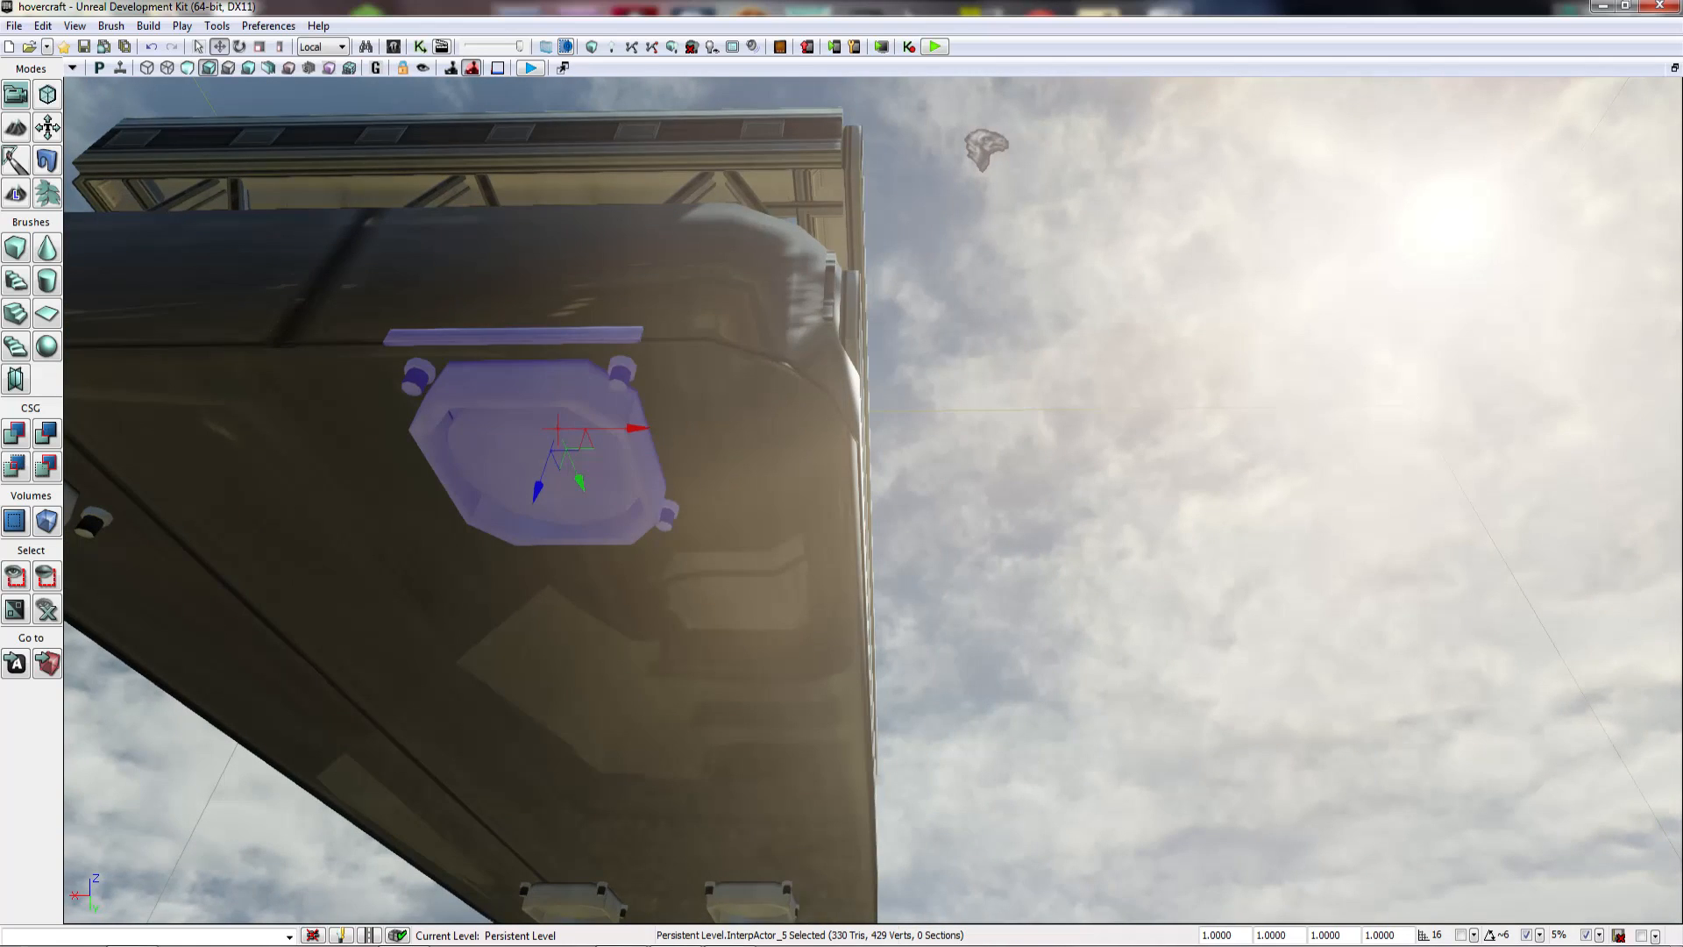
# Step: Move the selected light fixture outward to the platform's corner, and set the overall scale of the other fixture at that end to 2
pyautogui.moveTo(619, 430); pyautogui.dragTo(814, 433)
pyautogui.moveTo(877, 474); pyautogui.dragTo(1127, 539, button='right')
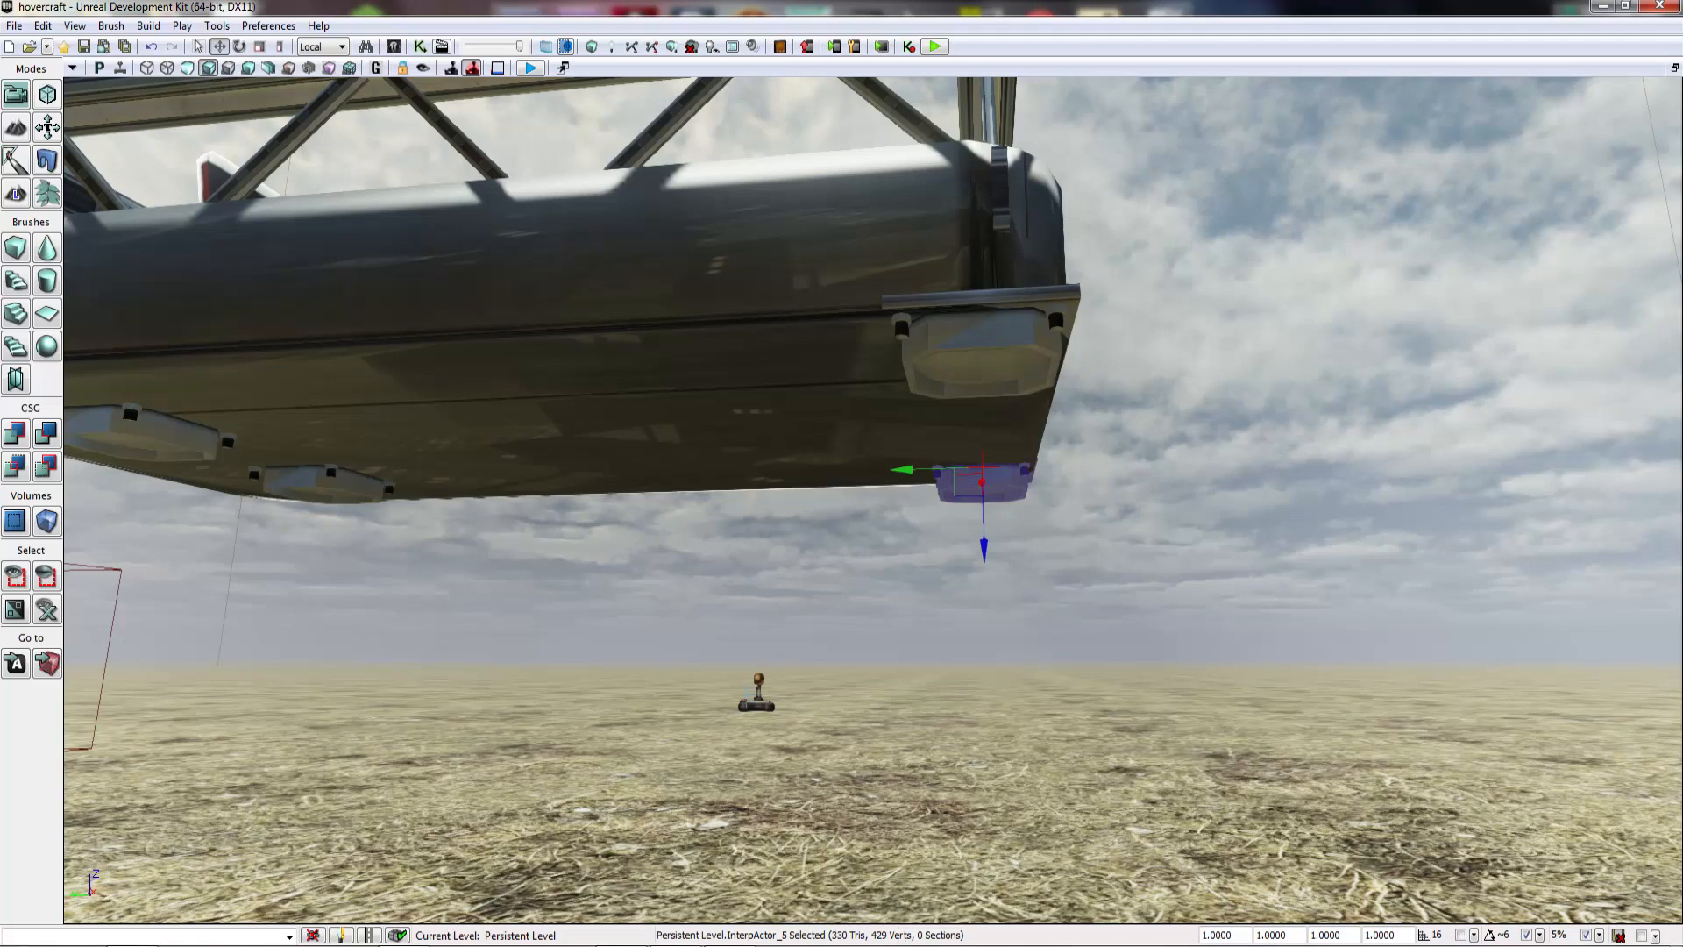
pyautogui.click(982, 360)
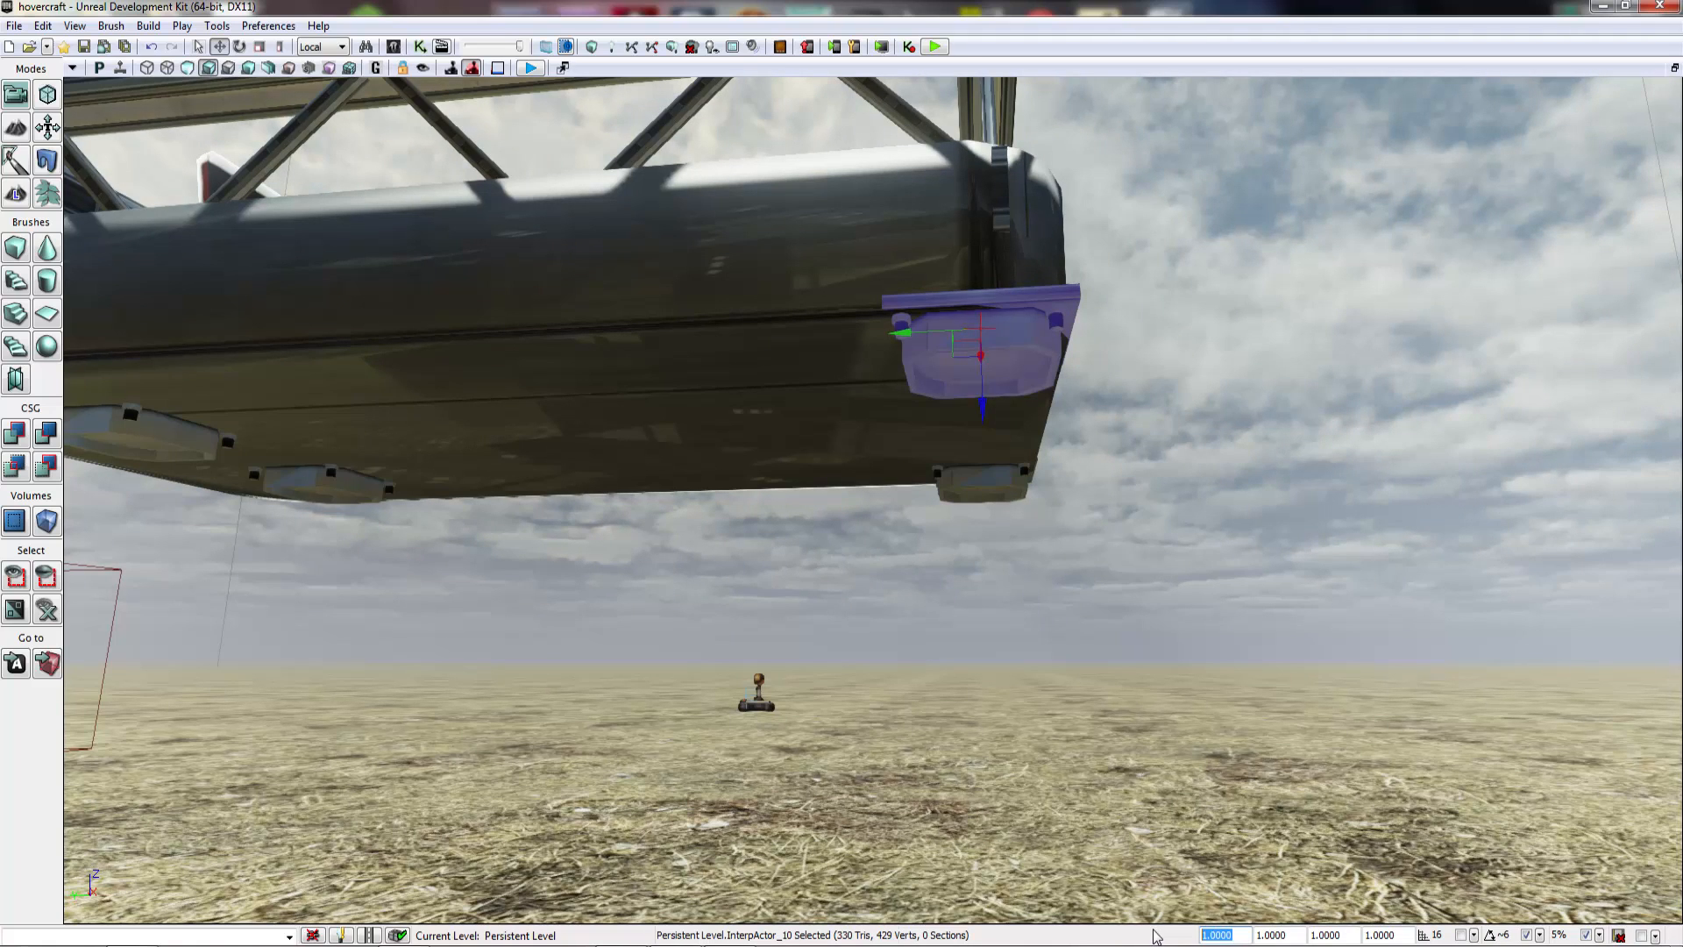
pyautogui.press('Return')
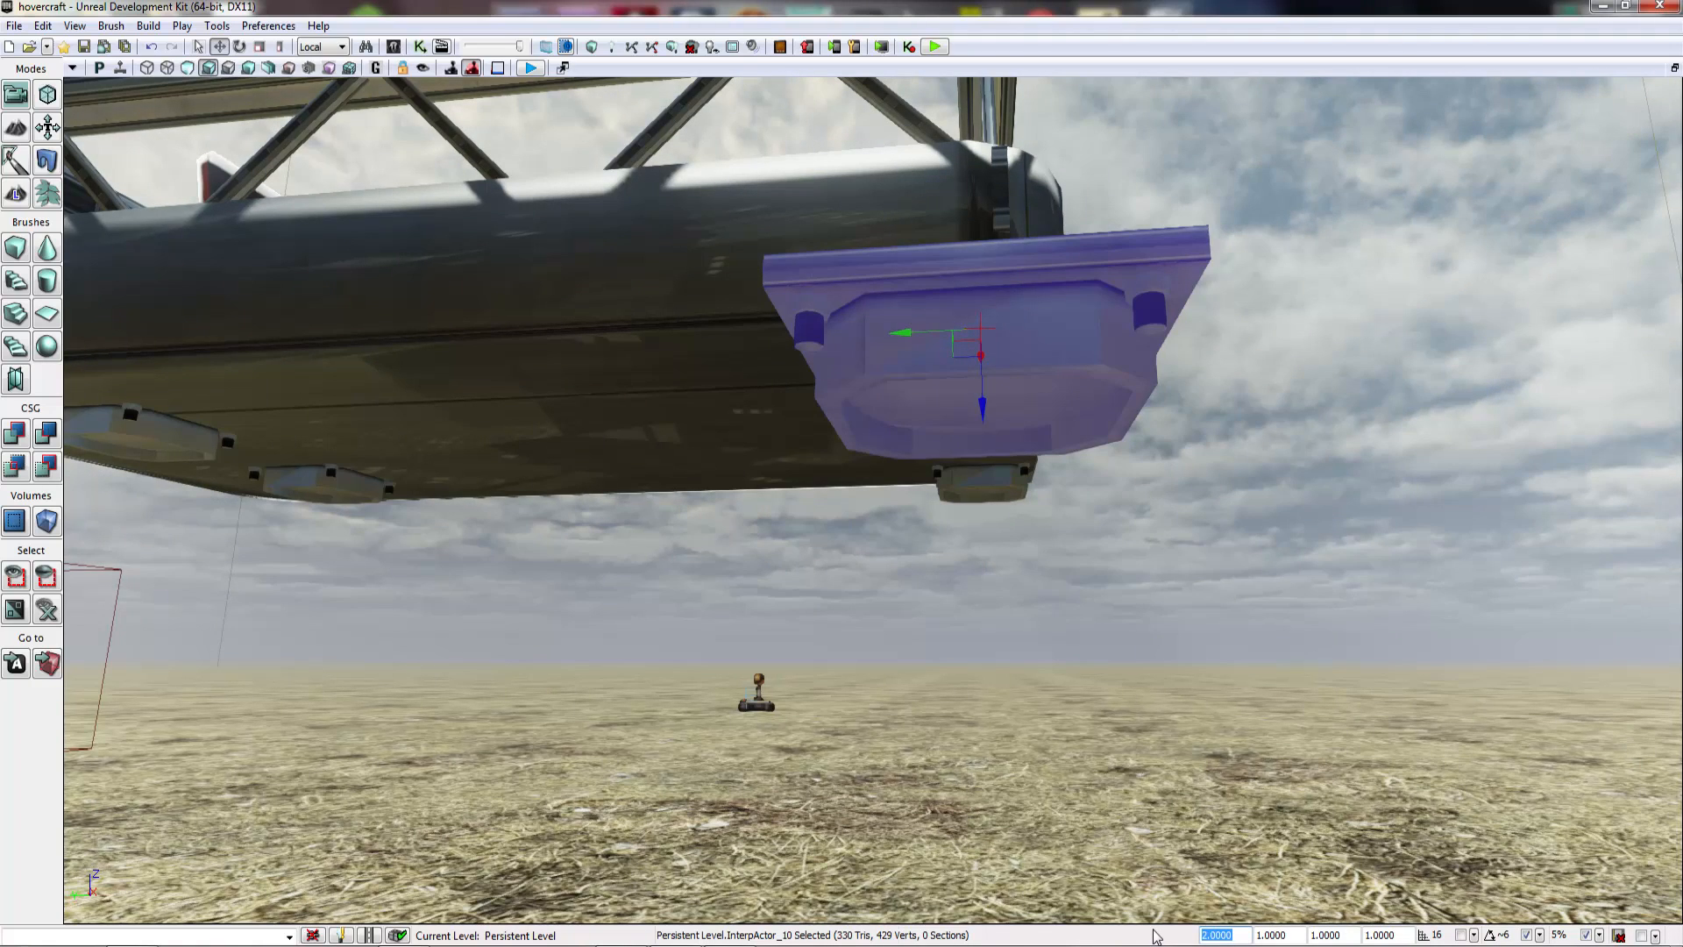
# Step: Select the remaining unscaled light fixture at the same end of the platform and set its overall scale to 2
pyautogui.moveTo(982, 526); pyautogui.dragTo(620, 469, button='right')
pyautogui.press('Escape')
pyautogui.click(815, 326)
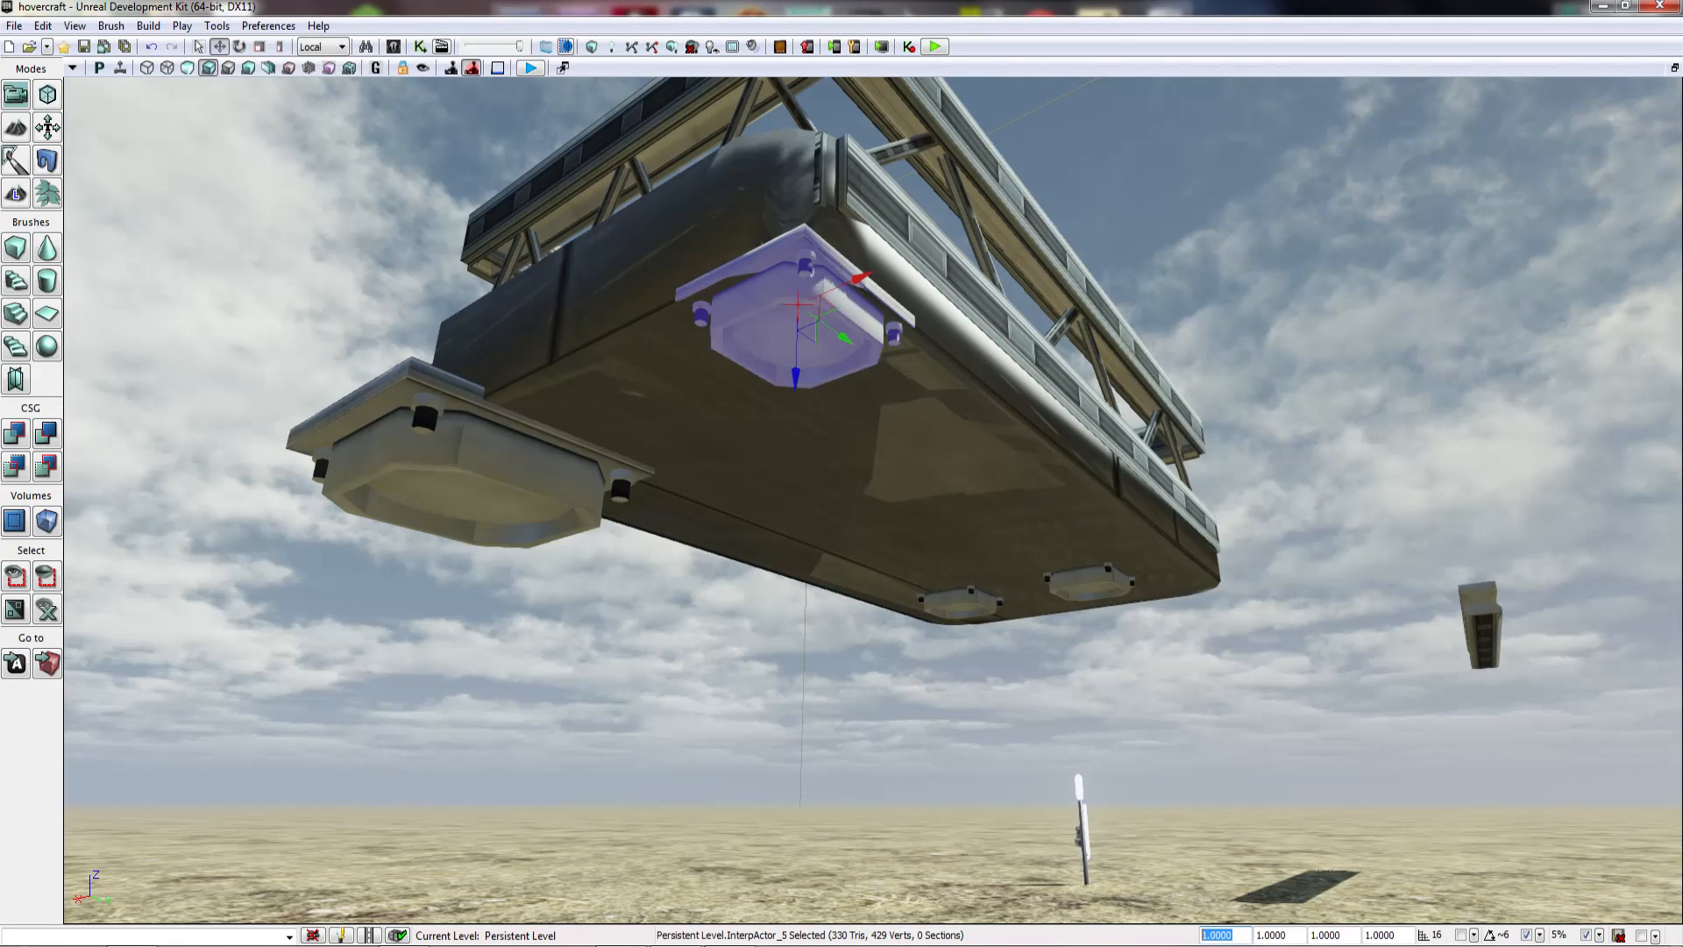
pyautogui.press('Return')
# Step: Move a light fixture at the opposite end outward to its corner of the underside and set its overall scale to 2
pyautogui.moveTo(797, 526); pyautogui.dragTo(718, 510, button='right')
pyautogui.click(771, 351)
pyautogui.moveTo(771, 350); pyautogui.dragTo(749, 310, button='right')
pyautogui.moveTo(900, 410); pyautogui.dragTo(983, 331)
pyautogui.moveTo(983, 398); pyautogui.dragTo(1075, 423)
pyautogui.moveTo(1076, 423); pyautogui.dragTo(946, 419, button='right')
pyautogui.moveTo(753, 405); pyautogui.dragTo(903, 401)
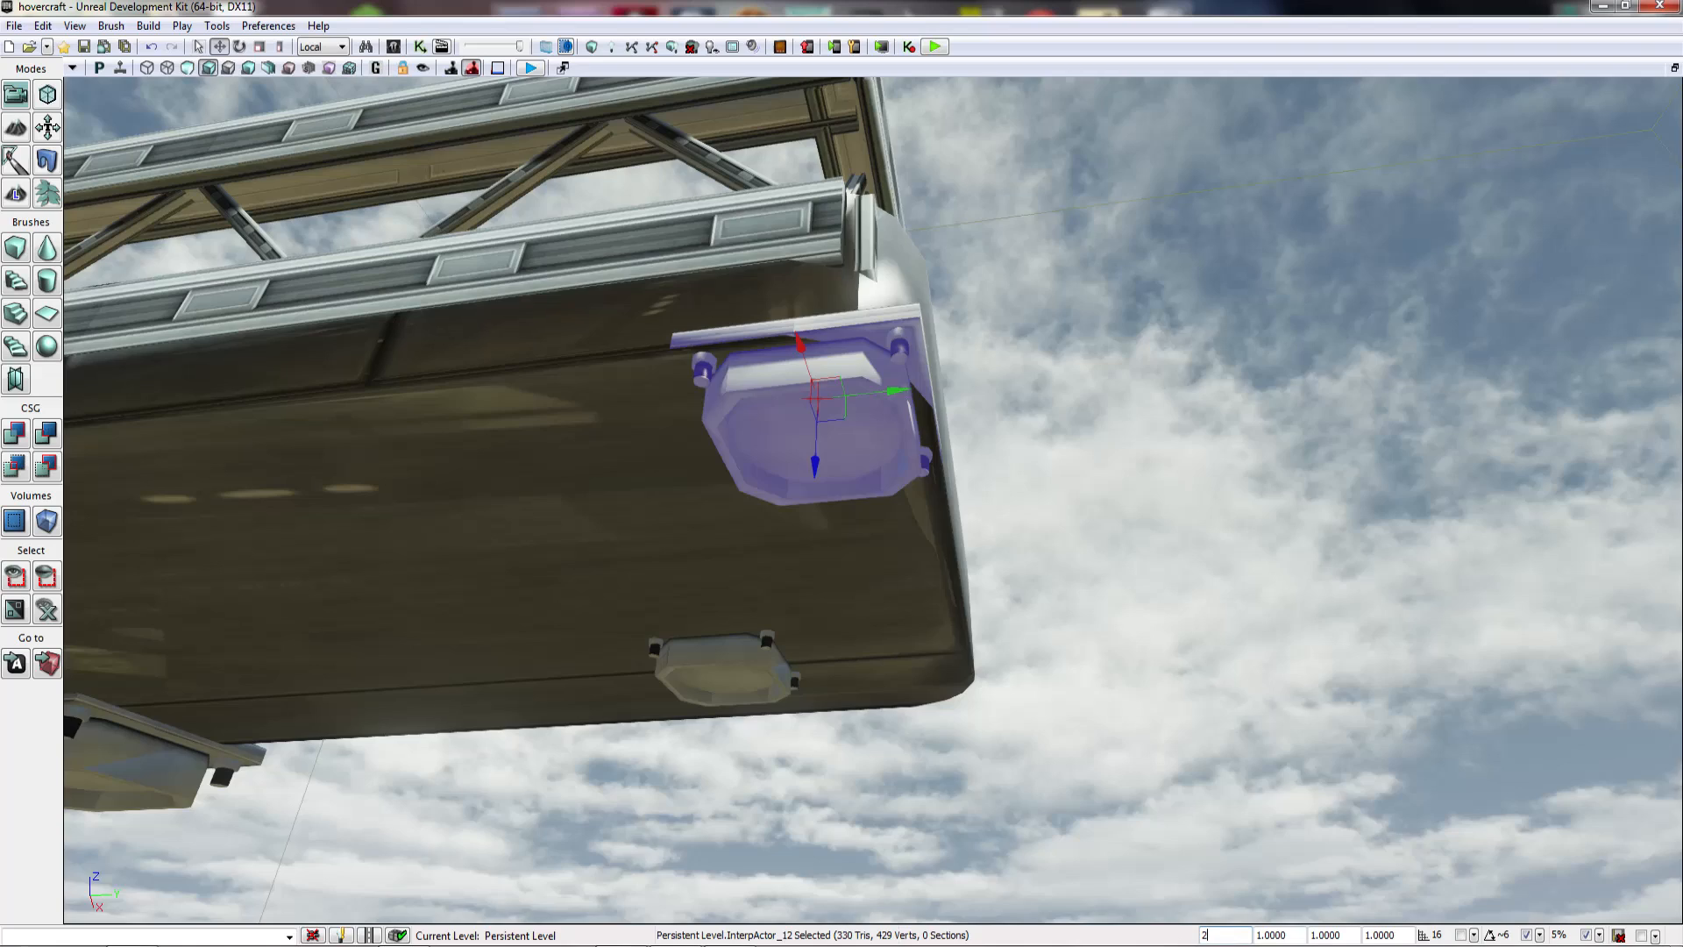
pyautogui.write('2')
pyautogui.press('Return')
# Step: Move the last small light fixture out to its corner of the platform's underside and set its overall scale to 2
pyautogui.moveTo(903, 400); pyautogui.dragTo(701, 447, button='right')
pyautogui.click(745, 484)
pyautogui.moveTo(785, 444); pyautogui.dragTo(816, 403)
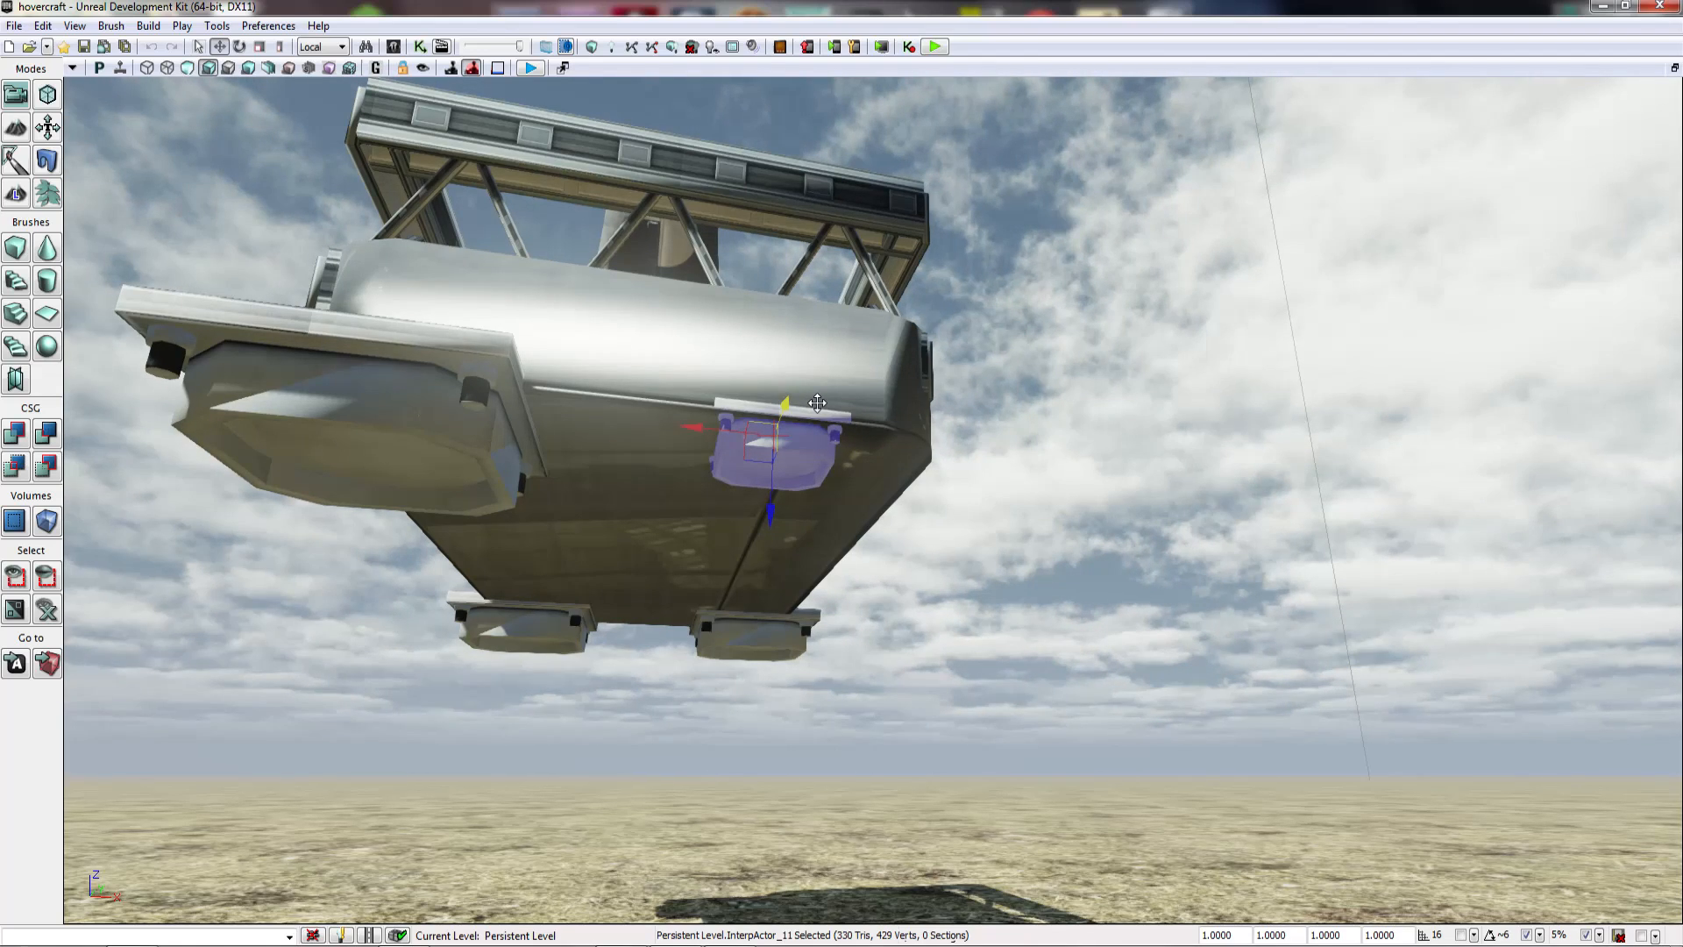
pyautogui.moveTo(701, 426); pyautogui.dragTo(779, 435)
pyautogui.moveTo(788, 443); pyautogui.dragTo(694, 483, button='right')
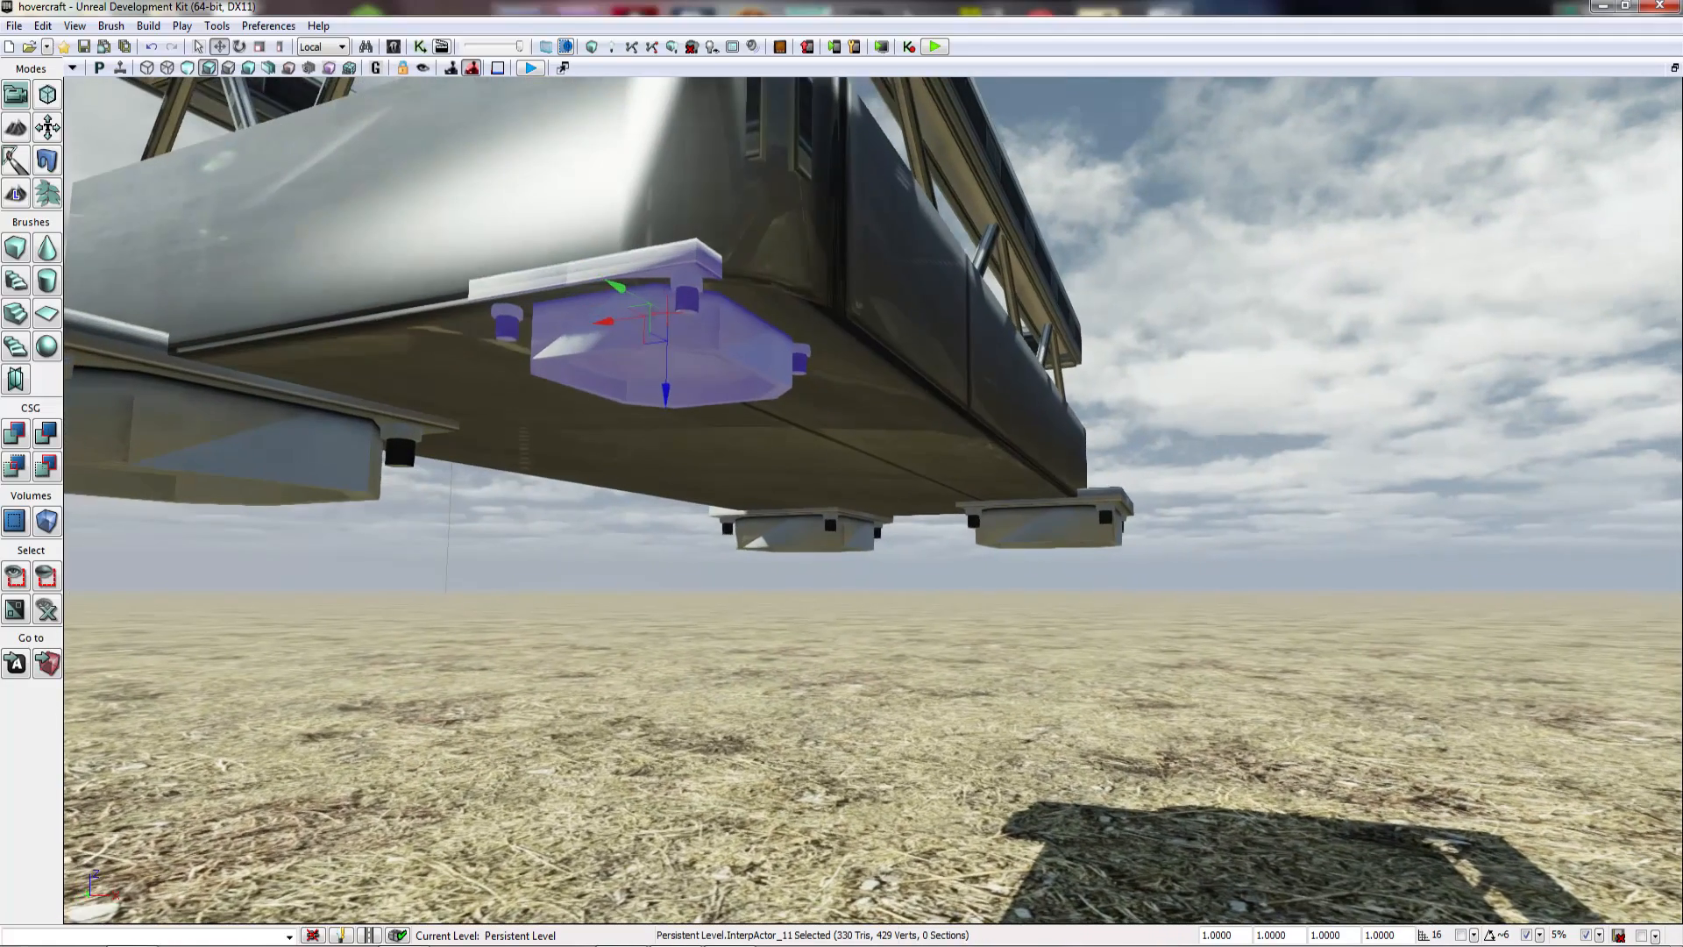
pyautogui.moveTo(605, 326); pyautogui.dragTo(653, 313)
pyautogui.moveTo(653, 313); pyautogui.dragTo(605, 304, button='right')
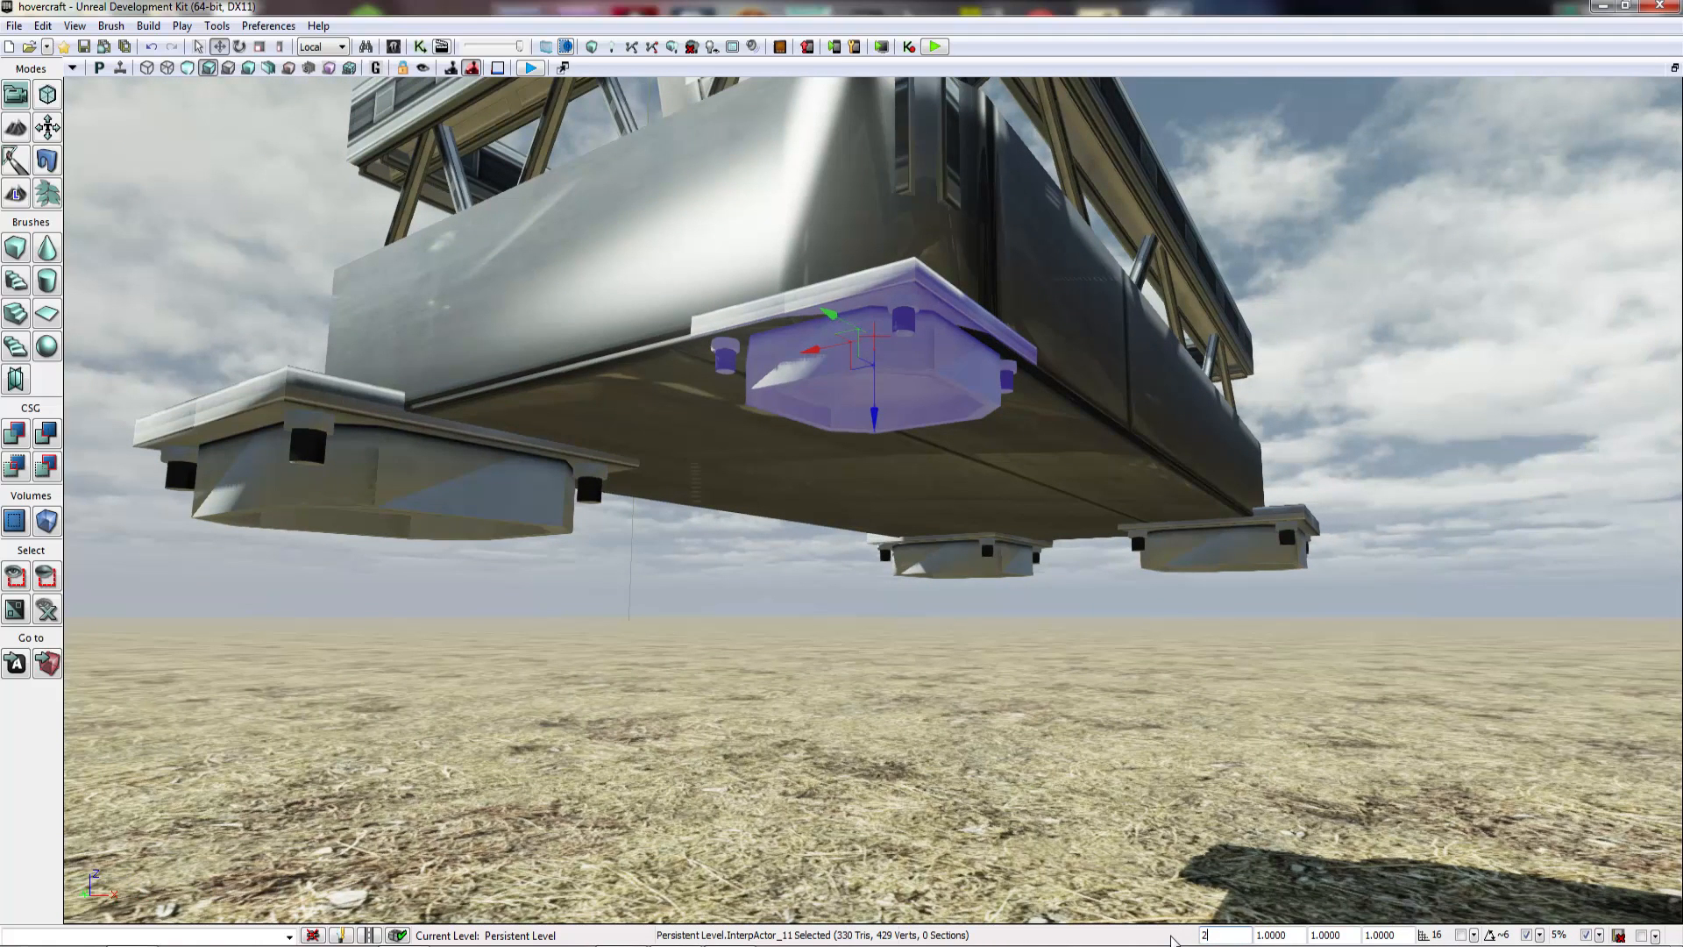
pyautogui.press('Return')
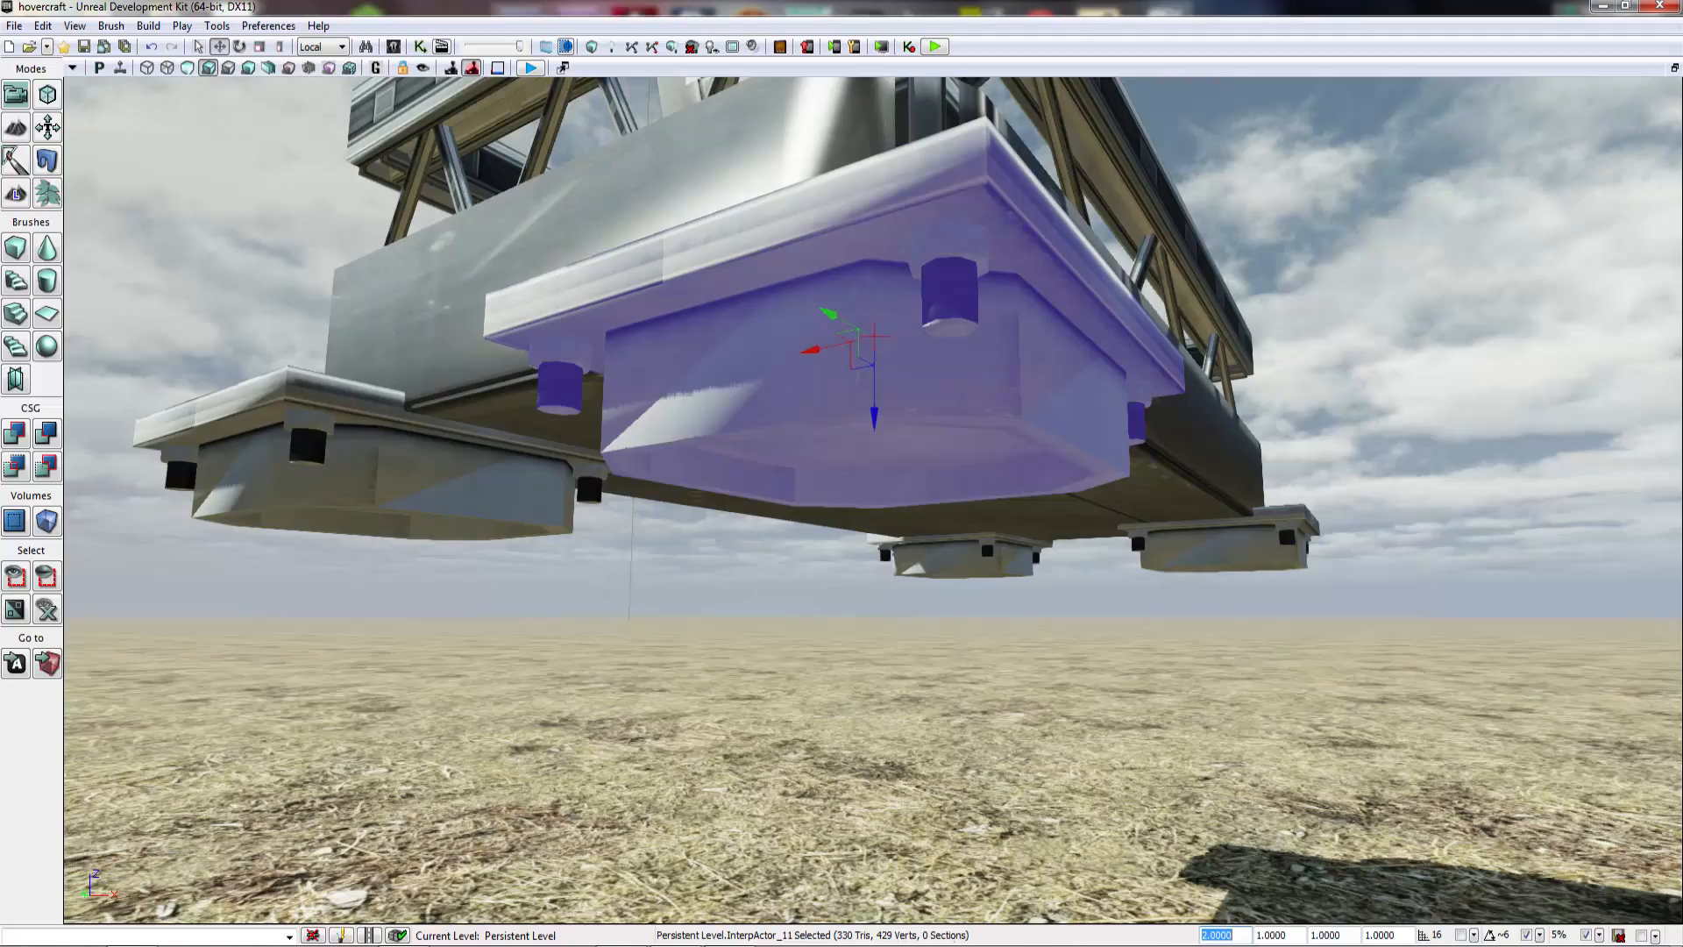
# Step: Deselect the light fixture and save the current level
pyautogui.moveTo(842, 473); pyautogui.dragTo(911, 521, button='right')
pyautogui.press('Escape')
pyautogui.moveTo(841, 473); pyautogui.dragTo(905, 474, button='right')
pyautogui.click(14, 26)
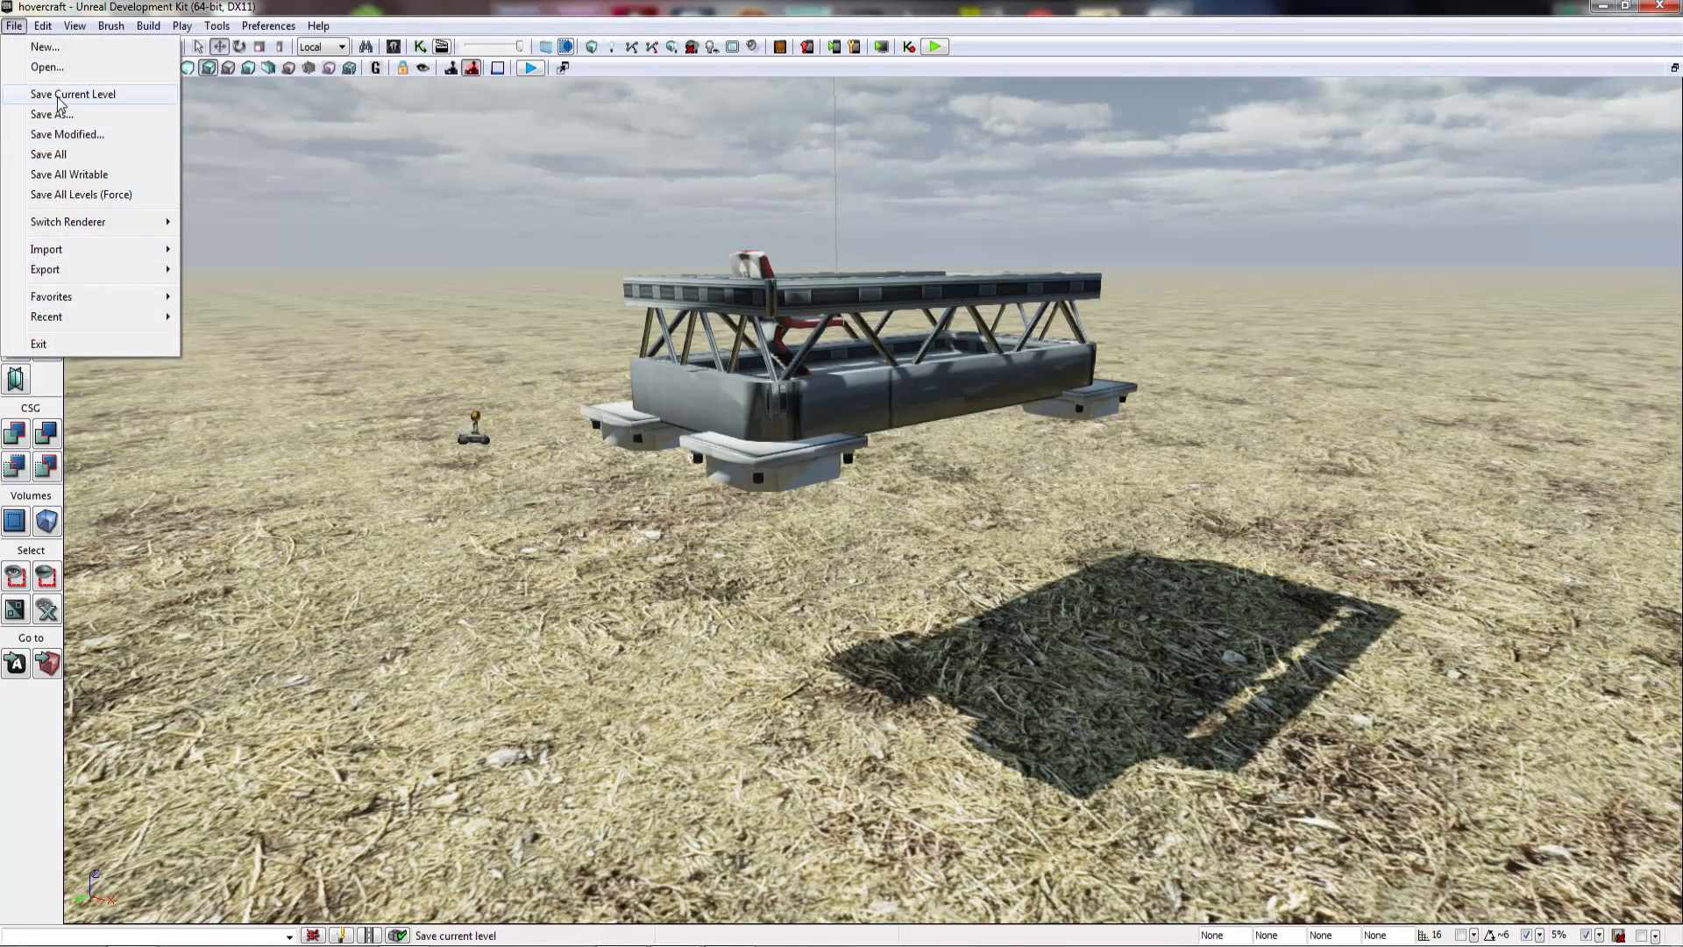
pyautogui.click(57, 102)
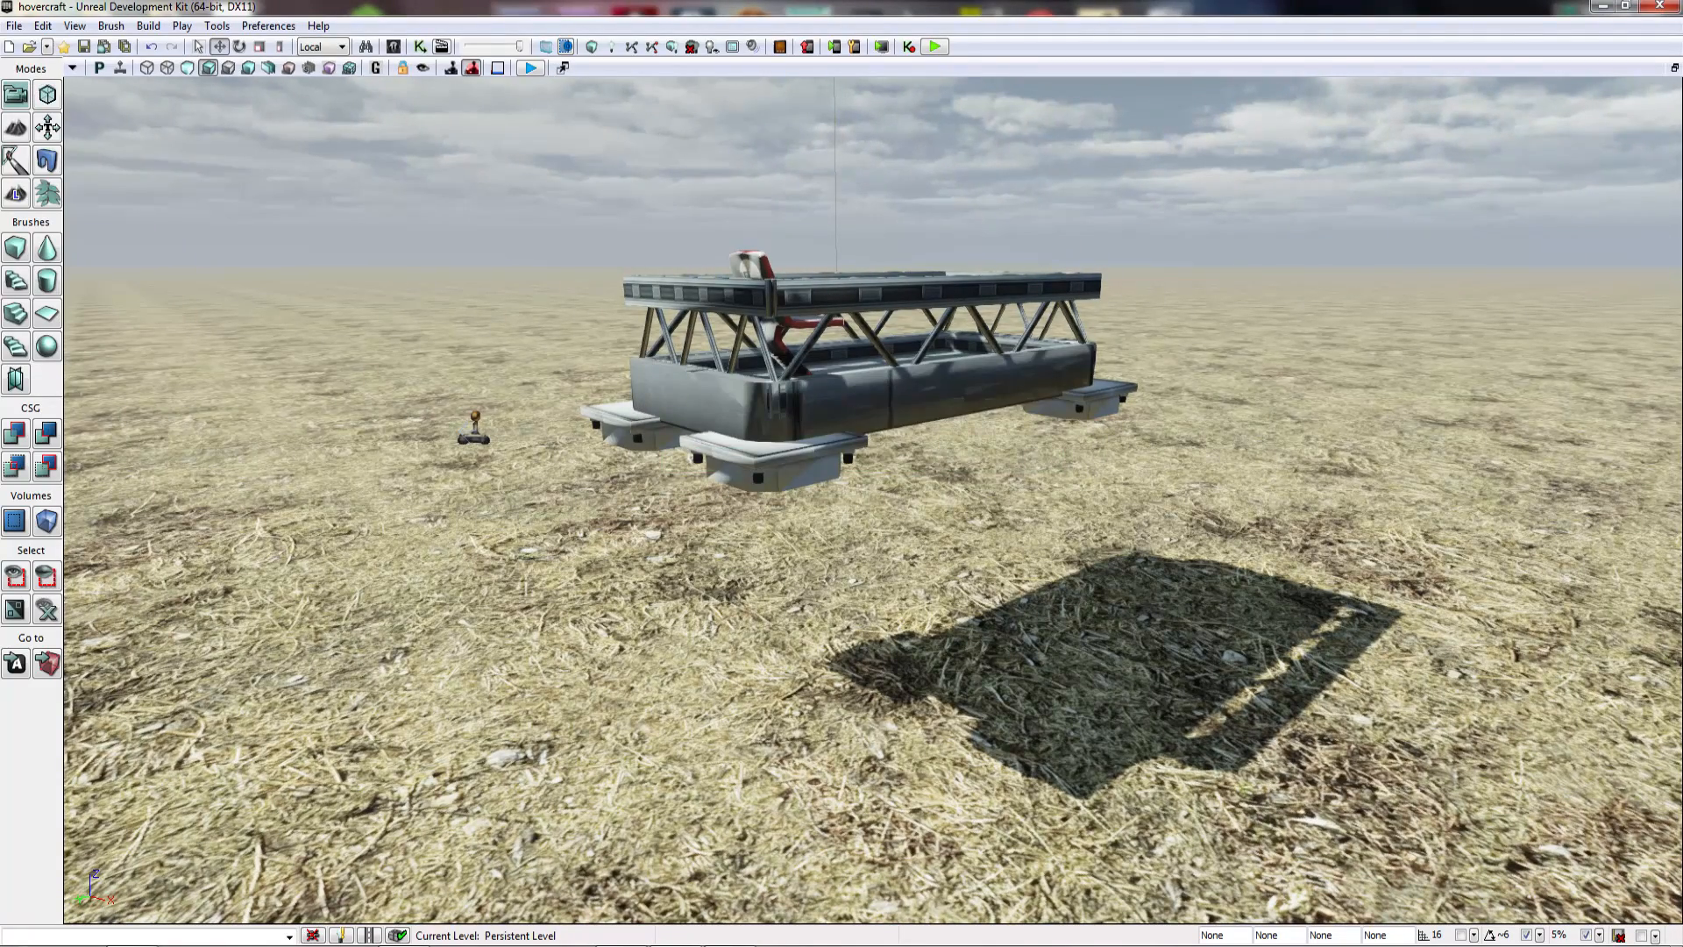
# Step: Choose the RB_Thruster physics actor class and add one thruster on the ground near the platform
pyautogui.moveTo(841, 473); pyautogui.dragTo(808, 498, button='right')
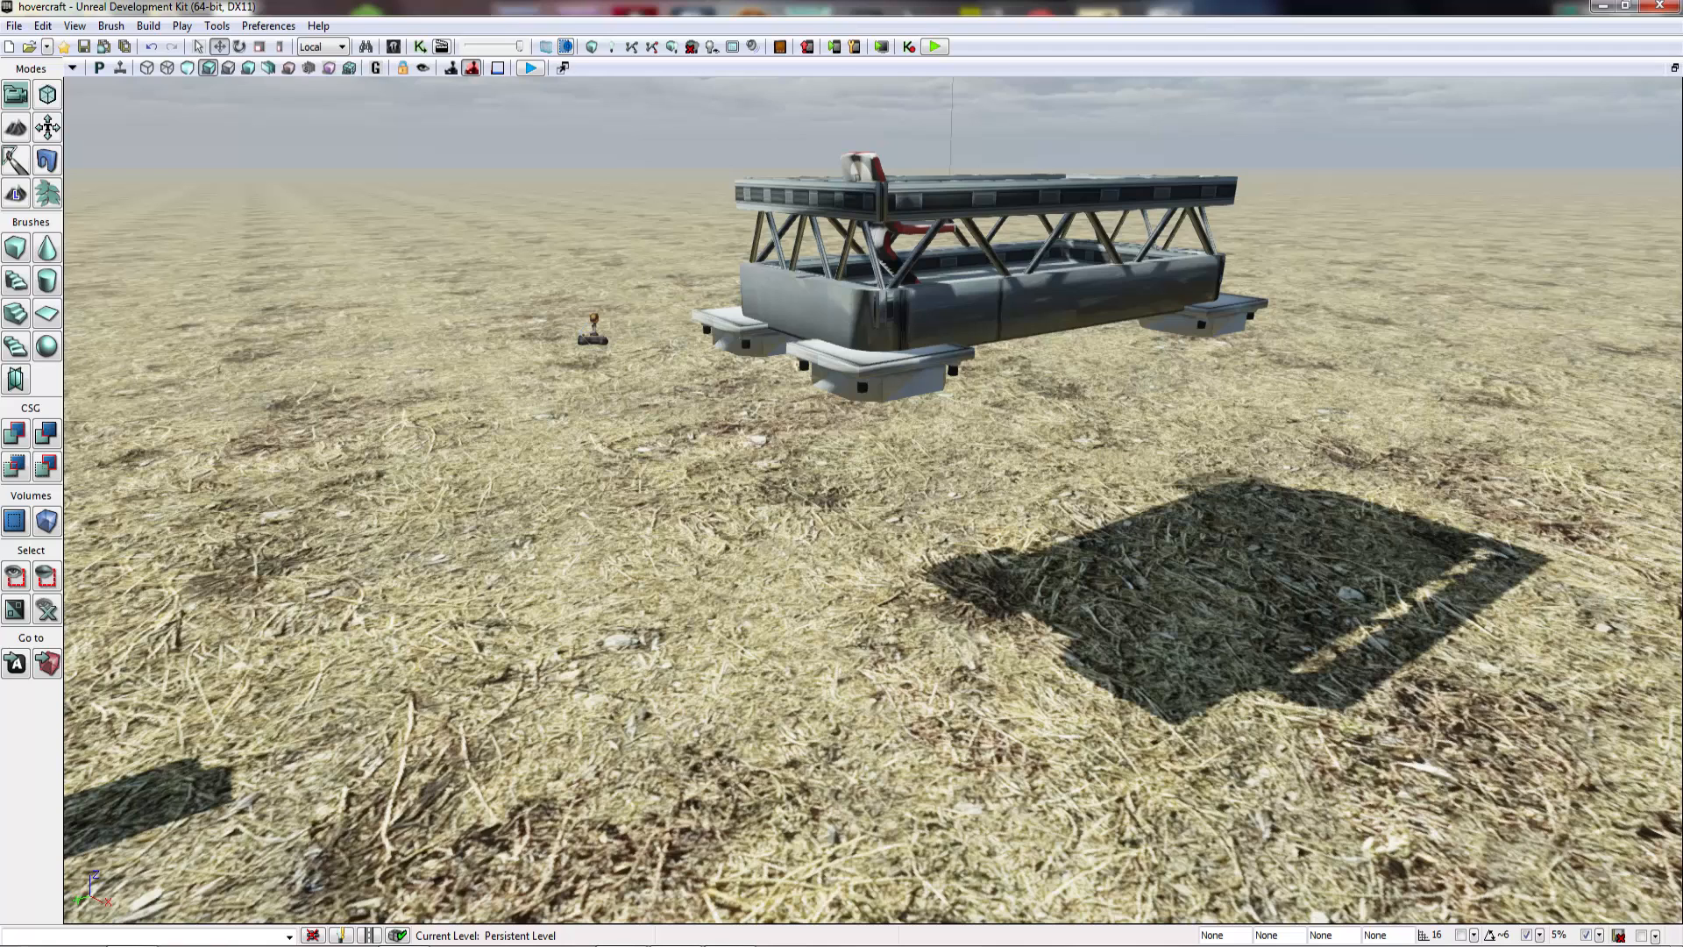
pyautogui.click(402, 49)
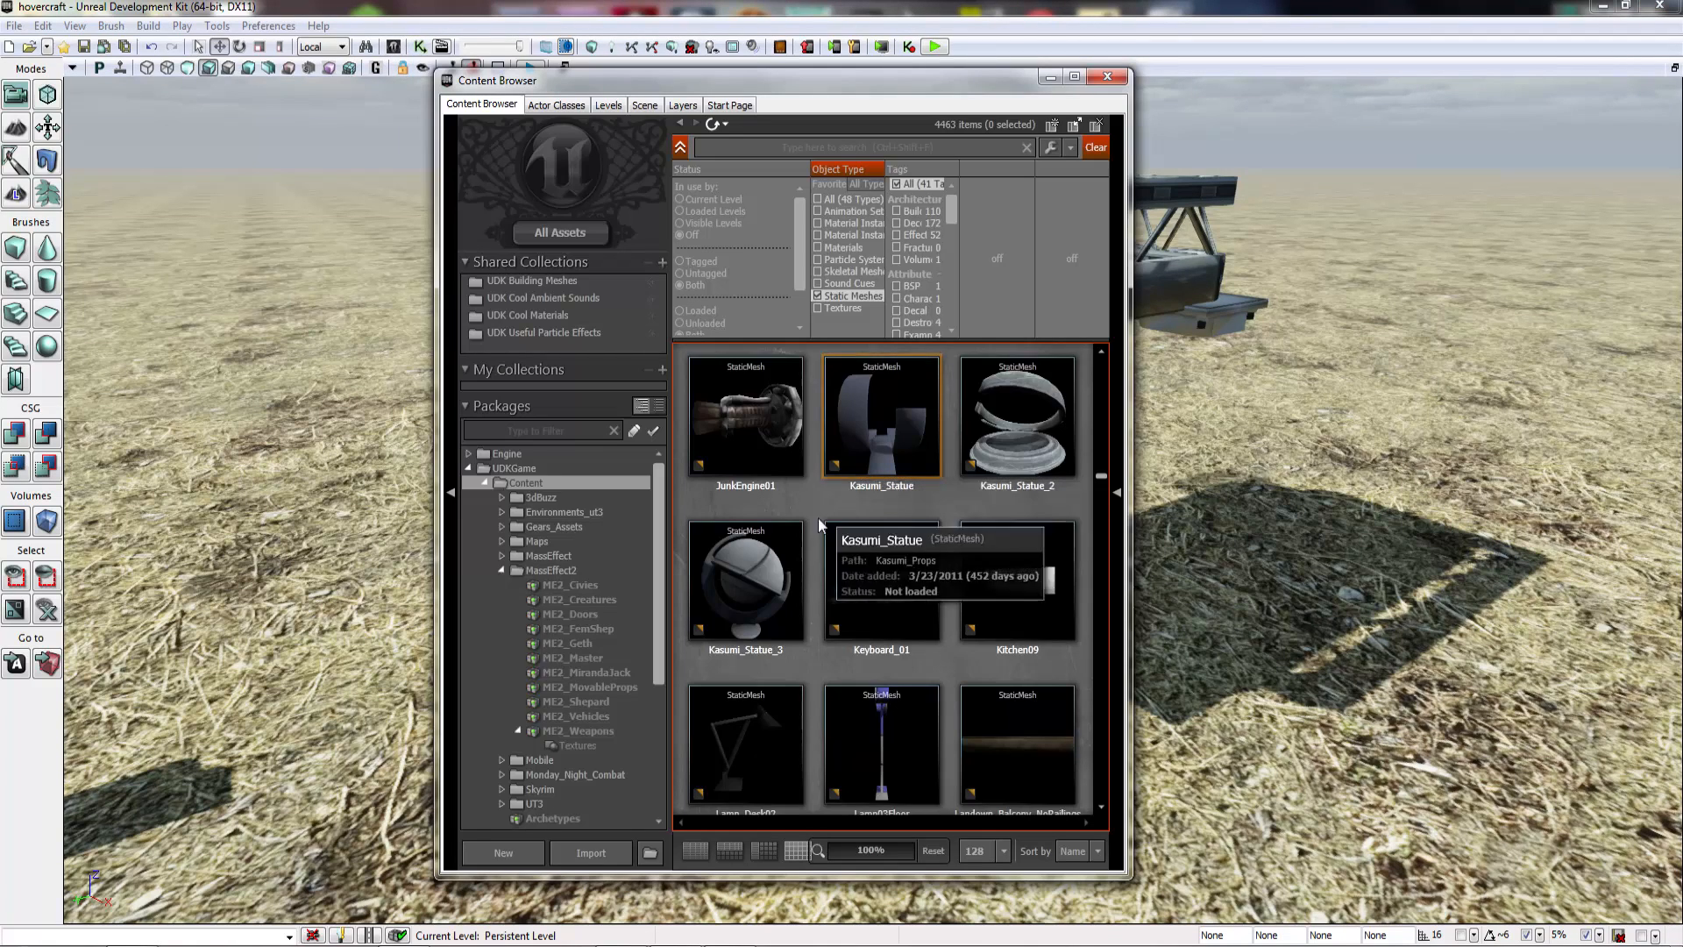
pyautogui.click(556, 105)
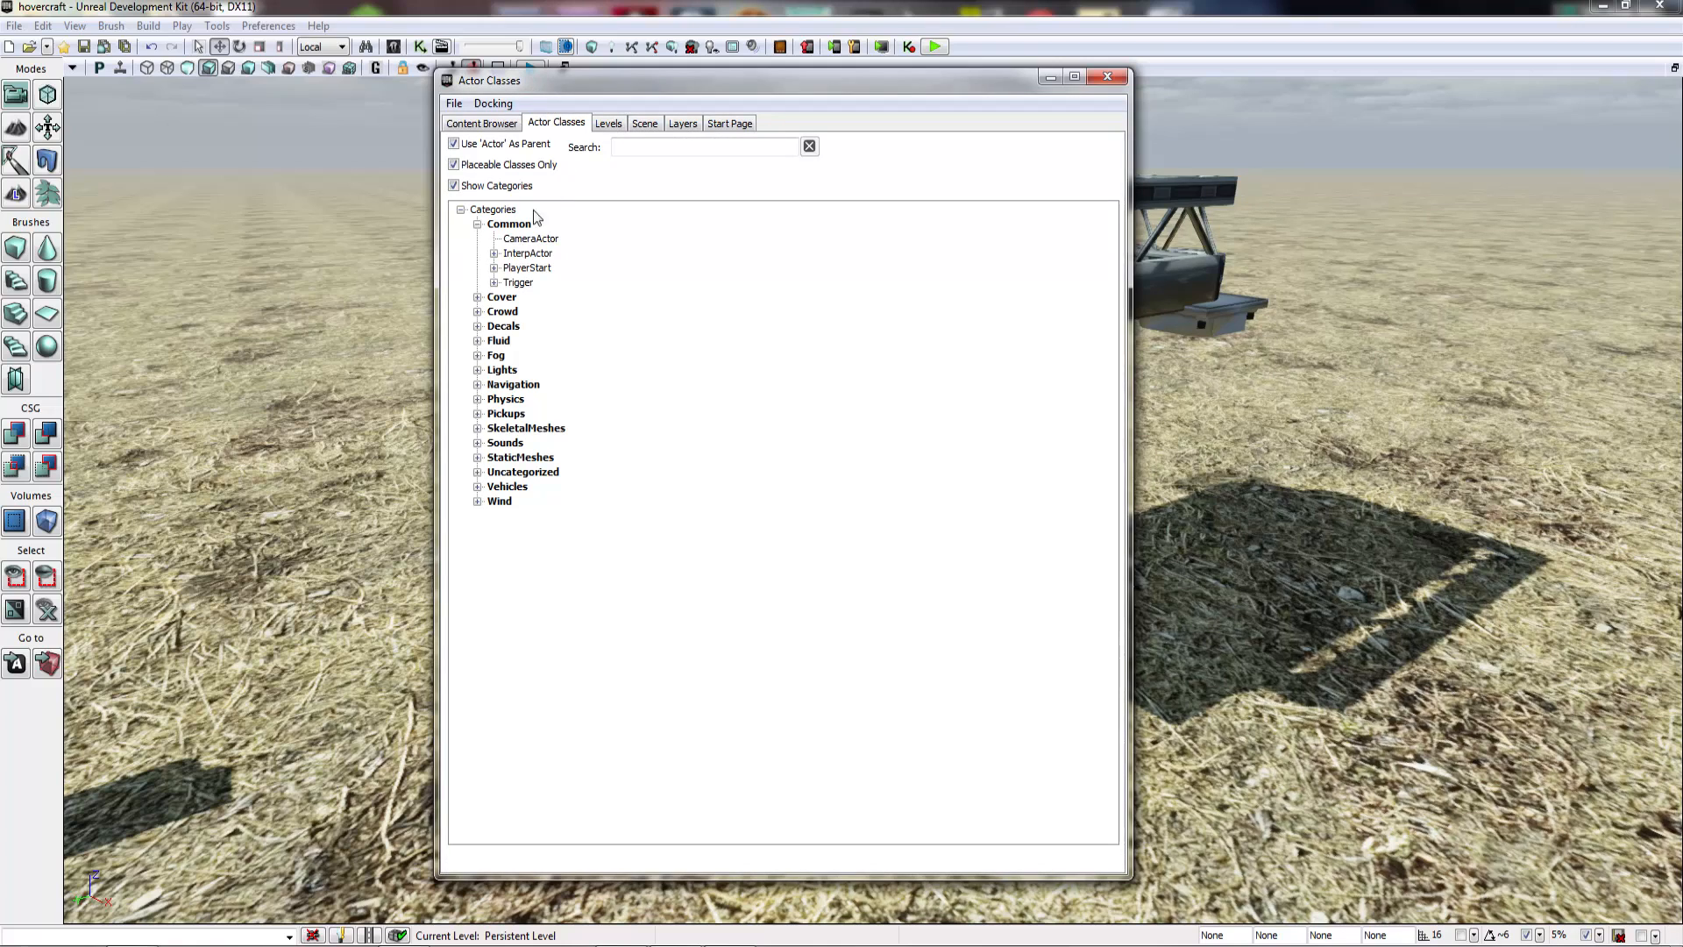
pyautogui.click(477, 400)
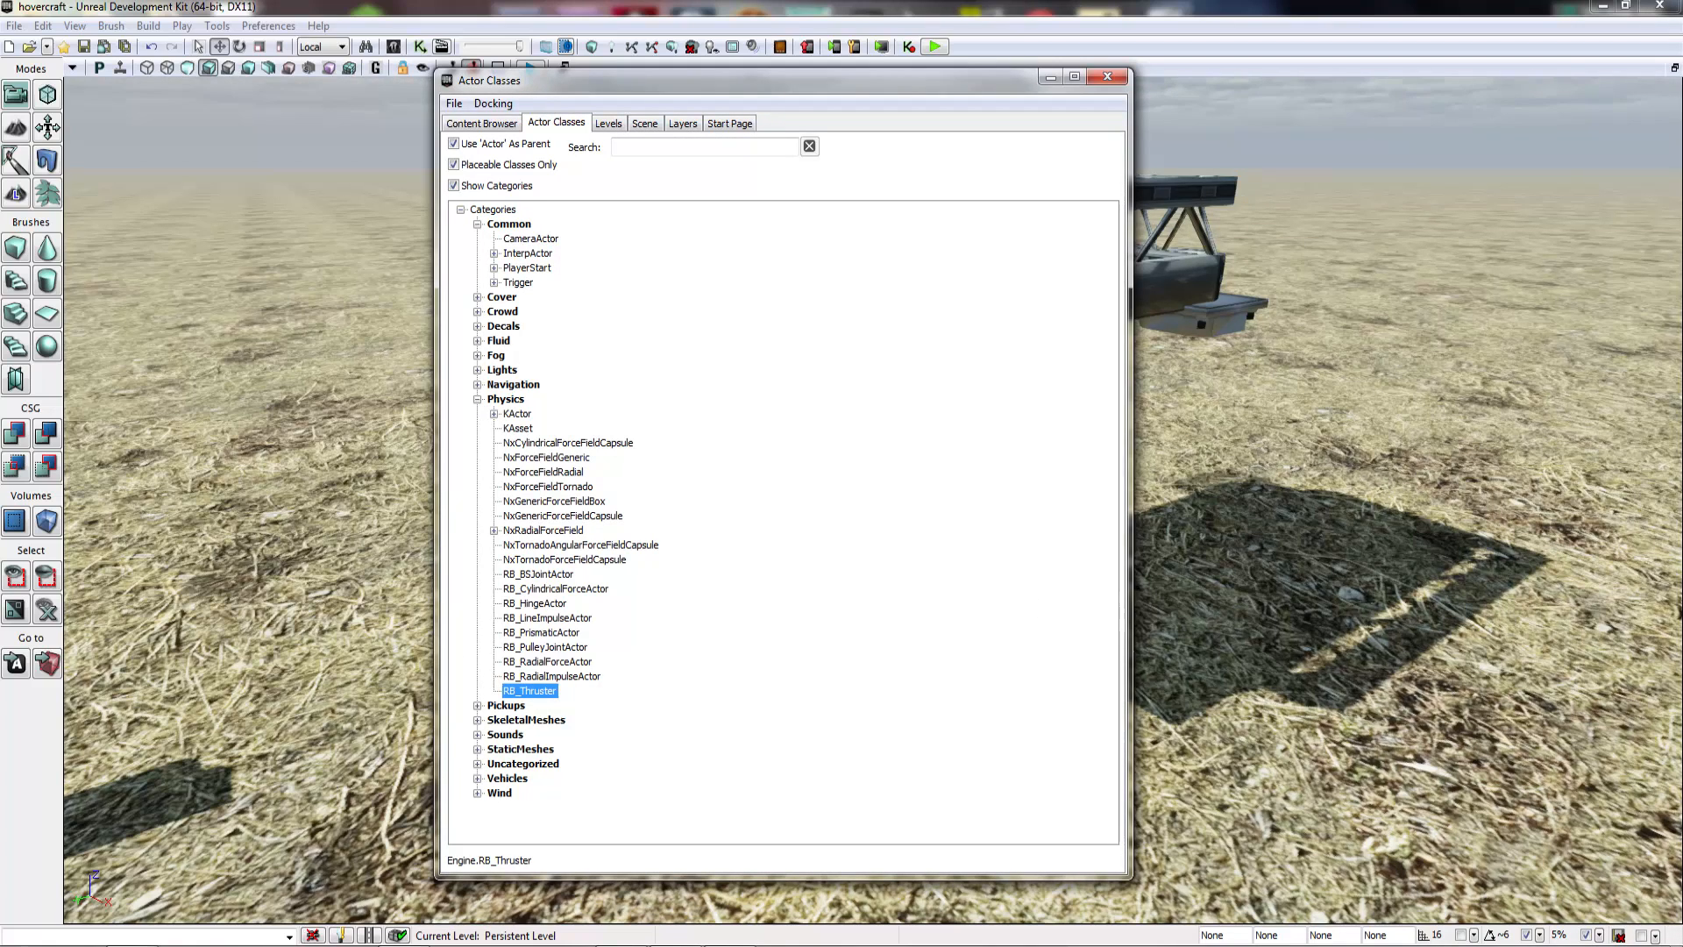
pyautogui.click(1106, 77)
pyautogui.rightClick(961, 643)
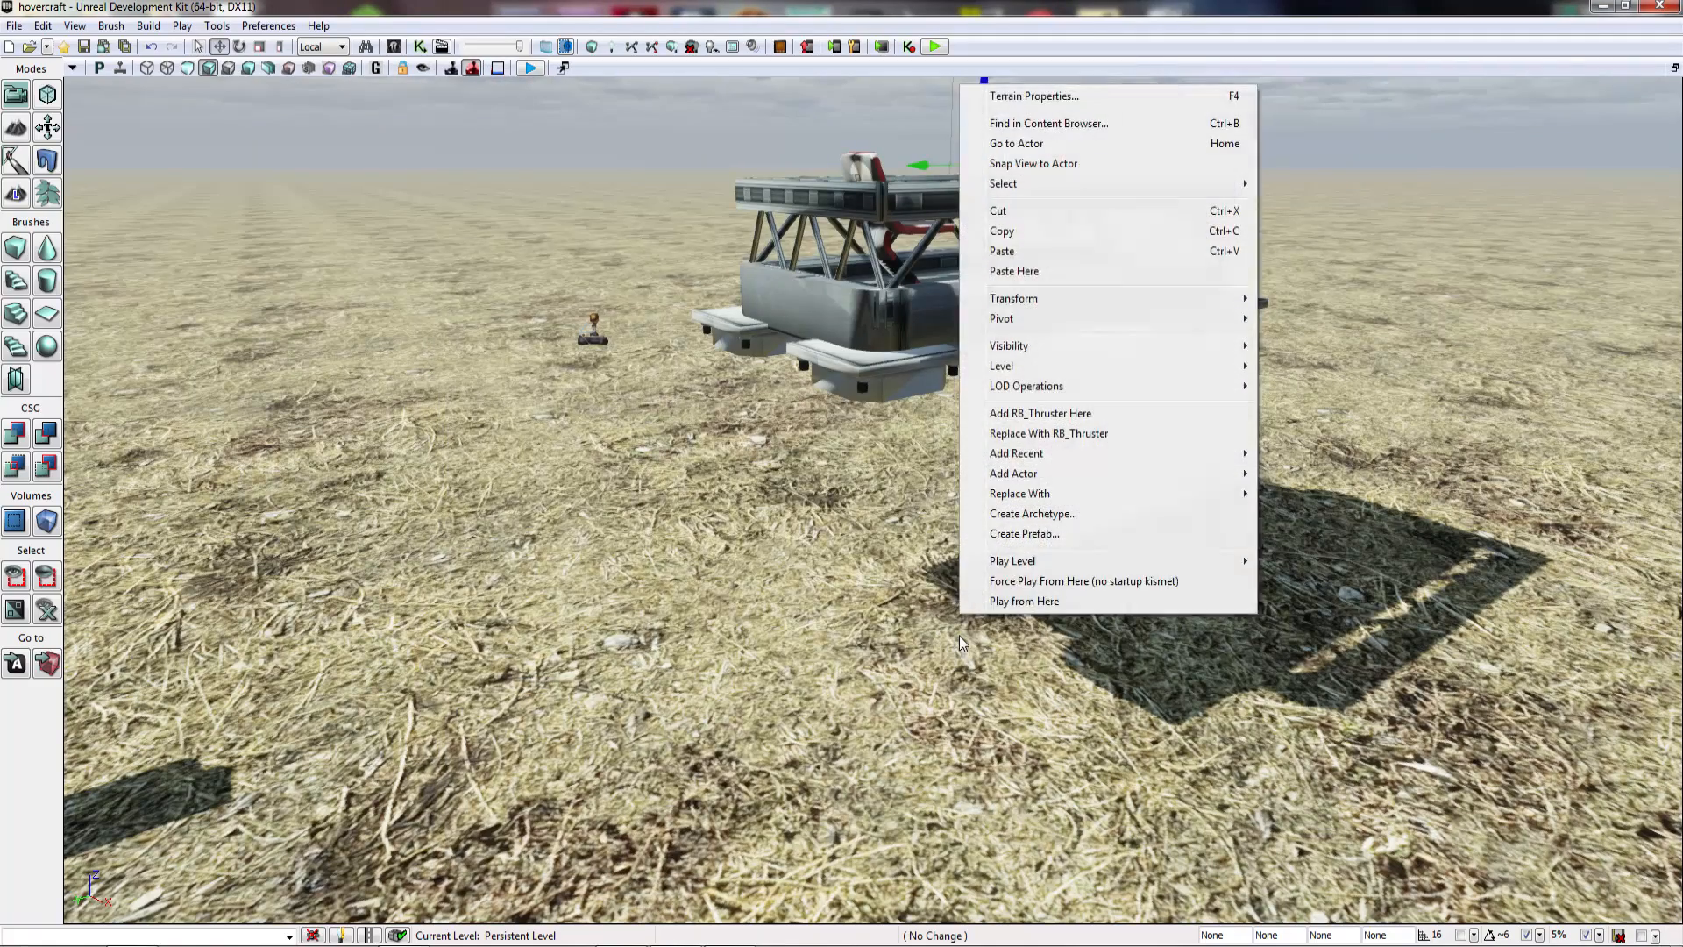
pyautogui.click(1049, 420)
# Step: Raise the thruster above the ground and rotate it so its thrust direction points straight down
pyautogui.moveTo(876, 529)
pyautogui.mouseDown(button='right')
pyautogui.moveTo(889, 604)
pyautogui.moveTo(876, 529)
pyautogui.mouseUp(button='right')
pyautogui.moveTo(877, 528); pyautogui.dragTo(877, 339)
pyautogui.moveTo(876, 339); pyautogui.dragTo(979, 287, button='right')
pyautogui.press('space')
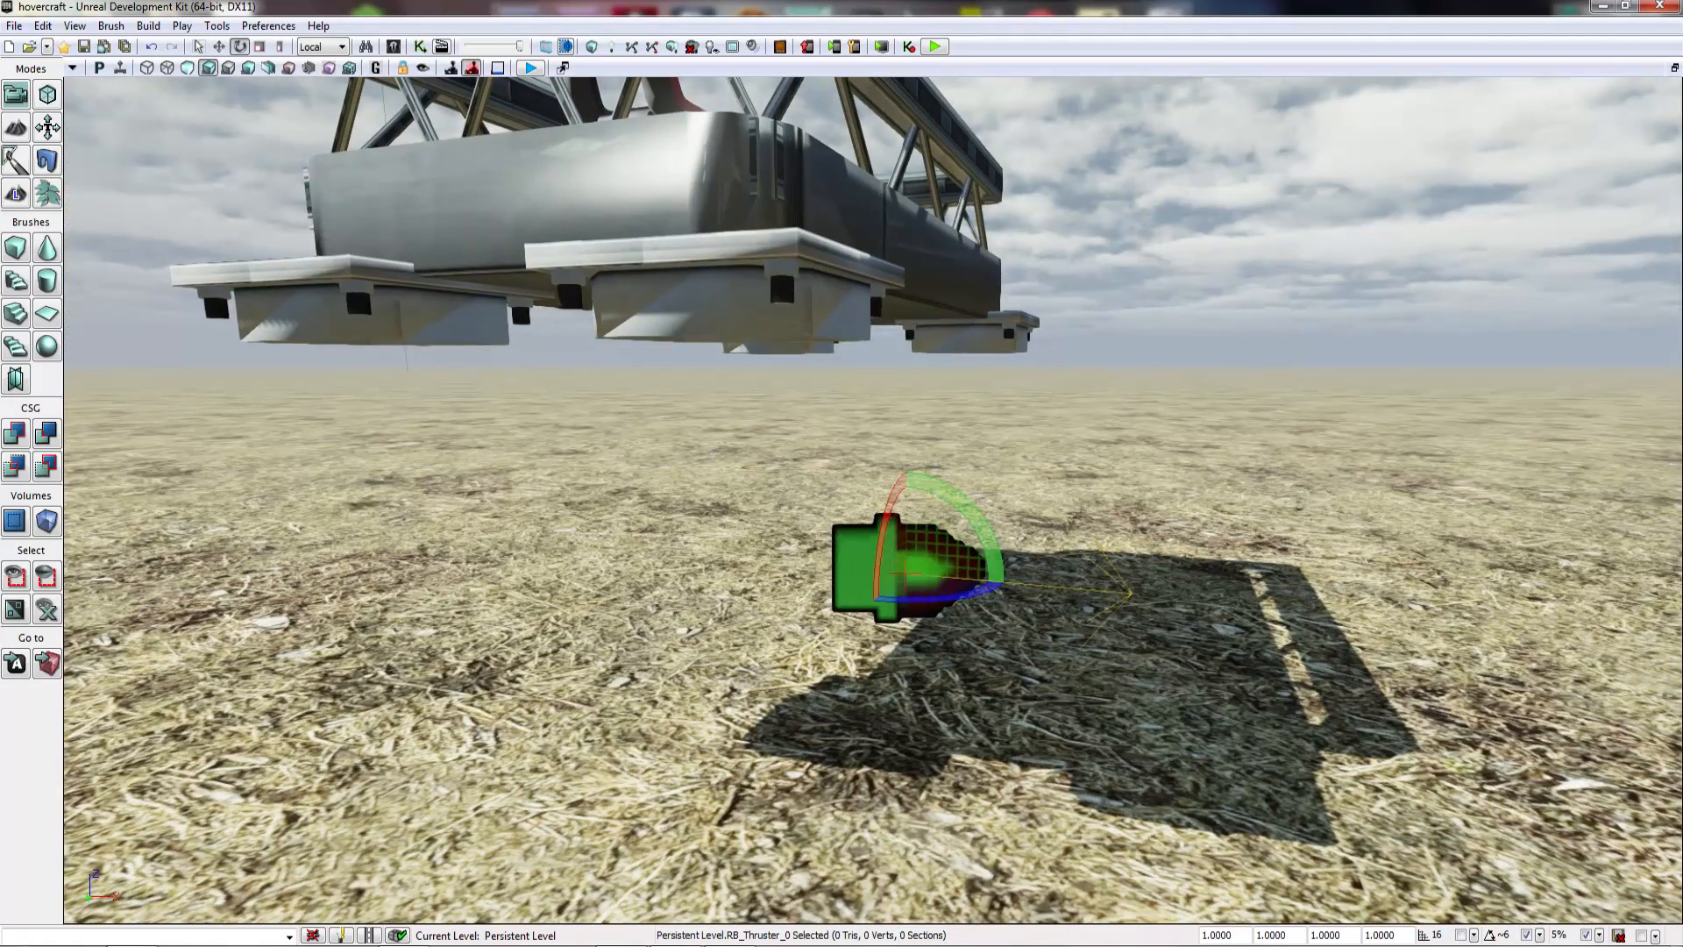
pyautogui.moveTo(940, 498); pyautogui.dragTo(979, 554)
pyautogui.moveTo(979, 554); pyautogui.dragTo(917, 551, button='right')
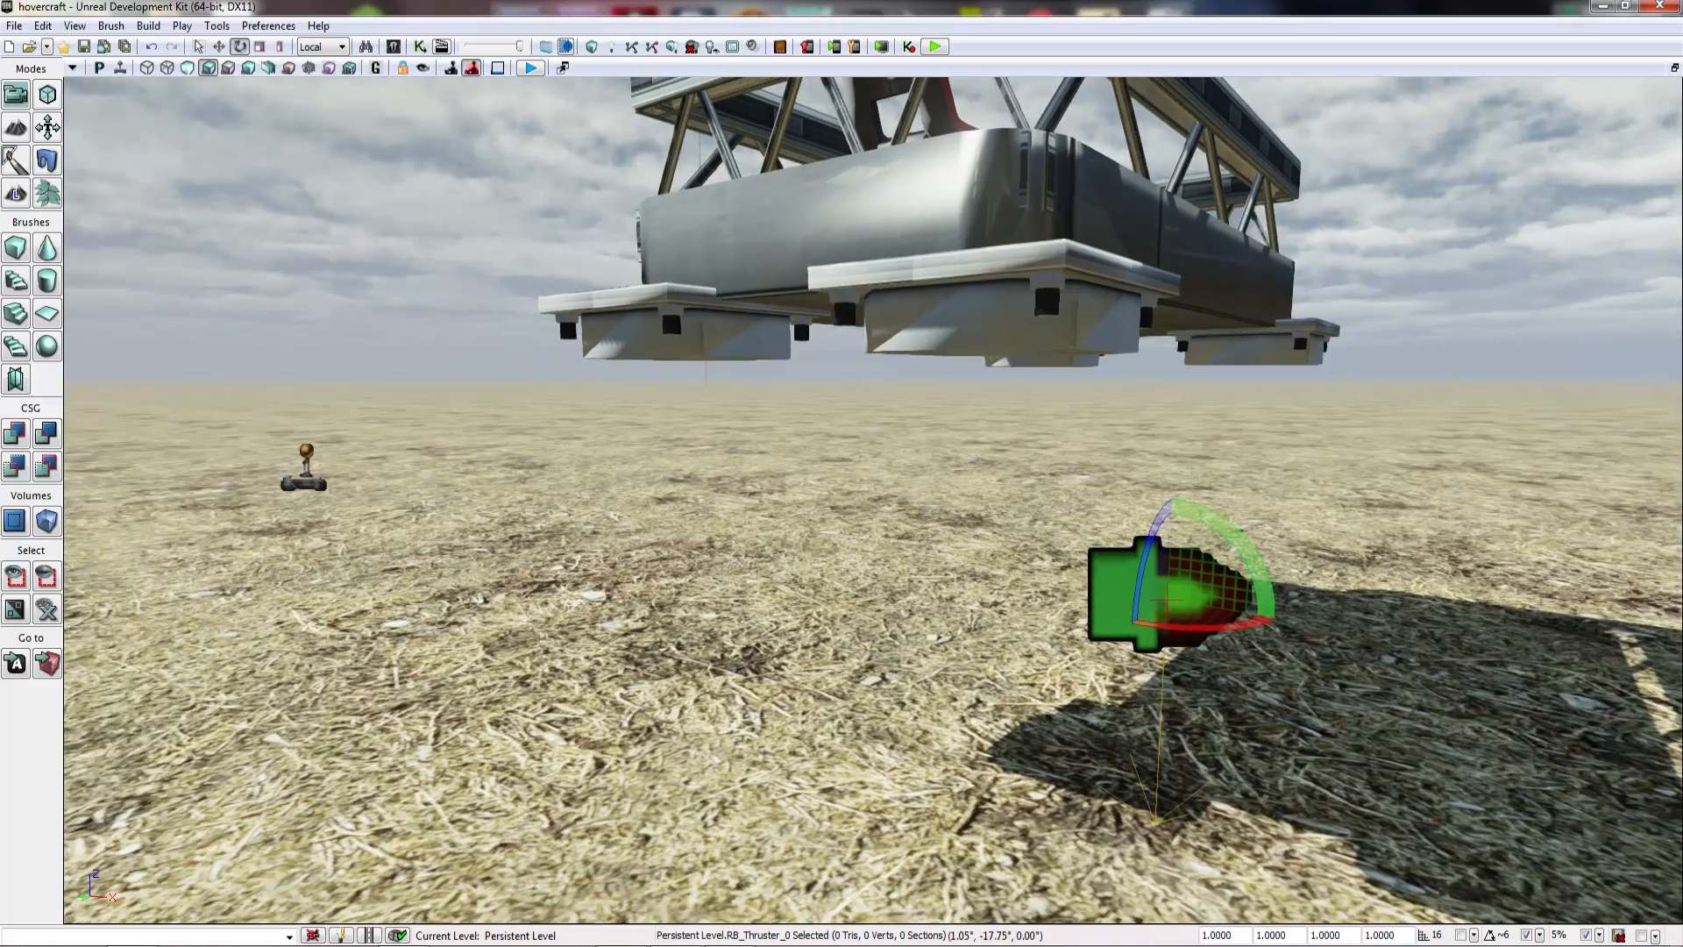
# Step: Move the thruster up beneath the platform and place it under one corner light fixture
pyautogui.press('space')
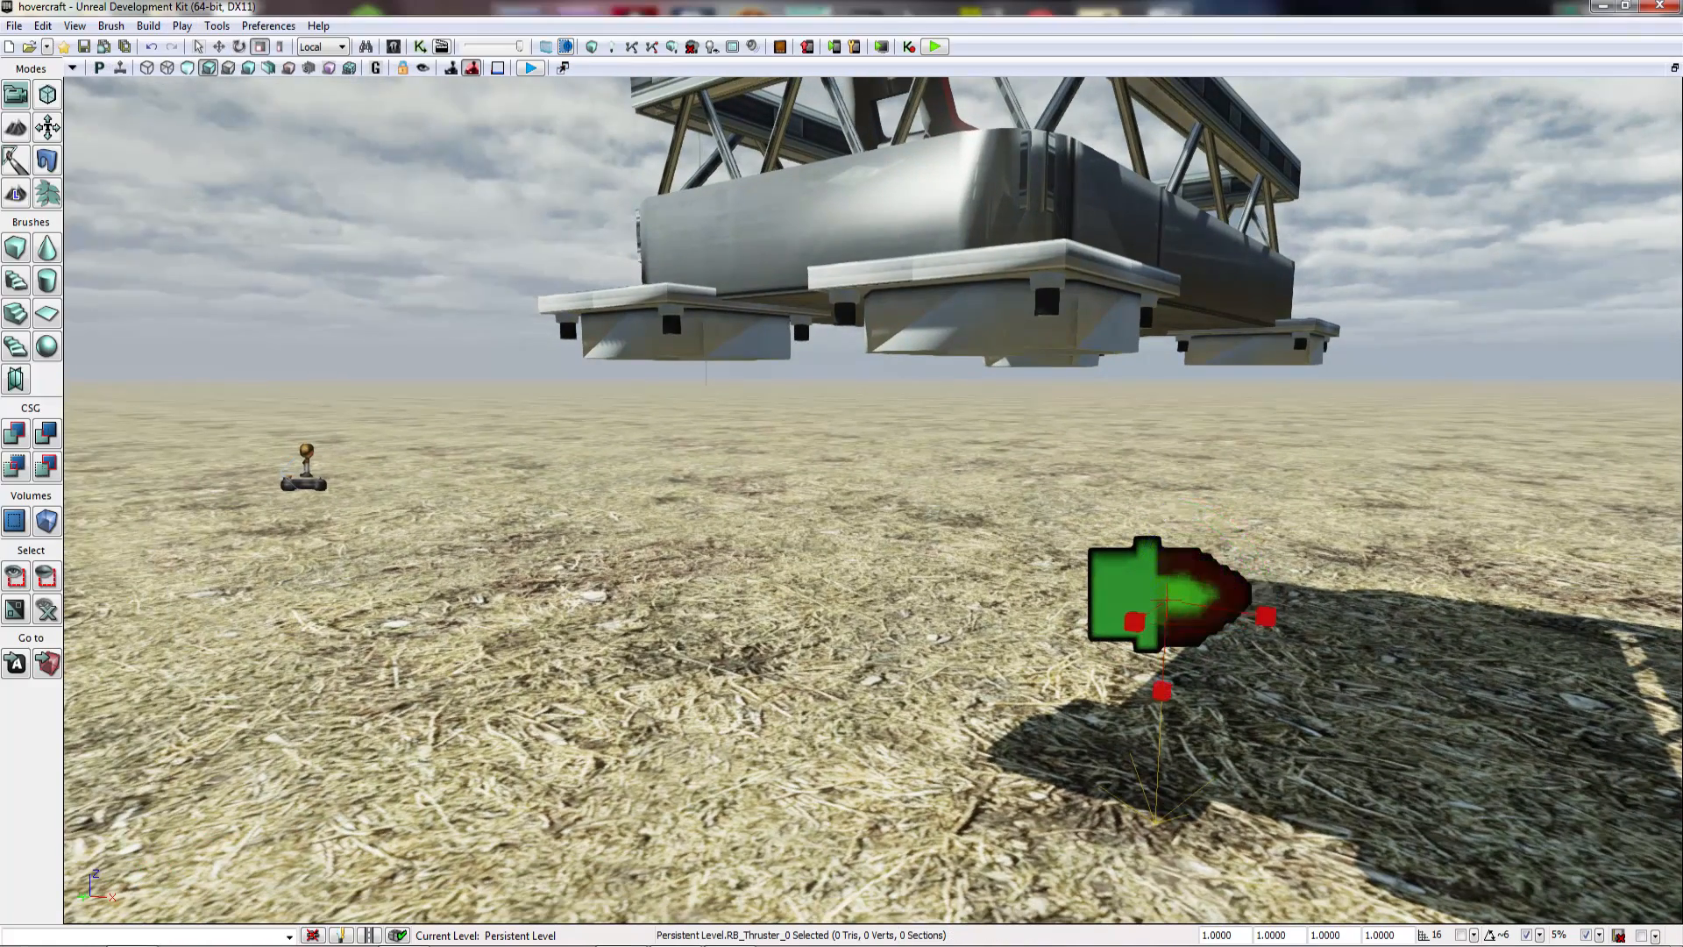
pyautogui.moveTo(1163, 665); pyautogui.dragTo(1173, 464)
pyautogui.moveTo(1140, 466); pyautogui.dragTo(1229, 342, button='right')
pyautogui.moveTo(1016, 454); pyautogui.dragTo(817, 465)
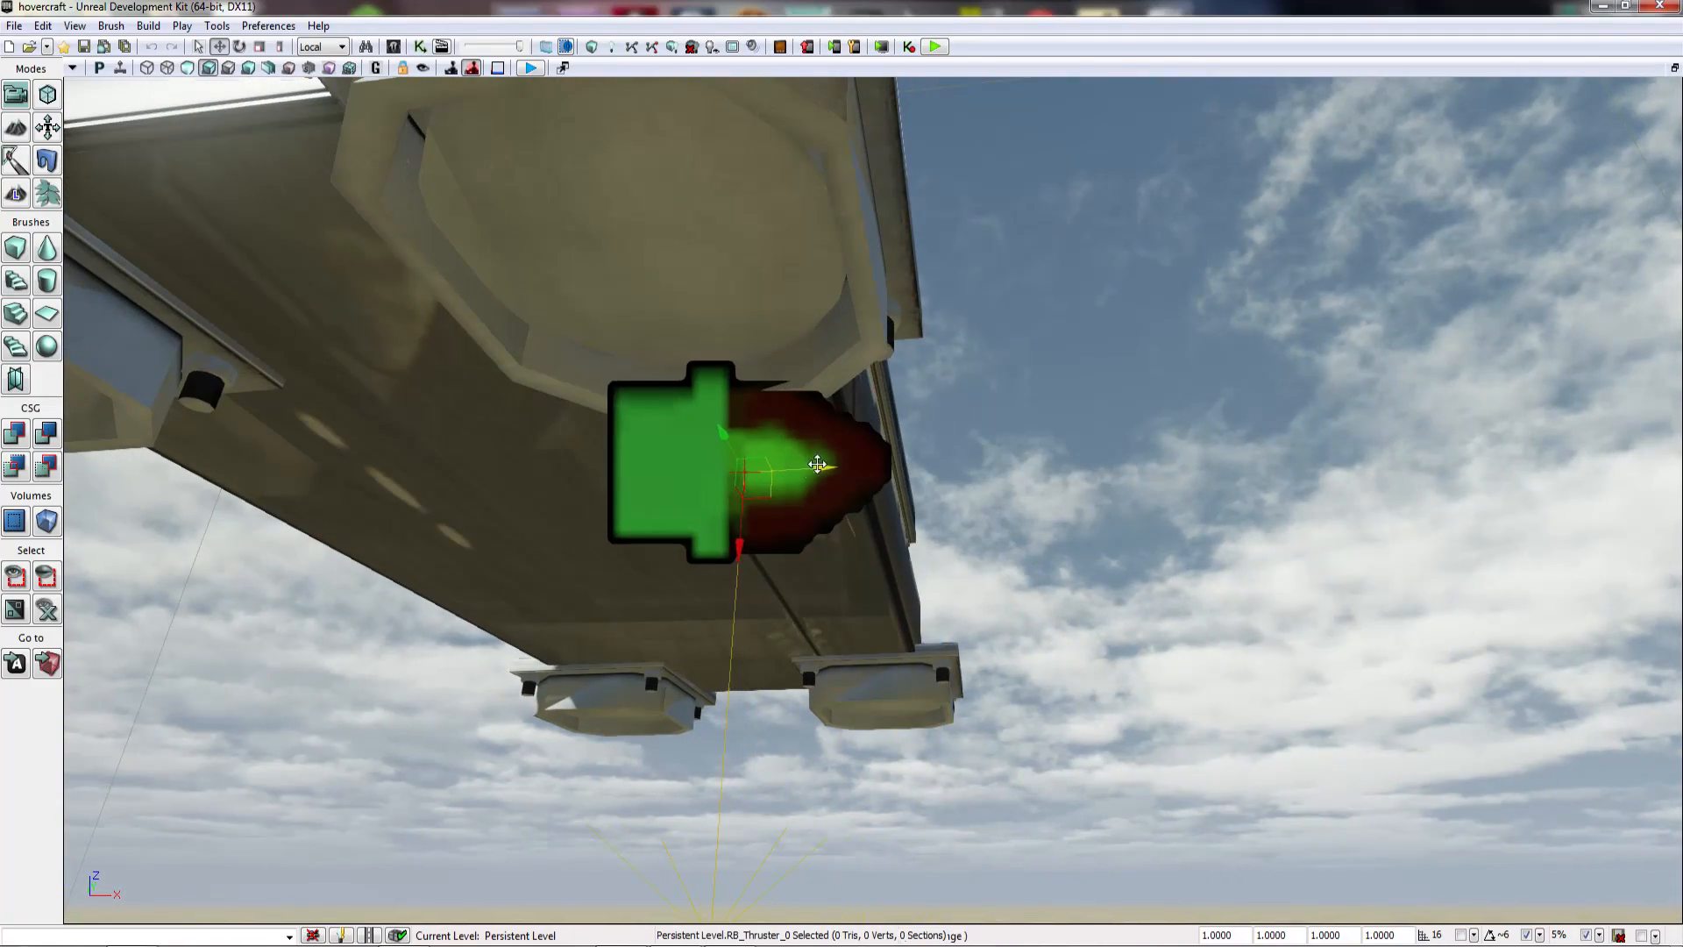
pyautogui.moveTo(726, 436); pyautogui.dragTo(597, 298)
pyautogui.moveTo(596, 298); pyautogui.dragTo(331, 372, button='right')
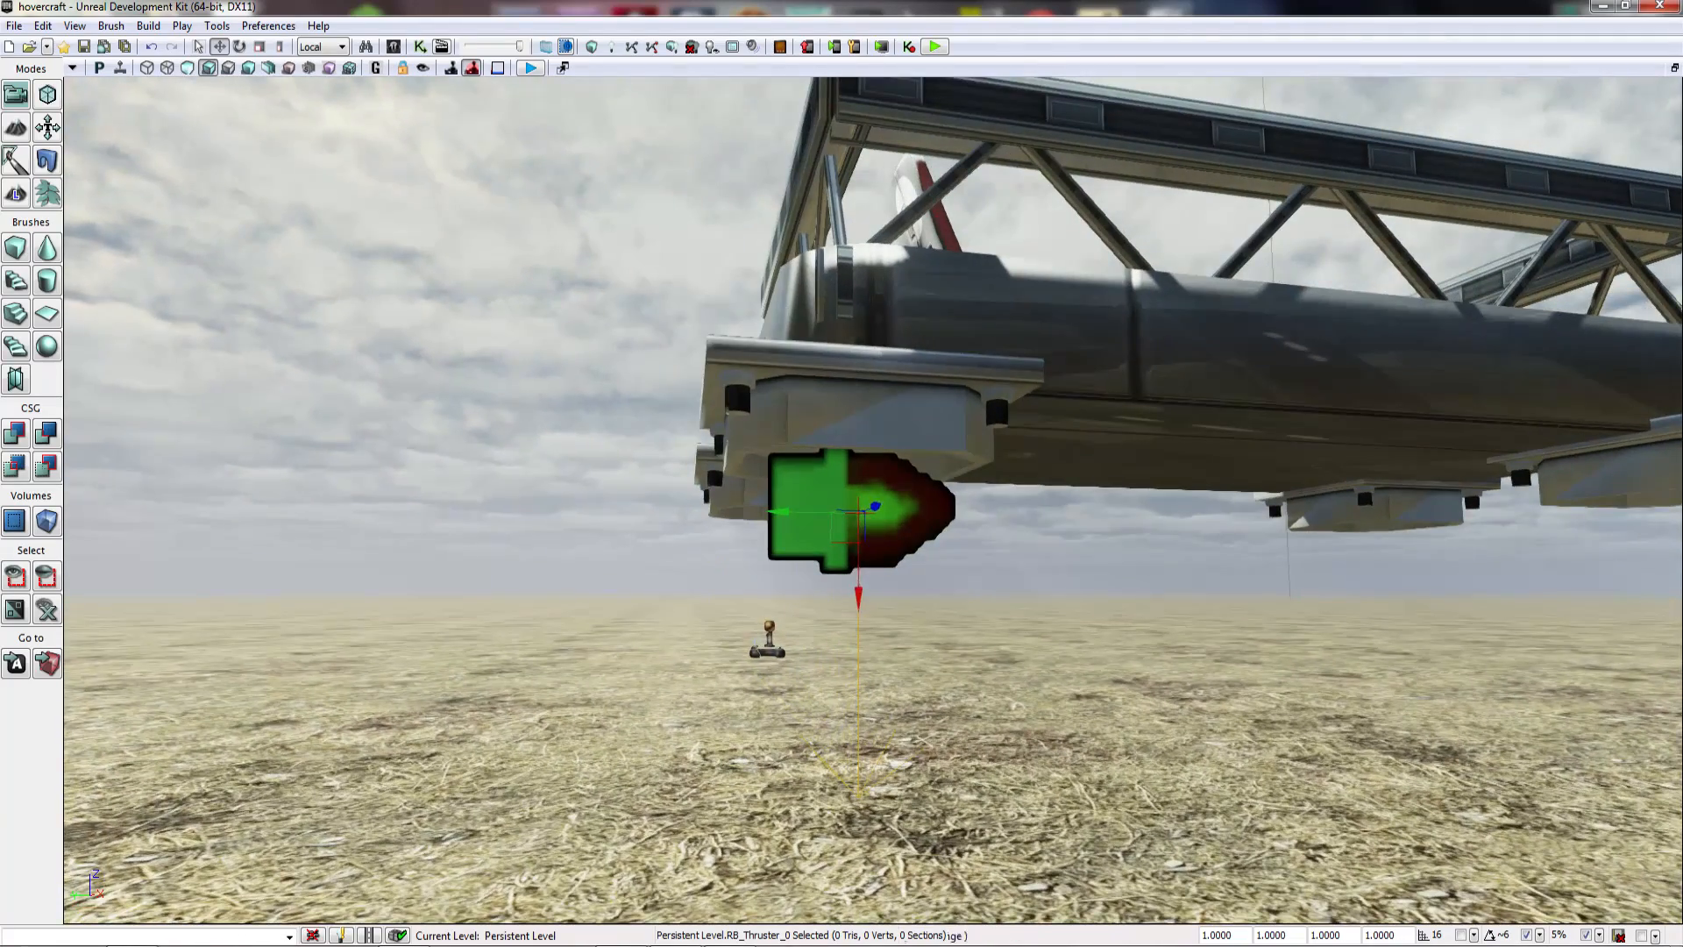
pyautogui.scroll(3, 859, 552)
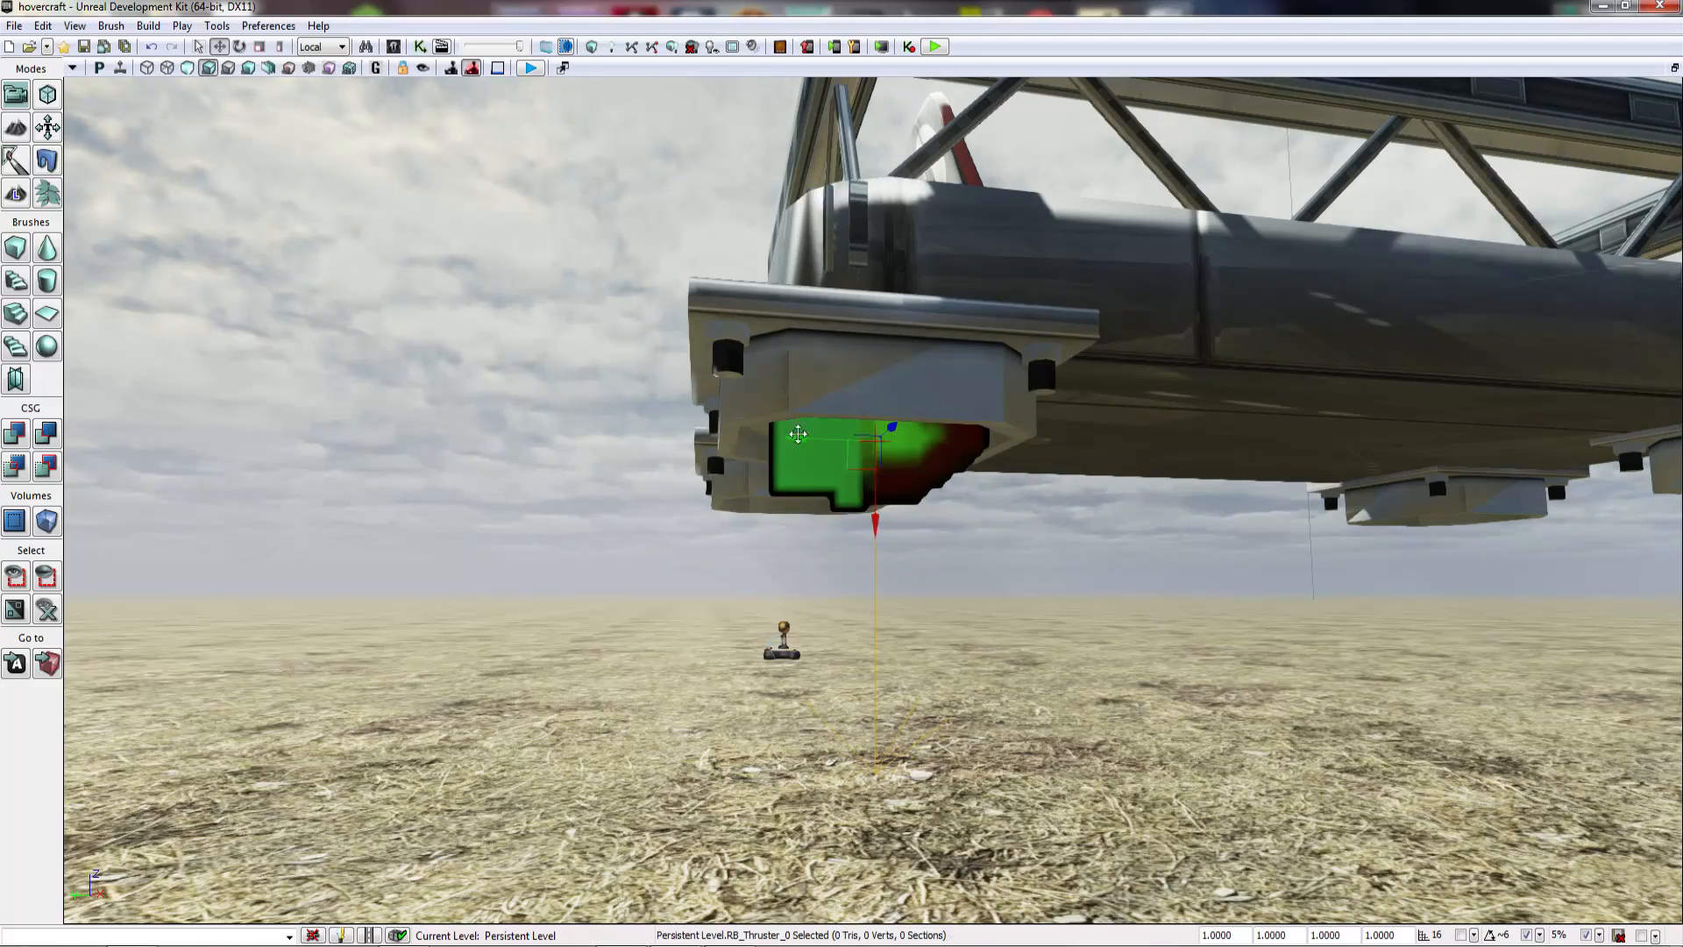
# Step: In the top wireframe view, align the thruster with the center of the corner light fixture beside the chair
pyautogui.click(100, 69)
pyautogui.moveTo(543, 667); pyautogui.dragTo(597, 101, button='right')
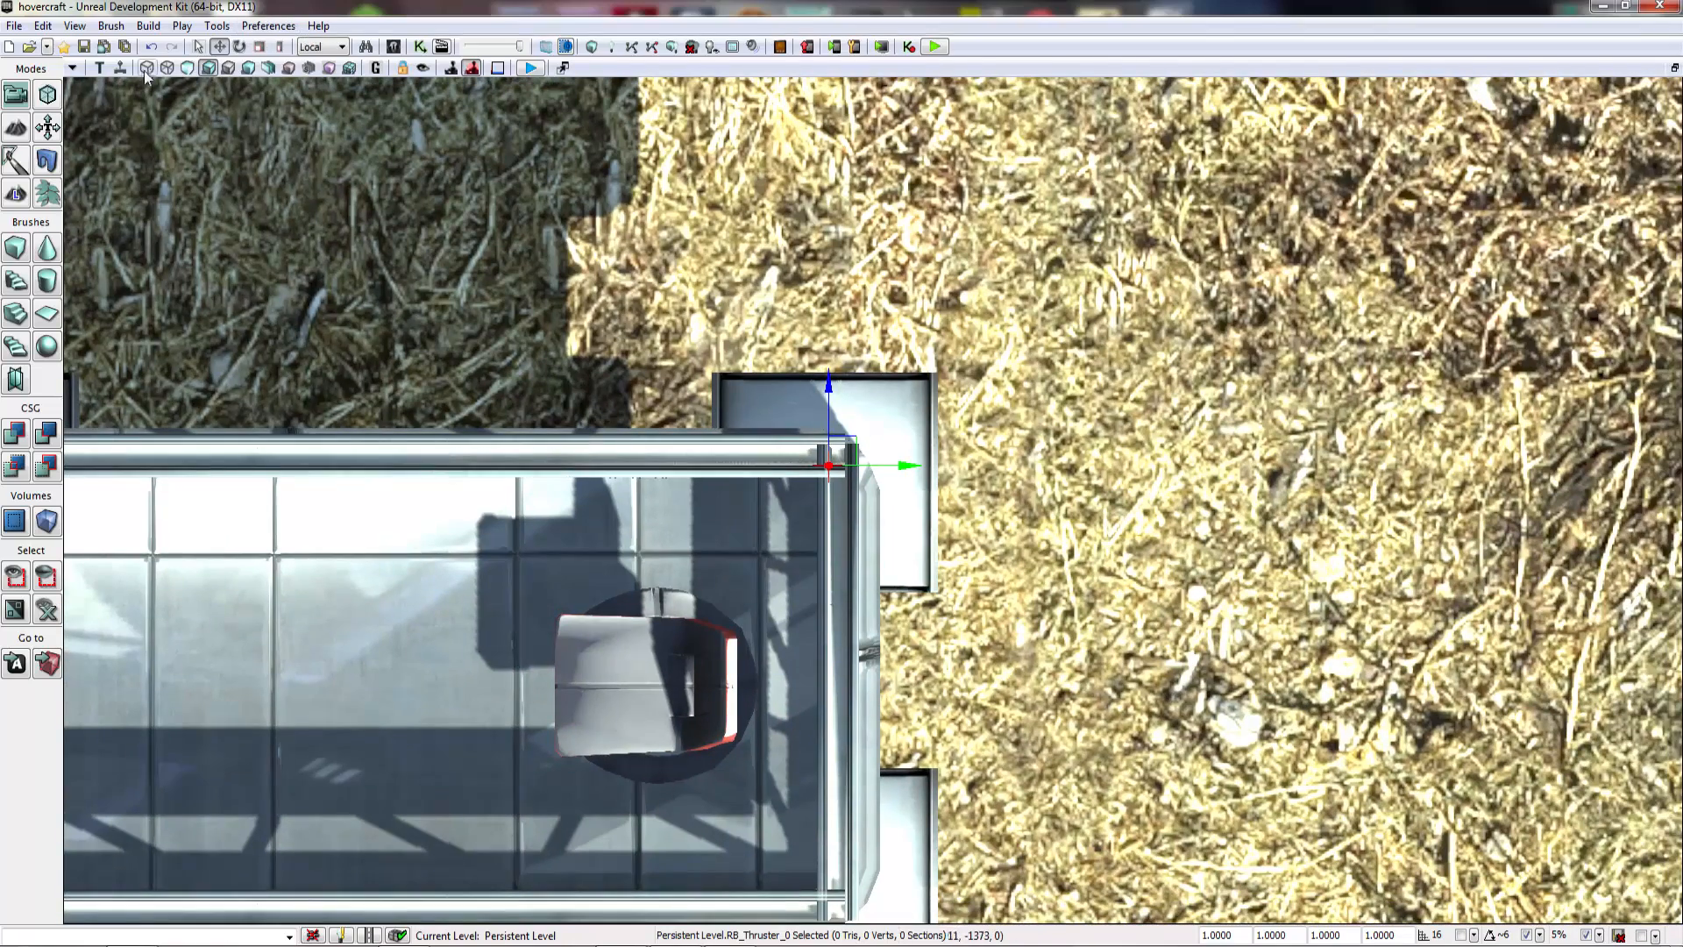
pyautogui.click(166, 69)
pyautogui.scroll(5, 676, 552)
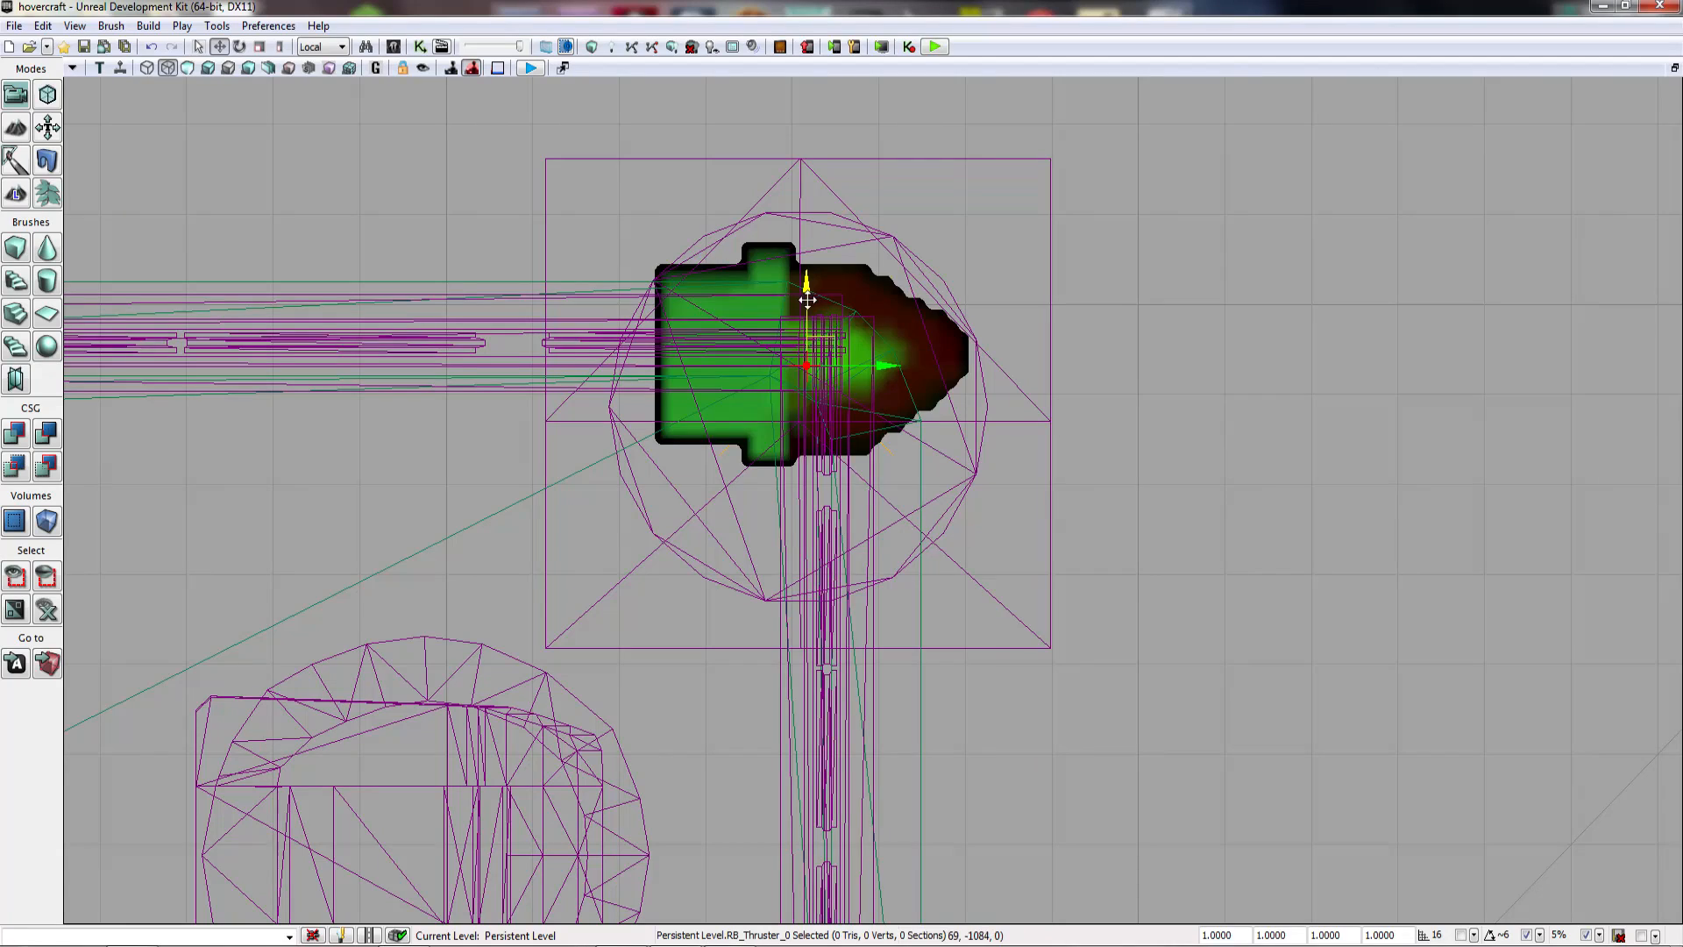
pyautogui.moveTo(807, 299); pyautogui.dragTo(788, 359)
pyautogui.moveTo(869, 405); pyautogui.dragTo(871, 401)
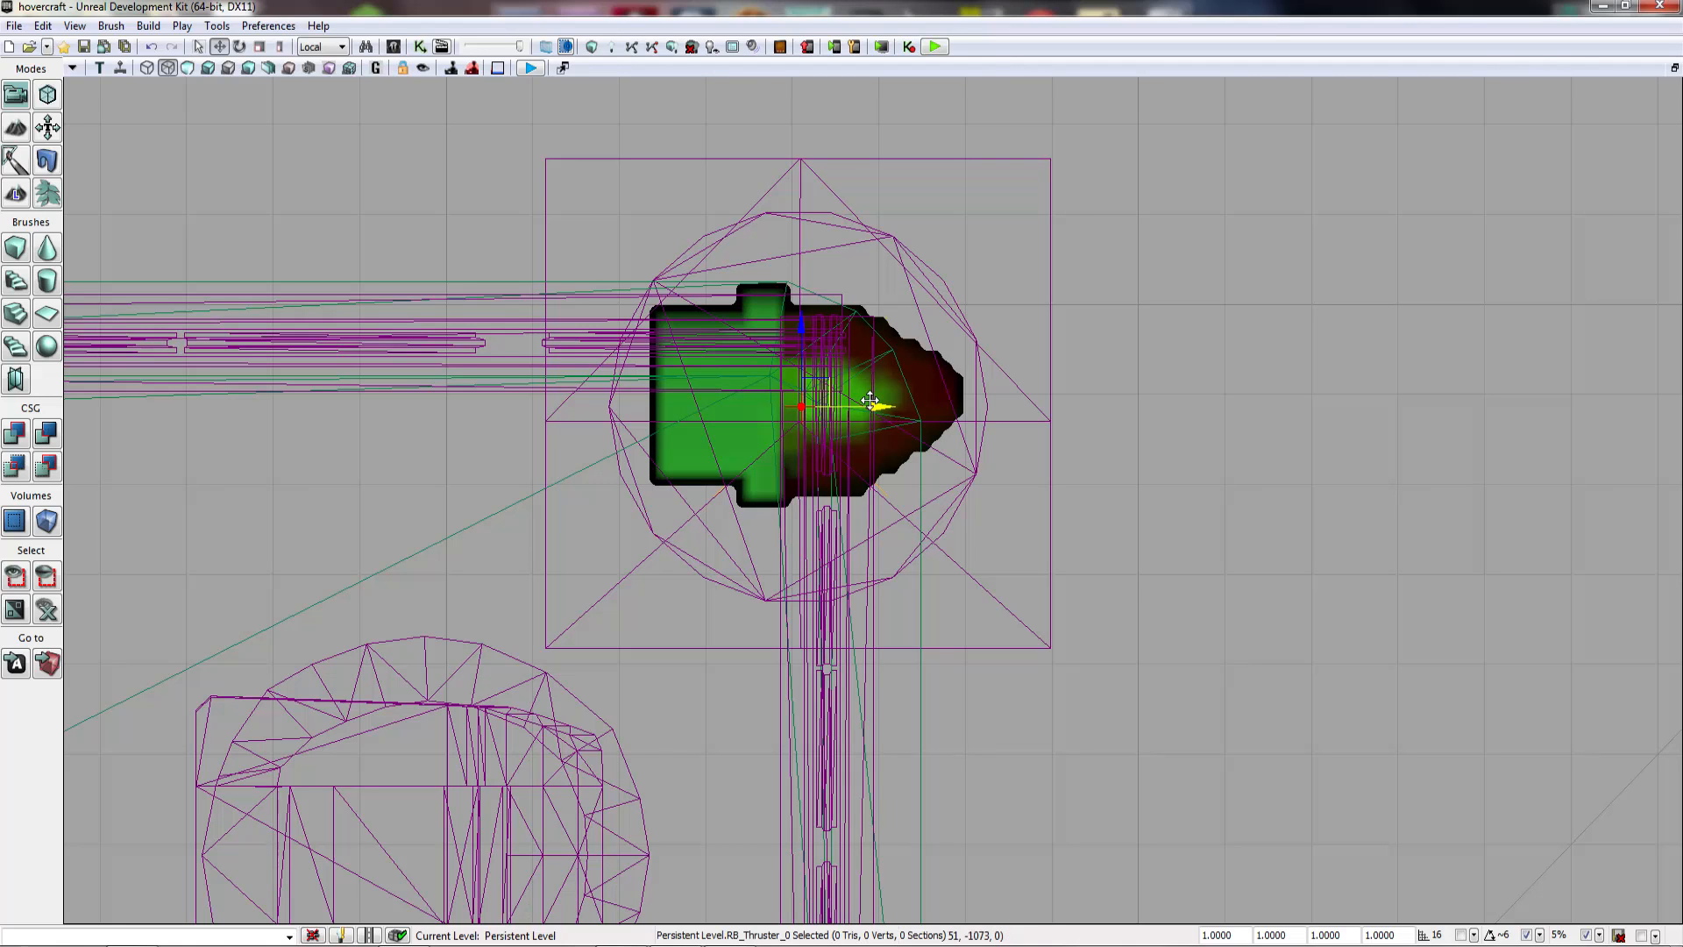
# Step: Zoom in on the thruster and fine-tune its position over the center of the corner fixture's circular outline
pyautogui.moveTo(816, 459); pyautogui.dragTo(879, 429, button='right')
pyautogui.scroll(9, 879, 429)
pyautogui.moveTo(816, 361); pyautogui.dragTo(800, 803, button='right')
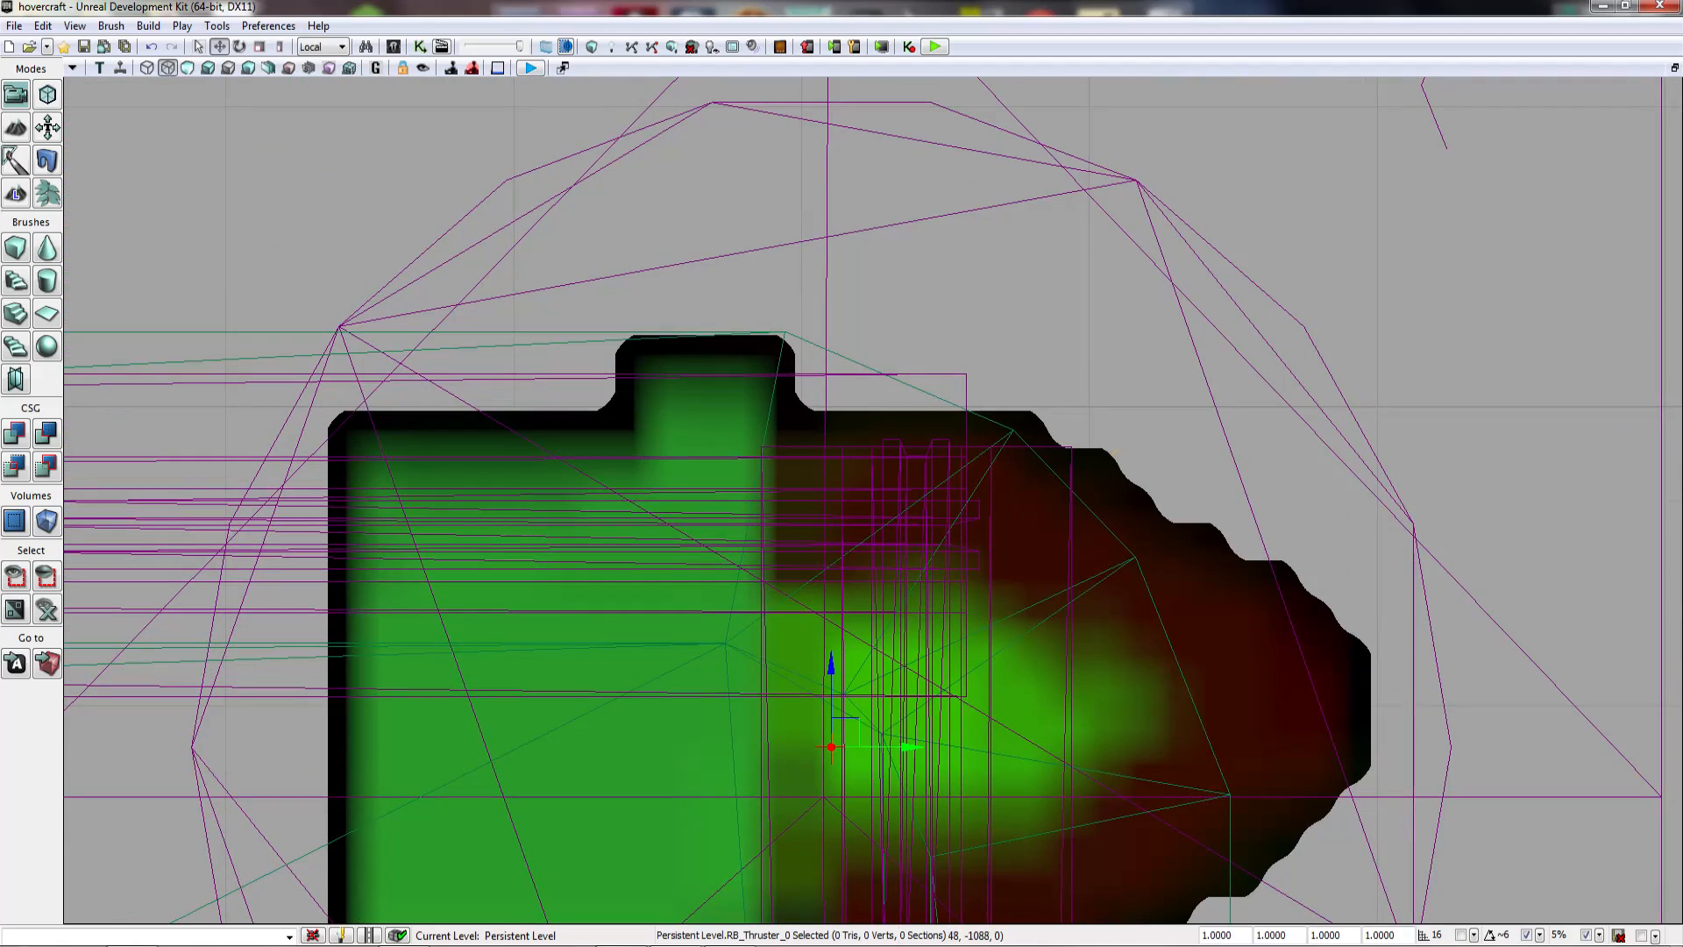
pyautogui.moveTo(722, 548); pyautogui.dragTo(824, 441, button='right')
pyautogui.moveTo(1001, 638); pyautogui.dragTo(991, 641)
pyautogui.click(1036, 629)
pyautogui.moveTo(1037, 630); pyautogui.dragTo(941, 521, button='right')
pyautogui.scroll(-2, 942, 520)
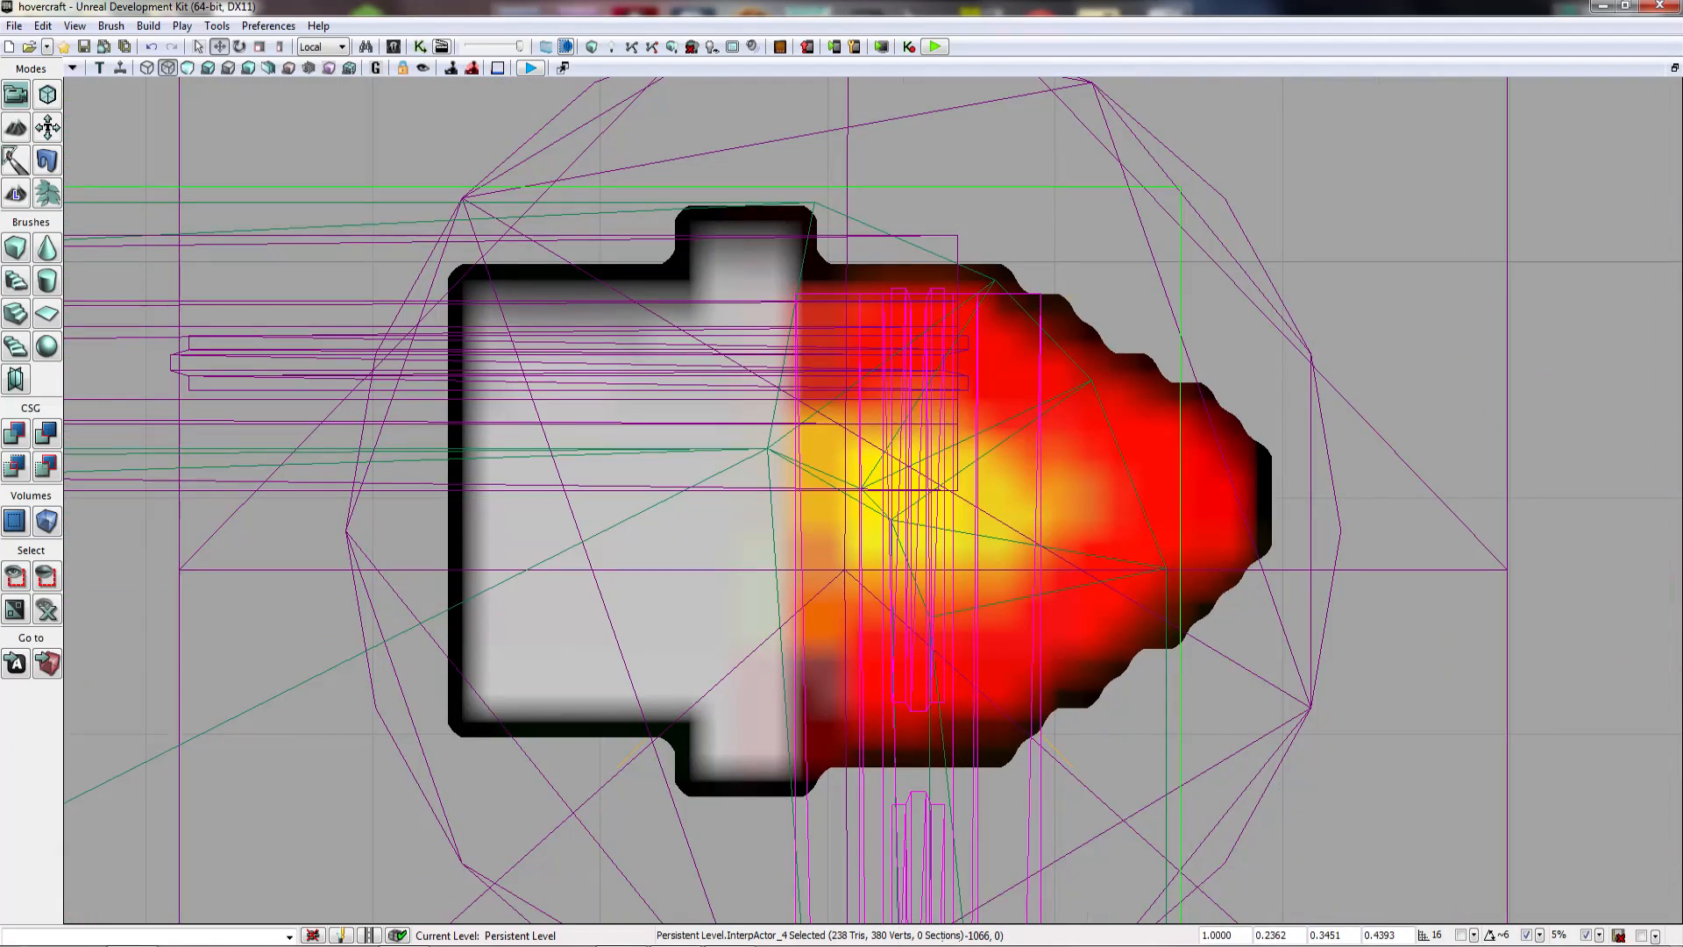
# Step: Select the thruster and duplicate it onto the other corner light fixture at the chair end
pyautogui.click(1082, 462)
pyautogui.scroll(-8, 1082, 462)
pyautogui.moveTo(1212, 685); pyautogui.dragTo(1107, 477, button='right')
pyautogui.scroll(-5, 1107, 477)
pyautogui.scroll(-1, 1107, 477)
pyautogui.keyDown('alt'); pyautogui.moveTo(943, 320); pyautogui.dragTo(942, 721); pyautogui.keyUp('alt')
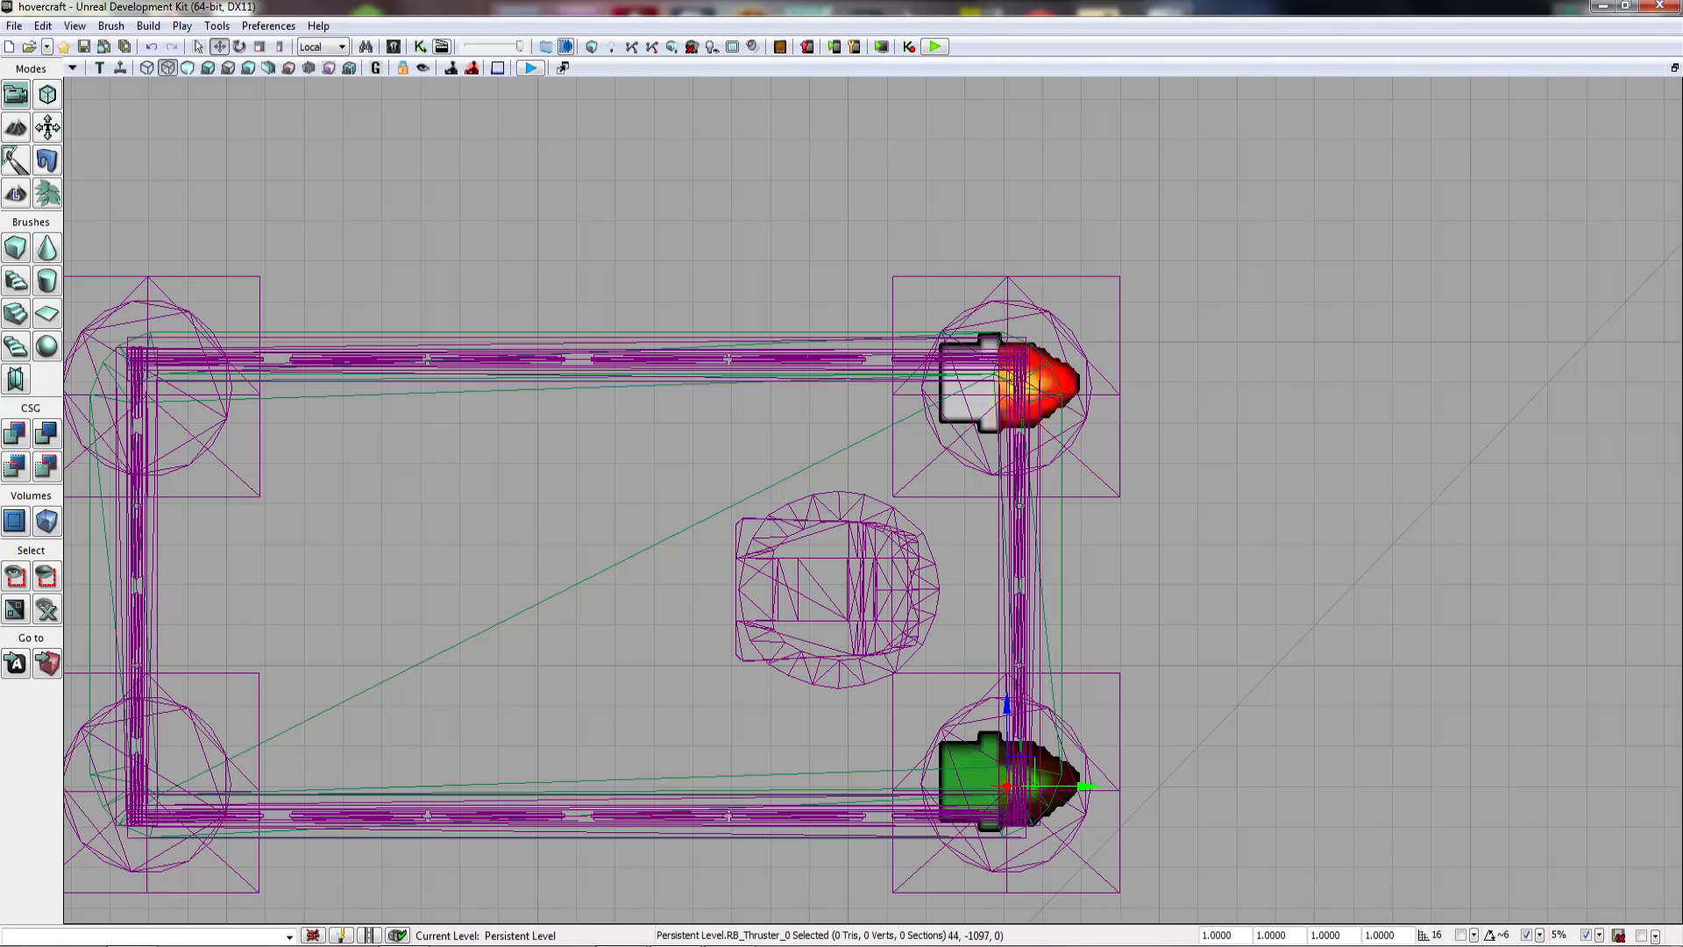
# Step: Select both chair-end thrusters and place duplicates of them on the two light fixtures at the opposite end
pyautogui.keyDown('ctrl'); pyautogui.click(980, 402); pyautogui.keyUp('ctrl')
pyautogui.keyDown('alt'); pyautogui.moveTo(1064, 387); pyautogui.dragTo(892, 388); pyautogui.keyUp('alt')
pyautogui.moveTo(1034, 446); pyautogui.dragTo(834, 413)
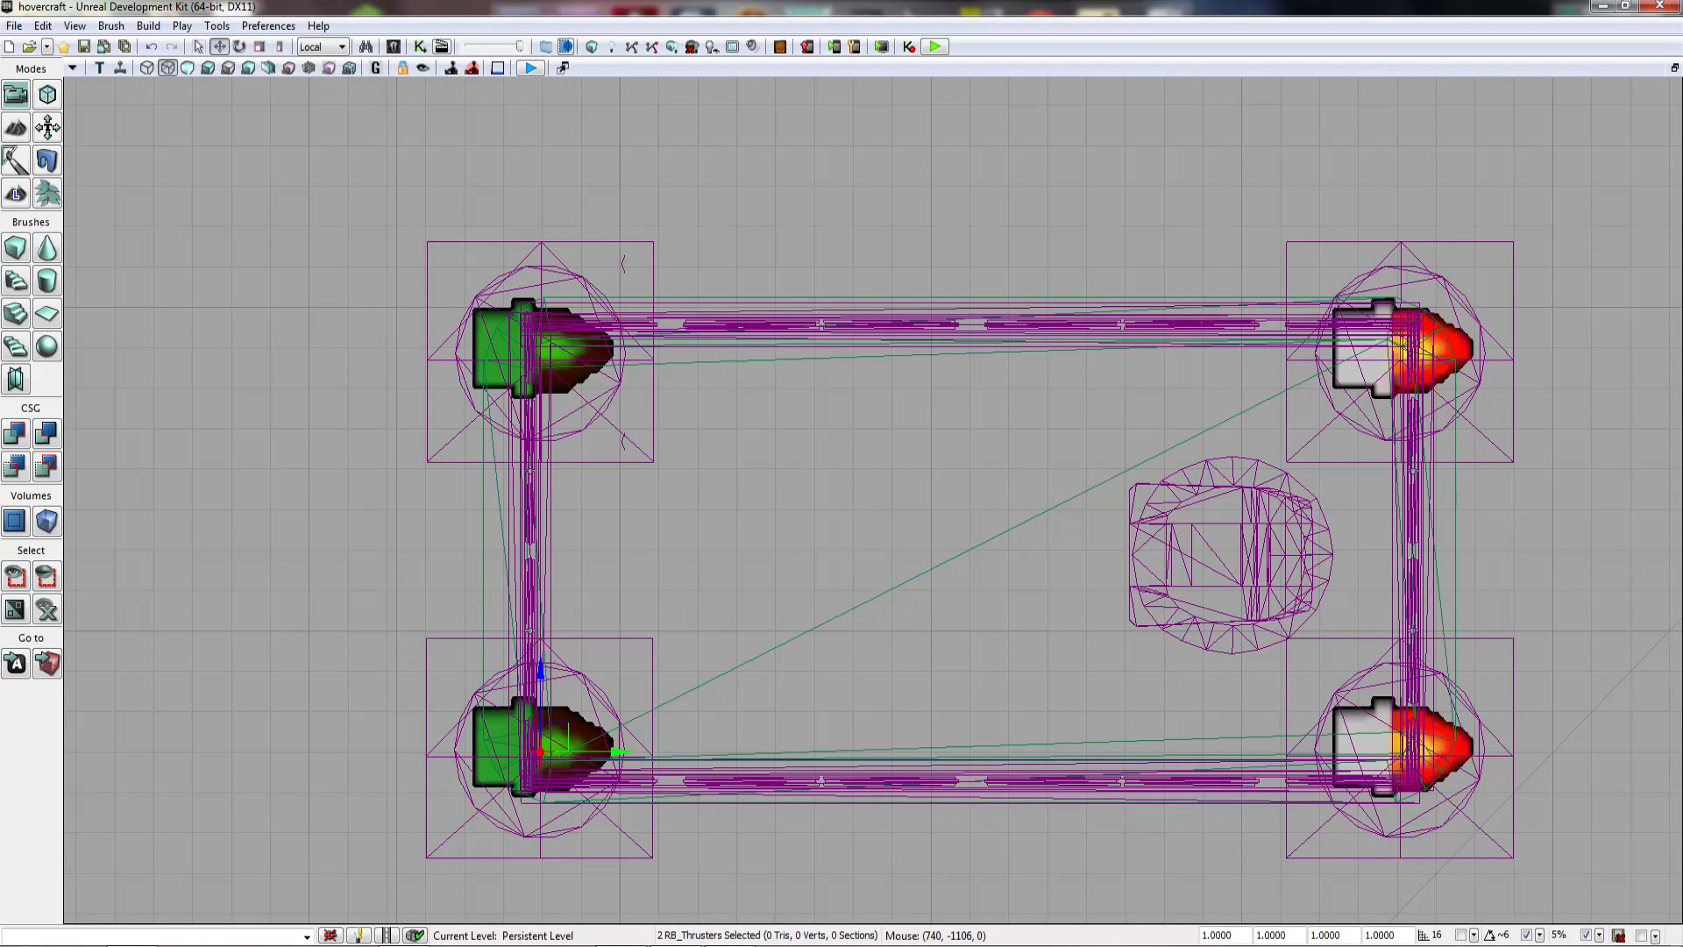
# Step: Add the two chair-end thrusters to the selection so all four are selected, and return to the lit perspective view
pyautogui.keyDown('ctrl'); pyautogui.click(1365, 350); pyautogui.keyUp('ctrl')
pyautogui.keyDown('ctrl'); pyautogui.click(1367, 747); pyautogui.keyUp('ctrl')
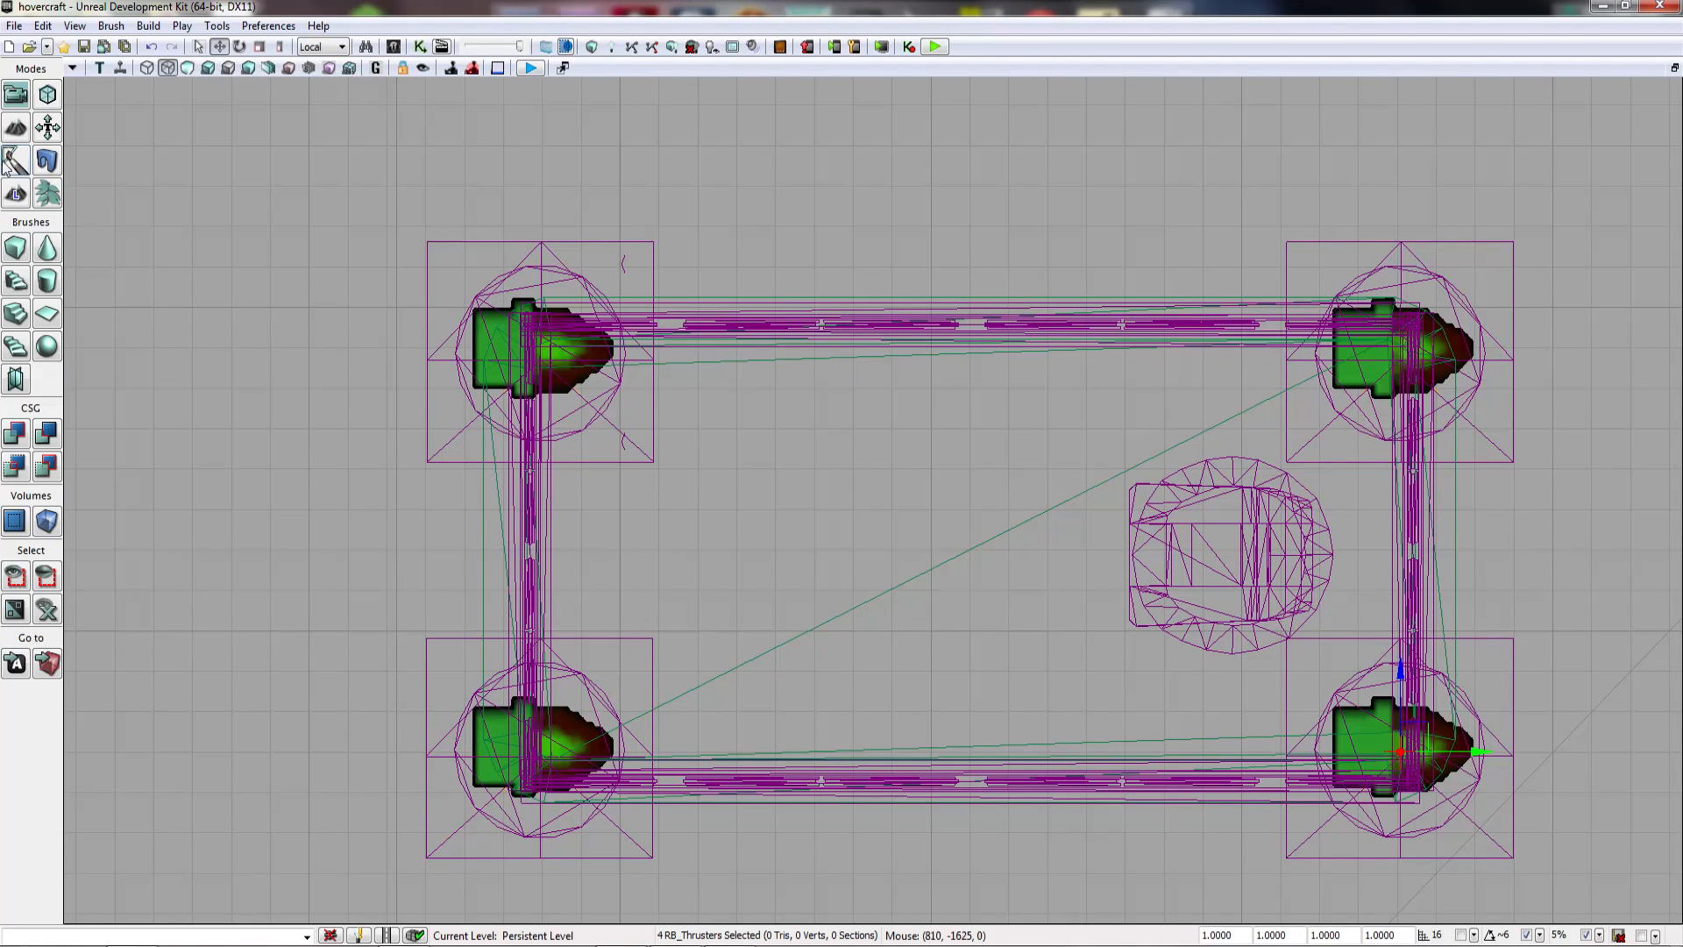
pyautogui.click(99, 69)
pyautogui.click(100, 69)
pyautogui.click(99, 70)
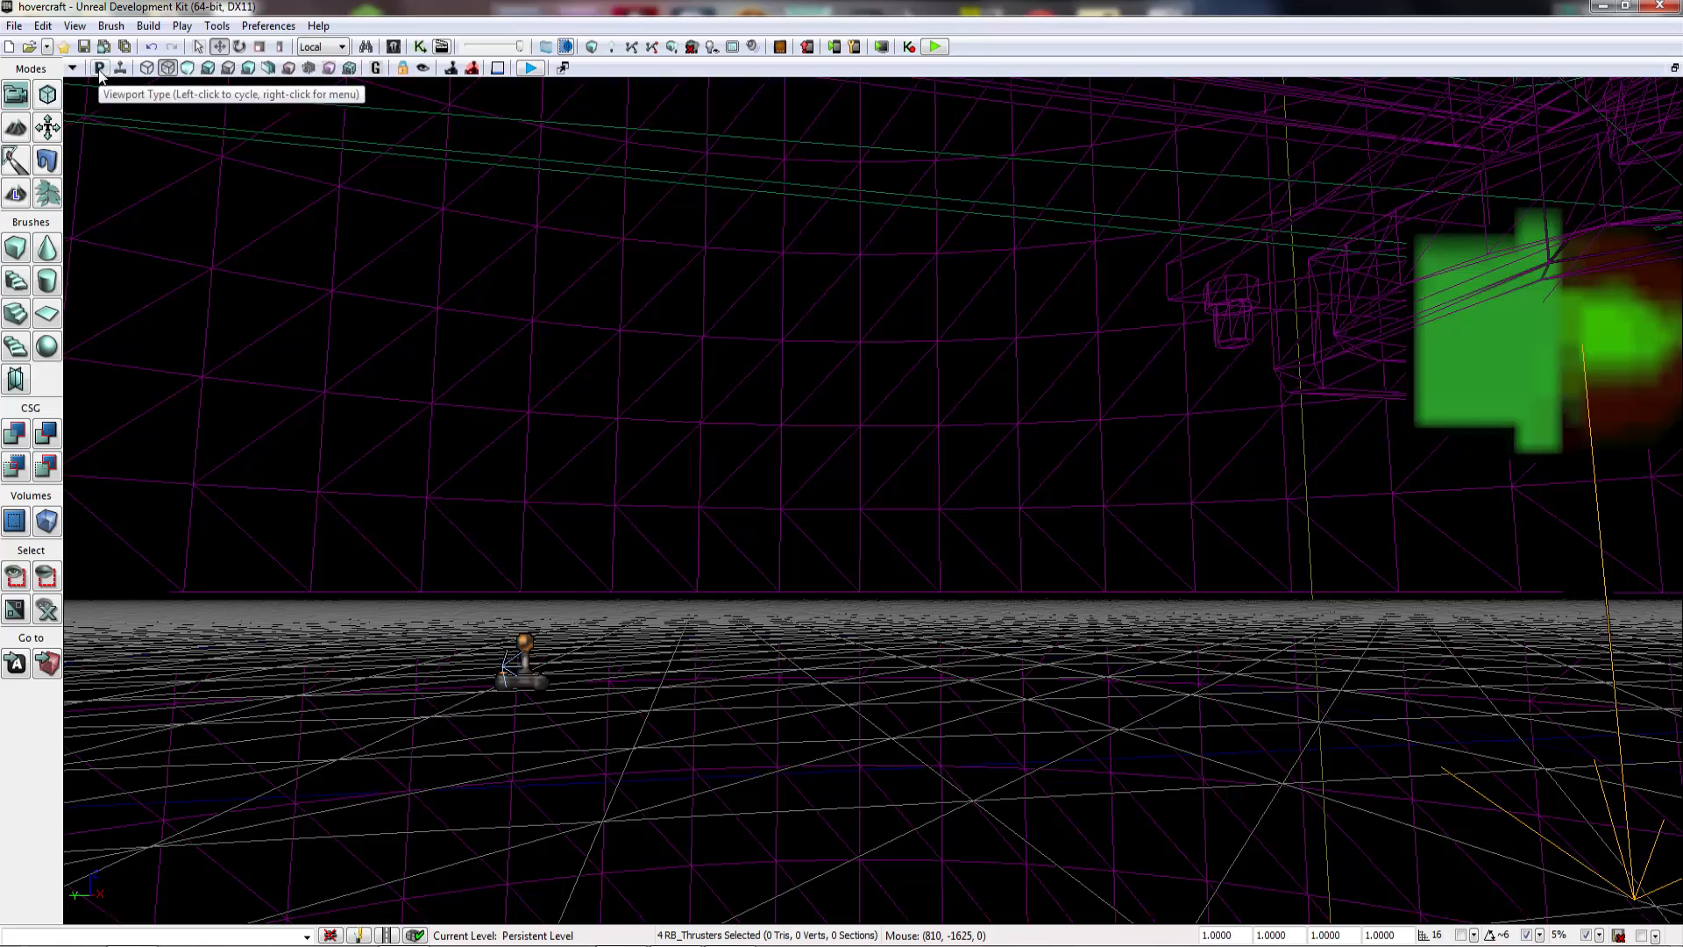
pyautogui.click(208, 68)
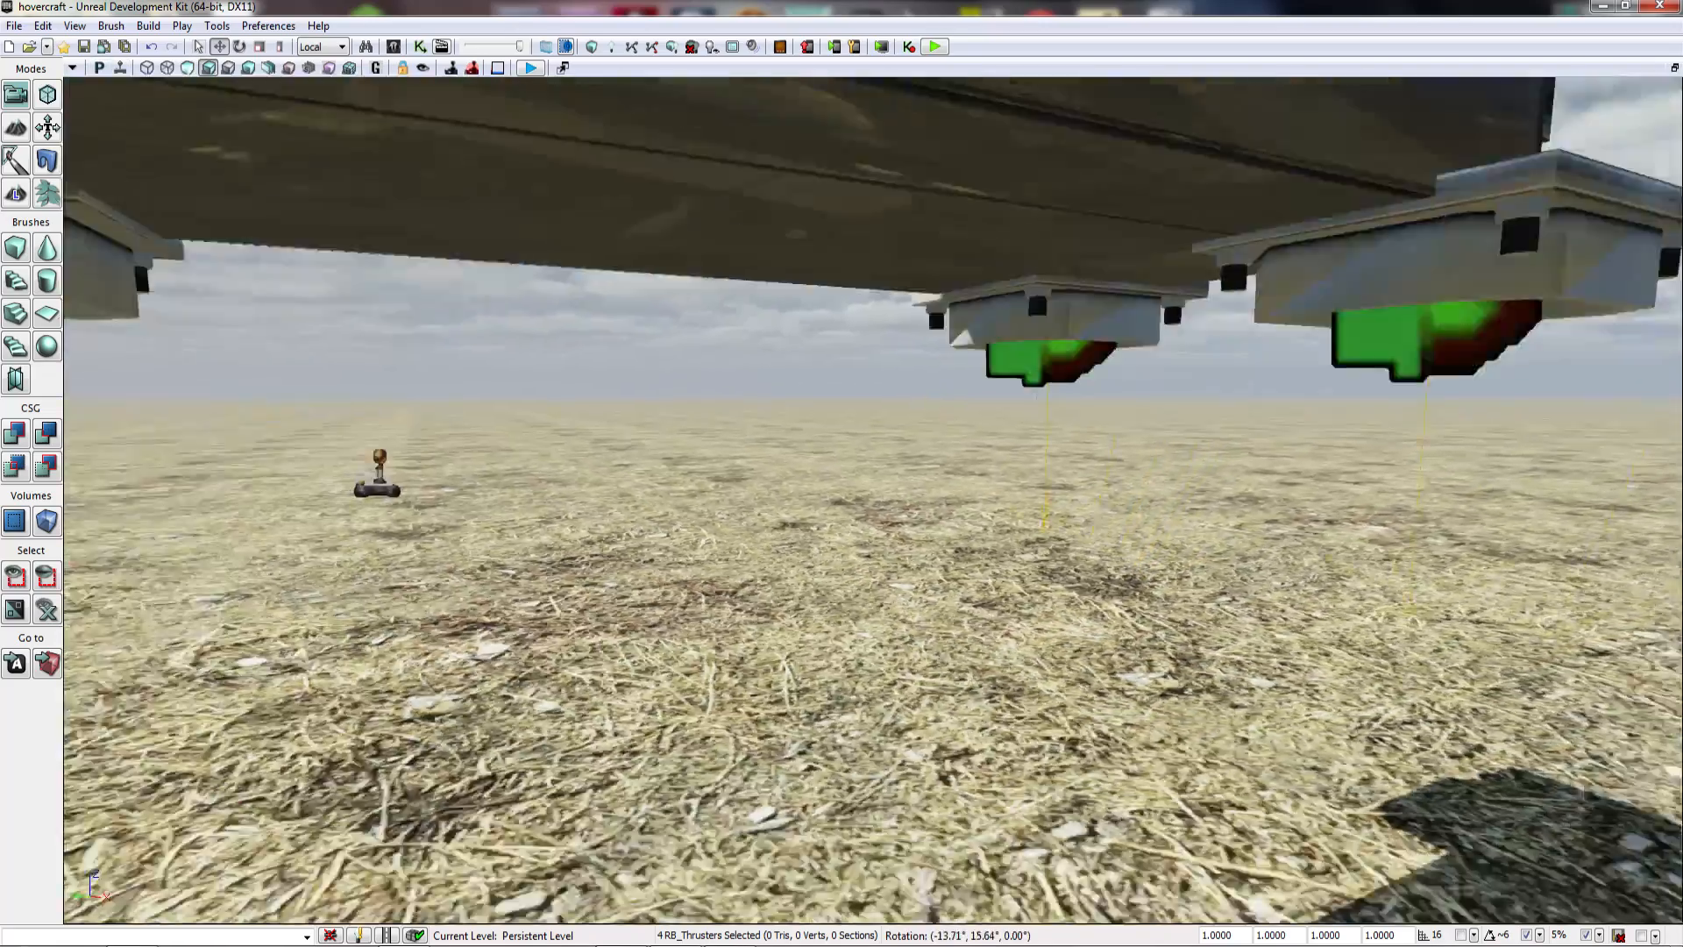
# Step: In the properties of the four selected thrusters, enable thrust and set the thrust strength to 4
pyautogui.press('F4')
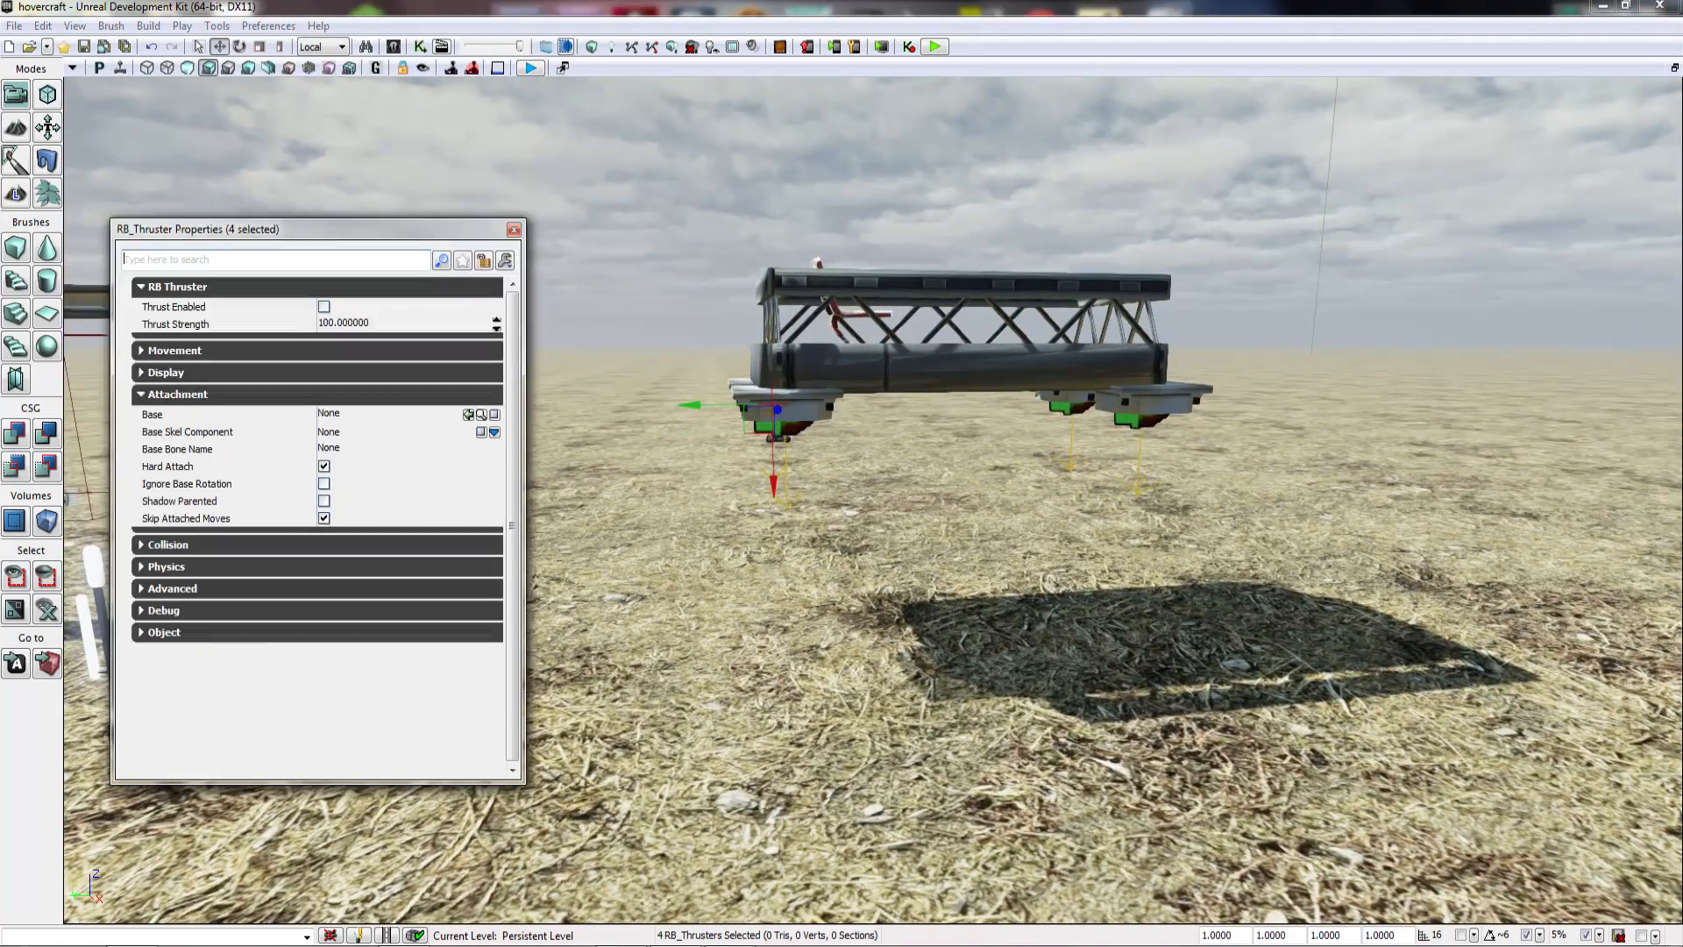
pyautogui.click(323, 307)
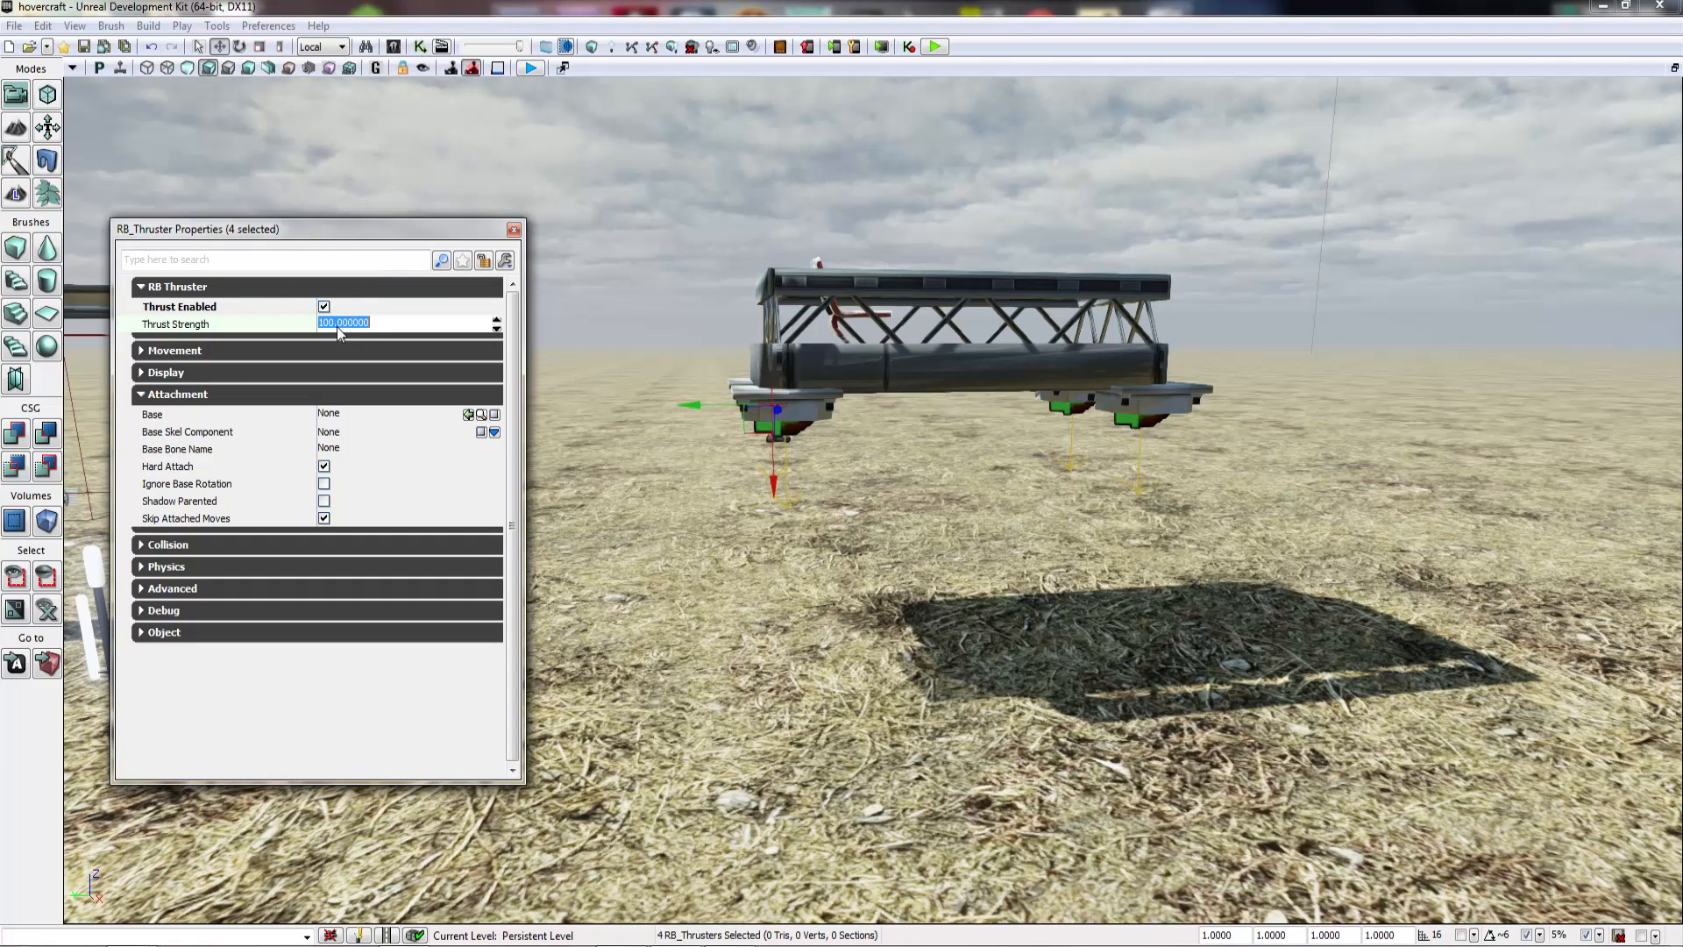
pyautogui.click(337, 326)
pyautogui.write('3')
pyautogui.press('BackSpace')
pyautogui.write('4')
pyautogui.press('Return')
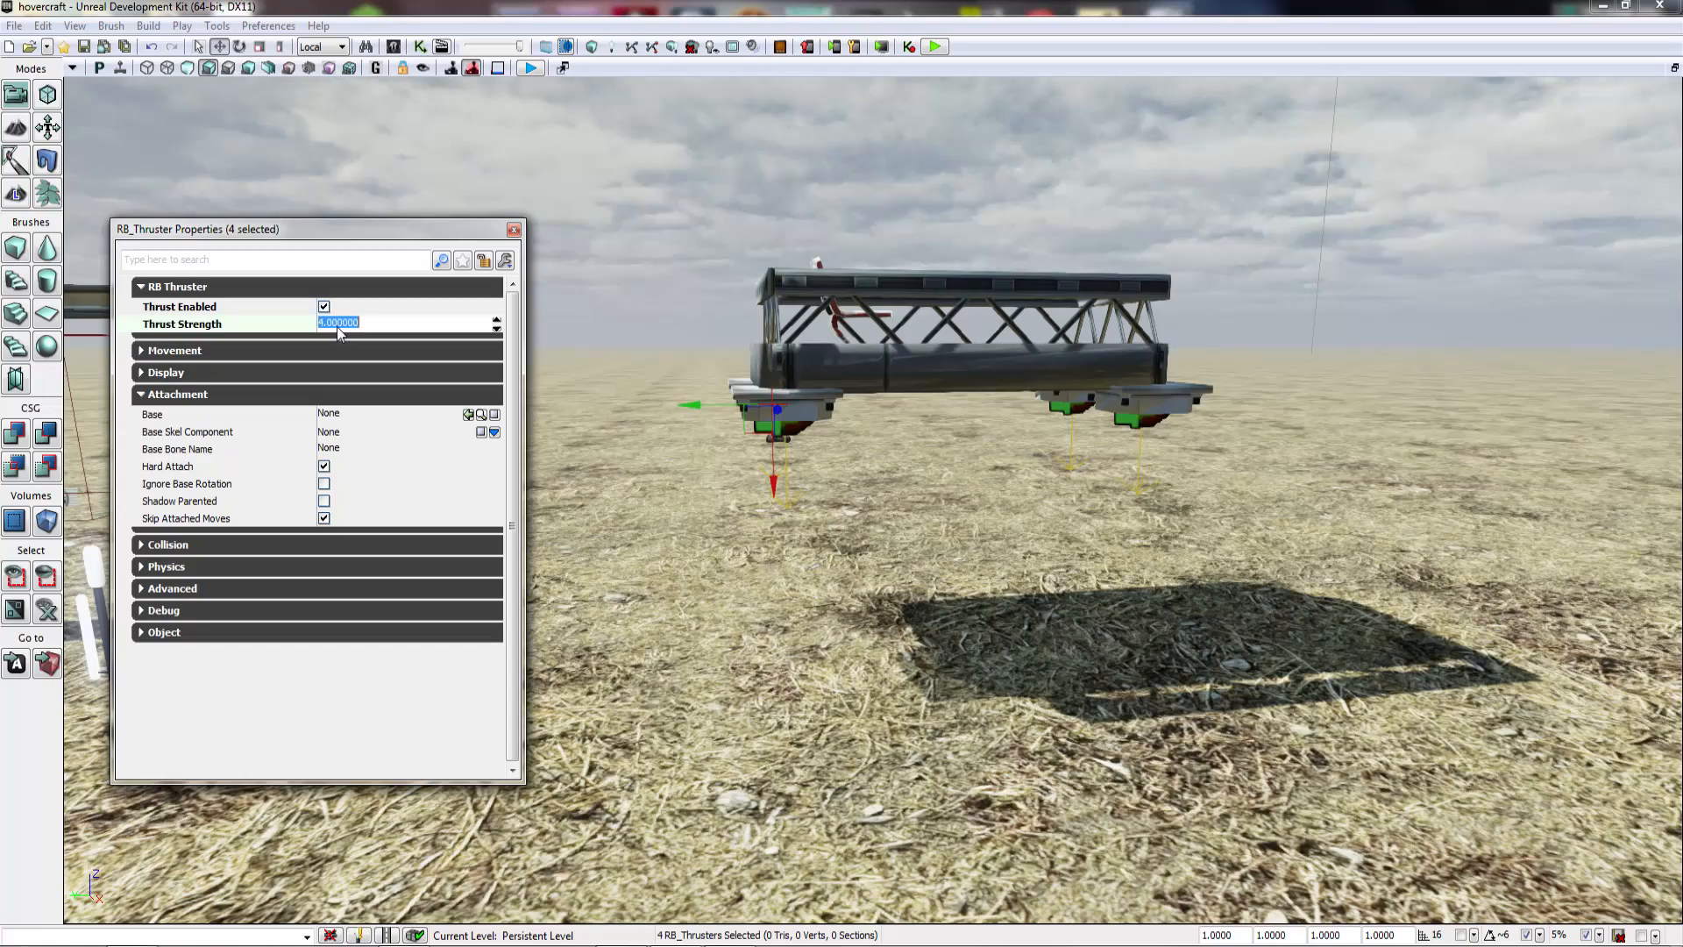
# Step: Play the level from the ground near the hovercraft to test it, end the preview and close the properties window
pyautogui.moveTo(848, 852); pyautogui.dragTo(848, 915)
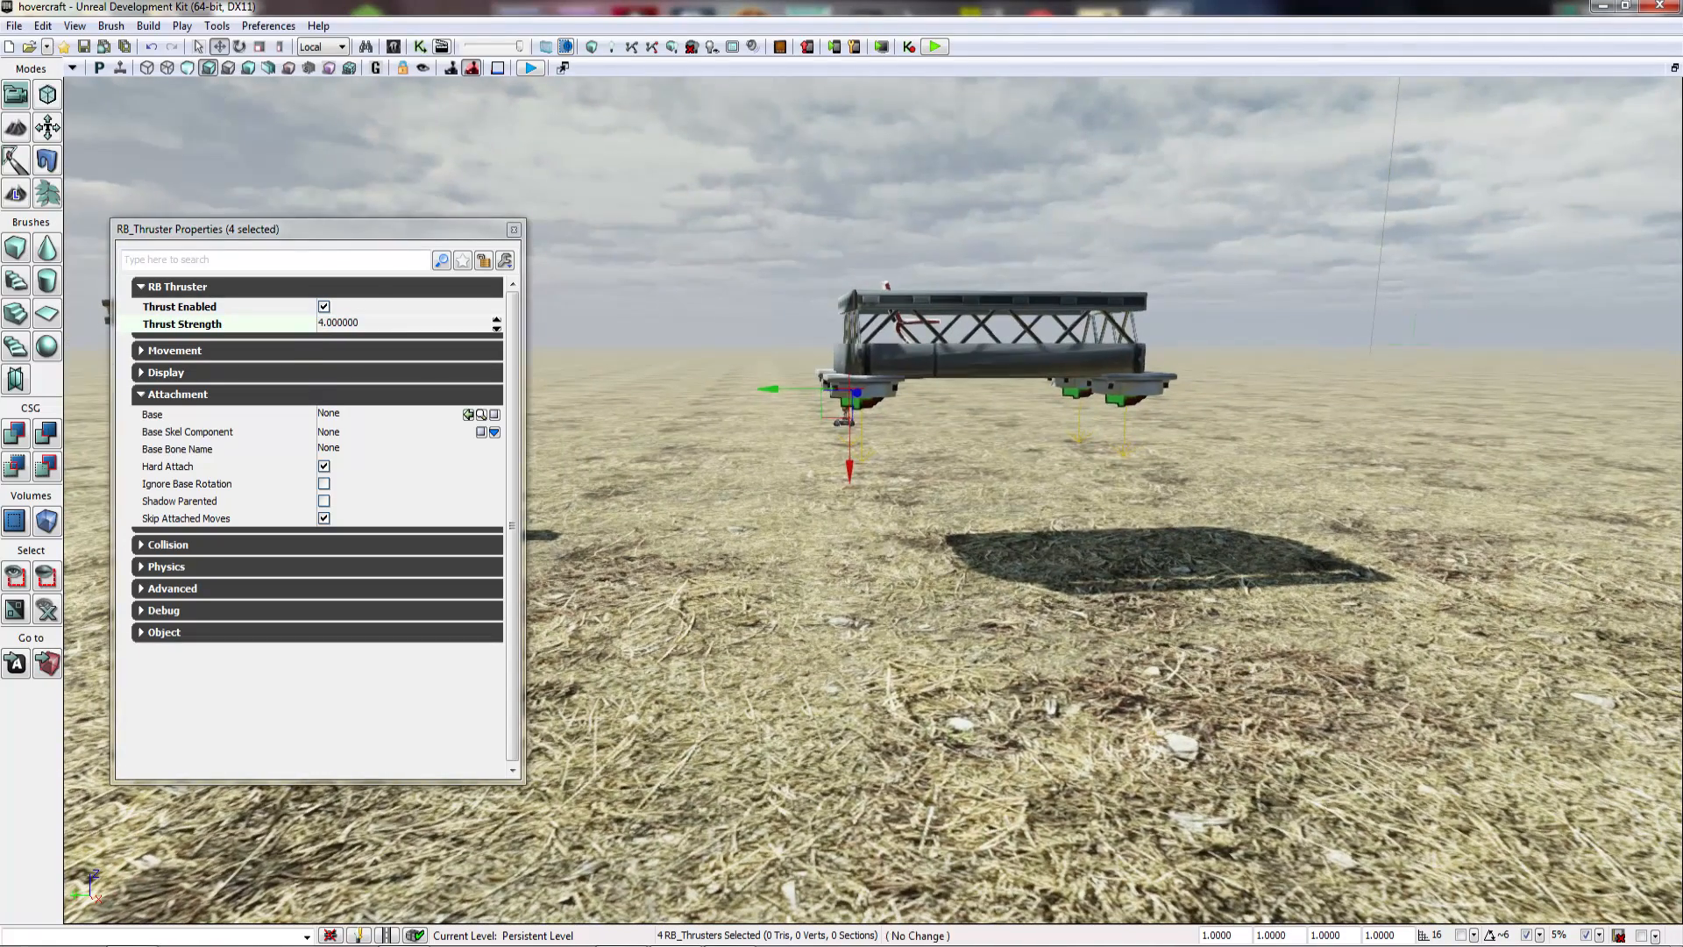
pyautogui.rightClick(848, 852)
pyautogui.click(876, 841)
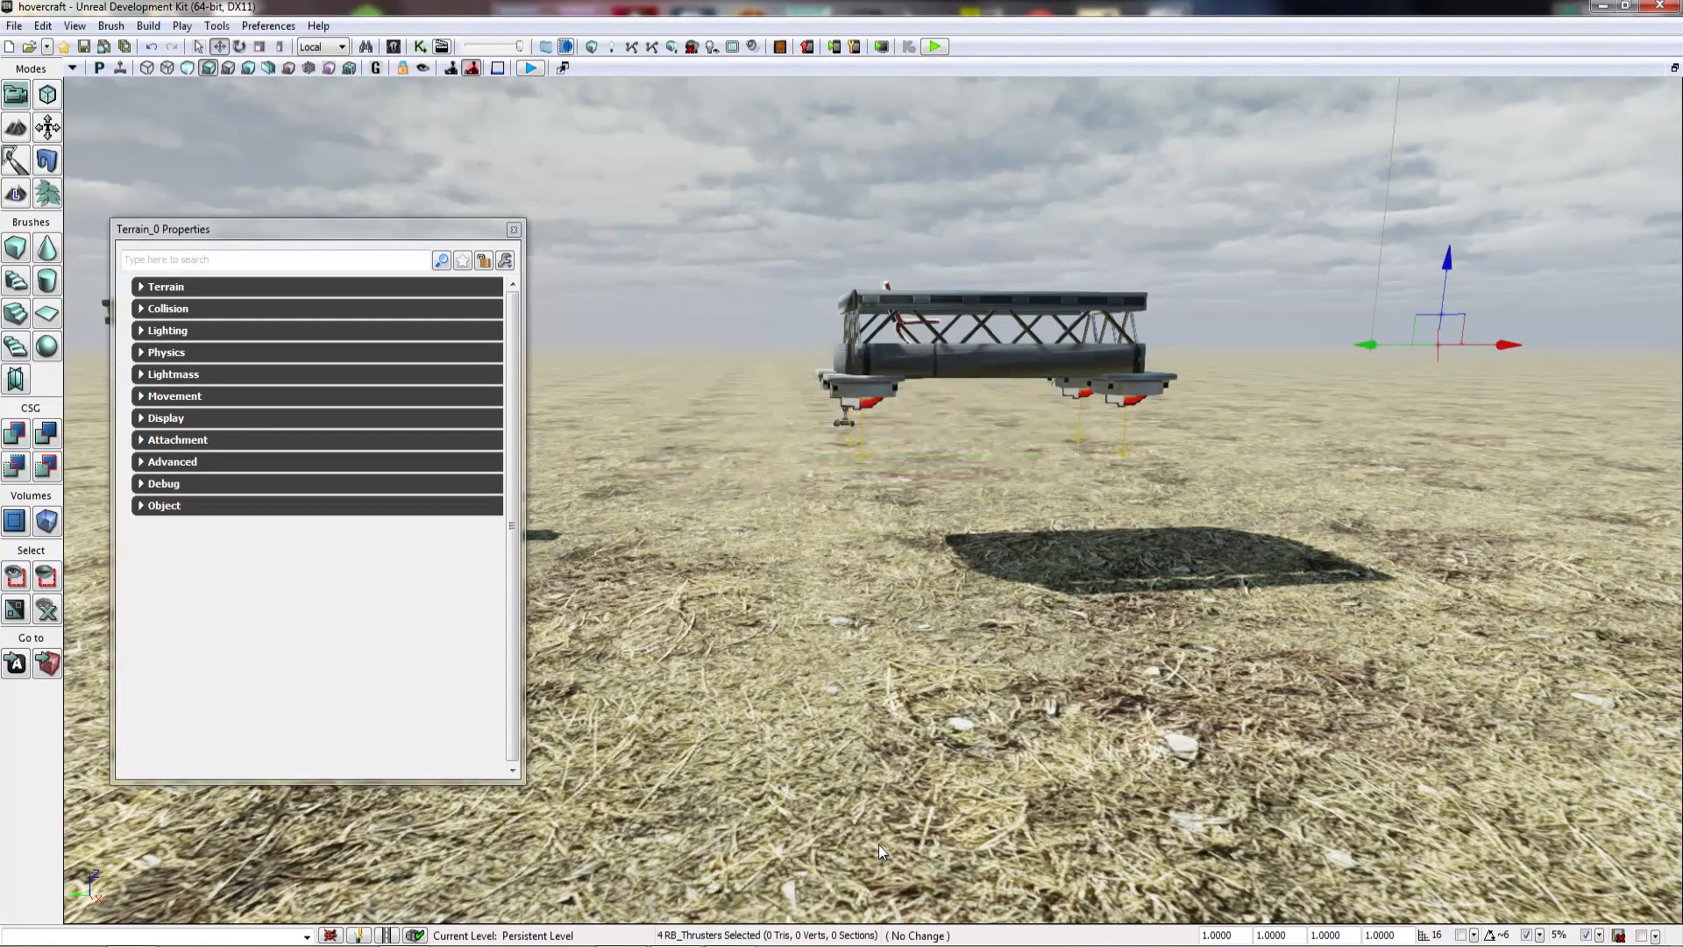
pyautogui.press('Escape')
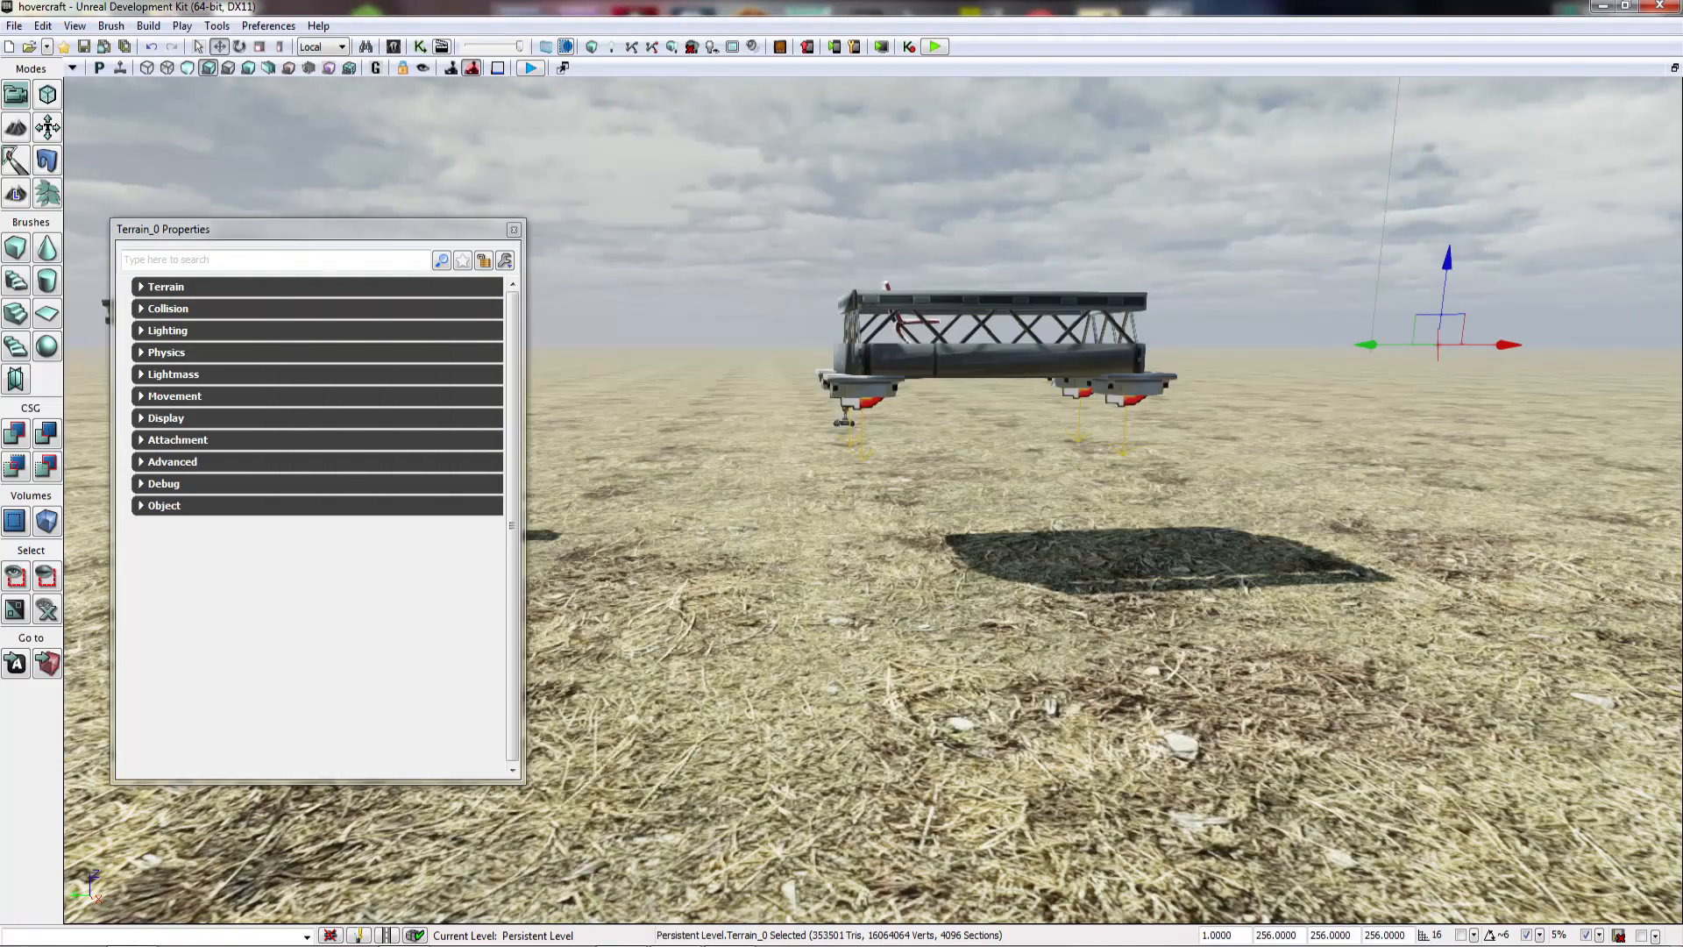
pyautogui.click(515, 231)
# Step: Set the KActor platform as the attachment base of the chair in the chair's properties
pyautogui.moveTo(631, 368); pyautogui.dragTo(712, 444, button='right')
pyautogui.press('w')
pyautogui.press('w')
pyautogui.click(544, 620)
pyautogui.press('d')
pyautogui.moveTo(491, 376); pyautogui.dragTo(386, 368, button='right')
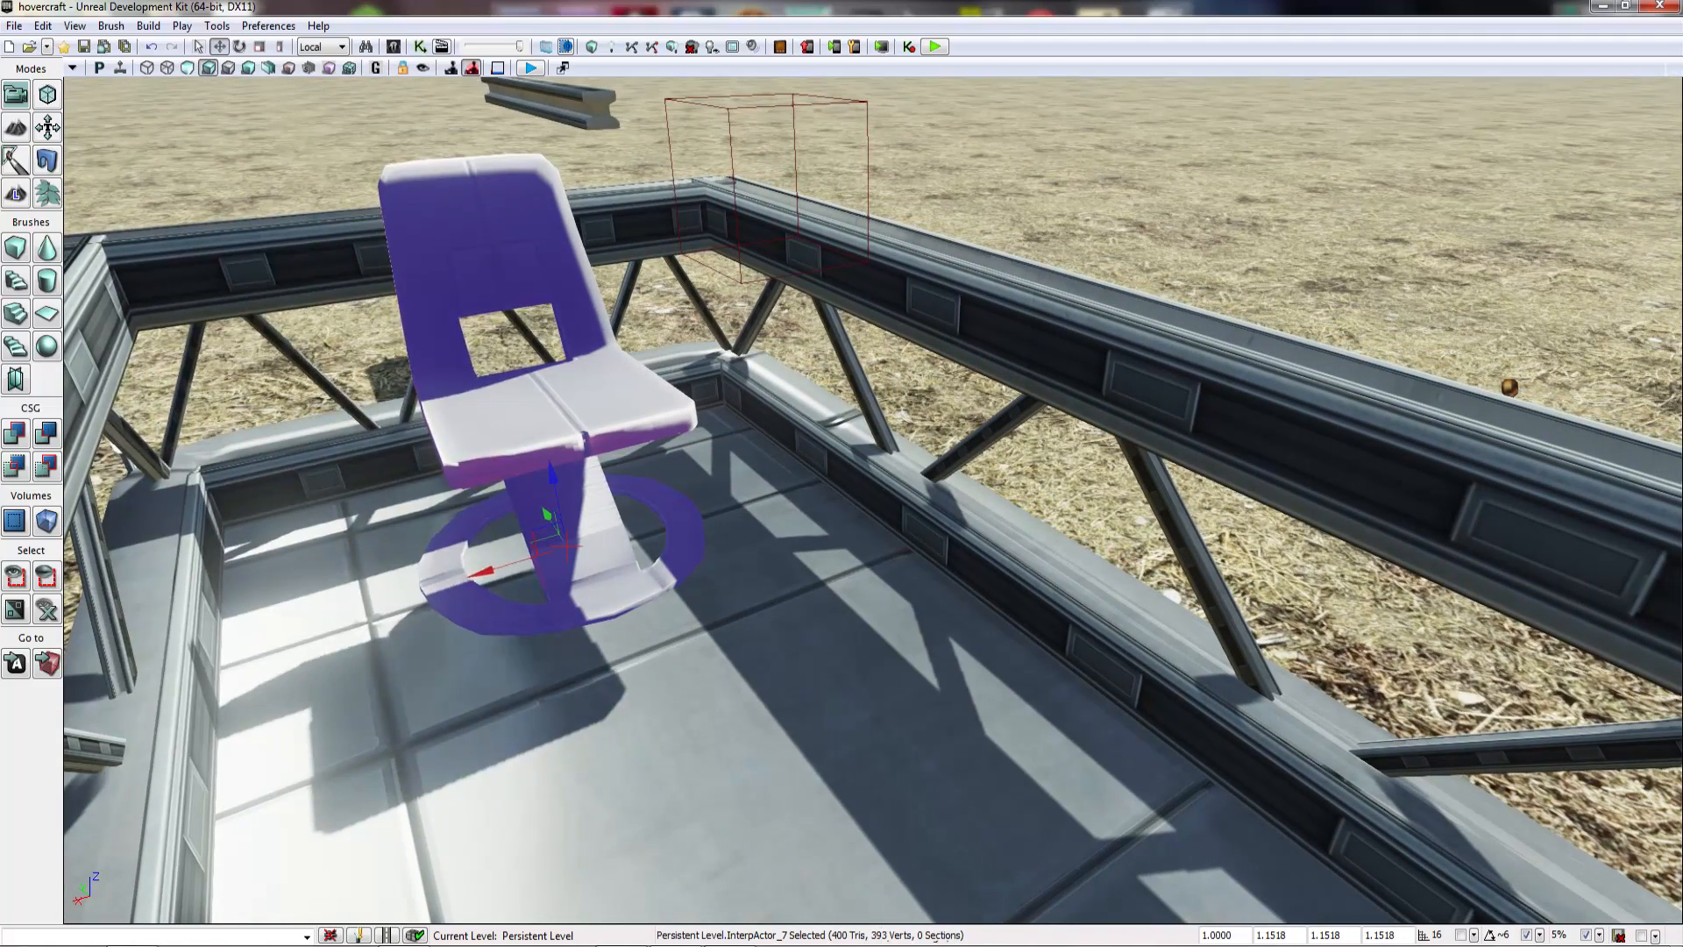
pyautogui.press('F4')
pyautogui.click(171, 397)
pyautogui.click(176, 375)
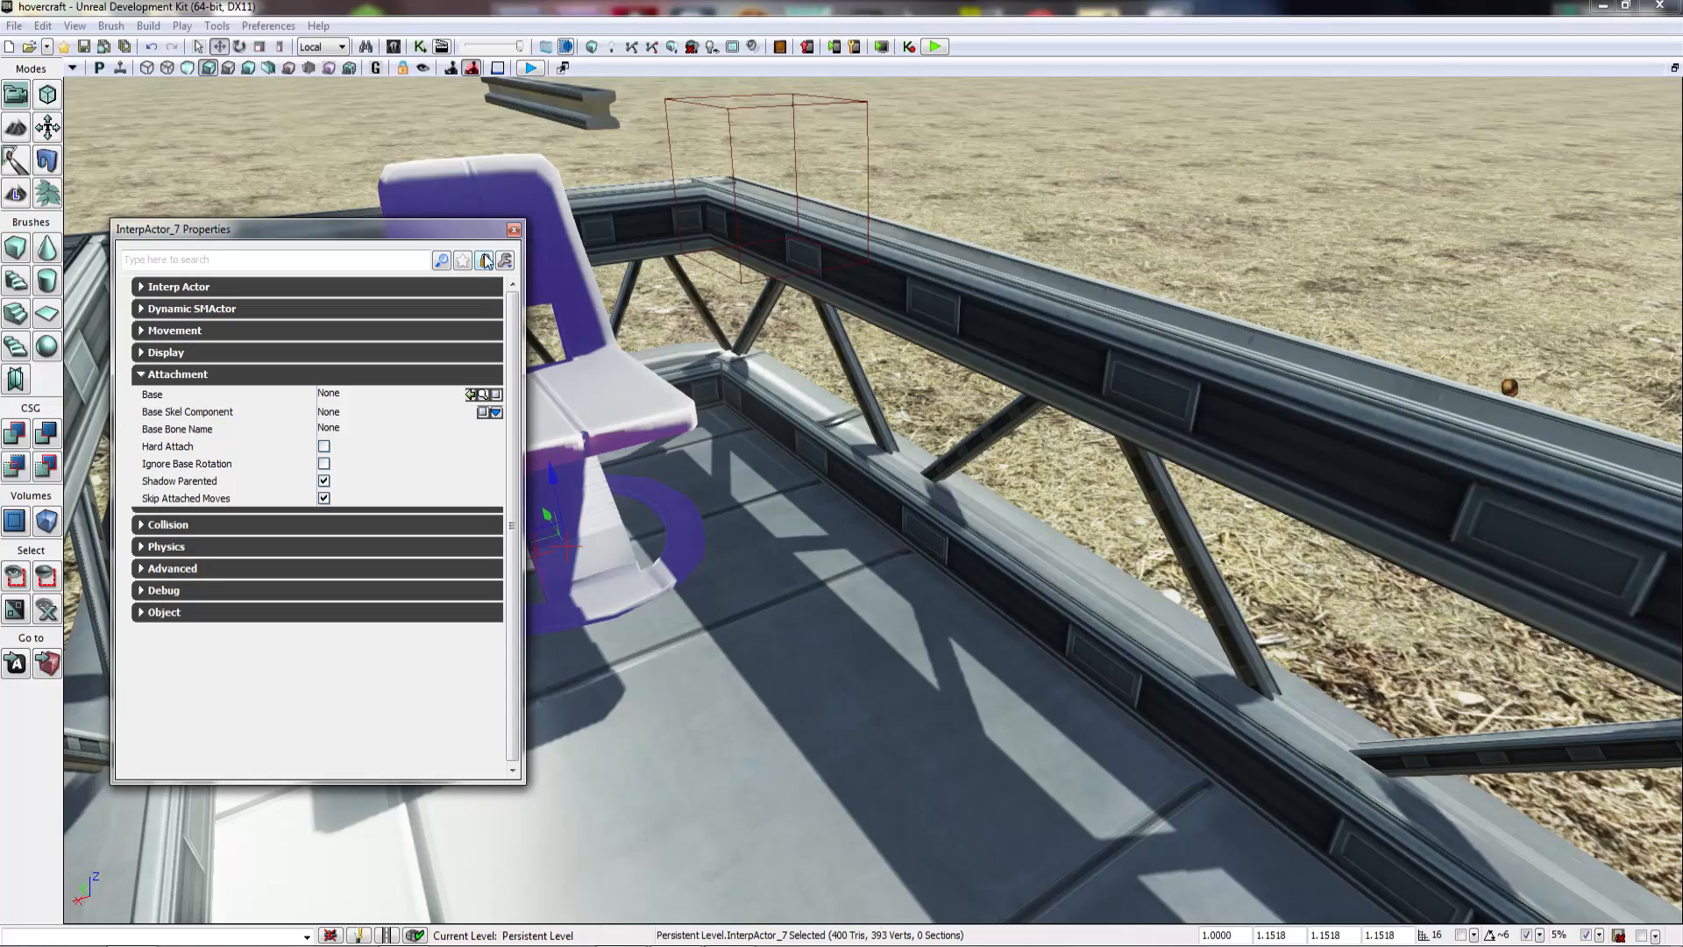
pyautogui.click(485, 260)
pyautogui.click(701, 666)
pyautogui.click(469, 394)
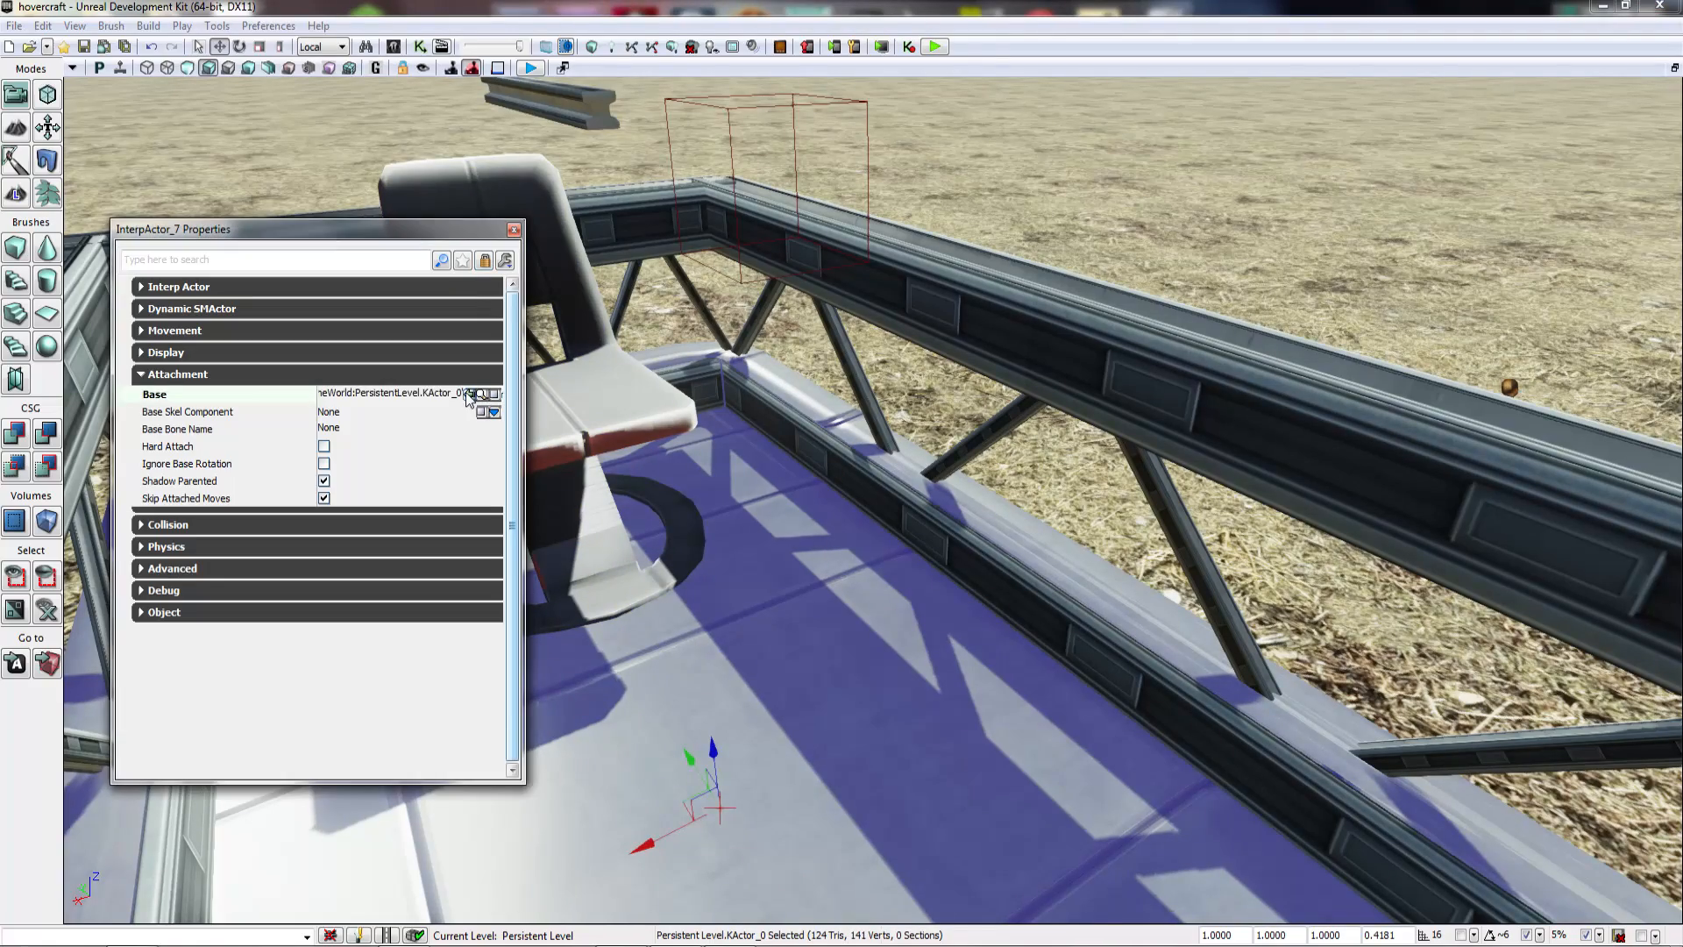
pyautogui.click(514, 231)
# Step: Select all four corner light fixtures under the platform and set their collision type to COLLIDE_BlockAll with Block Rigid Body off
pyautogui.moveTo(666, 421); pyautogui.dragTo(651, 250, button='right')
pyautogui.click(526, 294)
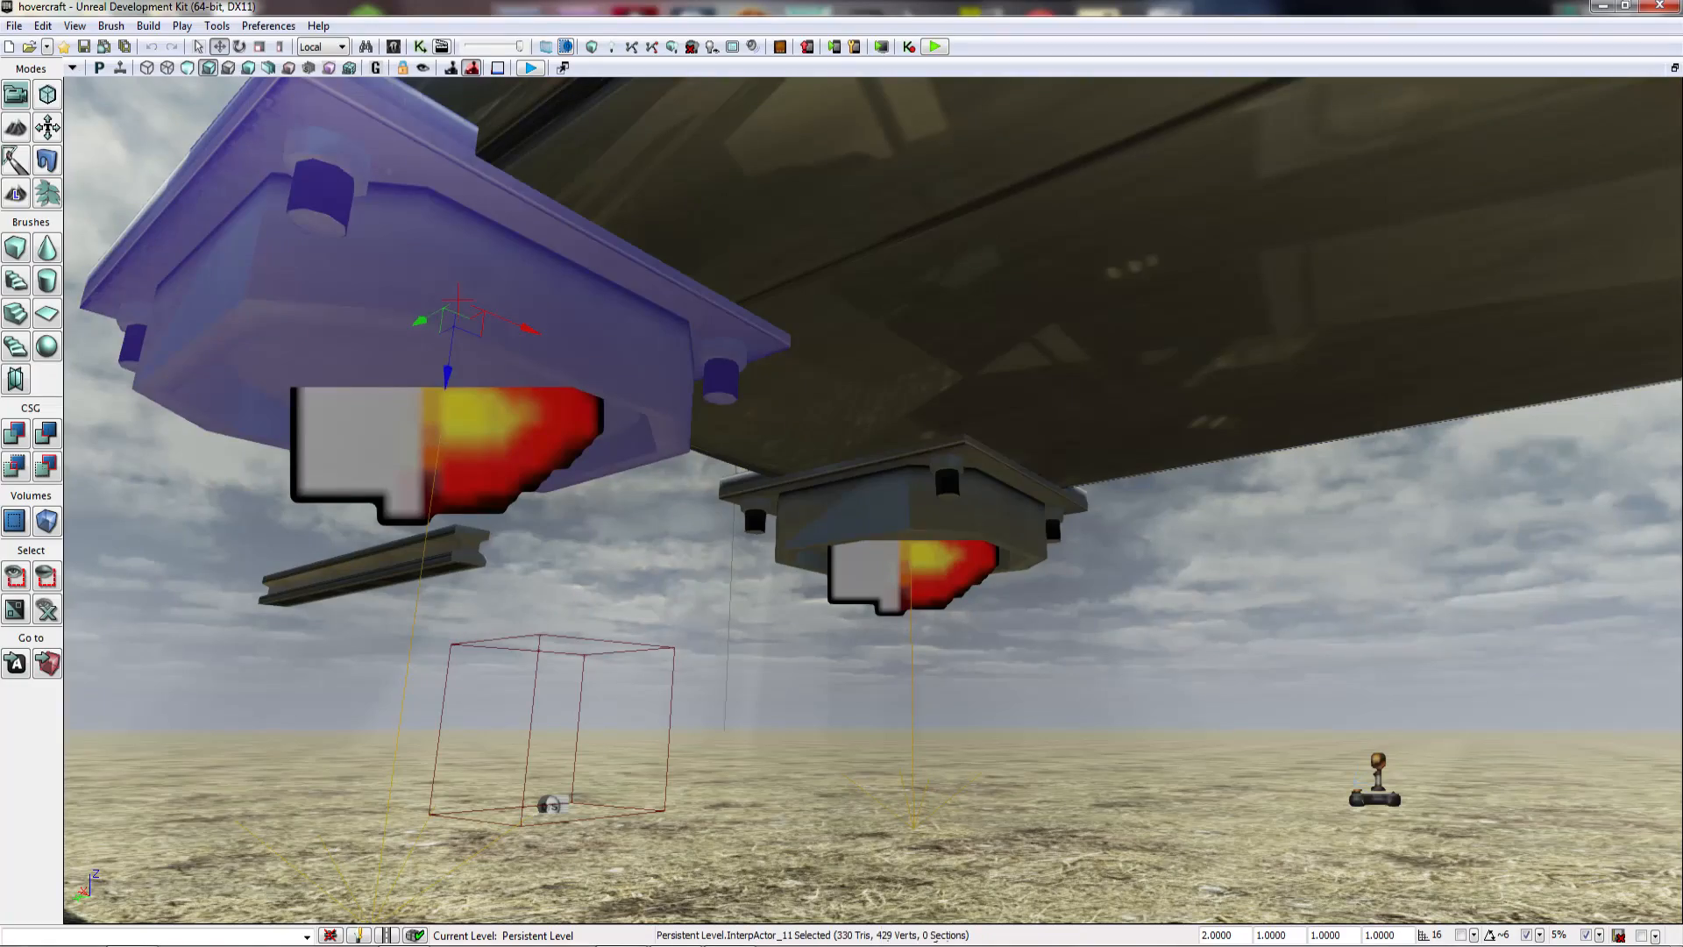
pyautogui.keyDown('ctrl'); pyautogui.click(859, 513); pyautogui.keyUp('ctrl')
pyautogui.moveTo(859, 512); pyautogui.dragTo(1034, 490, button='right')
pyautogui.keyDown('ctrl'); pyautogui.click(1125, 603); pyautogui.keyUp('ctrl')
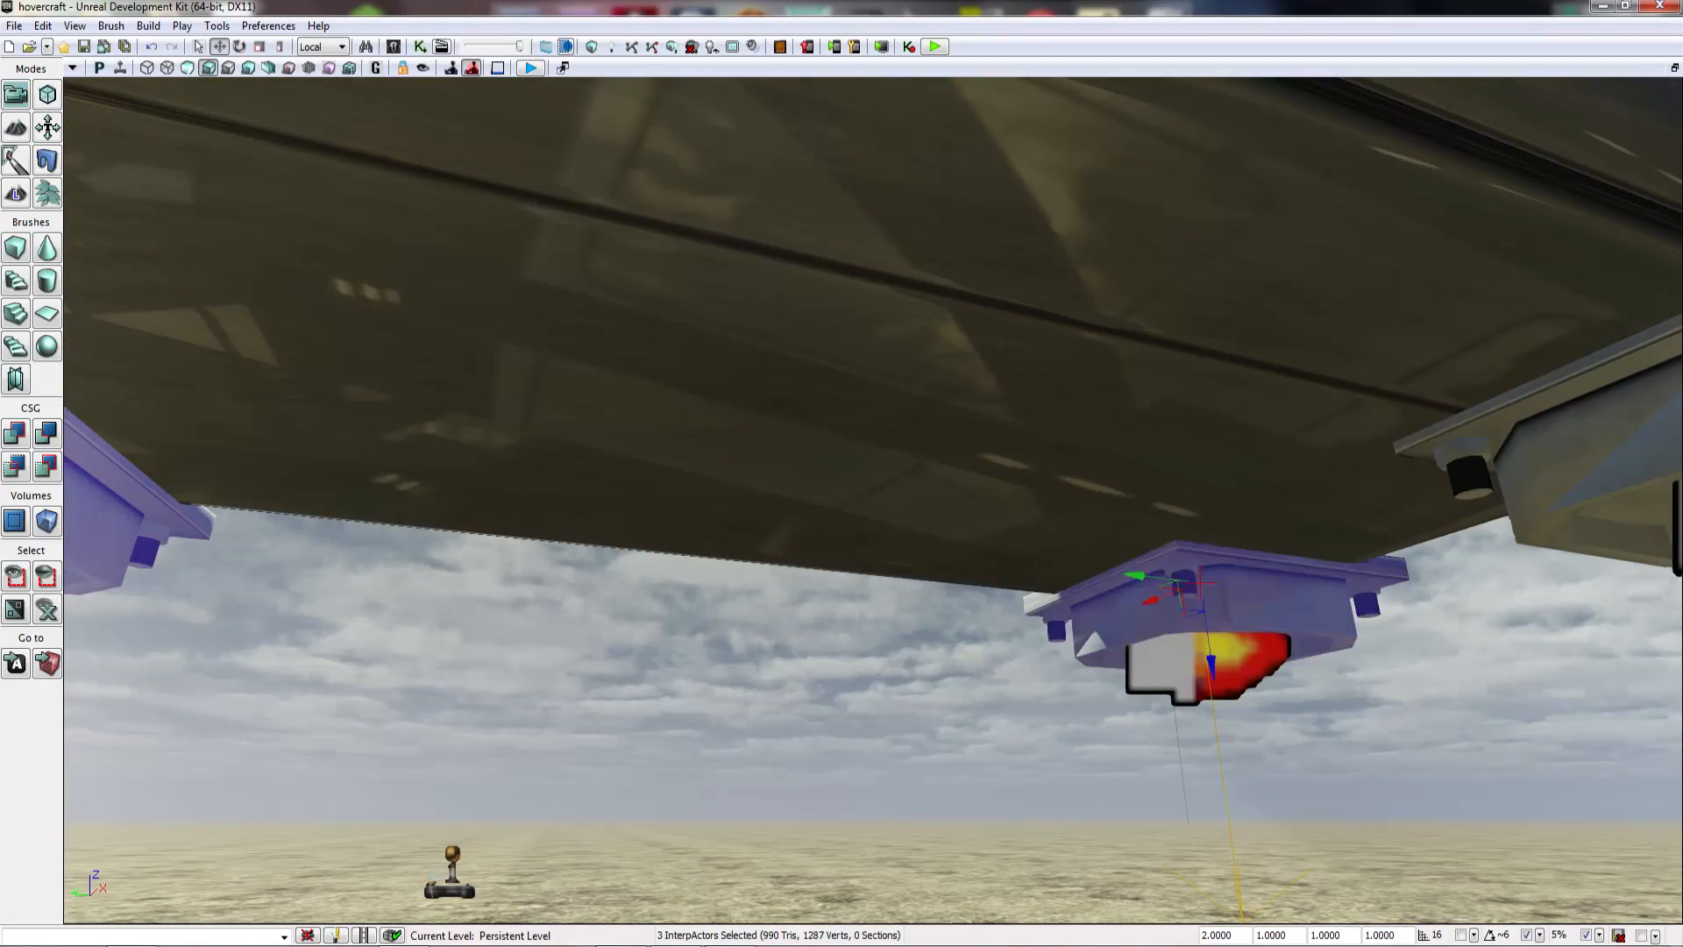
pyautogui.keyDown('ctrl'); pyautogui.click(1578, 477); pyautogui.keyUp('ctrl')
pyautogui.moveTo(1577, 478); pyautogui.dragTo(1450, 545, button='right')
pyautogui.press('F4')
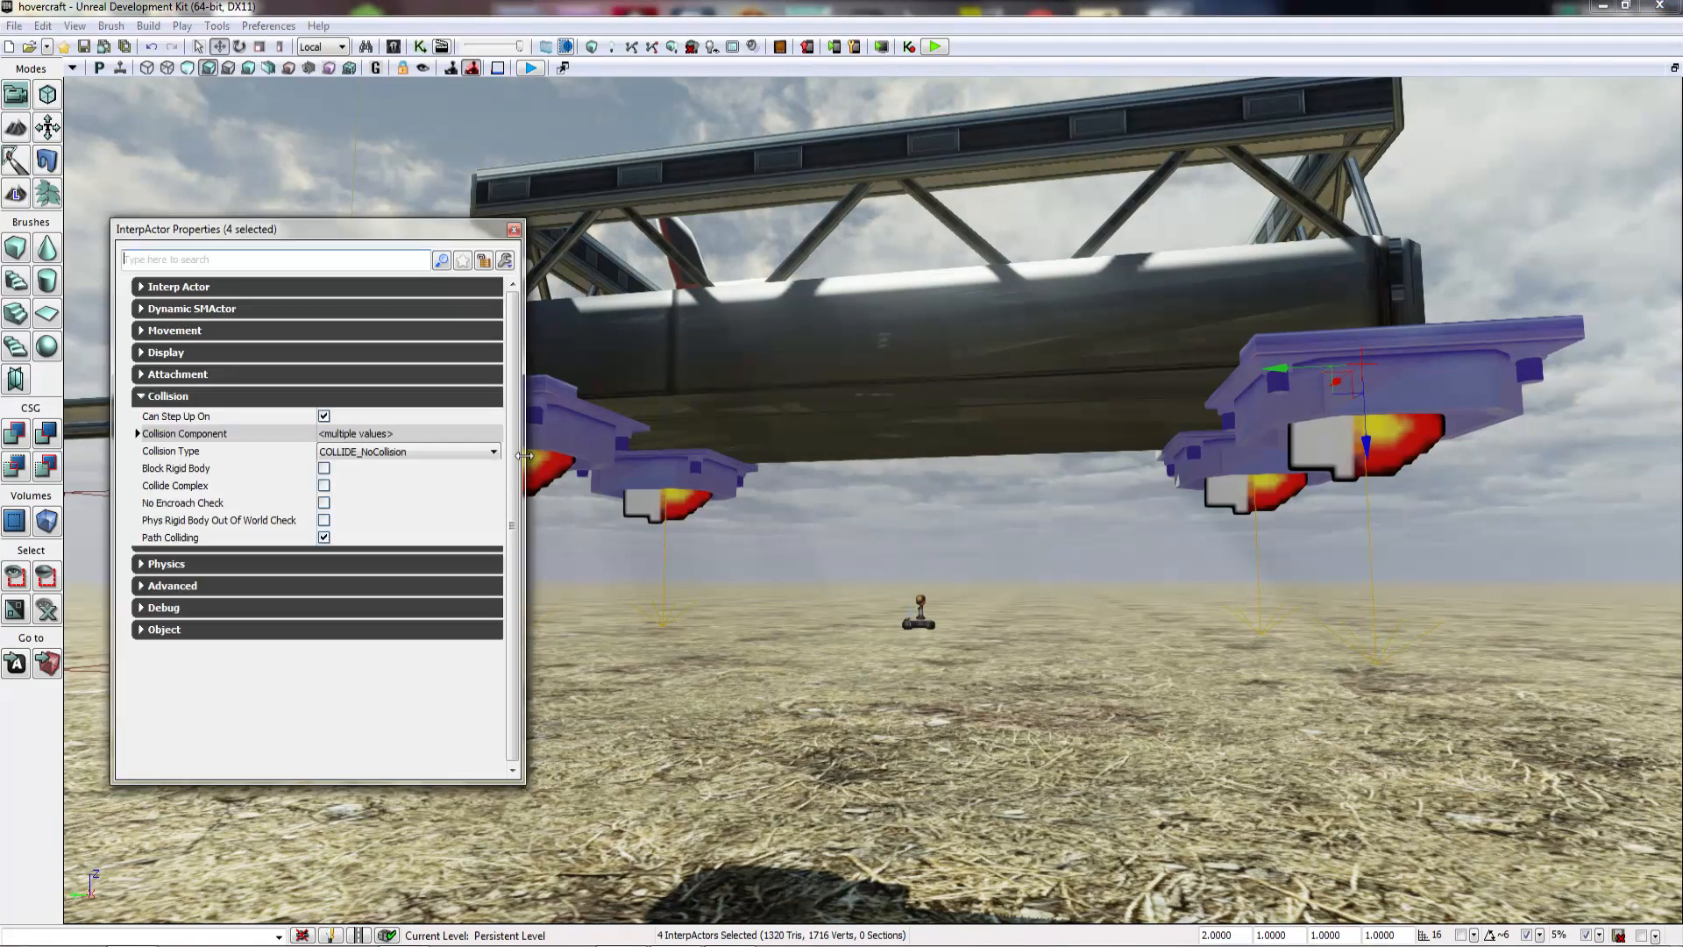
pyautogui.click(366, 452)
pyautogui.click(351, 489)
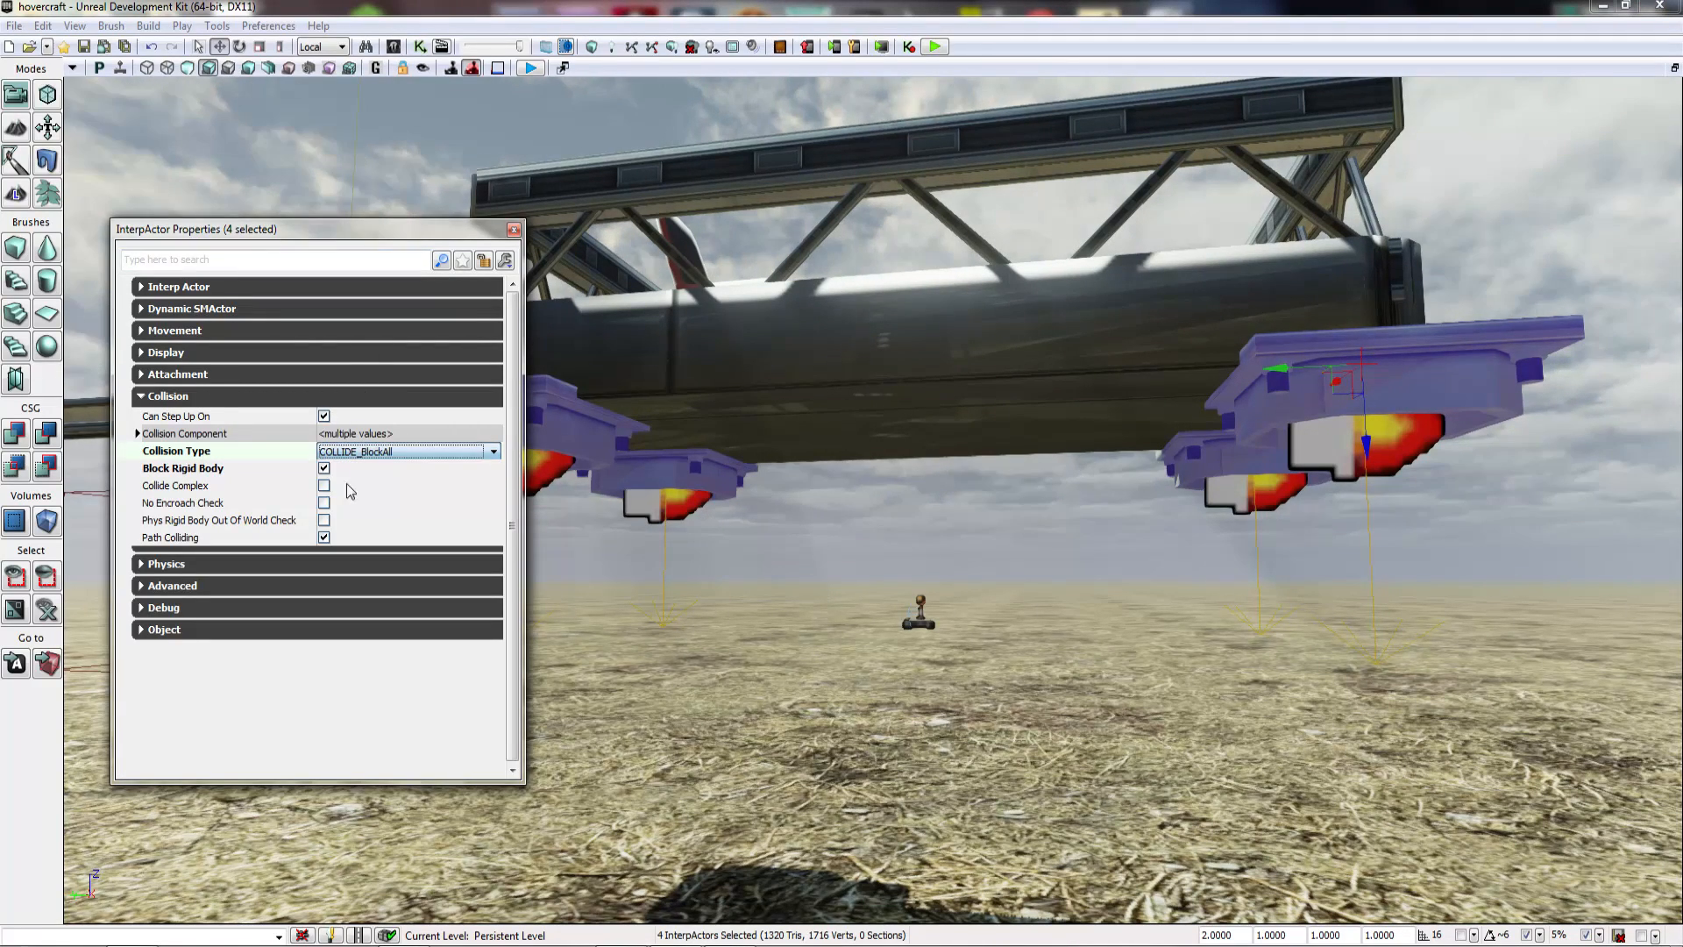
# Step: Attach the four corner light fixtures to the hovercraft by setting the KActor platform as their base
pyautogui.click(174, 375)
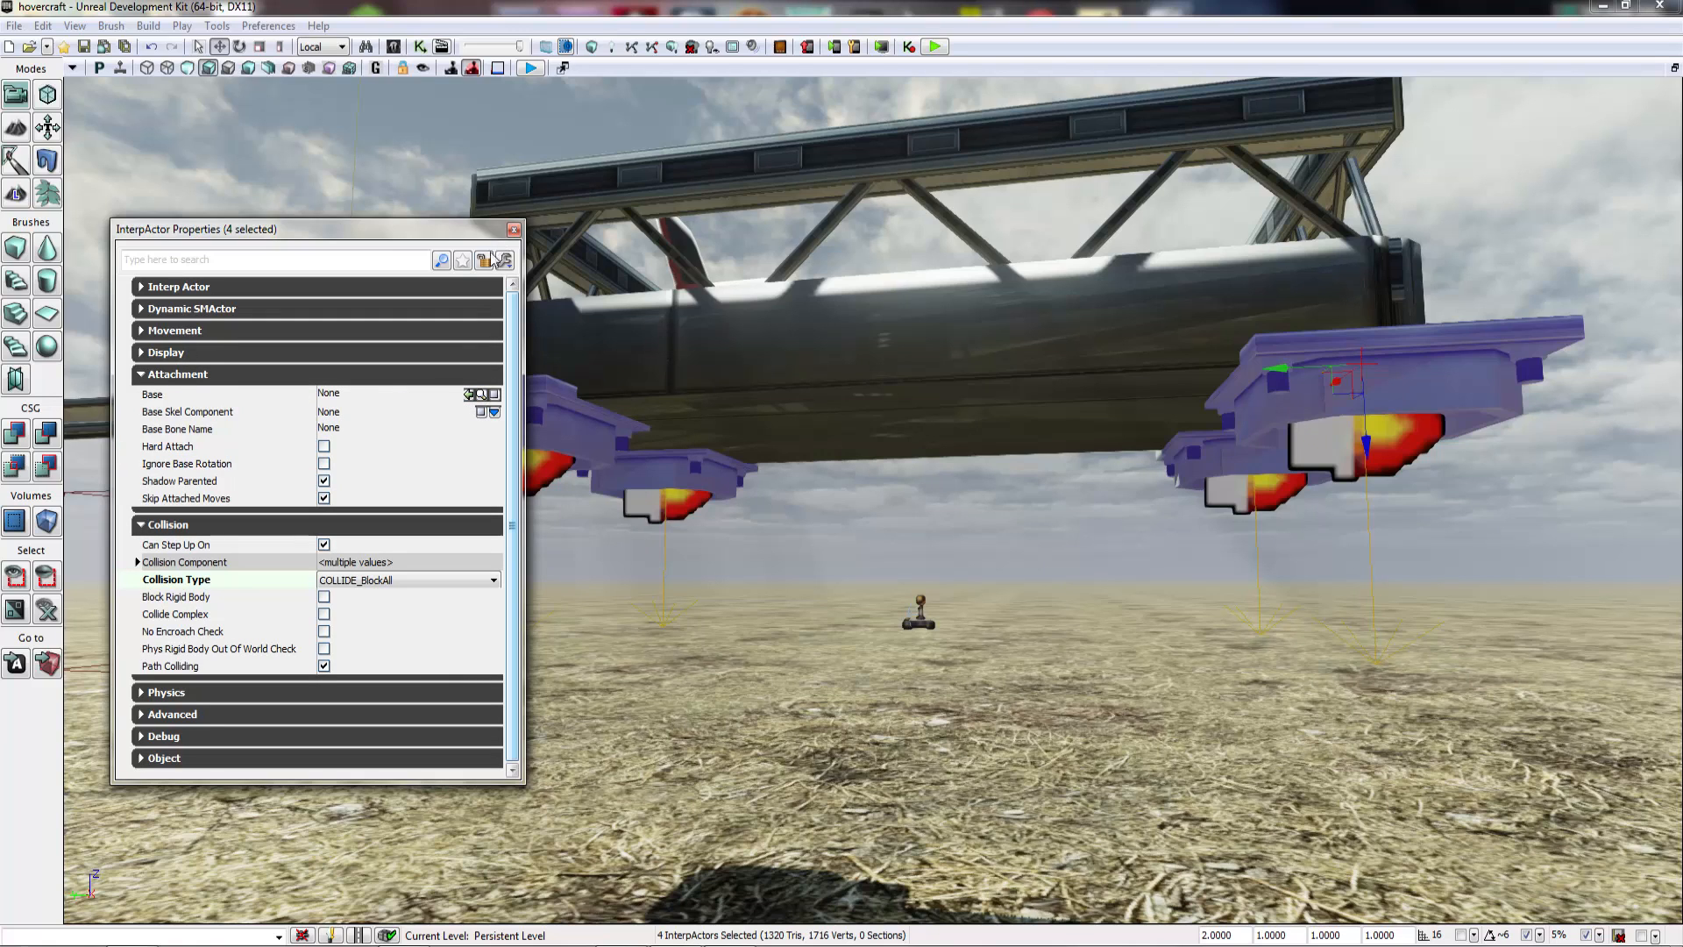
pyautogui.click(701, 364)
pyautogui.click(466, 393)
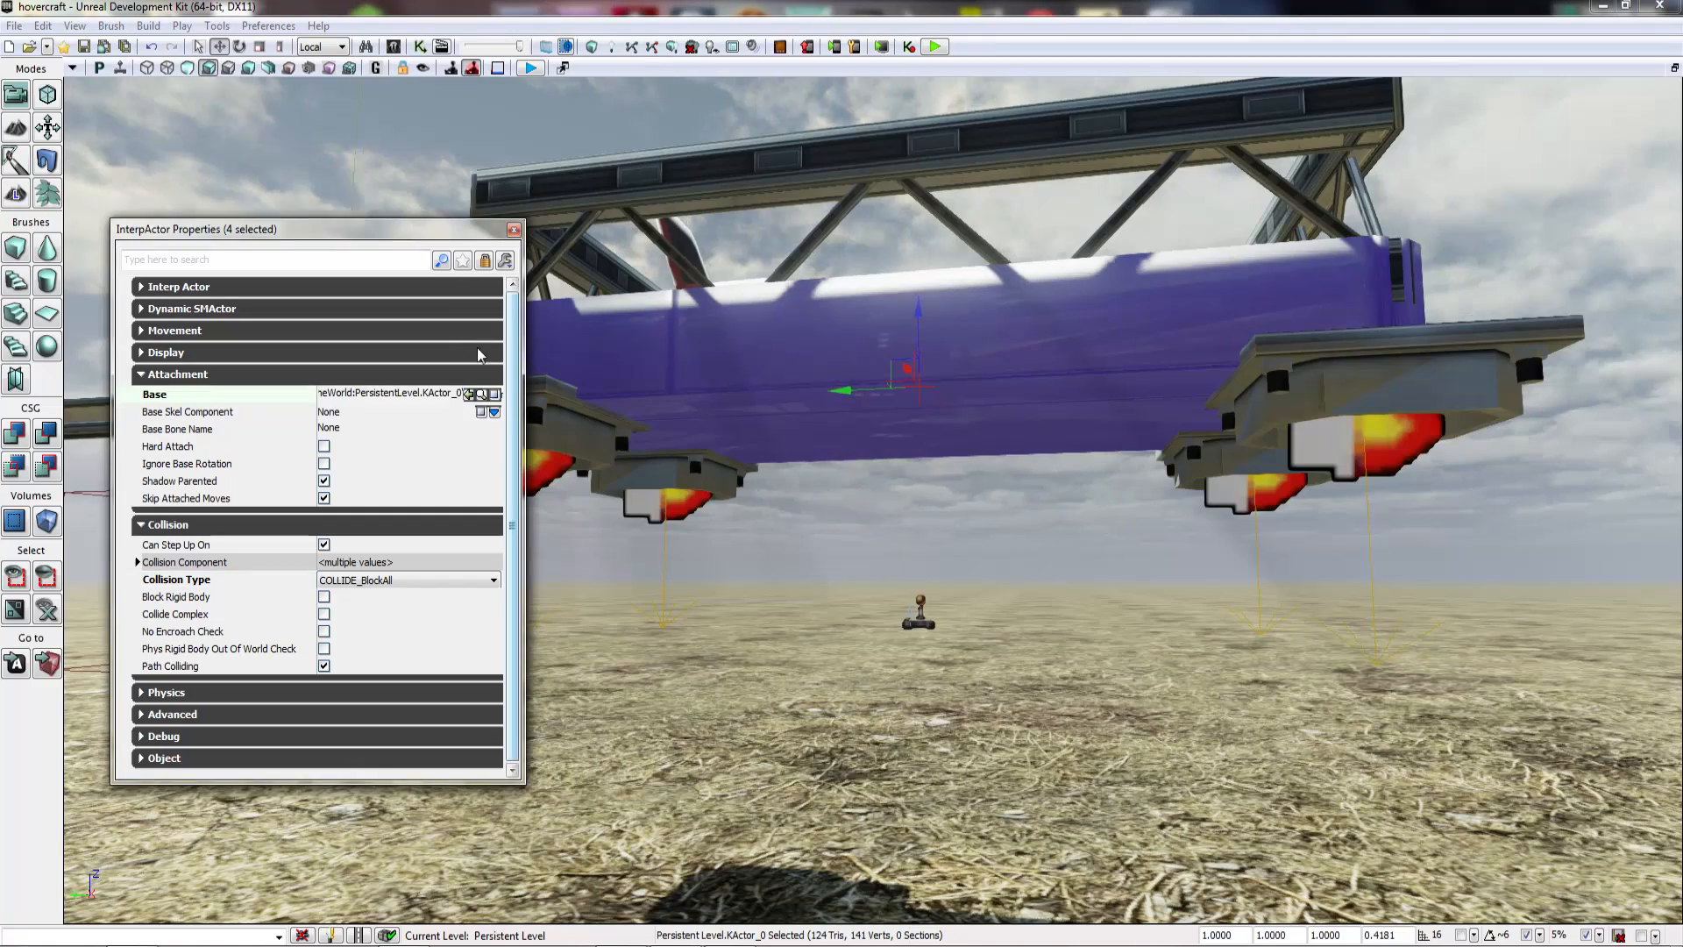
pyautogui.click(514, 233)
# Step: Select the four RB_Thrusters under the fixtures and set the KActor platform as their attachment base
pyautogui.moveTo(514, 350); pyautogui.dragTo(557, 419, button='right')
pyautogui.click(449, 405)
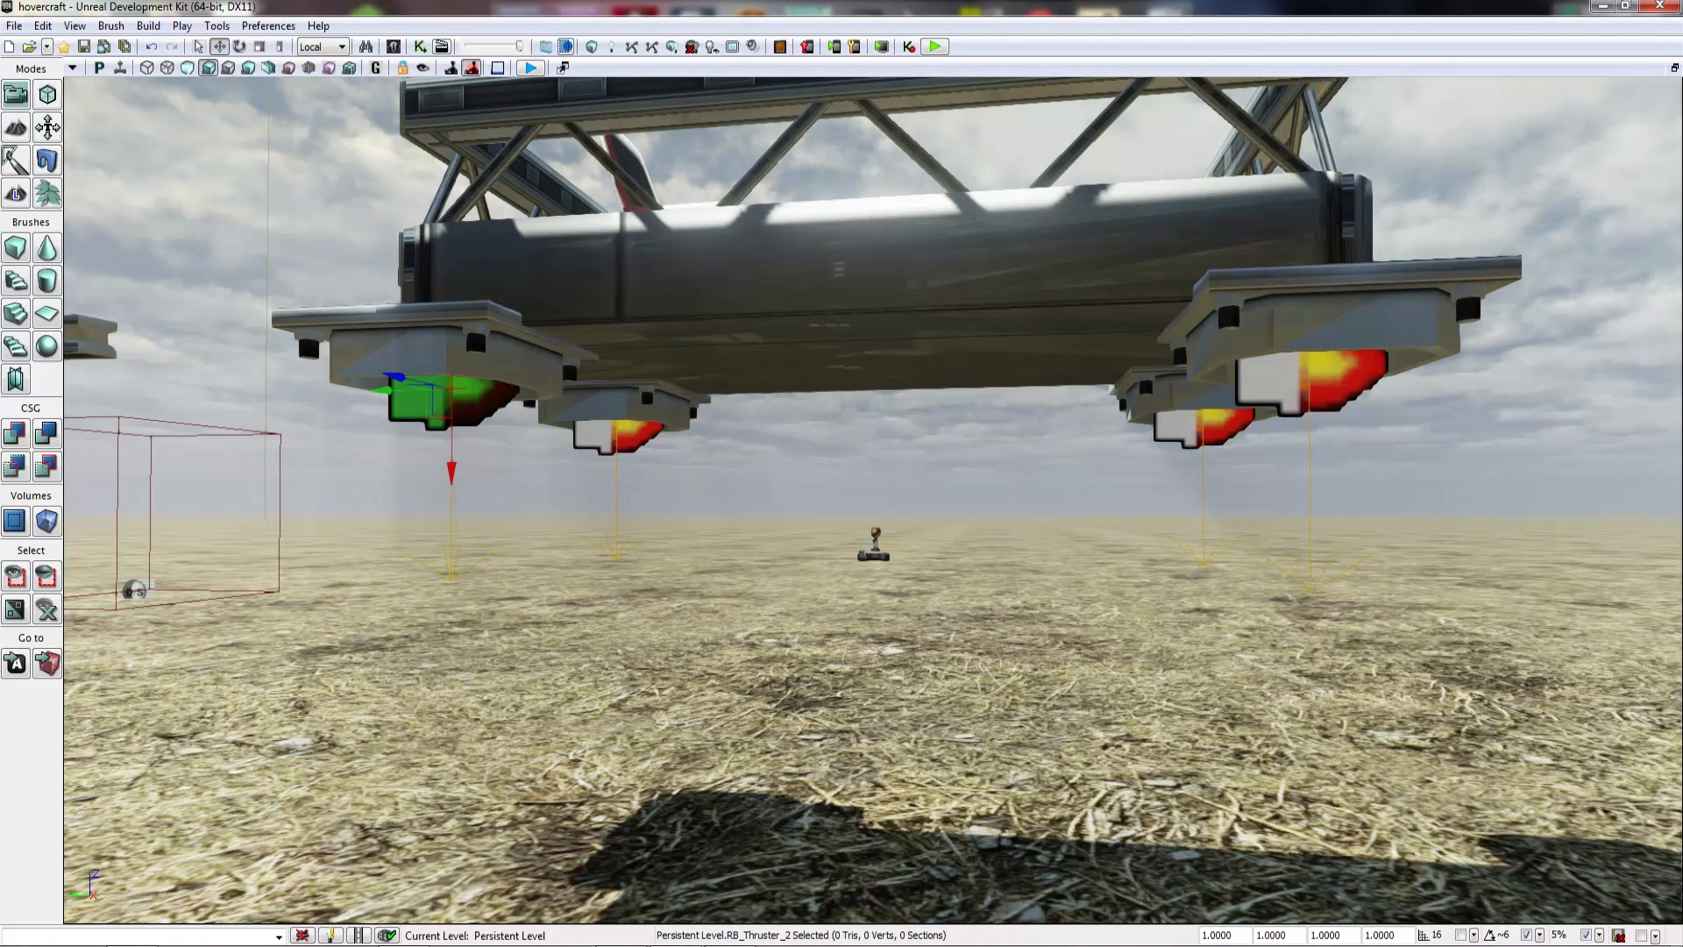
pyautogui.click(612, 437)
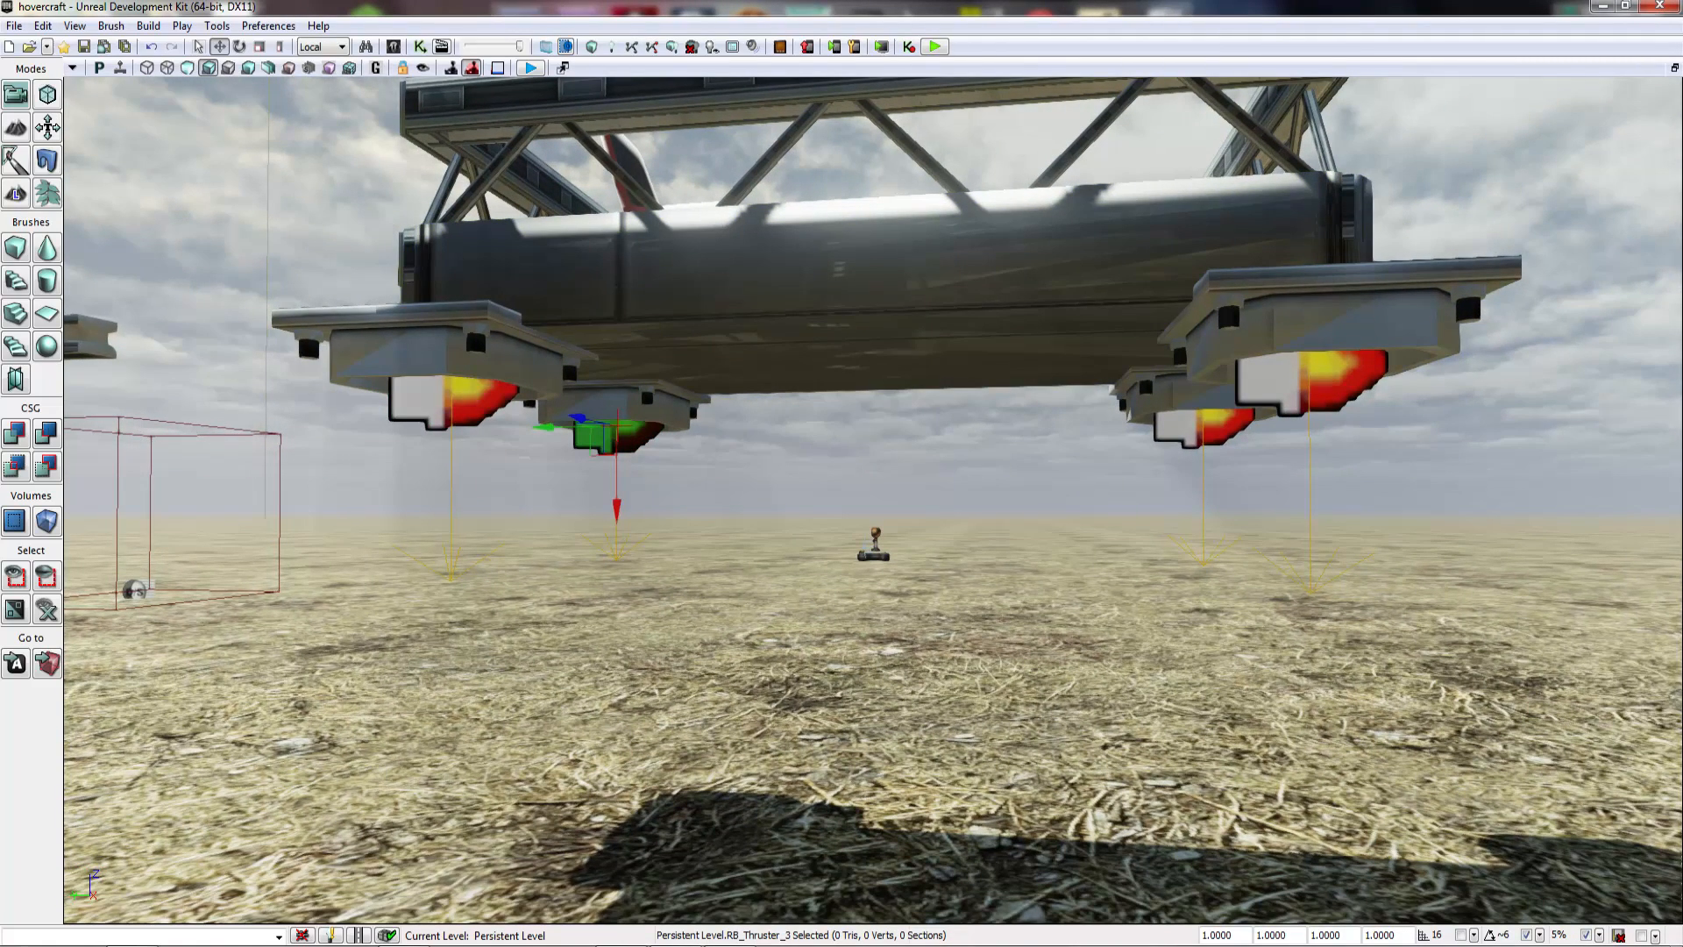
pyautogui.click(451, 404)
pyautogui.keyDown('ctrl'); pyautogui.click(613, 433); pyautogui.keyUp('ctrl')
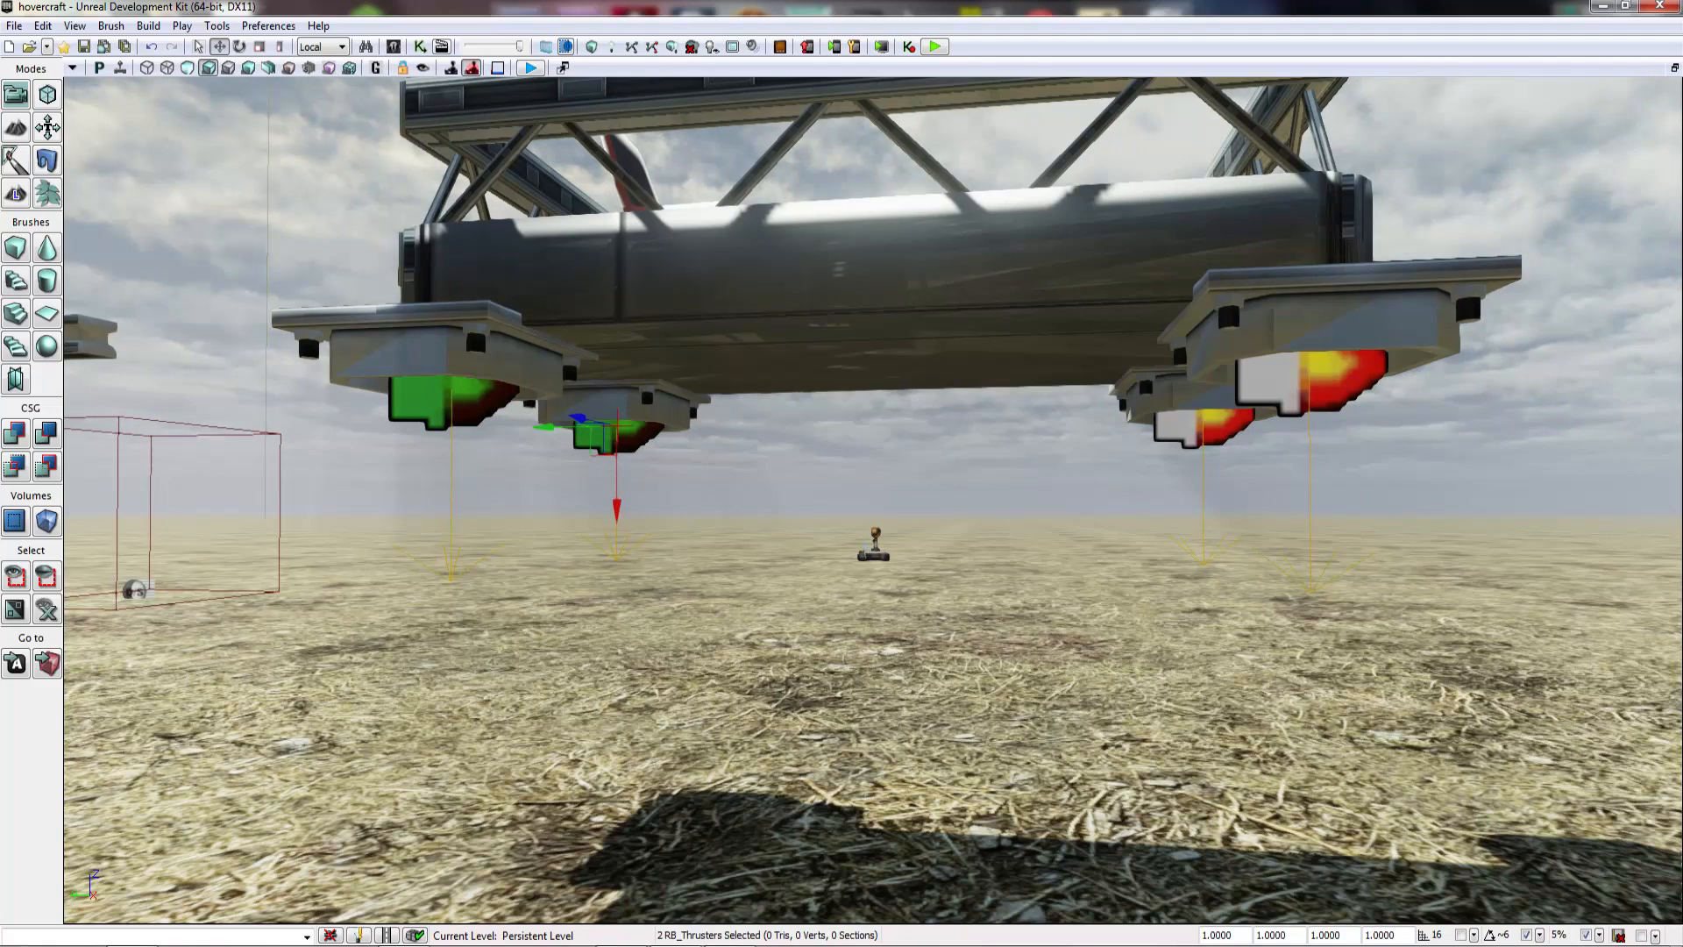
pyautogui.keyDown('ctrl'); pyautogui.click(1311, 377); pyautogui.keyUp('ctrl')
pyautogui.keyDown('ctrl'); pyautogui.click(1202, 427); pyautogui.keyUp('ctrl')
pyautogui.moveTo(1203, 427); pyautogui.dragTo(1129, 375, button='right')
pyautogui.press('F4')
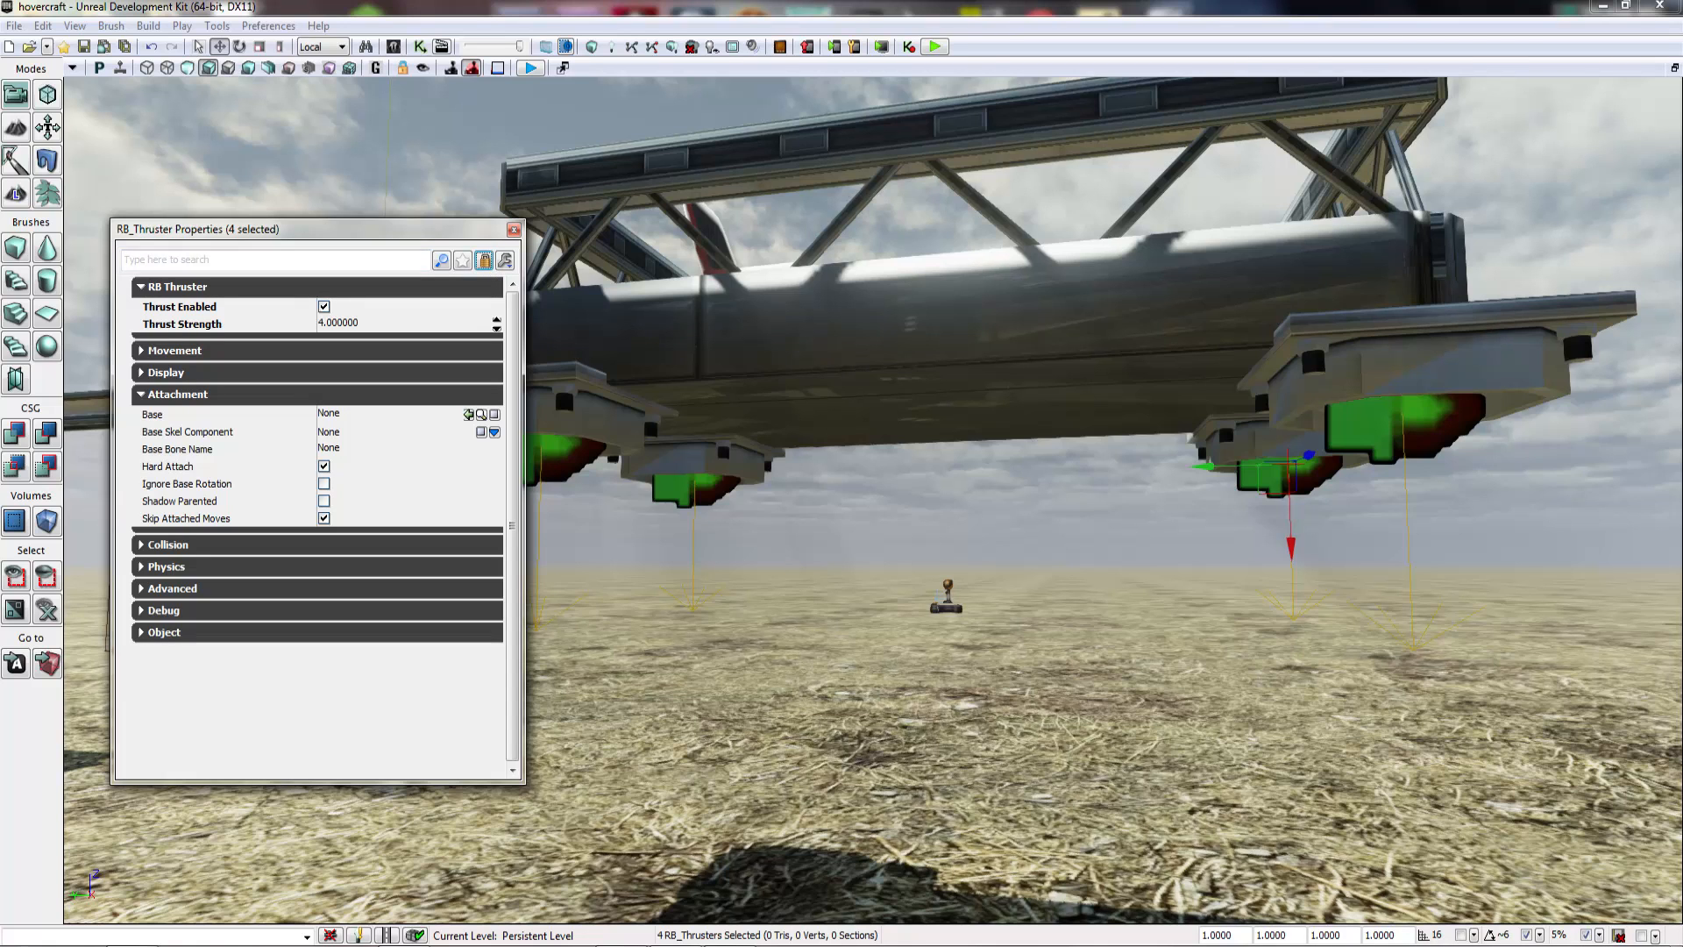
pyautogui.click(771, 342)
pyautogui.click(467, 414)
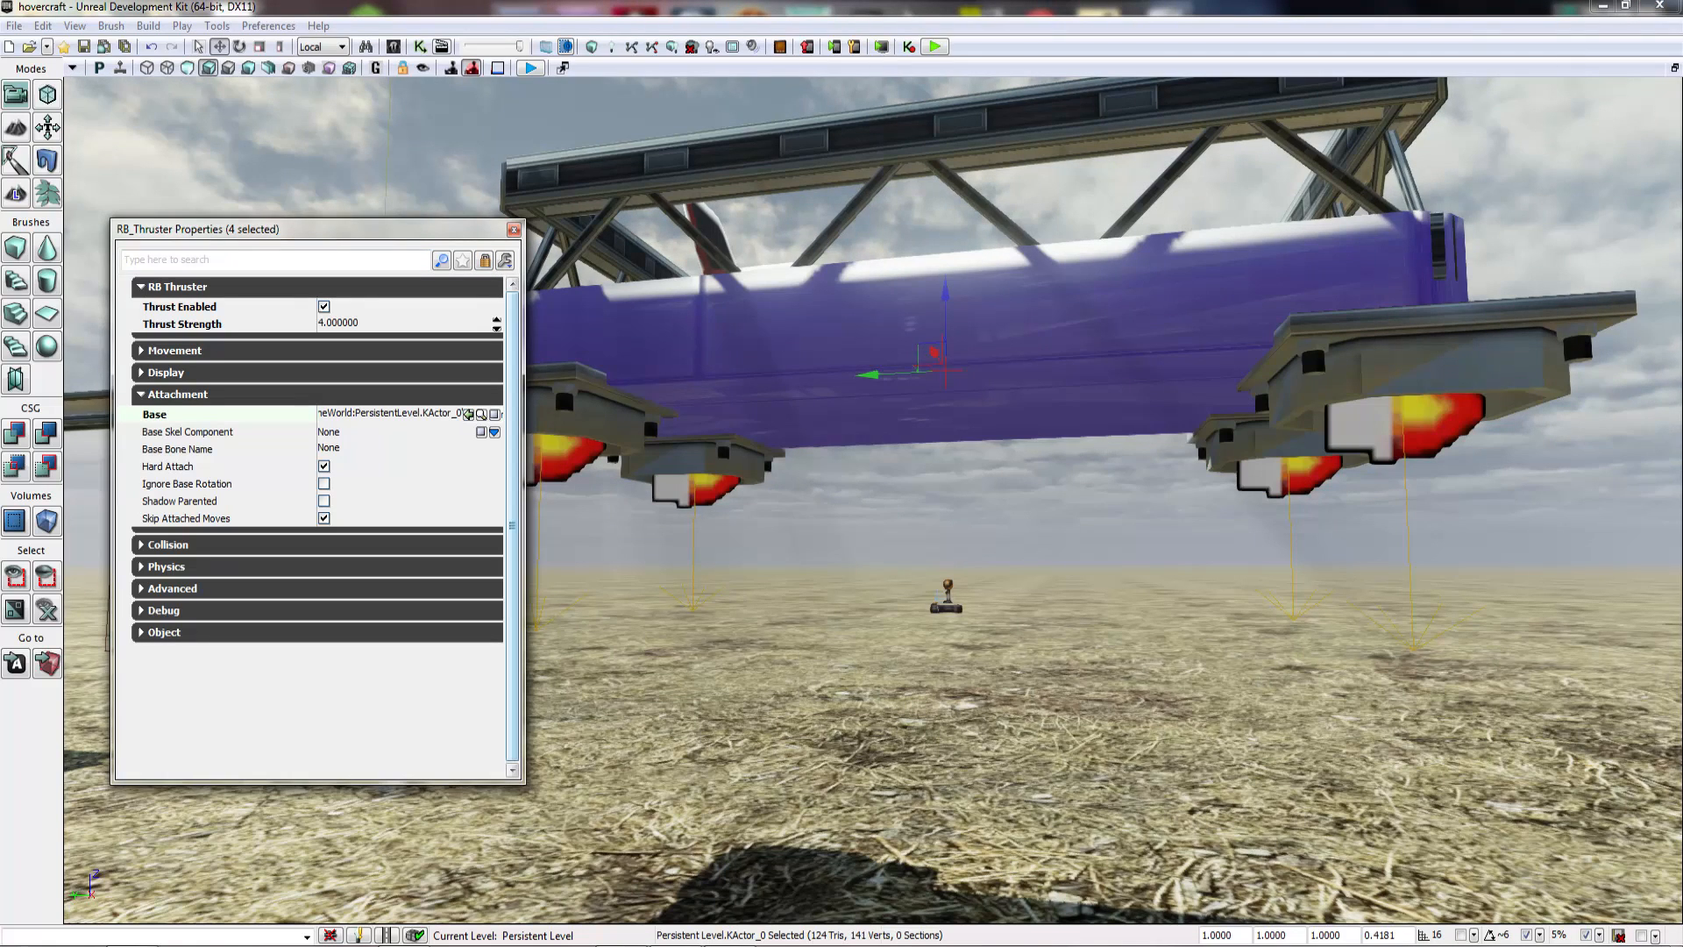
pyautogui.click(515, 230)
# Step: Play the level from the ground beside the hovercraft to test the attached thrusters, and end the preview
pyautogui.moveTo(666, 368); pyautogui.dragTo(671, 256, button='right')
pyautogui.press('Escape')
pyautogui.rightClick(671, 256)
pyautogui.click(693, 776)
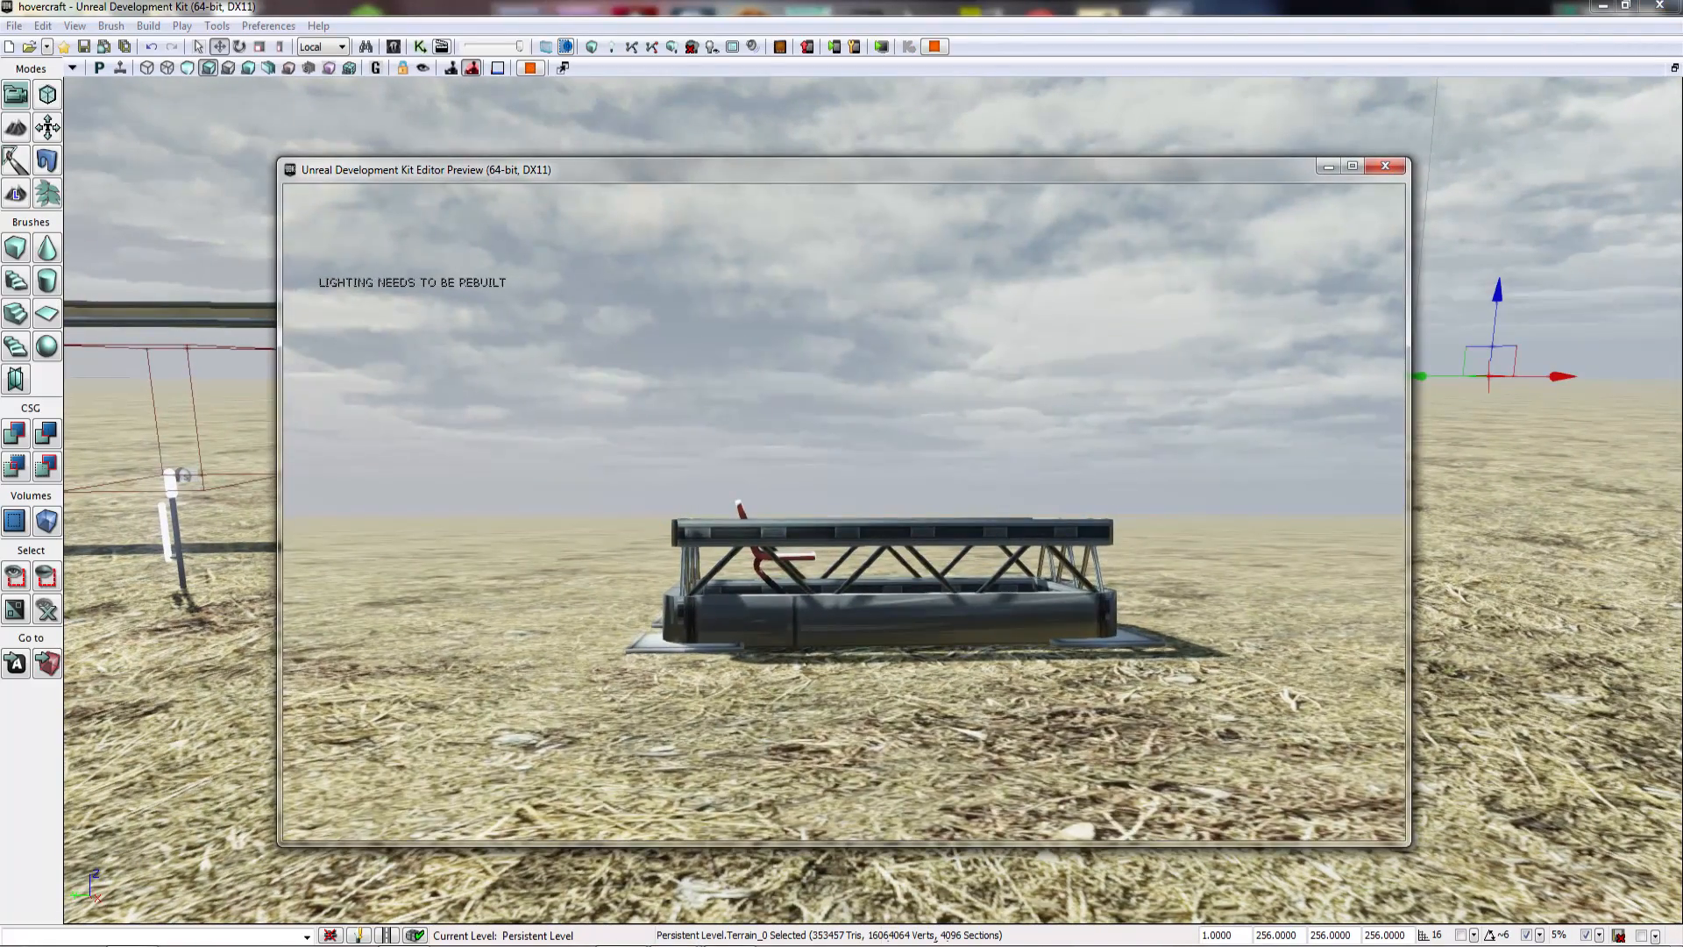
pyautogui.press('Escape')
# Step: Select all four RB_Thrusters and set their thrust strength to 20
pyautogui.moveTo(842, 499); pyautogui.dragTo(842, 455, button='right')
pyautogui.click(418, 255)
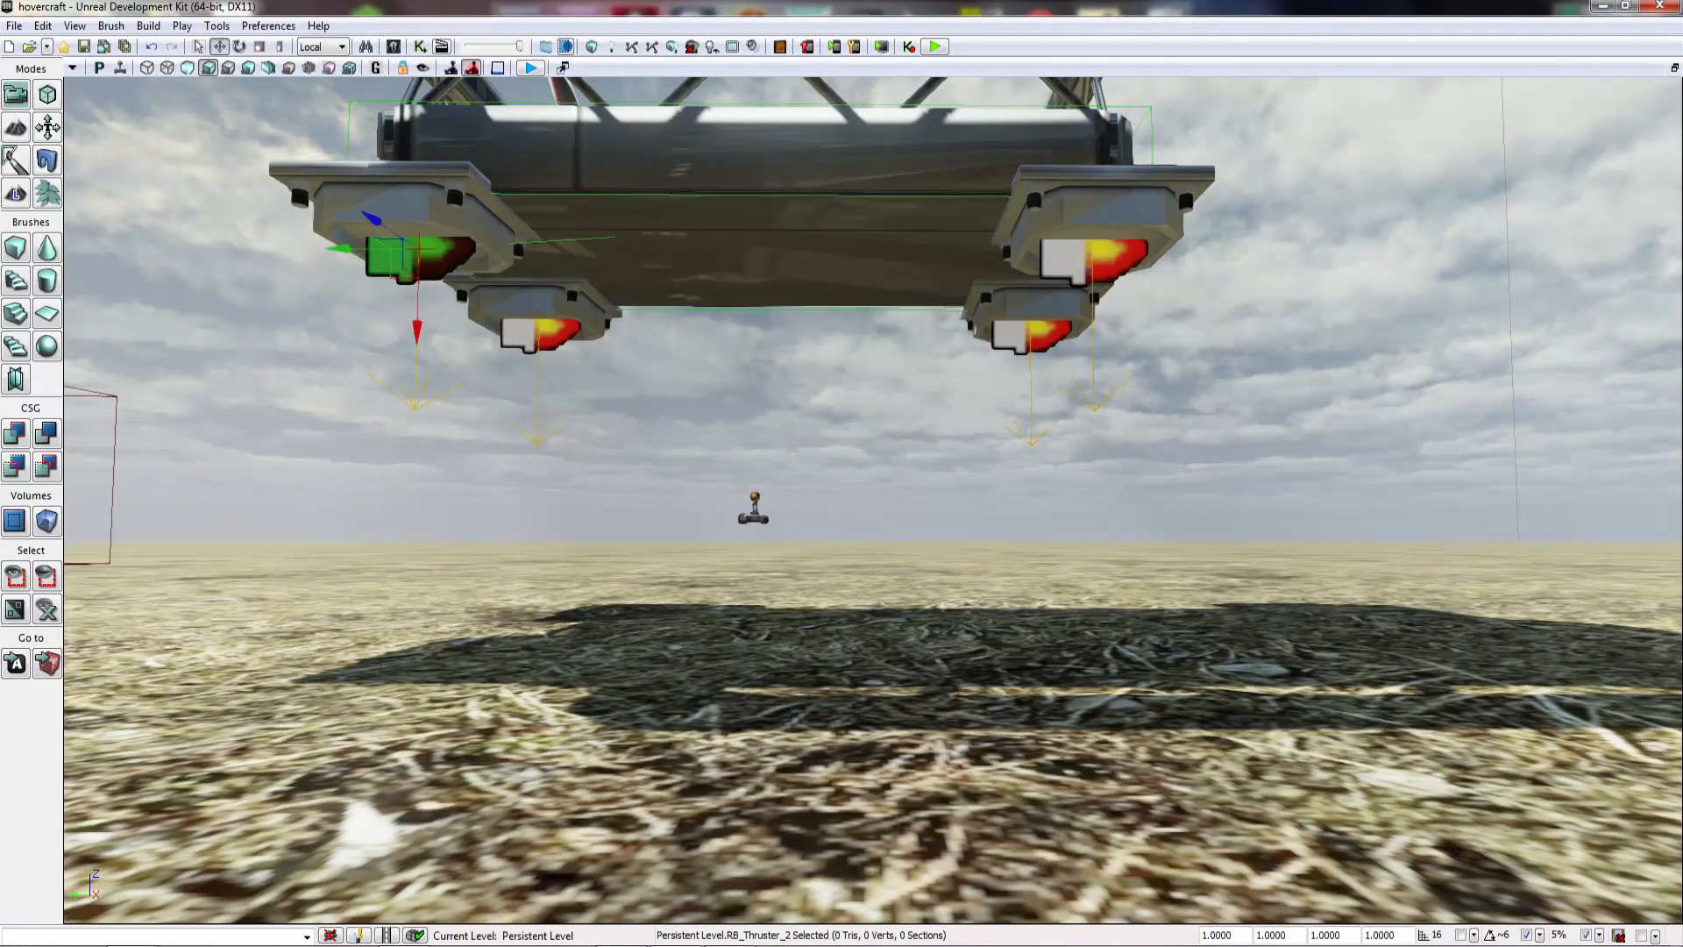
pyautogui.rightClick(429, 247)
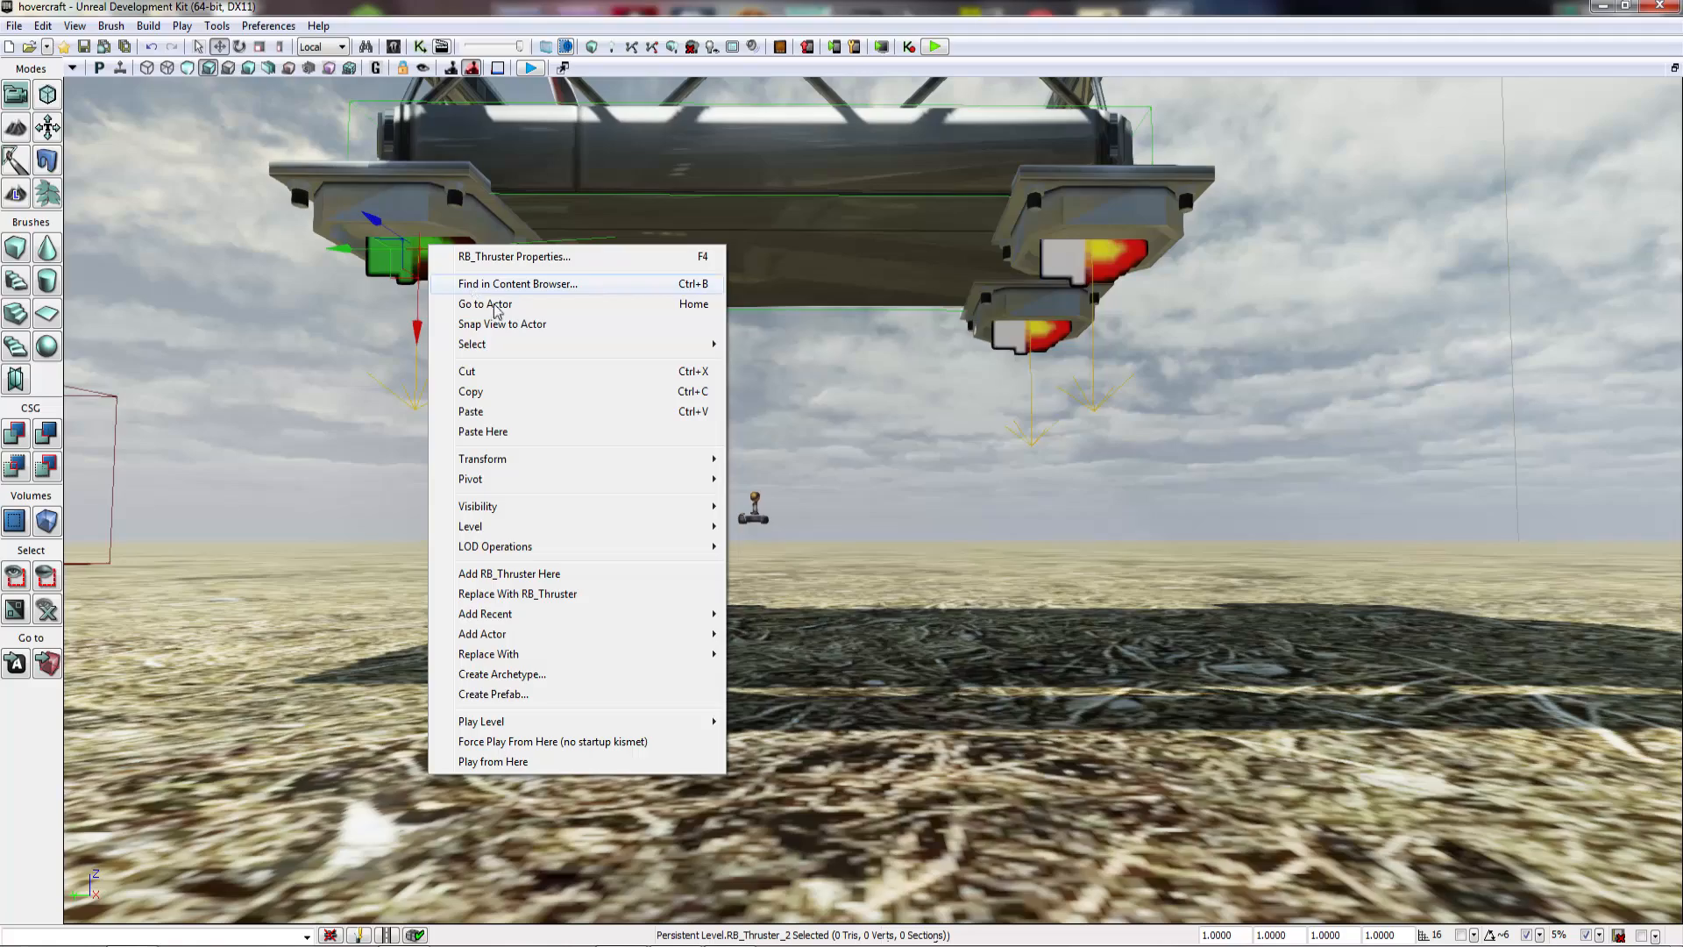
pyautogui.moveTo(705, 349)
pyautogui.click(802, 384)
pyautogui.press('F4')
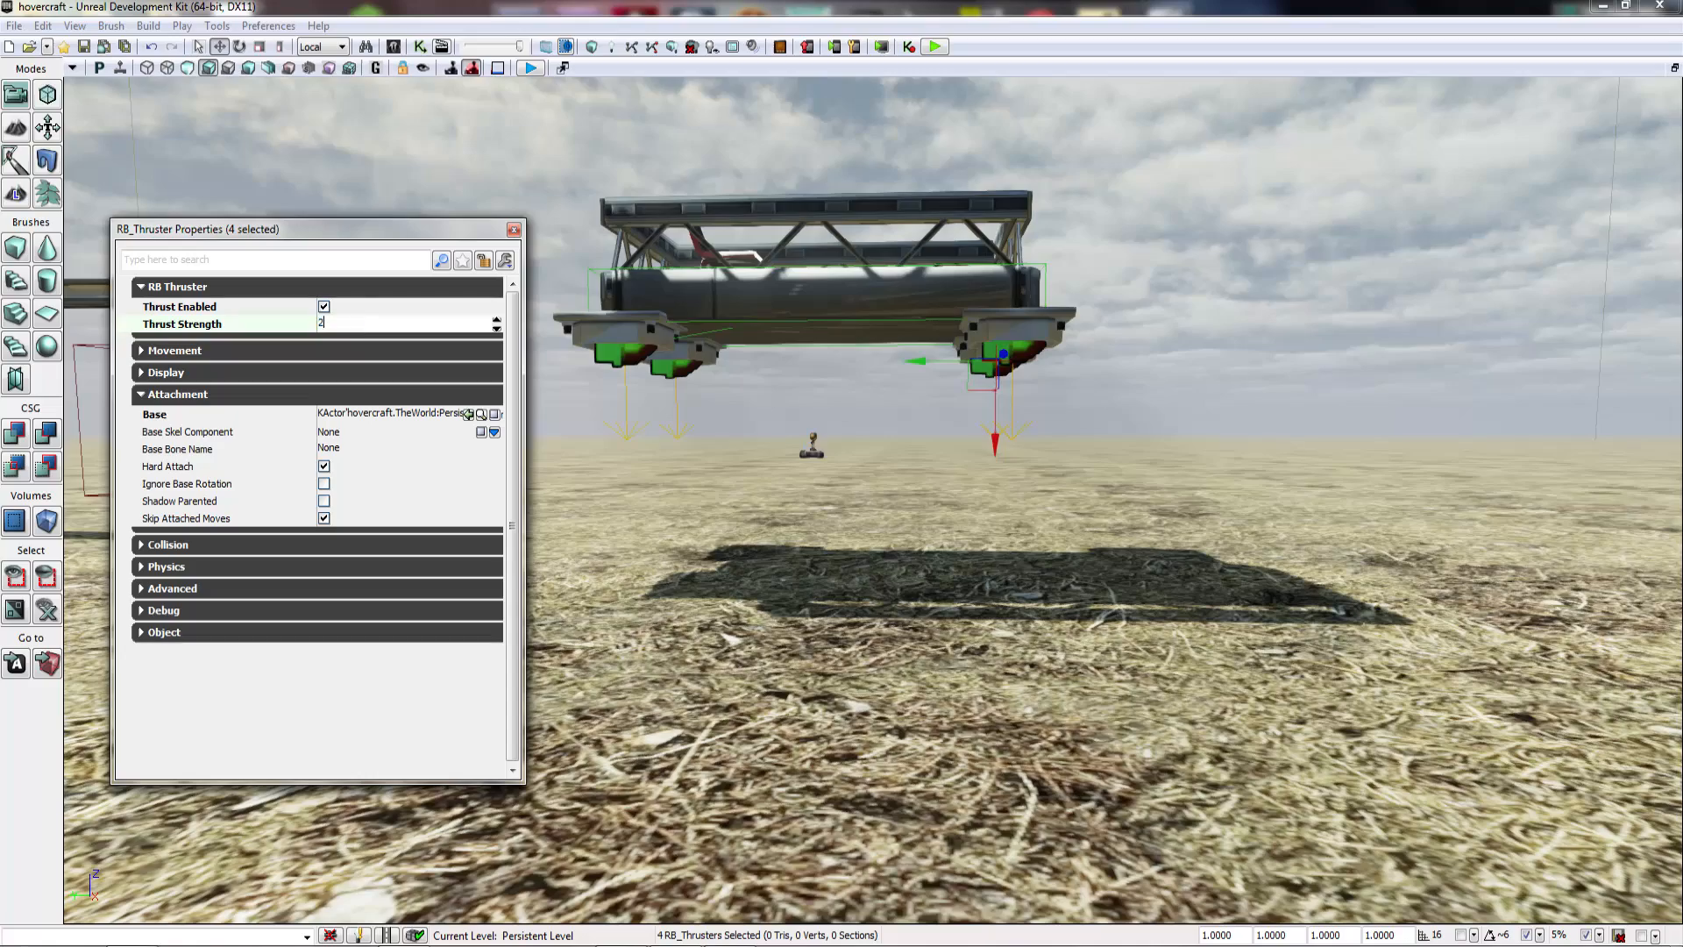
pyautogui.click(349, 330)
# Step: Play the level from the terrain to test the hovercraft with a thrust strength of 20, and end the preview
pyautogui.moveTo(759, 768); pyautogui.dragTo(745, 811, button='right')
pyautogui.rightClick(759, 769)
pyautogui.click(770, 759)
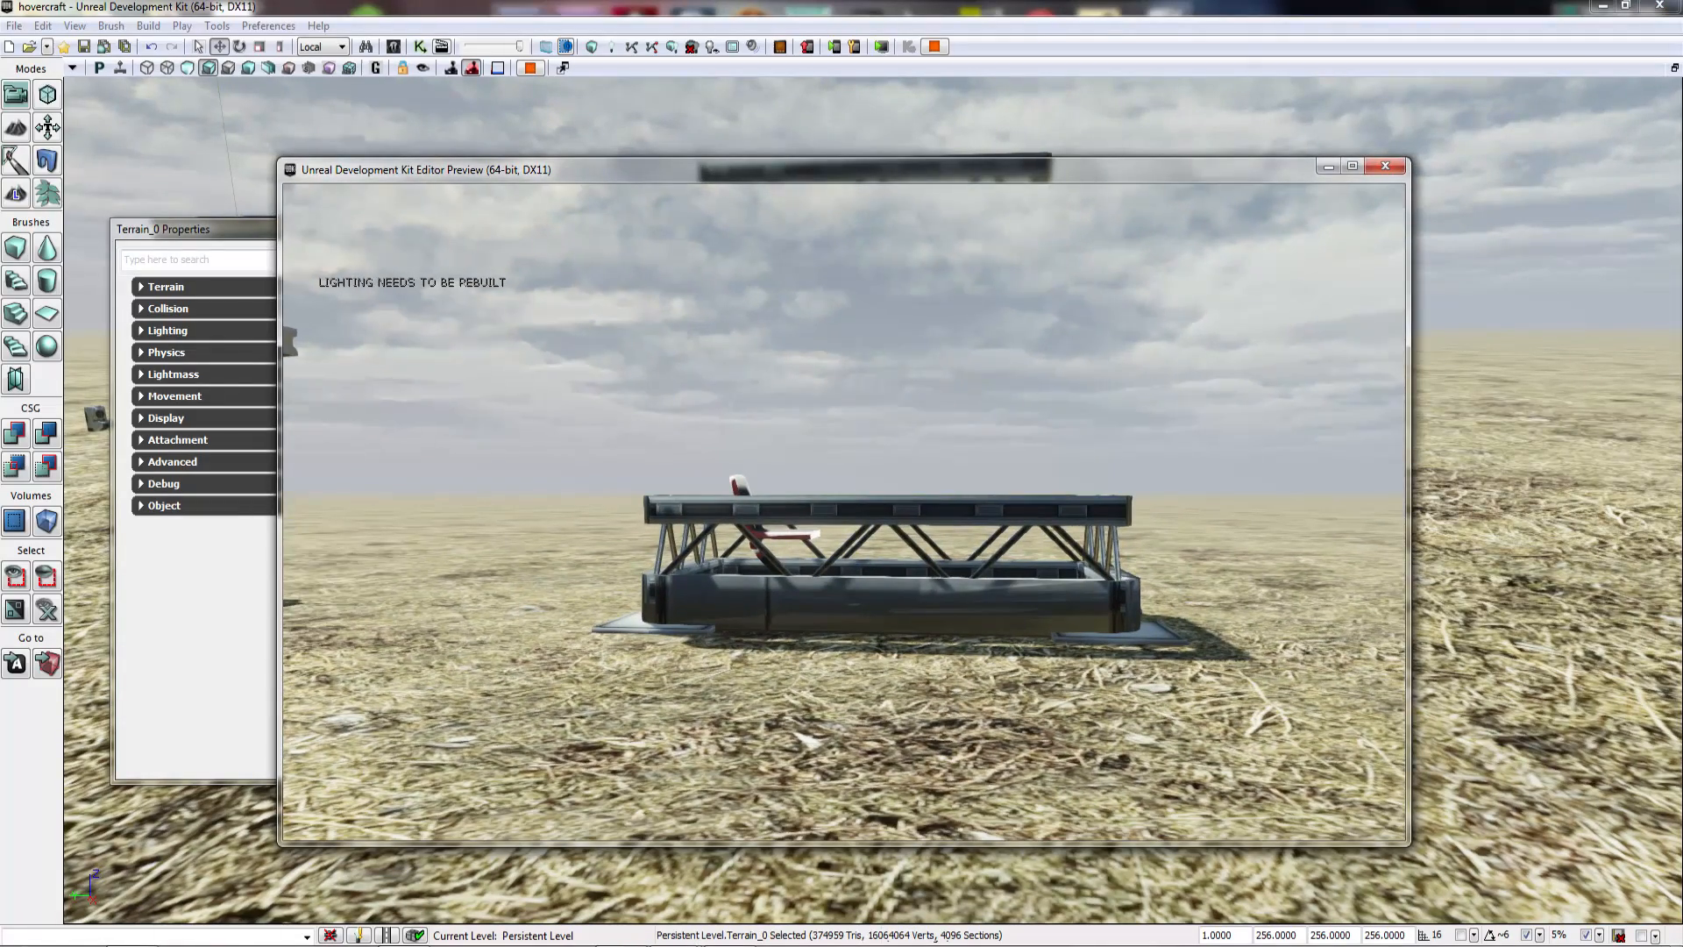
pyautogui.press('Escape')
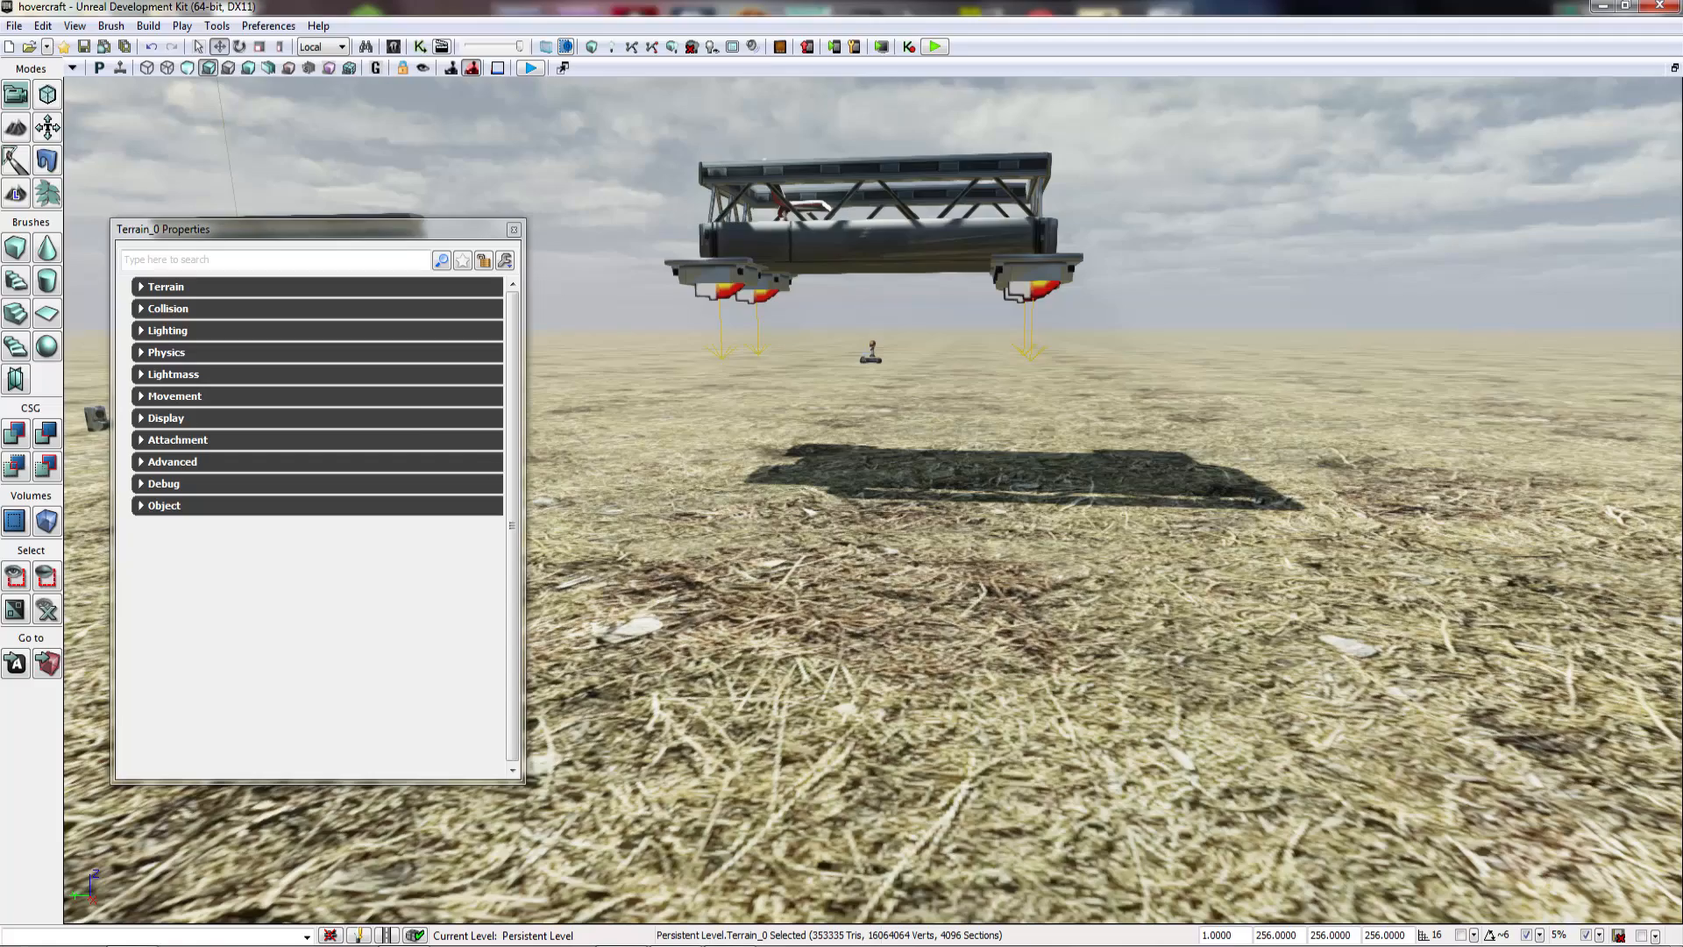
# Step: Select the four thrusters under the hovercraft and set their thrust strength to 100
pyautogui.press('w')
pyautogui.moveTo(873, 499); pyautogui.dragTo(881, 393, button='right')
pyautogui.click(567, 314)
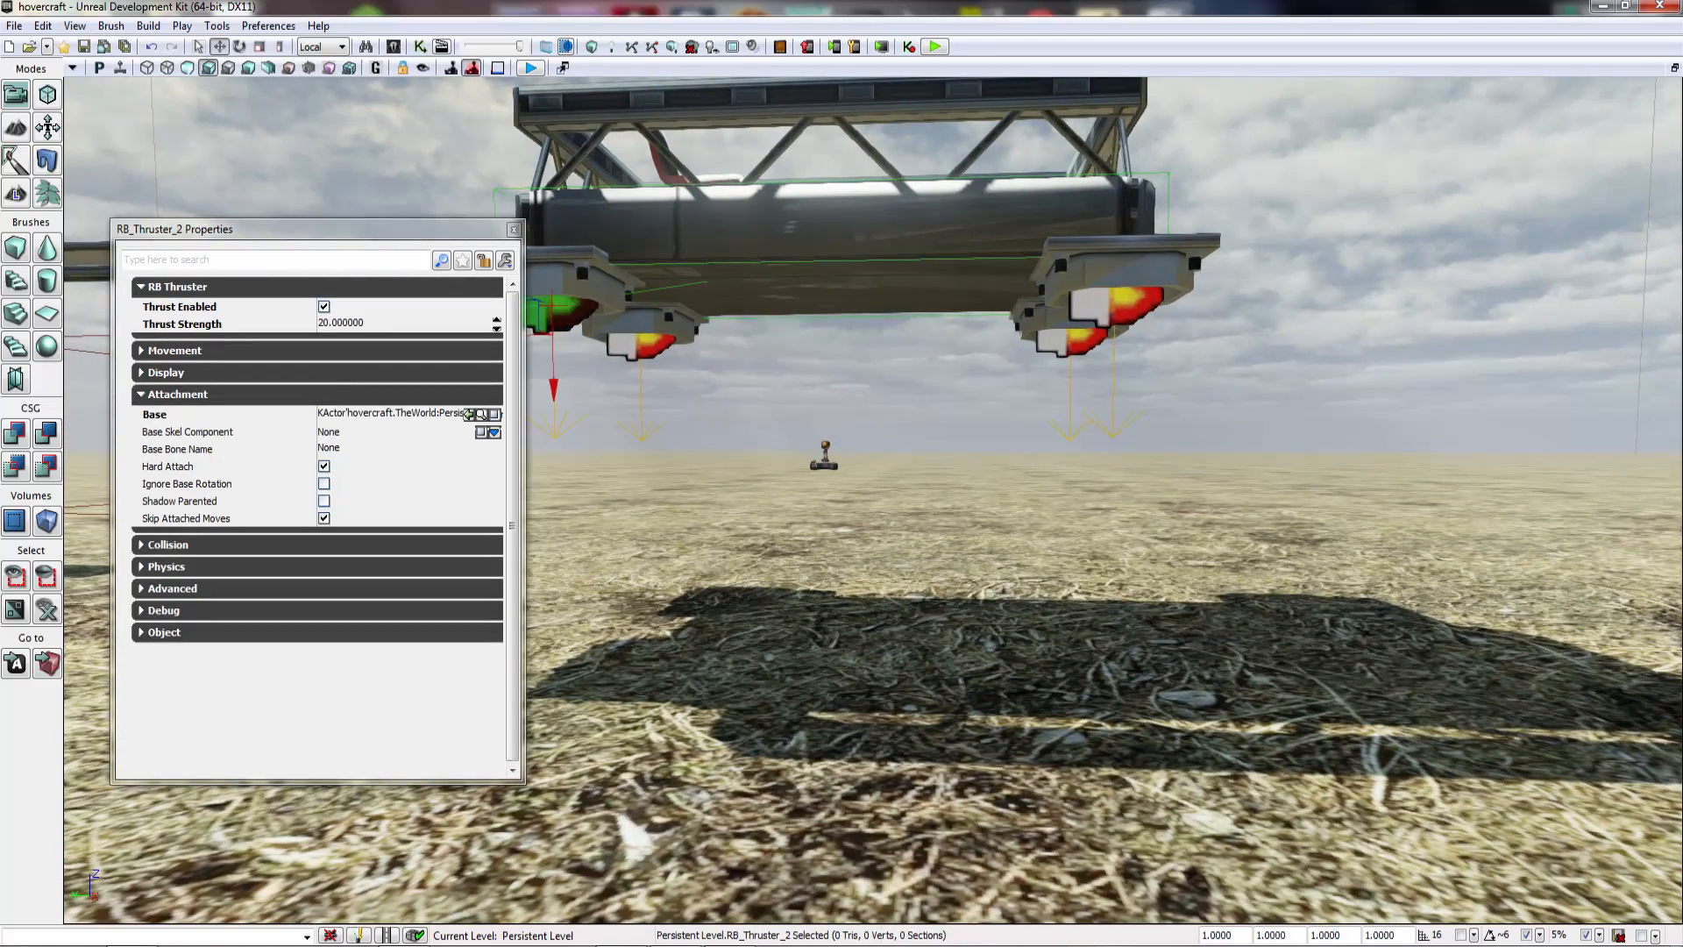
pyautogui.keyDown('ctrl'); pyautogui.click(640, 343); pyautogui.keyUp('ctrl')
pyautogui.keyDown('ctrl'); pyautogui.click(1082, 312); pyautogui.keyUp('ctrl')
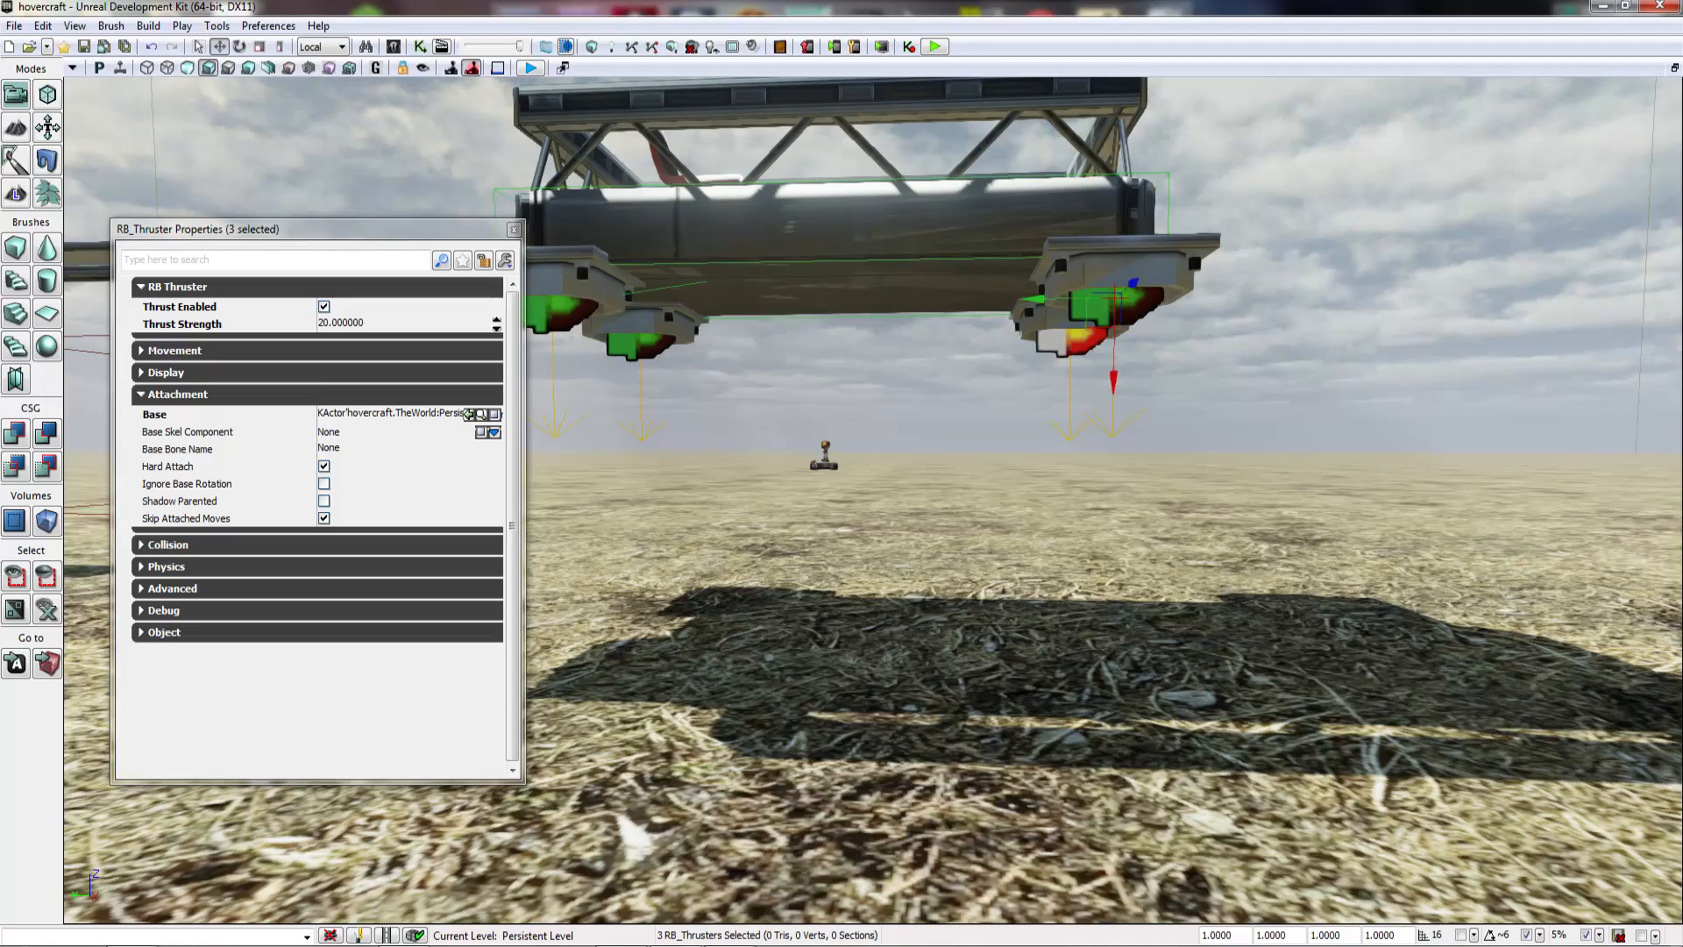
pyautogui.keyDown('ctrl'); pyautogui.click(1056, 342); pyautogui.keyUp('ctrl')
pyautogui.click(348, 324)
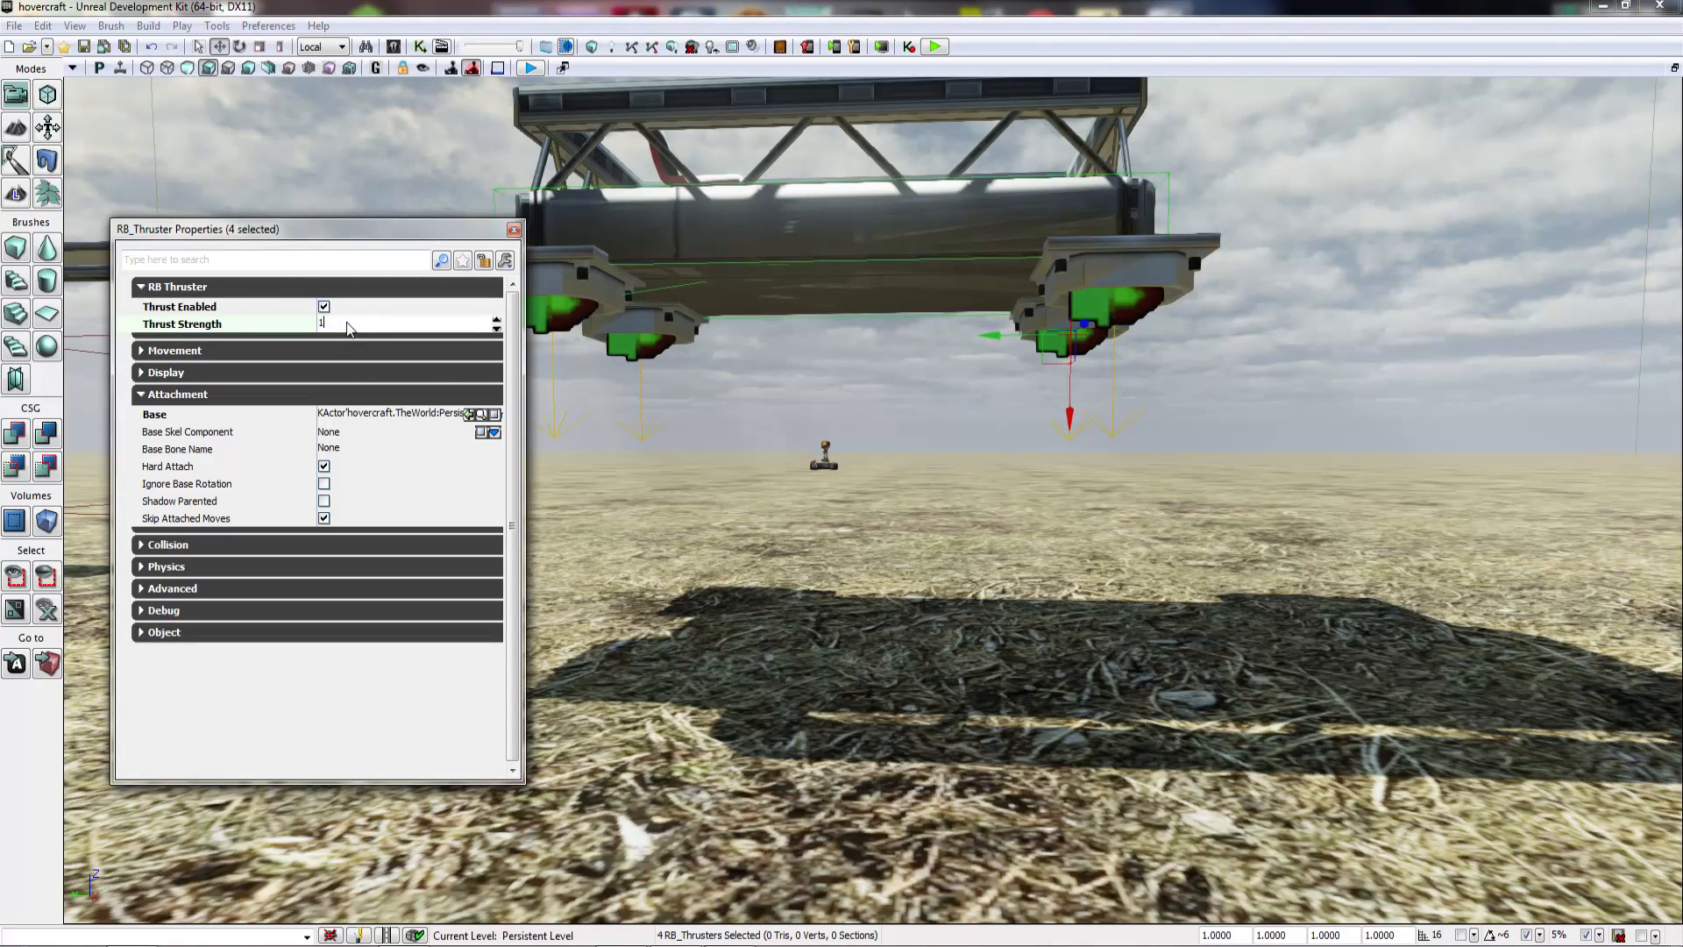
pyautogui.press('Return')
# Step: Play the level from the terrain to test the hovercraft with a thrust strength of 100, and end the preview
pyautogui.moveTo(666, 473); pyautogui.dragTo(638, 565, button='right')
pyautogui.rightClick(834, 701)
pyautogui.click(858, 682)
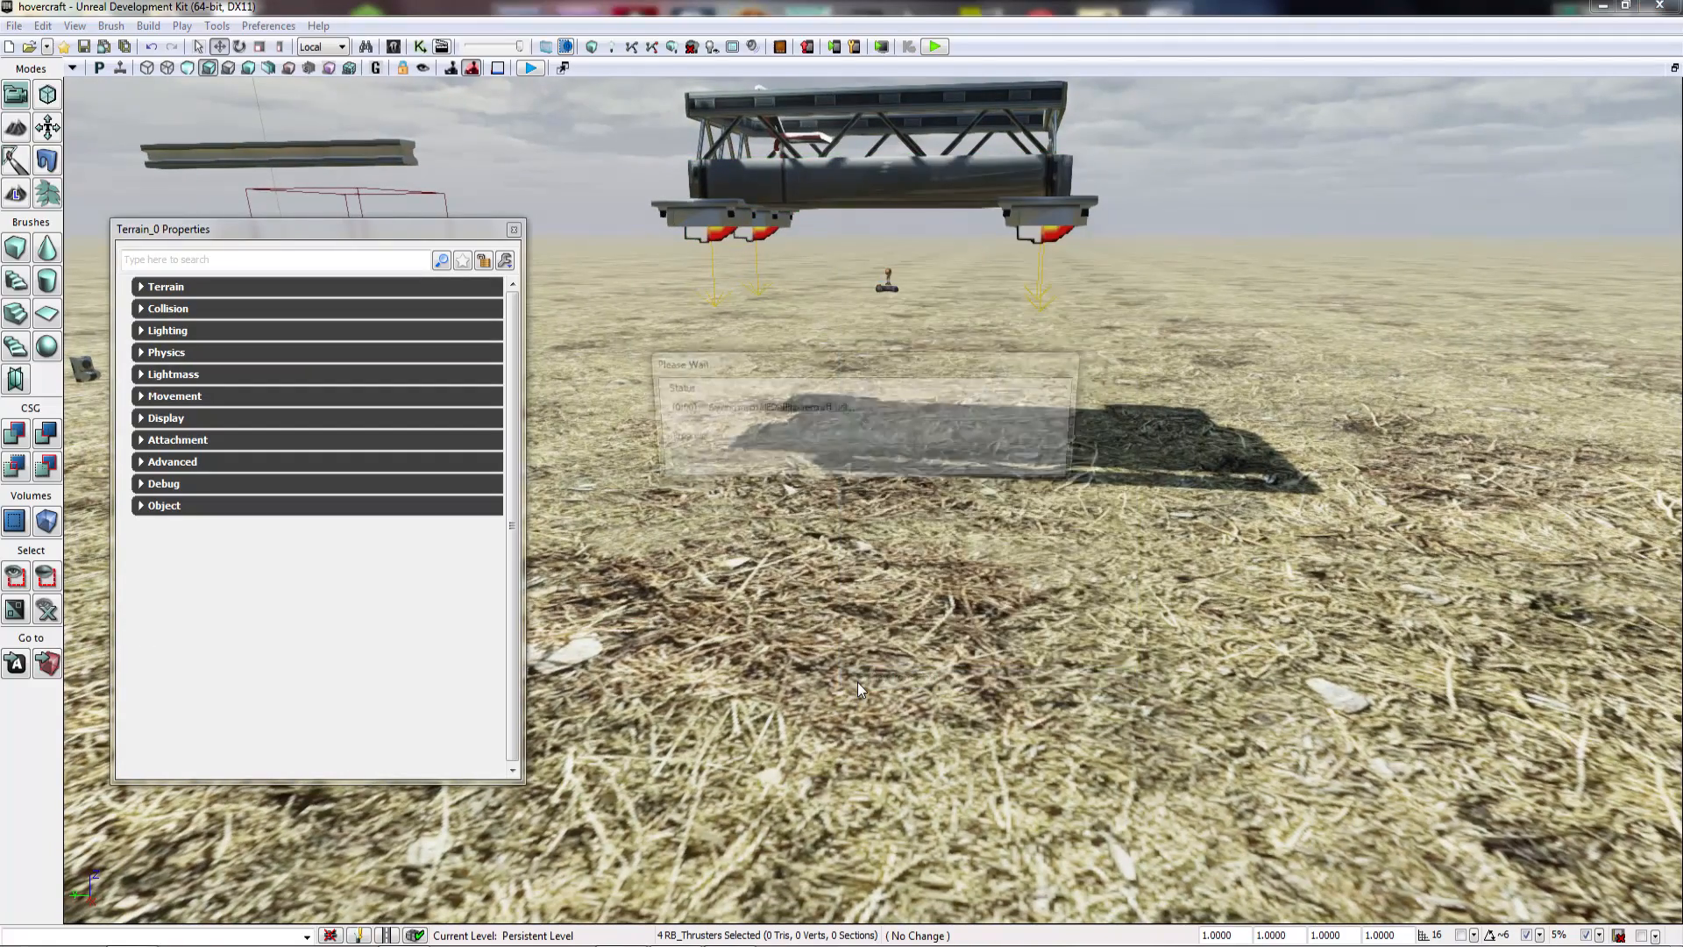
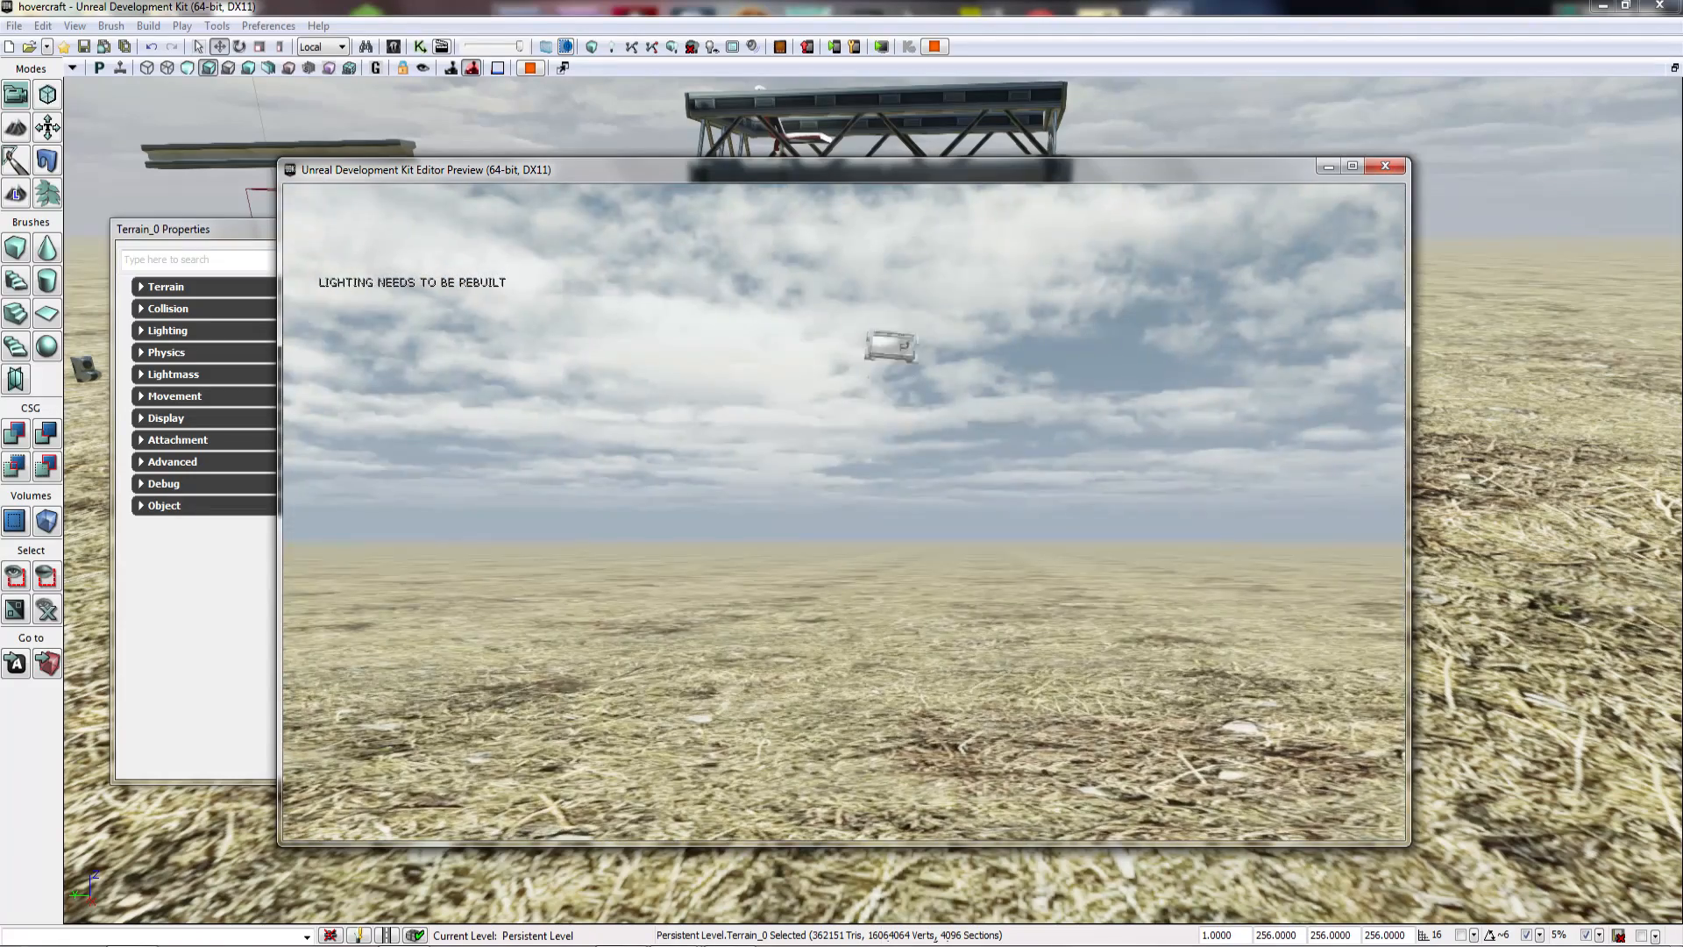
pyautogui.press('Escape')
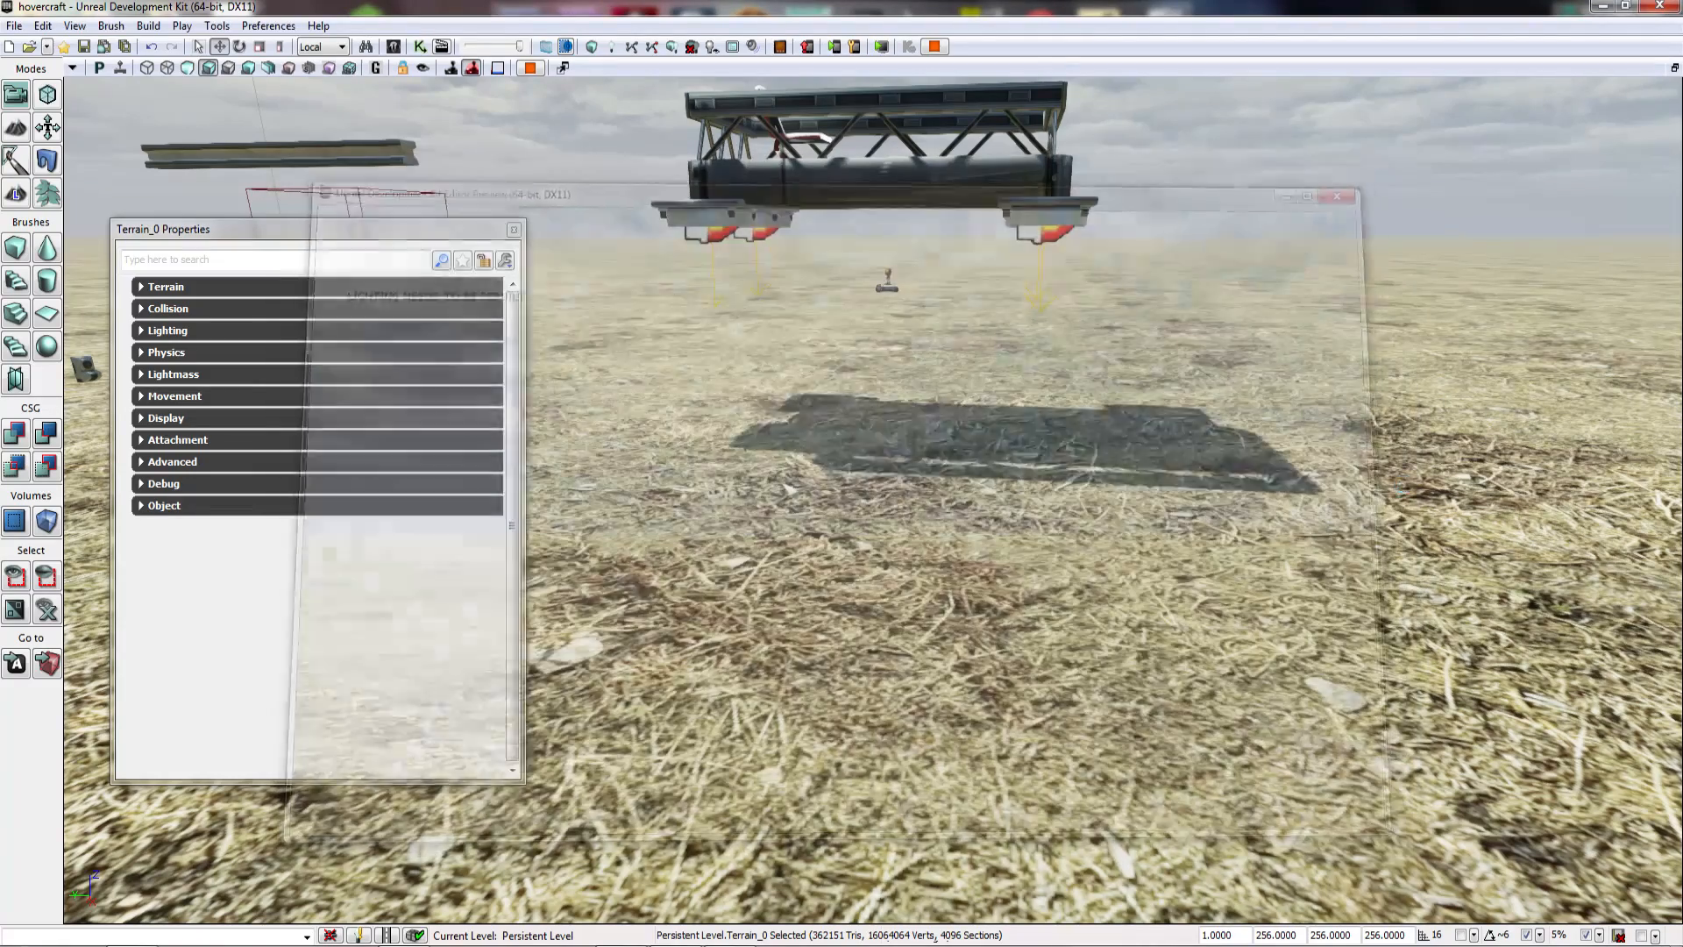
# Step: Select every RB_Thruster in the level and set their thrust strength to 50
pyautogui.moveTo(843, 512); pyautogui.dragTo(828, 456, button='right')
pyautogui.press('w')
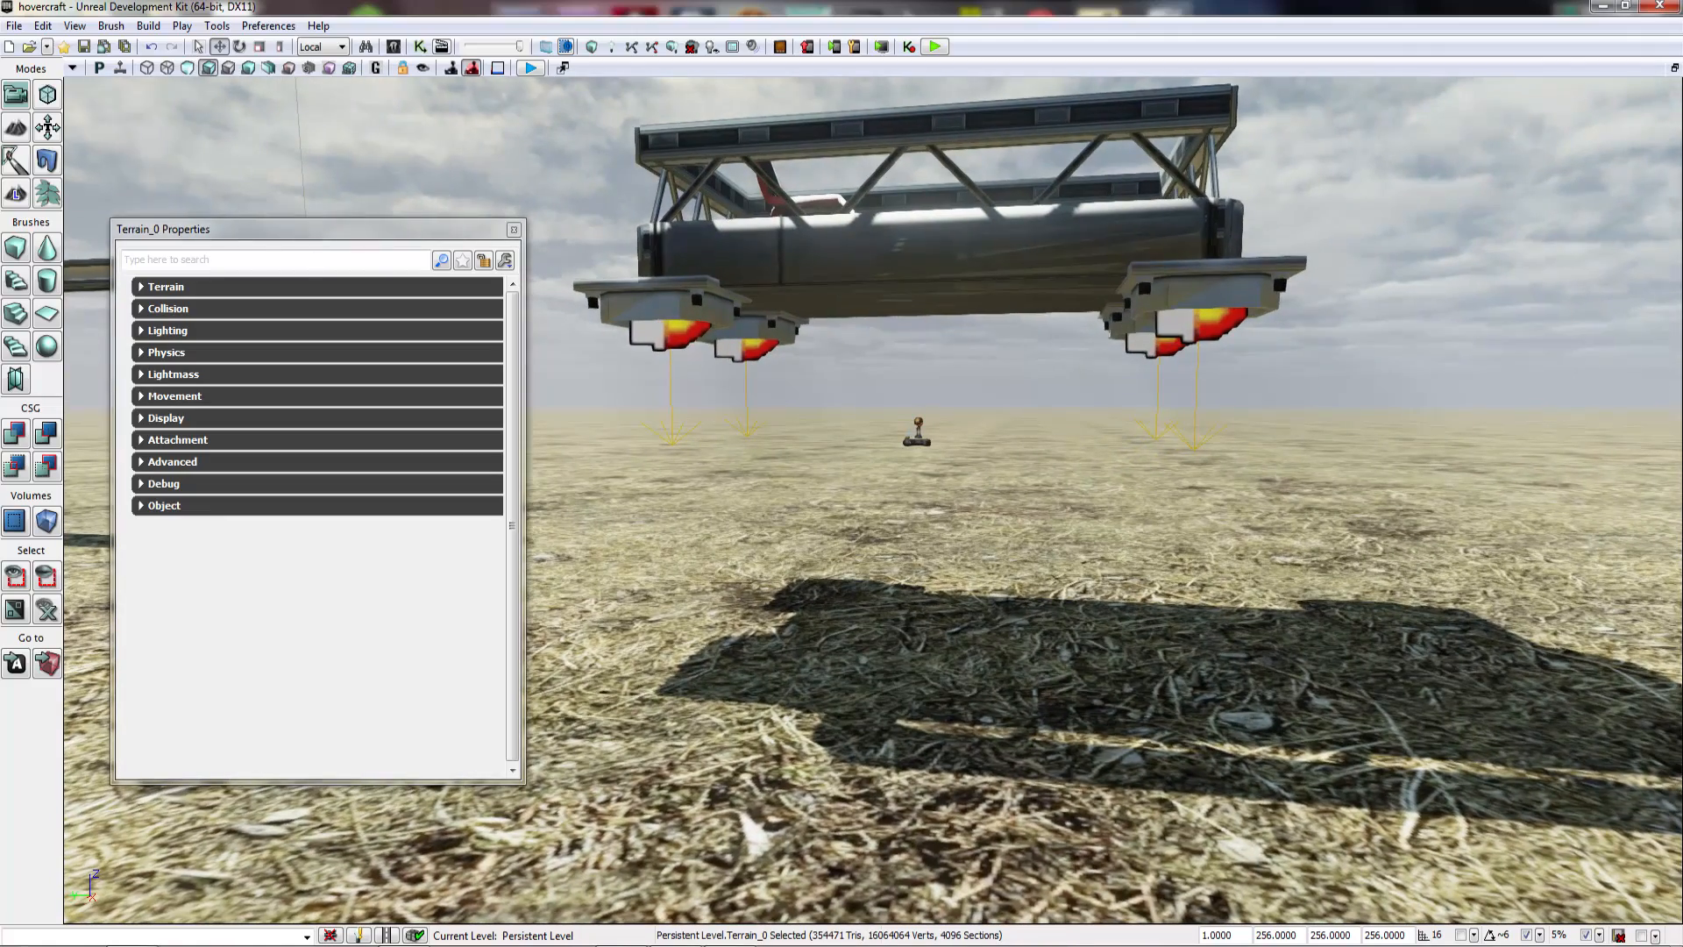
pyautogui.click(673, 326)
pyautogui.rightClick(678, 318)
pyautogui.moveTo(818, 415)
pyautogui.click(1067, 456)
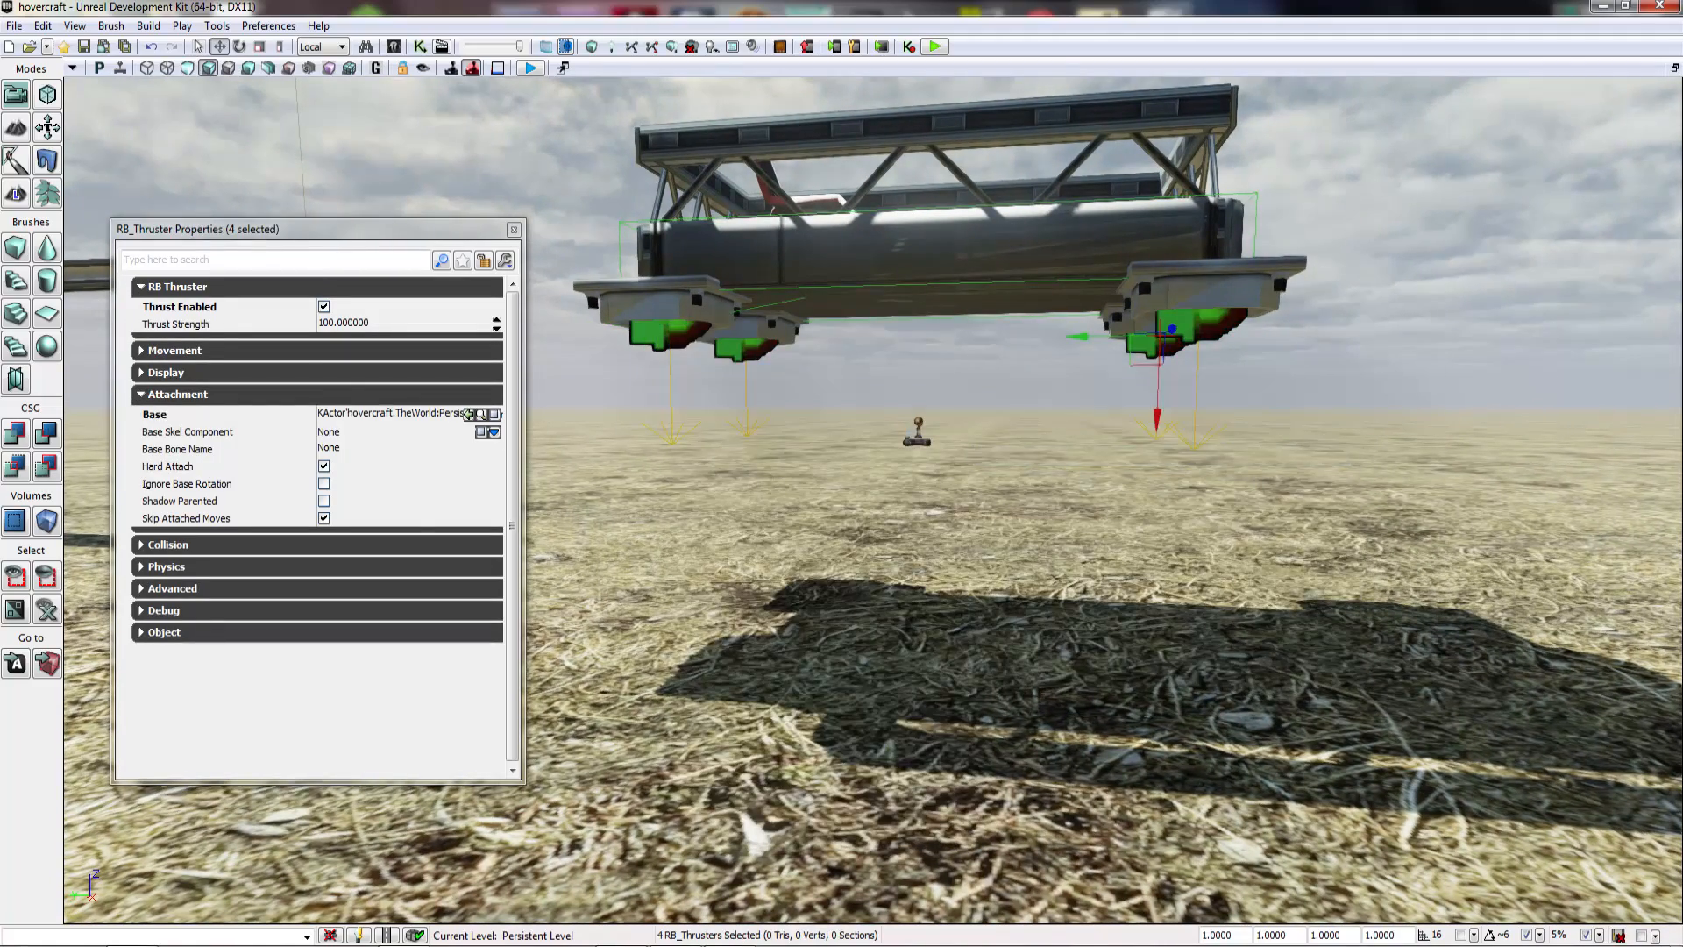
pyautogui.click(329, 324)
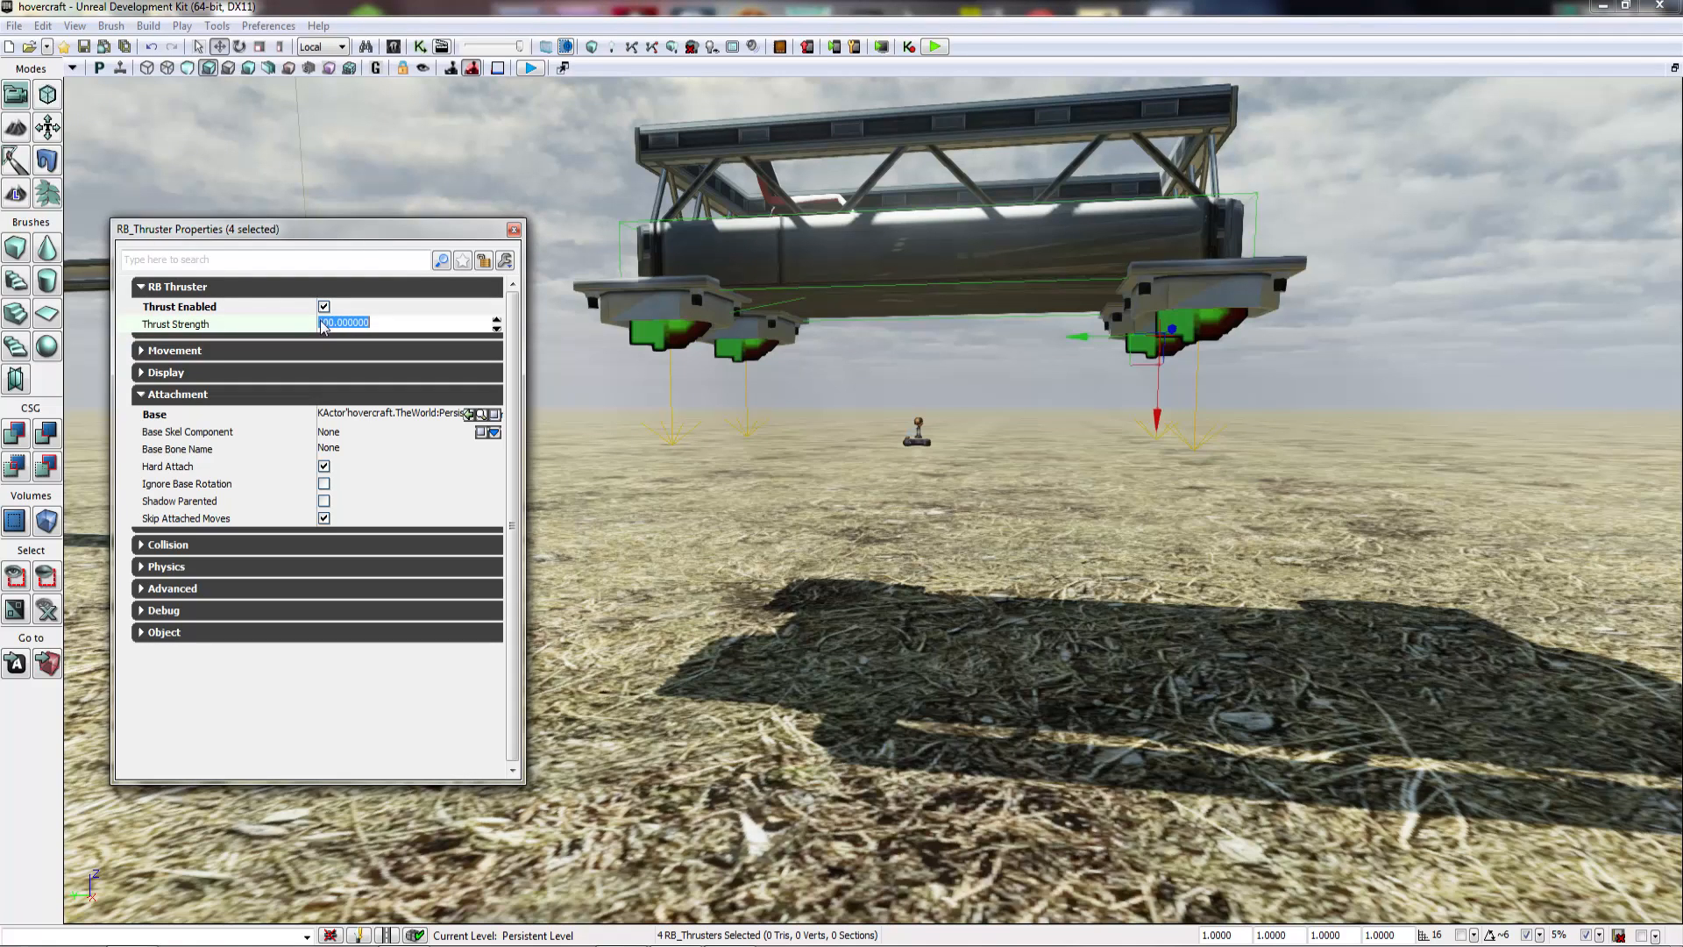
pyautogui.write('50')
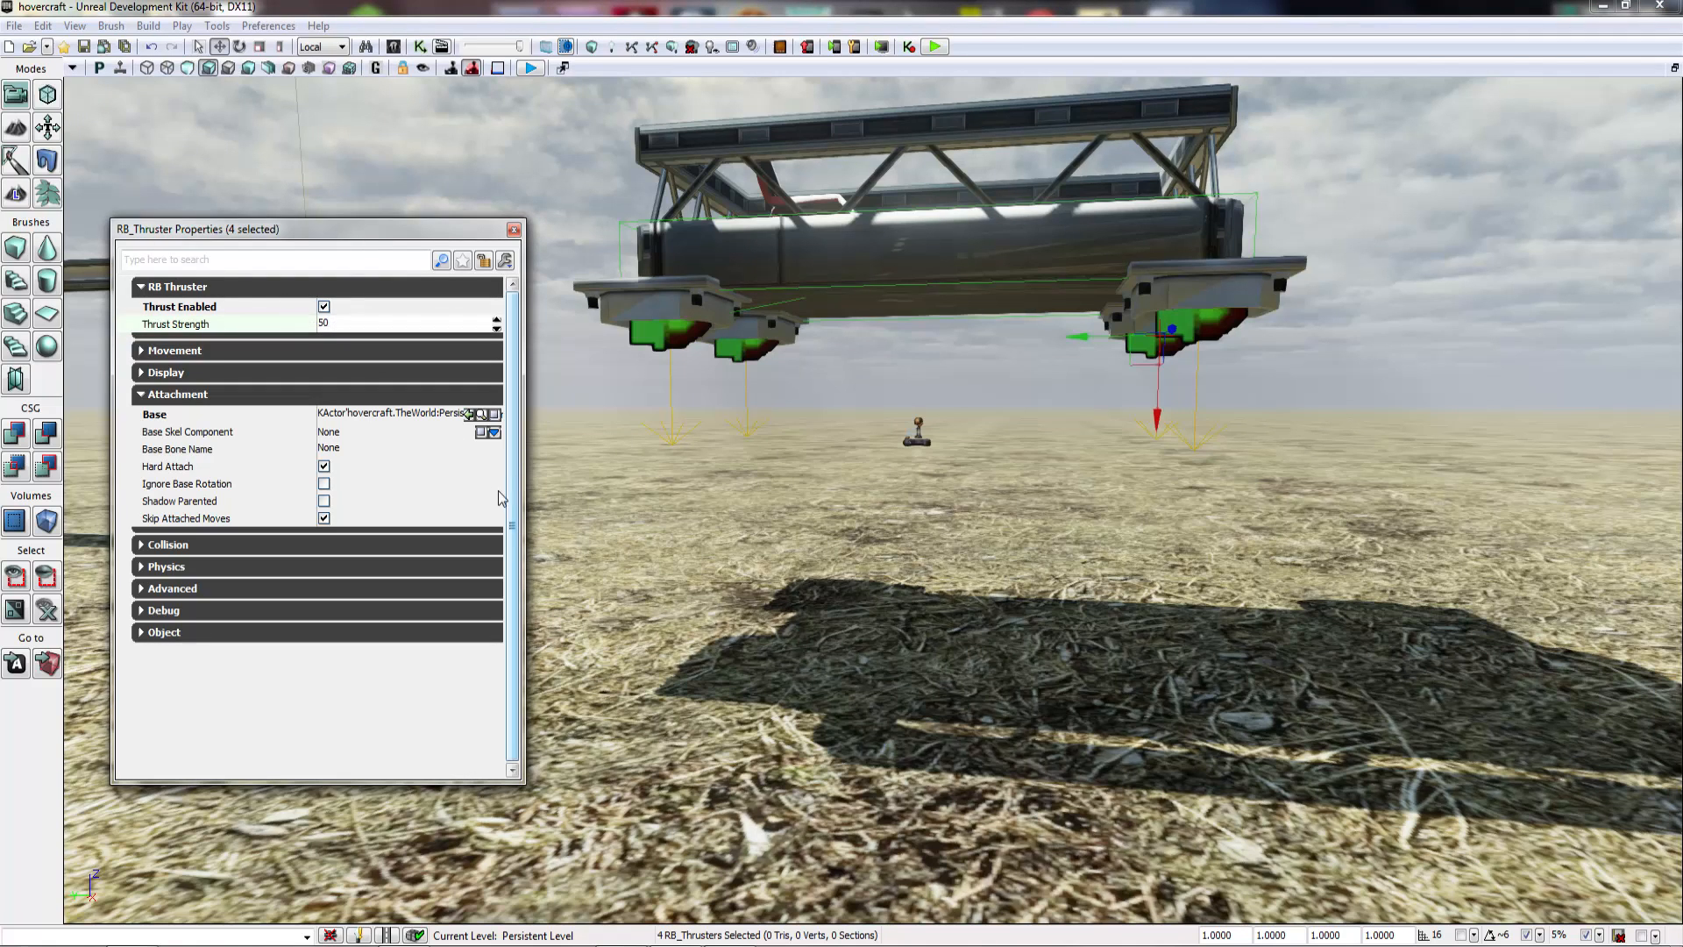
pyautogui.press('Return')
# Step: Play the level from the terrain to test the hovercraft with a thrust strength of 50, and end the preview
pyautogui.rightClick(780, 828)
pyautogui.click(807, 795)
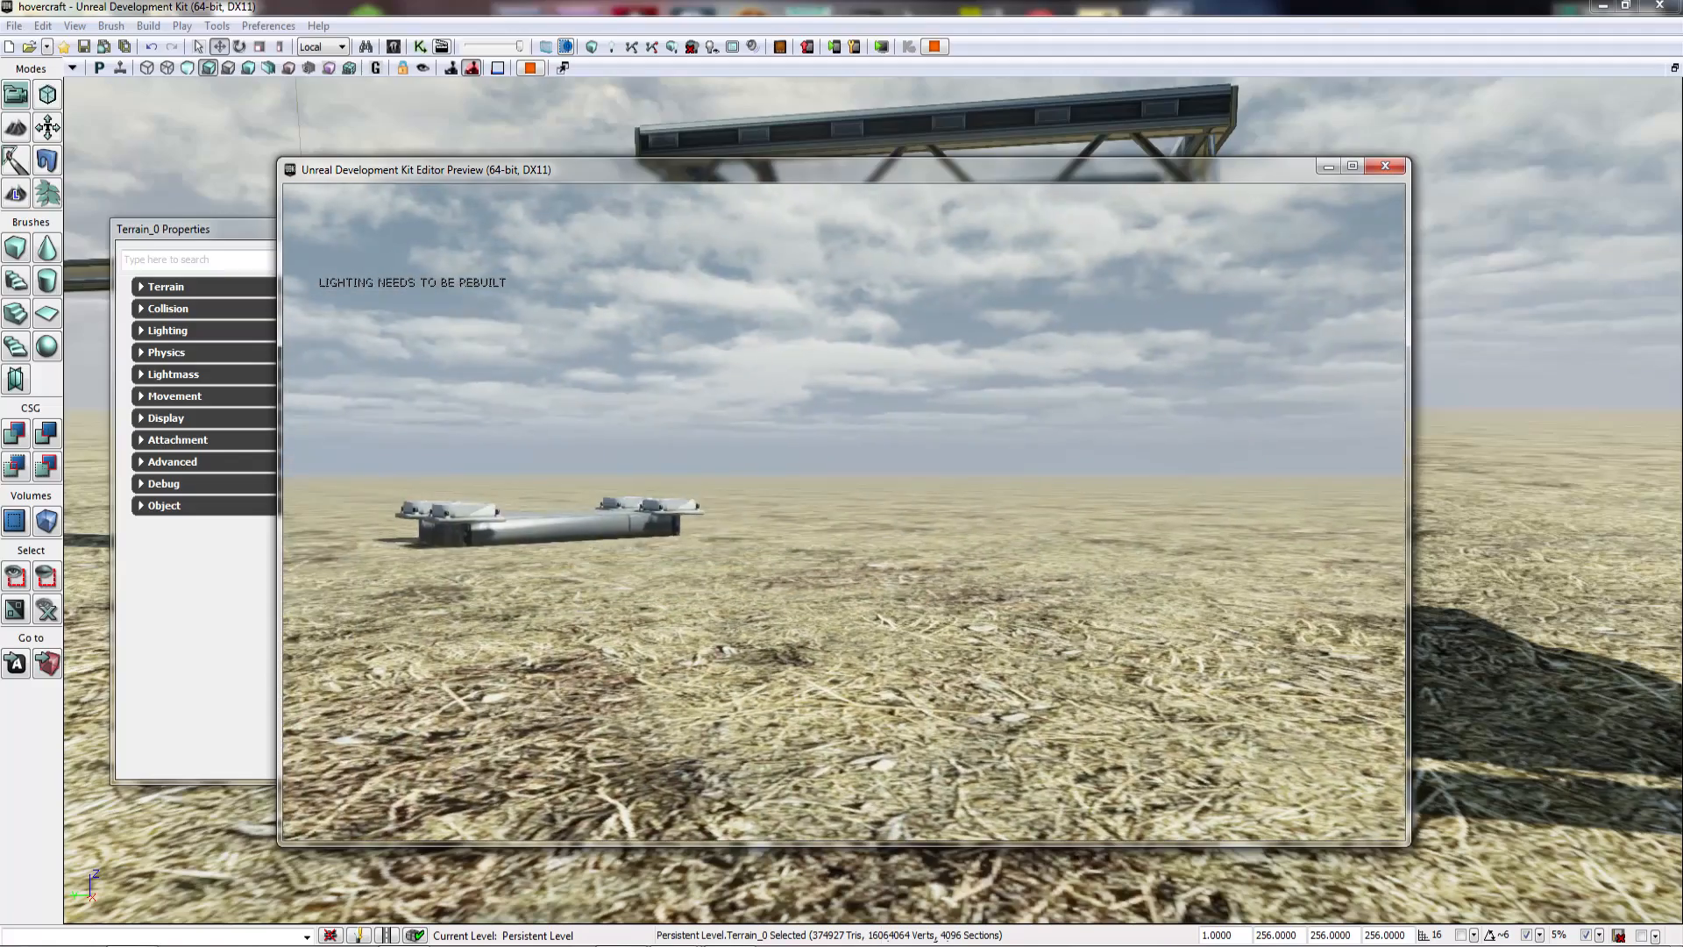
pyautogui.press('Escape')
pyautogui.moveTo(283, 819); pyautogui.dragTo(118, 769, button='right')
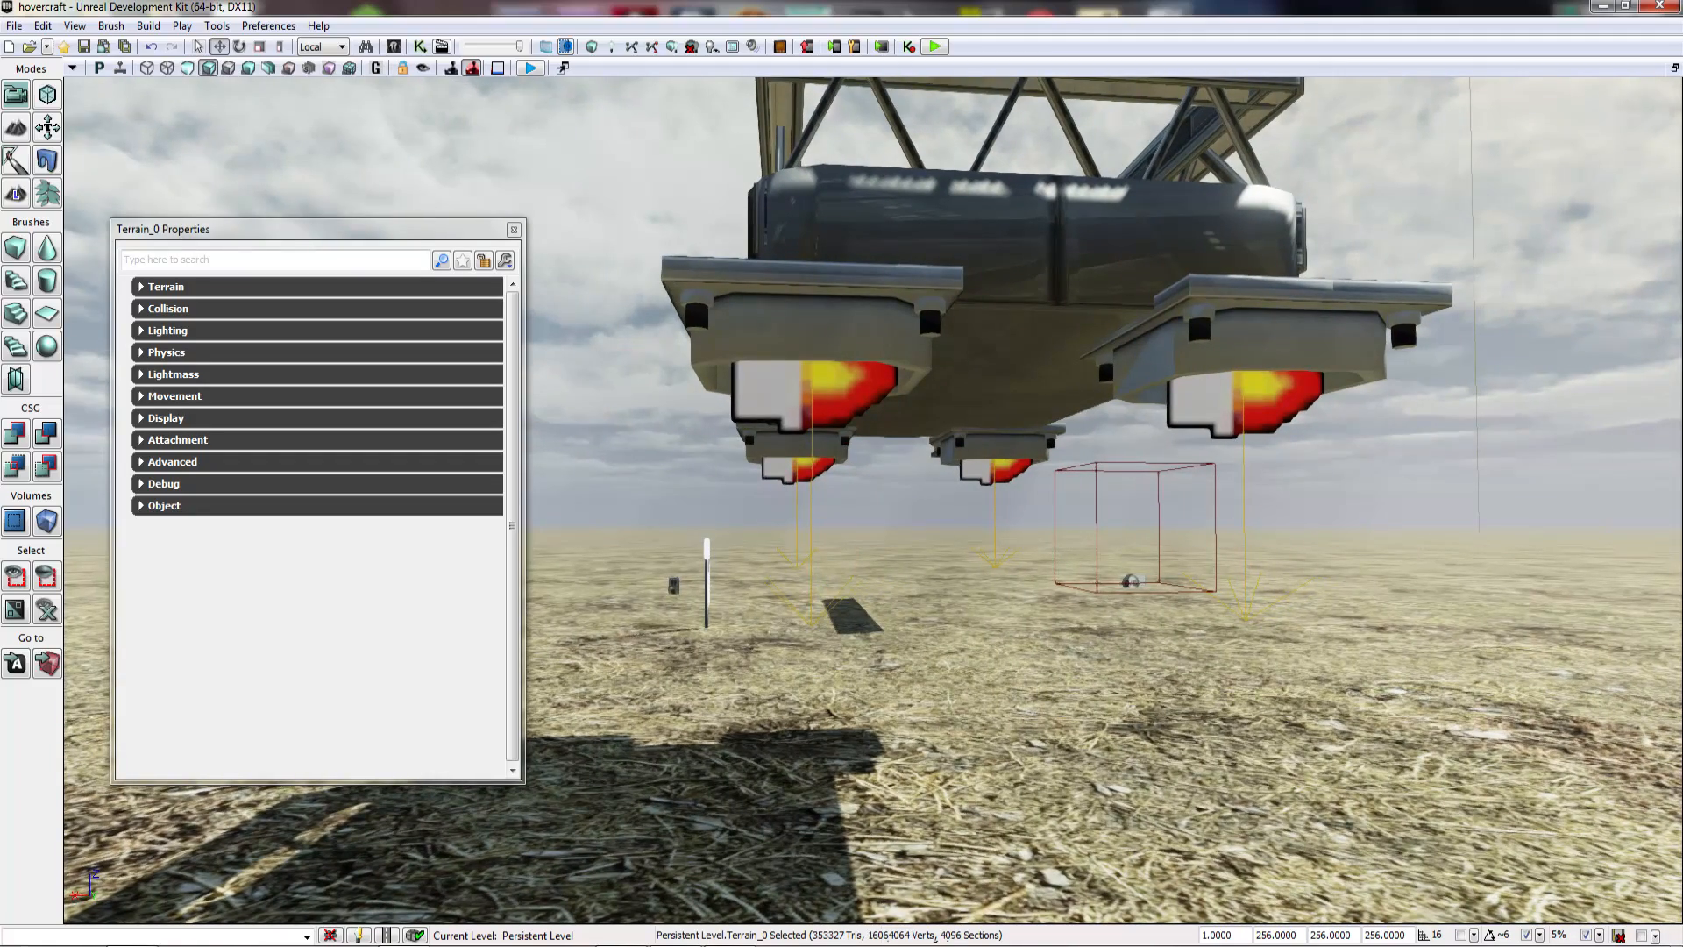
# Step: Select the two thrusters along one side of the hovercraft, and start a play test from the terrain beneath it
pyautogui.click(808, 398)
pyautogui.keyDown('ctrl'); pyautogui.click(791, 471); pyautogui.keyUp('ctrl')
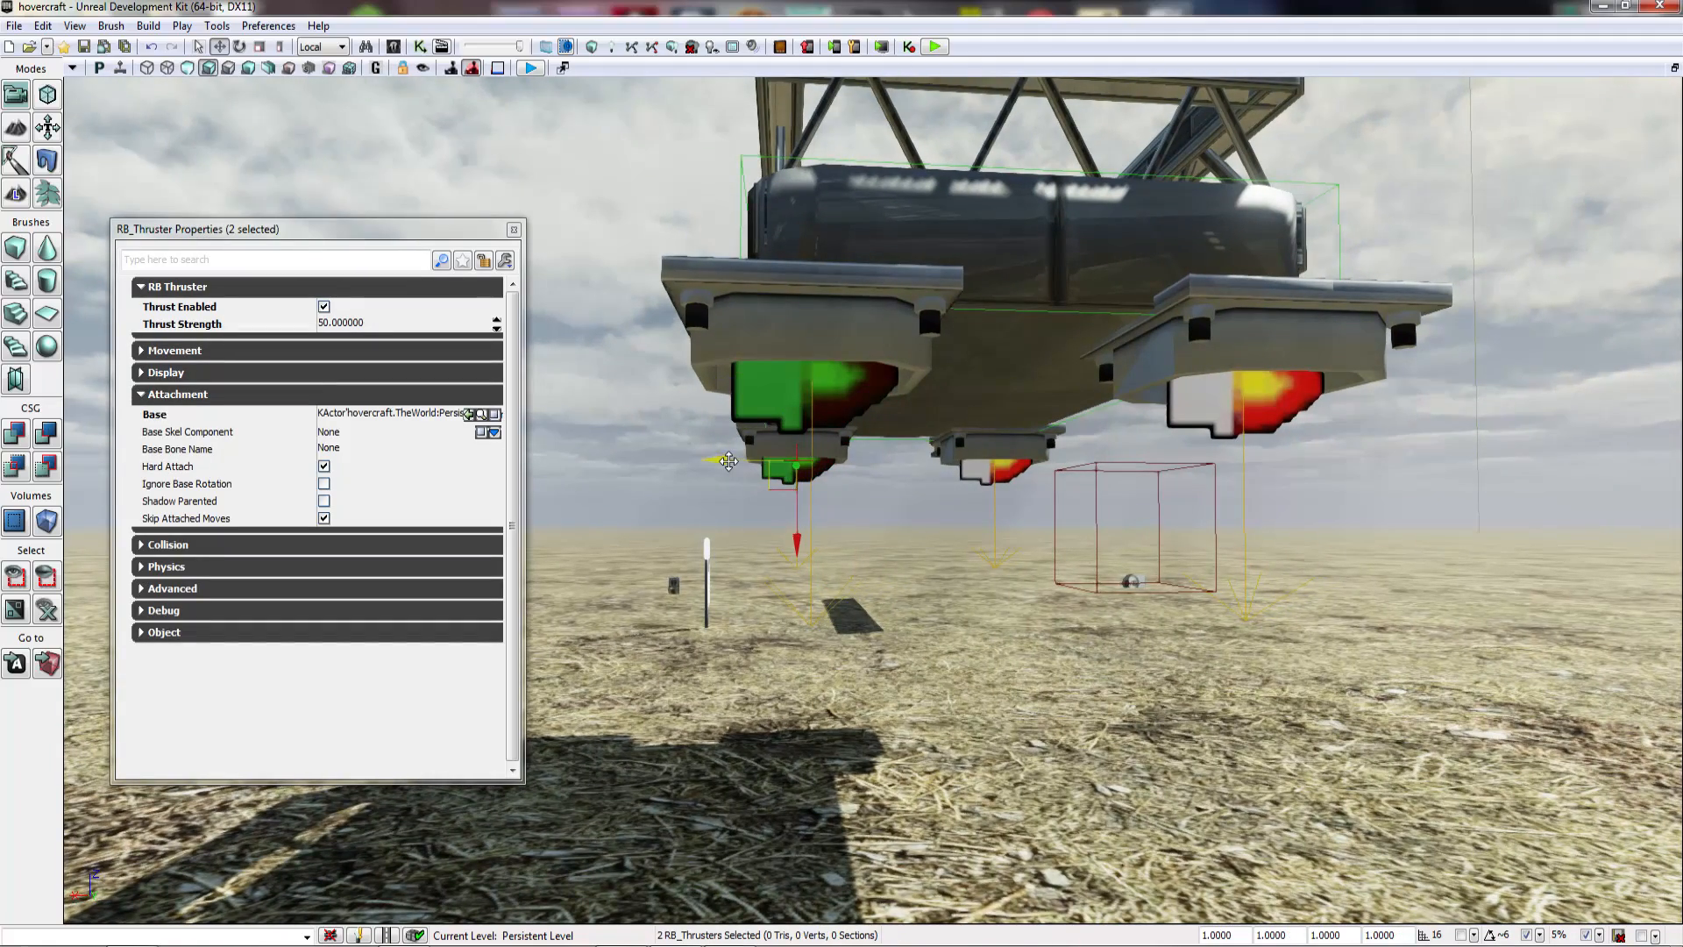
pyautogui.click(854, 617)
pyautogui.moveTo(857, 621); pyautogui.dragTo(863, 650, button='right')
pyautogui.rightClick(862, 650)
pyautogui.click(885, 639)
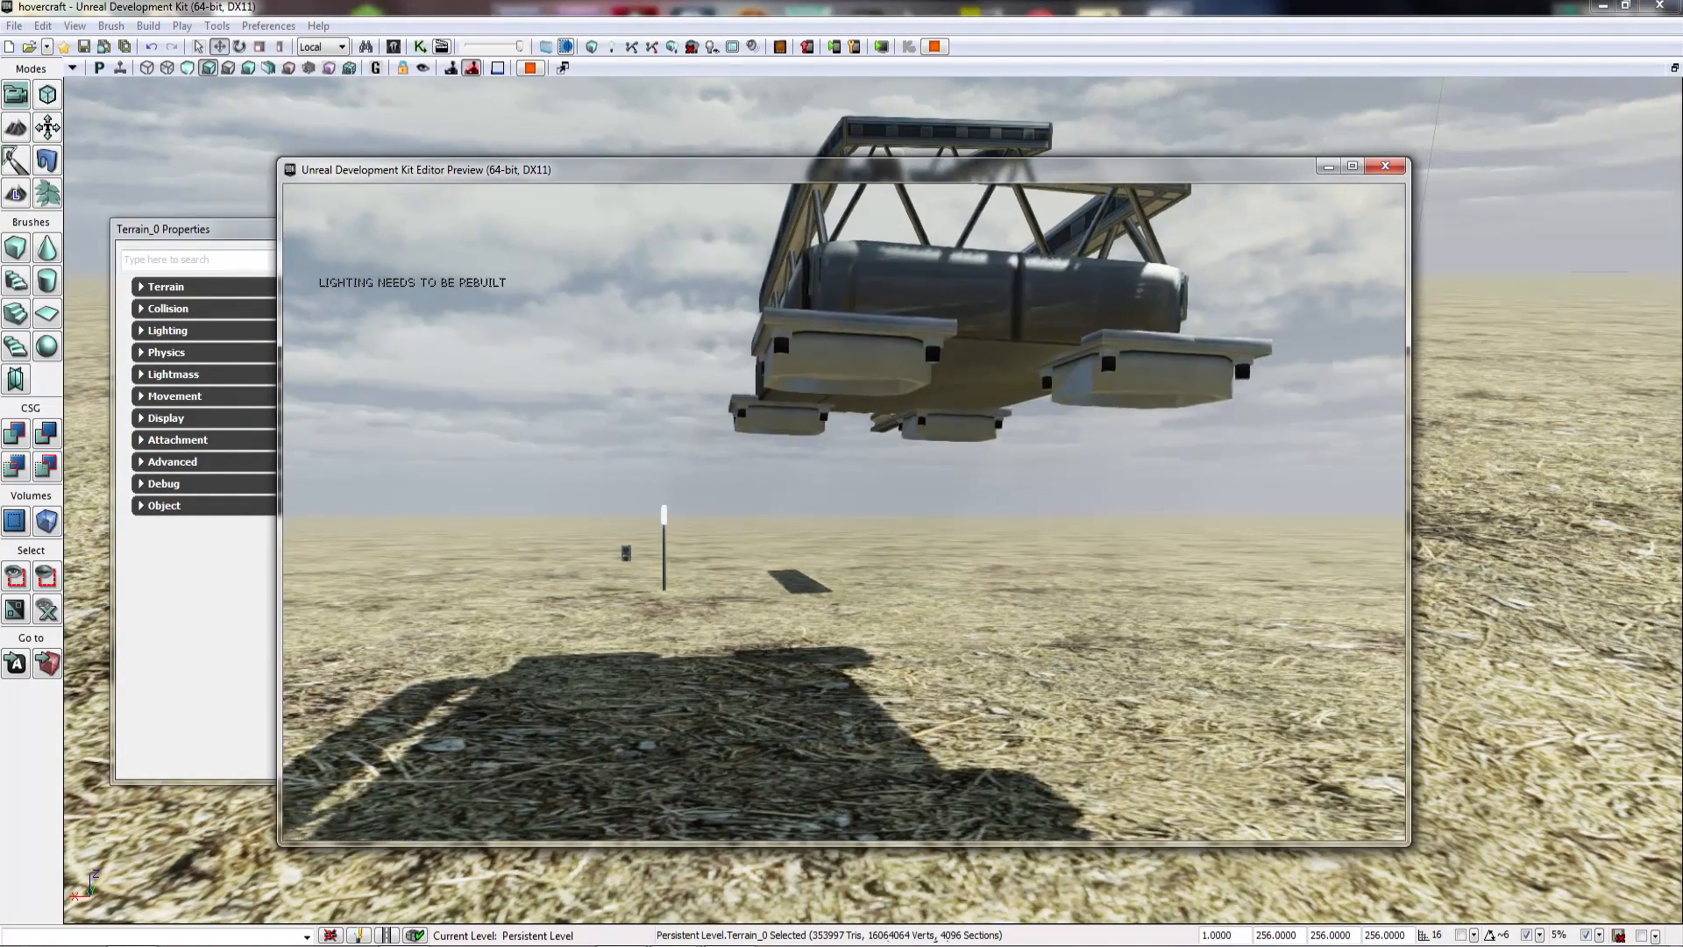
# Step: Move around the flying hovercraft in the preview to watch its balance from several sides, and end the preview
pyautogui.press('w')
pyautogui.press('a')
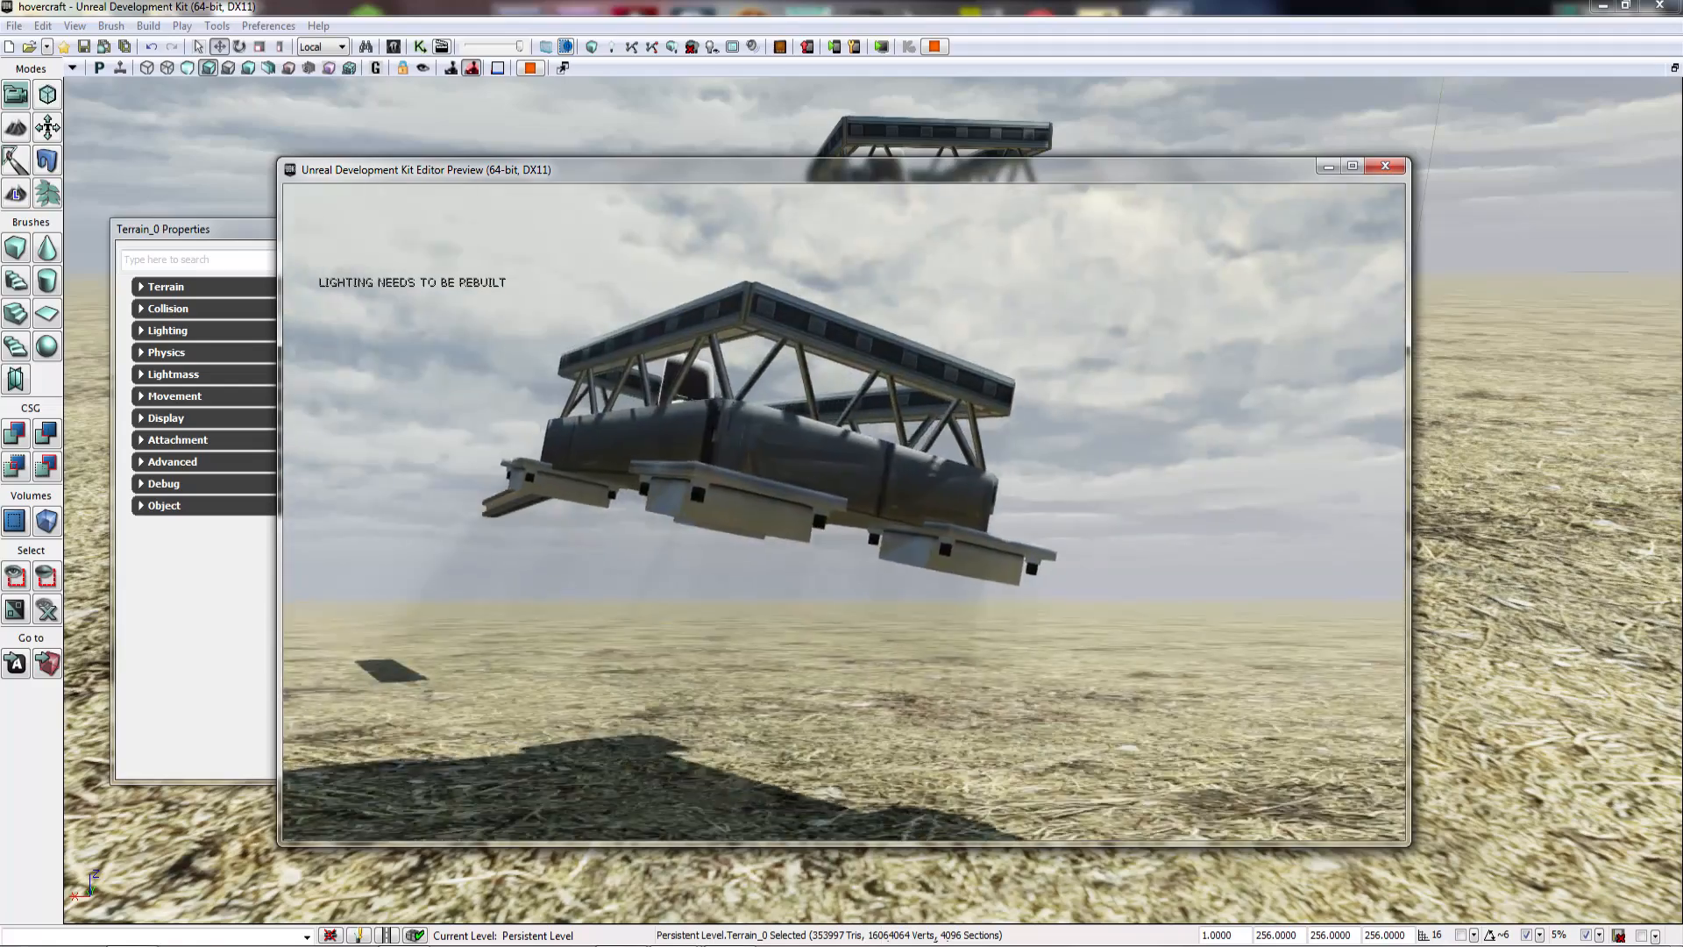
pyautogui.press('s')
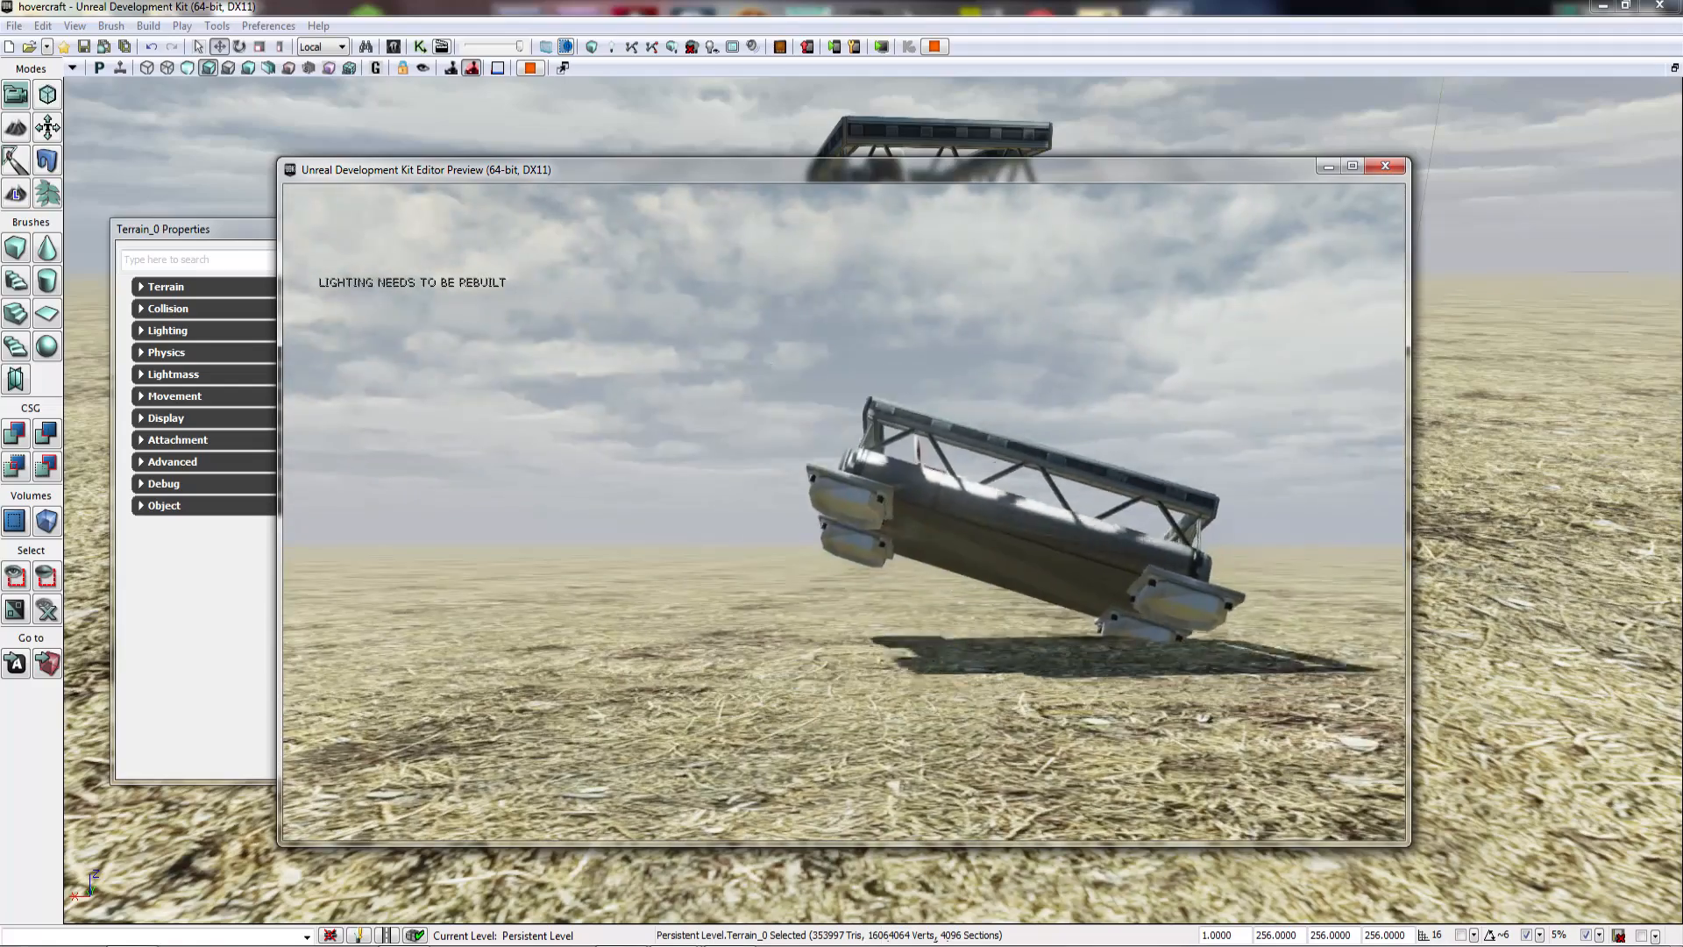
pyautogui.press('w')
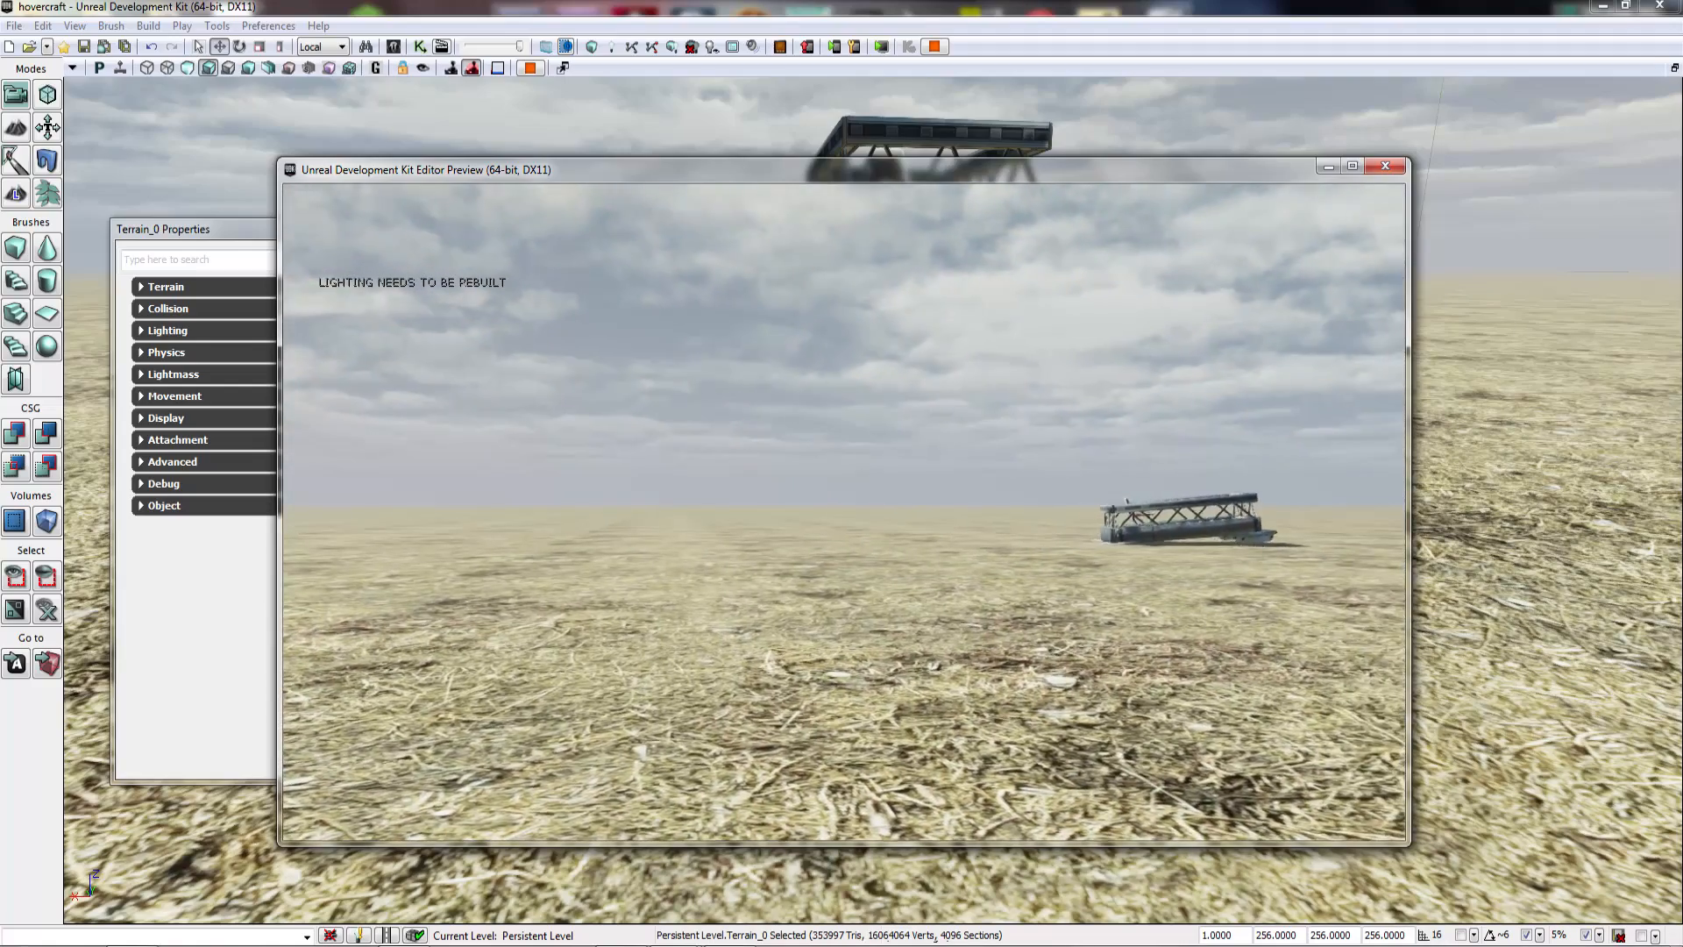
pyautogui.press('Escape')
# Step: Set the drag grid snap to 1 and nudge the two thrusters along one side of the hovercraft slightly sideways
pyautogui.press('w')
pyautogui.moveTo(1283, 650); pyautogui.dragTo(1280, 574, button='right')
pyautogui.click(735, 404)
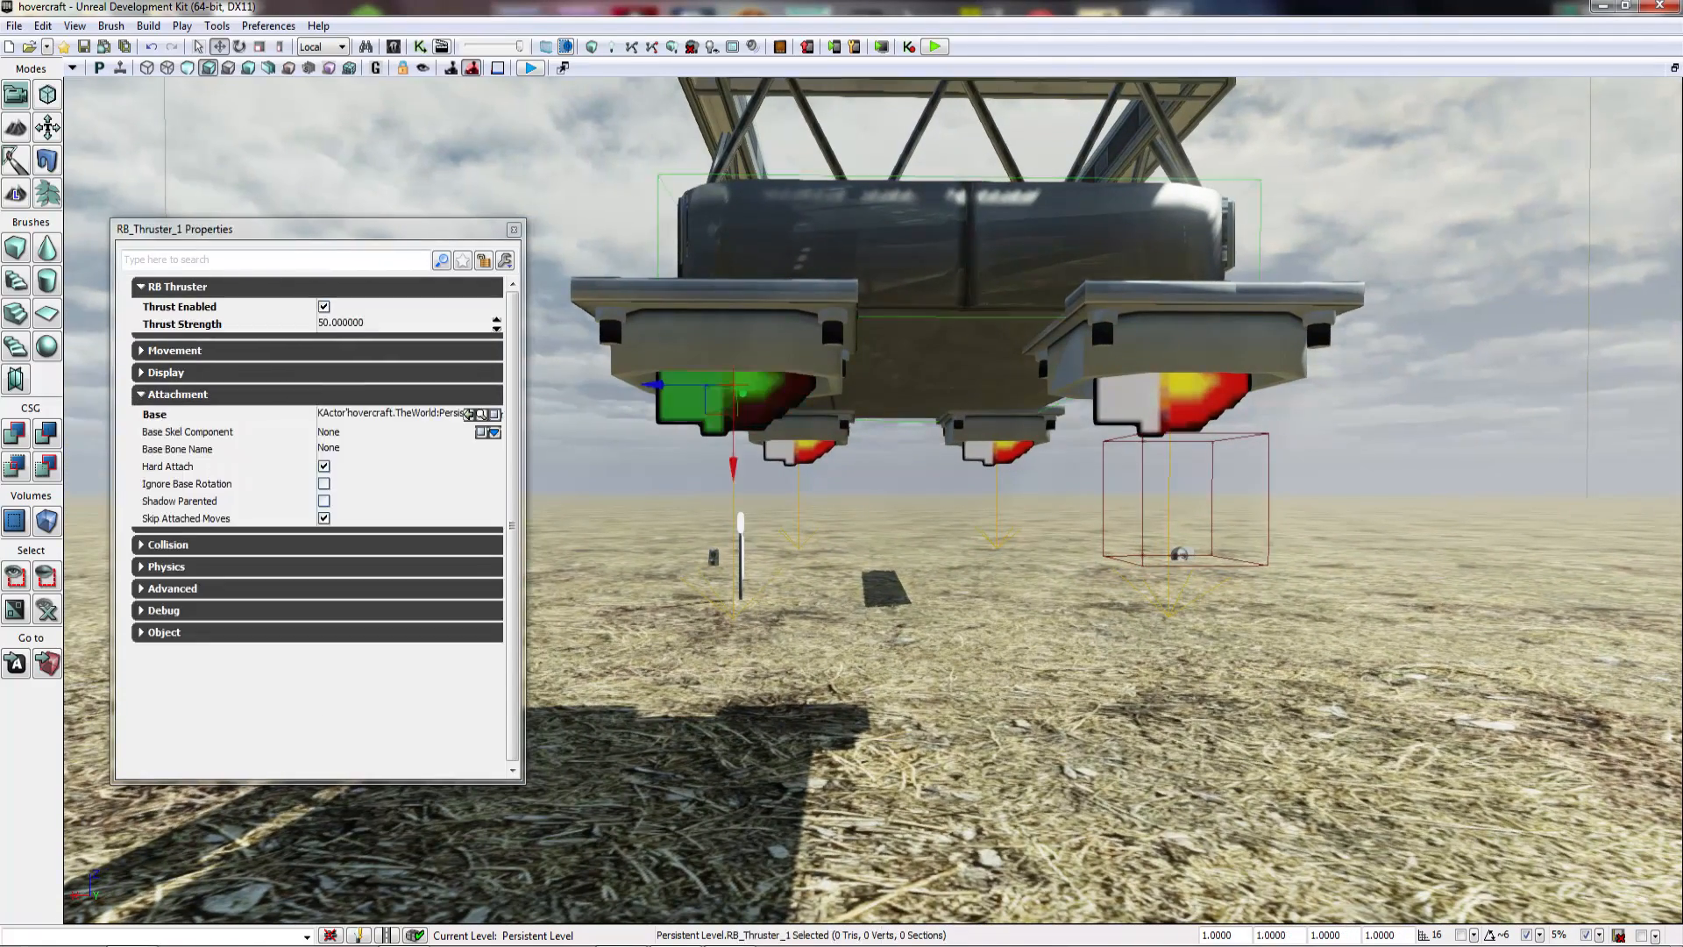
pyautogui.keyDown('ctrl'); pyautogui.click(788, 449); pyautogui.keyUp('ctrl')
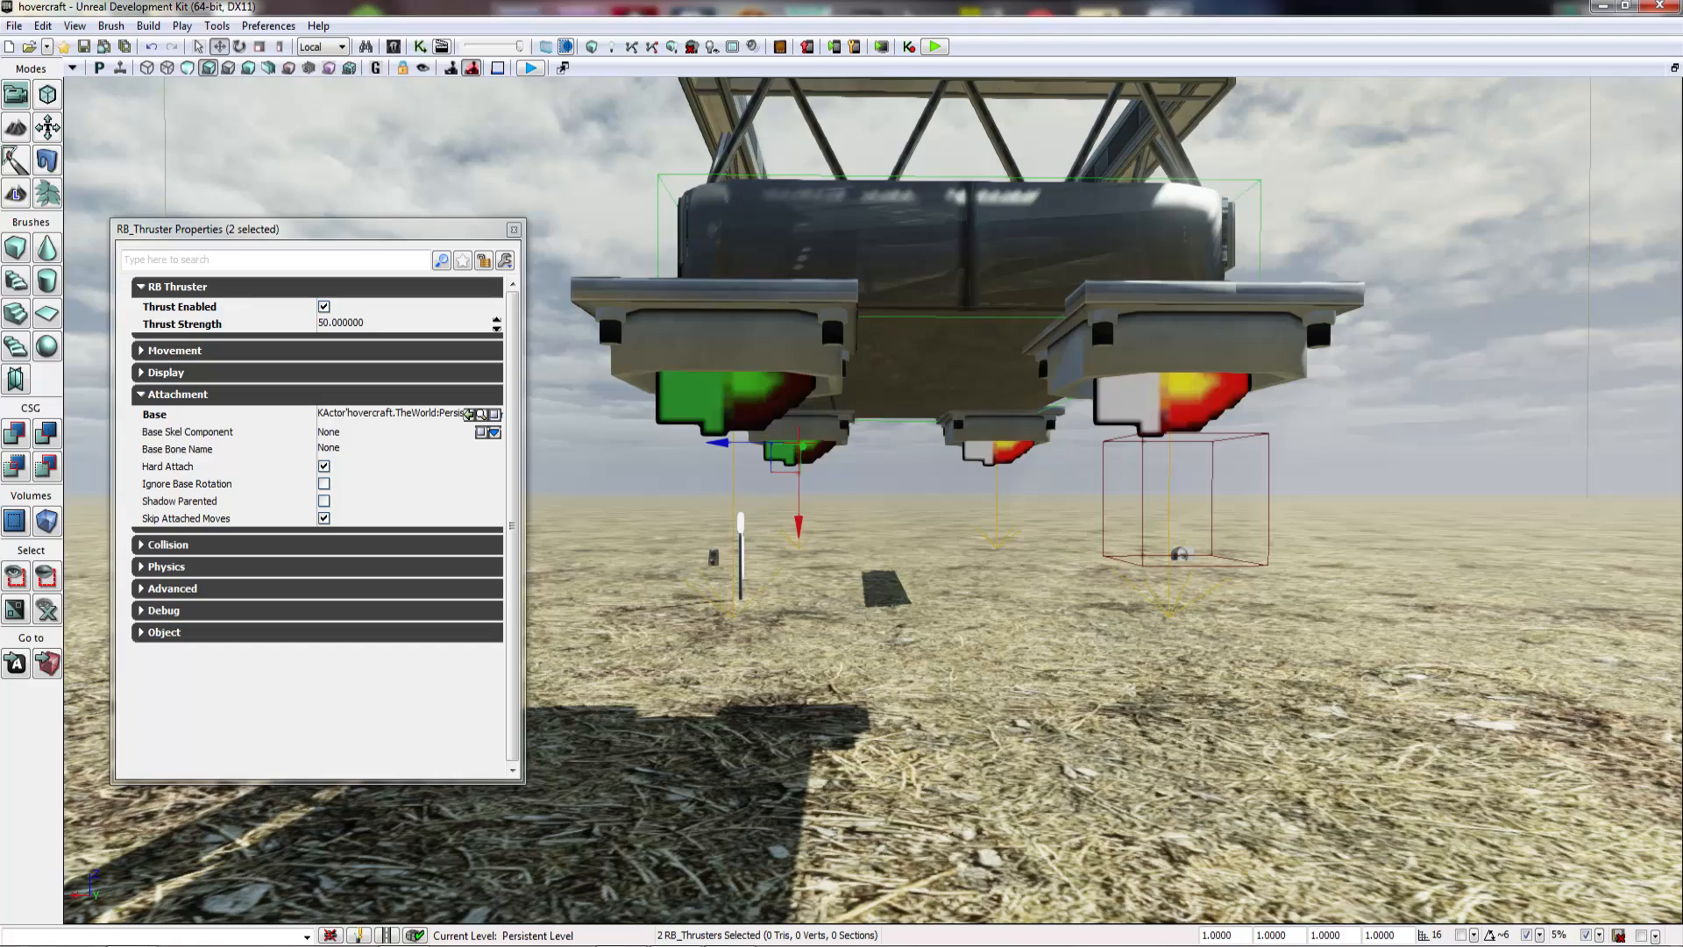
pyautogui.click(1473, 934)
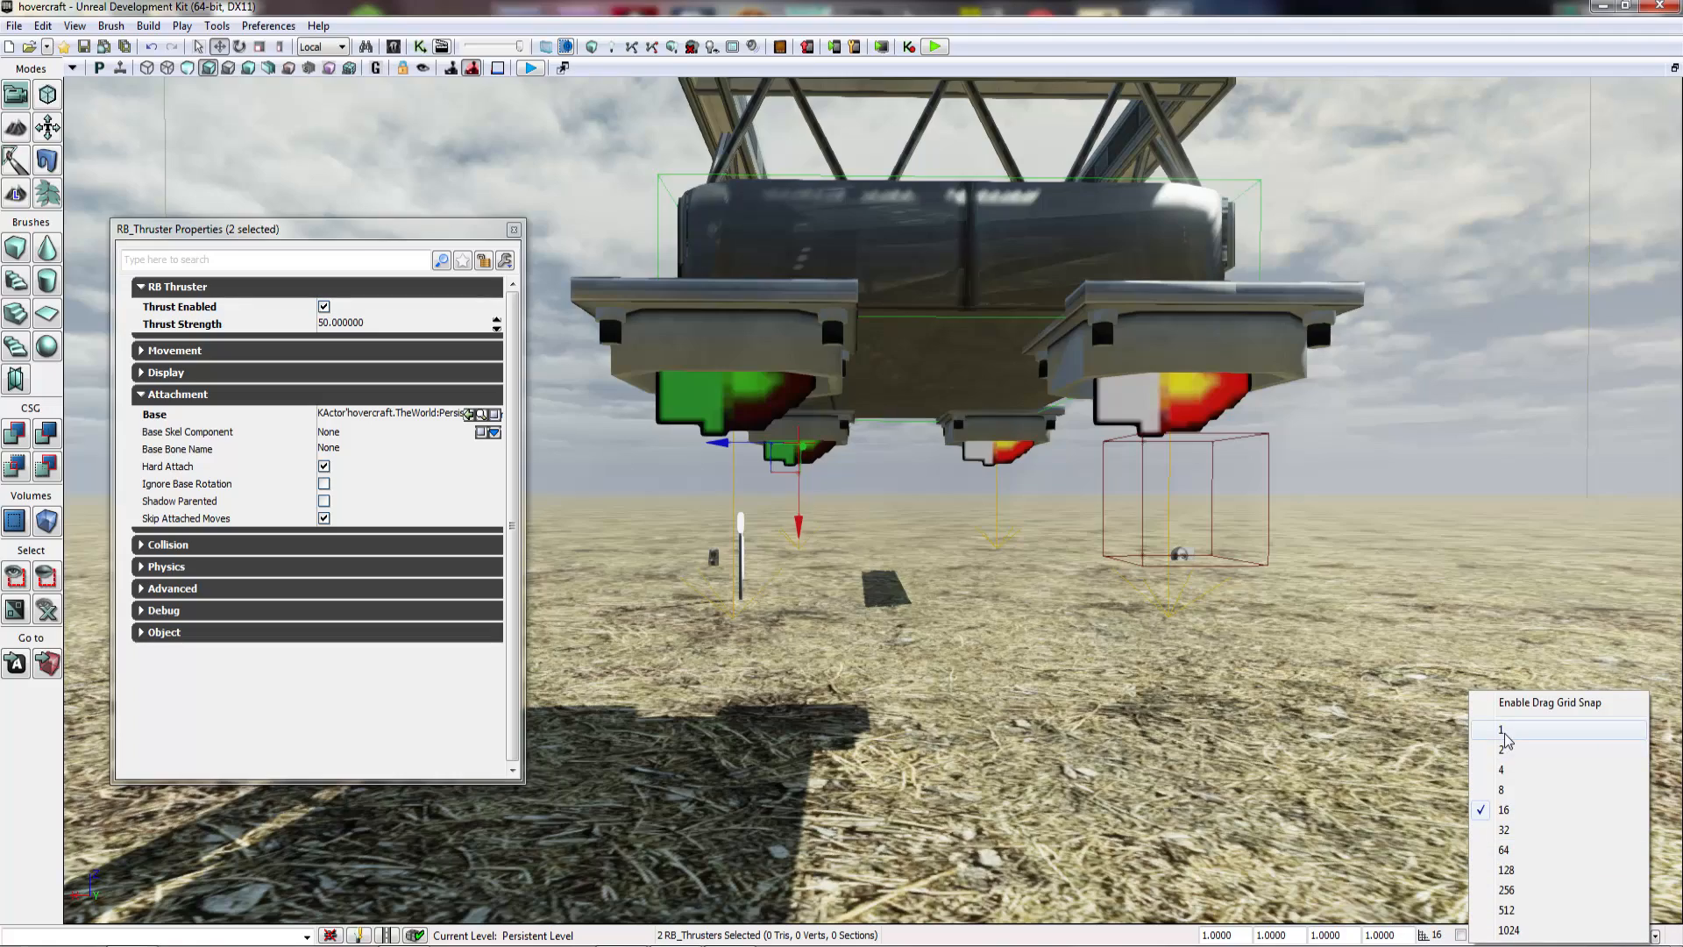
pyautogui.click(1504, 734)
pyautogui.moveTo(842, 526); pyautogui.dragTo(825, 488, button='right')
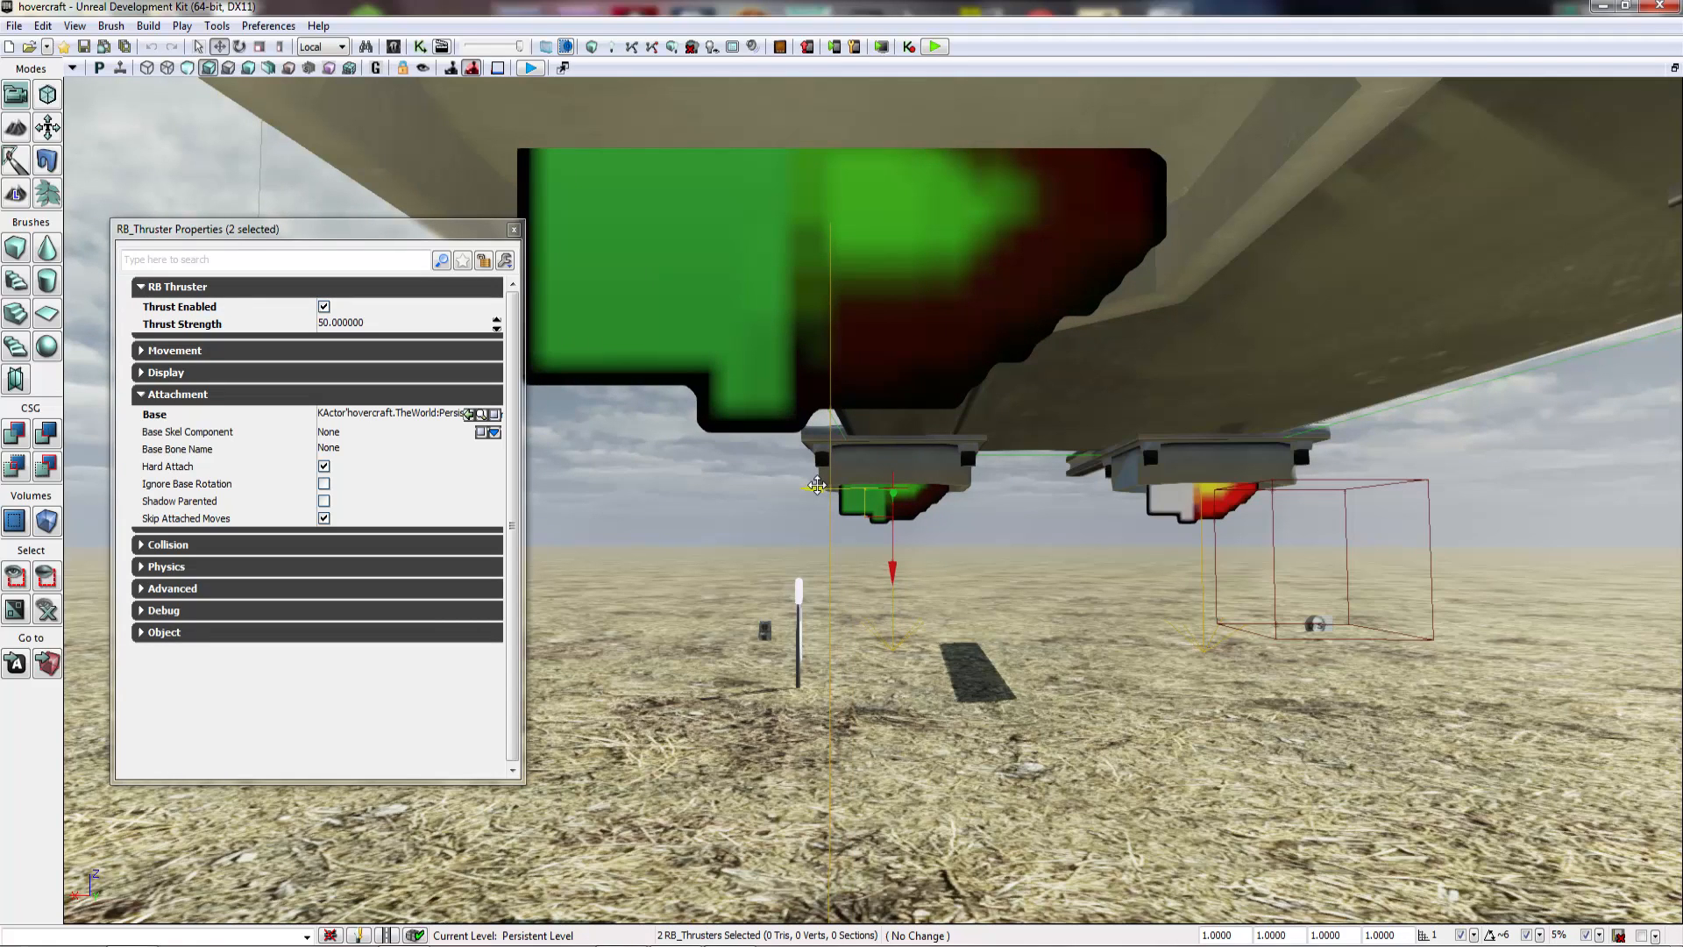
pyautogui.moveTo(817, 485); pyautogui.dragTo(816, 486)
# Step: Play the level from the terrain to test the adjusted side thrusters, and end the preview
pyautogui.moveTo(919, 840); pyautogui.dragTo(942, 869, button='right')
pyautogui.rightClick(919, 840)
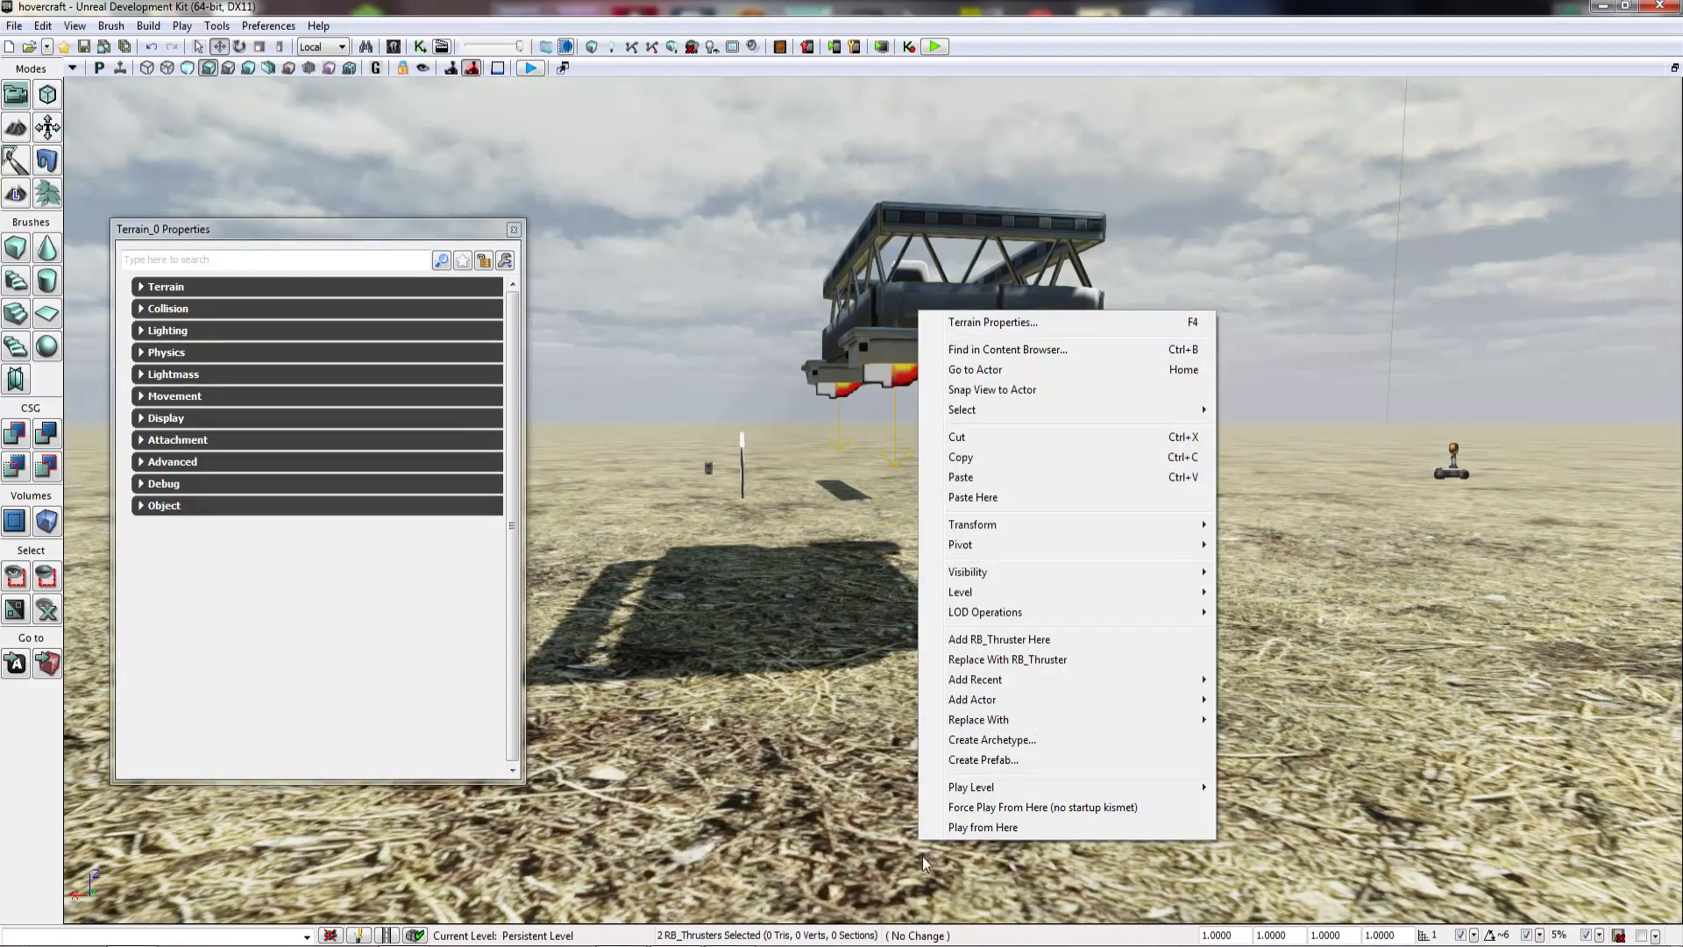
pyautogui.click(960, 830)
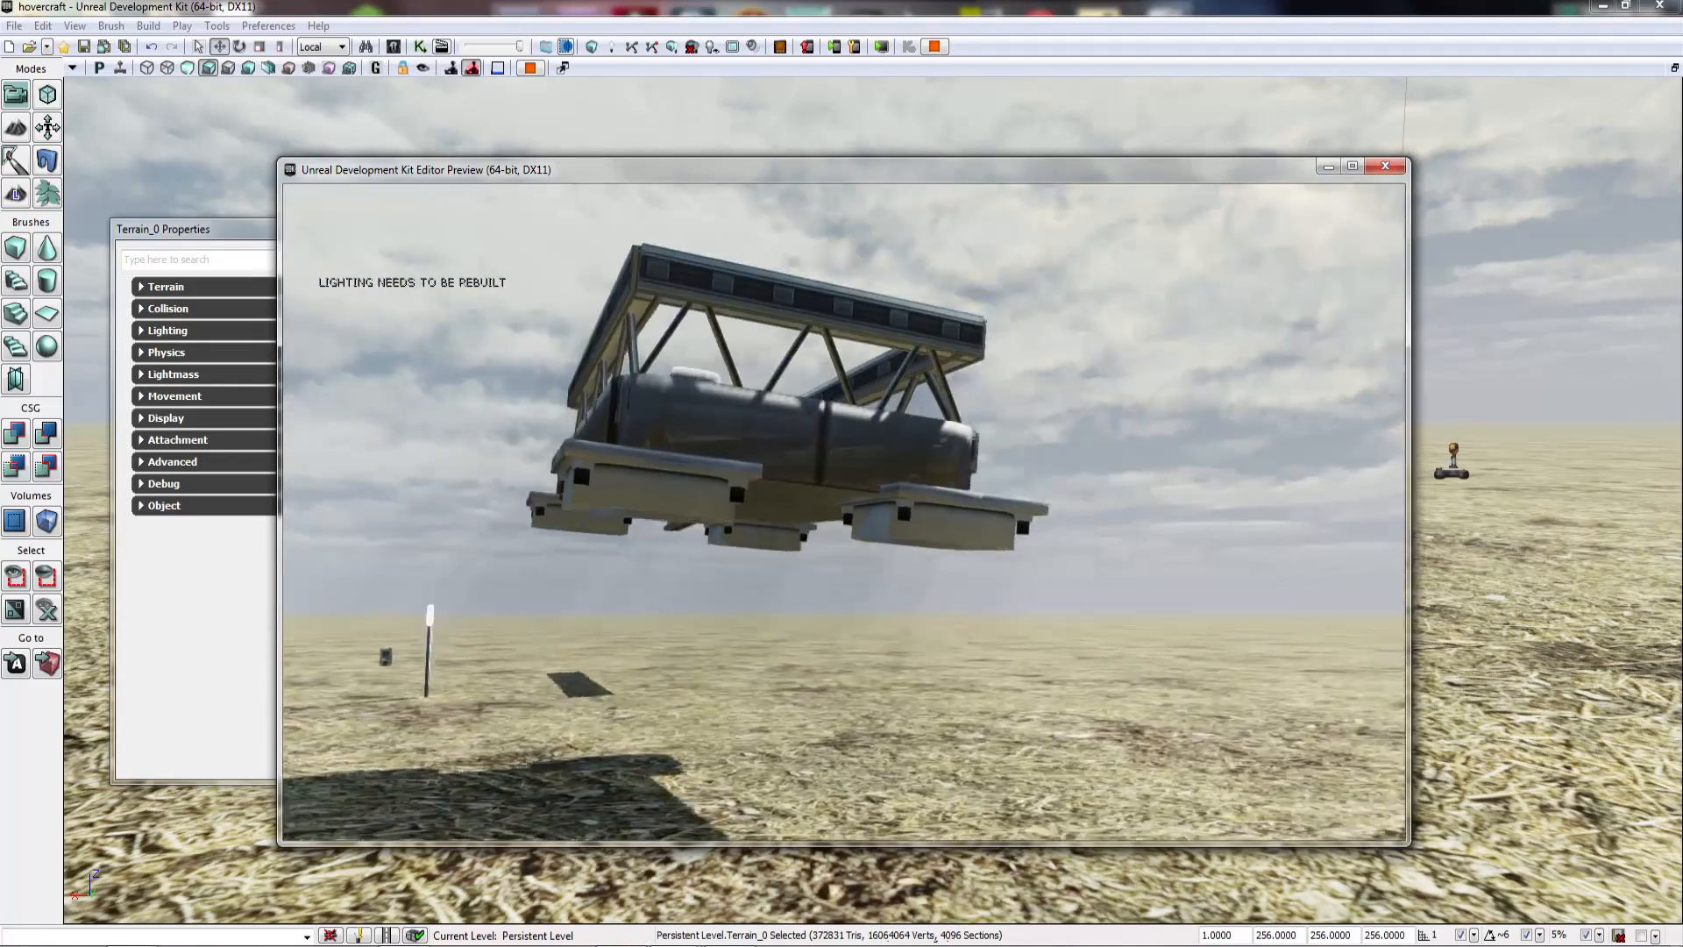
pyautogui.press('Escape')
# Step: Reselect the two thrusters along one side of the hovercraft and view them from below
pyautogui.moveTo(919, 613); pyautogui.dragTo(929, 574, button='right')
pyautogui.press('w')
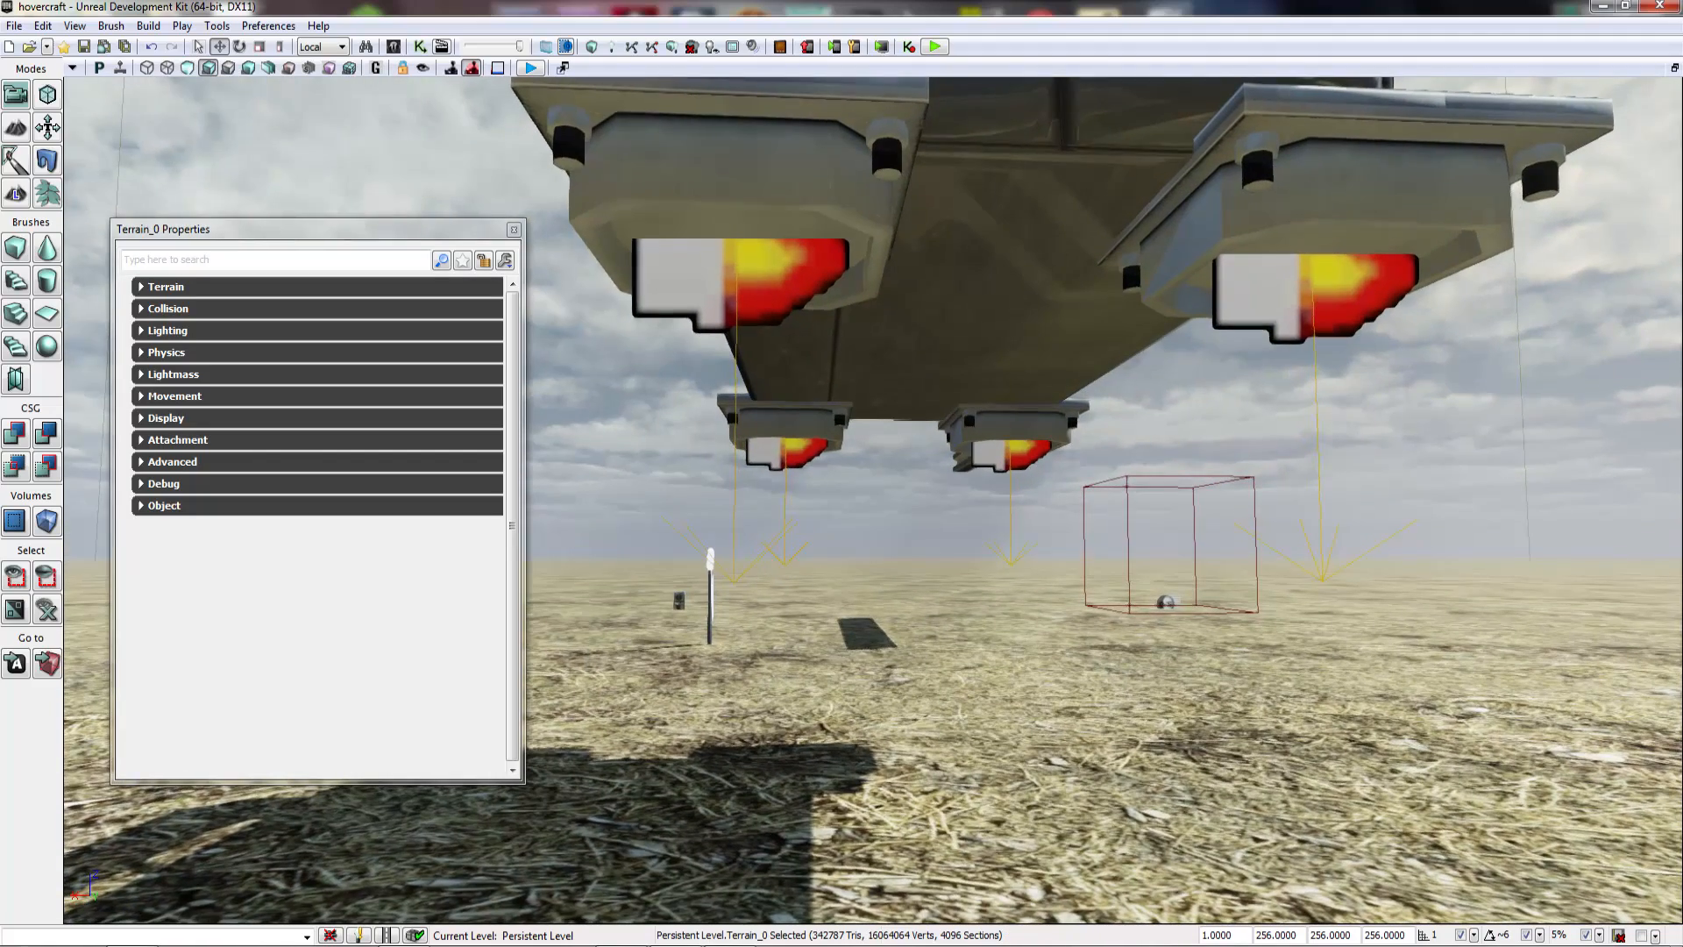
pyautogui.click(736, 277)
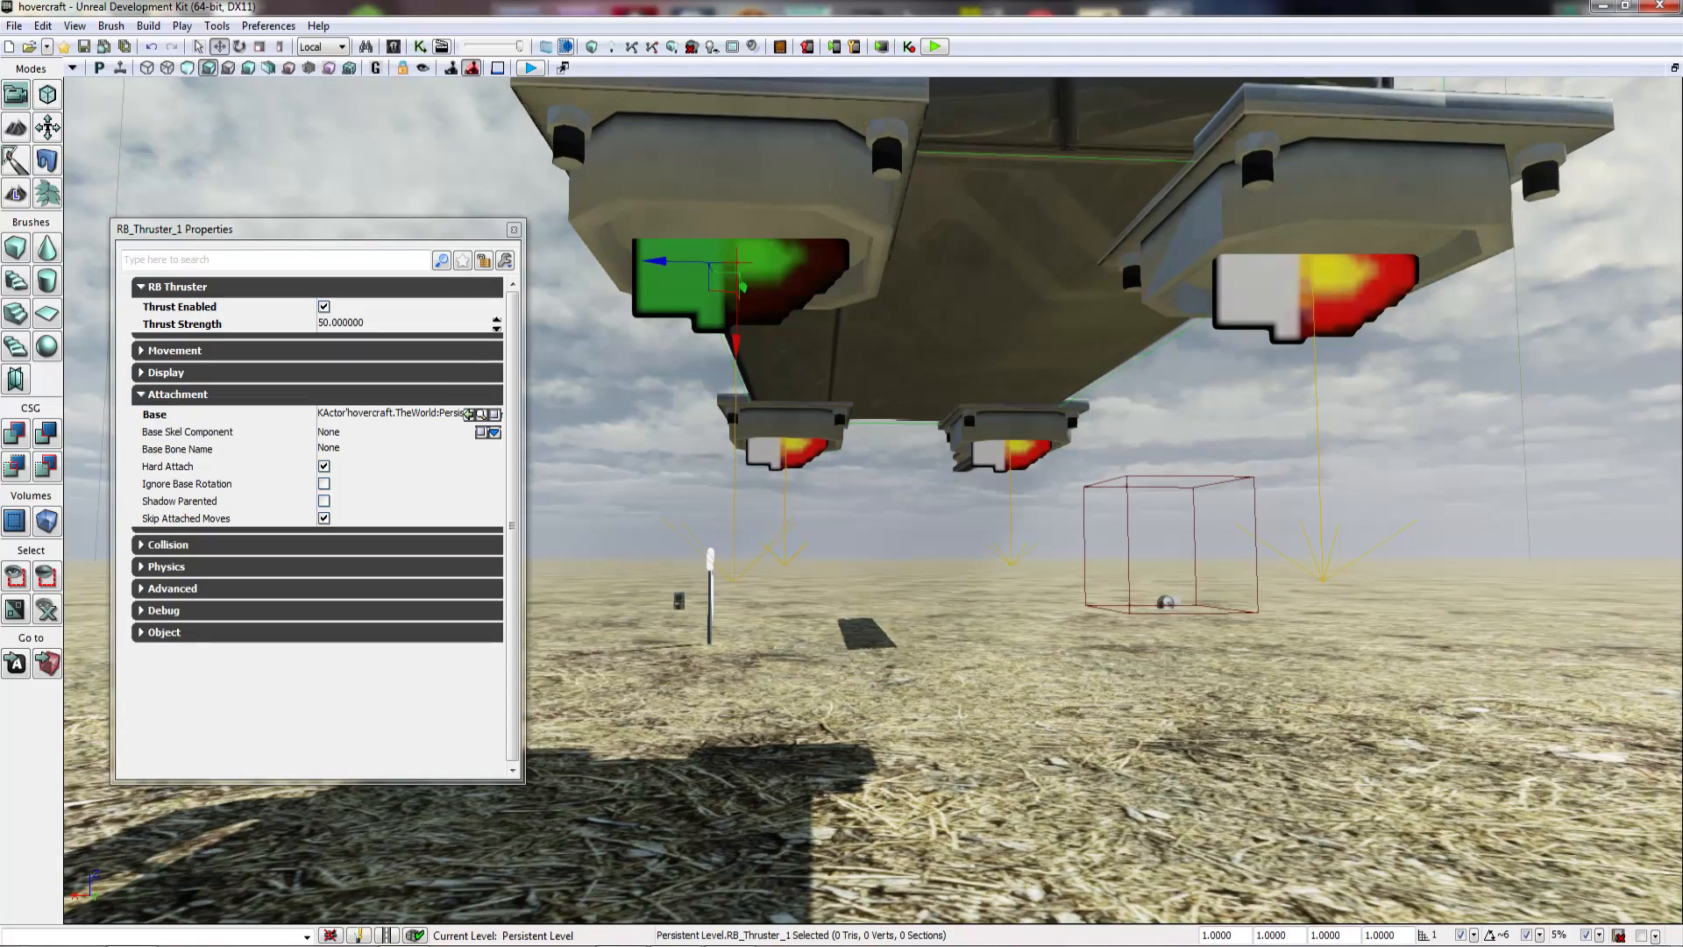
pyautogui.keyDown('ctrl'); pyautogui.click(775, 452); pyautogui.keyUp('ctrl')
pyautogui.moveTo(772, 518); pyautogui.dragTo(745, 485, button='right')
pyautogui.press('d')
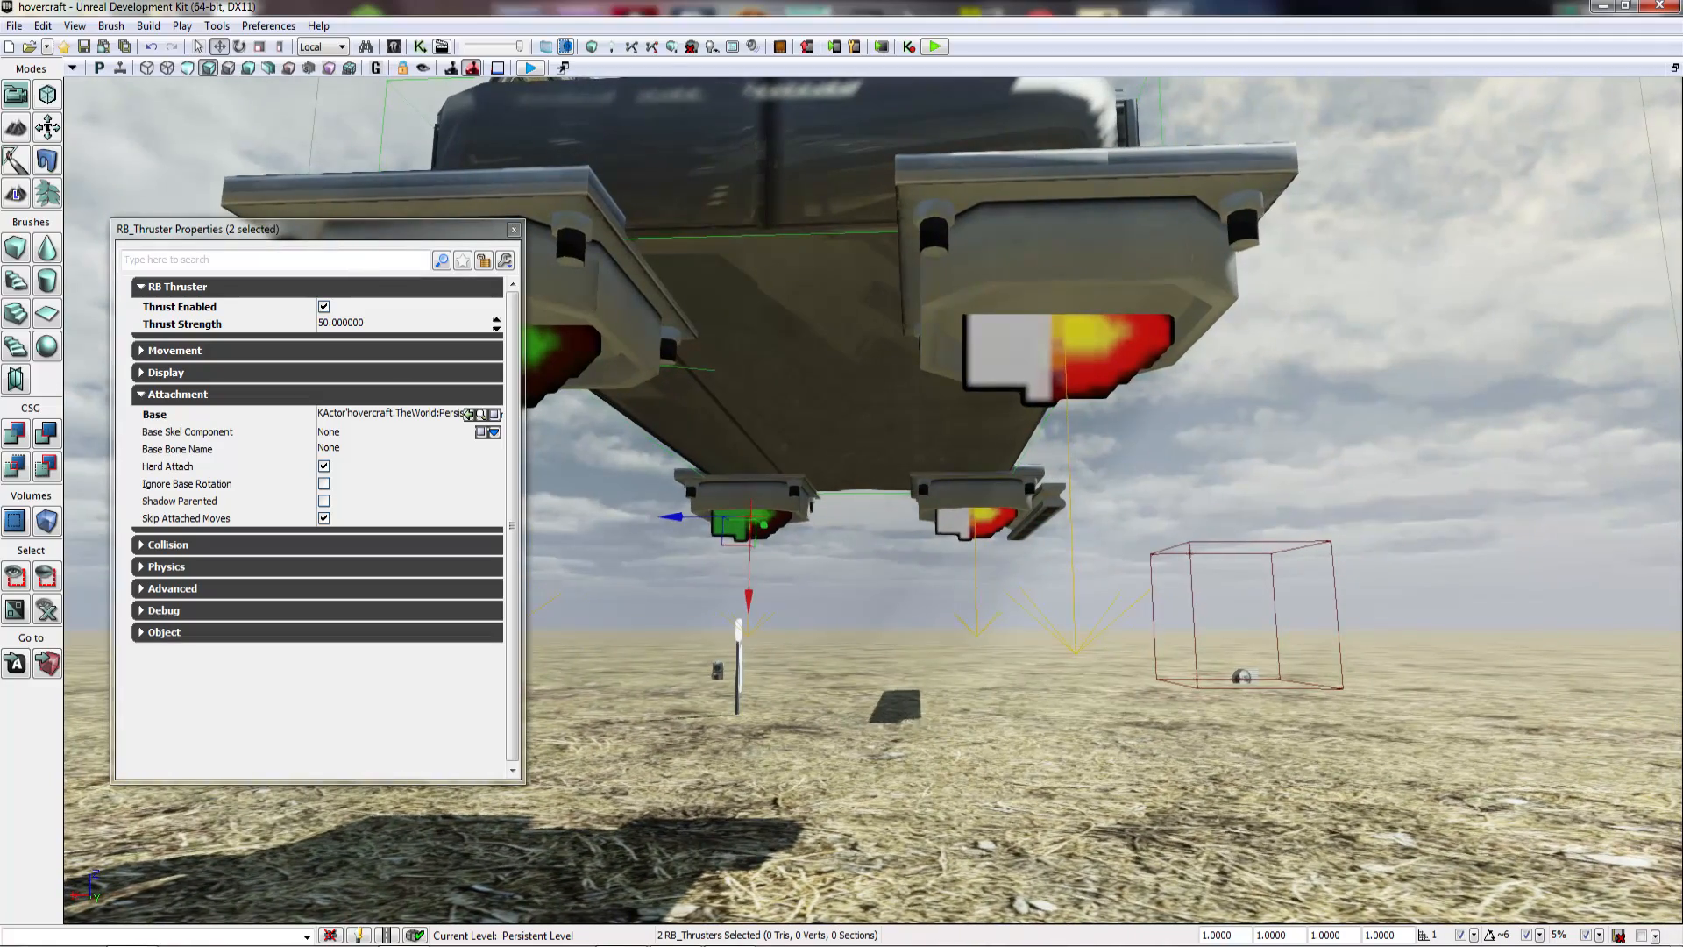
# Step: Select the two thrusters at one end of the hovercraft and nudge them slightly along its length
pyautogui.click(1067, 351)
pyautogui.moveTo(962, 500); pyautogui.dragTo(981, 496, button='right')
pyautogui.press('a')
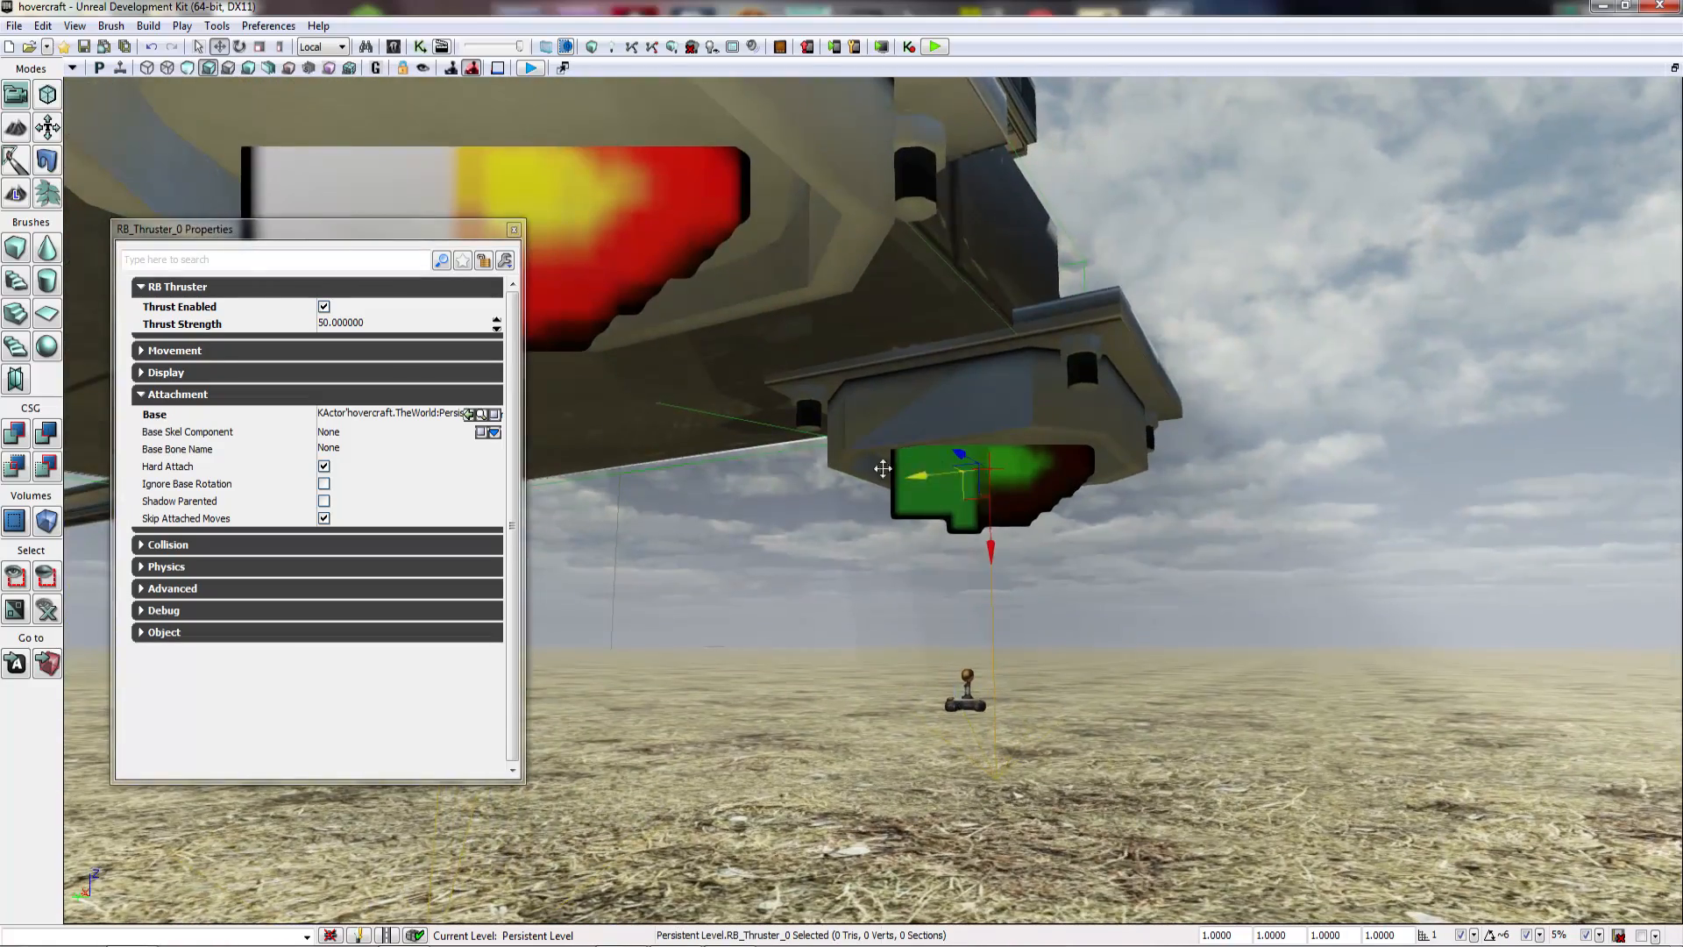
pyautogui.keyDown('ctrl'); pyautogui.click(607, 247); pyautogui.keyUp('ctrl')
pyautogui.press('a')
pyautogui.moveTo(607, 247); pyautogui.dragTo(628, 242, button='right')
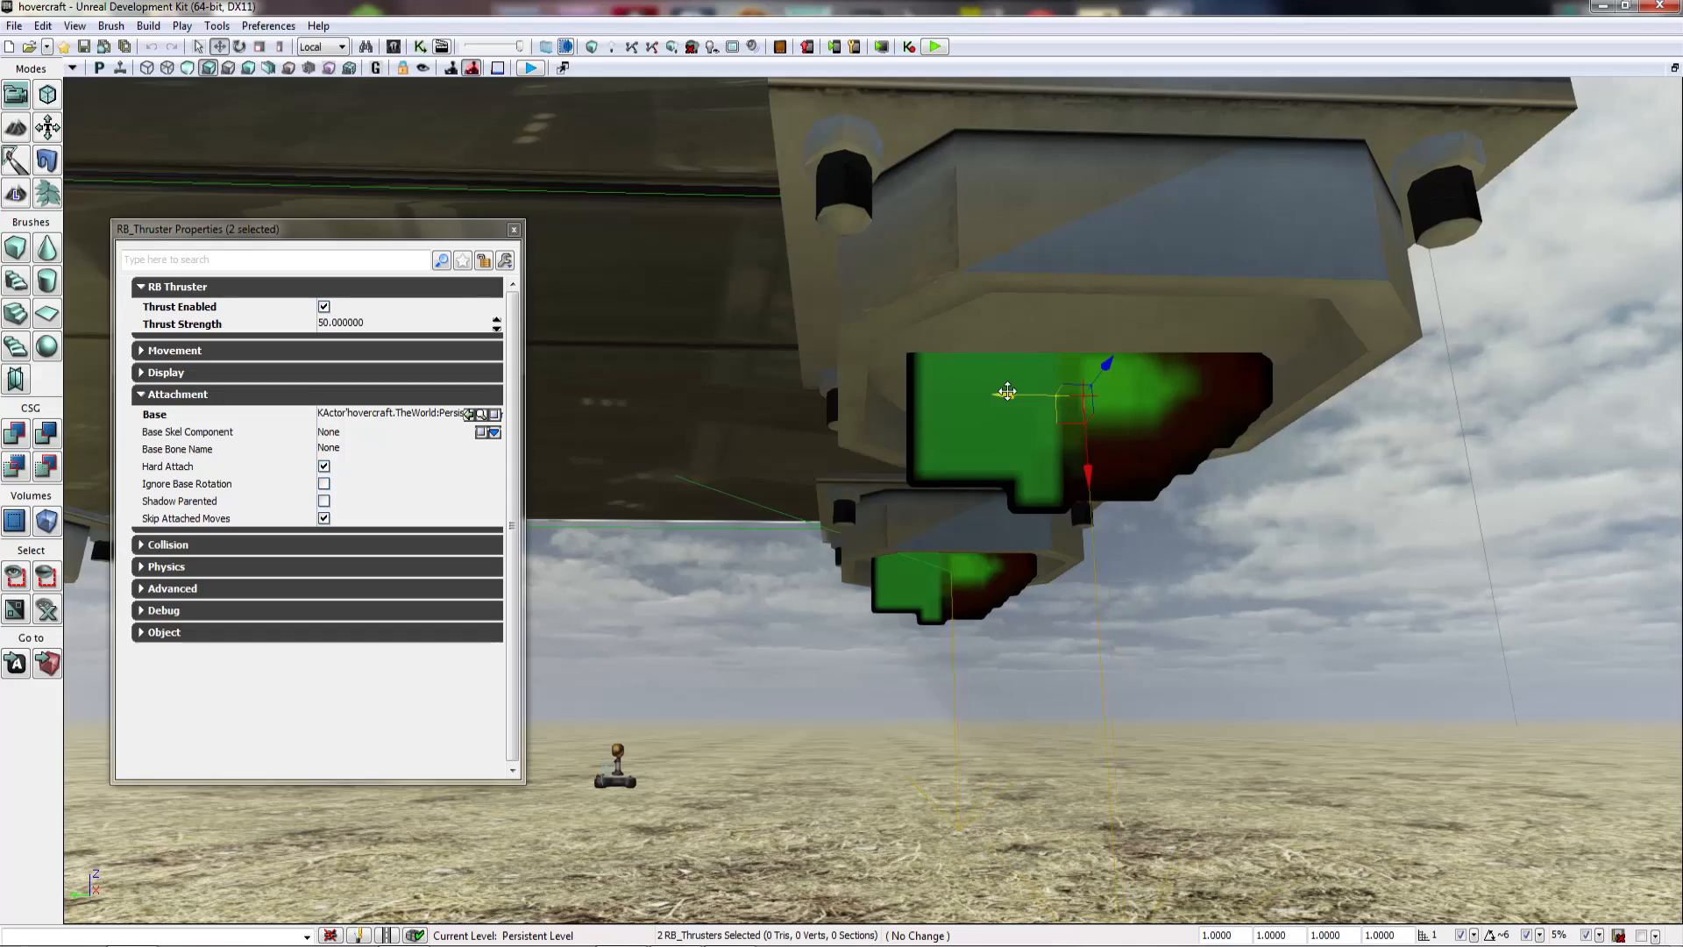
pyautogui.click(1007, 392)
pyautogui.moveTo(1007, 392); pyautogui.dragTo(1007, 438, button='right')
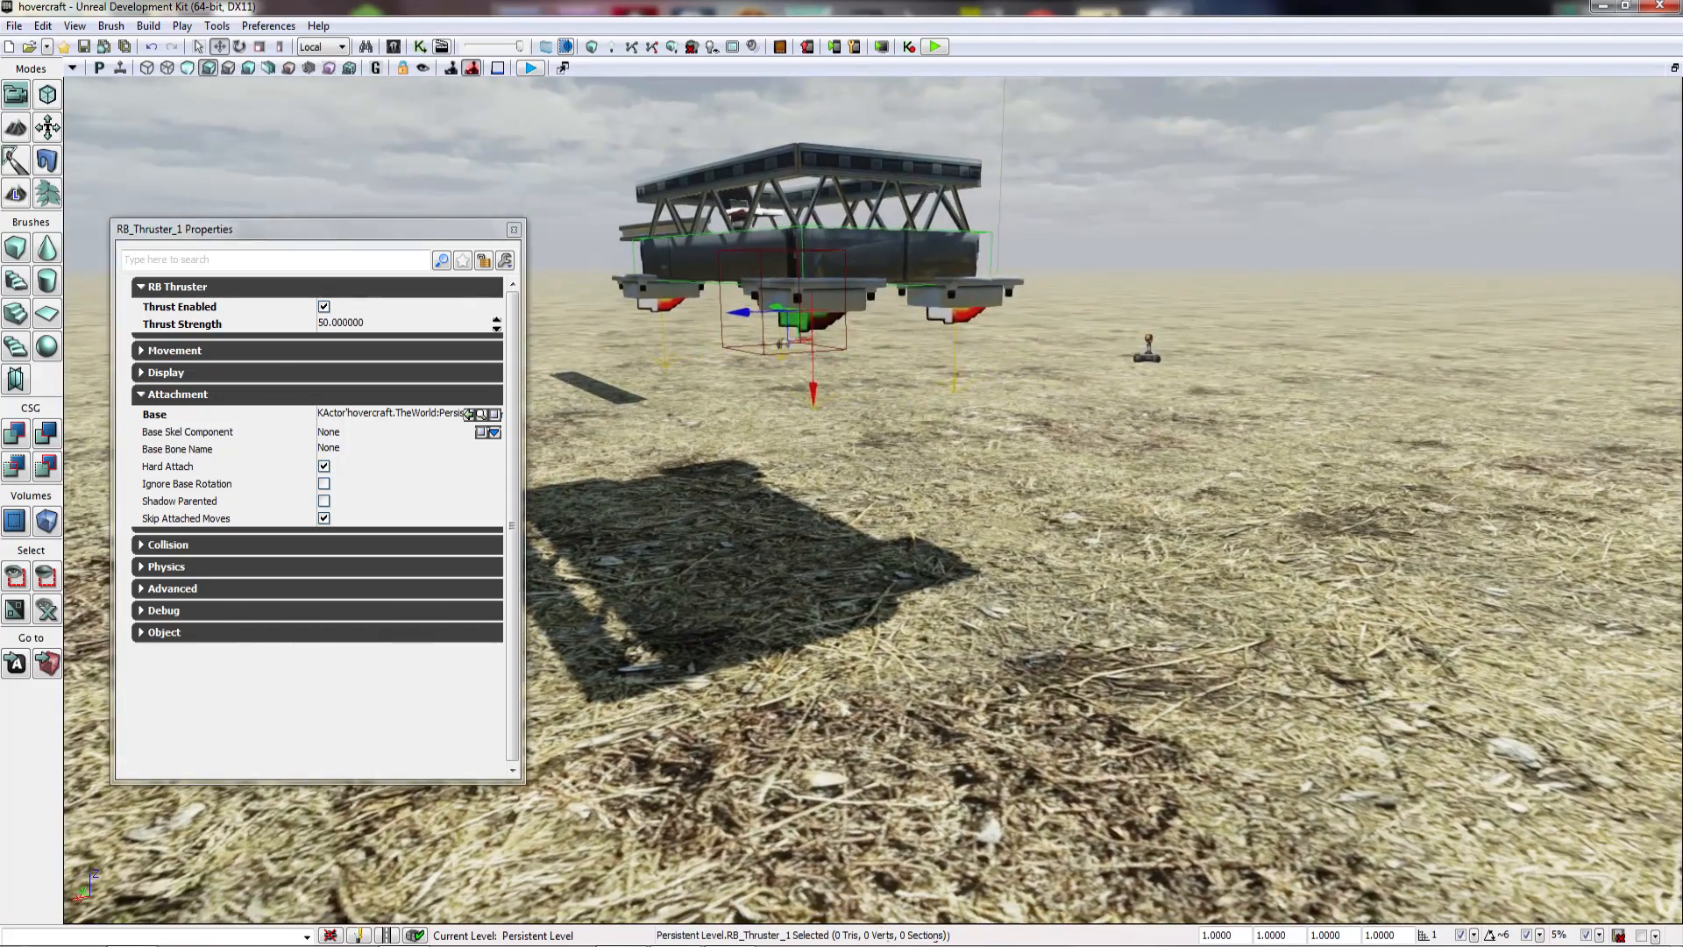
# Step: Play the level from the terrain to test the adjusted end thrusters, and end the preview
pyautogui.rightClick(968, 693)
pyautogui.click(1008, 681)
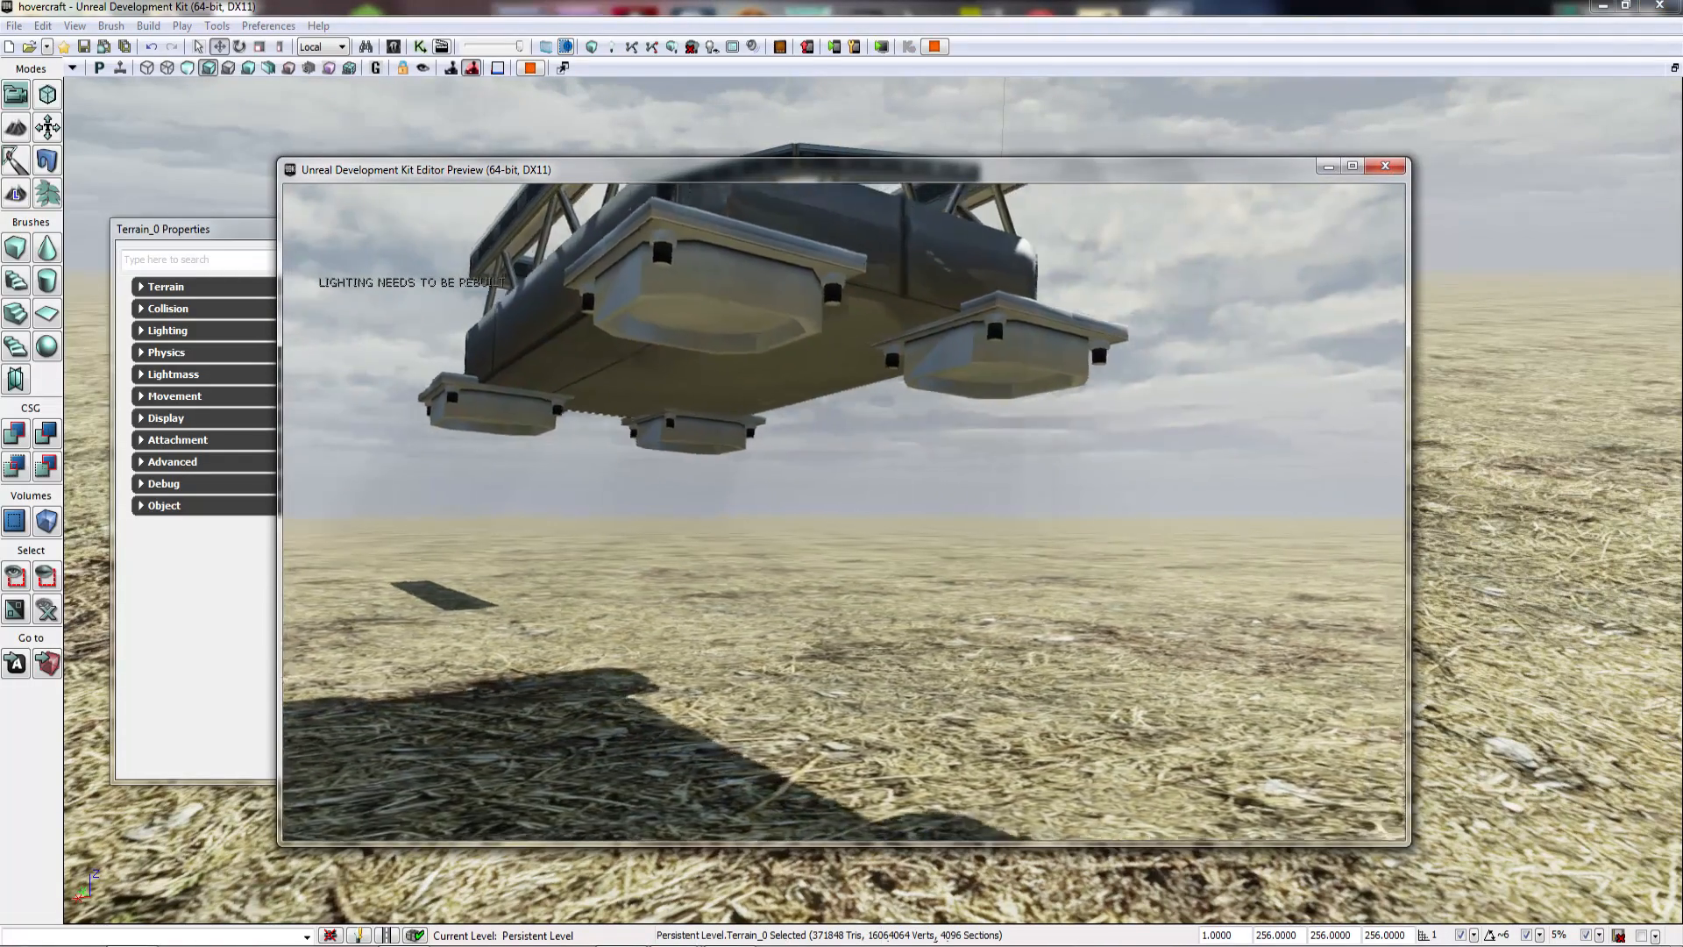
pyautogui.press('Escape')
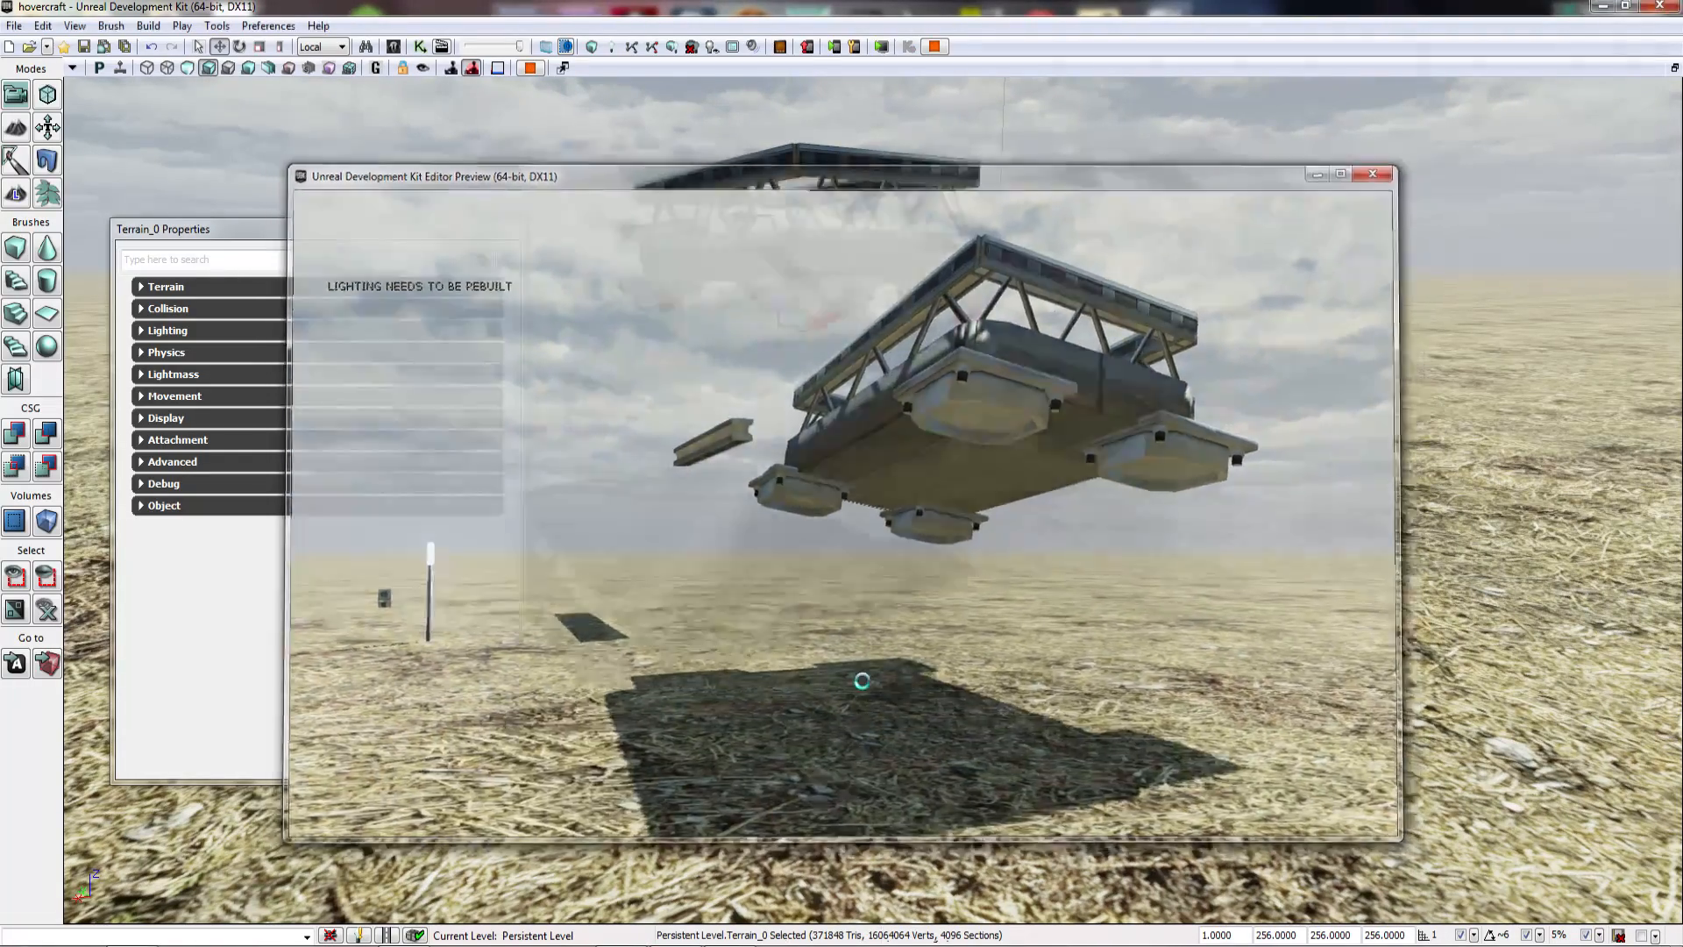
# Step: Select both thrusters at the end opposite the chair and turn off drag grid snapping
pyautogui.moveTo(860, 680); pyautogui.dragTo(866, 642, button='right')
pyautogui.click(1106, 293)
pyautogui.moveTo(1107, 294); pyautogui.dragTo(994, 267, button='right')
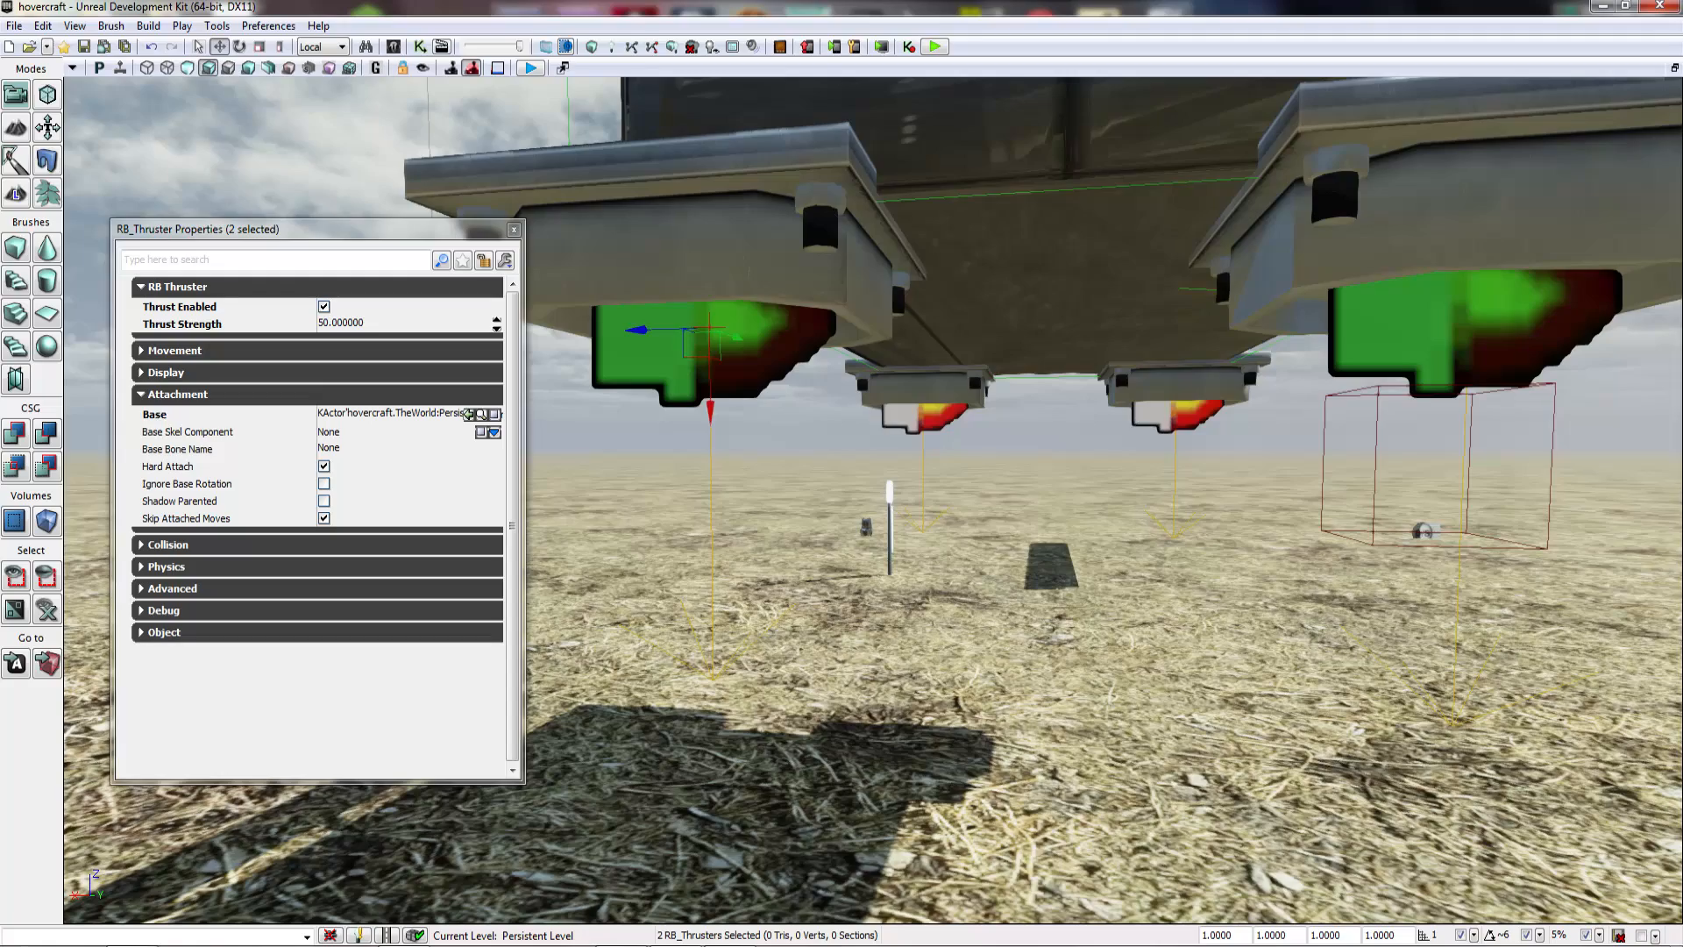
pyautogui.moveTo(745, 351); pyautogui.dragTo(609, 340, button='right')
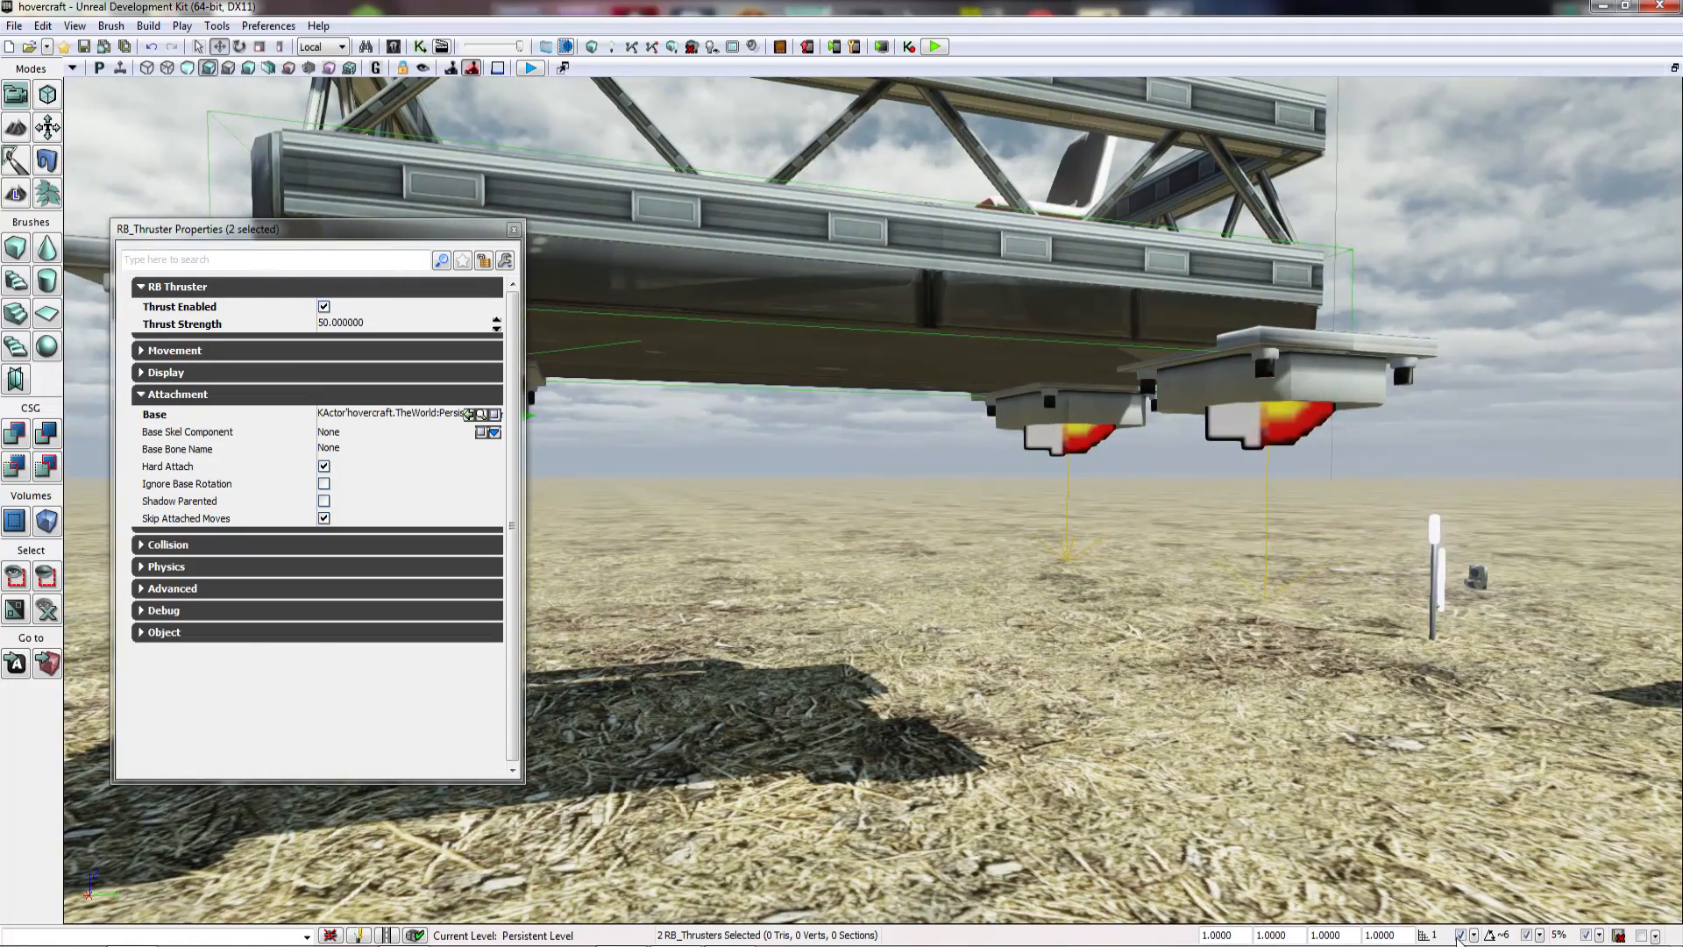
pyautogui.click(1459, 938)
pyautogui.moveTo(999, 561)
pyautogui.mouseDown(button='right')
pyautogui.moveTo(907, 556)
pyautogui.moveTo(978, 557)
pyautogui.mouseUp(button='right')
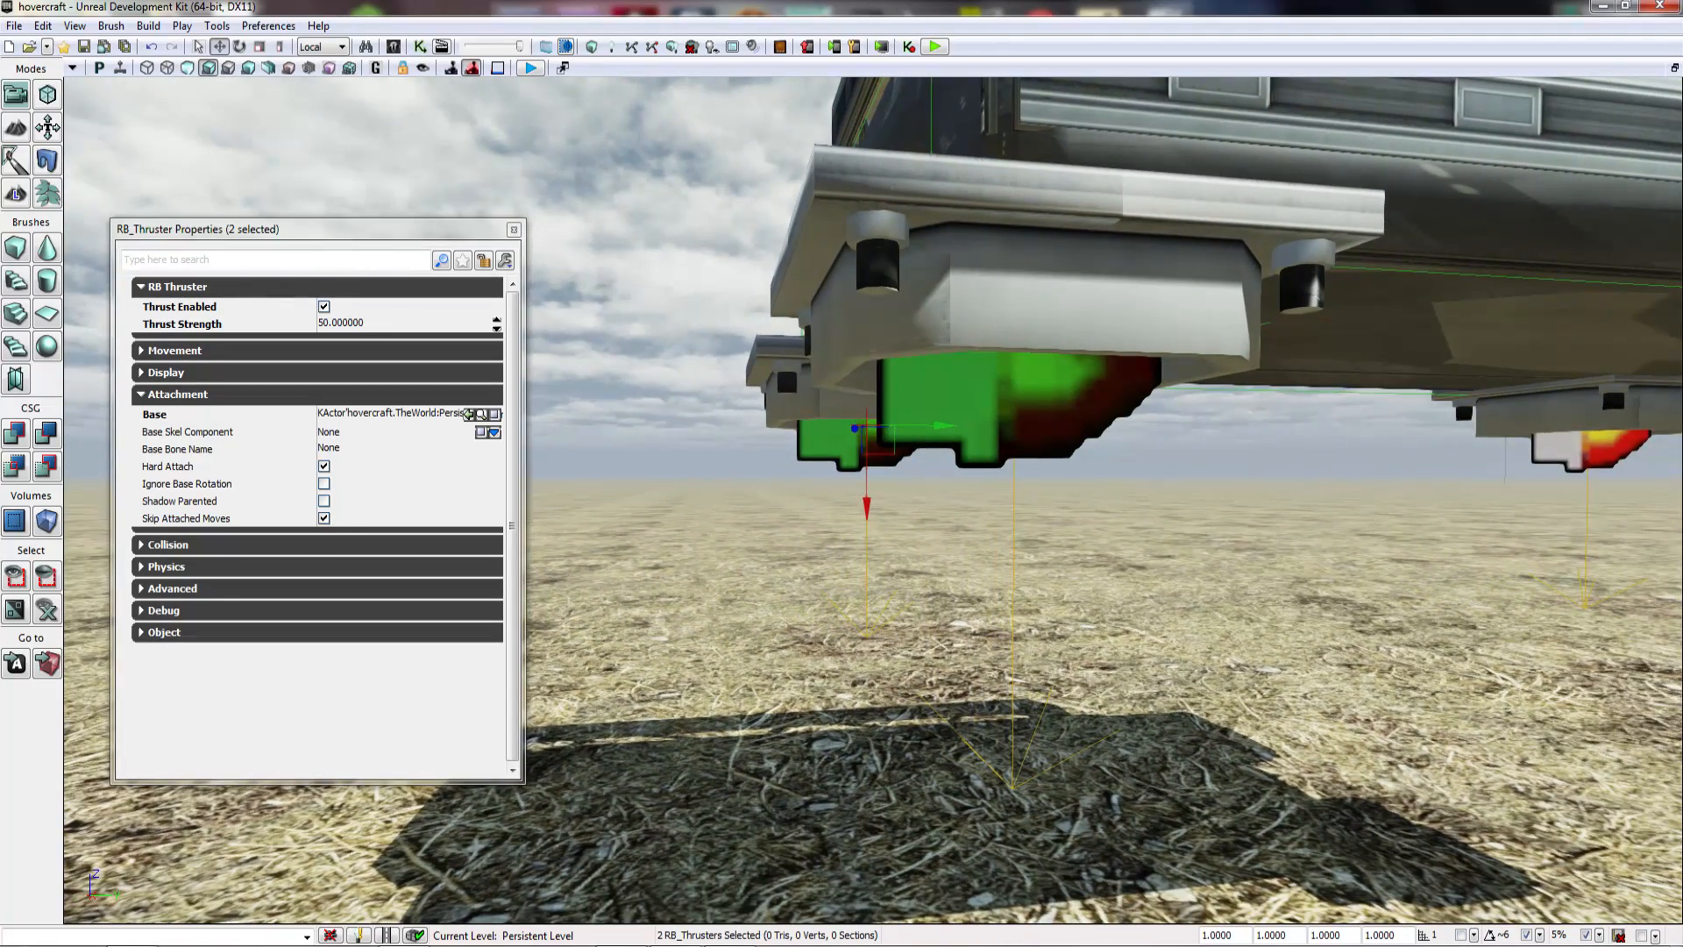
# Step: Restore the four-viewport layout and select a single thruster at the end opposite the chair in the top view
pyautogui.click(1673, 69)
pyautogui.moveTo(1166, 344); pyautogui.dragTo(1048, 406, button='right')
pyautogui.moveTo(1183, 282); pyautogui.dragTo(1189, 241, button='right')
pyautogui.moveTo(1133, 590); pyautogui.dragTo(1143, 636, button='right')
pyautogui.scroll(3, 1144, 637)
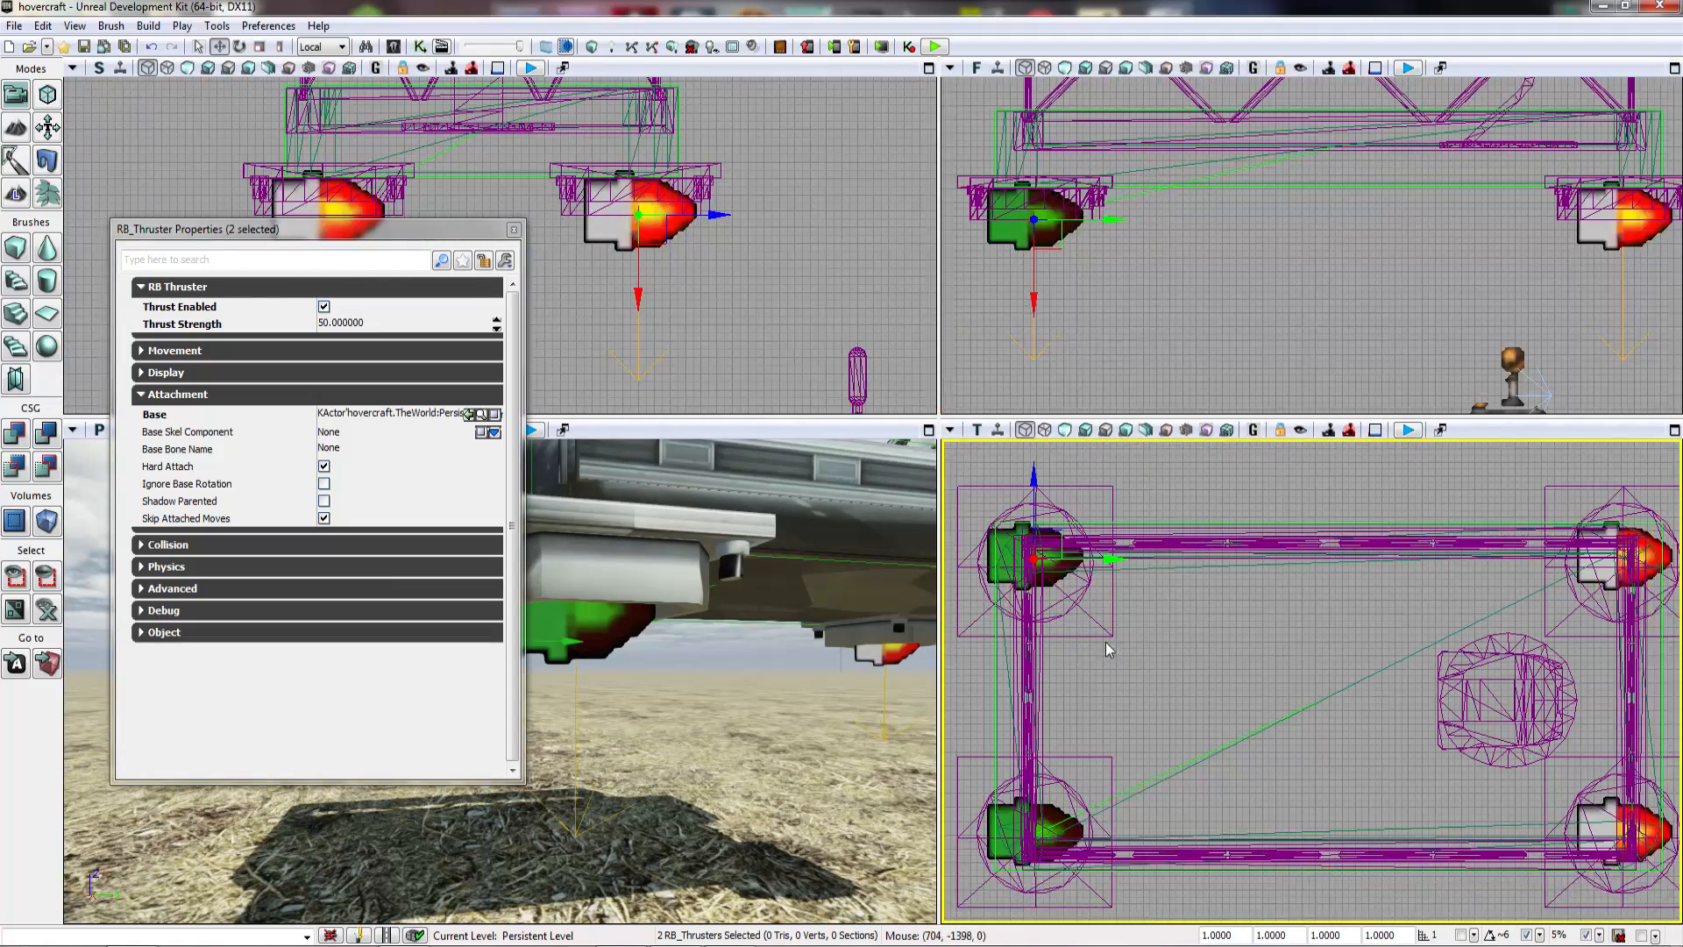
pyautogui.moveTo(1130, 717); pyautogui.dragTo(1158, 659, button='right')
pyautogui.moveTo(1202, 738); pyautogui.dragTo(1351, 509, button='right')
pyautogui.scroll(5, 1262, 589)
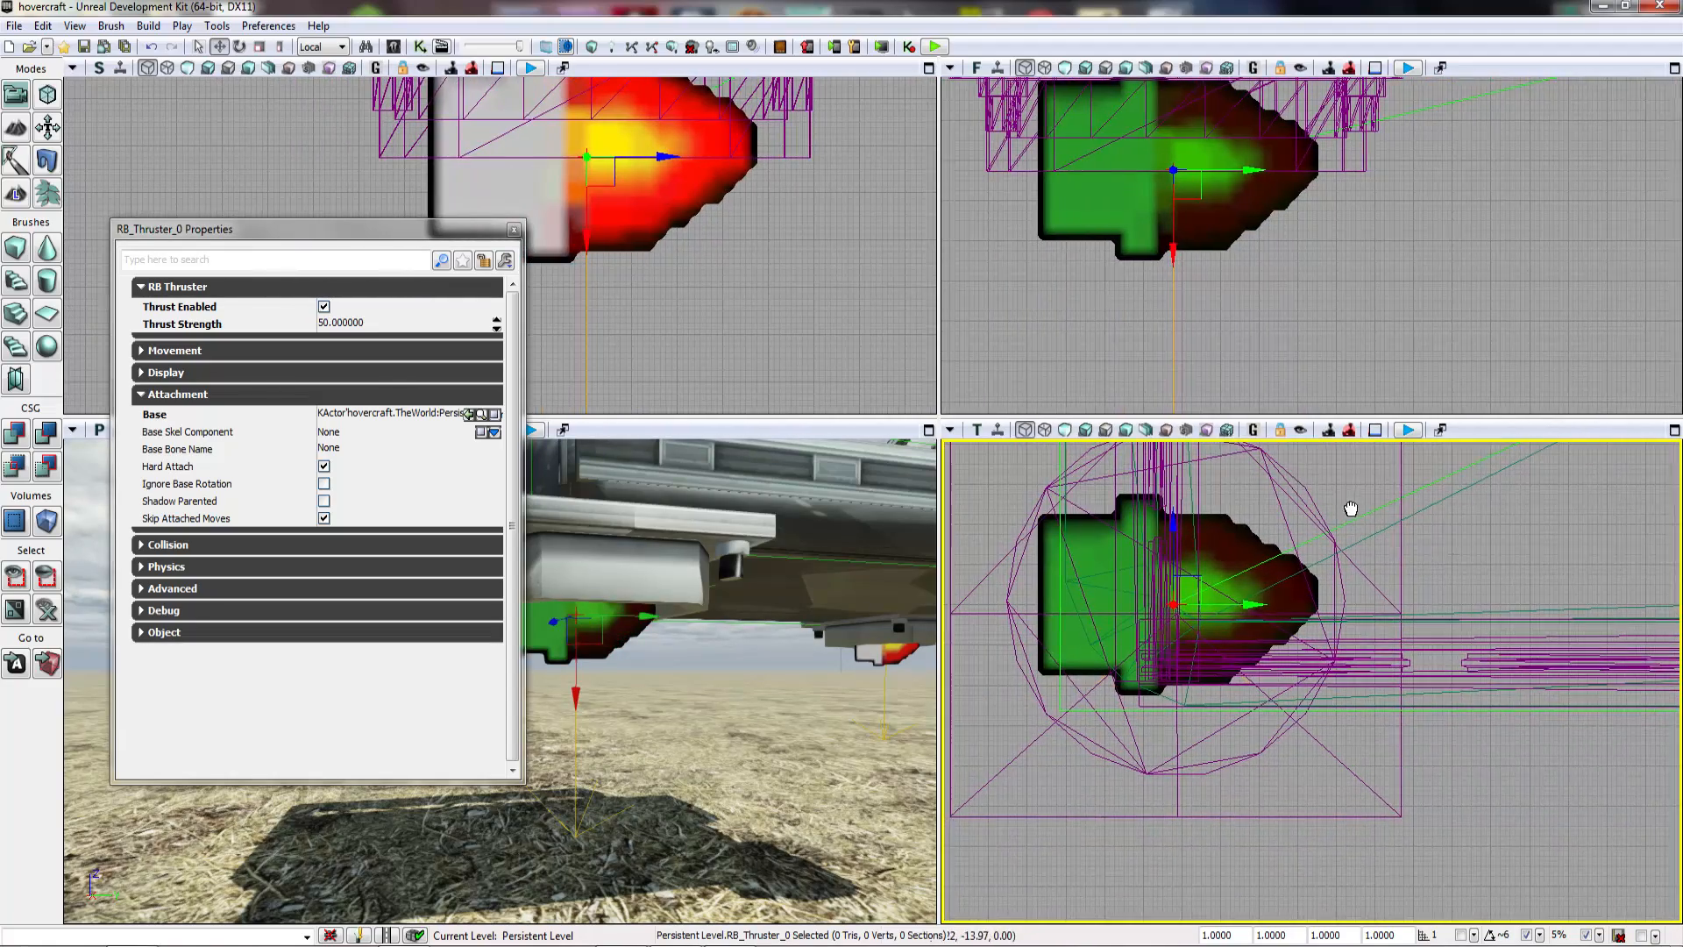
# Step: Add the other thruster at that end to the selection and nudge both slightly along the hovercraft's length in the top view
pyautogui.scroll(-10, 1255, 500)
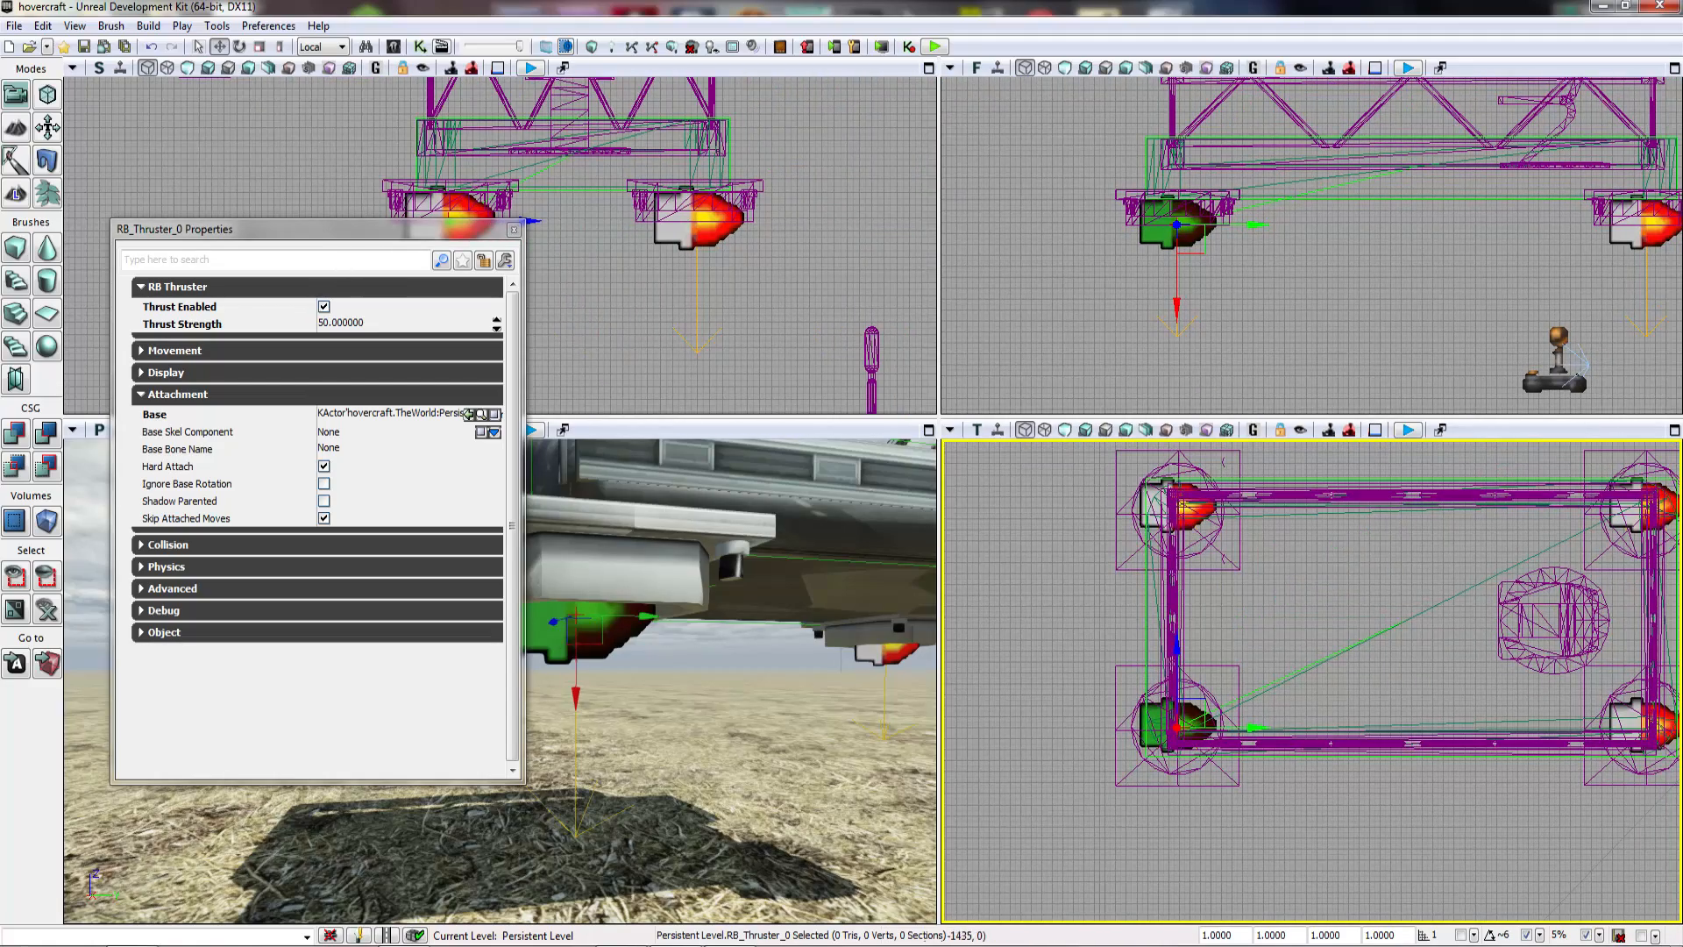
pyautogui.scroll(10, 1225, 596)
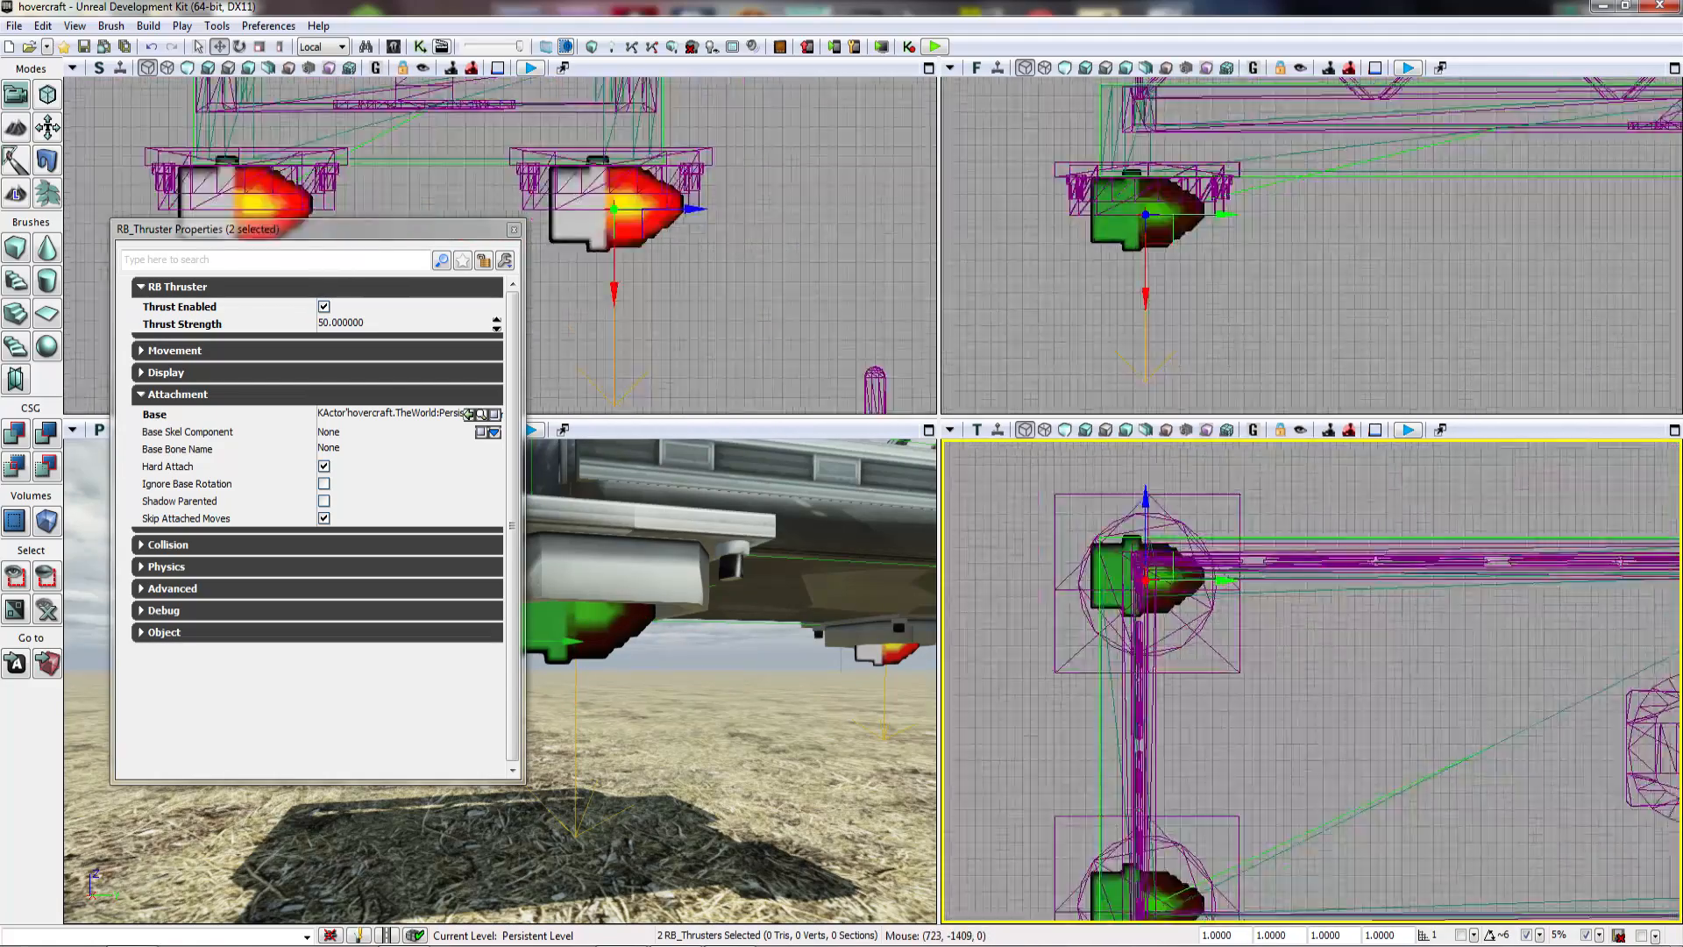
pyautogui.scroll(10, 1202, 740)
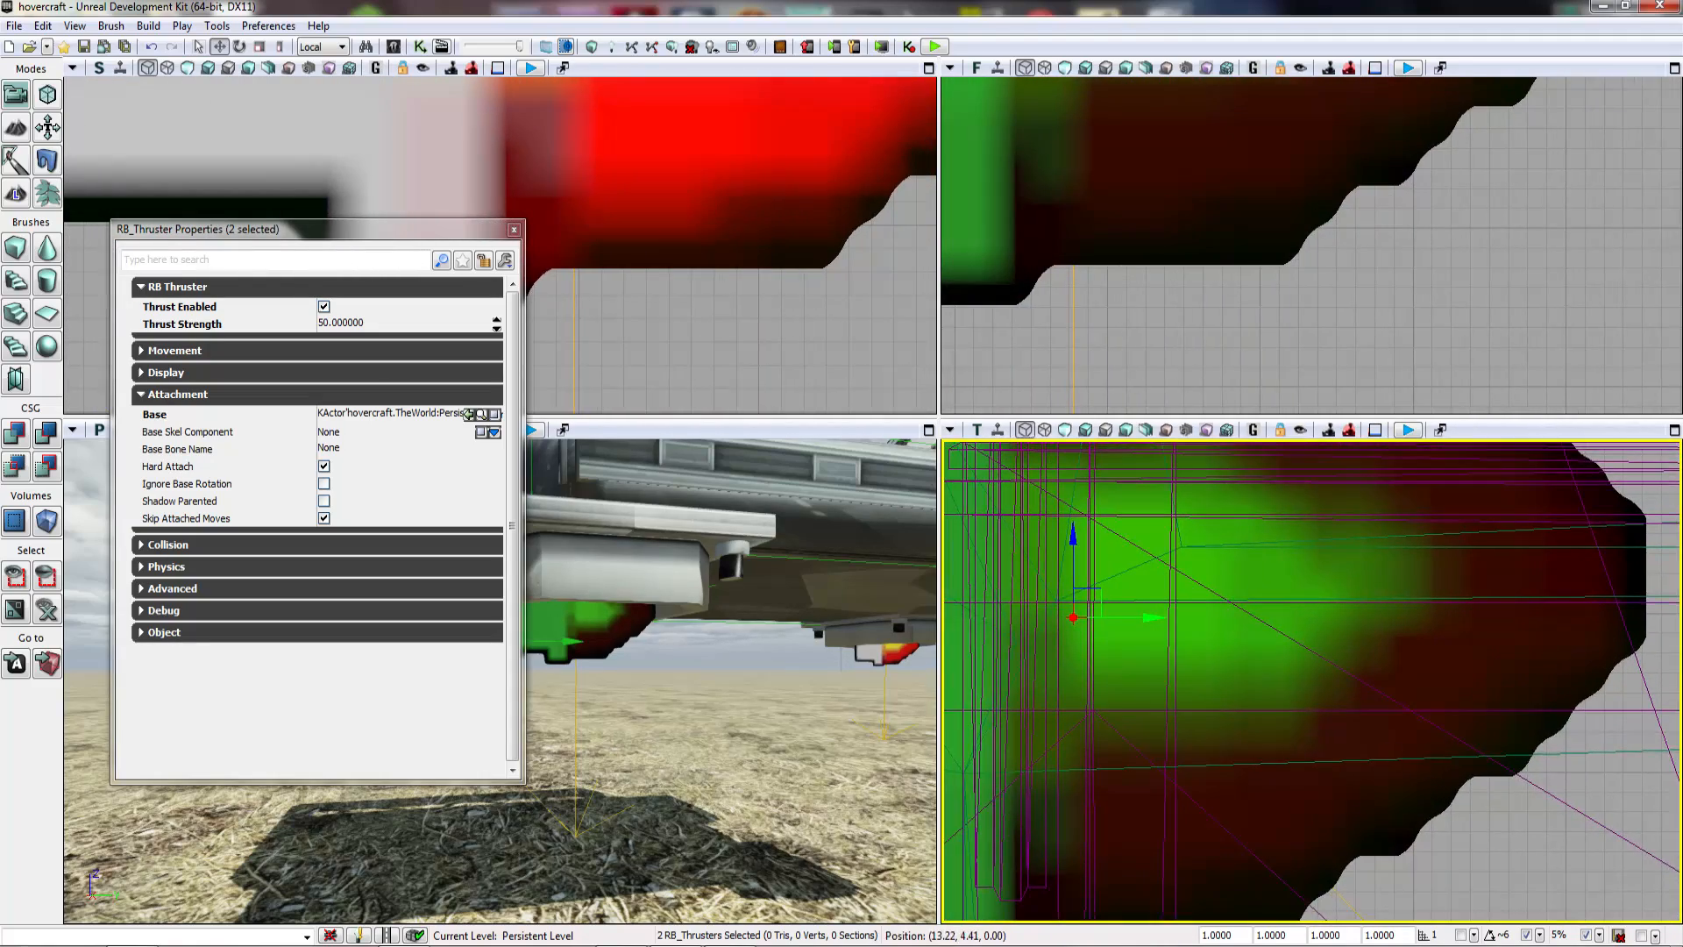
pyautogui.scroll(3, 1313, 681)
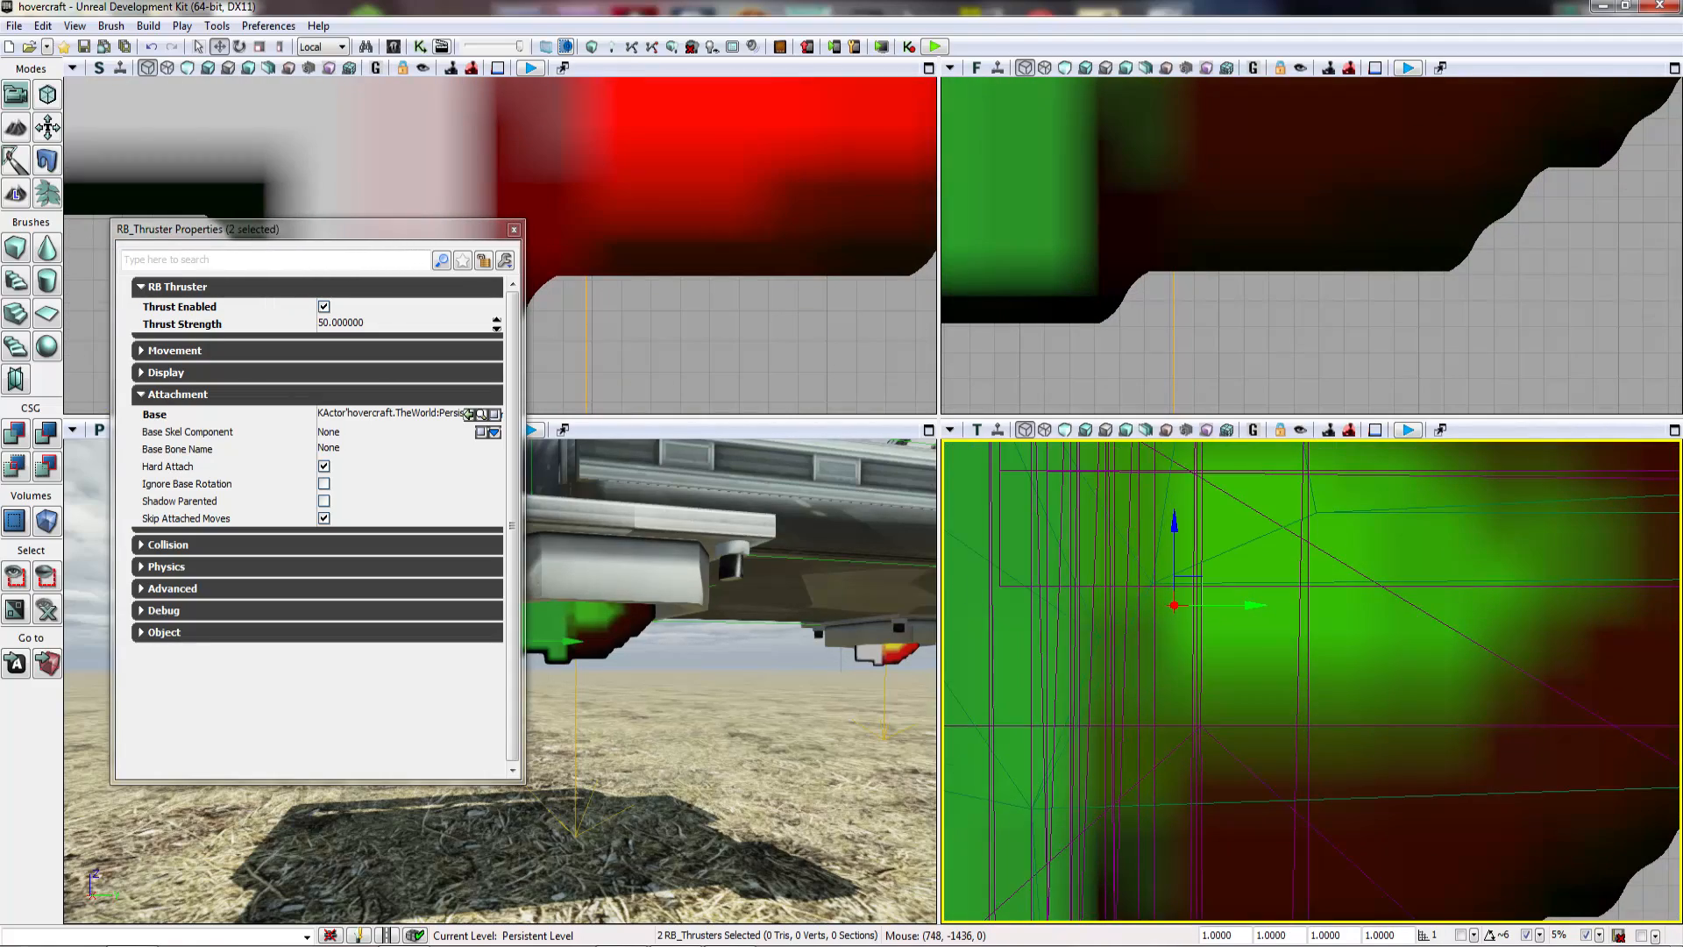
pyautogui.click(1238, 603)
# Step: Play the level from the terrain to check the hovercraft's balance without grid snapping, and end the preview
pyautogui.moveTo(602, 737); pyautogui.dragTo(602, 793, button='right')
pyautogui.rightClick(603, 794)
pyautogui.click(633, 781)
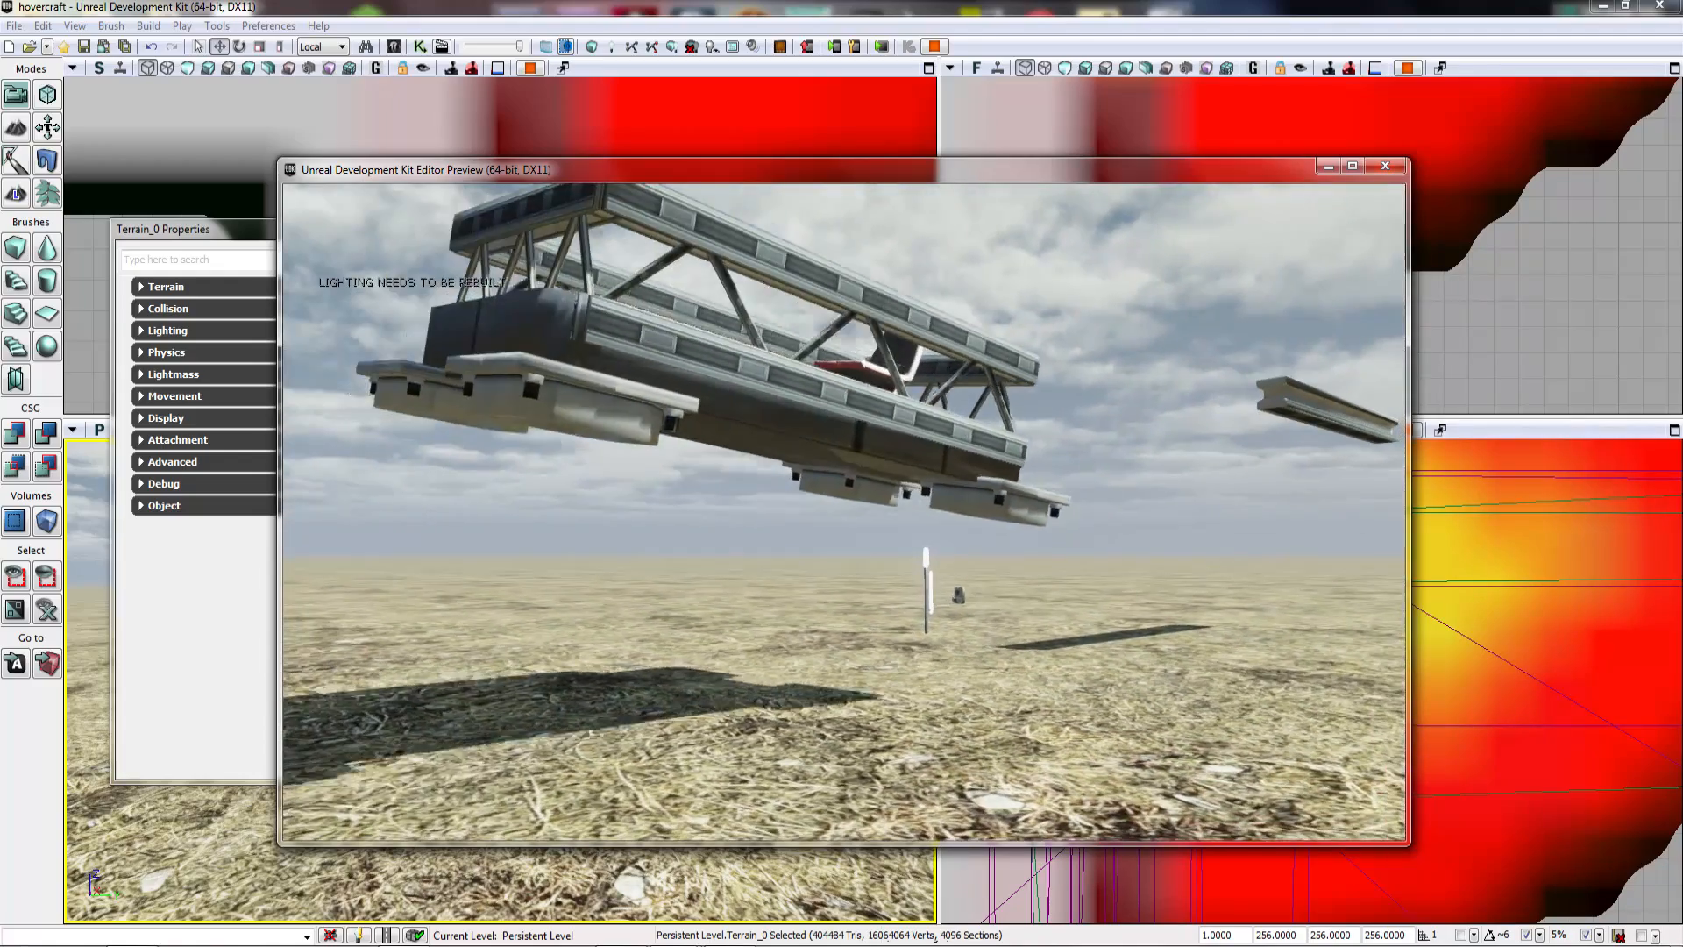
pyautogui.press('Escape')
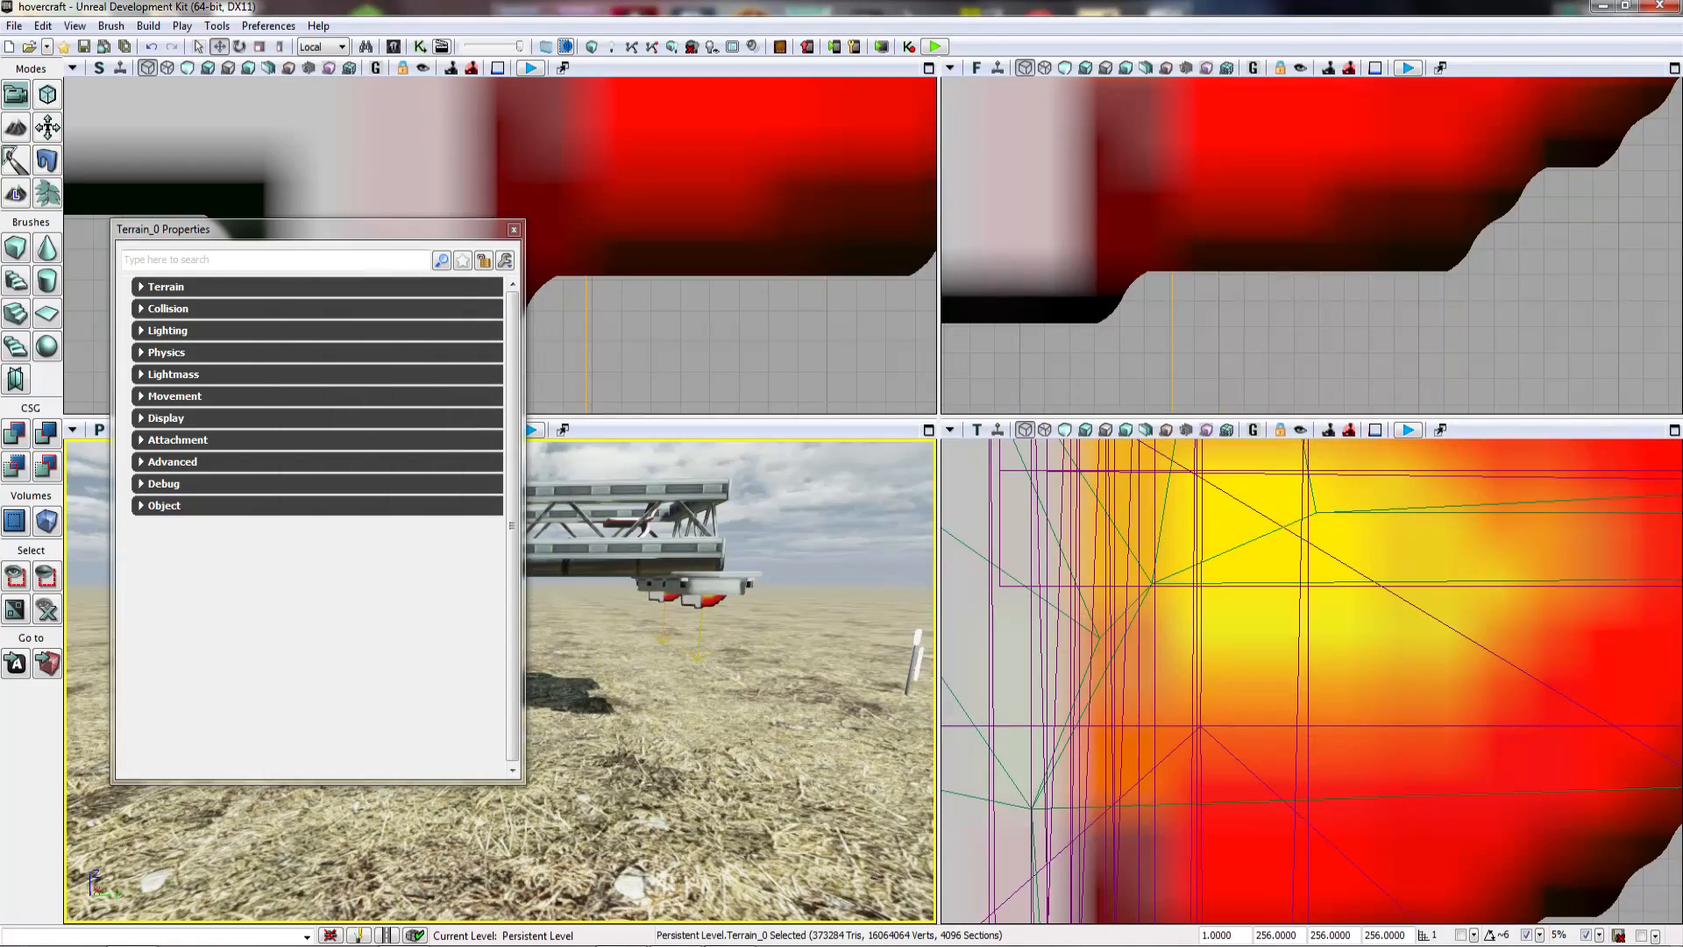
# Step: Select one thruster at the chair end of the hovercraft and widen the top viewport
pyautogui.moveTo(732, 680)
pyautogui.mouseDown(button='right')
pyautogui.moveTo(715, 680)
pyautogui.moveTo(758, 691)
pyautogui.mouseUp(button='right')
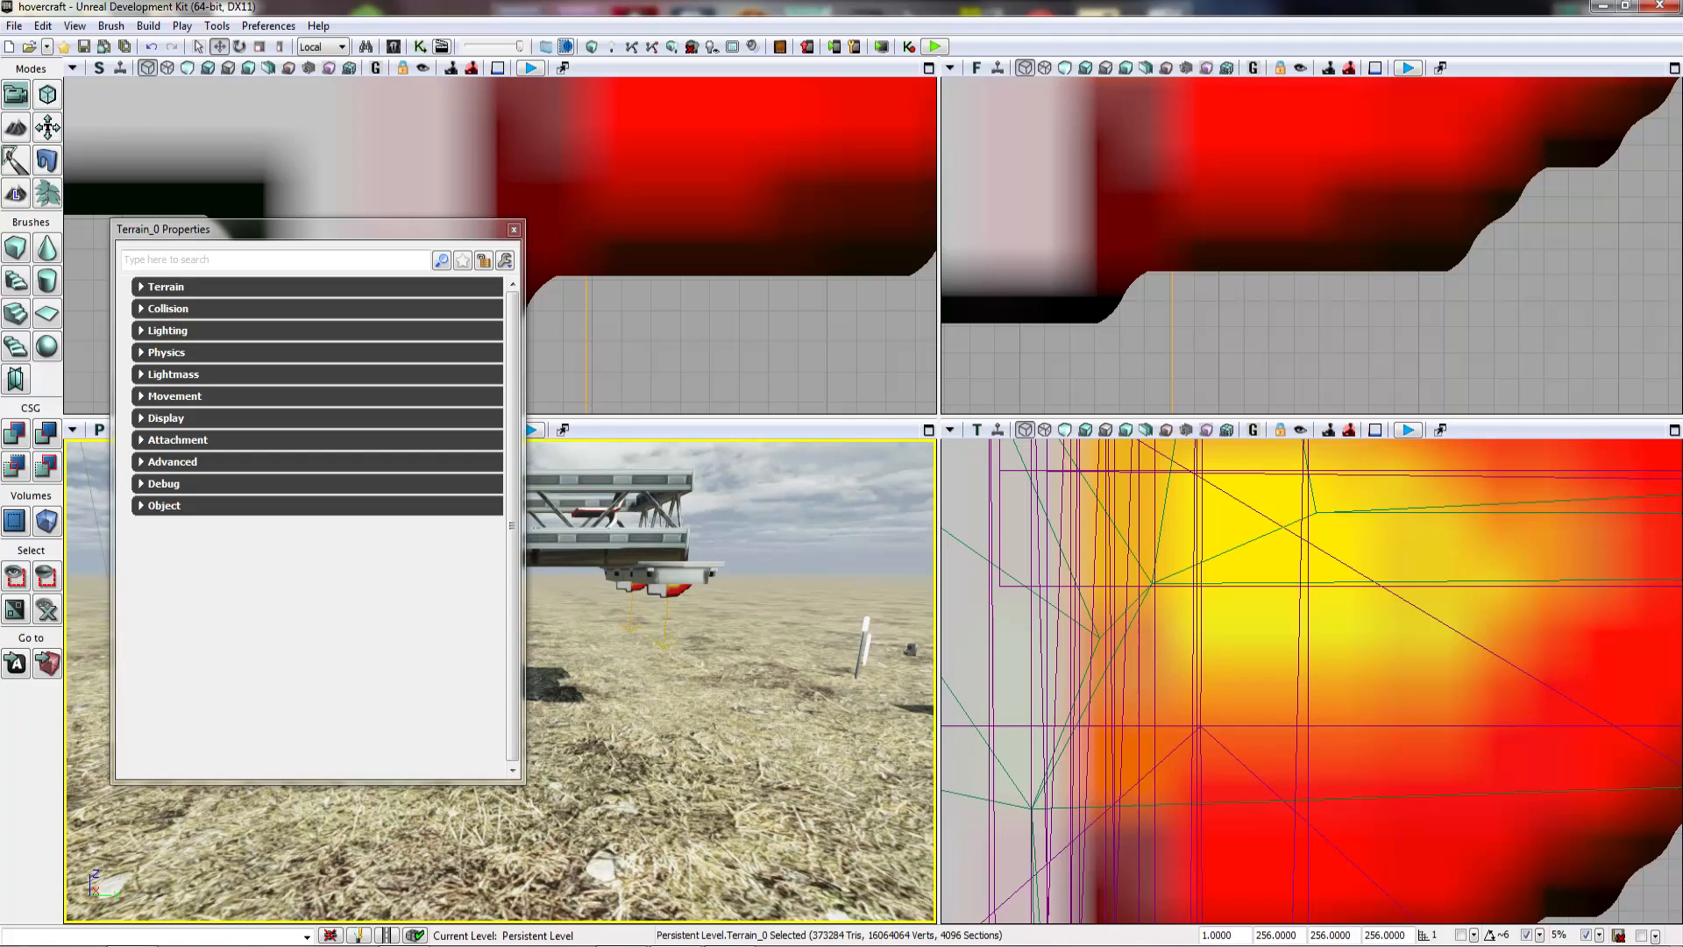
pyautogui.click(669, 590)
pyautogui.scroll(-13, 1143, 644)
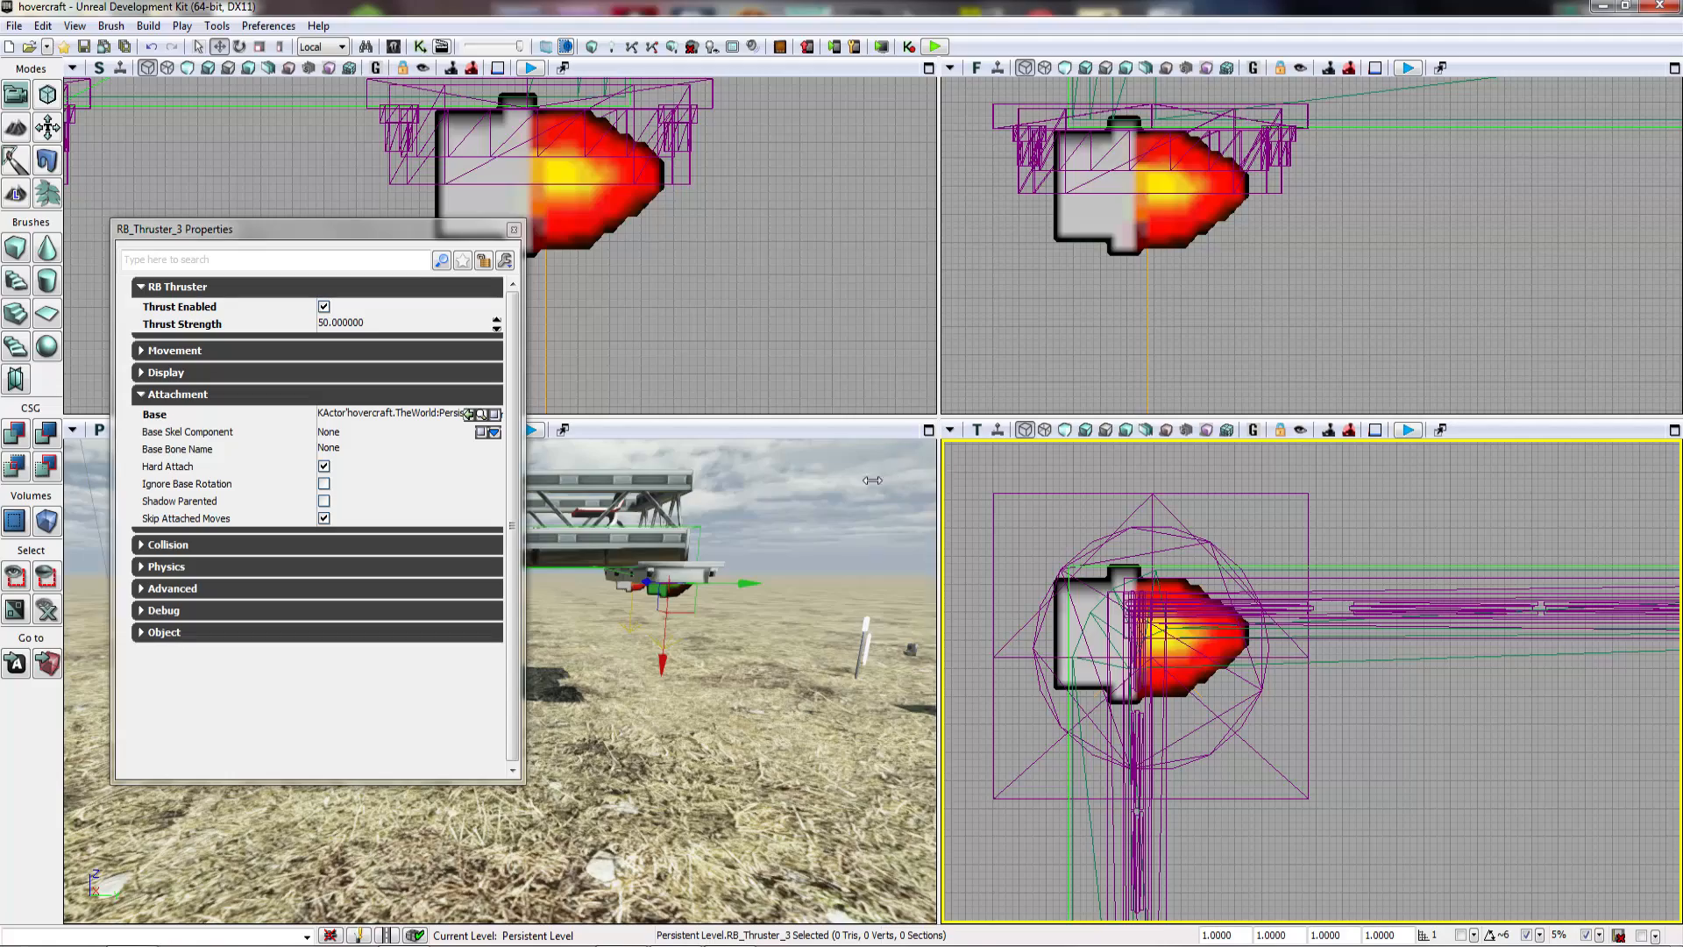
pyautogui.moveTo(872, 481); pyautogui.dragTo(873, 481)
# Step: Add the second thruster at the chair end to the selection in the top view
pyautogui.moveTo(1350, 689); pyautogui.dragTo(1181, 670, button='right')
pyautogui.scroll(-9, 1181, 671)
pyautogui.scroll(3, 1296, 699)
pyautogui.moveTo(1296, 699); pyautogui.dragTo(1063, 634, button='right')
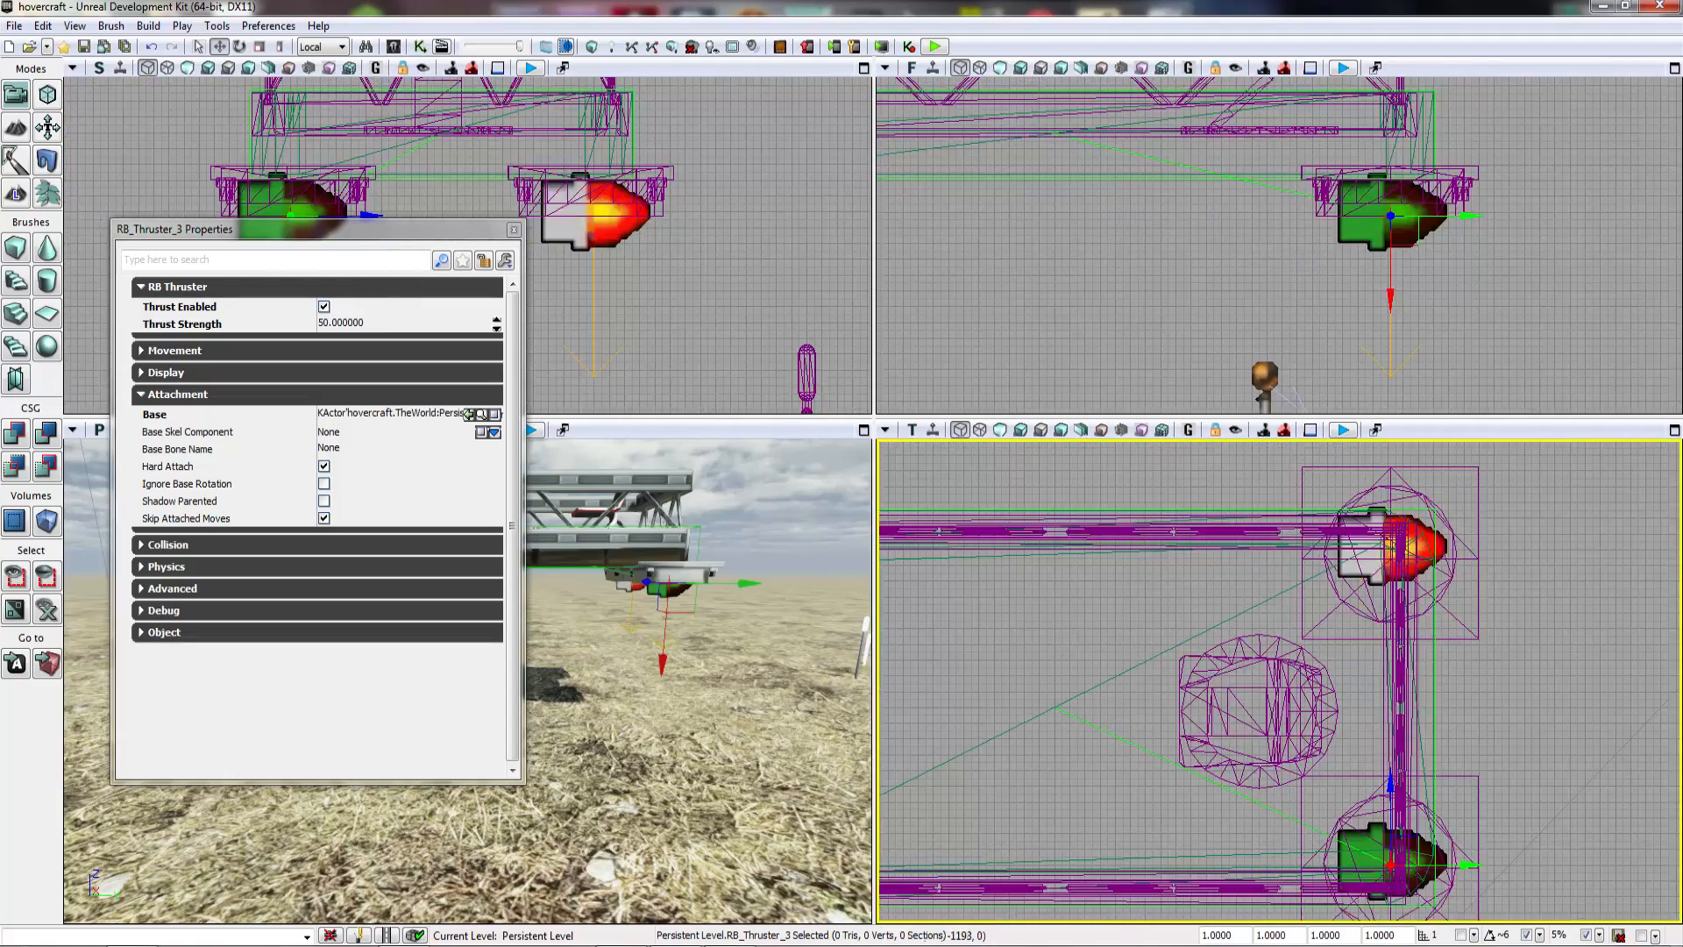
pyautogui.moveTo(1245, 732); pyautogui.dragTo(1101, 583, button='right')
pyautogui.scroll(2, 1101, 584)
pyautogui.moveTo(1250, 565); pyautogui.dragTo(1158, 718, button='right')
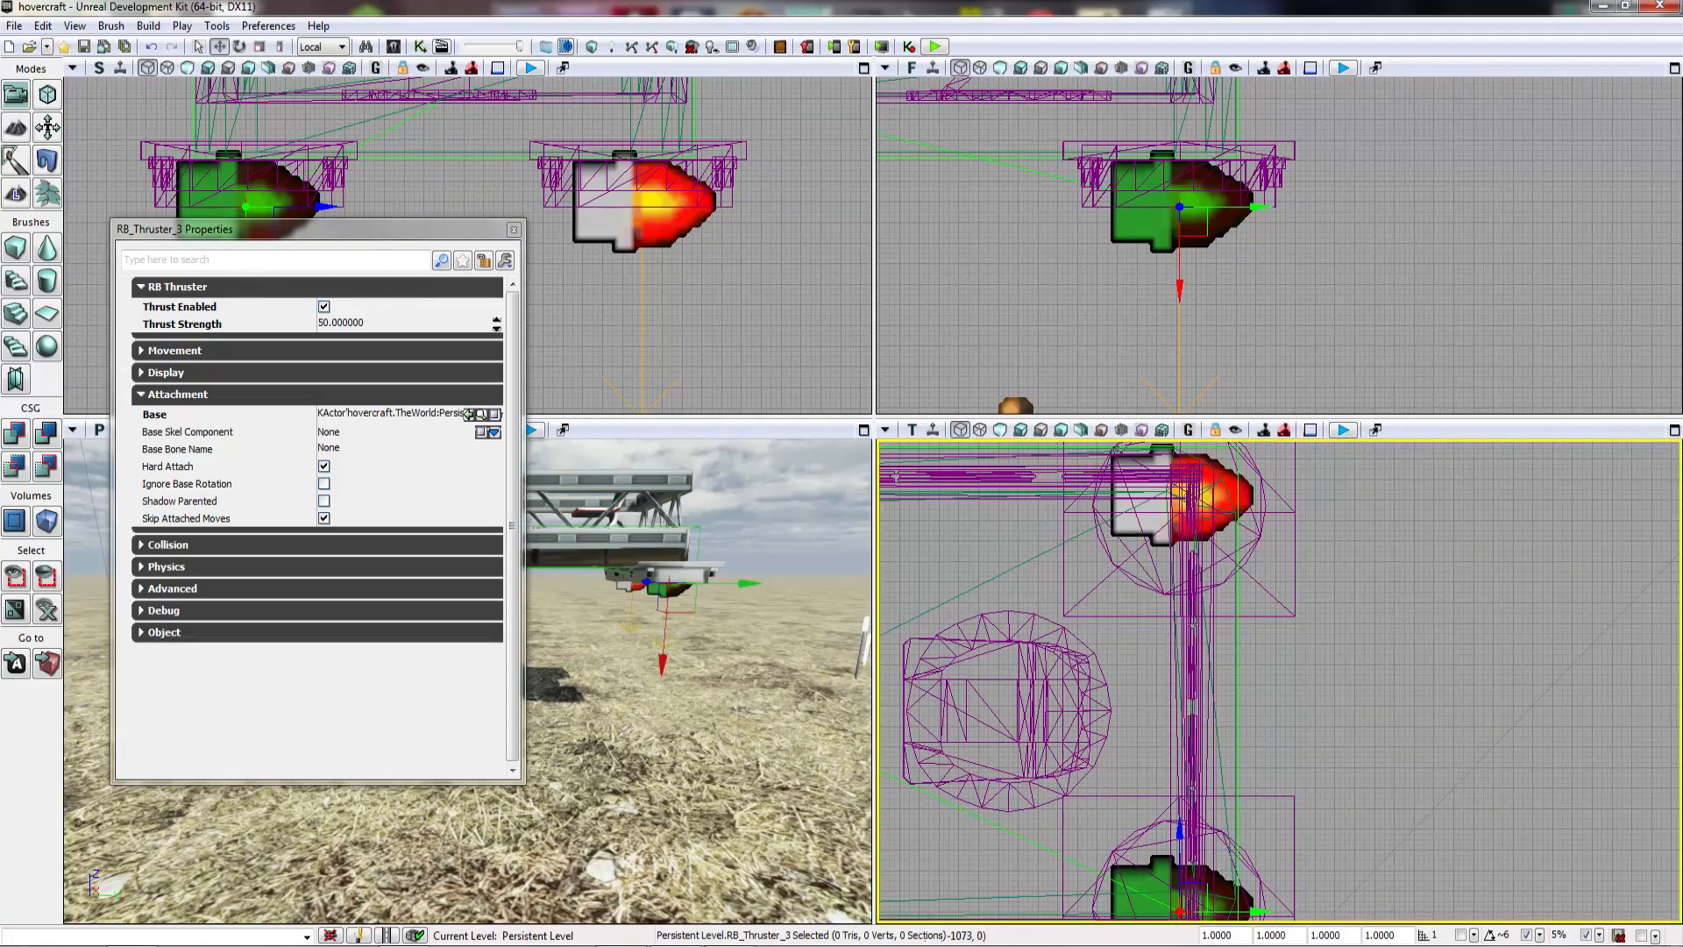
pyautogui.click(1143, 504)
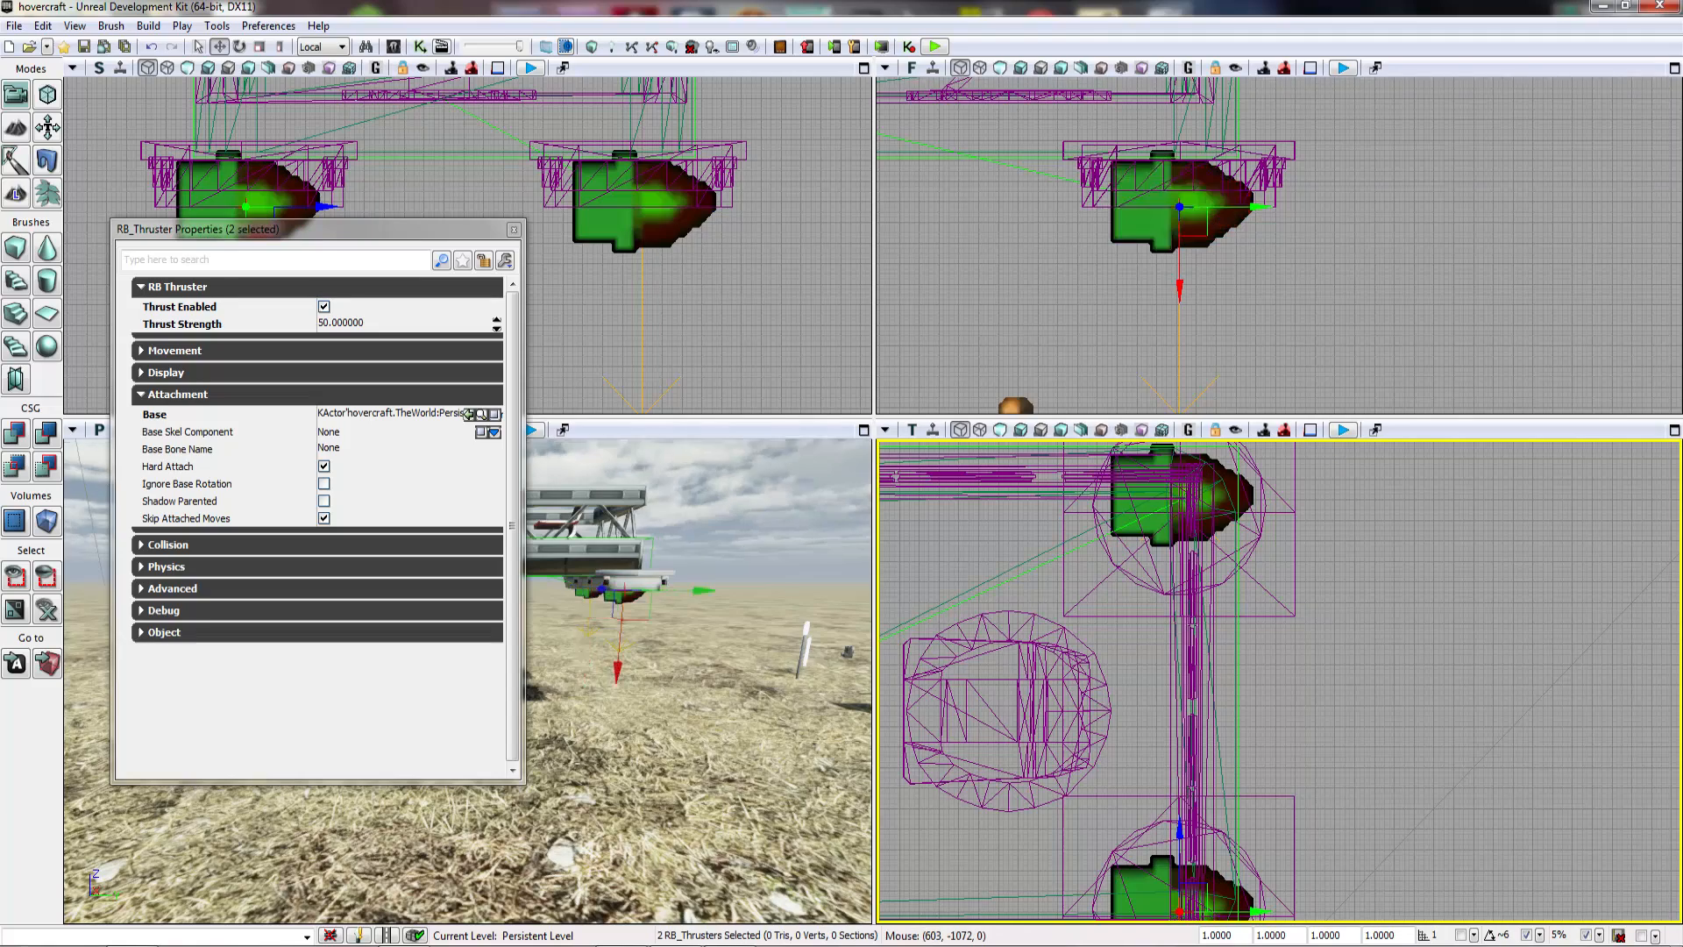
# Step: Check a chair-end thruster's position up close in the top view, play the level from the terrain to test the balance, and end the preview
pyautogui.scroll(8, 1073, 723)
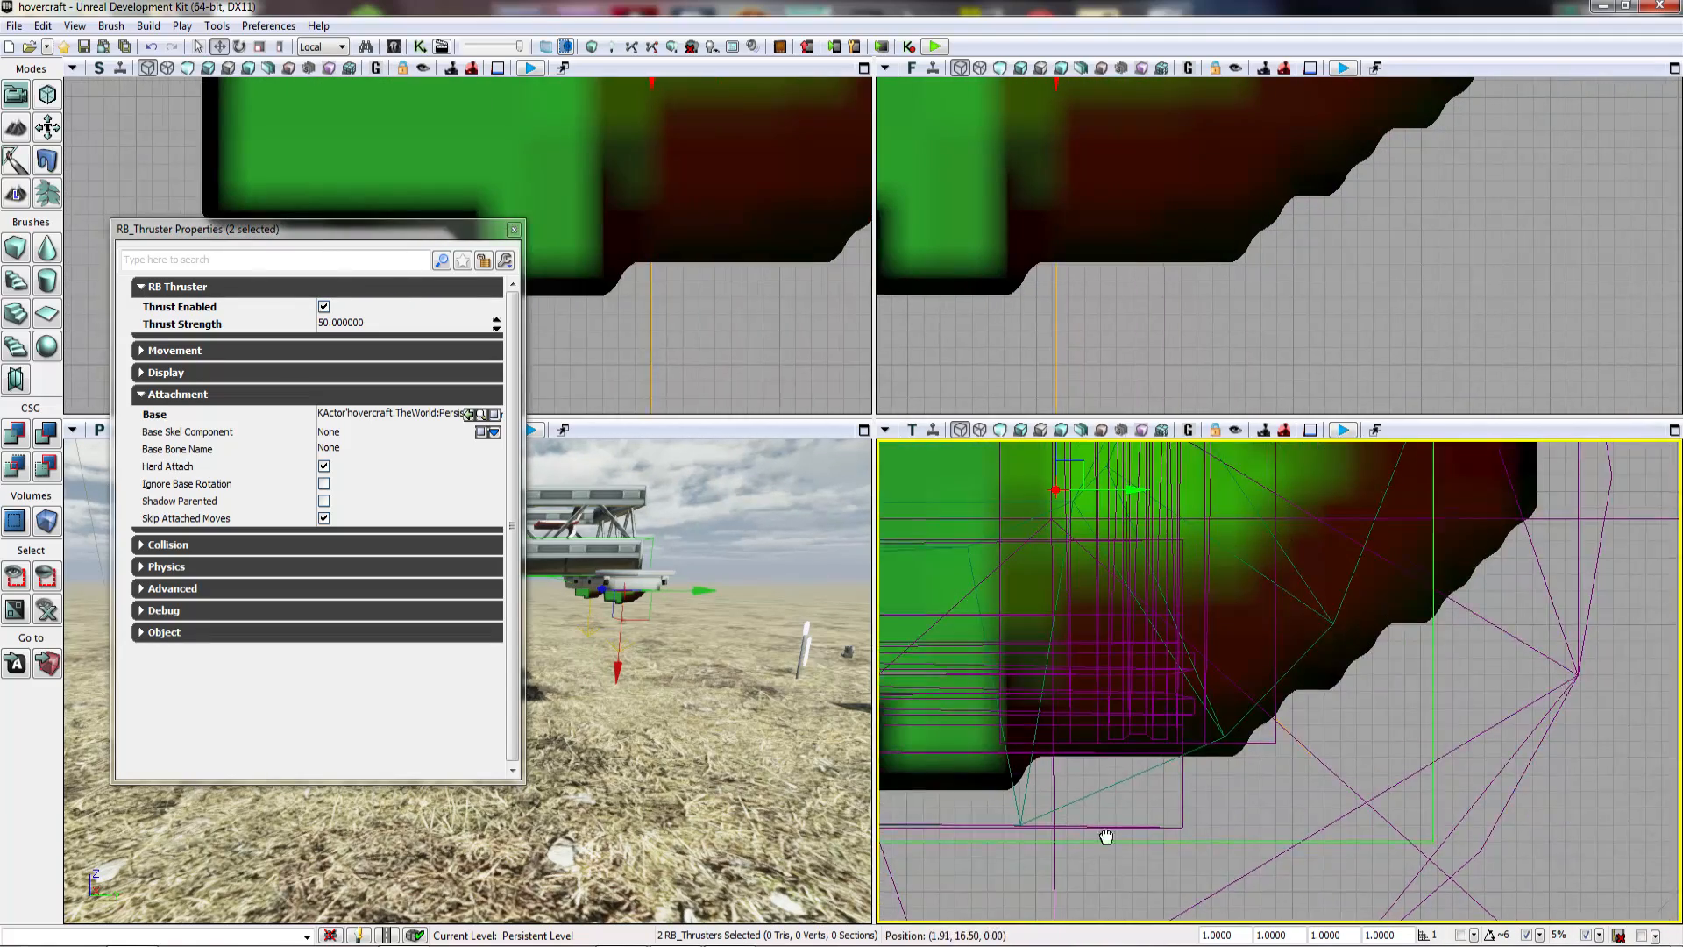
pyautogui.moveTo(1073, 723); pyautogui.dragTo(1076, 815, button='right')
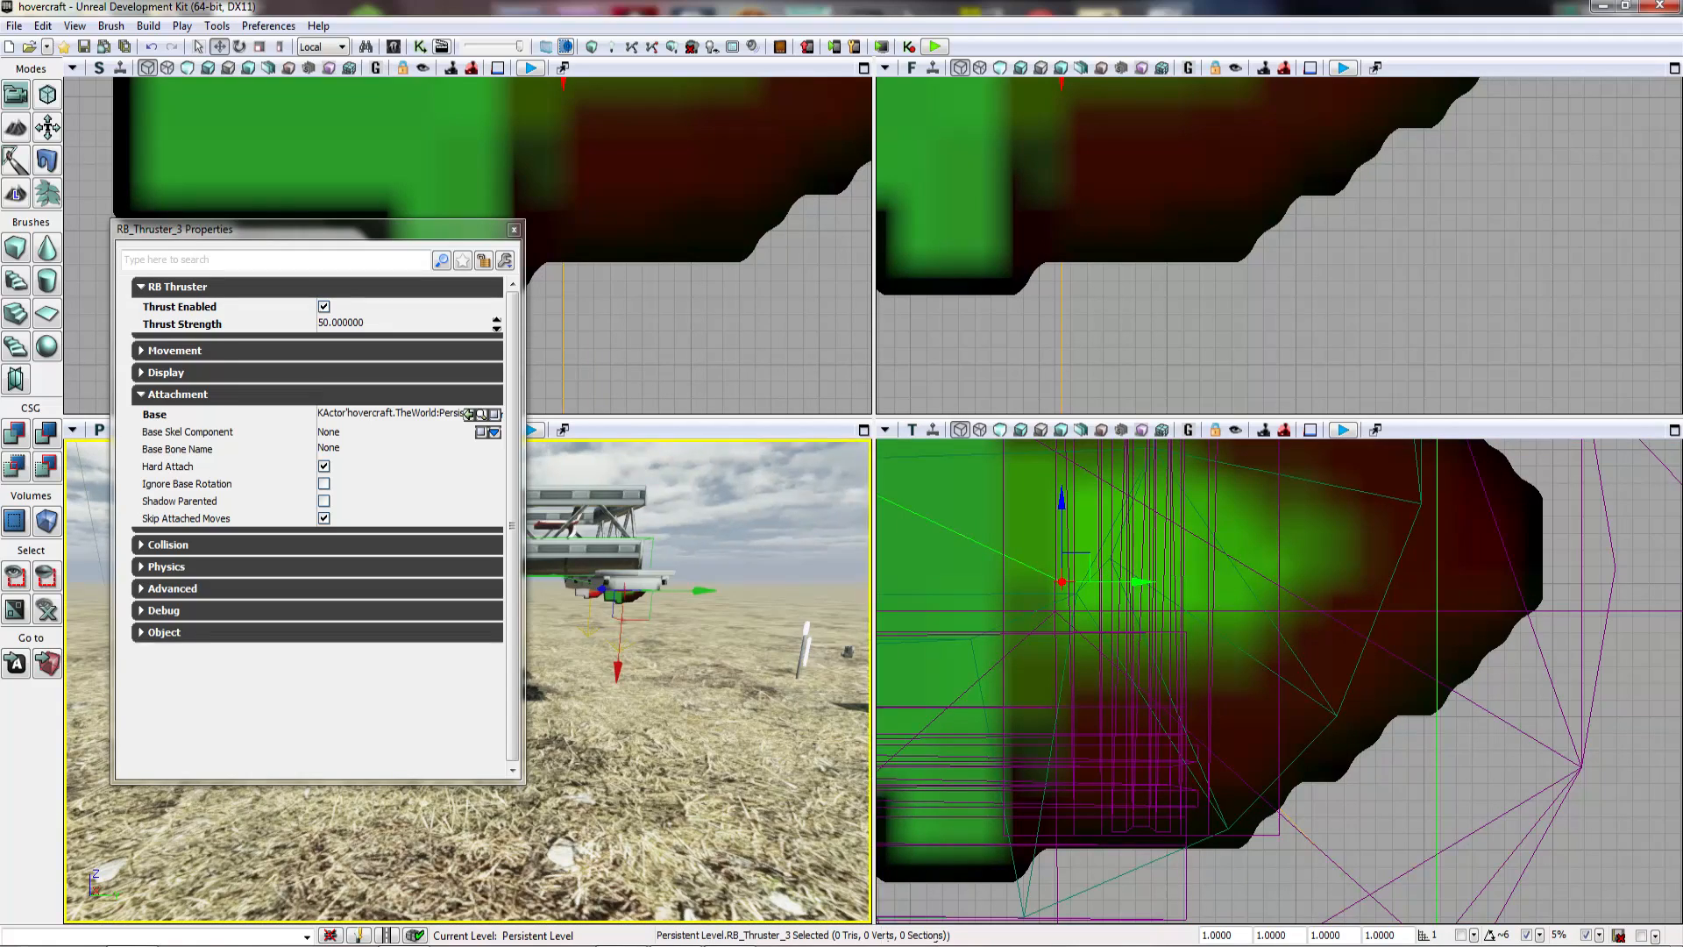
pyautogui.rightClick(597, 816)
pyautogui.click(630, 798)
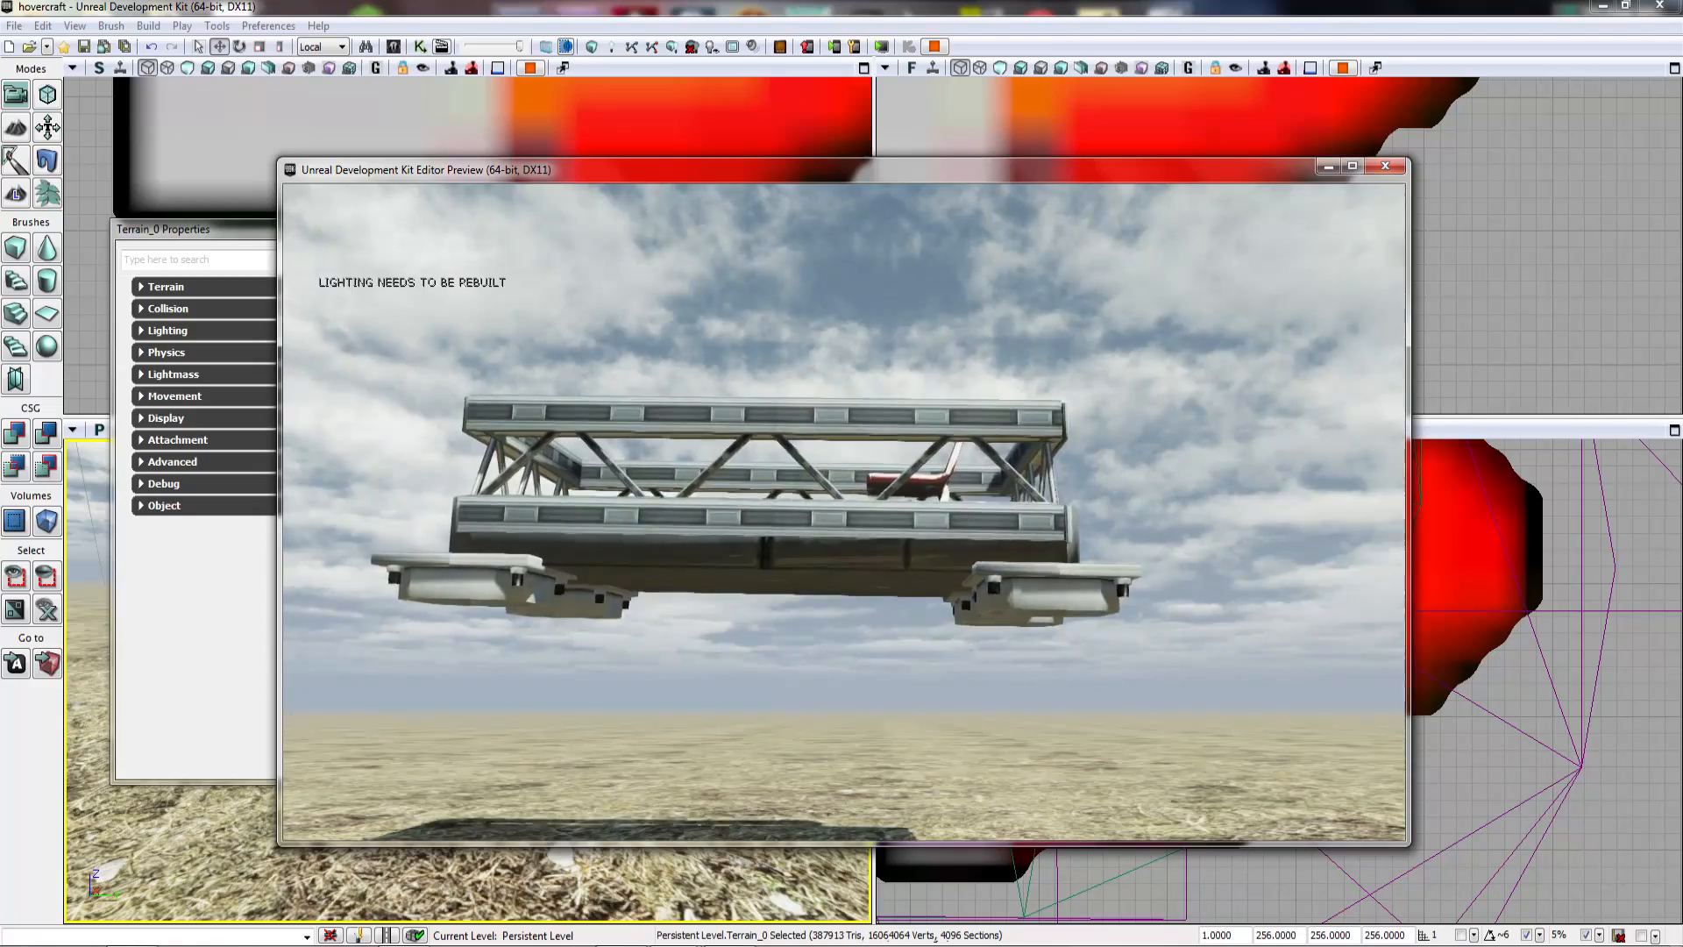
pyautogui.press('a')
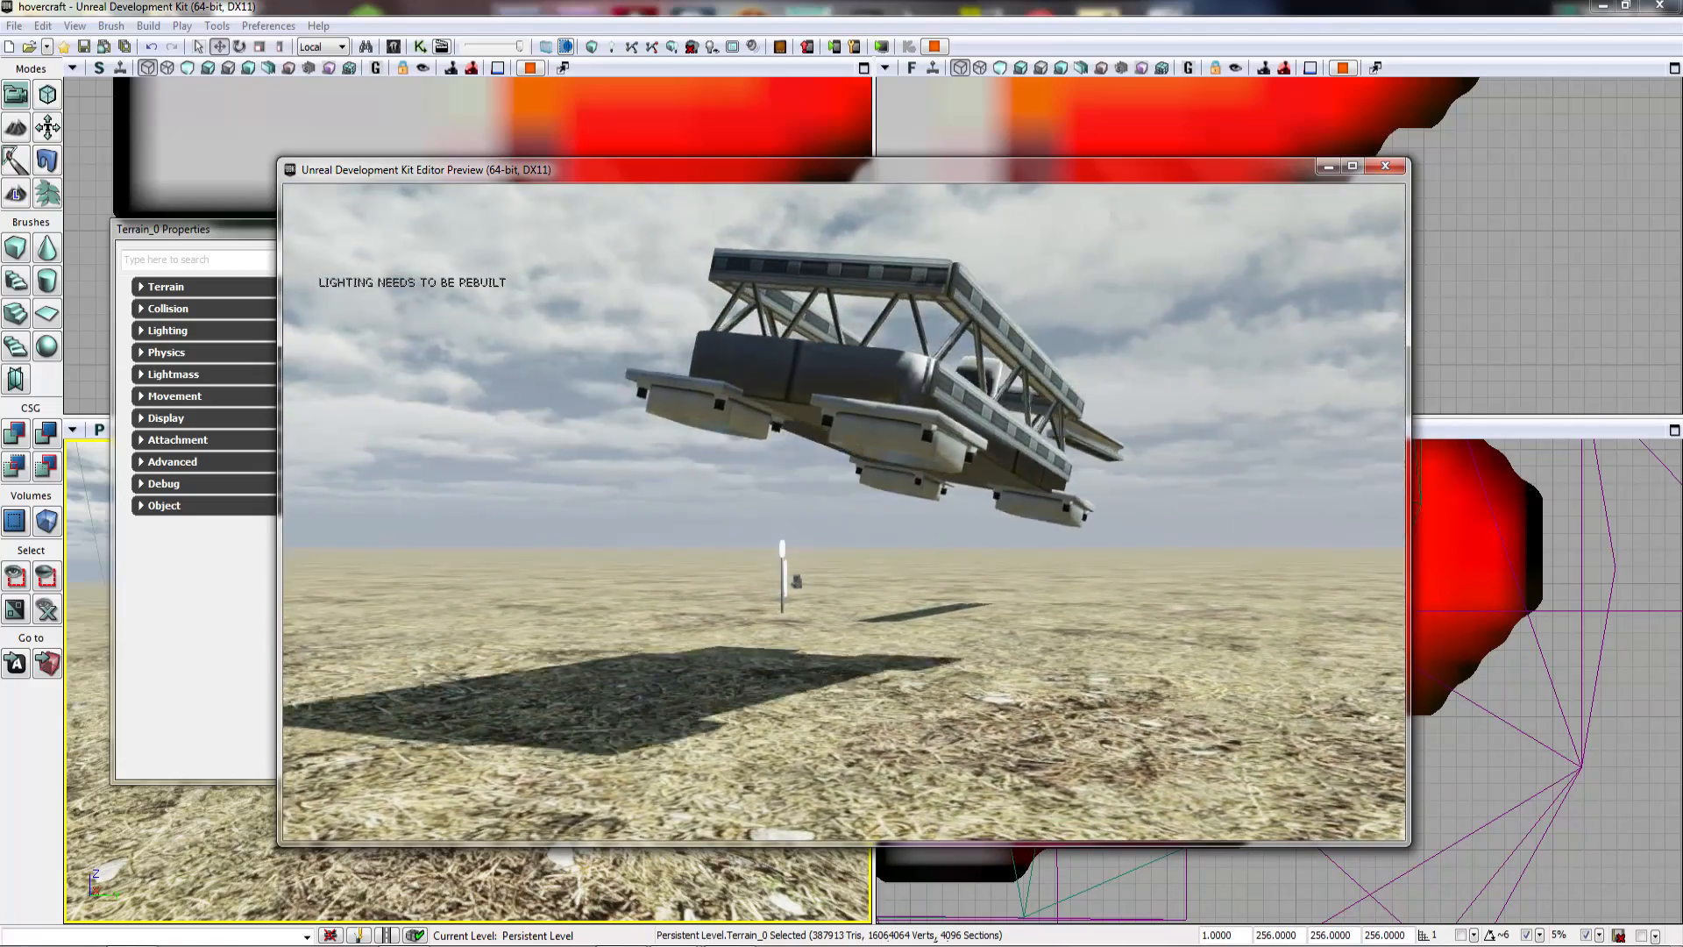
pyautogui.press('Escape')
# Step: Select the two thrusters along the hovercraft's upper long side in the top view
pyautogui.moveTo(901, 644); pyautogui.dragTo(977, 659)
pyautogui.moveTo(1083, 219); pyautogui.dragTo(1189, 352)
pyautogui.scroll(-10, 1087, 329)
pyautogui.scroll(-3, 1189, 351)
pyautogui.scroll(4, 1134, 773)
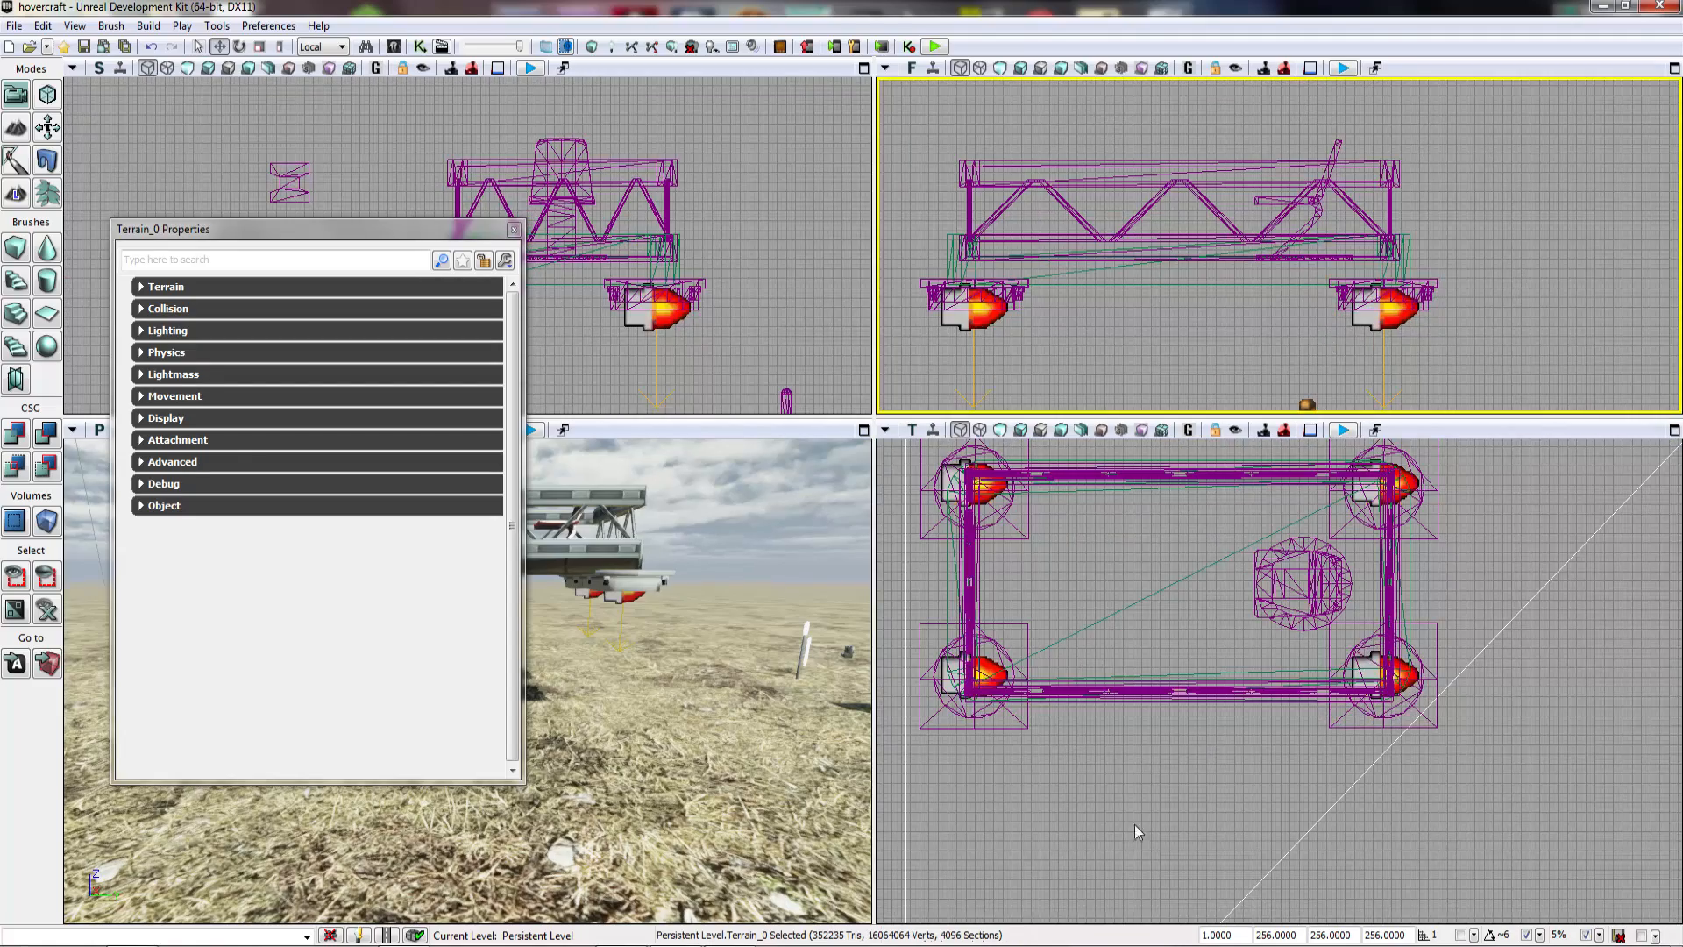
pyautogui.click(1074, 550)
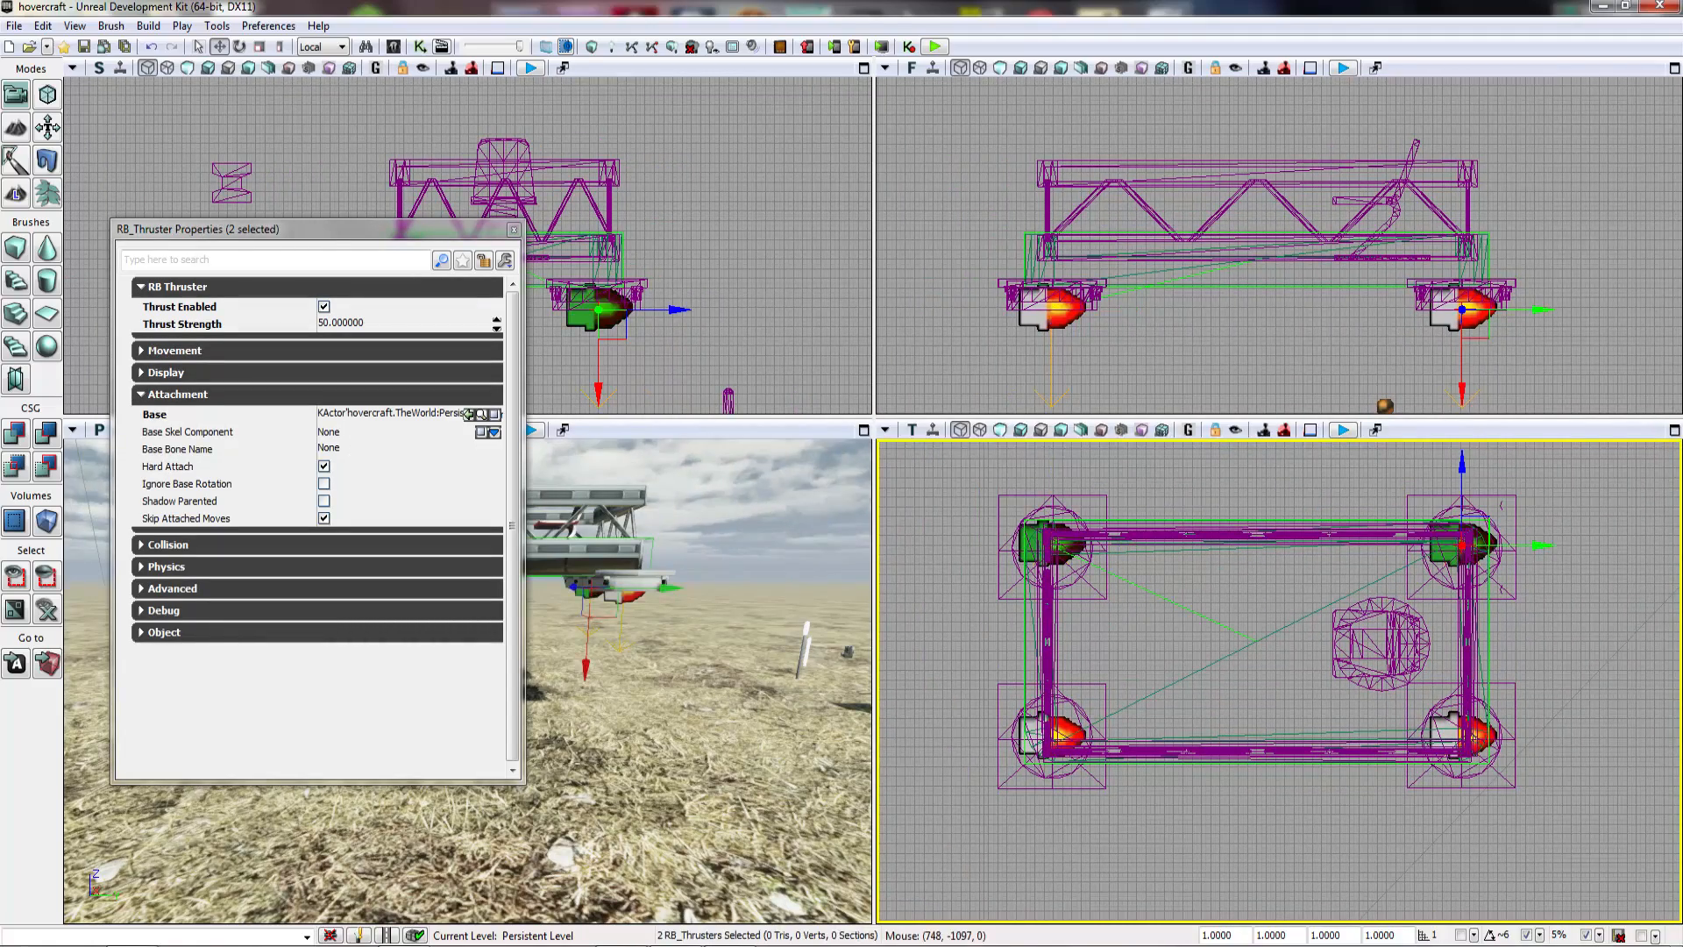
# Step: Nudge the two selected thrusters slightly across the hovercraft's width in the top view
pyautogui.scroll(12, 1205, 635)
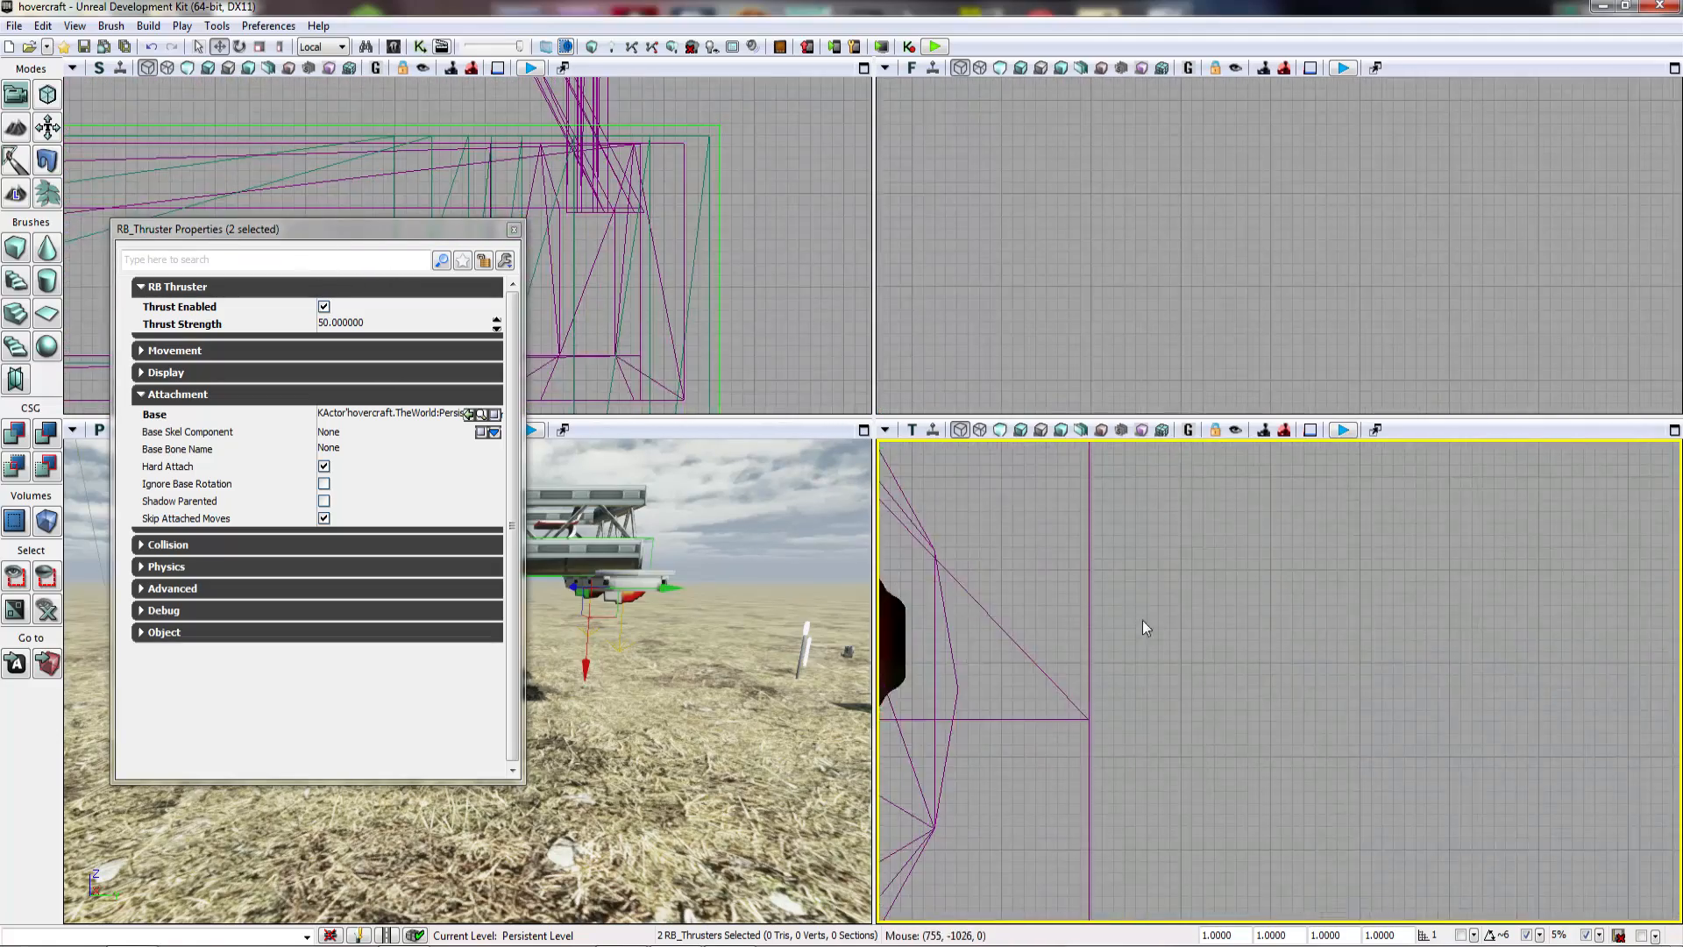
pyautogui.scroll(10, 1143, 625)
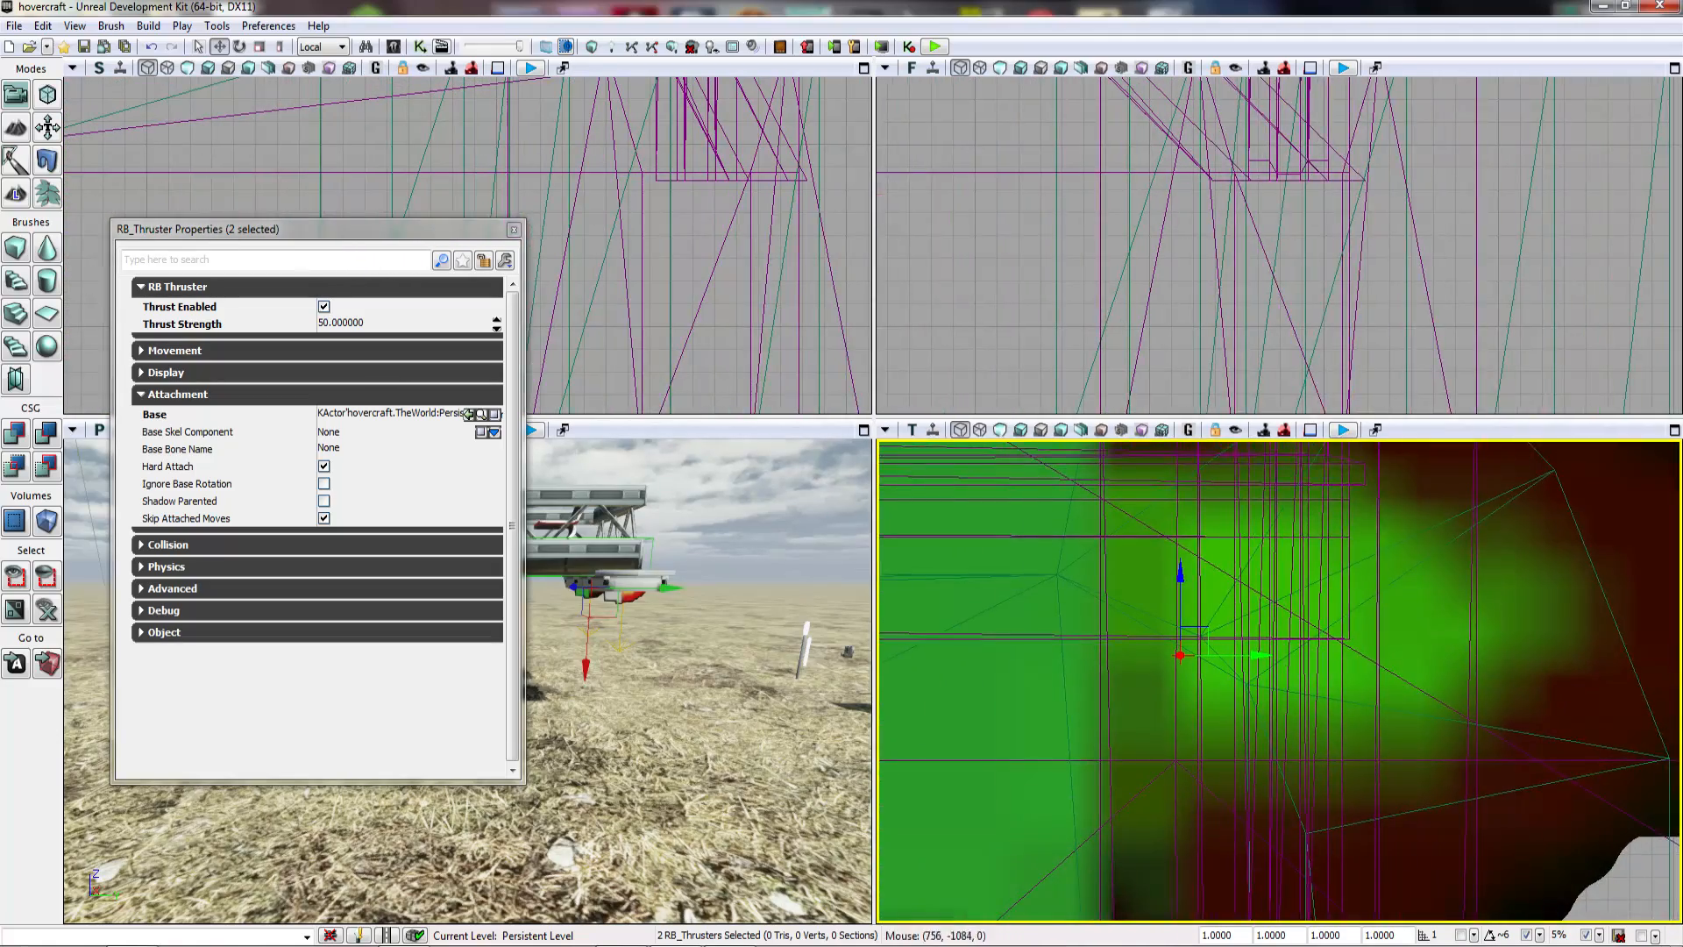
pyautogui.moveTo(1204, 561); pyautogui.dragTo(1215, 533, button='right')
pyautogui.moveTo(1272, 583); pyautogui.dragTo(1241, 528, button='right')
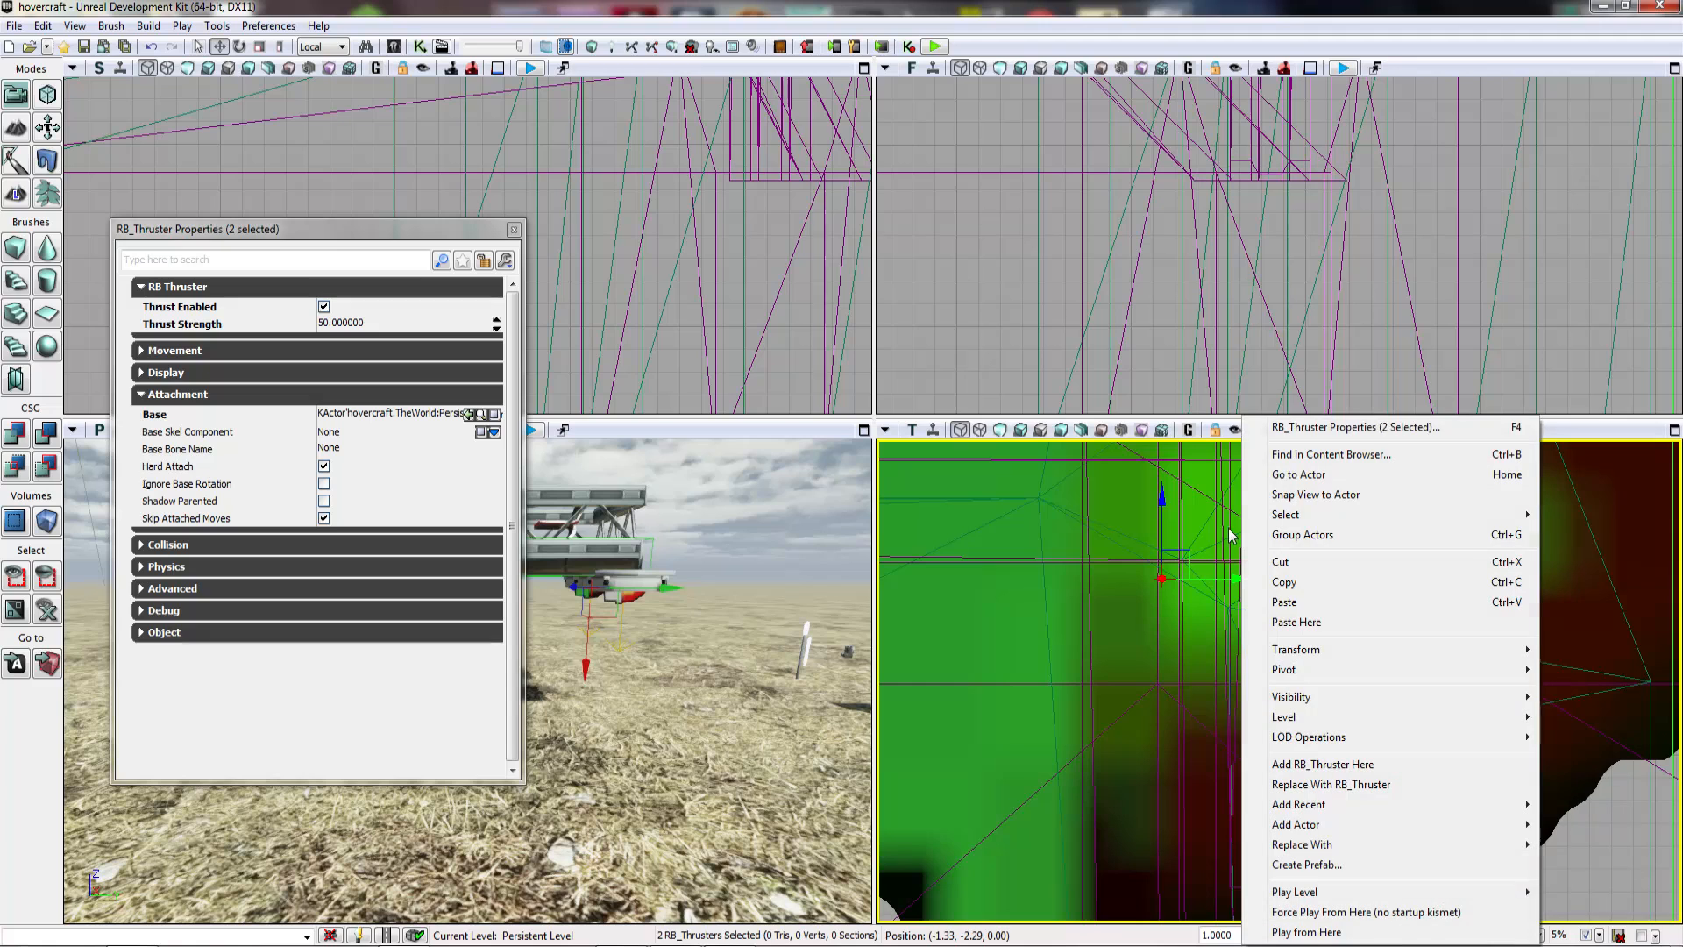
pyautogui.click(1165, 515)
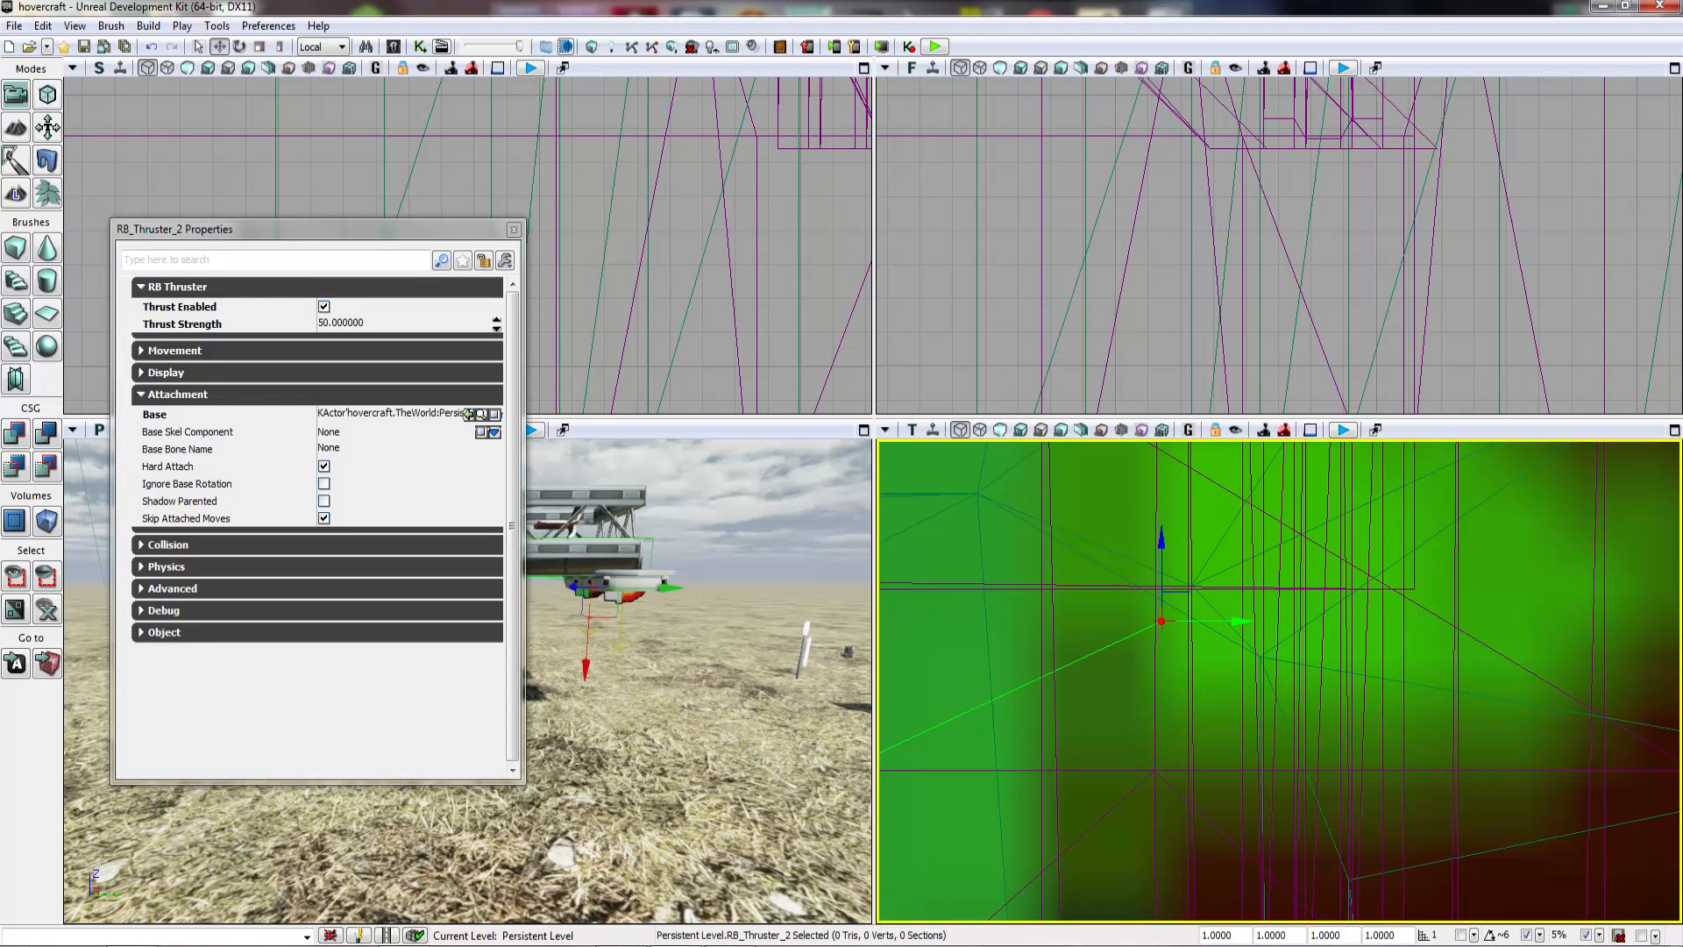
# Step: Play the level from the terrain, back away to watch how the hovercraft tilts, and end the preview
pyautogui.rightClick(592, 831)
pyautogui.click(592, 840)
pyautogui.rightClick(619, 837)
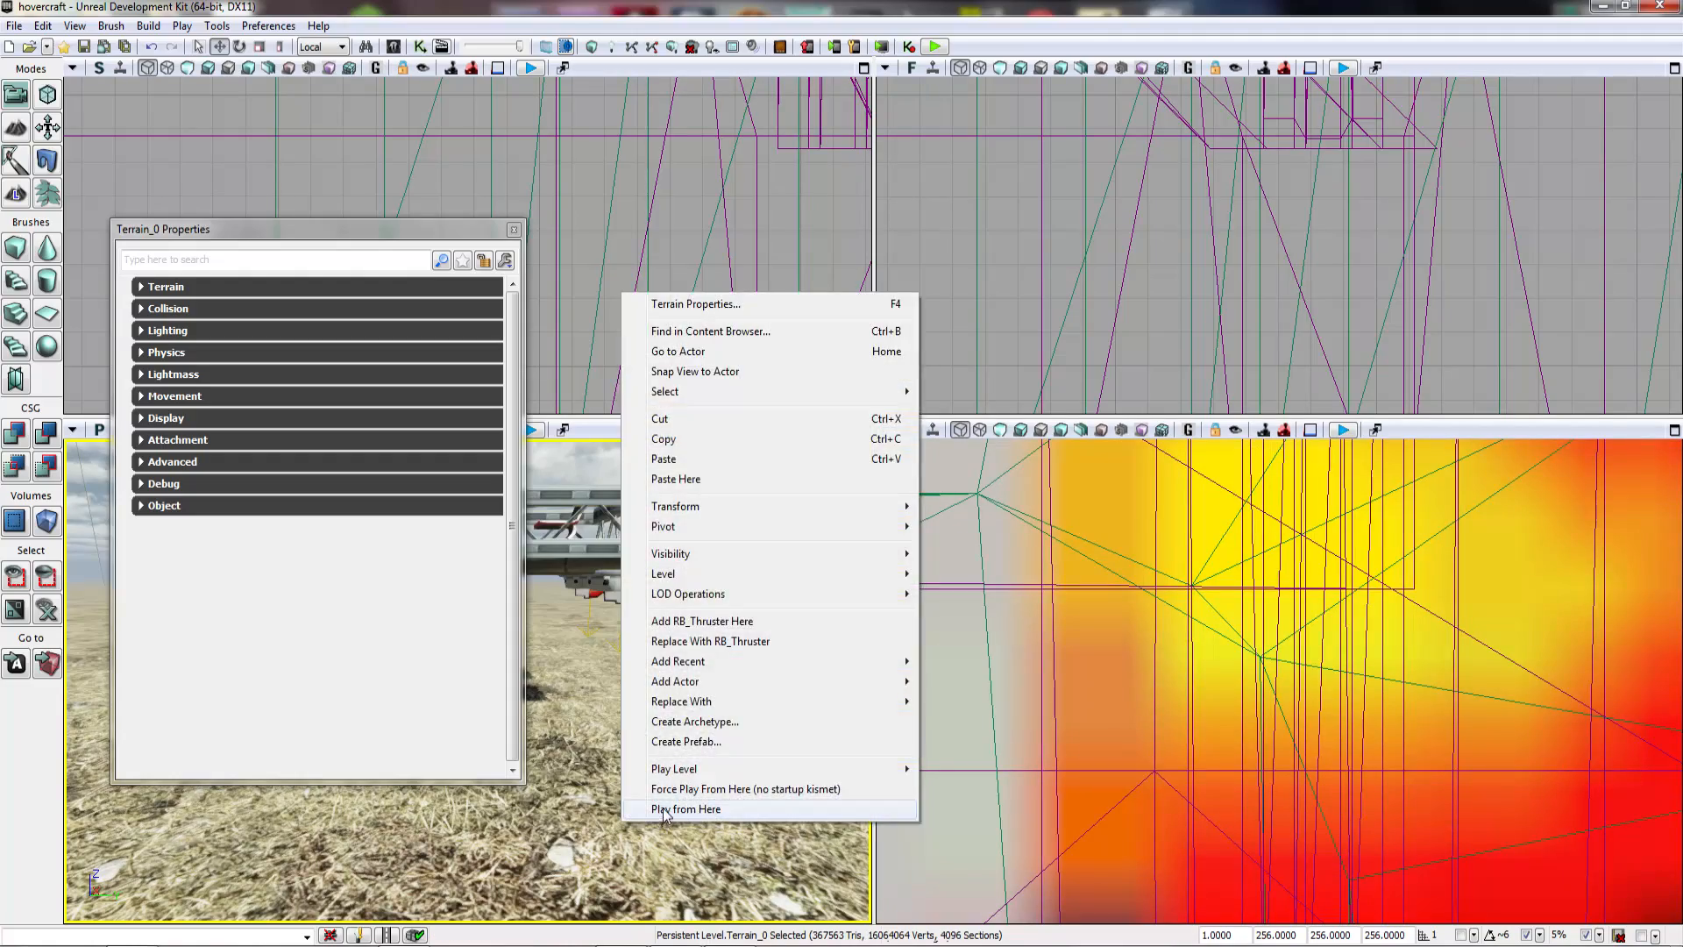
pyautogui.click(663, 807)
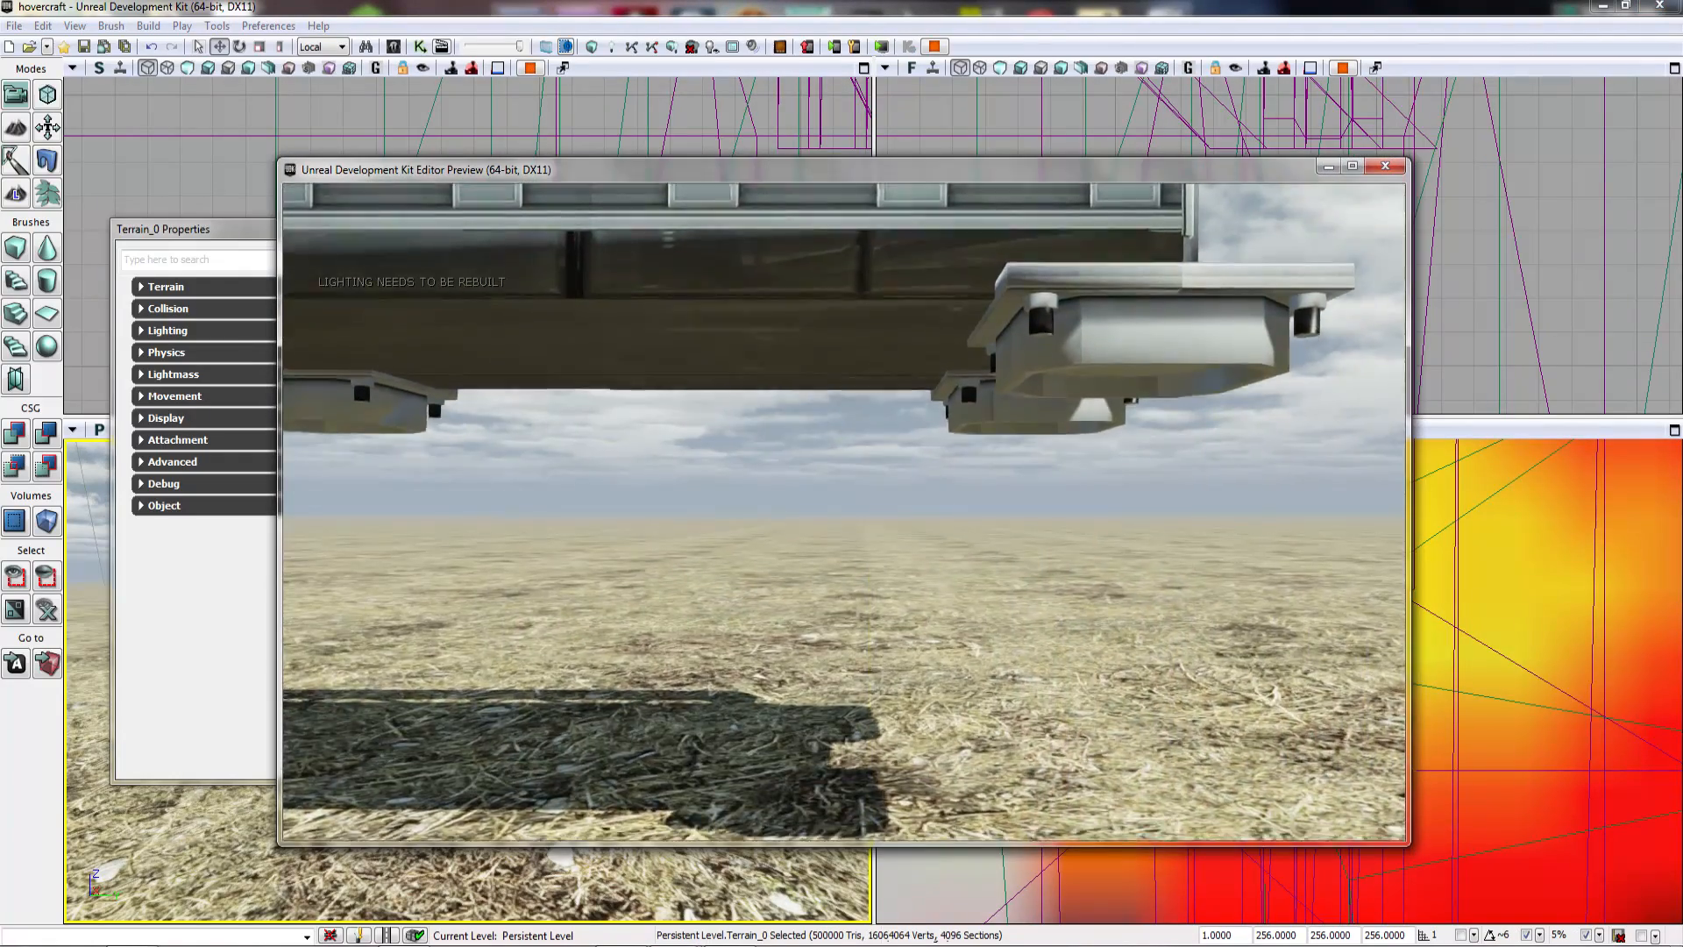
pyautogui.press('s')
pyautogui.press('s')
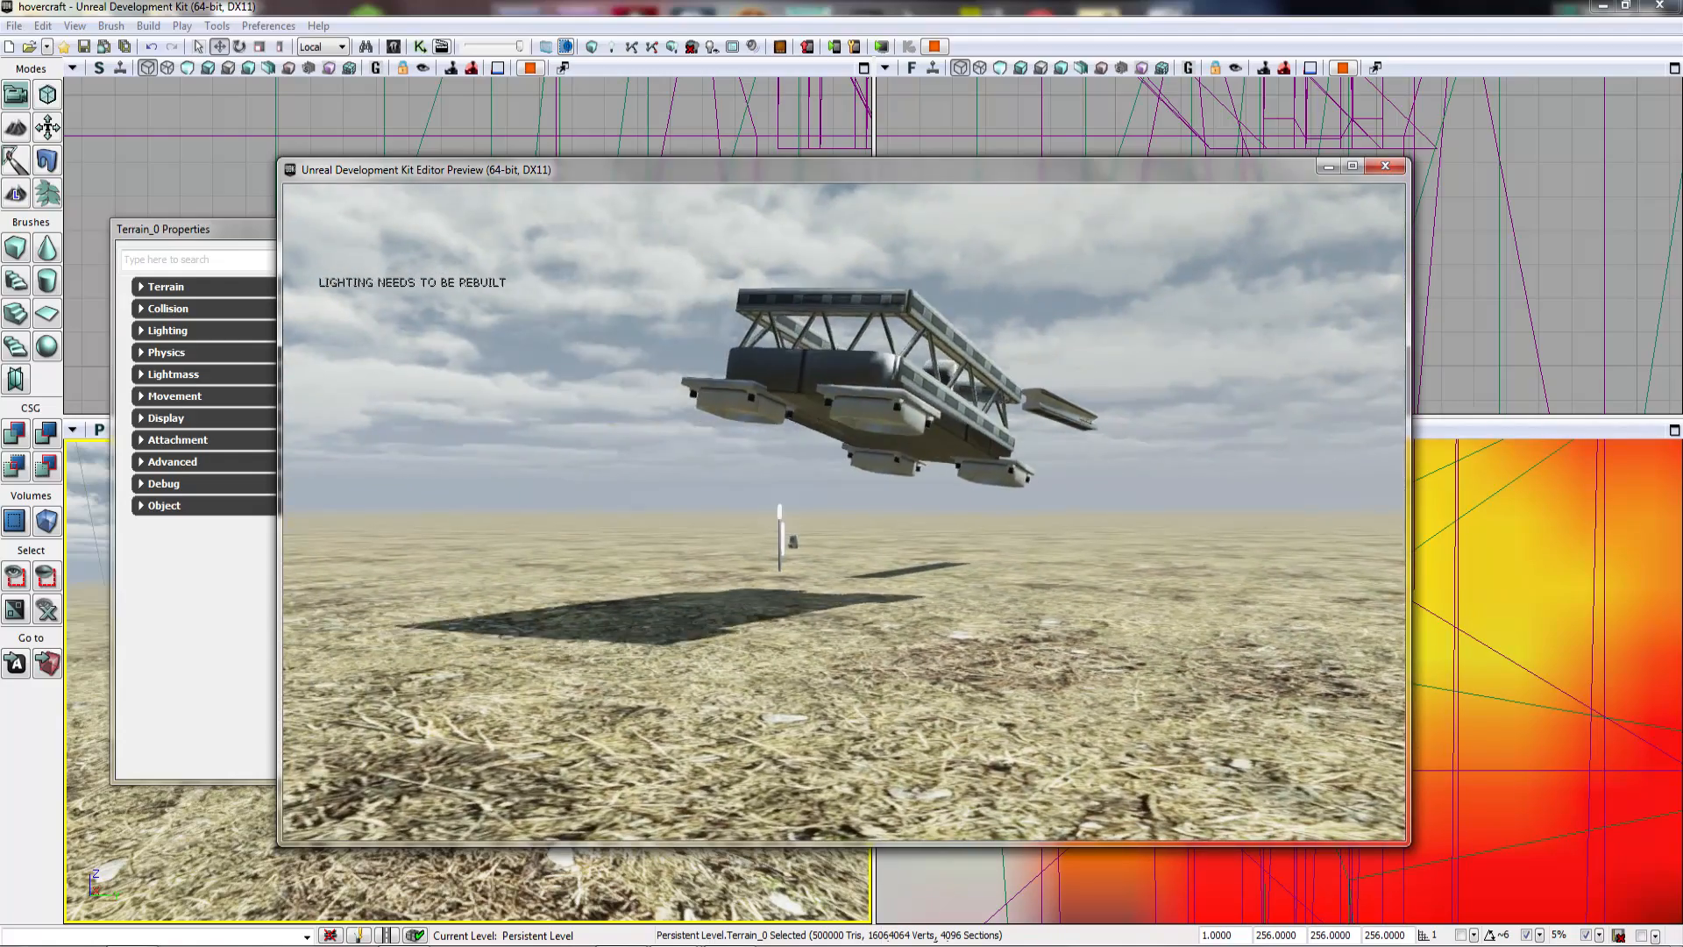
pyautogui.press('Escape')
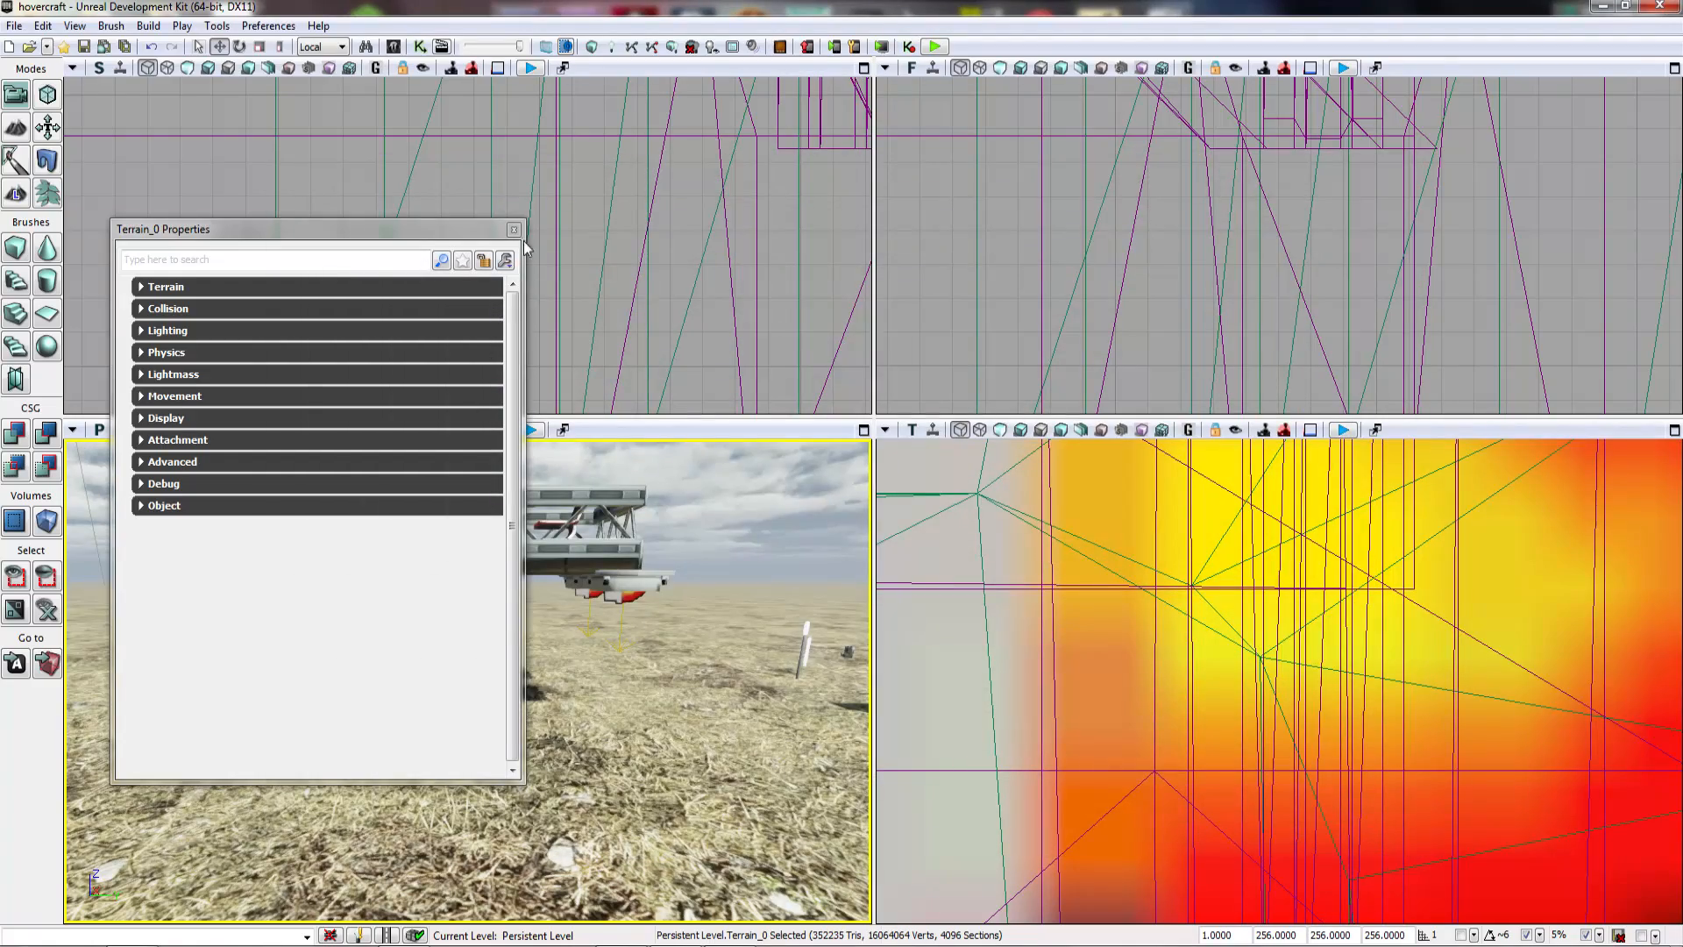
# Step: Close the properties window and reselect the pair of thrusters along the upper long side in the top view
pyautogui.click(513, 229)
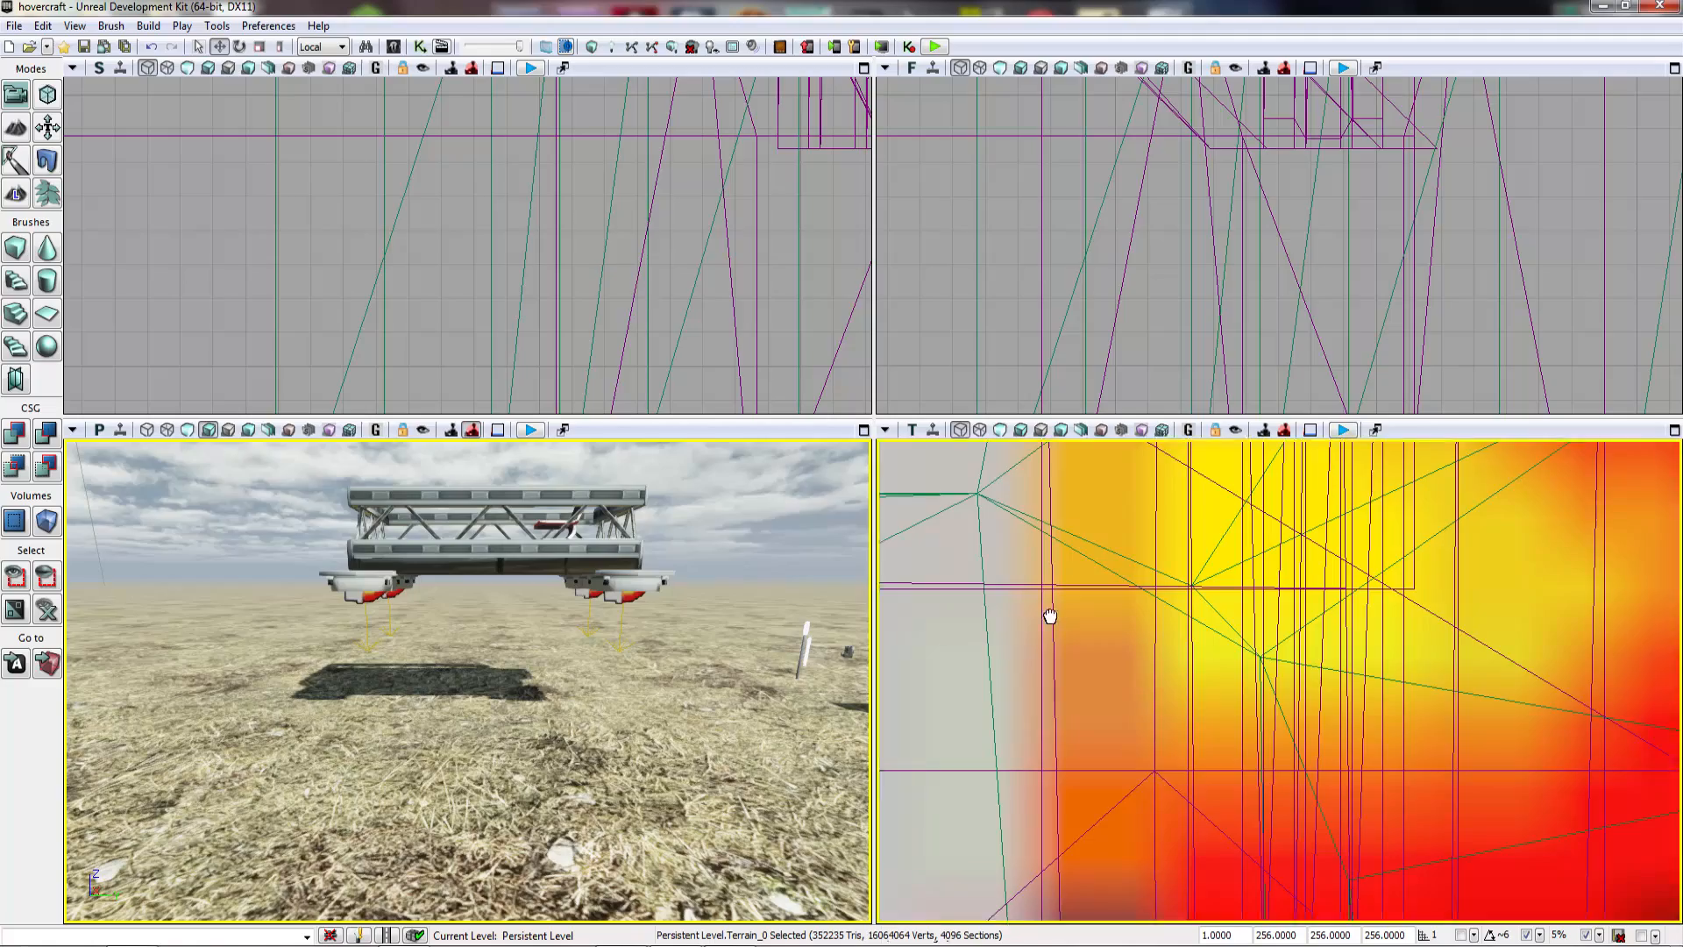
pyautogui.scroll(-15, 974, 576)
pyautogui.moveTo(975, 576); pyautogui.dragTo(1654, 586)
pyautogui.scroll(-2, 1278, 585)
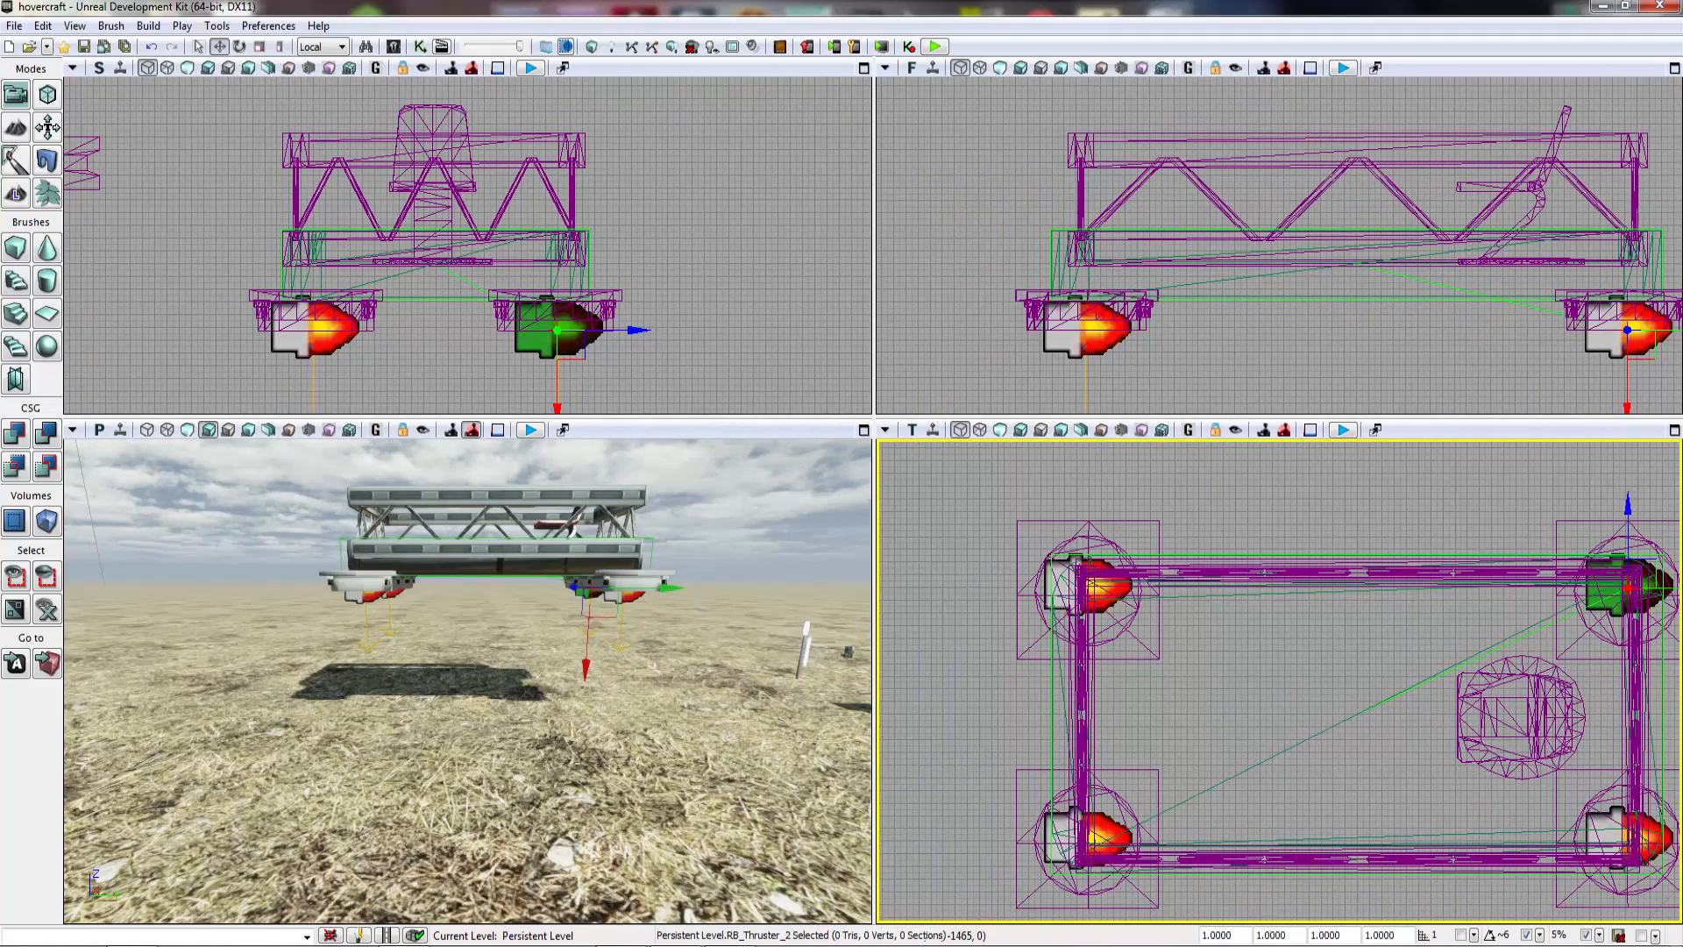
pyautogui.scroll(10, 1085, 644)
pyautogui.moveTo(1315, 706); pyautogui.dragTo(1337, 766)
pyautogui.scroll(8, 1071, 687)
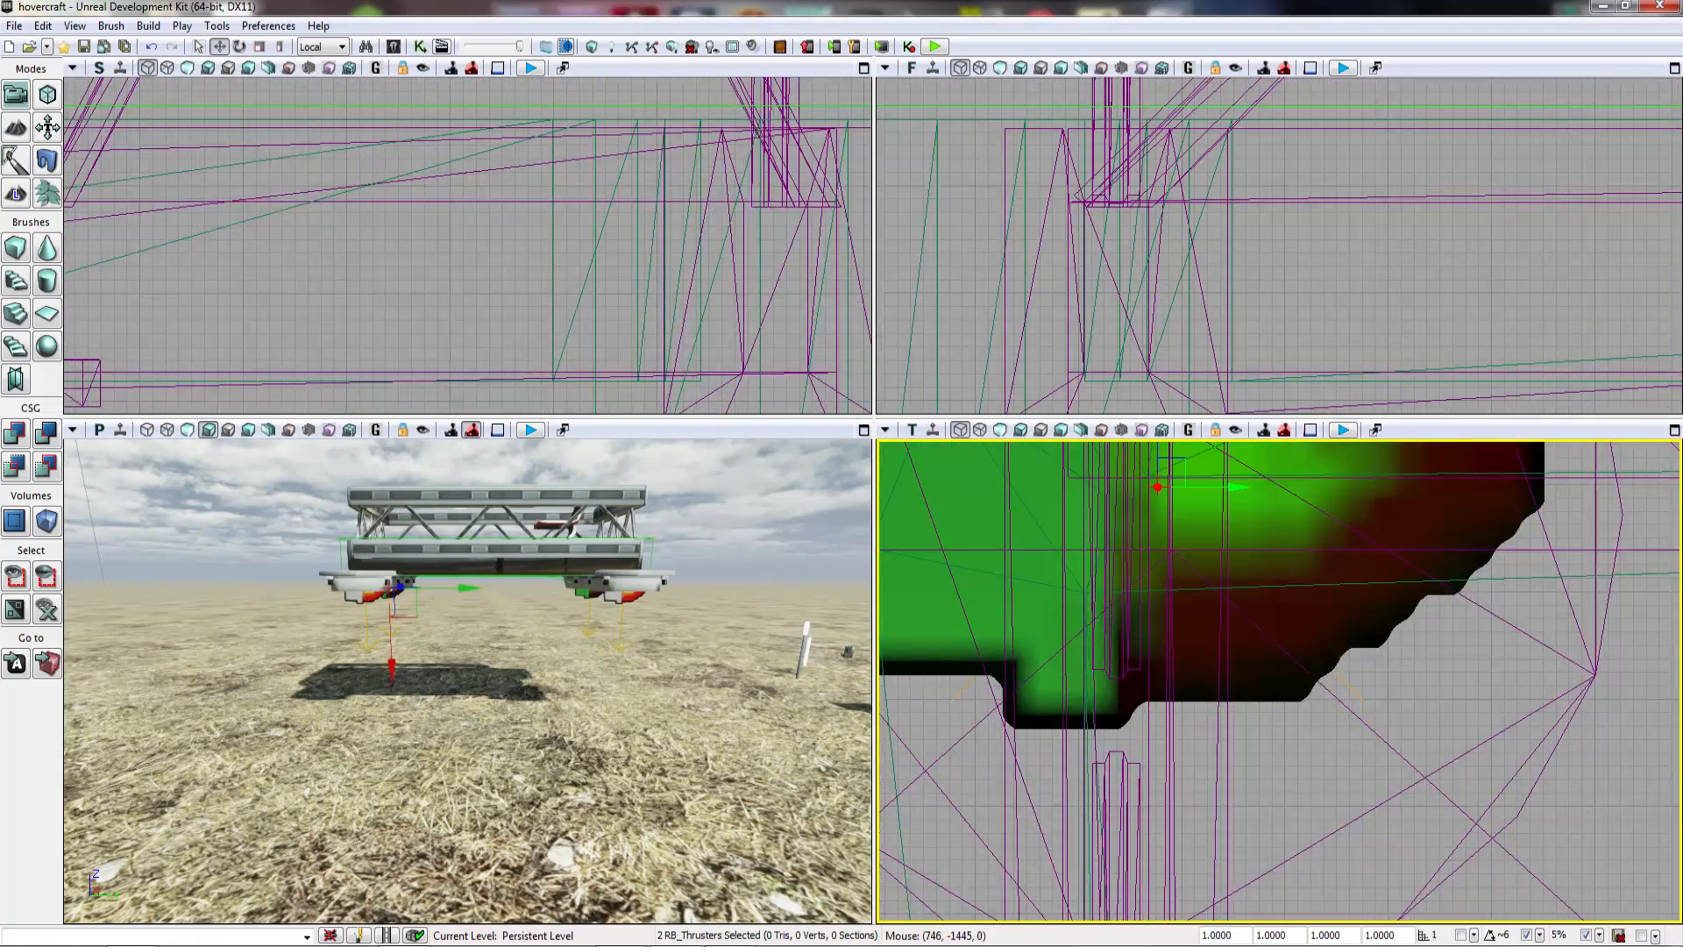
# Step: Check the selected pair's alignment with the frame at the end opposite the chair, leaving only that thruster selected
pyautogui.rightClick(1062, 692)
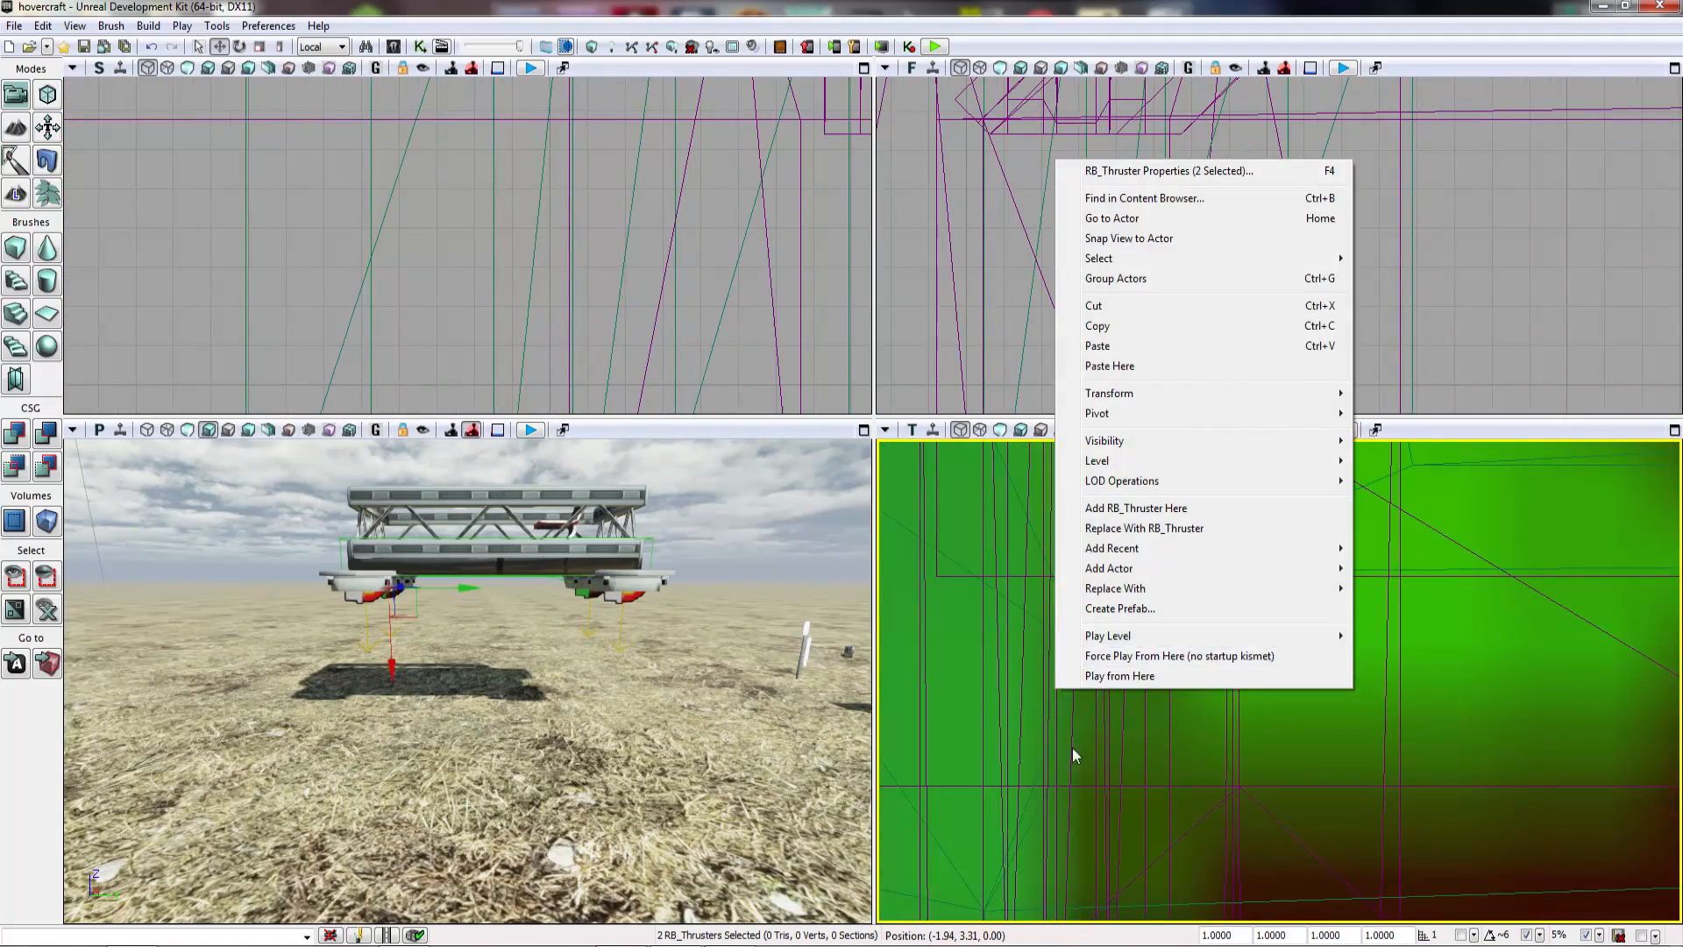
pyautogui.scroll(2, 1071, 749)
pyautogui.moveTo(1071, 749); pyautogui.dragTo(995, 824, button='right')
pyautogui.rightClick(1022, 751)
pyautogui.moveTo(1342, 586); pyautogui.dragTo(1391, 645, button='right')
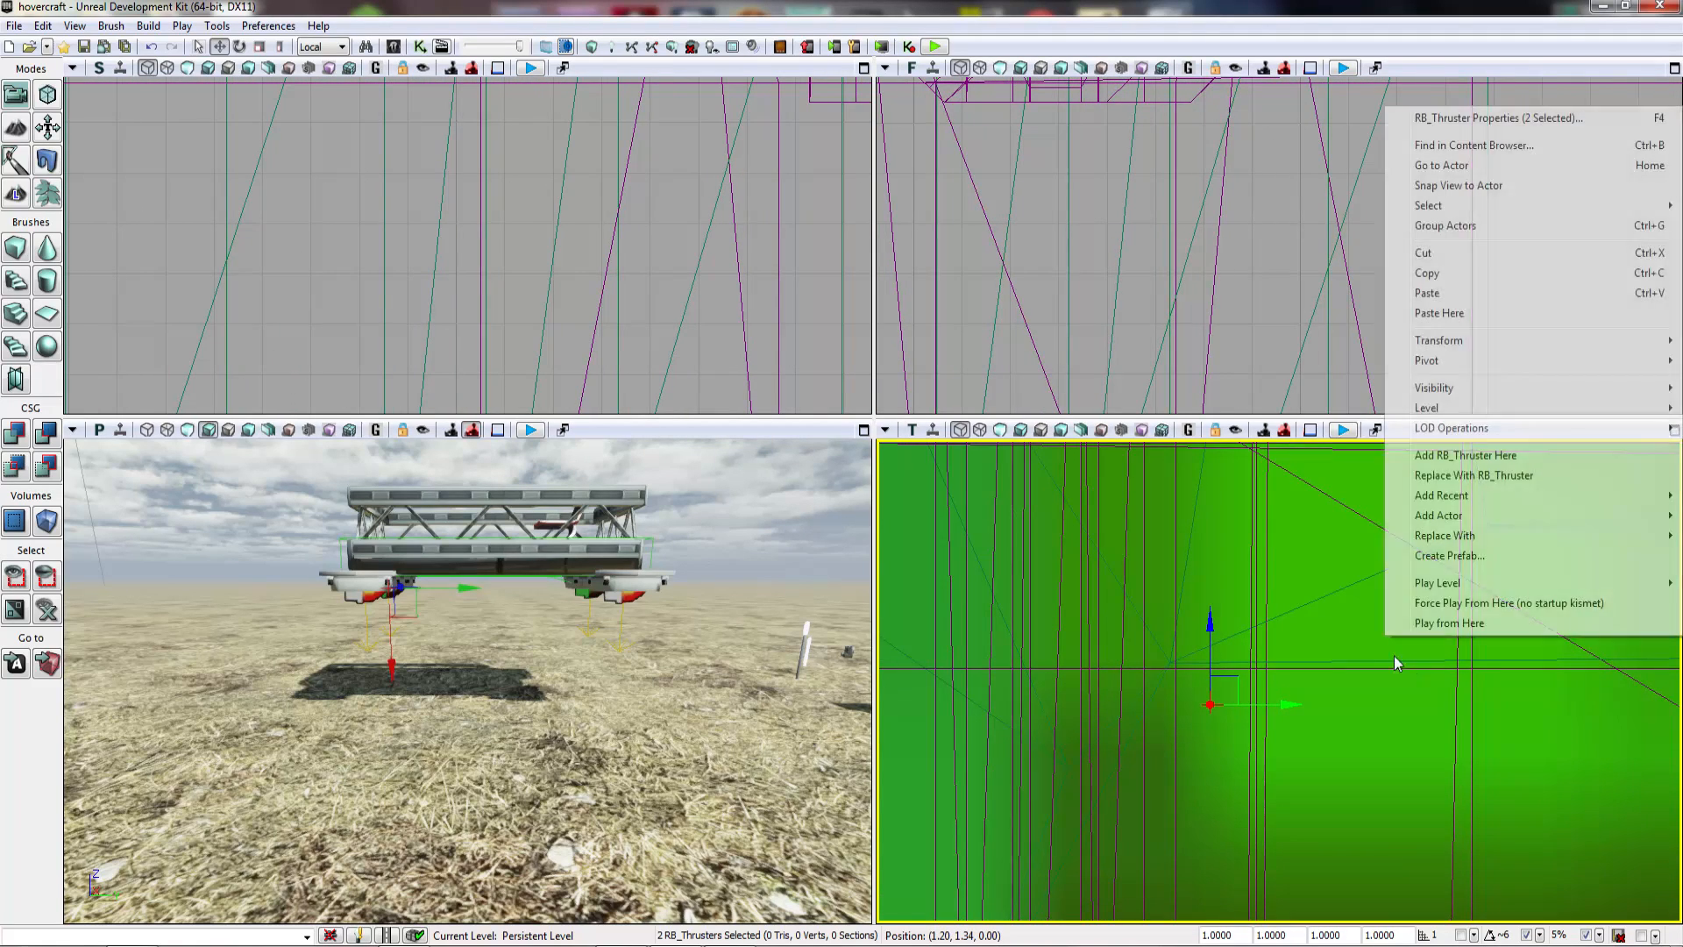
pyautogui.click(1208, 640)
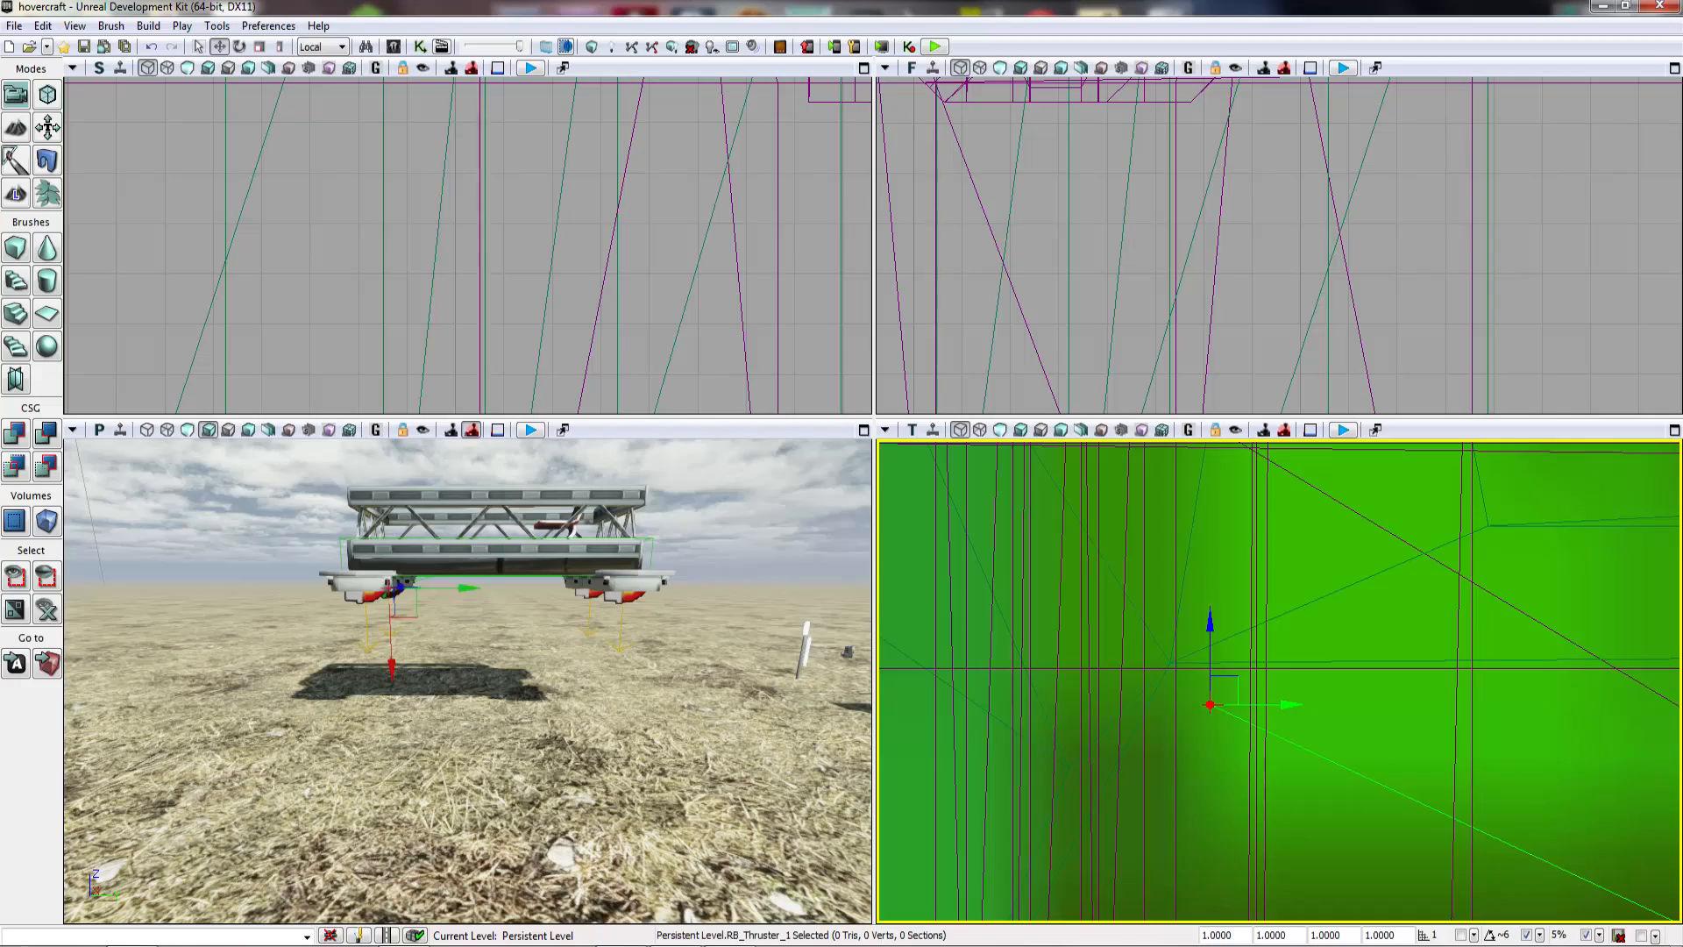
# Step: Select the matching chair-end thruster on the same long side and check its alignment with the frame up close
pyautogui.scroll(-12, 1337, 676)
pyautogui.moveTo(1338, 676); pyautogui.dragTo(1034, 624, button='right')
pyautogui.moveTo(1534, 626); pyautogui.dragTo(1068, 645, button='right')
pyautogui.scroll(9, 1367, 664)
pyautogui.moveTo(1429, 664); pyautogui.dragTo(1107, 657, button='right')
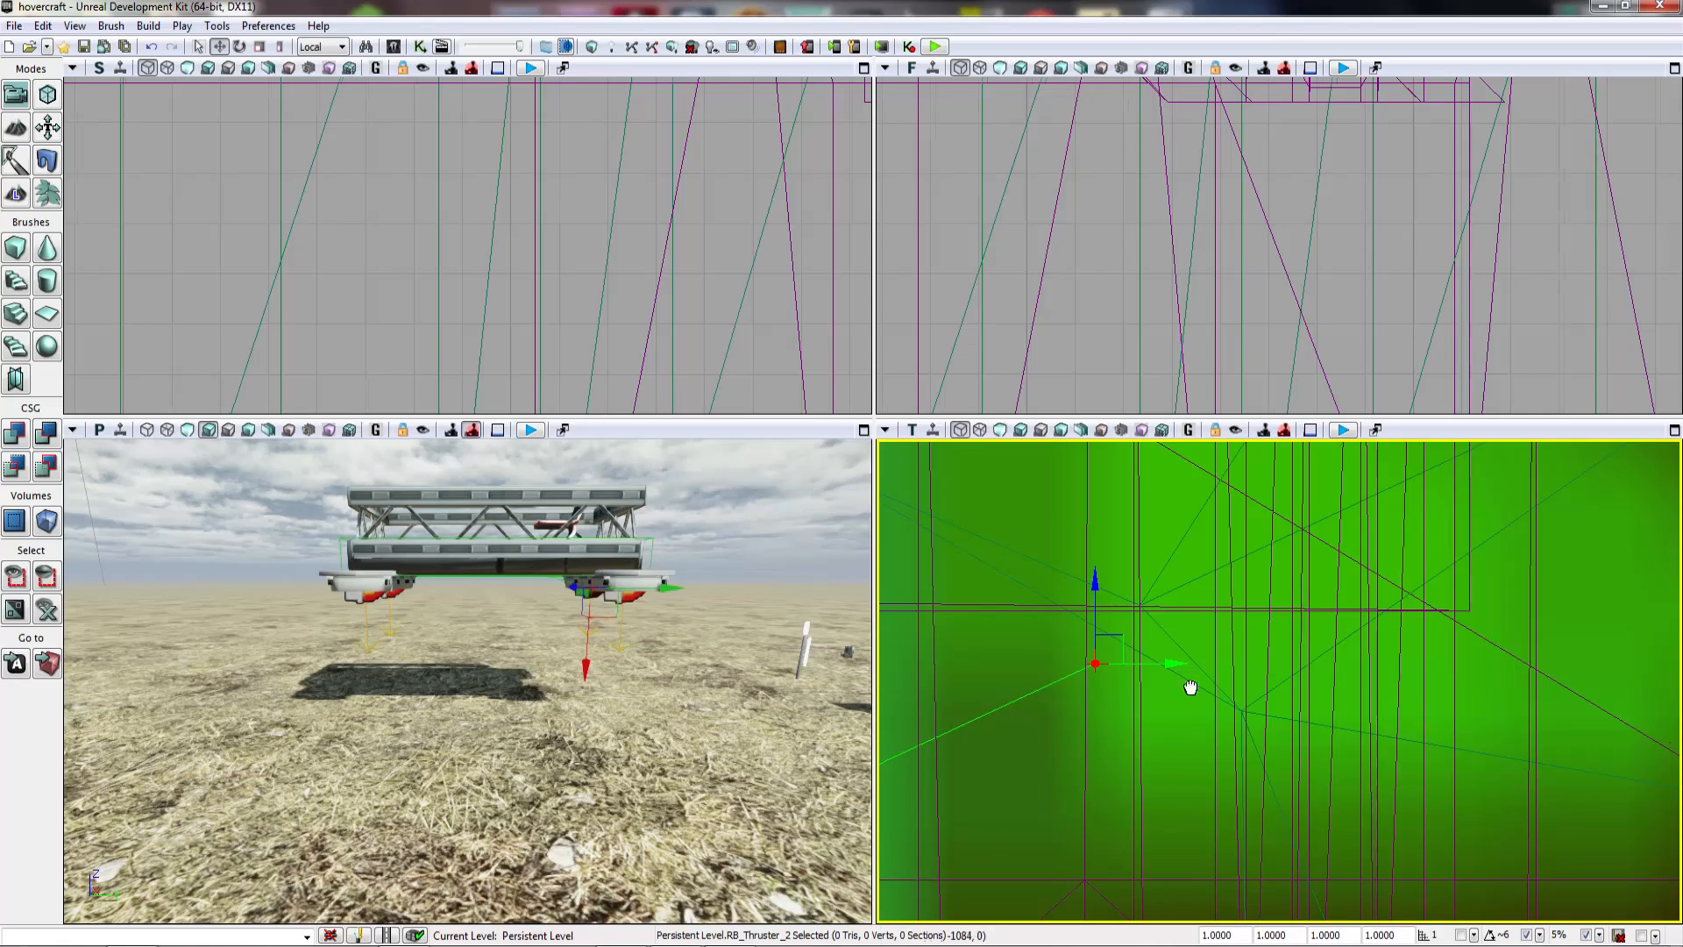
pyautogui.moveTo(1189, 682); pyautogui.dragTo(1300, 533, button='right')
pyautogui.rightClick(1301, 533)
pyautogui.click(1248, 572)
# Step: Select the two thrusters opposite the chair one after the other and inspect the lower one's alignment in the top view
pyautogui.scroll(-10, 1076, 575)
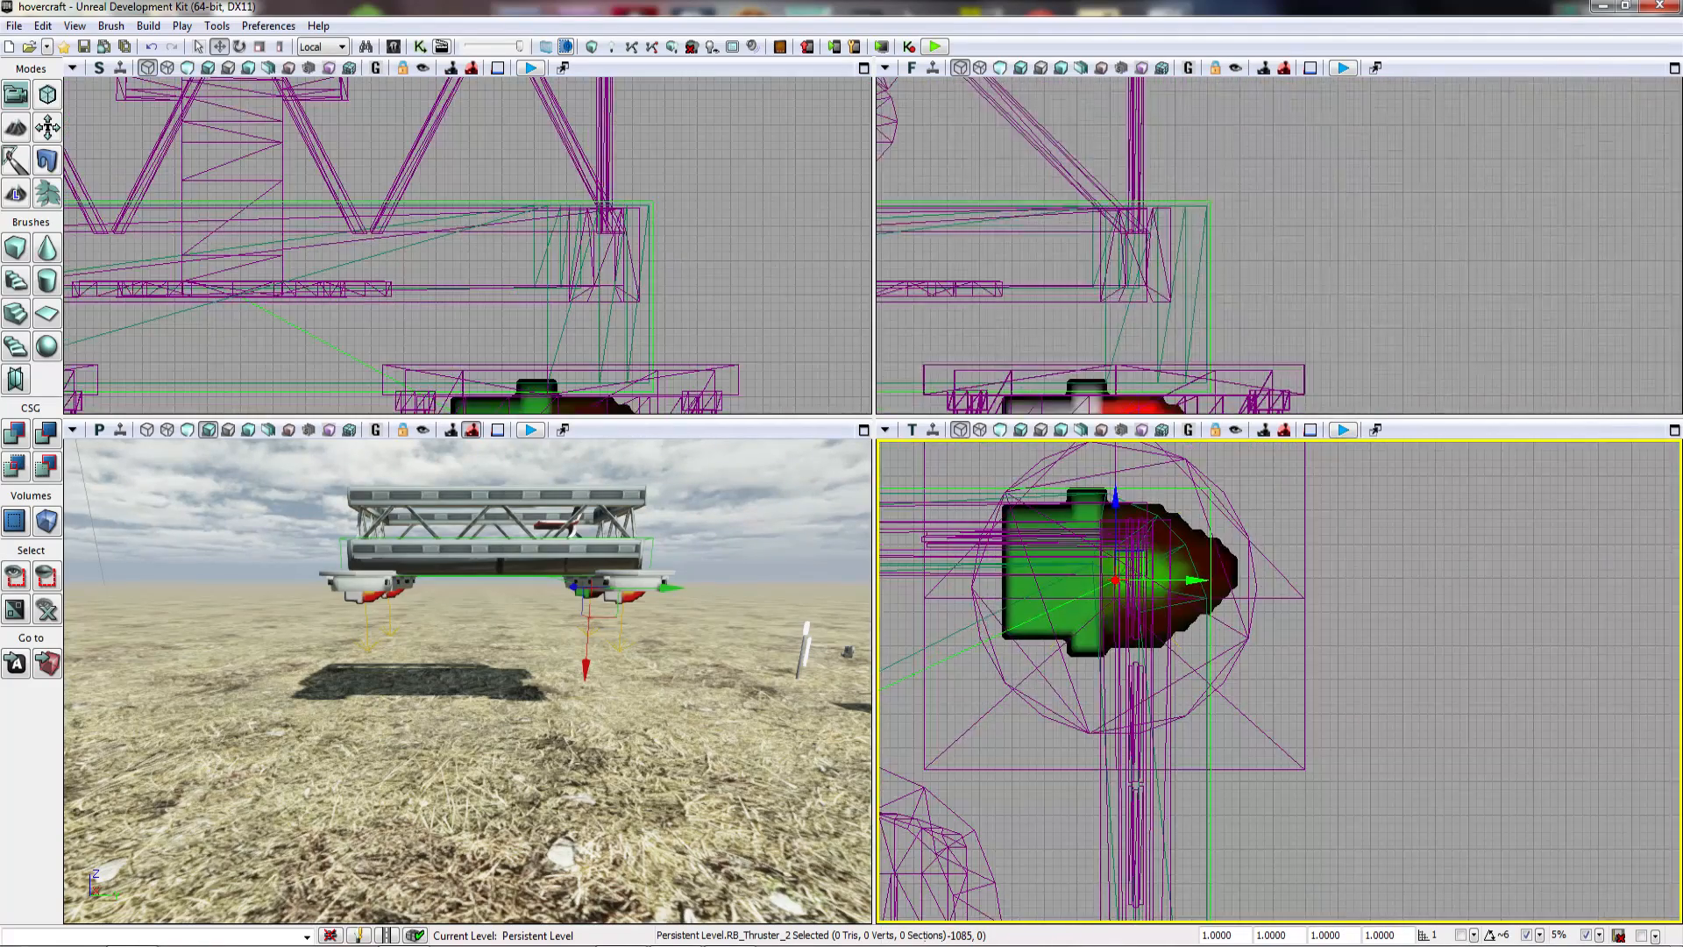
pyautogui.scroll(-5, 1075, 608)
pyautogui.moveTo(1074, 608); pyautogui.dragTo(1292, 597, button='right')
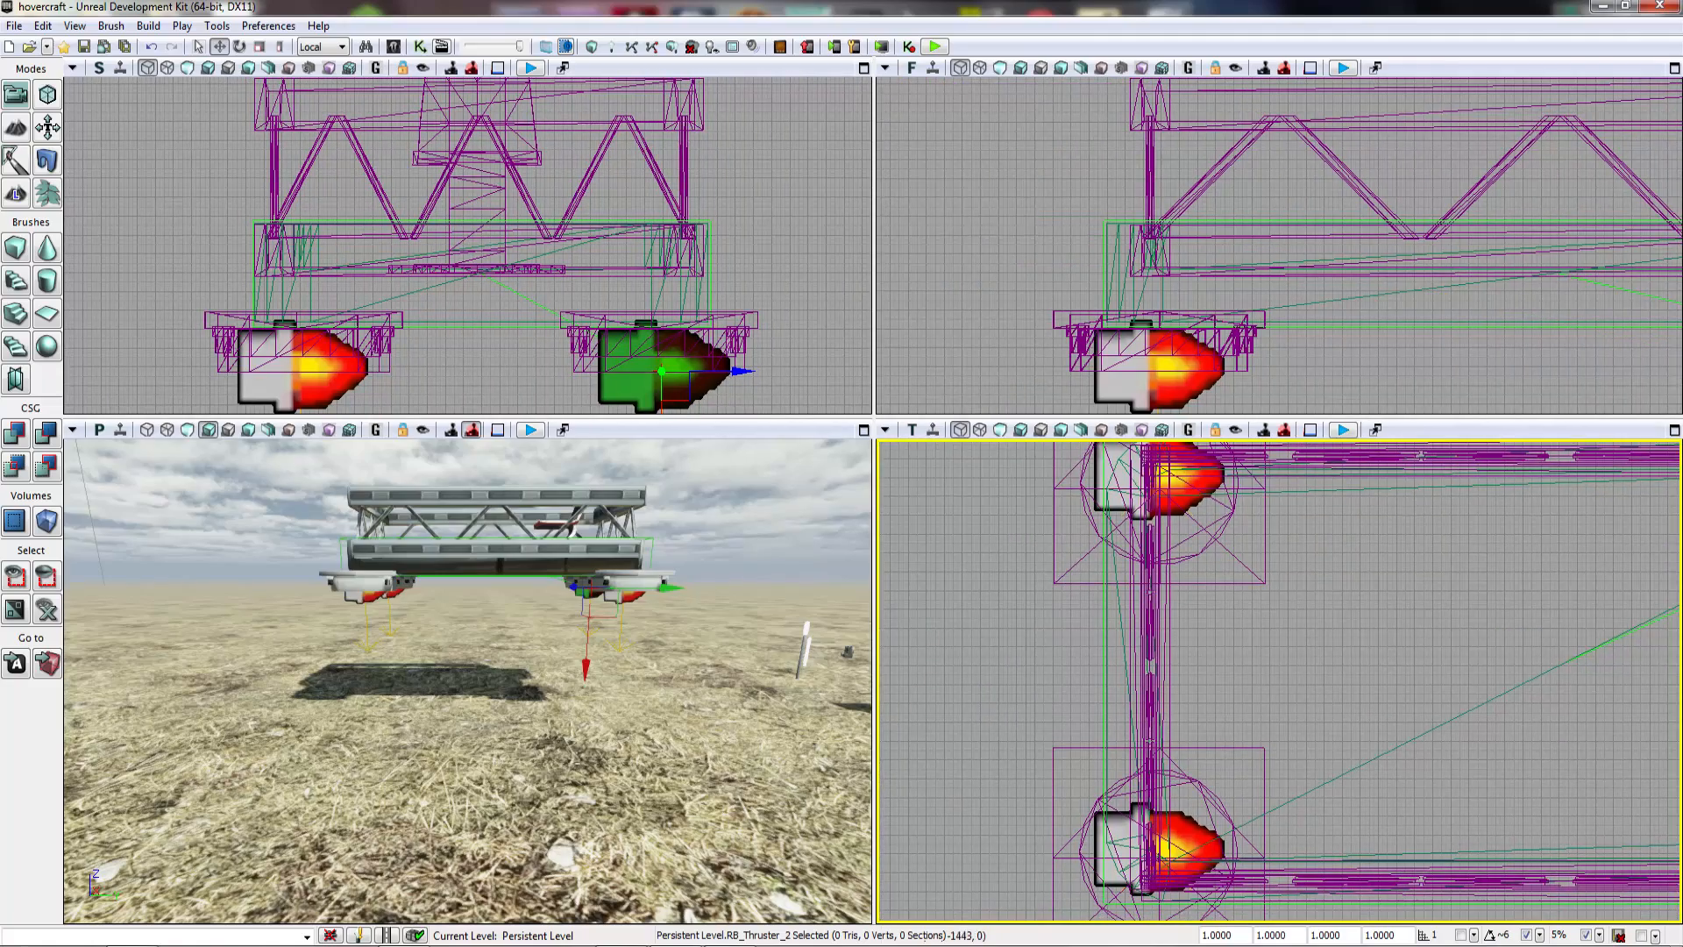
pyautogui.click(1173, 478)
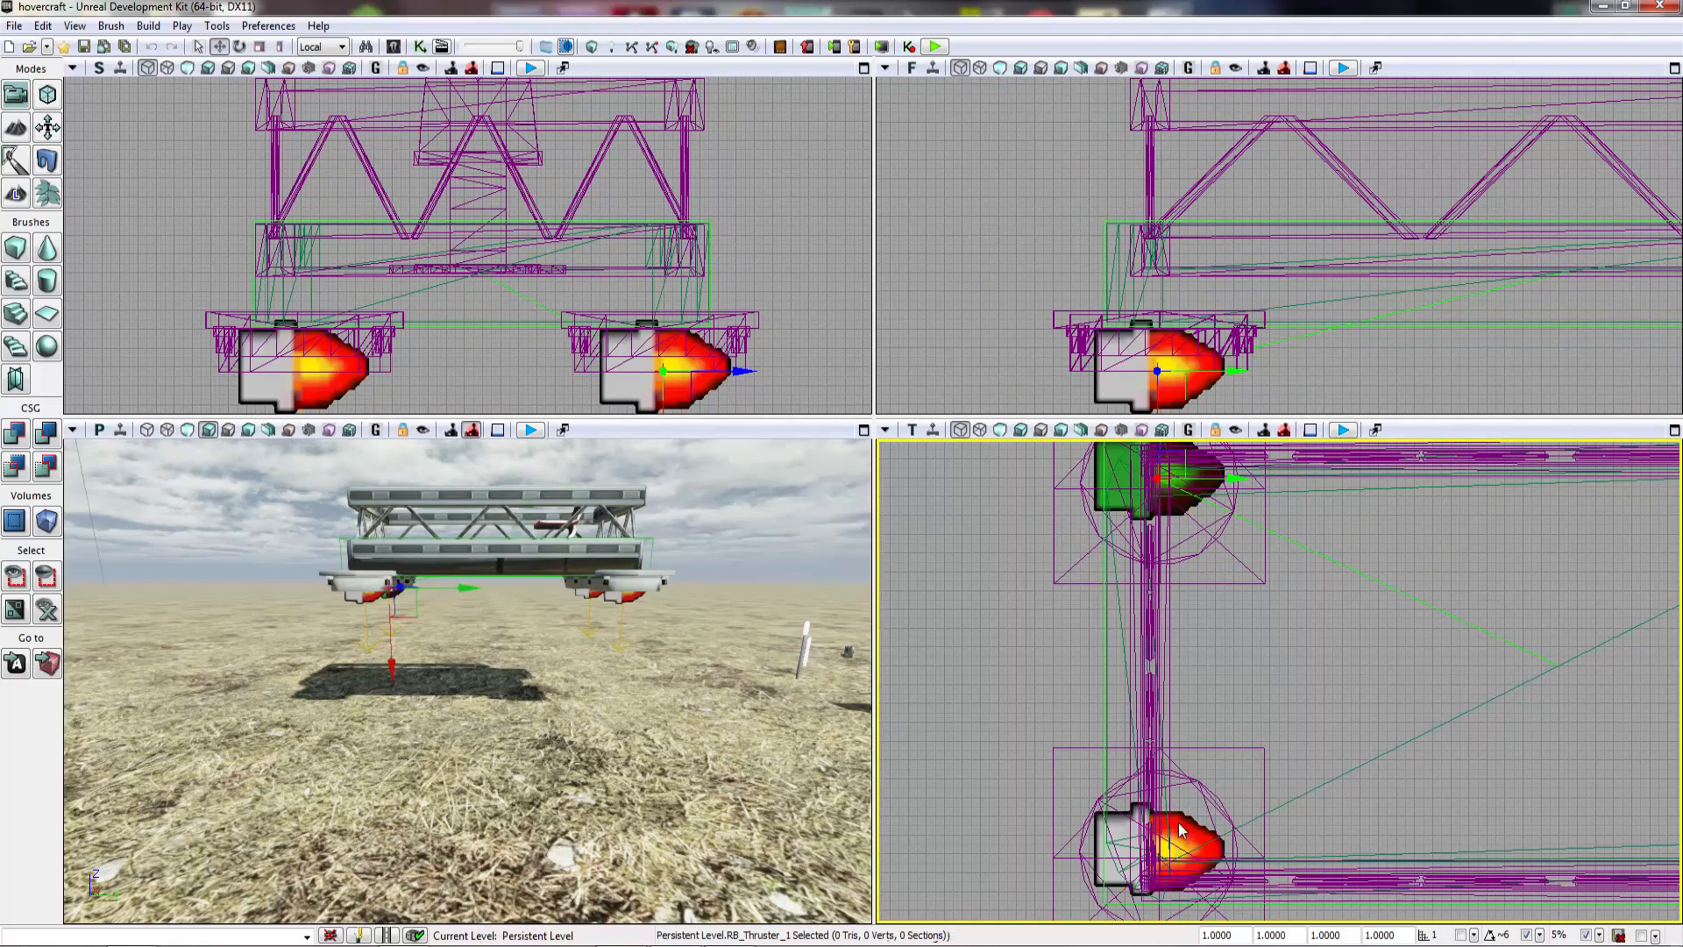
pyautogui.scroll(12, 1231, 768)
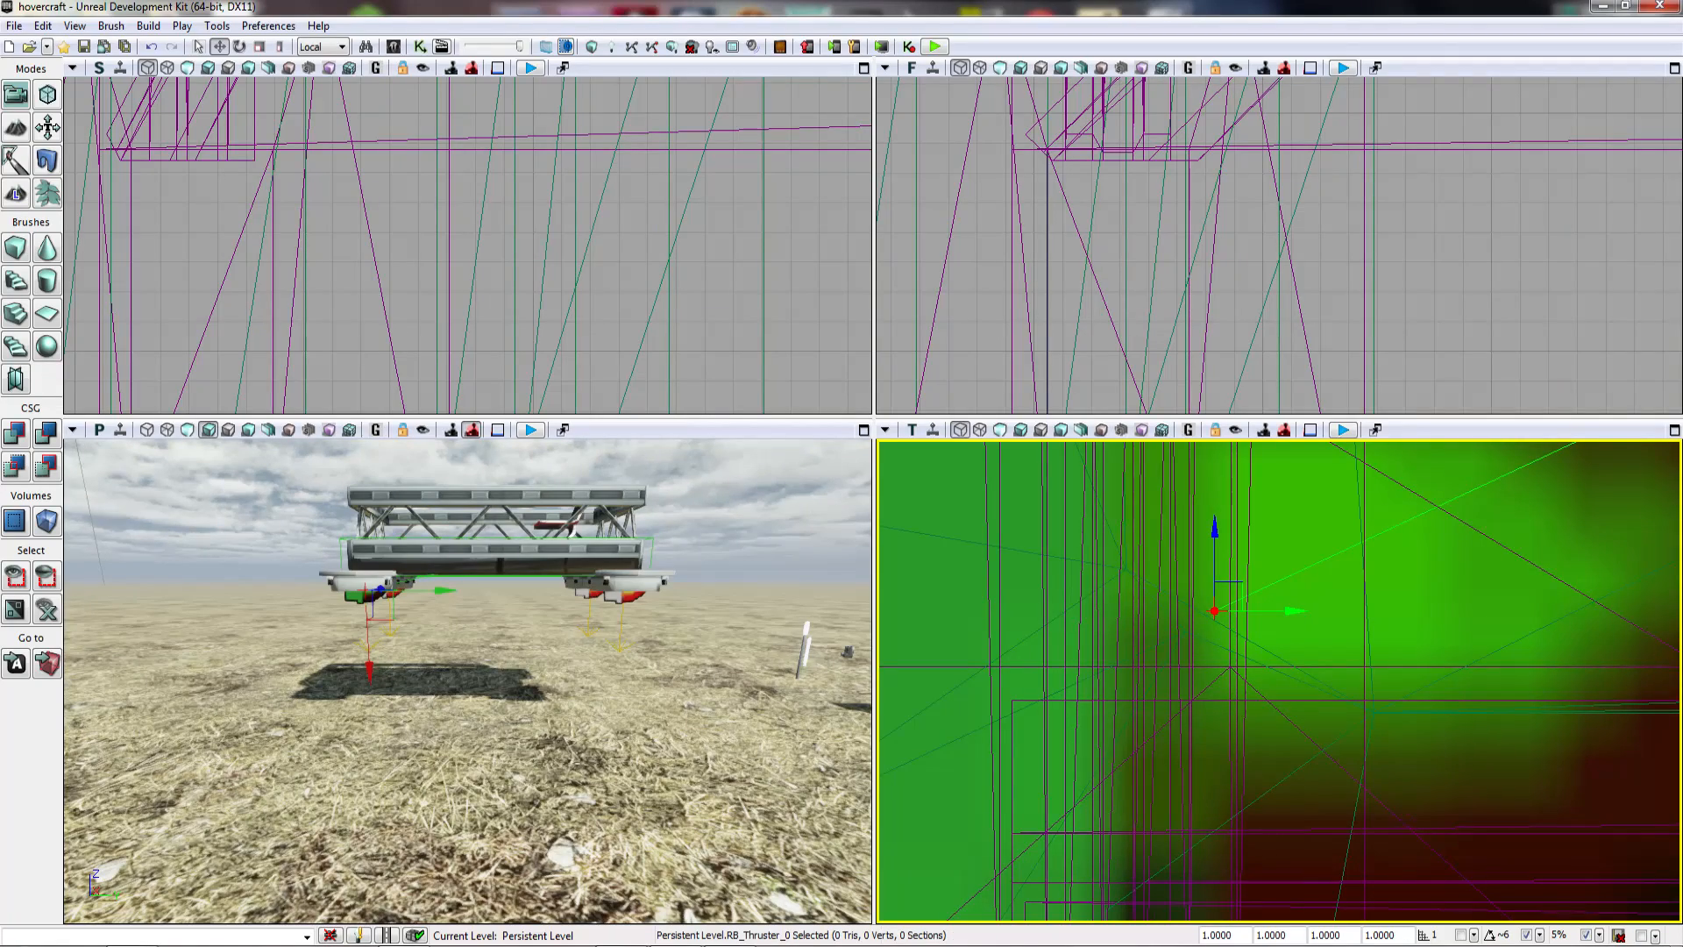
# Step: Play the level from the terrain once more to check the hovercraft's balance from the side, and end the preview
pyautogui.rightClick(497, 310)
pyautogui.click(549, 824)
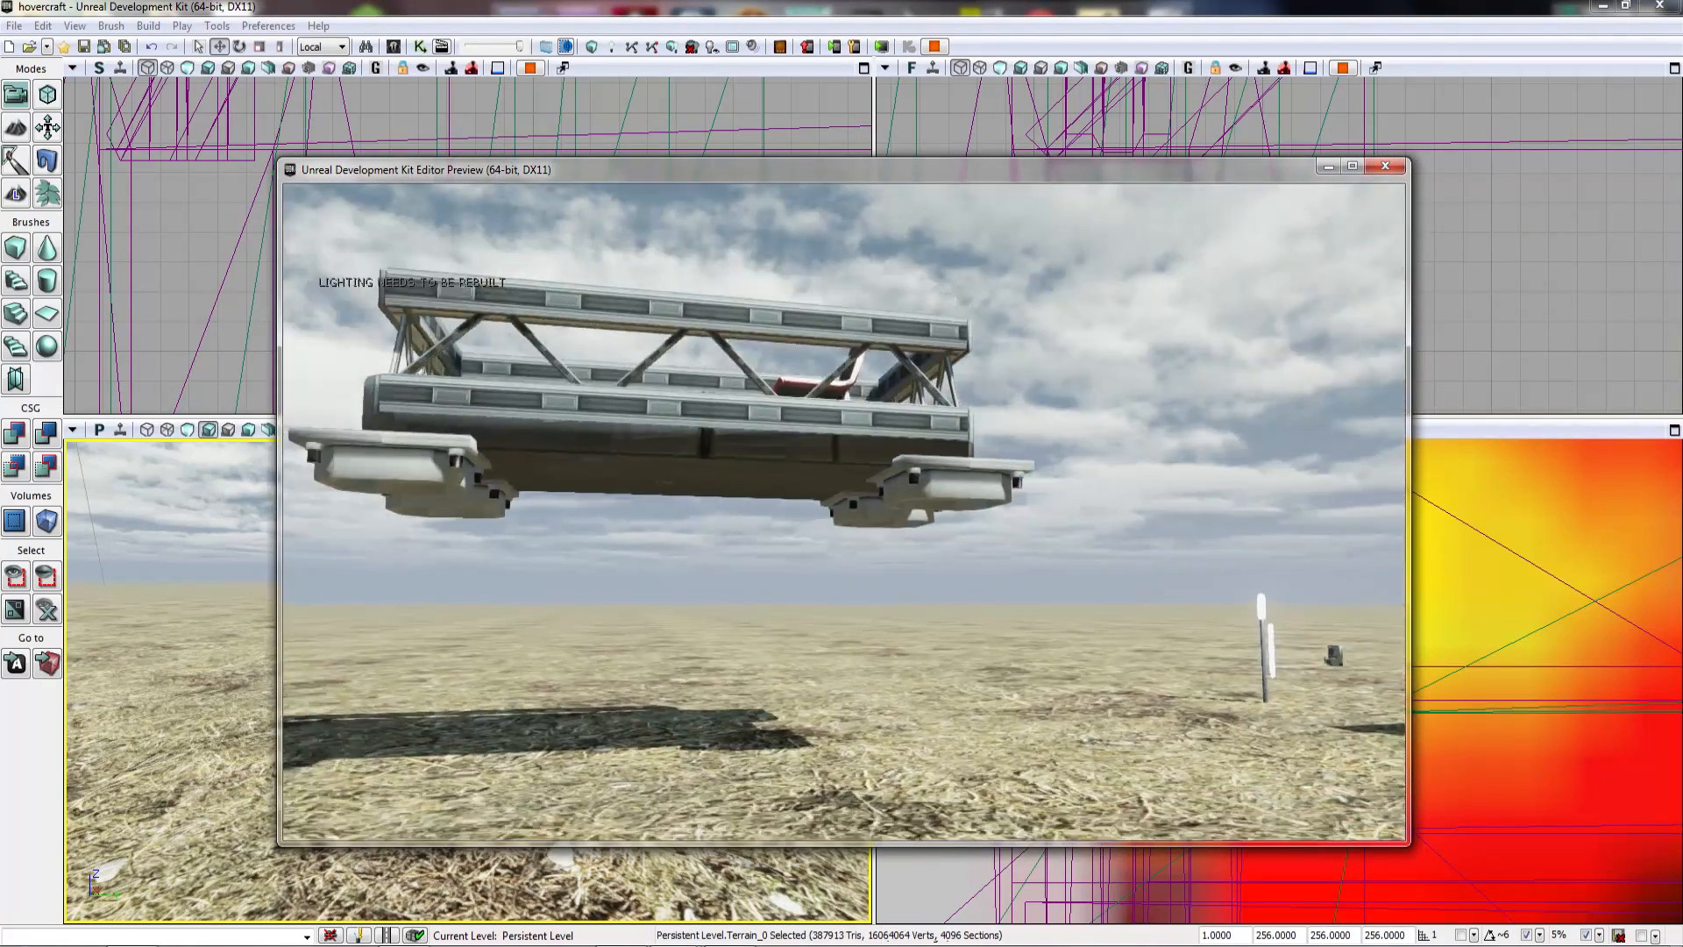
pyautogui.press('s')
pyautogui.press('a')
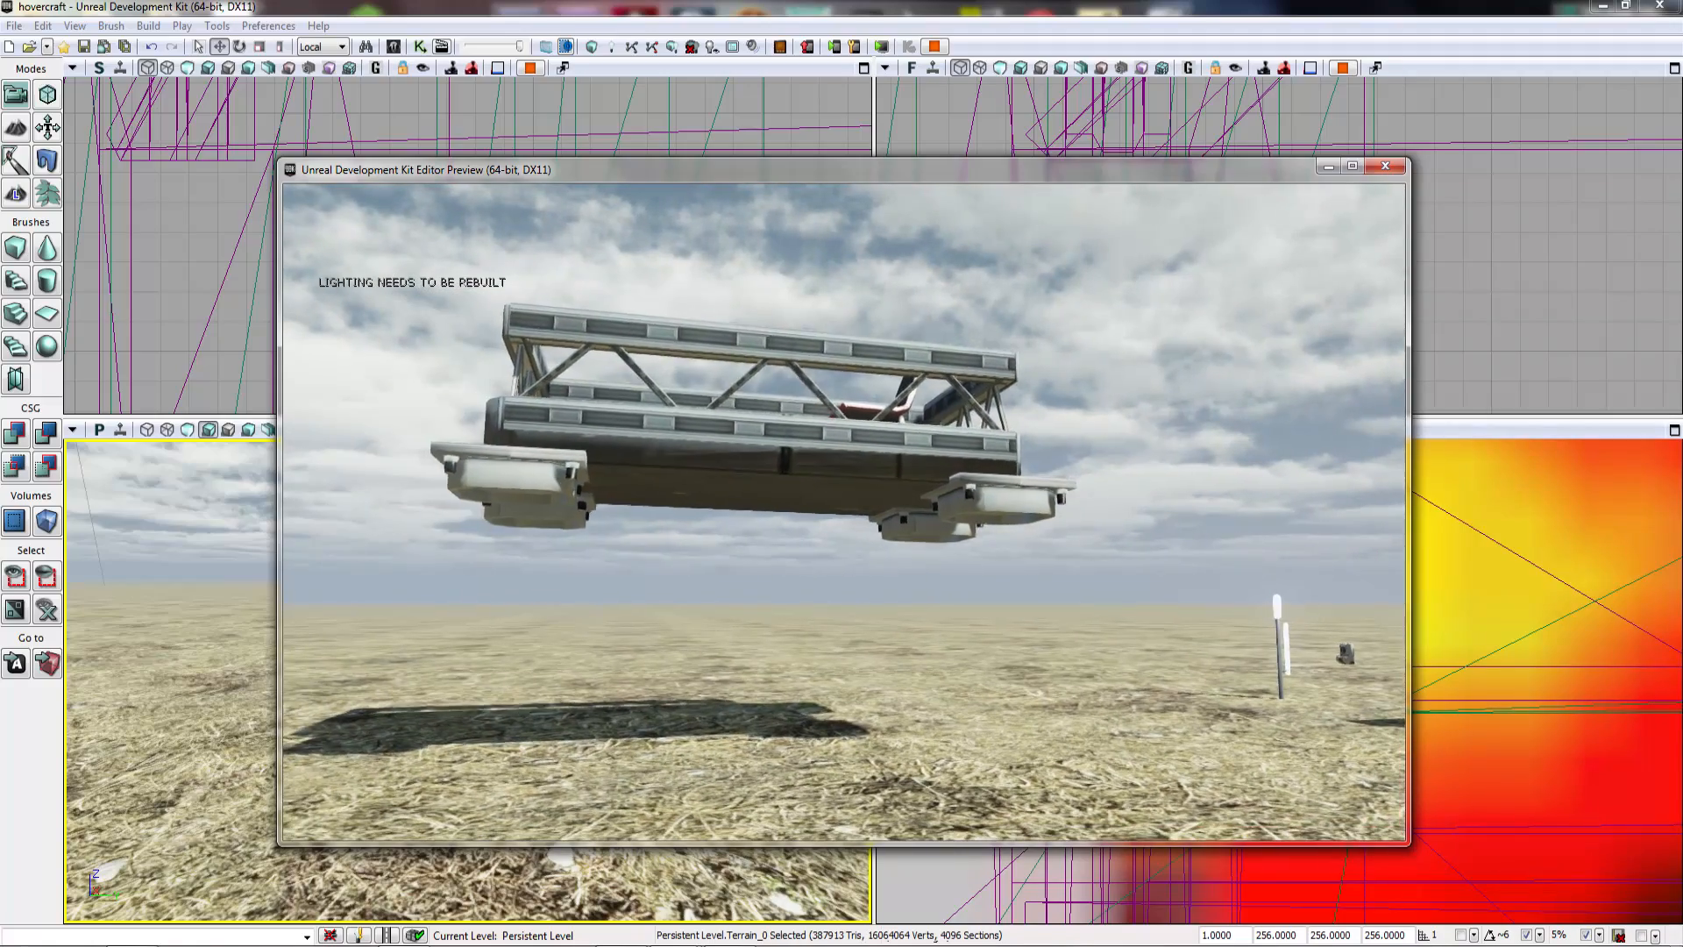
pyautogui.press('Escape')
# Step: Recheck the positions of both thrusters opposite the chair up close in the top view
pyautogui.scroll(-15, 924, 646)
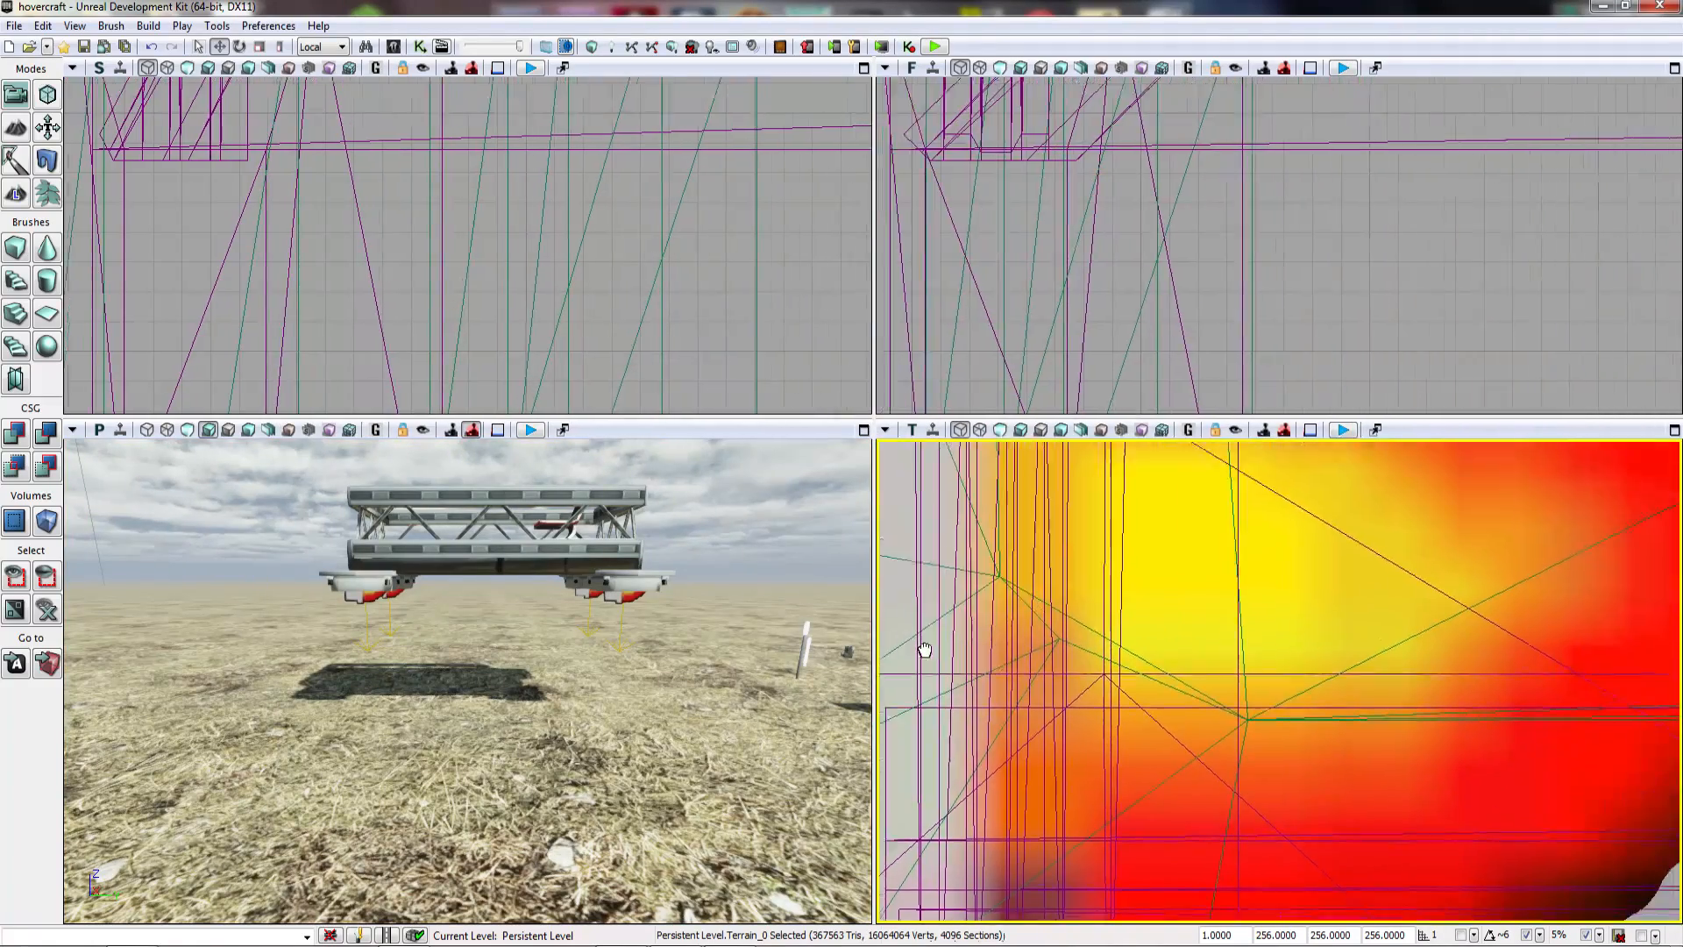
pyautogui.scroll(-10, 1138, 733)
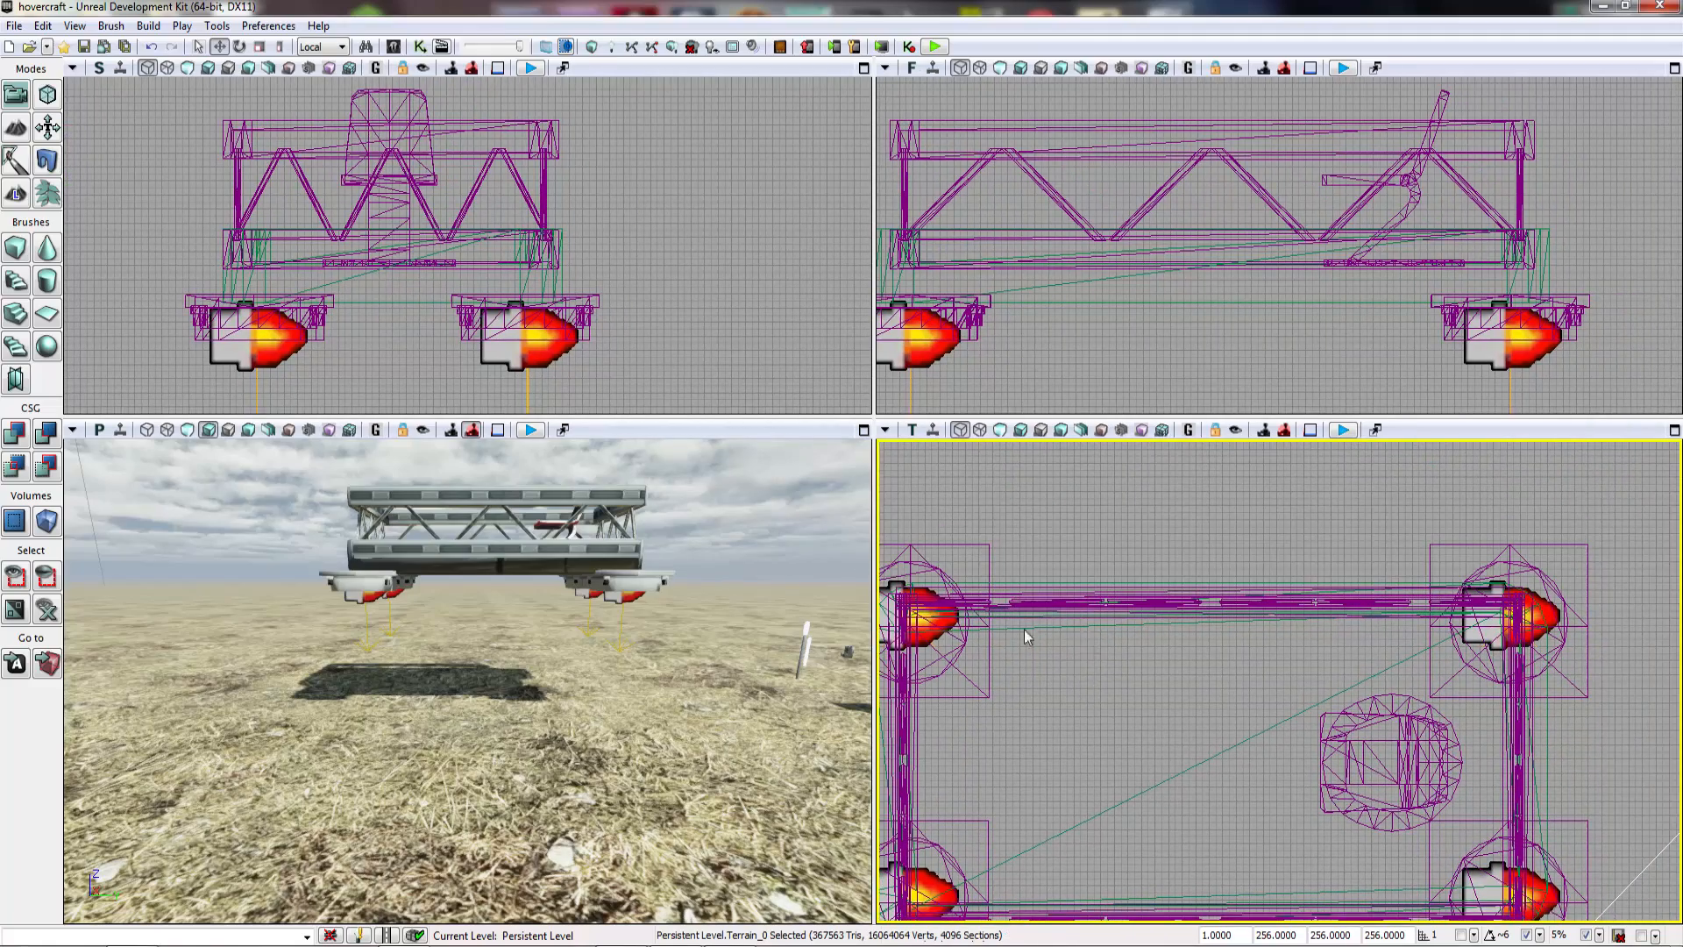
pyautogui.click(931, 618)
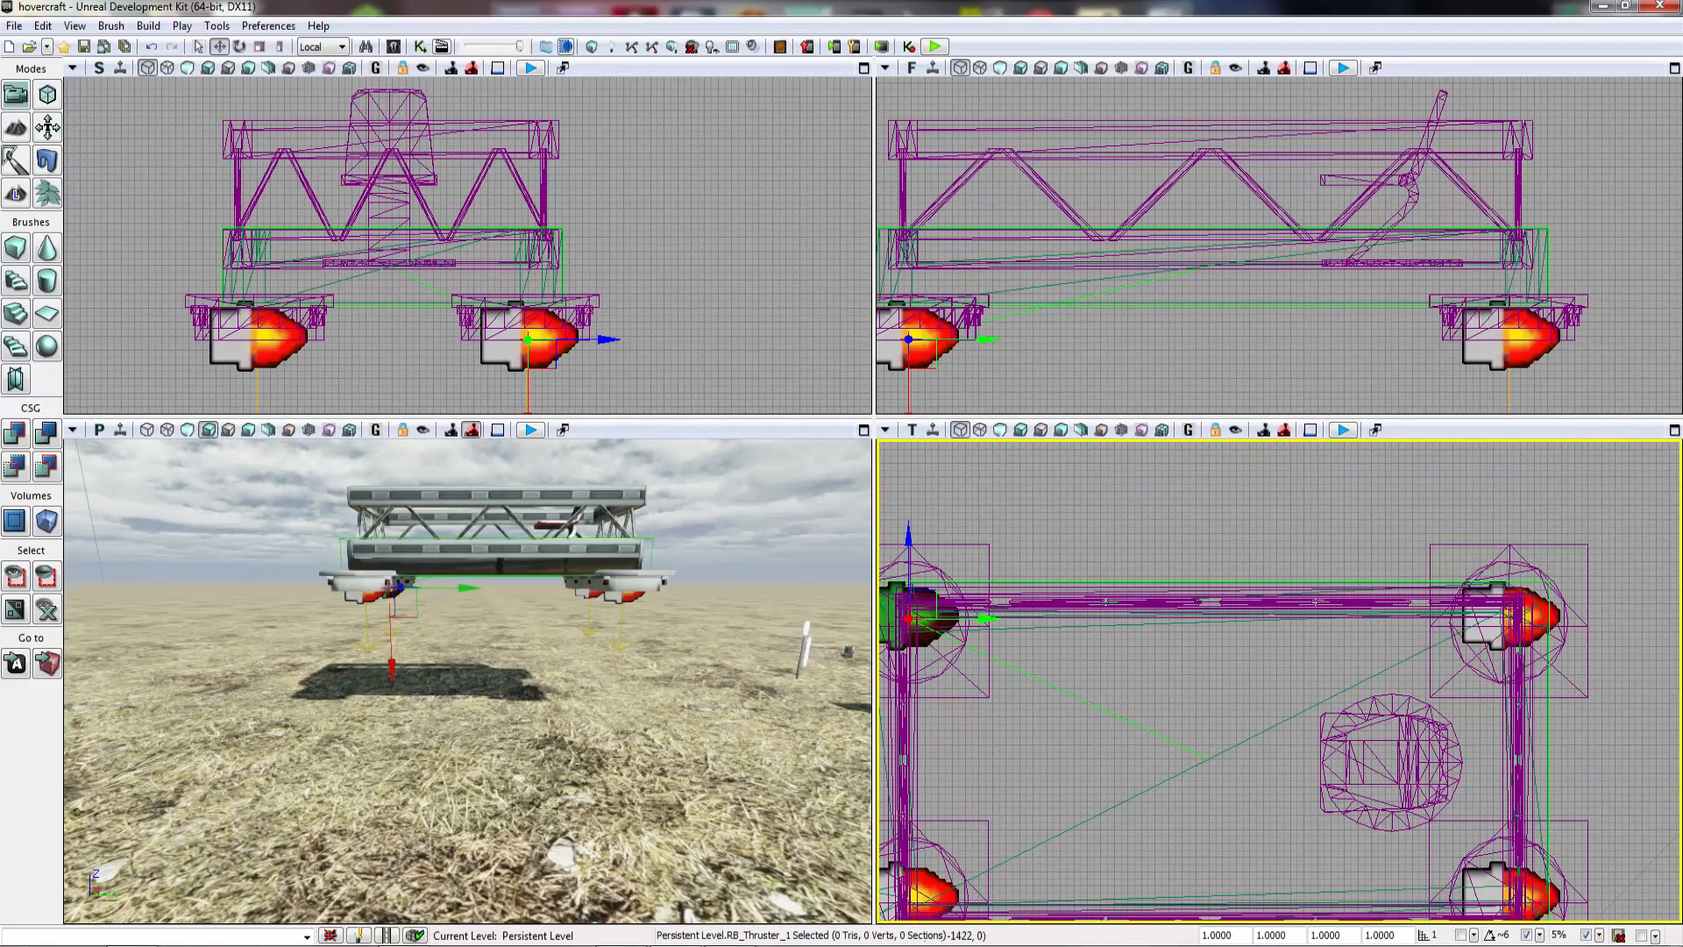
pyautogui.scroll(15, 975, 802)
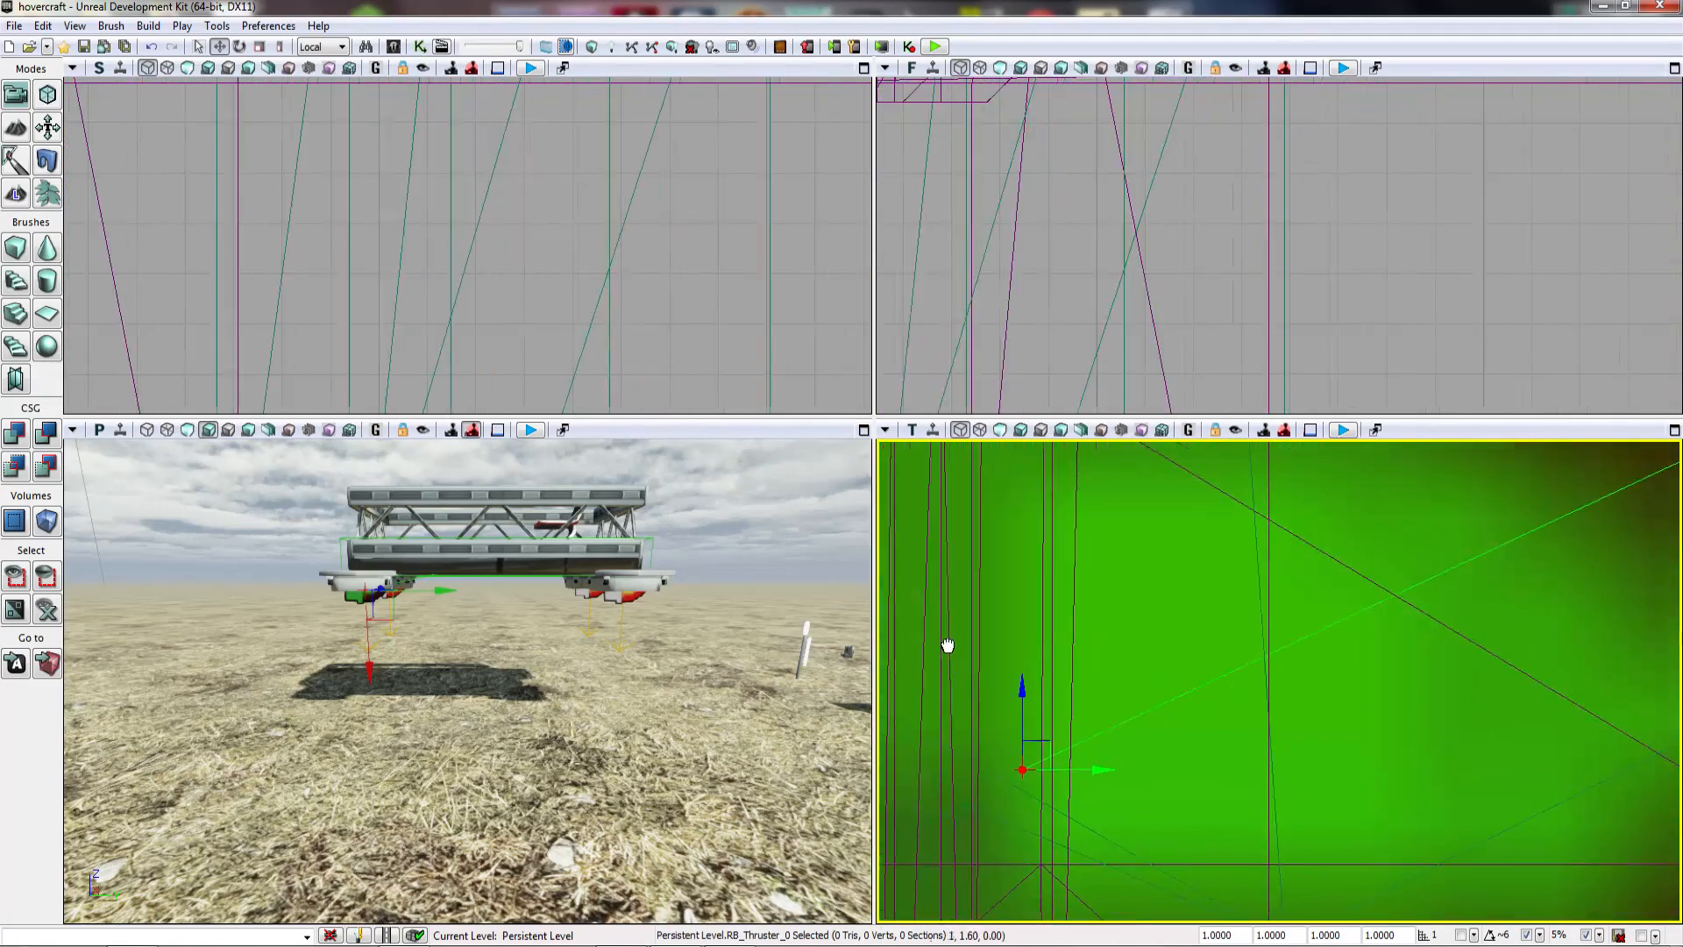
# Step: Select the chair-end thruster on the upper long side and add its counterpart at the opposite end to the selection
pyautogui.scroll(-10, 946, 645)
pyautogui.scroll(-5, 1262, 653)
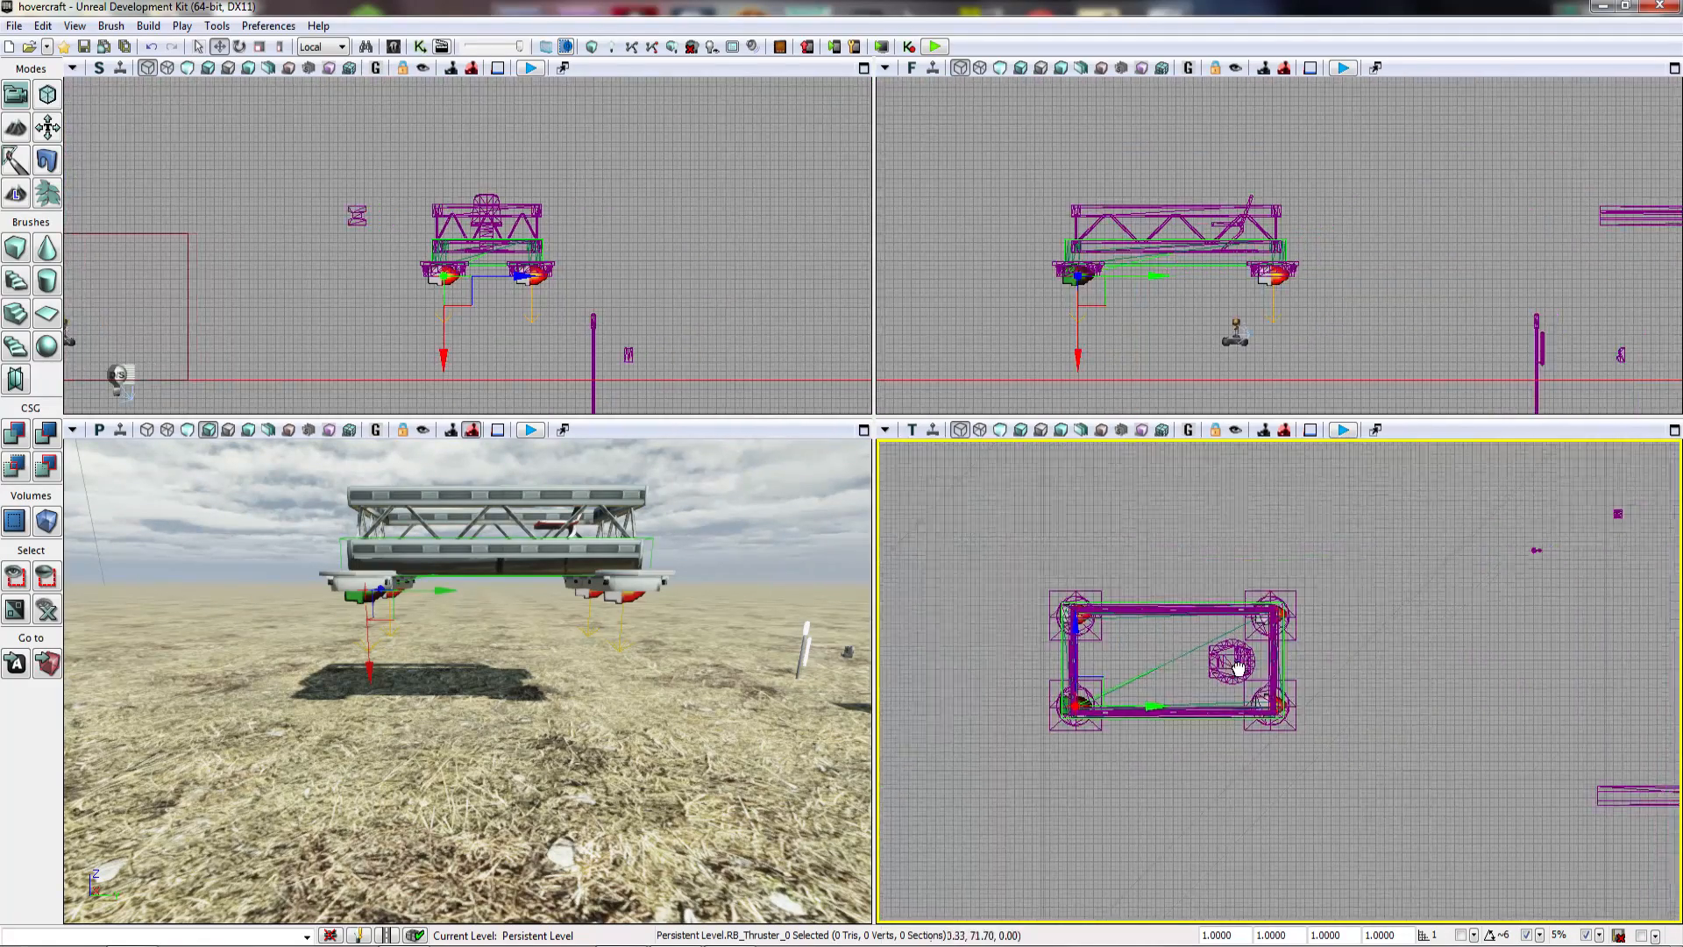
pyautogui.scroll(10, 1221, 657)
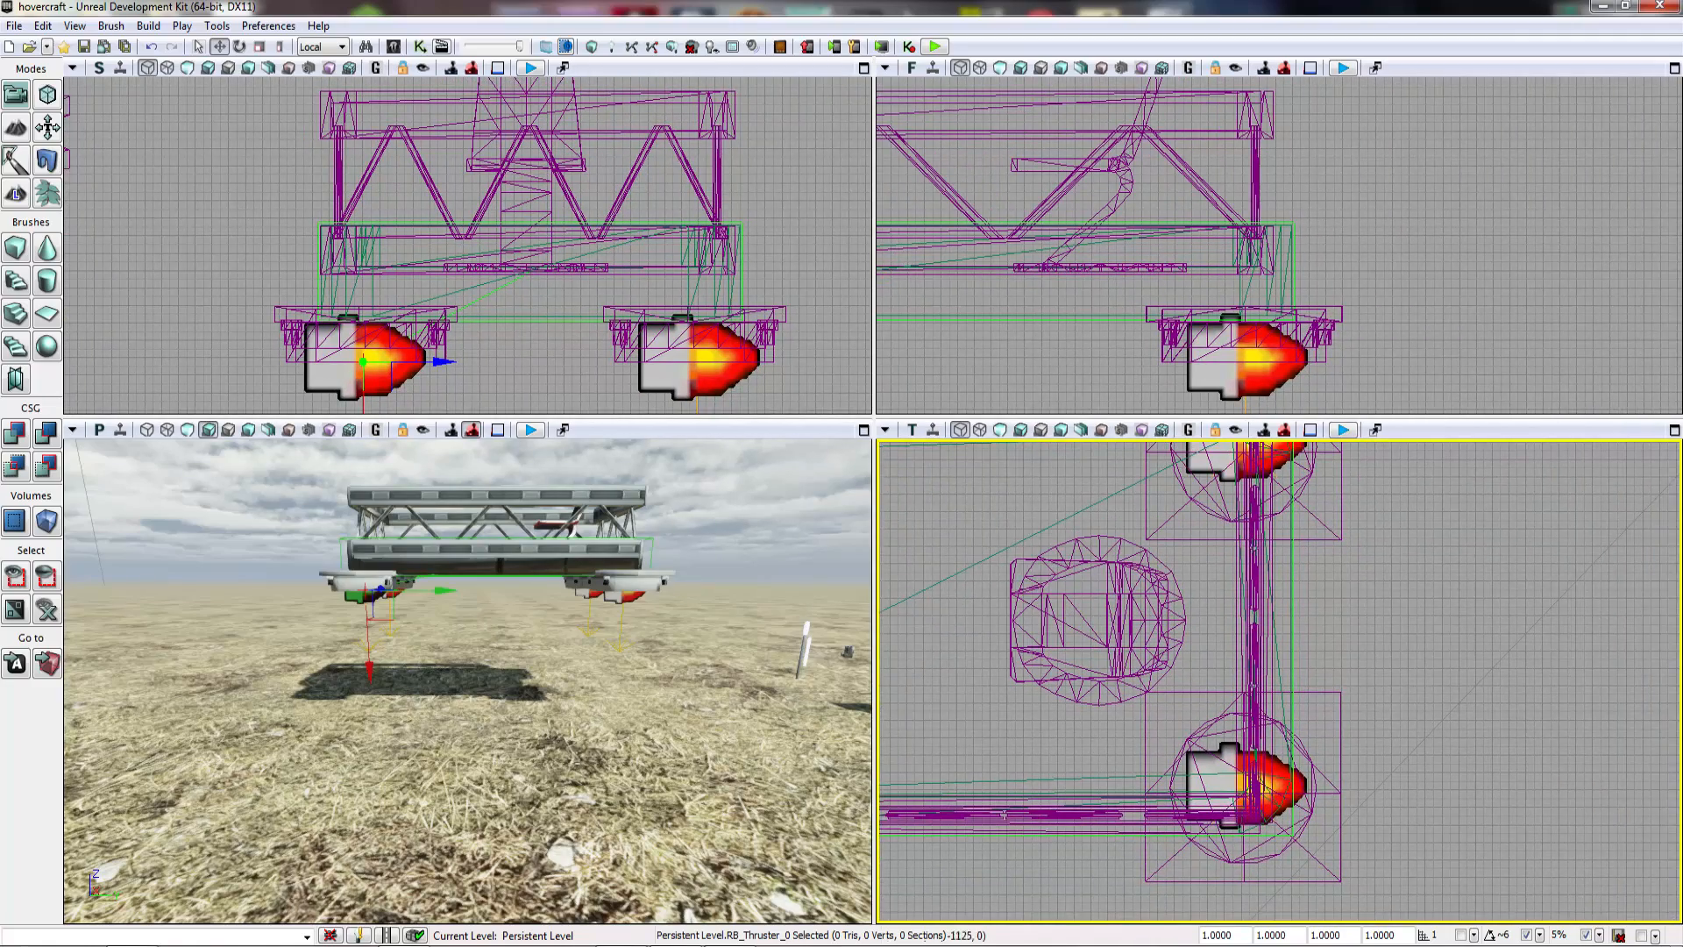
pyautogui.moveTo(1221, 657); pyautogui.dragTo(1325, 759)
pyautogui.click(1322, 543)
pyautogui.moveTo(1322, 542); pyautogui.dragTo(1592, 515)
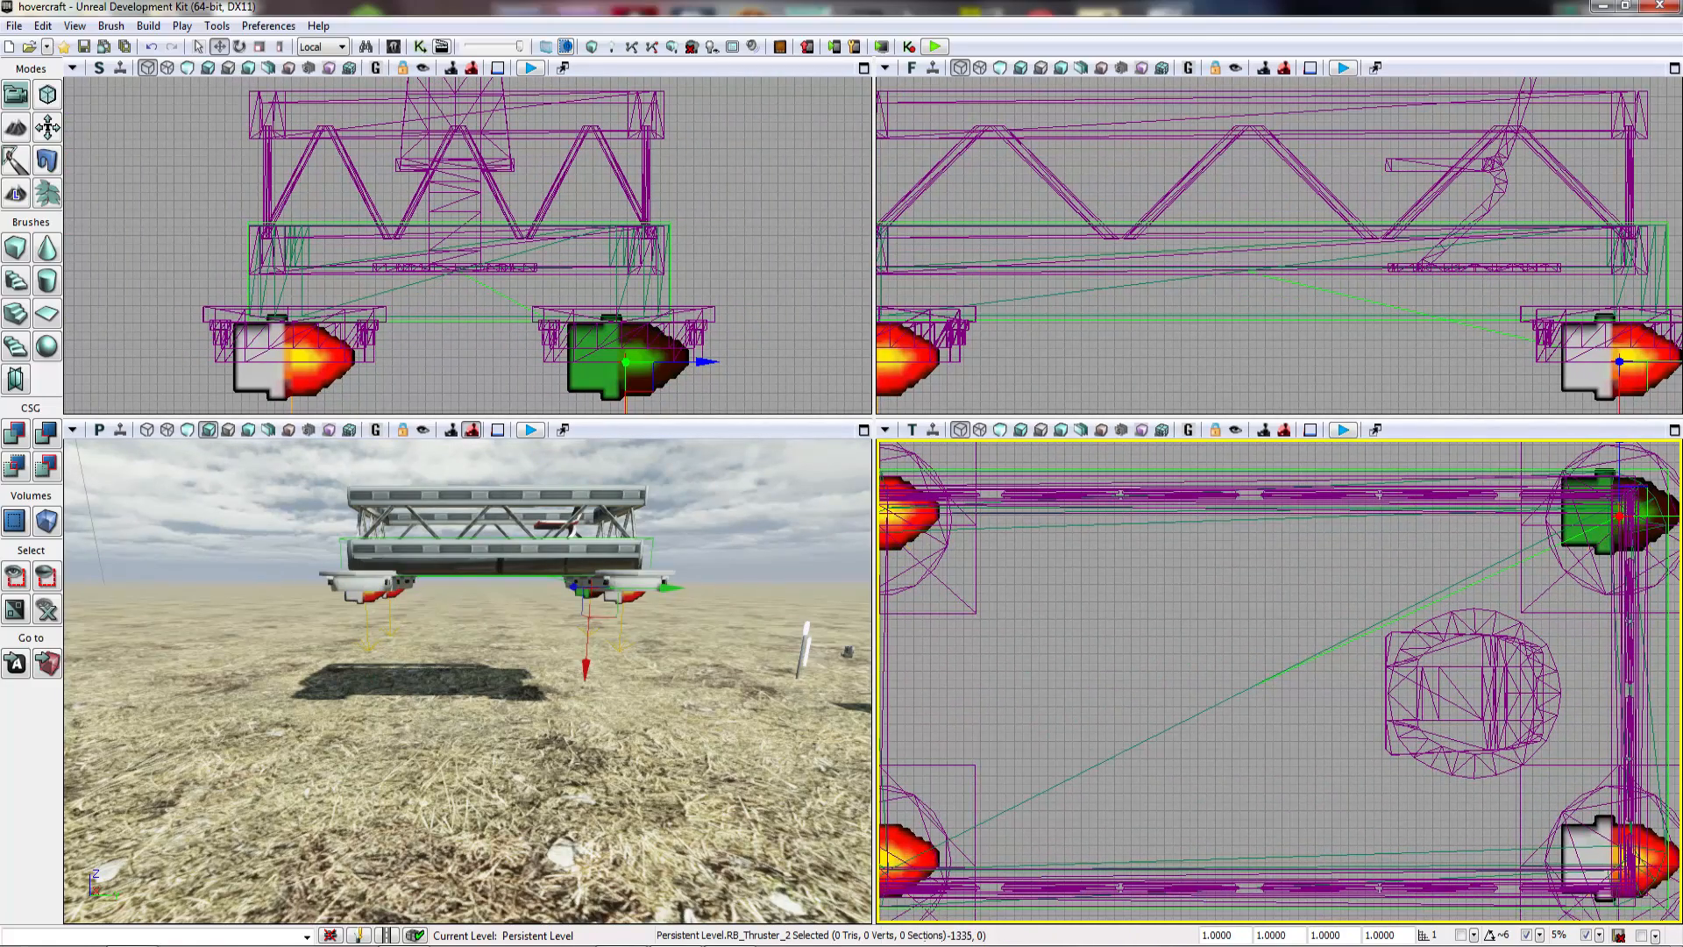
pyautogui.moveTo(1379, 587); pyautogui.dragTo(1101, 602)
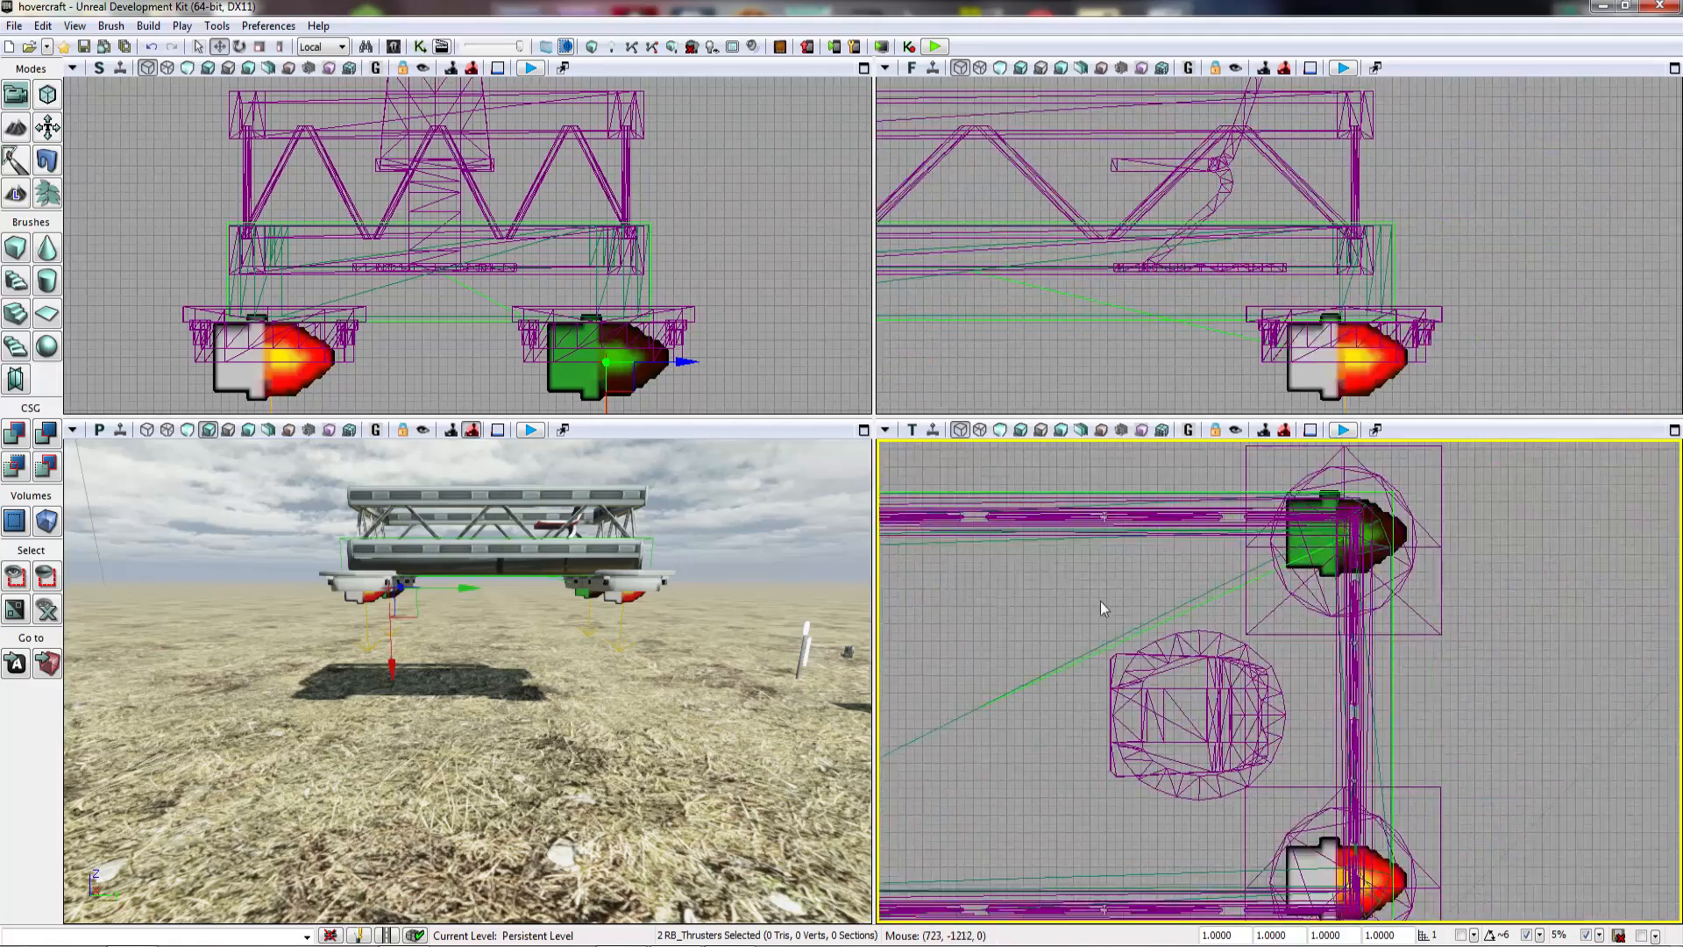
# Step: Inspect the chair-end thruster up close in the top view and nudge the selected thruster pair slightly across the platform's width
pyautogui.scroll(3, 1101, 602)
pyautogui.moveTo(1420, 566); pyautogui.dragTo(1188, 610)
pyautogui.scroll(10, 1187, 612)
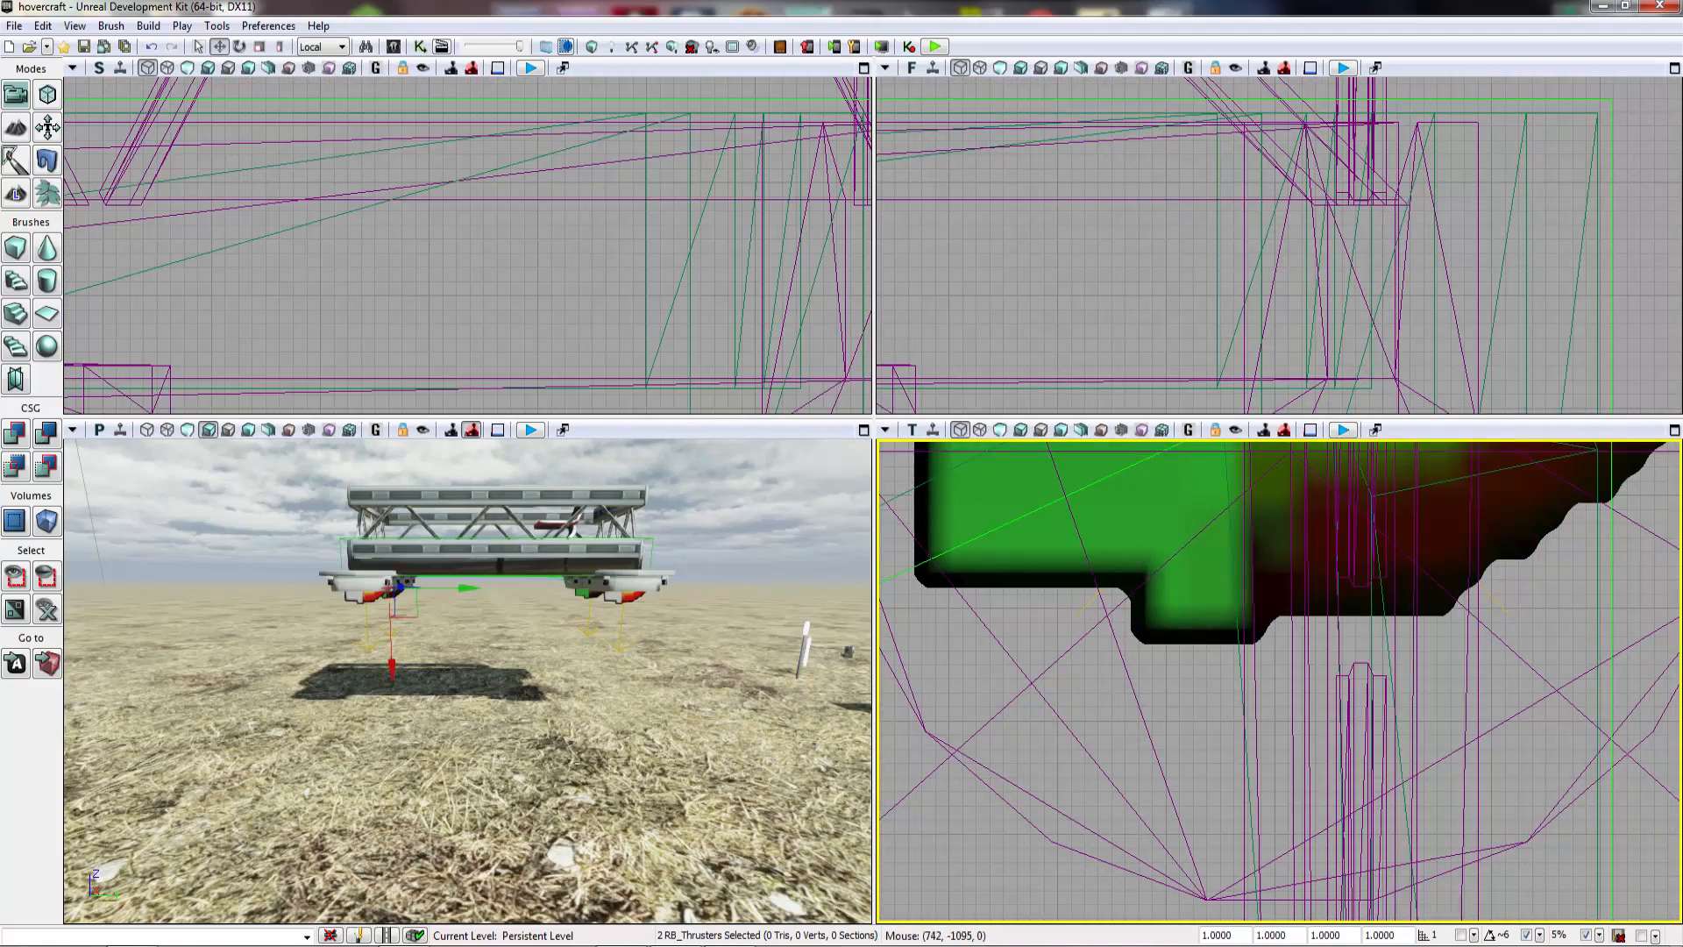
pyautogui.keyDown('ctrl'); pyautogui.click(1162, 532); pyautogui.keyUp('ctrl')
pyautogui.keyDown('ctrl'); pyautogui.click(1164, 527); pyautogui.keyUp('ctrl')
pyautogui.moveTo(1166, 525); pyautogui.dragTo(1033, 821)
pyautogui.scroll(5, 1056, 804)
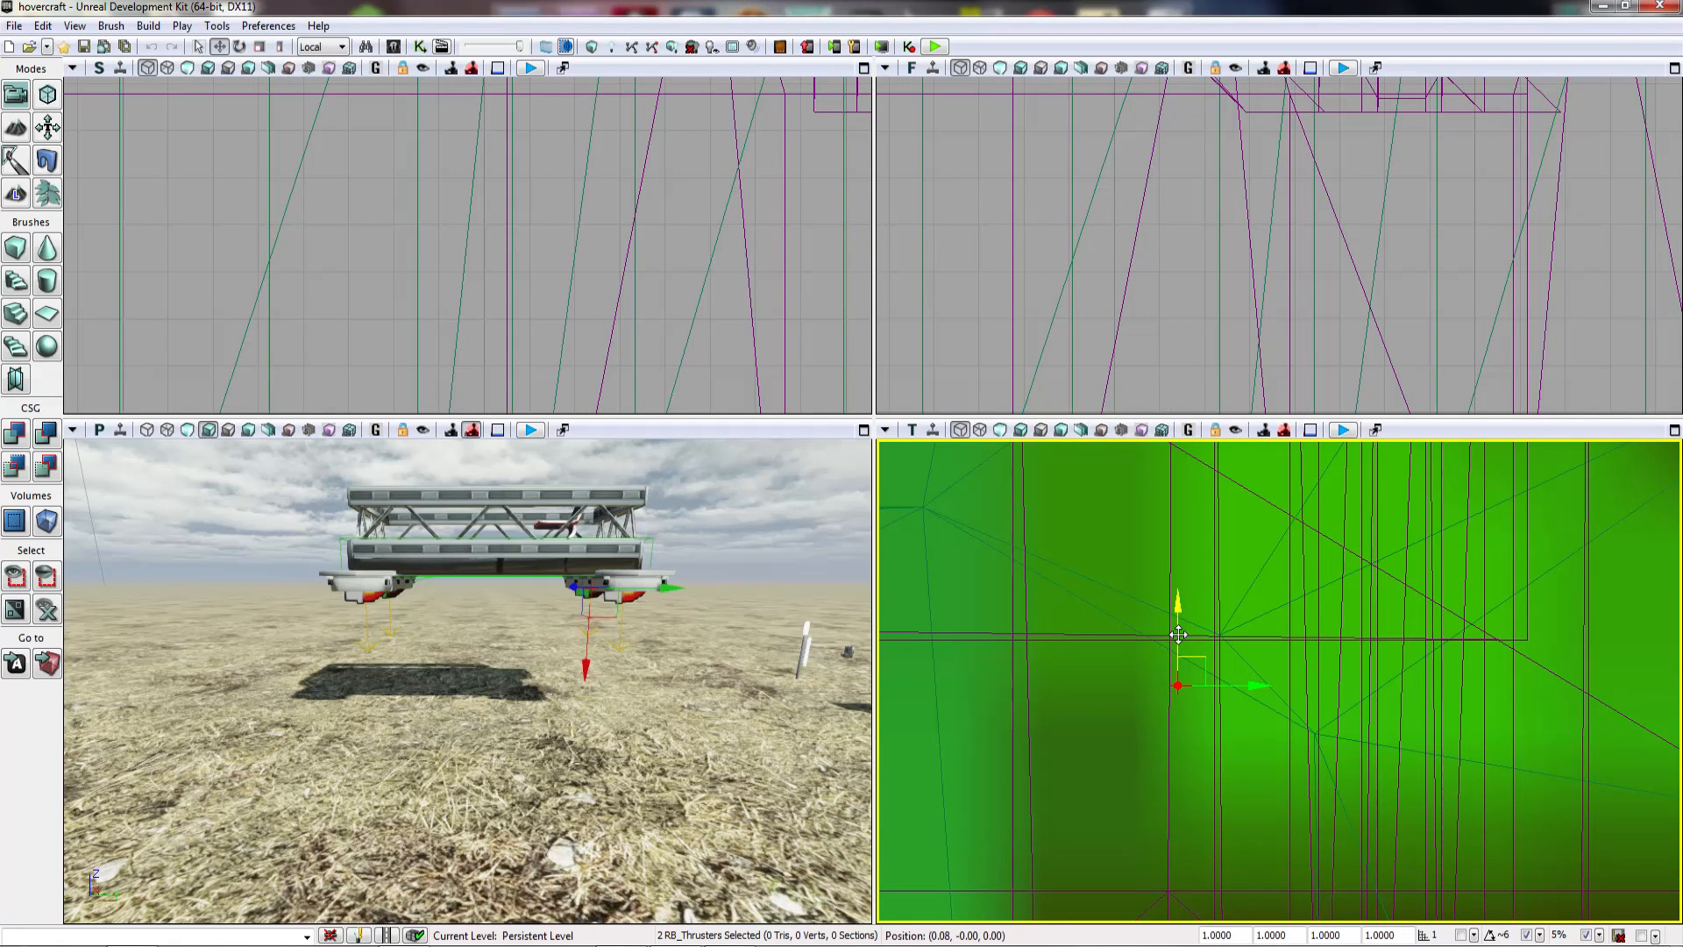
pyautogui.click(1177, 636)
# Step: Play the level from the terrain, view the hovering craft from its side and end, and end the preview
pyautogui.rightClick(517, 837)
pyautogui.click(535, 822)
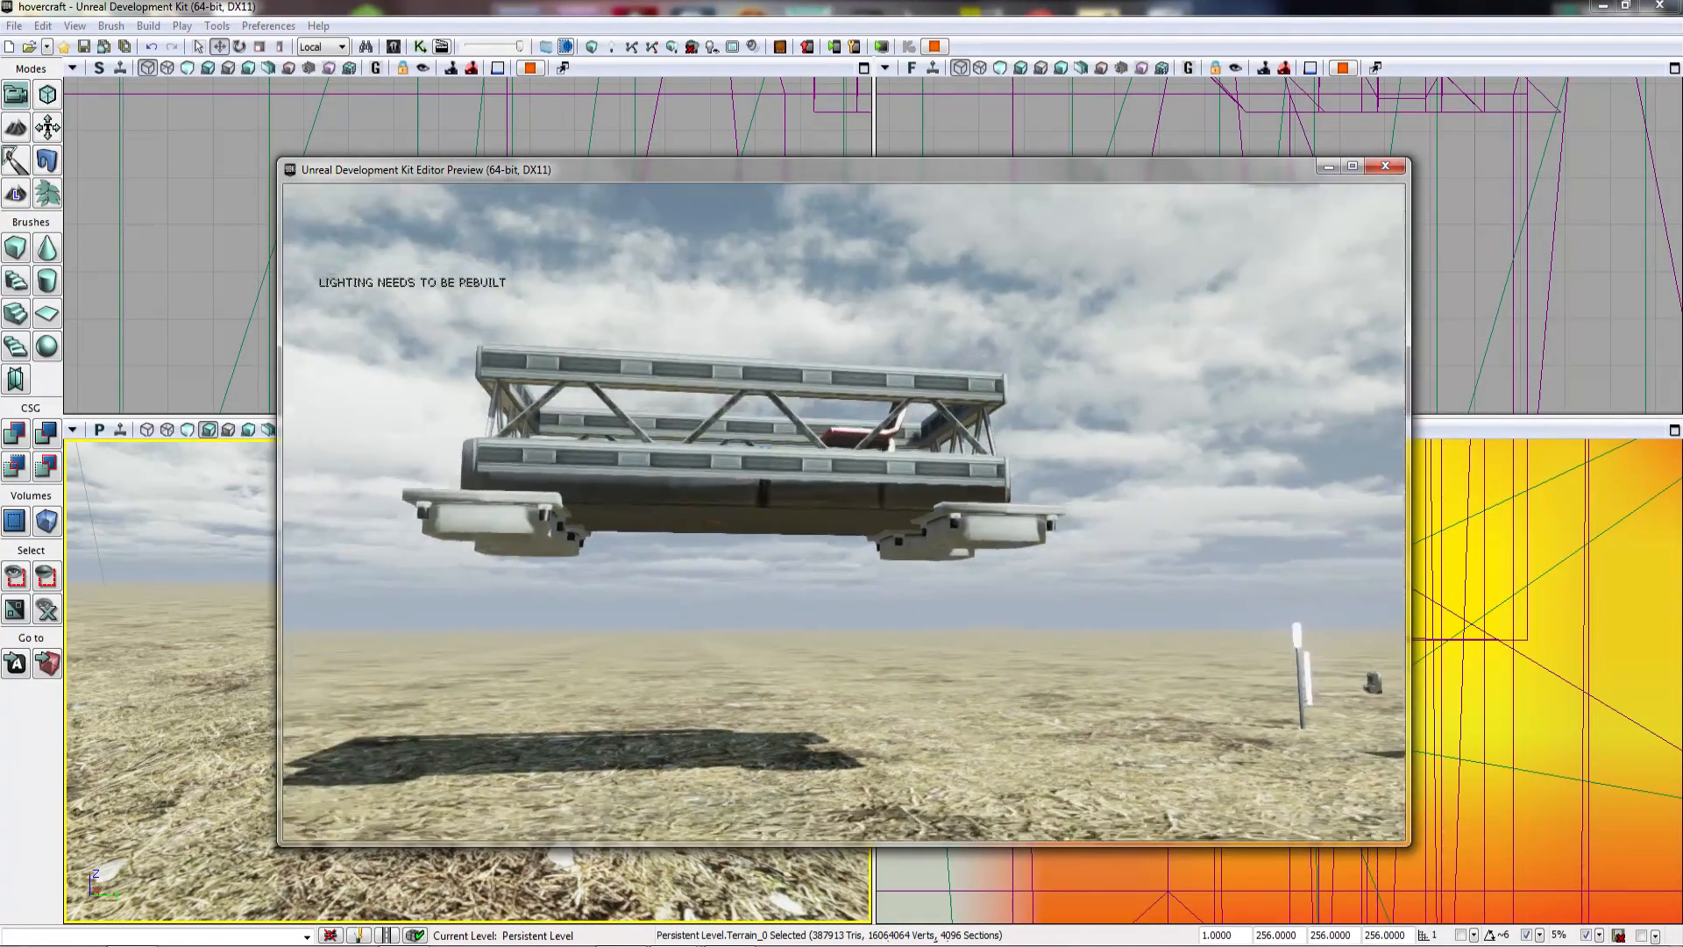
pyautogui.press('d')
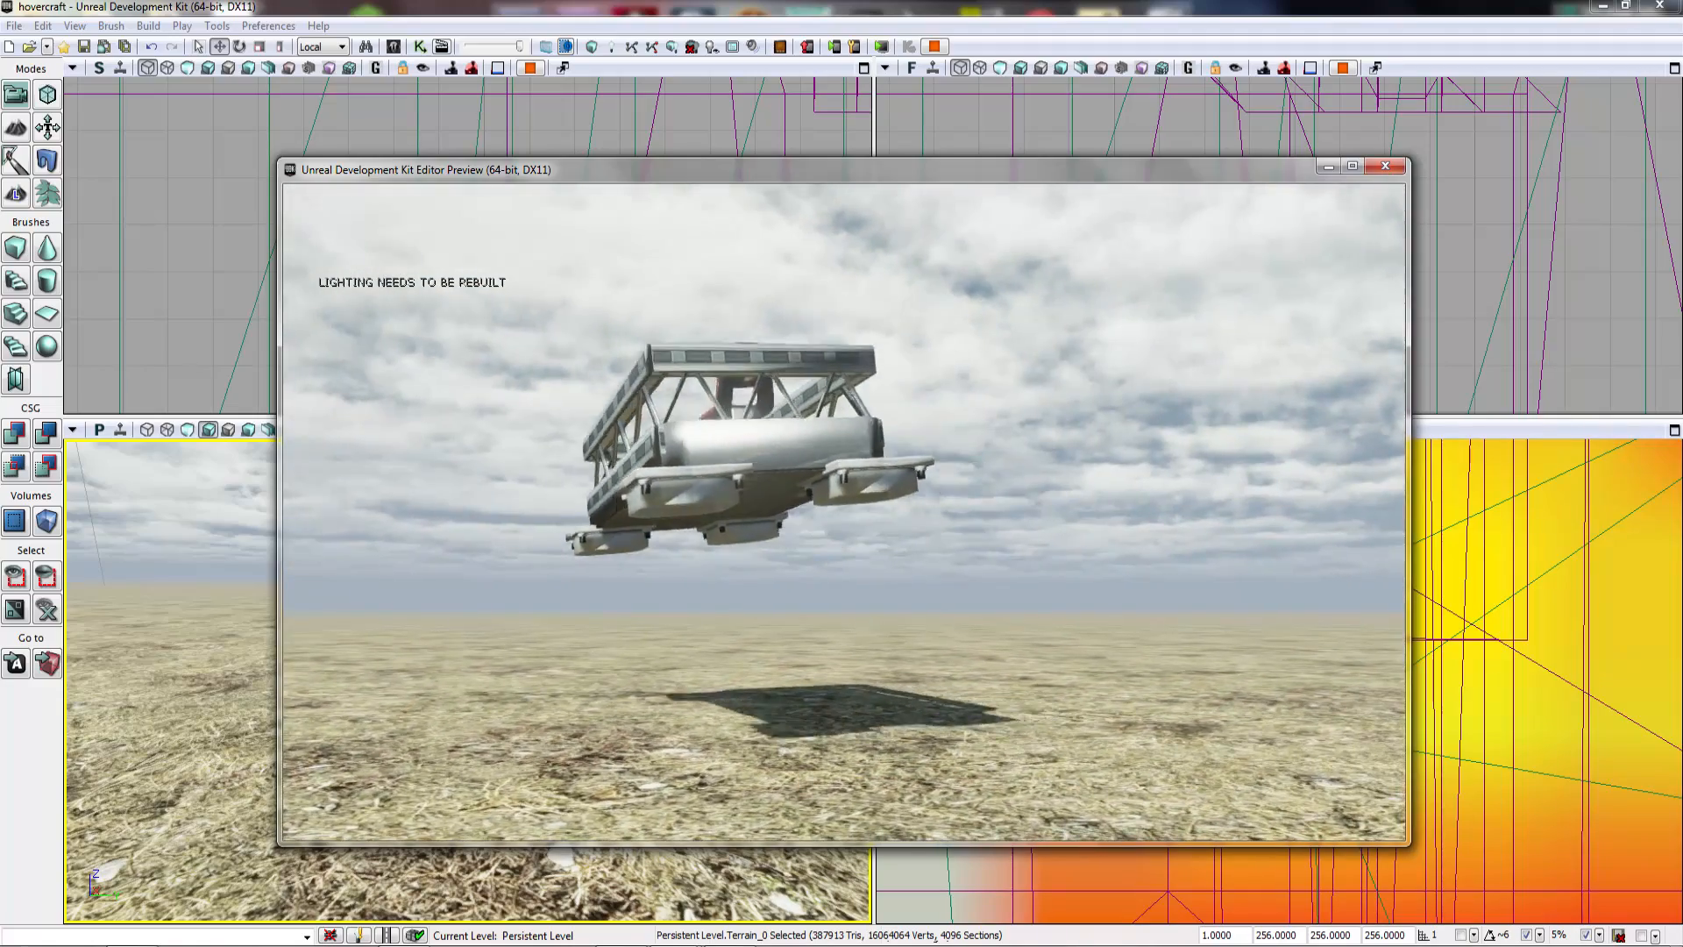
pyautogui.press('Escape')
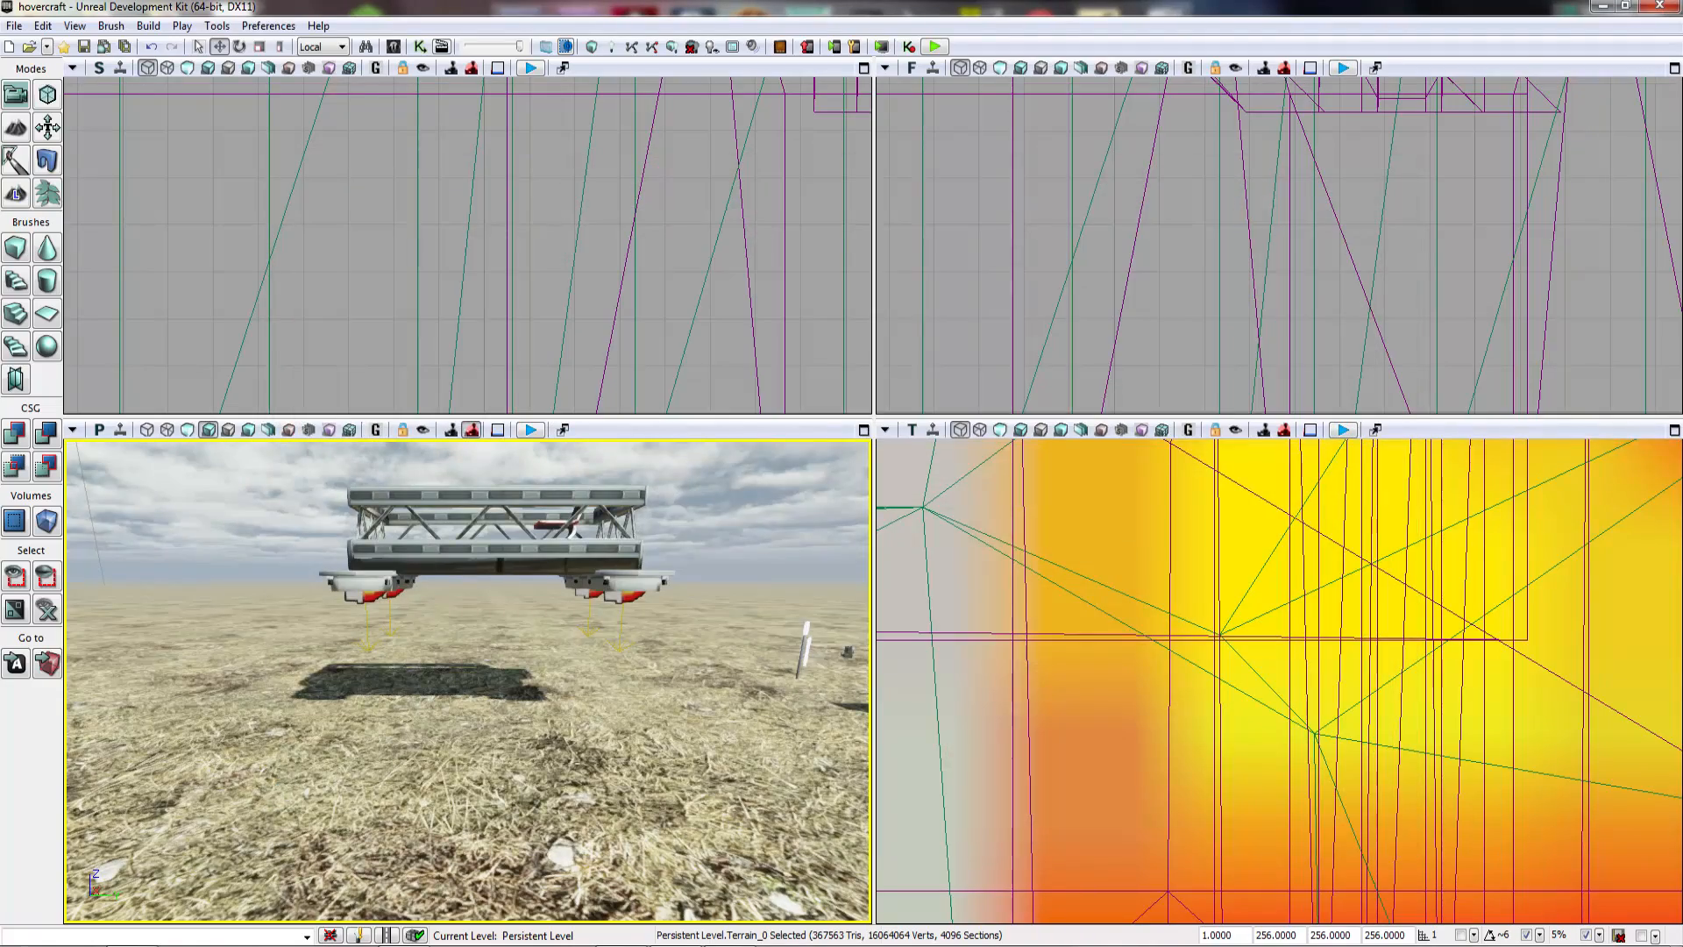
# Step: Select all four thrusters under the platform and set their Thrust Strength to 40
pyautogui.press('w')
pyautogui.moveTo(468, 681); pyautogui.dragTo(491, 666, button='right')
pyautogui.press('s')
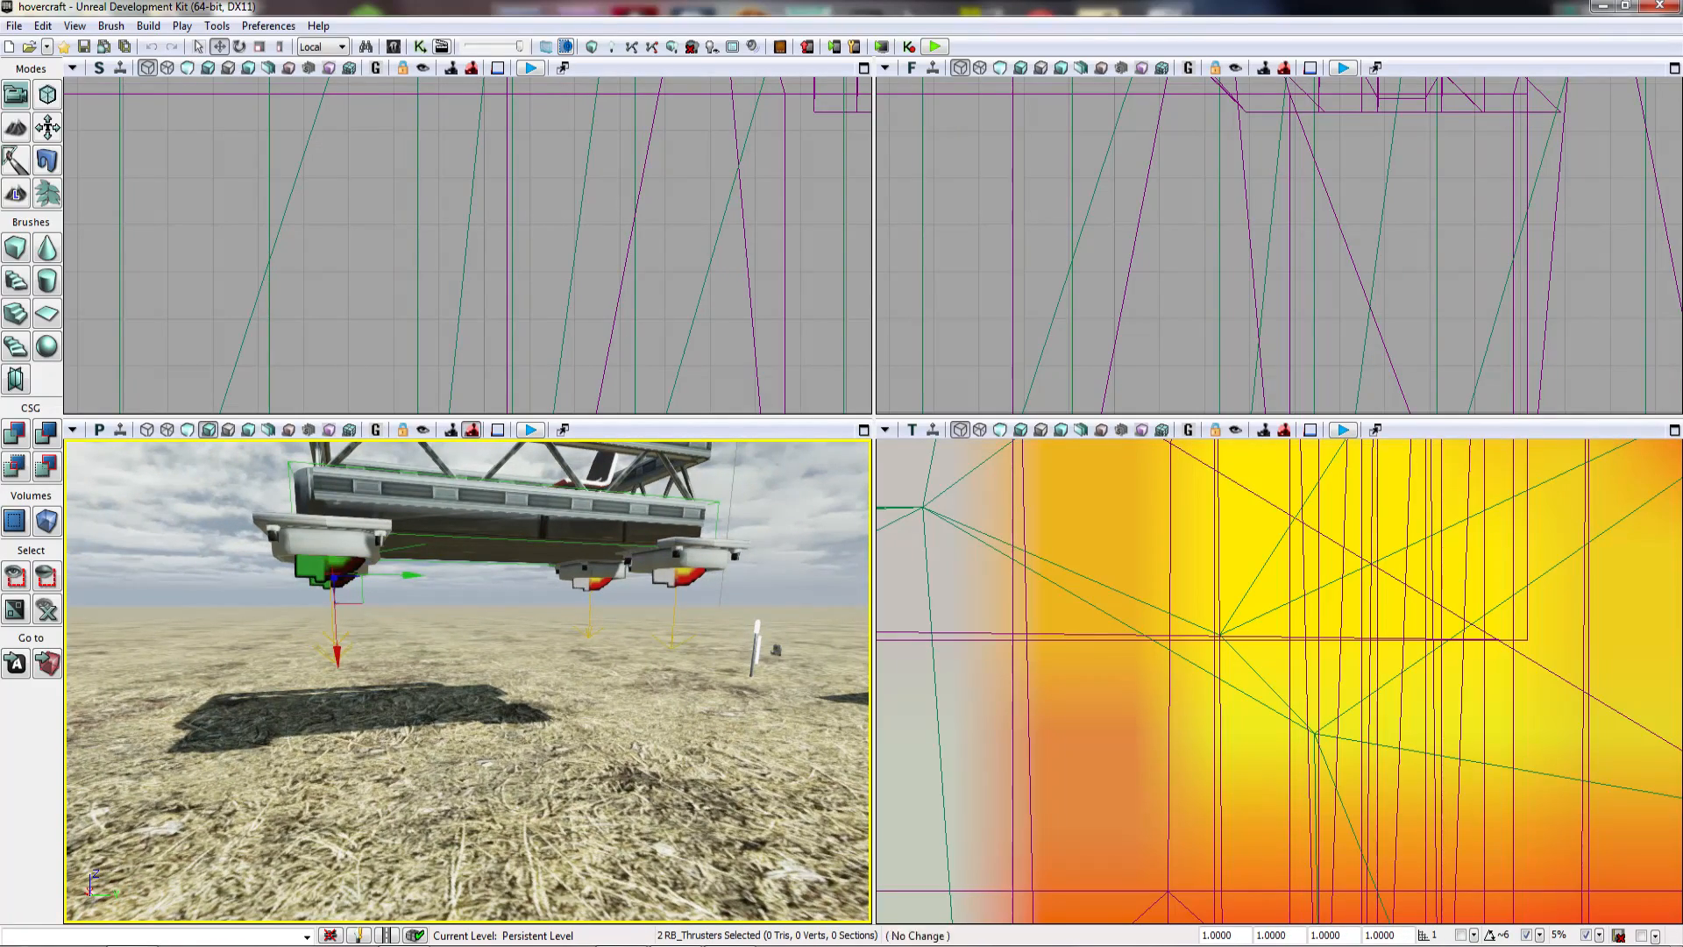
pyautogui.keyDown('ctrl'); pyautogui.click(596, 582); pyautogui.keyUp('ctrl')
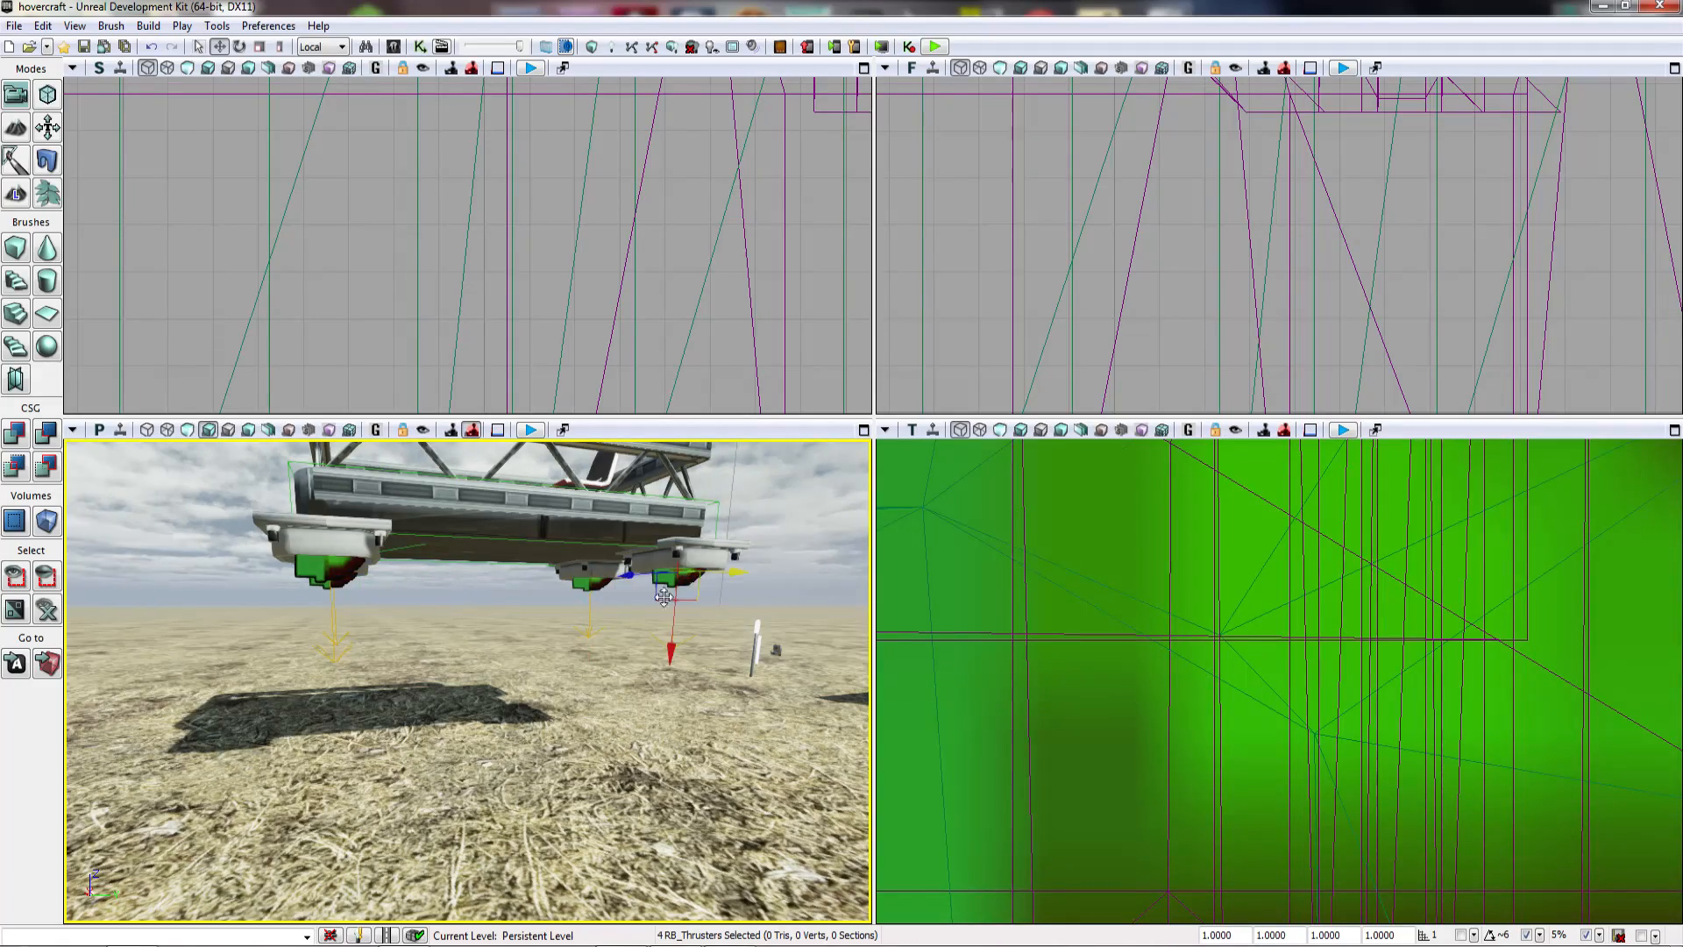
pyautogui.moveTo(664, 597); pyautogui.dragTo(658, 649, button='right')
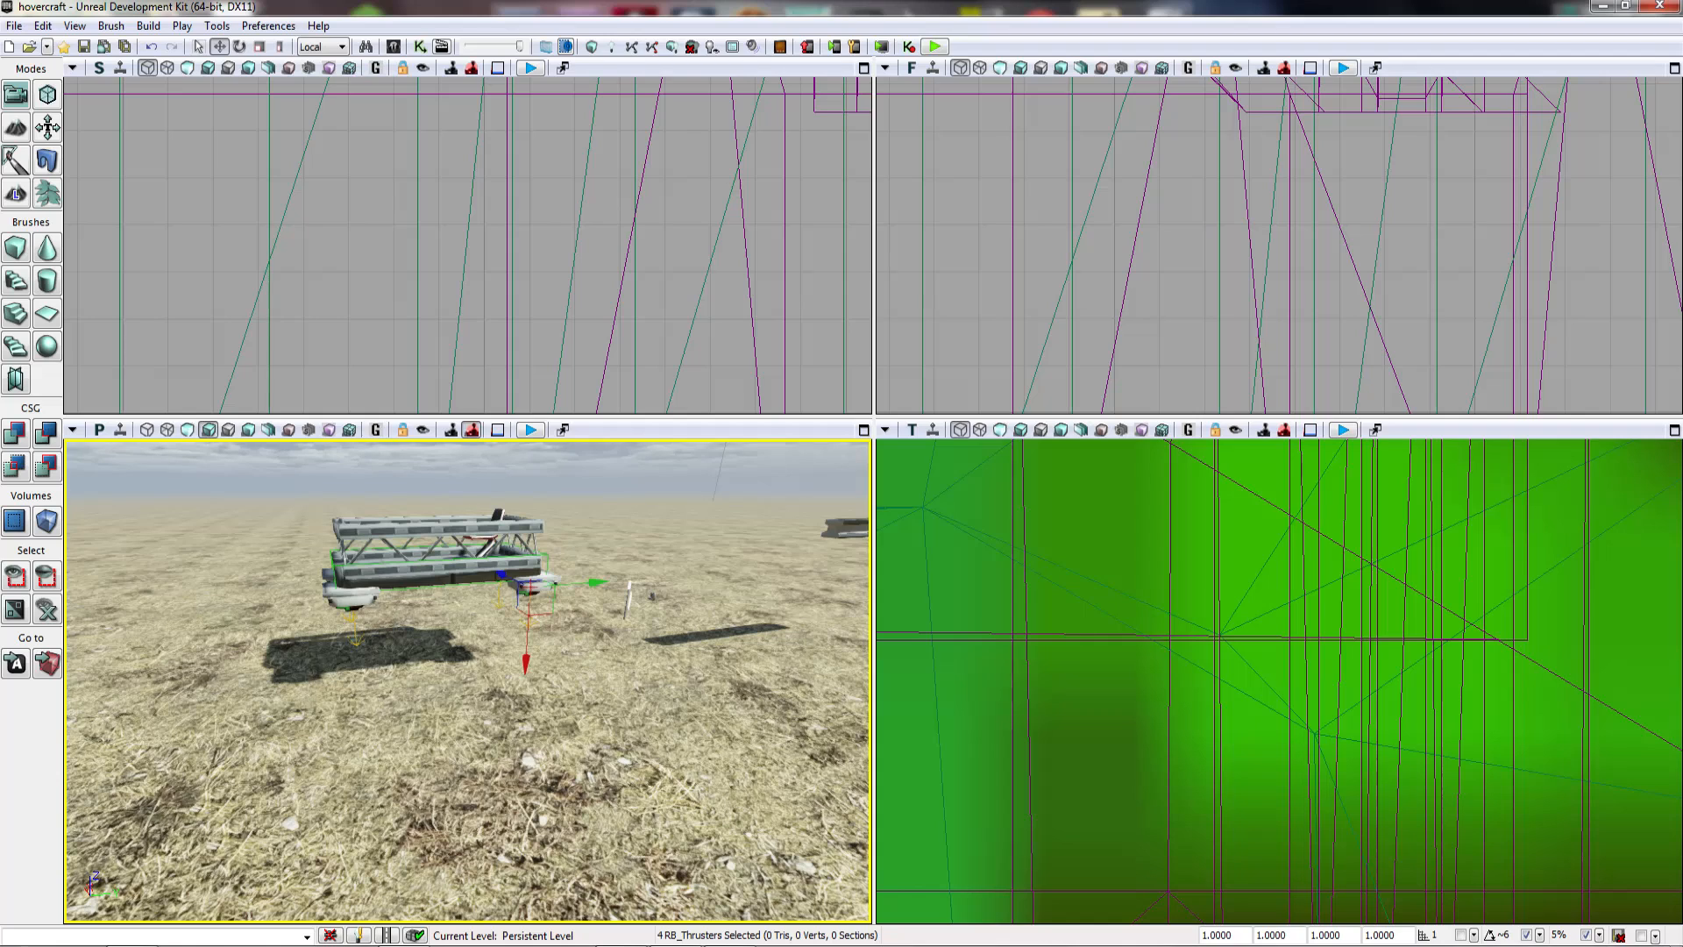
pyautogui.press('F4')
pyautogui.click(333, 323)
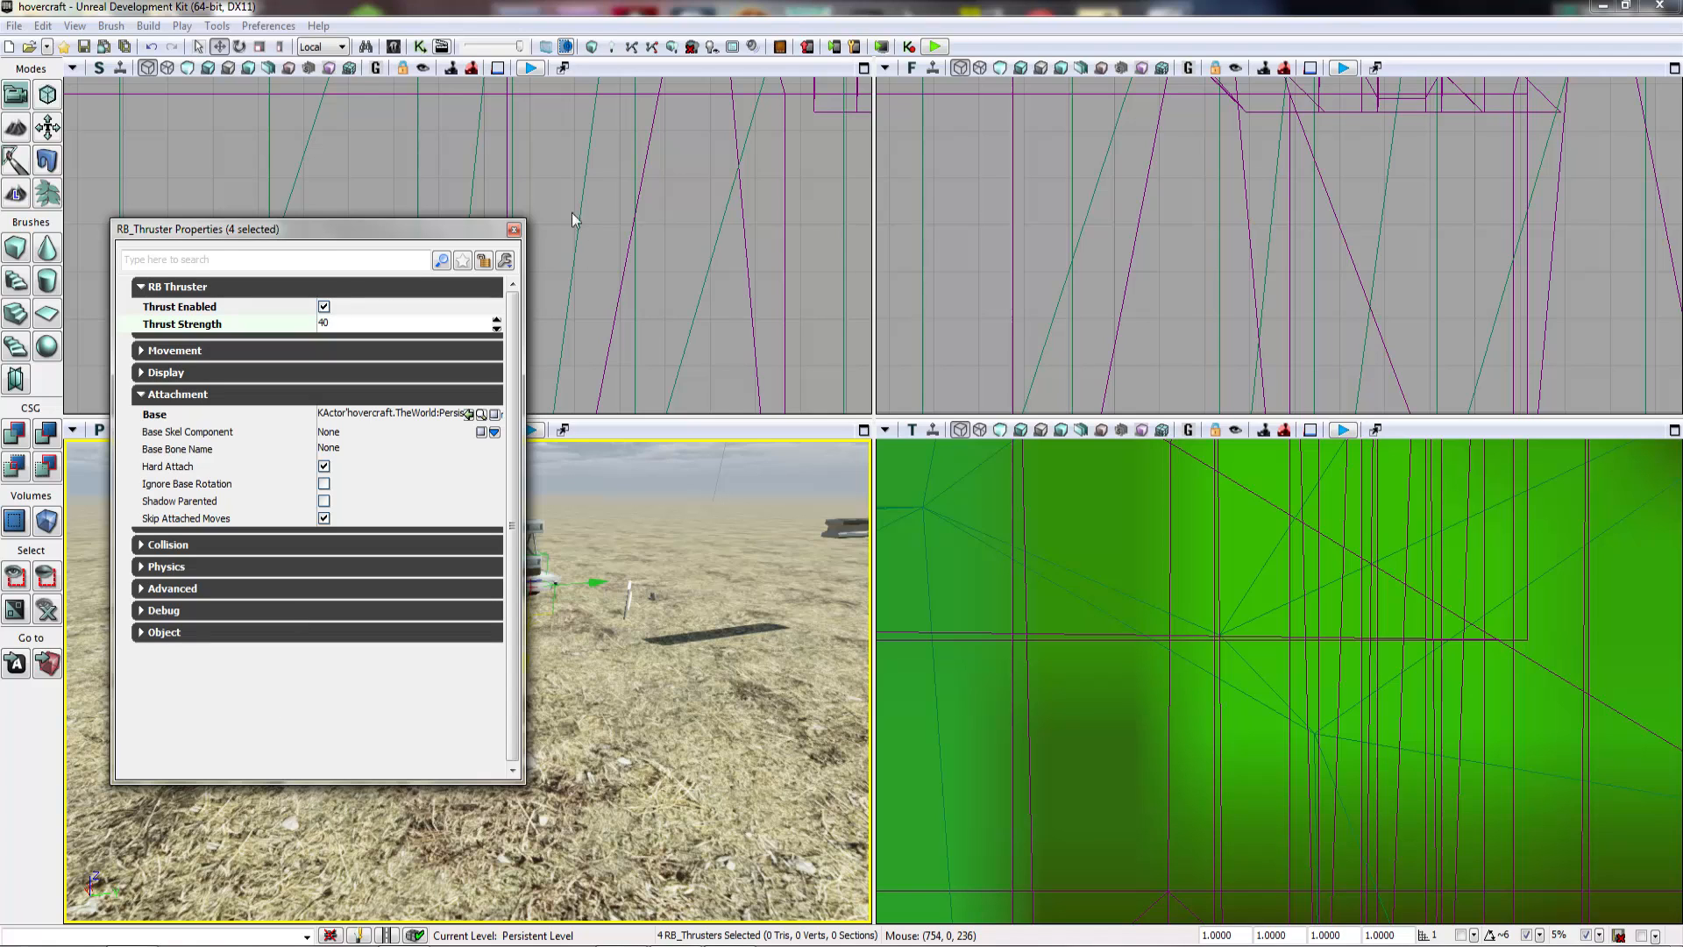
pyautogui.moveTo(418, 235); pyautogui.dragTo(447, 255)
pyautogui.press('Return')
pyautogui.click(542, 249)
# Step: Play the level from the terrain to check the lift at thrust strength 40, and end the preview
pyautogui.rightClick(473, 800)
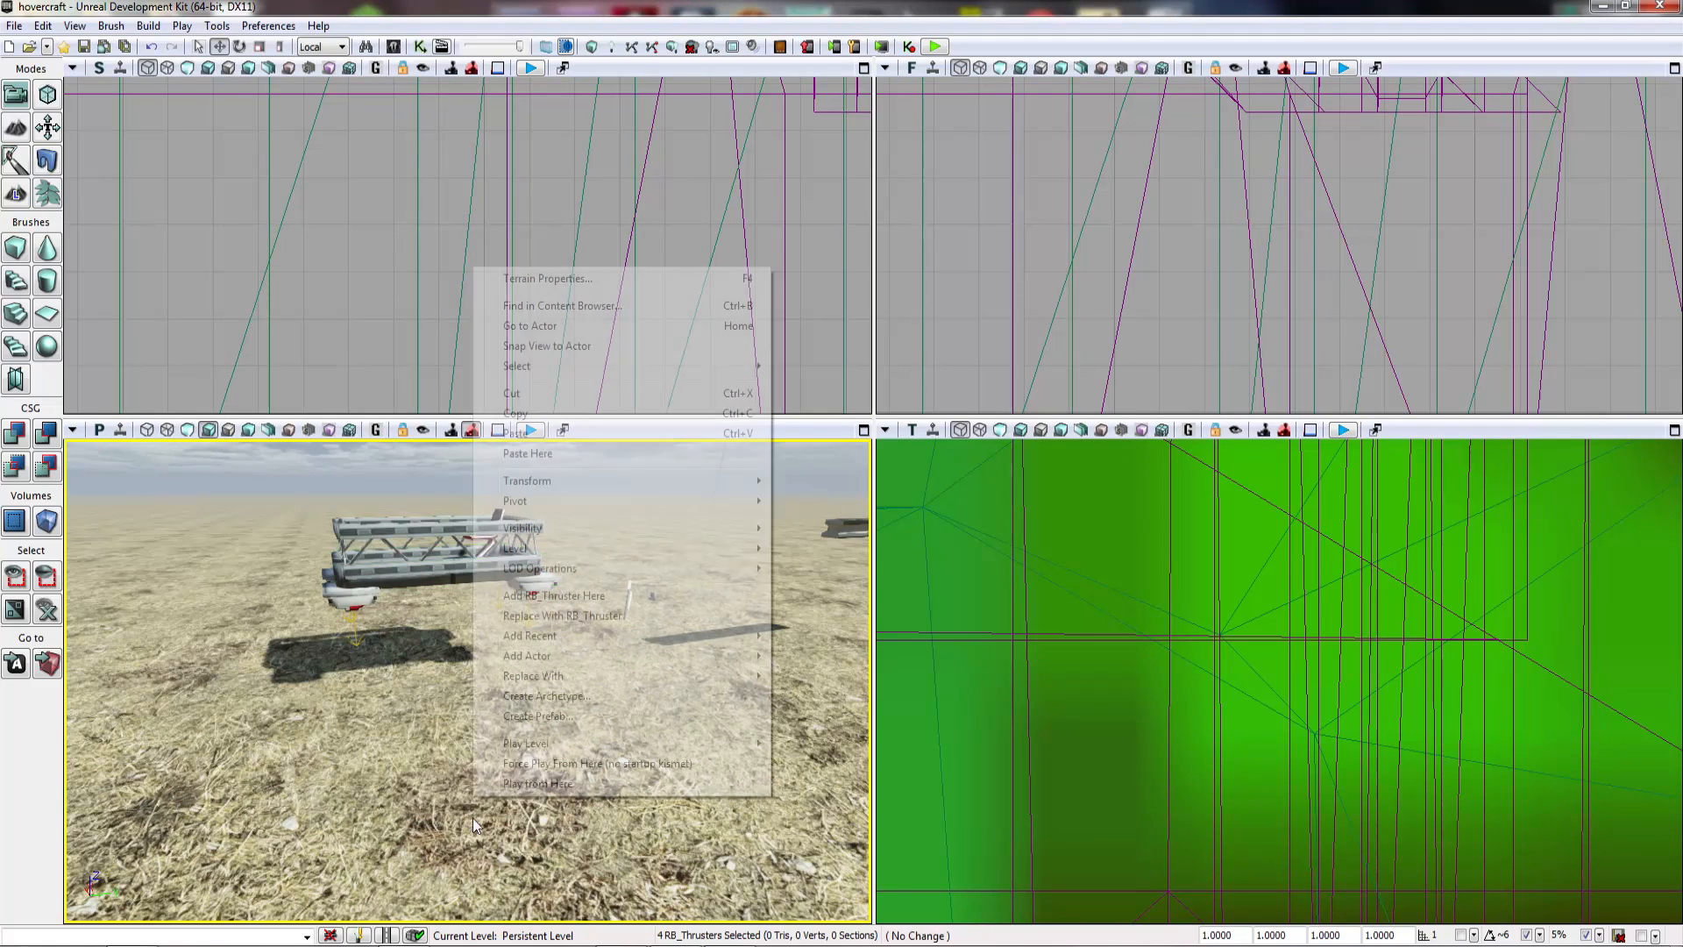
pyautogui.click(501, 787)
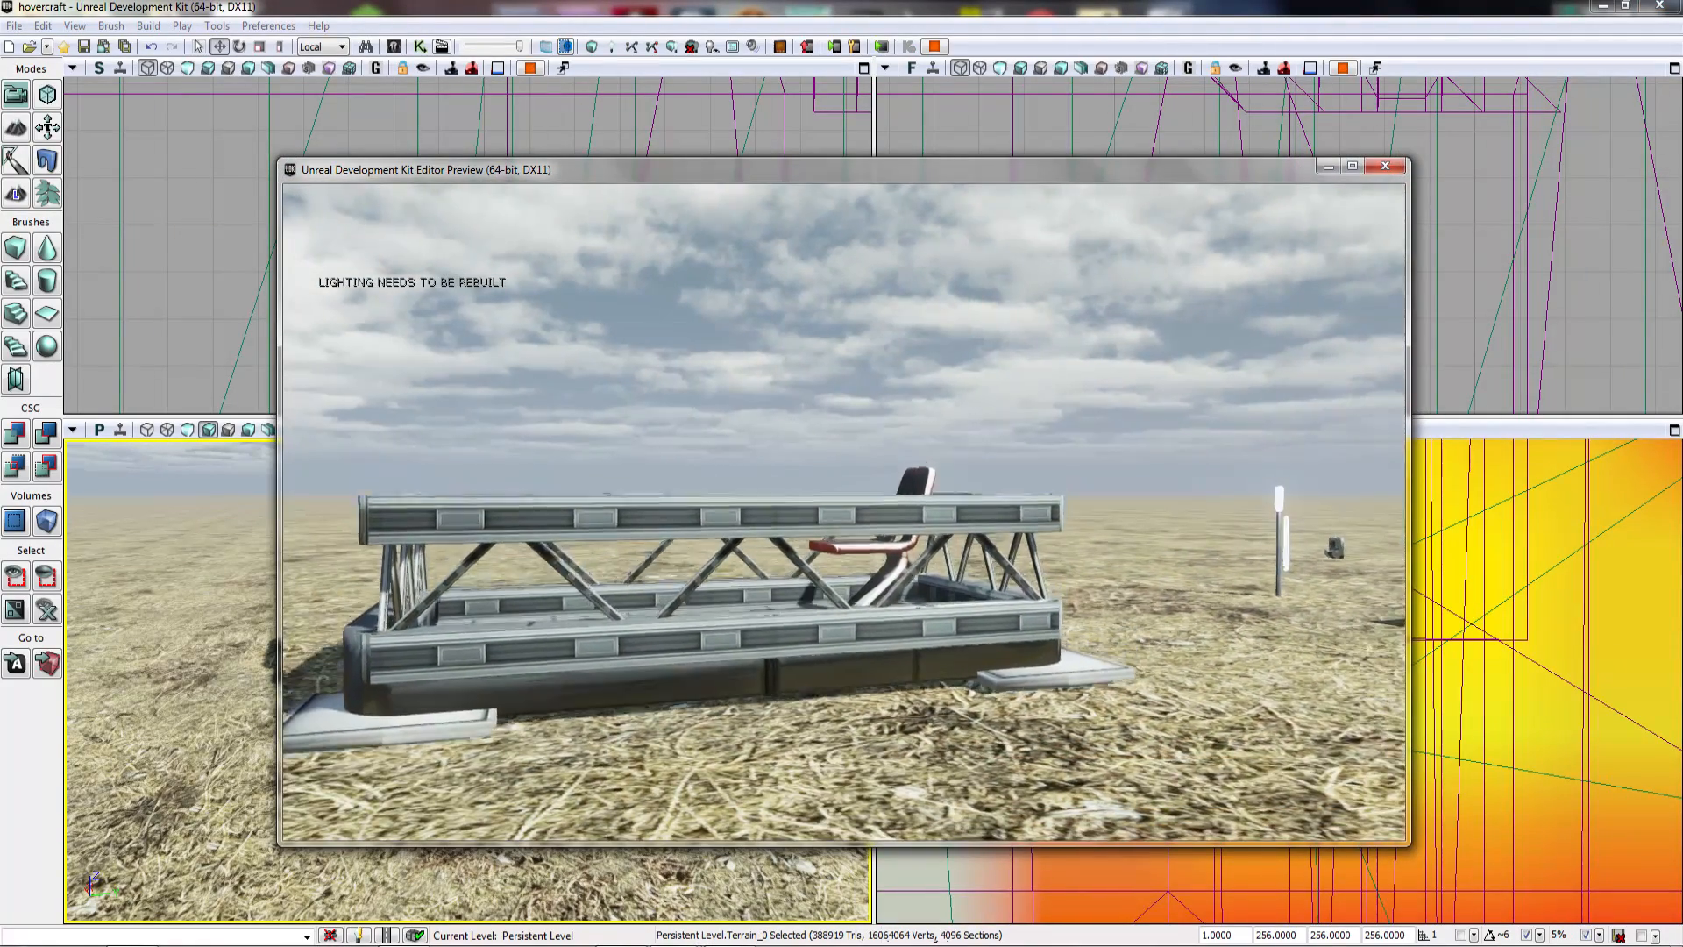
pyautogui.press('Escape')
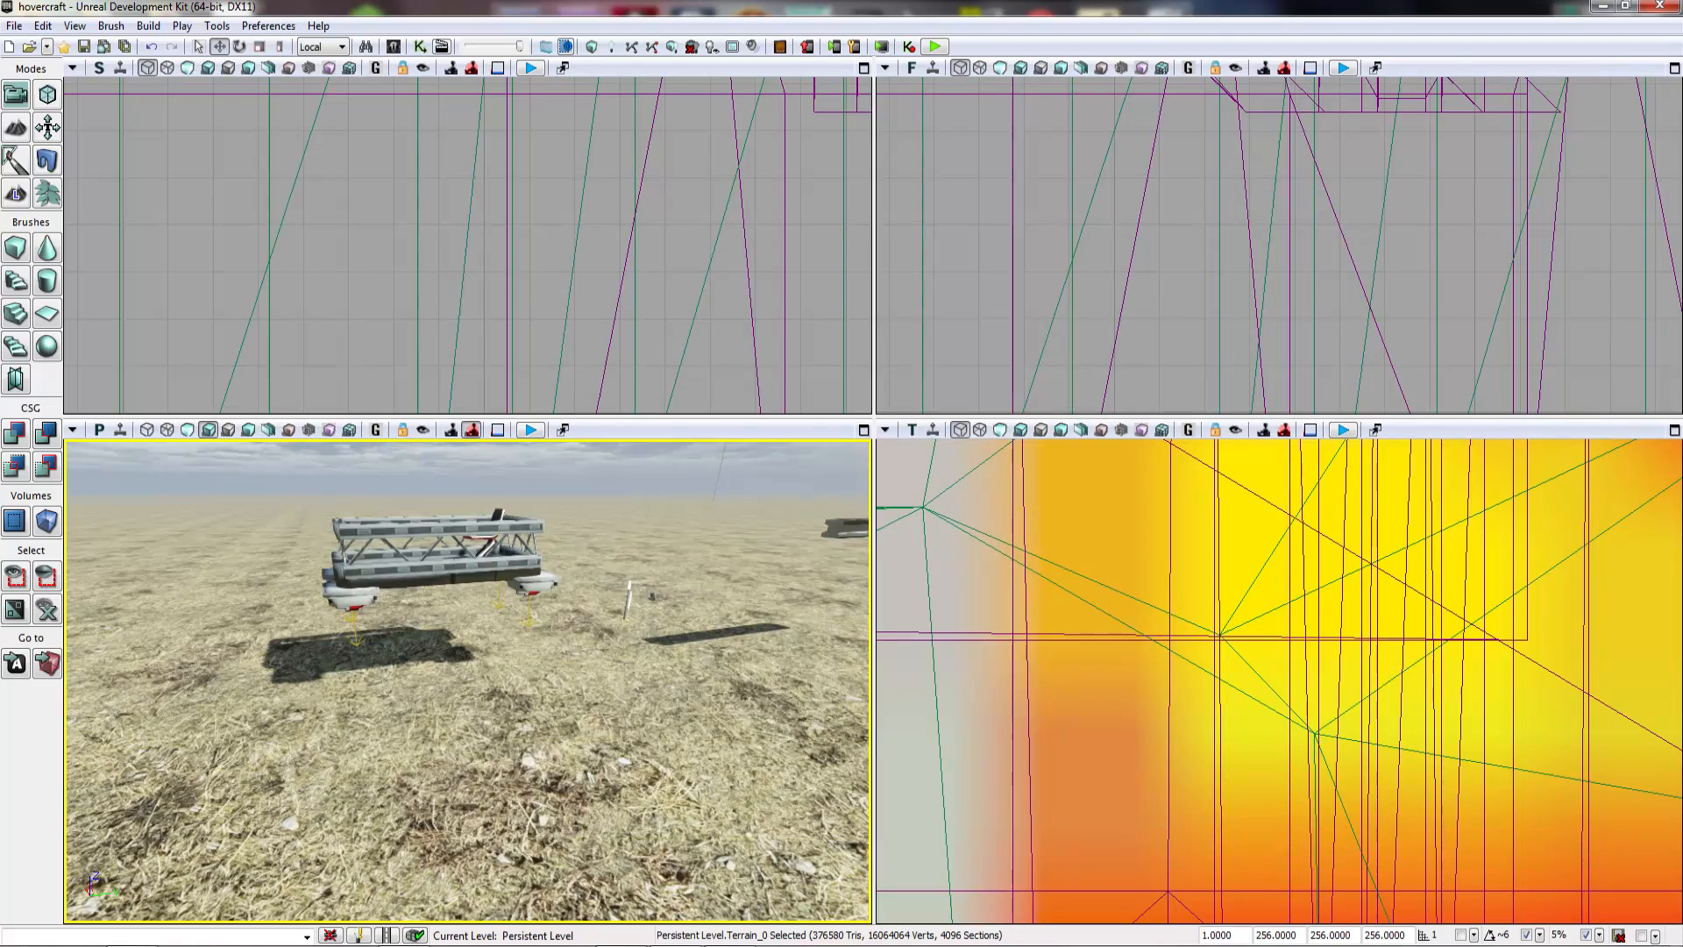
# Step: Select all RB_Thruster actors in the level and set their Thrust Strength to 50
pyautogui.moveTo(468, 631); pyautogui.dragTo(468, 537, button='right')
pyautogui.click(370, 515)
pyautogui.rightClick(371, 517)
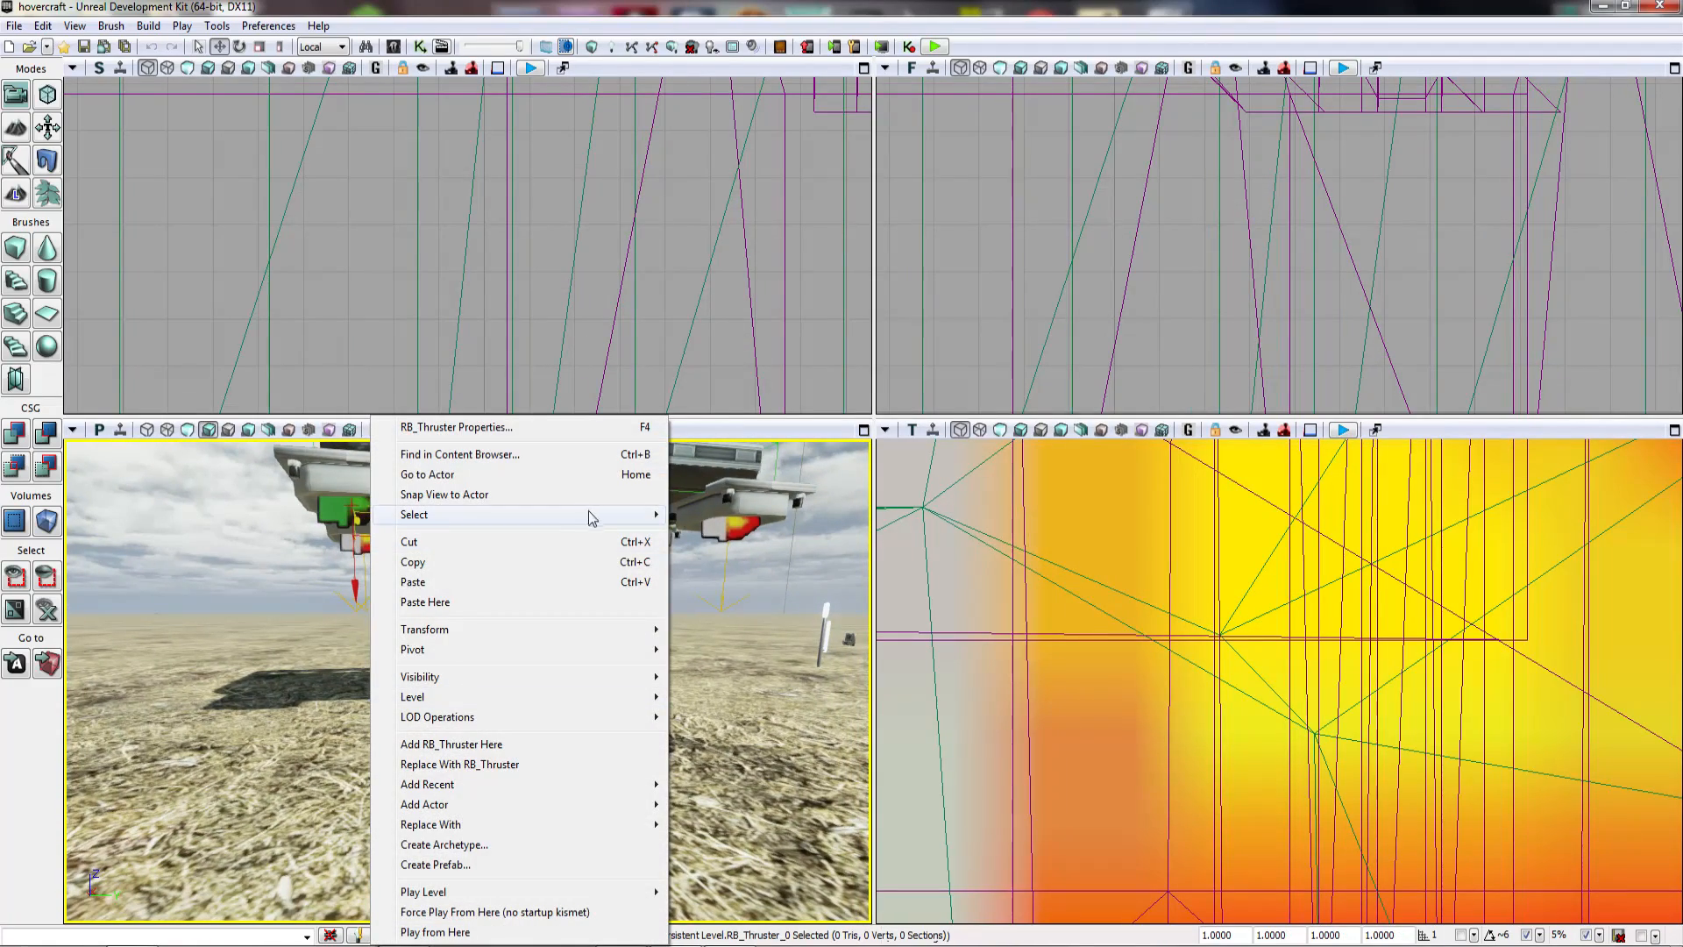
pyautogui.moveTo(591, 516)
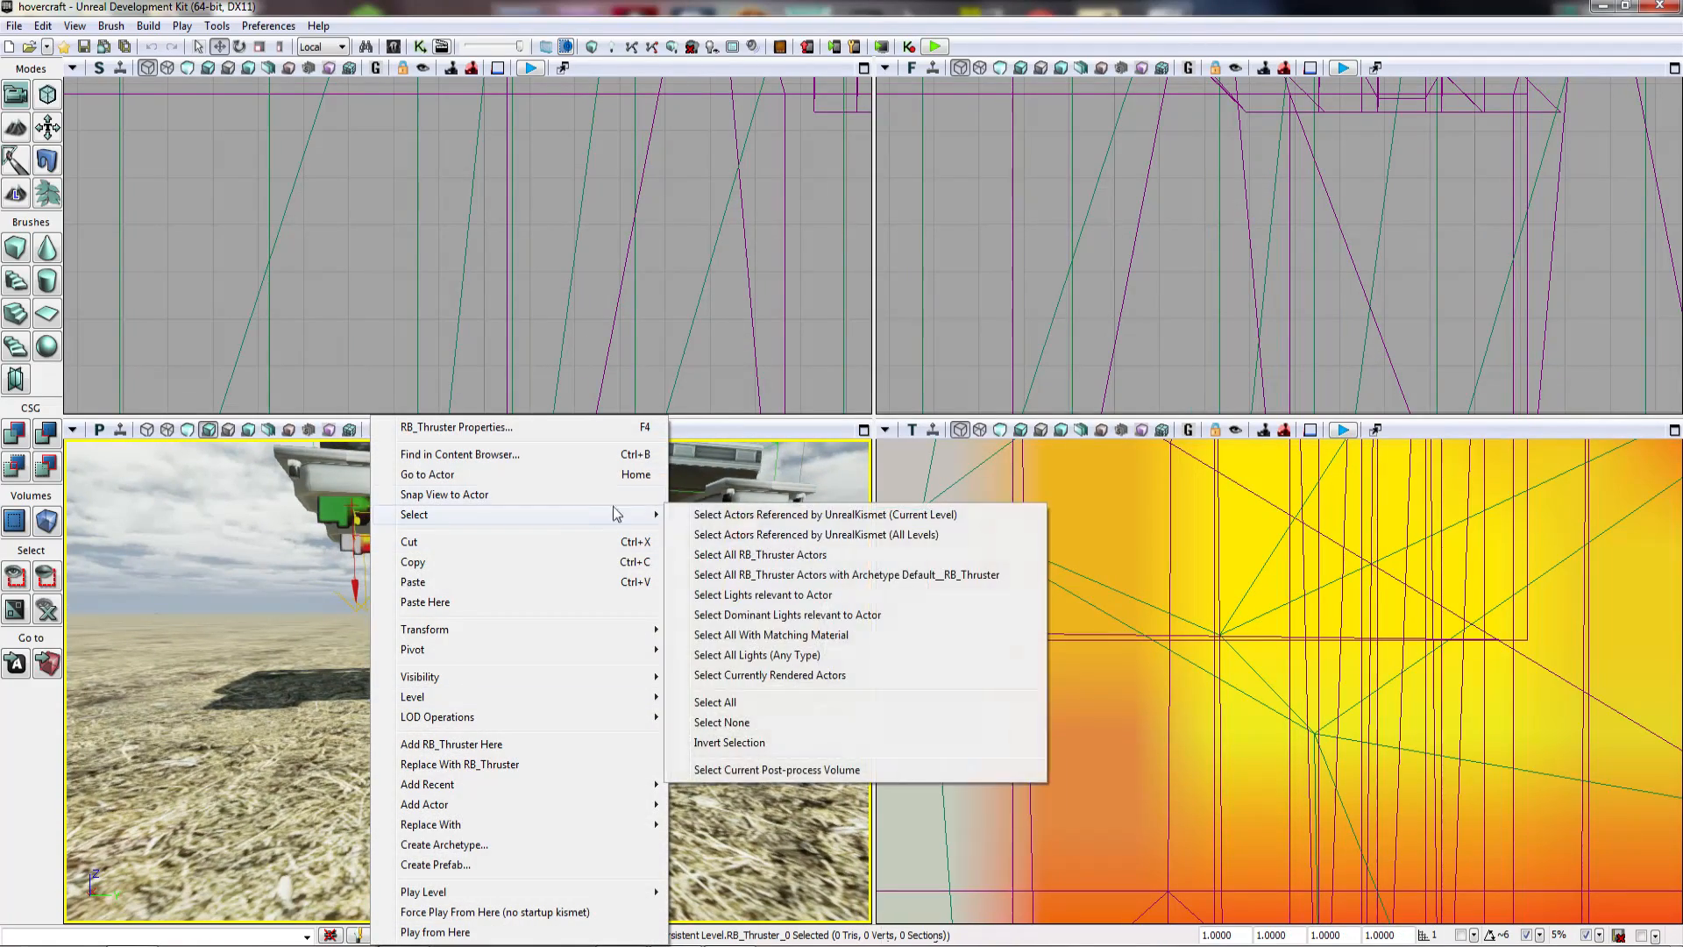
pyautogui.click(759, 555)
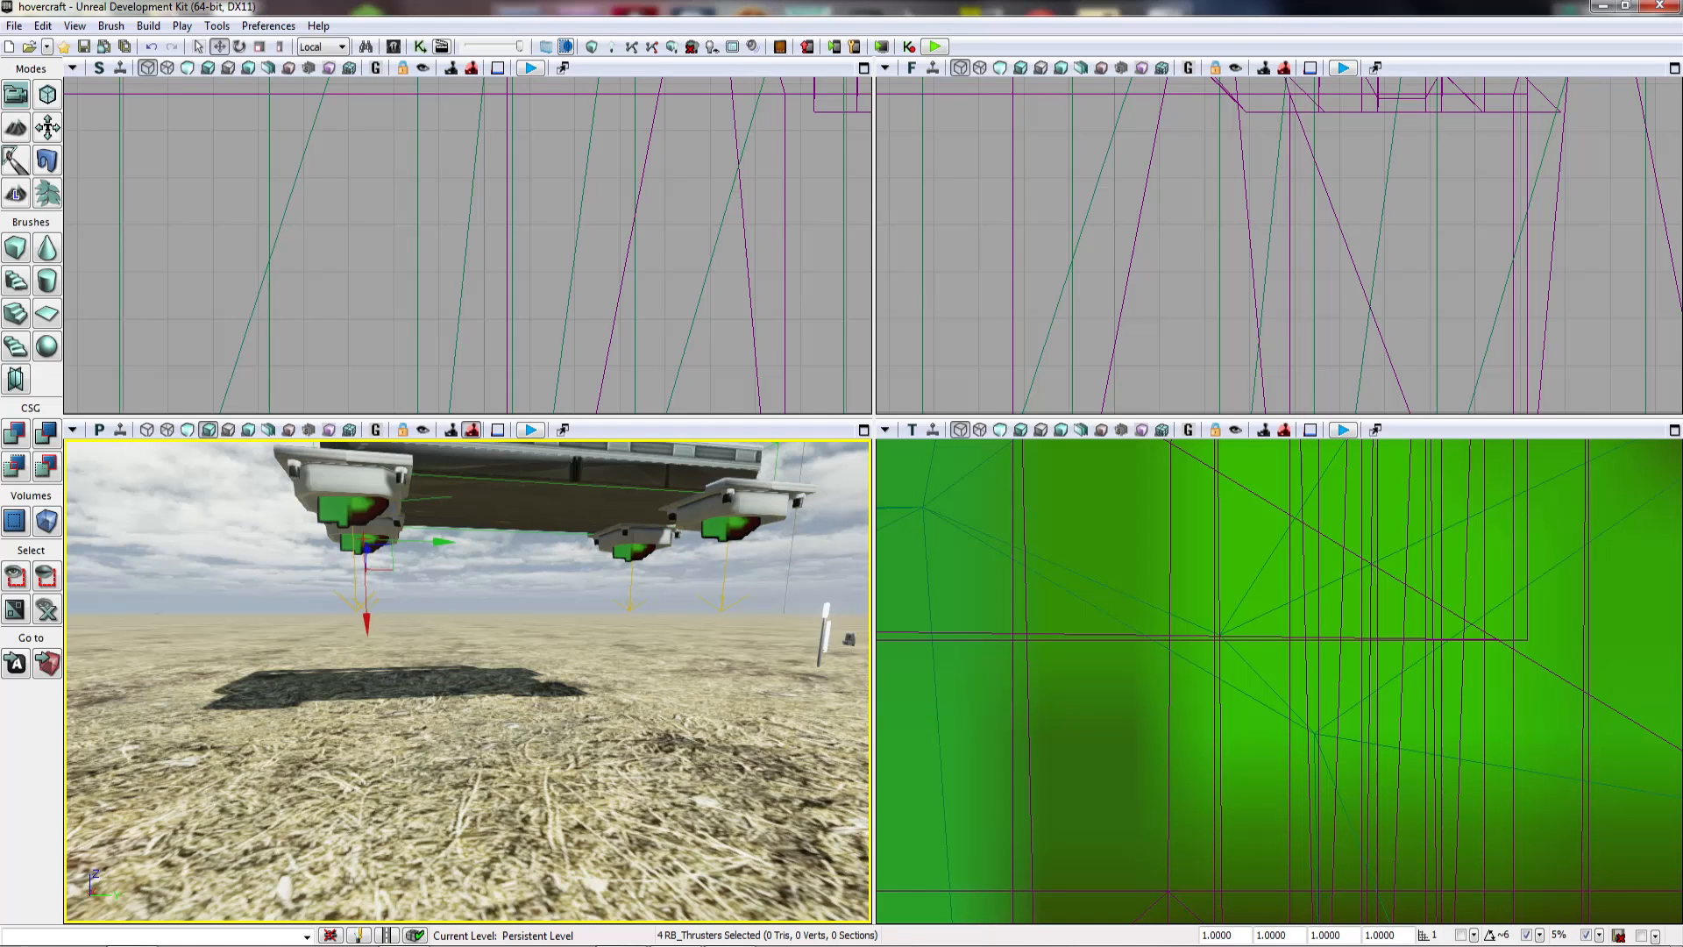
pyautogui.press('F4')
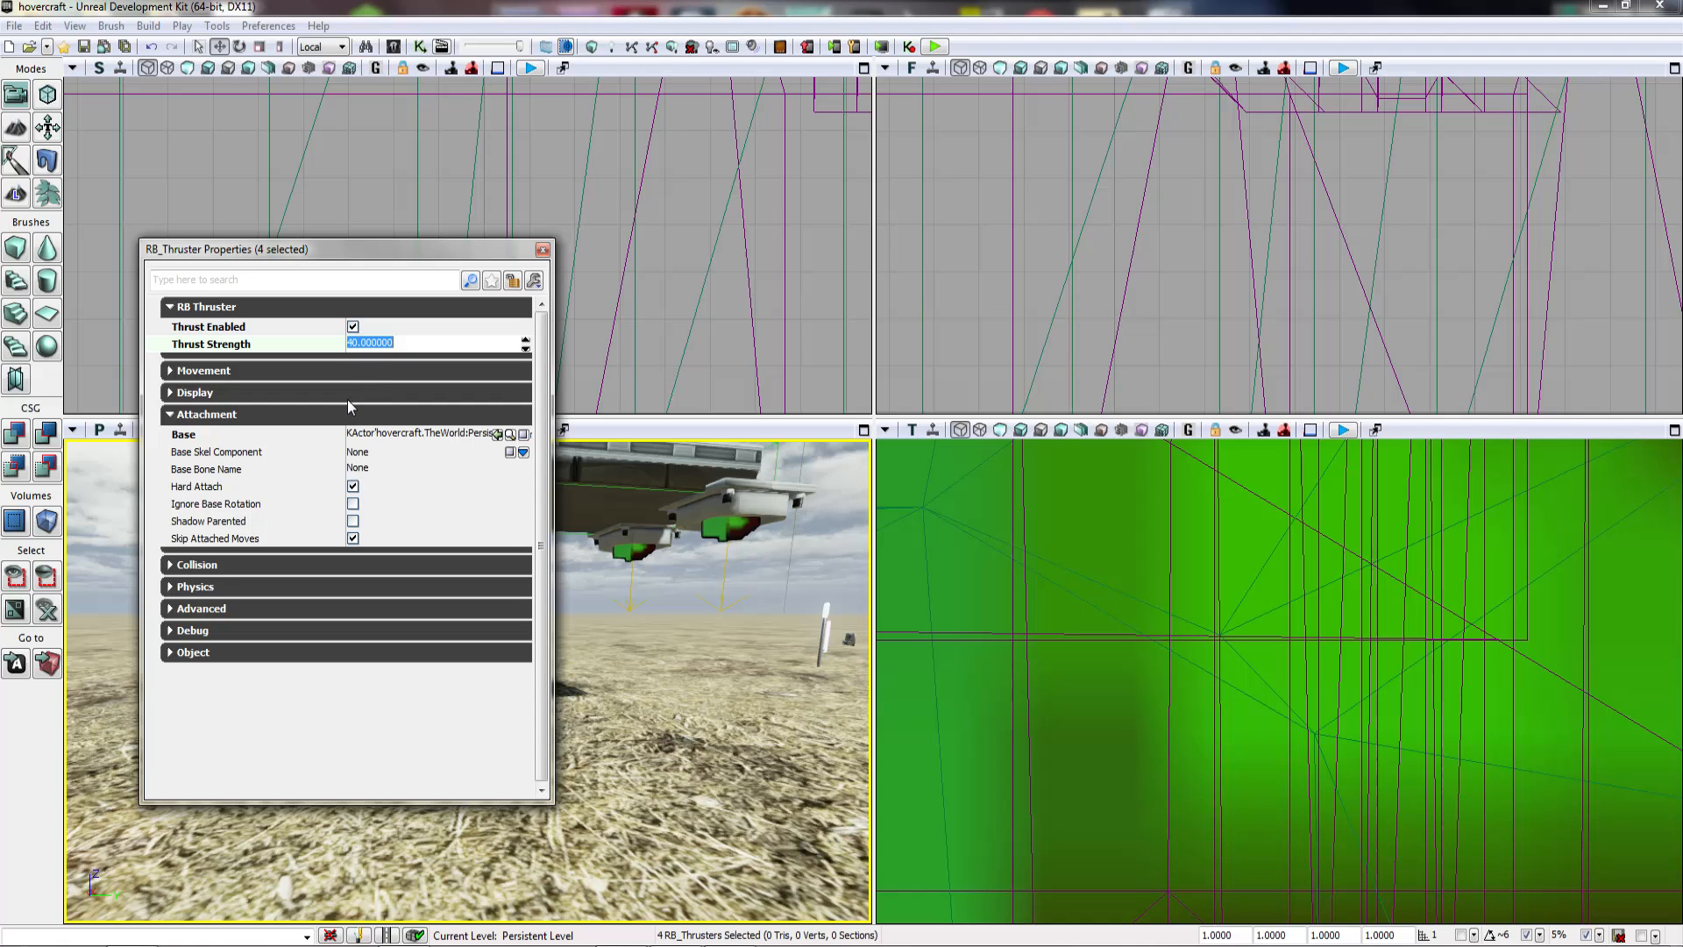
pyautogui.write('50')
pyautogui.press('Return')
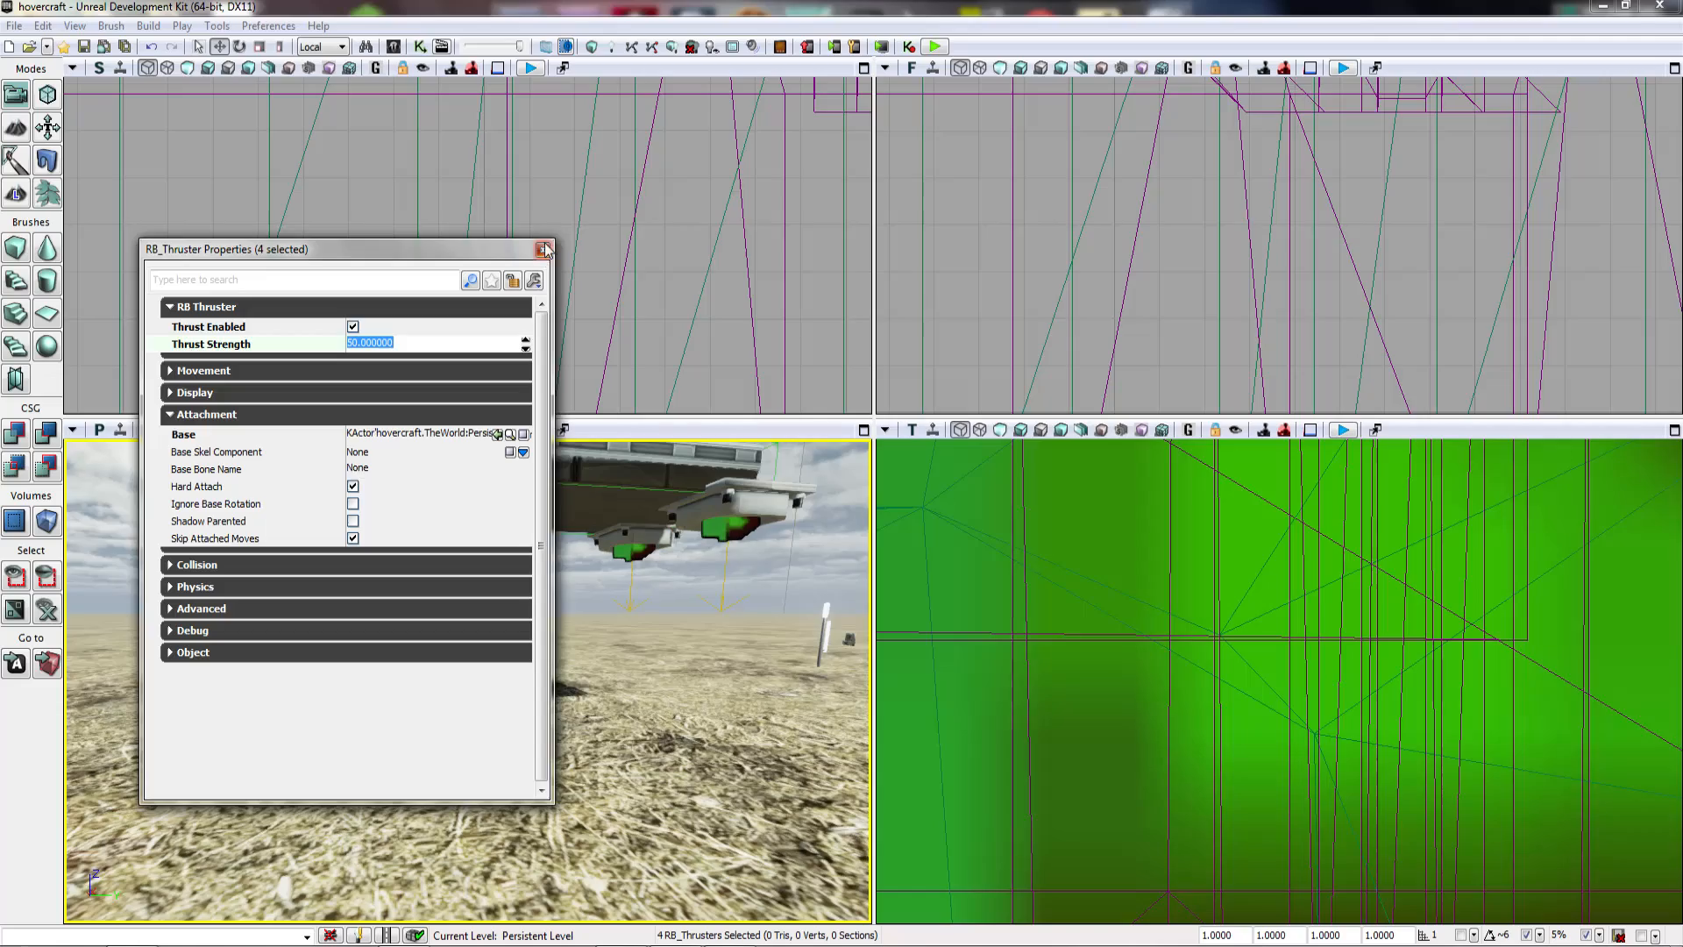
pyautogui.click(544, 250)
# Step: Play the level from the terrain to check the lift at thrust strength 50, and end the preview
pyautogui.moveTo(477, 719); pyautogui.dragTo(492, 842, button='right')
pyautogui.rightClick(493, 843)
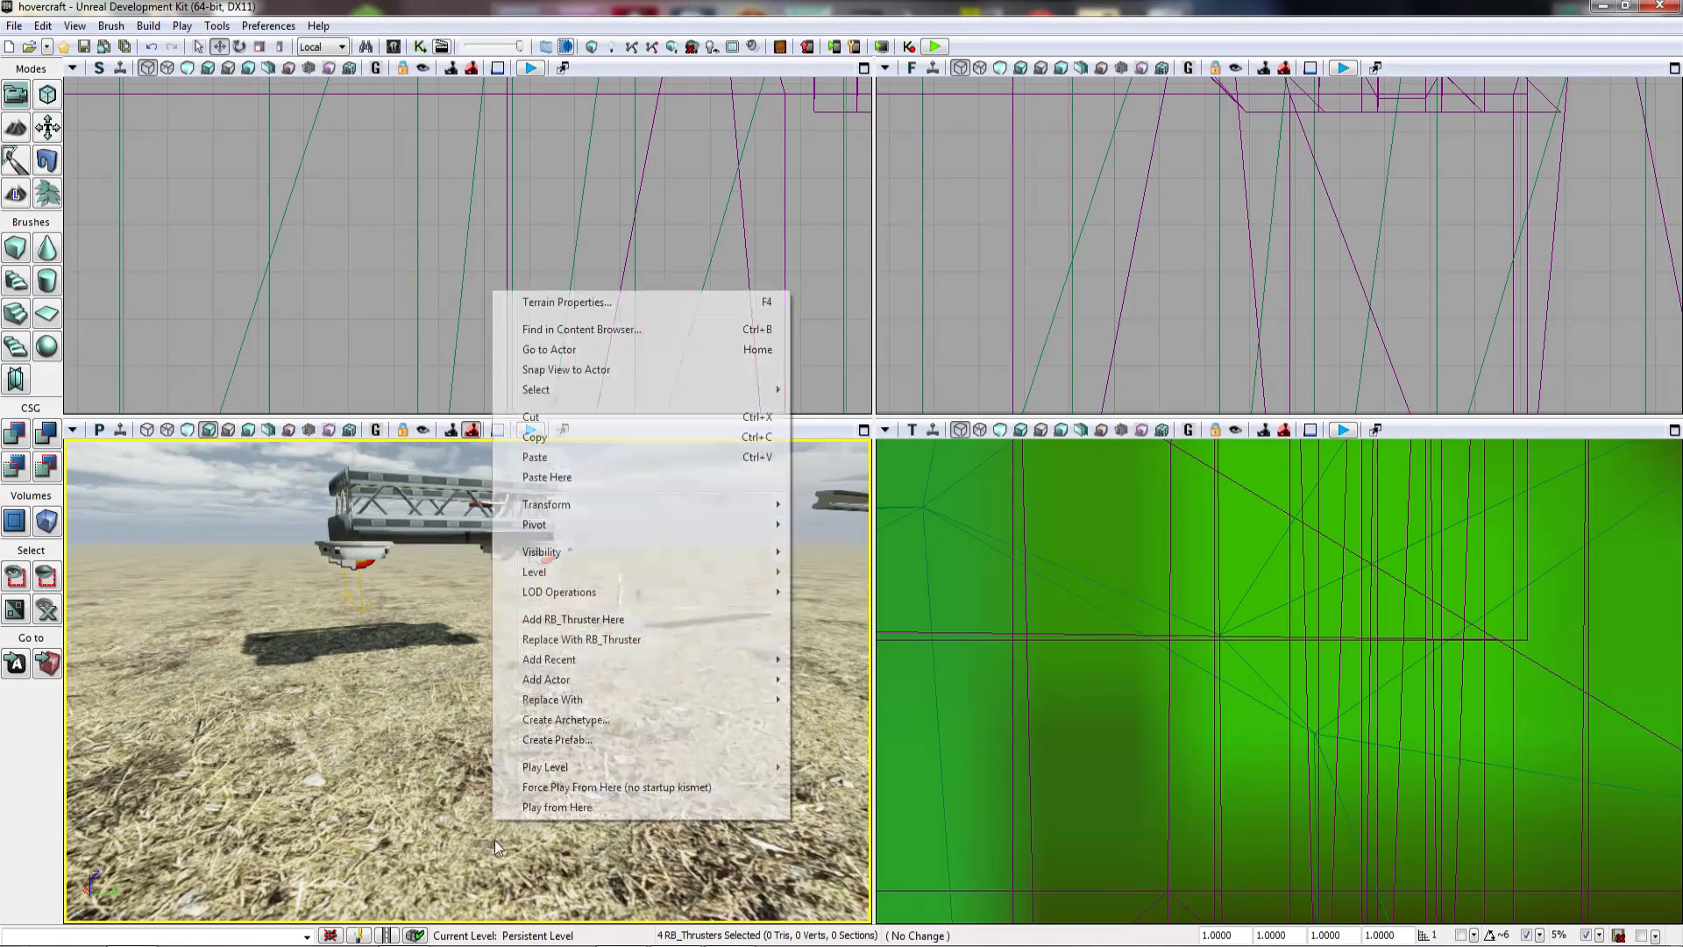
pyautogui.click(524, 805)
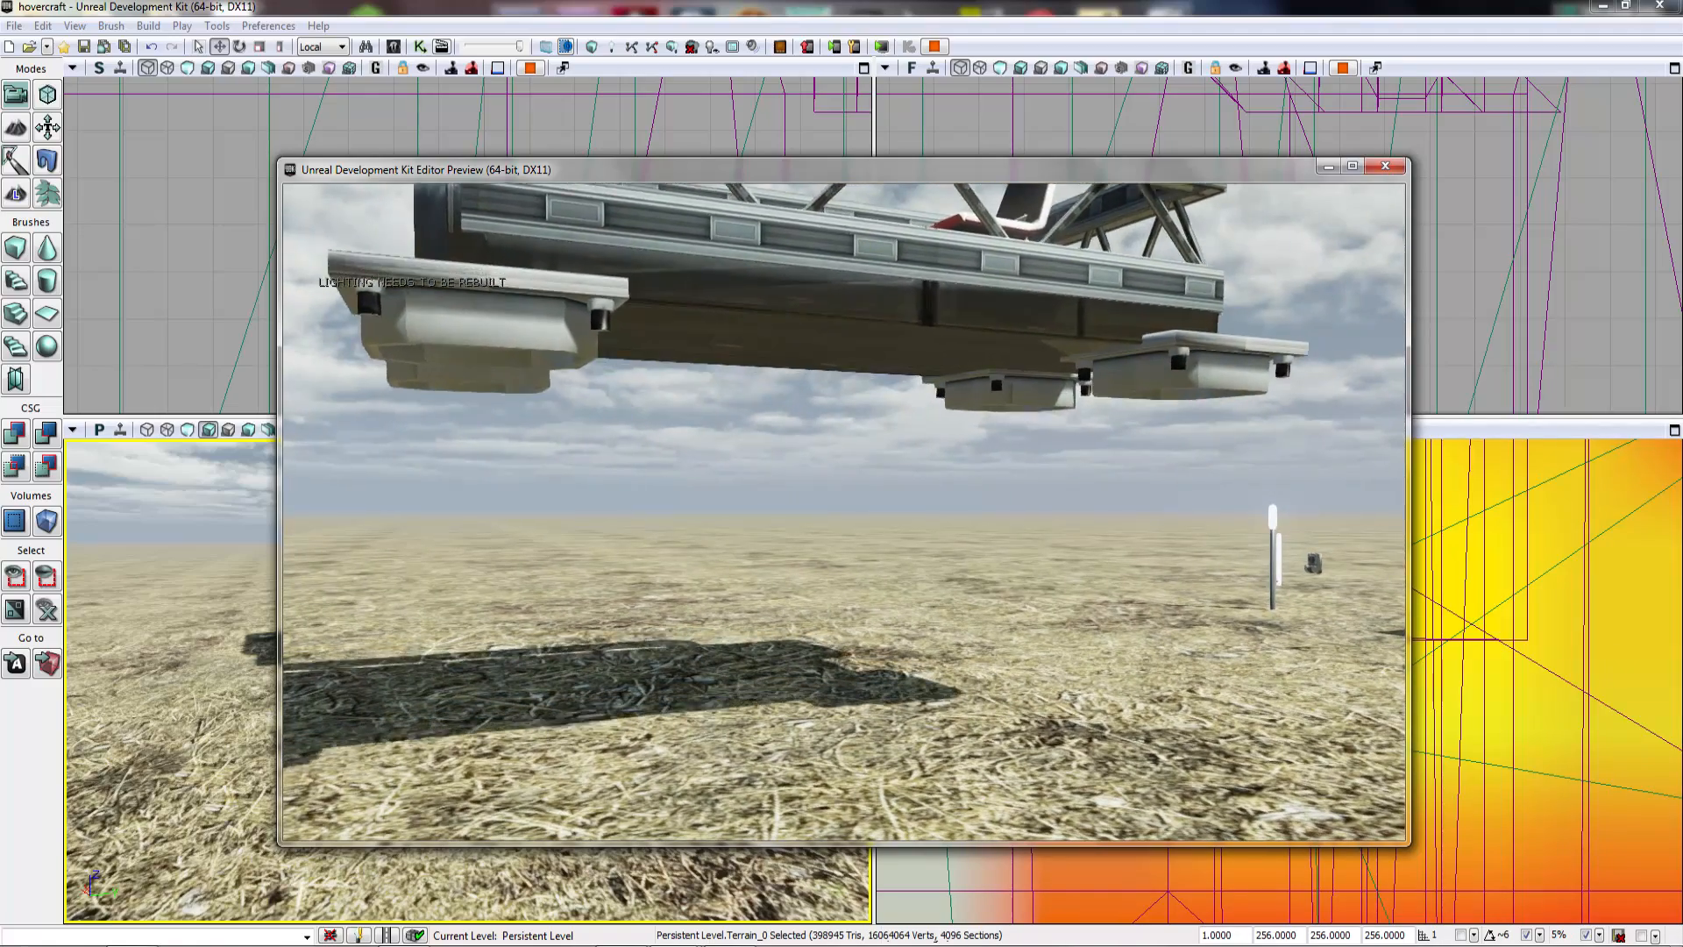
pyautogui.press('Escape')
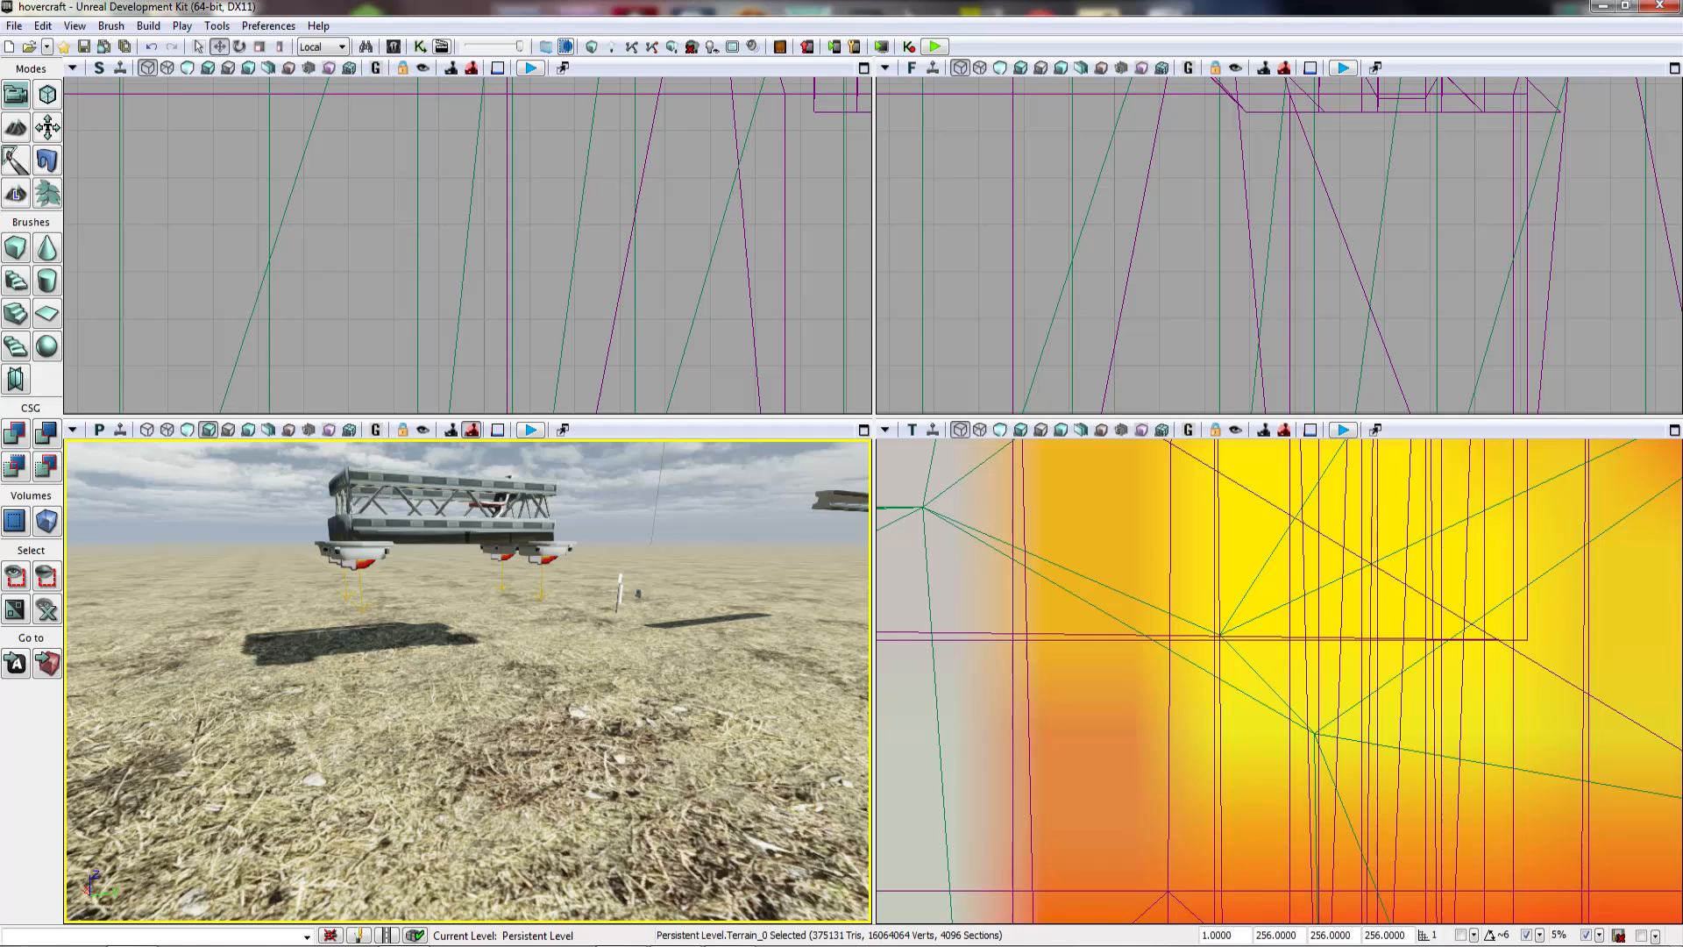
# Step: Play the level from the platform floor beside the chair to test riding on board, and end the preview
pyautogui.moveTo(468, 681); pyautogui.dragTo(261, 839, button='right')
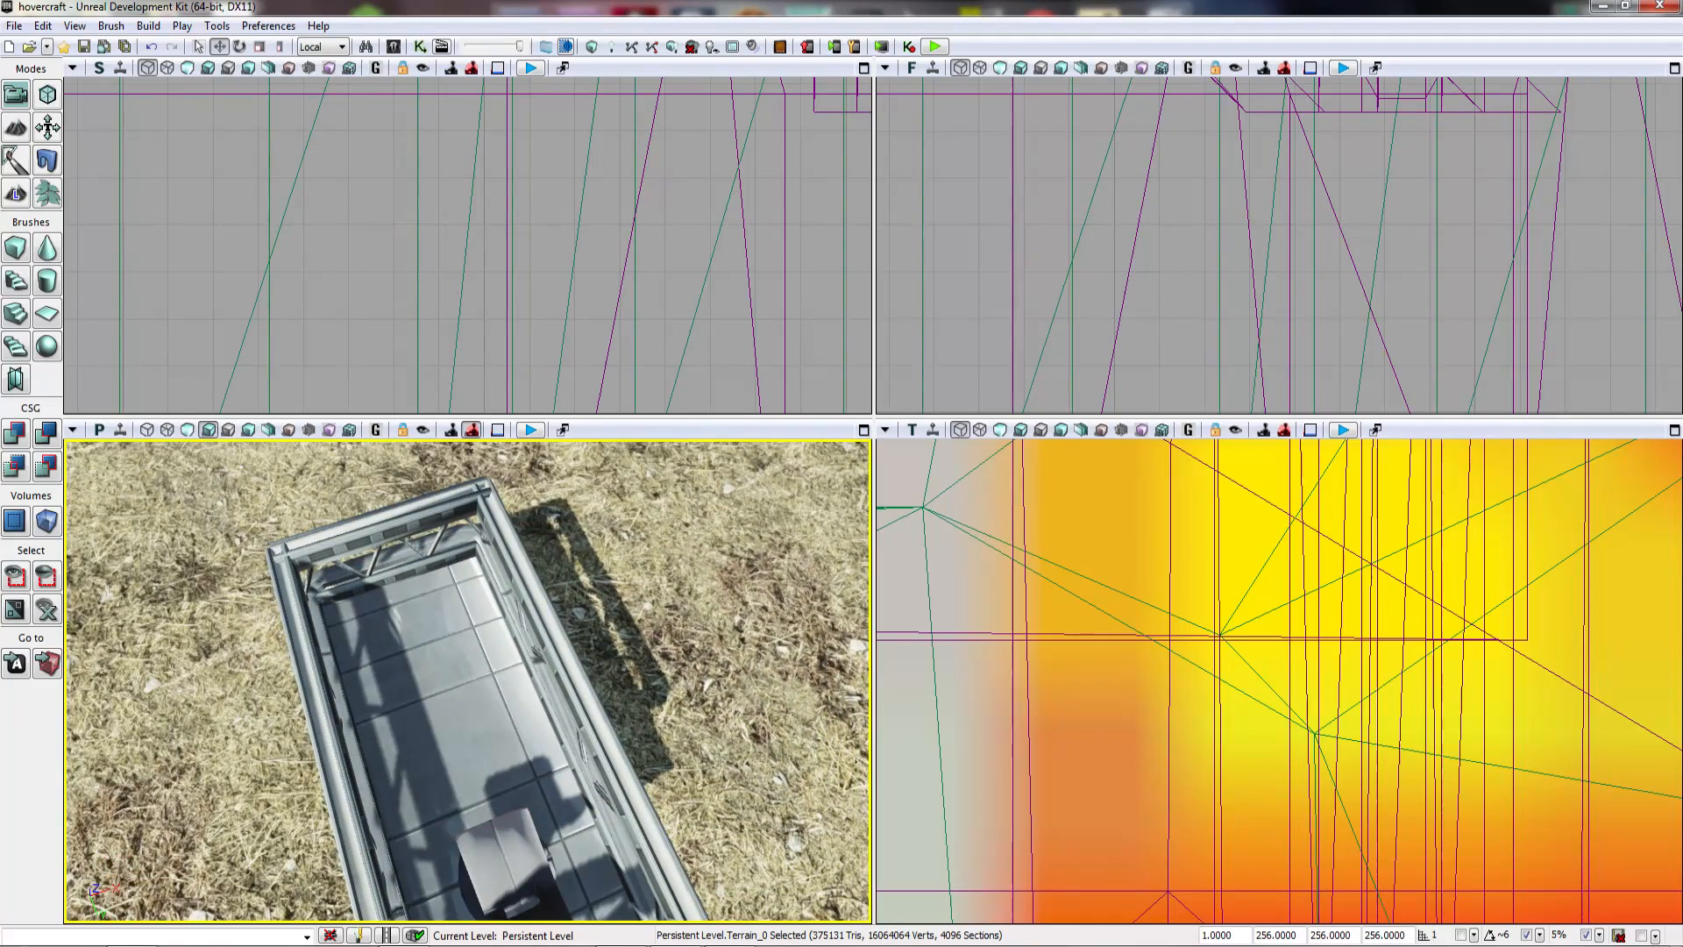
pyautogui.rightClick(442, 759)
pyautogui.click(495, 706)
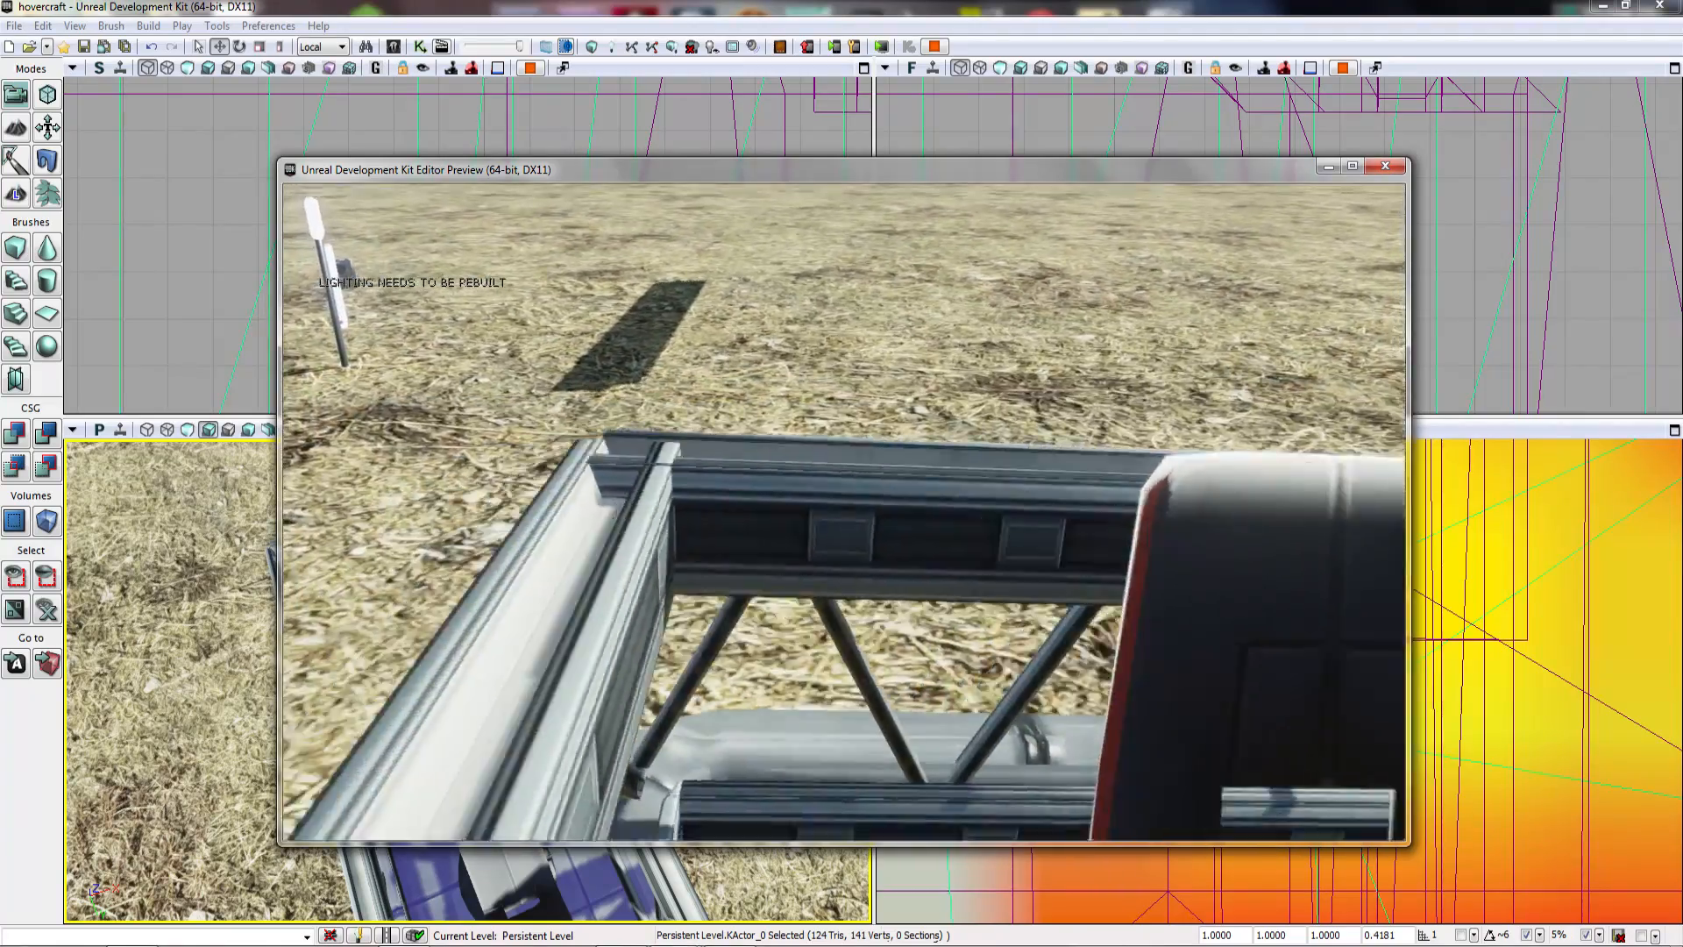
pyautogui.press('Escape')
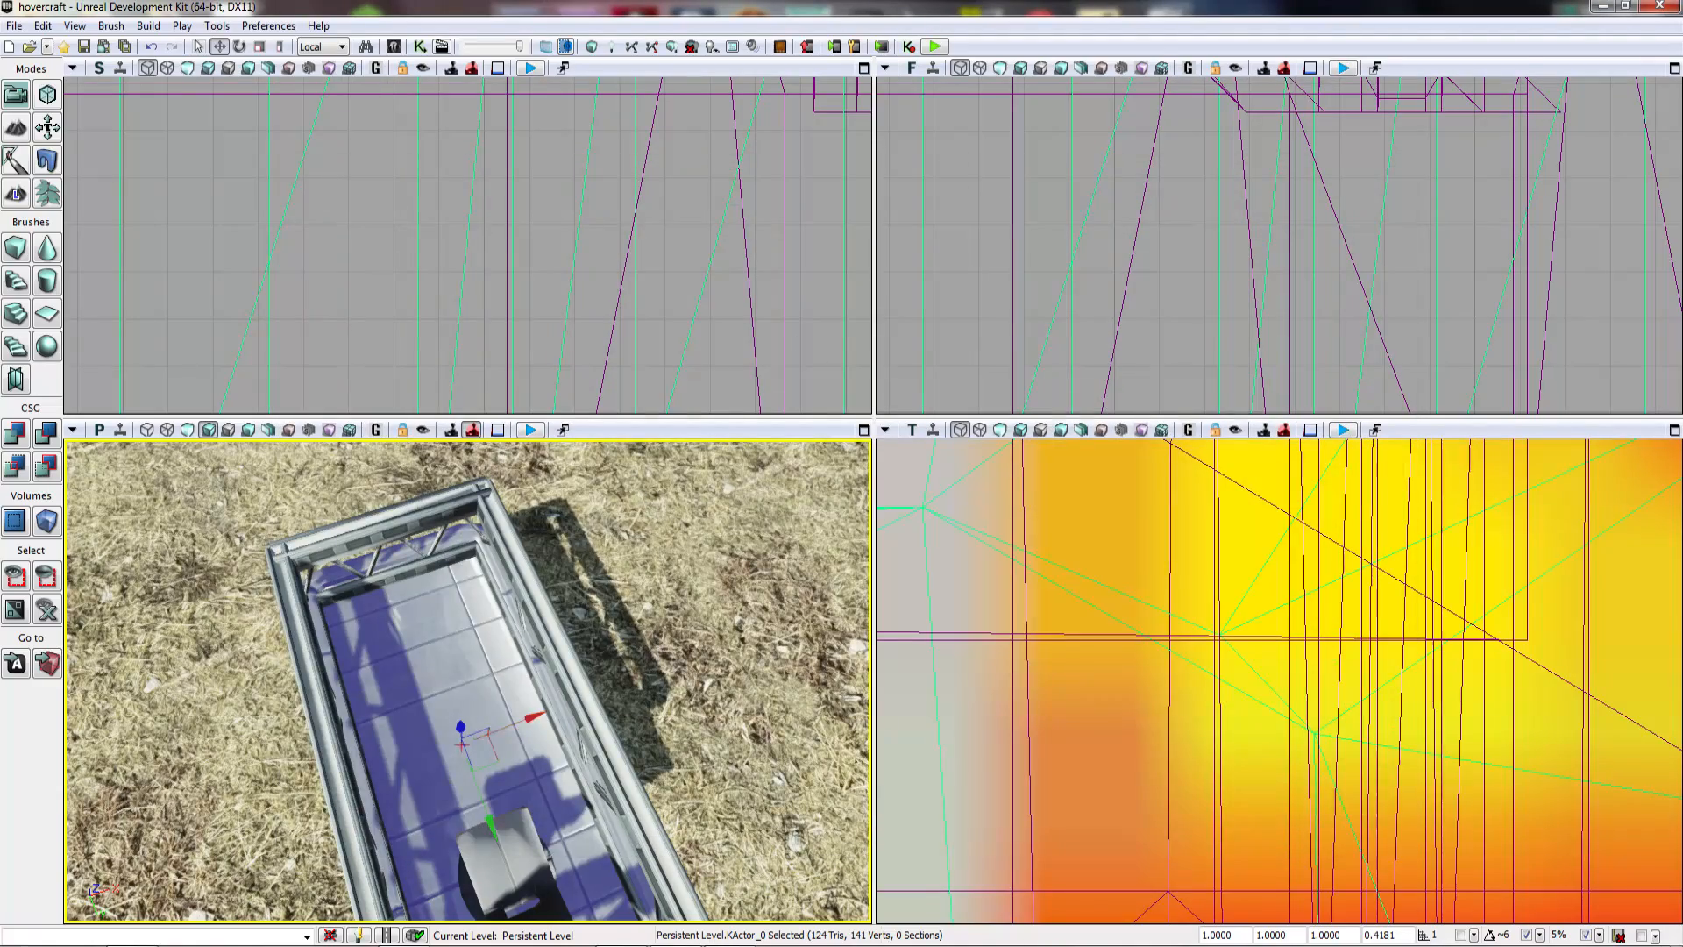
# Step: Clear the selection and play the level from the platform floor again, looking around on board before ending the preview
pyautogui.moveTo(468, 682); pyautogui.dragTo(523, 766, button='right')
pyautogui.press('Escape')
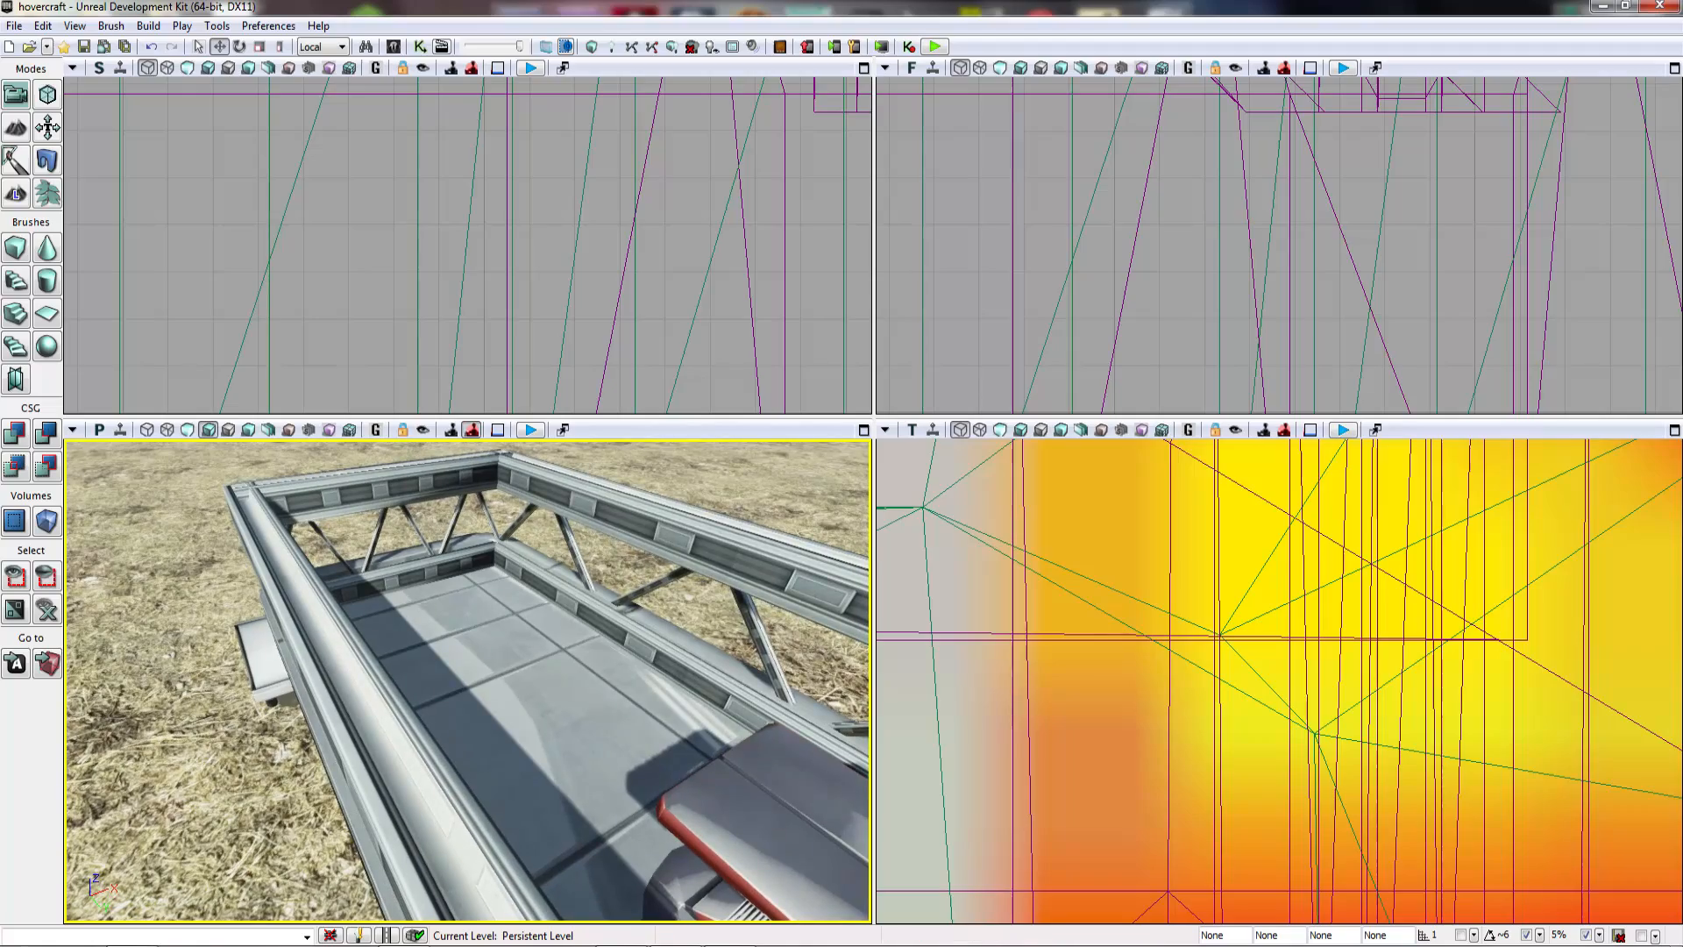
pyautogui.rightClick(524, 766)
pyautogui.click(559, 738)
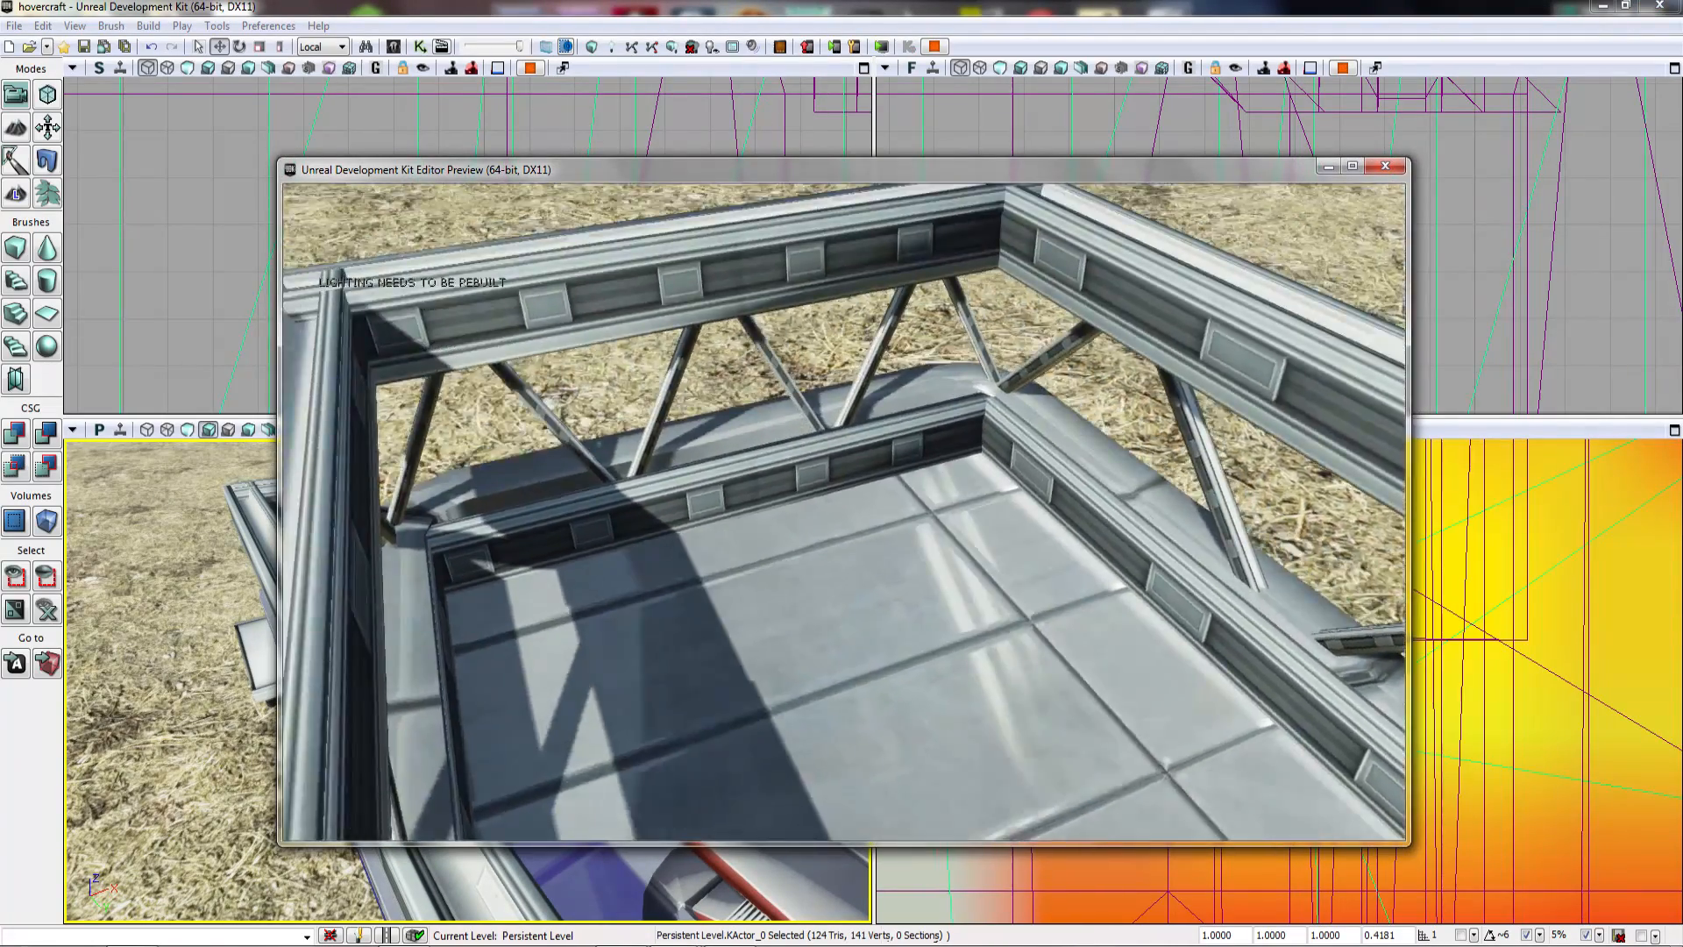
pyautogui.press('s')
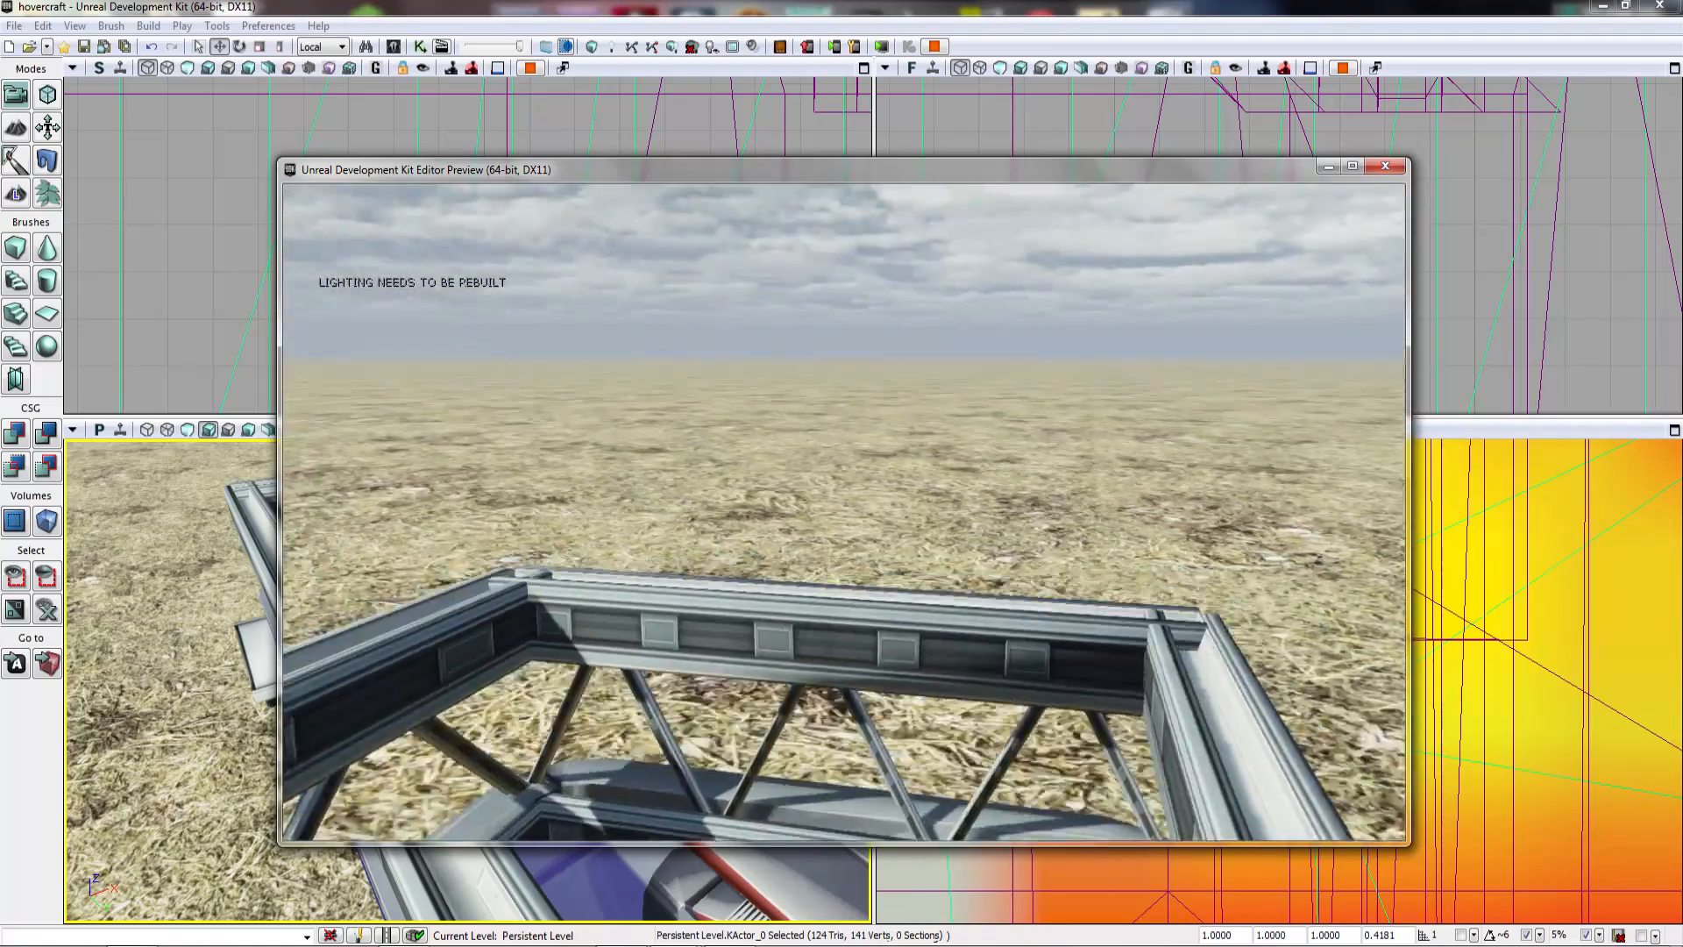
pyautogui.press('Escape')
# Step: Select the chair-end thruster on the upper long side and compare its position with the opposite end's thruster in the top view
pyautogui.moveTo(468, 680); pyautogui.dragTo(596, 626, button='right')
pyautogui.press('Escape')
pyautogui.moveTo(1119, 635); pyautogui.dragTo(1016, 704, button='right')
pyautogui.rightClick(1006, 607)
pyautogui.click(996, 626)
pyautogui.scroll(-12, 996, 629)
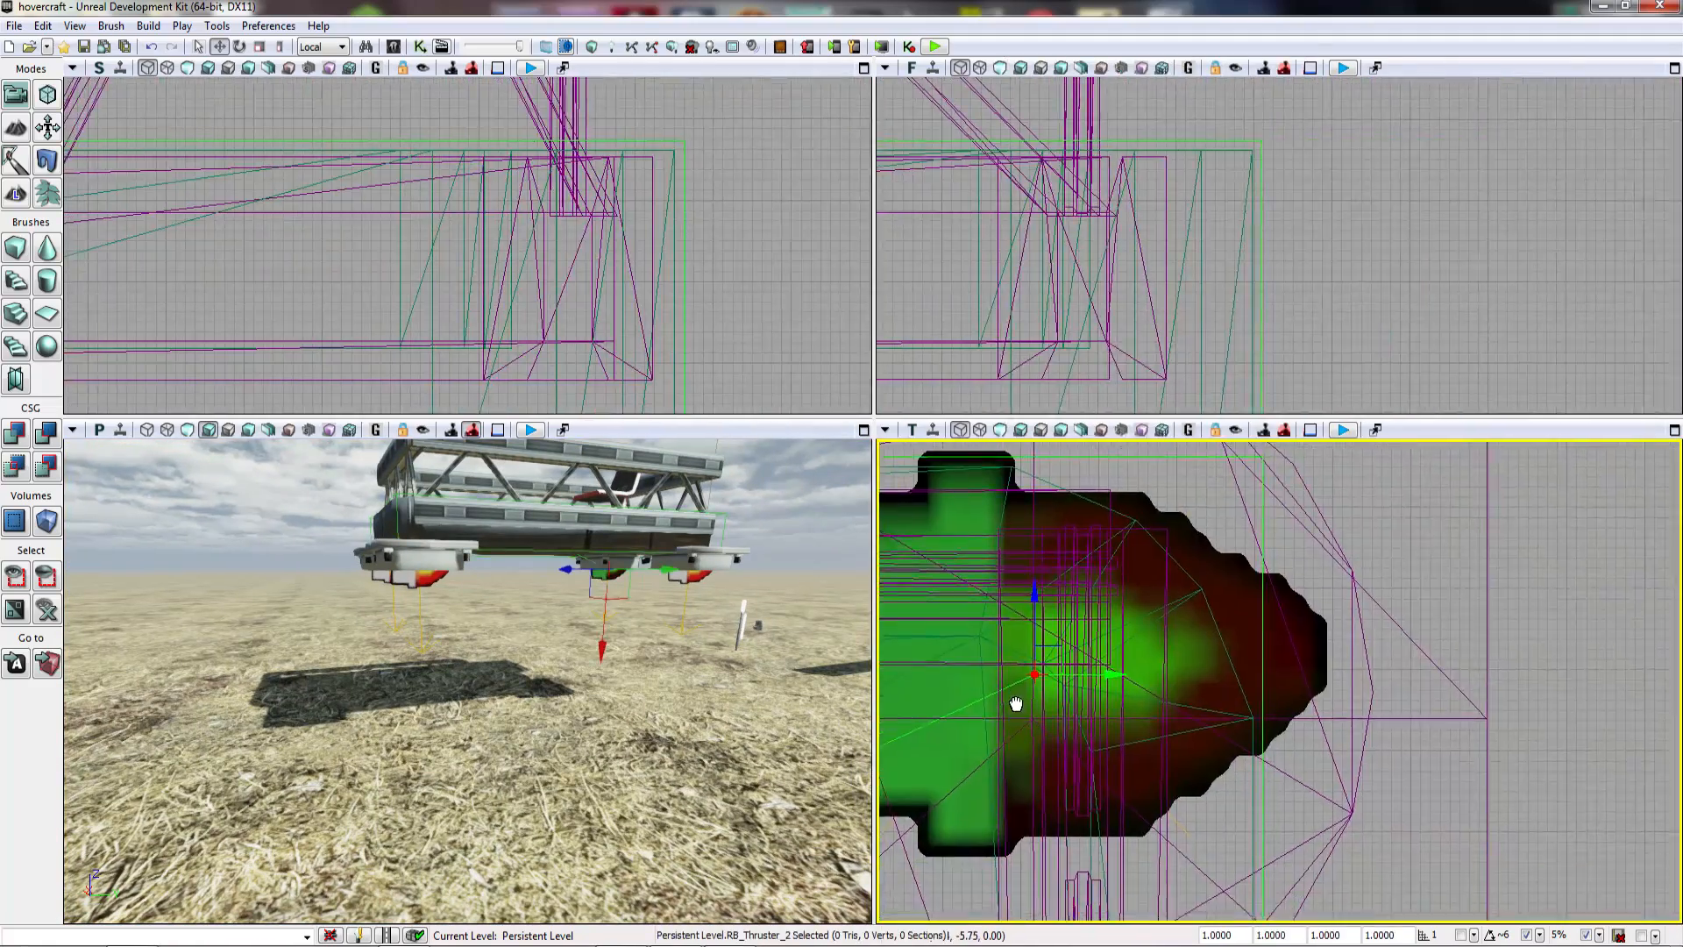
pyautogui.scroll(-10, 1016, 704)
pyautogui.scroll(10, 1043, 657)
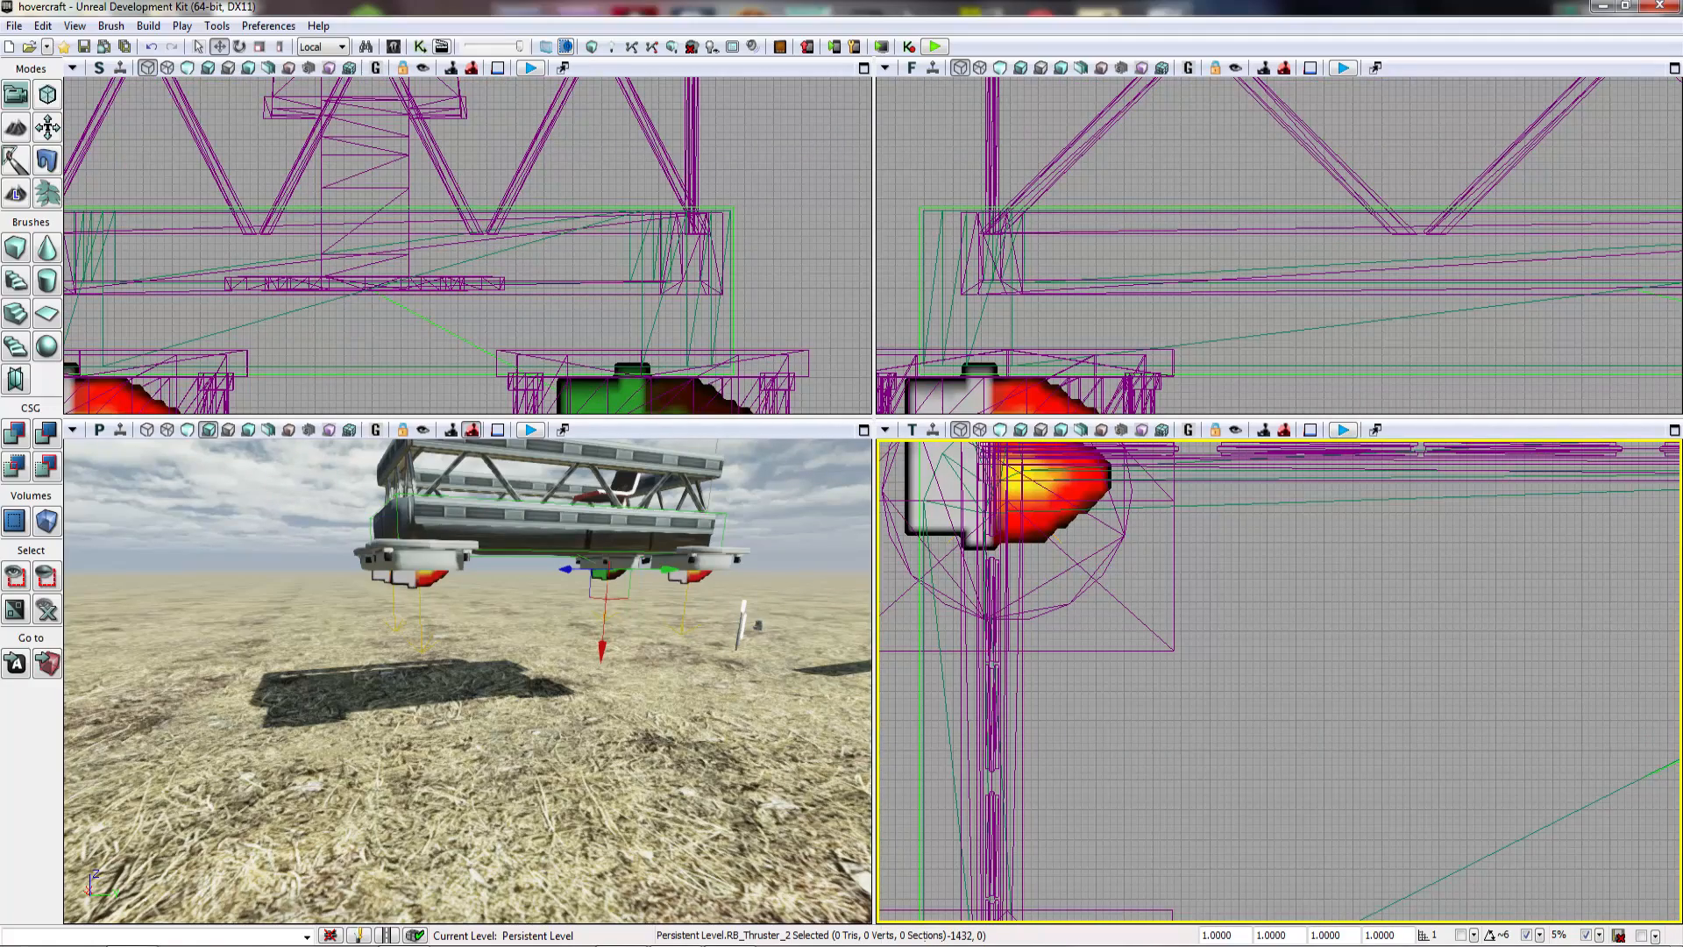
# Step: Select the two end thrusters under the hovercraft and shift them slightly in the top view to align them
pyautogui.keyDown('ctrl'); pyautogui.click(1038, 499); pyautogui.keyUp('ctrl')
pyautogui.scroll(10, 1153, 526)
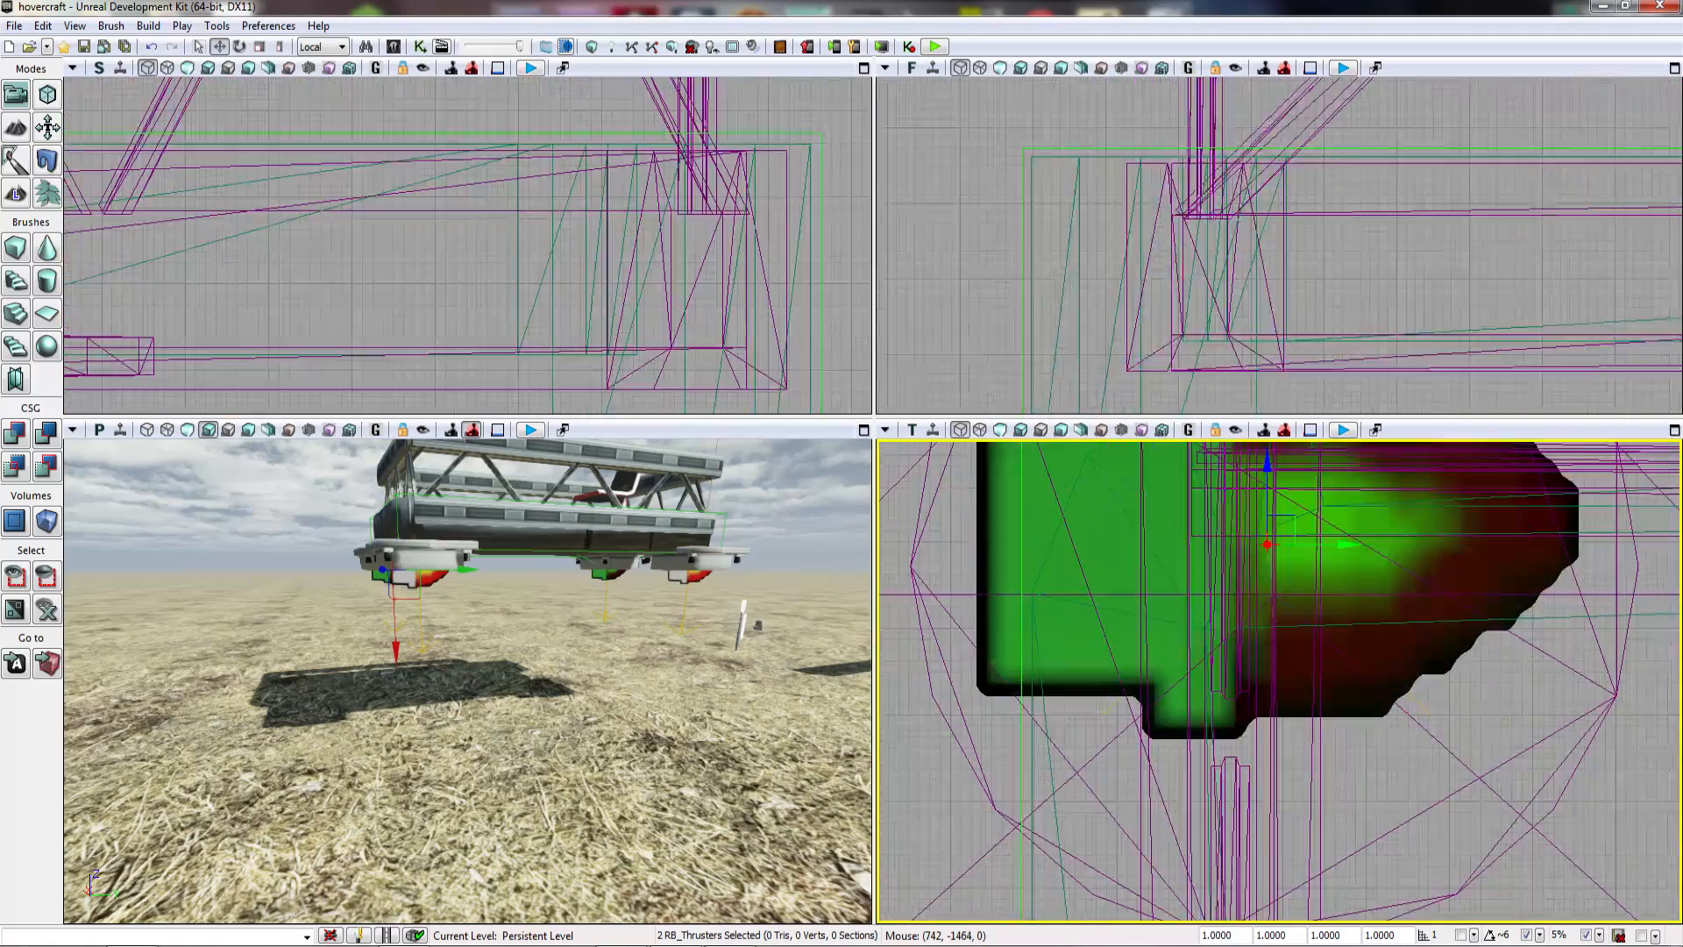
pyautogui.scroll(10, 1031, 689)
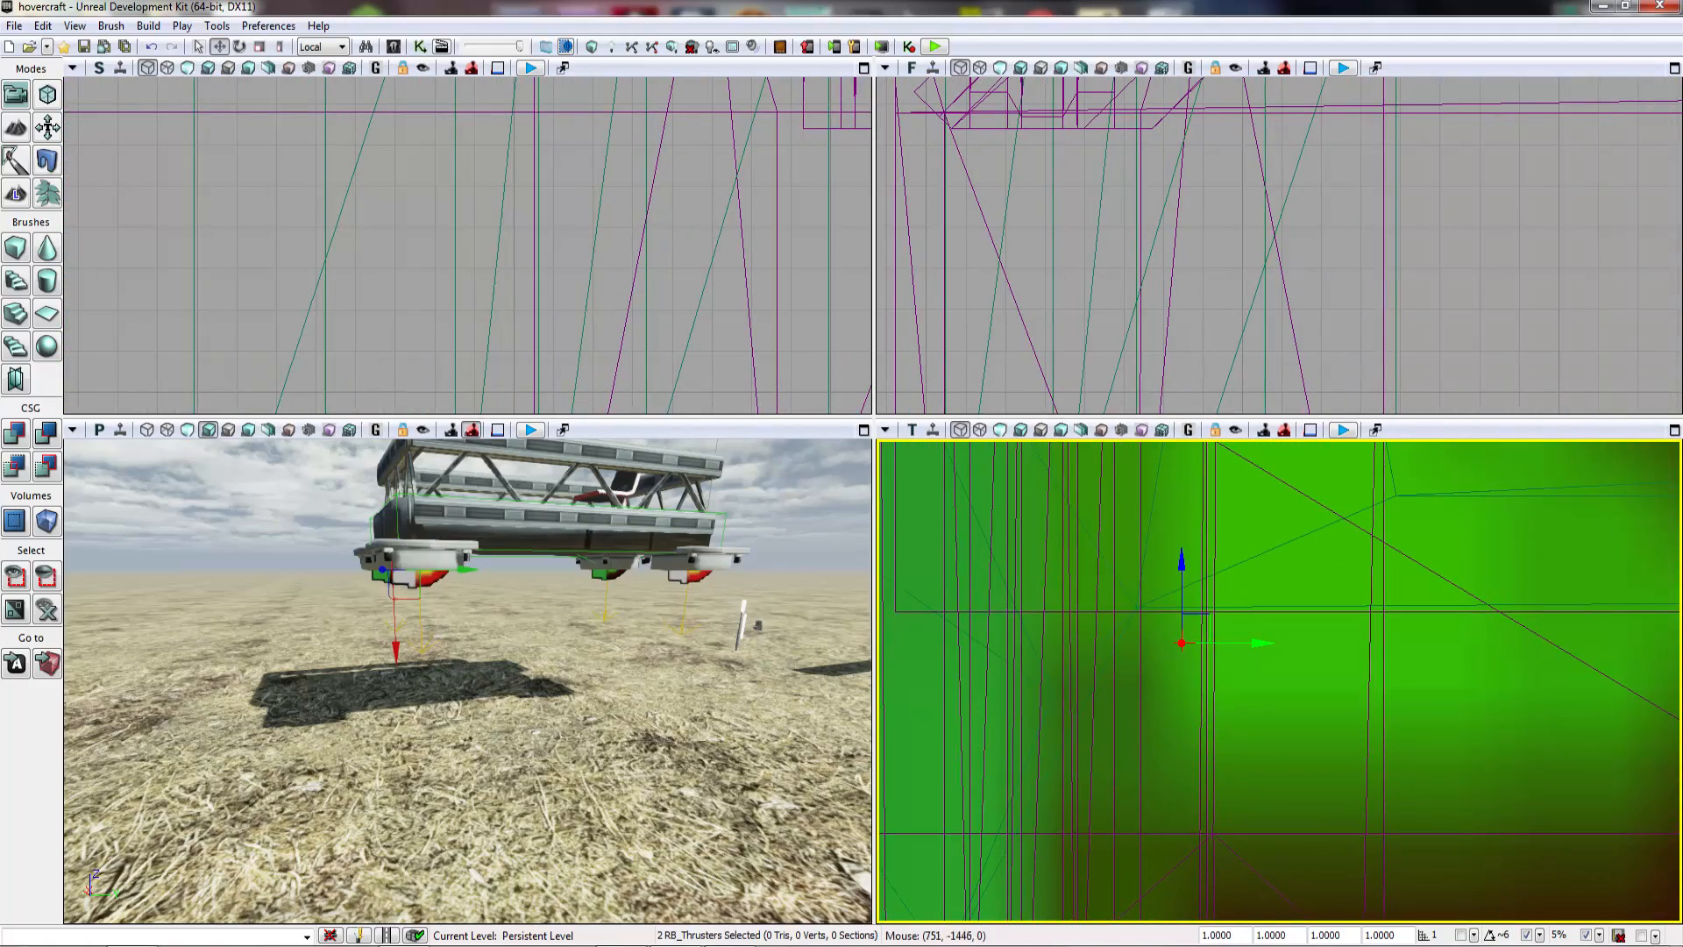
pyautogui.scroll(3, 1179, 587)
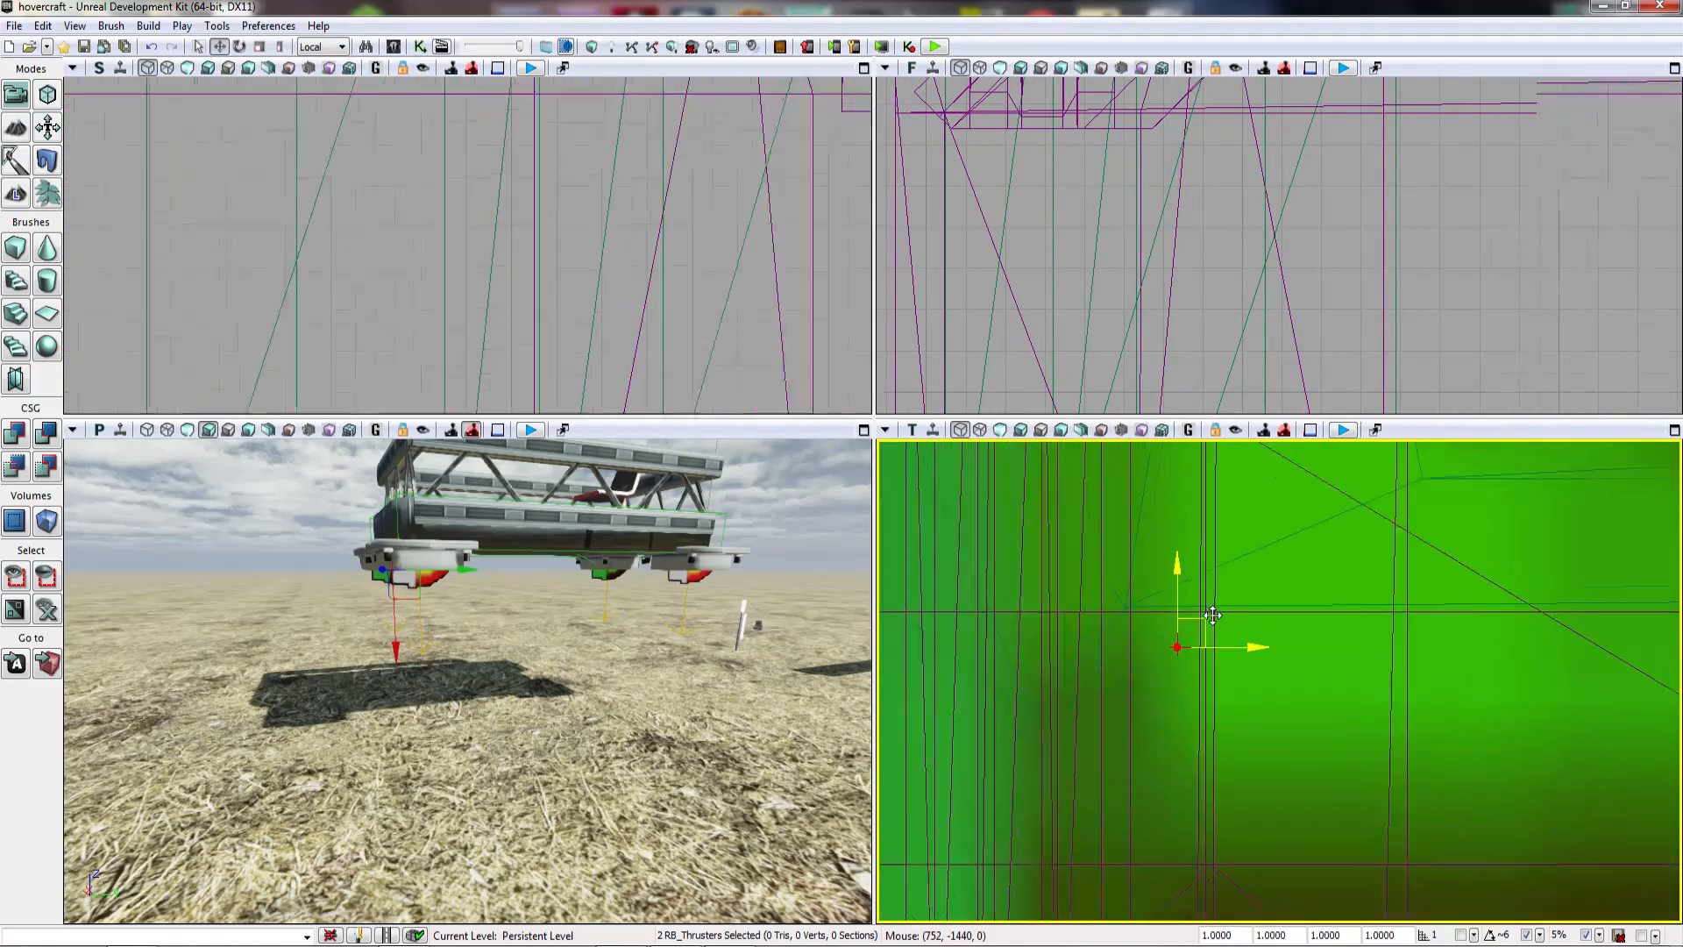
pyautogui.click(1171, 594)
# Step: Play-test the level from a ground spot near the hovercraft to check how it hovers, and end the preview
pyautogui.press('s')
pyautogui.moveTo(474, 765); pyautogui.dragTo(484, 782, button='right')
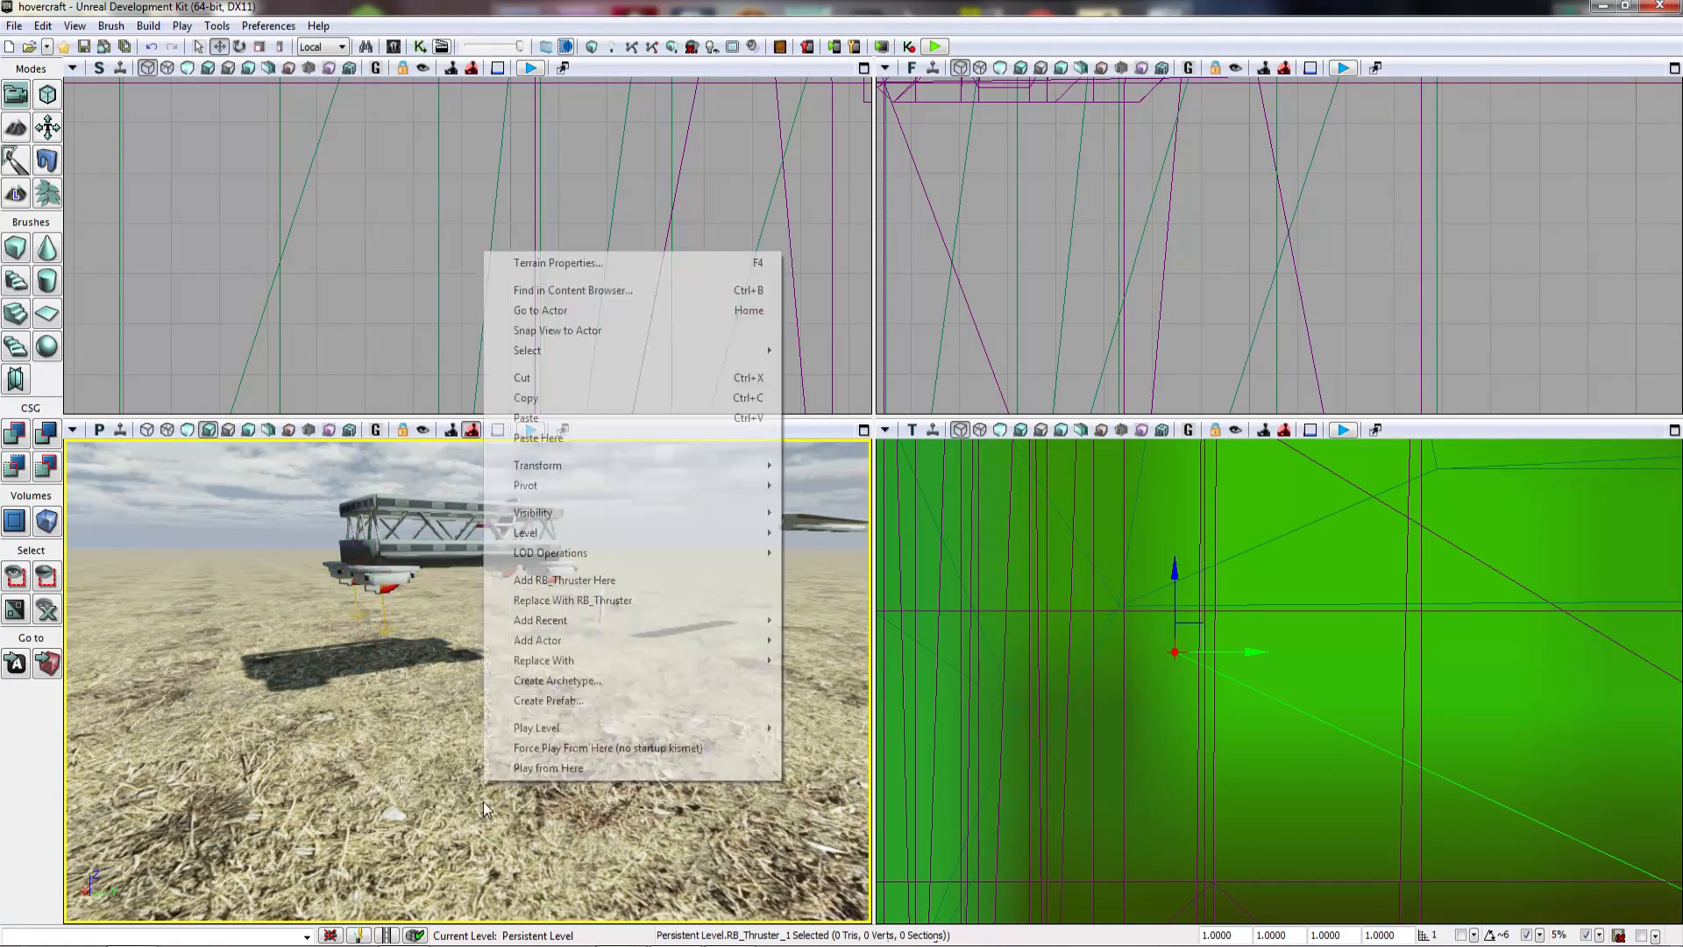
pyautogui.click(513, 775)
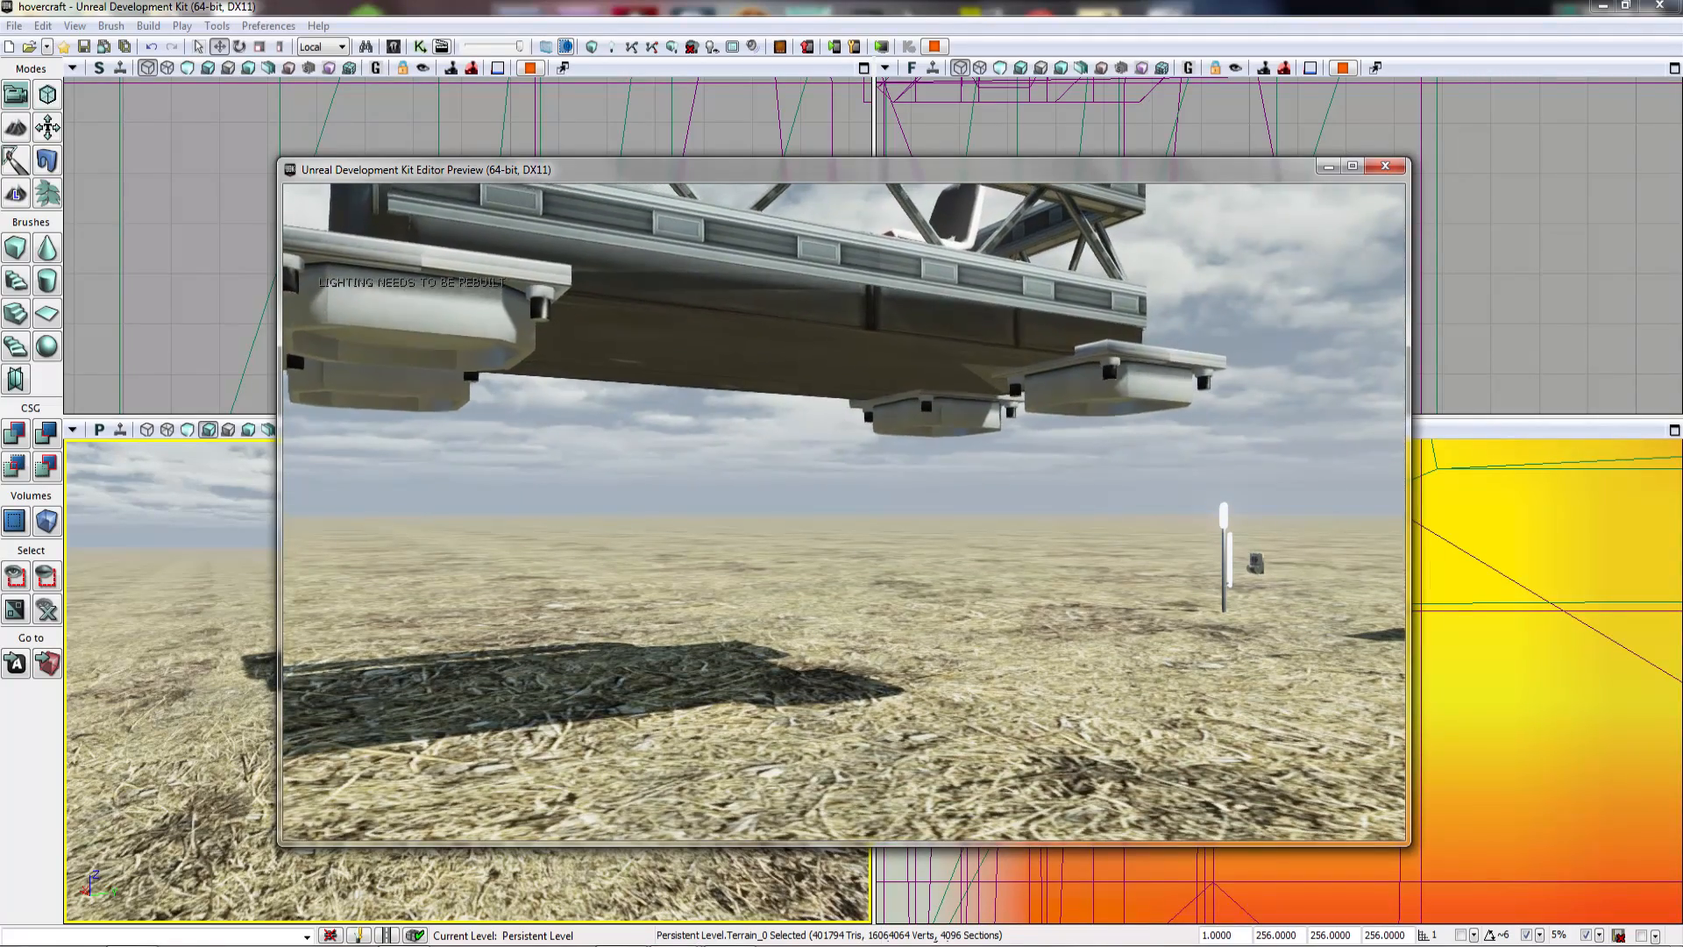
pyautogui.press('a')
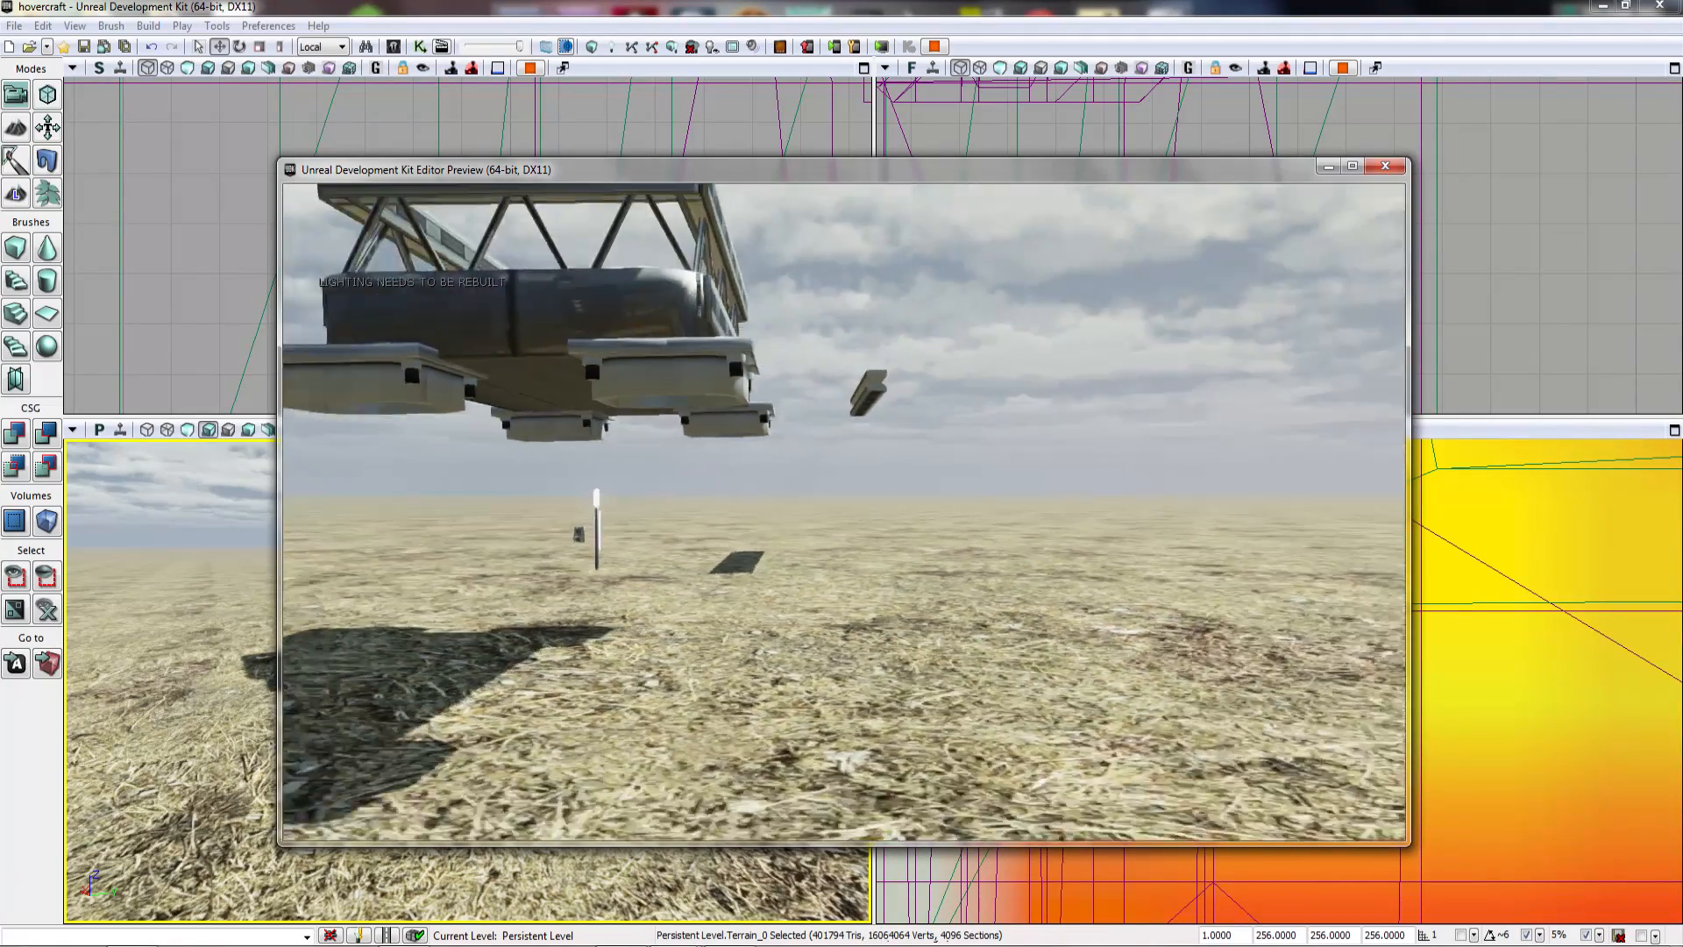
pyautogui.press('Escape')
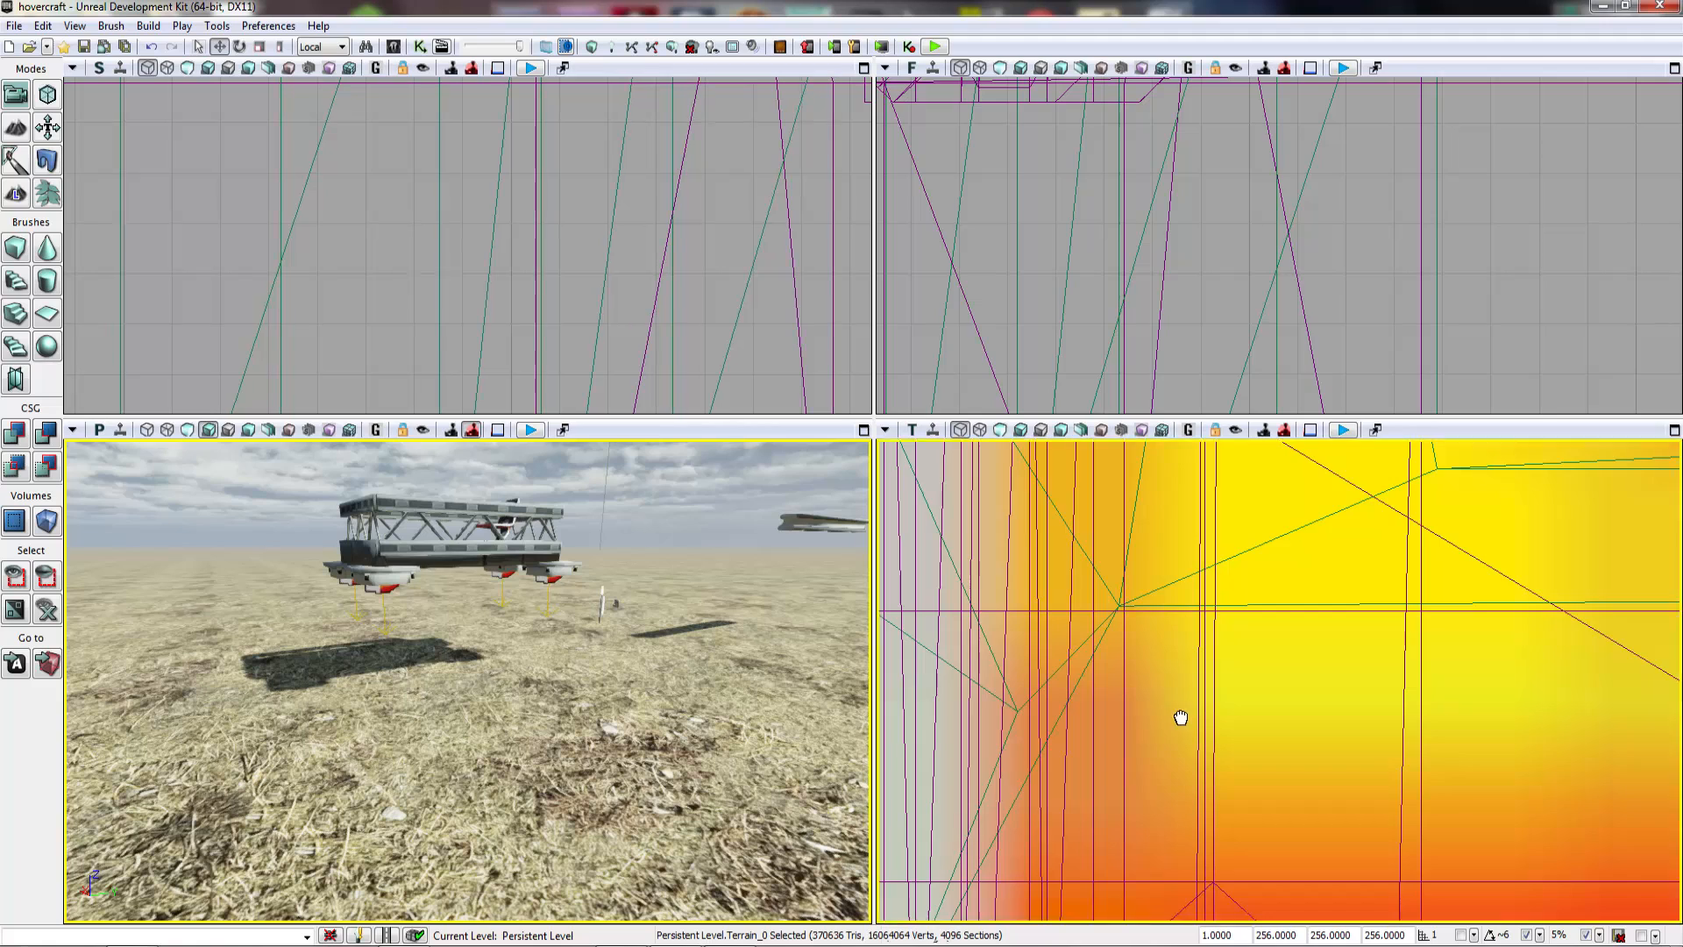
# Step: Reselect the two end thrusters and nudge them slightly further along their vertical axis in the top view
pyautogui.rightClick(1043, 688)
pyautogui.click(497, 572)
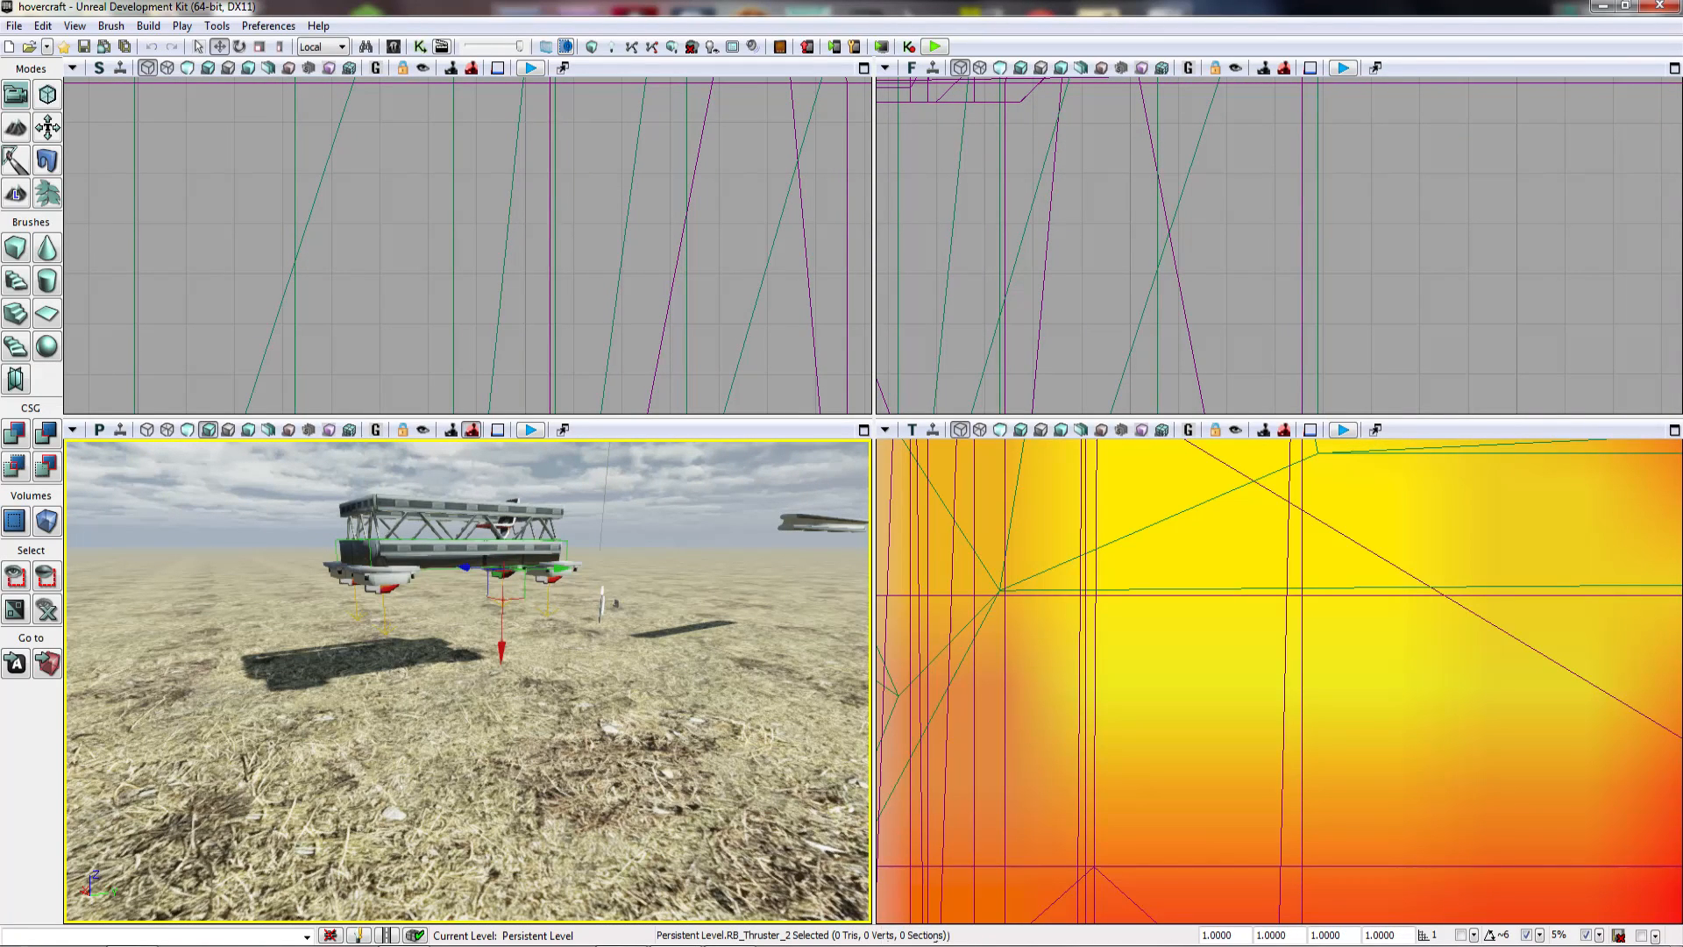
pyautogui.keyDown('ctrl'); pyautogui.click(349, 582); pyautogui.keyUp('ctrl')
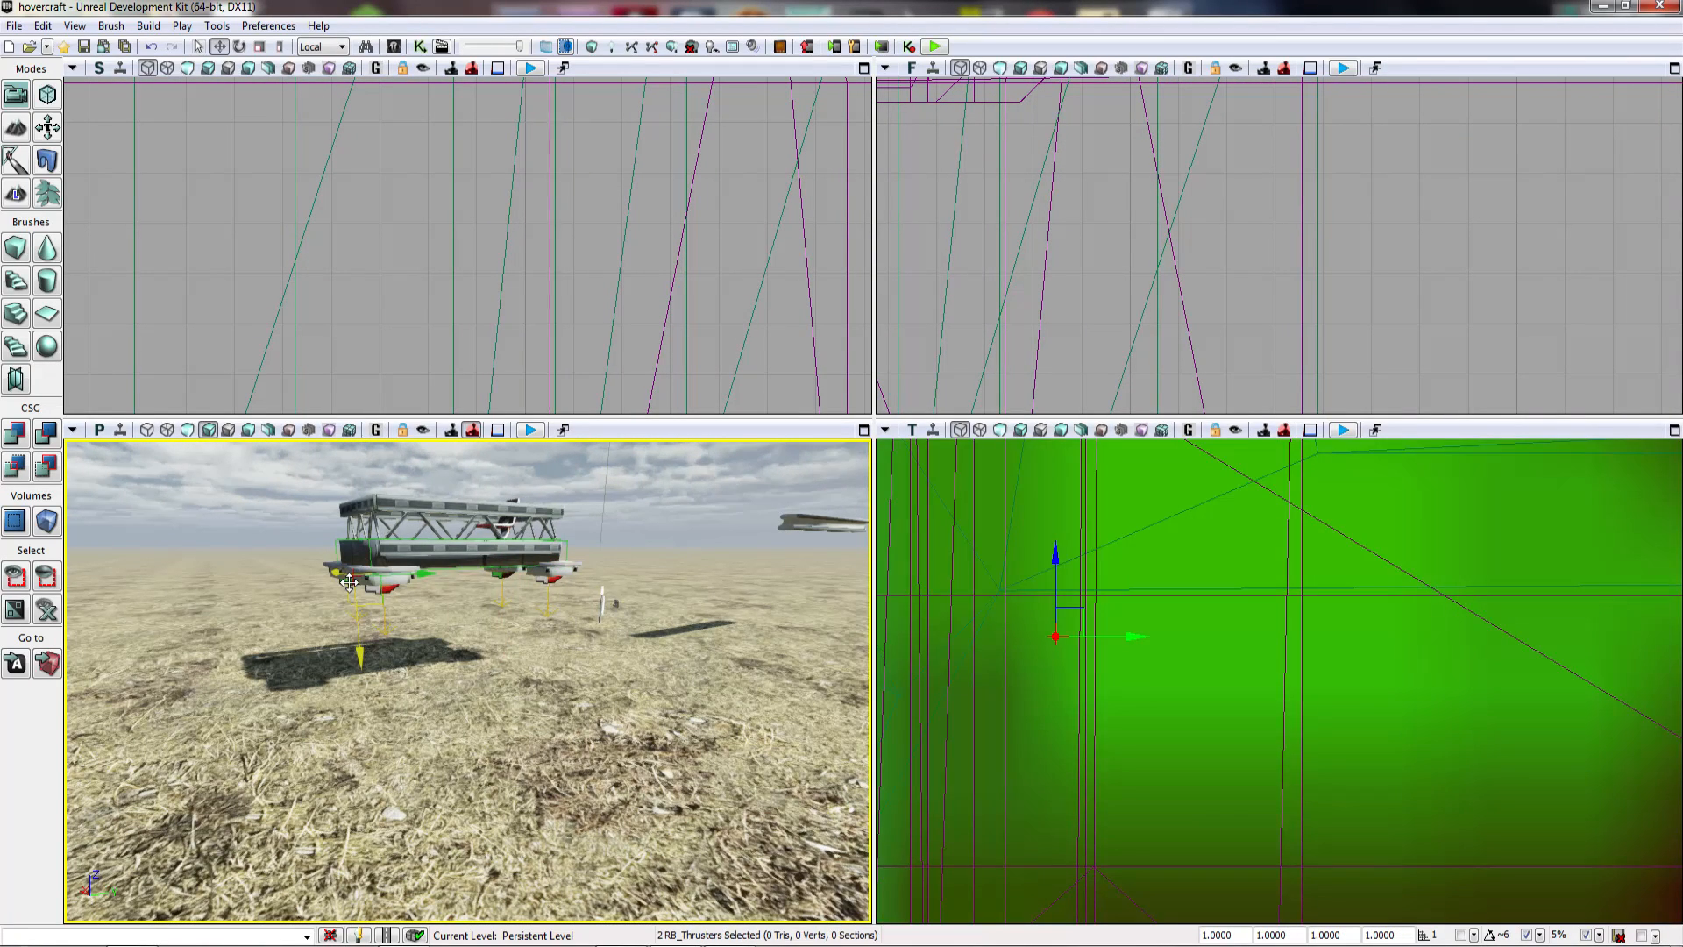
pyautogui.click(1056, 587)
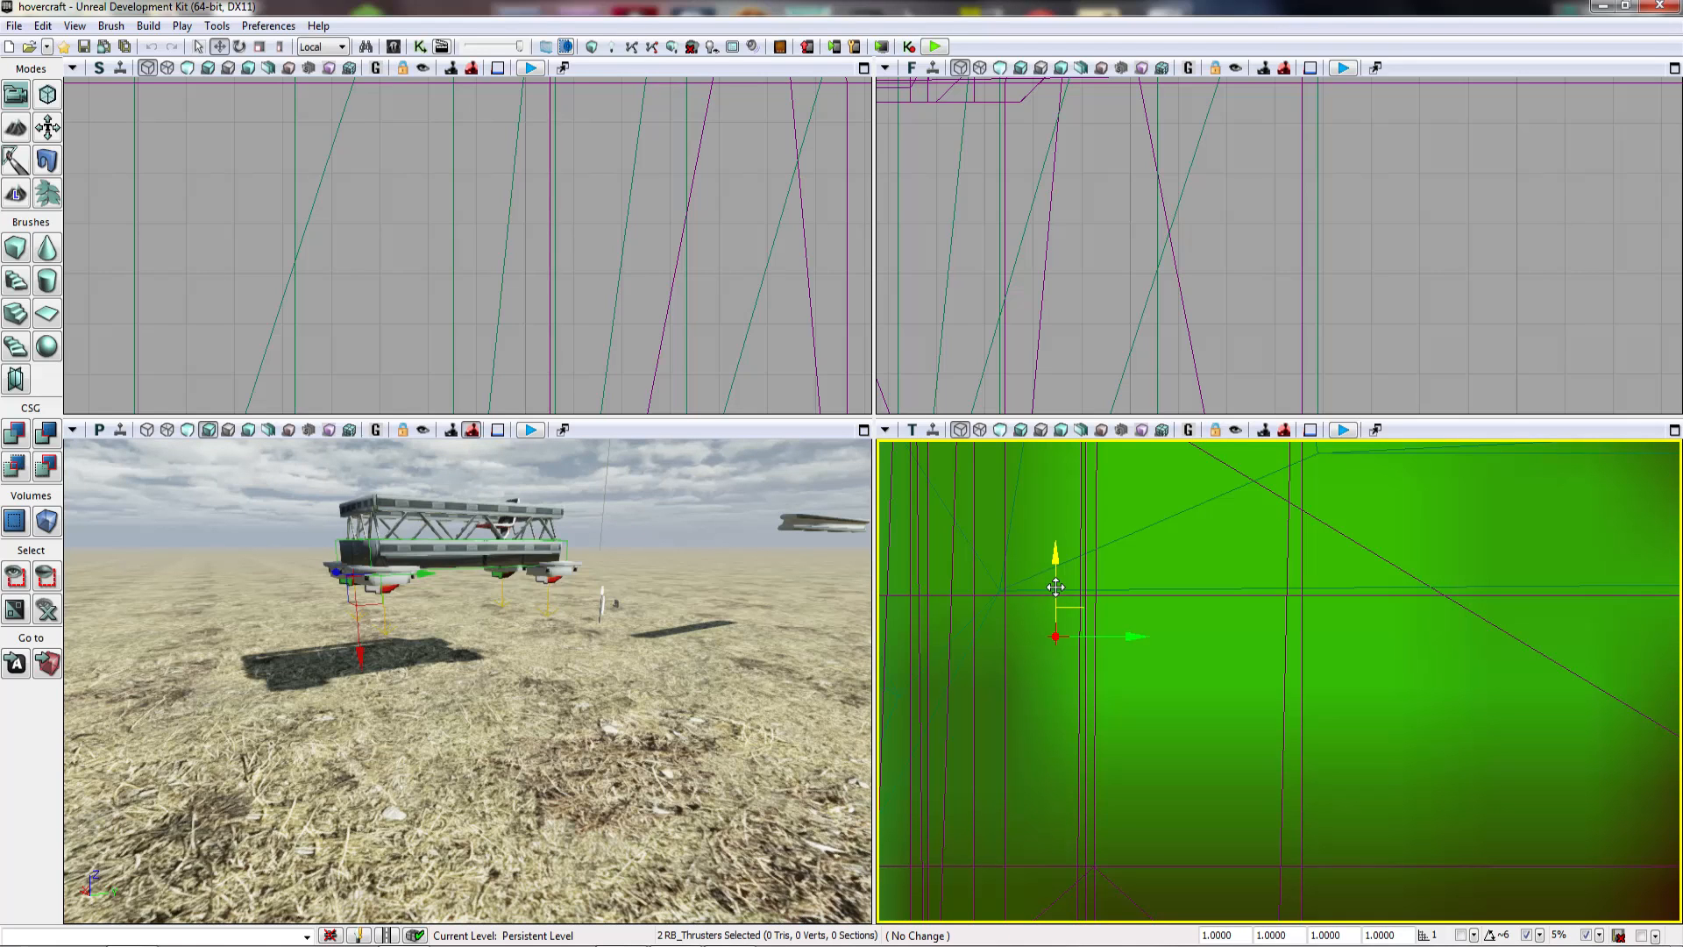
# Step: Play-test from the ground beside the hovercraft again, watch its drift from several sides, and end the preview
pyautogui.rightClick(461, 829)
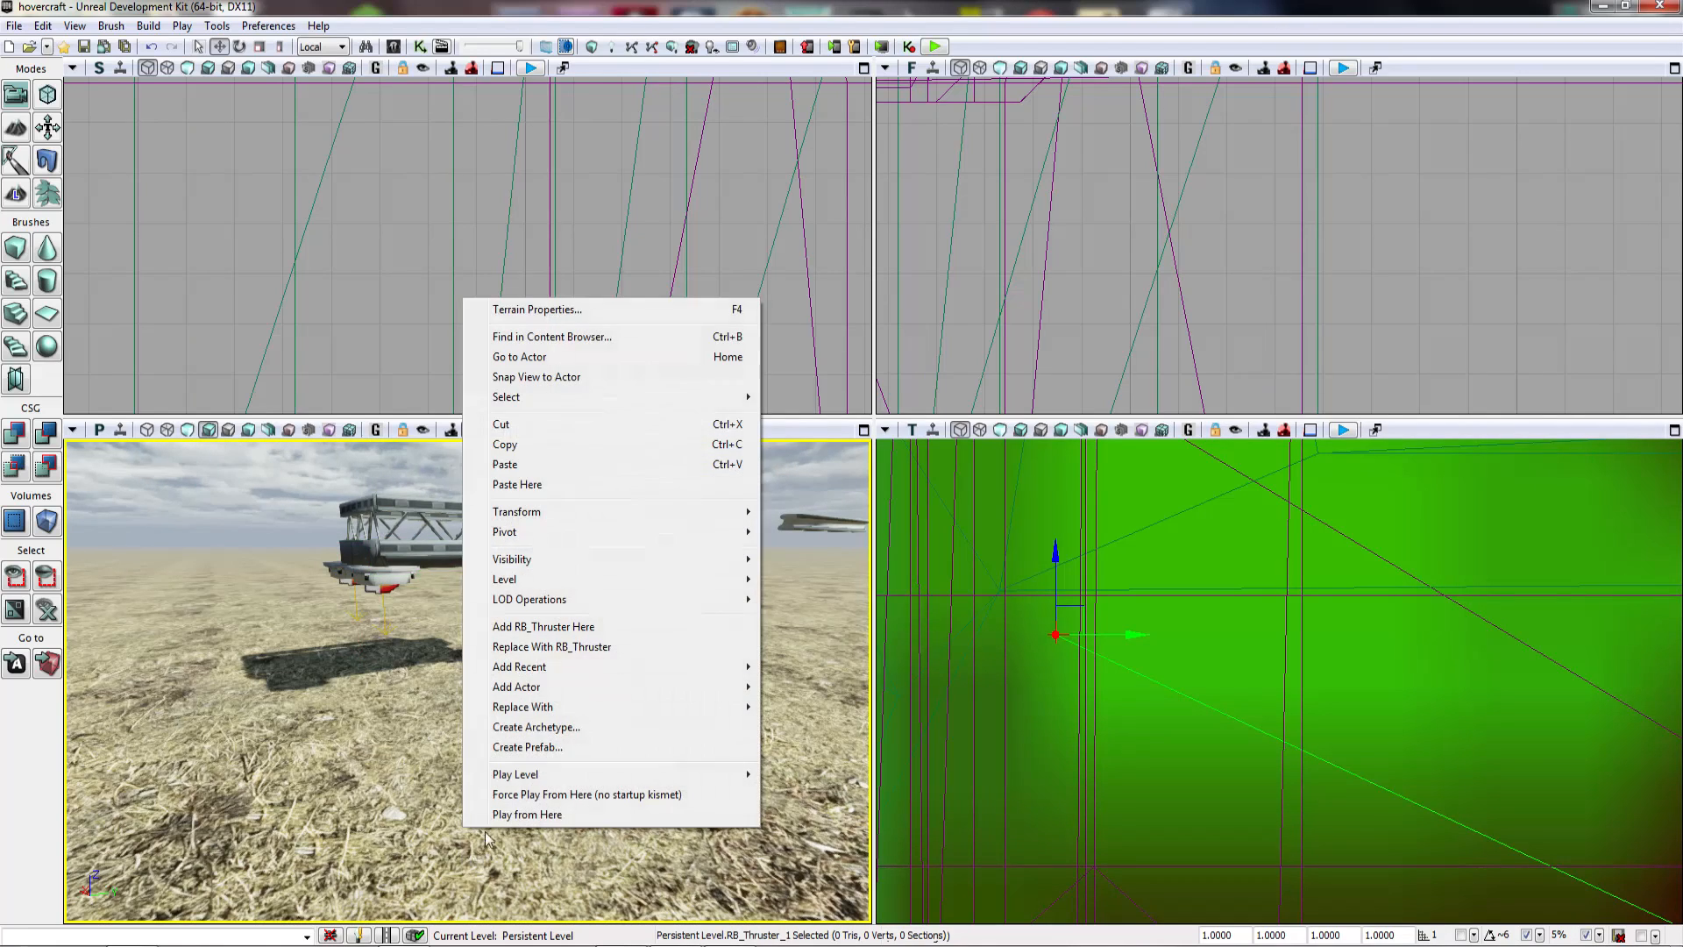
pyautogui.click(496, 819)
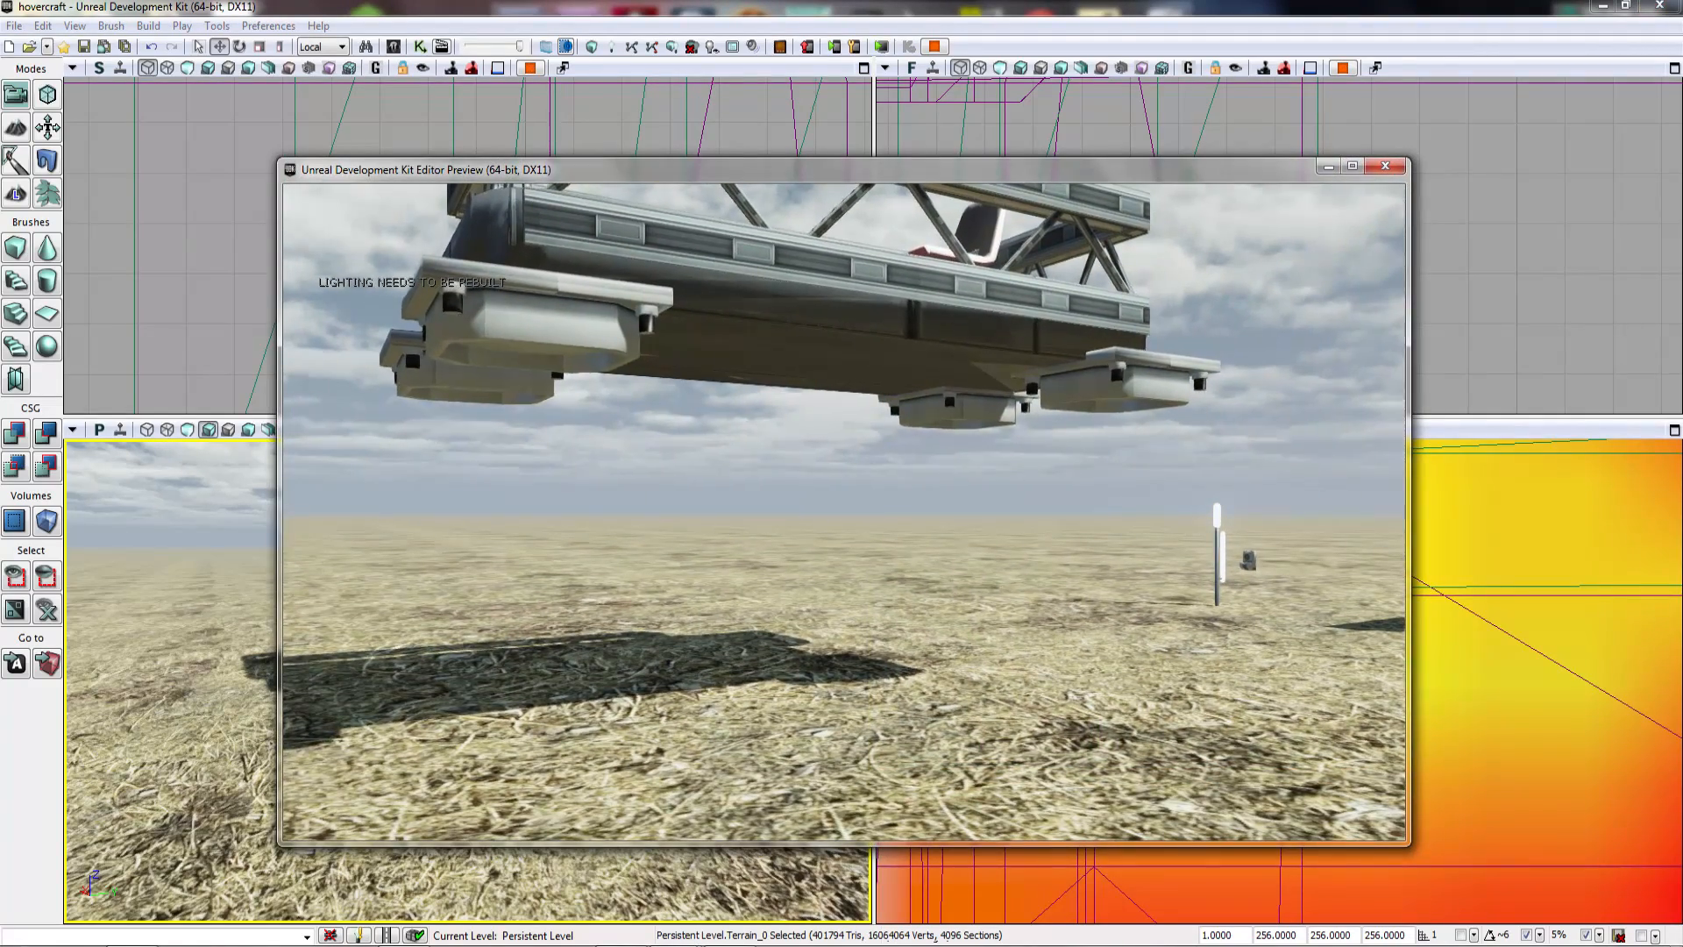
pyautogui.press('a')
pyautogui.press('s')
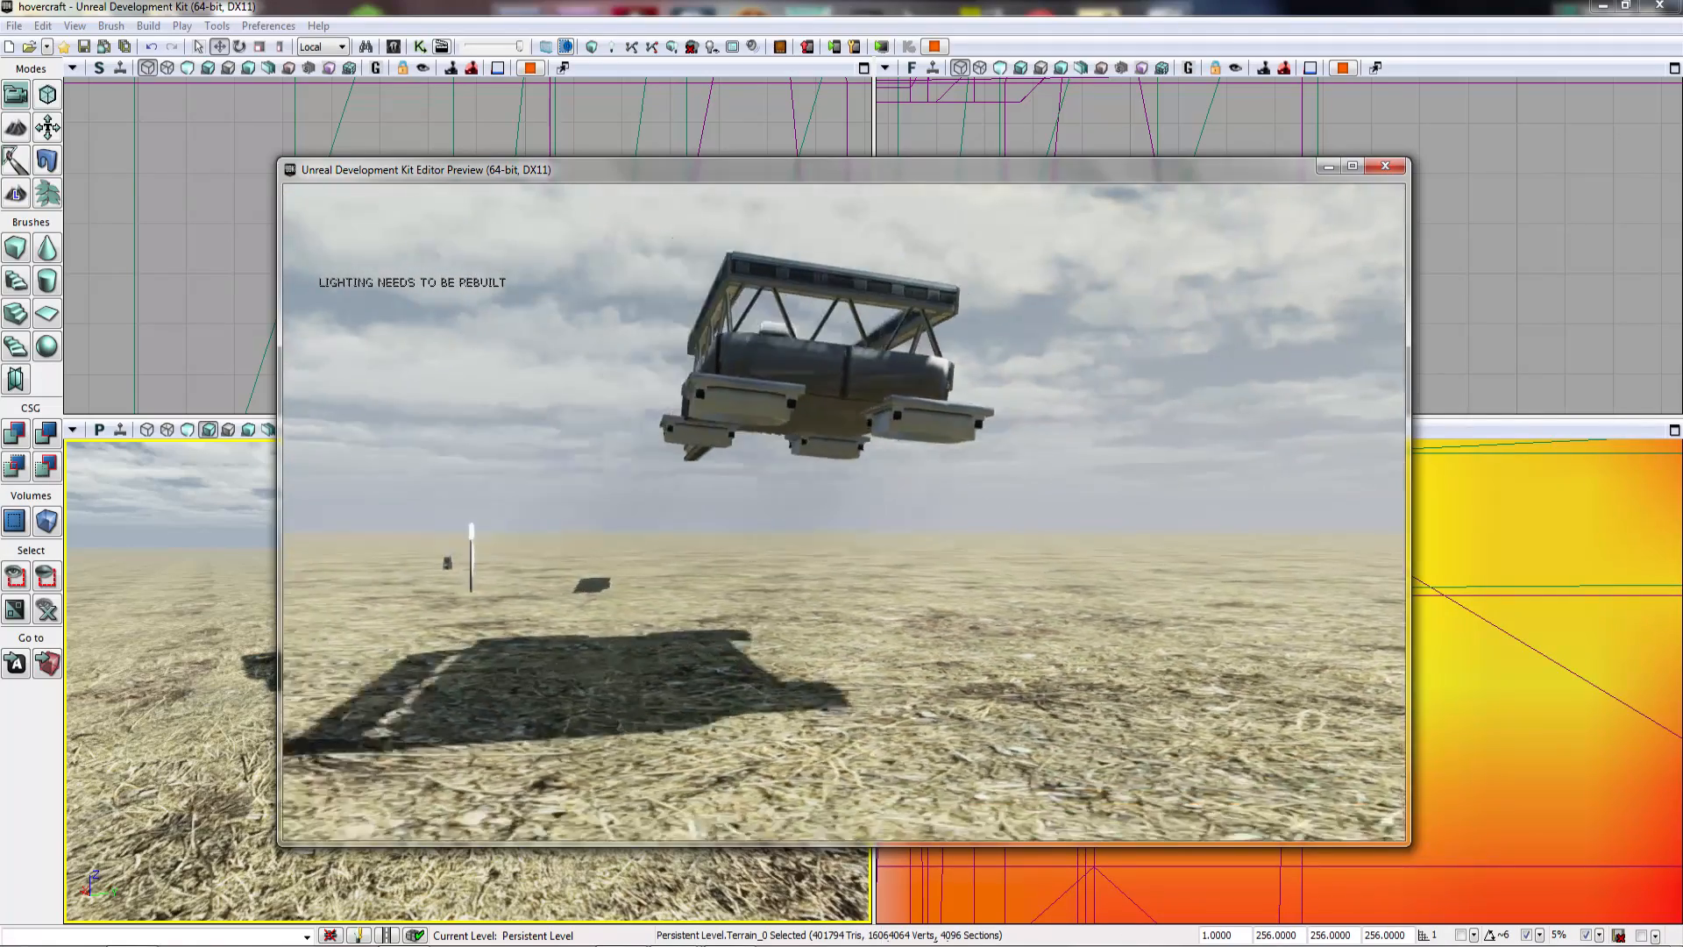
pyautogui.press('Escape')
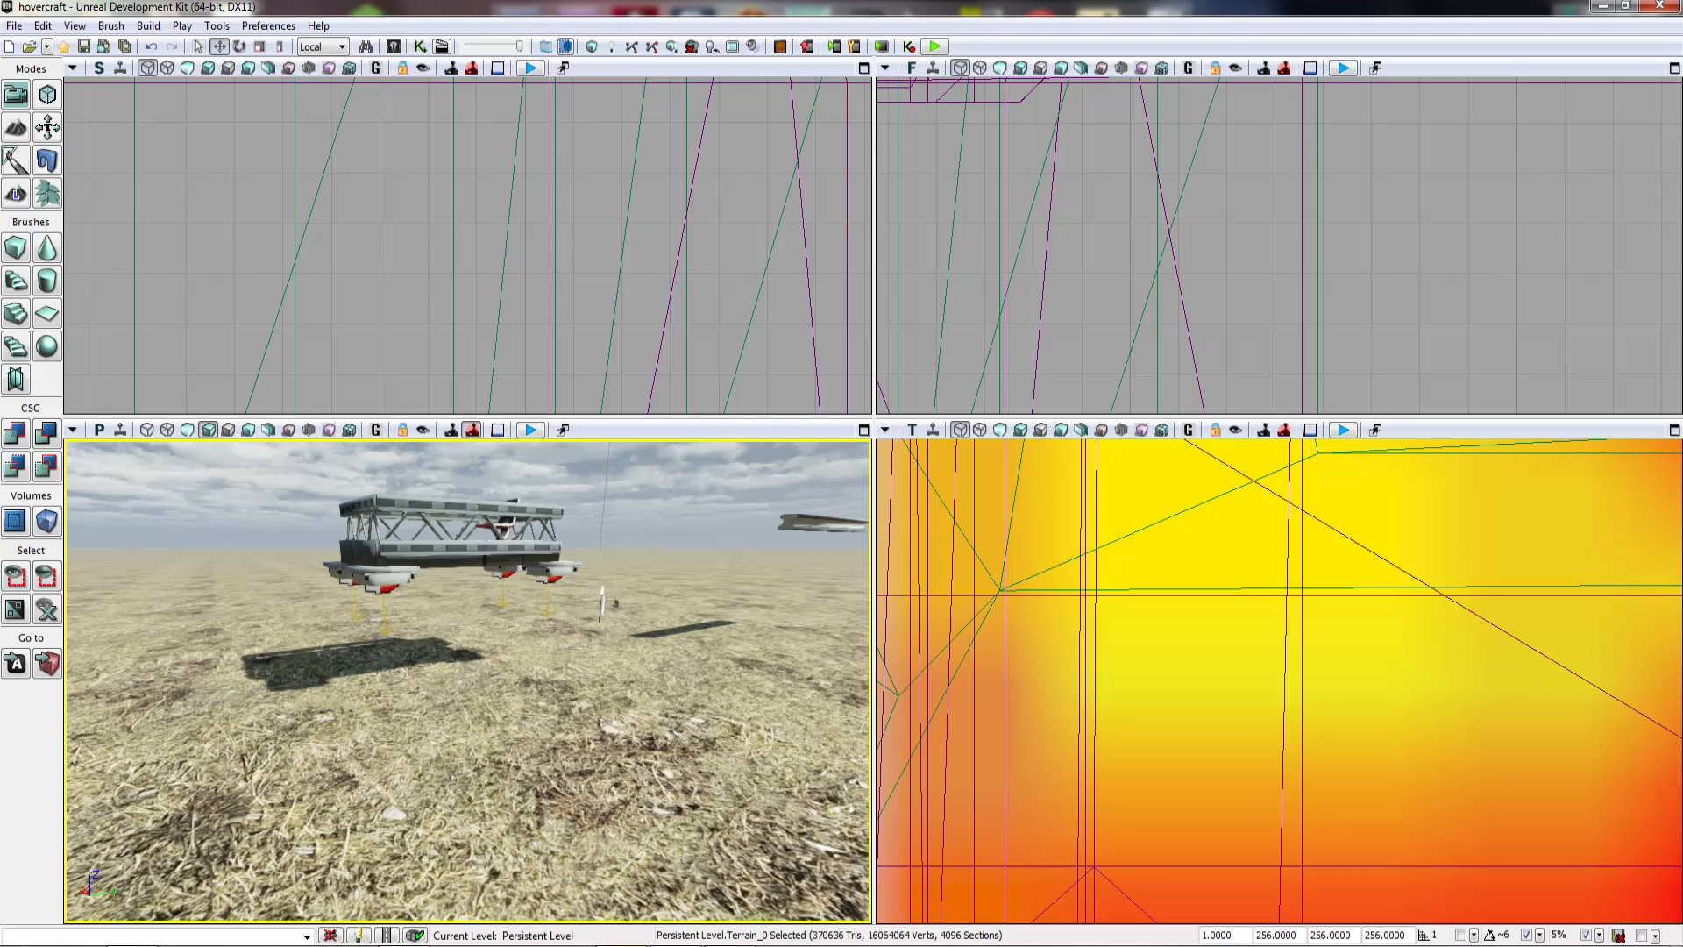
# Step: Rotate the copied thruster housing 90 degrees to face sideways and set its X scale to 1
pyautogui.moveTo(468, 680); pyautogui.dragTo(450, 650, button='right')
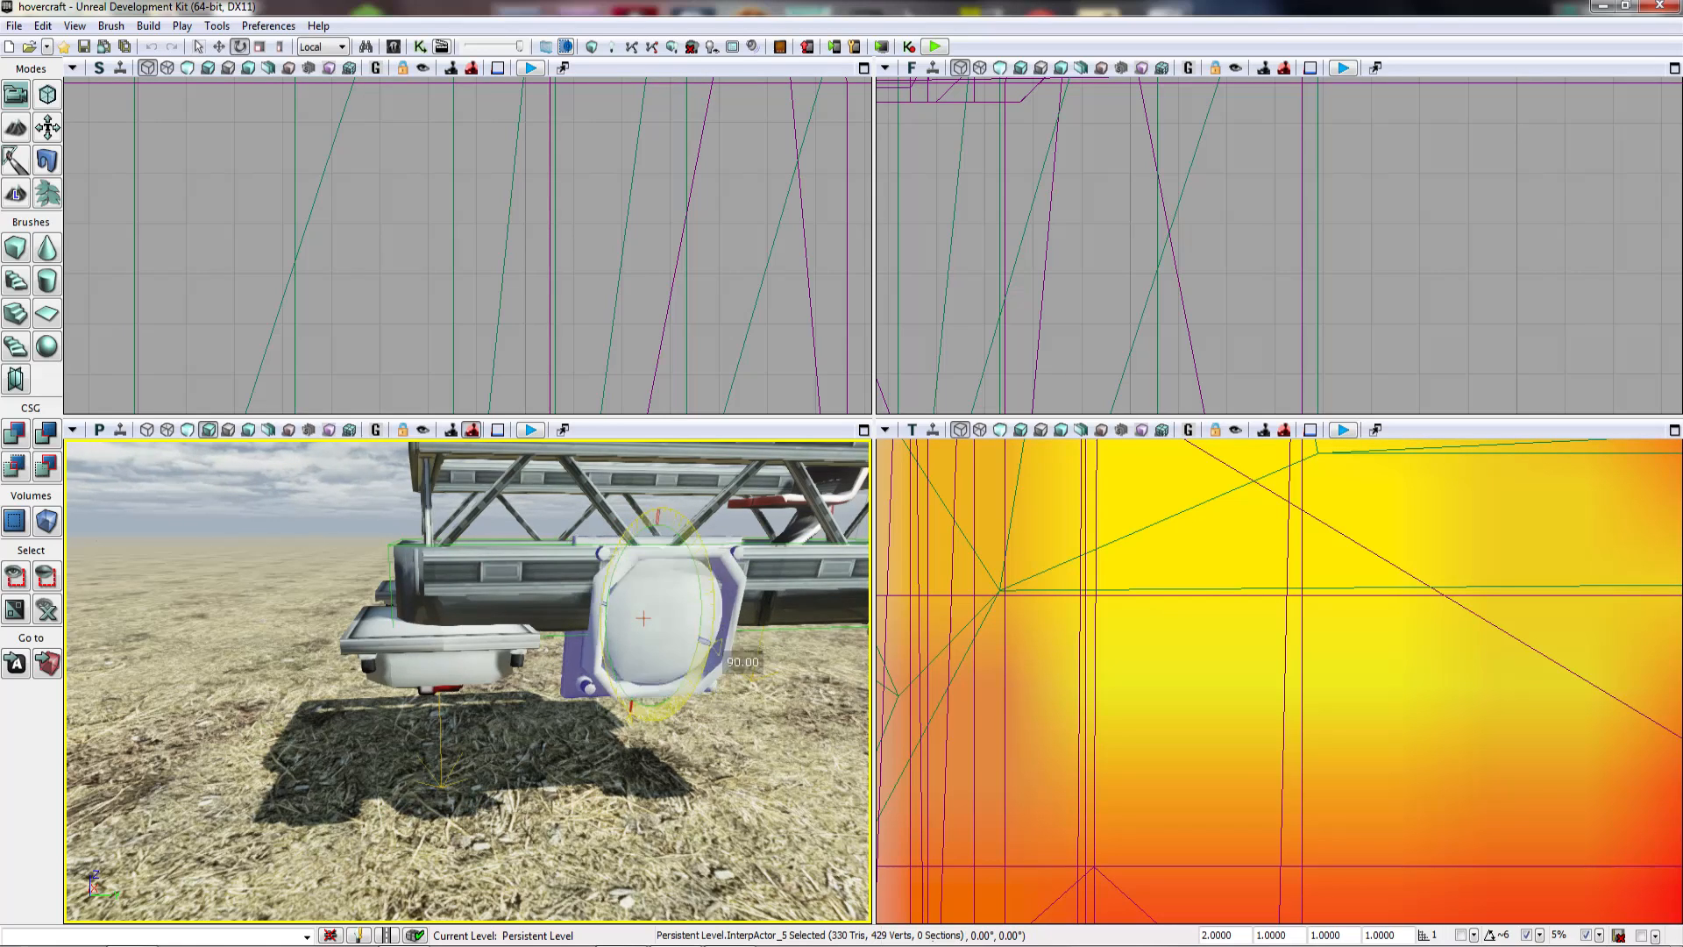
pyautogui.moveTo(717, 647); pyautogui.dragTo(717, 651)
pyautogui.moveTo(546, 631); pyautogui.dragTo(621, 621, button='right')
pyautogui.press('space')
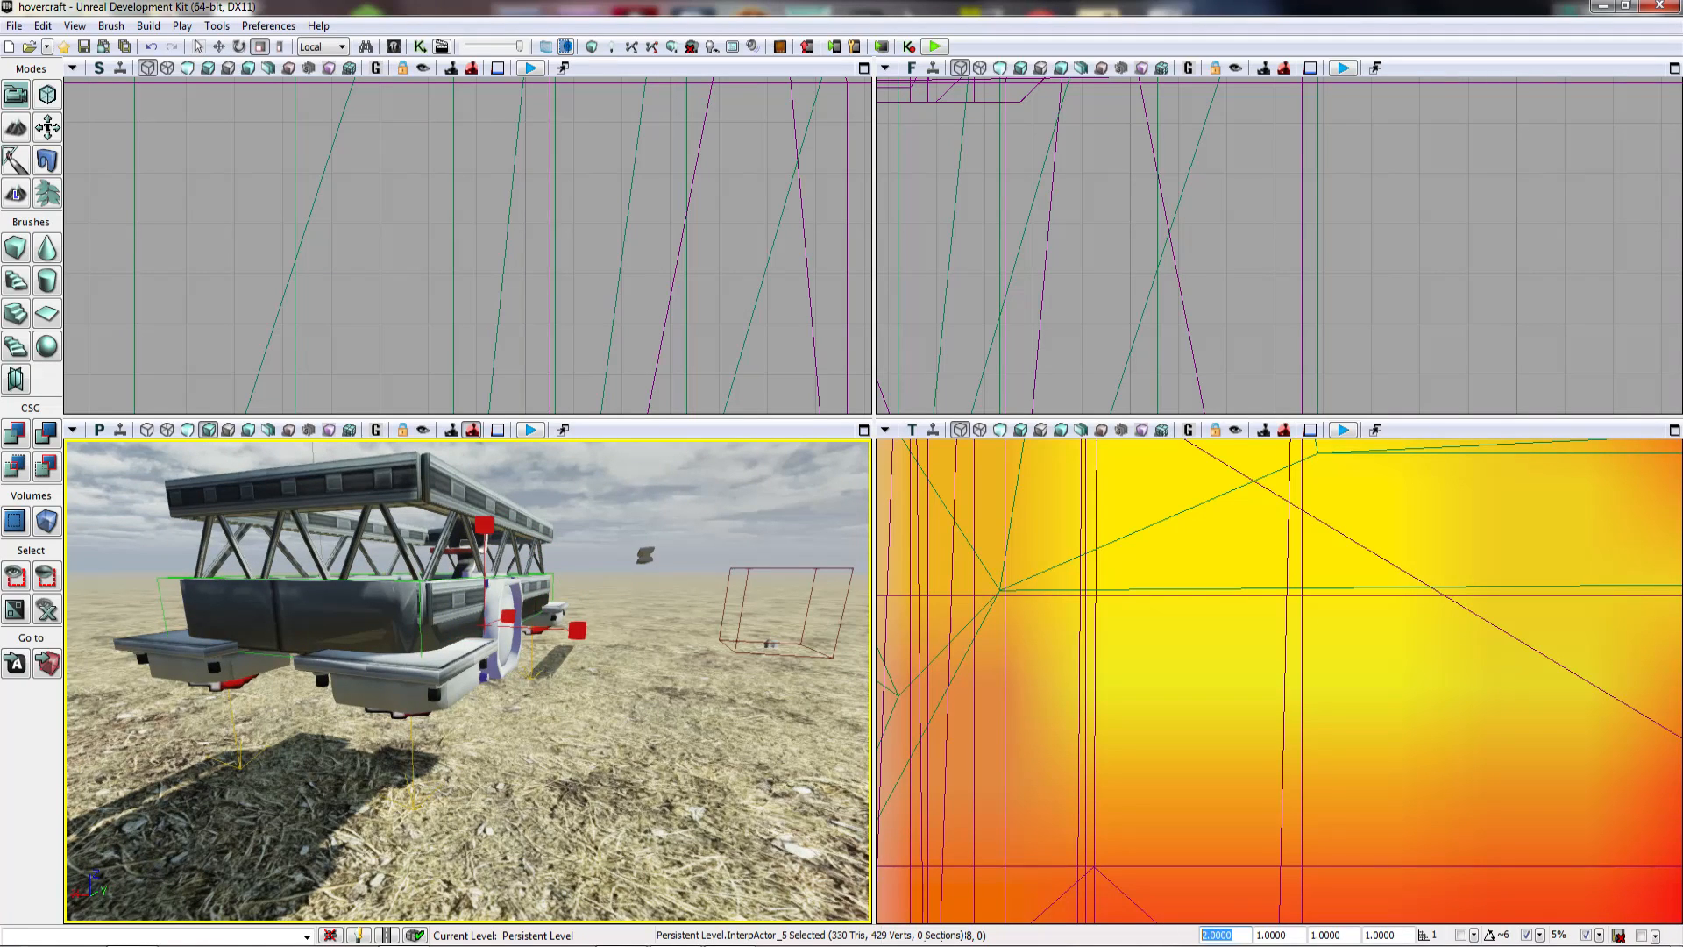
pyautogui.moveTo(561, 631); pyautogui.dragTo(504, 616, button='right')
pyautogui.press('space')
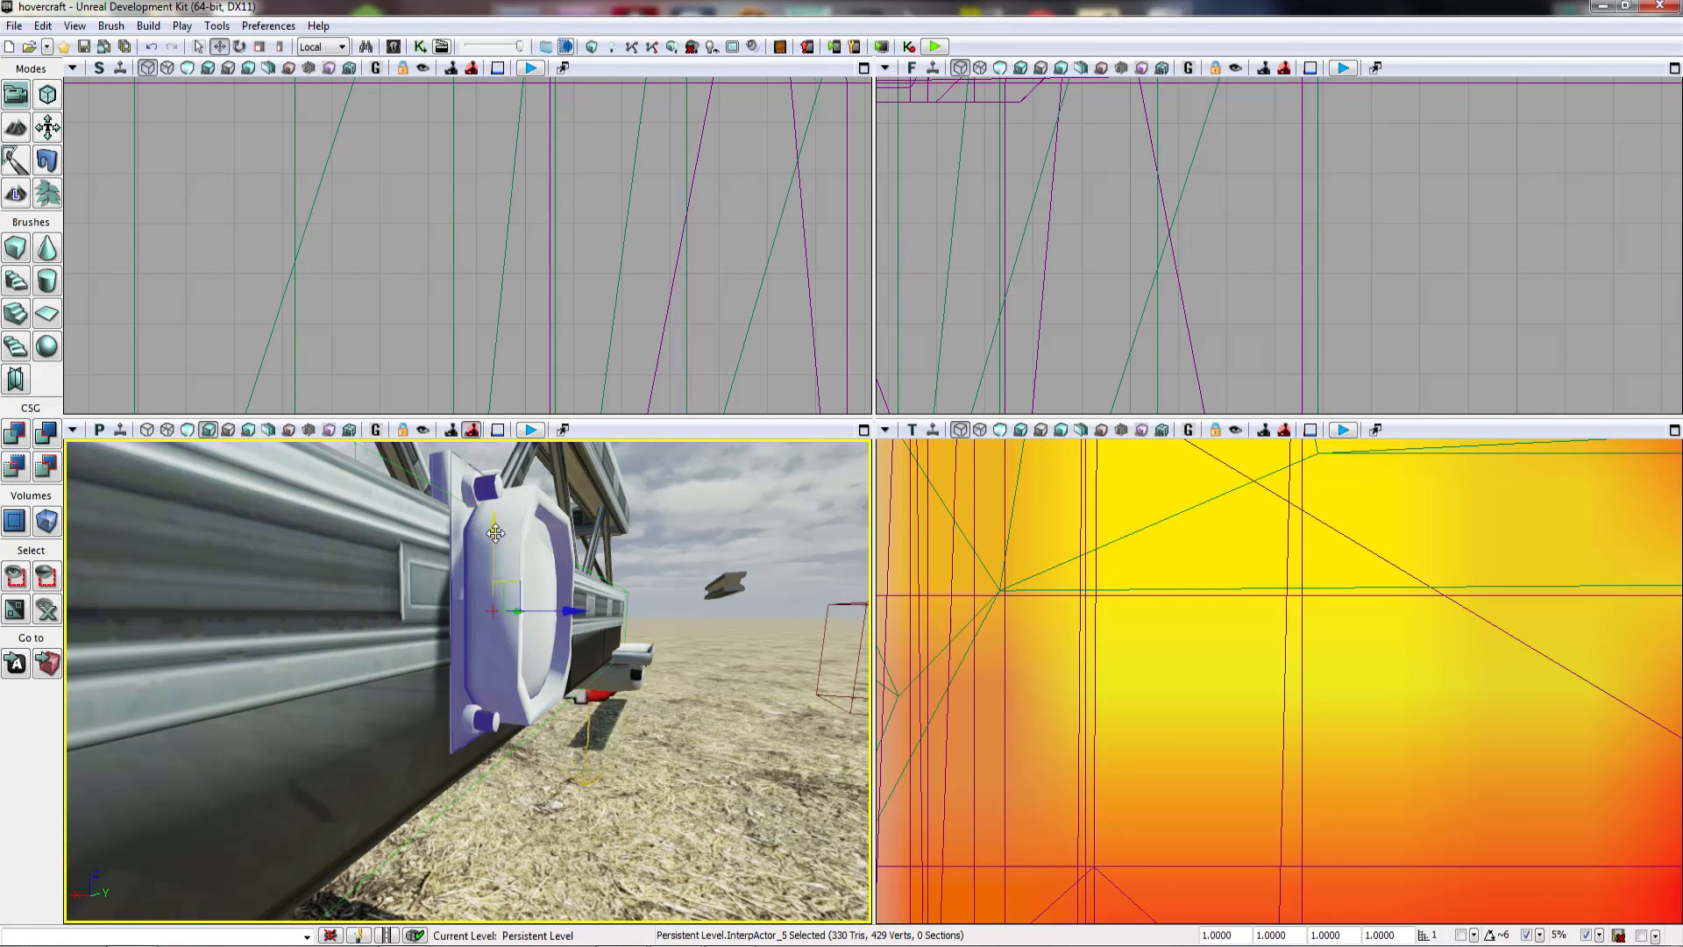
# Step: Place the sideways housing against the hull above the corner pad and duplicate it to the other end of that side
pyautogui.moveTo(479, 569); pyautogui.dragTo(478, 573)
pyautogui.moveTo(479, 572); pyautogui.dragTo(258, 611, button='right')
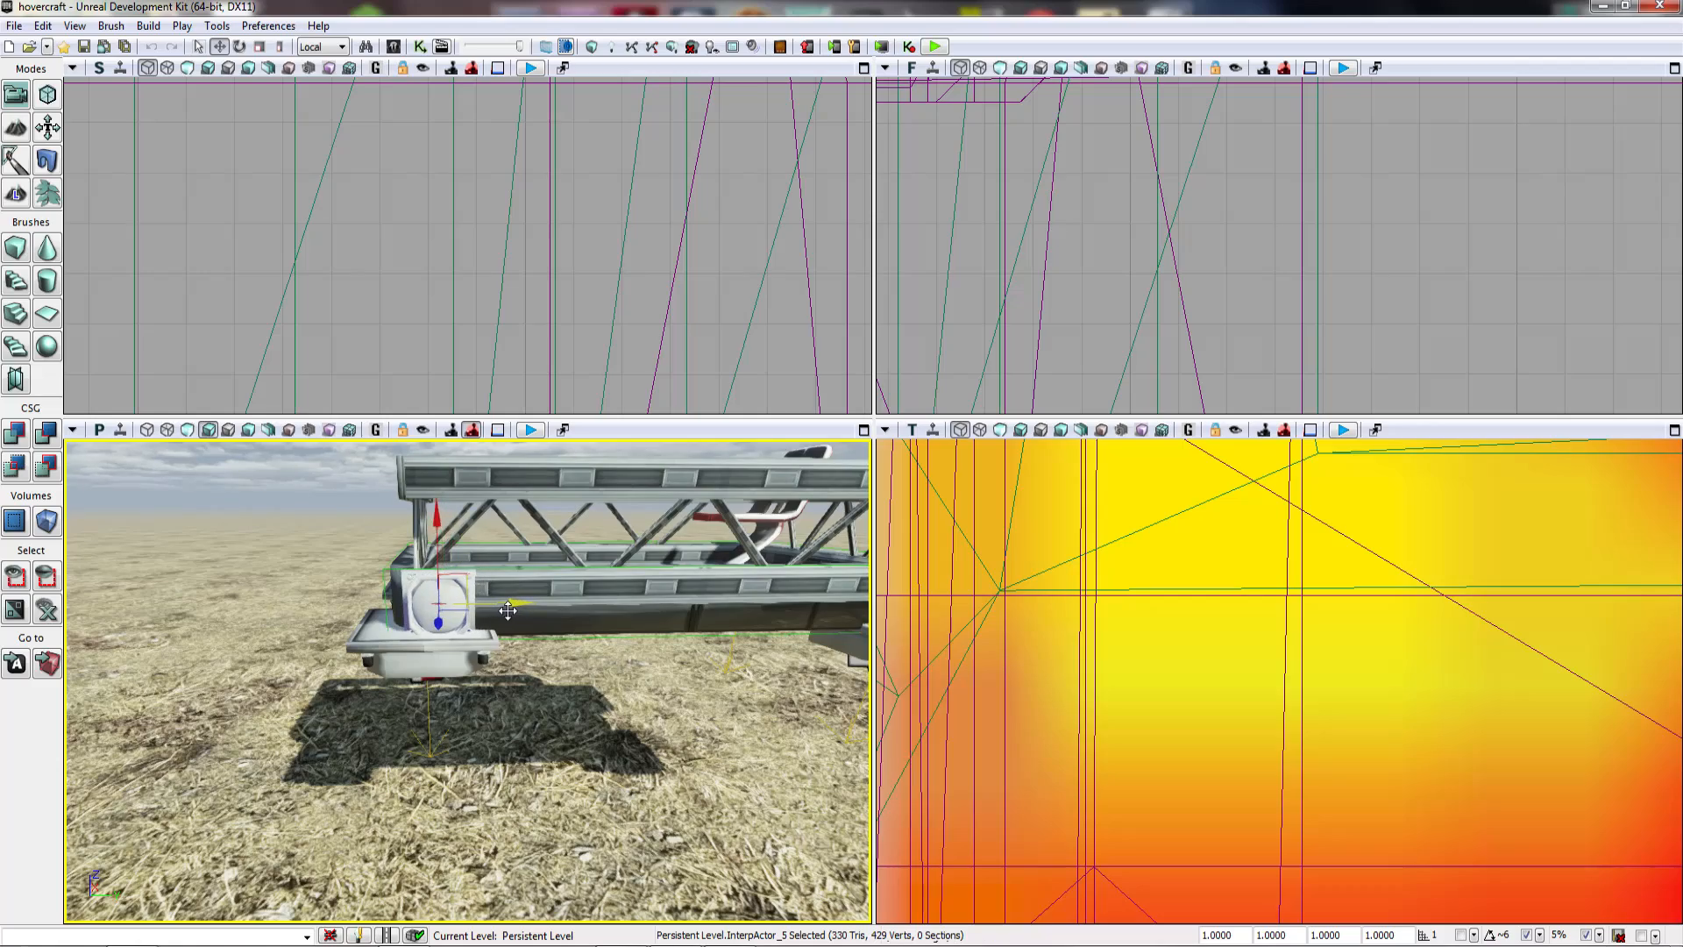
pyautogui.moveTo(259, 611); pyautogui.dragTo(251, 571, button='right')
pyautogui.moveTo(505, 667); pyautogui.dragTo(465, 667)
pyautogui.moveTo(465, 668); pyautogui.dragTo(451, 693, button='right')
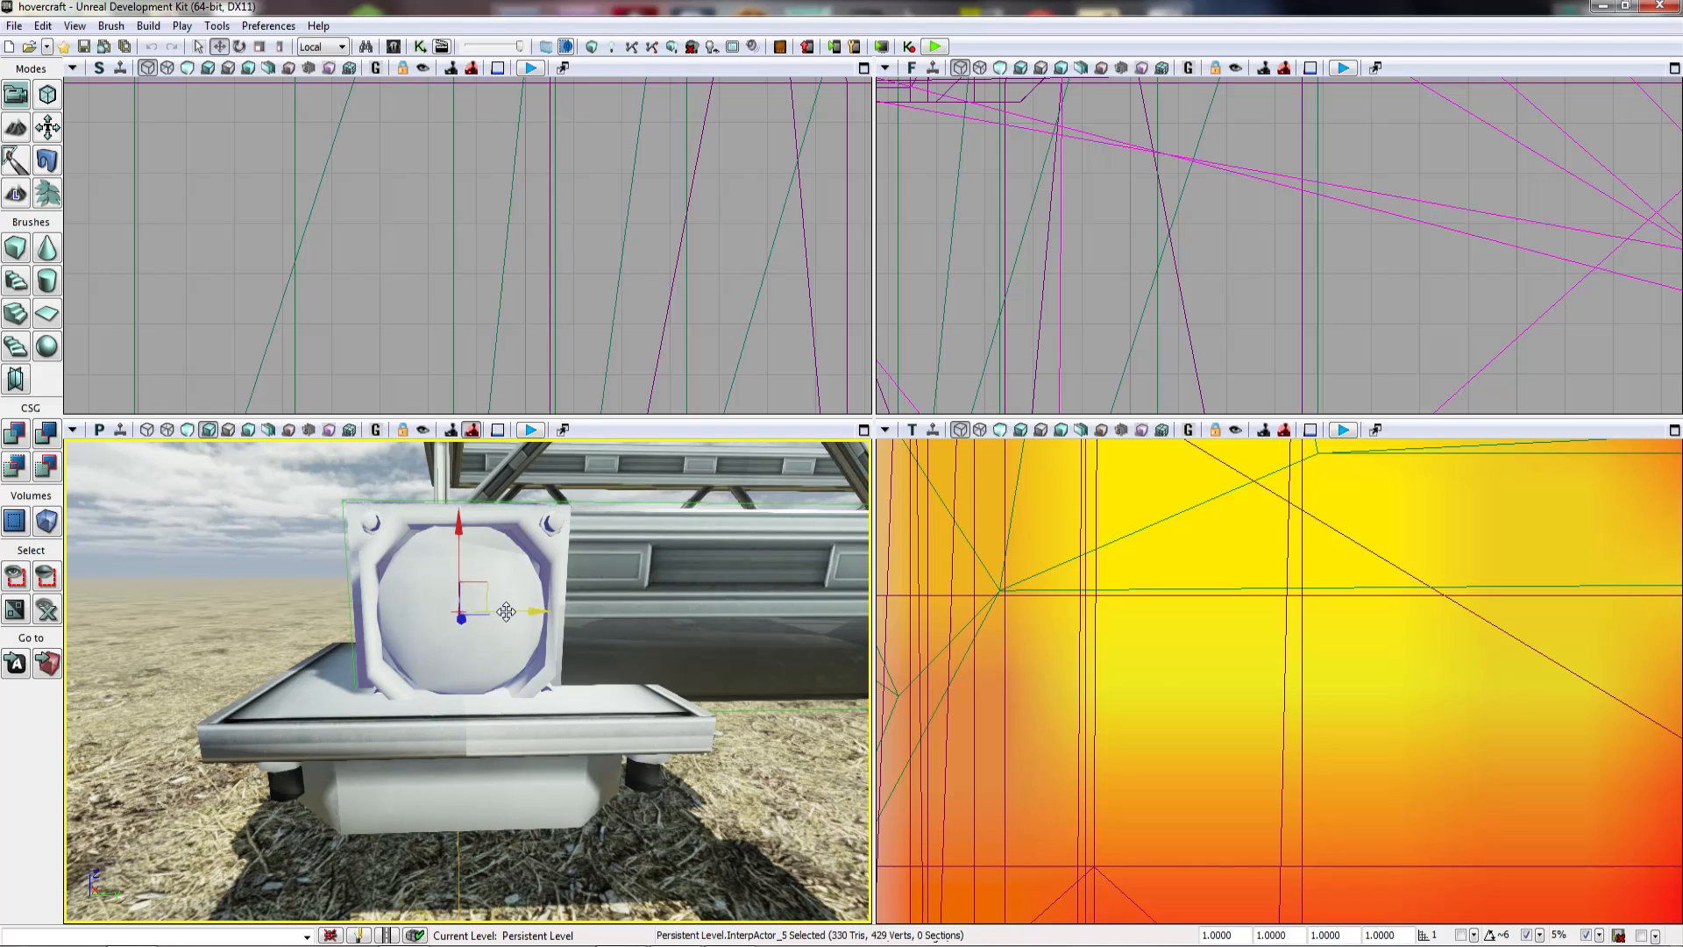
pyautogui.keyDown('alt'); pyautogui.keyDown('shift'); pyautogui.moveTo(531, 613); pyautogui.dragTo(799, 613); pyautogui.keyUp('shift'); pyautogui.keyUp('alt')
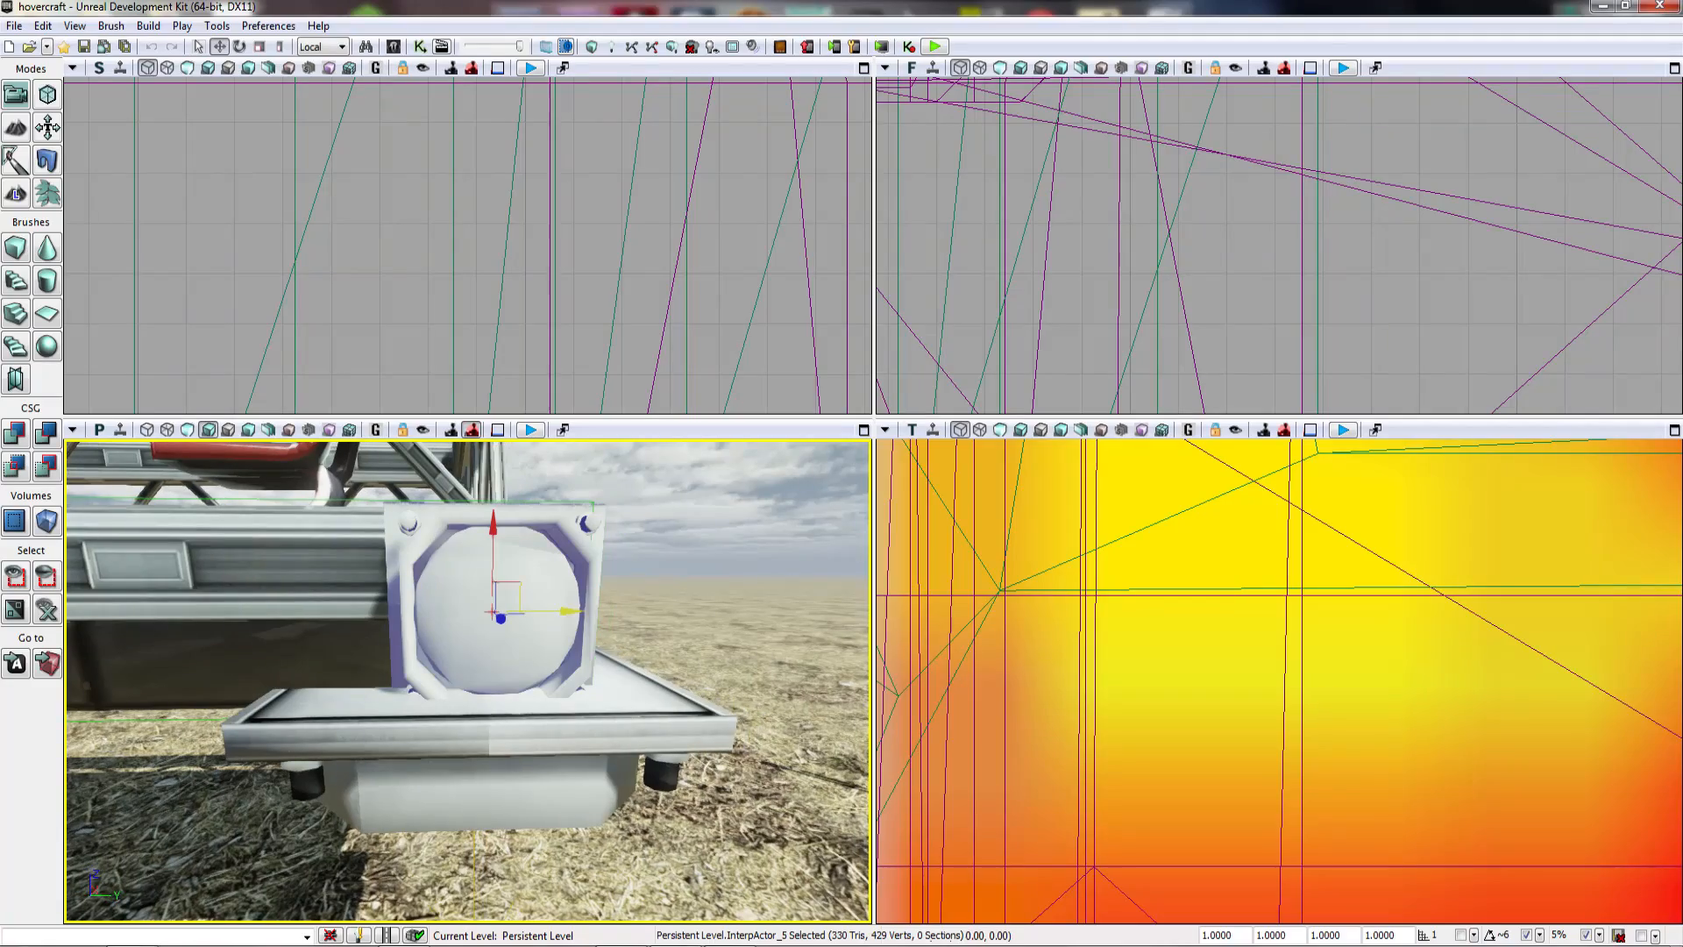
pyautogui.moveTo(569, 613); pyautogui.dragTo(307, 607, button='right')
# Step: Position a copy of the sideways housing against the opposite side of the hull, above its corner pad
pyautogui.moveTo(442, 674); pyautogui.dragTo(534, 618, button='right')
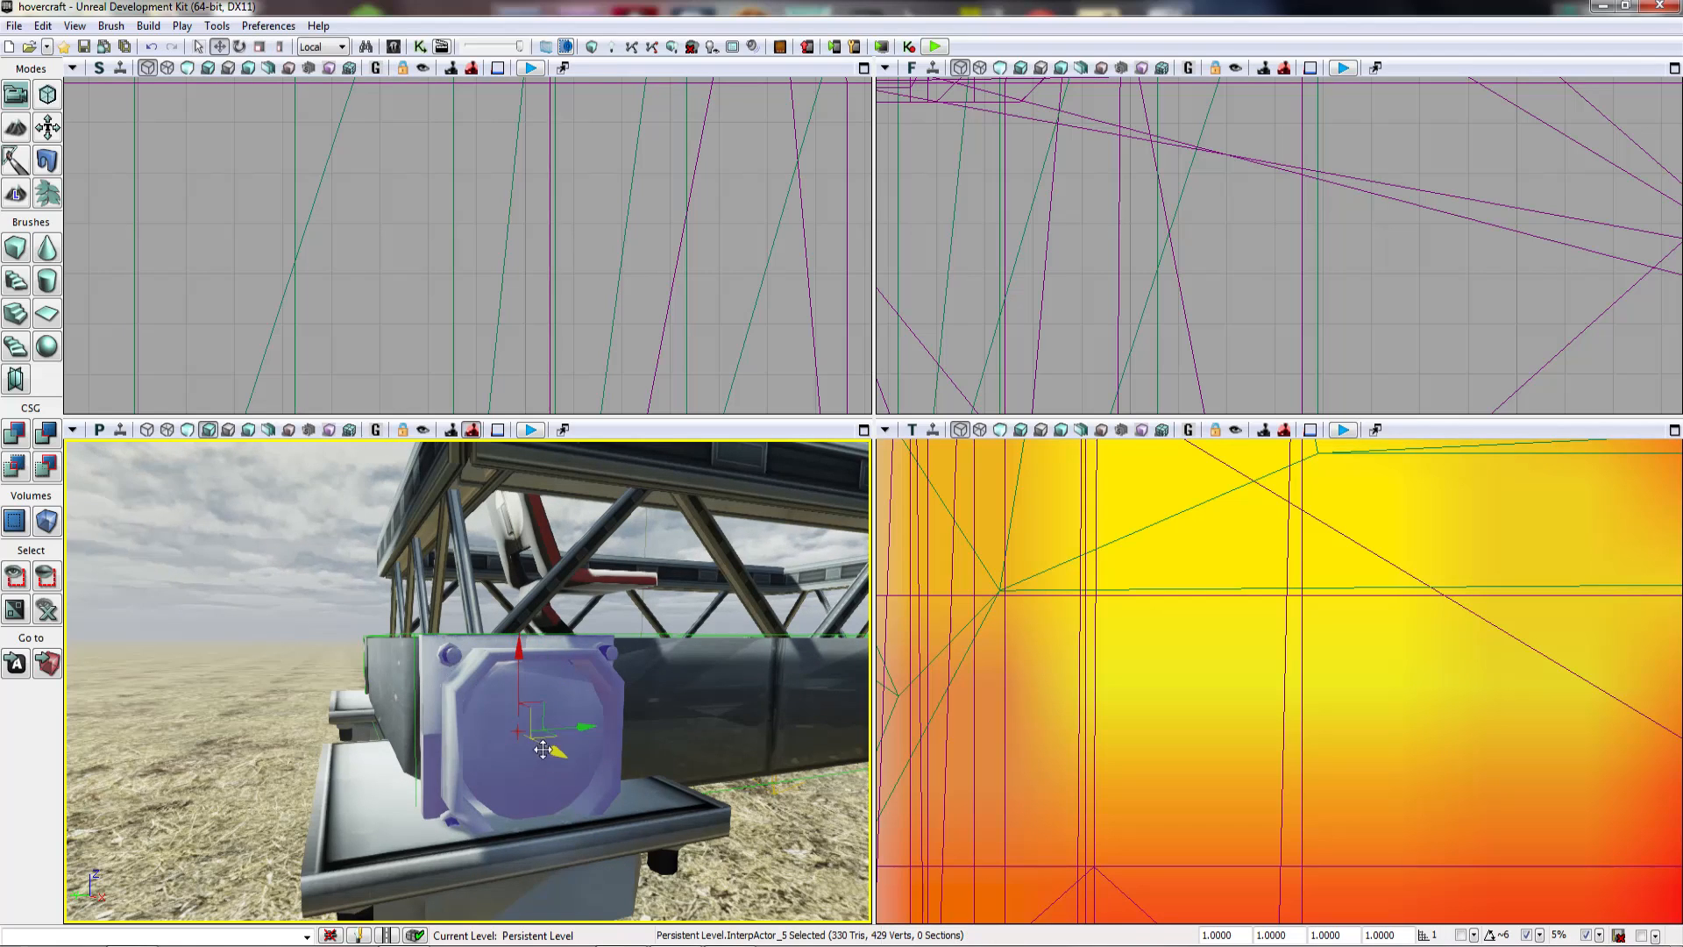
pyautogui.moveTo(514, 762); pyautogui.dragTo(515, 762)
pyautogui.moveTo(514, 763); pyautogui.dragTo(477, 745, button='right')
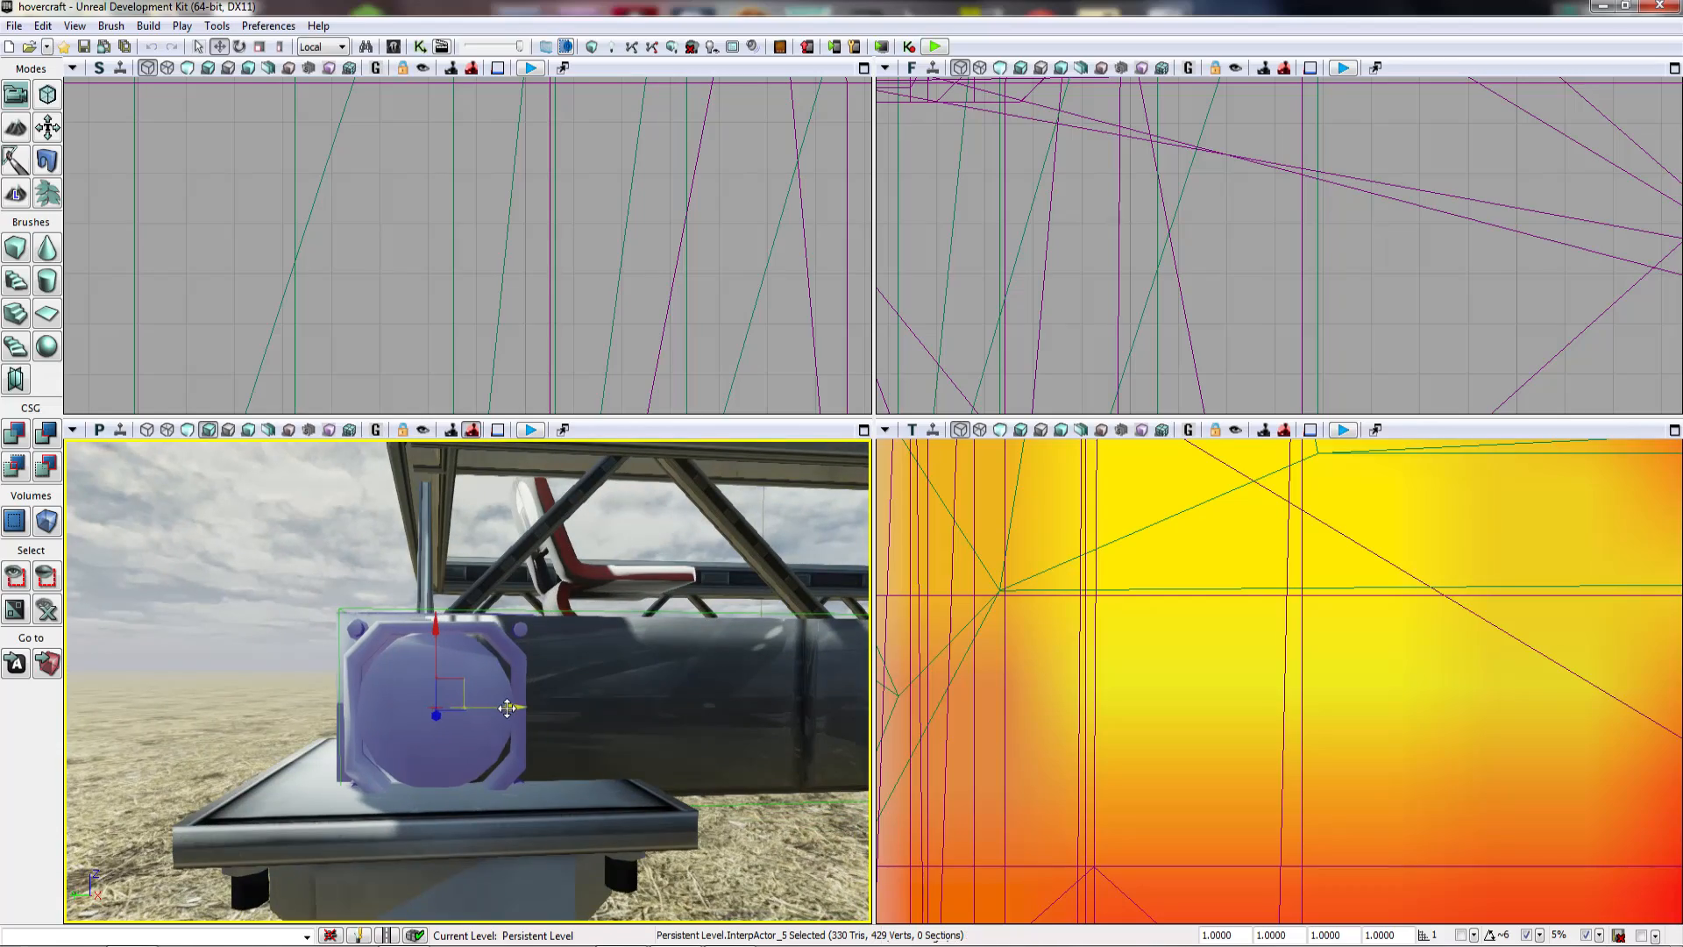
pyautogui.moveTo(477, 745)
pyautogui.mouseDown(button='right')
pyautogui.moveTo(438, 728)
pyautogui.moveTo(544, 718)
pyautogui.moveTo(482, 714)
pyautogui.mouseUp(button='right')
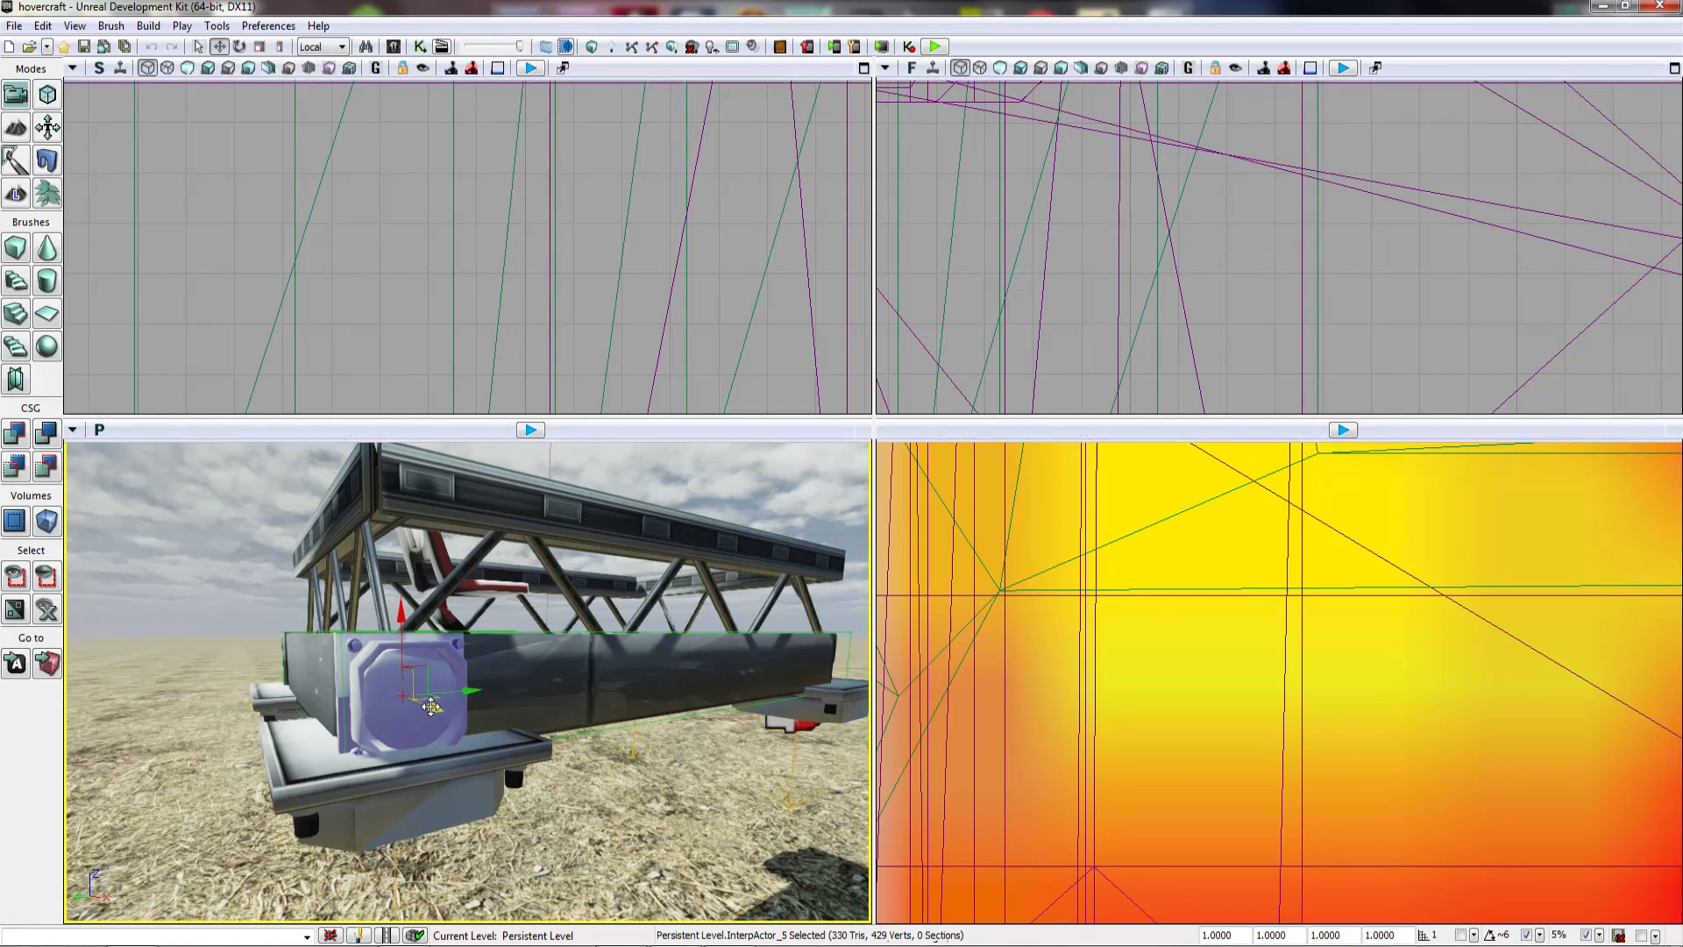
# Step: Duplicate the housing along the opposite hull side to its other end and align it above that corner pad
pyautogui.moveTo(483, 714)
pyautogui.mouseDown(button='right')
pyautogui.moveTo(439, 714)
pyautogui.moveTo(499, 712)
pyautogui.mouseUp(button='right')
pyautogui.moveTo(582, 653); pyautogui.dragTo(504, 654, button='right')
pyautogui.keyDown('shift'); pyautogui.moveTo(582, 653); pyautogui.dragTo(566, 653); pyautogui.keyUp('shift')
pyautogui.moveTo(565, 653); pyautogui.dragTo(613, 639, button='right')
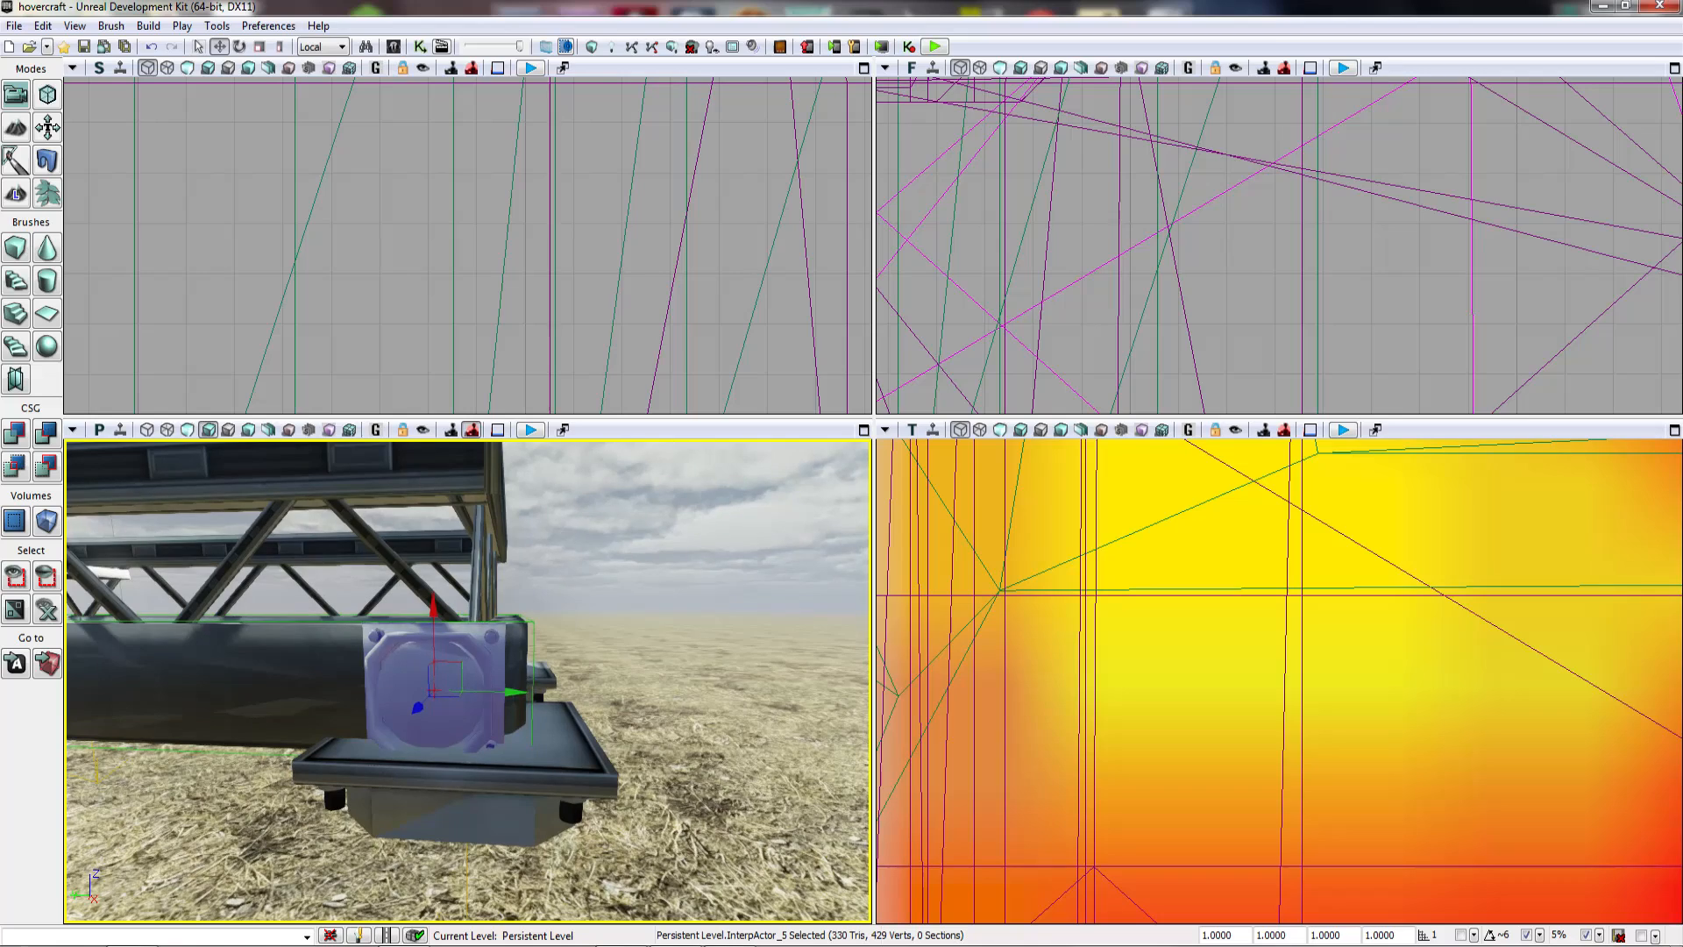
pyautogui.moveTo(547, 690); pyautogui.dragTo(556, 690)
pyautogui.moveTo(556, 690); pyautogui.dragTo(470, 736, button='right')
# Step: Deselect everything and save the hovercraft map
pyautogui.press('Escape')
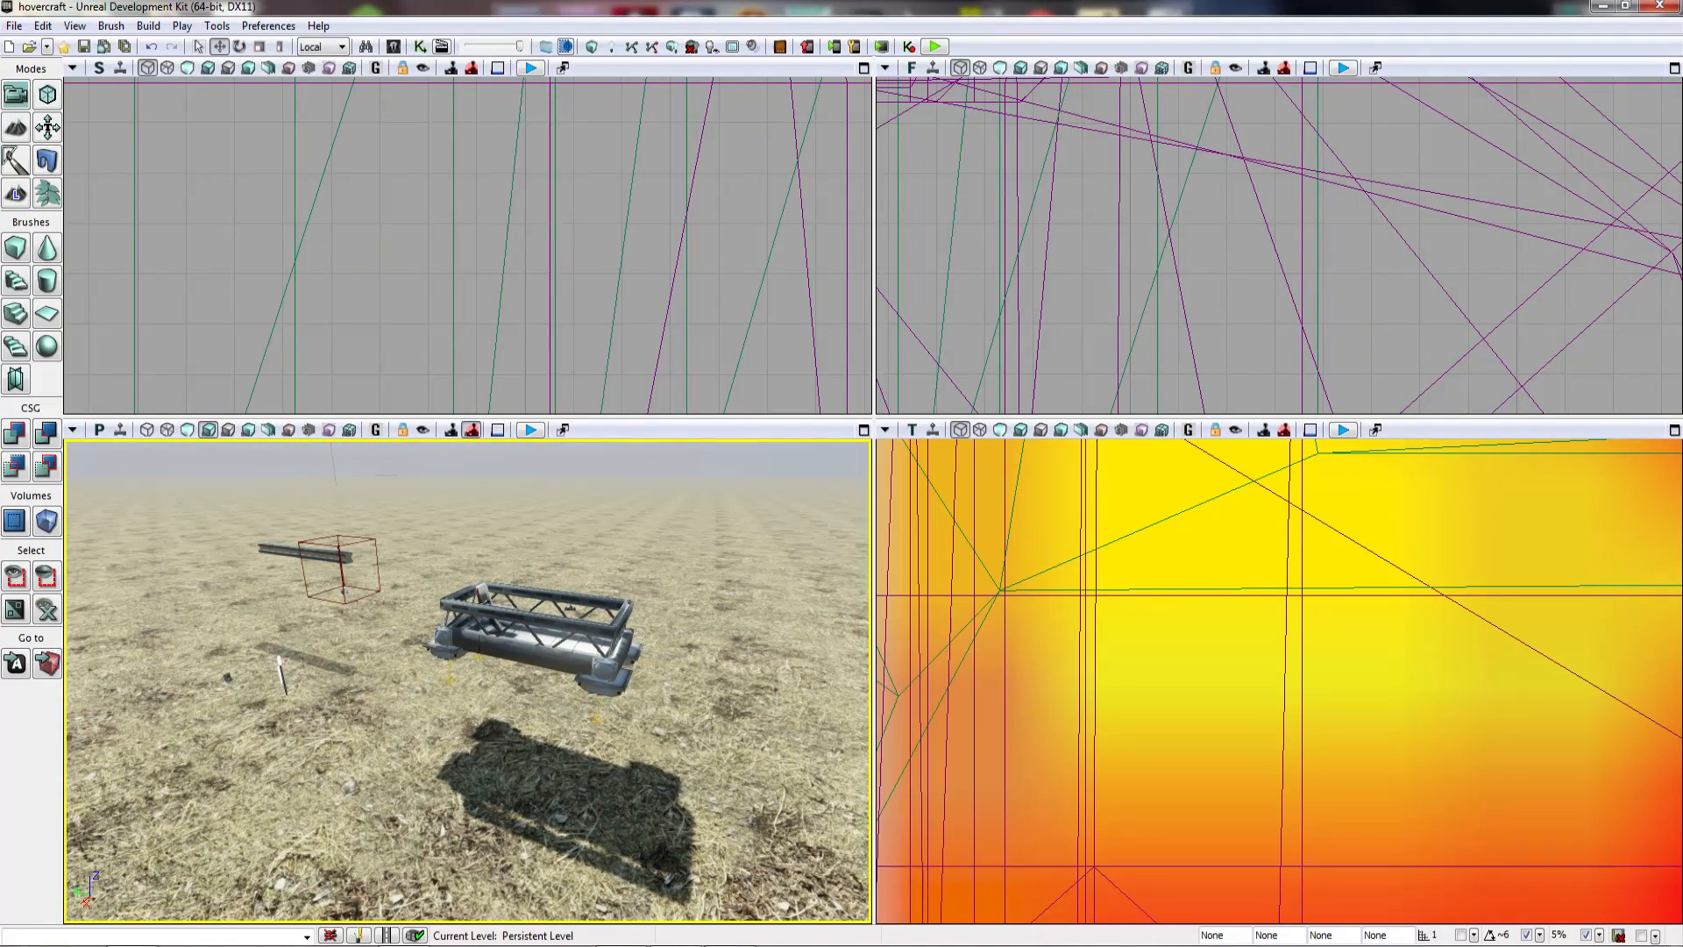
pyautogui.moveTo(470, 736); pyautogui.dragTo(601, 746, button='right')
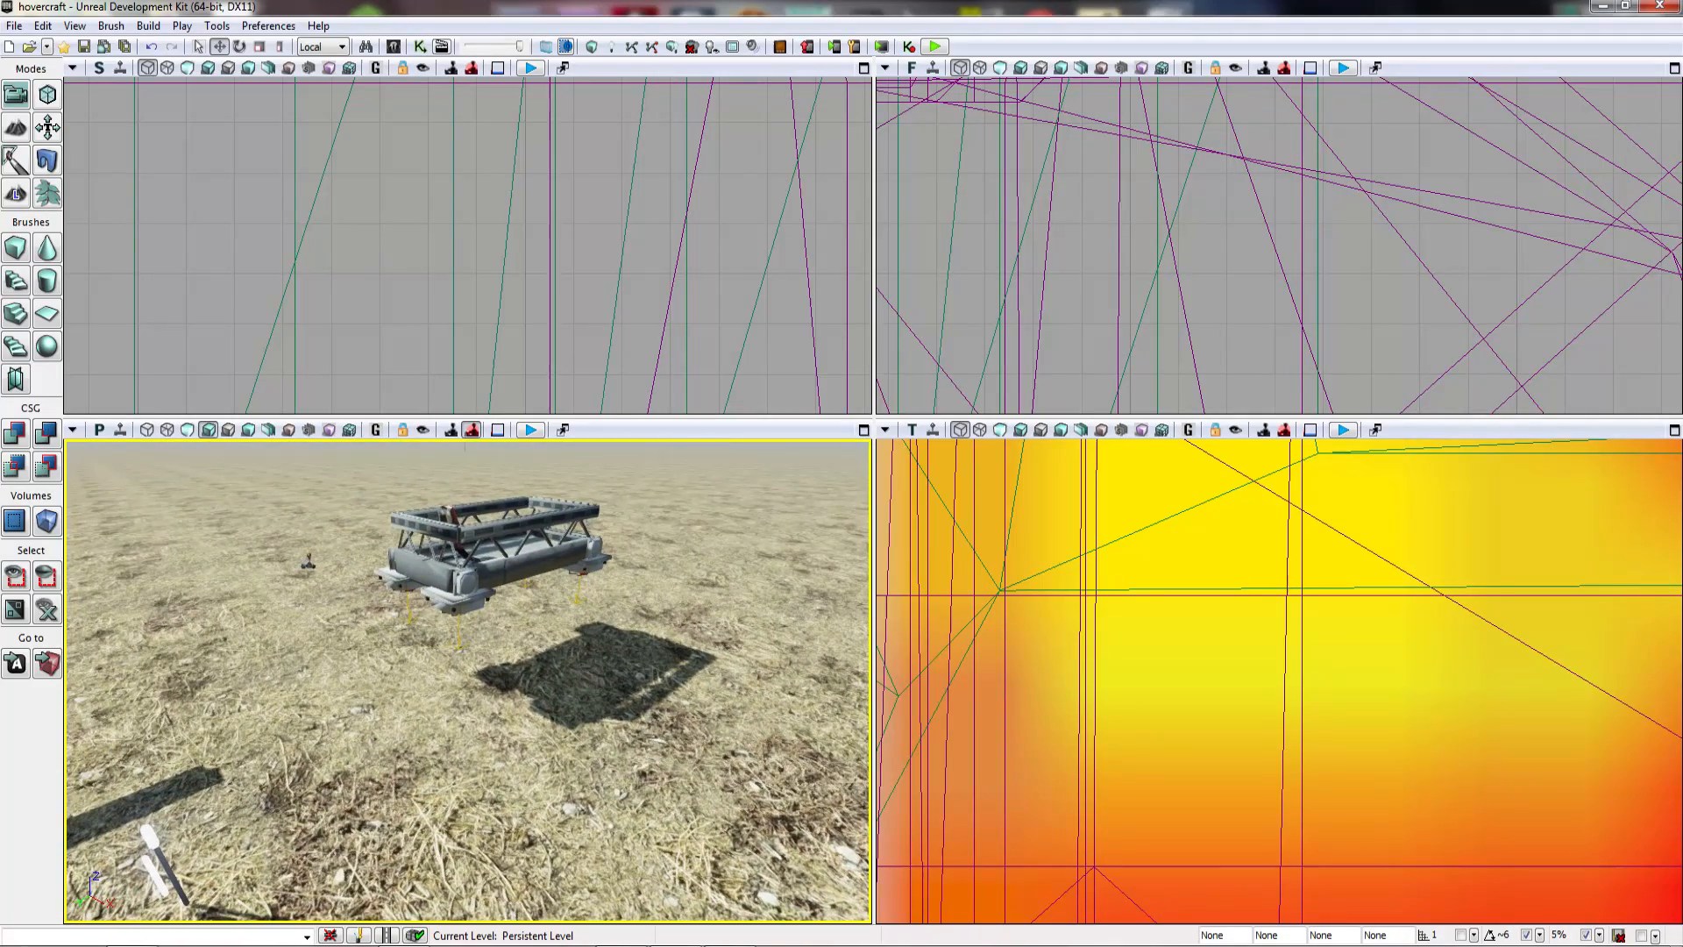
pyautogui.click(15, 26)
pyautogui.click(64, 95)
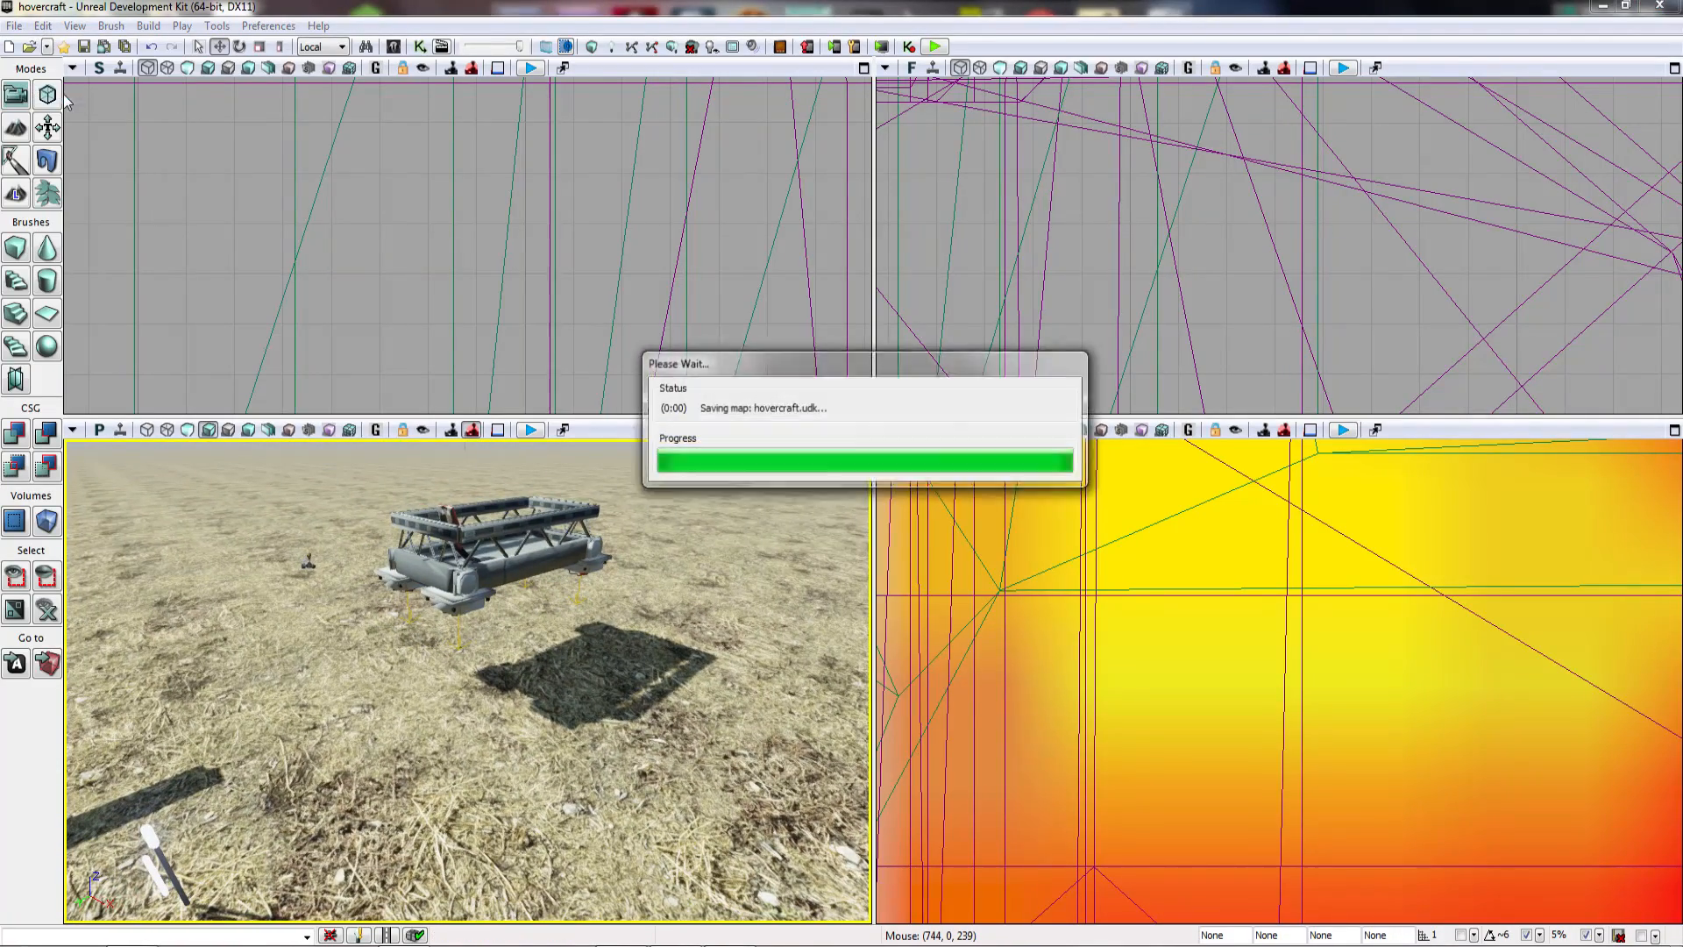
# Step: Browse the static mesh assets for a part that can serve as the hovercraft's deck
pyautogui.moveTo(571, 577); pyautogui.dragTo(668, 691, button='right')
pyautogui.click(461, 671)
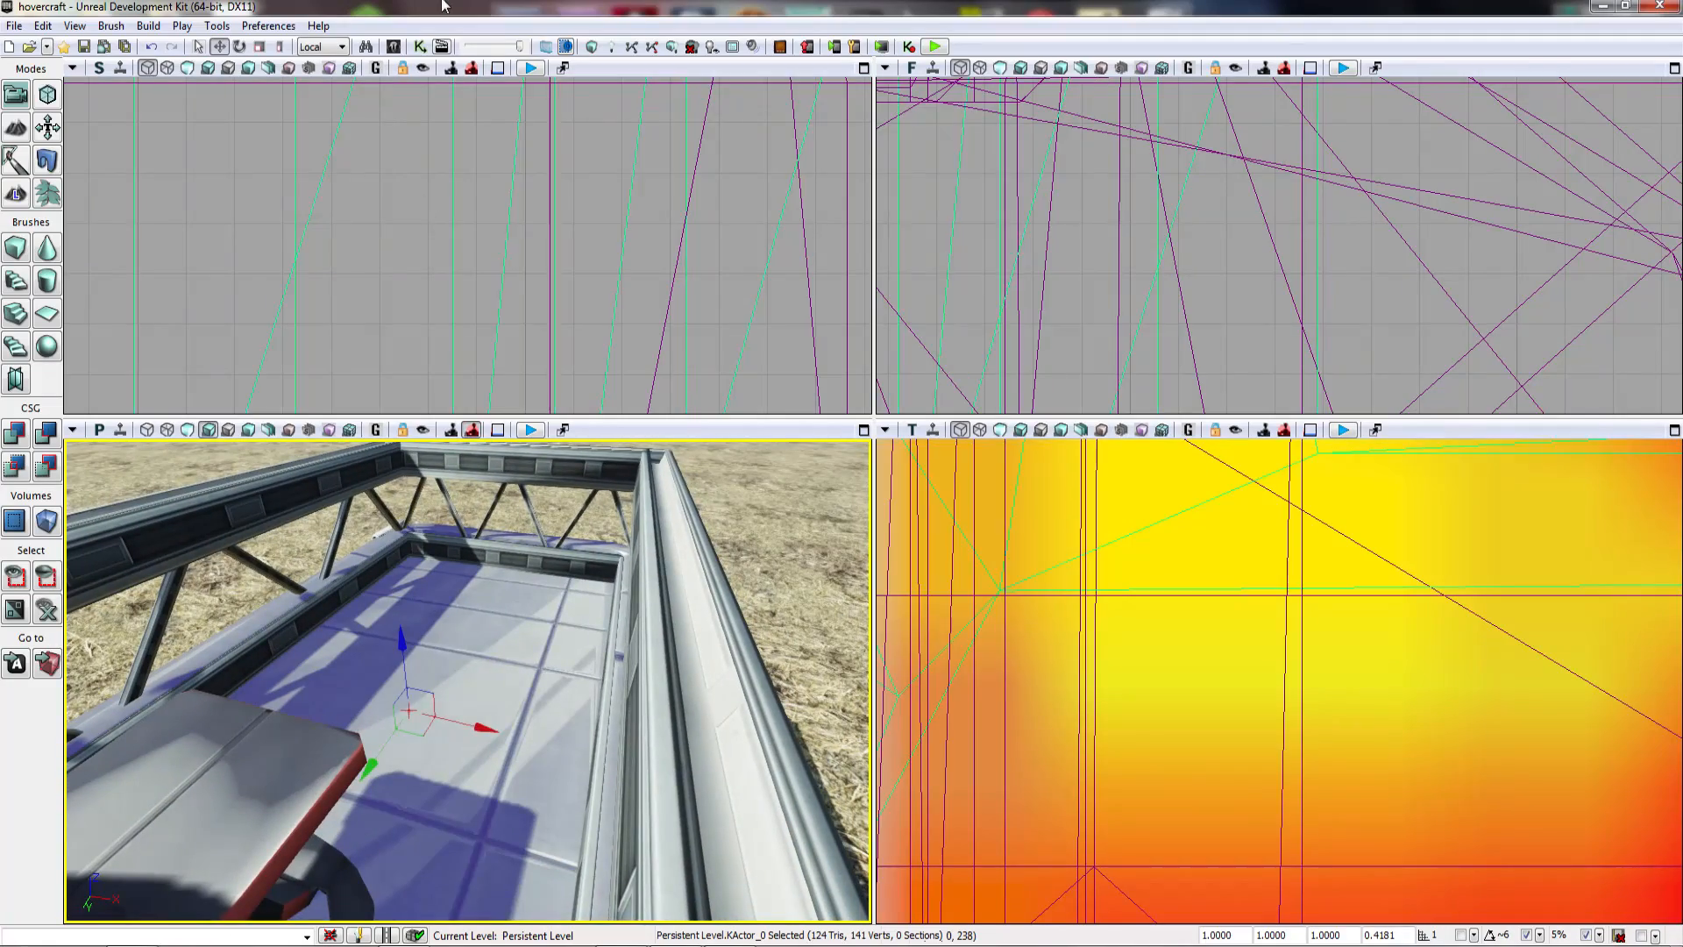
pyautogui.click(393, 47)
pyautogui.click(802, 528)
pyautogui.scroll(-6, 802, 528)
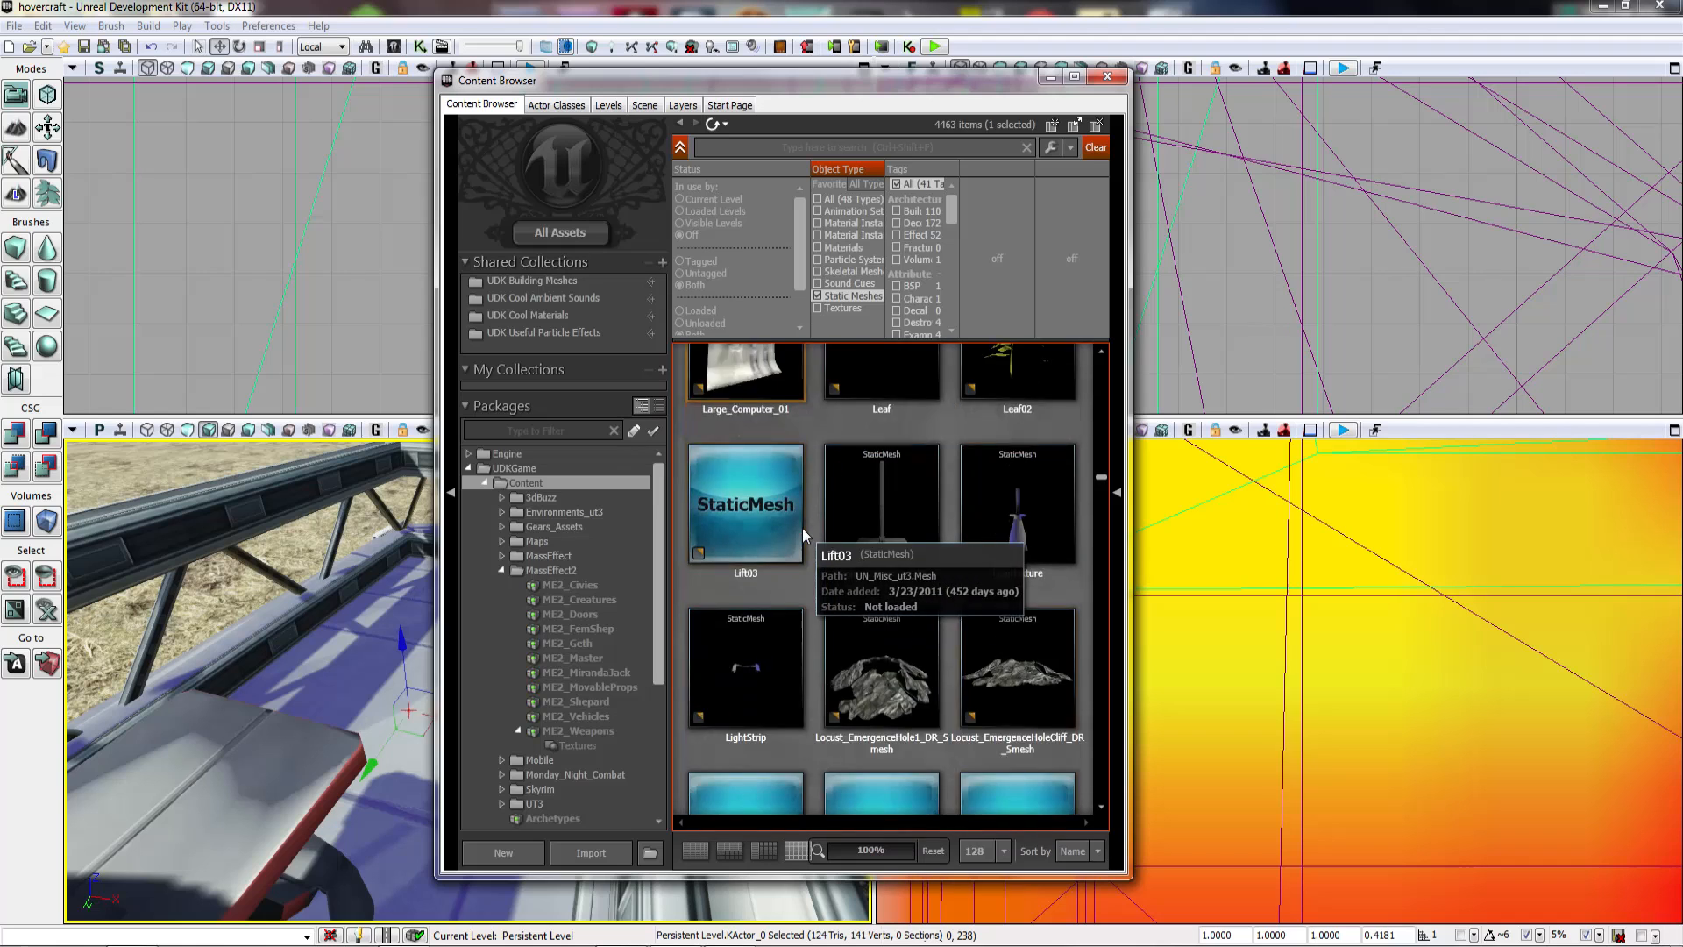
pyautogui.scroll(1, 866, 573)
pyautogui.scroll(-7, 924, 500)
pyautogui.scroll(8, 1010, 568)
pyautogui.scroll(-4, 1017, 579)
pyautogui.scroll(-10, 1052, 701)
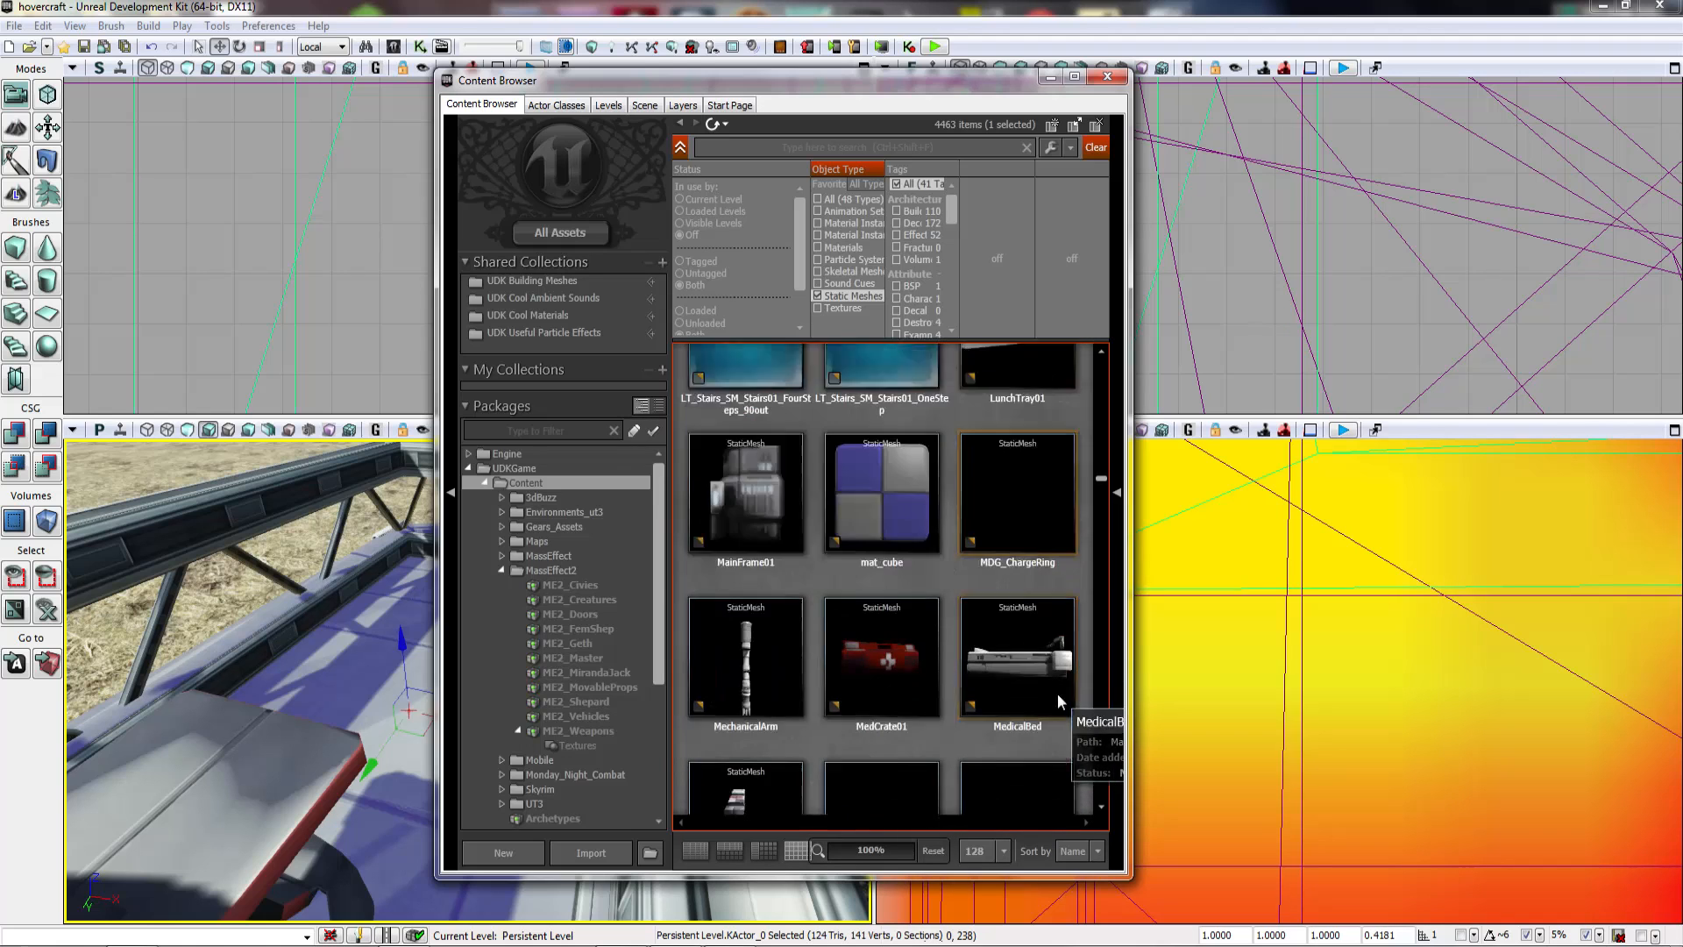
pyautogui.scroll(-5, 1017, 657)
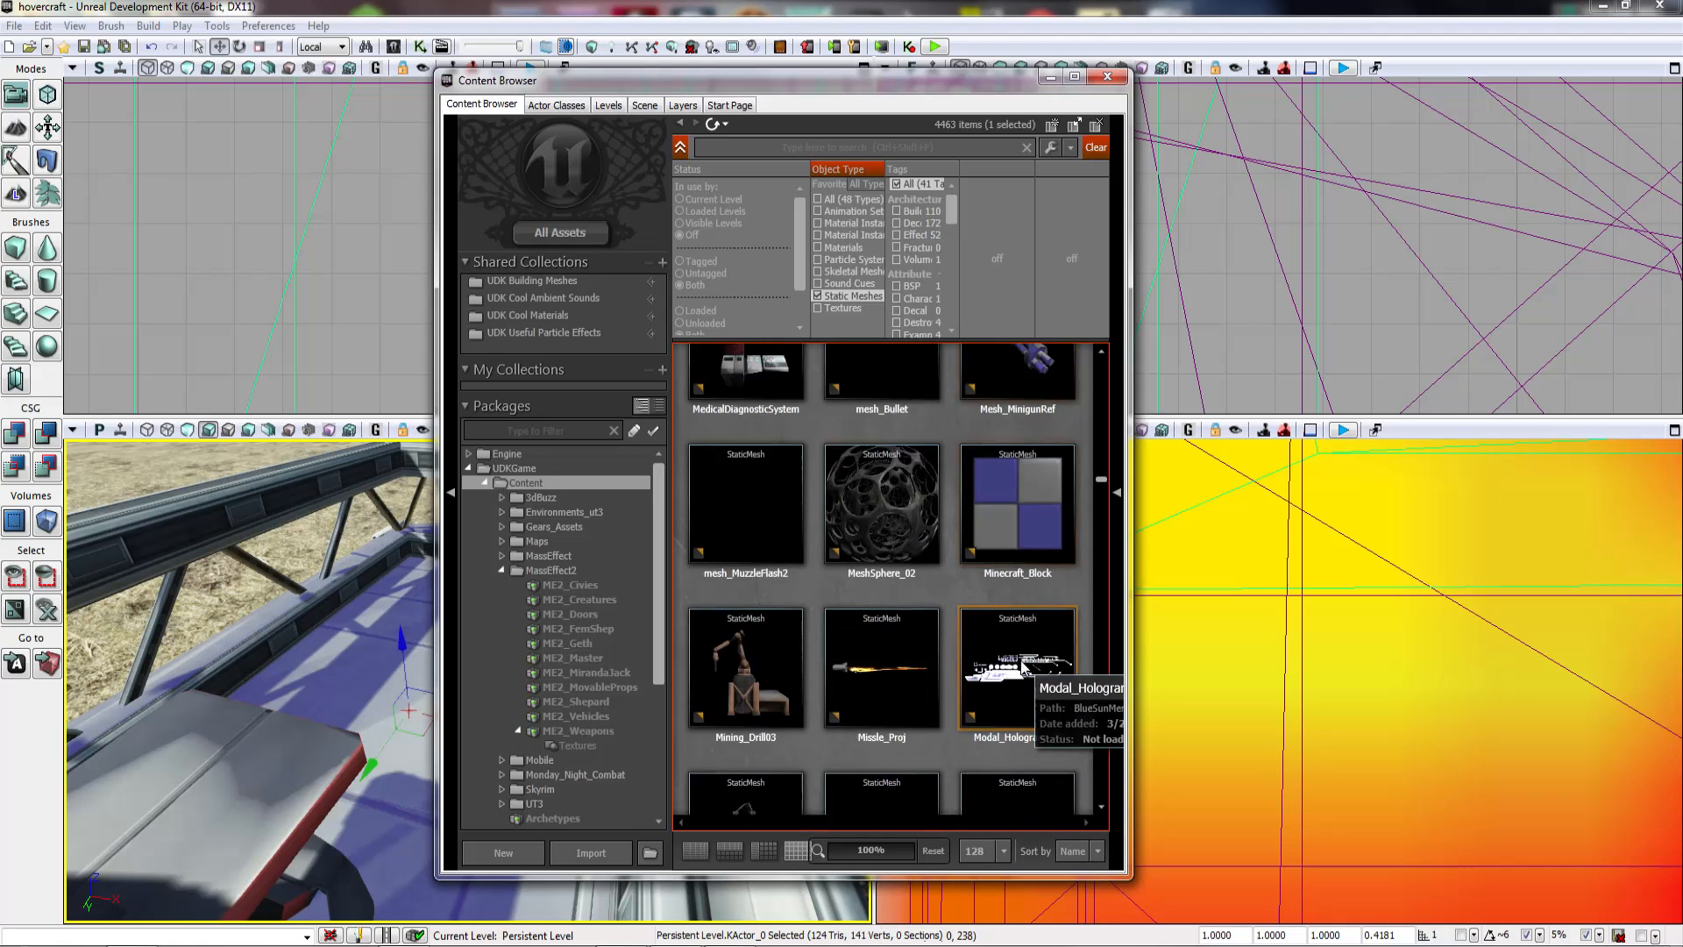
pyautogui.scroll(-12, 1012, 580)
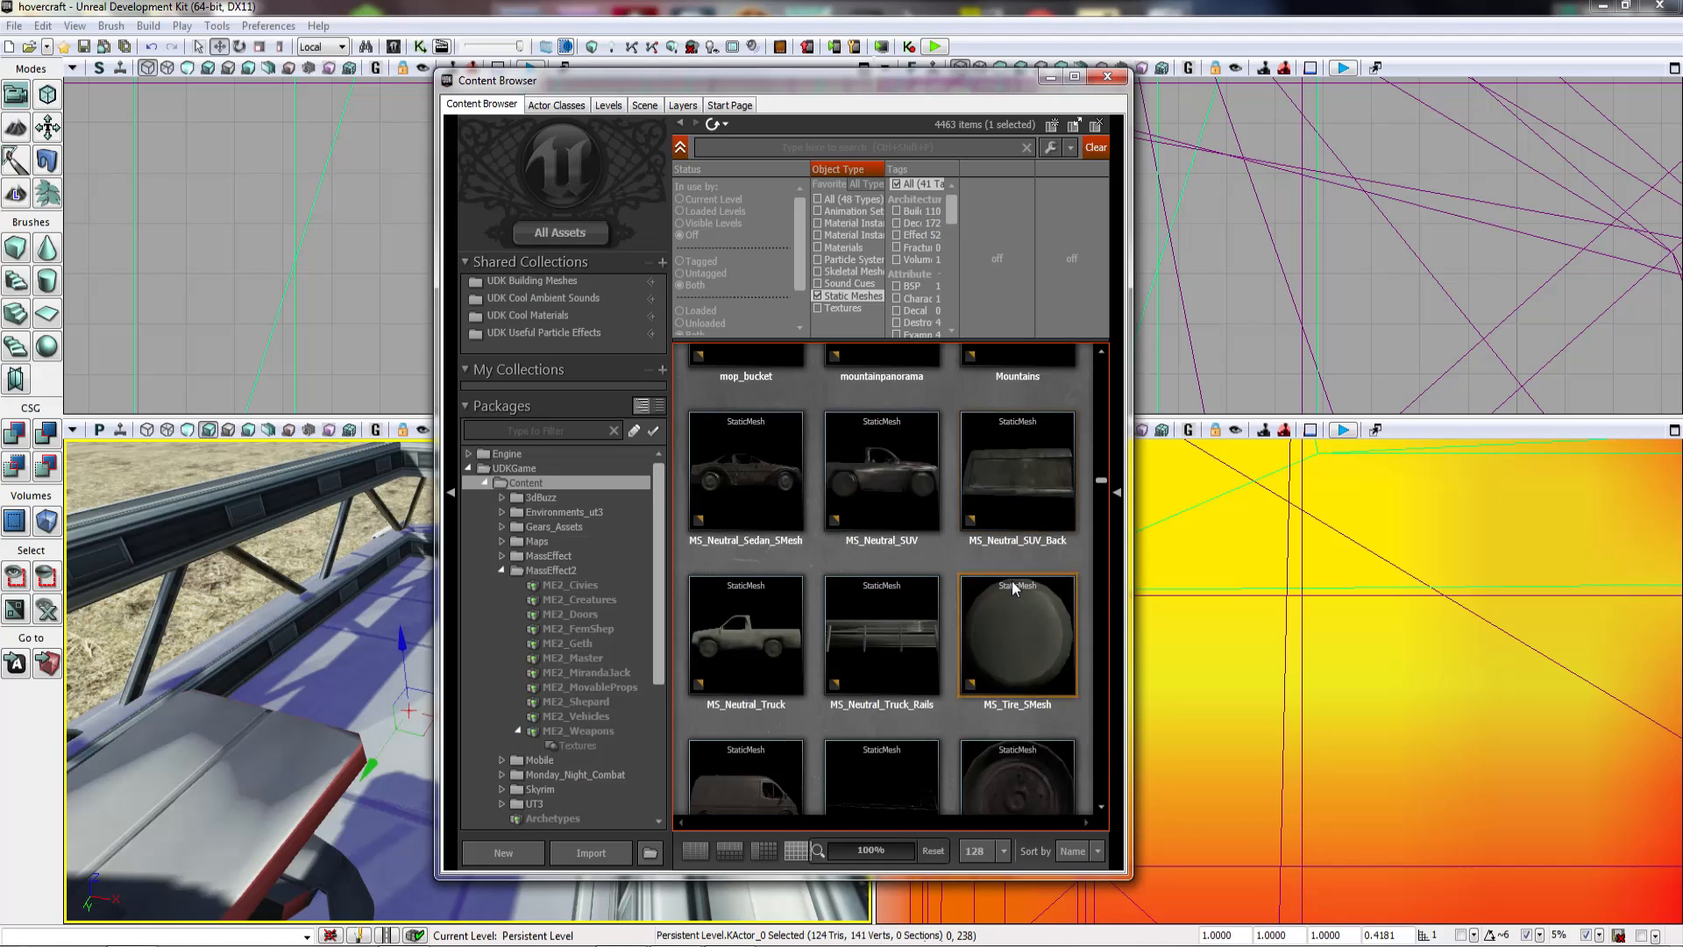
pyautogui.scroll(-10, 1012, 580)
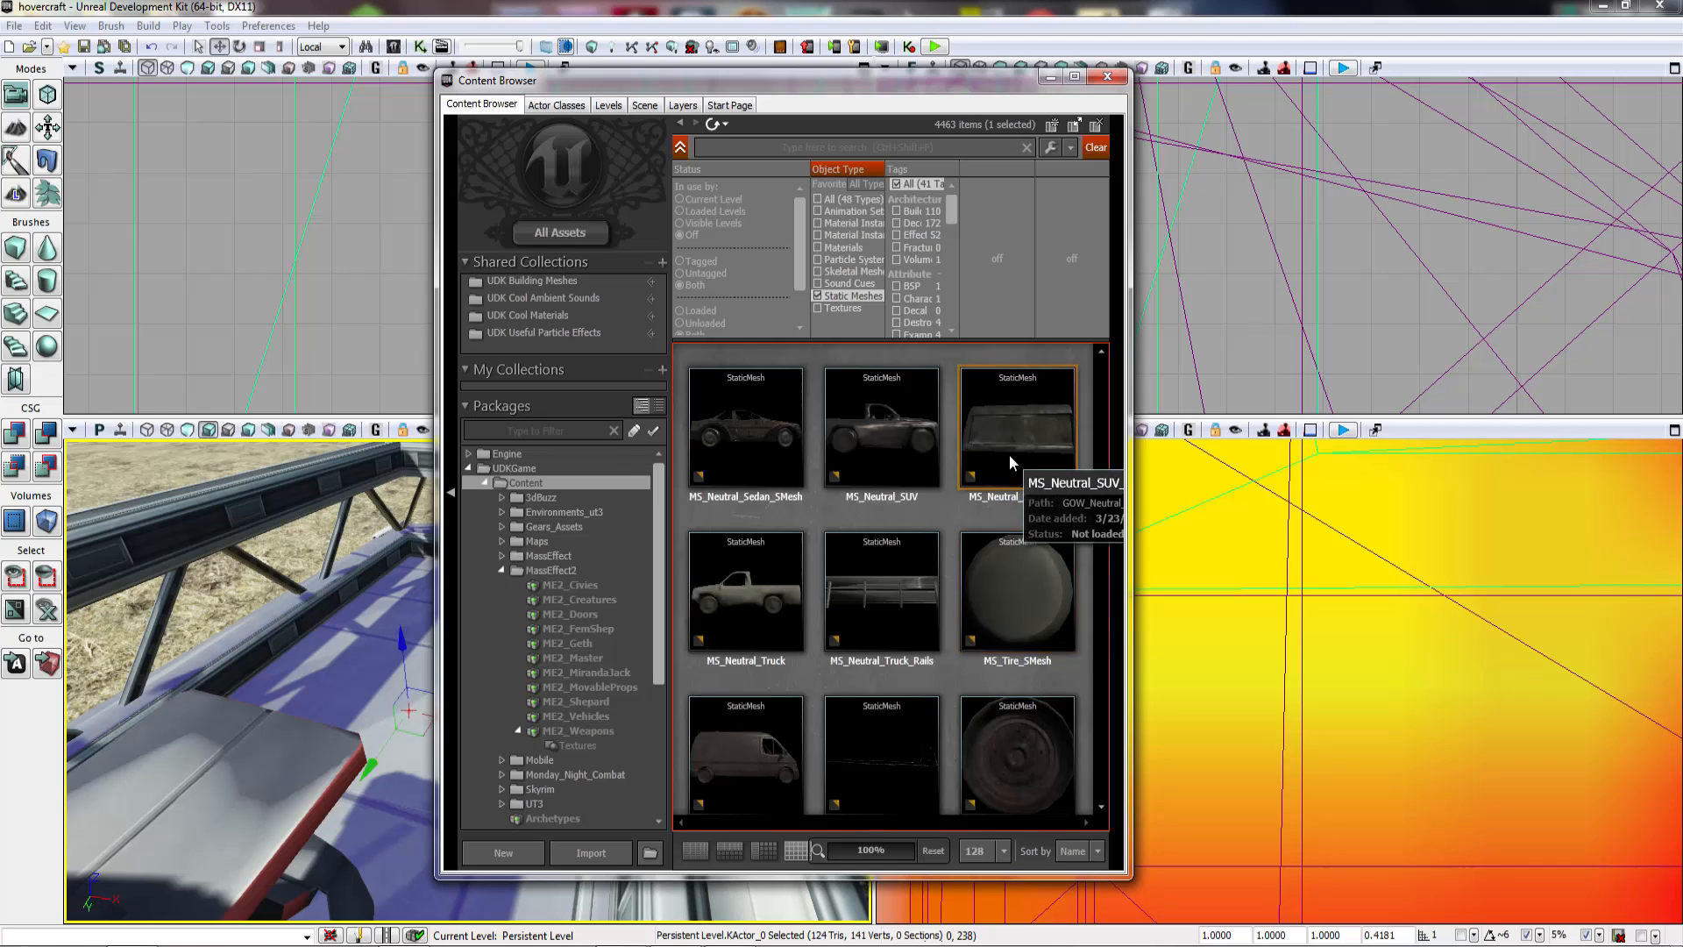
pyautogui.scroll(-8, 992, 548)
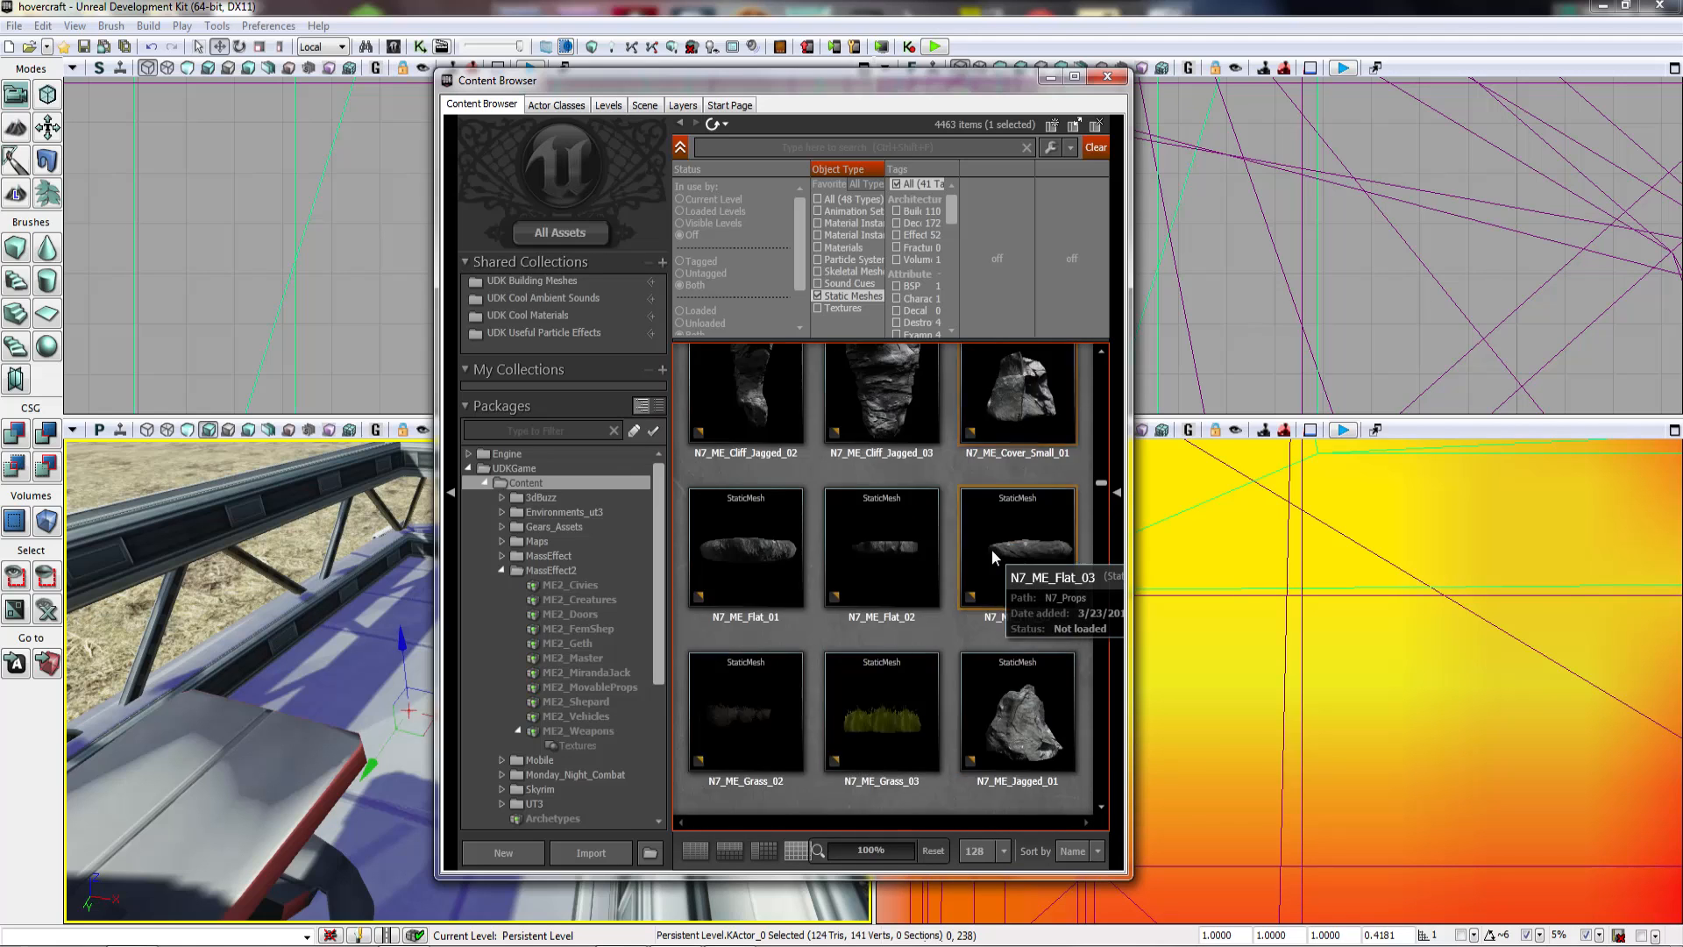
pyautogui.scroll(-3, 992, 555)
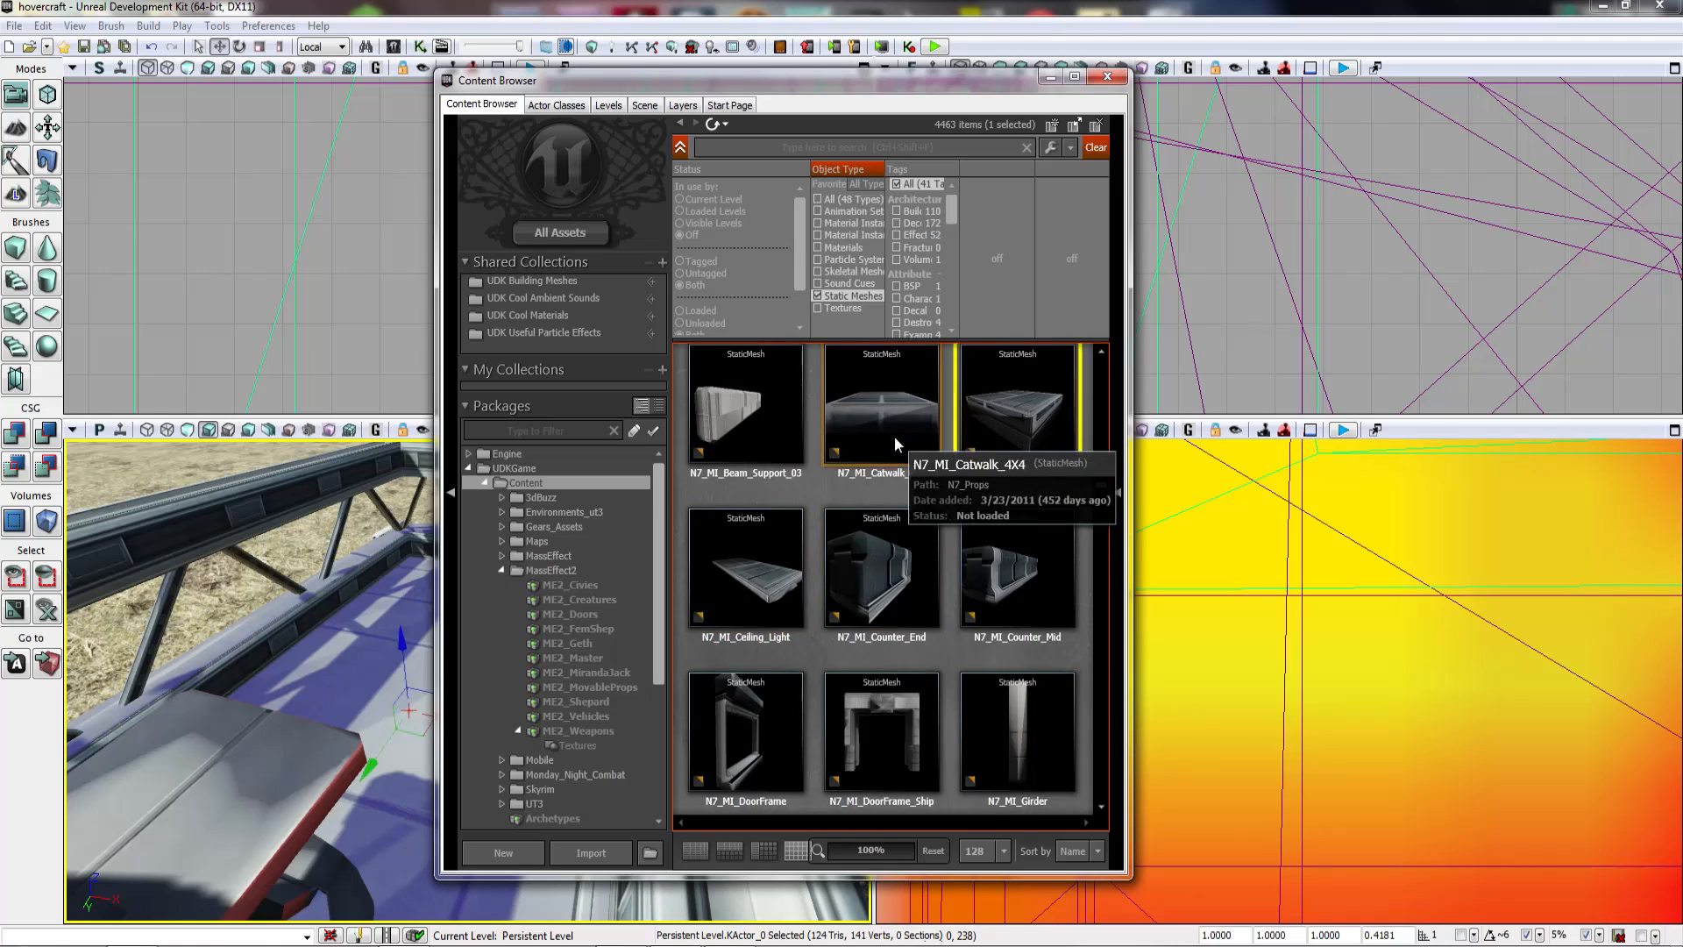
# Step: Preview the N7_MI_Catwalk_4X4 and N7_MI_Ceiling_4x4 meshes to compare their shapes
pyautogui.doubleClick(865, 478)
pyautogui.moveTo(386, 421); pyautogui.dragTo(262, 420)
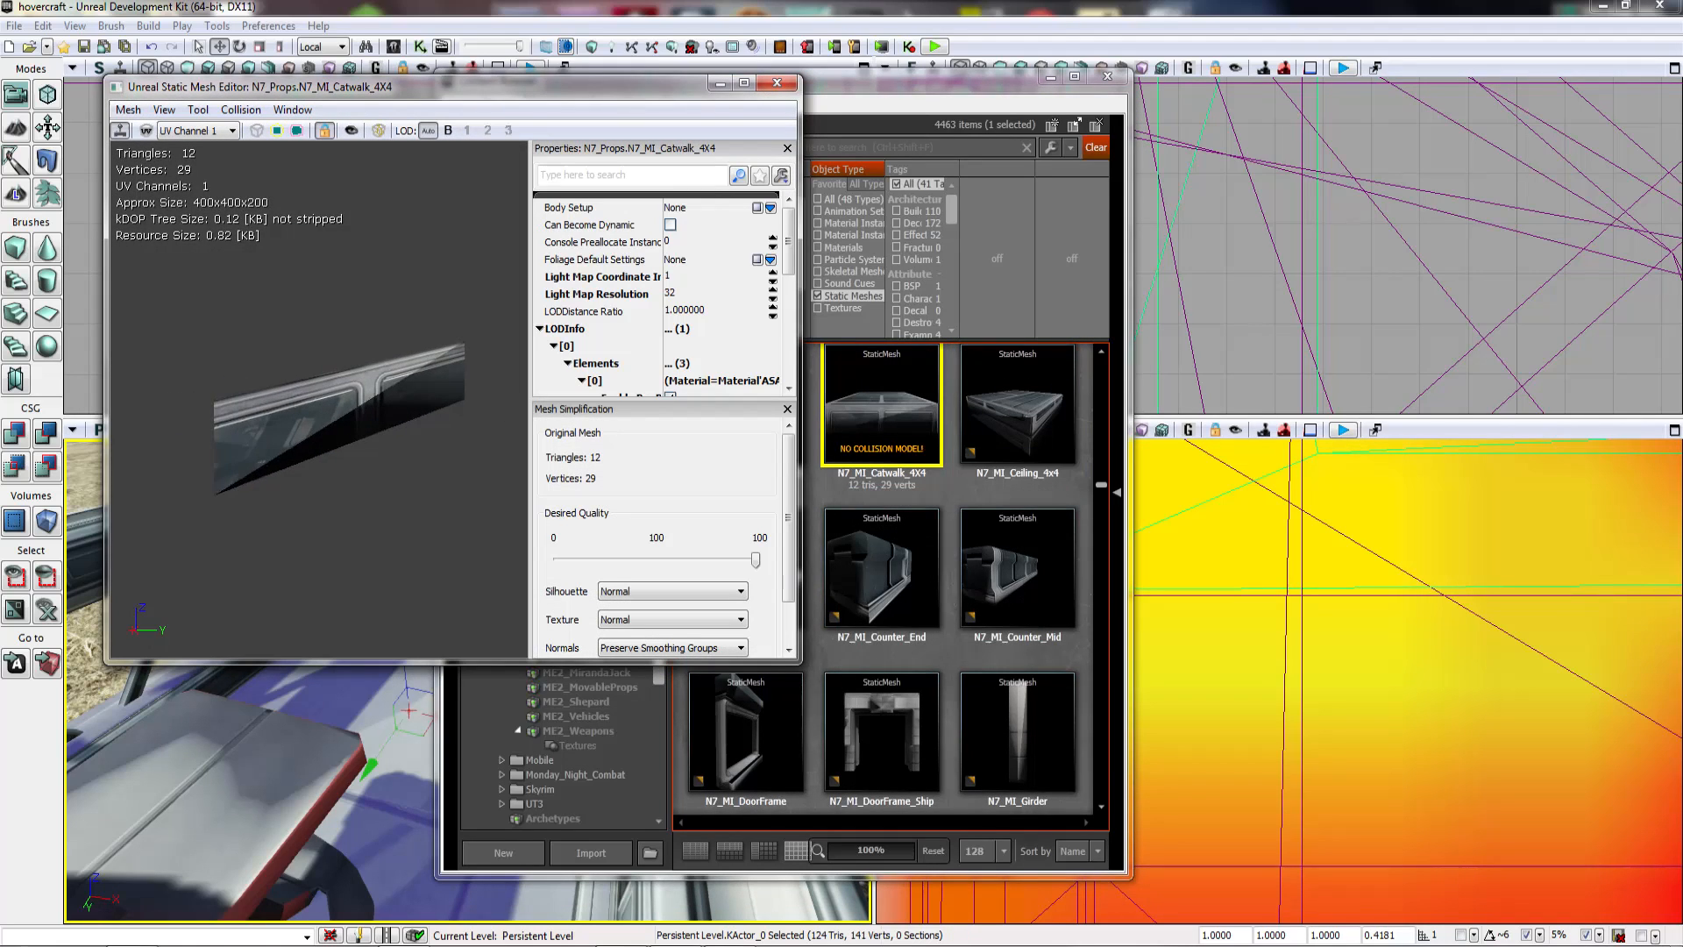
pyautogui.click(777, 87)
pyautogui.doubleClick(1001, 345)
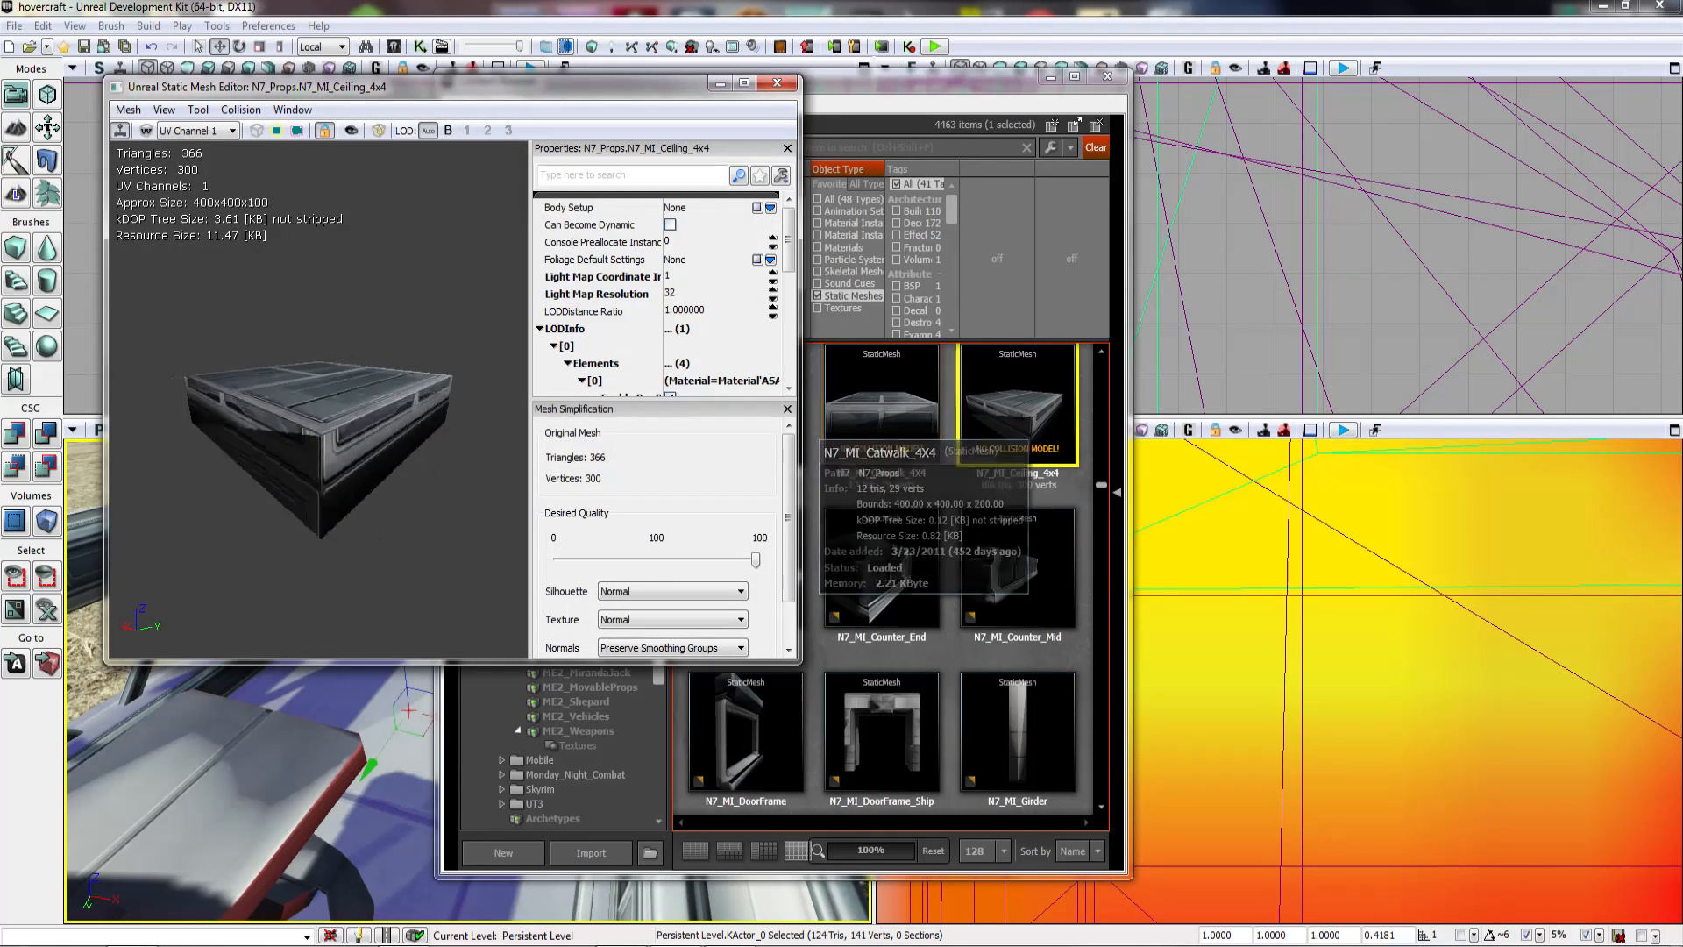
pyautogui.click(777, 85)
# Step: Generate a box-shaped simplified collision for the N7_MI_Ceiling_4x4 mesh
pyautogui.doubleClick(1025, 427)
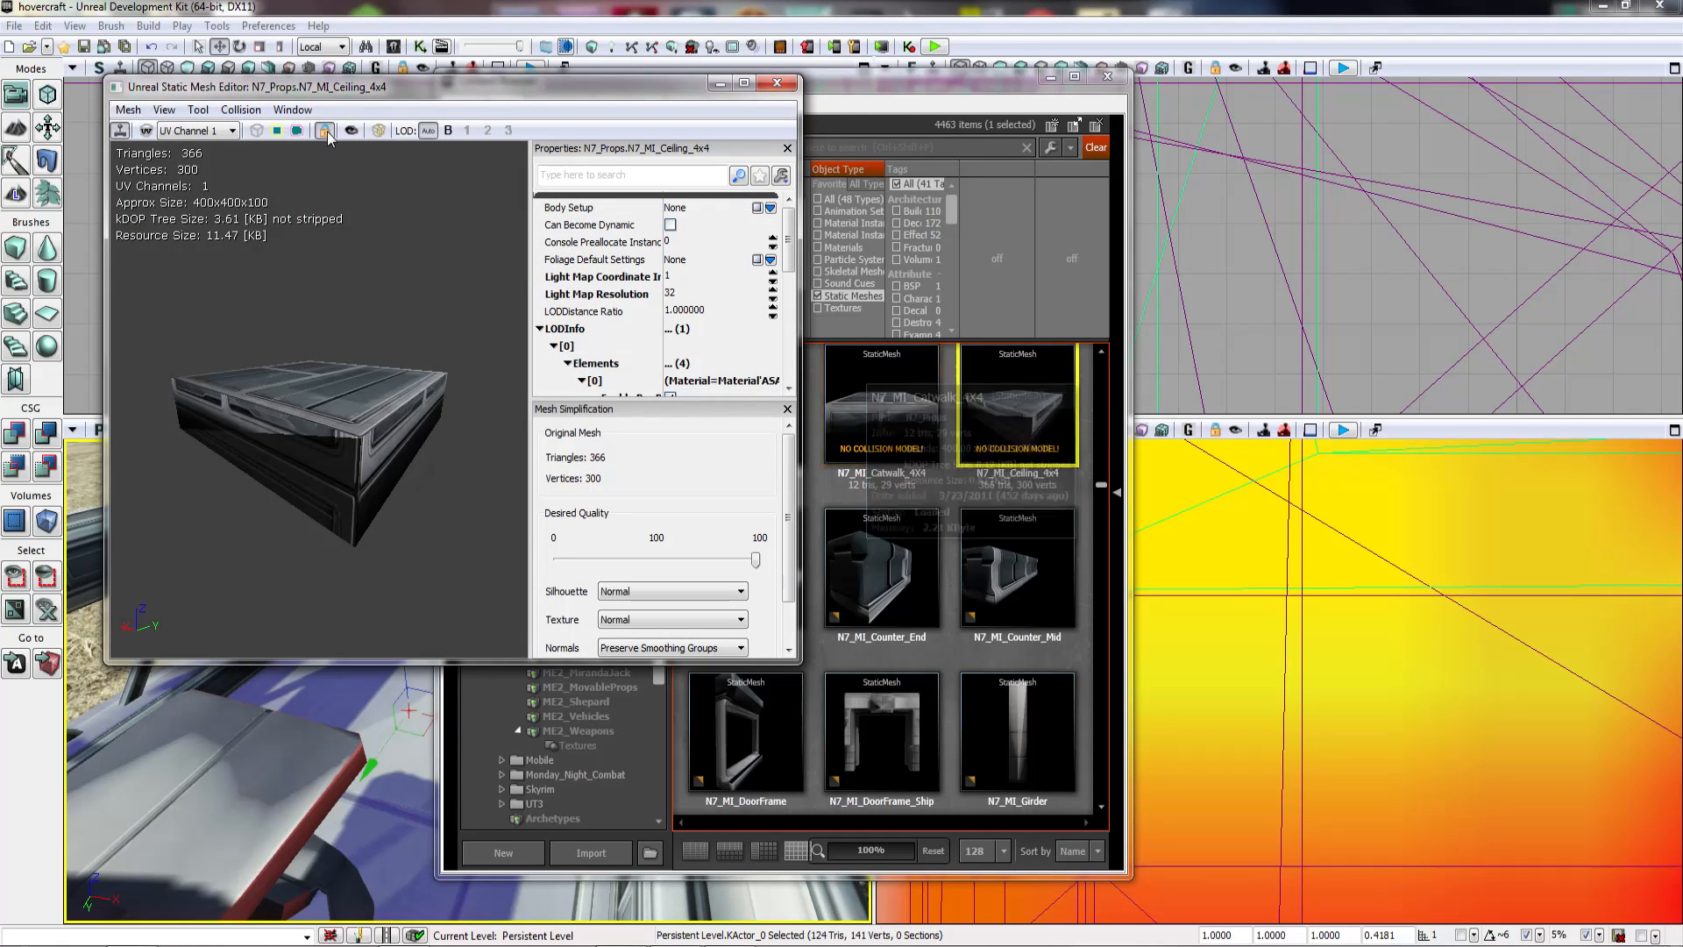
pyautogui.click(241, 109)
pyautogui.click(313, 136)
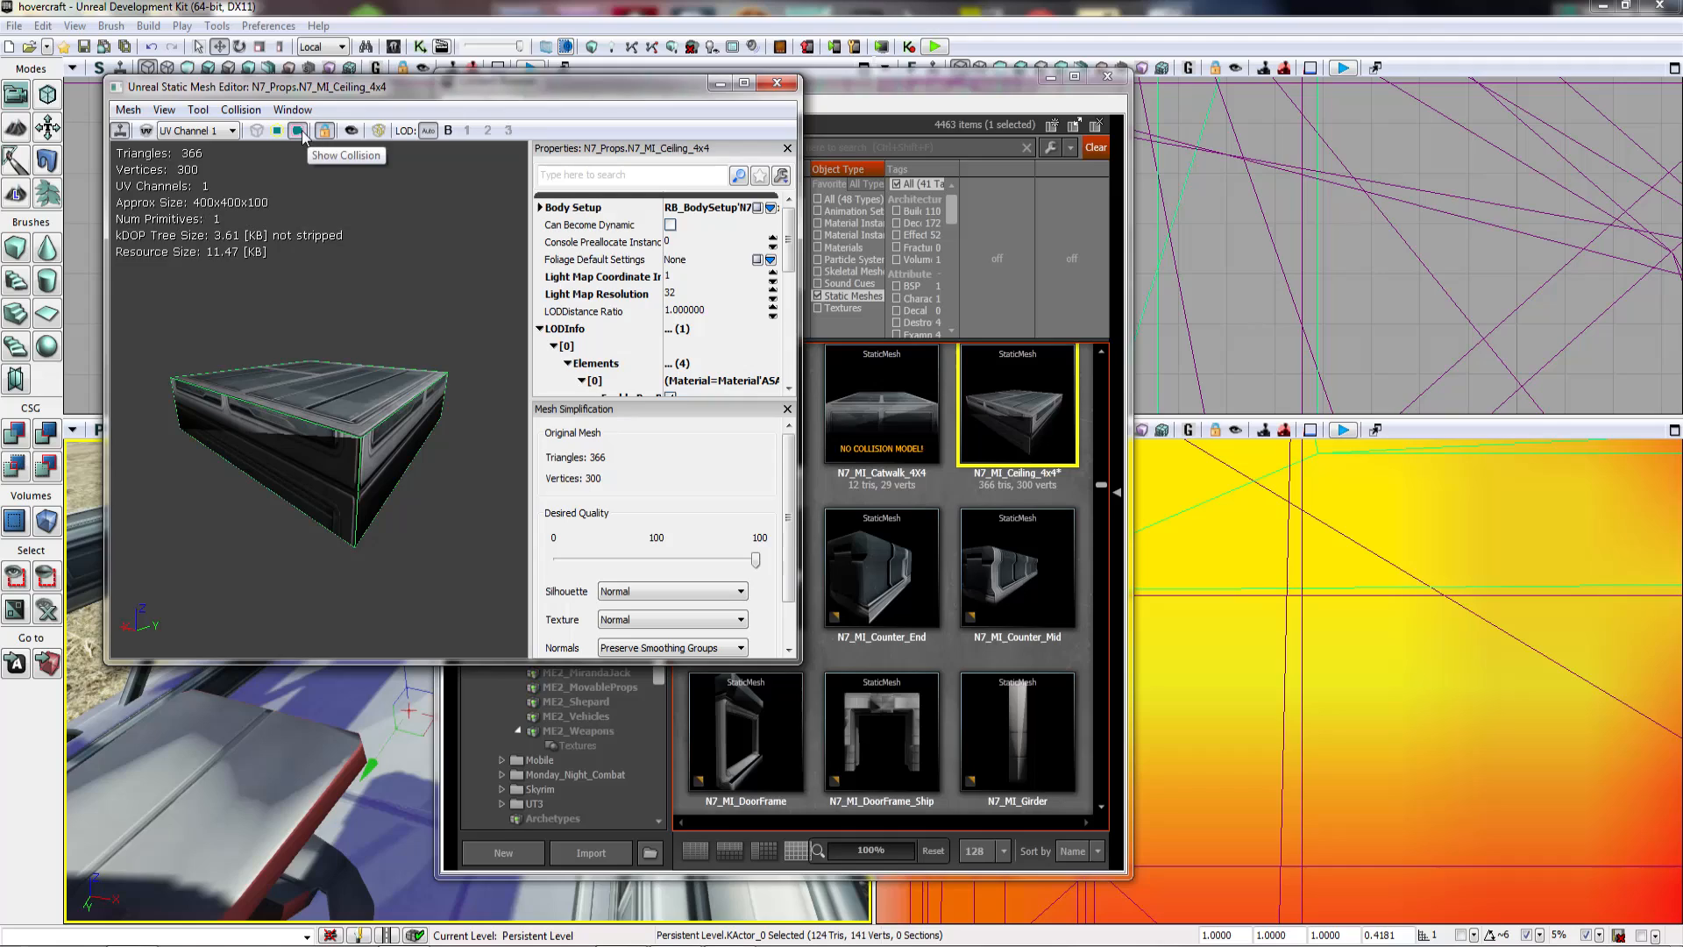
pyautogui.click(776, 84)
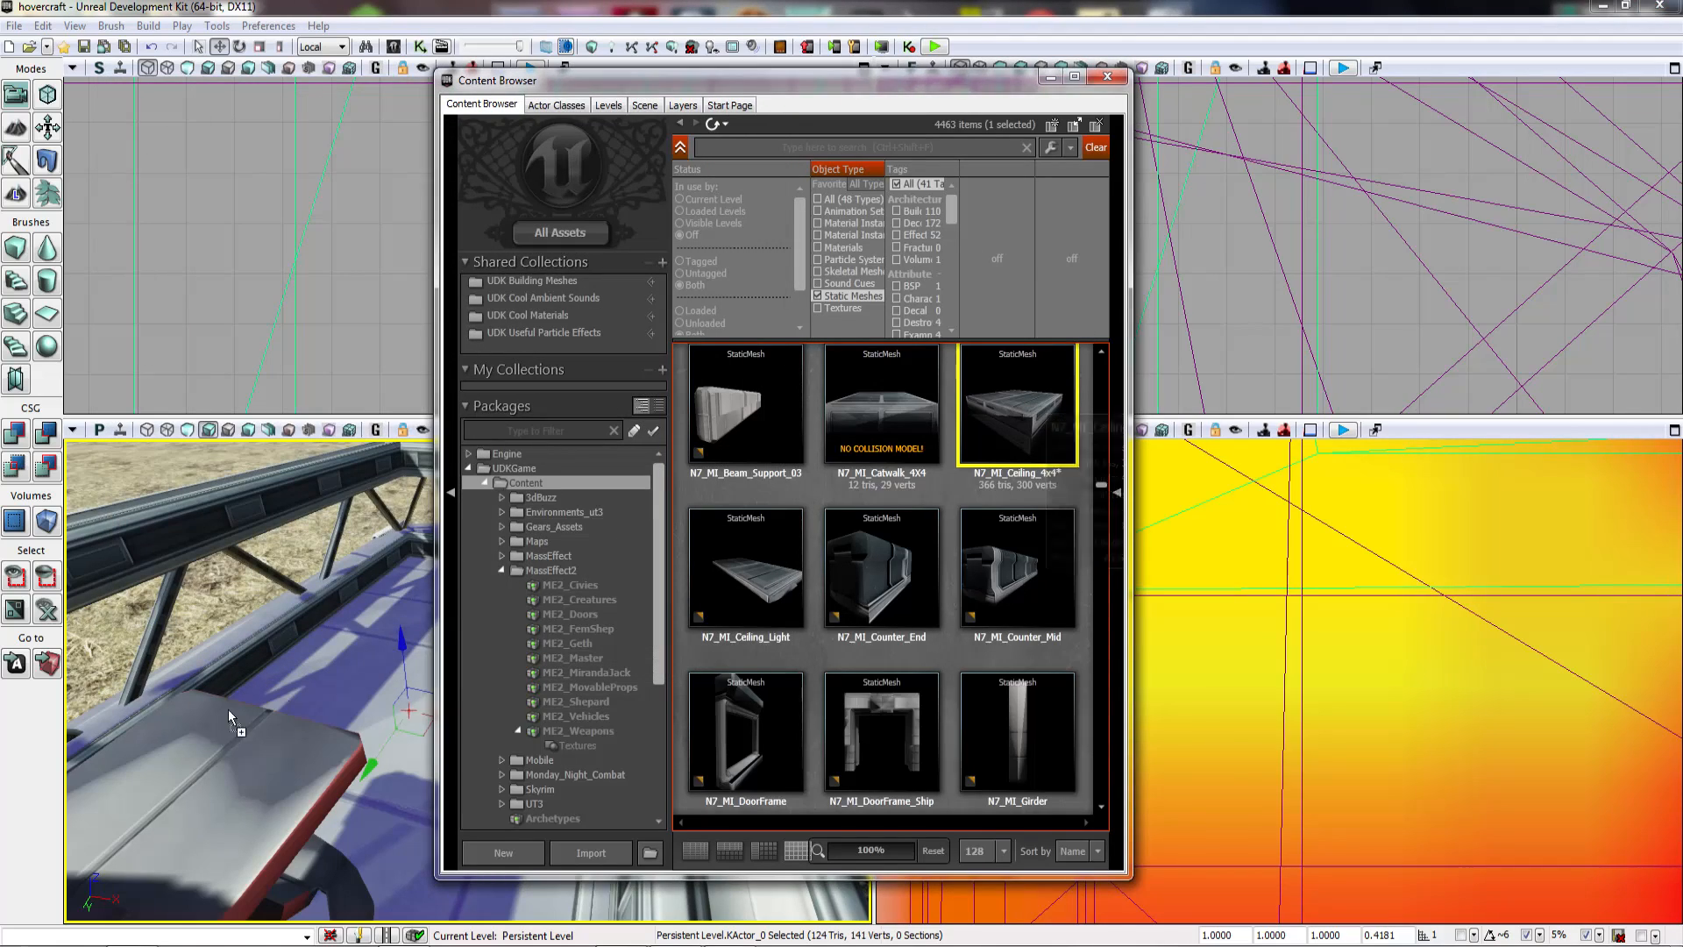
# Step: Place the N7_MI_Ceiling_4x4 mesh in the hovercraft and convert it from a StaticMeshActor to a Mover
pyautogui.click(1108, 77)
pyautogui.moveTo(649, 613); pyautogui.dragTo(657, 701, button='right')
pyautogui.rightClick(541, 621)
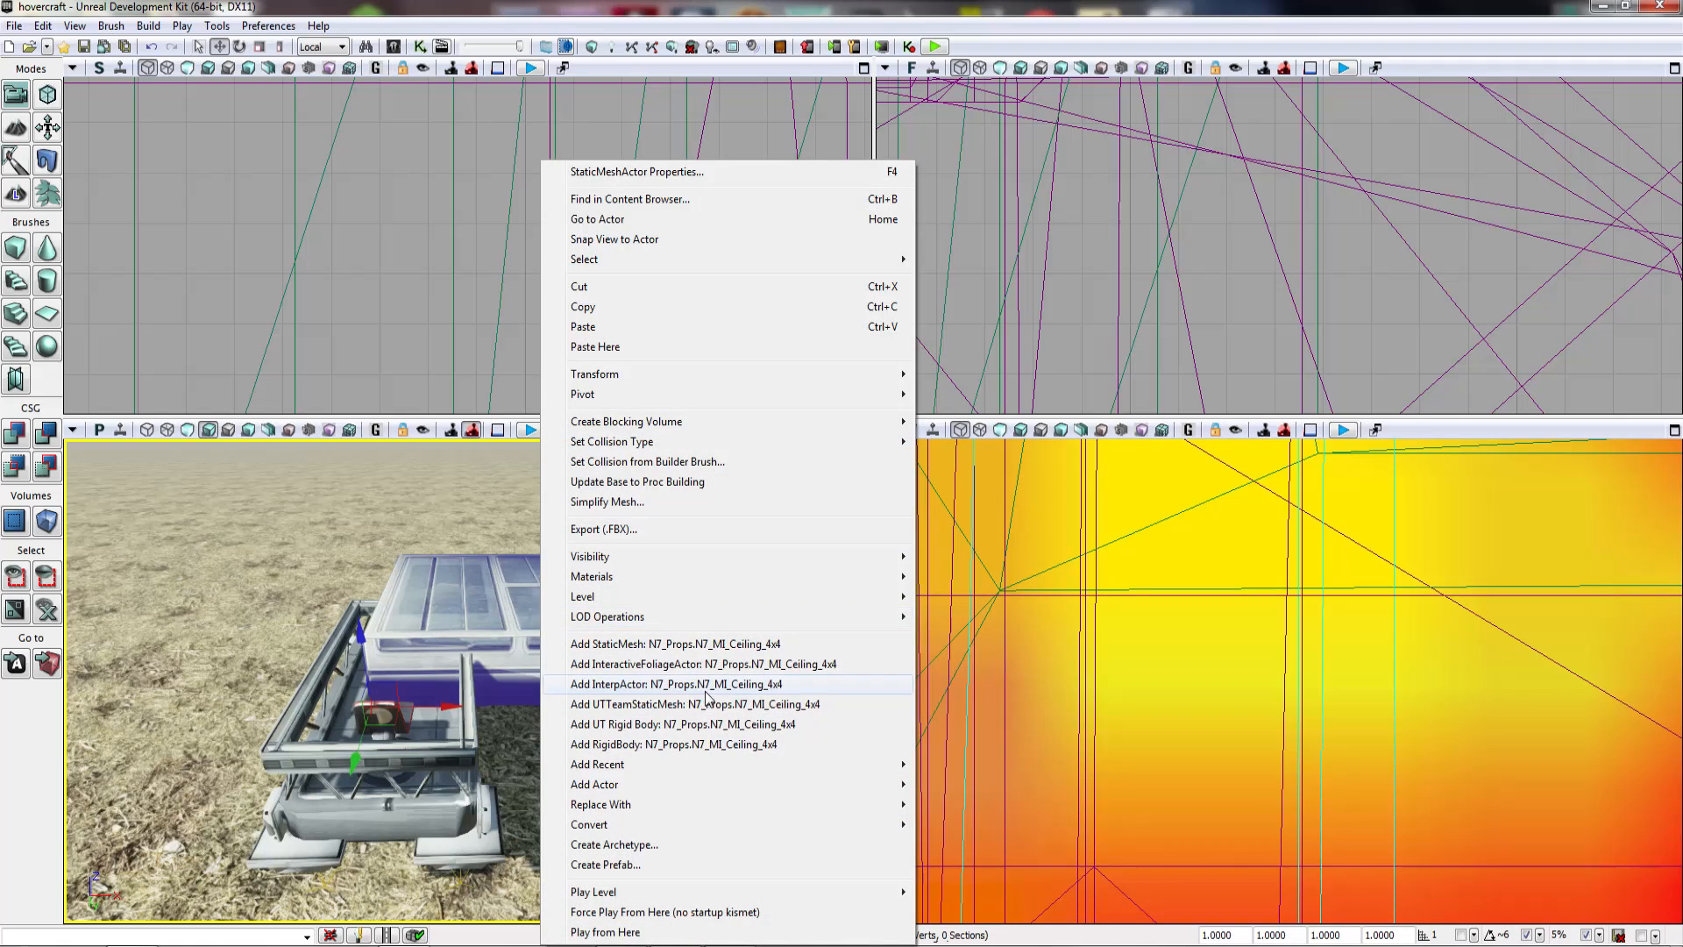
pyautogui.moveTo(816, 822)
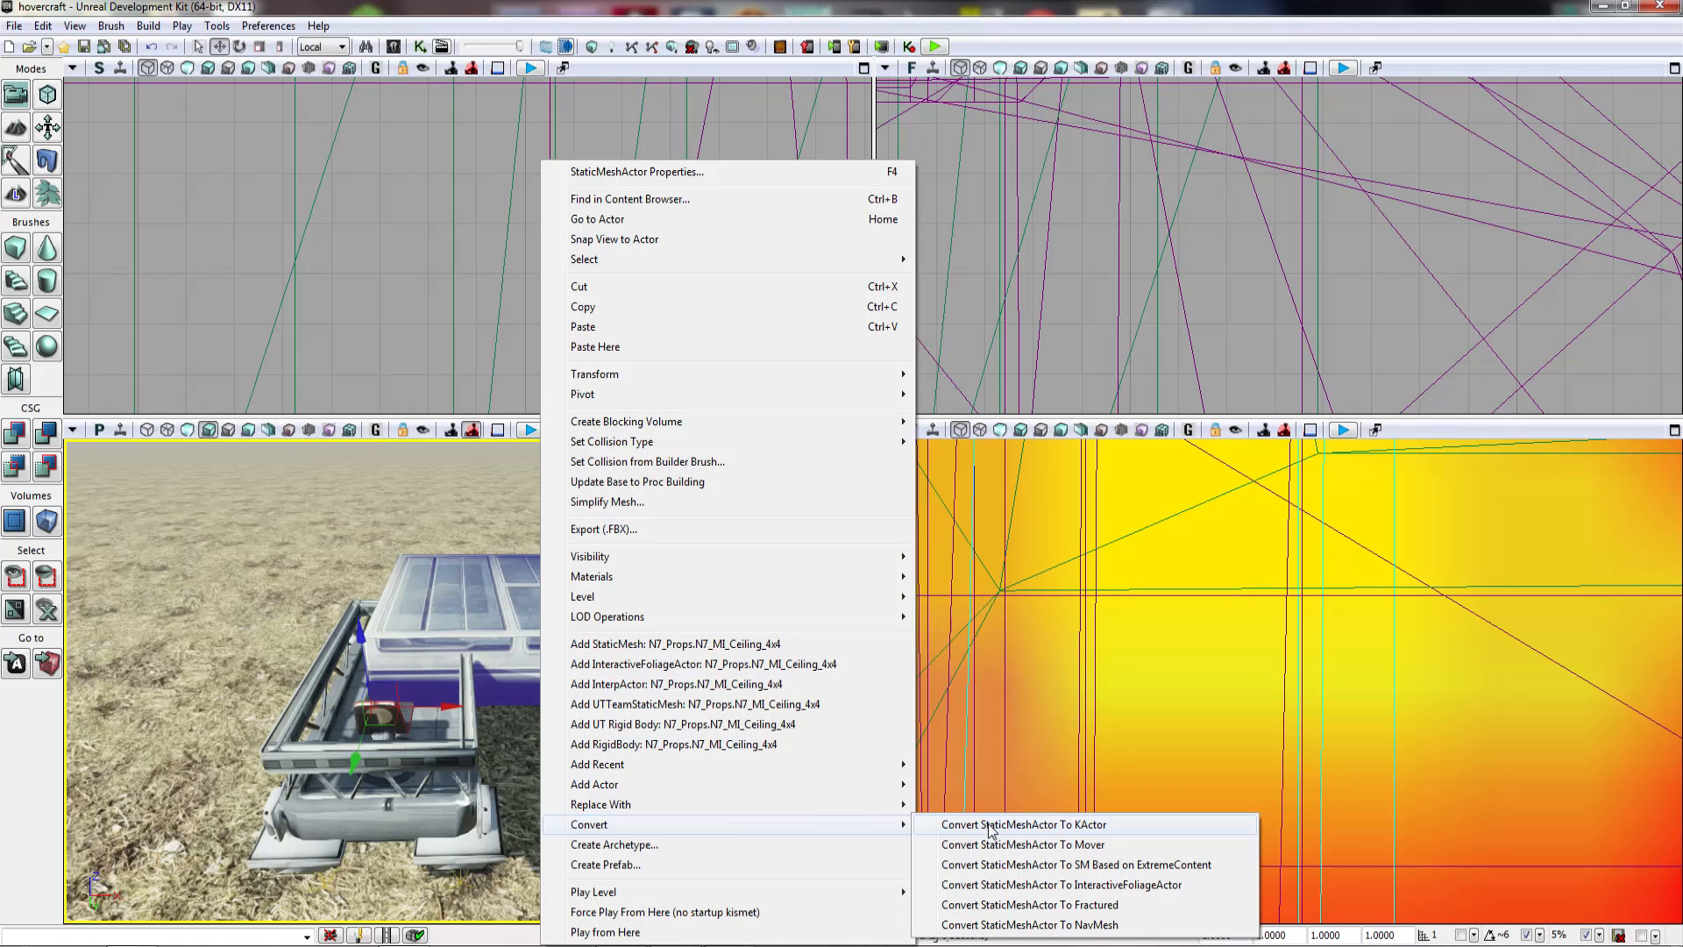
pyautogui.click(1001, 854)
pyautogui.moveTo(684, 701)
pyautogui.mouseDown(button='right')
pyautogui.moveTo(683, 728)
pyautogui.moveTo(689, 706)
pyautogui.mouseUp(button='right')
pyautogui.press('space')
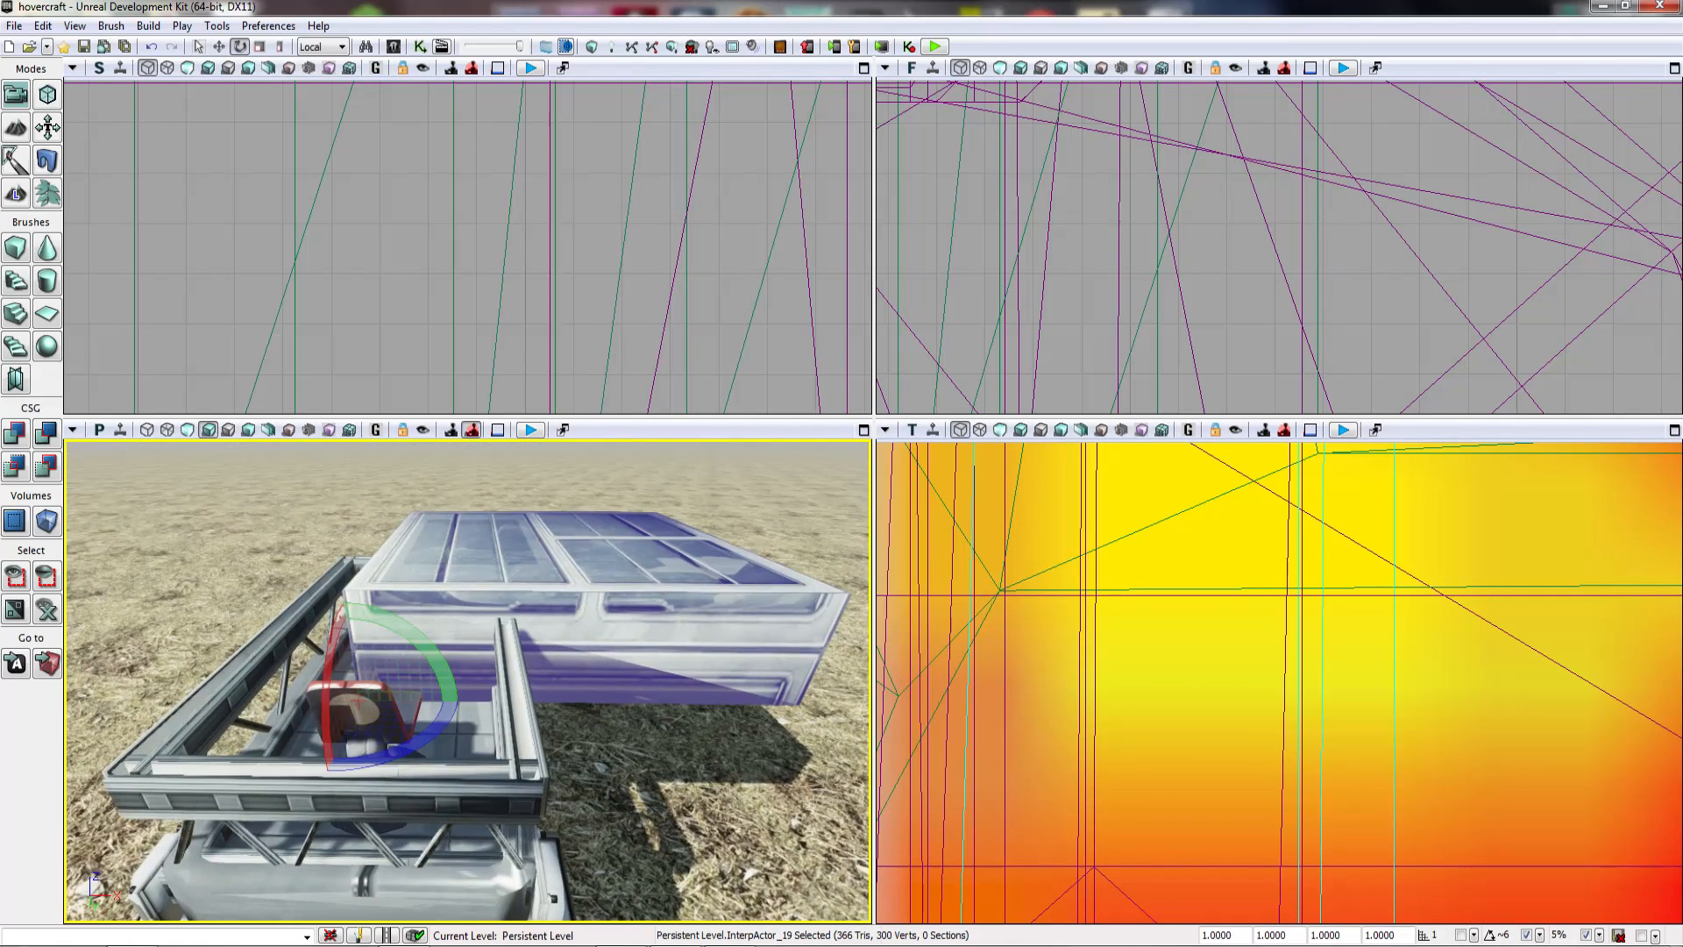
pyautogui.moveTo(349, 614); pyautogui.dragTo(349, 648)
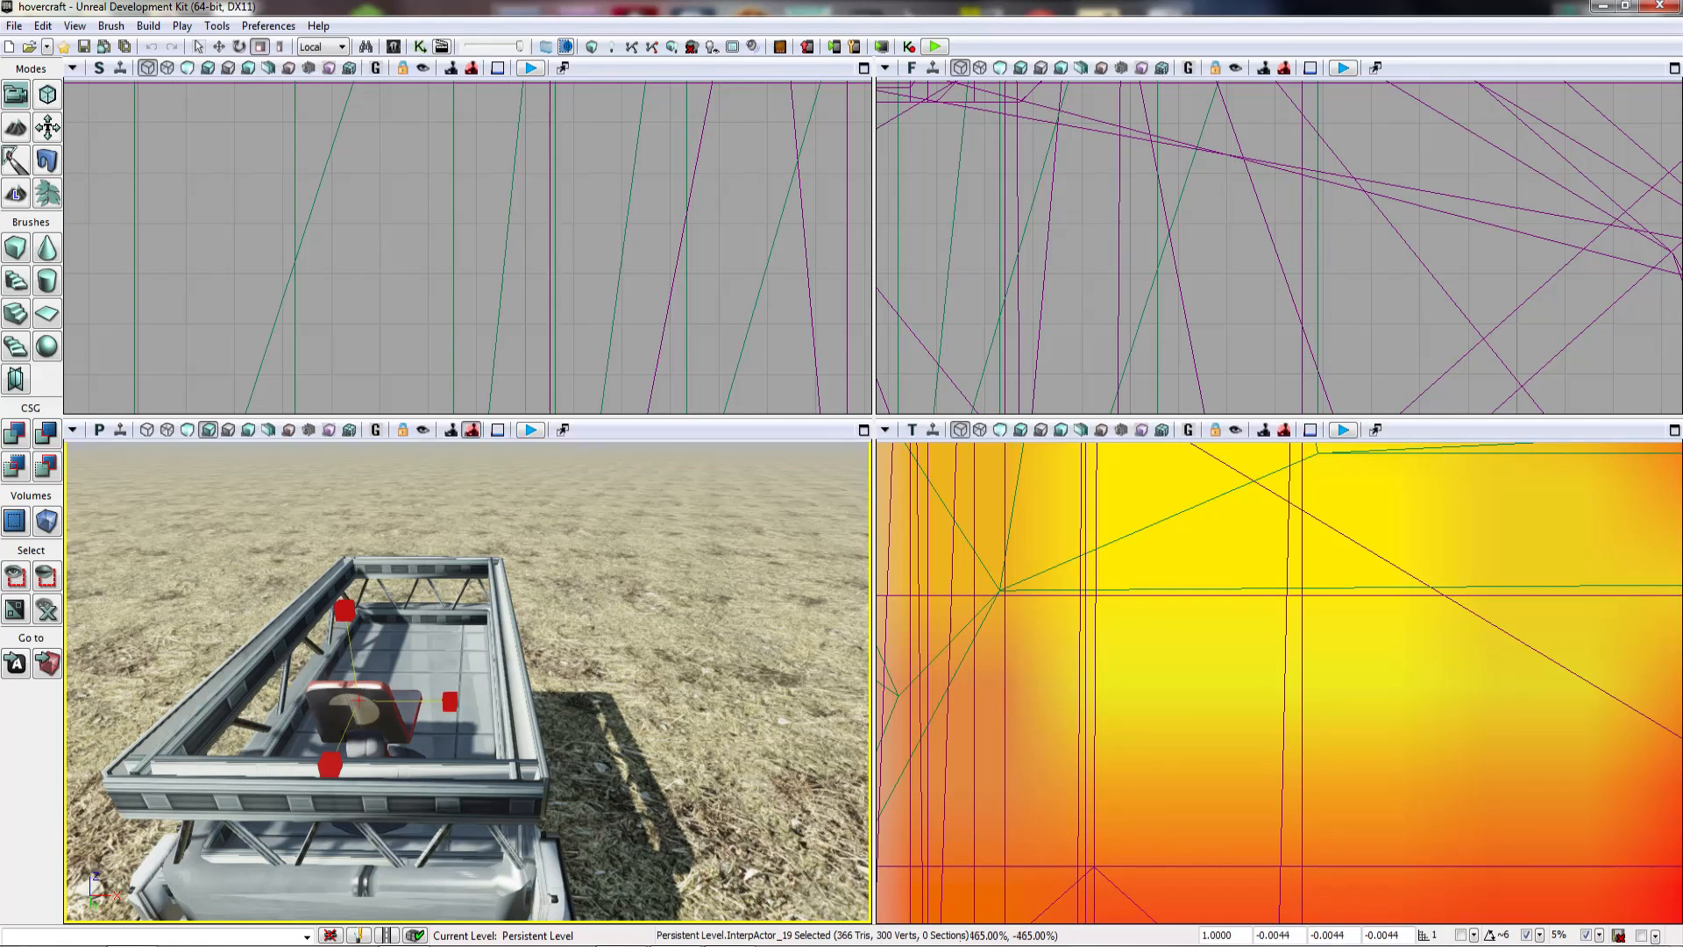
pyautogui.moveTo(350, 649); pyautogui.dragTo(350, 657)
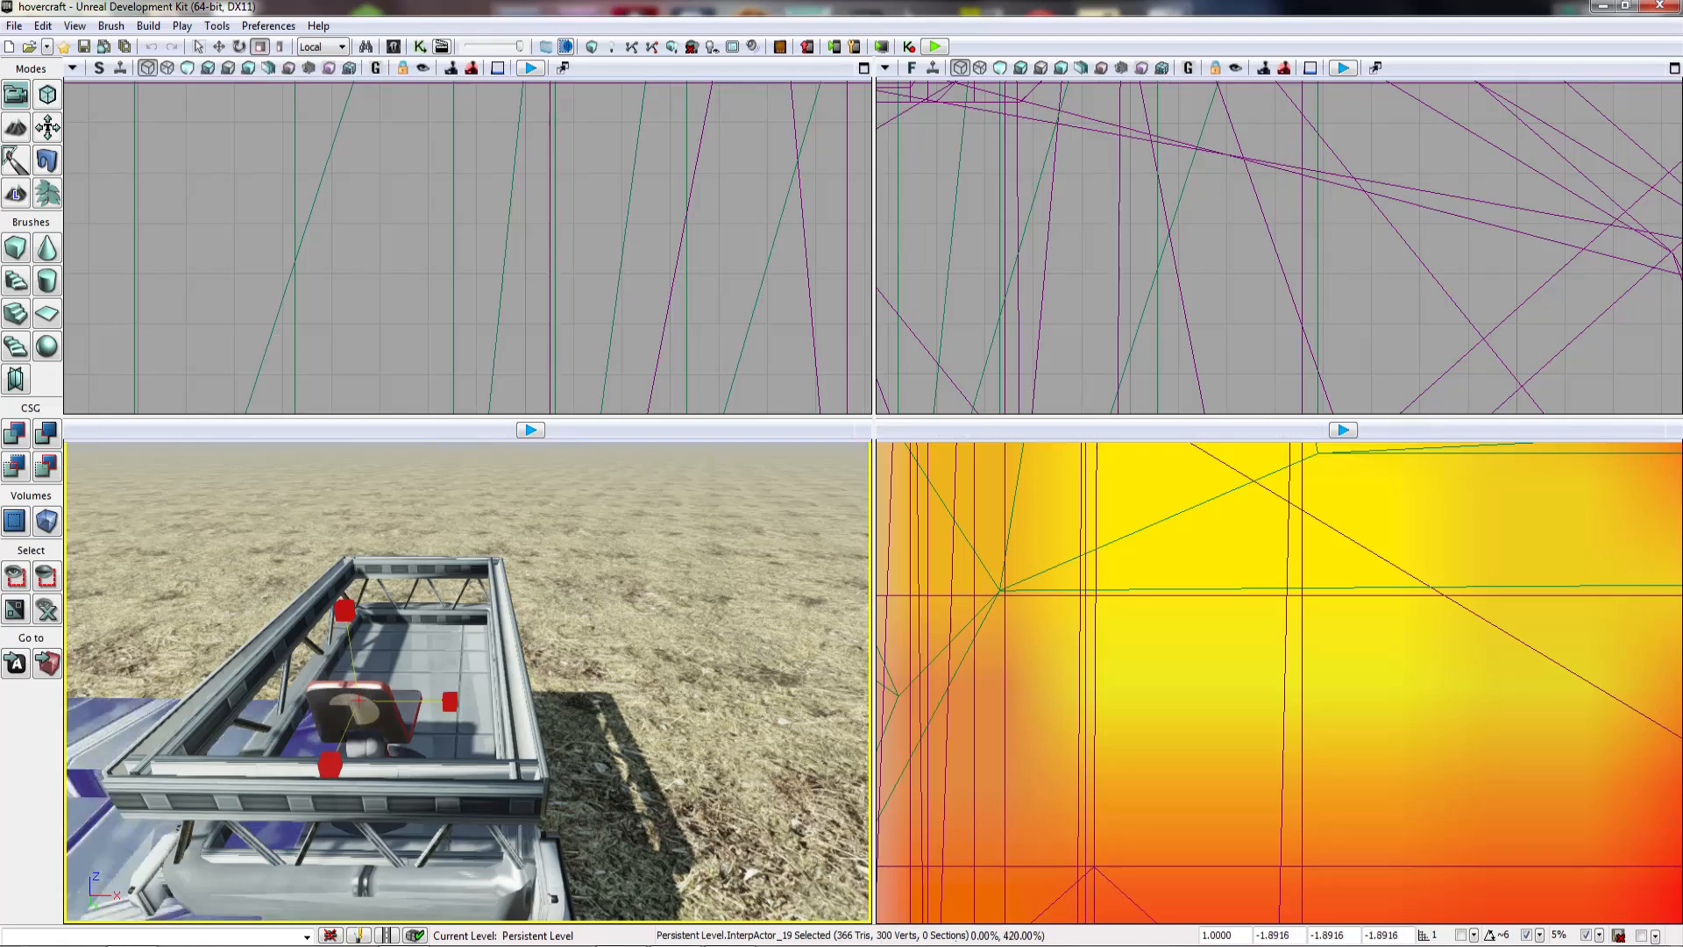
pyautogui.moveTo(447, 684); pyautogui.dragTo(263, 684, button='right')
pyautogui.hotkey('ctrl', 'z')
# Step: Scale the ceiling panel uniformly to 0.4193 and lower it onto the hovercraft's floor
pyautogui.moveTo(468, 683); pyautogui.dragTo(544, 693, button='right')
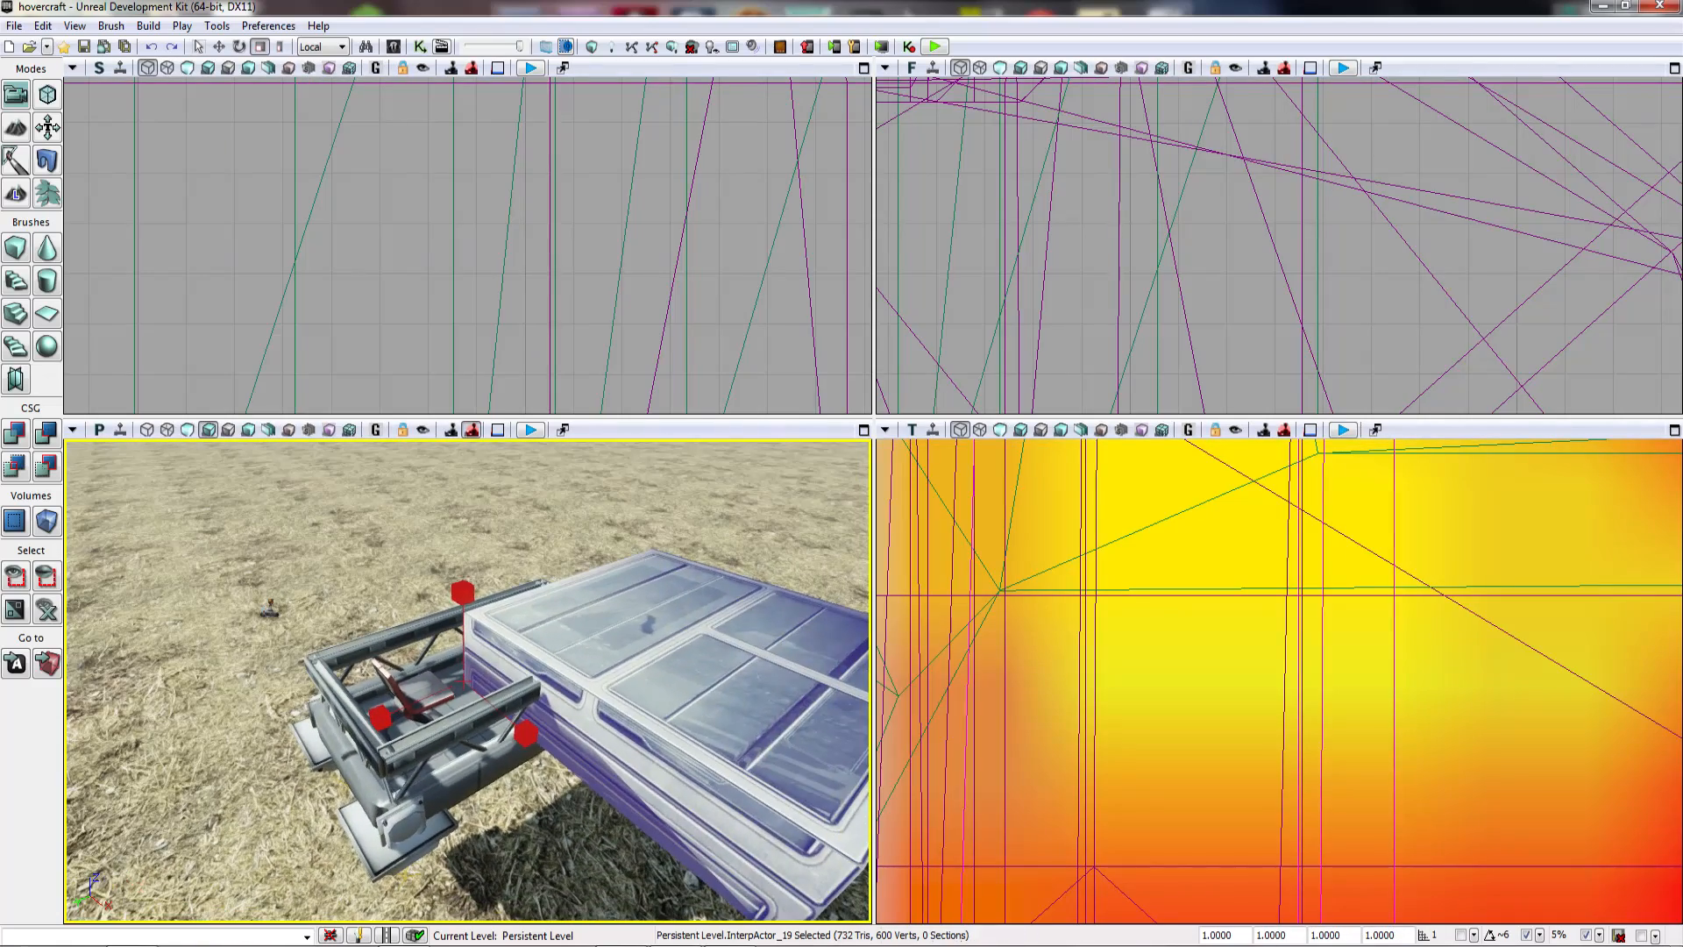
pyautogui.moveTo(464, 592); pyautogui.dragTo(465, 659)
pyautogui.moveTo(465, 659); pyautogui.dragTo(517, 675, button='right')
pyautogui.press('space')
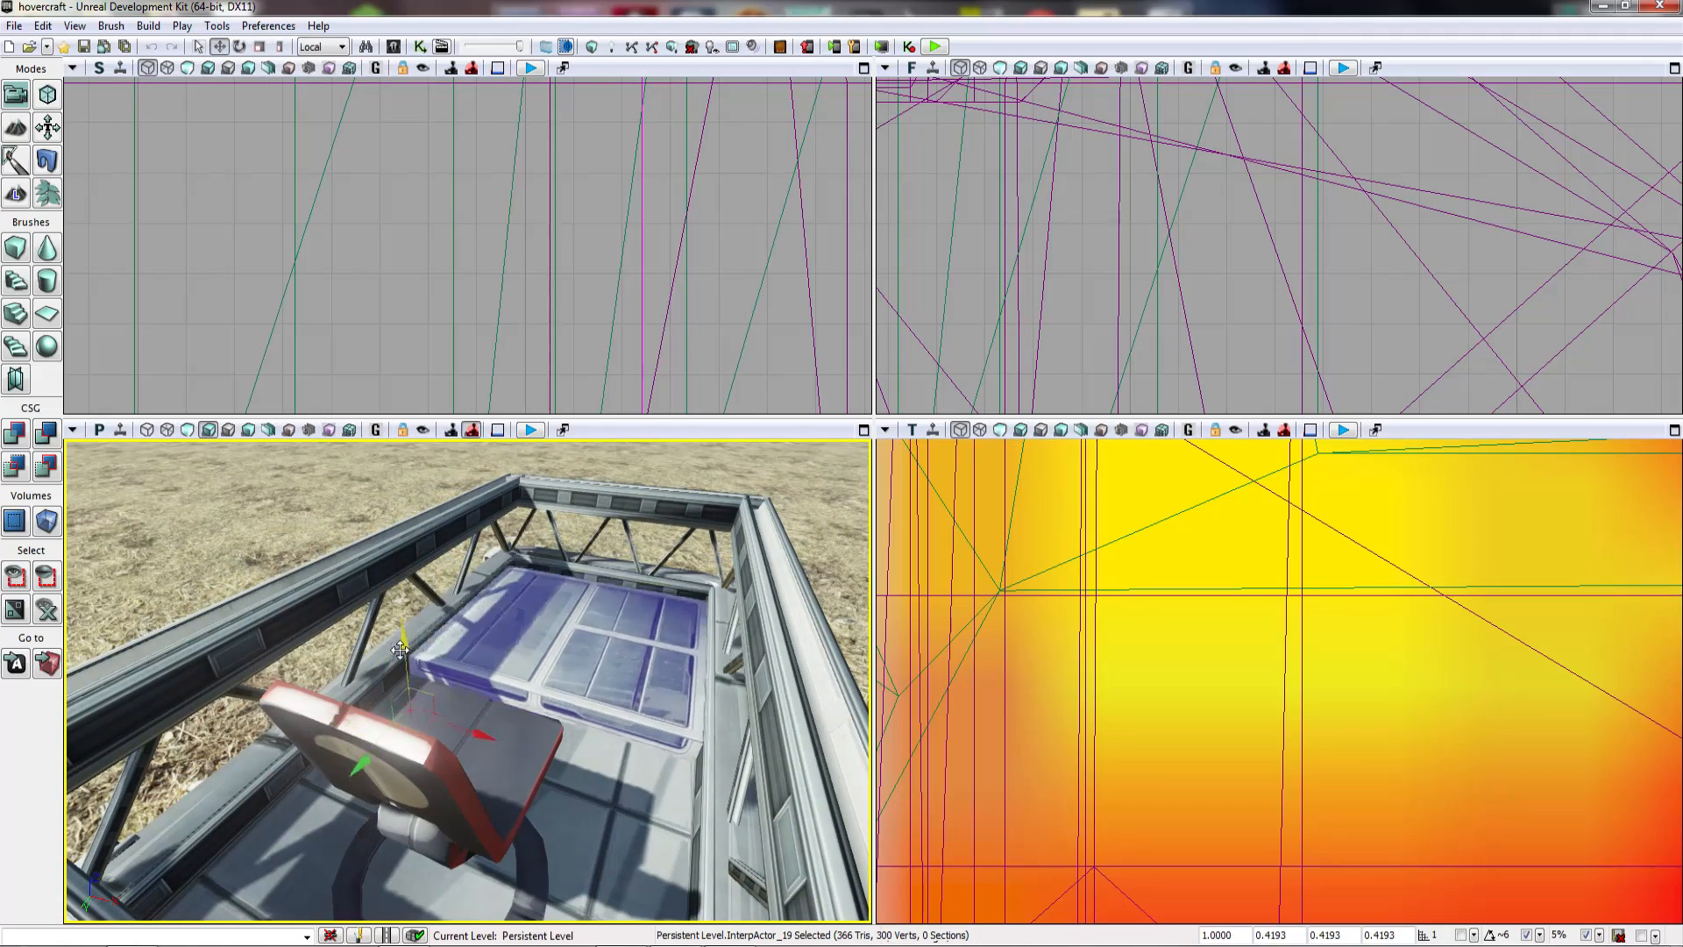
pyautogui.moveTo(399, 658); pyautogui.dragTo(400, 657)
# Step: Slide the panel to the seat end of the deck, stretched lengthwise to 2.1507, and reposition the seat on it
pyautogui.moveTo(399, 657); pyautogui.dragTo(288, 683, button='right')
pyautogui.moveTo(421, 658); pyautogui.dragTo(352, 662, button='right')
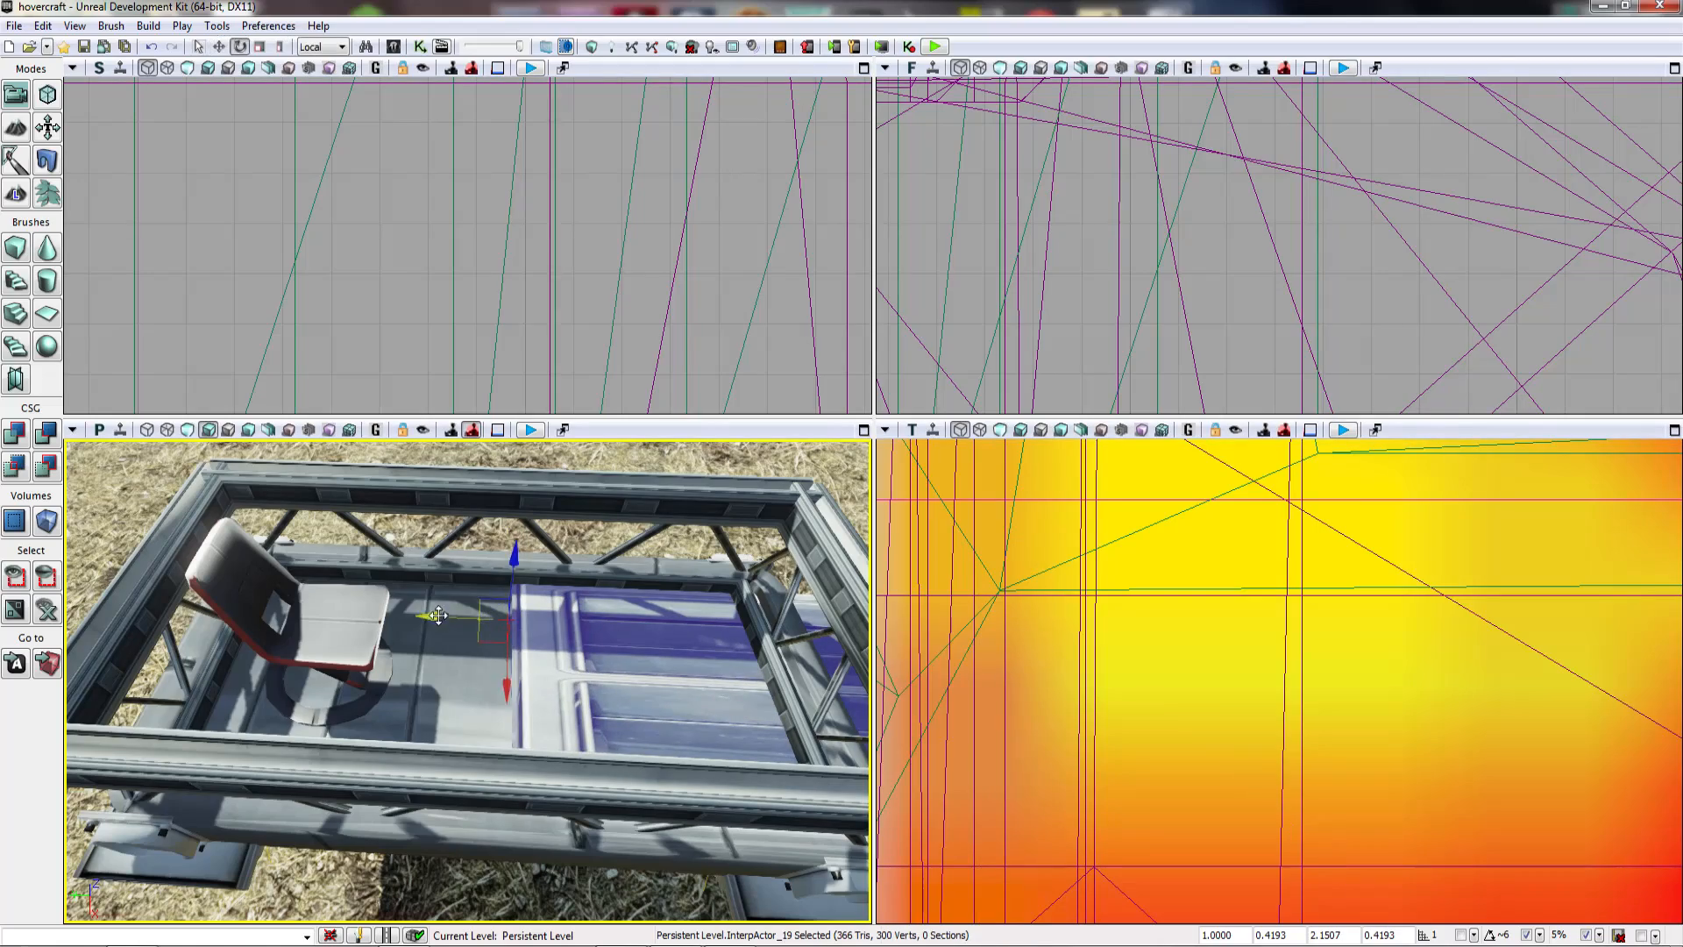
pyautogui.moveTo(421, 657)
pyautogui.mouseDown(button='right')
pyautogui.moveTo(504, 653)
pyautogui.moveTo(451, 667)
pyautogui.mouseUp(button='right')
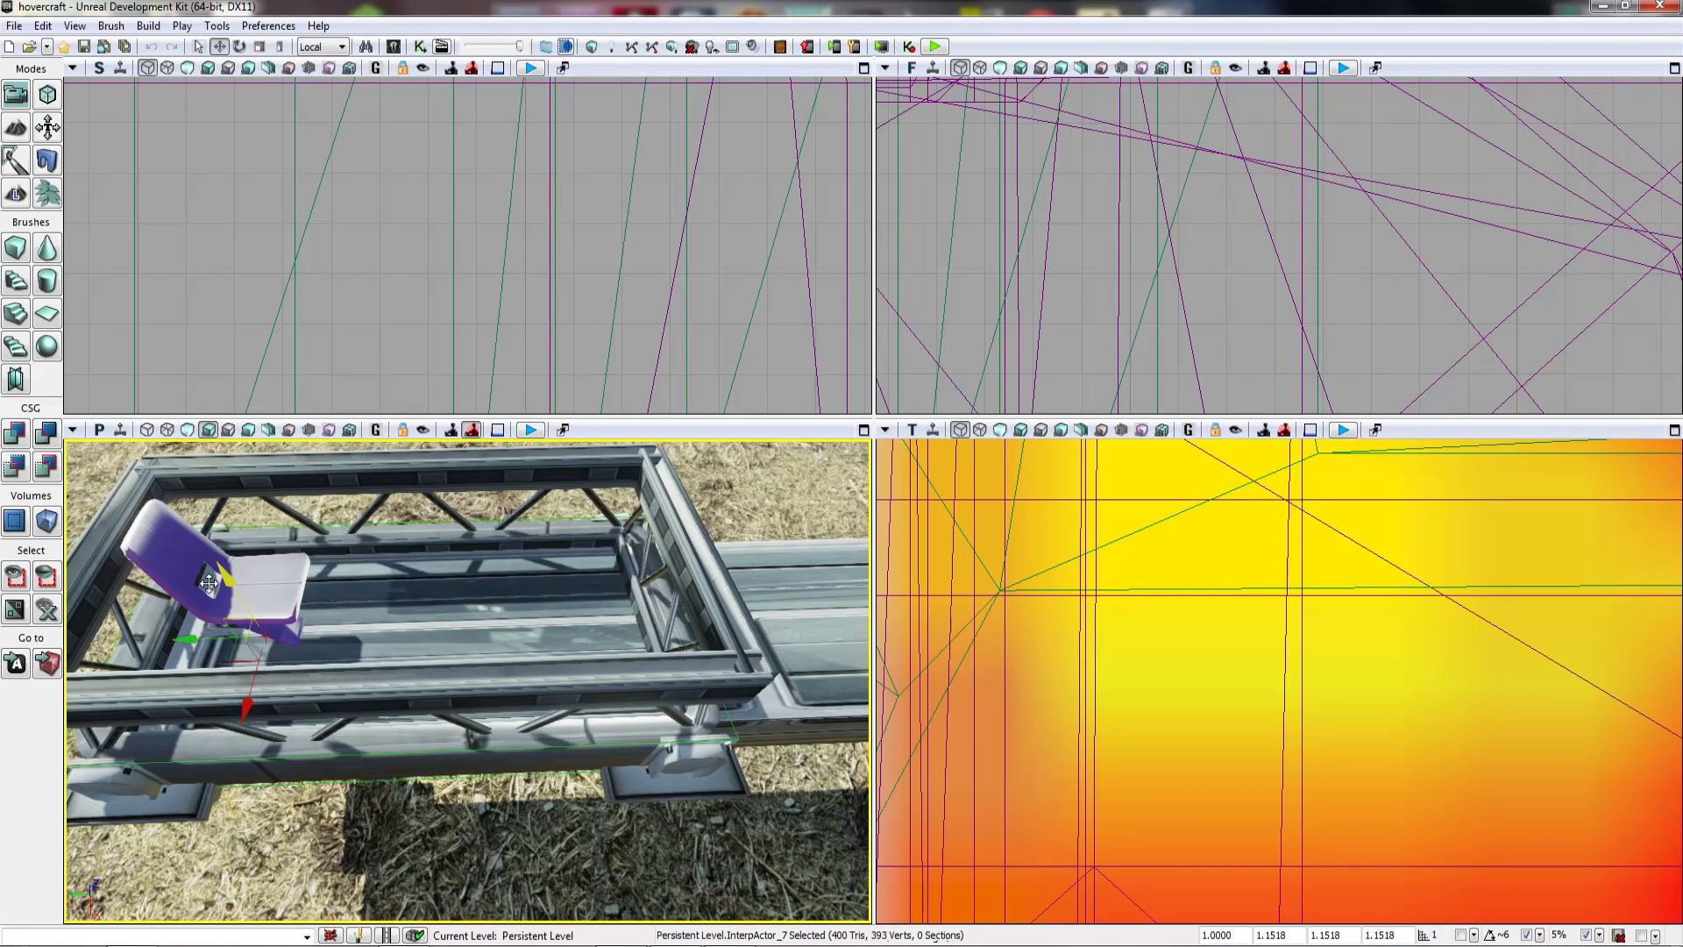
# Step: Shorten the panel to a lengthwise scale of 0.9925 so it fits inside the frame, and deselect everything
pyautogui.click(430, 596)
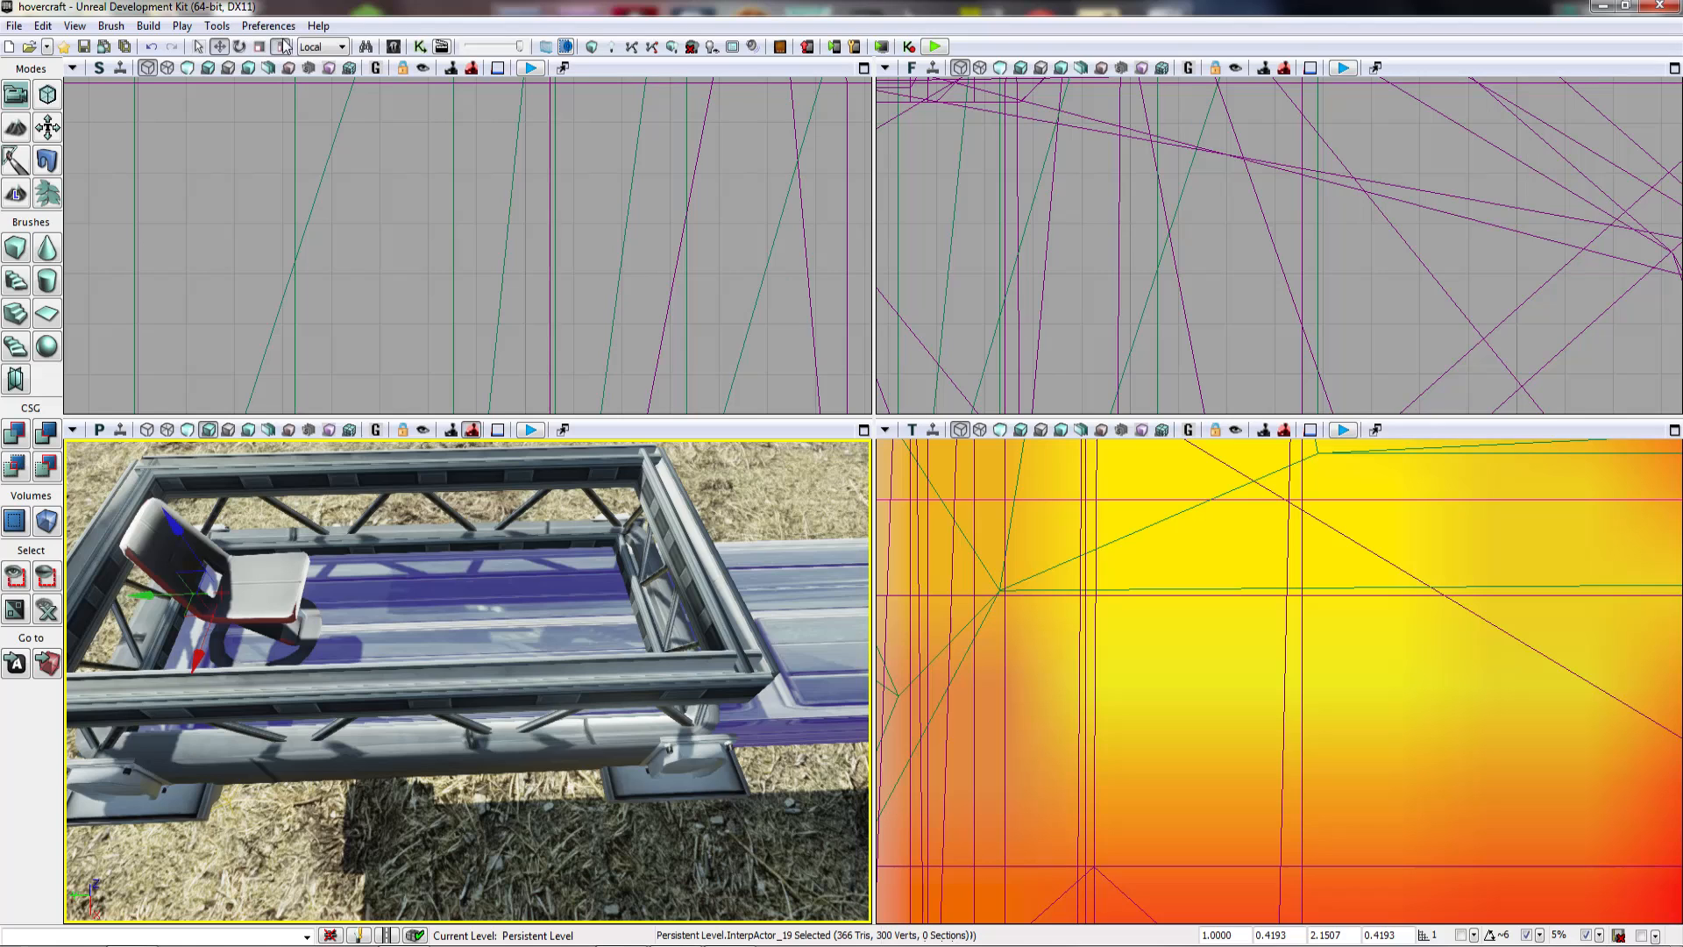
pyautogui.moveTo(129, 595); pyautogui.dragTo(191, 595)
pyautogui.moveTo(279, 567)
pyautogui.mouseDown(button='right')
pyautogui.moveTo(279, 587)
pyautogui.moveTo(223, 574)
pyautogui.moveTo(272, 573)
pyautogui.mouseUp(button='right')
pyautogui.press('space')
pyautogui.press('Escape')
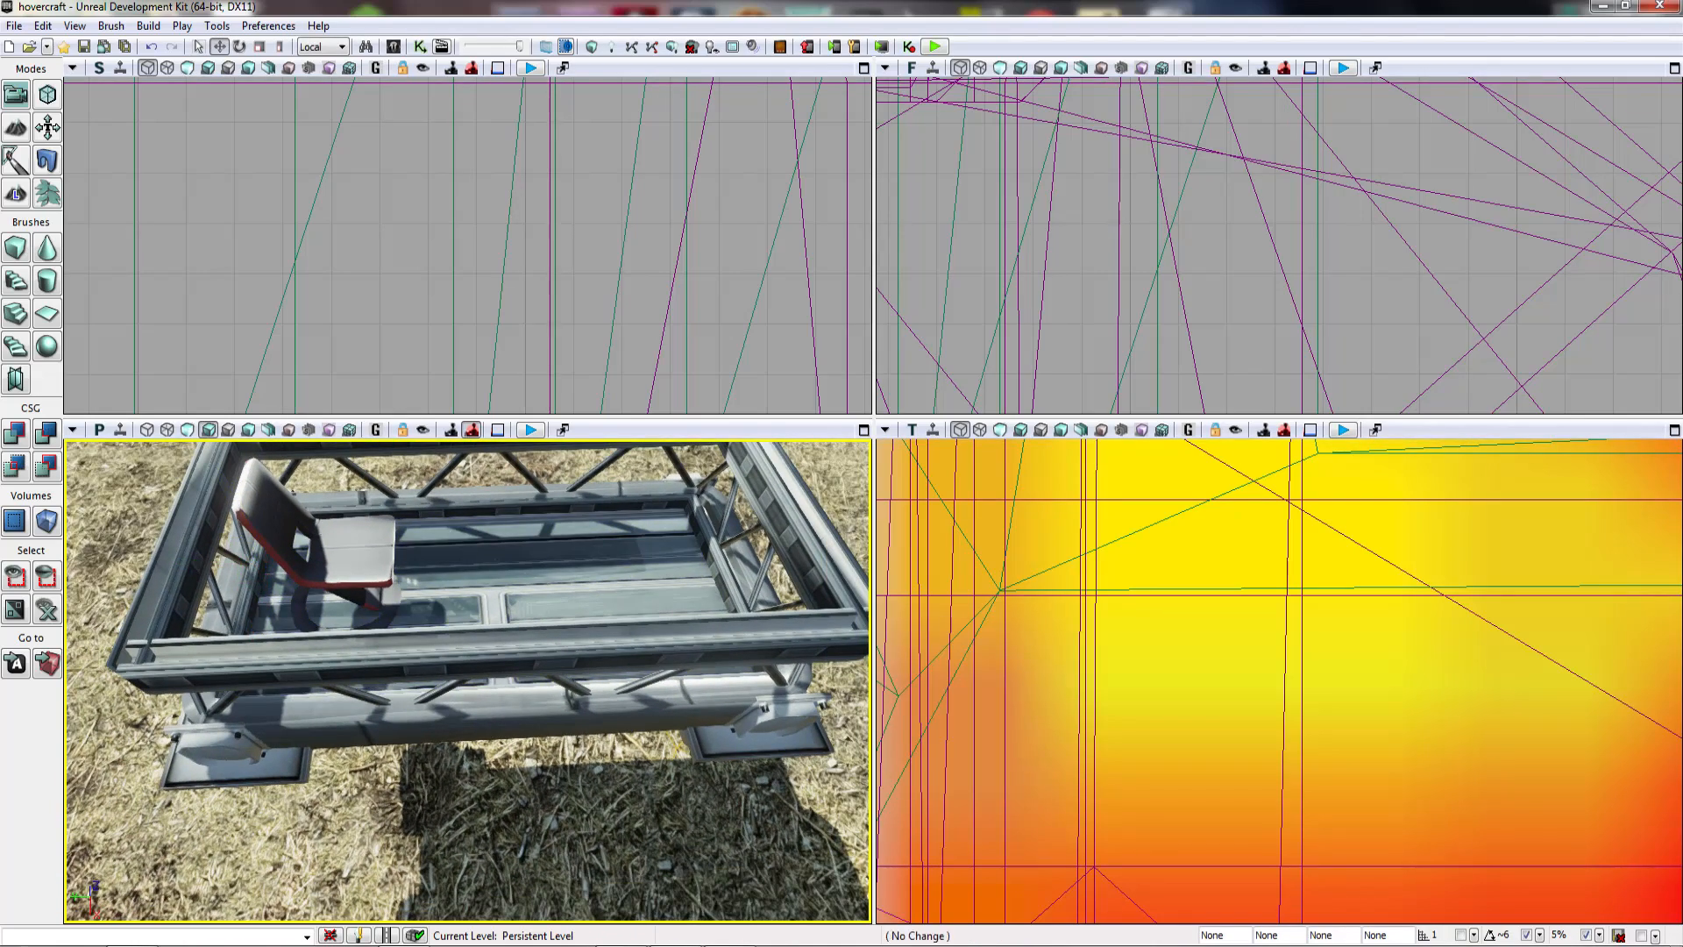
# Step: Attach the floor panel to the hovercraft hull by setting its attachment Base to KActor_0
pyautogui.doubleClick(482, 552)
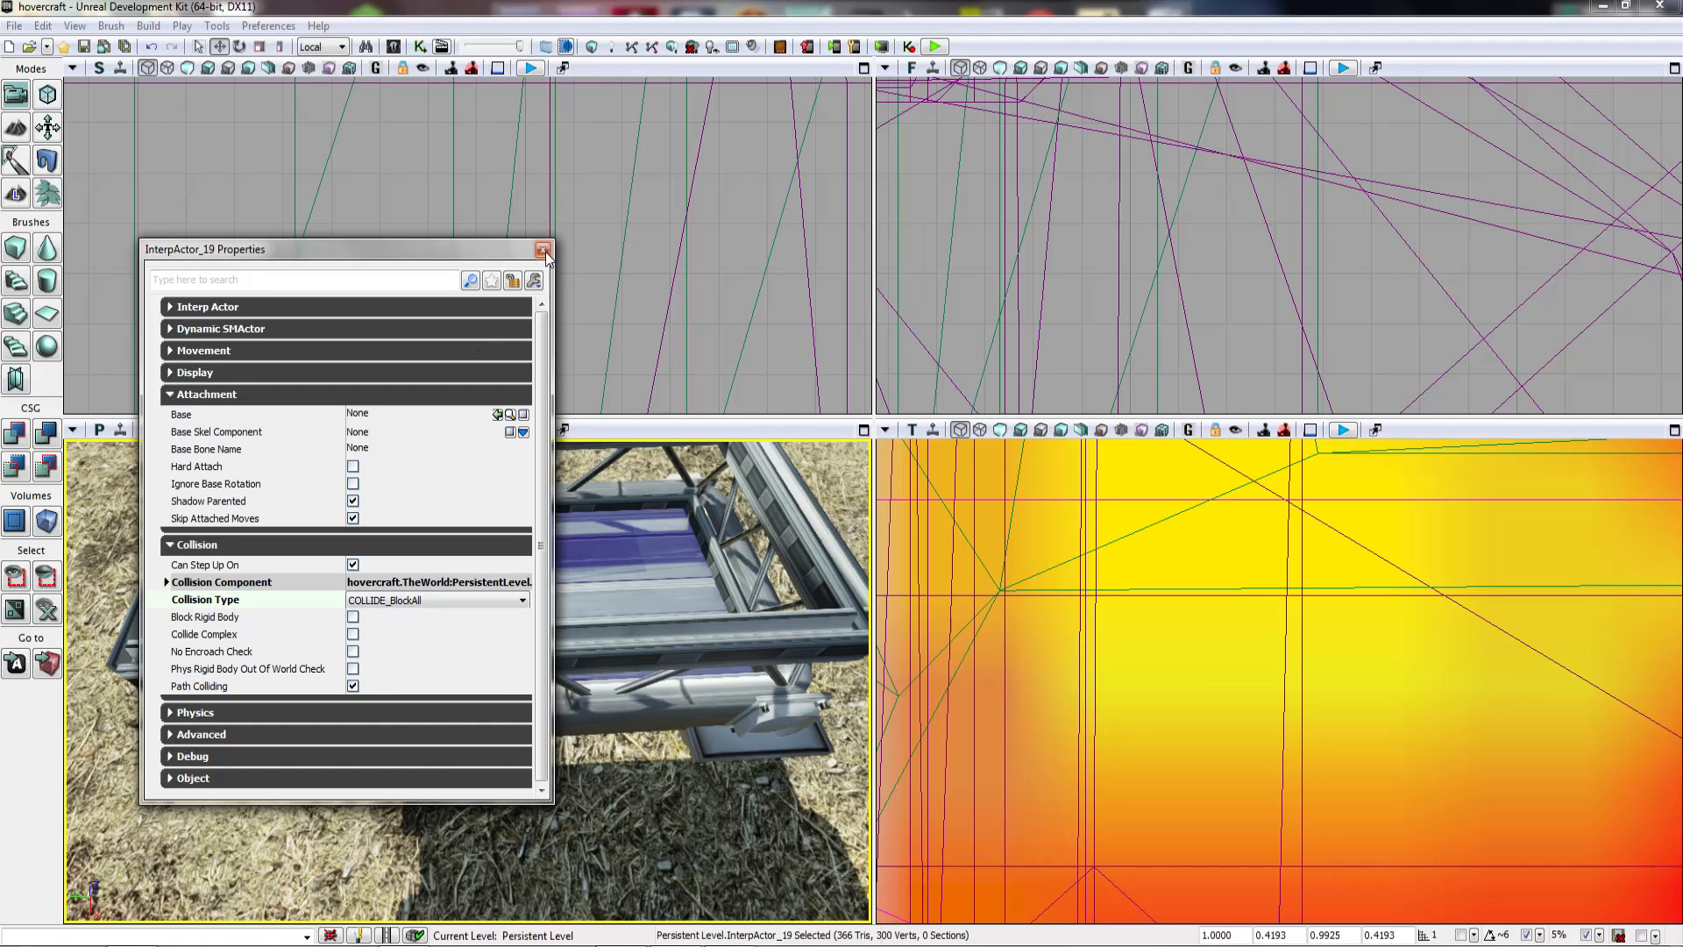
pyautogui.moveTo(727, 491); pyautogui.dragTo(701, 454, button='right')
pyautogui.click(648, 841)
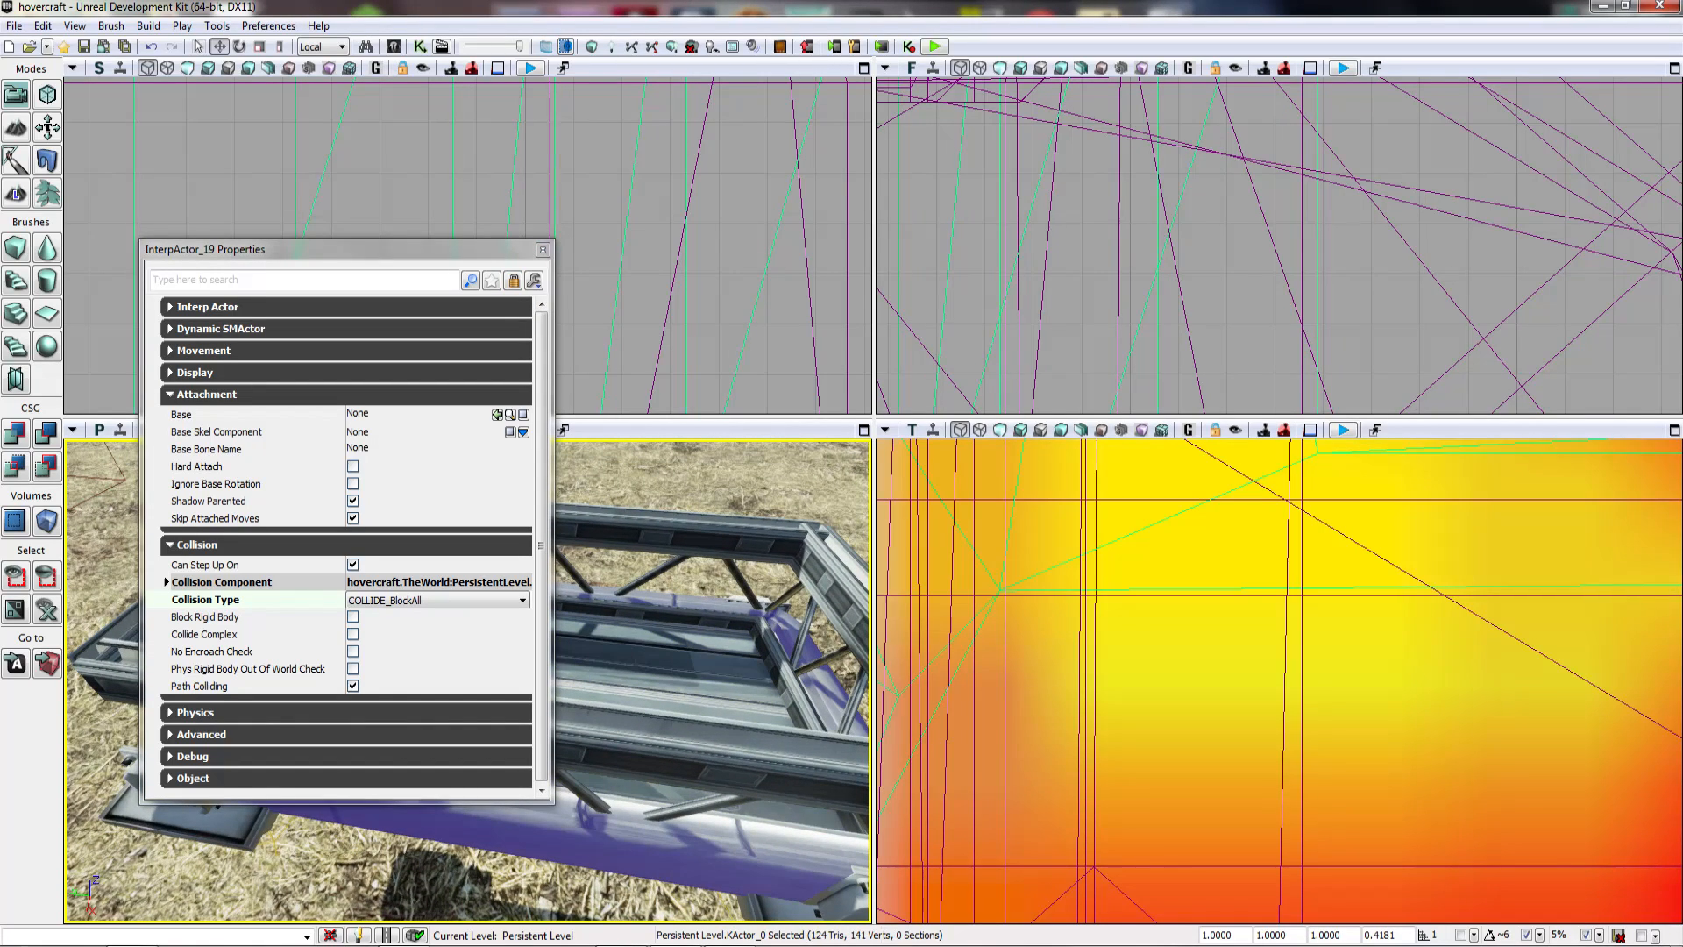
pyautogui.click(498, 413)
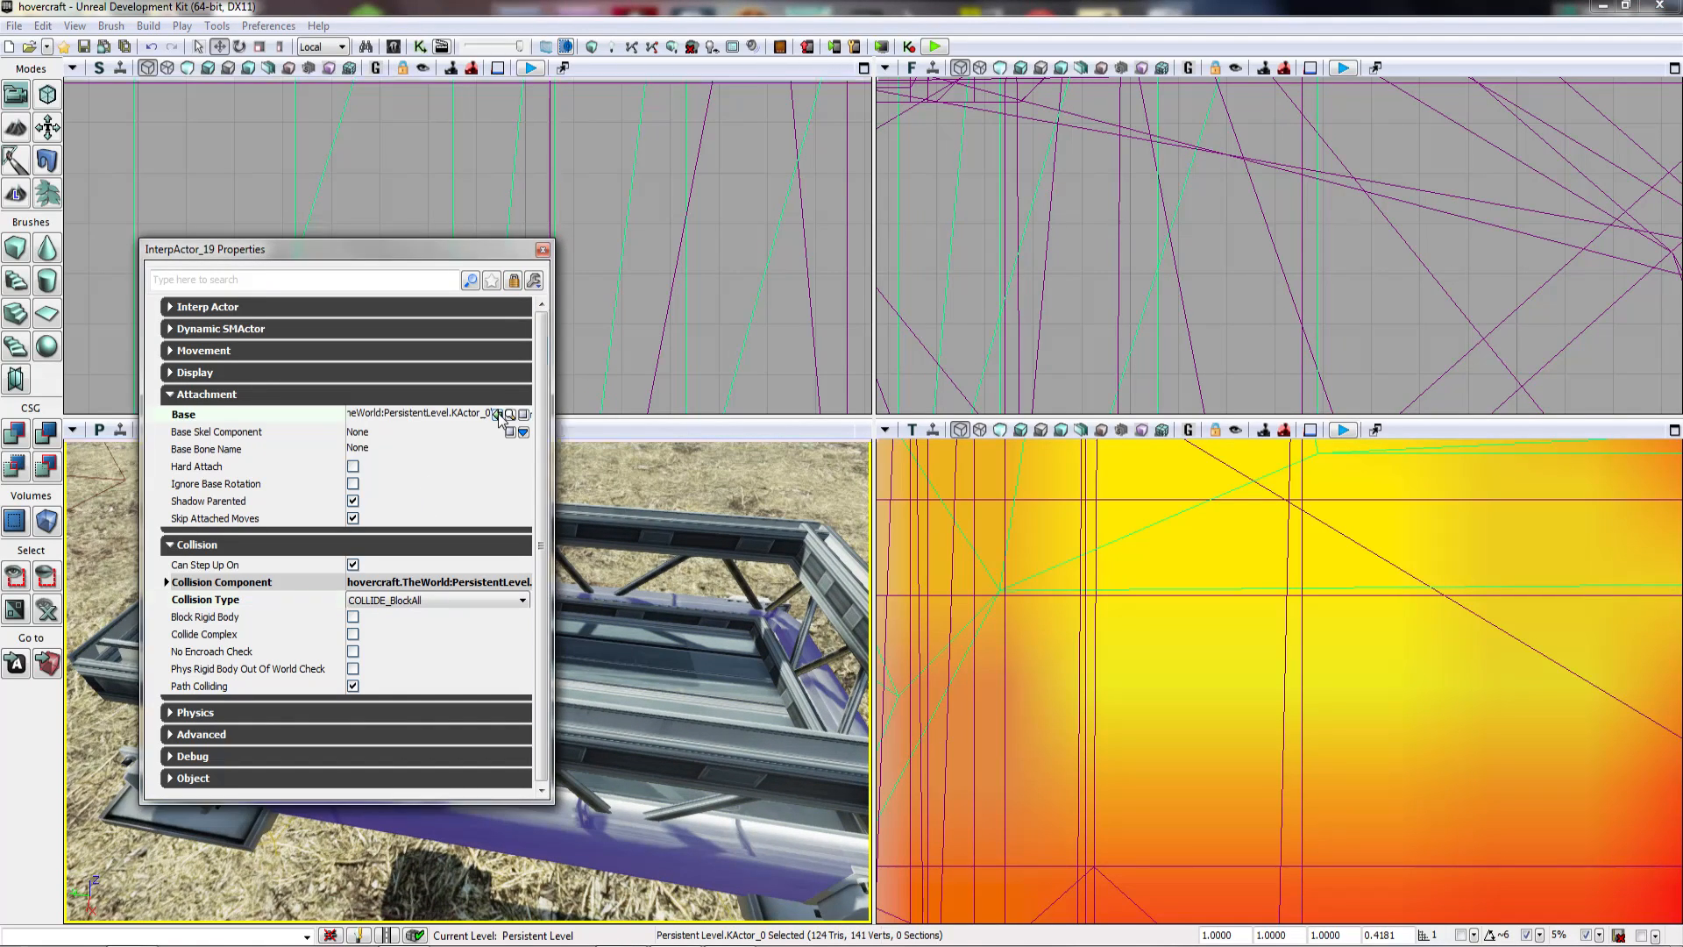
pyautogui.click(543, 249)
# Step: Play the level from beside the hovercraft to test the new floor panel, and deselect everything on return
pyautogui.moveTo(648, 482)
pyautogui.mouseDown(button='right')
pyautogui.moveTo(645, 447)
pyautogui.moveTo(701, 464)
pyautogui.moveTo(648, 500)
pyautogui.mouseUp(button='right')
pyautogui.click(649, 482)
pyautogui.rightClick(497, 646)
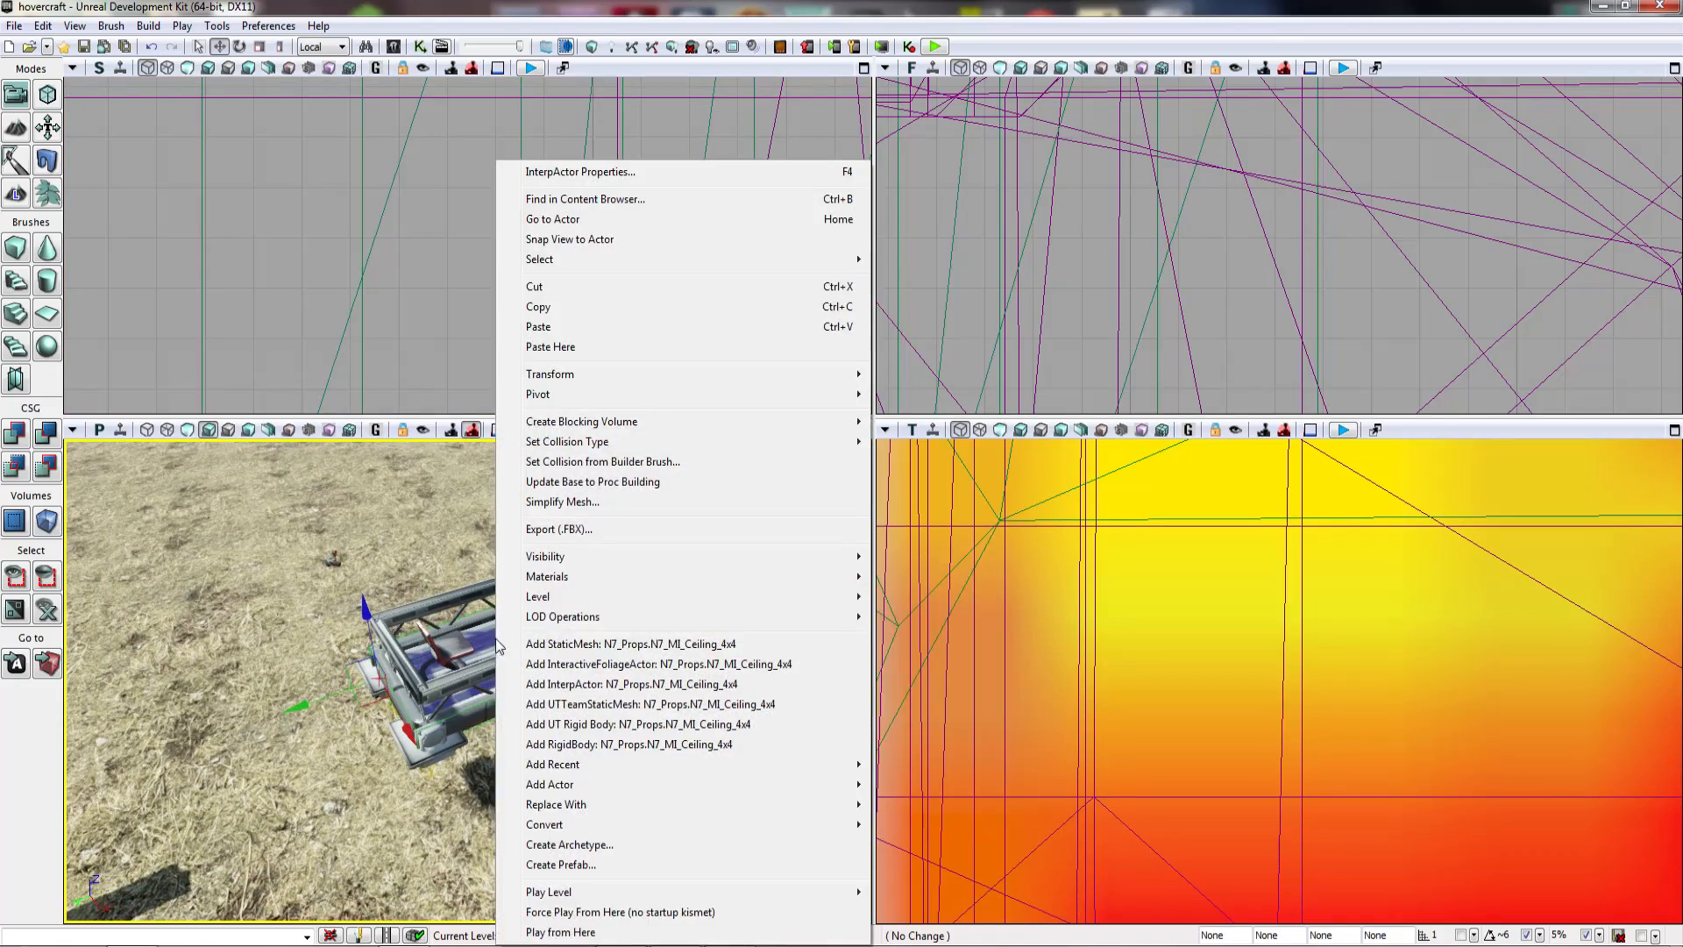
pyautogui.click(559, 932)
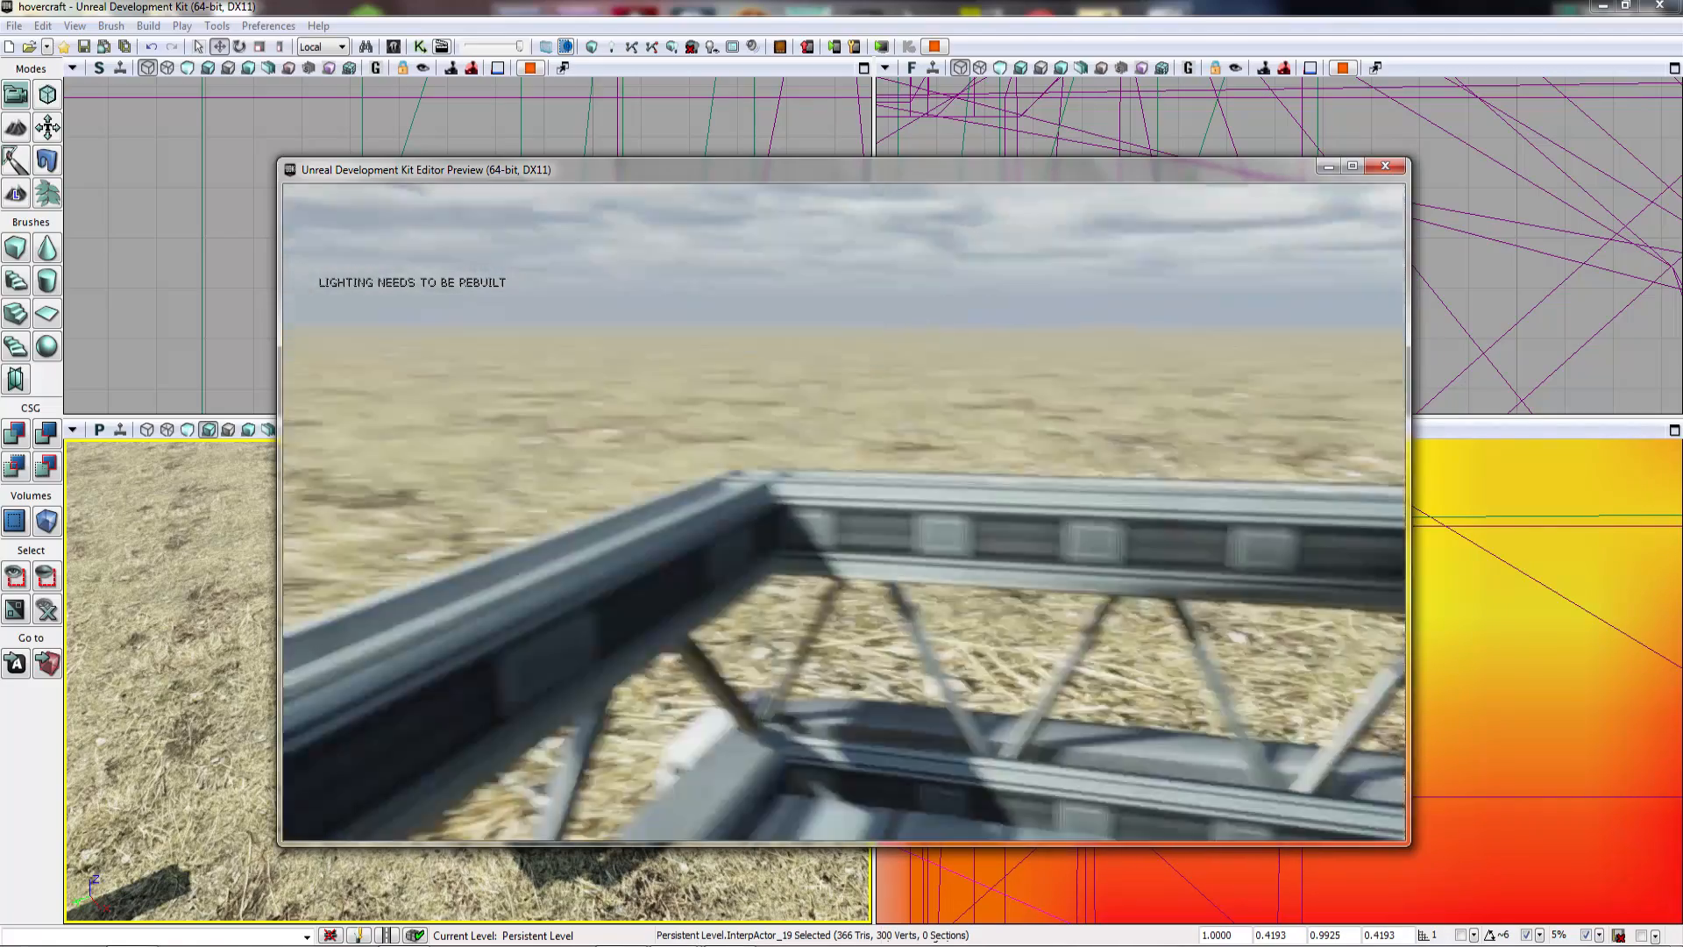
pyautogui.press('Escape')
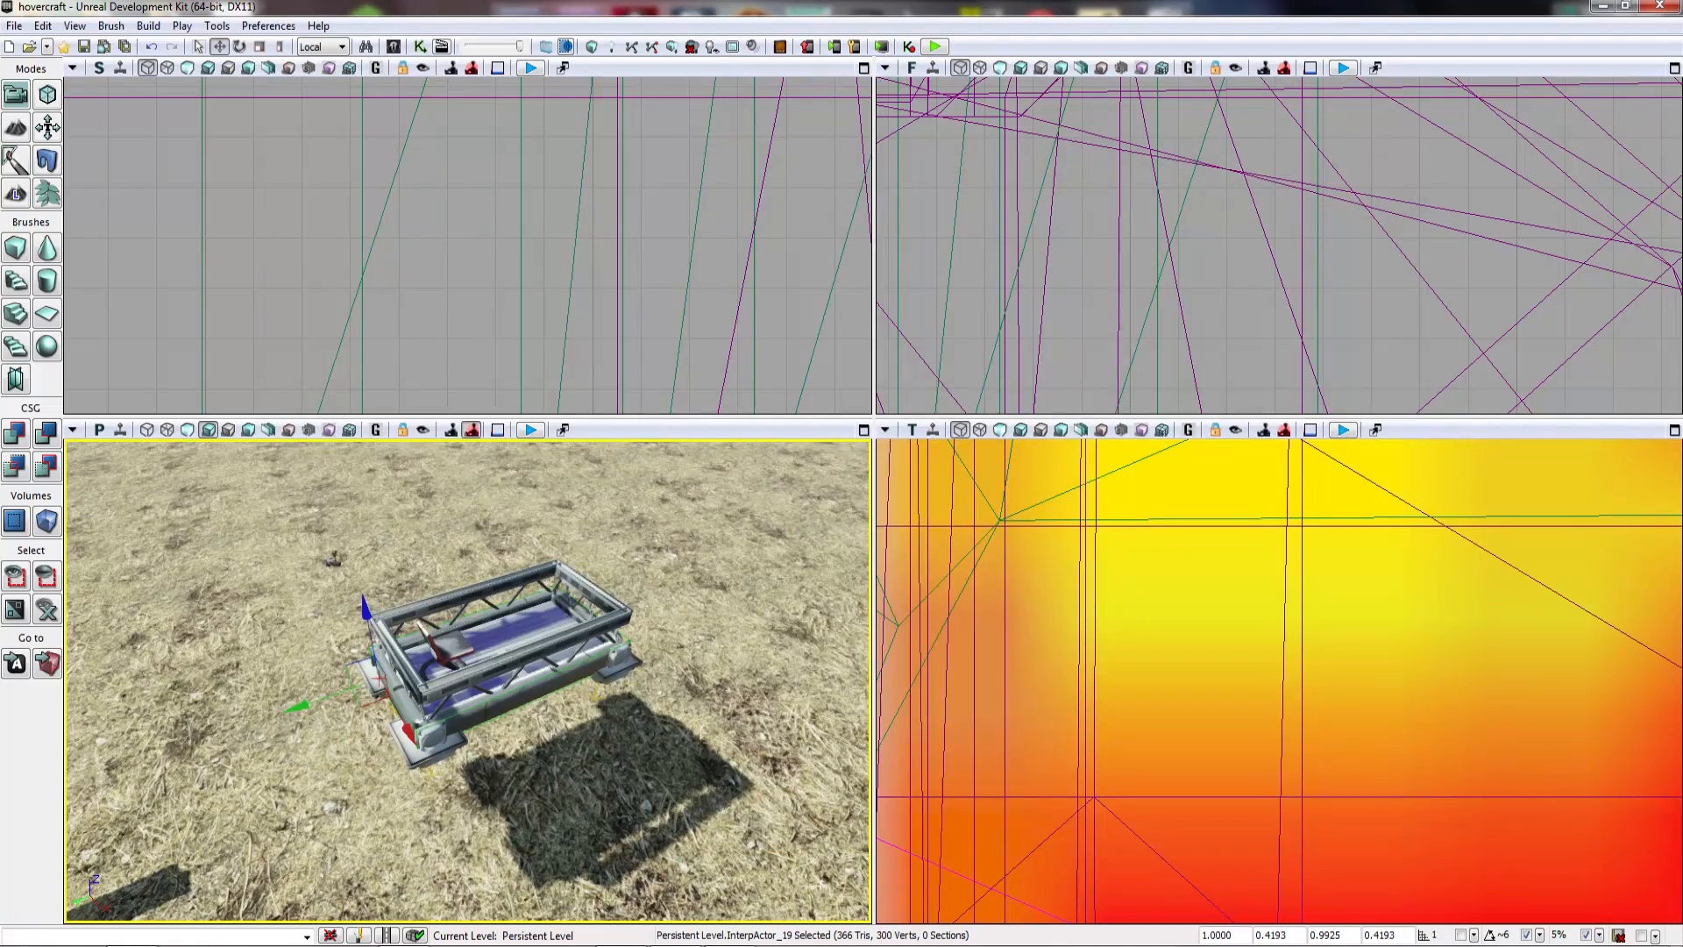
pyautogui.press('Escape')
# Step: Inspect the hovercraft's end and the loose white-tipped pole on the ground in a maximized perspective view
pyautogui.moveTo(468, 681); pyautogui.dragTo(205, 668, button='right')
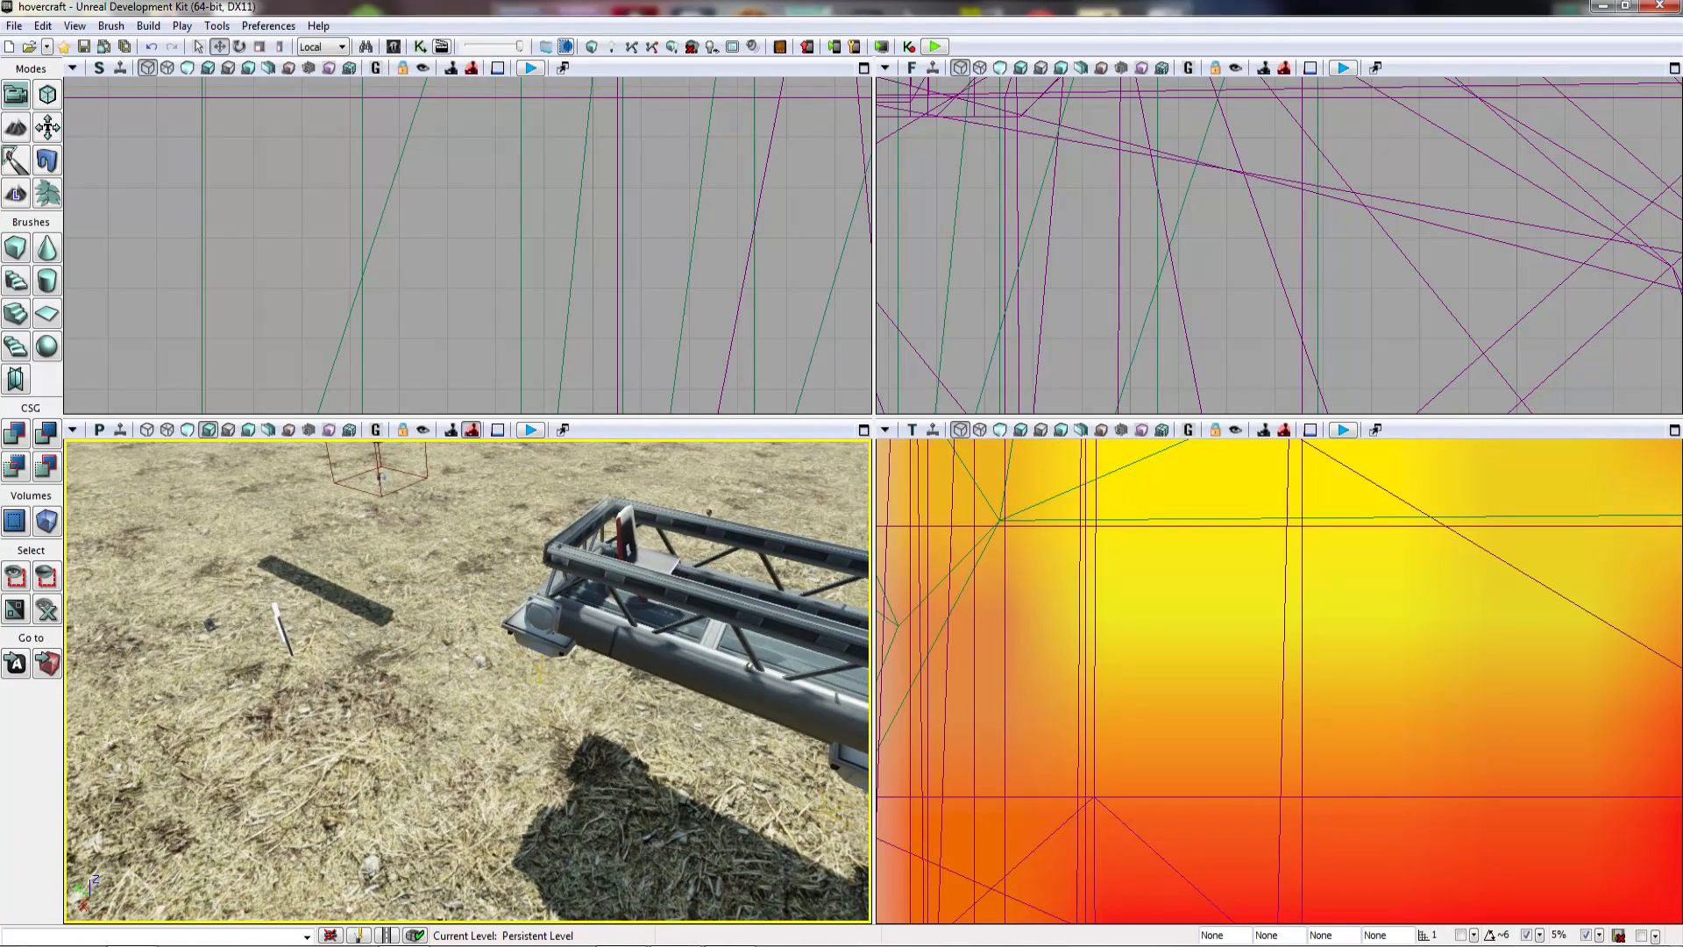
pyautogui.press('d')
pyautogui.moveTo(468, 681); pyautogui.dragTo(271, 591, button='right')
pyautogui.press('w')
pyautogui.press('s')
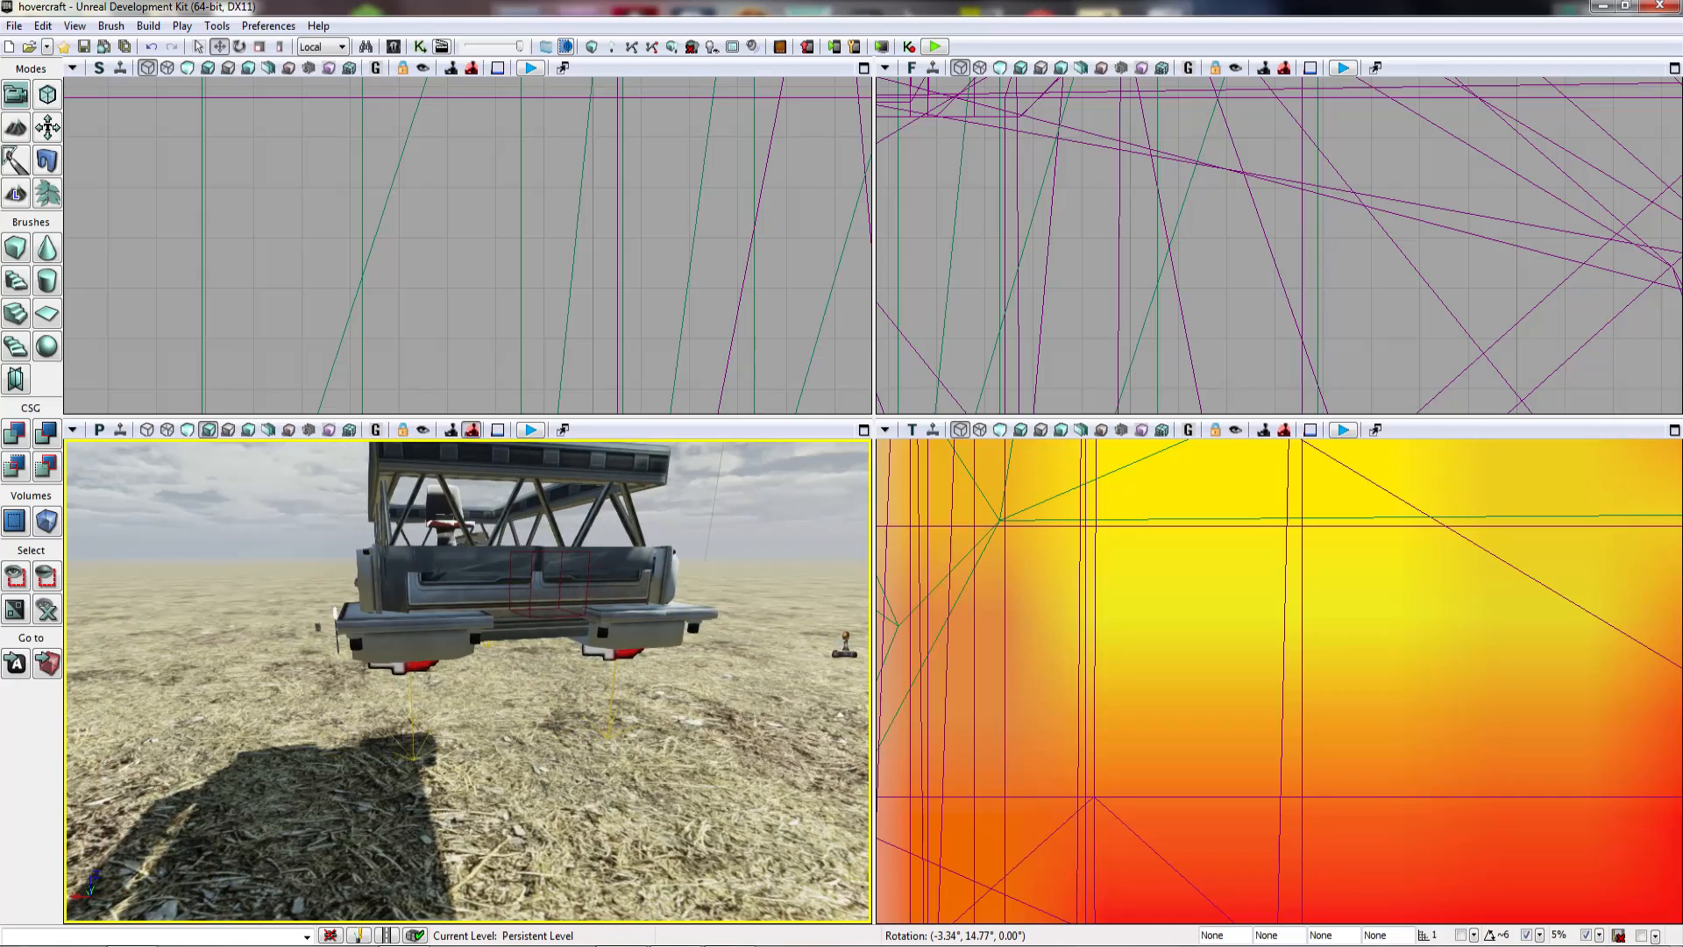
pyautogui.click(864, 429)
pyautogui.press('w')
pyautogui.moveTo(864, 431)
pyautogui.mouseDown(button='right')
pyautogui.moveTo(911, 393)
pyautogui.moveTo(1034, 431)
pyautogui.moveTo(988, 410)
pyautogui.moveTo(878, 408)
pyautogui.mouseUp(button='right')
pyautogui.press('a')
pyautogui.press('s')
pyautogui.press('w')
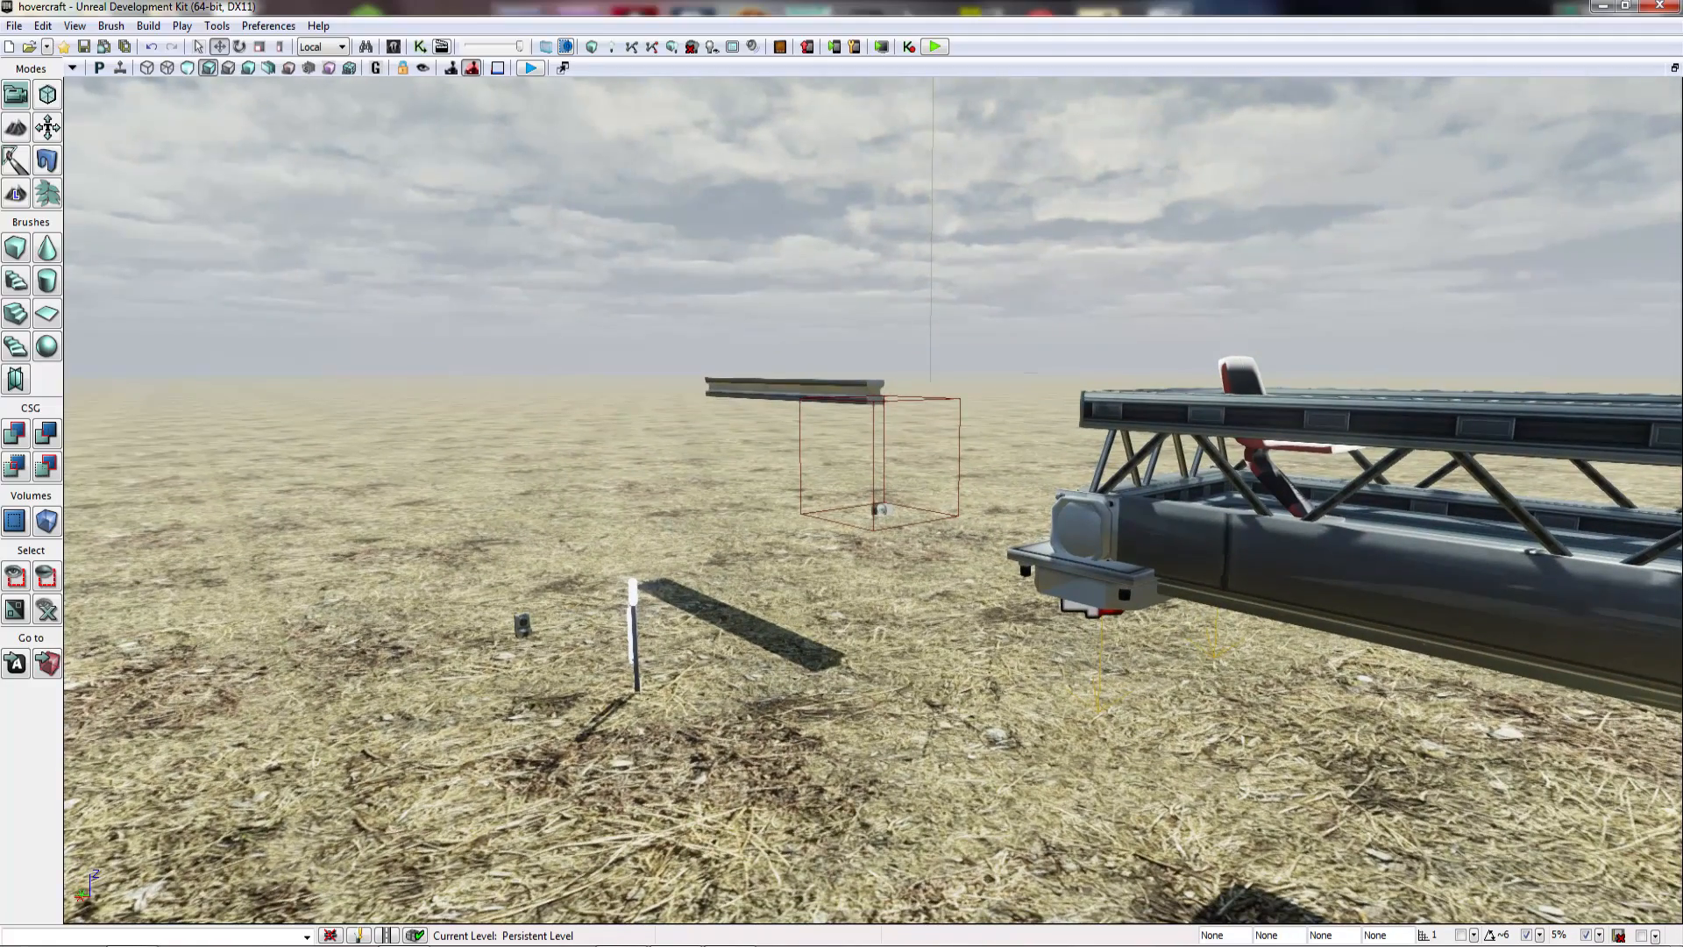
# Step: Select the white-tipped pole on the ground, move it over beside the hovercraft's seat end and raise it
pyautogui.rightClick(632, 640)
pyautogui.moveTo(576, 625)
pyautogui.mouseDown(button='right')
pyautogui.moveTo(622, 600)
pyautogui.moveTo(576, 614)
pyautogui.mouseUp(button='right')
pyautogui.moveTo(451, 764); pyautogui.dragTo(957, 807)
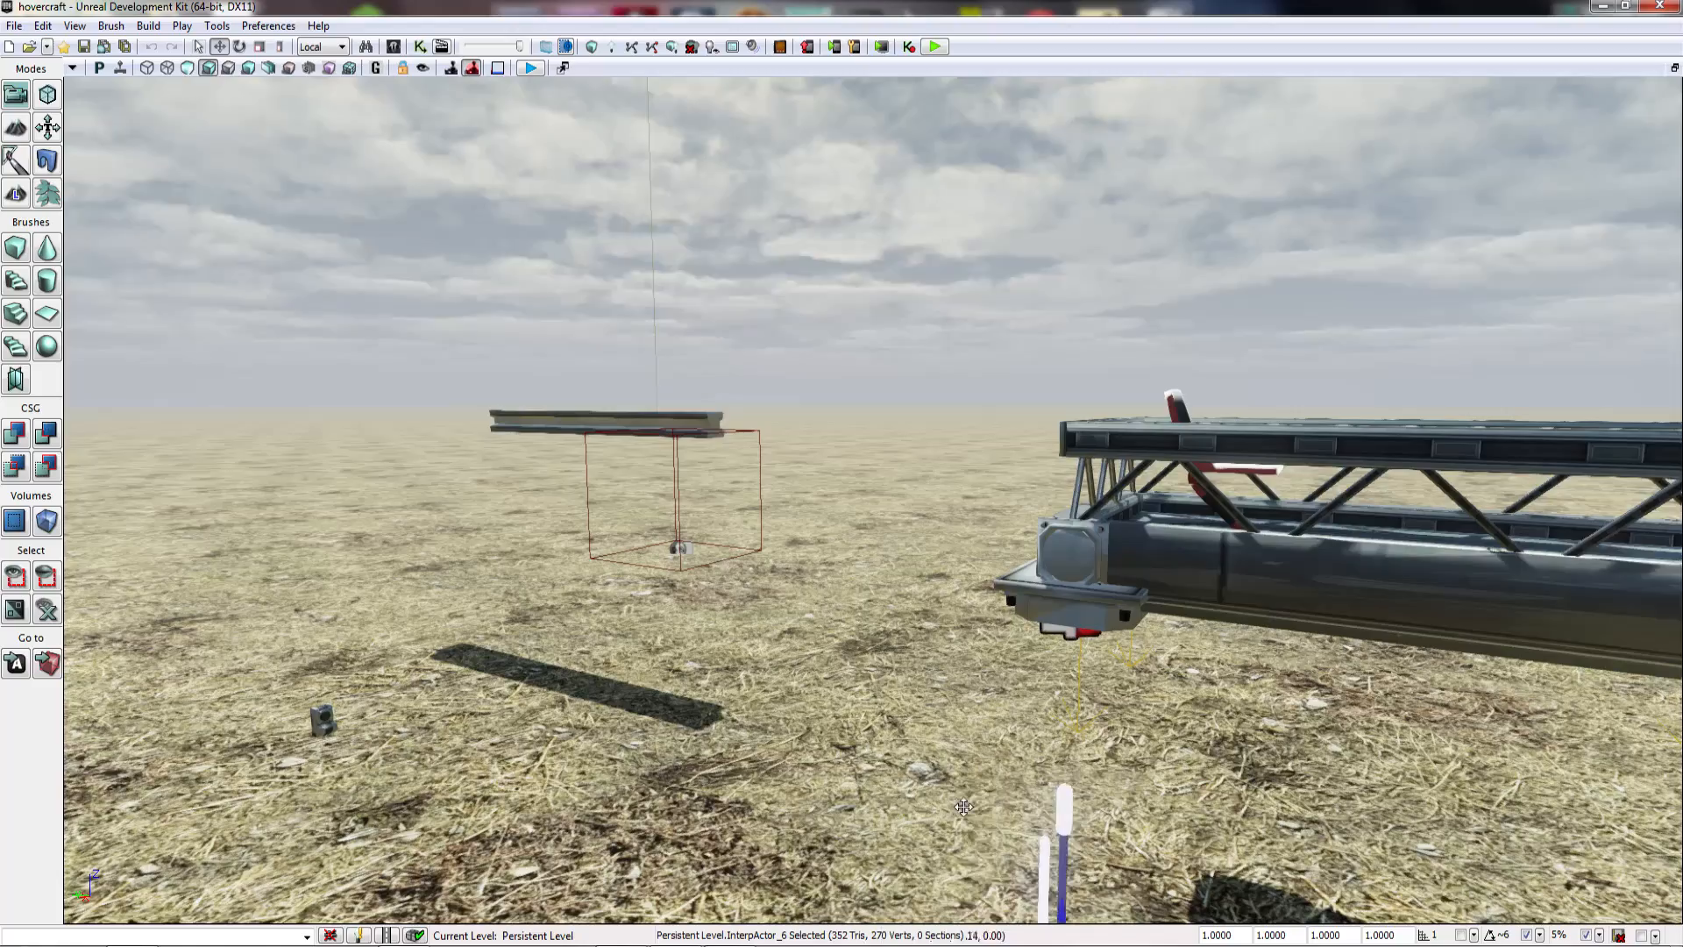
pyautogui.moveTo(956, 807); pyautogui.dragTo(946, 842, button='right')
pyautogui.moveTo(891, 683); pyautogui.dragTo(890, 388)
# Step: Position the pole upright at the seat-end corner of the hull, rising above the frame
pyautogui.moveTo(889, 388); pyautogui.dragTo(552, 416, button='right')
pyautogui.keyDown('shift'); pyautogui.moveTo(814, 529); pyautogui.dragTo(1006, 515); pyautogui.keyUp('shift')
pyautogui.moveTo(920, 376); pyautogui.dragTo(964, 166)
pyautogui.moveTo(842, 368); pyautogui.dragTo(1153, 305, button='right')
pyautogui.moveTo(751, 382); pyautogui.dragTo(656, 392)
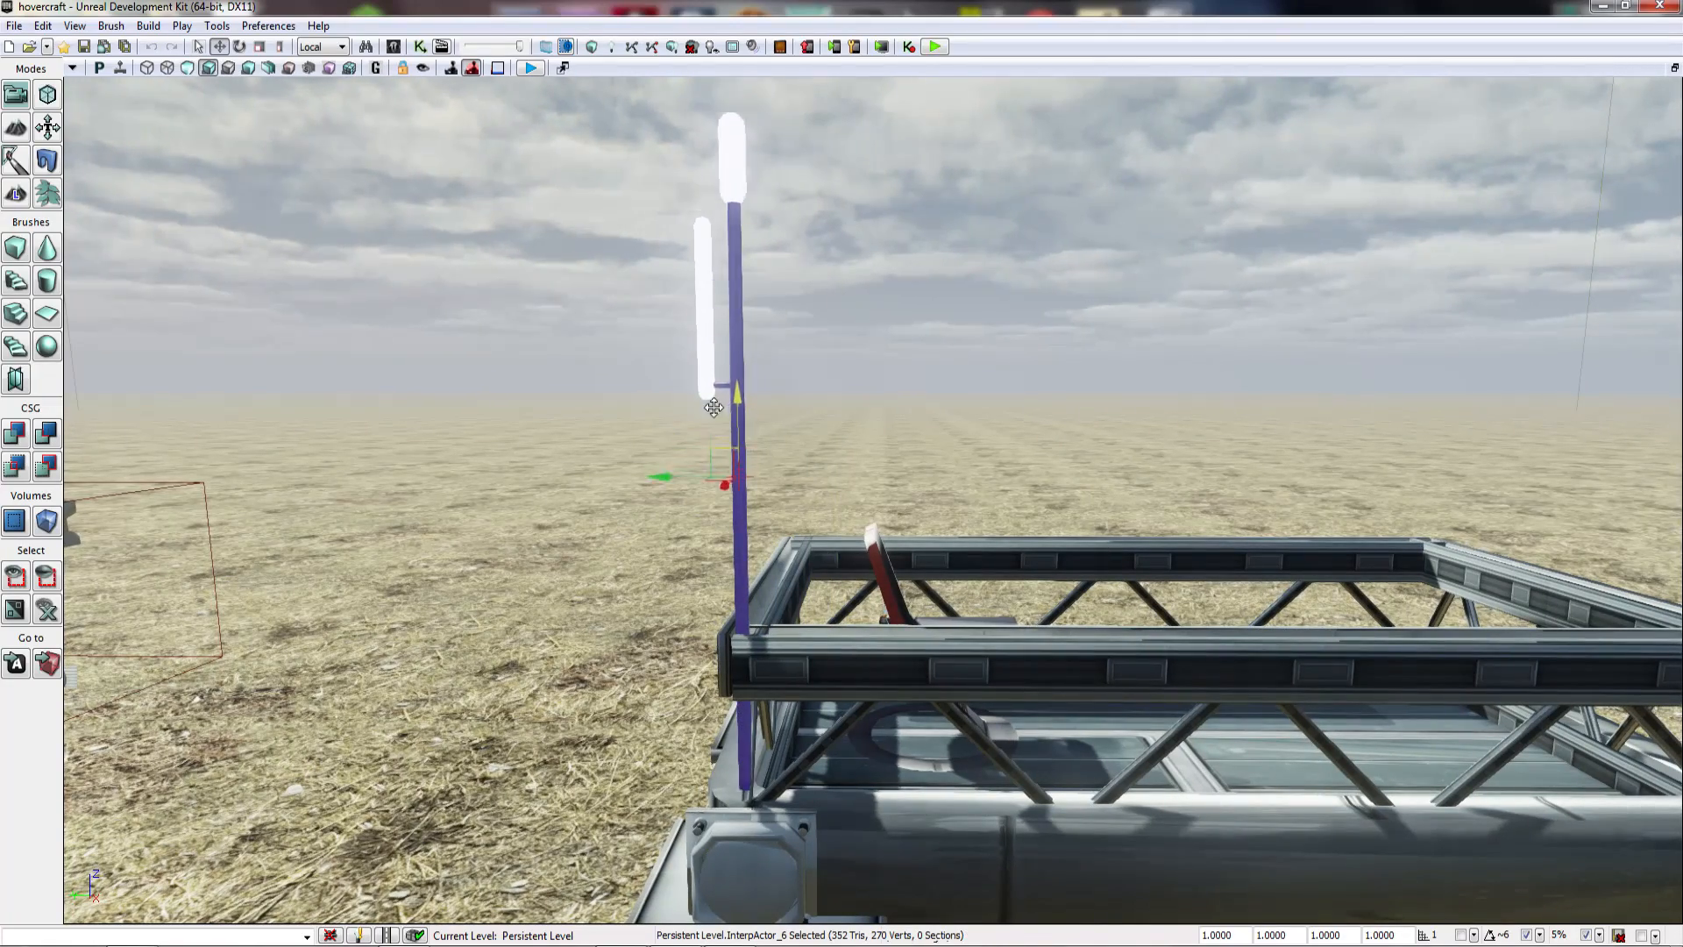
# Step: Duplicate the pole across to the opposite corner of the hull's seat end
pyautogui.moveTo(703, 450); pyautogui.dragTo(1035, 499, button='right')
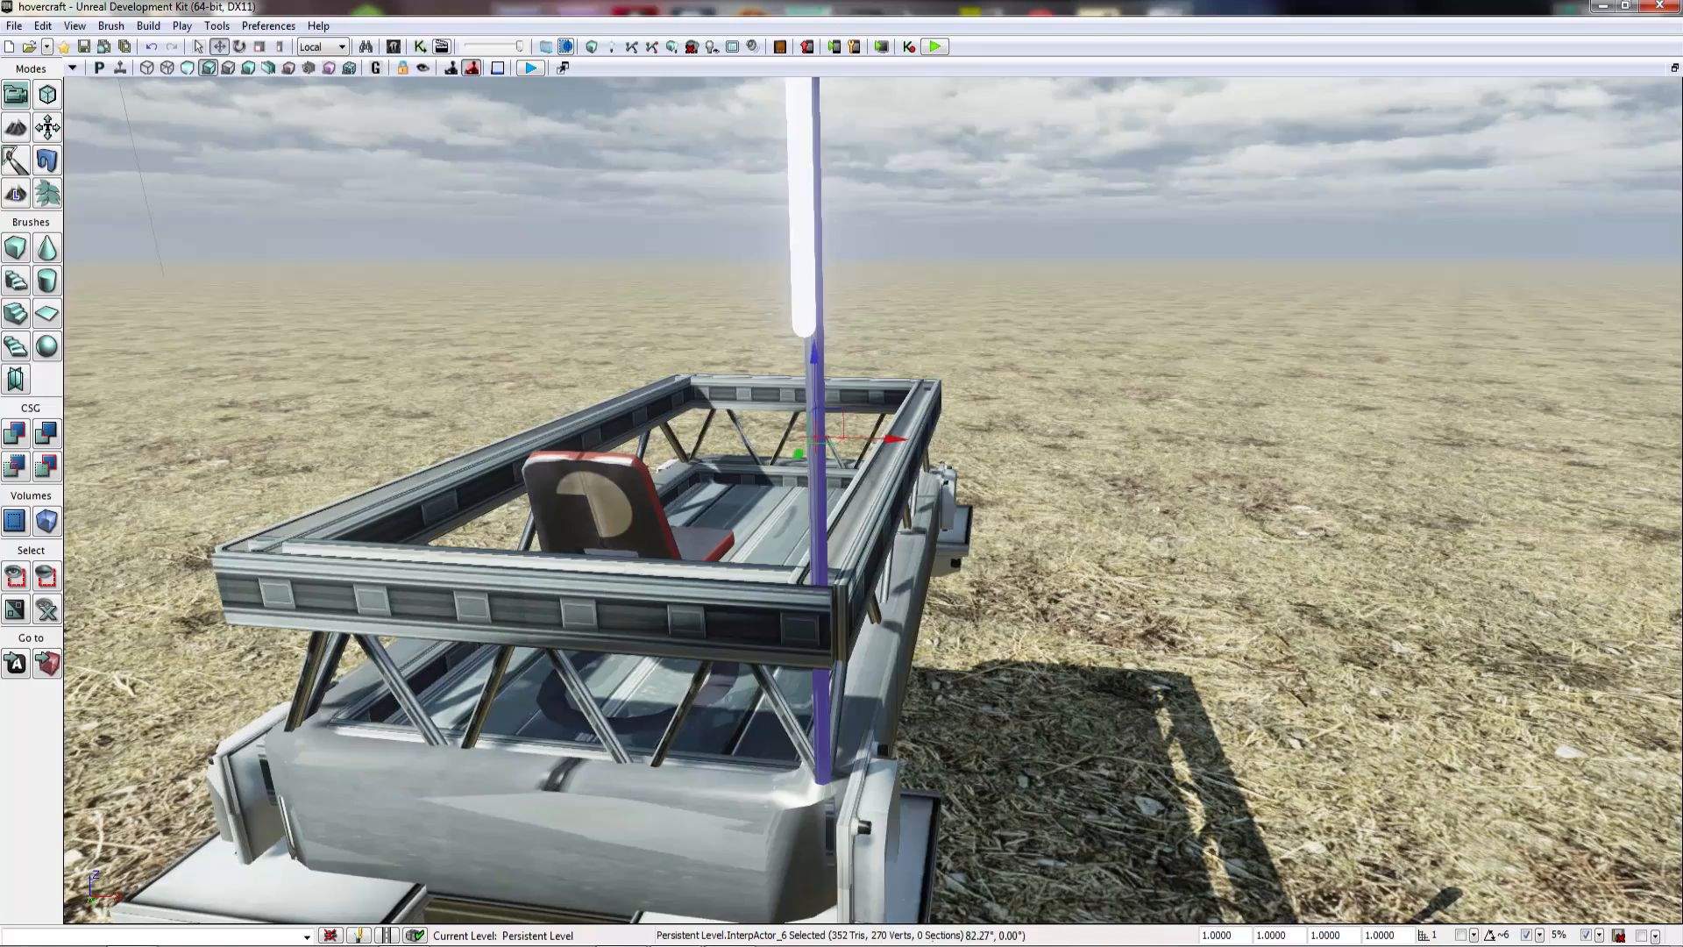
pyautogui.keyDown('alt'); pyautogui.keyDown('shift'); pyautogui.moveTo(867, 443); pyautogui.dragTo(189, 440); pyautogui.keyUp('shift'); pyautogui.keyUp('alt')
pyautogui.moveTo(842, 491); pyautogui.dragTo(394, 451, button='right')
pyautogui.press('Escape')
# Step: Select both poles and set their collision type to COLLIDE_BlockAll with Block Rigid Body off
pyautogui.click(930, 439)
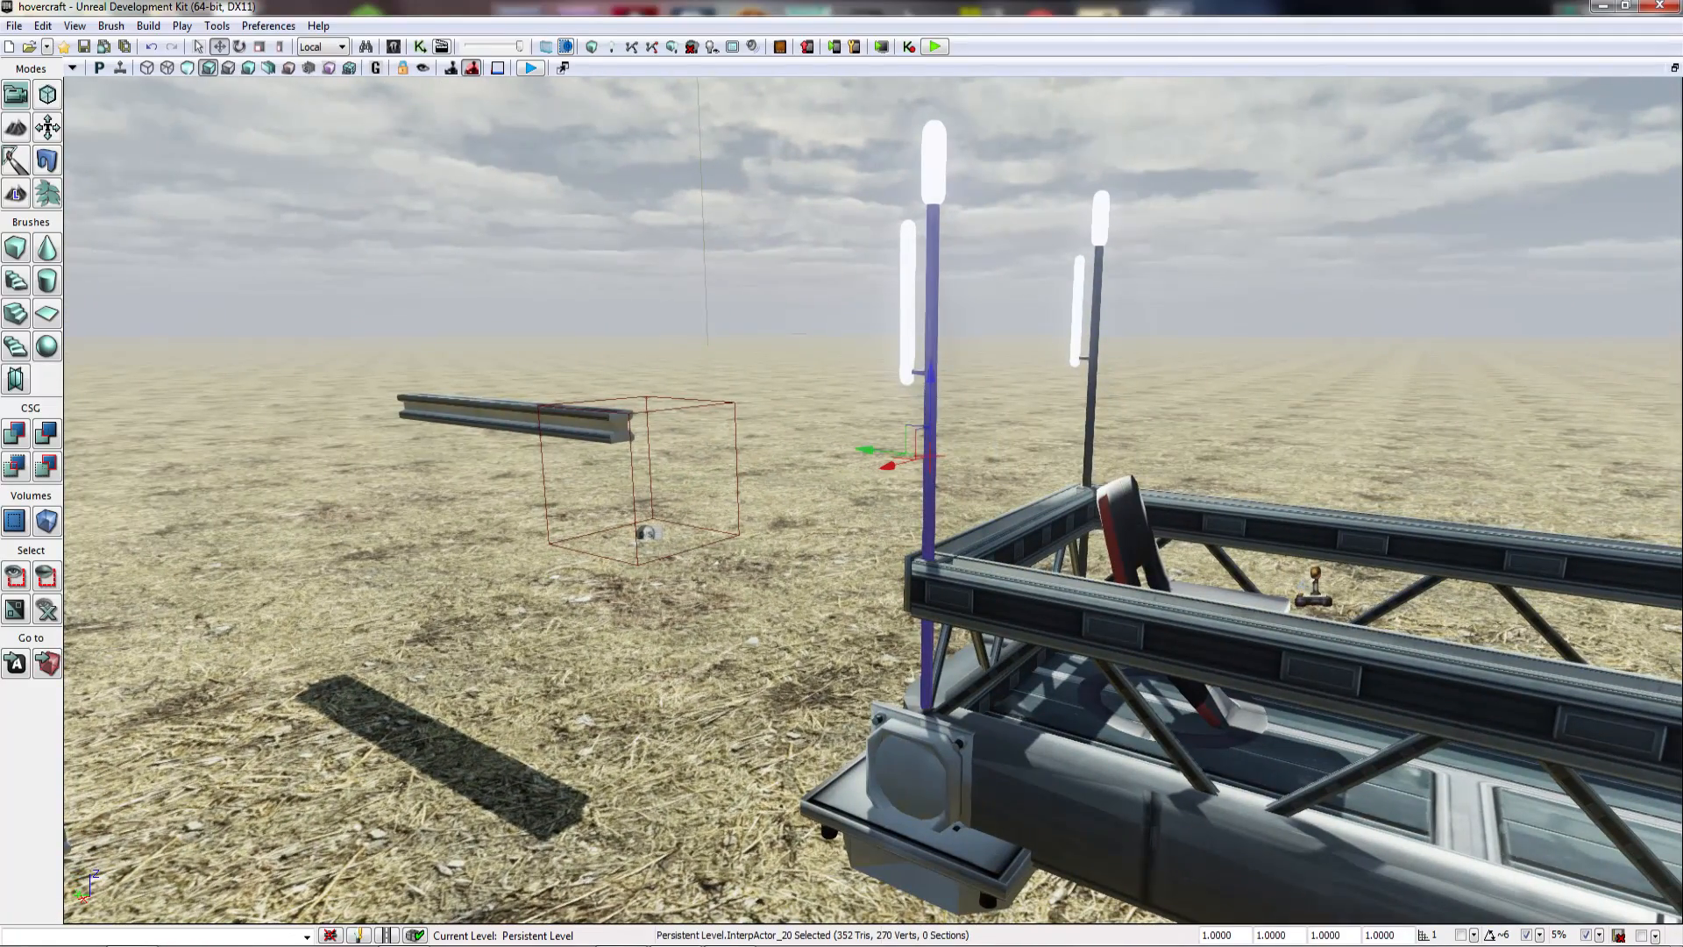
pyautogui.keyDown('ctrl'); pyautogui.click(1096, 335); pyautogui.keyUp('ctrl')
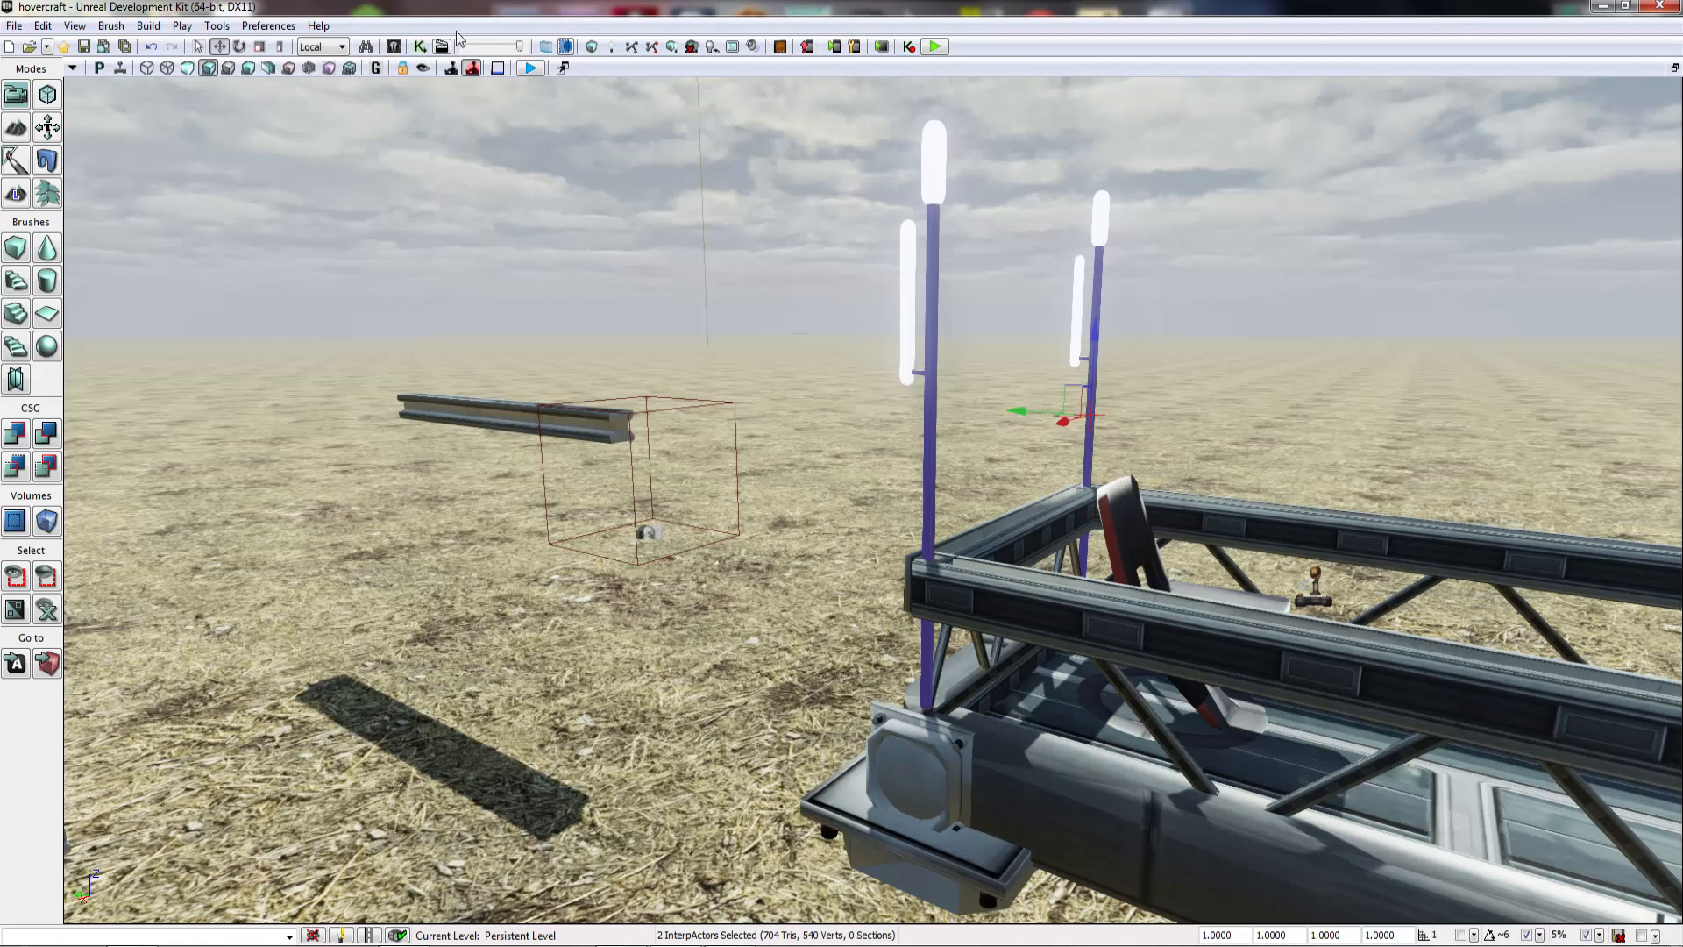
pyautogui.press('F4')
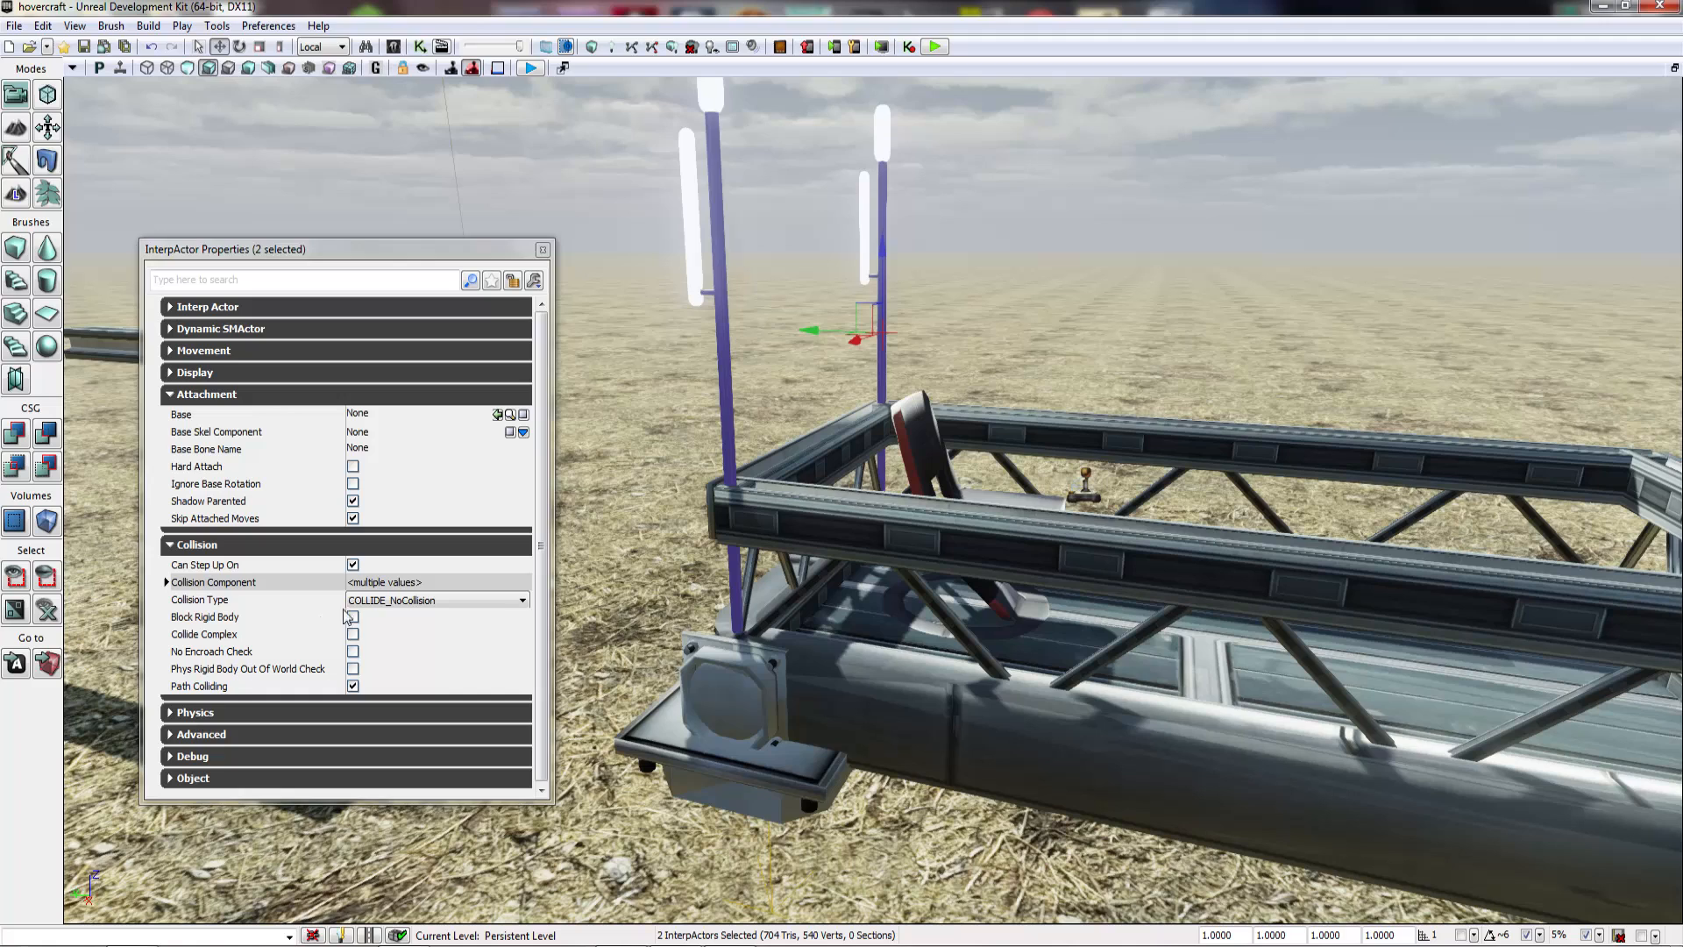
pyautogui.click(377, 600)
pyautogui.click(379, 641)
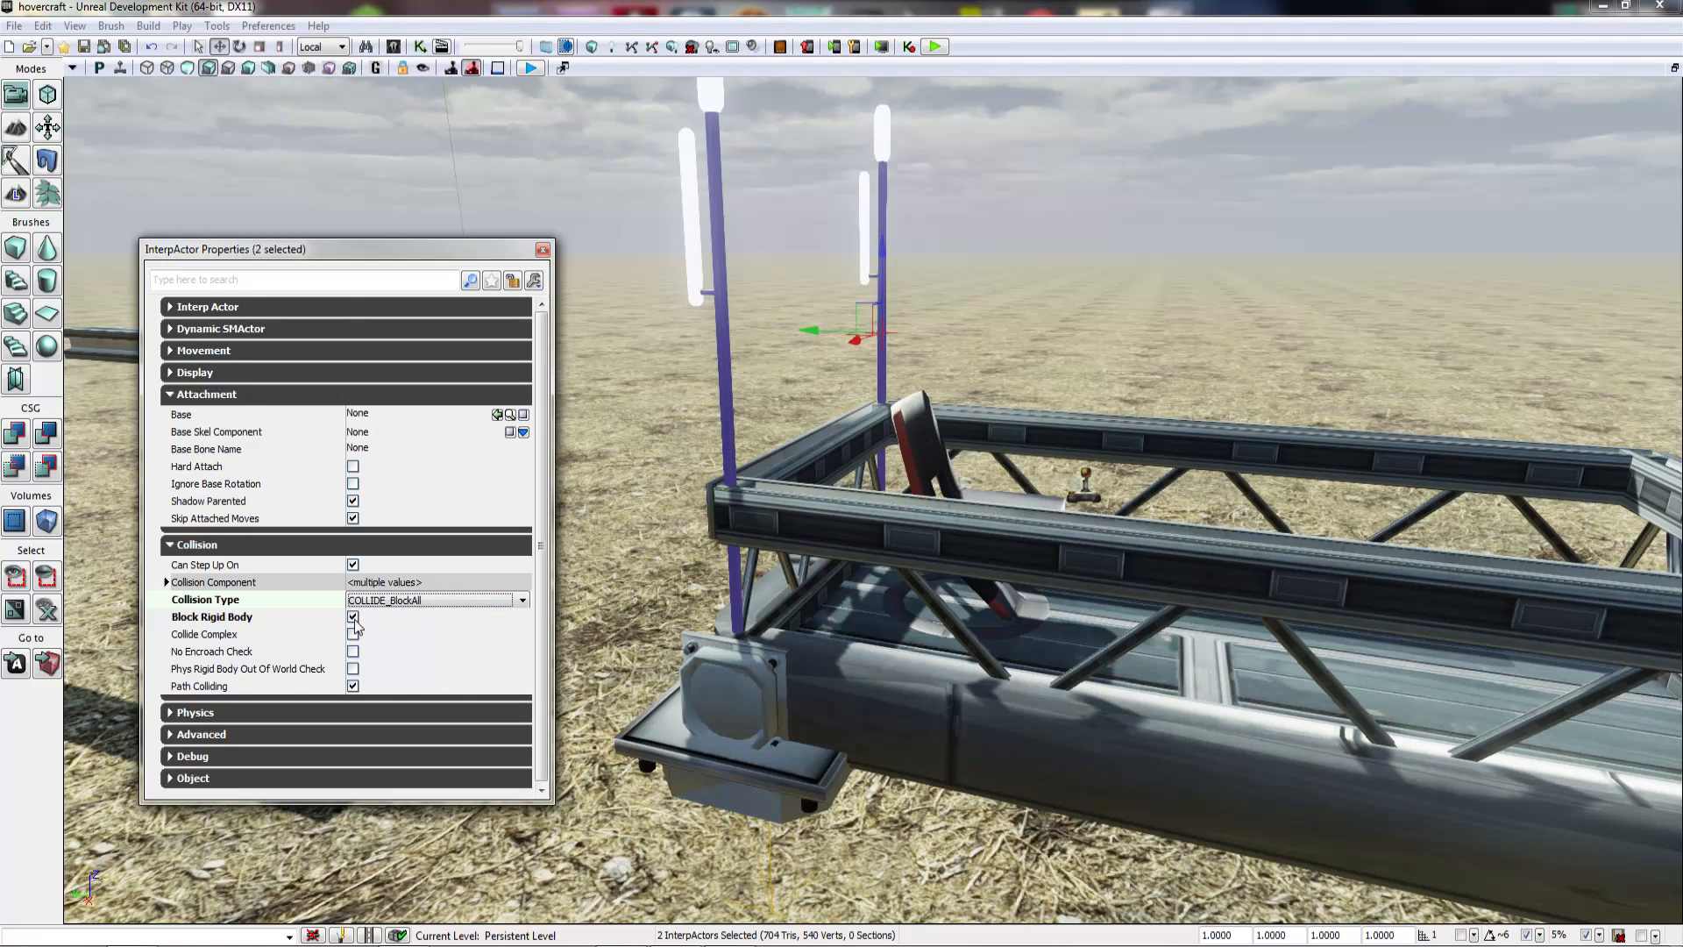
# Step: Attach both poles to the hull by locking their properties and assigning the hull actor as their Base
pyautogui.click(903, 728)
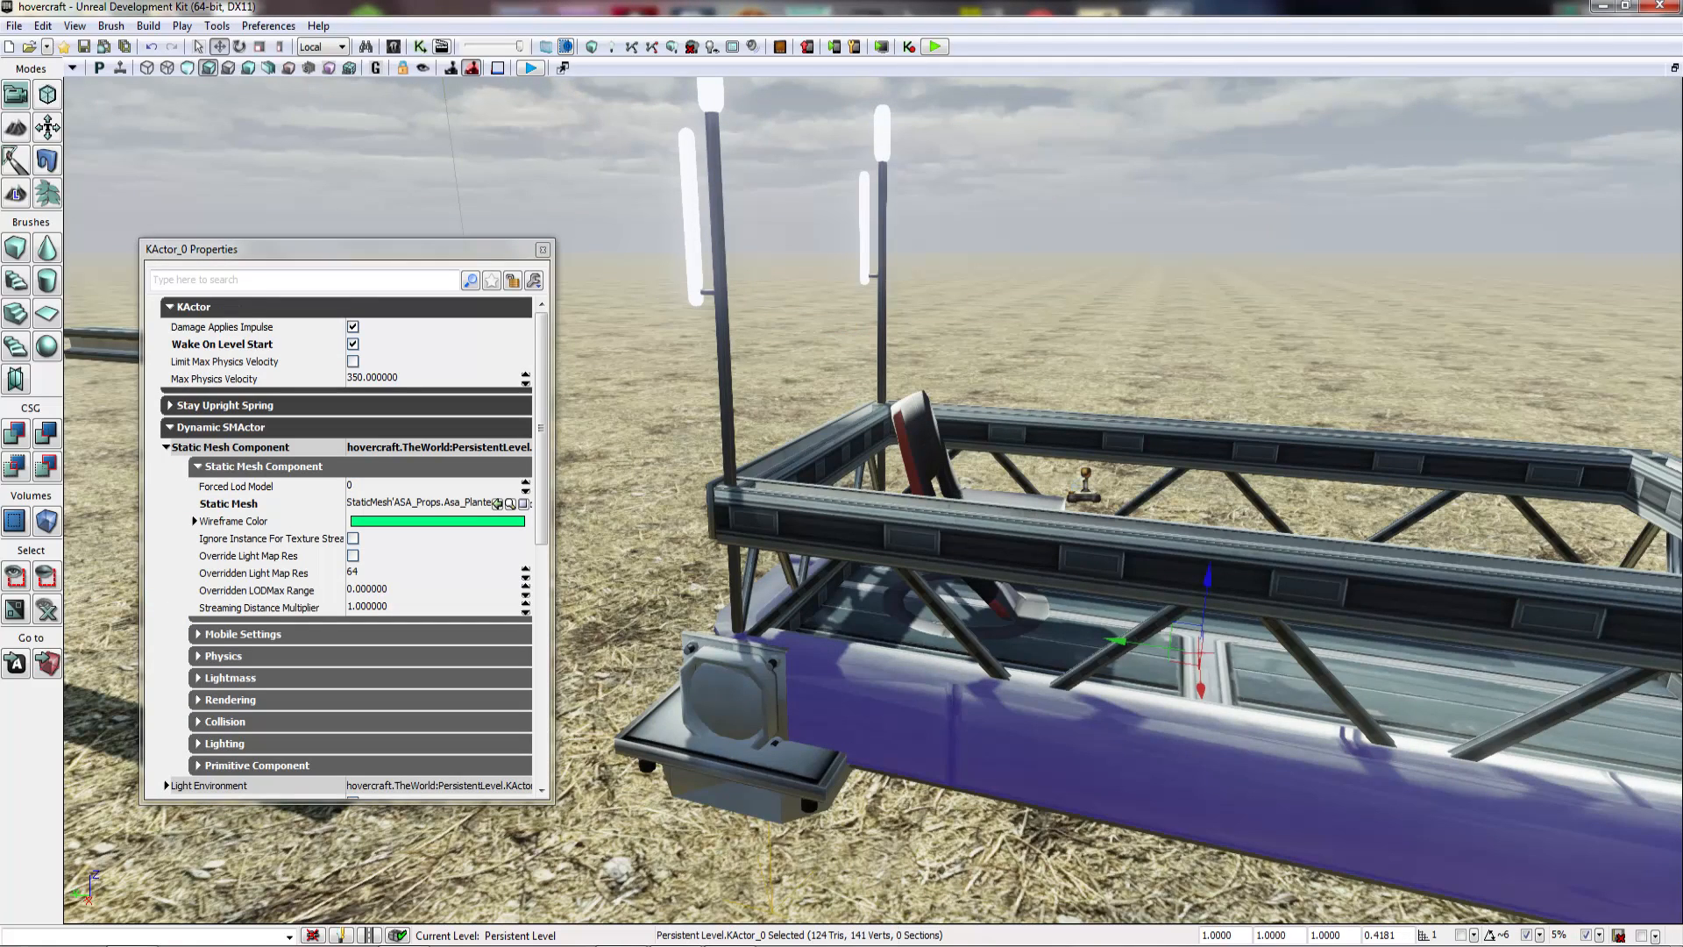
pyautogui.click(727, 419)
pyautogui.keyDown('ctrl'); pyautogui.click(880, 286); pyautogui.keyUp('ctrl')
pyautogui.click(513, 281)
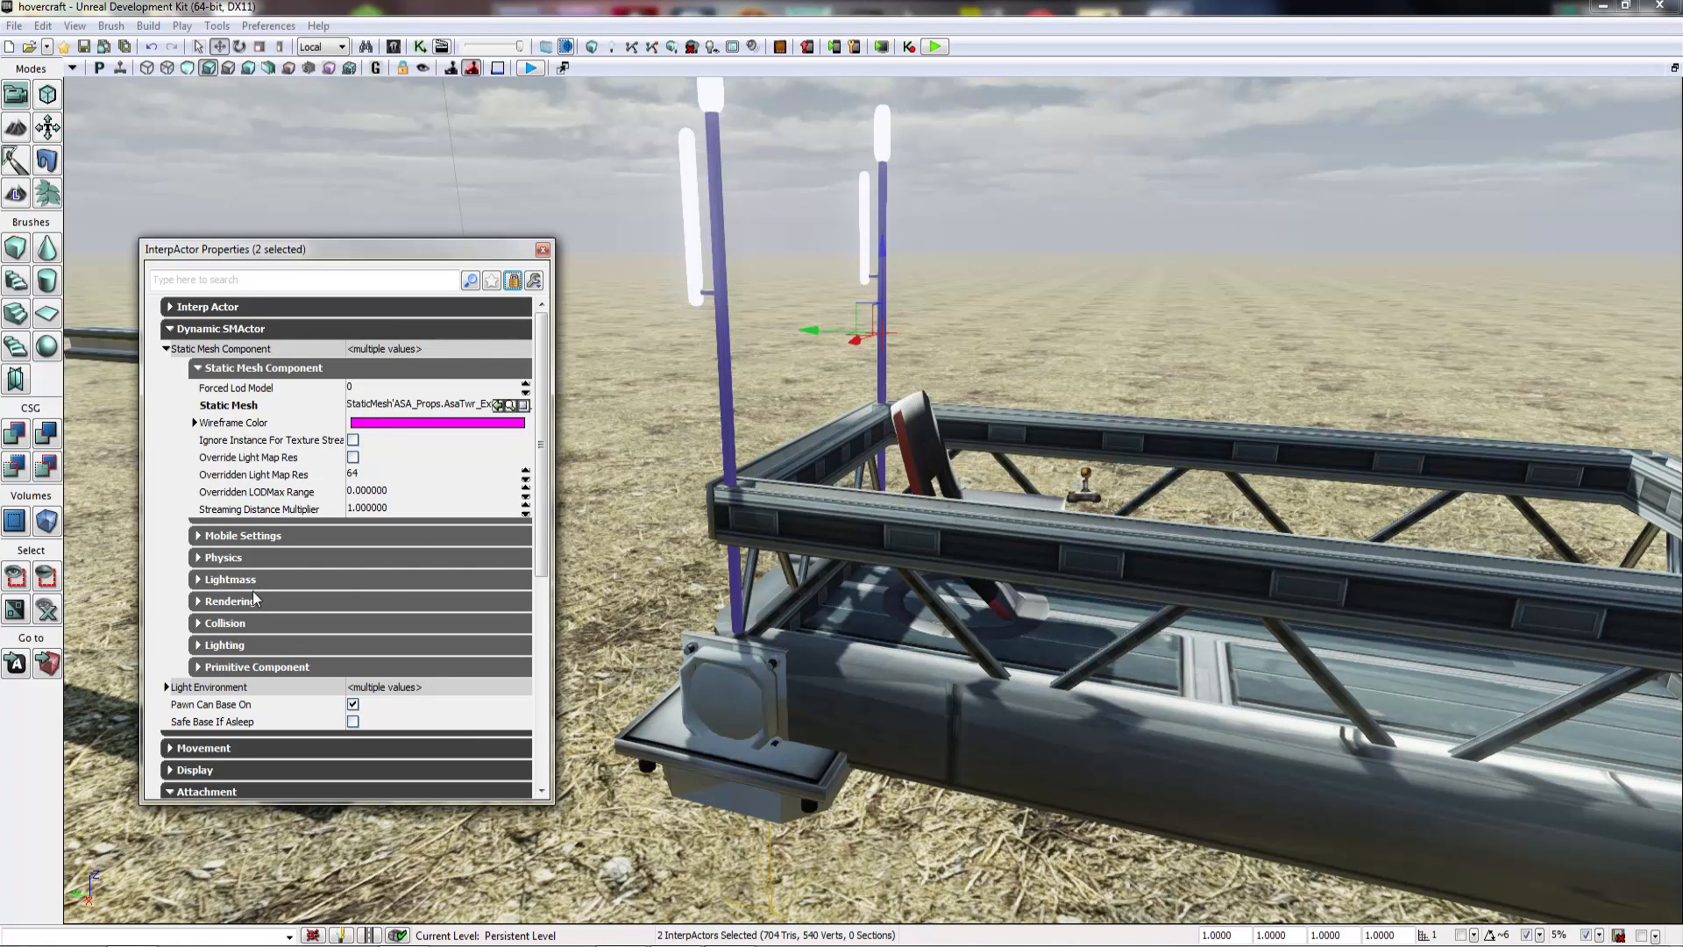
pyautogui.scroll(-5, 276, 693)
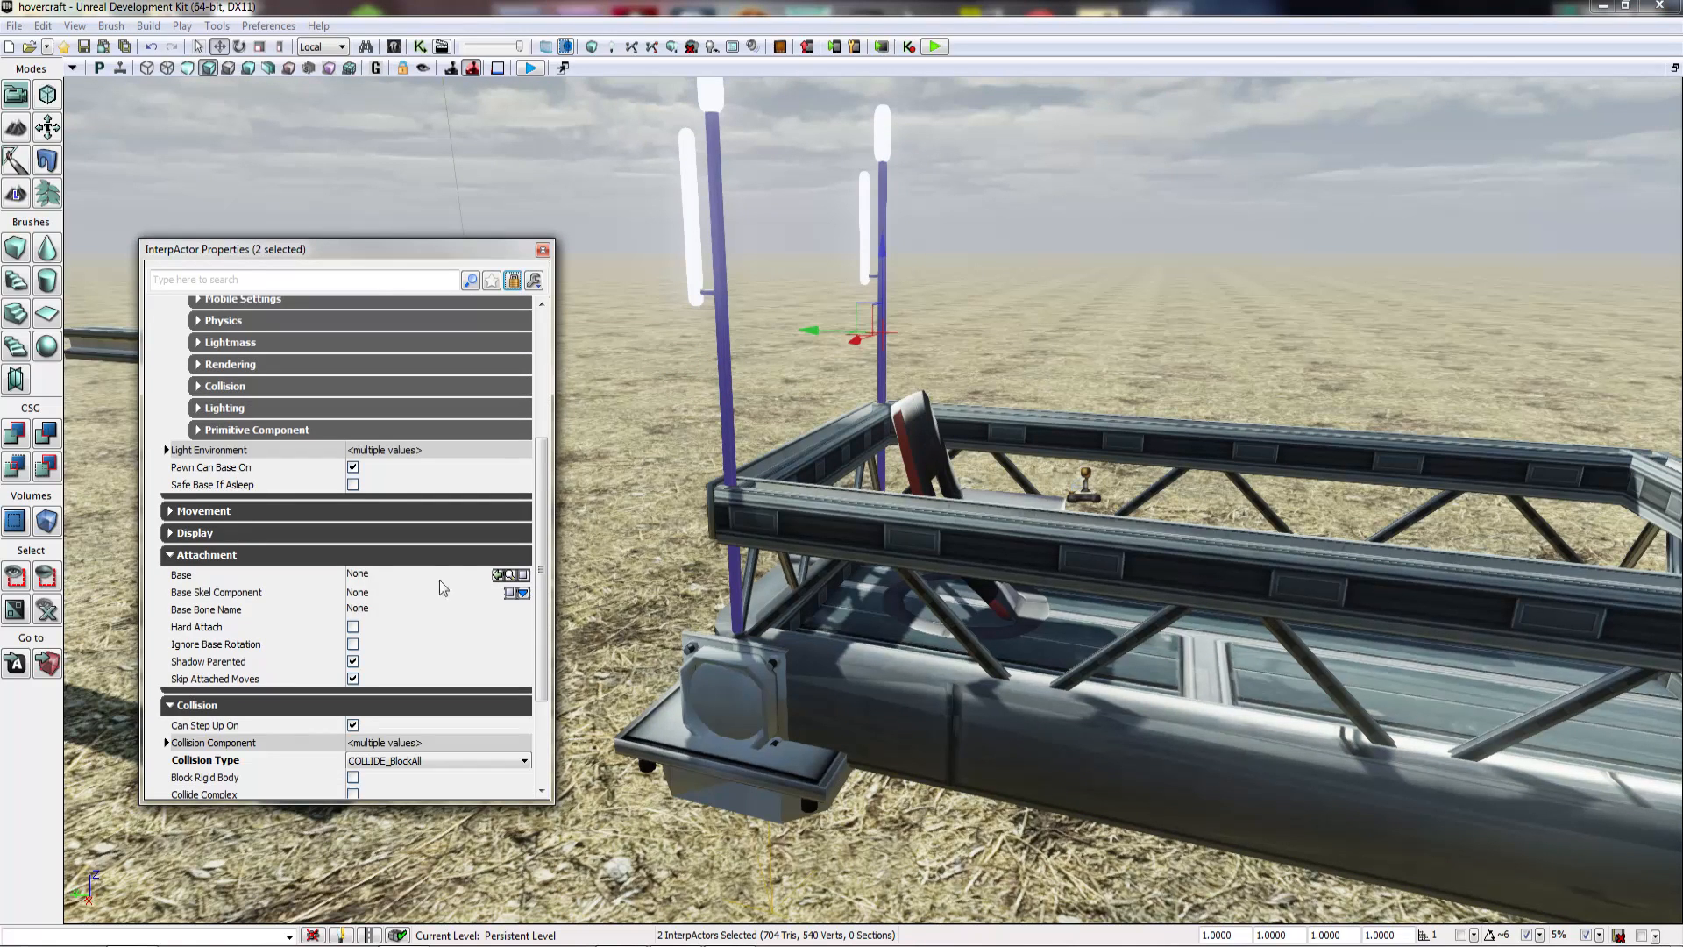
pyautogui.click(946, 732)
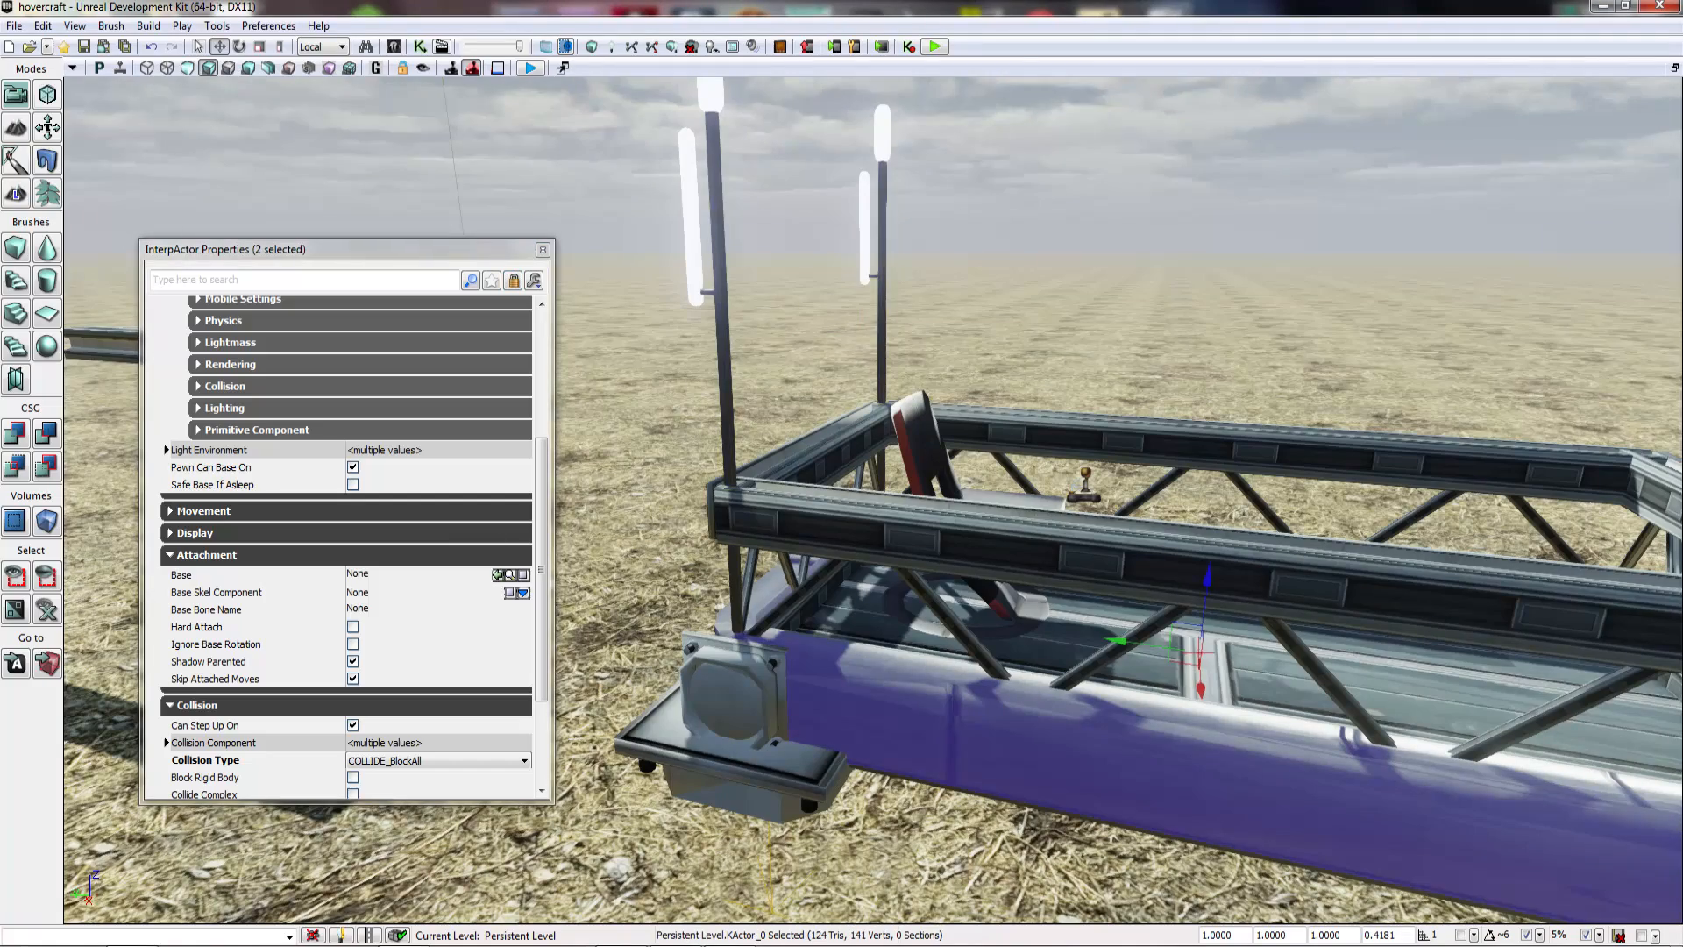
pyautogui.click(495, 574)
pyautogui.click(543, 251)
# Step: Copy the downward thruster under the seat-end corner up to the hull's side and rotate the copy to face outward
pyautogui.moveTo(561, 263); pyautogui.dragTo(734, 254, button='right')
pyautogui.click(561, 263)
pyautogui.press('s')
pyautogui.press('a')
pyautogui.press('w')
pyautogui.press('s')
pyautogui.press('w')
pyautogui.press('a')
pyautogui.press('w')
pyautogui.rightClick(845, 505)
pyautogui.moveTo(773, 538); pyautogui.dragTo(794, 540, button='right')
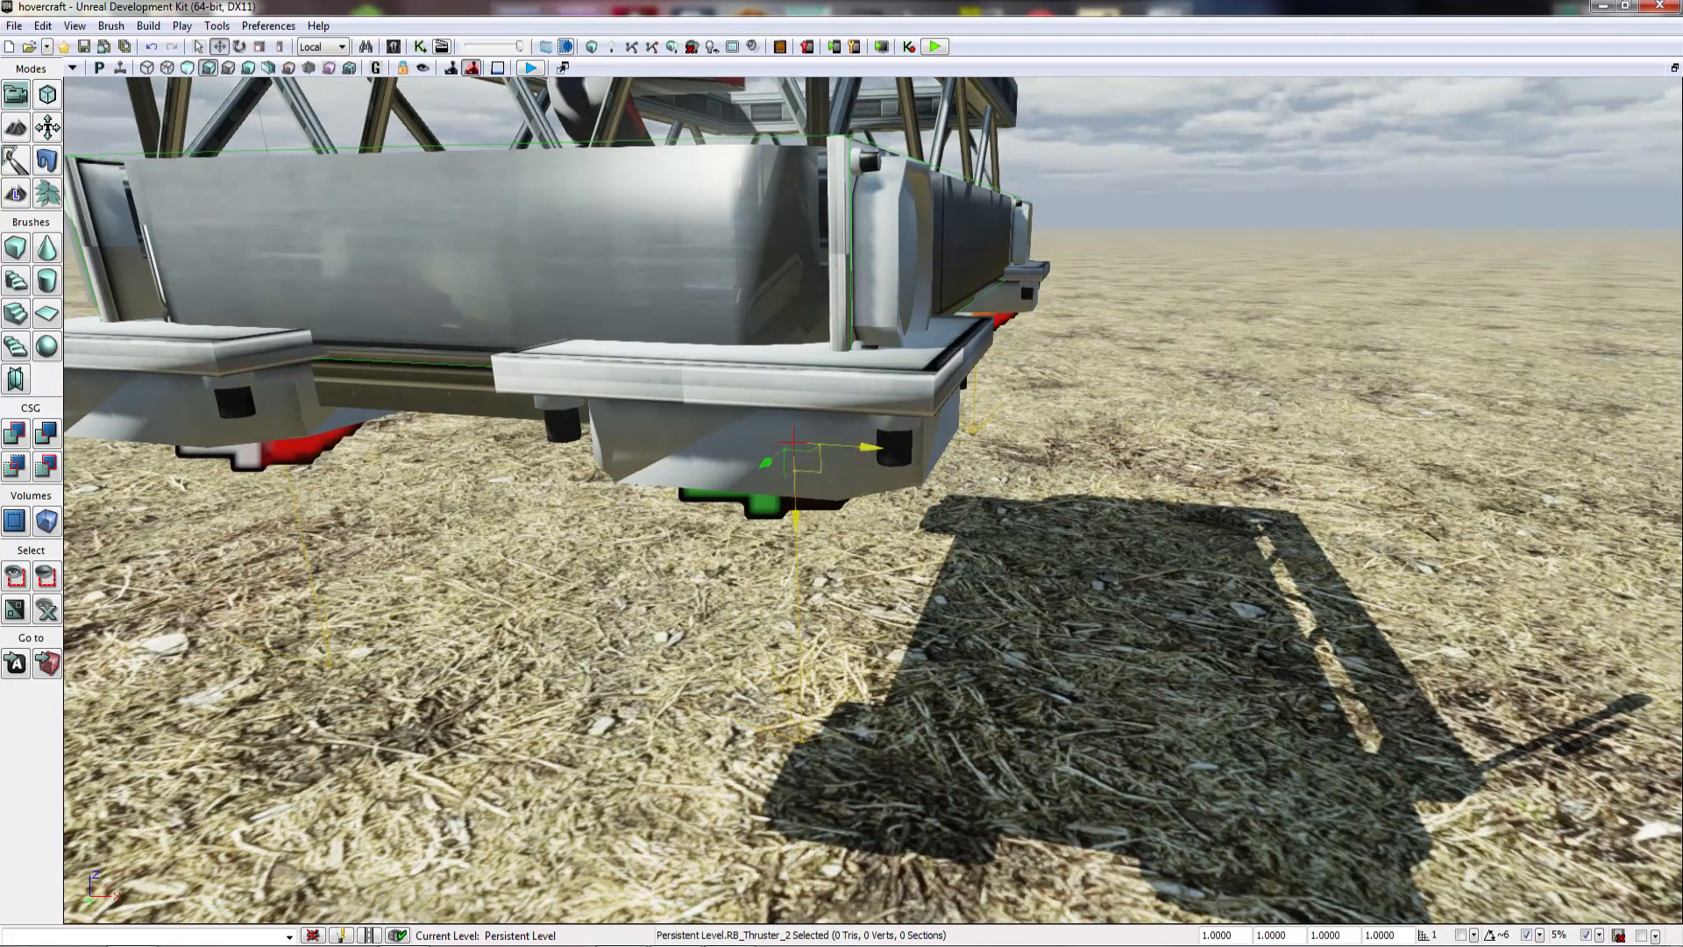
pyautogui.moveTo(955, 453); pyautogui.dragTo(948, 324)
pyautogui.moveTo(1021, 192); pyautogui.dragTo(947, 140)
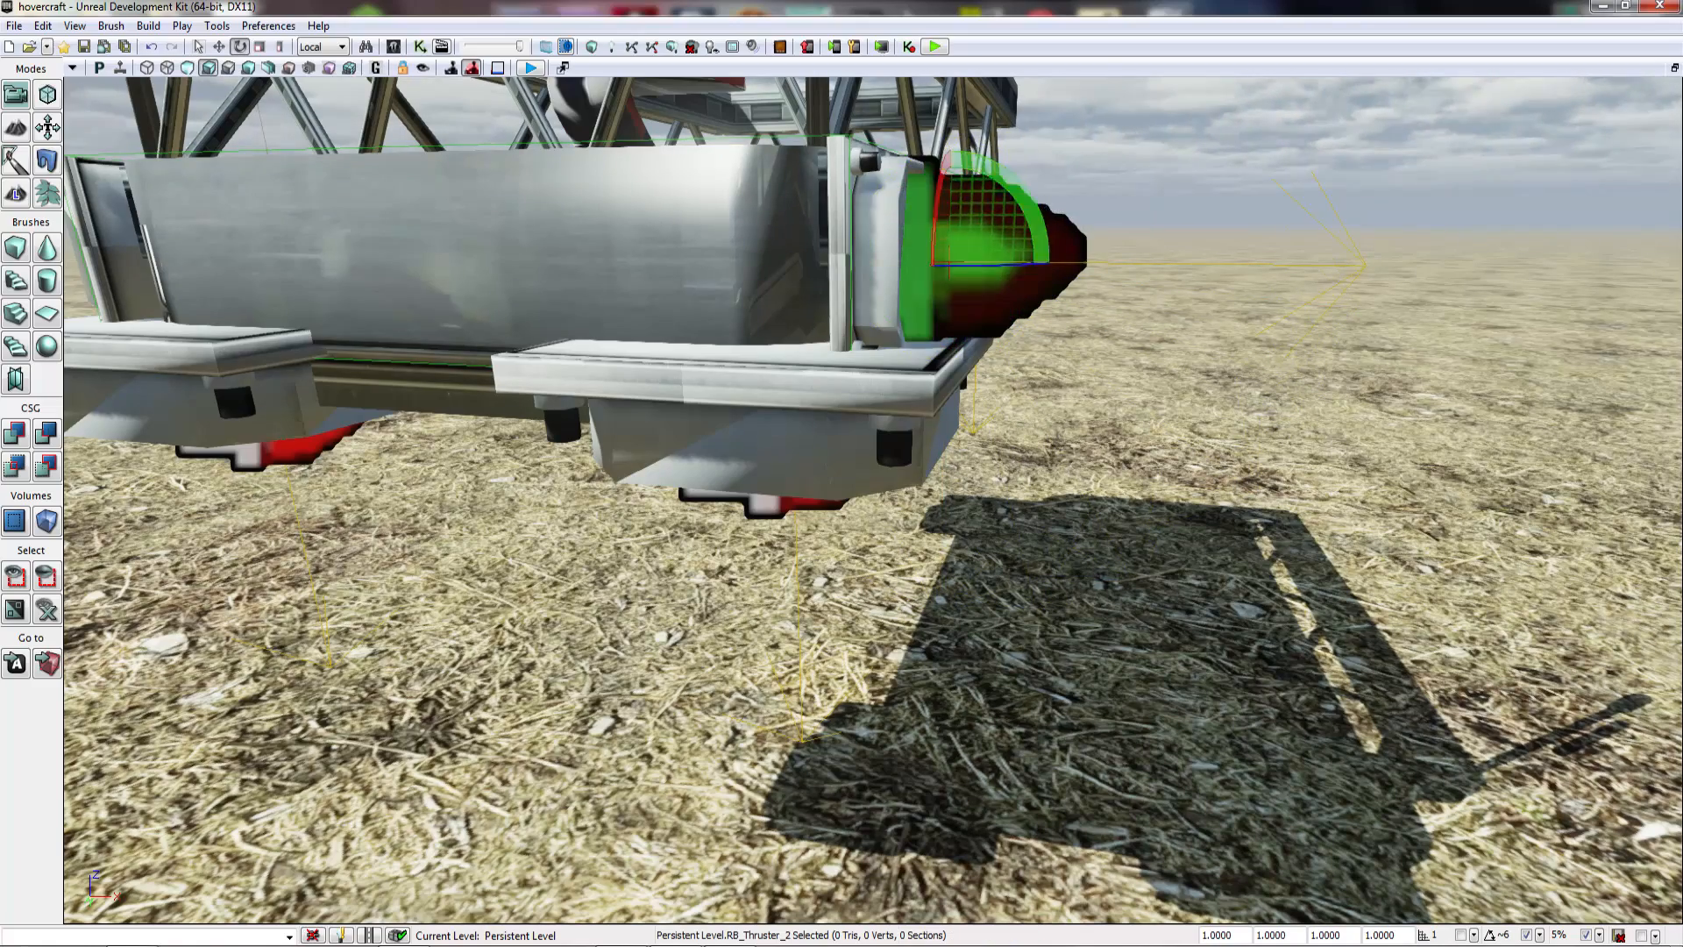
# Step: Fit the sideways thruster into its side housing and copy it to the housing at the other end of that side
pyautogui.press('space')
pyautogui.moveTo(946, 141); pyautogui.dragTo(981, 126, button='right')
pyautogui.moveTo(877, 315); pyautogui.dragTo(855, 316)
pyautogui.moveTo(856, 315); pyautogui.dragTo(578, 296, button='right')
pyautogui.moveTo(766, 389); pyautogui.dragTo(793, 390)
pyautogui.moveTo(793, 389); pyautogui.dragTo(701, 391, button='right')
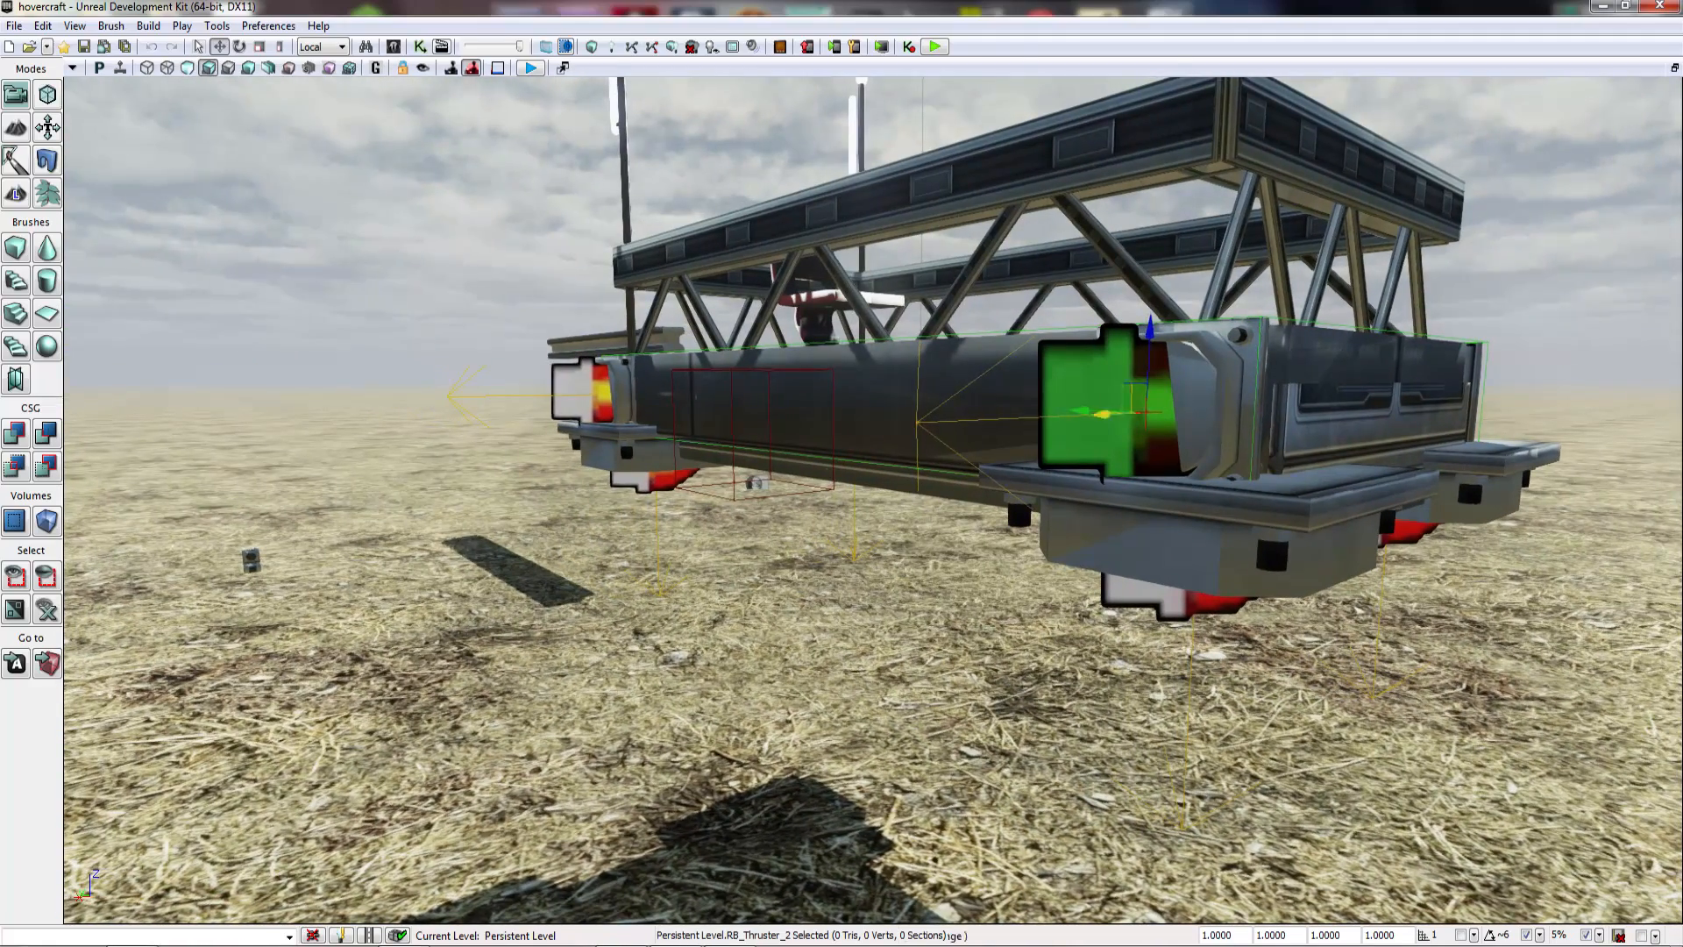
# Step: Select both thrusters on that side of the hull and turn off Thrust Enabled for them
pyautogui.keyDown('ctrl'); pyautogui.click(598, 382); pyautogui.keyUp('ctrl')
pyautogui.press('F4')
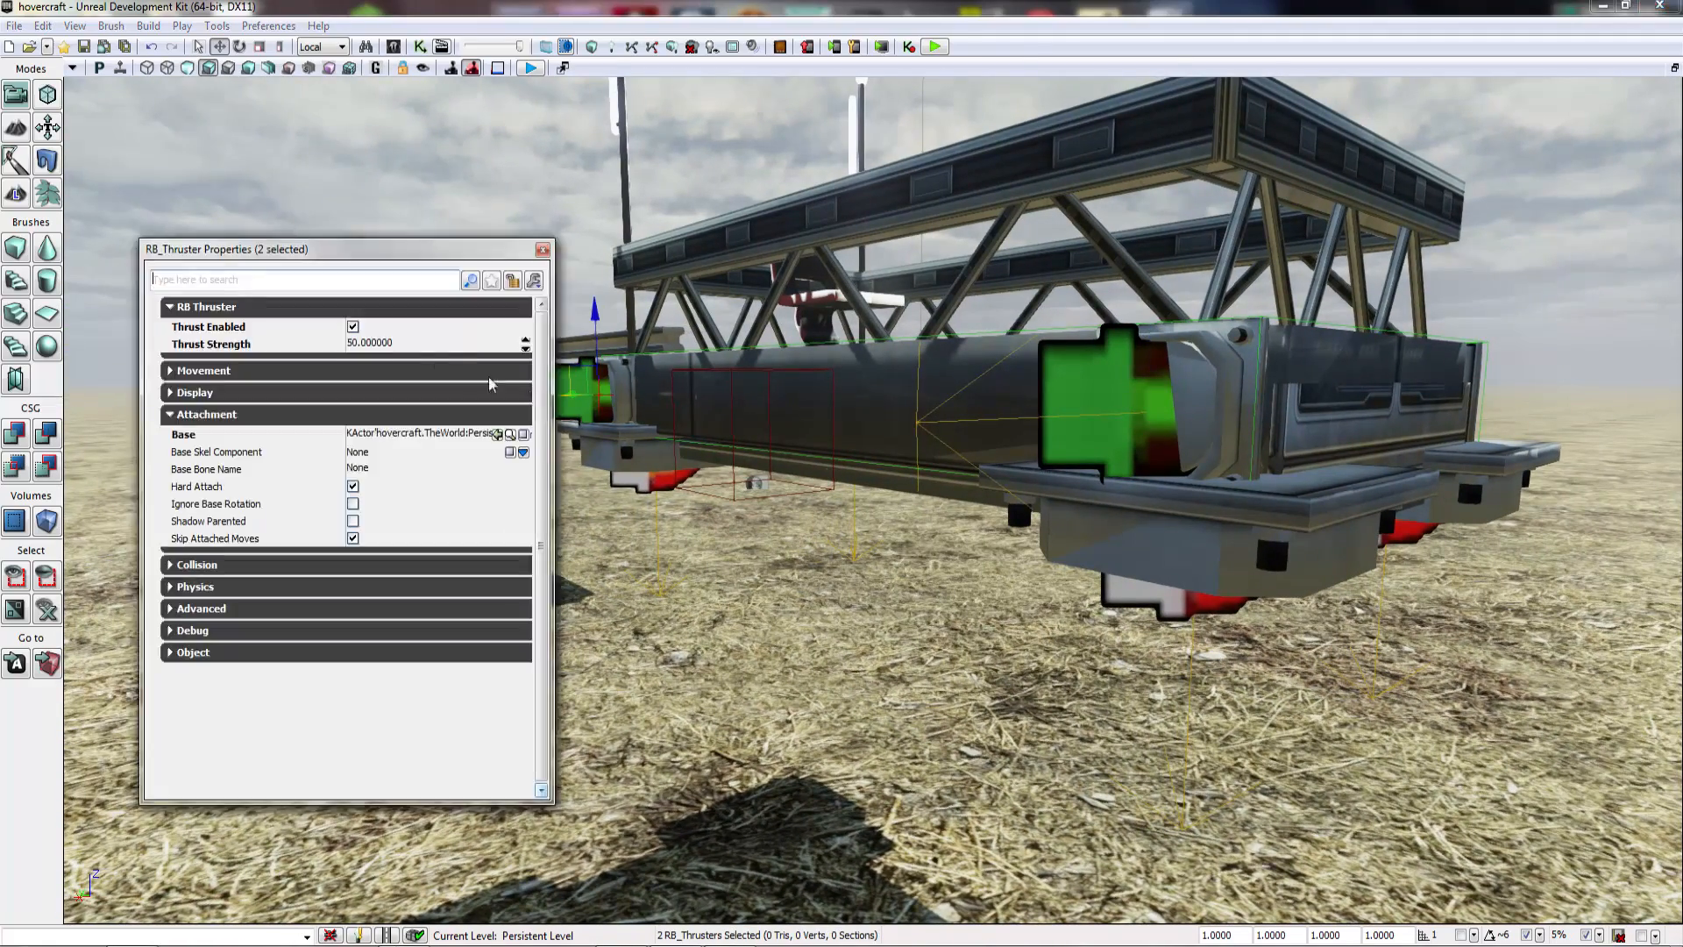
pyautogui.click(352, 327)
pyautogui.click(543, 250)
# Step: Copy the two side thrusters across the hull and pull them in against the housings on the opposite side
pyautogui.moveTo(561, 290); pyautogui.dragTo(508, 250)
pyautogui.keyDown('alt'); pyautogui.moveTo(695, 394); pyautogui.dragTo(990, 394); pyautogui.keyUp('alt')
pyautogui.moveTo(696, 394); pyautogui.dragTo(648, 396, button='right')
pyautogui.press('d')
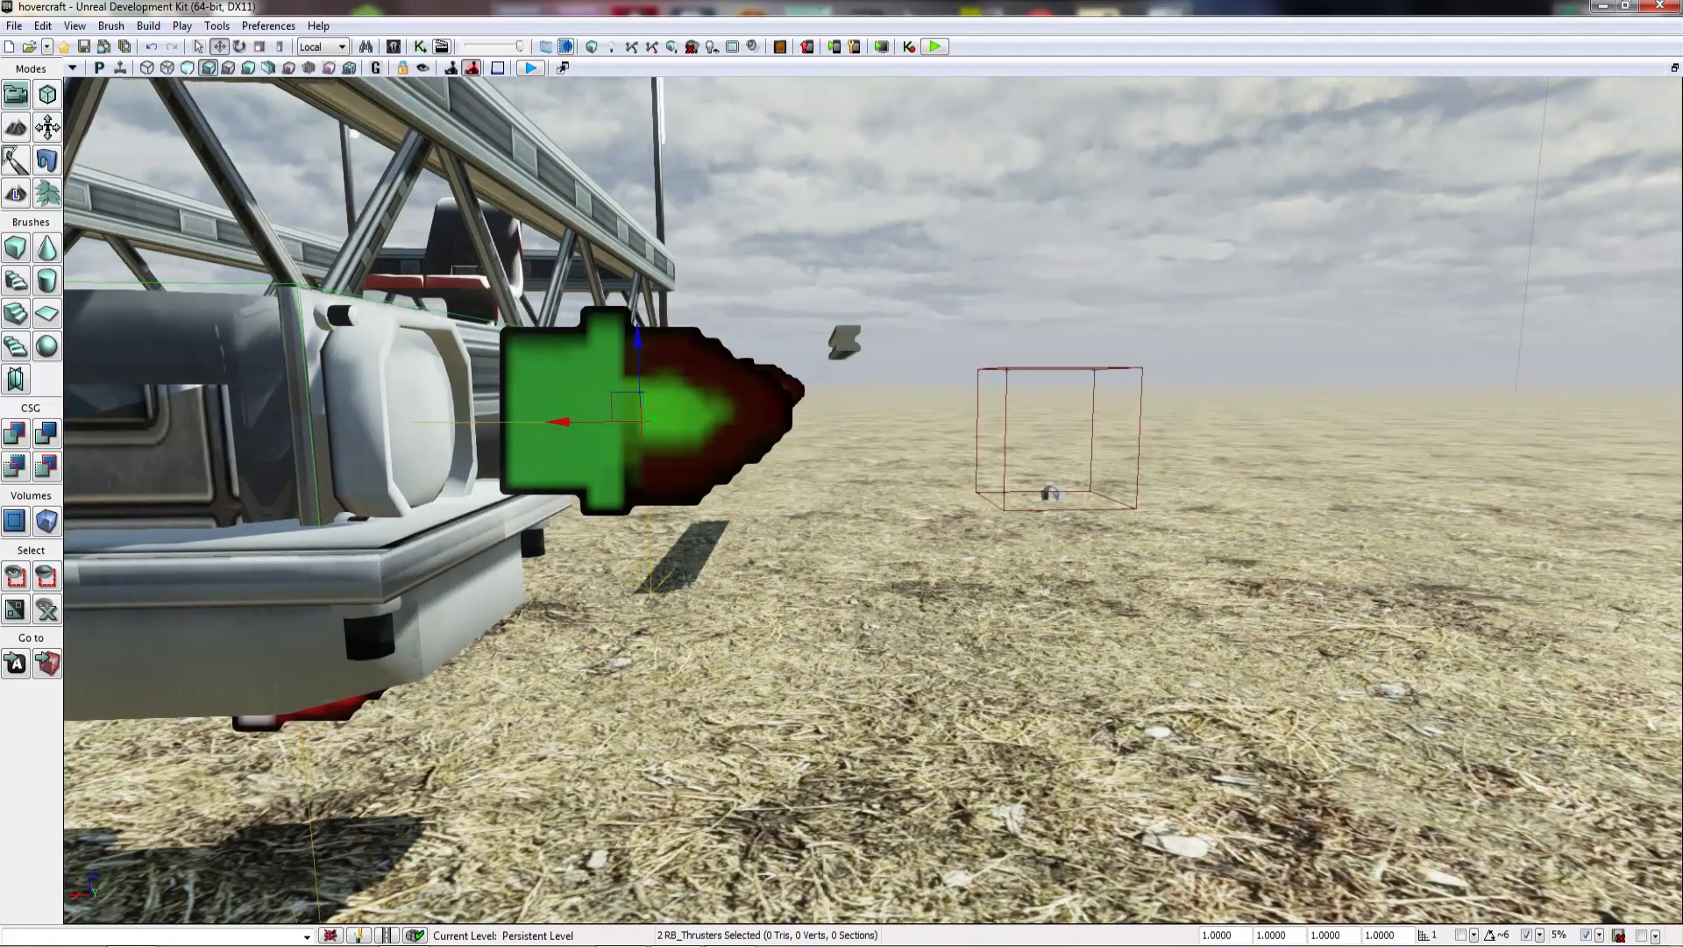
pyautogui.moveTo(570, 423); pyautogui.dragTo(373, 425)
# Step: Turn each copied side thruster around so that it faces outward from the opposite side of the hull
pyautogui.press('space')
pyautogui.moveTo(488, 355); pyautogui.dragTo(524, 477)
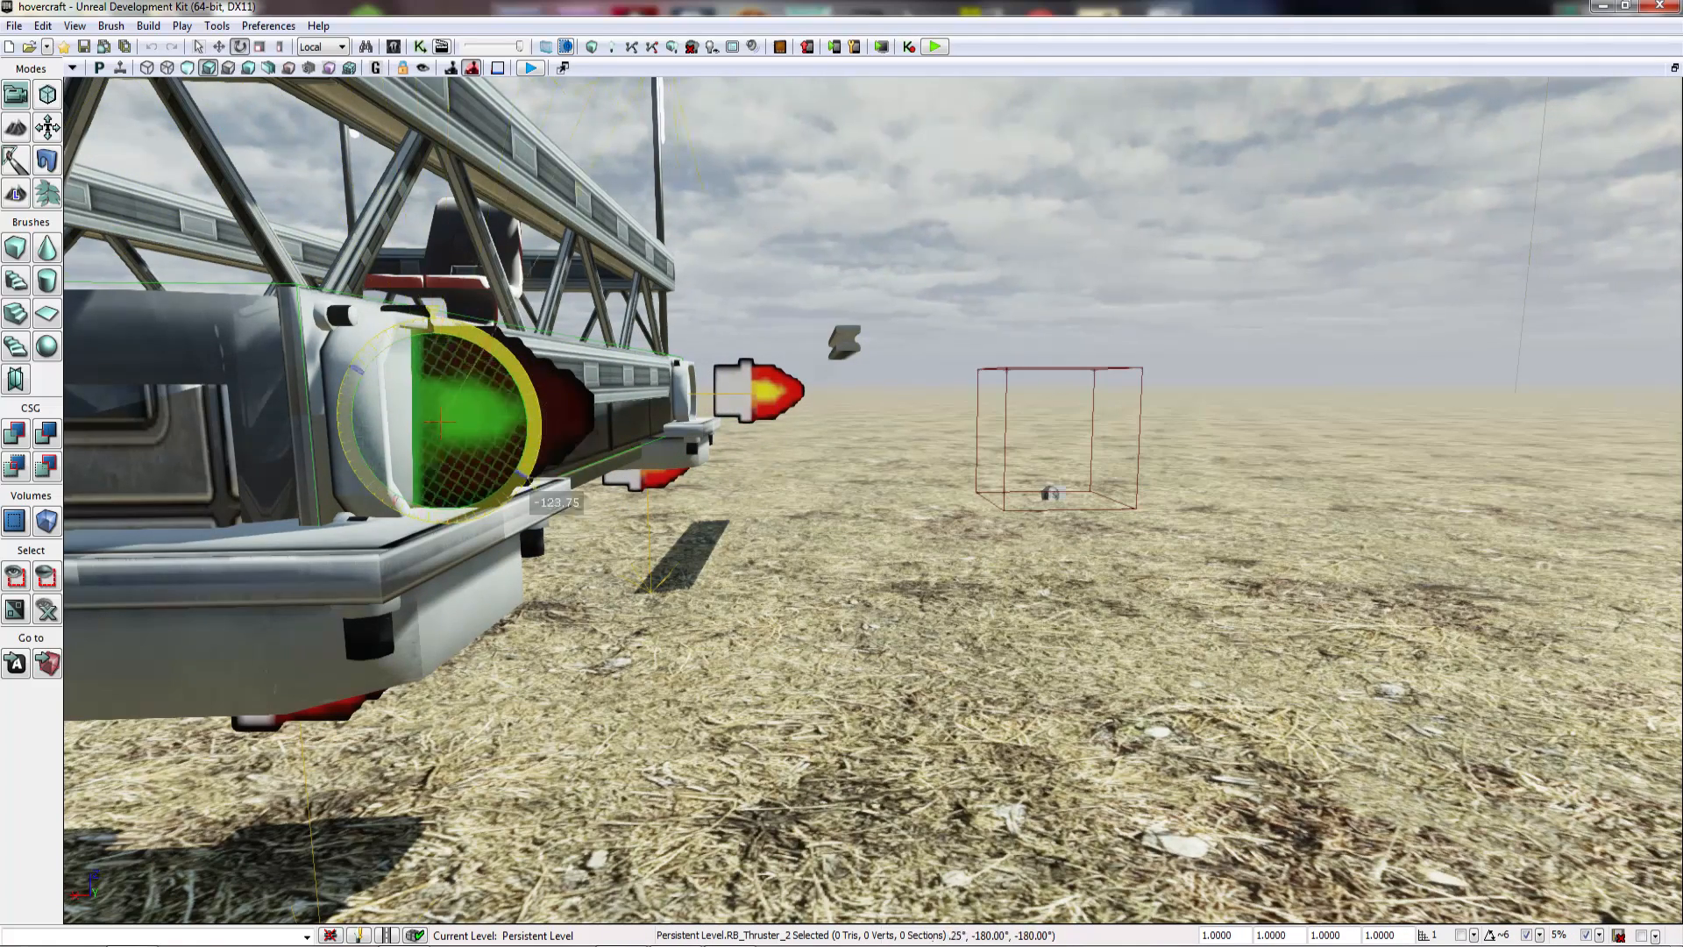
pyautogui.moveTo(524, 478); pyautogui.dragTo(101, 466, button='right')
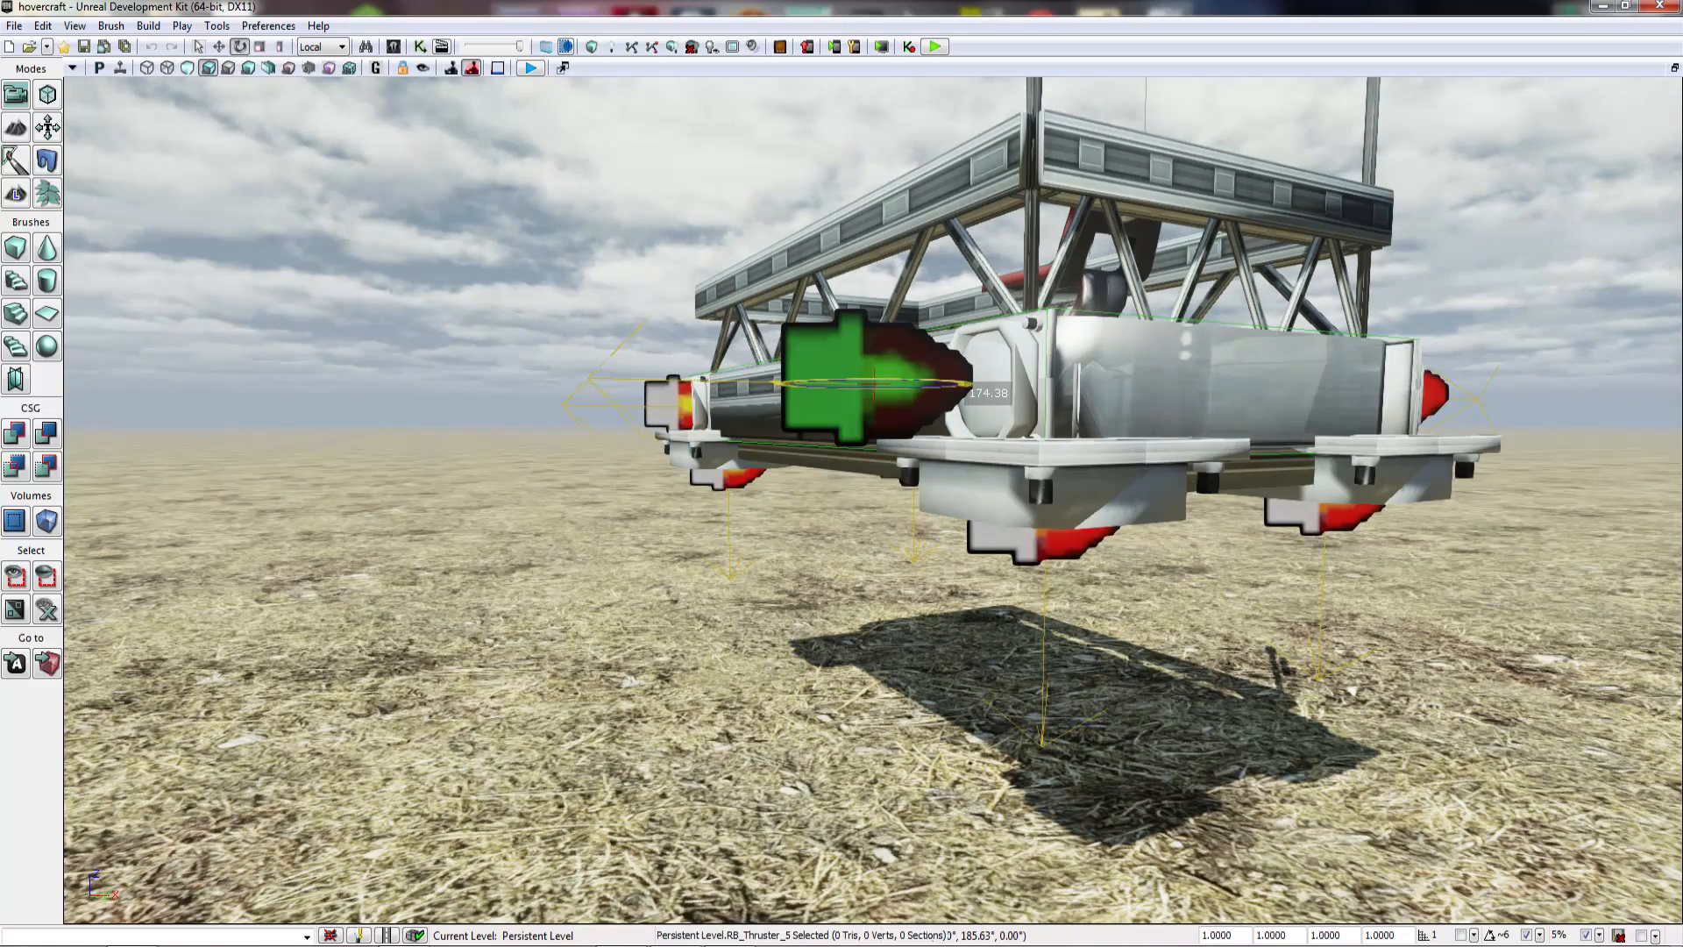
pyautogui.moveTo(973, 390)
pyautogui.mouseDown(button='right')
pyautogui.moveTo(1003, 412)
pyautogui.moveTo(942, 333)
pyautogui.moveTo(986, 407)
pyautogui.moveTo(969, 407)
pyautogui.mouseUp(button='right')
# Step: Move the turned seat-end thruster in against its side housing, check its placement and deselect it
pyautogui.press('space')
pyautogui.press('space')
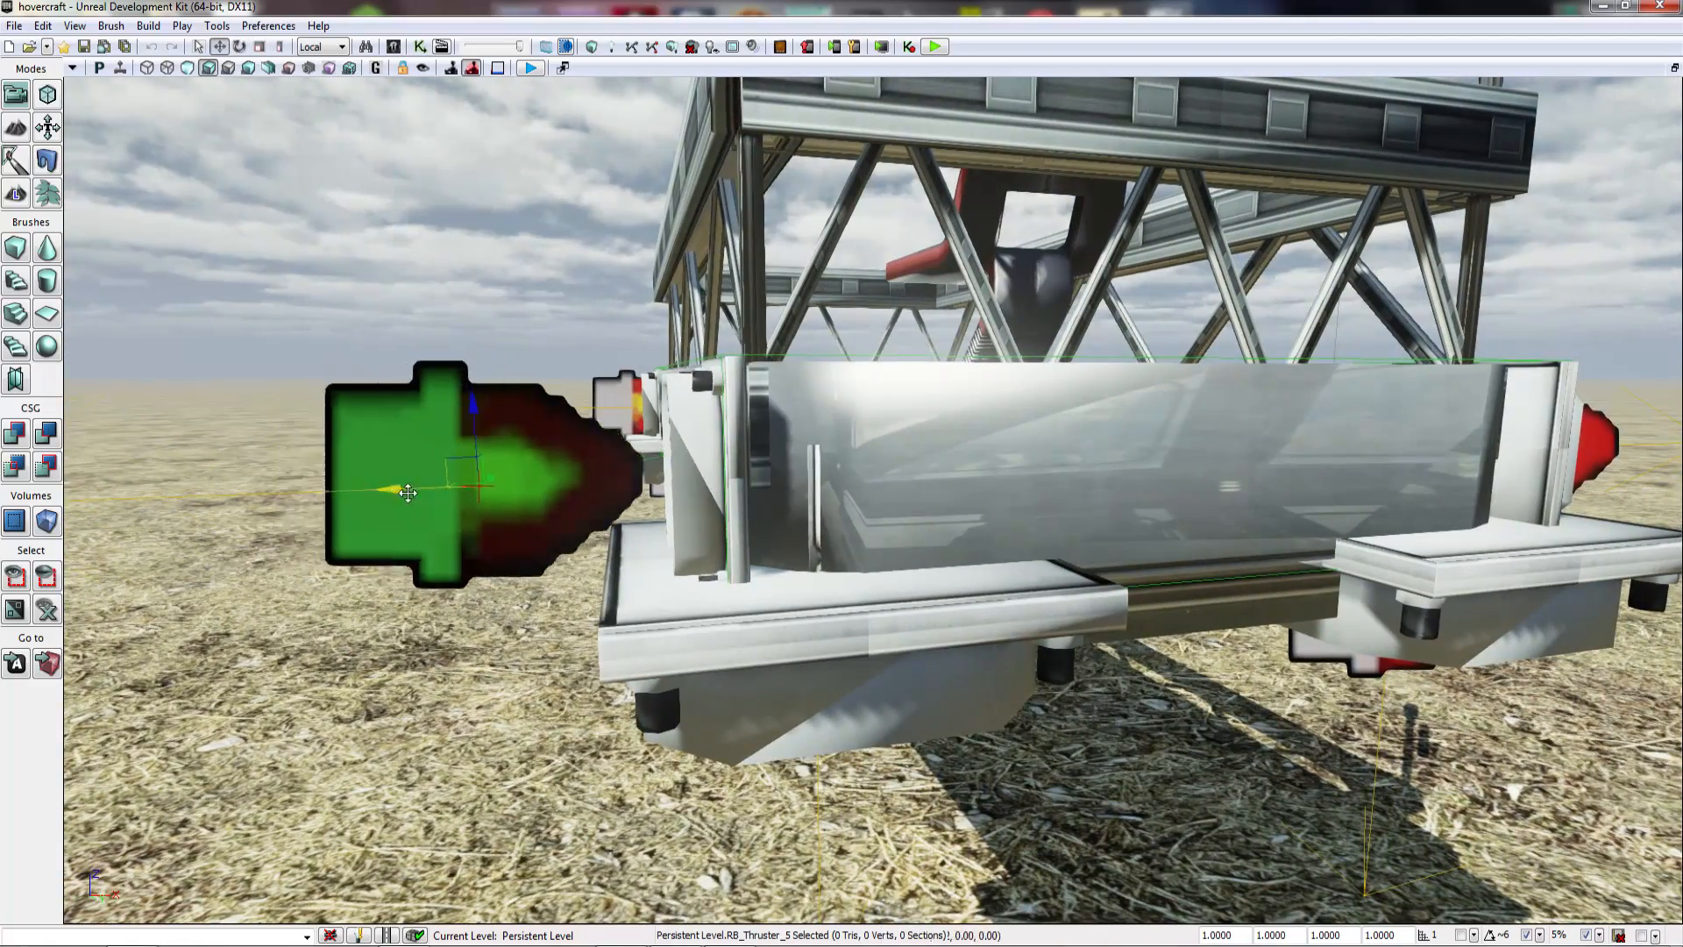
pyautogui.moveTo(611, 490); pyautogui.dragTo(645, 489)
pyautogui.moveTo(644, 489); pyautogui.dragTo(933, 495, button='right')
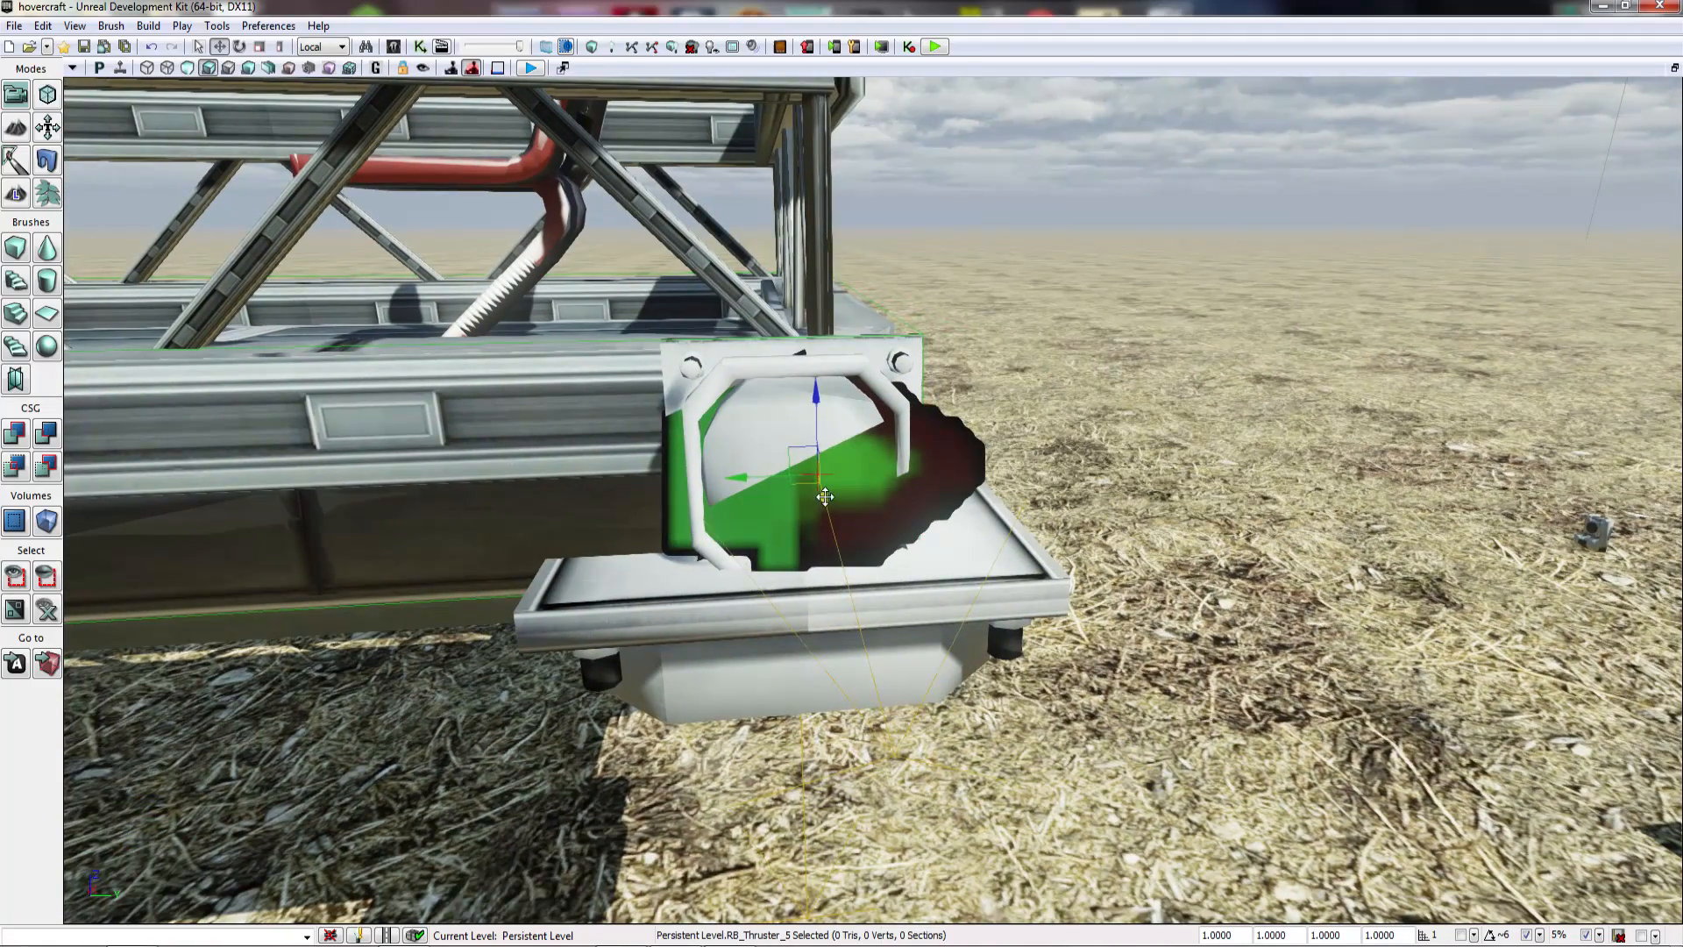
pyautogui.moveTo(789, 412); pyautogui.dragTo(435, 356, button='right')
pyautogui.click(885, 407)
pyautogui.moveTo(873, 438); pyautogui.dragTo(1017, 426, button='right')
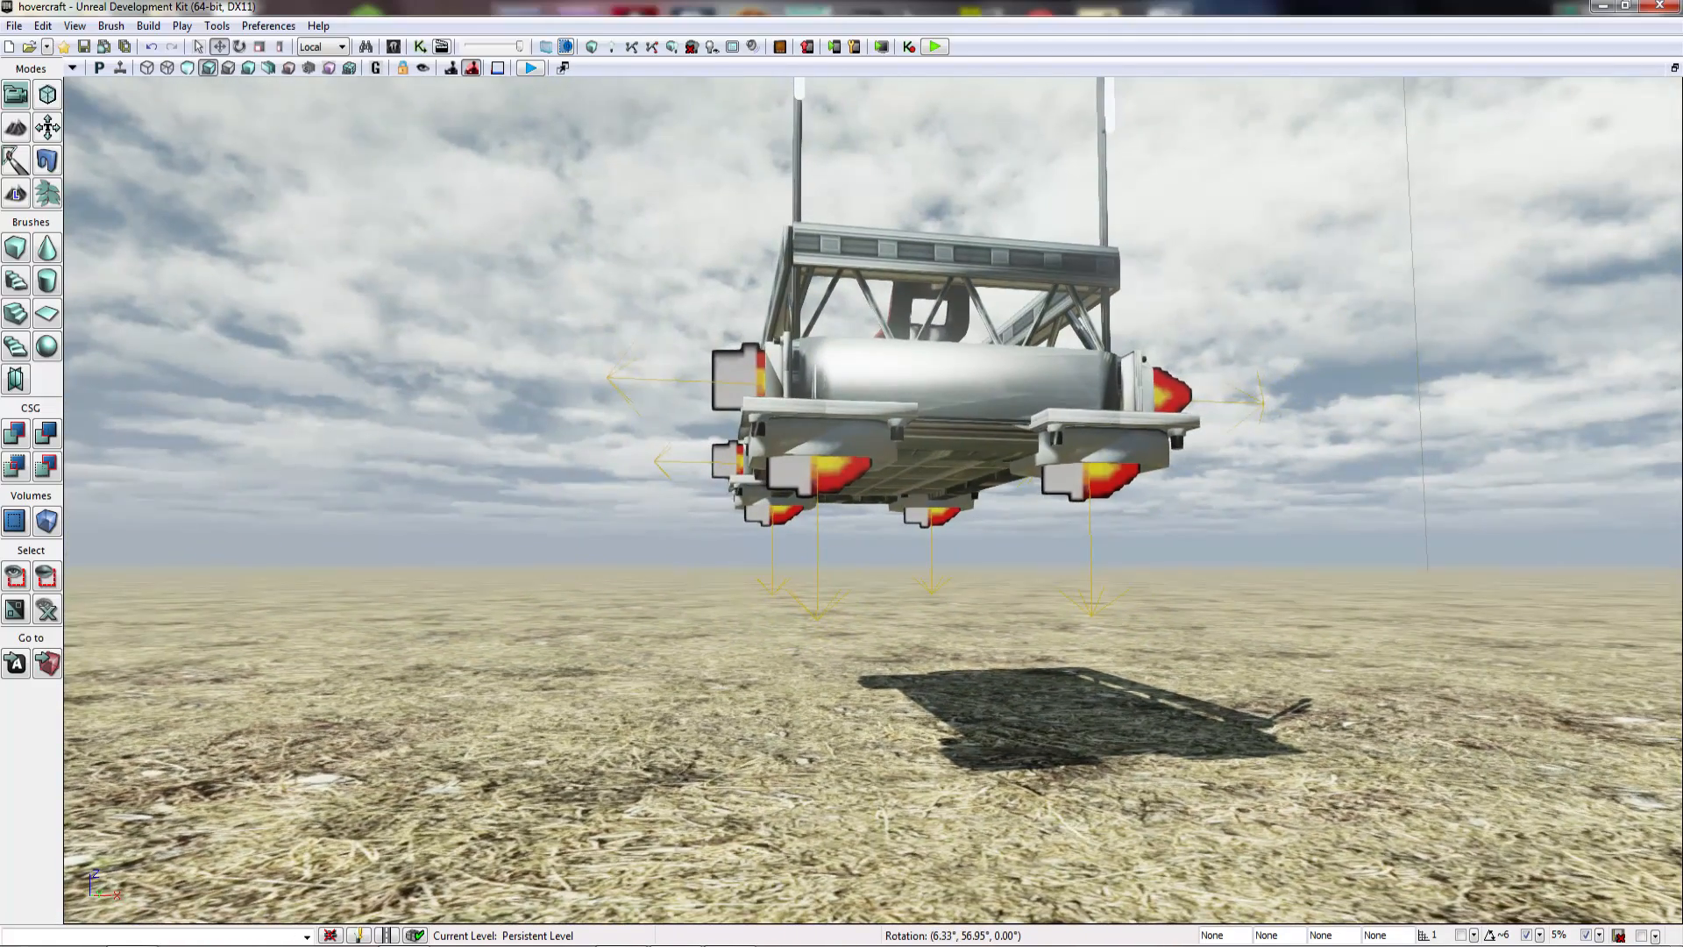
# Step: Select the whole hovercraft with its thrusters and poles, exclude the sky, and lower it to just above the ground
pyautogui.press('w')
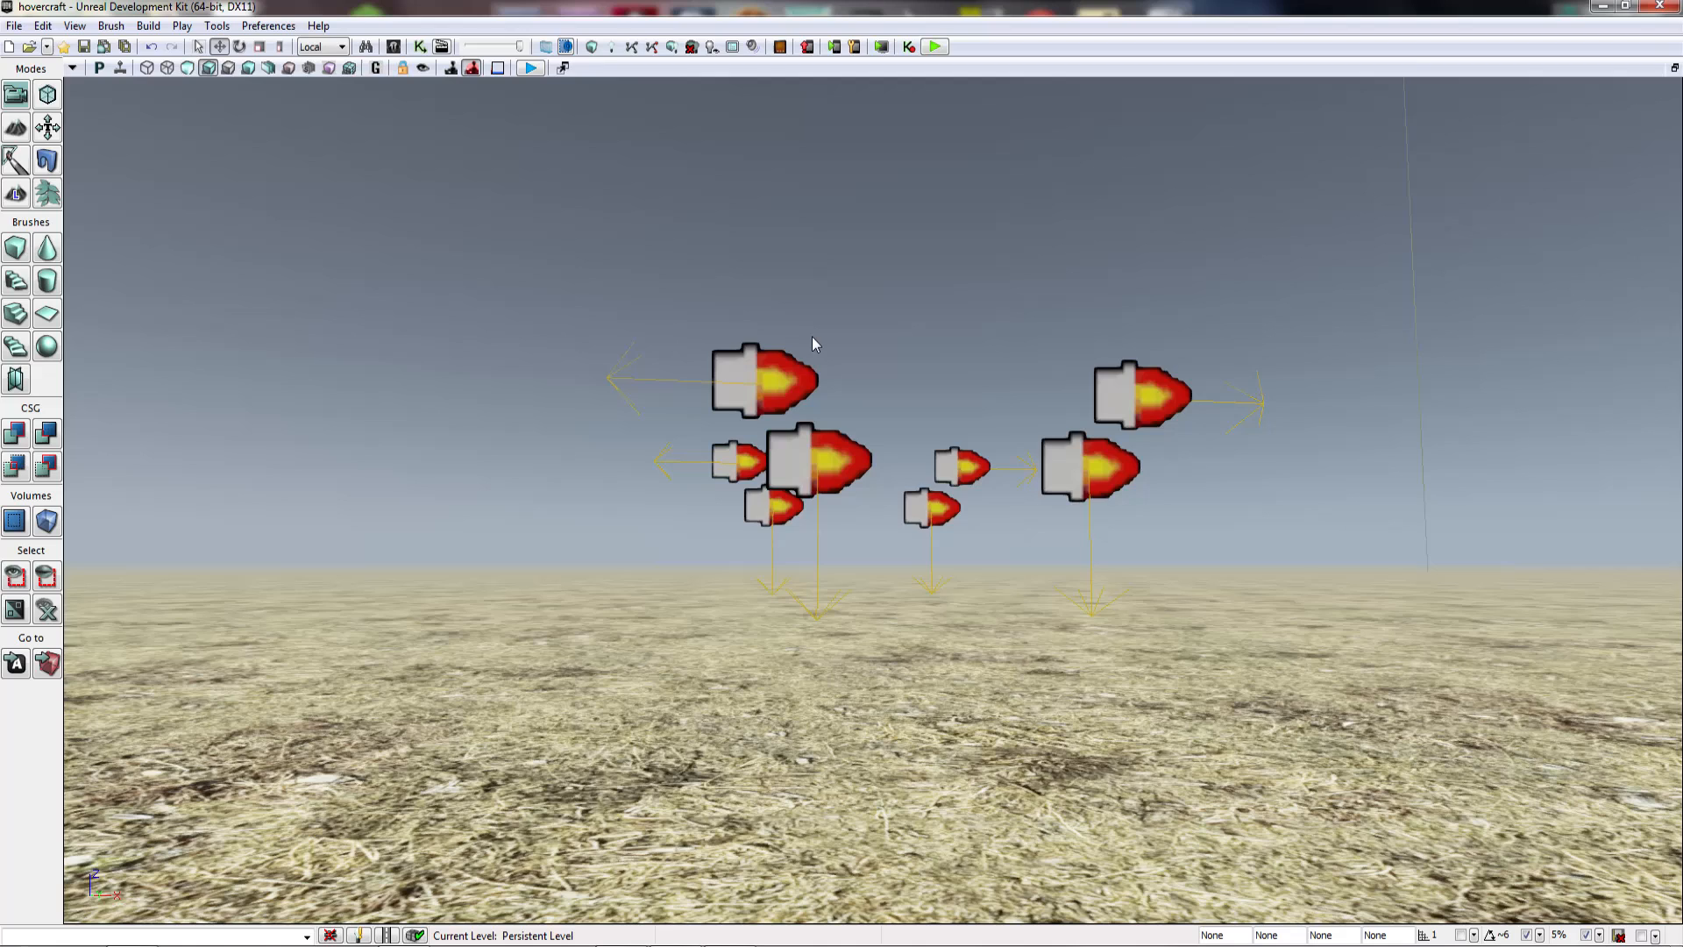
pyautogui.press('w')
pyautogui.moveTo(811, 337)
pyautogui.mouseDown(button='right')
pyautogui.moveTo(839, 315)
pyautogui.moveTo(821, 310)
pyautogui.mouseUp(button='right')
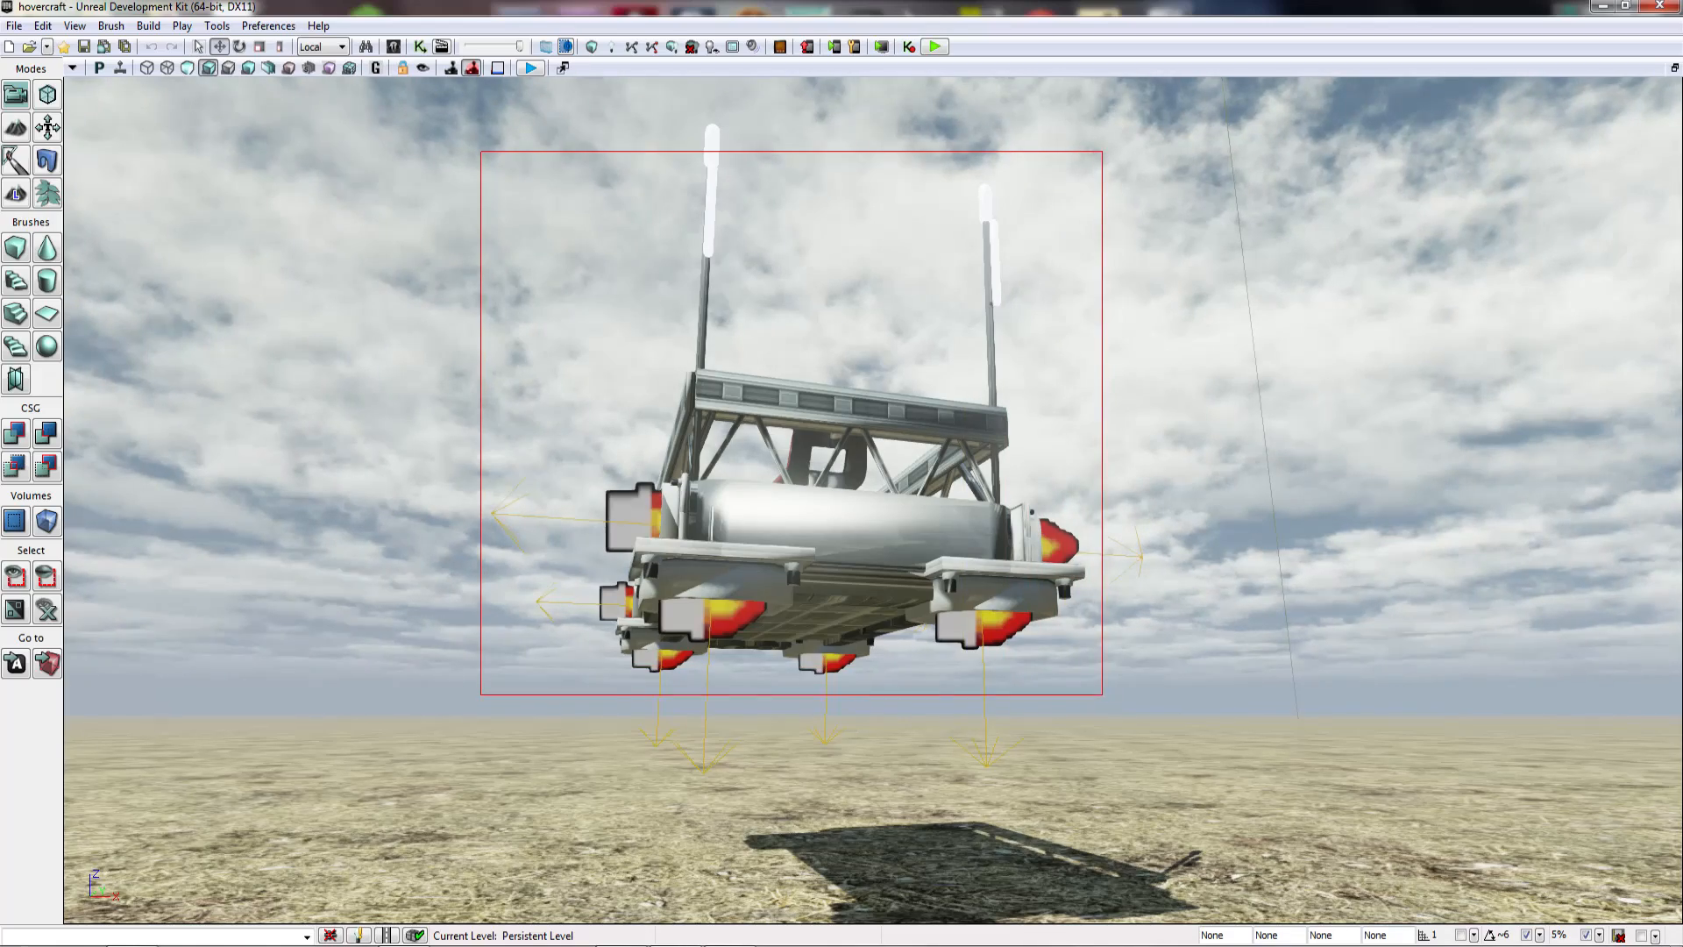
pyautogui.keyDown('ctrl'); pyautogui.keyDown('alt'); pyautogui.moveTo(1102, 694); pyautogui.dragTo(1101, 694); pyautogui.keyUp('alt'); pyautogui.keyUp('ctrl')
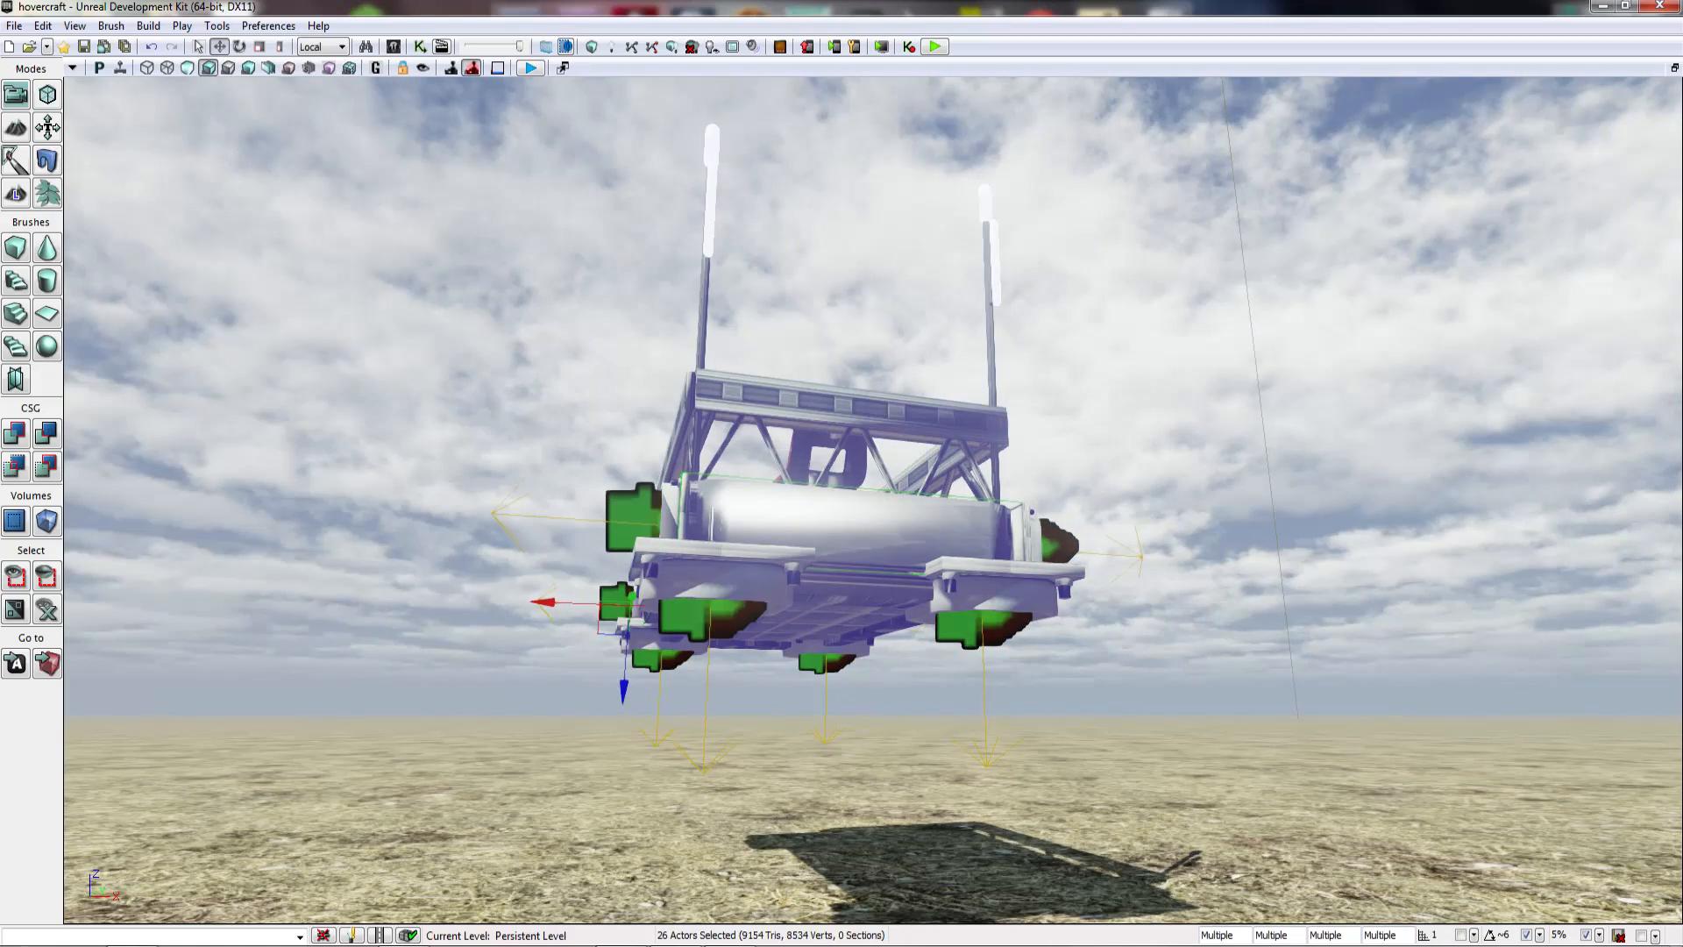
pyautogui.keyDown('ctrl'); pyautogui.click(1131, 648); pyautogui.keyUp('ctrl')
pyautogui.moveTo(868, 430); pyautogui.dragTo(916, 490, button='right')
pyautogui.moveTo(869, 430); pyautogui.dragTo(834, 597)
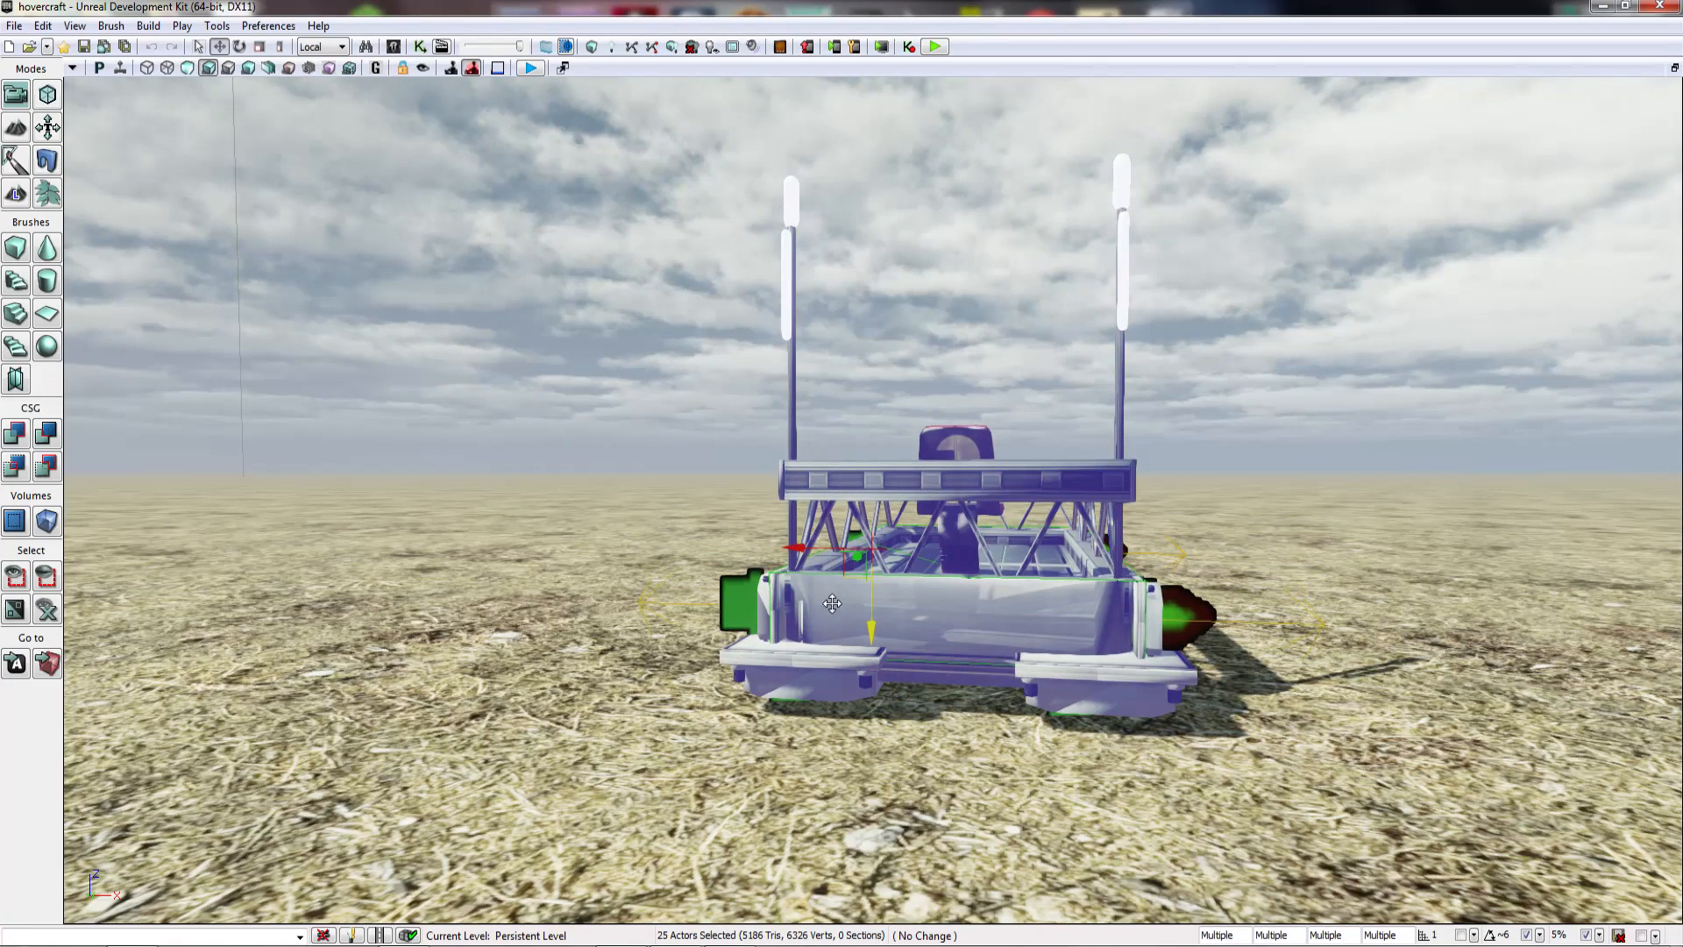
pyautogui.moveTo(831, 601); pyautogui.dragTo(796, 461)
pyautogui.moveTo(704, 476); pyautogui.dragTo(384, 561, button='right')
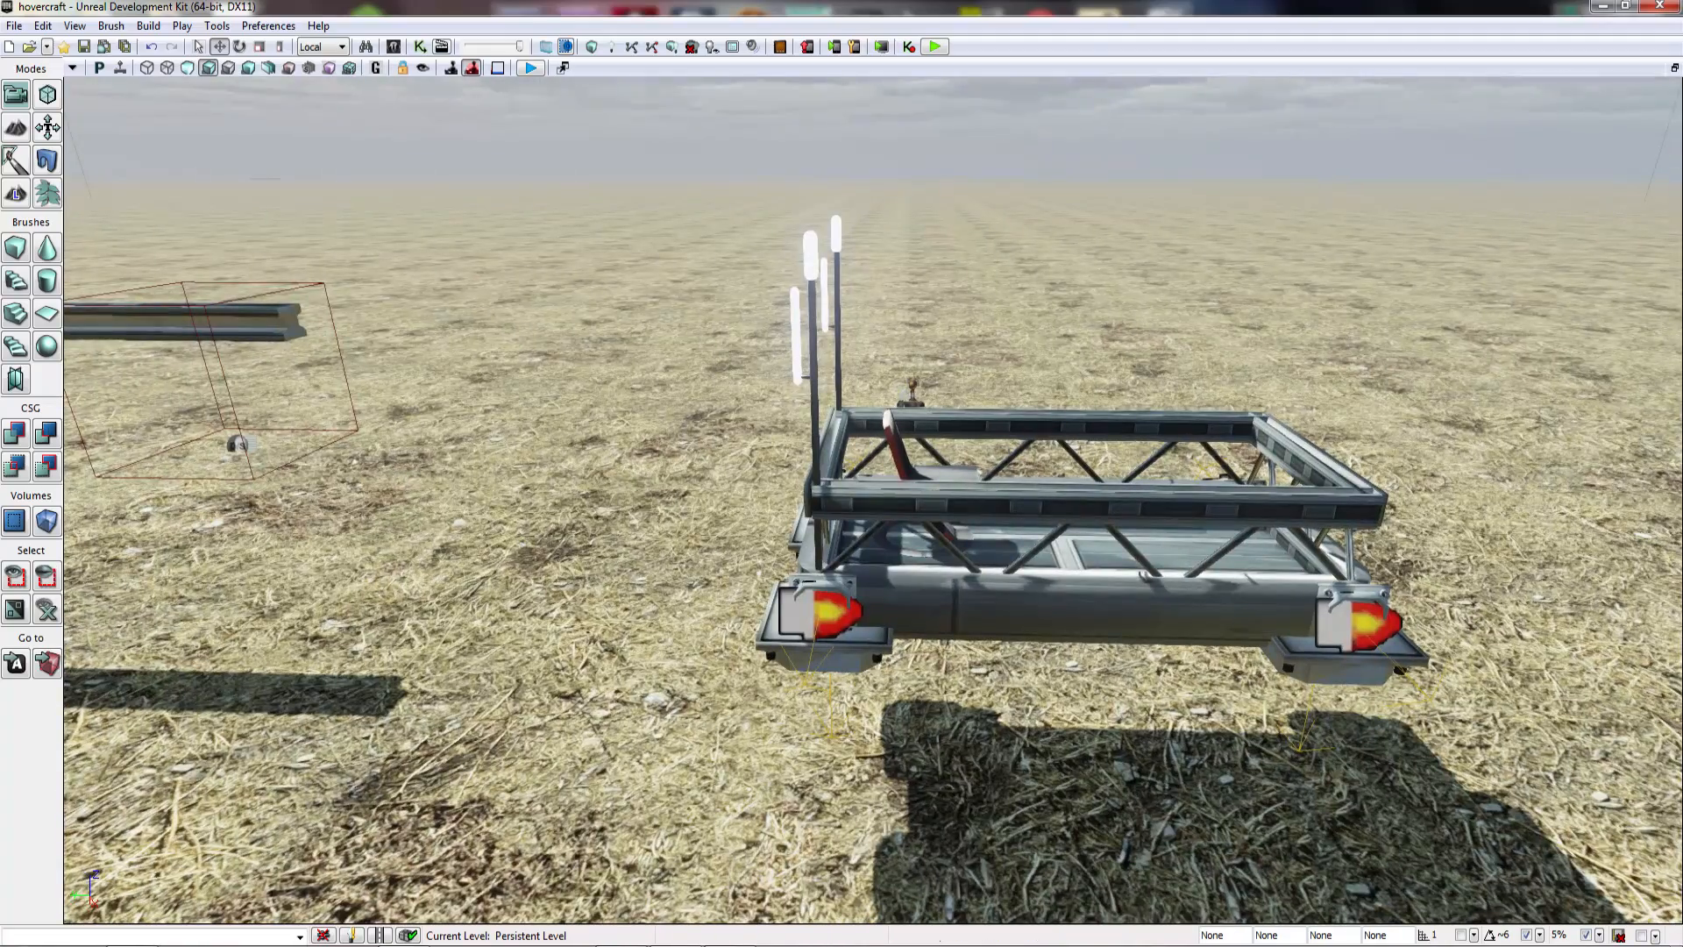
# Step: Open the Content Browser and preview the N7_MI_DoorFrame_Ship static mesh
pyautogui.moveTo(614, 499); pyautogui.dragTo(342, 443, button='right')
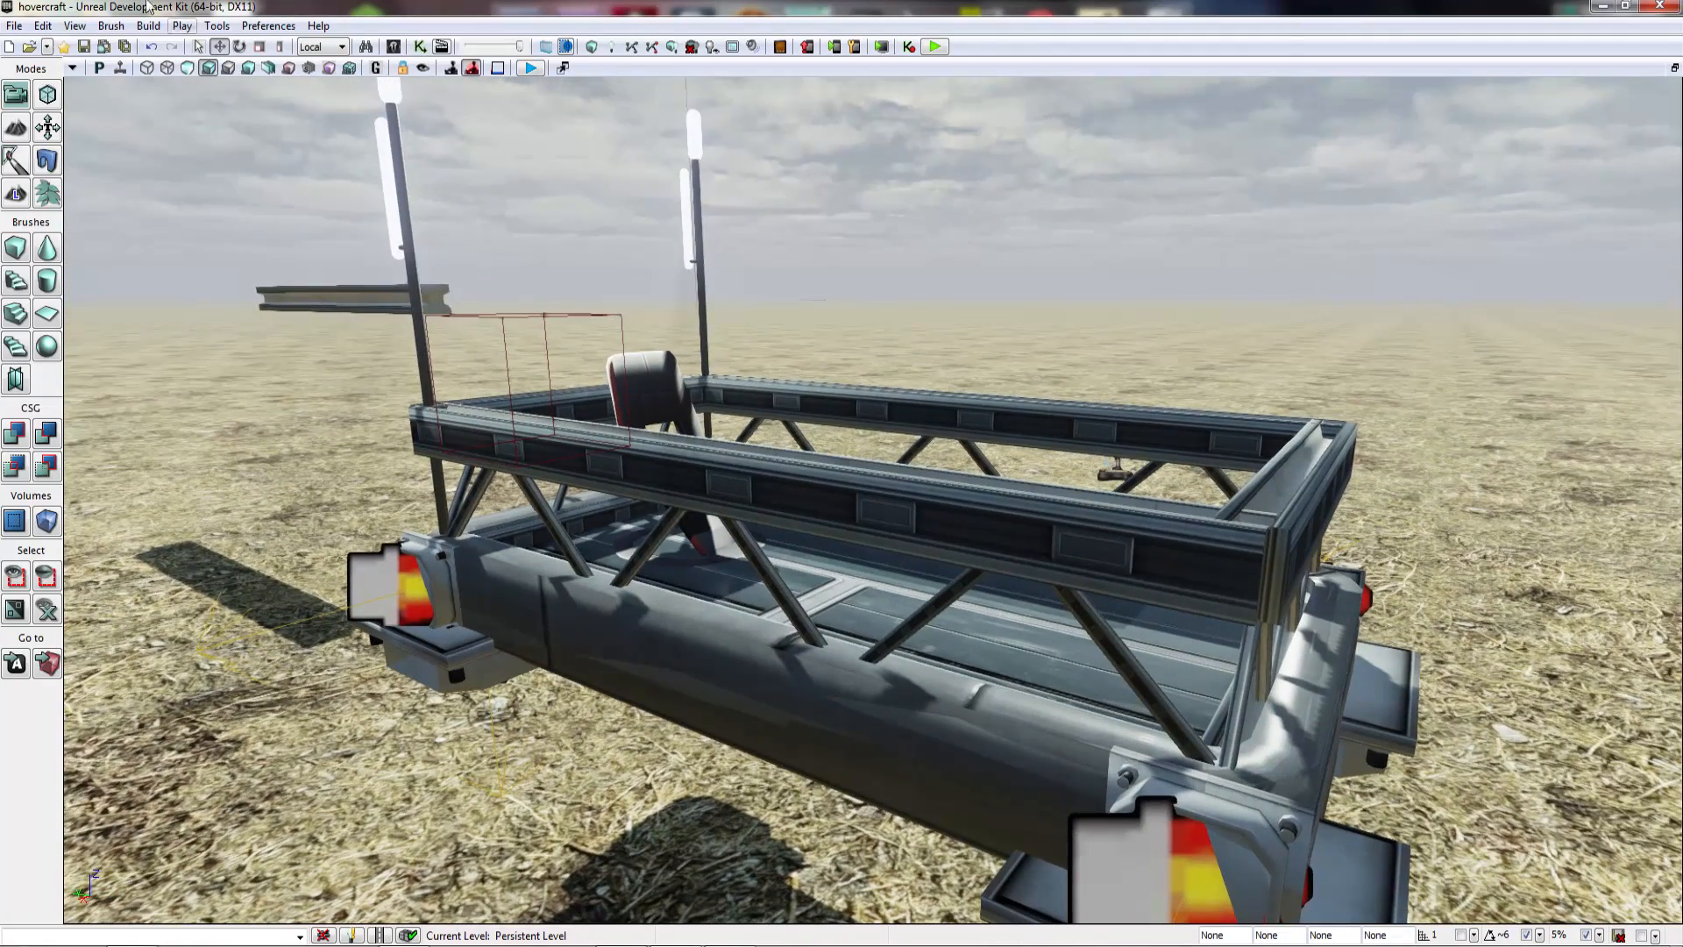
pyautogui.click(394, 47)
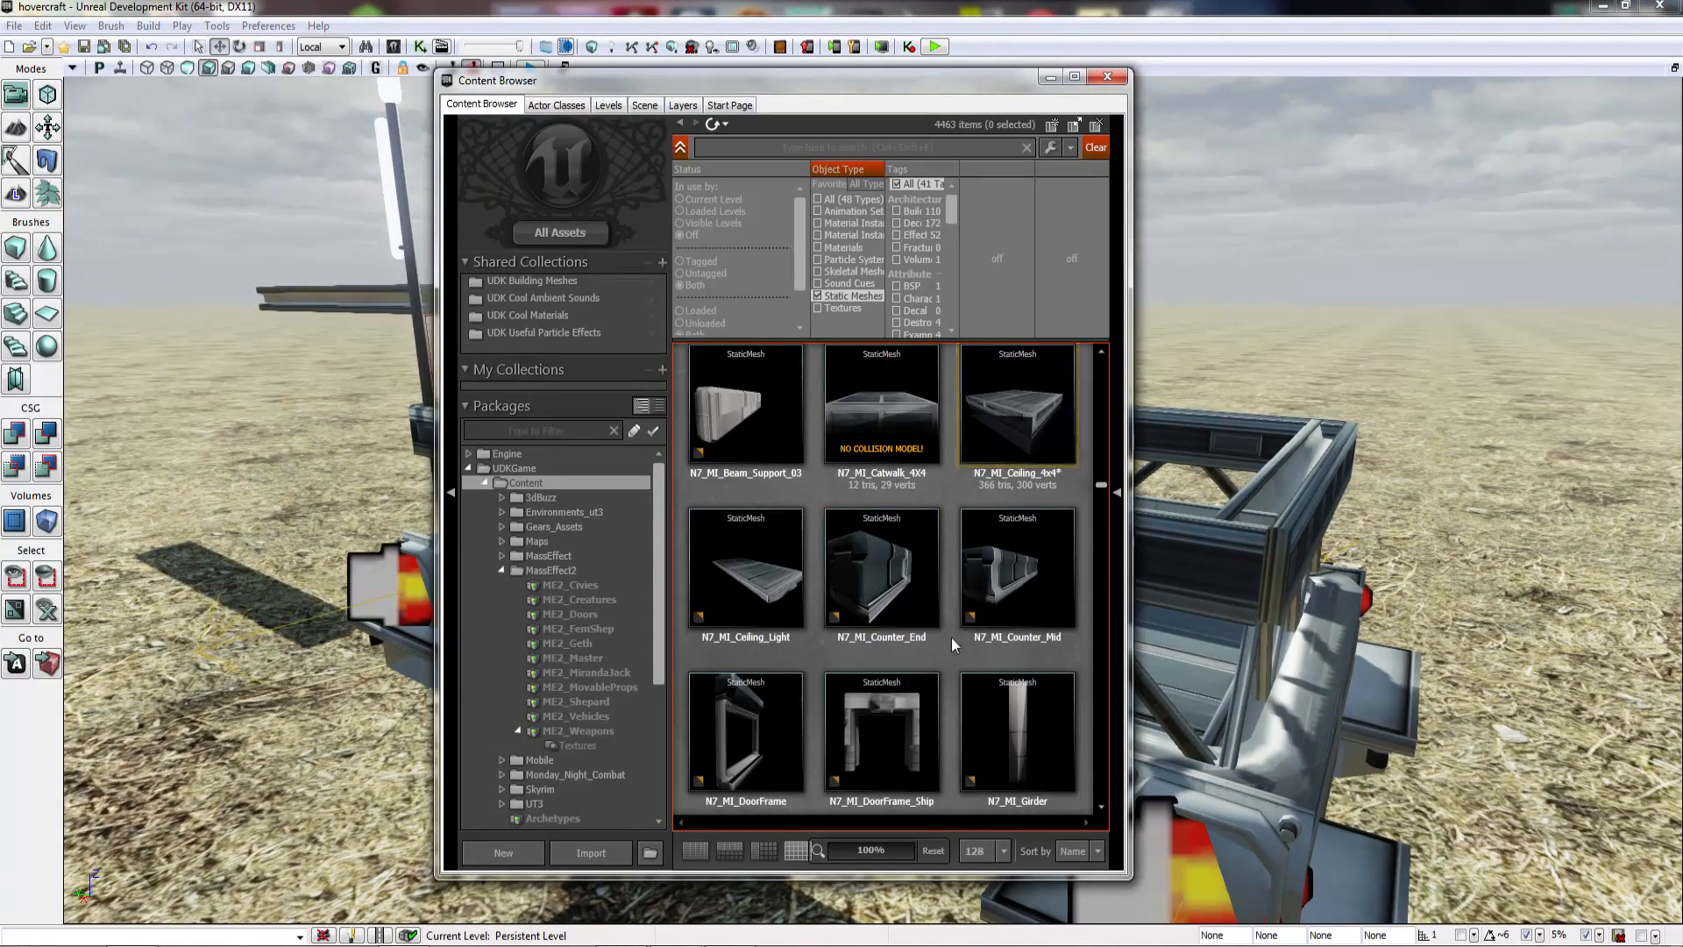
pyautogui.scroll(-1, 955, 607)
pyautogui.click(884, 614)
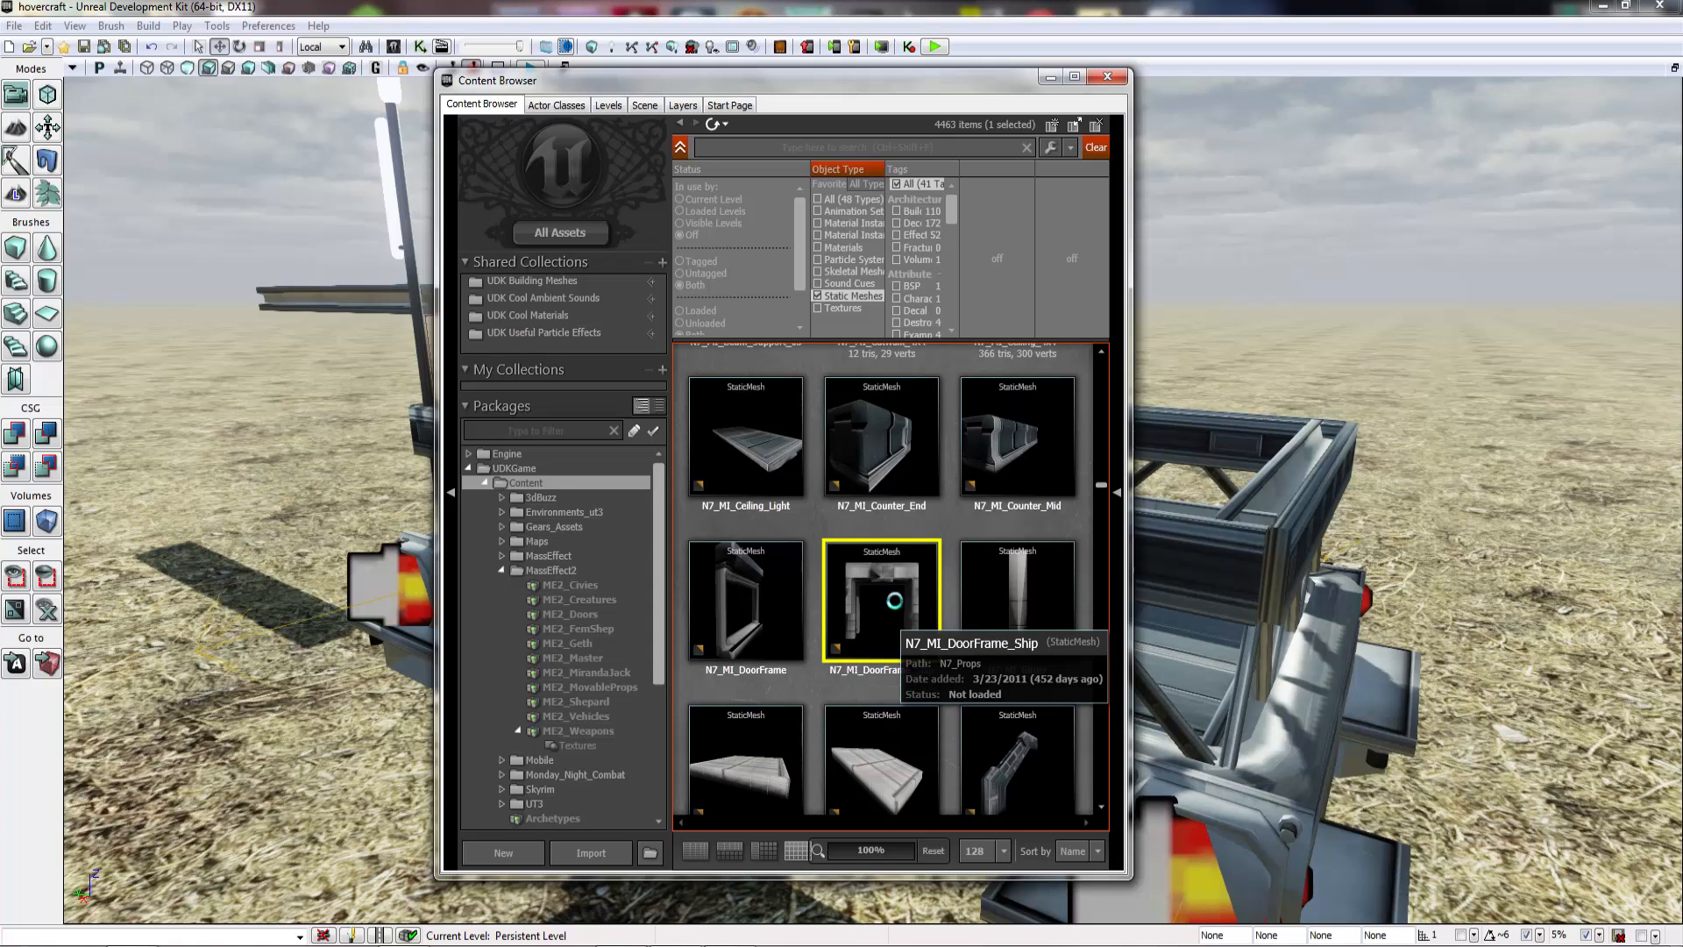
pyautogui.moveTo(361, 493); pyautogui.dragTo(543, 491)
pyautogui.click(778, 85)
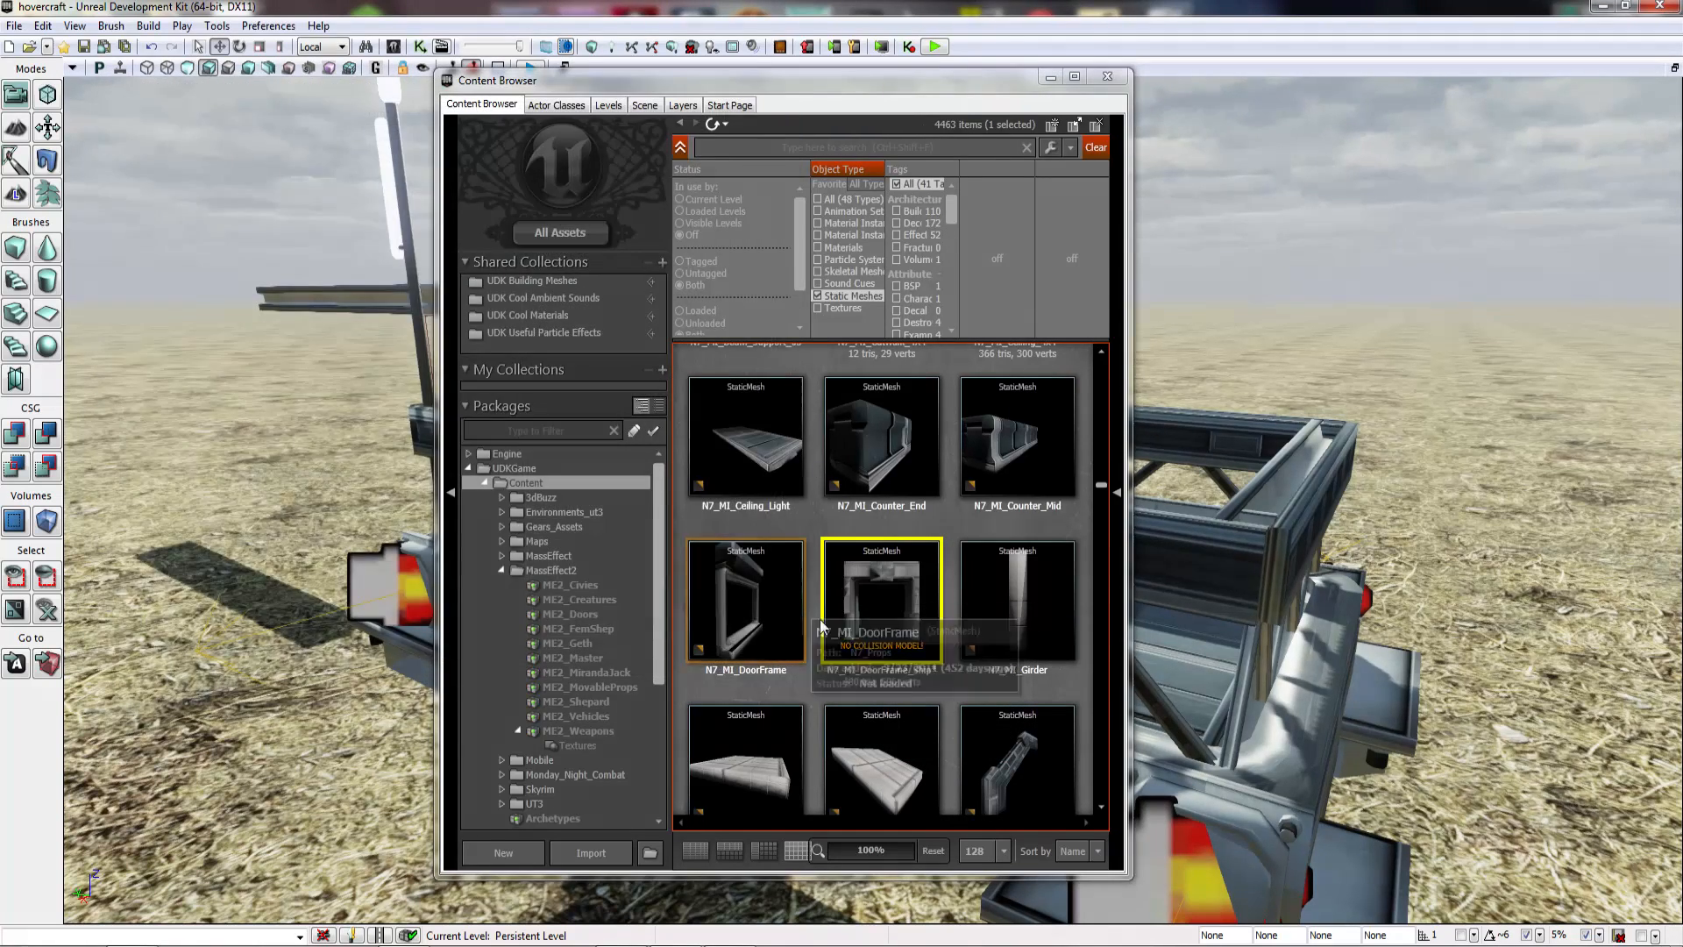
# Step: Place the Content Browser beside the hovercraft, look further through the static meshes and preview Nor_DoorFrame
pyautogui.moveTo(950, 79); pyautogui.dragTo(653, 81)
pyautogui.moveTo(1008, 561); pyautogui.dragTo(877, 565, button='right')
pyautogui.moveTo(795, 491); pyautogui.dragTo(794, 501)
pyautogui.scroll(-5, 671, 530)
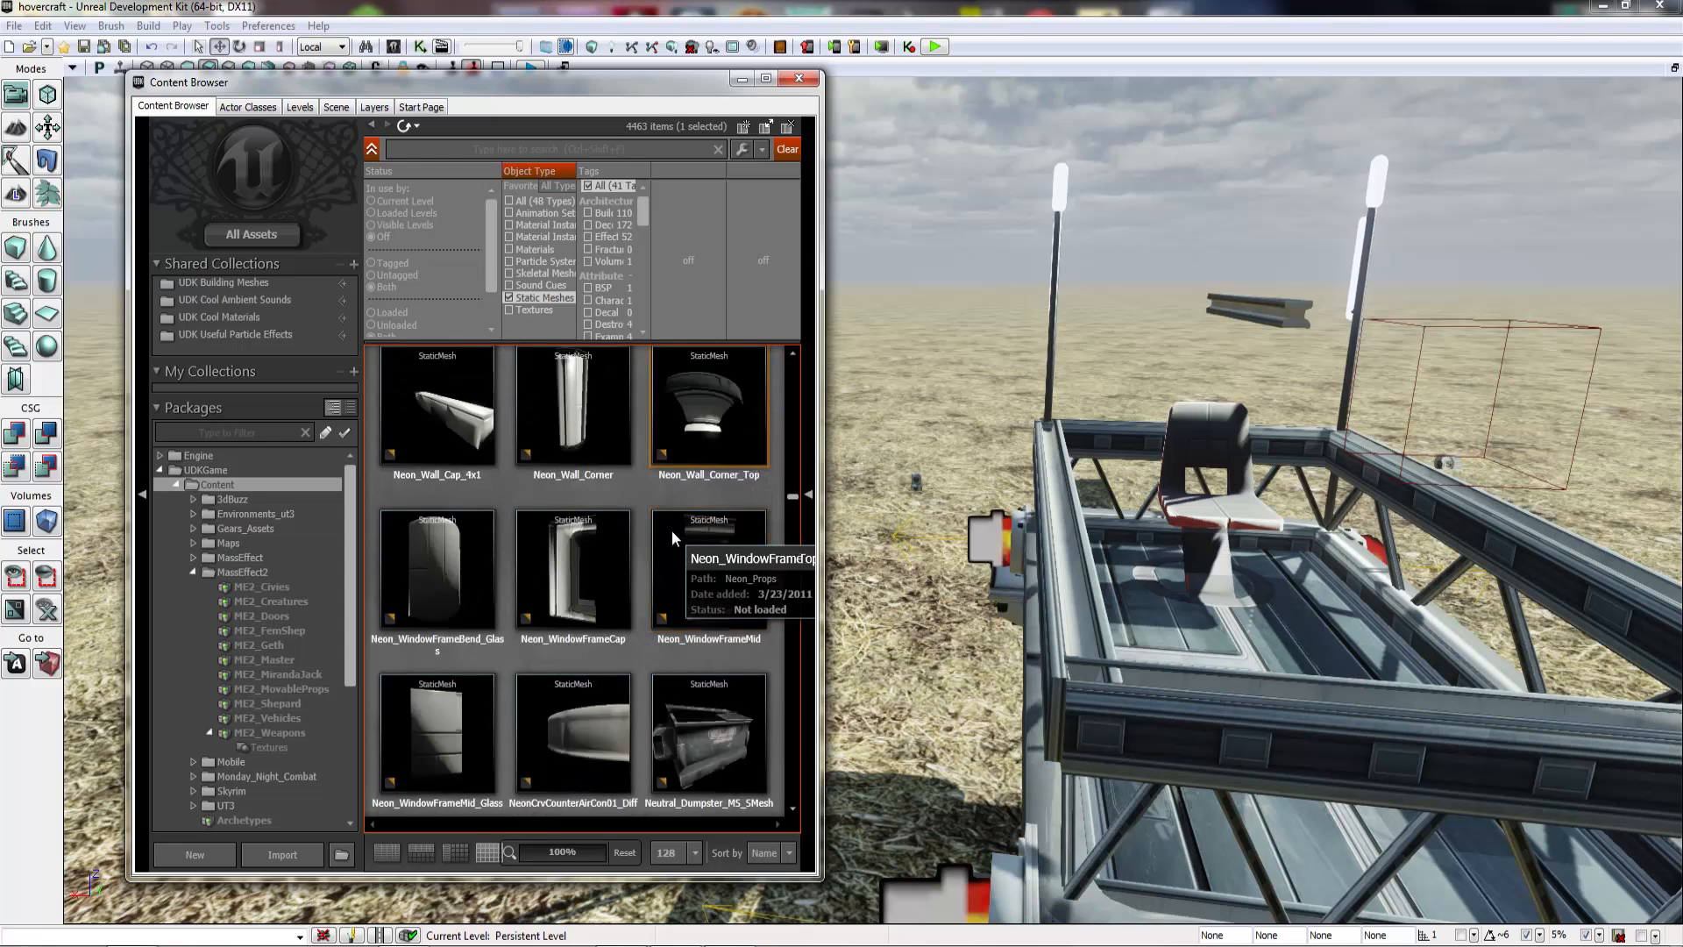
pyautogui.scroll(-5, 672, 529)
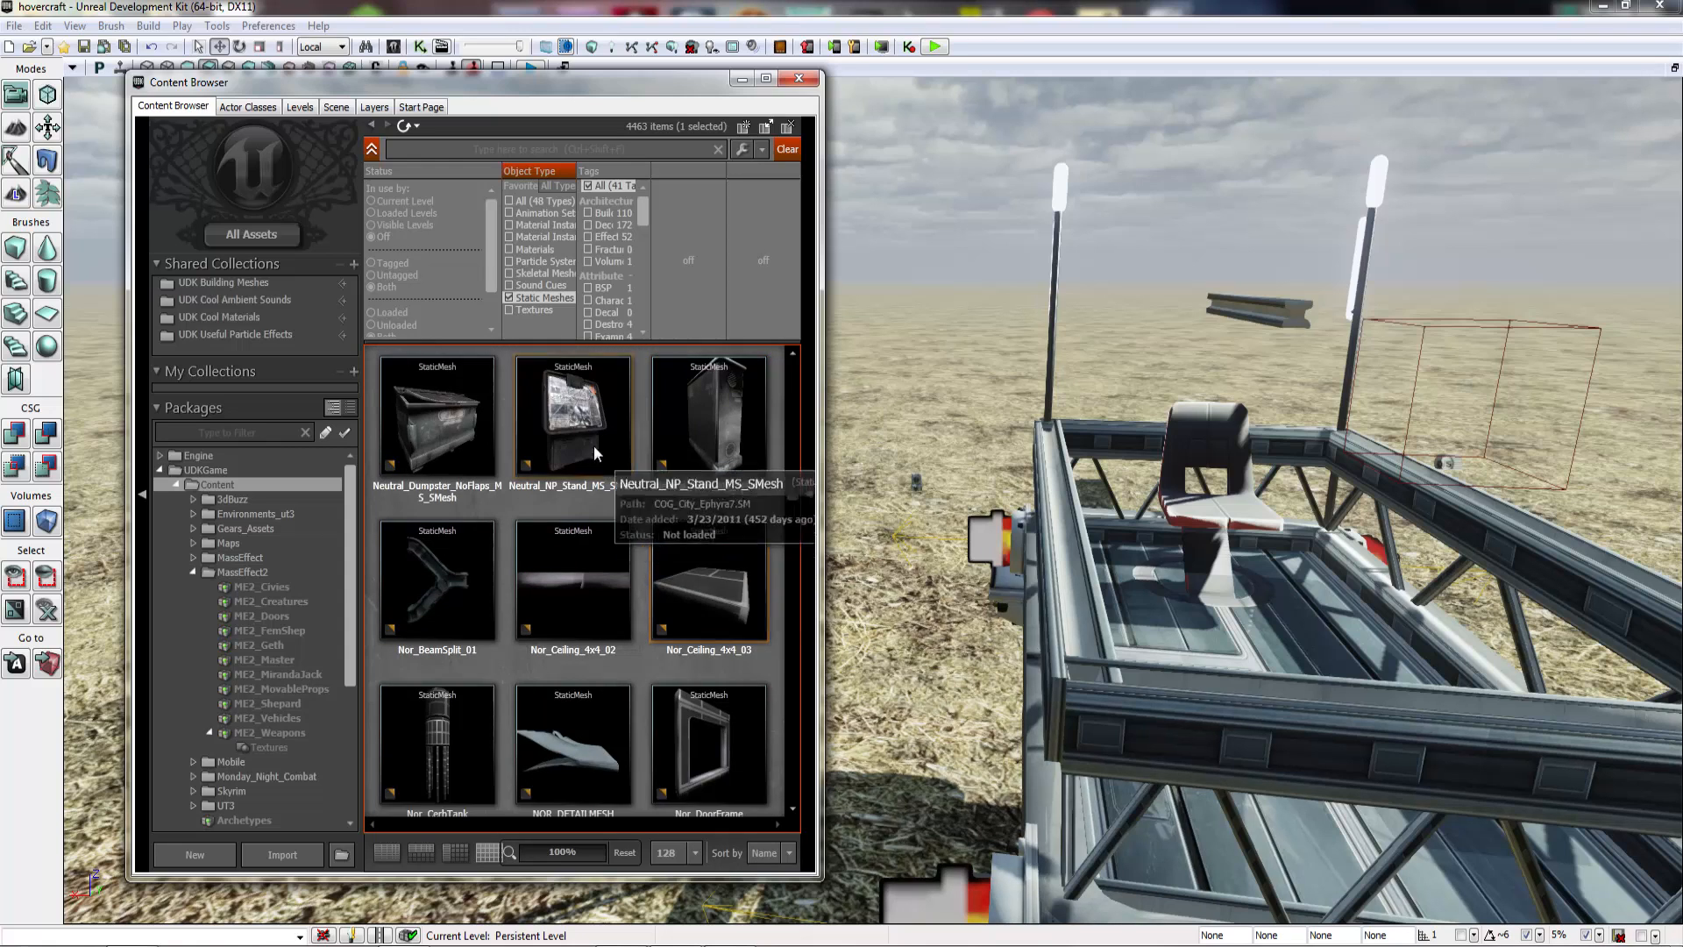
pyautogui.scroll(-2, 682, 470)
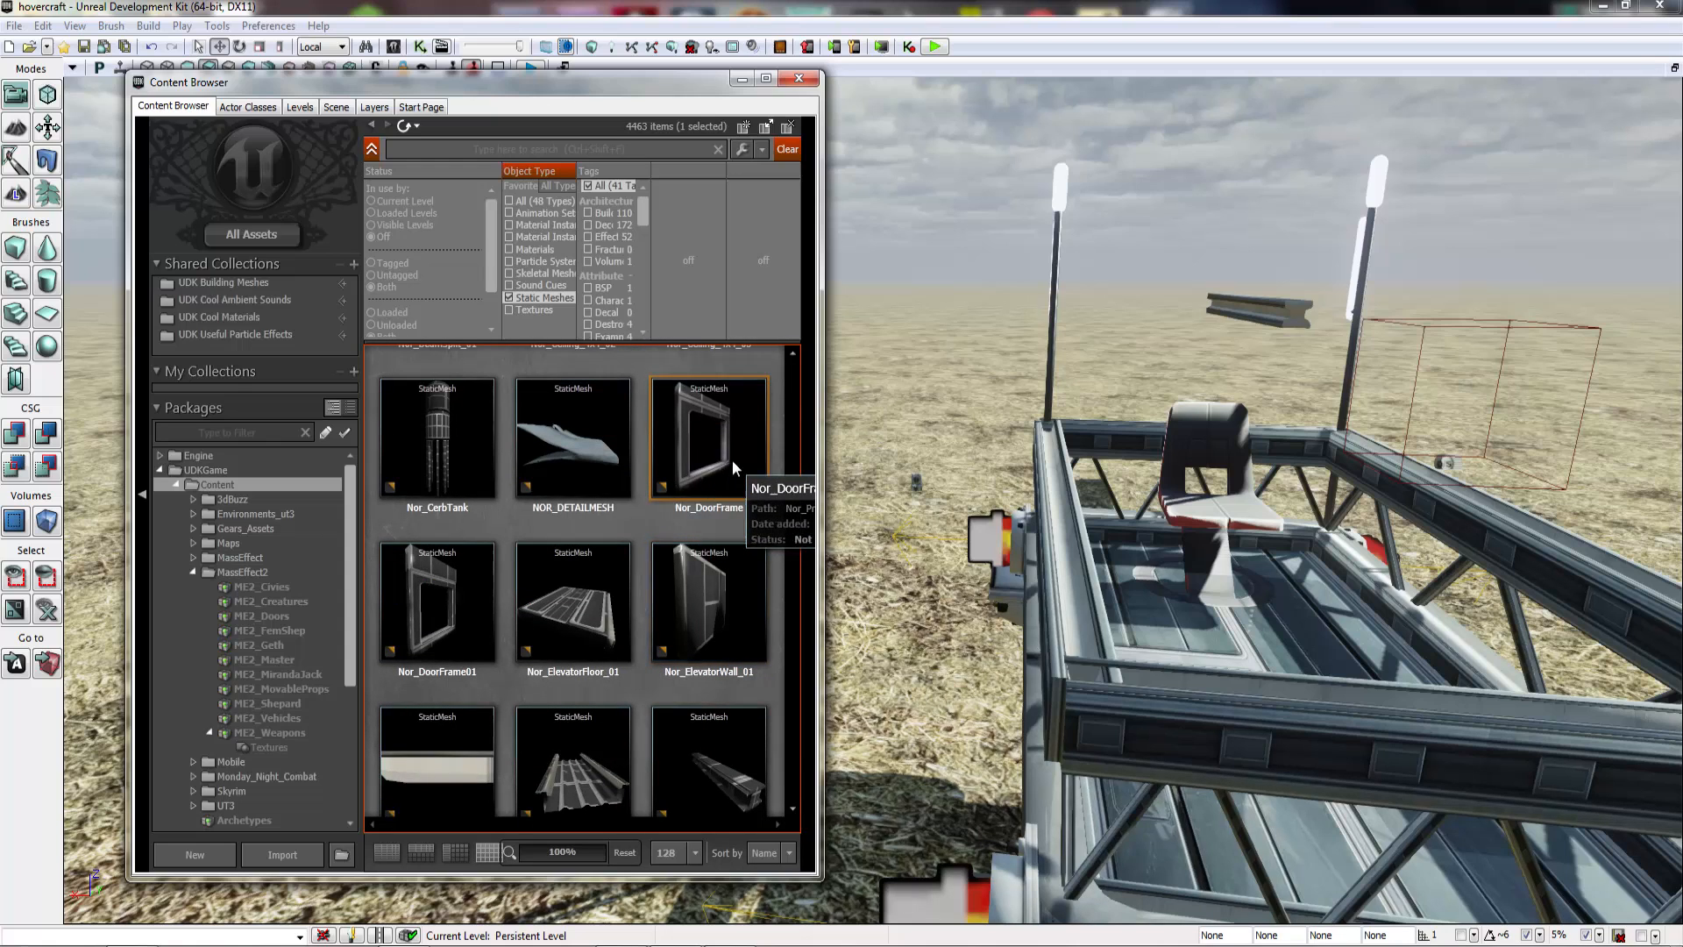
pyautogui.click(714, 460)
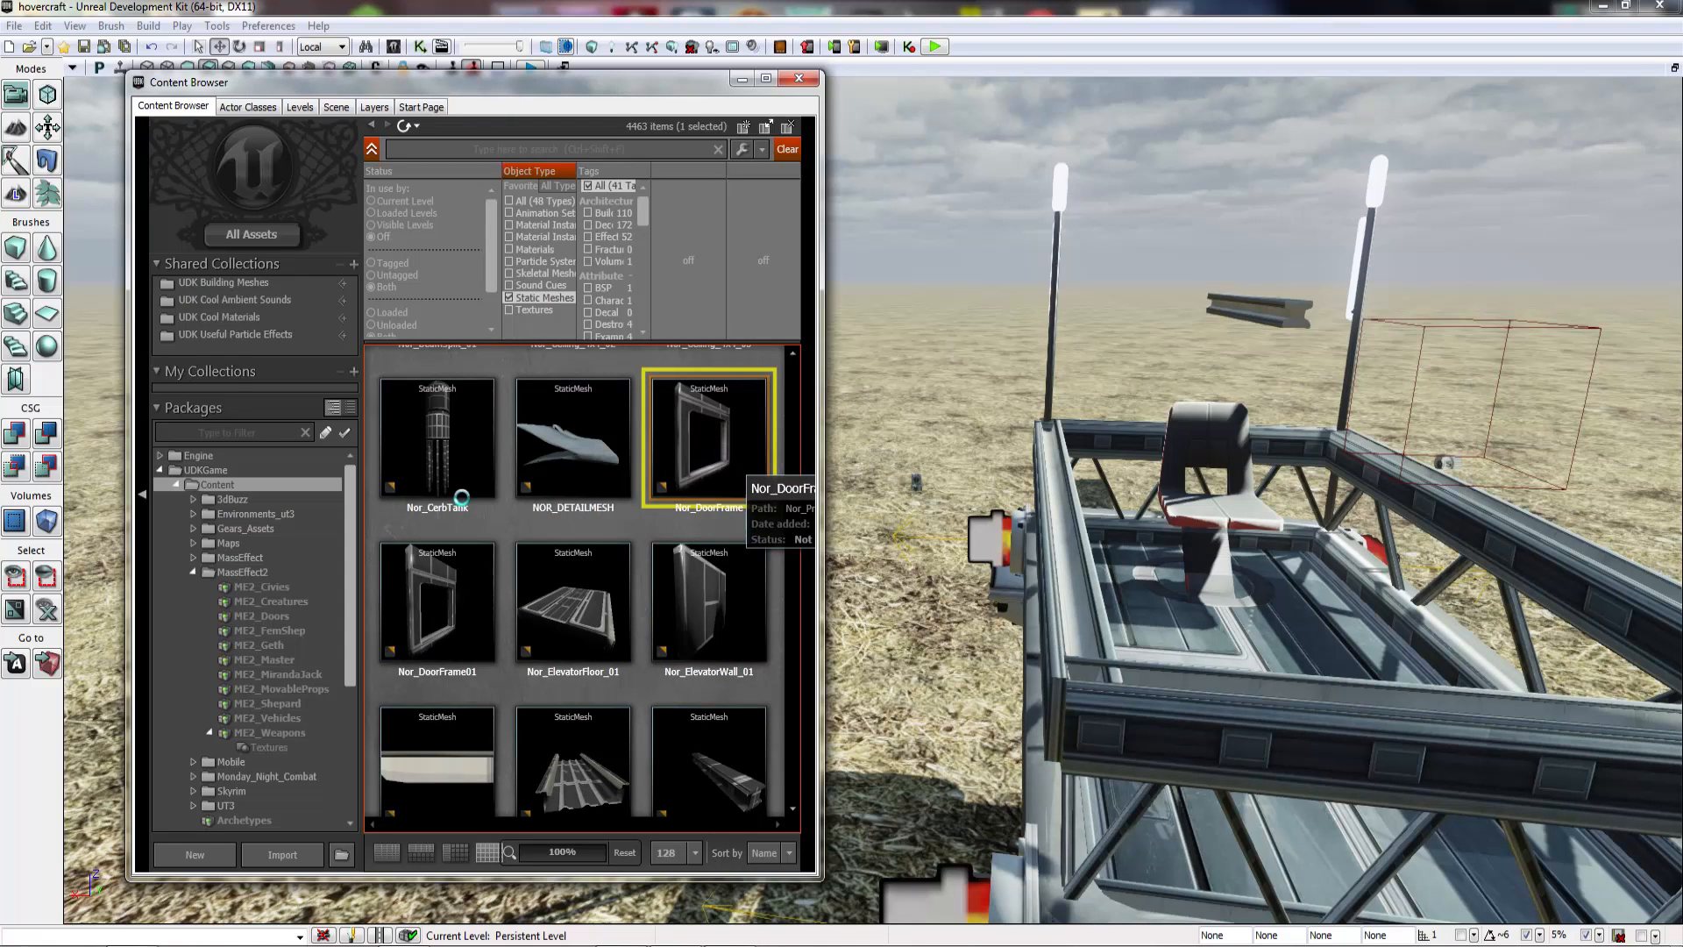
pyautogui.moveTo(451, 488); pyautogui.dragTo(229, 488)
pyautogui.click(777, 82)
# Step: Find the Omega_Wall_Light_01 static mesh, place one at the hovercraft's long side and close the Content Browser
pyautogui.scroll(-10, 503, 700)
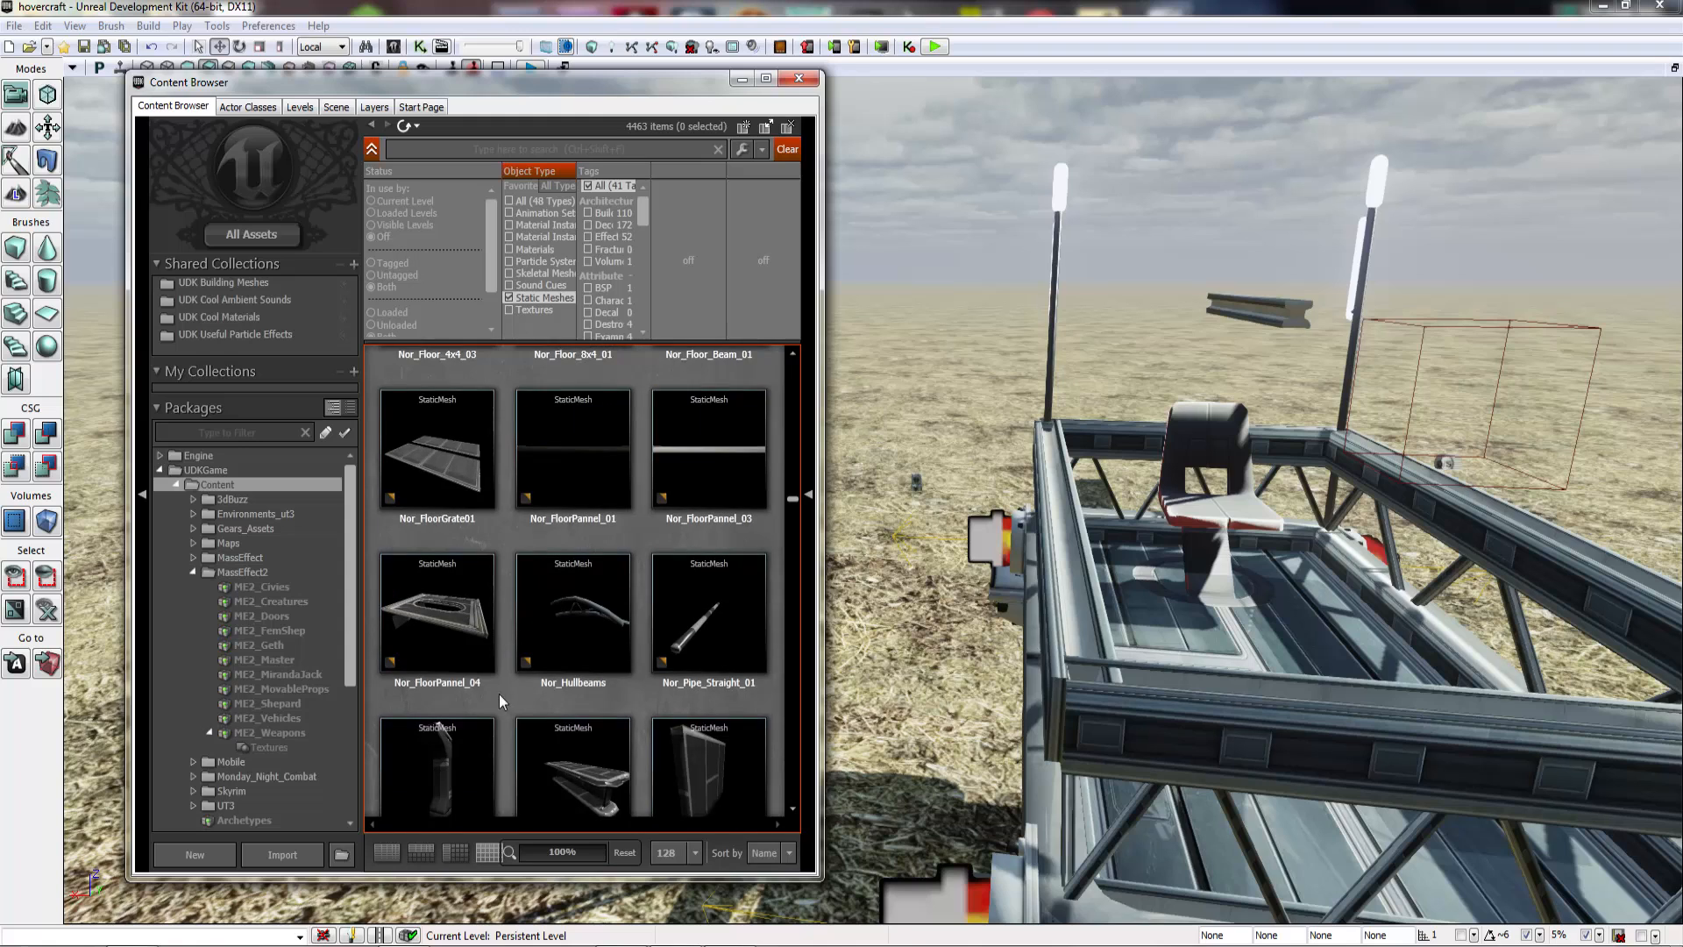
pyautogui.scroll(-10, 510, 638)
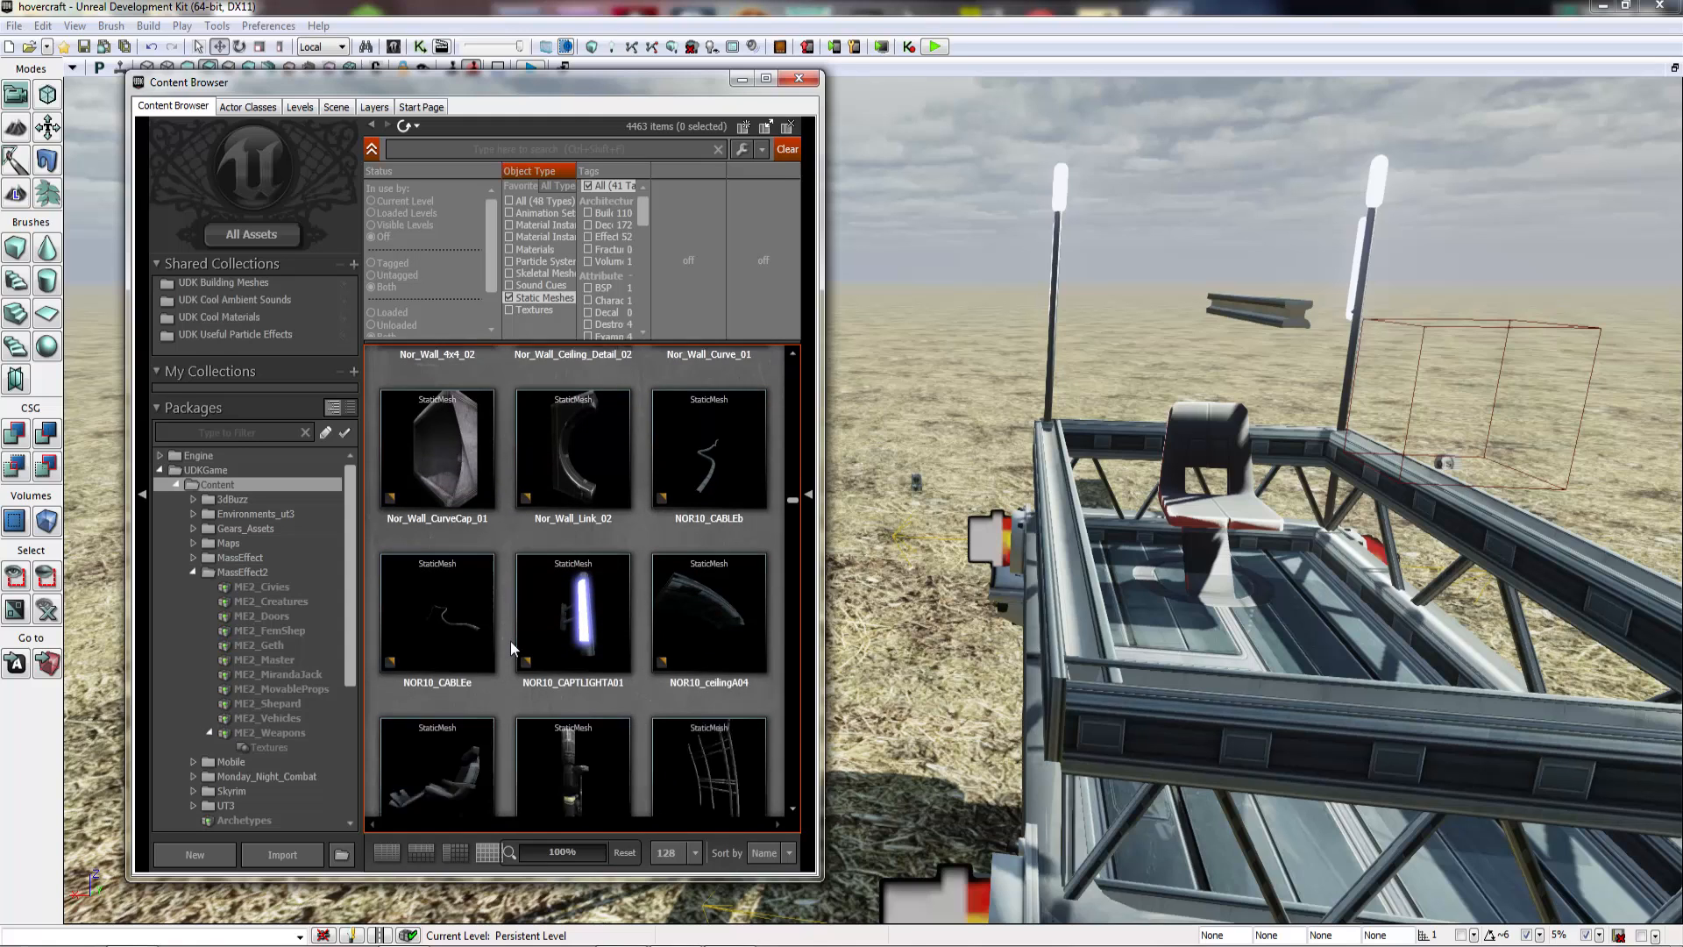
pyautogui.scroll(-10, 510, 646)
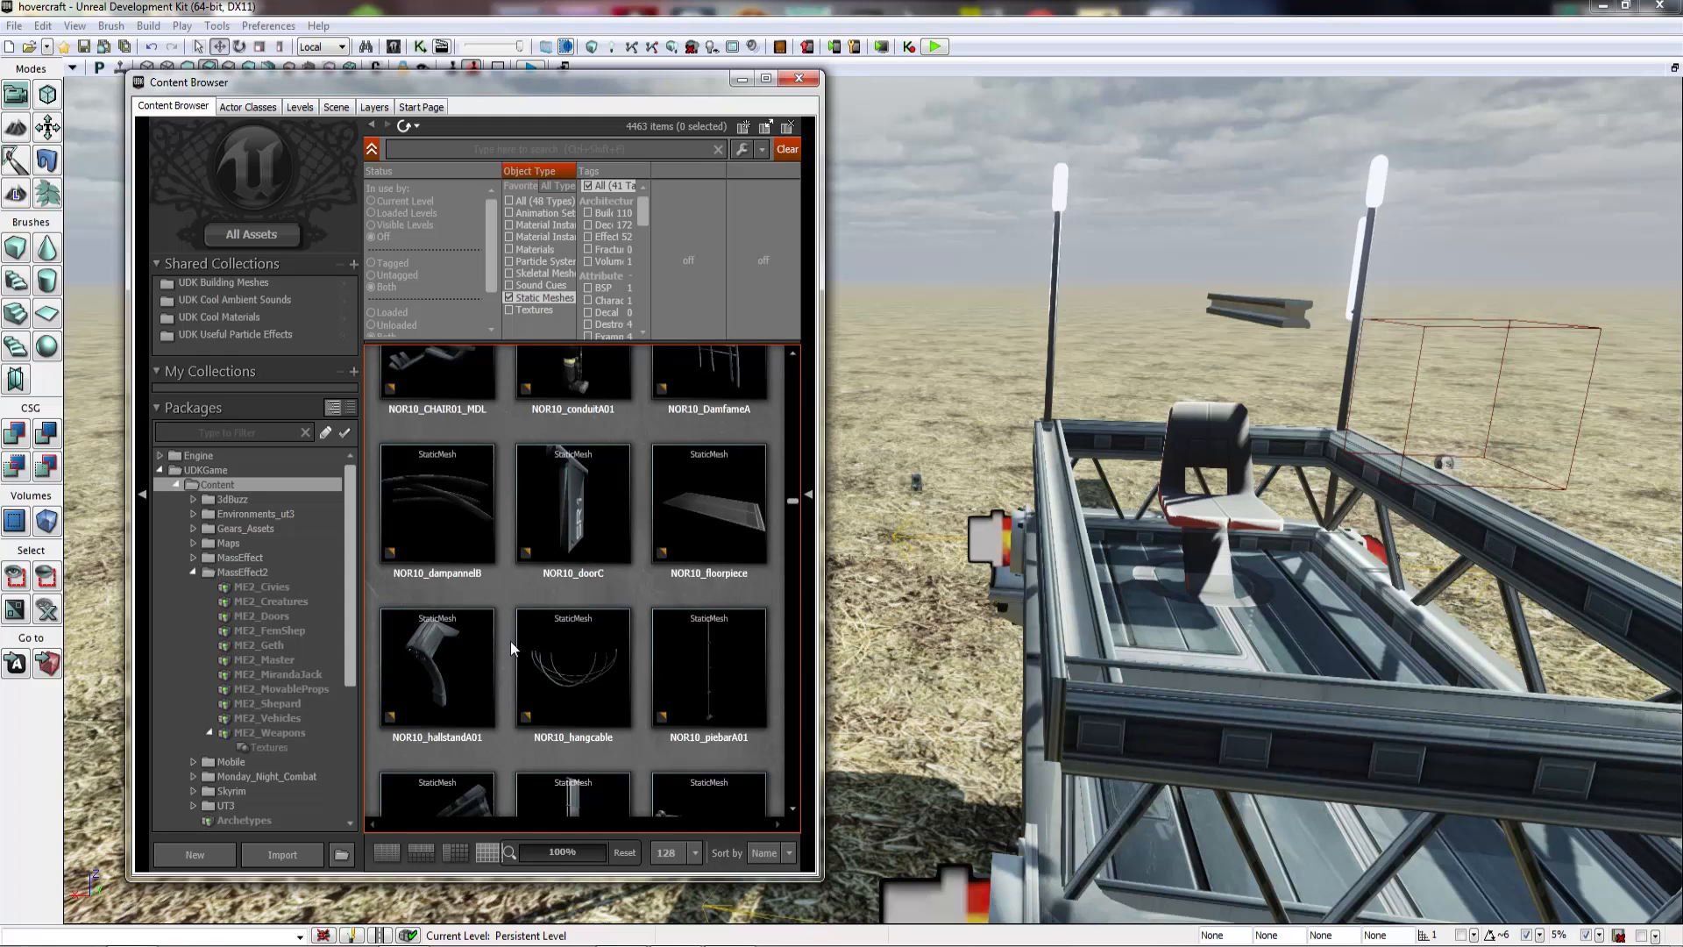
pyautogui.scroll(-10, 510, 648)
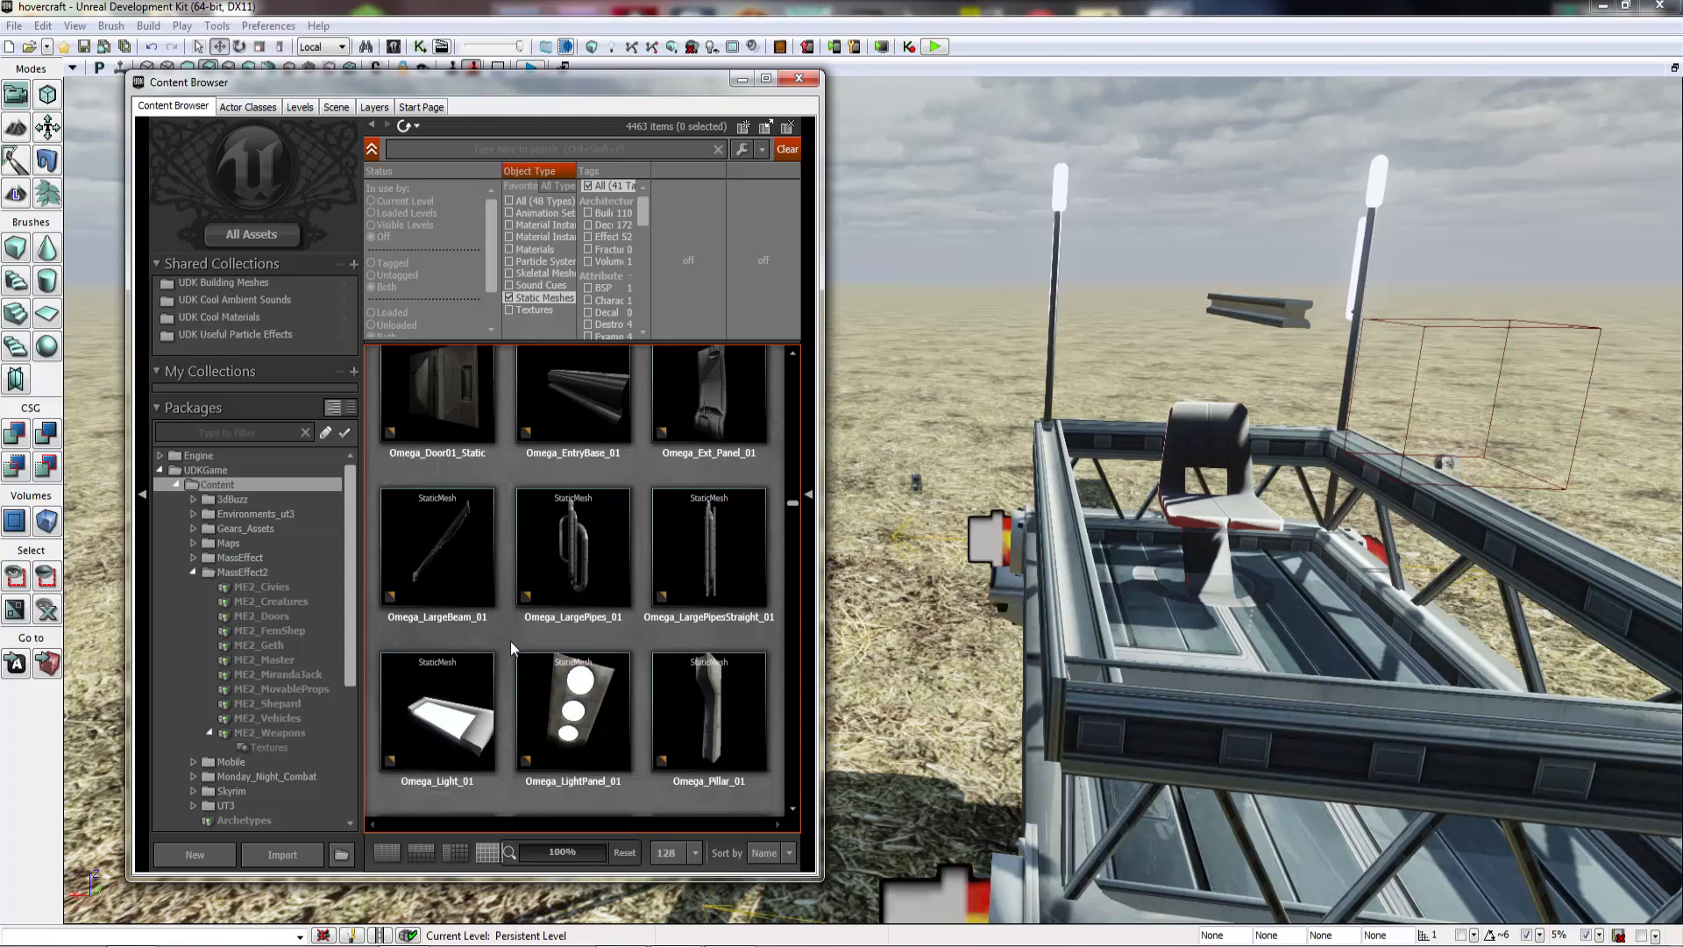
pyautogui.scroll(-3, 510, 640)
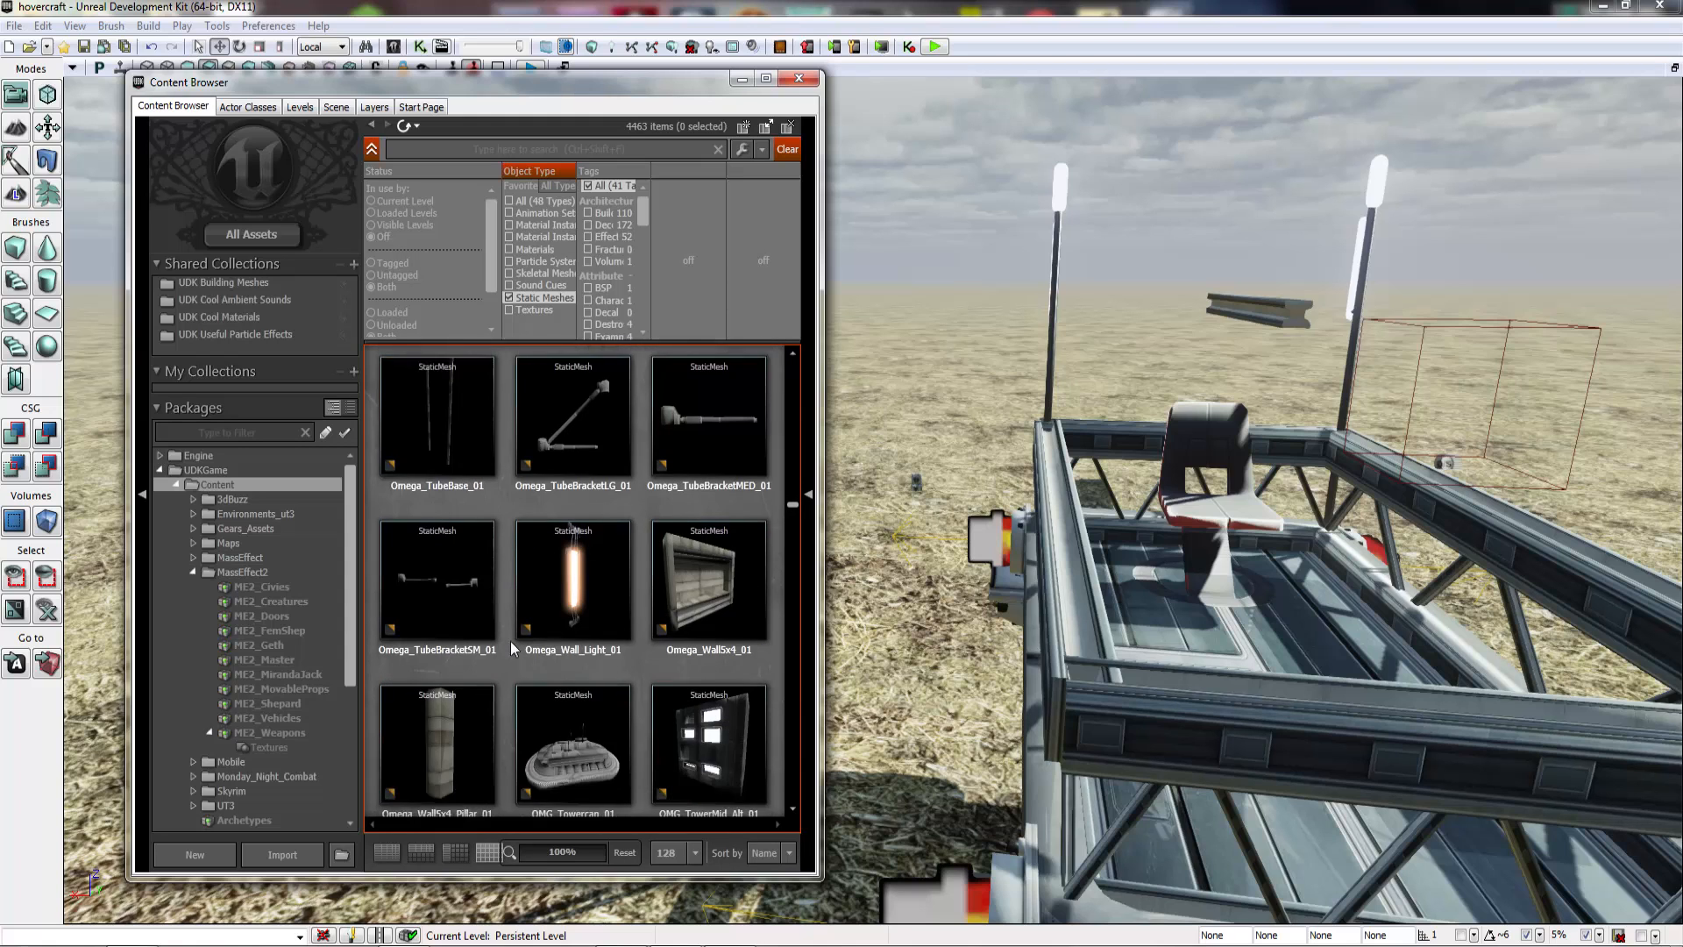
pyautogui.click(578, 403)
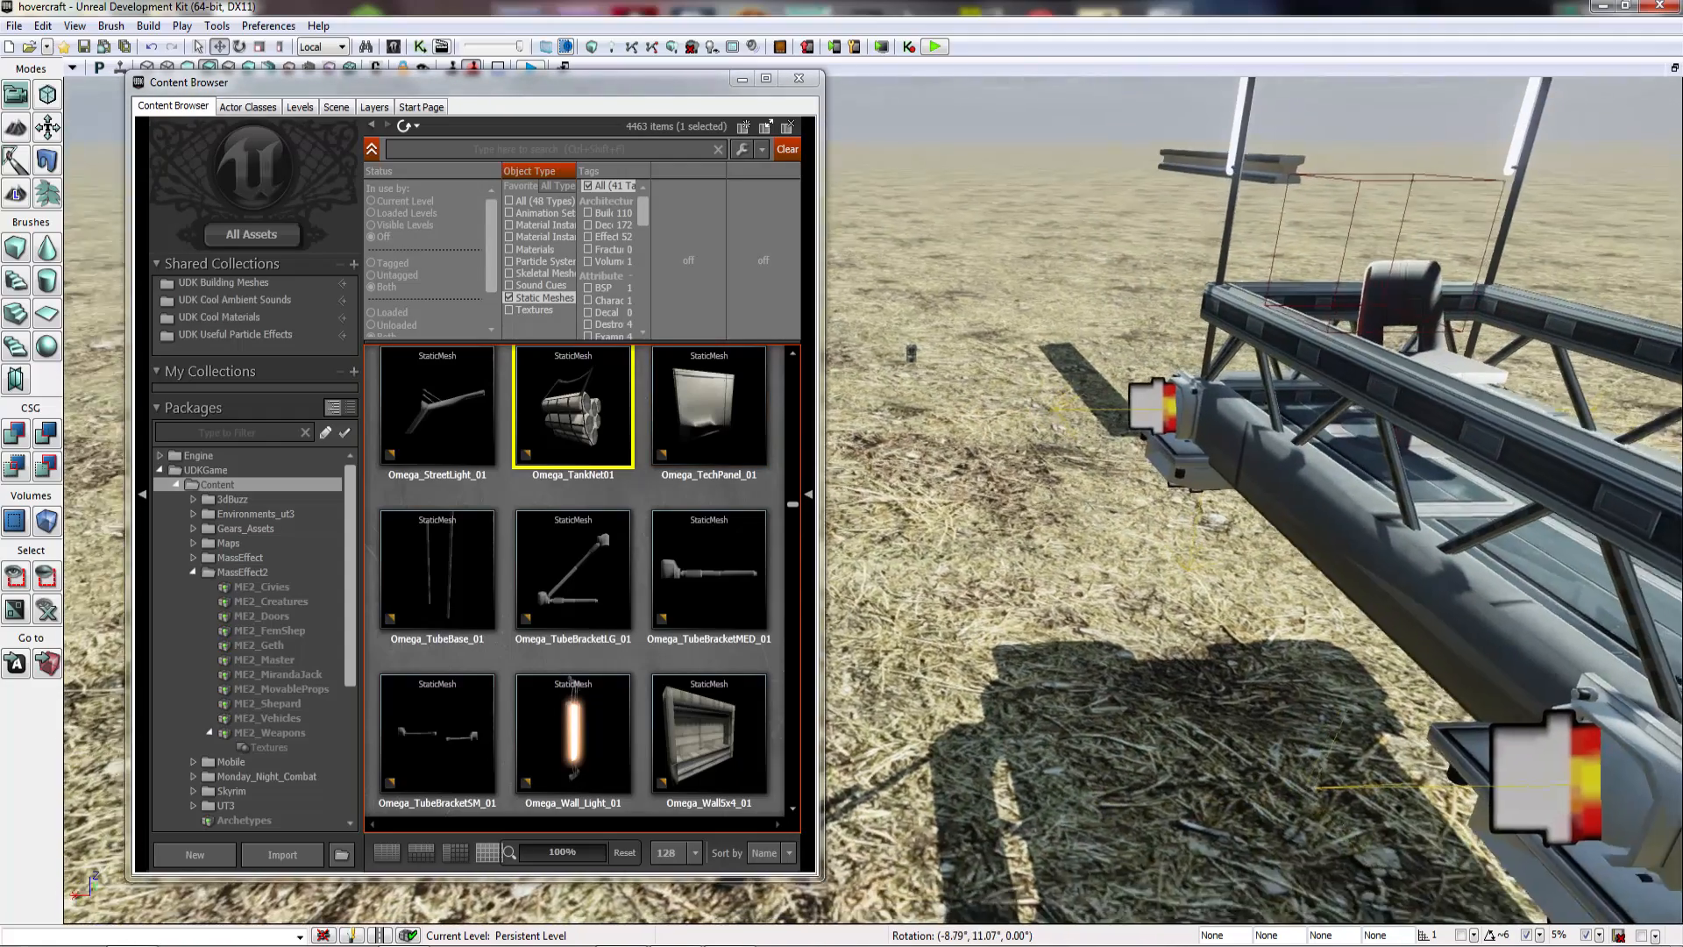
pyautogui.moveTo(1052, 491); pyautogui.dragTo(1148, 526, button='right')
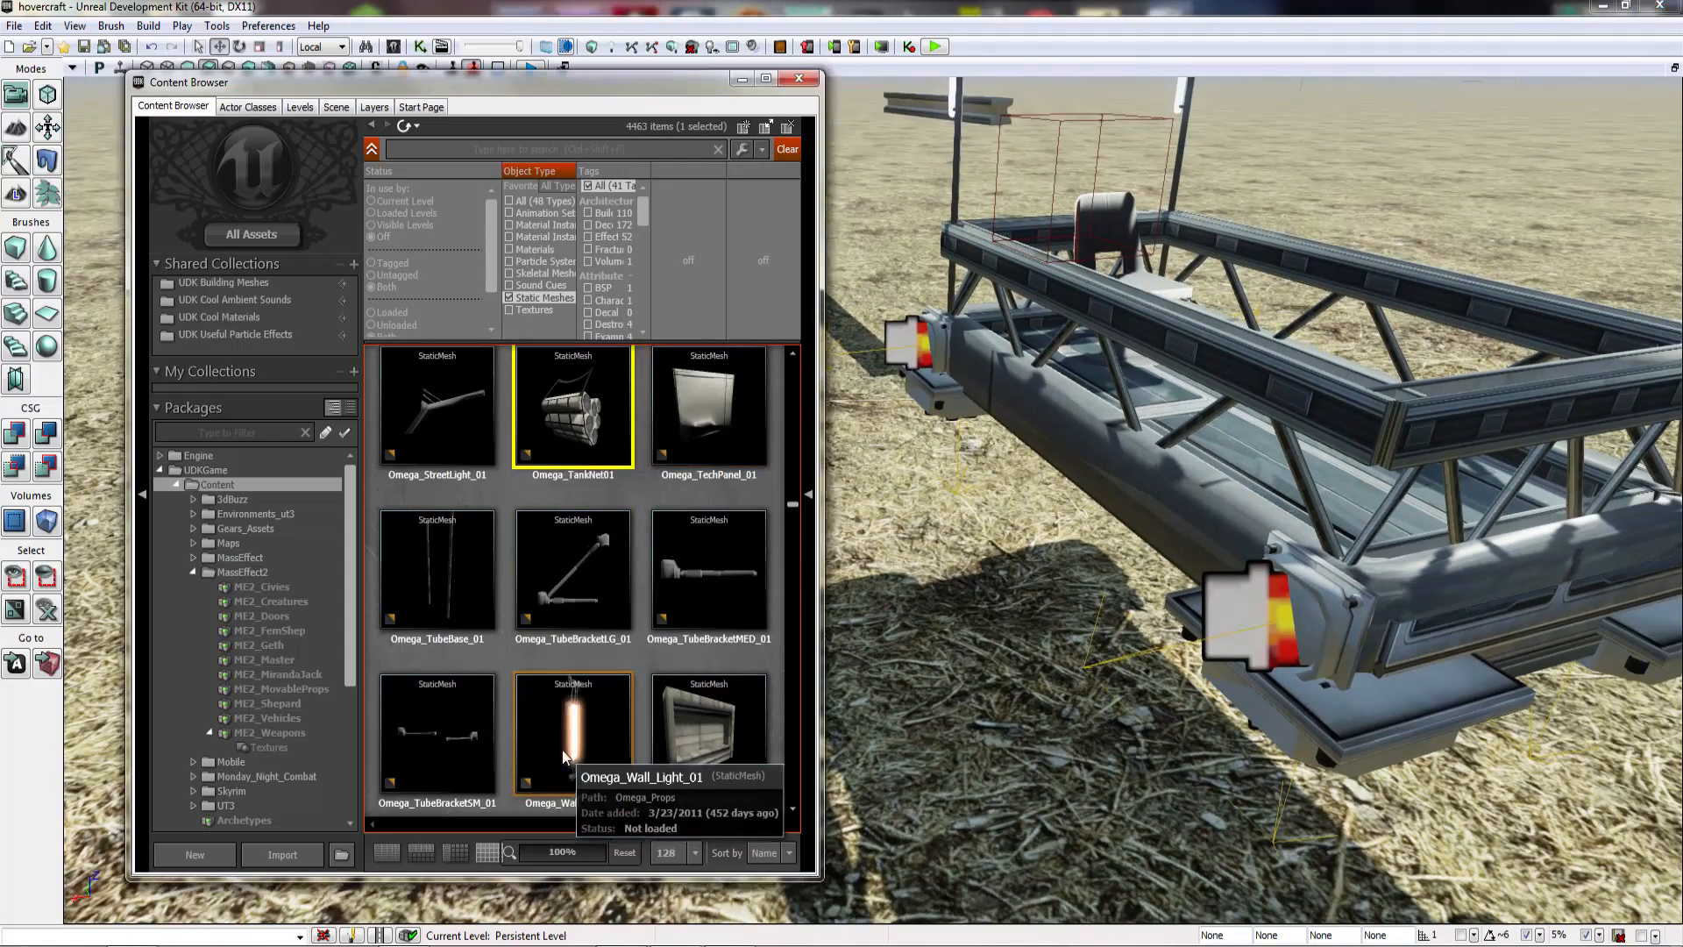
pyautogui.moveTo(573, 732); pyautogui.dragTo(1122, 487)
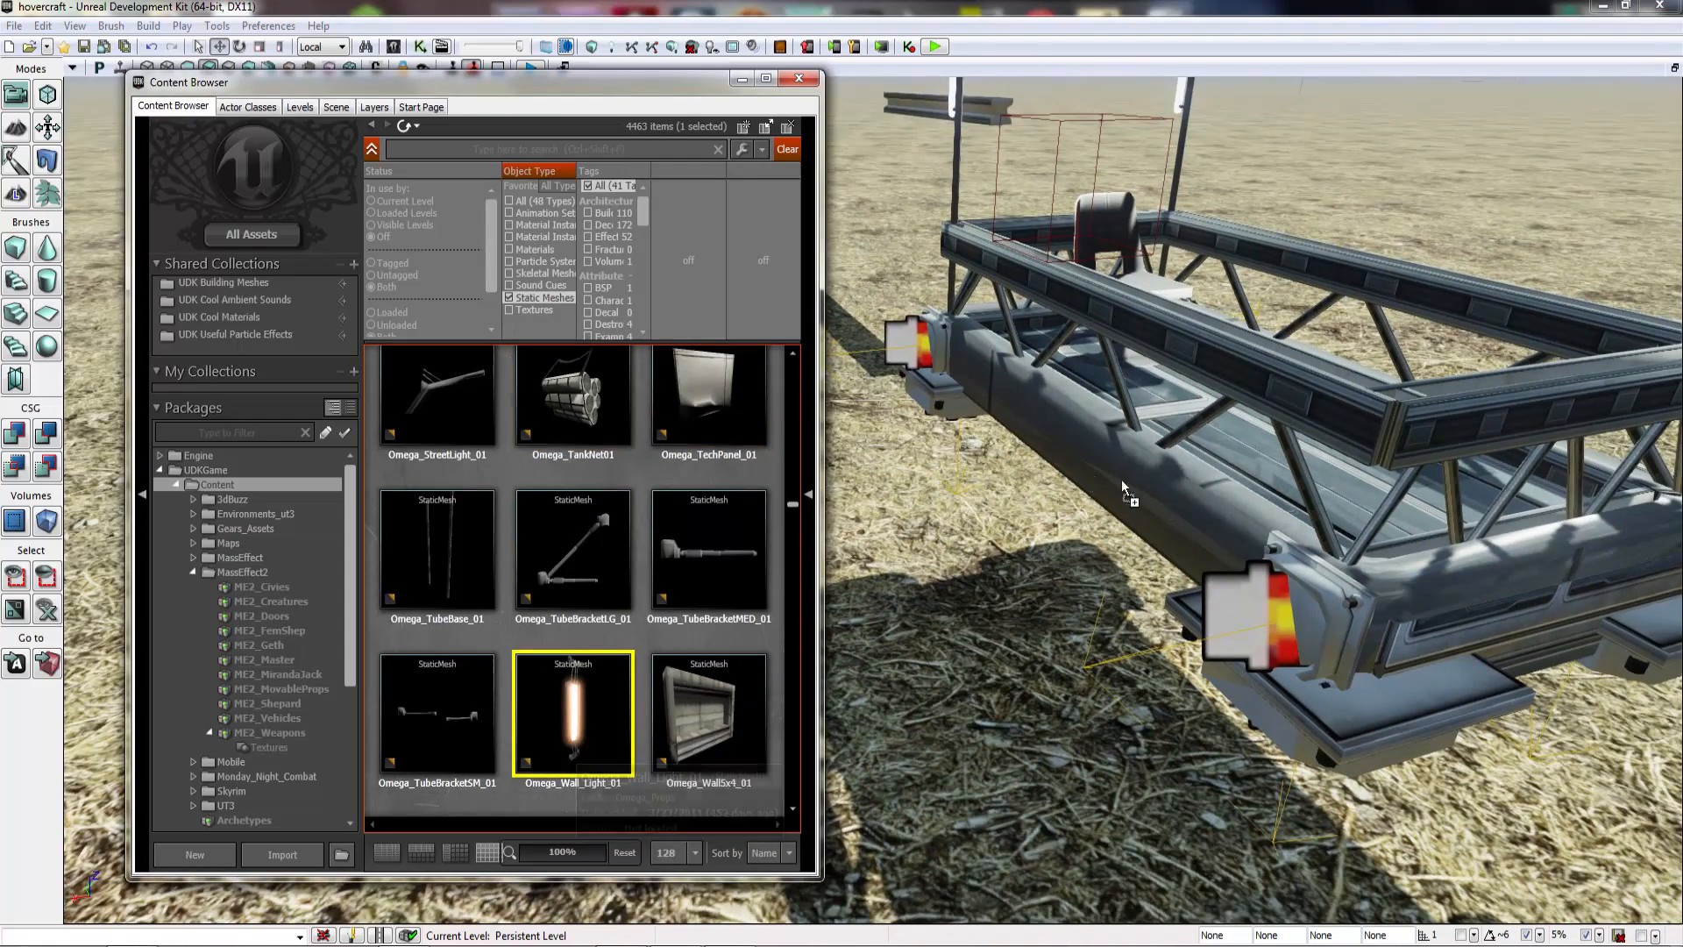
pyautogui.click(799, 81)
# Step: Rotate the wall light -90 degrees so it lies horizontally and centre it on the hull side between the two thrusters
pyautogui.moveTo(877, 333); pyautogui.dragTo(964, 272, button='right')
pyautogui.press('space')
pyautogui.moveTo(780, 526); pyautogui.dragTo(710, 552)
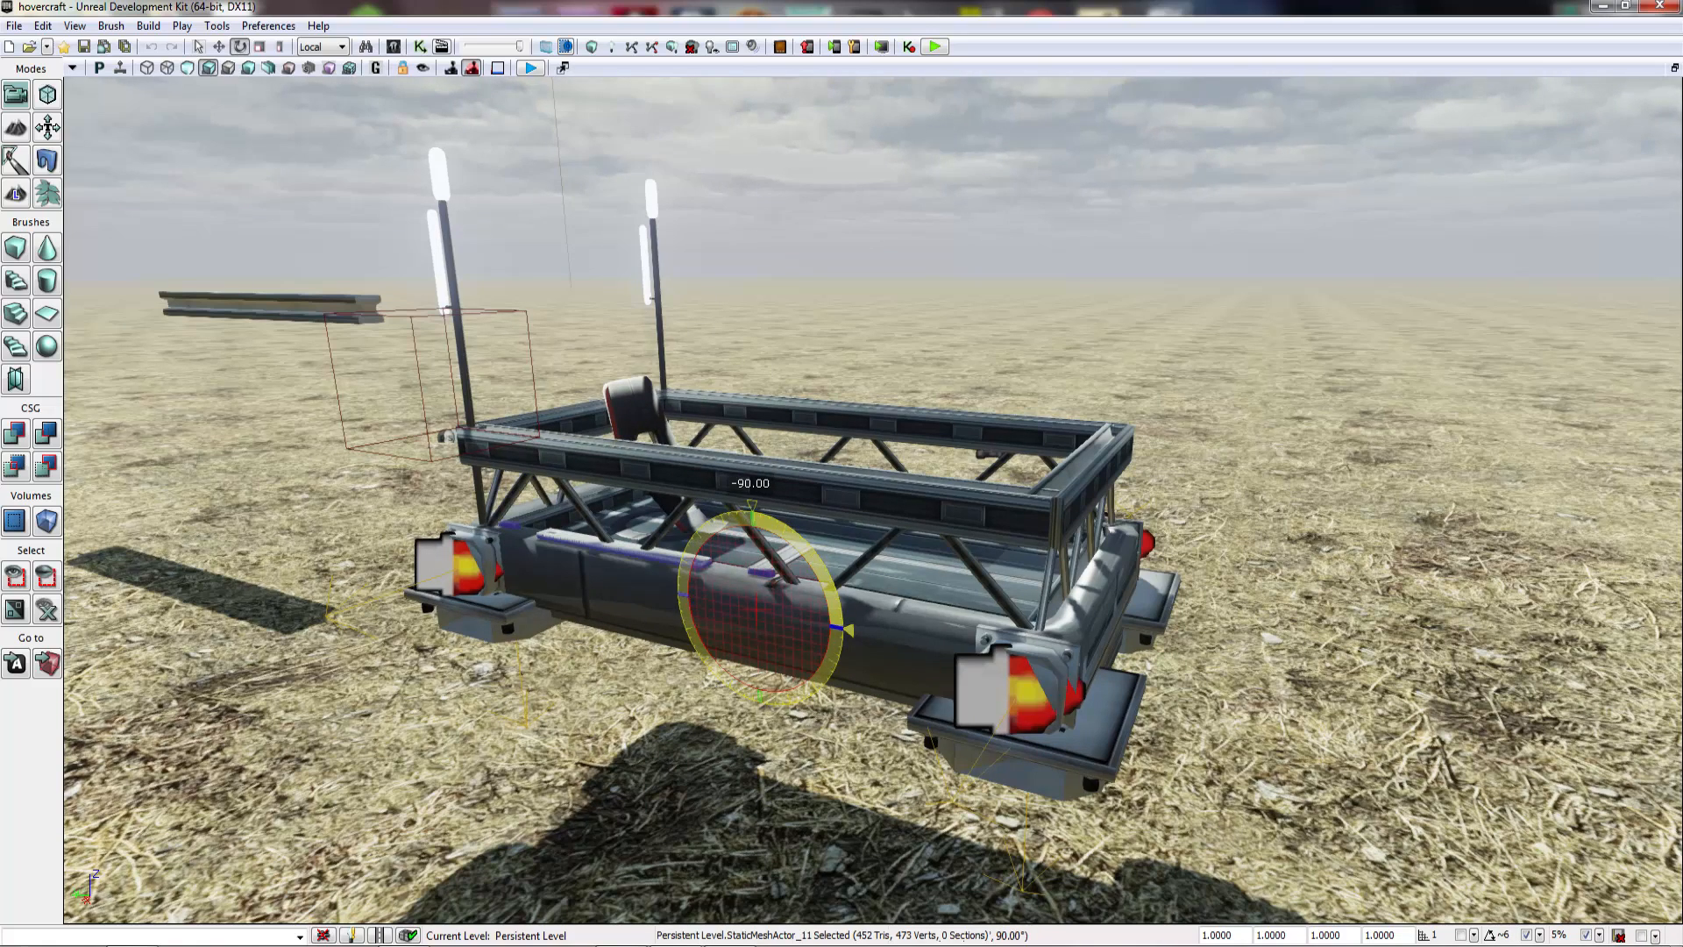
pyautogui.moveTo(736, 635); pyautogui.dragTo(699, 644)
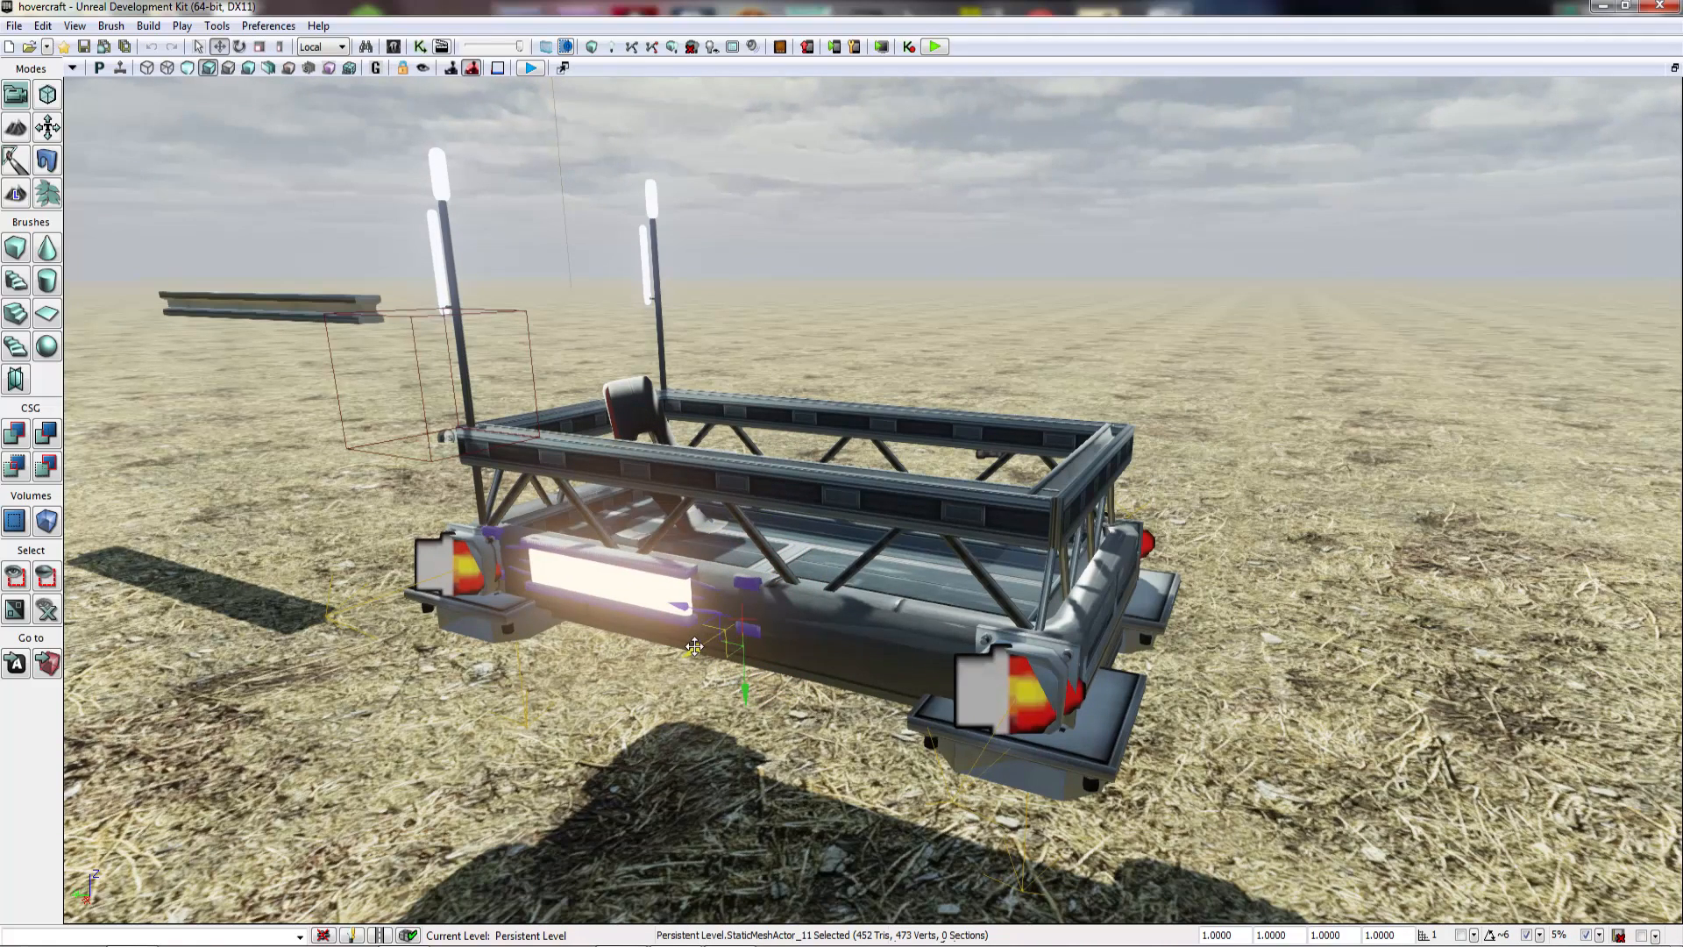
pyautogui.moveTo(745, 688); pyautogui.dragTo(746, 699)
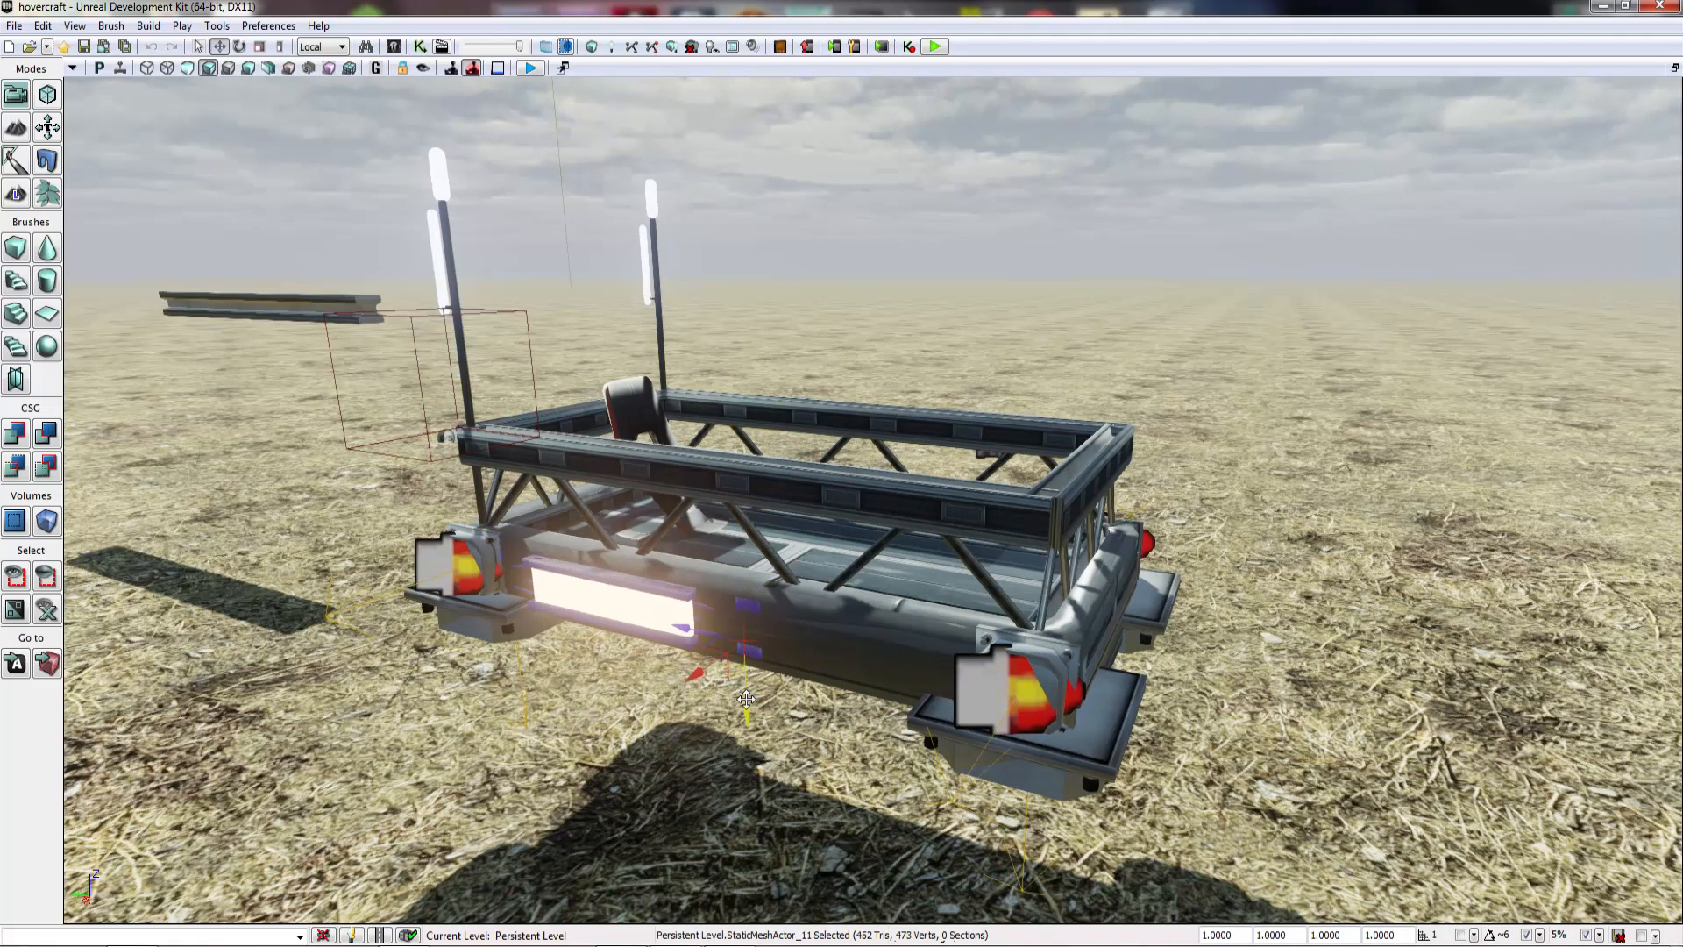
pyautogui.moveTo(681, 633); pyautogui.dragTo(773, 657)
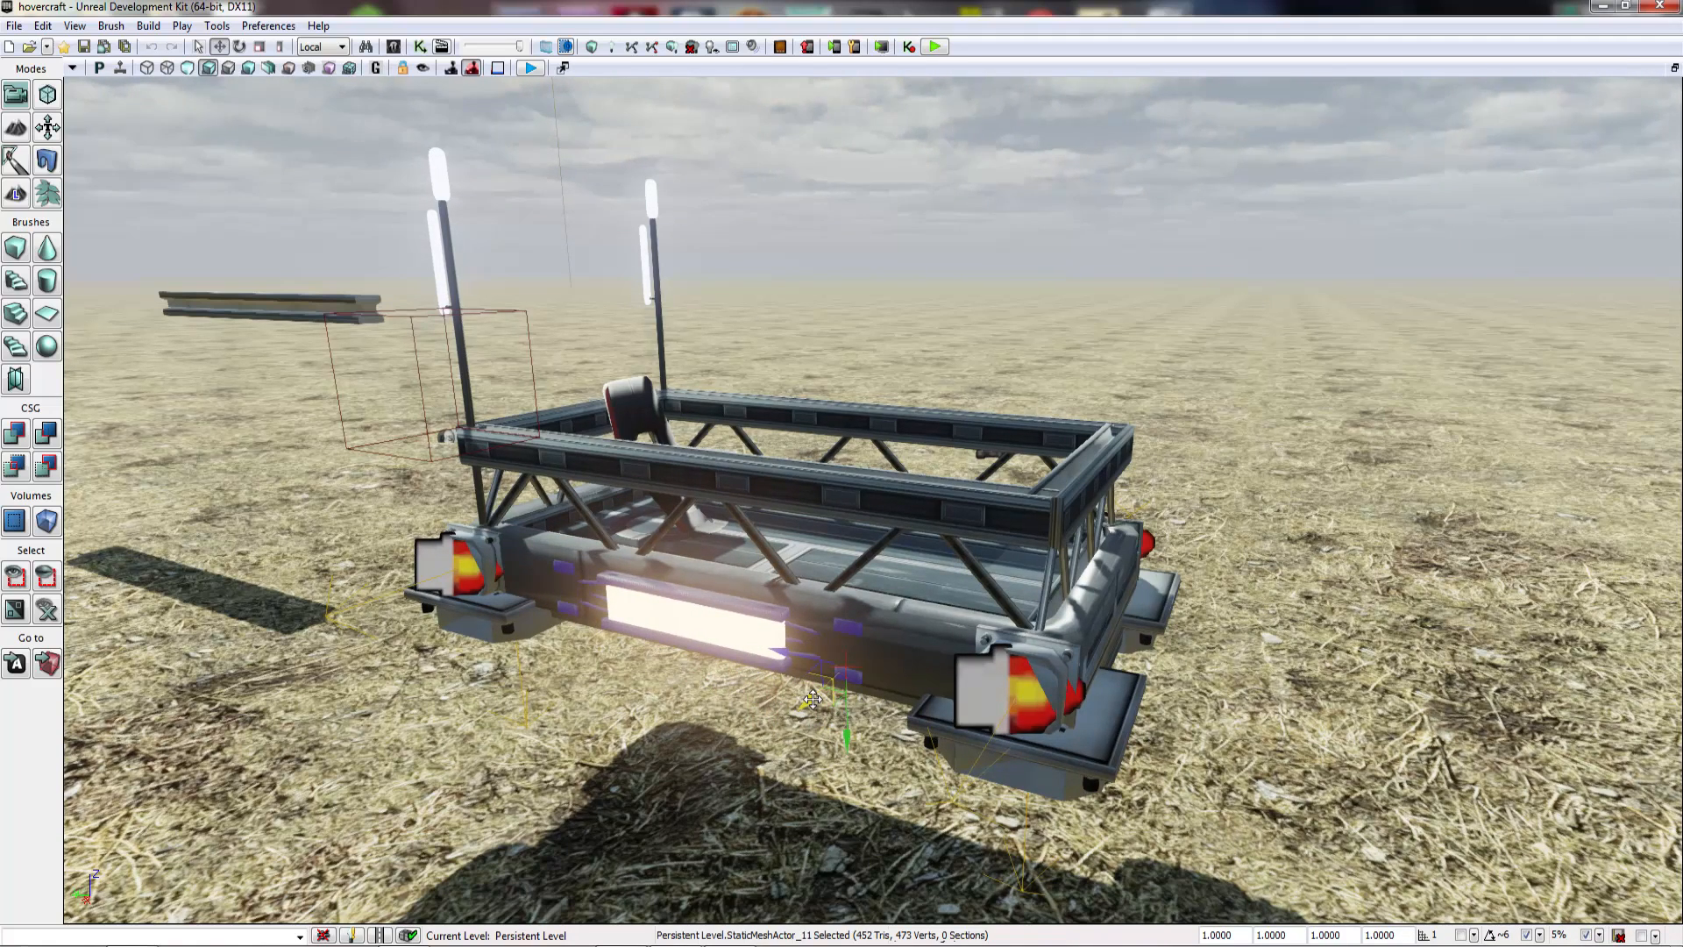
pyautogui.moveTo(811, 701); pyautogui.dragTo(1034, 622, button='right')
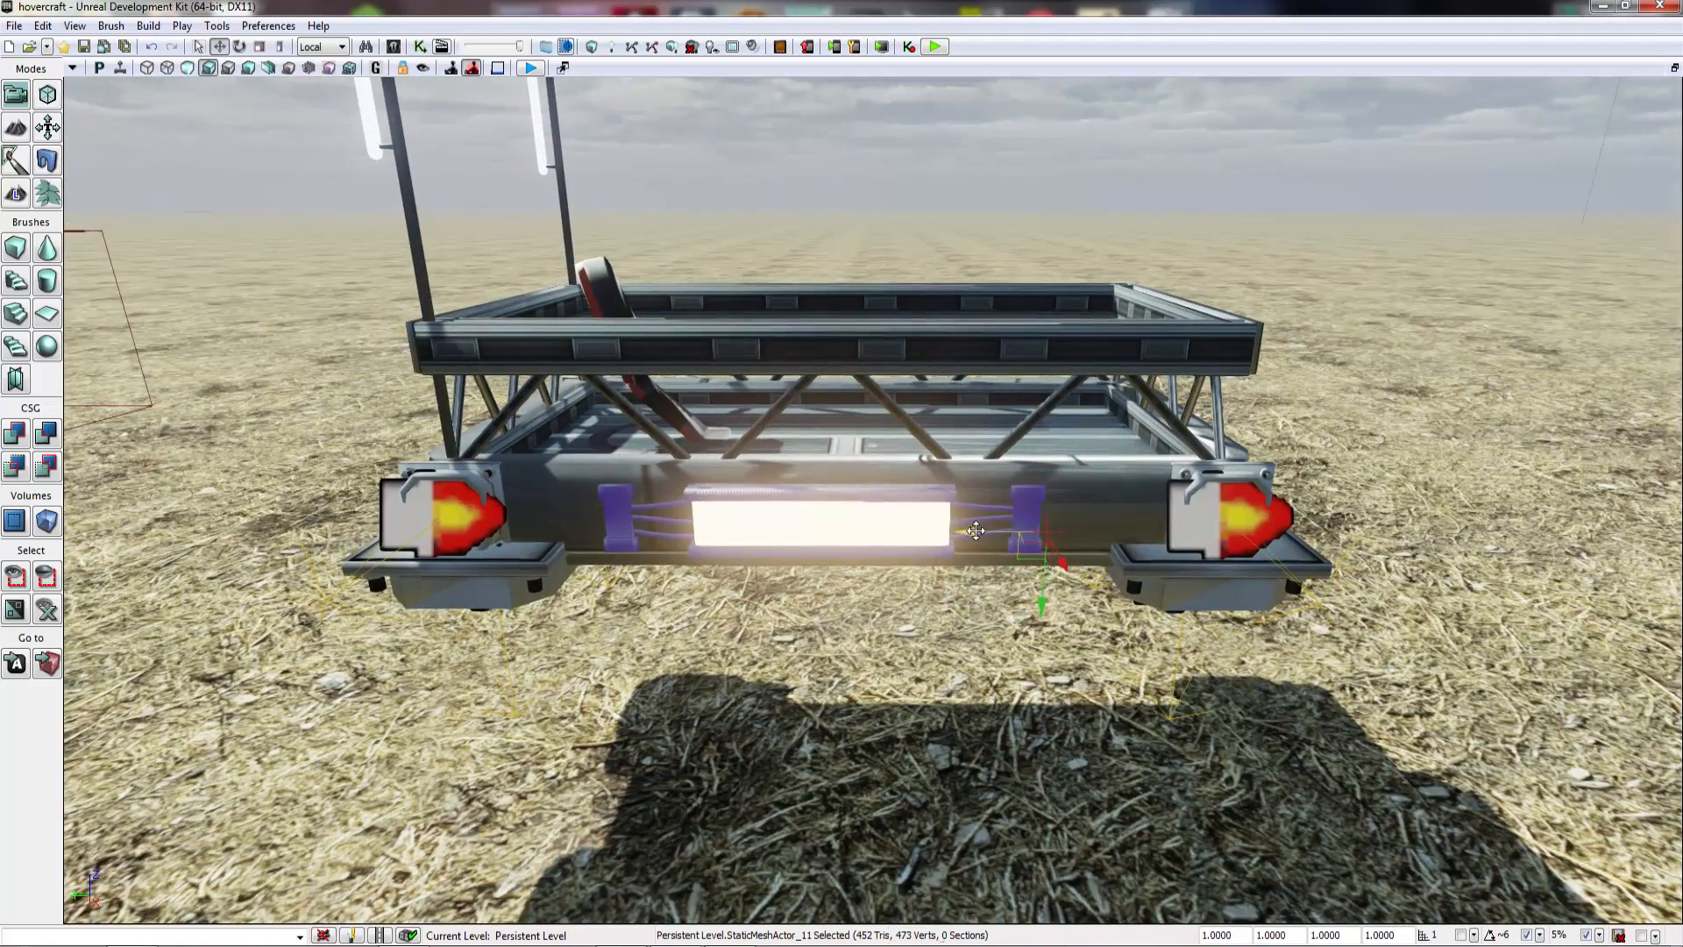
# Step: Duplicate the wall light to the opposite long side, turn it to face outward and fit it against the hull
pyautogui.moveTo(997, 534); pyautogui.dragTo(596, 551, button='right')
pyautogui.keyDown('shift'); pyautogui.moveTo(625, 549); pyautogui.dragTo(885, 508); pyautogui.keyUp('shift')
pyautogui.moveTo(886, 509); pyautogui.dragTo(754, 512, button='right')
pyautogui.press('space')
pyautogui.moveTo(647, 481); pyautogui.dragTo(643, 481, button='right')
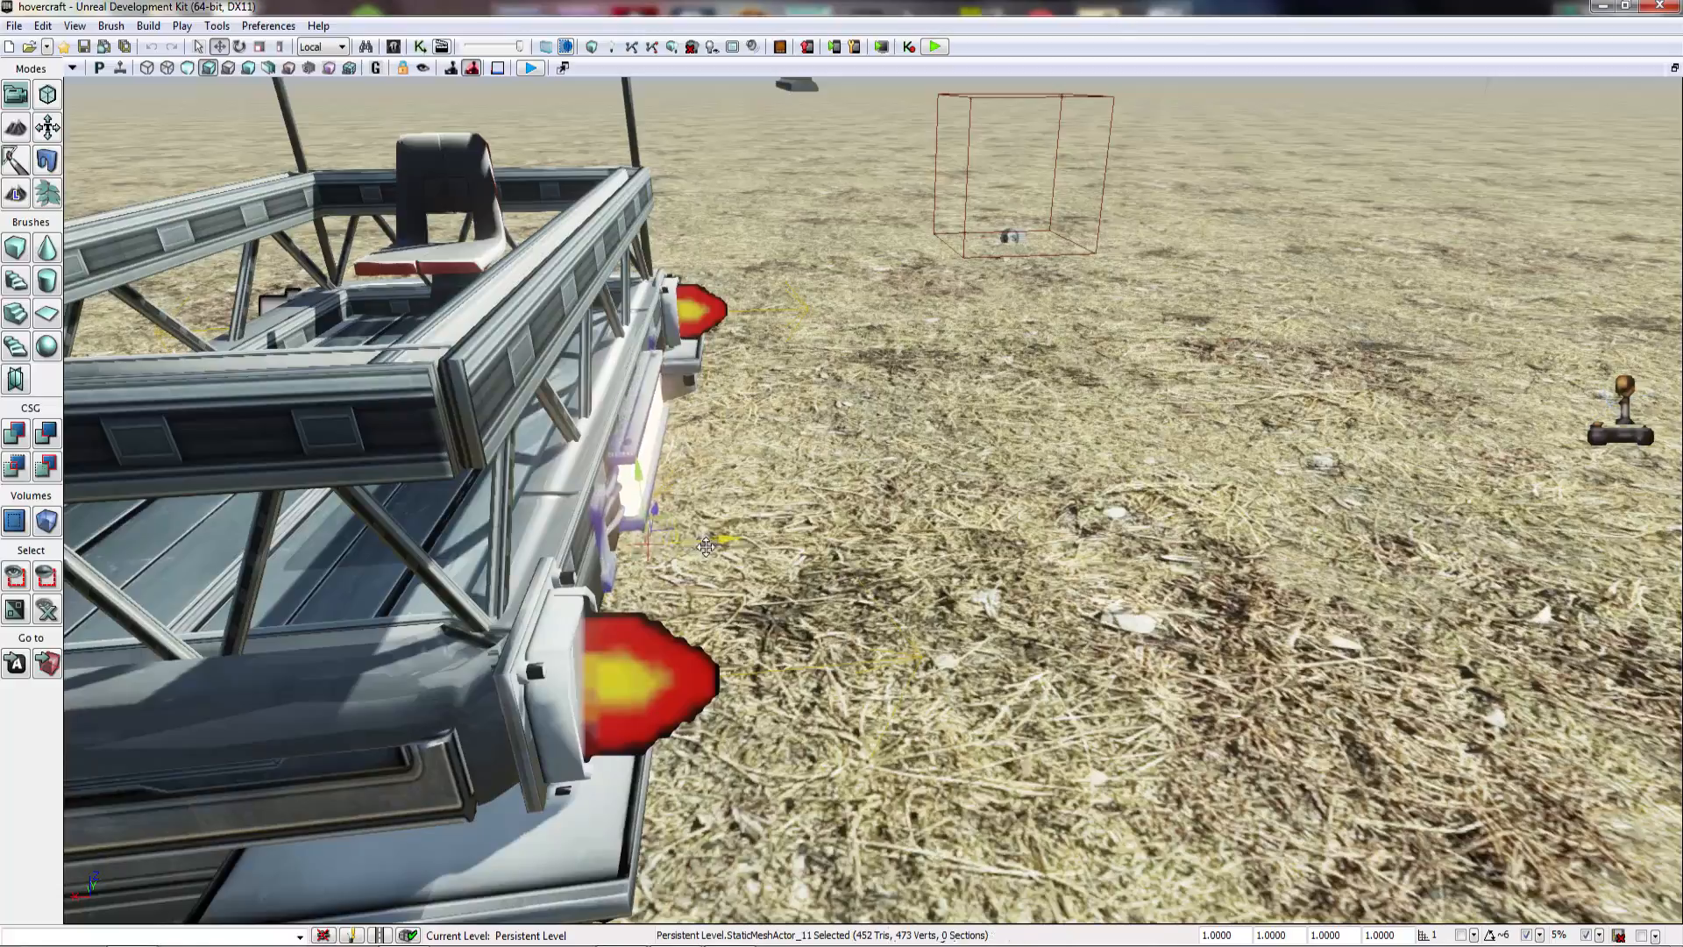
pyautogui.moveTo(706, 546); pyautogui.dragTo(699, 546)
pyautogui.moveTo(699, 546); pyautogui.dragTo(412, 499, button='right')
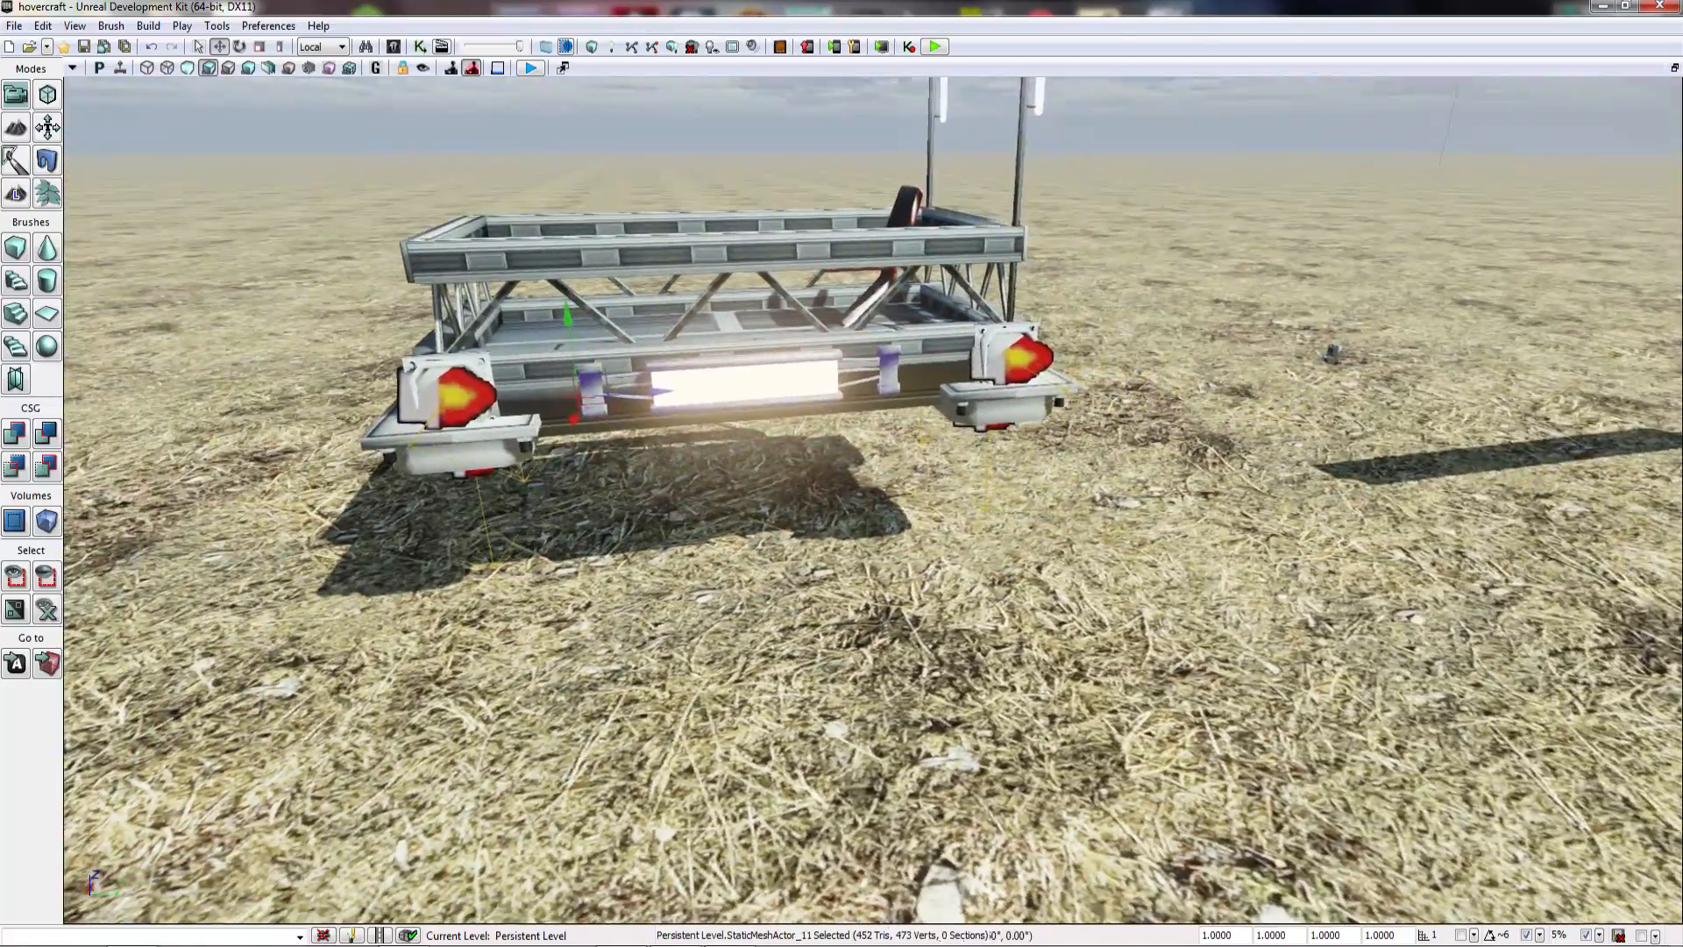
# Step: Save the hovercraft map
pyautogui.moveTo(701, 526); pyautogui.dragTo(1184, 563, button='right')
pyautogui.click(15, 27)
pyautogui.click(45, 94)
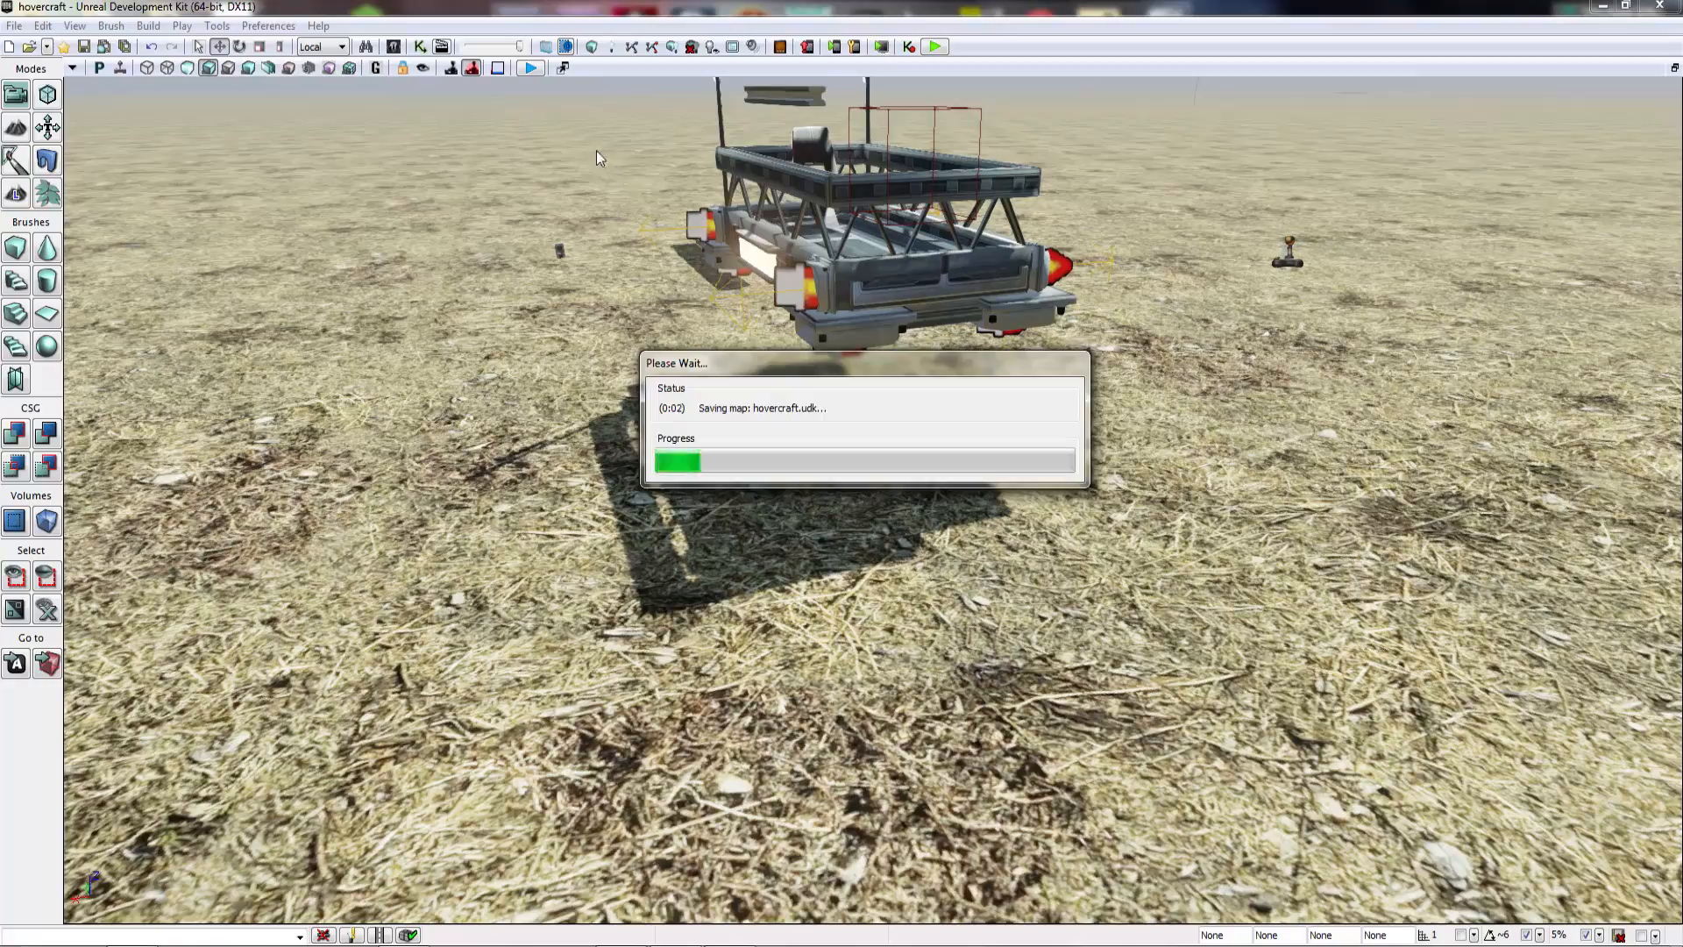
# Step: Play the level from the ground beside the hovercraft to test the added wall lights, and end the preview
pyautogui.moveTo(873, 500); pyautogui.dragTo(827, 628, button='right')
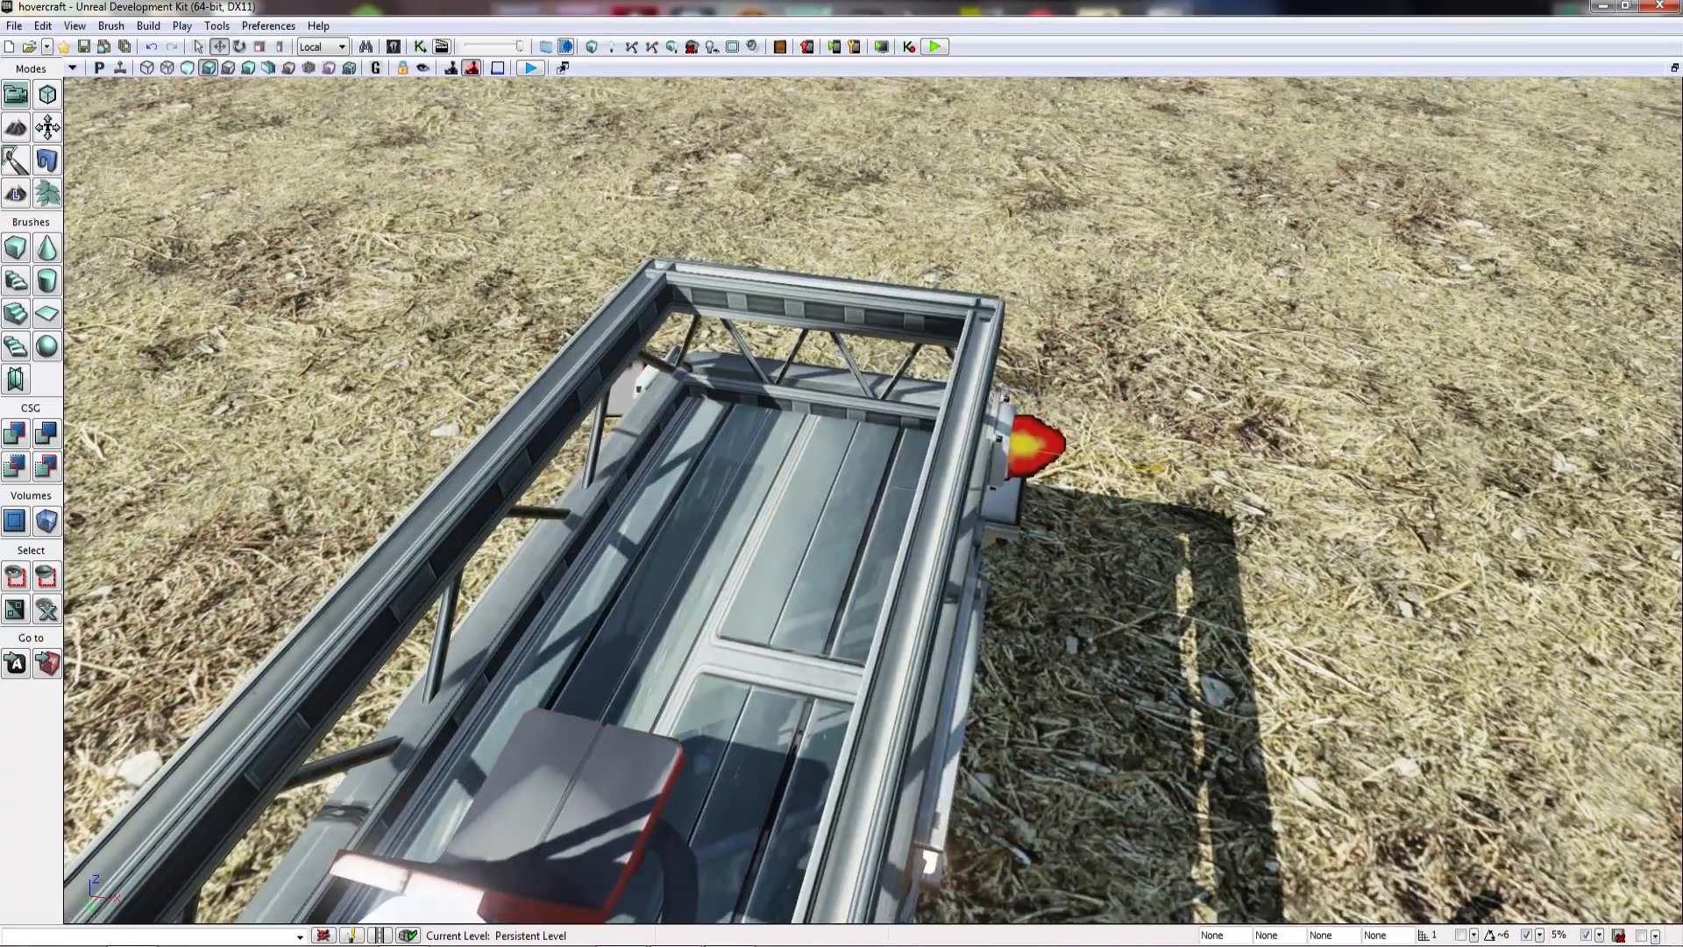
pyautogui.rightClick(827, 628)
pyautogui.rightClick(1229, 689)
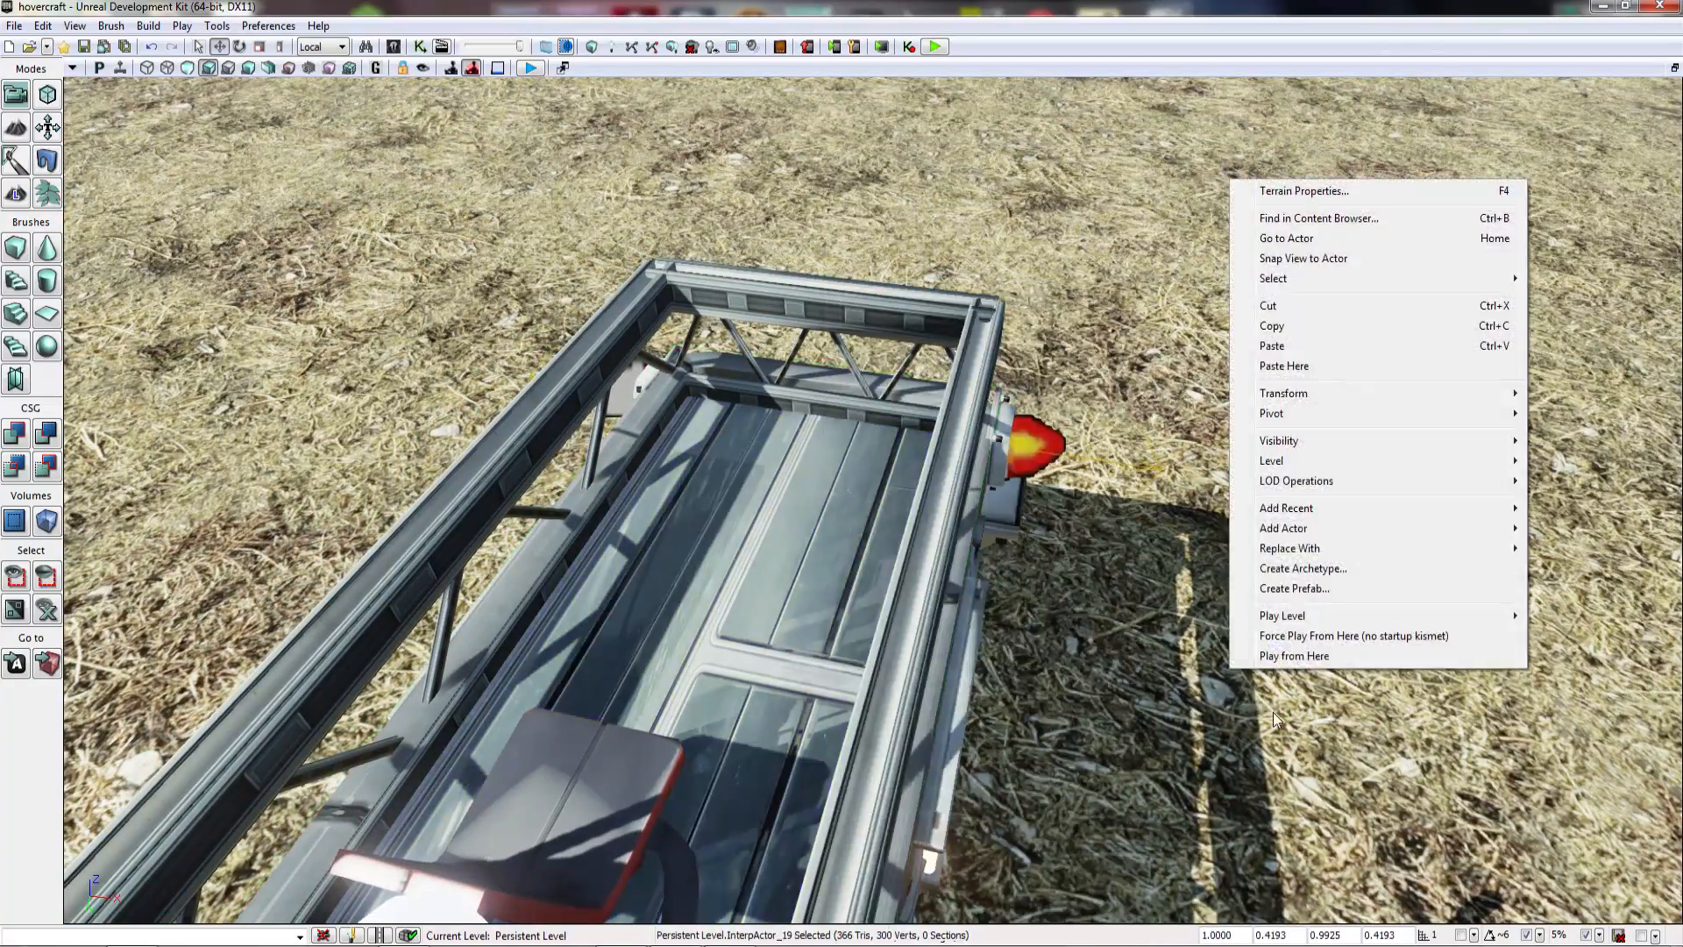
pyautogui.click(1305, 658)
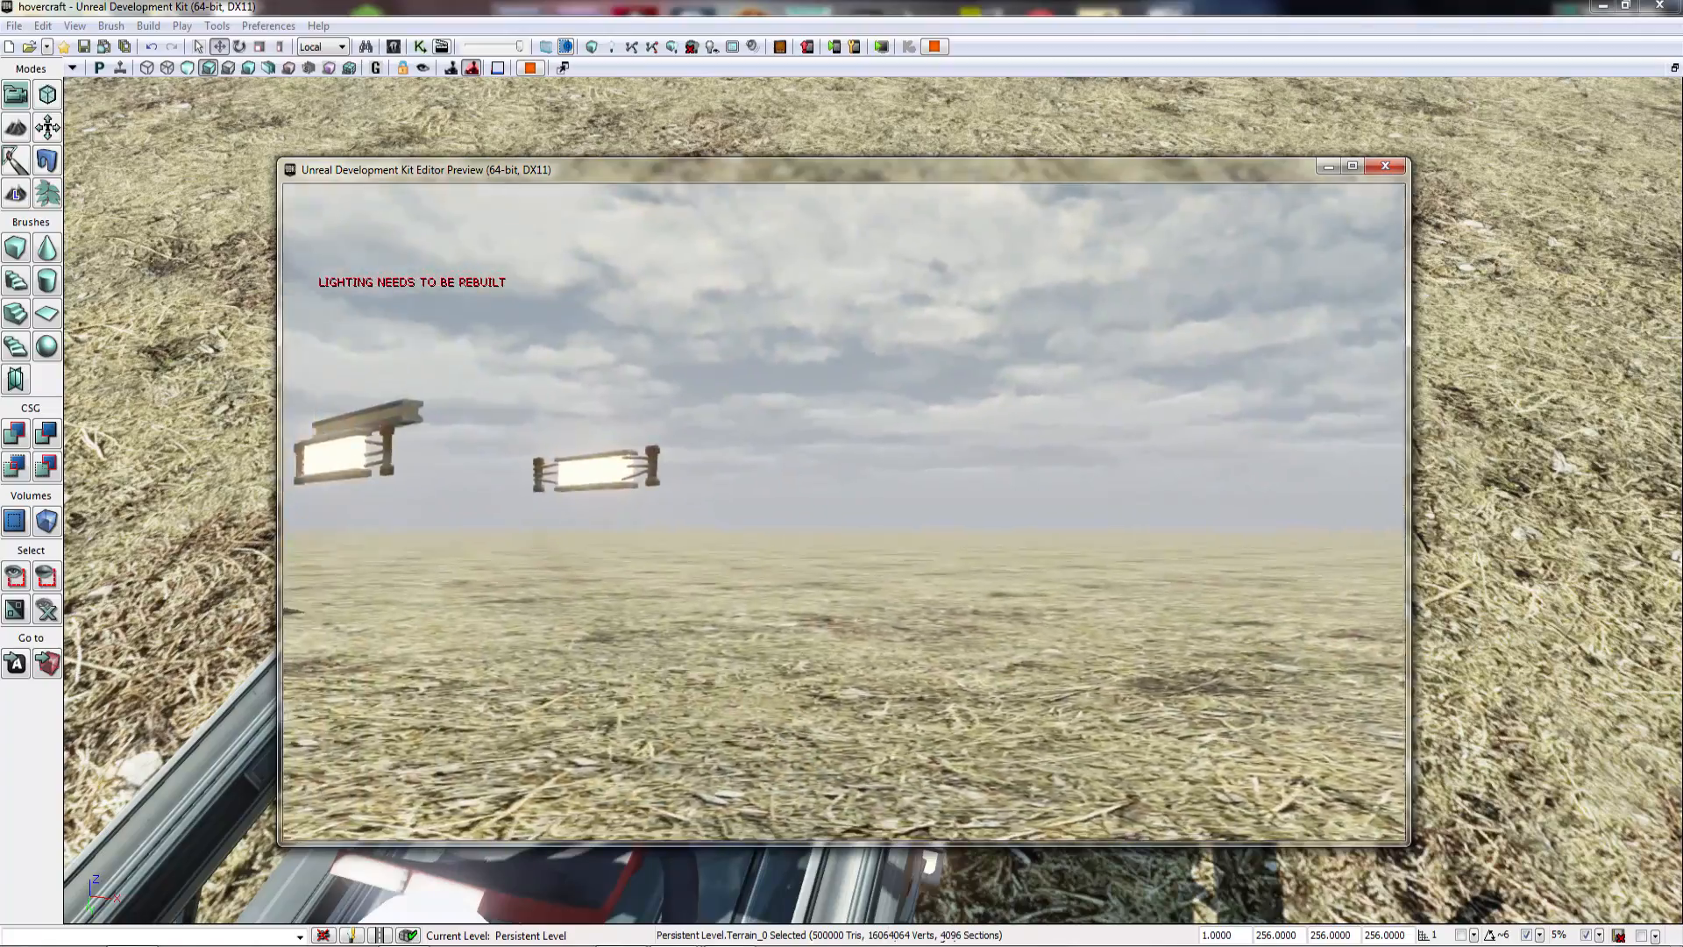
pyautogui.press('Escape')
# Step: Select both wall lights on the hull and convert them to InterpActors
pyautogui.moveTo(873, 500); pyautogui.dragTo(815, 312, button='right')
pyautogui.rightClick(879, 299)
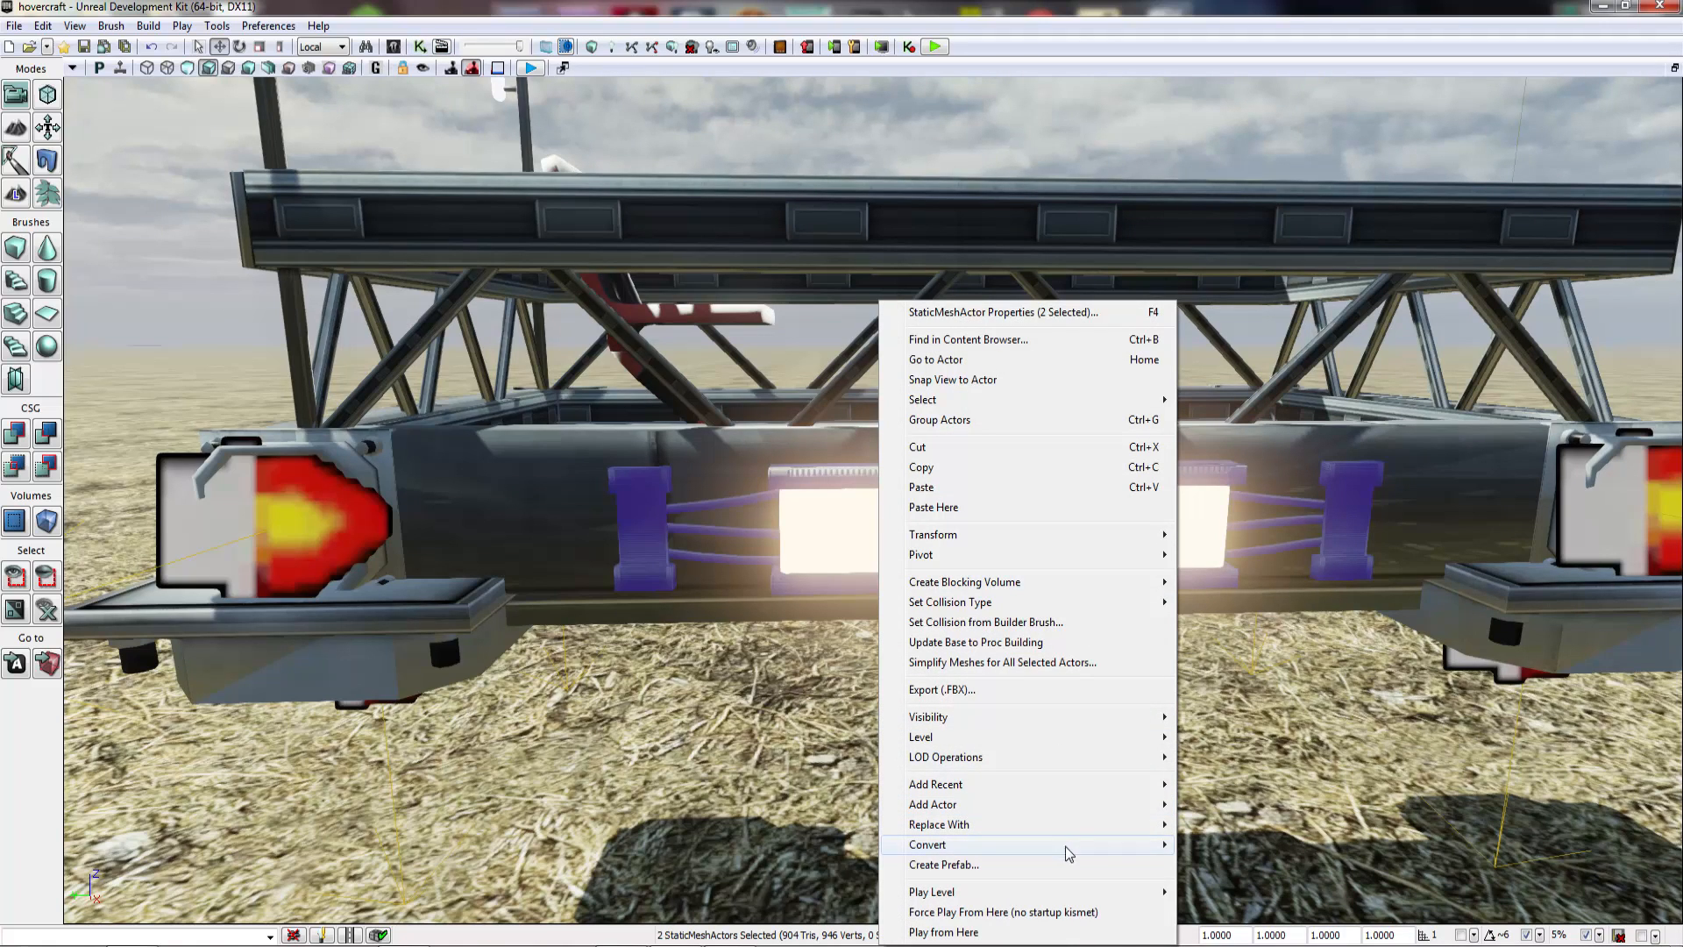
pyautogui.moveTo(1066, 849)
pyautogui.click(1266, 848)
pyautogui.moveTo(1266, 842)
pyautogui.mouseDown(button='right')
pyautogui.moveTo(1223, 837)
pyautogui.moveTo(1257, 843)
pyautogui.mouseUp(button='right')
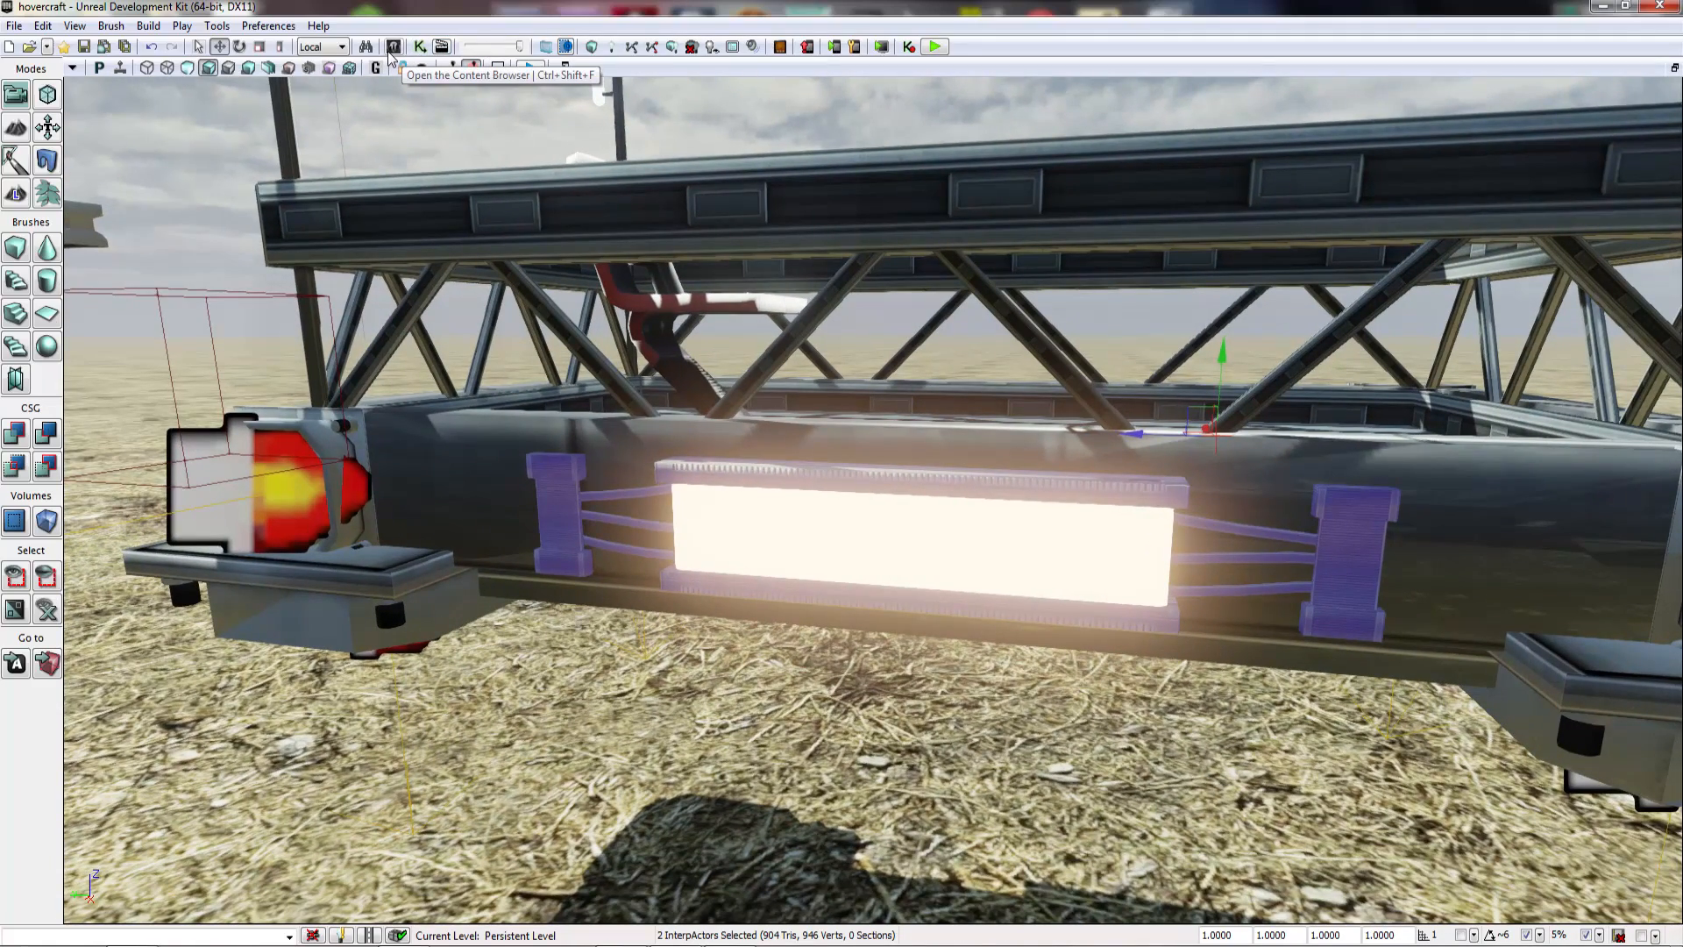
pyautogui.moveTo(1257, 843); pyautogui.dragTo(1350, 858, button='right')
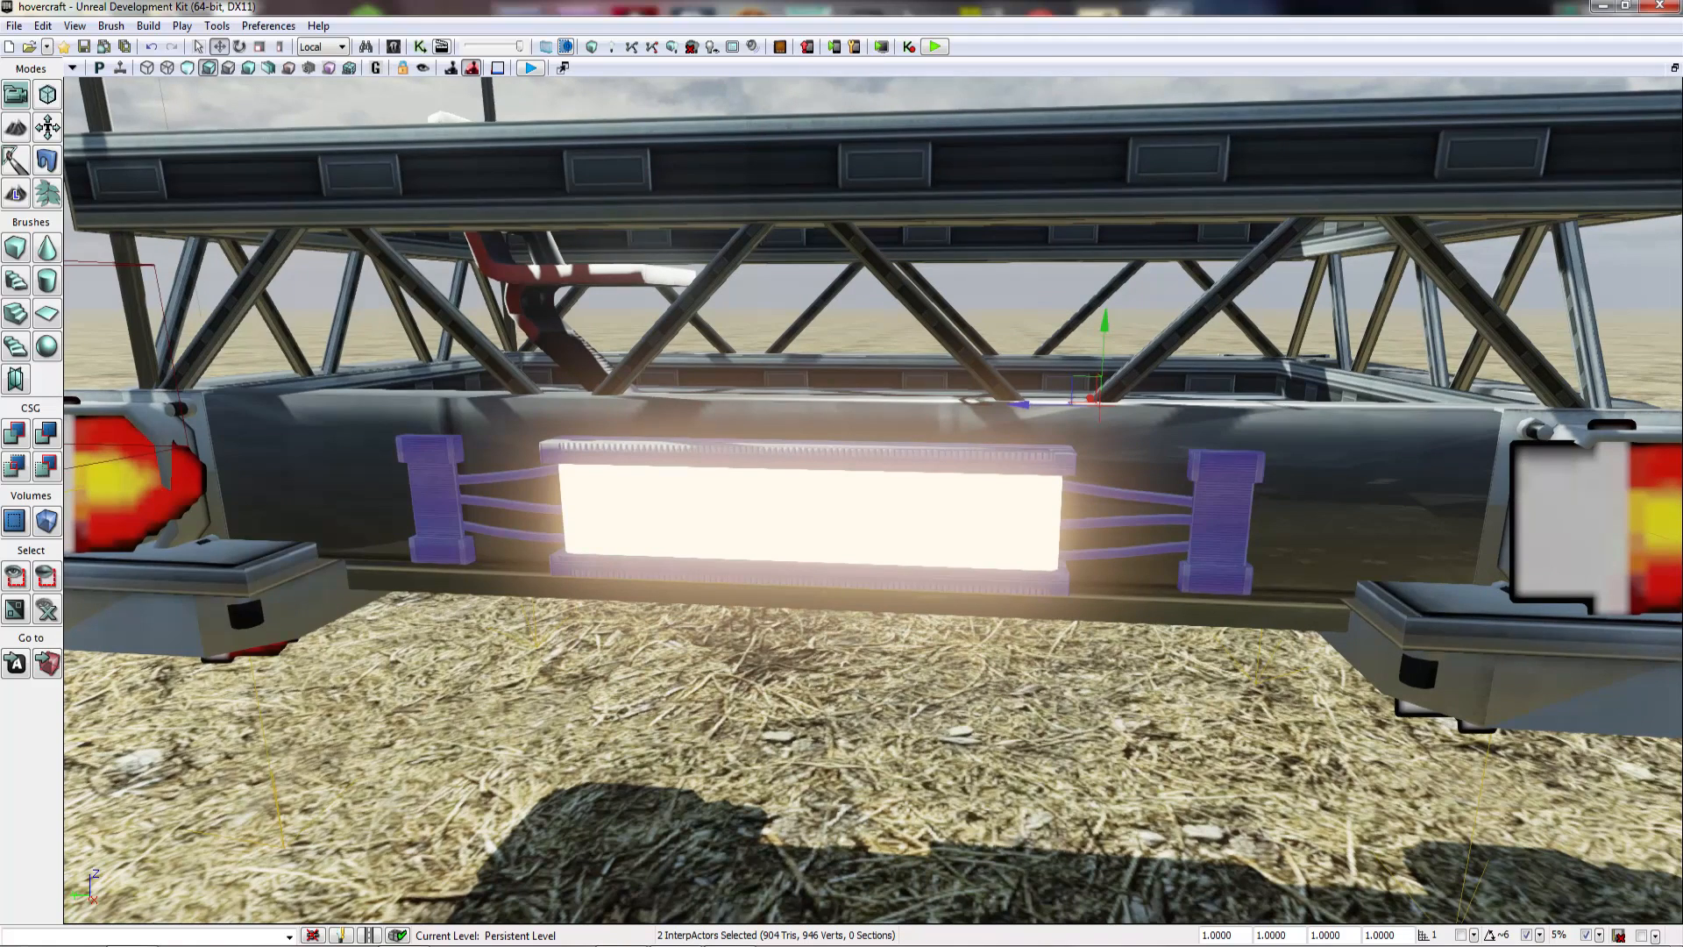
# Step: Attach both wall lights to the hovercraft by assigning the hull KActor as their Base, and close the properties
pyautogui.press('F4')
pyautogui.click(202, 330)
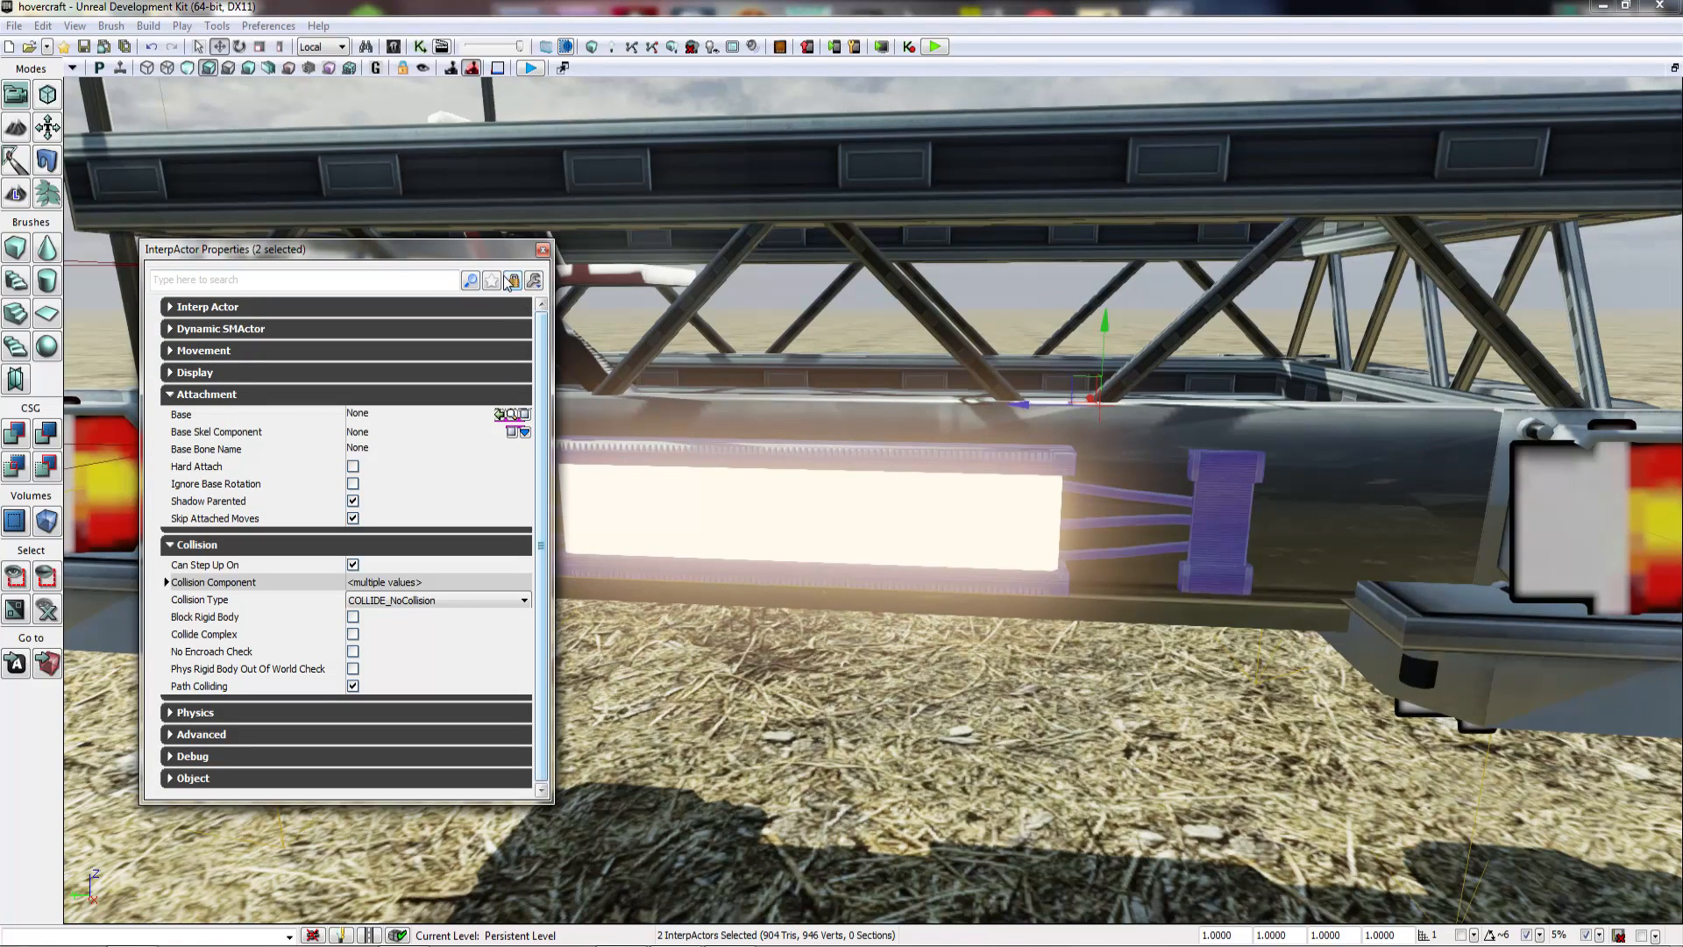
pyautogui.click(1131, 439)
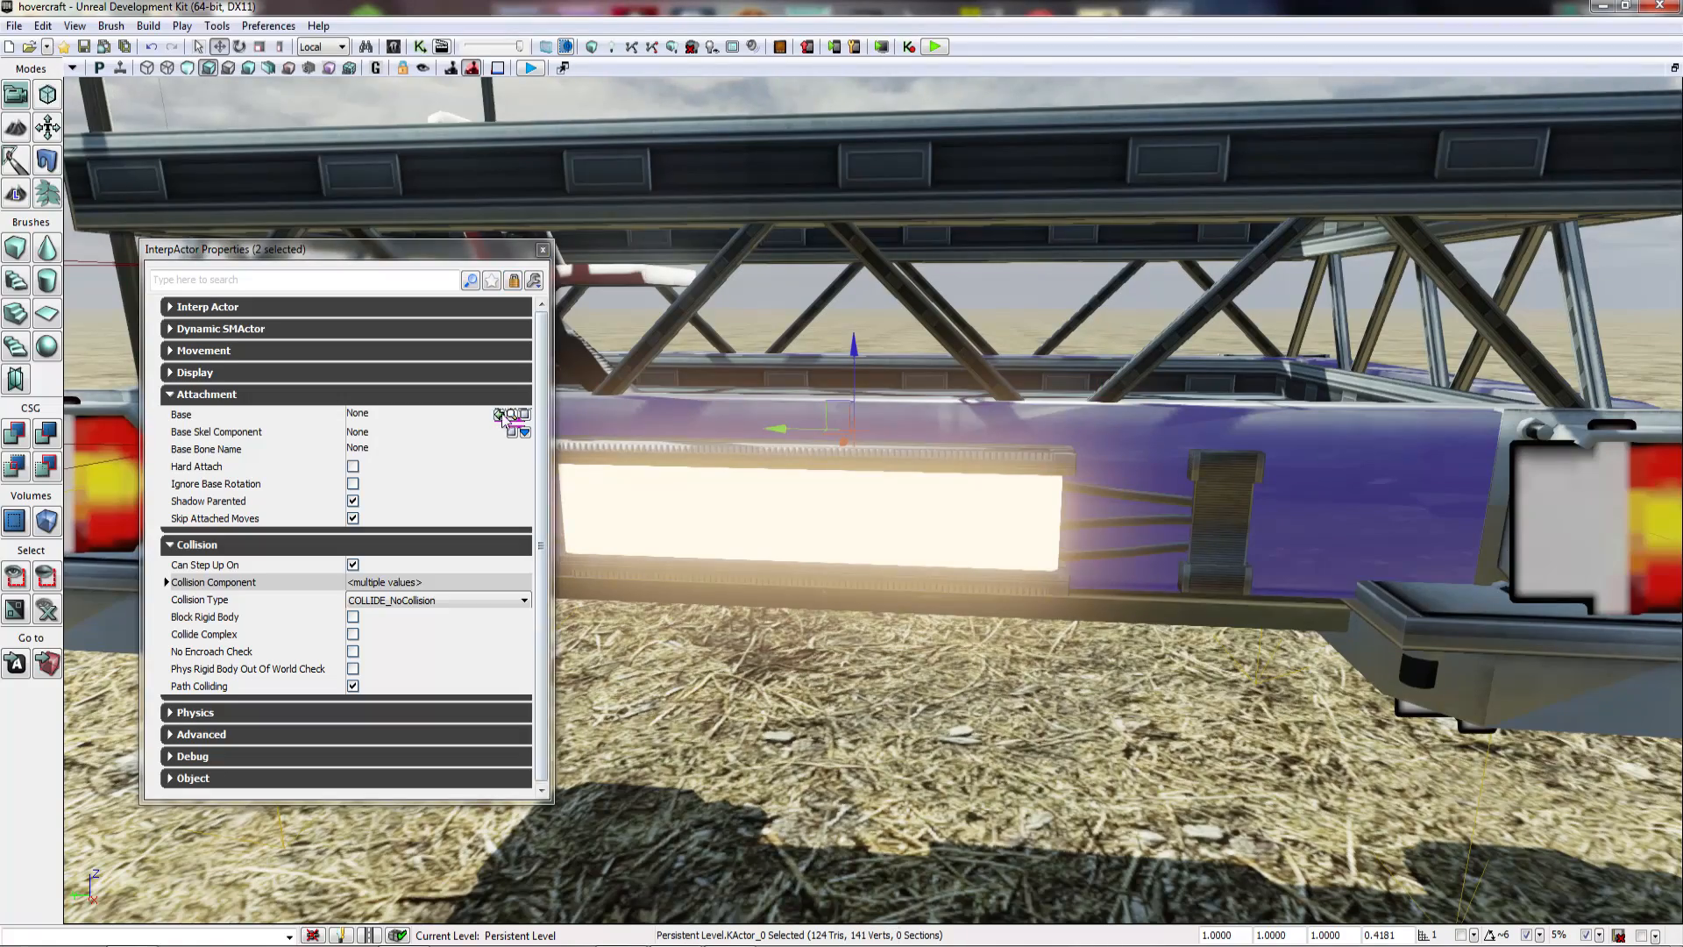
pyautogui.click(501, 415)
pyautogui.click(543, 251)
# Step: Duplicate the side thruster housing near the seat end and turn the copy to face out of that end
pyautogui.moveTo(543, 250); pyautogui.dragTo(702, 229, button='right')
pyautogui.click(491, 206)
pyautogui.press('s')
pyautogui.press('w')
pyautogui.press('s')
pyautogui.press('w')
pyautogui.press('s')
pyautogui.click(904, 431)
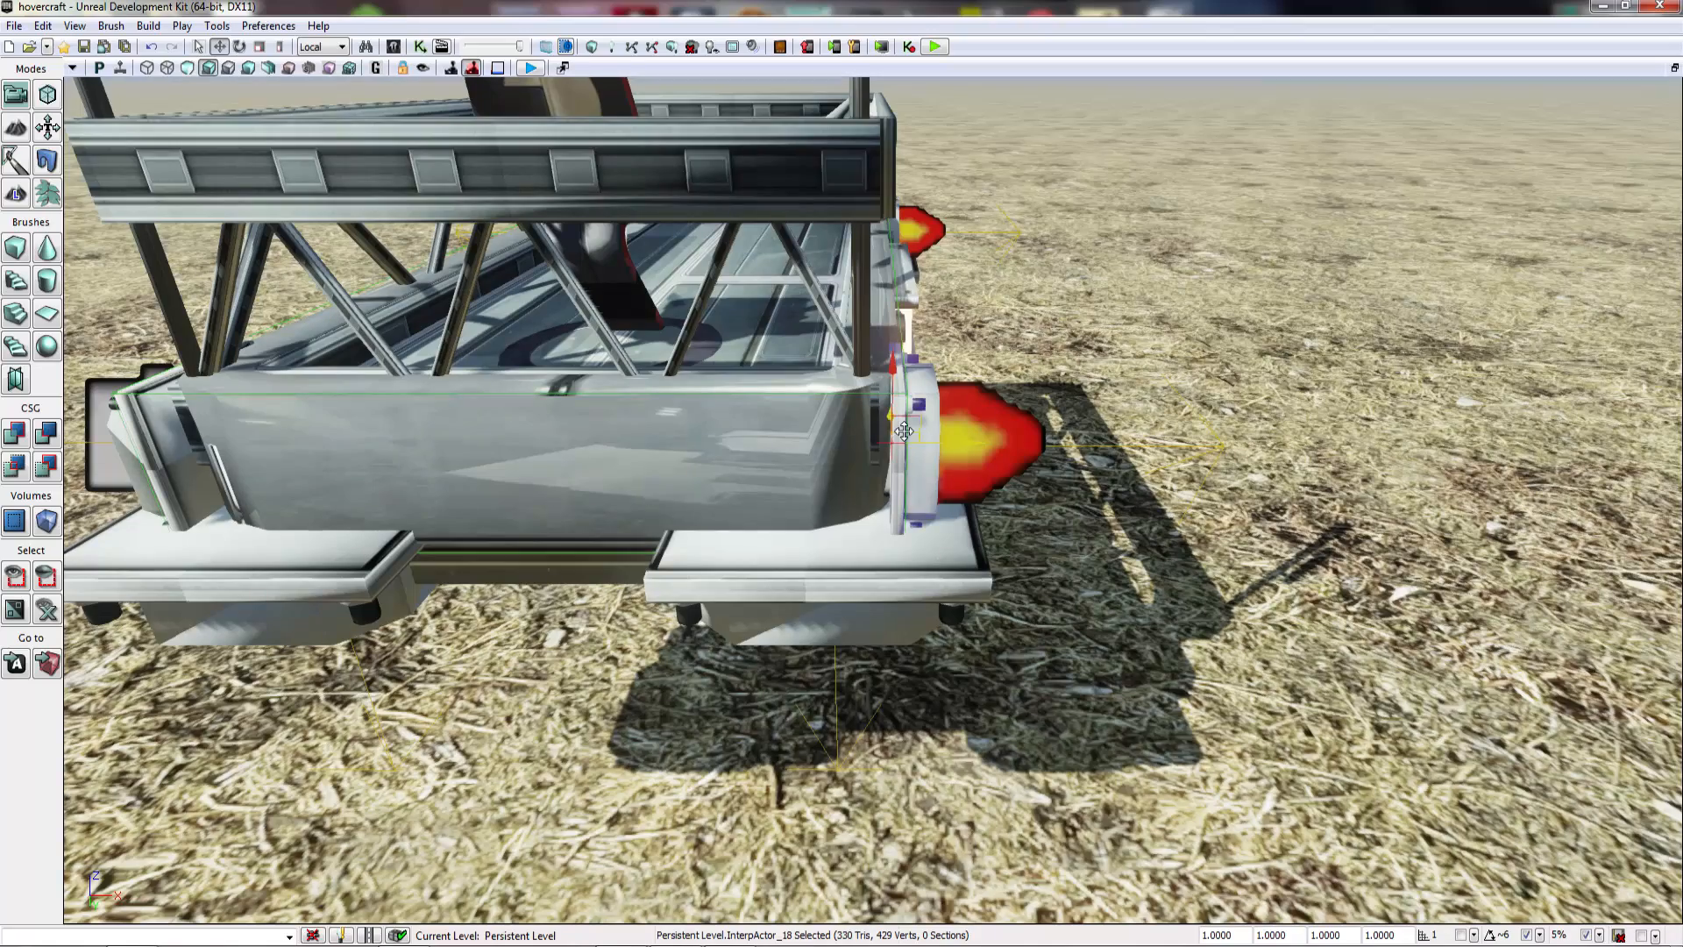
pyautogui.press('d')
pyautogui.moveTo(903, 431)
pyautogui.mouseDown(button='right')
pyautogui.moveTo(908, 412)
pyautogui.moveTo(881, 438)
pyautogui.mouseUp(button='right')
pyautogui.press('a')
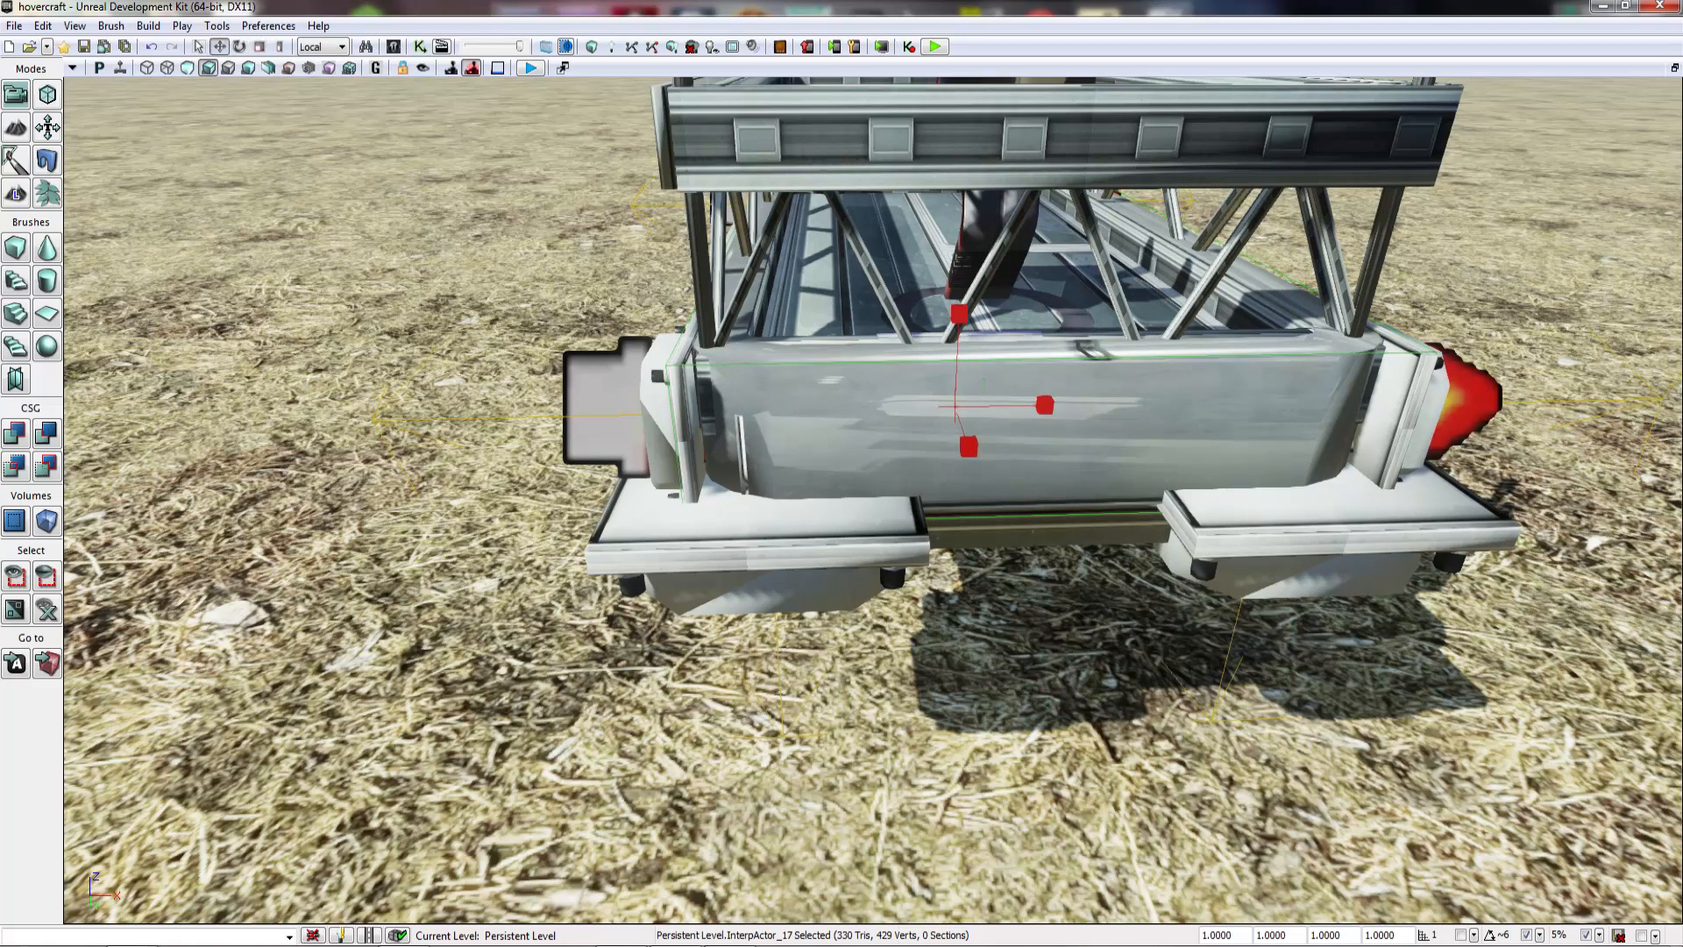
# Step: Bring the copied housing out of the hull and centre it across the seat-end face
pyautogui.moveTo(963, 433); pyautogui.dragTo(976, 464)
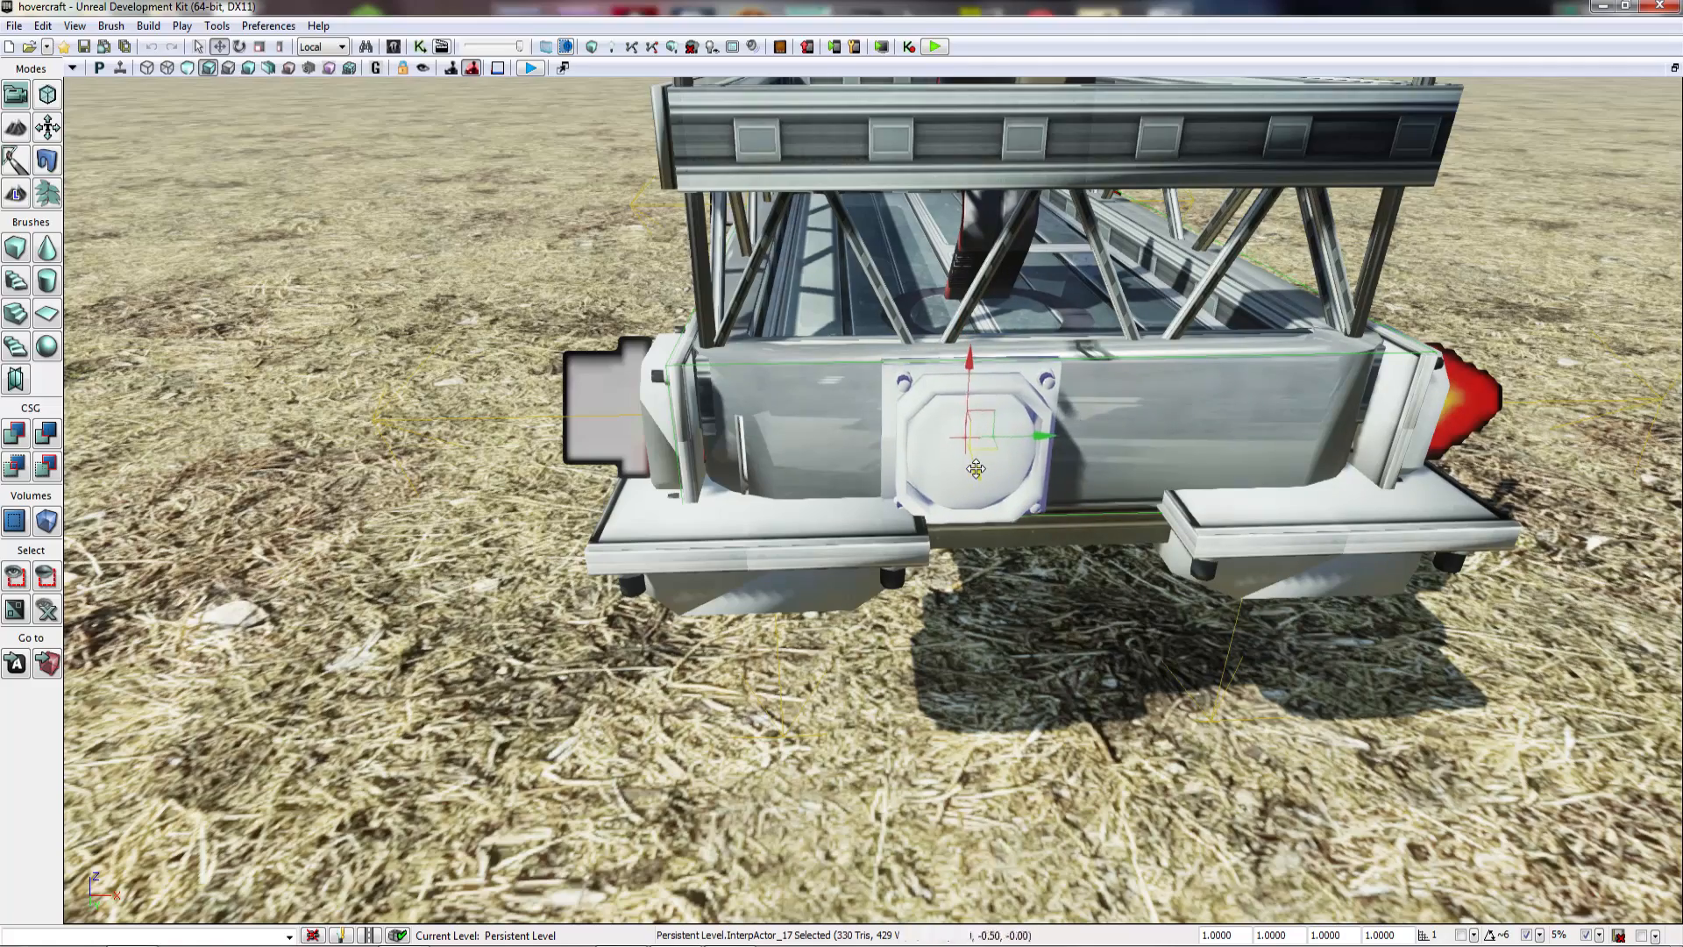
pyautogui.moveTo(1034, 435); pyautogui.dragTo(1108, 437)
pyautogui.moveTo(1108, 438)
pyautogui.mouseDown(button='right')
pyautogui.moveTo(1096, 350)
pyautogui.moveTo(1157, 412)
pyautogui.moveTo(1170, 491)
pyautogui.mouseUp(button='right')
pyautogui.moveTo(690, 270); pyautogui.dragTo(693, 303)
pyautogui.moveTo(755, 382); pyautogui.dragTo(764, 382)
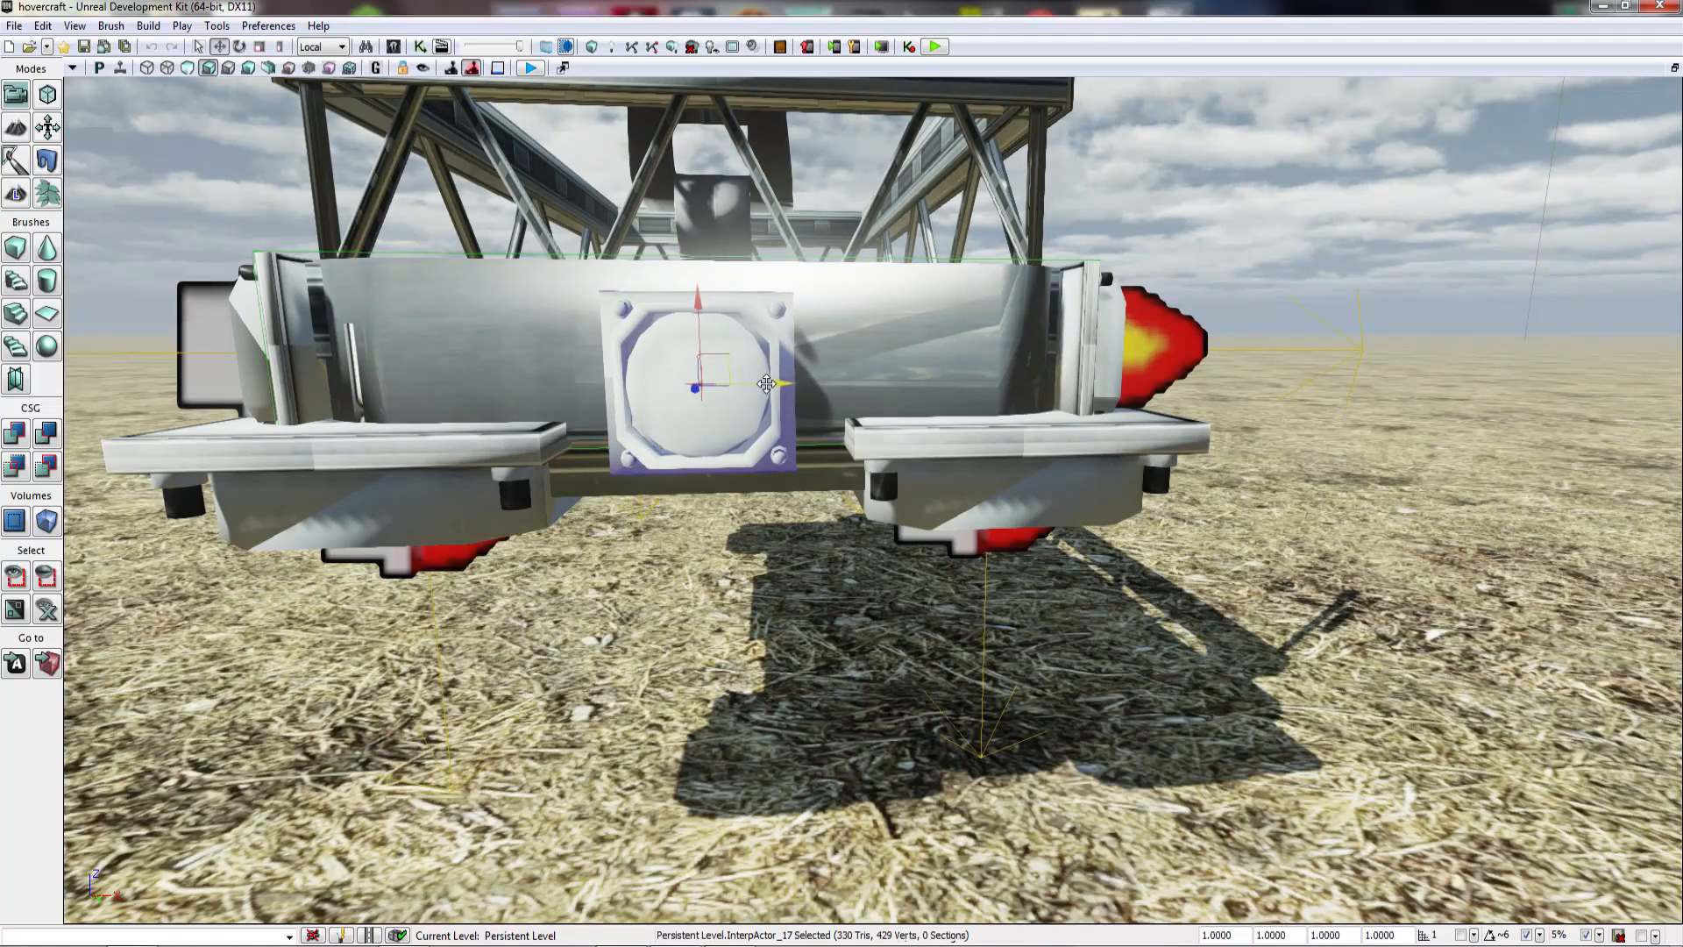
# Step: Fine-tune the copied housing's depth and height against the seat-end face and deselect it
pyautogui.moveTo(766, 383); pyautogui.dragTo(983, 366, button='right')
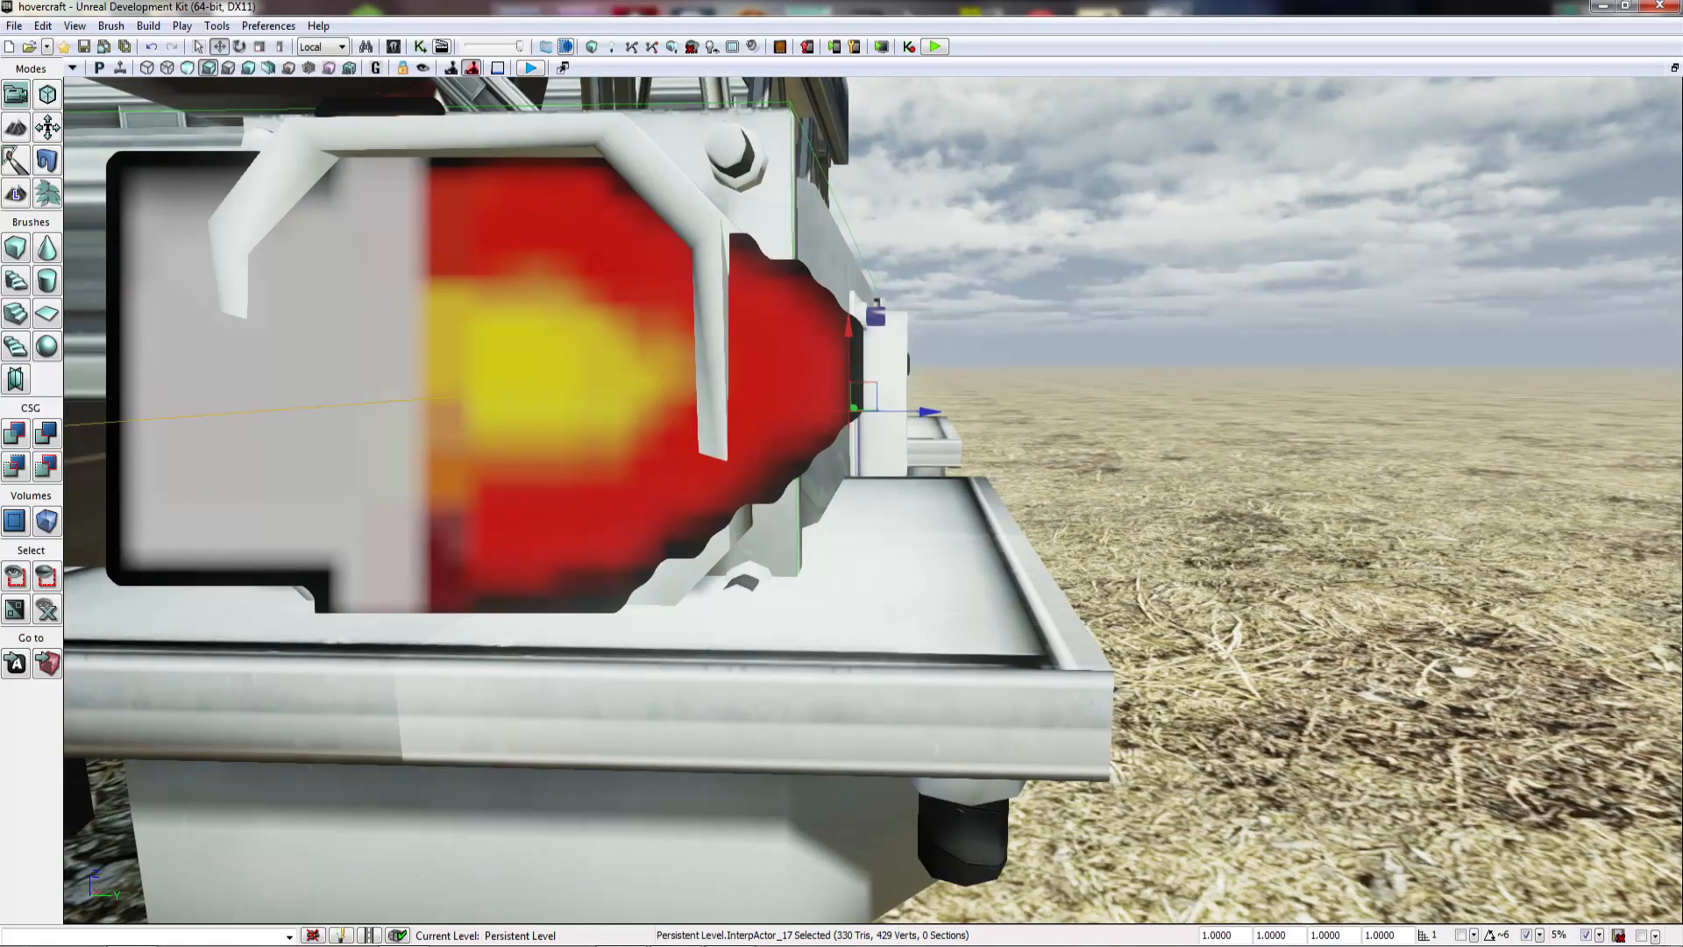
pyautogui.click(848, 333)
pyautogui.moveTo(849, 333)
pyautogui.mouseDown(button='right')
pyautogui.moveTo(639, 341)
pyautogui.moveTo(653, 333)
pyautogui.mouseUp(button='right')
pyautogui.click(347, 342)
pyautogui.moveTo(347, 342); pyautogui.dragTo(277, 334, button='right')
pyautogui.moveTo(644, 323); pyautogui.dragTo(644, 331)
pyautogui.moveTo(644, 331)
pyautogui.mouseDown(button='right')
pyautogui.moveTo(754, 361)
pyautogui.moveTo(894, 364)
pyautogui.moveTo(732, 328)
pyautogui.mouseUp(button='right')
pyautogui.moveTo(480, 424); pyautogui.dragTo(482, 427)
pyautogui.moveTo(480, 427); pyautogui.dragTo(372, 460, button='right')
pyautogui.press('Escape')
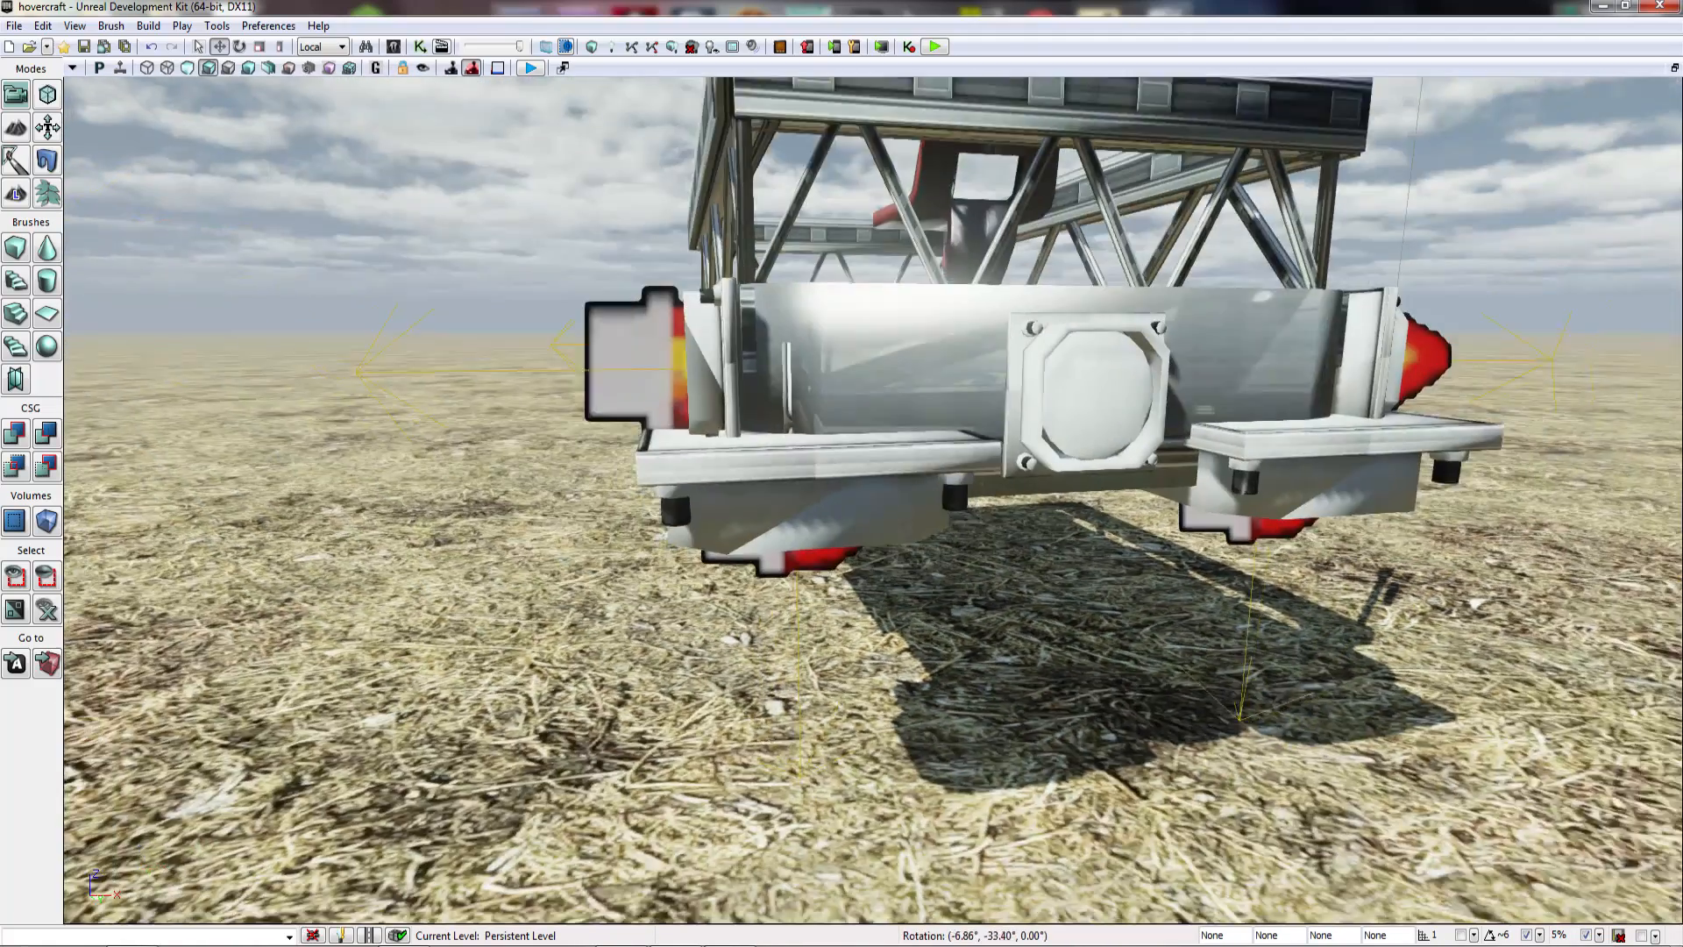
# Step: Duplicate the side thruster near the seat end, bring the copy to the new housing and turn it to point outward
pyautogui.click(661, 381)
pyautogui.moveTo(637, 390); pyautogui.dragTo(859, 419)
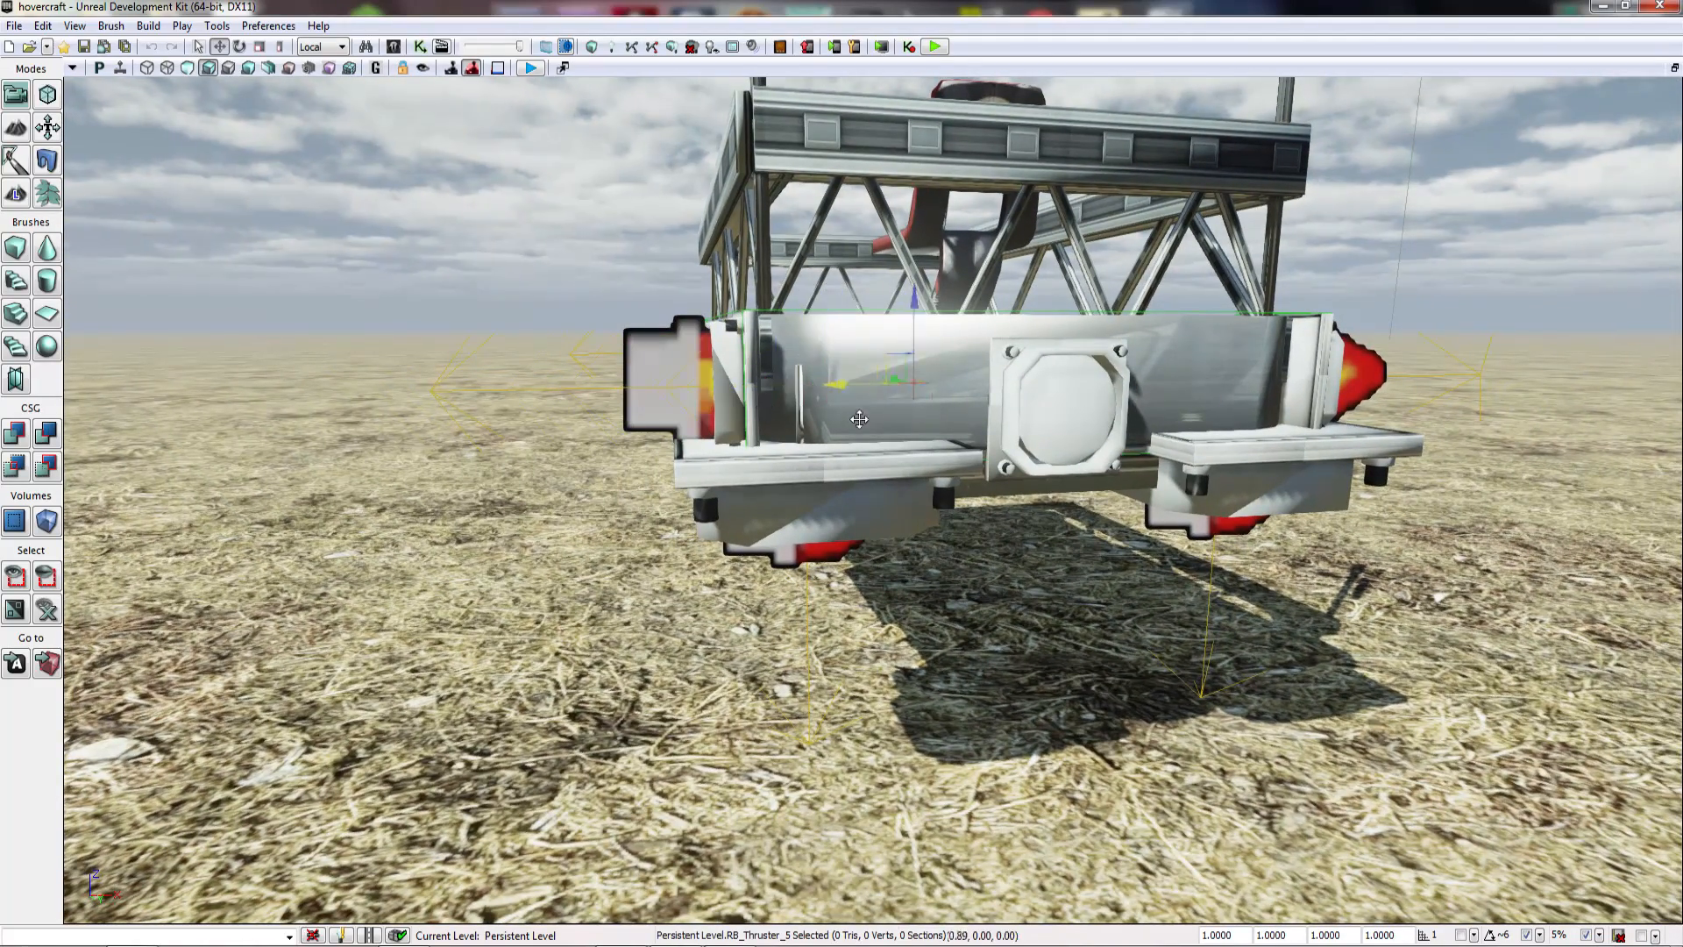
pyautogui.moveTo(1032, 374); pyautogui.dragTo(1091, 410)
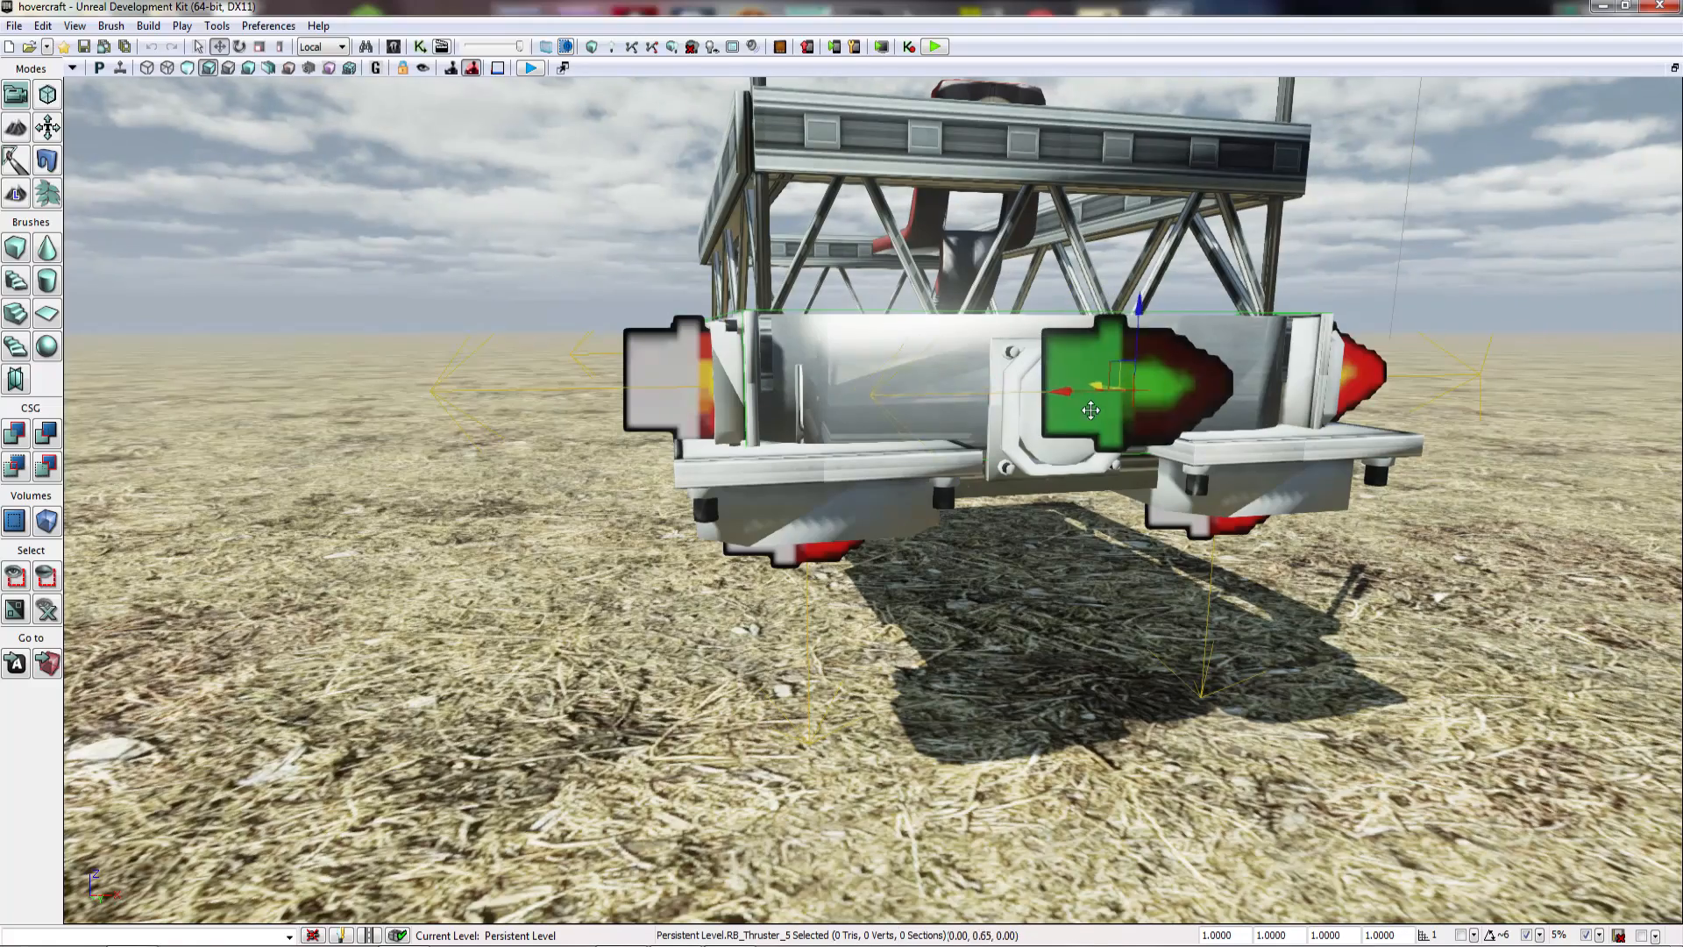
pyautogui.press('d')
pyautogui.moveTo(1091, 410); pyautogui.dragTo(1036, 403, button='right')
pyautogui.press('space')
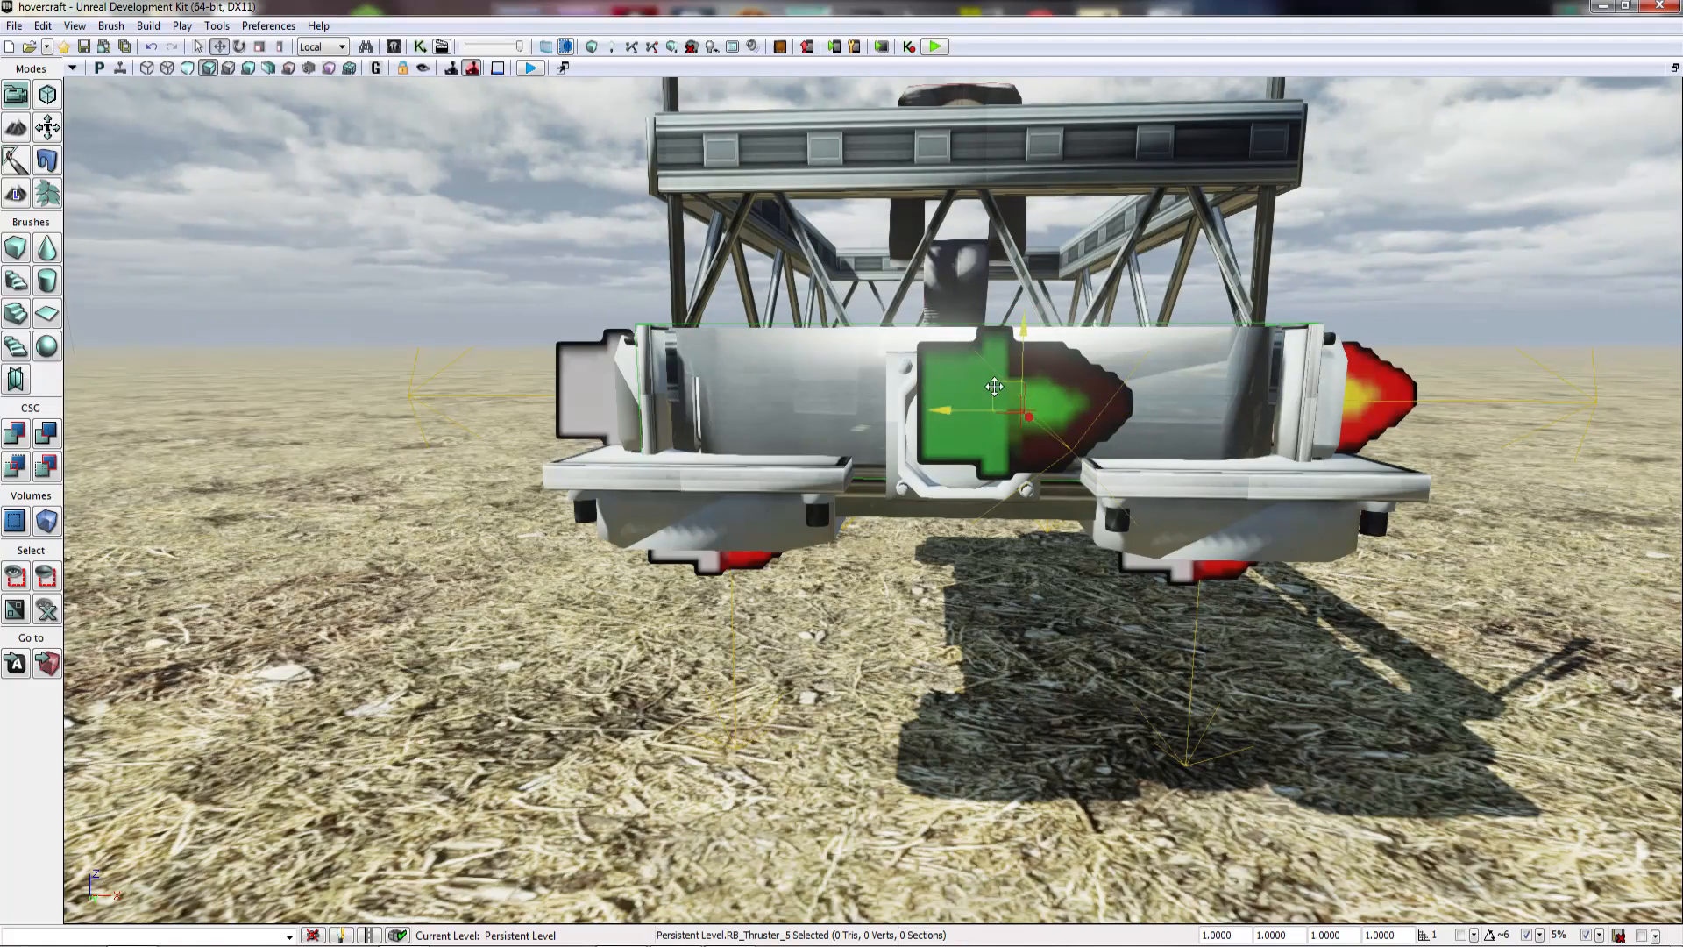
# Step: Centre the copied thruster on the housing at the hull's seat end, fine-tune its height and deselect it
pyautogui.moveTo(985, 391); pyautogui.dragTo(939, 418)
pyautogui.moveTo(938, 418); pyautogui.dragTo(1184, 480, button='right')
pyautogui.press('a')
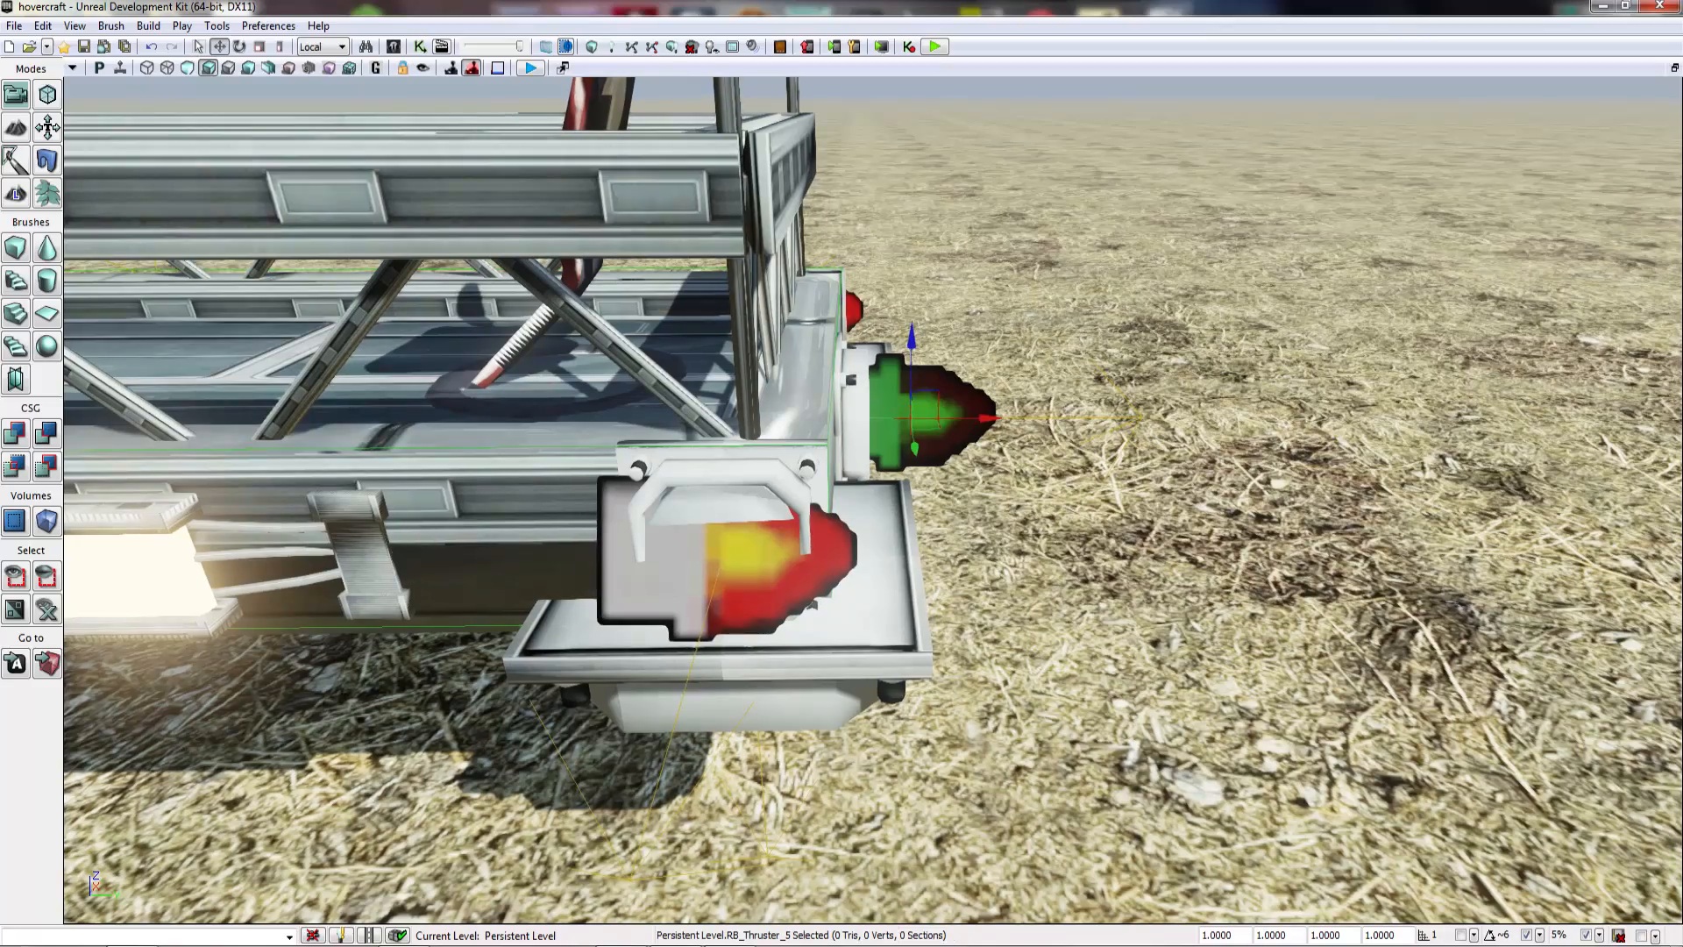
pyautogui.press('s')
pyautogui.press('d')
pyautogui.moveTo(950, 422); pyautogui.dragTo(712, 372, button='right')
pyautogui.press('w')
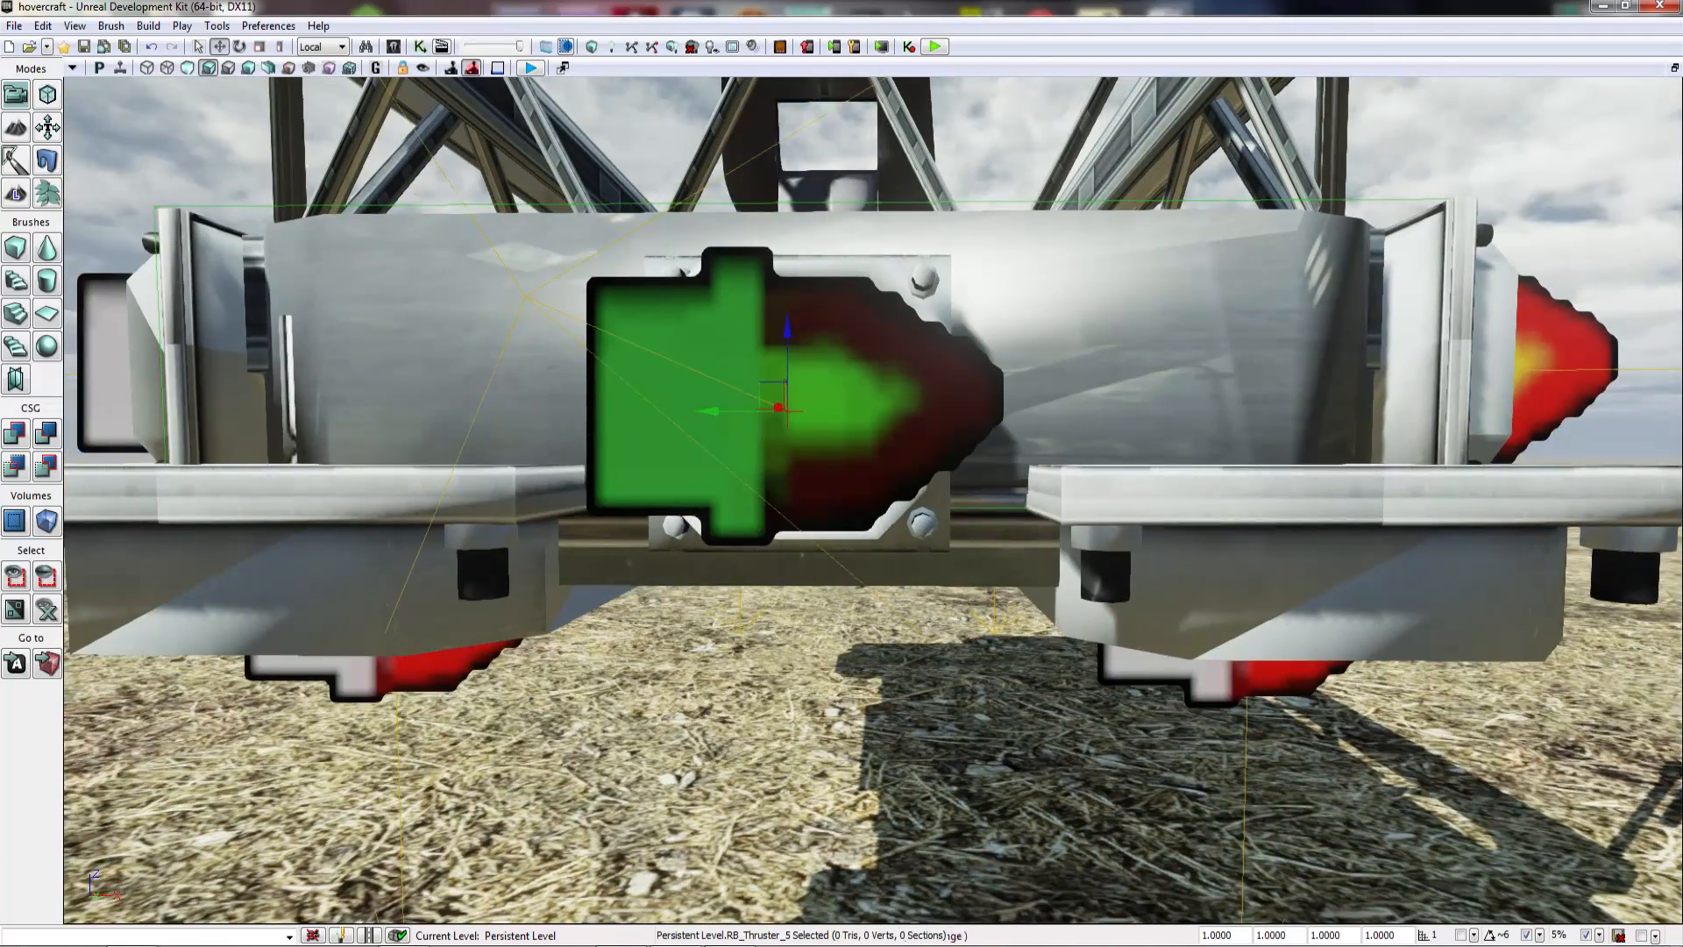
pyautogui.moveTo(783, 345); pyautogui.dragTo(786, 338)
pyautogui.press('Escape')
# Step: Disable thrust on the four downward-facing thrusters under the hull corners and deselect them
pyautogui.moveTo(786, 338); pyautogui.dragTo(639, 331, button='right')
pyautogui.press('s')
pyautogui.press('d')
pyautogui.press('w')
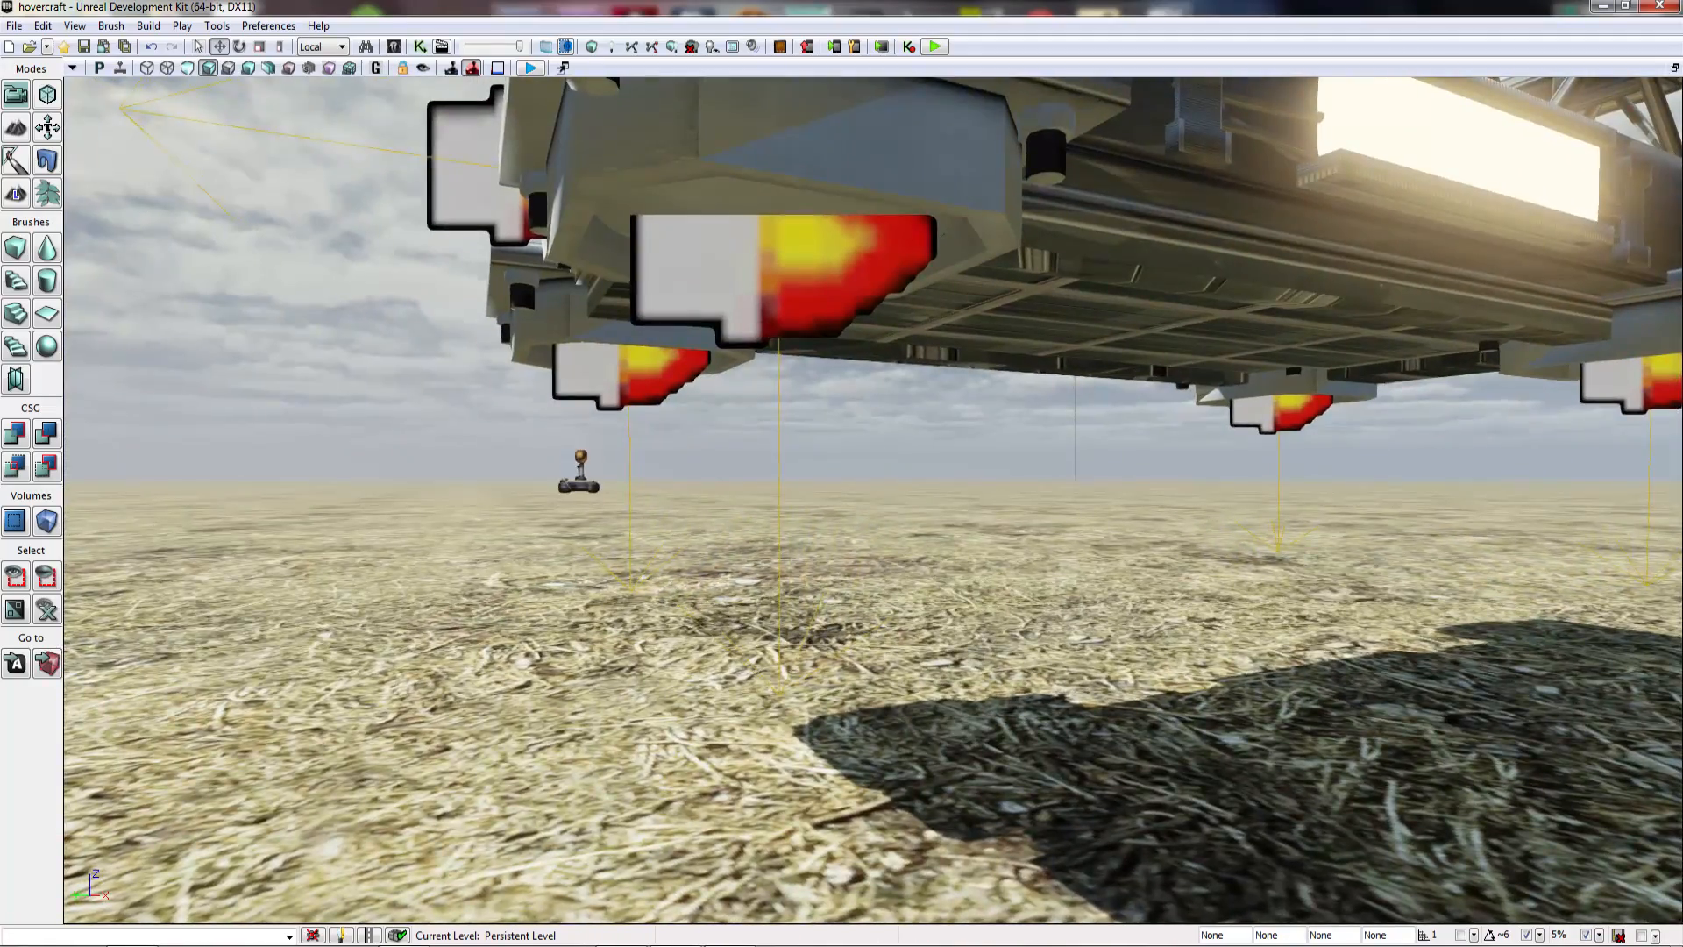
pyautogui.click(753, 306)
pyautogui.keyDown('ctrl'); pyautogui.click(624, 377); pyautogui.keyUp('ctrl')
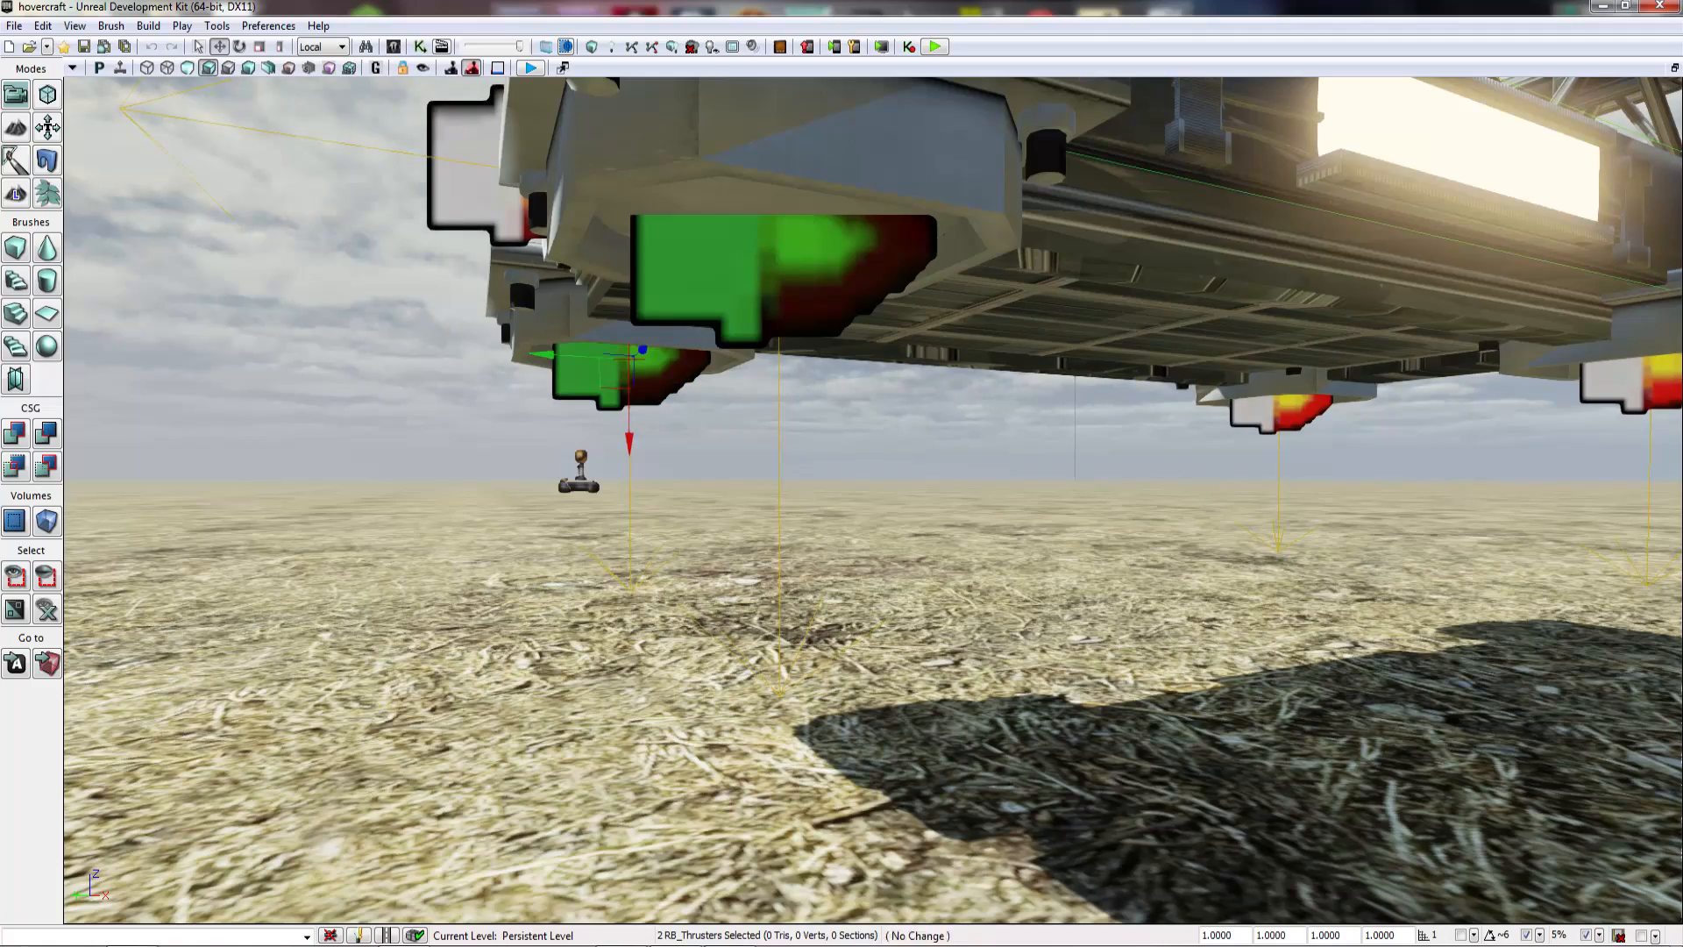
pyautogui.keyDown('ctrl'); pyautogui.click(1278, 408); pyautogui.keyUp('ctrl')
pyautogui.moveTo(1621, 385); pyautogui.dragTo(1663, 417, button='right')
pyautogui.press('F4')
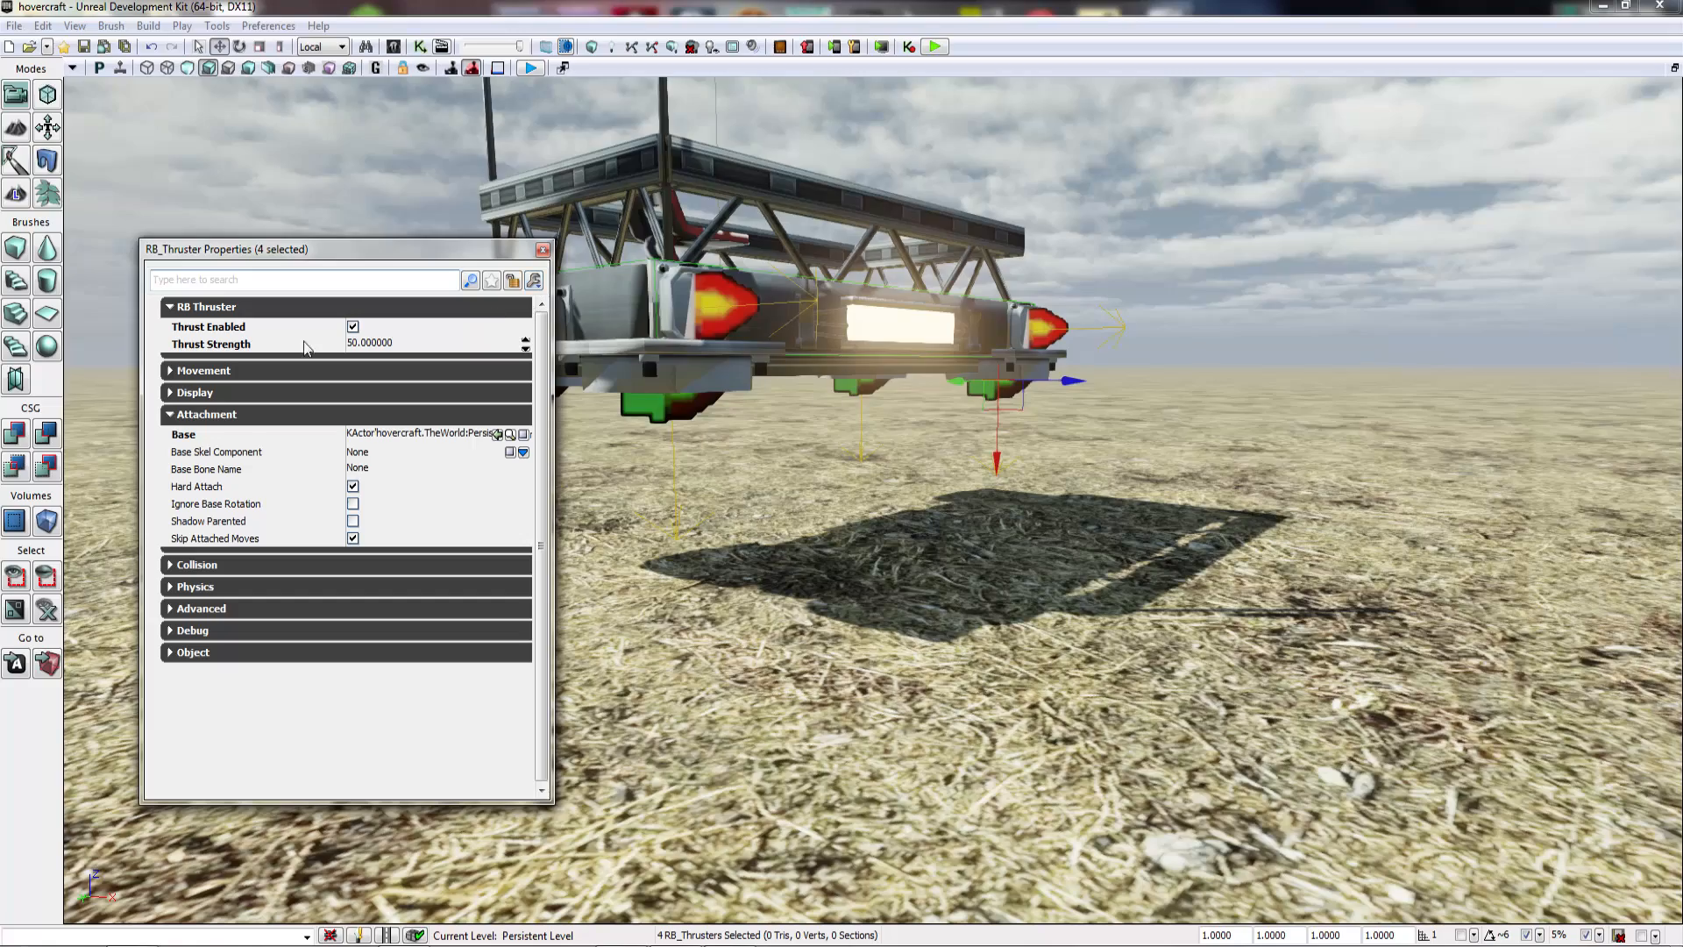
pyautogui.click(351, 327)
pyautogui.click(545, 250)
pyautogui.press('Escape')
# Step: Play-test the level from beside the hovercraft, inspect the craft from several sides and end the test
pyautogui.moveTo(613, 298); pyautogui.dragTo(434, 311, button='right')
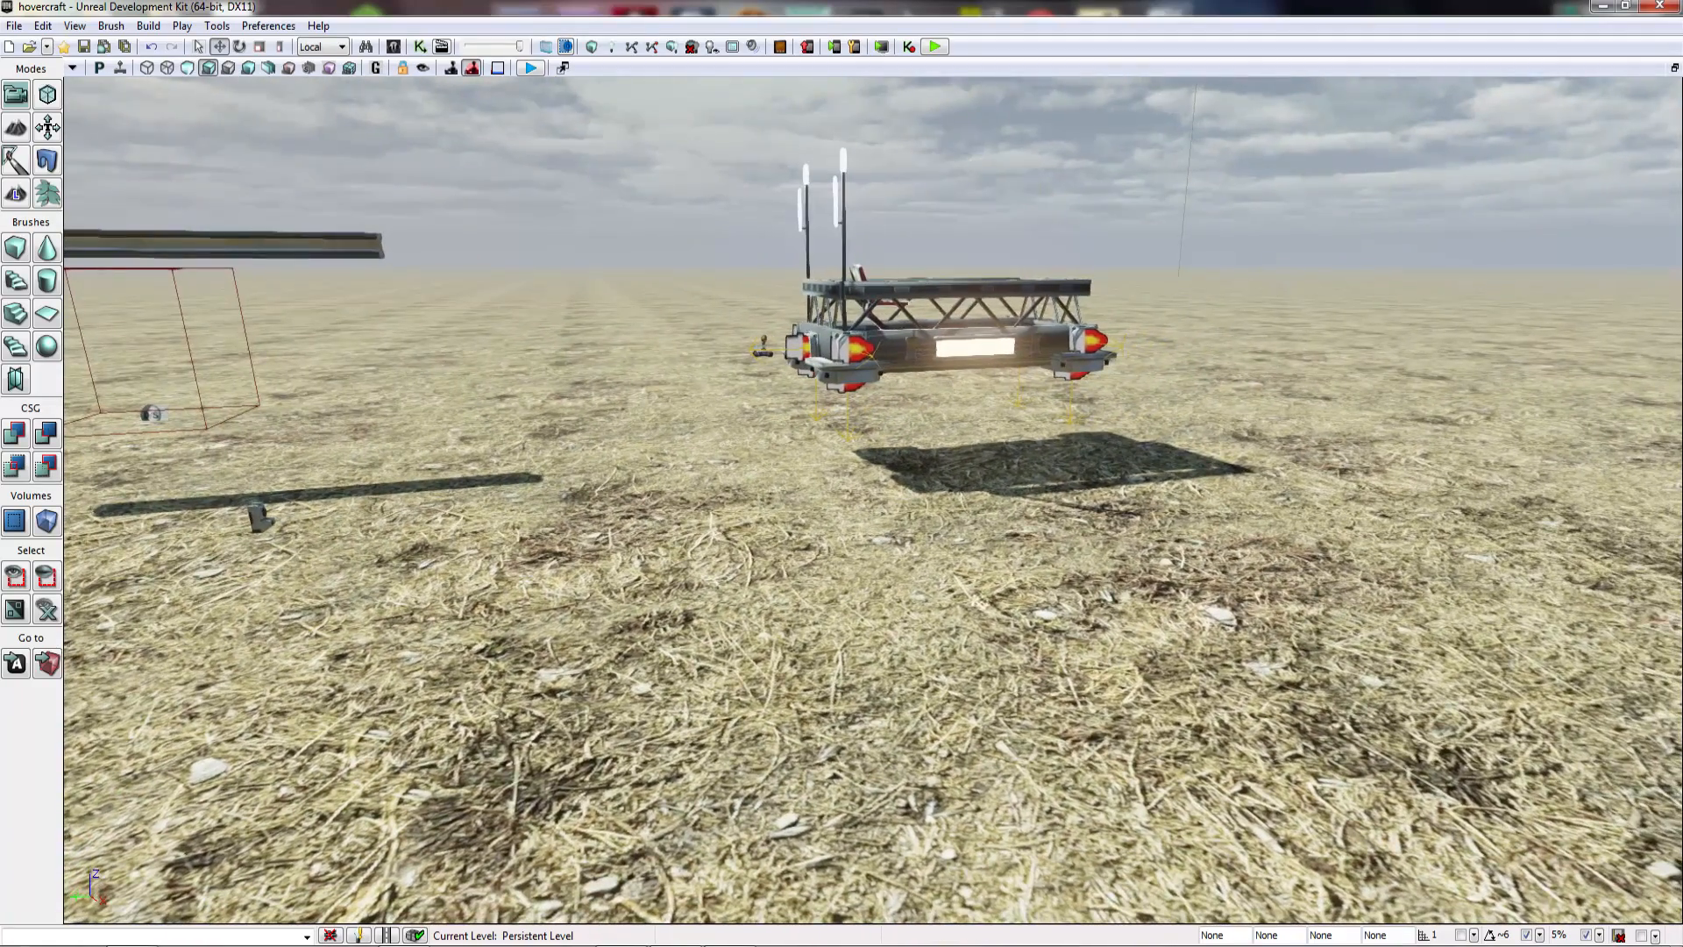
pyautogui.rightClick(958, 235)
pyautogui.click(995, 723)
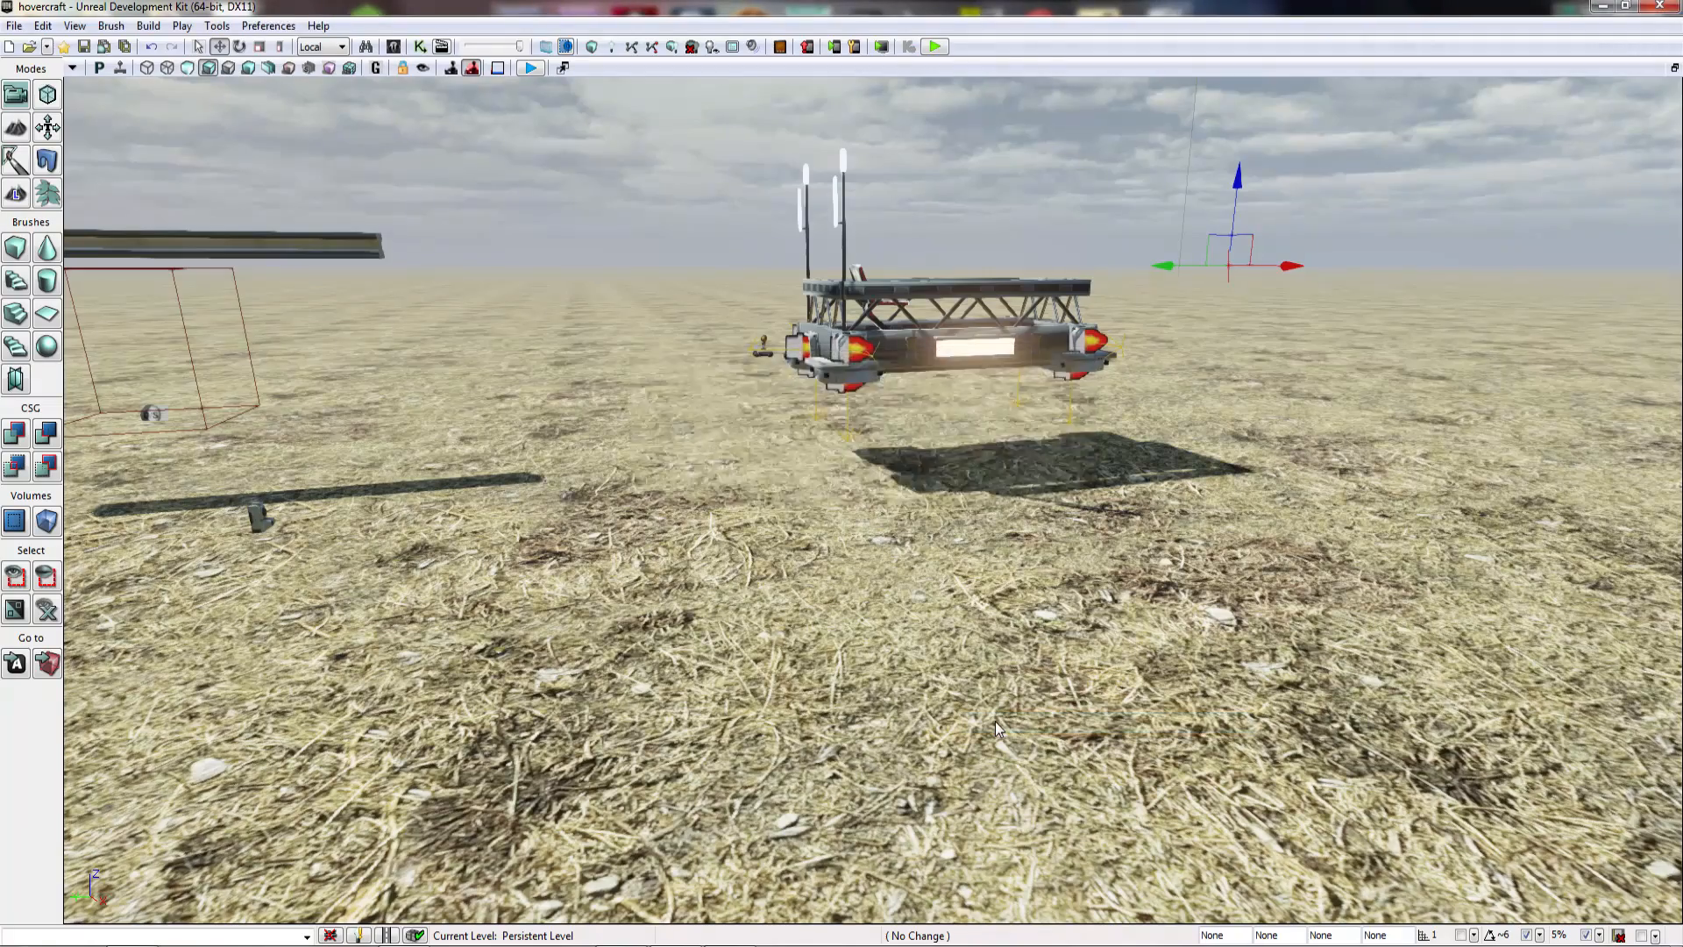
pyautogui.press('w')
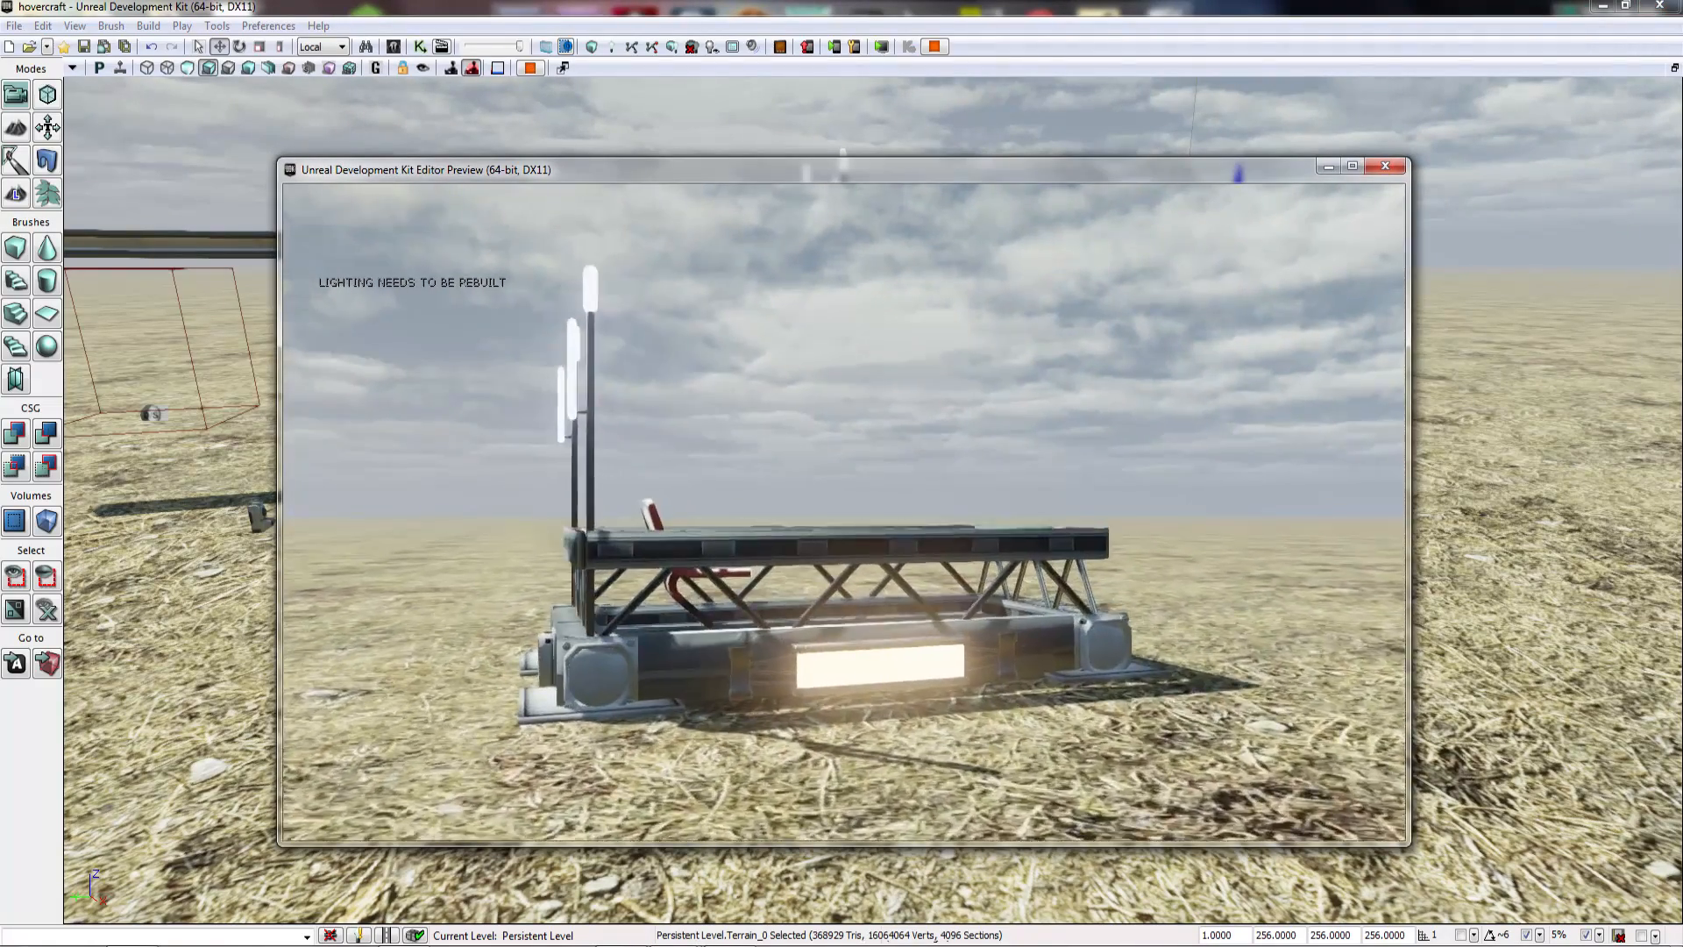
pyautogui.press('s')
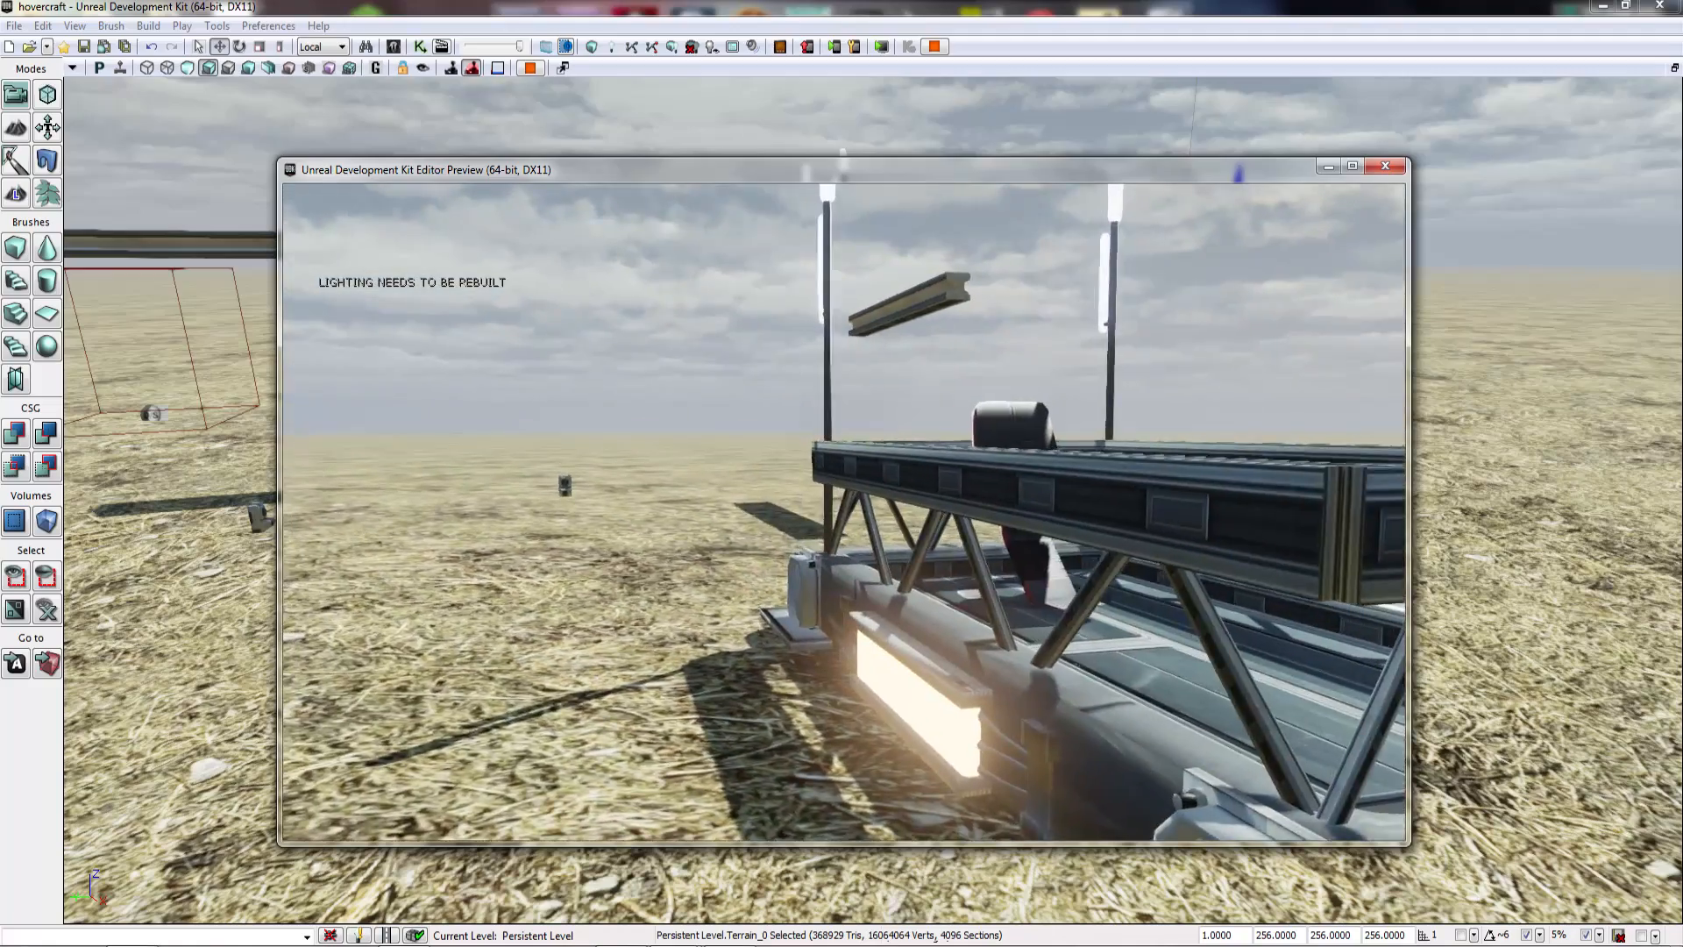
pyautogui.press('Escape')
# Step: Move the loose floating beam across to the end of the hovercraft opposite the seat
pyautogui.moveTo(841, 490); pyautogui.dragTo(876, 504, button='right')
pyautogui.click(736, 474)
pyautogui.press('w')
pyautogui.moveTo(407, 419); pyautogui.dragTo(1354, 448)
pyautogui.moveTo(1354, 448); pyautogui.dragTo(1565, 534, button='right')
pyautogui.press('w')
pyautogui.press('d')
pyautogui.moveTo(522, 303); pyautogui.dragTo(535, 304, button='right')
pyautogui.press('space')
pyautogui.press('space')
pyautogui.press('space')
pyautogui.moveTo(521, 303); pyautogui.dragTo(1016, 364)
# Step: Scale the beam non-uniformly to about 0.16 along its length and 0.82 in height
pyautogui.press('space')
pyautogui.press('space')
pyautogui.moveTo(930, 326); pyautogui.dragTo(788, 327)
pyautogui.click(280, 50)
pyautogui.moveTo(935, 330)
pyautogui.mouseDown()
pyautogui.moveTo(1052, 330)
pyautogui.moveTo(939, 330)
pyautogui.mouseUp()
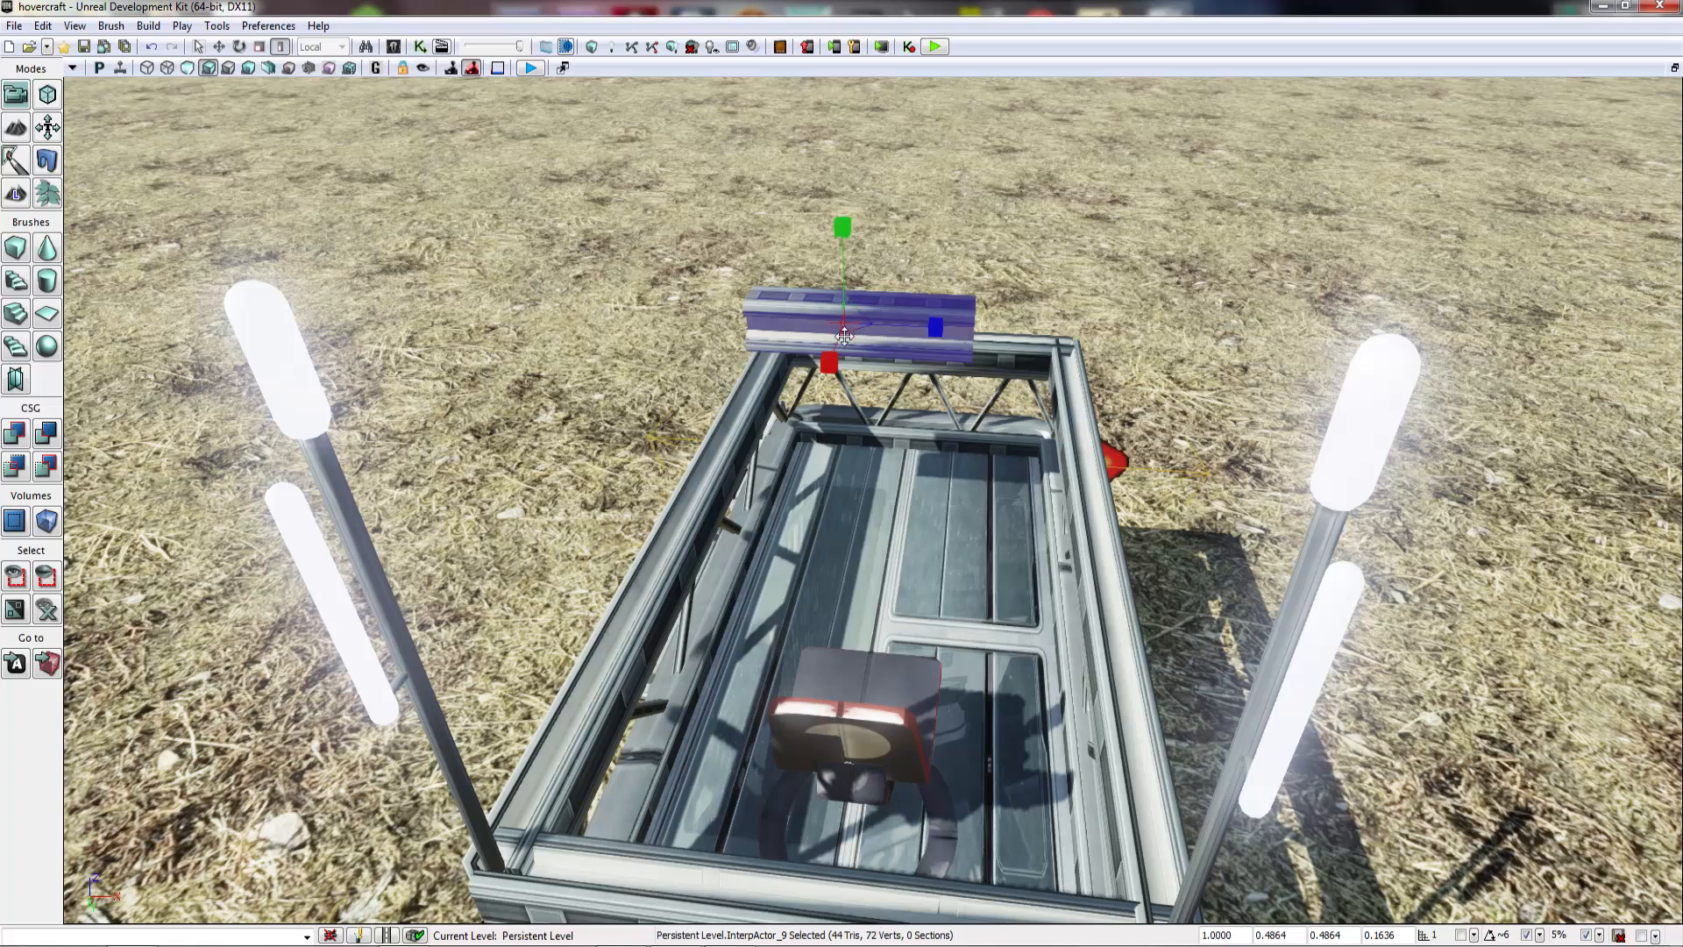
pyautogui.moveTo(841, 228)
pyautogui.mouseDown()
pyautogui.moveTo(842, 149)
pyautogui.moveTo(842, 215)
pyautogui.mouseUp()
pyautogui.press('space')
# Step: Place the shortened beam inside the upper frame, above the deck at the end opposite the seat
pyautogui.moveTo(828, 361); pyautogui.dragTo(823, 375)
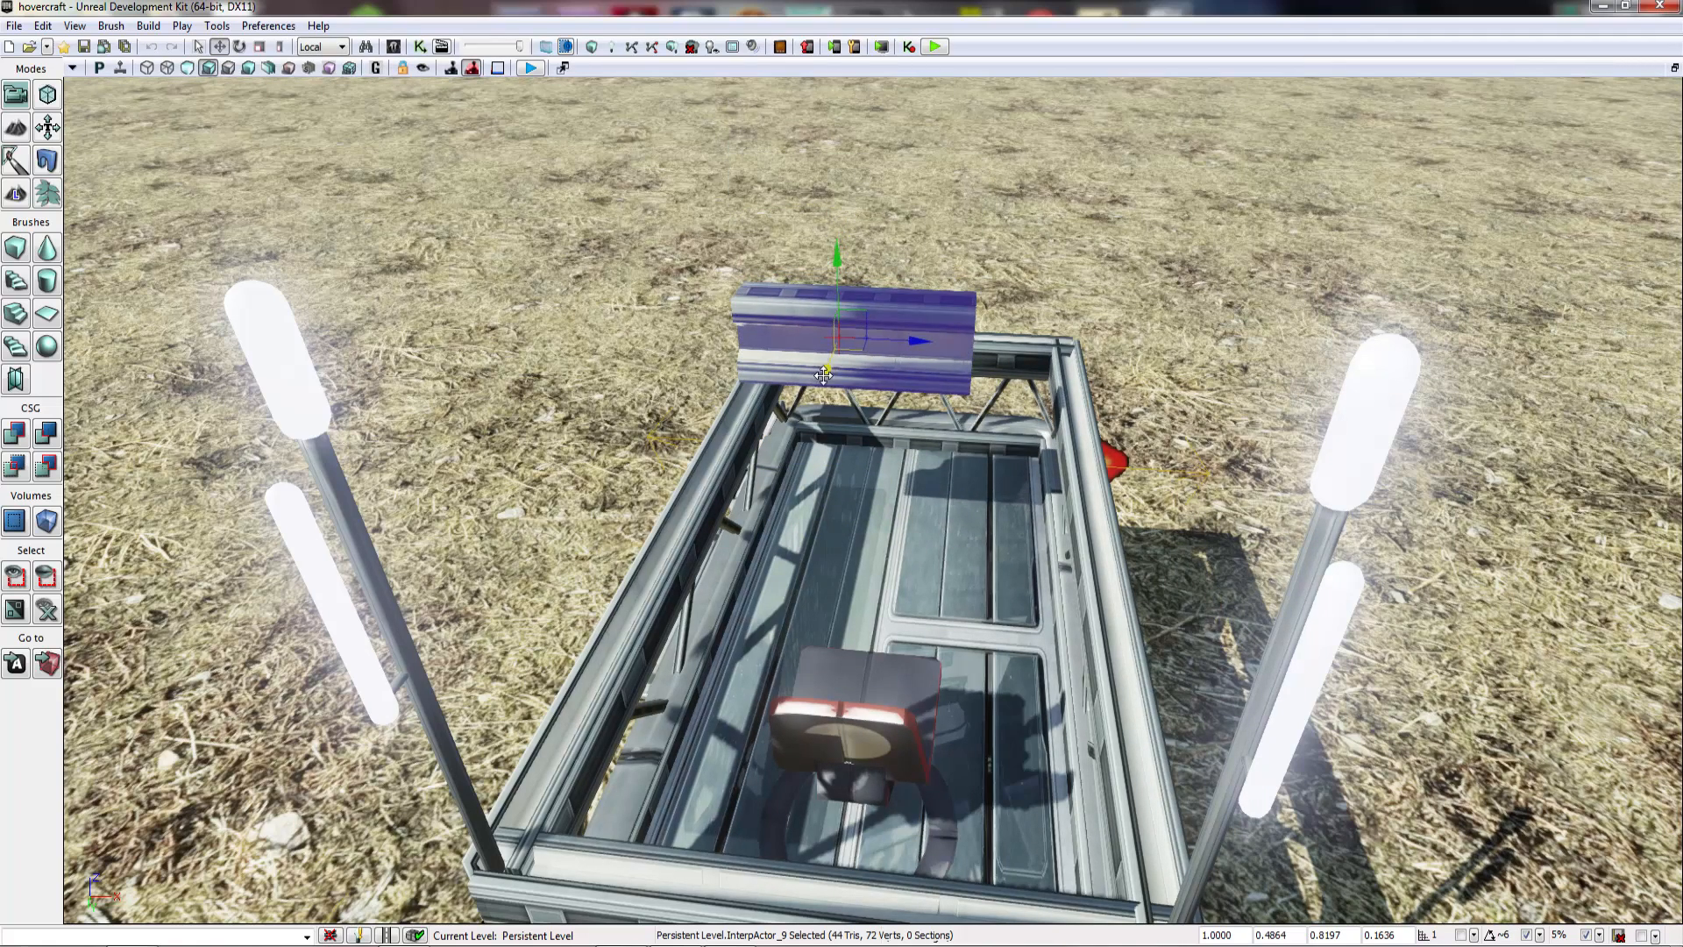
pyautogui.moveTo(837, 258); pyautogui.dragTo(836, 464)
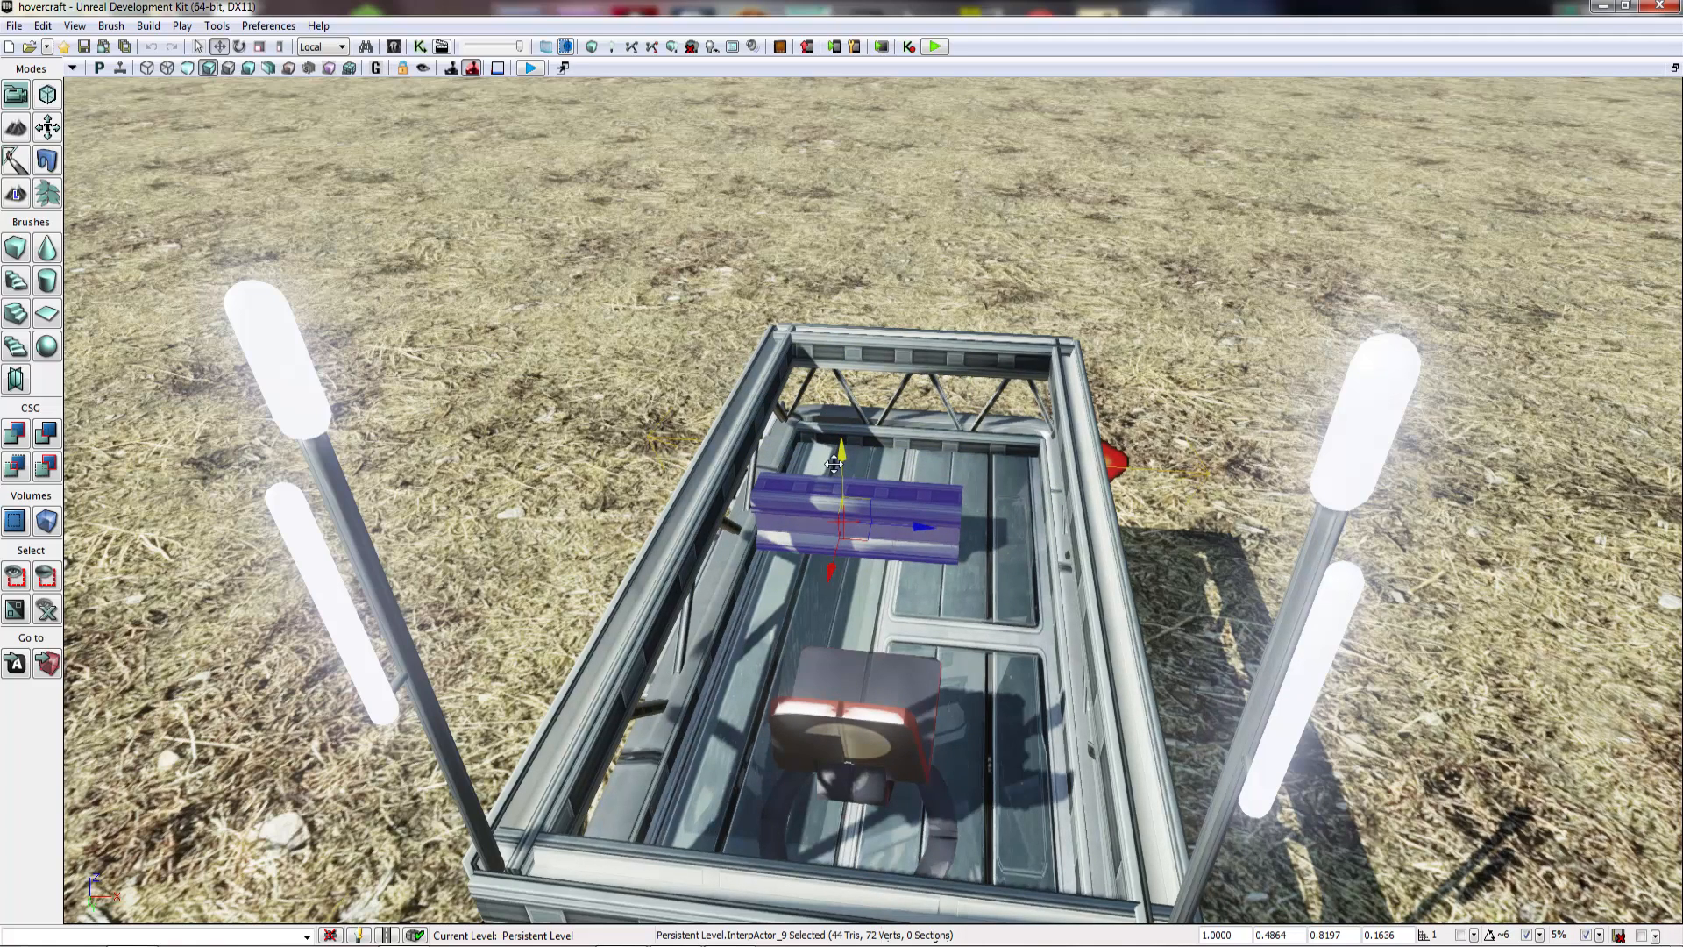
pyautogui.moveTo(832, 557); pyautogui.dragTo(858, 457)
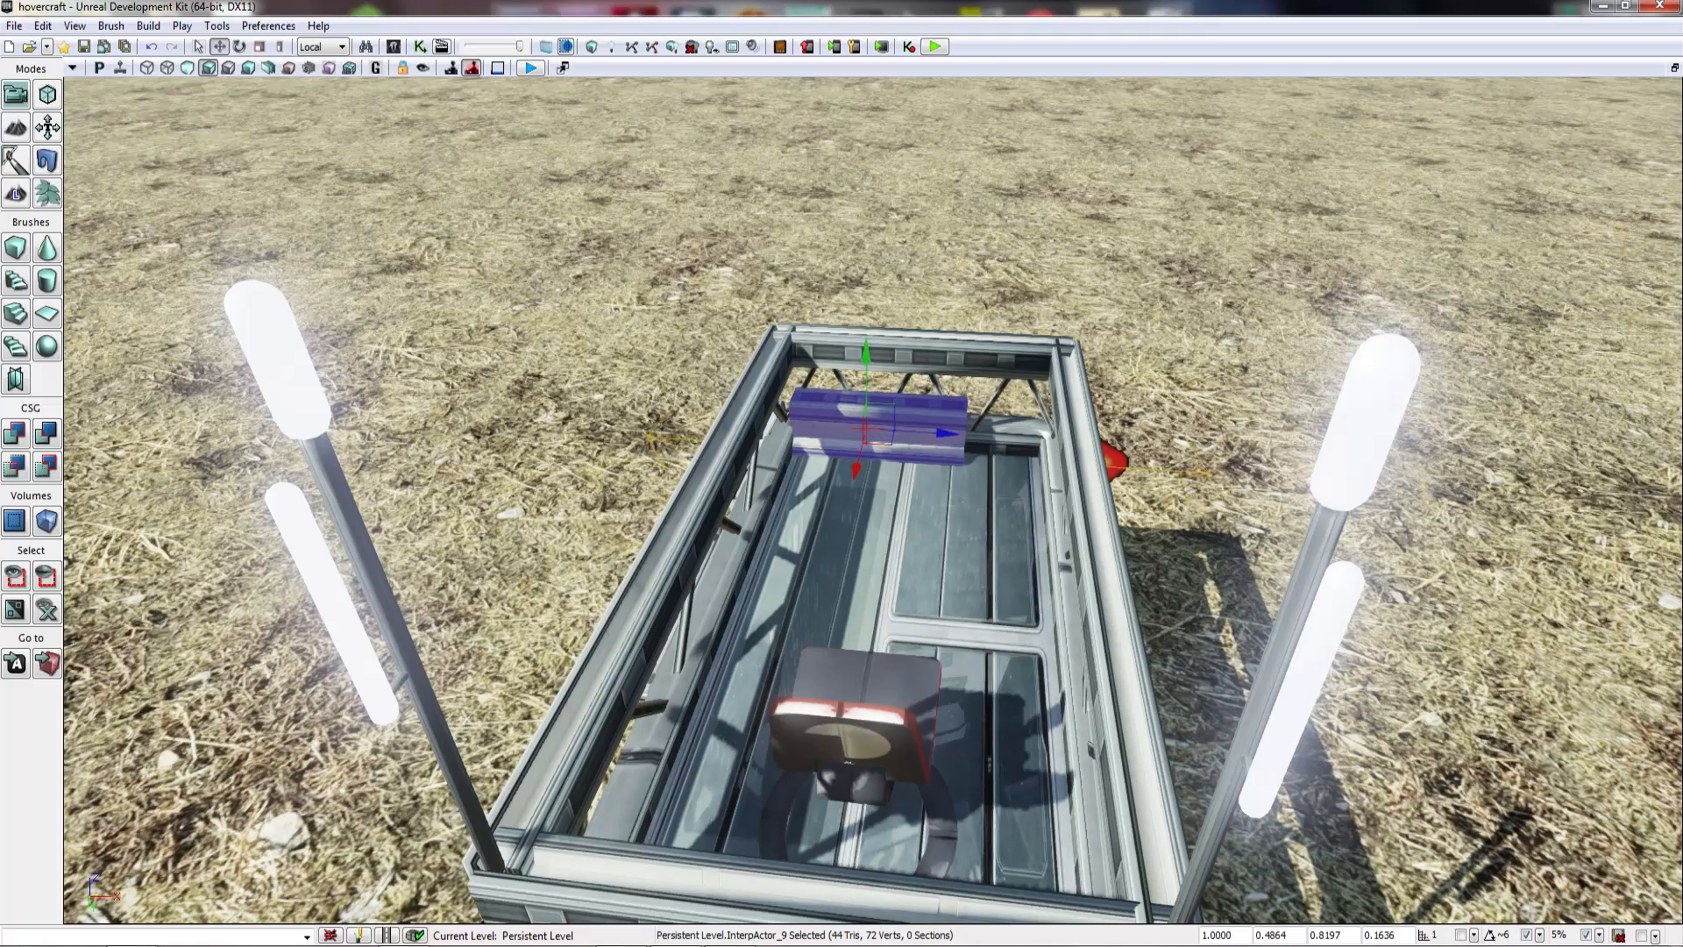
# Step: Delete the shortened beam from inside the frame and save the hovercraft map
pyautogui.press('Escape')
pyautogui.moveTo(858, 457)
pyautogui.mouseDown(button='right')
pyautogui.moveTo(1073, 457)
pyautogui.moveTo(881, 465)
pyautogui.mouseUp(button='right')
pyautogui.click(855, 456)
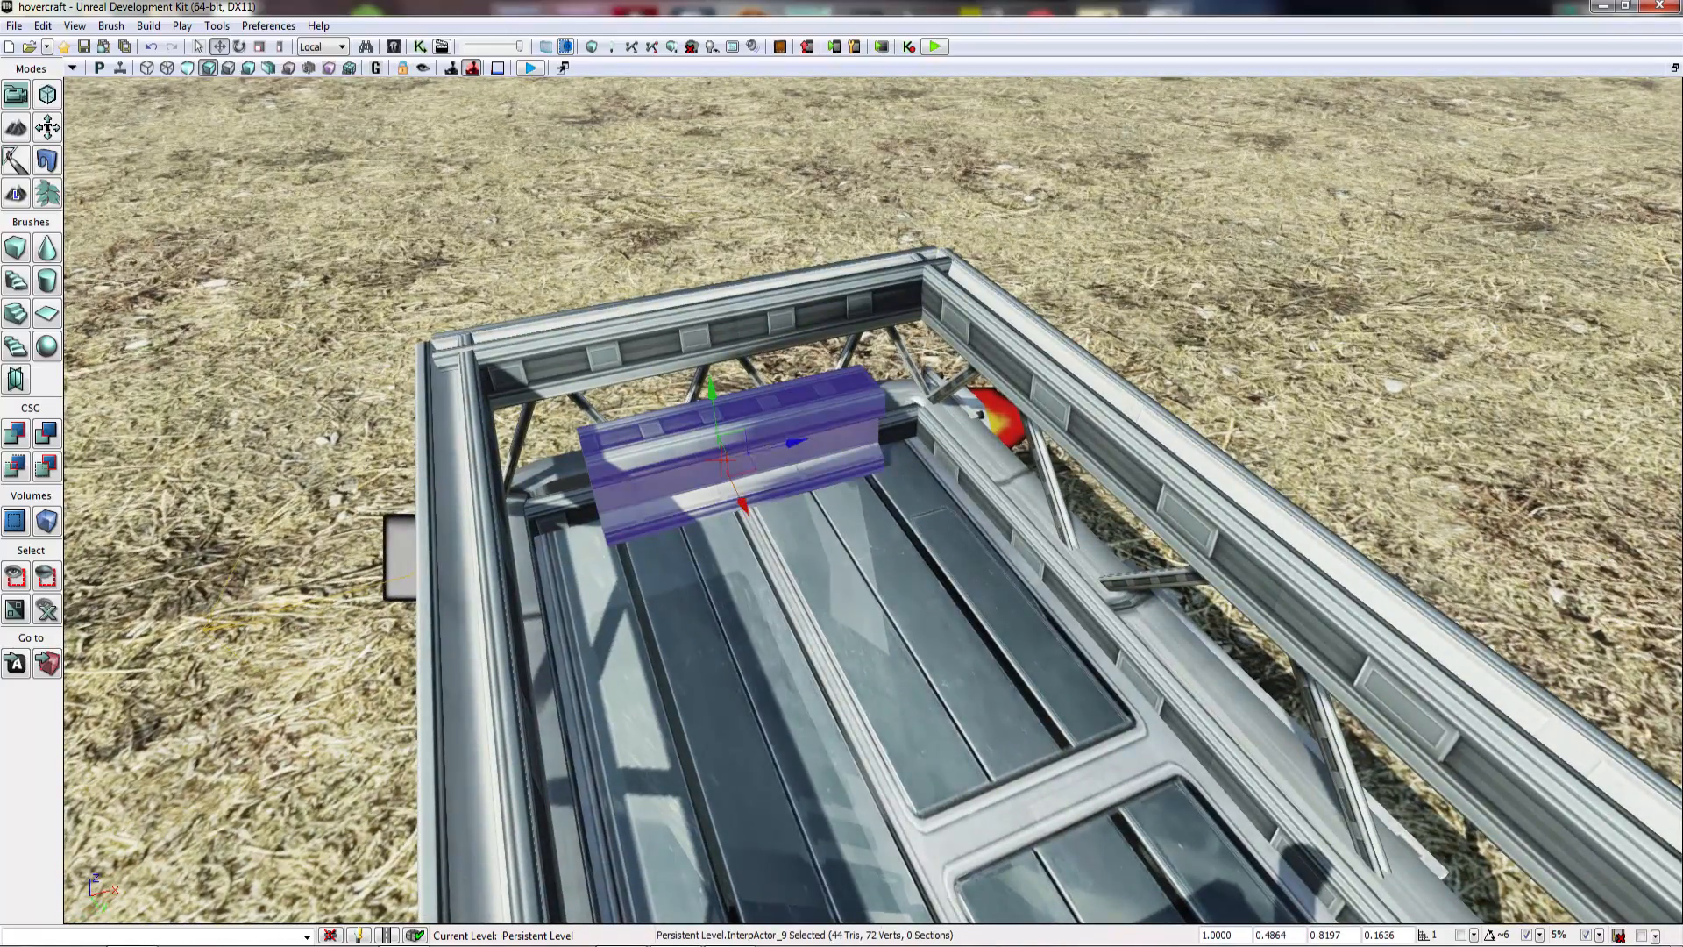
pyautogui.press('Delete')
pyautogui.moveTo(855, 456); pyautogui.dragTo(737, 386, button='right')
pyautogui.click(11, 24)
pyautogui.click(61, 94)
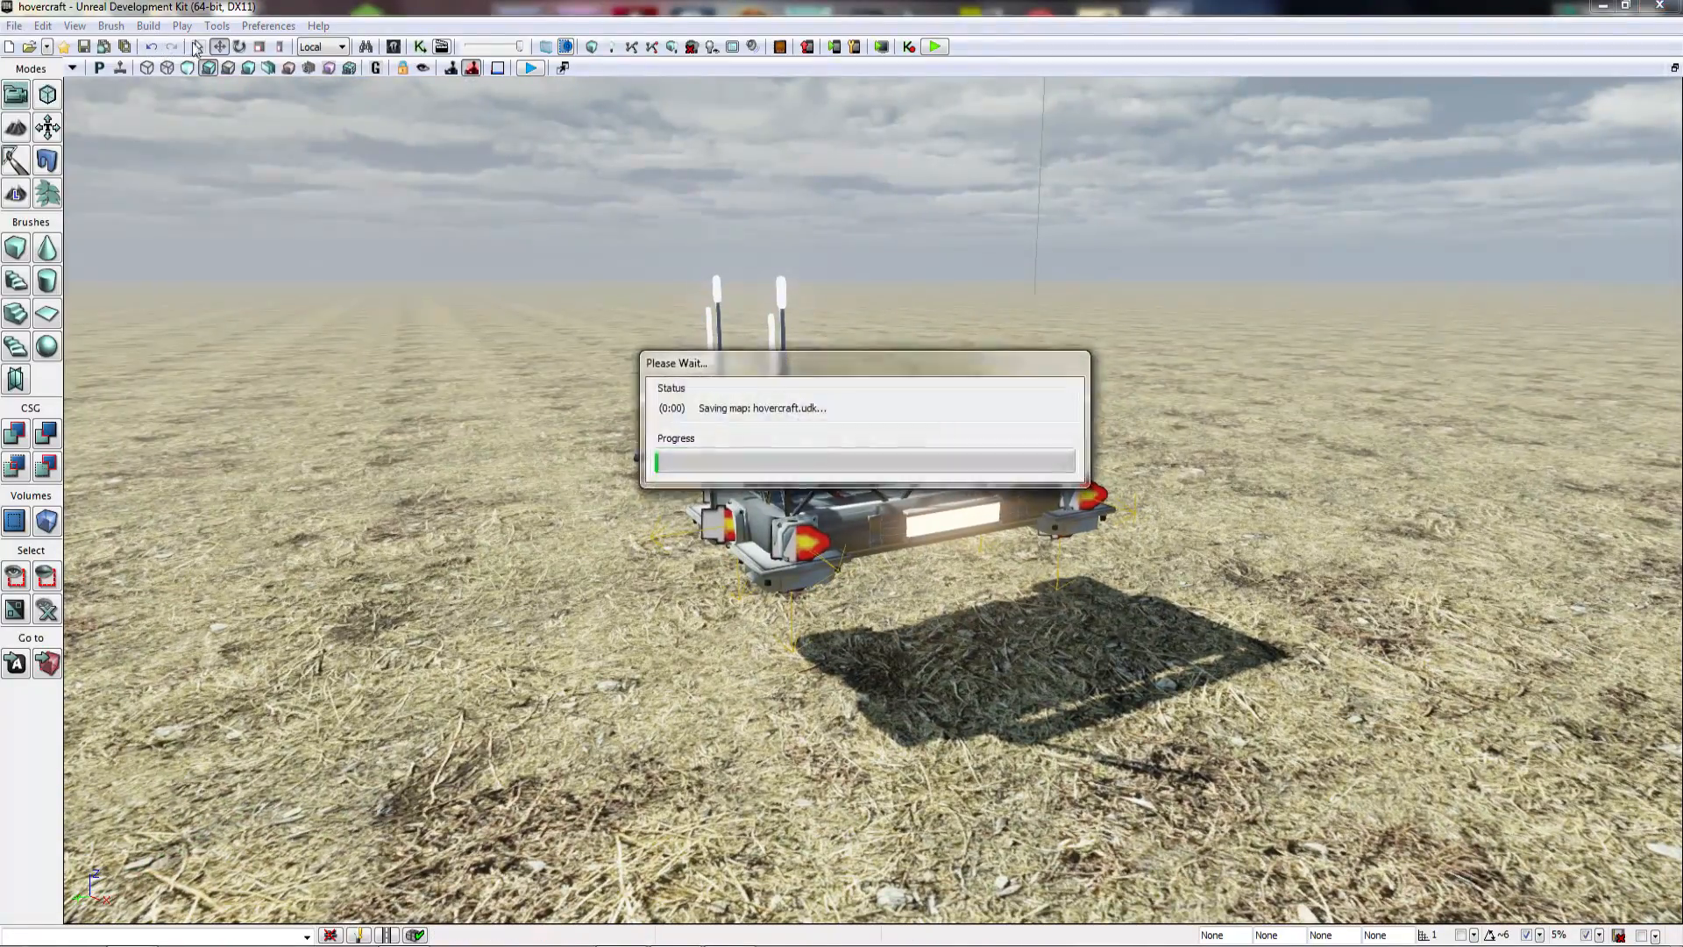
# Step: Browse the UDKGame content packages and show all asset types of the Joker package
pyautogui.click(394, 47)
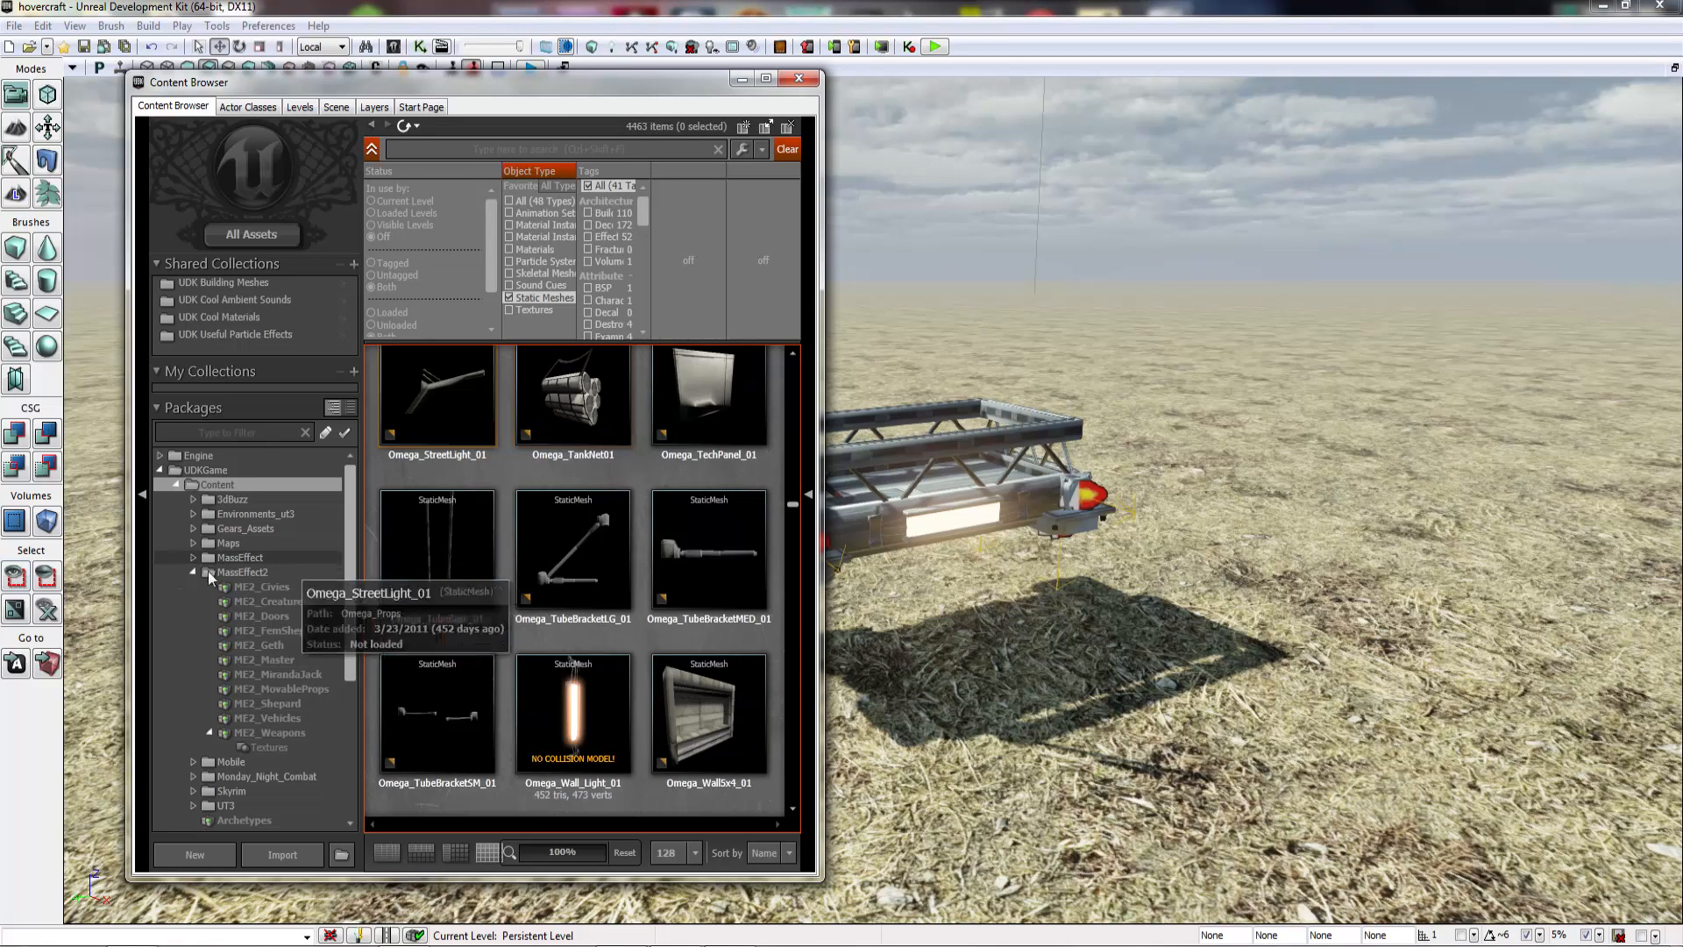
pyautogui.click(177, 483)
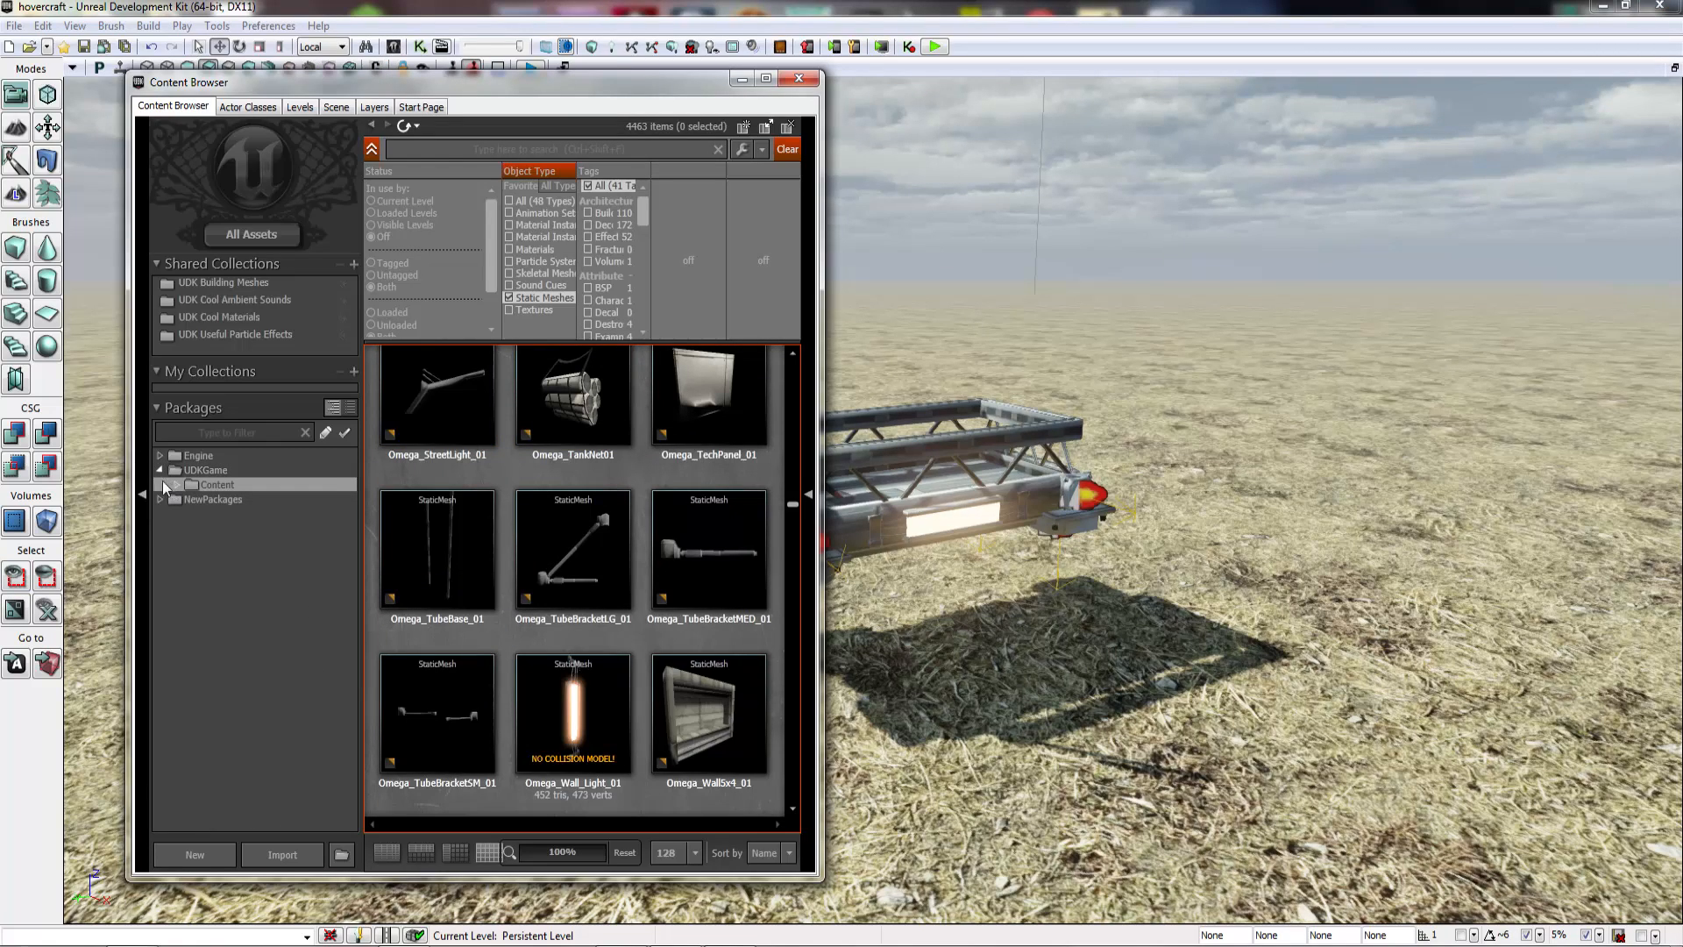
pyautogui.click(176, 484)
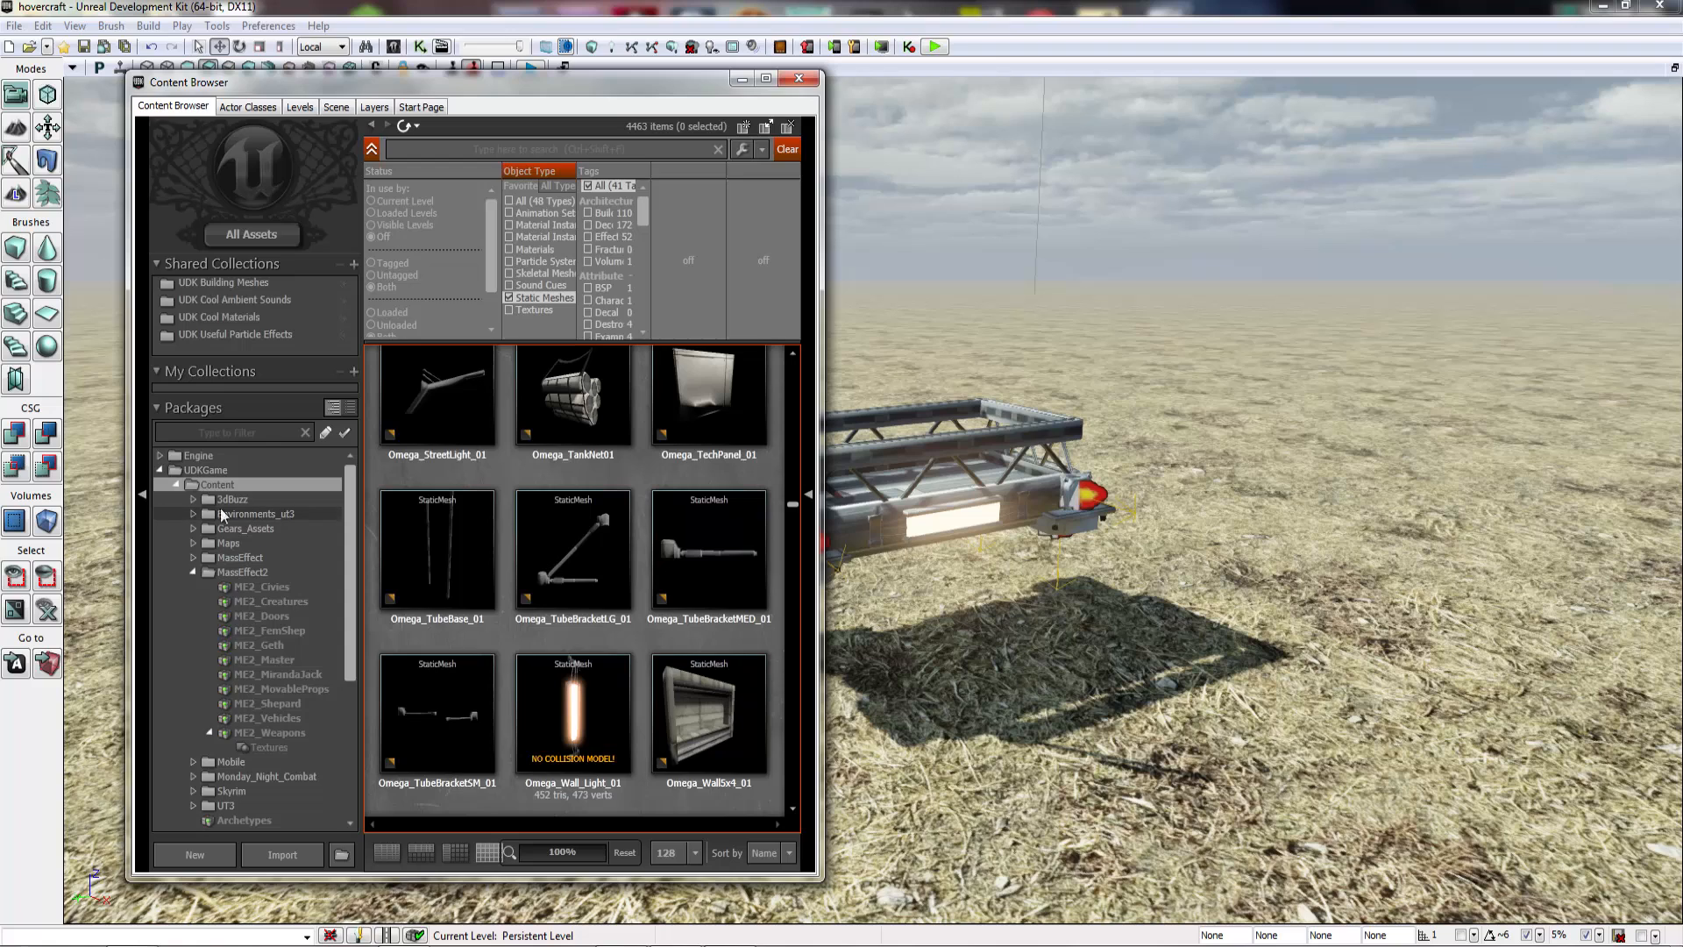
pyautogui.click(192, 572)
pyautogui.scroll(-2, 208, 554)
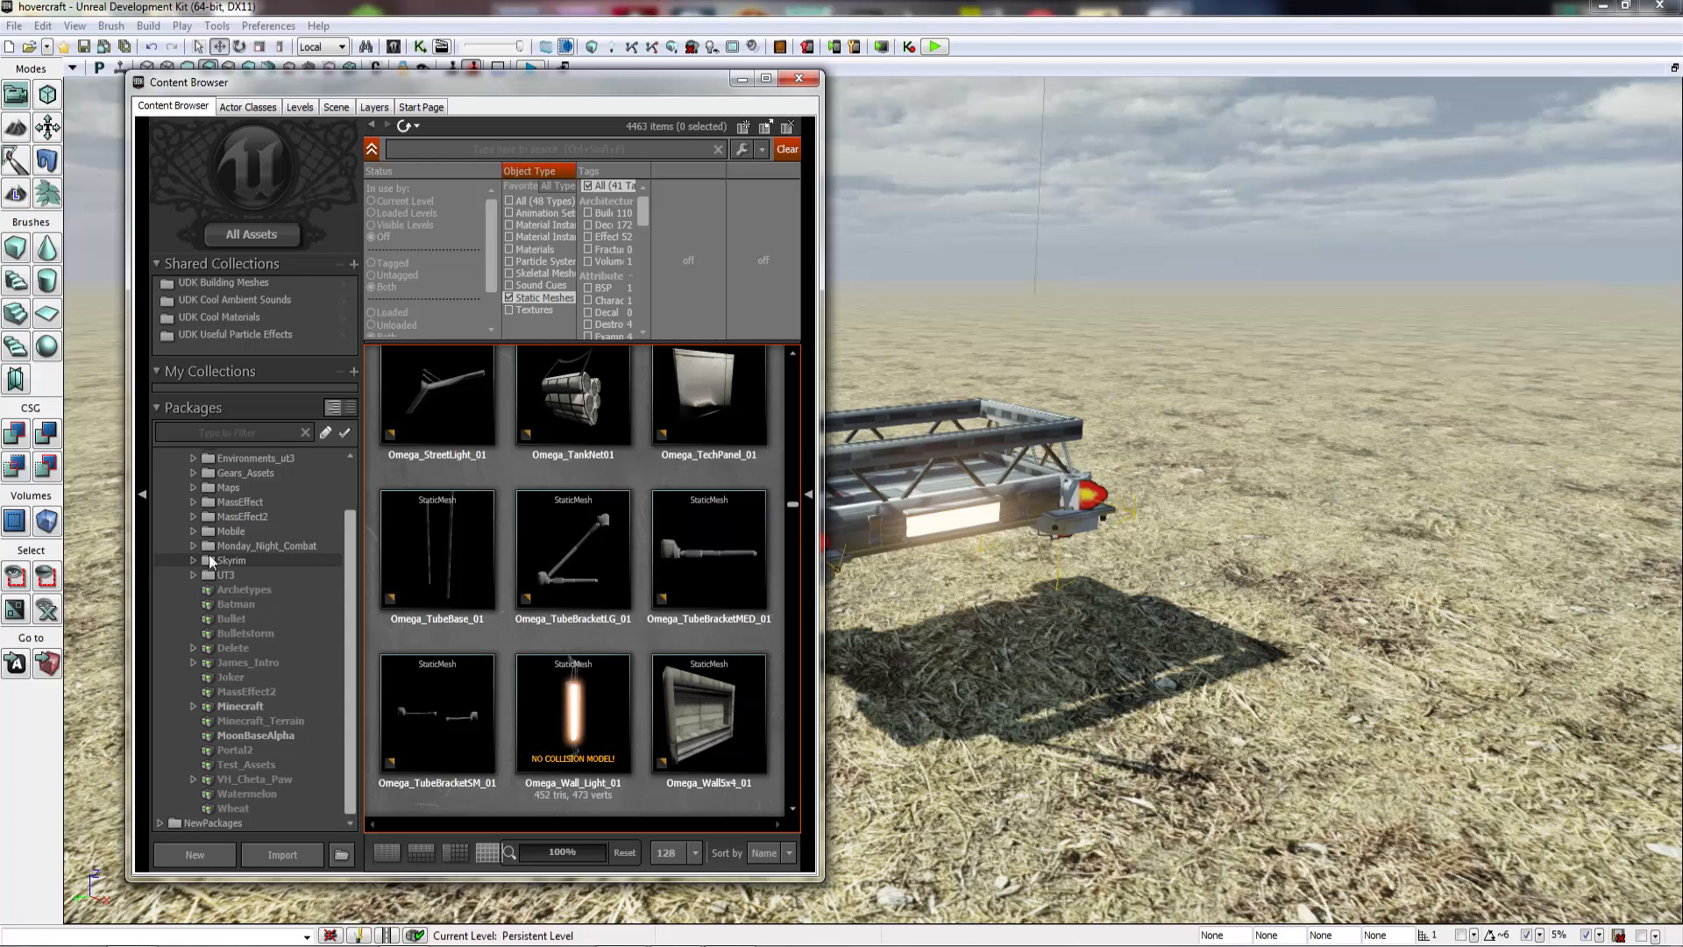
pyautogui.click(276, 689)
pyautogui.click(251, 673)
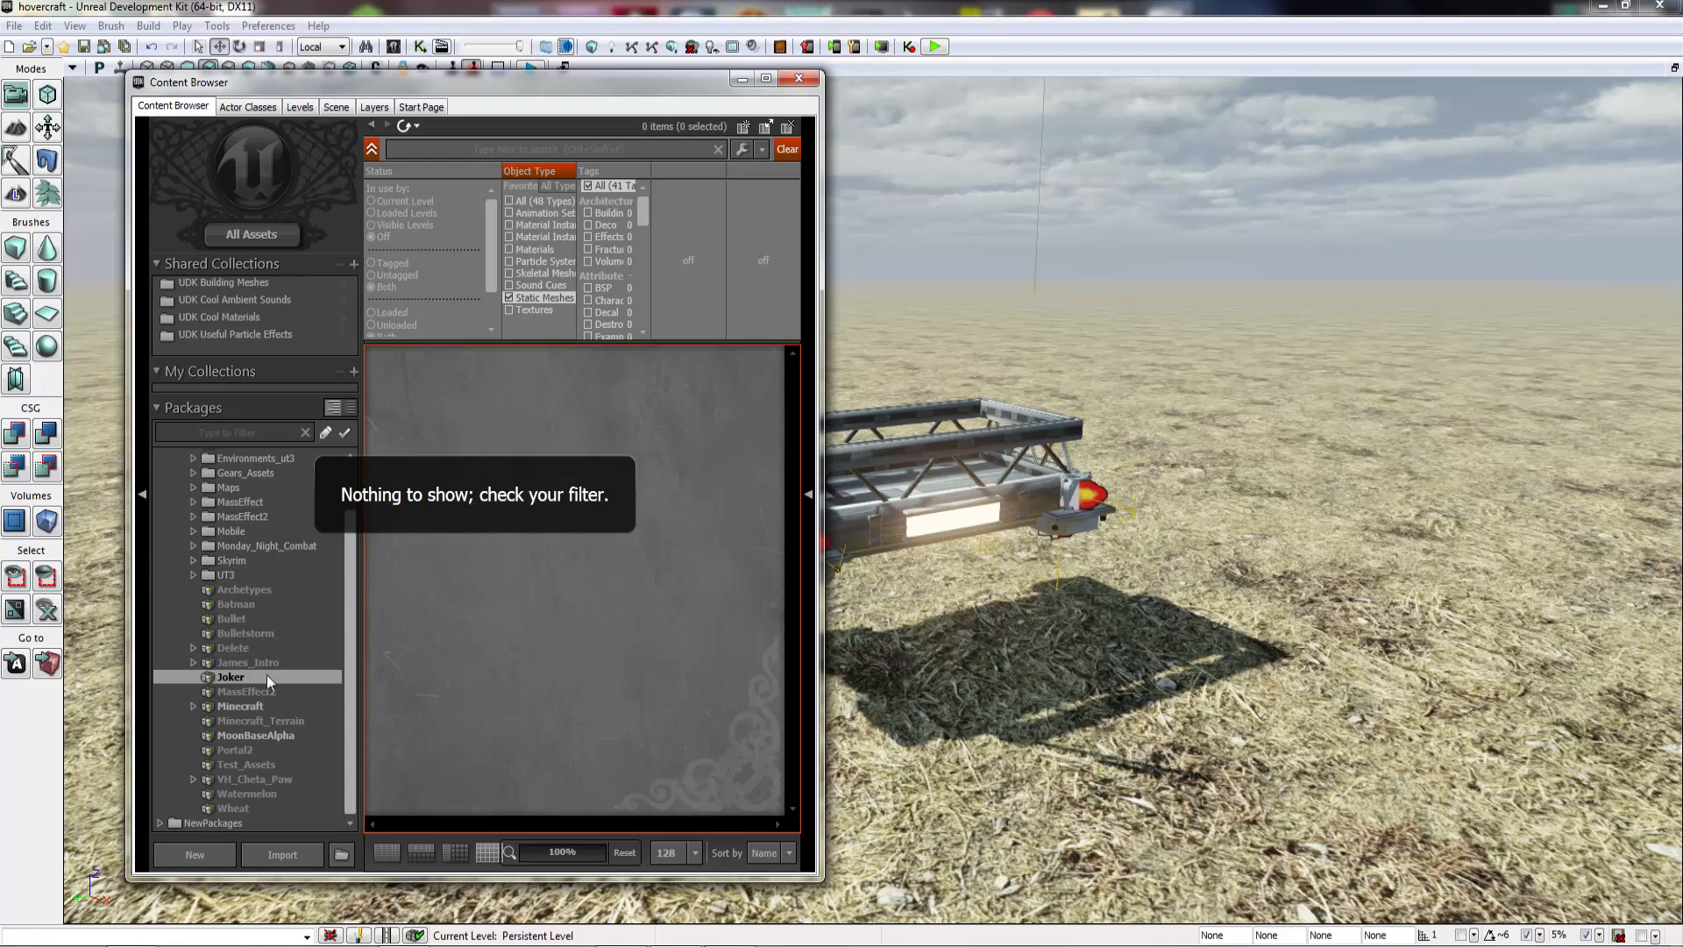
pyautogui.click(510, 202)
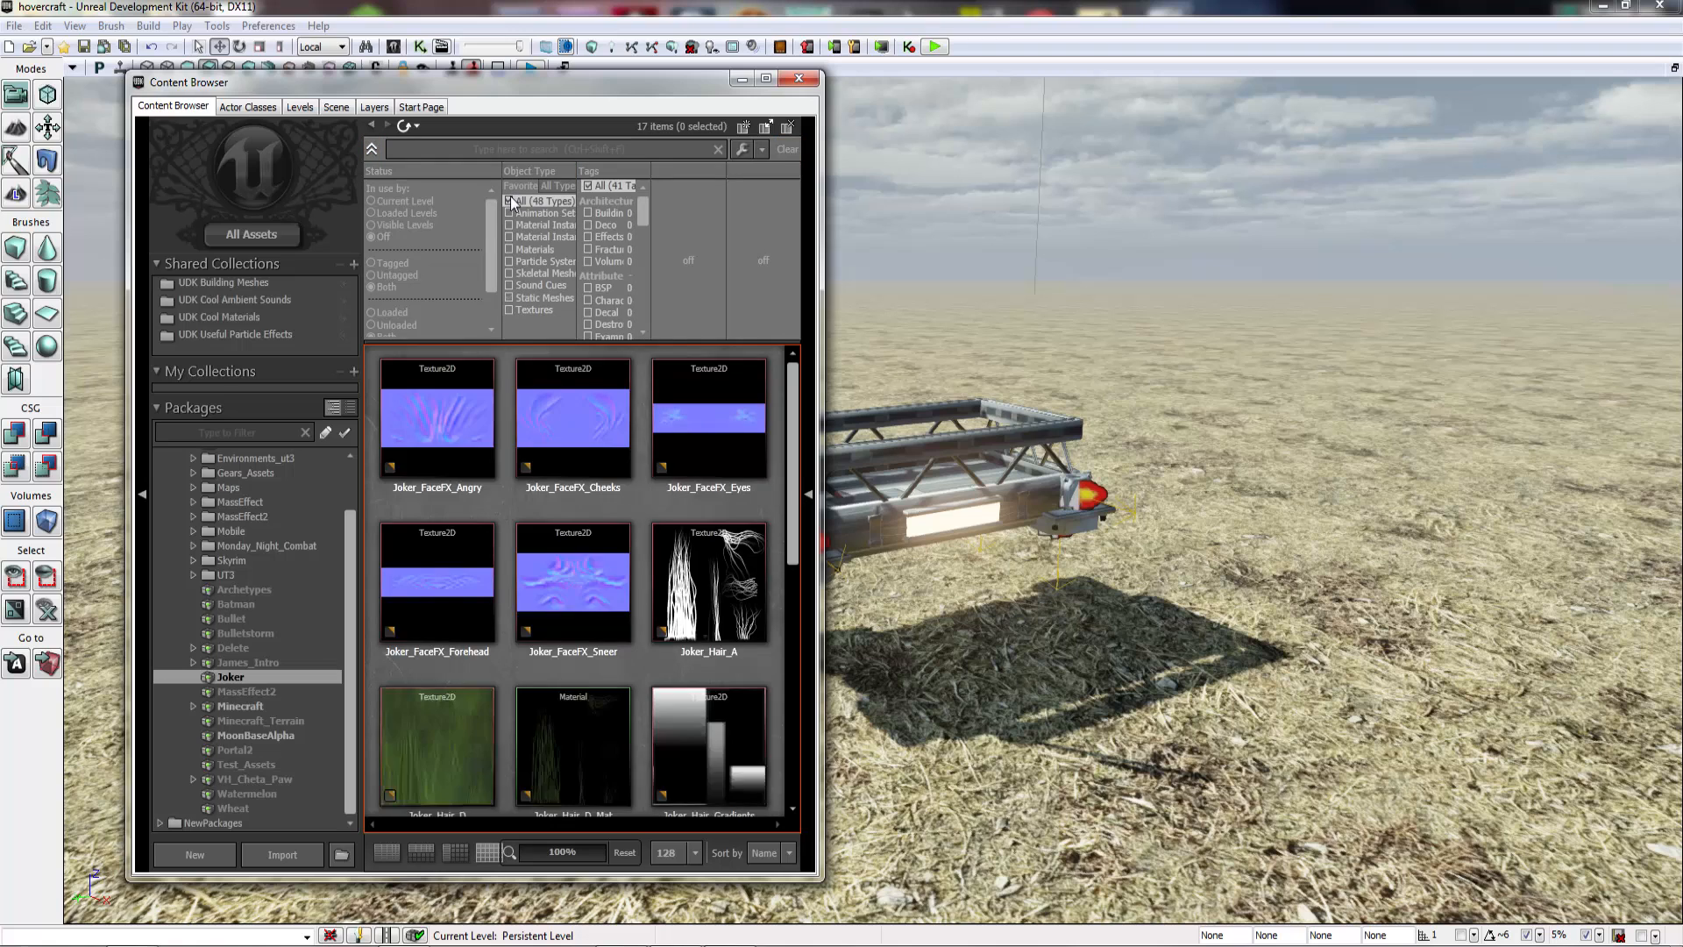
# Step: Look through the asset types that can be newly created and the Physics actor classes, then return to the content packages
pyautogui.rightClick(497, 496)
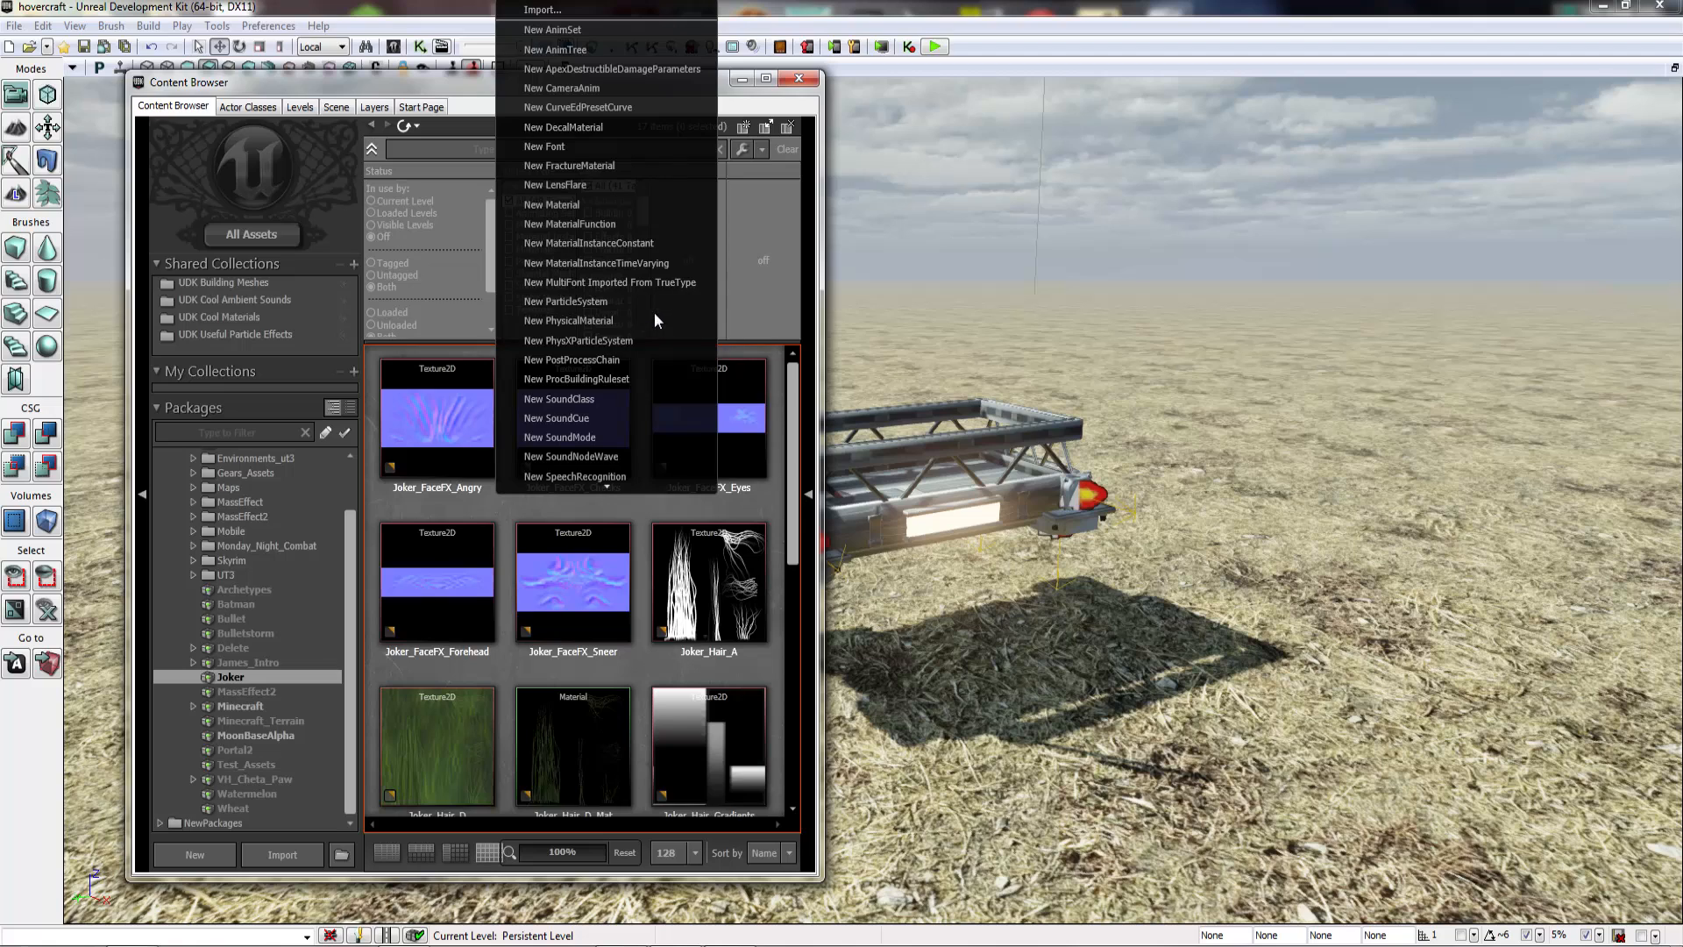
pyautogui.scroll(-3, 650, 344)
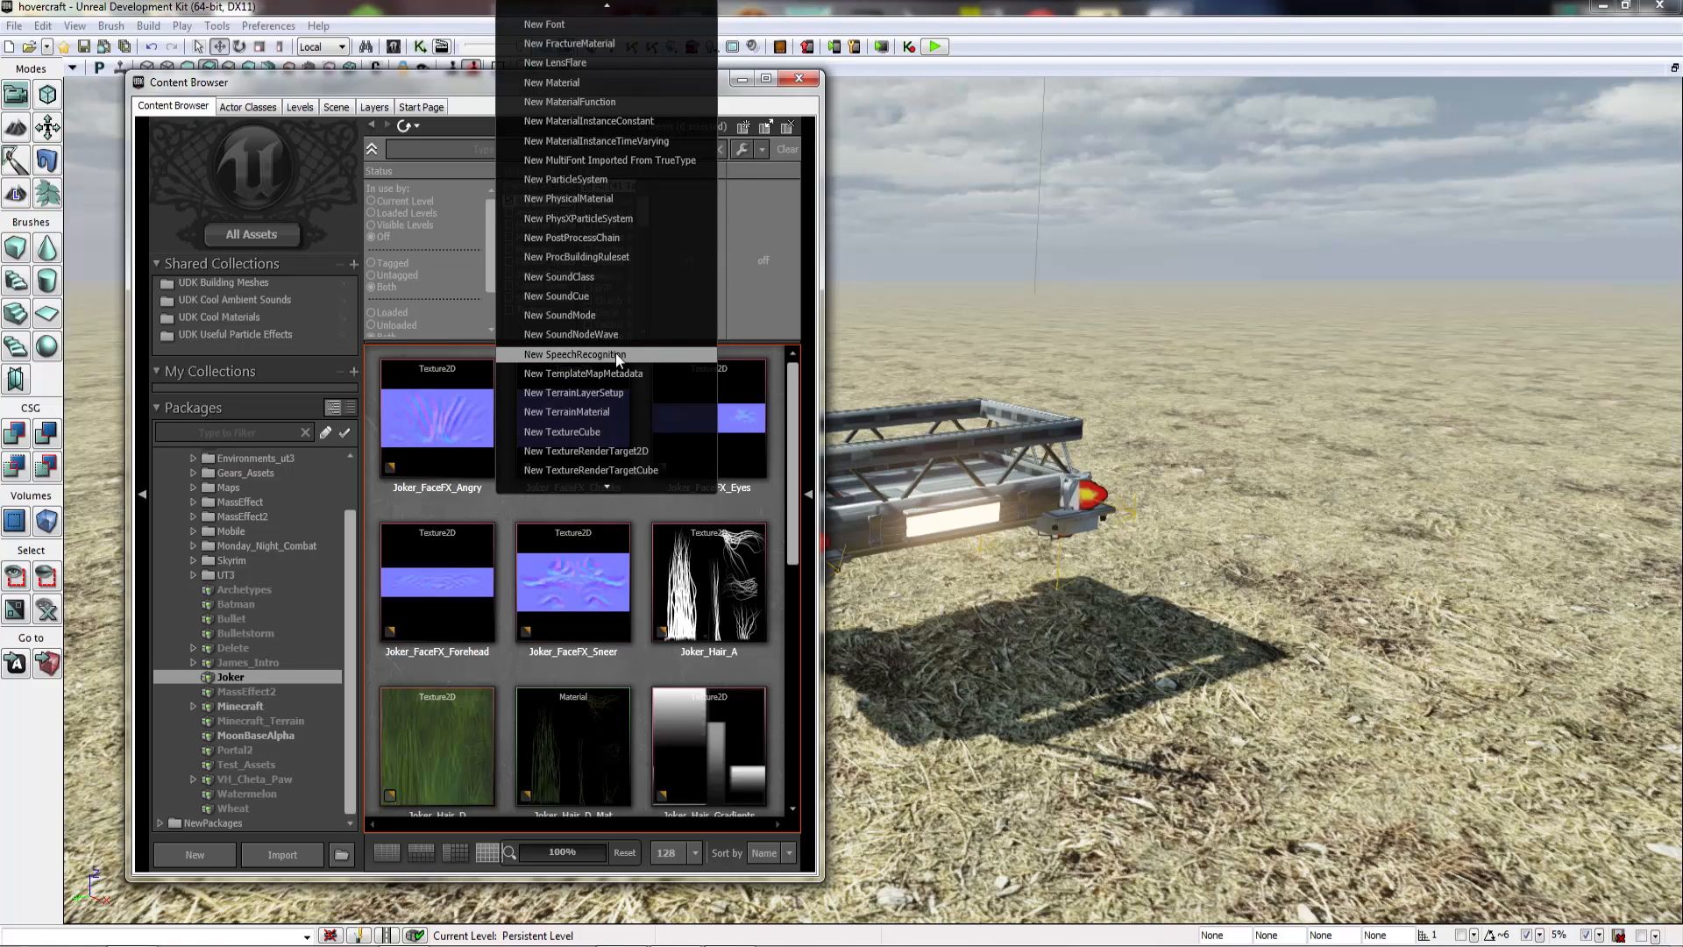
pyautogui.scroll(-1, 616, 353)
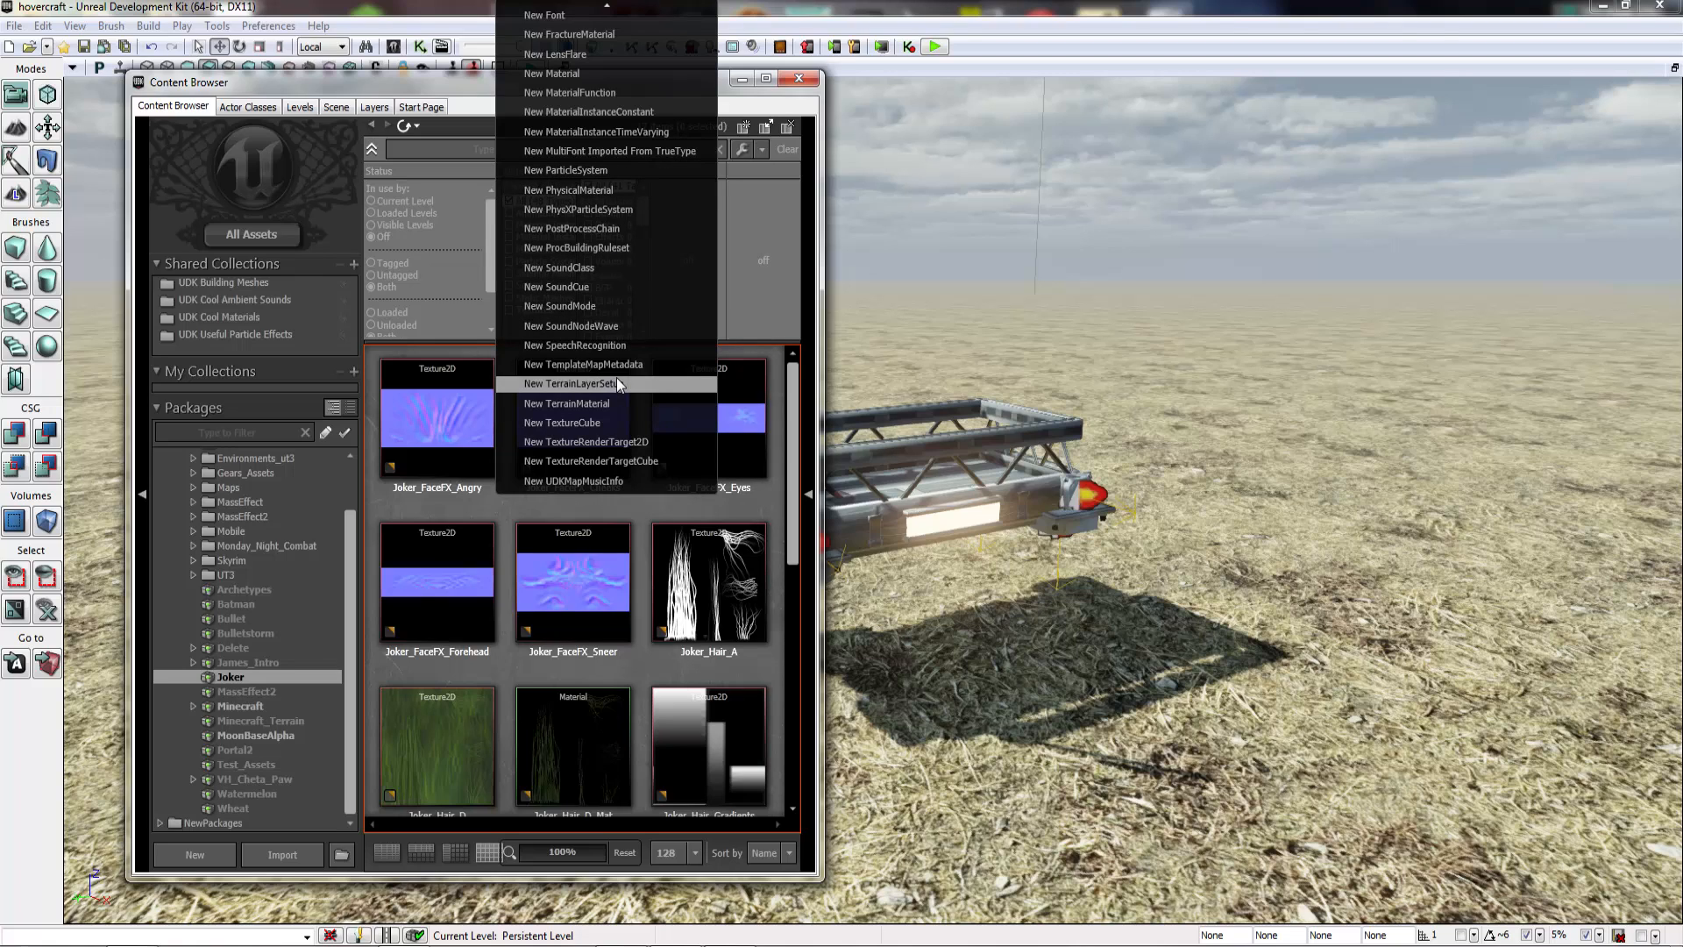
pyautogui.scroll(2, 608, 362)
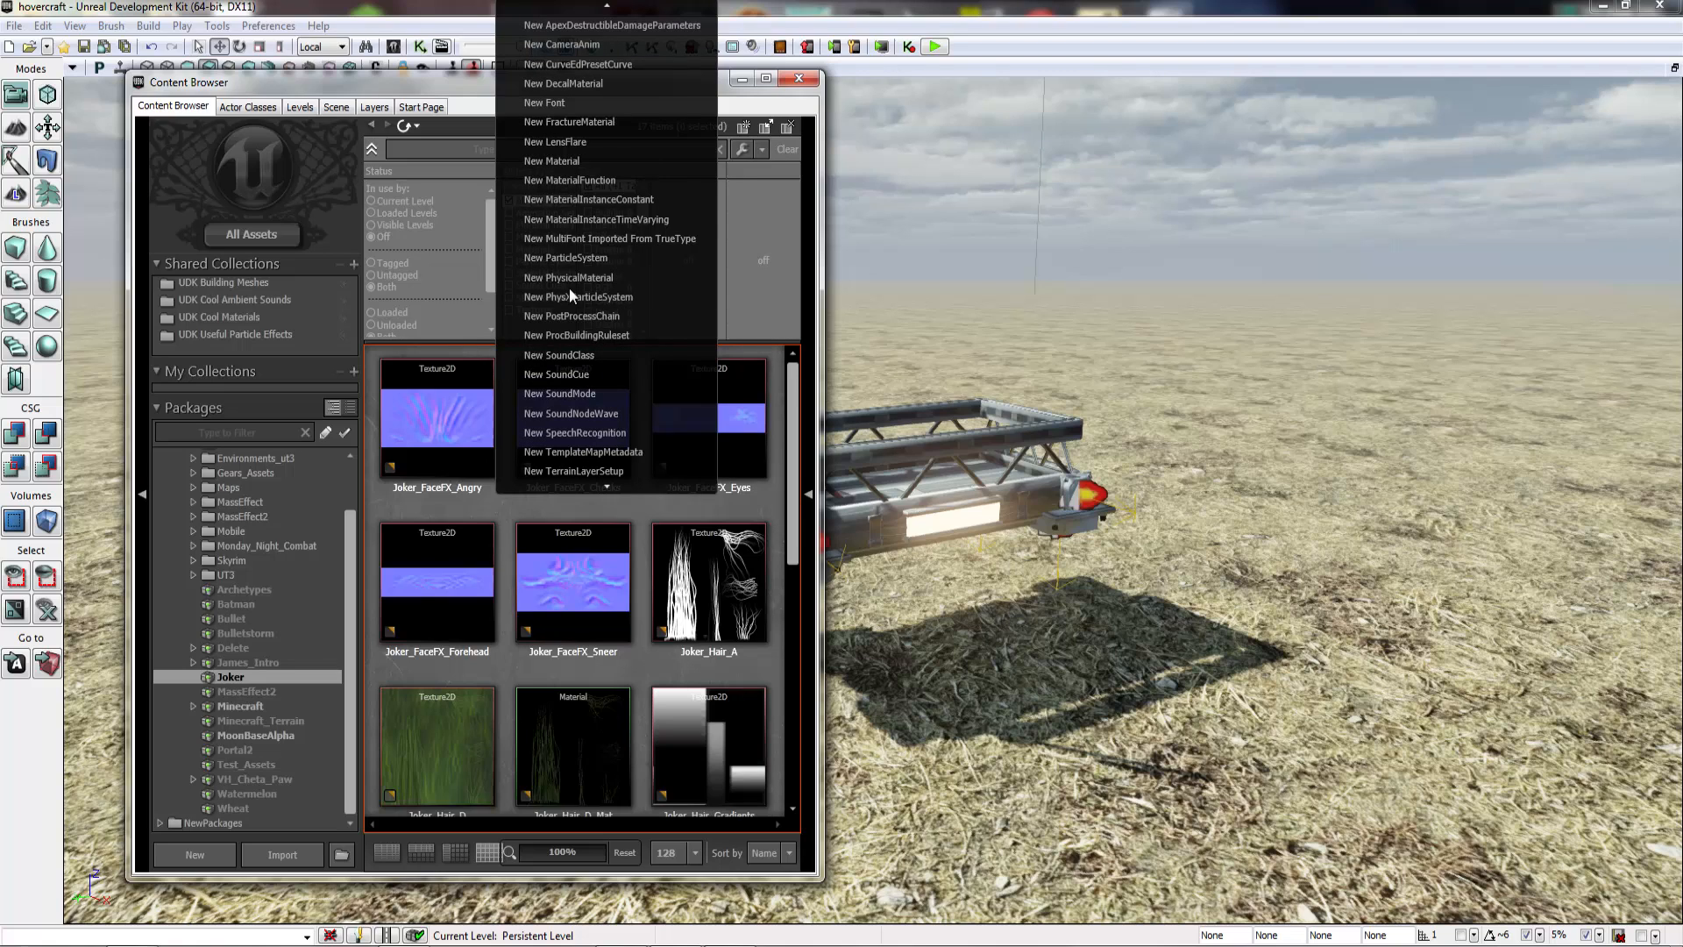
pyautogui.scroll(1, 569, 287)
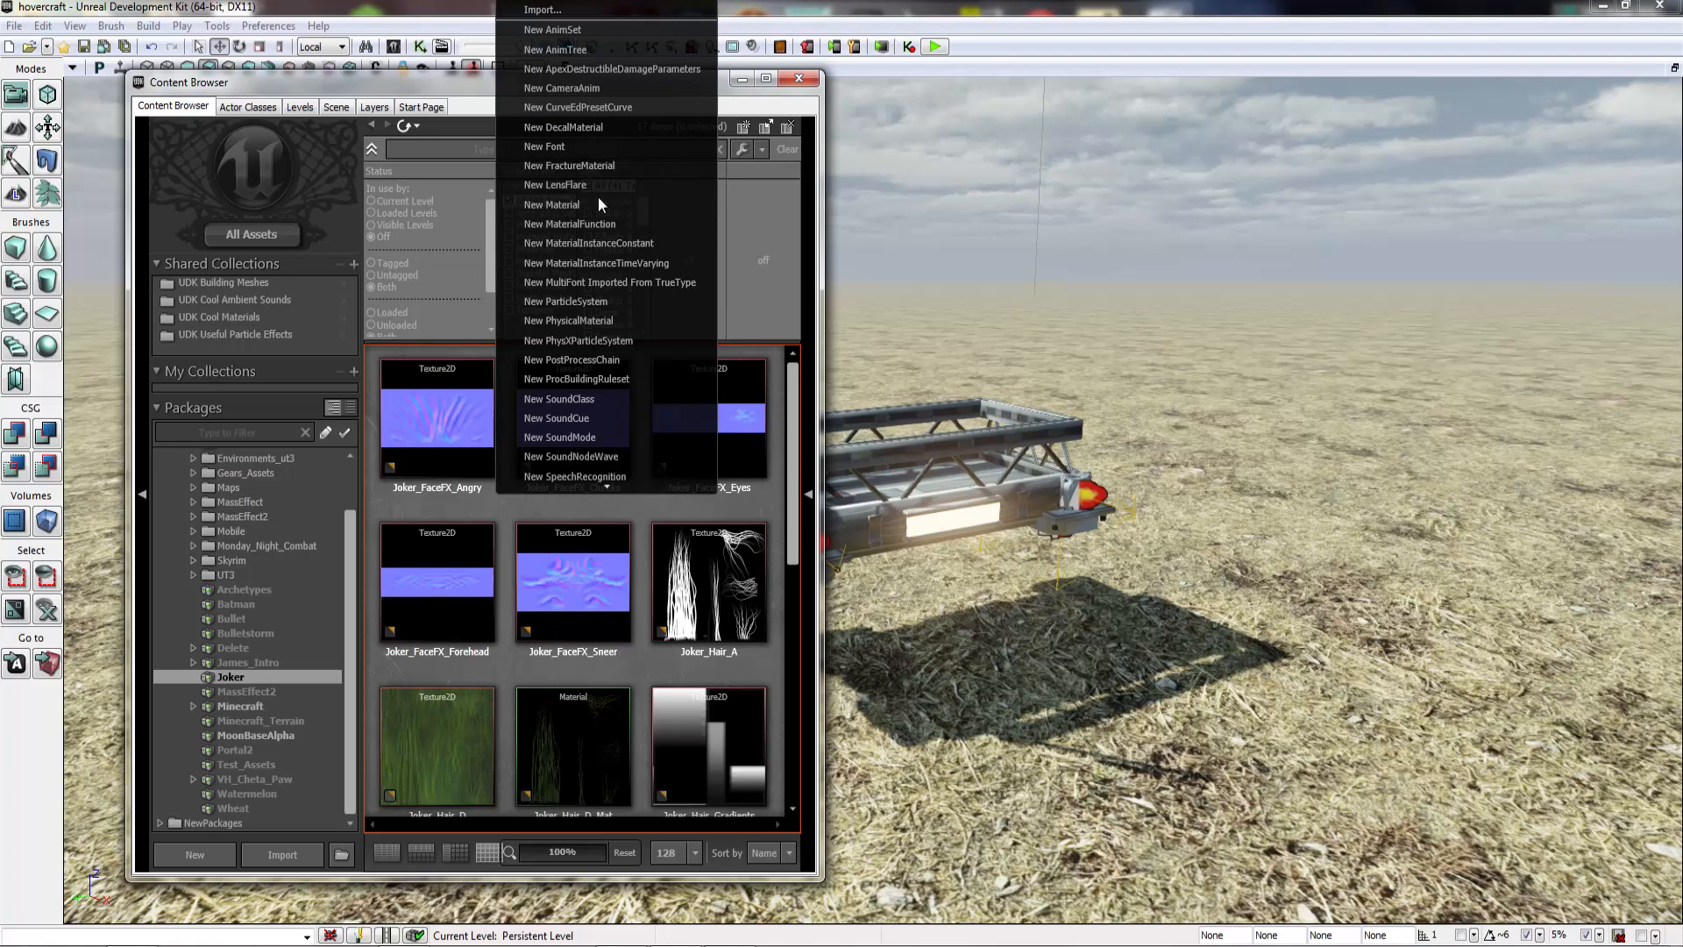
pyautogui.click(243, 114)
pyautogui.click(256, 108)
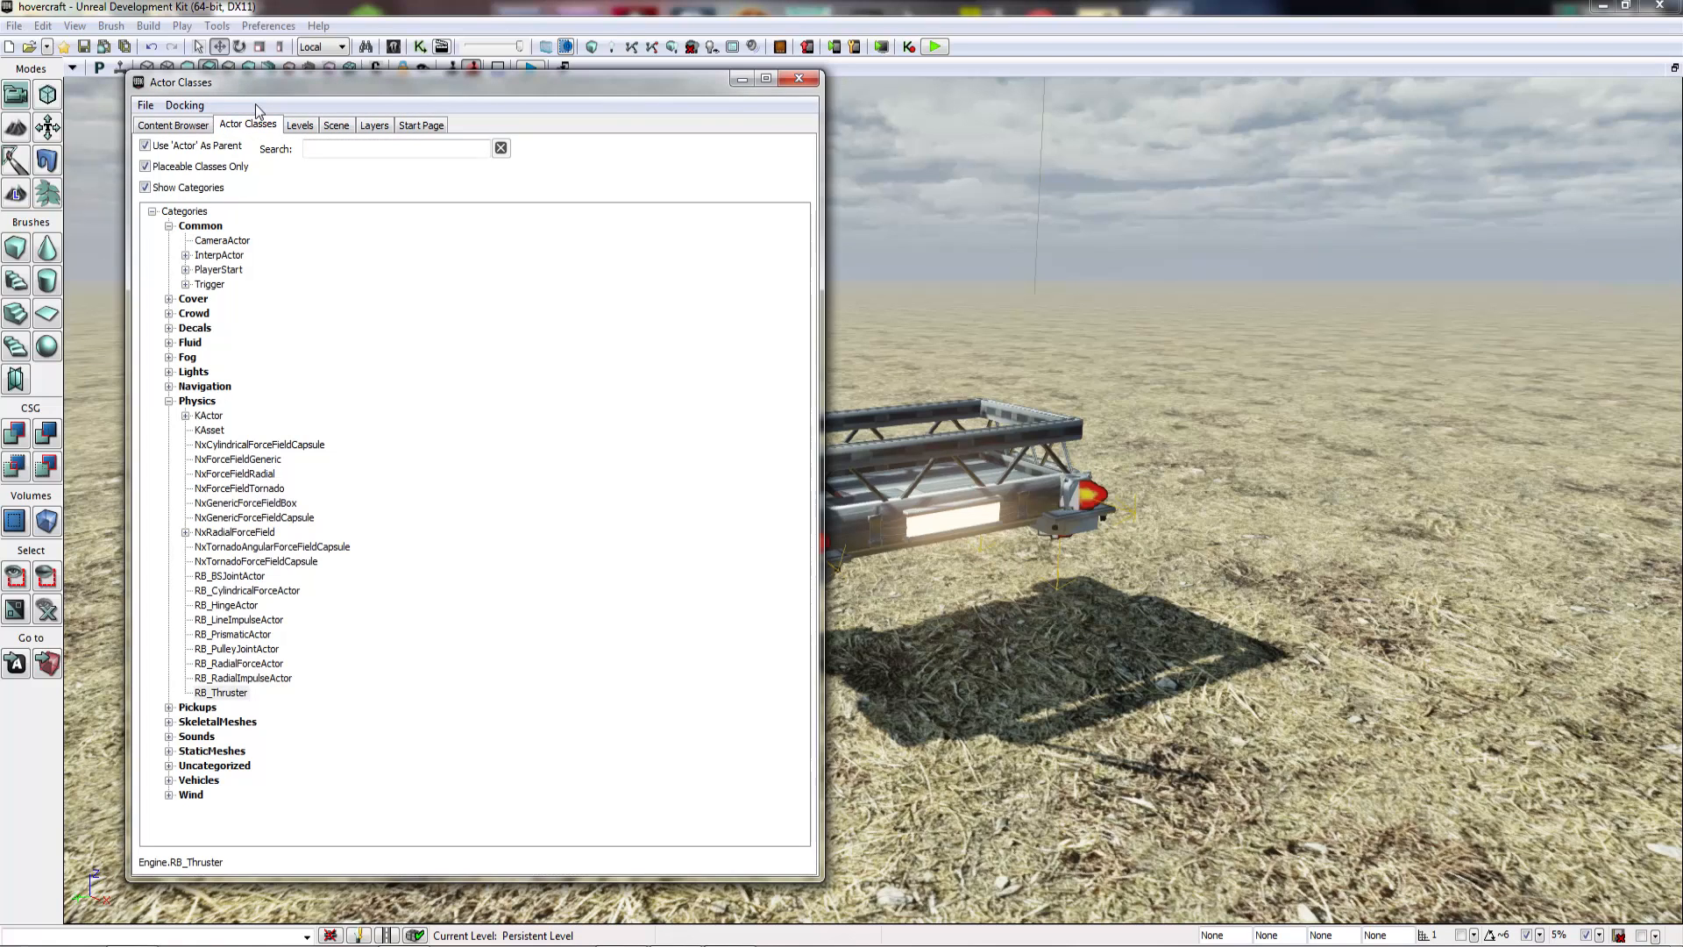
pyautogui.click(169, 401)
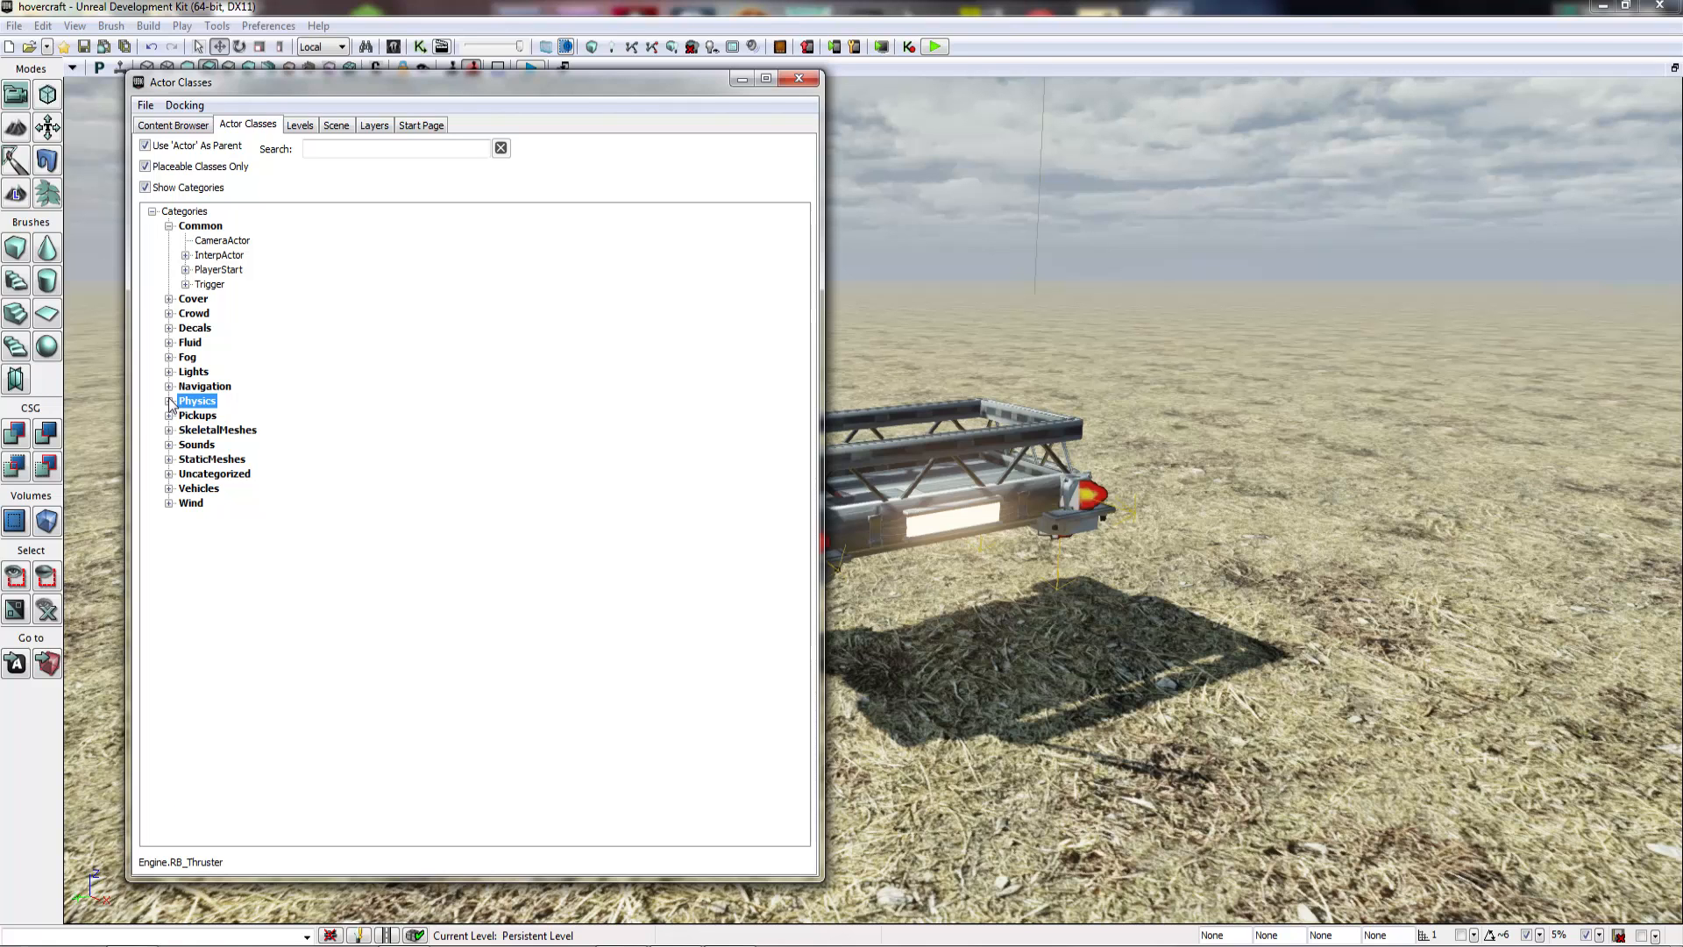
pyautogui.click(175, 125)
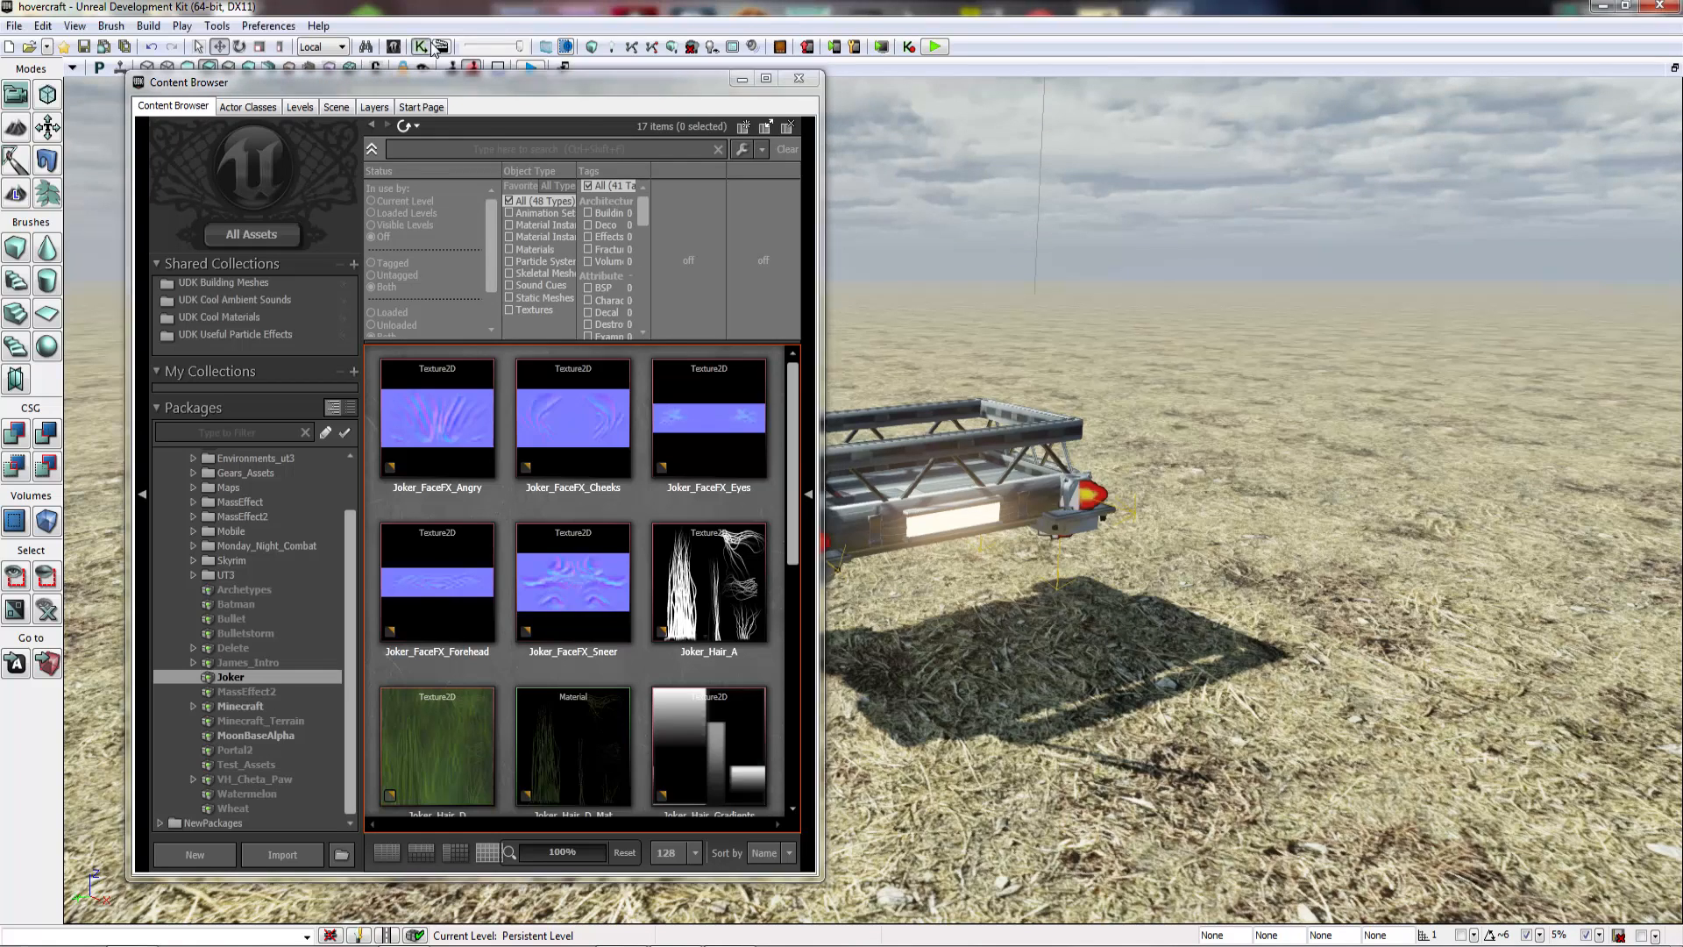
# Step: Open Kismet and examine the available conditions, actions such as GFx UI and Math, variables and events, without adding any
pyautogui.click(433, 46)
pyautogui.rightClick(1022, 402)
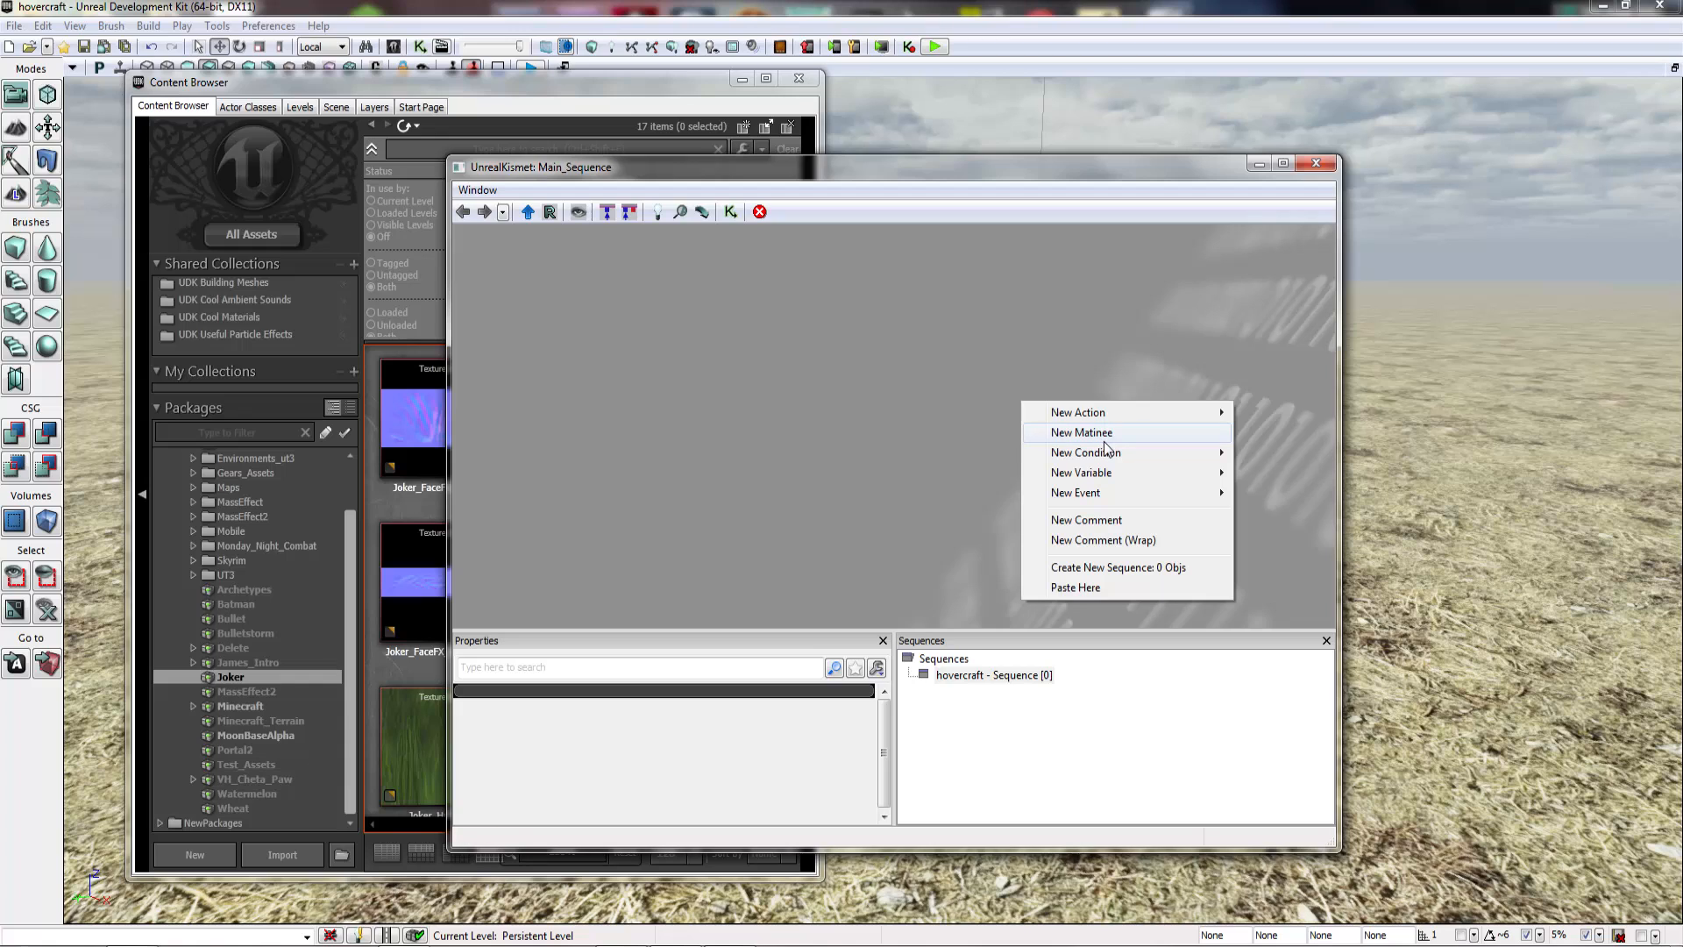
pyautogui.moveTo(1131, 451)
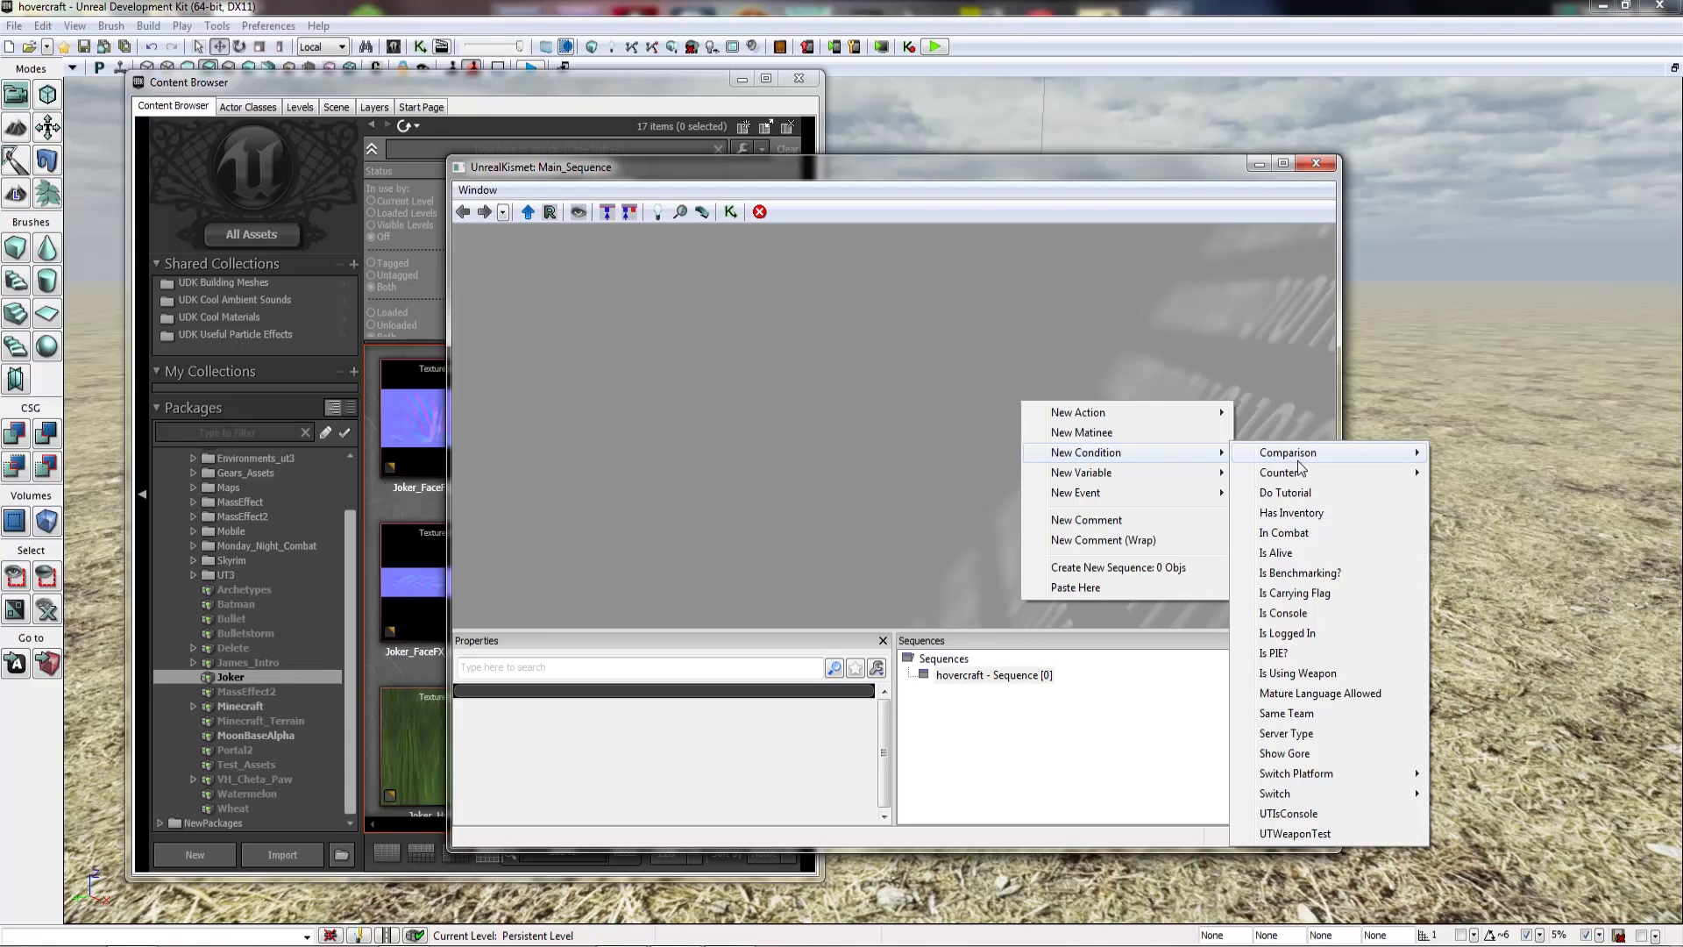
pyautogui.moveTo(1299, 467)
pyautogui.moveTo(1111, 419)
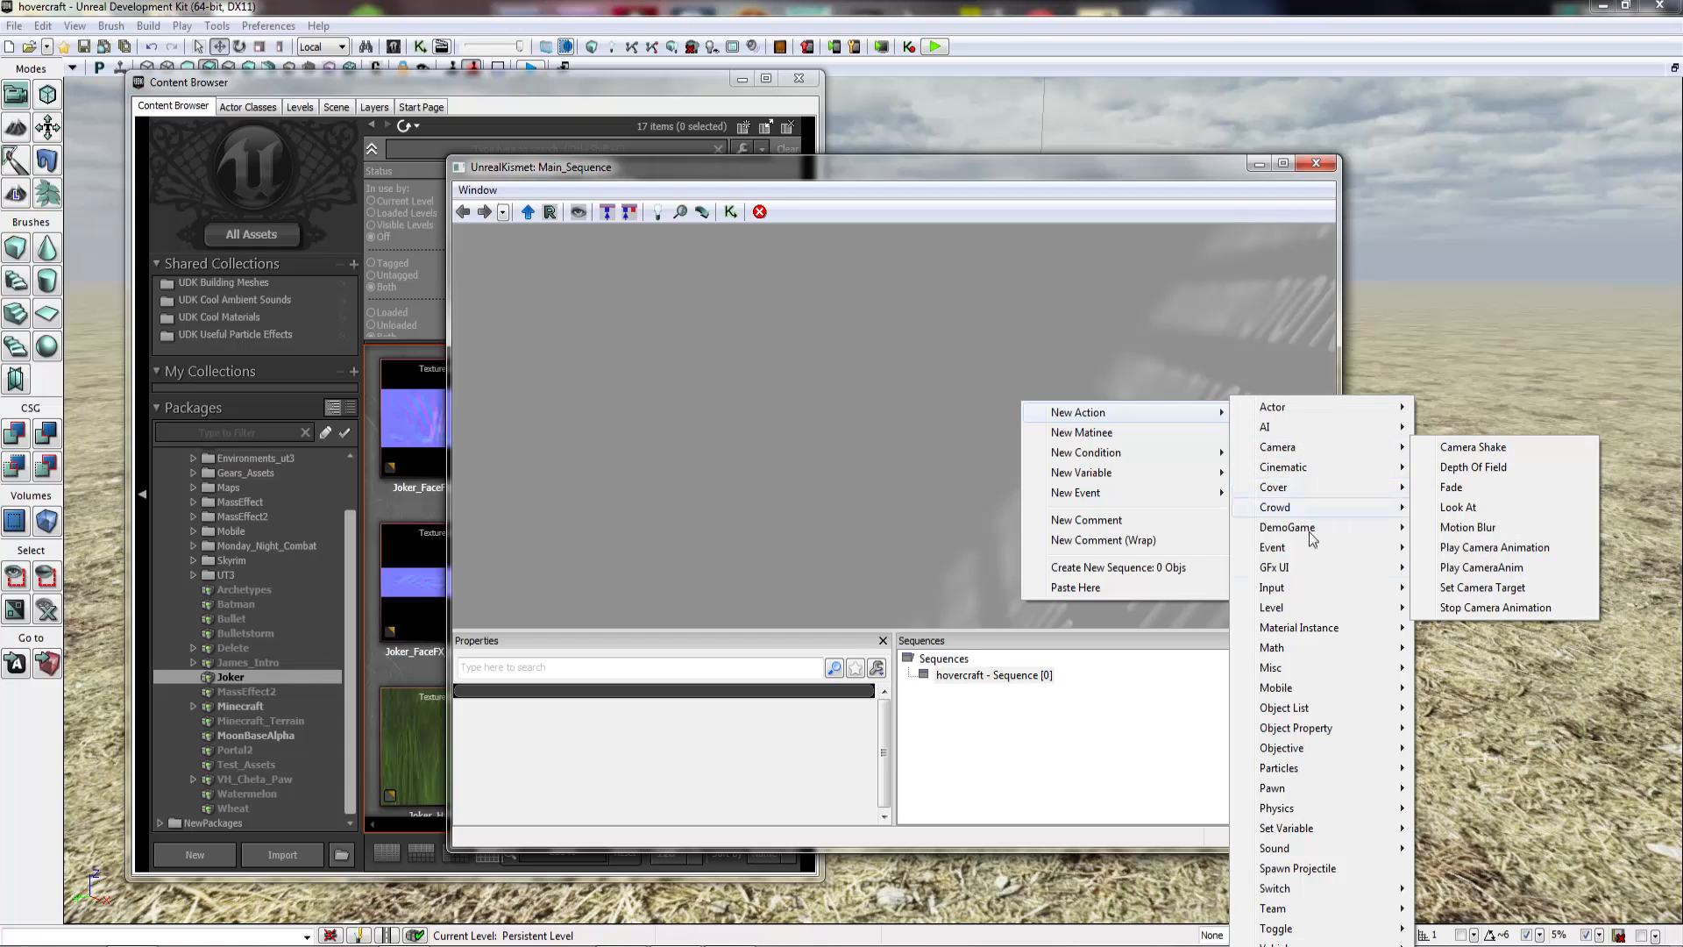
pyautogui.moveTo(1314, 585)
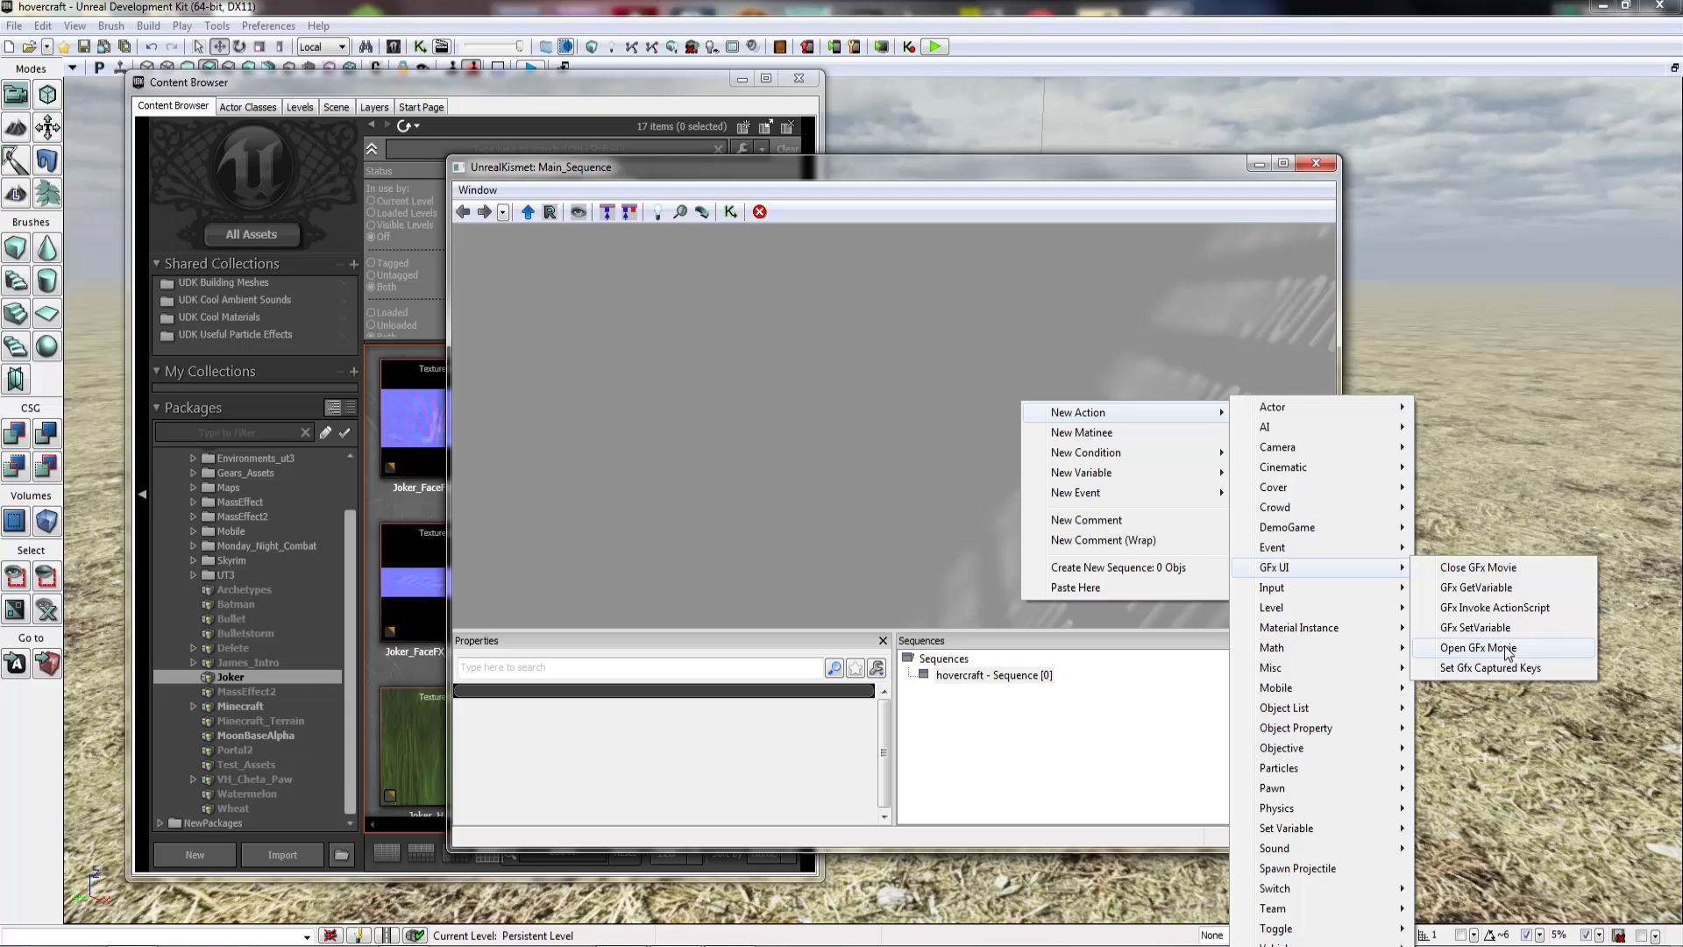
pyautogui.moveTo(1345, 657)
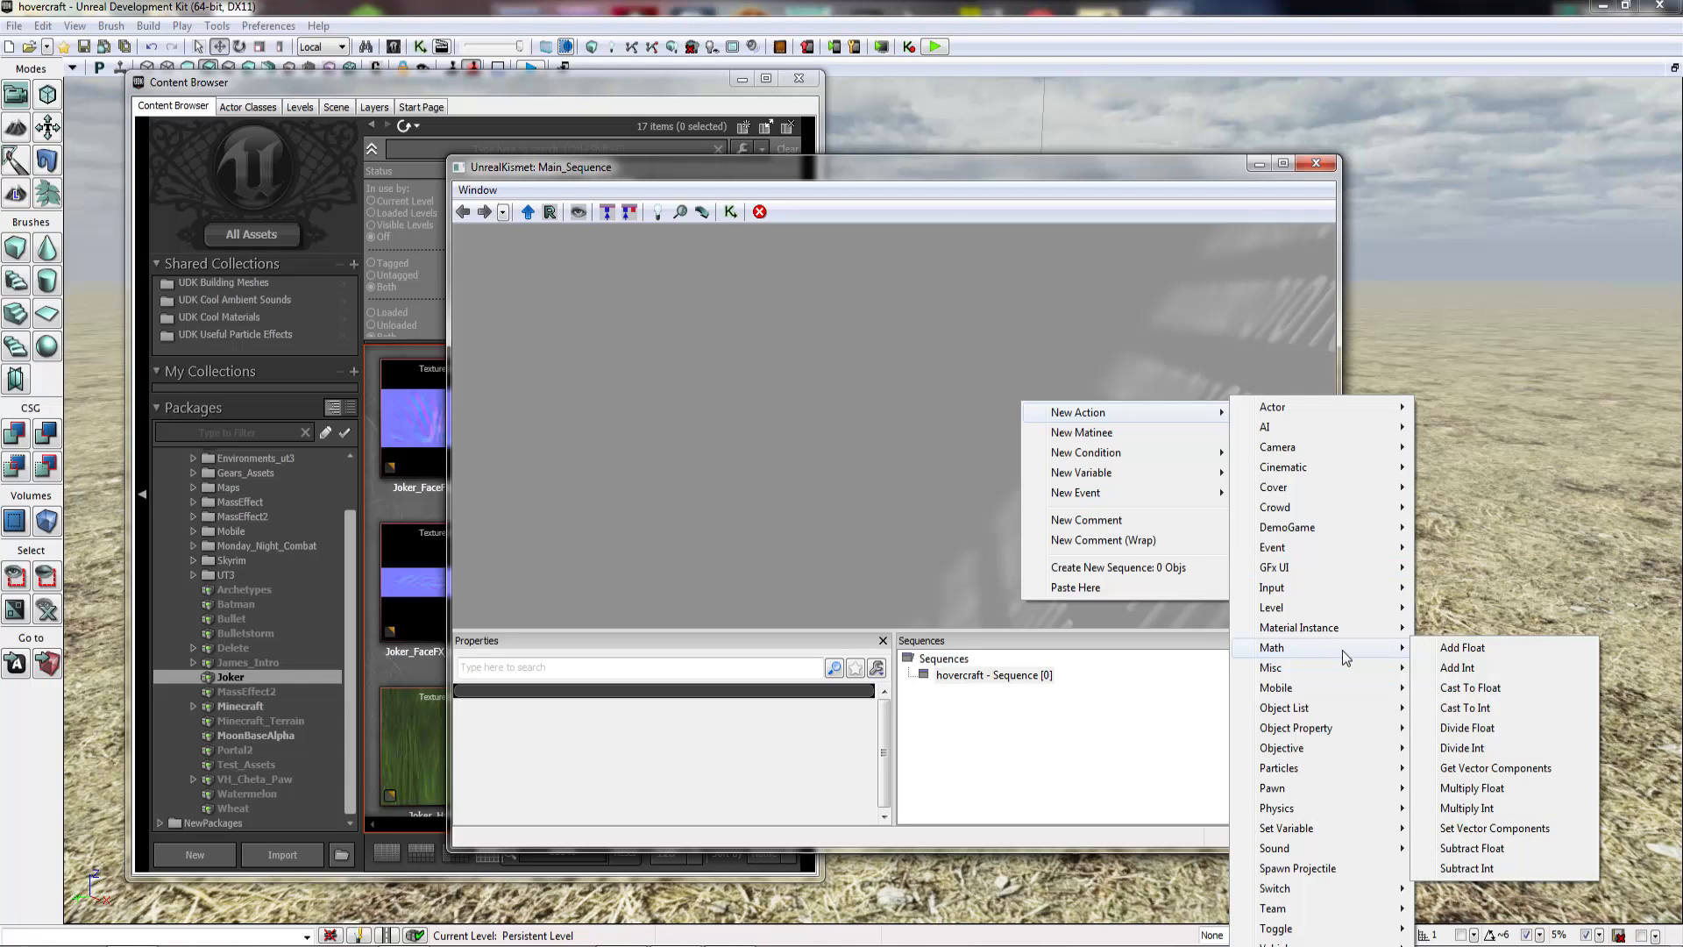
pyautogui.moveTo(1311, 928)
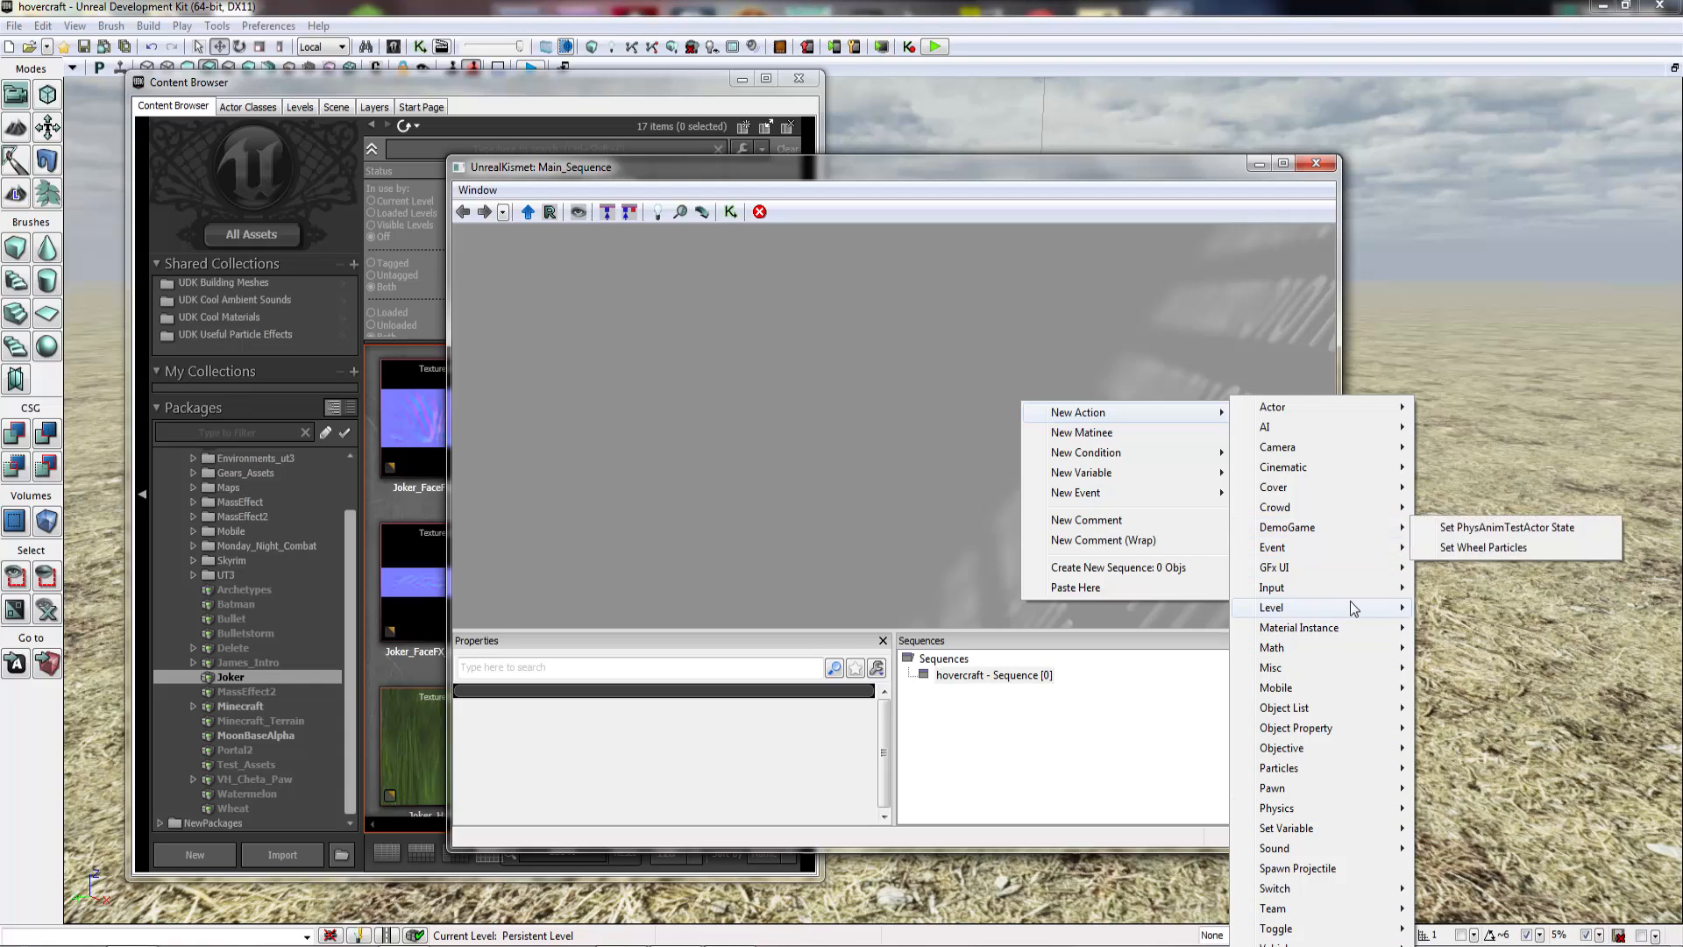
pyautogui.moveTo(1363, 598)
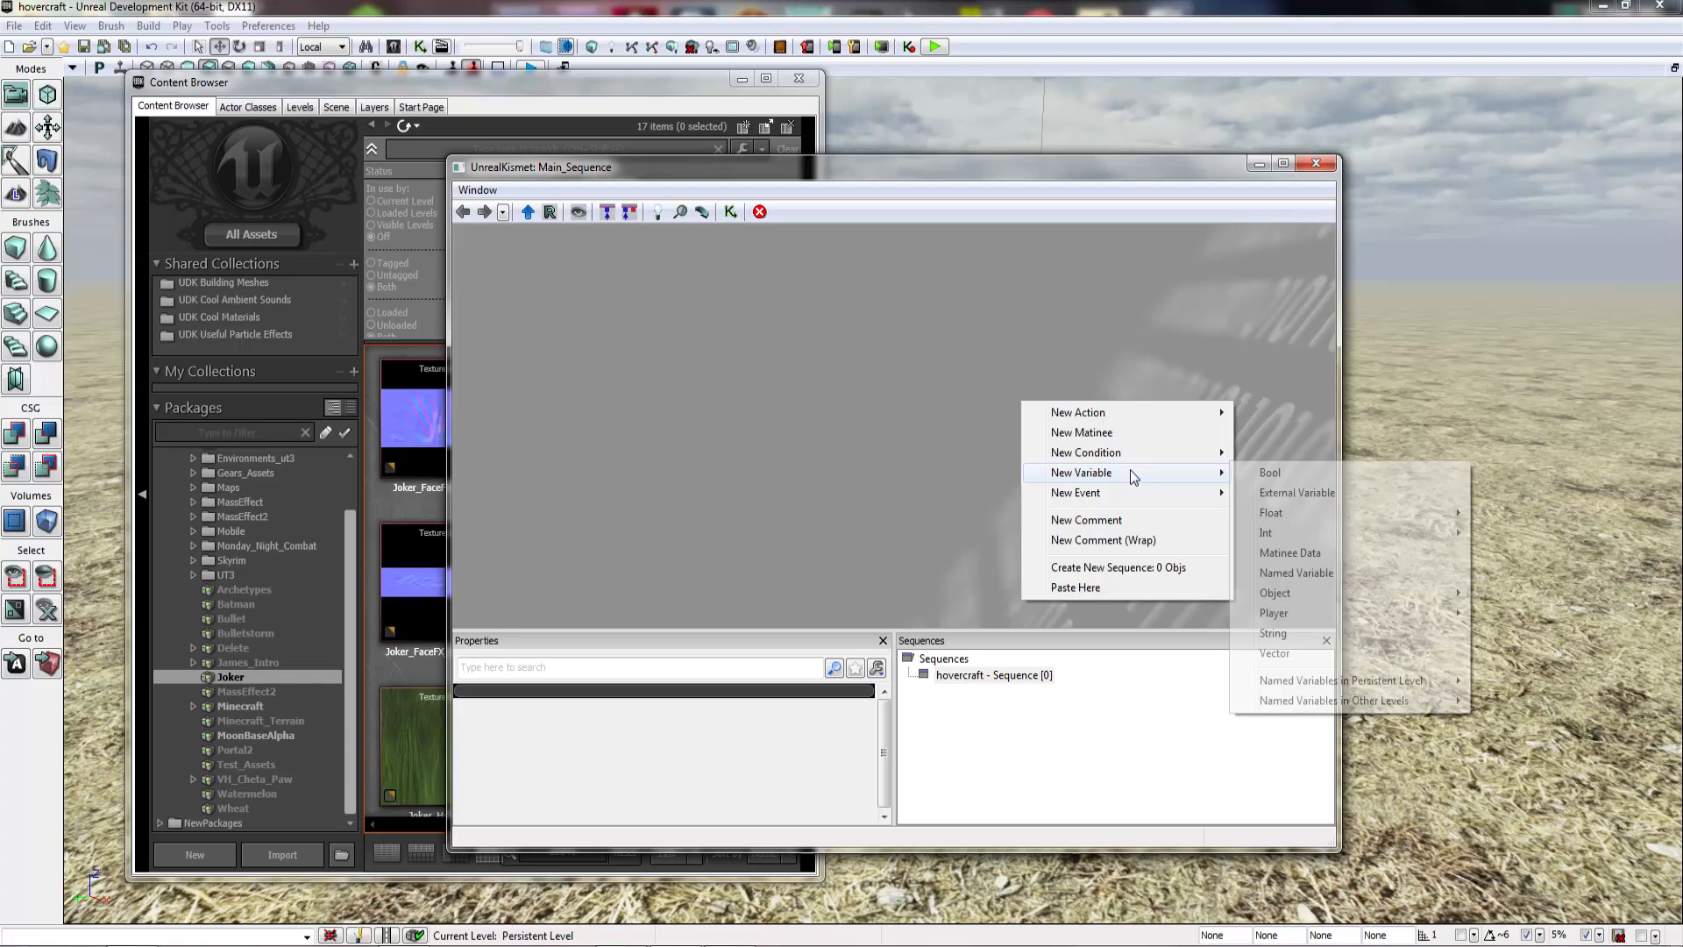
pyautogui.moveTo(1161, 503)
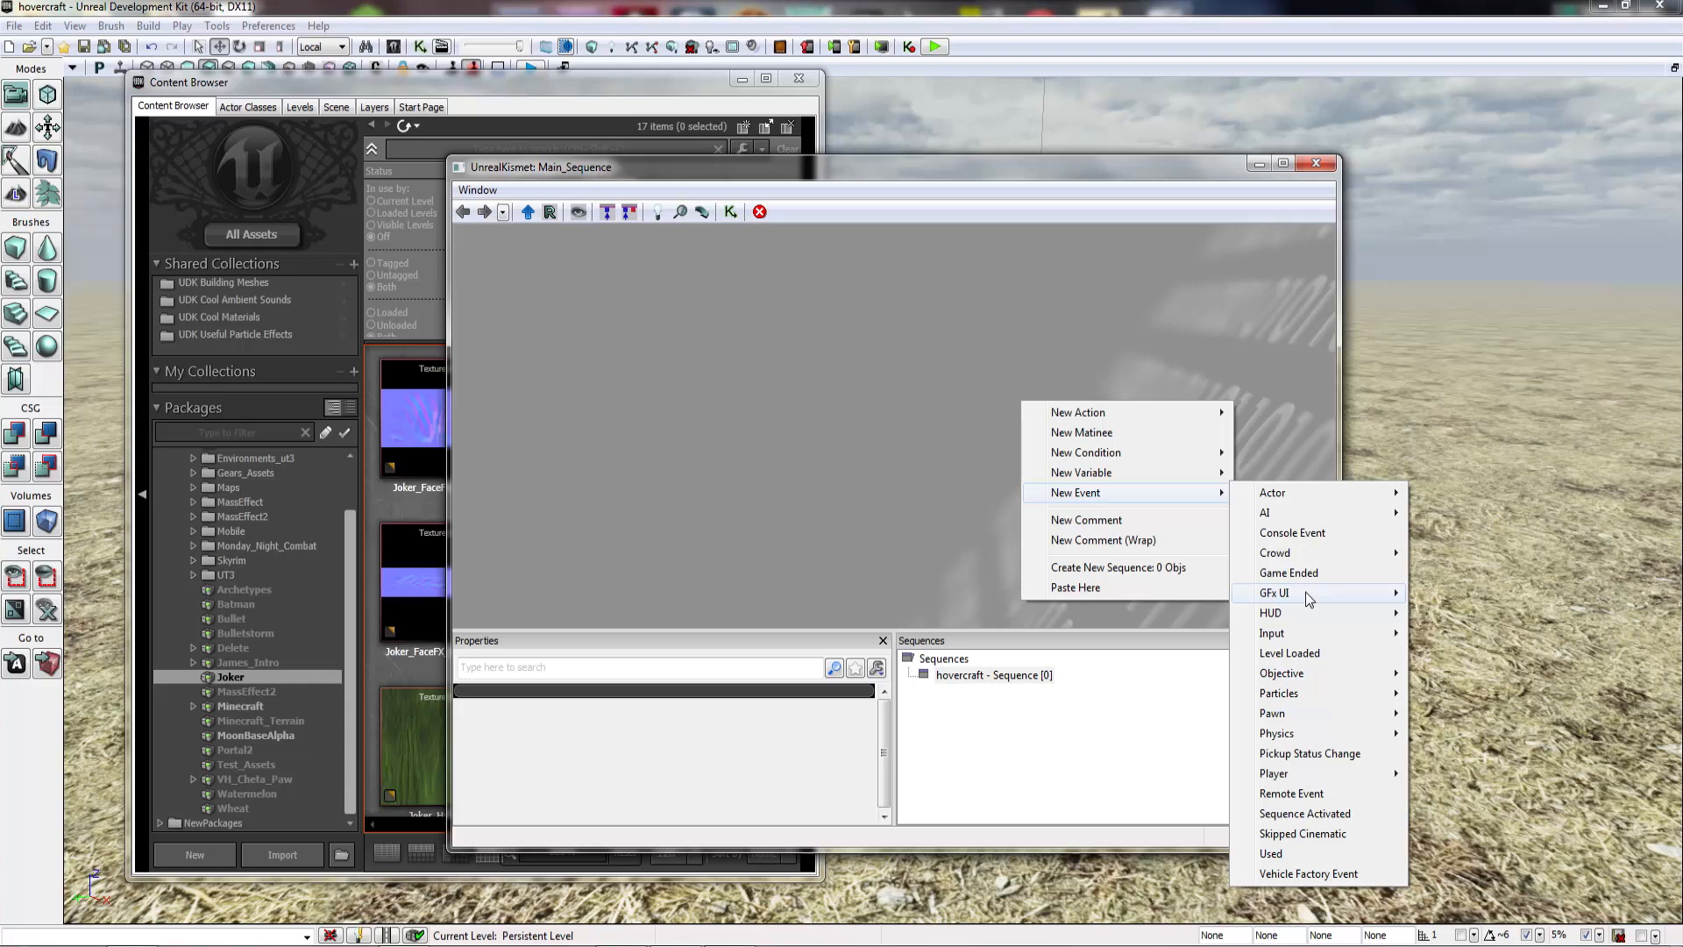
pyautogui.moveTo(1313, 619)
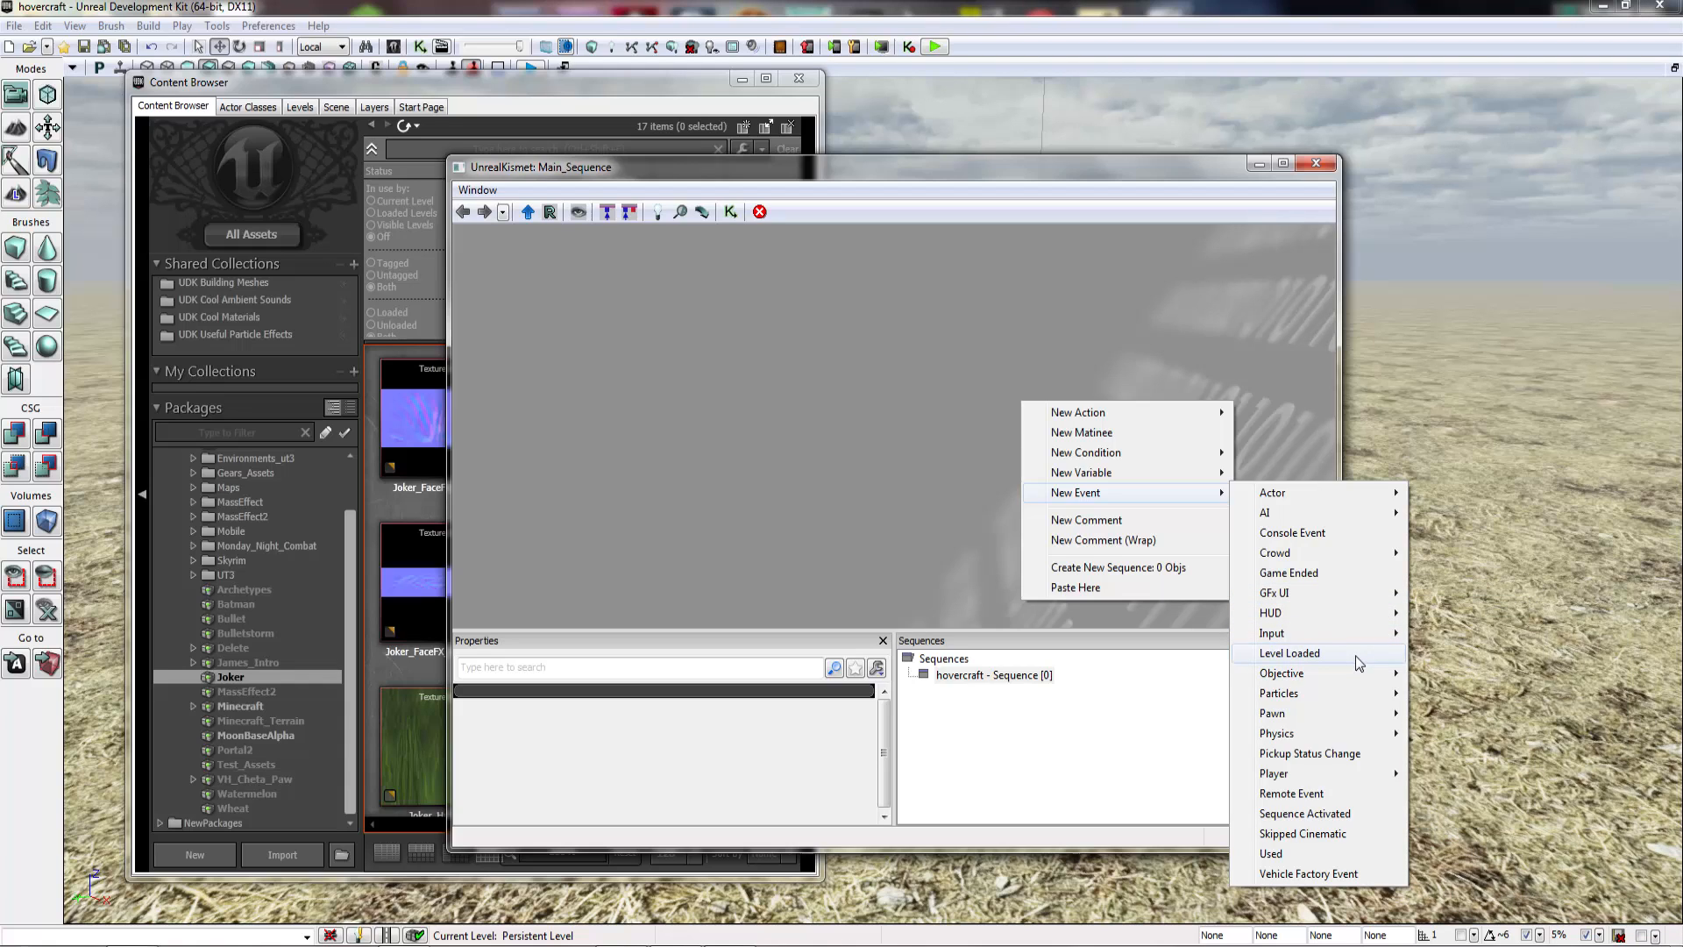
pyautogui.click(732, 487)
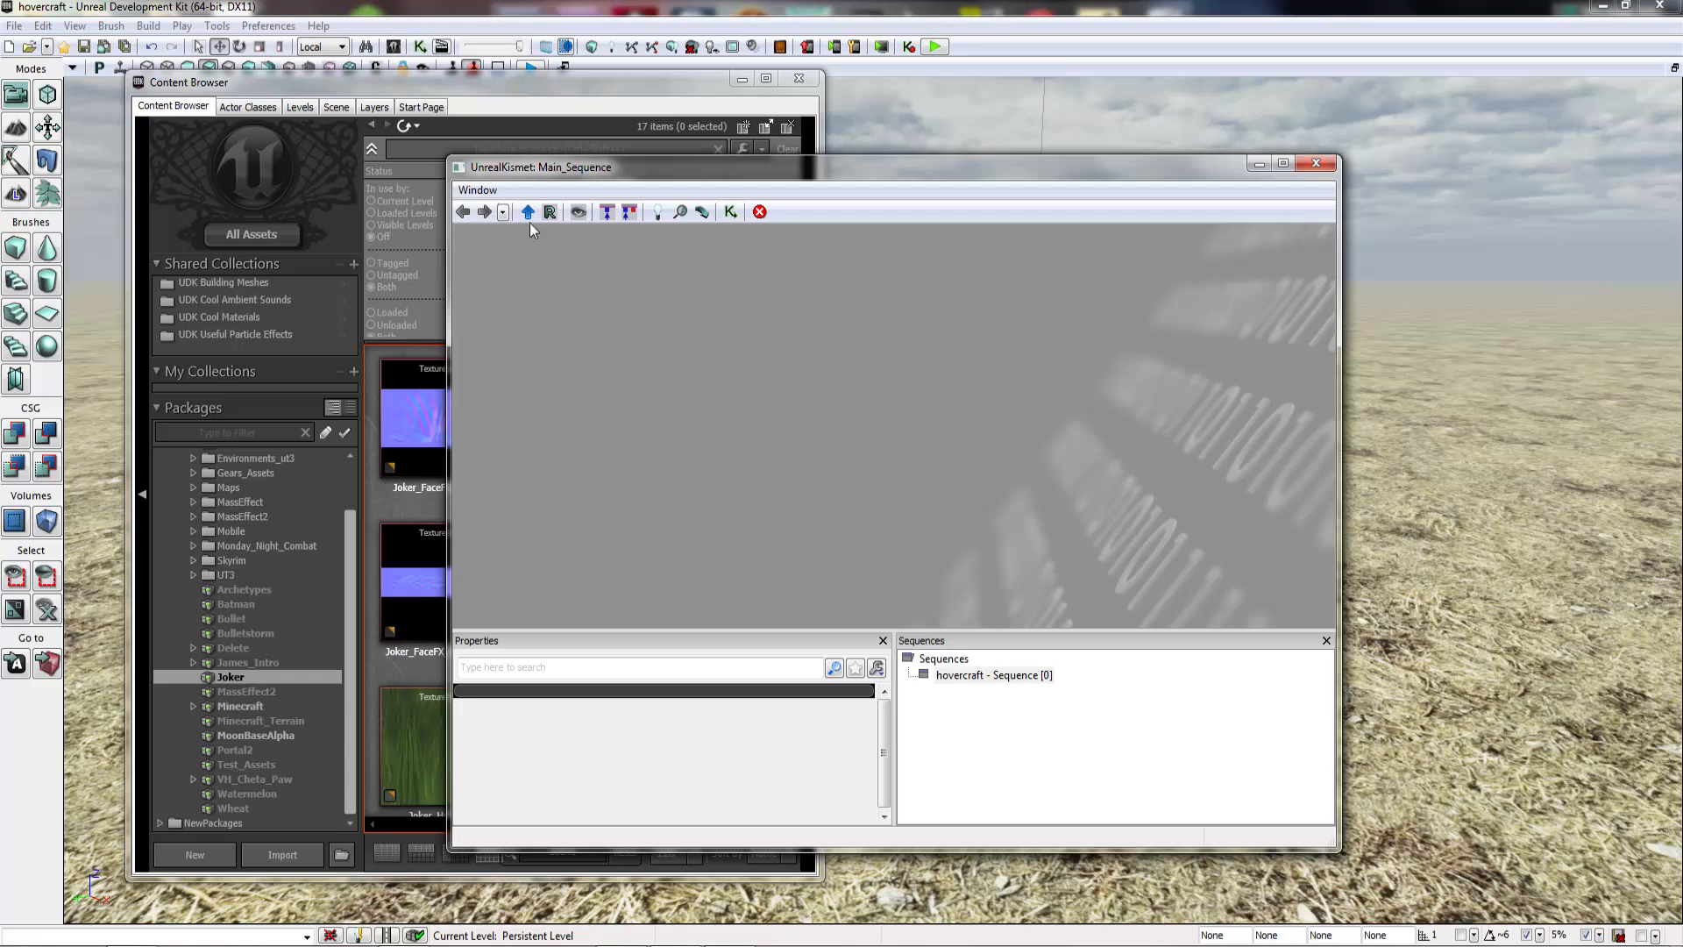
# Step: Return to the Content Browser and review the asset types that can be newly created in the Joker package
pyautogui.click(570, 121)
pyautogui.rightClick(640, 517)
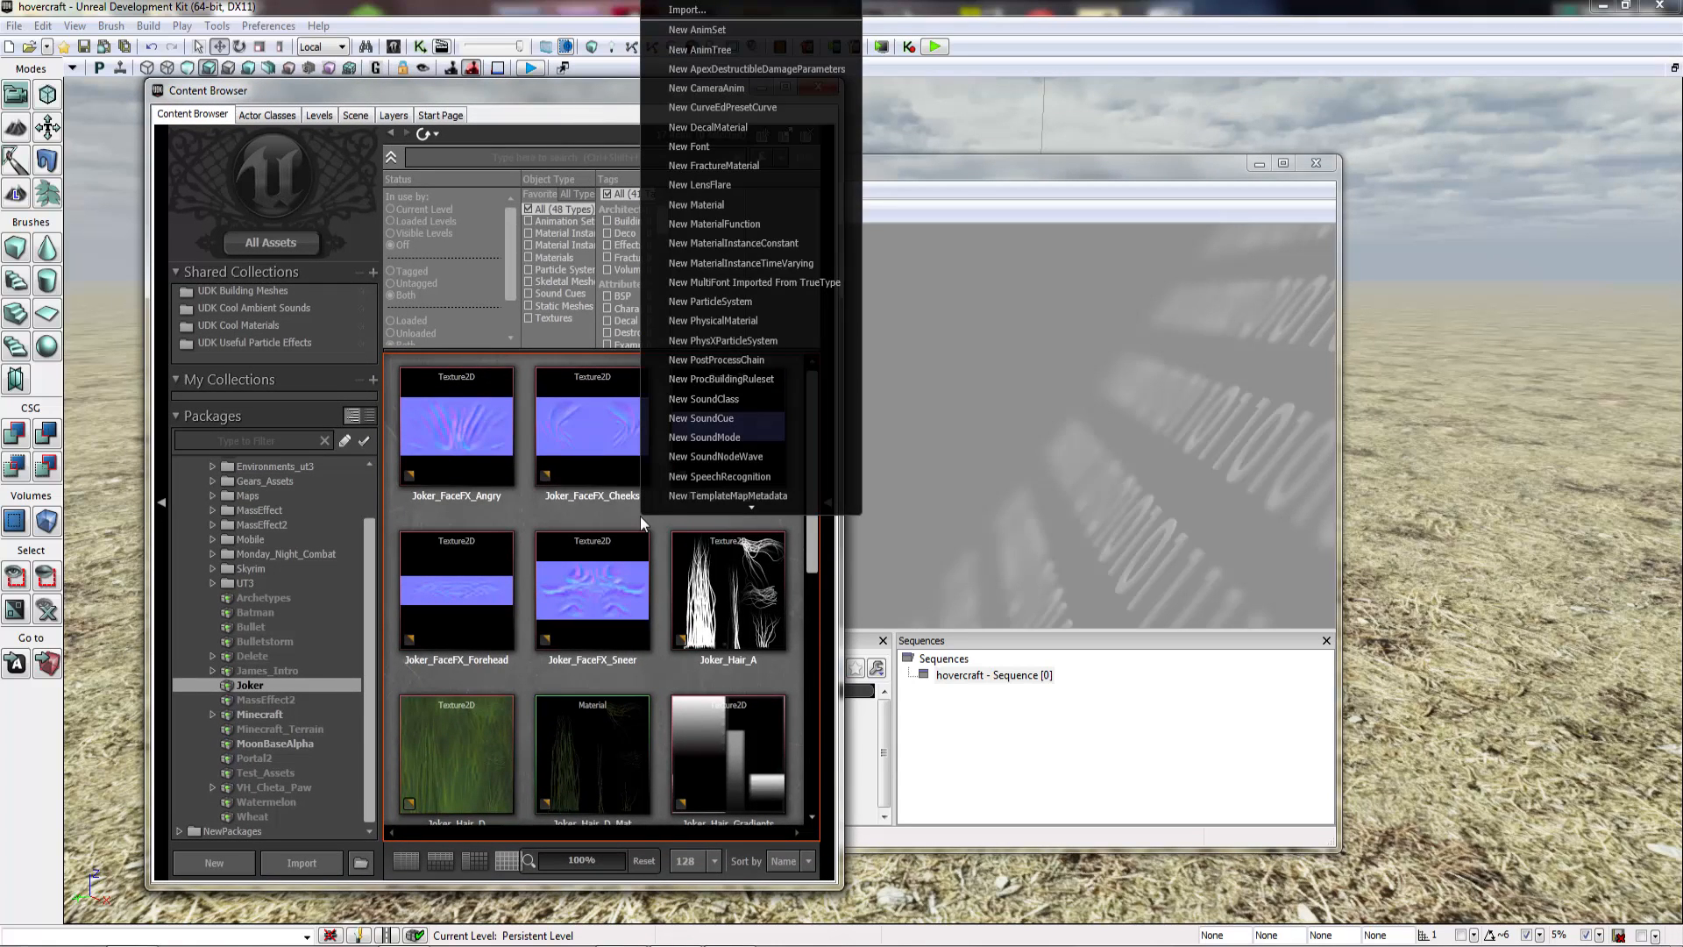
pyautogui.scroll(-3, 761, 508)
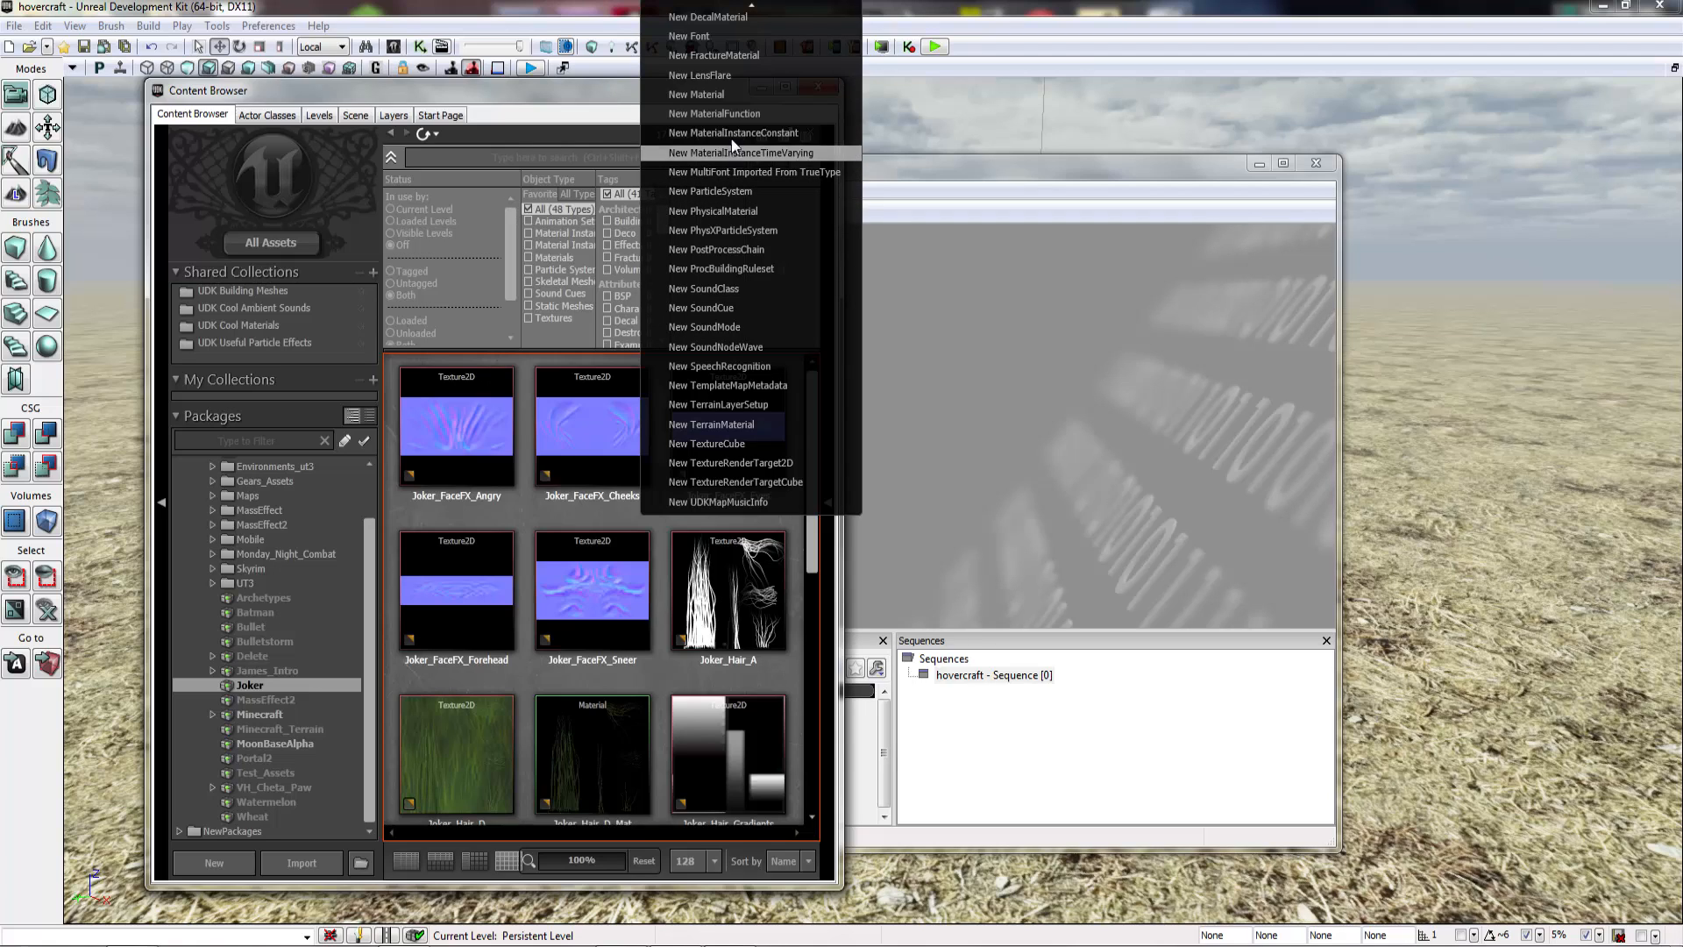
pyautogui.scroll(3, 725, 112)
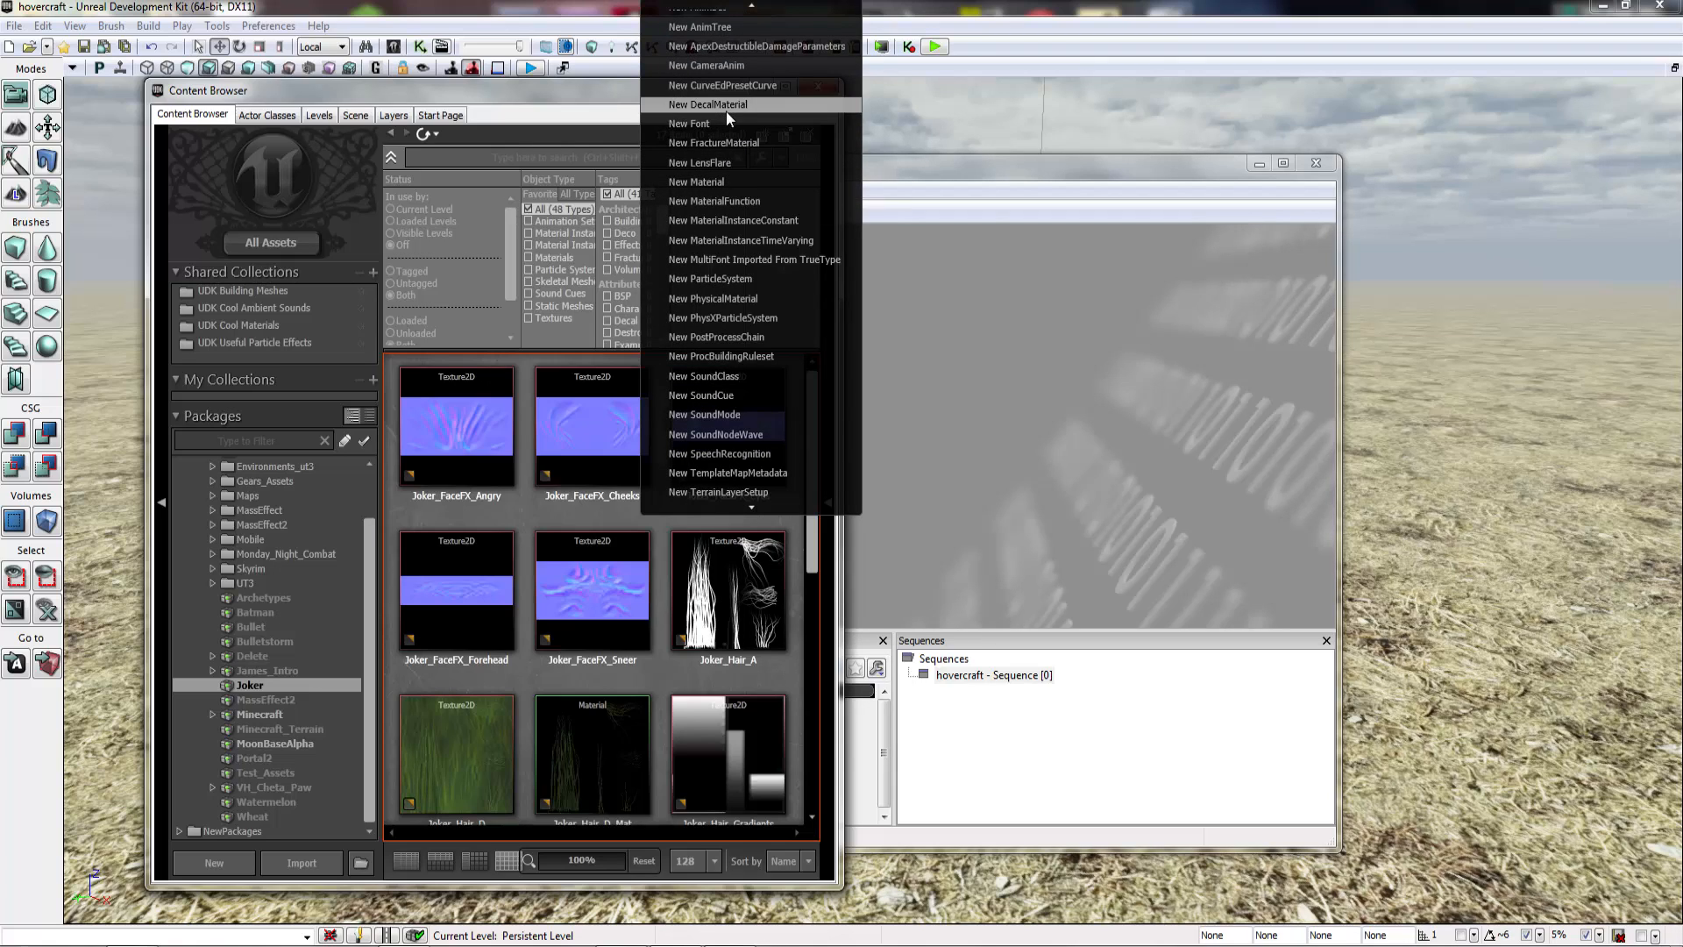
pyautogui.scroll(1, 733, 107)
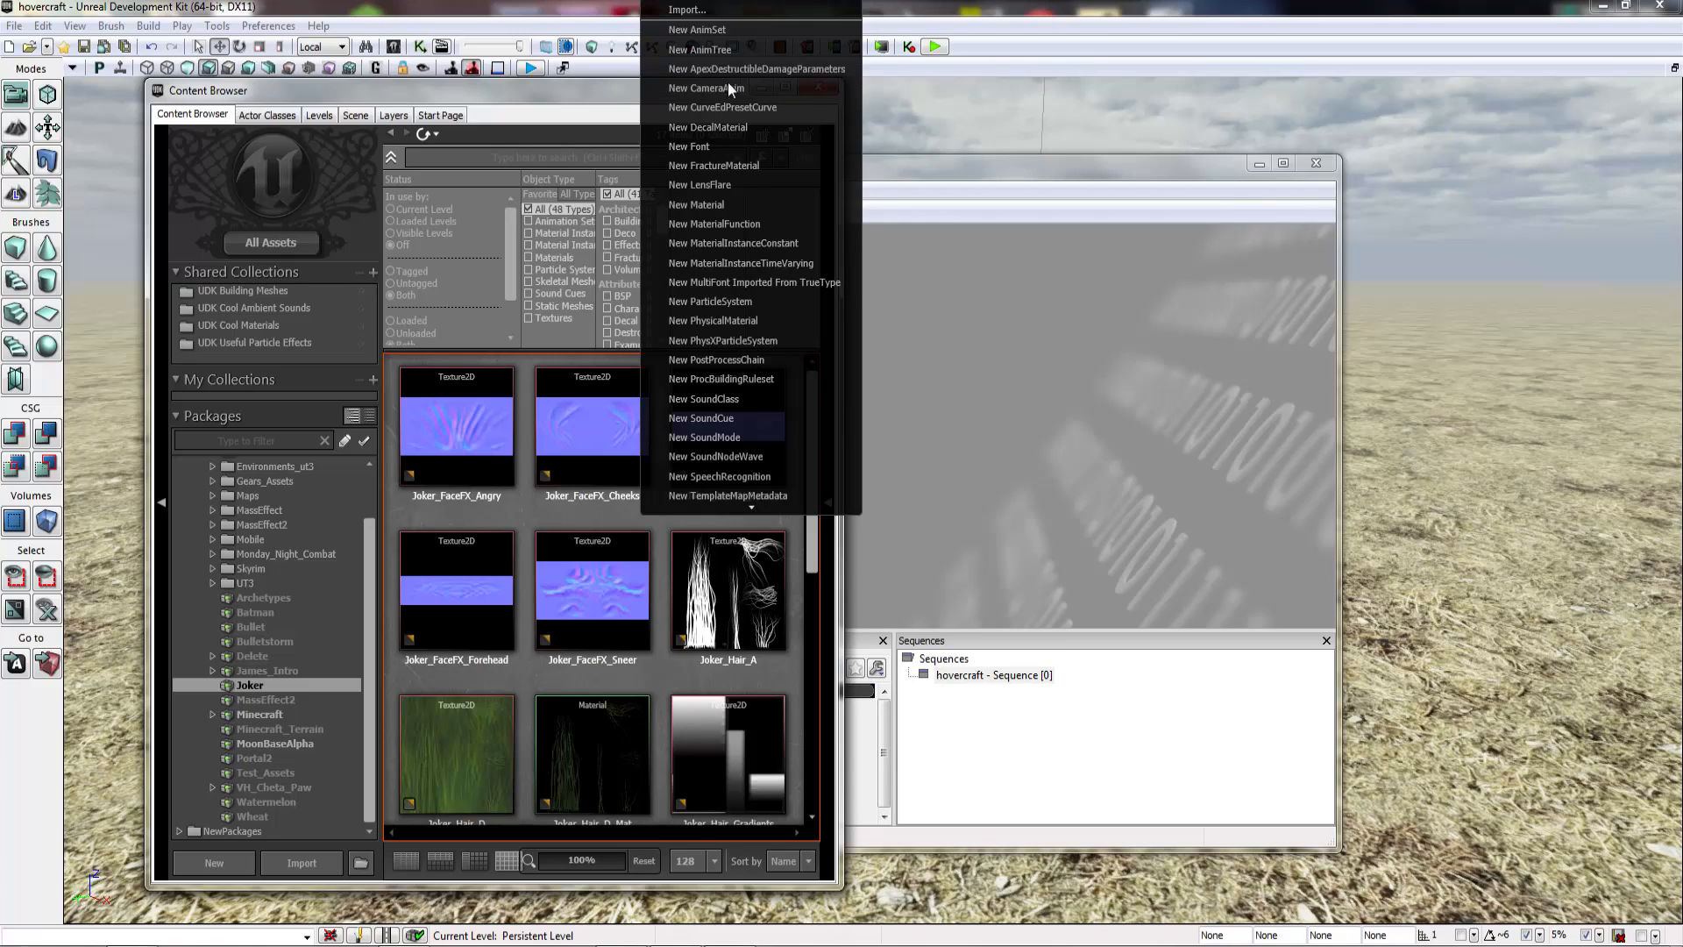
pyautogui.scroll(-3, 735, 66)
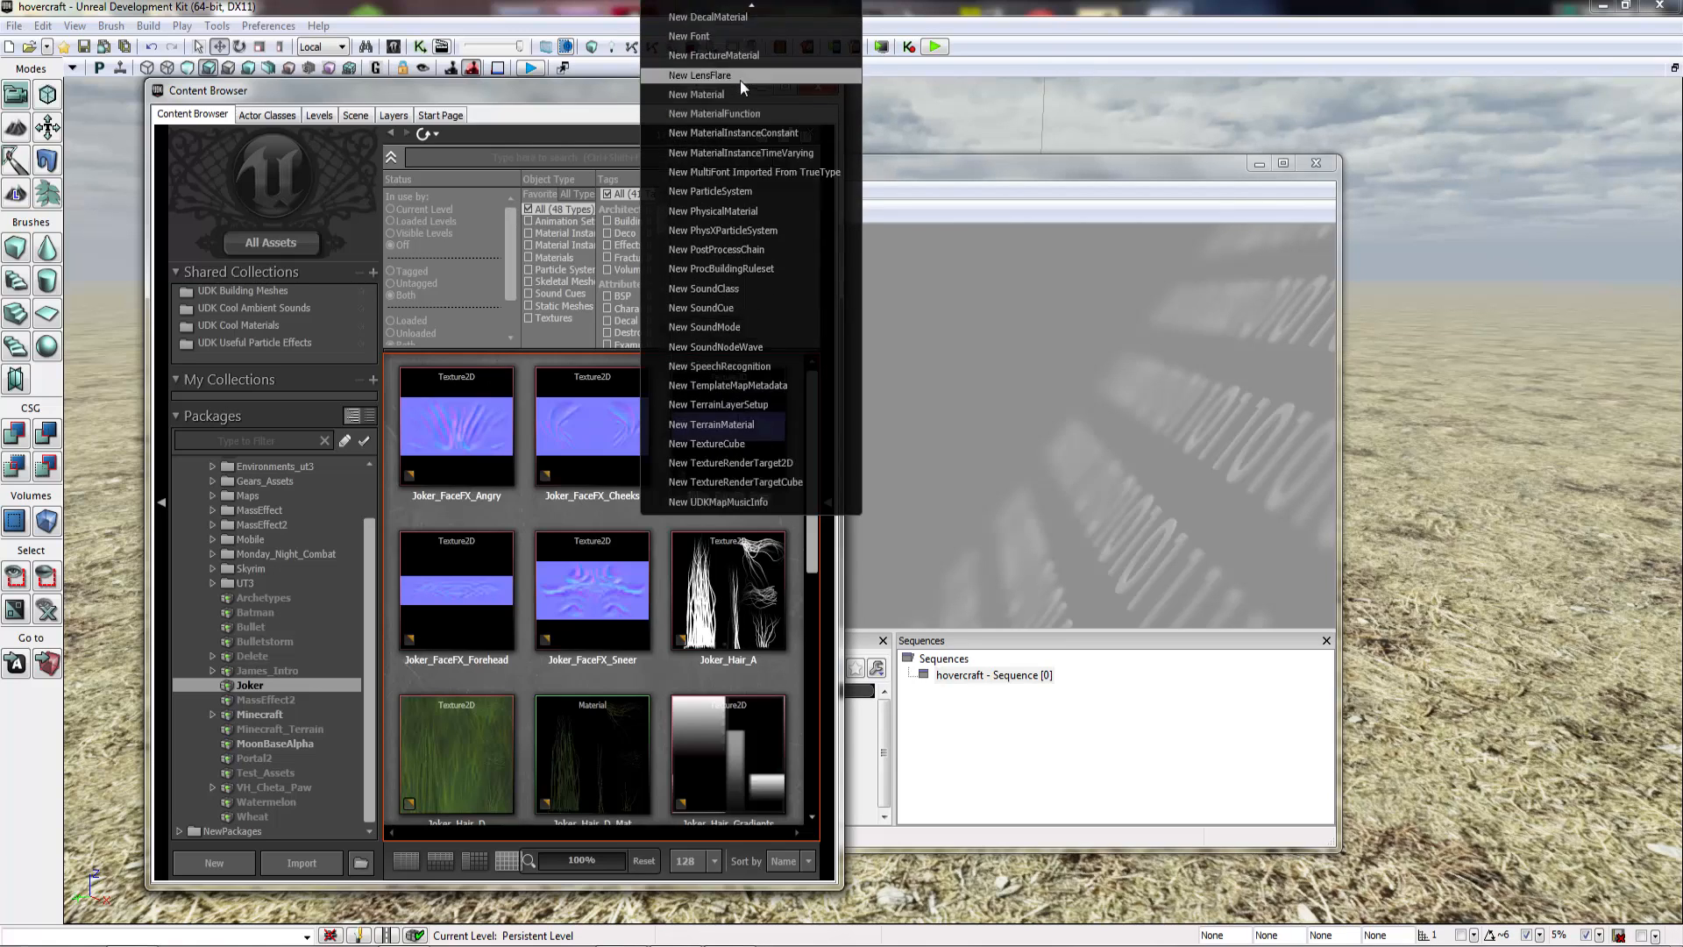
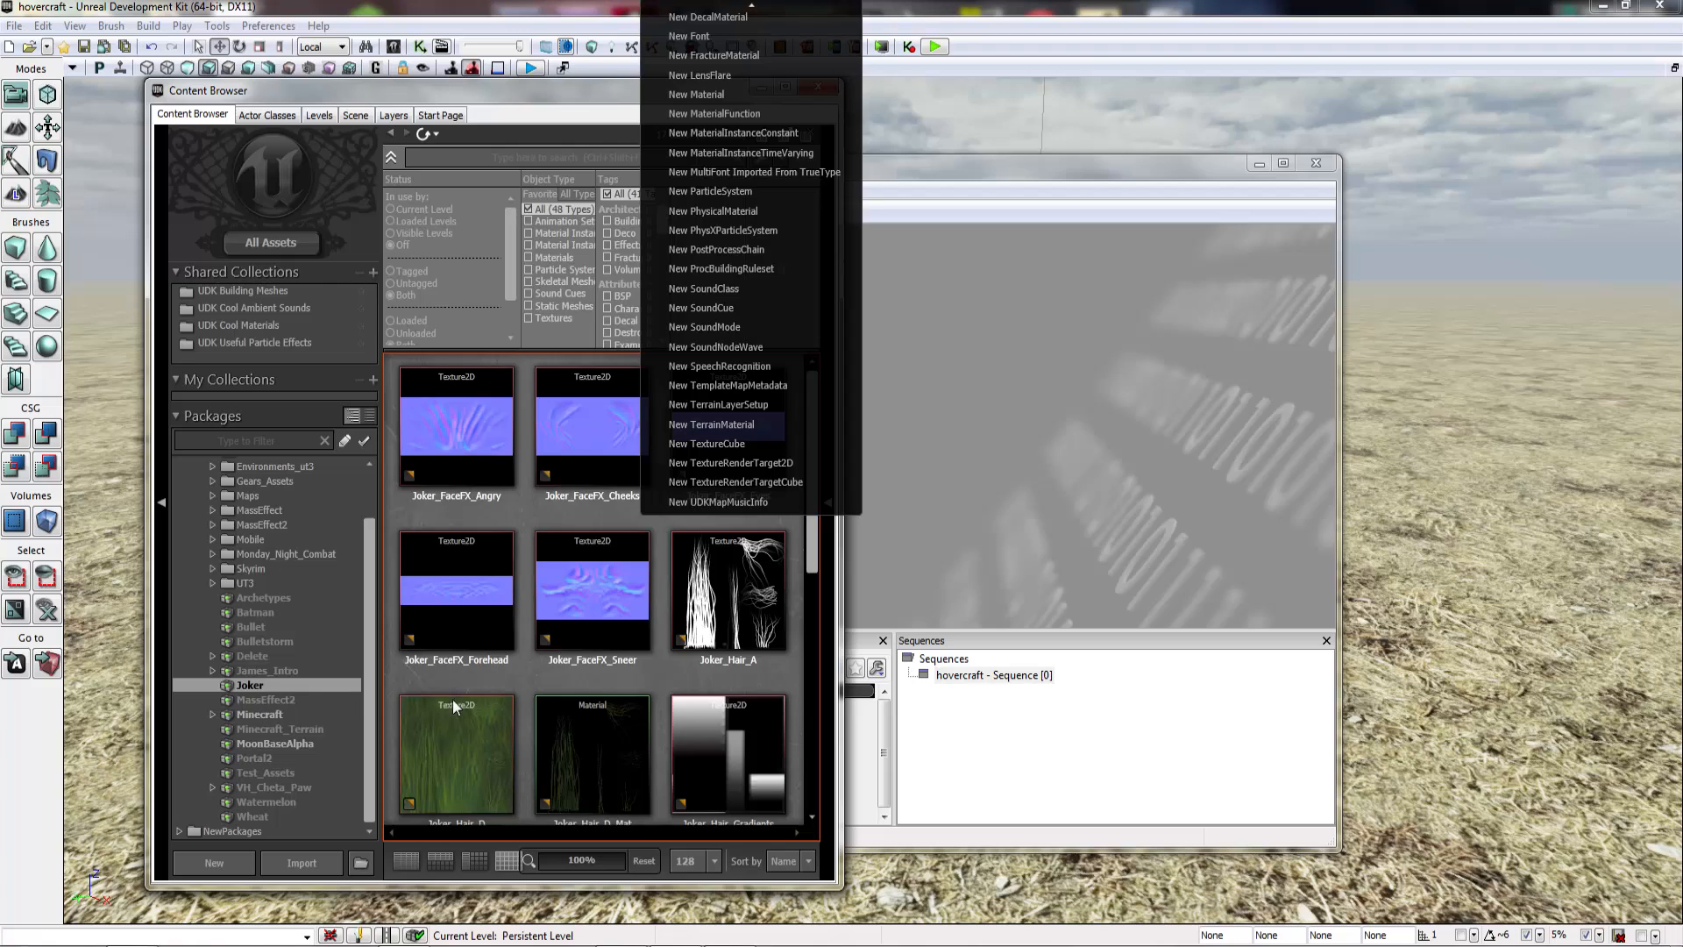
pyautogui.click(503, 680)
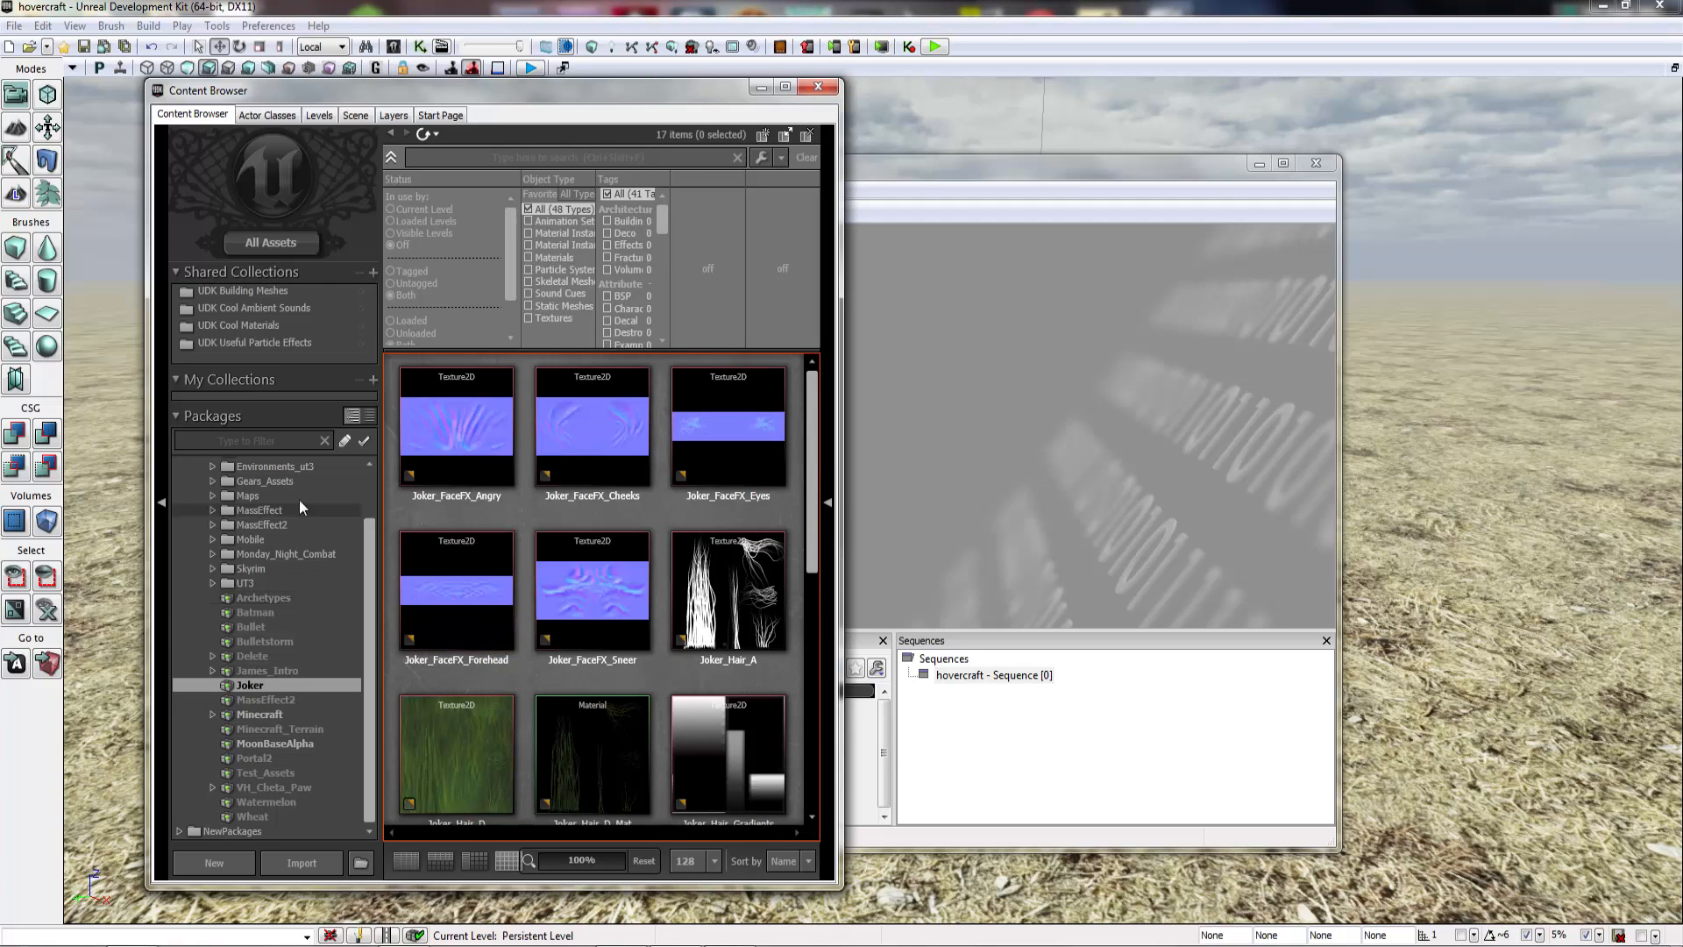
# Step: Show the contents of the UT3 folder and review the full list of object types, then return to the favorite types
pyautogui.click(286, 479)
pyautogui.scroll(2, 275, 503)
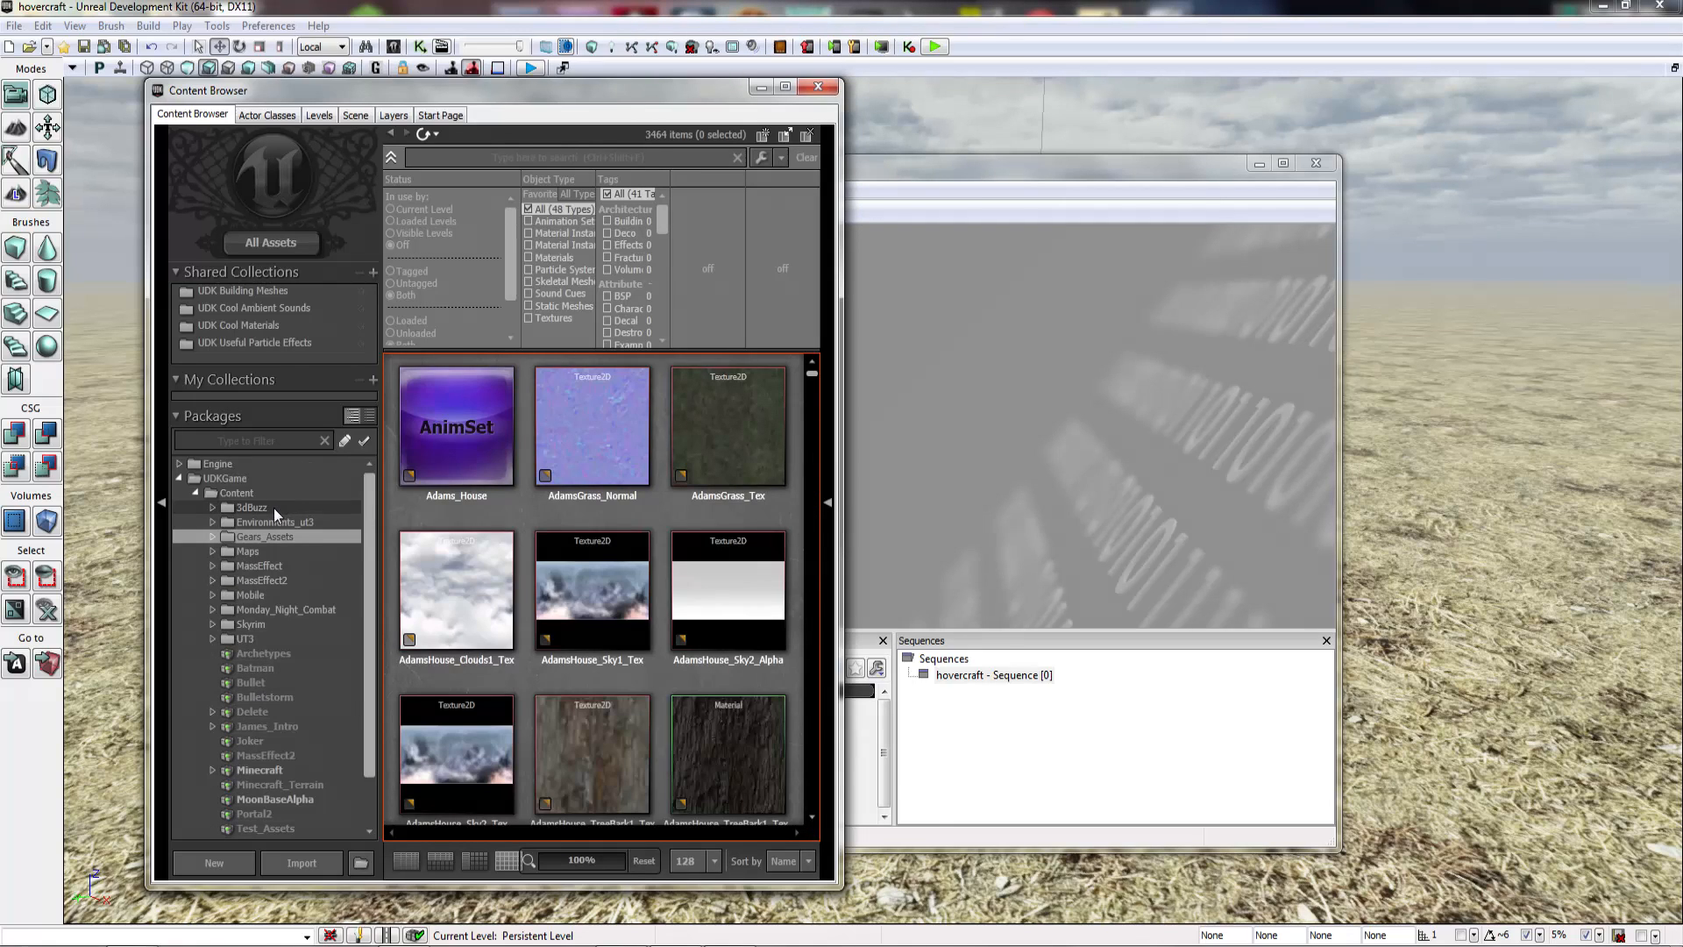
pyautogui.click(239, 638)
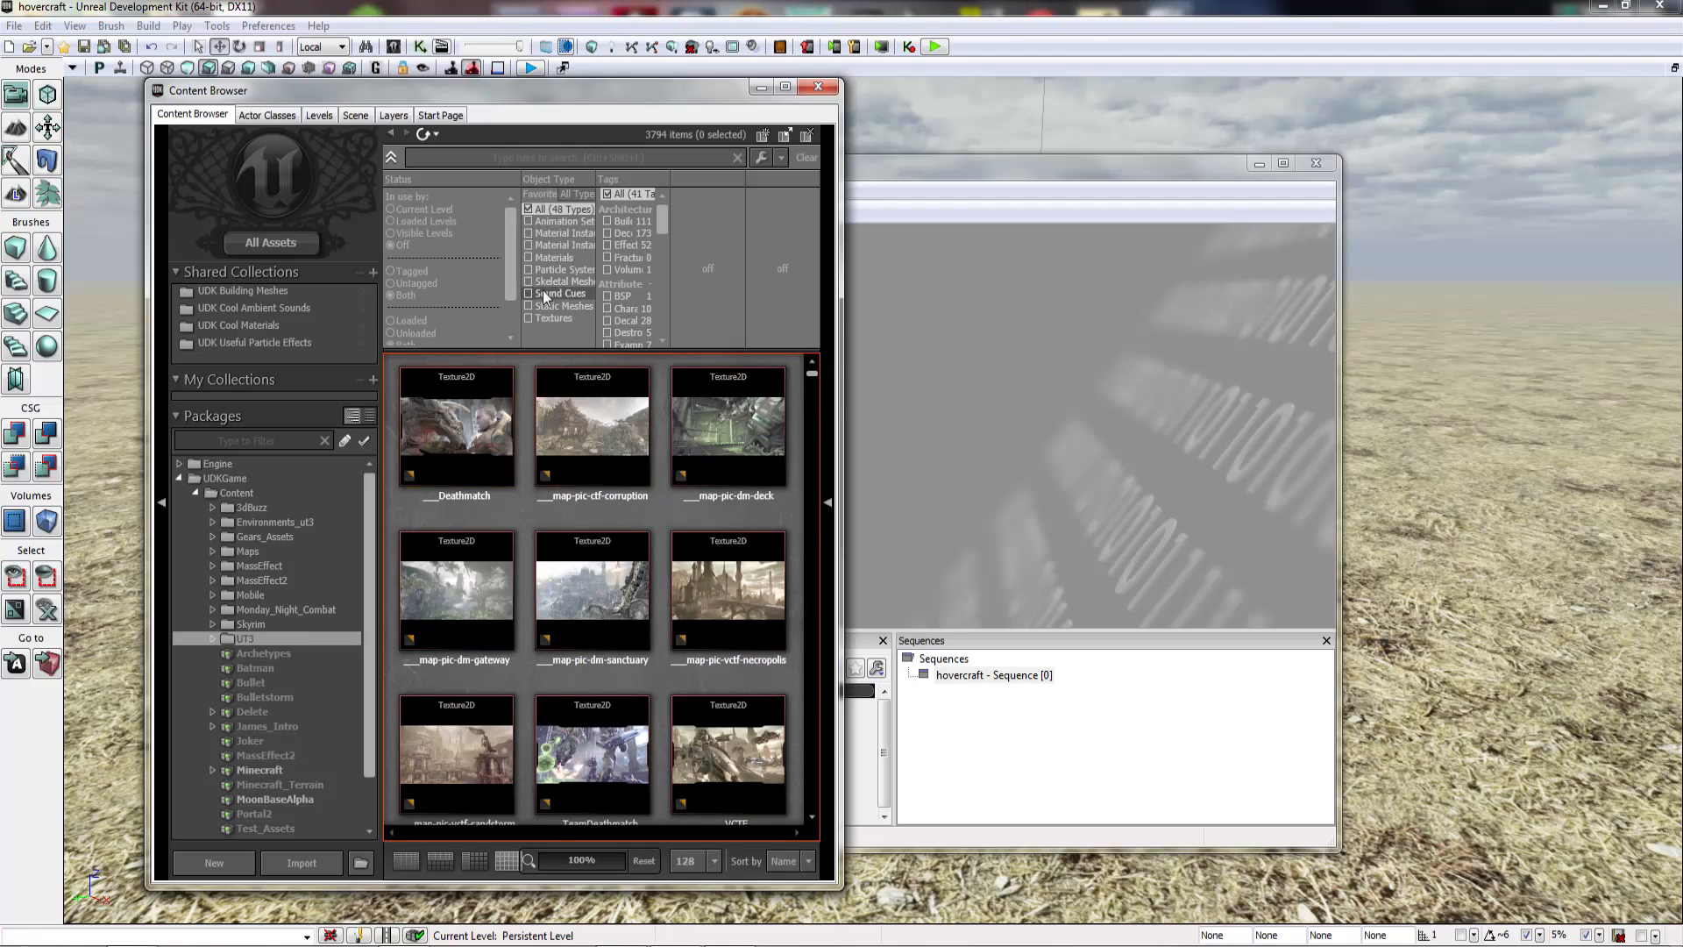
pyautogui.click(566, 209)
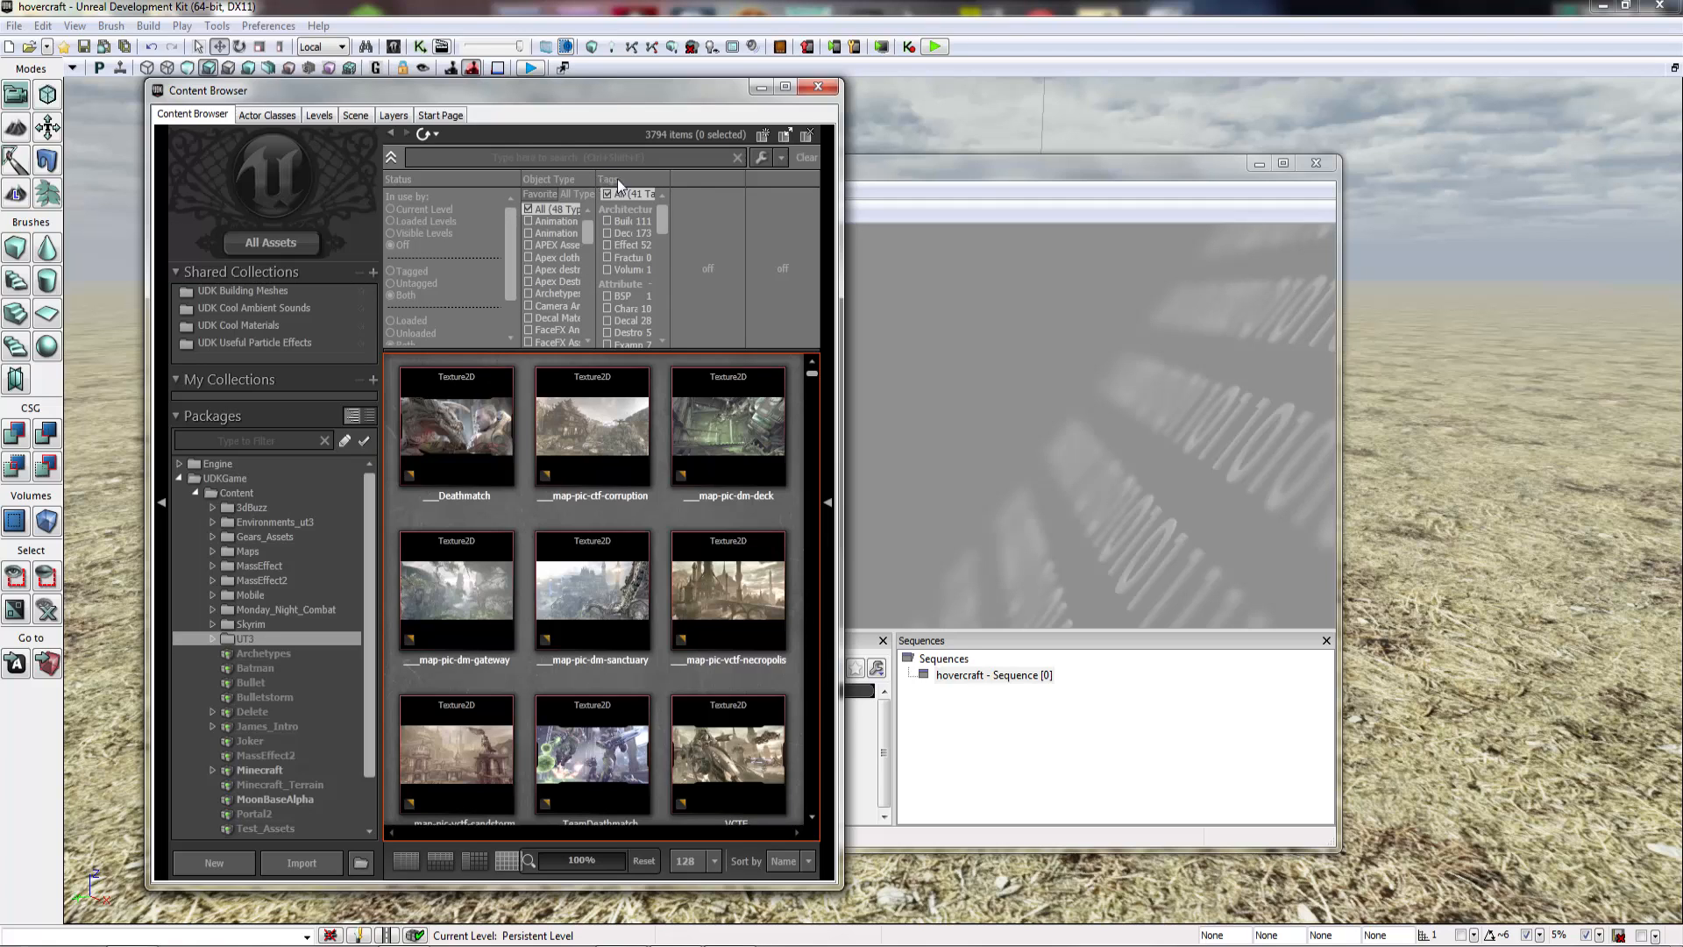
pyautogui.moveTo(842, 227); pyautogui.dragTo(986, 227)
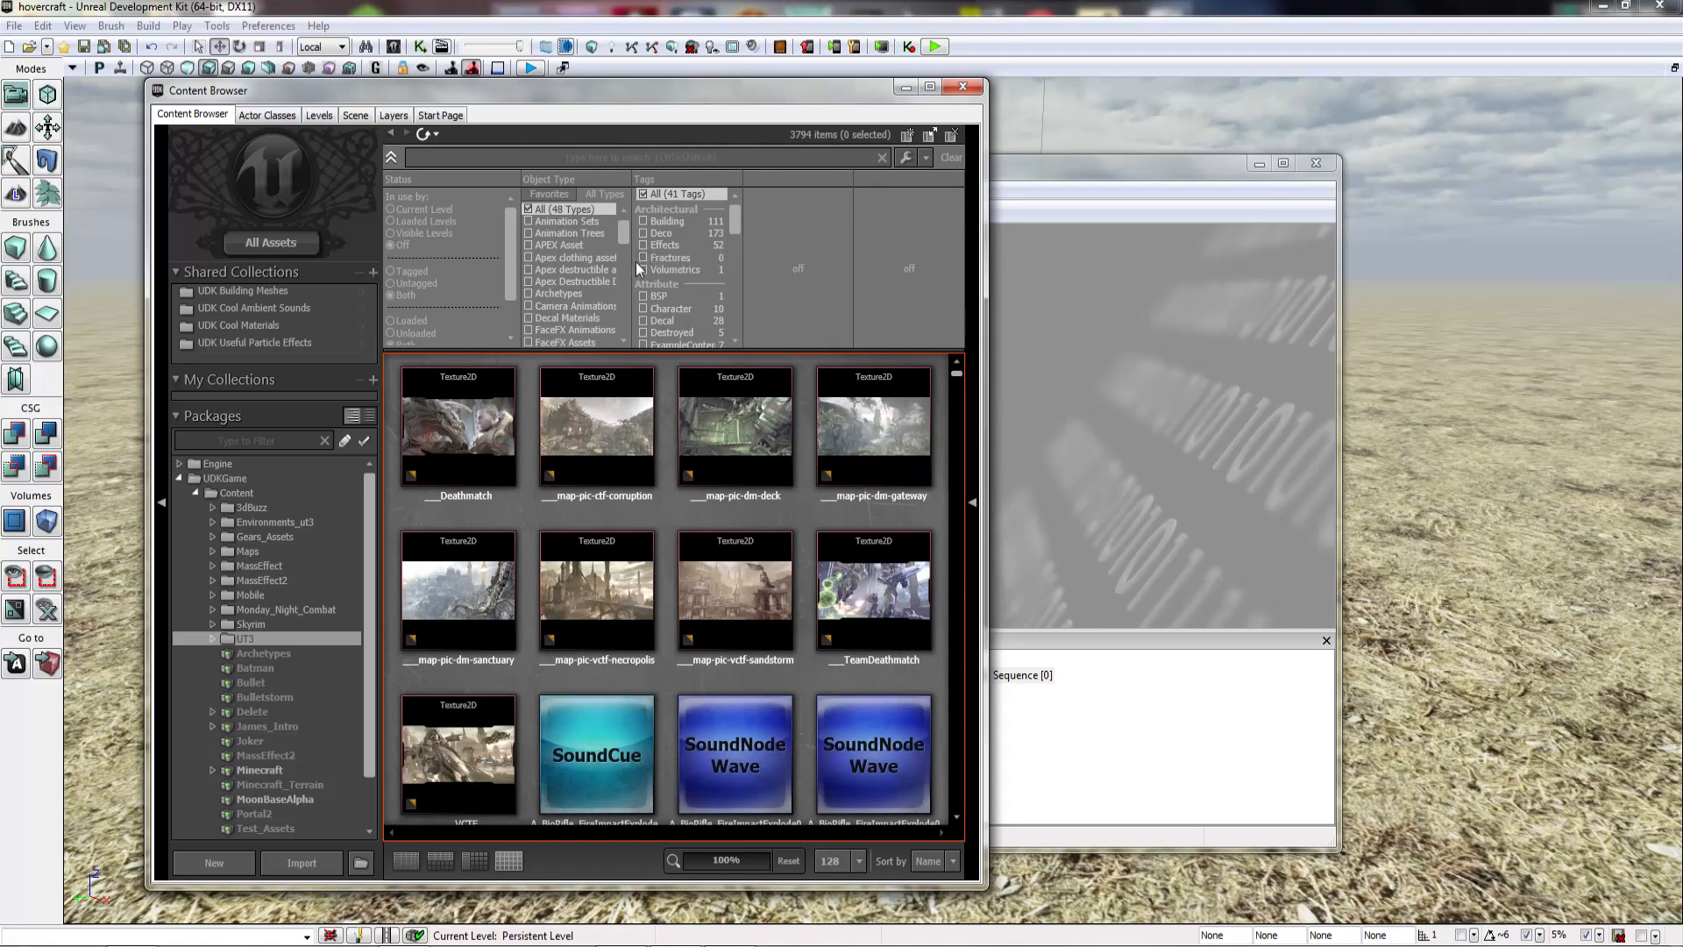
pyautogui.moveTo(623, 233); pyautogui.dragTo(587, 321)
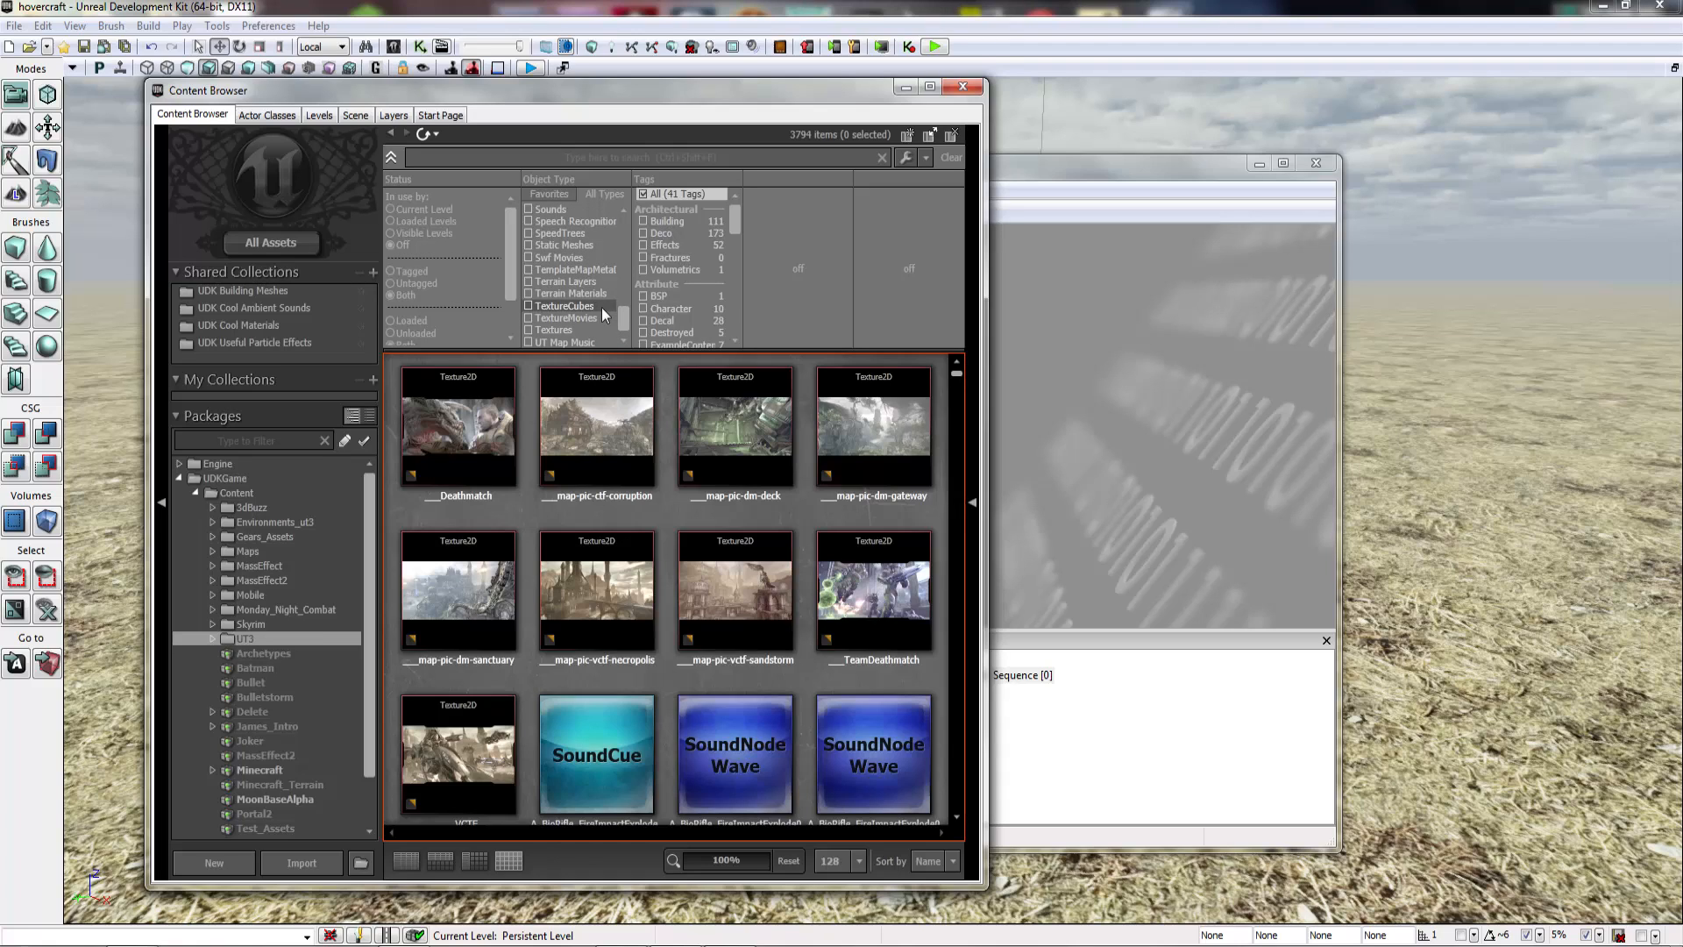
pyautogui.moveTo(623, 317); pyautogui.dragTo(643, 239)
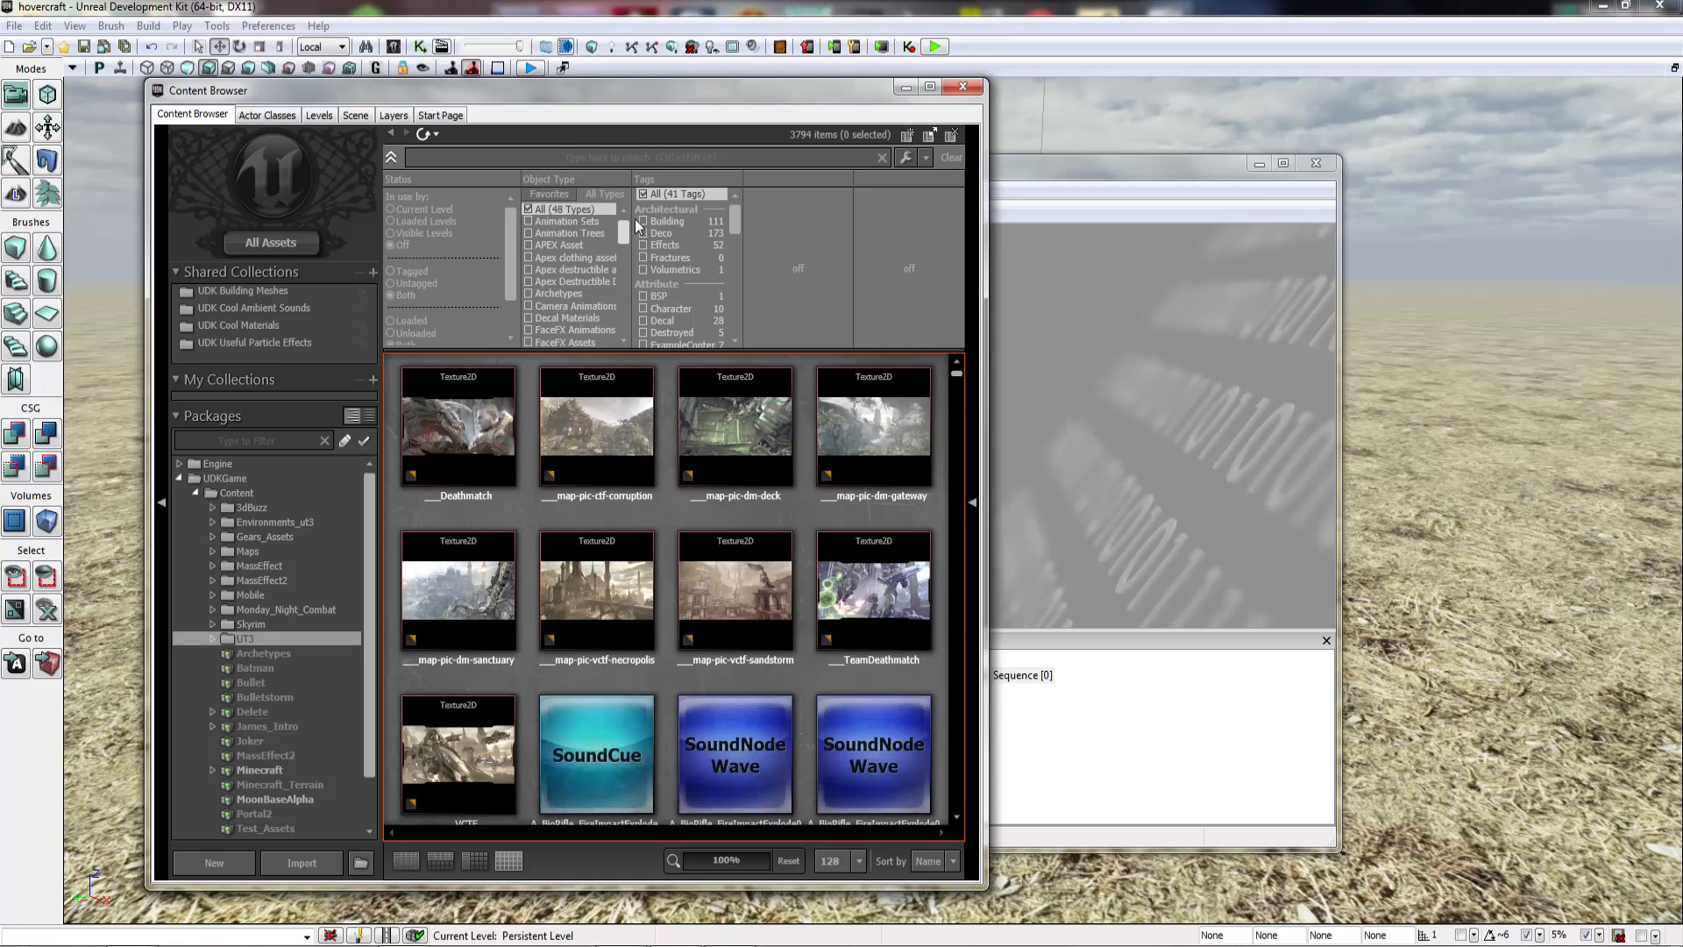
pyautogui.click(538, 194)
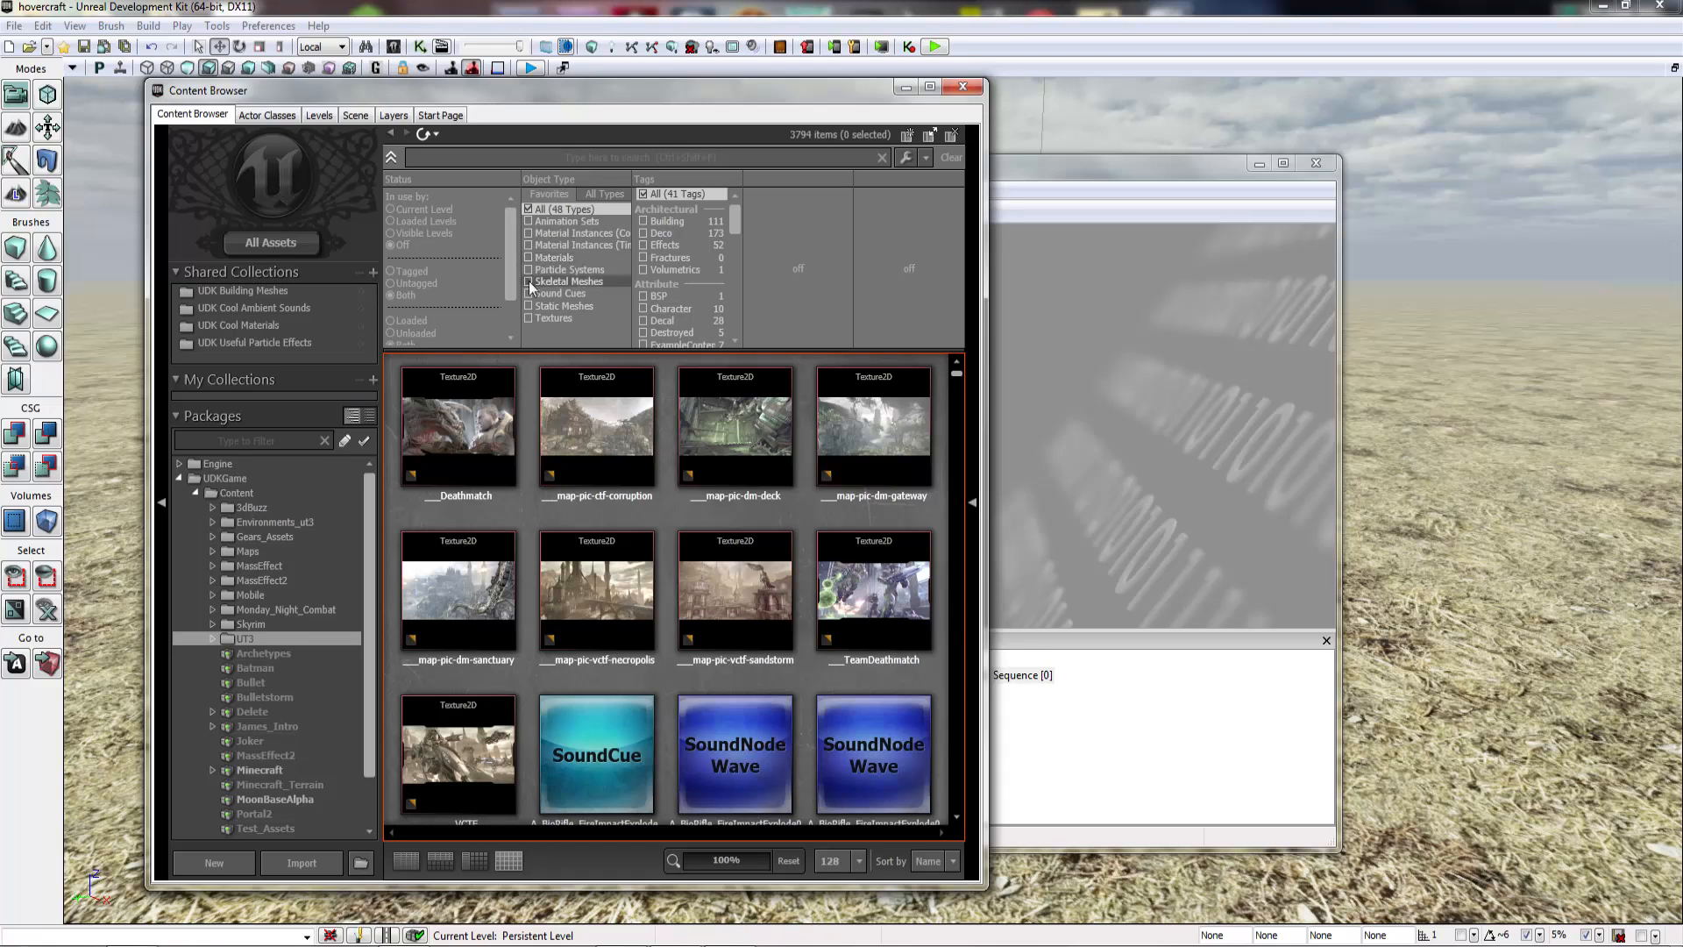
# Step: Browse the UT3 assets past the sound cues and waves to the HUD materials
pyautogui.scroll(-10, 645, 514)
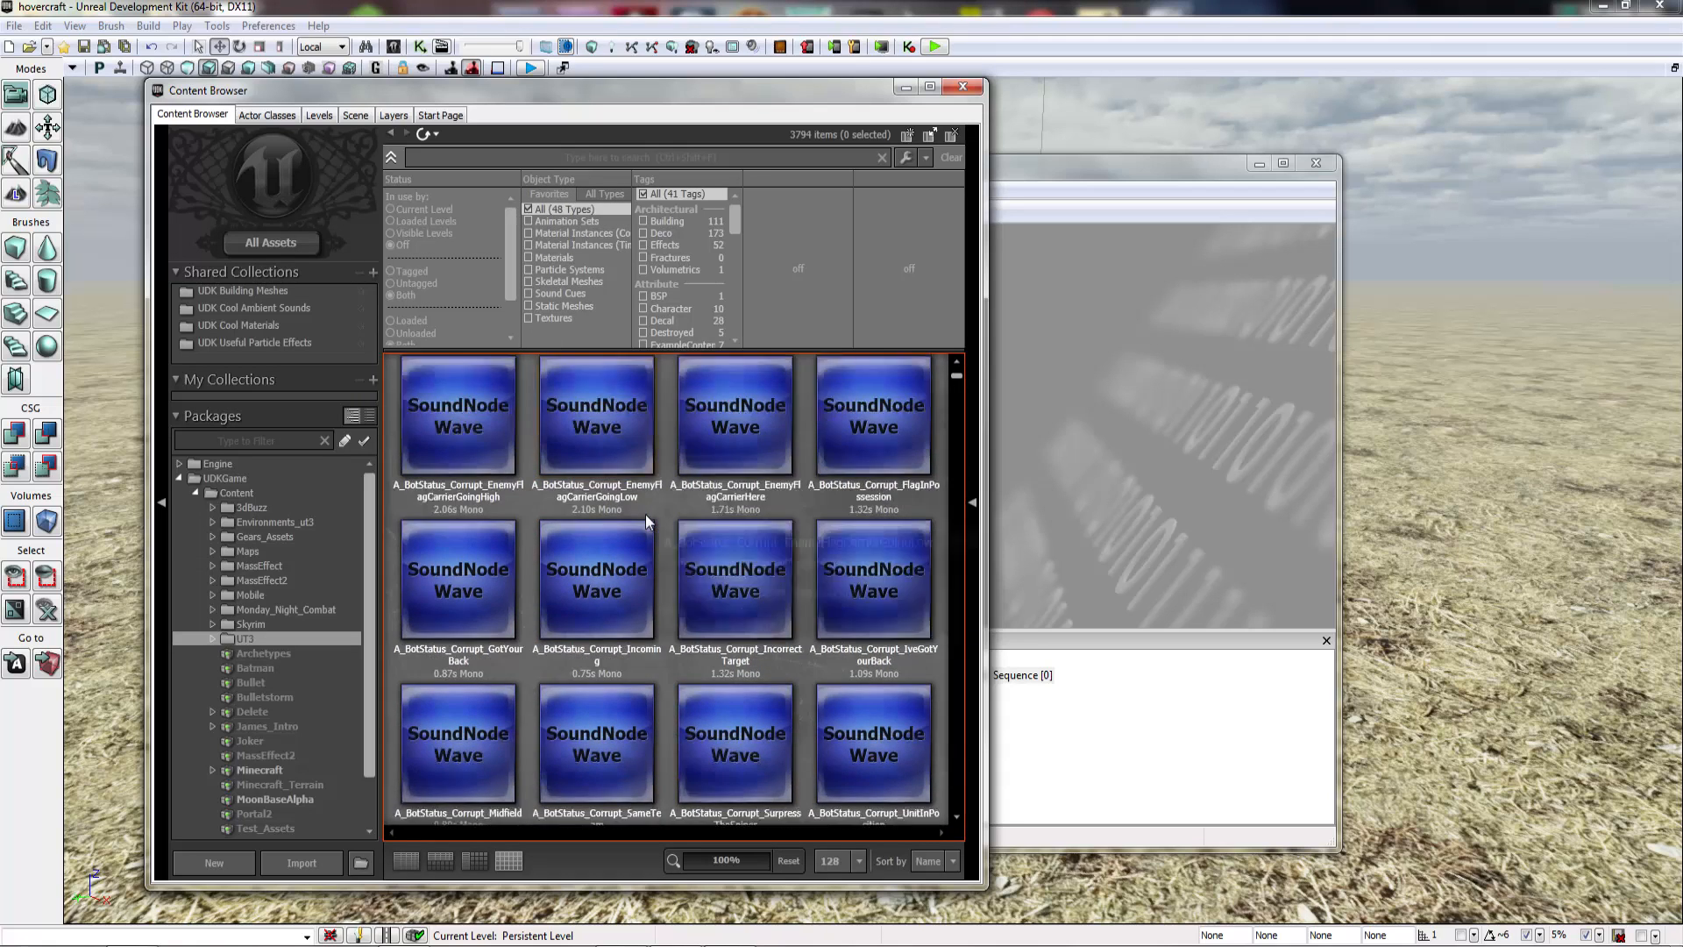
pyautogui.scroll(-10, 645, 513)
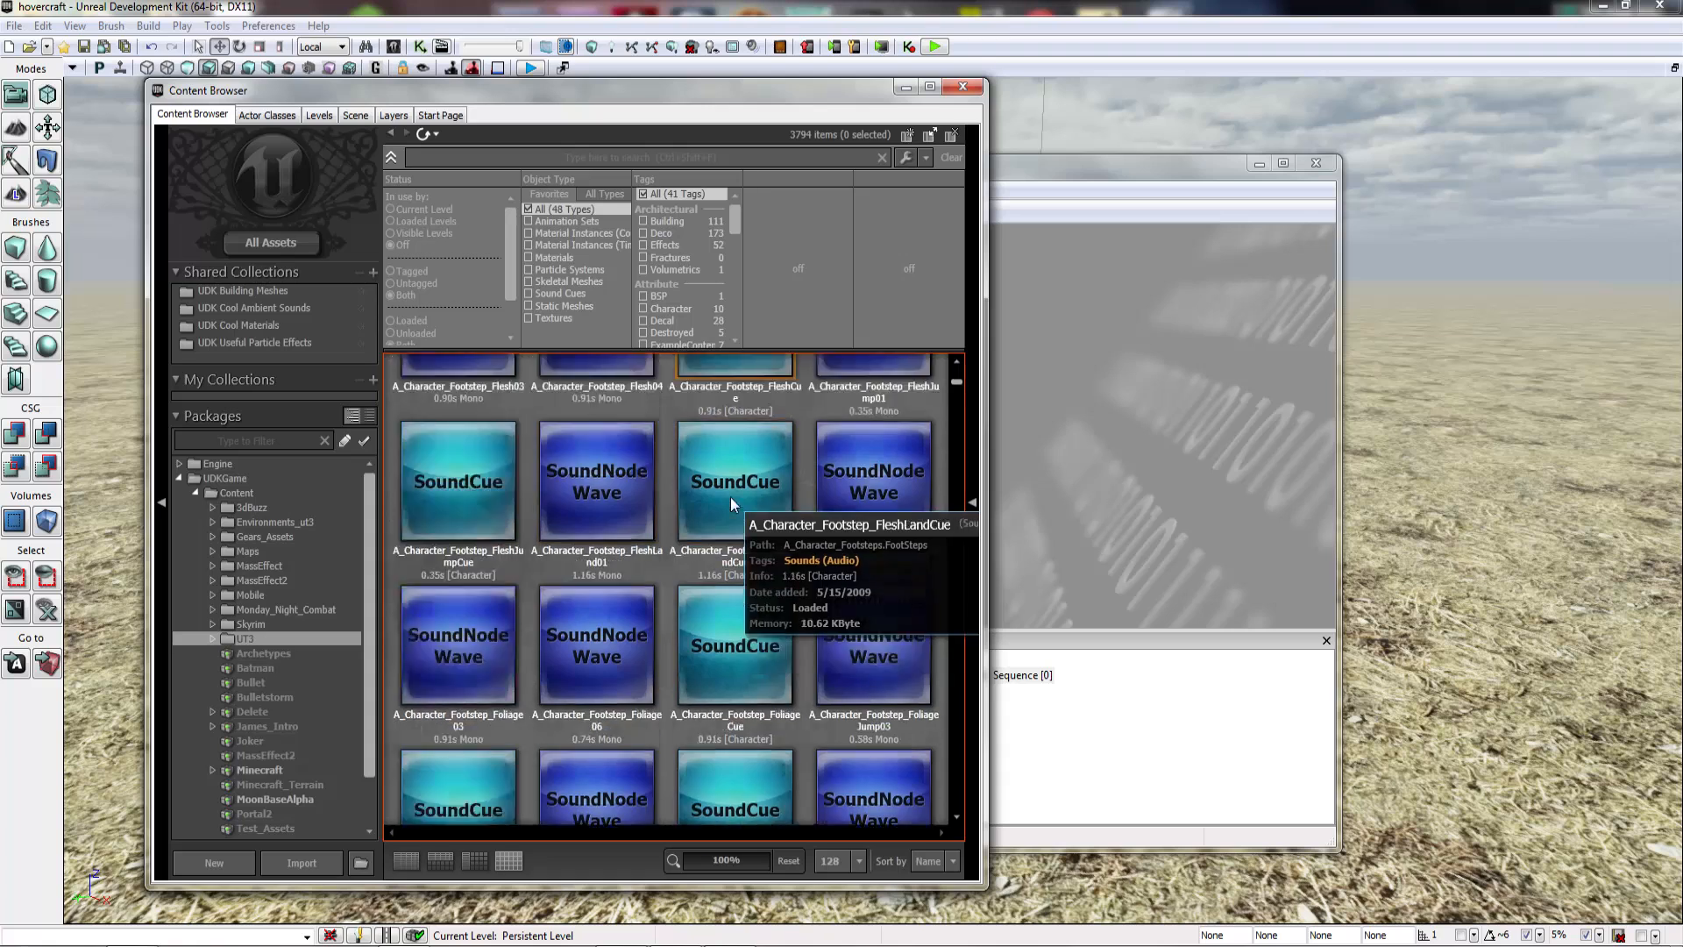
pyautogui.scroll(-10, 724, 488)
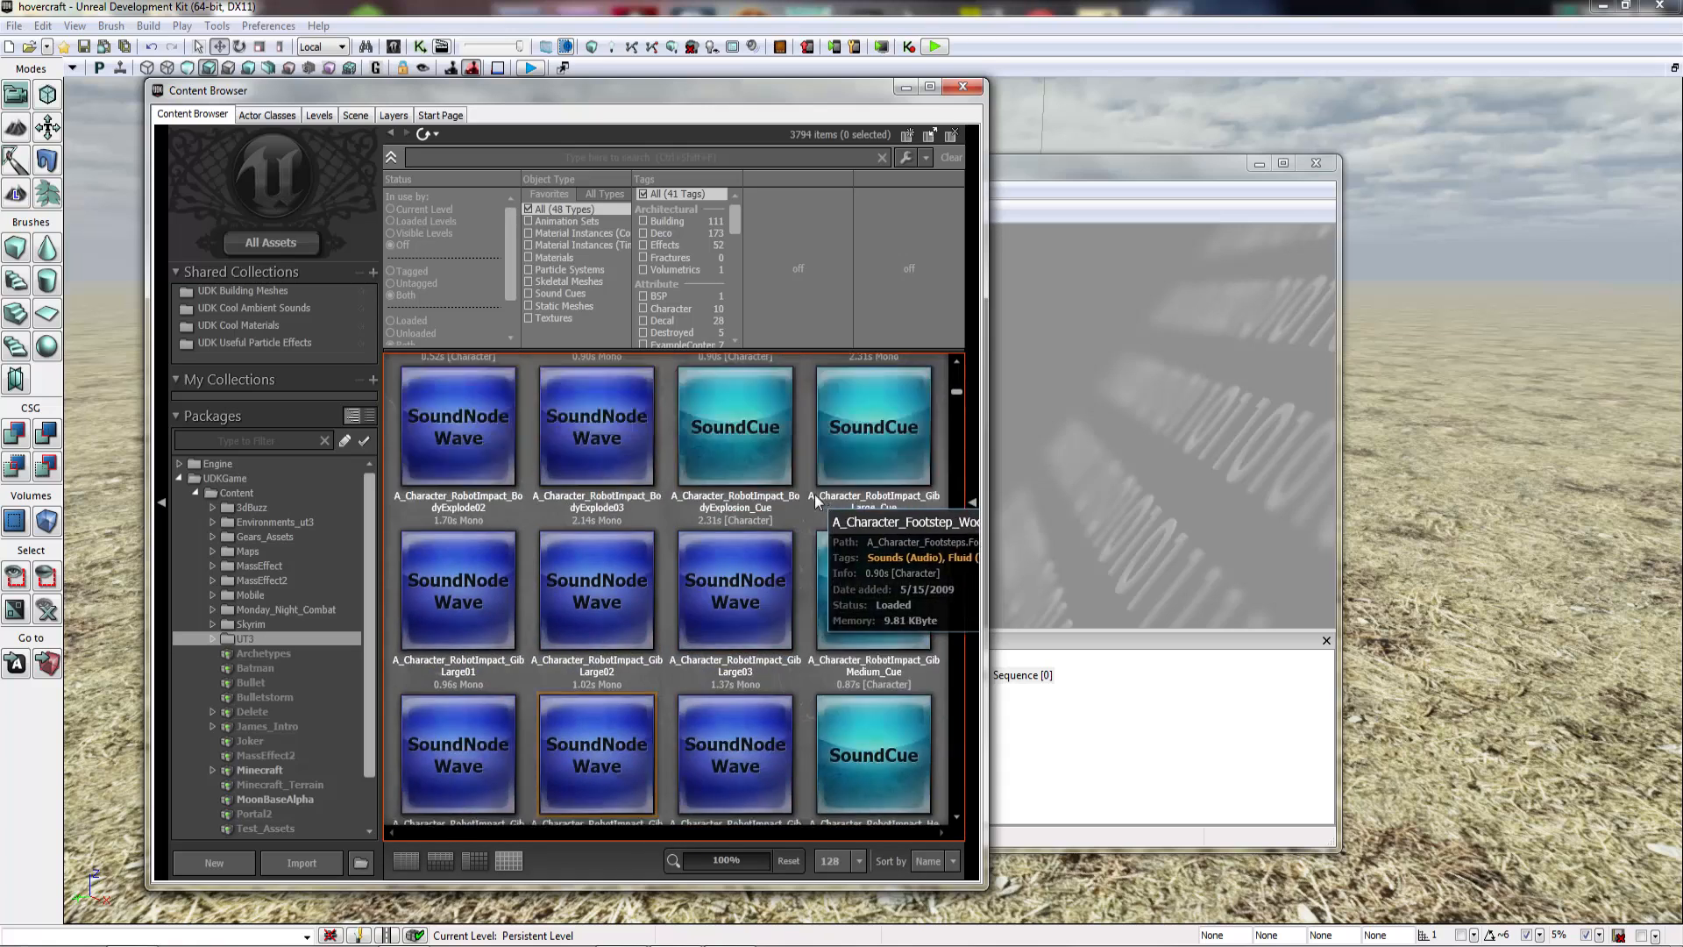
pyautogui.scroll(-10, 880, 493)
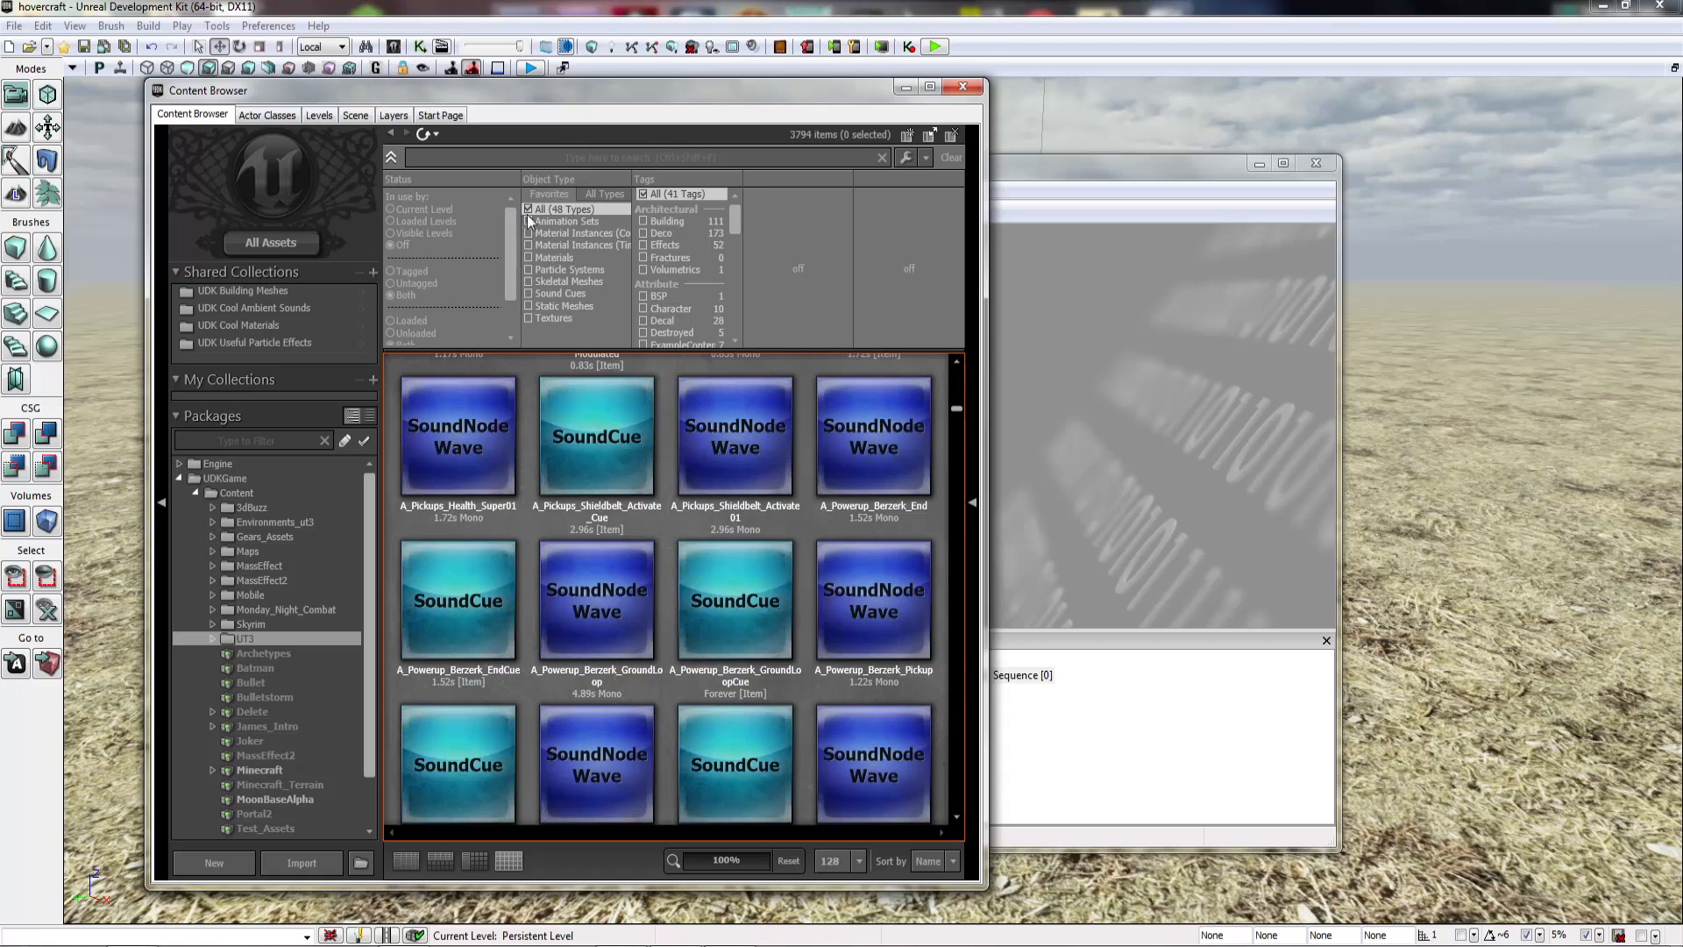
pyautogui.scroll(-5, 911, 508)
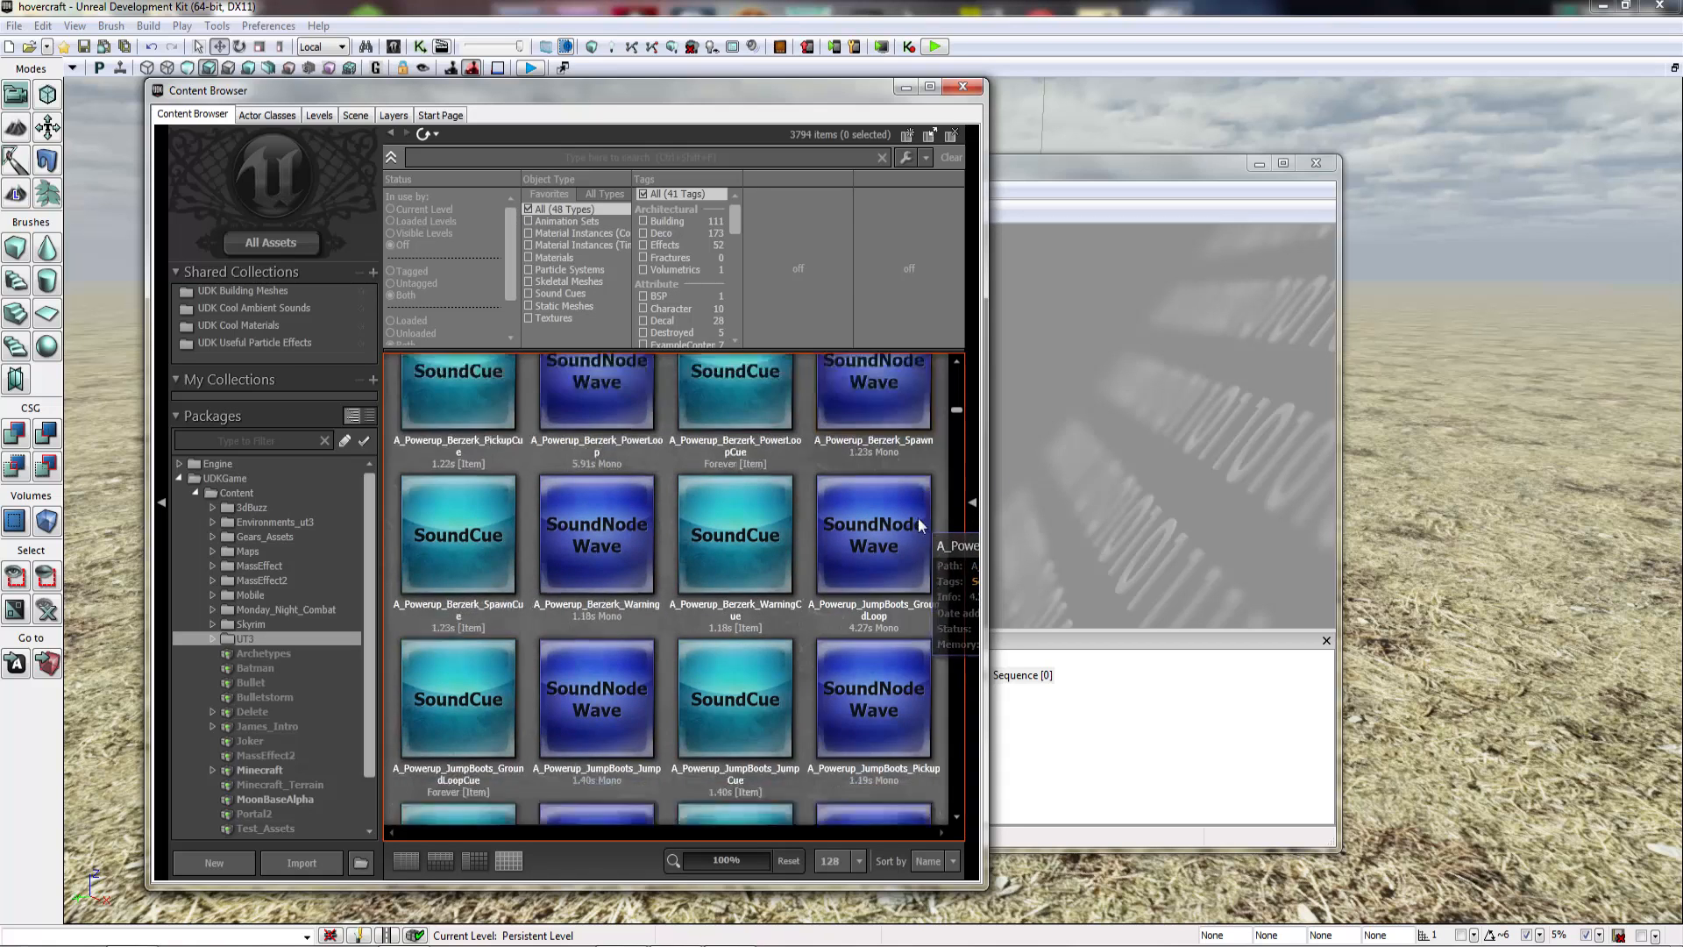
pyautogui.scroll(-2, 917, 517)
pyautogui.moveTo(955, 413); pyautogui.dragTo(958, 541)
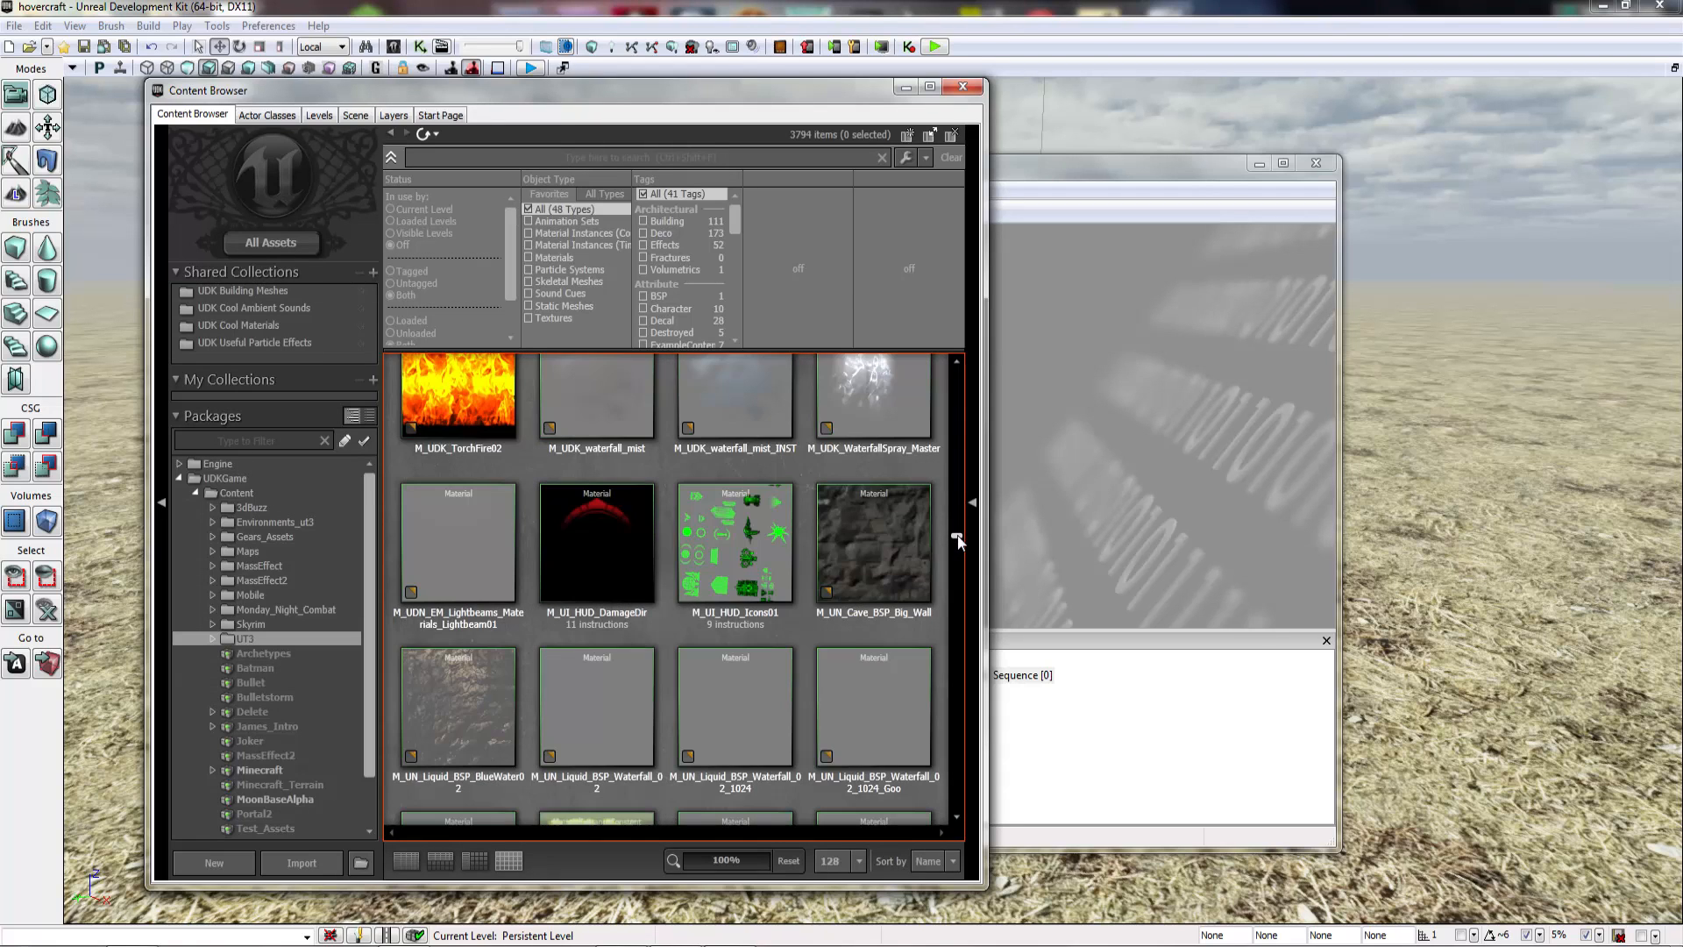
# Step: Inspect the node graph of the M_UI_HUD_Icons01 material and list the objects that reference it
pyautogui.doubleClick(733, 552)
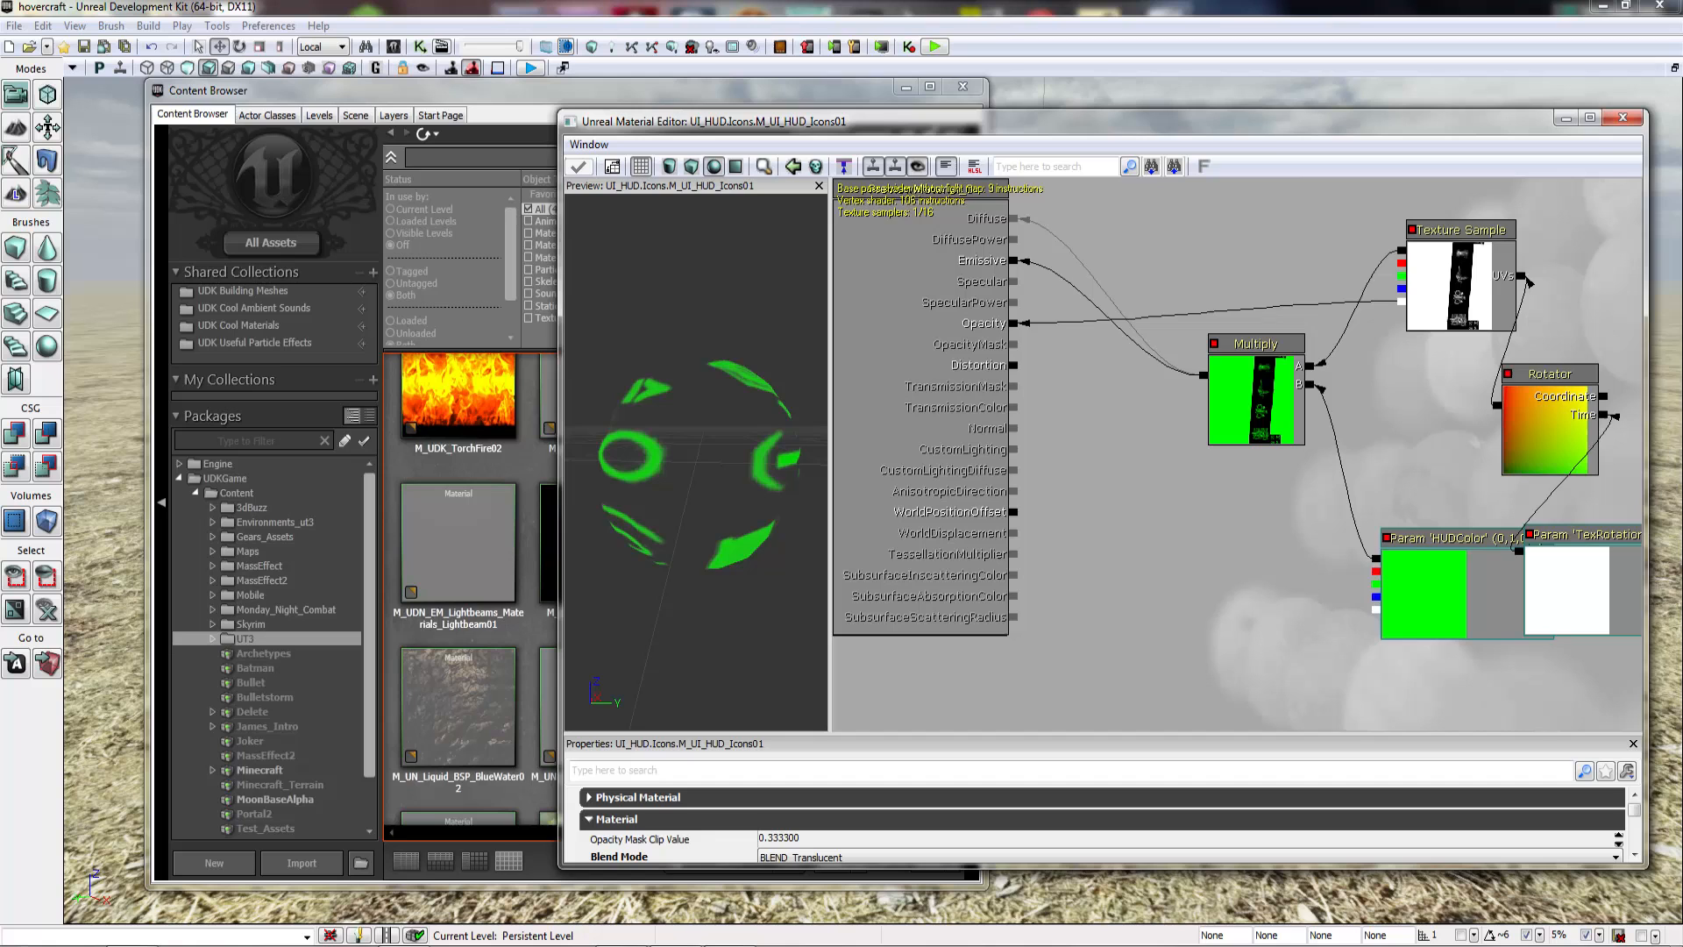
pyautogui.click(1623, 117)
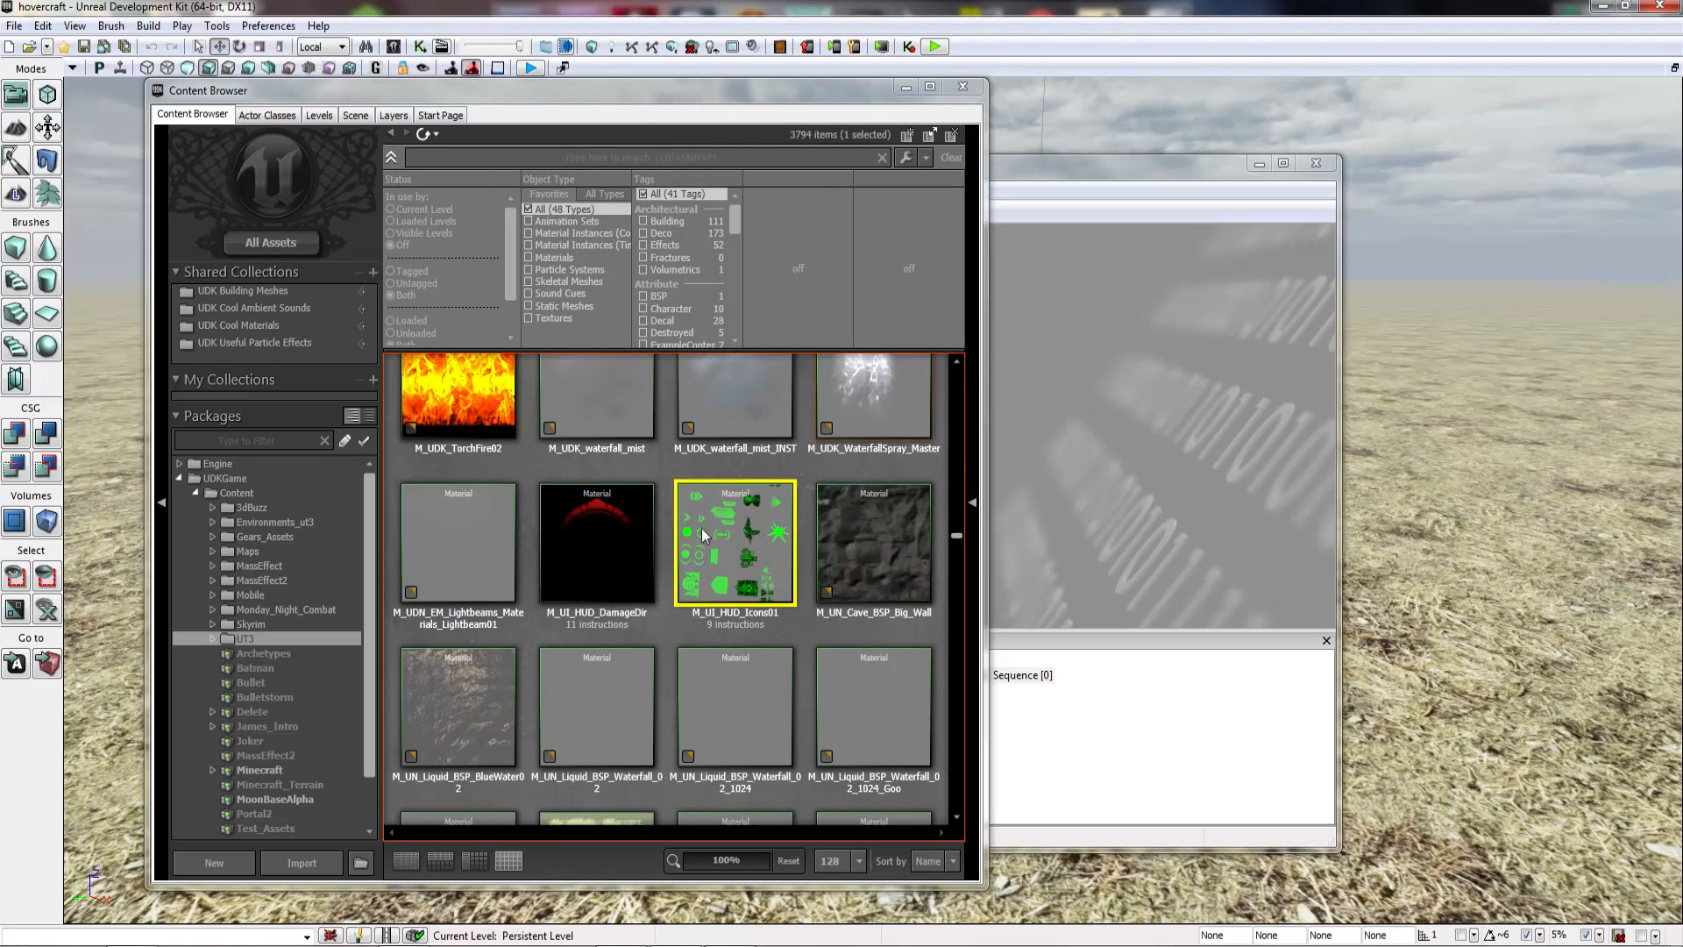
pyautogui.rightClick(696, 533)
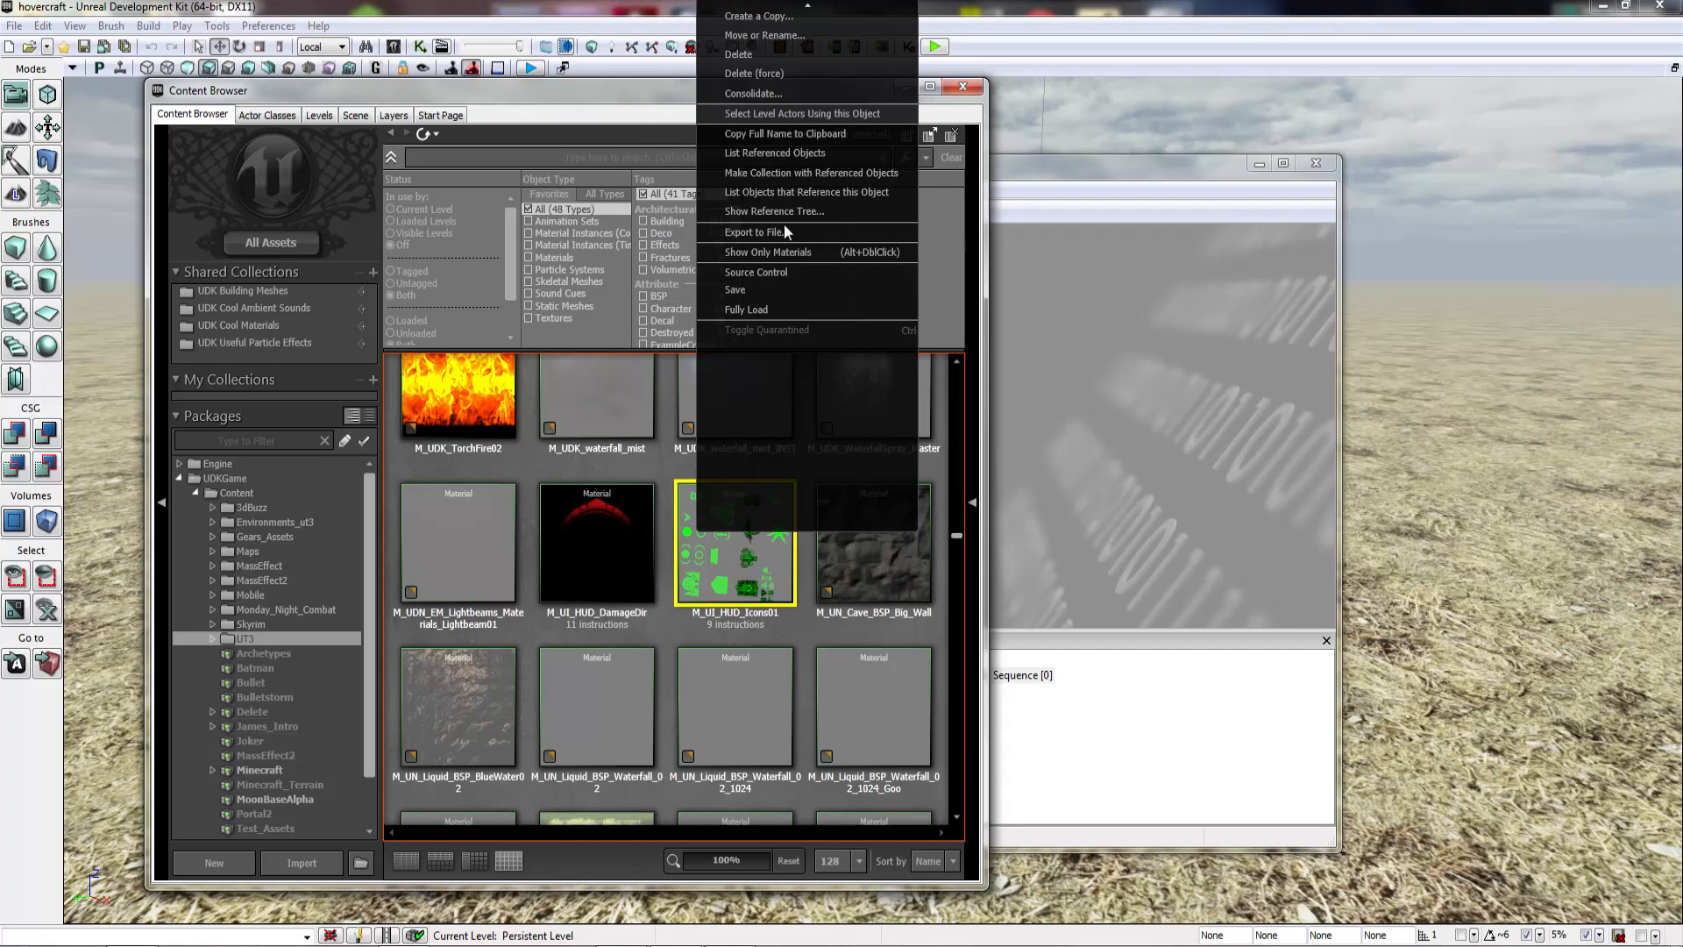
pyautogui.click(817, 192)
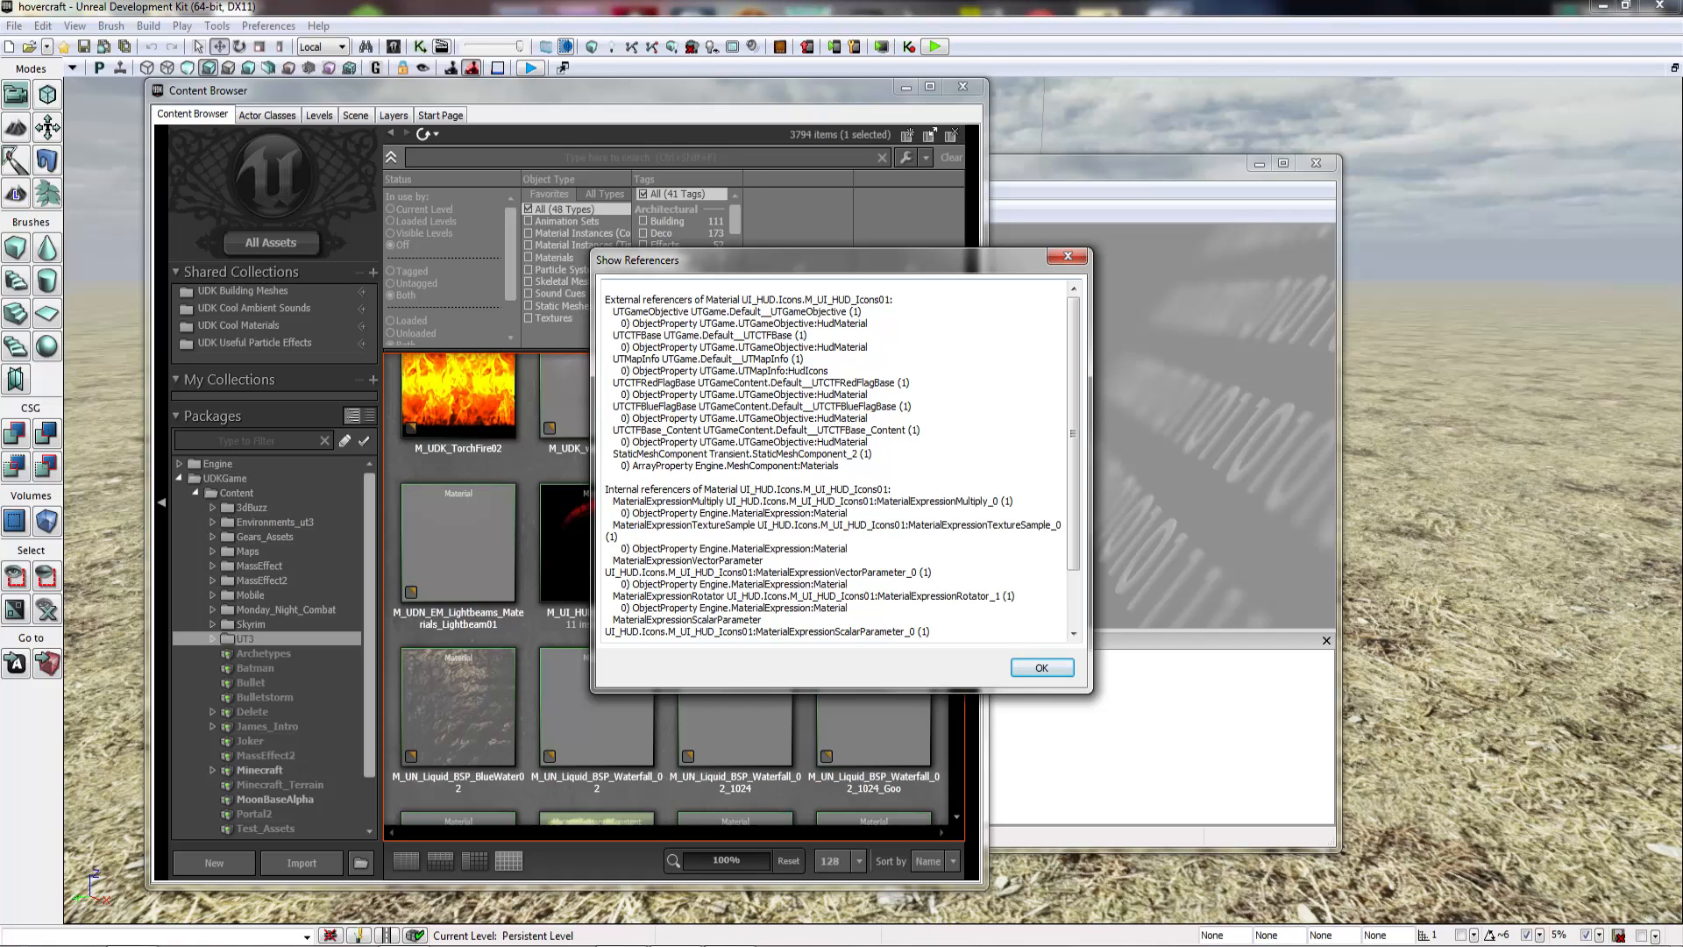
pyautogui.scroll(-2, 1072, 459)
pyautogui.click(1041, 667)
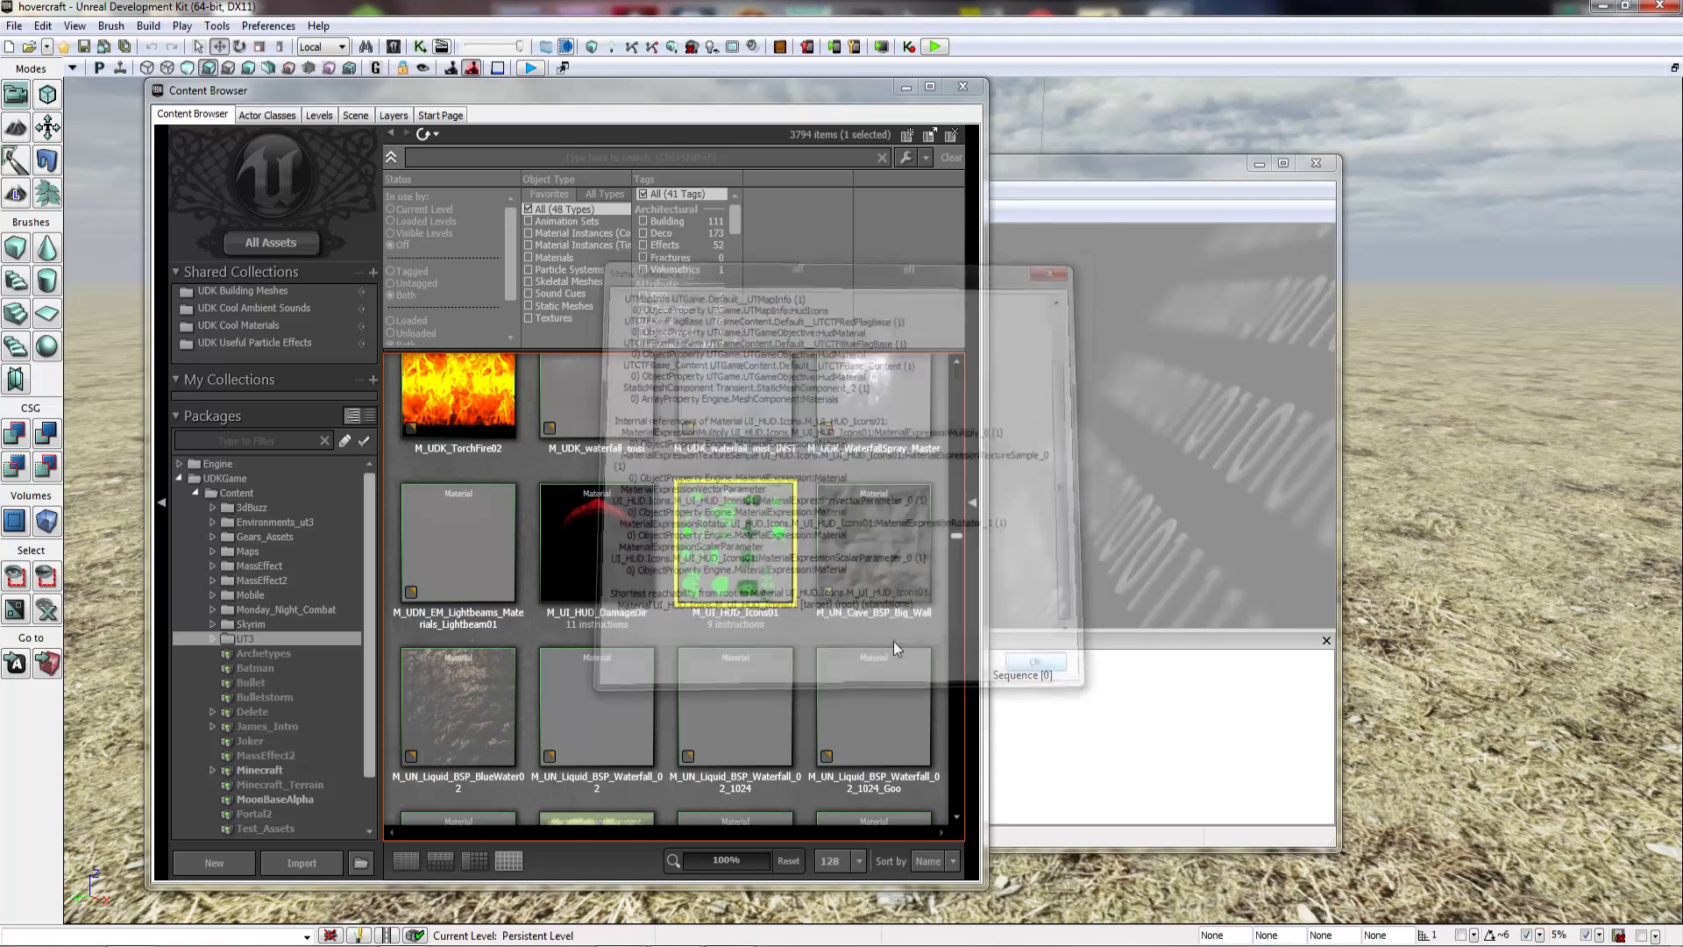
# Step: Browse the UT3 assets beyond the HUD materials, through the weapon effects and fonts to the vehicle material instances
pyautogui.click(663, 645)
pyautogui.scroll(-10, 663, 633)
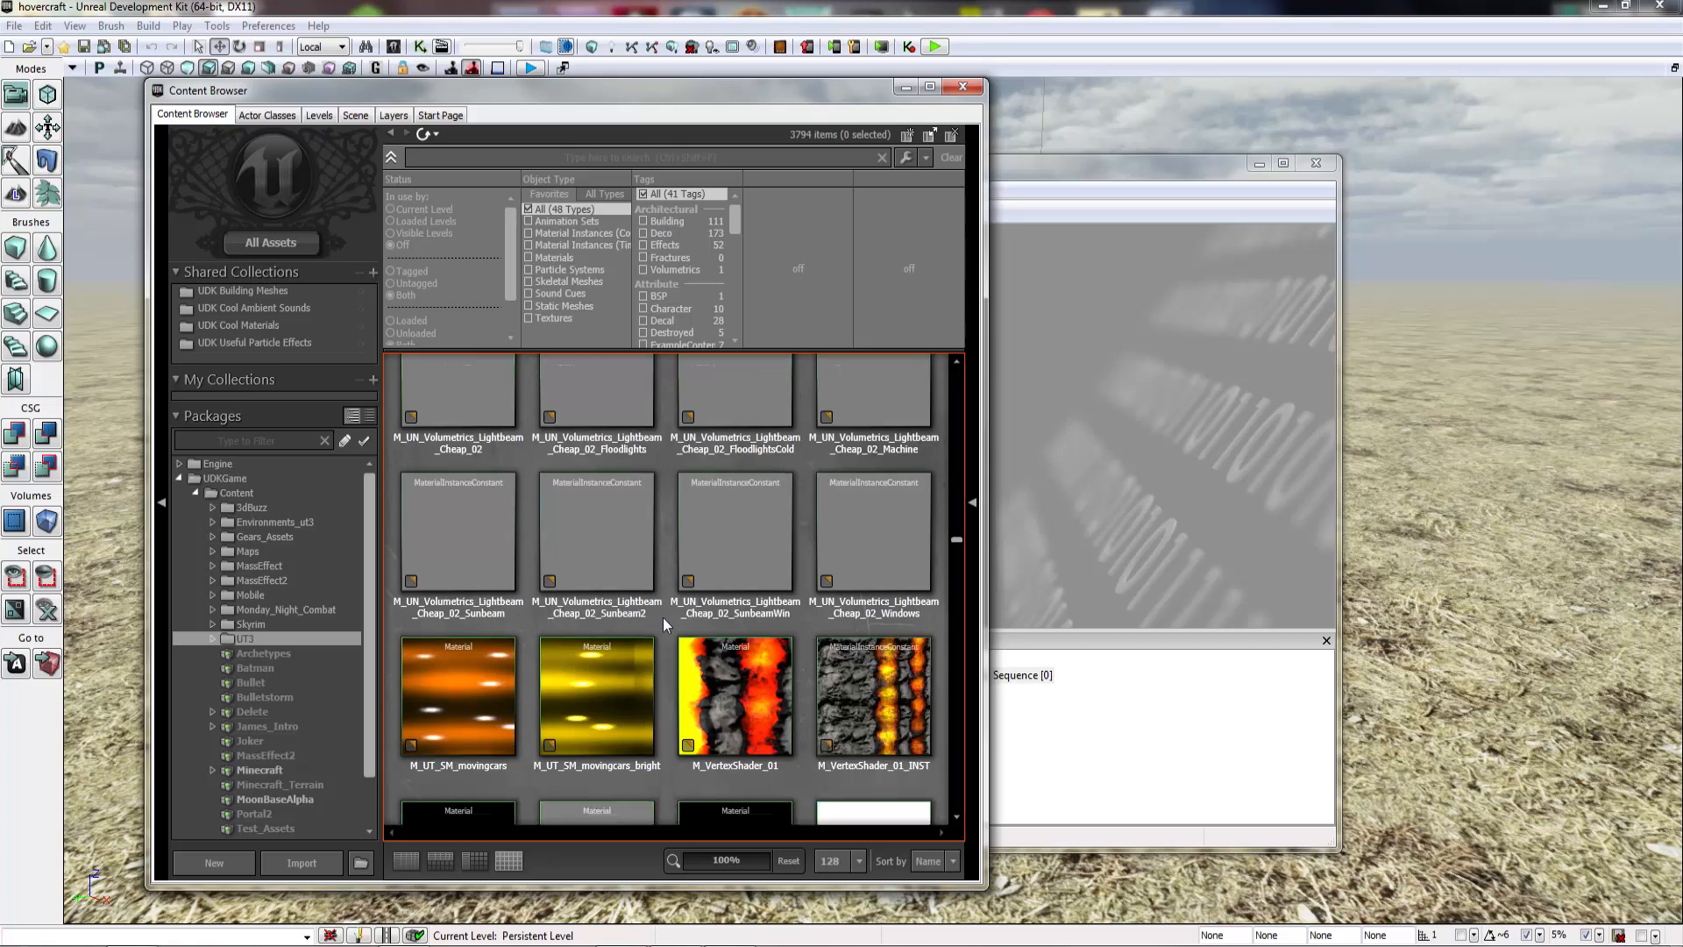
pyautogui.scroll(-10, 662, 612)
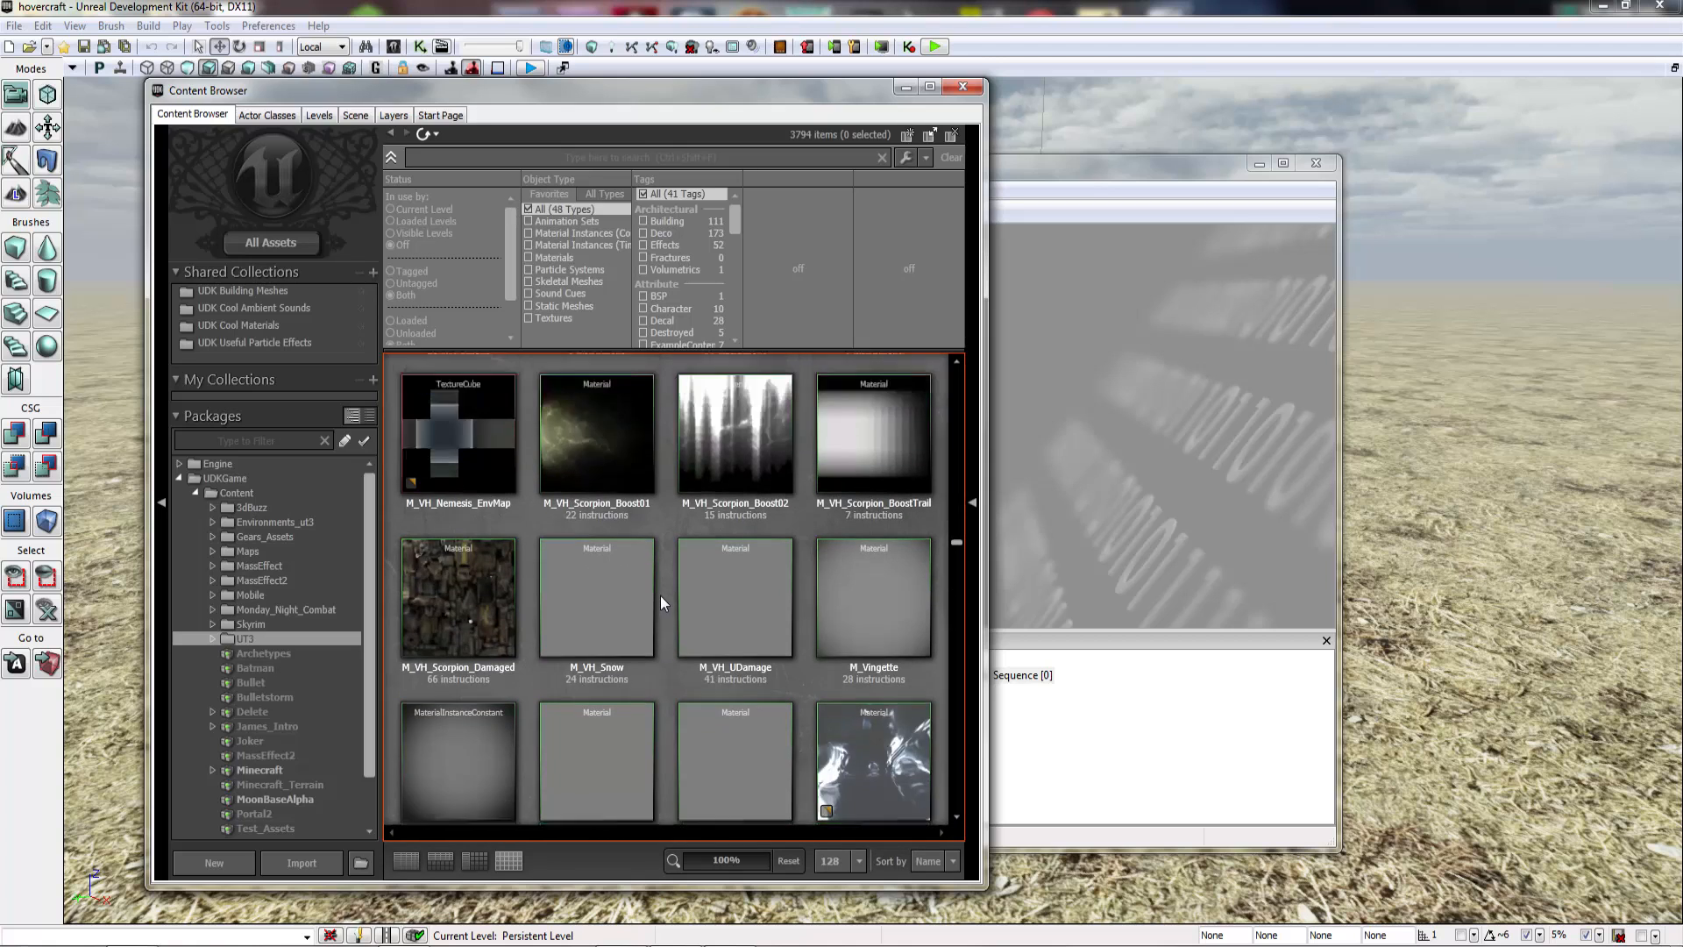
pyautogui.scroll(-10, 660, 602)
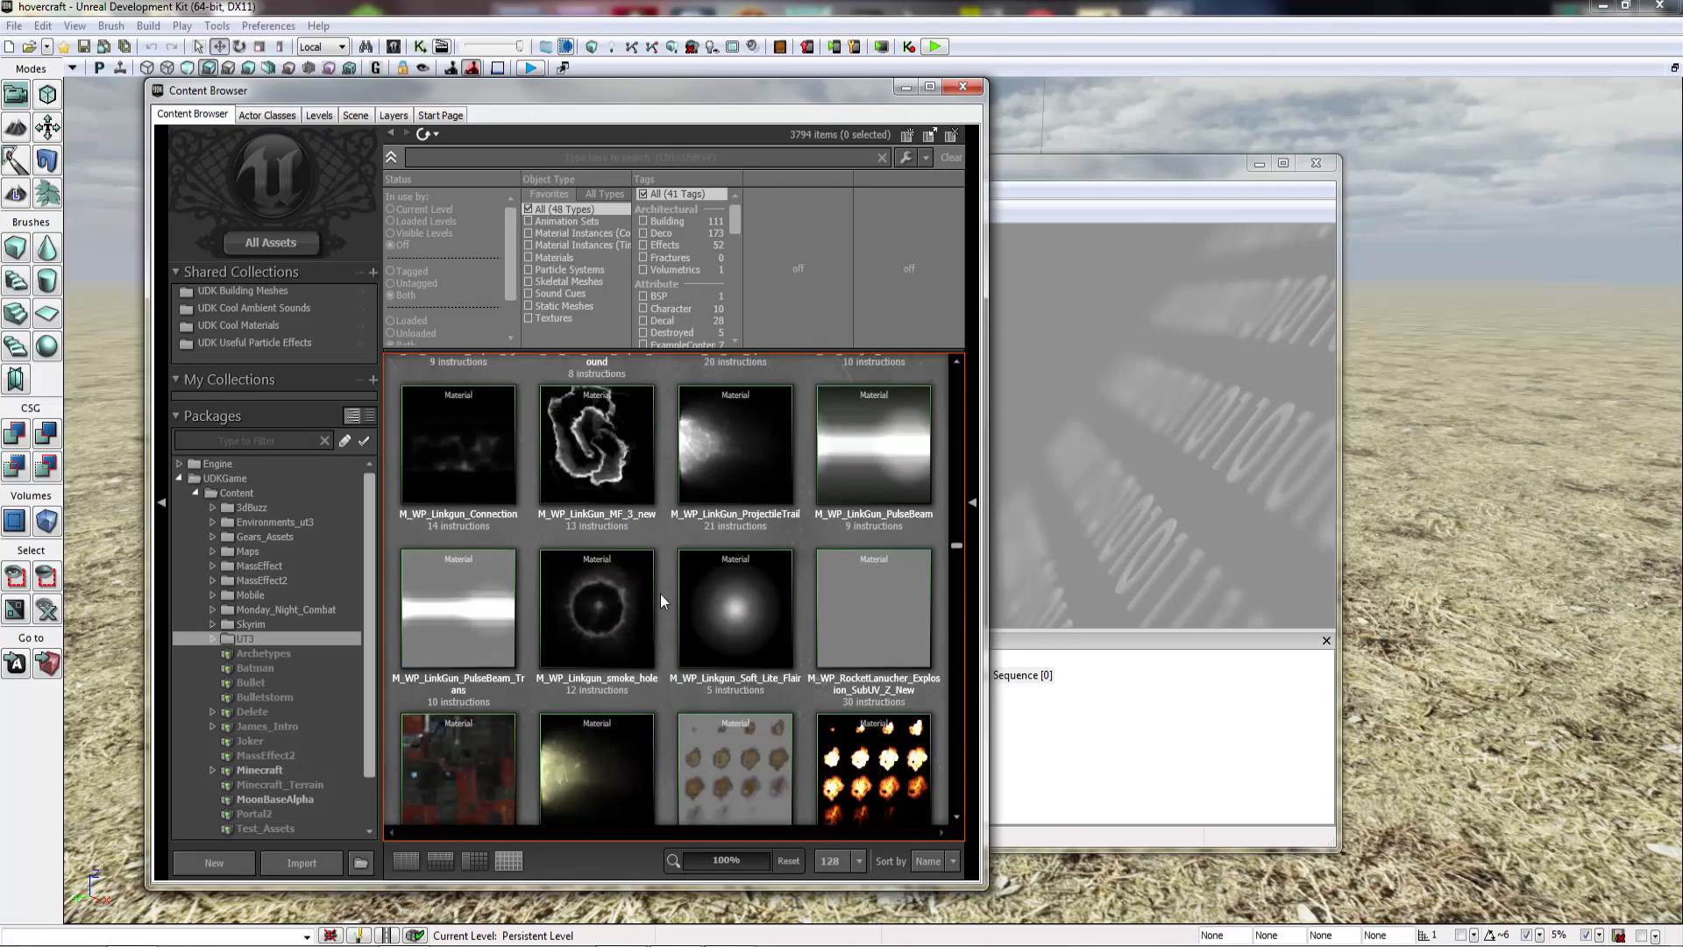
pyautogui.scroll(-10, 660, 598)
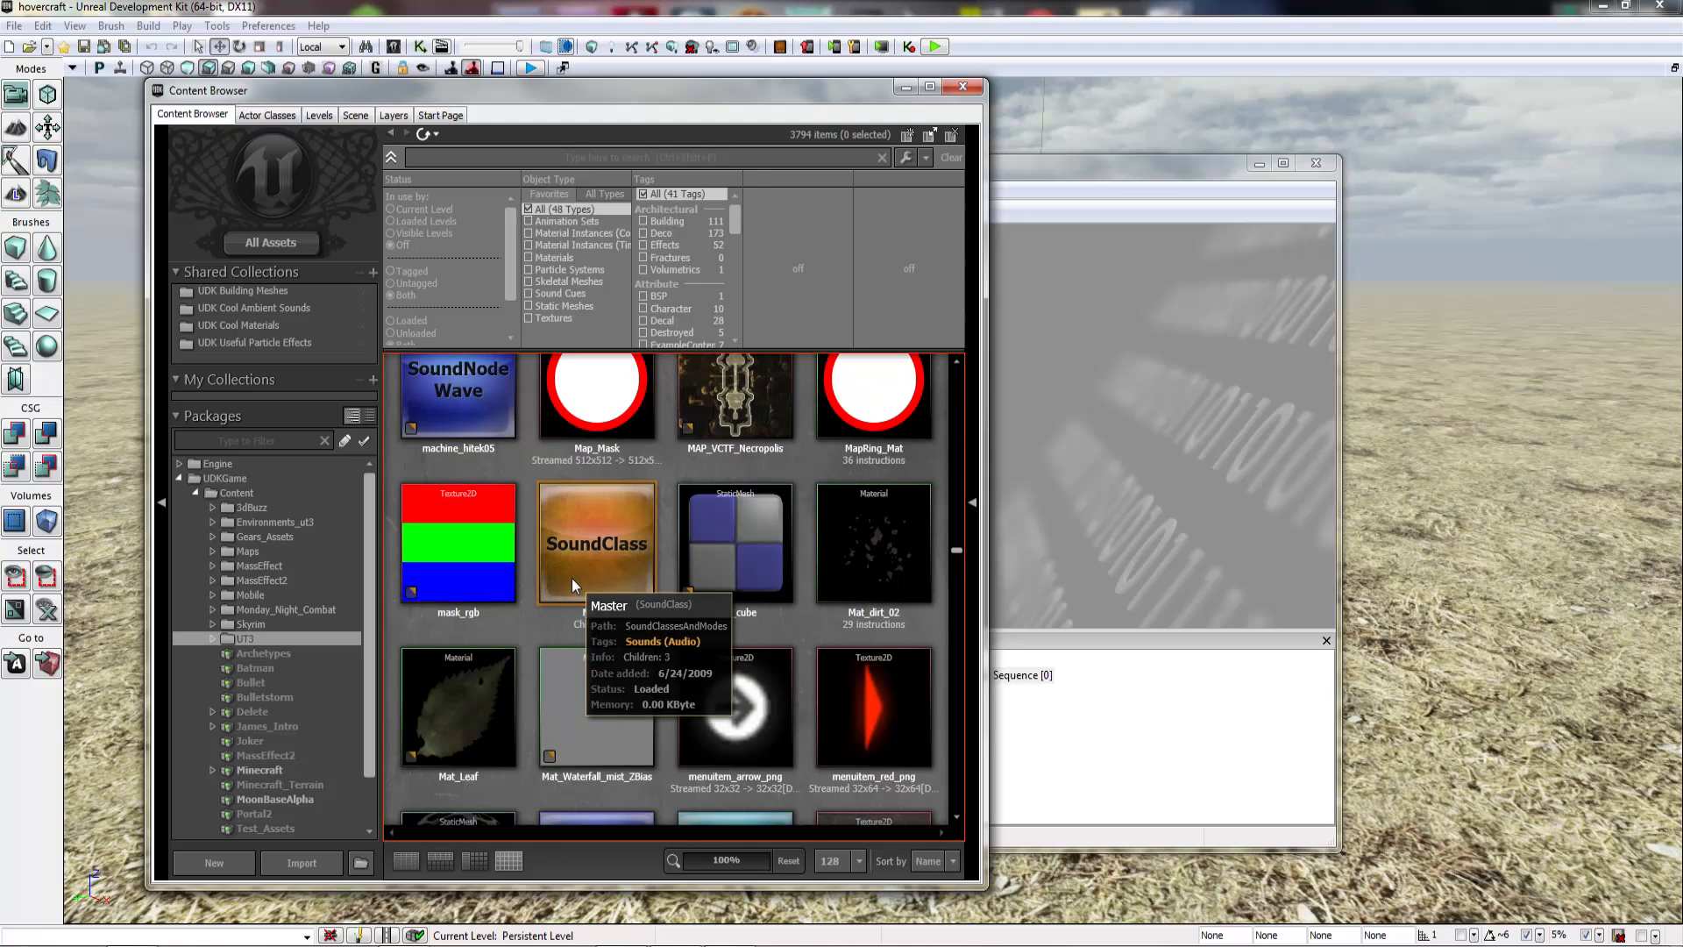
pyautogui.scroll(-5, 572, 577)
pyautogui.scroll(-3, 572, 577)
pyautogui.scroll(3, 551, 577)
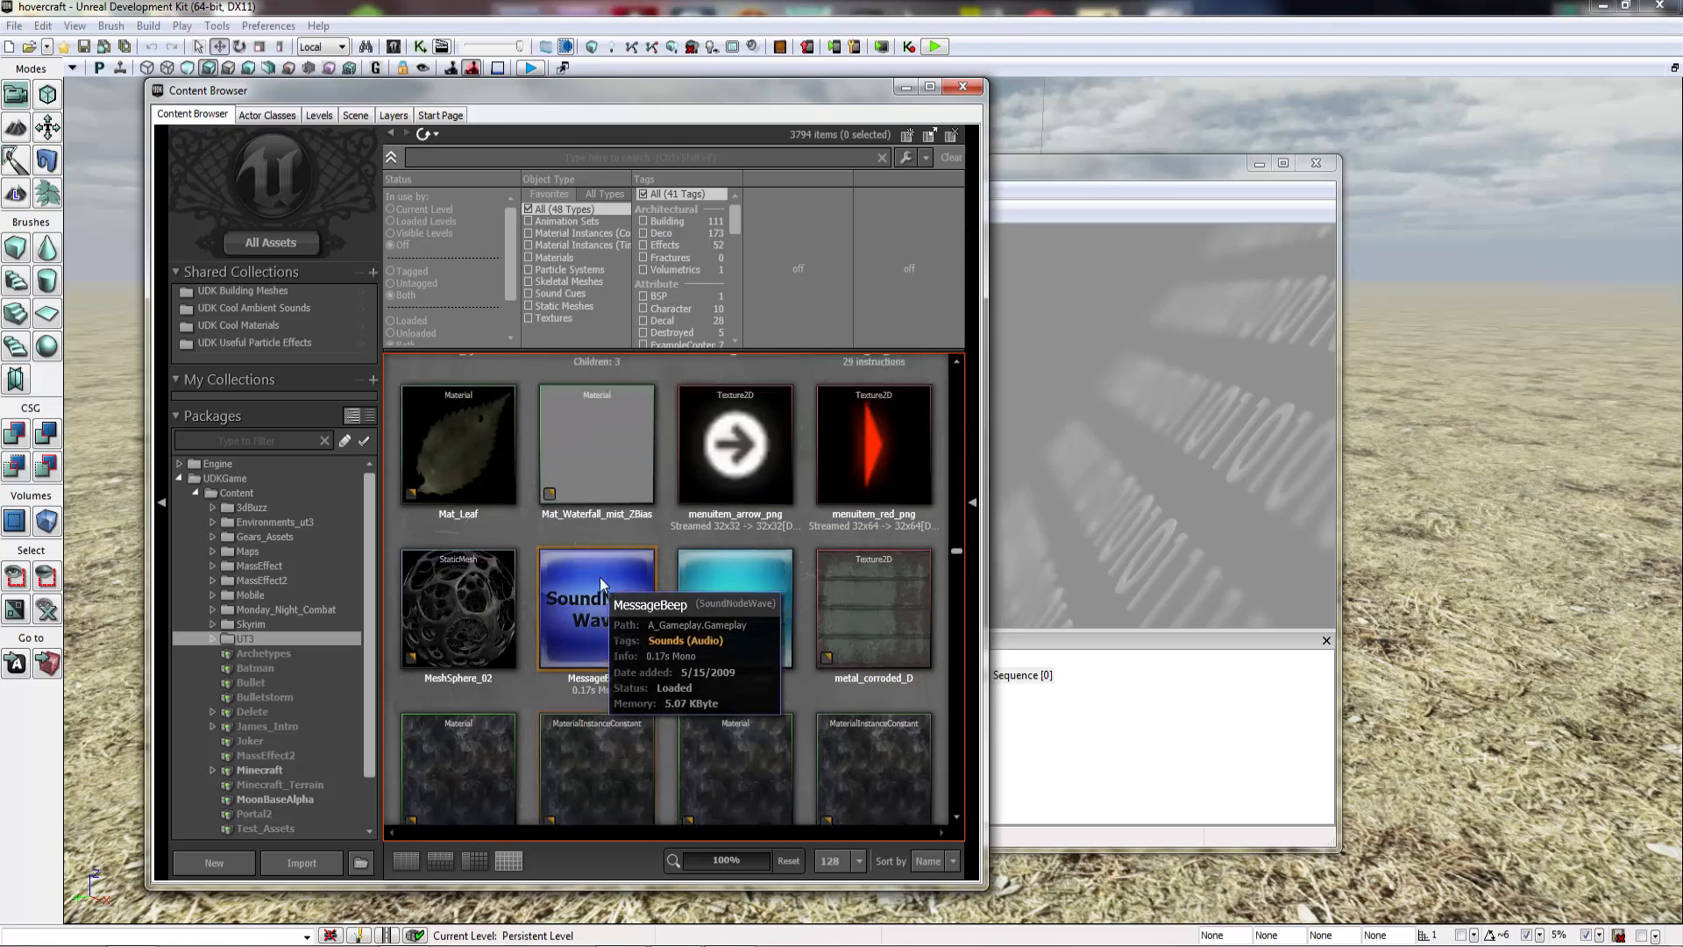
pyautogui.scroll(-5, 607, 577)
pyautogui.scroll(-10, 658, 572)
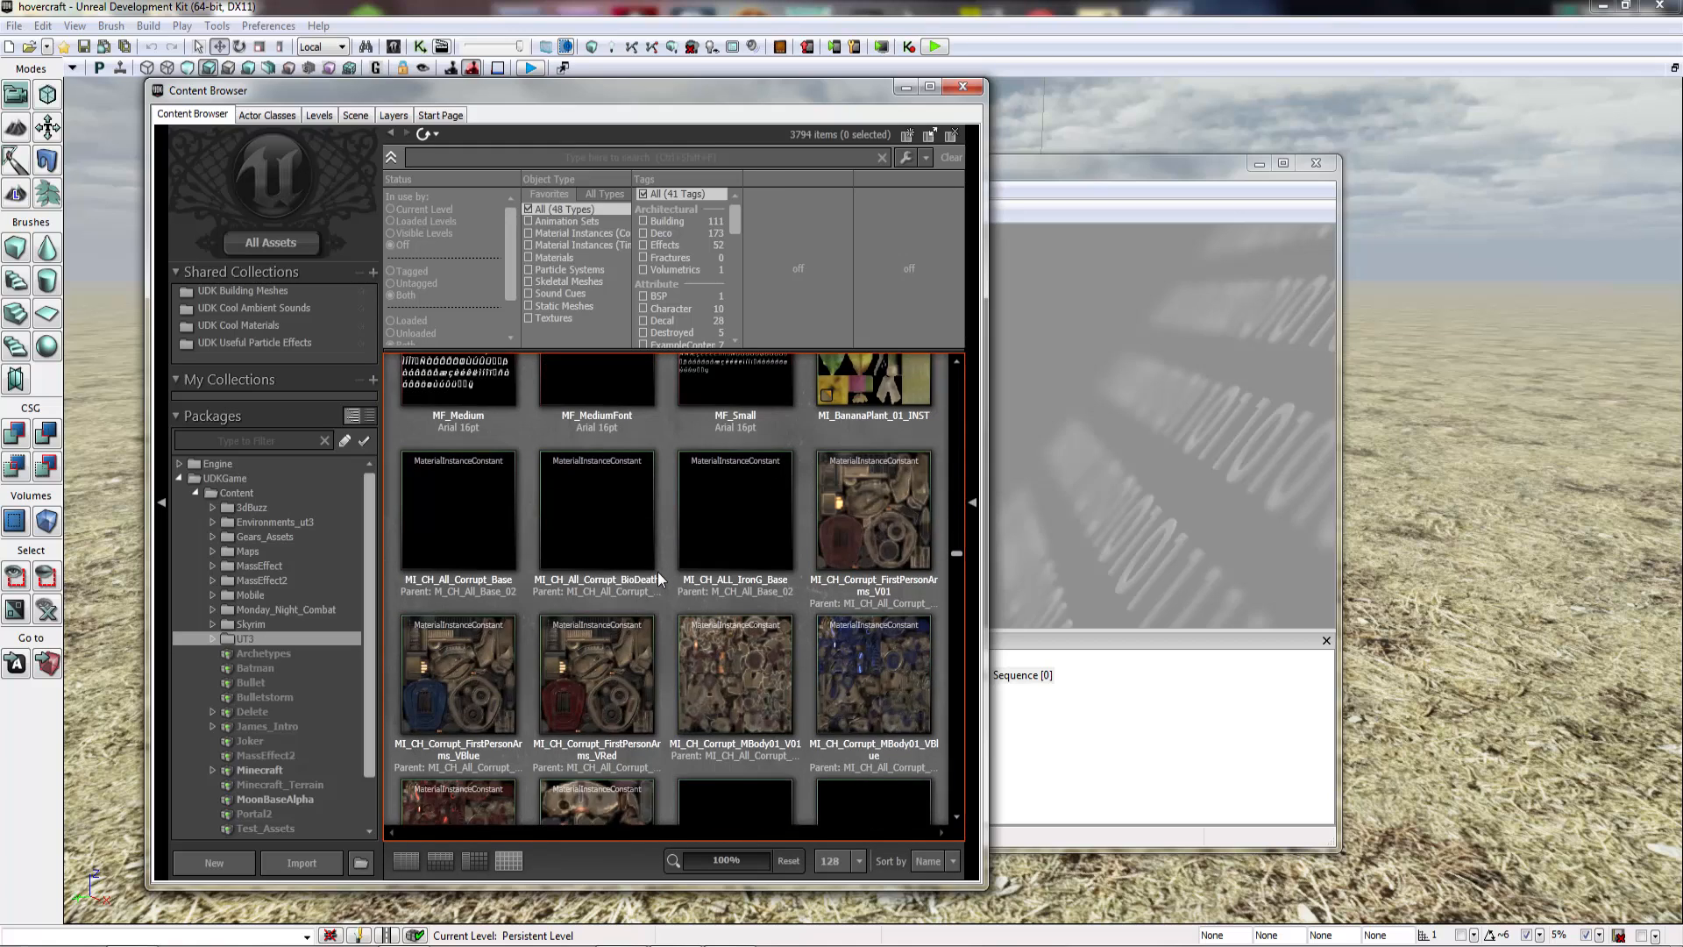
pyautogui.scroll(-15, 671, 567)
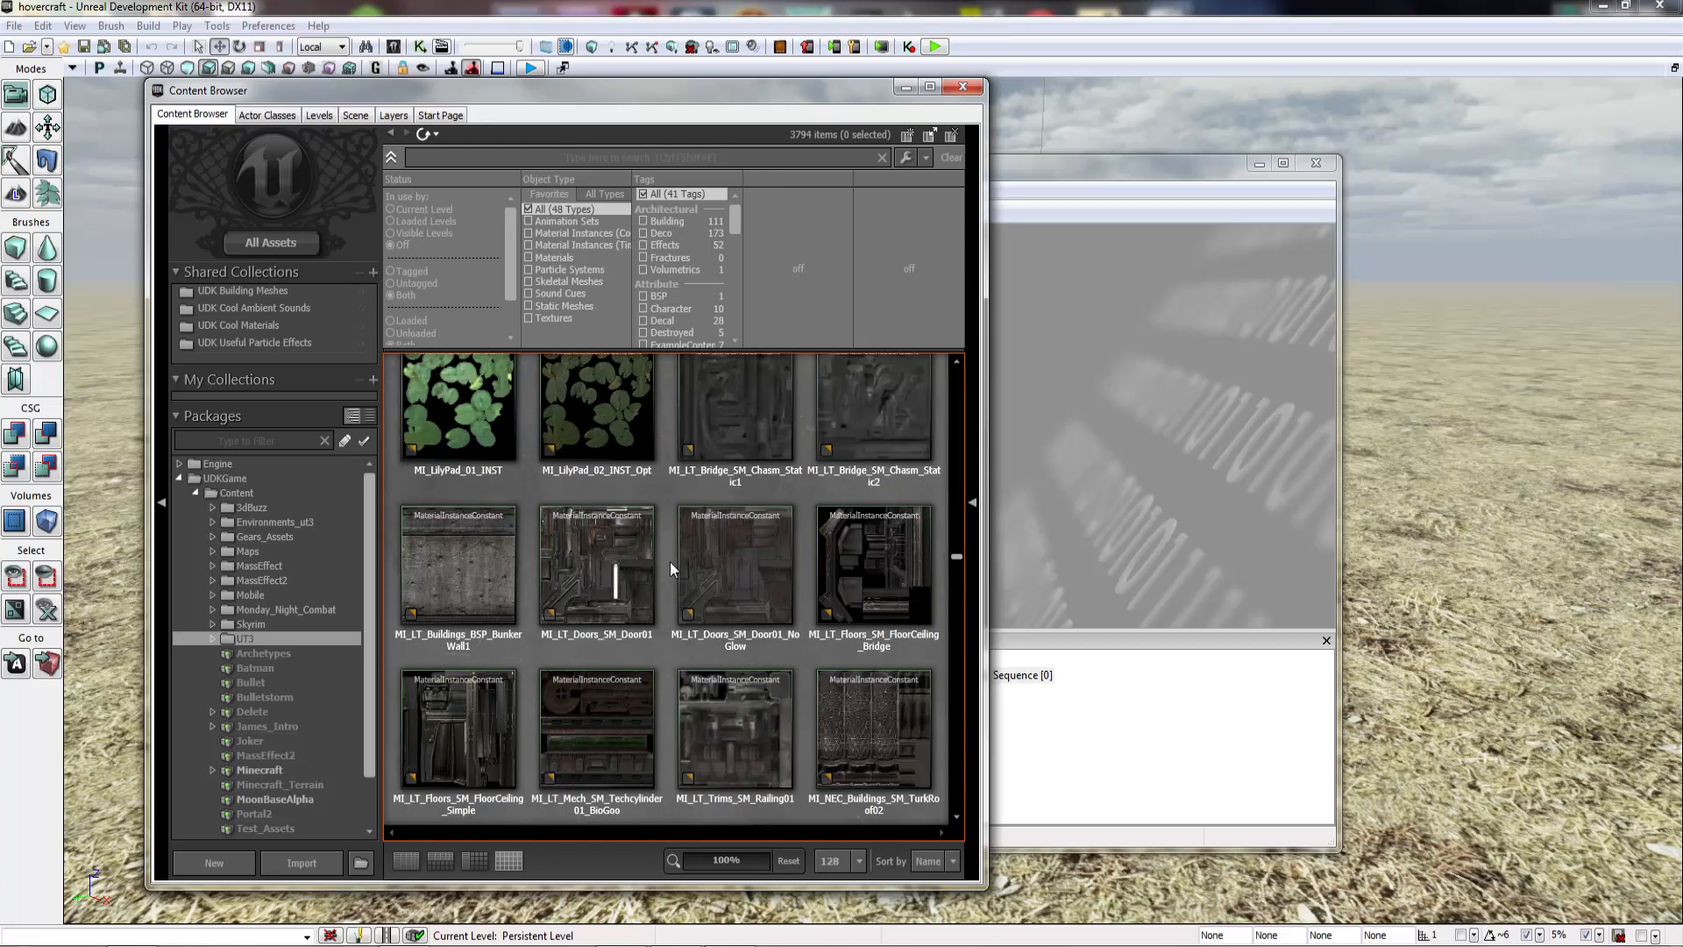
pyautogui.scroll(-15, 678, 553)
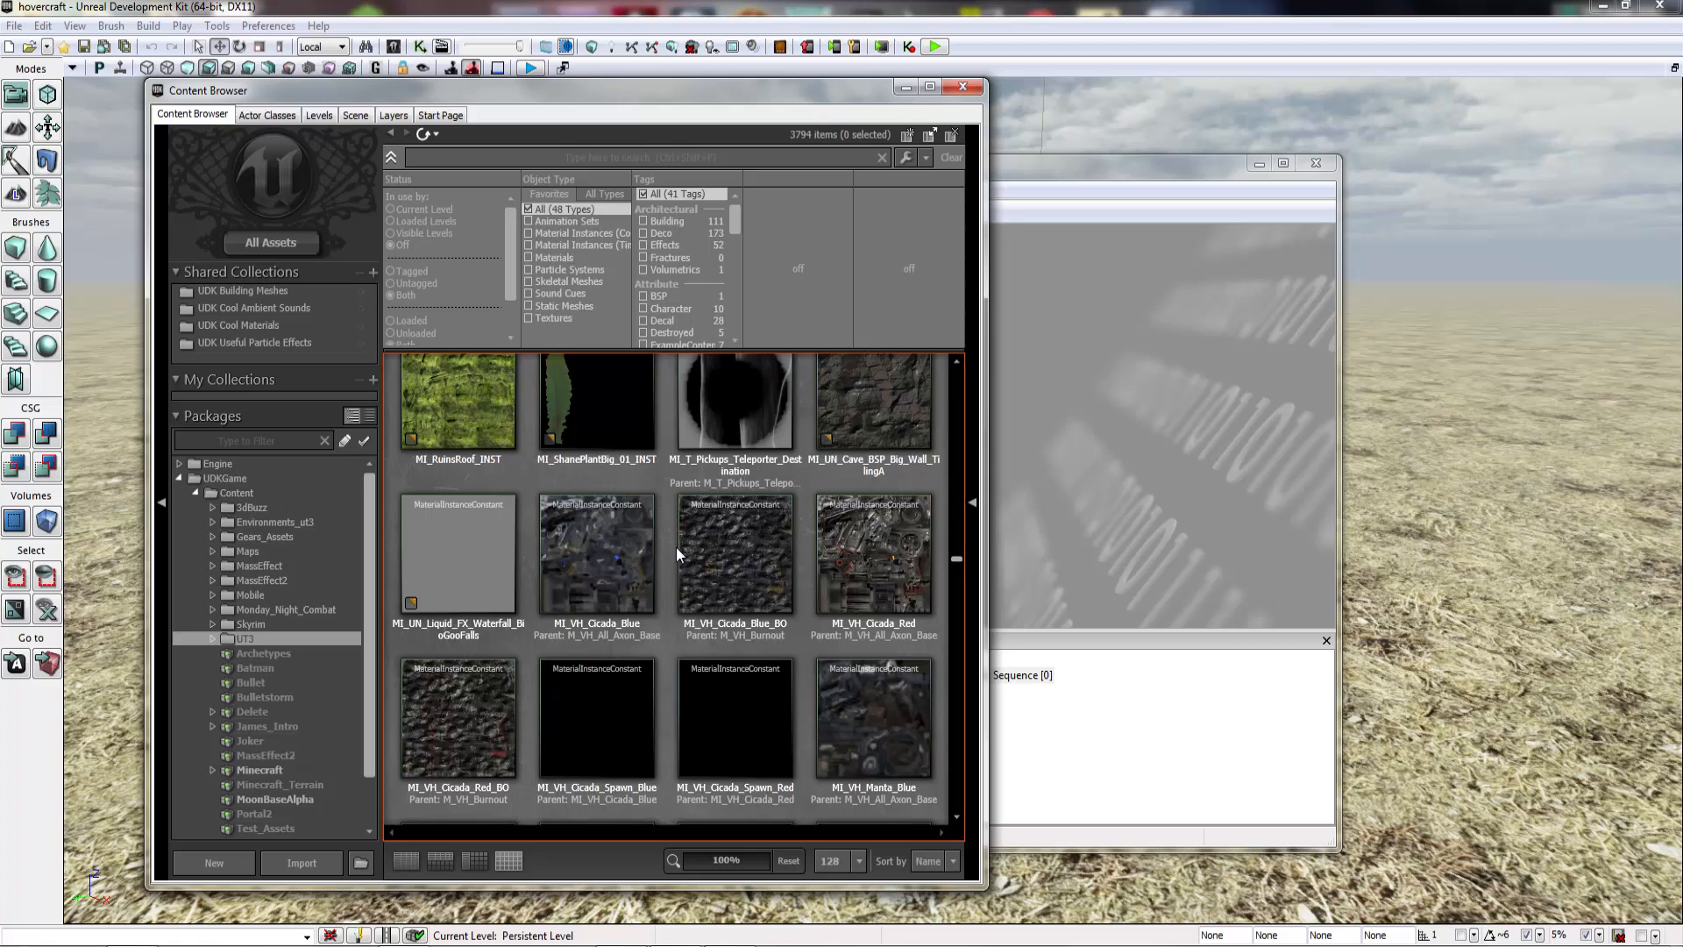
pyautogui.scroll(5, 676, 547)
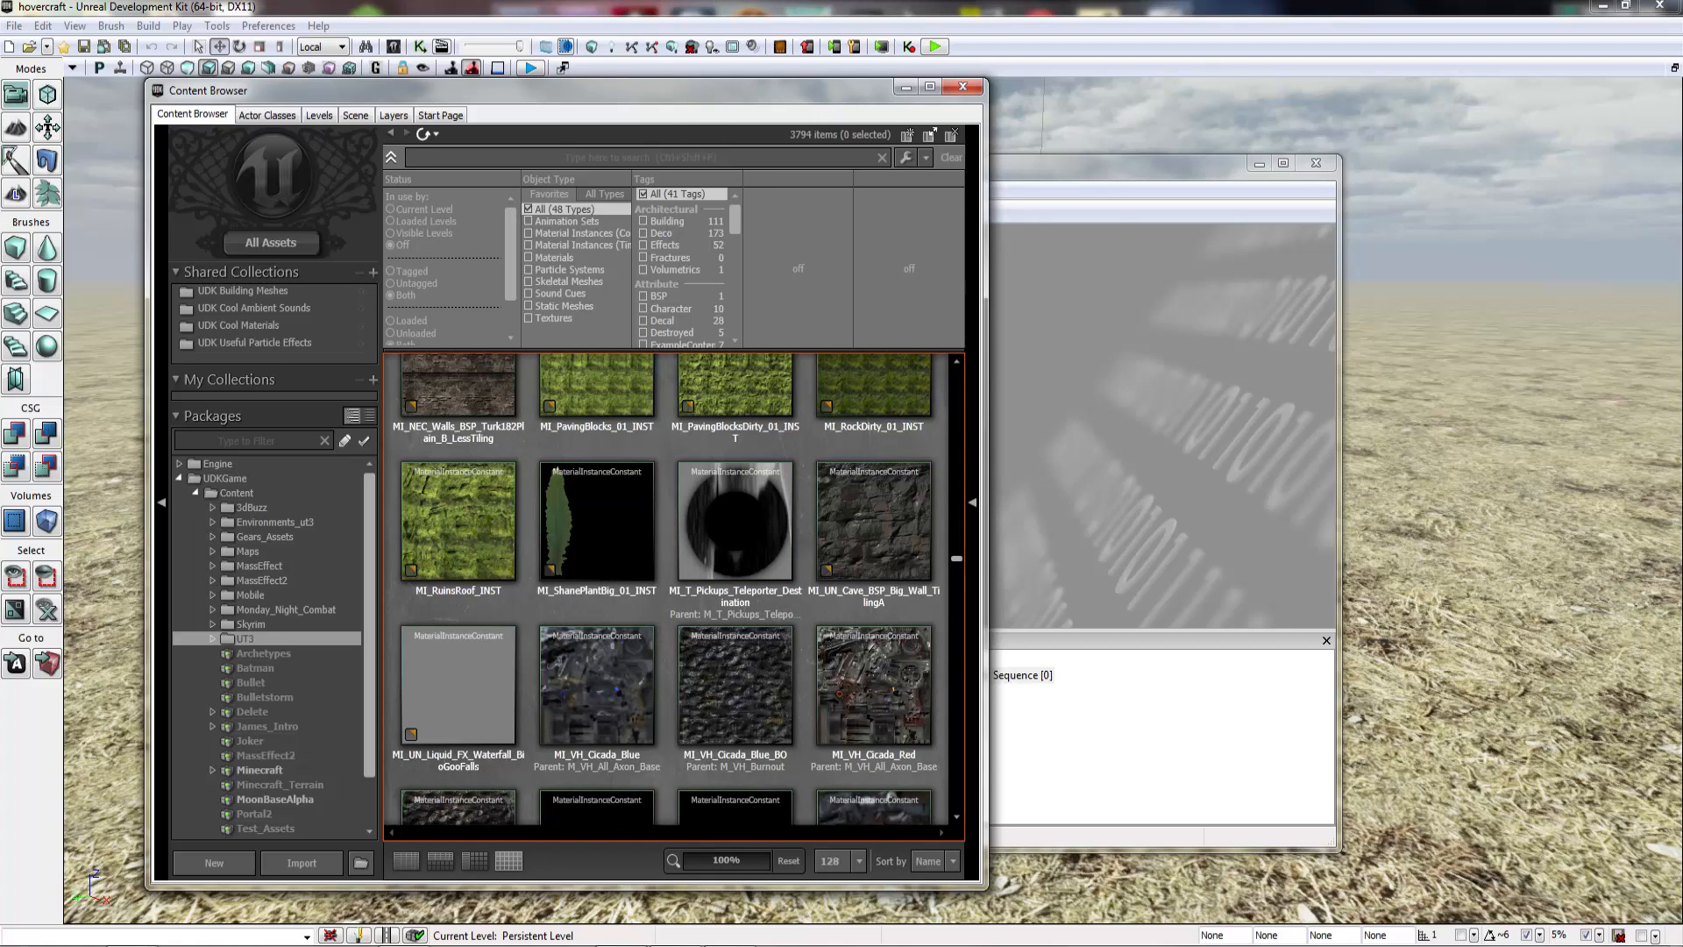
# Step: Filter the UT3 assets by the term "hud"
pyautogui.write('huf')
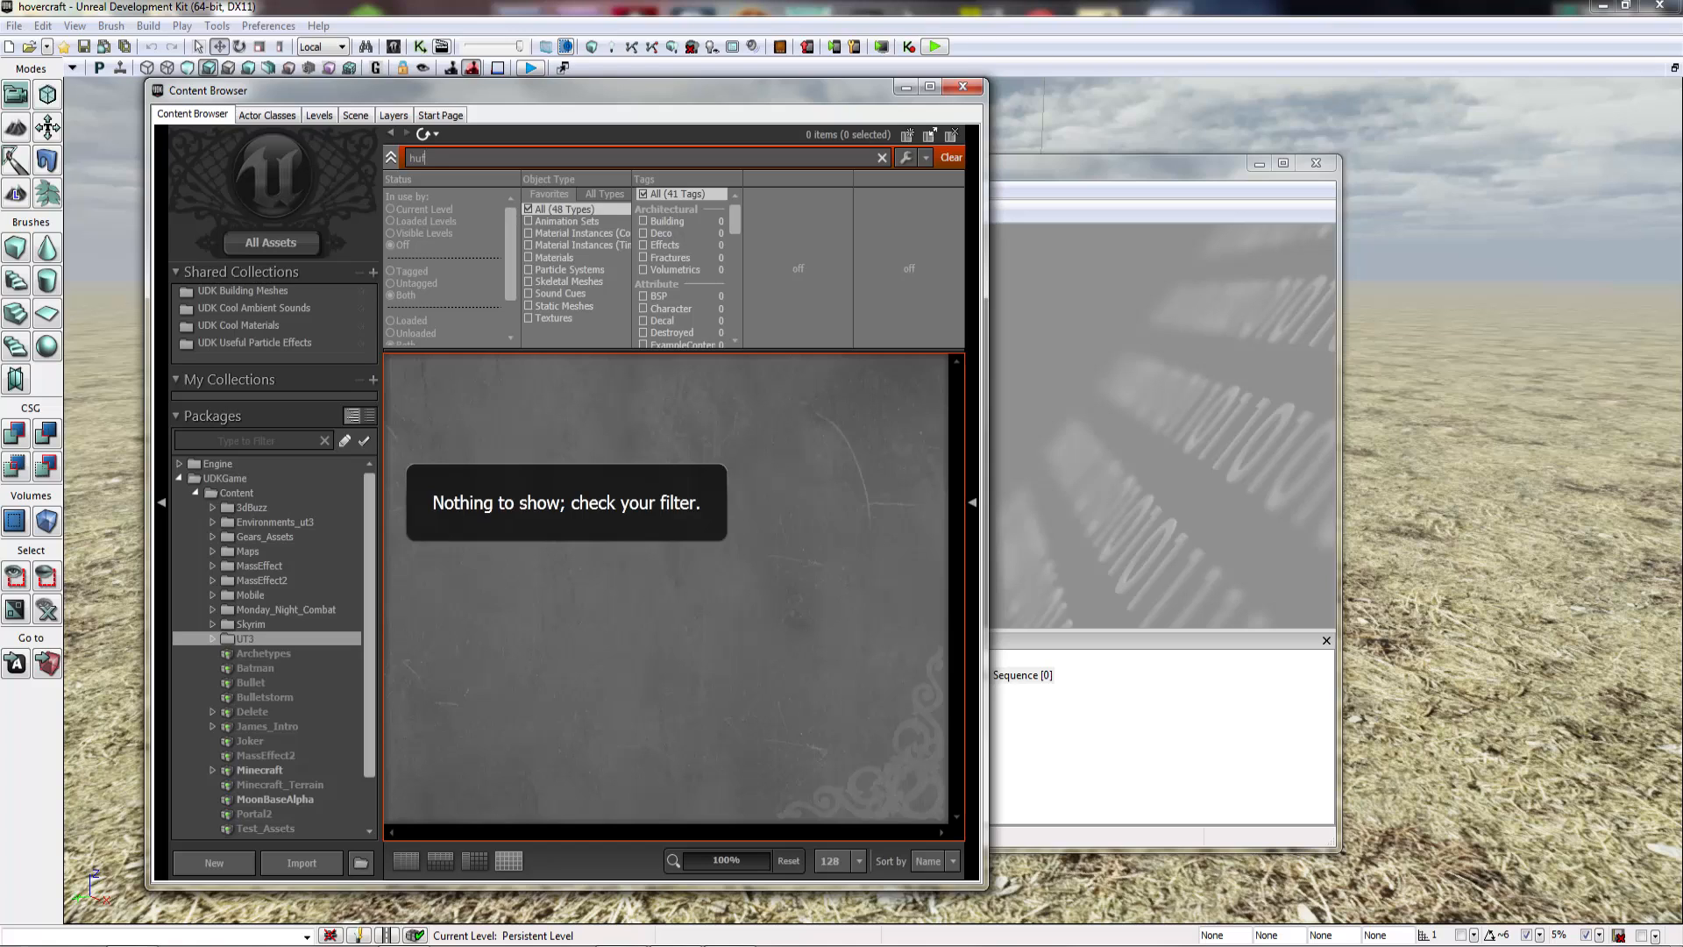
pyautogui.press('BackSpace')
pyautogui.write('g')
pyautogui.write('d')
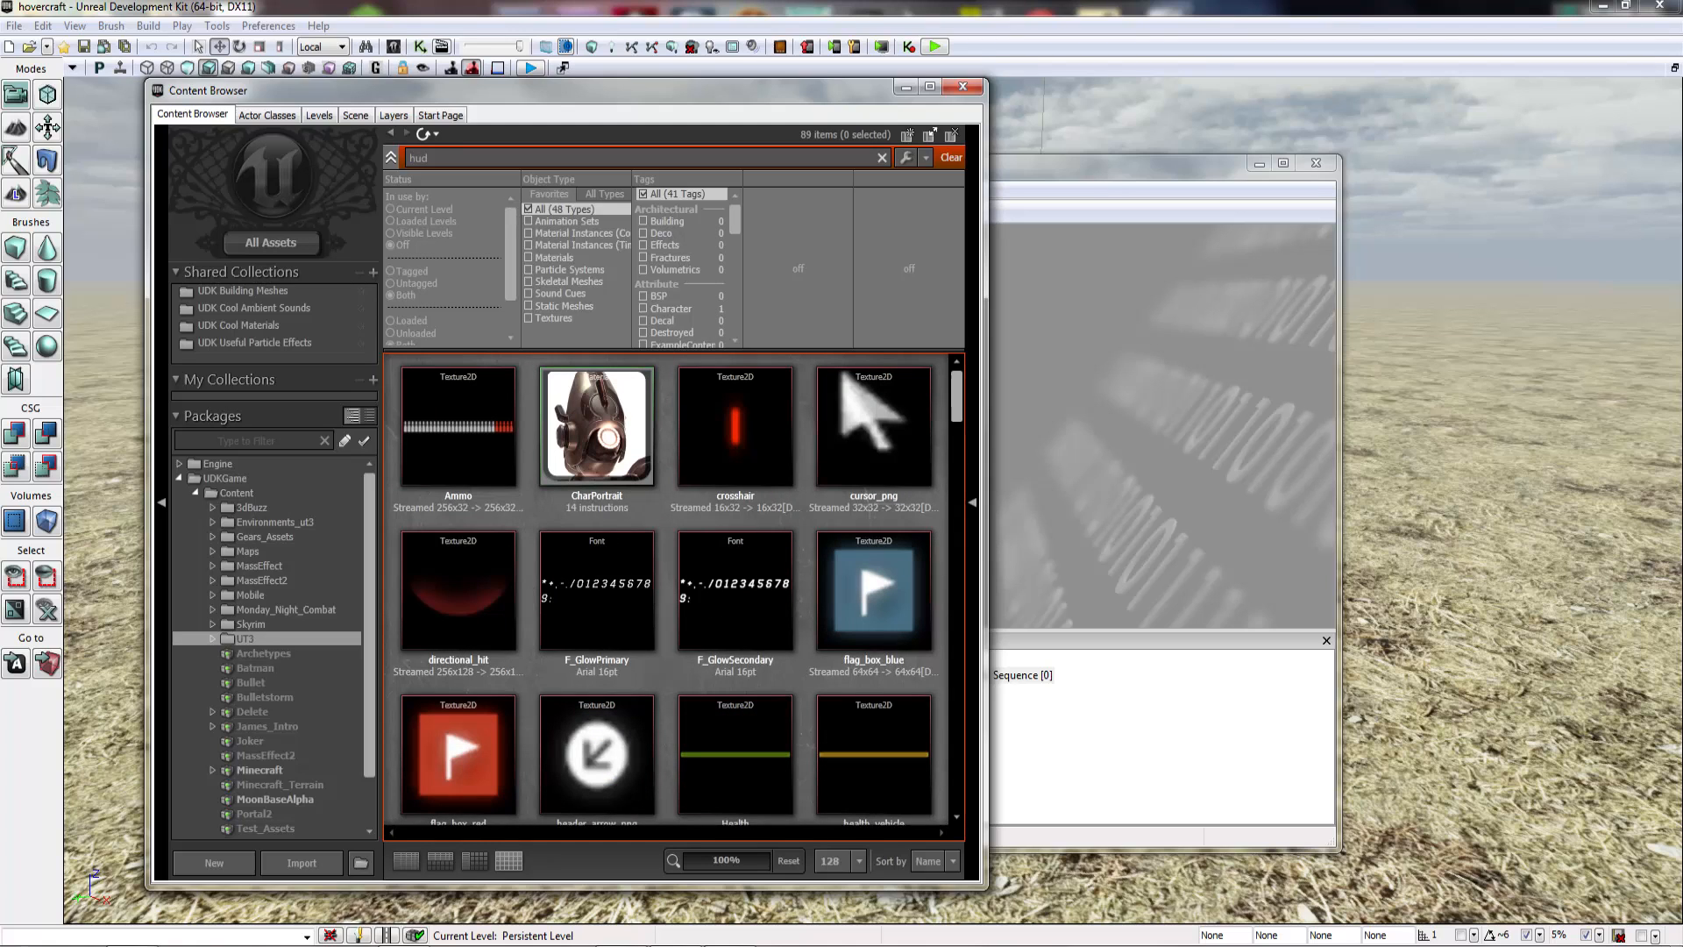
pyautogui.press('BackSpace')
pyautogui.press('BackSpace')
pyautogui.write('gu')
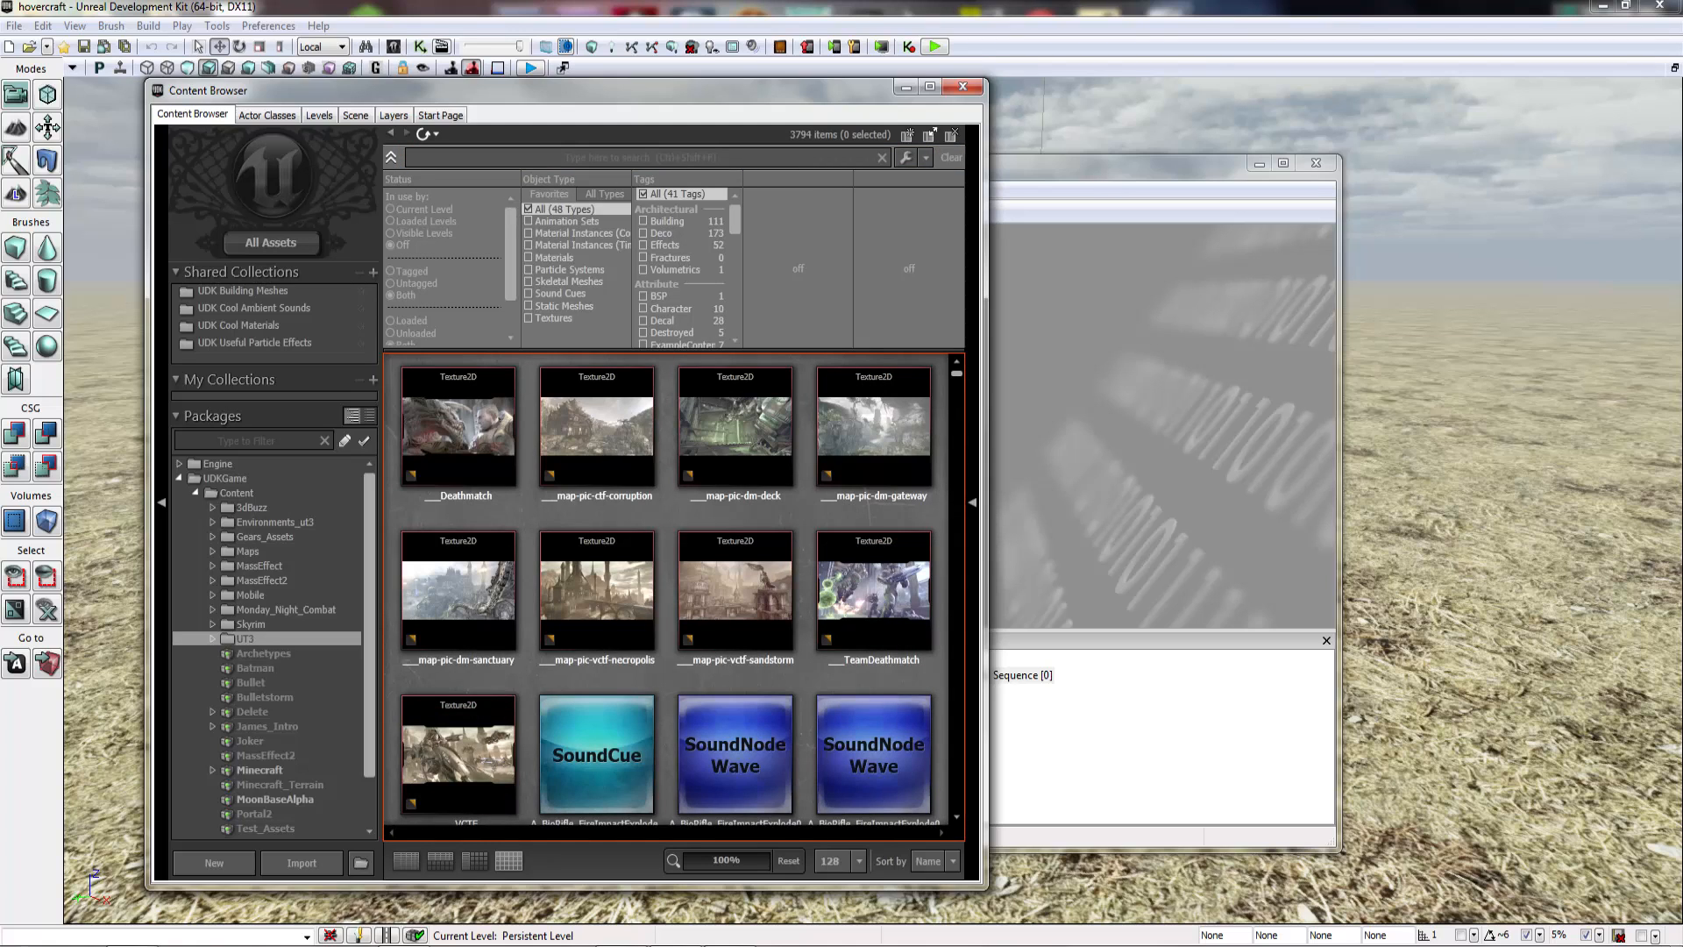
pyautogui.write('i')
pyautogui.press('BackSpace')
pyautogui.press('BackSpace')
pyautogui.press('BackSpace')
pyautogui.write('hud')
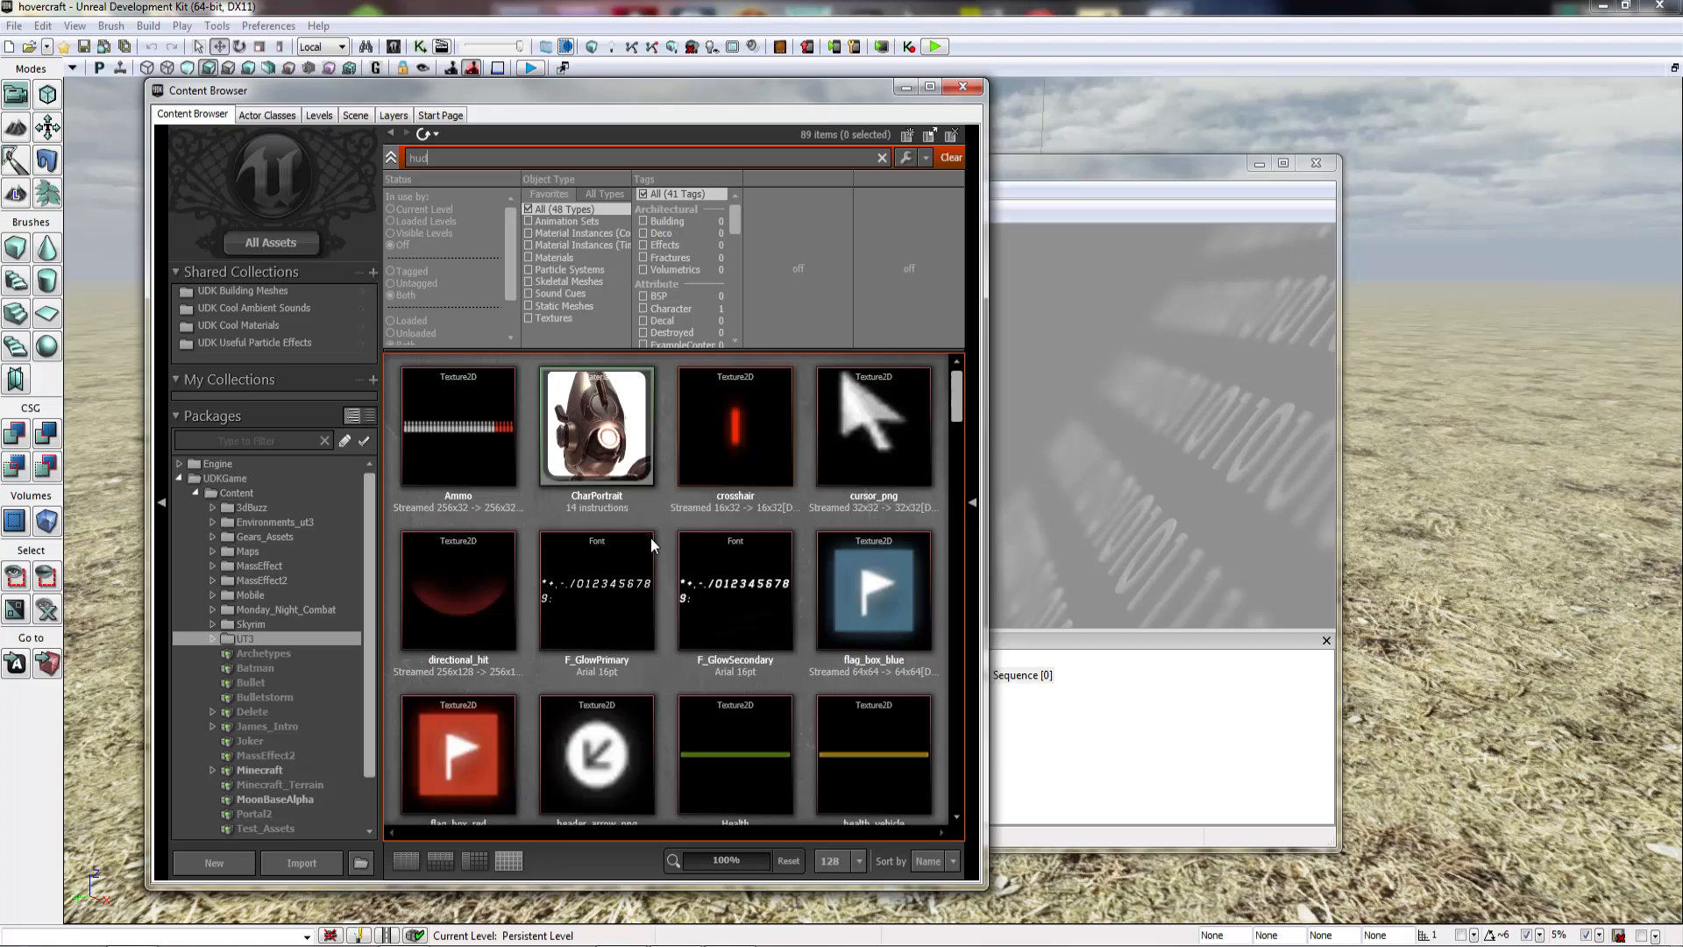
# Step: Browse the HUD assets to the SwfMovie items and check the import source file in the udk_hud properties
pyautogui.click(650, 534)
pyautogui.scroll(-4, 652, 596)
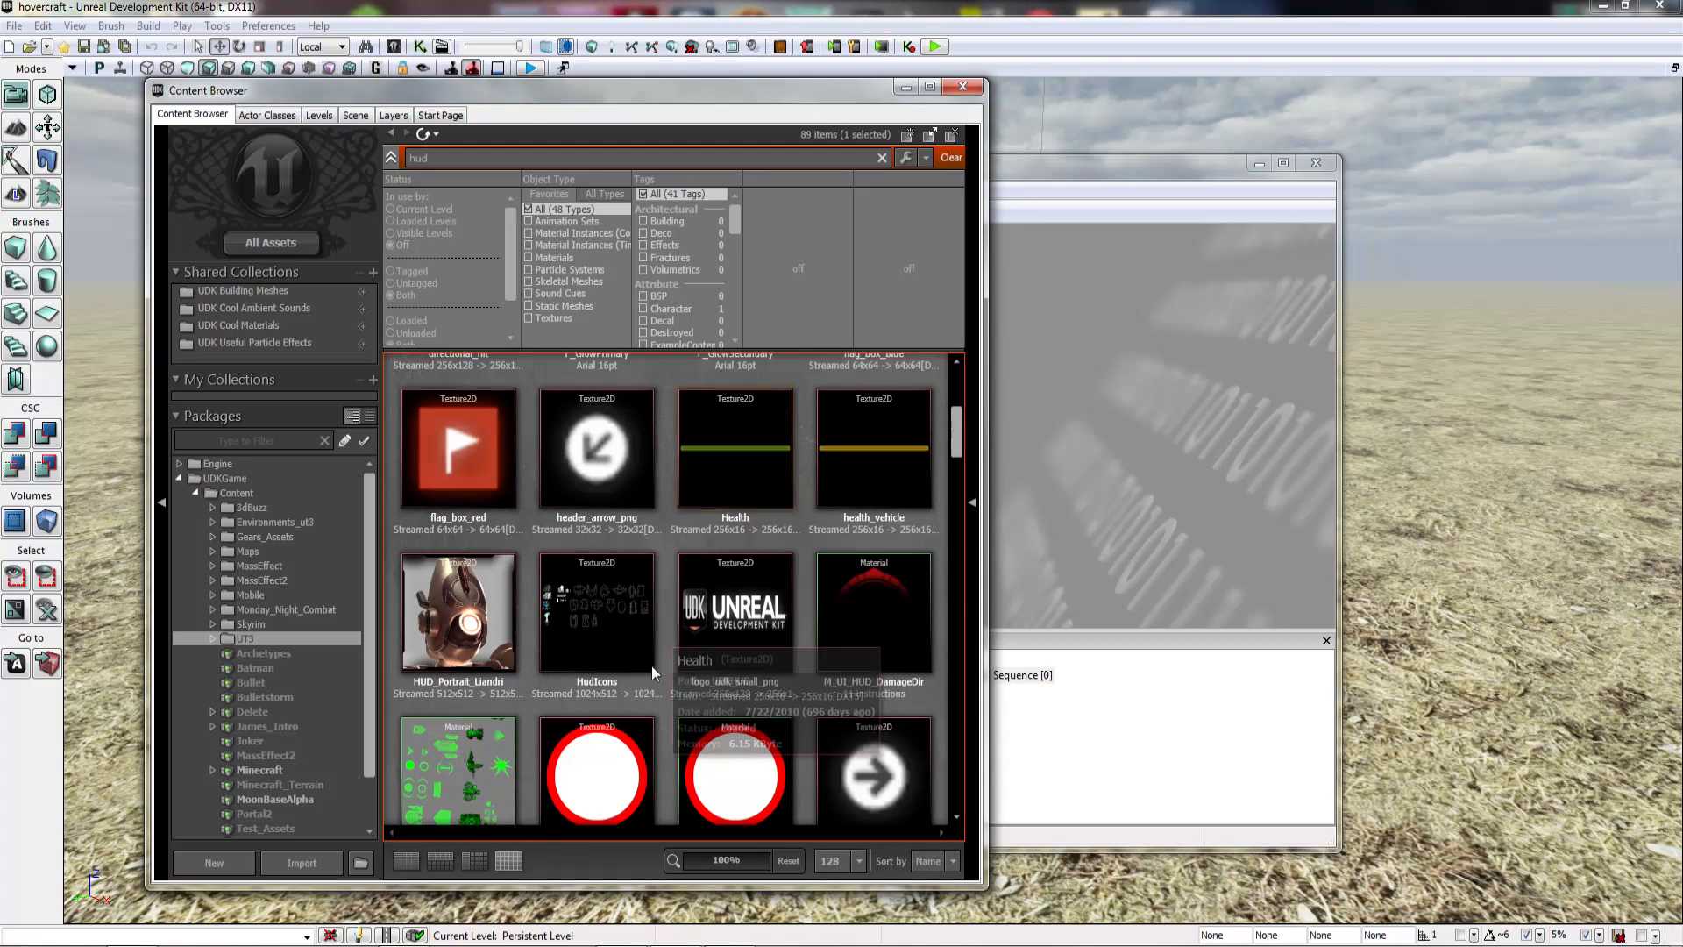
pyautogui.scroll(-3, 654, 662)
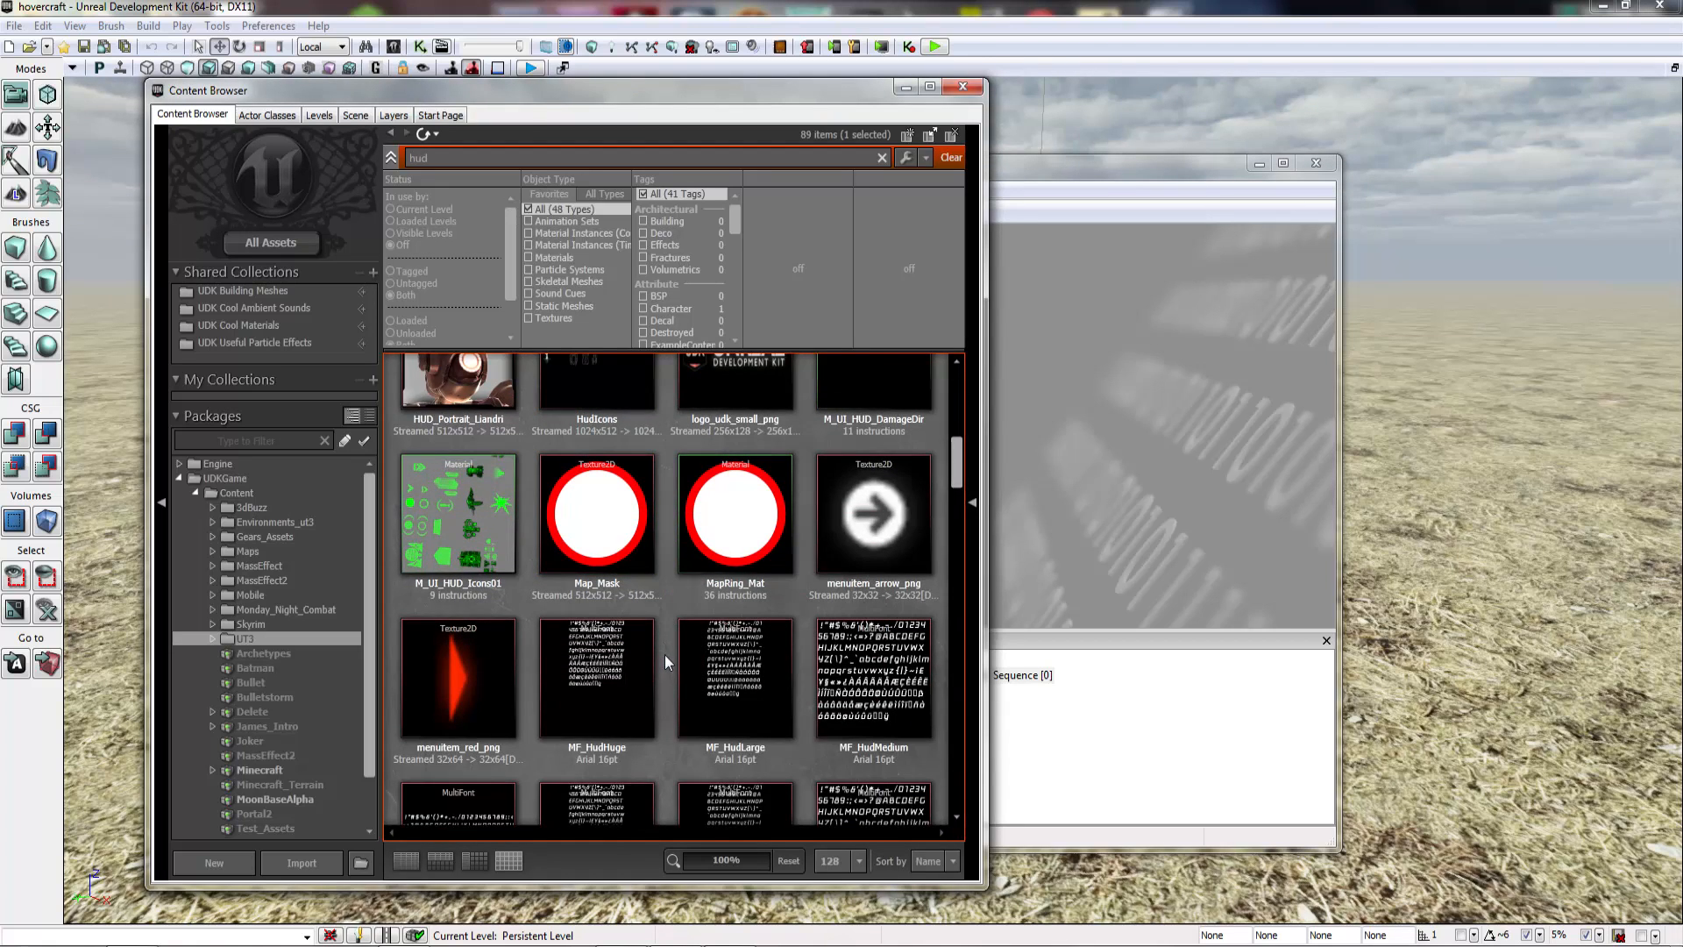
pyautogui.scroll(-12, 665, 655)
pyautogui.scroll(2, 672, 633)
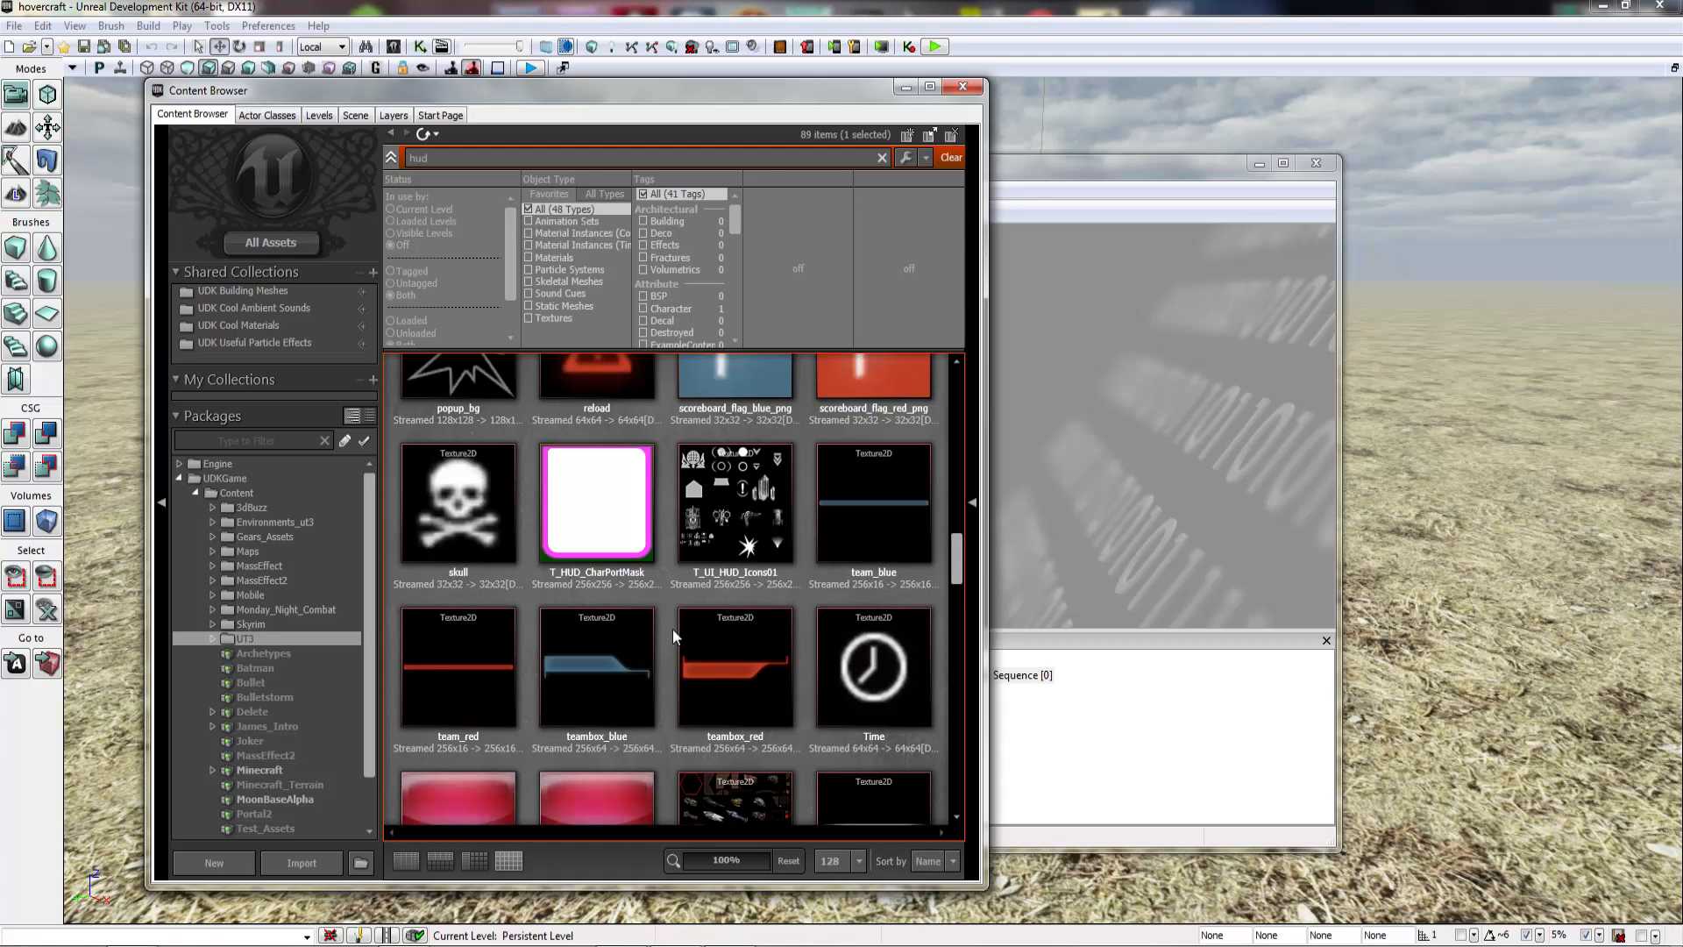
pyautogui.scroll(-4, 671, 629)
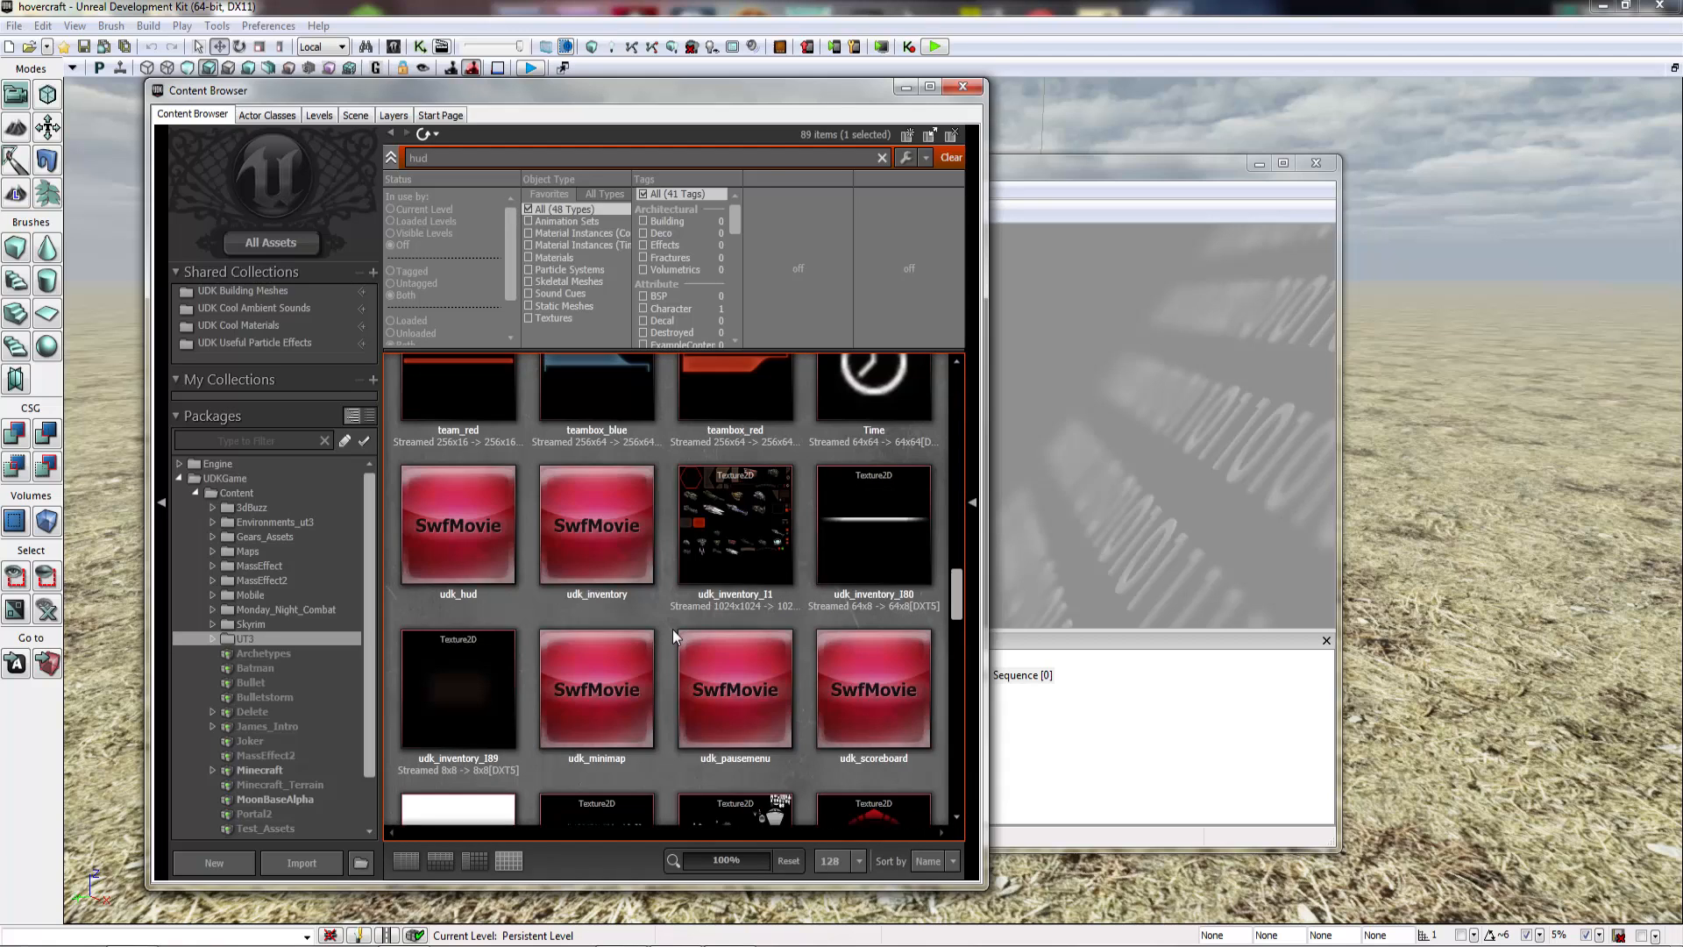
pyautogui.doubleClick(470, 522)
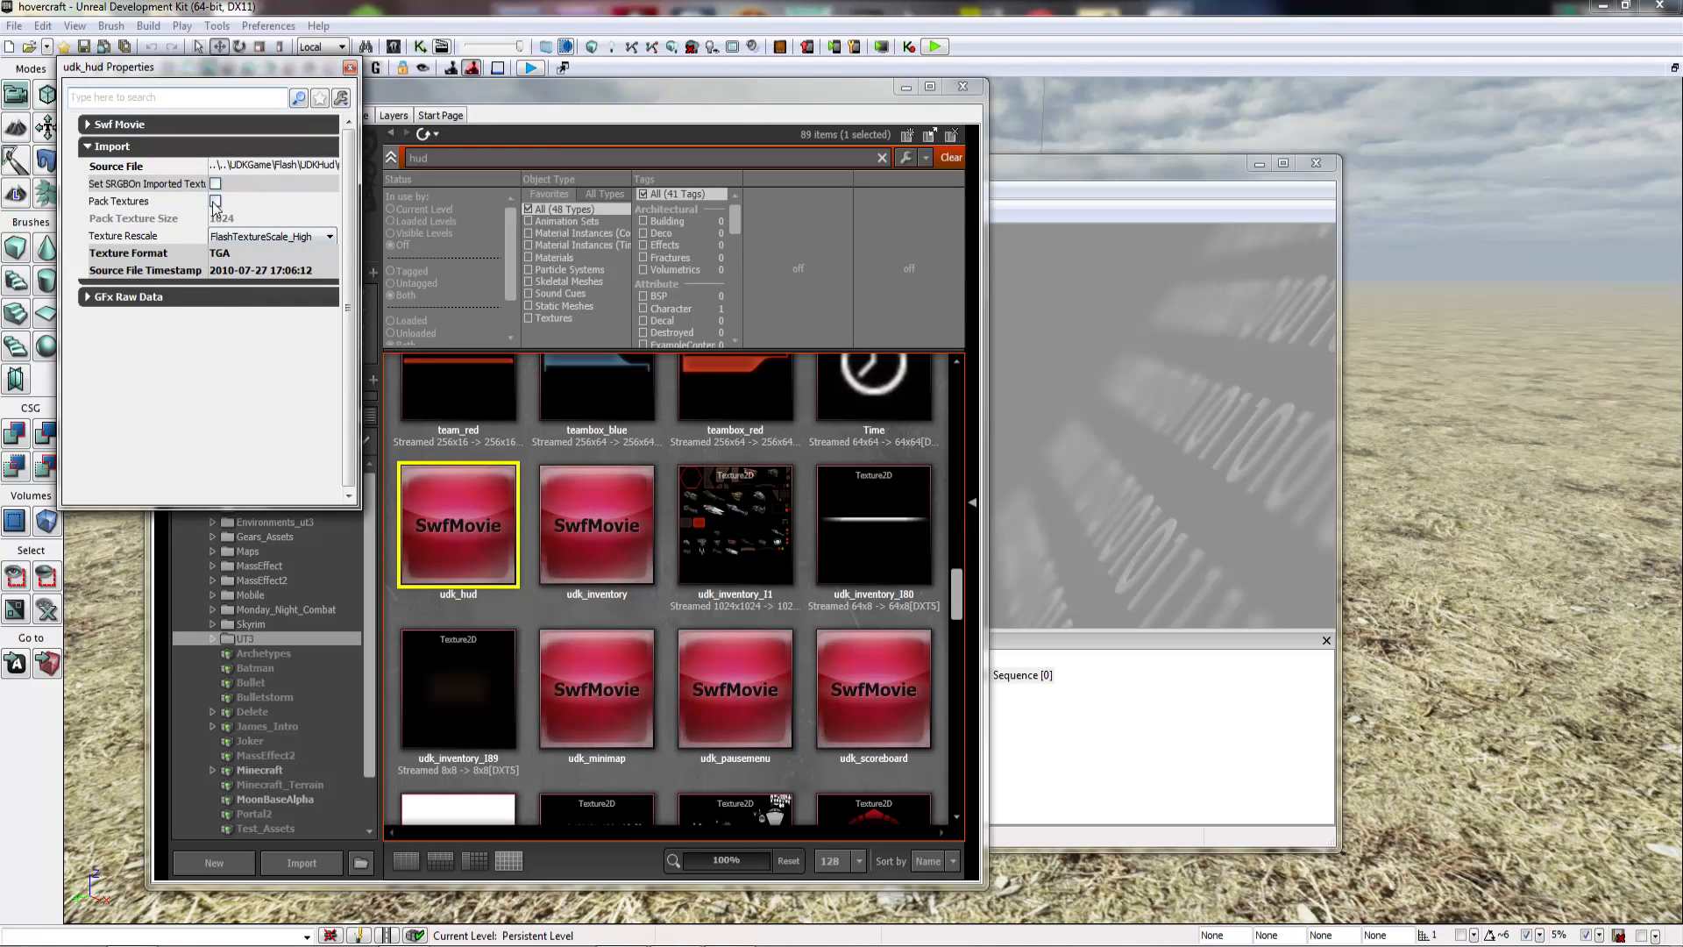
pyautogui.click(245, 171)
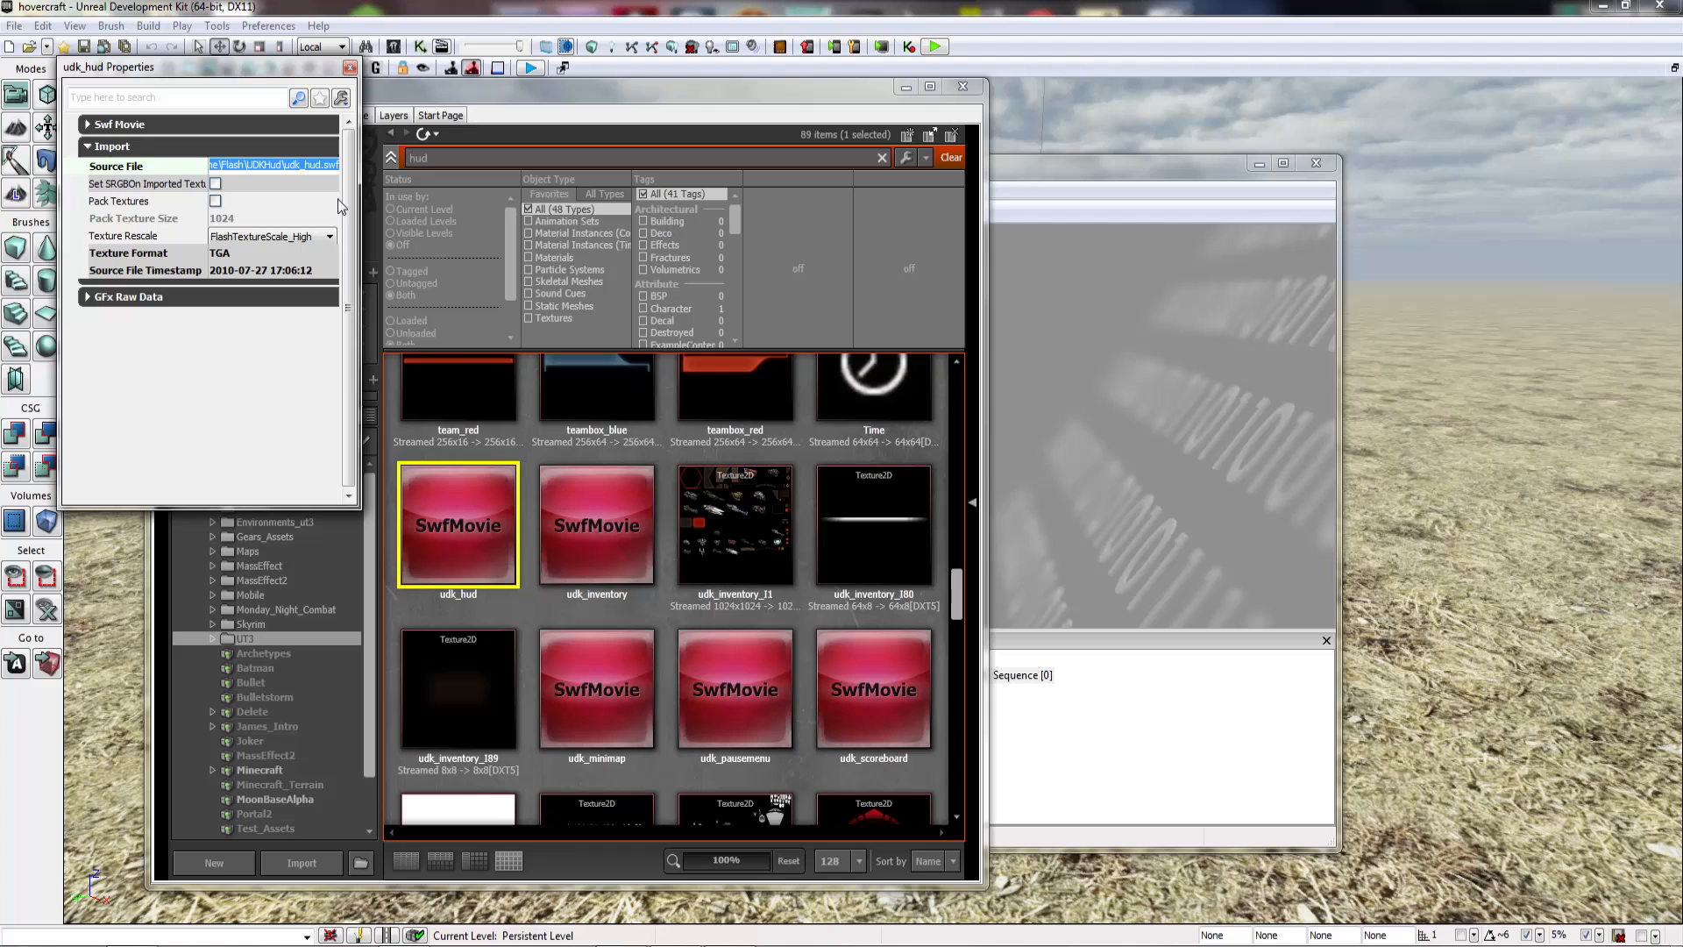
pyautogui.click(350, 68)
# Step: Look through the remaining HUD minimap and weapon textures, and close the Content Browser to return to Kismet
pyautogui.scroll(-3, 648, 617)
pyautogui.scroll(-5, 675, 624)
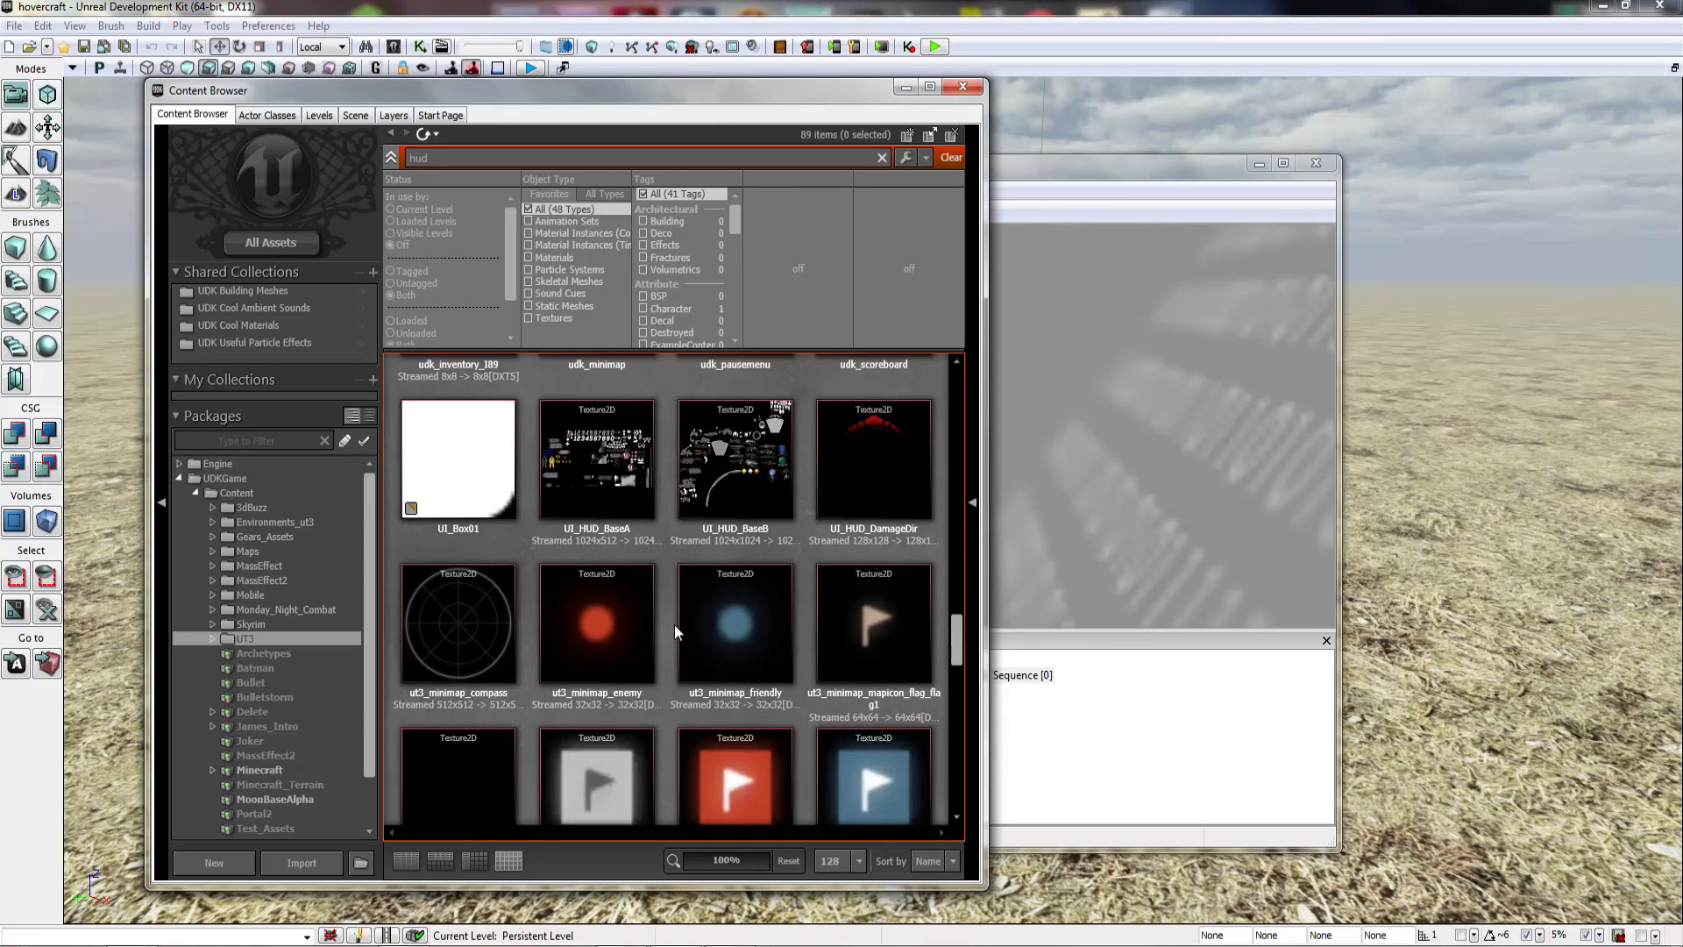
pyautogui.scroll(-10, 674, 624)
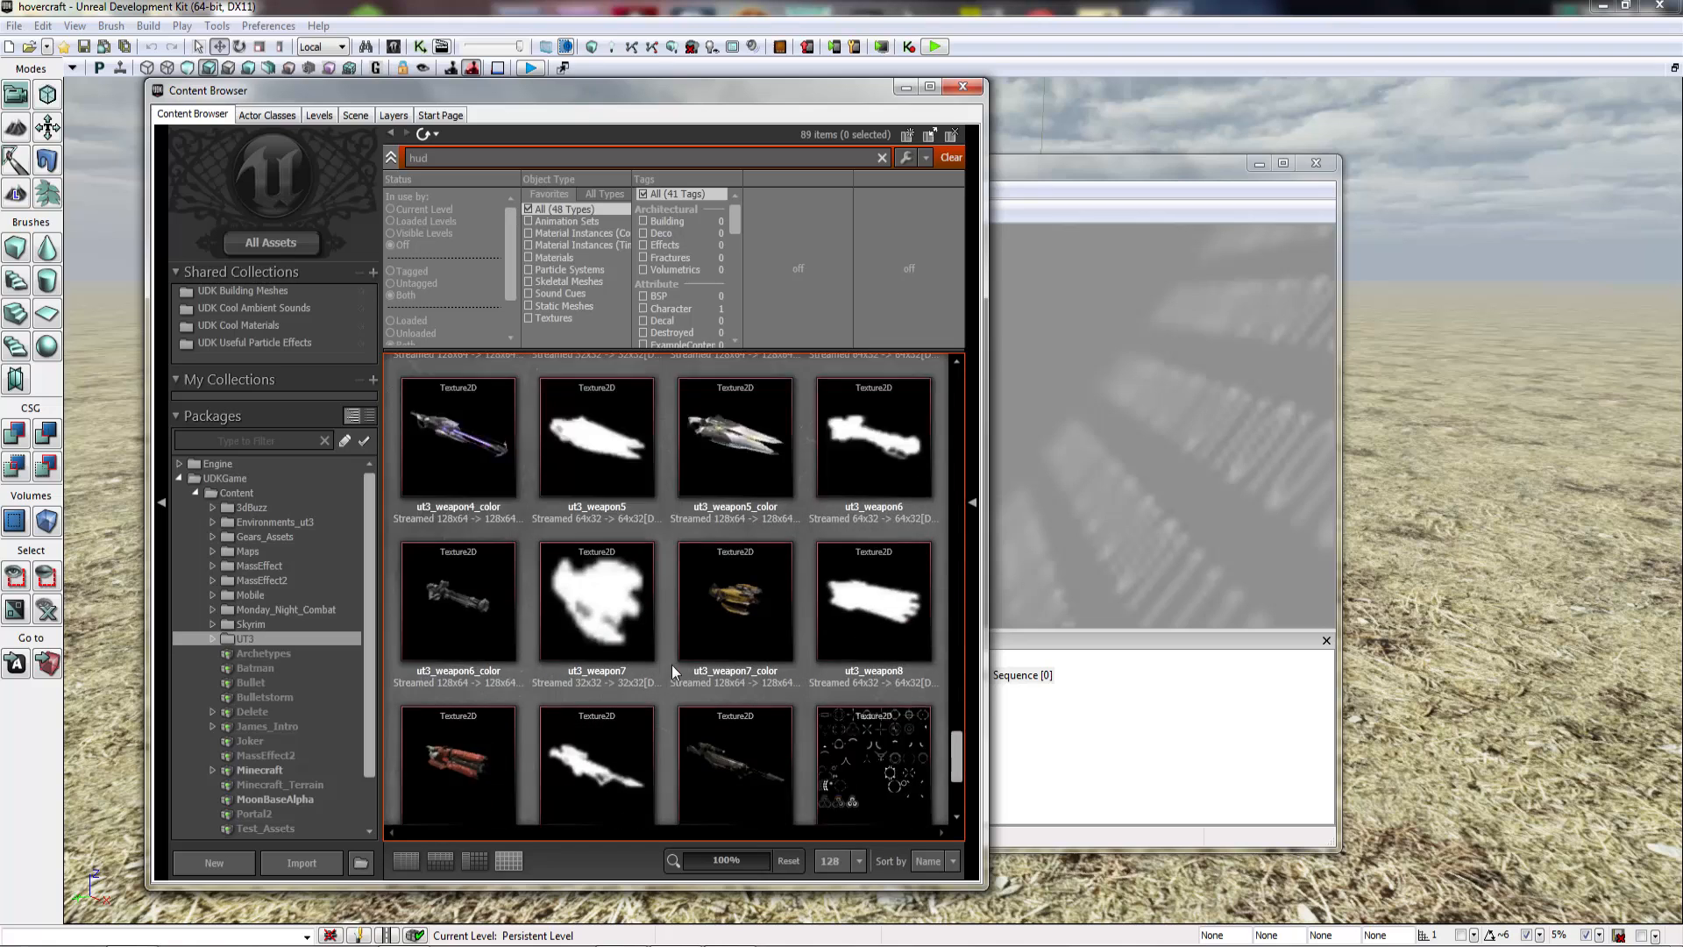
pyautogui.scroll(10, 666, 701)
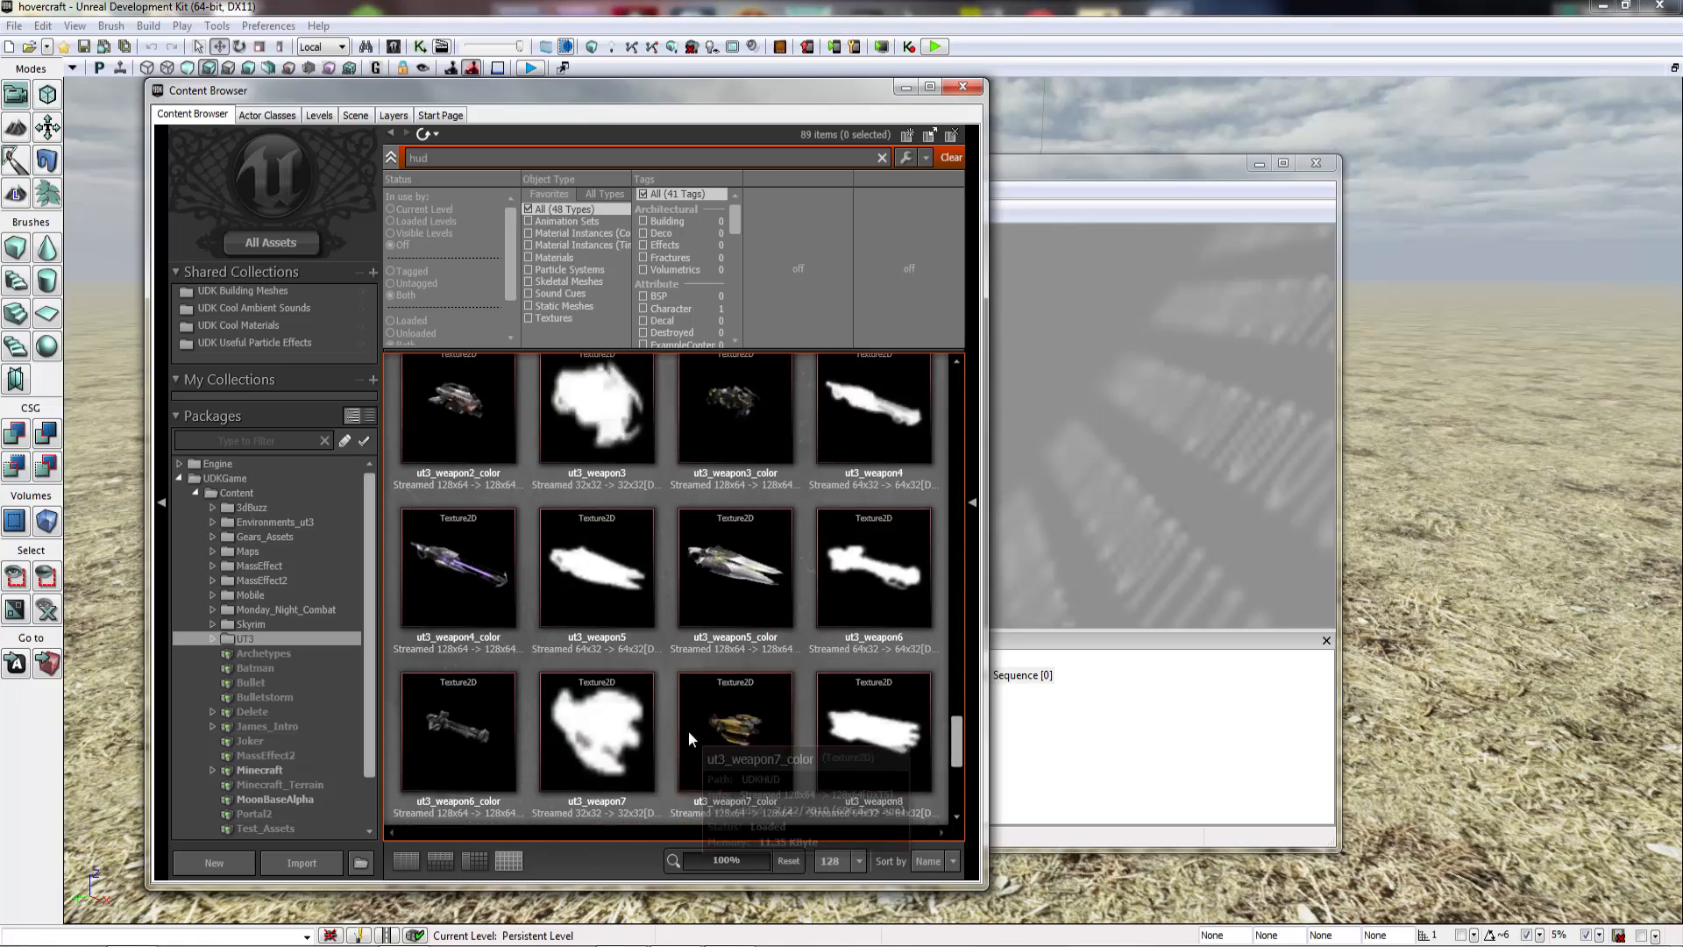
pyautogui.scroll(5, 606, 724)
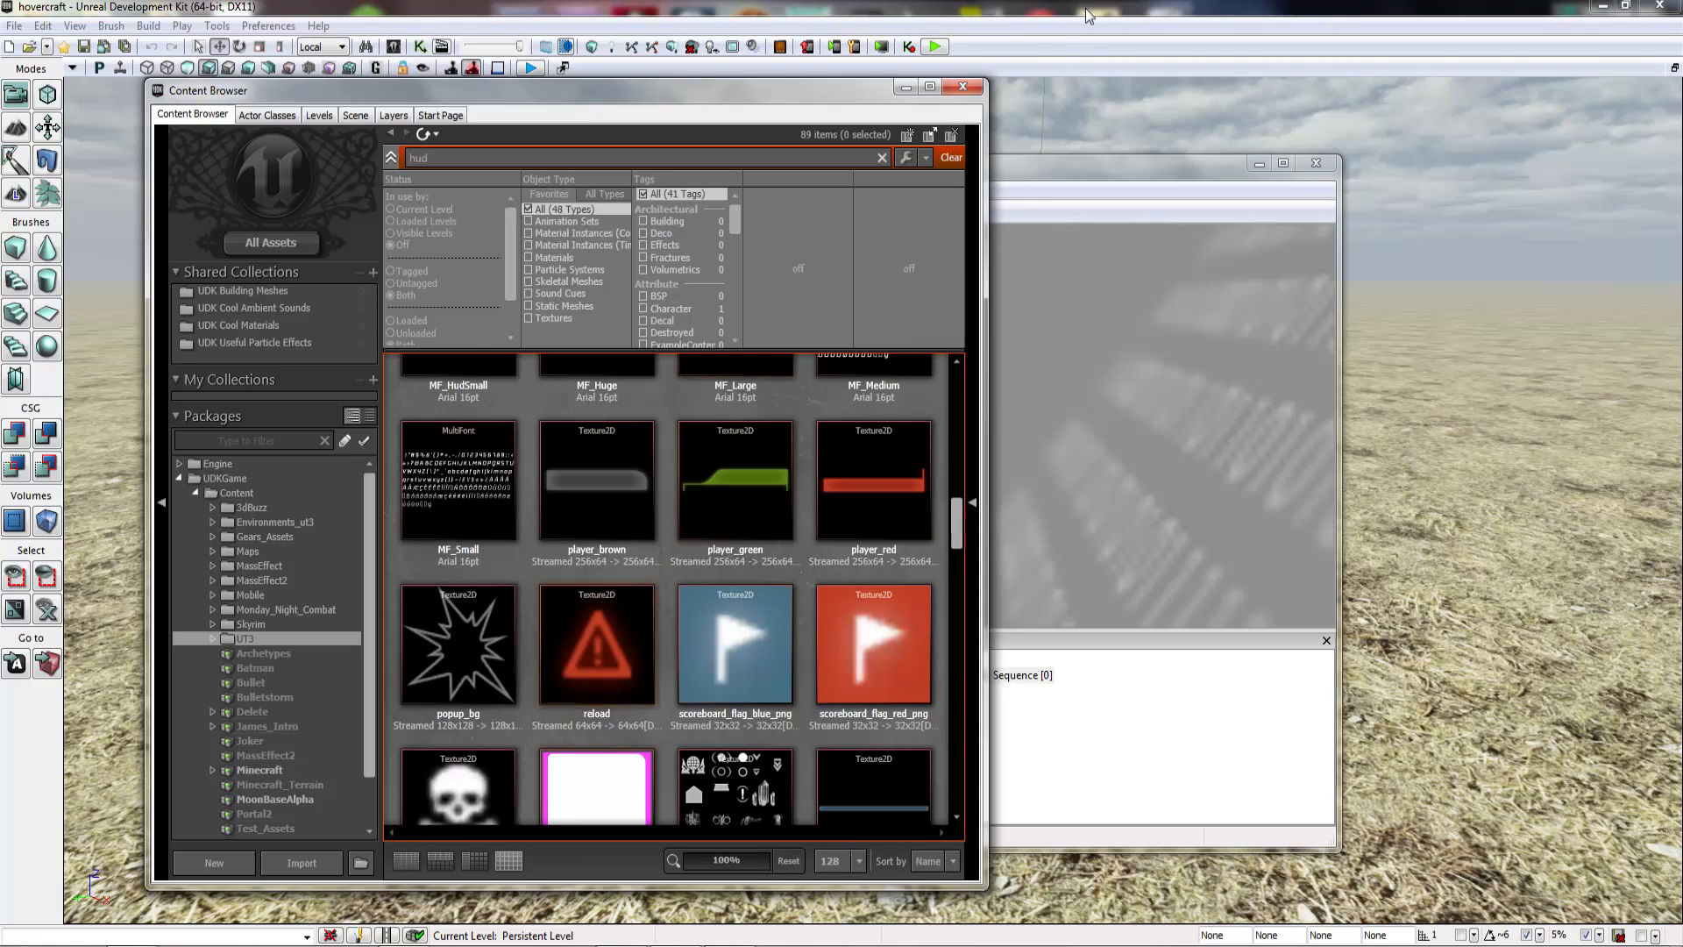
pyautogui.click(962, 86)
# Step: Try a Toggle Input action in the Kismet sequence, inspect its toggle settings, and delete the node
pyautogui.rightClick(801, 404)
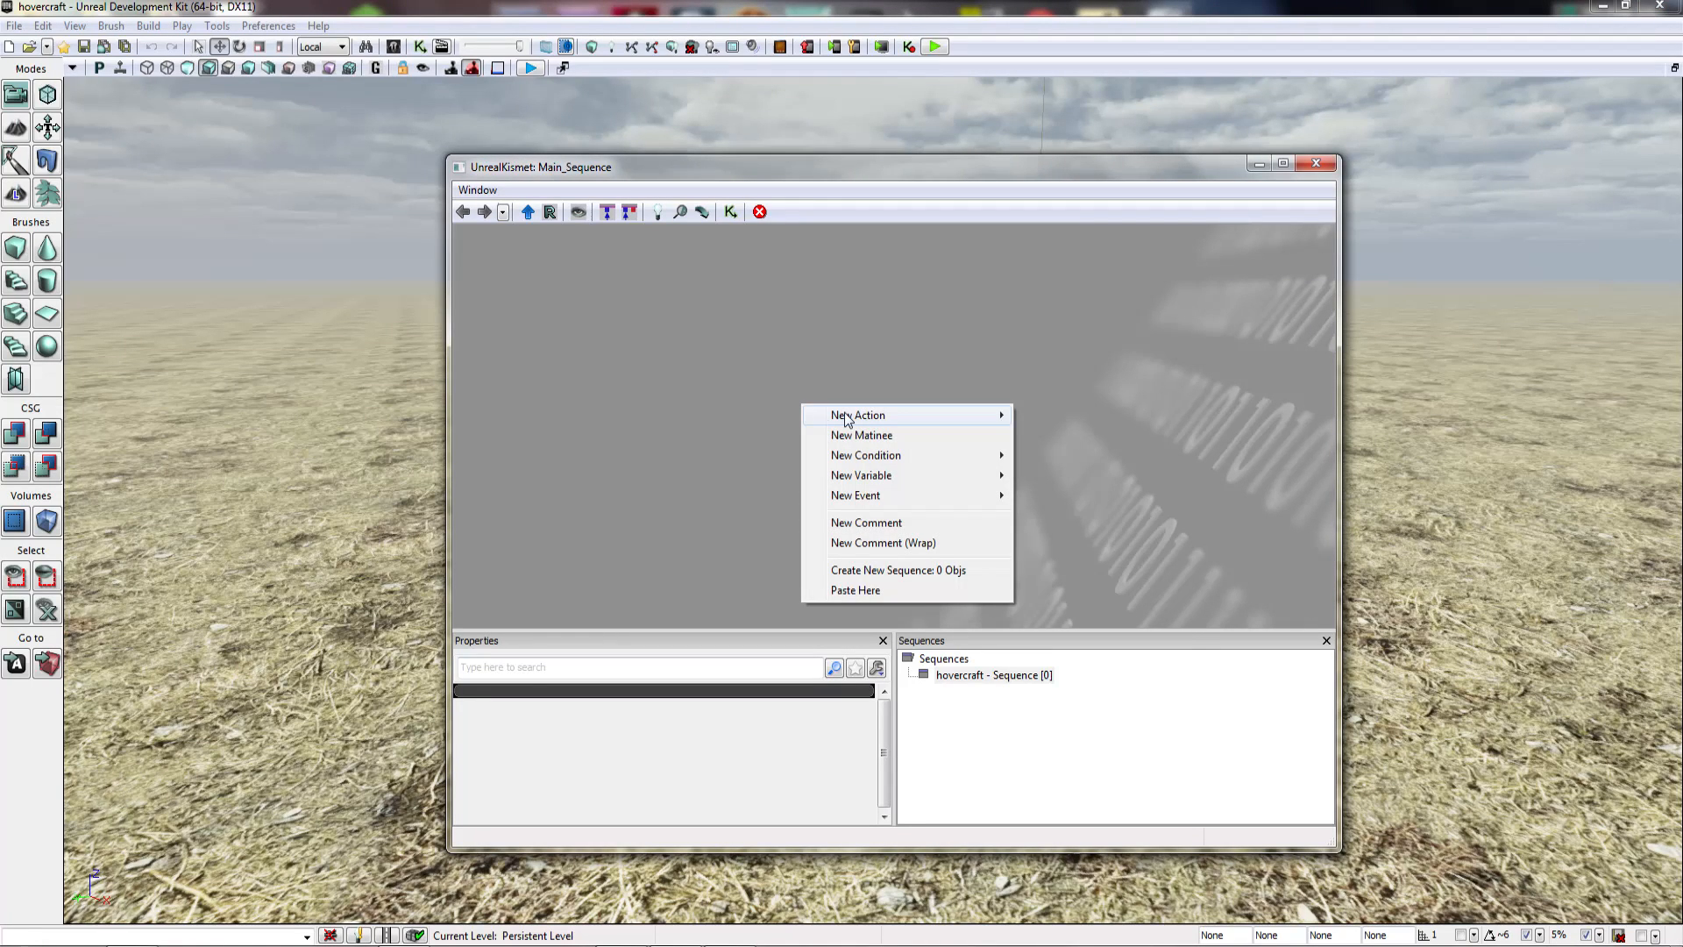
pyautogui.moveTo(848, 419)
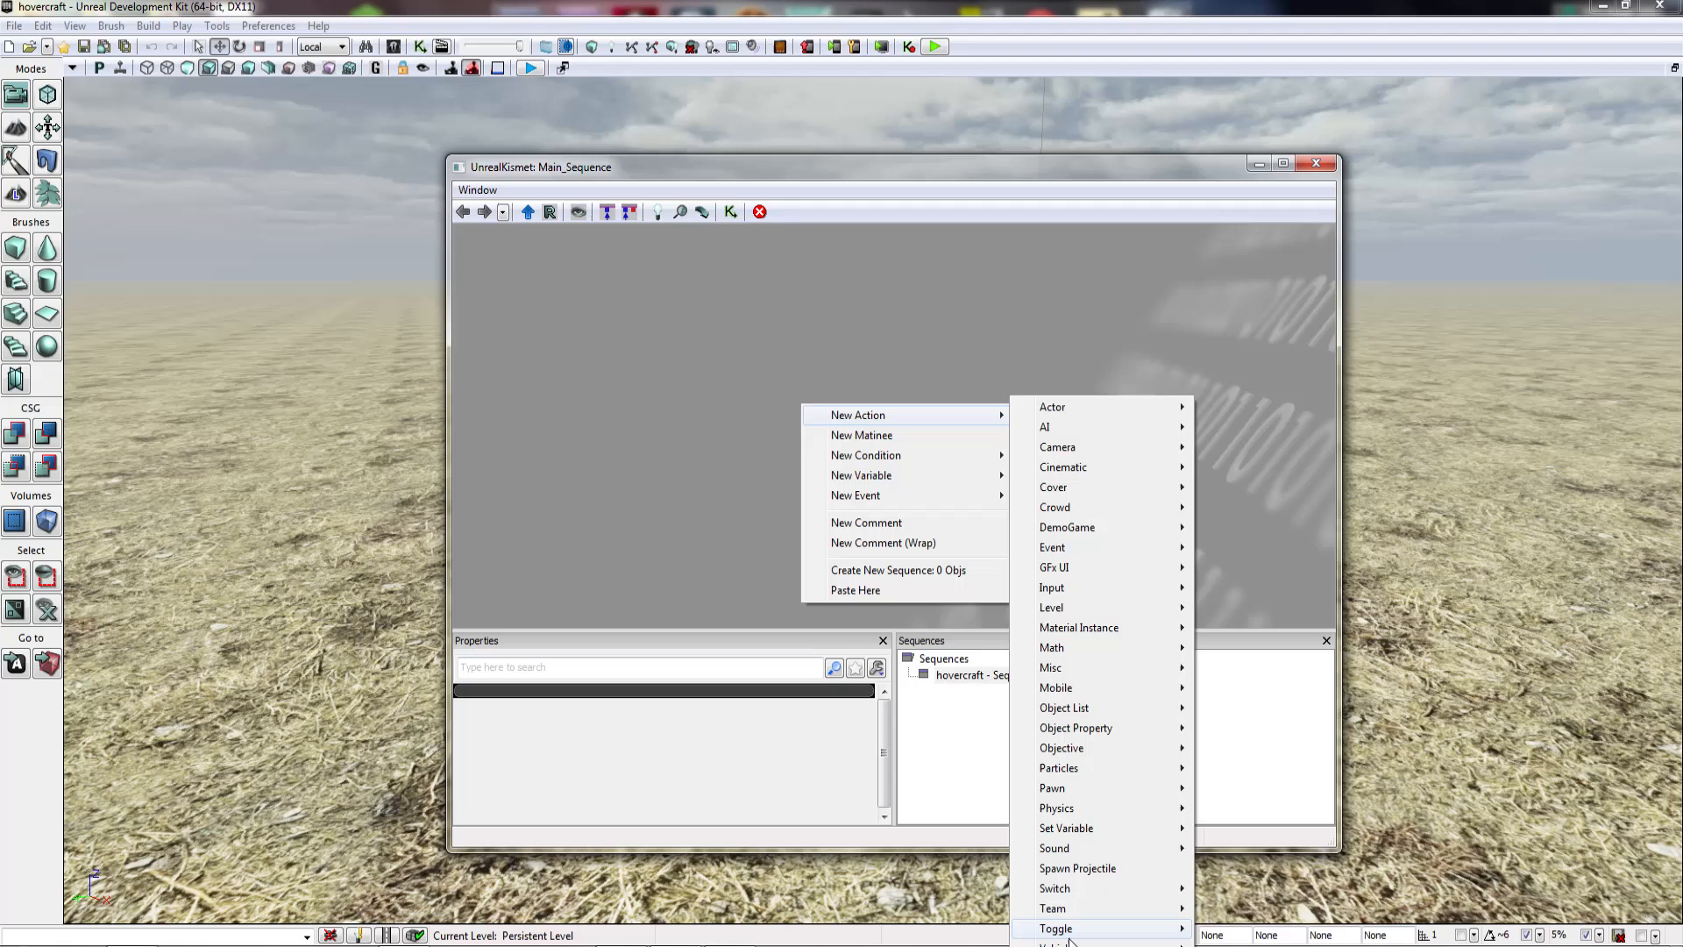
pyautogui.moveTo(1071, 936)
pyautogui.click(1250, 928)
pyautogui.scroll(9, 841, 454)
pyautogui.moveTo(1136, 348); pyautogui.dragTo(913, 457)
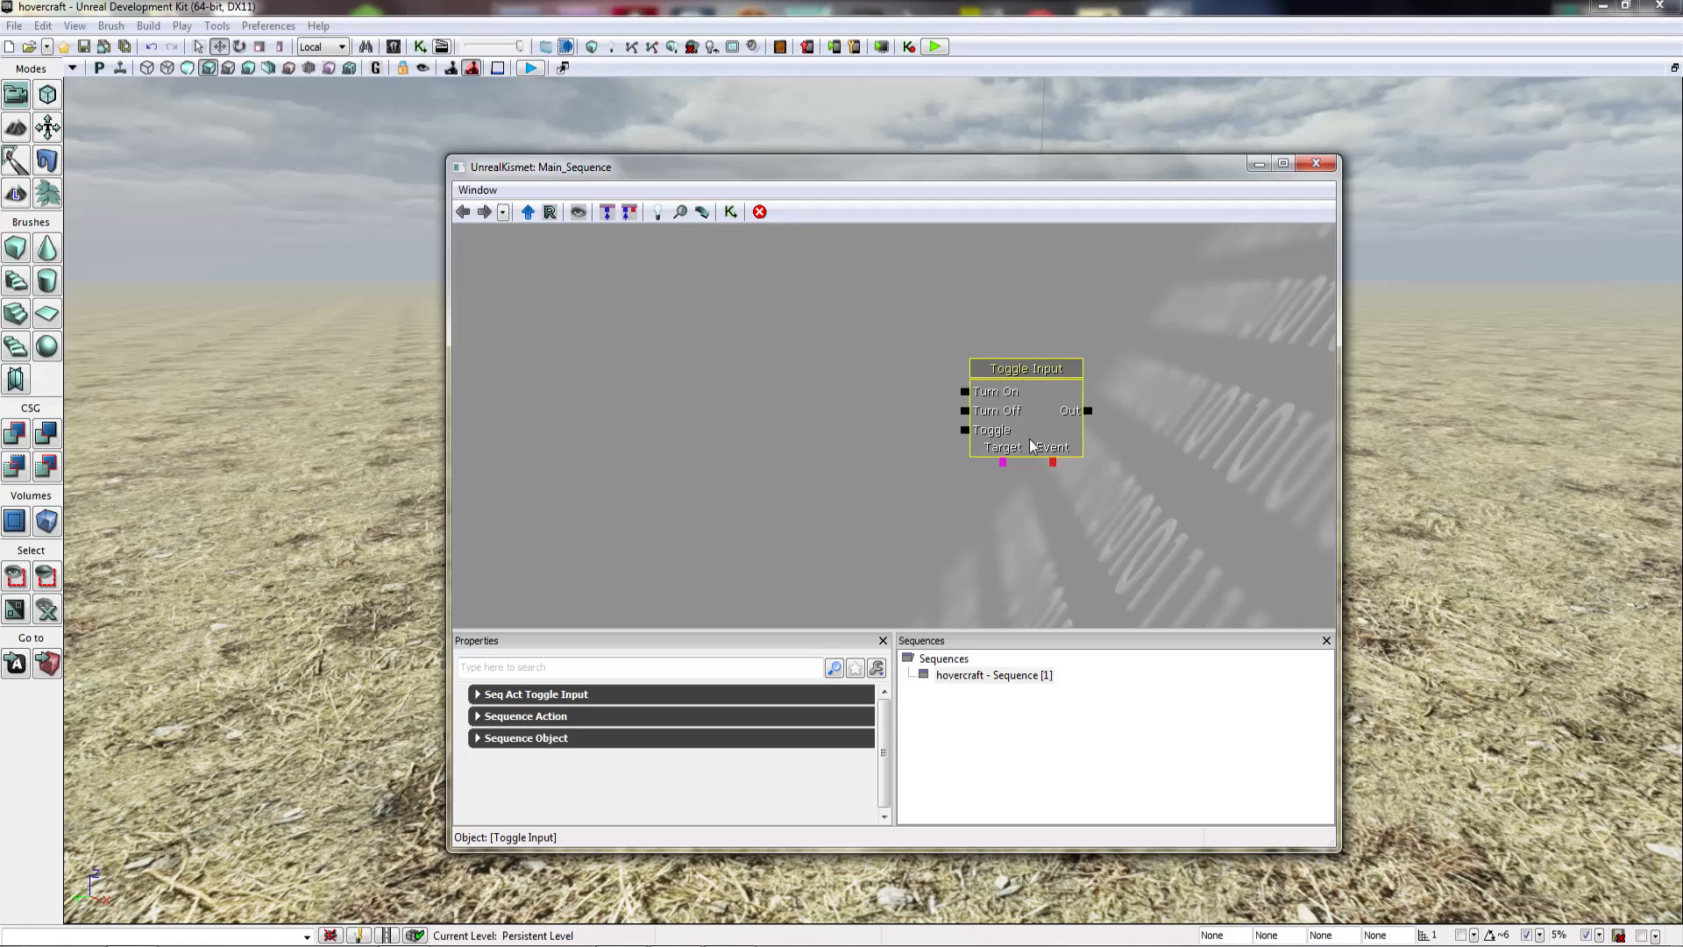
pyautogui.click(555, 701)
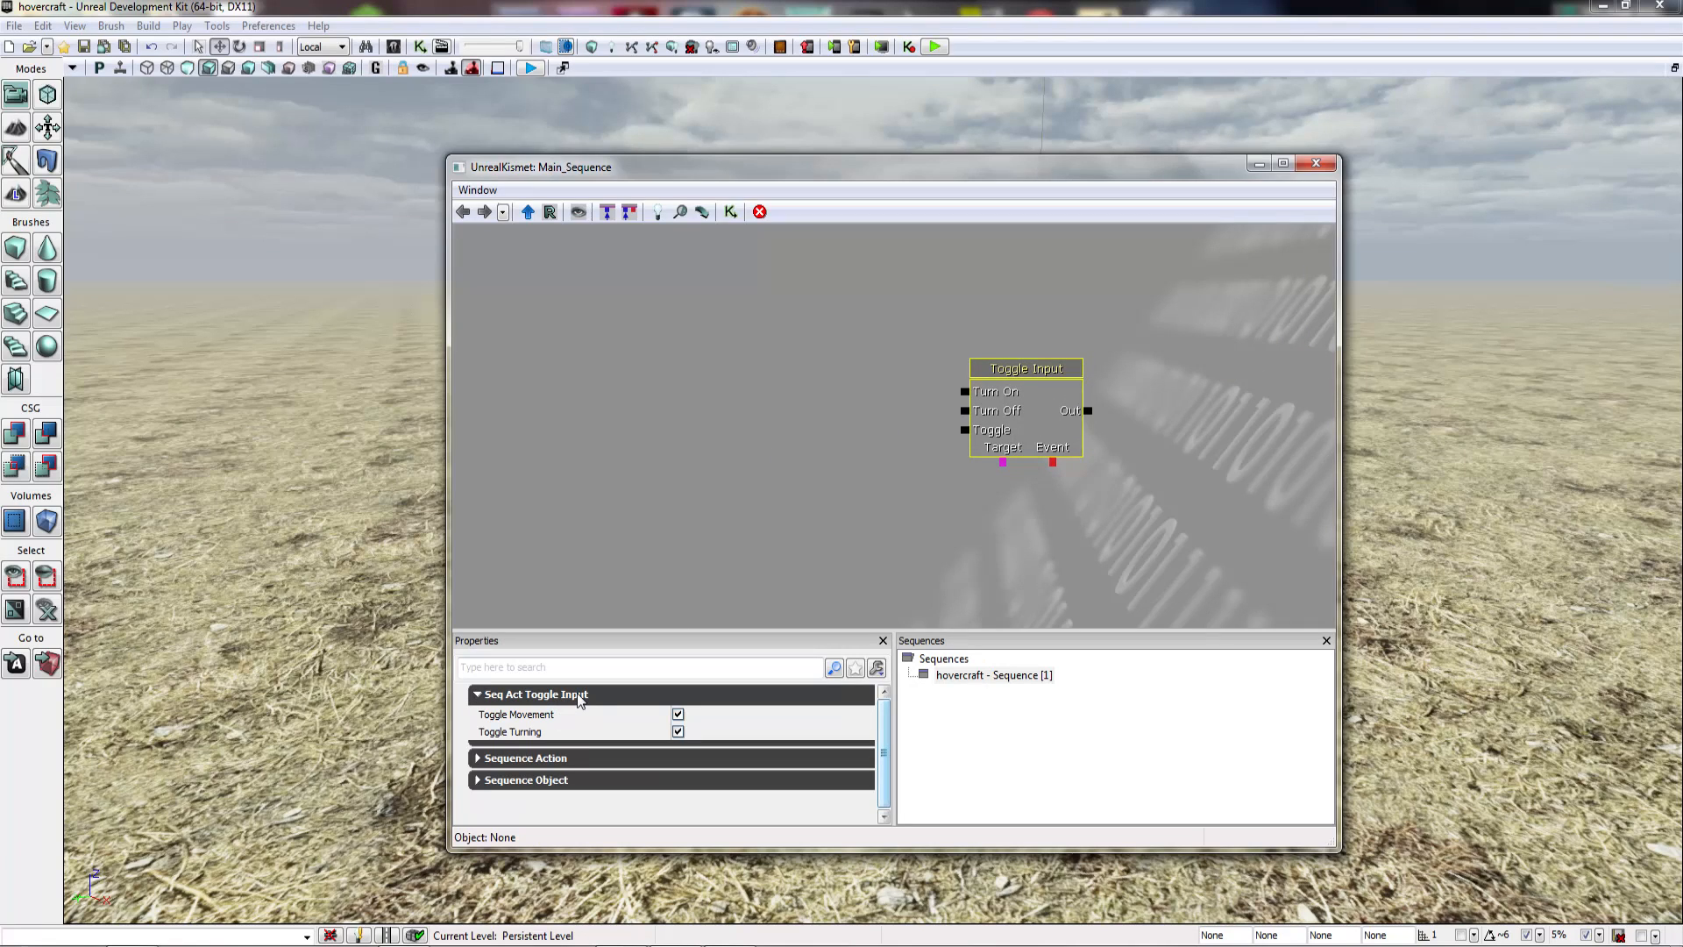
pyautogui.click(999, 409)
pyautogui.press('Delete')
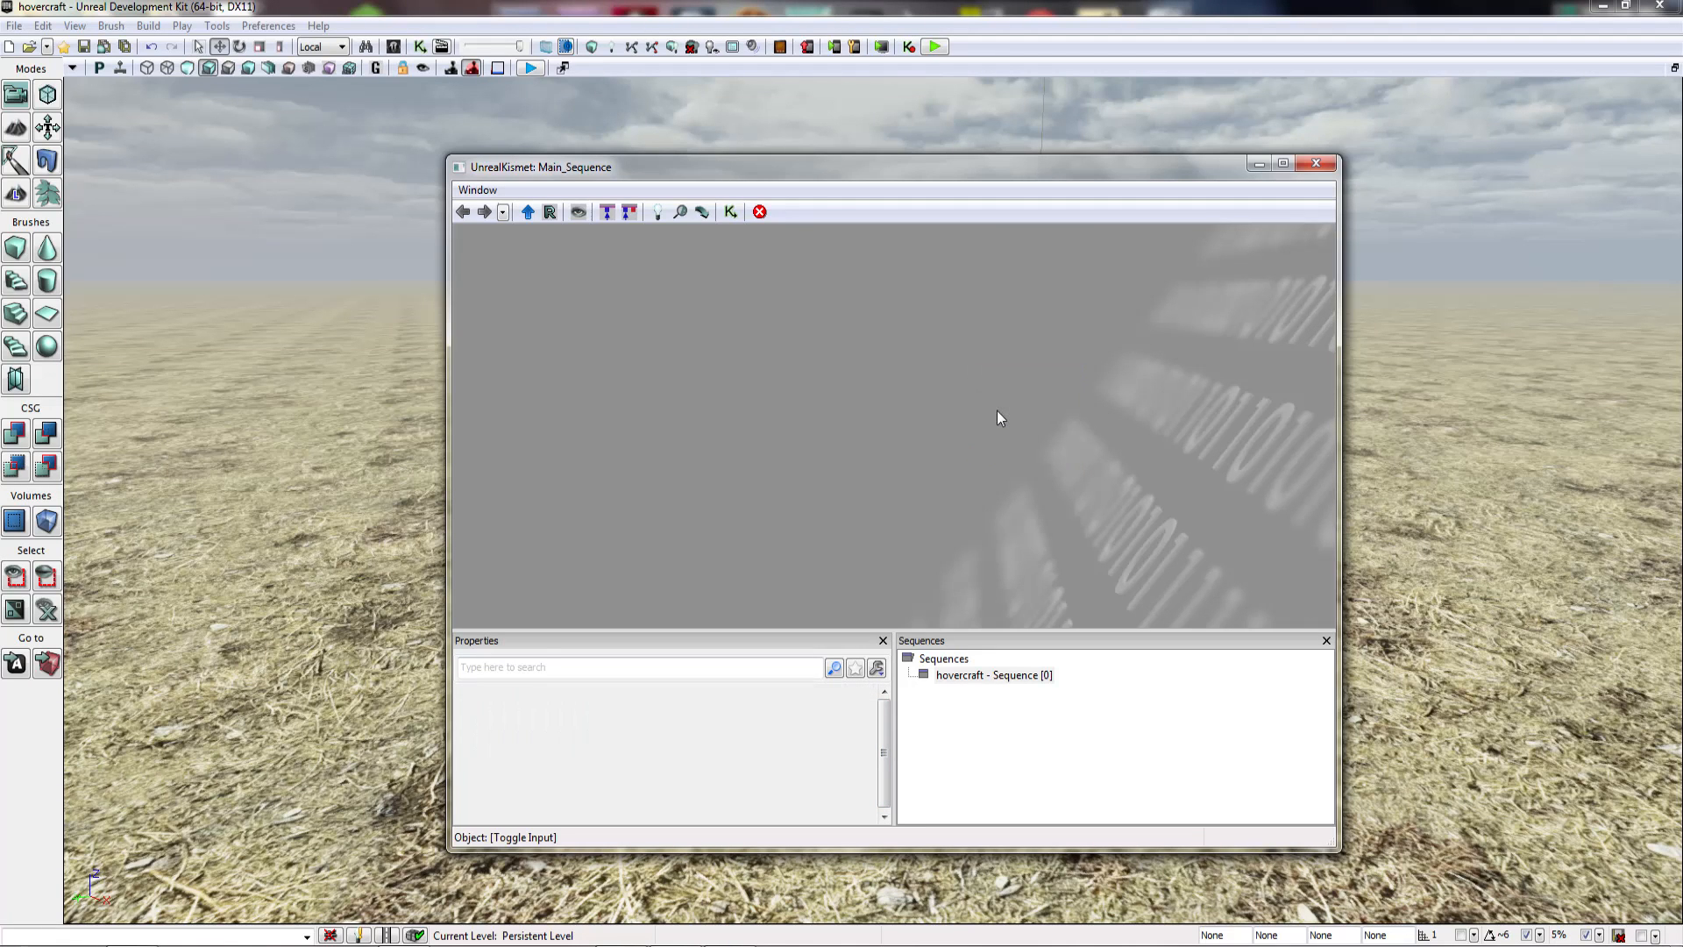
# Step: Add a Toggle action to the hovercraft Kismet sequence and place it in the upper middle of the graph
pyautogui.click(848, 361)
pyautogui.moveTo(1137, 168); pyautogui.dragTo(1105, 188)
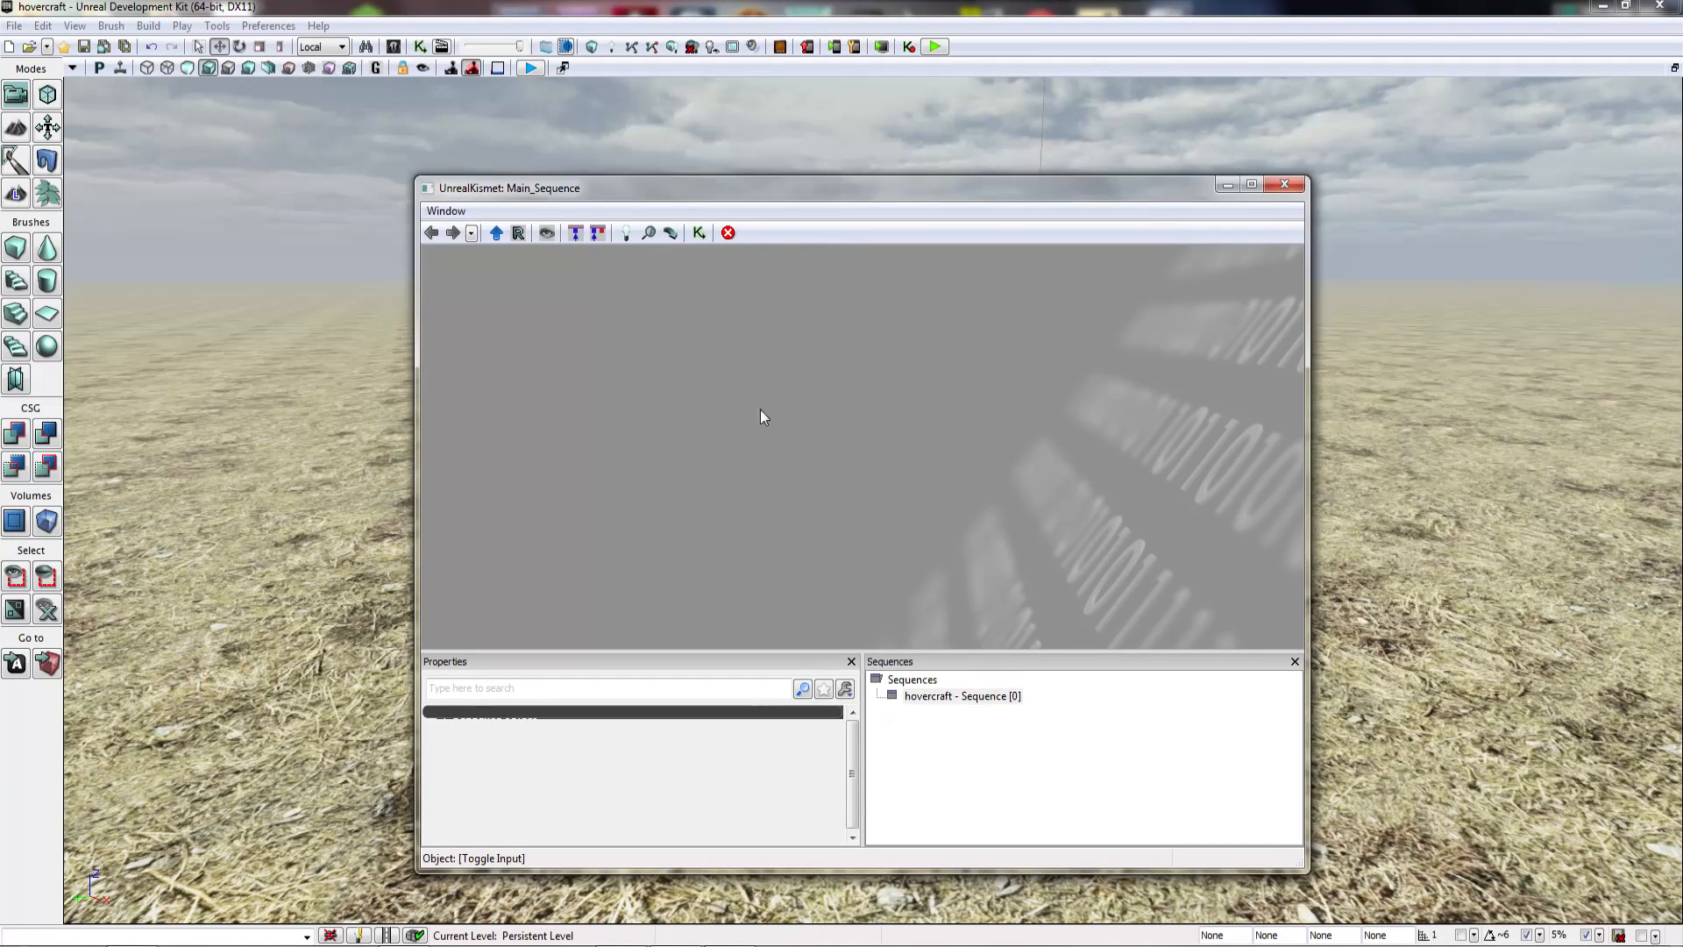
pyautogui.rightClick(590, 449)
pyautogui.moveTo(720, 456)
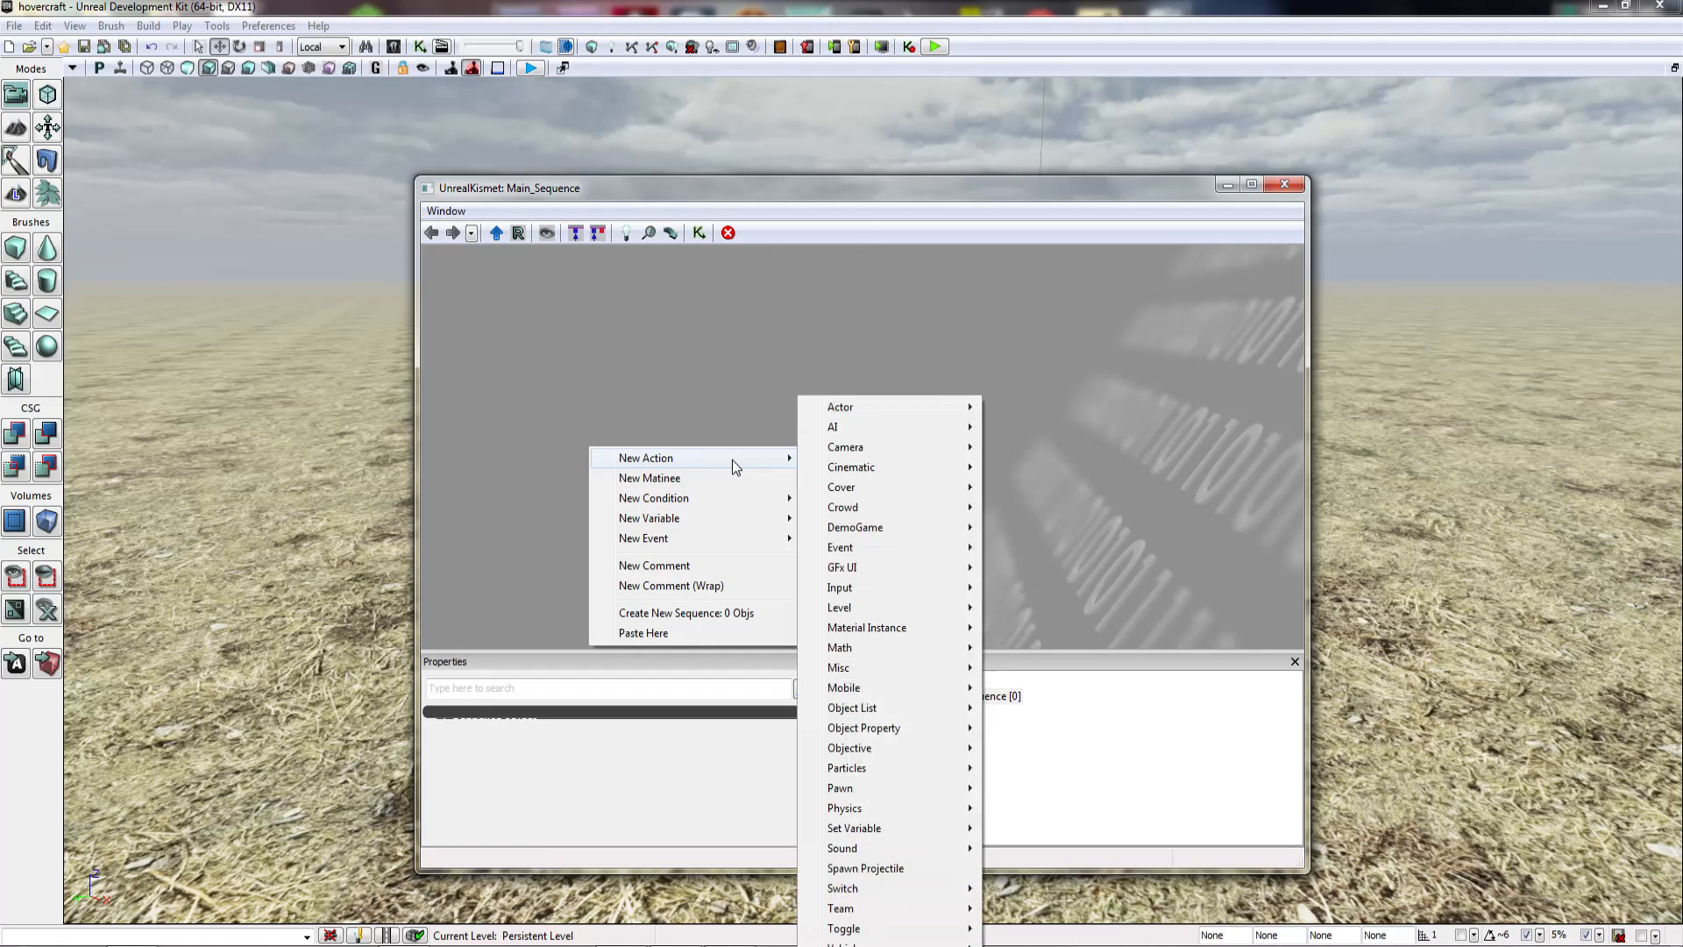
pyautogui.moveTo(761, 541)
pyautogui.moveTo(935, 779)
pyautogui.moveTo(890, 928)
pyautogui.click(1043, 828)
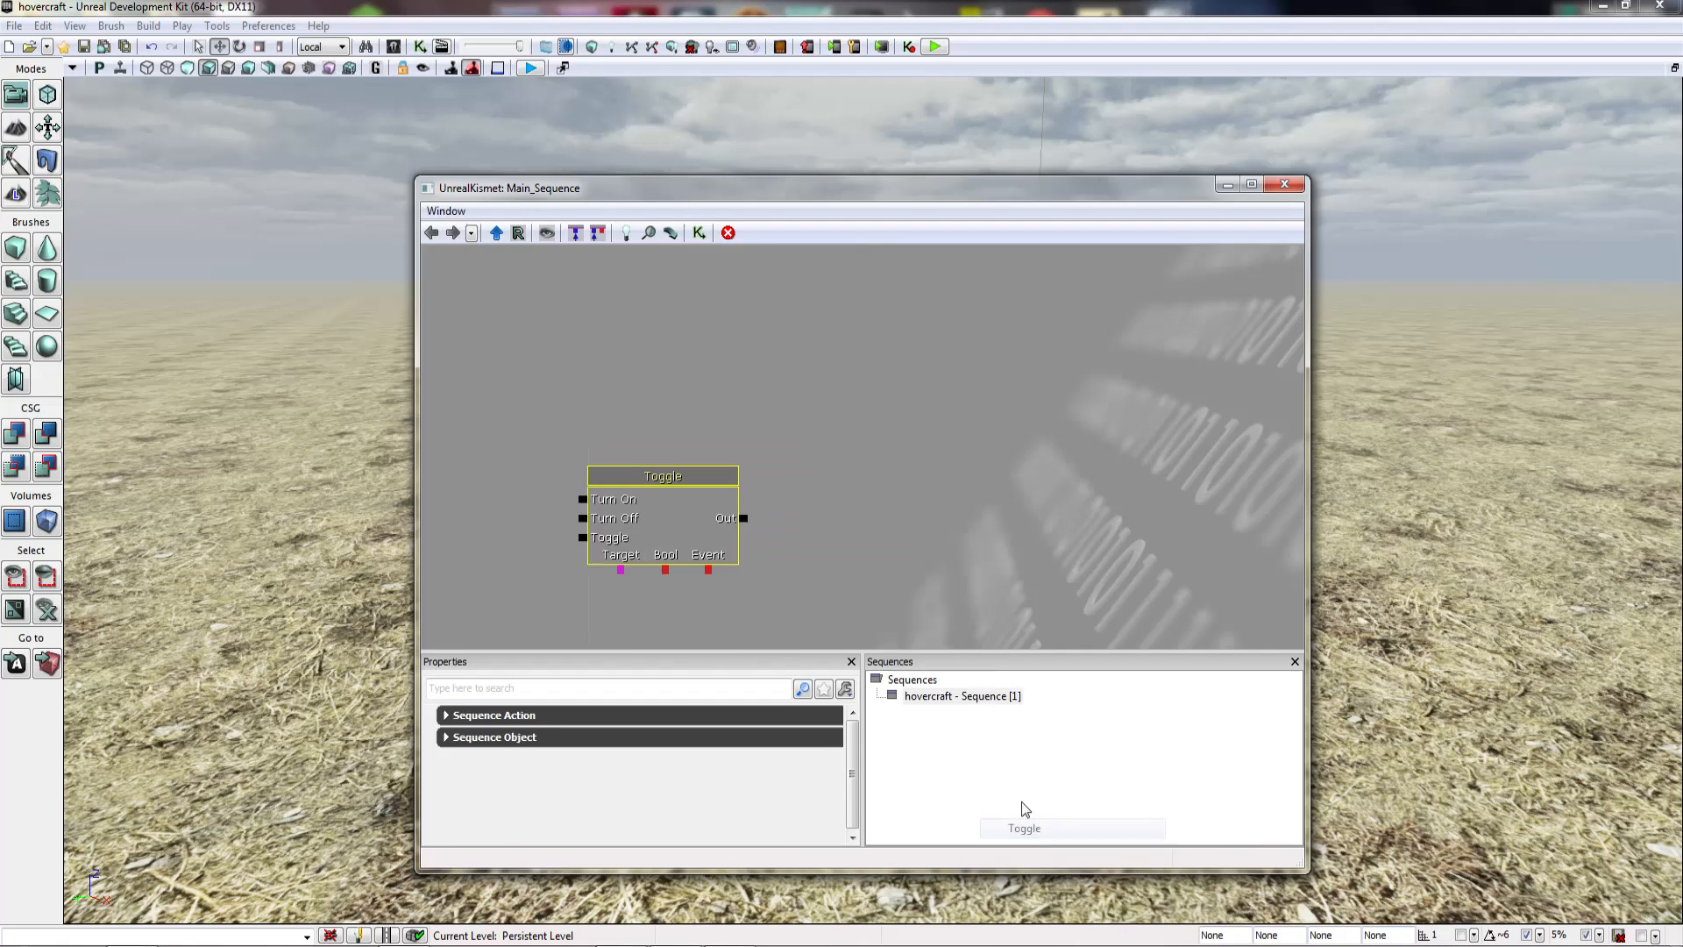
pyautogui.moveTo(620, 533); pyautogui.dragTo(838, 394)
pyautogui.click(707, 469)
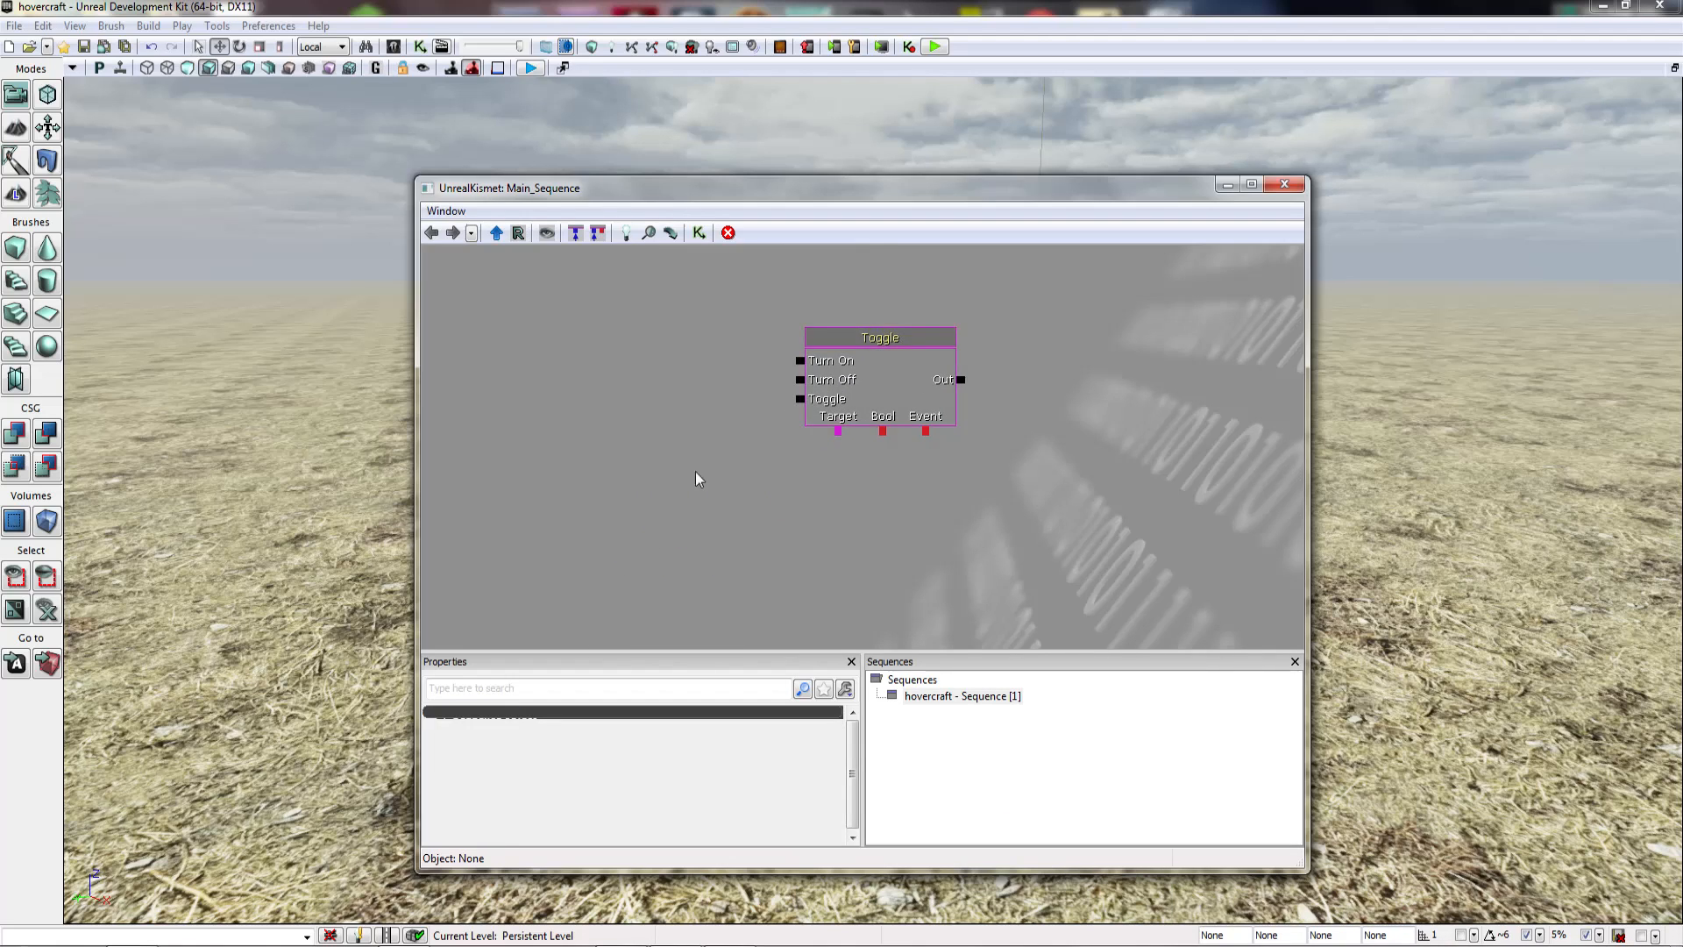
# Step: Create Kismet object variables for the four downward-facing thrusters under the hovercraft
pyautogui.moveTo(644, 207); pyautogui.dragTo(1069, 187)
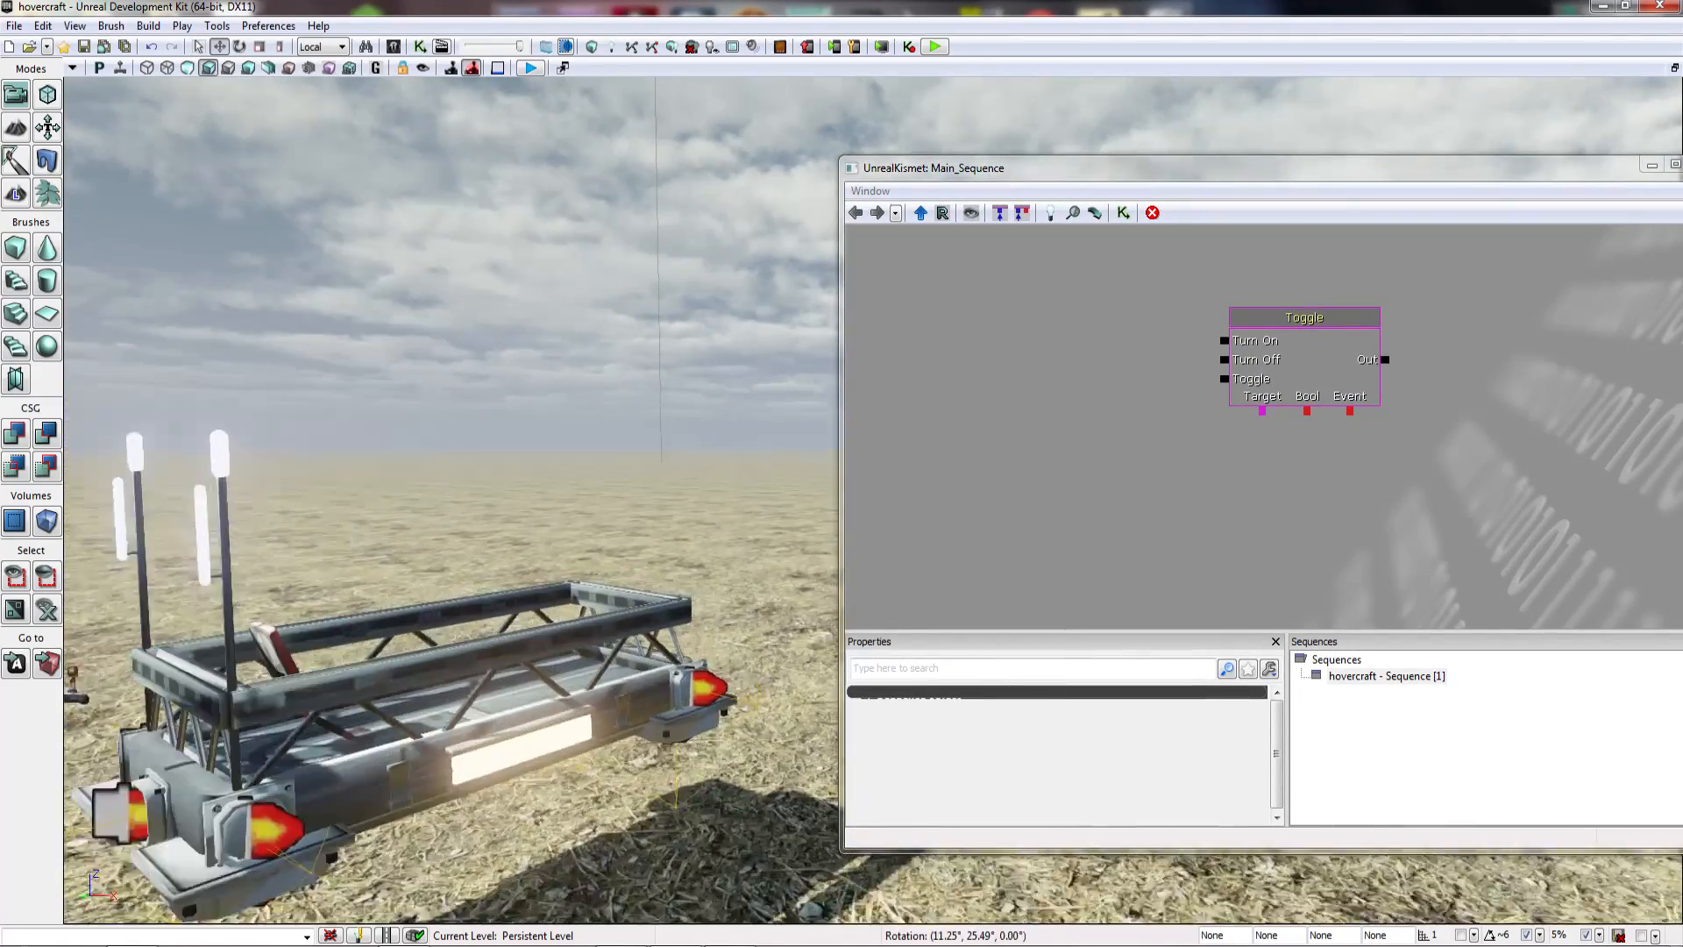
pyautogui.moveTo(456, 438); pyautogui.dragTo(421, 574, button='middle')
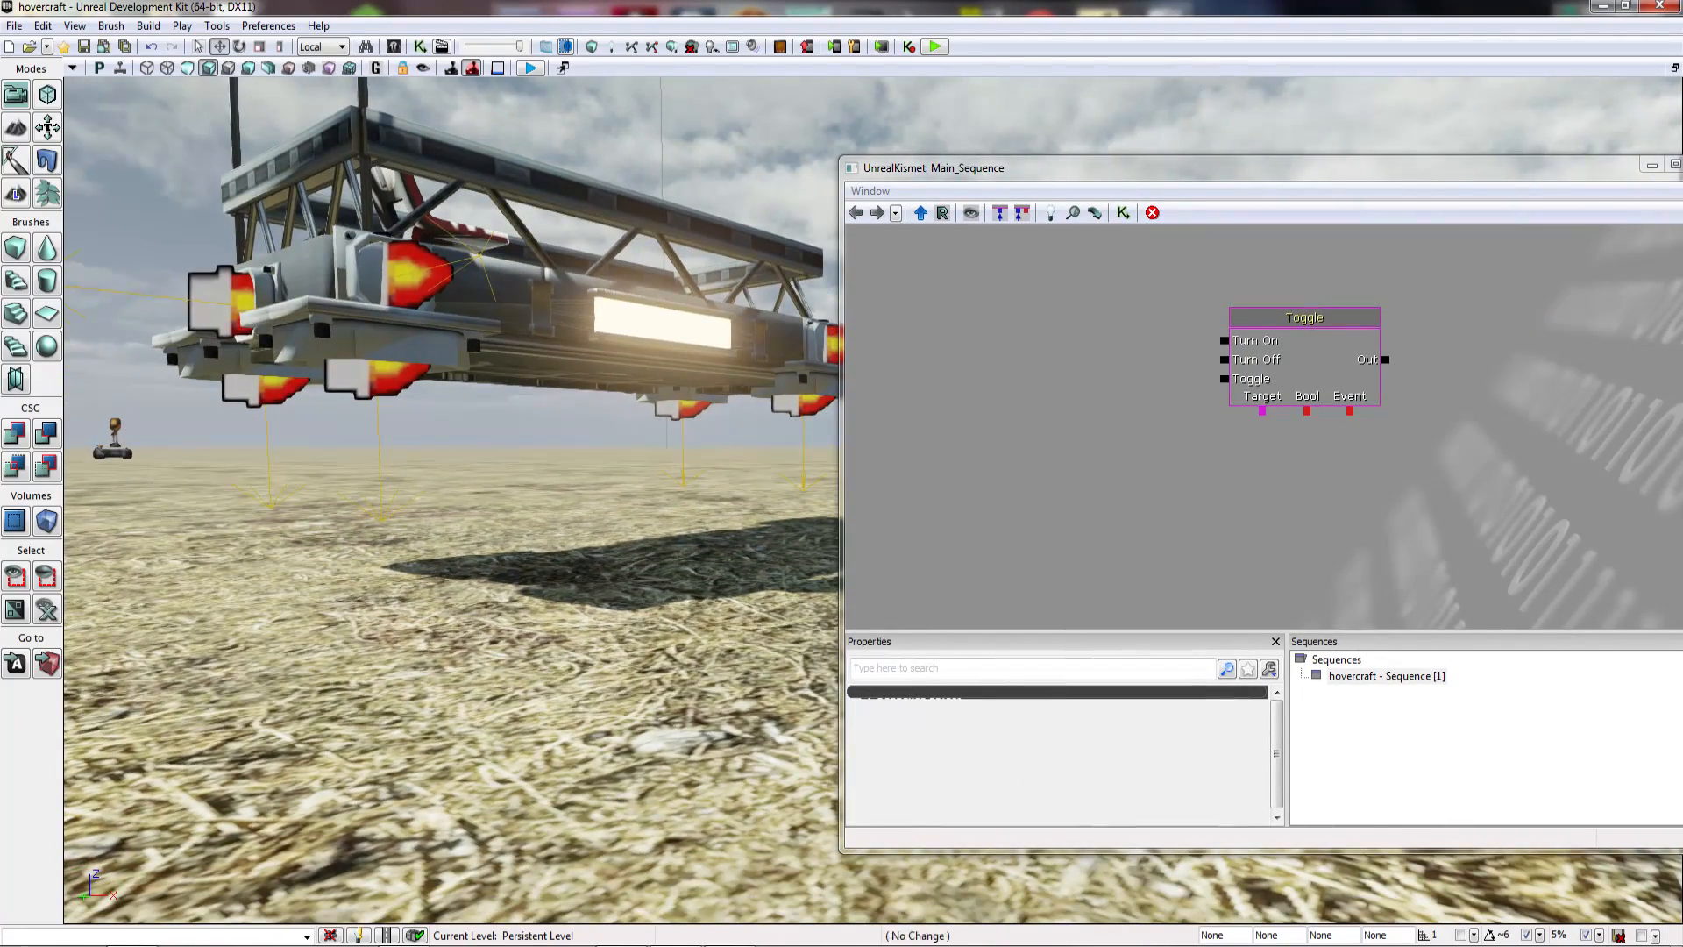
pyautogui.click(253, 390)
pyautogui.keyDown('ctrl'); pyautogui.click(368, 379); pyautogui.keyUp('ctrl')
pyautogui.keyDown('ctrl'); pyautogui.click(685, 404); pyautogui.keyUp('ctrl')
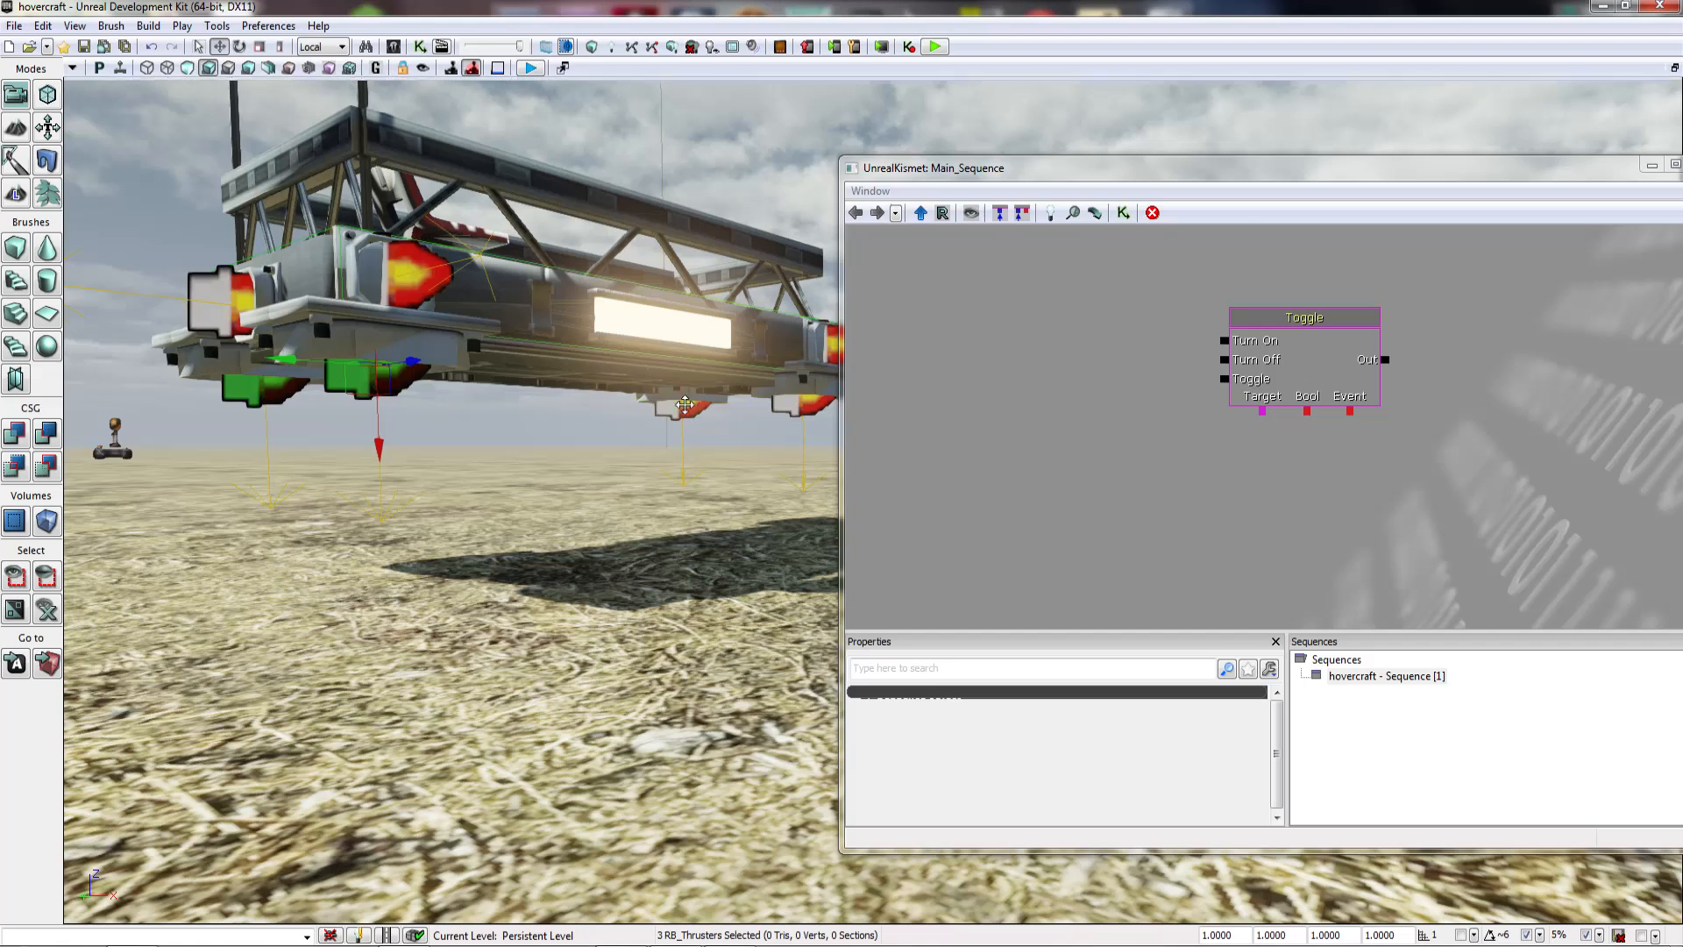
pyautogui.keyDown('ctrl'); pyautogui.click(802, 405); pyautogui.keyUp('ctrl')
pyautogui.moveTo(1079, 440); pyautogui.dragTo(958, 444)
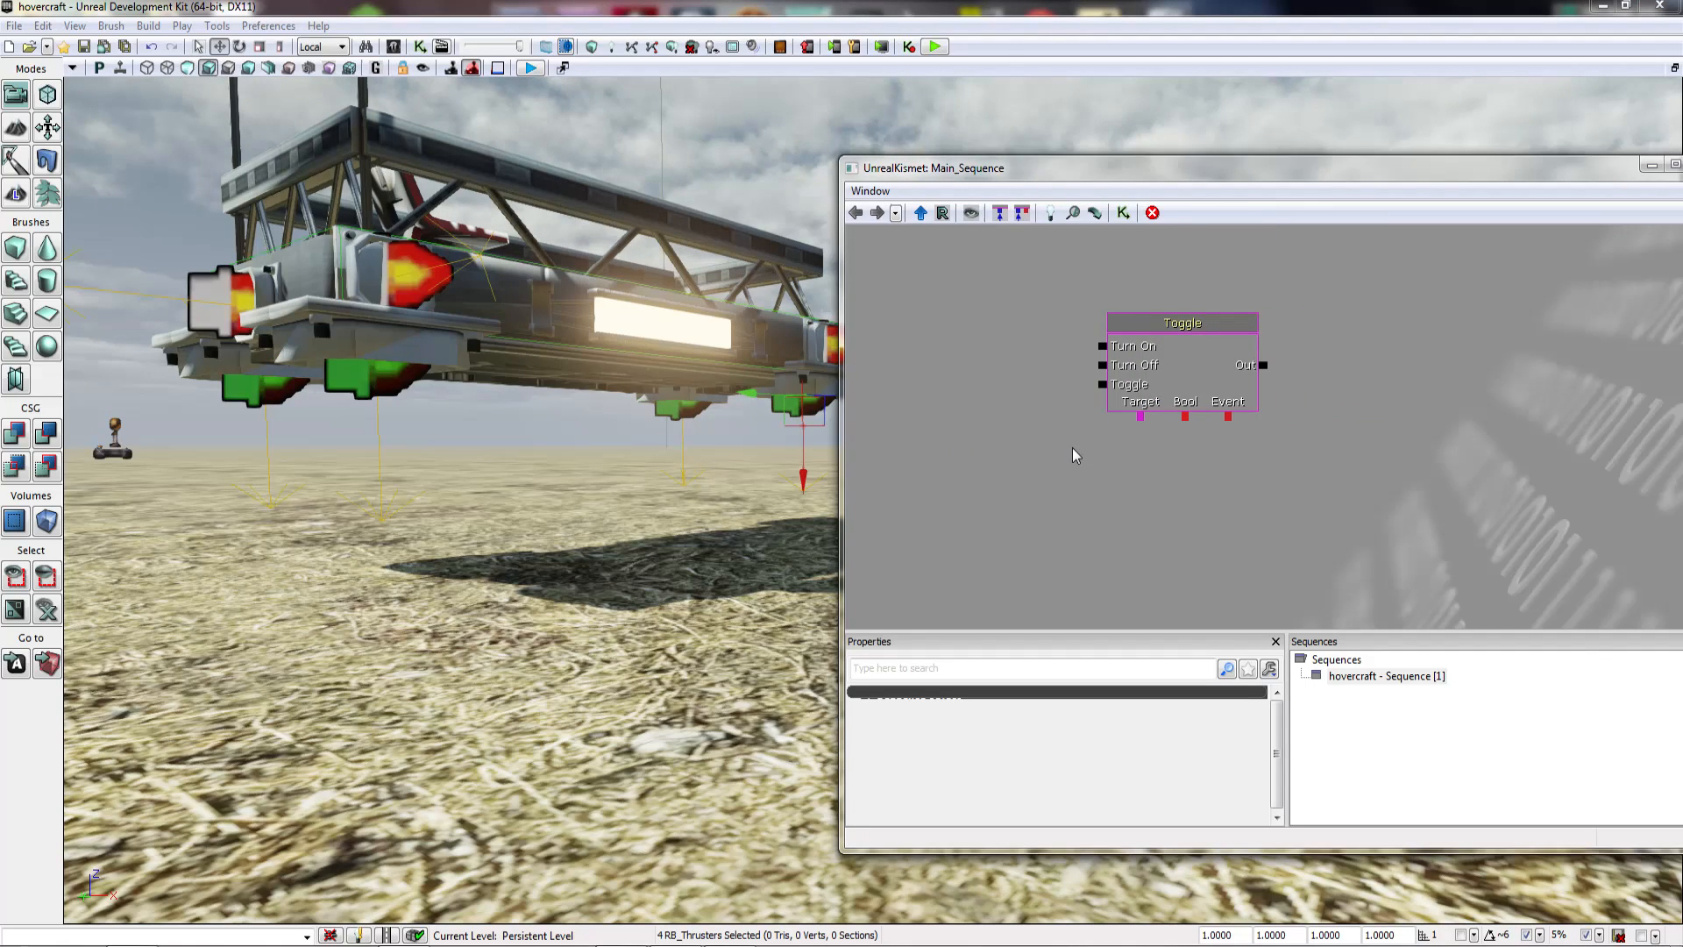
pyautogui.rightClick(1098, 438)
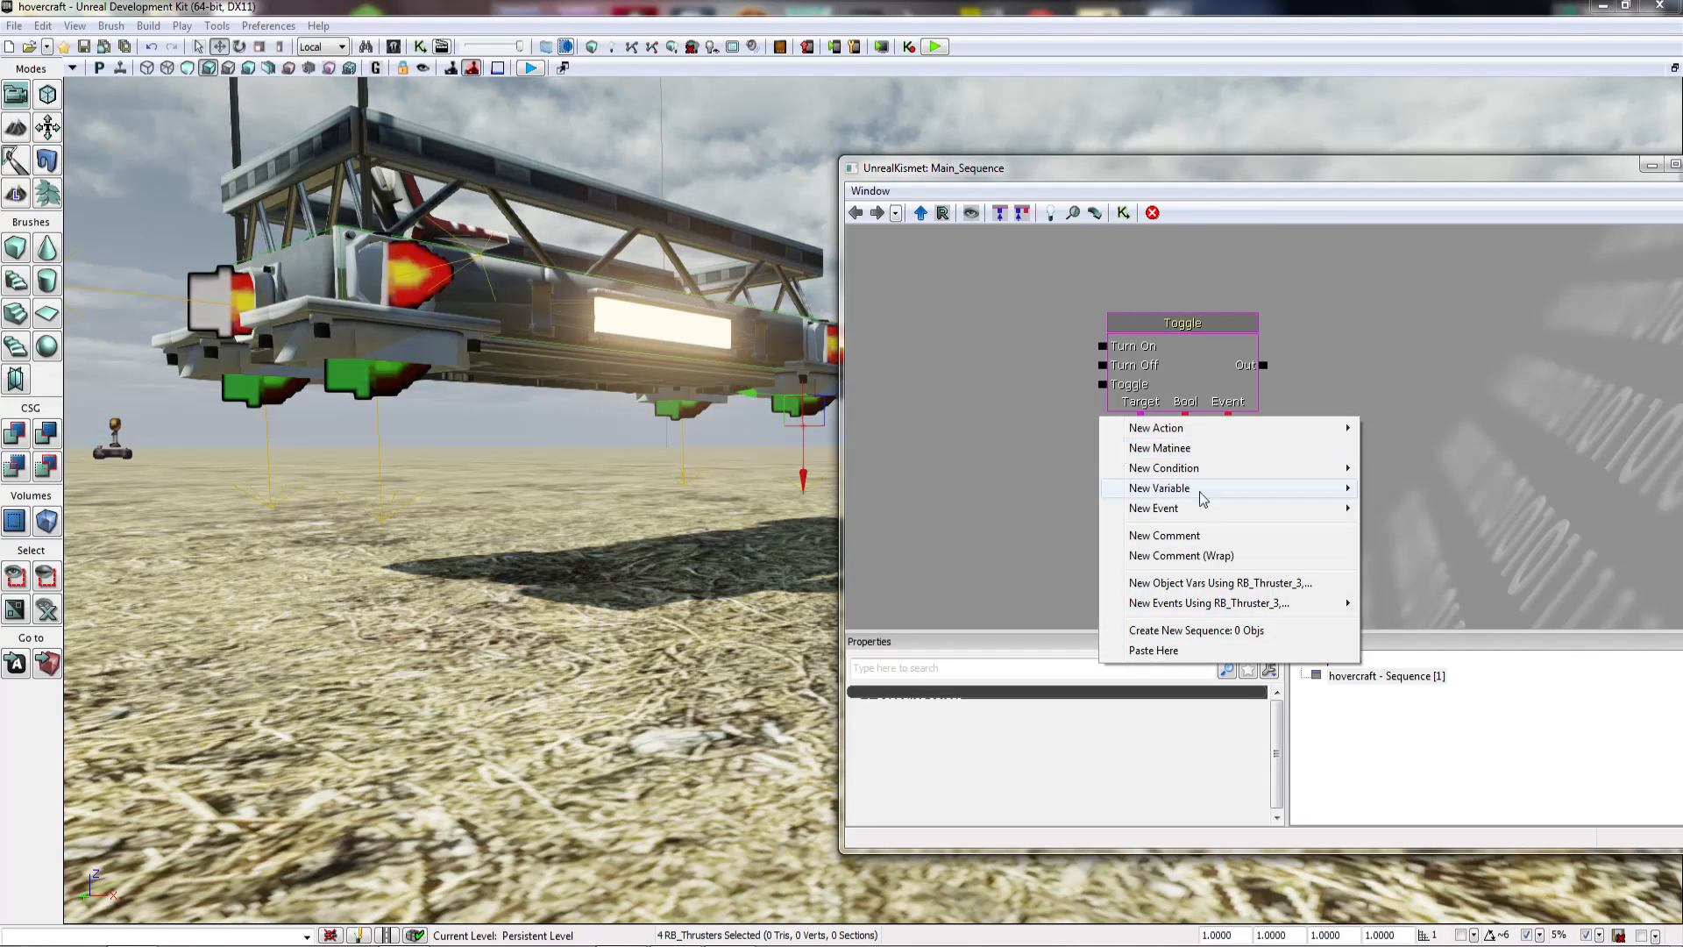
pyautogui.click(1222, 588)
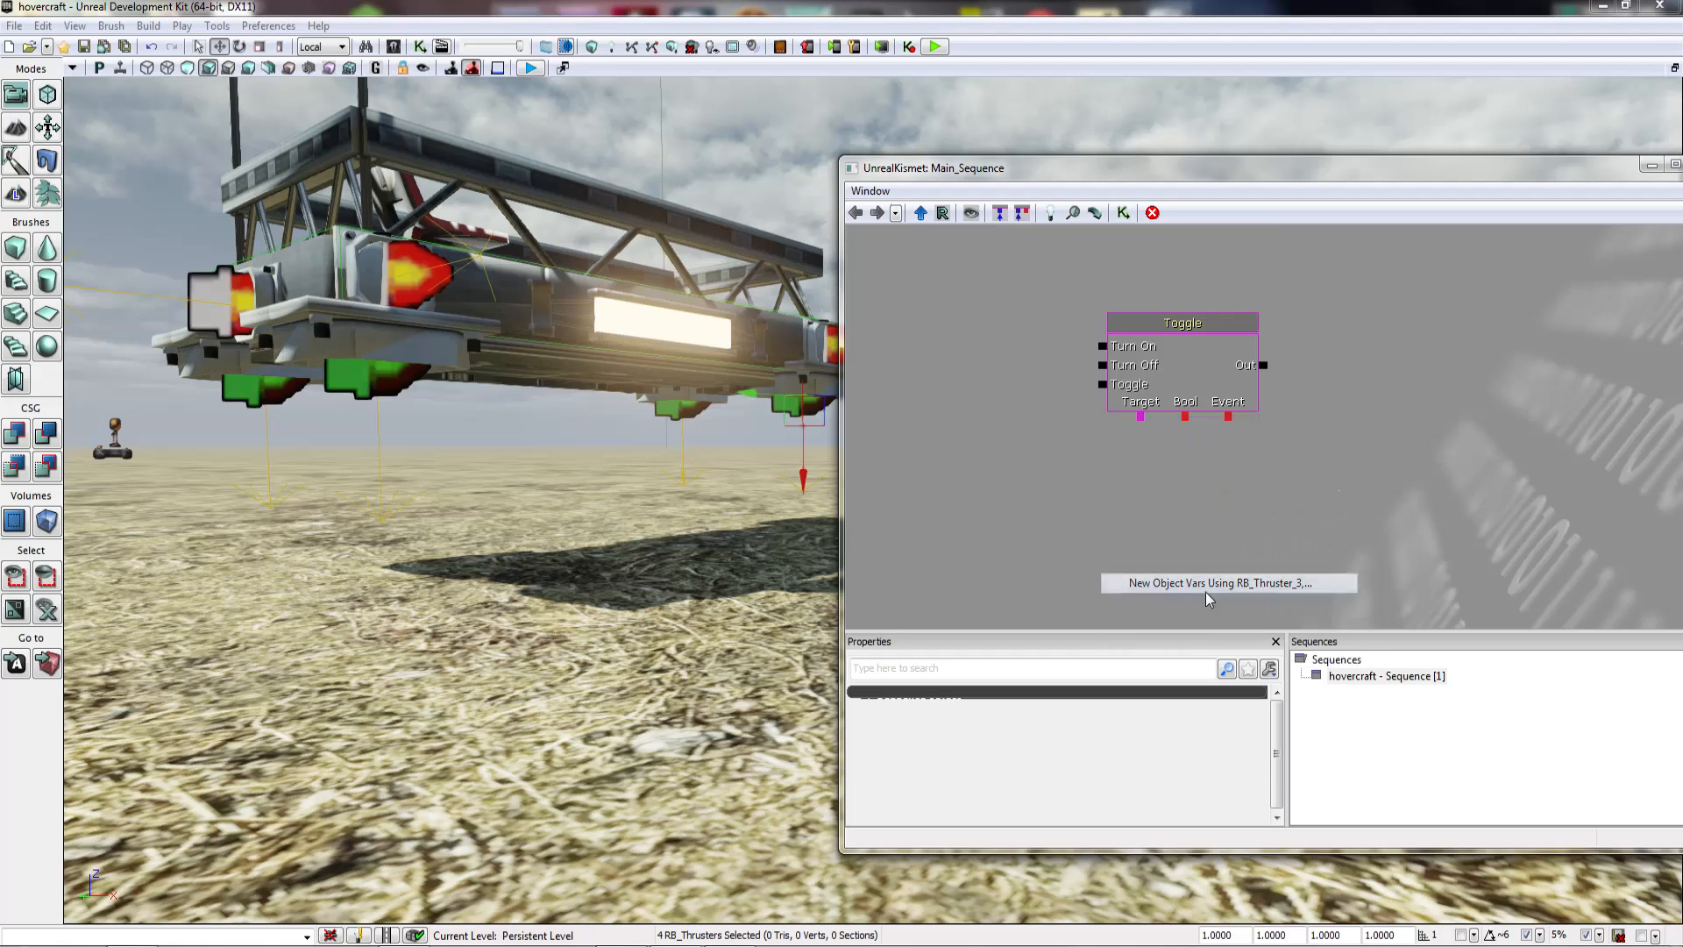
# Step: Link the four thruster variables to the Toggle action's Target and shift the graph to show them together
pyautogui.moveTo(1140, 417); pyautogui.dragTo(1142, 421)
pyautogui.moveTo(1295, 465); pyautogui.dragTo(1397, 465)
pyautogui.click(1155, 386)
pyautogui.moveTo(1156, 386); pyautogui.dragTo(1225, 364)
pyautogui.click(1093, 369)
# Step: Duplicate the two downward-facing thrusters at the near end of the hovercraft, placing the copies slightly beside the originals
pyautogui.moveTo(745, 412)
pyautogui.mouseDown(button='right')
pyautogui.moveTo(710, 410)
pyautogui.moveTo(728, 410)
pyautogui.mouseUp(button='right')
pyautogui.press('w')
pyautogui.press('s')
pyautogui.click(561, 491)
pyautogui.moveTo(561, 491); pyautogui.dragTo(550, 488, button='right')
pyautogui.press('w')
pyautogui.press('a')
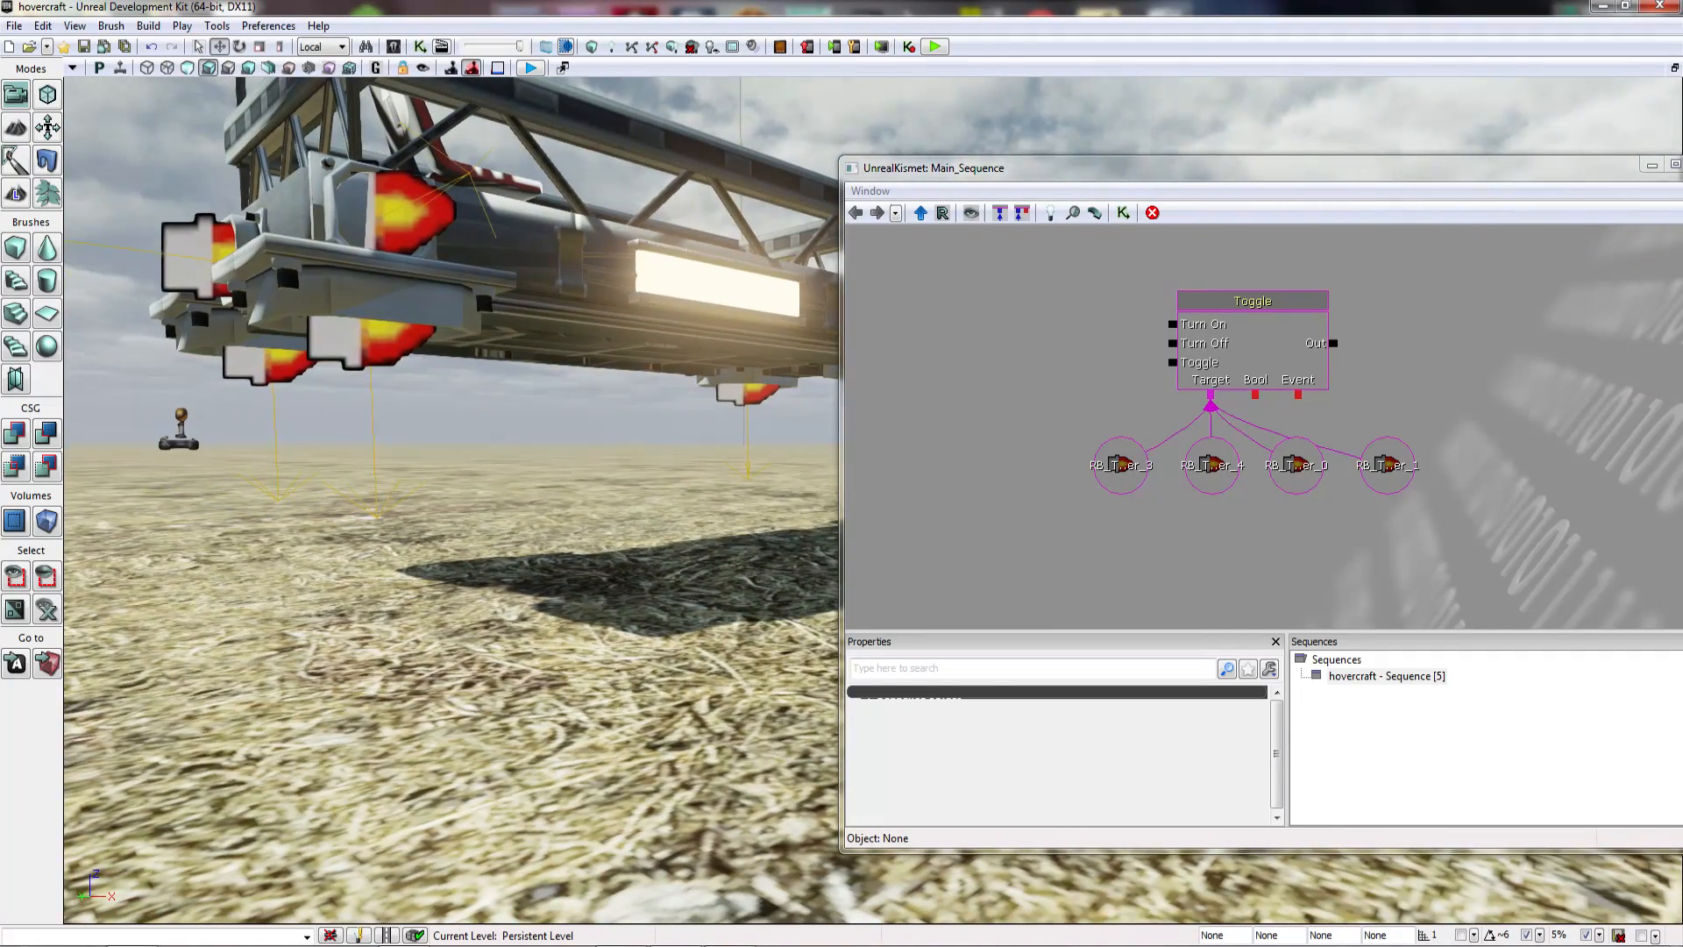
pyautogui.click(363, 338)
pyautogui.keyDown('ctrl'); pyautogui.click(273, 374); pyautogui.keyUp('ctrl')
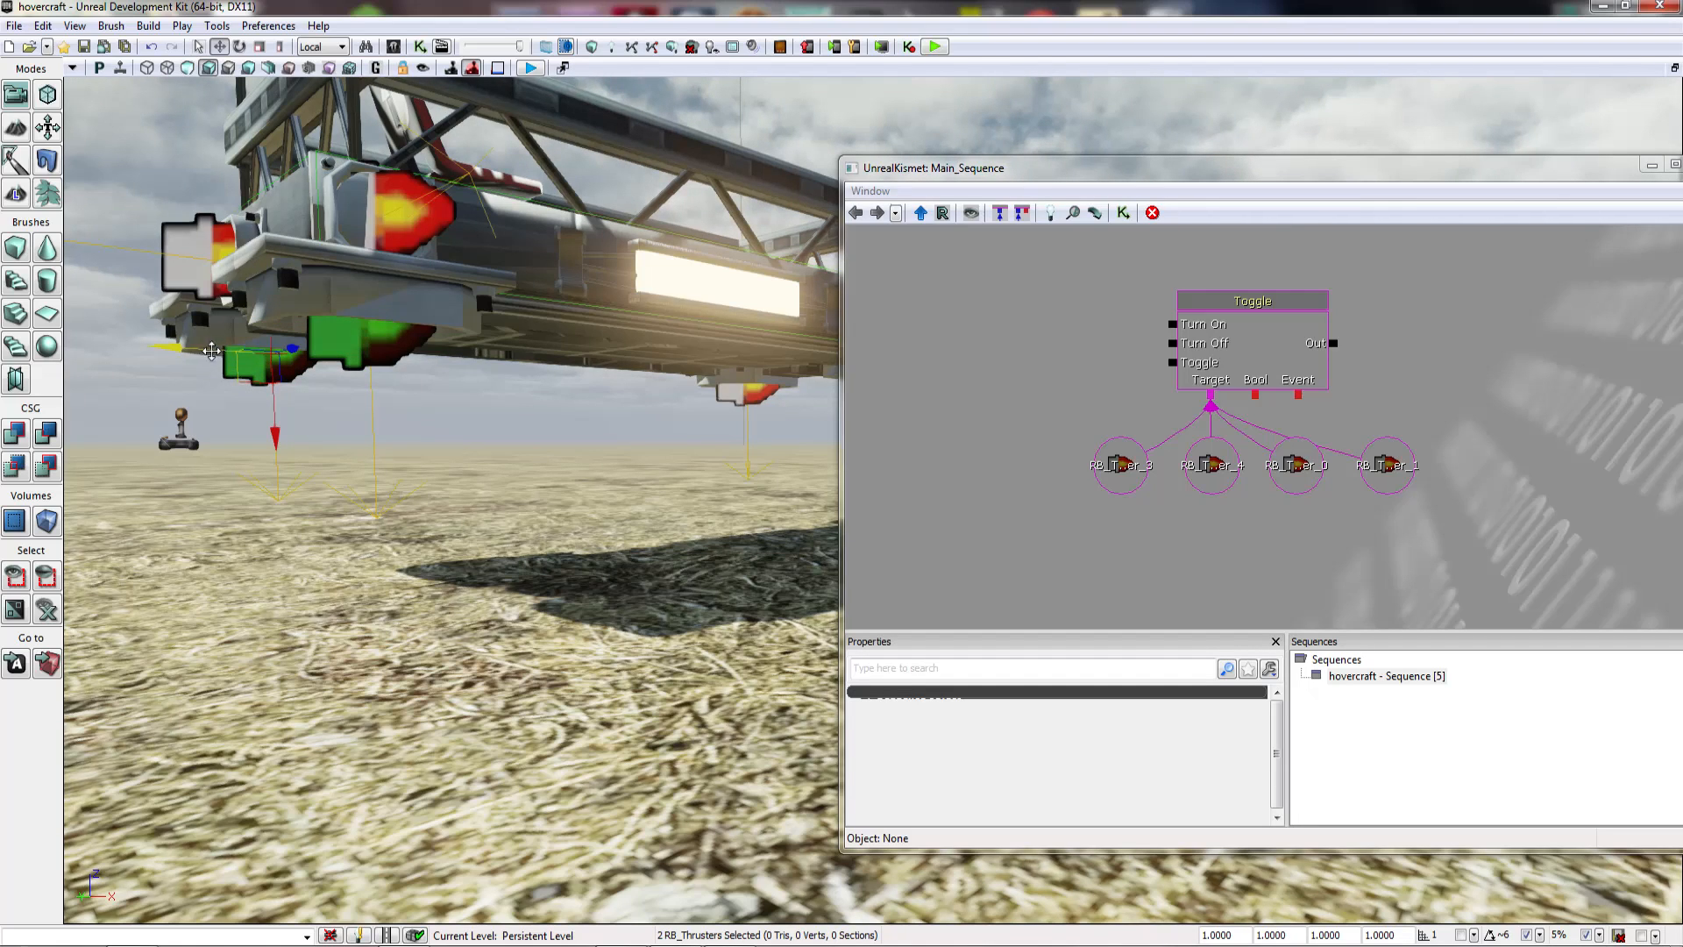
pyautogui.moveTo(202, 349); pyautogui.dragTo(194, 350)
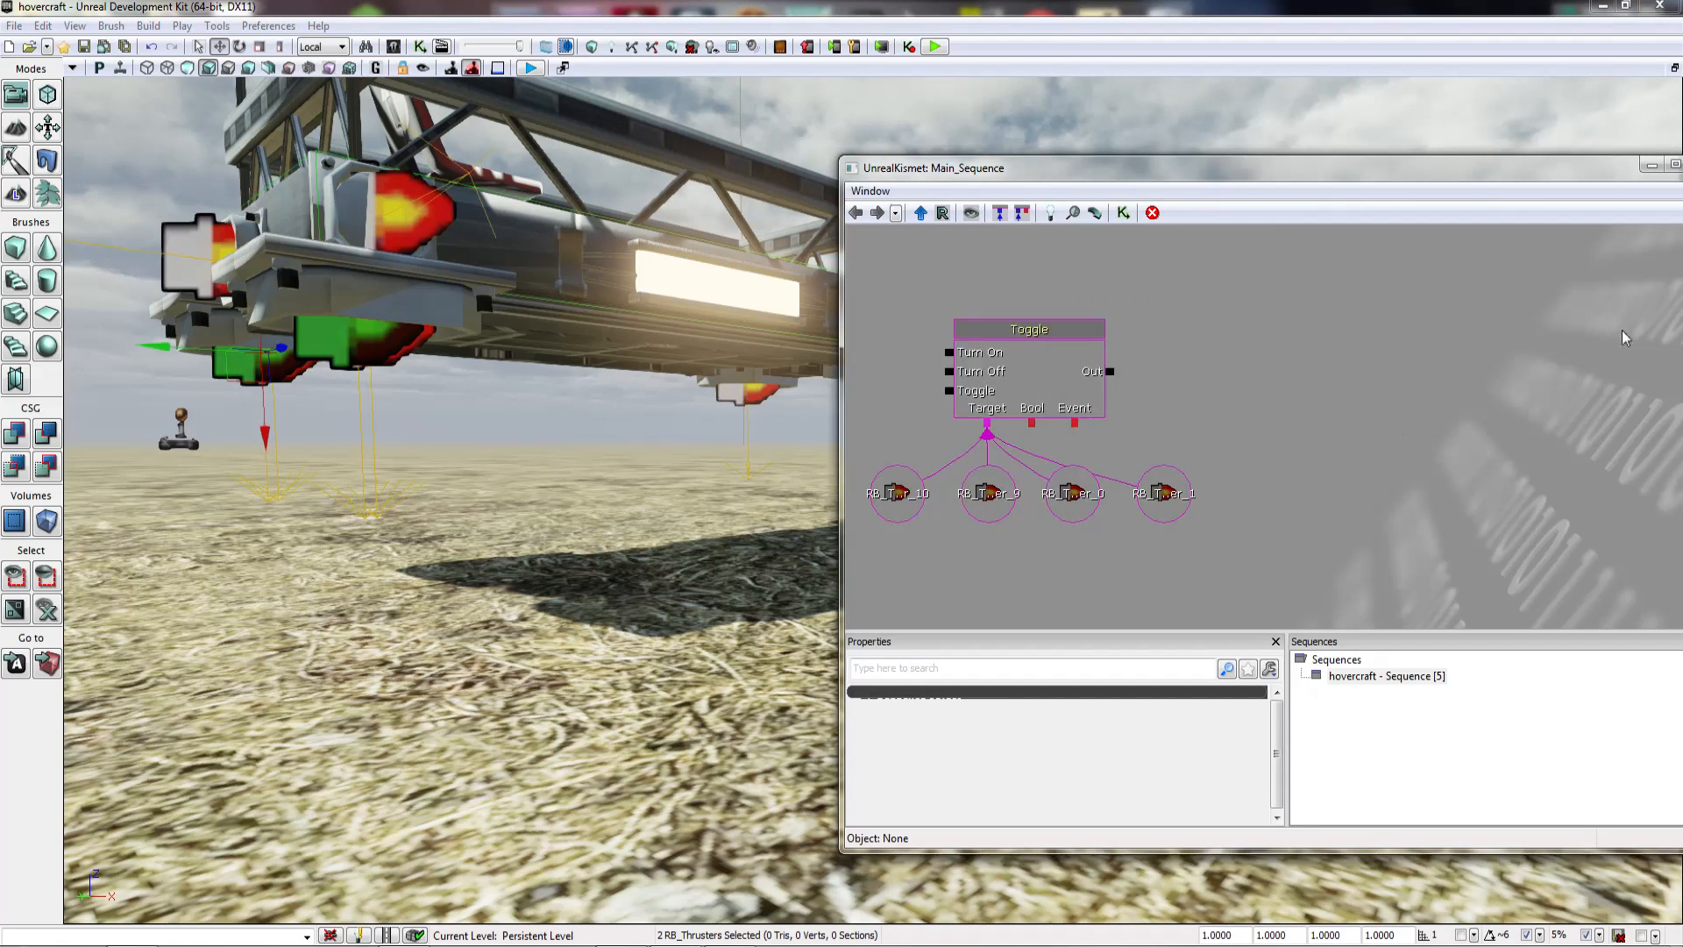
# Step: Create object variables for the two selected thrusters in the empty graph area away from the Toggle action
pyautogui.rightClick(1530, 361)
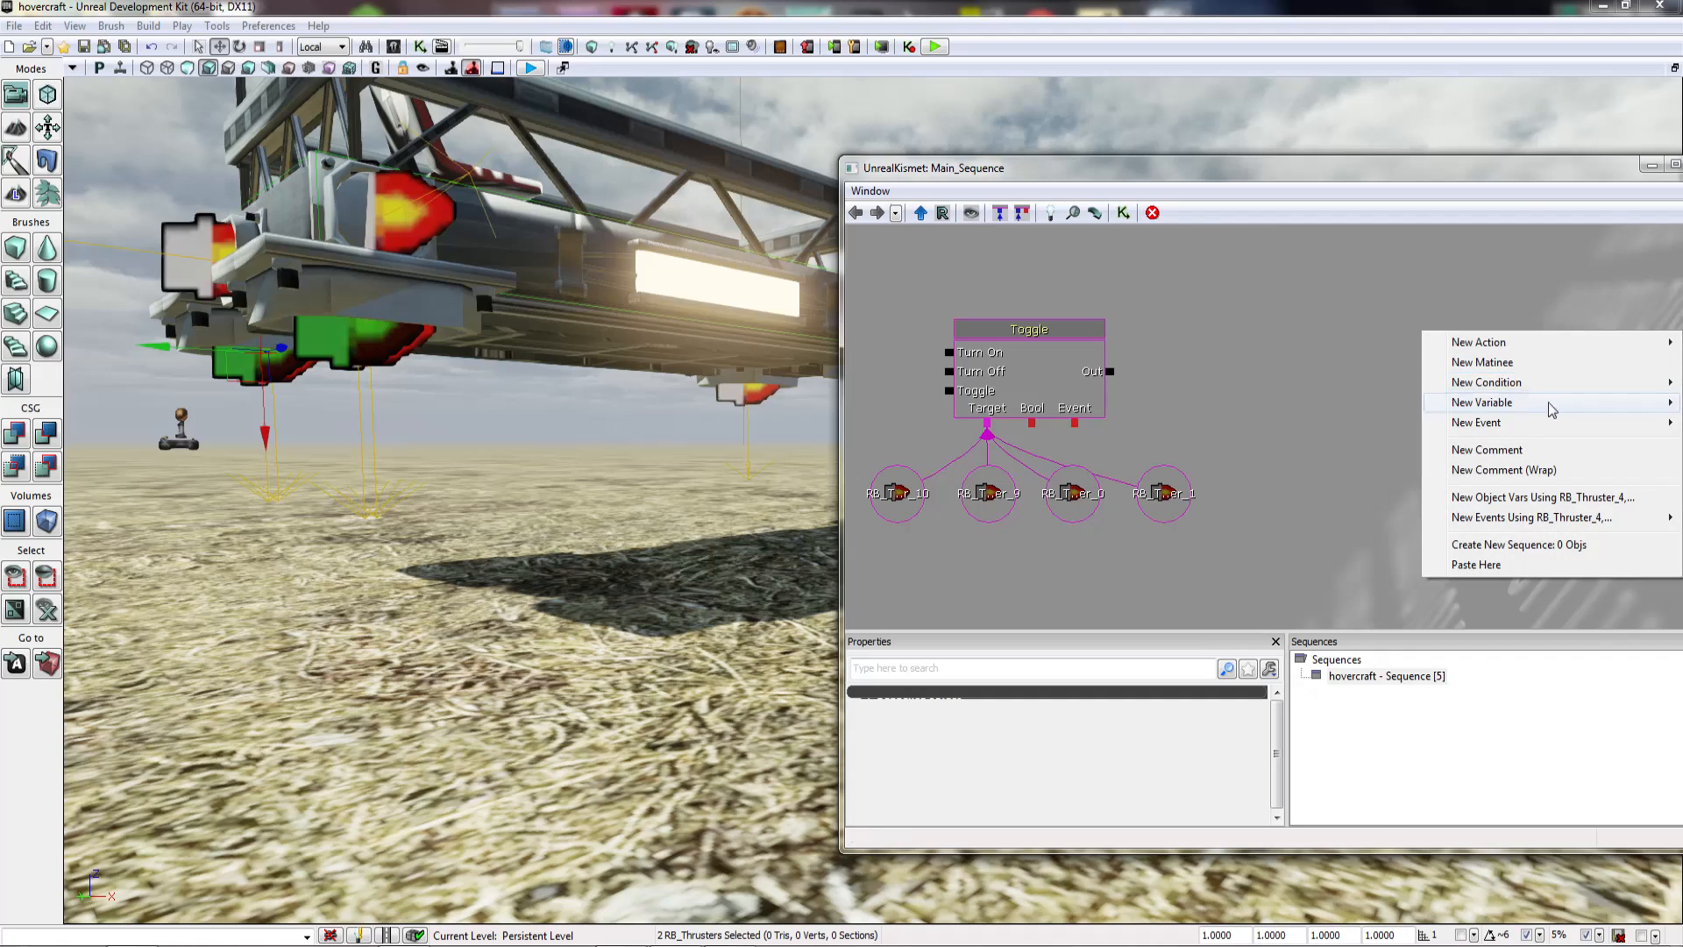
pyautogui.click(1546, 498)
pyautogui.moveTo(1512, 486); pyautogui.dragTo(1349, 514)
pyautogui.scroll(-1, 1349, 515)
pyautogui.scroll(1, 1351, 521)
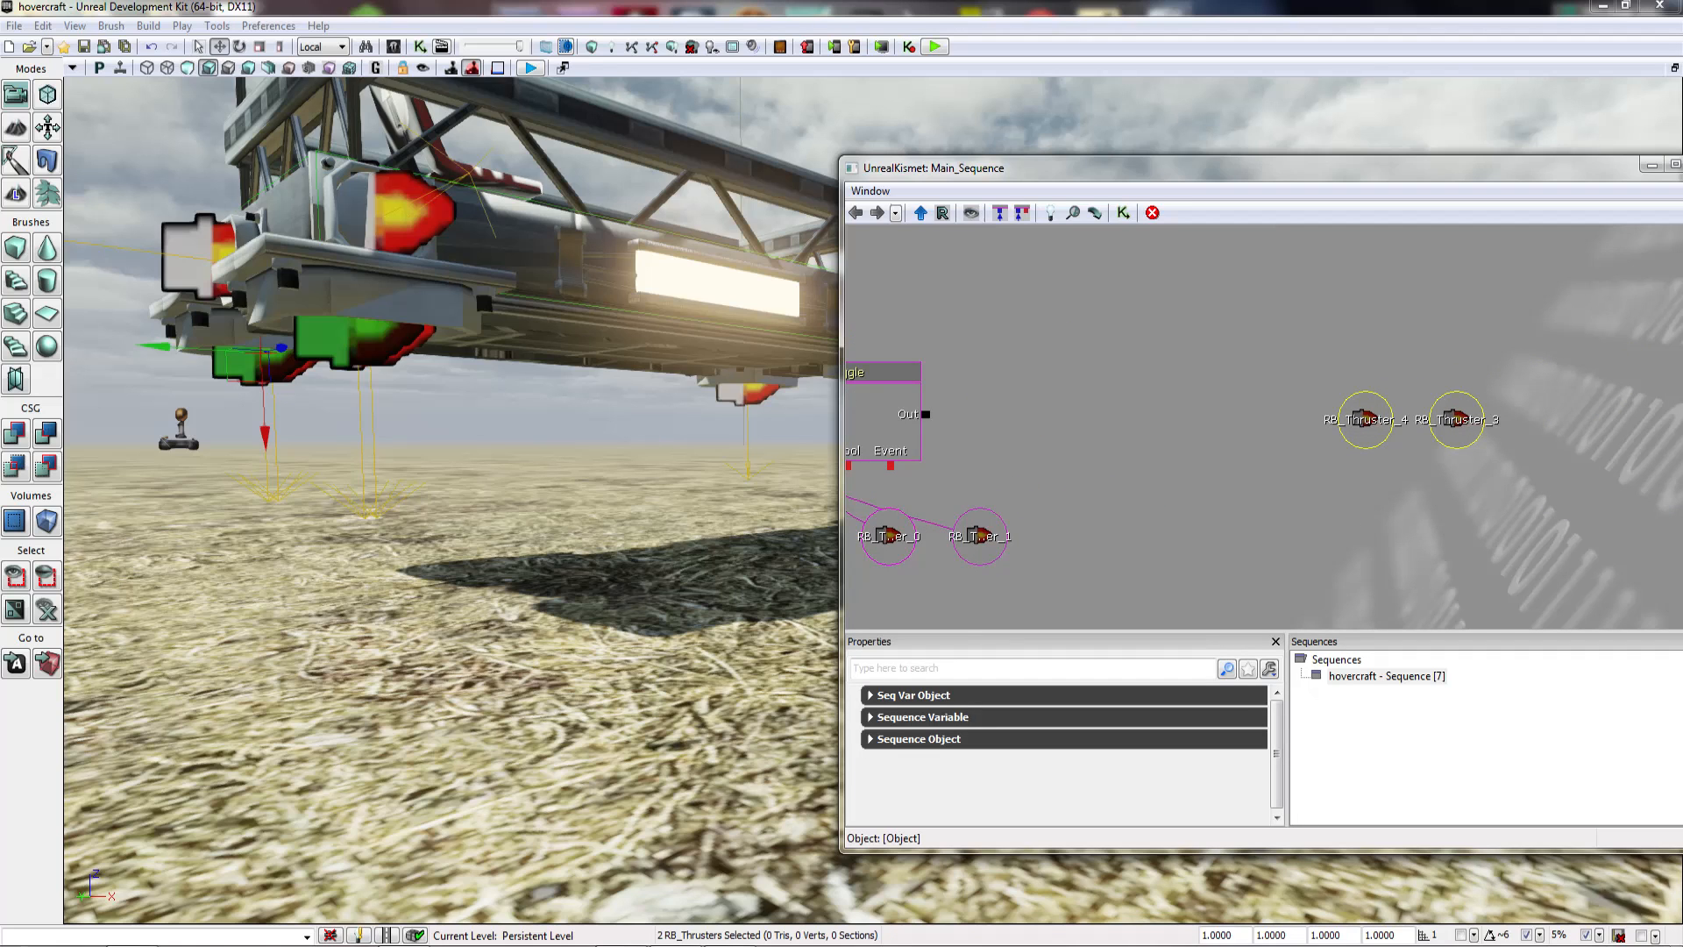
# Step: Set Thrust Strength to 100 for the two selected thrusters and close their properties
pyautogui.moveTo(318, 488); pyautogui.dragTo(313, 504, button='right')
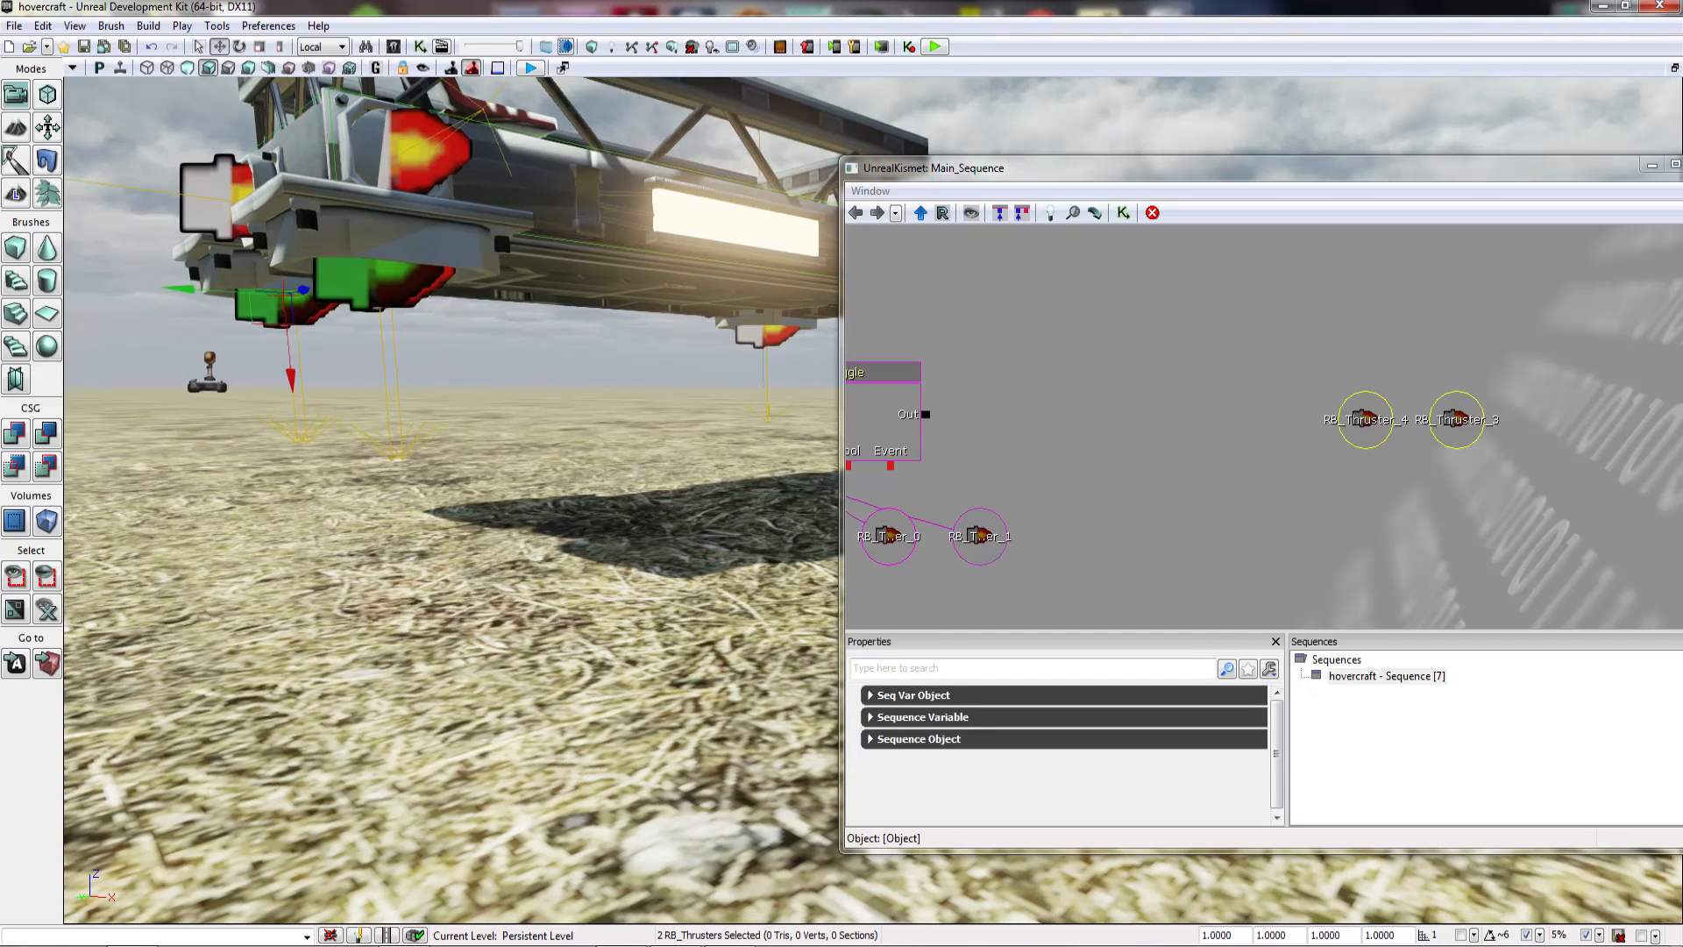
pyautogui.press('F4')
pyautogui.click(374, 344)
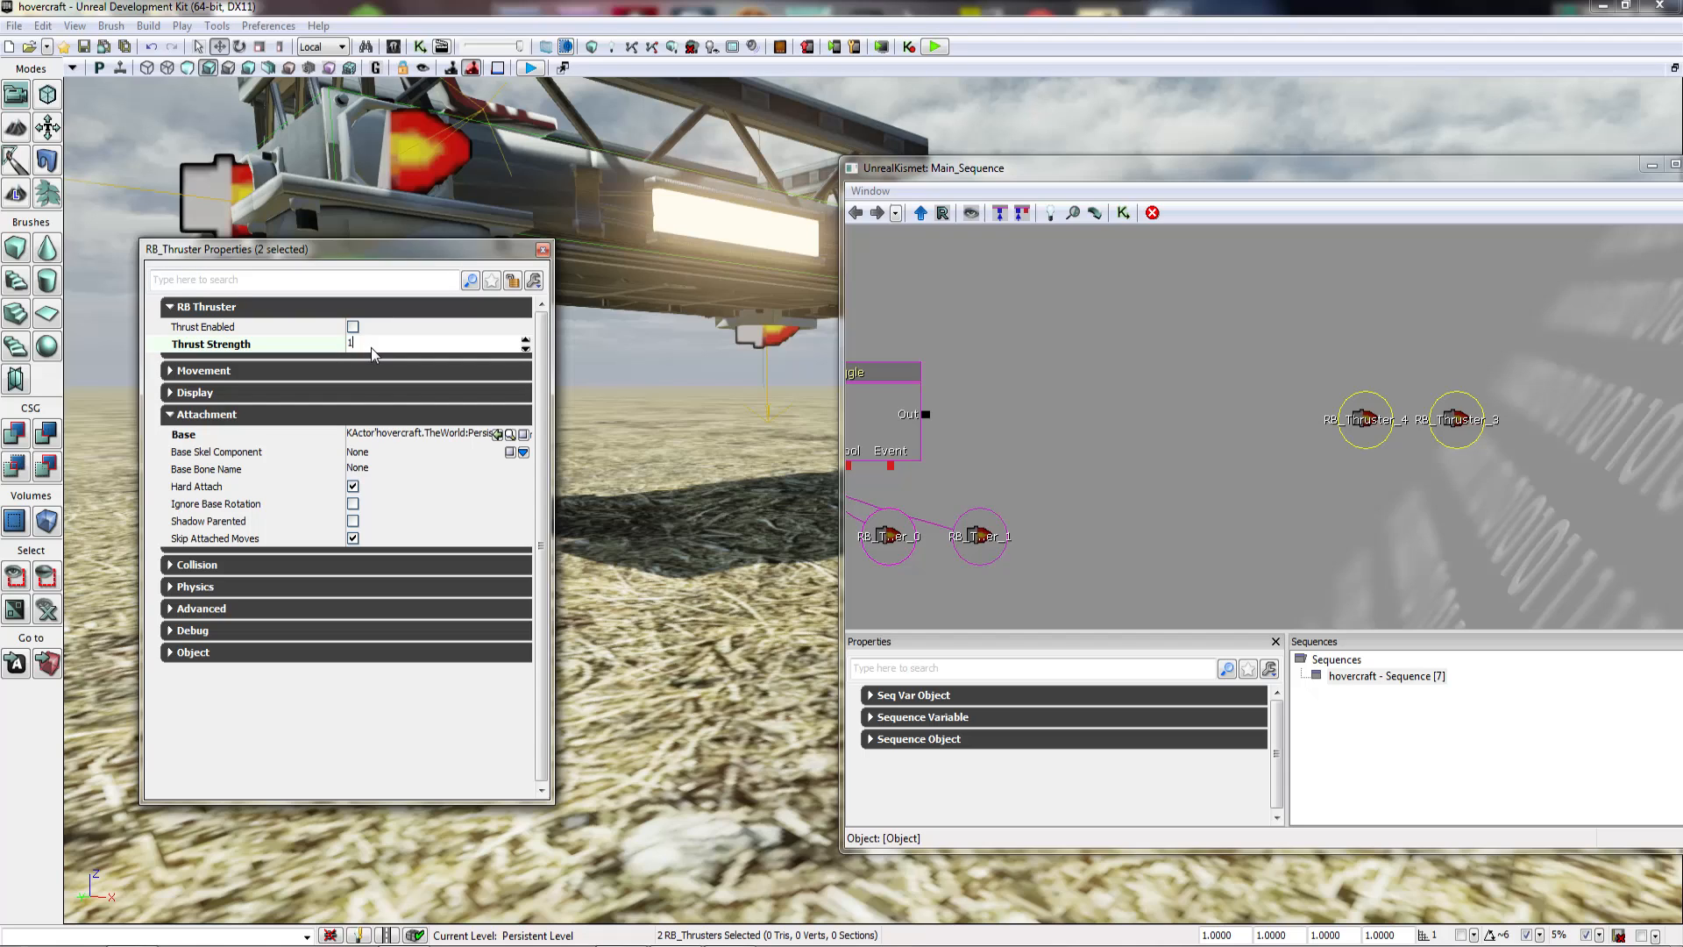
pyautogui.press('Return')
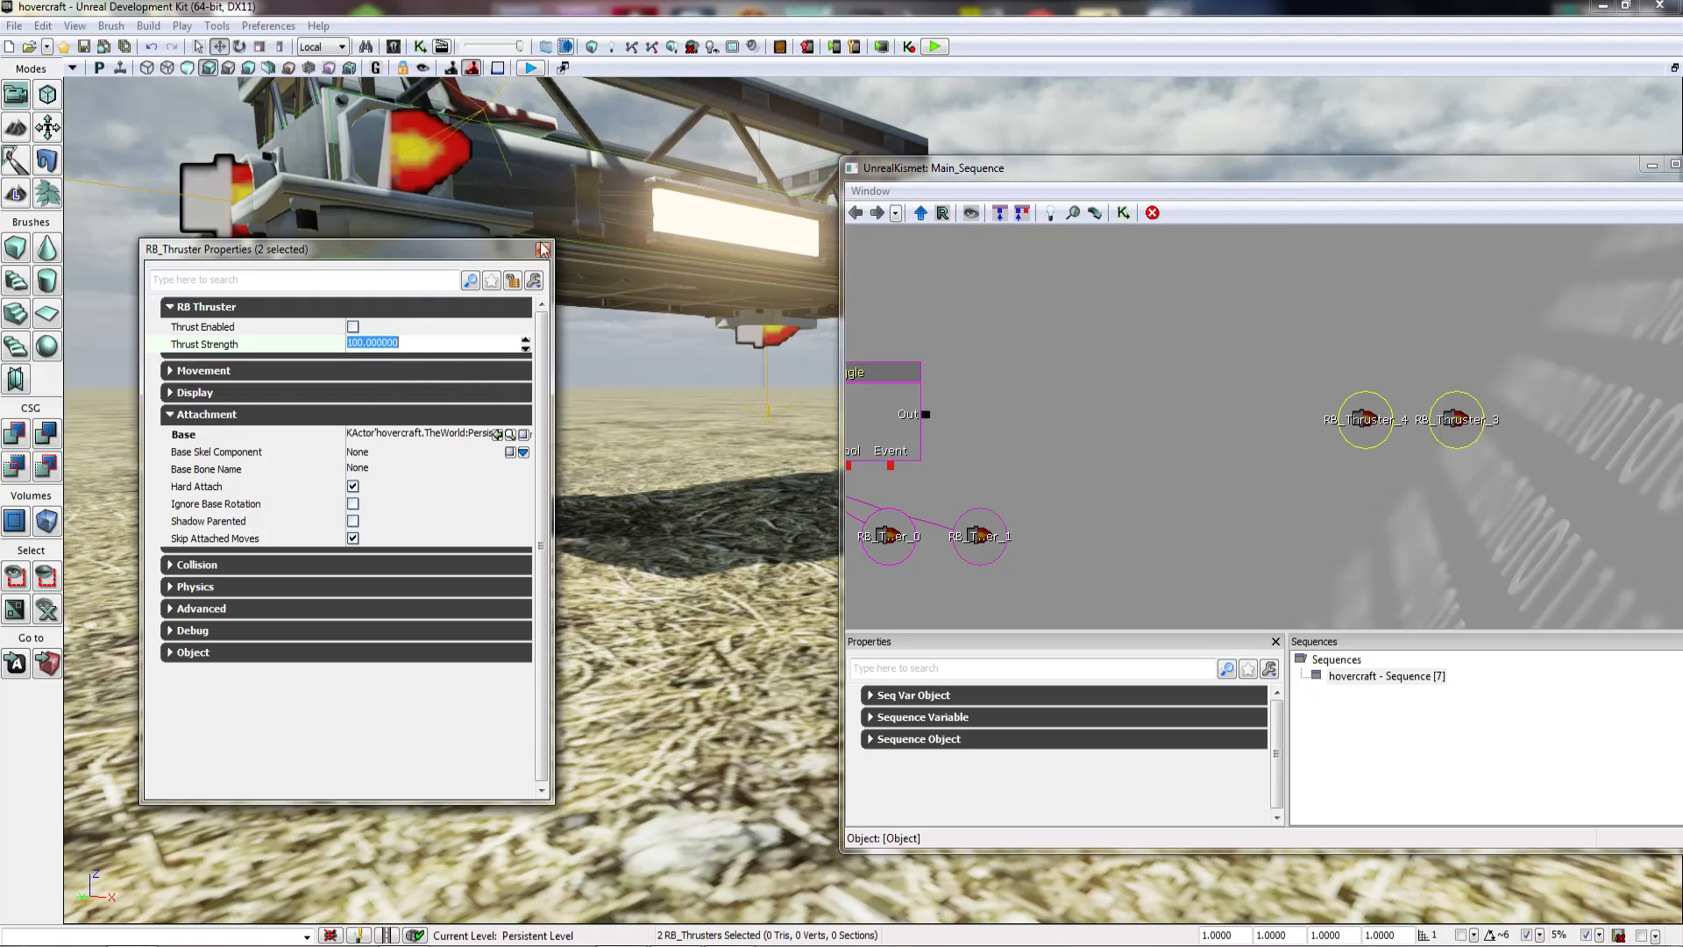
pyautogui.click(544, 249)
# Step: Duplicate the two selected thrusters to the other end of the hovercraft and create object variables for the current selection
pyautogui.moveTo(545, 250); pyautogui.dragTo(511, 232, button='right')
pyautogui.moveTo(308, 324); pyautogui.dragTo(623, 325)
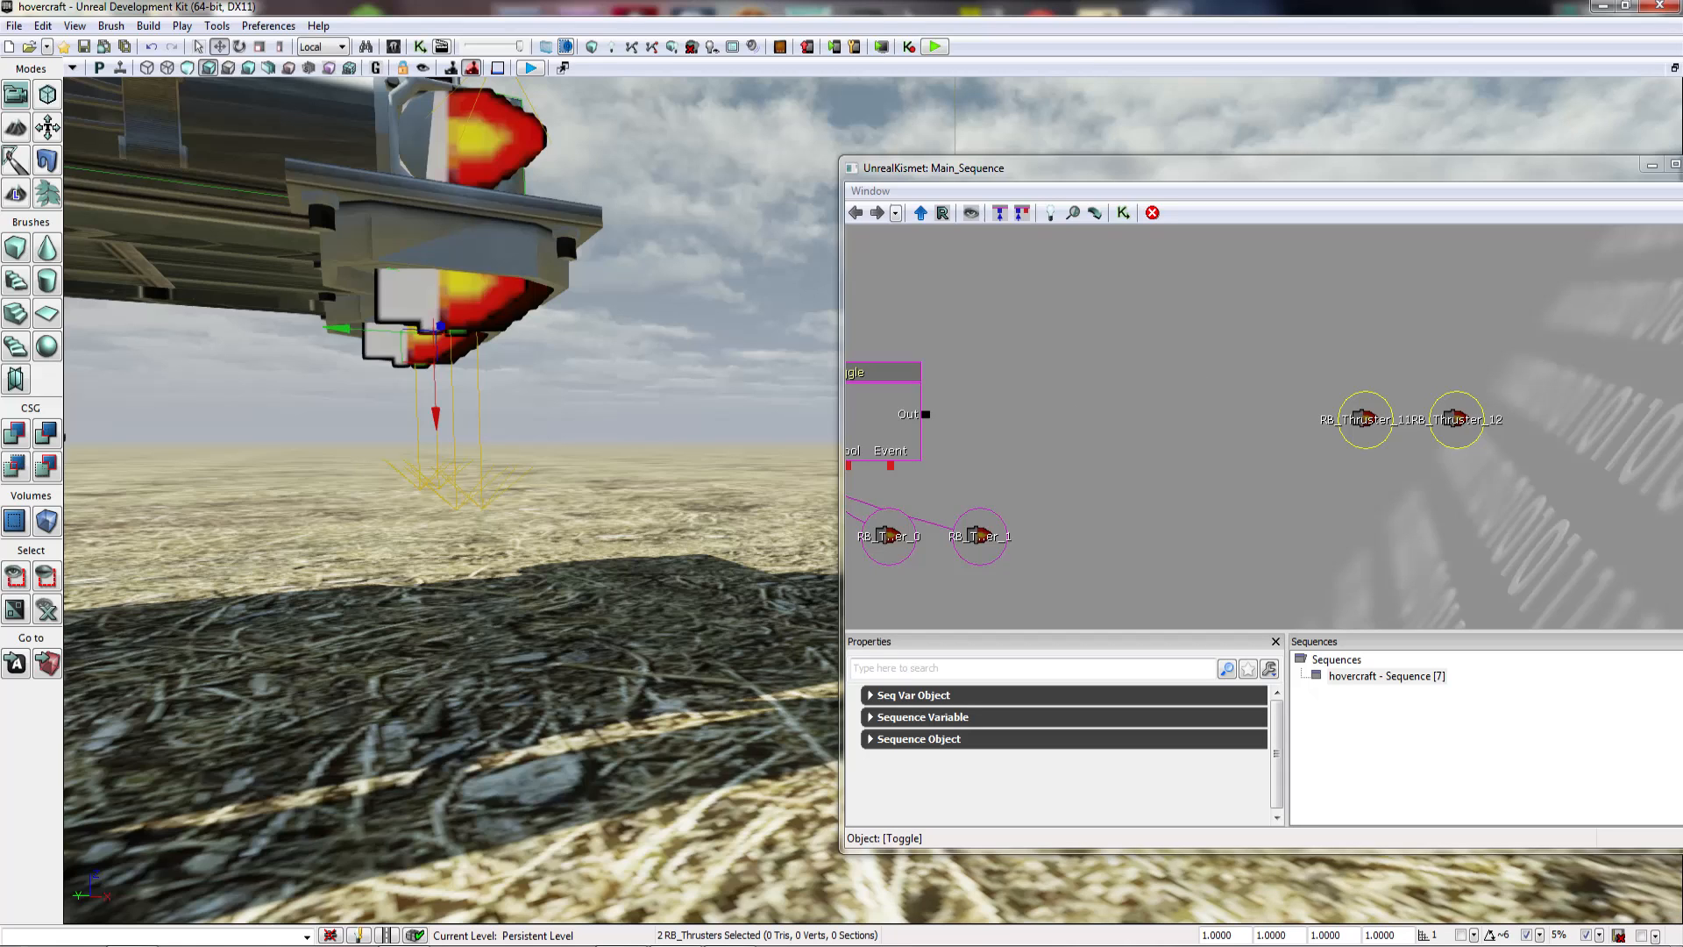
pyautogui.rightClick(1098, 305)
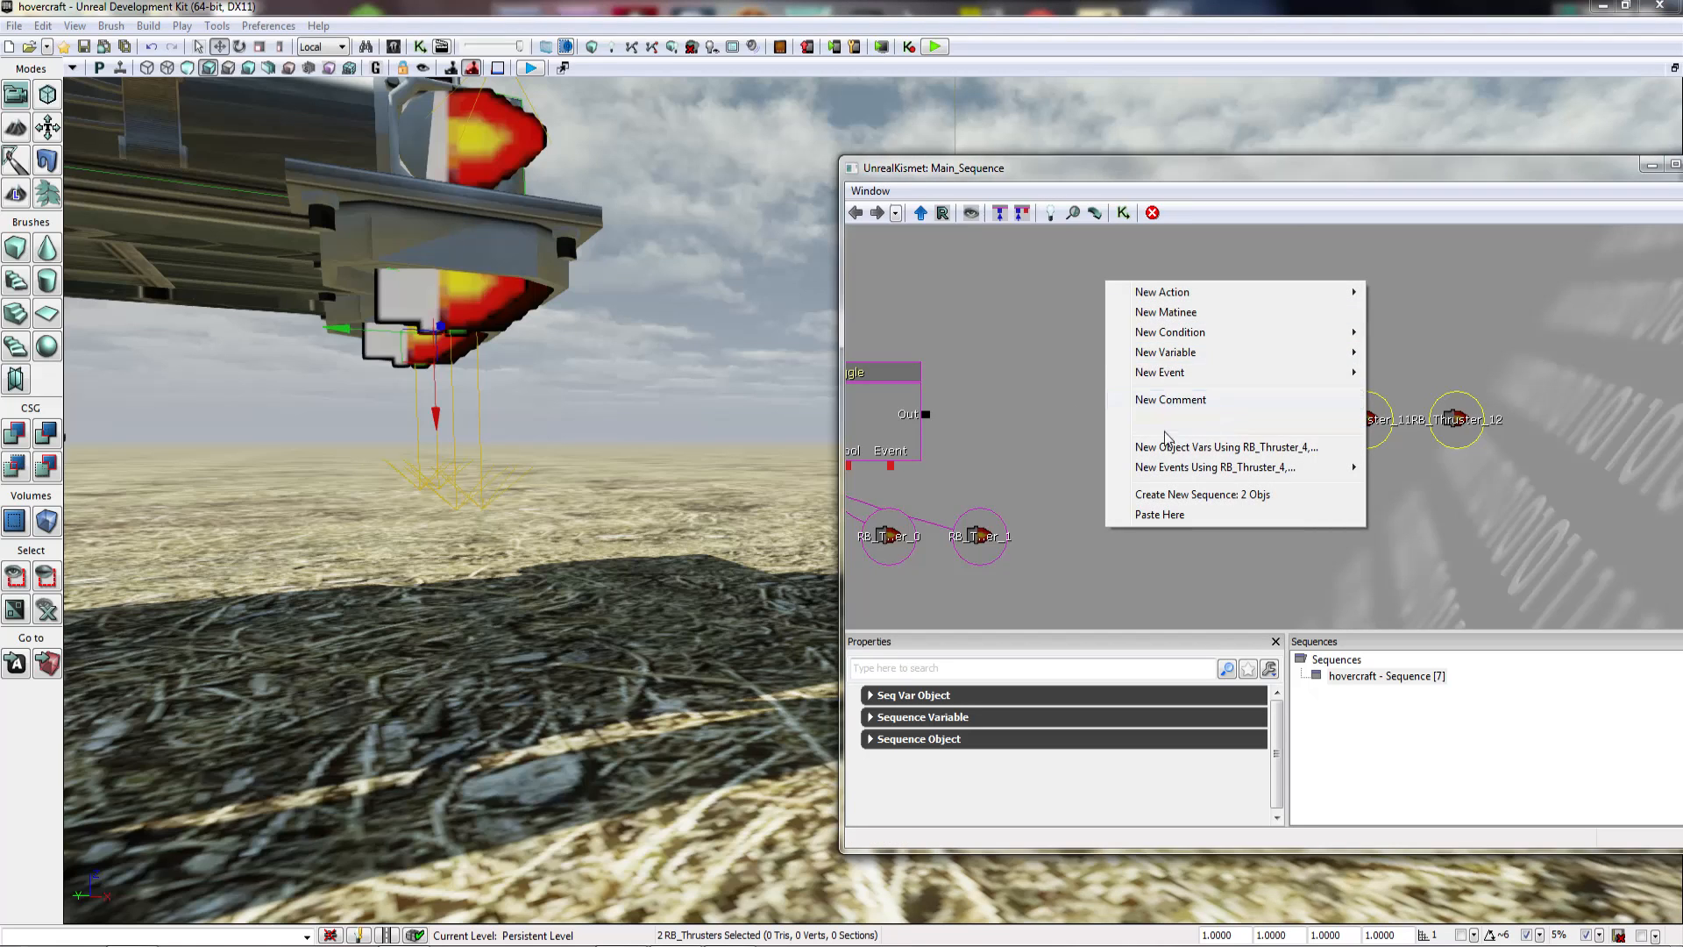
pyautogui.click(1165, 443)
# Step: Select the four unlinked thruster variables one by one to identify their thrusters
pyautogui.click(1223, 351)
pyautogui.click(1130, 348)
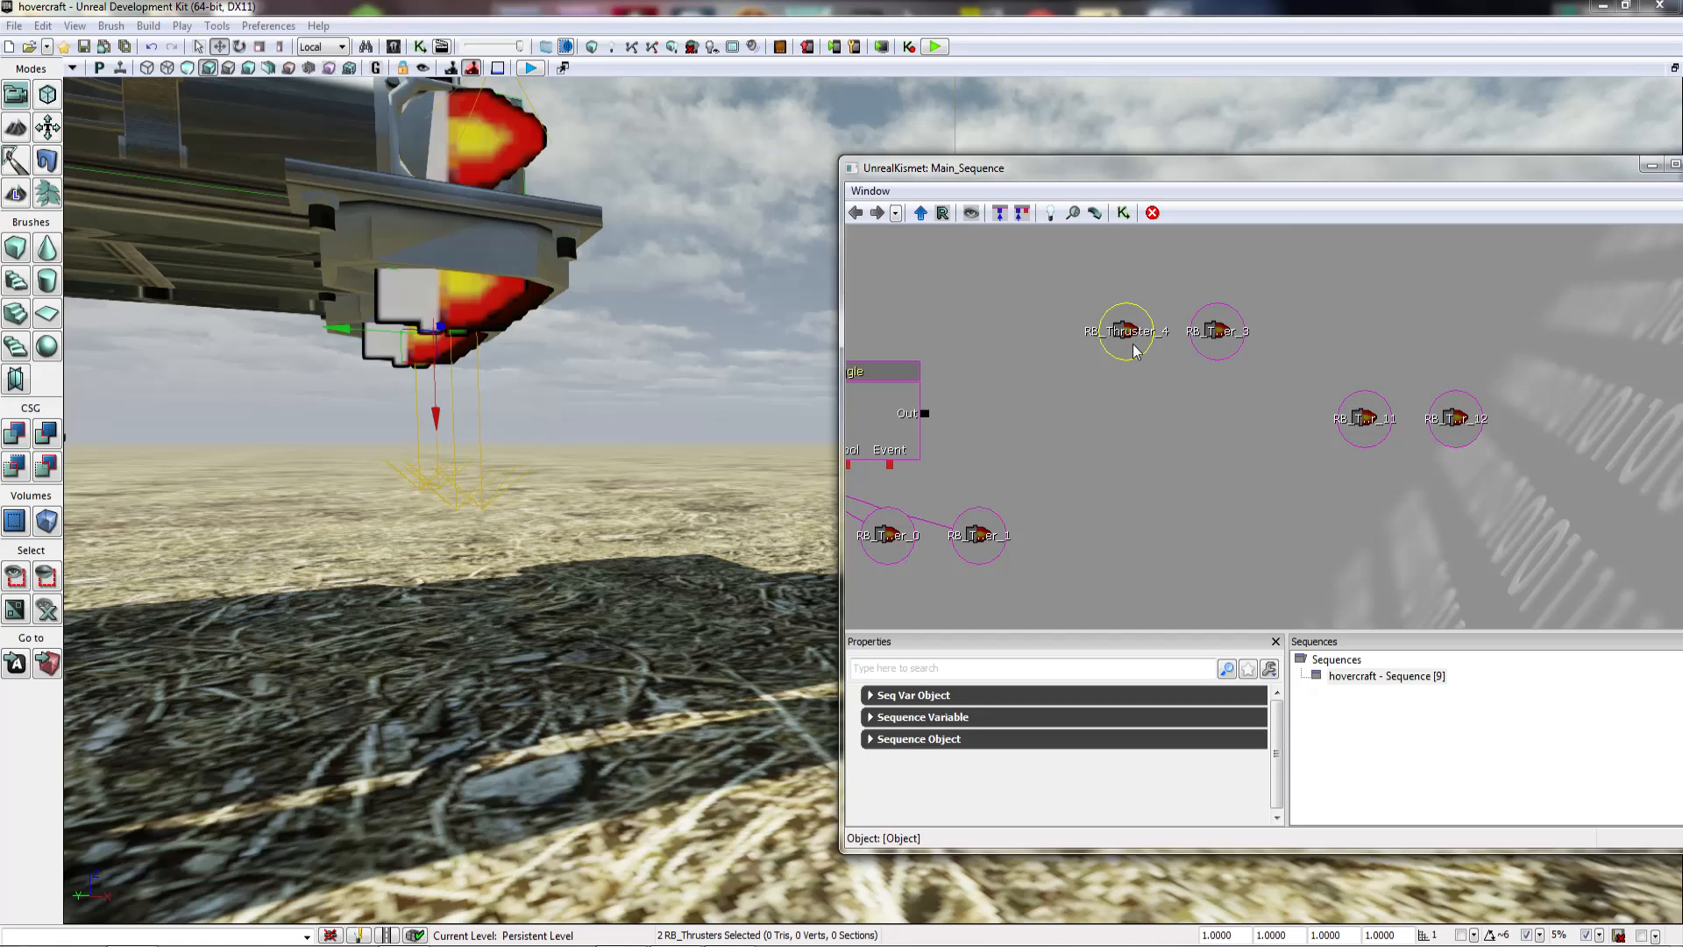
pyautogui.click(1214, 330)
pyautogui.click(1365, 421)
pyautogui.click(1456, 418)
# Step: Check the names and thrust strengths of the overlapping downward-facing thrusters at one end of the hovercraft
pyautogui.moveTo(745, 438); pyautogui.dragTo(807, 395, button='right')
pyautogui.doubleClick(548, 395)
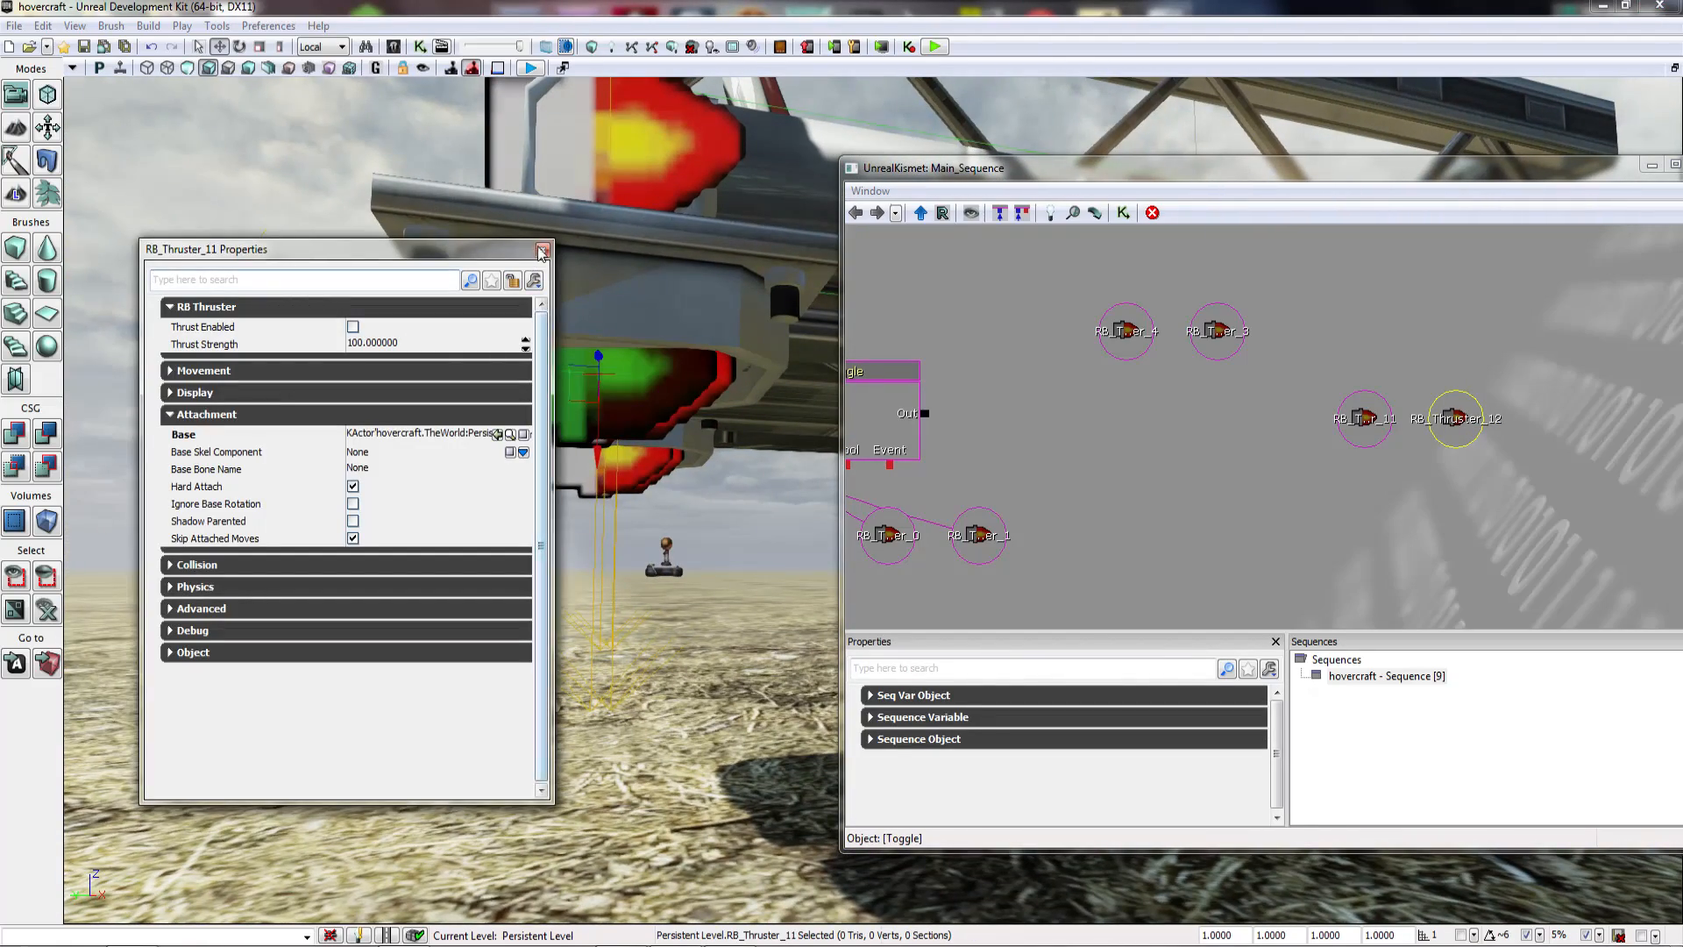
pyautogui.click(542, 254)
pyautogui.doubleClick(636, 464)
pyautogui.click(543, 252)
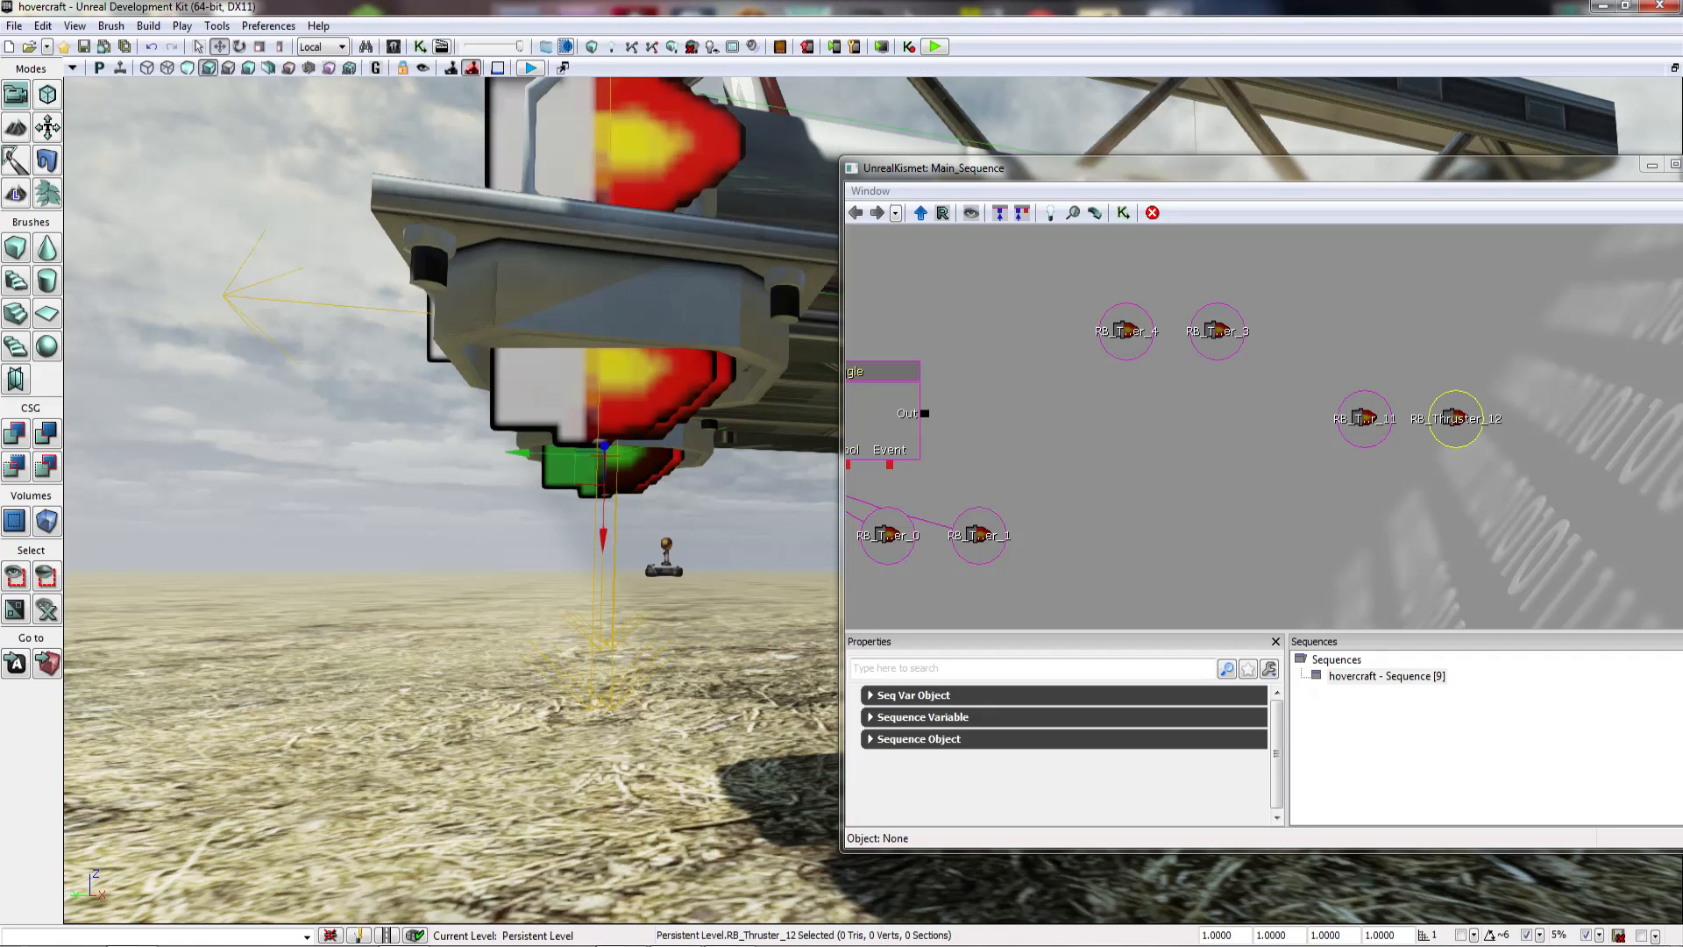
pyautogui.doubleClick(609, 465)
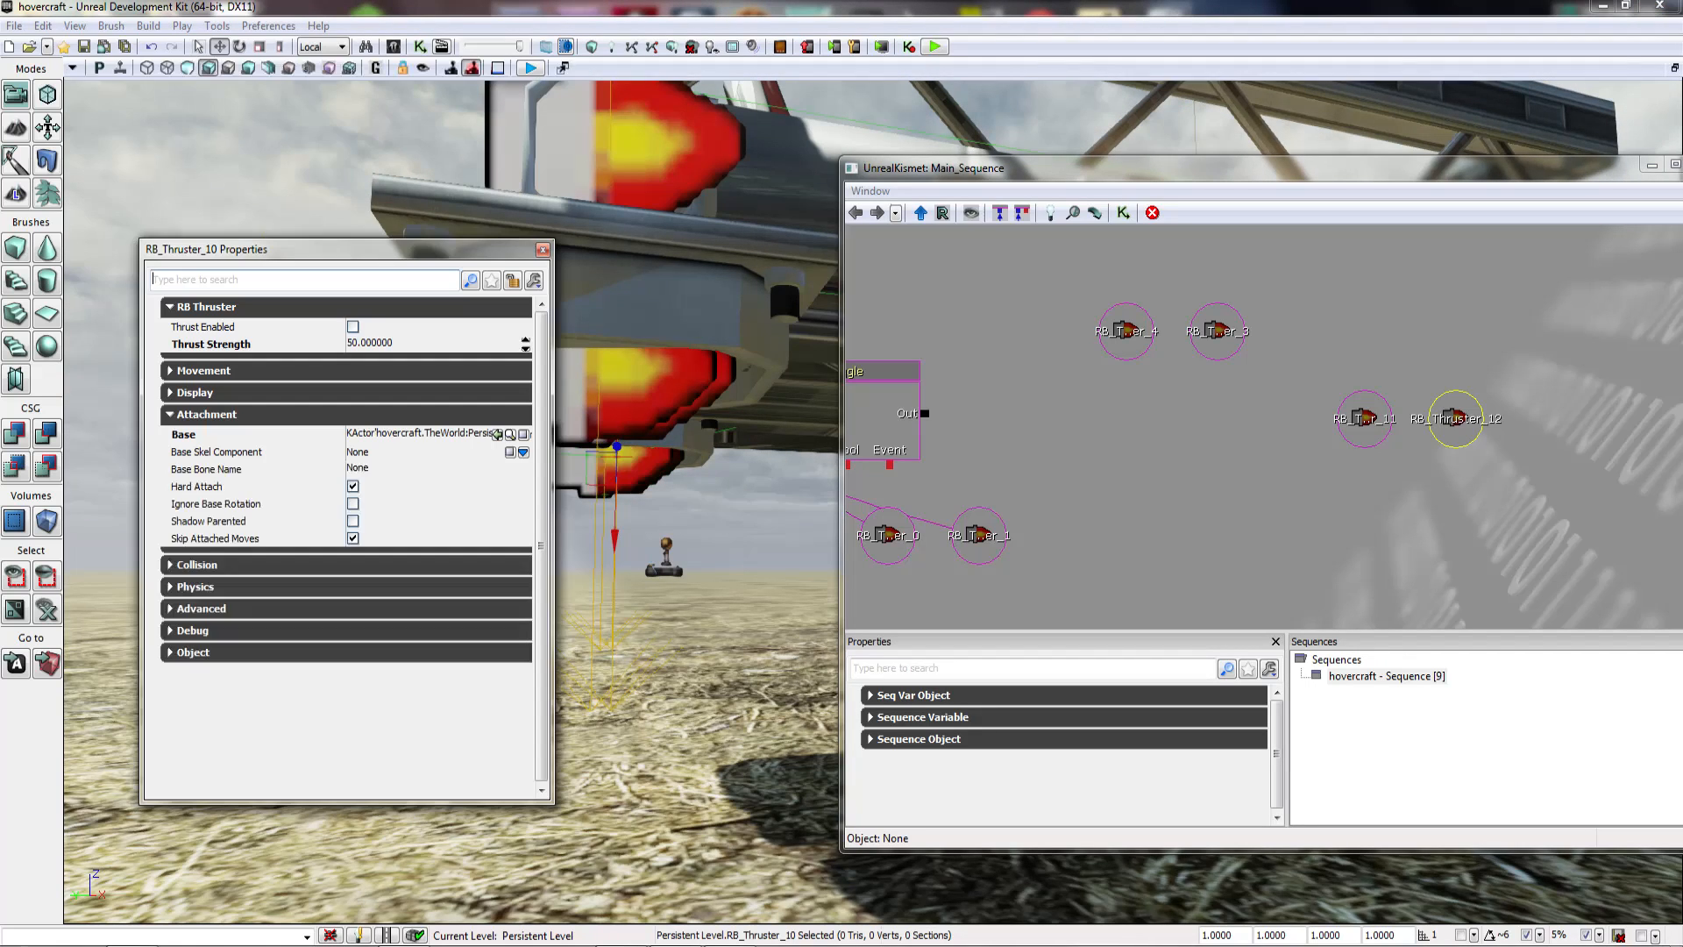
pyautogui.click(542, 251)
pyautogui.doubleClick(644, 386)
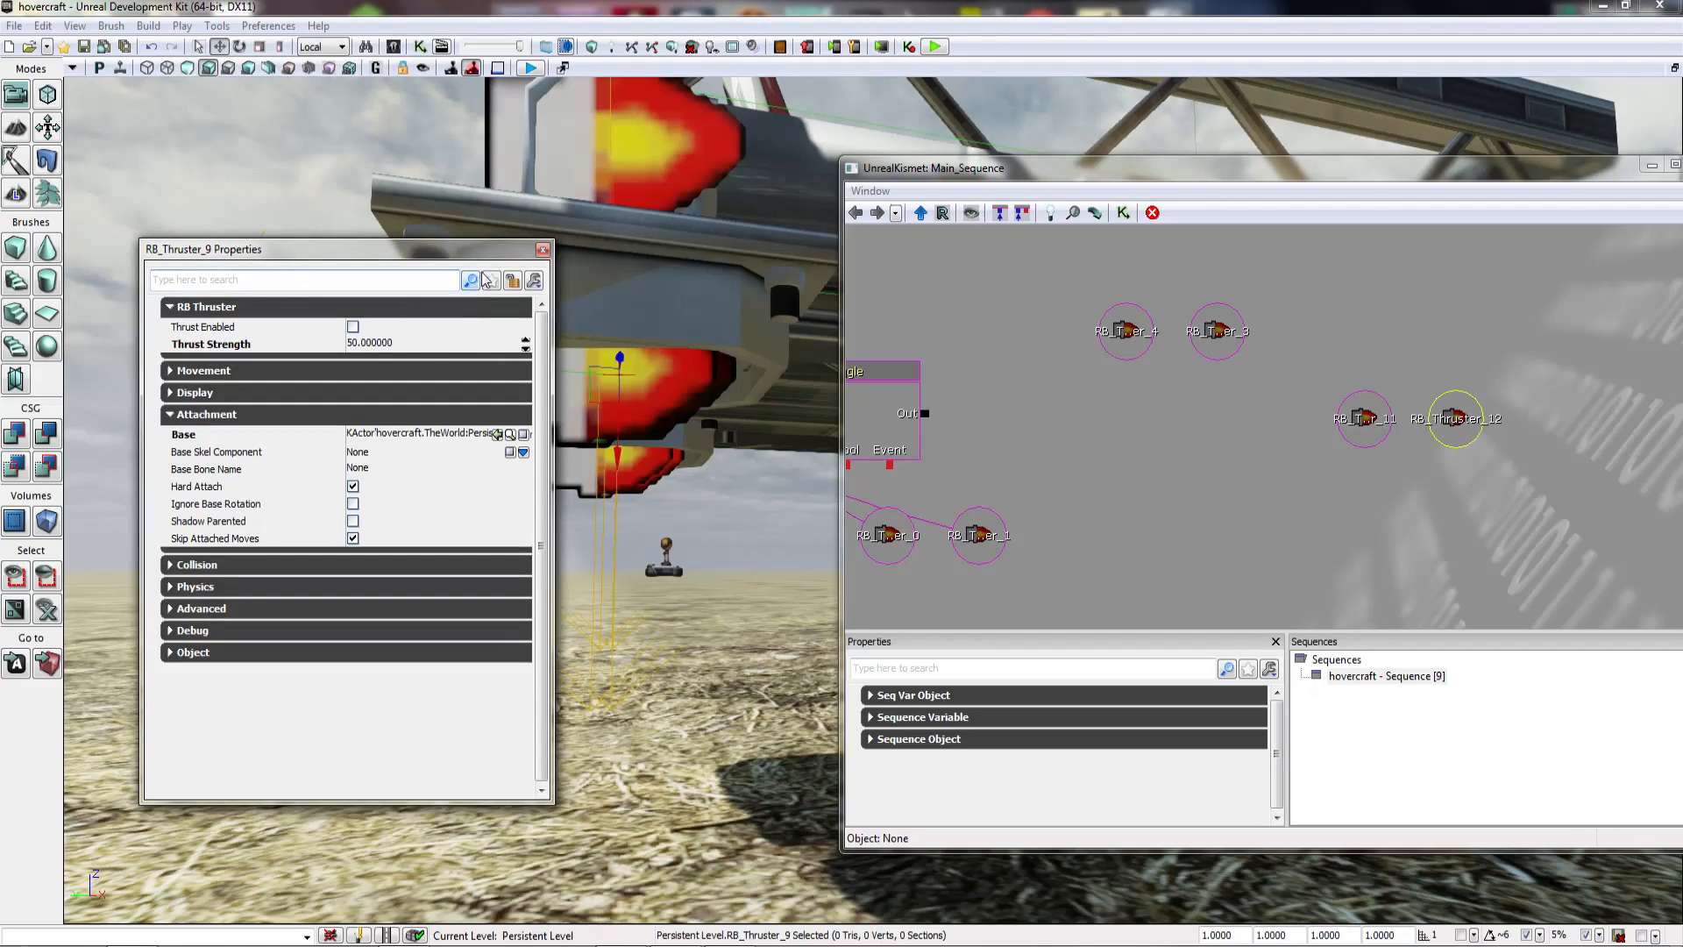
pyautogui.click(547, 256)
# Step: Check the names and thrust strengths of the two downward-facing thrusters at the opposite end of the hovercraft
pyautogui.moveTo(547, 258); pyautogui.dragTo(530, 294, button='right')
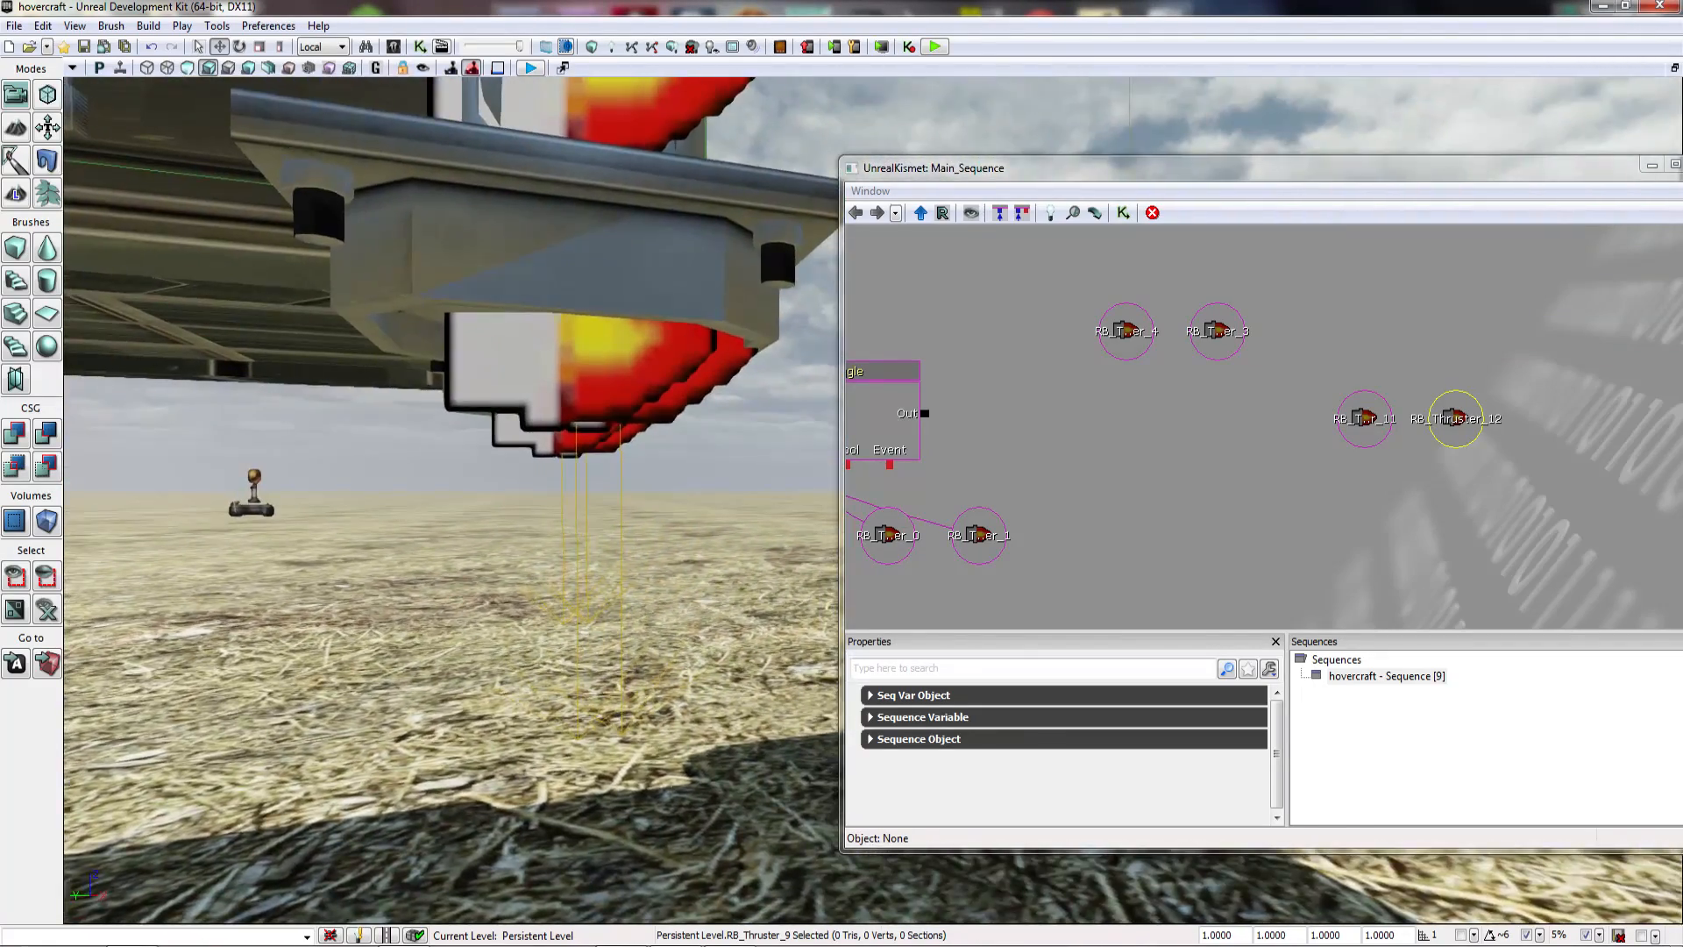
pyautogui.doubleClick(725, 357)
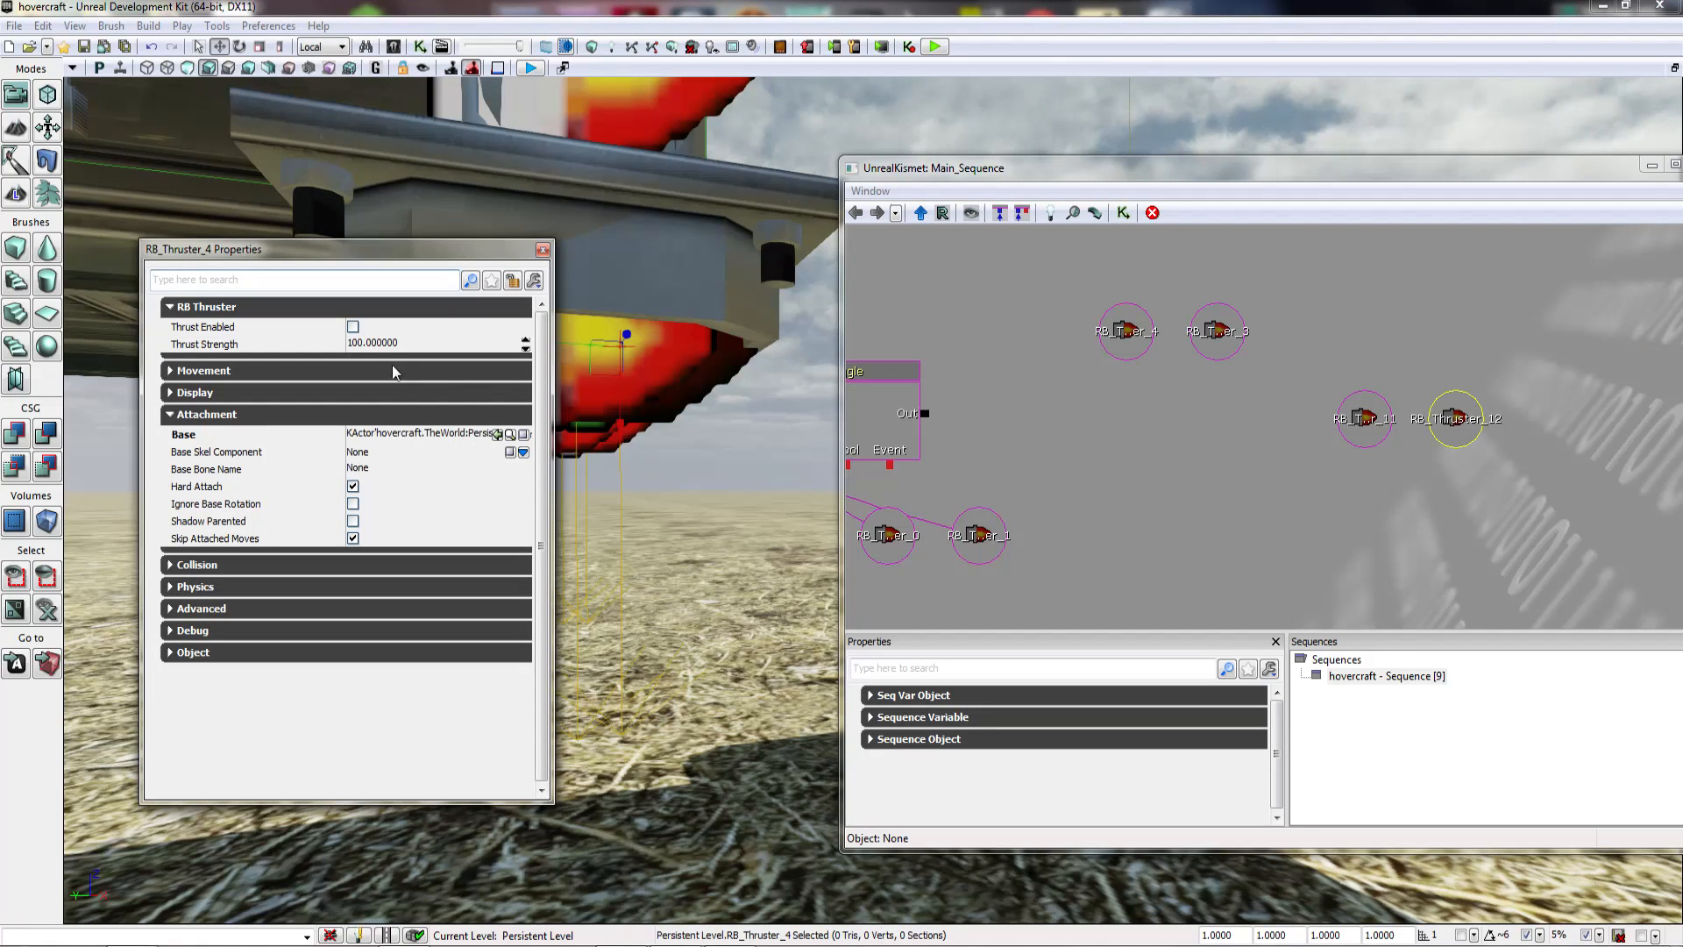
pyautogui.click(542, 250)
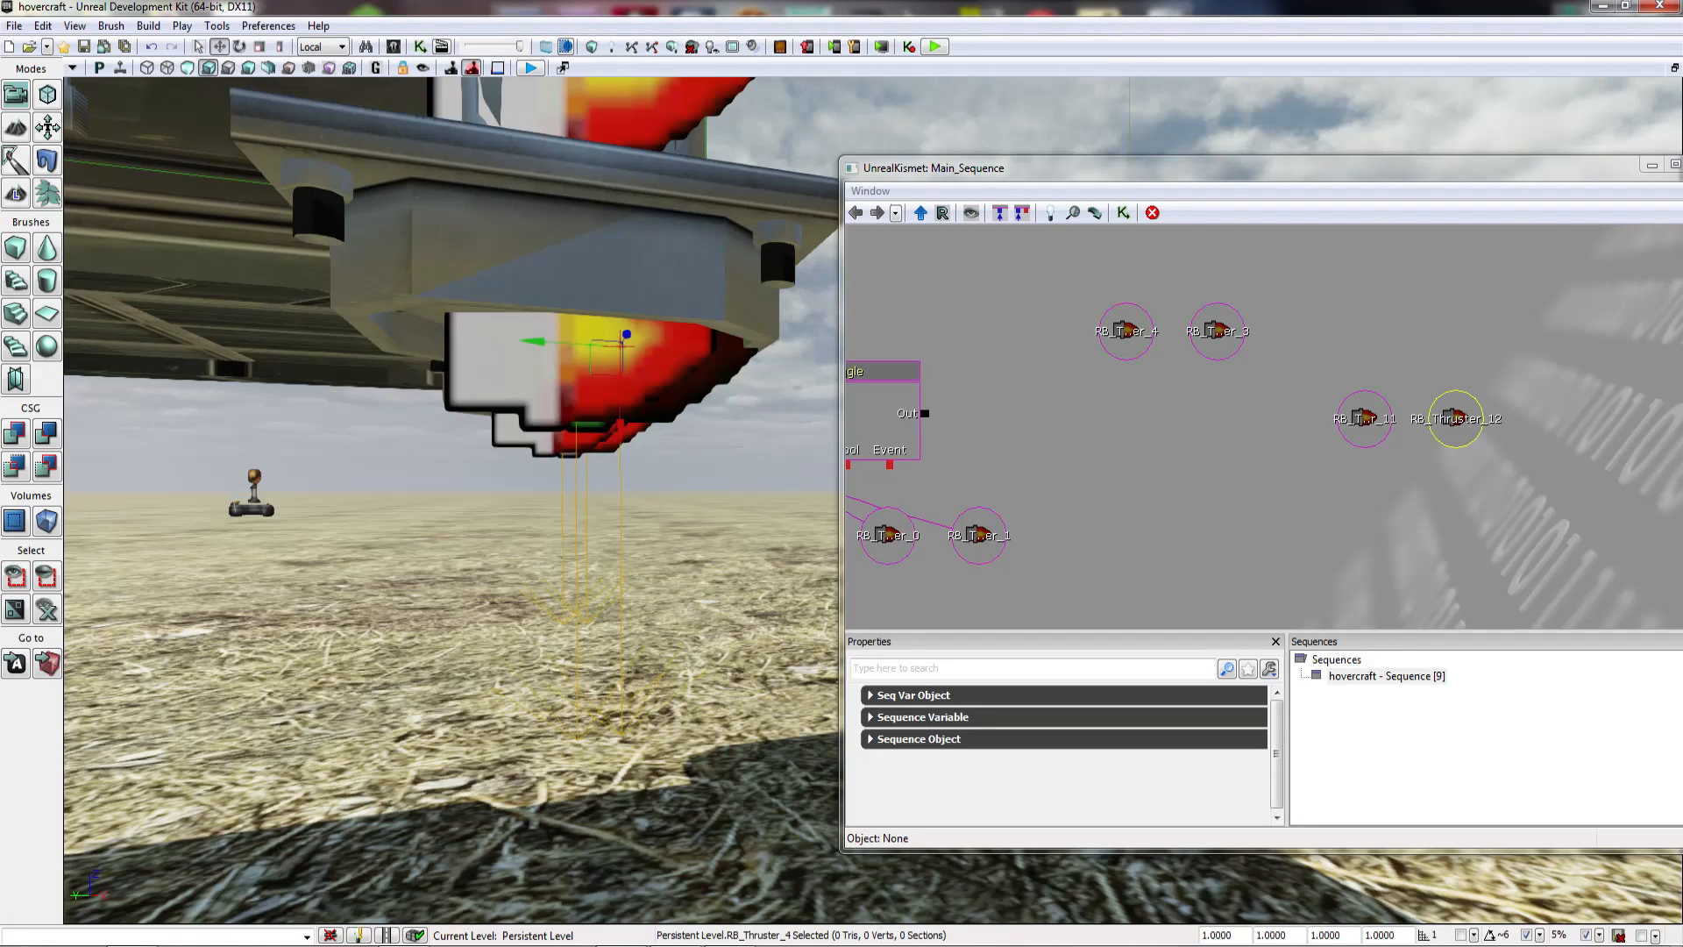
pyautogui.doubleClick(605, 399)
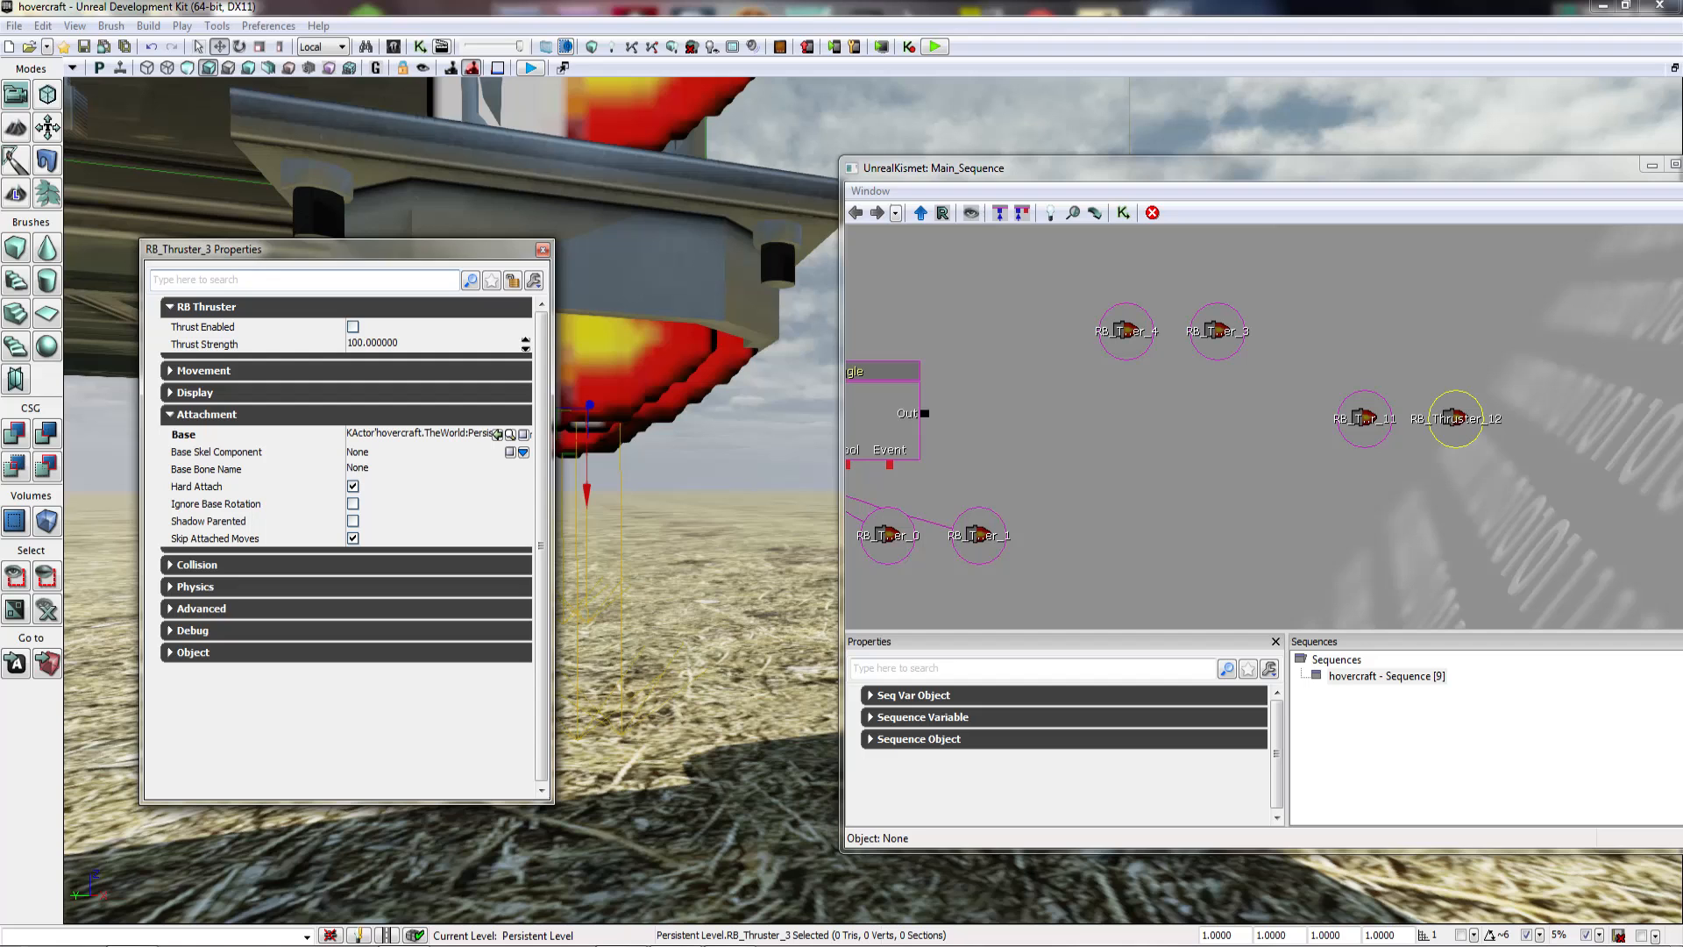
pyautogui.click(543, 250)
# Step: Arrange the unlinked thruster variables into two separate pairs away from the Toggle group
pyautogui.moveTo(1302, 347); pyautogui.dragTo(1313, 440)
pyautogui.click(1140, 420)
pyautogui.moveTo(1148, 414); pyautogui.dragTo(1175, 352)
pyautogui.moveTo(1230, 426); pyautogui.dragTo(1243, 360)
pyautogui.click(1382, 514)
pyautogui.keyDown('ctrl'); pyautogui.moveTo(1381, 514); pyautogui.dragTo(1376, 558); pyautogui.keyUp('ctrl')
pyautogui.moveTo(1273, 534); pyautogui.dragTo(1297, 380)
pyautogui.scroll(-2, 1296, 379)
pyautogui.moveTo(1193, 411); pyautogui.dragTo(1347, 396)
pyautogui.moveTo(1134, 451); pyautogui.dragTo(1184, 532)
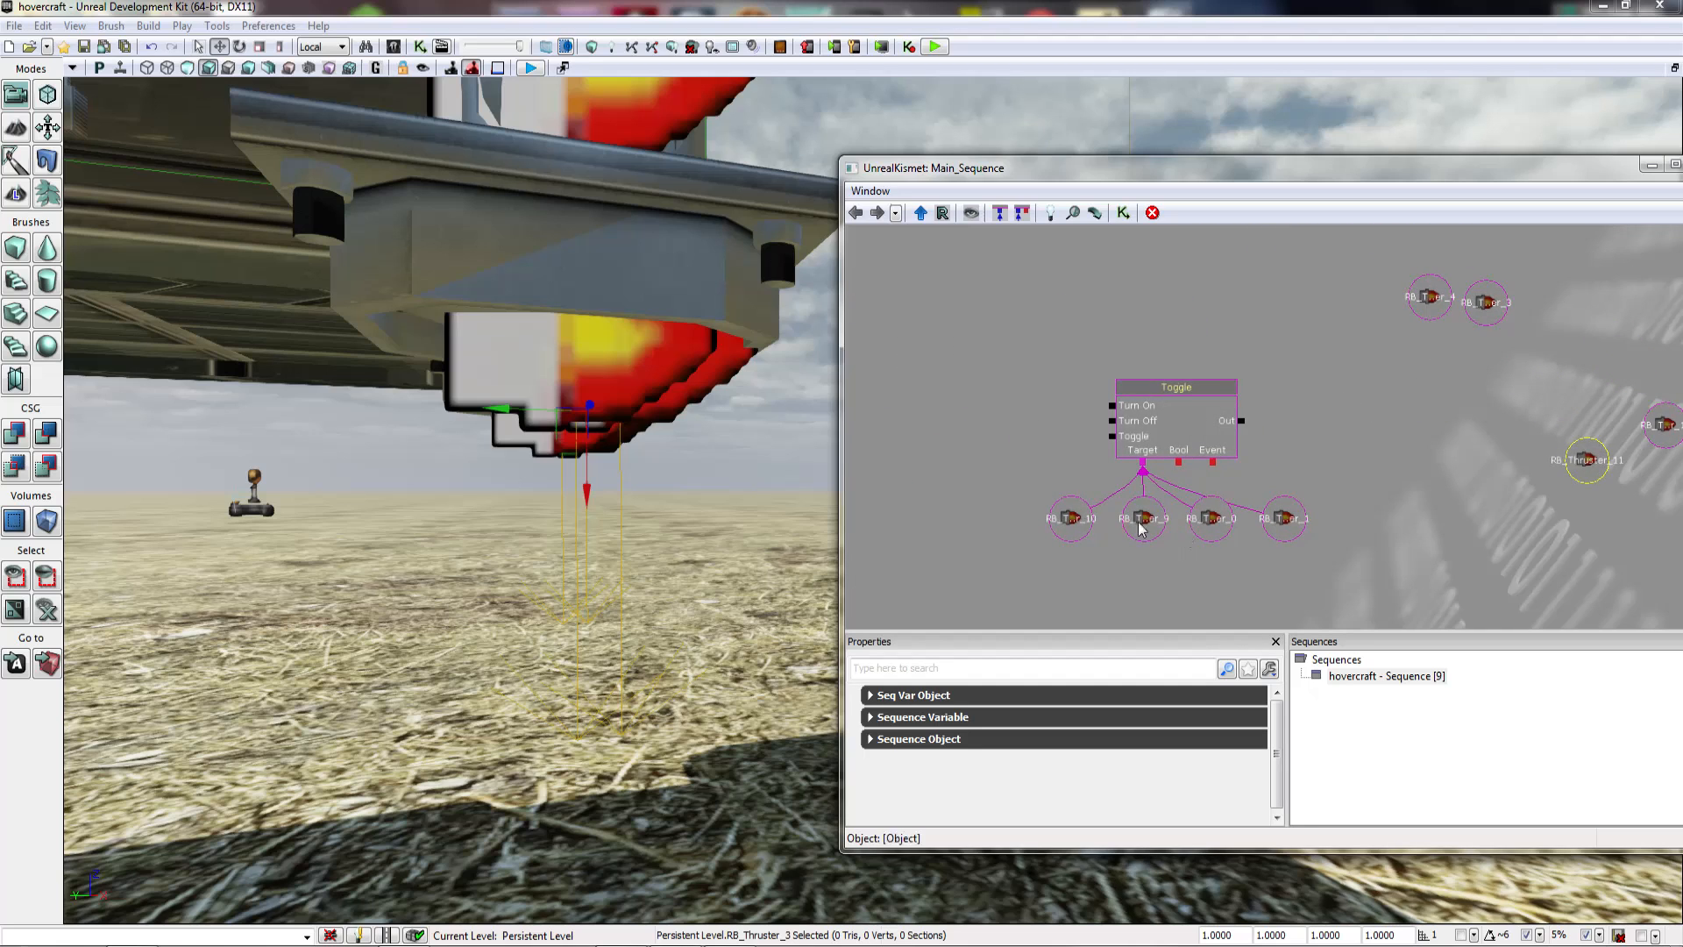
pyautogui.moveTo(1029, 504); pyautogui.dragTo(1062, 476)
pyautogui.keyDown('ctrl'); pyautogui.keyDown('alt'); pyautogui.moveTo(1060, 381); pyautogui.dragTo(1532, 615); pyautogui.keyUp('alt'); pyautogui.keyUp('ctrl')
pyautogui.rightClick(1207, 368)
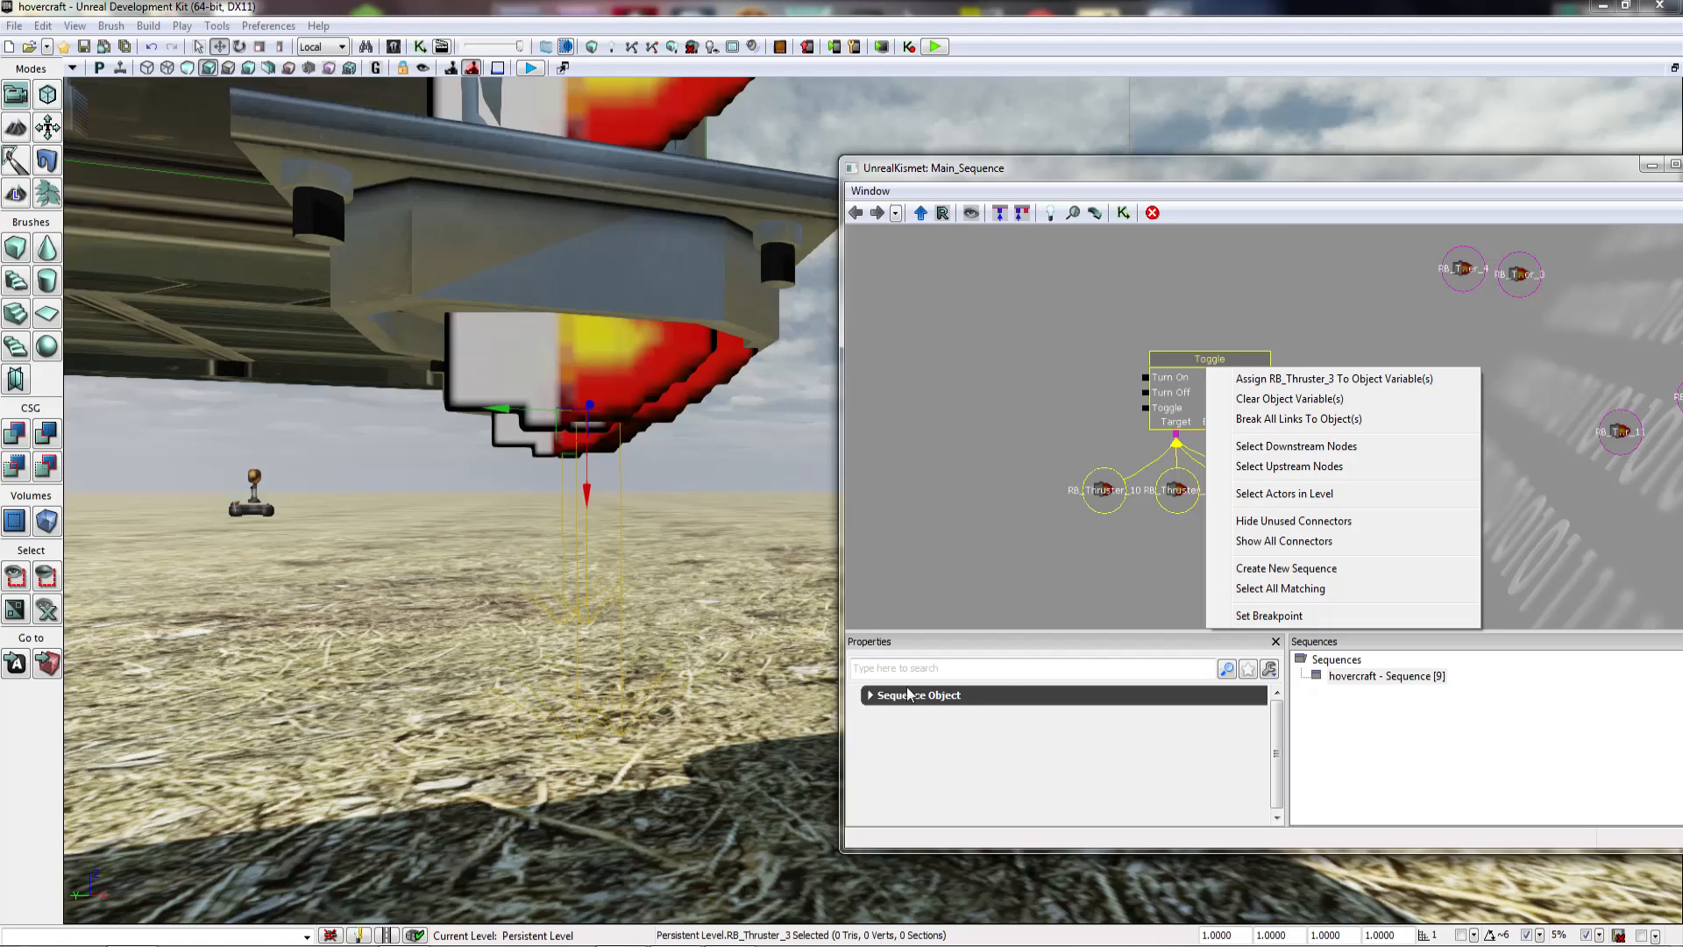
pyautogui.moveTo(1077, 463); pyautogui.dragTo(1003, 480)
pyautogui.click(1009, 370)
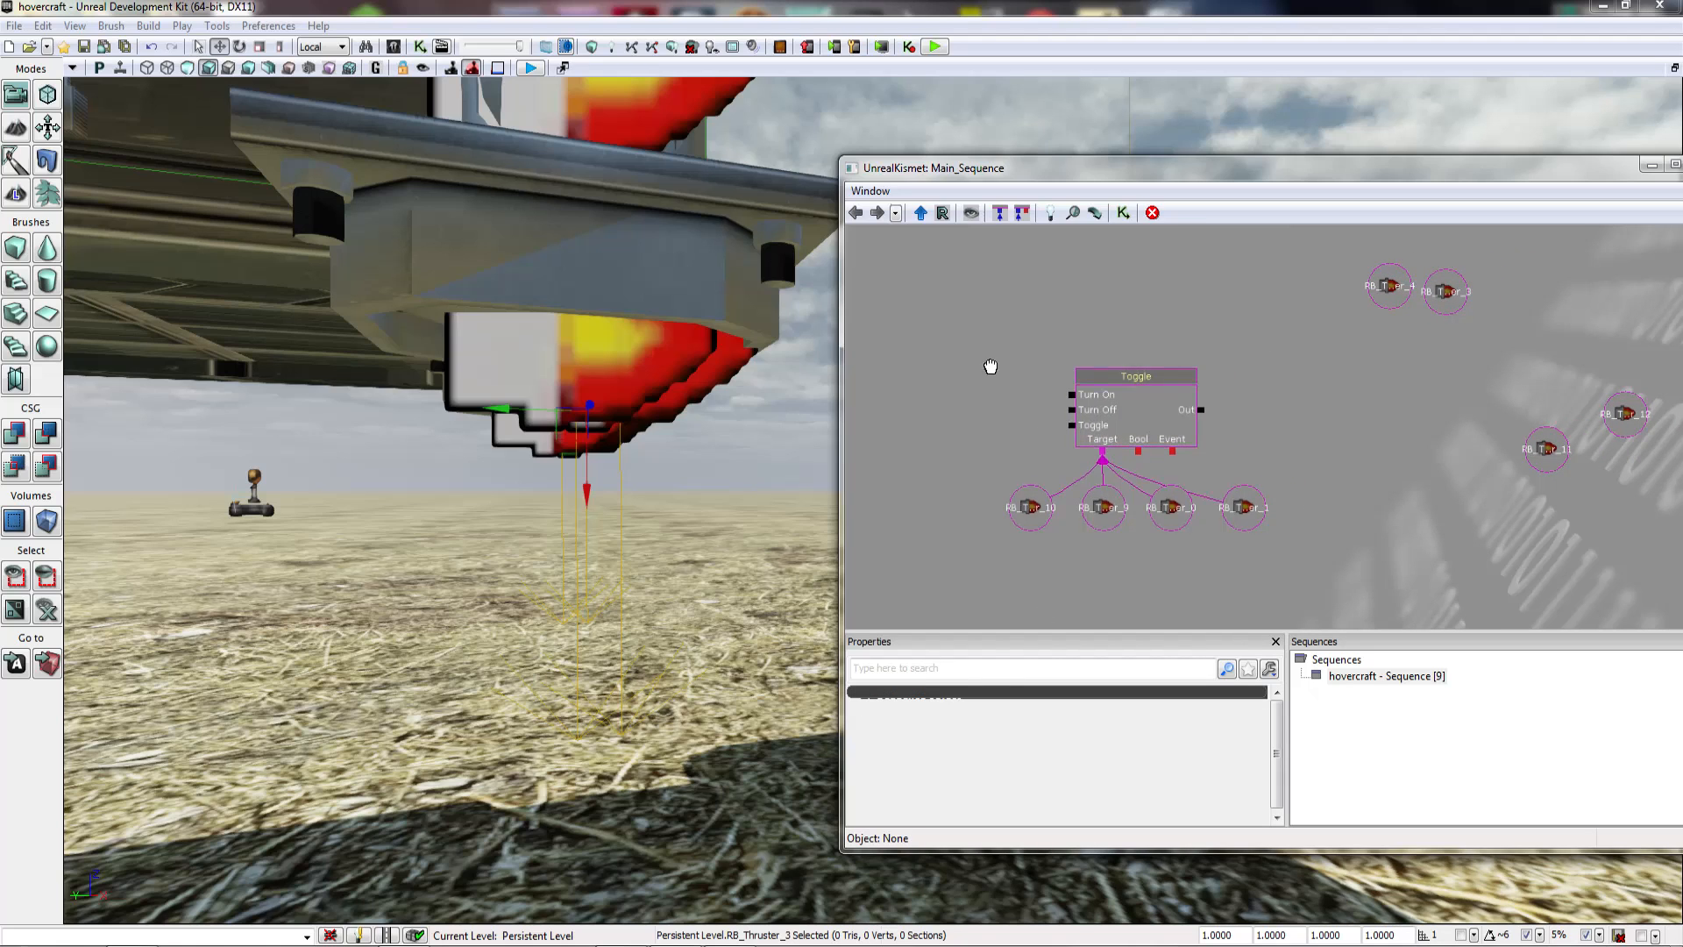
pyautogui.rightClick(992, 338)
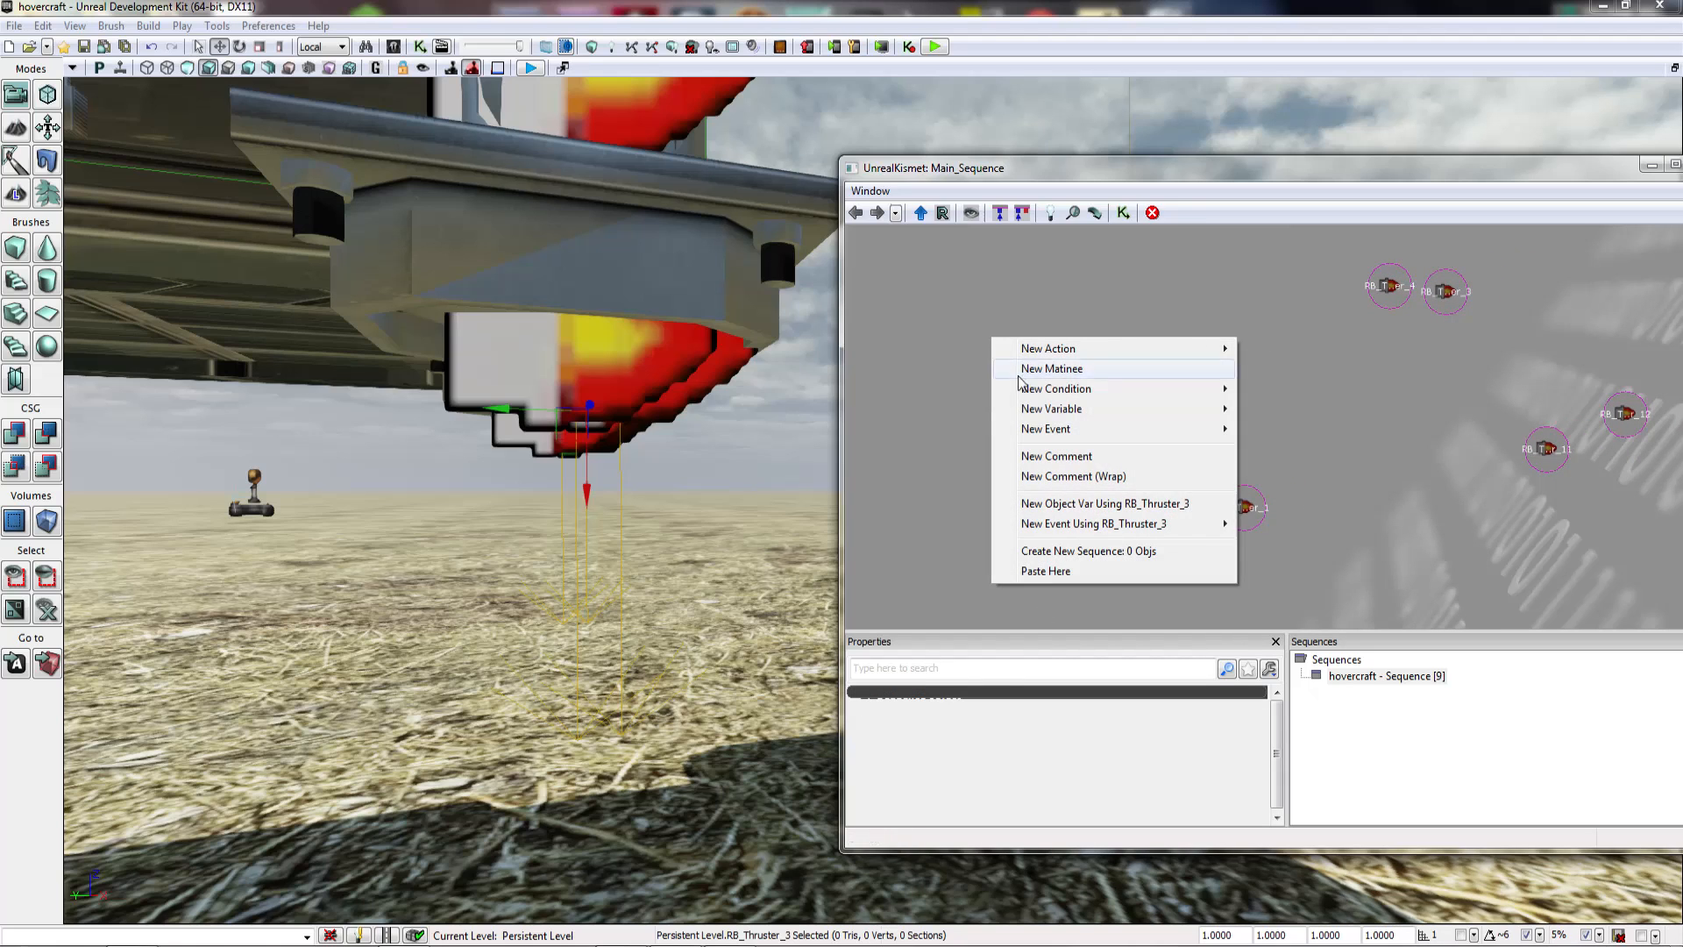
pyautogui.click(1092, 458)
pyautogui.click(1002, 559)
# Step: Add a wrapped comment and fit its frame around the Toggle action and its four linked thruster variables
pyautogui.rightClick(1026, 464)
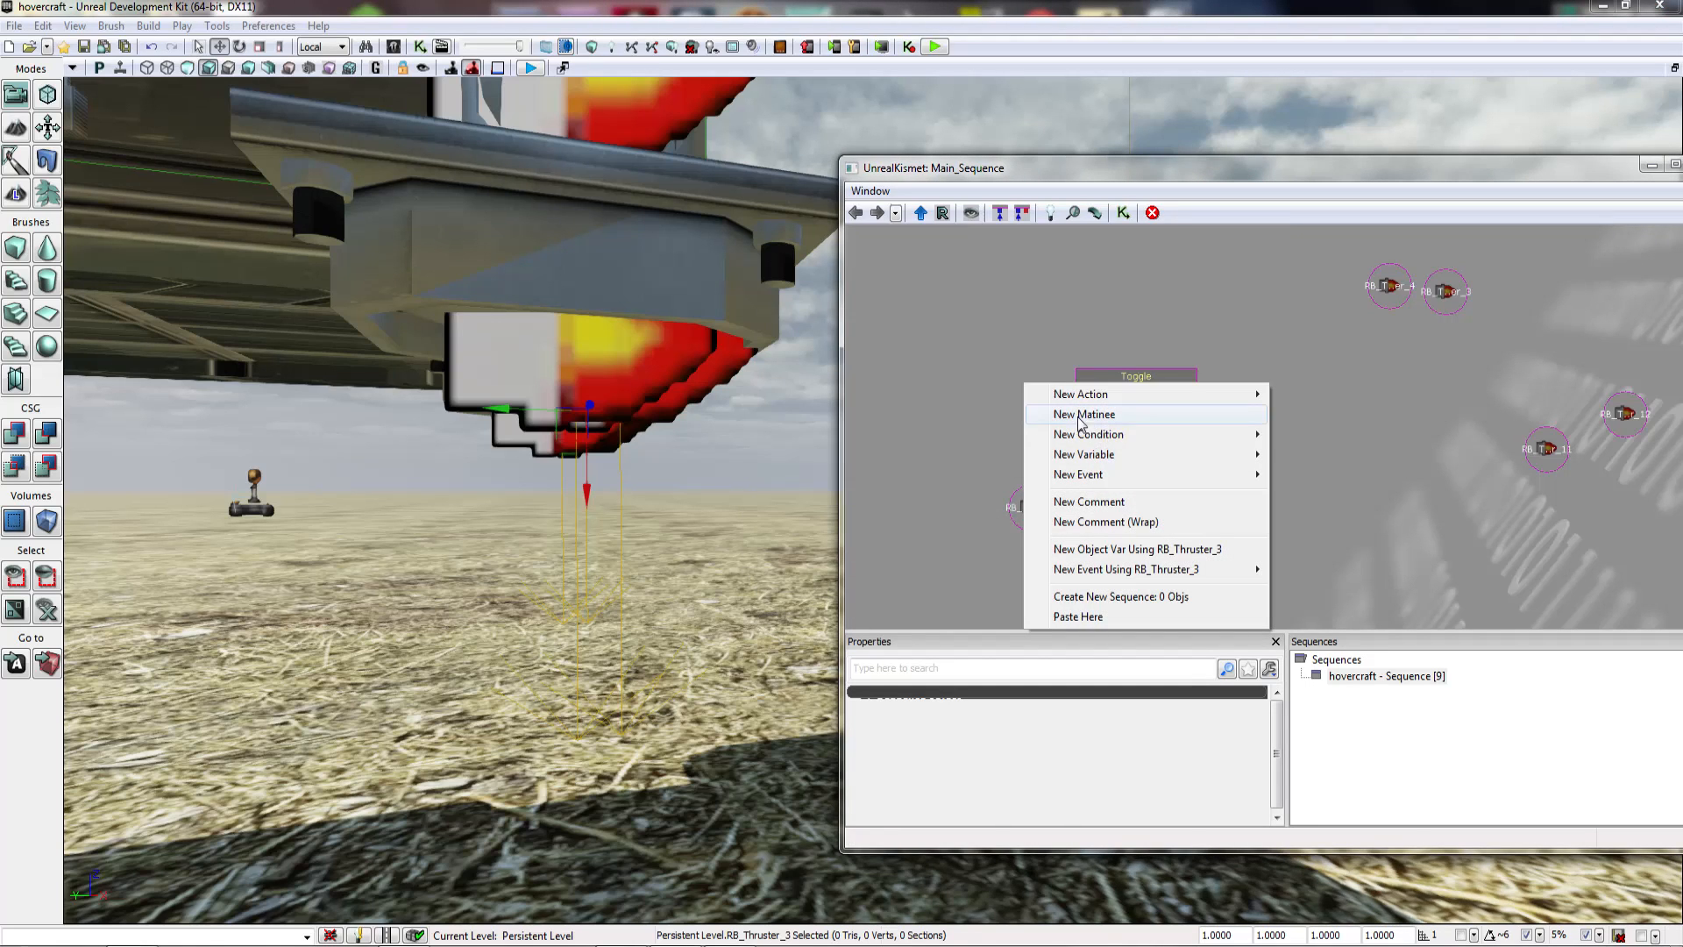
pyautogui.click(1153, 522)
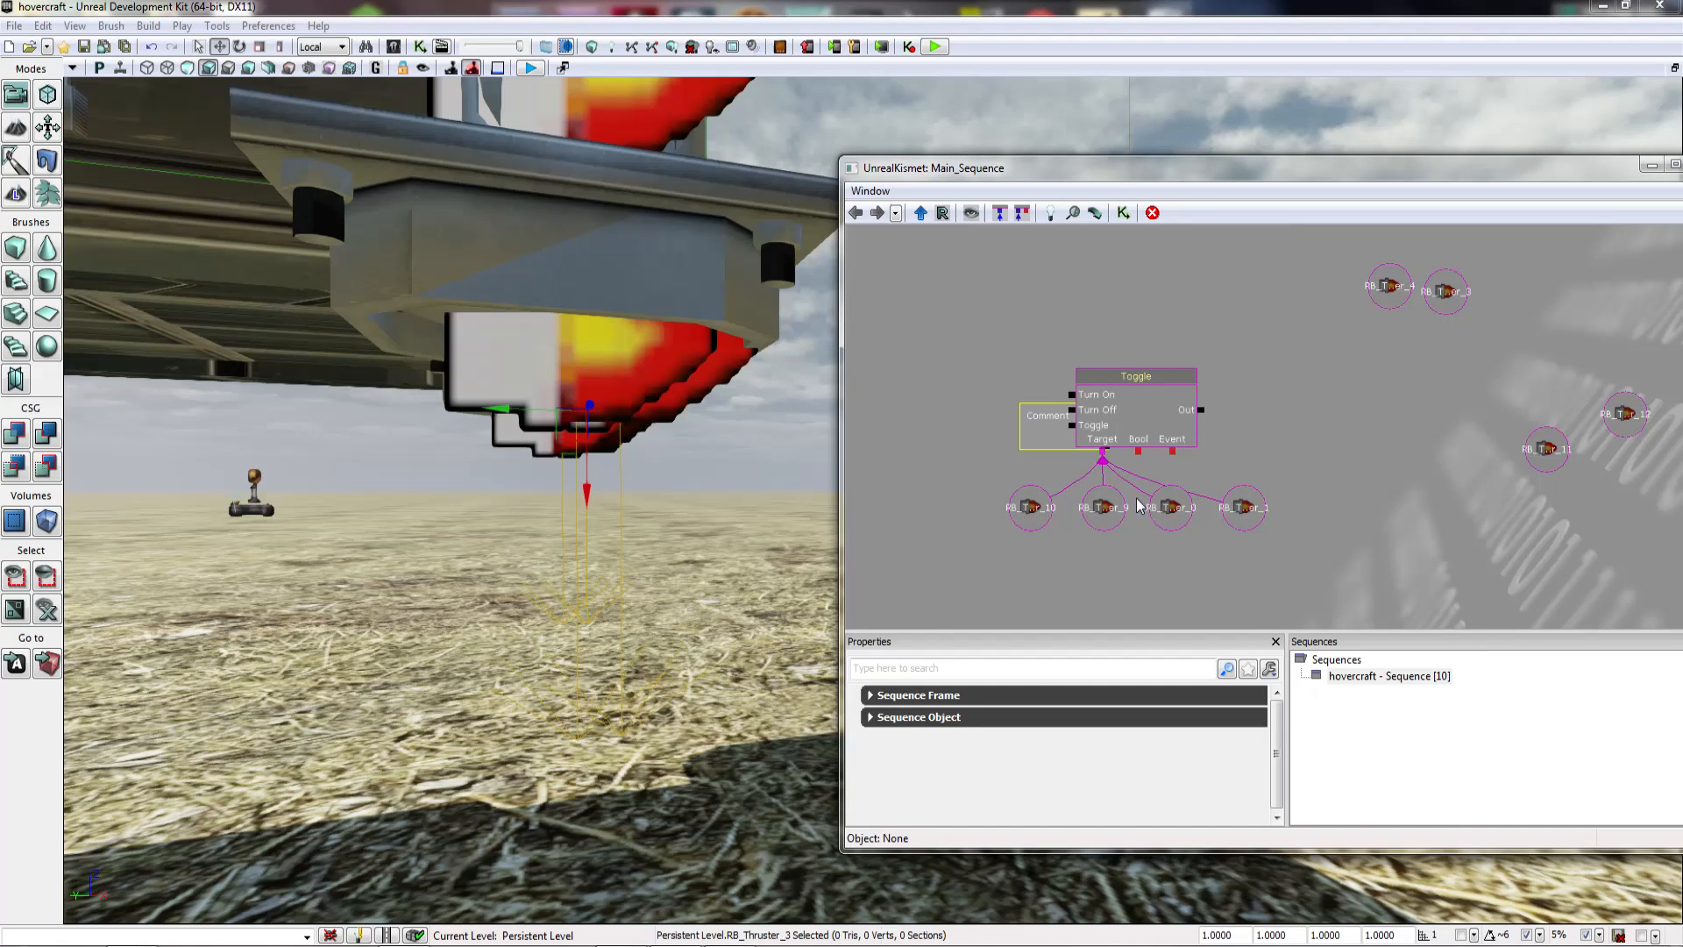
pyautogui.moveTo(1041, 436)
pyautogui.mouseDown()
pyautogui.moveTo(1032, 418)
pyautogui.moveTo(1046, 424)
pyautogui.mouseUp()
pyautogui.keyDown('ctrl'); pyautogui.moveTo(1045, 423); pyautogui.dragTo(1281, 524); pyautogui.keyUp('ctrl')
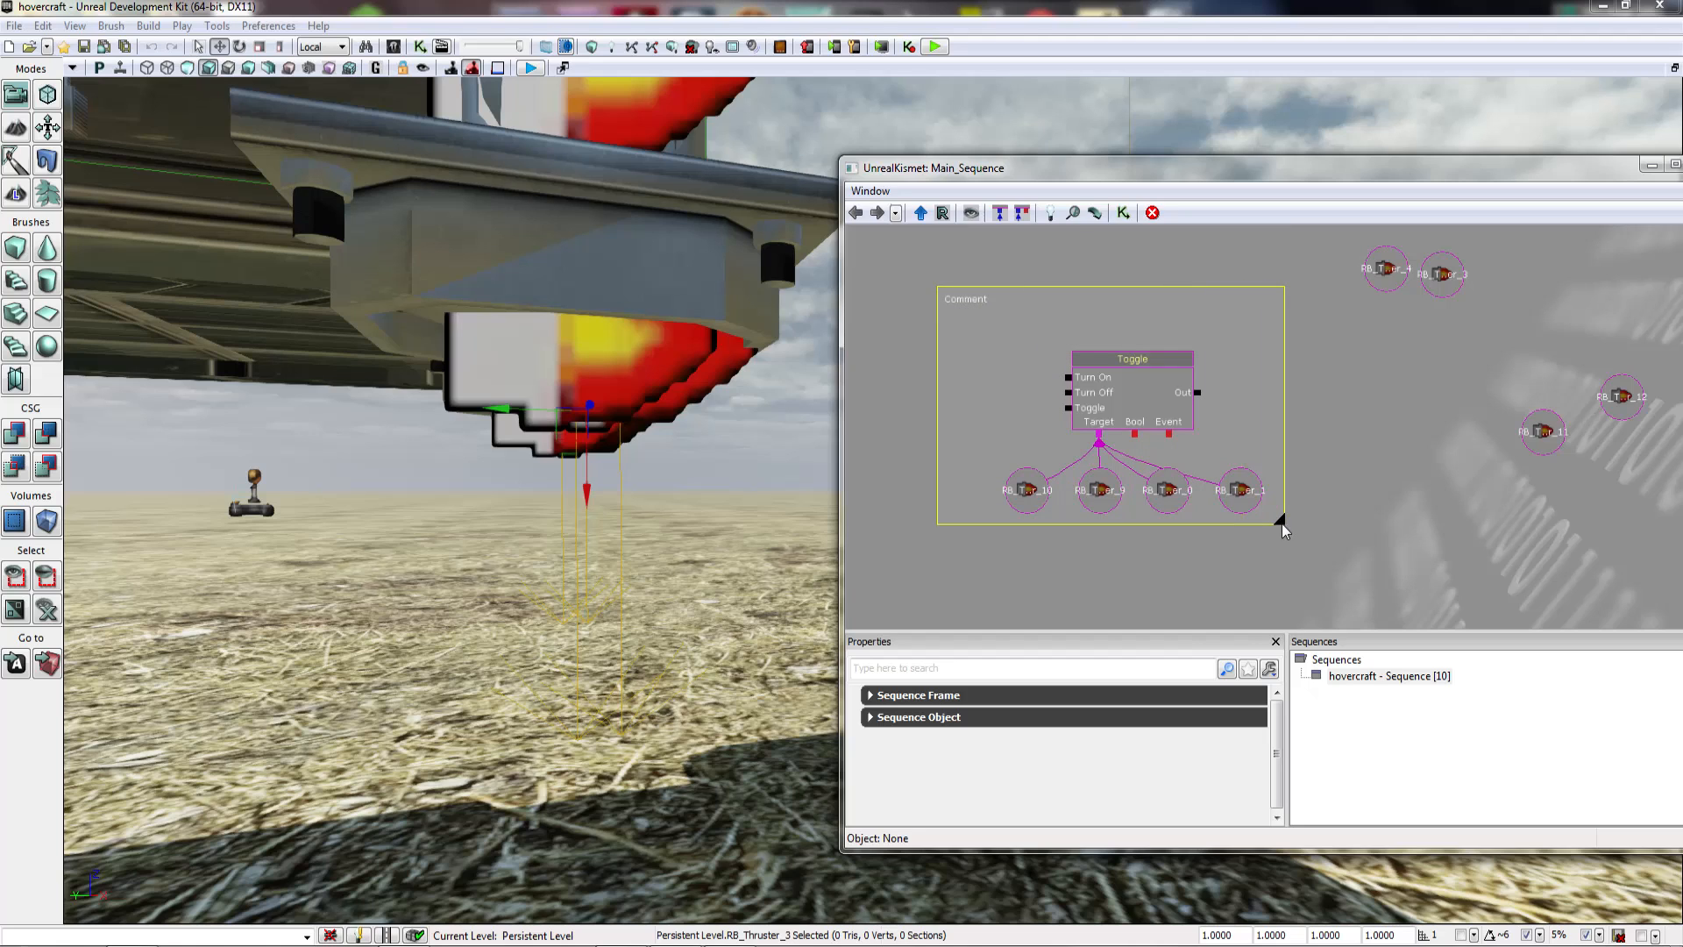
pyautogui.moveTo(970, 293); pyautogui.dragTo(993, 326)
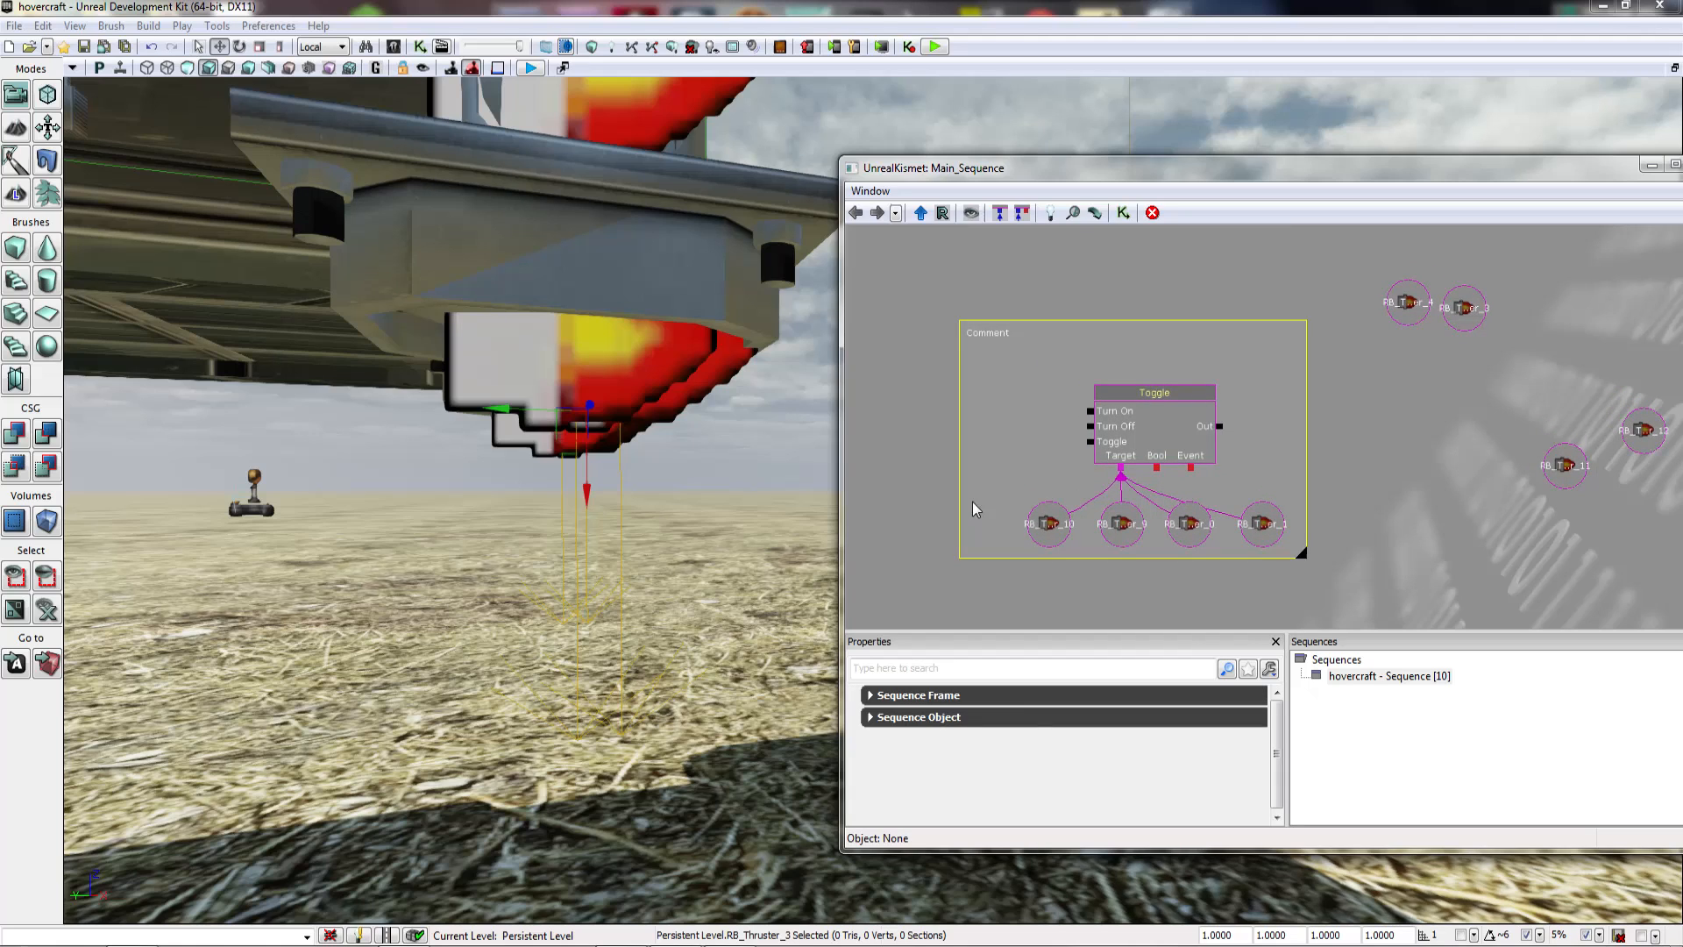
# Step: Set the text of the comment around the Toggle group to Lift
pyautogui.rightClick(1034, 328)
pyautogui.click(1019, 329)
pyautogui.doubleClick(998, 338)
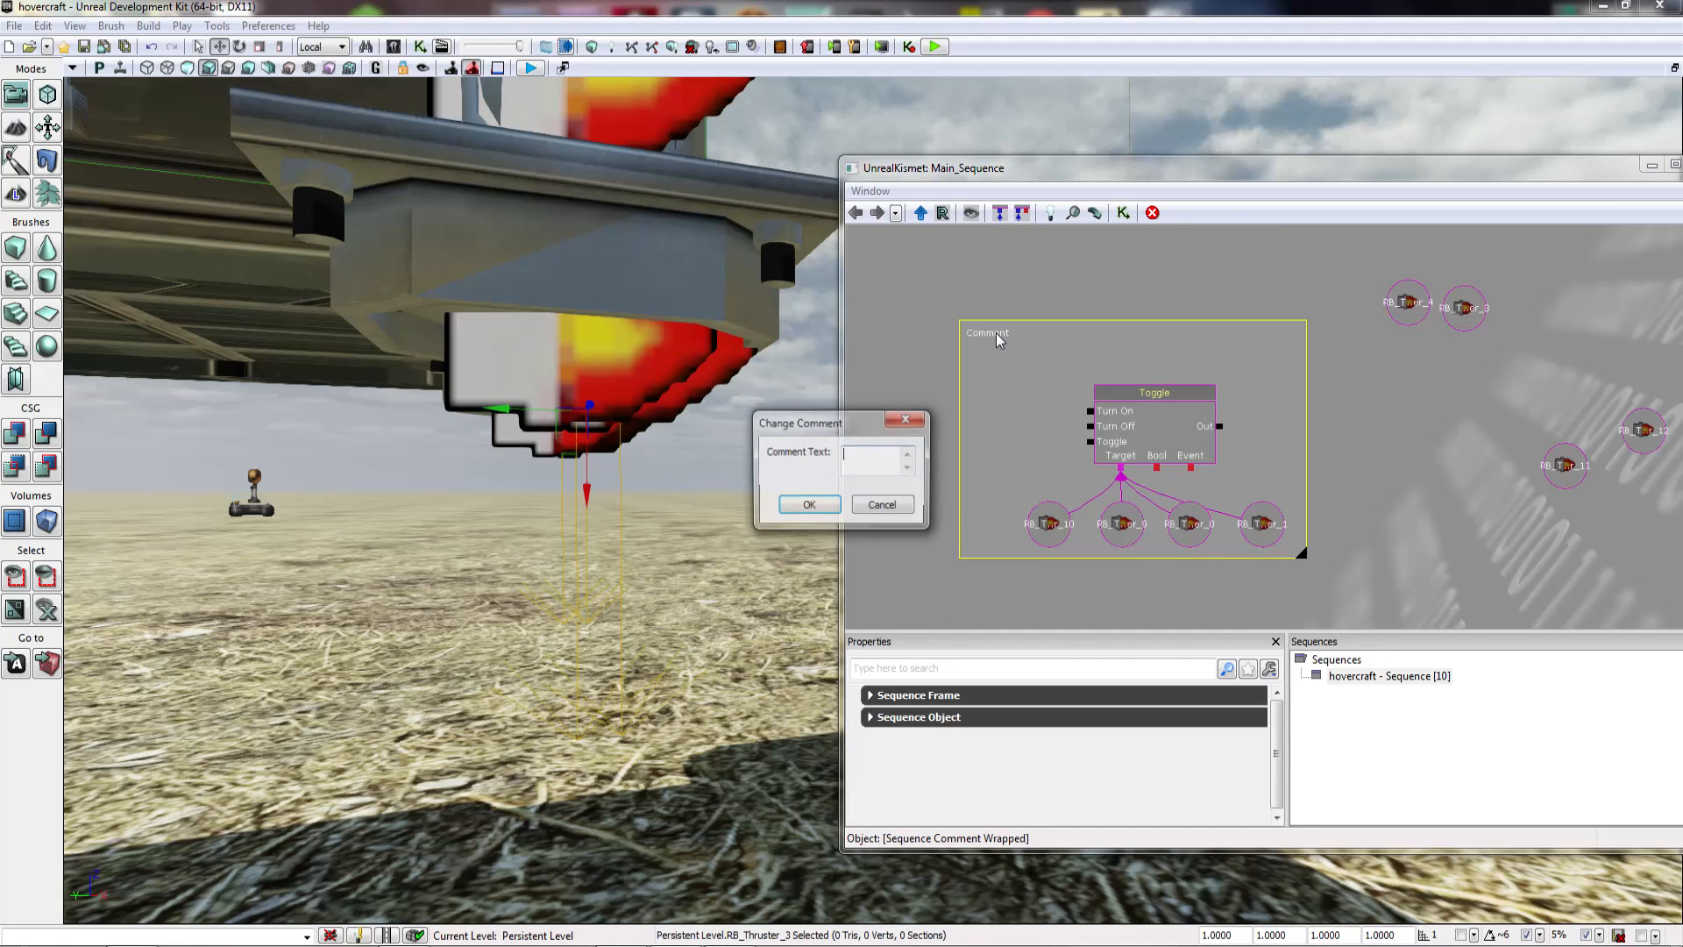
pyautogui.click(825, 507)
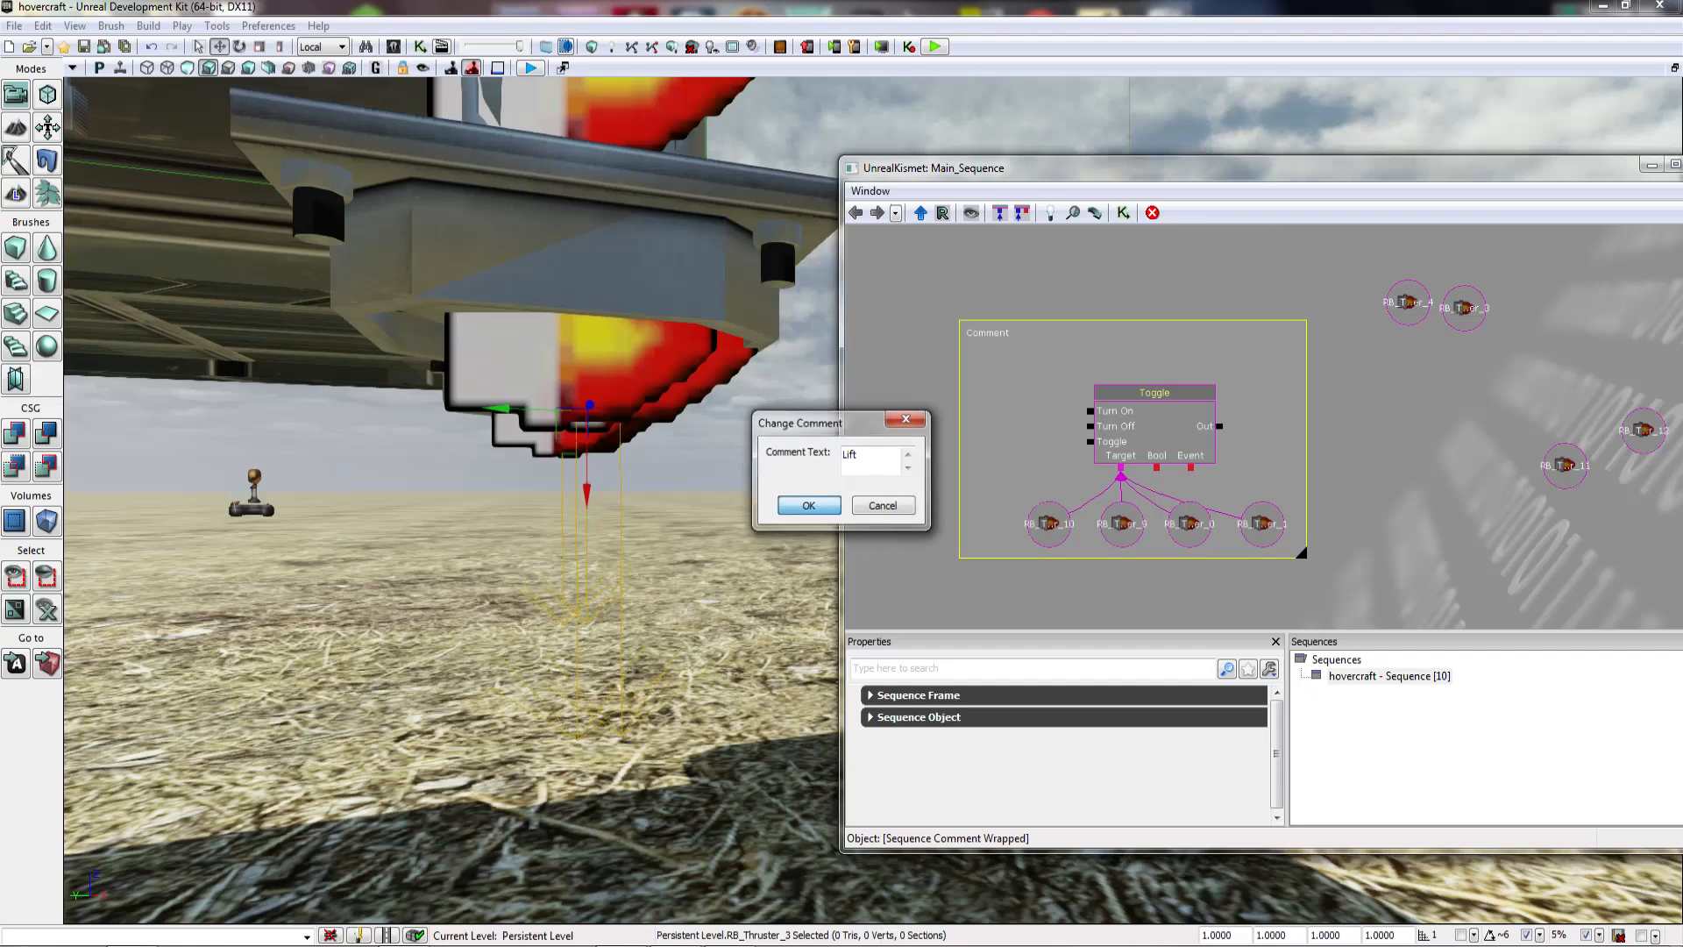
# Step: Reposition the upper pair of unlinked thruster variables, RB_Thruster_4 and RB_Thruster_3, away from the Lift group
pyautogui.click(890, 402)
pyautogui.moveTo(1334, 348); pyautogui.dragTo(1304, 355)
pyautogui.scroll(-3, 1304, 355)
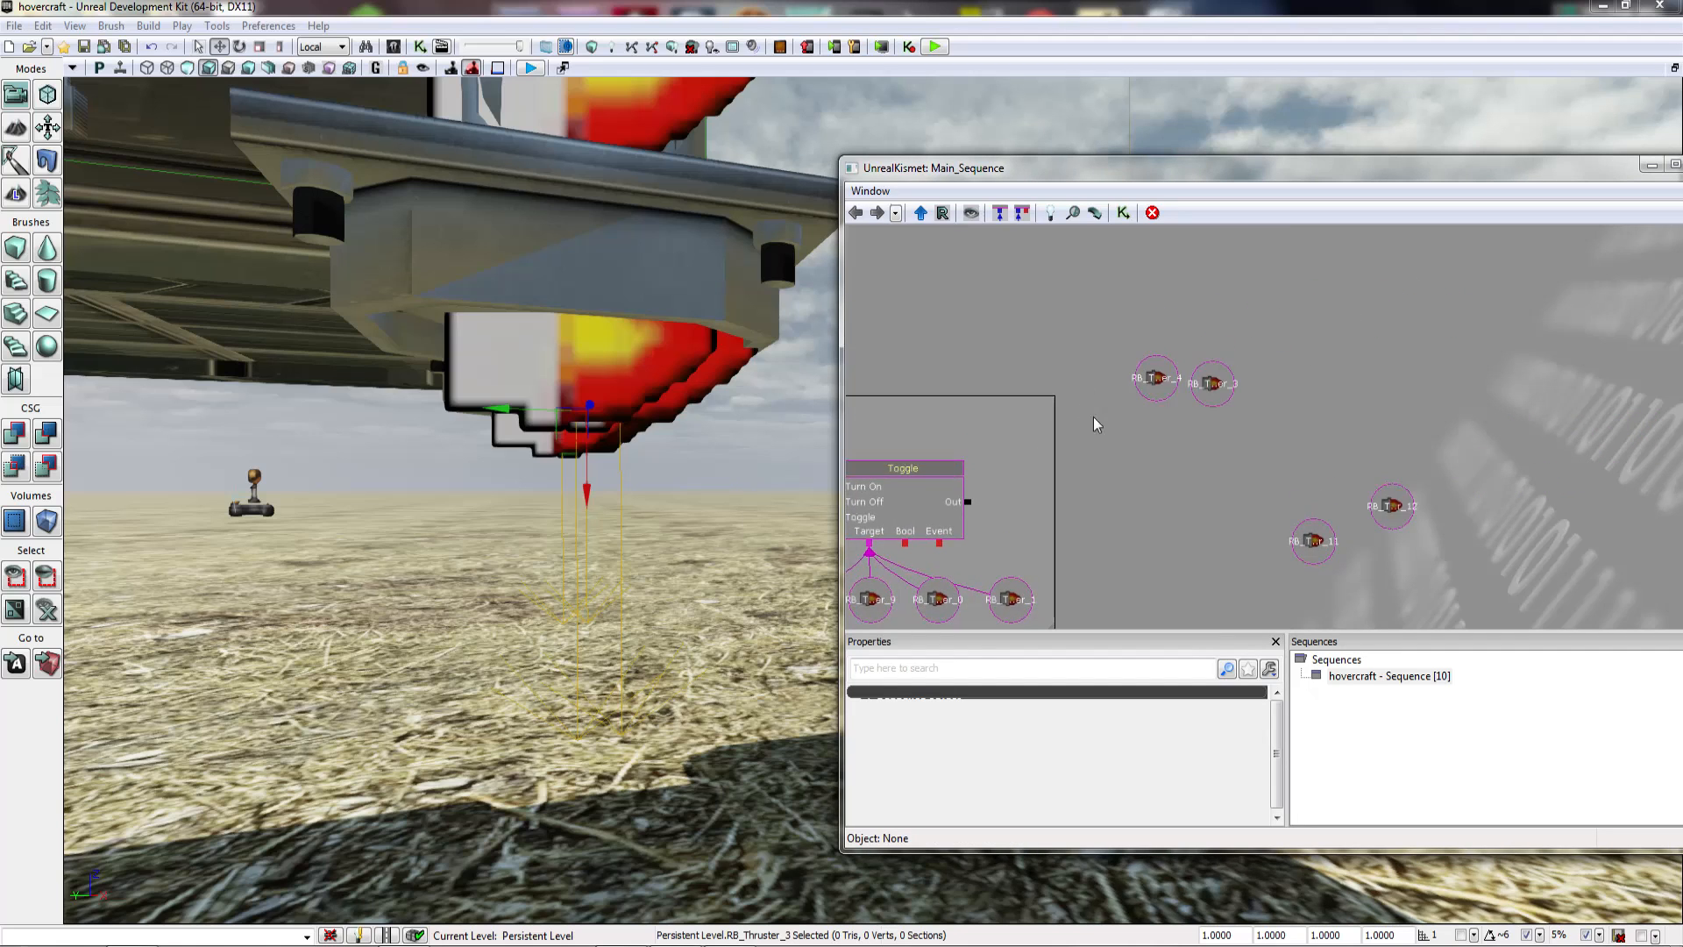
pyautogui.click(1149, 392)
pyautogui.keyDown('ctrl'); pyautogui.moveTo(1159, 391); pyautogui.dragTo(1218, 328); pyautogui.keyUp('ctrl')
pyautogui.click(1190, 396)
pyautogui.keyDown('ctrl'); pyautogui.moveTo(1190, 396); pyautogui.dragTo(1249, 331); pyautogui.keyUp('ctrl')
pyautogui.moveTo(1203, 478); pyautogui.dragTo(1240, 386)
# Step: Paste three copies of the Lift group's Toggle action near the lower pair of unlinked thruster variables
pyautogui.click(1251, 405)
pyautogui.click(1021, 374)
pyautogui.hotkey('ctrl', 'v')
pyautogui.moveTo(1326, 468); pyautogui.dragTo(1270, 563)
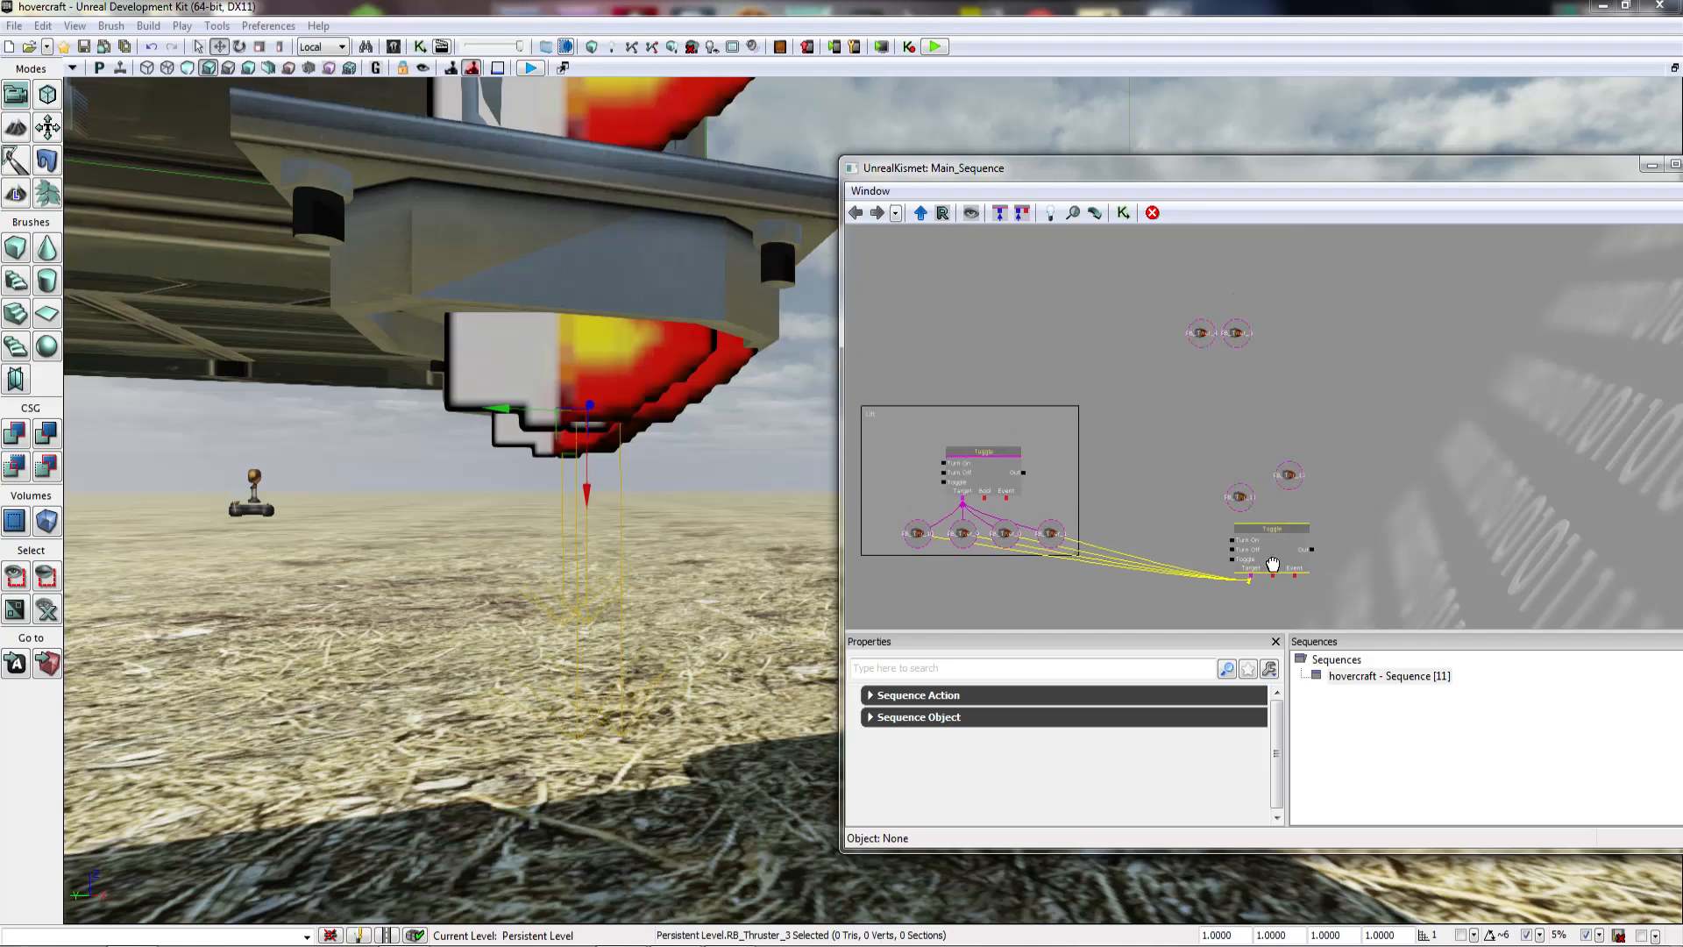
pyautogui.hotkey('ctrl', 'v')
pyautogui.hotkey('ctrl', 'v')
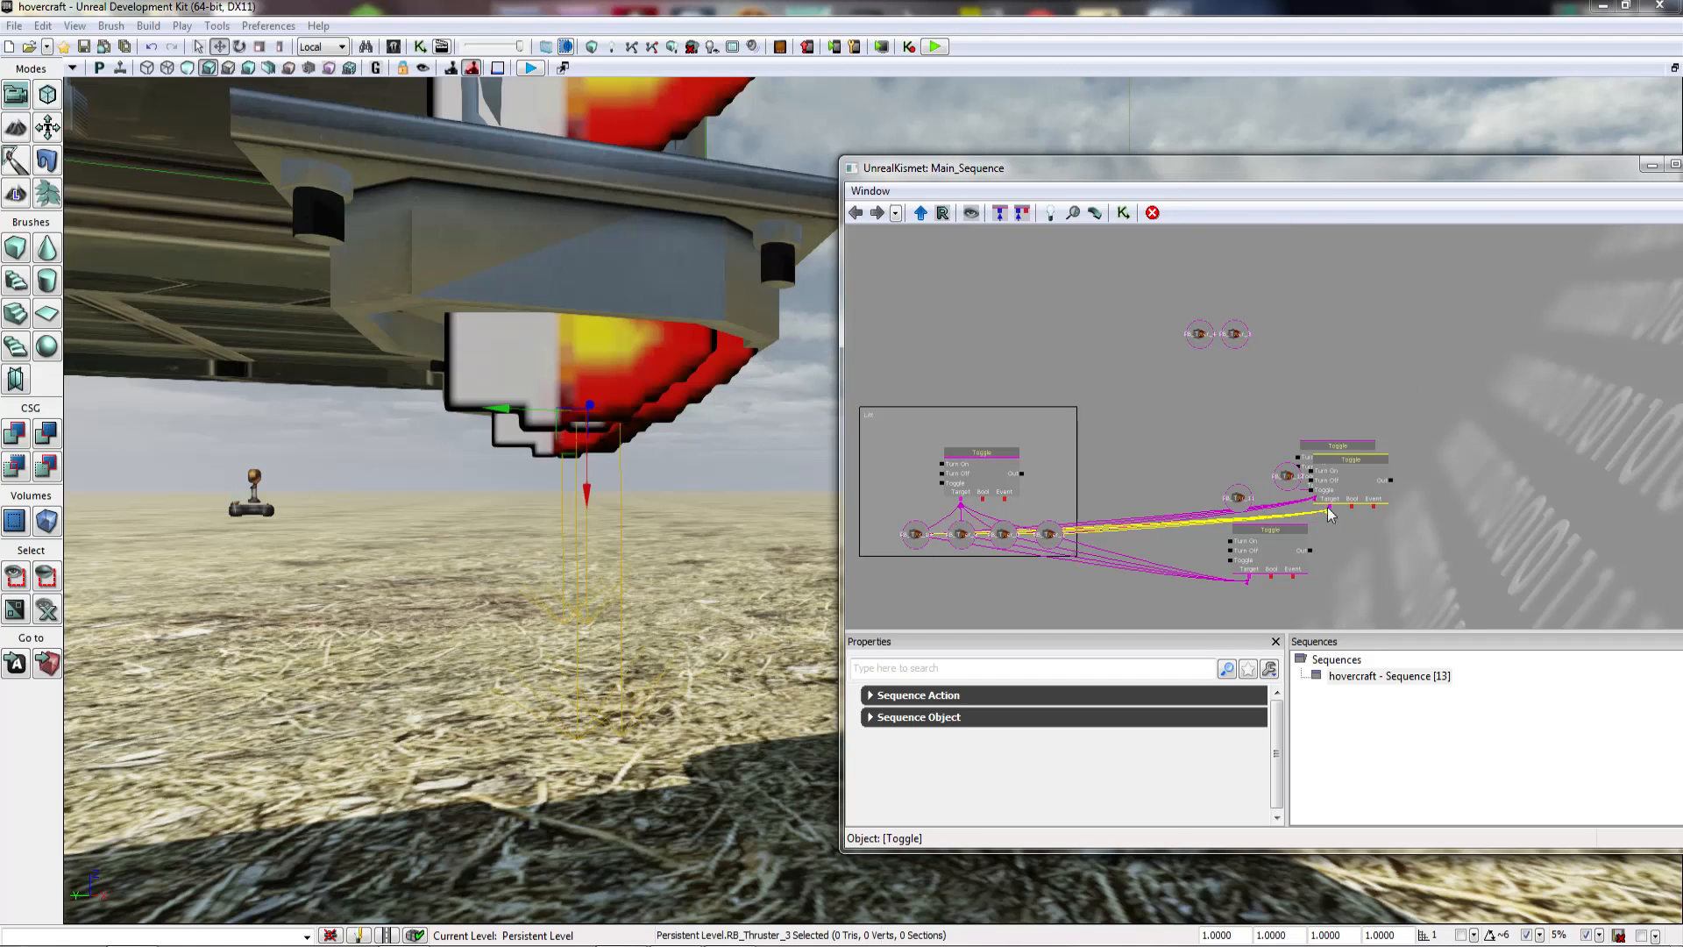
# Step: Place one Toggle copy above the upper thruster pair and break the target links inherited by the three copies
pyautogui.keyDown('ctrl'); pyautogui.moveTo(1330, 515); pyautogui.dragTo(1149, 324); pyautogui.keyUp('ctrl')
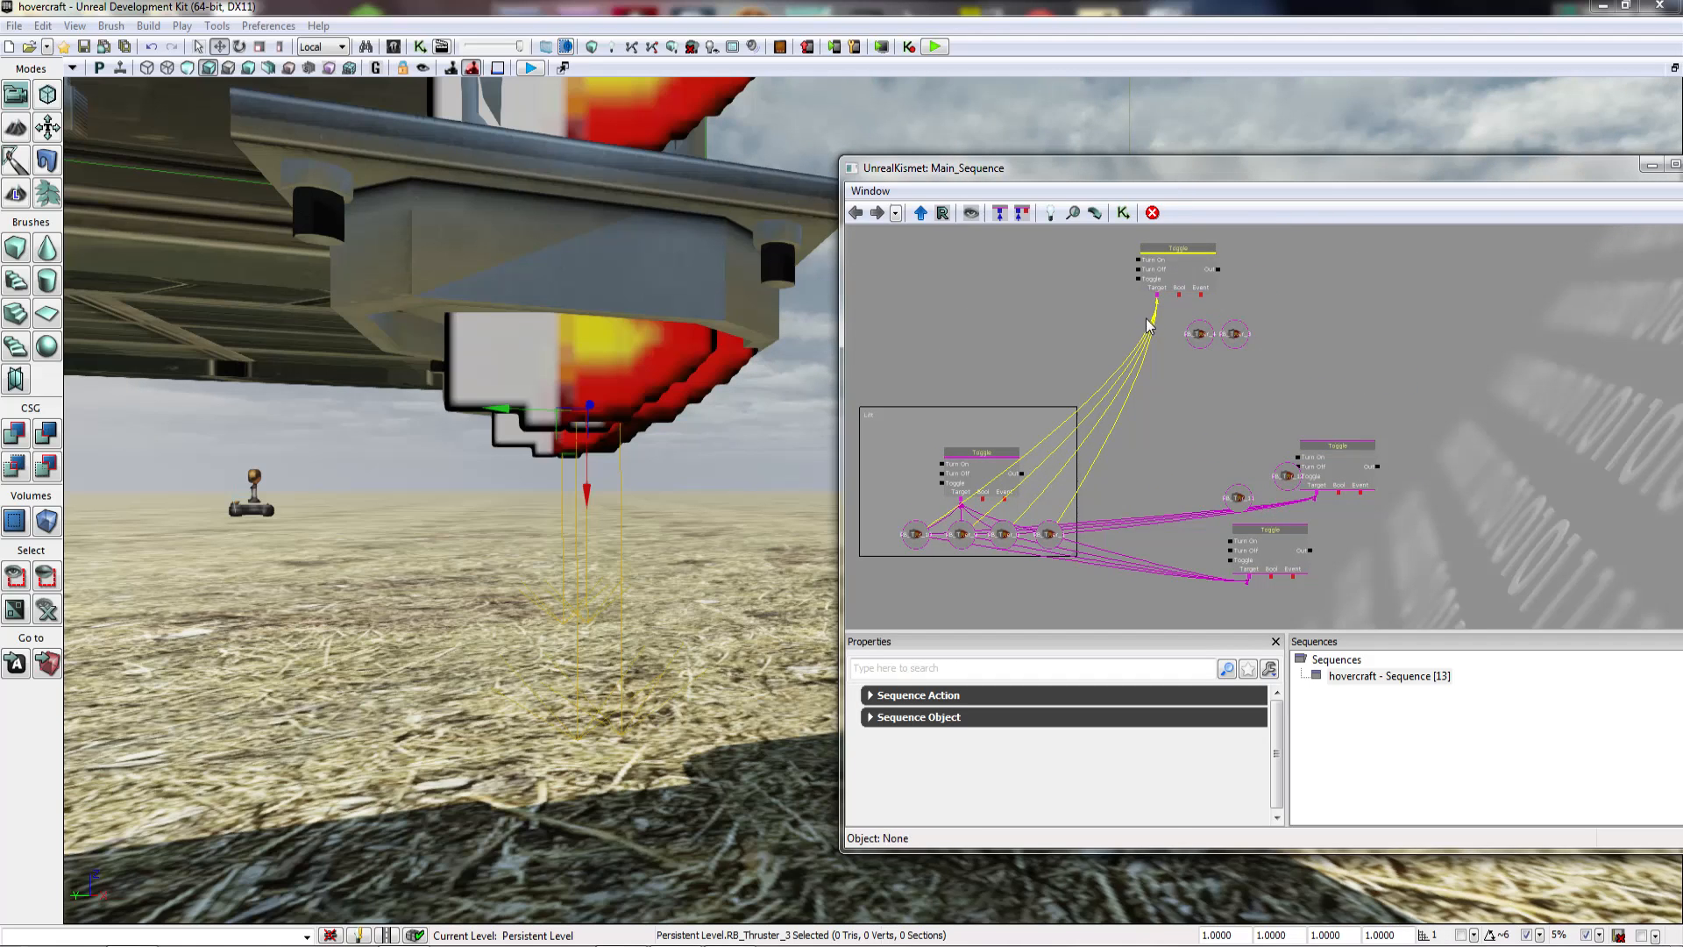
pyautogui.keyDown('alt'); pyautogui.click(1158, 295); pyautogui.keyUp('alt')
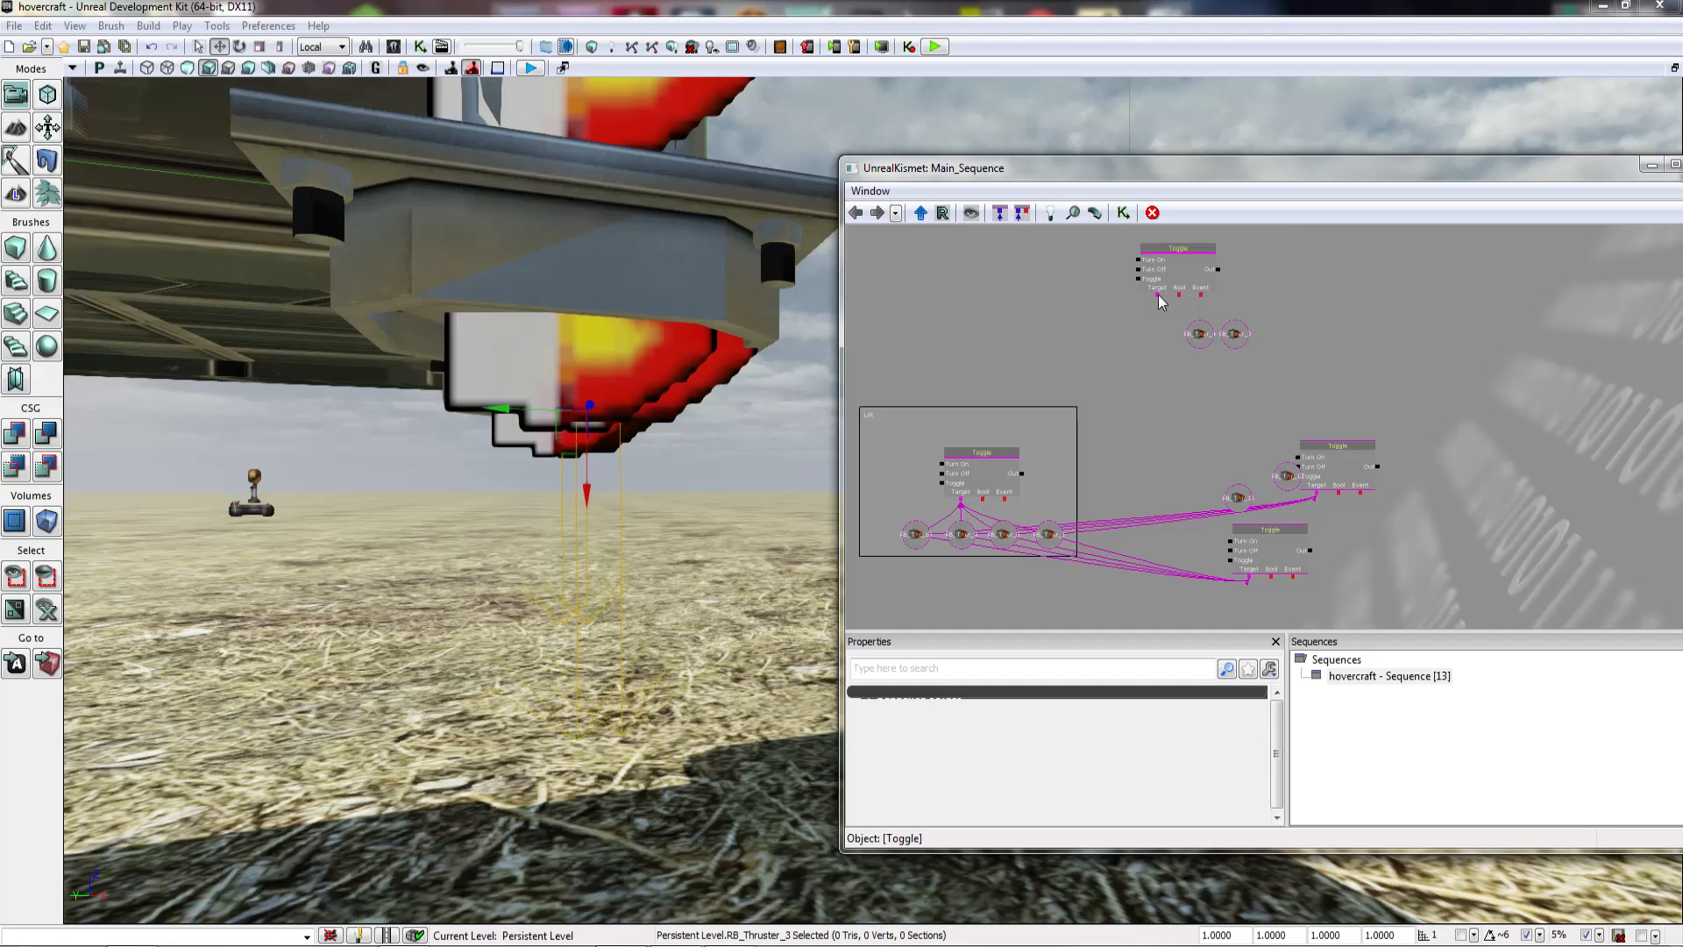
pyautogui.keyDown('ctrl'); pyautogui.moveTo(1246, 578); pyautogui.dragTo(1399, 391); pyautogui.keyUp('ctrl')
pyautogui.keyDown('alt'); pyautogui.click(1317, 498); pyautogui.keyUp('alt')
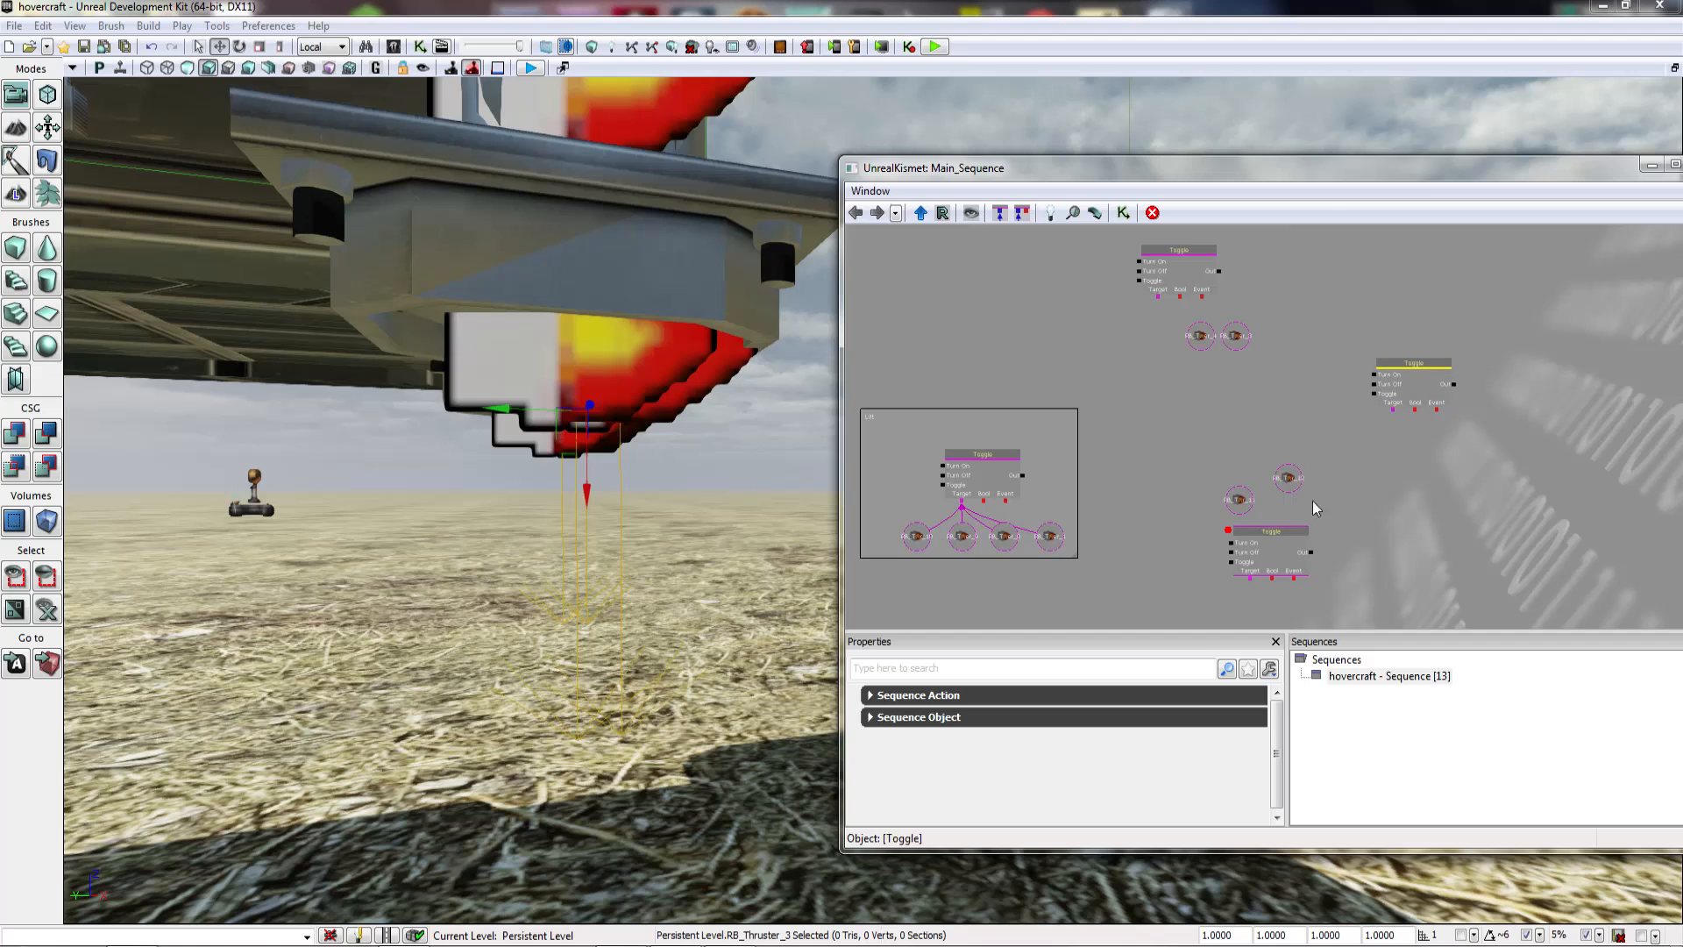
pyautogui.moveTo(1142, 481); pyautogui.dragTo(1177, 512)
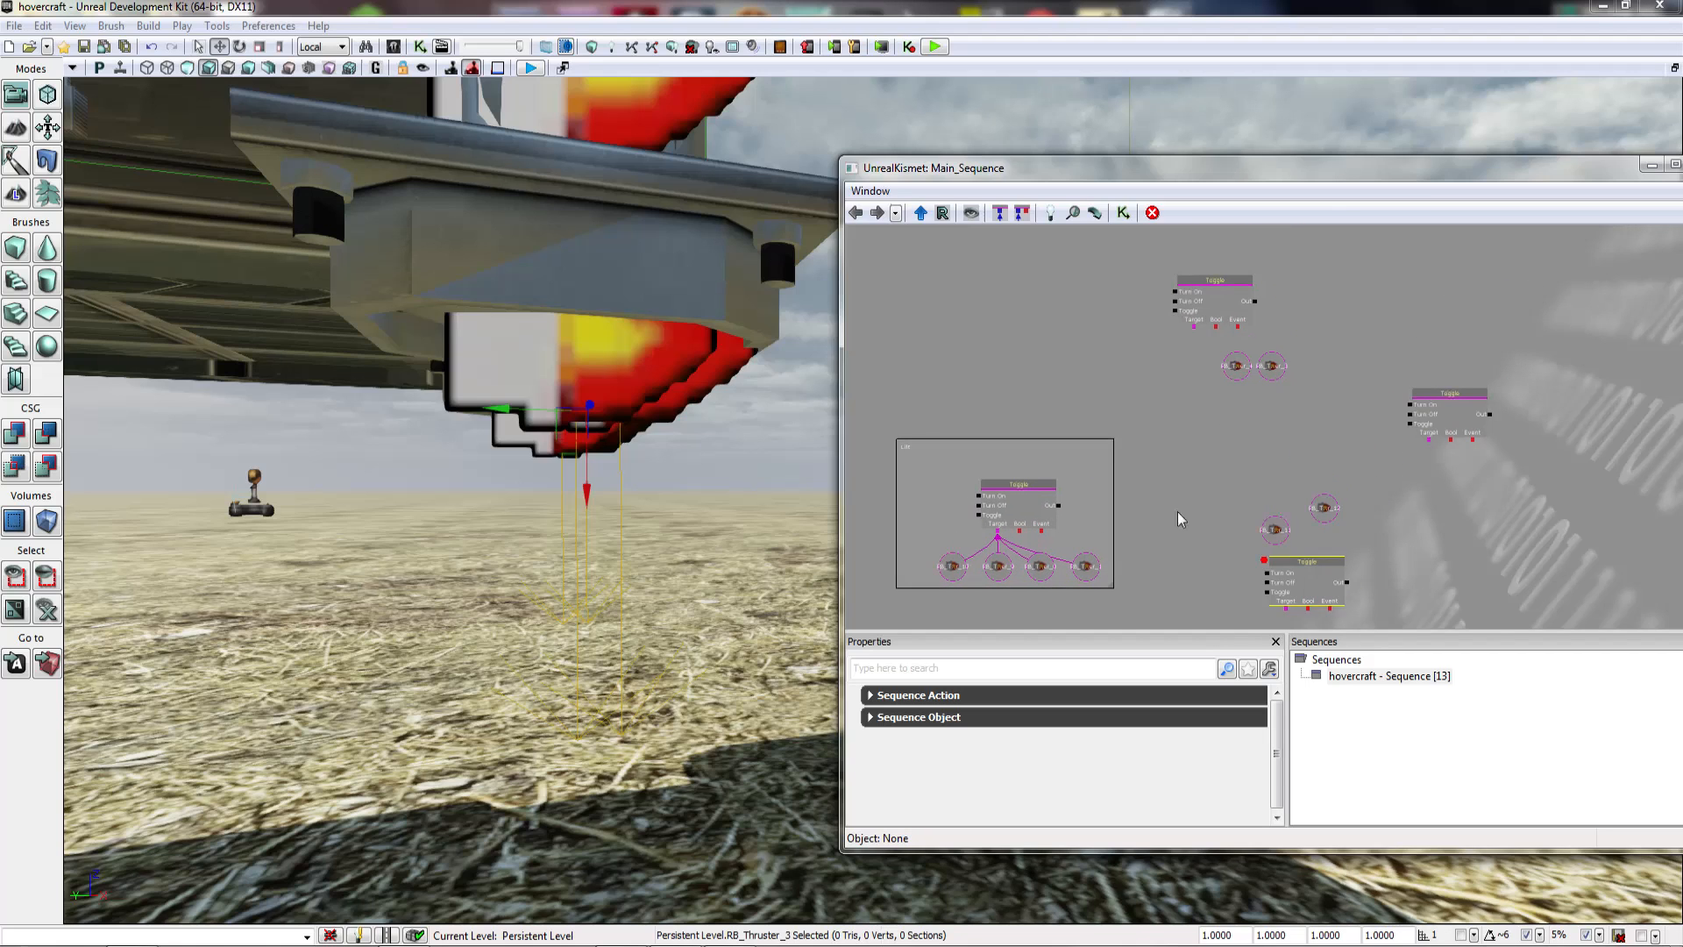
# Step: Link the upper Toggle's Target to both RB_Thruster_4 and RB_Thruster_3 variables
pyautogui.moveTo(1239, 363)
pyautogui.keyDown('ctrl'); pyautogui.mouseDown()
pyautogui.moveTo(1226, 374)
pyautogui.moveTo(1261, 369)
pyautogui.moveTo(1208, 349)
pyautogui.moveTo(1221, 376)
pyautogui.moveTo(1225, 359)
pyautogui.moveTo(1253, 374)
pyautogui.mouseUp(); pyautogui.keyUp('ctrl')
pyautogui.moveTo(1129, 332); pyautogui.dragTo(1300, 419)
pyautogui.keyDown('ctrl'); pyautogui.click(1318, 413); pyautogui.keyUp('ctrl')
pyautogui.moveTo(1194, 384); pyautogui.dragTo(1154, 376)
pyautogui.click(1104, 384)
# Step: Add a wrapped comment beside the upper Toggle and set its text to Go Up
pyautogui.rightClick(1124, 269)
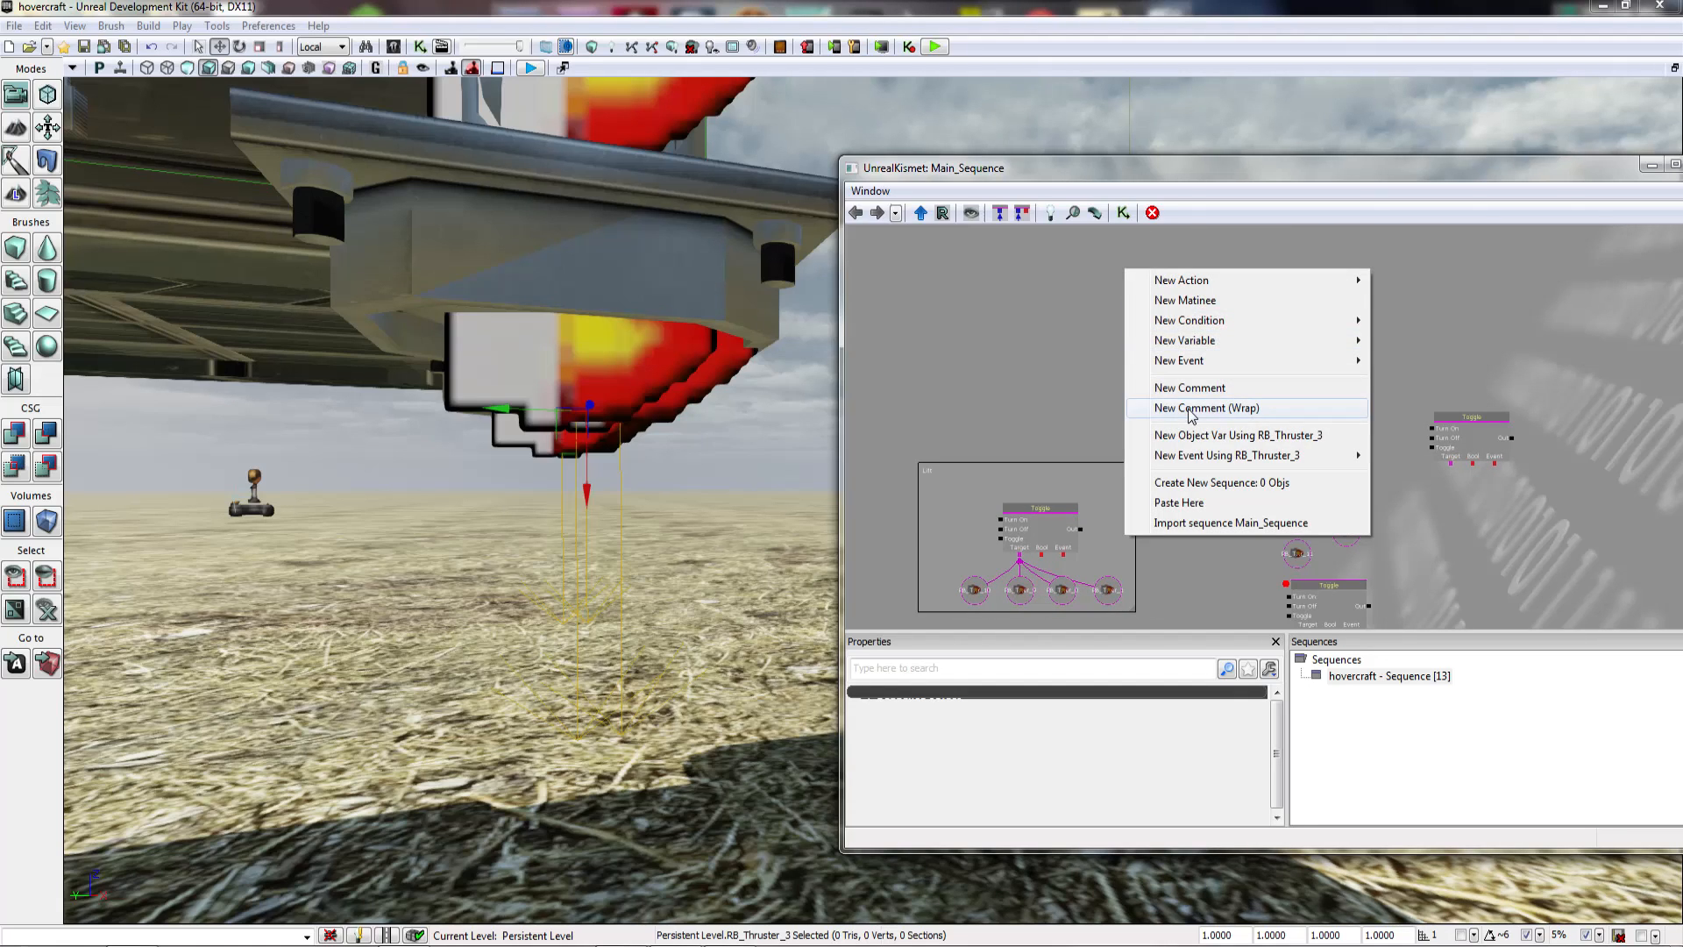
pyautogui.click(1206, 408)
pyautogui.doubleClick(1148, 303)
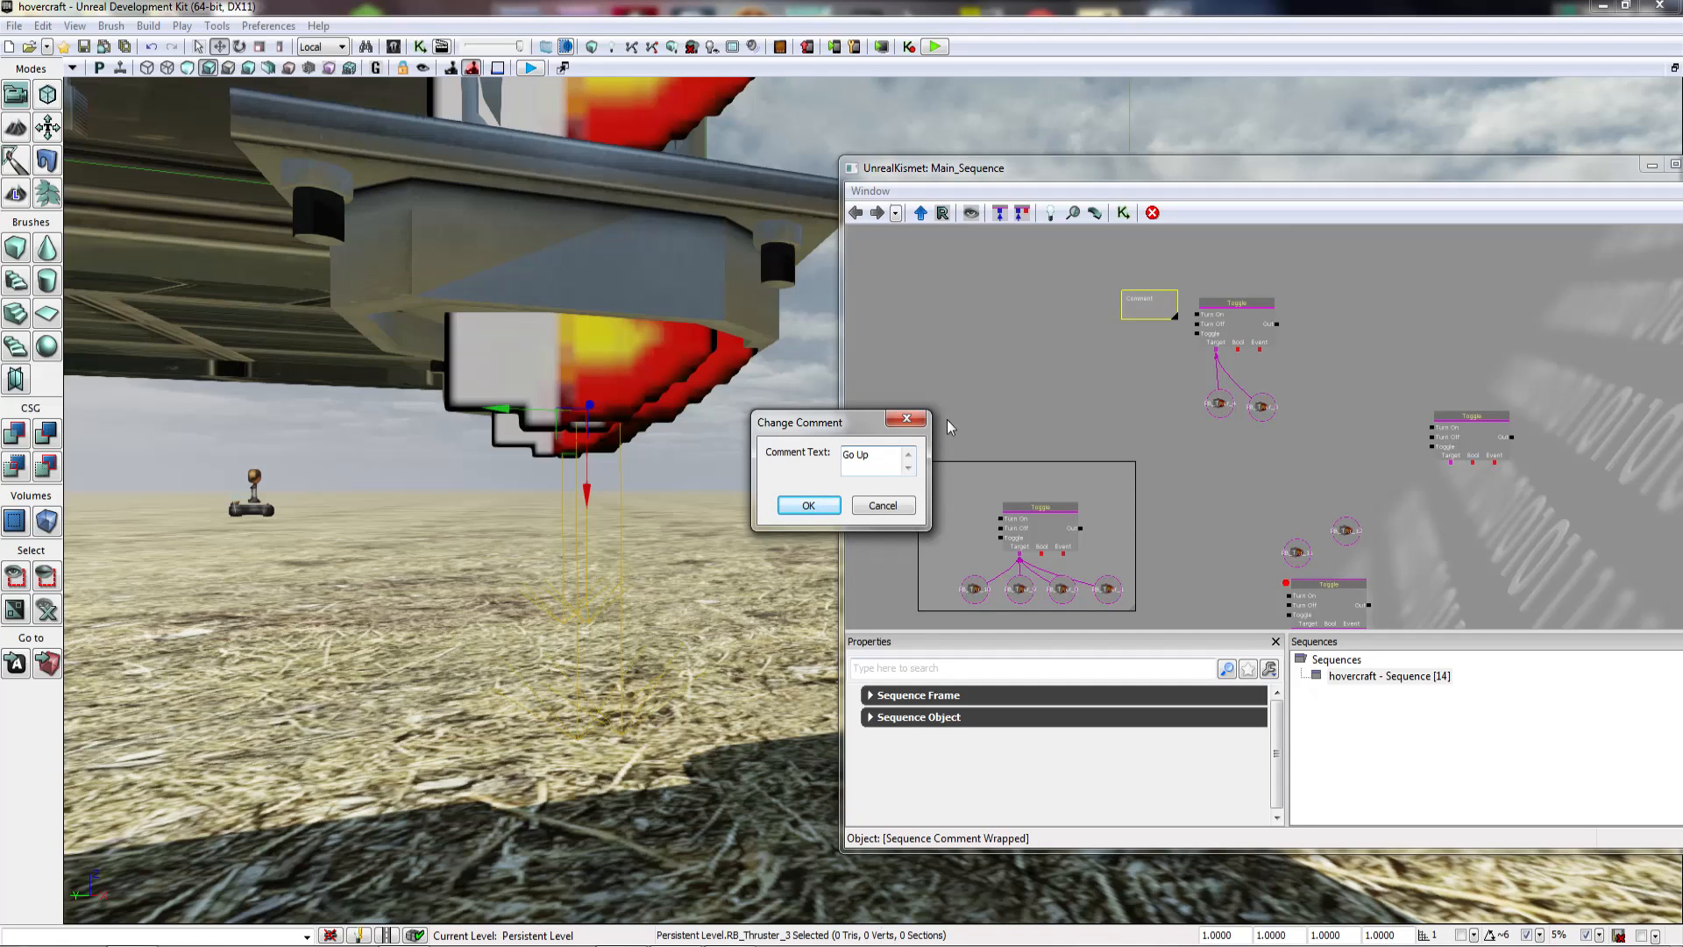
pyautogui.write('Go Up')
pyautogui.click(807, 506)
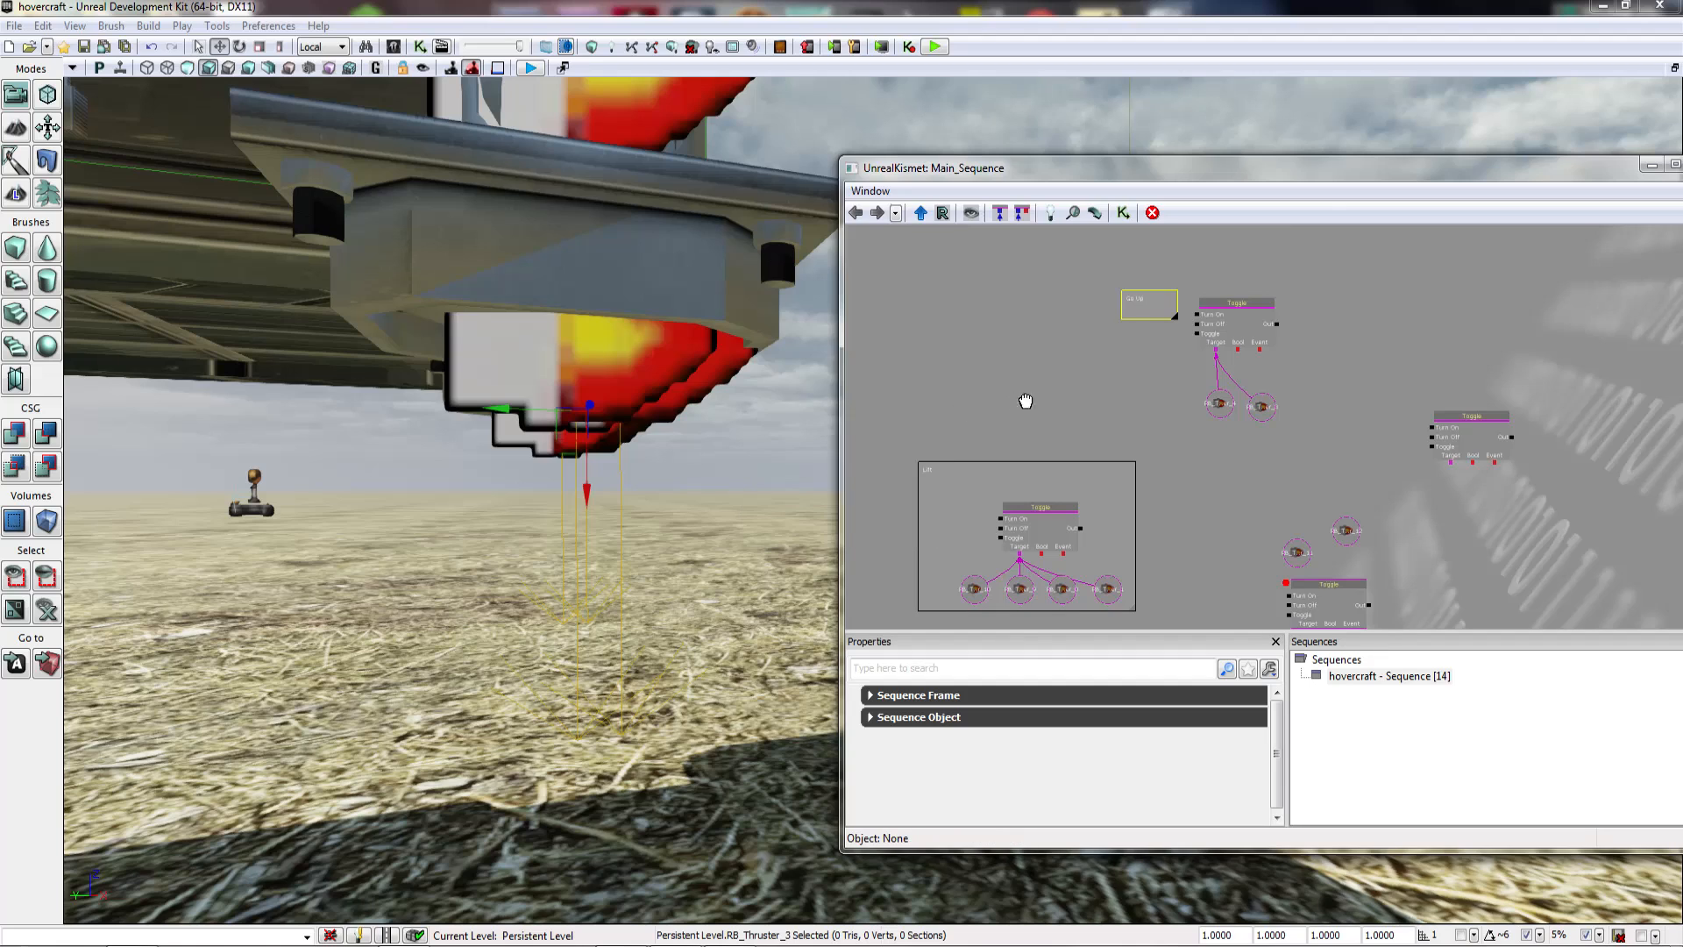
# Step: Fit the Go Up comment frame around the upper Toggle and its two spaced-out thruster variables
pyautogui.moveTo(1178, 319); pyautogui.dragTo(1326, 429)
pyautogui.click(1228, 342)
pyautogui.keyDown('ctrl'); pyautogui.moveTo(1234, 316); pyautogui.dragTo(1237, 338); pyautogui.keyUp('ctrl')
pyautogui.click(1211, 400)
pyautogui.keyDown('ctrl'); pyautogui.moveTo(1217, 402); pyautogui.dragTo(1281, 403); pyautogui.keyUp('ctrl')
pyautogui.click(1267, 402)
pyautogui.click(1399, 363)
pyautogui.moveTo(1401, 362); pyautogui.dragTo(1304, 322)
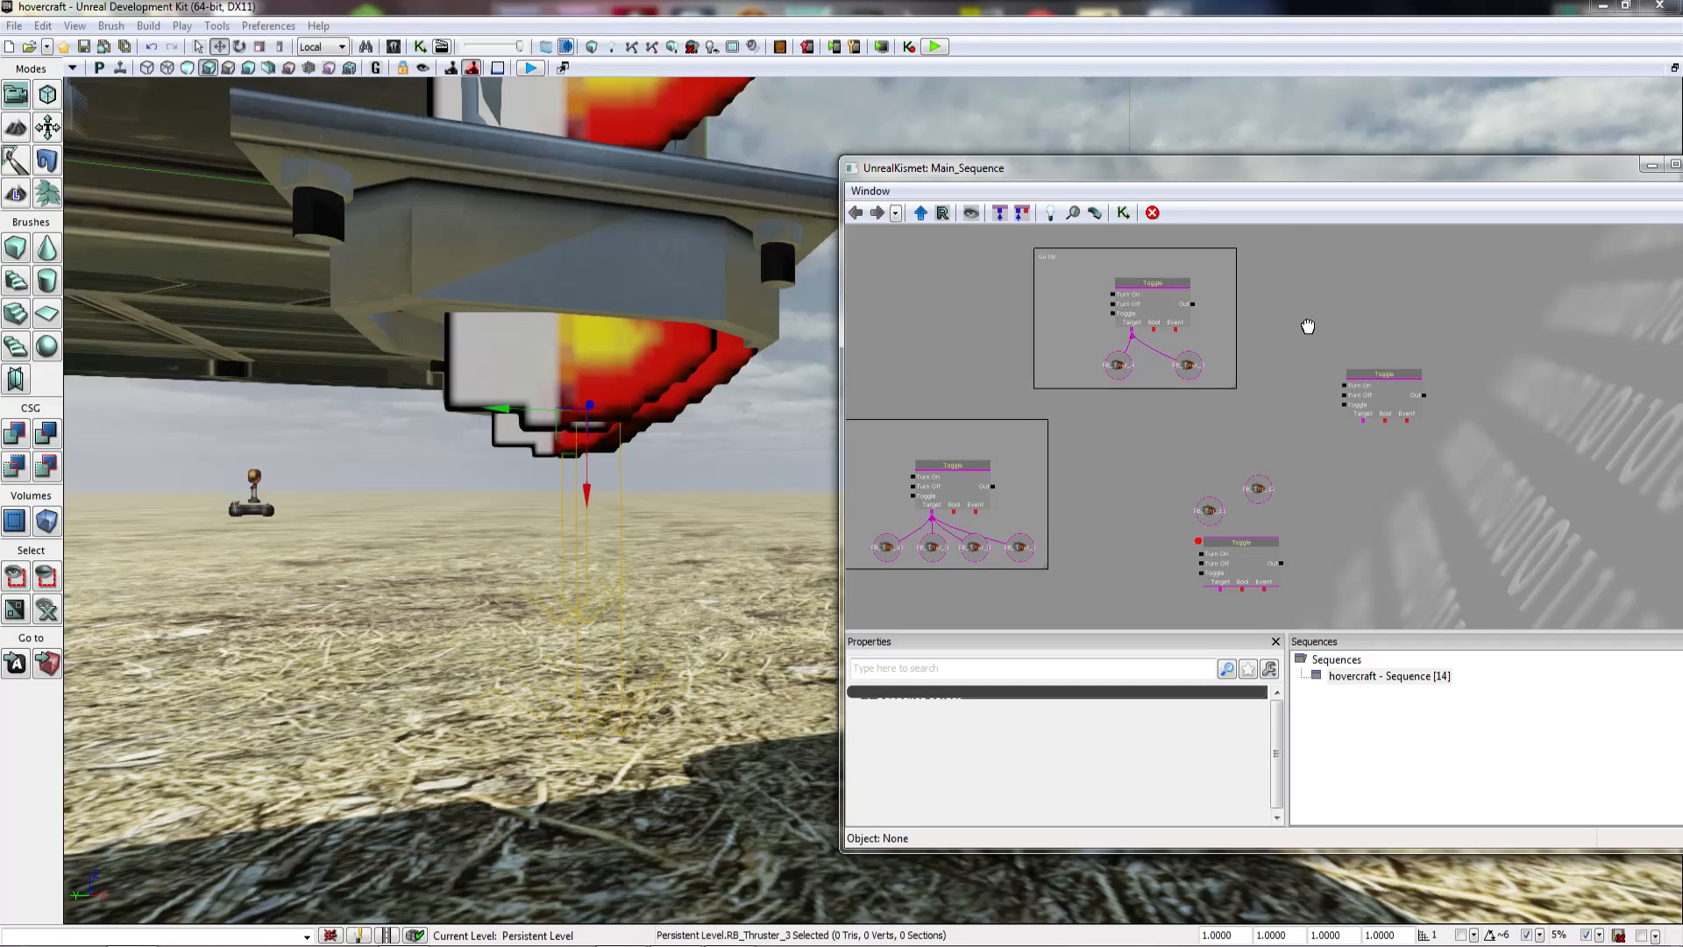
# Step: Delete the surplus Toggle copy beside the lower pair of unlinked thruster variables
pyautogui.moveTo(1192, 469); pyautogui.dragTo(1186, 393)
pyautogui.click(1211, 489)
pyautogui.keyDown('ctrl'); pyautogui.moveTo(1210, 490); pyautogui.dragTo(1231, 484); pyautogui.keyUp('ctrl')
pyautogui.click(1212, 465)
pyautogui.click(1245, 473)
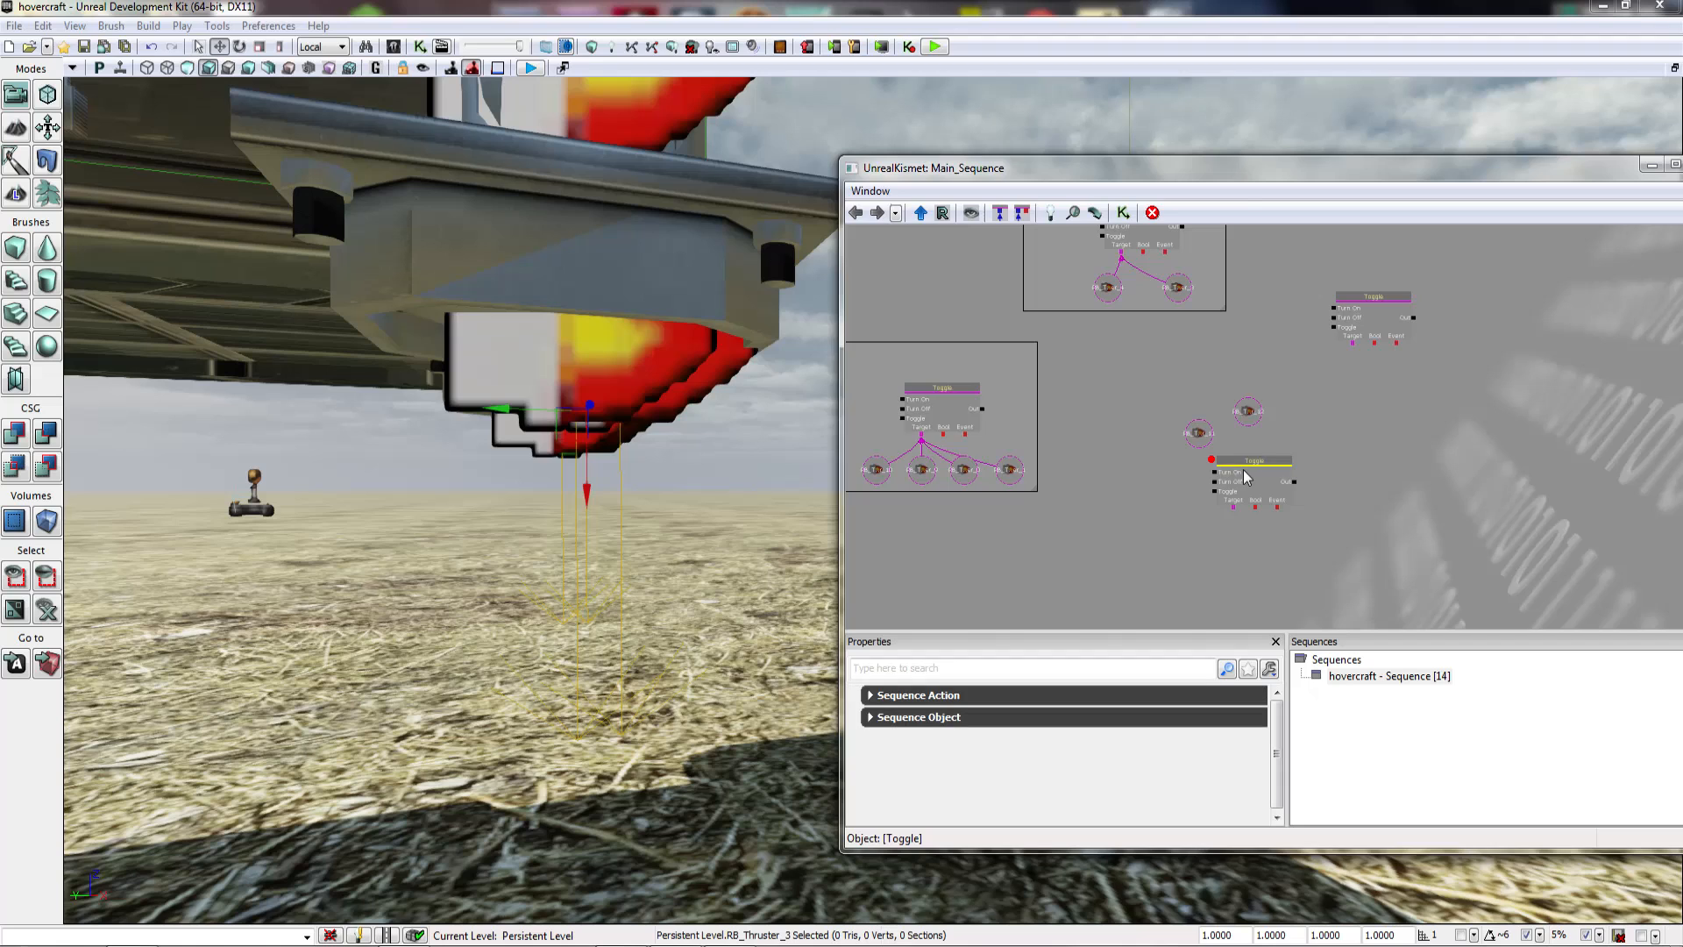
pyautogui.scroll(3, 1246, 473)
pyautogui.moveTo(1111, 420); pyautogui.dragTo(1097, 542)
pyautogui.keyDown('ctrl'); pyautogui.moveTo(1242, 536); pyautogui.dragTo(1130, 339); pyautogui.keyUp('ctrl')
pyautogui.moveTo(1400, 272); pyautogui.dragTo(1306, 449)
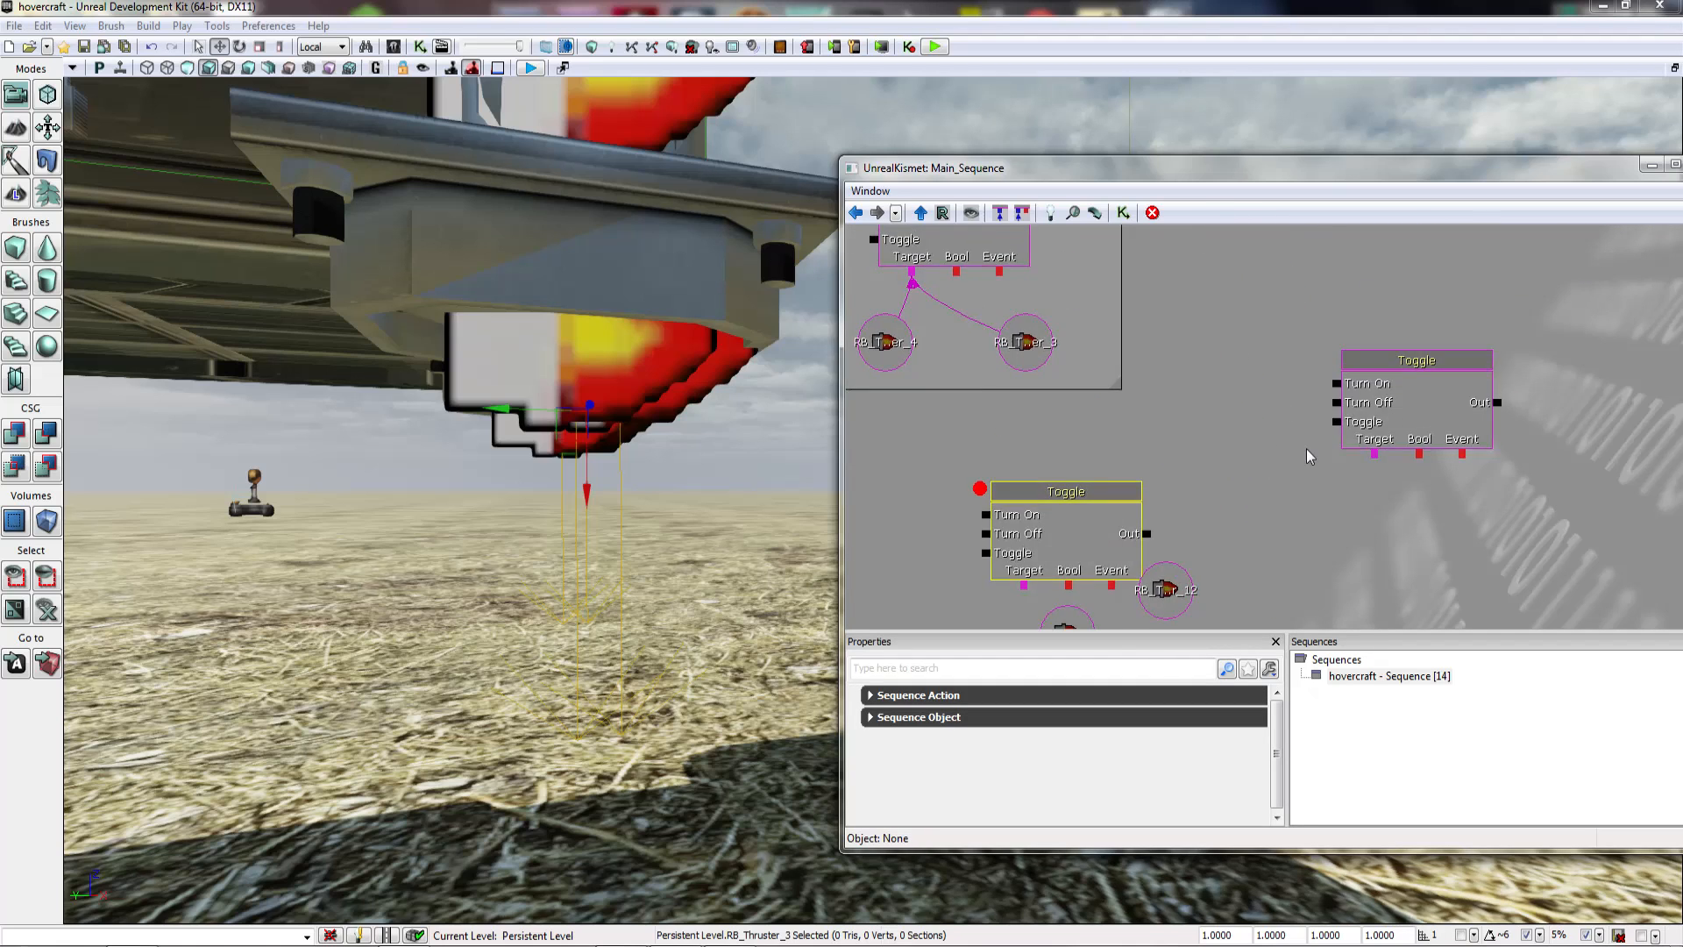
pyautogui.scroll(-2, 1306, 449)
pyautogui.press('Delete')
# Step: Move the remaining Toggle copy next to the lower thruster pair and link its Target to both variables
pyautogui.click(1371, 445)
pyautogui.keyDown('ctrl'); pyautogui.moveTo(1406, 415); pyautogui.dragTo(1131, 508); pyautogui.keyUp('ctrl')
pyautogui.moveTo(1314, 552); pyautogui.dragTo(1427, 449)
pyautogui.moveTo(1216, 497); pyautogui.dragTo(1178, 572)
pyautogui.moveTo(1306, 457); pyautogui.dragTo(1252, 550)
pyautogui.keyDown('ctrl'); pyautogui.moveTo(1272, 433); pyautogui.dragTo(1183, 575); pyautogui.keyUp('ctrl')
pyautogui.moveTo(1163, 466); pyautogui.dragTo(1233, 470)
pyautogui.moveTo(1023, 415); pyautogui.dragTo(1187, 457)
pyautogui.moveTo(1233, 416); pyautogui.dragTo(1238, 321)
pyautogui.click(1138, 407)
pyautogui.scroll(-1, 1138, 406)
pyautogui.scroll(-6, 1137, 407)
pyautogui.scroll(5, 1138, 406)
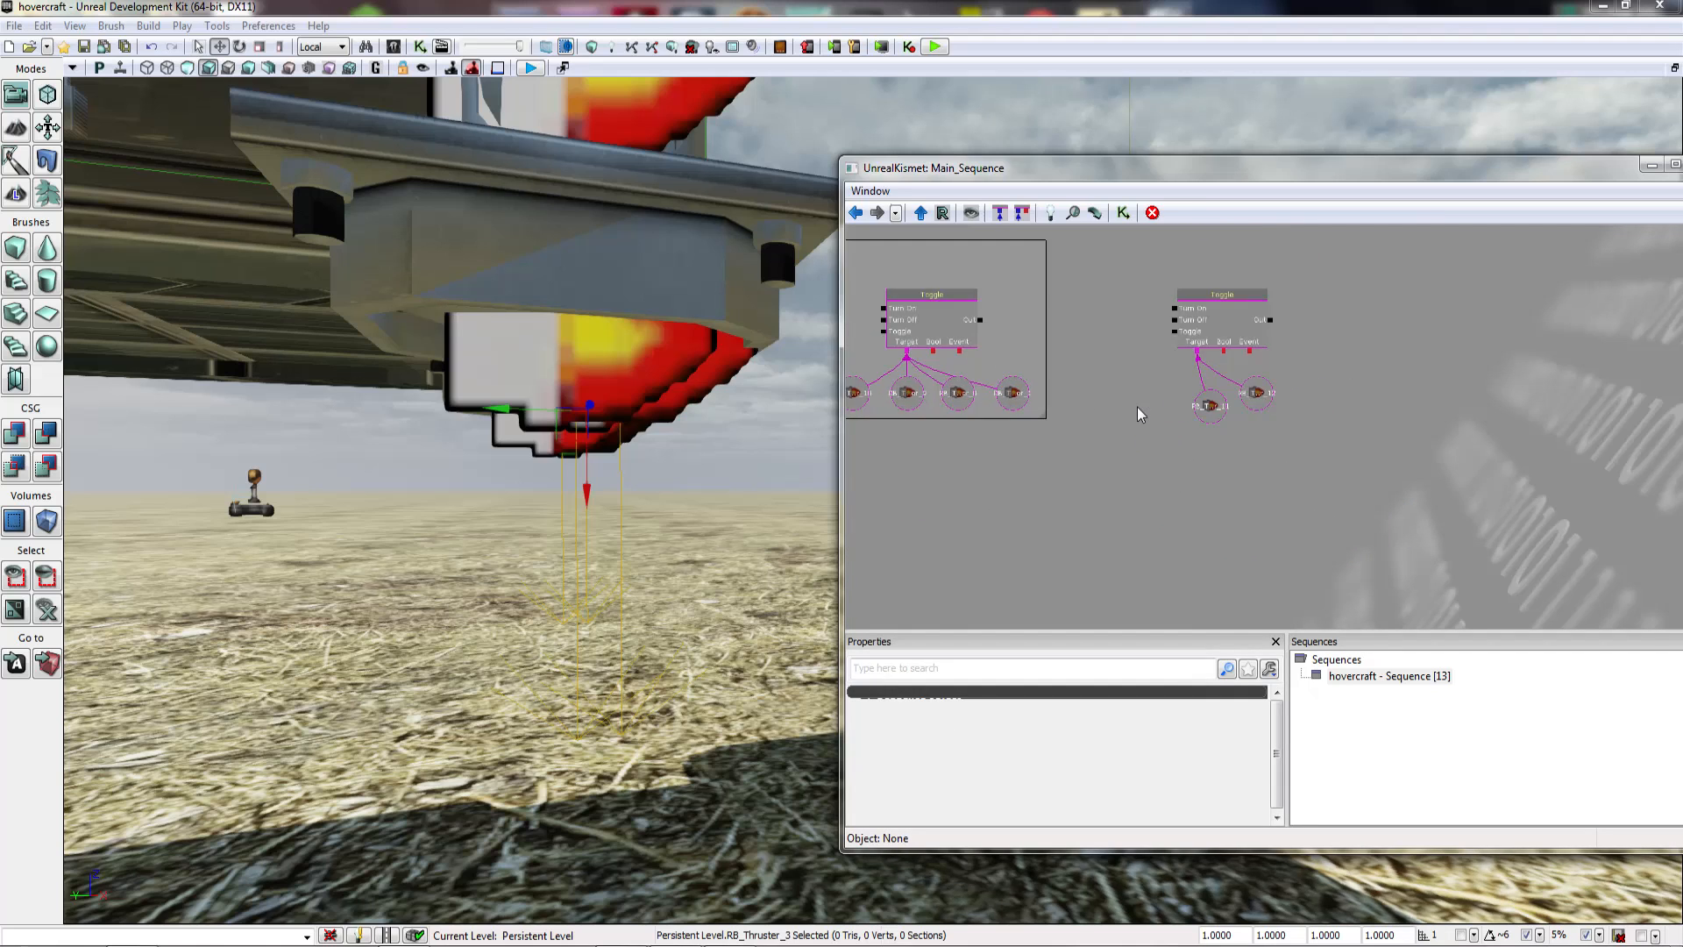
pyautogui.moveTo(1090, 362); pyautogui.dragTo(1092, 442)
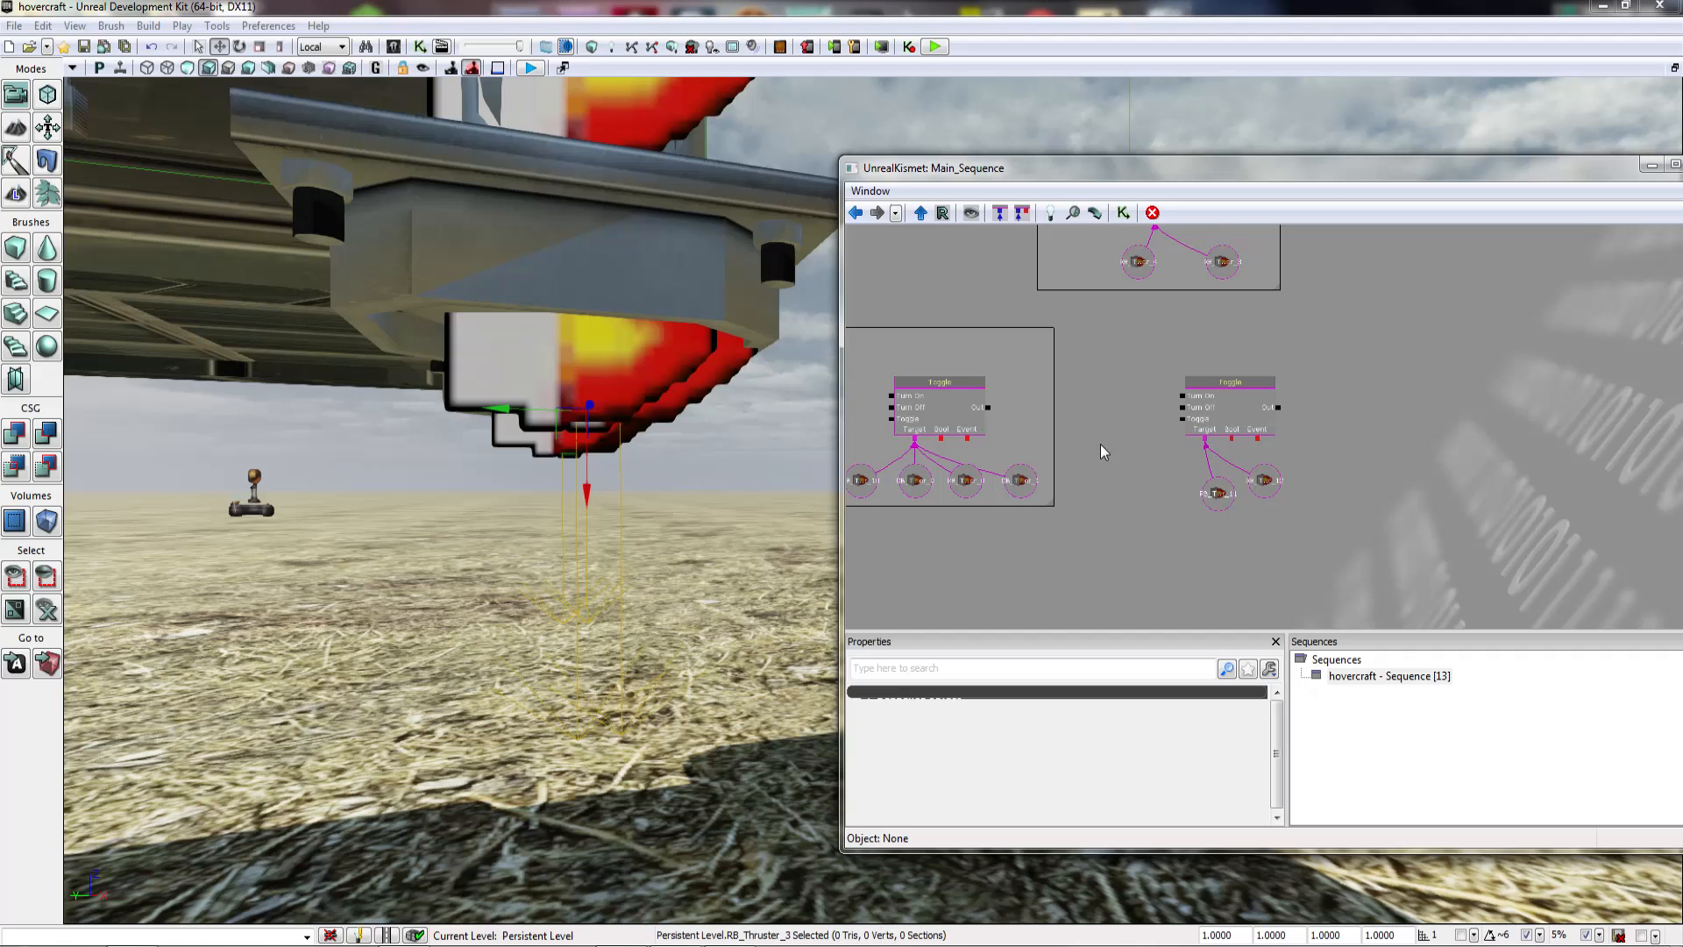
# Step: Align the newly linked Toggle and spread its two thruster variables evenly beneath it
pyautogui.click(1226, 394)
pyautogui.keyDown('ctrl'); pyautogui.moveTo(1216, 414); pyautogui.dragTo(1249, 409); pyautogui.keyUp('ctrl')
pyautogui.click(1261, 489)
pyautogui.keyDown('ctrl'); pyautogui.moveTo(1260, 491); pyautogui.dragTo(1315, 493); pyautogui.keyUp('ctrl')
pyautogui.click(1224, 496)
pyautogui.click(1277, 489)
pyautogui.click(1175, 495)
# Step: Add a wrapped comment beside the lower Toggle group and set its text to Go Down
pyautogui.rightClick(1138, 417)
pyautogui.click(1192, 532)
pyautogui.doubleClick(1164, 424)
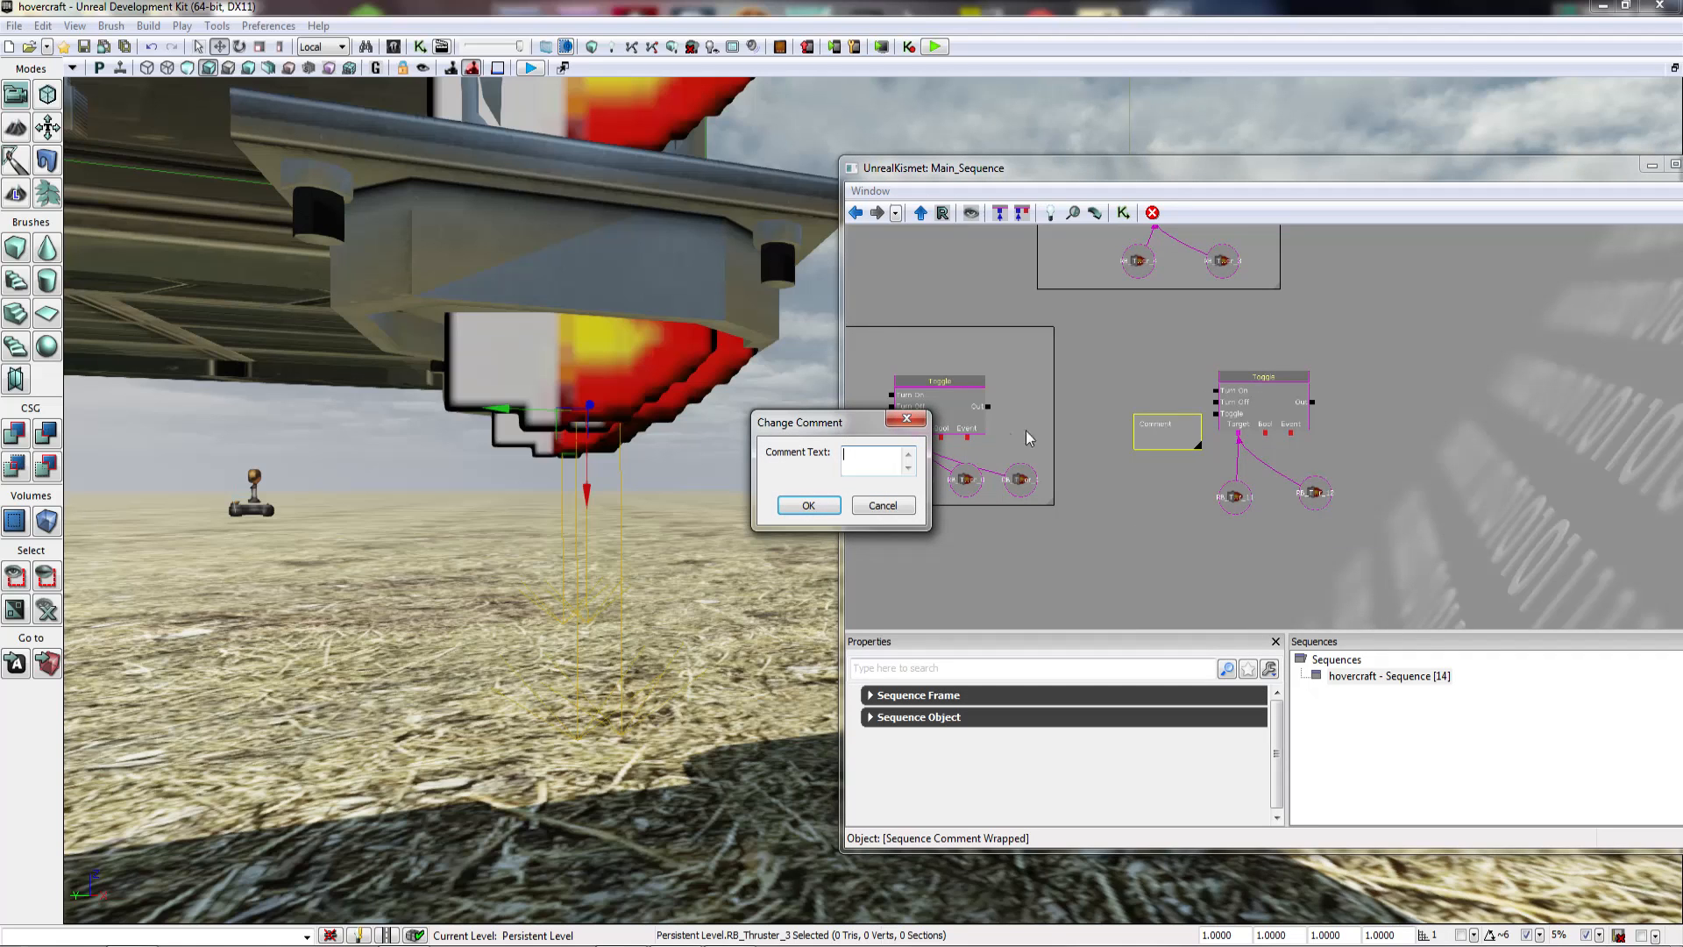
pyautogui.write('Go Down')
pyautogui.click(807, 506)
# Step: Enlarge and position the Go Down comment frame around the lower Toggle and its two thruster variables
pyautogui.moveTo(1194, 451); pyautogui.dragTo(1360, 533)
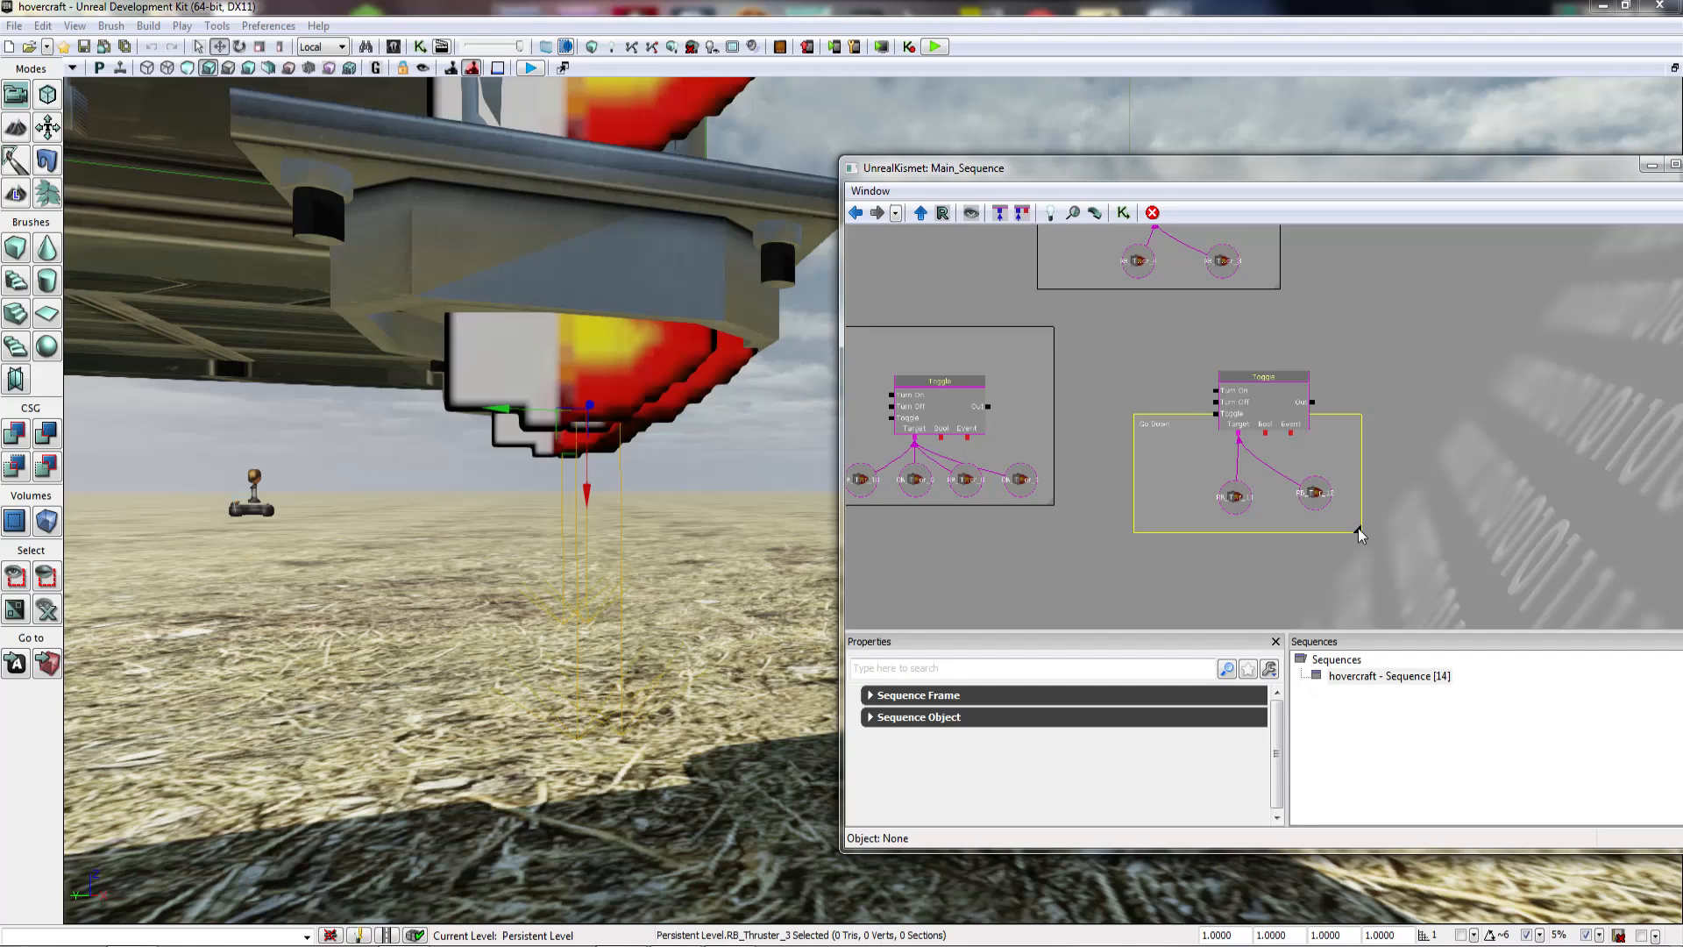
pyautogui.moveTo(1127, 418); pyautogui.dragTo(1122, 340)
pyautogui.moveTo(1324, 442); pyautogui.dragTo(1361, 519)
pyautogui.click(940, 432)
# Step: Select the thruster in the middle of the hovercraft's end and create an object variable for RB_Thruster_5 beside the Go Down group
pyautogui.moveTo(719, 456); pyautogui.dragTo(789, 482, button='right')
pyautogui.click(453, 501)
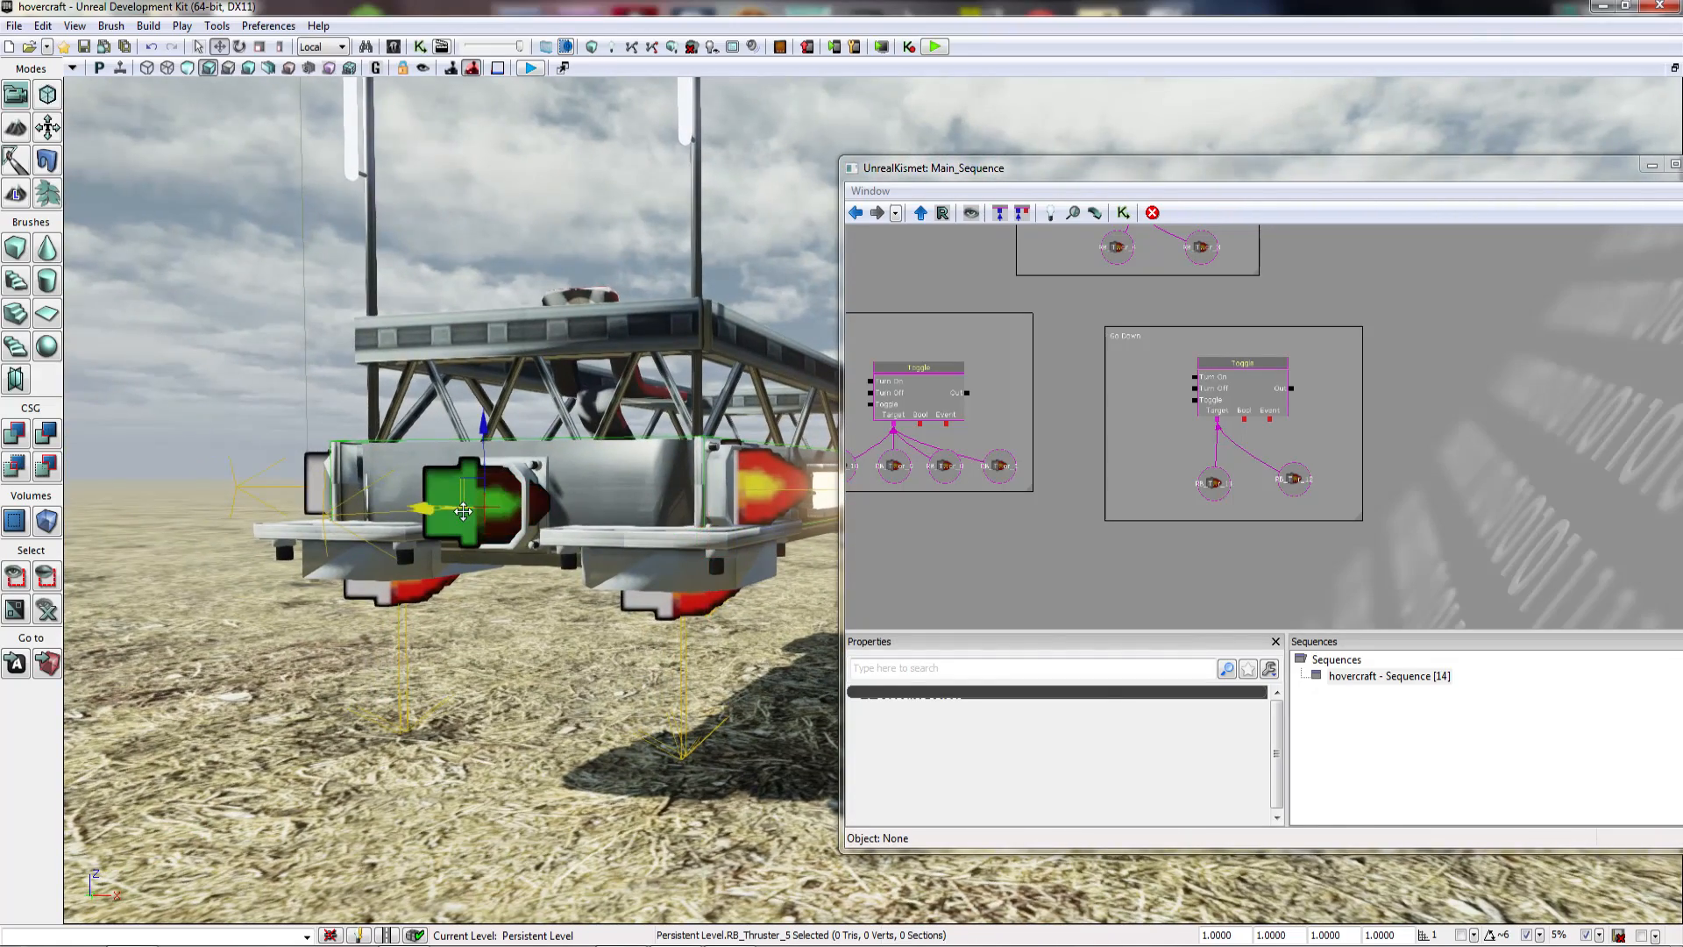
pyautogui.moveTo(1037, 530); pyautogui.dragTo(919, 590)
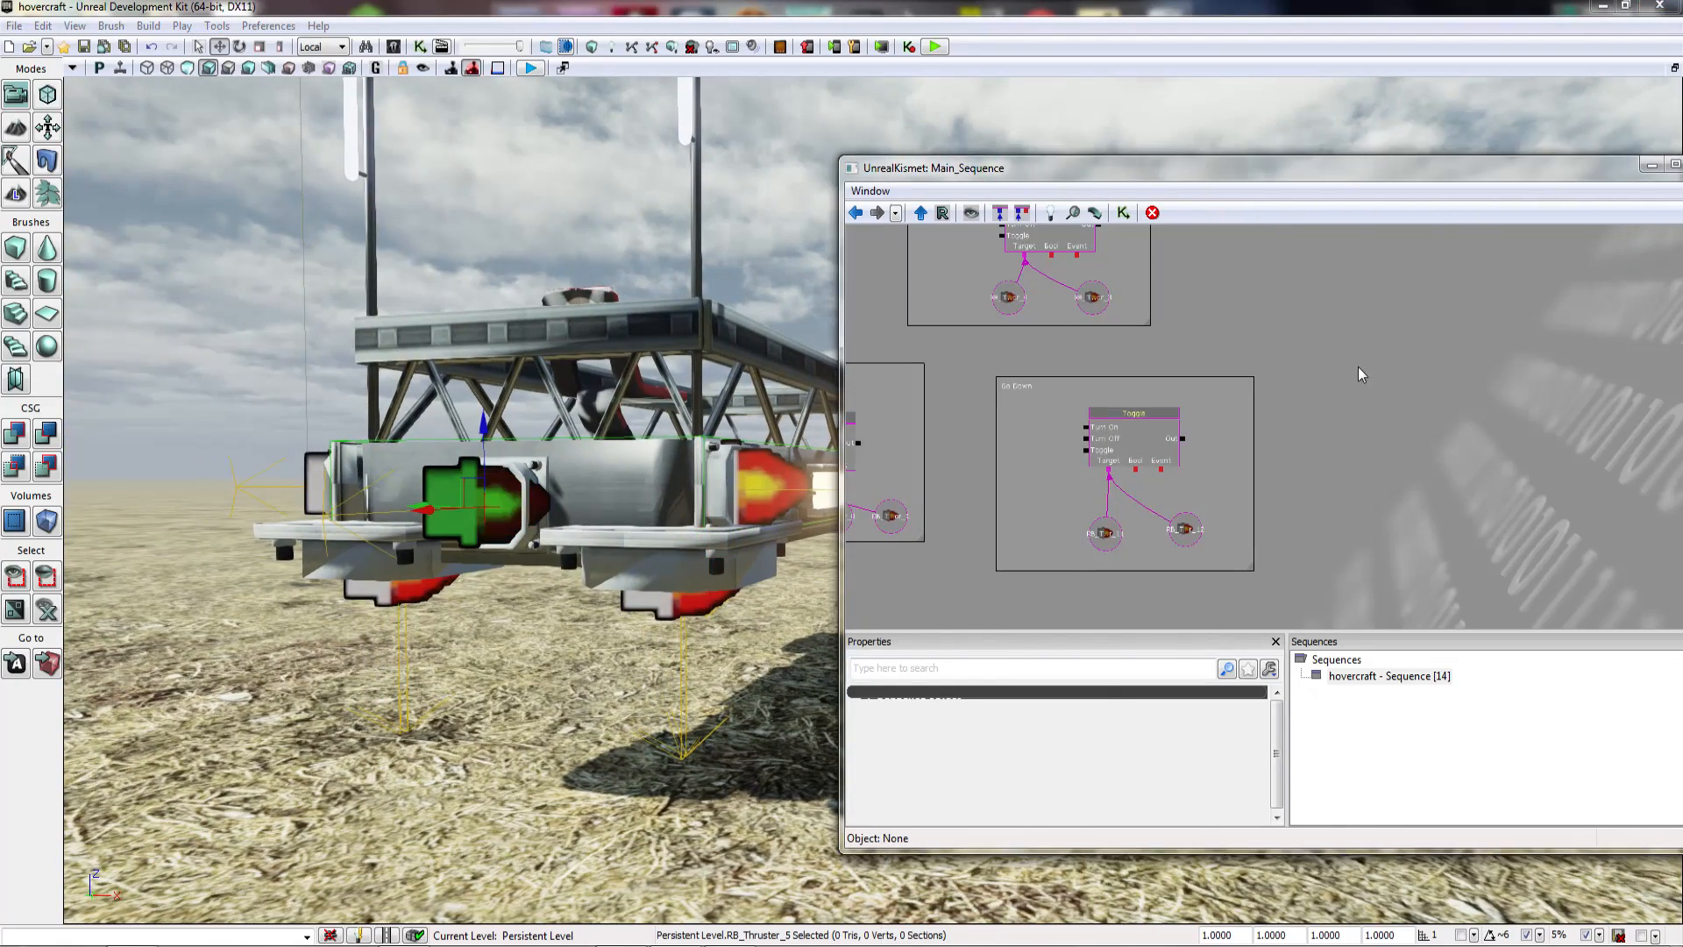
pyautogui.rightClick(1419, 333)
pyautogui.click(1484, 498)
pyautogui.moveTo(1349, 457); pyautogui.dragTo(1273, 454)
pyautogui.keyDown('ctrl'); pyautogui.moveTo(1363, 369); pyautogui.dragTo(1477, 474); pyautogui.keyUp('ctrl')
pyautogui.moveTo(1314, 462); pyautogui.dragTo(1216, 437)
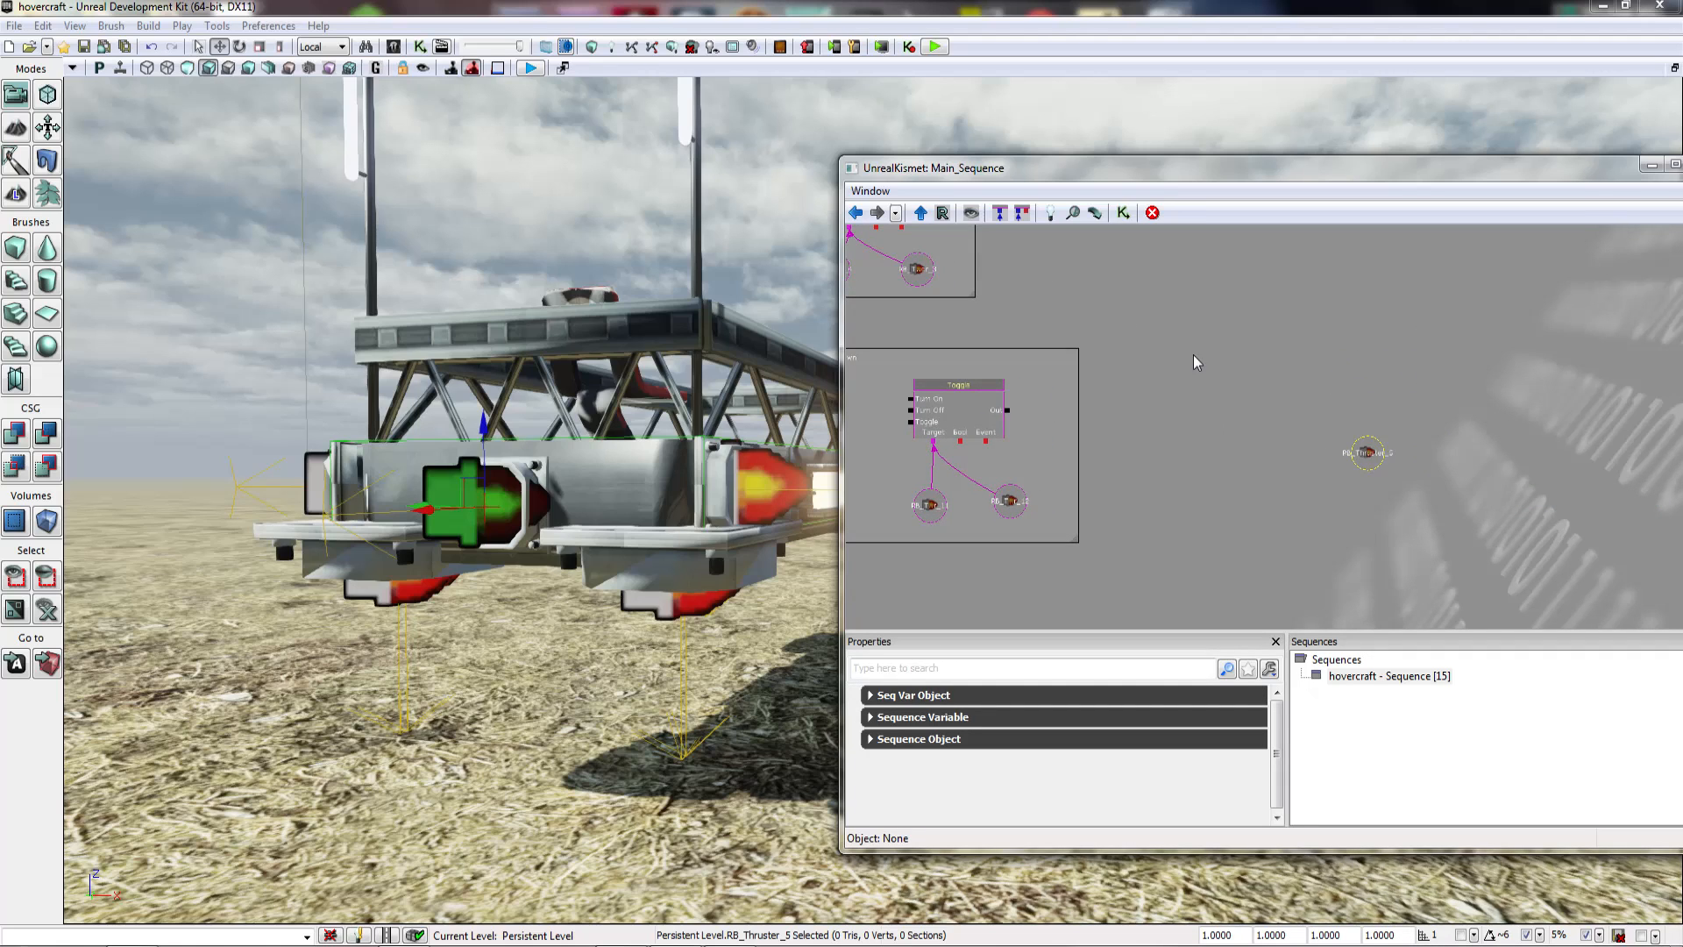
# Step: Wrap the RB_Thruster_5 variable in a comment and set its text to Forward
pyautogui.rightClick(1193, 333)
pyautogui.click(1270, 473)
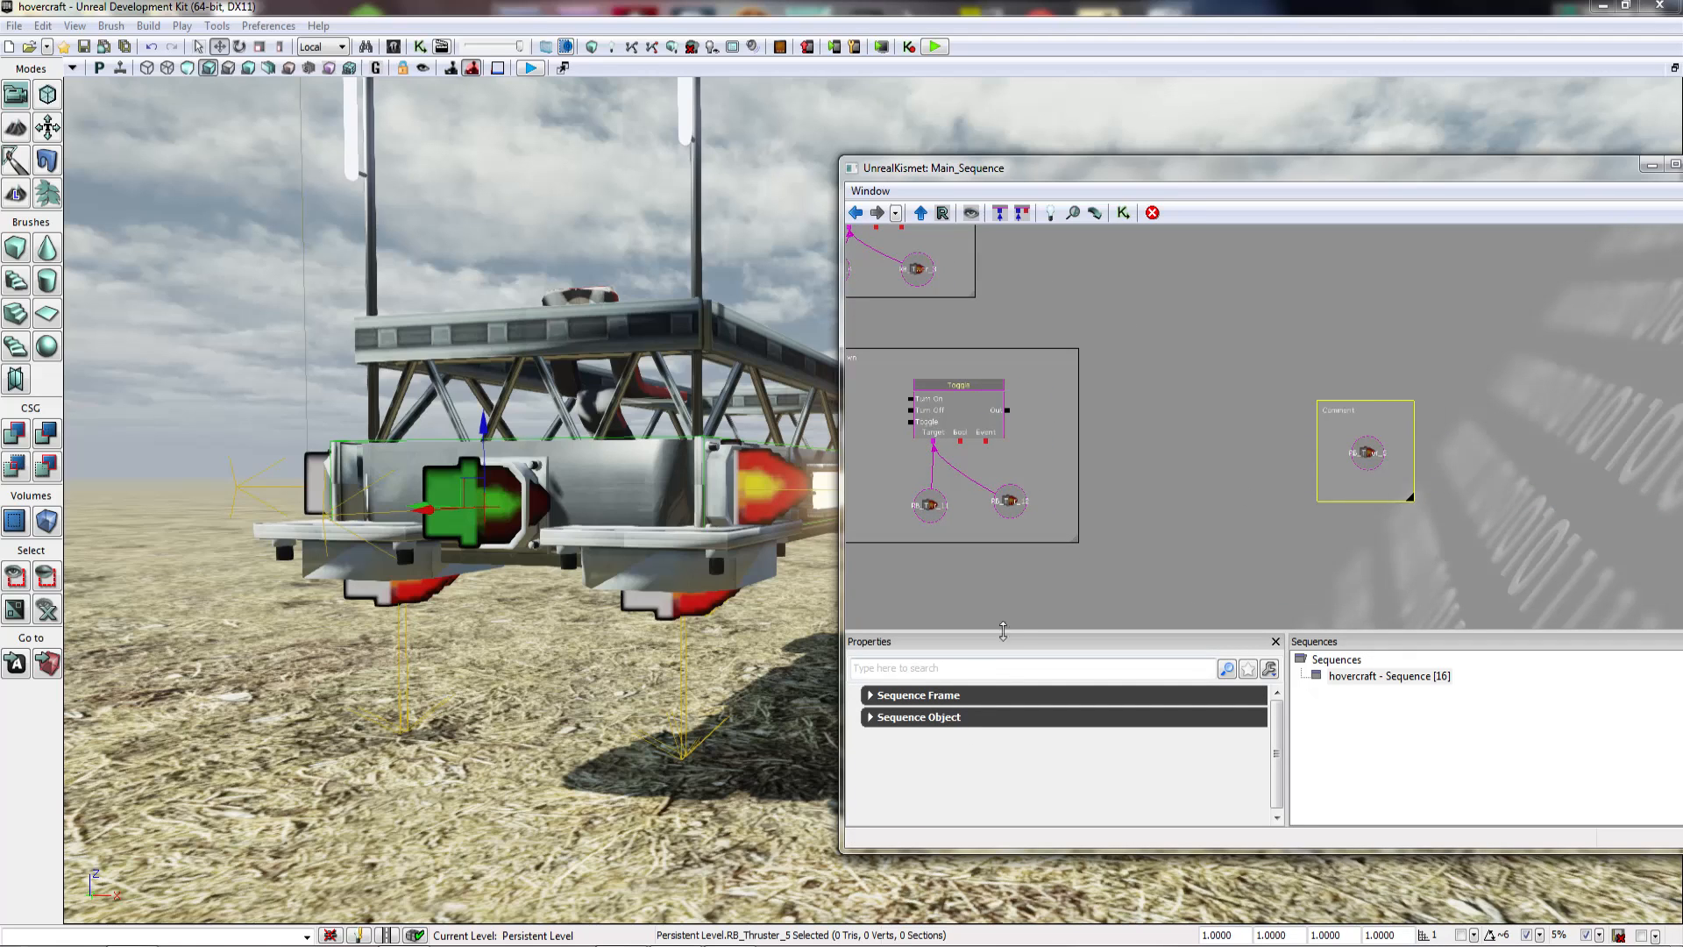
pyautogui.doubleClick(1362, 411)
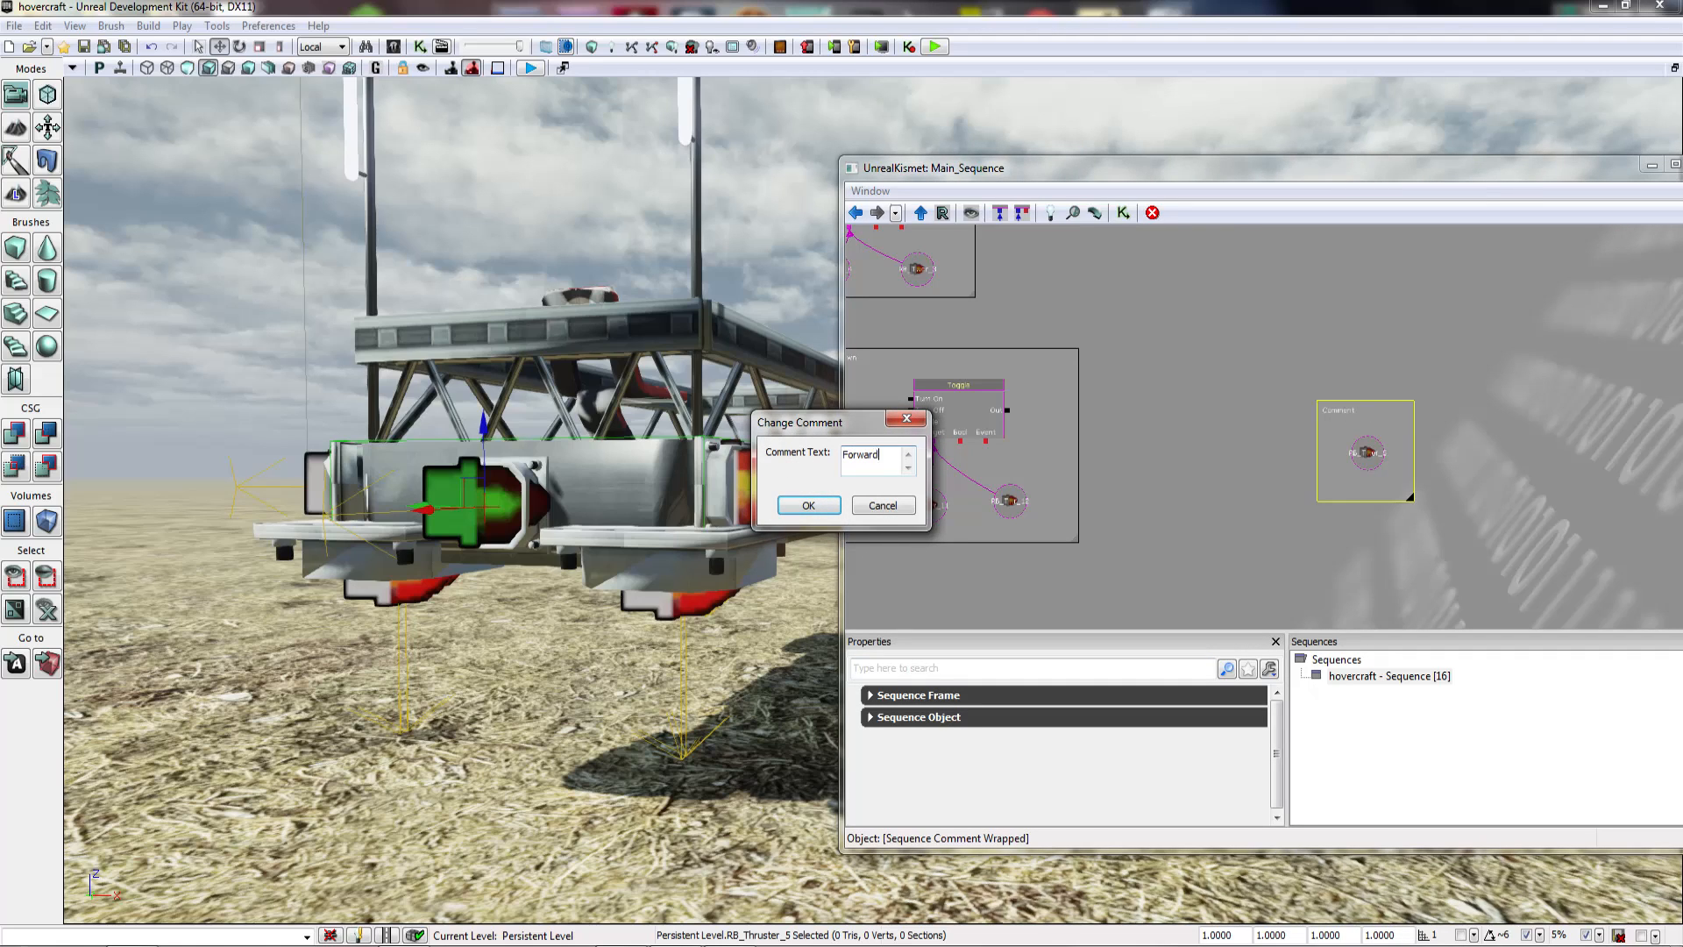
pyautogui.click(808, 505)
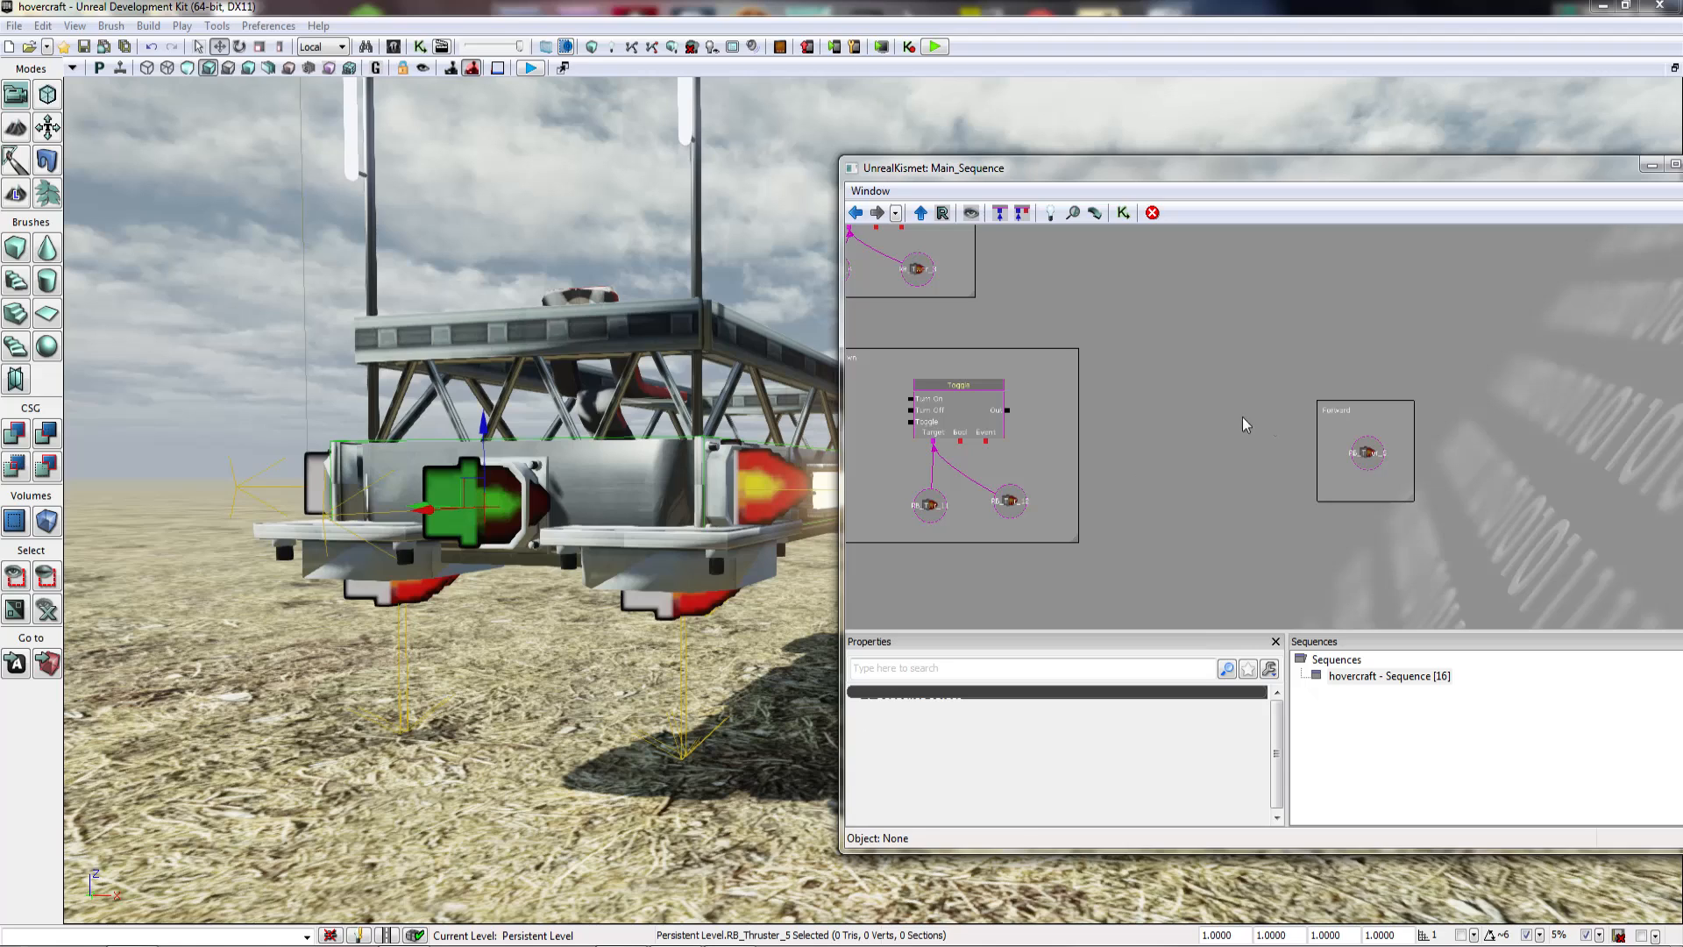
# Step: Enlarge the Forward comment frame and move the thruster variable lower inside it to make room for an action
pyautogui.keyDown('ctrl'); pyautogui.moveTo(1347, 415); pyautogui.dragTo(1304, 410); pyautogui.keyUp('ctrl')
pyautogui.moveTo(1378, 496); pyautogui.dragTo(1461, 526)
pyautogui.click(1365, 455)
pyautogui.moveTo(1366, 456); pyautogui.dragTo(1405, 499)
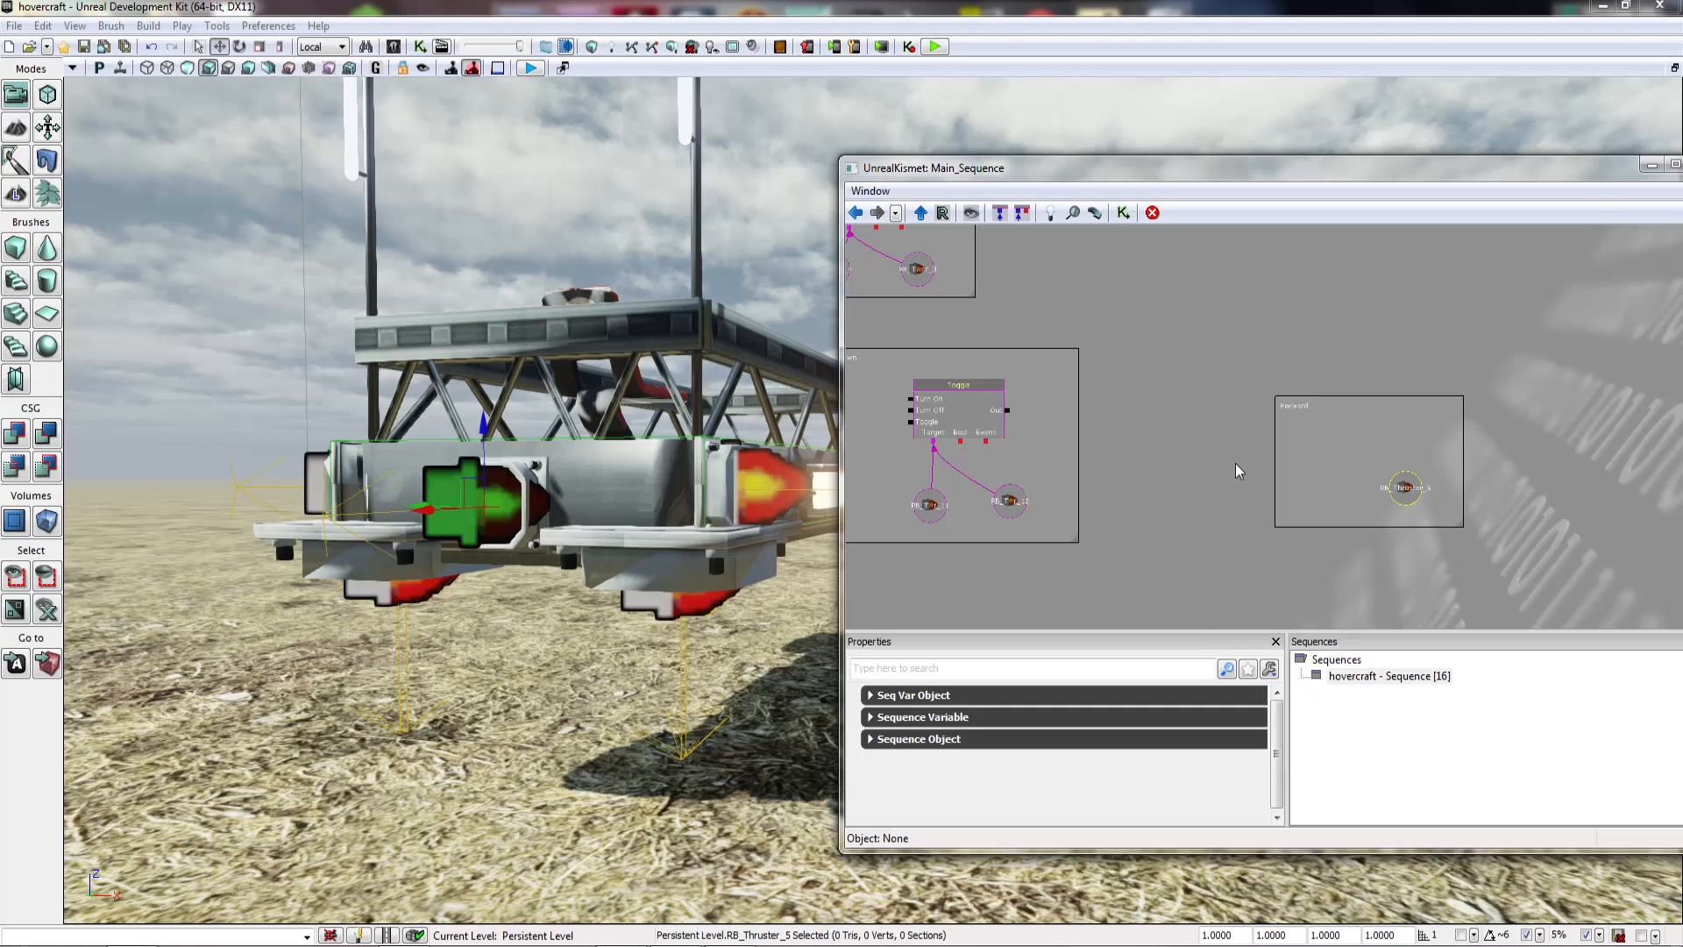
pyautogui.click(1316, 444)
pyautogui.click(1278, 406)
pyautogui.keyDown('ctrl'); pyautogui.moveTo(1297, 399); pyautogui.dragTo(1284, 373); pyautogui.keyUp('ctrl')
pyautogui.moveTo(1450, 497); pyautogui.dragTo(1487, 552)
pyautogui.click(1267, 408)
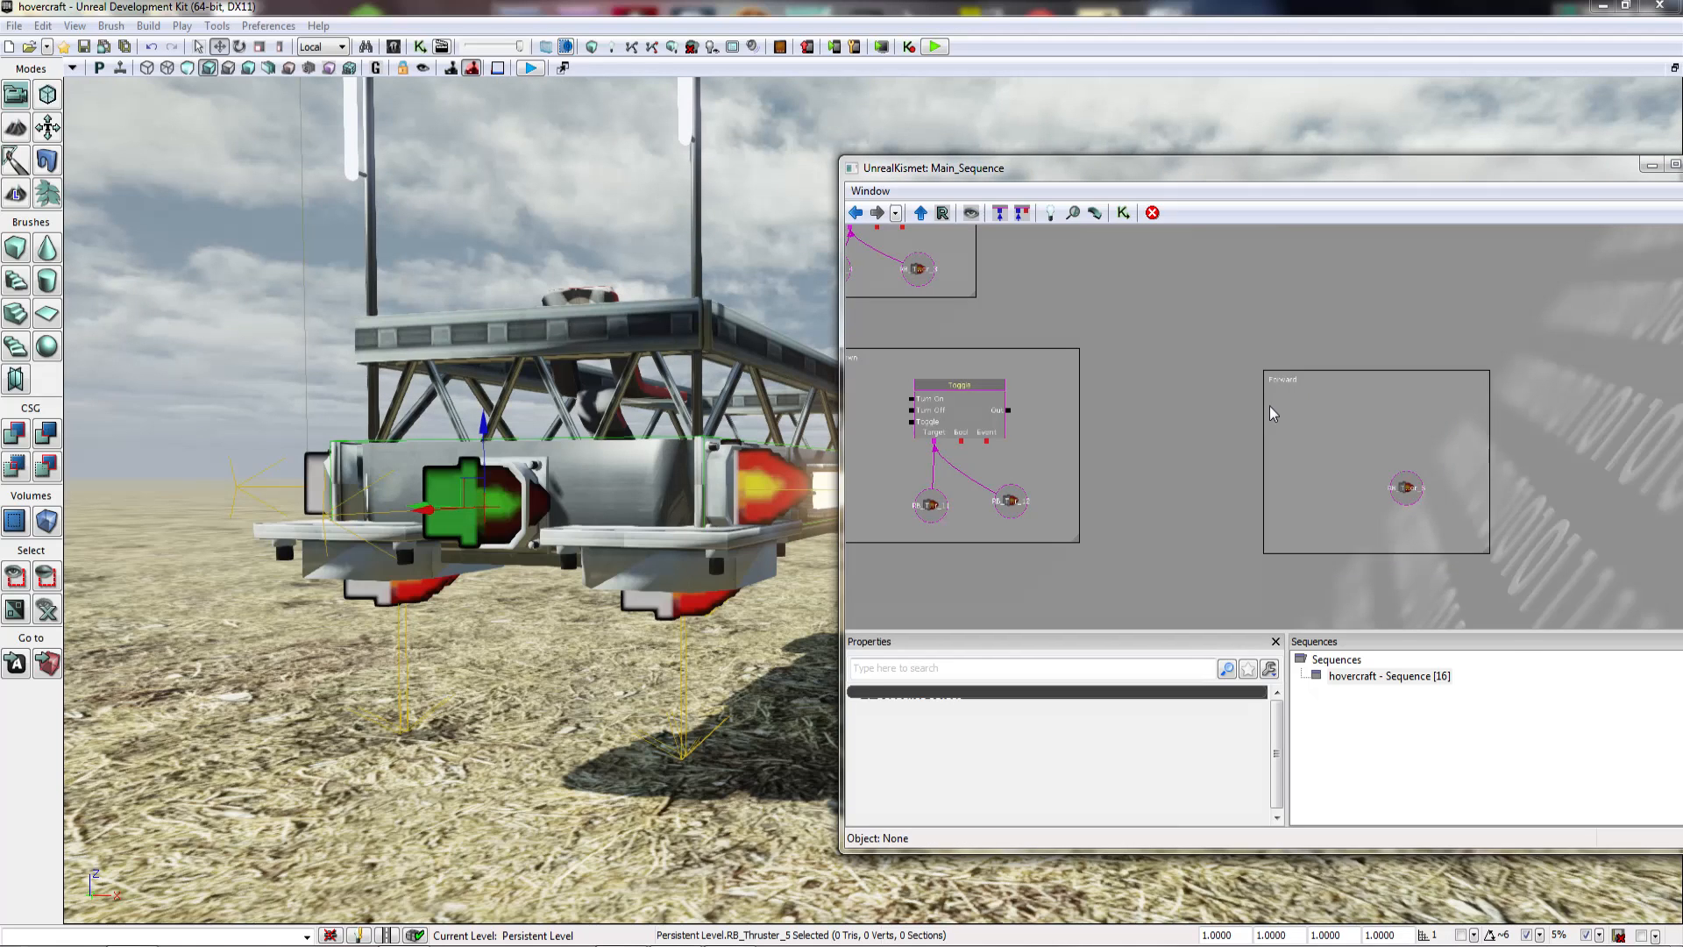
# Step: Add a Toggle action inside the Forward comment and link its Target to the thruster variable
pyautogui.rightClick(1271, 384)
pyautogui.moveTo(1328, 394)
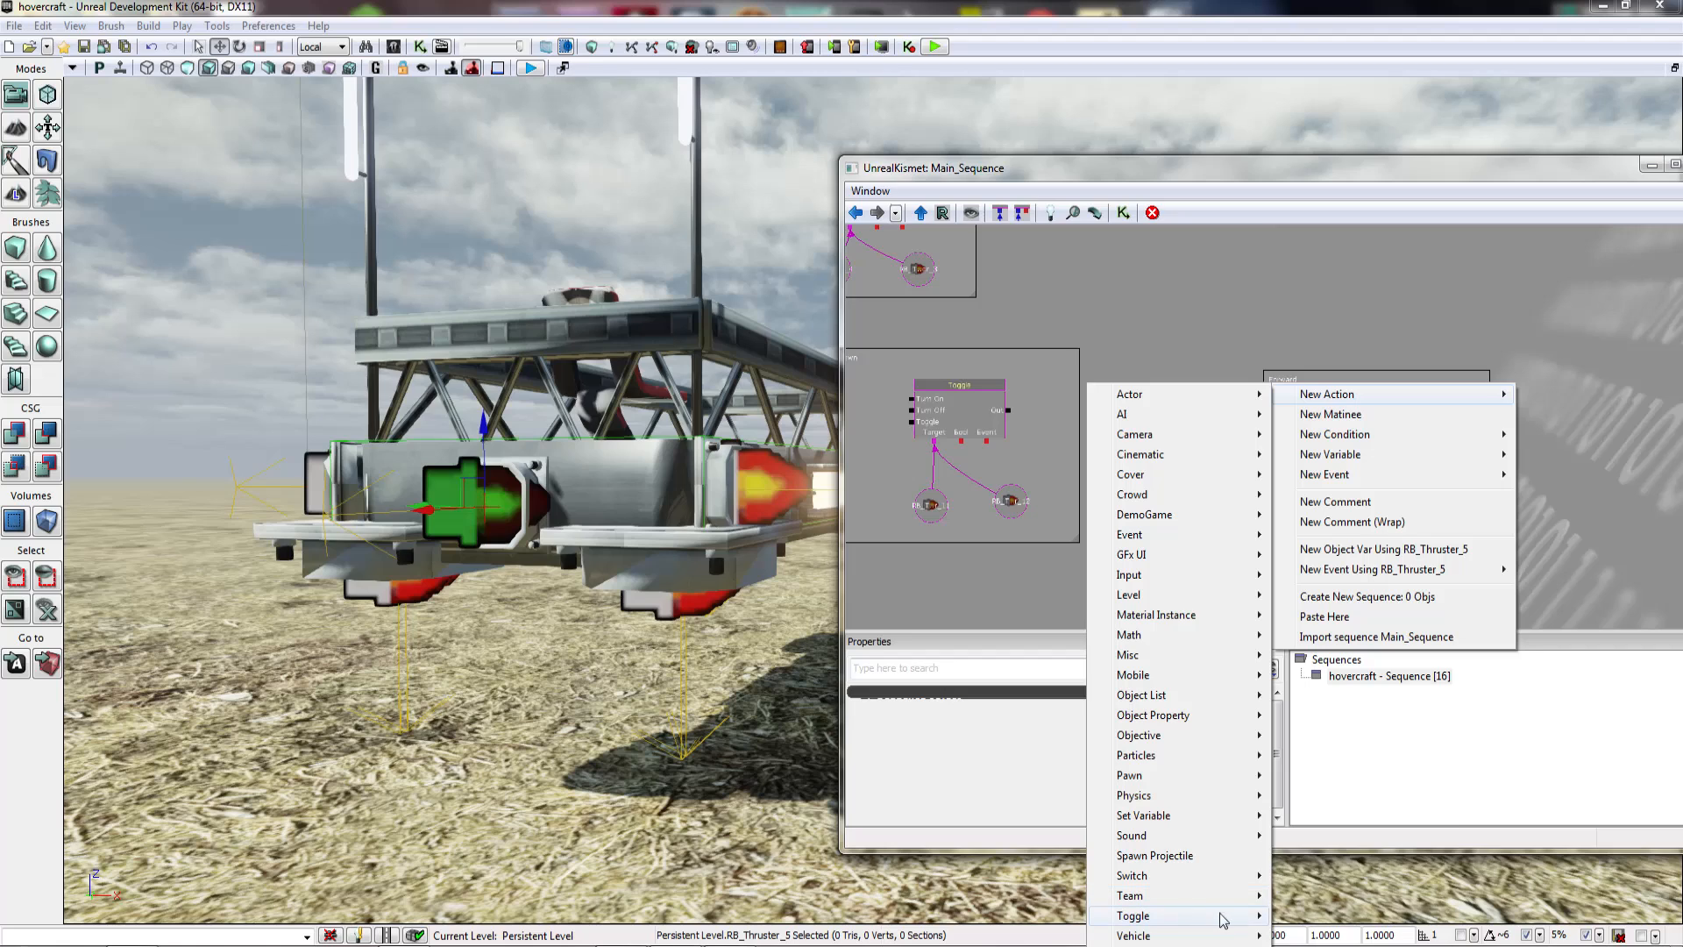
pyautogui.moveTo(1220, 920)
pyautogui.click(1348, 817)
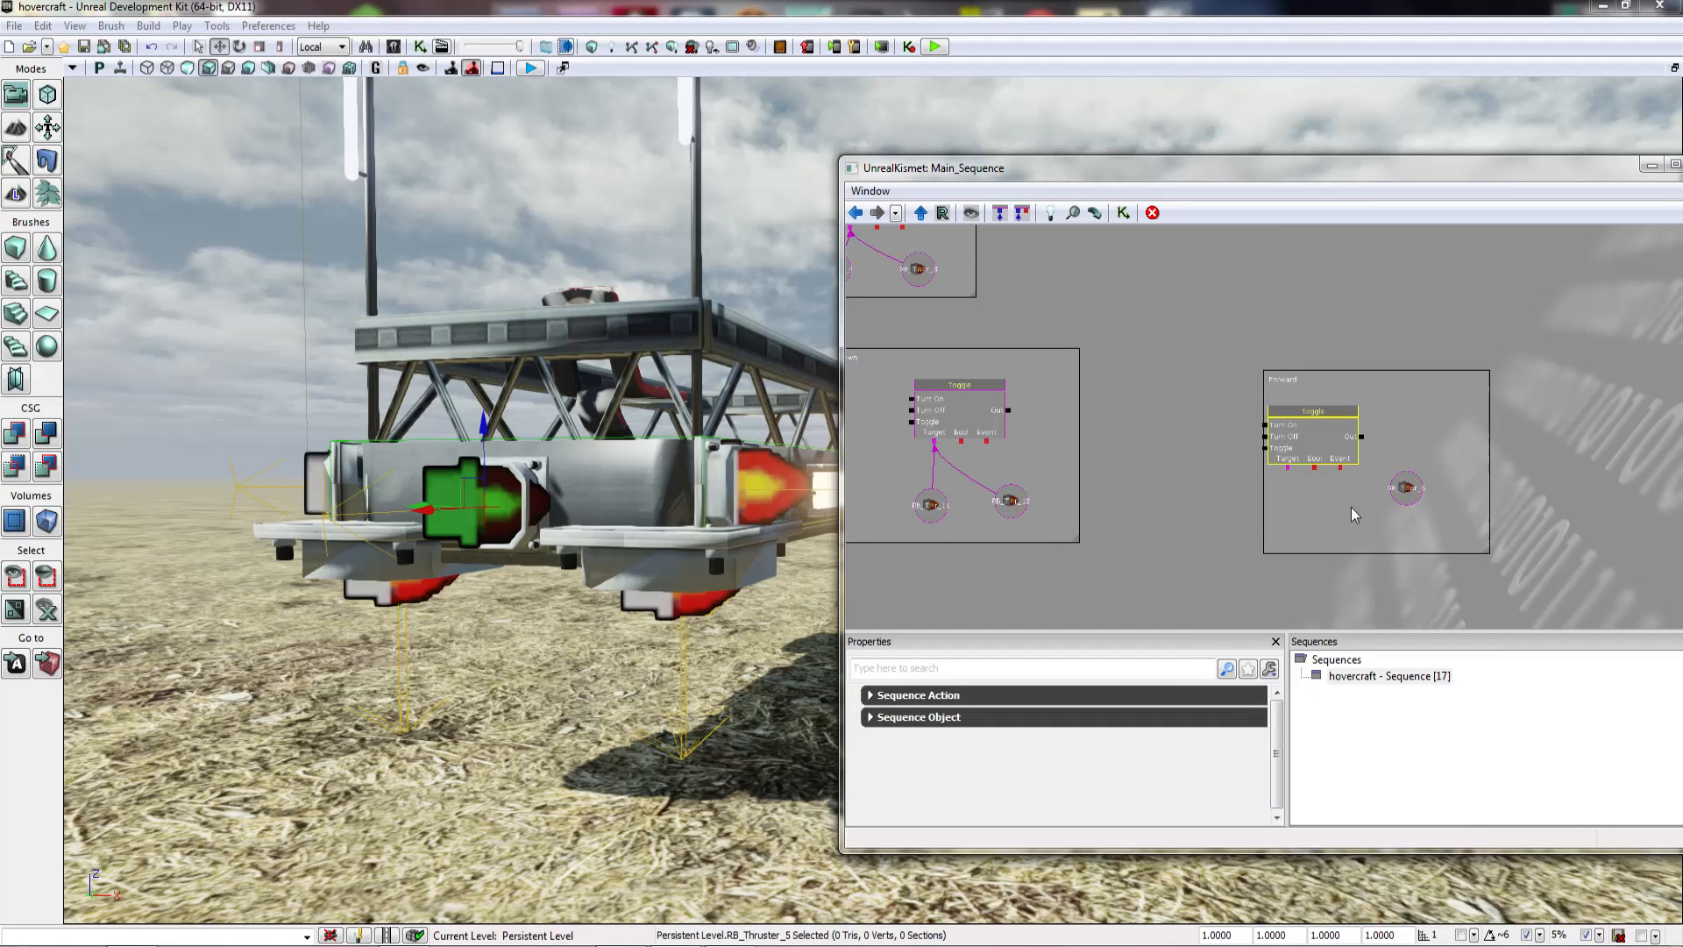
pyautogui.moveTo(1288, 476); pyautogui.dragTo(1409, 523)
pyautogui.click(1291, 447)
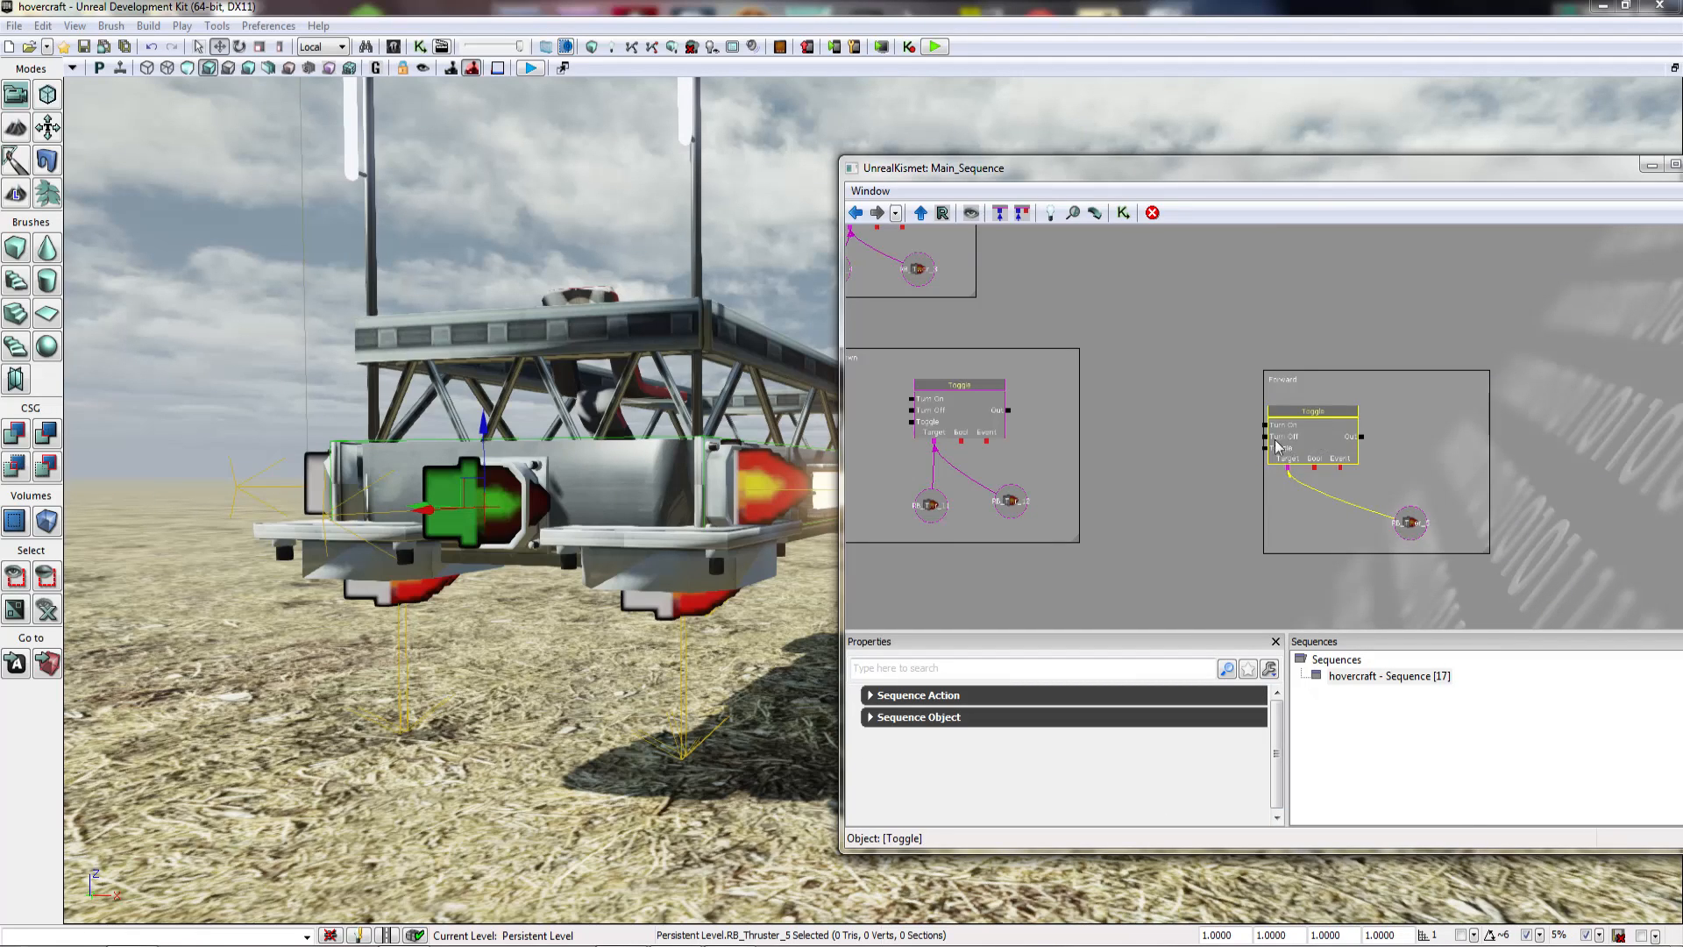
# Step: Move the Forward comment frame, its Toggle and its thruster variable closer to the Go Down group
pyautogui.click(1136, 424)
pyautogui.moveTo(1104, 392); pyautogui.dragTo(1265, 431)
pyautogui.scroll(-5, 1266, 426)
pyautogui.scroll(4, 1266, 426)
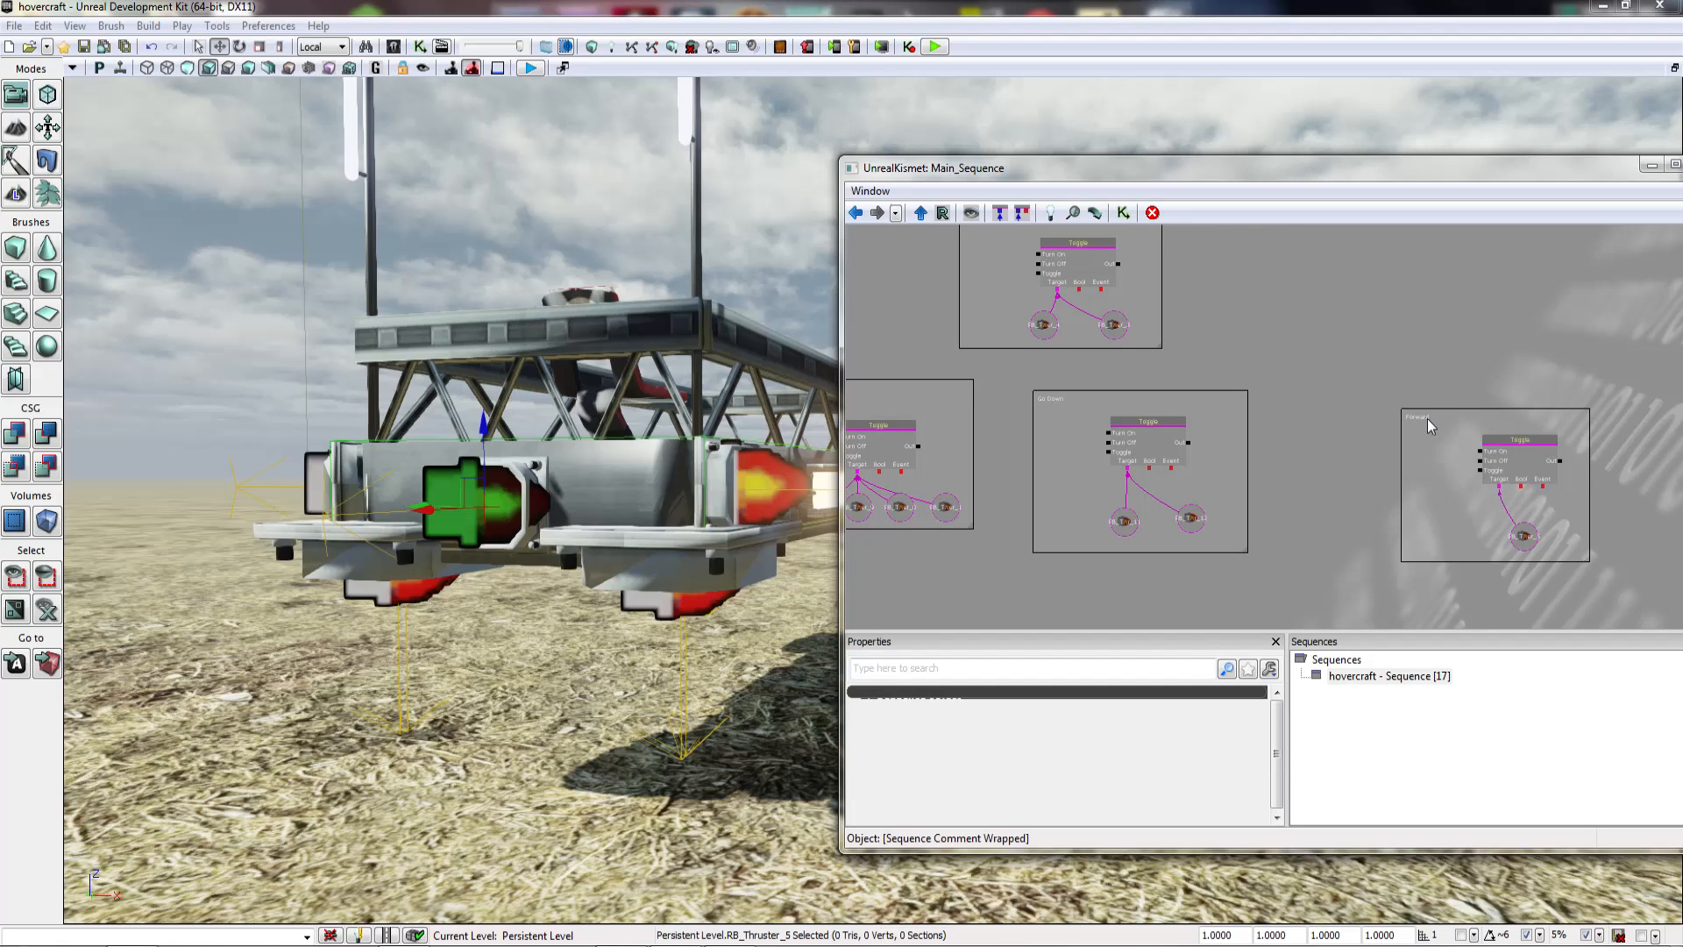
pyautogui.click(1428, 418)
pyautogui.keyDown('ctrl'); pyautogui.moveTo(1434, 414); pyautogui.dragTo(1351, 356); pyautogui.keyUp('ctrl')
pyautogui.click(1508, 480)
pyautogui.moveTo(1507, 481); pyautogui.dragTo(1416, 407)
pyautogui.moveTo(1524, 536); pyautogui.dragTo(1431, 466)
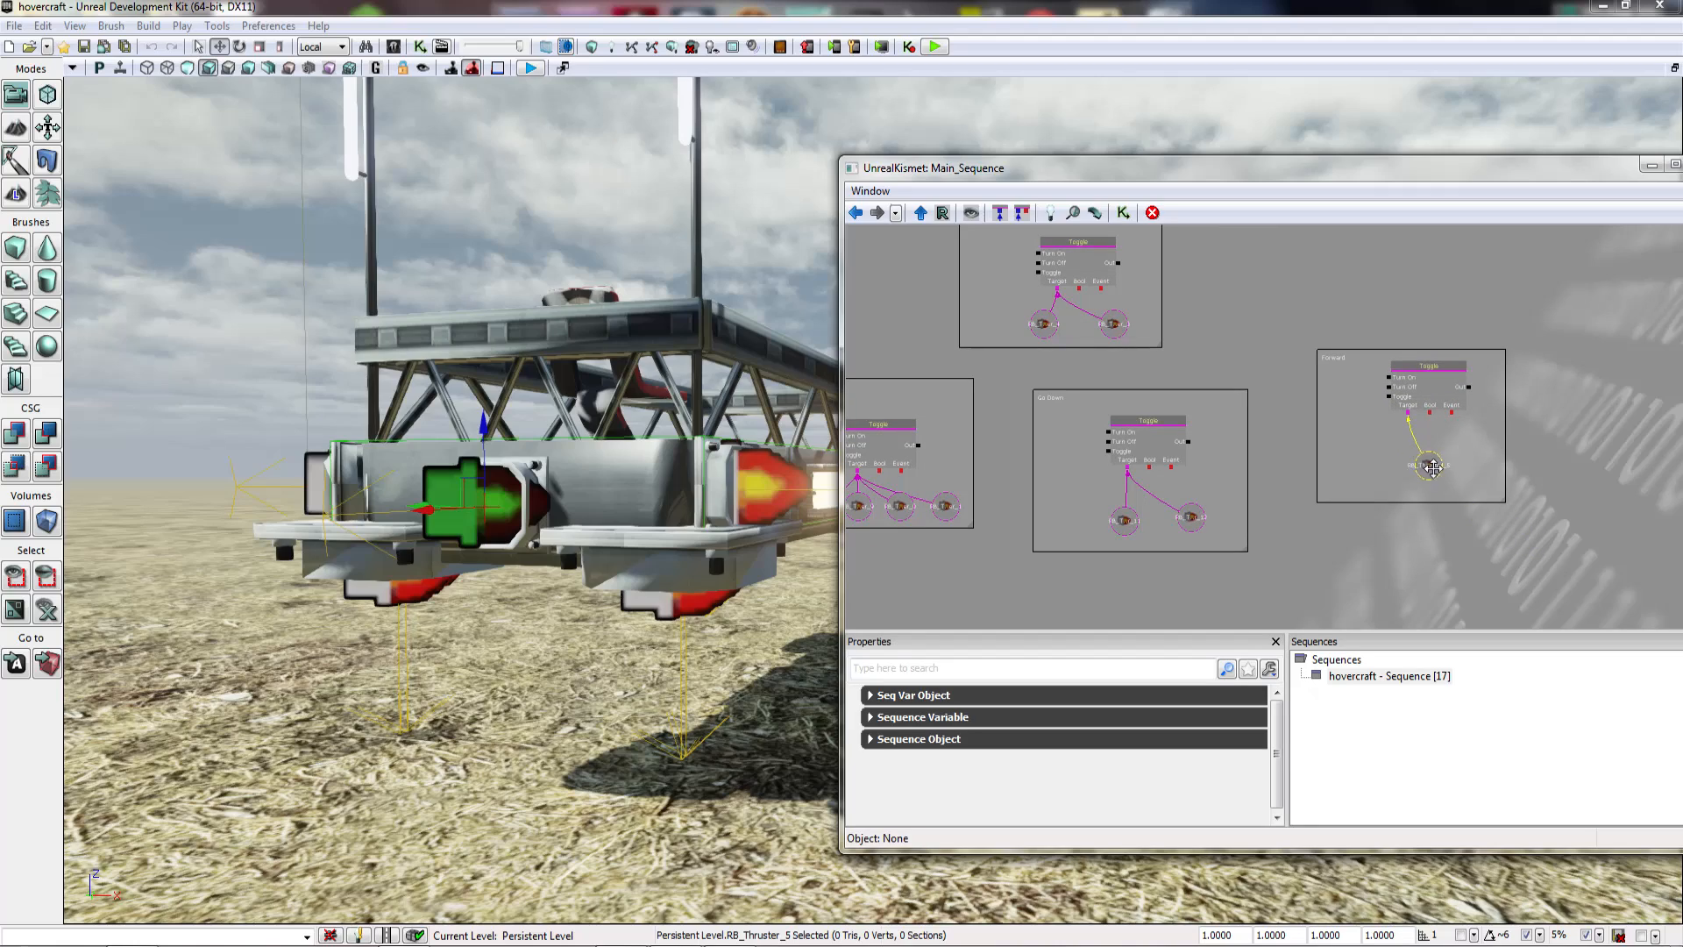
pyautogui.click(1282, 540)
pyautogui.moveTo(1281, 540); pyautogui.dragTo(1359, 566)
# Step: Select RB_Thruster_7 on the hovercraft's side together with the side thruster at the diagonally opposite corner
pyautogui.press('w')
pyautogui.moveTo(718, 550); pyautogui.dragTo(679, 561, button='right')
pyautogui.press('s')
pyautogui.click(746, 460)
pyautogui.moveTo(746, 461); pyautogui.dragTo(662, 478, button='right')
pyautogui.press('a')
pyautogui.press('d')
pyautogui.press('s')
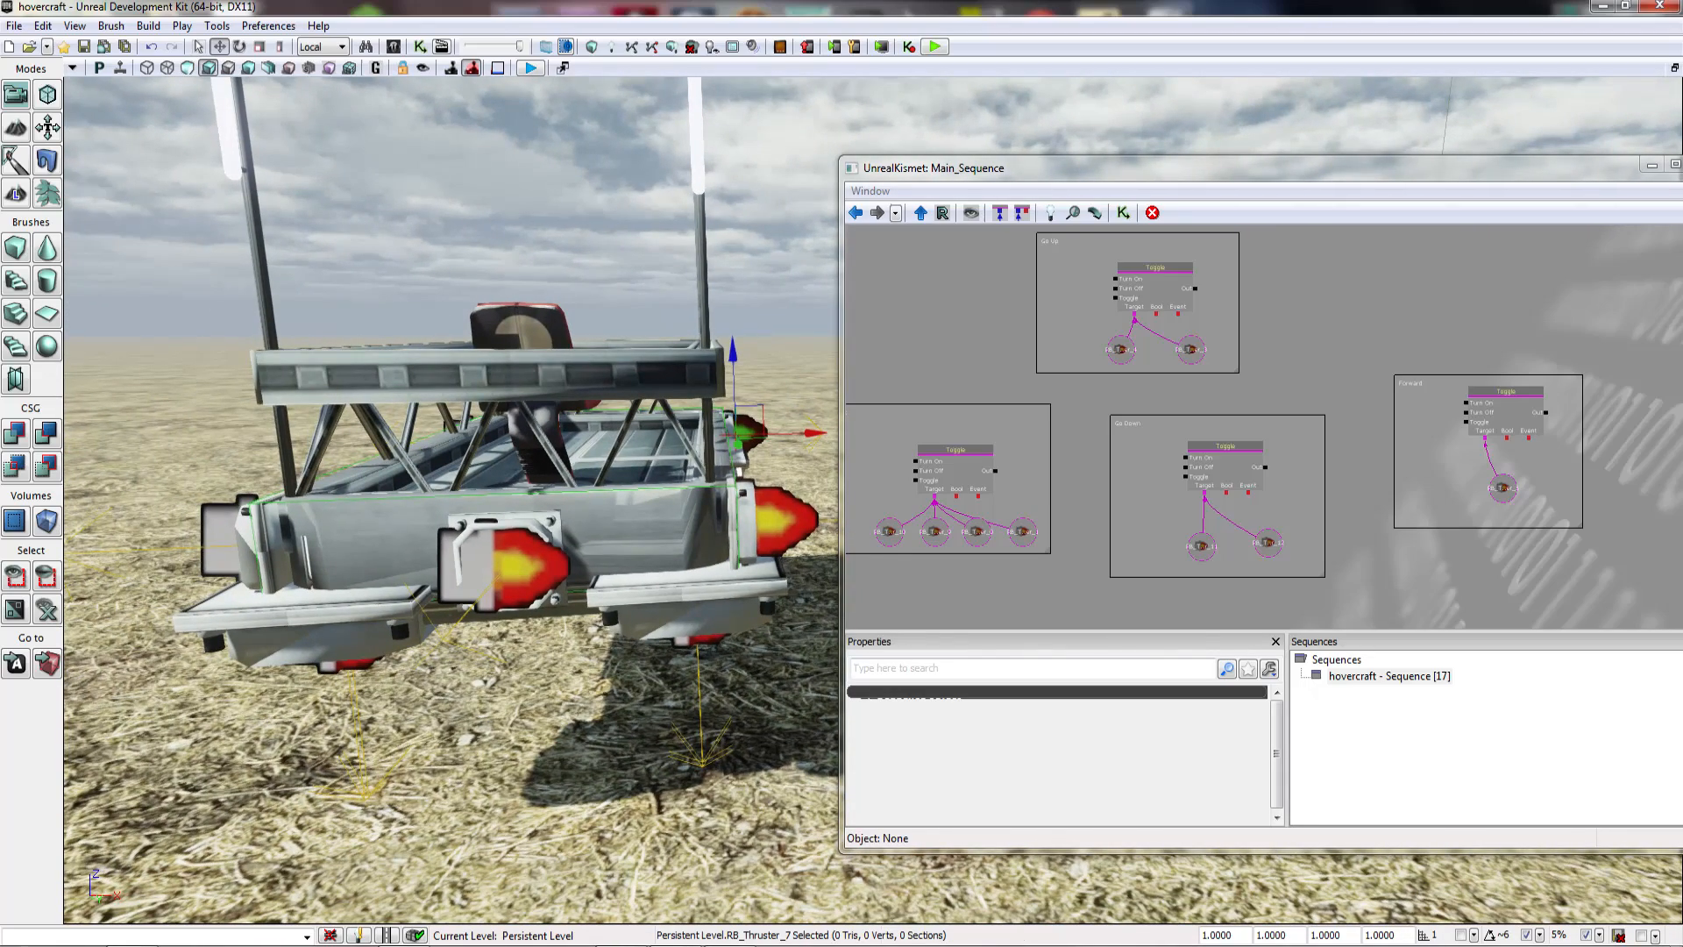
pyautogui.press('a')
pyautogui.moveTo(662, 478)
pyautogui.mouseDown(button='right')
pyautogui.moveTo(697, 472)
pyautogui.moveTo(653, 480)
pyautogui.moveTo(680, 482)
pyautogui.mouseUp(button='right')
pyautogui.press('d')
pyautogui.press('a')
pyautogui.keyDown('ctrl'); pyautogui.click(452, 629); pyautogui.keyUp('ctrl')
pyautogui.press('d')
pyautogui.moveTo(452, 630); pyautogui.dragTo(442, 647, button='right')
# Step: Create object variables for the two selected side thrusters in the empty area above the Forward group
pyautogui.moveTo(1262, 266); pyautogui.dragTo(1101, 413)
pyautogui.rightClick(1190, 307)
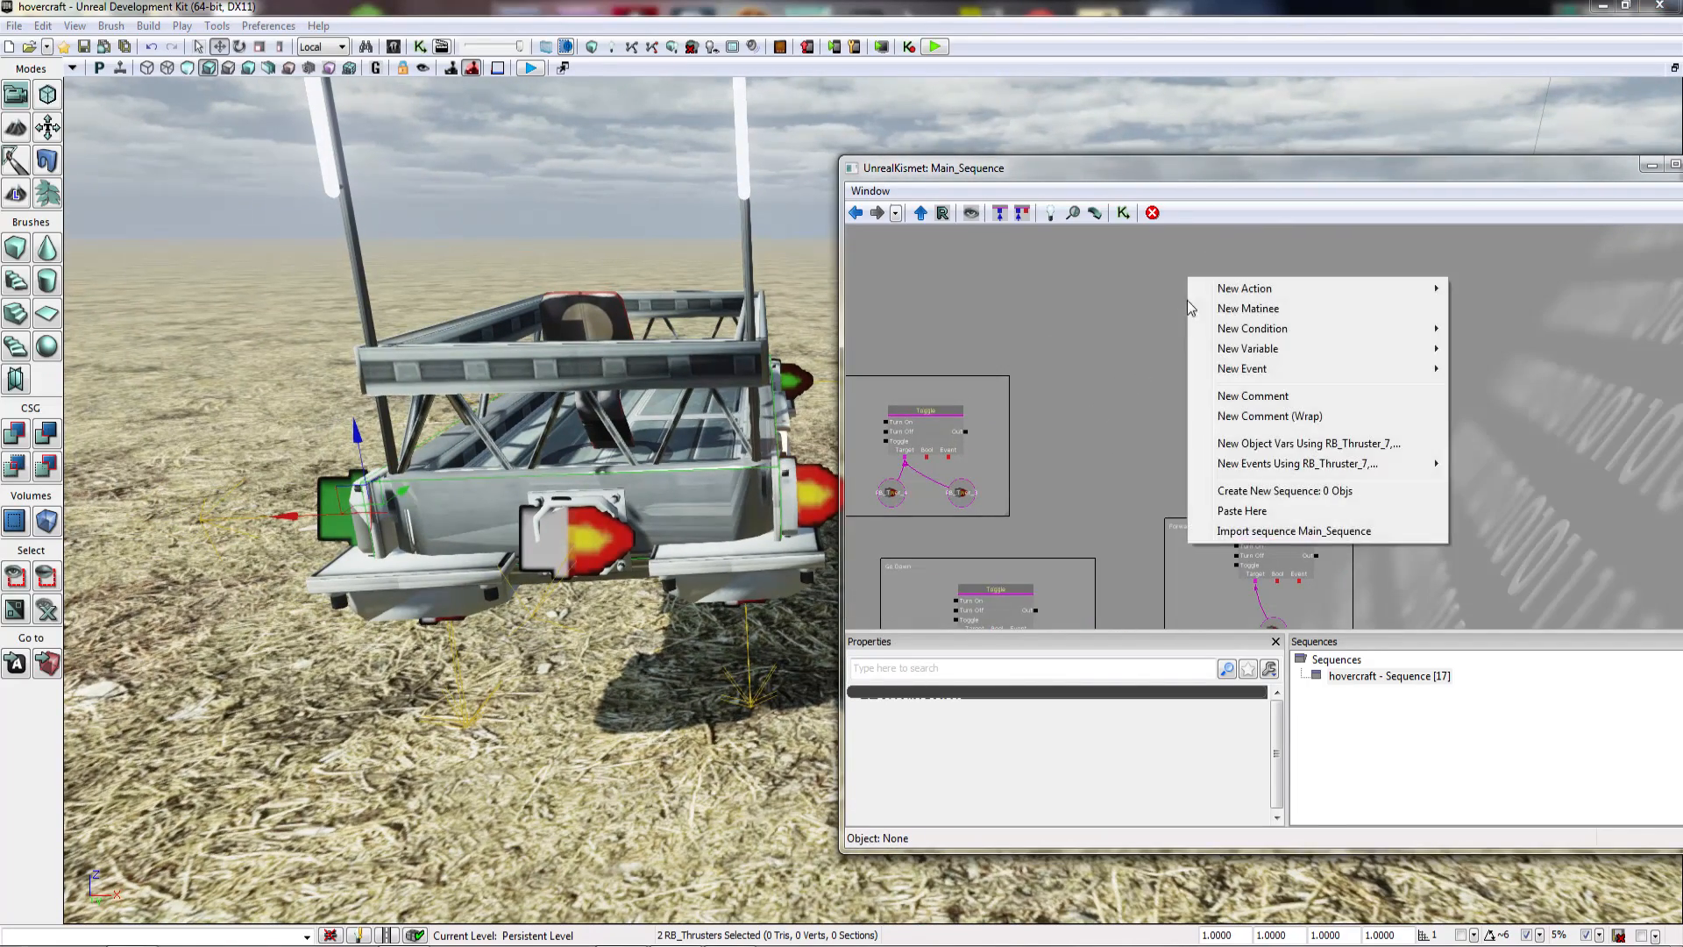
pyautogui.click(1288, 443)
# Step: Copy the Go Up group's Toggle above the two new thruster variables and break the copy's inherited target links
pyautogui.rightClick(1084, 303)
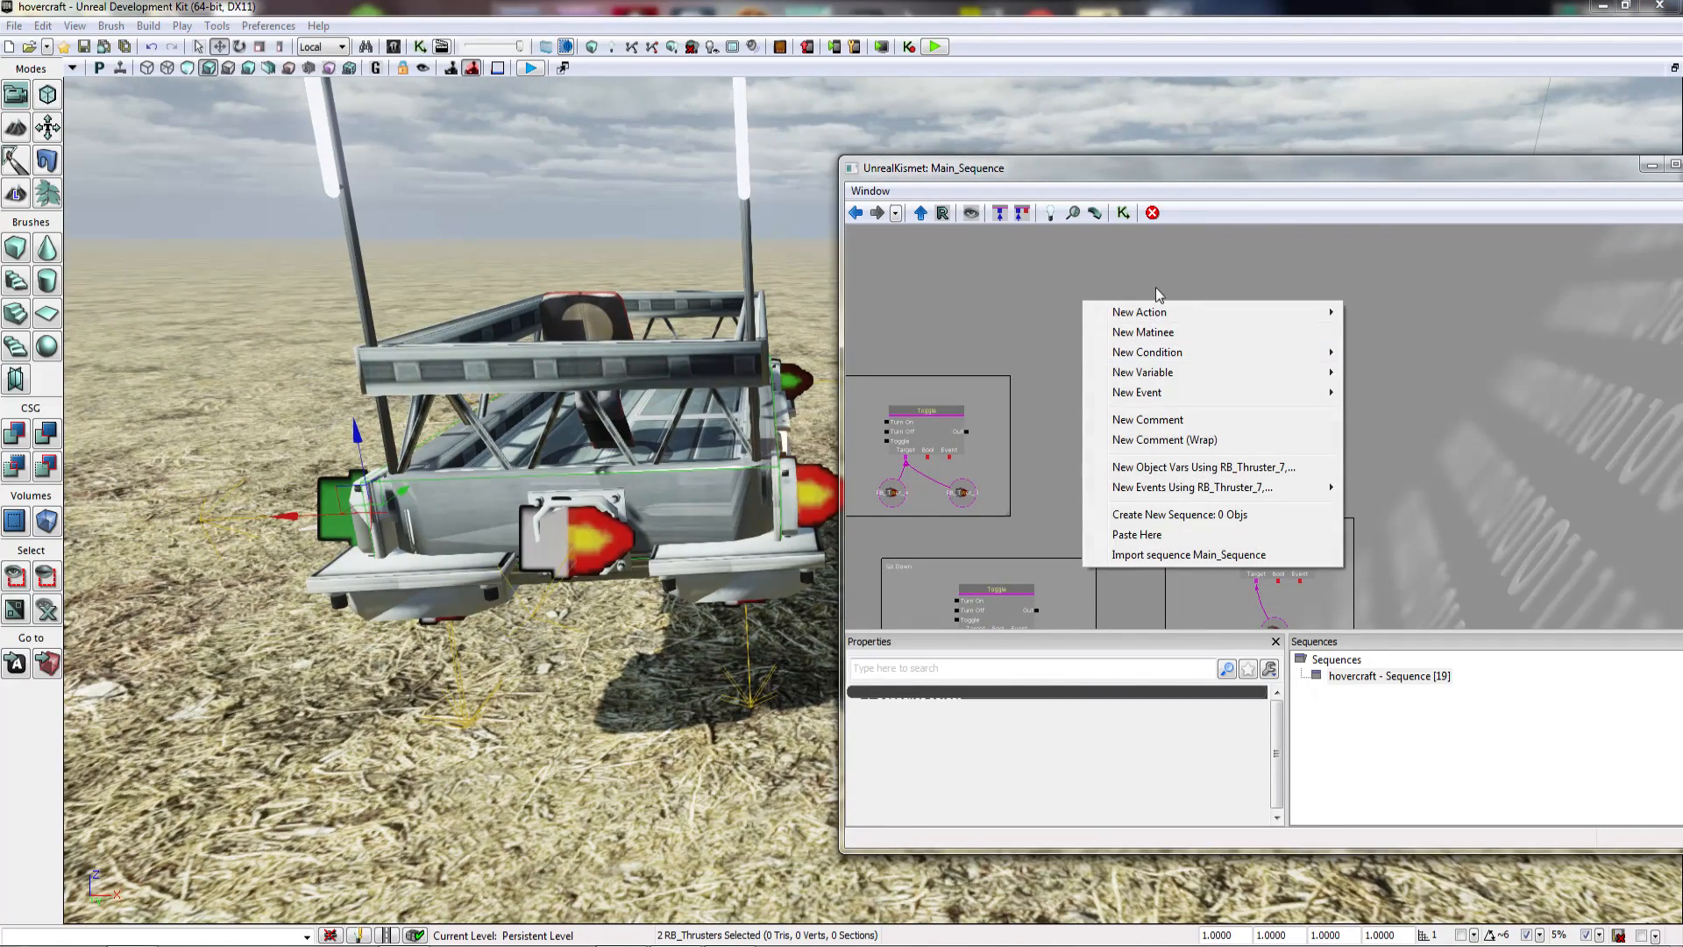
pyautogui.click(956, 424)
pyautogui.hotkey('ctrl', 'c')
pyautogui.hotkey('ctrl', 'v')
pyautogui.moveTo(1320, 460); pyautogui.dragTo(1179, 267)
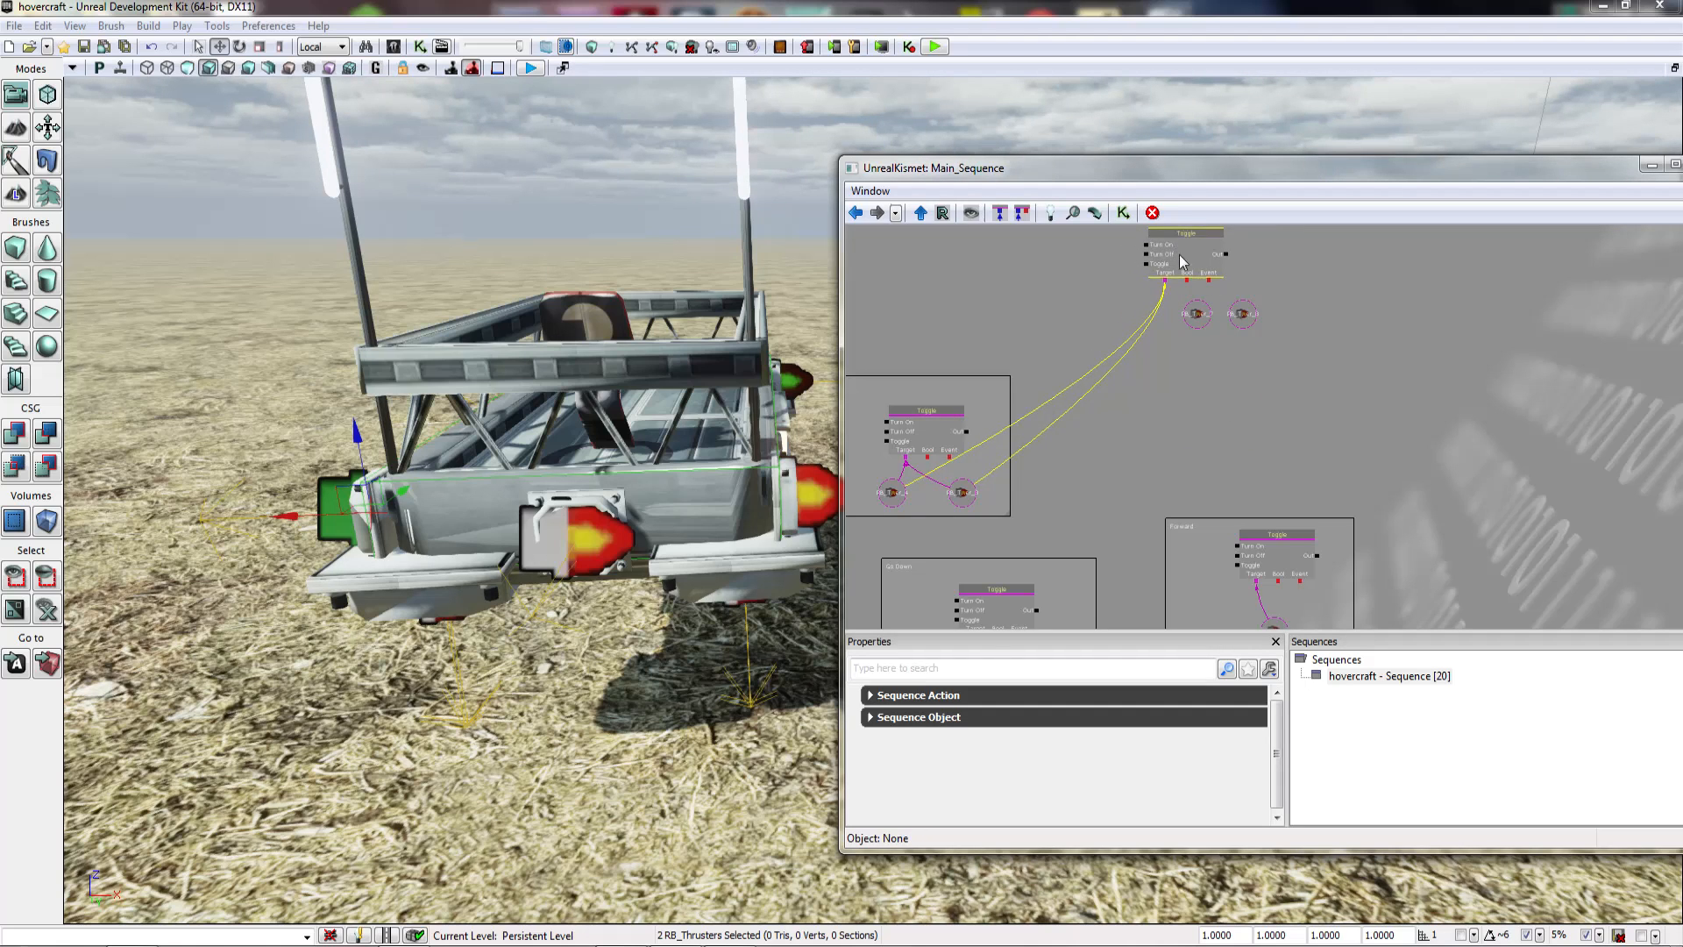
pyautogui.moveTo(1108, 321); pyautogui.dragTo(1129, 396)
pyautogui.keyDown('alt'); pyautogui.click(1186, 368); pyautogui.keyUp('alt')
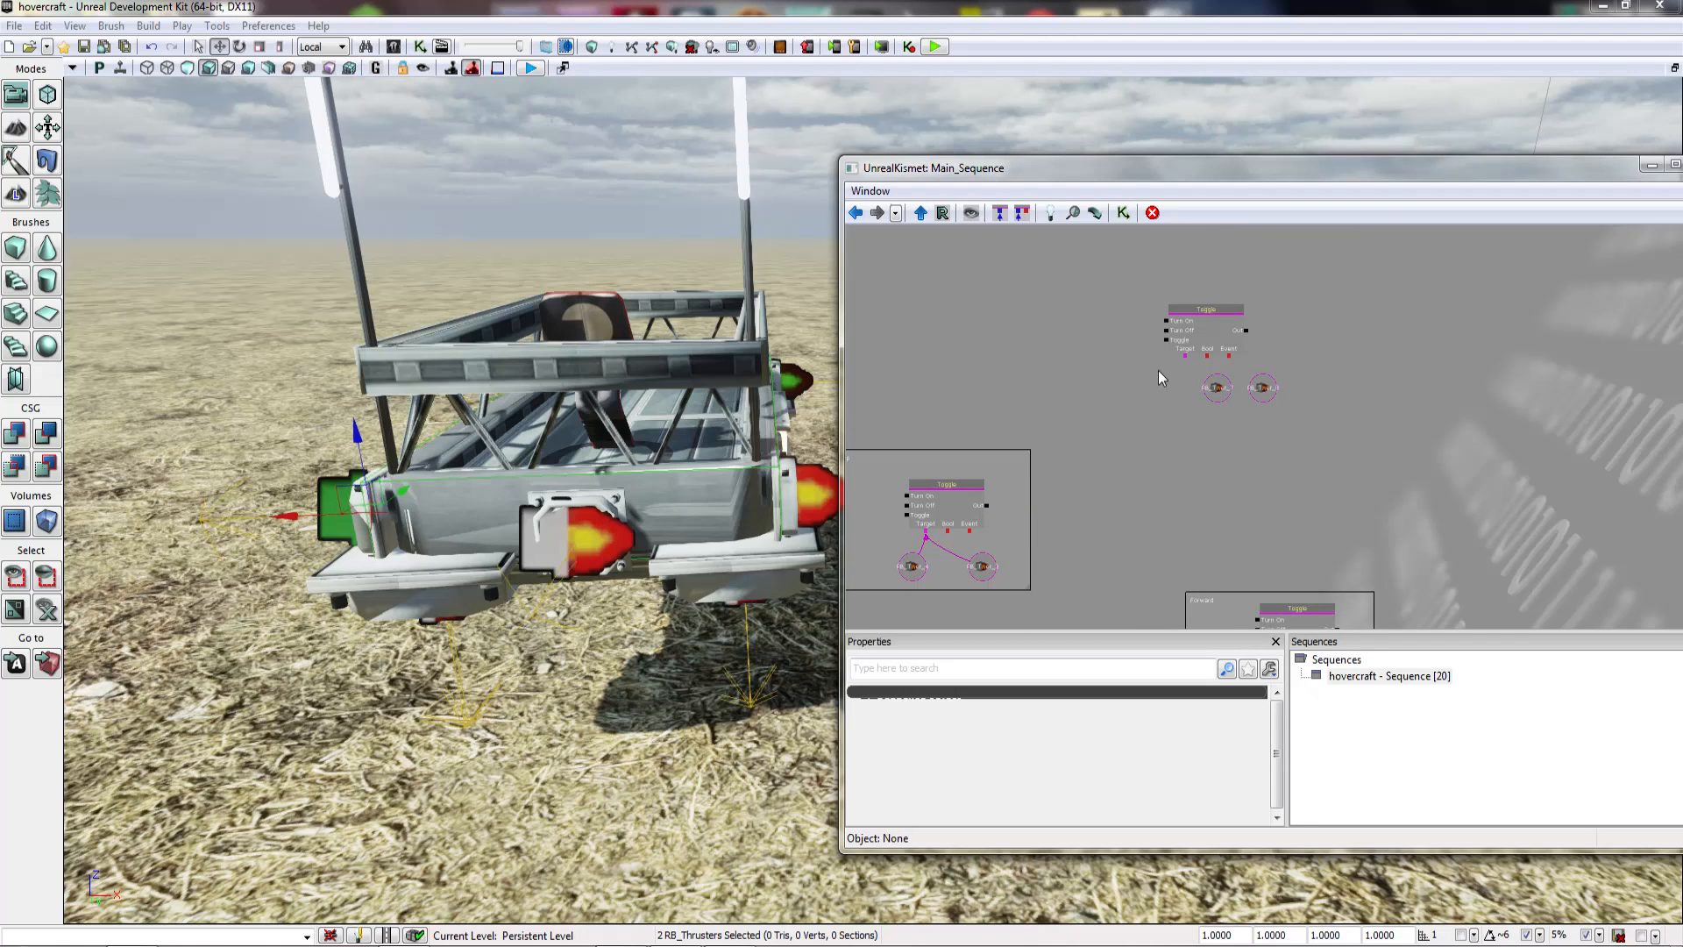
# Step: Add a comment beside the new Toggle and its two side thruster variables and set its text to "Turn Left"
pyautogui.rightClick(1109, 381)
pyautogui.click(1223, 496)
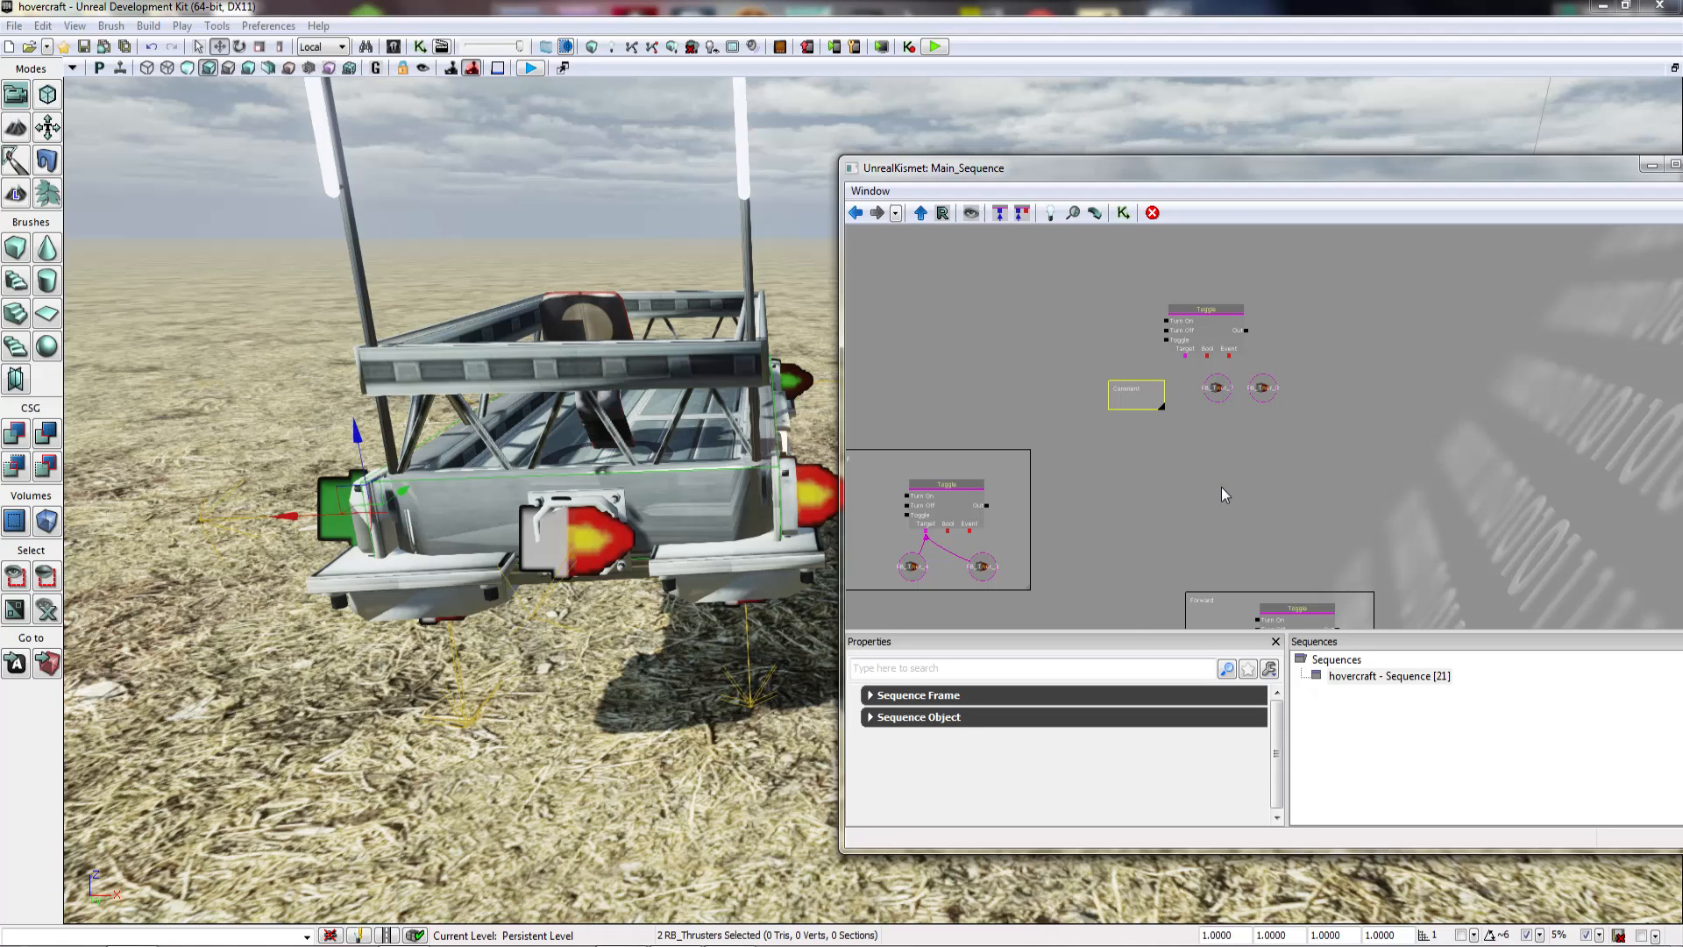
pyautogui.moveTo(789, 364); pyautogui.dragTo(805, 368, button='right')
pyautogui.doubleClick(1125, 389)
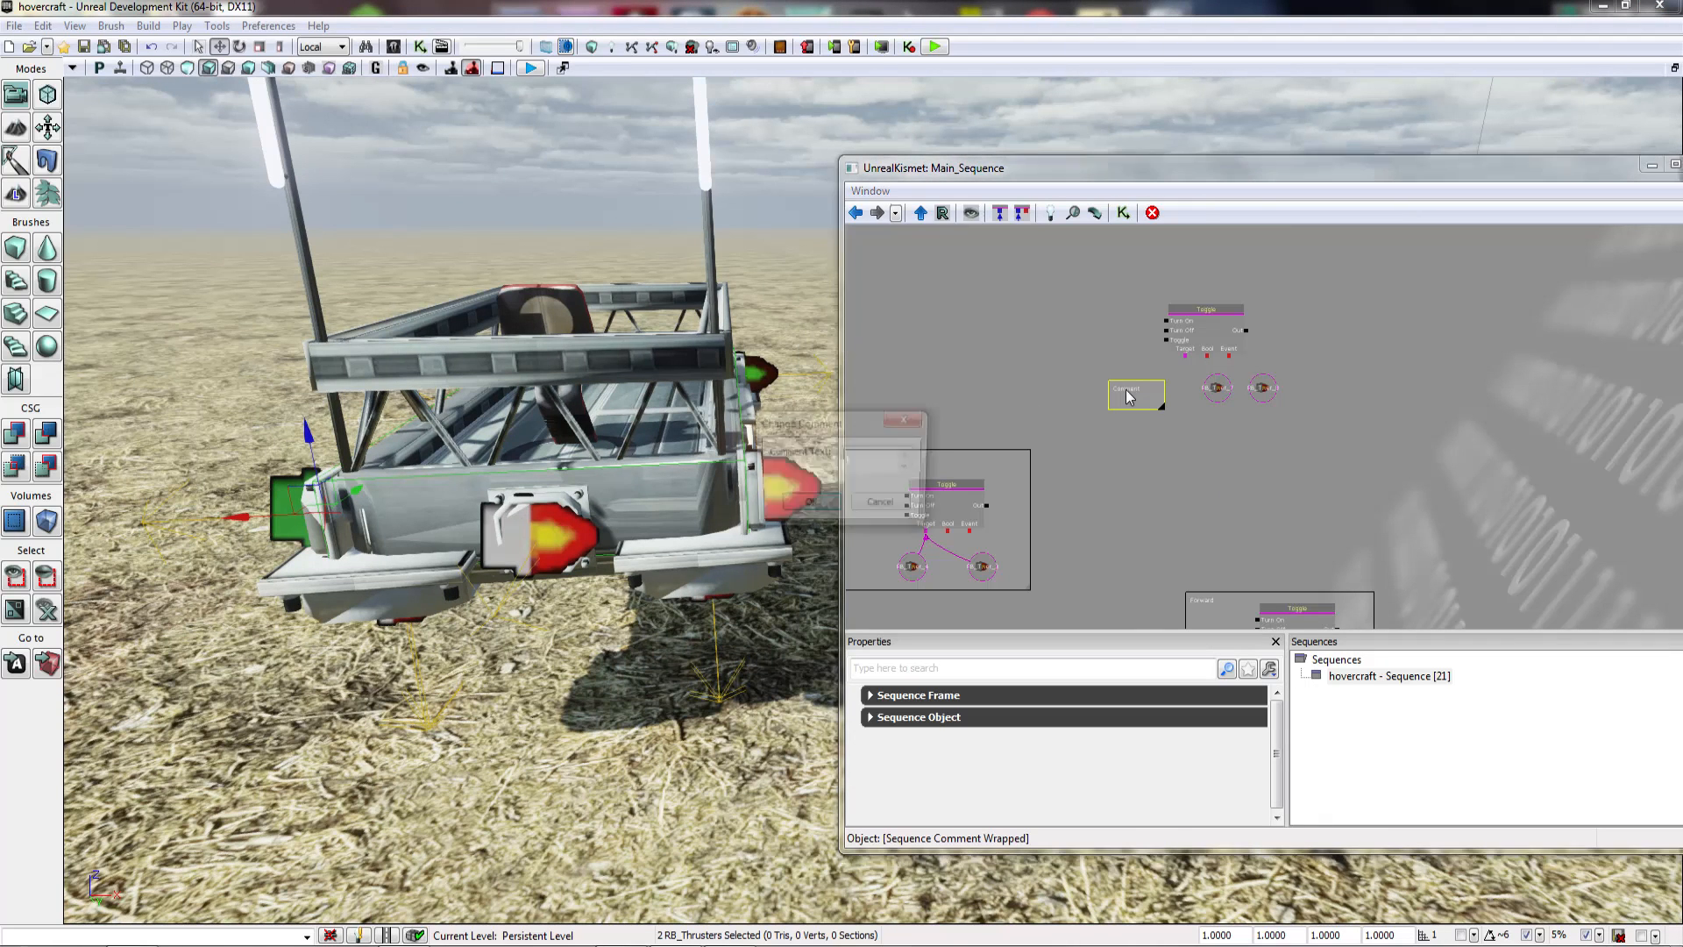
pyautogui.write('Turn Left')
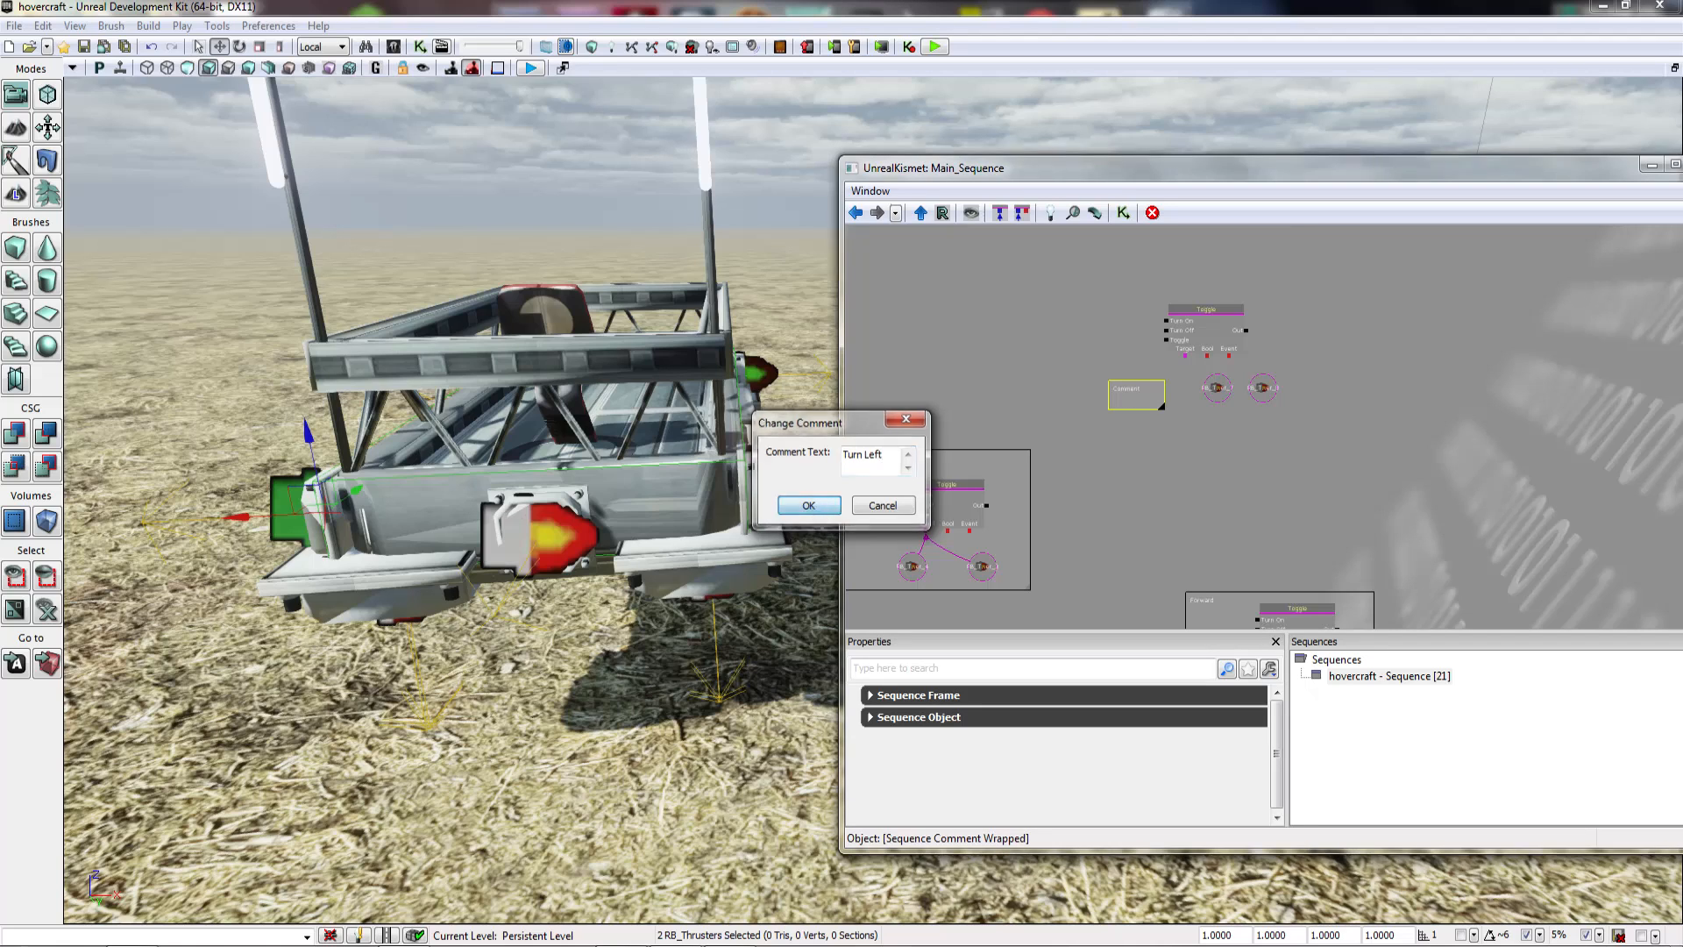
pyautogui.click(808, 504)
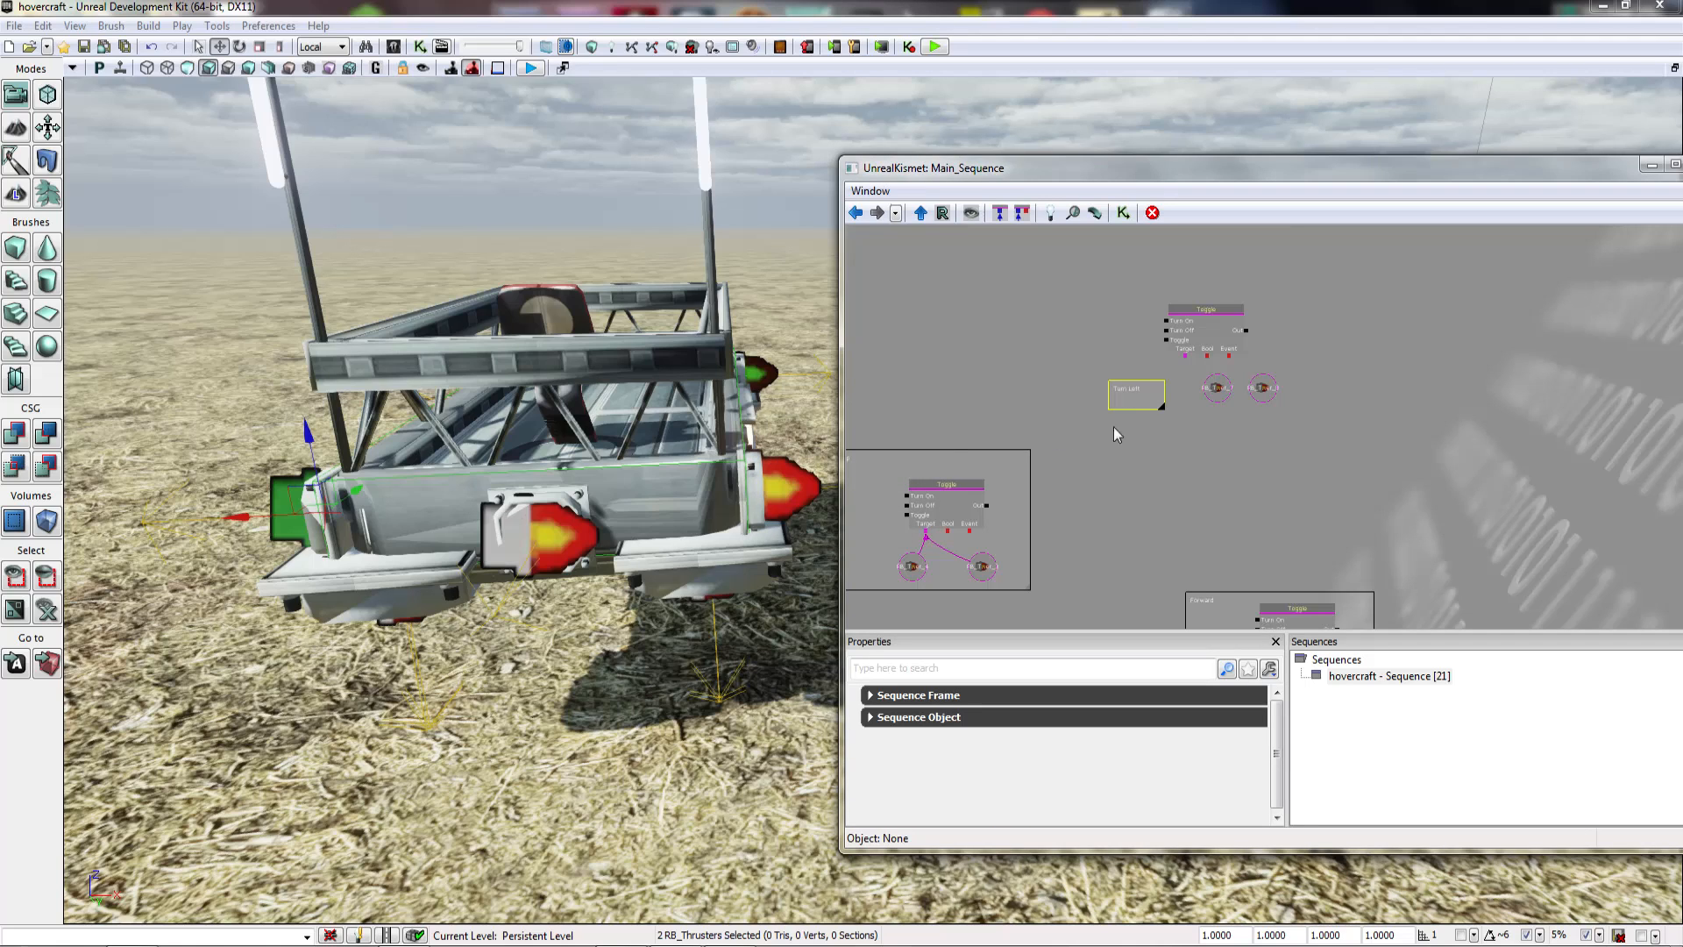
# Step: Fit the Turn Left comment frame around its group, link the Toggle's Target to both thruster variables, and place the Toggle above them
pyautogui.keyDown('ctrl'); pyautogui.moveTo(1123, 392); pyautogui.dragTo(1372, 448); pyautogui.keyUp('ctrl')
pyautogui.moveTo(1185, 352); pyautogui.dragTo(1240, 423)
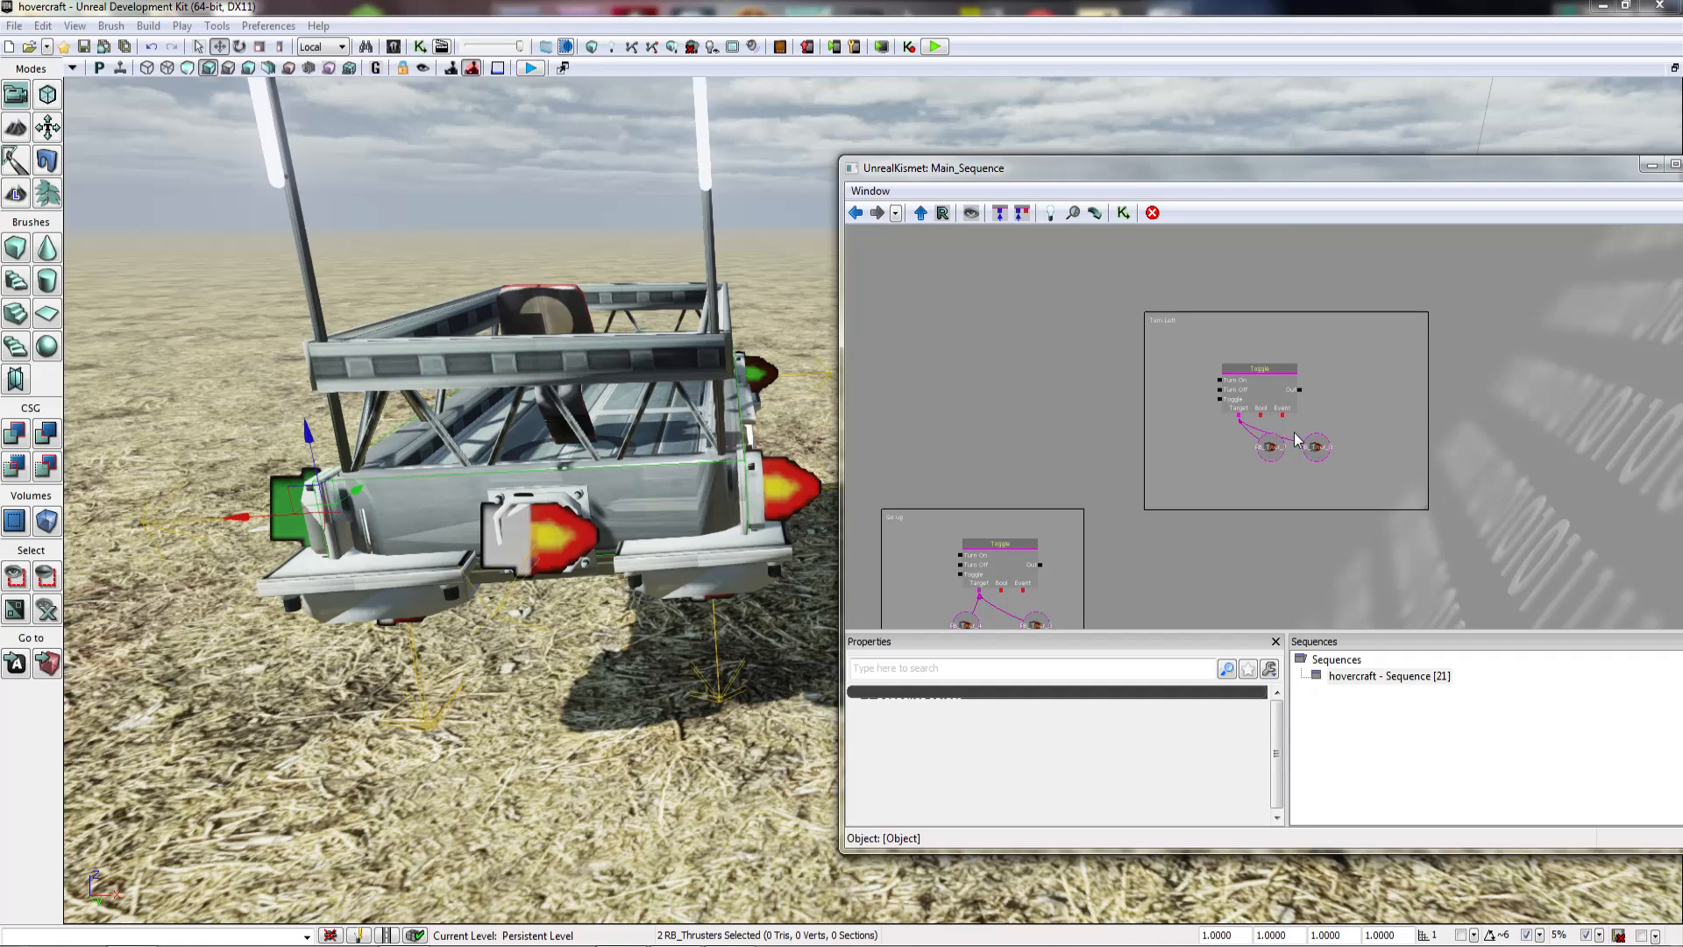
pyautogui.click(1266, 395)
pyautogui.keyDown('ctrl'); pyautogui.moveTo(1266, 395); pyautogui.dragTo(1343, 385); pyautogui.keyUp('ctrl')
pyautogui.click(986, 403)
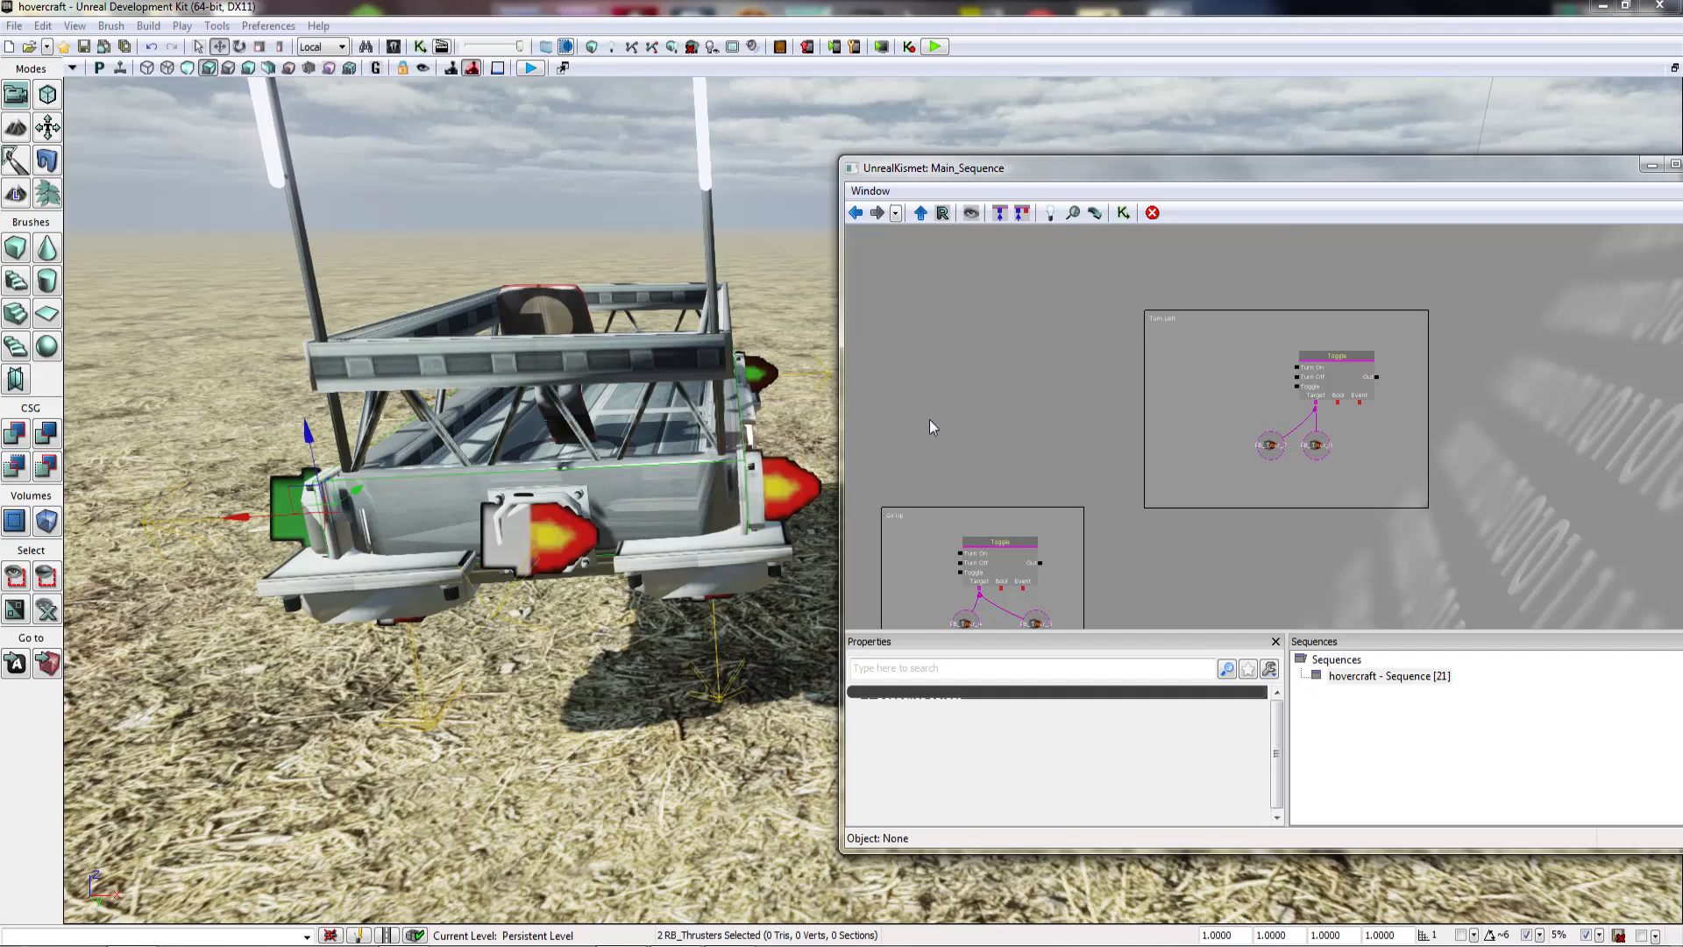
# Step: Select the other diagonal pair of side thrusters and create object variables for them in the empty area beside the Turn Left group
pyautogui.click(788, 488)
pyautogui.moveTo(490, 415); pyautogui.dragTo(490, 415, button='right')
pyautogui.keyDown('ctrl'); pyautogui.click(490, 415); pyautogui.keyUp('ctrl')
pyautogui.moveTo(1027, 406); pyautogui.dragTo(917, 335)
pyautogui.moveTo(1262, 443); pyautogui.dragTo(1055, 393)
pyautogui.rightClick(1217, 384)
pyautogui.click(1315, 528)
pyautogui.moveTo(1148, 488); pyautogui.dragTo(1217, 463)
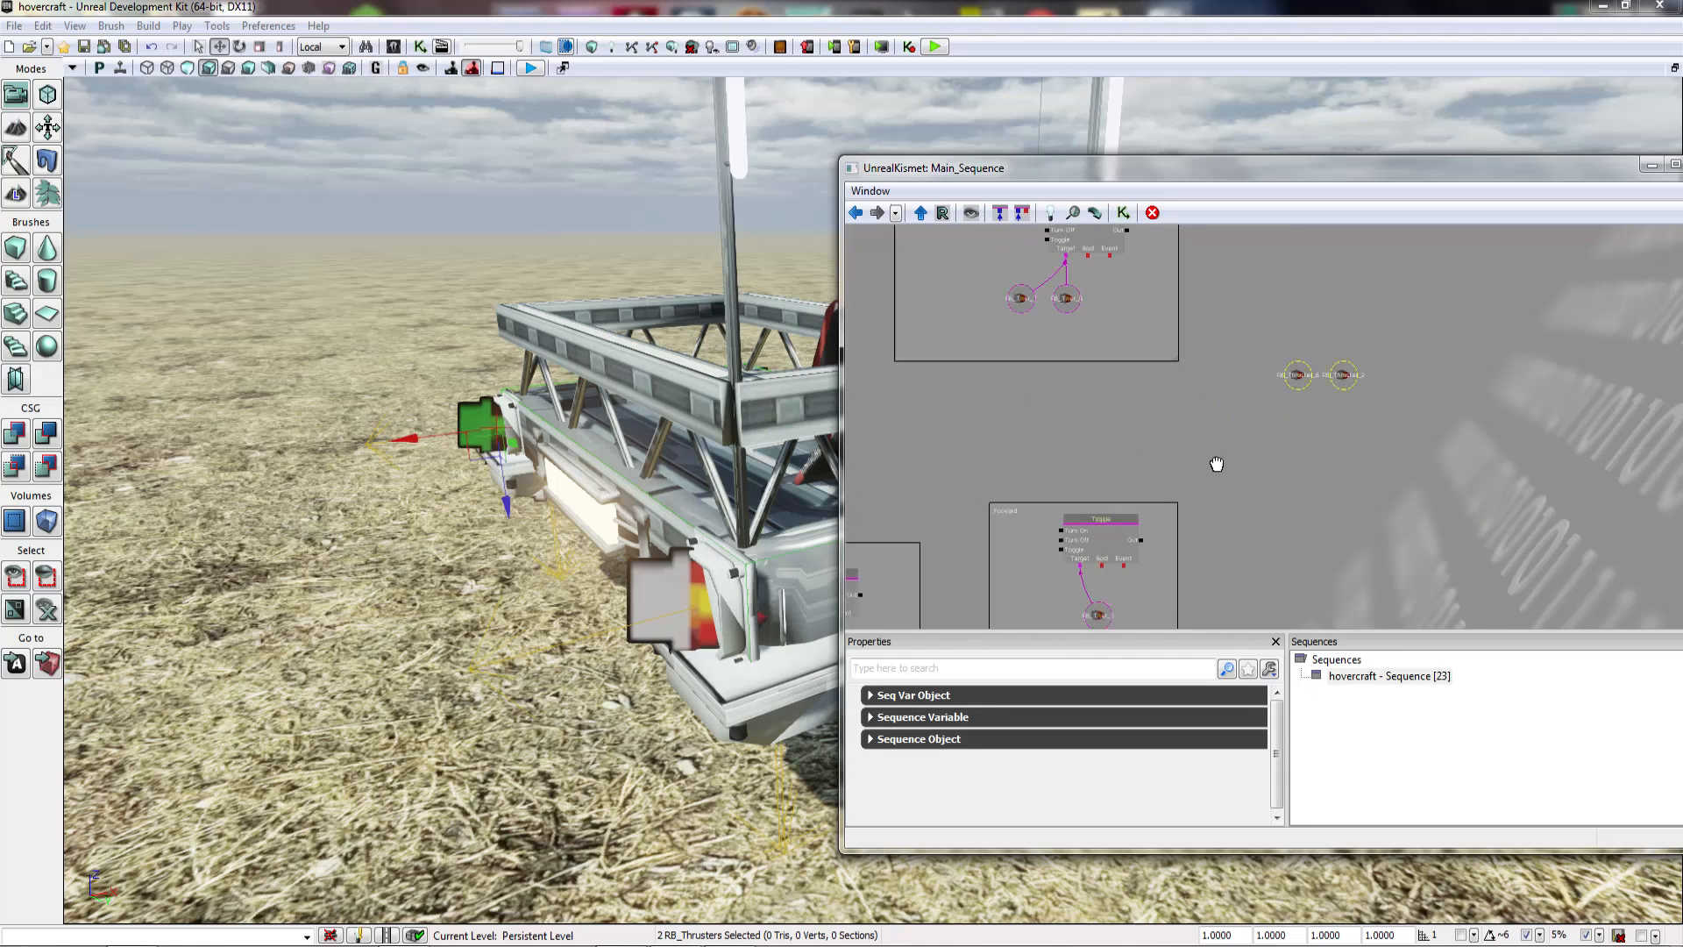
# Step: Copy the Forward group's Toggle above the new thruster variables and replace its inherited Target link with links to both variables
pyautogui.moveTo(1300, 391); pyautogui.dragTo(1296, 490)
pyautogui.click(1130, 539)
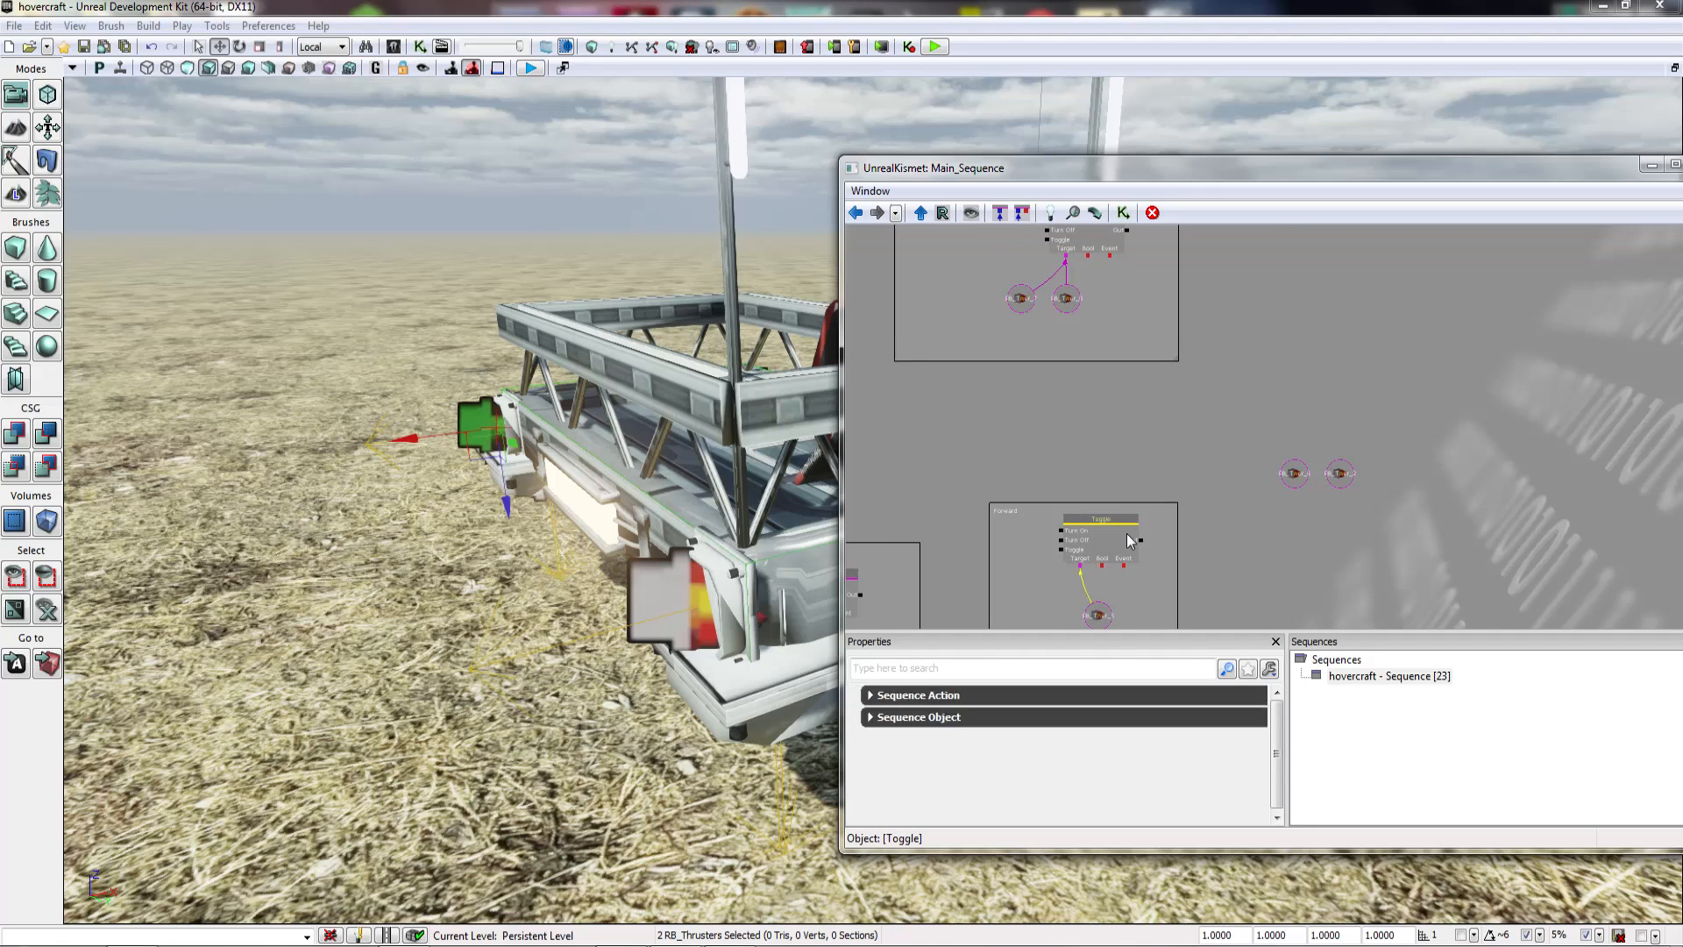
pyautogui.hotkey('ctrl', 'v')
pyautogui.keyDown('ctrl'); pyautogui.moveTo(1324, 441); pyautogui.dragTo(1297, 379); pyautogui.keyUp('ctrl')
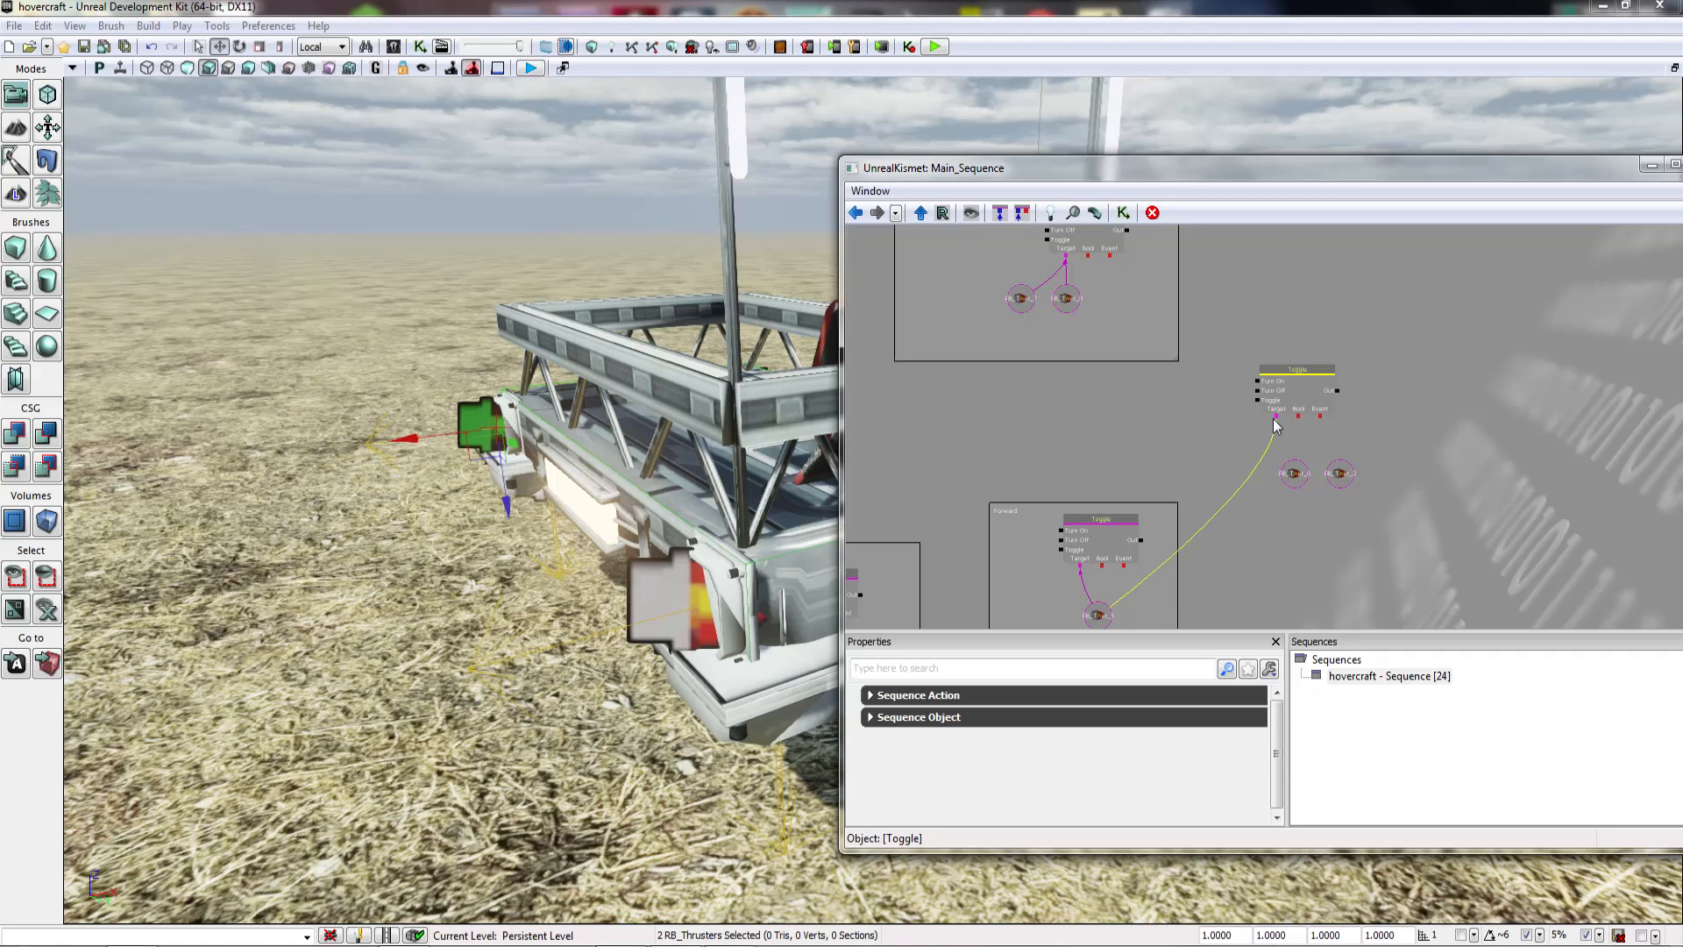
pyautogui.keyDown('alt'); pyautogui.click(1274, 418); pyautogui.keyUp('alt')
pyautogui.click(1249, 435)
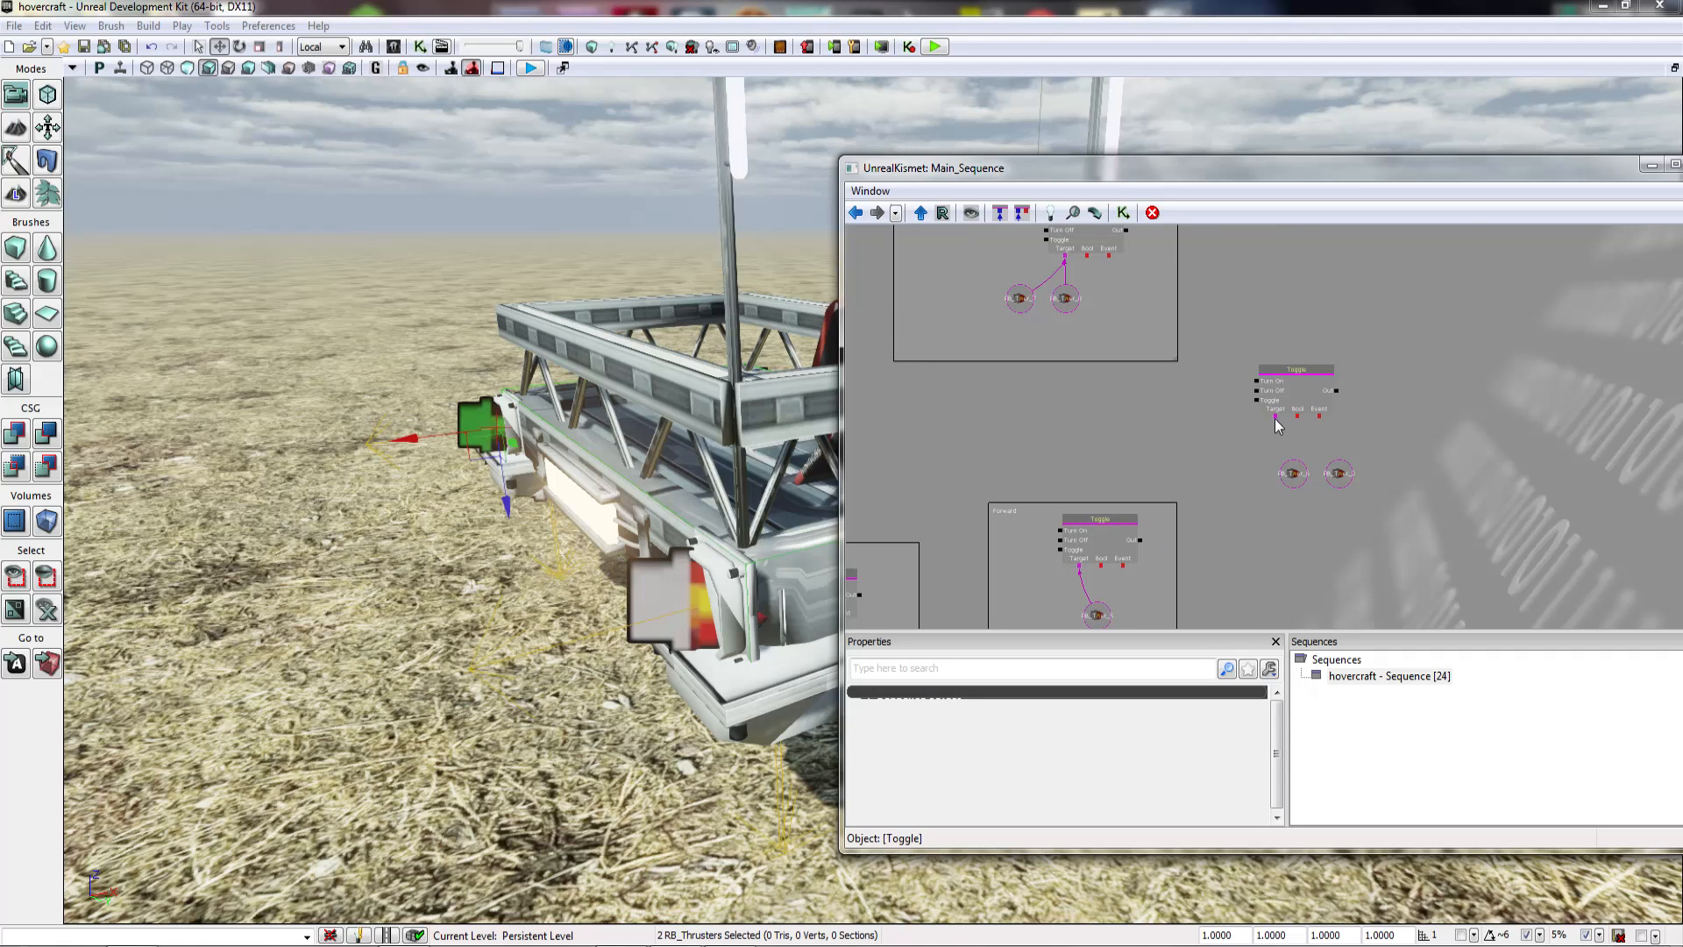
pyautogui.keyDown('ctrl'); pyautogui.moveTo(1278, 402); pyautogui.dragTo(1303, 428); pyautogui.keyUp('ctrl')
# Step: Add a comment beside the newly linked Toggle and set its text to "Turn Right"
pyautogui.moveTo(1211, 425); pyautogui.dragTo(1223, 506)
pyautogui.click(1213, 506)
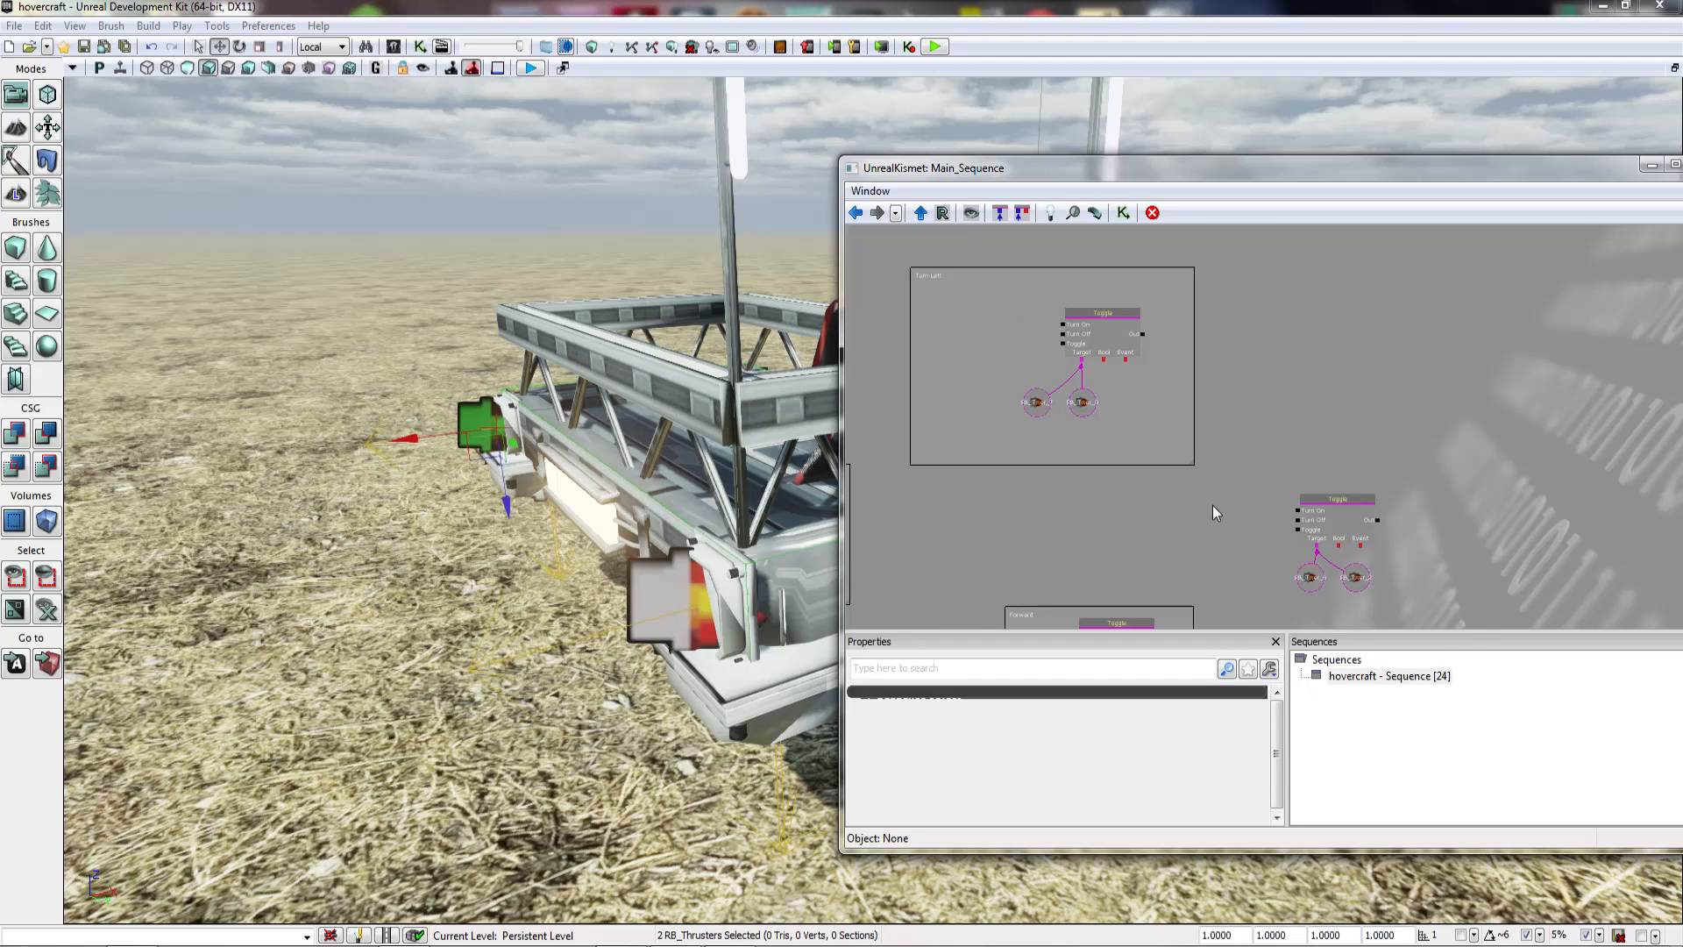
pyautogui.rightClick(1216, 513)
pyautogui.click(1262, 613)
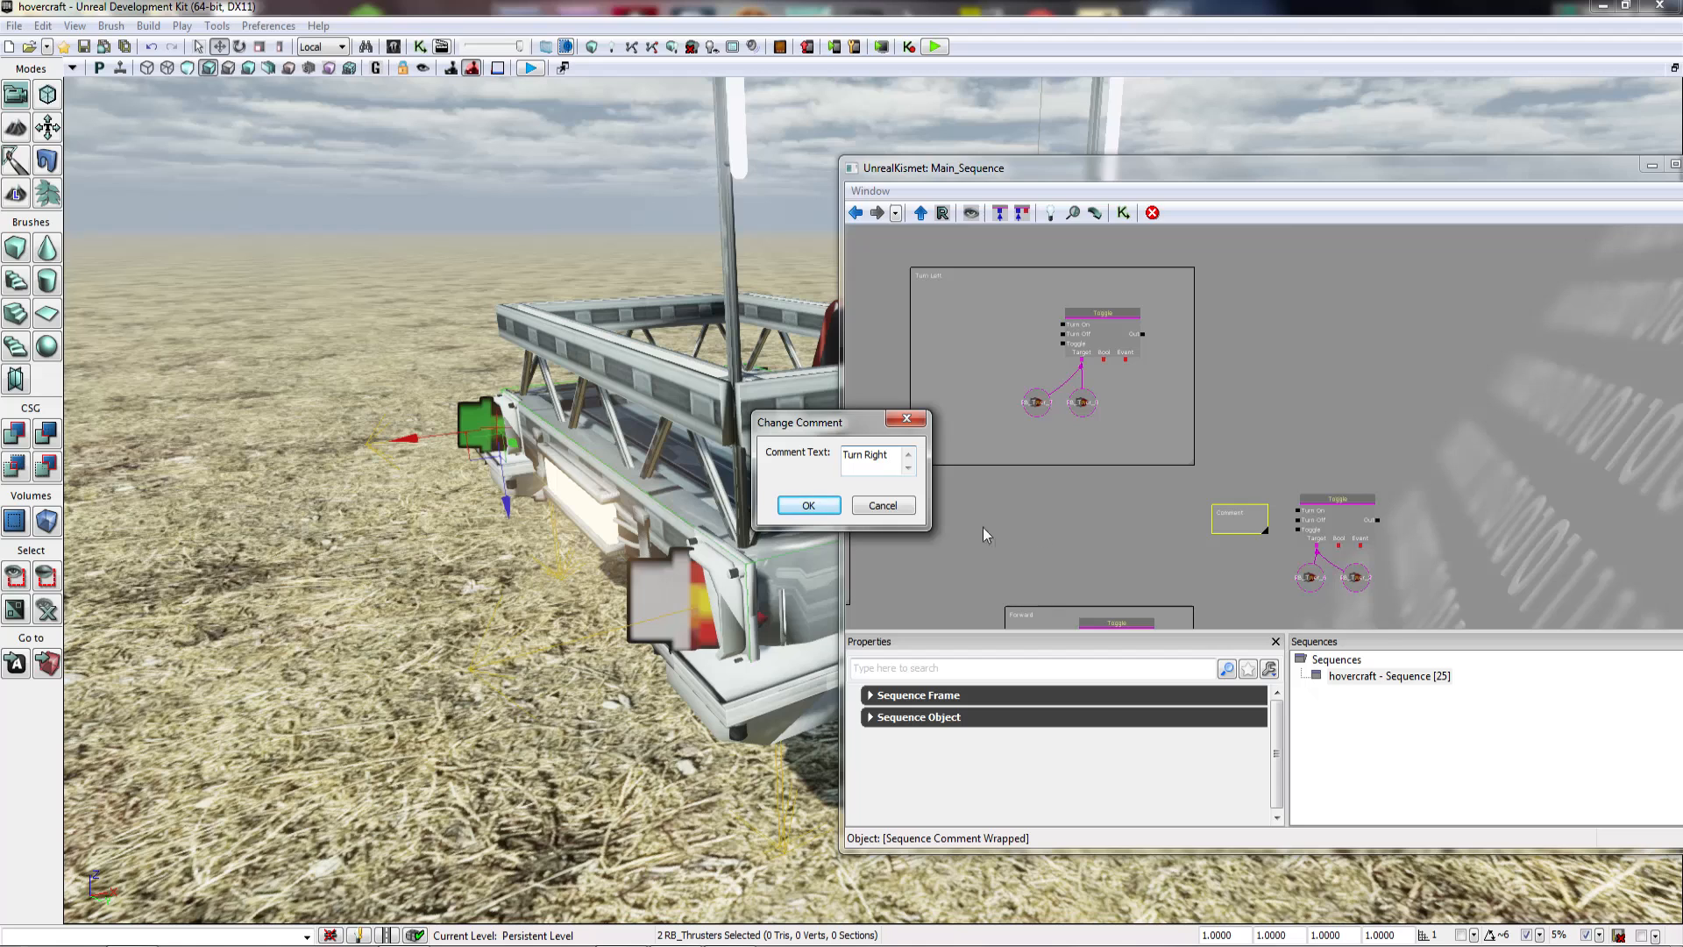
pyautogui.click(808, 506)
# Step: Size the Turn Right comment frame around its Toggle and spread the two thruster variables apart beneath it
pyautogui.moveTo(1229, 515); pyautogui.dragTo(1284, 494)
pyautogui.moveTo(1209, 379); pyautogui.dragTo(1227, 380)
pyautogui.click(1183, 457)
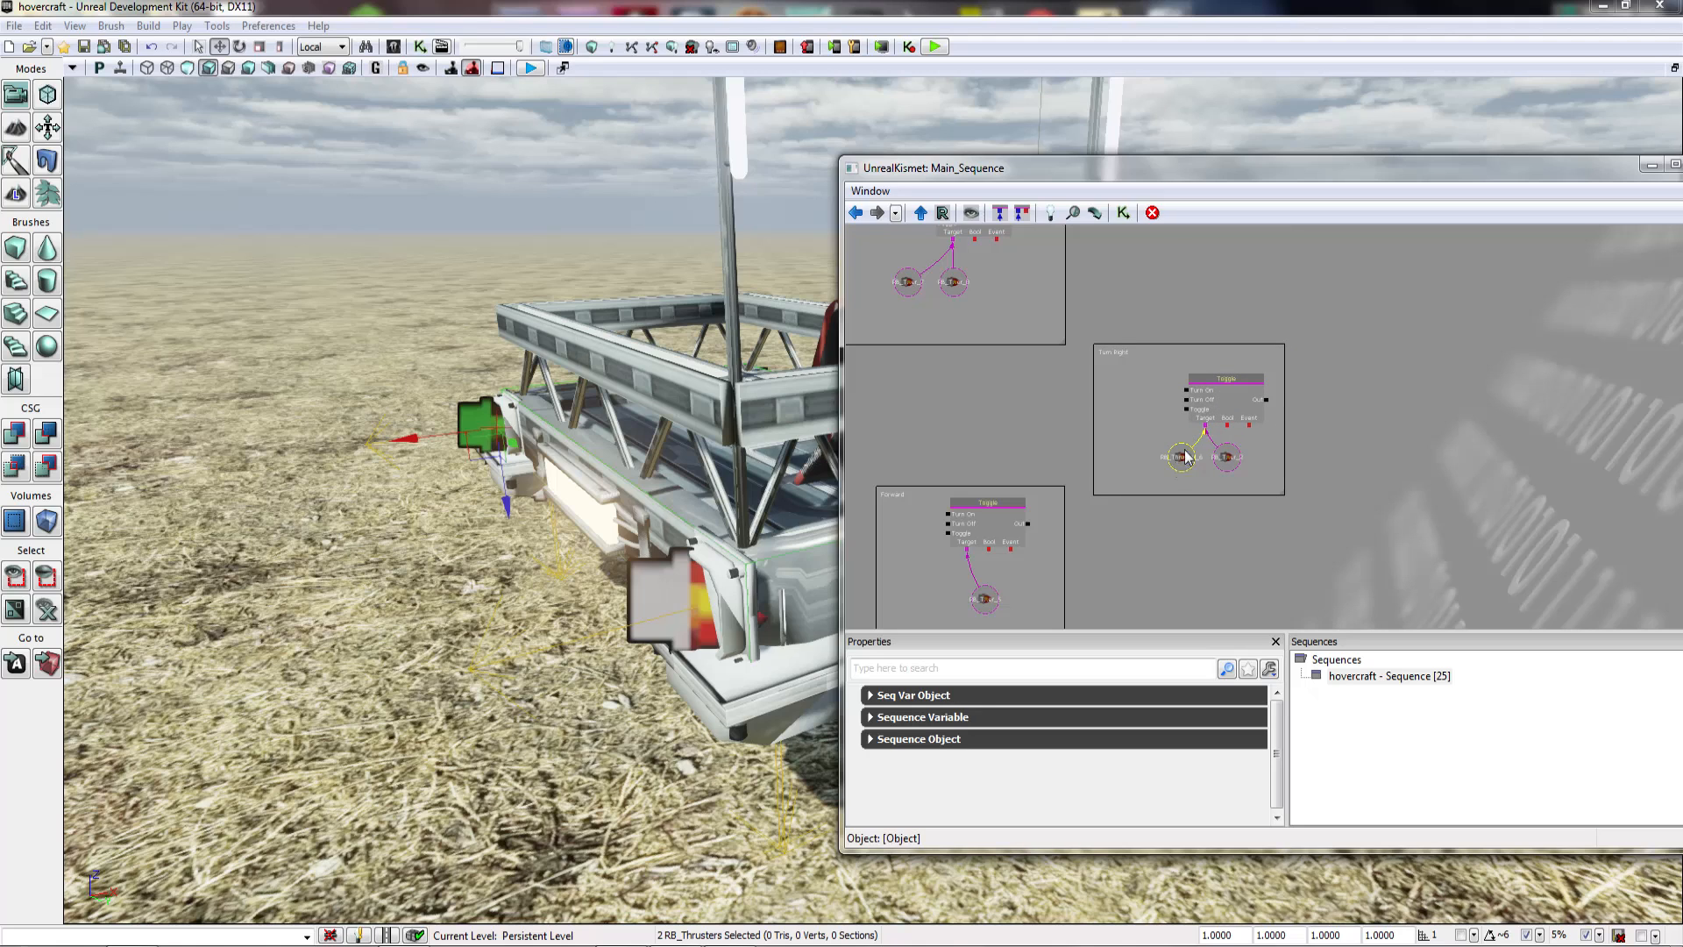
pyautogui.click(1198, 561)
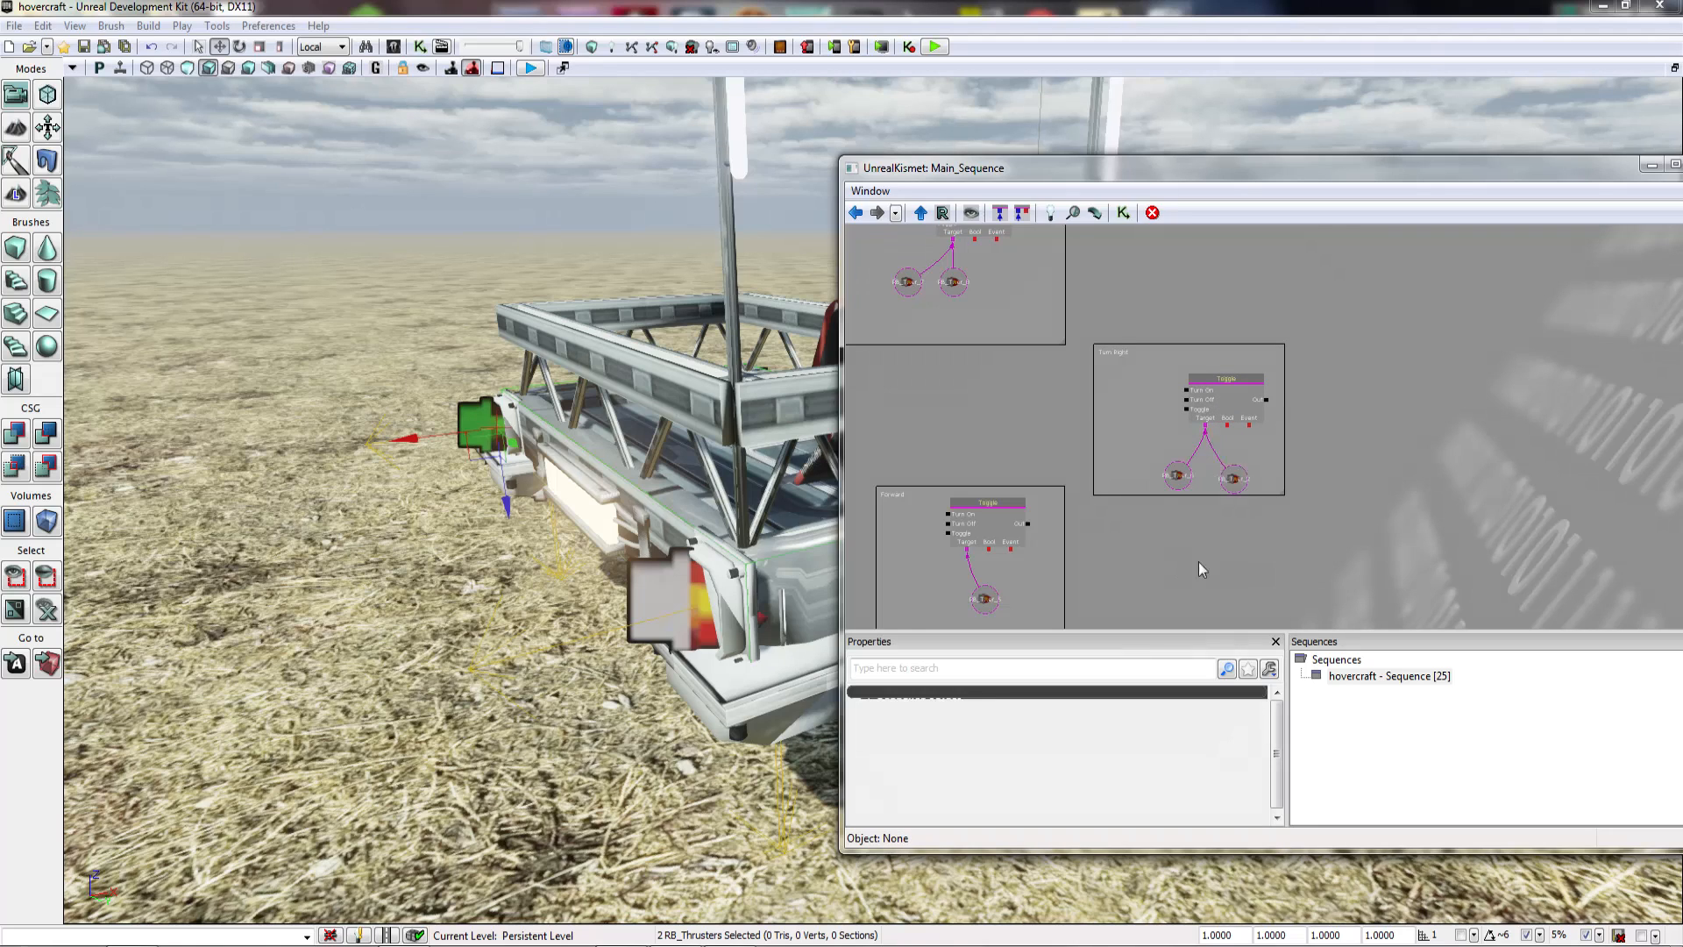
# Step: Check the overall layout of the Toggle groups, close the Kismet editor and save the current level
pyautogui.scroll(-5, 1267, 534)
pyautogui.scroll(5, 1266, 534)
pyautogui.moveTo(1236, 538); pyautogui.dragTo(1387, 519)
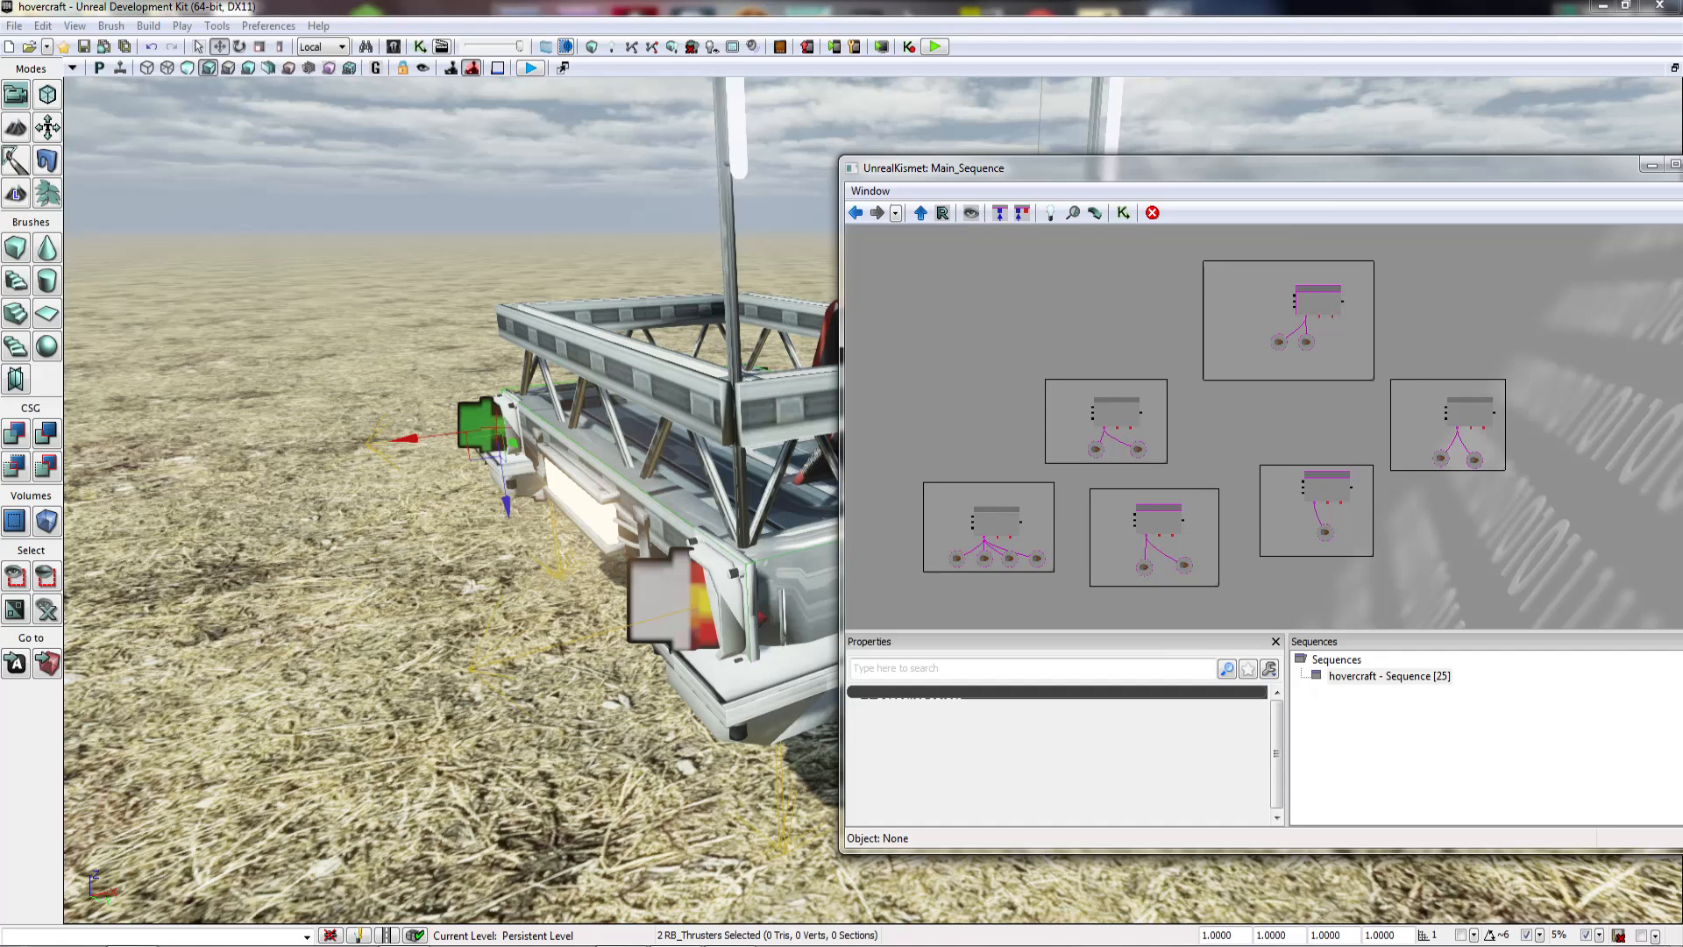
pyautogui.moveTo(684, 302); pyautogui.dragTo(719, 274, button='right')
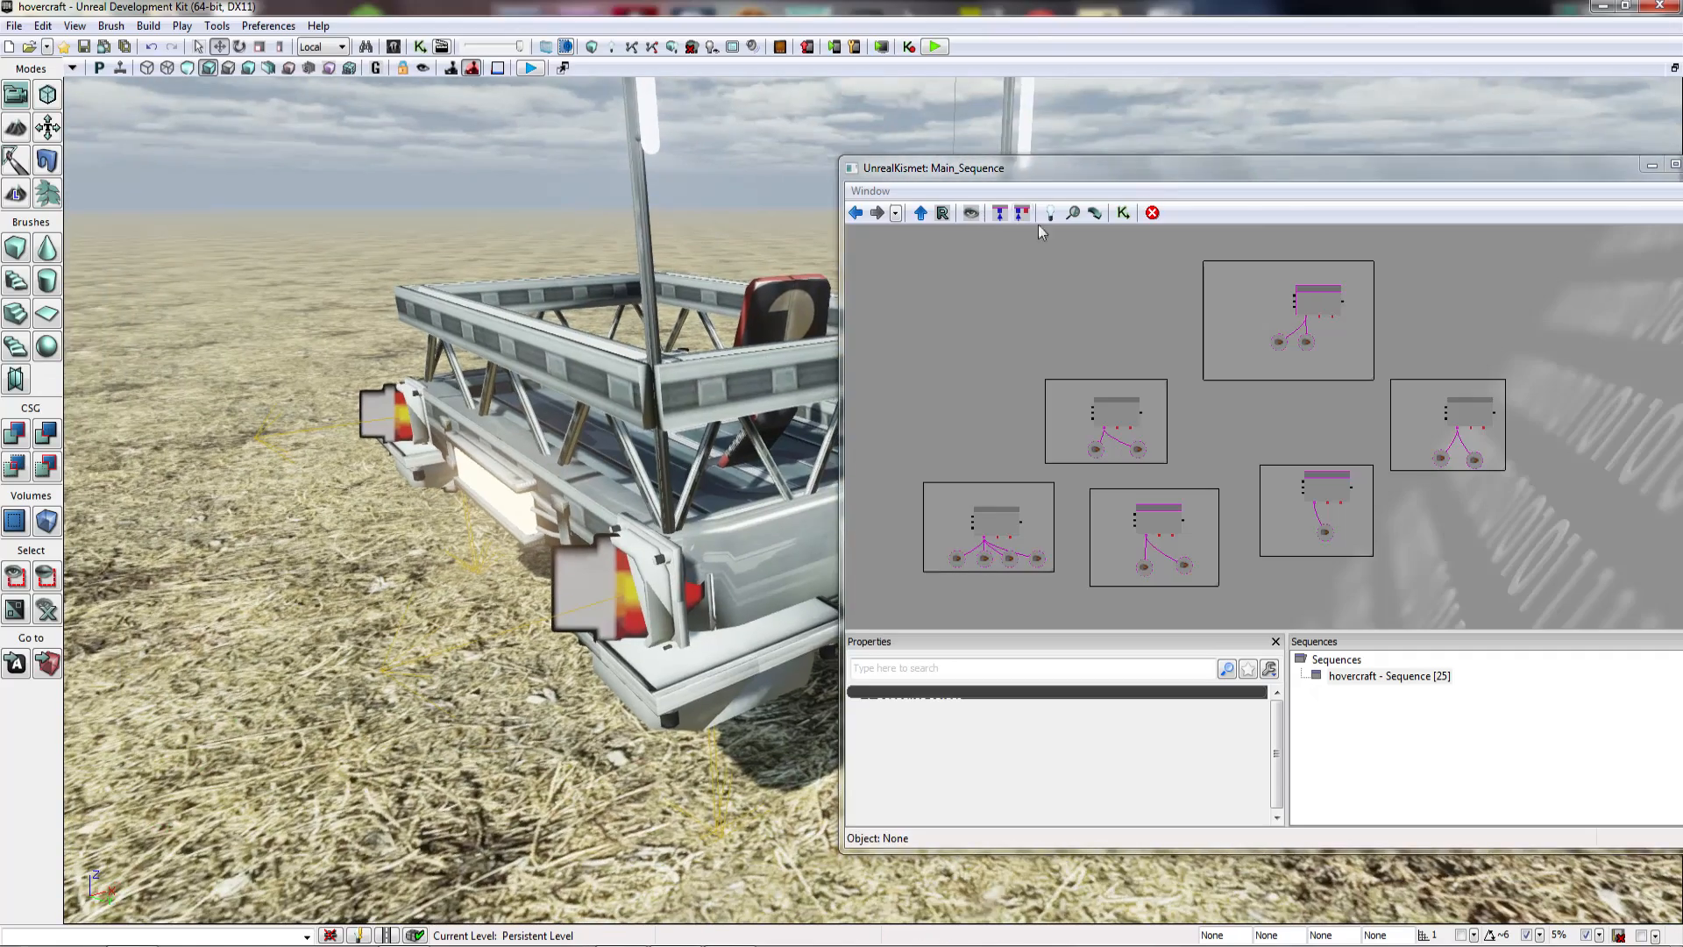
pyautogui.moveTo(1275, 171); pyautogui.dragTo(1005, 177)
pyautogui.click(1440, 173)
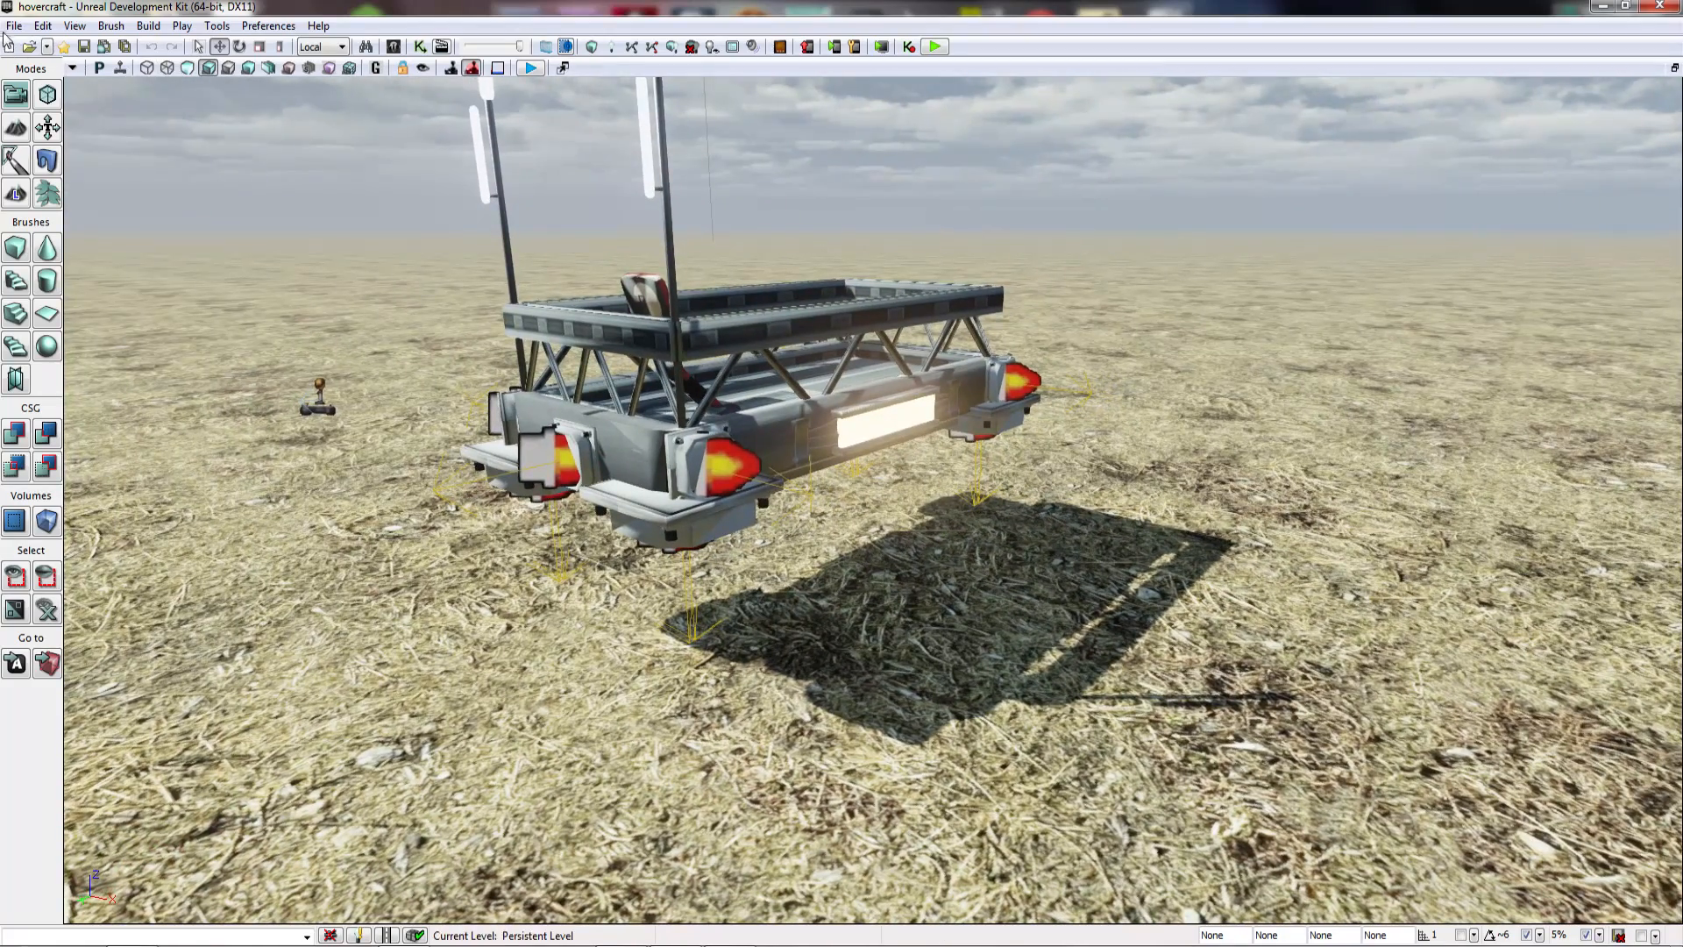
pyautogui.click(14, 26)
pyautogui.click(40, 99)
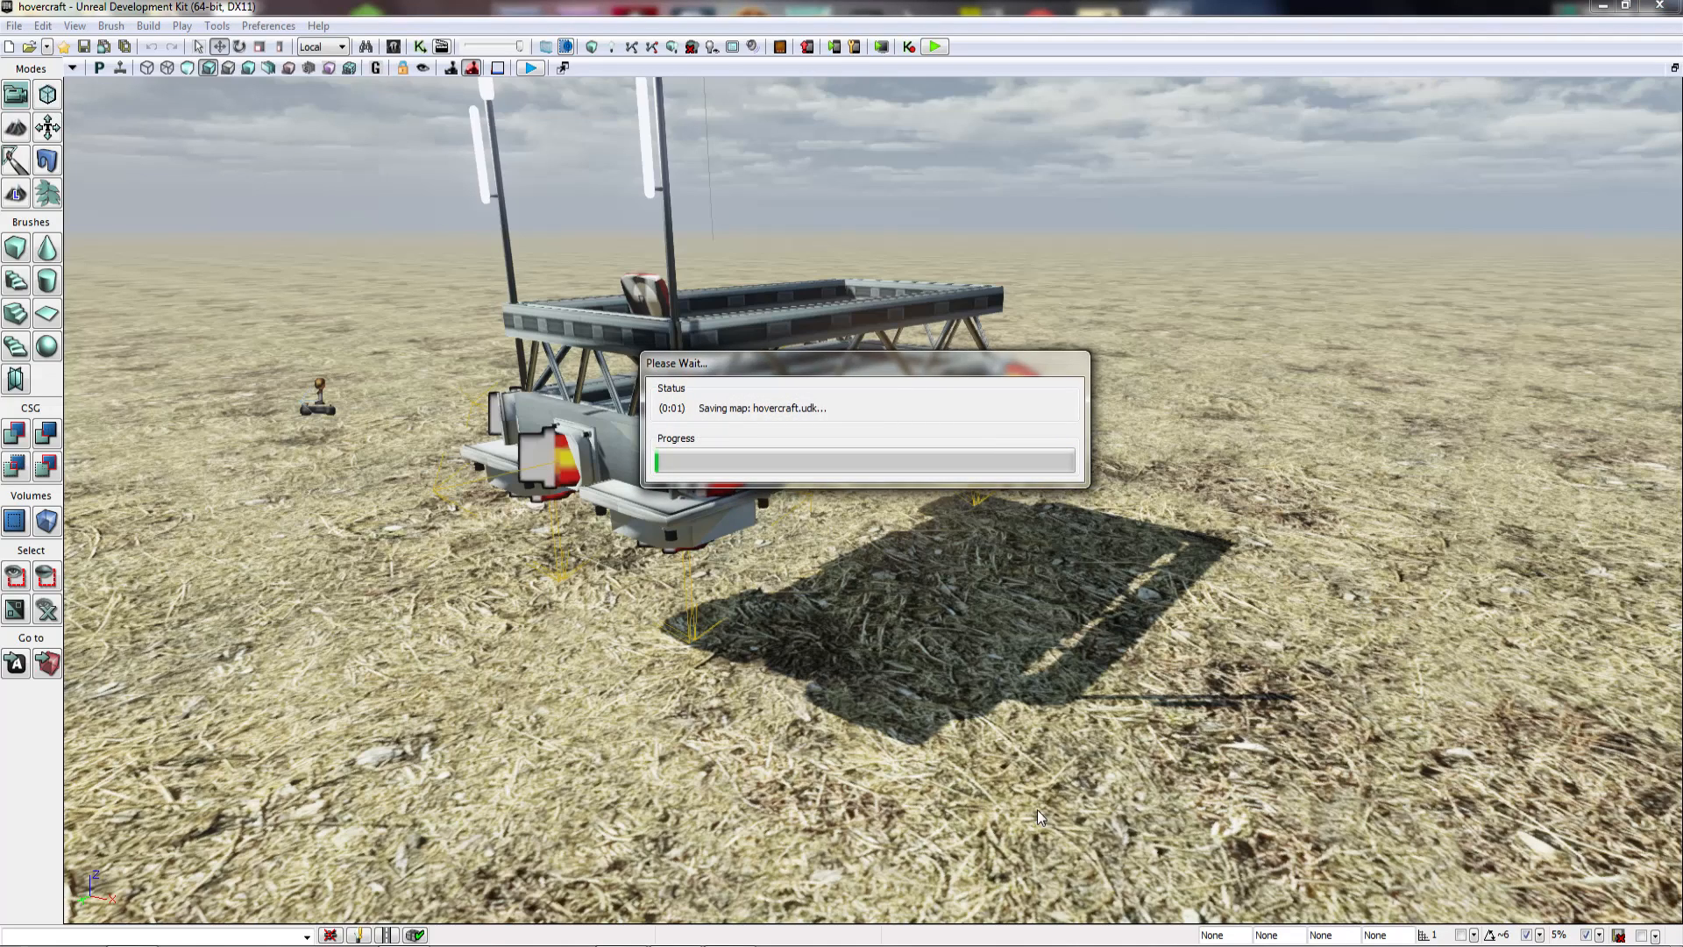
# Step: Play the level from a spot on the terrain, walk around the hovercraft to inspect it, and end the preview
pyautogui.rightClick(1227, 809)
pyautogui.click(1259, 789)
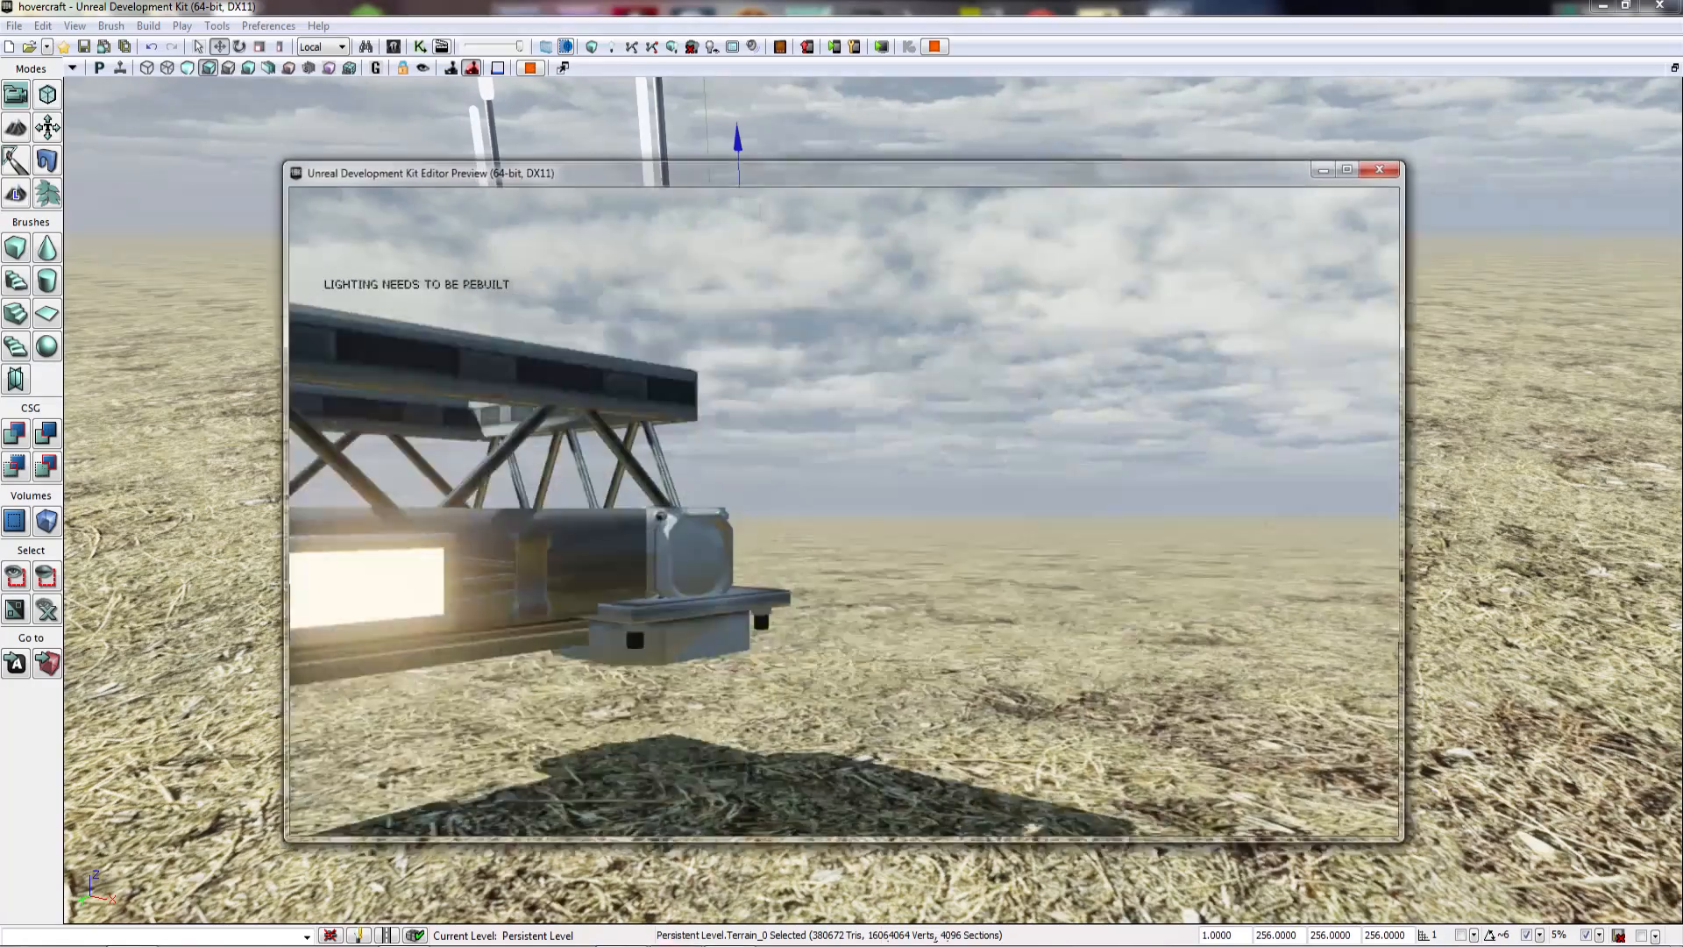
pyautogui.press('a')
pyautogui.press('a')
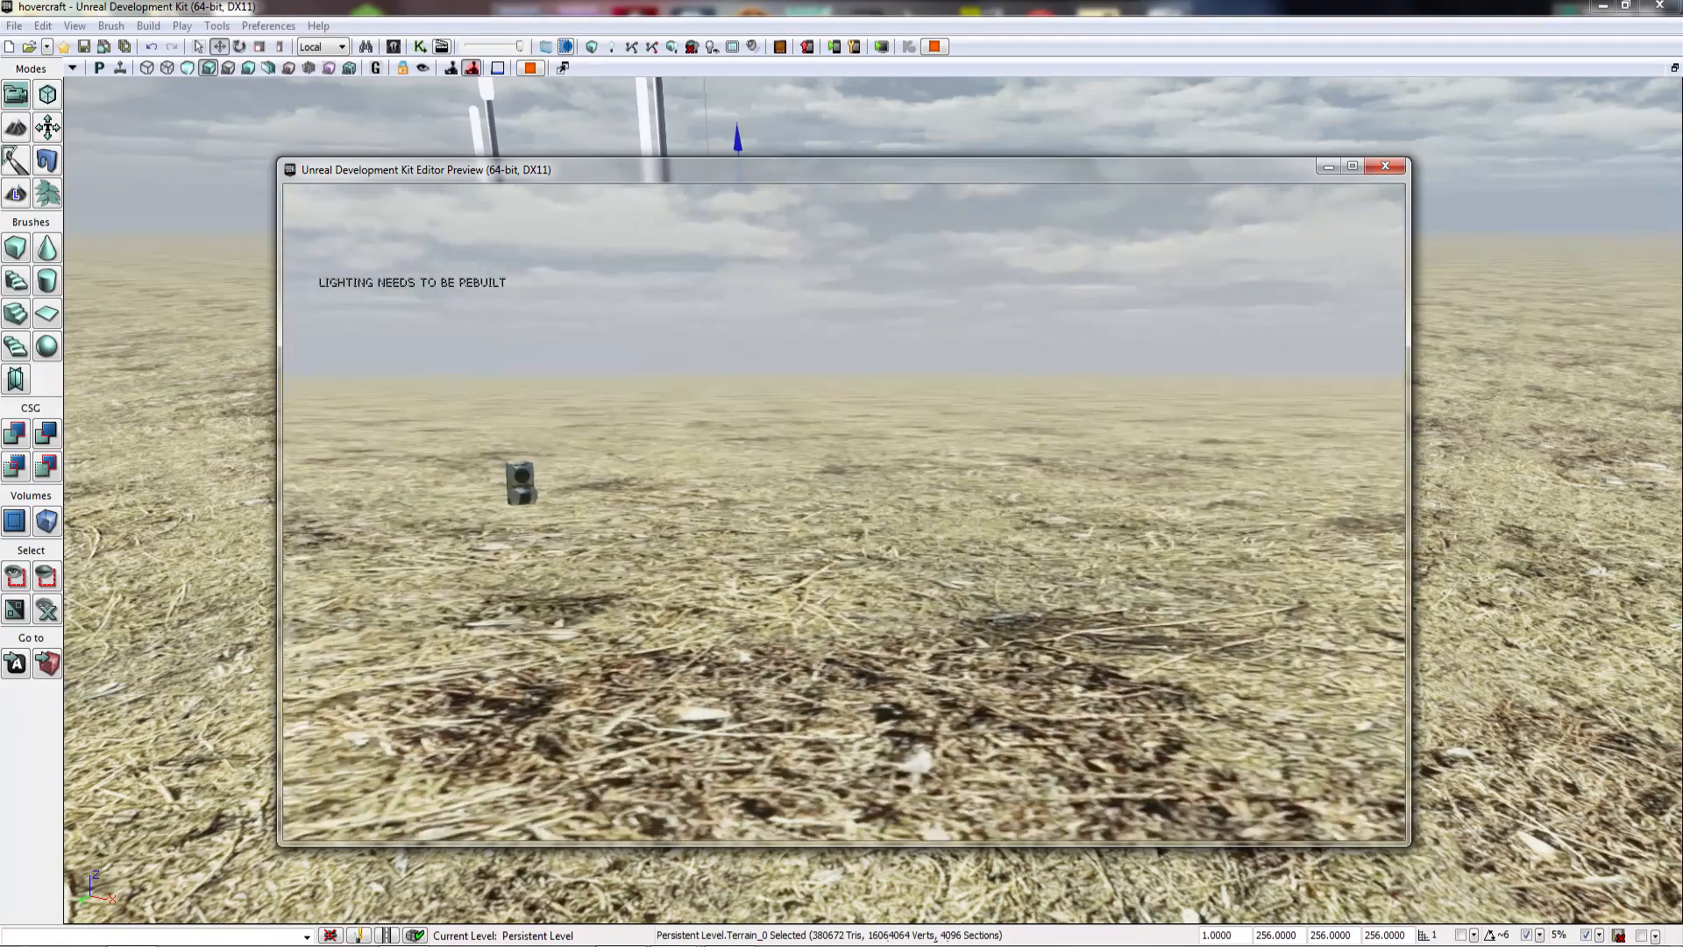
pyautogui.press('w')
pyautogui.press('w')
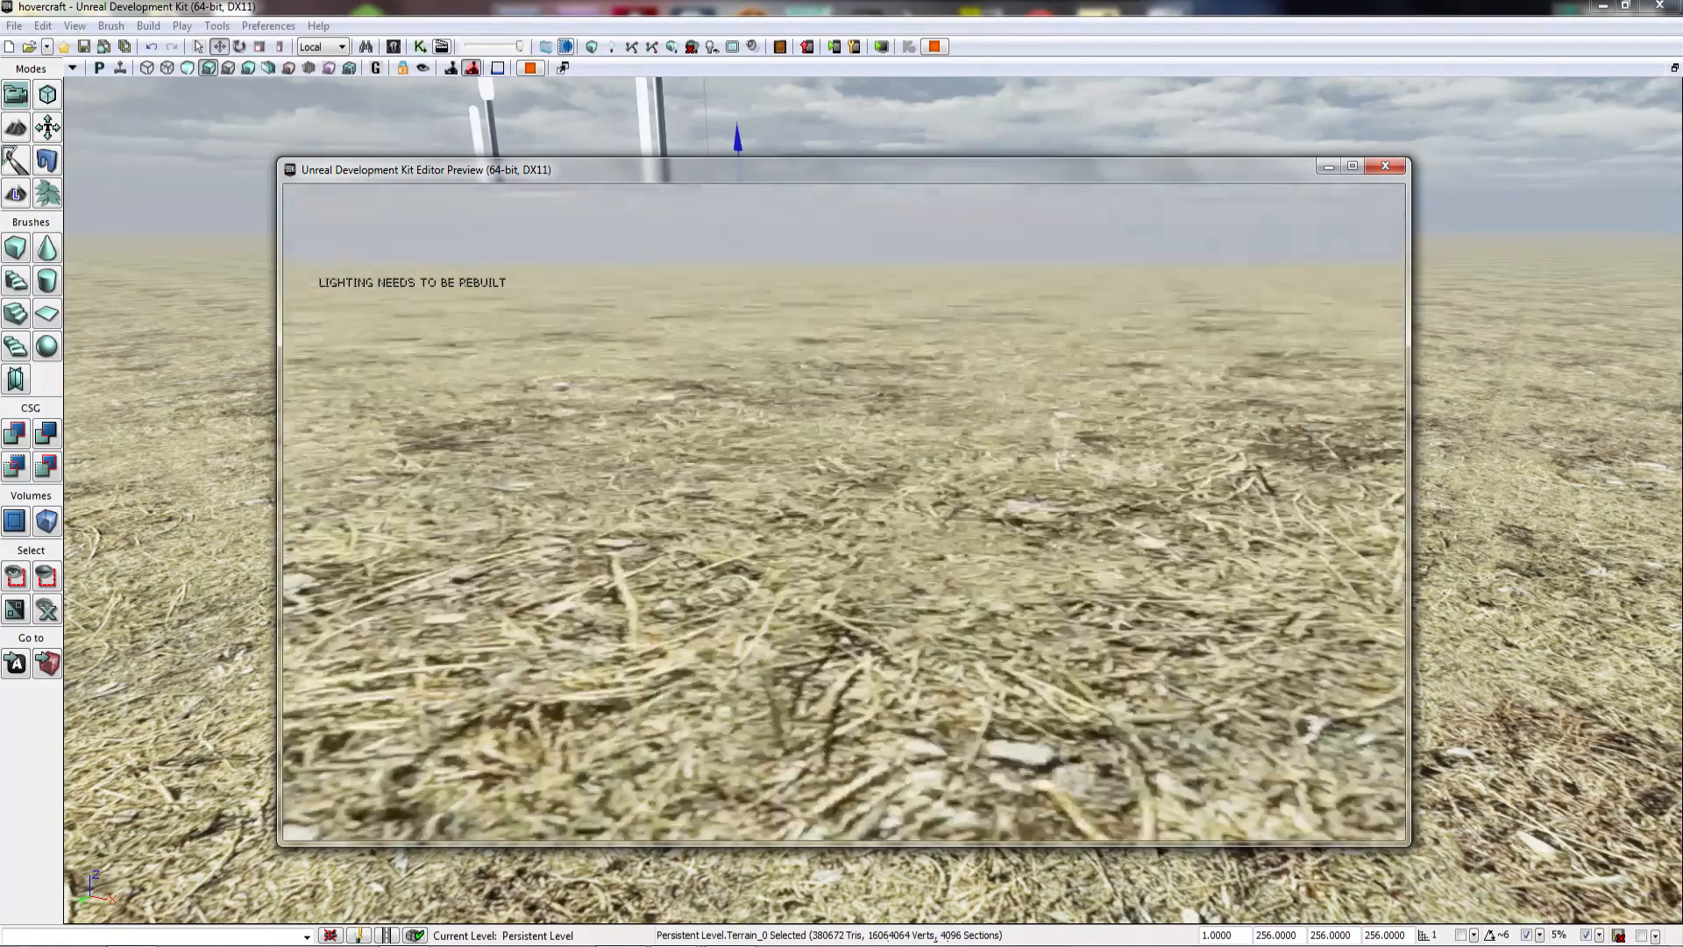
pyautogui.press('w')
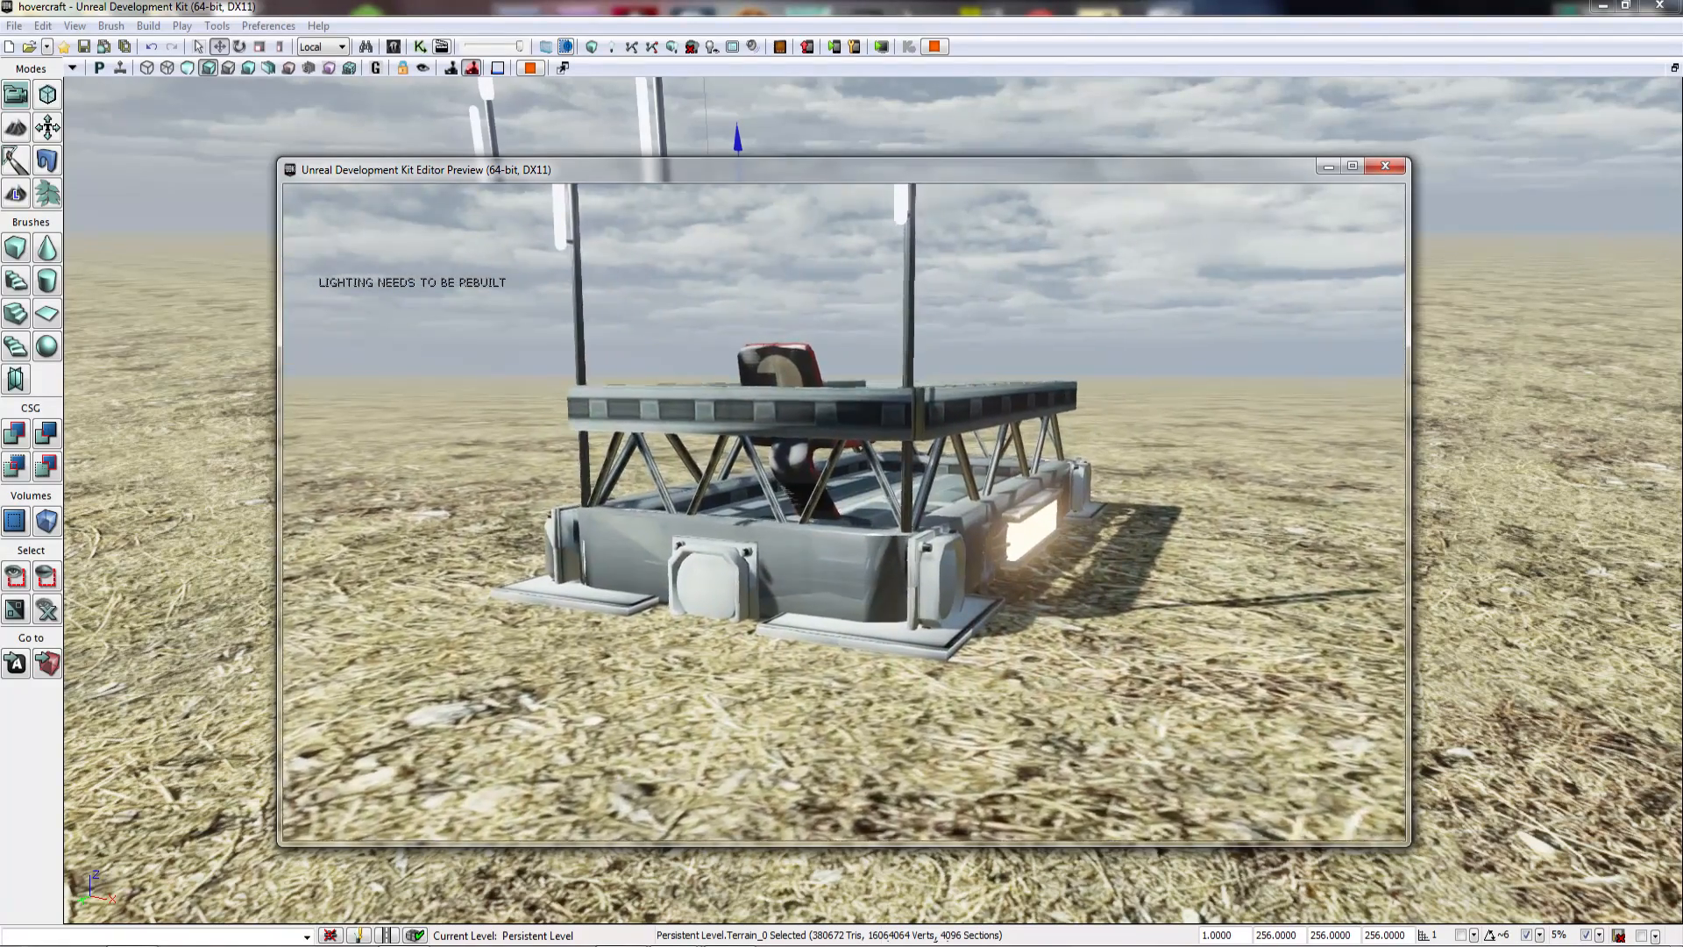
pyautogui.press('d')
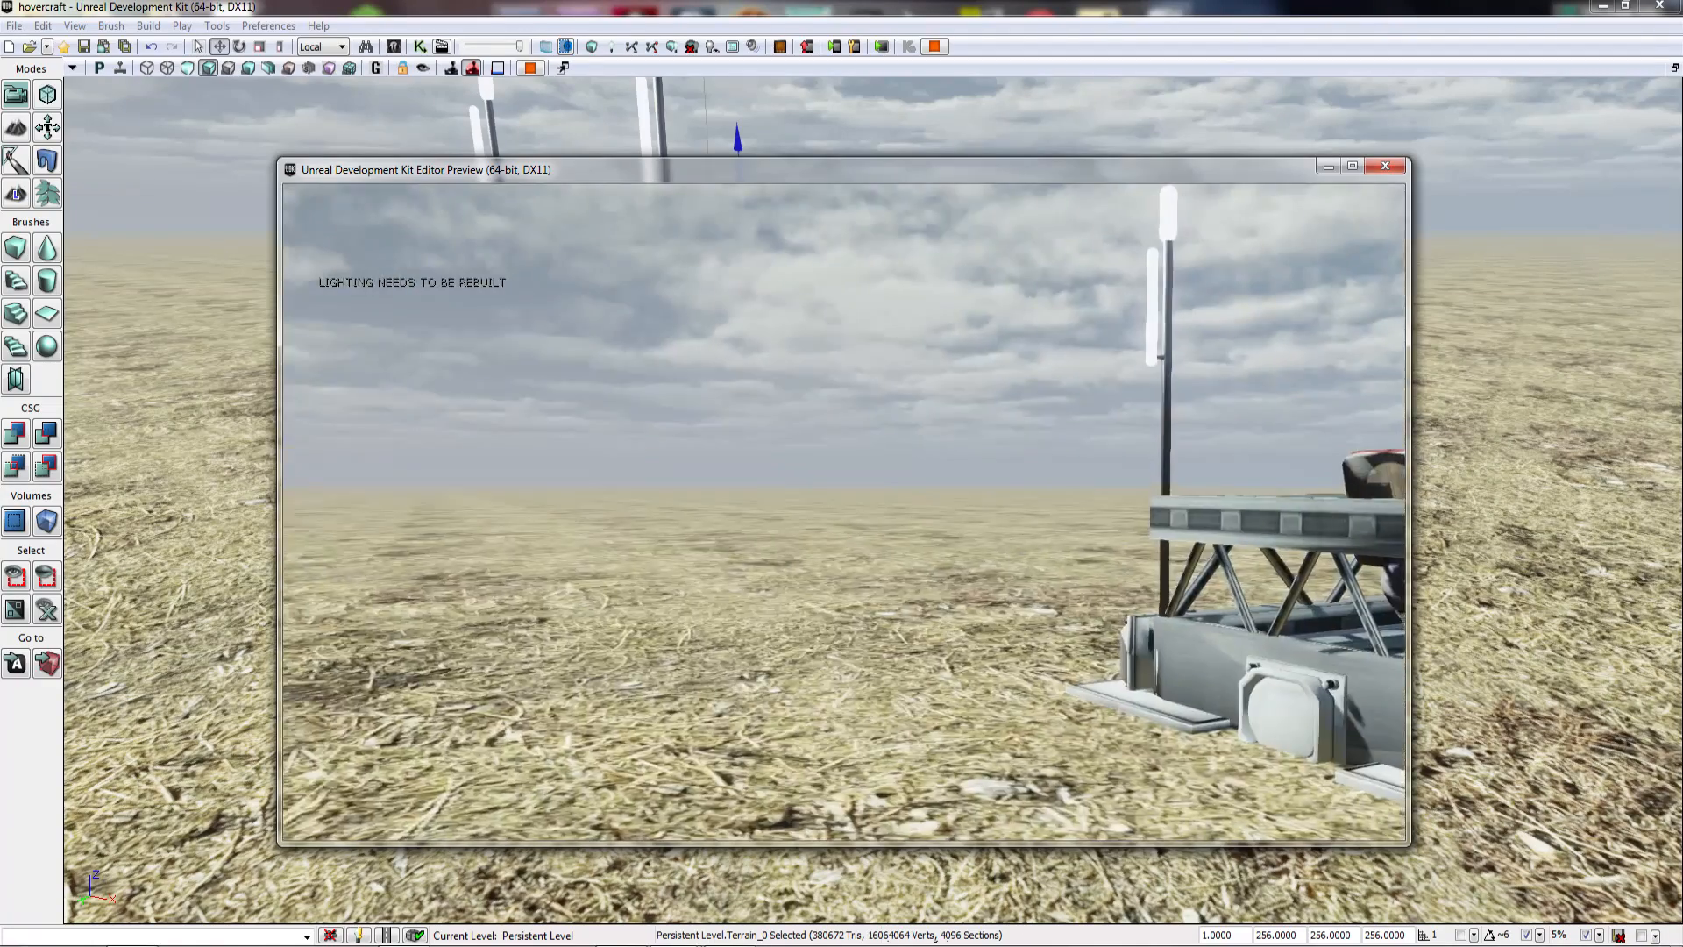
pyautogui.press('s')
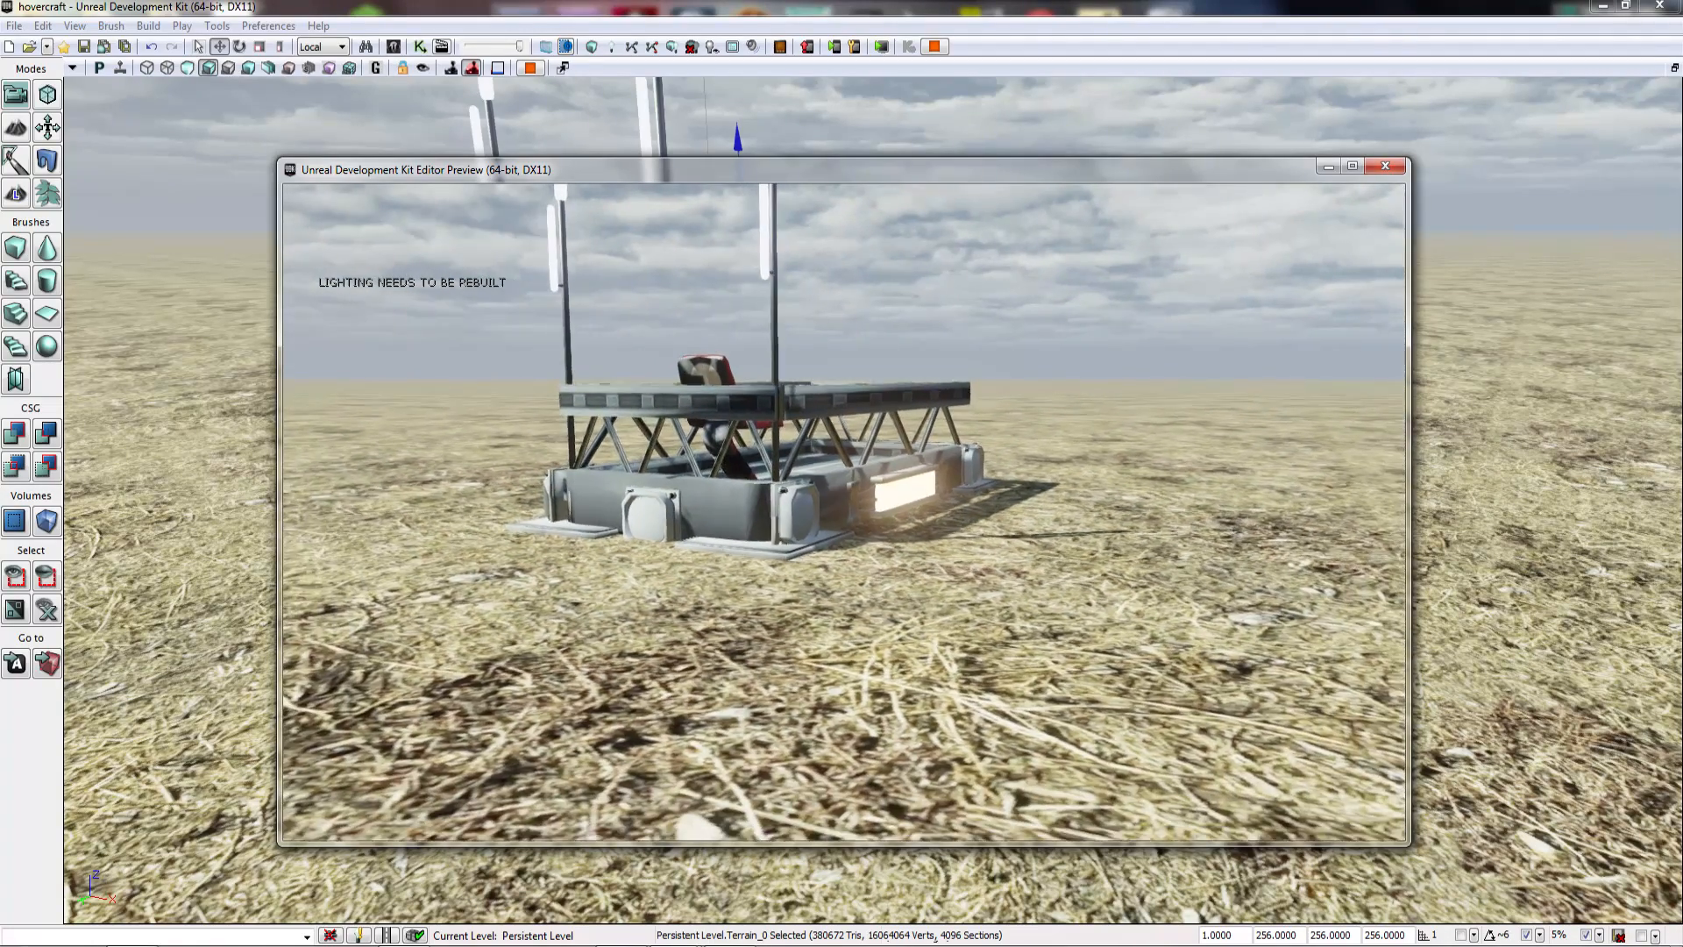
pyautogui.press('Escape')
# Step: Save the current hovercraft level again
pyautogui.moveTo(841, 473); pyautogui.dragTo(675, 578, button='right')
pyautogui.click(15, 26)
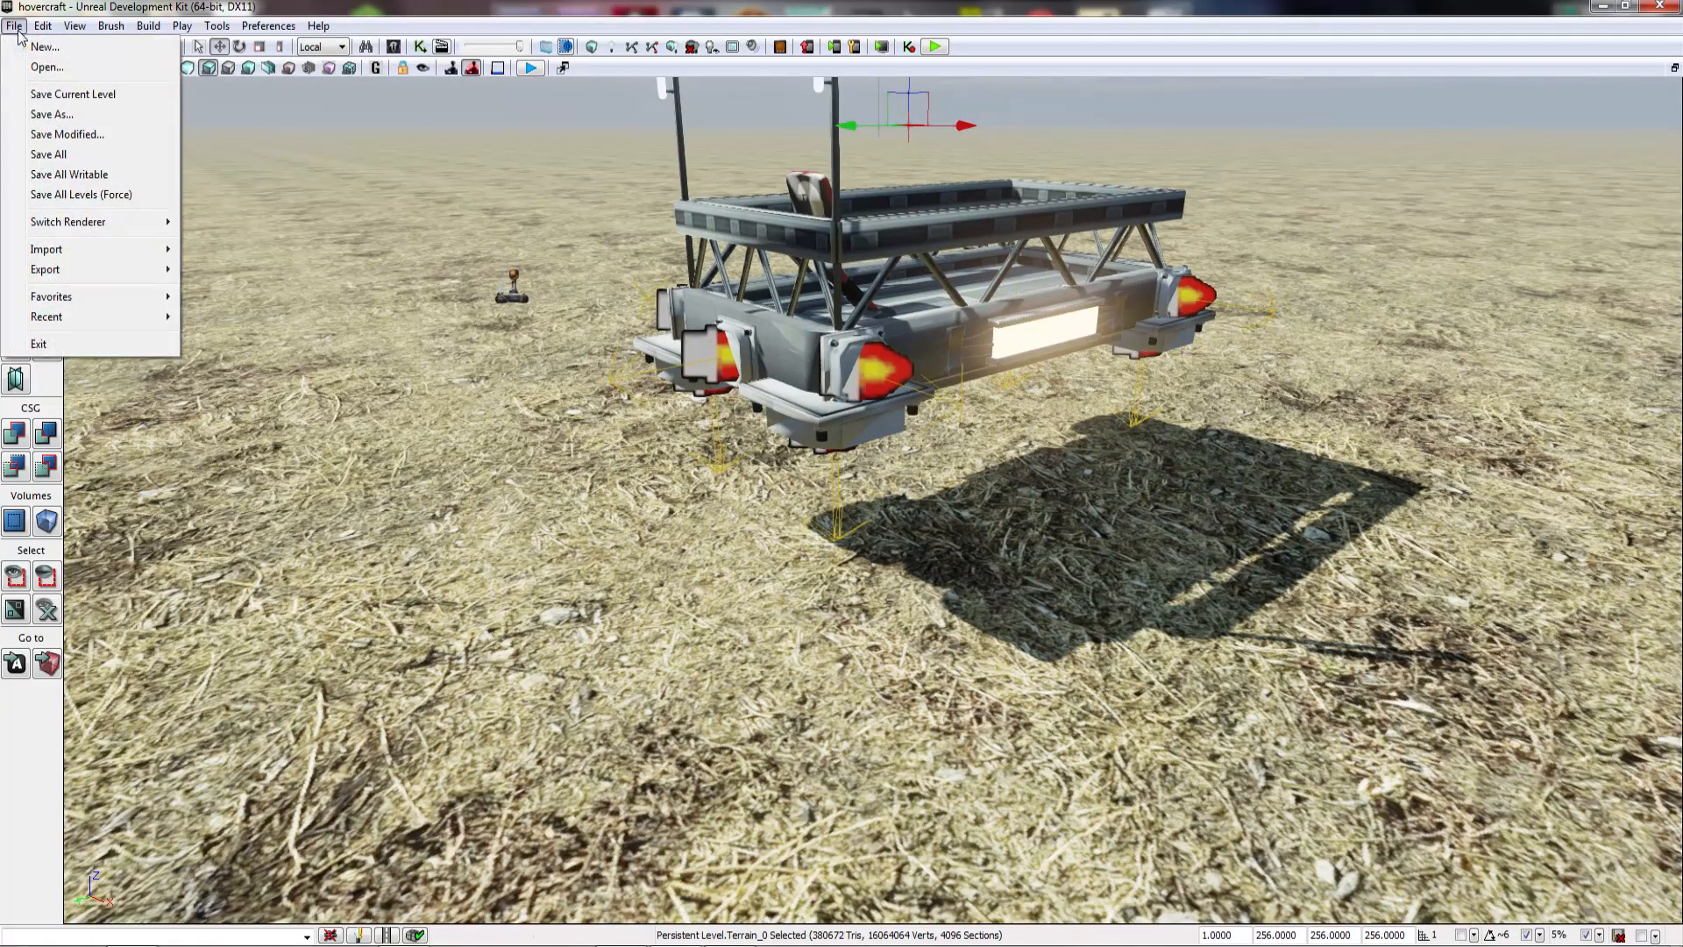
pyautogui.click(46, 96)
# Step: Search all assets in the Content Browser for "hover" and restrict the results to Particle Systems
pyautogui.click(394, 47)
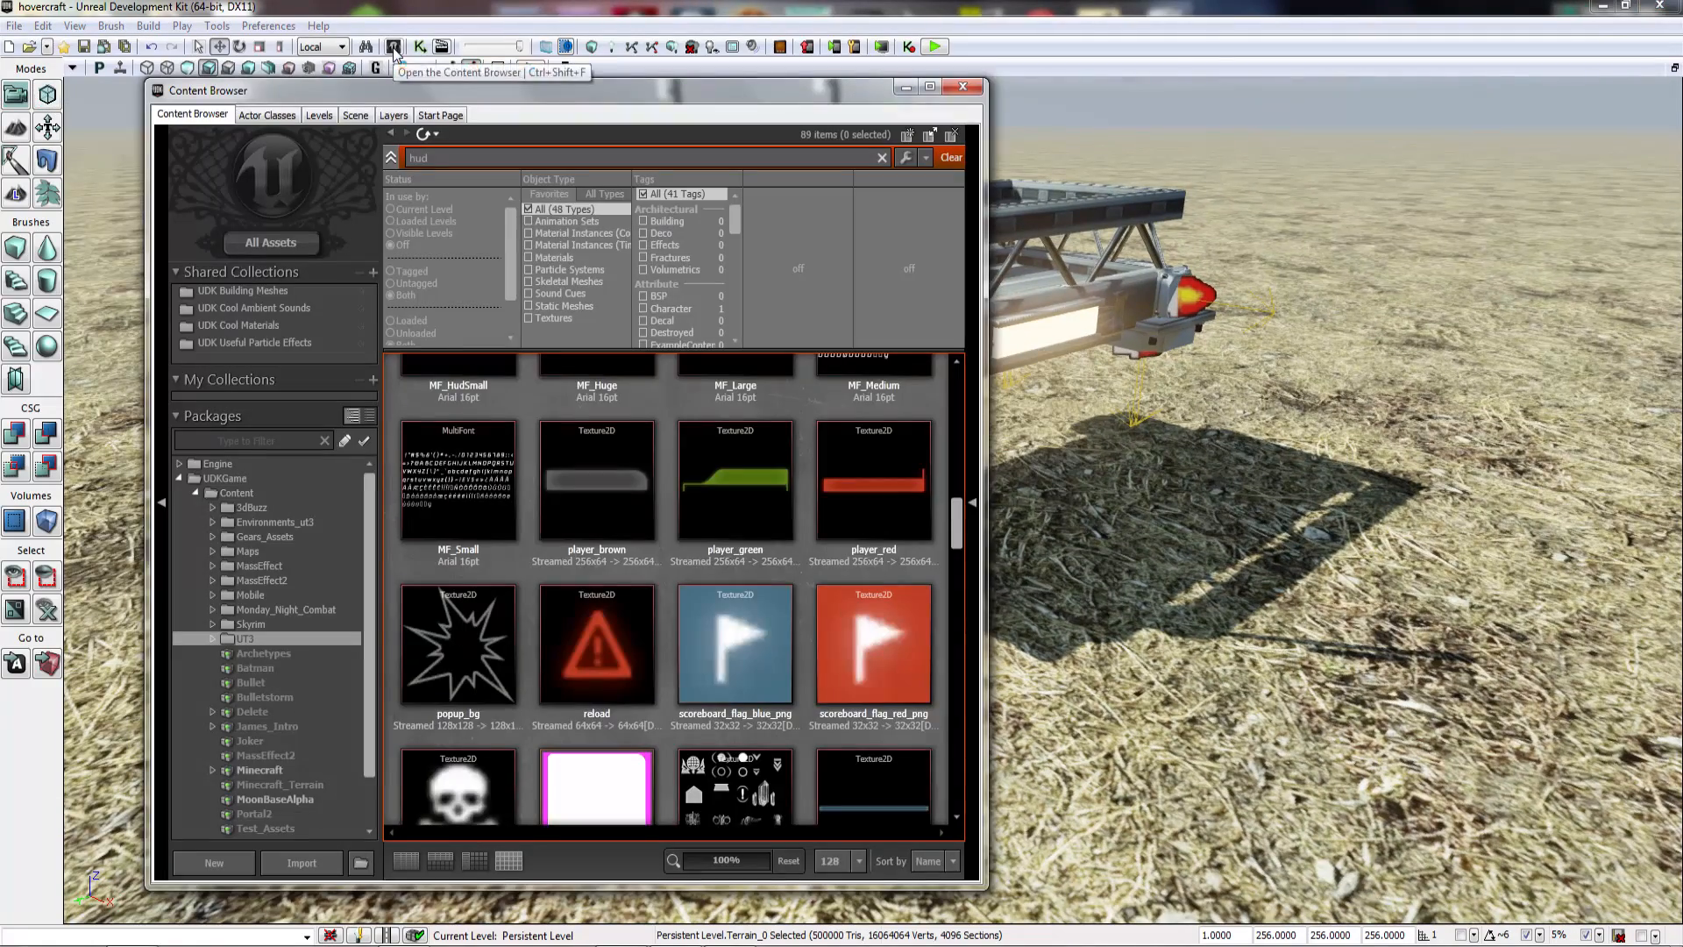
pyautogui.scroll(-1, 664, 566)
pyautogui.scroll(3, 583, 530)
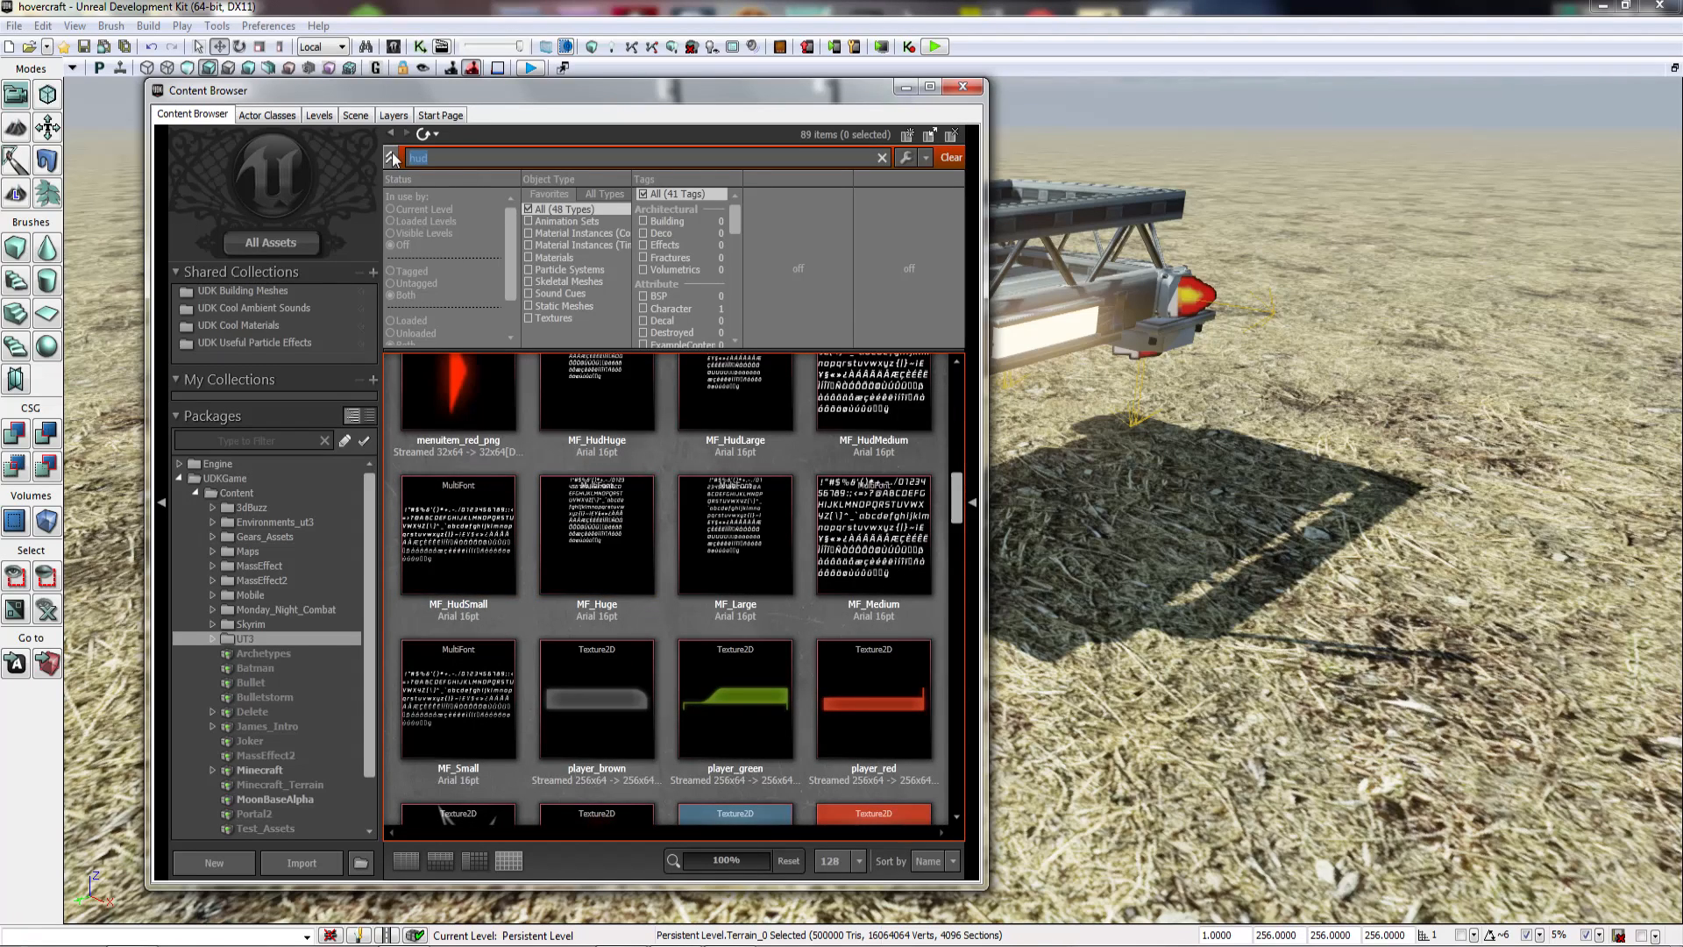
pyautogui.write('hover')
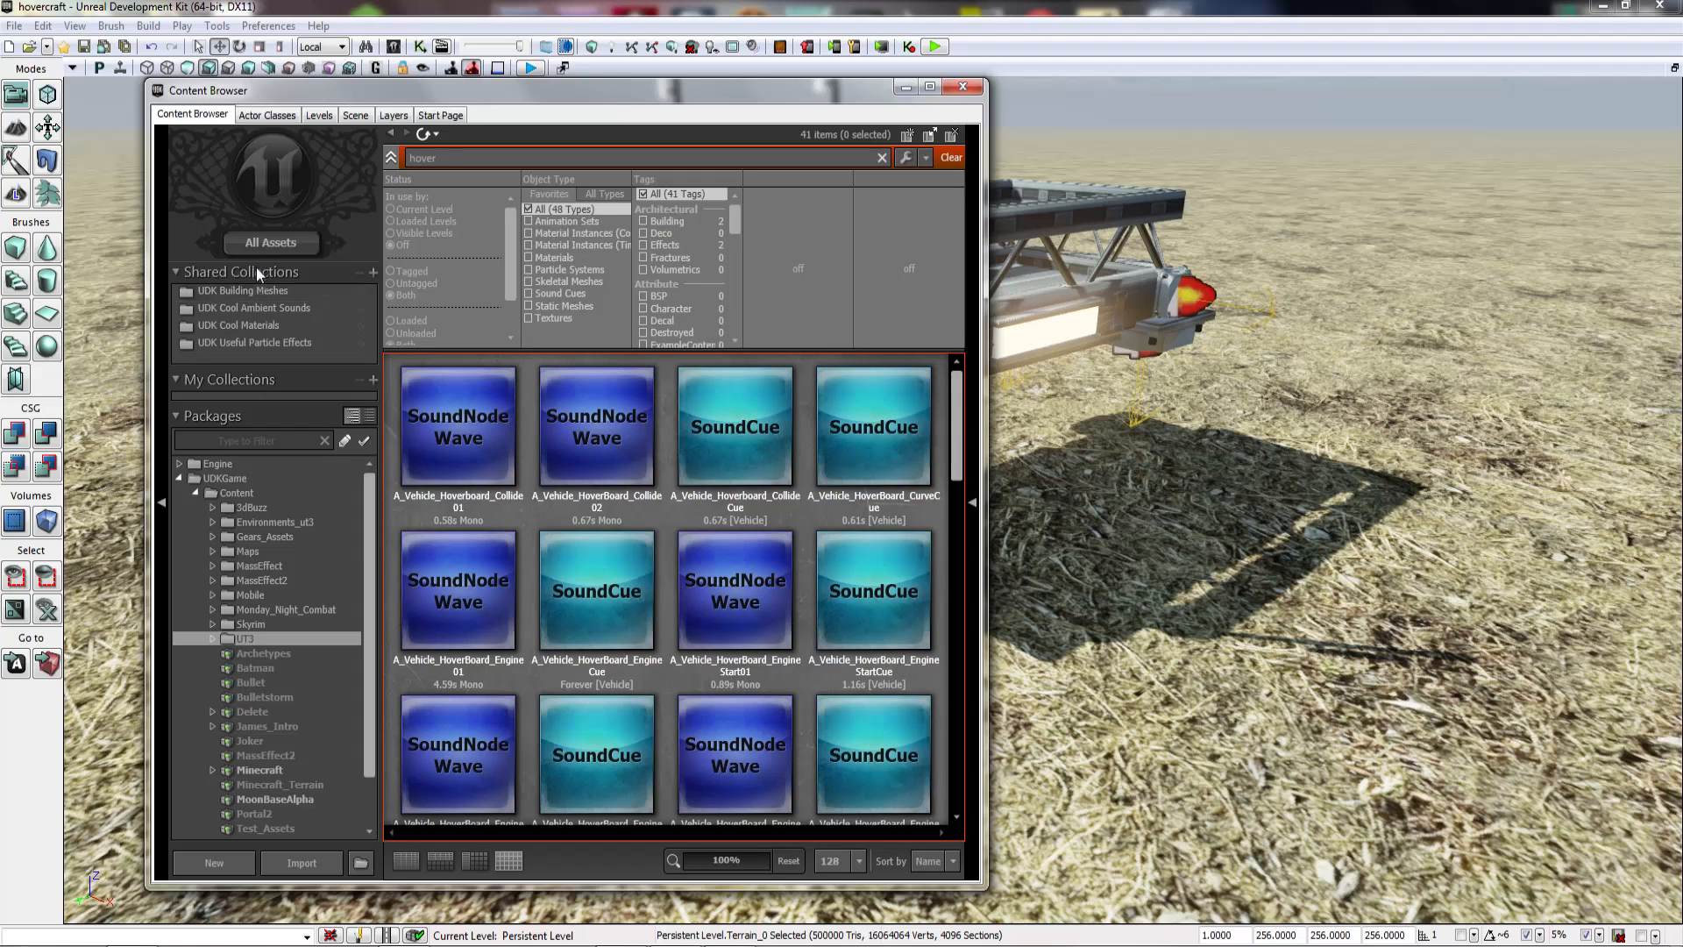
pyautogui.click(264, 244)
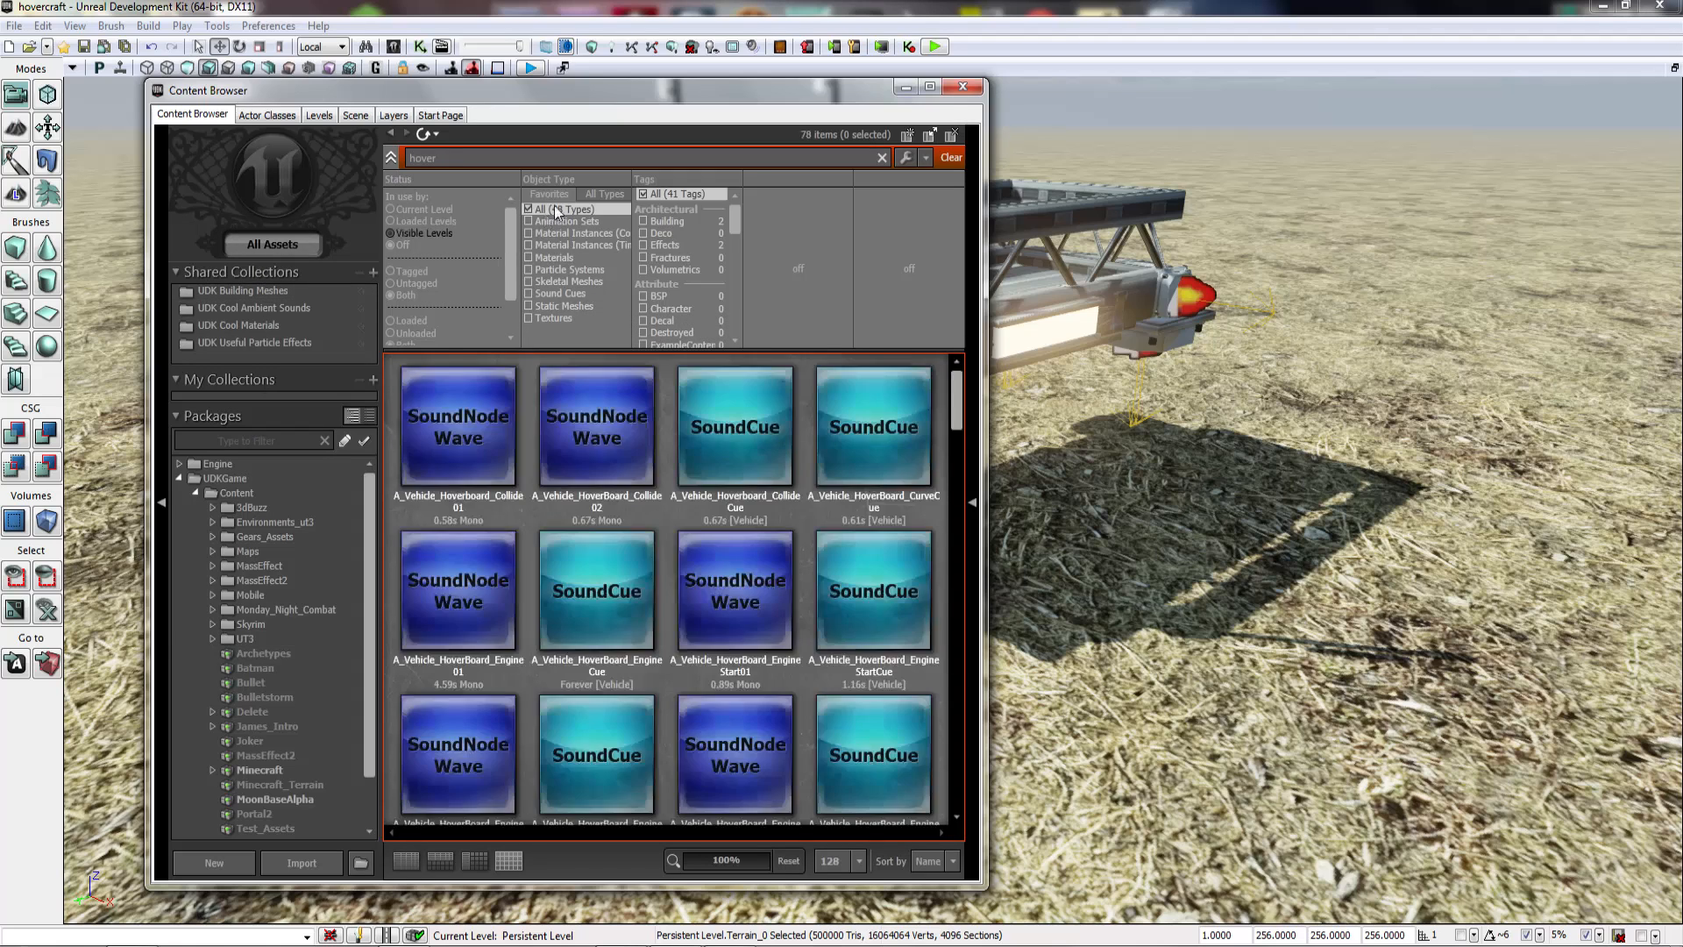
pyautogui.click(529, 270)
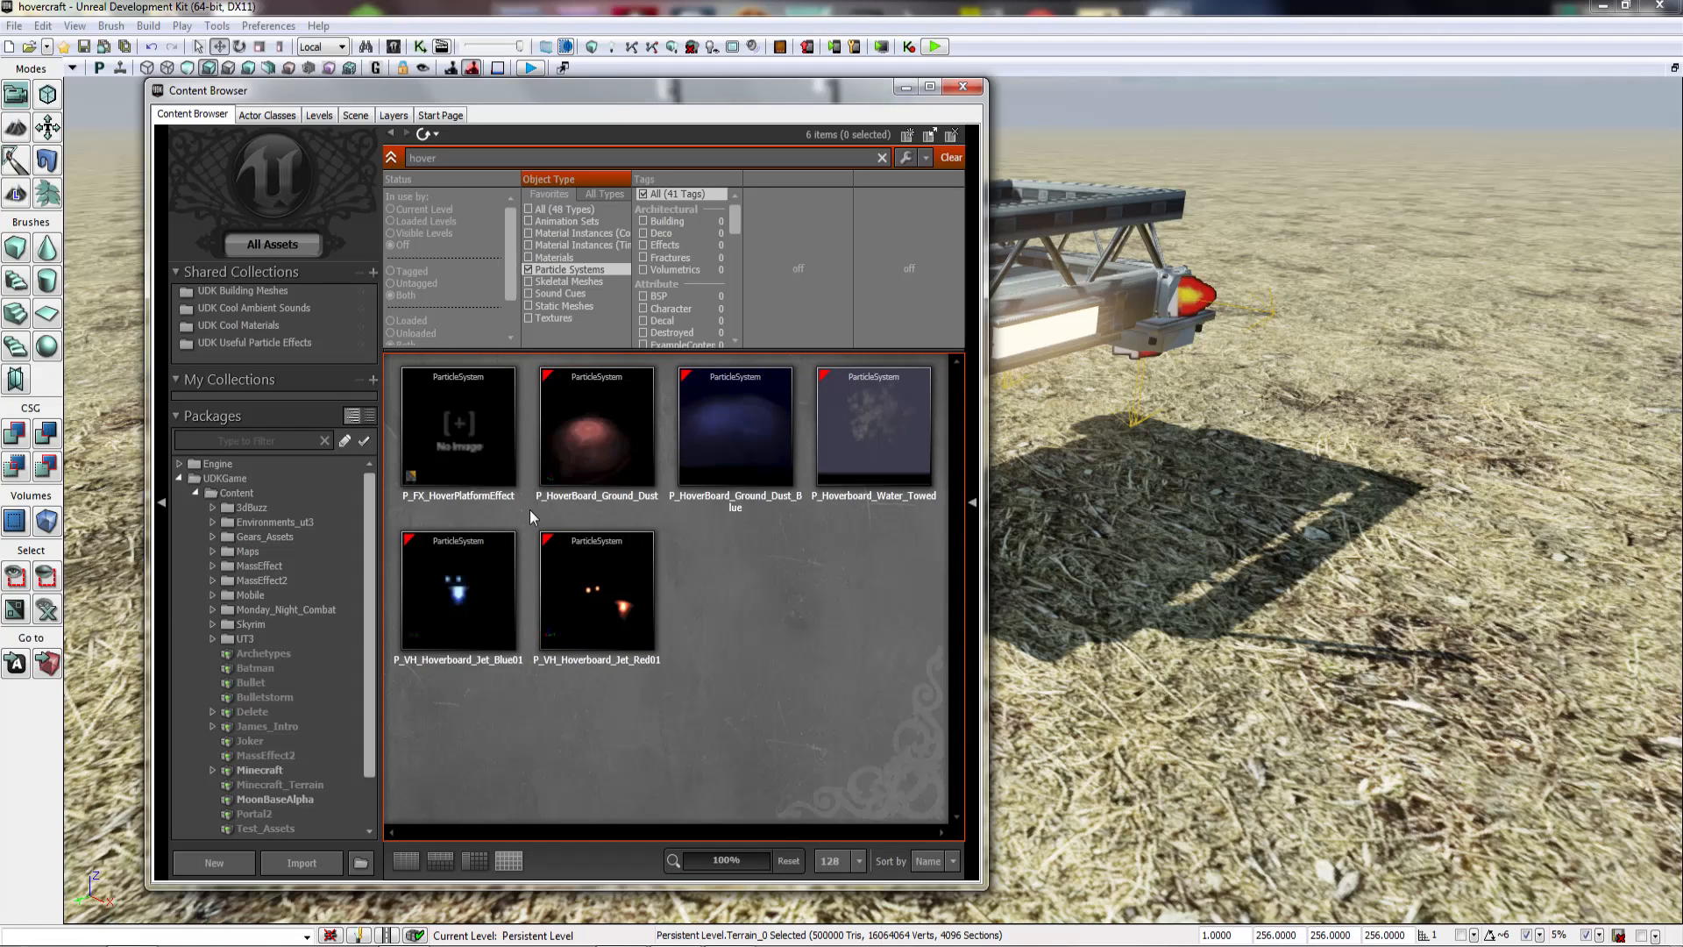
# Step: Compare the P_FX_HoverPlatformEffect and P_VH_Hoverboard_Jet_Red01 particle systems in Cascade, finishing with P_FX_HoverPlatformEffect open
pyautogui.click(460, 458)
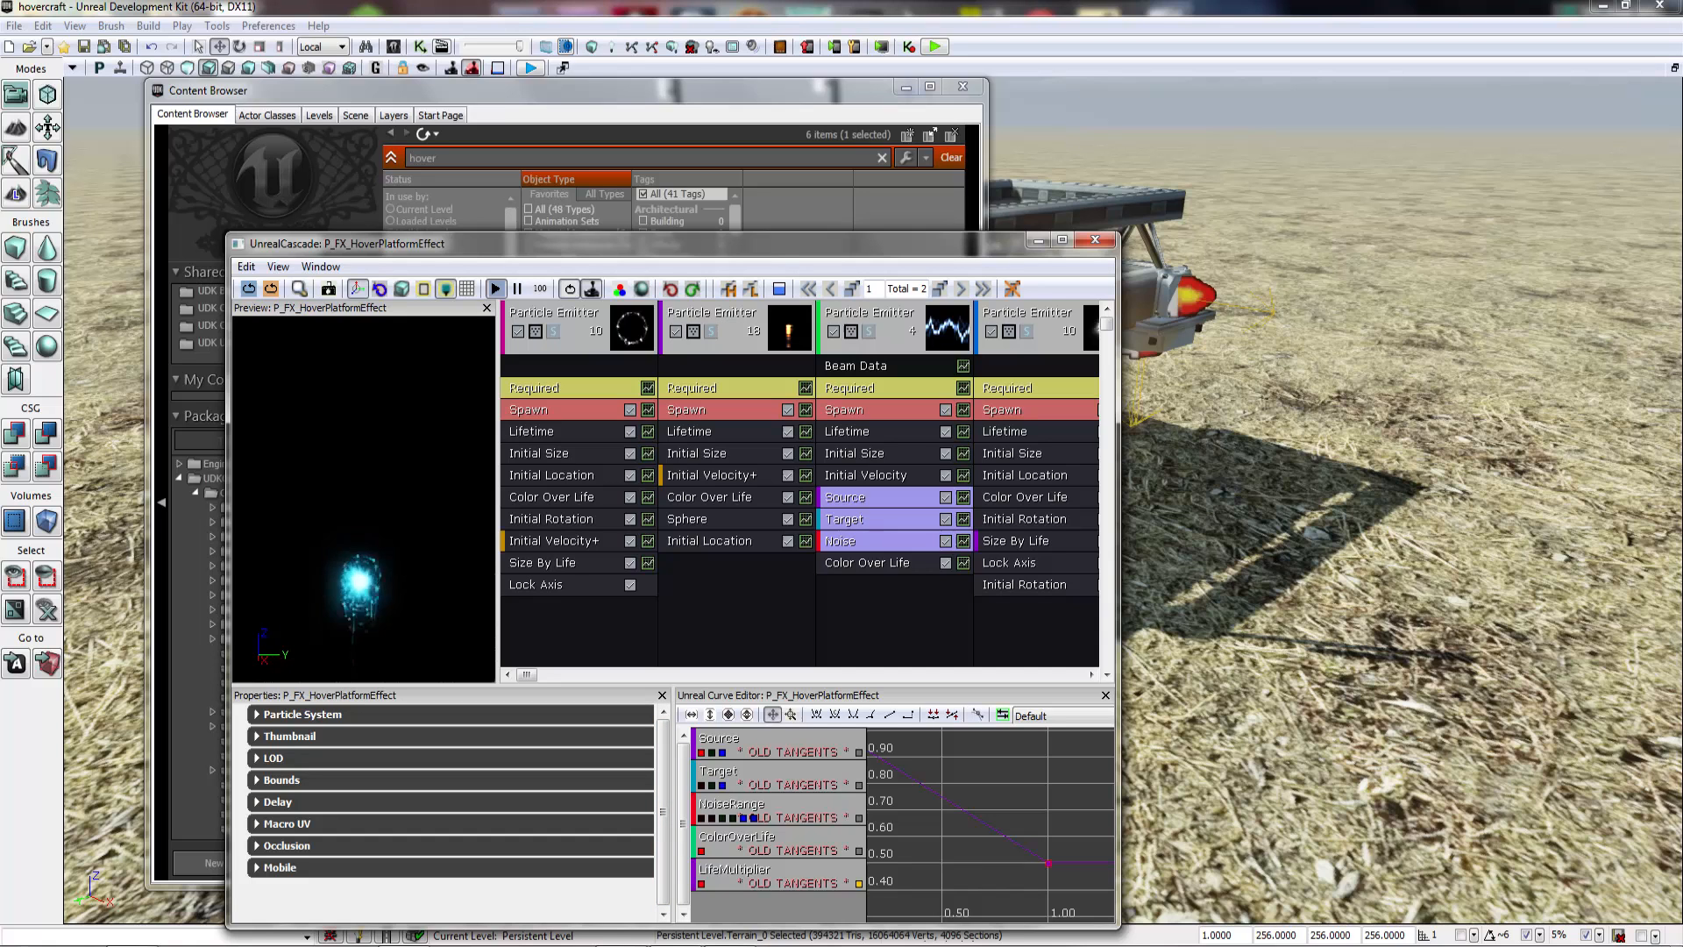
pyautogui.click(1095, 240)
pyautogui.click(838, 508)
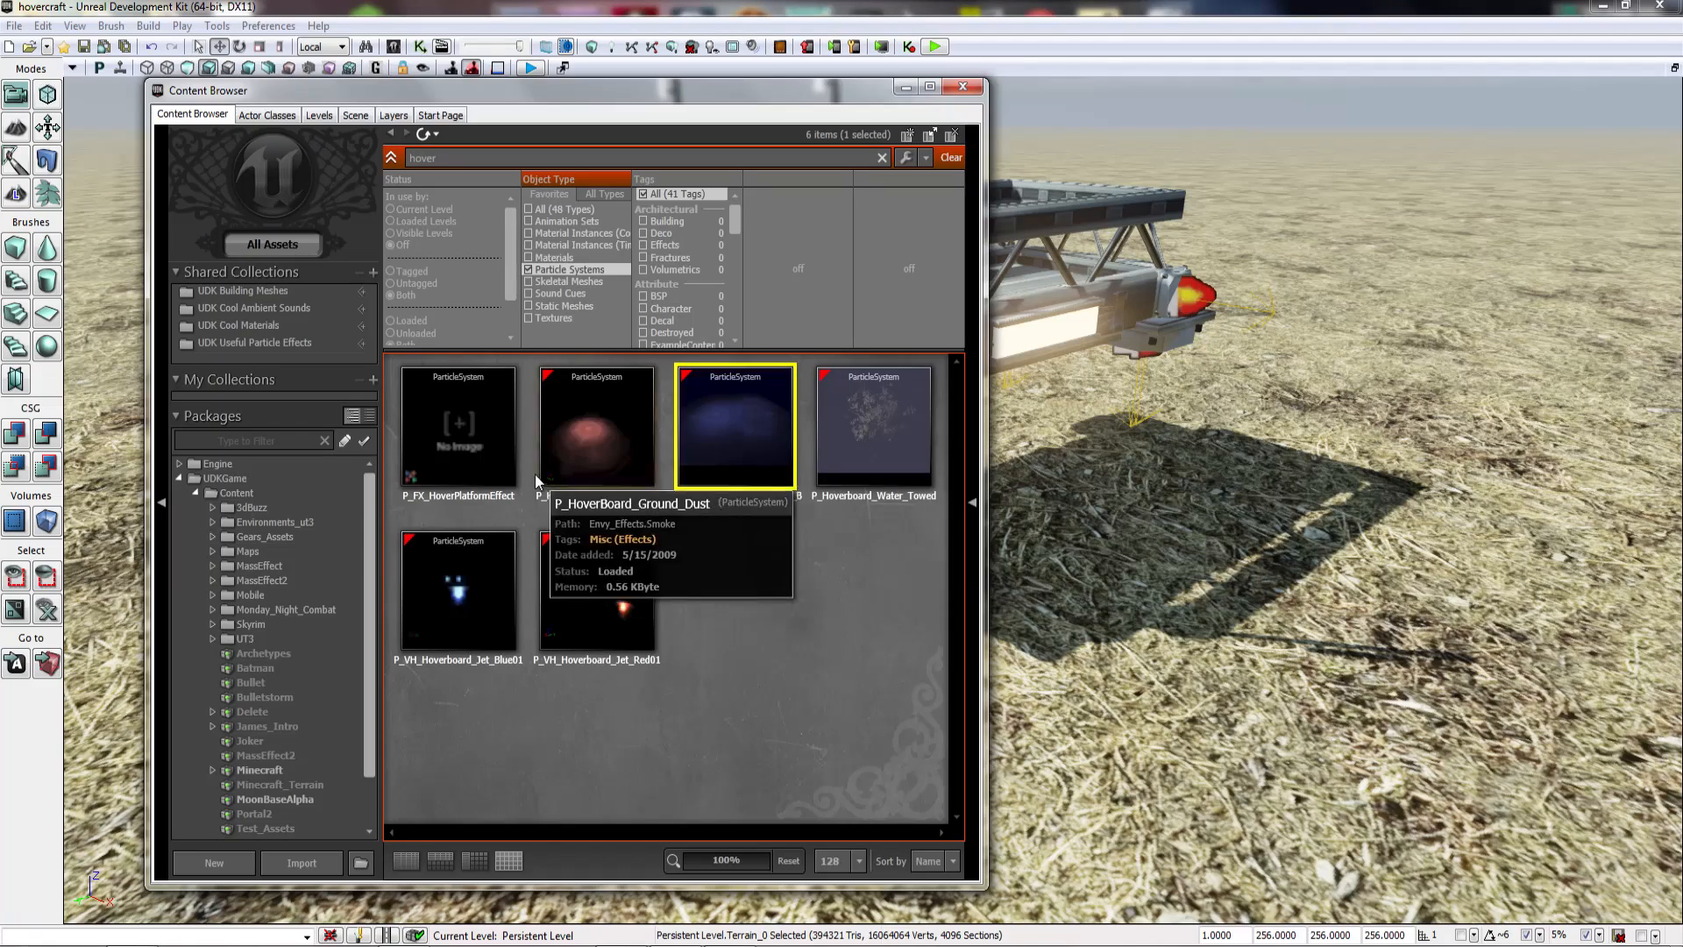
pyautogui.click(456, 428)
pyautogui.doubleClick(593, 604)
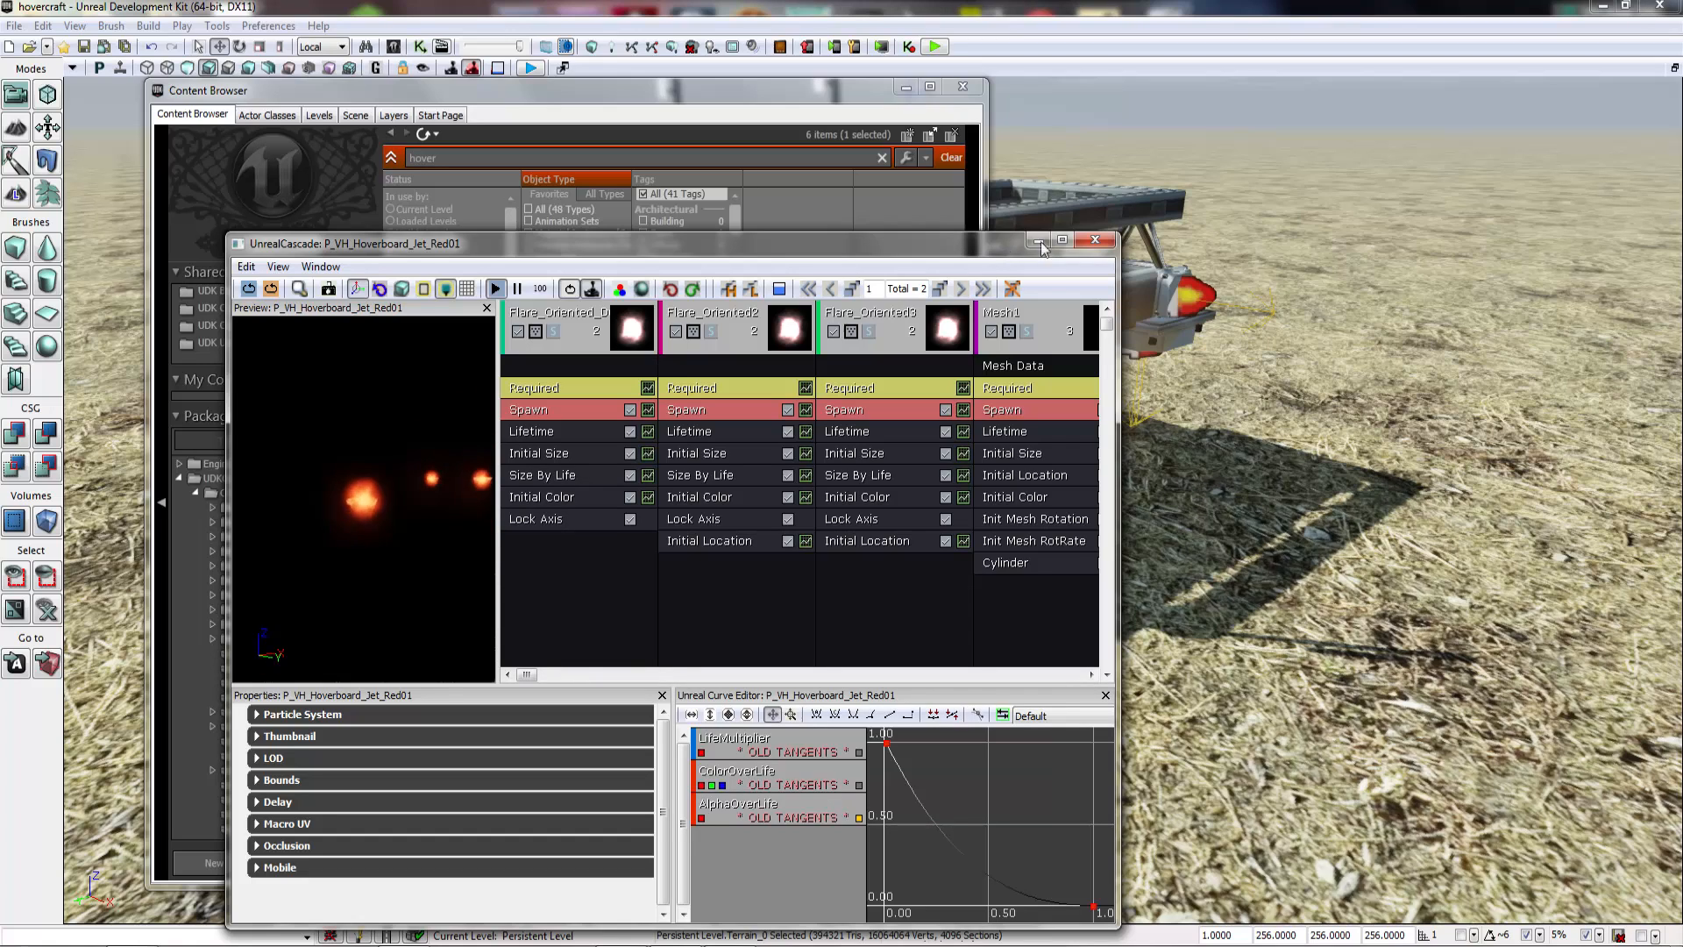
pyautogui.click(1094, 239)
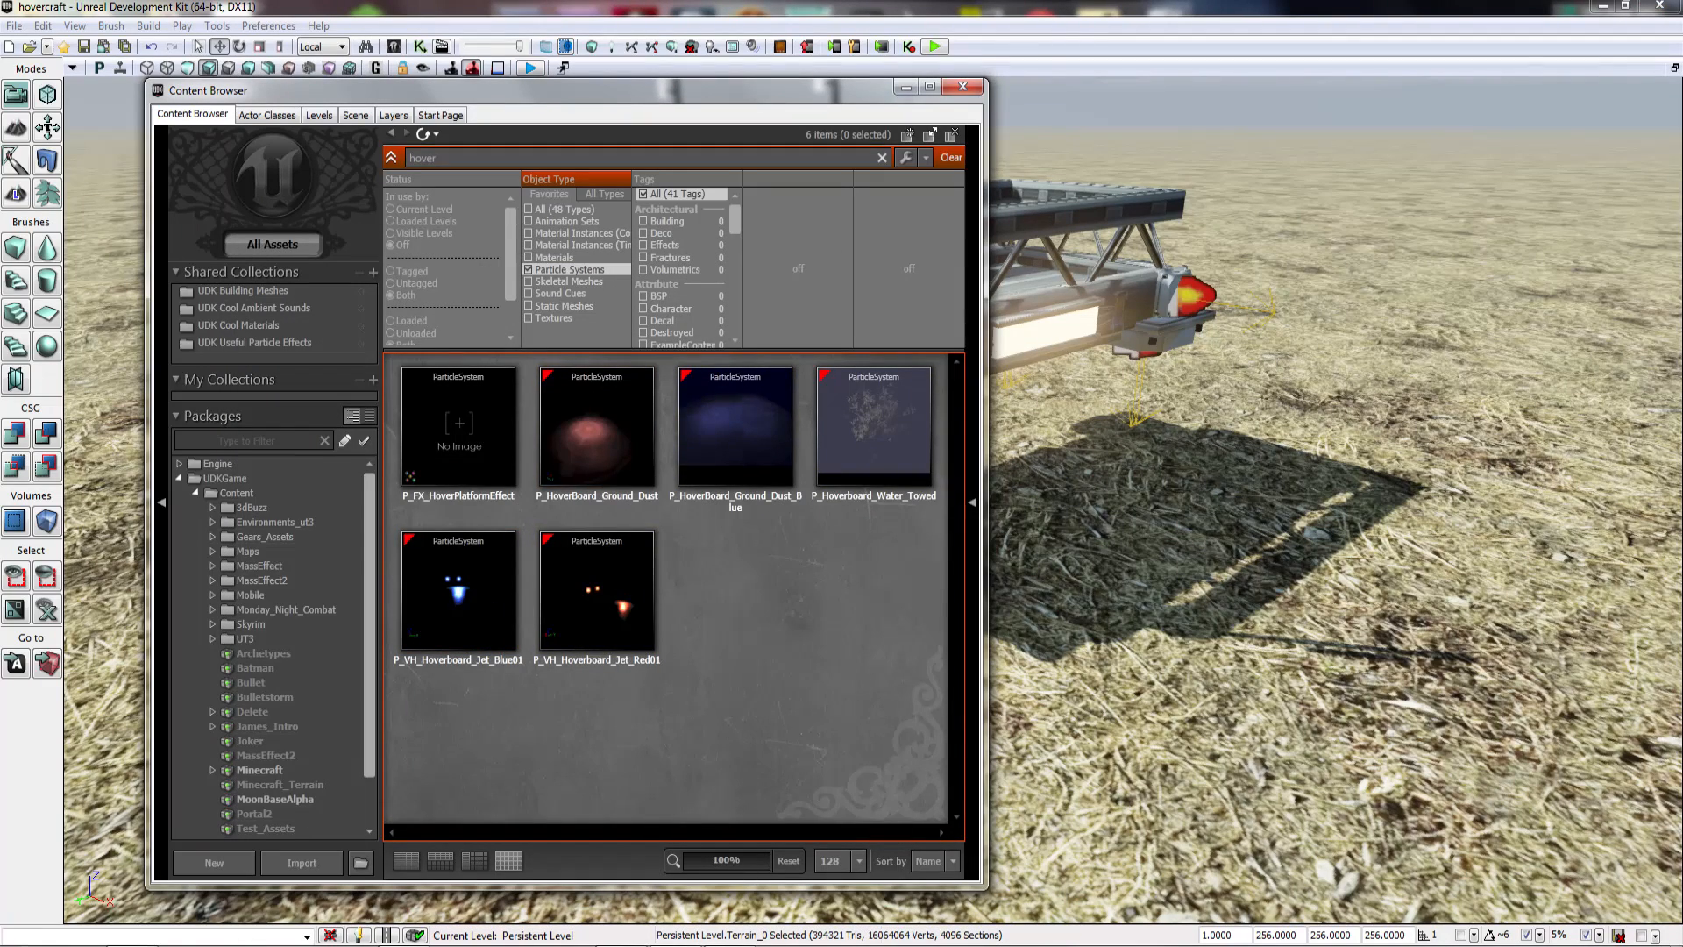
pyautogui.doubleClick(433, 465)
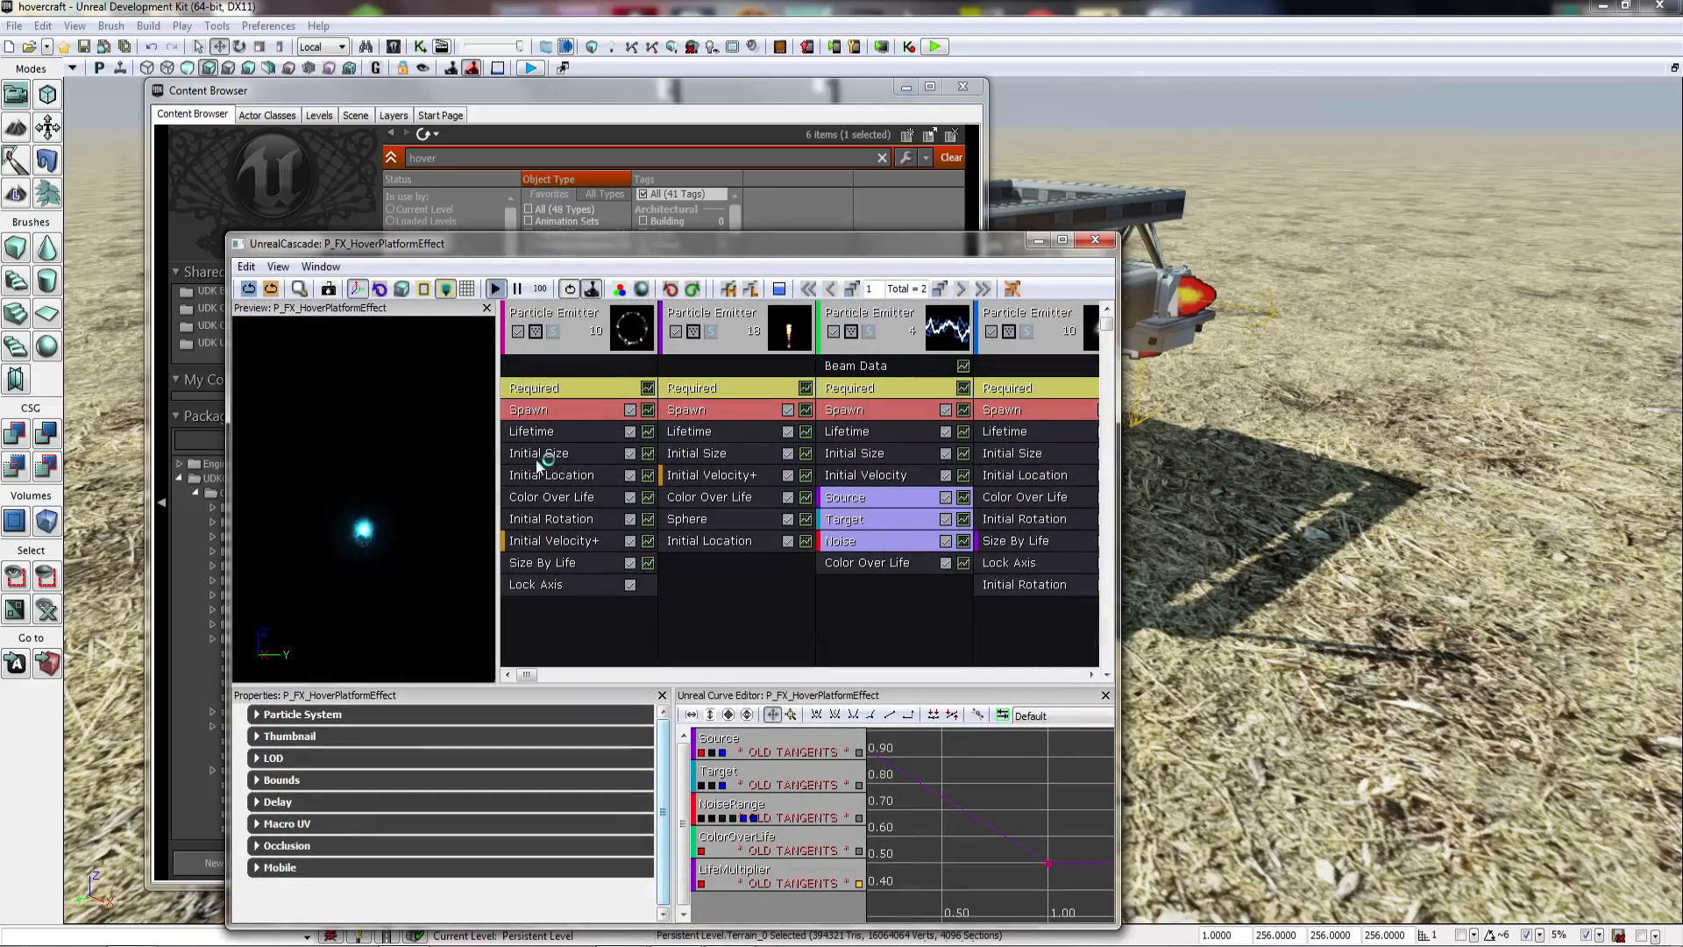
# Step: Close Cascade and the asset browser, inspect the particle emitter placed at the hovercraft from several angles, and delete it from the level
pyautogui.click(1097, 241)
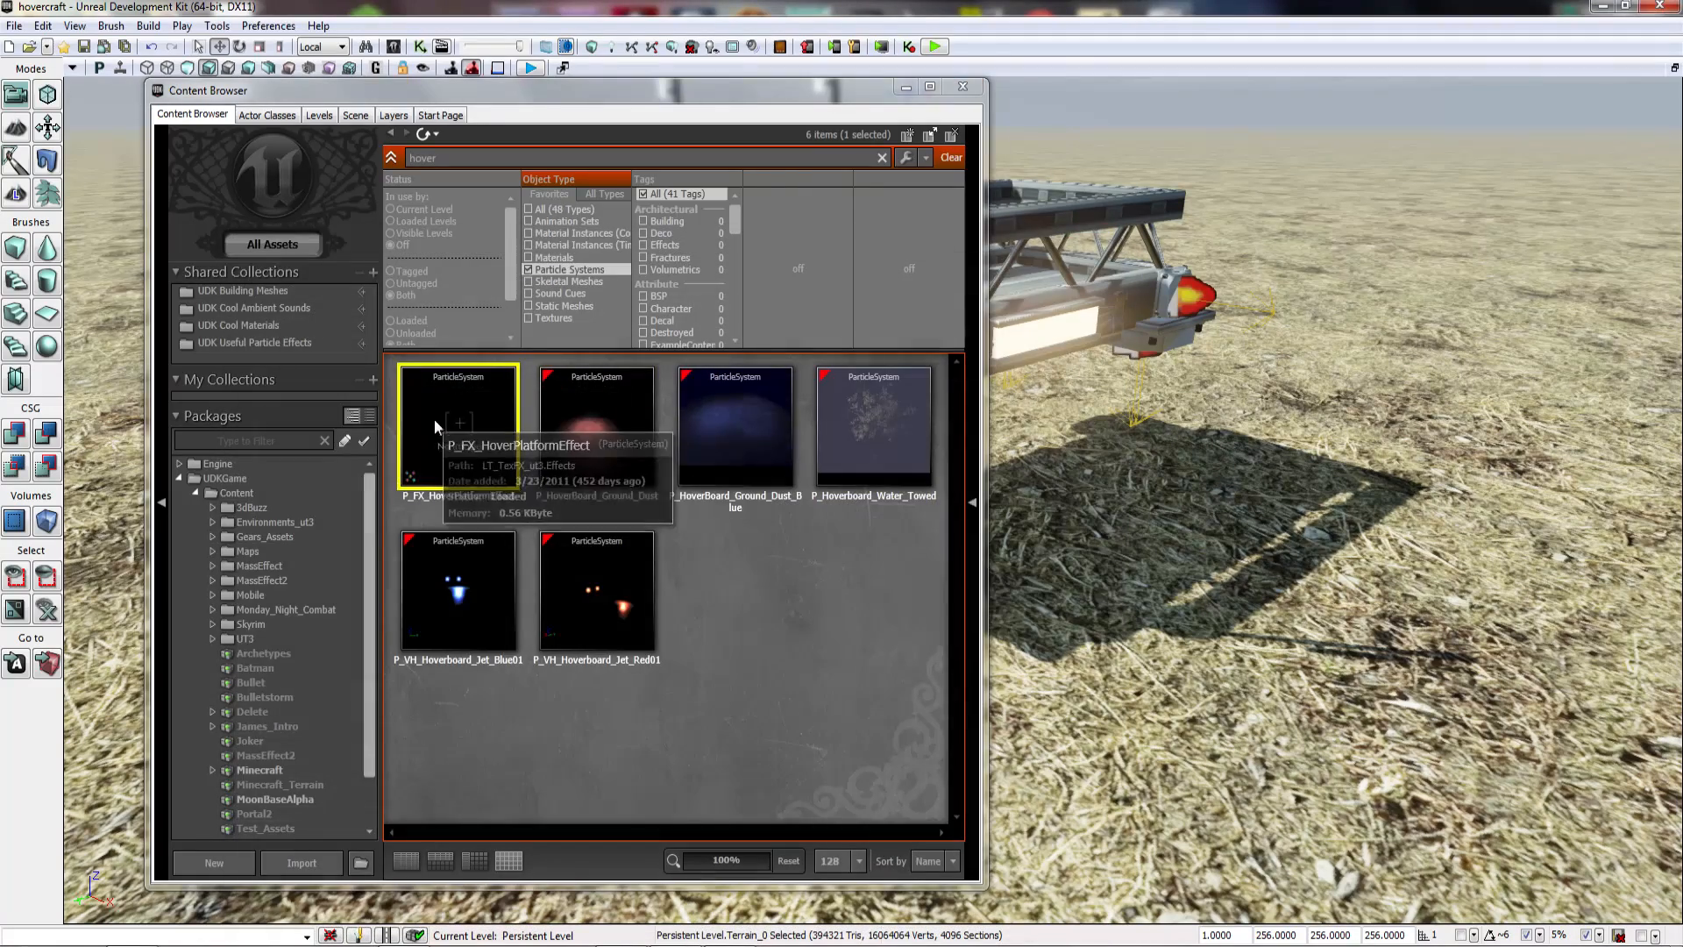
pyautogui.click(963, 86)
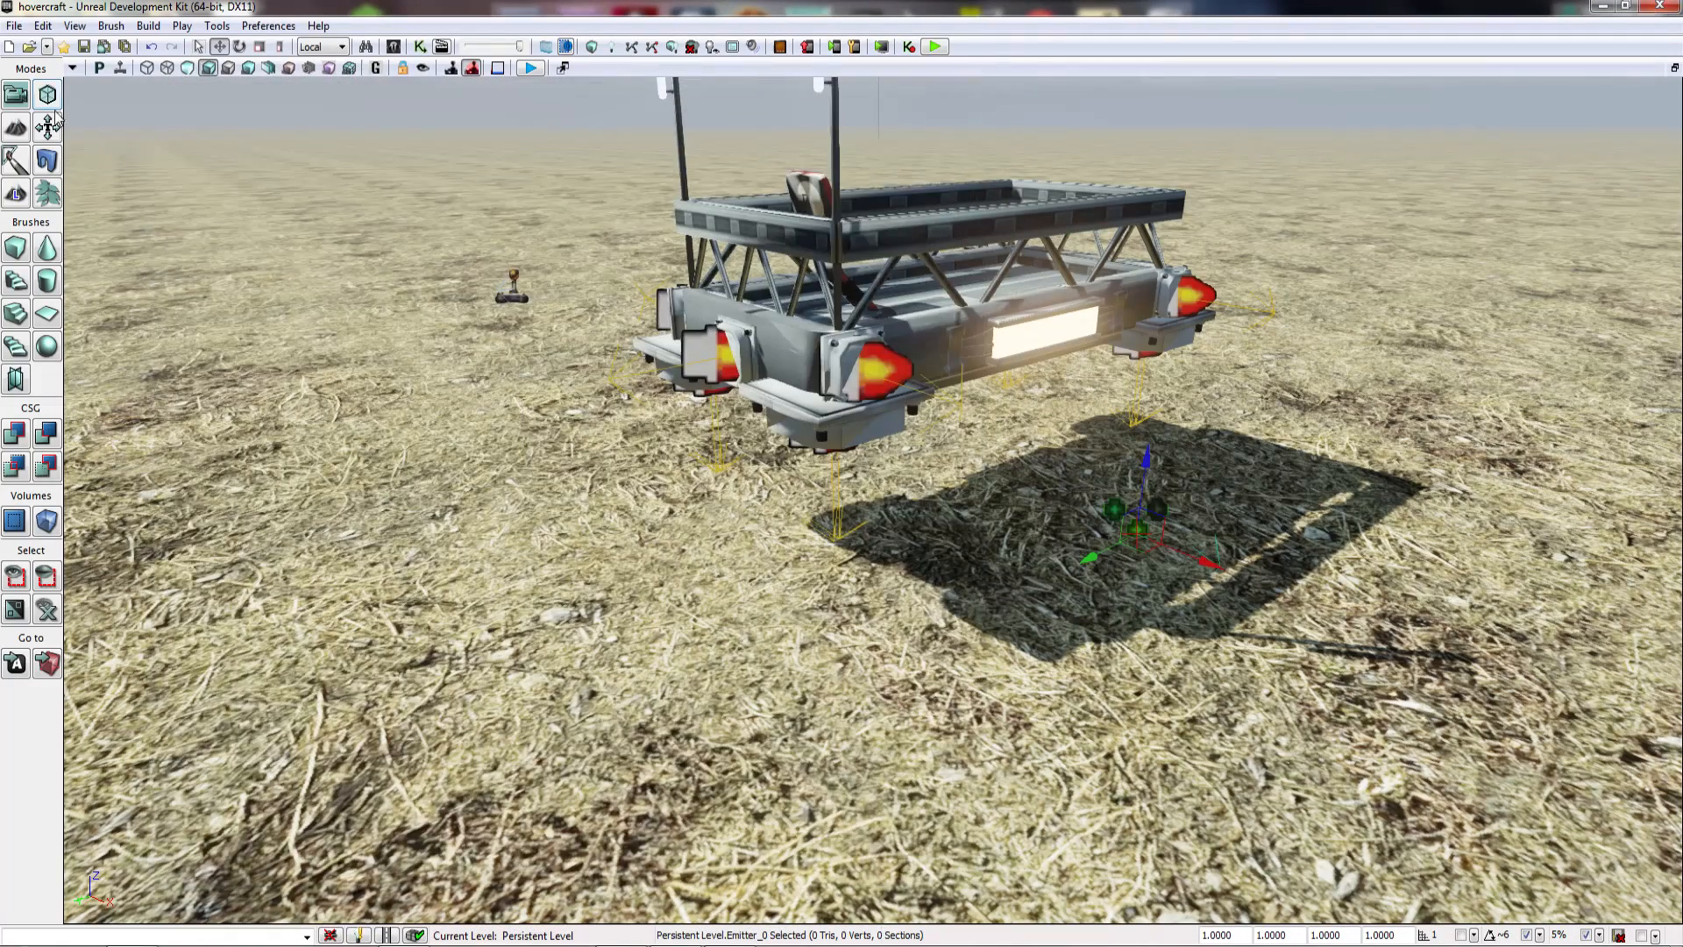
pyautogui.moveTo(851, 476); pyautogui.dragTo(901, 464, button='right')
pyautogui.moveTo(857, 446); pyautogui.dragTo(850, 89)
pyautogui.moveTo(850, 97); pyautogui.dragTo(585, 81, button='right')
pyautogui.moveTo(753, 281); pyautogui.dragTo(1093, 247)
pyautogui.moveTo(1093, 246); pyautogui.dragTo(1143, 239, button='right')
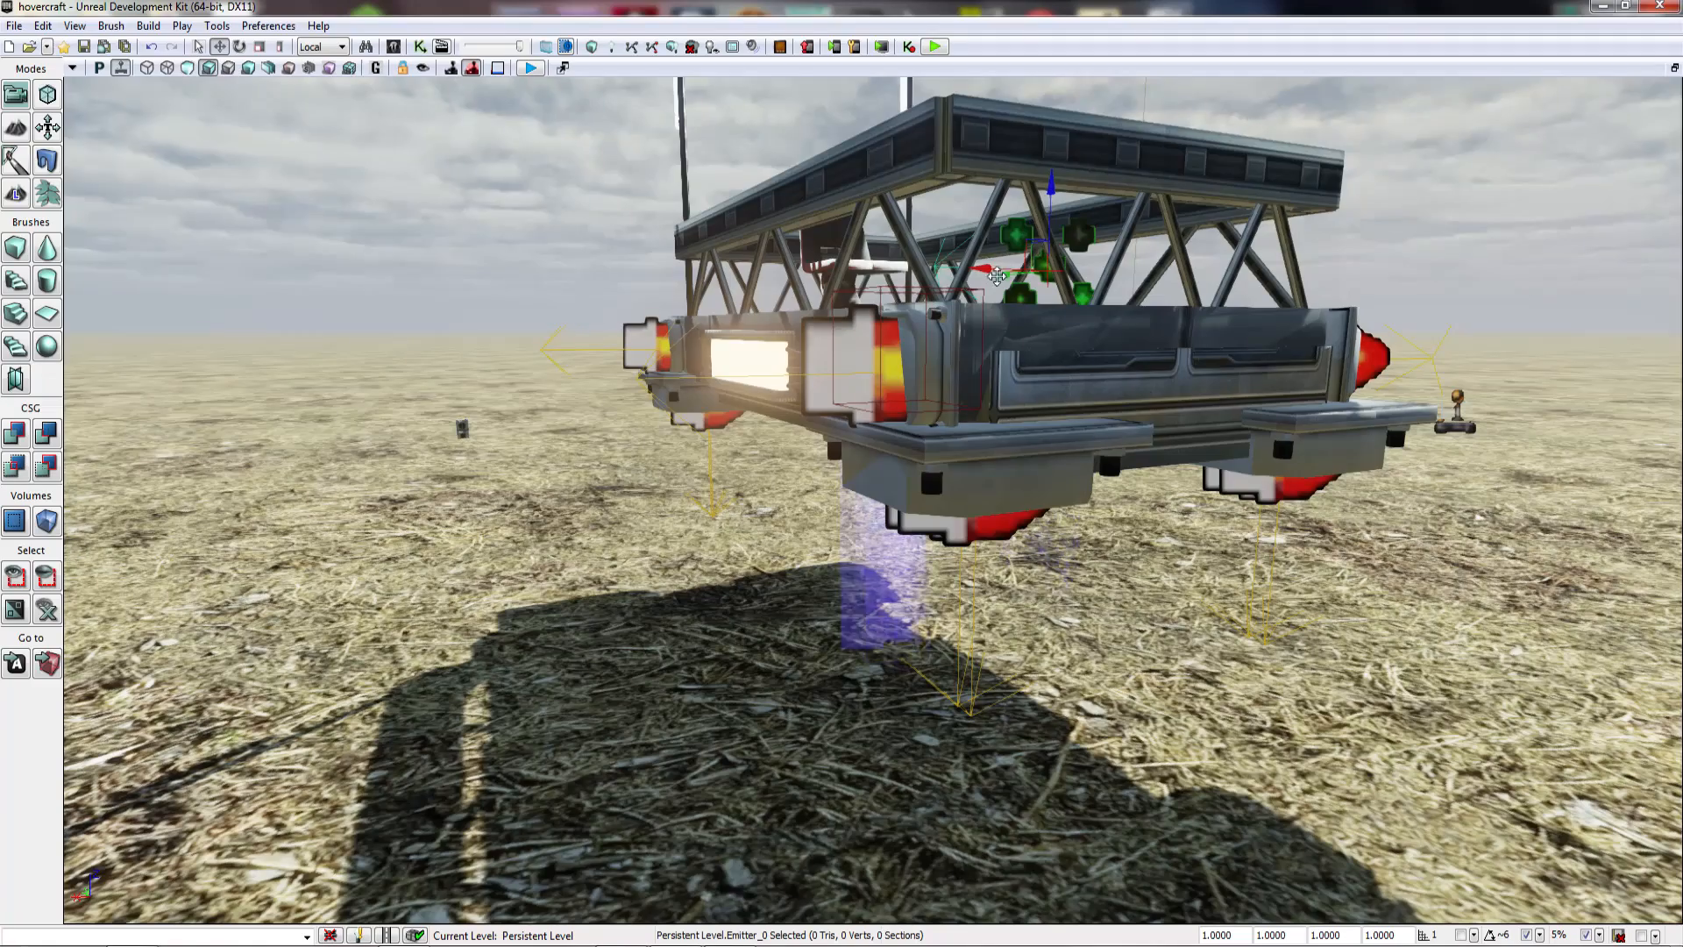
pyautogui.moveTo(987, 266); pyautogui.dragTo(1190, 249)
pyautogui.moveTo(1190, 249); pyautogui.dragTo(1055, 286, button='right')
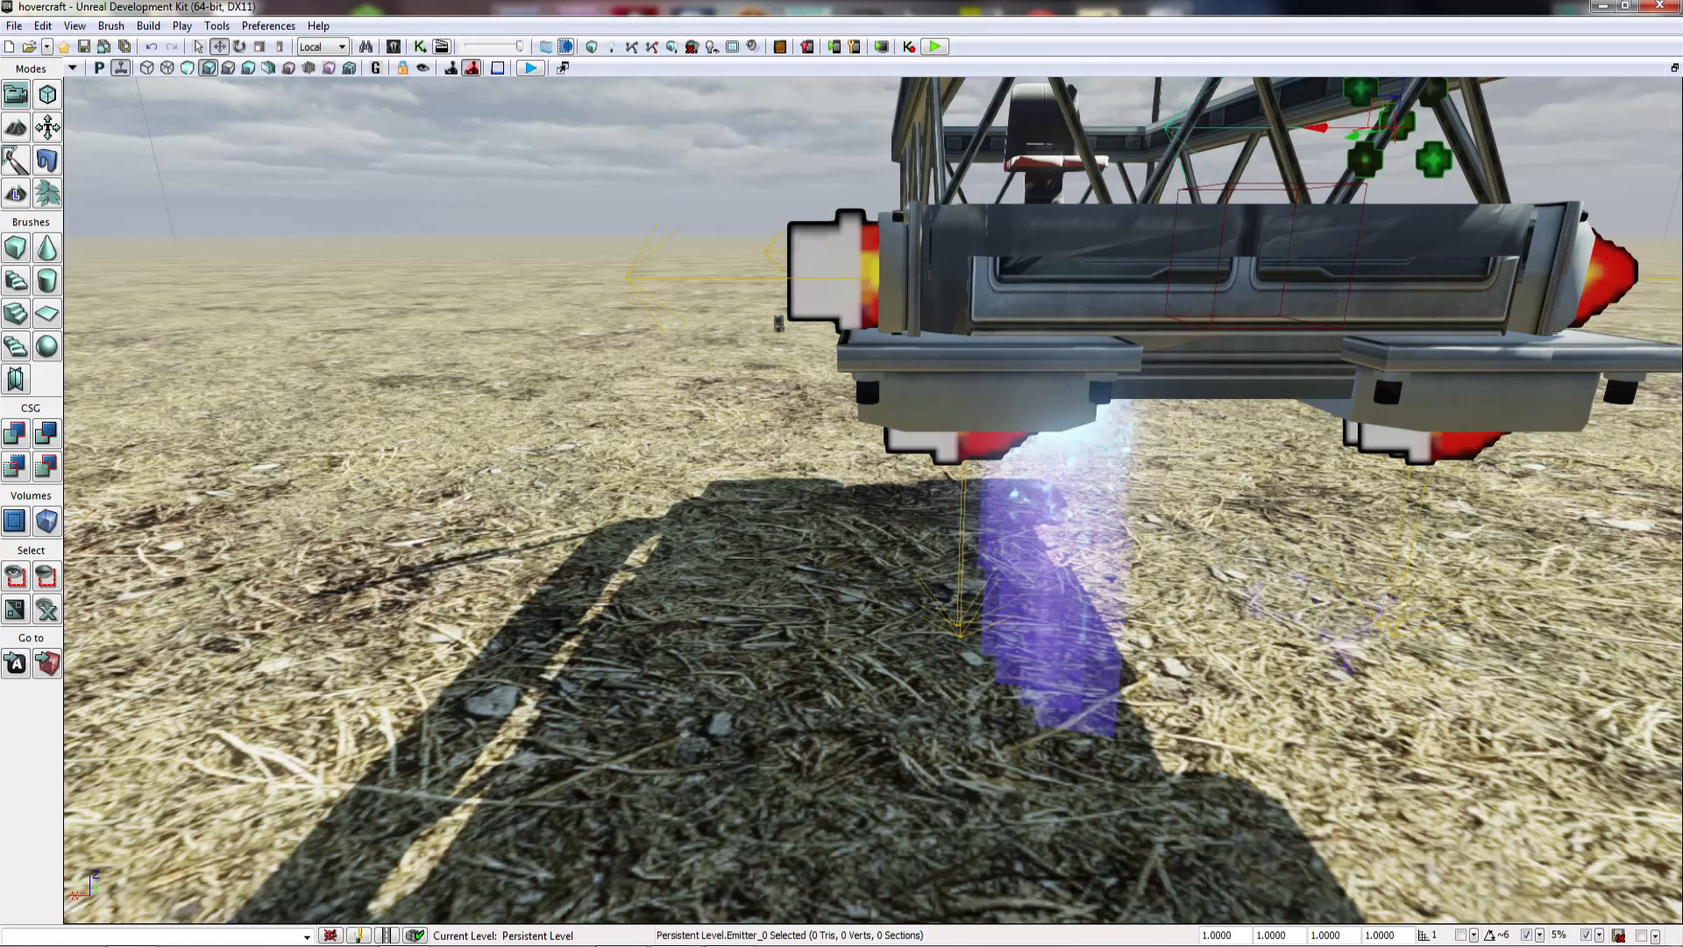
pyautogui.press('Delete')
# Step: Search the particle systems for "rocke" and preview P_WP_RockerLauncher_Muzzle_Flash and P_WP_RocketLauncher_RocketTrail in Cascade
pyautogui.click(394, 46)
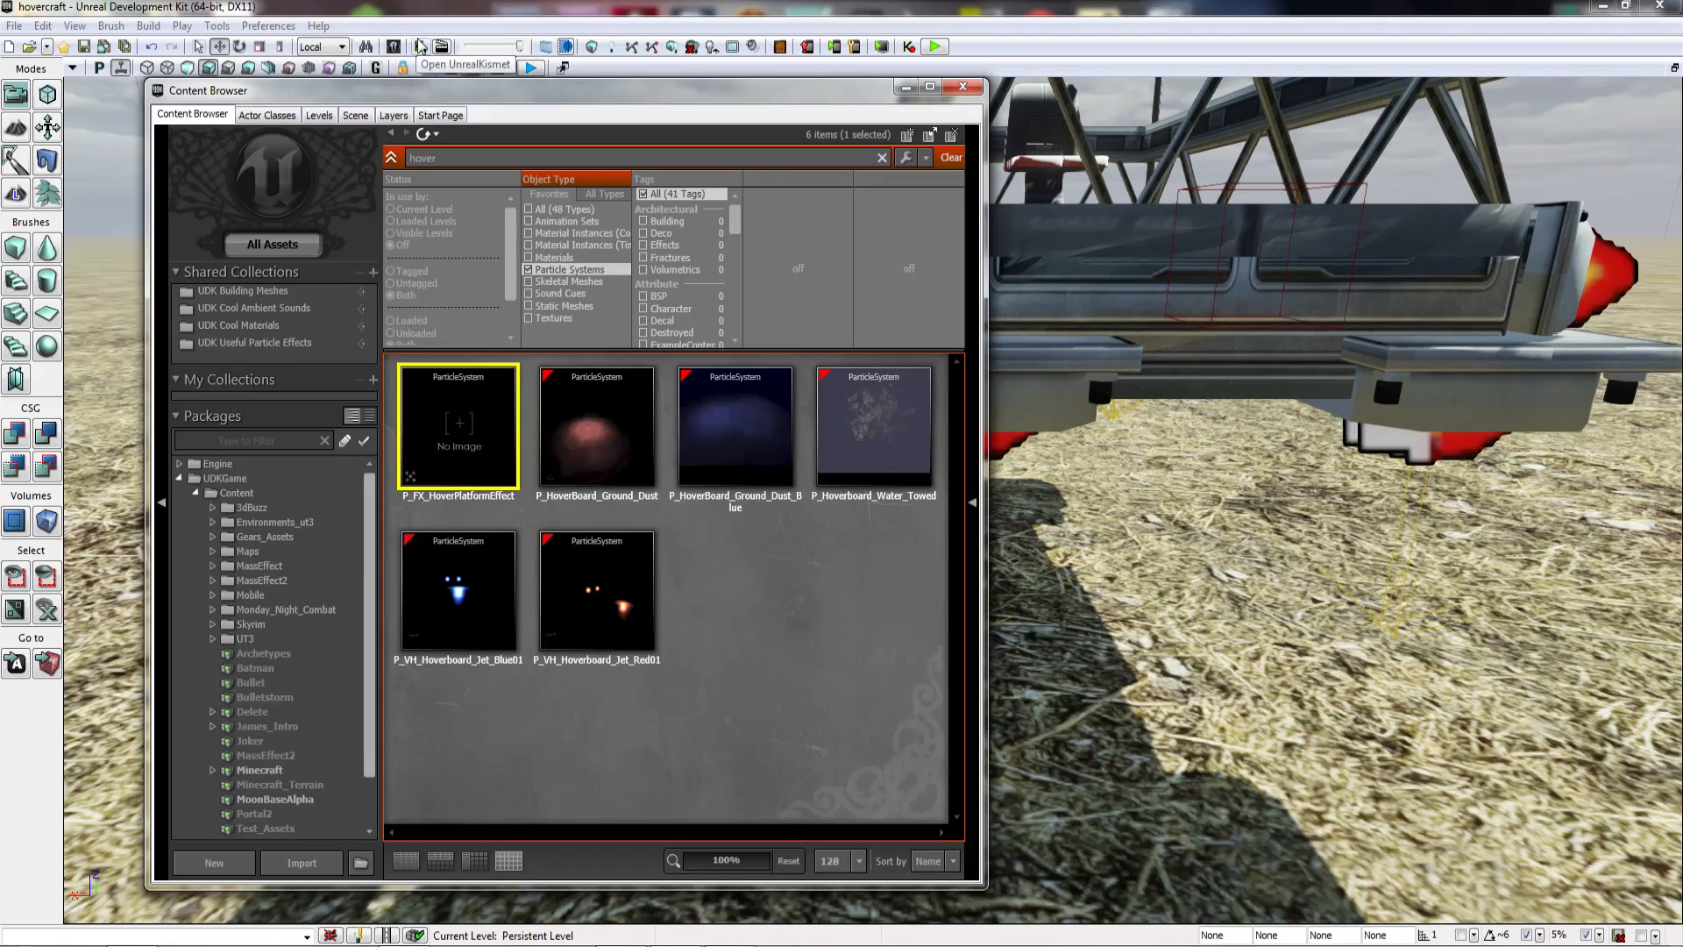
pyautogui.write('rocke')
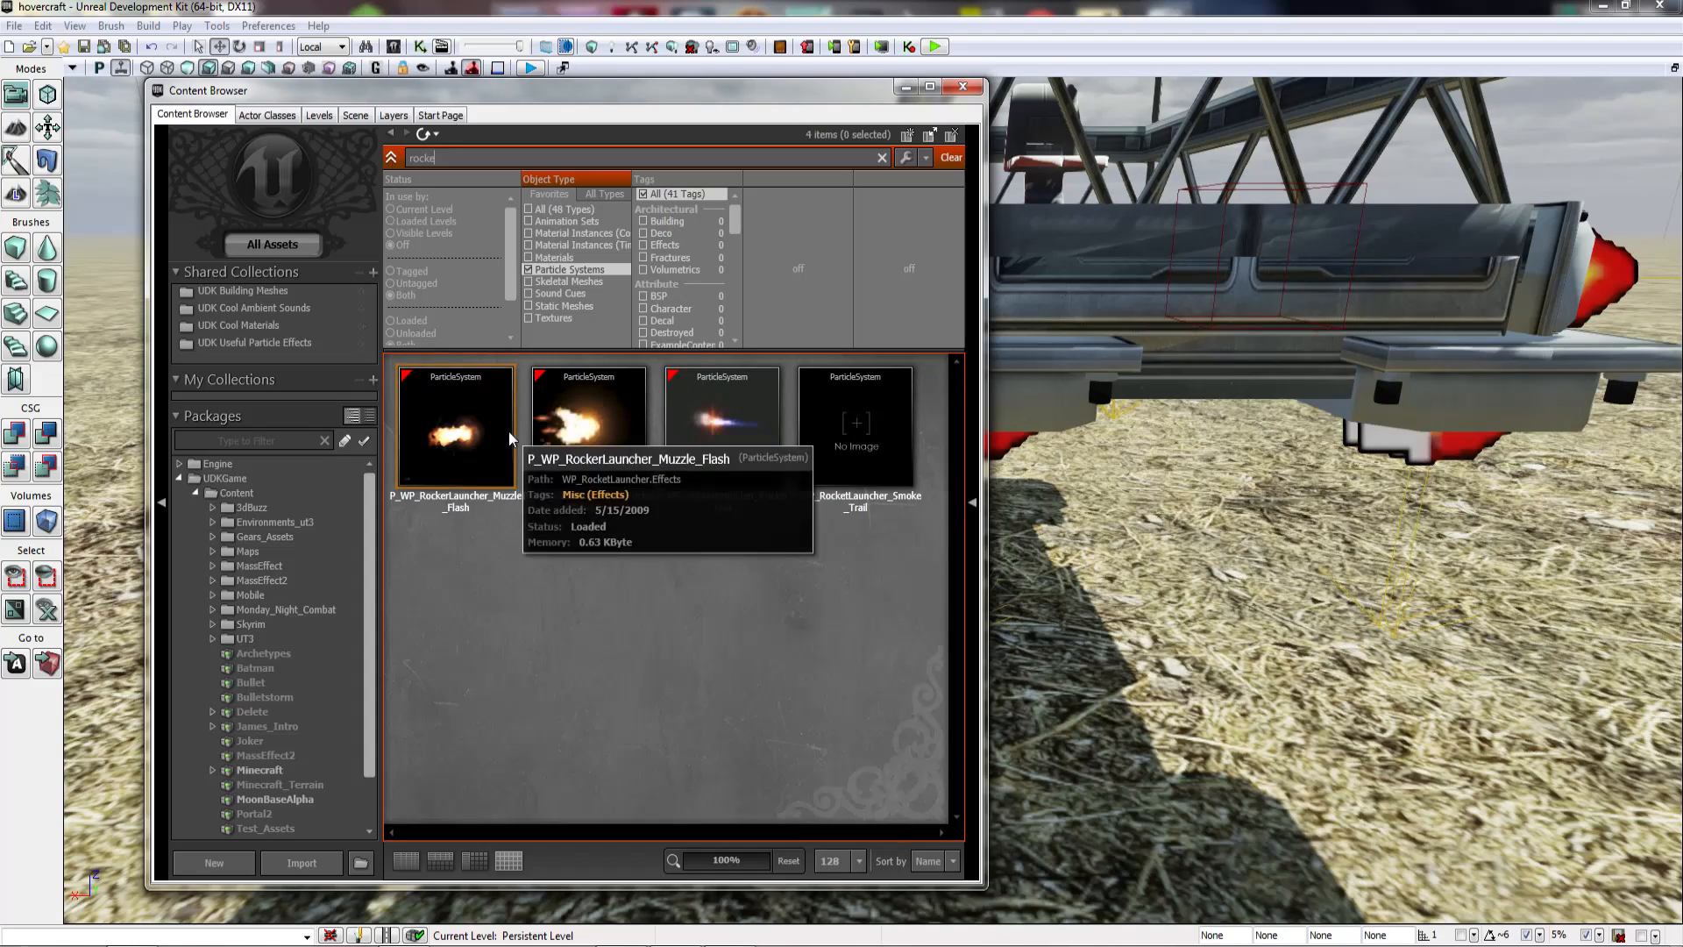
pyautogui.doubleClick(509, 431)
pyautogui.click(1095, 239)
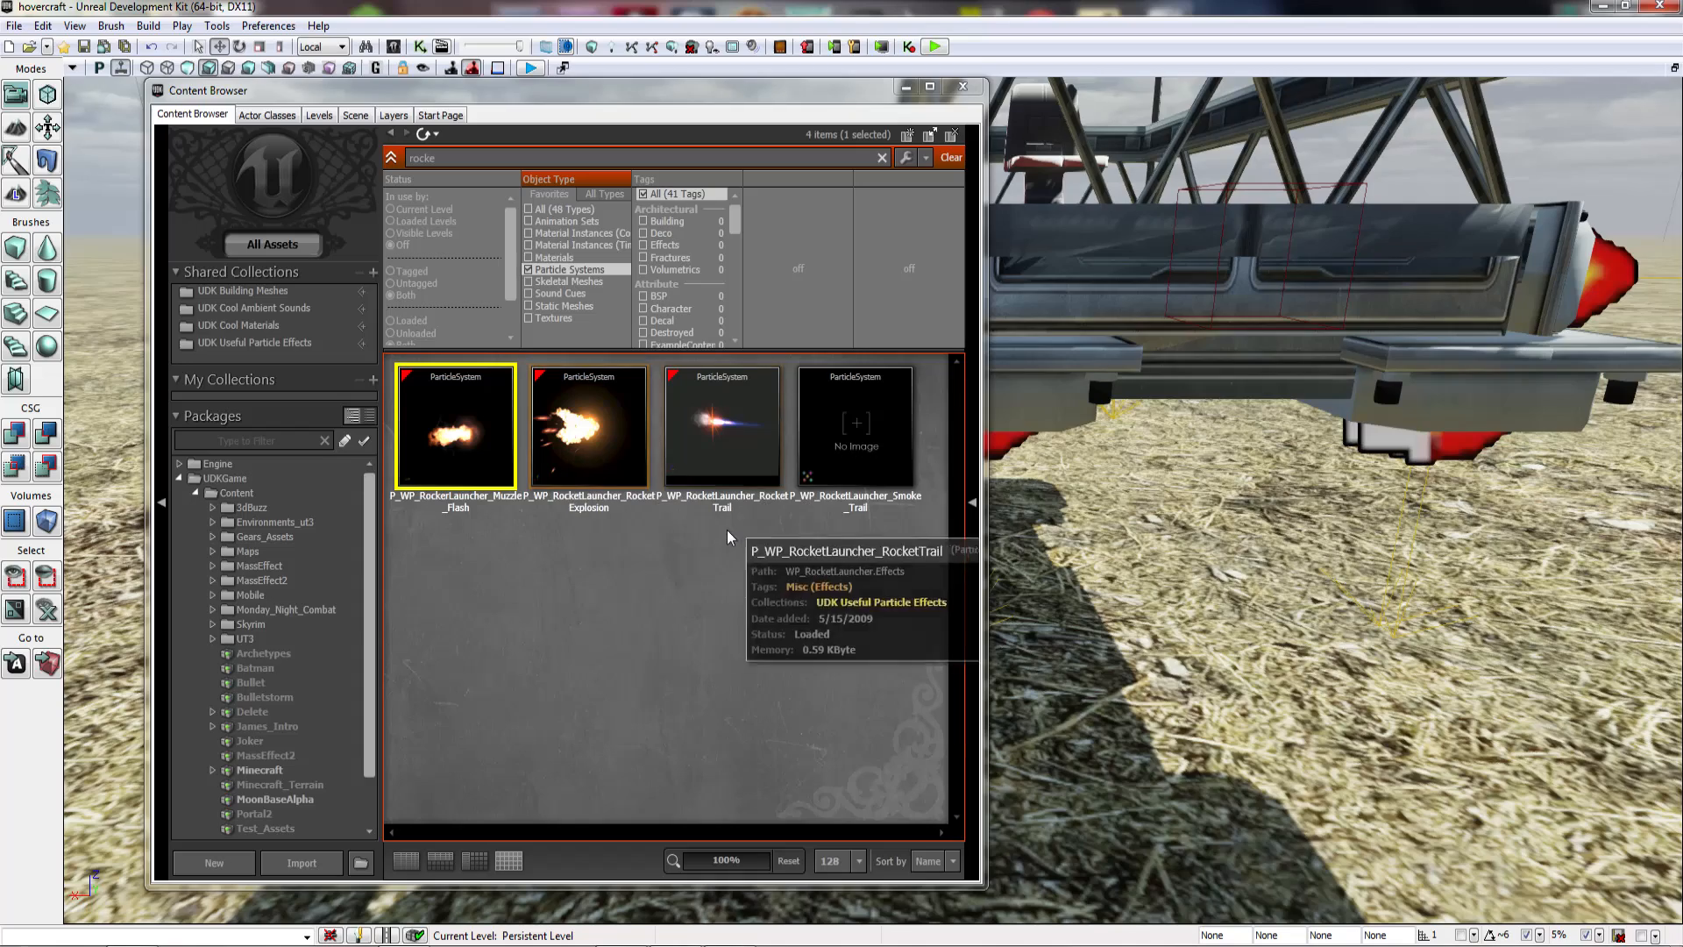
pyautogui.doubleClick(712, 438)
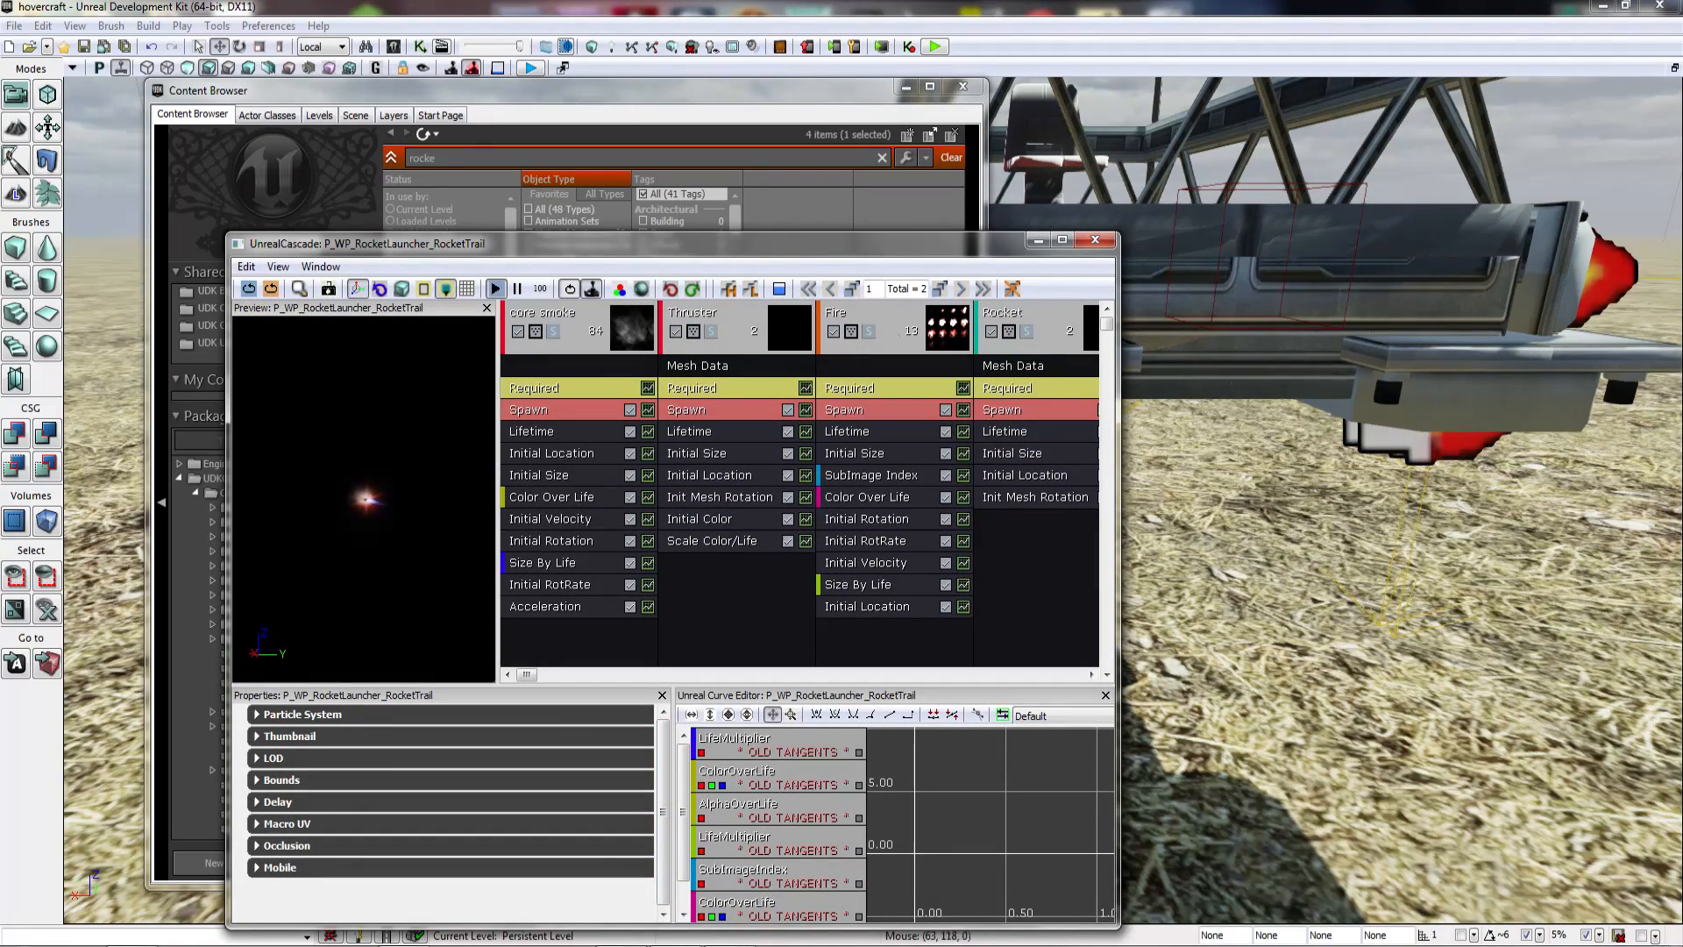
pyautogui.click(1095, 239)
# Step: Copy P_WP_RocketLauncher_RocketTrail into a new package named Hovercar, keeping the Effects grouping and the original asset name
pyautogui.rightClick(728, 417)
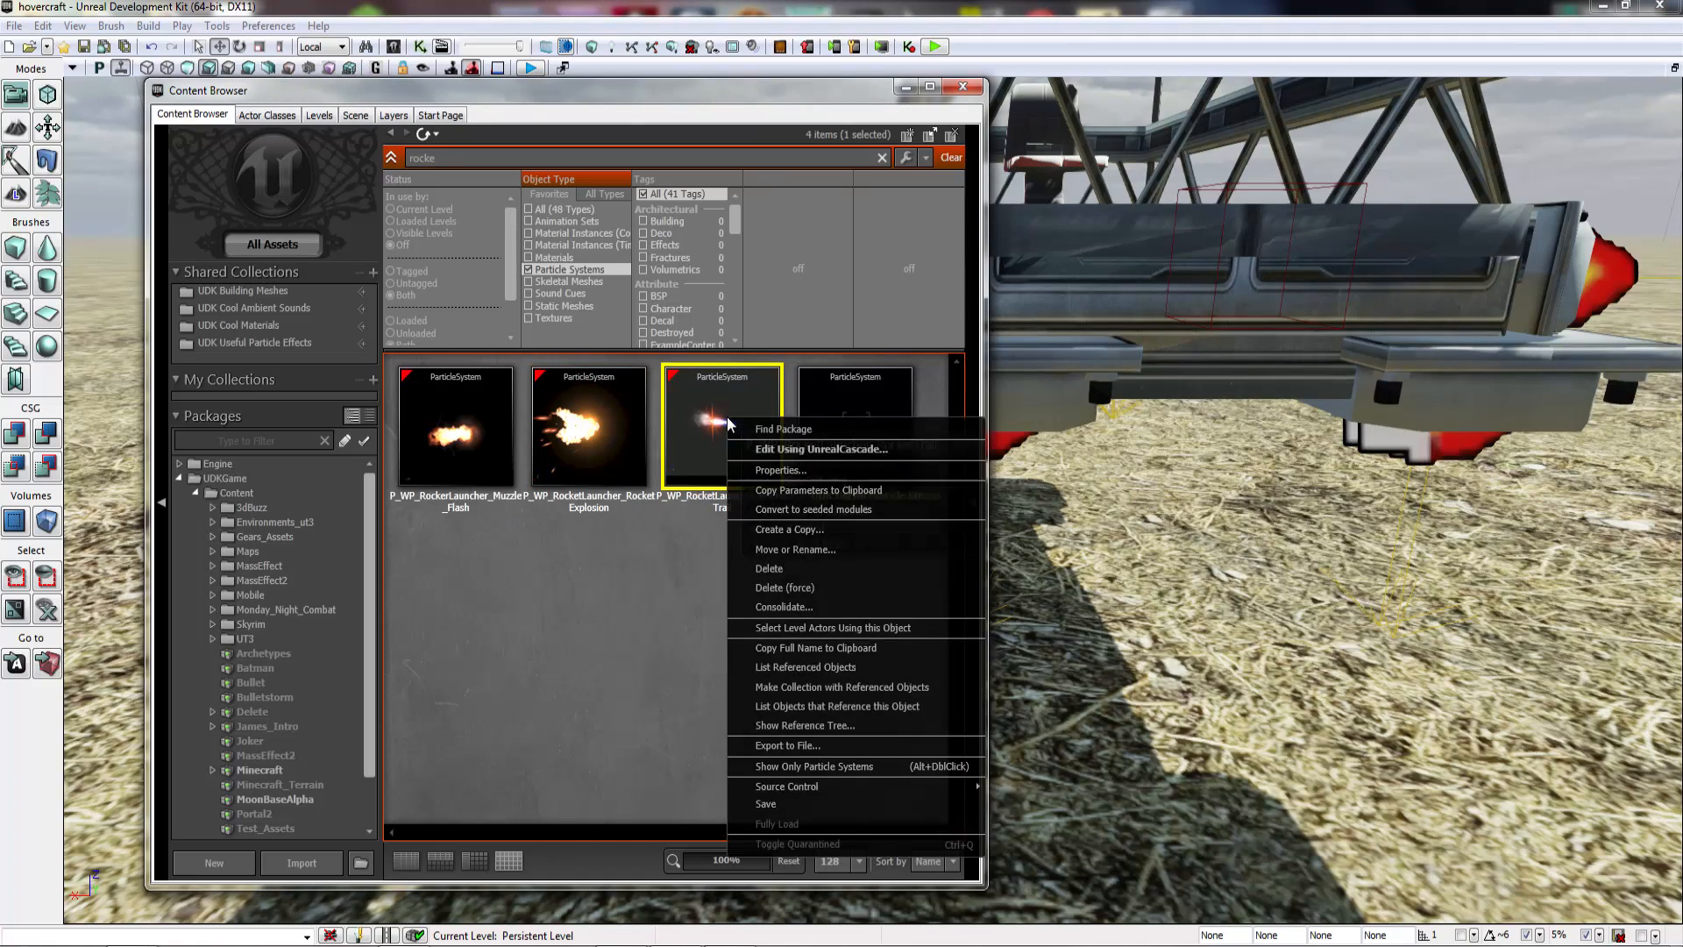
pyautogui.click(817, 529)
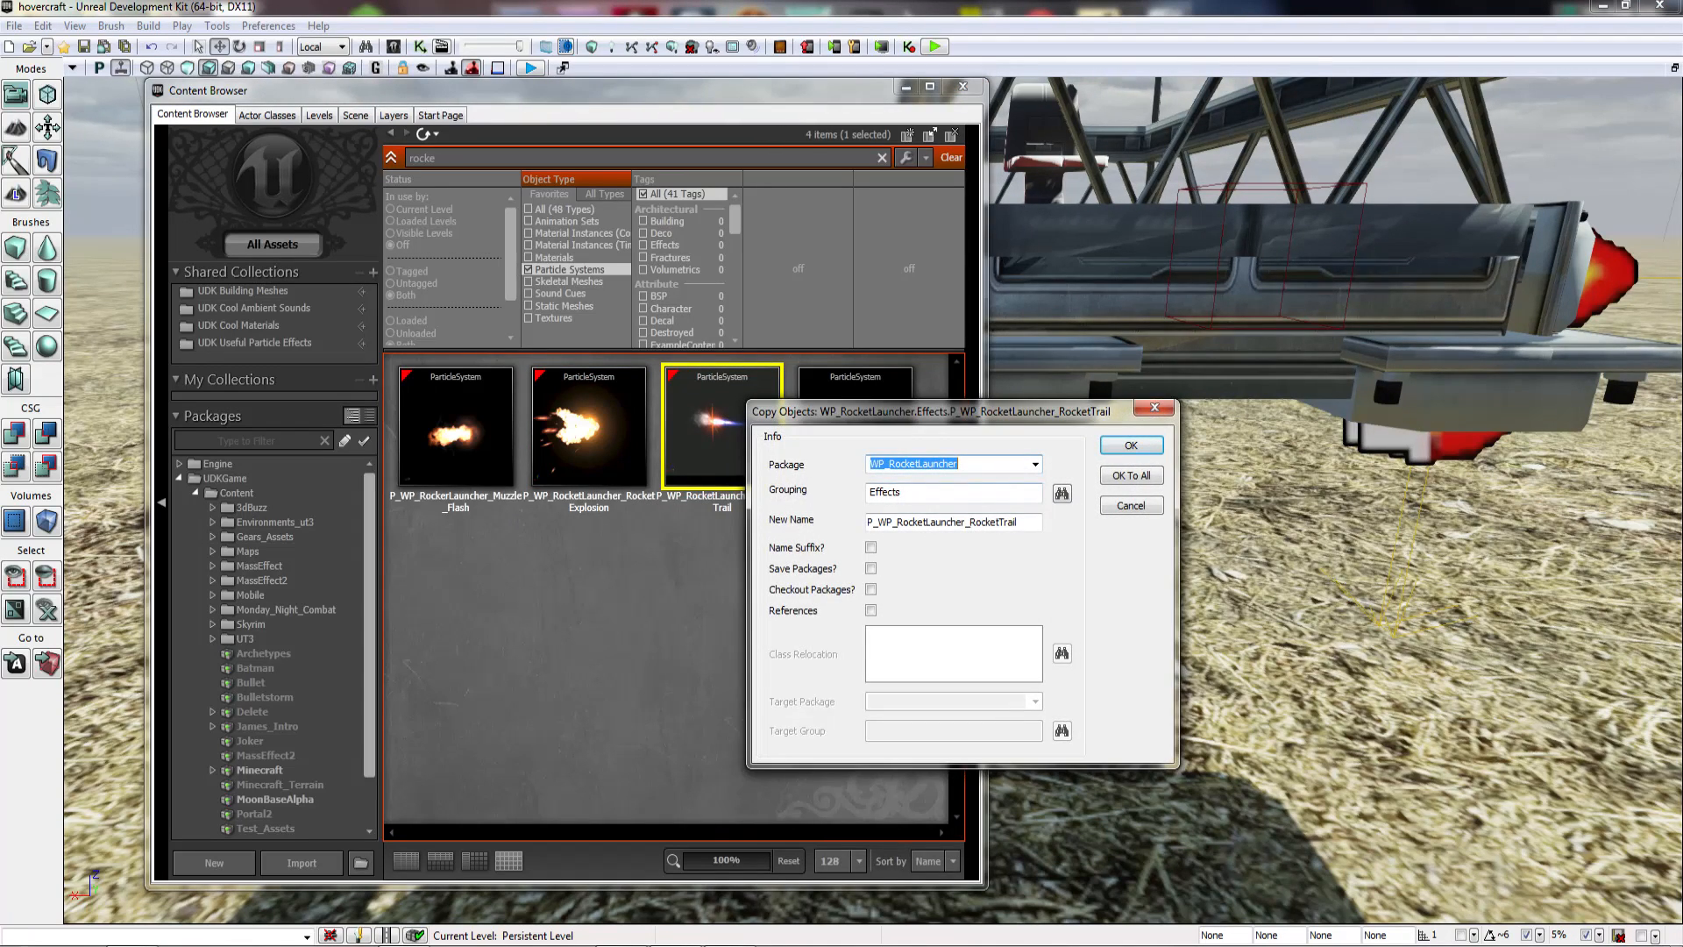
pyautogui.write('Meow')
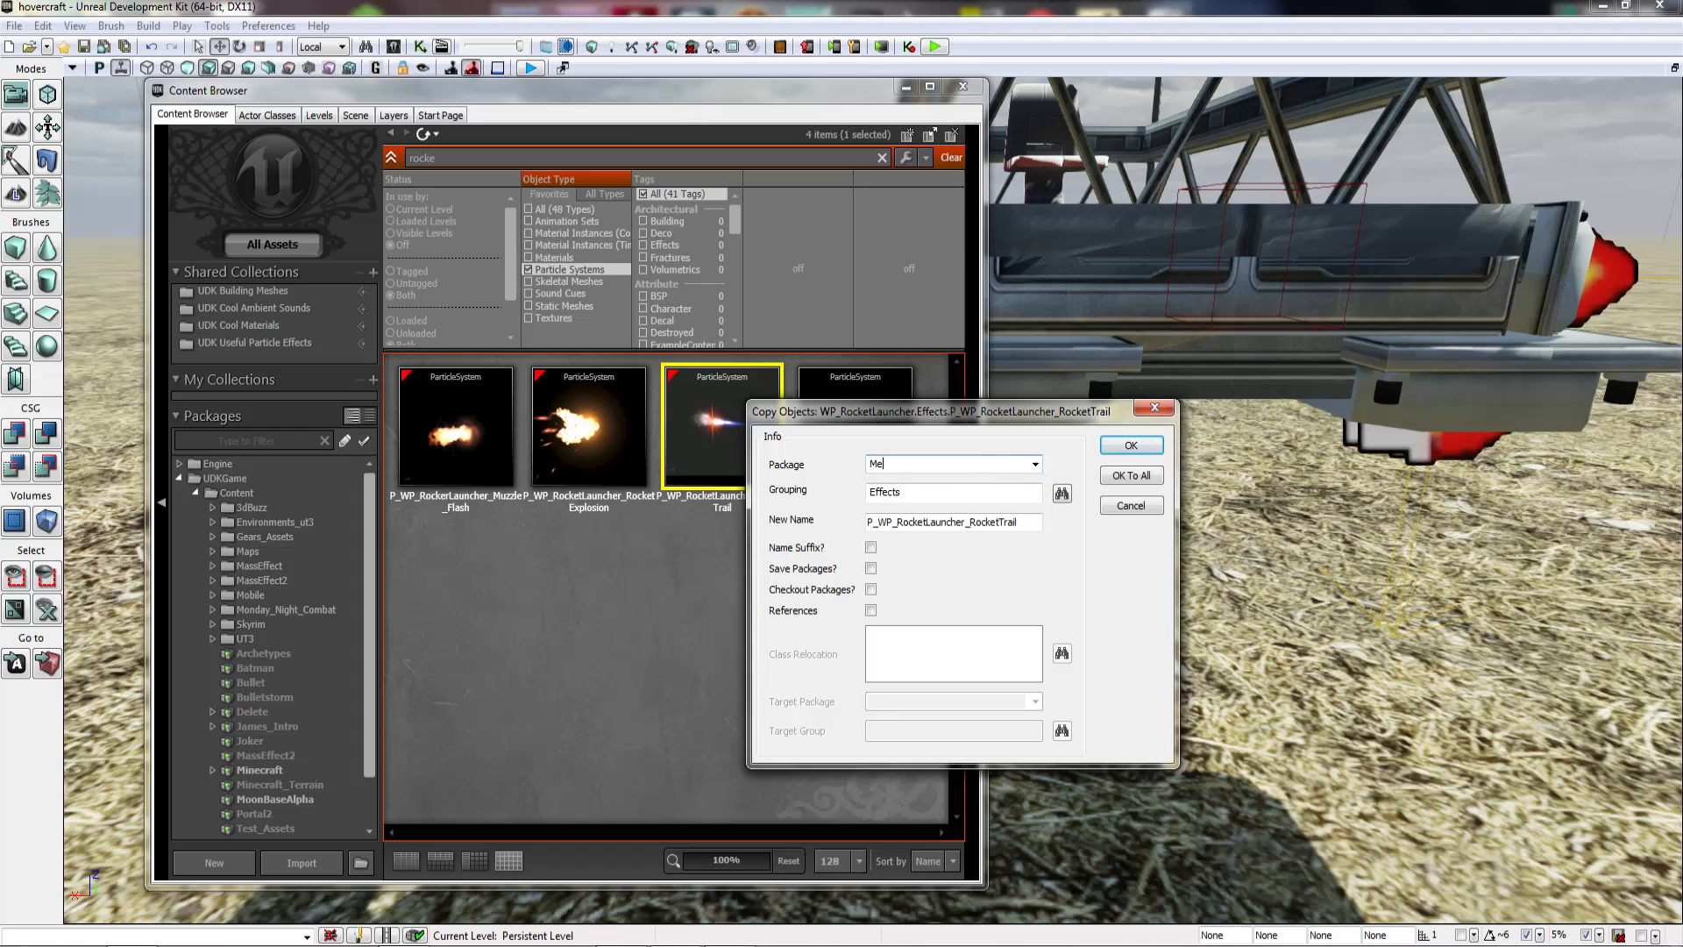
pyautogui.press('BackSpace')
pyautogui.press('BackSpace')
pyautogui.press('BackSpace')
pyautogui.press('BackSpace')
pyautogui.write('Hovercar')
pyautogui.click(1131, 446)
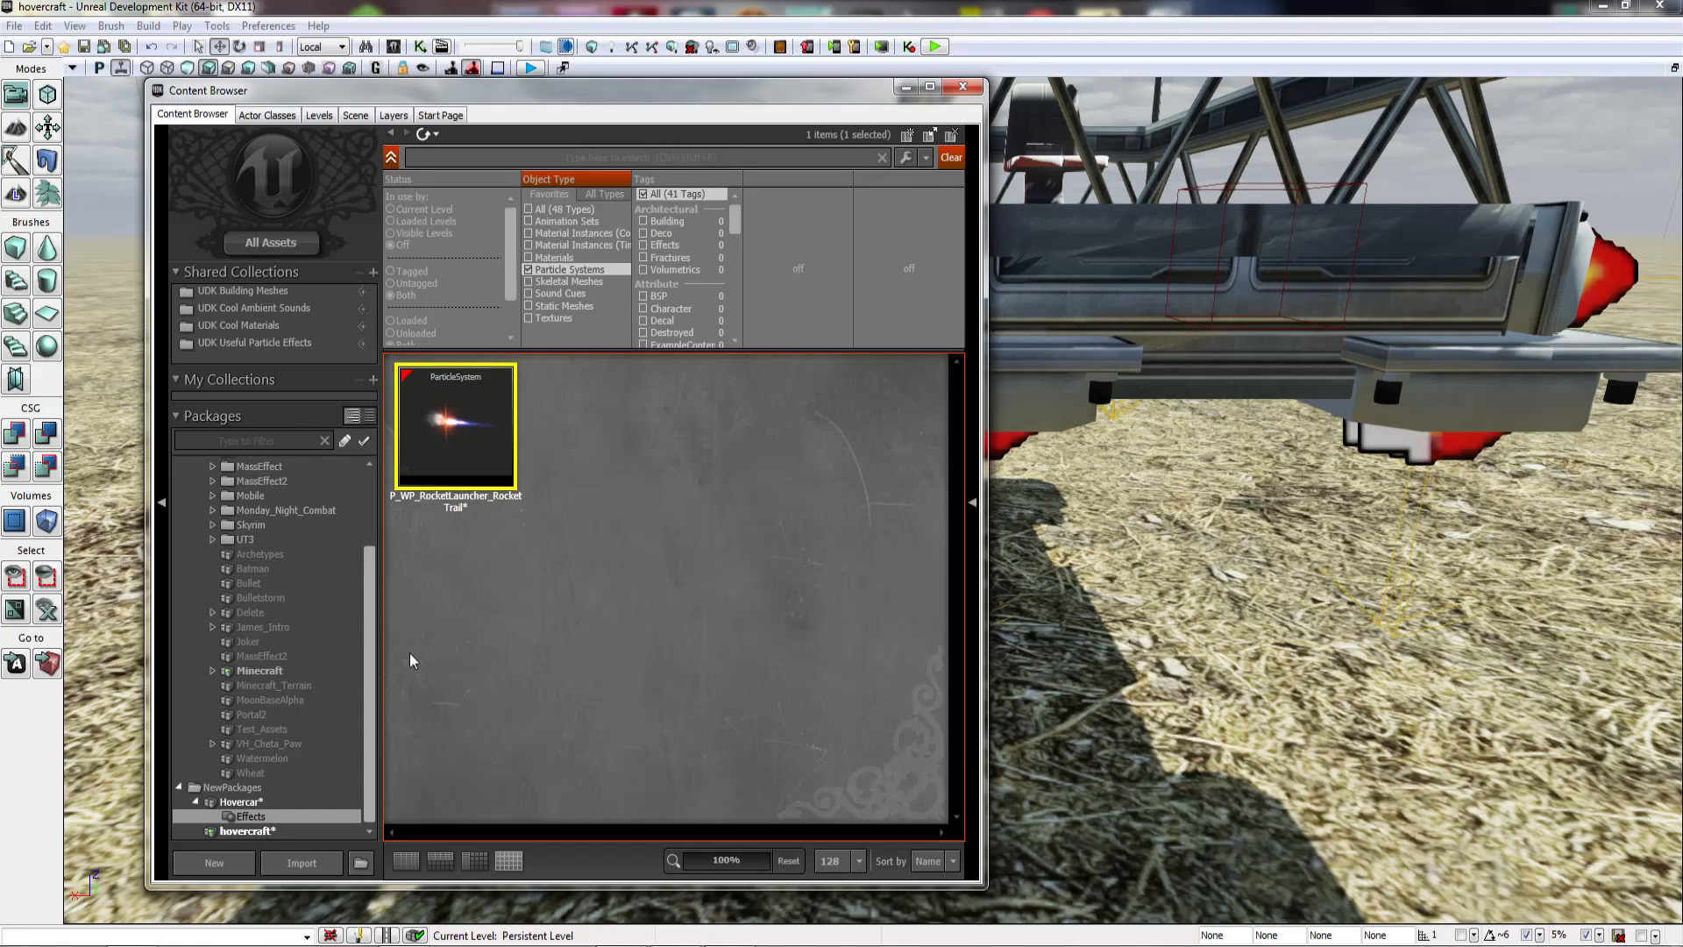
# Step: List only the modified packages and save the N7_Props and MassEffectProps packages
pyautogui.click(344, 441)
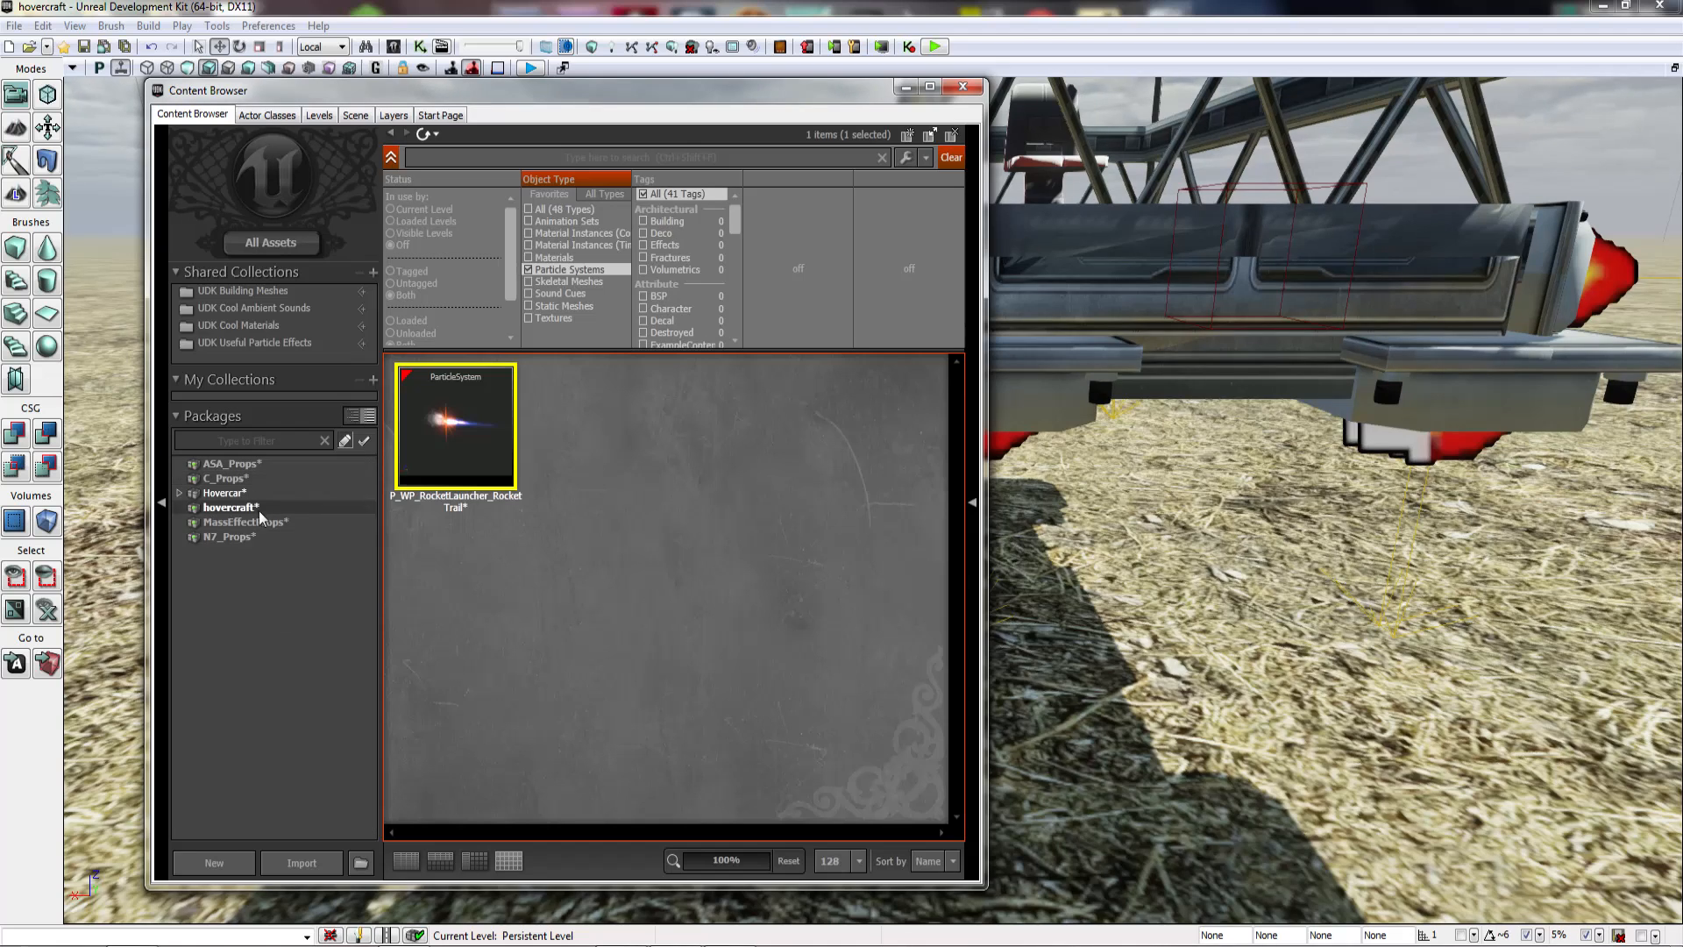
pyautogui.click(230, 537)
pyautogui.rightClick(232, 538)
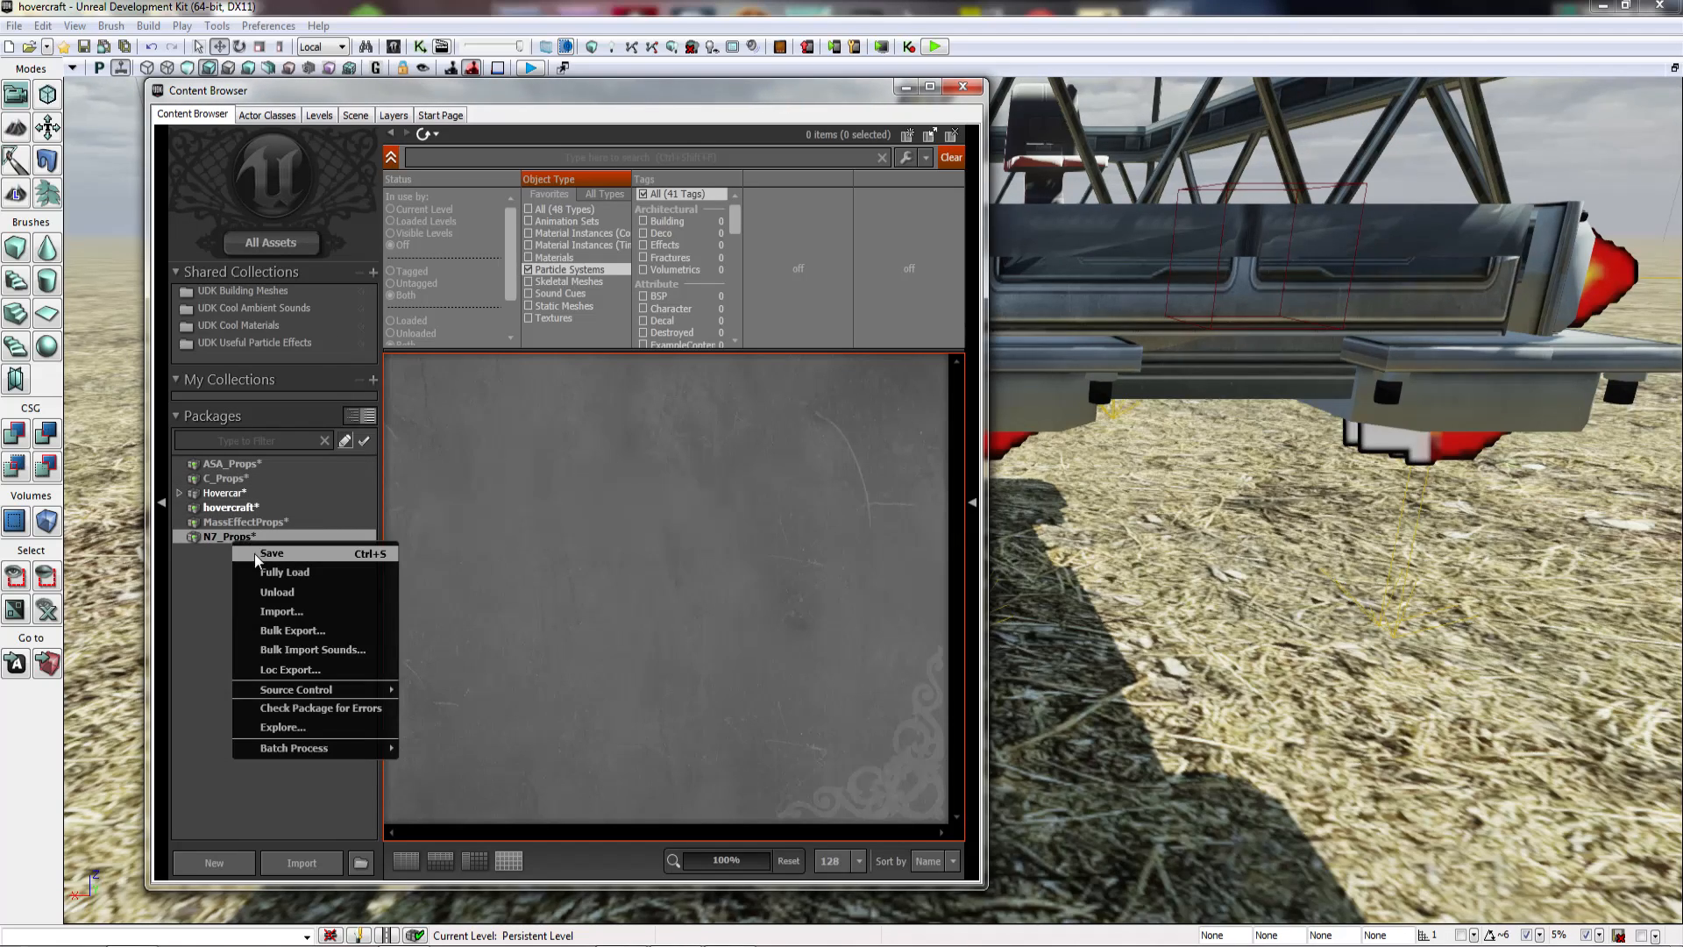
pyautogui.click(254, 554)
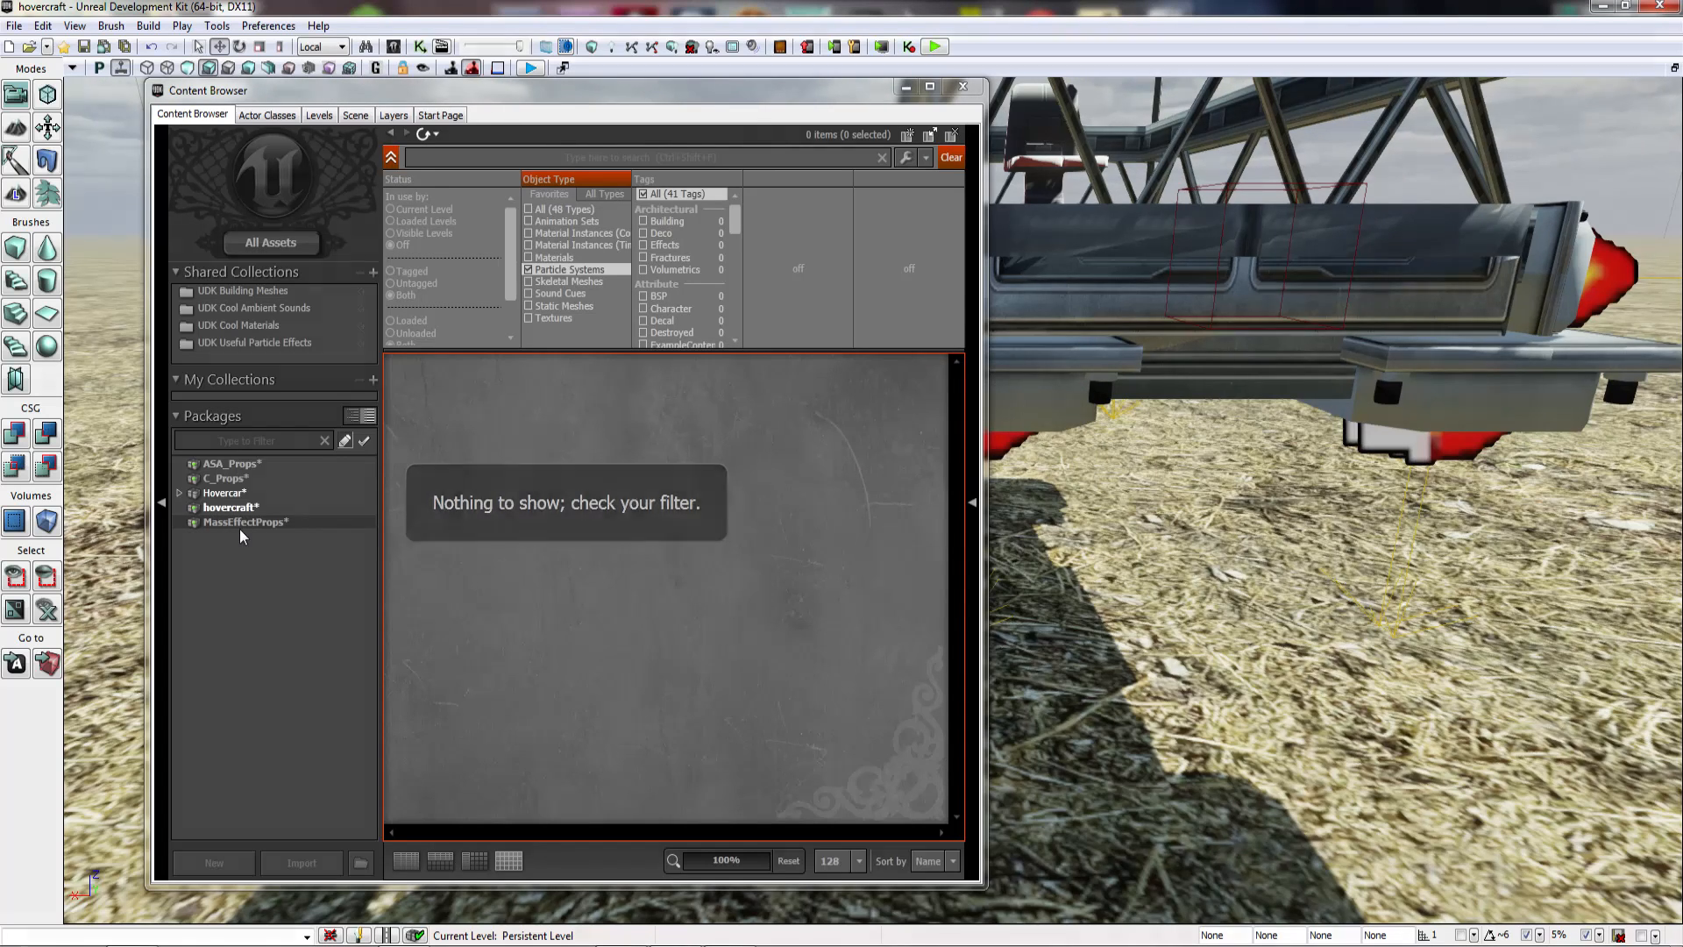
pyautogui.rightClick(259, 526)
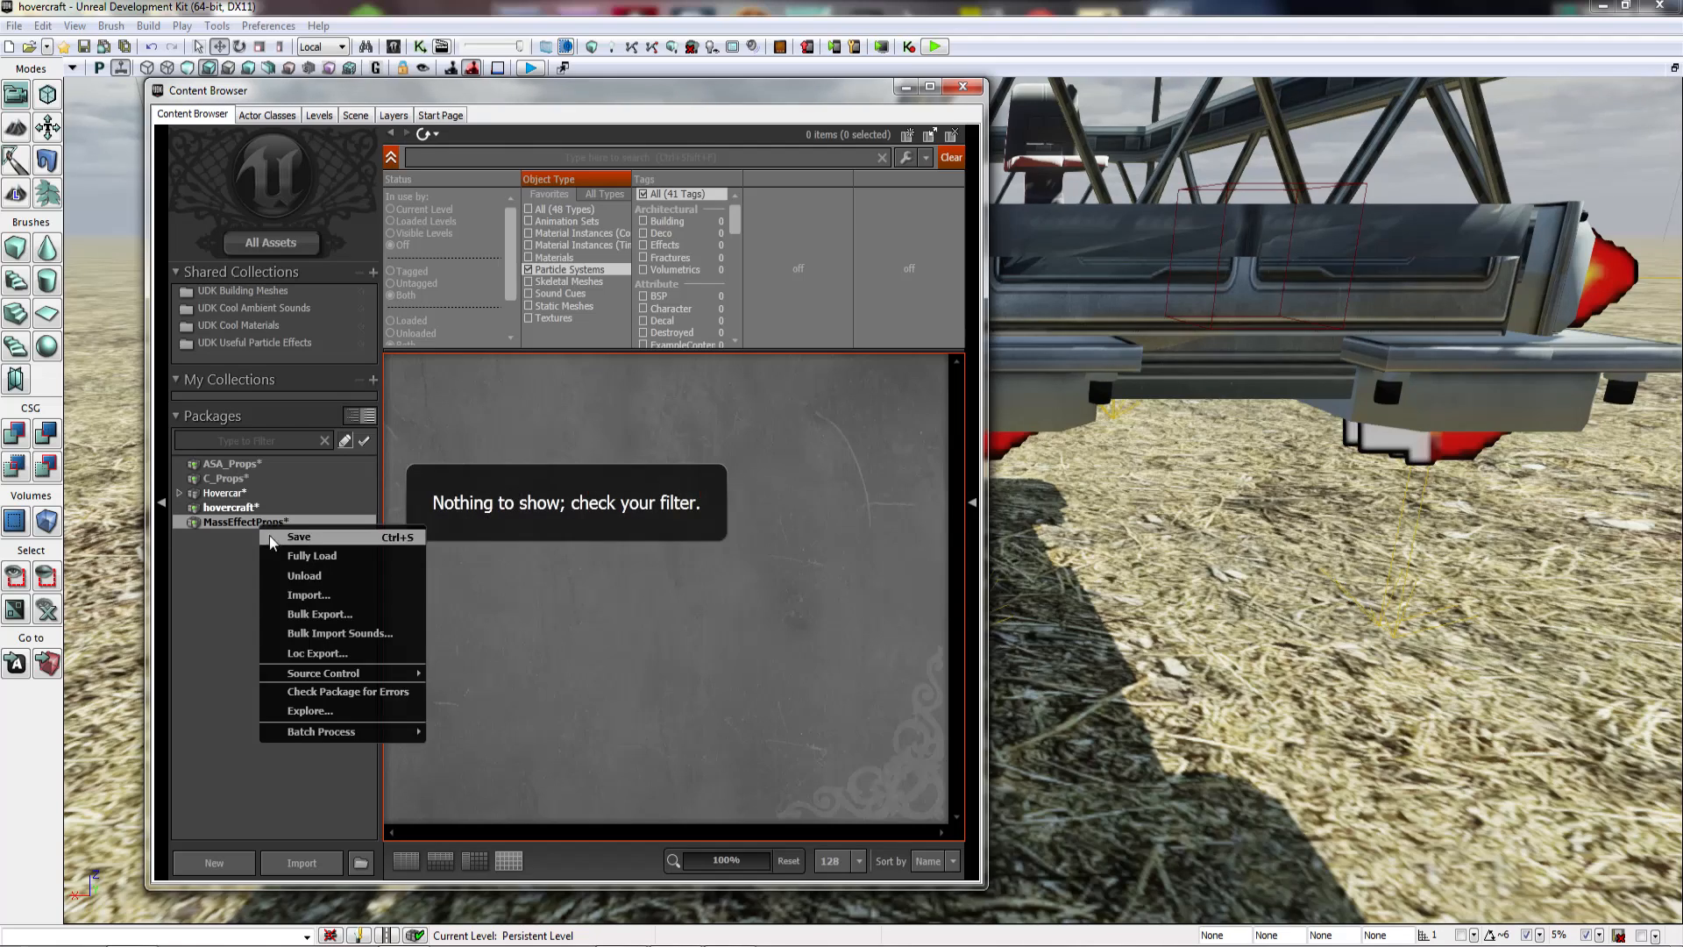
pyautogui.click(289, 542)
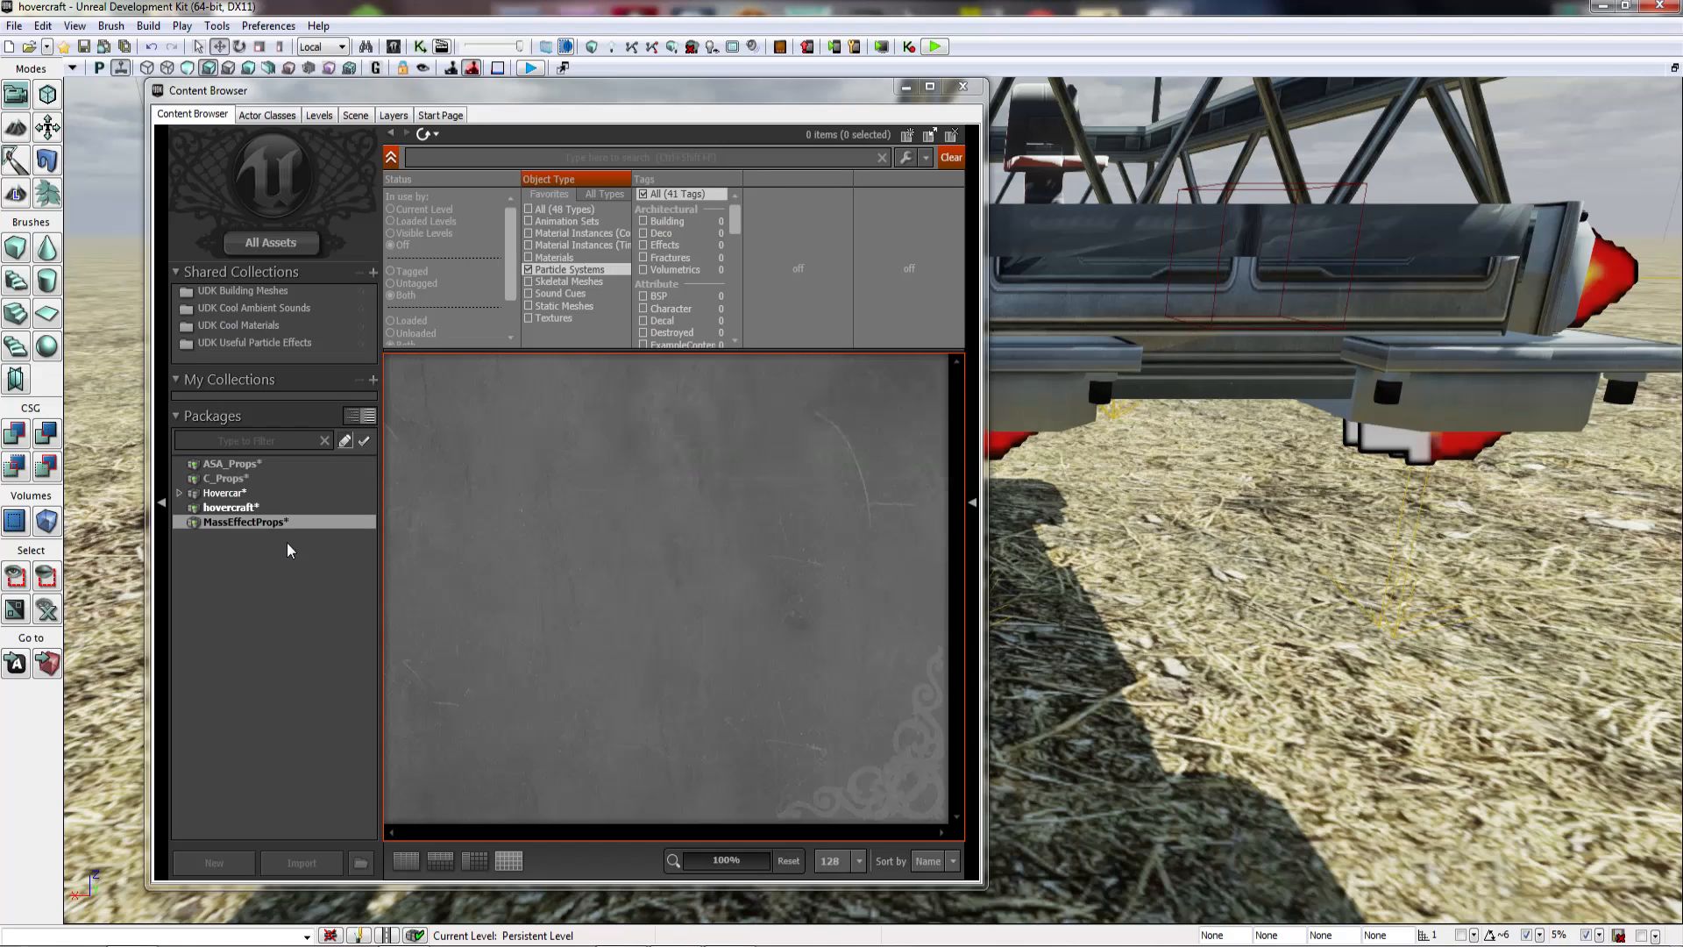
# Step: Save the new Hovercar package under that name in the UDKGame Content folder
pyautogui.click(246, 493)
pyautogui.rightClick(246, 491)
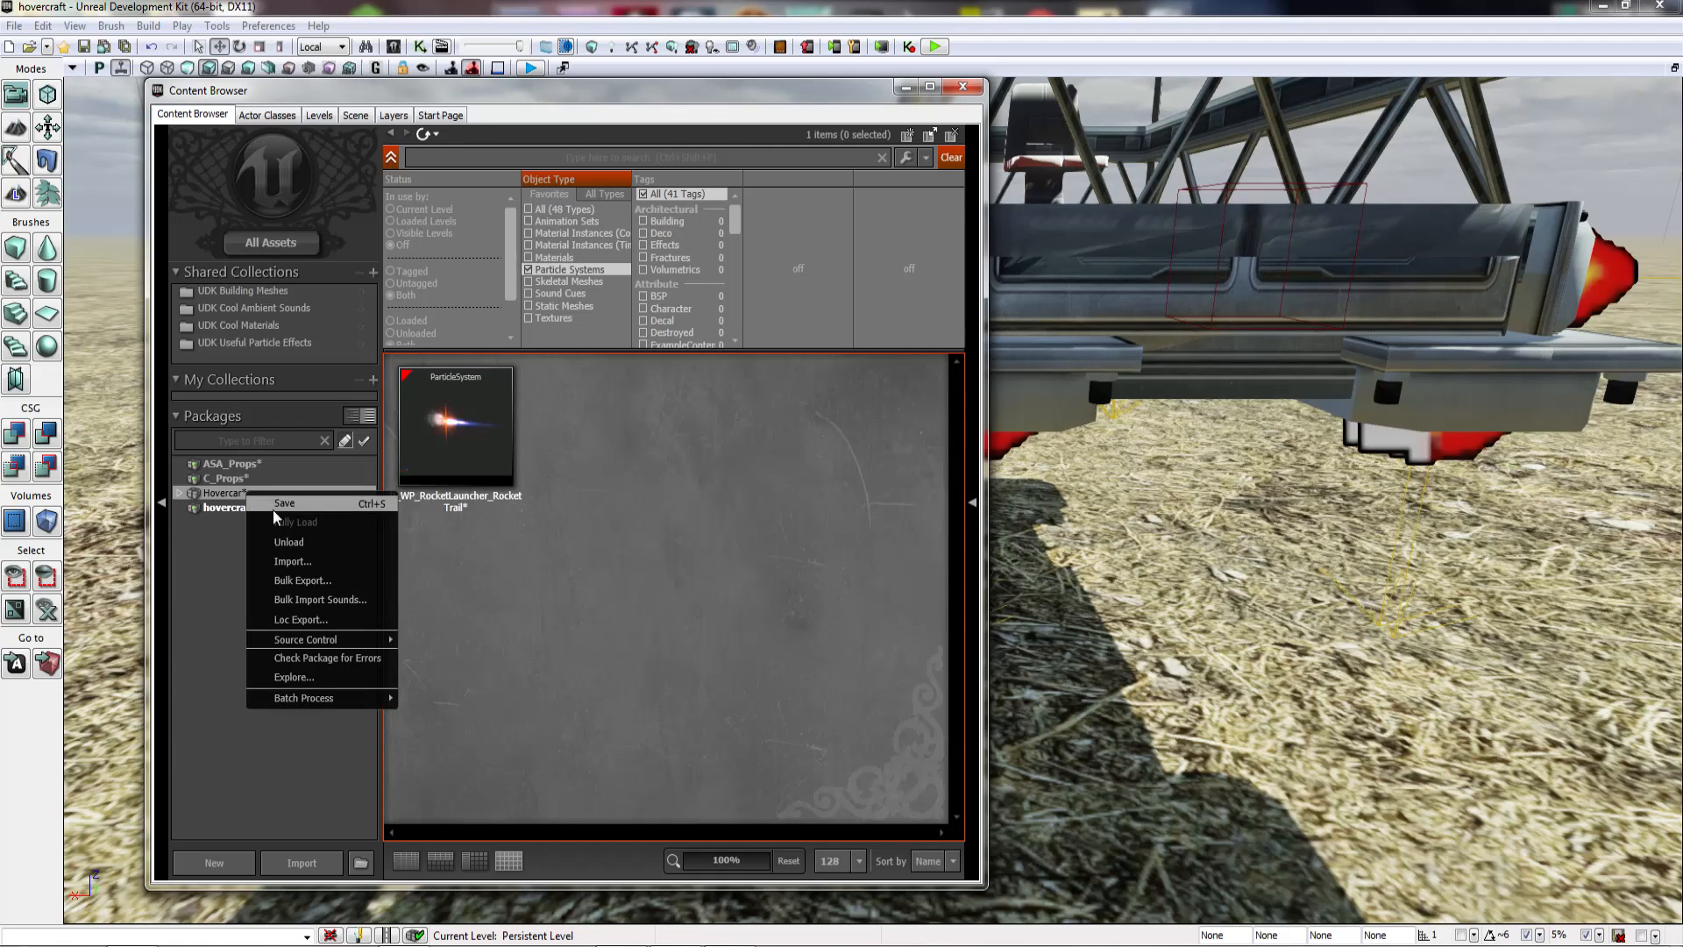
pyautogui.click(272, 509)
pyautogui.click(671, 495)
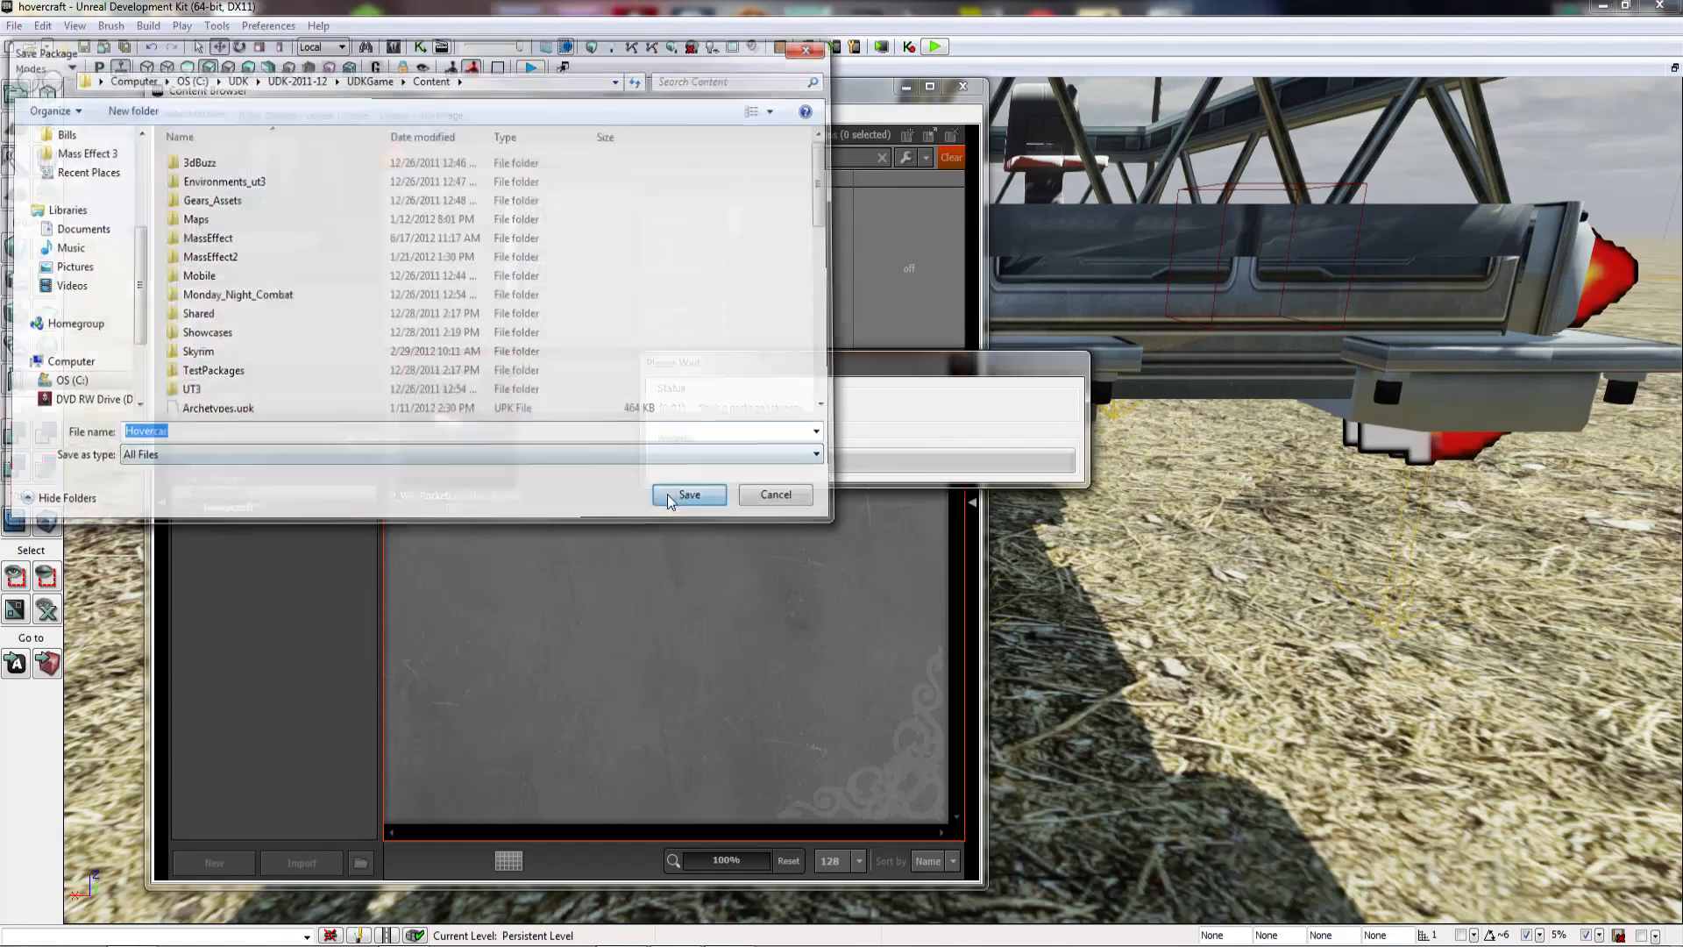
# Step: Save the remaining modified prop packages, C_Props and ASA_Props
pyautogui.click(228, 479)
pyautogui.rightClick(232, 479)
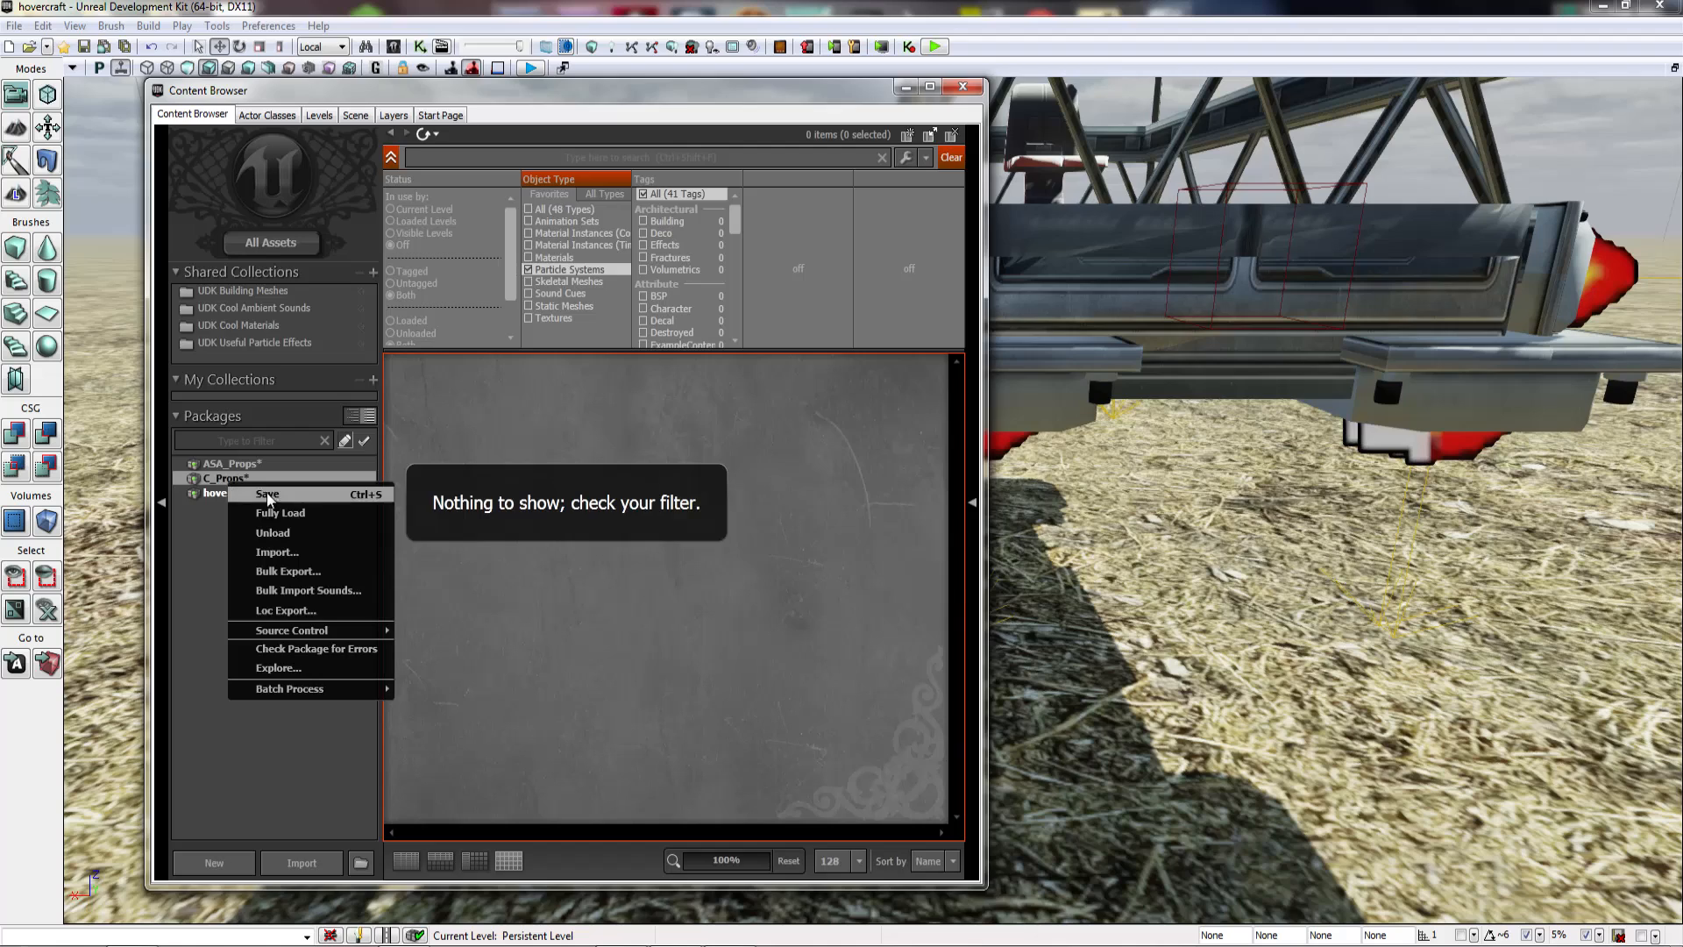
pyautogui.click(267, 491)
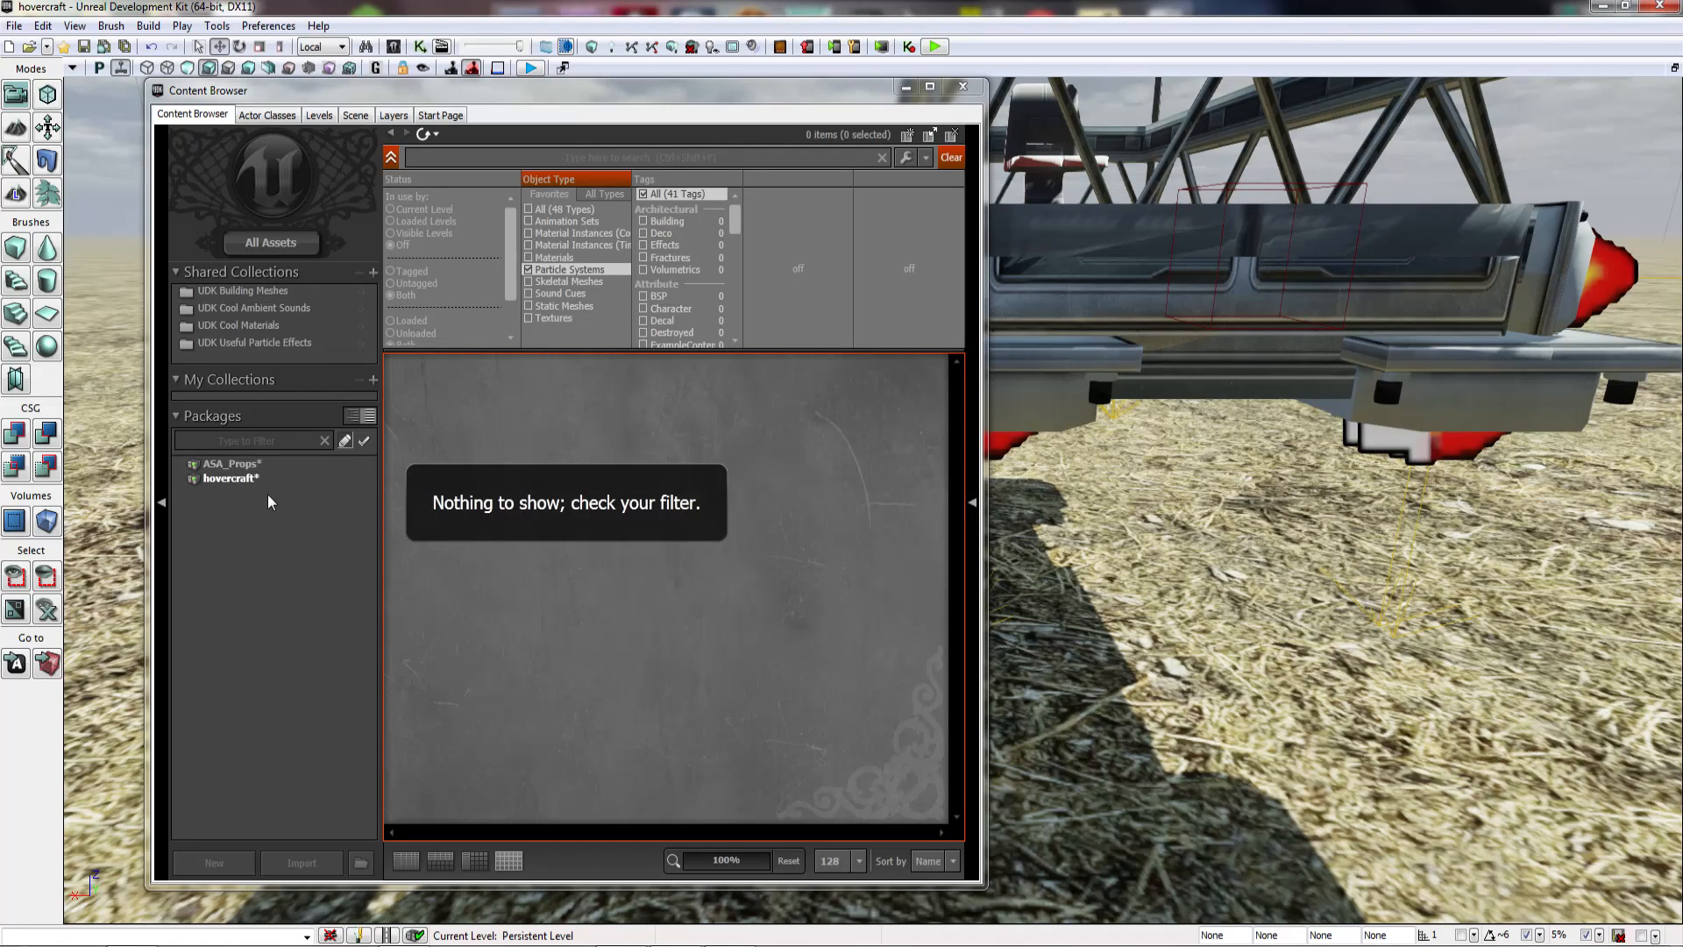
pyautogui.click(182, 945)
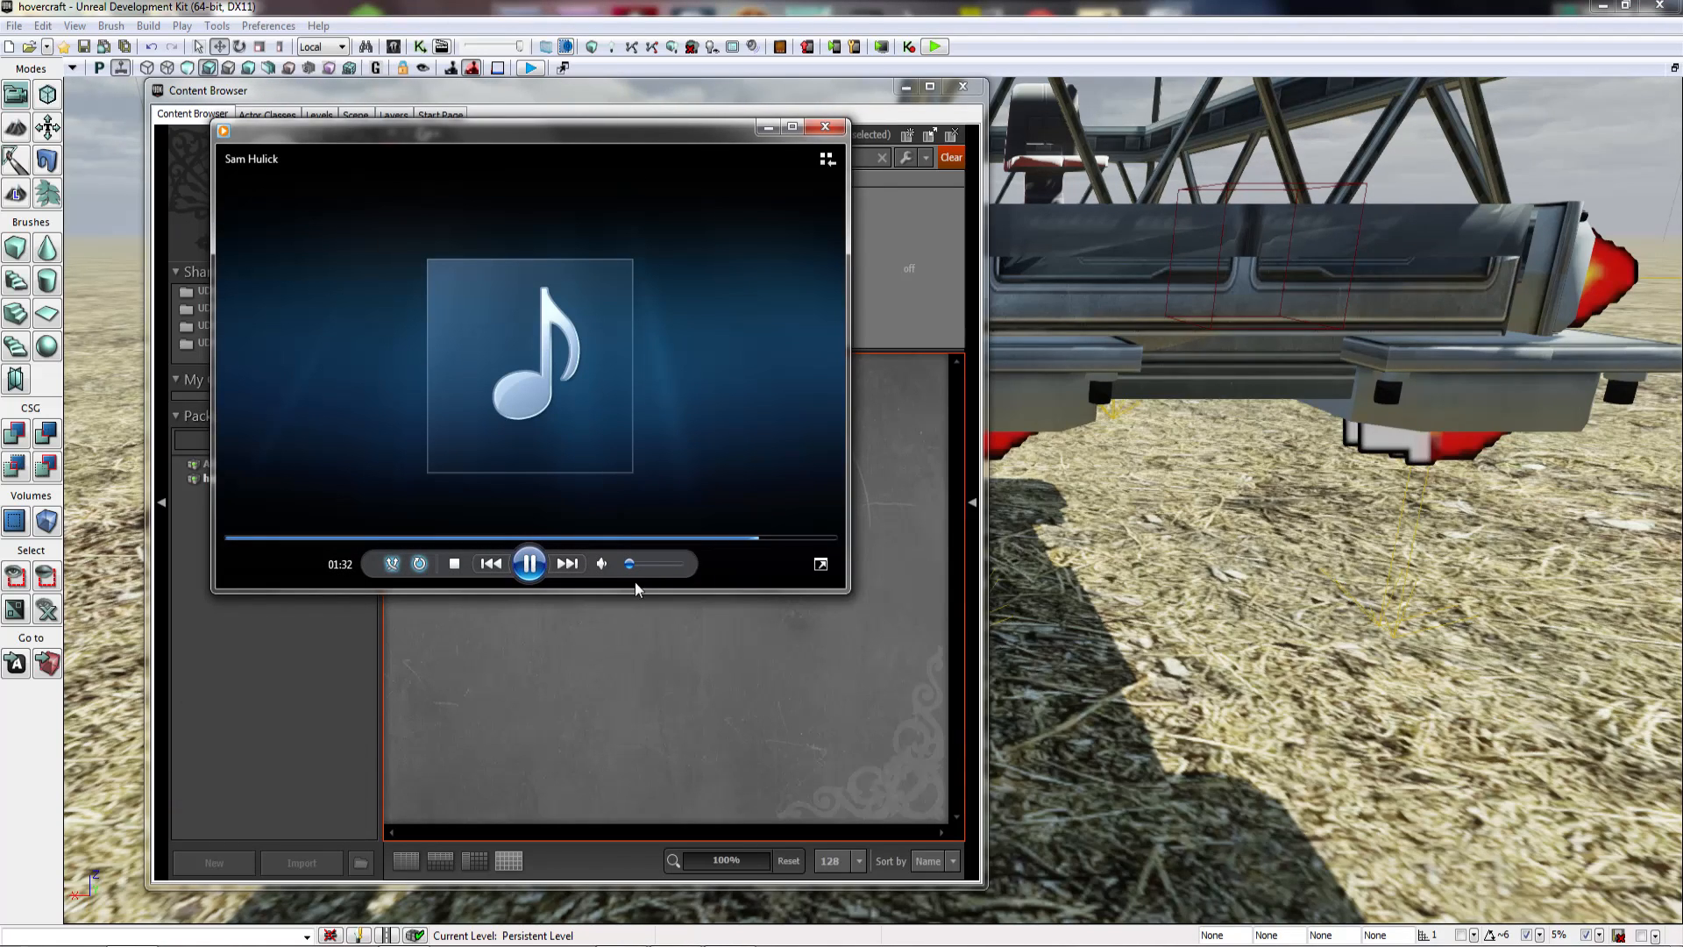
pyautogui.click(768, 127)
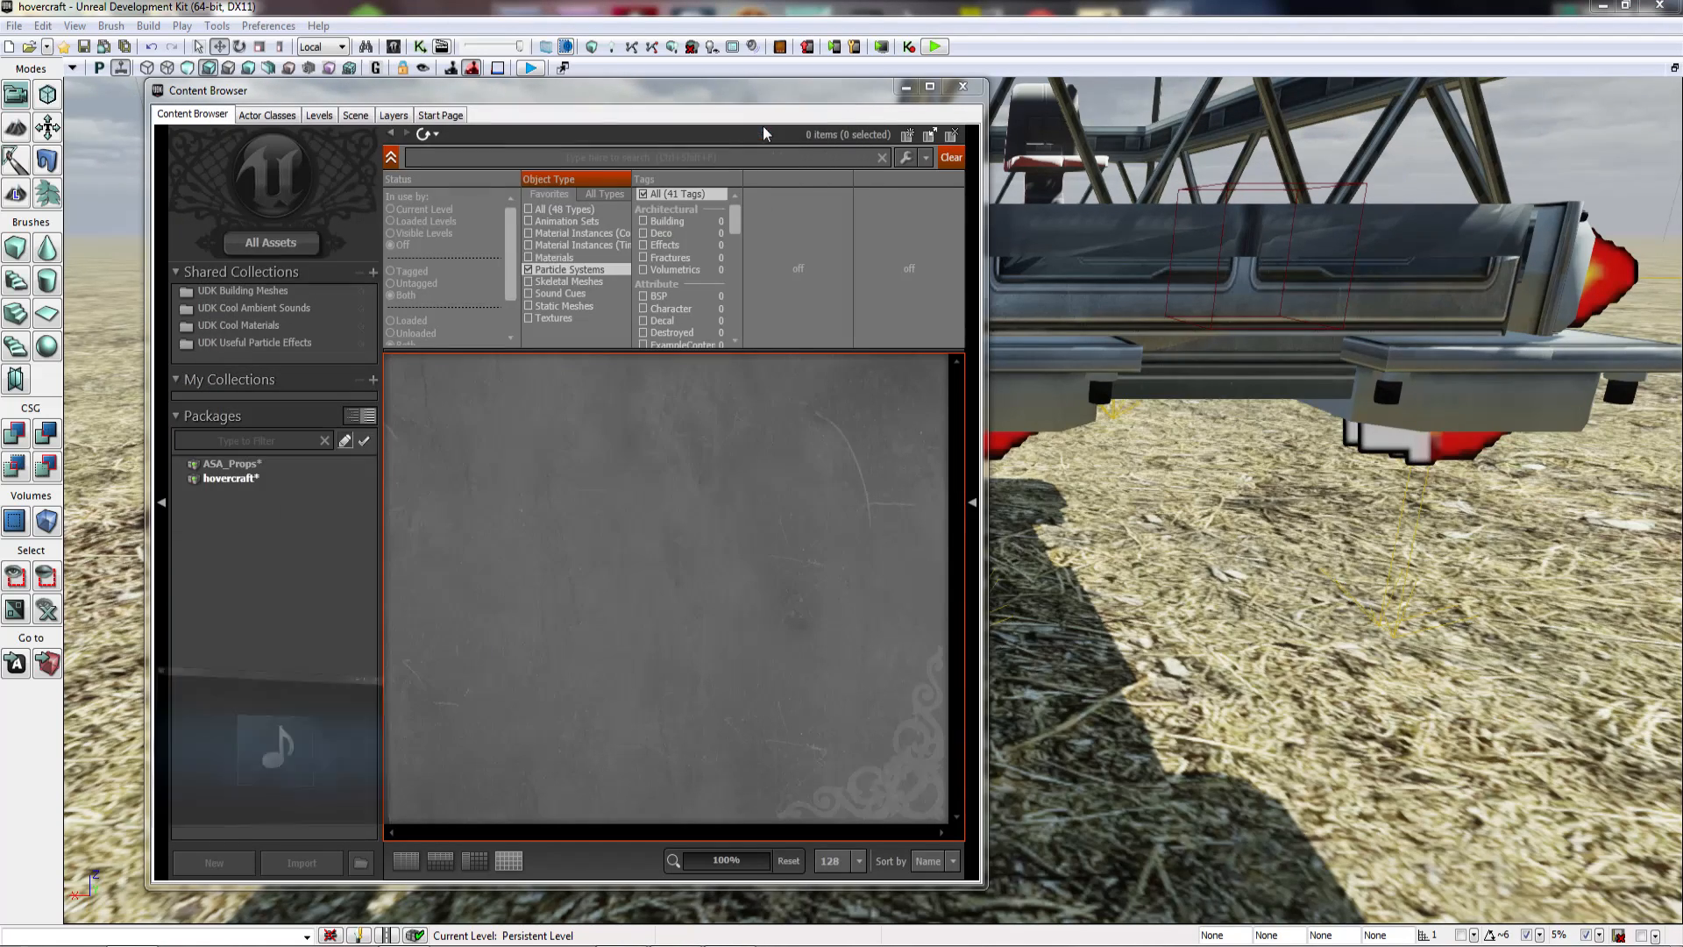
pyautogui.click(233, 467)
pyautogui.rightClick(239, 478)
pyautogui.click(263, 485)
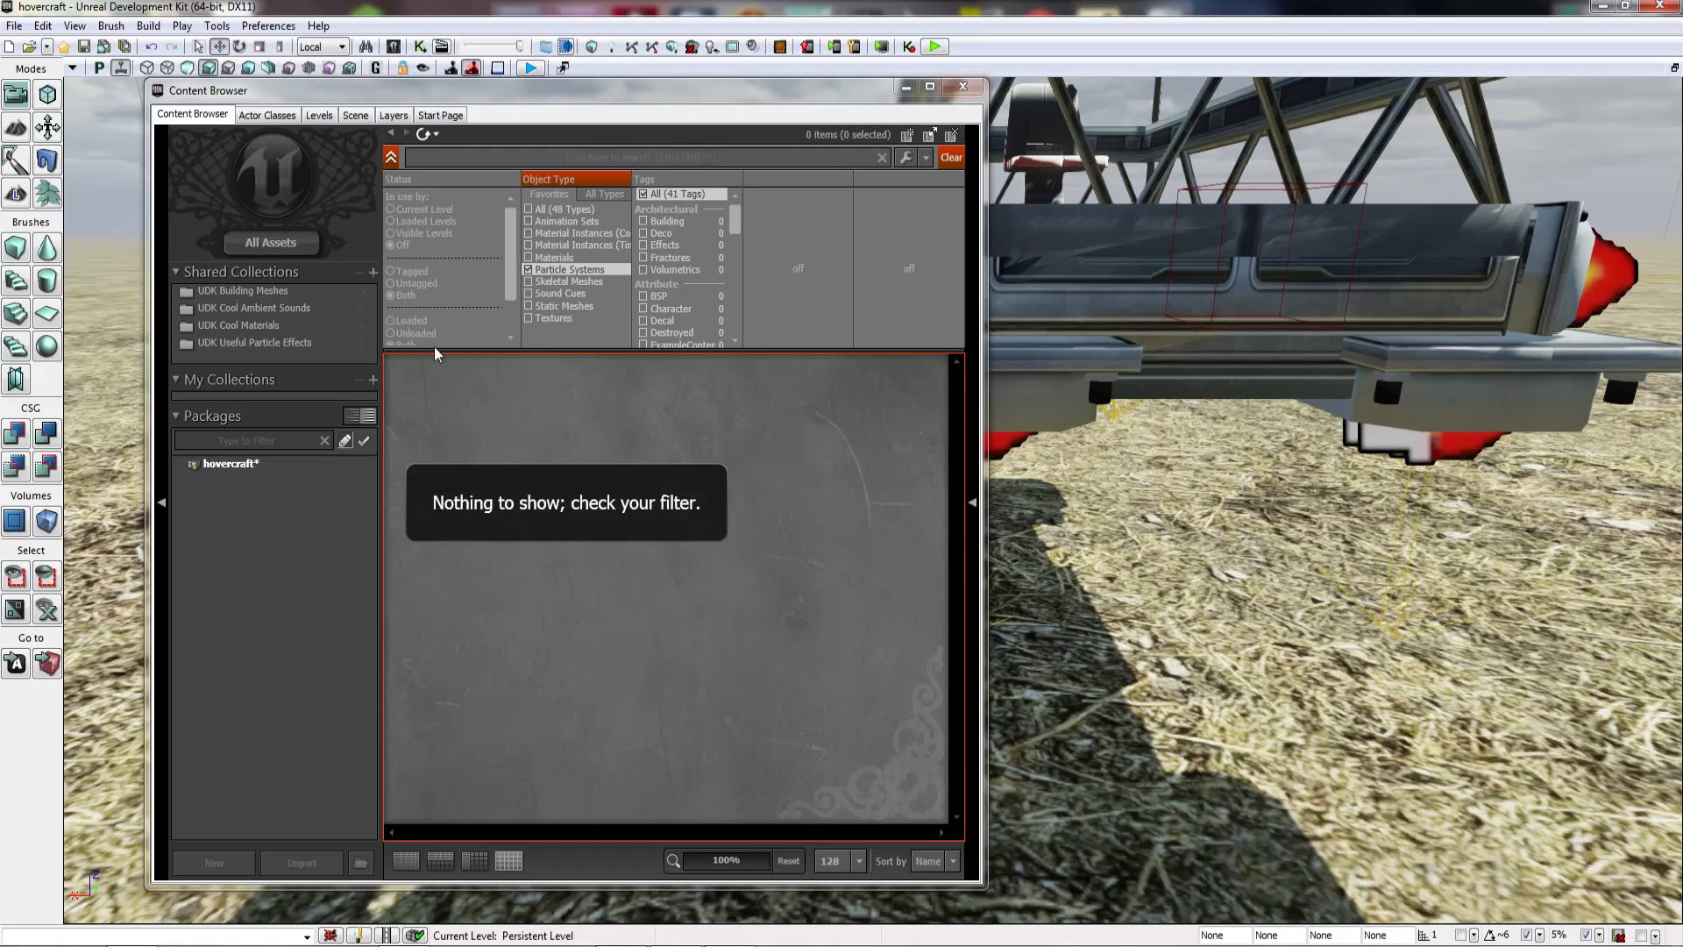
# Step: Close the asset browser and save the hovercraft level
pyautogui.click(962, 86)
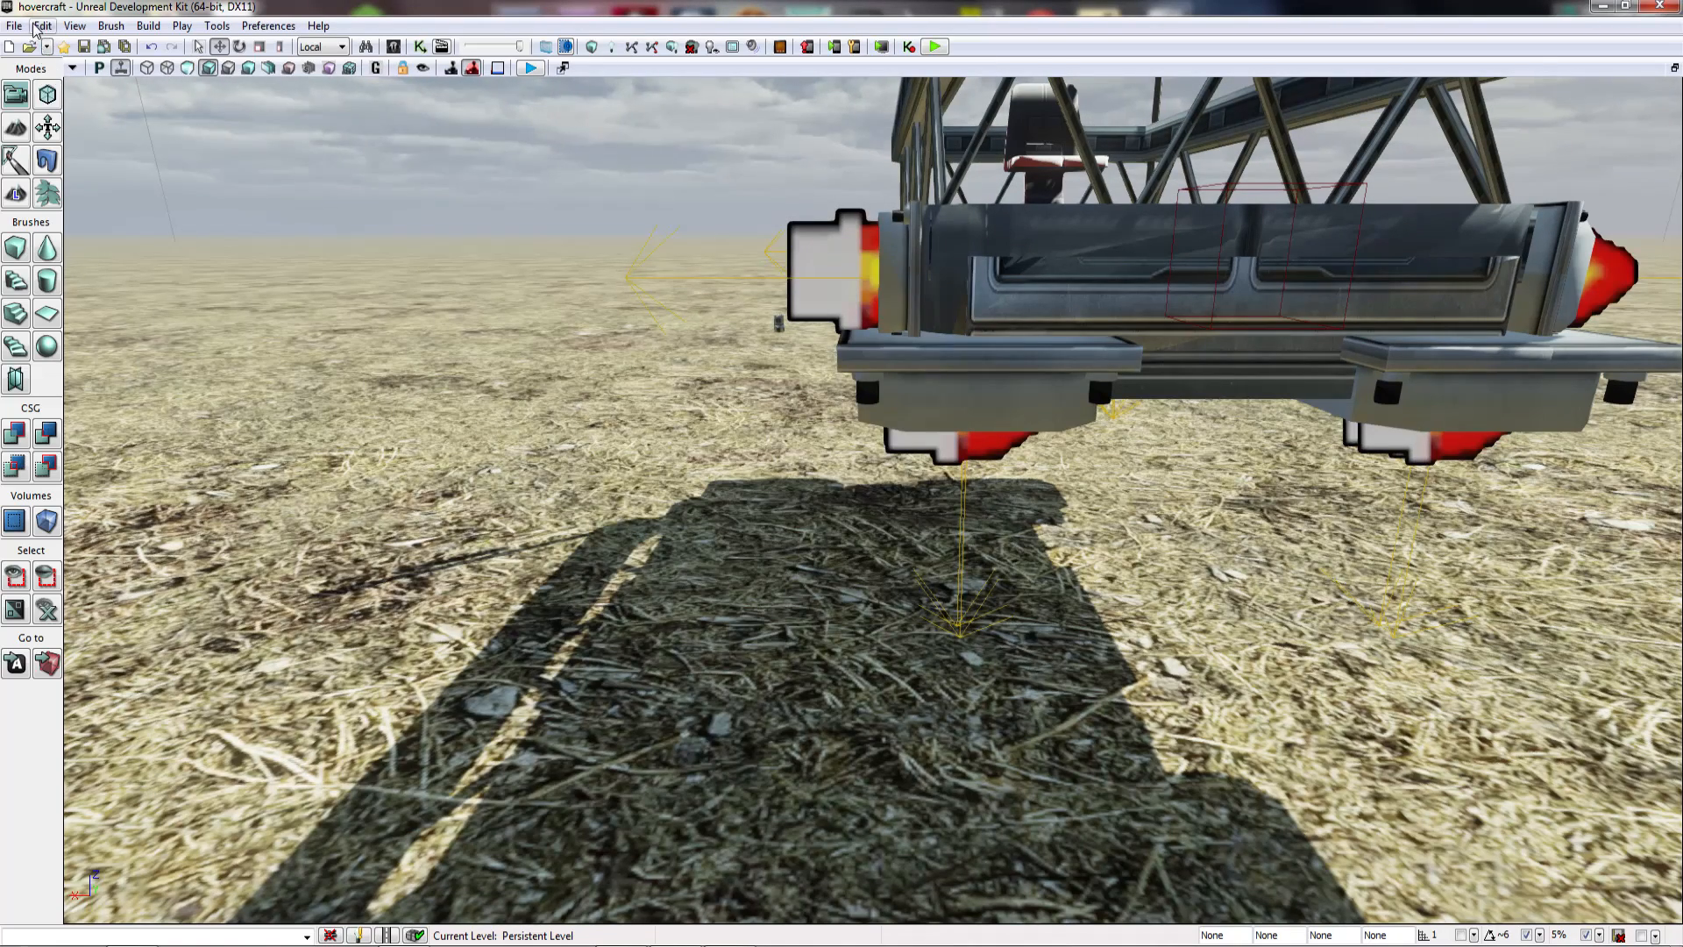
pyautogui.click(14, 26)
pyautogui.click(61, 134)
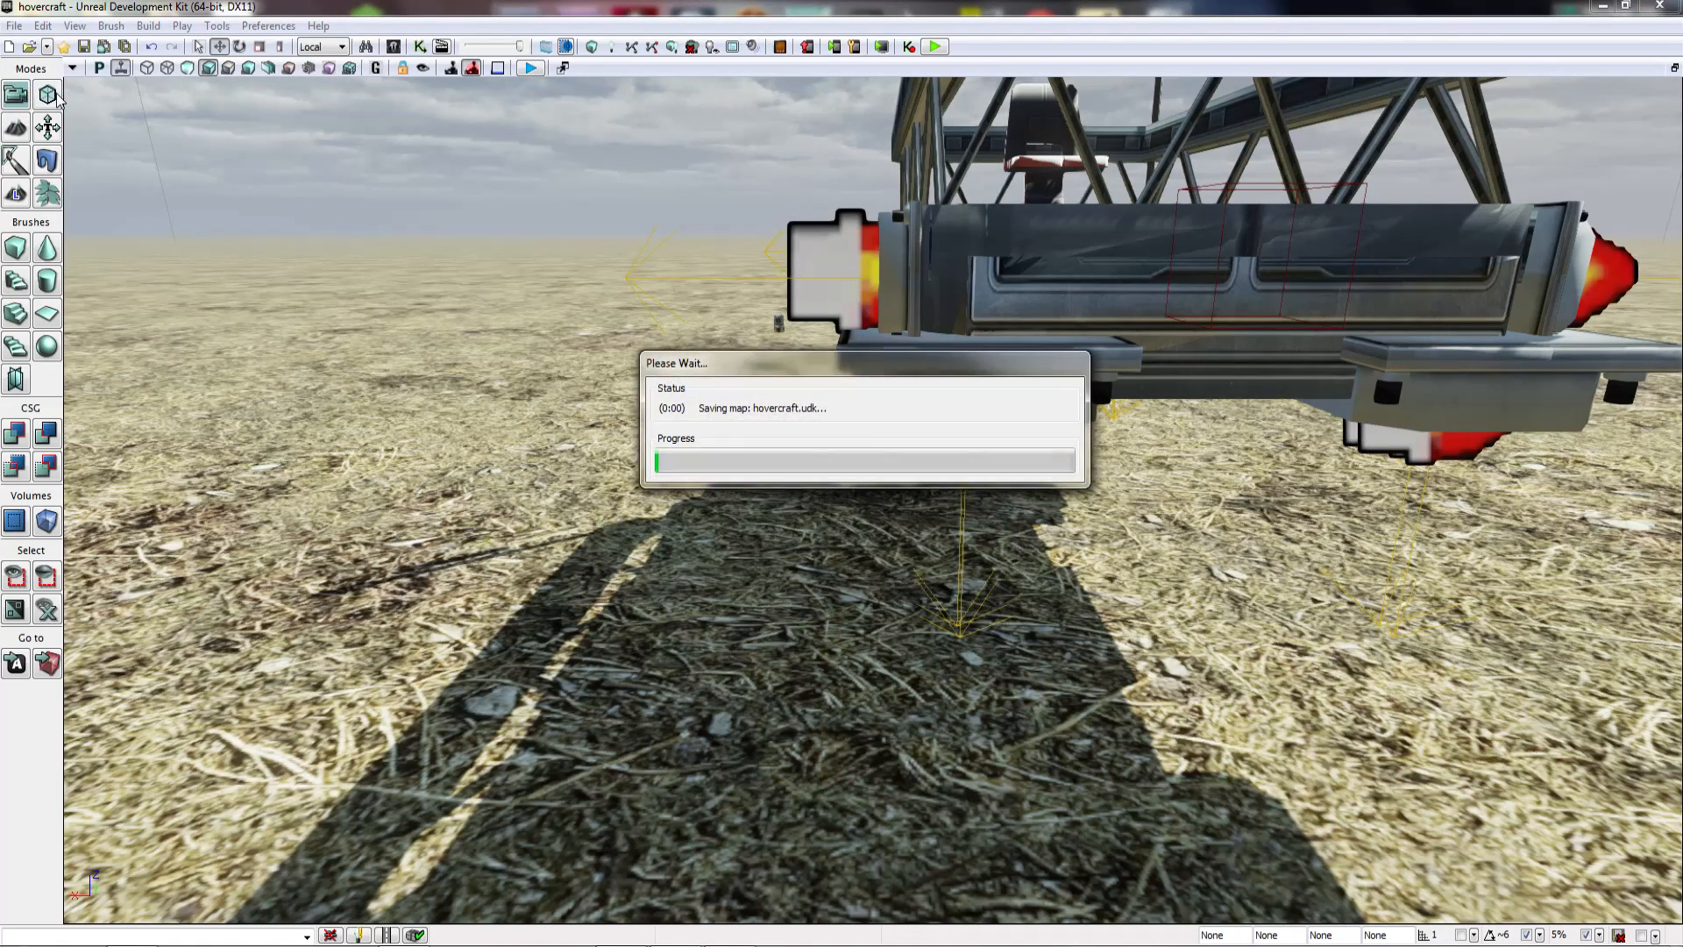
# Step: Delete the small InterpActor prop standing on the terrain away from the hovercraft, and bring the hovercraft back into view
pyautogui.moveTo(155, 133)
pyautogui.mouseDown(button='right')
pyautogui.moveTo(219, 103)
pyautogui.moveTo(158, 84)
pyautogui.moveTo(134, 117)
pyautogui.mouseUp(button='right')
pyautogui.click(906, 412)
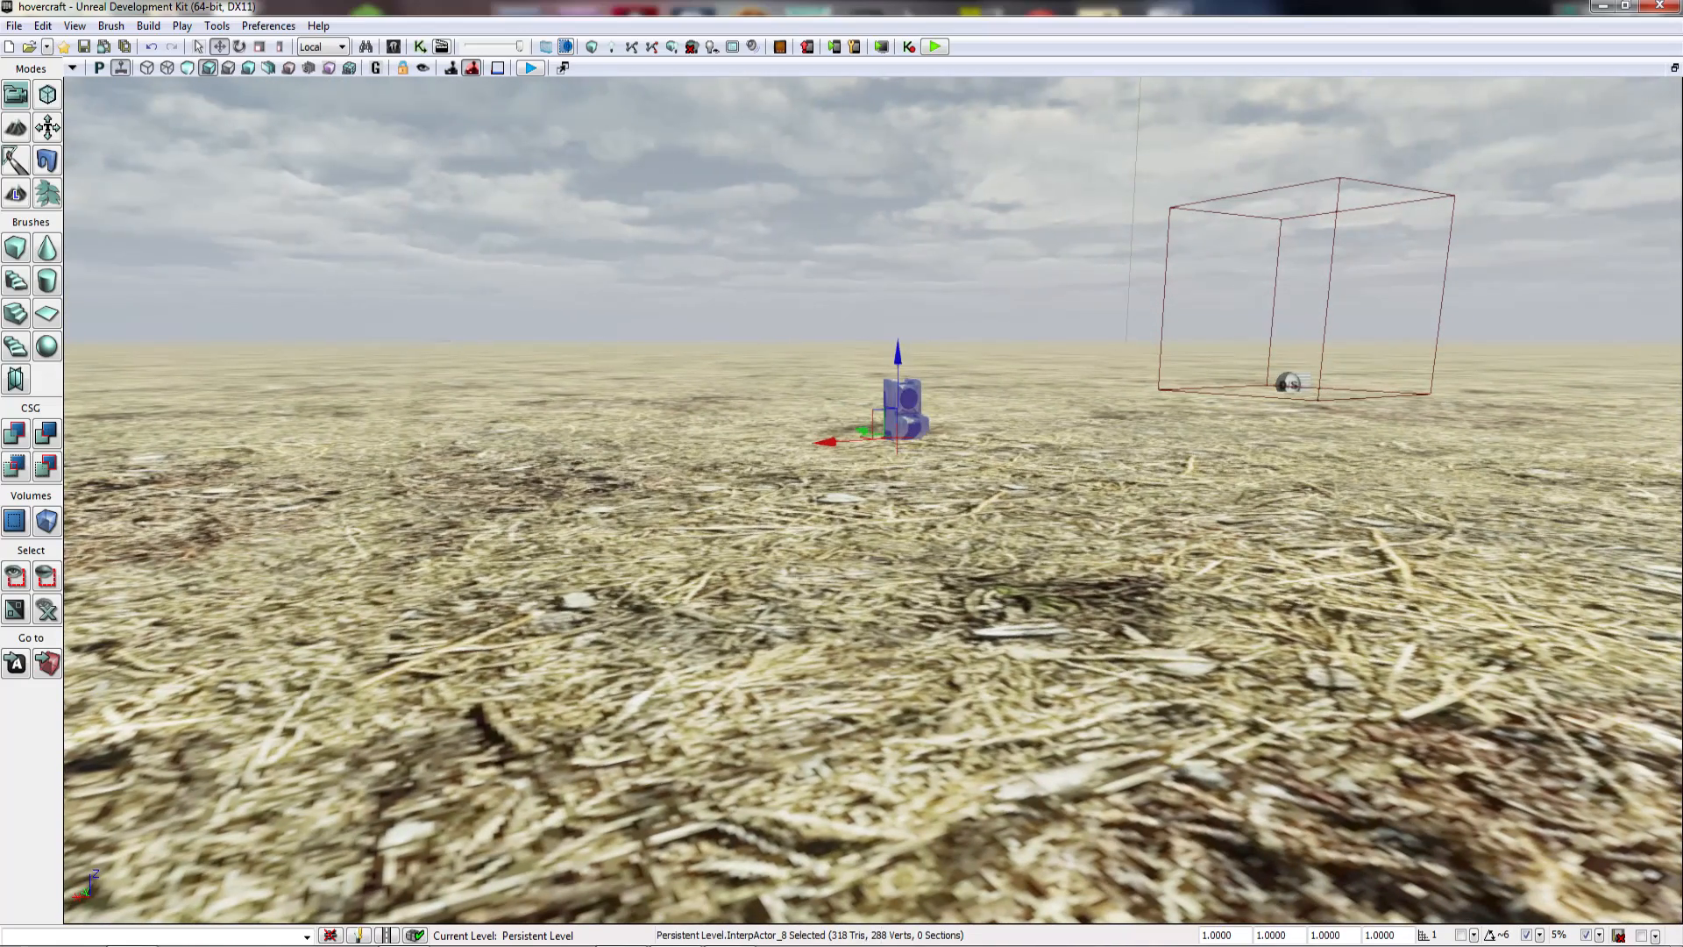
pyautogui.press('Delete')
pyautogui.moveTo(905, 412); pyautogui.dragTo(1200, 387, button='right')
pyautogui.moveTo(906, 412); pyautogui.dragTo(908, 565)
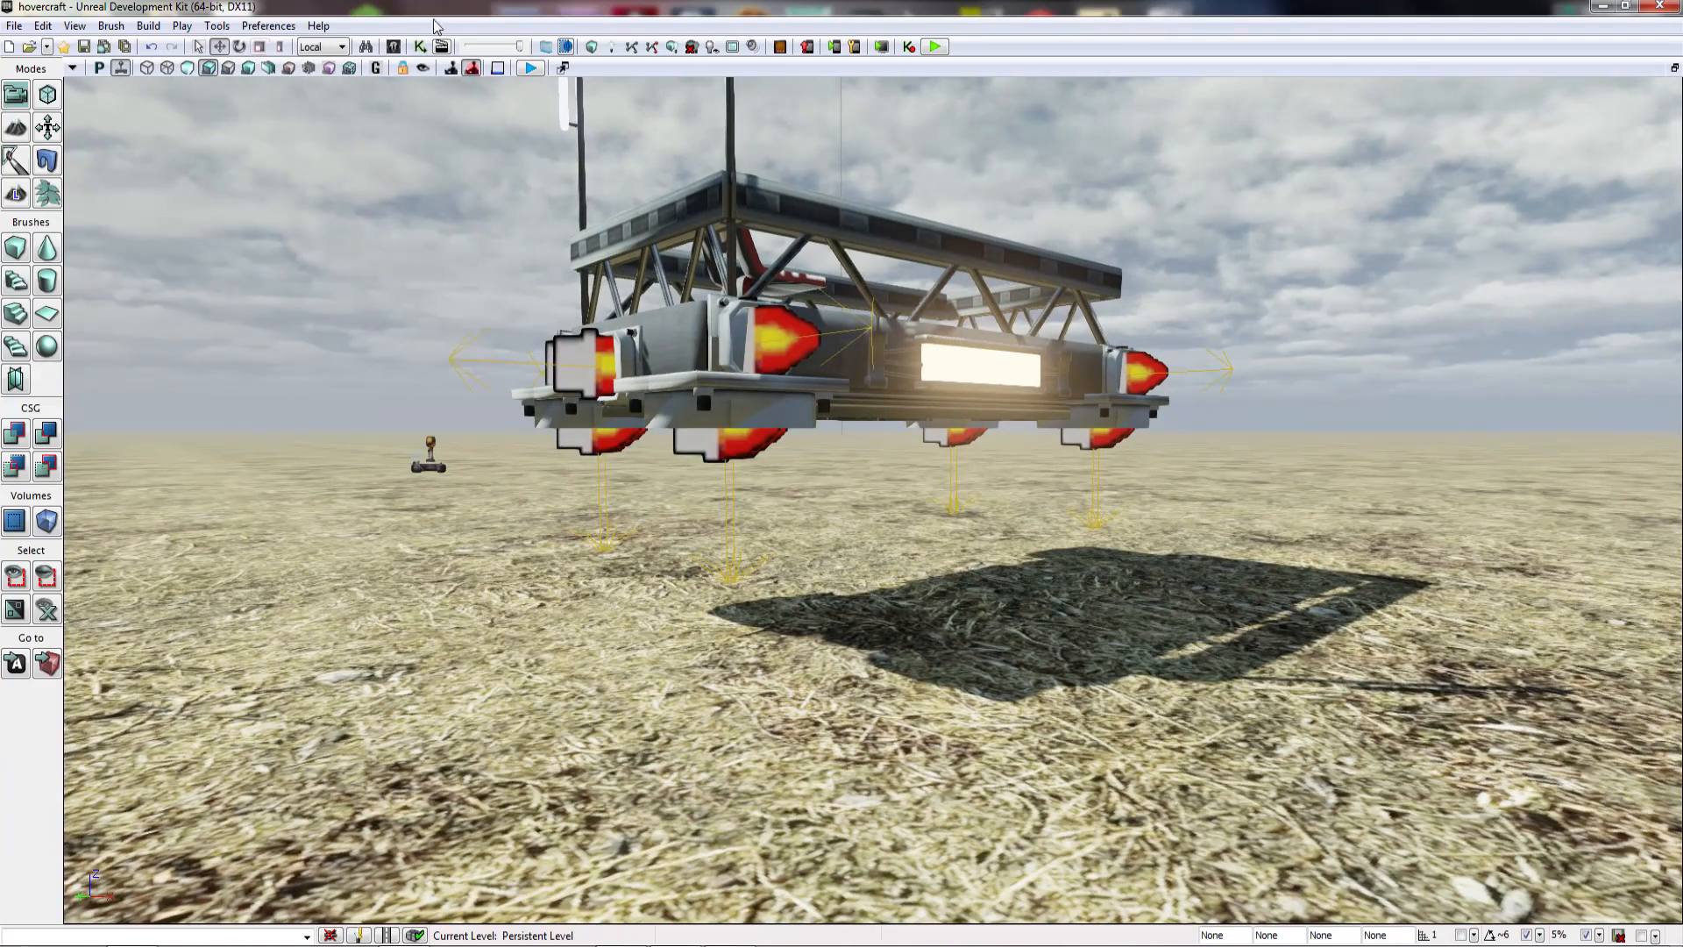
# Step: Open the Content Browser and save the hovercraft package
pyautogui.click(394, 48)
pyautogui.click(234, 462)
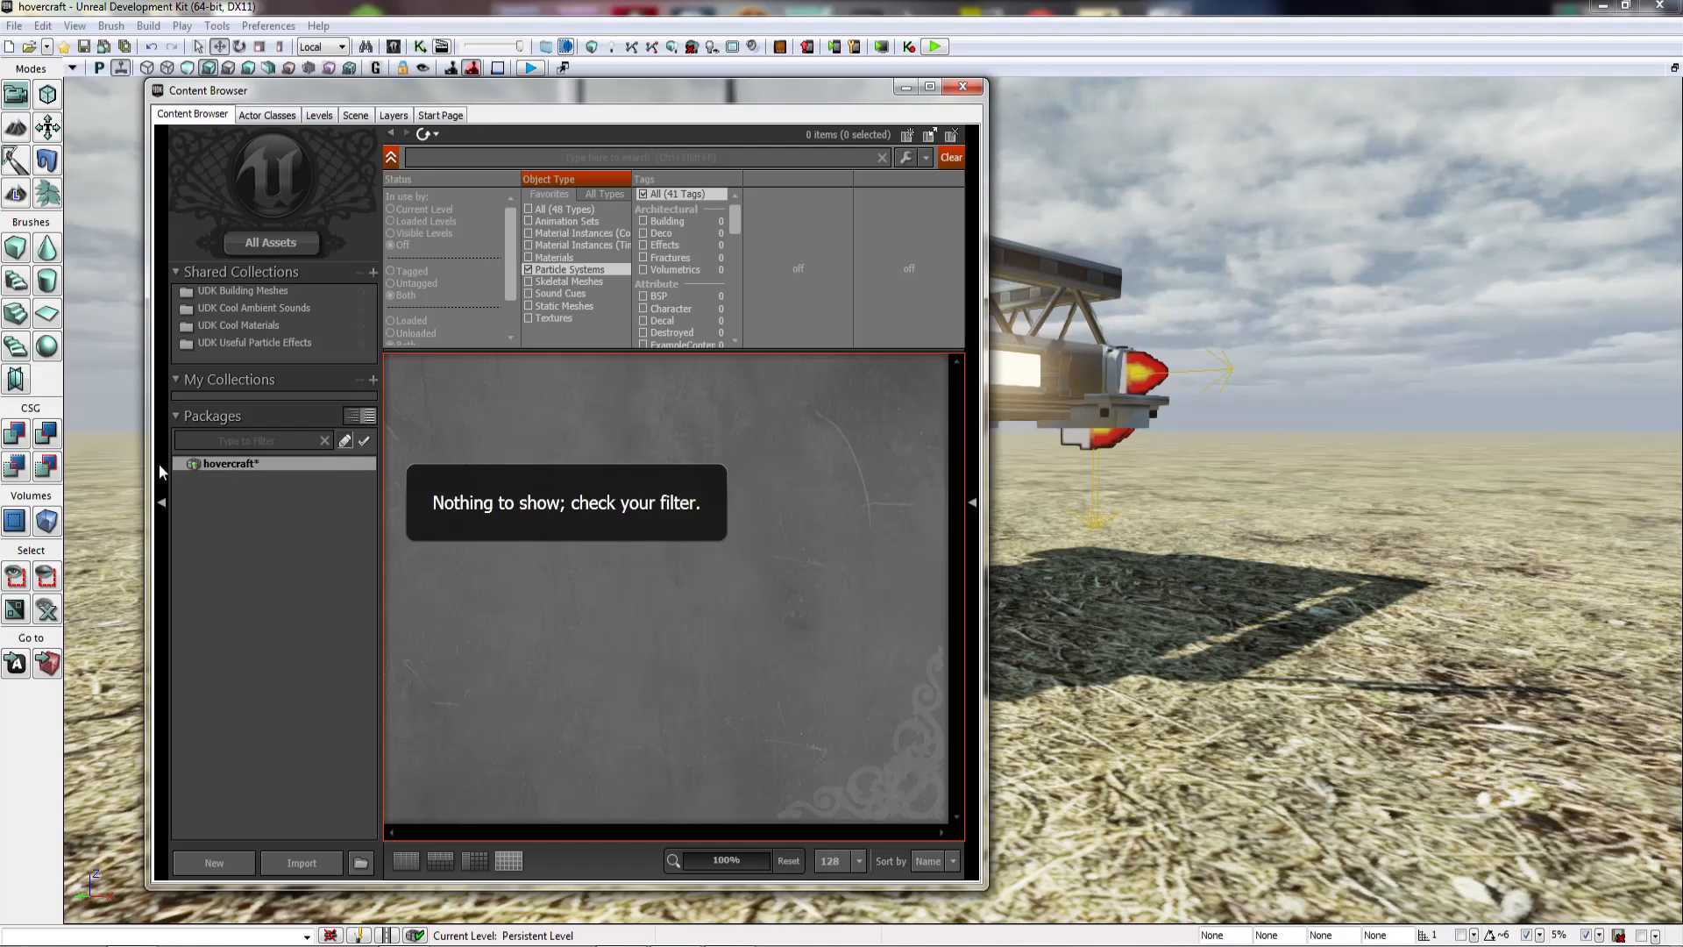
pyautogui.rightClick(219, 461)
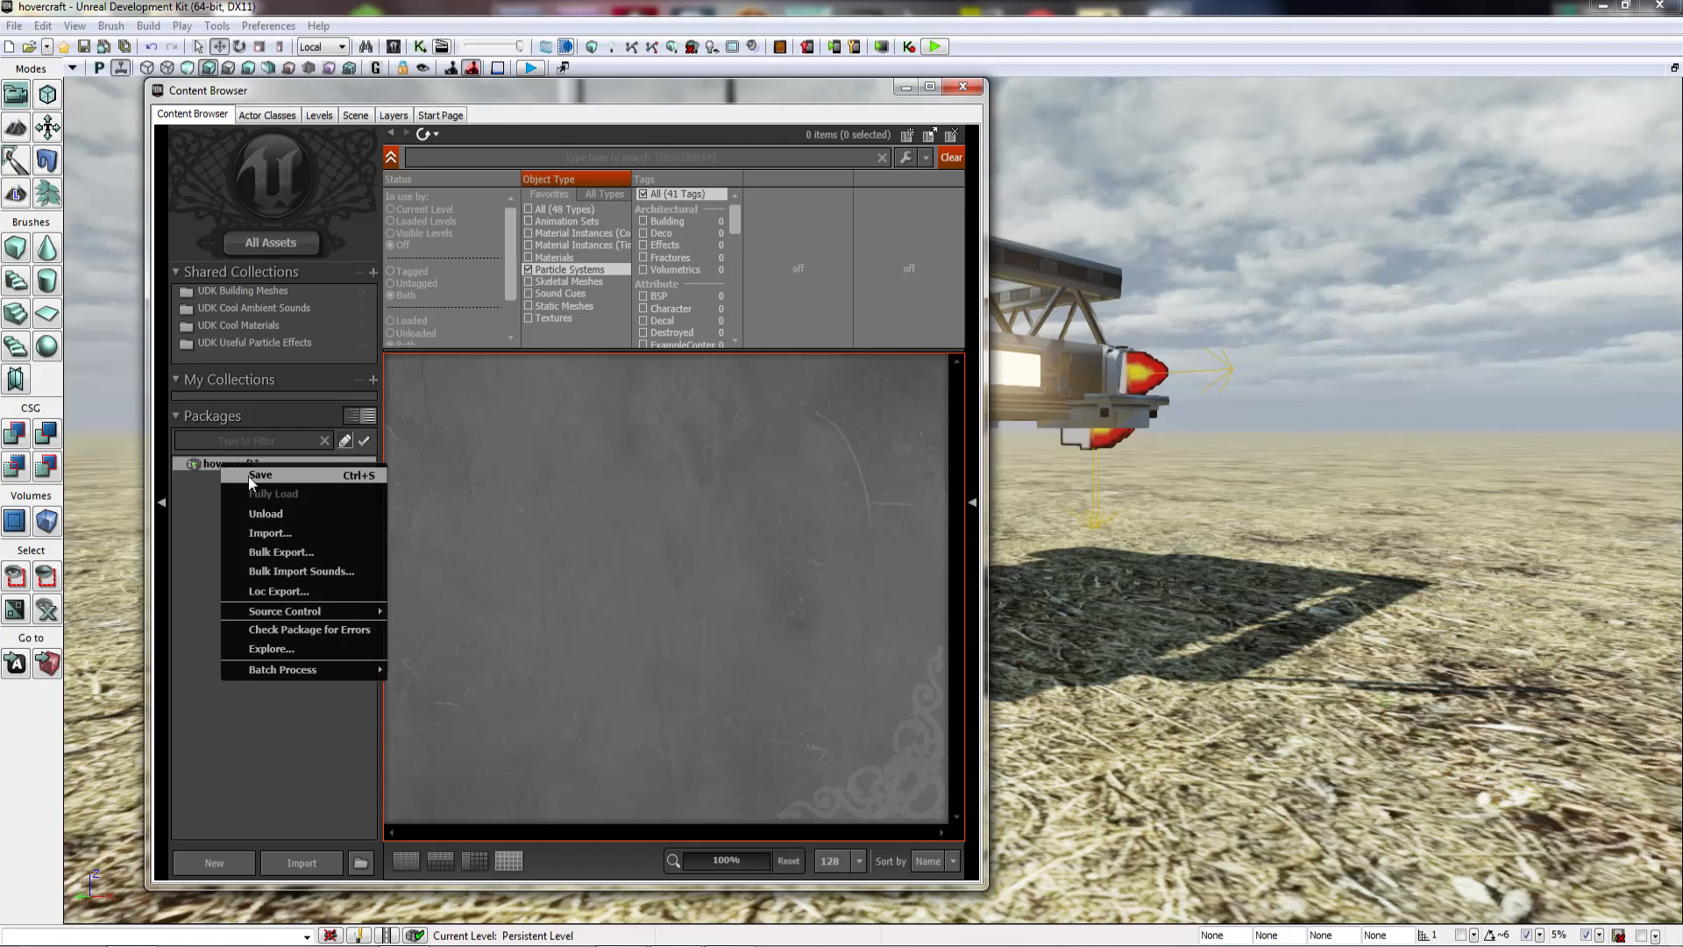
pyautogui.click(249, 476)
pyautogui.click(945, 508)
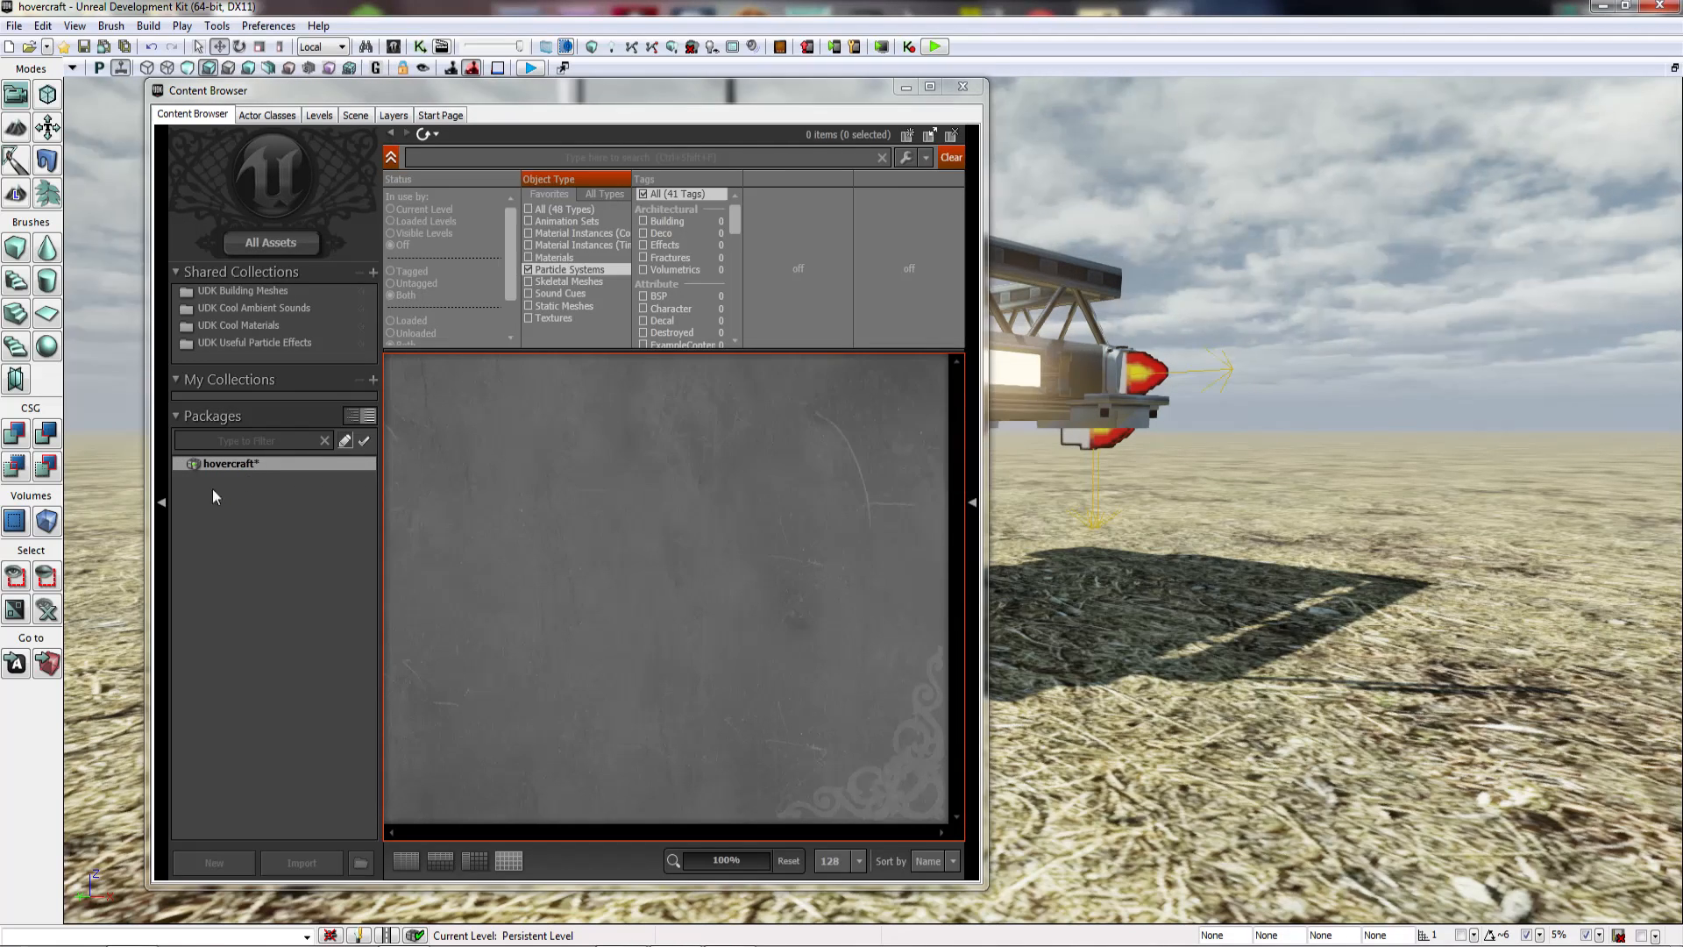
# Step: Show the full package tree, select the Hovercar package and open its P_WP_RocketLauncher_RocketTrail particle system for editing
pyautogui.click(352, 416)
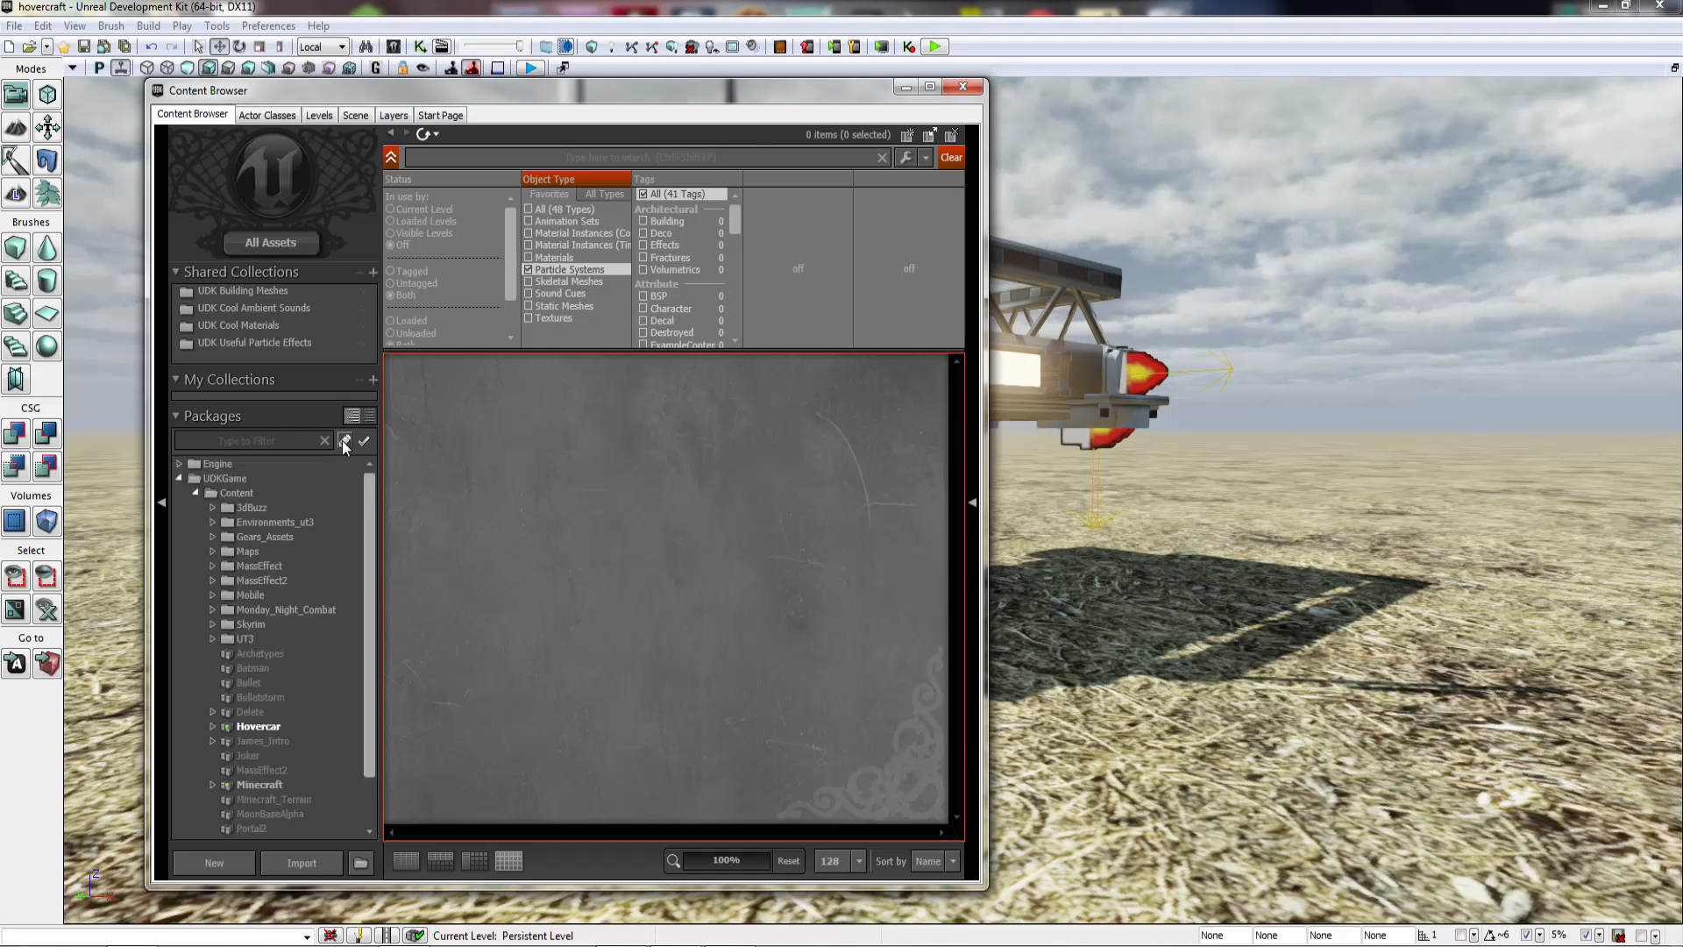
pyautogui.scroll(-2, 365, 527)
pyautogui.click(275, 670)
pyautogui.doubleClick(481, 423)
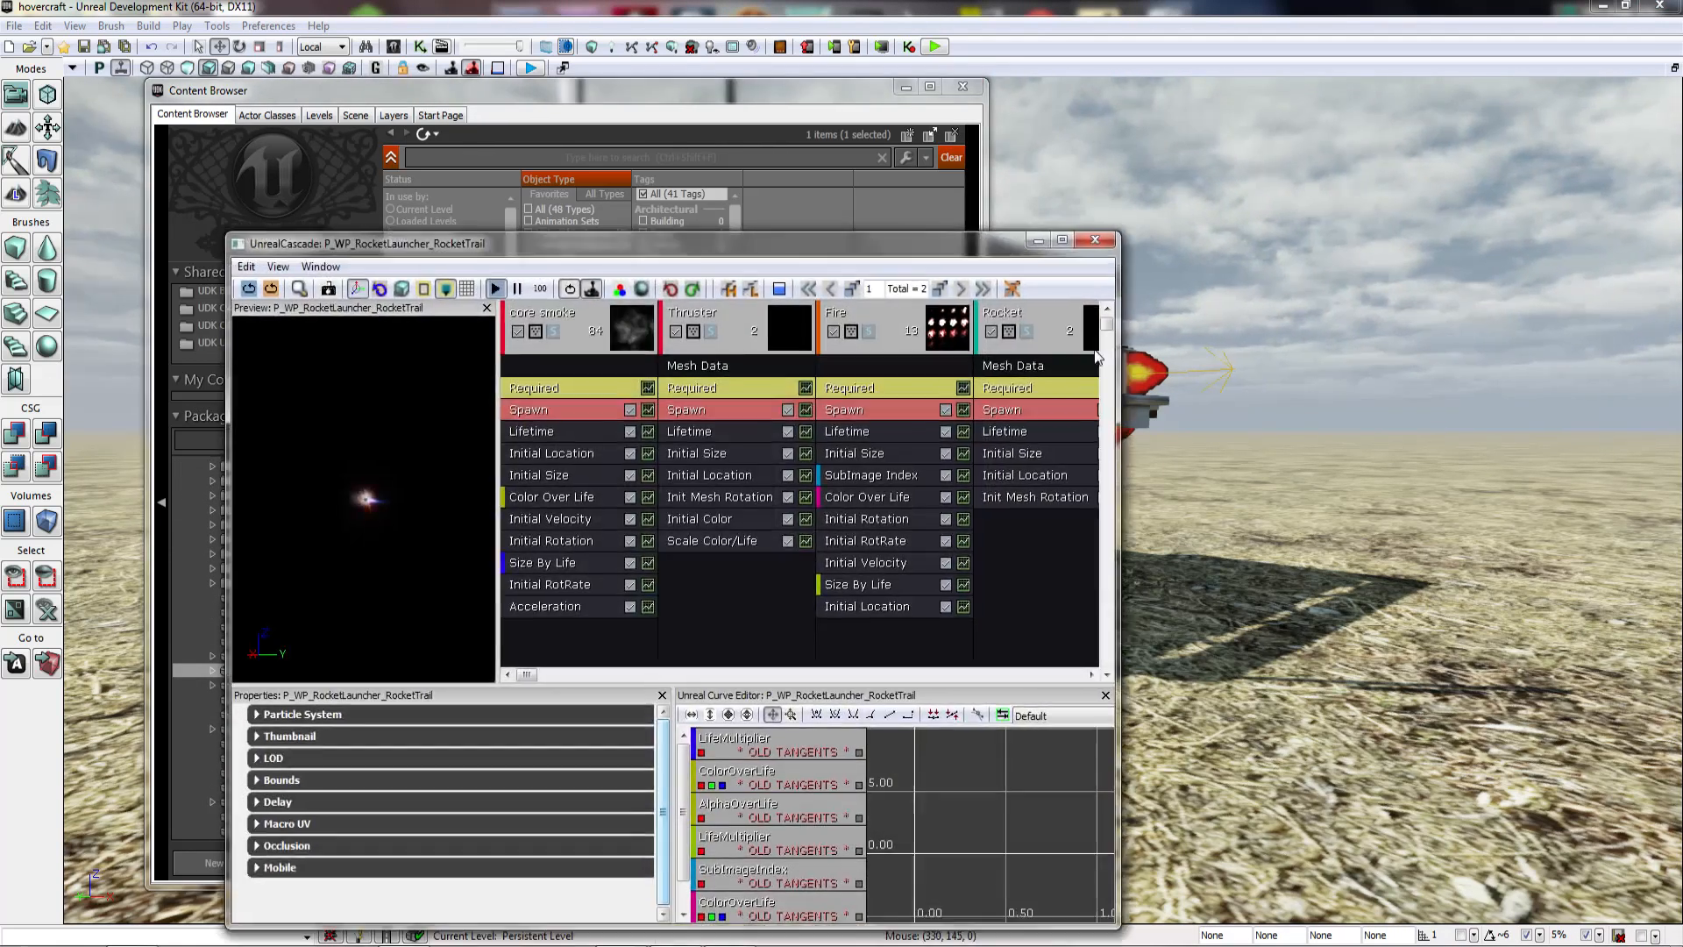
# Step: Delete the Mesh Data module from the Rocket emitter of the rocket trail particle system
pyautogui.click(725, 361)
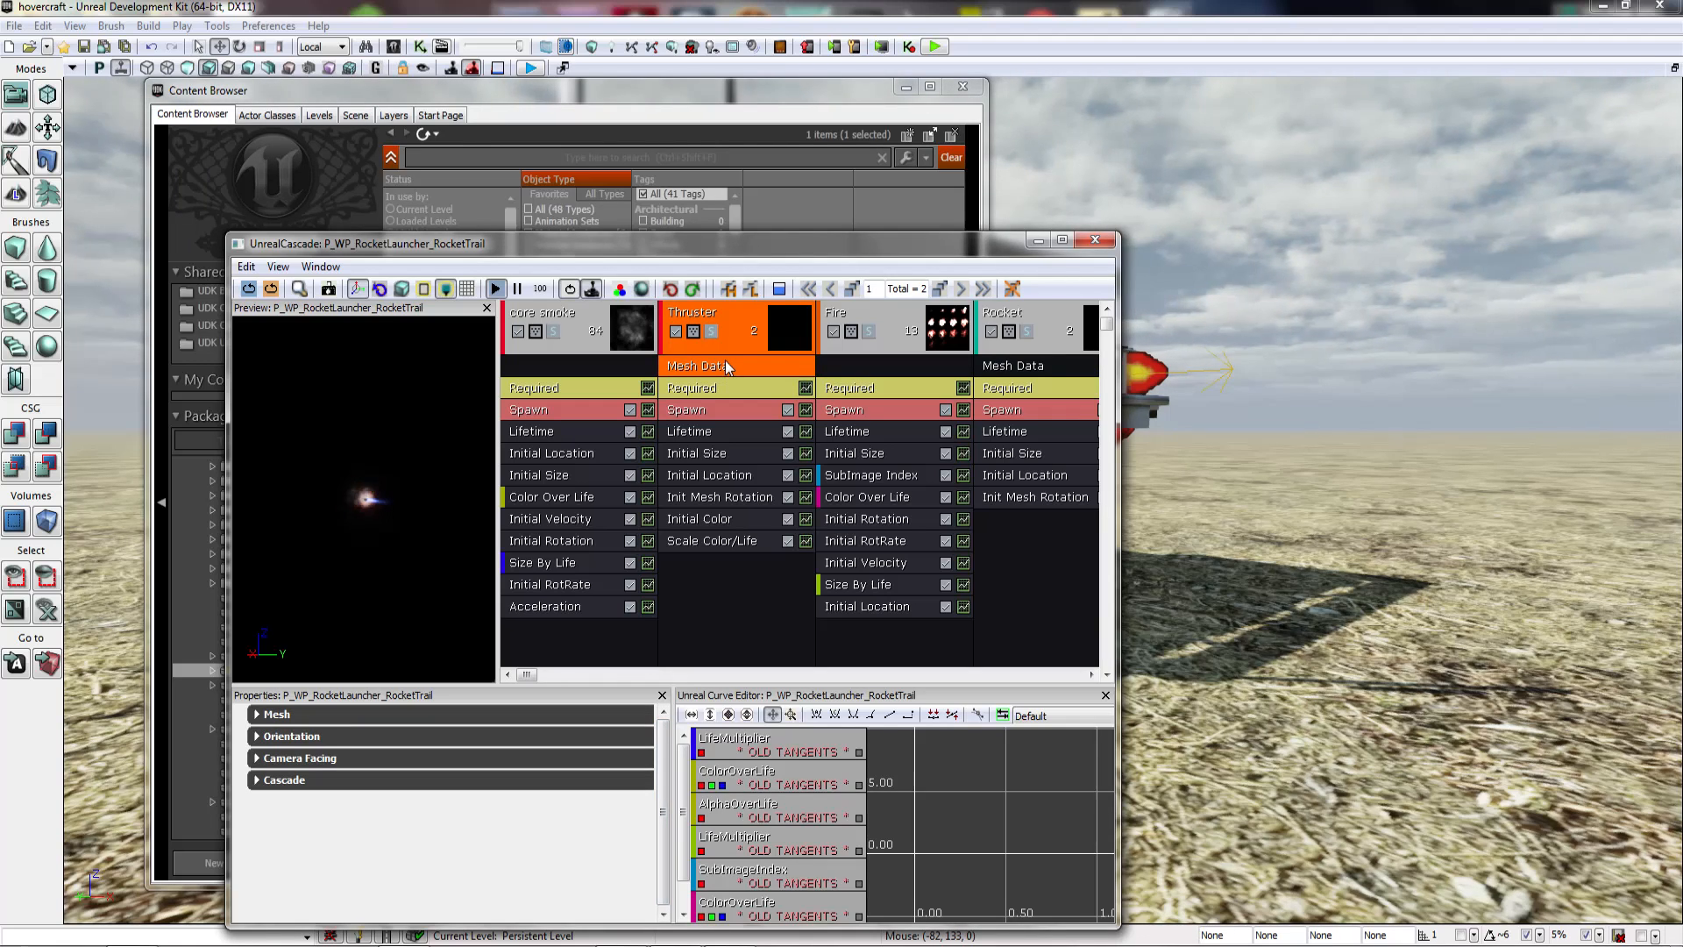
pyautogui.click(1017, 361)
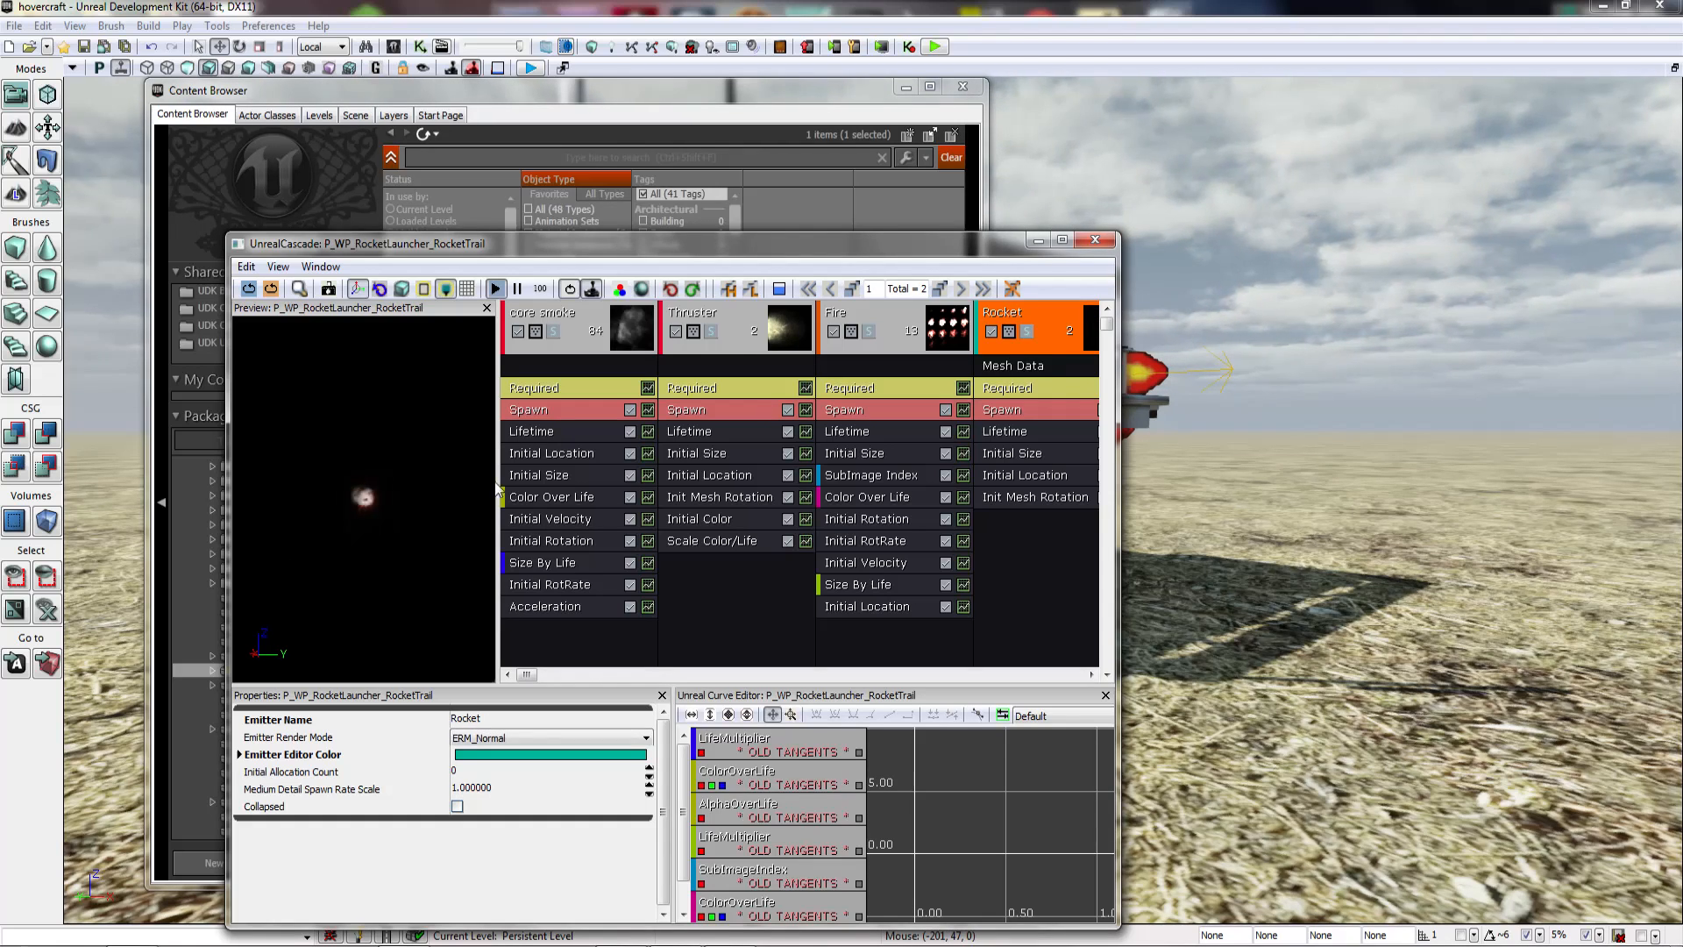
pyautogui.click(1016, 366)
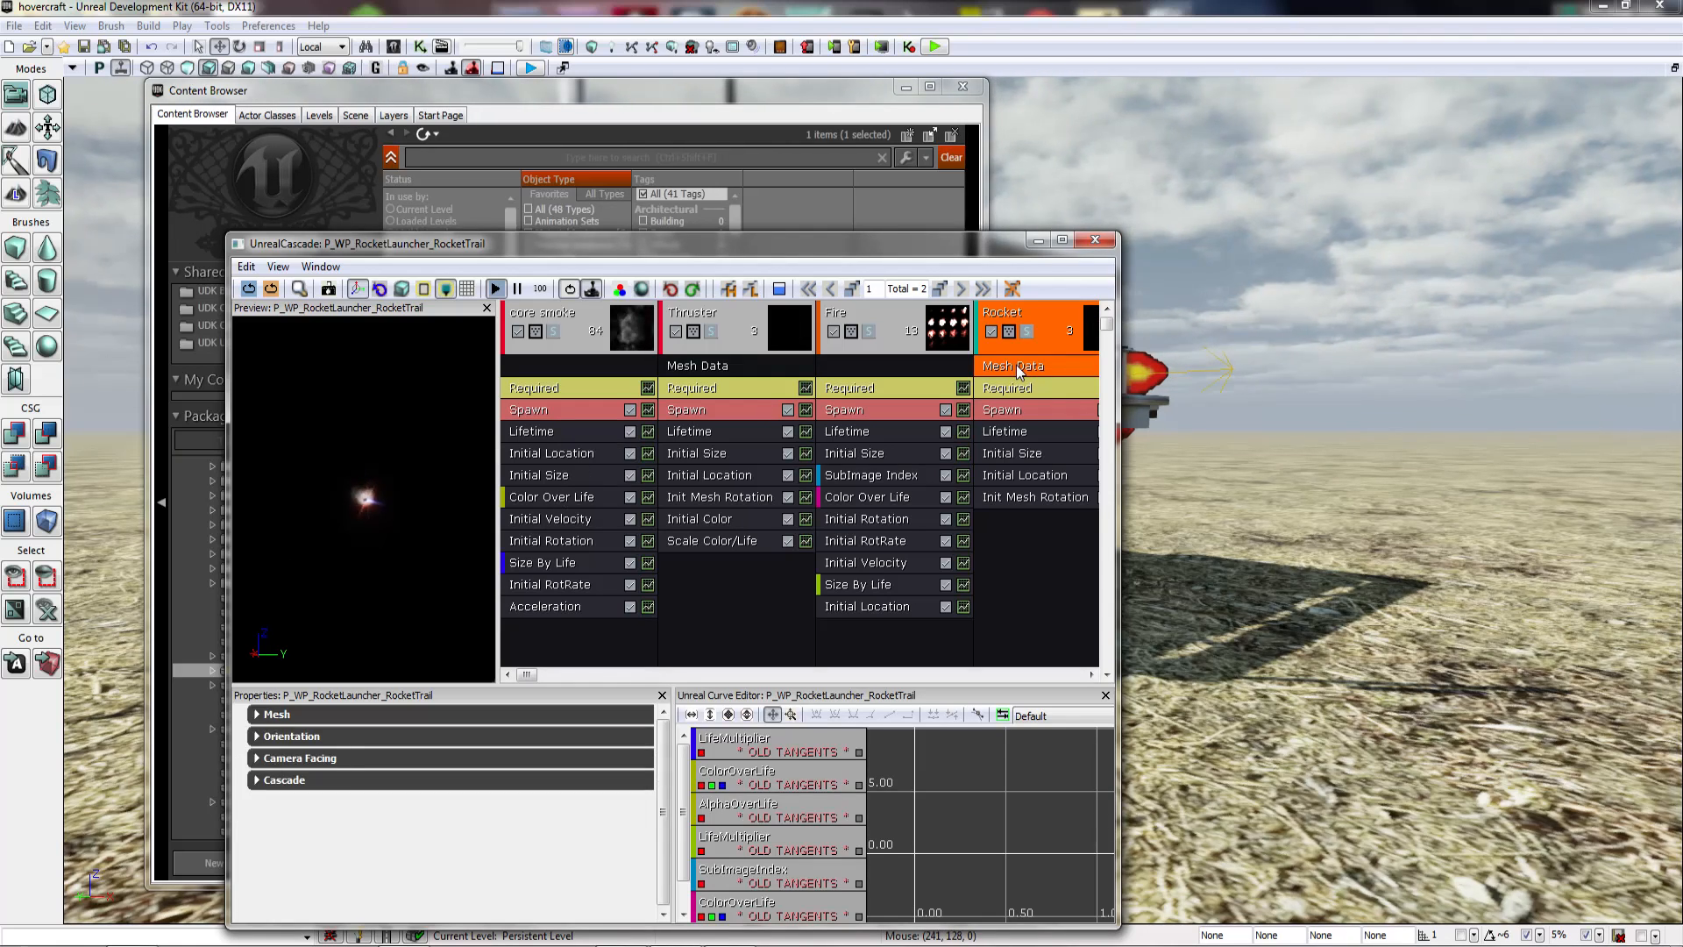
pyautogui.press('Delete')
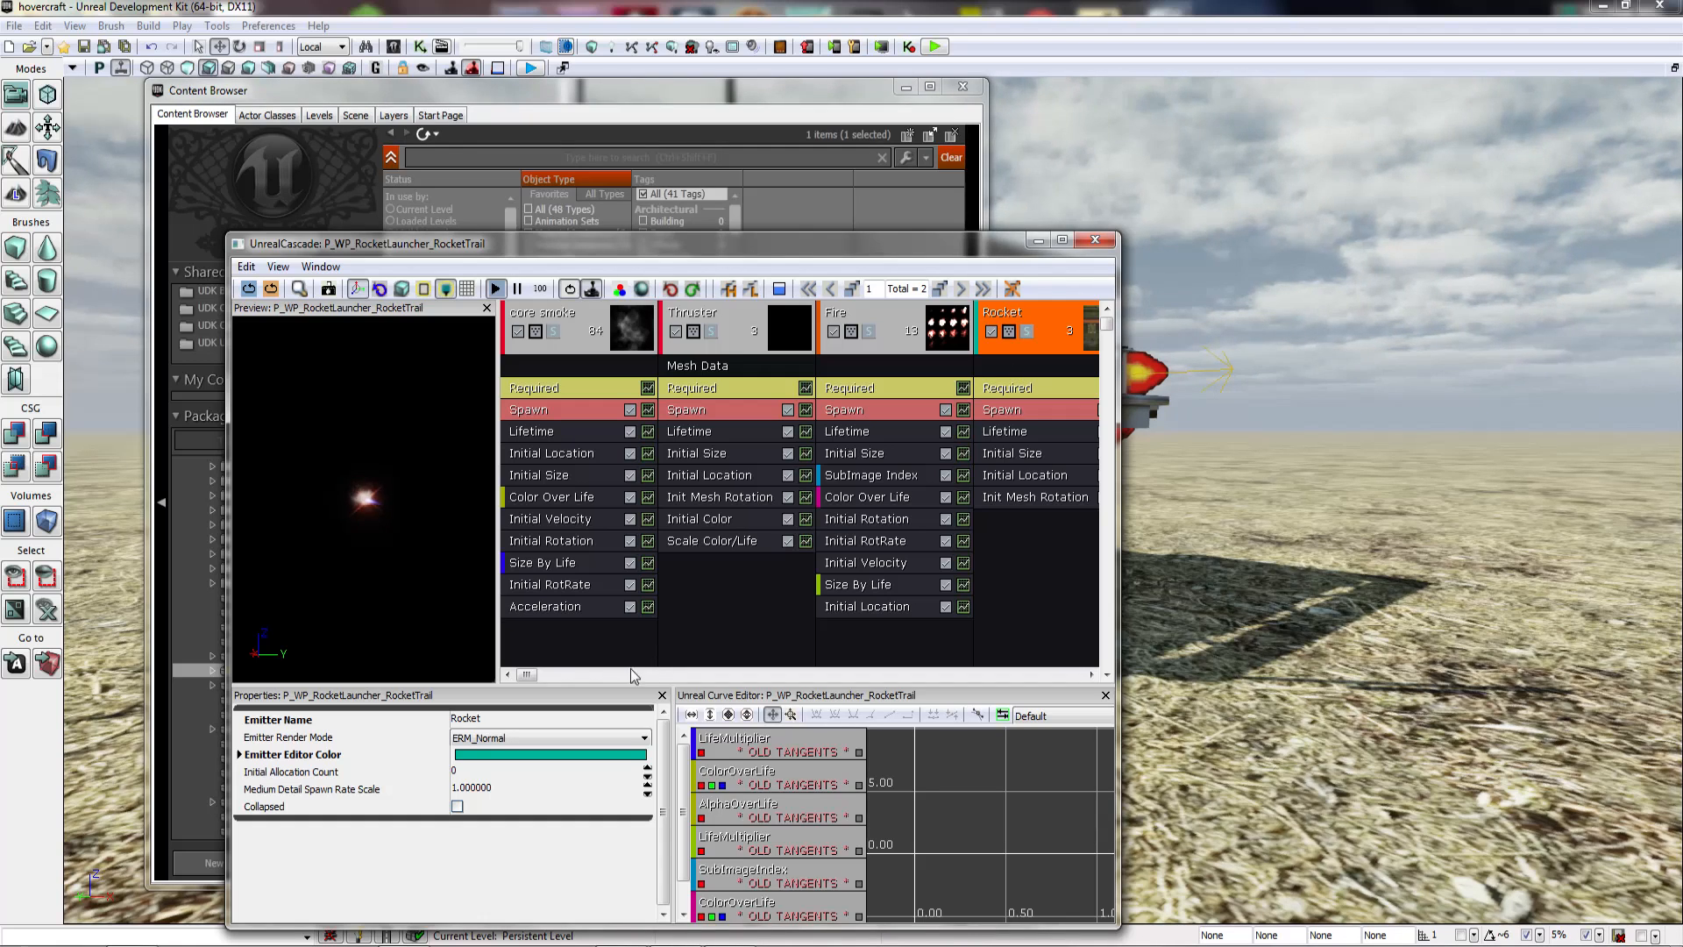
# Step: Examine the Start Size distribution of the core smoke emitter's Initial Size module, and close the particle editor
pyautogui.moveTo(528, 674)
pyautogui.mouseDown()
pyautogui.moveTo(555, 670)
pyautogui.moveTo(511, 656)
pyautogui.mouseUp()
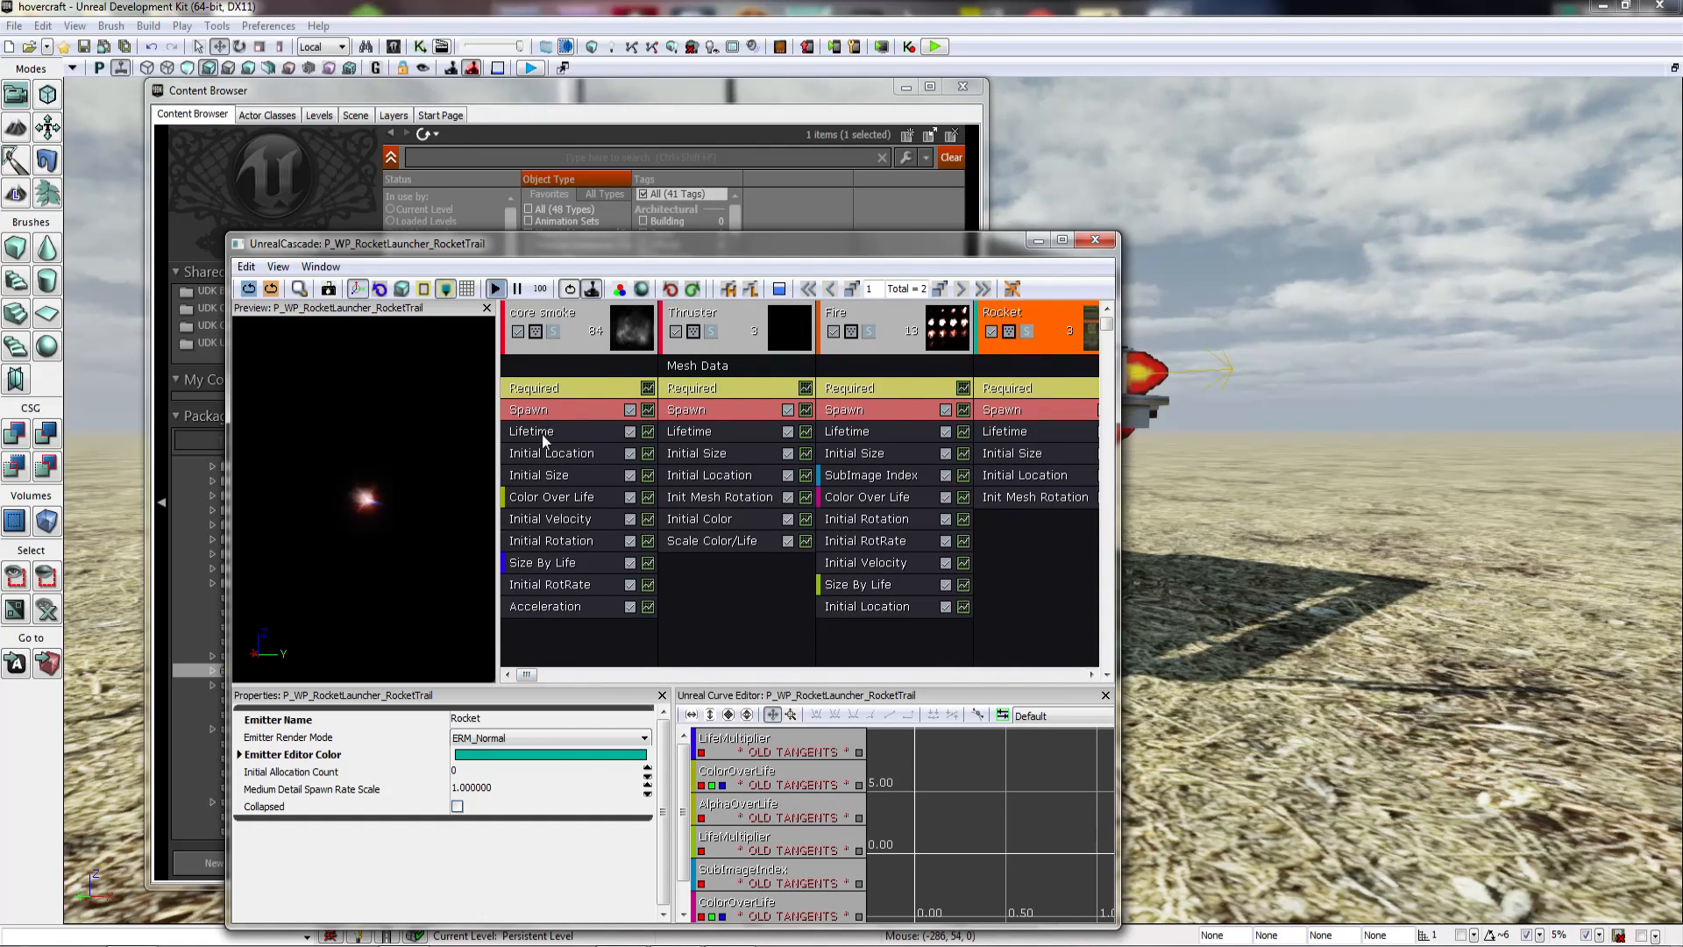
pyautogui.click(552, 410)
pyautogui.click(552, 475)
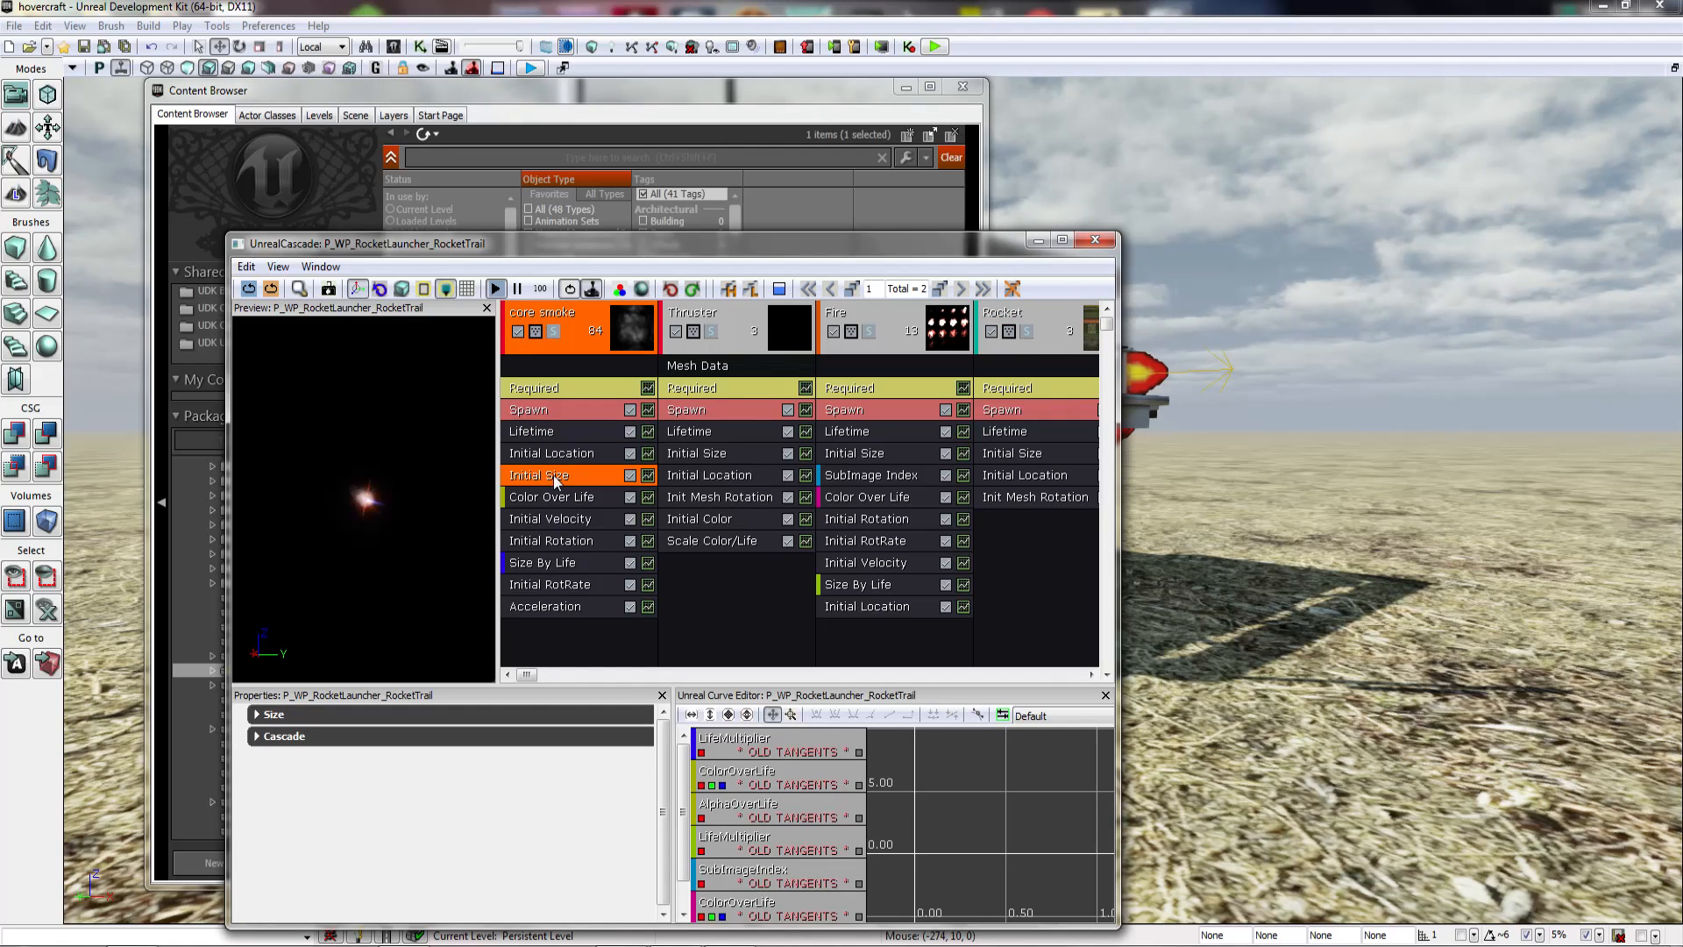
pyautogui.click(368, 714)
pyautogui.doubleClick(376, 734)
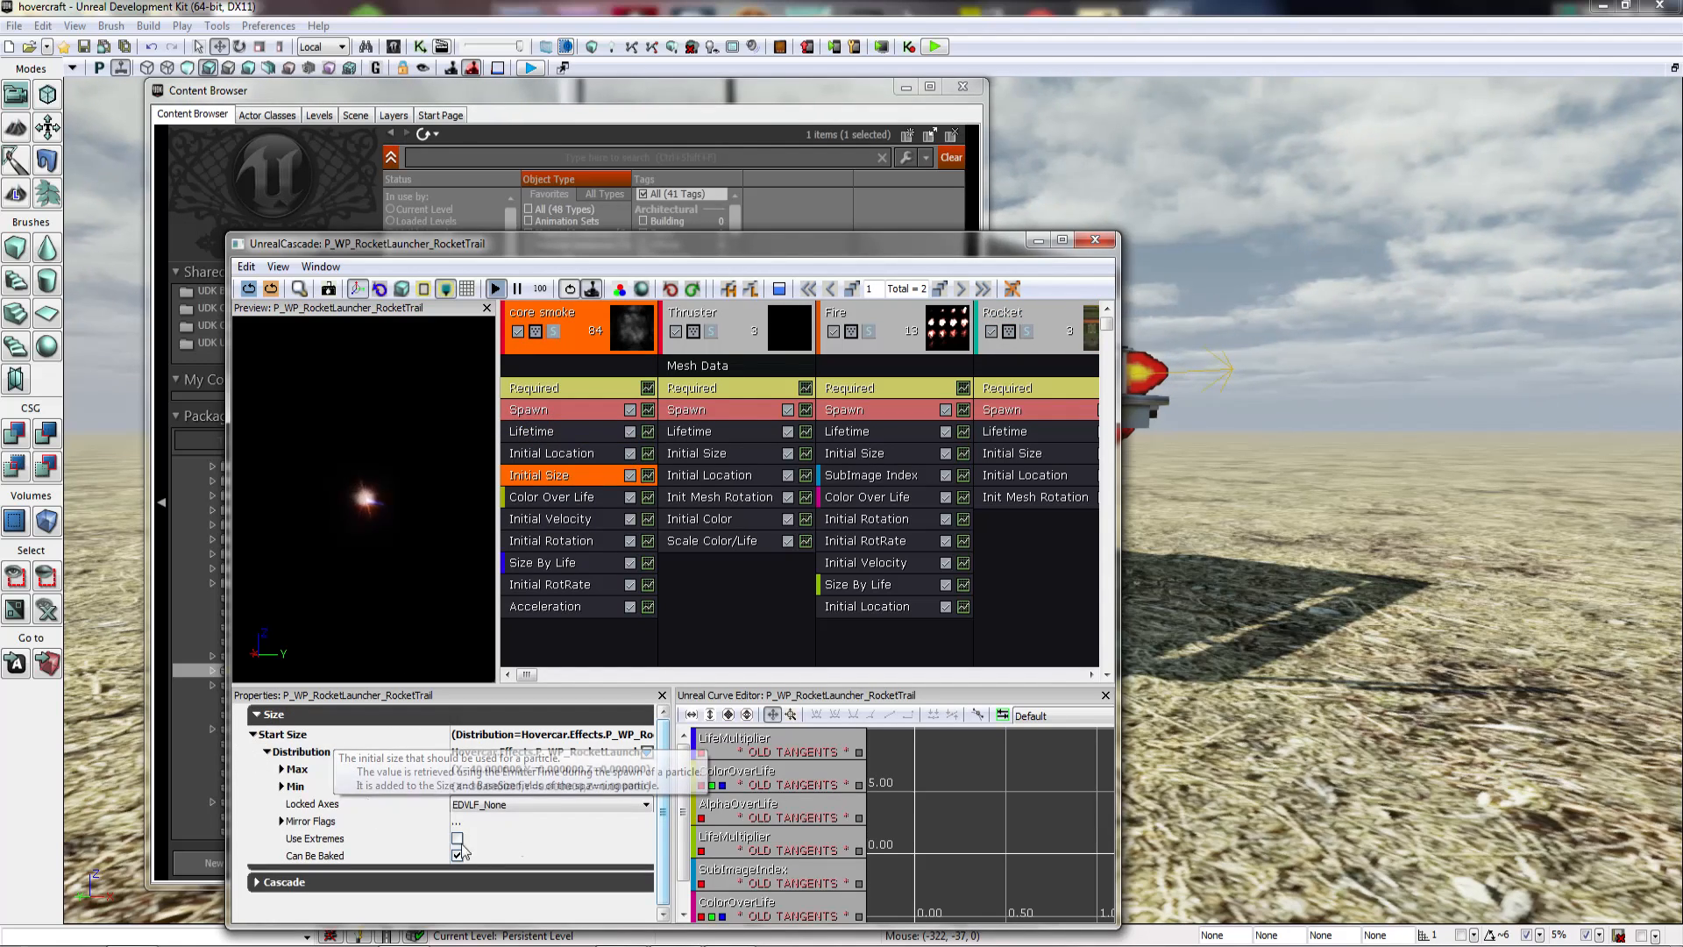
pyautogui.click(1095, 240)
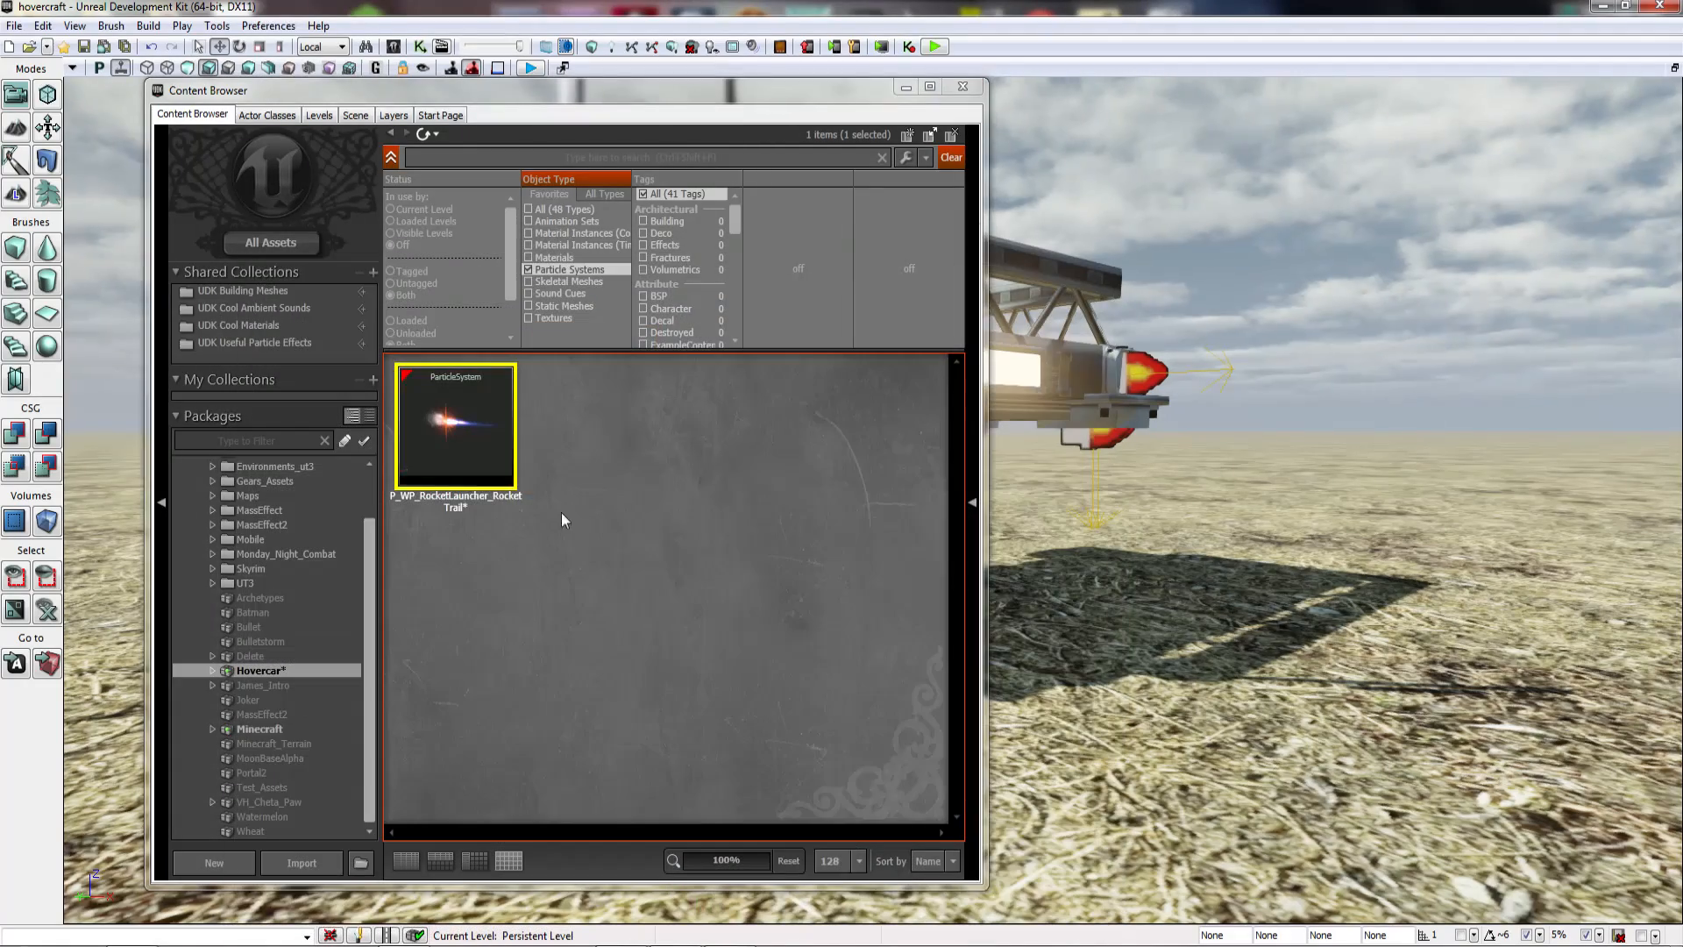
# Step: Place the rocket trail particle system on the ground in the hovercraft's shadow and raise it above the ground
pyautogui.moveTo(449, 444); pyautogui.dragTo(1087, 632)
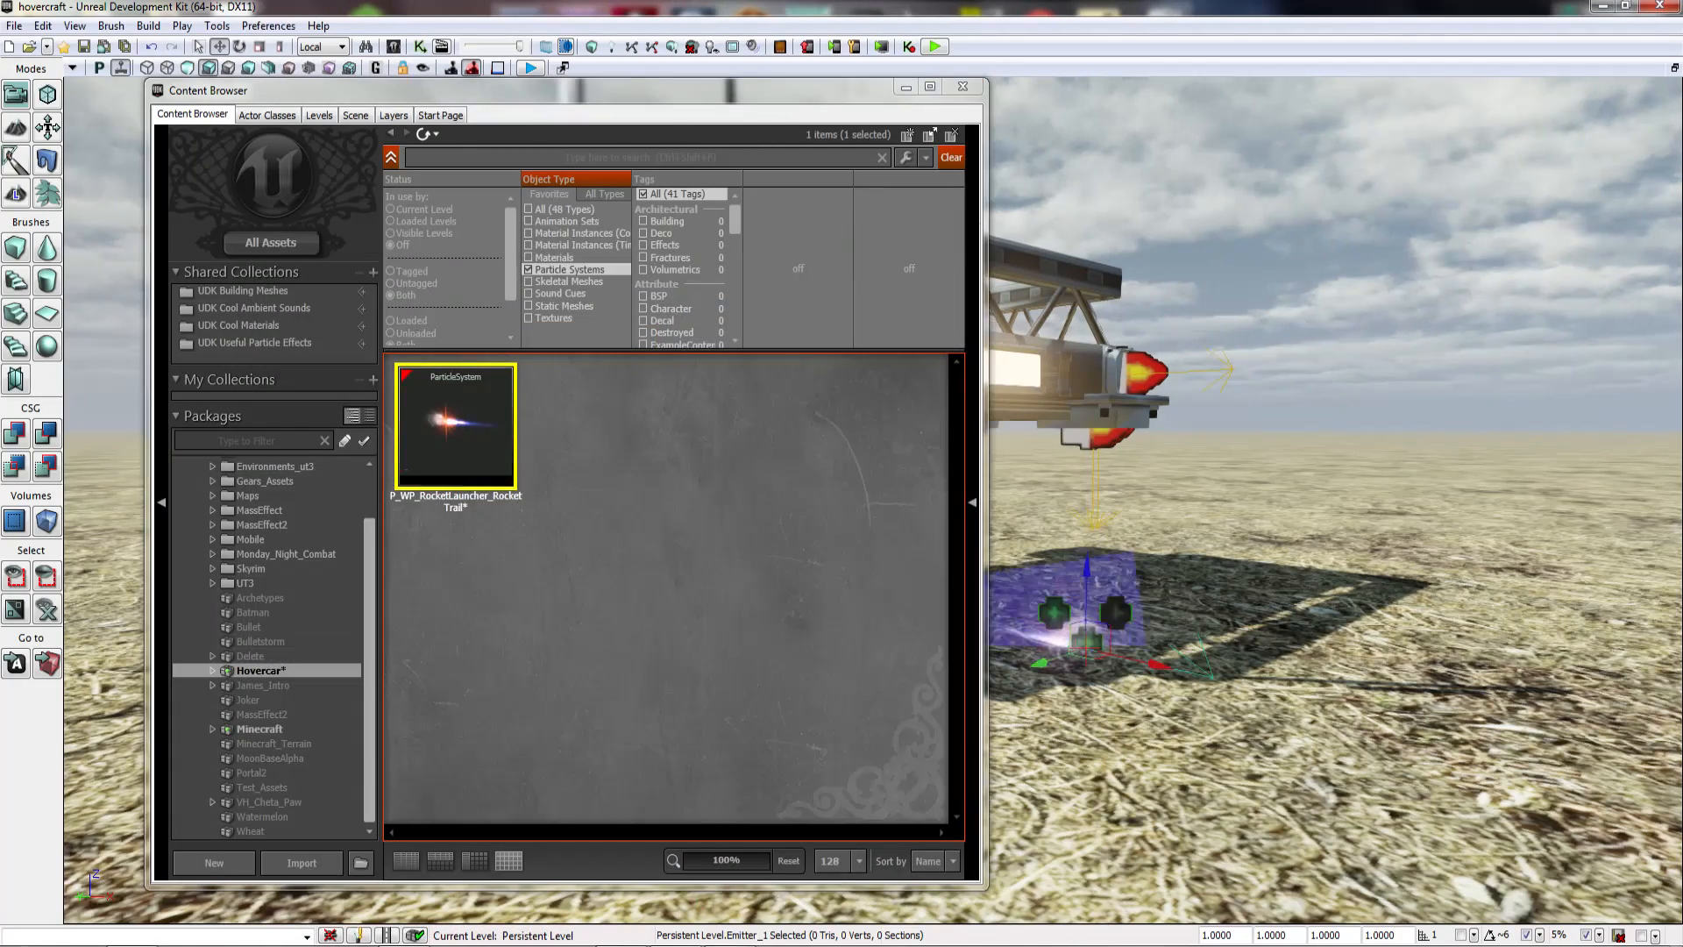
pyautogui.click(962, 88)
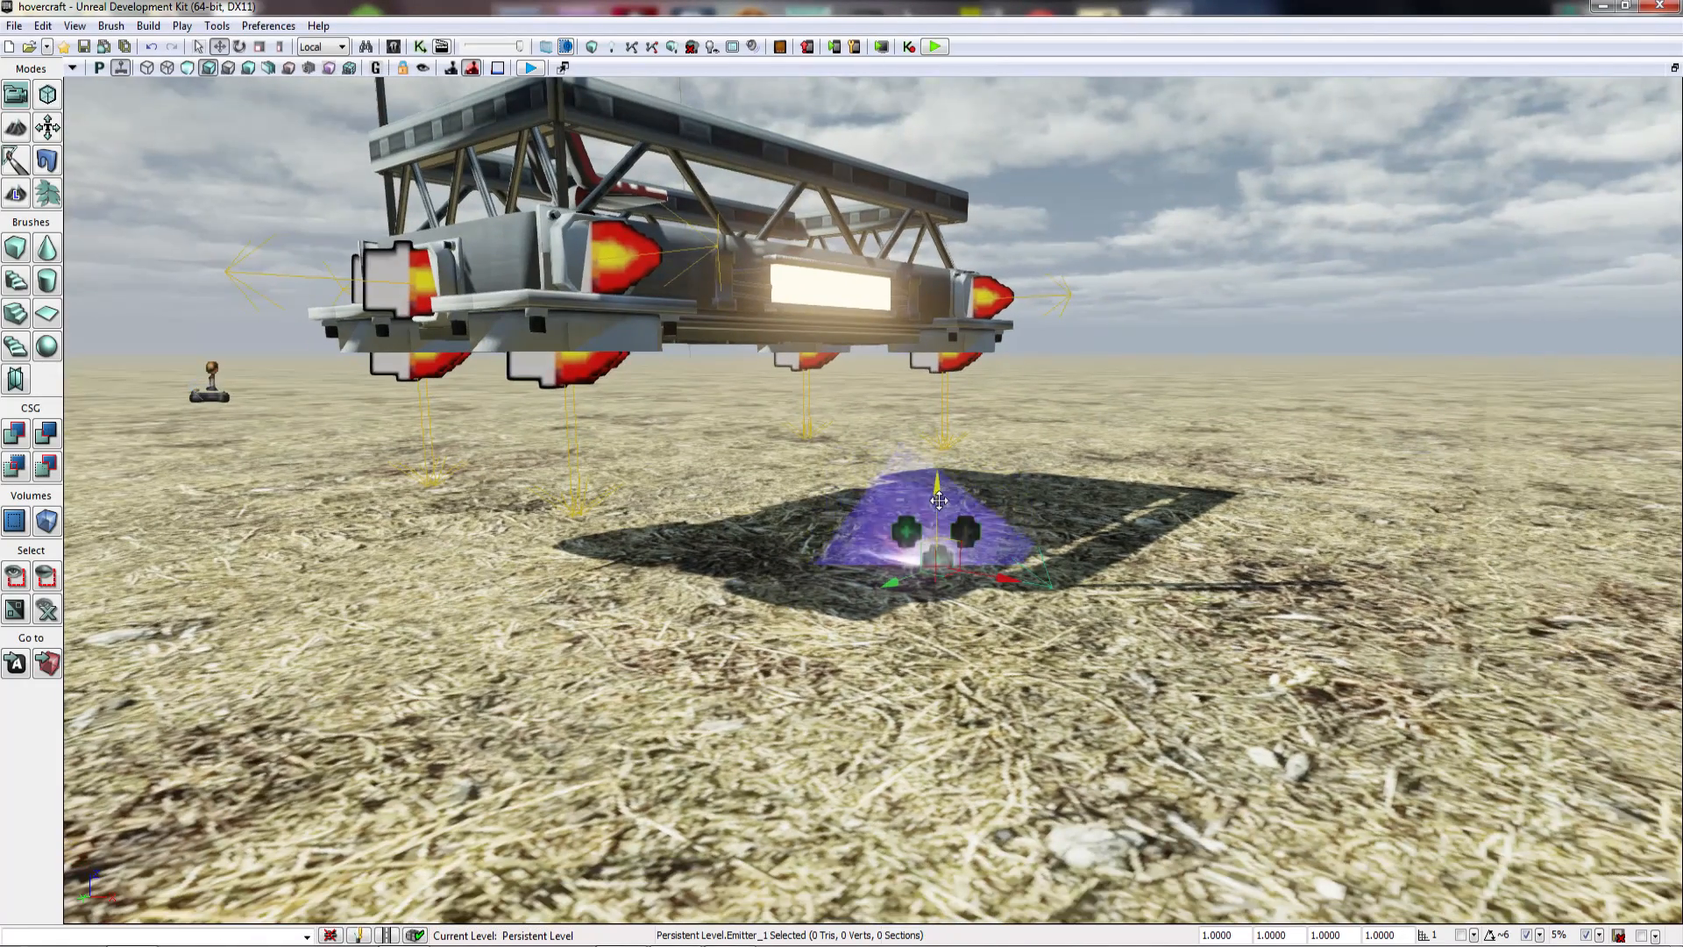
pyautogui.moveTo(938, 501); pyautogui.dragTo(939, 442)
# Step: Scale the rocket trail emitter uniformly to about 1.78 and rotate it to fire straight down
pyautogui.press('space')
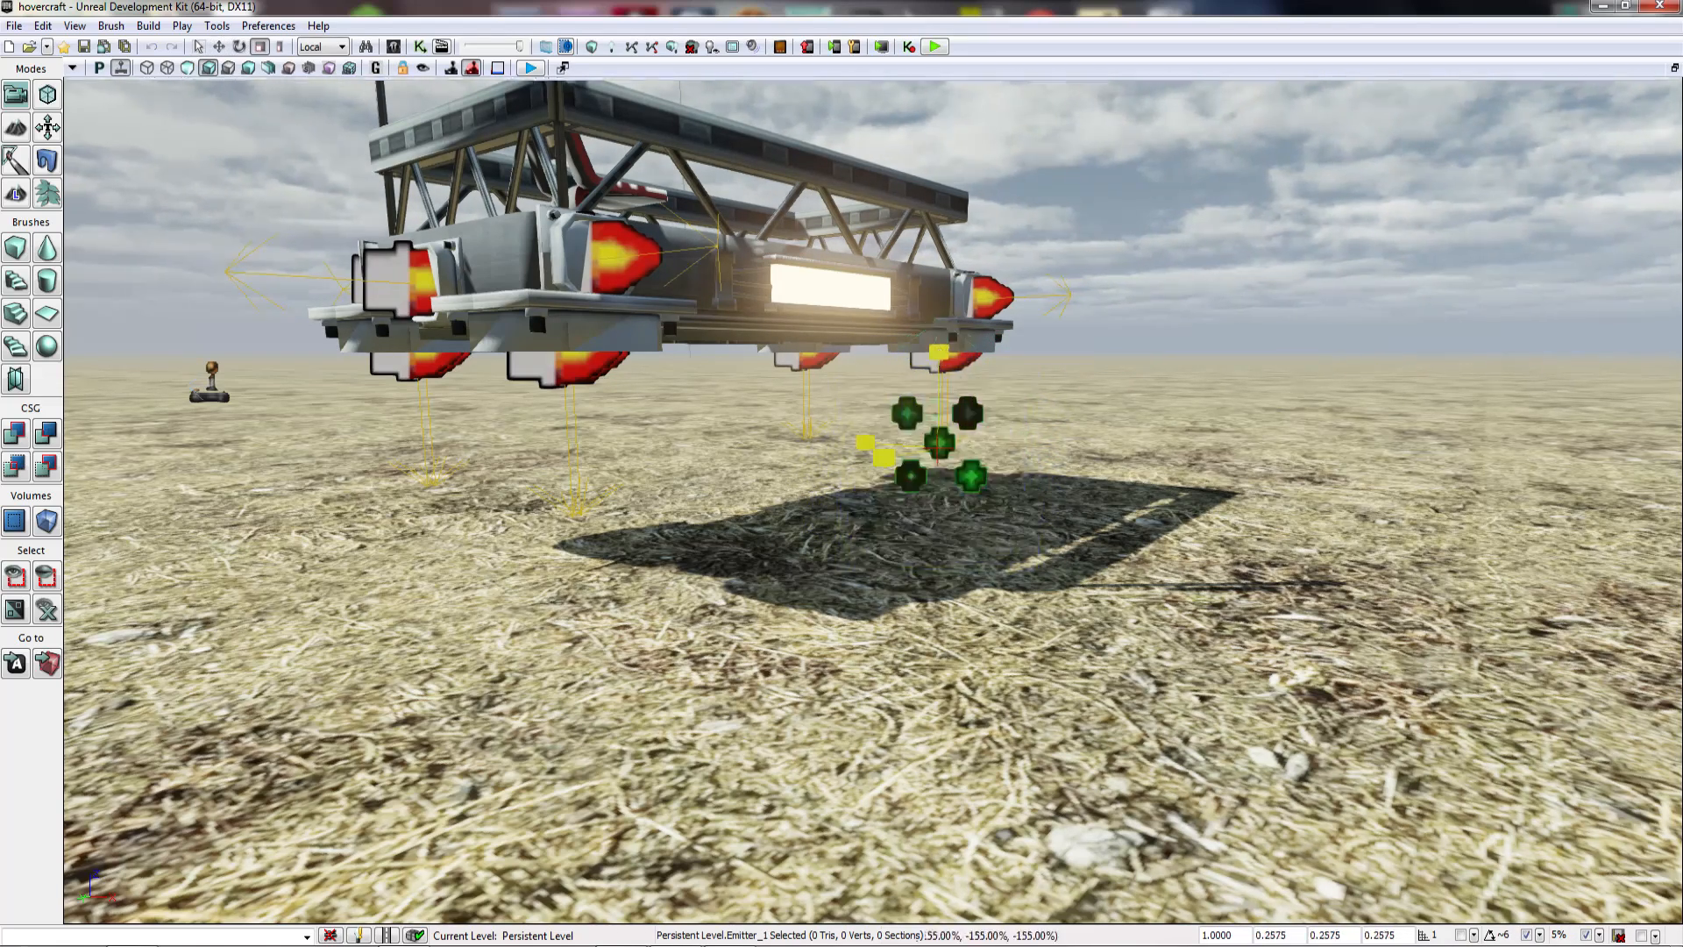
pyautogui.moveTo(939, 352); pyautogui.dragTo(939, 263)
pyautogui.moveTo(942, 317); pyautogui.dragTo(658, 317, button='right')
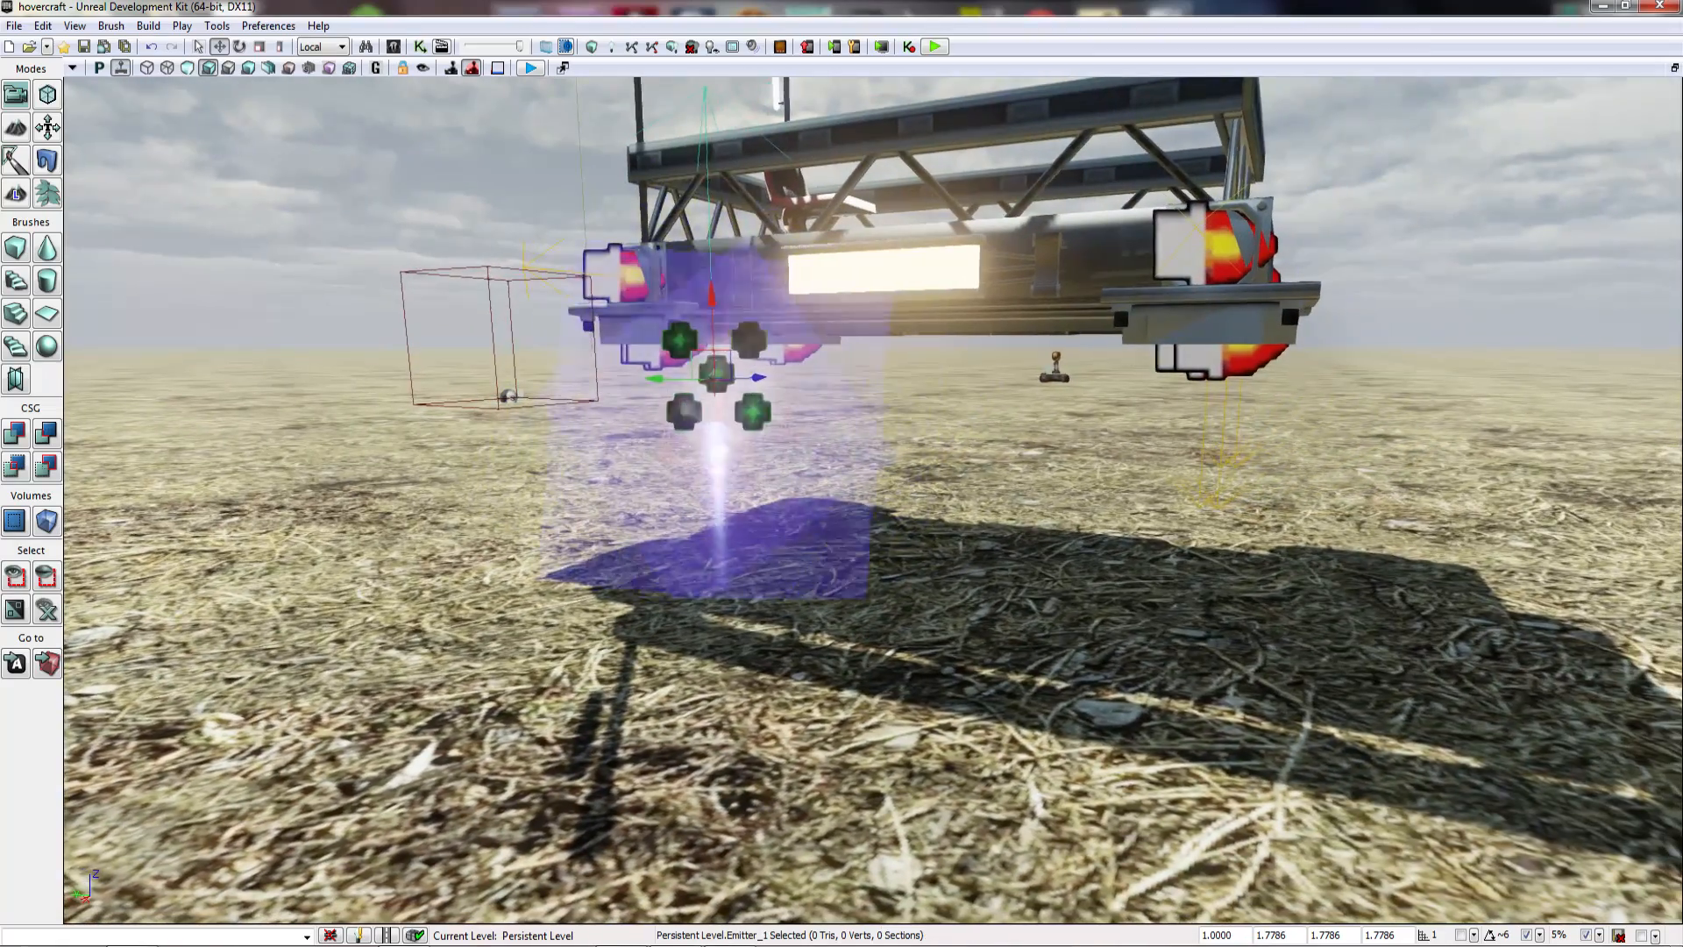
# Step: Move the downward-firing emitter under one of the hovercraft's corner hover thrusters and raise it to the nozzle
pyautogui.moveTo(636, 395); pyautogui.dragTo(1056, 405)
pyautogui.moveTo(1055, 406); pyautogui.dragTo(846, 405, button='right')
pyautogui.moveTo(703, 434); pyautogui.dragTo(1209, 397)
pyautogui.moveTo(1210, 397); pyautogui.dragTo(1087, 307, button='right')
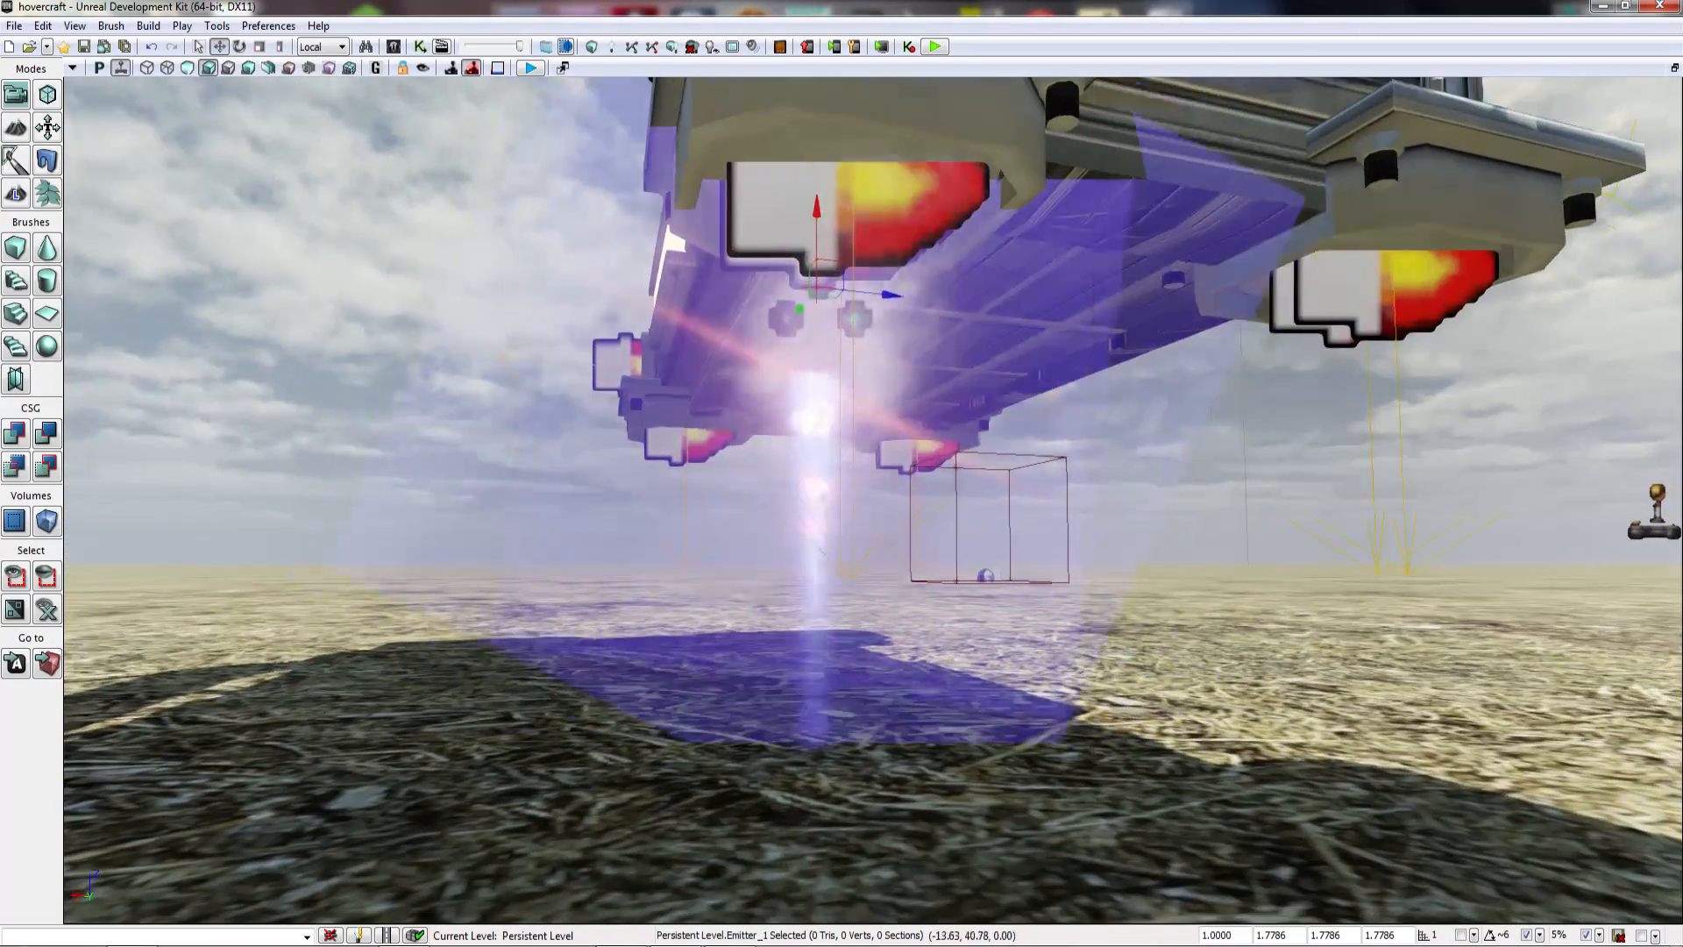
pyautogui.moveTo(815, 226); pyautogui.dragTo(816, 160)
pyautogui.moveTo(815, 159); pyautogui.dragTo(1122, 119, button='right')
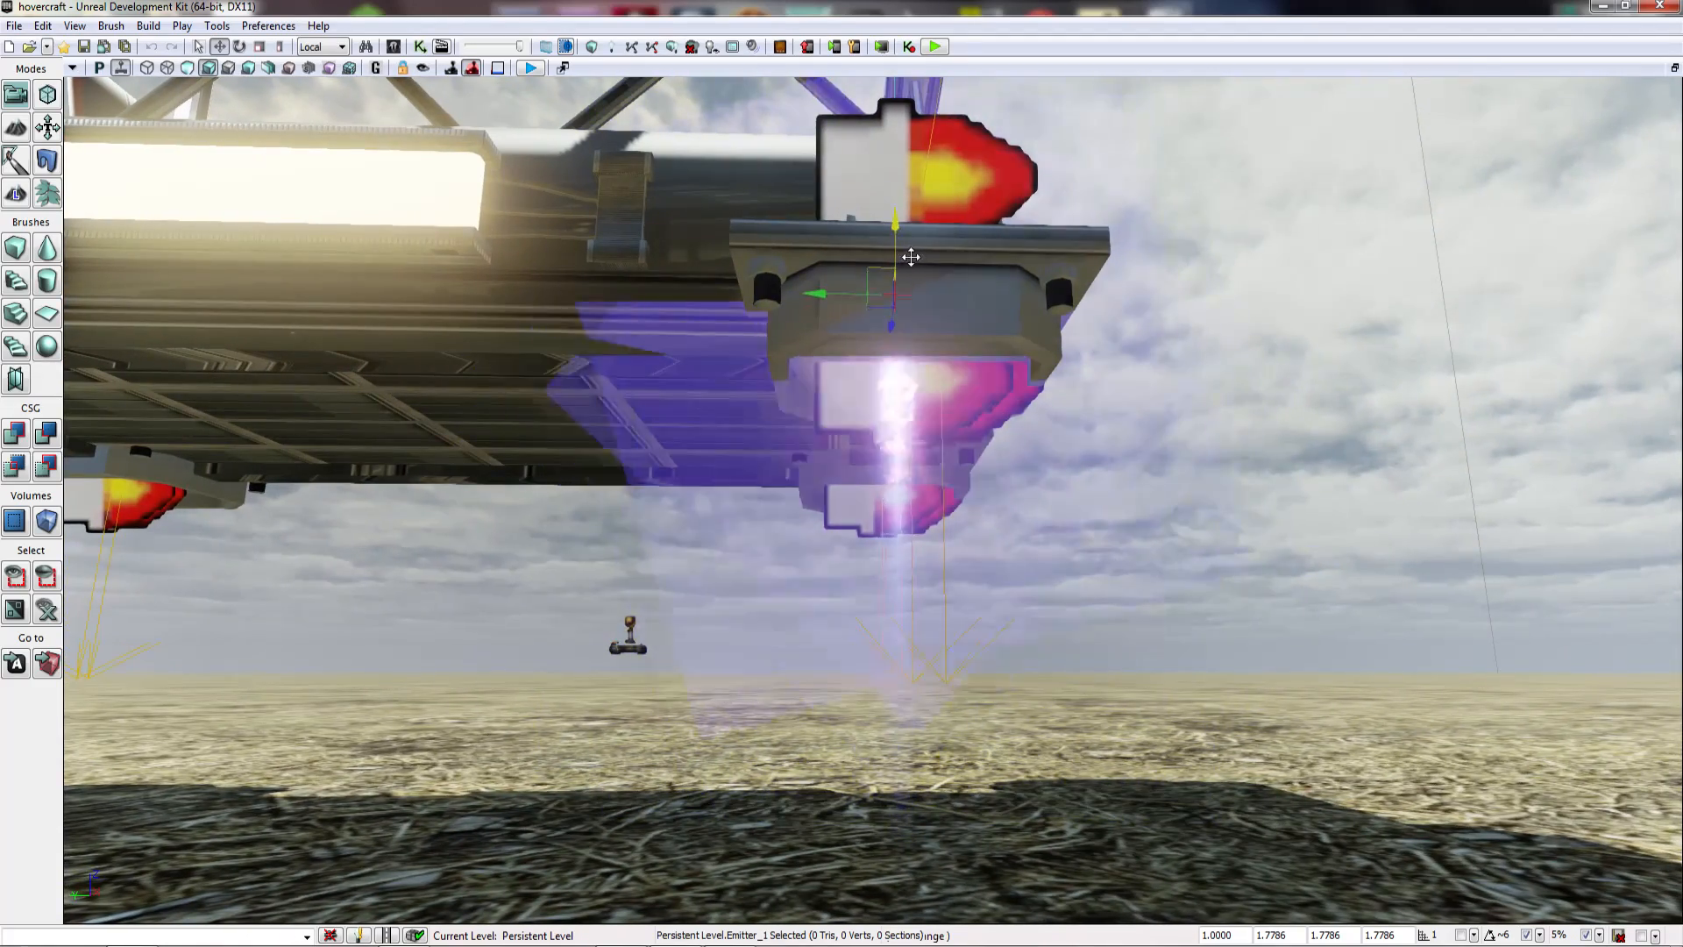
pyautogui.moveTo(908, 277); pyautogui.dragTo(569, 325, button='right')
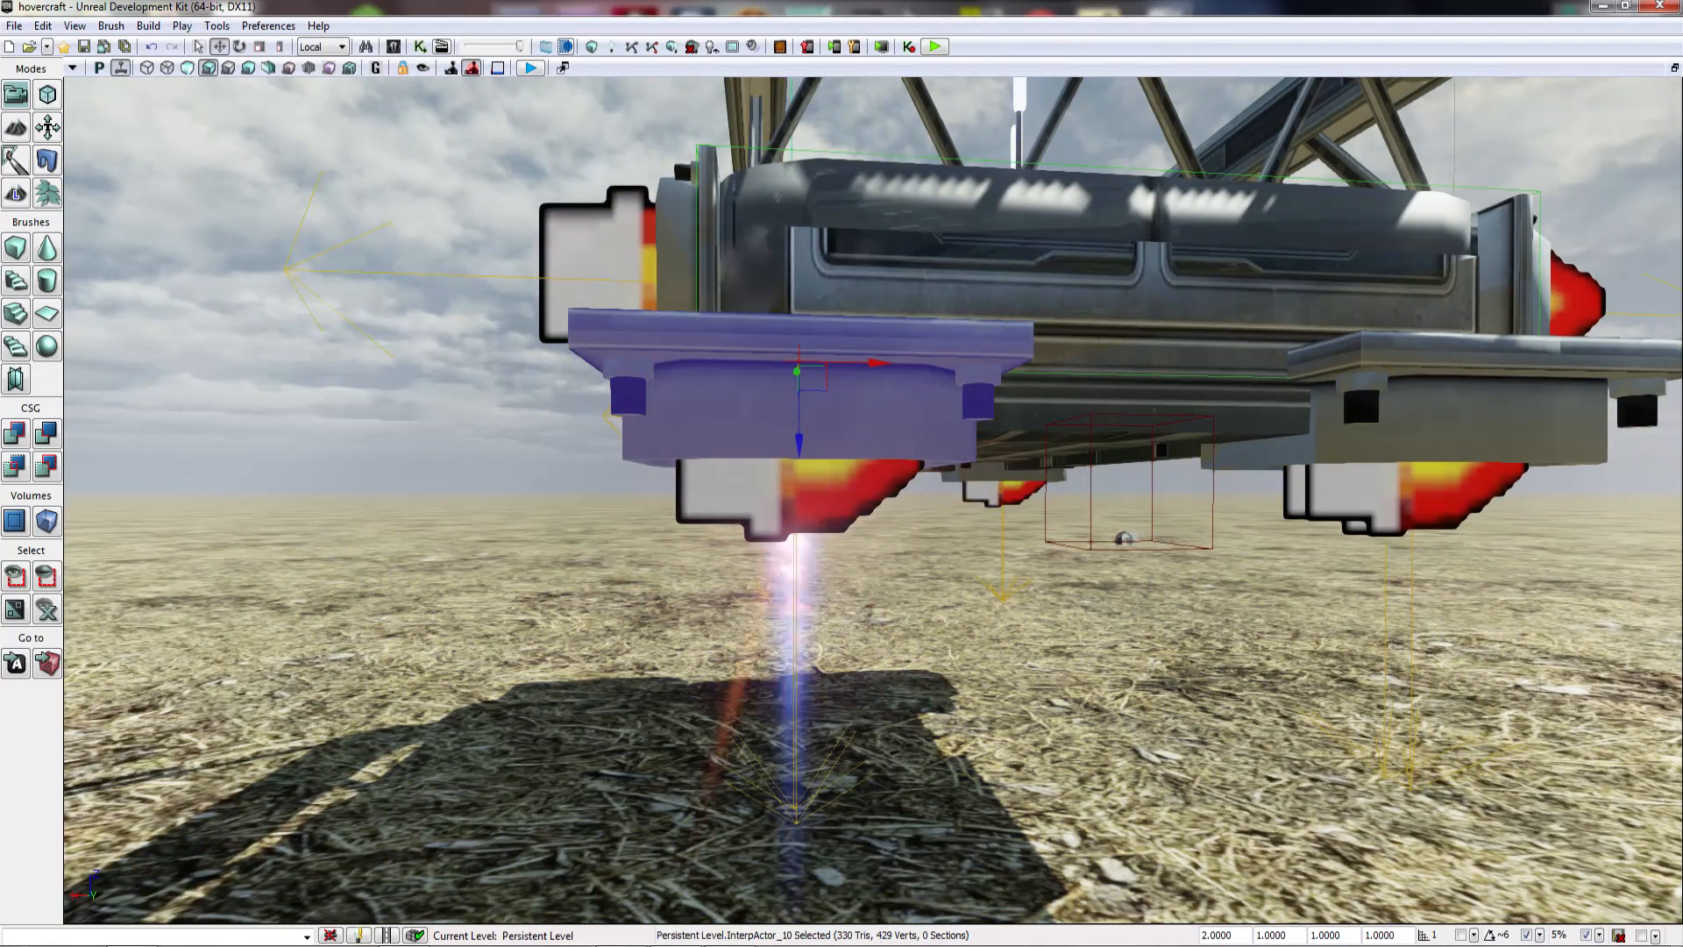
pyautogui.keyDown('alt'); pyautogui.keyDown('shift'); pyautogui.moveTo(923, 362); pyautogui.dragTo(1162, 361); pyautogui.keyUp('shift'); pyautogui.keyUp('alt')
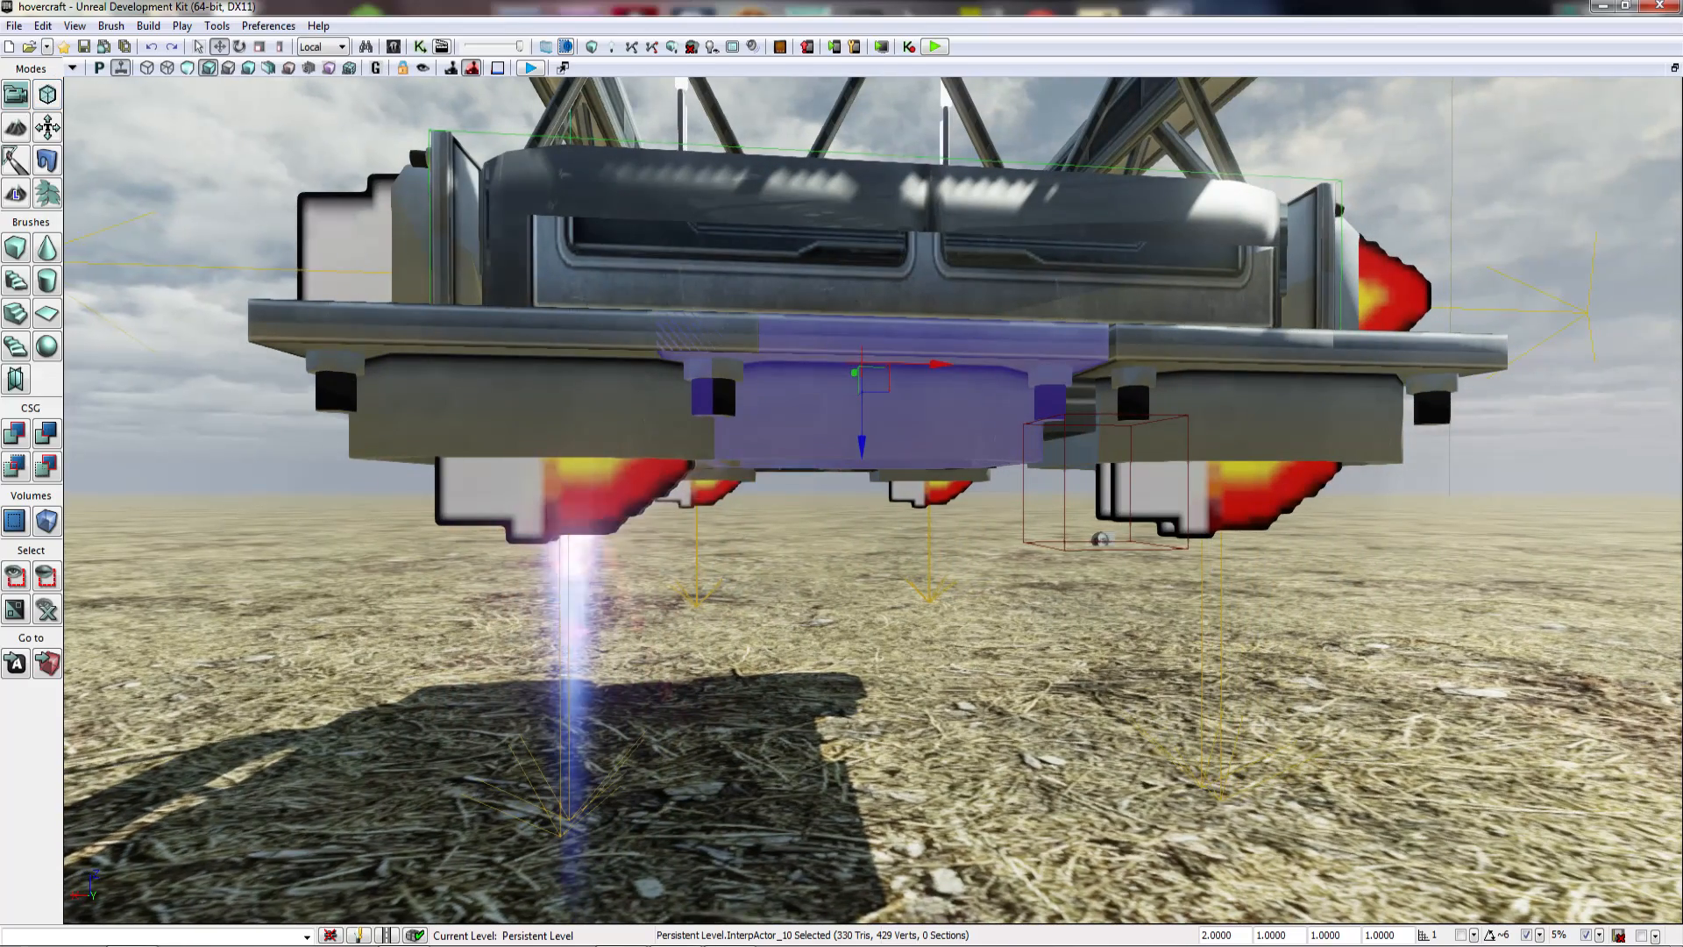
pyautogui.moveTo(949, 364); pyautogui.dragTo(789, 349, button='right')
# Step: Align the downward-firing emitter horizontally with the centre of the corner hover thruster at the windowed end
pyautogui.moveTo(1259, 387); pyautogui.dragTo(1044, 394)
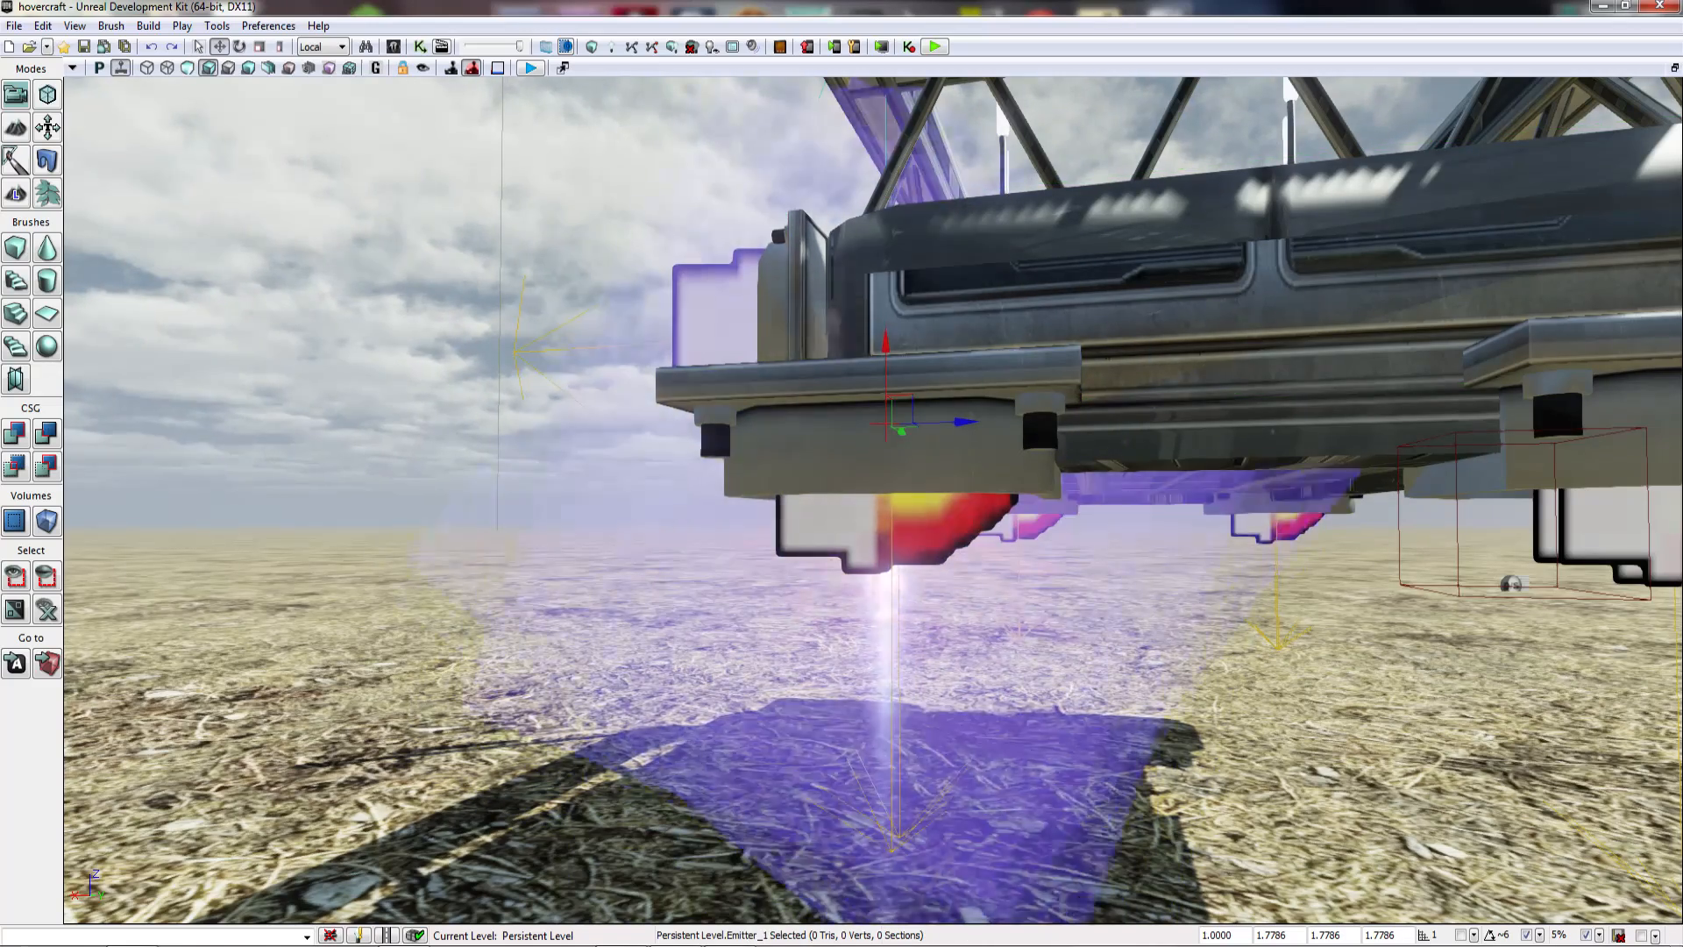
pyautogui.press('super')
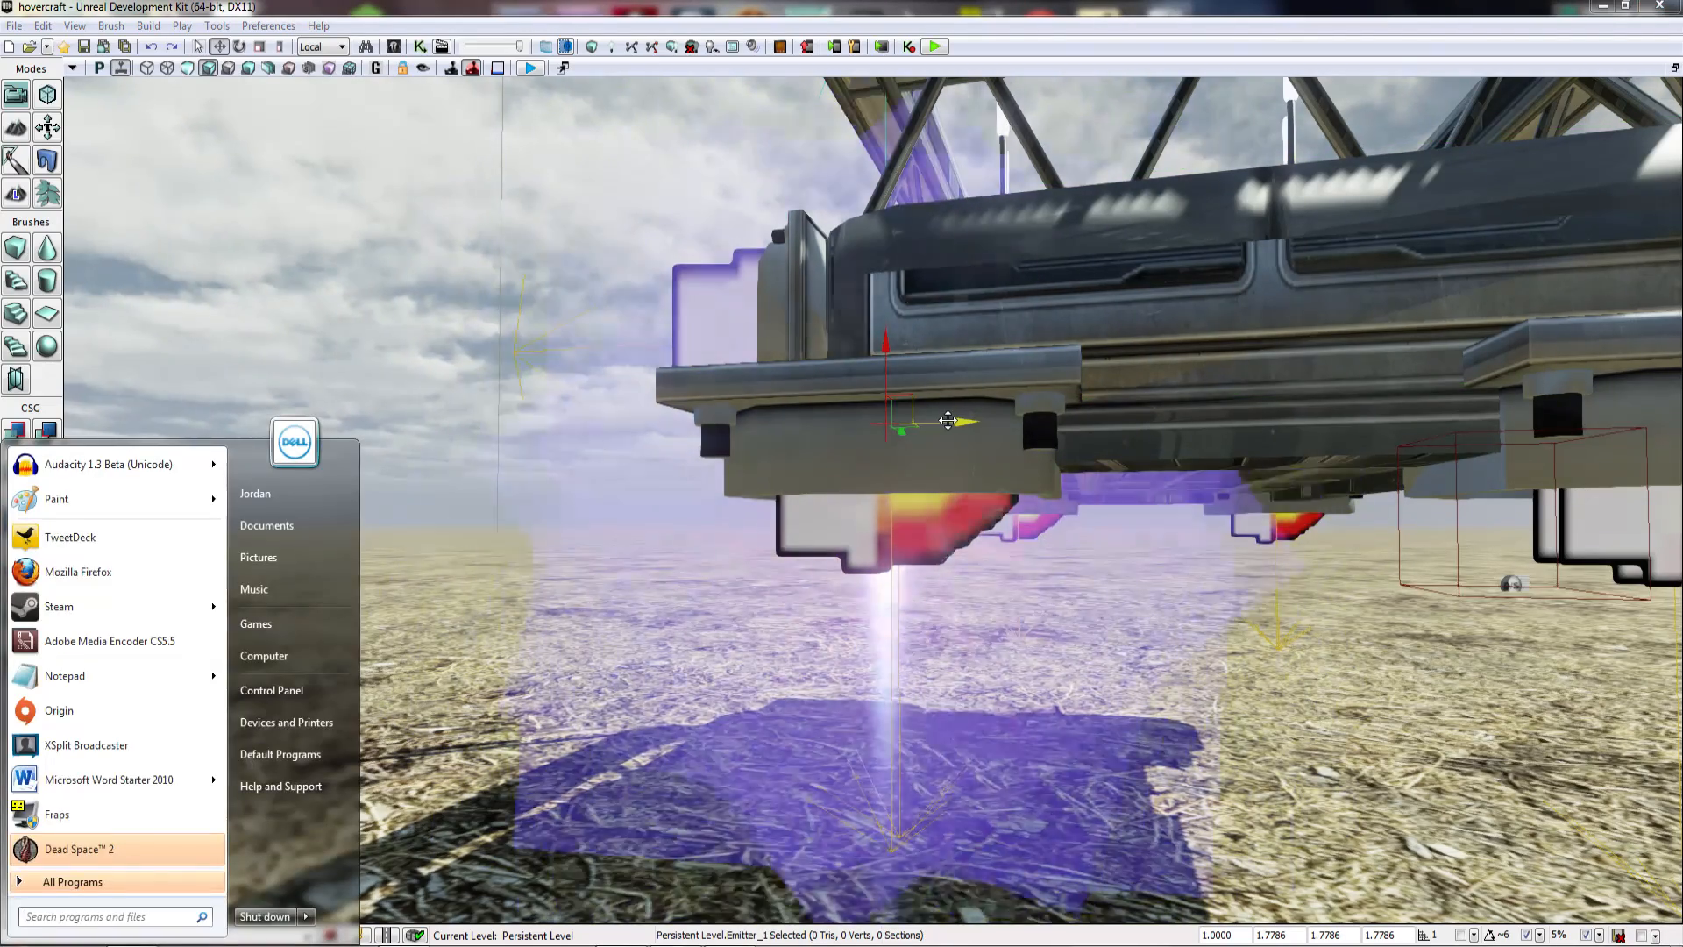
pyautogui.click(944, 422)
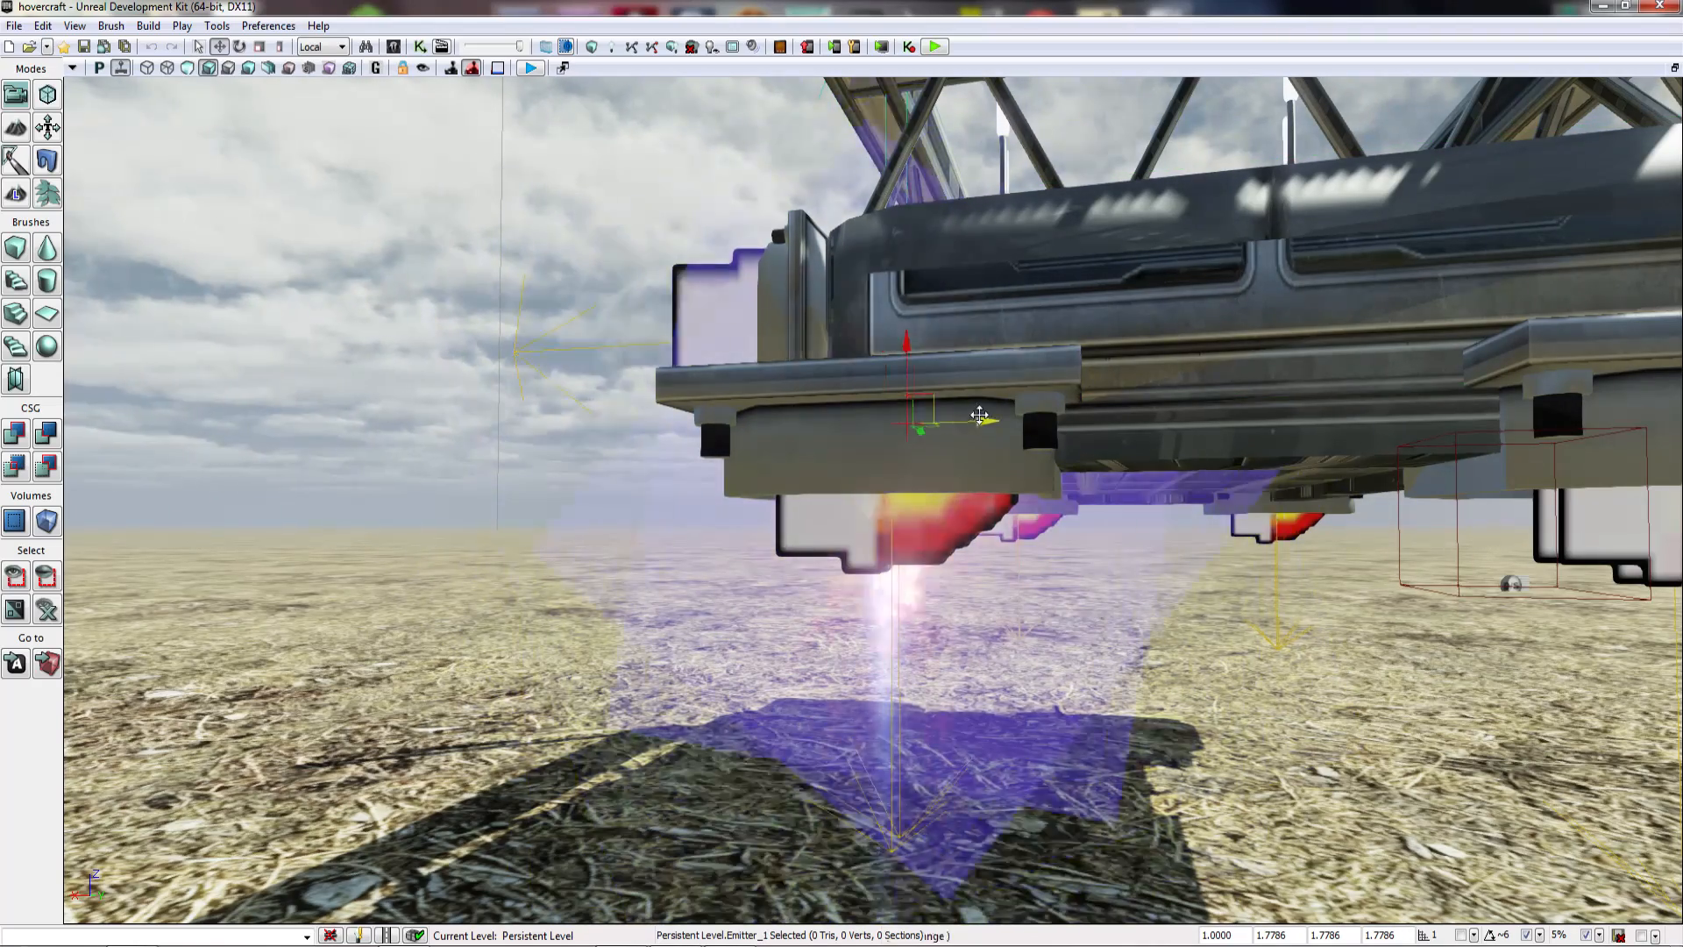
pyautogui.moveTo(1134, 430); pyautogui.dragTo(1267, 424)
pyautogui.moveTo(1267, 424); pyautogui.dragTo(1030, 463, button='right')
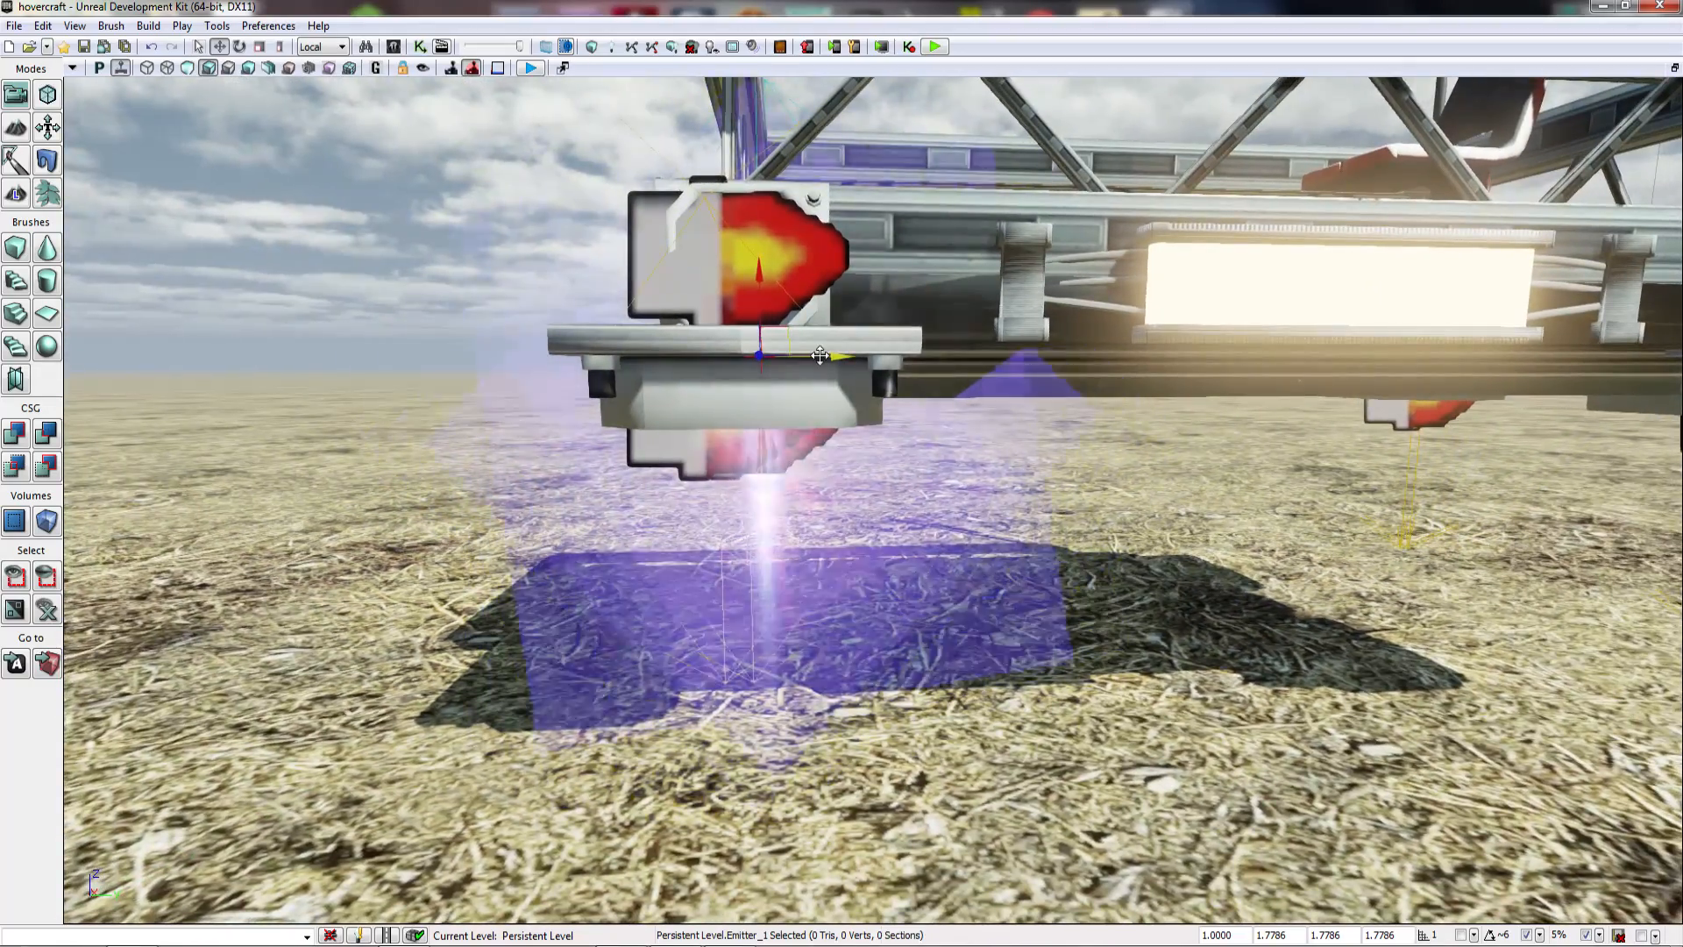
# Step: Duplicate the downward-firing emitter onto the hovercraft's other corner hover thrusters
pyautogui.keyDown('shift'); pyautogui.moveTo(851, 355); pyautogui.dragTo(895, 356); pyautogui.keyUp('shift')
pyautogui.moveTo(894, 356); pyautogui.dragTo(582, 372, button='right')
pyautogui.keyDown('shift'); pyautogui.moveTo(674, 314); pyautogui.dragTo(719, 314); pyautogui.keyUp('shift')
# Step: Rotate a copy of the emitter to fire horizontally backward and centre it on the thruster at the hovercraft's end
pyautogui.moveTo(675, 313); pyautogui.dragTo(500, 311, button='right')
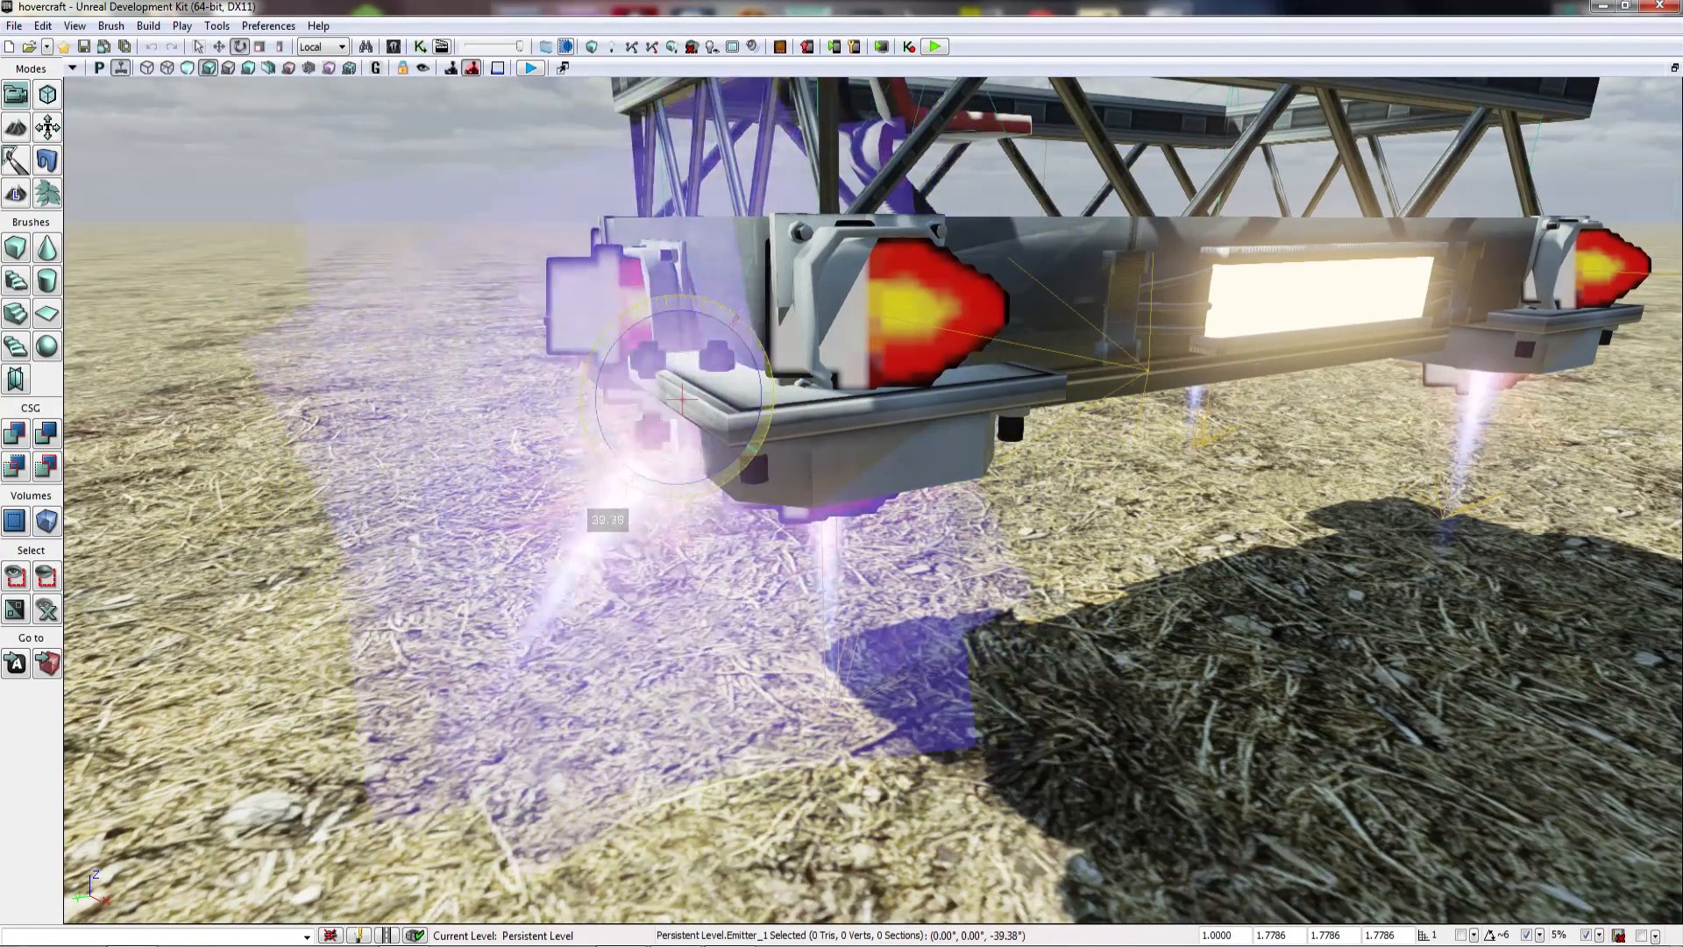
pyautogui.moveTo(636, 326); pyautogui.dragTo(721, 343, button='right')
pyautogui.press('space')
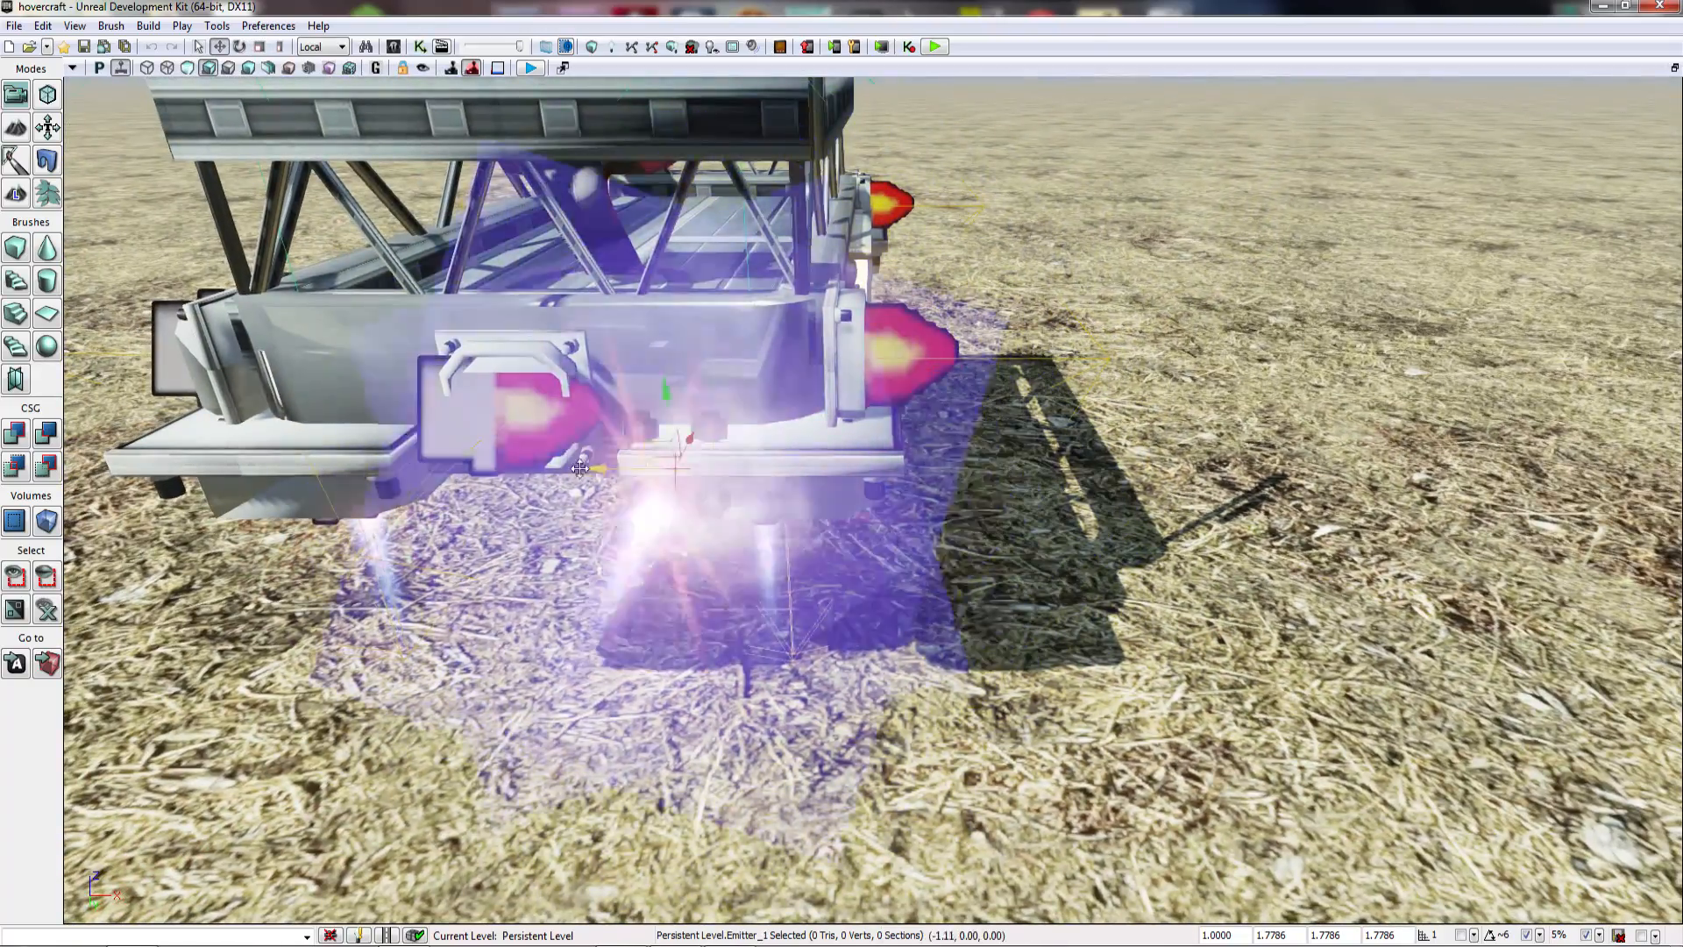
pyautogui.moveTo(720, 344); pyautogui.dragTo(653, 351, button='right')
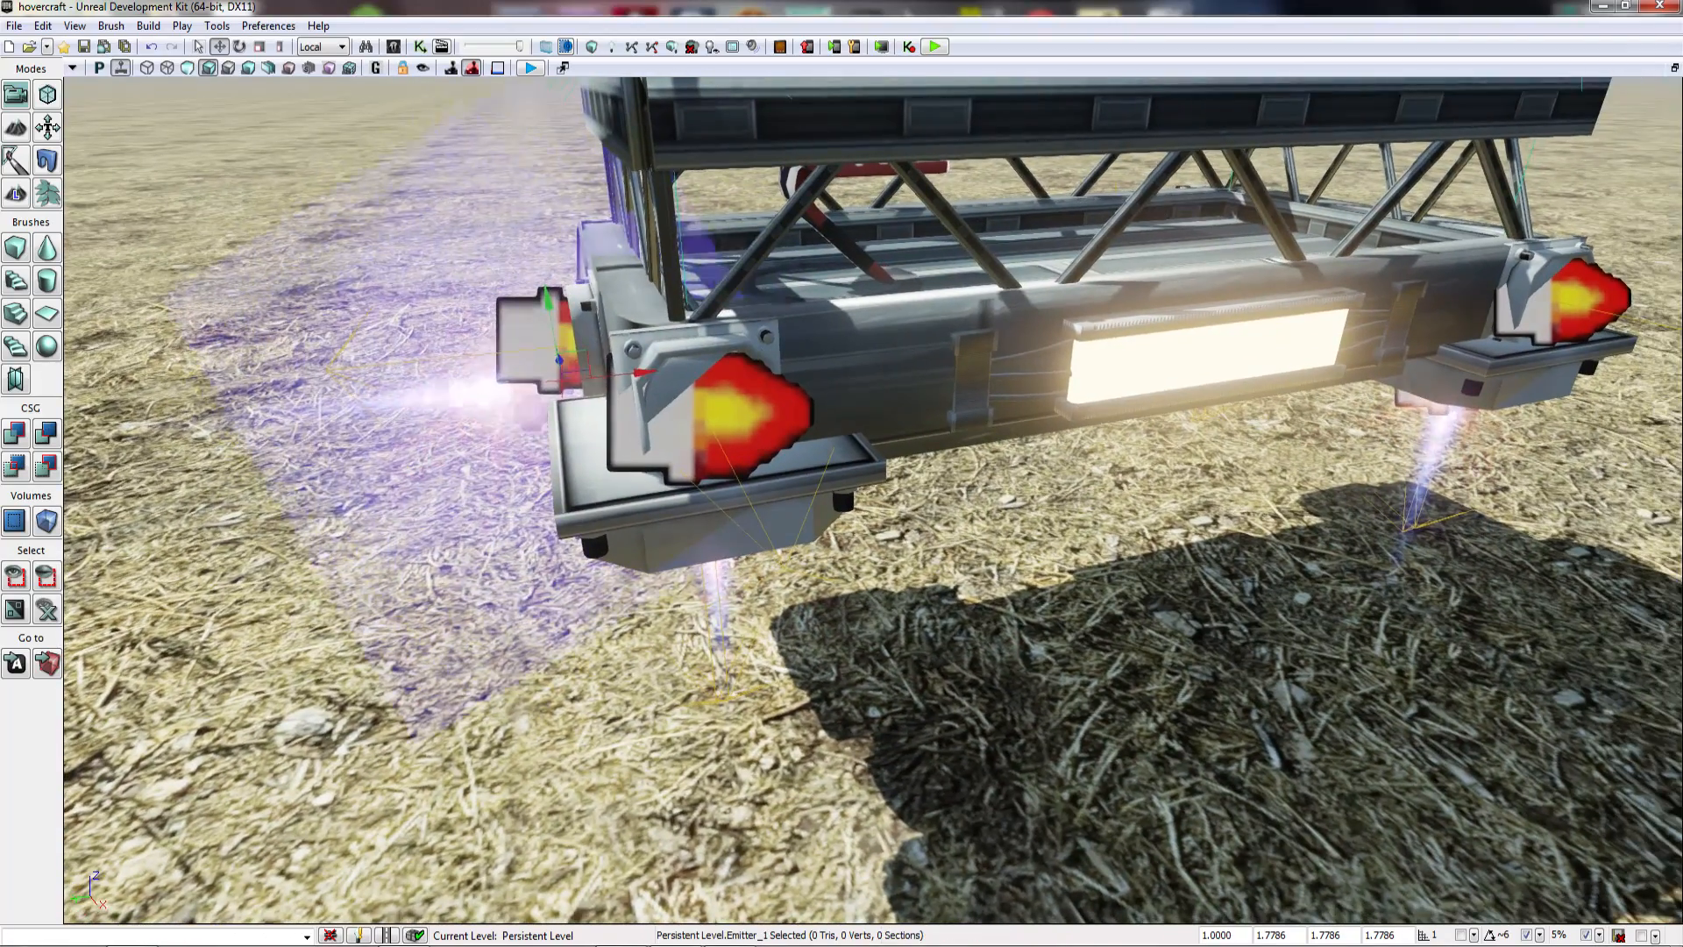
pyautogui.moveTo(576, 313); pyautogui.dragTo(745, 276, button='right')
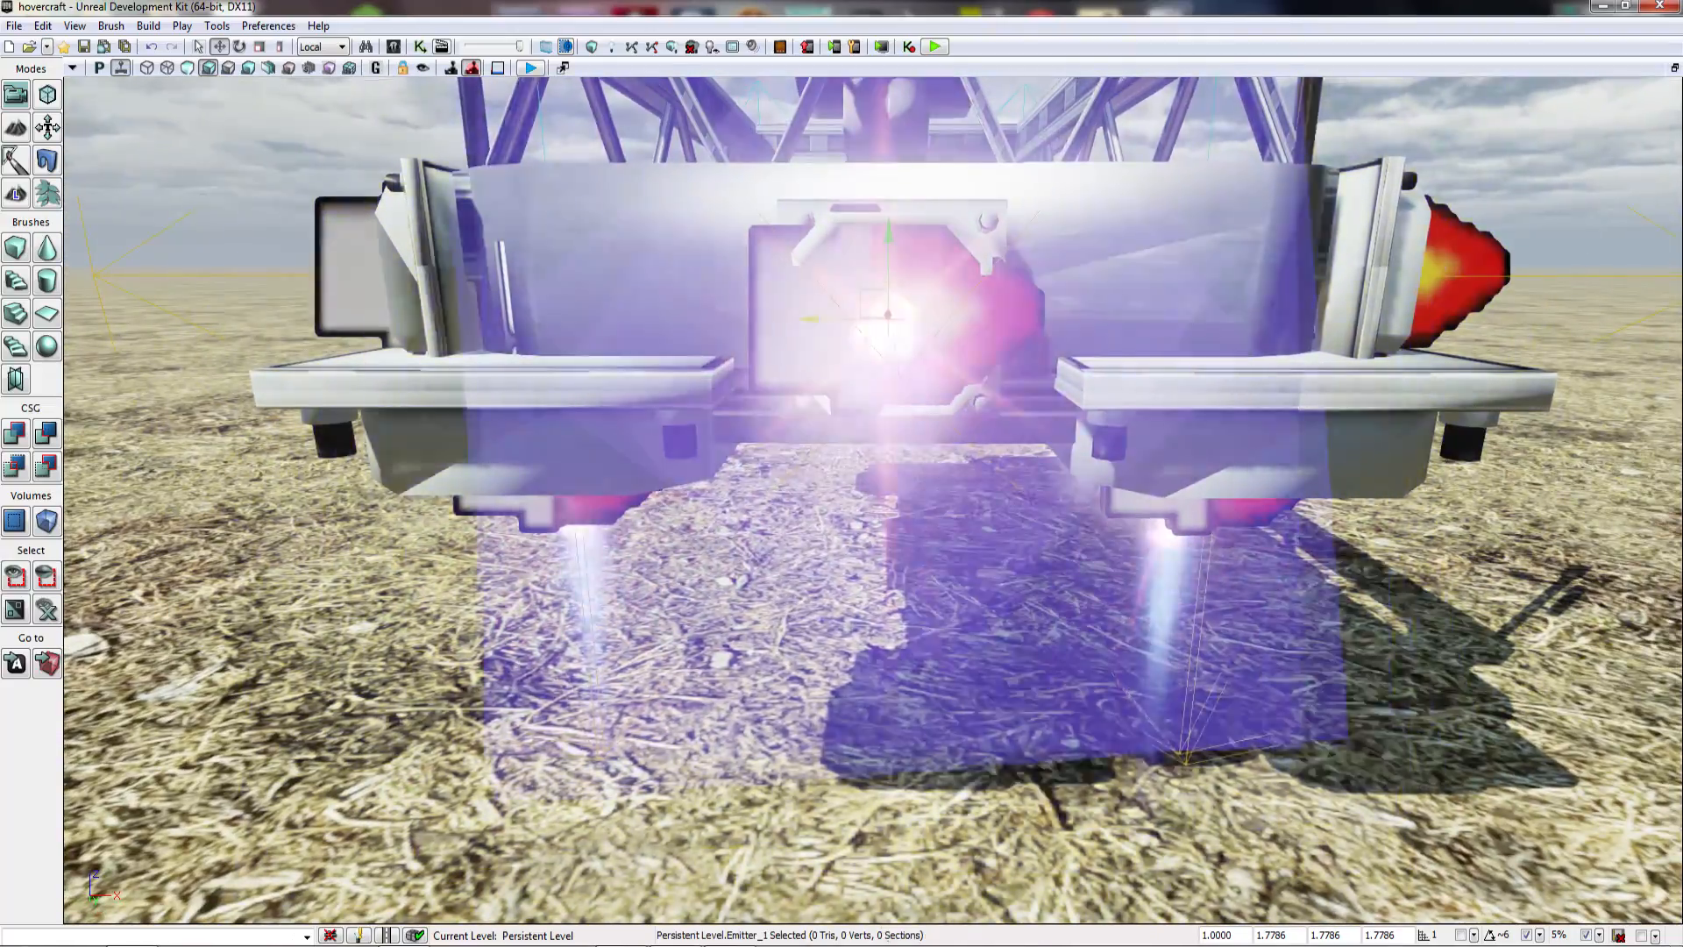
# Step: Copy the horizontal emitter to the side thruster at the adjacent corner, turned to fire outward and centred on the nozzle
pyautogui.moveTo(863, 351); pyautogui.dragTo(665, 416, button='right')
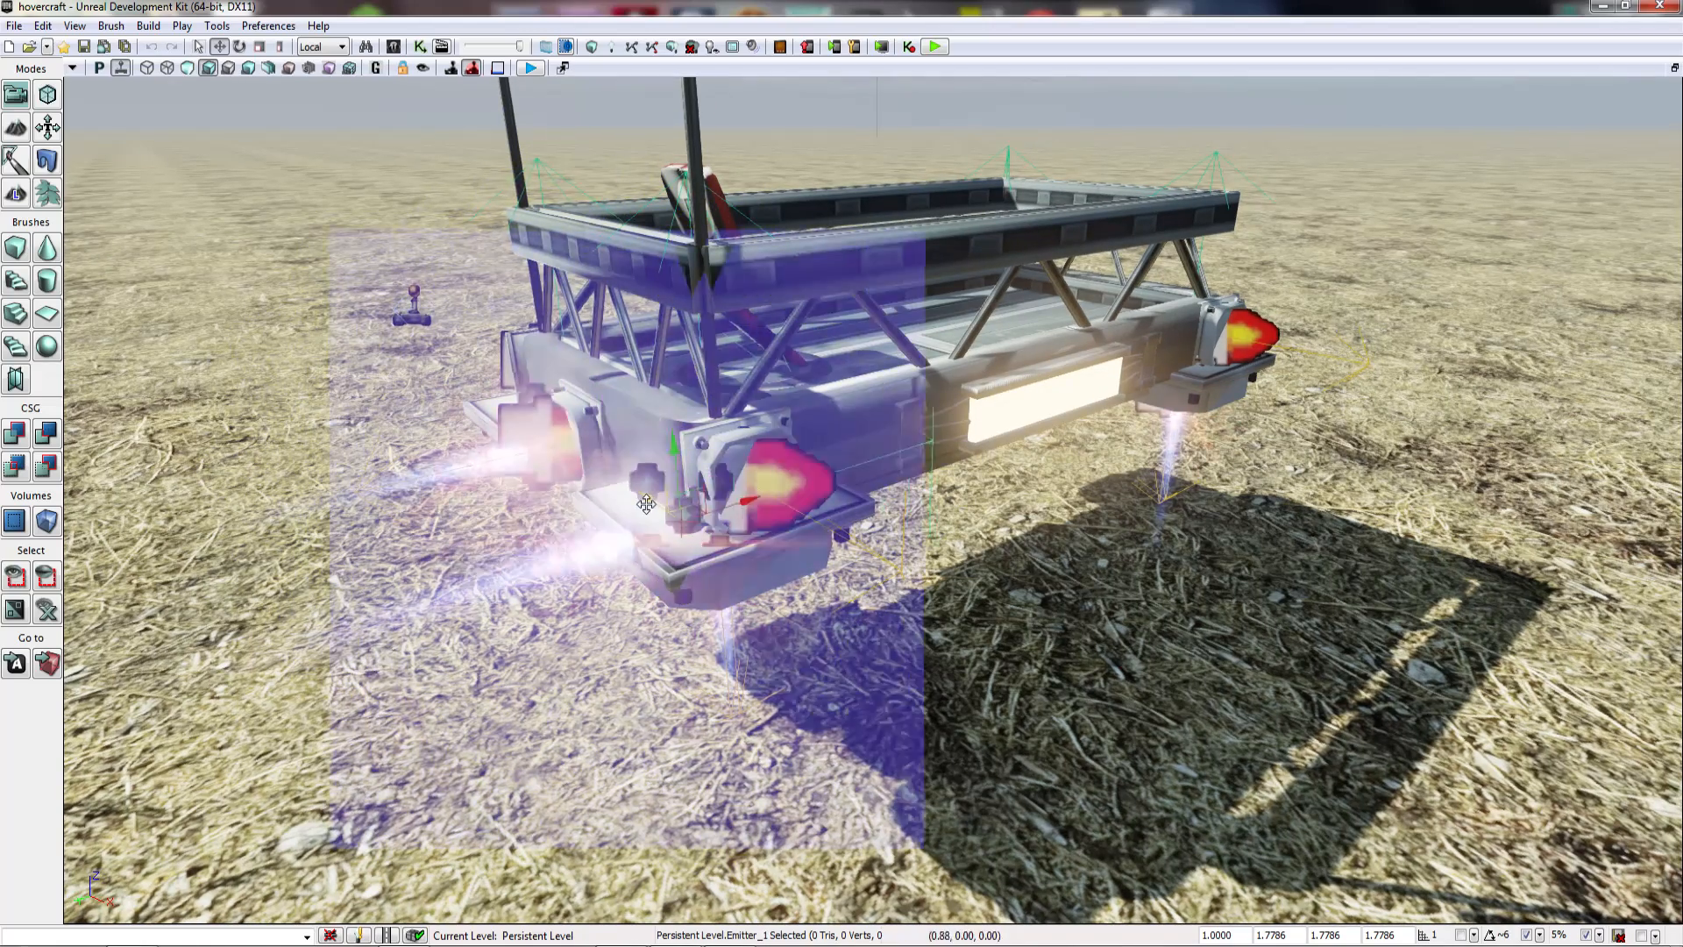
pyautogui.moveTo(667, 527); pyautogui.dragTo(579, 569, button='right')
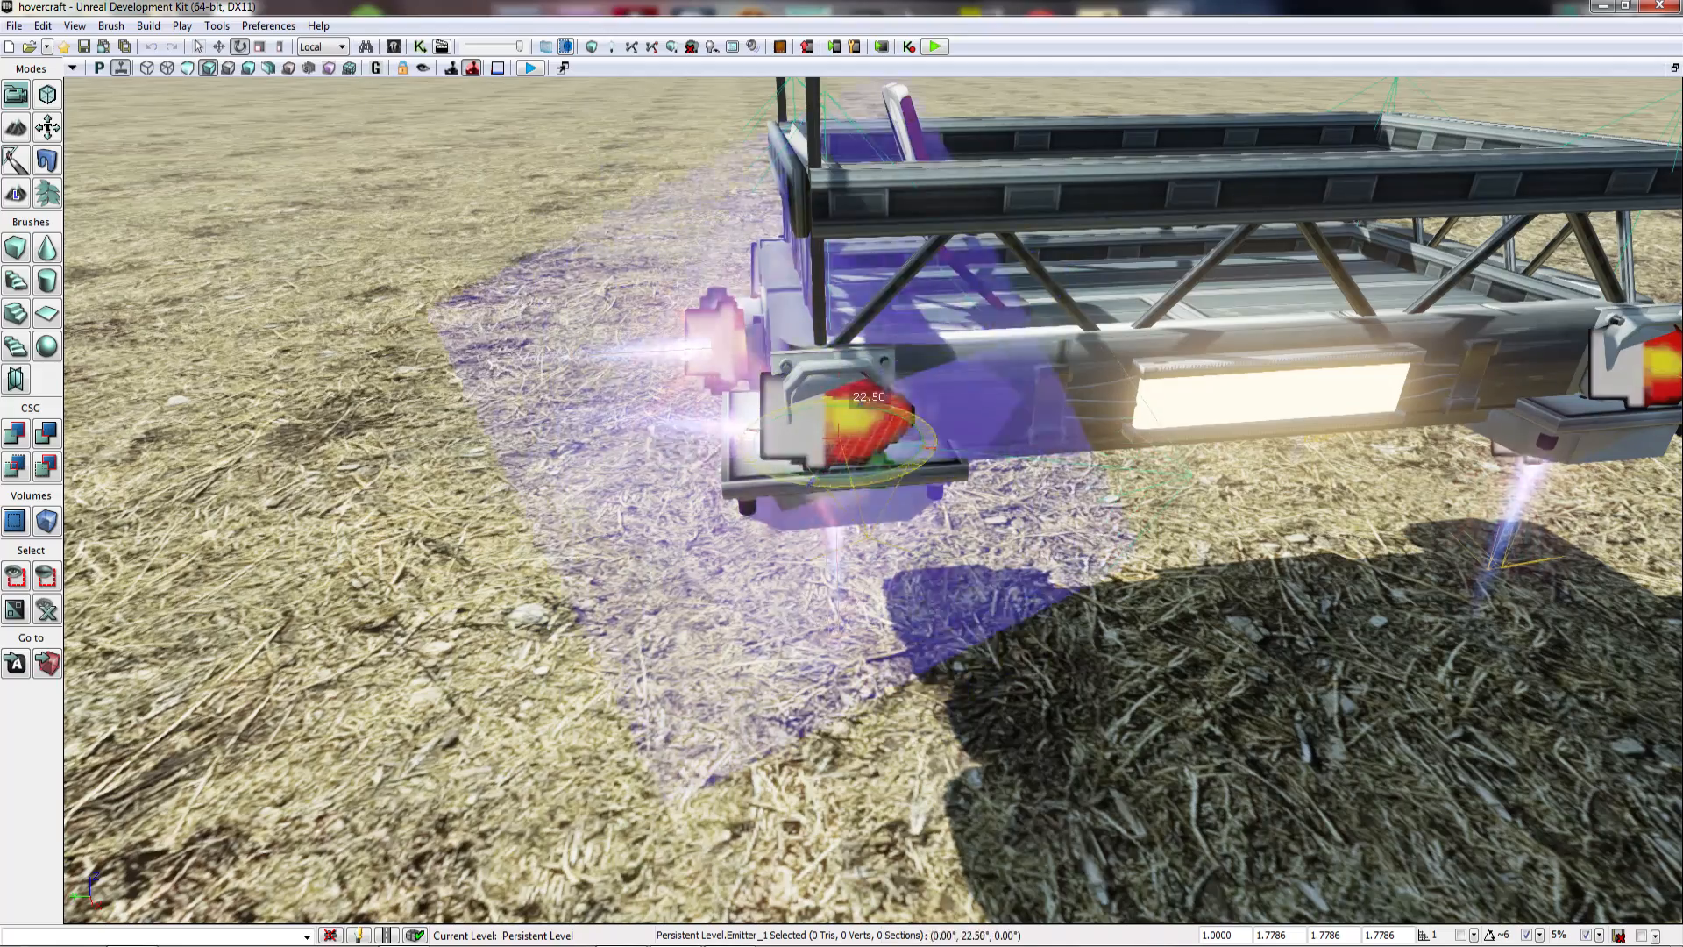
pyautogui.moveTo(840, 493); pyautogui.dragTo(1034, 439, button='right')
pyautogui.press('space')
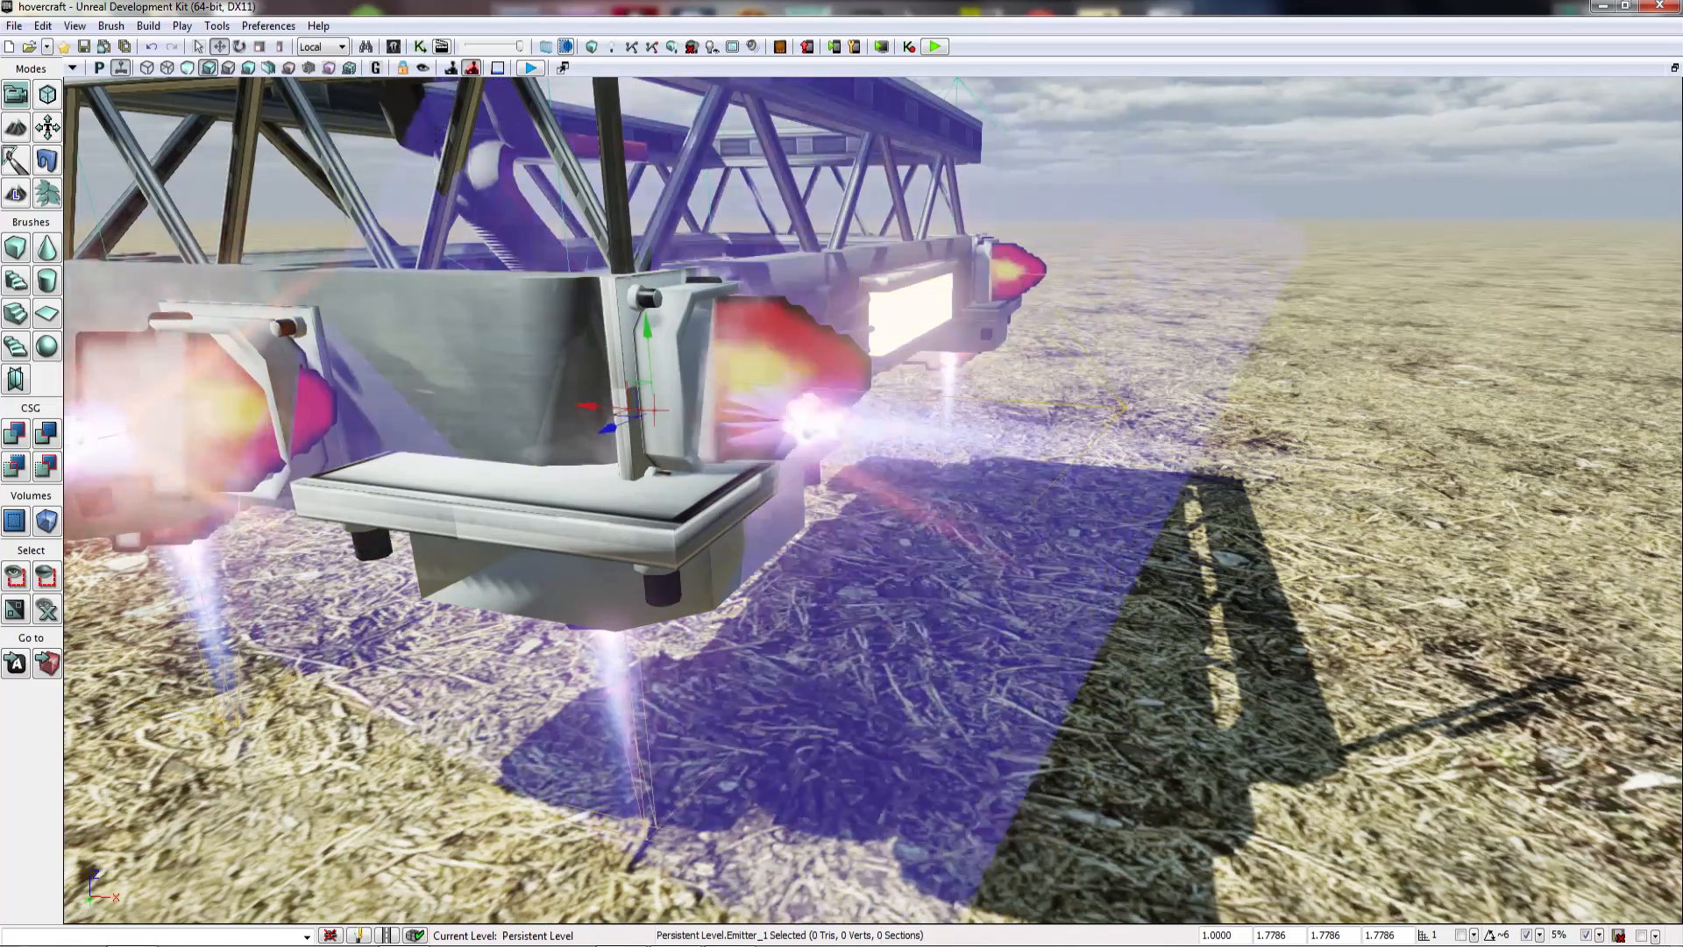
pyautogui.moveTo(655, 324); pyautogui.dragTo(360, 325, button='right')
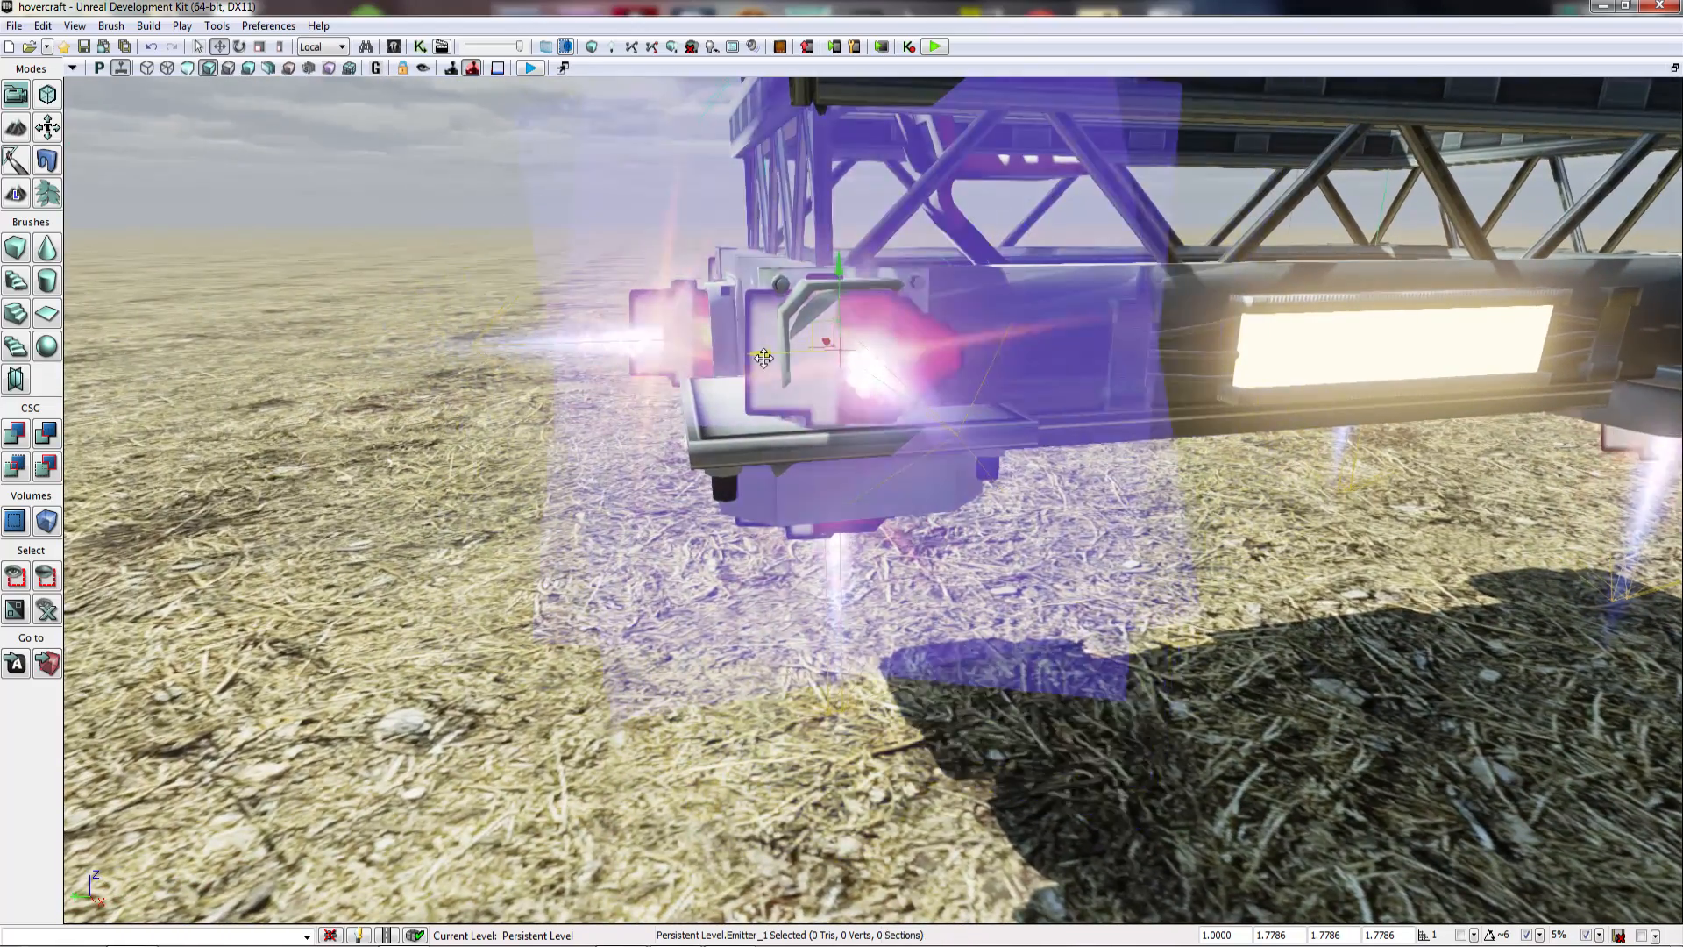
# Step: Duplicate the sideways-firing emitter onto further side thrusters, facing outward on the opposite side of the hovercraft
pyautogui.keyDown('shift'); pyautogui.moveTo(763, 358); pyautogui.dragTo(1054, 358); pyautogui.keyUp('shift')
pyautogui.moveTo(1055, 358); pyautogui.dragTo(1030, 397, button='right')
pyautogui.press('space')
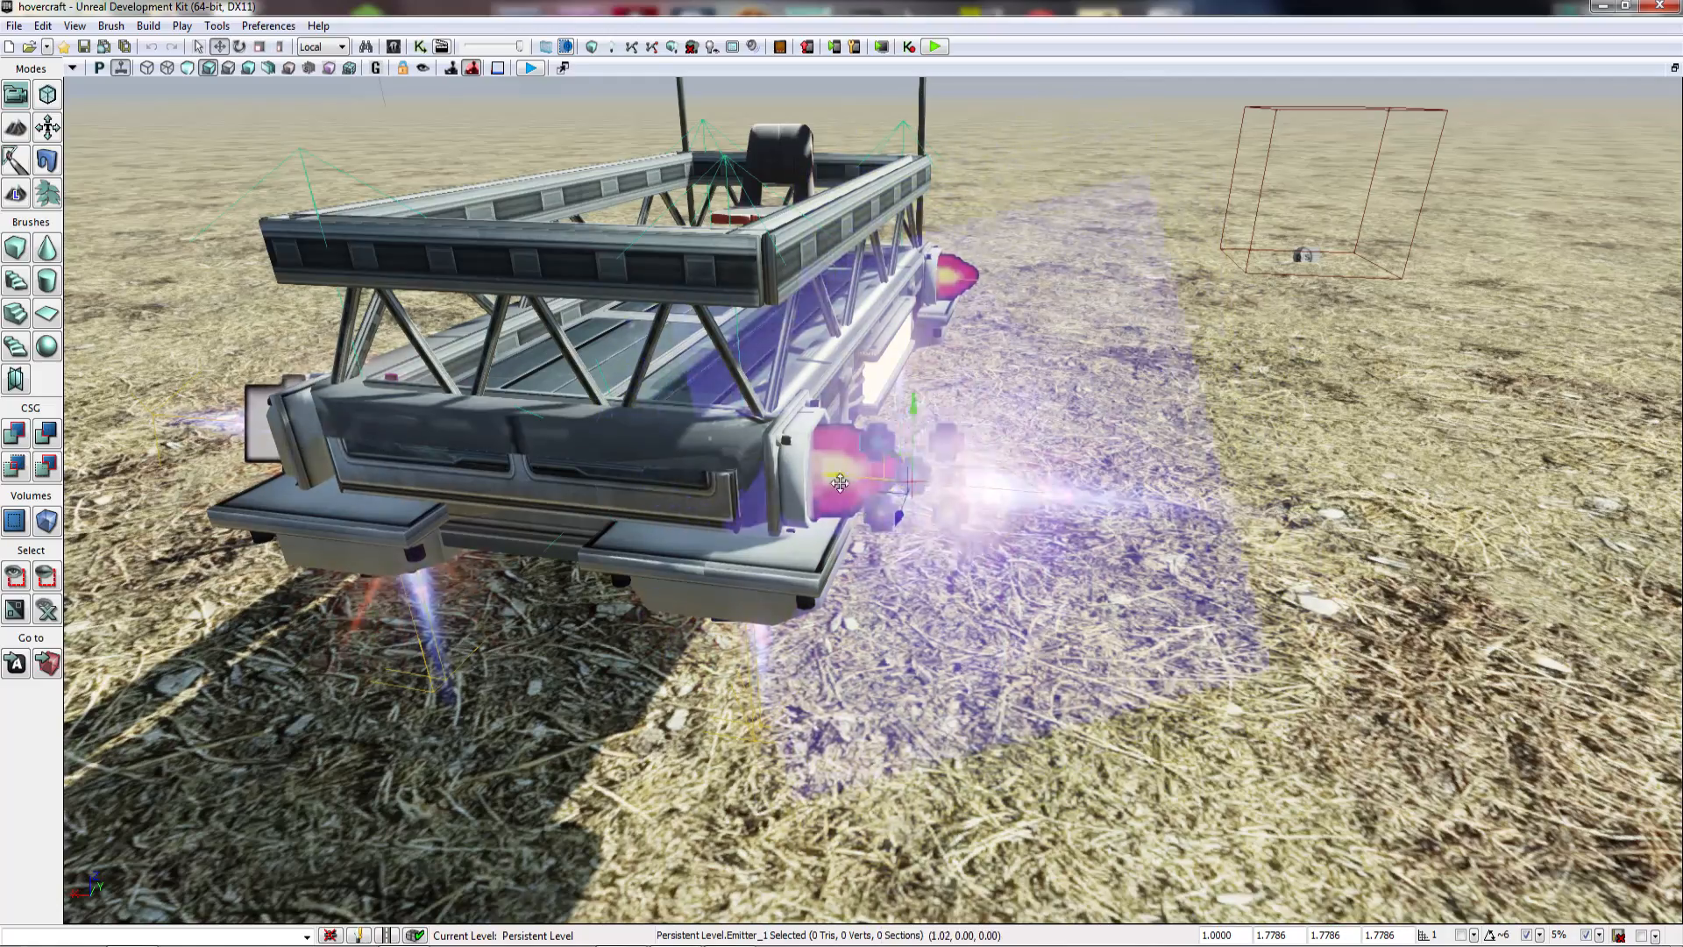
pyautogui.moveTo(756, 478); pyautogui.dragTo(462, 439, button='right')
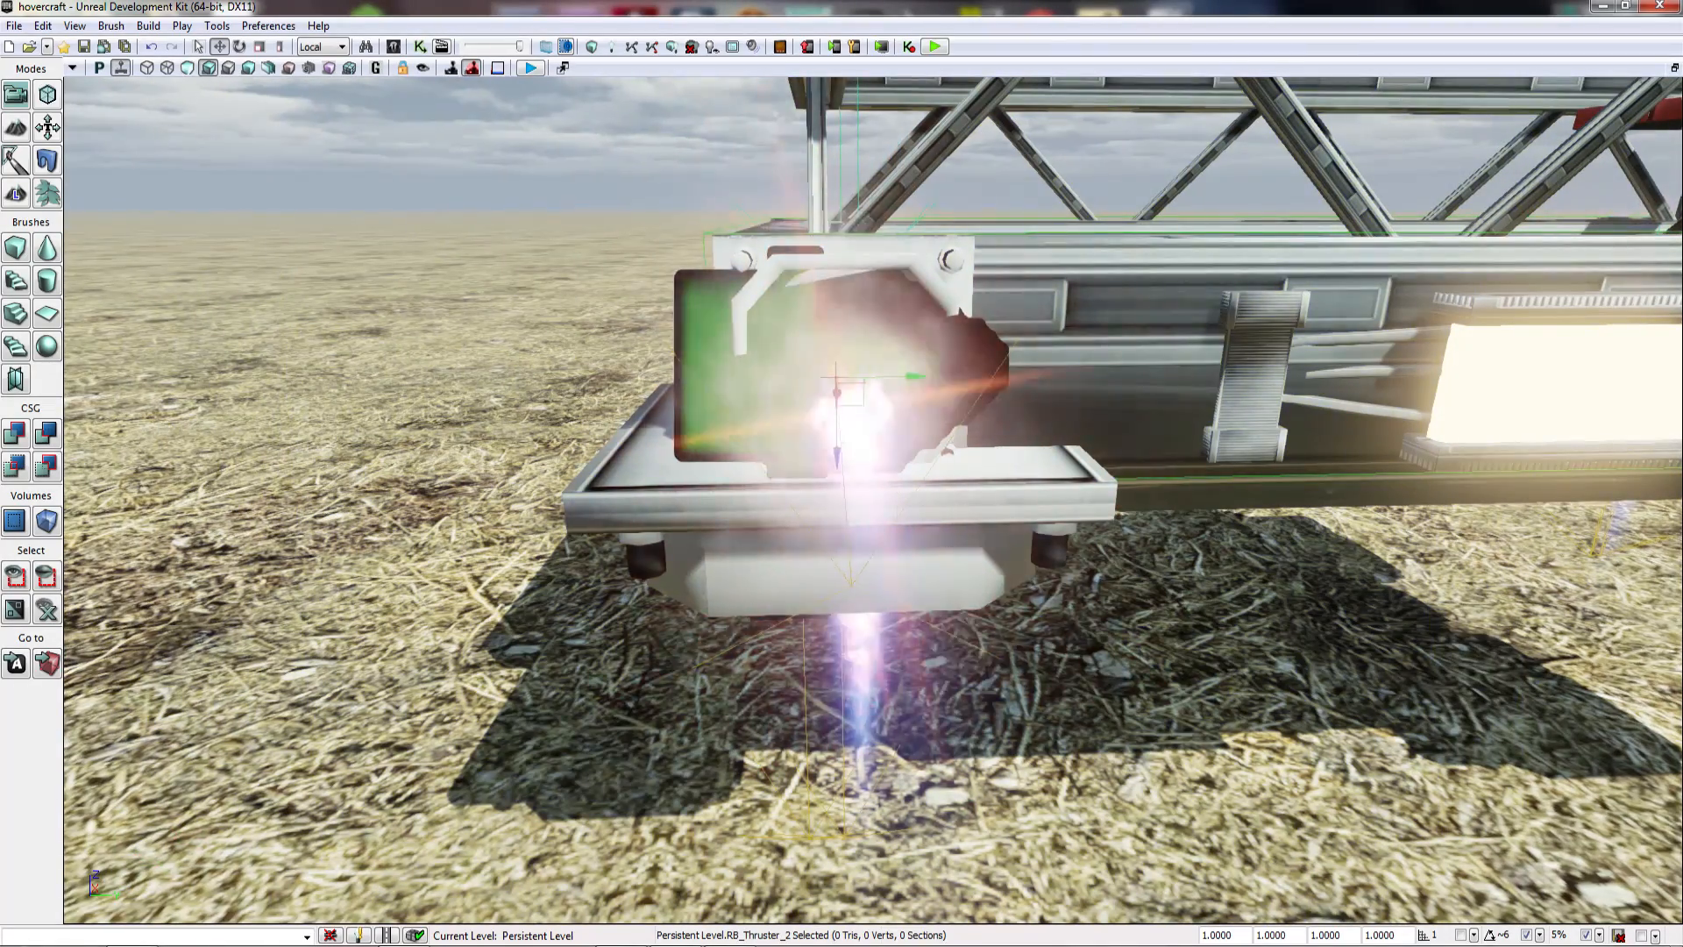
# Step: Check the side thruster emitters around the hovercraft, clear the selection and save the hovercraft level
pyautogui.moveTo(462, 438); pyautogui.dragTo(605, 478, button='right')
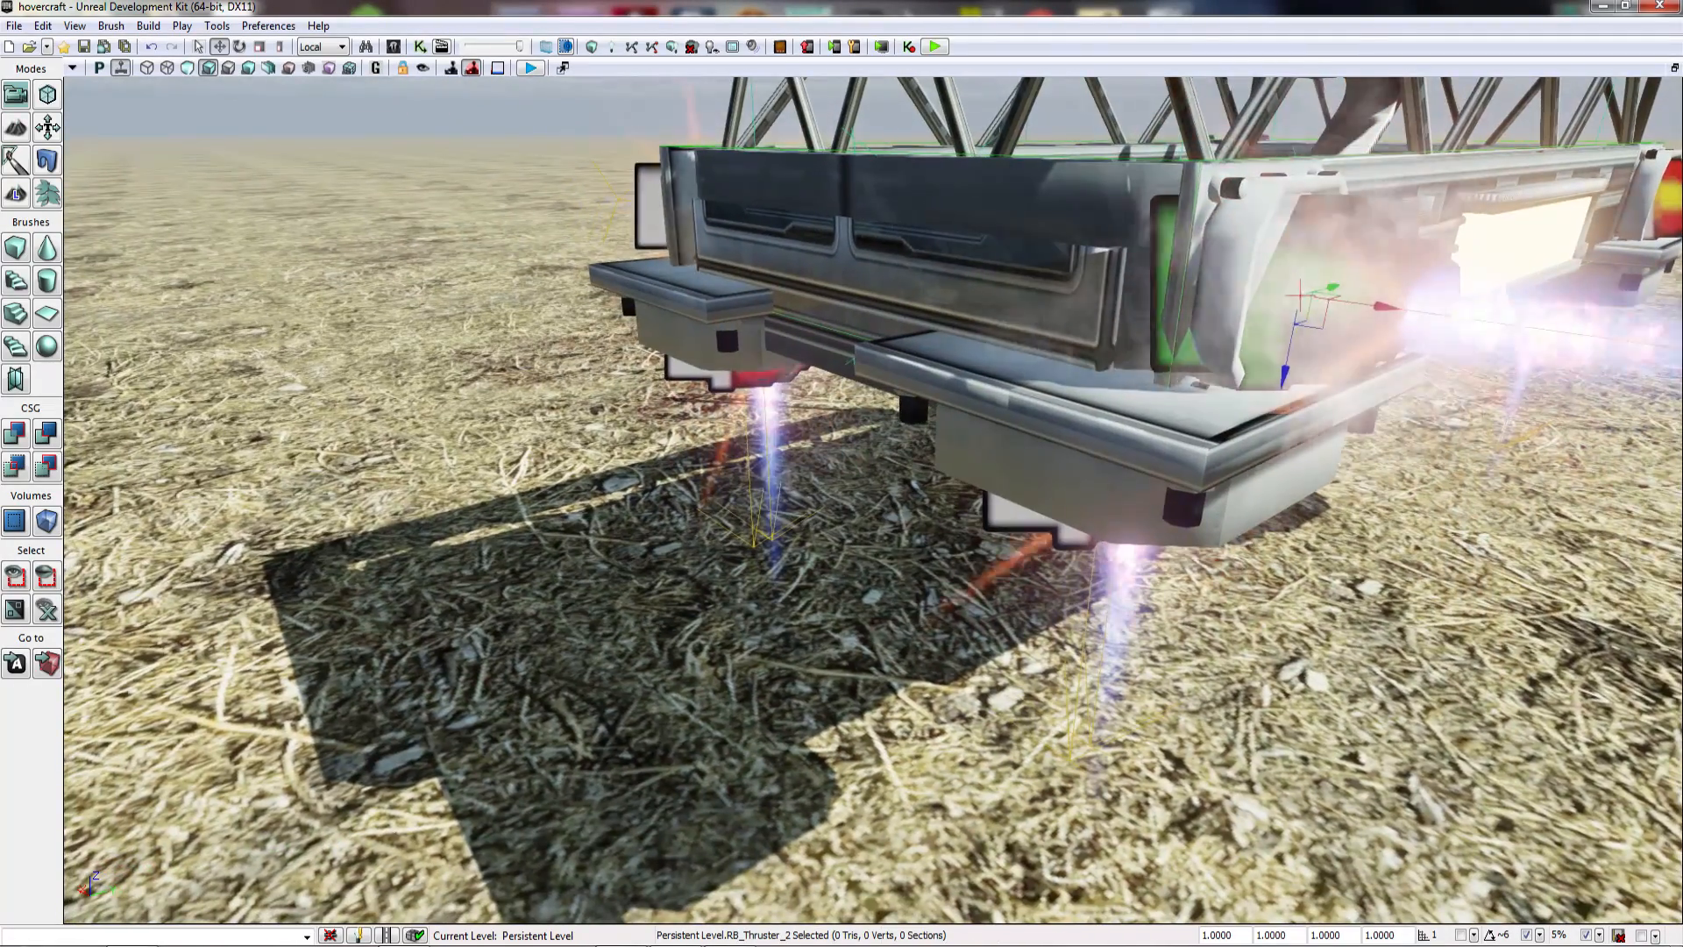
pyautogui.click(1429, 320)
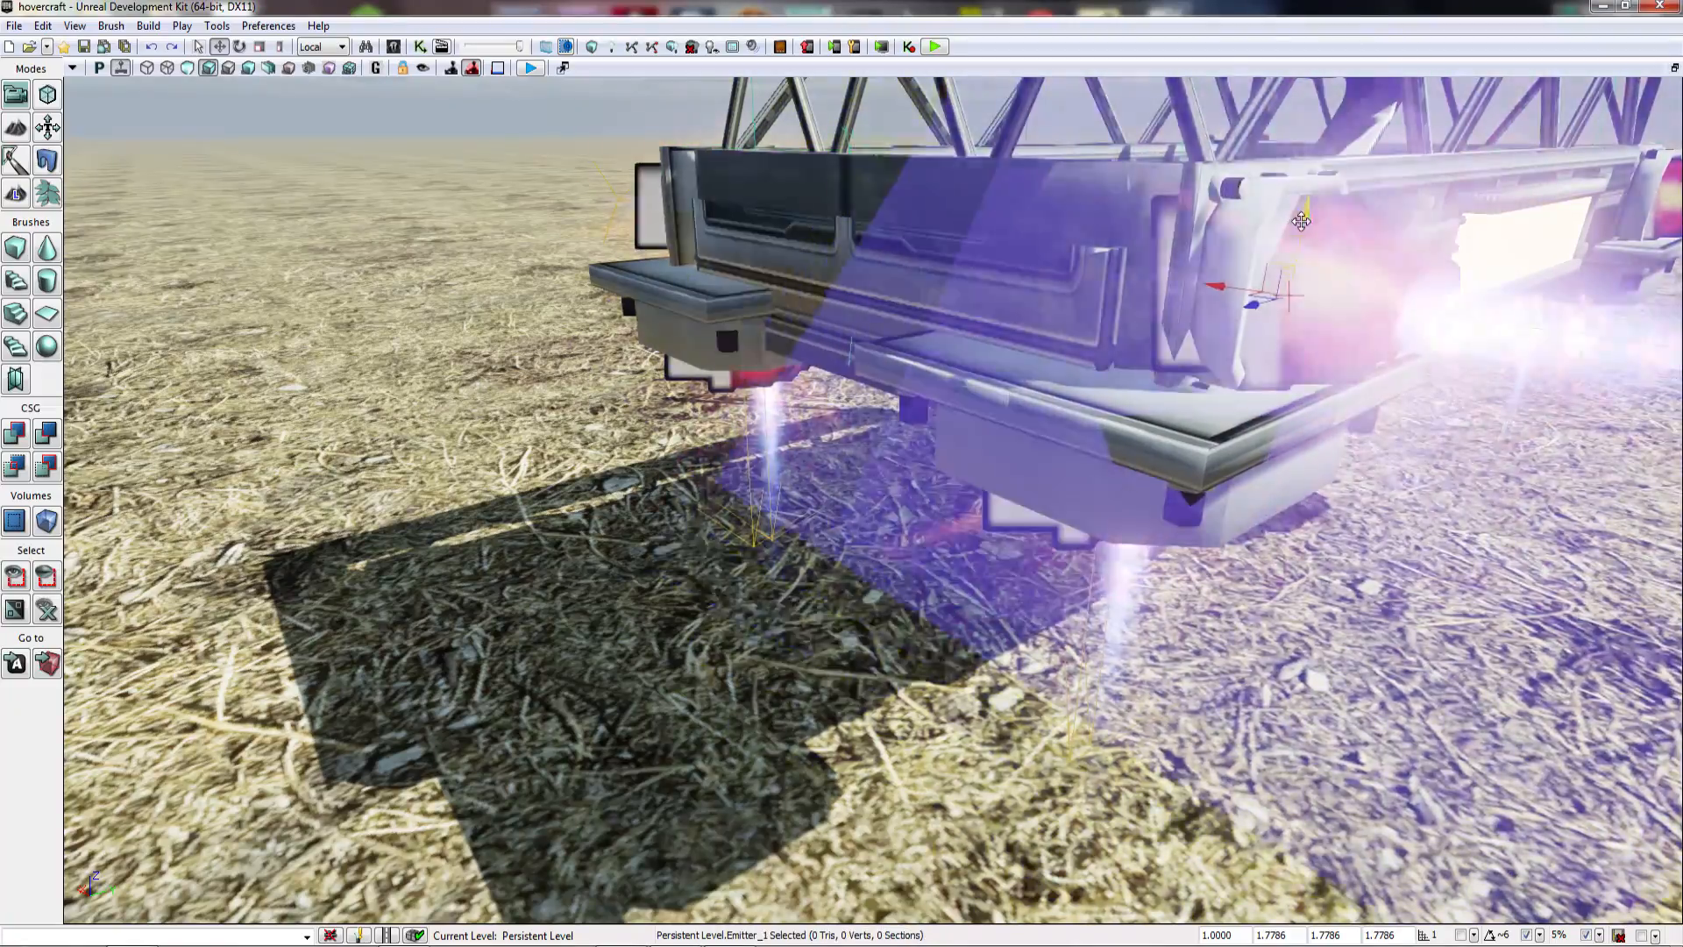
pyautogui.moveTo(1429, 320); pyautogui.dragTo(1217, 323, button='right')
pyautogui.moveTo(467, 321); pyautogui.dragTo(591, 321)
pyautogui.press('Escape')
pyautogui.moveTo(613, 321); pyautogui.dragTo(206, 298, button='right')
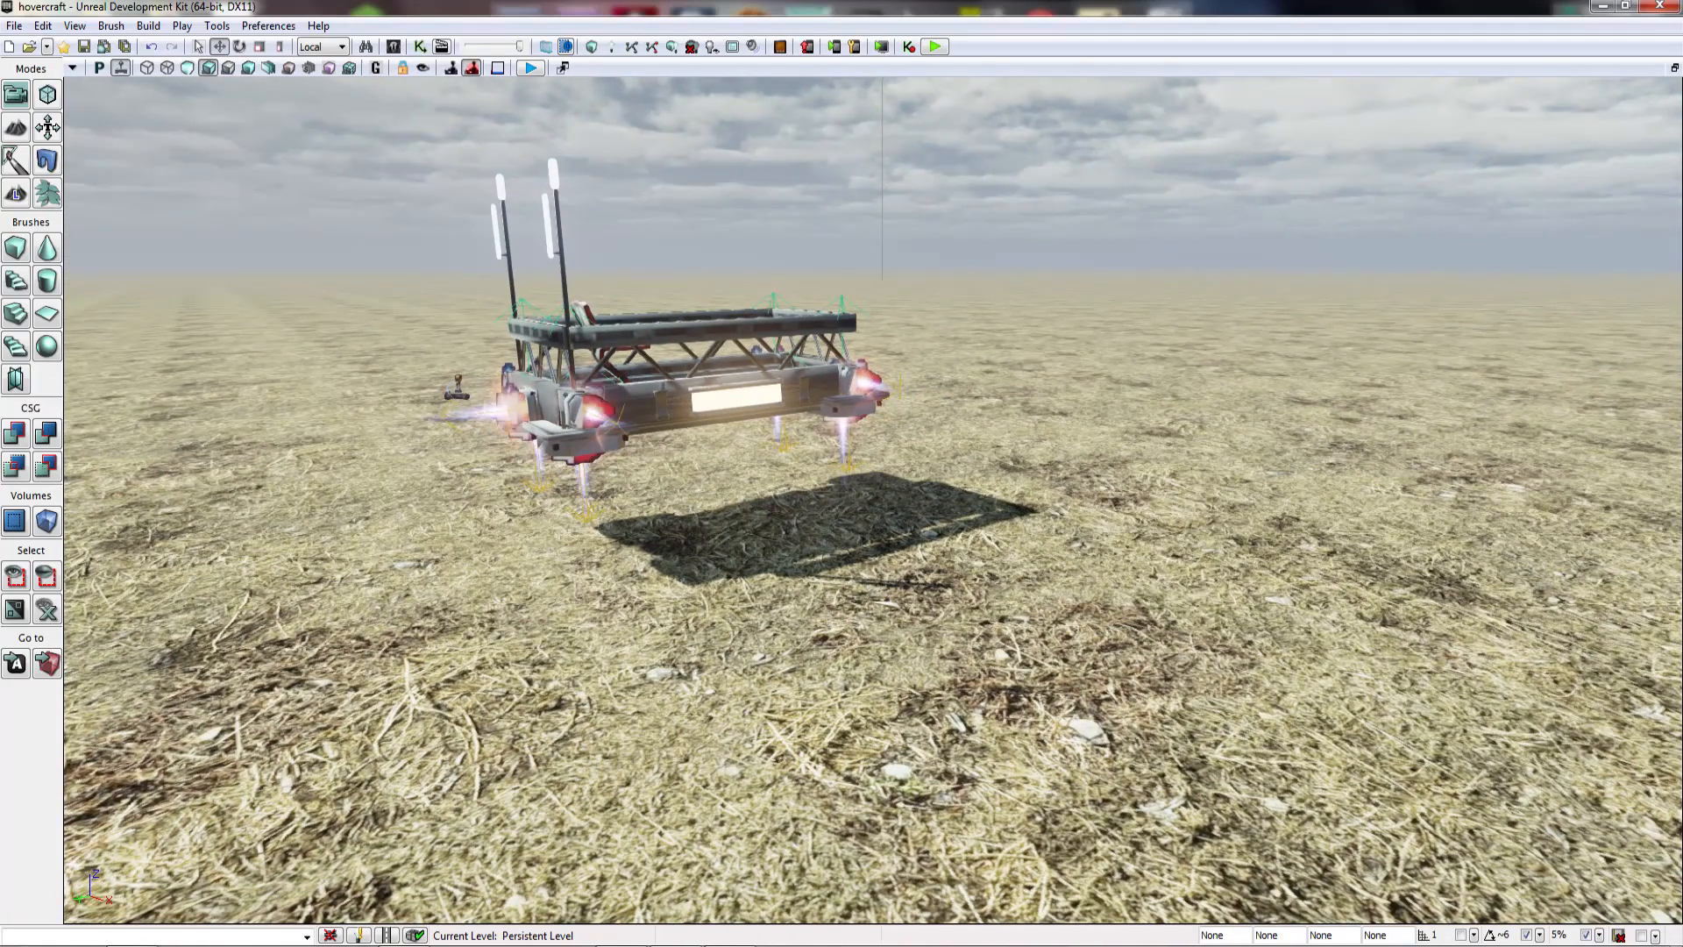
pyautogui.click(14, 26)
pyautogui.click(83, 96)
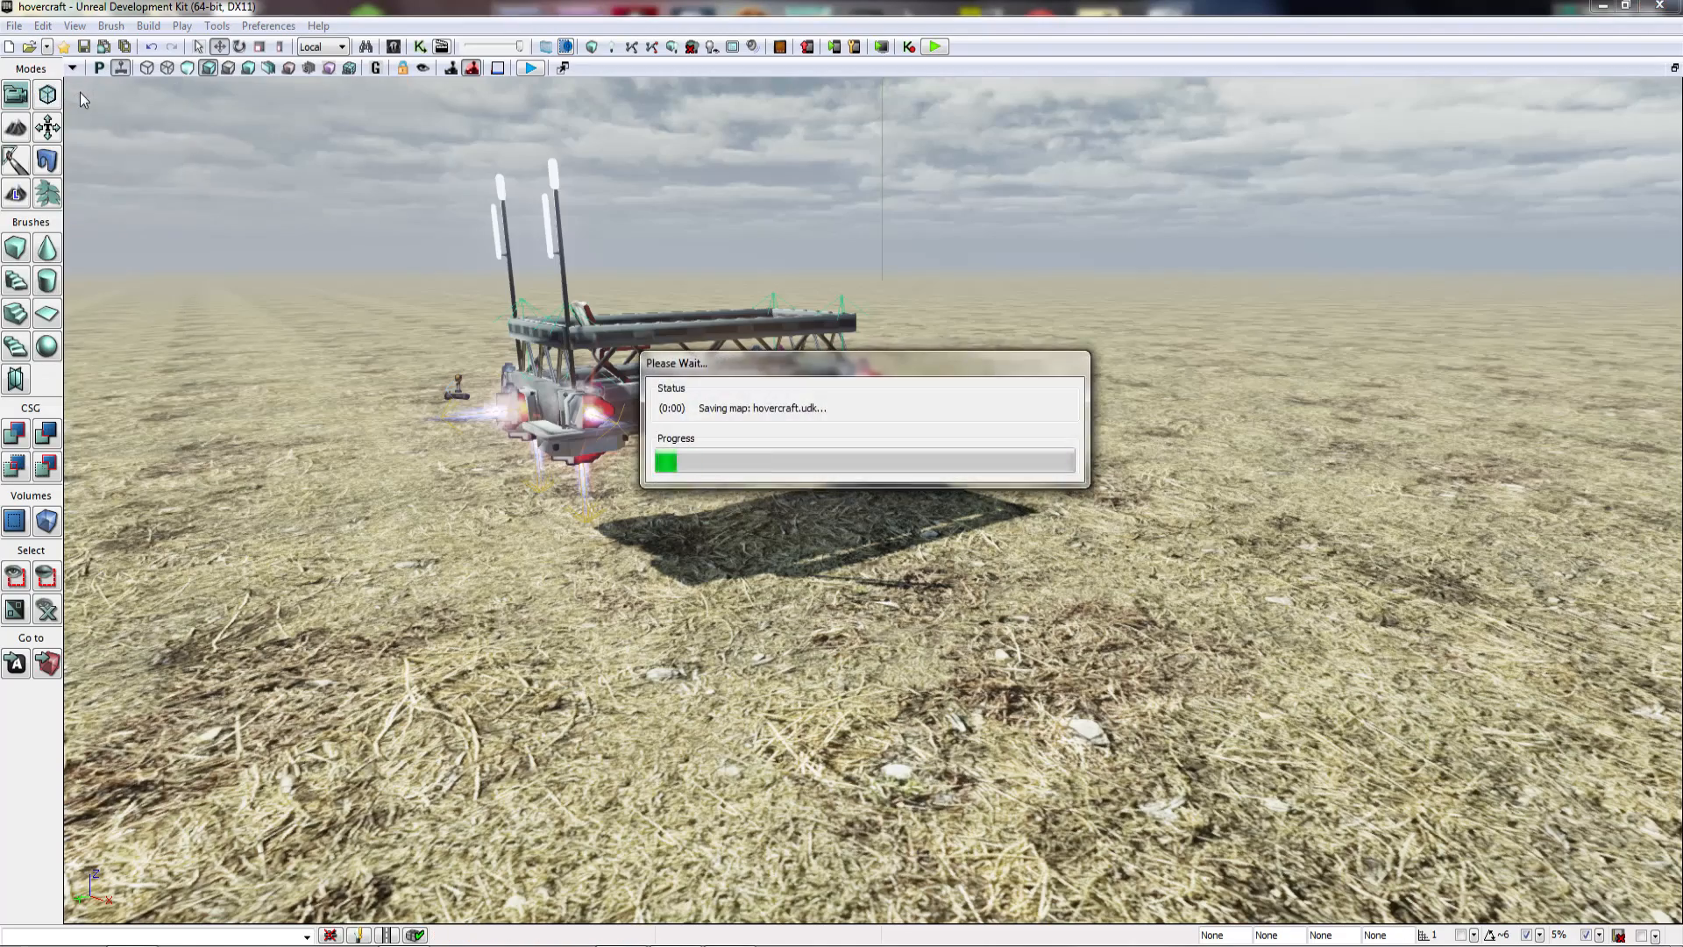
# Step: Open the level's main Kismet sequence and bring the thruster Toggle groups into view
pyautogui.moveTo(351, 438)
pyautogui.mouseDown(button='right')
pyautogui.moveTo(263, 438)
pyautogui.moveTo(381, 425)
pyautogui.mouseUp(button='right')
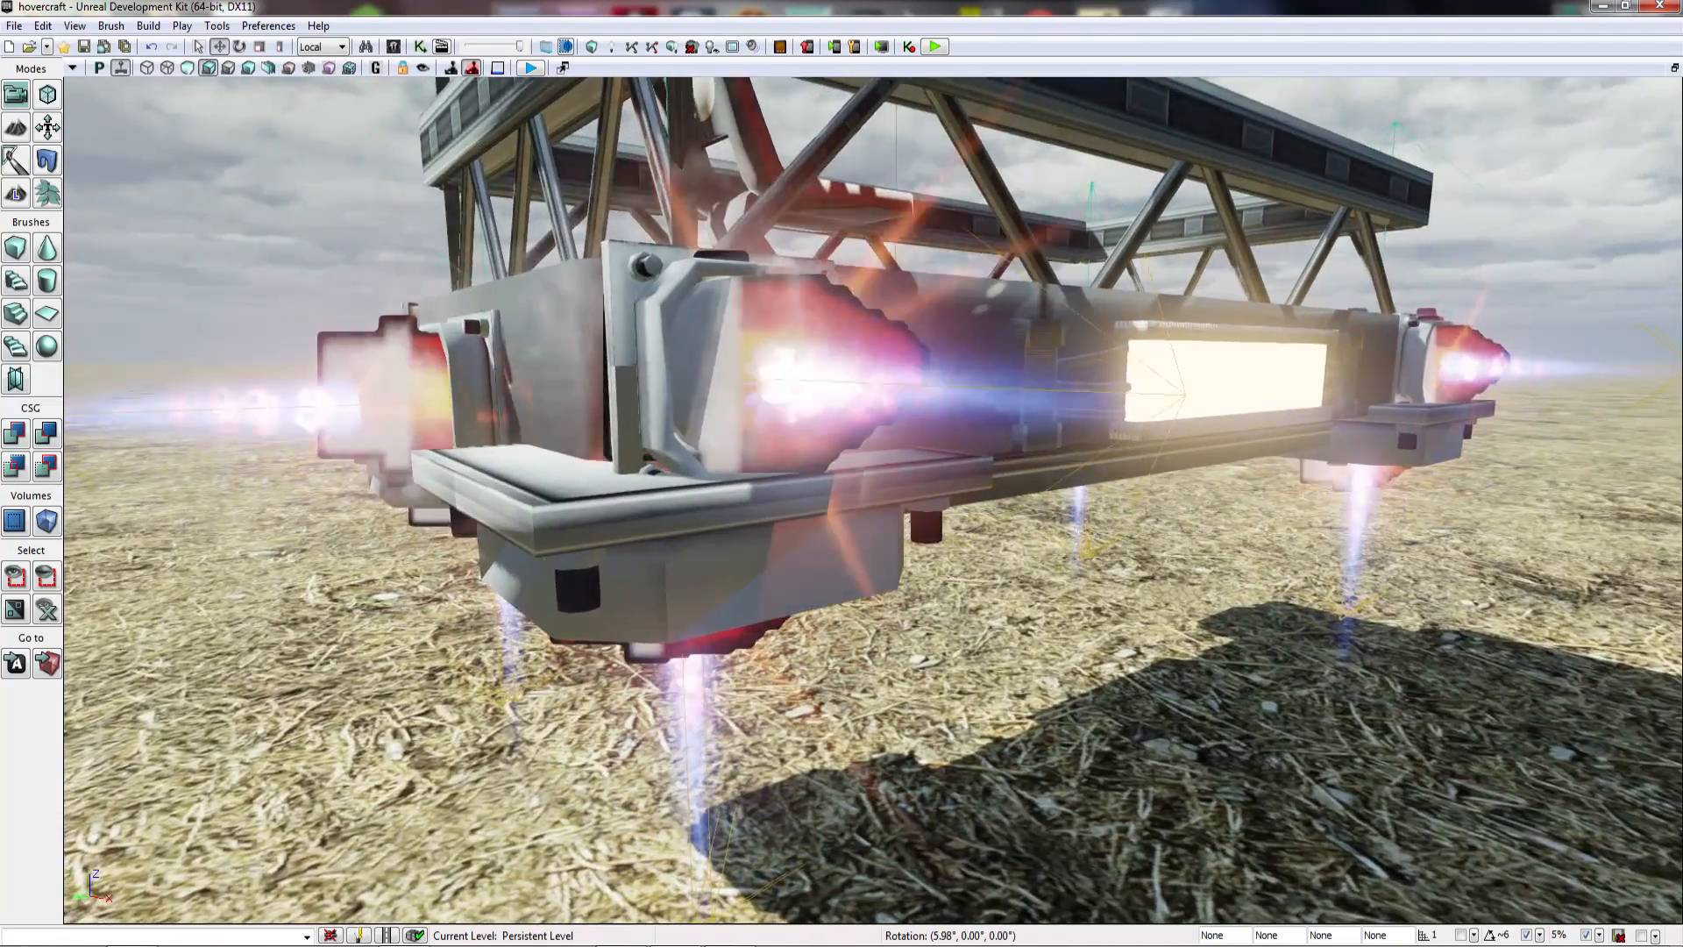
pyautogui.click(421, 47)
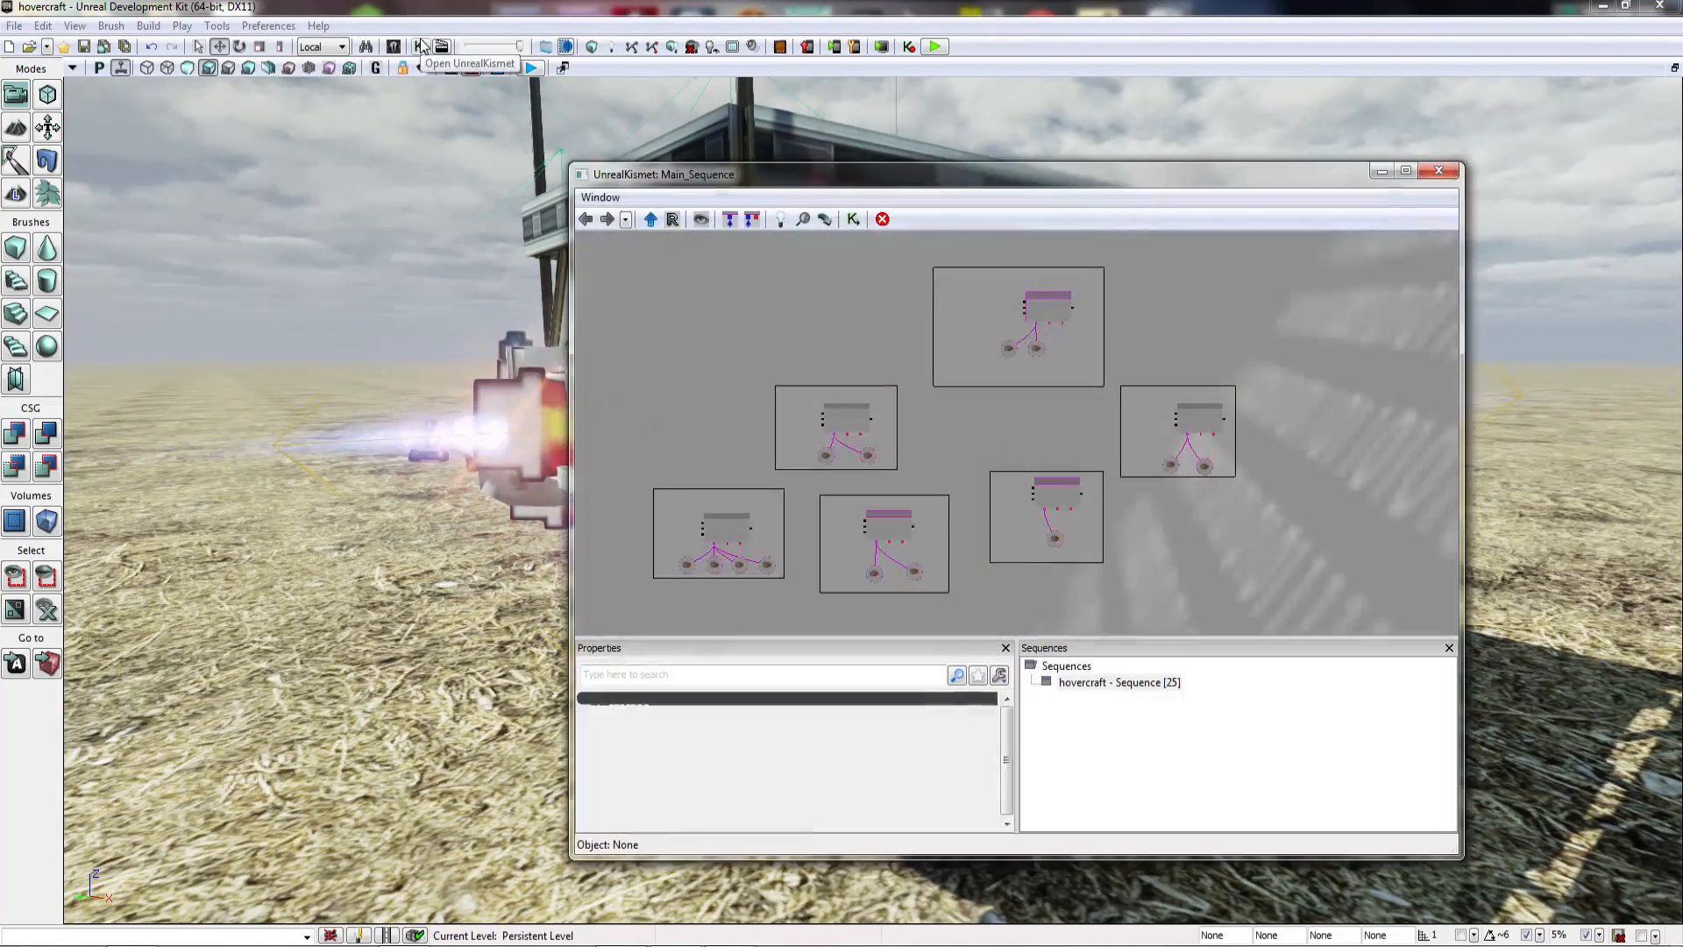
pyautogui.moveTo(822, 360); pyautogui.dragTo(1008, 286)
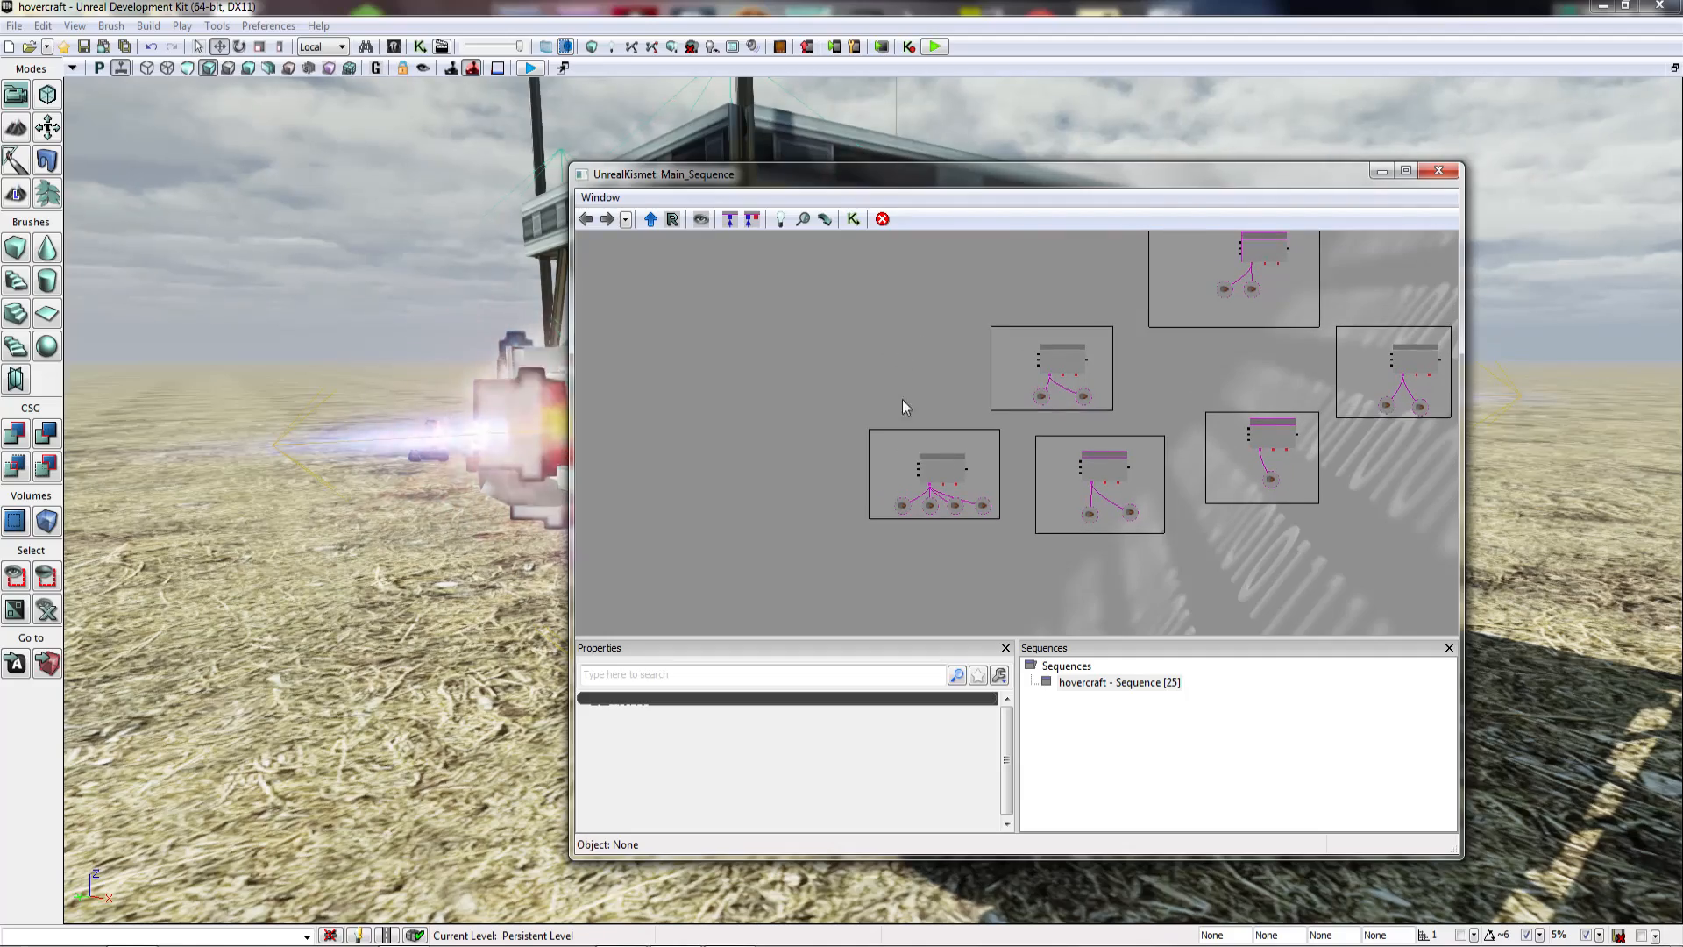
pyautogui.moveTo(491, 491); pyautogui.dragTo(547, 452, button='right')
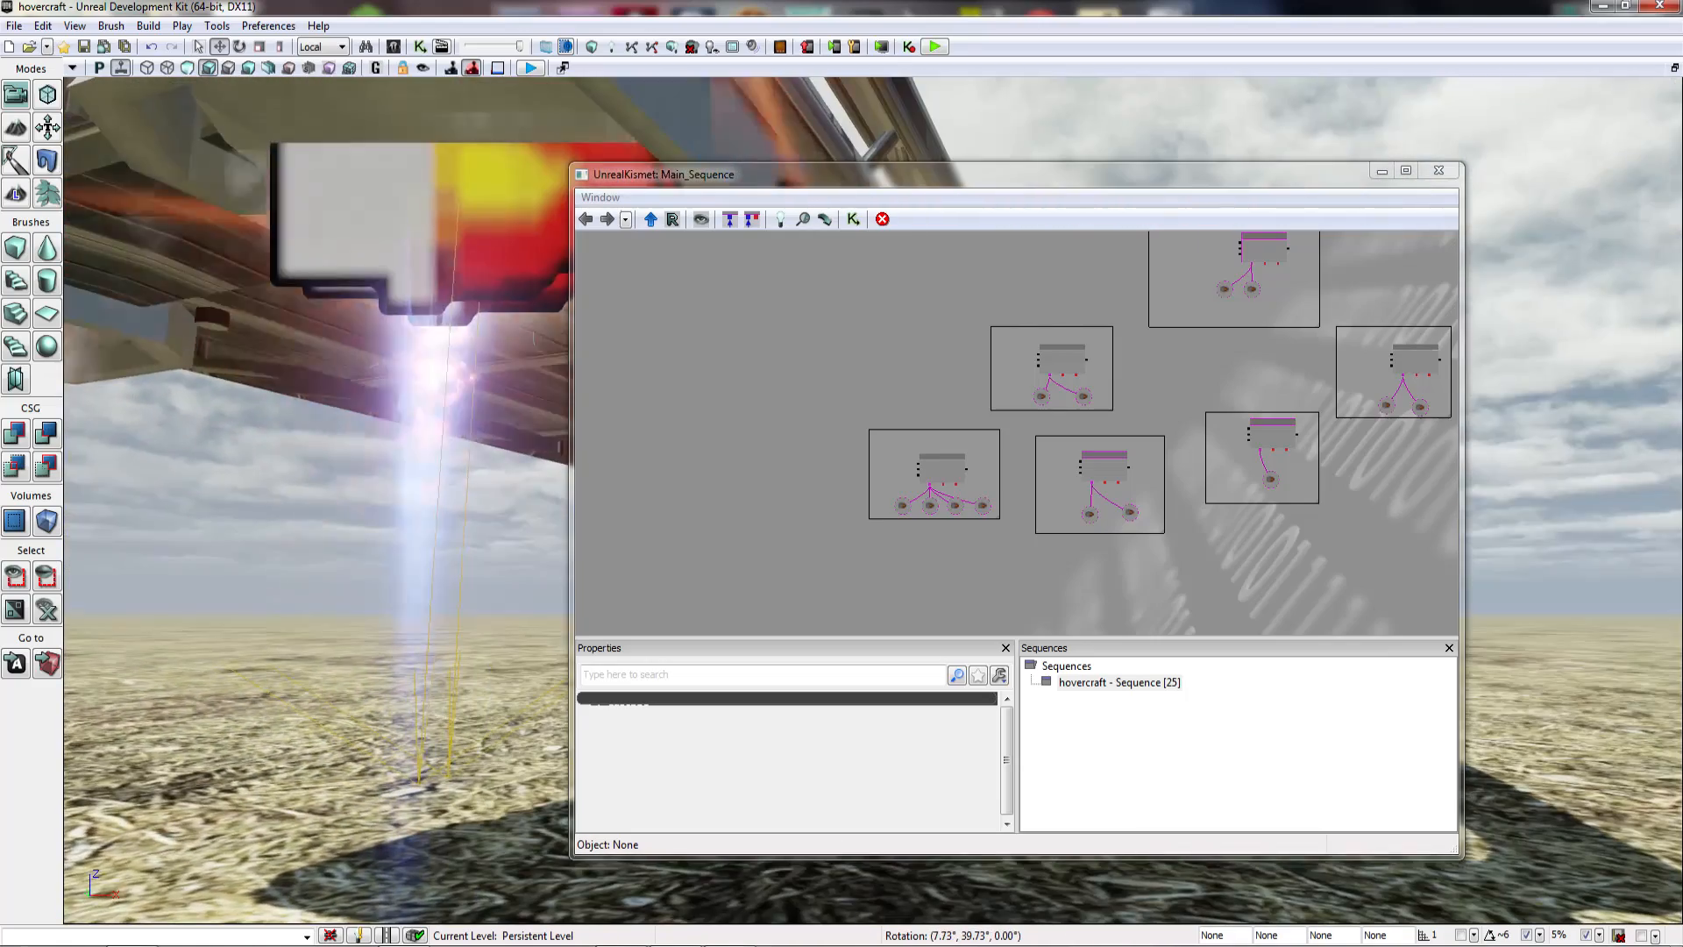
pyautogui.moveTo(368, 438); pyautogui.dragTo(490, 499, button='right')
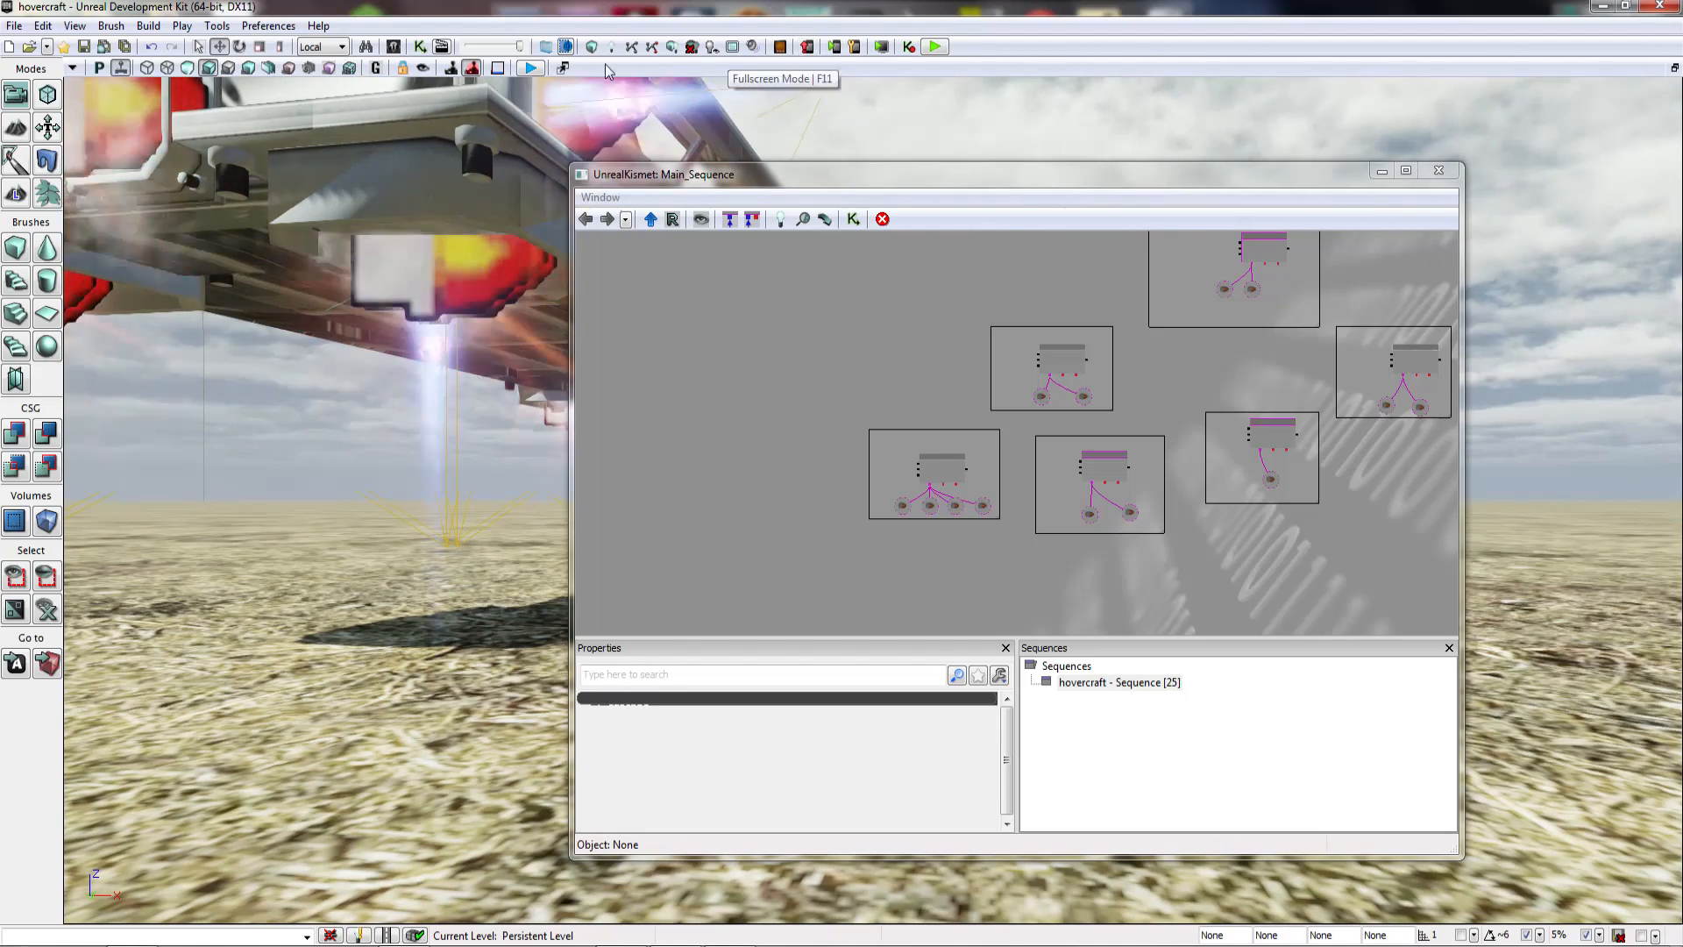
pyautogui.click(605, 100)
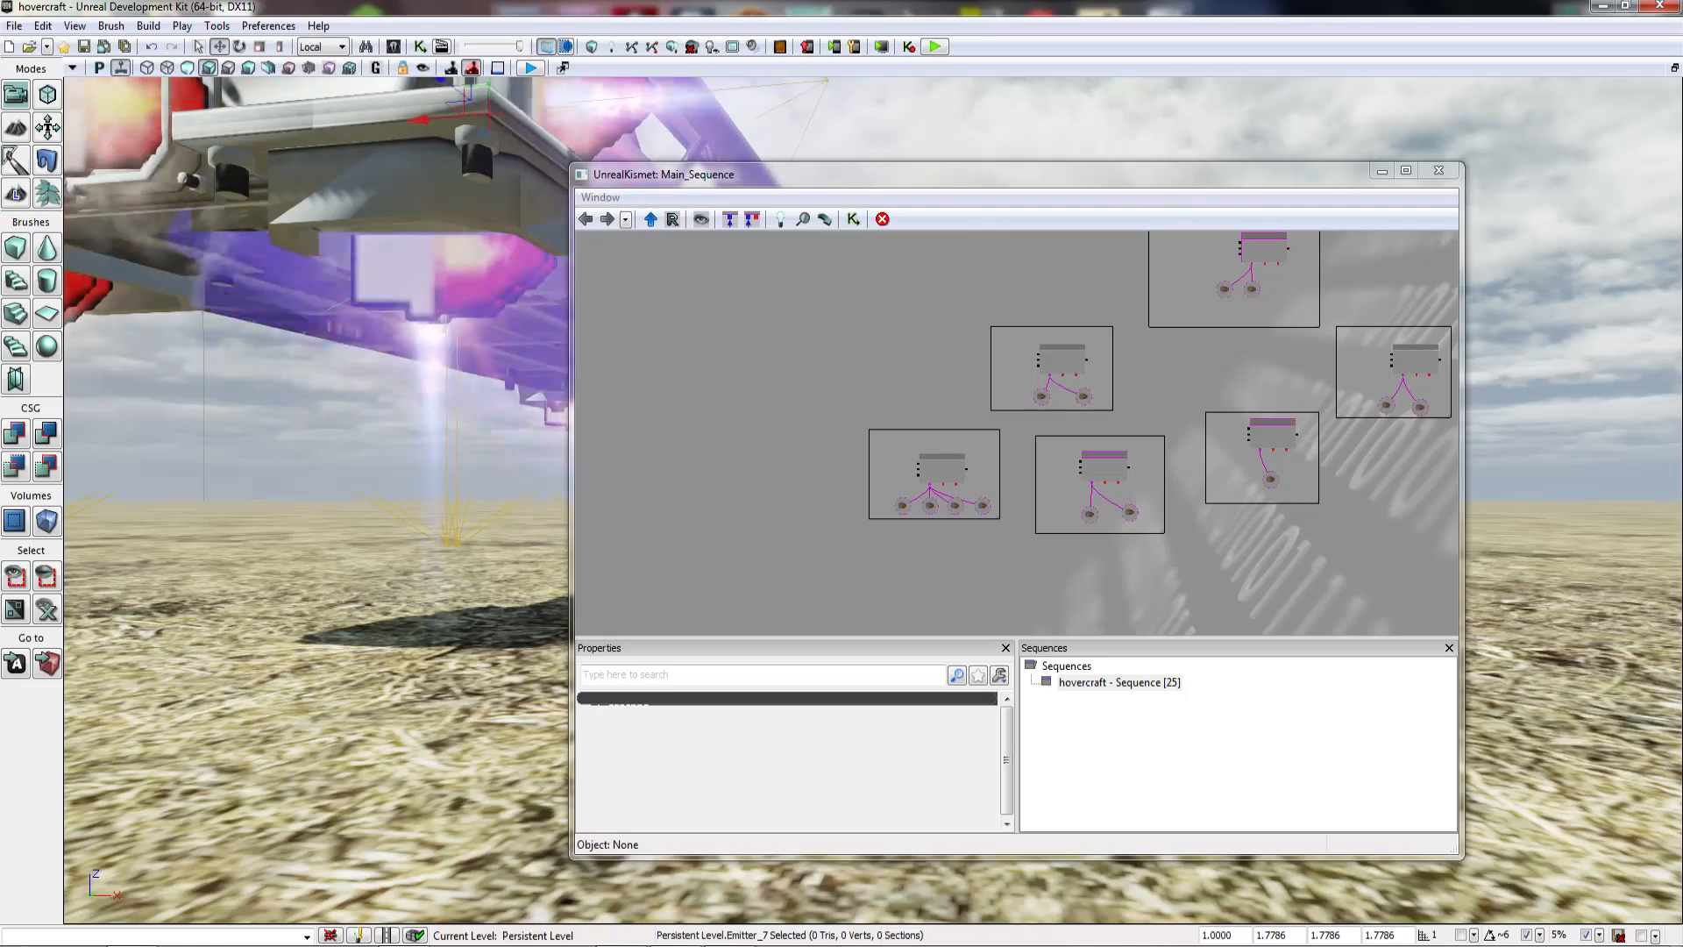
pyautogui.moveTo(491, 350); pyautogui.dragTo(478, 307, button='right')
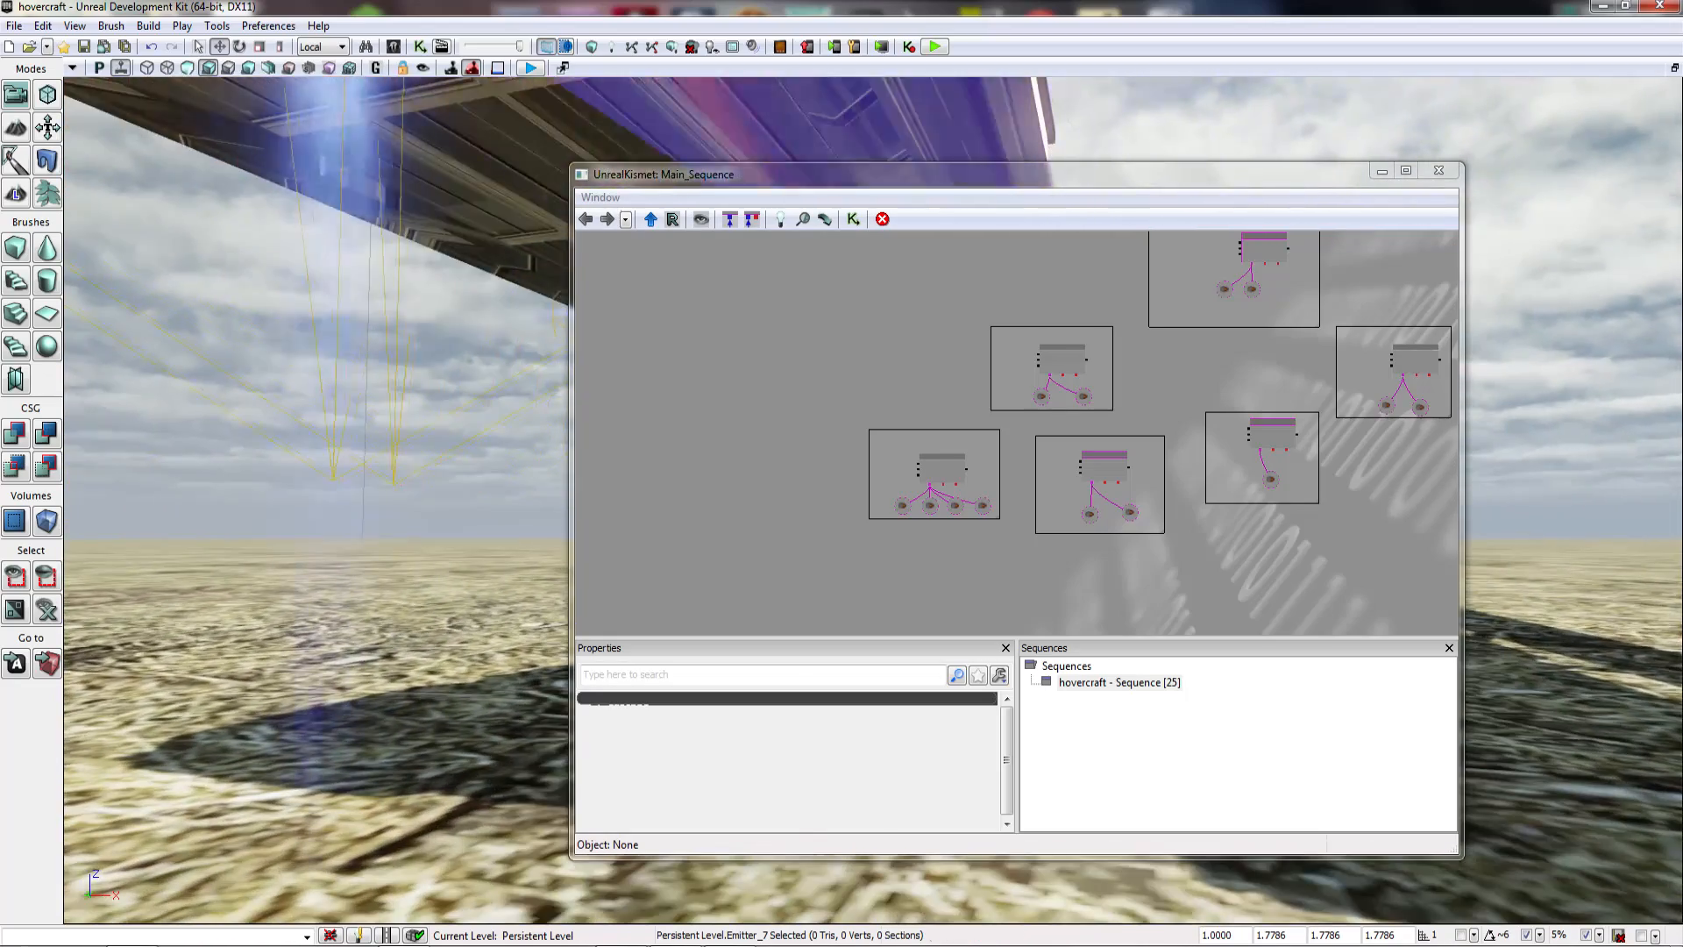
pyautogui.click(360, 263)
pyautogui.moveTo(360, 263); pyautogui.dragTo(307, 280, button='right')
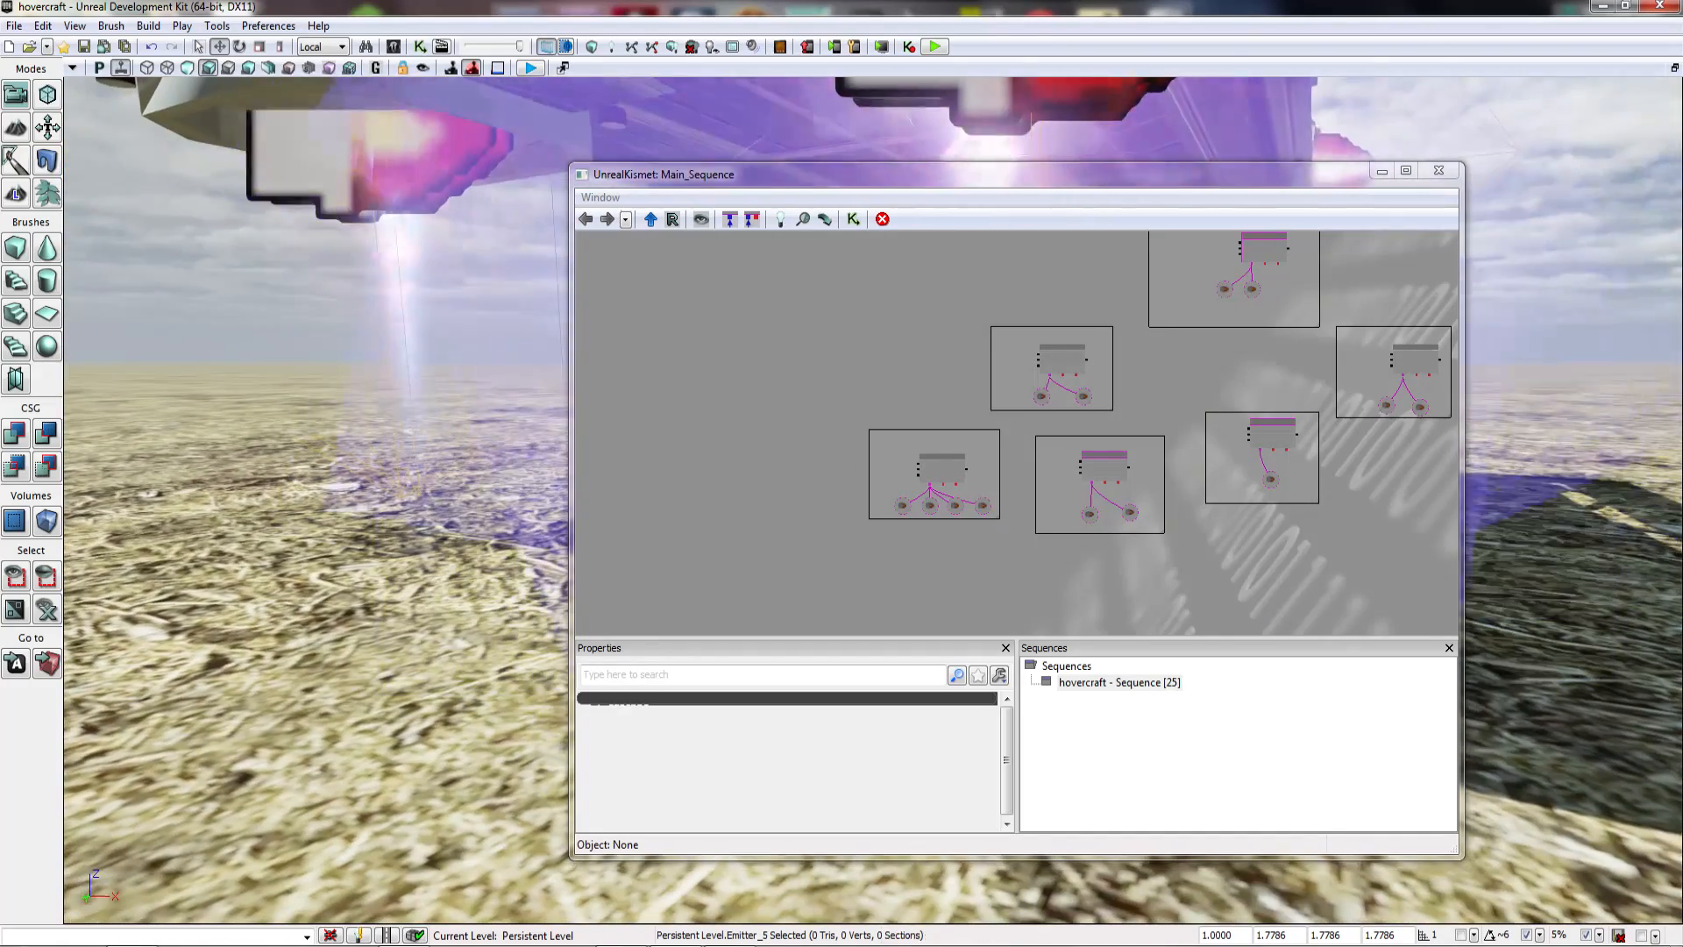
pyautogui.keyDown('ctrl'); pyautogui.click(385, 167); pyautogui.keyUp('ctrl')
pyautogui.moveTo(316, 500); pyautogui.dragTo(395, 504, button='right')
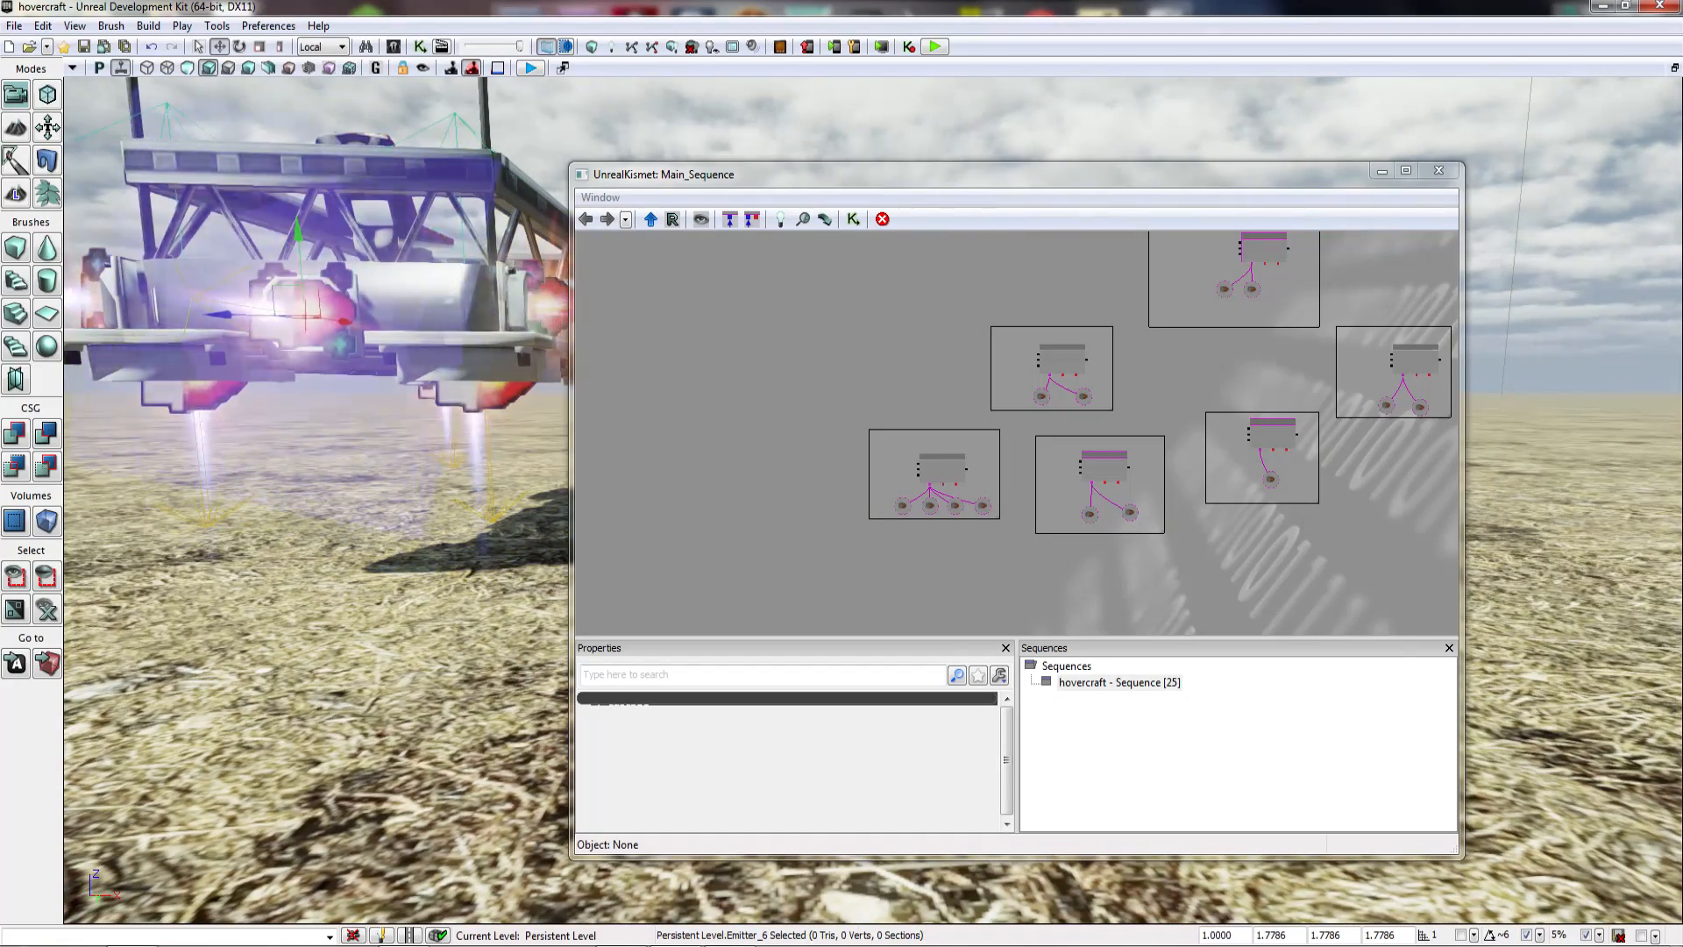
# Step: Move the Kismet window off the hovercraft and hide the static meshes so the thruster and emitter icons are exposed
pyautogui.moveTo(316, 499); pyautogui.dragTo(407, 446, button='right')
pyautogui.moveTo(1123, 179); pyautogui.dragTo(1357, 146)
pyautogui.moveTo(525, 369); pyautogui.dragTo(368, 377, button='right')
pyautogui.moveTo(368, 377); pyautogui.dragTo(368, 517)
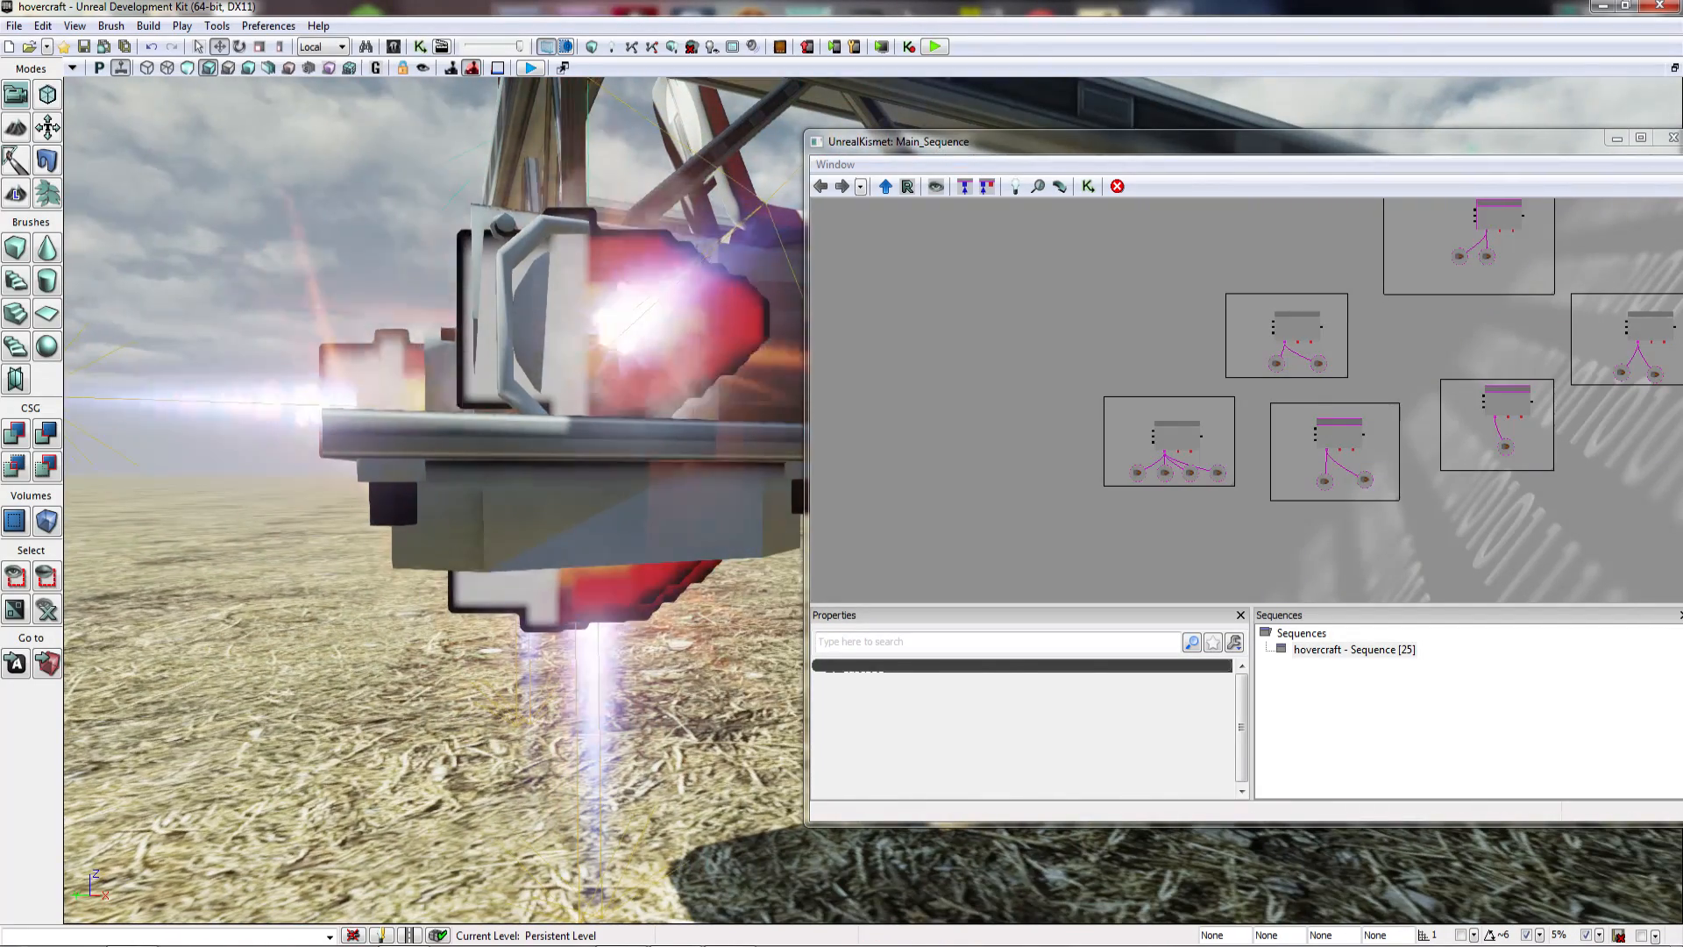
pyautogui.press('w')
pyautogui.moveTo(368, 517)
pyautogui.mouseDown(button='right')
pyautogui.moveTo(434, 504)
pyautogui.moveTo(377, 517)
pyautogui.moveTo(368, 500)
pyautogui.mouseUp(button='right')
# Step: Select the four downward-firing emitters on the corner hover thrusters together
pyautogui.click(344, 405)
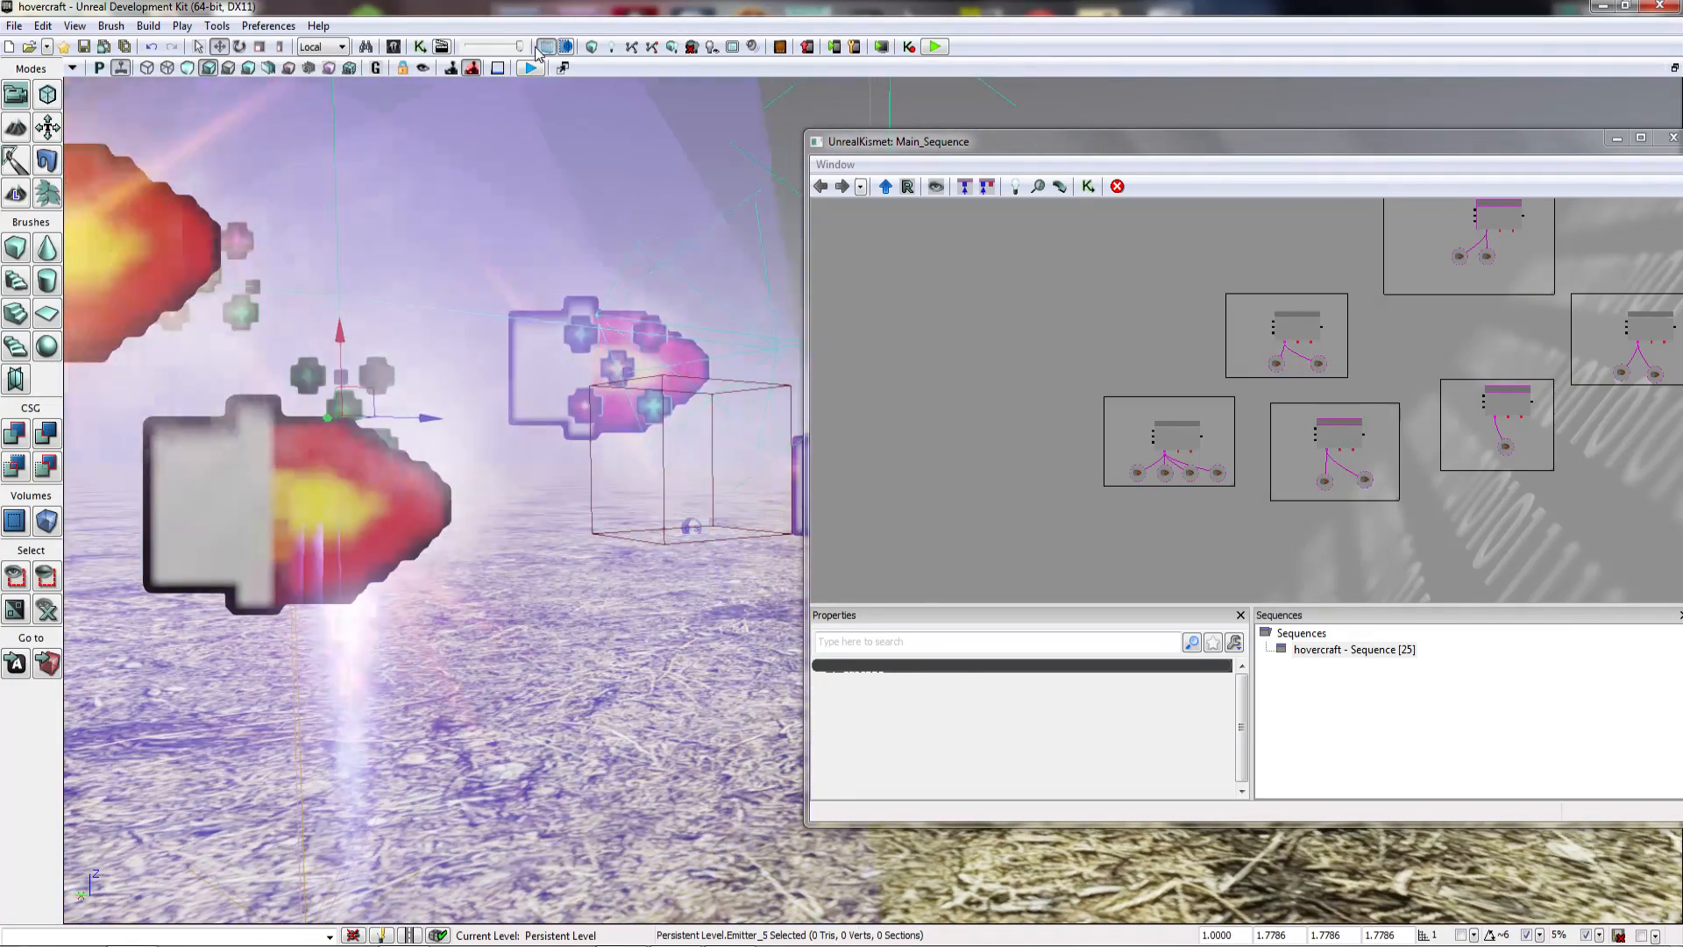
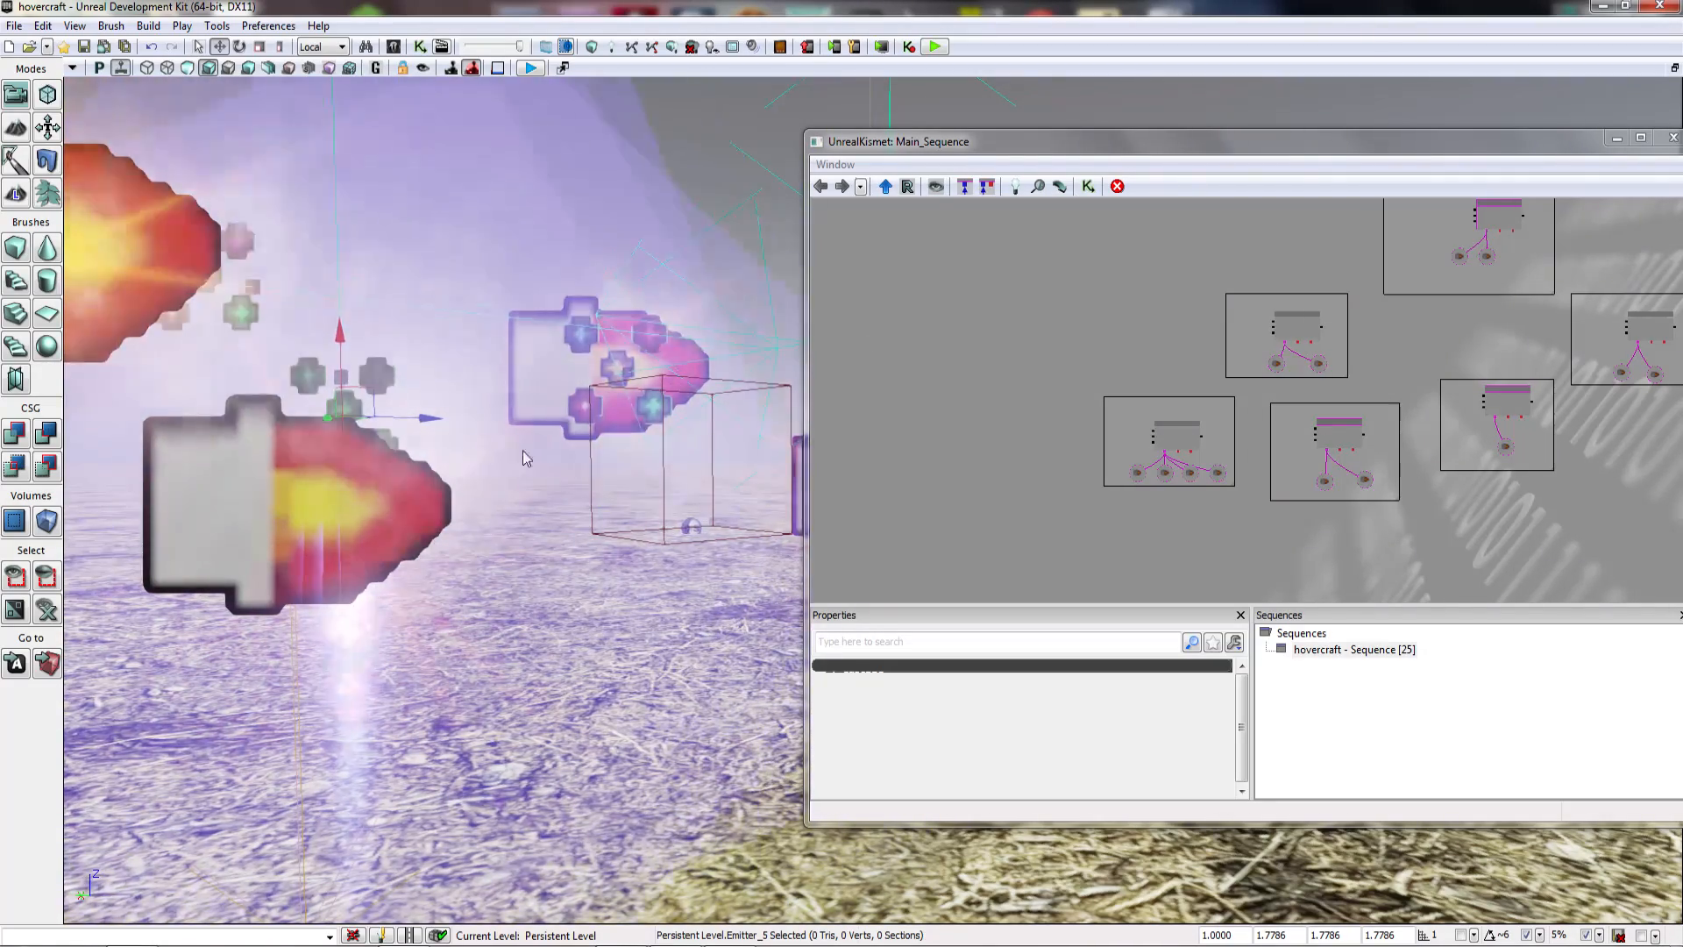
pyautogui.moveTo(523, 451); pyautogui.dragTo(573, 456, button='right')
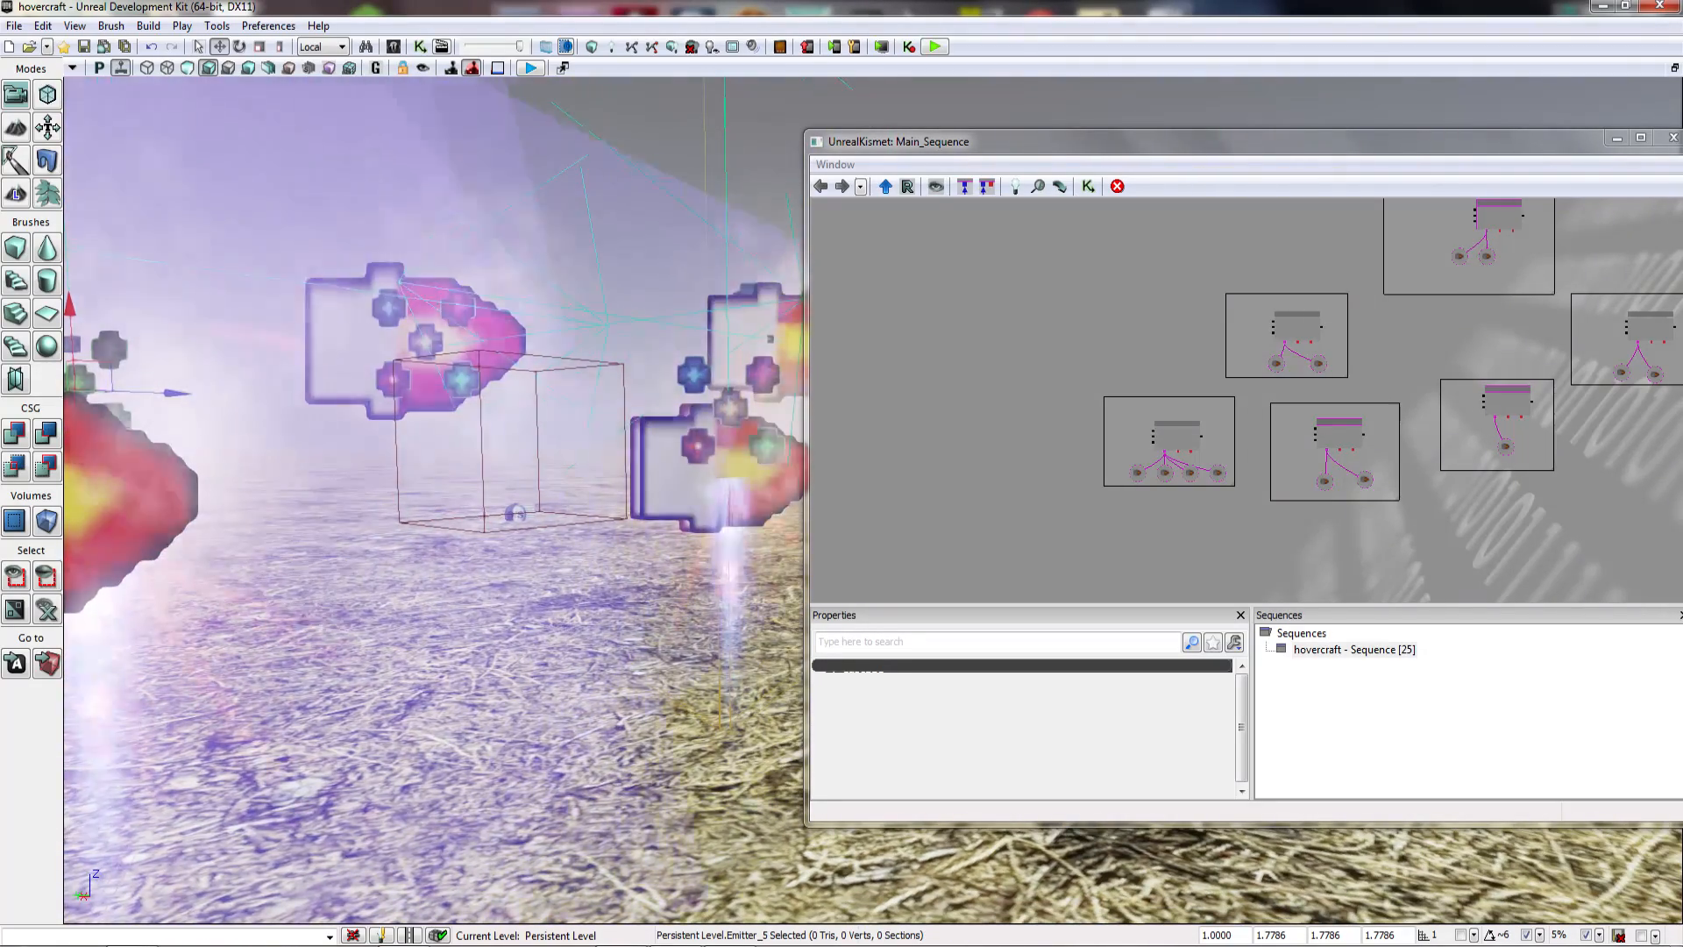
pyautogui.keyDown('ctrl'); pyautogui.click(740, 410); pyautogui.keyUp('ctrl')
pyautogui.moveTo(570, 489); pyautogui.dragTo(780, 491, button='right')
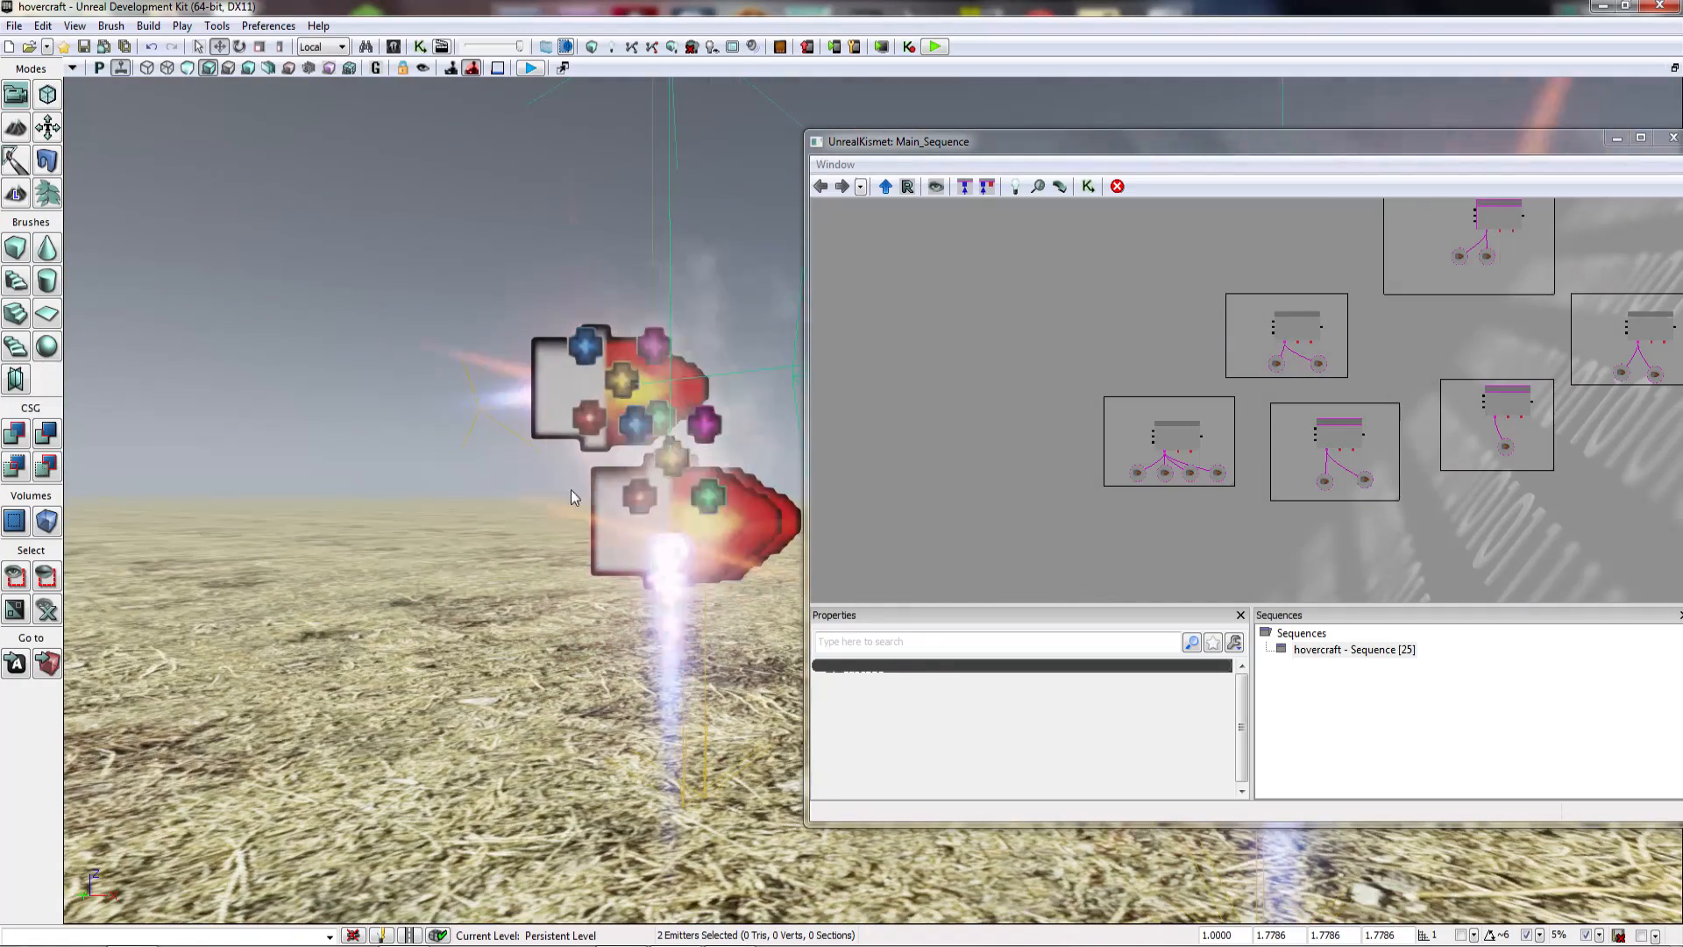
pyautogui.keyDown('ctrl'); pyautogui.click(675, 459); pyautogui.keyUp('ctrl')
pyautogui.moveTo(676, 459); pyautogui.dragTo(732, 442, button='right')
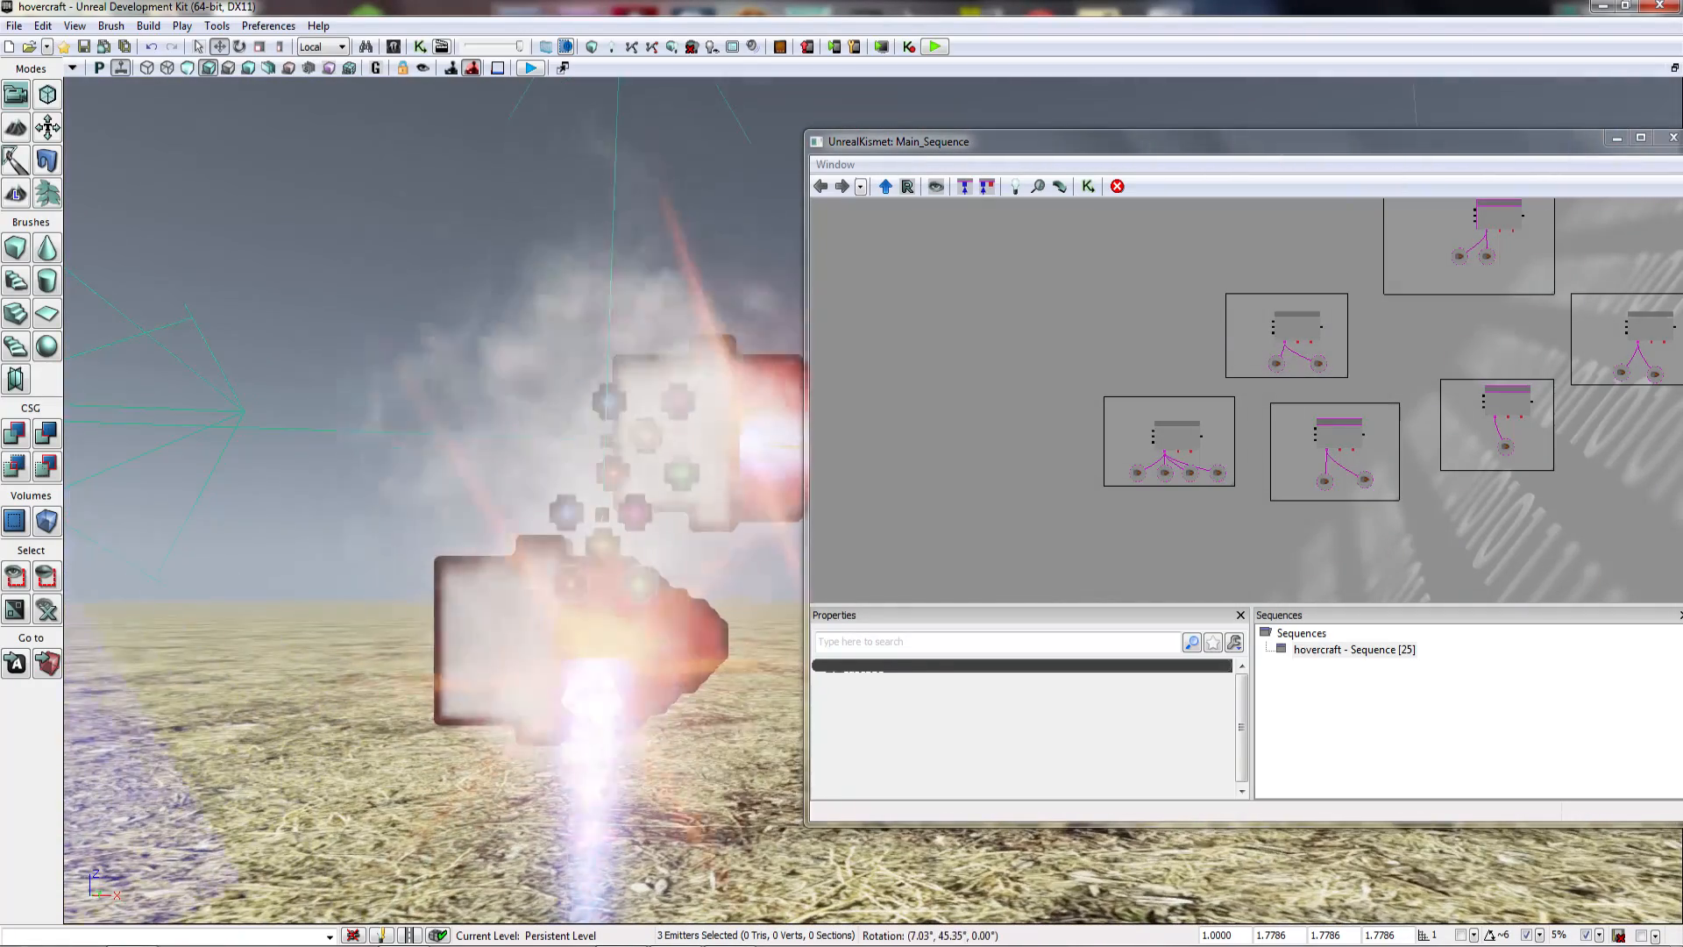
pyautogui.keyDown('ctrl'); pyautogui.click(603, 556); pyautogui.keyUp('ctrl')
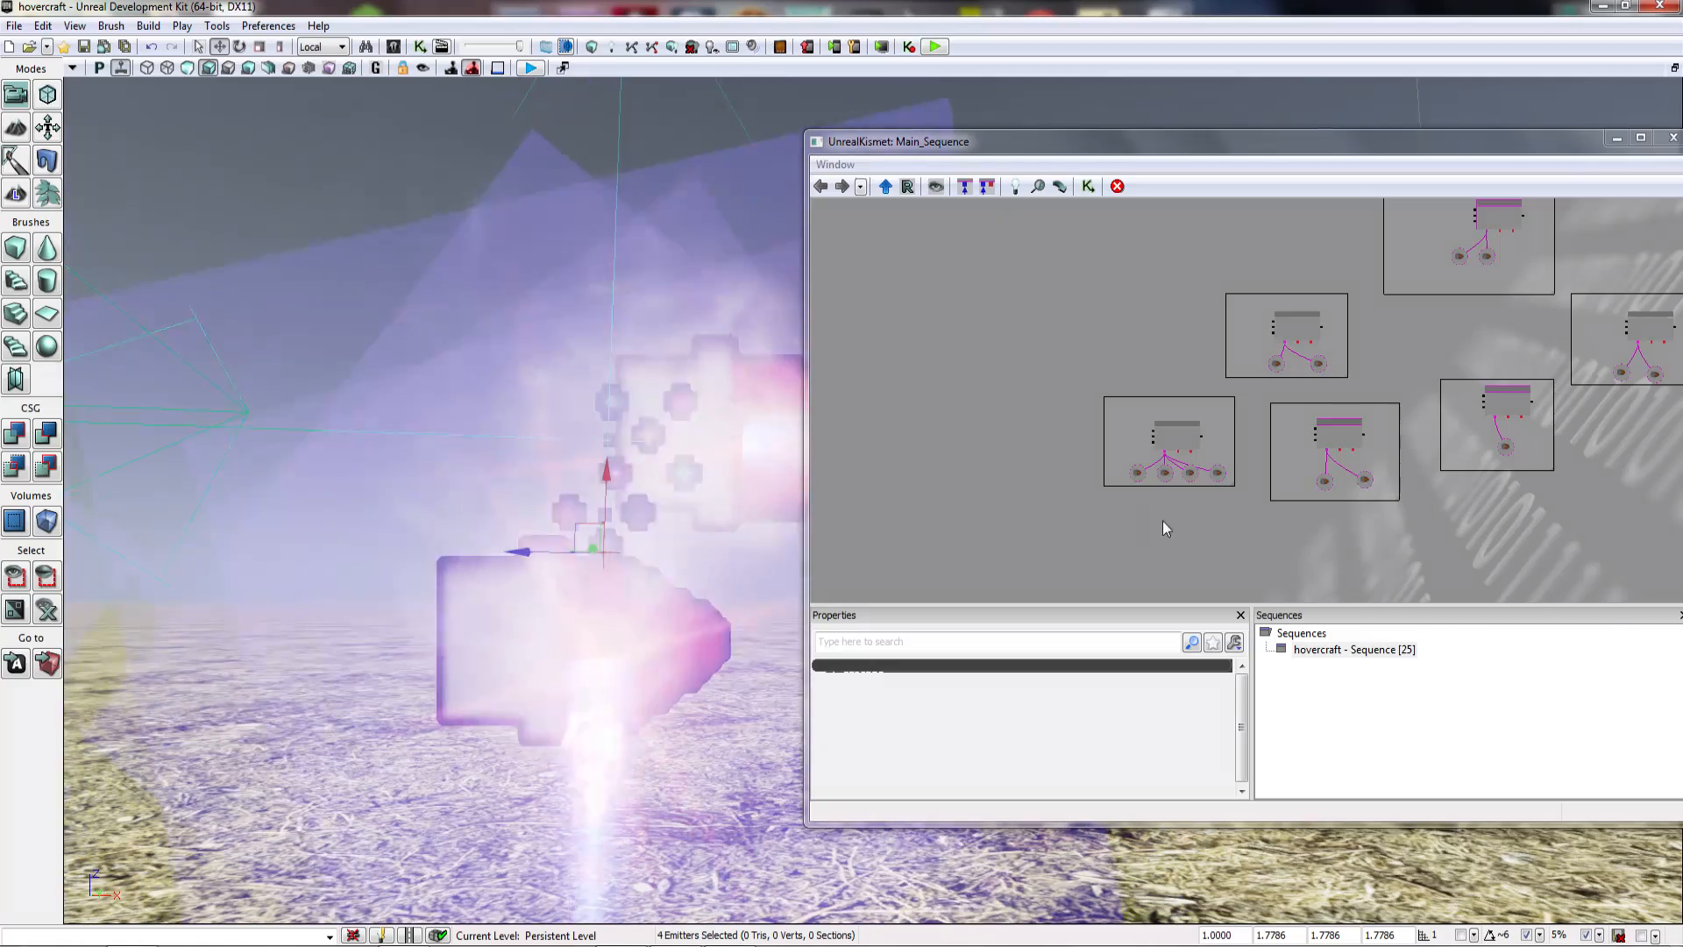
# Step: Raise the Toggle in the Lift group, add object variables for the four selected emitters and connect them to its Target
pyautogui.scroll(5, 980, 414)
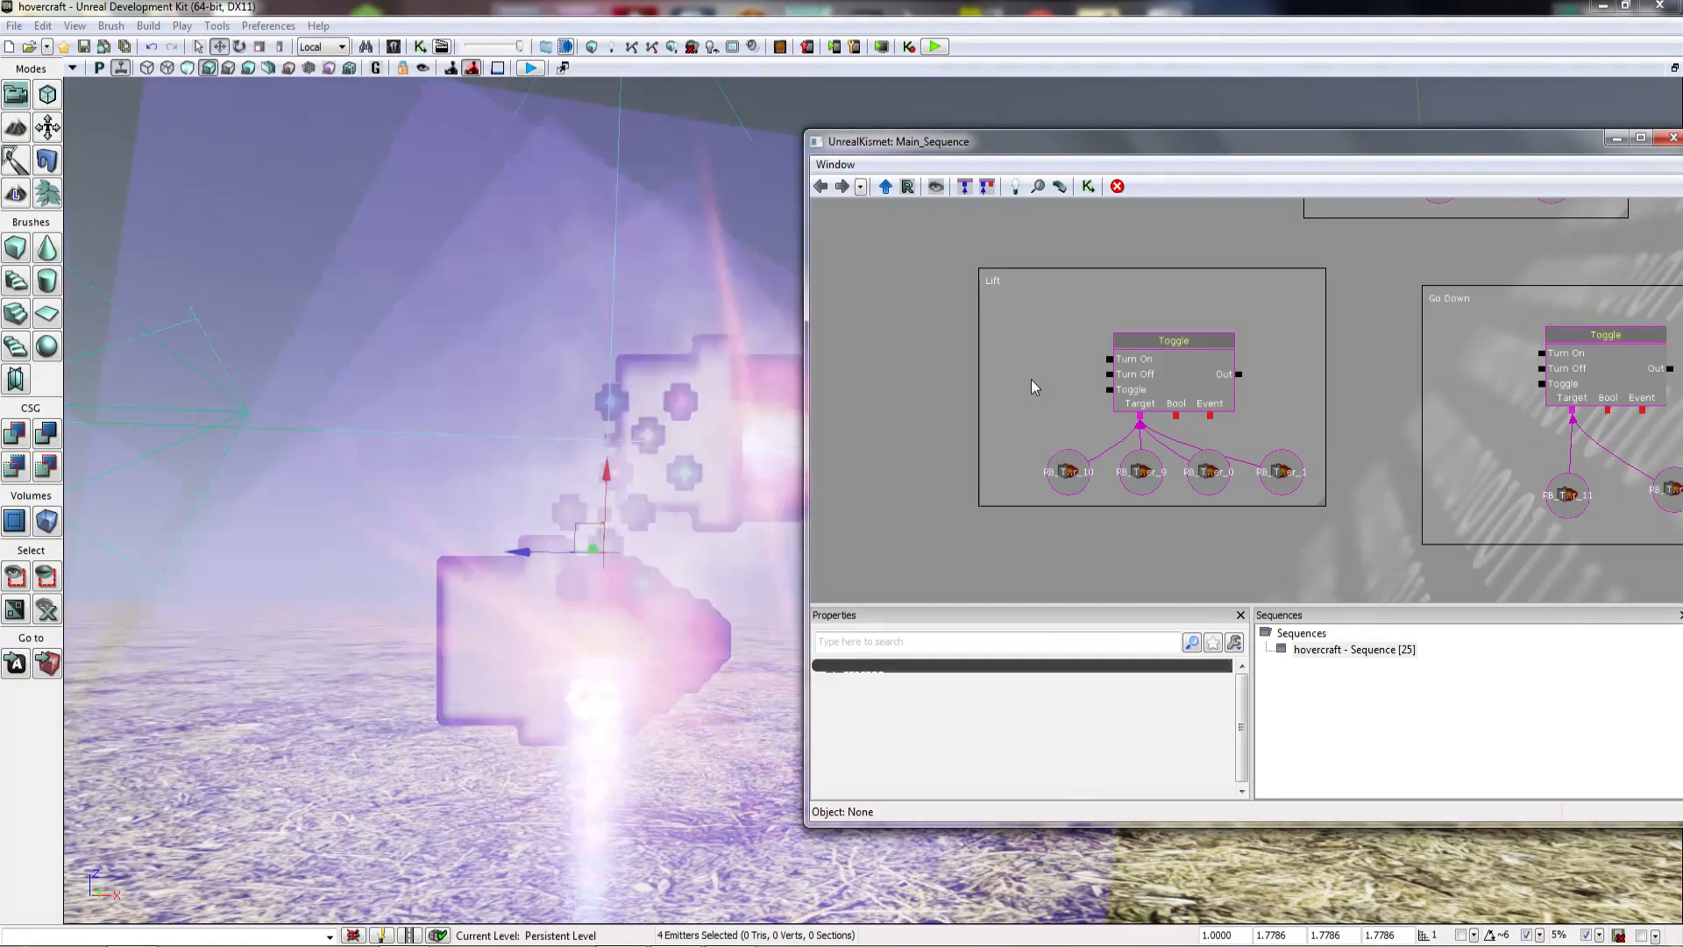
pyautogui.click(1139, 372)
pyautogui.keyDown('ctrl'); pyautogui.moveTo(1140, 372); pyautogui.dragTo(1139, 309); pyautogui.keyUp('ctrl')
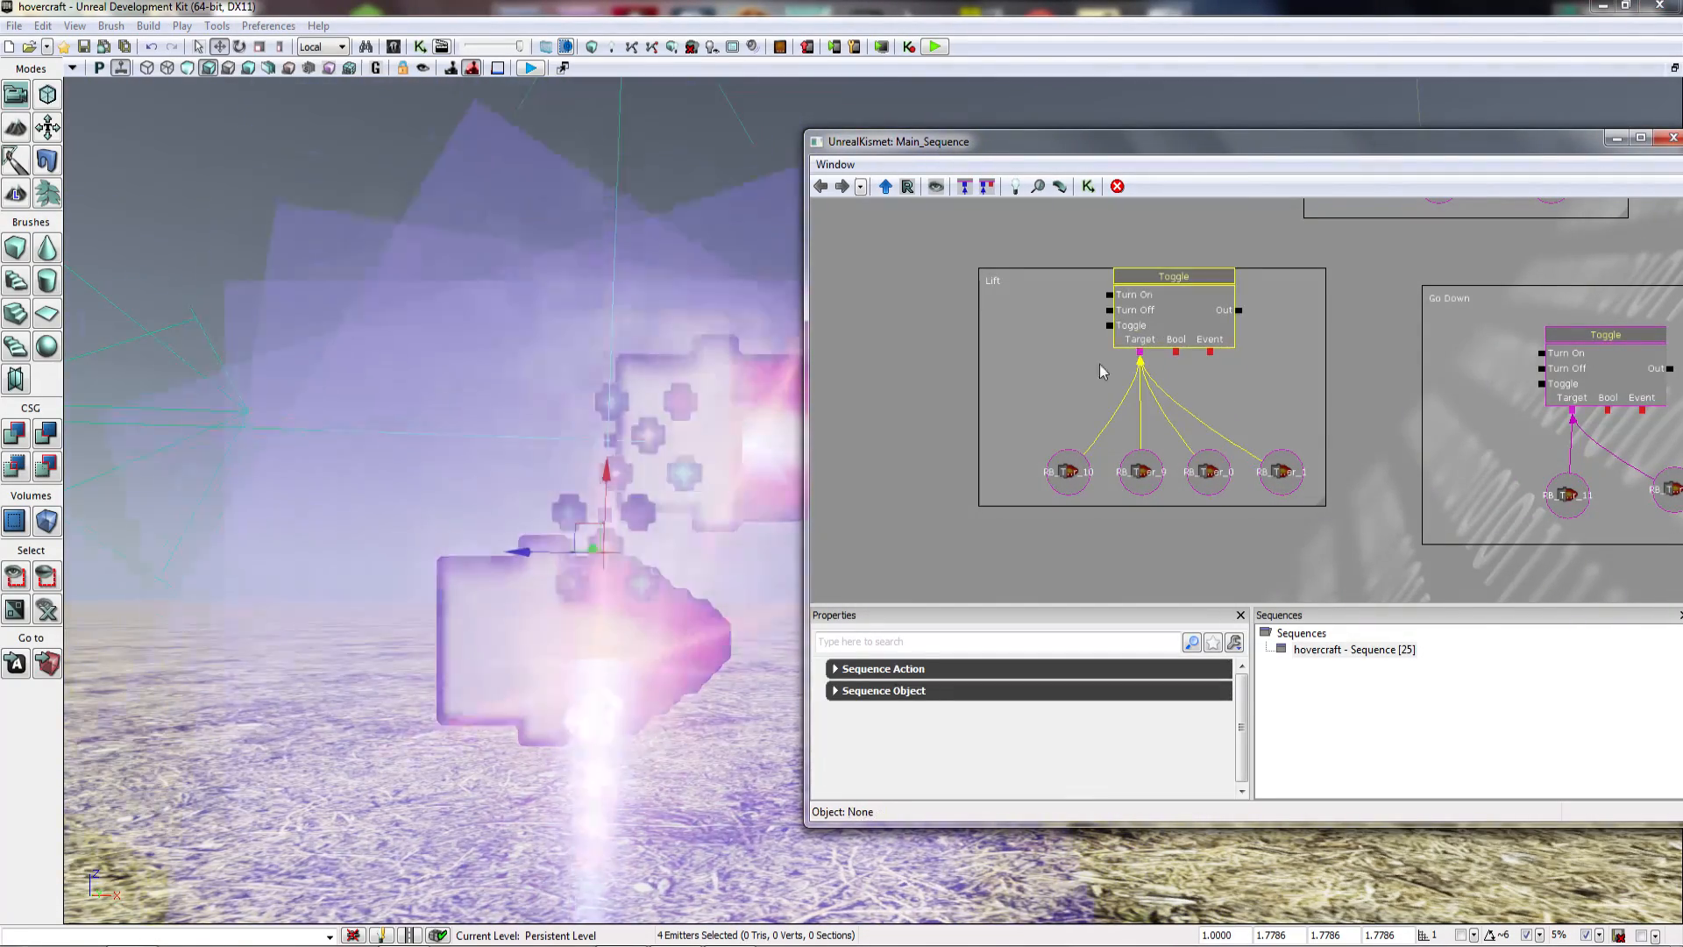
pyautogui.click(1018, 397)
pyautogui.rightClick(1020, 378)
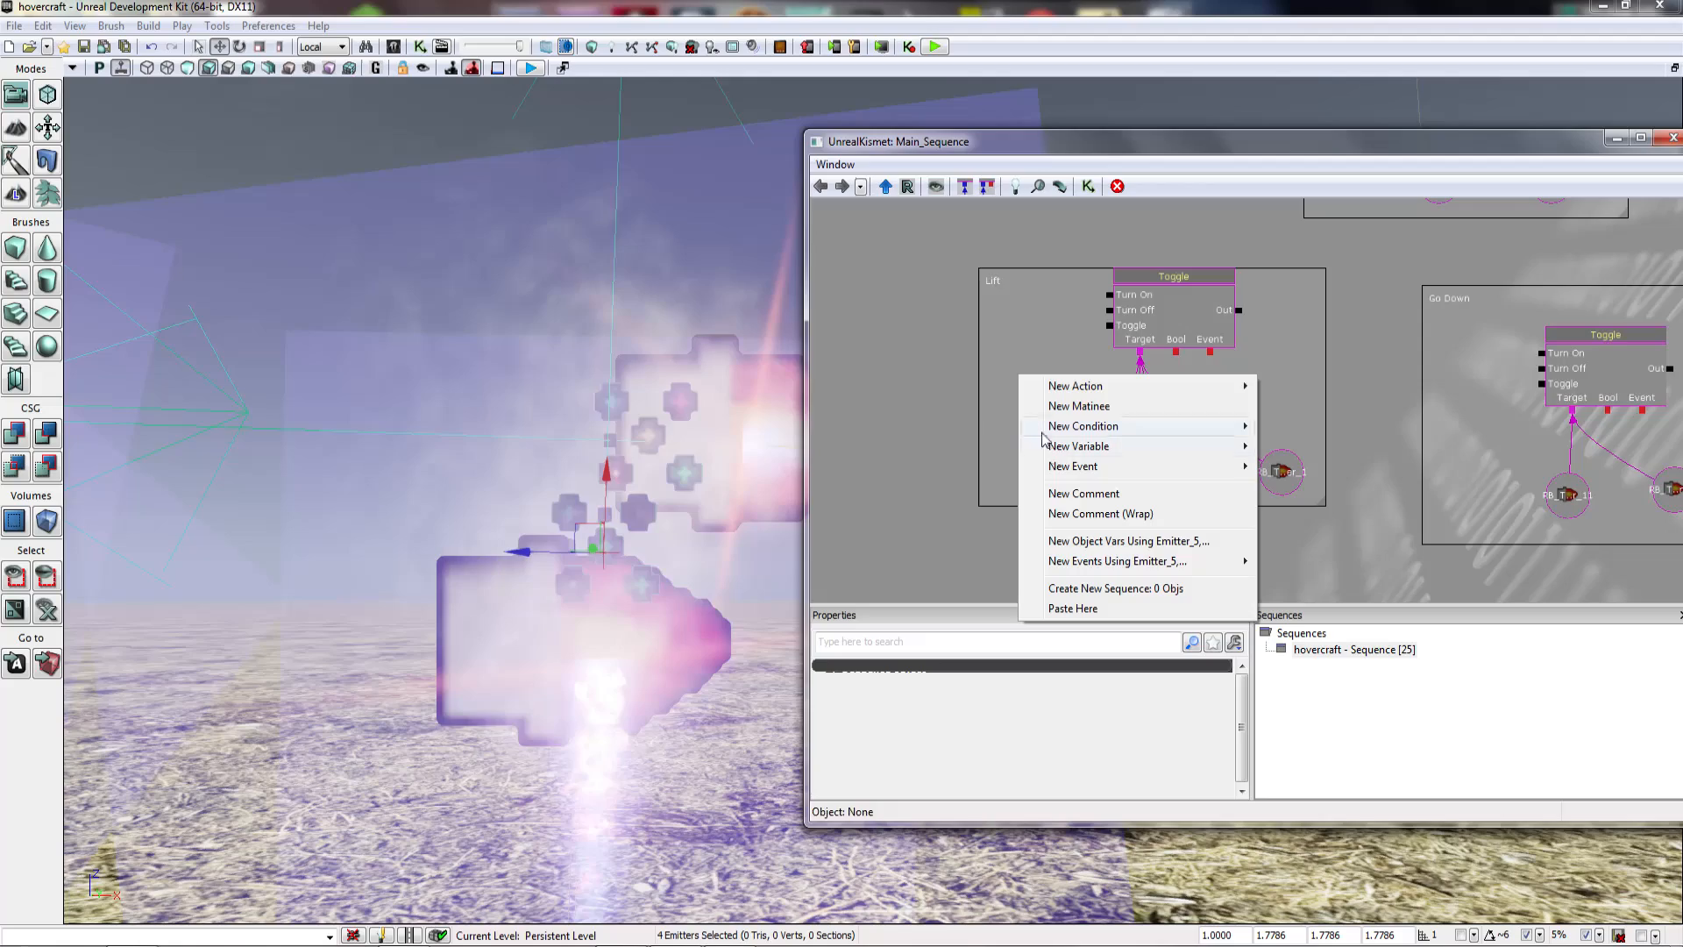
pyautogui.click(1096, 541)
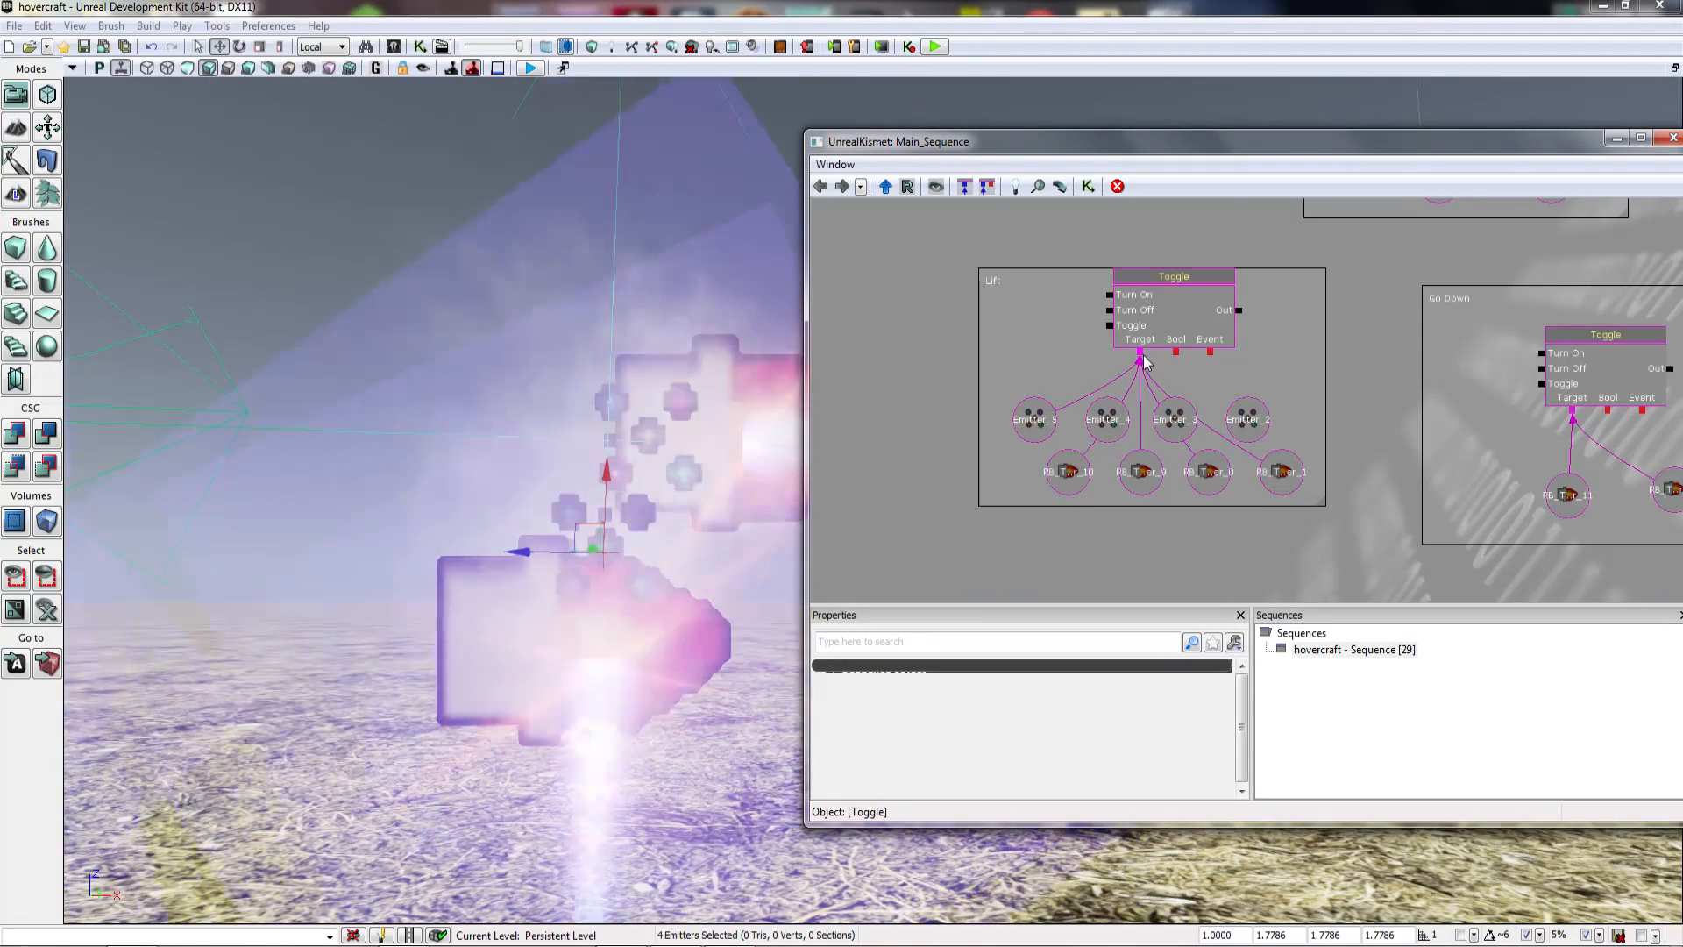
pyautogui.moveTo(1144, 364); pyautogui.dragTo(1267, 485)
# Step: Turn off Auto Activate in the particle system component of the four lift emitters
pyautogui.moveTo(525, 368); pyautogui.dragTo(351, 412, button='right')
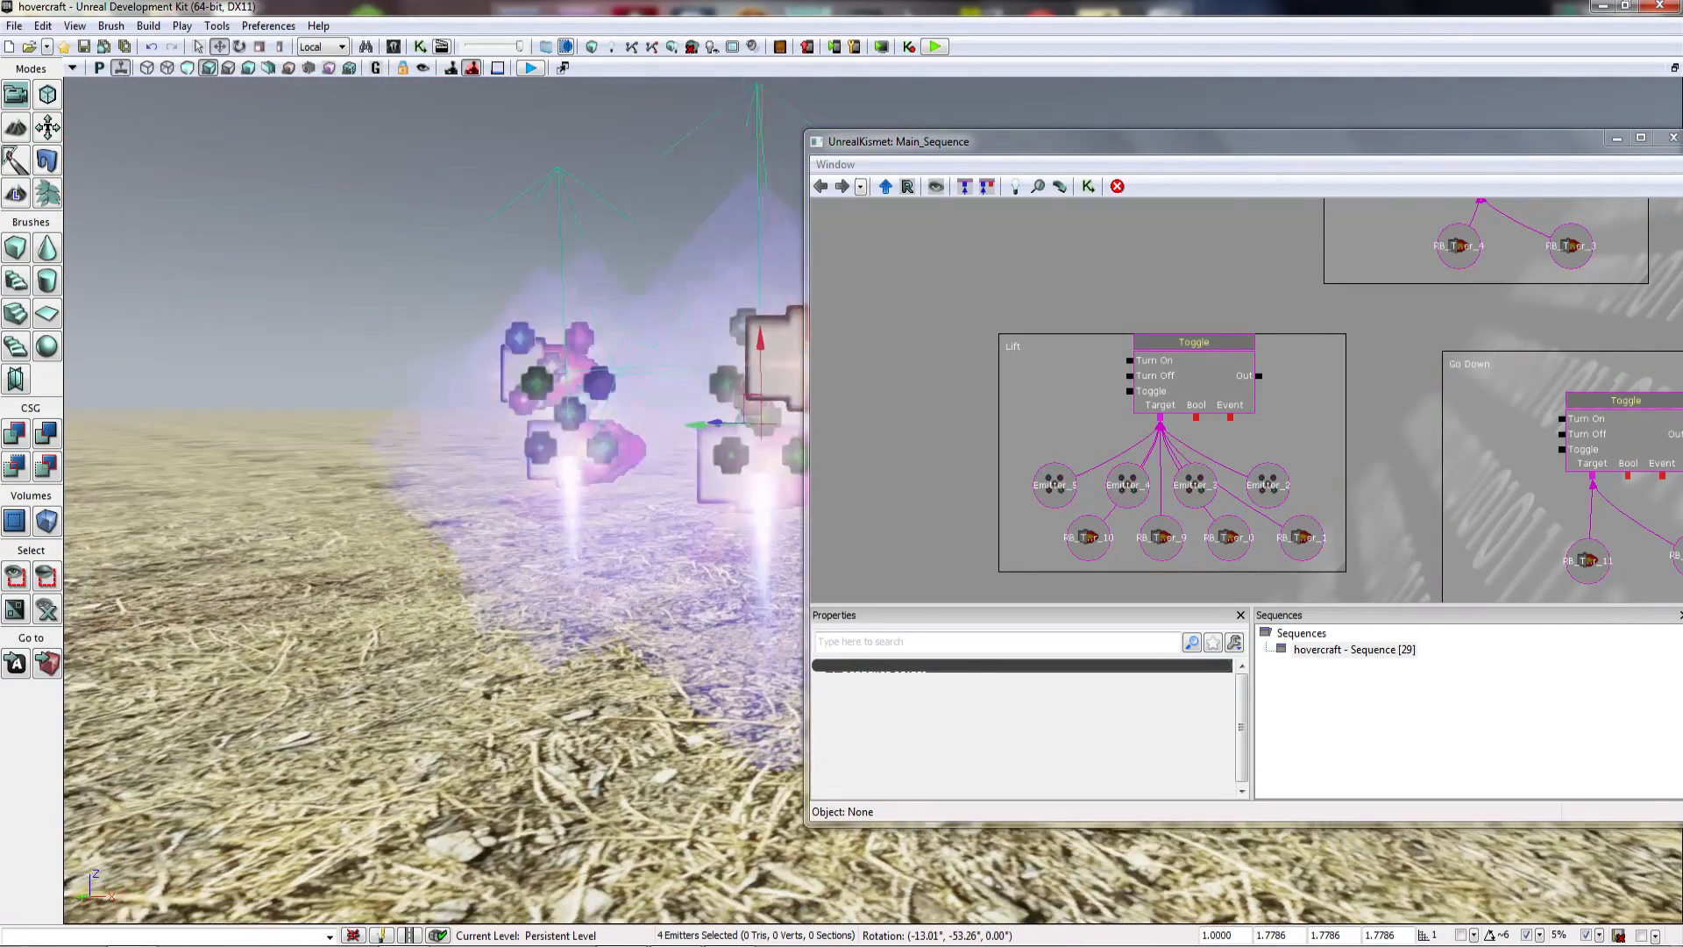
pyautogui.press('F4')
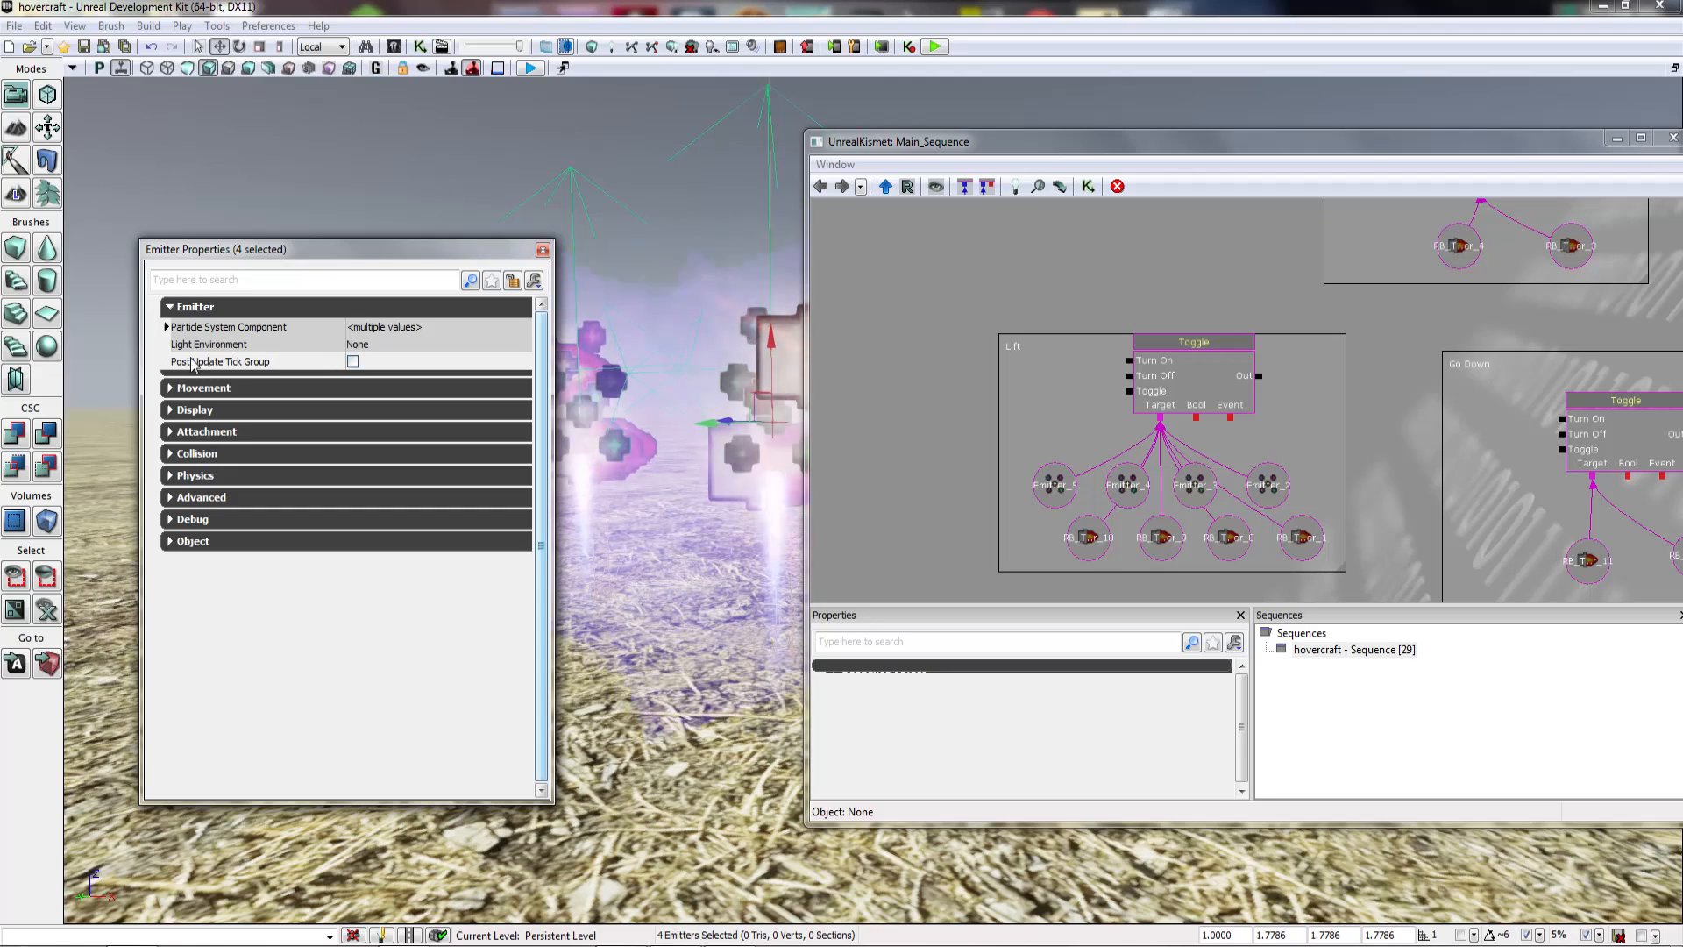
pyautogui.click(254, 346)
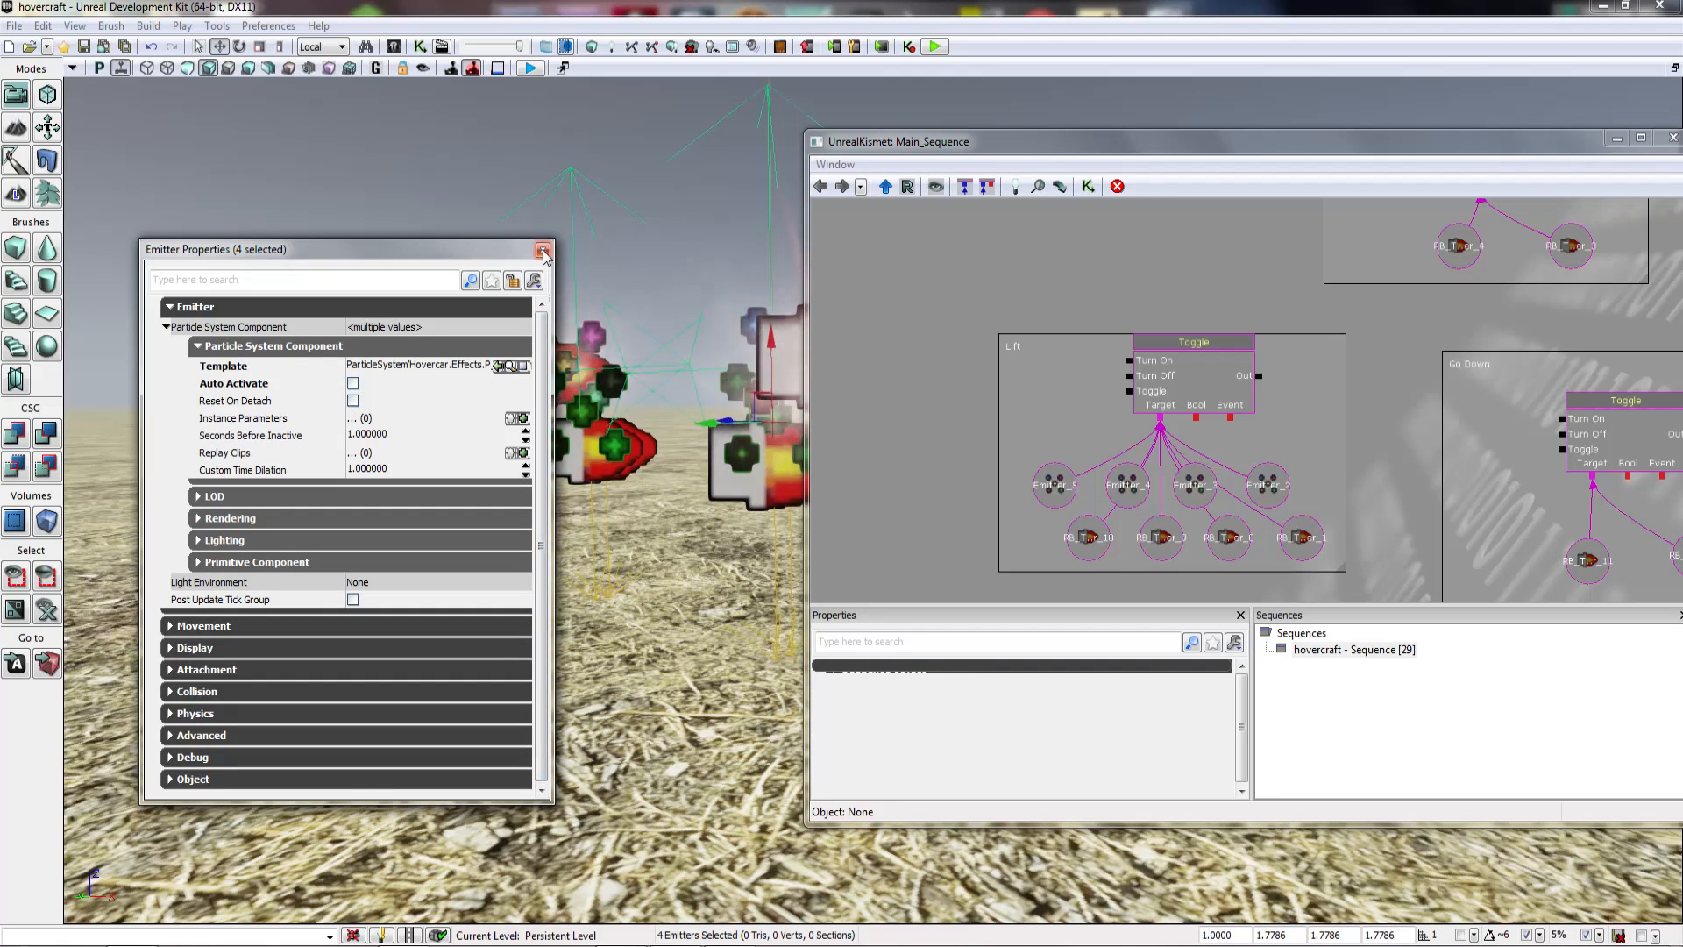
pyautogui.click(543, 251)
# Step: Add horizontal emitters Emitter_8 and Emitter_1 as object variables and connect them to the Target of the Toggle above the Turn Right group
pyautogui.moveTo(544, 263); pyautogui.dragTo(576, 310, button='right')
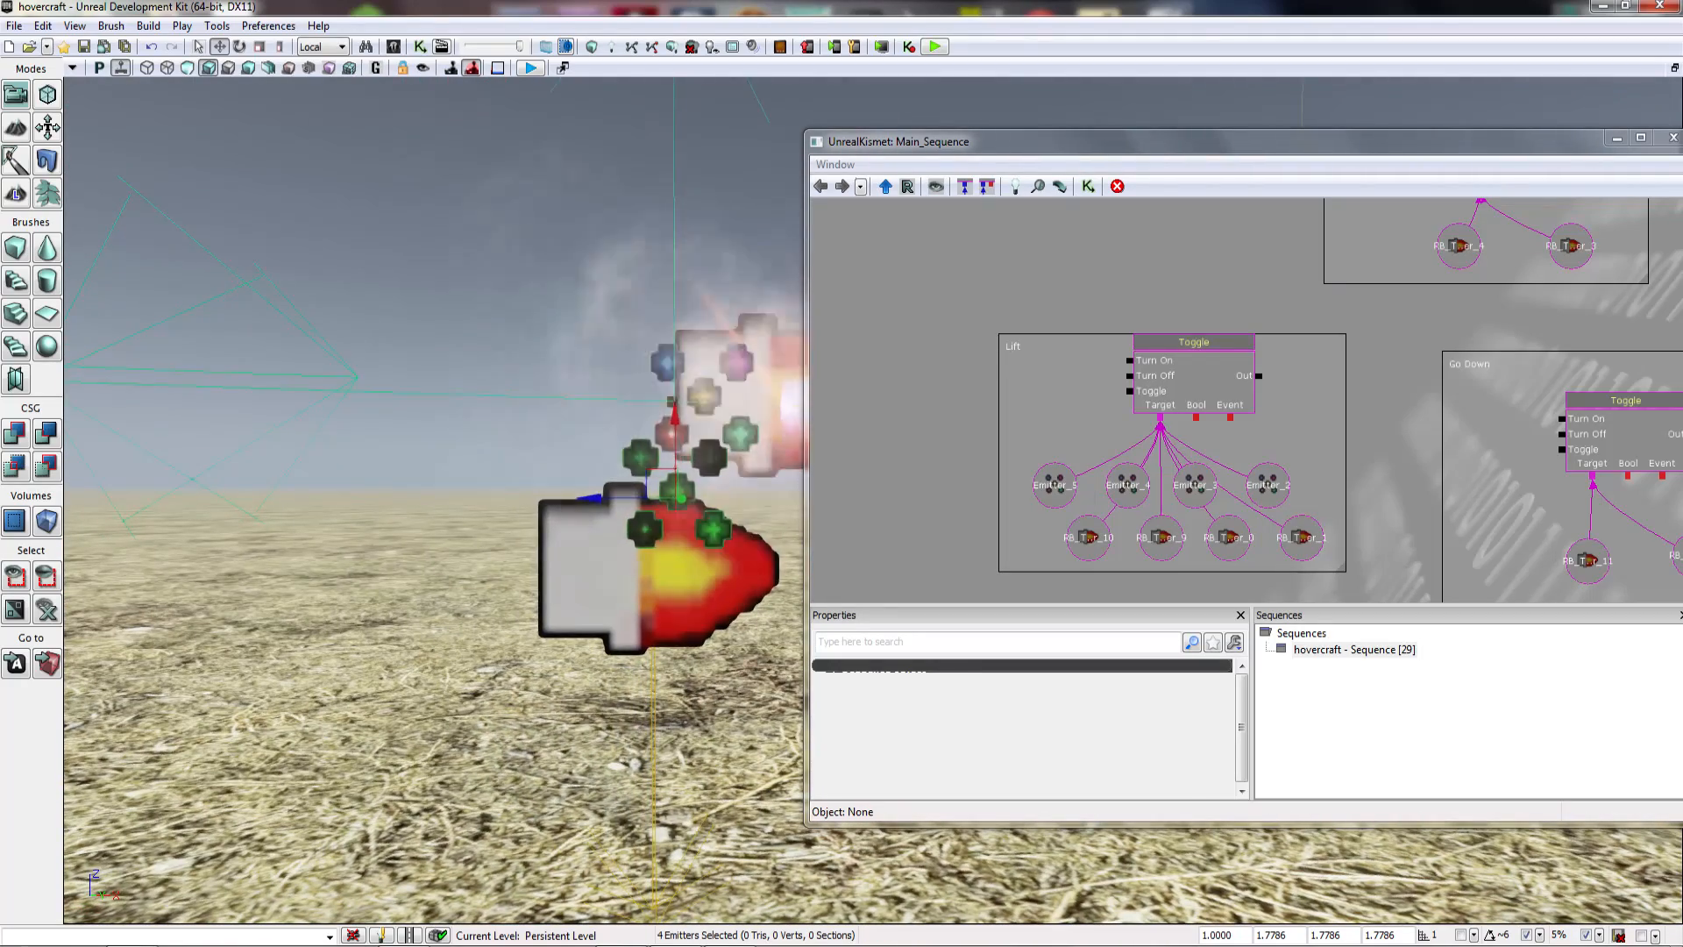
pyautogui.click(704, 397)
pyautogui.moveTo(704, 397); pyautogui.dragTo(535, 402, button='right')
pyautogui.keyDown('ctrl'); pyautogui.click(347, 282); pyautogui.keyUp('ctrl')
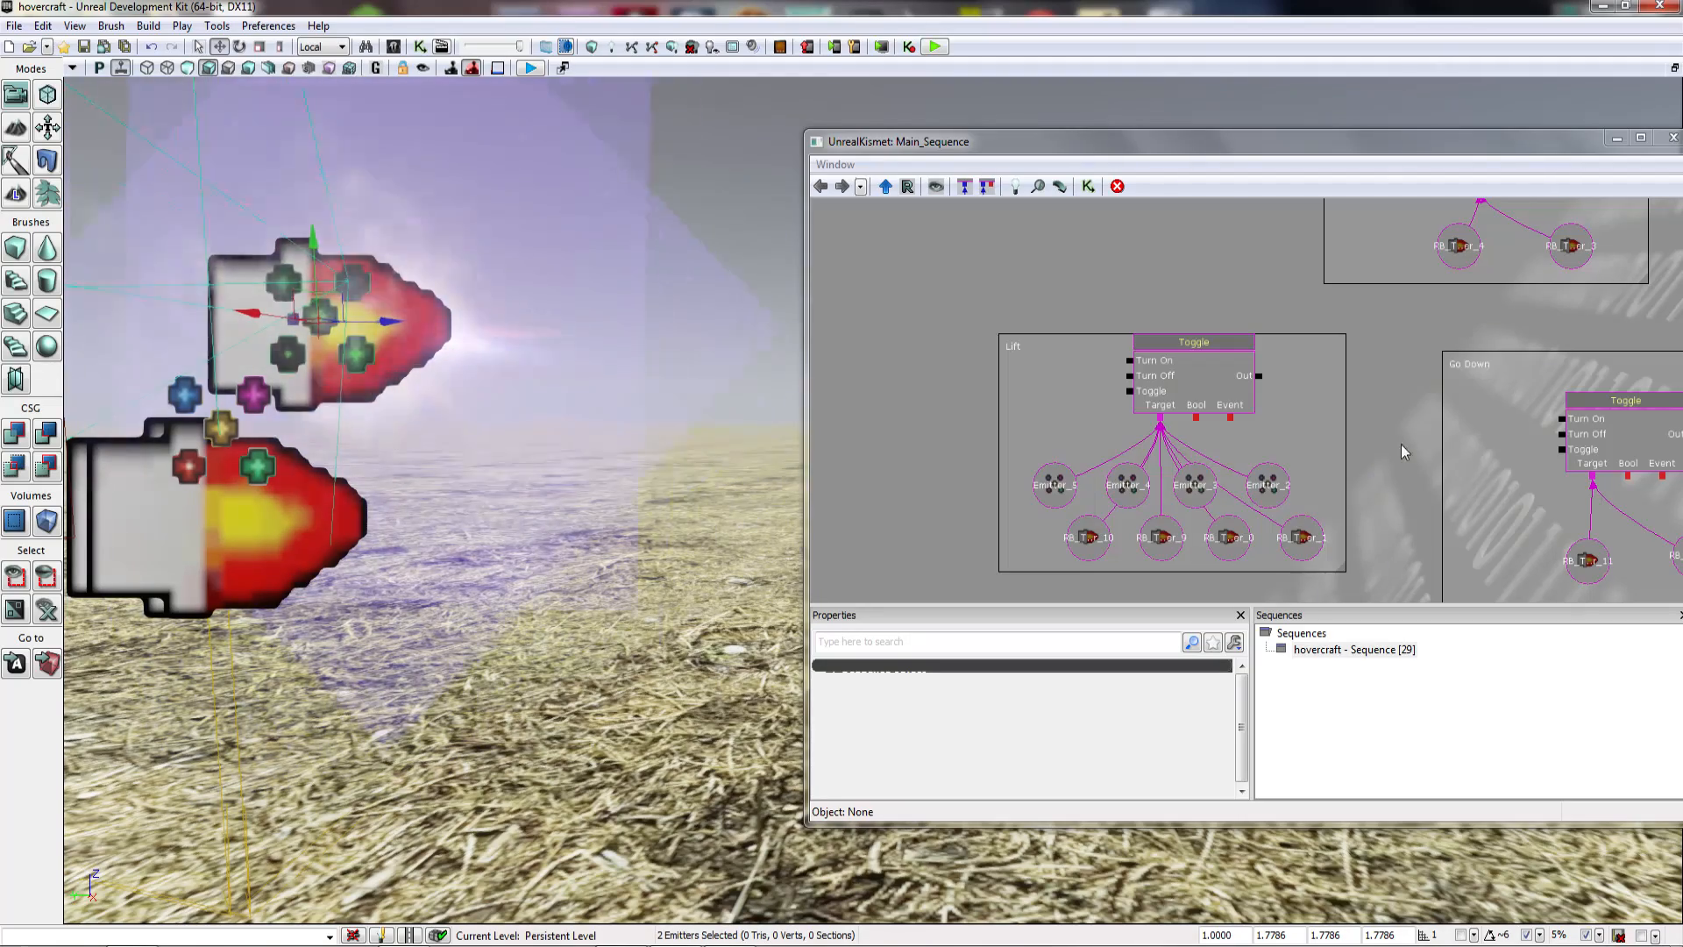
pyautogui.moveTo(1360, 451); pyautogui.dragTo(991, 485)
pyautogui.moveTo(1104, 342); pyautogui.dragTo(916, 376)
pyautogui.moveTo(1178, 360); pyautogui.dragTo(956, 518)
pyautogui.moveTo(1044, 410); pyautogui.dragTo(1258, 552)
pyautogui.rightClick(1113, 394)
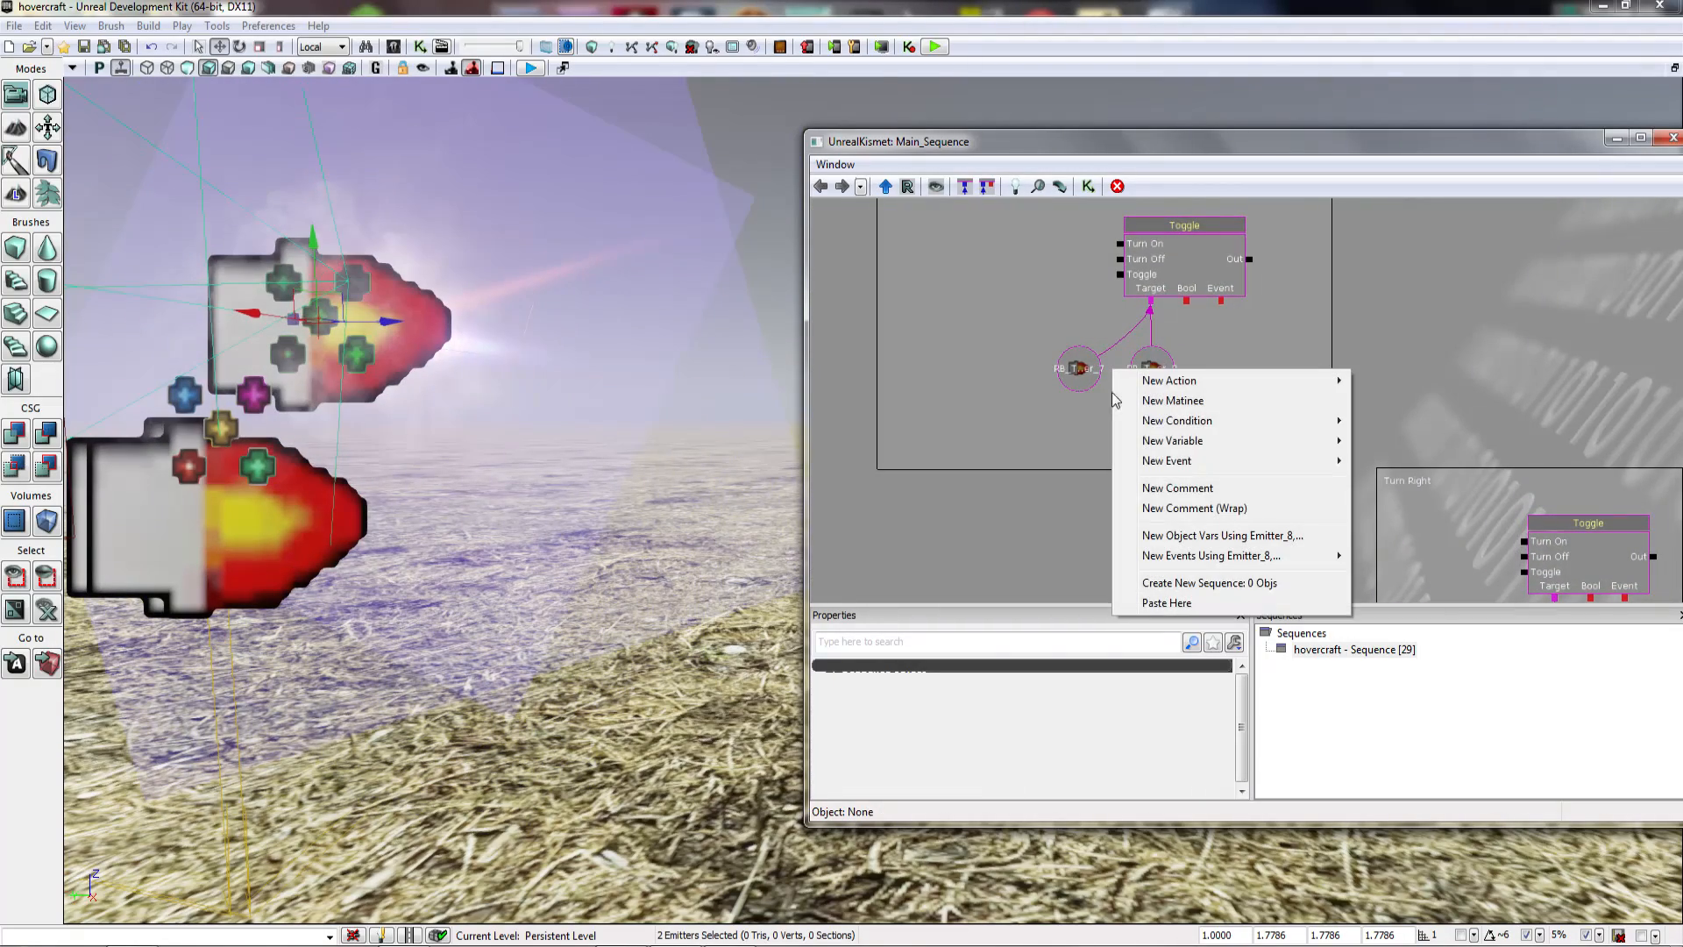
pyautogui.click(1159, 534)
pyautogui.click(1149, 322)
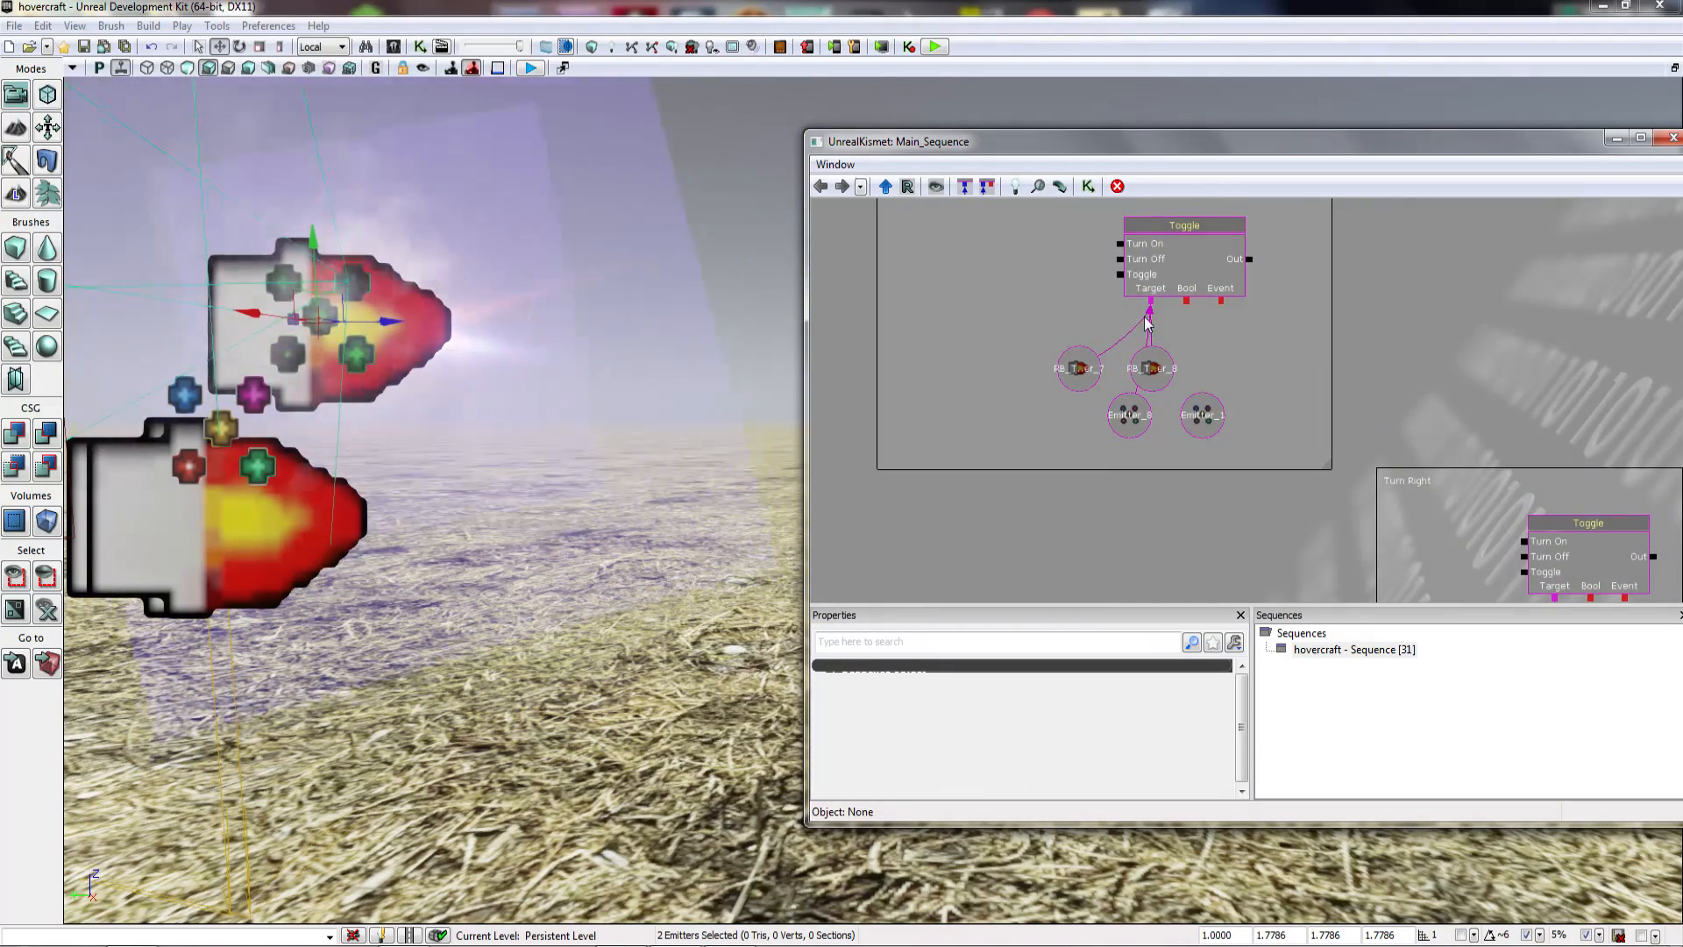
pyautogui.moveTo(1151, 301); pyautogui.dragTo(1202, 412)
# Step: Turn off Auto Activate for the two selected horizontal emitters
pyautogui.moveTo(648, 420); pyautogui.dragTo(828, 439, button='right')
pyautogui.press('s')
pyautogui.press('a')
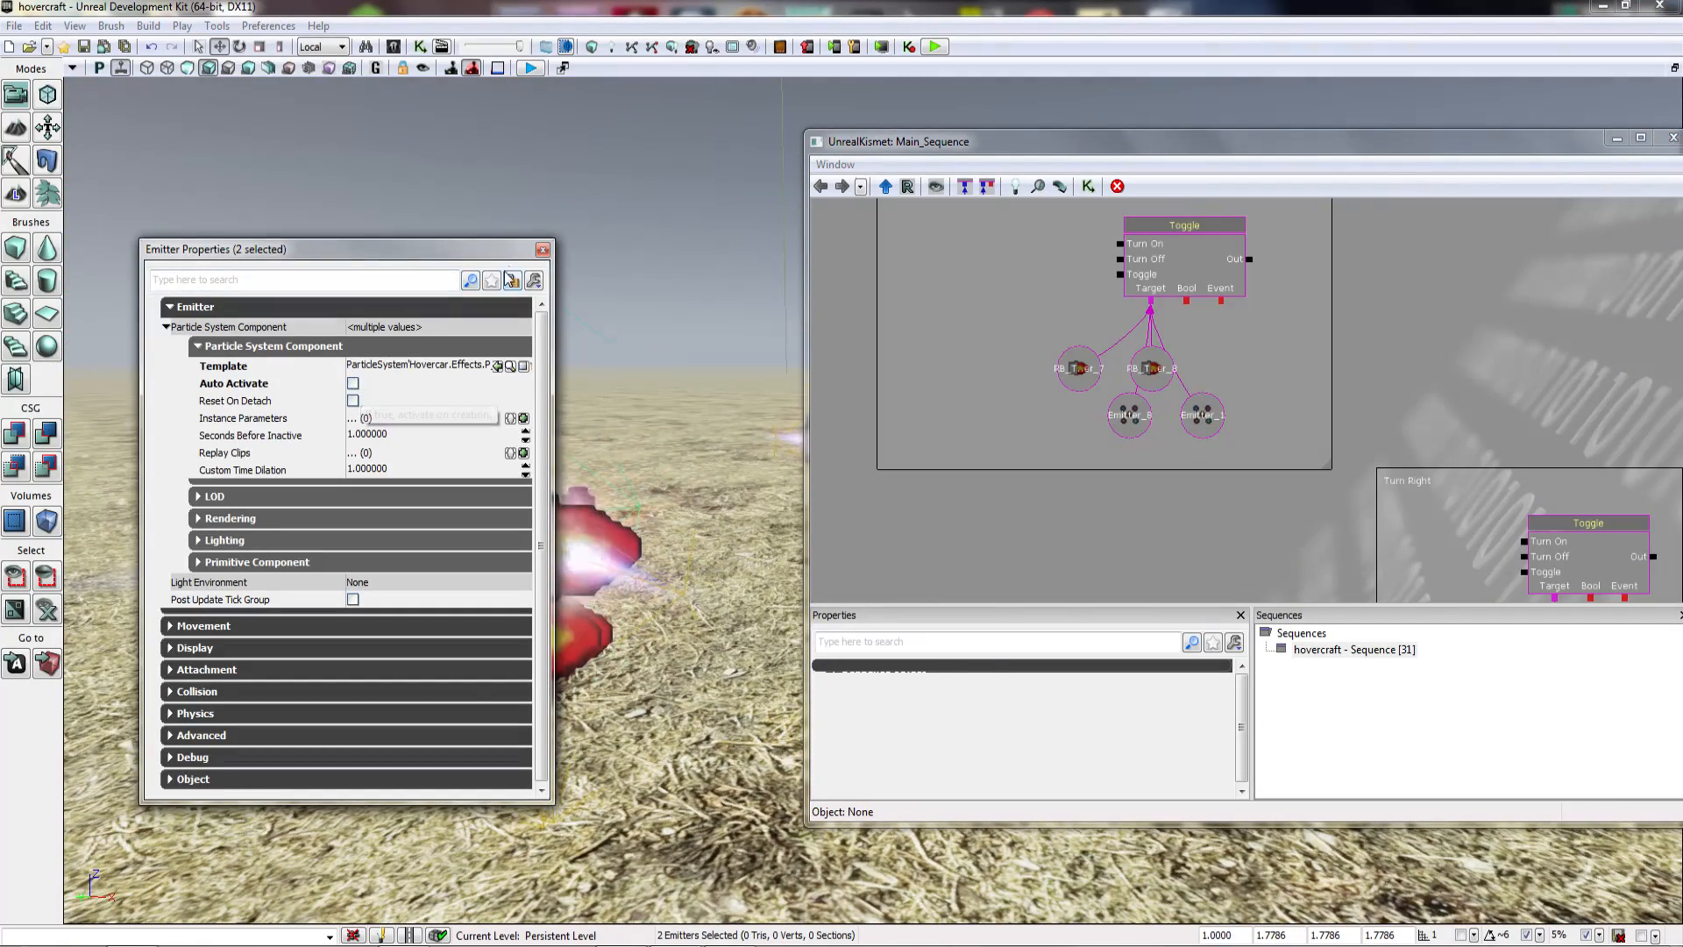
pyautogui.click(543, 249)
# Step: Turn off Auto Activate for the two horizontal emitters Emitter_7 and Emitter_9
pyautogui.moveTo(542, 263); pyautogui.dragTo(639, 298, button='right')
pyautogui.press('a')
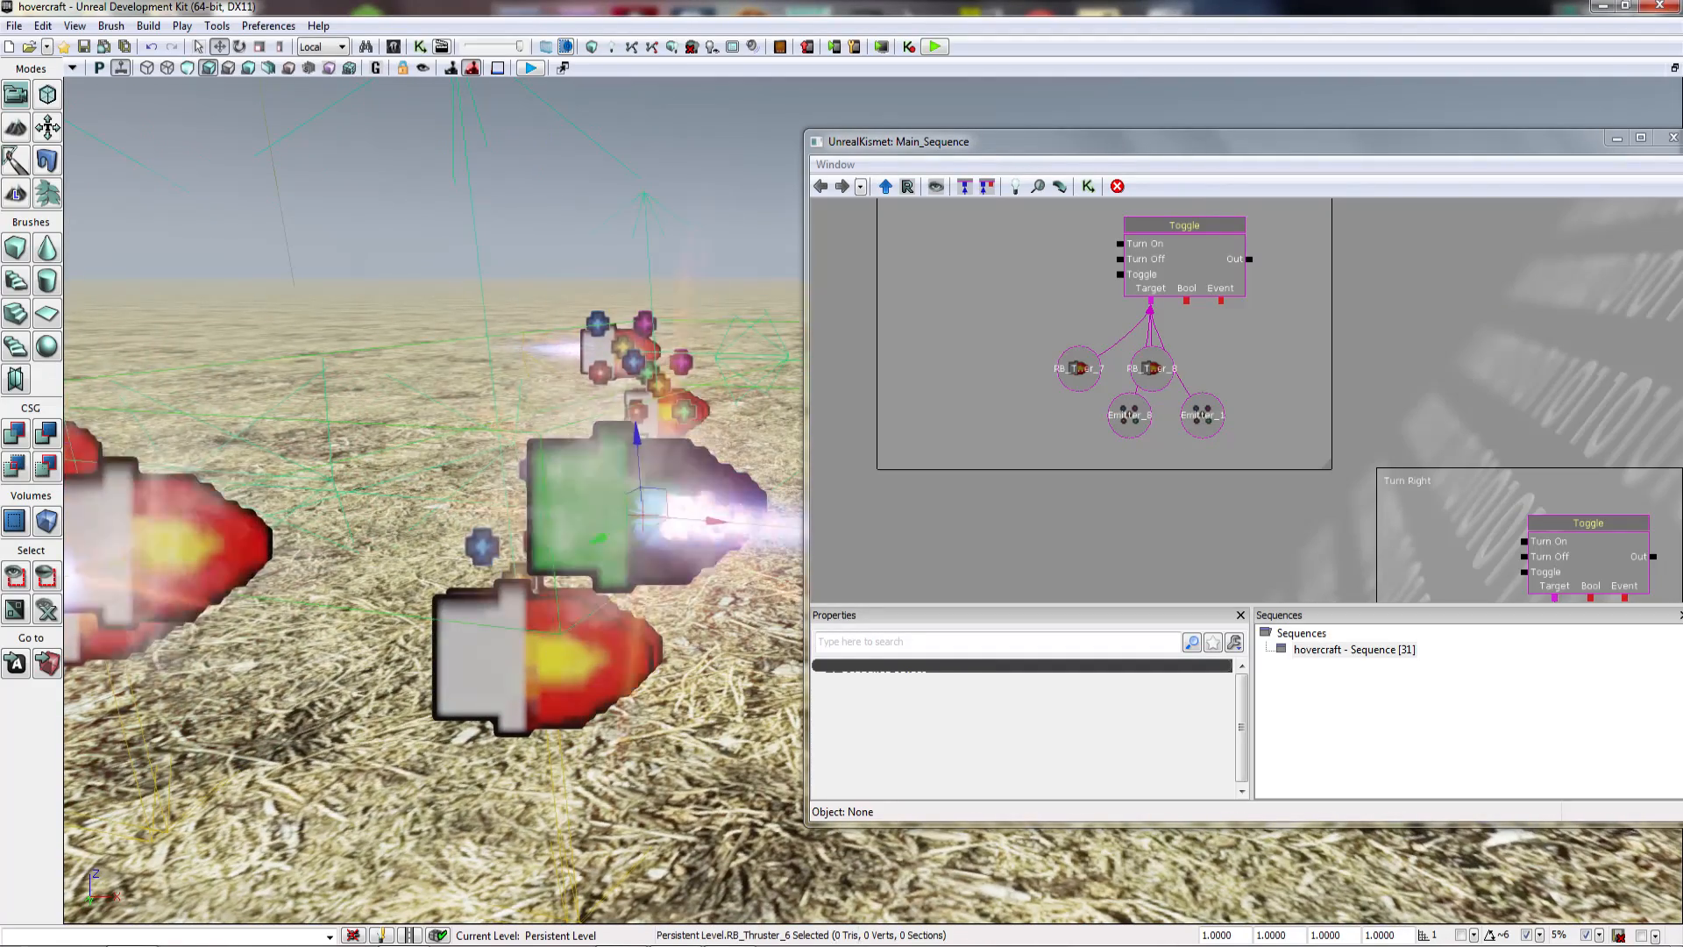
pyautogui.moveTo(490, 394); pyautogui.dragTo(614, 425, button='right')
pyautogui.press('a')
pyautogui.press('w')
pyautogui.click(688, 492)
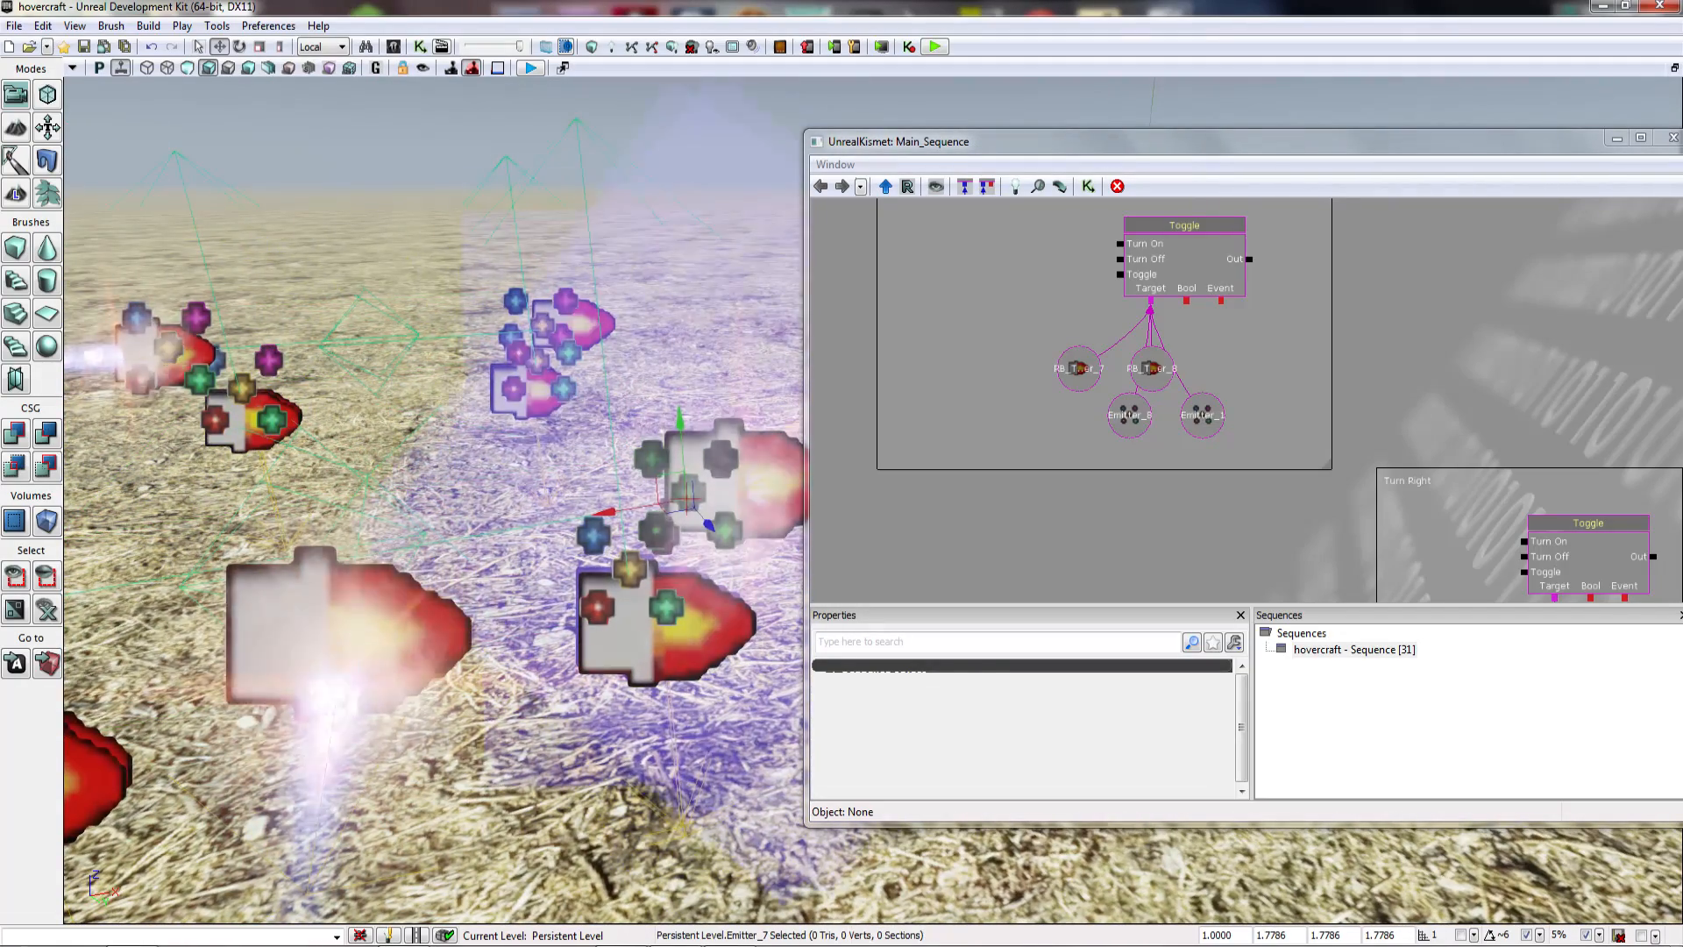
pyautogui.click(180, 344)
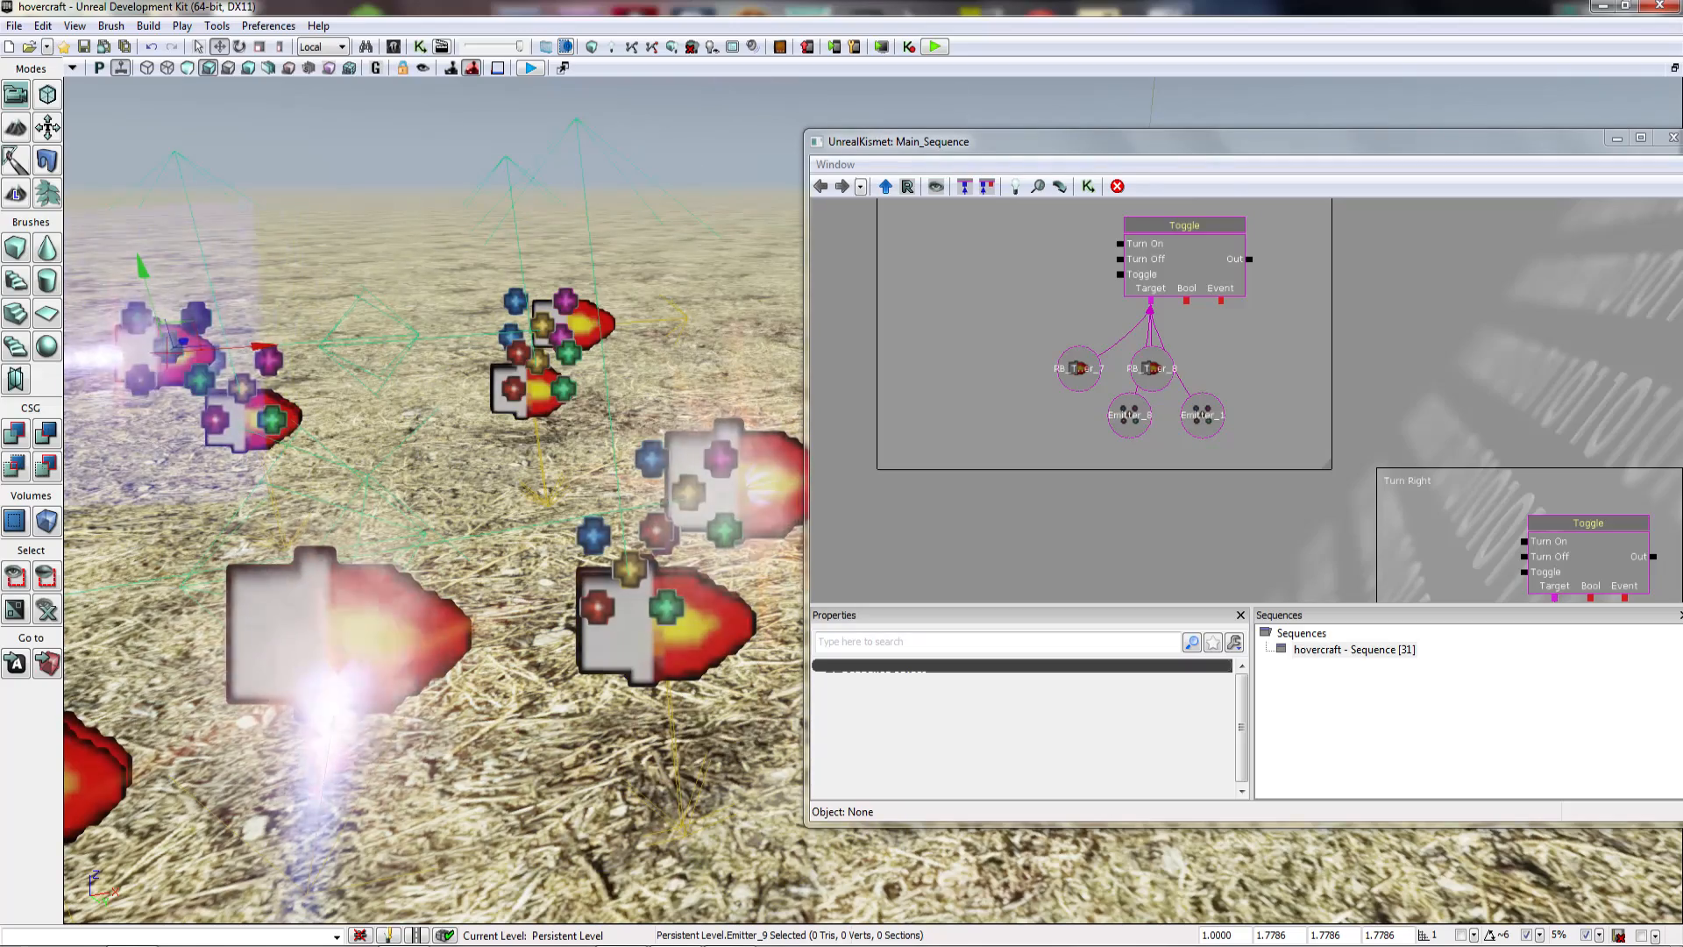
pyautogui.keyDown('ctrl'); pyautogui.click(688, 493); pyautogui.keyUp('ctrl')
pyautogui.moveTo(688, 493); pyautogui.dragTo(644, 481, button='right')
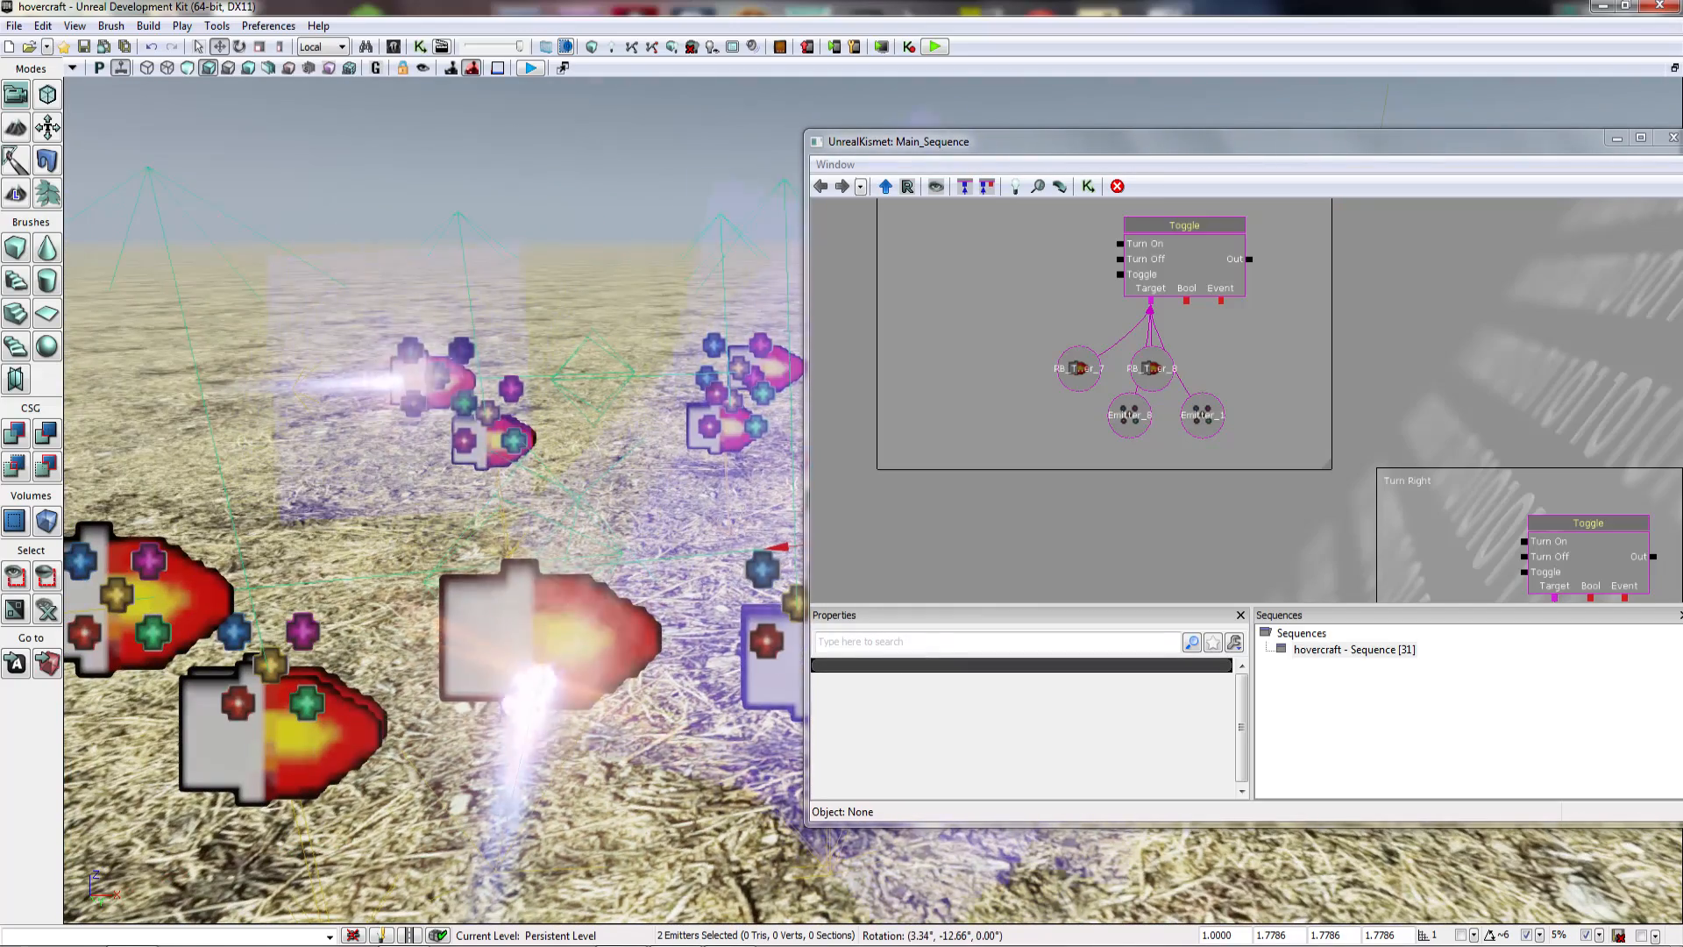
pyautogui.press('F4')
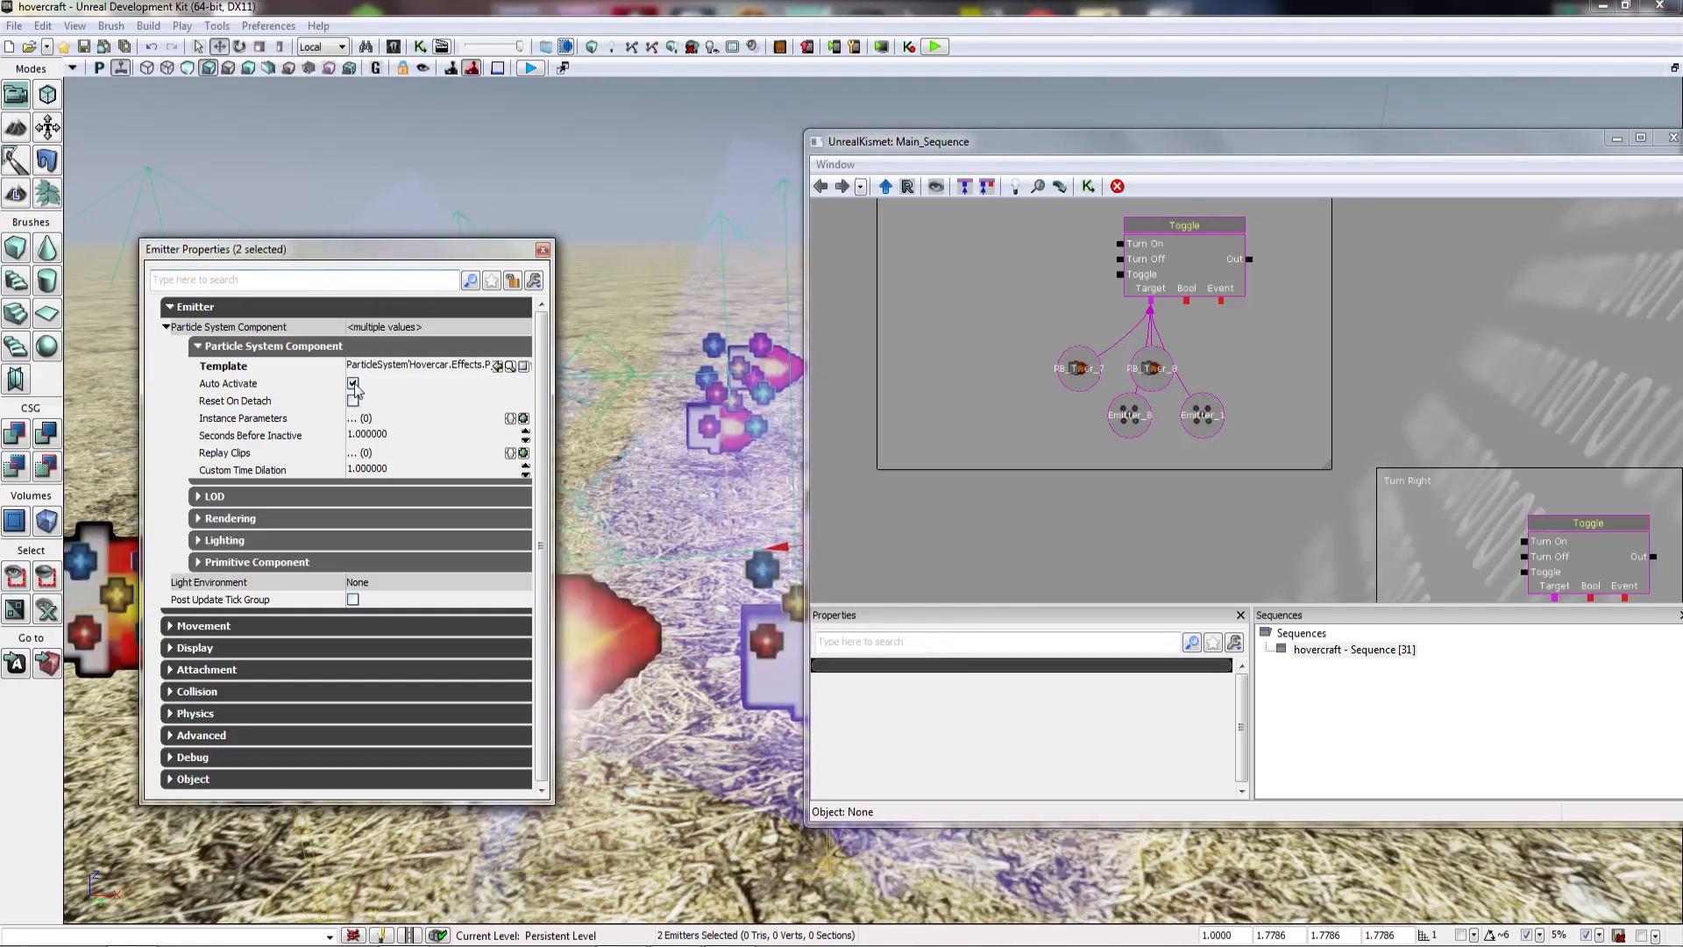
pyautogui.click(544, 251)
# Step: Add Emitter_9 and Emitter_7 as object variables in the Turn Right group and connect them to the Toggle's Target
pyautogui.moveTo(1309, 484); pyautogui.dragTo(1055, 394)
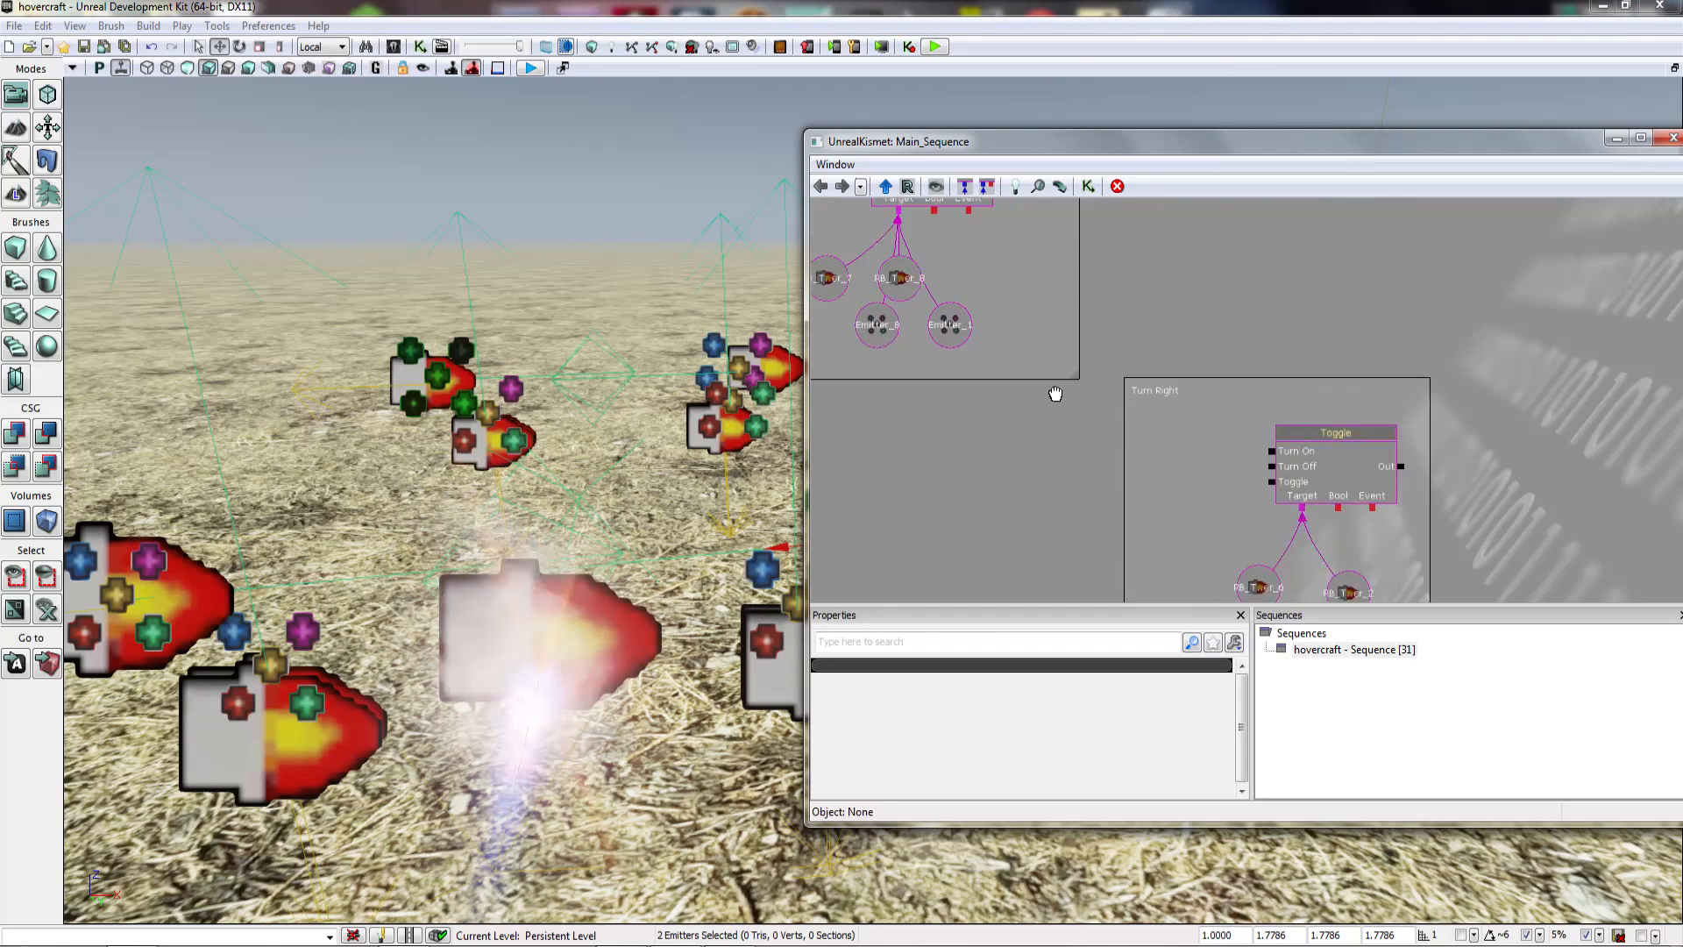
pyautogui.rightClick(1167, 416)
pyautogui.click(1241, 579)
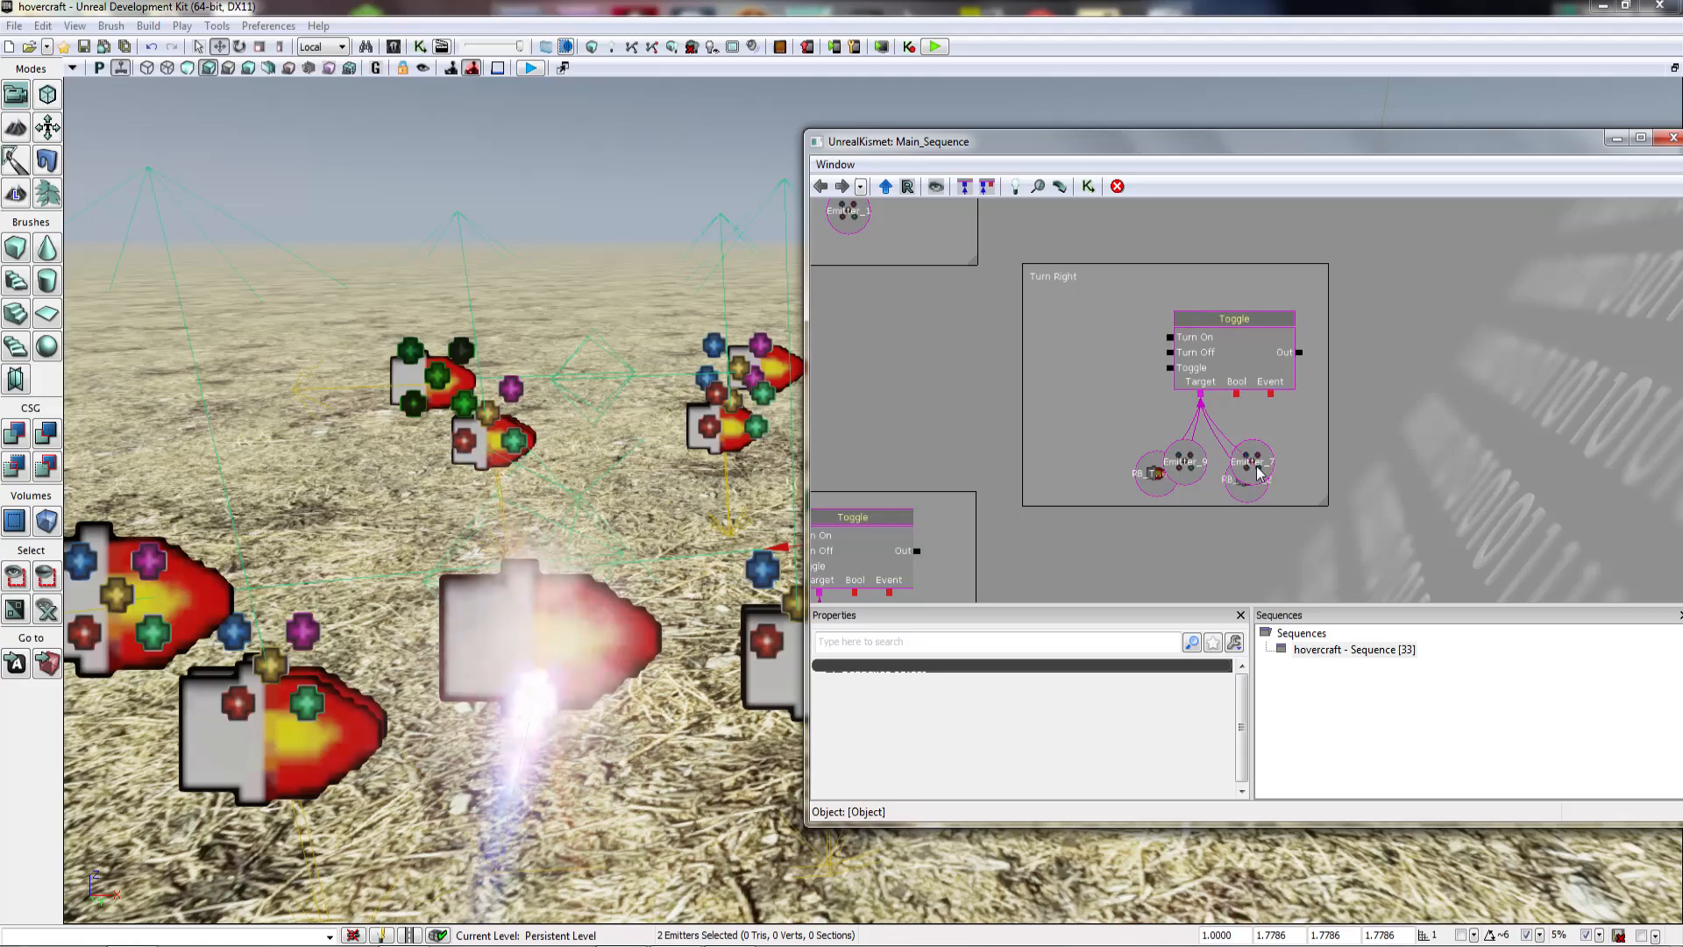
# Step: Add Emitter_6 as an object variable in the Forward group, connect it to the Toggle's Target and place it beside the thruster variable
pyautogui.moveTo(526, 491); pyautogui.dragTo(473, 498, button='right')
pyautogui.moveTo(756, 465)
pyautogui.mouseDown(button='right')
pyautogui.moveTo(736, 473)
pyautogui.moveTo(755, 465)
pyautogui.mouseUp(button='right')
pyautogui.rightClick(756, 465)
pyautogui.click(898, 328)
pyautogui.moveTo(898, 329); pyautogui.dragTo(1126, 469)
pyautogui.moveTo(736, 491); pyautogui.dragTo(701, 504, button='right')
pyautogui.moveTo(856, 418); pyautogui.dragTo(1001, 275)
pyautogui.rightClick(1242, 480)
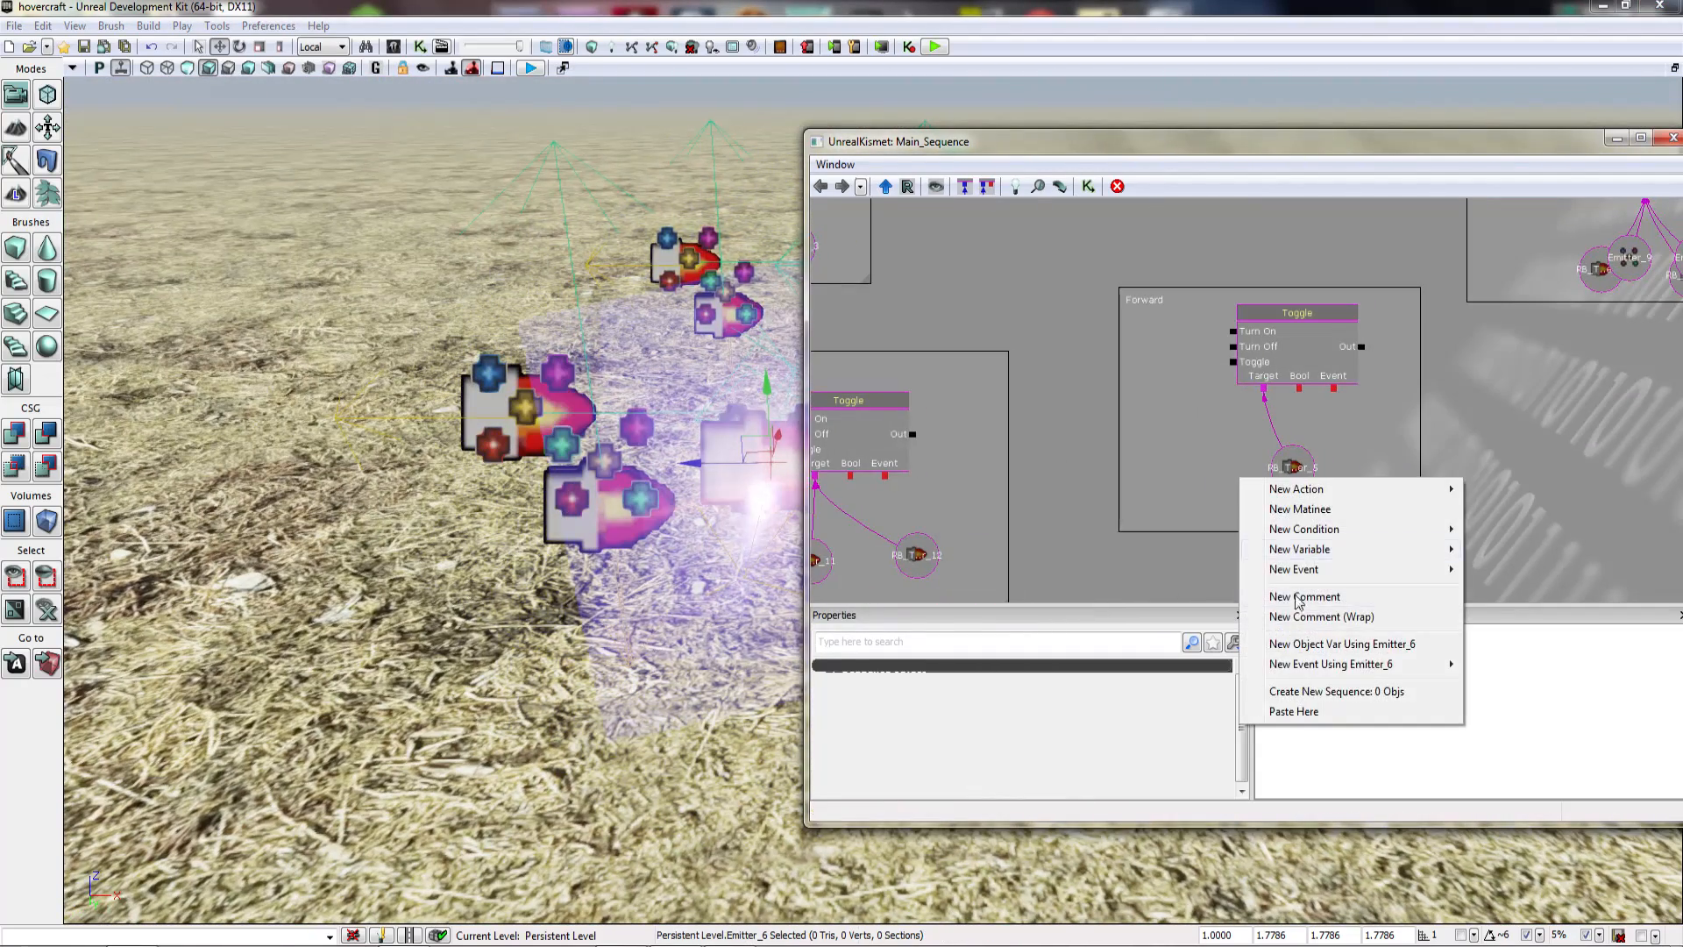
pyautogui.click(1309, 643)
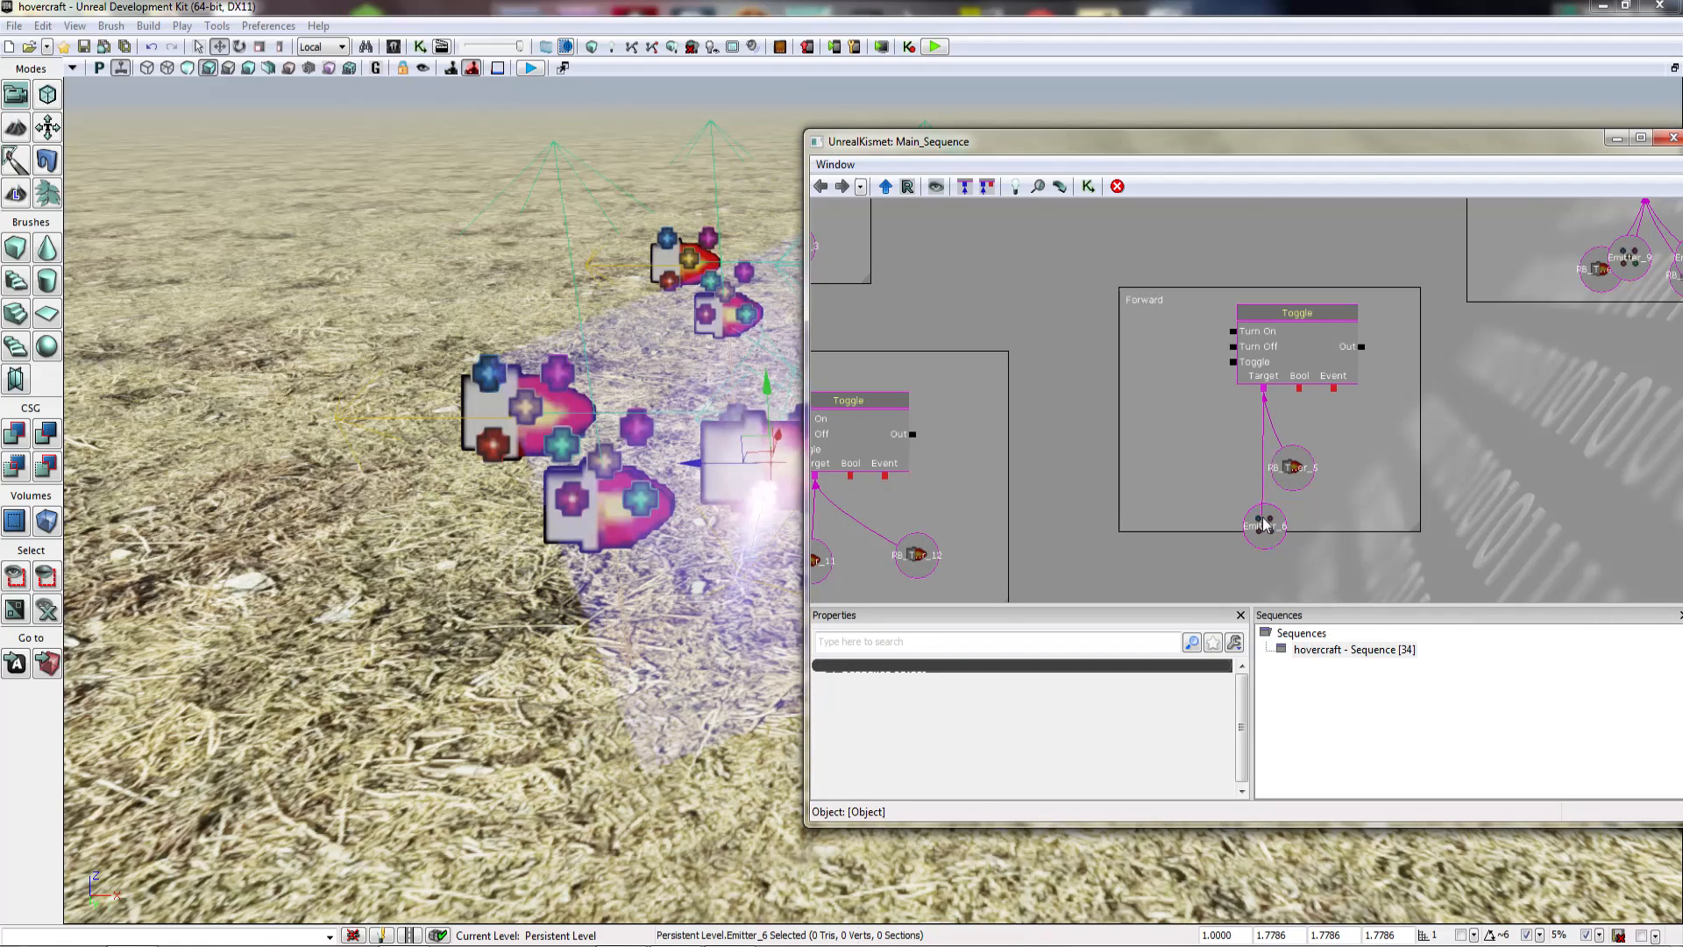
pyautogui.keyDown('ctrl'); pyautogui.moveTo(1241, 479); pyautogui.dragTo(1242, 473); pyautogui.keyUp('ctrl')
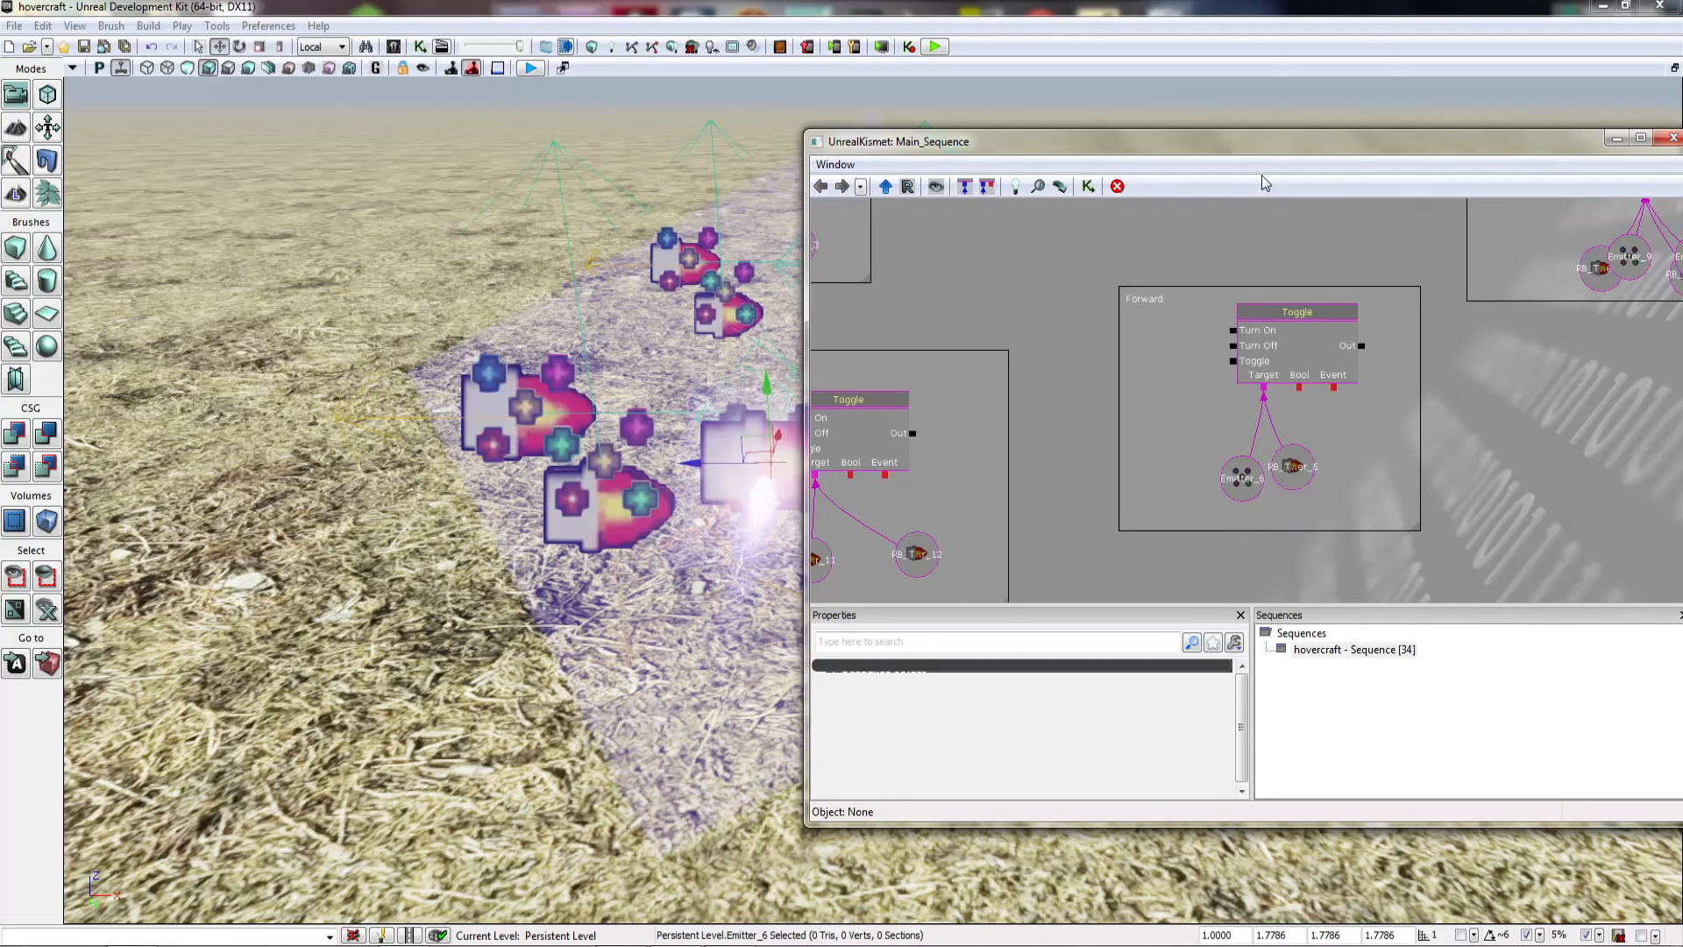
# Step: Turn off Auto Activate for Emitter_6 and close the Kismet editor
pyautogui.moveTo(1238, 149); pyautogui.dragTo(1249, 151)
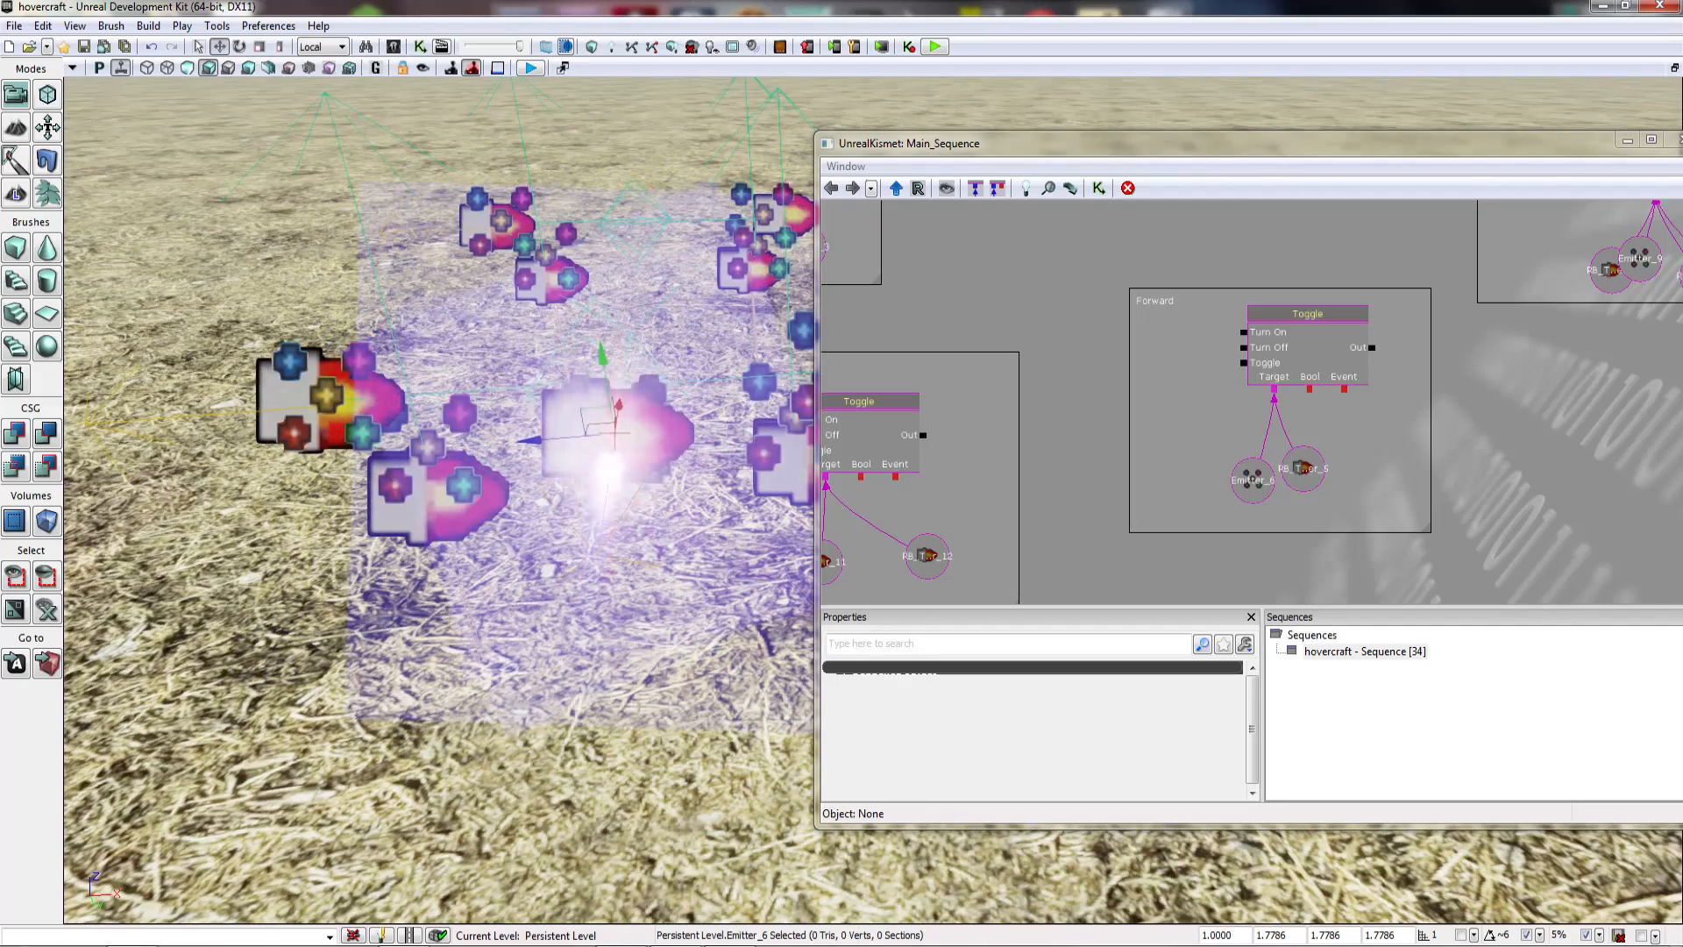
pyautogui.press('F4')
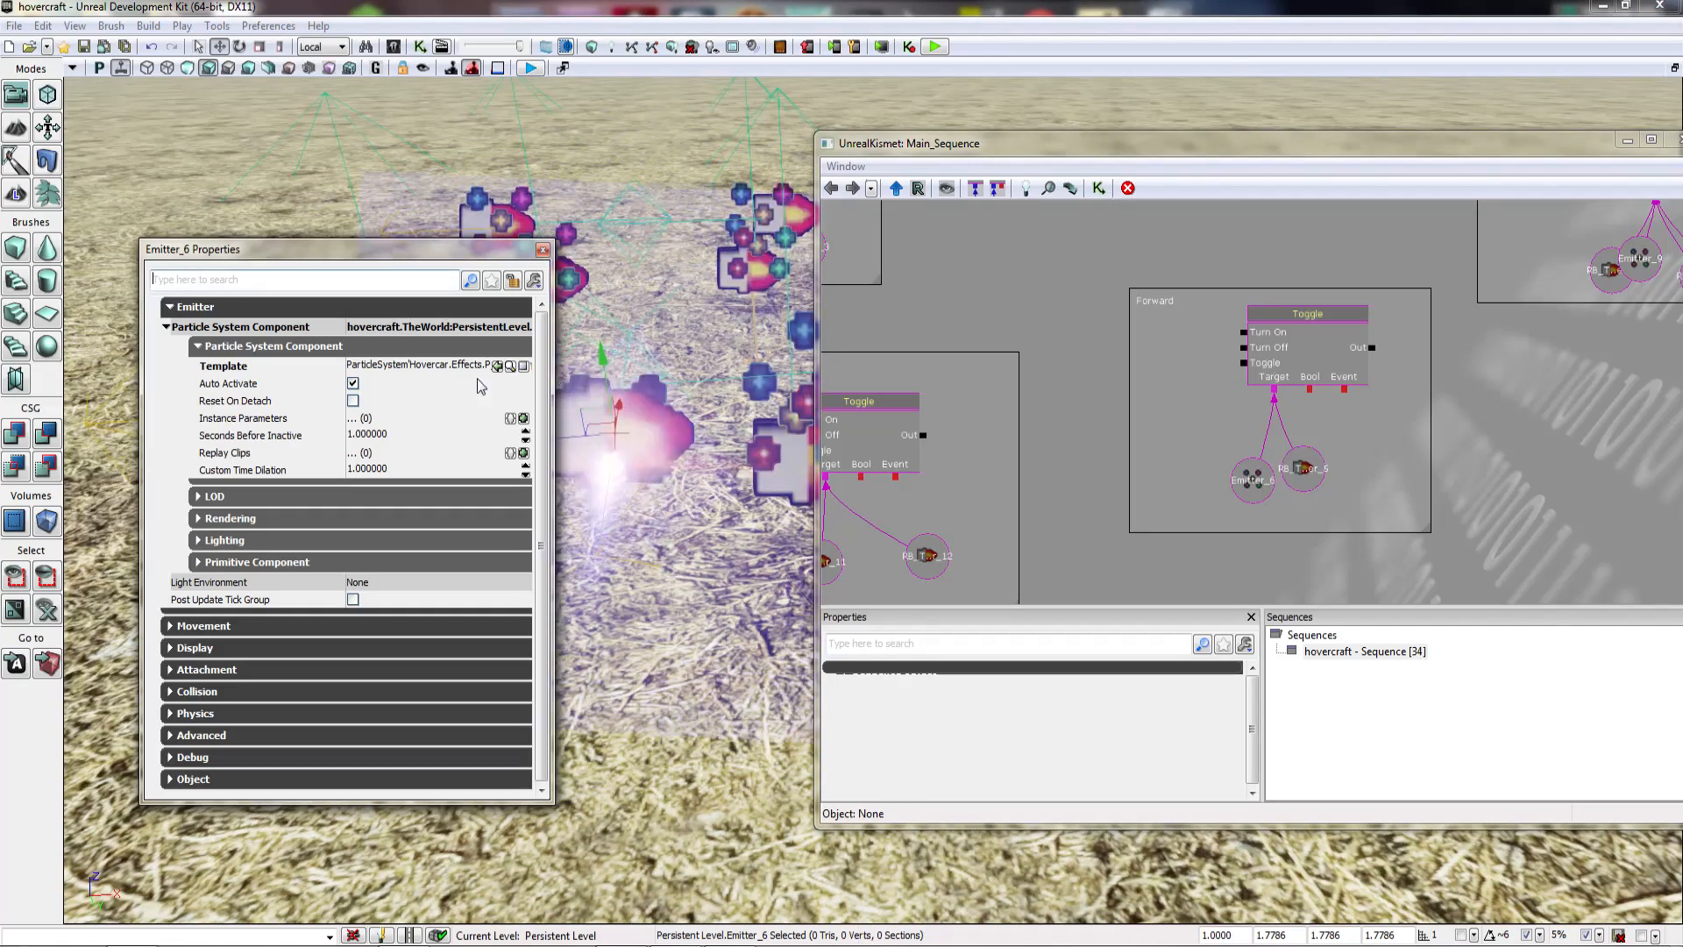
pyautogui.click(352, 384)
pyautogui.click(541, 251)
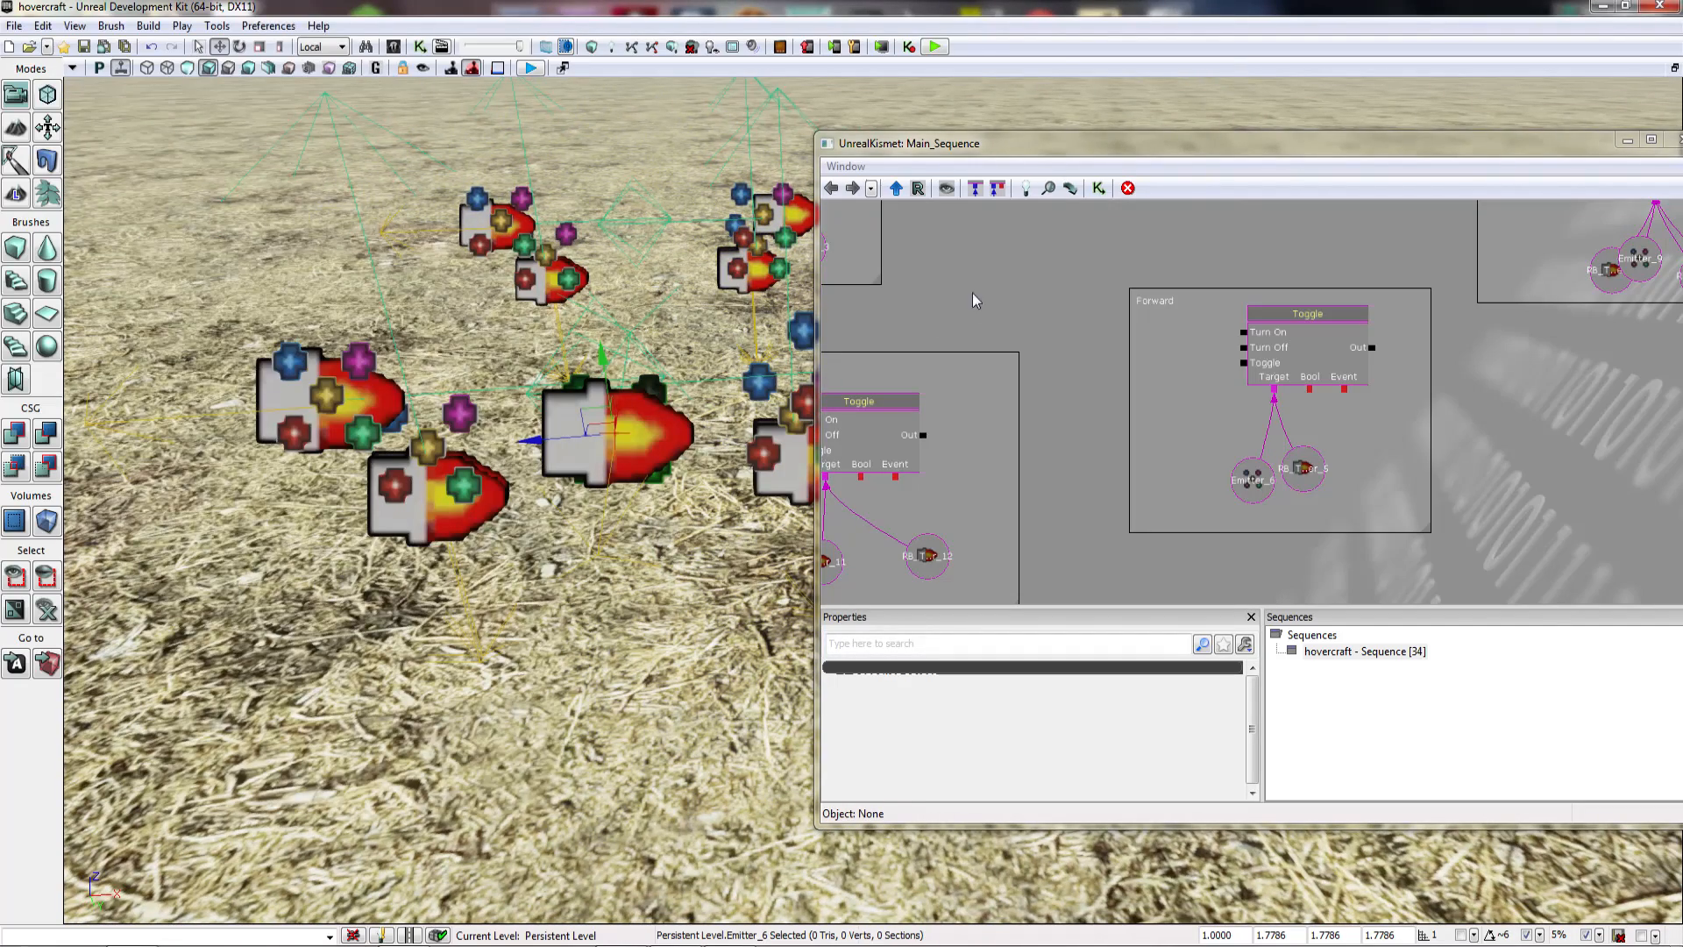
pyautogui.moveTo(1412, 150); pyautogui.dragTo(1207, 161)
pyautogui.click(1481, 152)
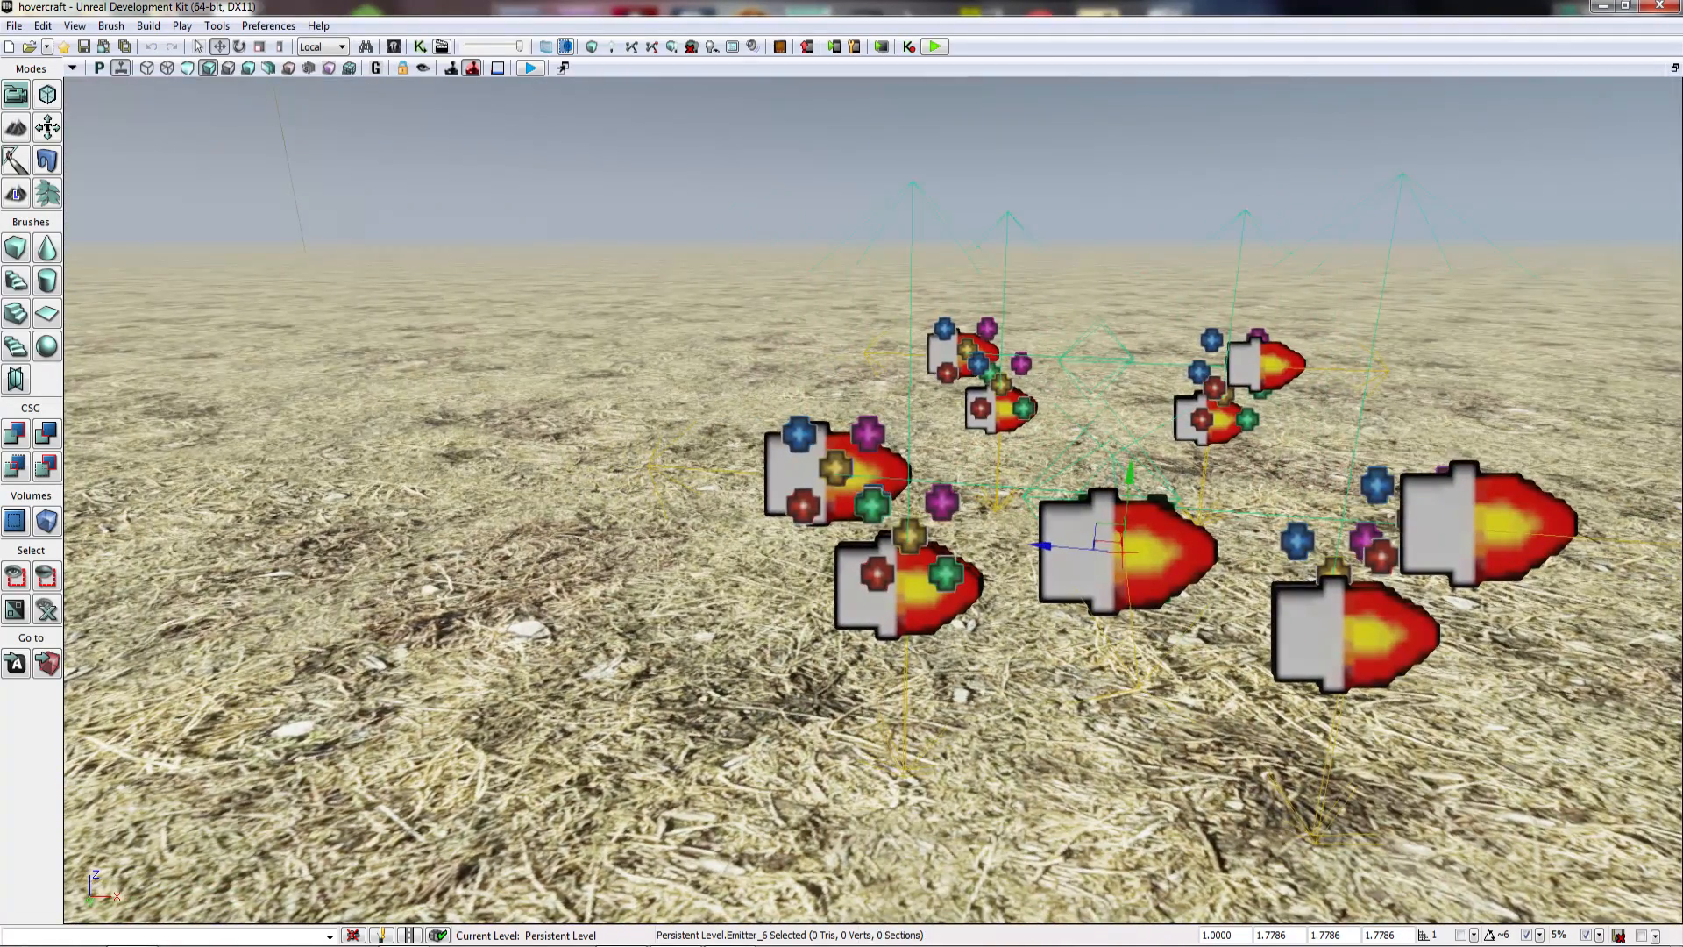
# Step: Select all emitter actors in the level and show the hovercraft's meshes again
pyautogui.click(835, 468)
pyautogui.rightClick(880, 509)
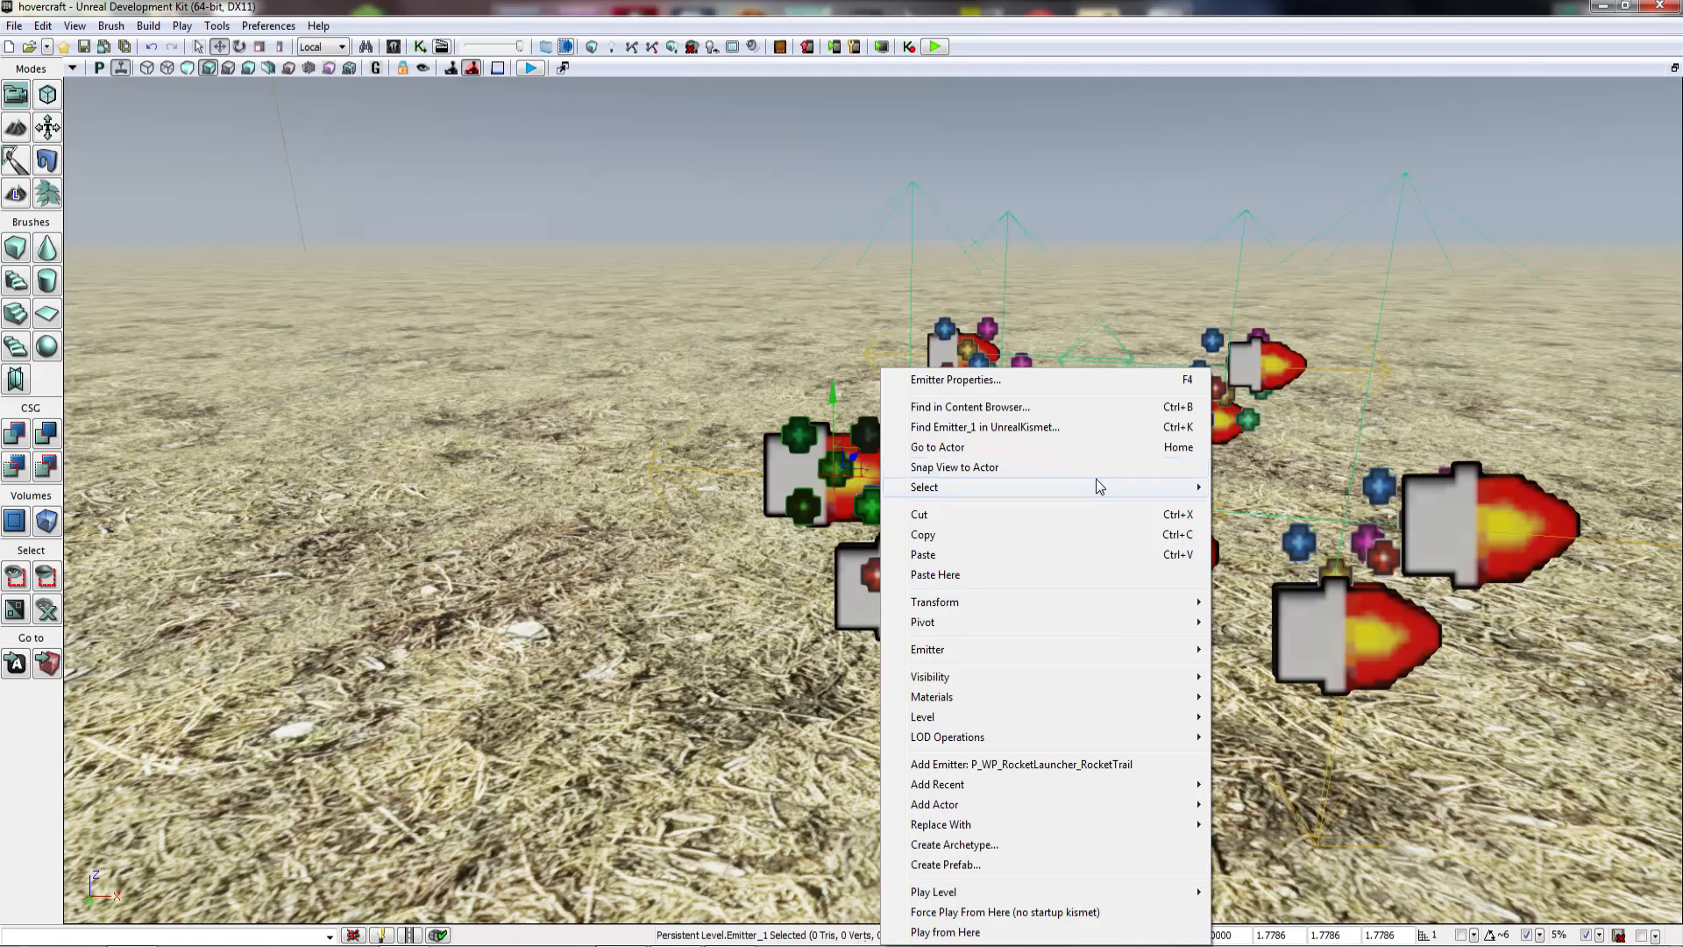
pyautogui.moveTo(1101, 484)
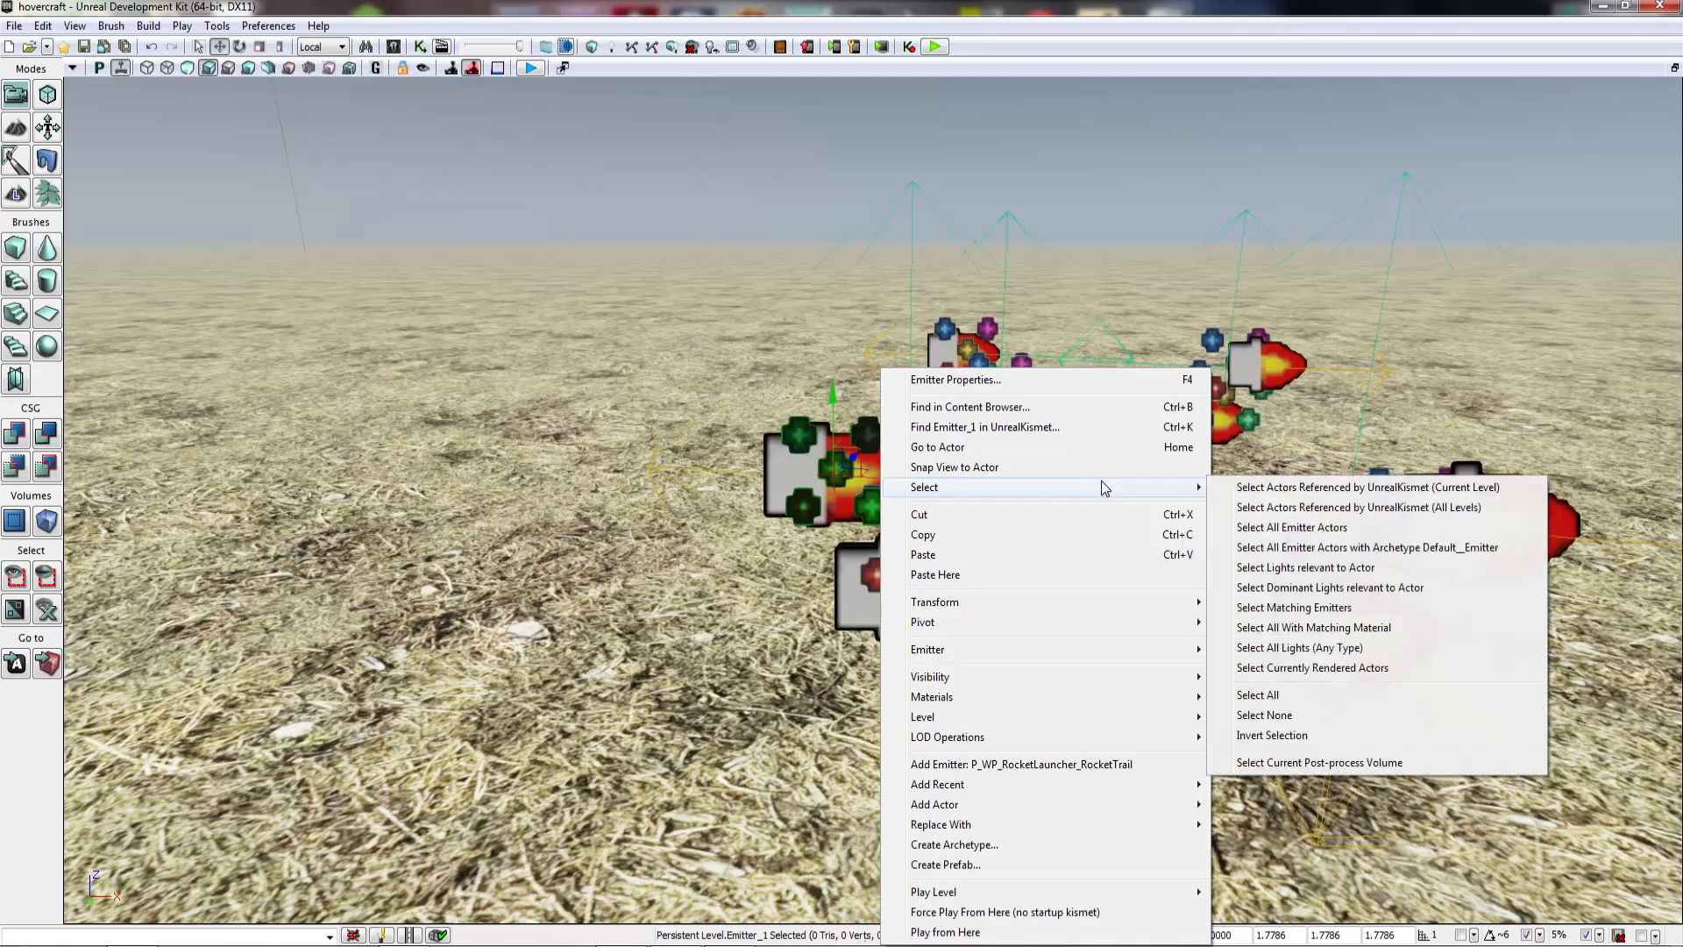
pyautogui.click(1343, 535)
pyautogui.moveTo(1343, 537); pyautogui.dragTo(1393, 545, button='right')
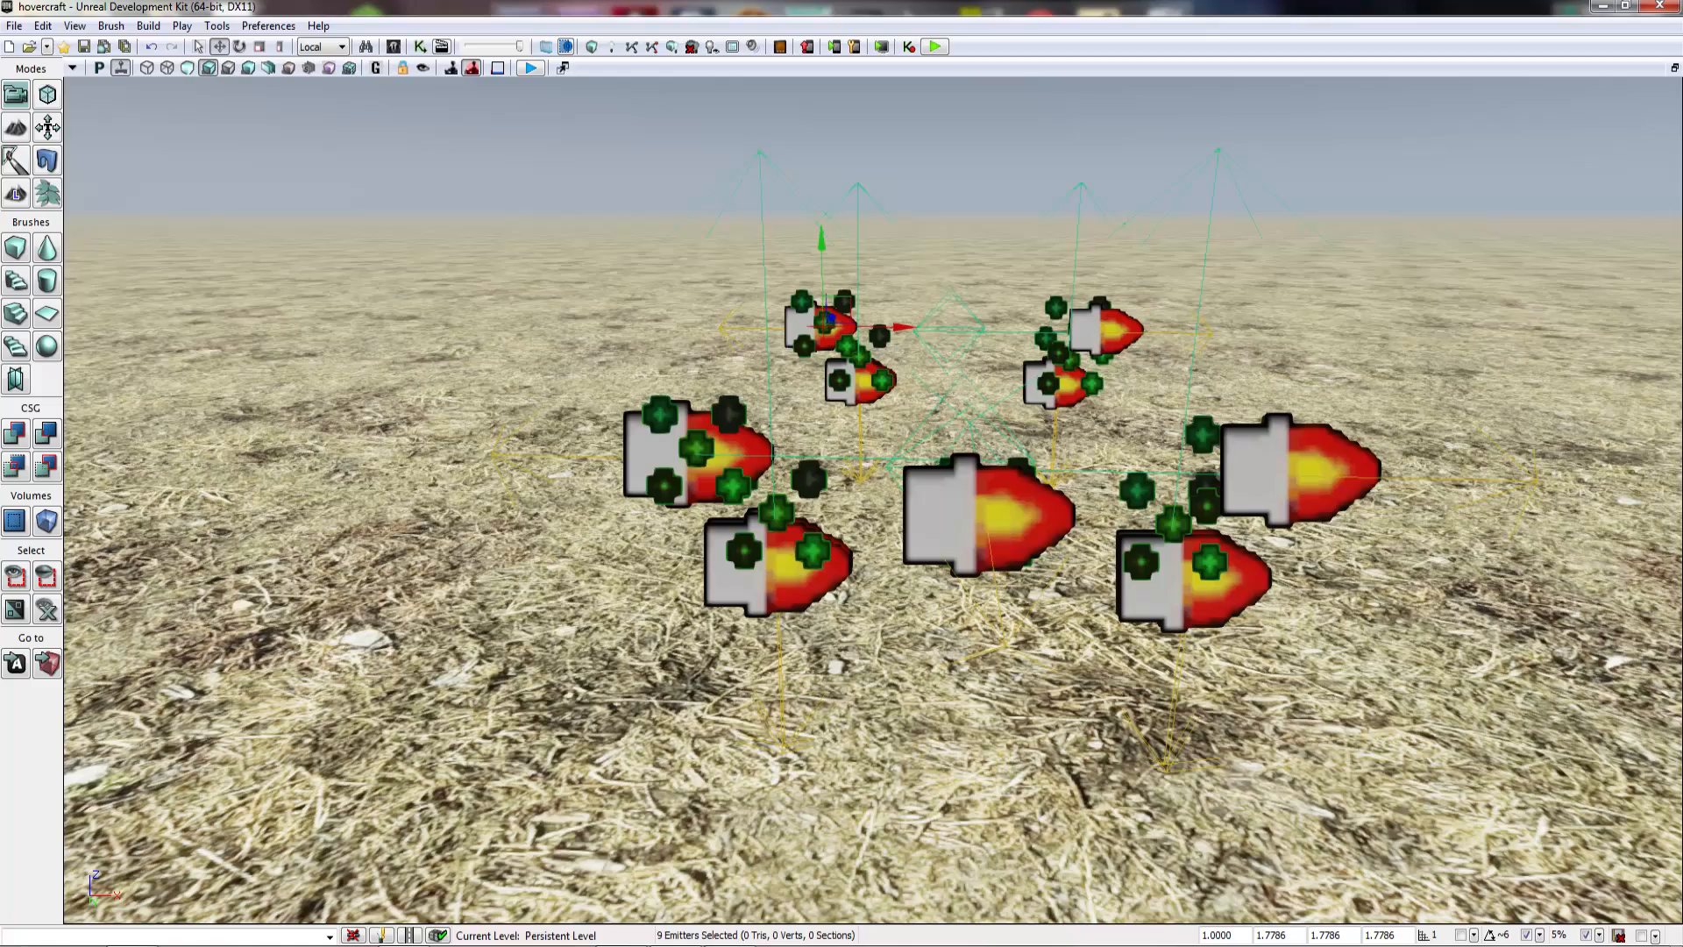
pyautogui.press('w')
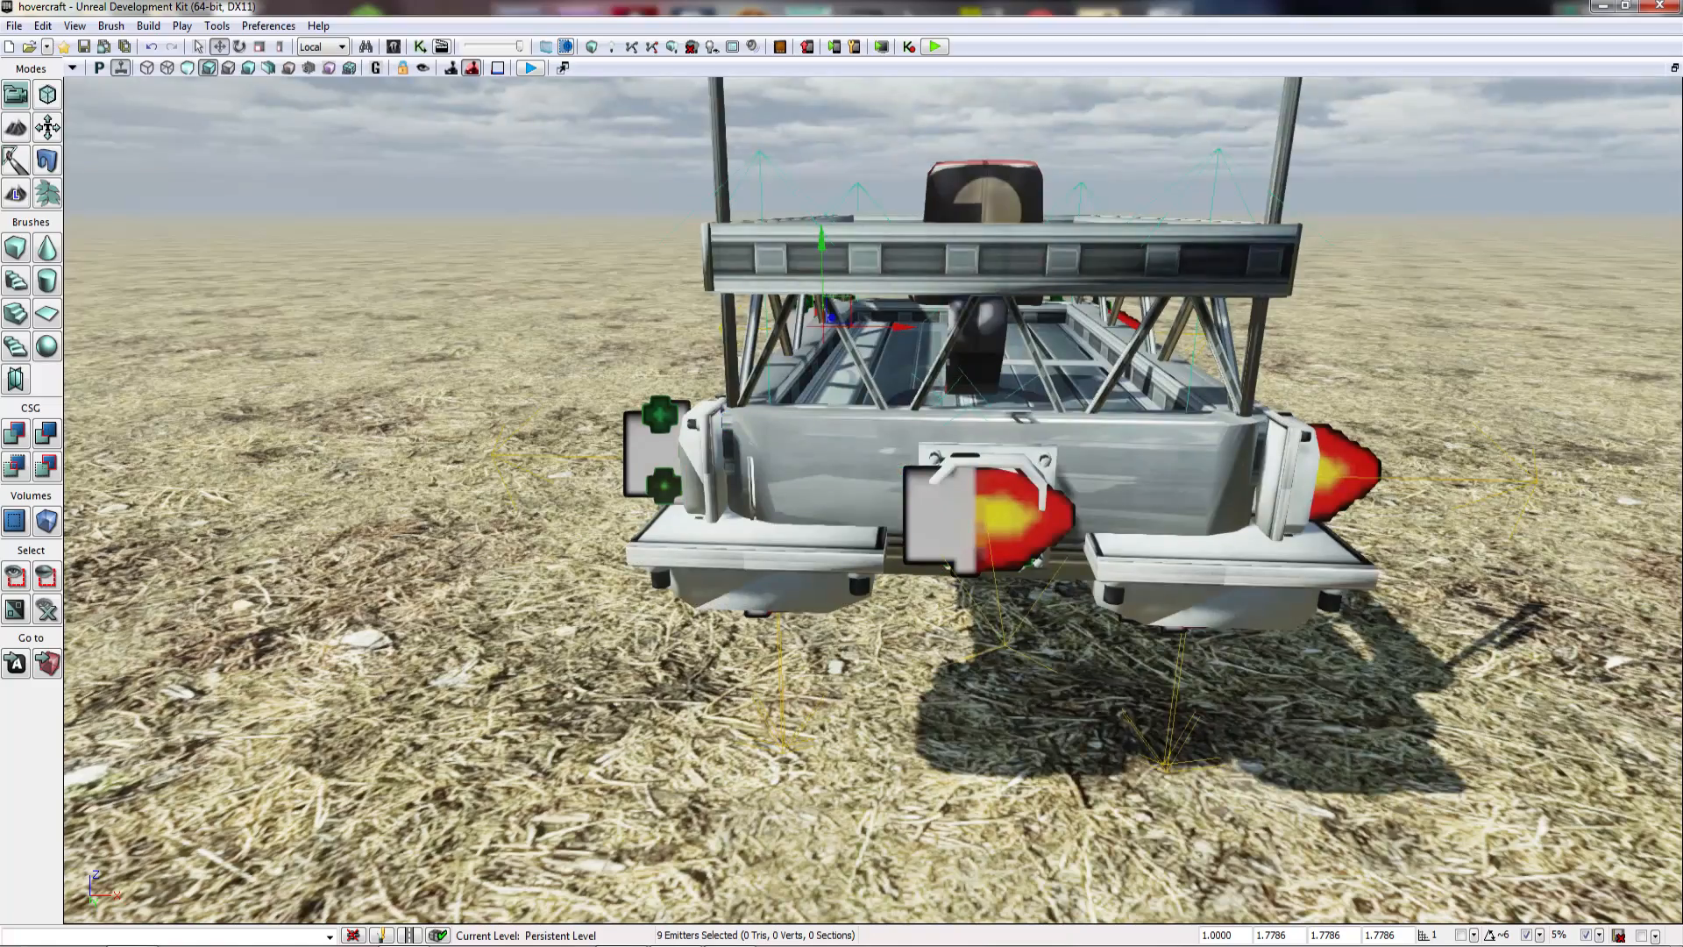
pyautogui.moveTo(1343, 537); pyautogui.dragTo(1233, 648, button='right')
pyautogui.press('s')
pyautogui.press('w')
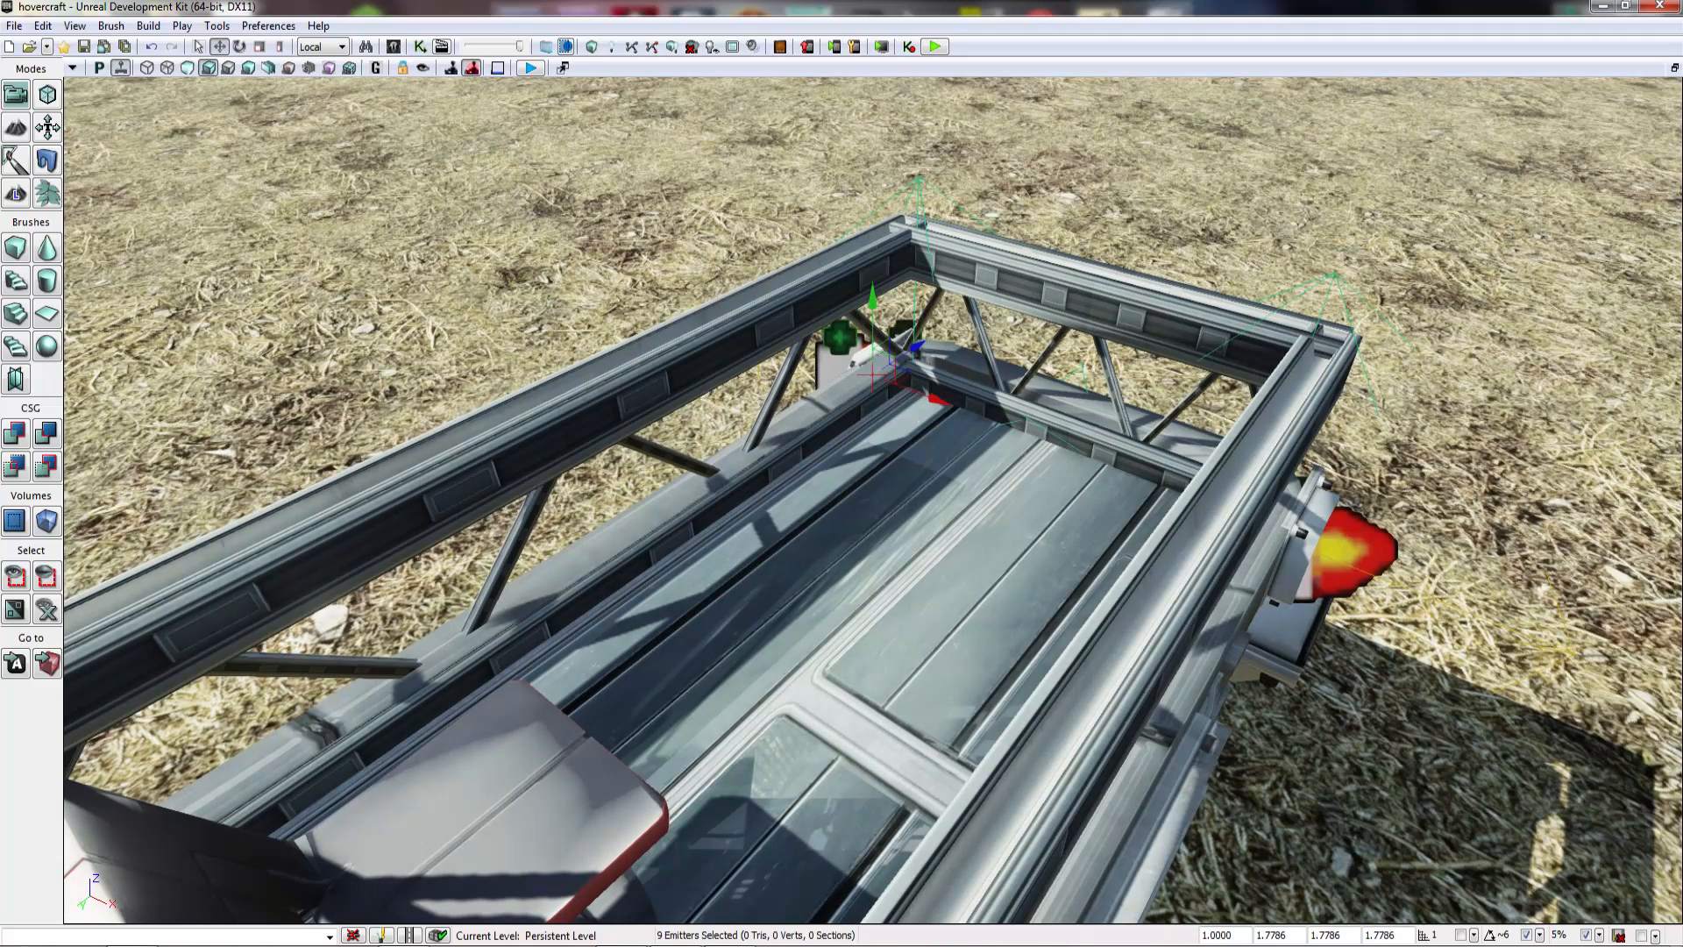
# Step: Set the Attachment Base of all selected emitters to the hovercraft's floor actor InterpActor_19
pyautogui.press('F4')
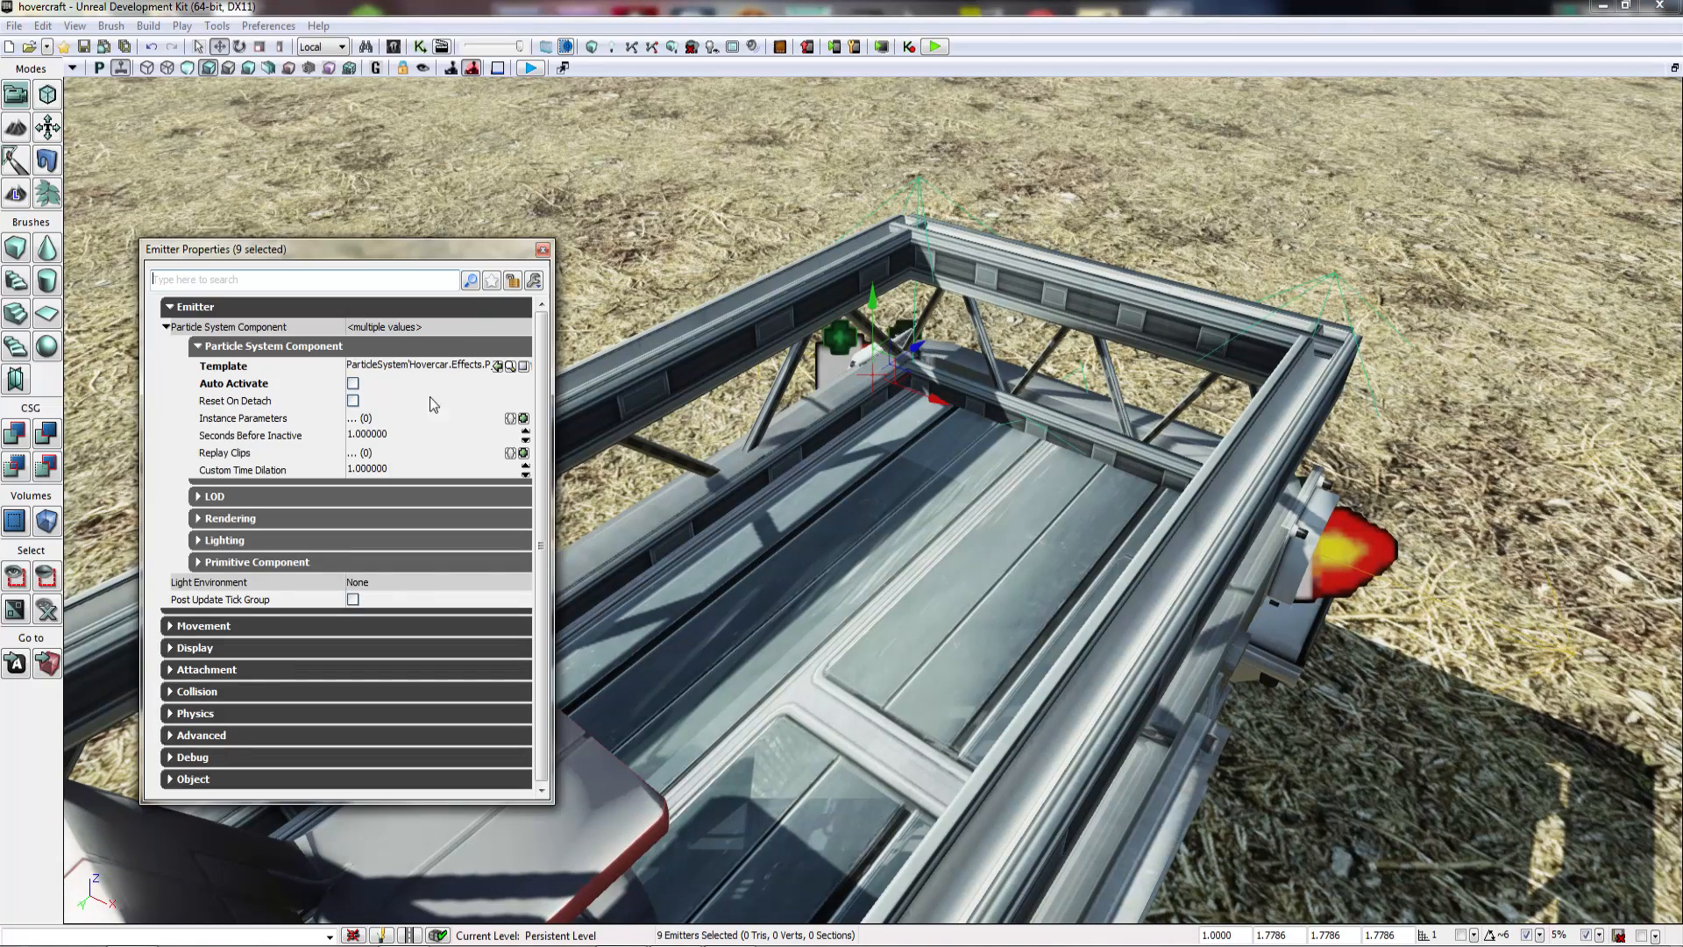
pyautogui.click(231, 347)
pyautogui.click(211, 306)
pyautogui.click(210, 373)
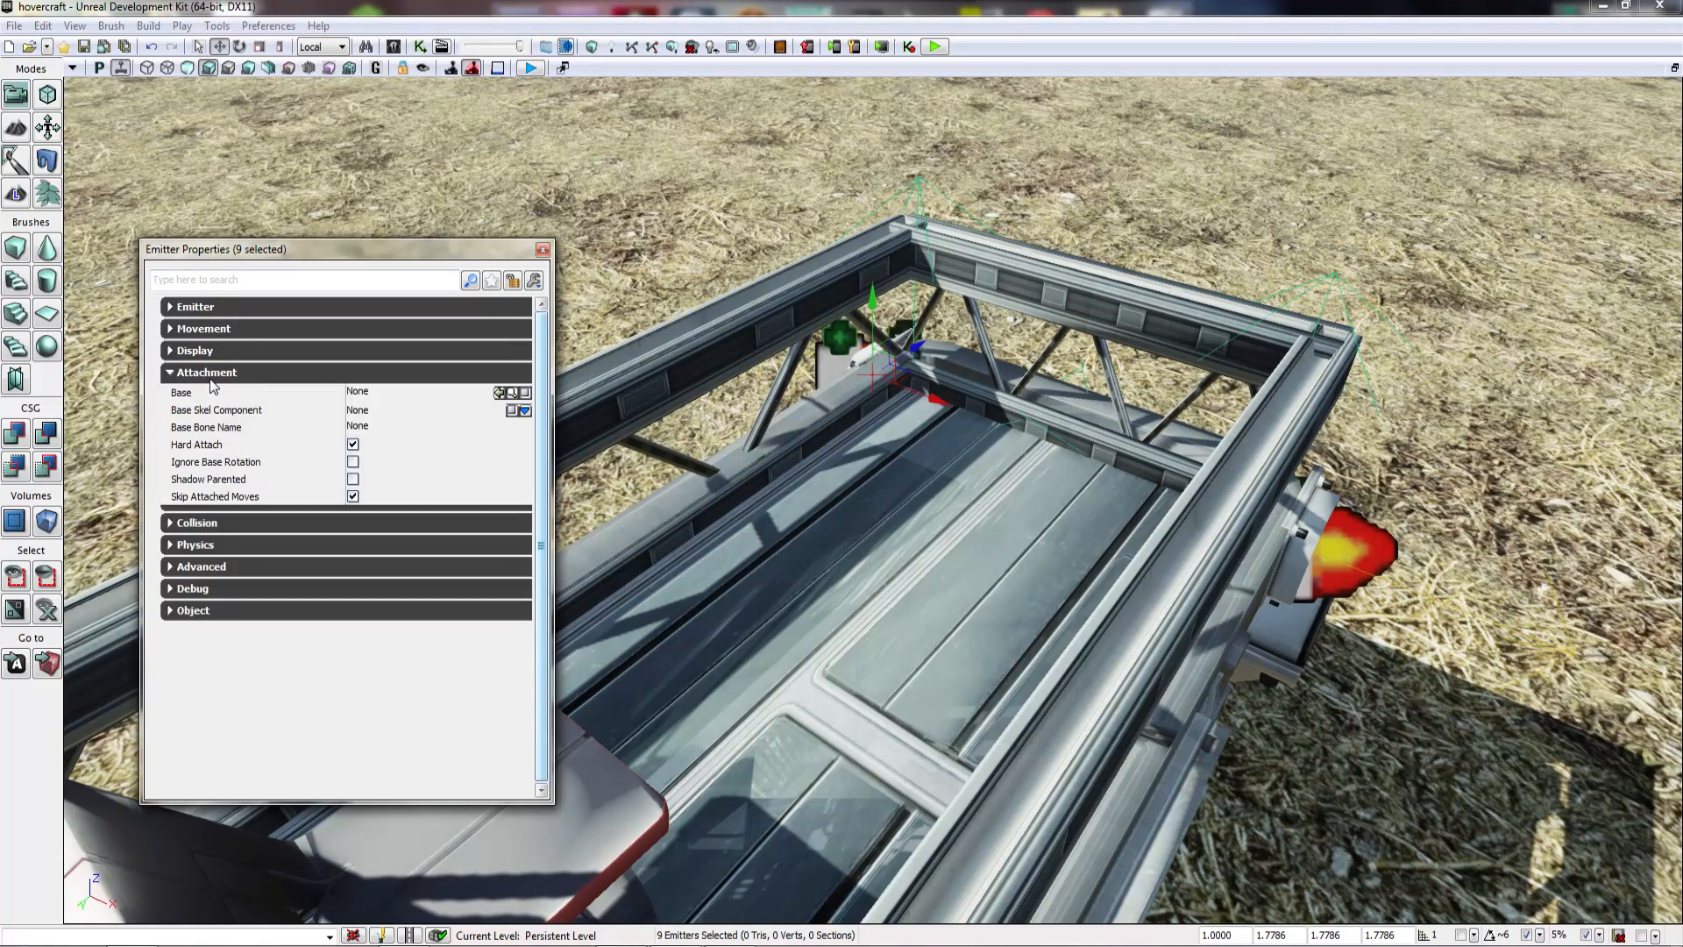
pyautogui.click(771, 543)
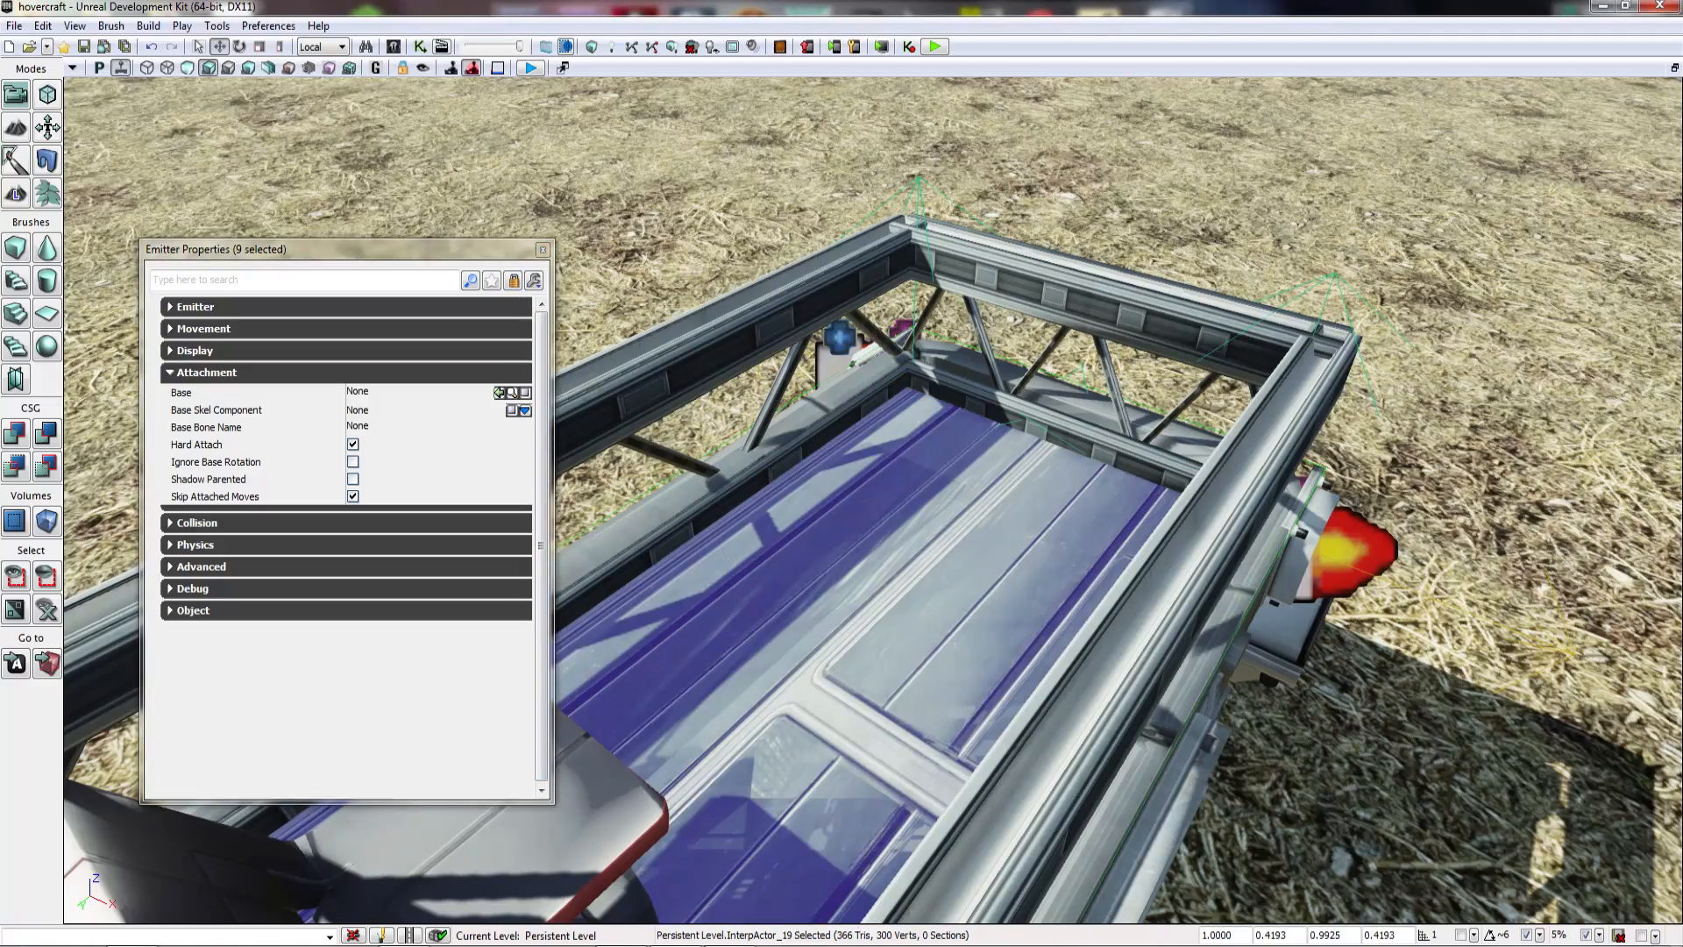
pyautogui.click(542, 250)
# Step: Deselect everything and save the current level
pyautogui.moveTo(570, 271)
pyautogui.mouseDown(button='right')
pyautogui.moveTo(543, 241)
pyautogui.moveTo(568, 219)
pyautogui.moveTo(580, 285)
pyautogui.moveTo(561, 252)
pyautogui.mouseUp(button='right')
pyautogui.press('Escape')
pyautogui.press('w')
pyautogui.click(15, 26)
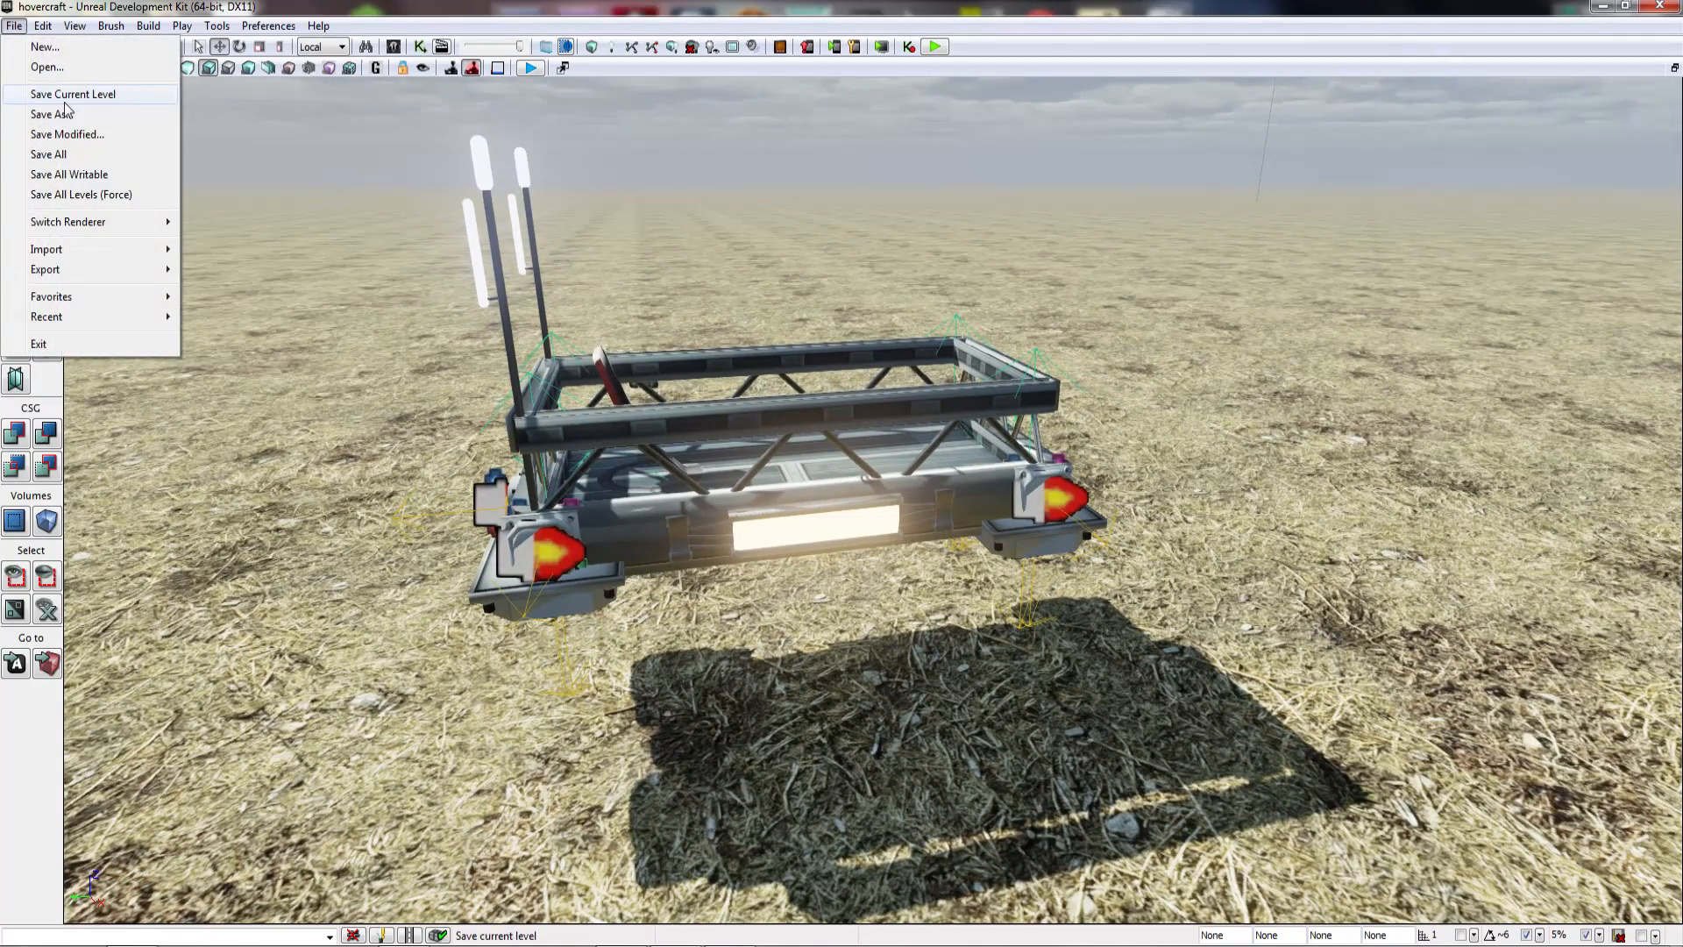
pyautogui.click(65, 103)
pyautogui.moveTo(648, 421); pyautogui.dragTo(571, 424, button='right')
pyautogui.press('w')
pyautogui.press('w')
pyautogui.press('s')
pyautogui.press('w')
pyautogui.press('s')
pyautogui.press('s')
pyautogui.press('w')
pyautogui.press('s')
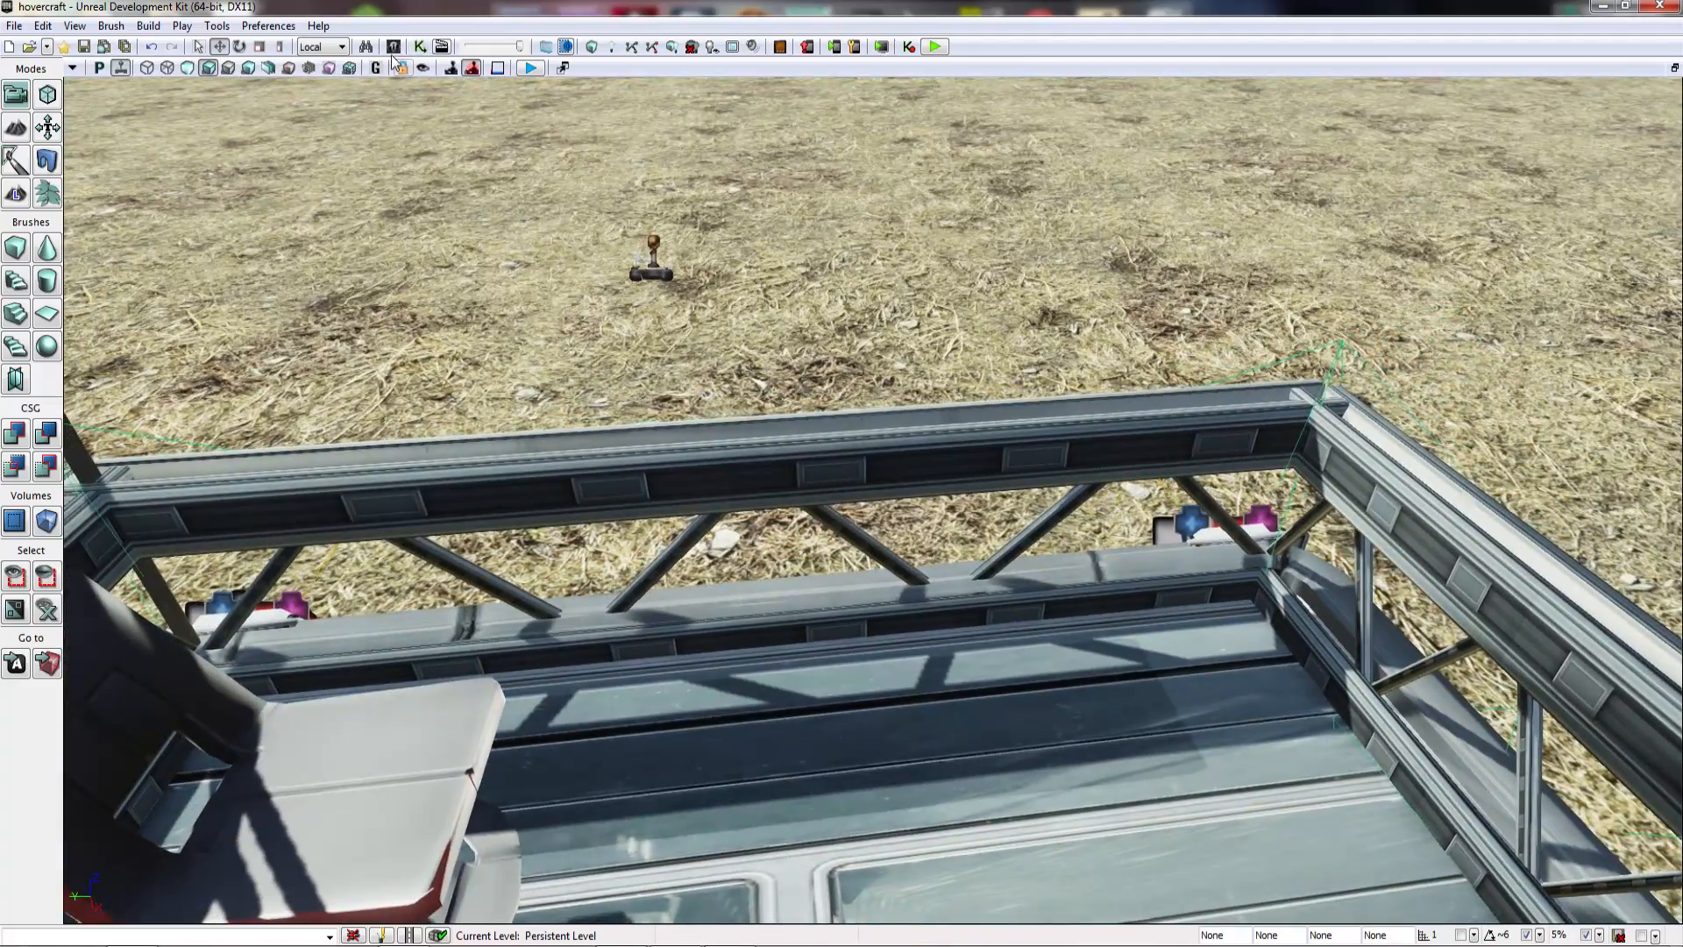
# Step: Save the Hovercar package in the Content Browser
pyautogui.click(393, 46)
pyautogui.click(565, 591)
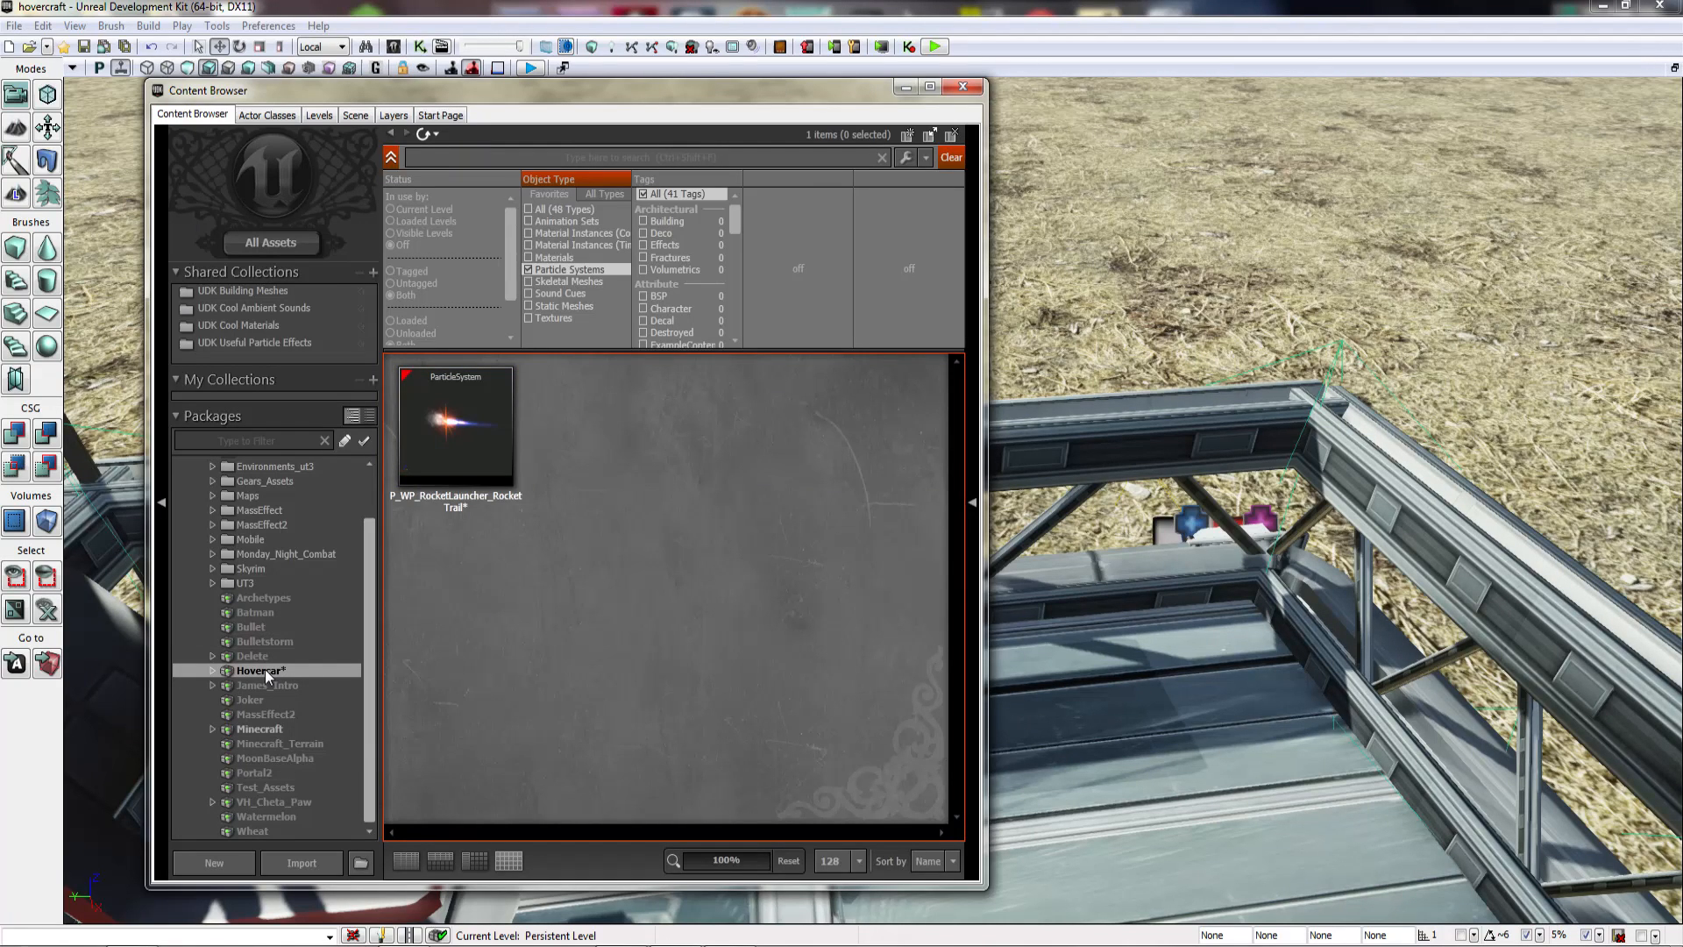
pyautogui.rightClick(264, 670)
pyautogui.click(291, 680)
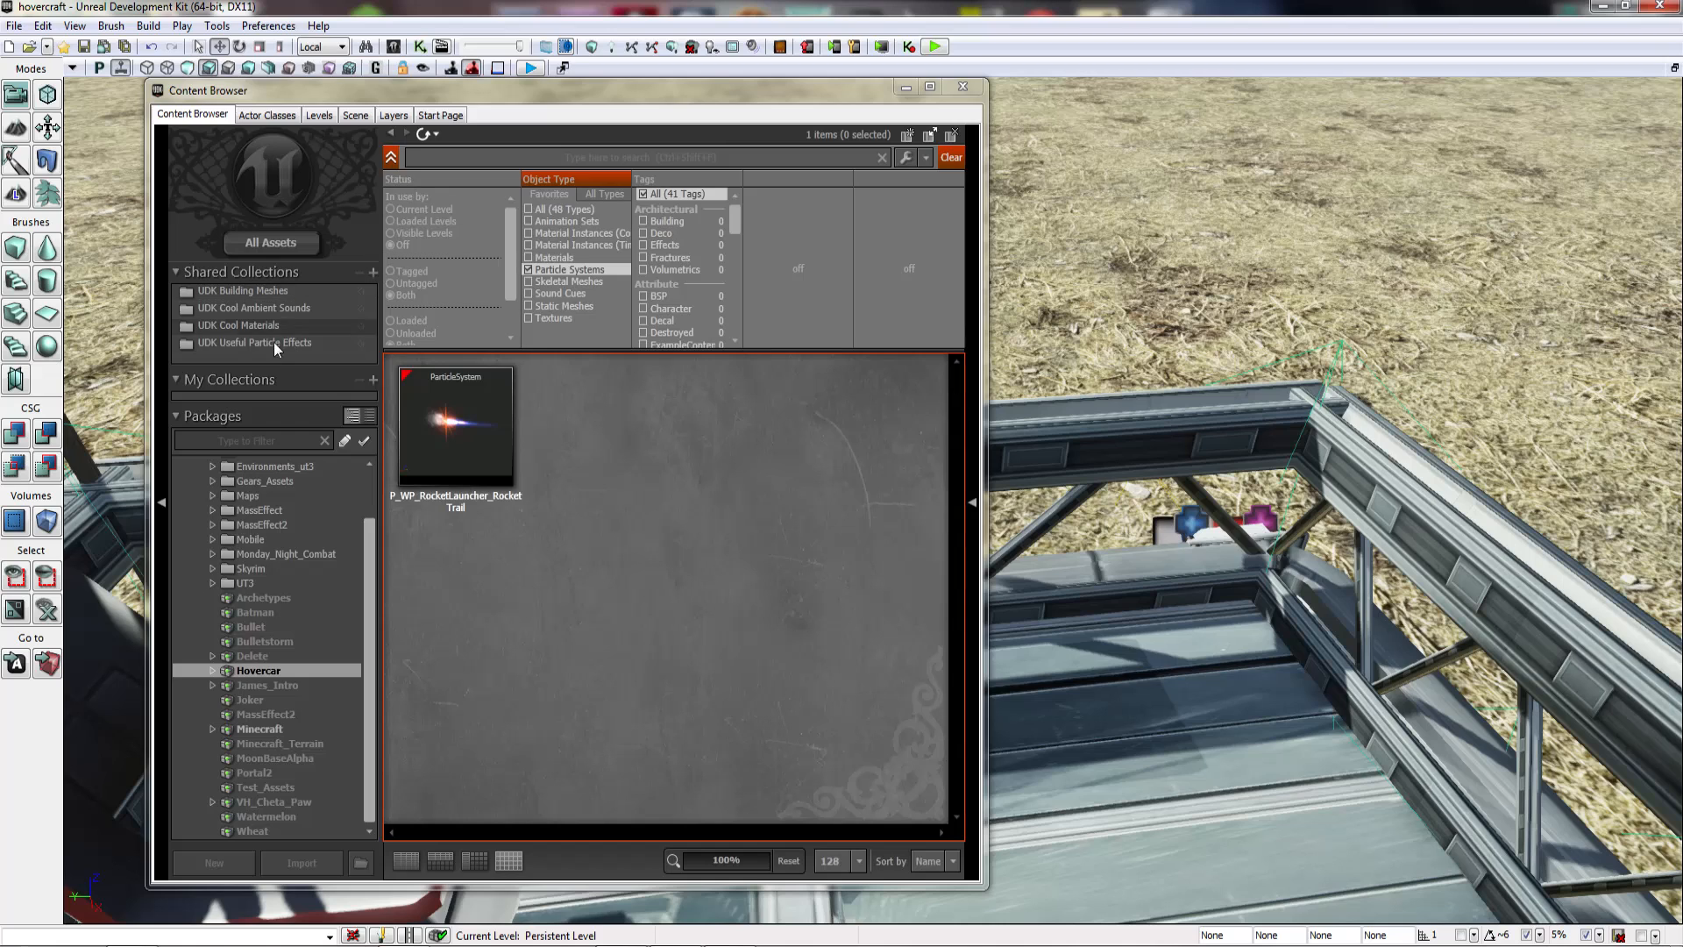
# Step: Include Static Meshes from all assets and place the AirConditionerLAirCon01_Diff mesh on the hovercraft's floor
pyautogui.click(276, 240)
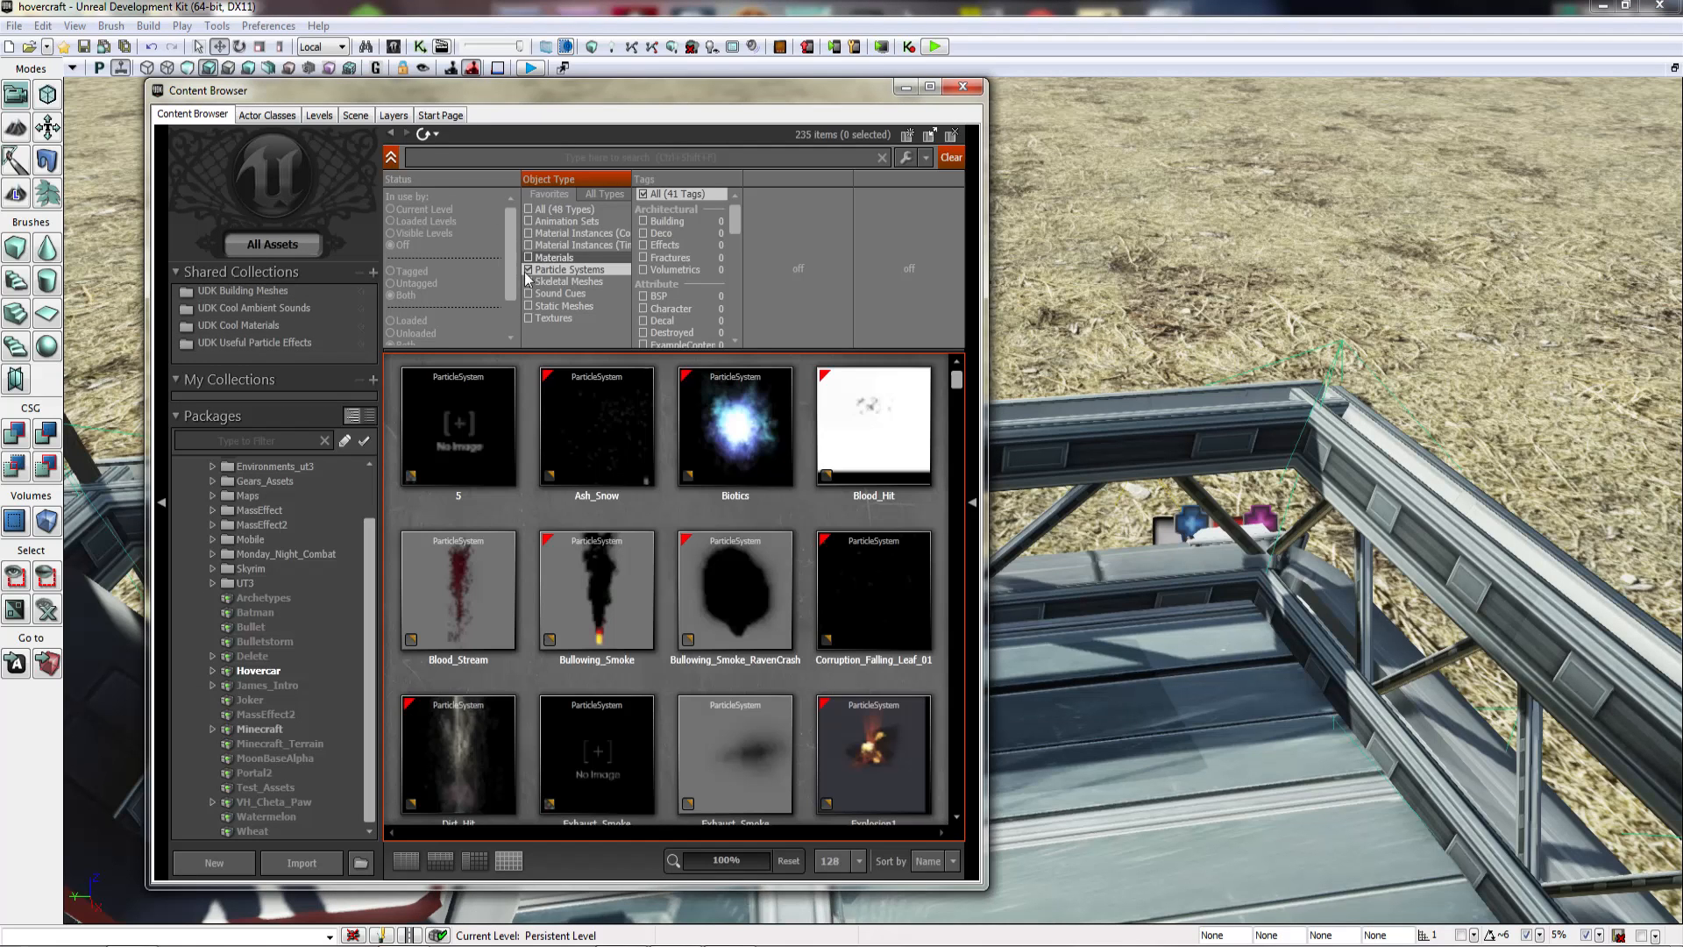
pyautogui.click(528, 305)
pyautogui.click(512, 550)
pyautogui.scroll(-3, 522, 550)
pyautogui.scroll(1, 522, 551)
pyautogui.click(722, 391)
pyautogui.moveTo(1087, 544); pyautogui.dragTo(1161, 596, button='right')
pyautogui.moveTo(715, 430); pyautogui.dragTo(1172, 691)
# Step: Scale the air conditioner mesh down to about 0.40 and position it on the hovercraft's floor in front of the seat
pyautogui.moveTo(1172, 691); pyautogui.dragTo(1187, 644, button='right')
pyautogui.press('space')
pyautogui.moveTo(1207, 473); pyautogui.dragTo(1207, 544)
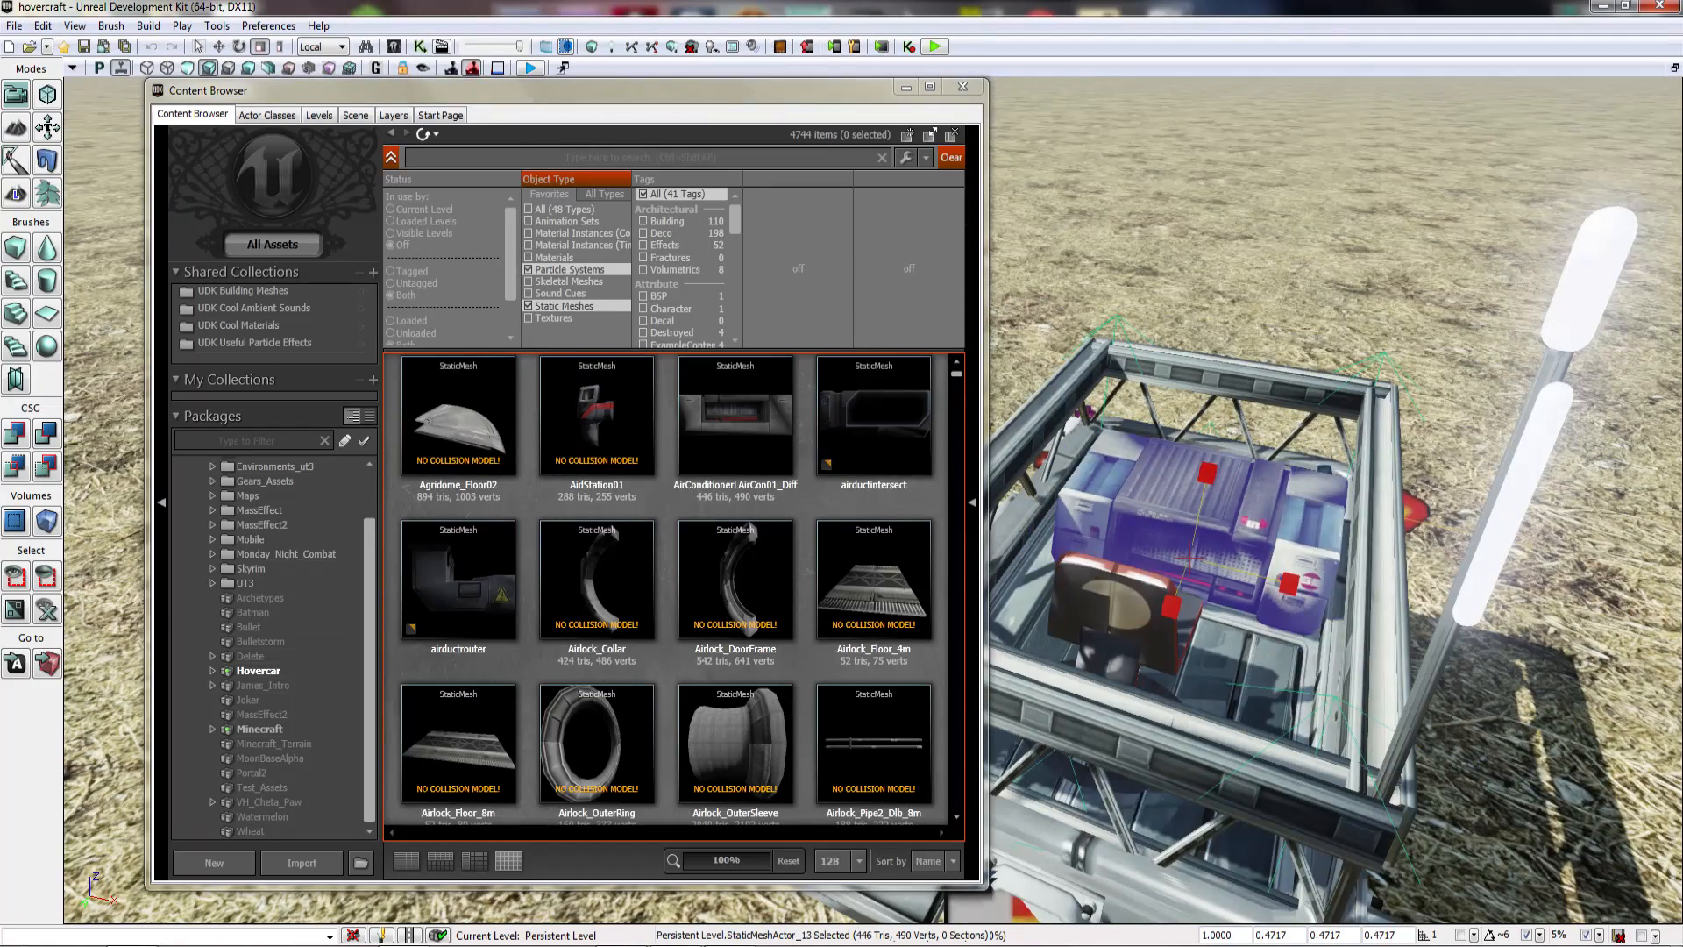
pyautogui.moveTo(1207, 543); pyautogui.dragTo(999, 553, button='right')
pyautogui.press('space')
pyautogui.moveTo(1066, 569); pyautogui.dragTo(1197, 567)
pyautogui.moveTo(1197, 567); pyautogui.dragTo(1385, 561, button='right')
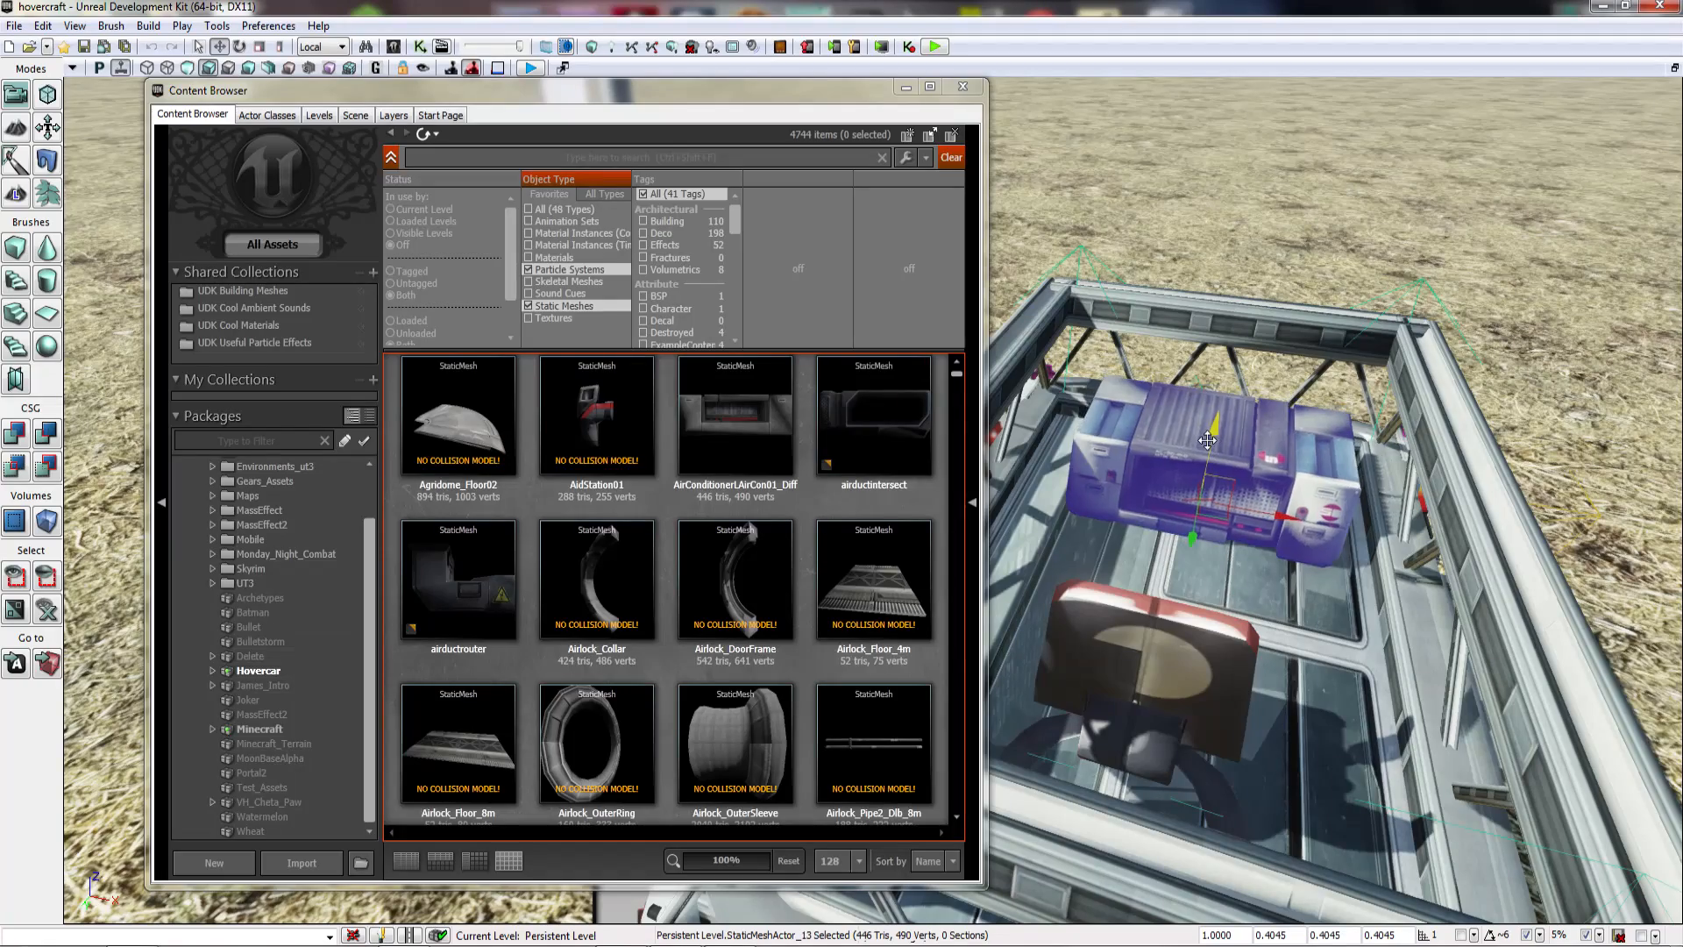
pyautogui.press('Escape')
pyautogui.moveTo(1289, 519); pyautogui.dragTo(1078, 487, button='right')
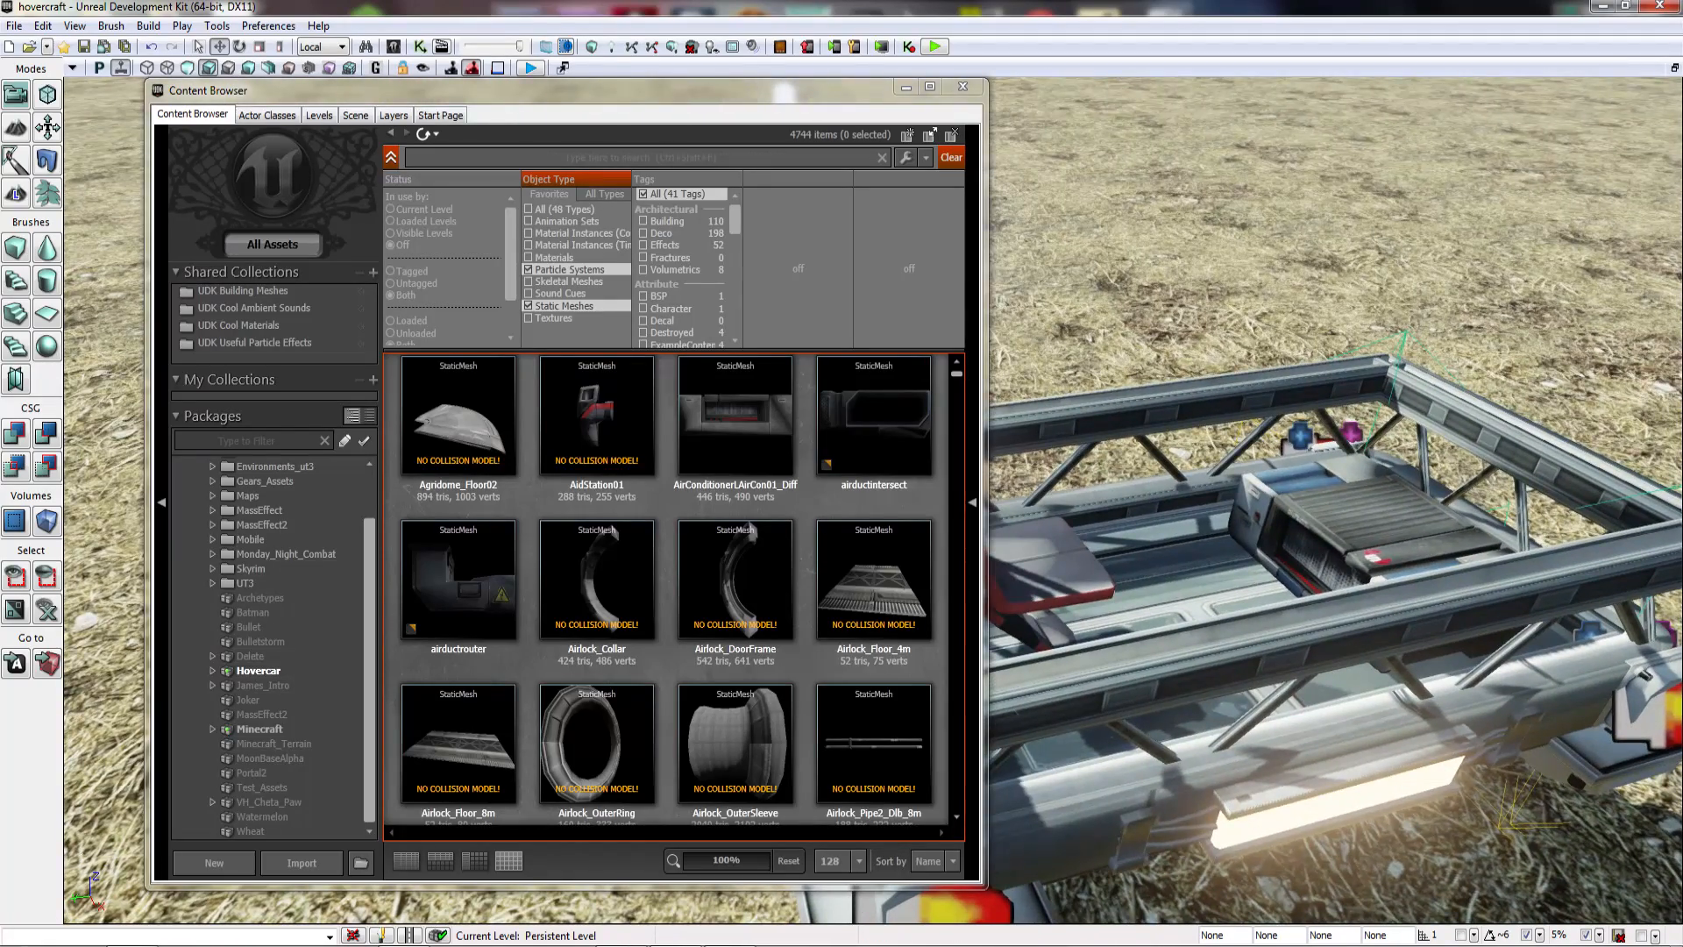
# Step: Close the Content Browser and convert the air conditioner static mesh to a Mover
pyautogui.click(965, 86)
pyautogui.rightClick(1305, 501)
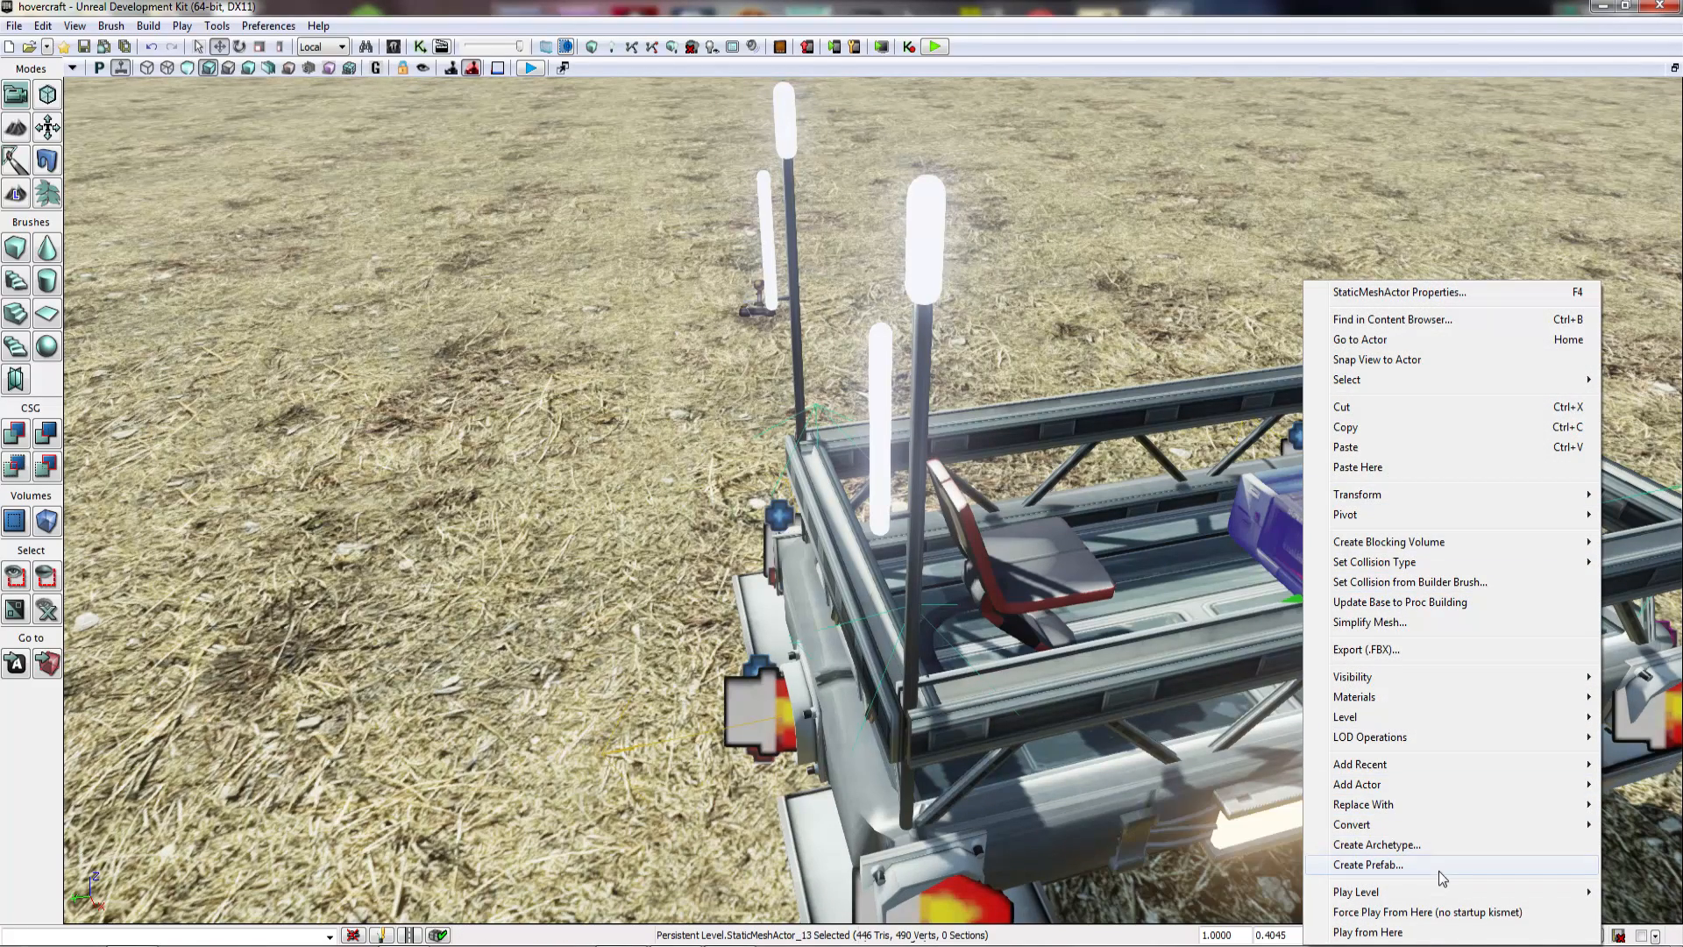
pyautogui.moveTo(1461, 825)
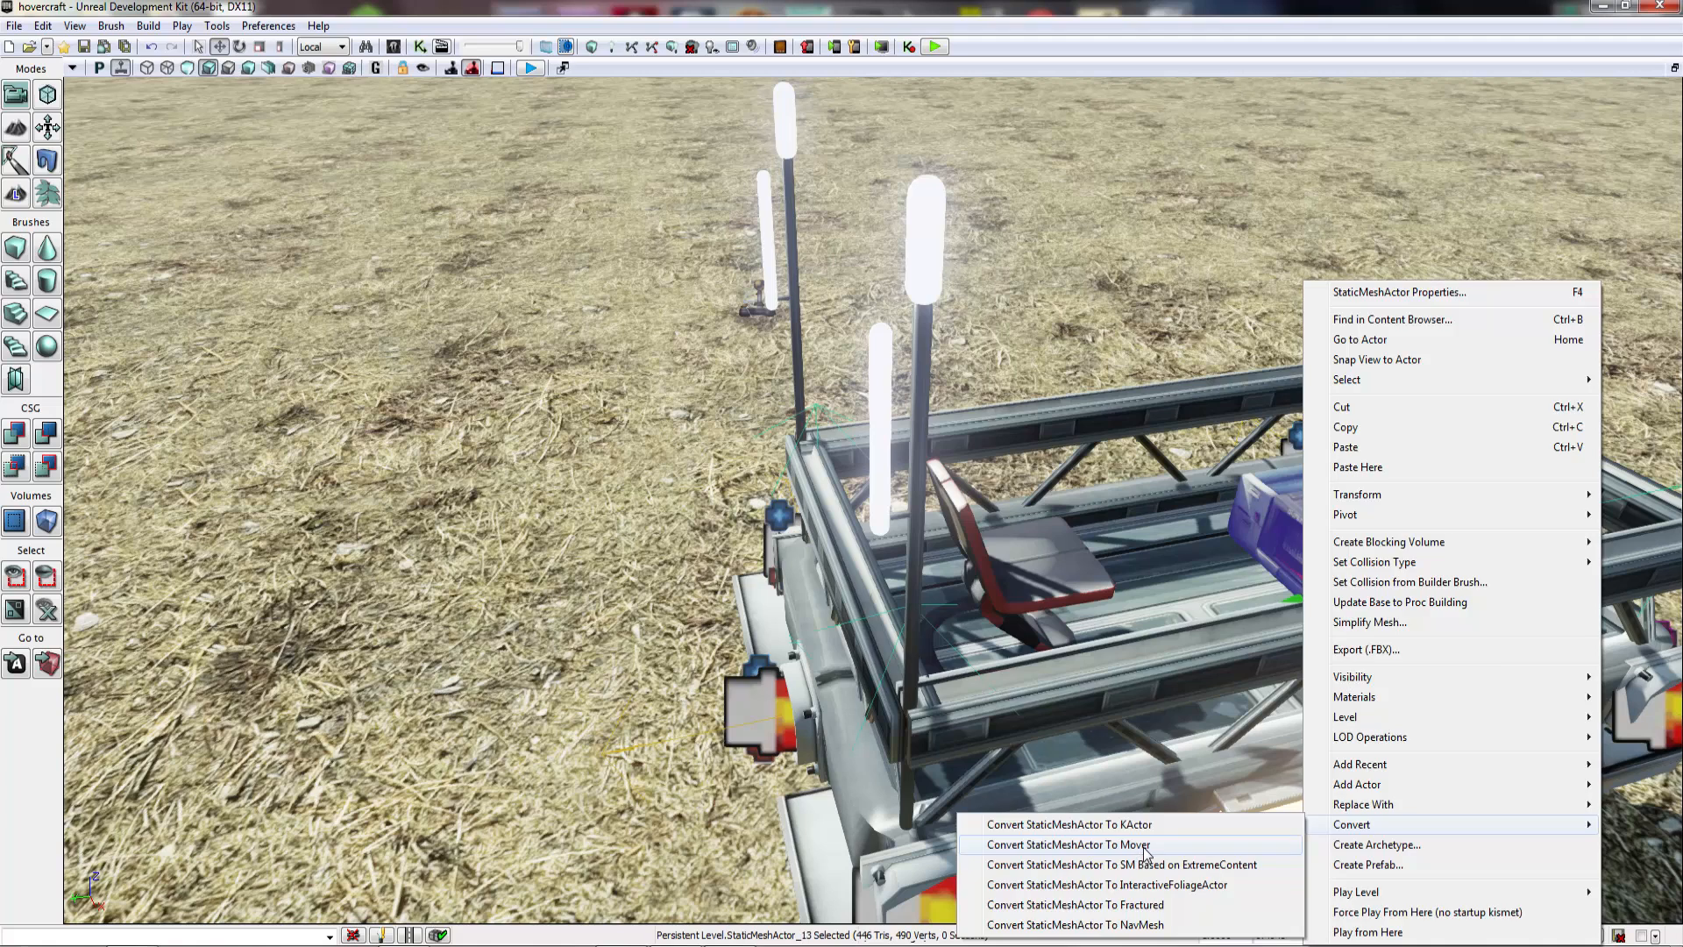
pyautogui.click(1147, 864)
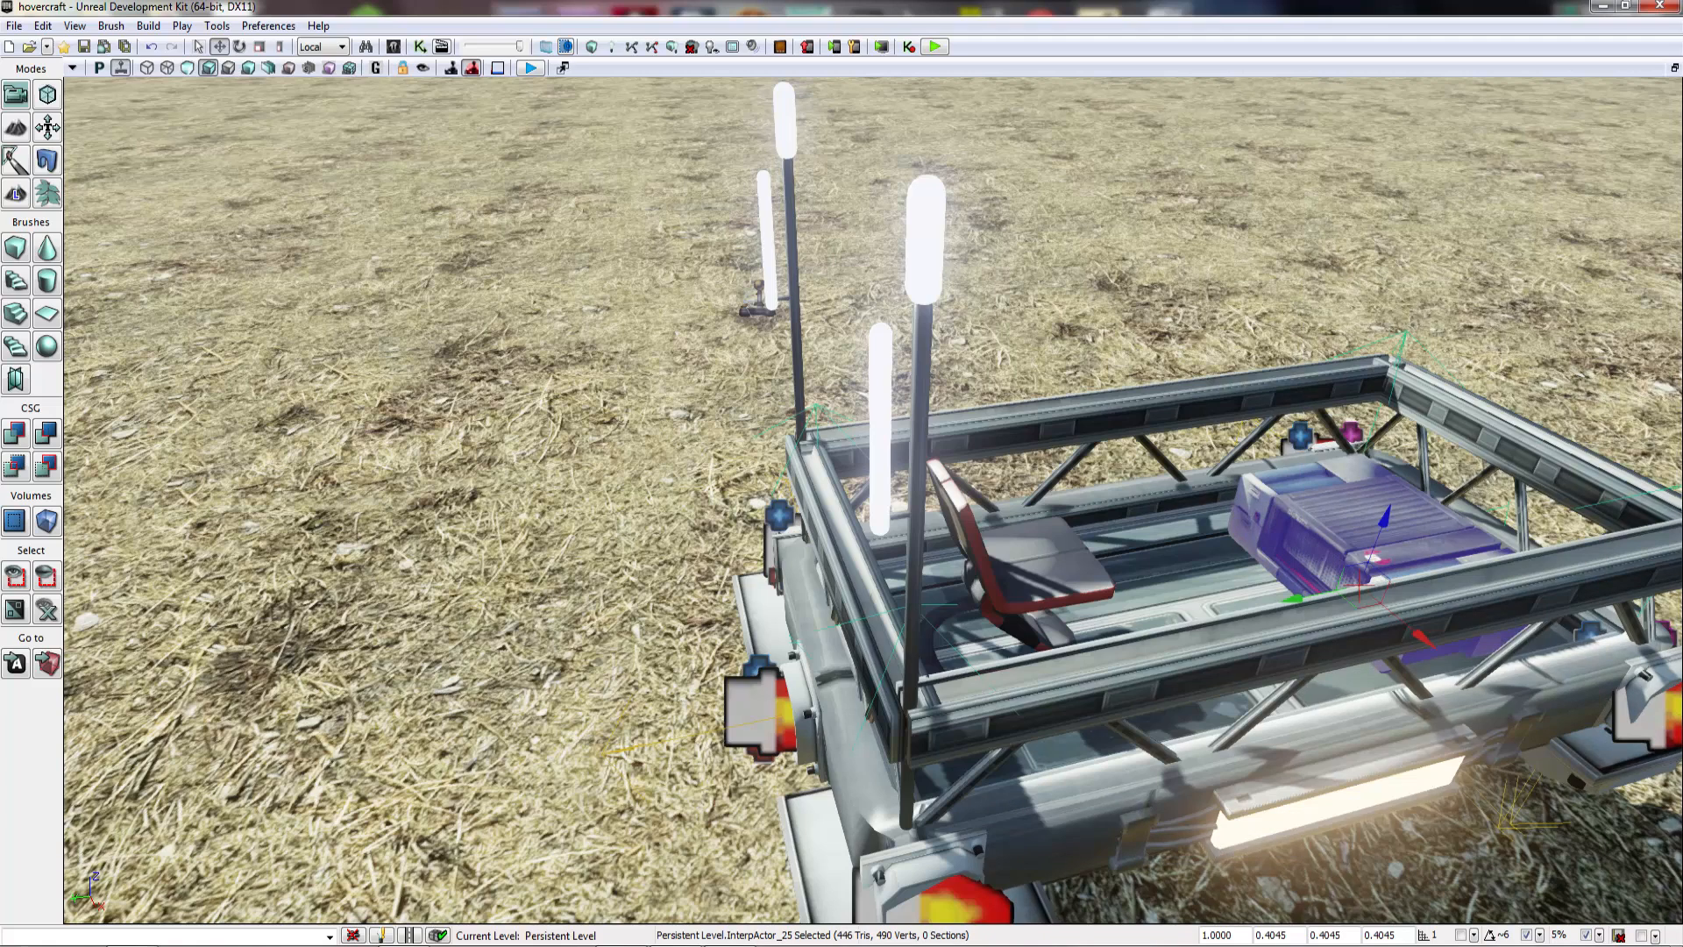
# Step: Attach the converted air conditioner mesh to the hovercraft's floor as its Base and deselect it
pyautogui.click(1155, 551)
pyautogui.click(497, 414)
pyautogui.click(544, 250)
pyautogui.moveTo(570, 267); pyautogui.dragTo(605, 254, button='right')
pyautogui.press('Escape')
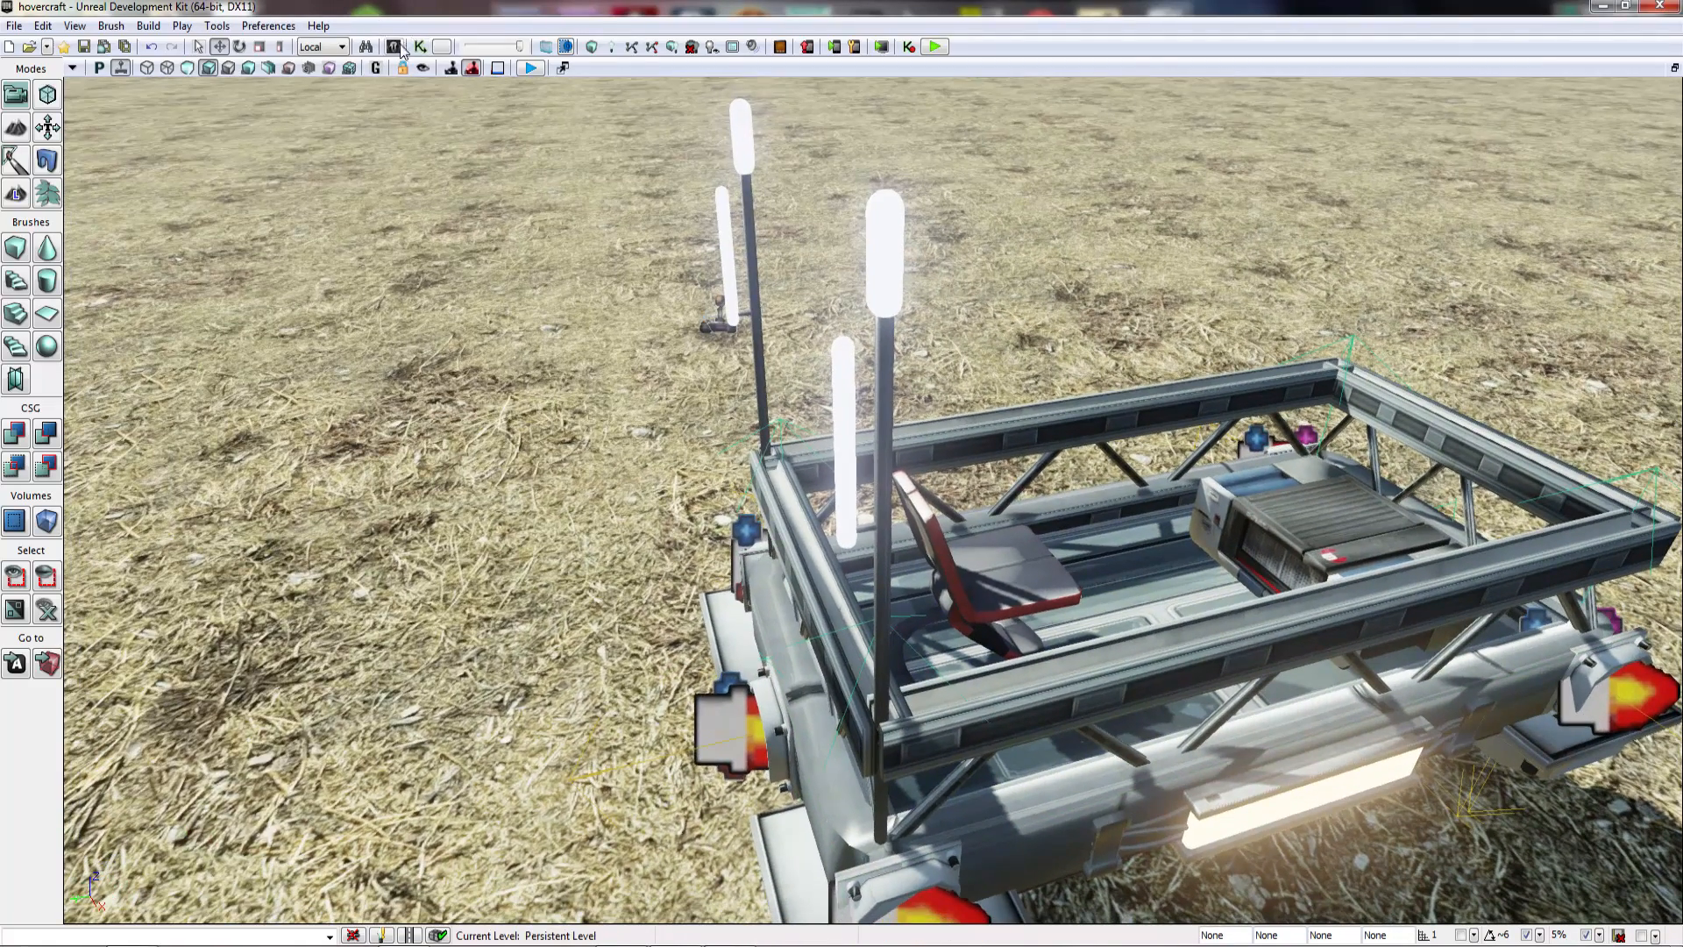
# Step: Filter the Content Browser to show only Skeletal Meshes and browse the list for a pilot character
pyautogui.click(393, 46)
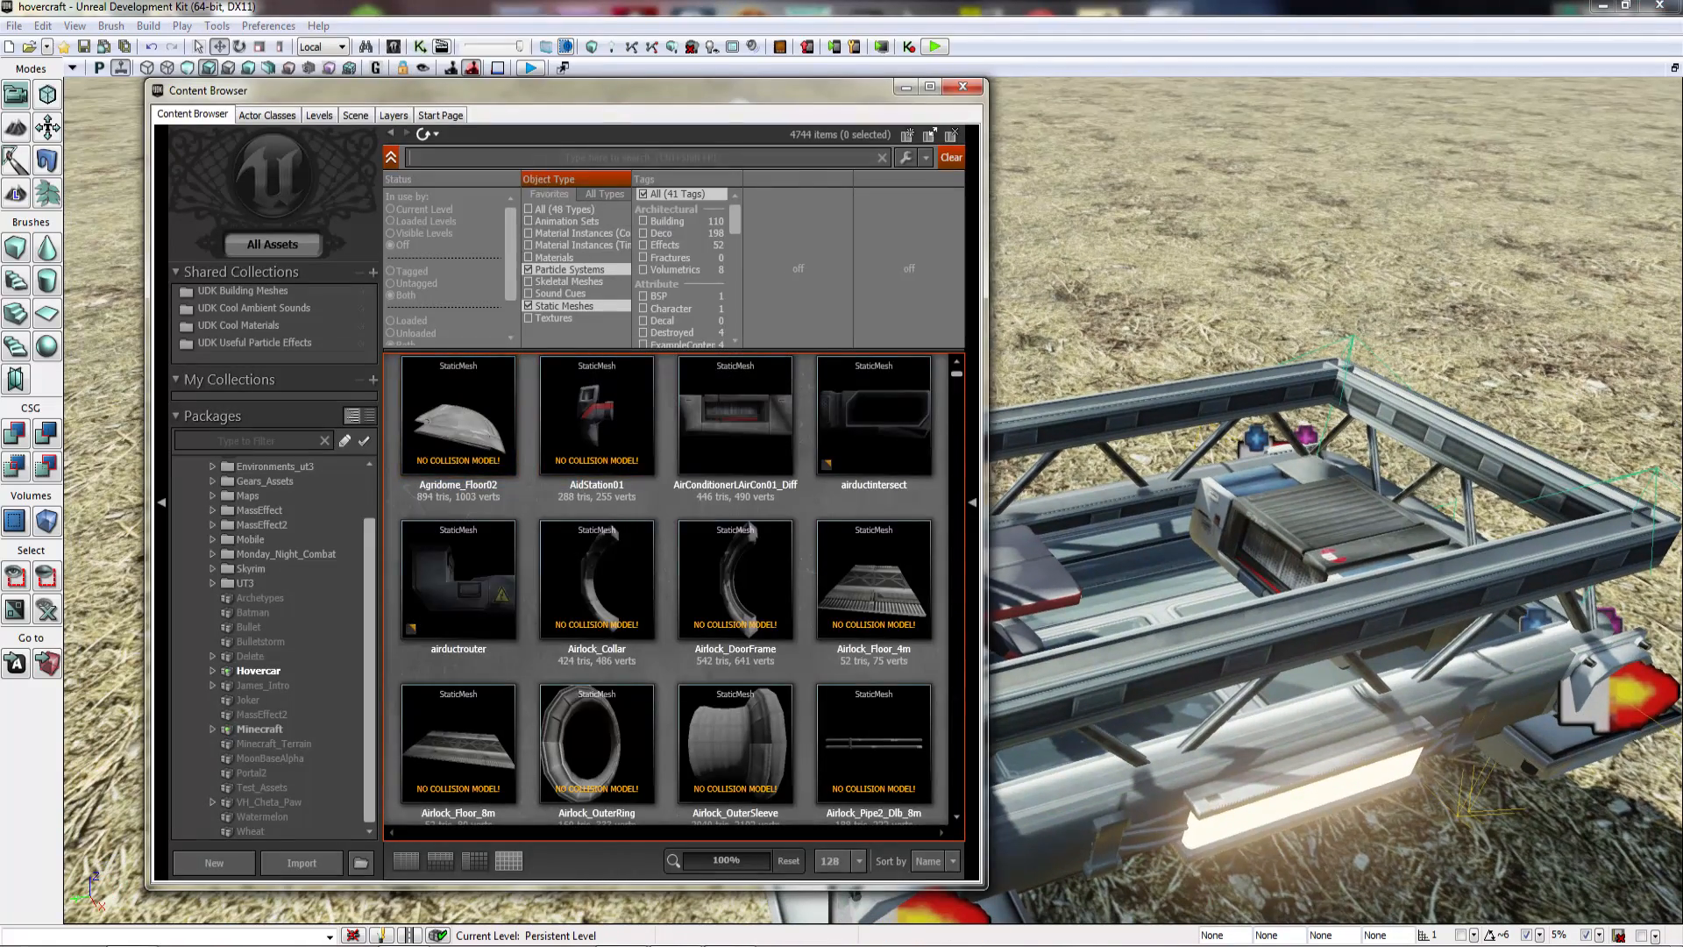
pyautogui.click(527, 270)
pyautogui.click(528, 306)
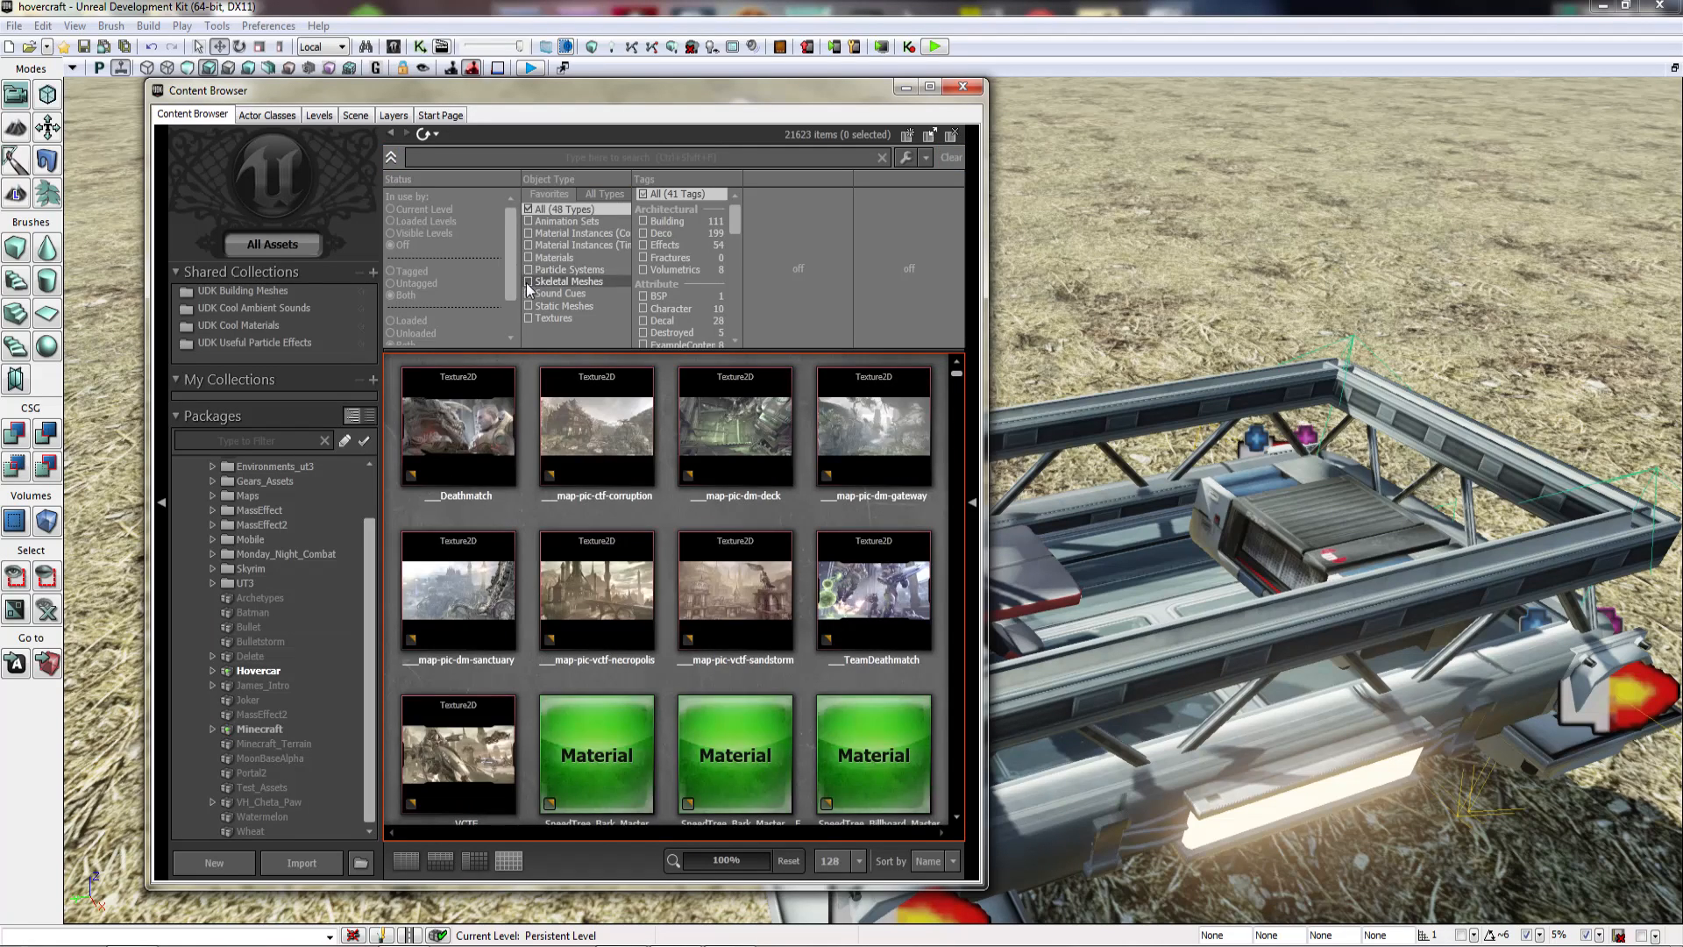
pyautogui.click(528, 282)
pyautogui.scroll(-3, 533, 541)
pyautogui.scroll(-10, 533, 542)
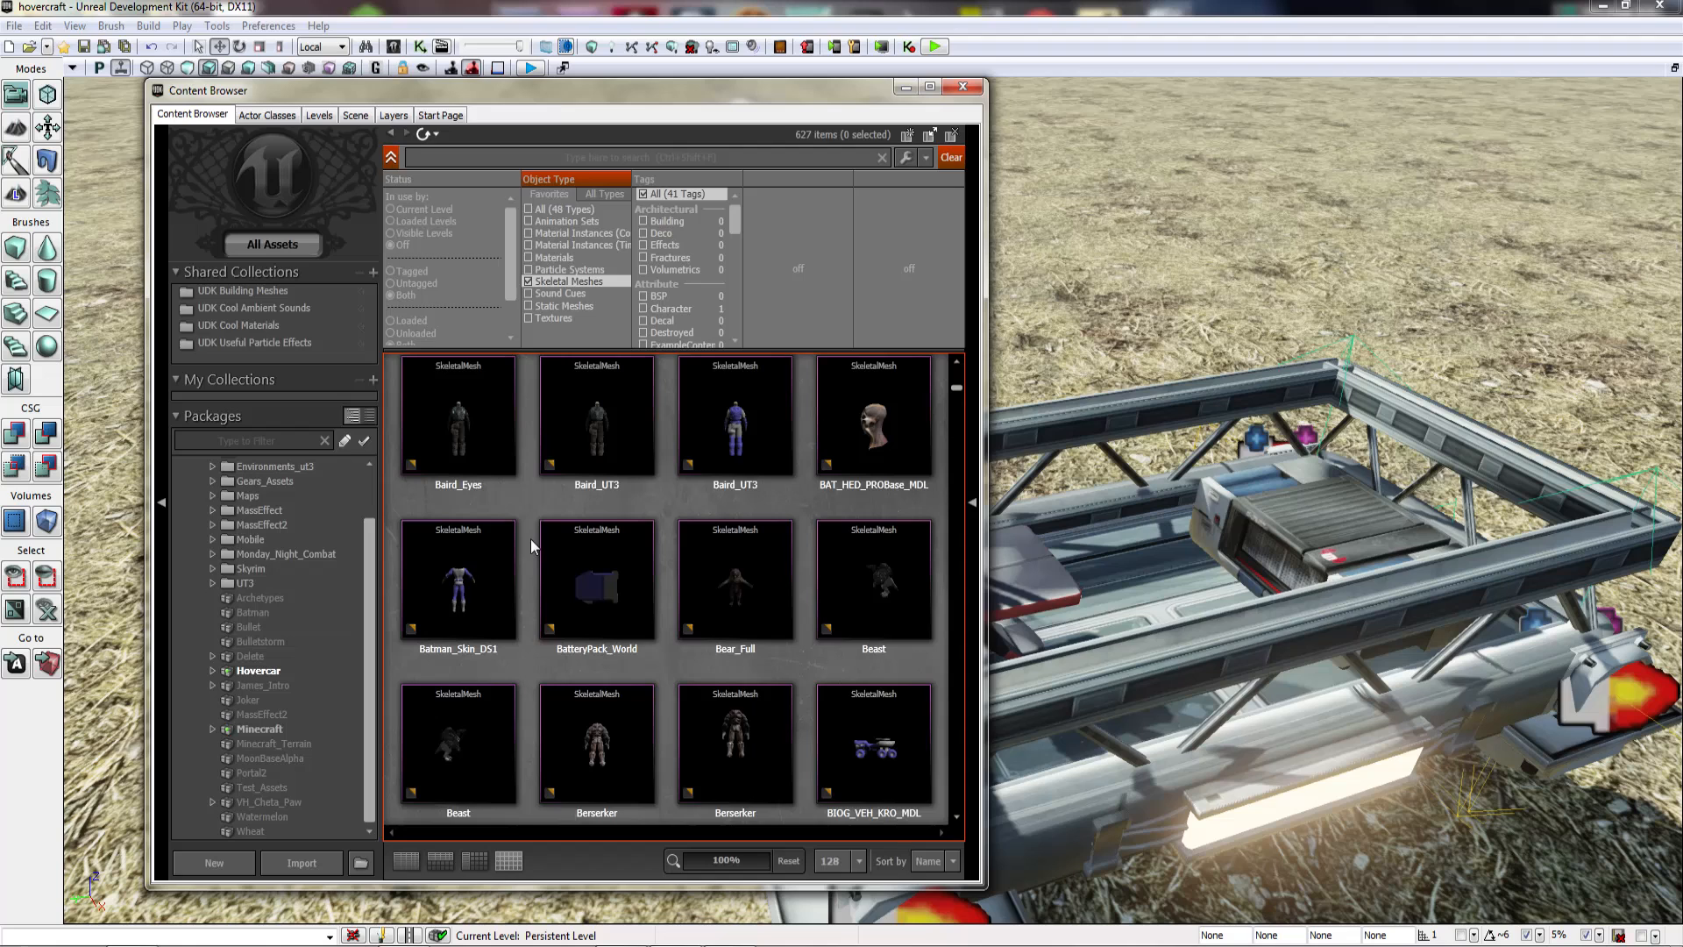
pyautogui.scroll(-10, 649, 532)
pyautogui.scroll(10, 670, 528)
# Step: Preview the Bluesunbody skeletal mesh in the AnimSet Editor from the front and close the preview
pyautogui.click(593, 521)
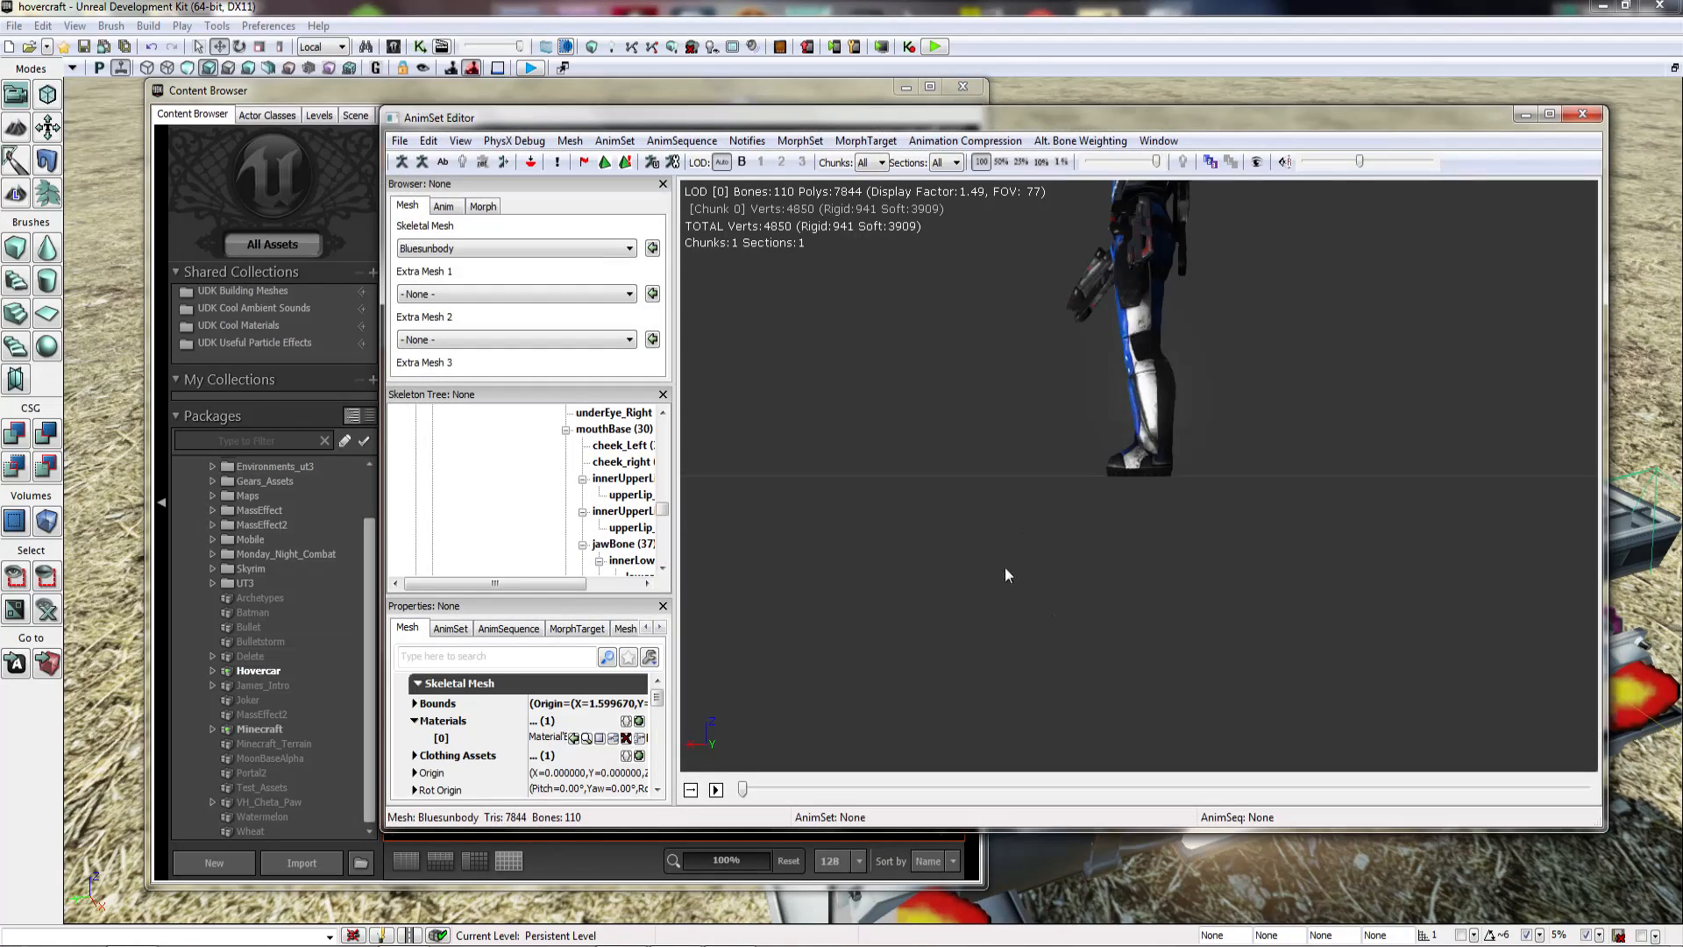
pyautogui.moveTo(1007, 575); pyautogui.dragTo(1203, 369)
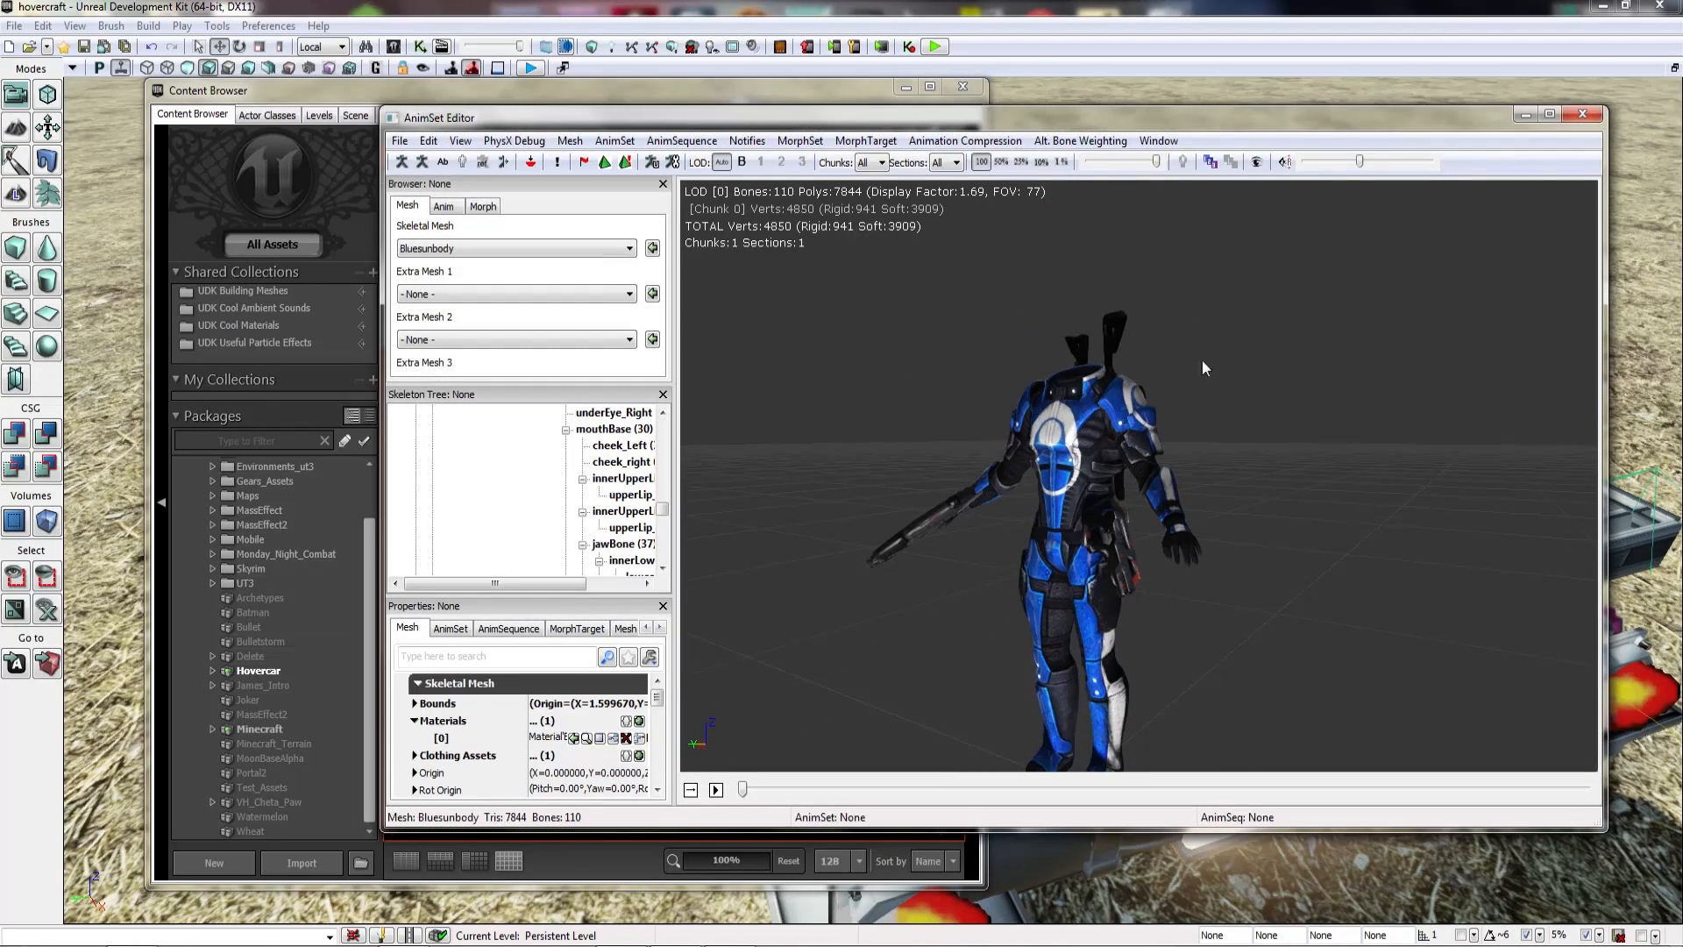
pyautogui.click(1593, 116)
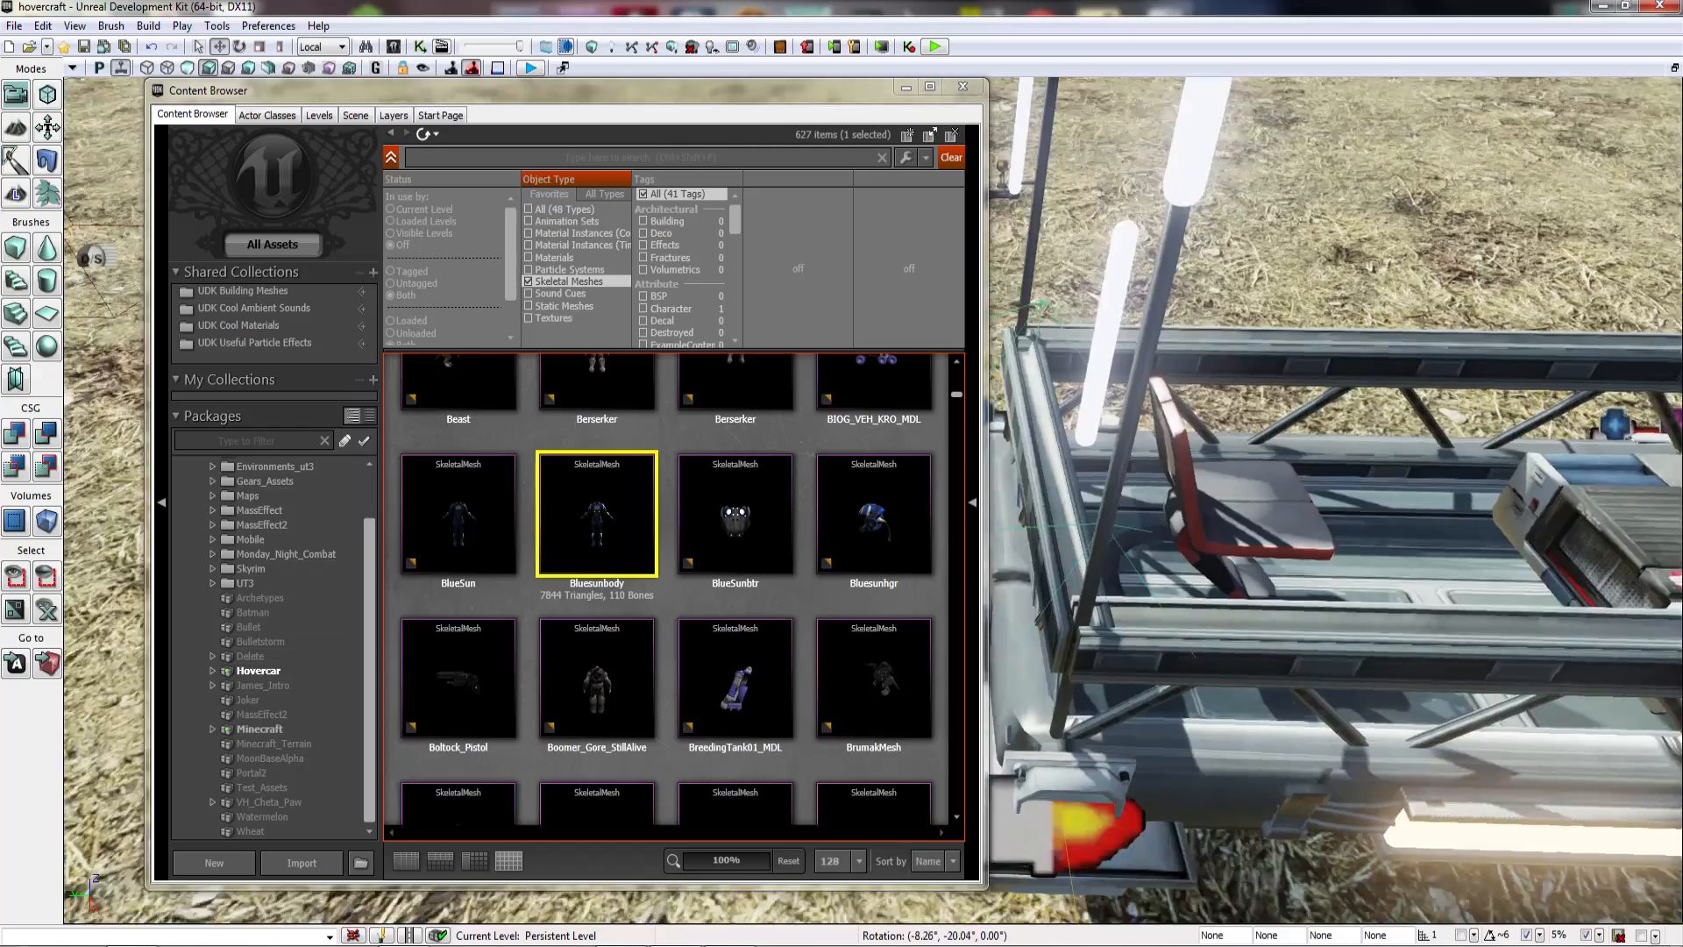
# Step: Place the Bluesunbody skeletal mesh on the hovercraft's floor in front of the seat
pyautogui.moveTo(1271, 491); pyautogui.dragTo(1244, 570, button='right')
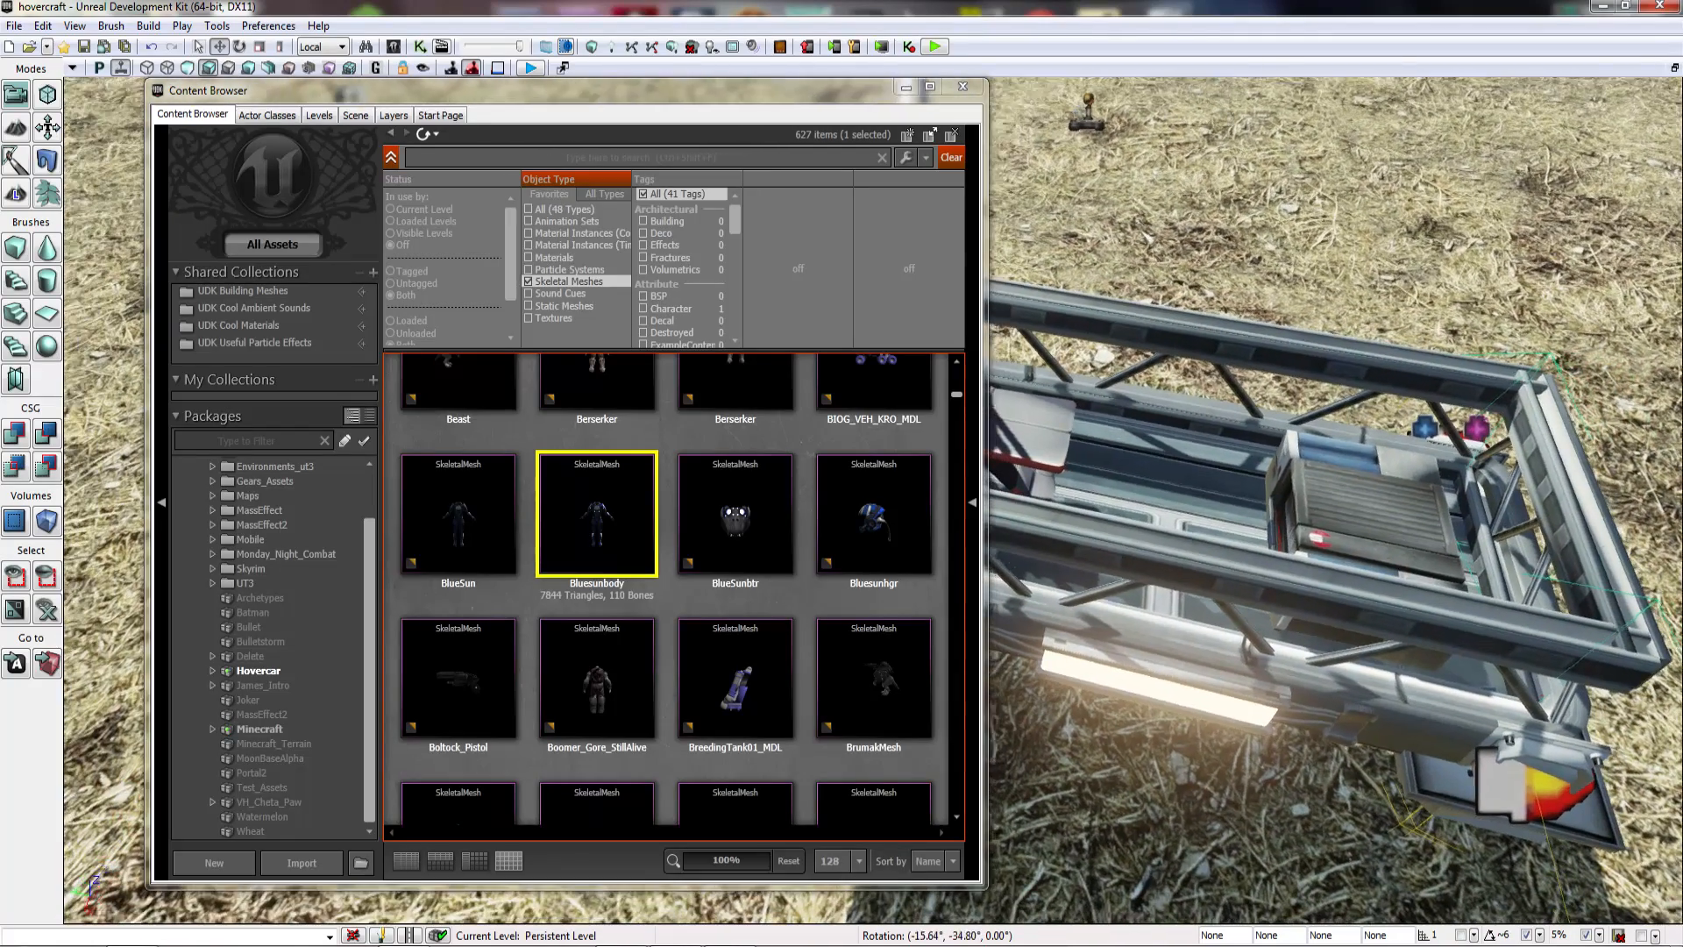
pyautogui.moveTo(551, 504); pyautogui.dragTo(1122, 504)
pyautogui.moveTo(1122, 504); pyautogui.dragTo(1069, 456, button='right')
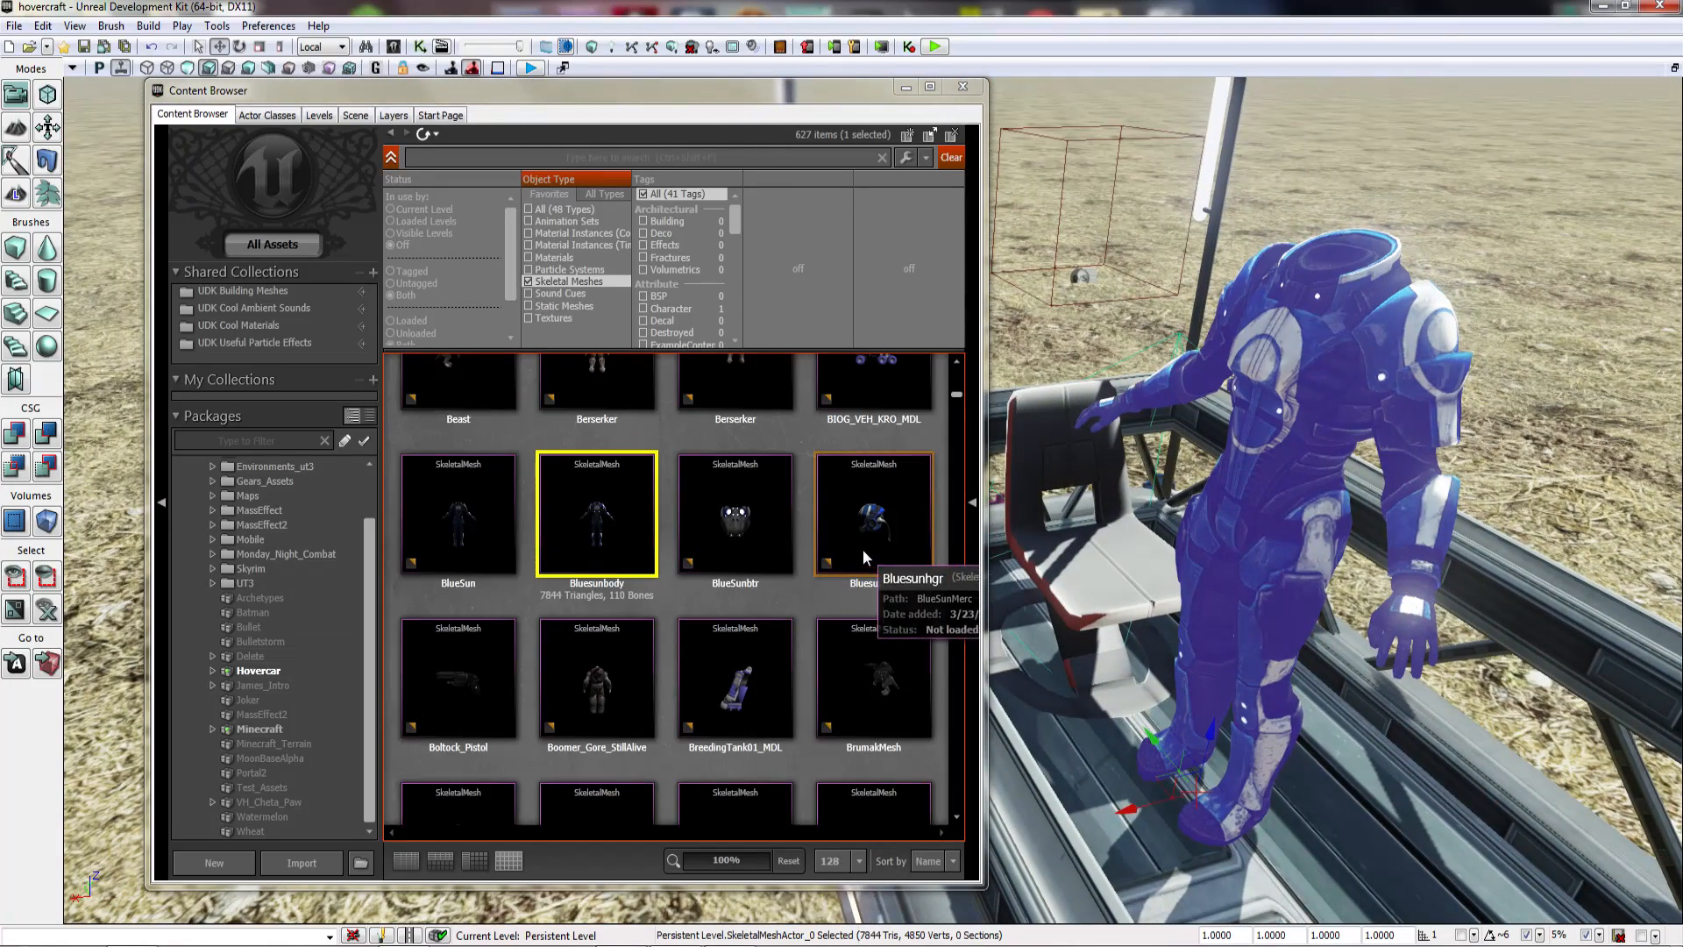
# Step: Place the Bluesunhgr and BlueSunbtr skeletal meshes at the body's origin to complete the character's head, and close the Content Browser
pyautogui.moveTo(860, 541); pyautogui.dragTo(1196, 788)
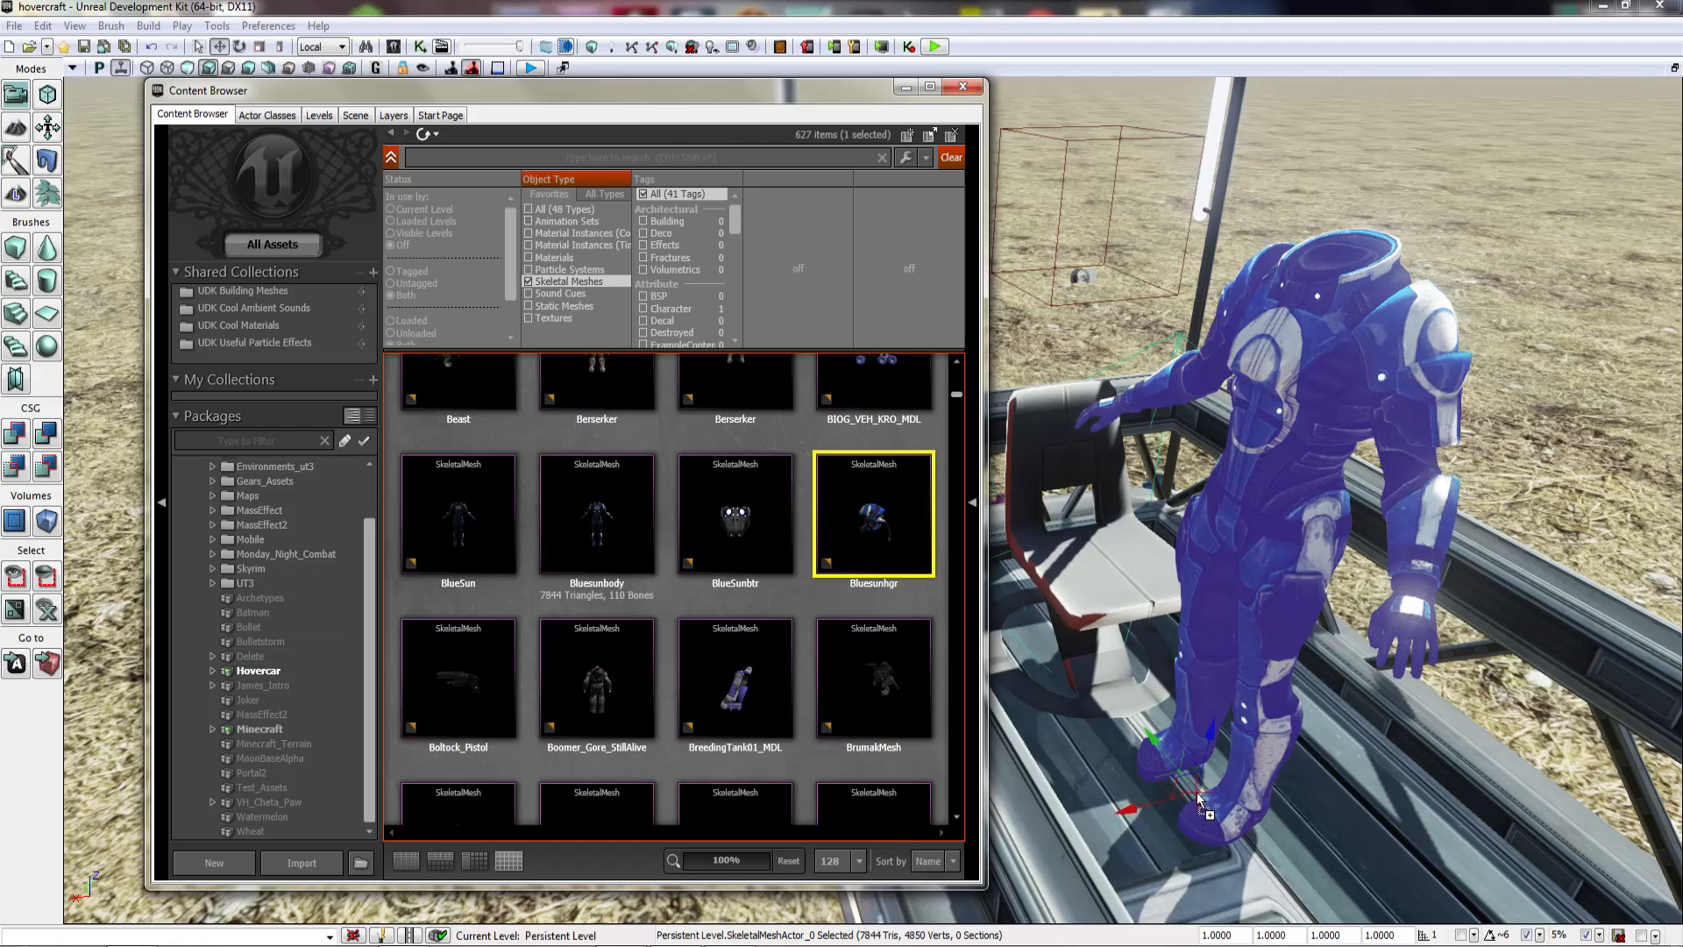
pyautogui.moveTo(1199, 799); pyautogui.dragTo(1197, 797)
pyautogui.moveTo(744, 526); pyautogui.dragTo(1161, 754)
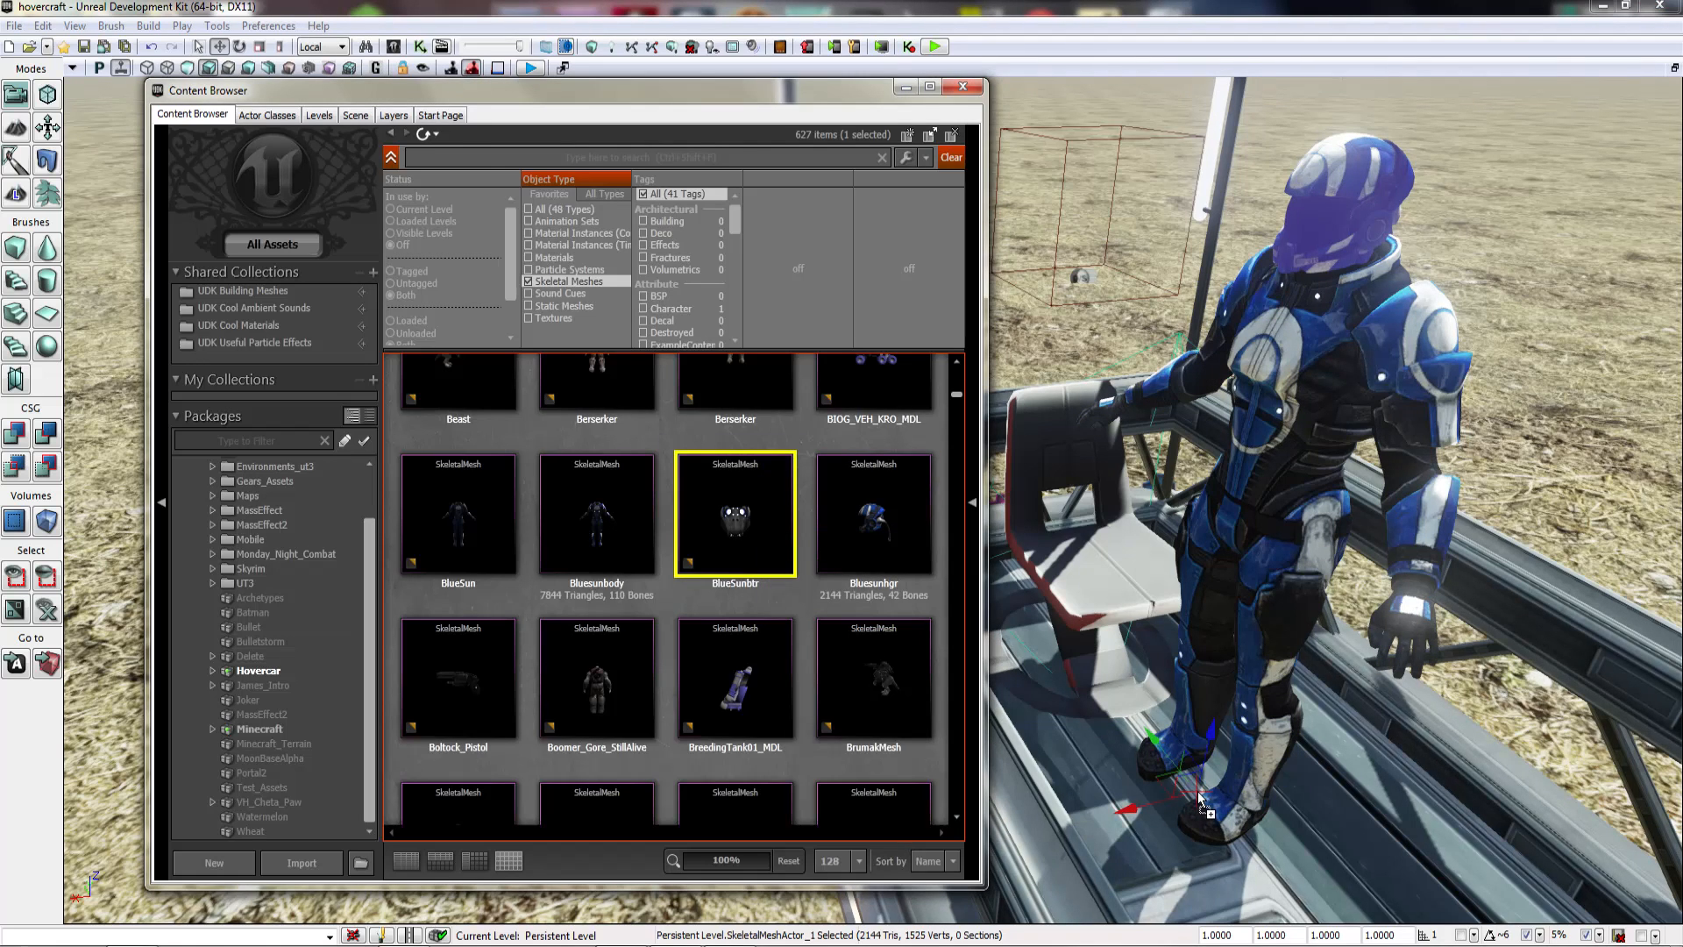
pyautogui.moveTo(1198, 793); pyautogui.dragTo(1199, 794)
pyautogui.press('Escape')
pyautogui.moveTo(1198, 793); pyautogui.dragTo(1394, 771, button='right')
pyautogui.click(813, 769)
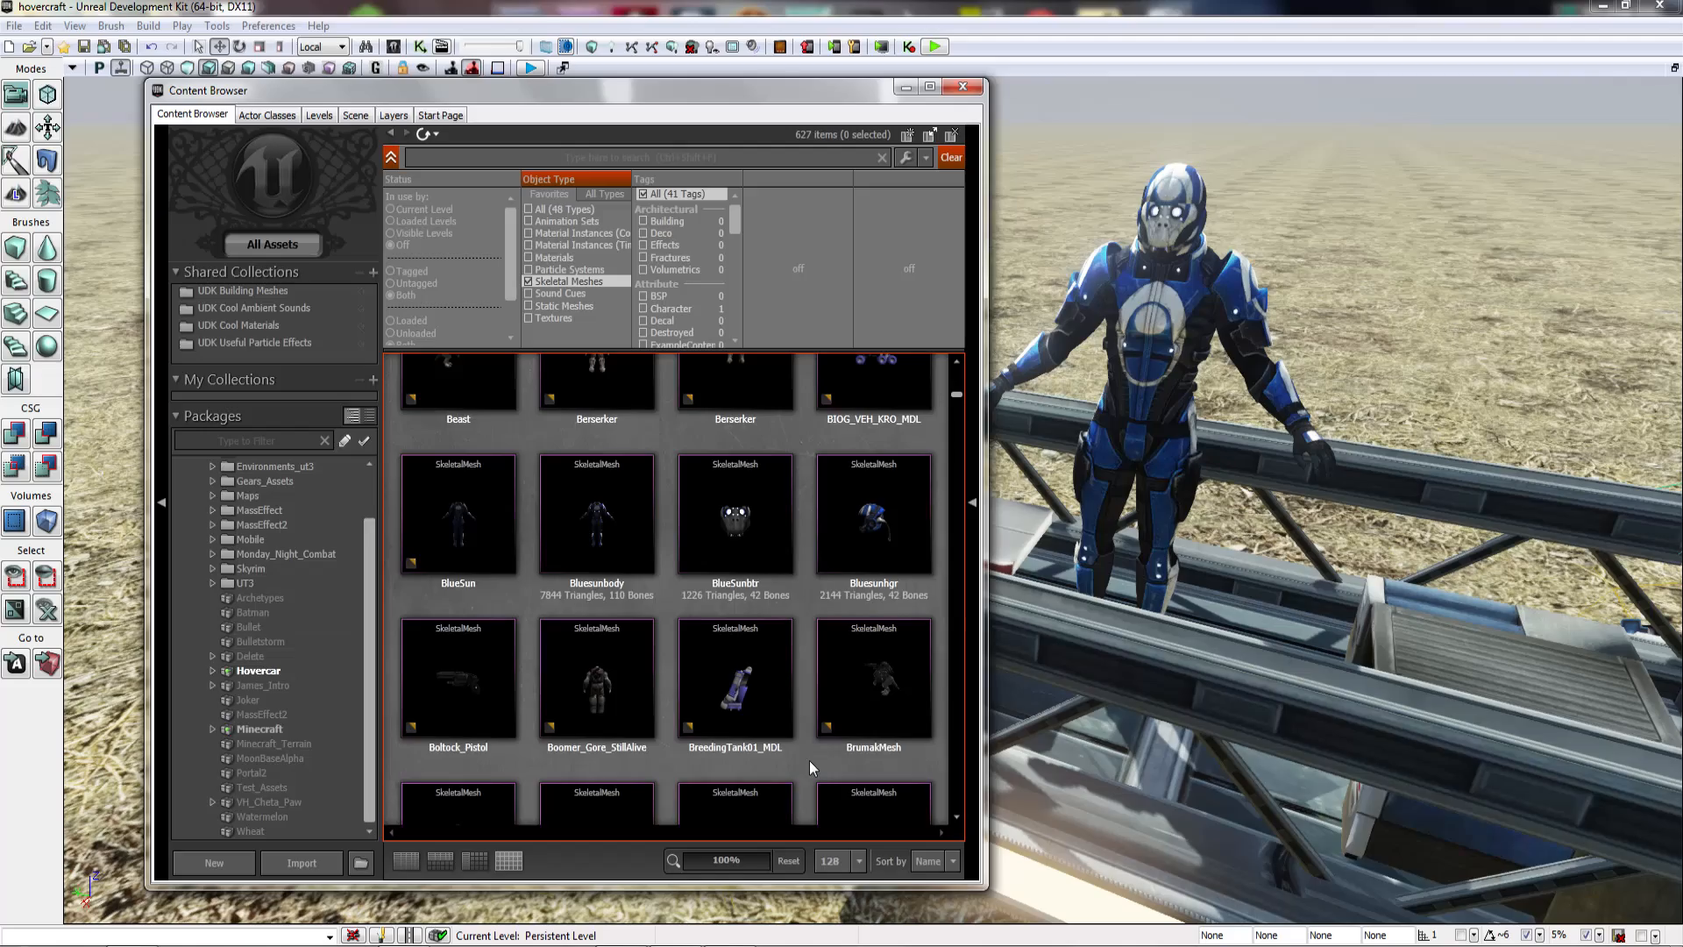
pyautogui.click(974, 90)
# Step: Select the character's three skeletal meshes and set their Physics to PHYS_Interpolating
pyautogui.moveTo(981, 351); pyautogui.dragTo(819, 449, button='right')
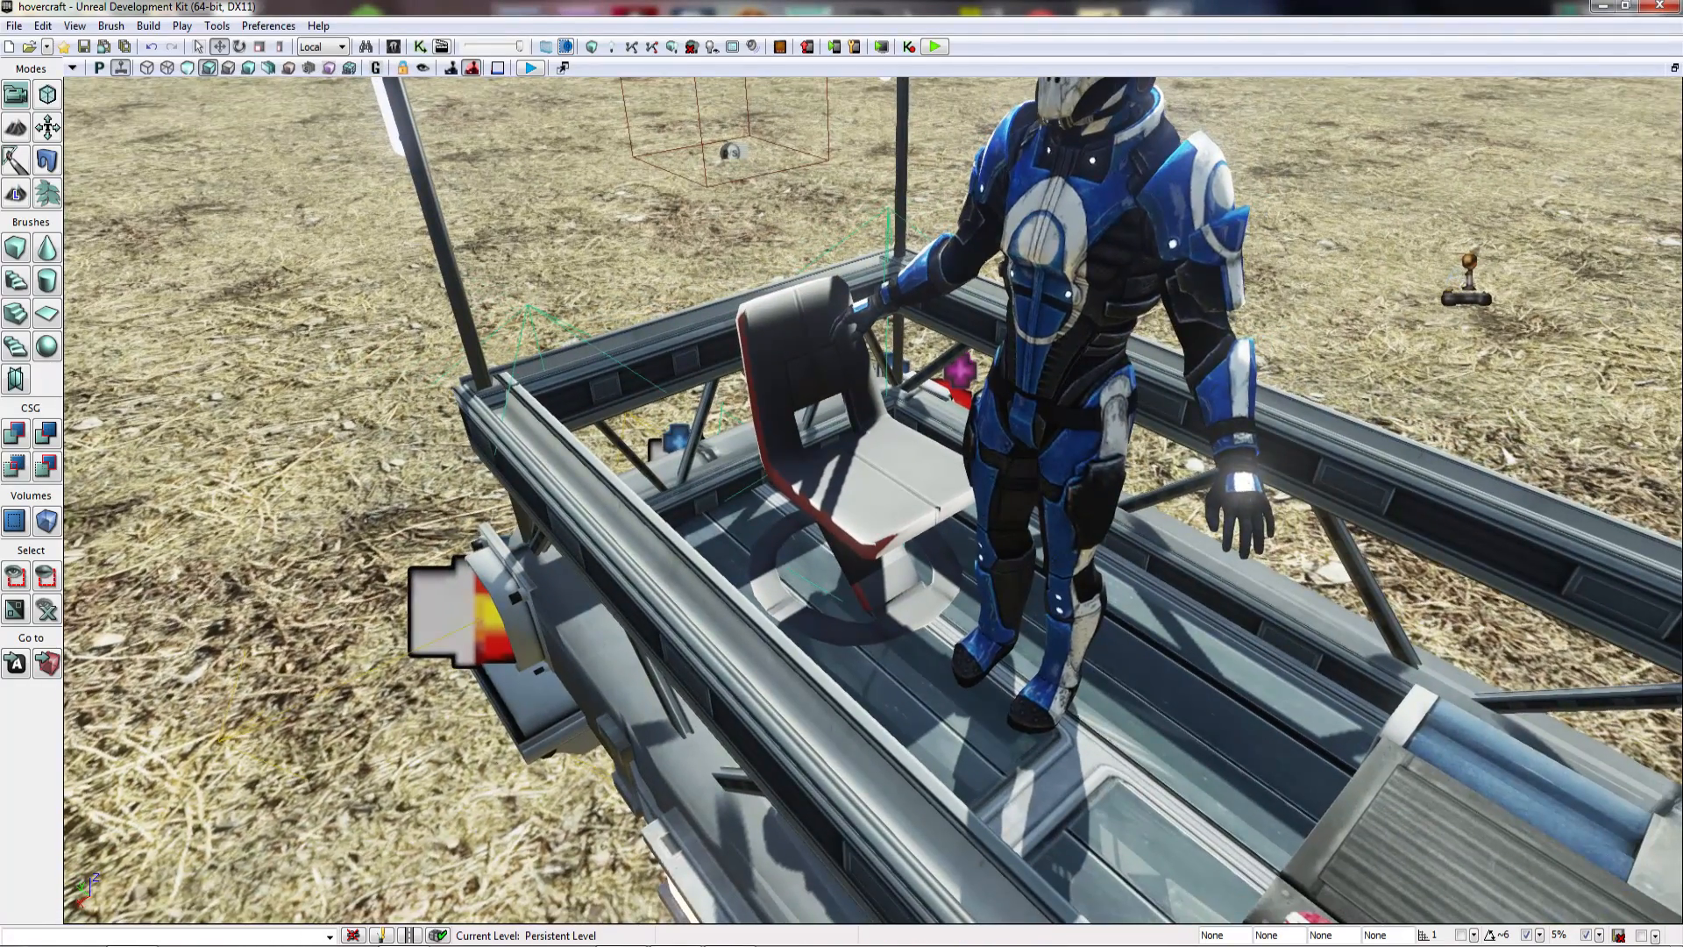
pyautogui.click(1078, 342)
pyautogui.moveTo(1078, 342); pyautogui.dragTo(1152, 279, button='right')
pyautogui.keyDown('ctrl'); pyautogui.click(949, 156); pyautogui.keyUp('ctrl')
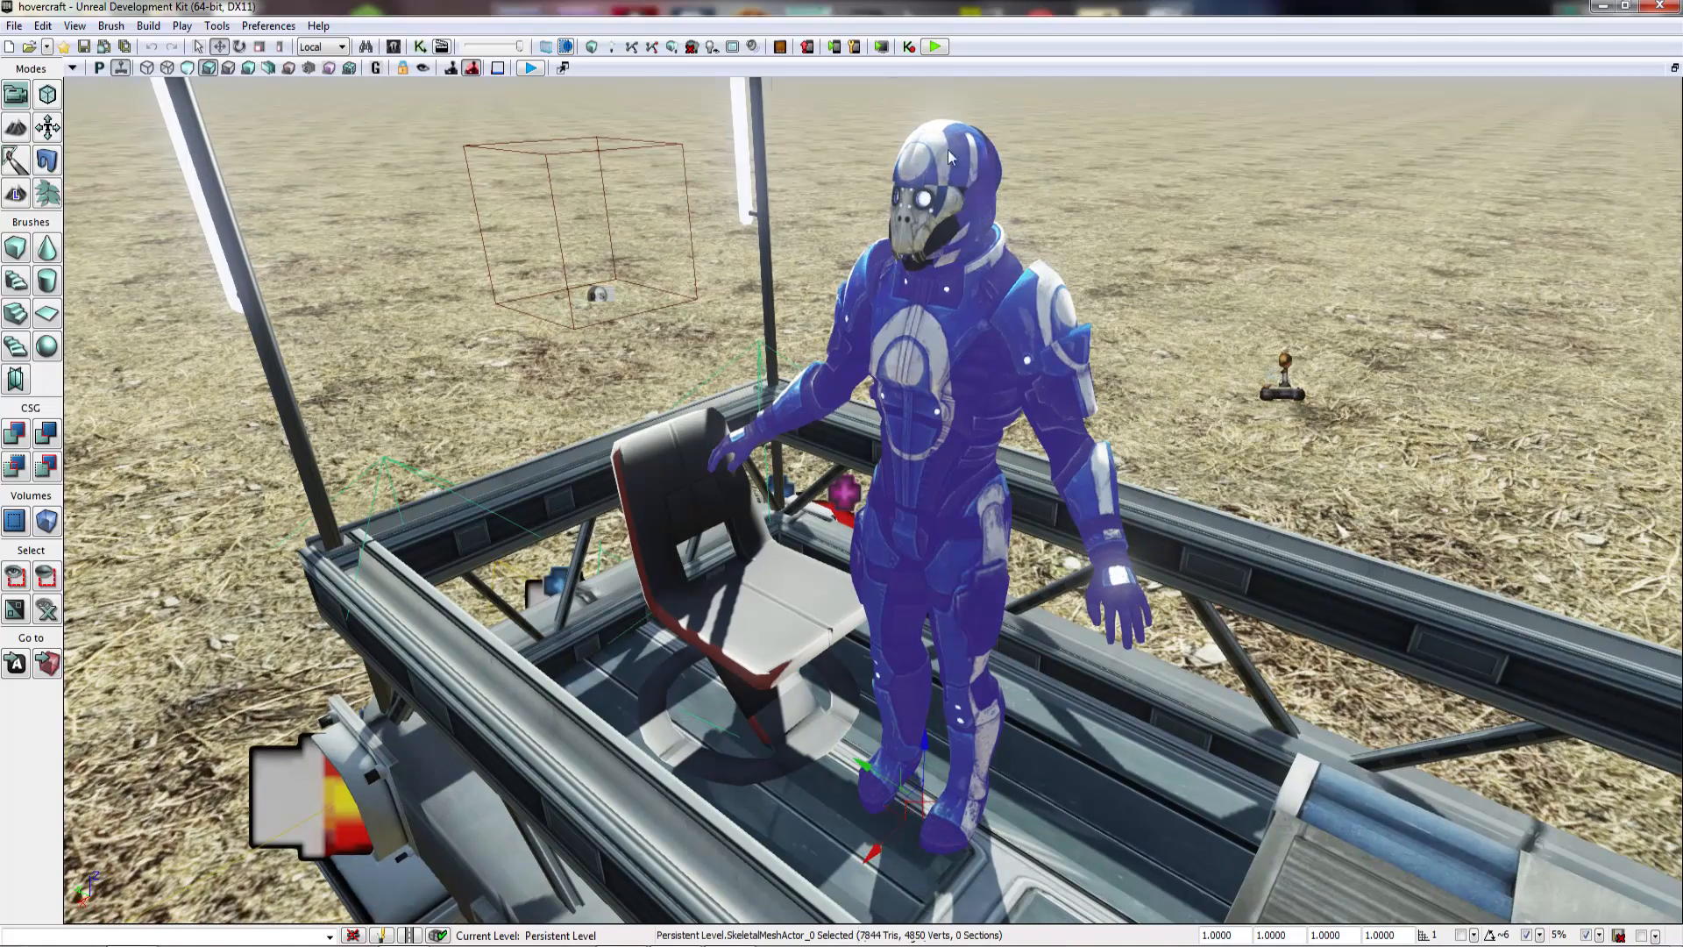
pyautogui.keyDown('ctrl'); pyautogui.click(920, 224); pyautogui.keyUp('ctrl')
pyautogui.moveTo(920, 224); pyautogui.dragTo(887, 240, button='right')
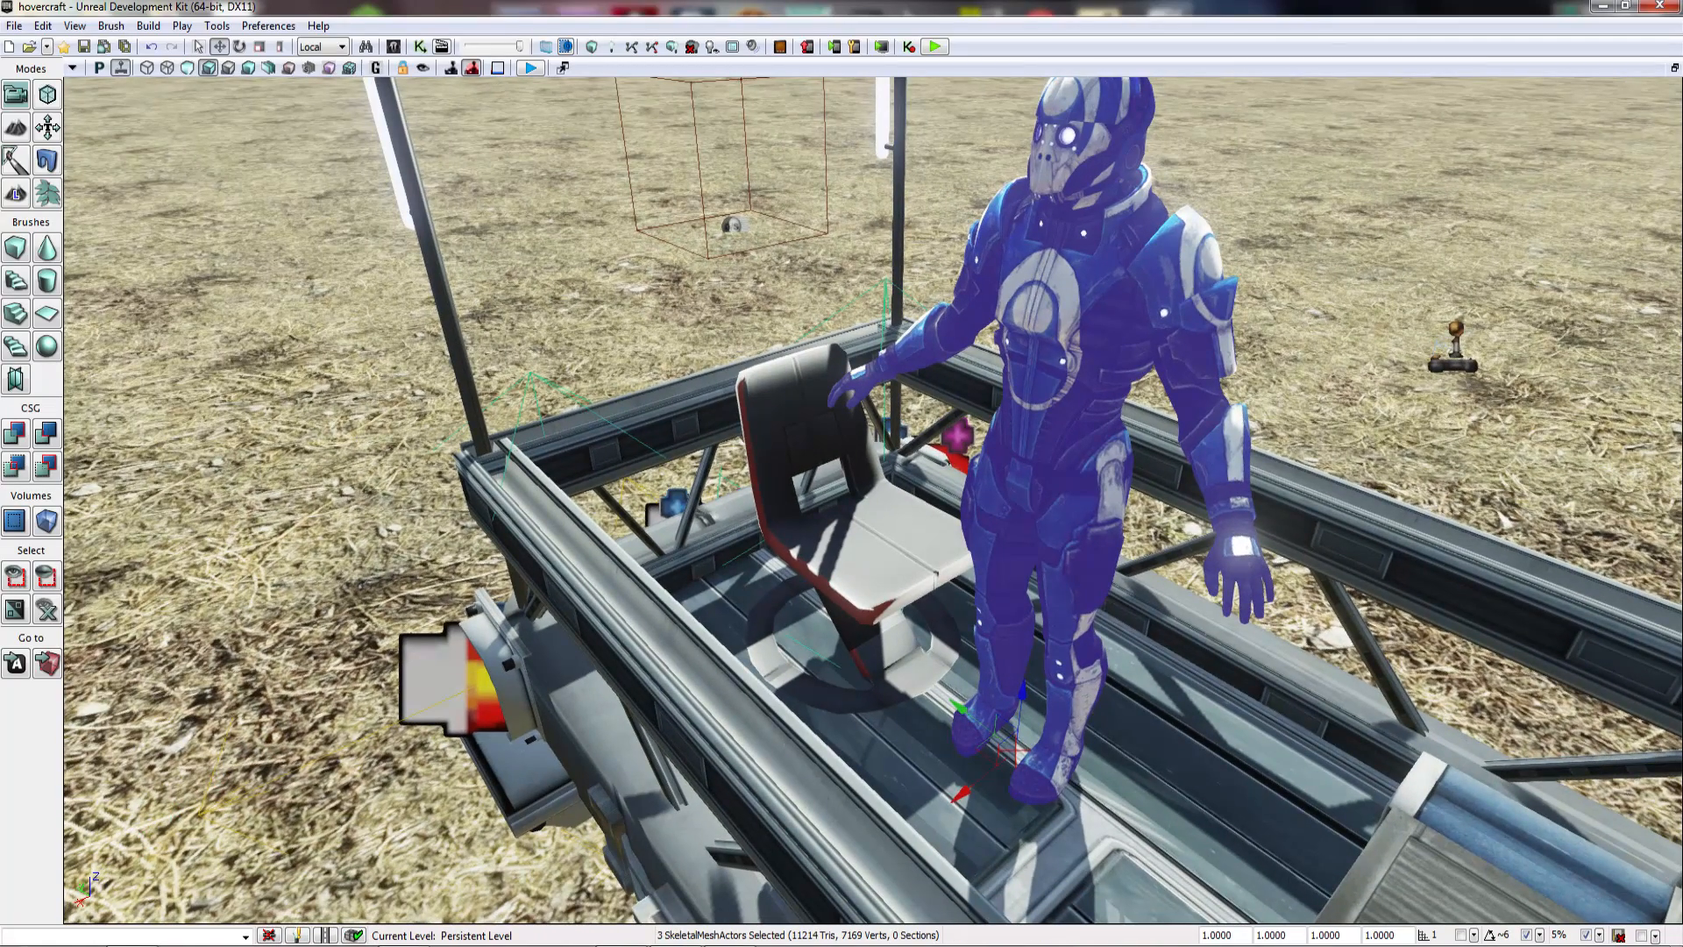
pyautogui.moveTo(887, 240); pyautogui.dragTo(914, 209, button='right')
pyautogui.press('F4')
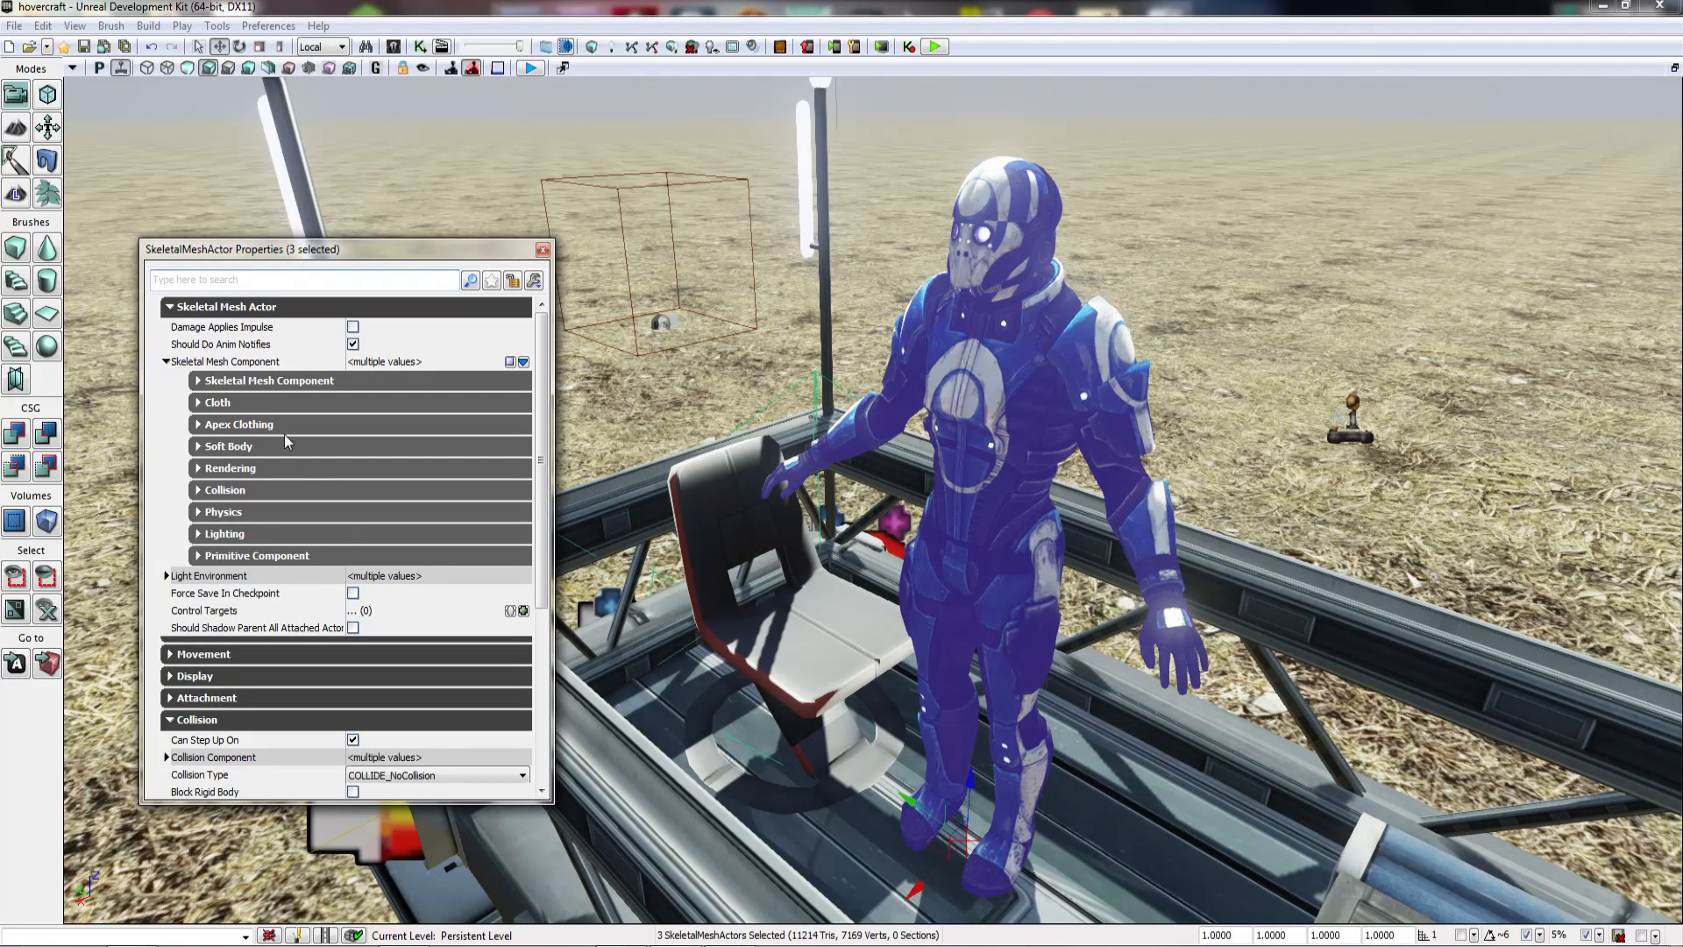
pyautogui.scroll(-1, 265, 585)
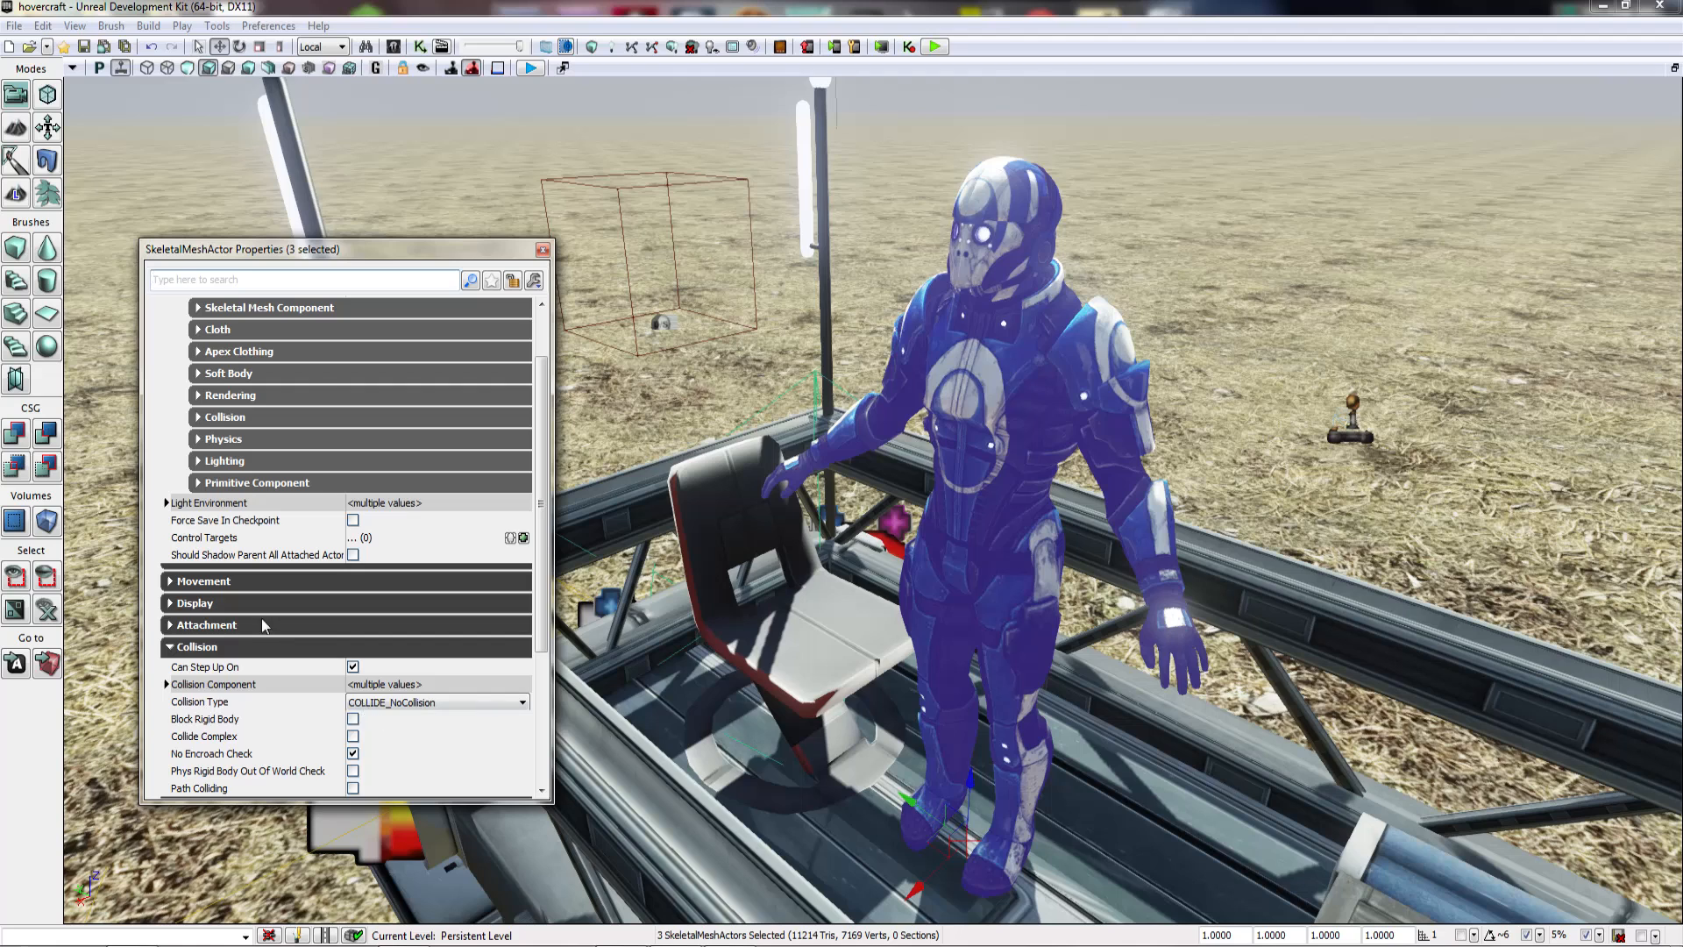
pyautogui.click(203, 581)
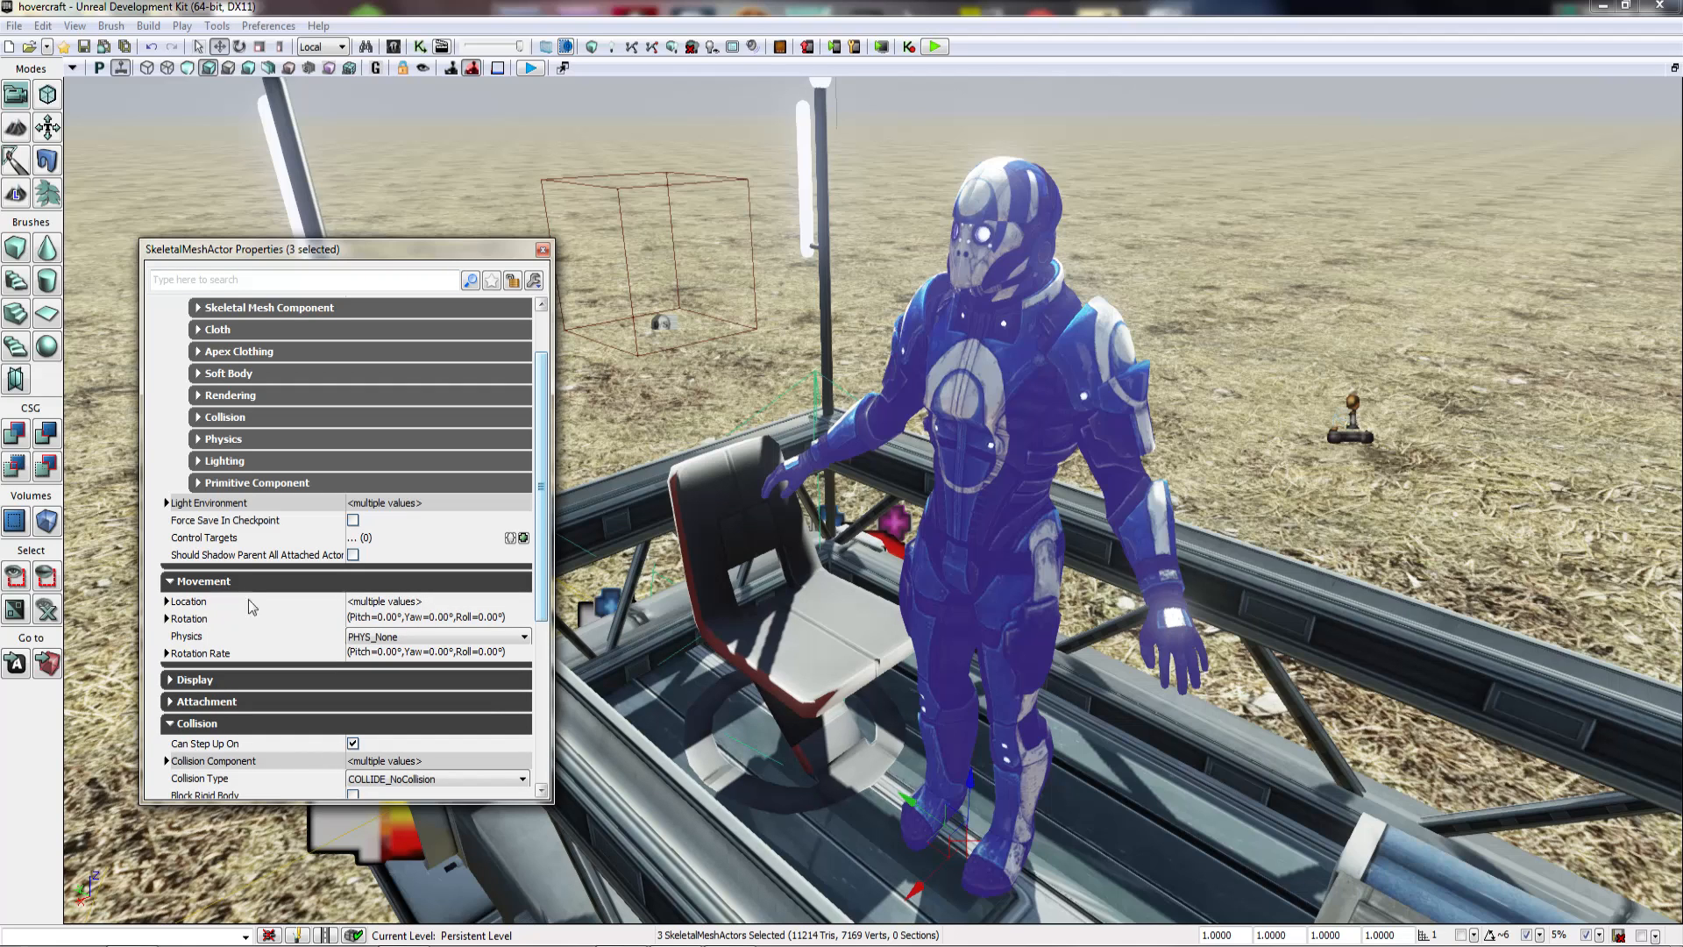
pyautogui.click(382, 640)
pyautogui.click(428, 743)
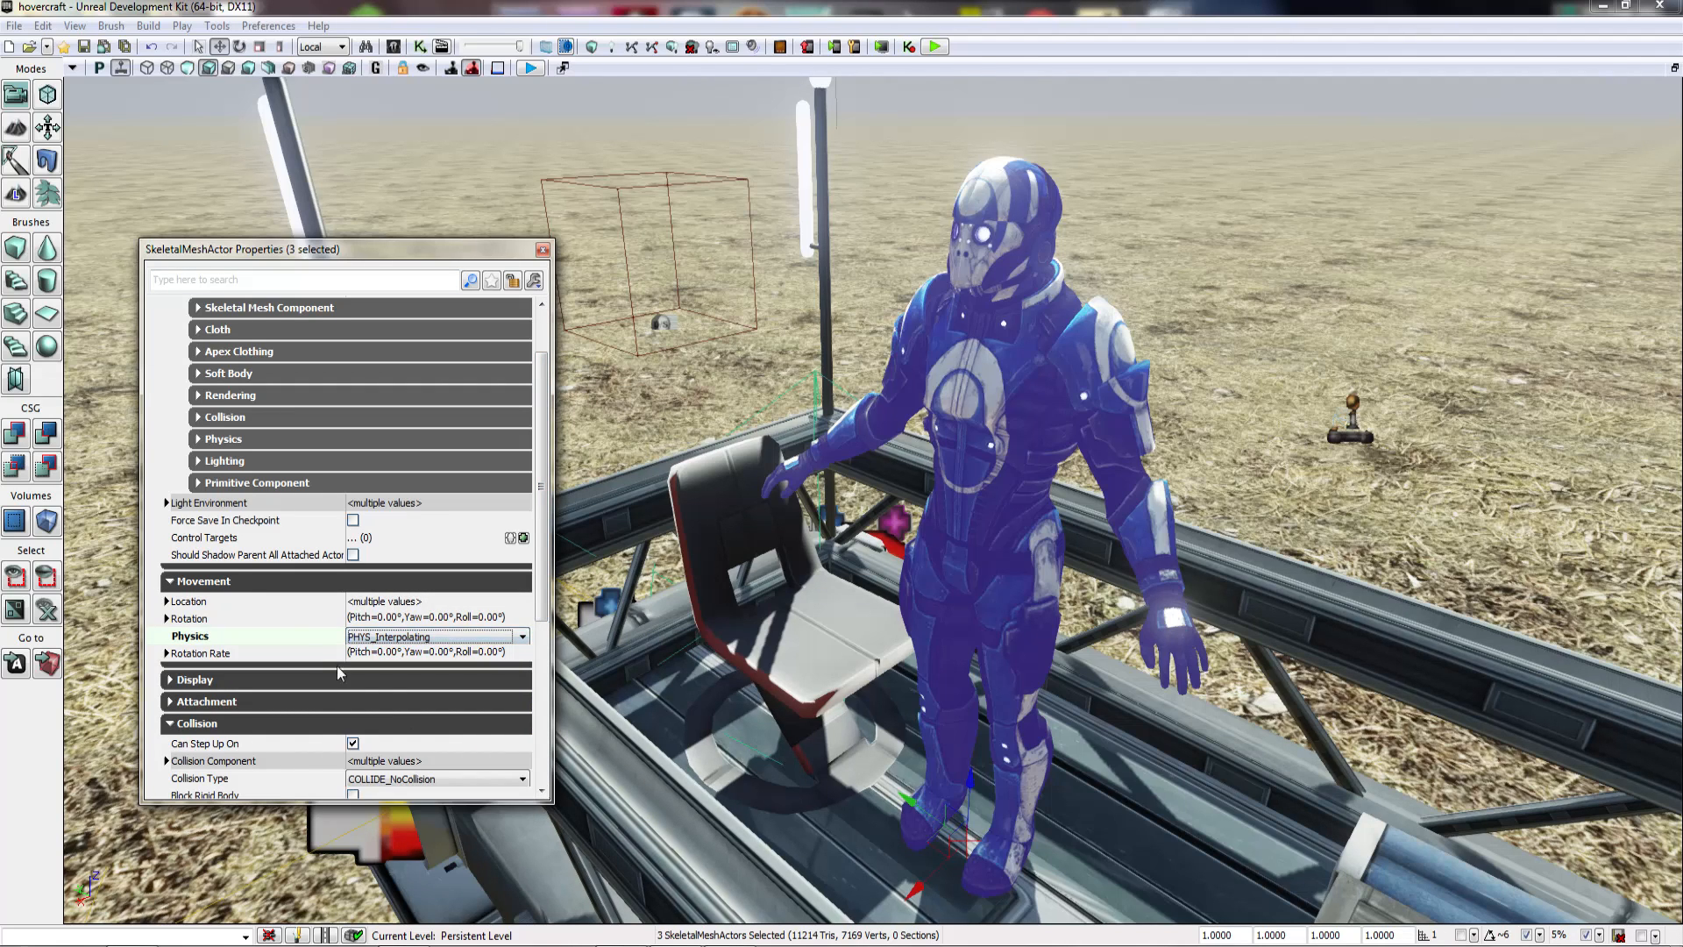
pyautogui.click(203, 581)
# Step: Attach the three character meshes to the hovercraft's floor mesh as their Base and close the properties
pyautogui.scroll(-1, 245, 586)
pyautogui.scroll(2, 245, 582)
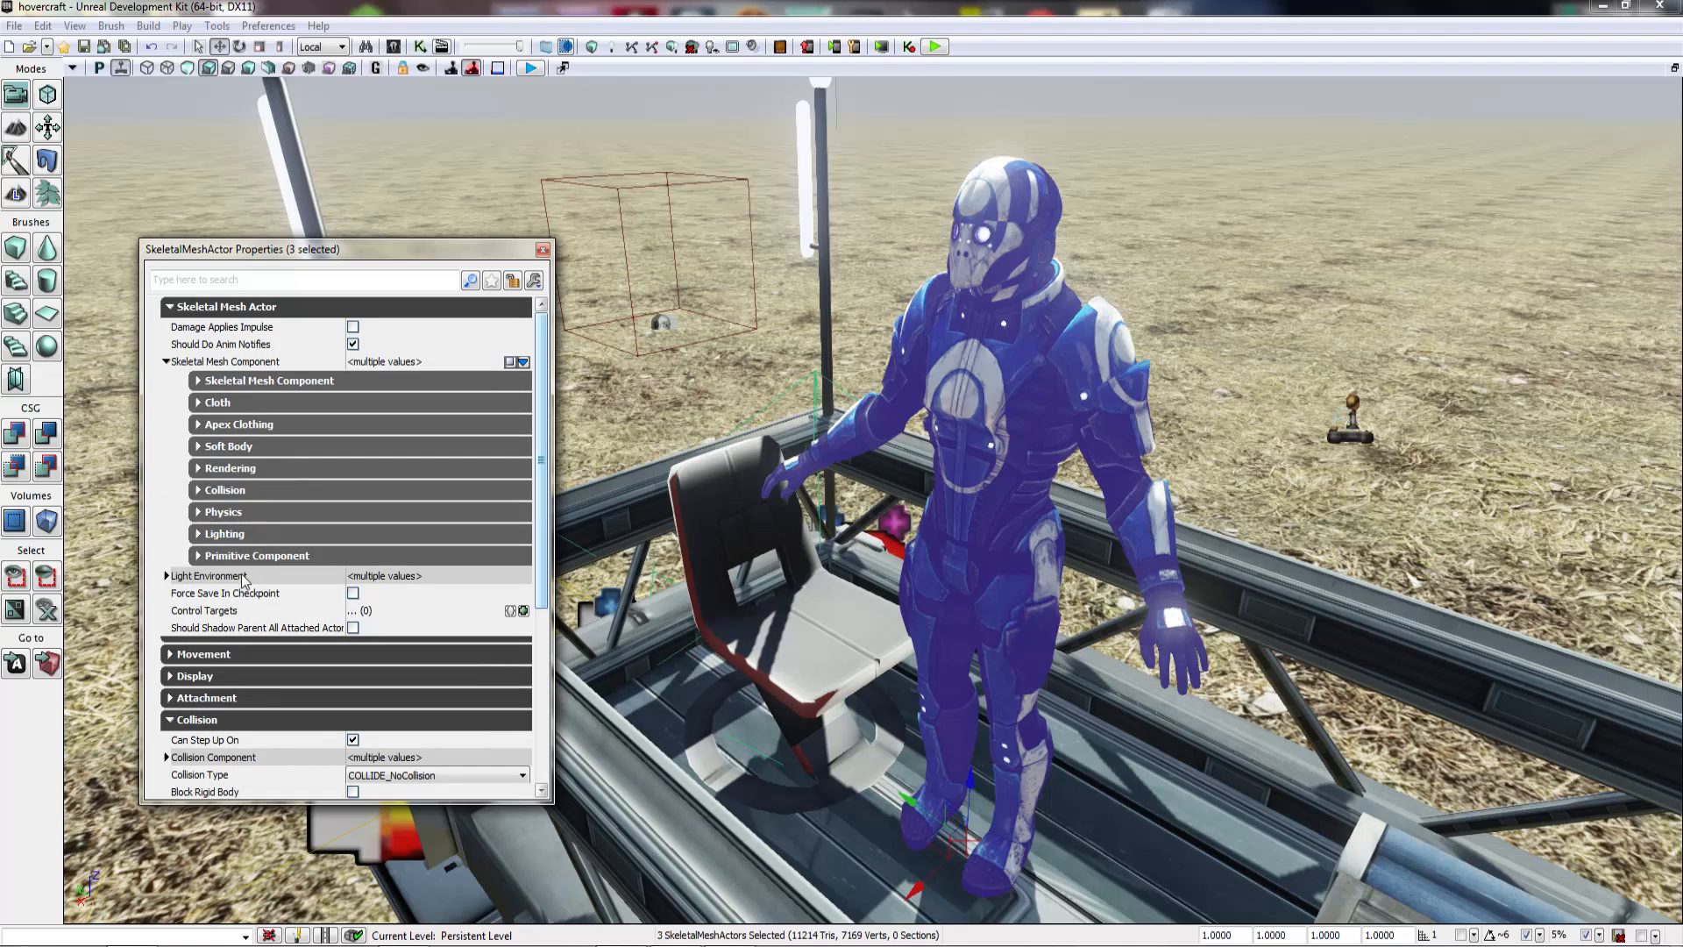
pyautogui.click(233, 308)
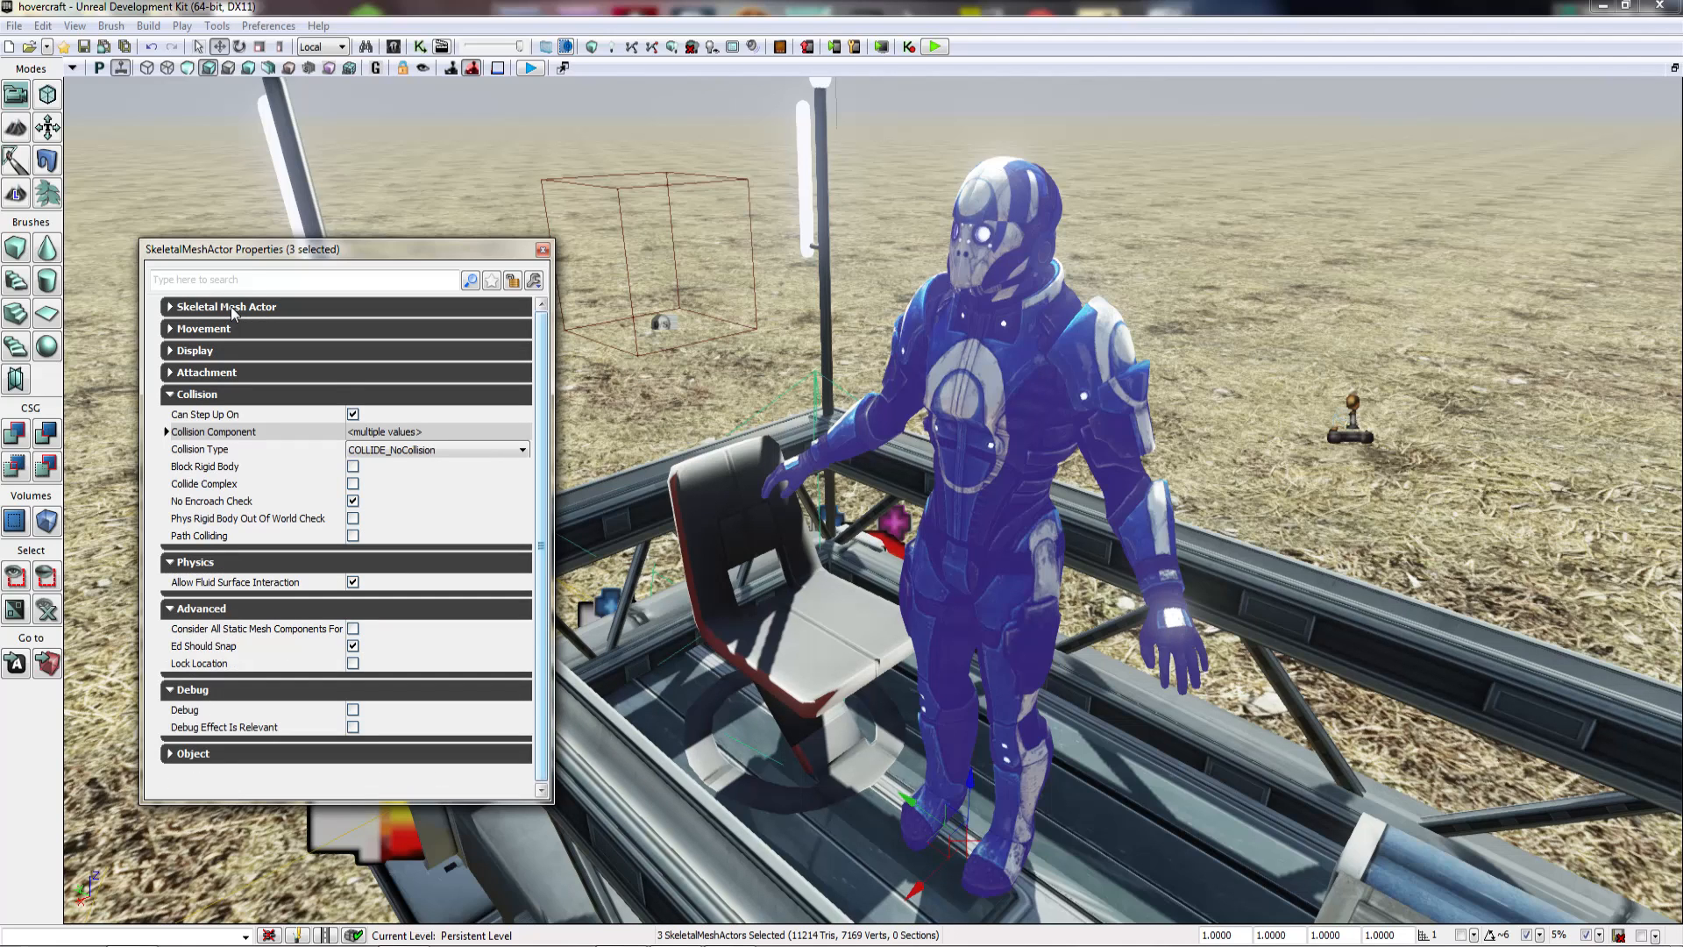
pyautogui.click(213, 374)
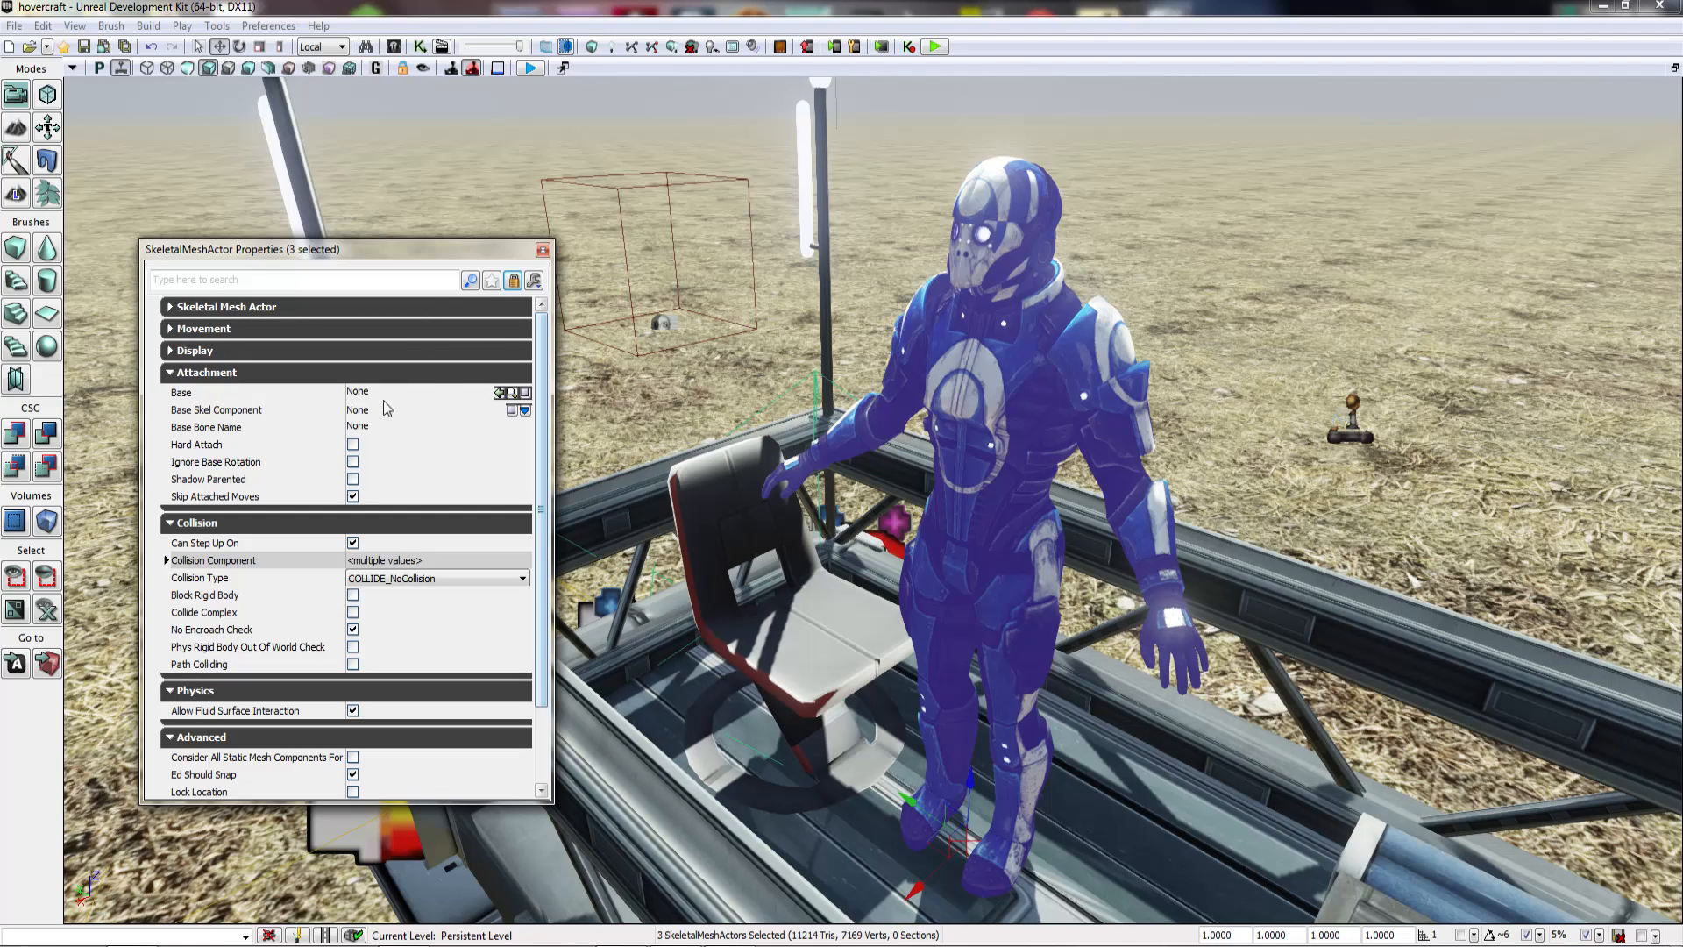
pyautogui.click(731, 517)
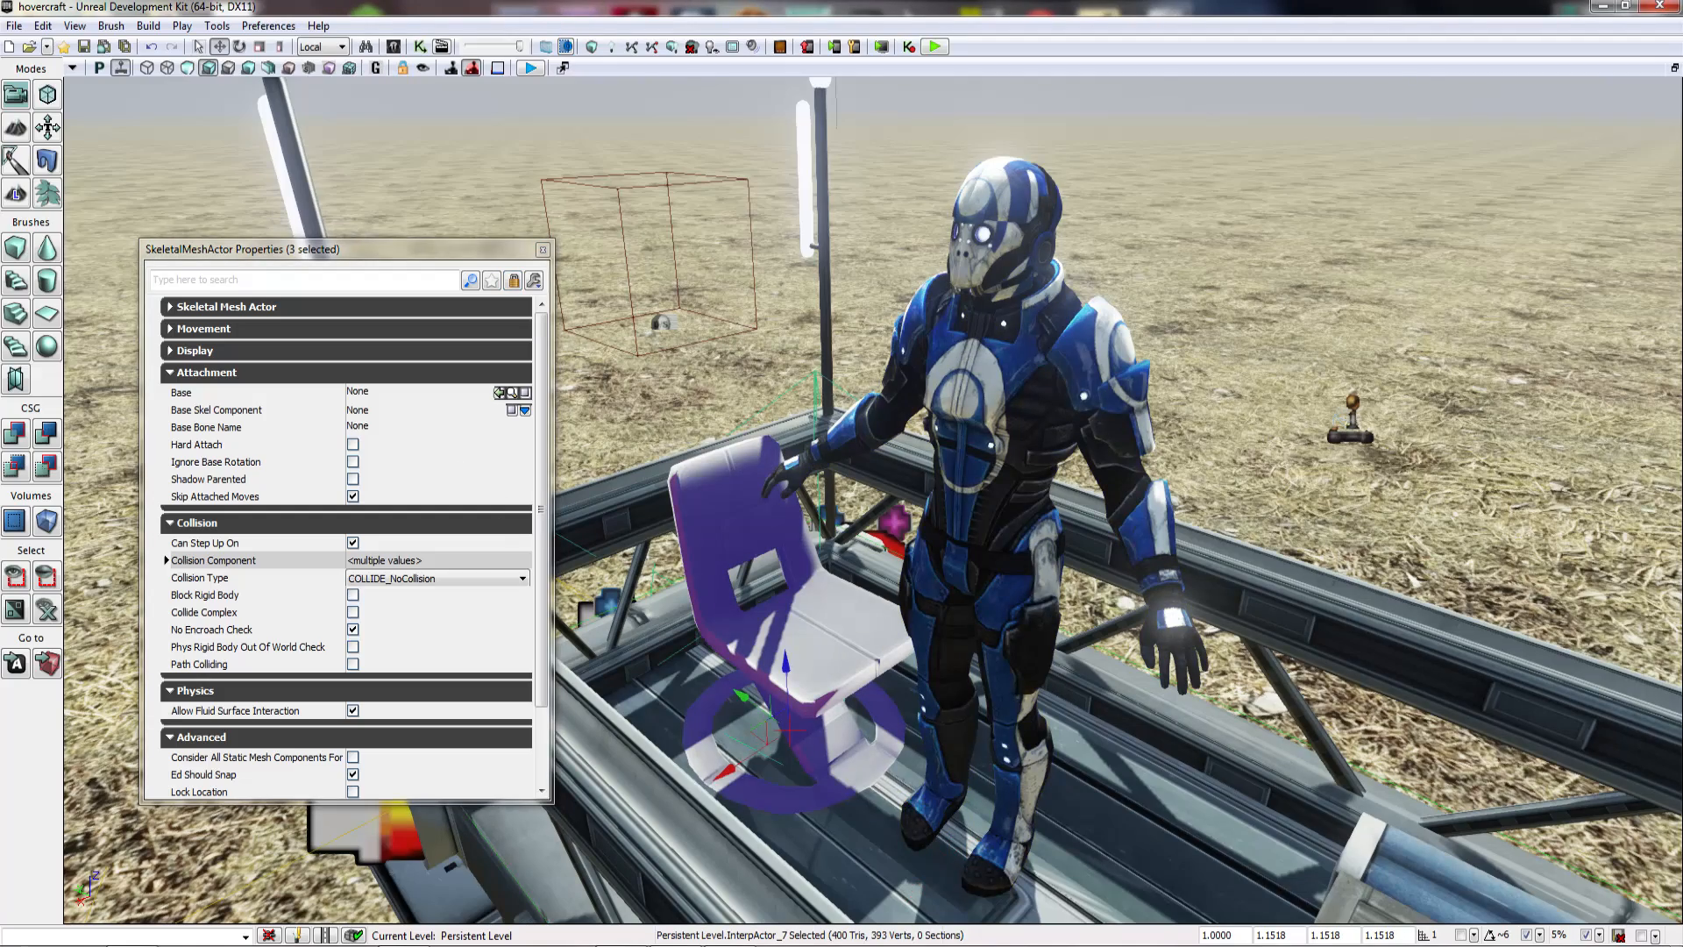
pyautogui.click(833, 841)
pyautogui.click(501, 392)
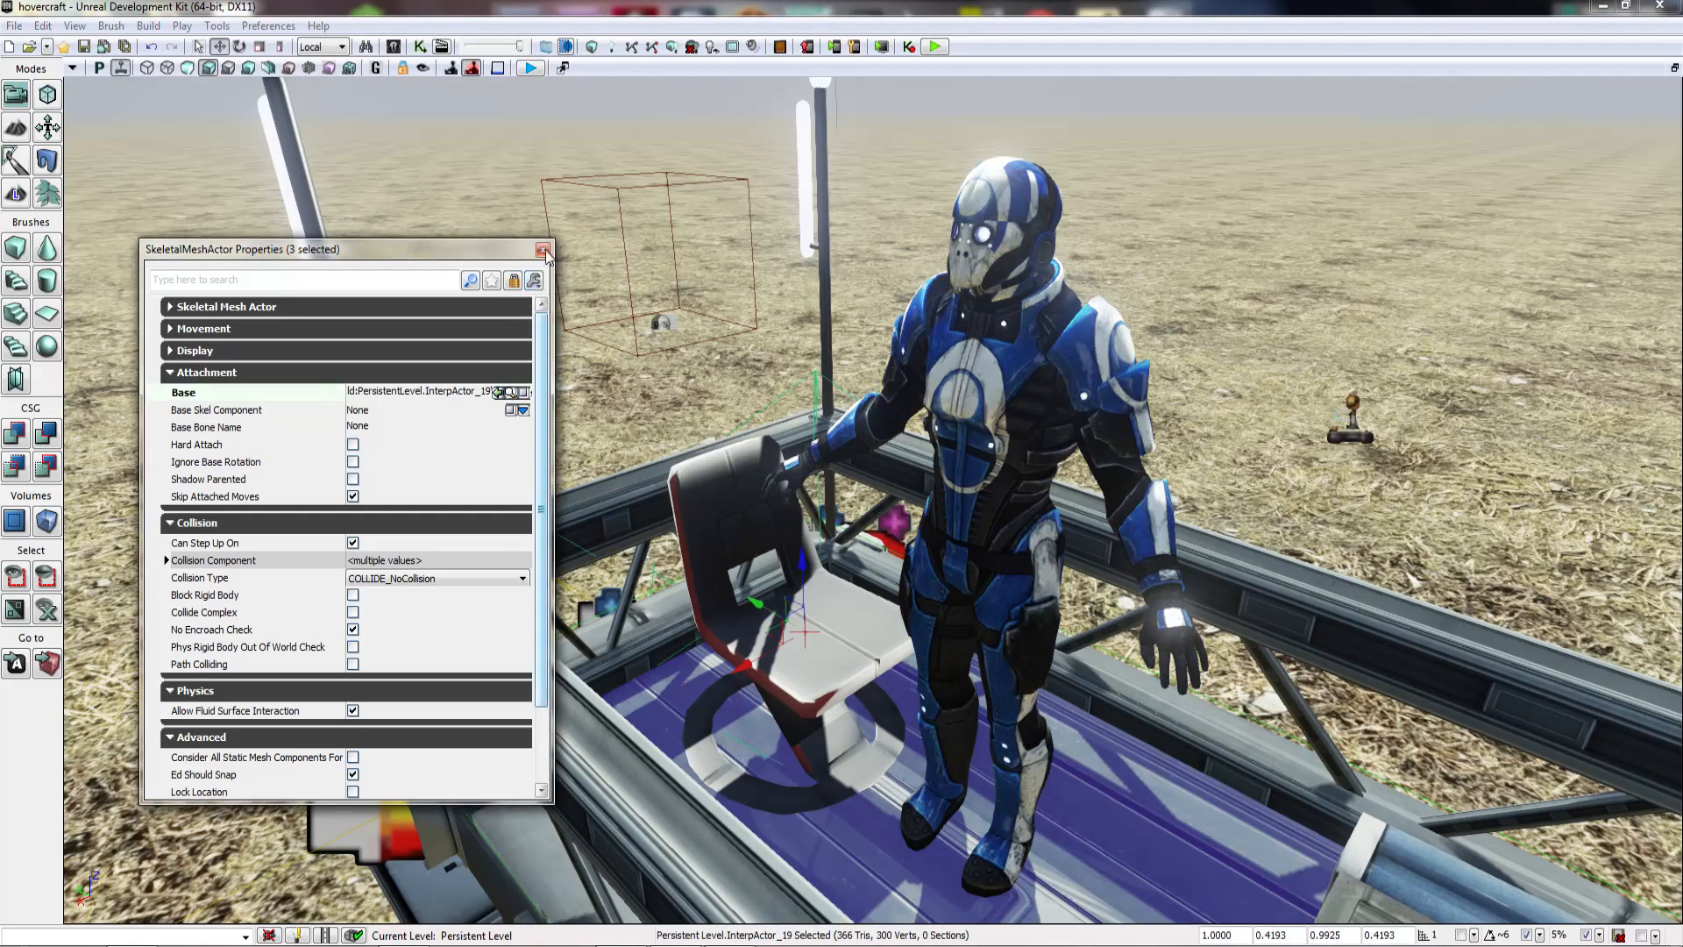
pyautogui.click(542, 249)
# Step: Play the level from the ground beside the hovercraft, inspect the standing character, and end the preview
pyautogui.moveTo(545, 253); pyautogui.dragTo(557, 376, button='right')
pyautogui.rightClick(761, 745)
pyautogui.click(786, 729)
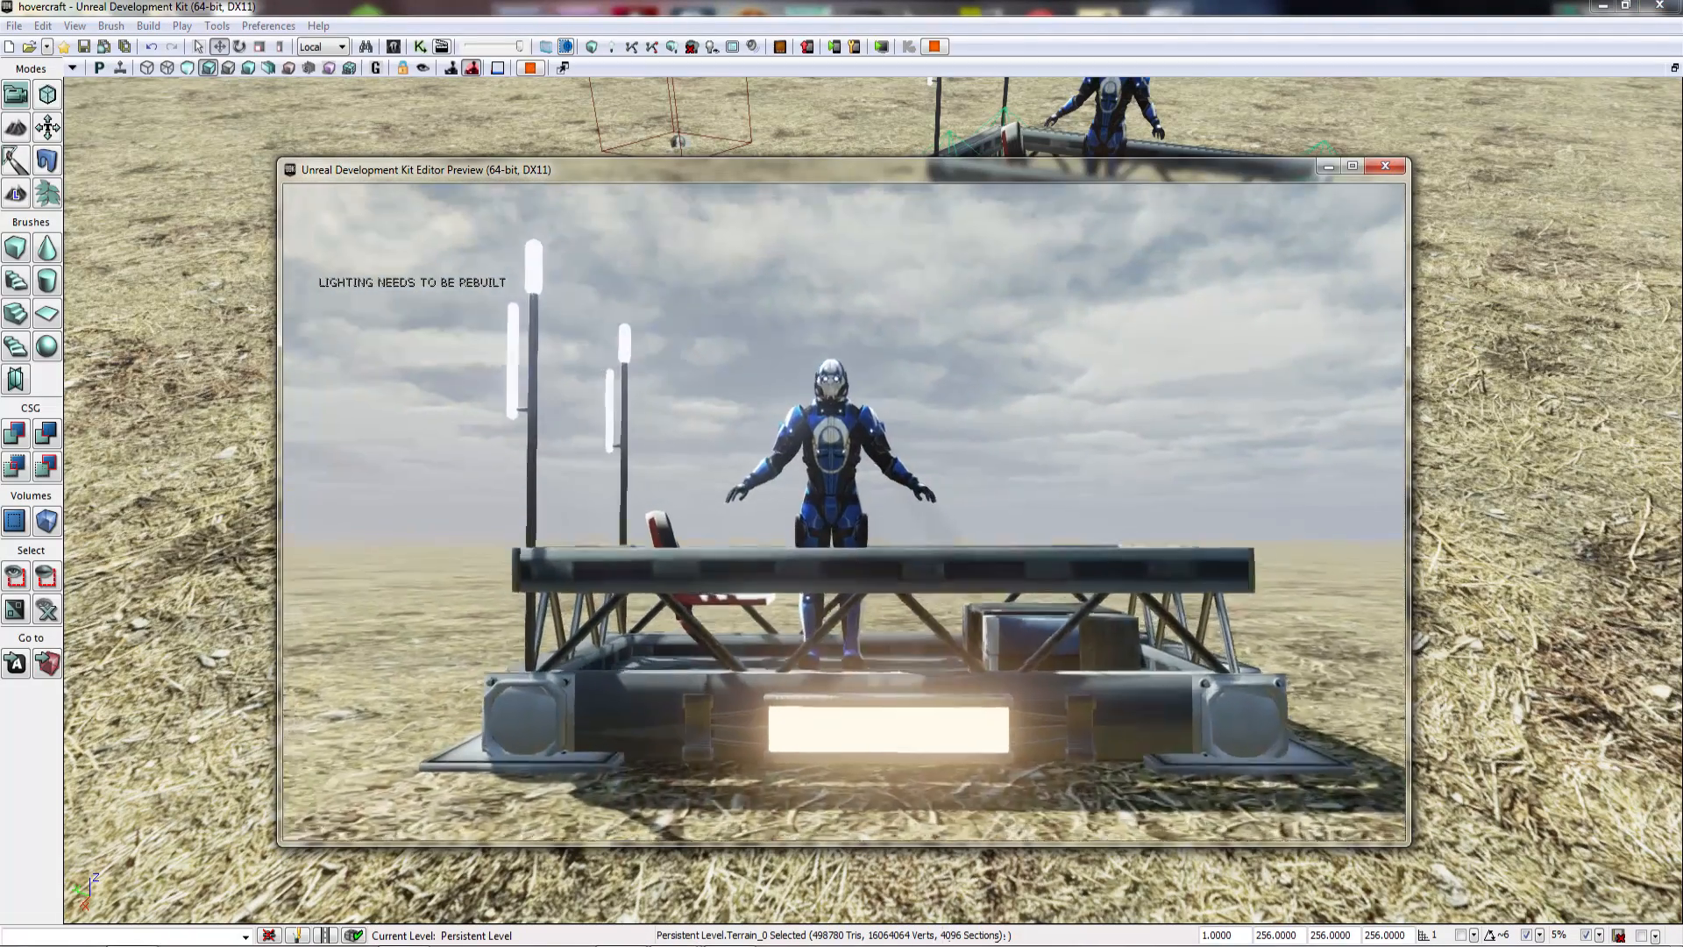
pyautogui.press('w')
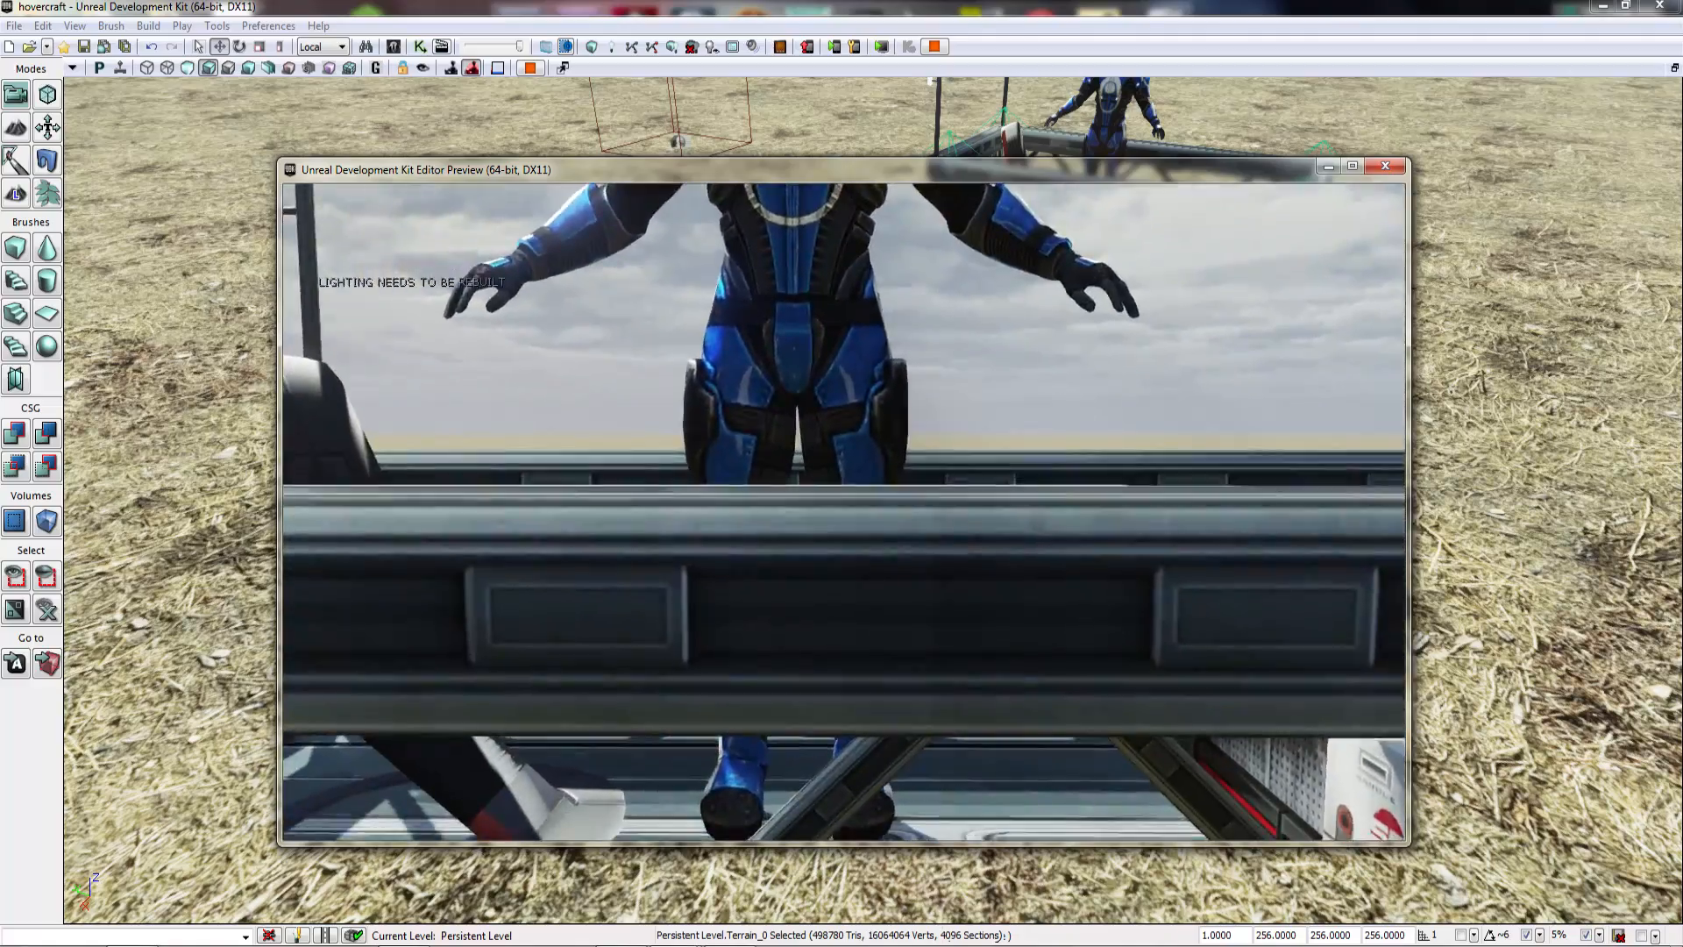
pyautogui.press('s')
pyautogui.press('Escape')
pyautogui.moveTo(921, 739)
pyautogui.mouseDown(button='right')
pyautogui.moveTo(975, 668)
pyautogui.moveTo(977, 614)
pyautogui.moveTo(903, 736)
pyautogui.mouseUp(button='right')
pyautogui.press('w')
pyautogui.press('w')
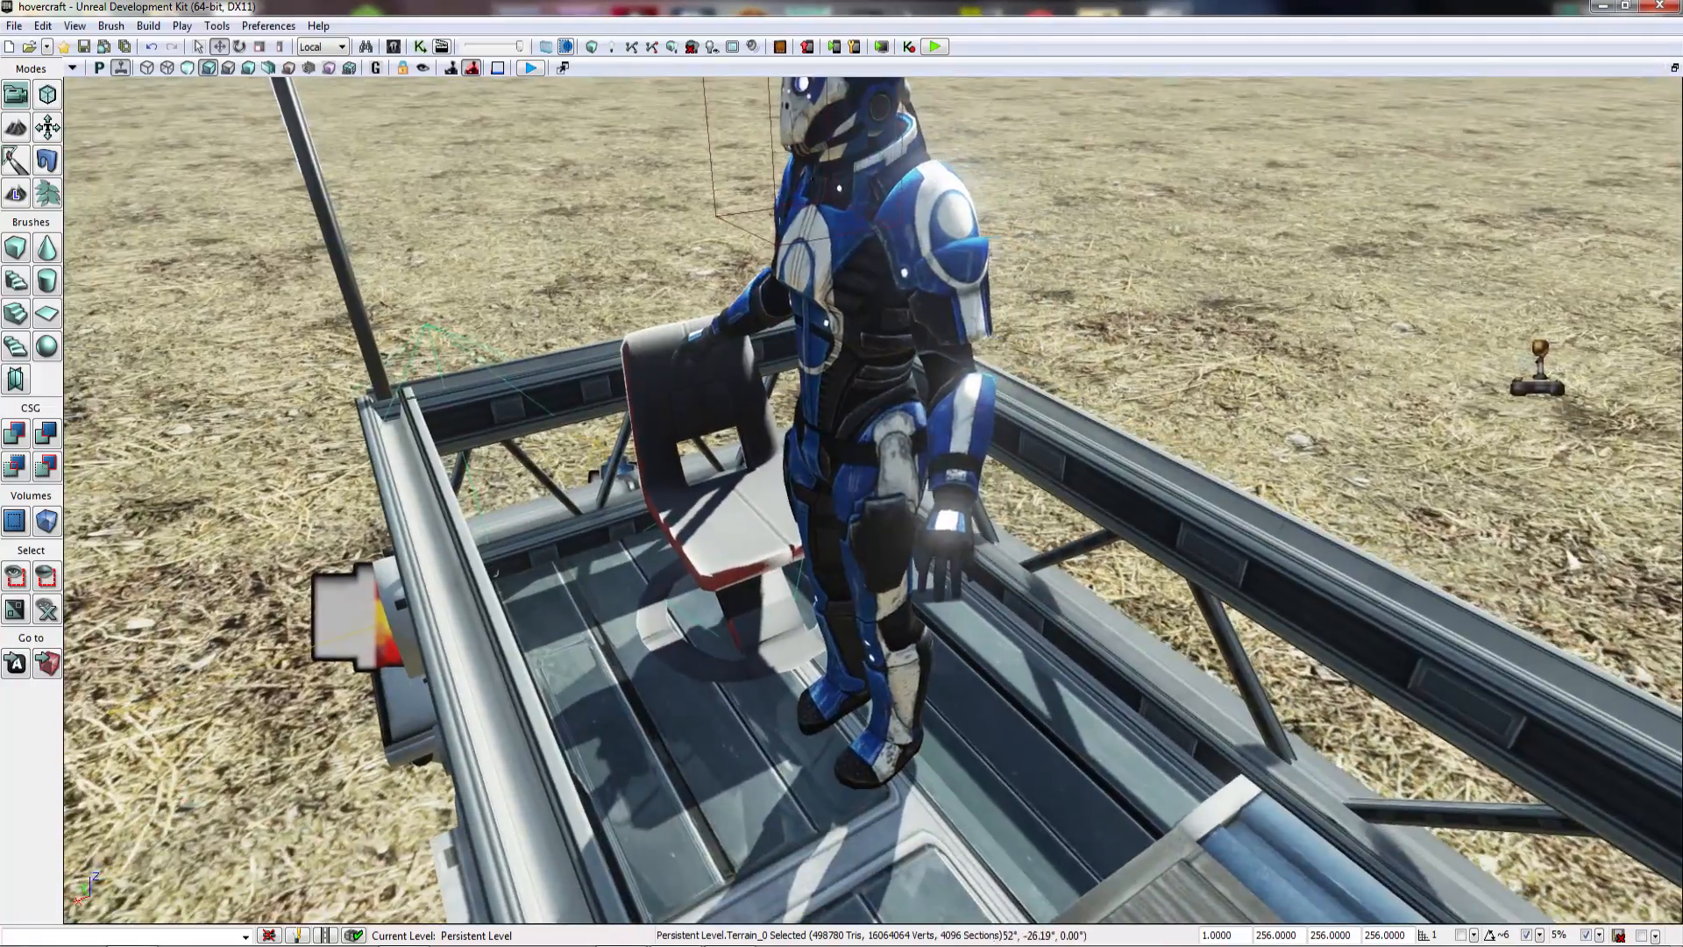
pyautogui.click(898, 561)
pyautogui.moveTo(899, 561); pyautogui.dragTo(968, 517, button='right')
pyautogui.press('Escape')
pyautogui.click(442, 48)
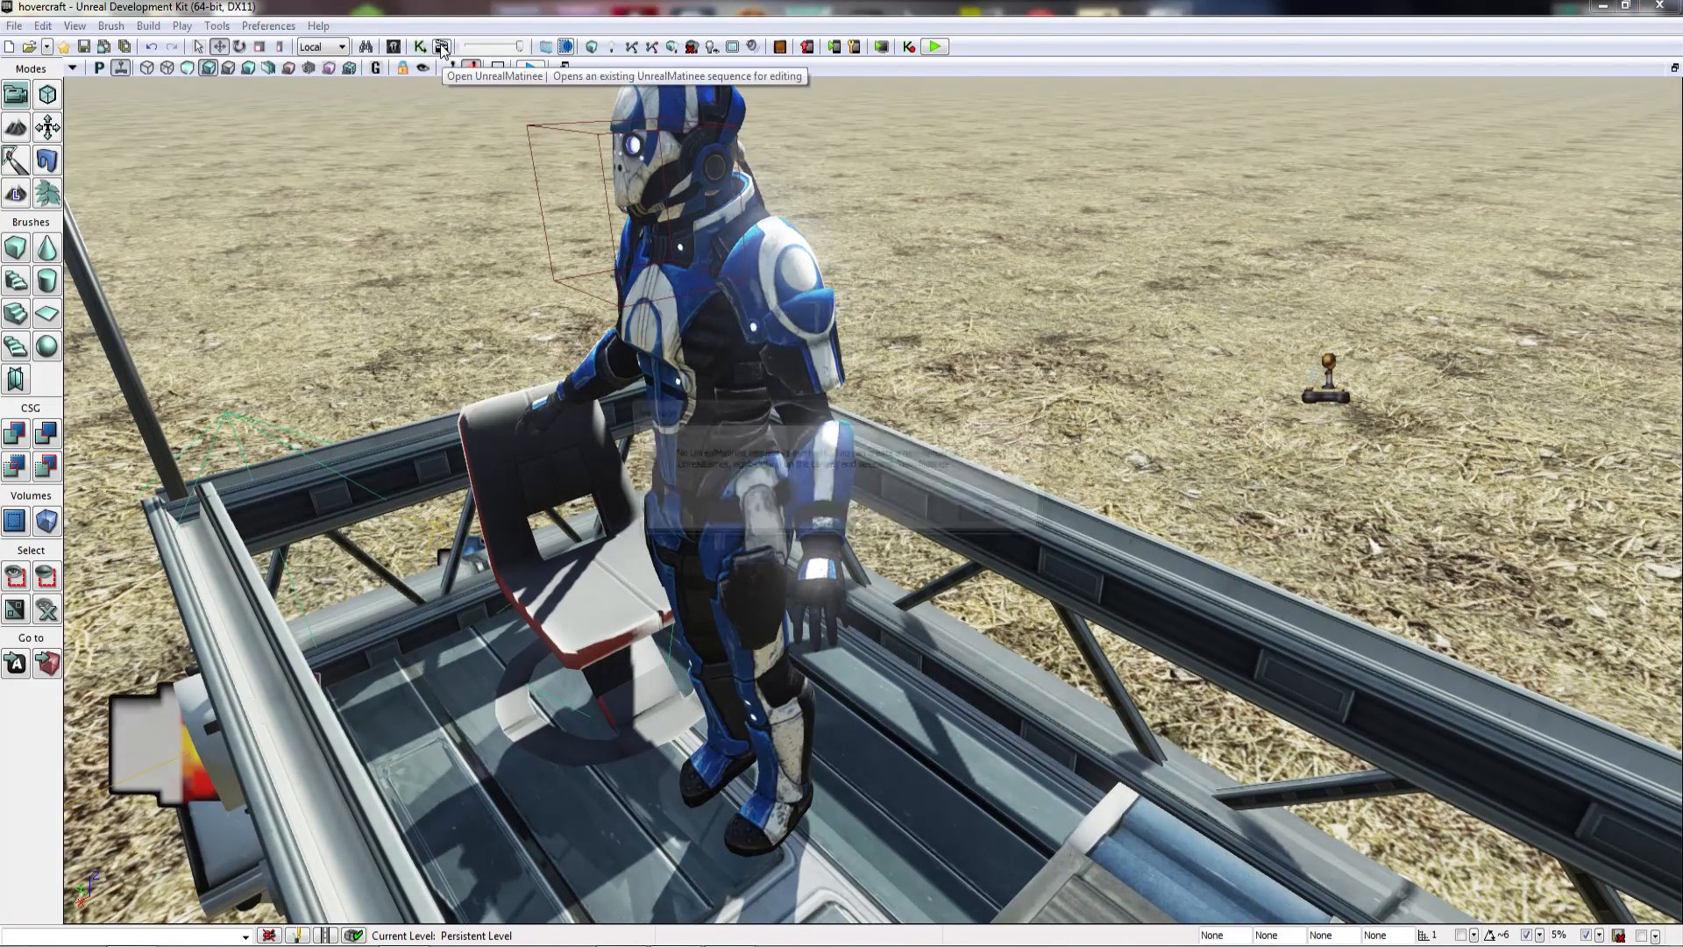
pyautogui.click(1004, 514)
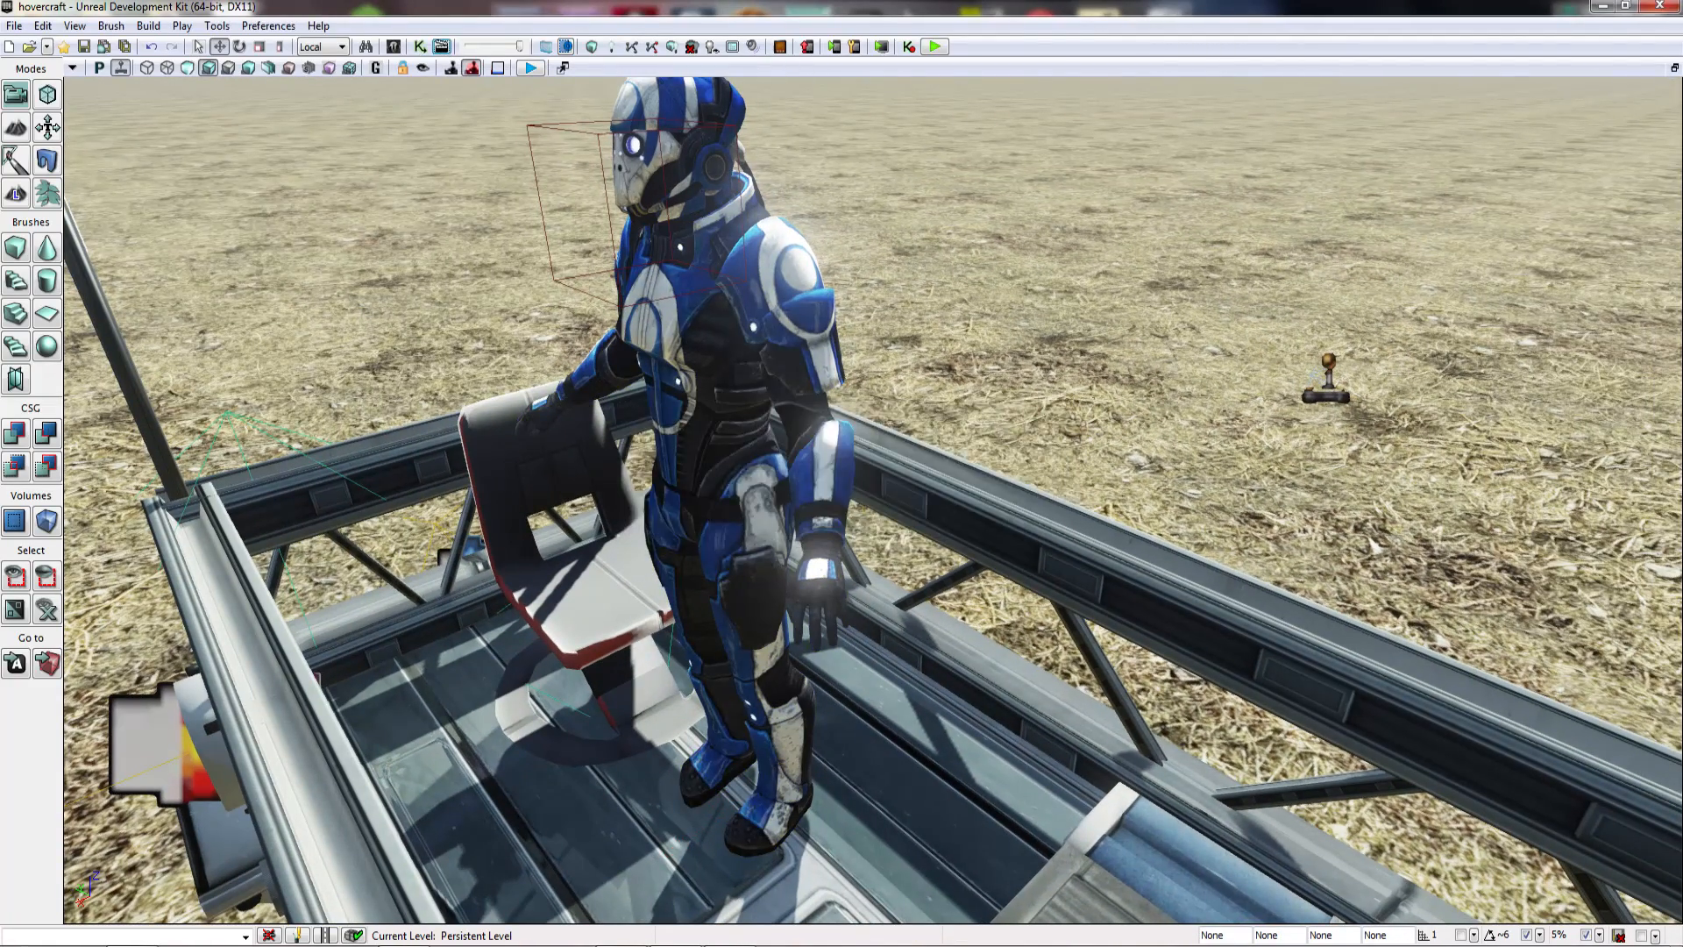
# Step: Open Kismet and add a new Matinee in the empty space away from the Toggle groups
pyautogui.click(394, 47)
pyautogui.scroll(-5, 887, 408)
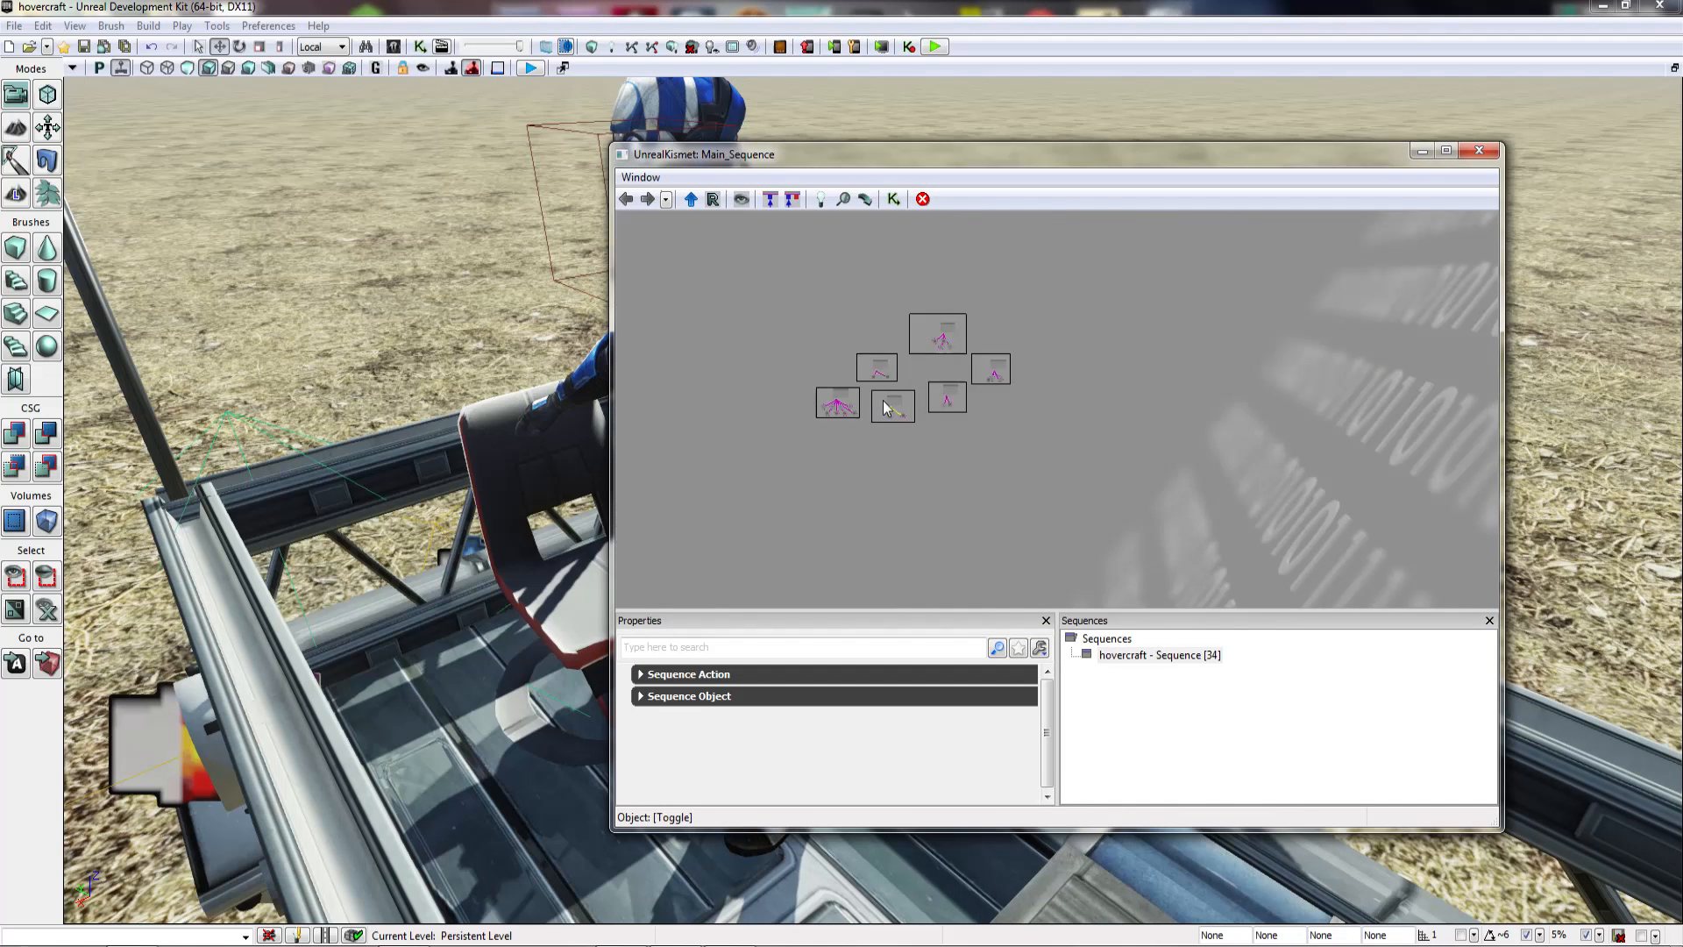
pyautogui.rightClick(785, 338)
pyautogui.moveTo(866, 348)
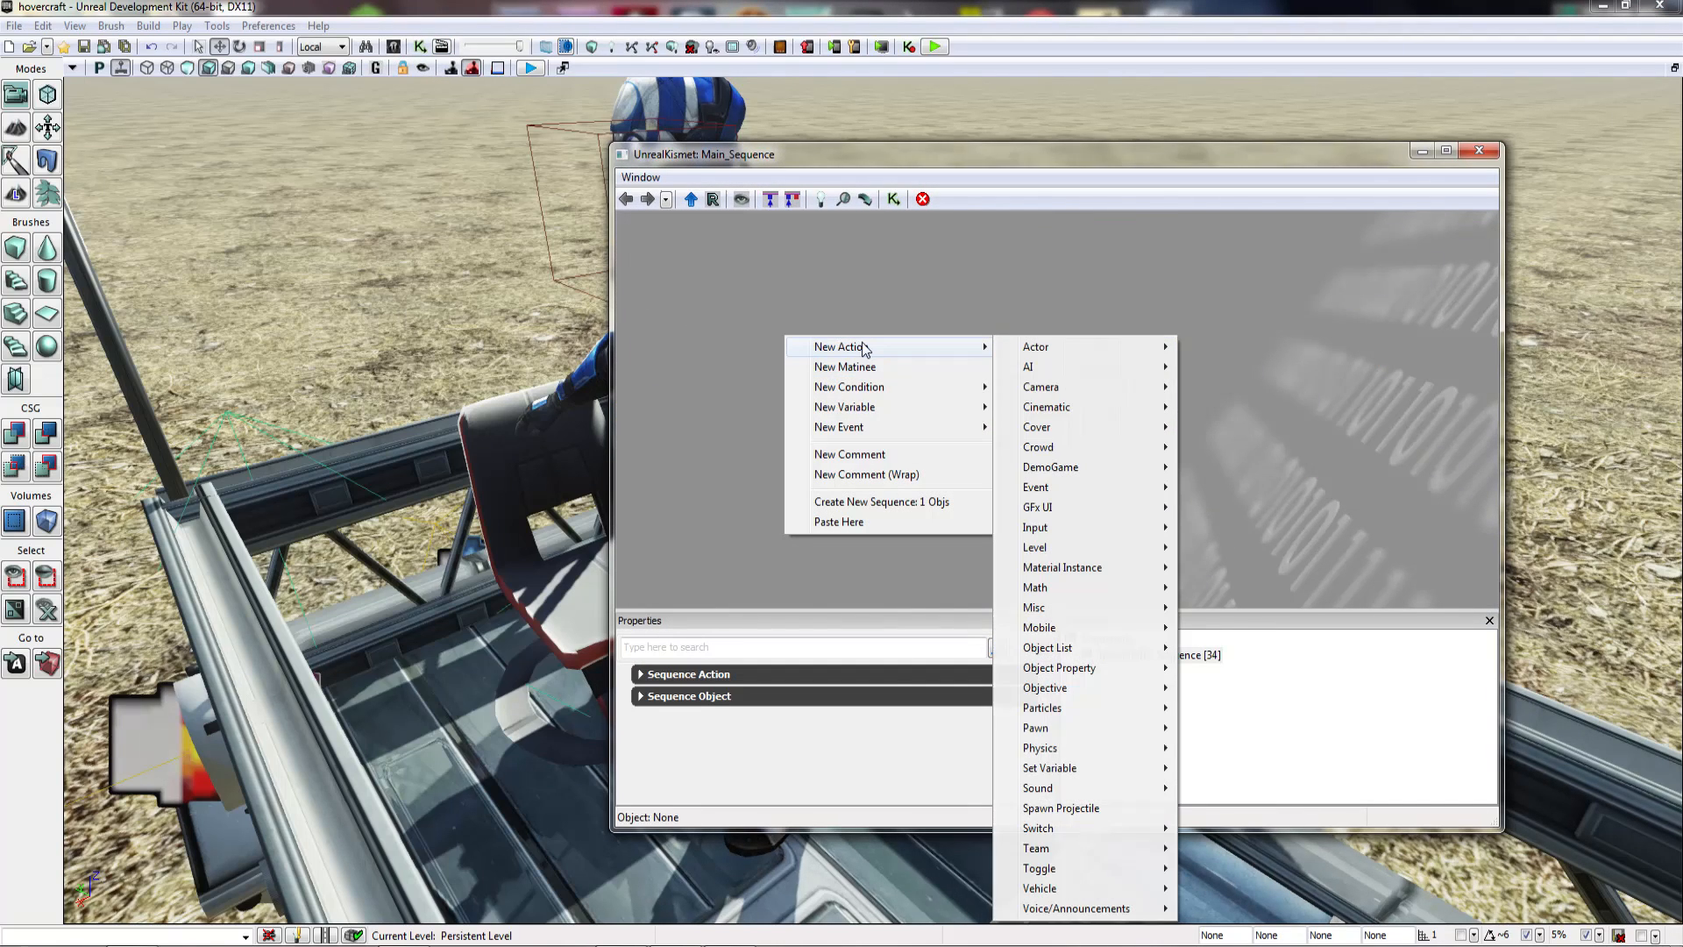
pyautogui.click(845, 367)
pyautogui.scroll(3, 944, 426)
pyautogui.scroll(-4, 935, 424)
pyautogui.moveTo(691, 318); pyautogui.dragTo(747, 357)
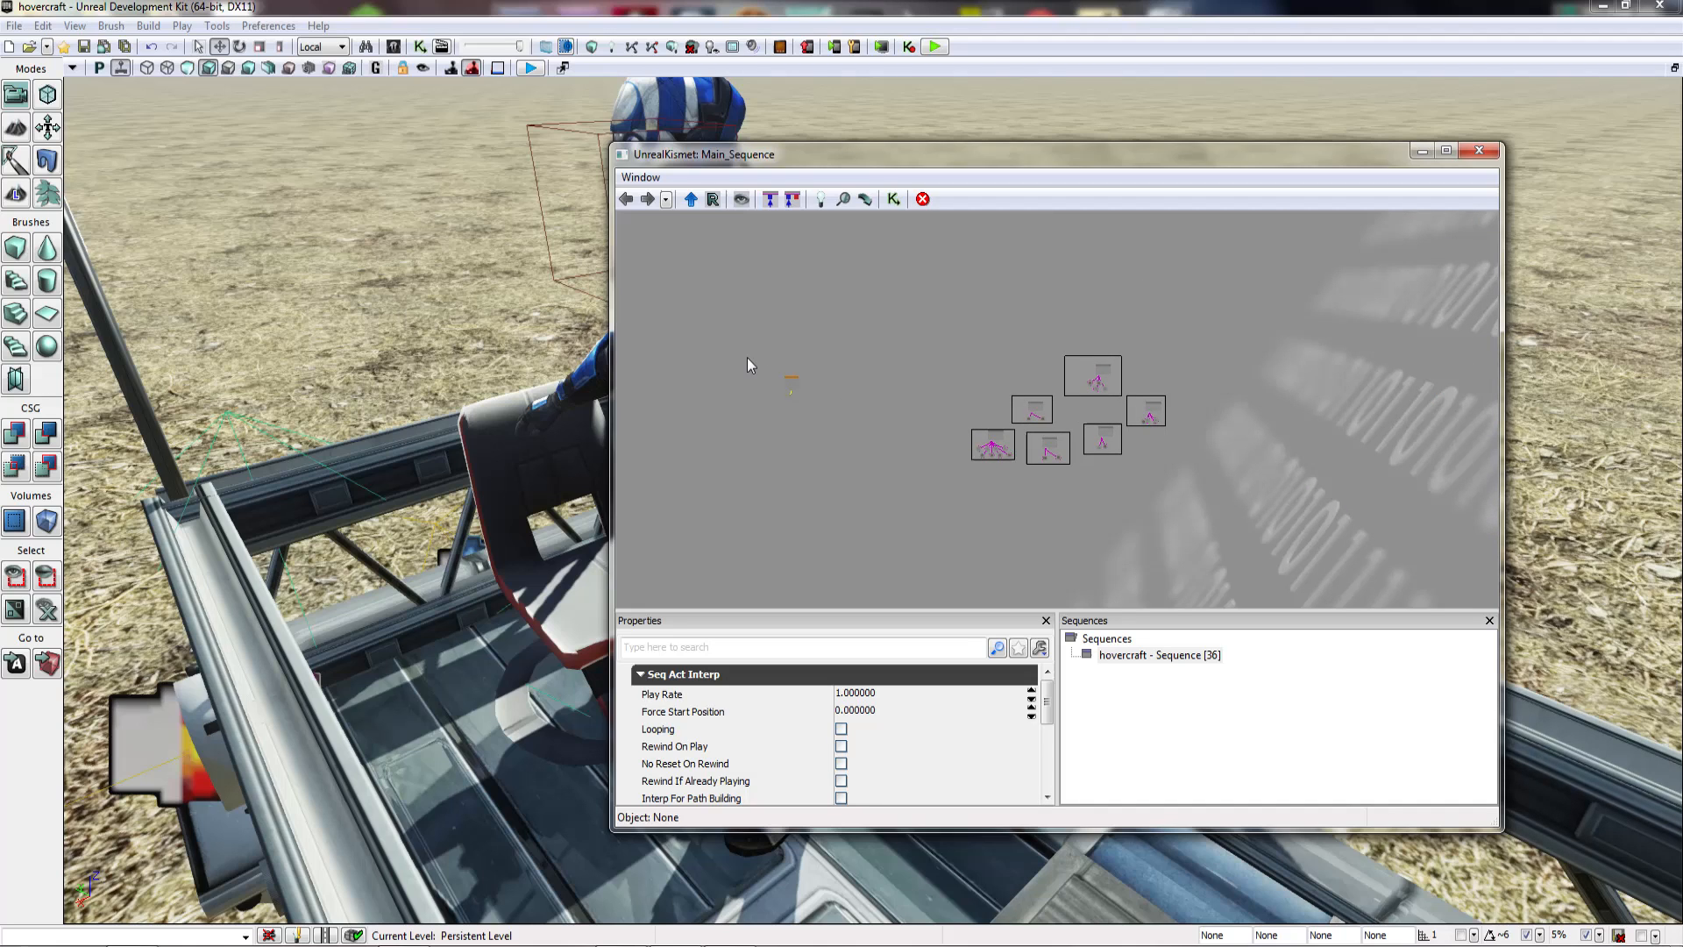
pyautogui.keyDown('ctrl'); pyautogui.keyDown('alt'); pyautogui.moveTo(834, 413); pyautogui.dragTo(834, 416); pyautogui.keyUp('alt'); pyautogui.keyUp('ctrl')
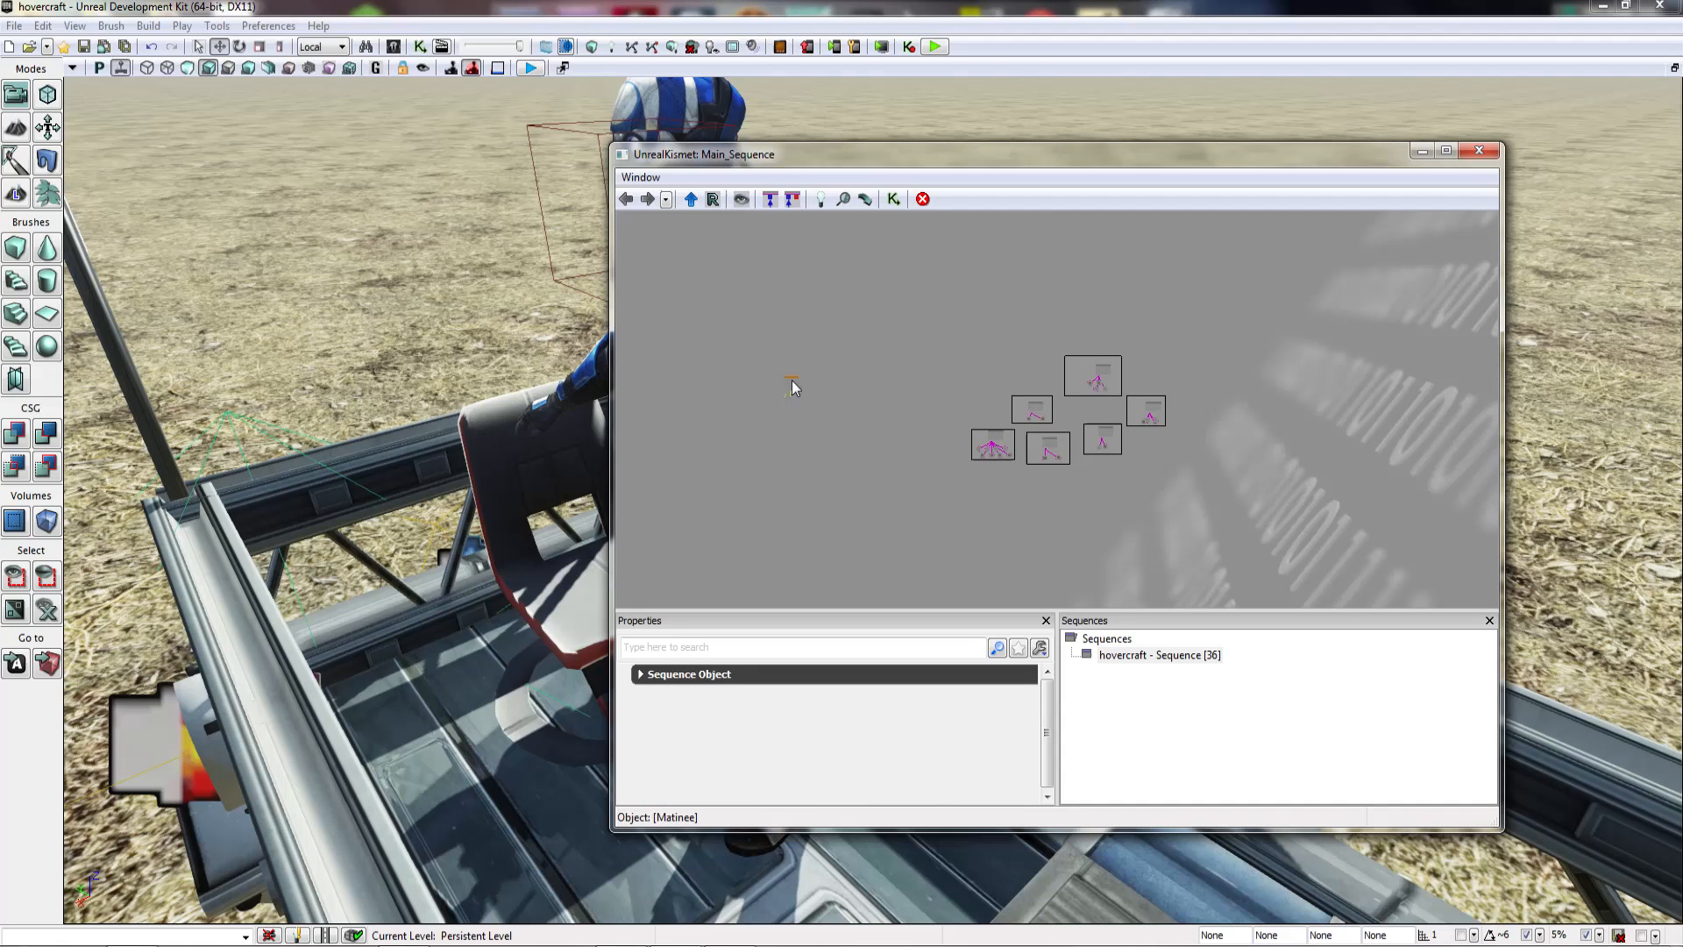
# Step: Arrange the new Matinee and its data node so that the data node sits below it, clear of the Toggle groups
pyautogui.scroll(5, 934, 418)
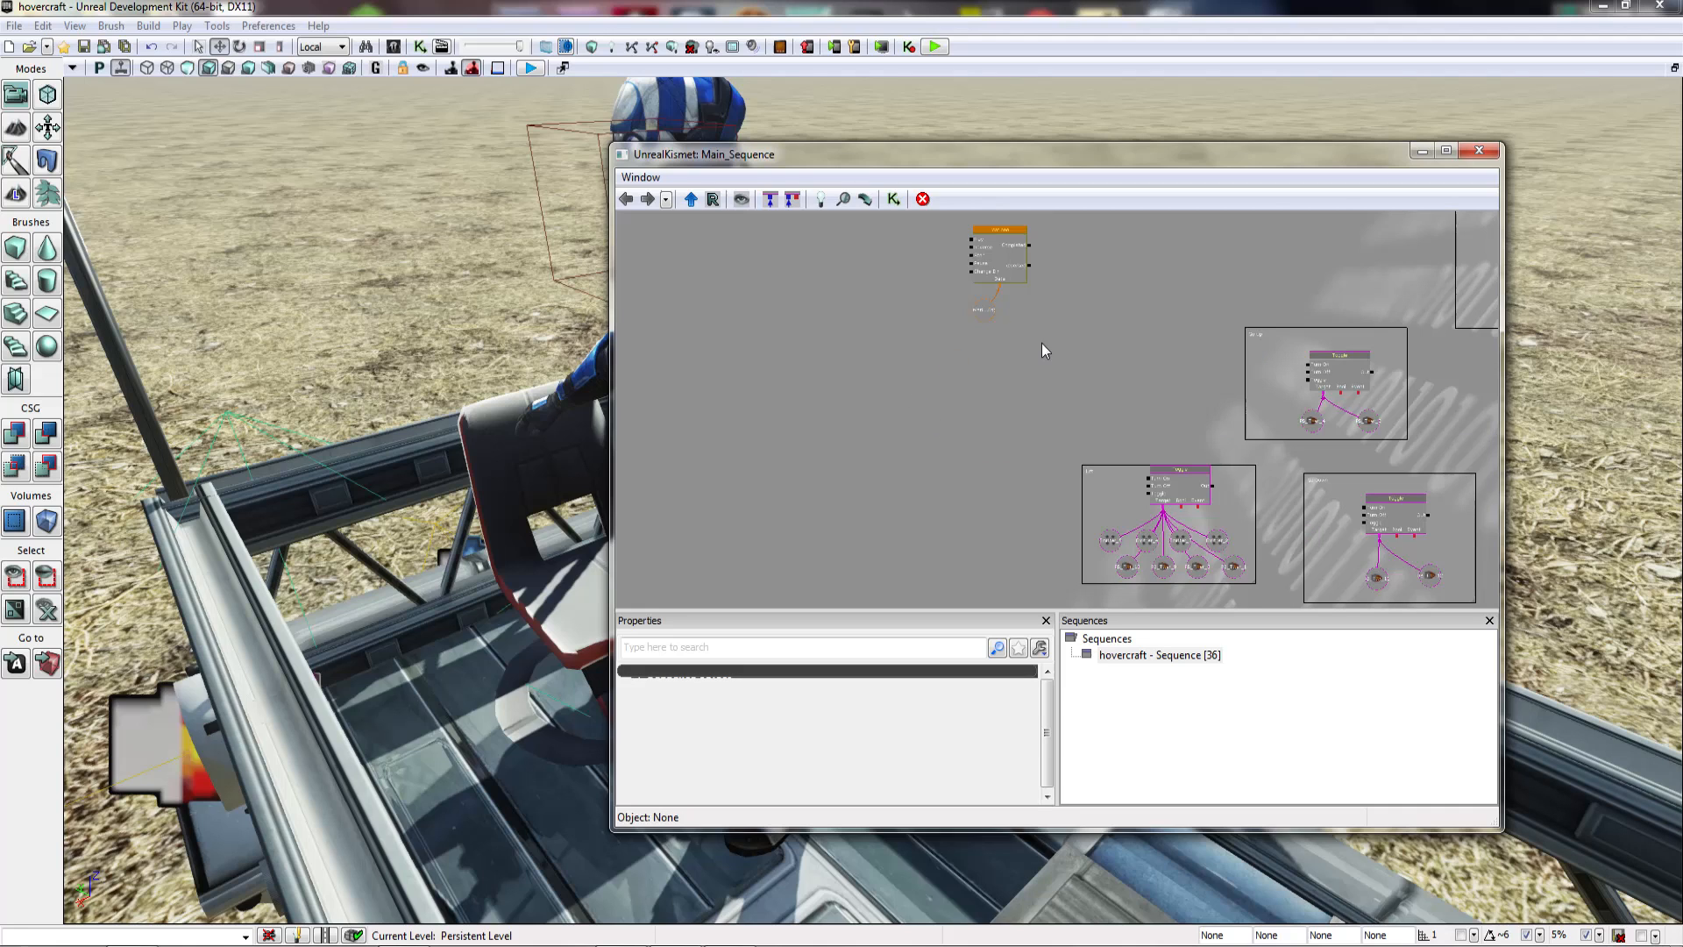
pyautogui.moveTo(1022, 364); pyautogui.dragTo(894, 436)
pyautogui.click(852, 359)
pyautogui.keyDown('ctrl'); pyautogui.moveTo(852, 359); pyautogui.dragTo(829, 404); pyautogui.keyUp('ctrl')
pyautogui.click(833, 390)
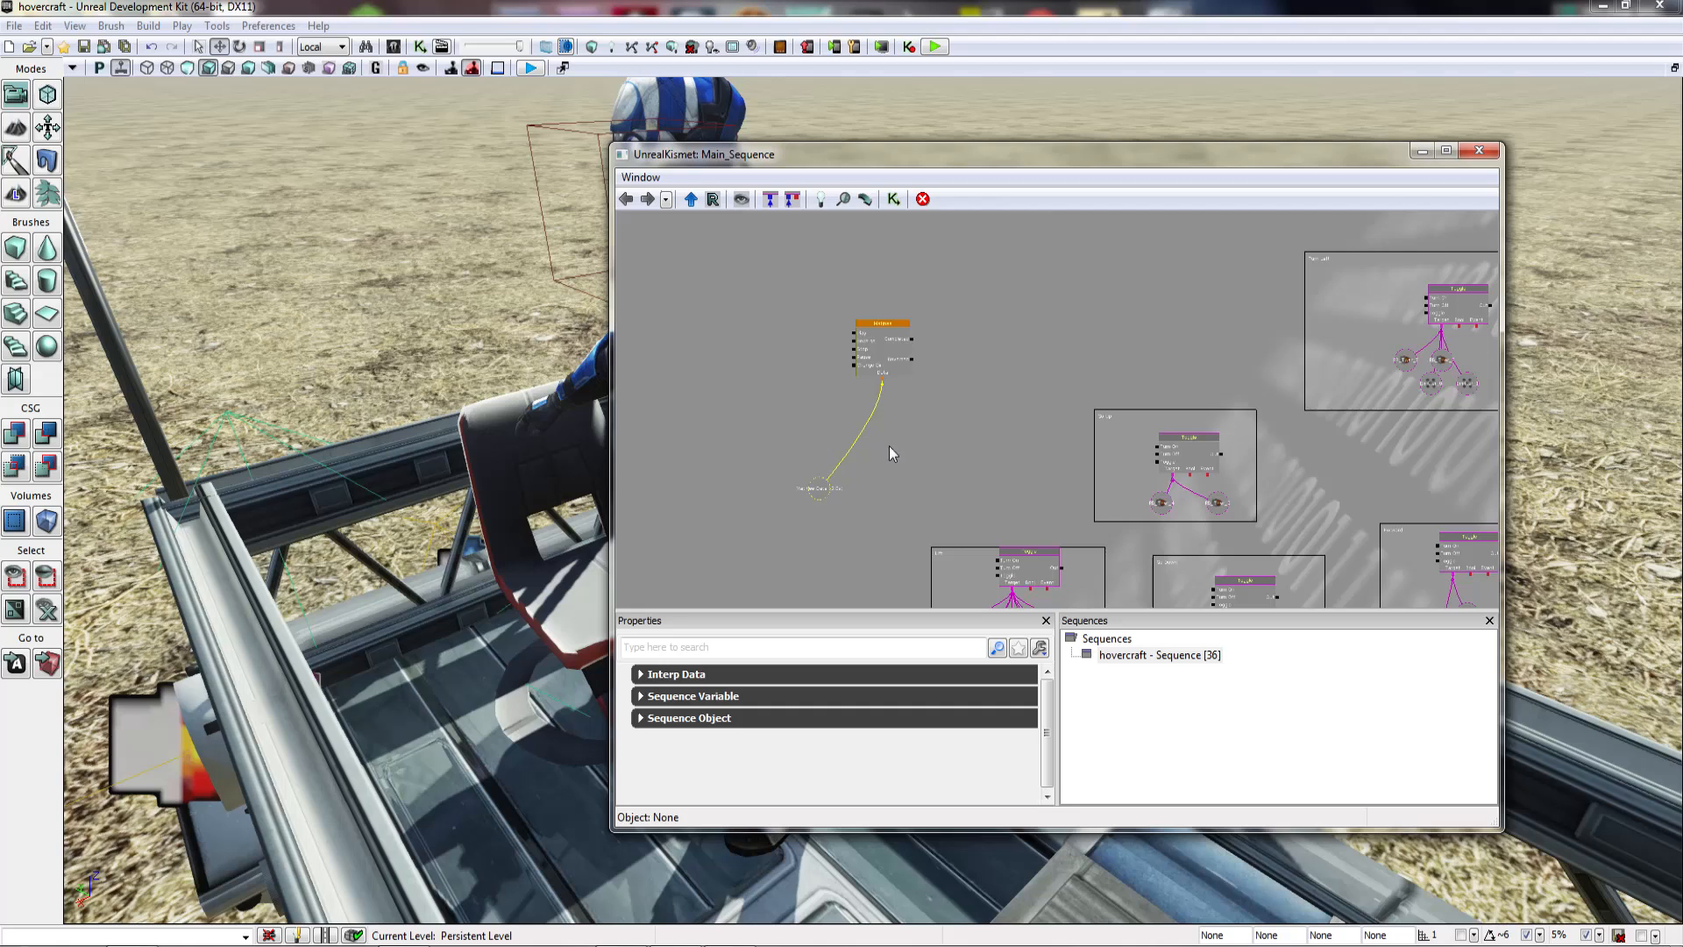
pyautogui.click(880, 365)
pyautogui.keyDown('ctrl'); pyautogui.moveTo(884, 346); pyautogui.dragTo(849, 391); pyautogui.keyUp('ctrl')
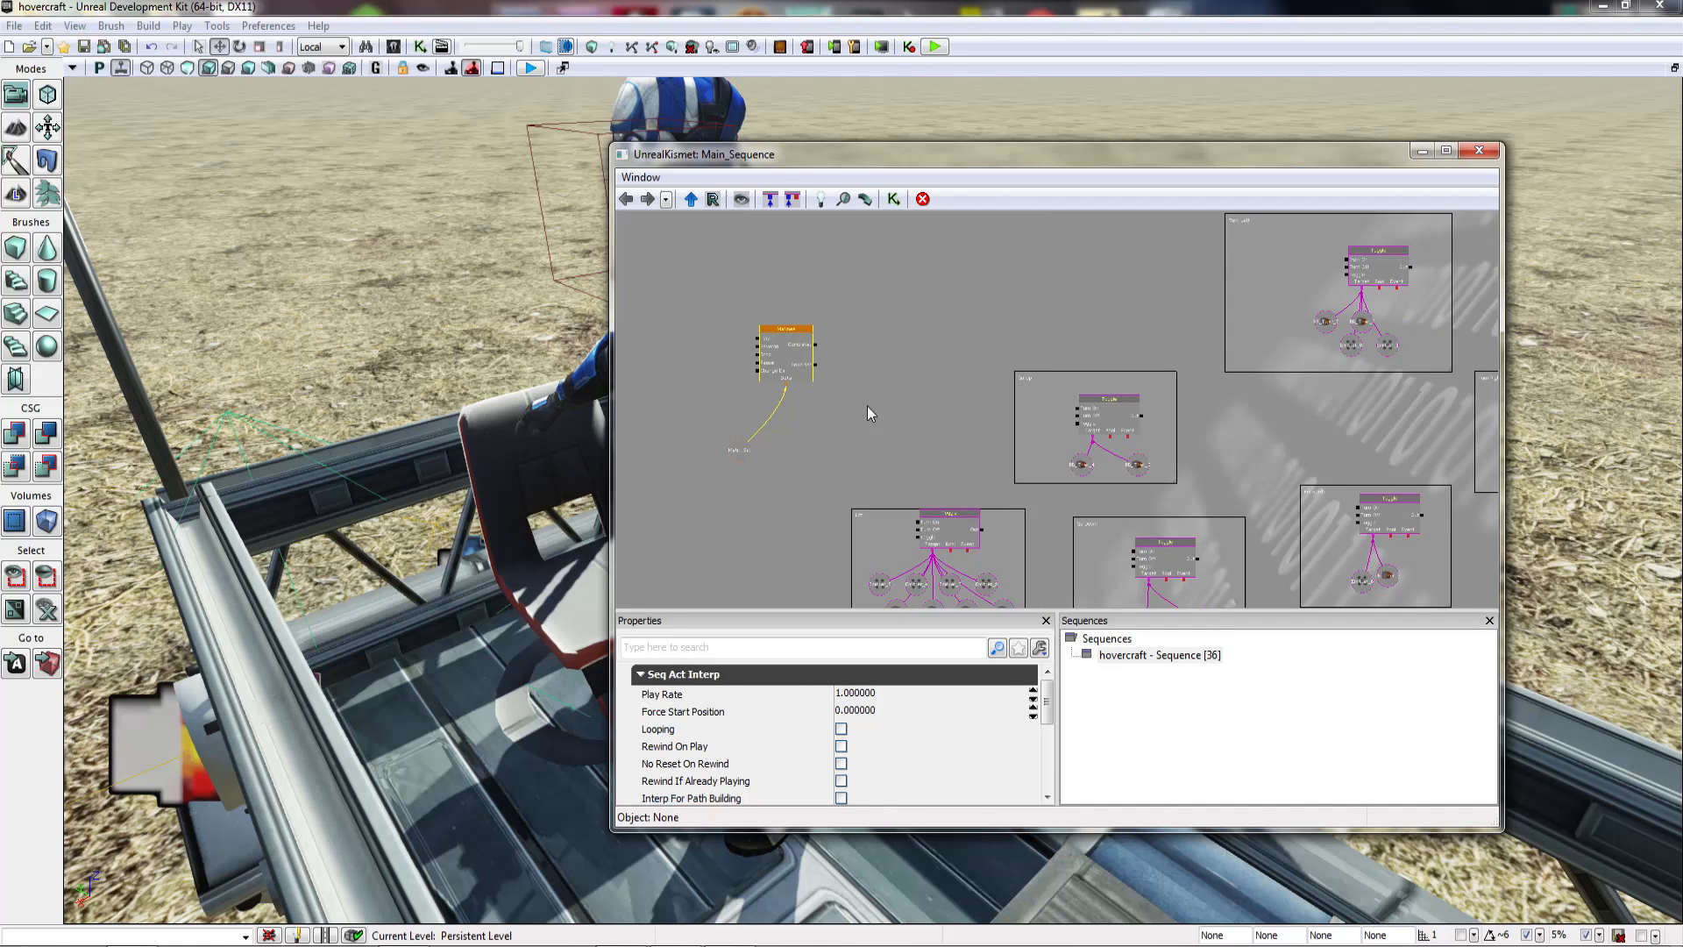
# Step: Move the Matinee node up and to the right of its data node, closer to the Toggle groups
pyautogui.click(884, 414)
pyautogui.scroll(4, 883, 414)
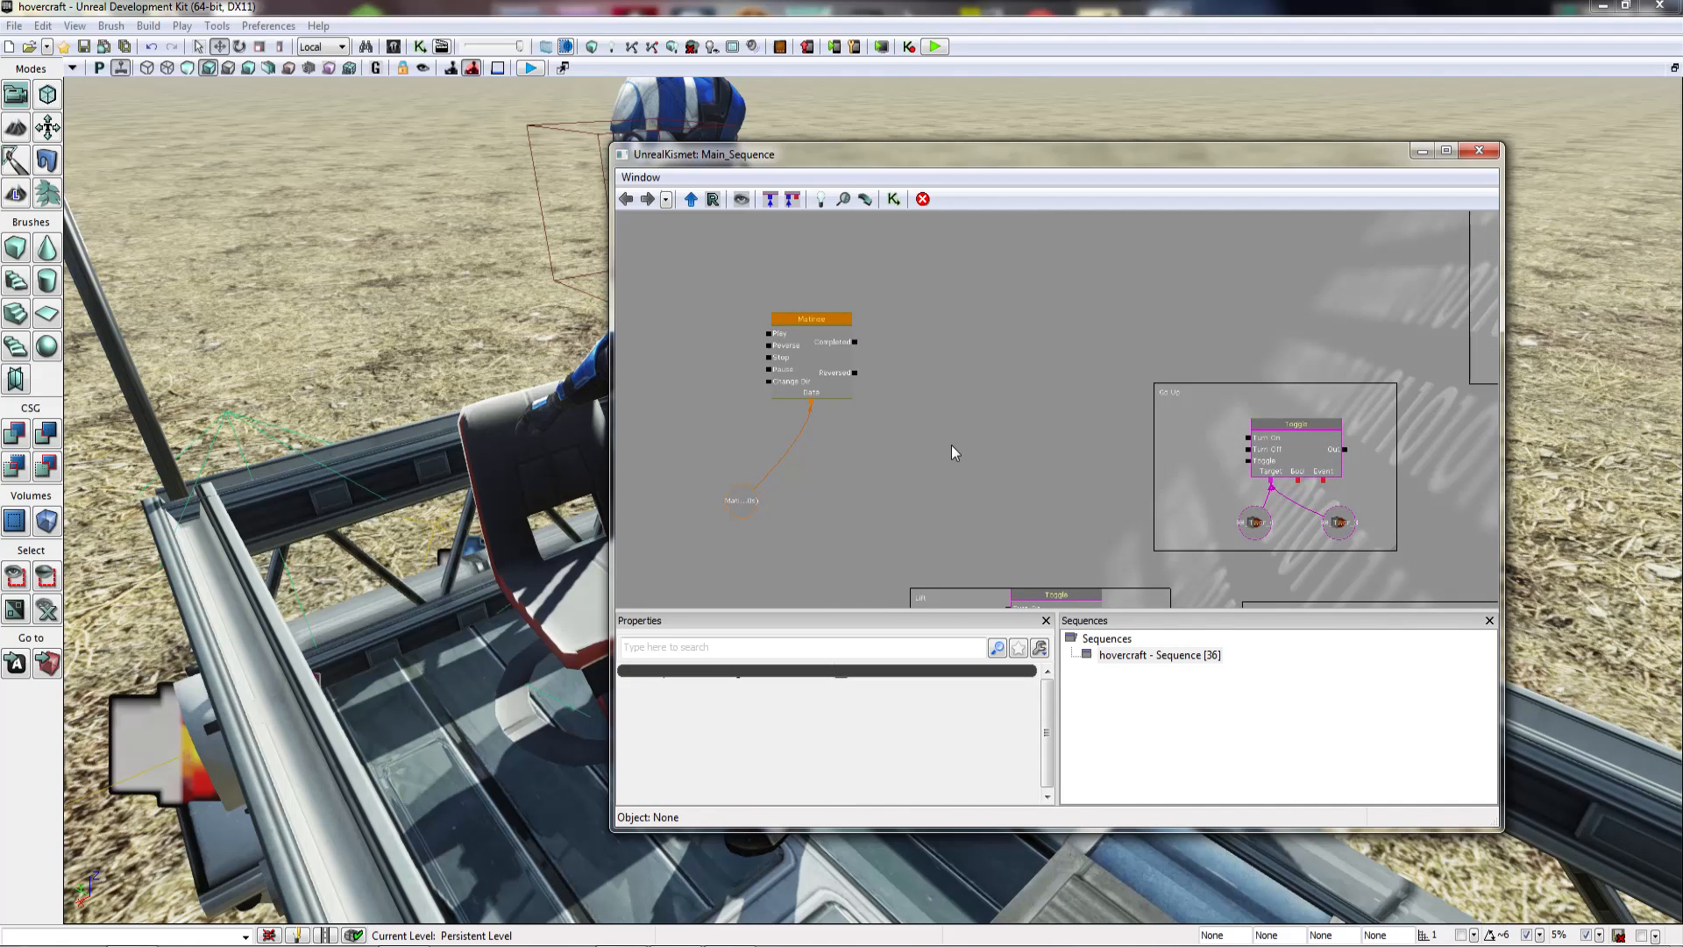
pyautogui.click(808, 357)
pyautogui.keyDown('ctrl'); pyautogui.moveTo(807, 358); pyautogui.dragTo(938, 402); pyautogui.keyUp('ctrl')
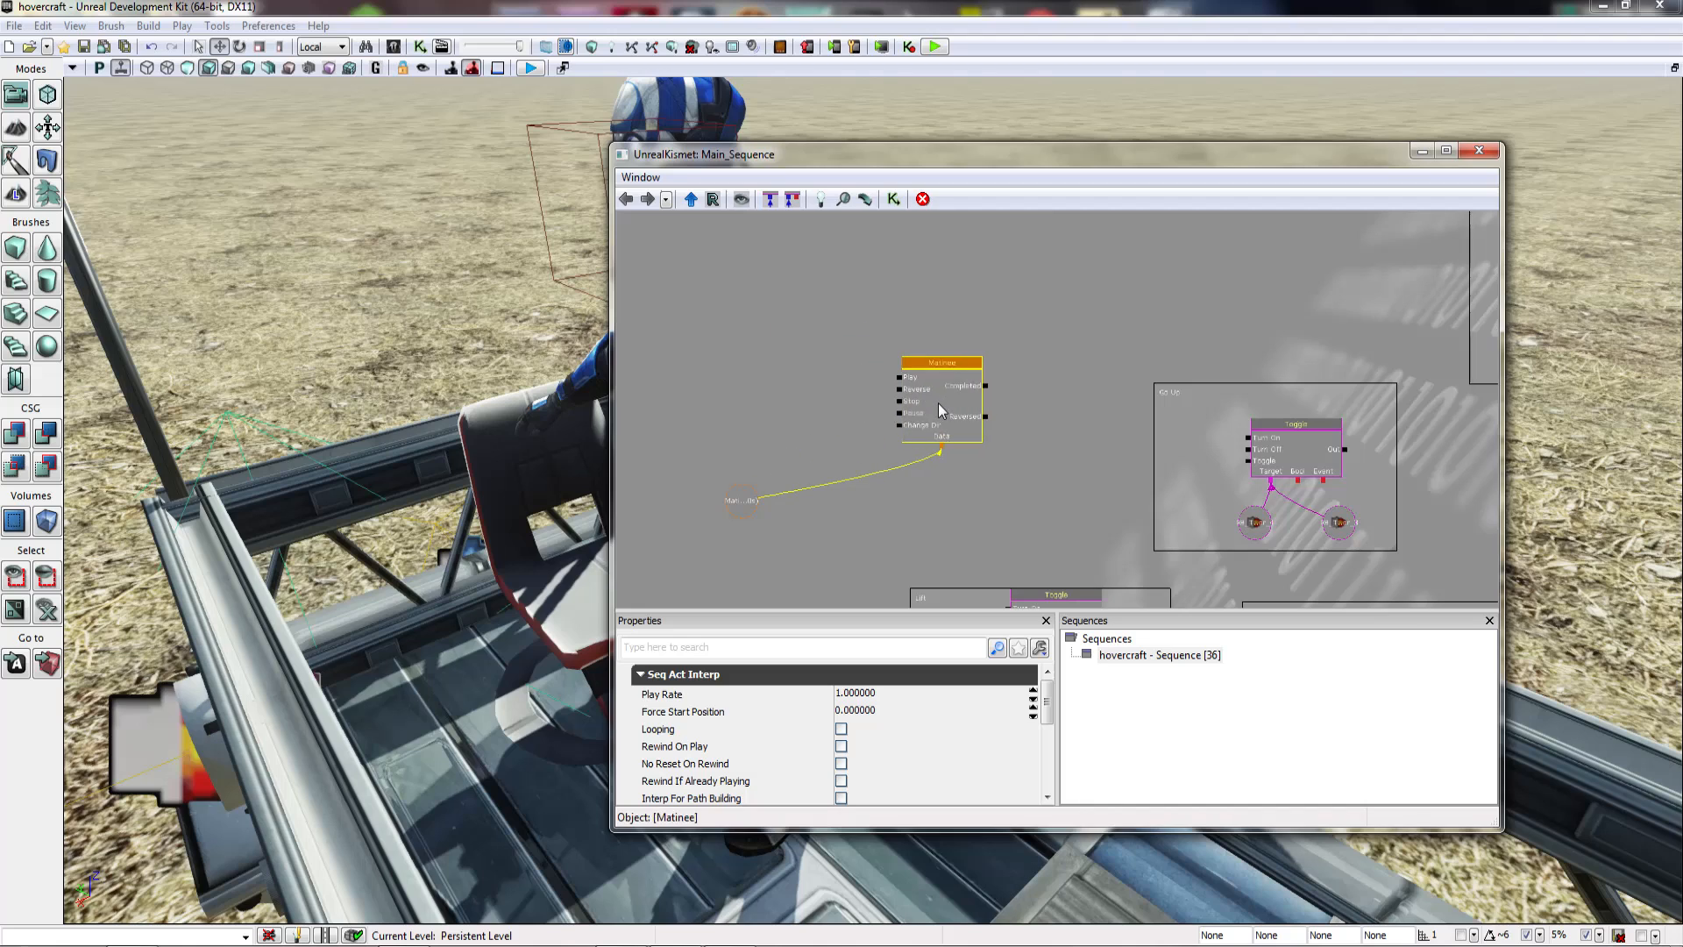
# Step: Select the standing character, open the Matinee and add a skeletal mesh group named B;UEHDBK for it
pyautogui.moveTo(491, 368); pyautogui.dragTo(539, 363, button='right')
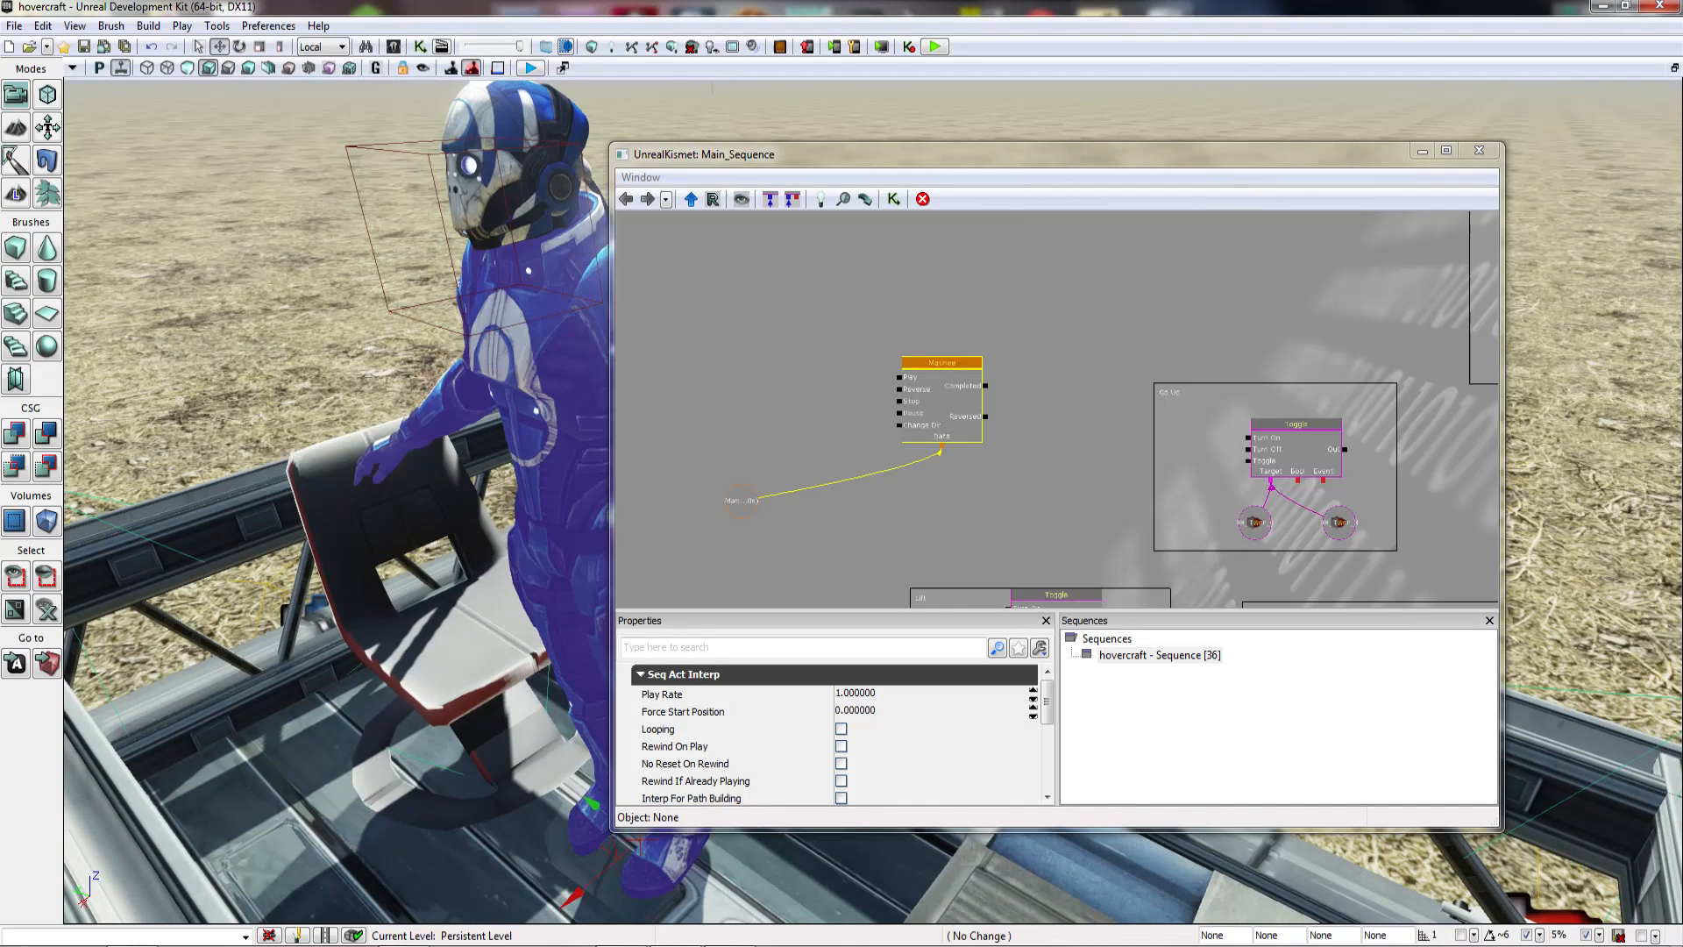
pyautogui.doubleClick(920, 397)
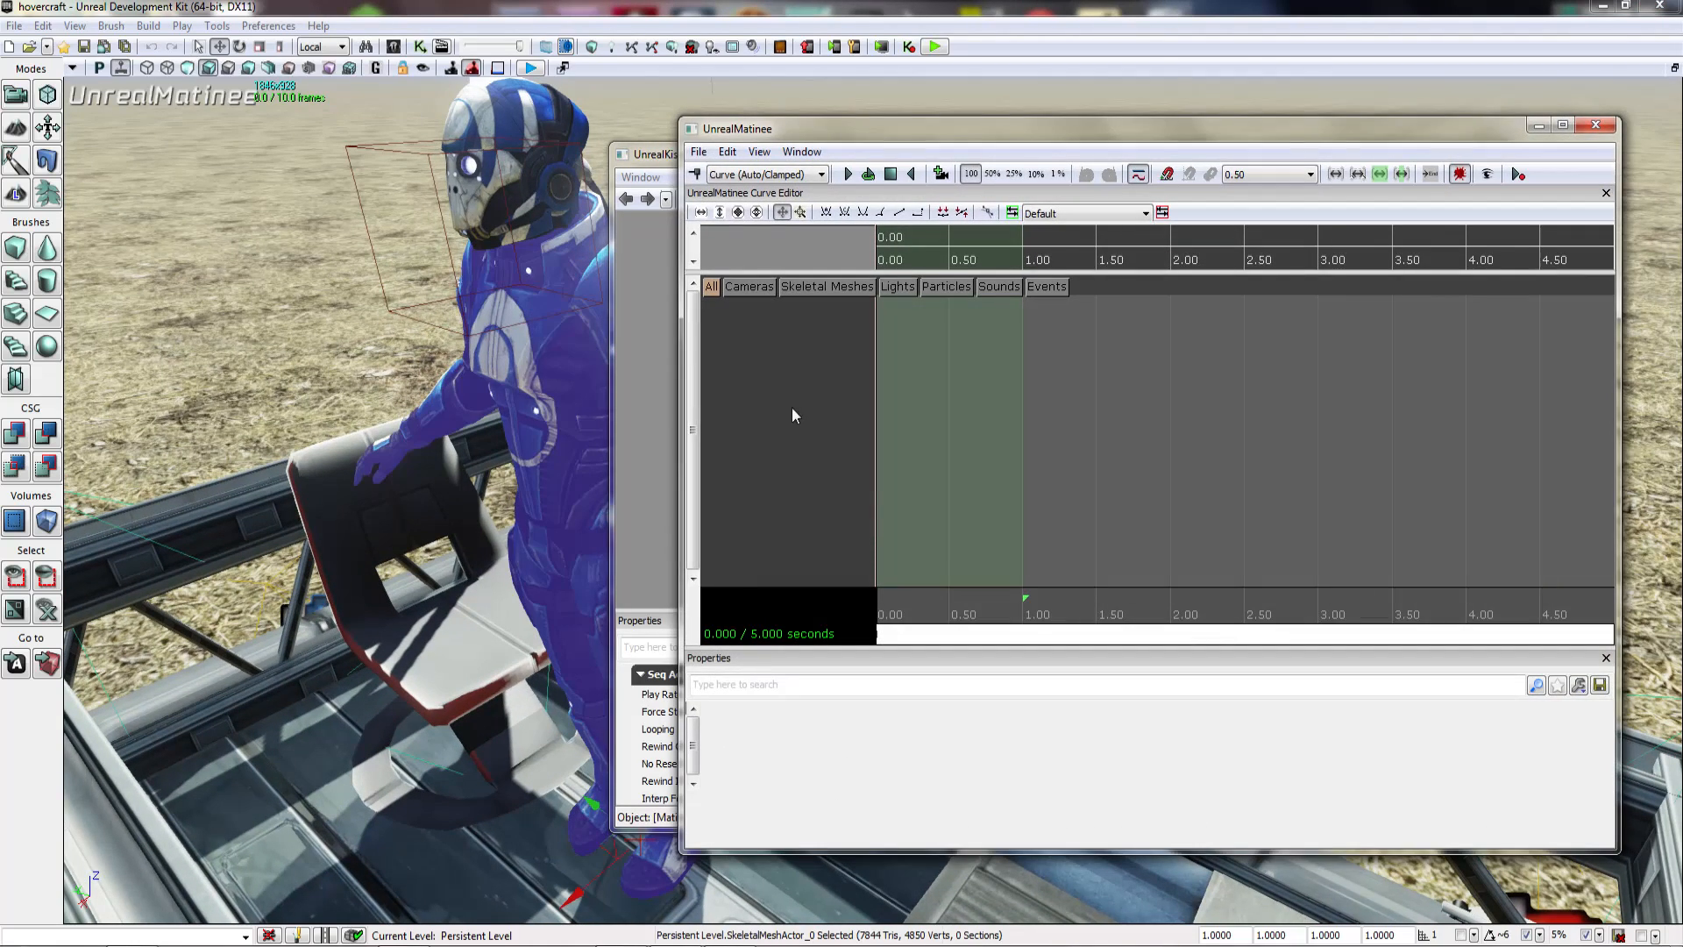
pyautogui.rightClick(764, 372)
pyautogui.click(824, 475)
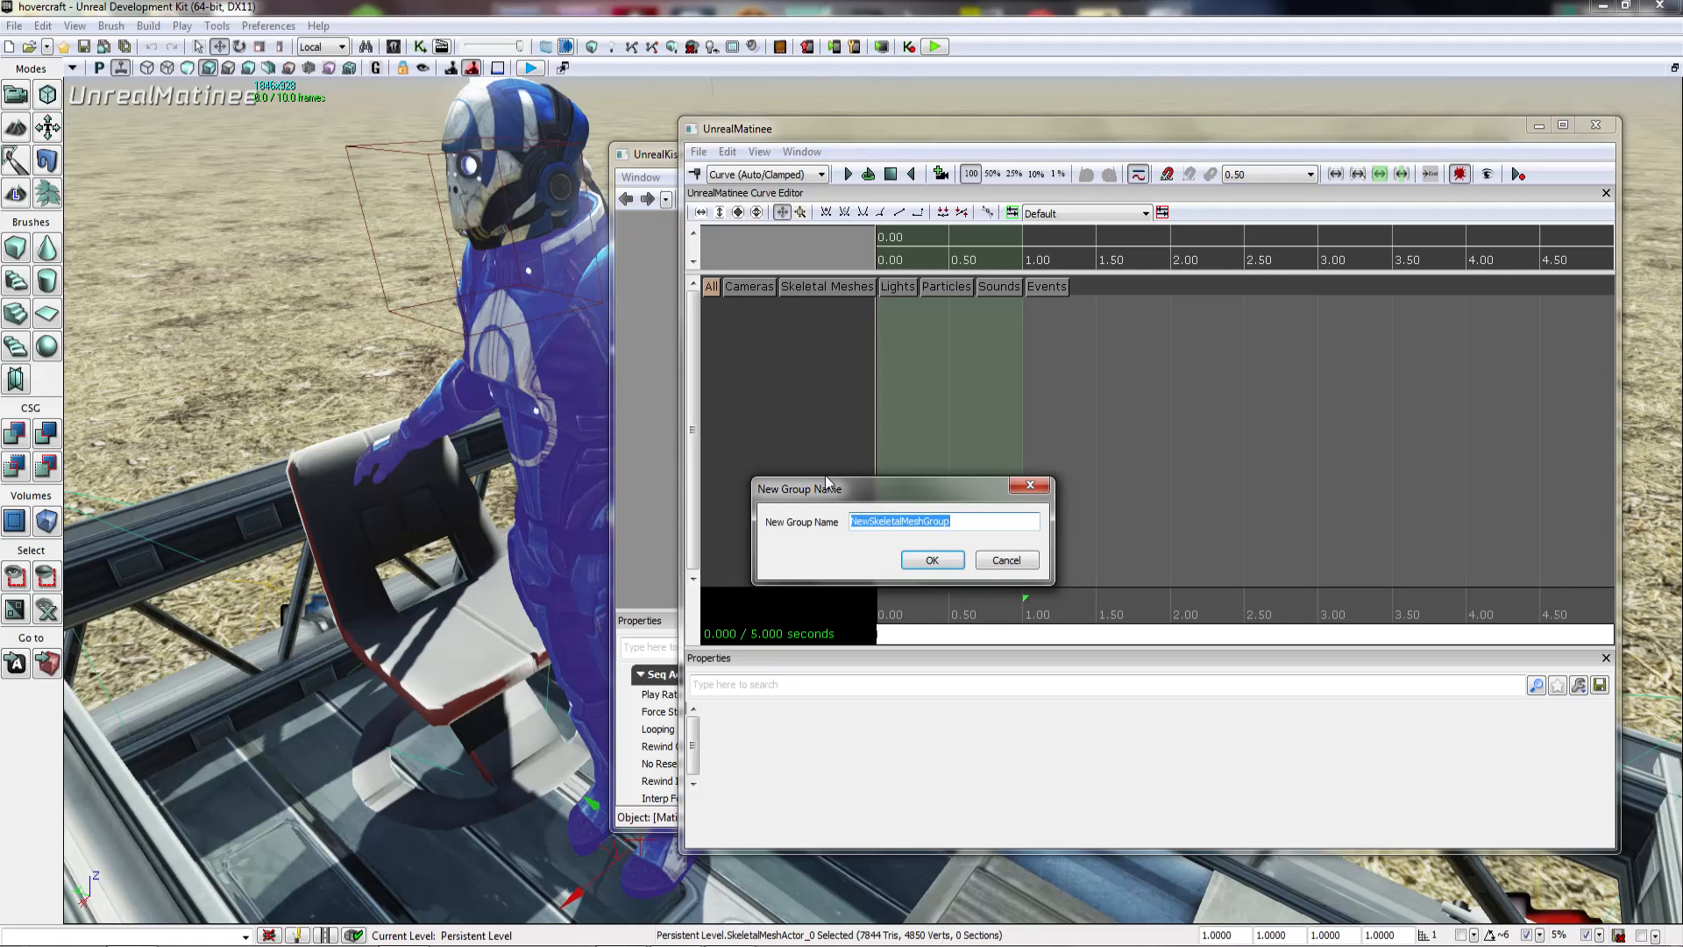
pyautogui.write('B;UEHDBK')
pyautogui.click(920, 565)
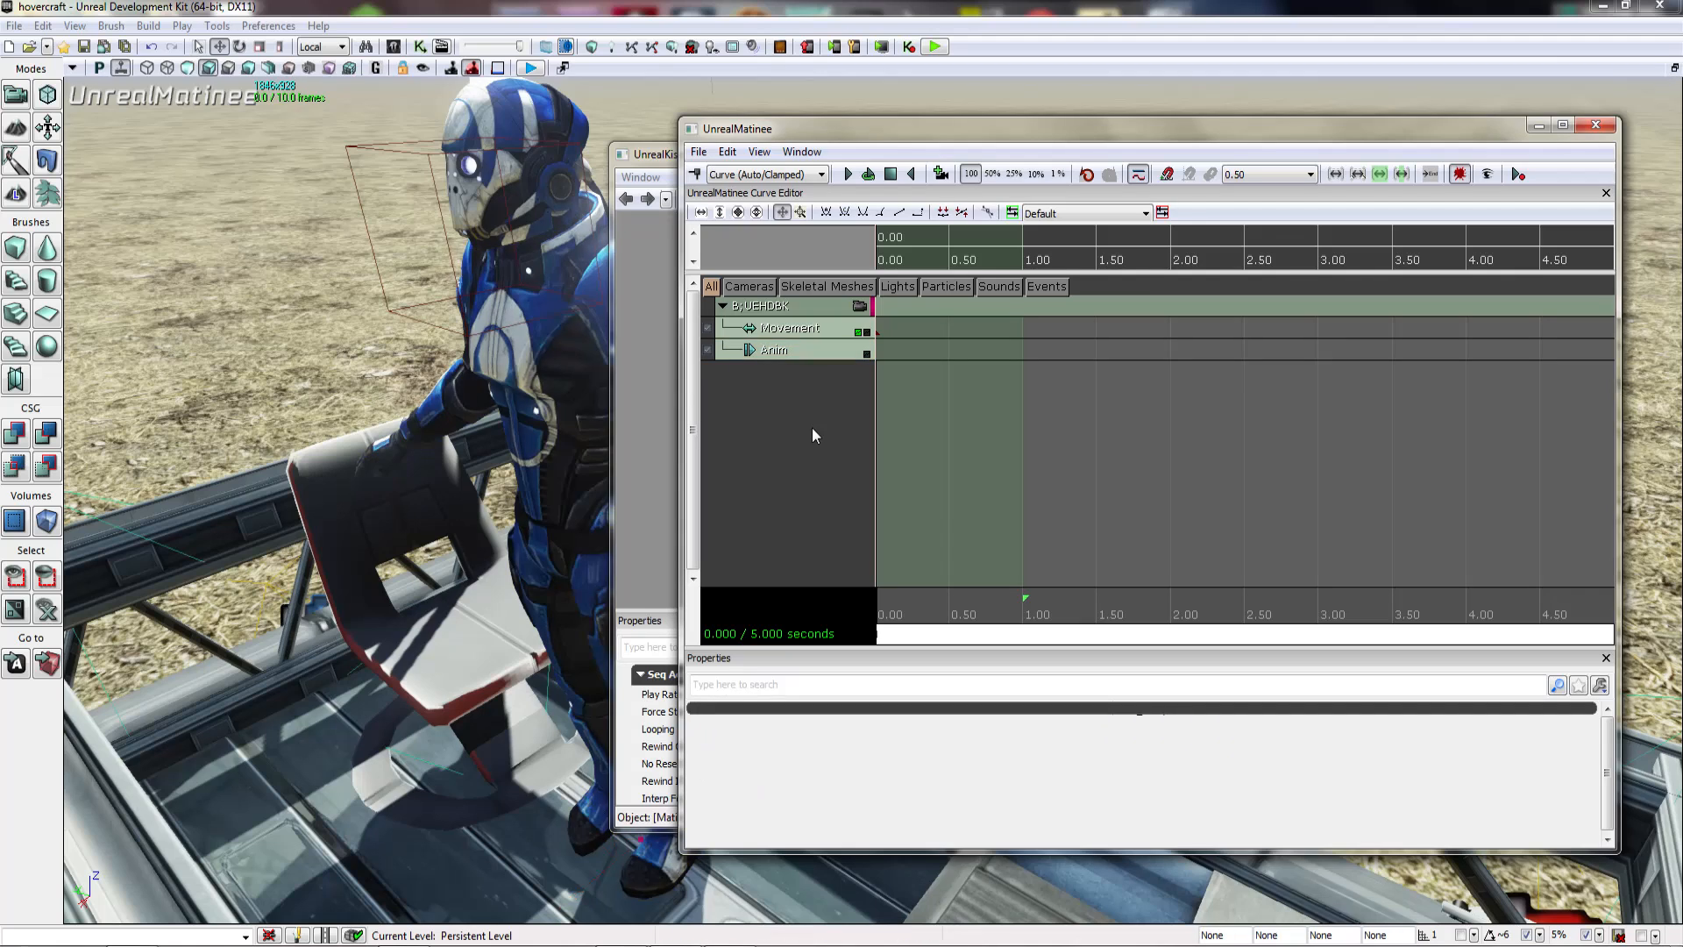
# Step: Set the character group's Movement track to World Frame and check the Anim track and group properties
pyautogui.click(791, 331)
pyautogui.click(802, 351)
pyautogui.click(791, 326)
pyautogui.rightClick(791, 326)
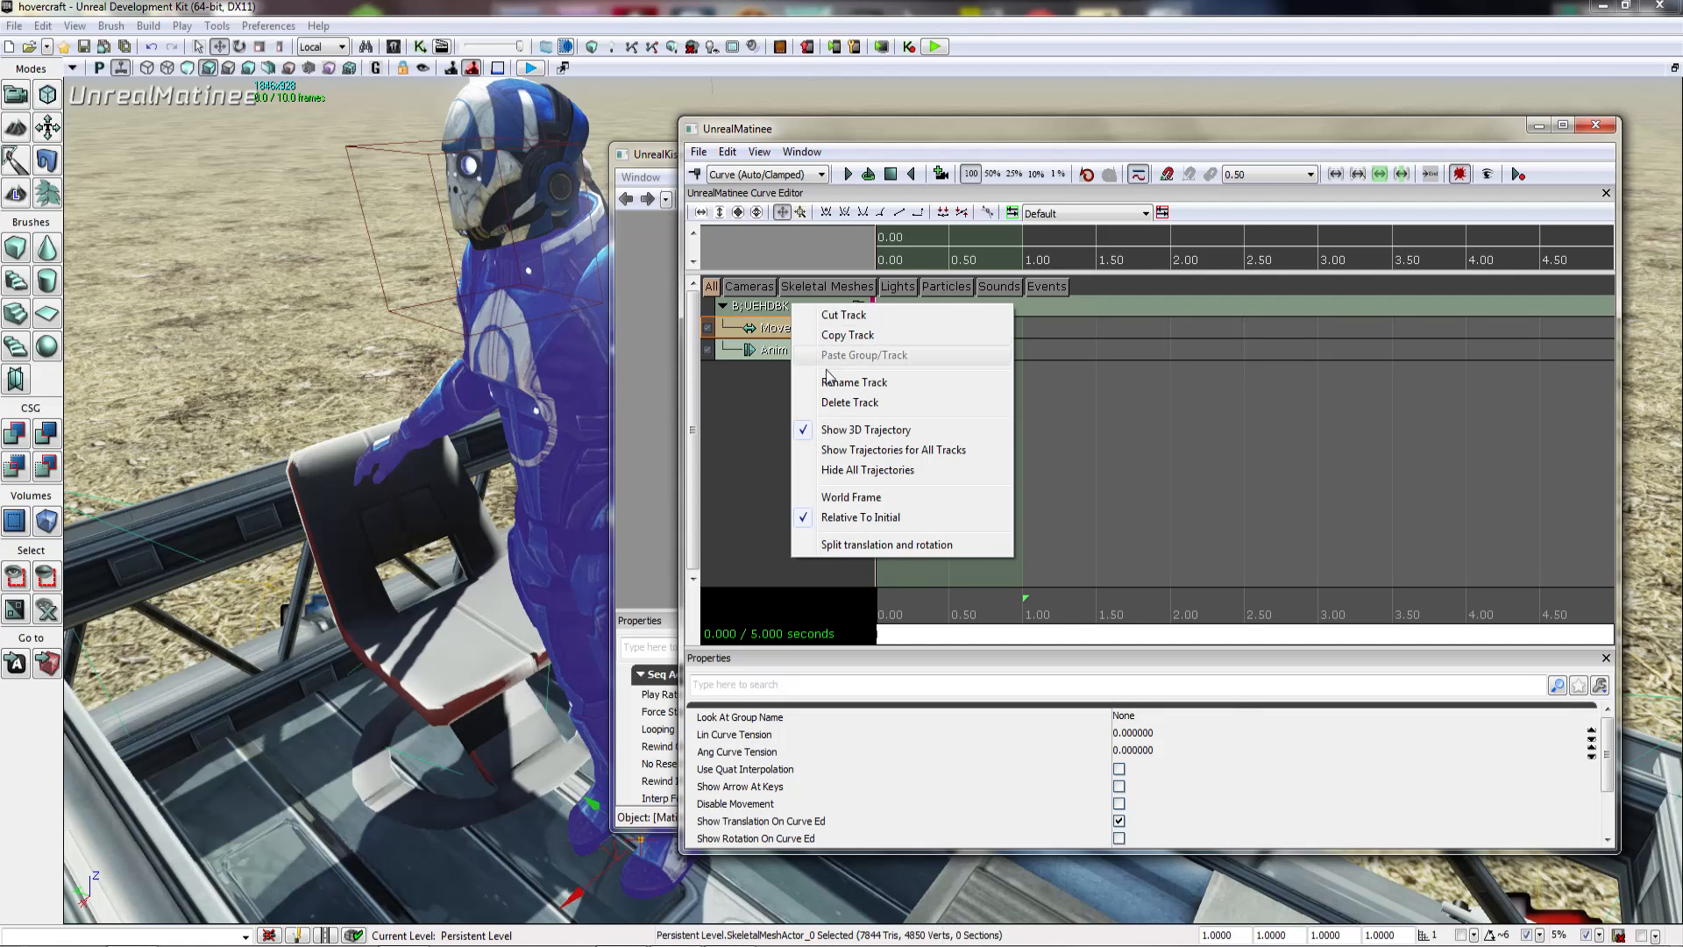
pyautogui.click(832, 497)
pyautogui.click(768, 355)
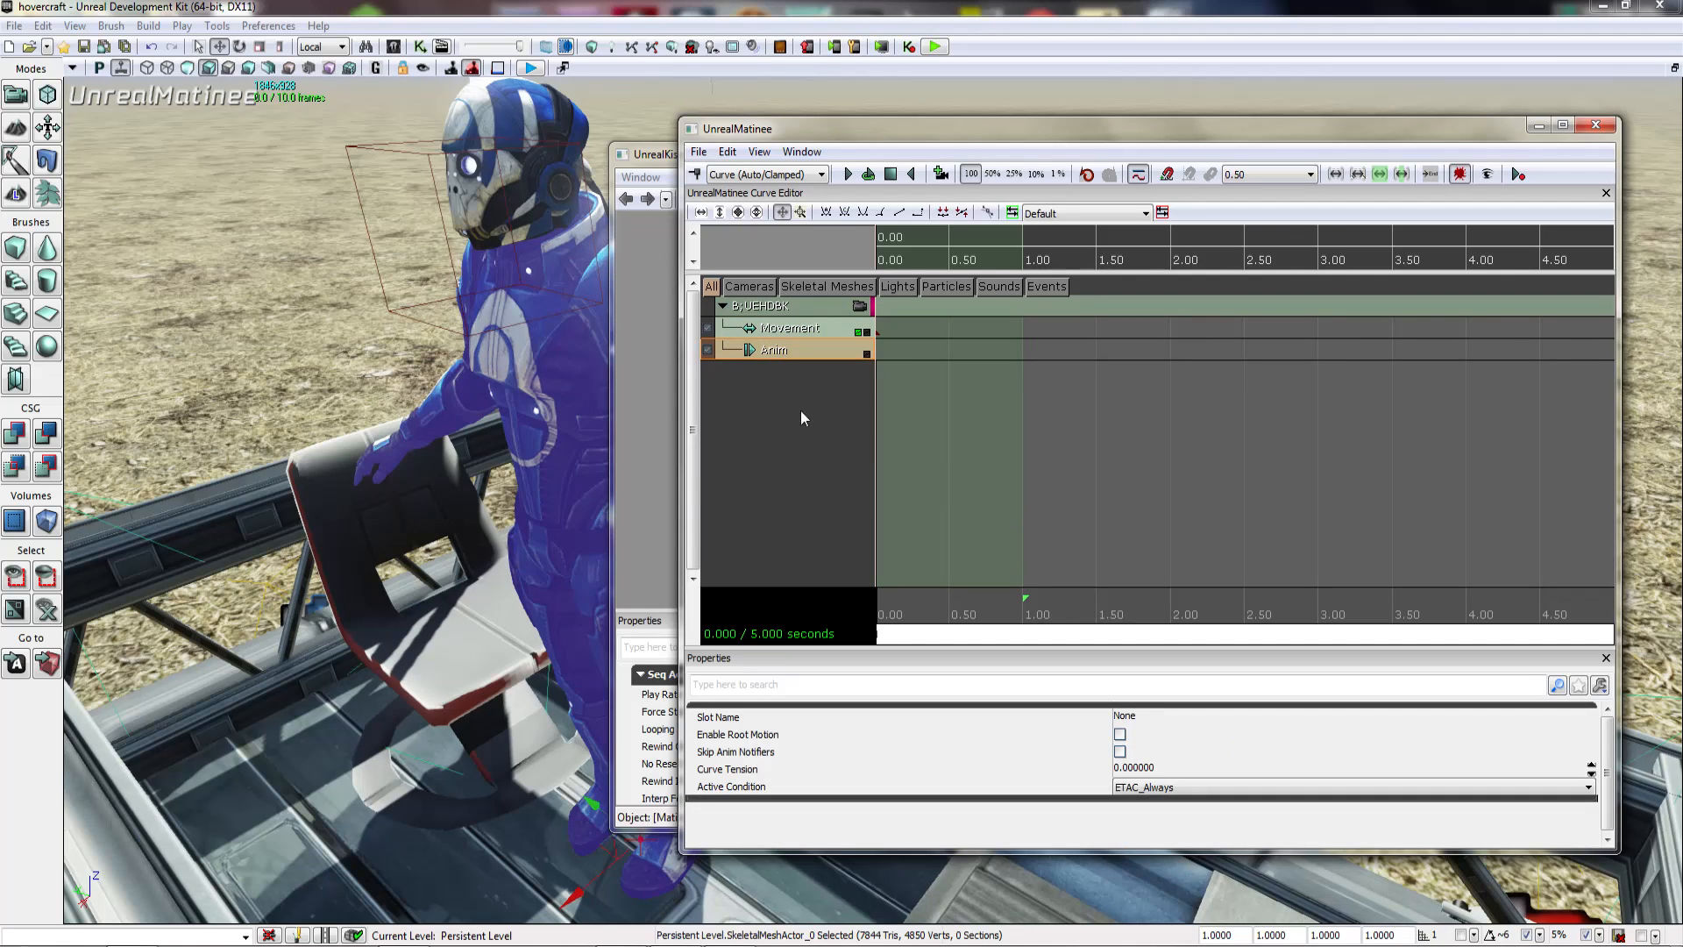
pyautogui.click(801, 330)
pyautogui.click(799, 307)
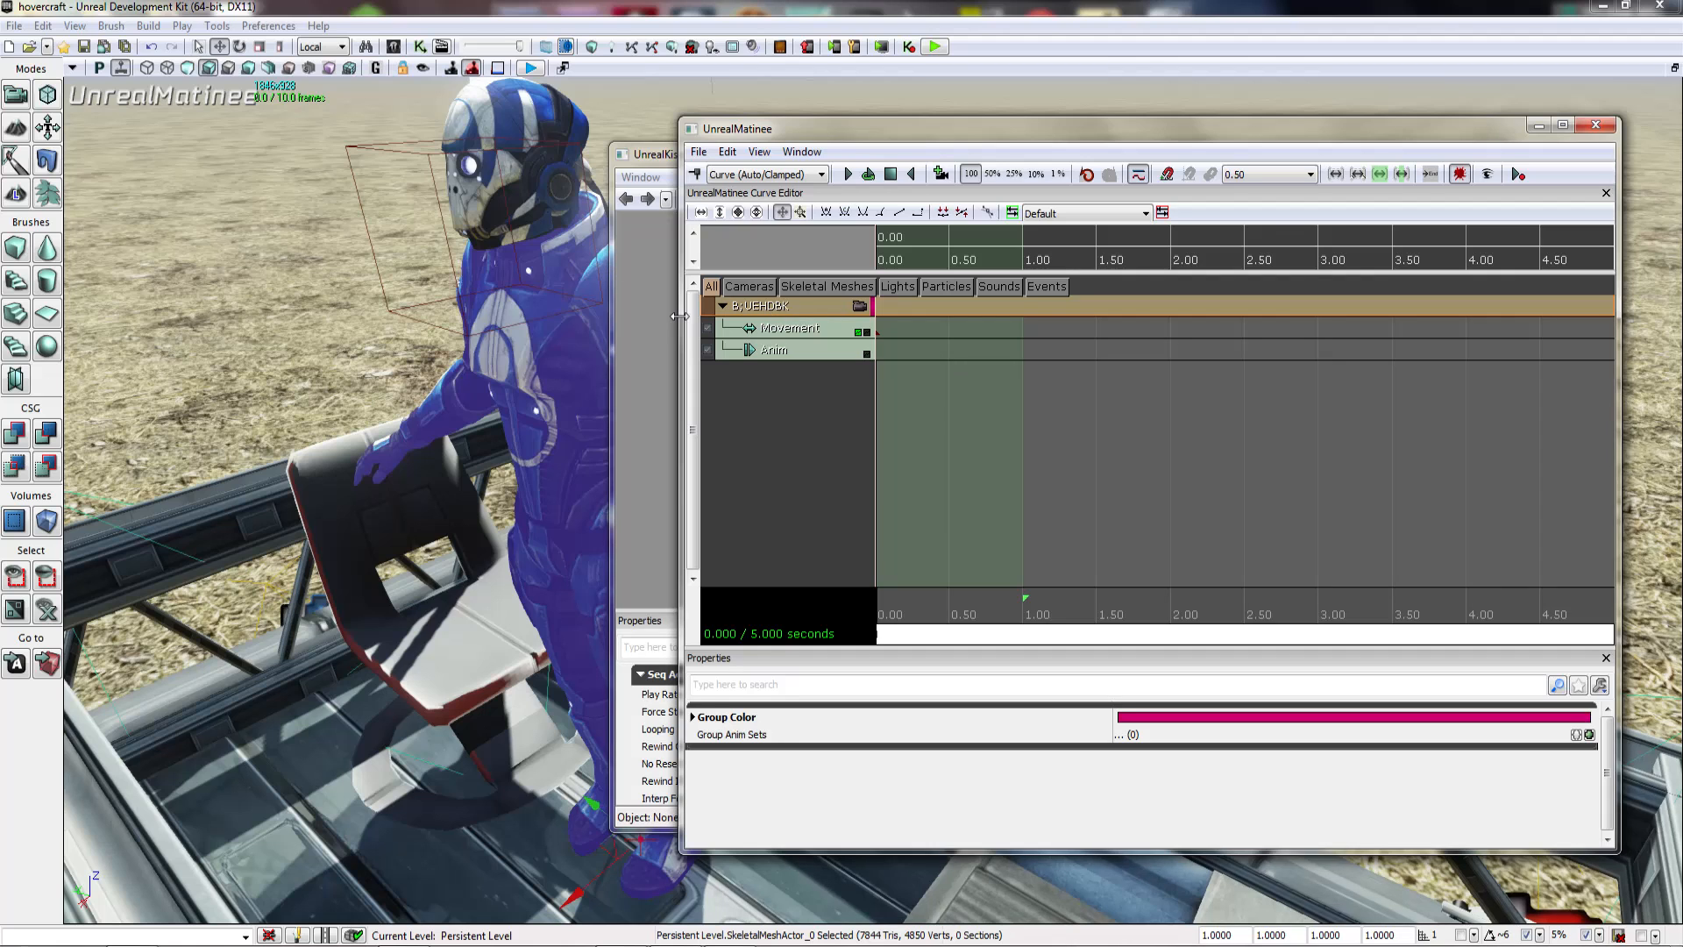
# Step: Adjust the Movement key at 0.00 by rotating the character about 84° around its vertical axis, away from the chair
pyautogui.click(878, 333)
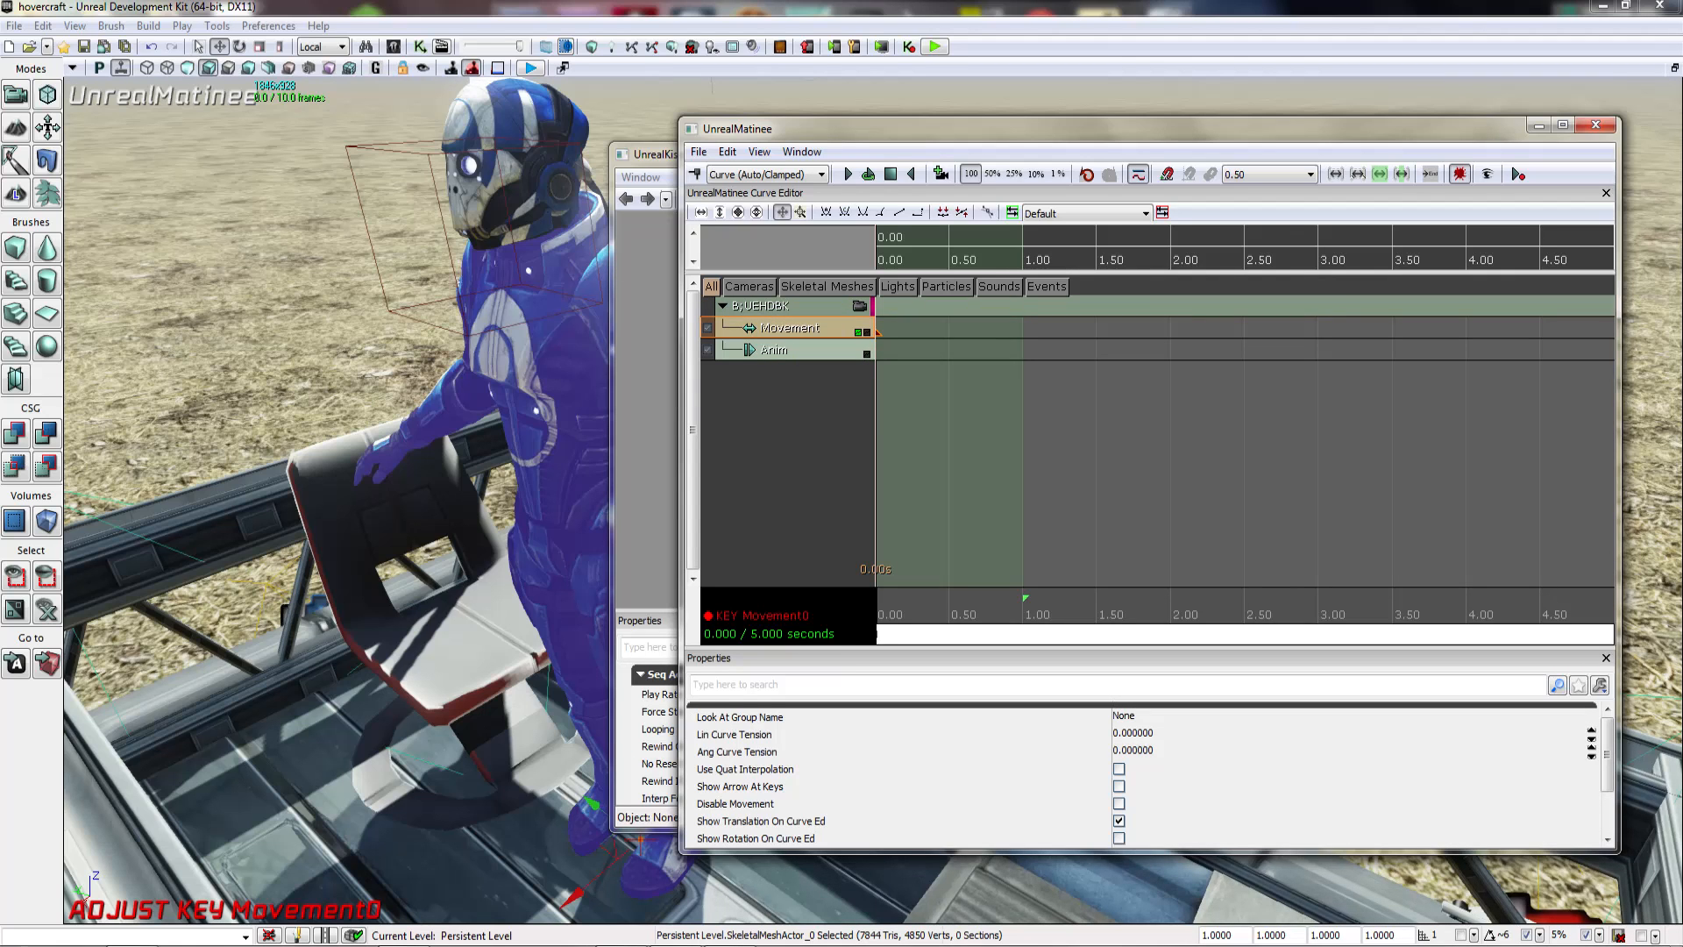
pyautogui.moveTo(490, 420); pyautogui.dragTo(570, 465, button='right')
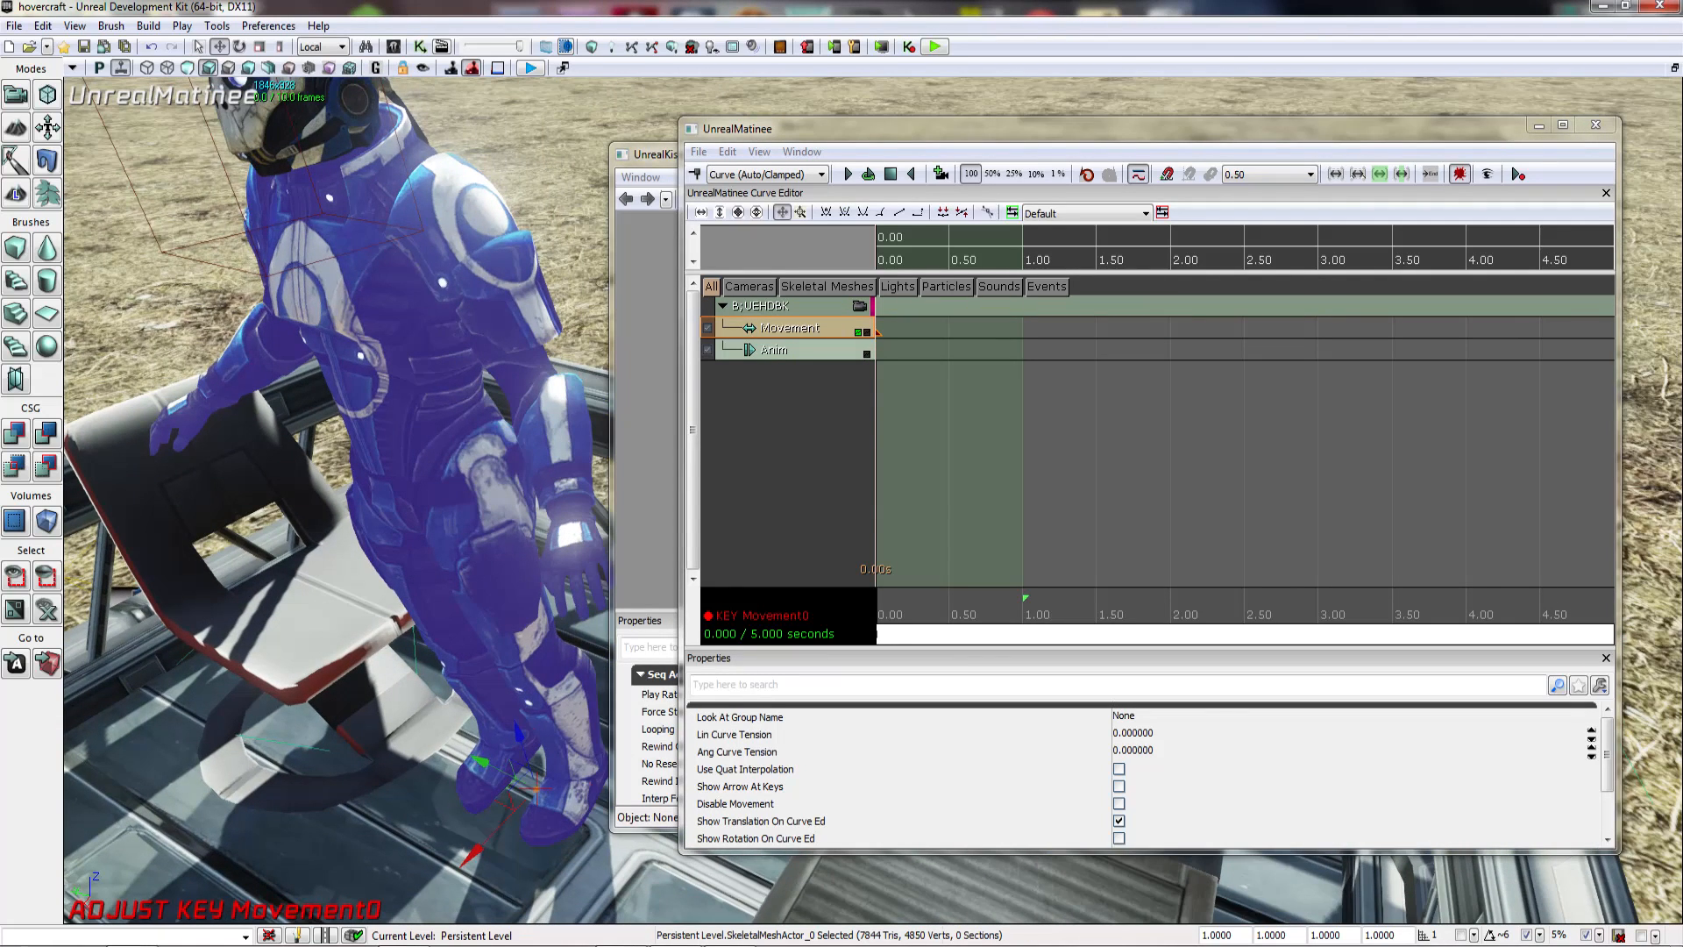
pyautogui.press('space')
pyautogui.moveTo(530, 875); pyautogui.dragTo(613, 852)
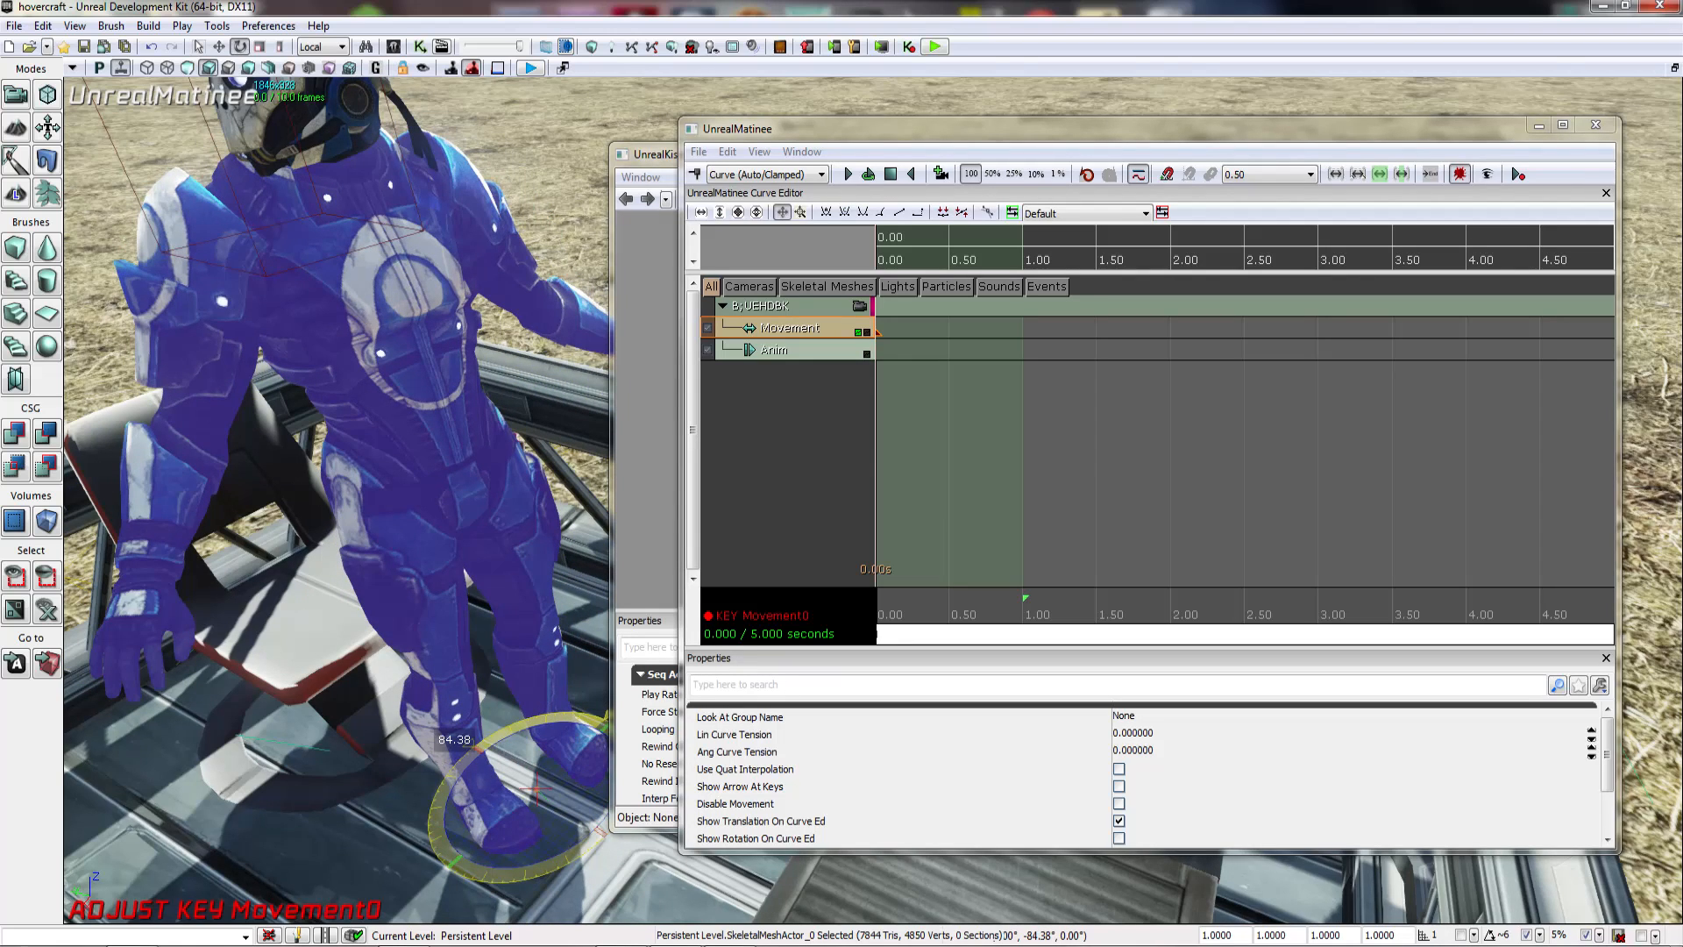
pyautogui.click(821, 411)
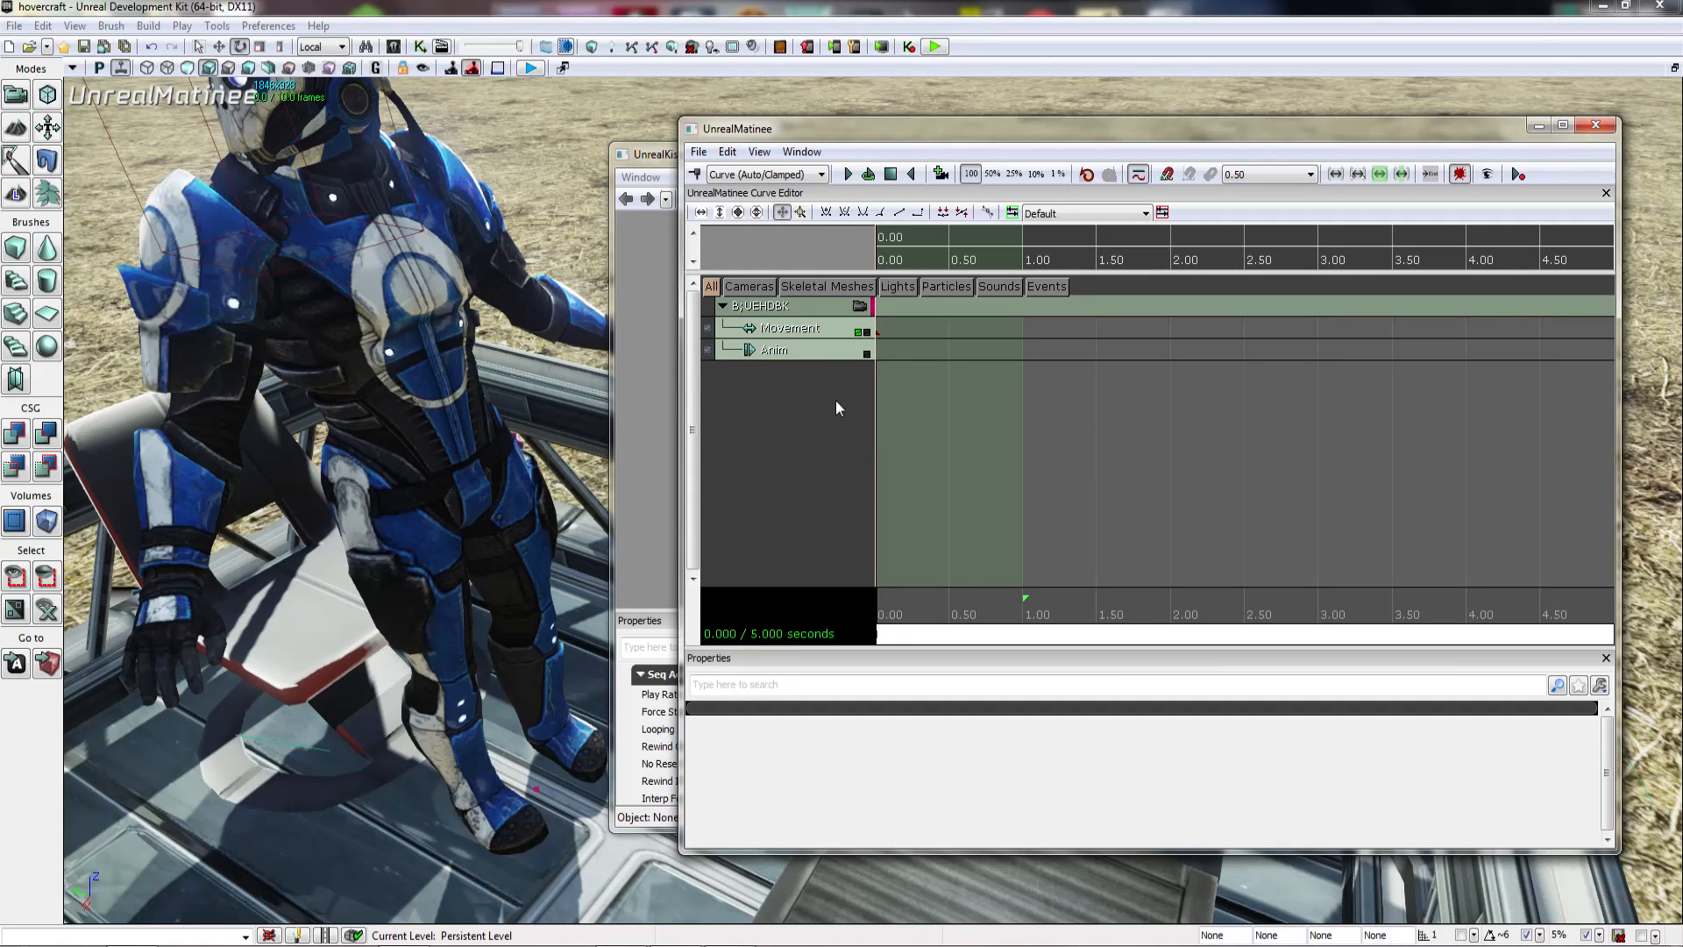
# Step: Select the character's Matinee group, open the Content Browser and search the assets for HUMAN, clearing the search at the end
pyautogui.click(800, 309)
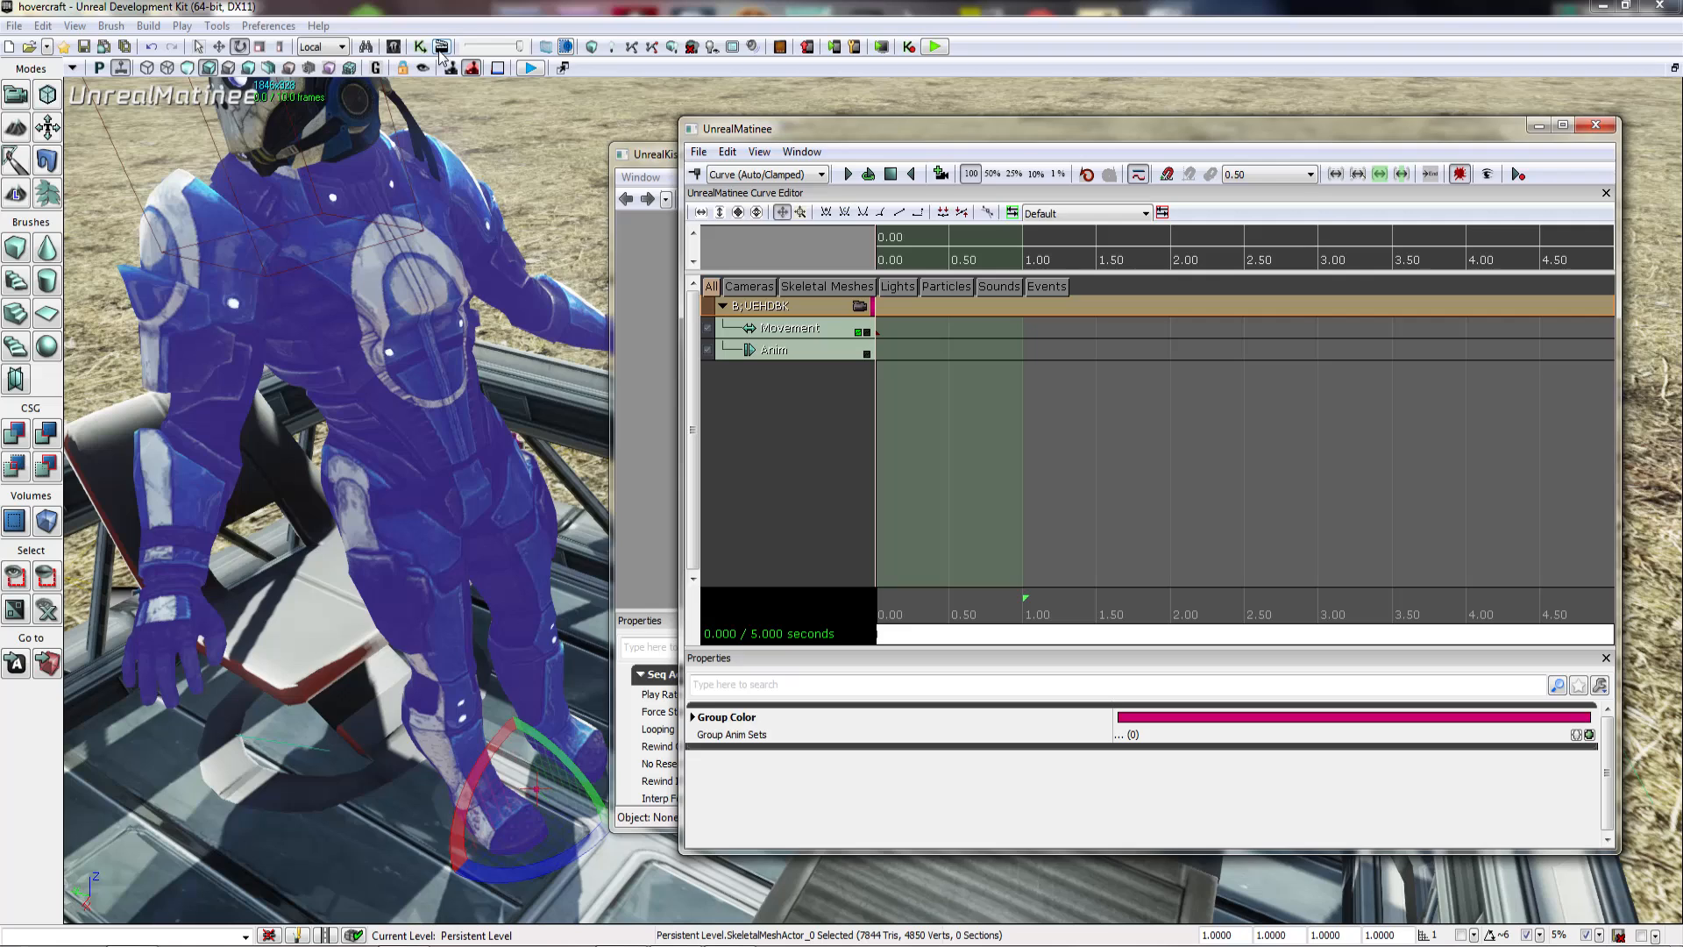
pyautogui.click(392, 46)
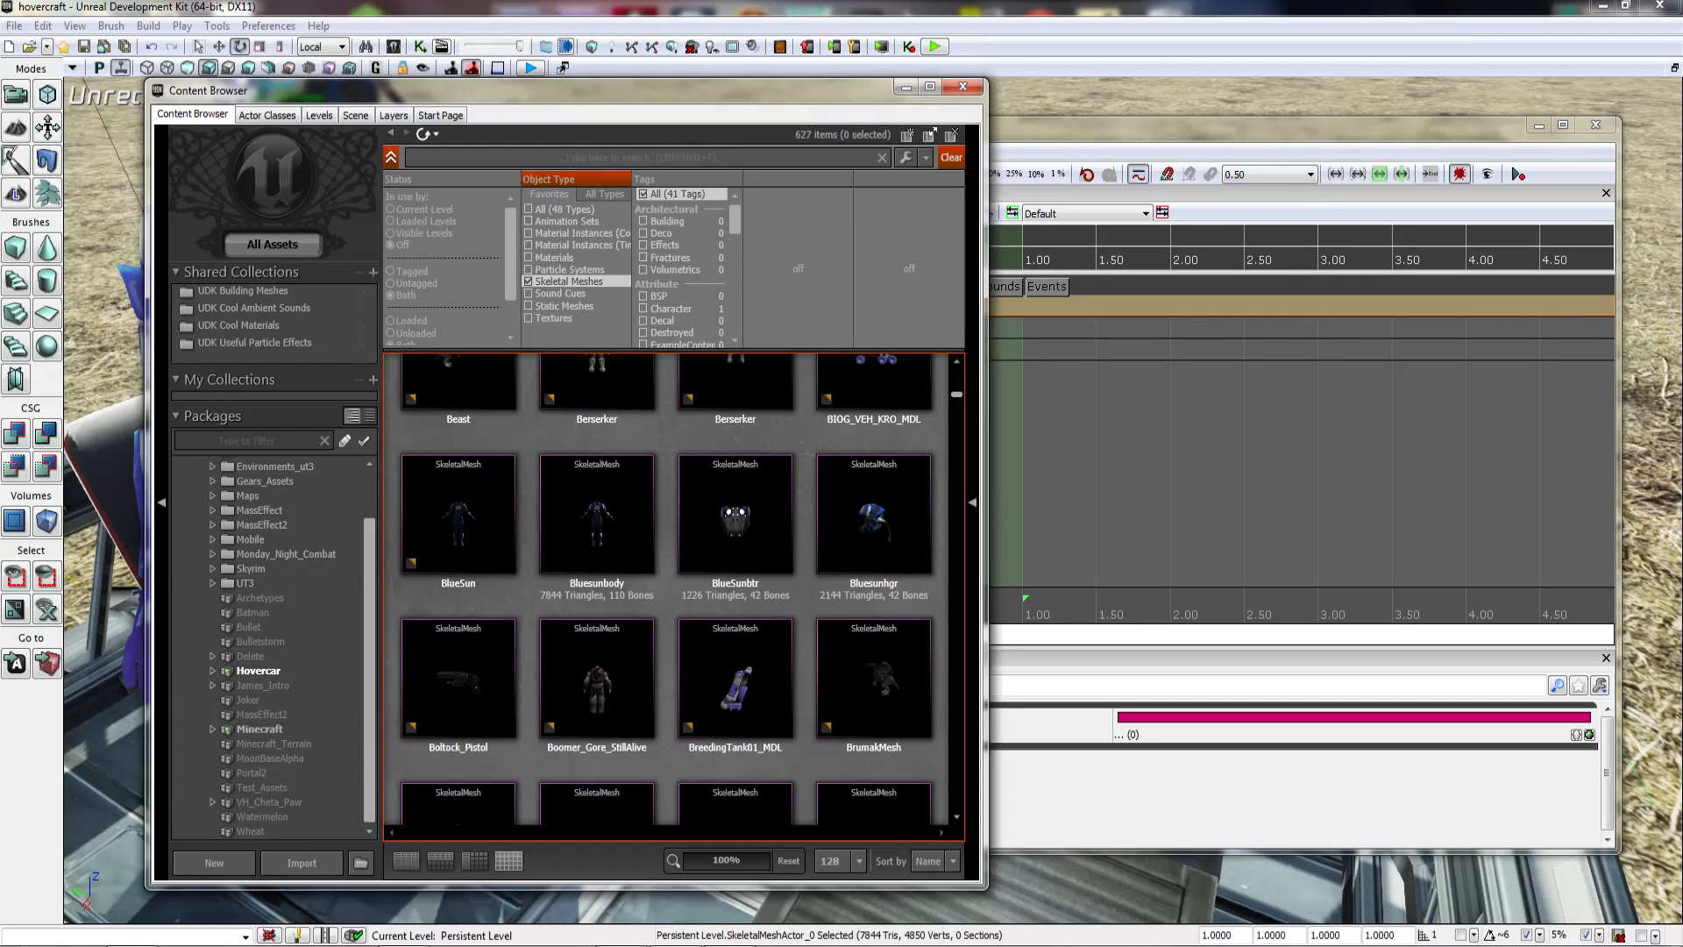
pyautogui.write('HUMAN')
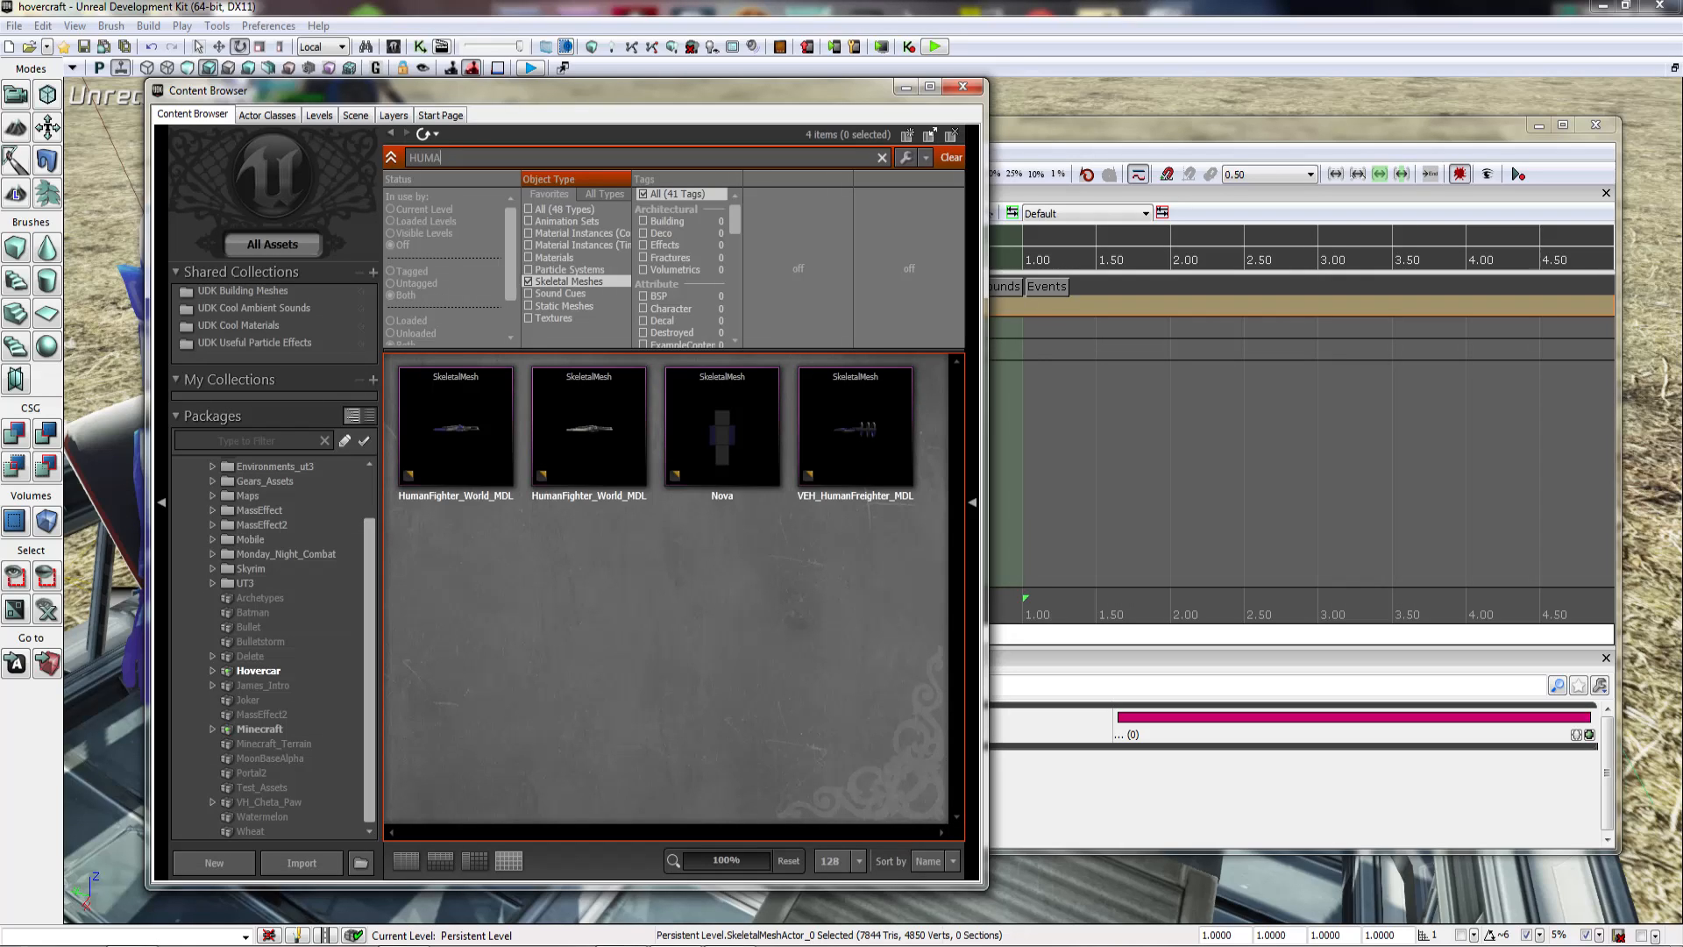
pyautogui.press('BackSpace')
# Step: Filter the Content Browser to Animation Sets only and show those in the MassEffect2 package folder
pyautogui.click(528, 221)
pyautogui.click(529, 282)
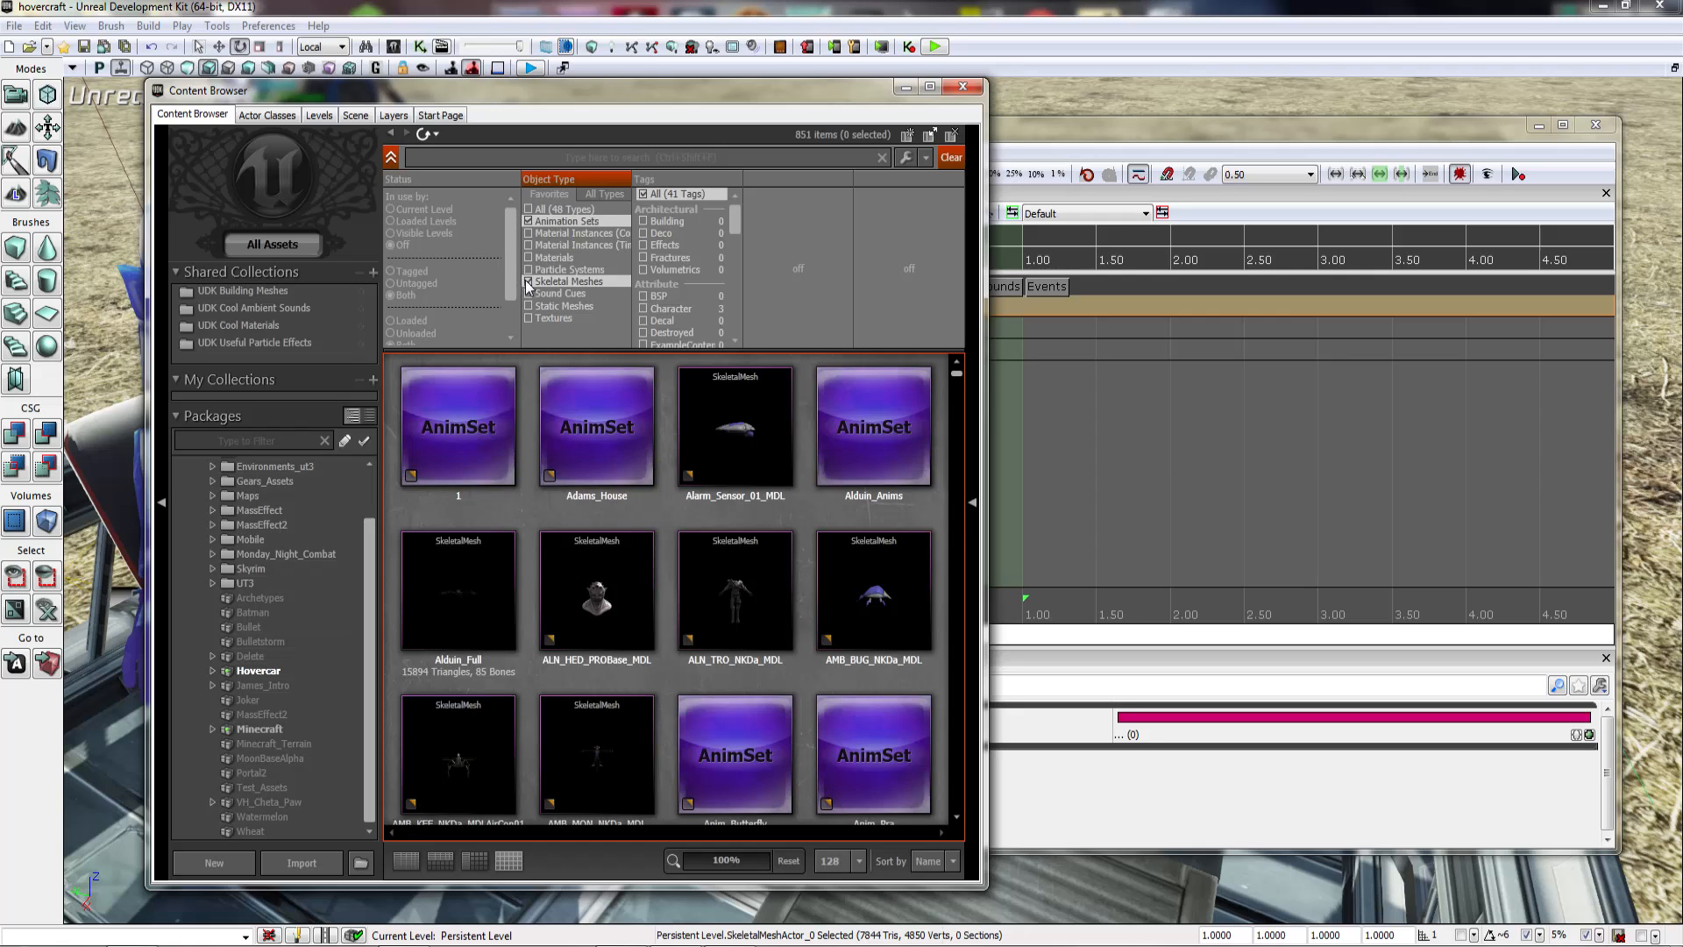
pyautogui.scroll(-3, 581, 501)
pyautogui.scroll(-1, 608, 502)
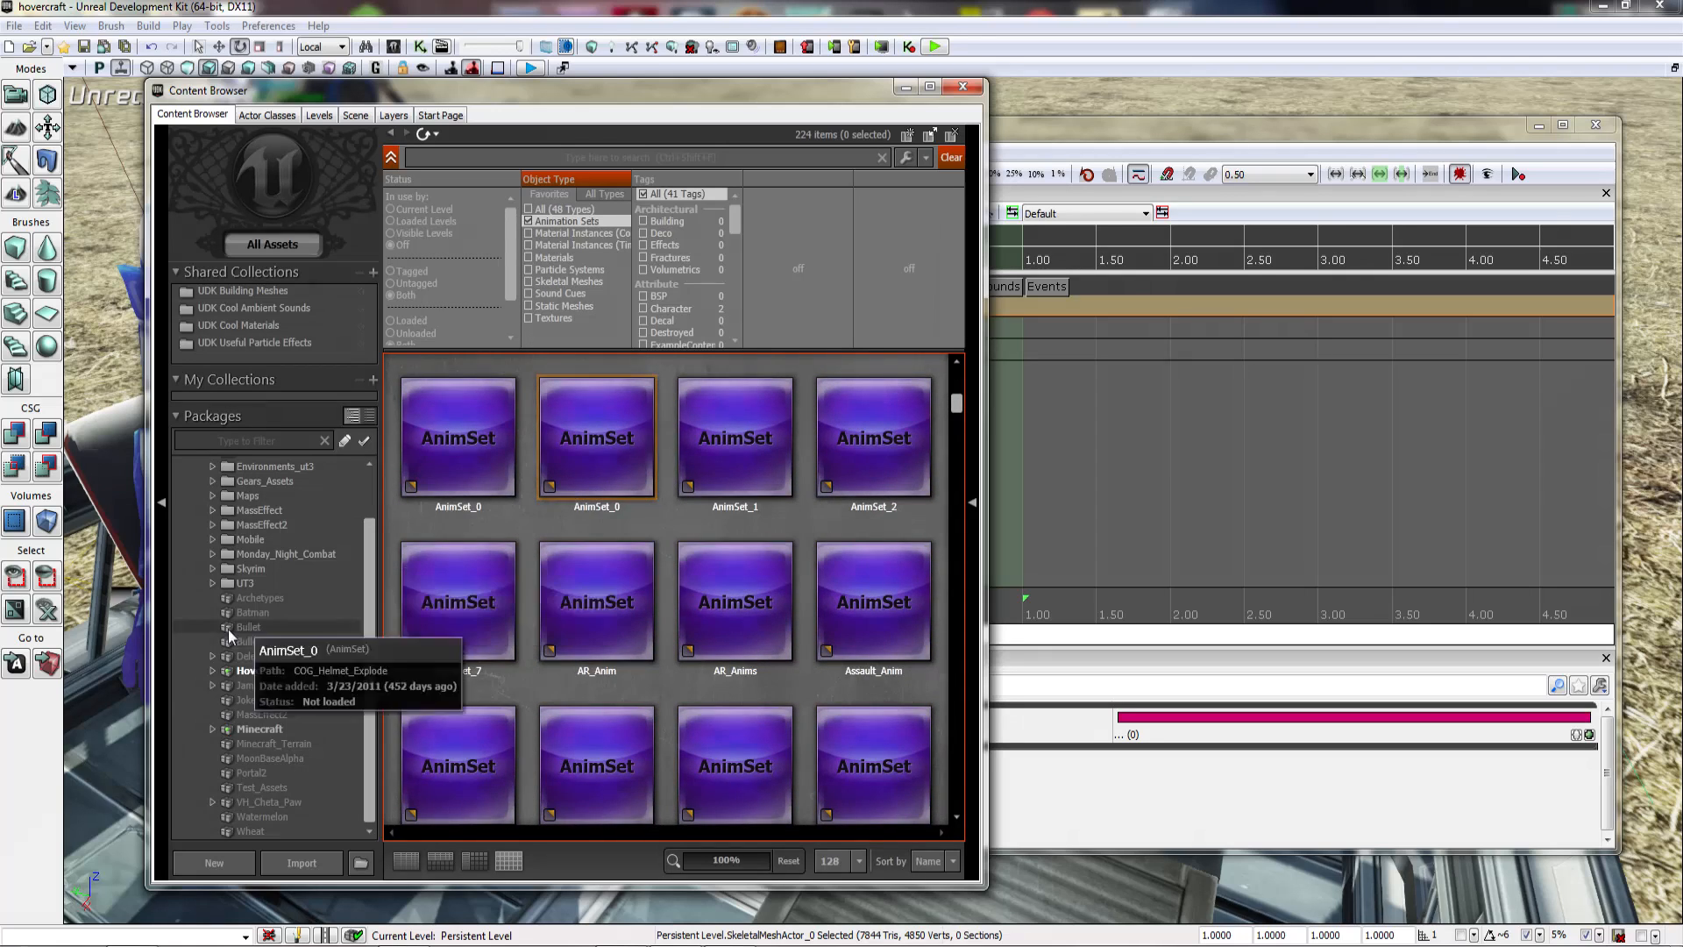
pyautogui.click(265, 526)
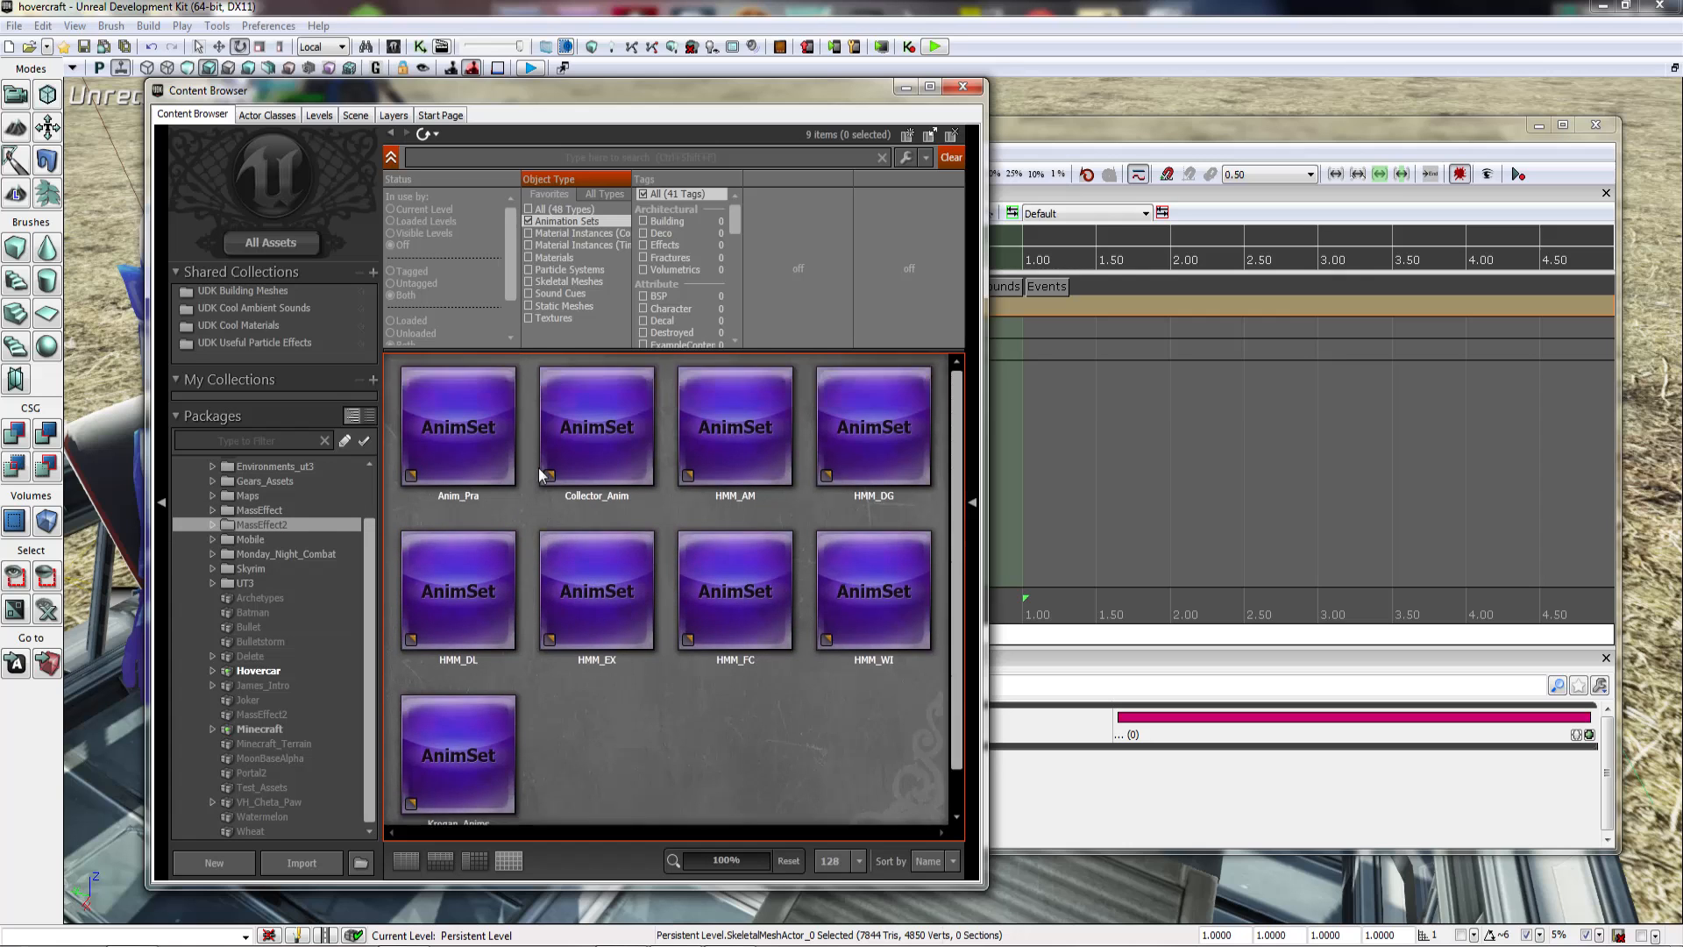
# Step: Open the HMM_AM animation set, look through its animation sequences on the preview mesh, and close it
pyautogui.click(748, 385)
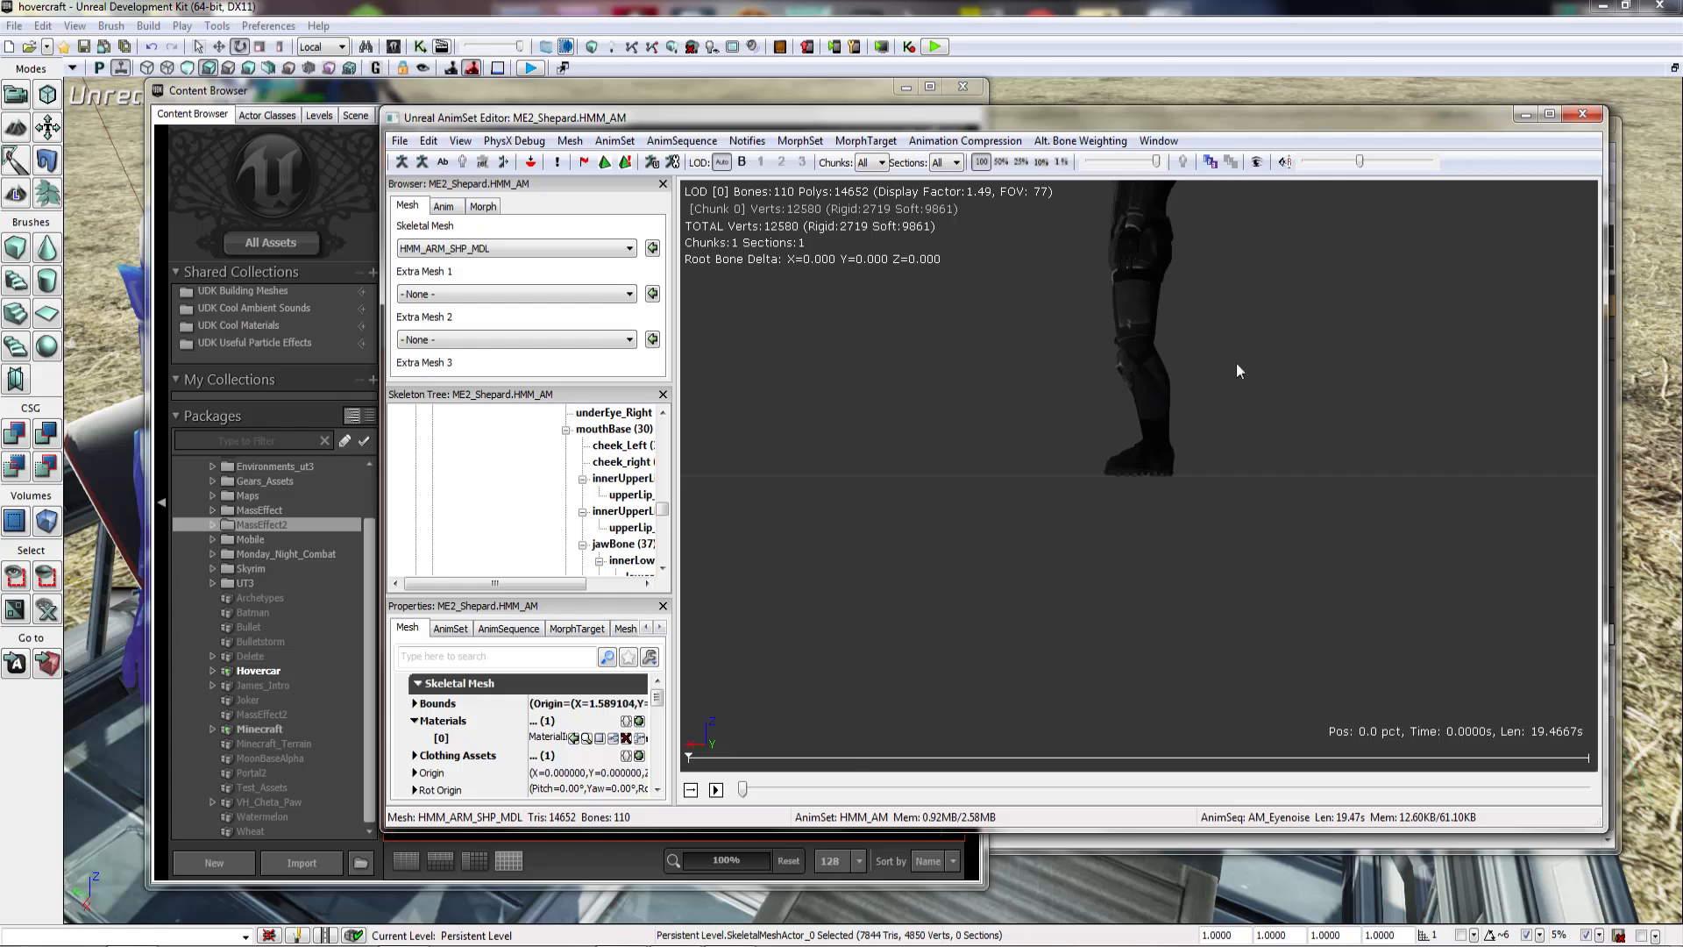
pyautogui.moveTo(1238, 371); pyautogui.dragTo(1023, 307)
pyautogui.click(446, 209)
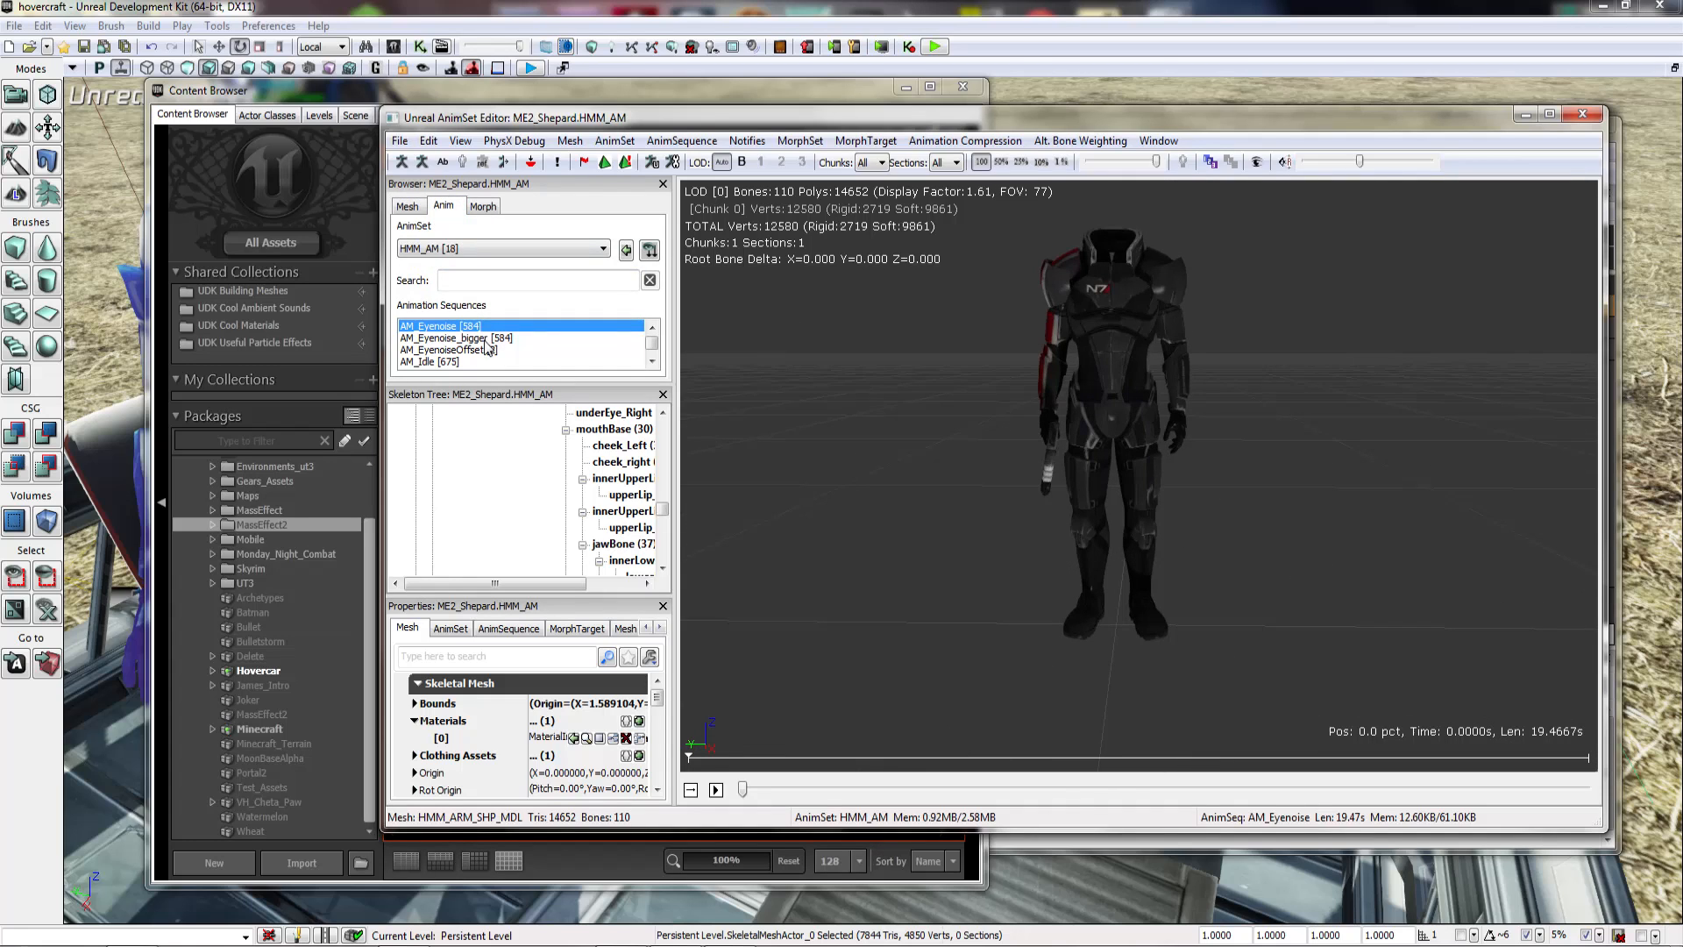
pyautogui.scroll(-10, 651, 359)
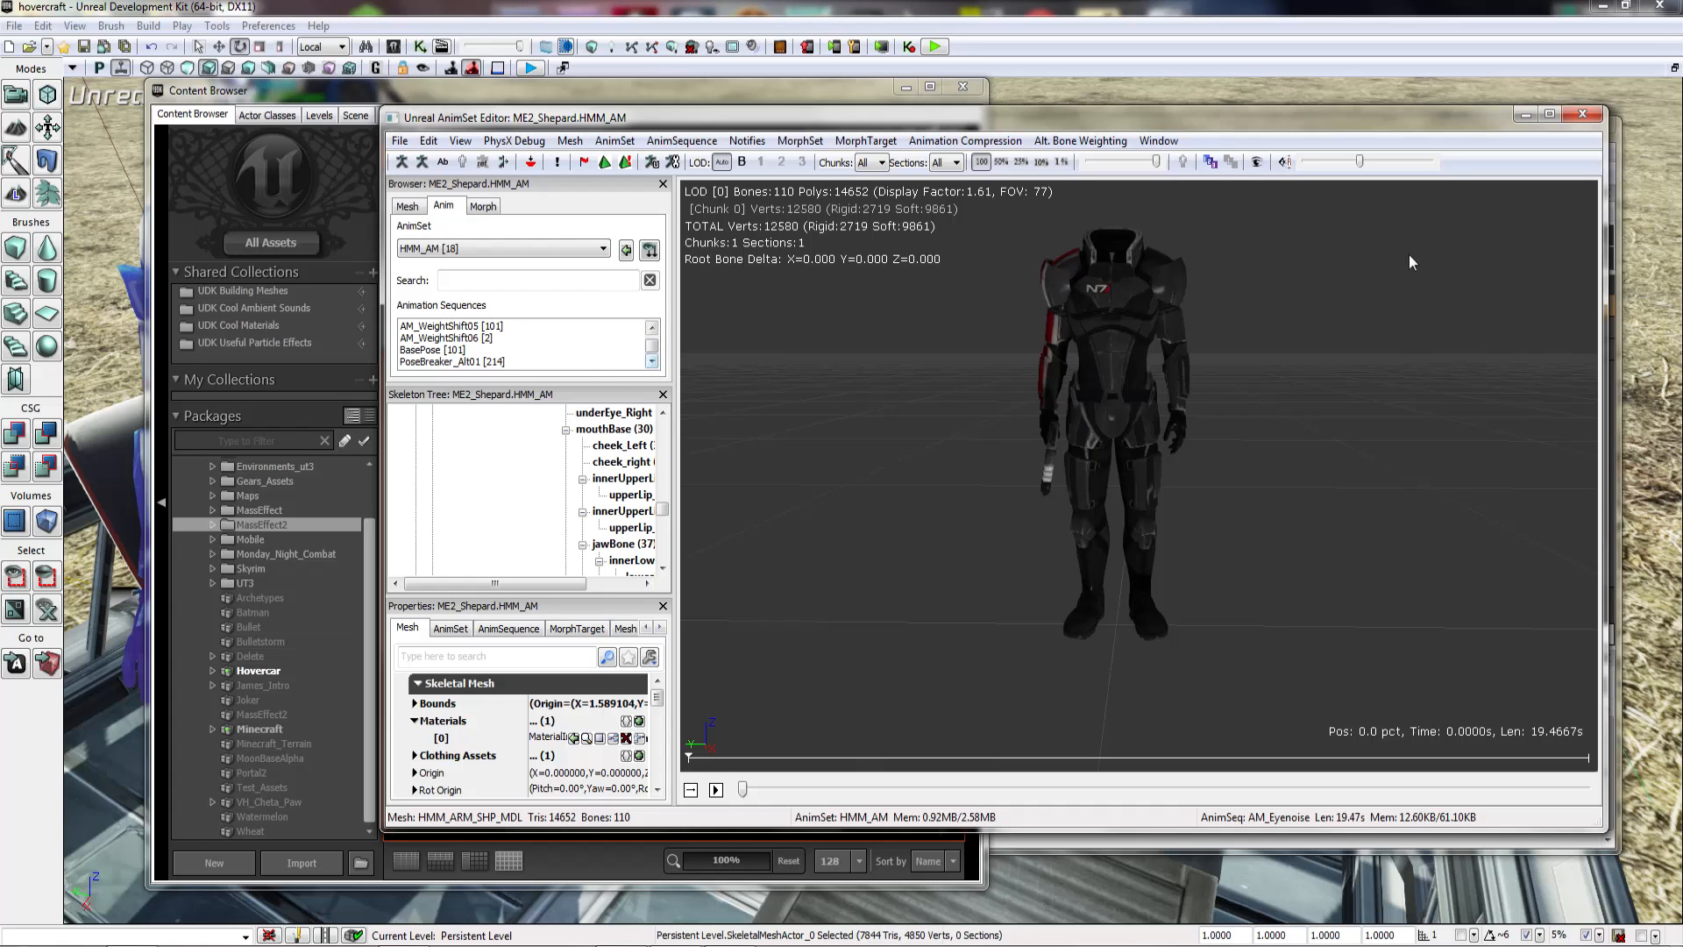
pyautogui.click(1549, 115)
# Step: Open the HMM_EX animation set, preview EX_Crouch, look through the remaining sequences, and close the set
pyautogui.click(634, 470)
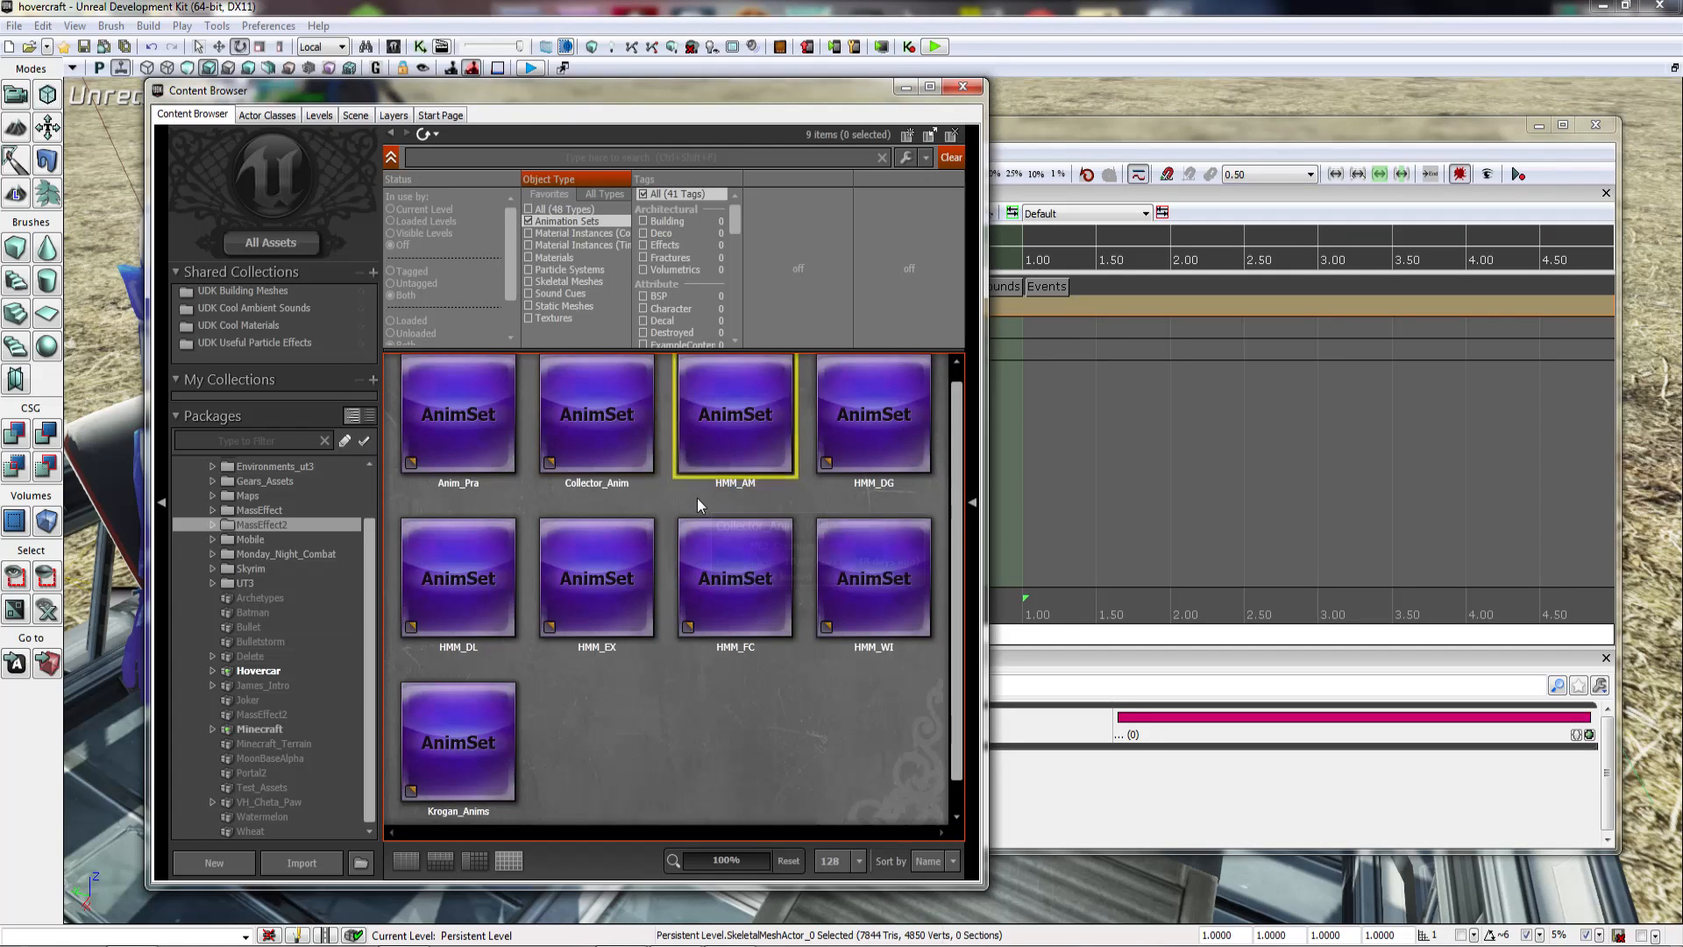
pyautogui.doubleClick(615, 580)
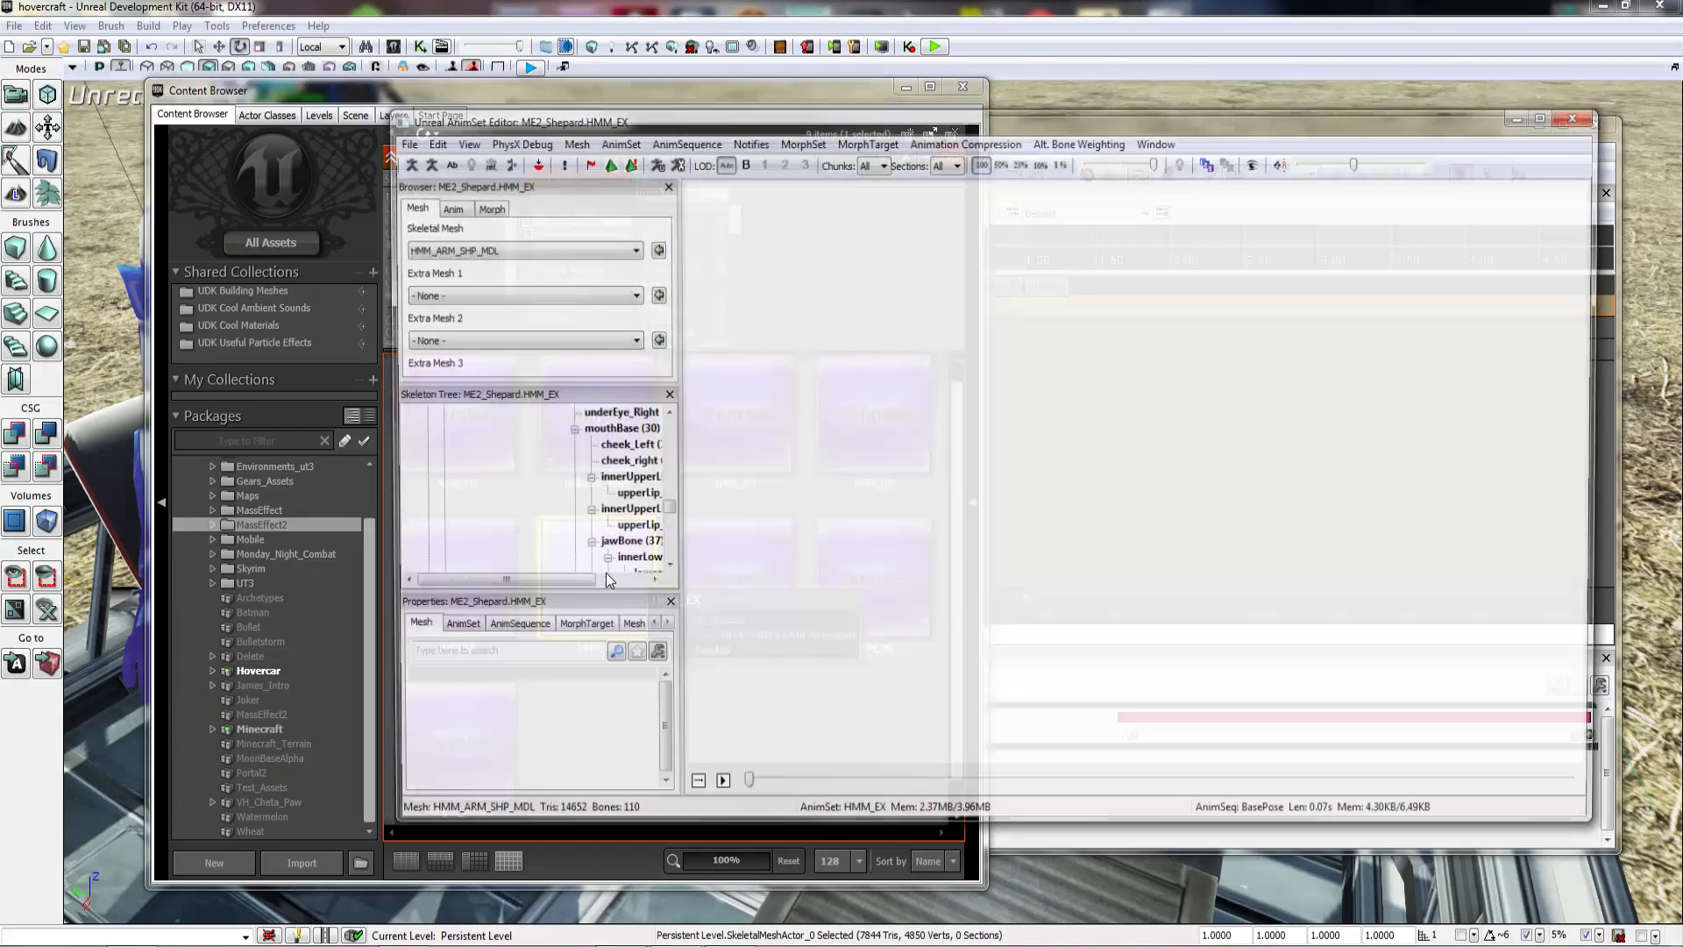
pyautogui.click(447, 207)
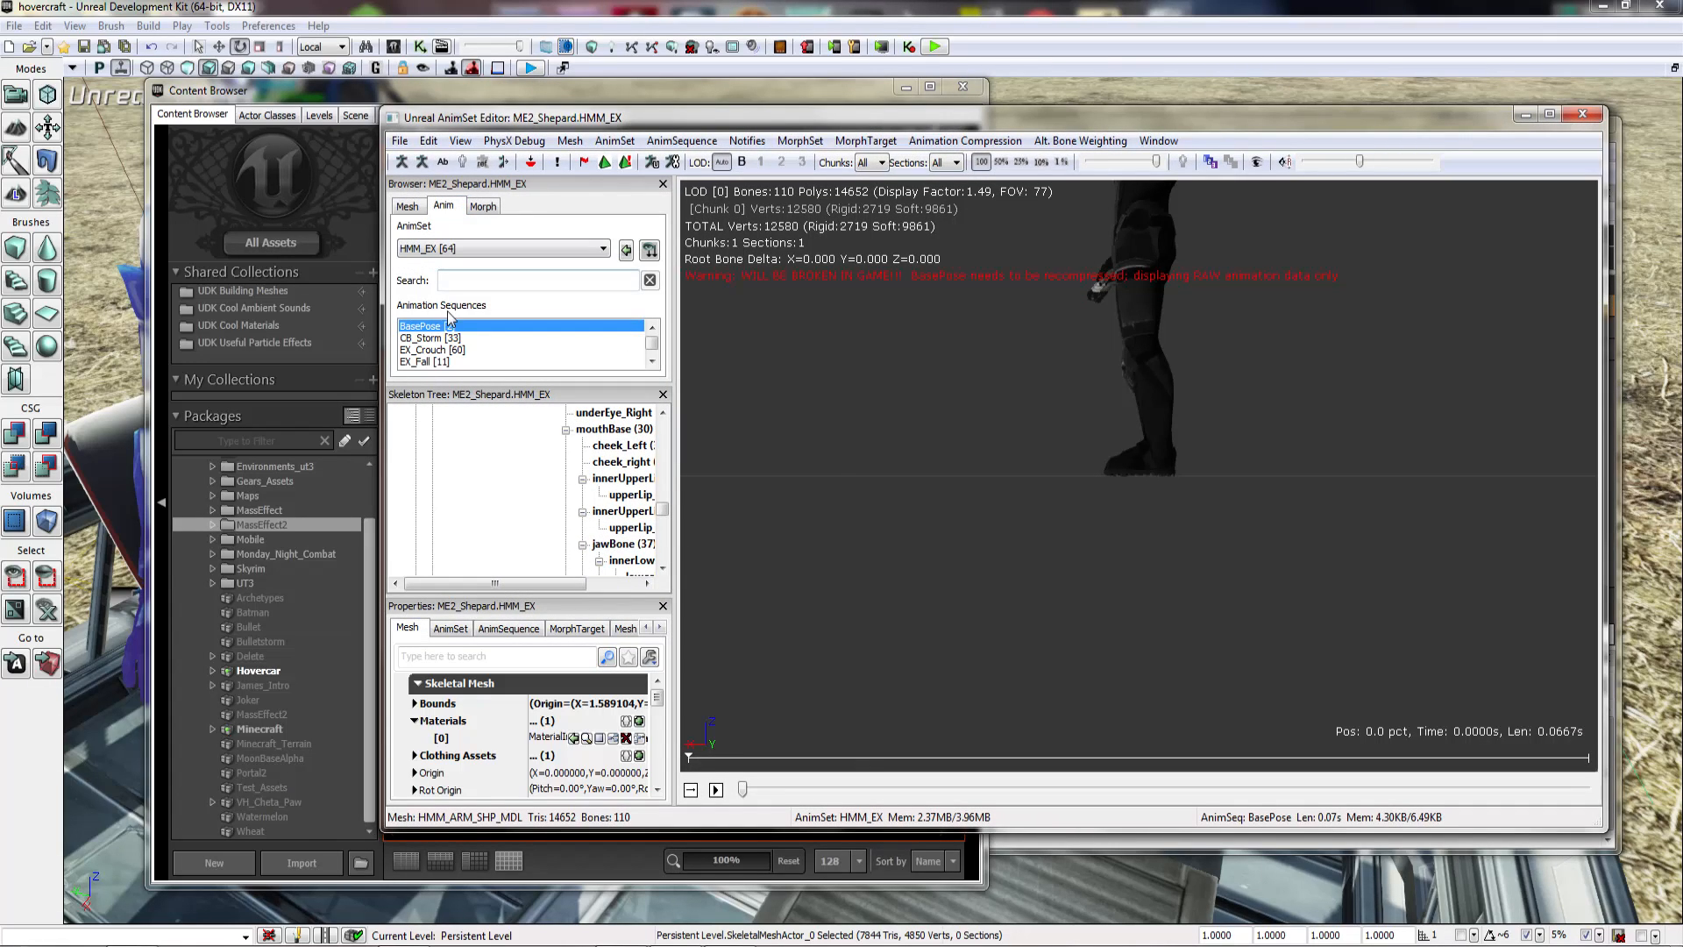
pyautogui.click(443, 350)
pyautogui.scroll(-5, 464, 349)
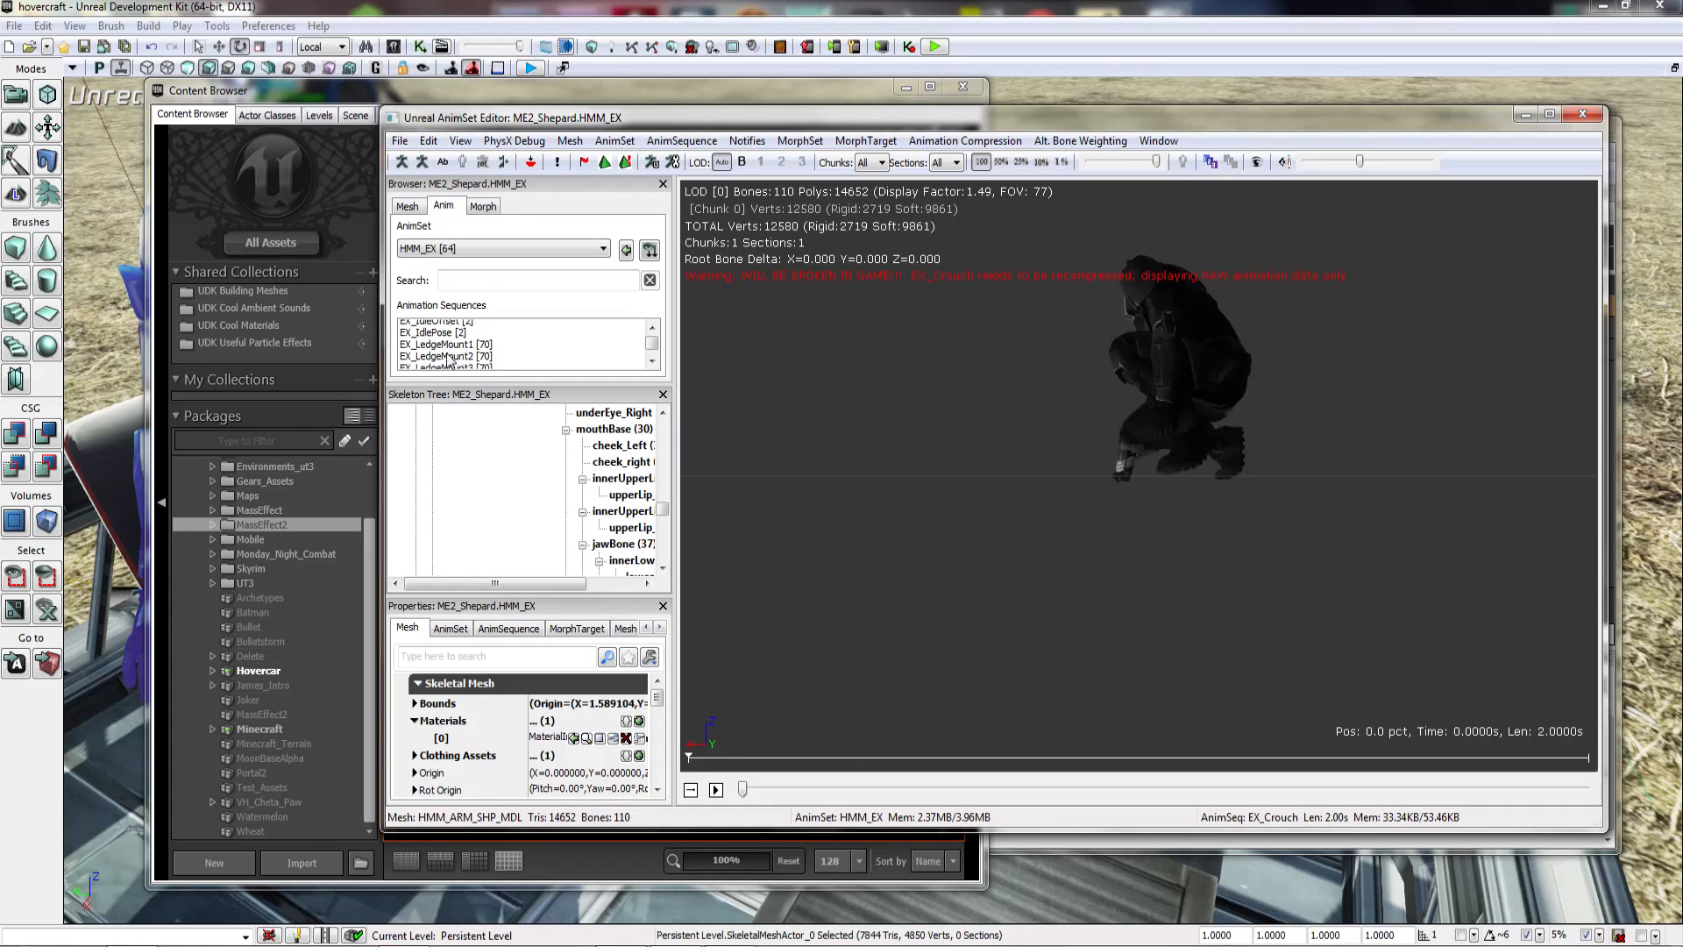
pyautogui.scroll(-6, 467, 349)
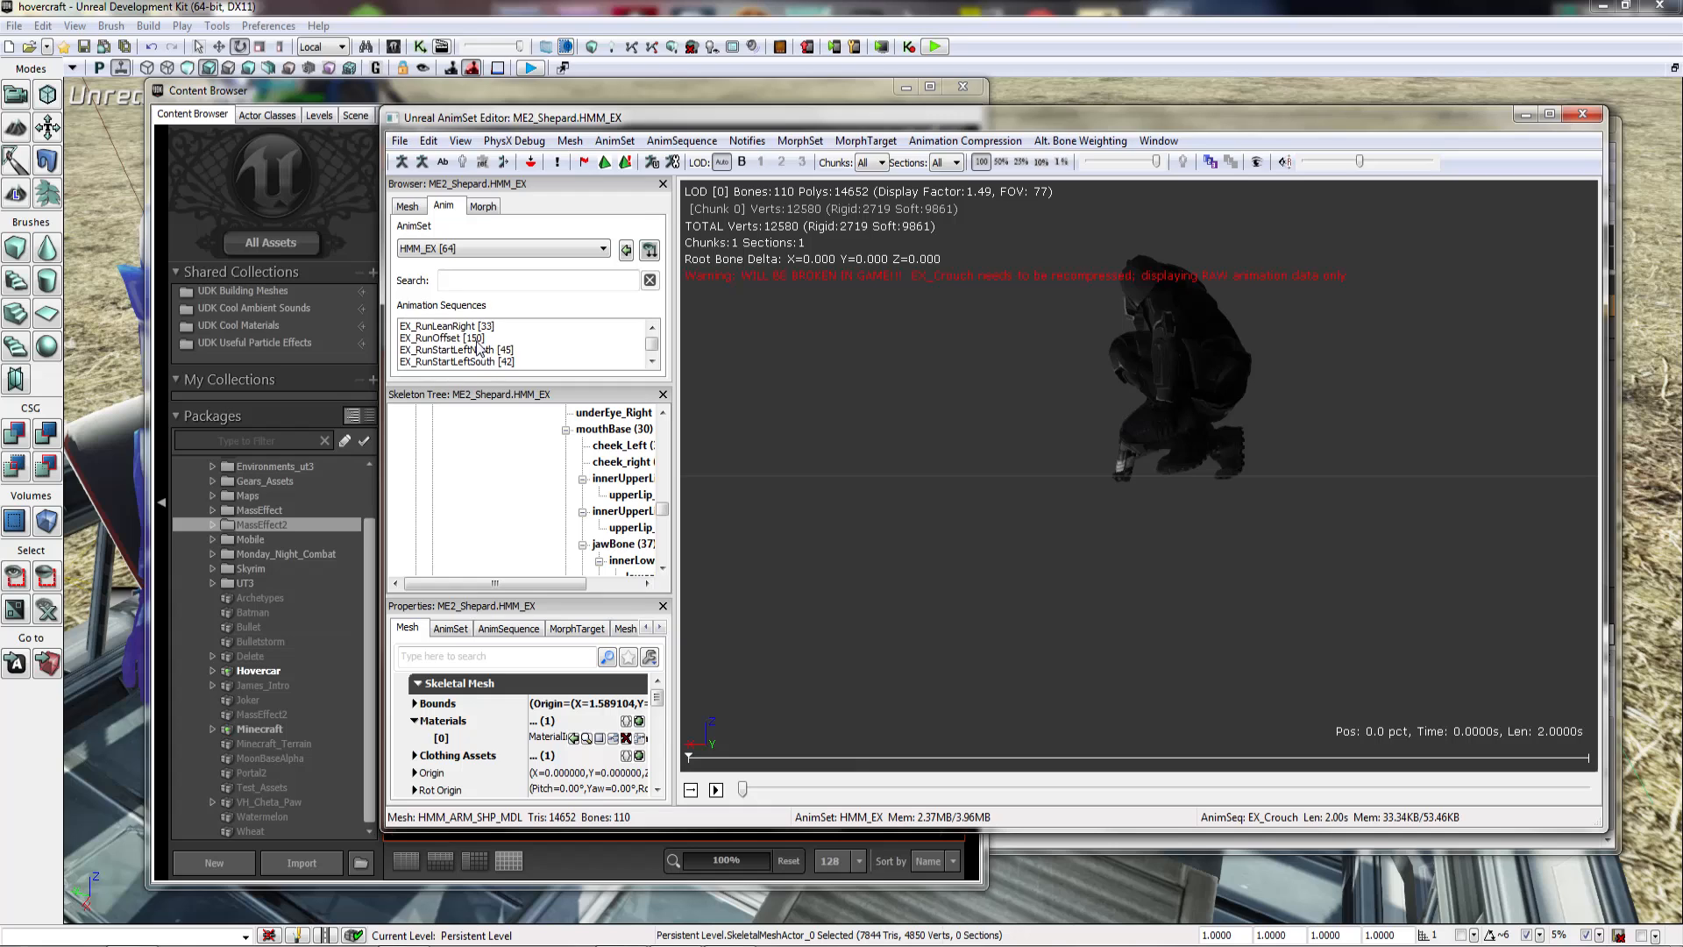
pyautogui.scroll(-8, 478, 348)
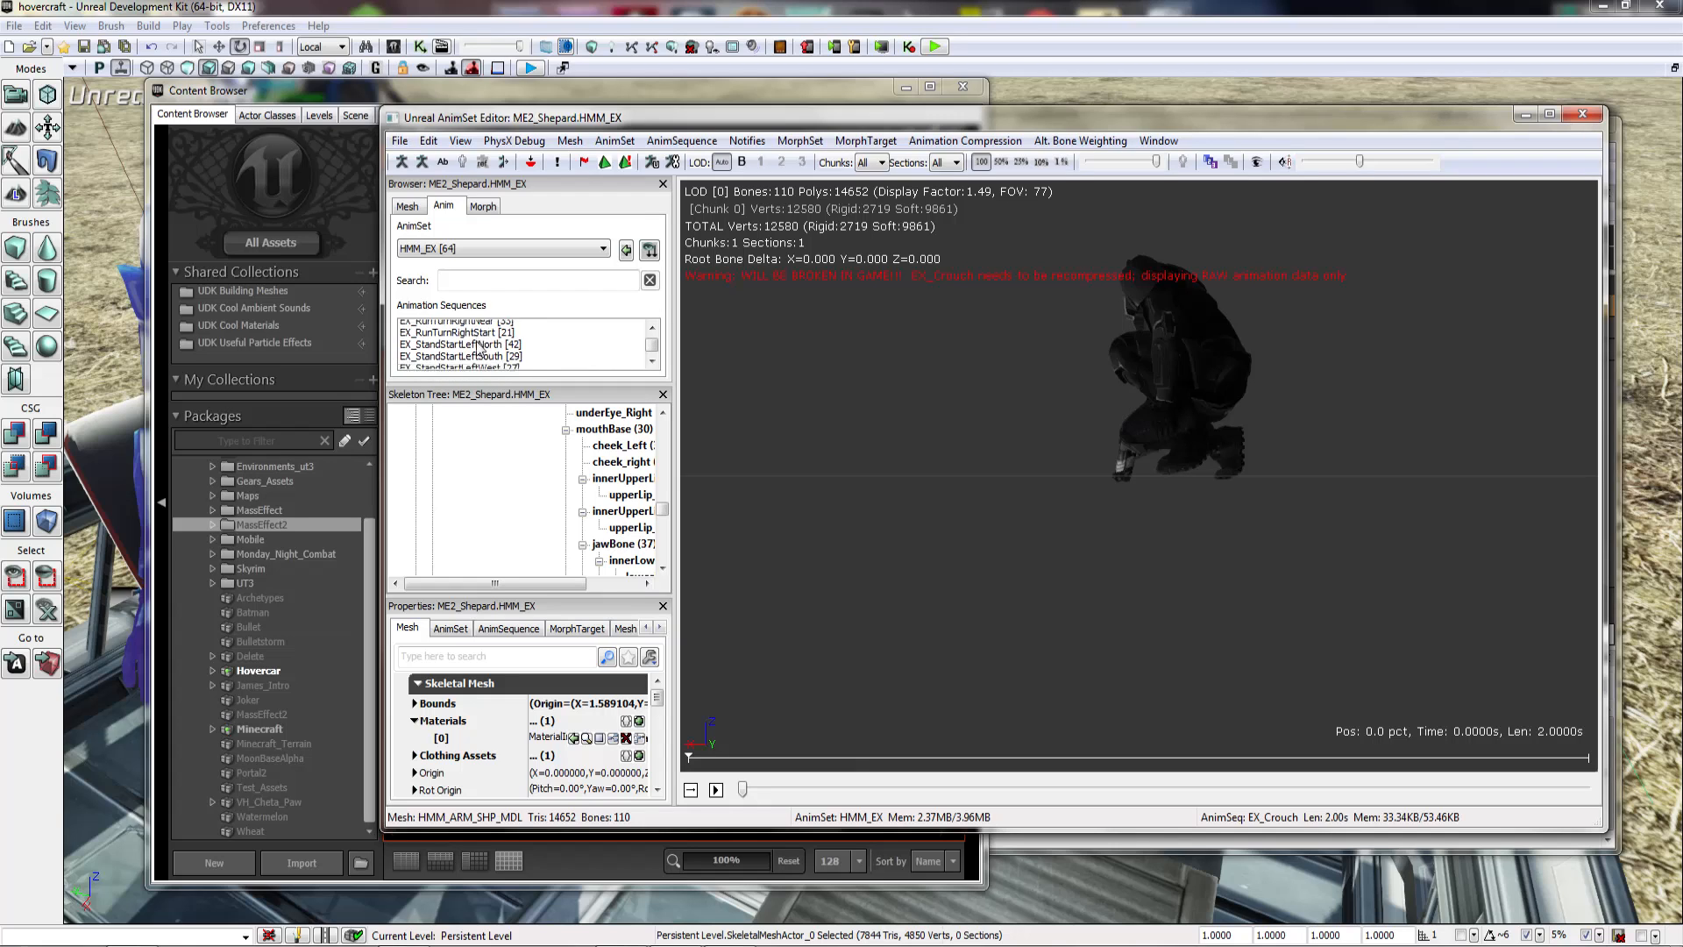
pyautogui.scroll(-4, 614, 346)
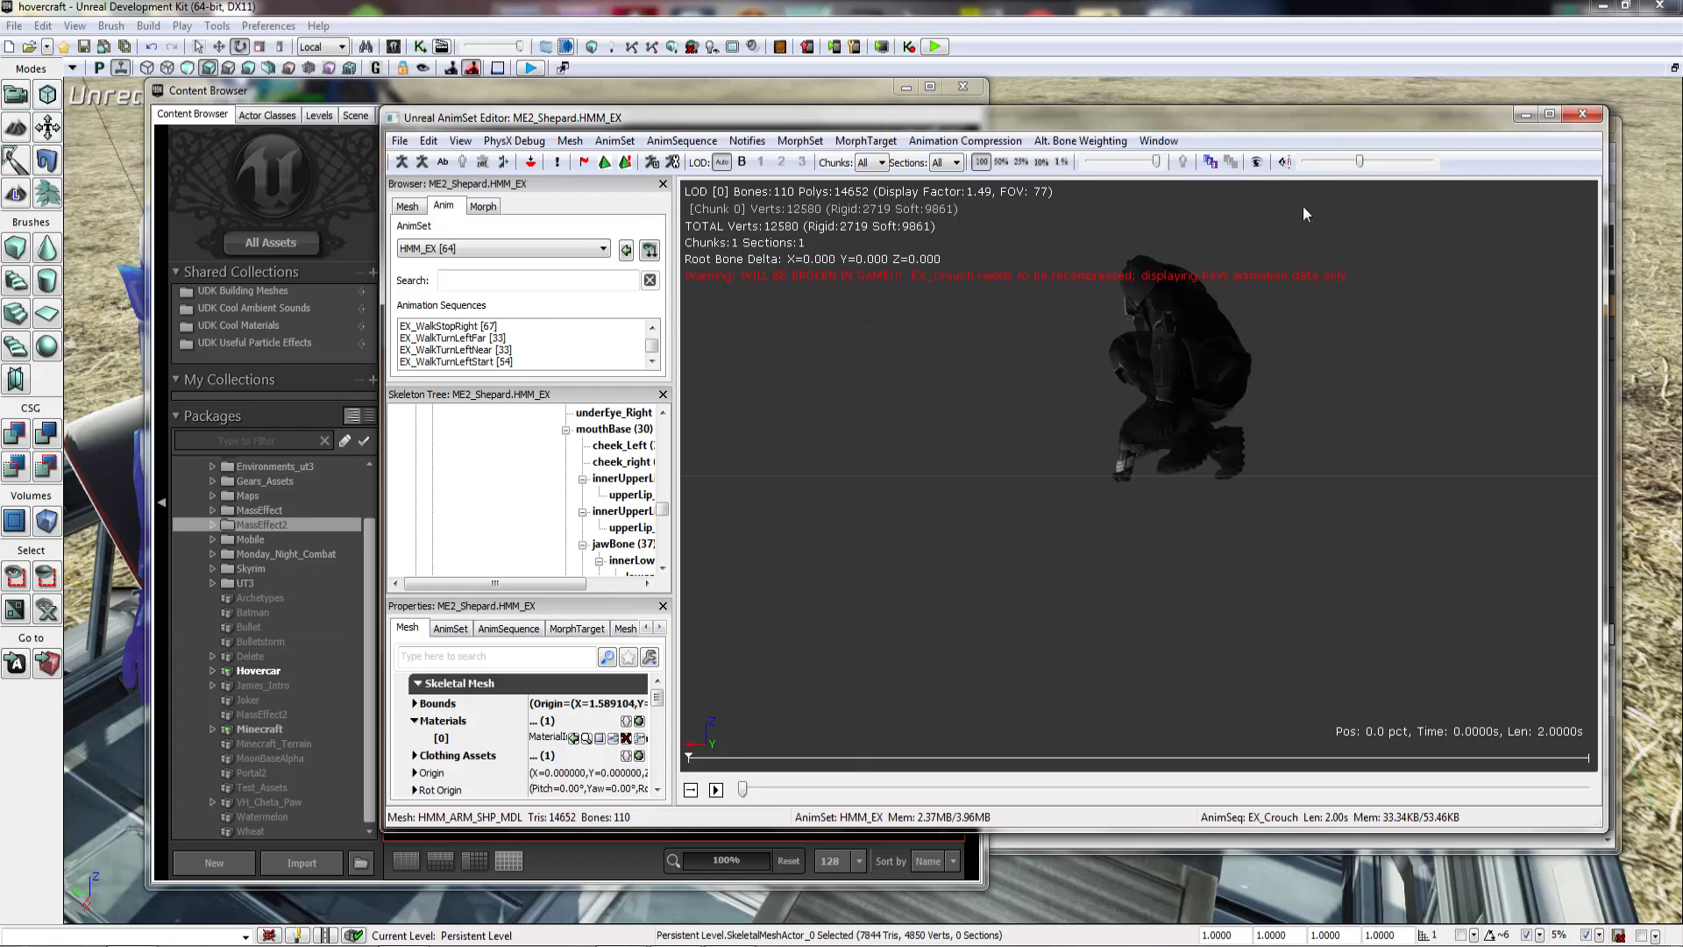
pyautogui.click(1594, 118)
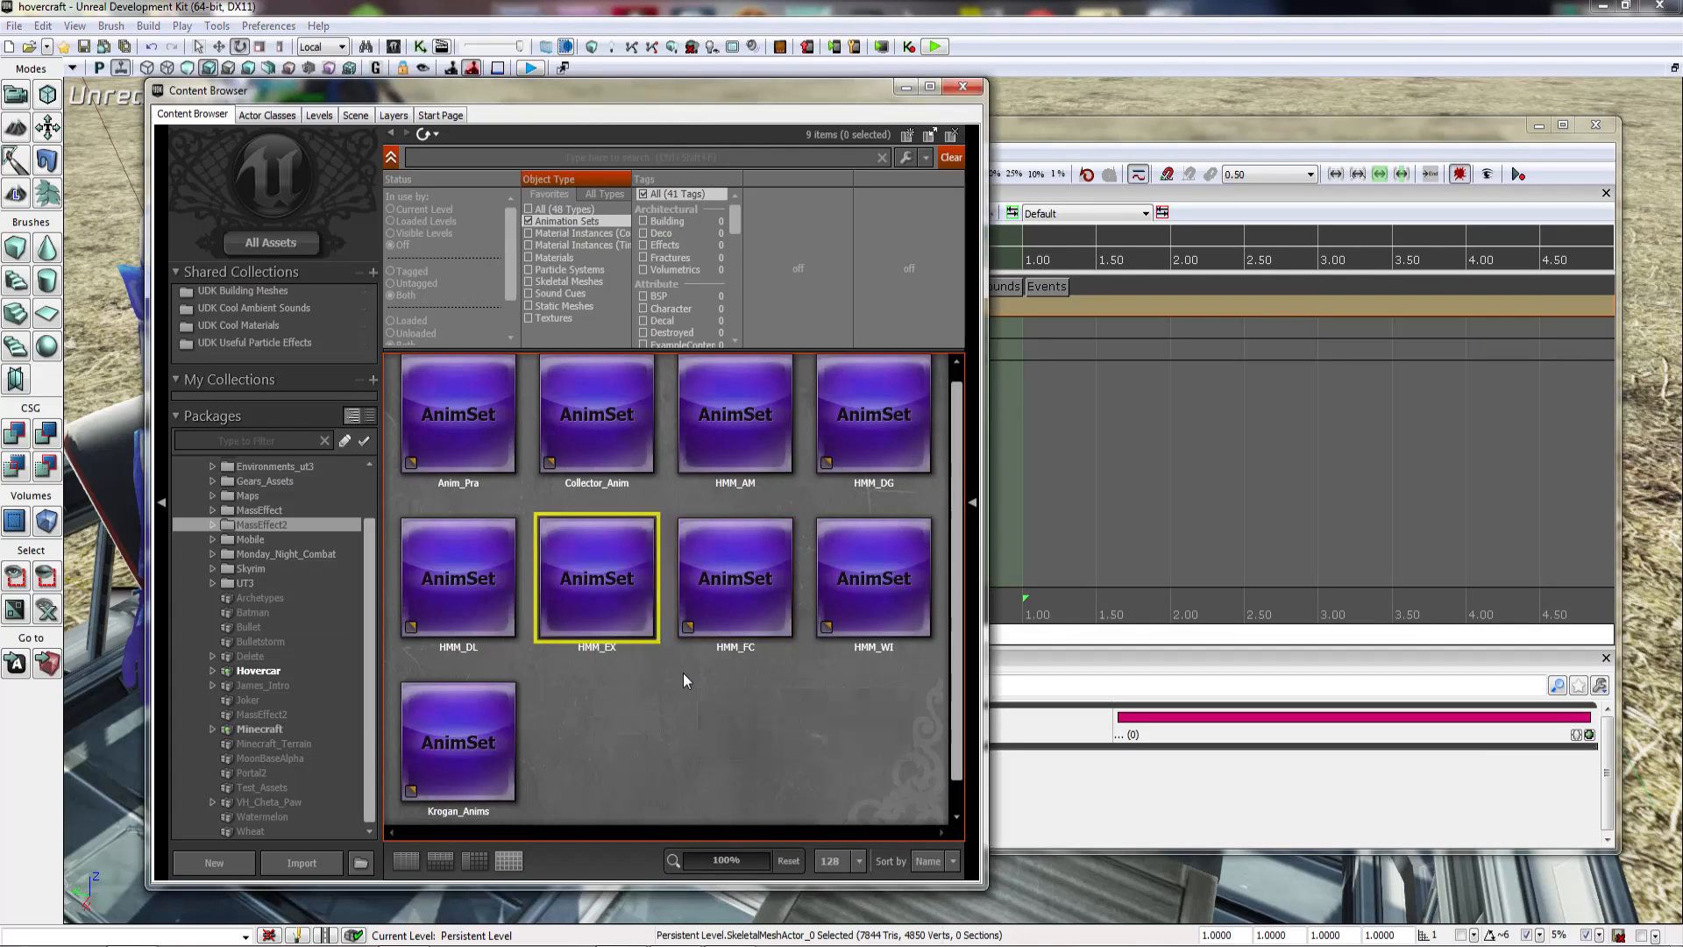
# Step: Open the HMM_FC animation set, preview BC_PistolPullEnd, look through the other sequences, and close the set
pyautogui.doubleClick(741, 608)
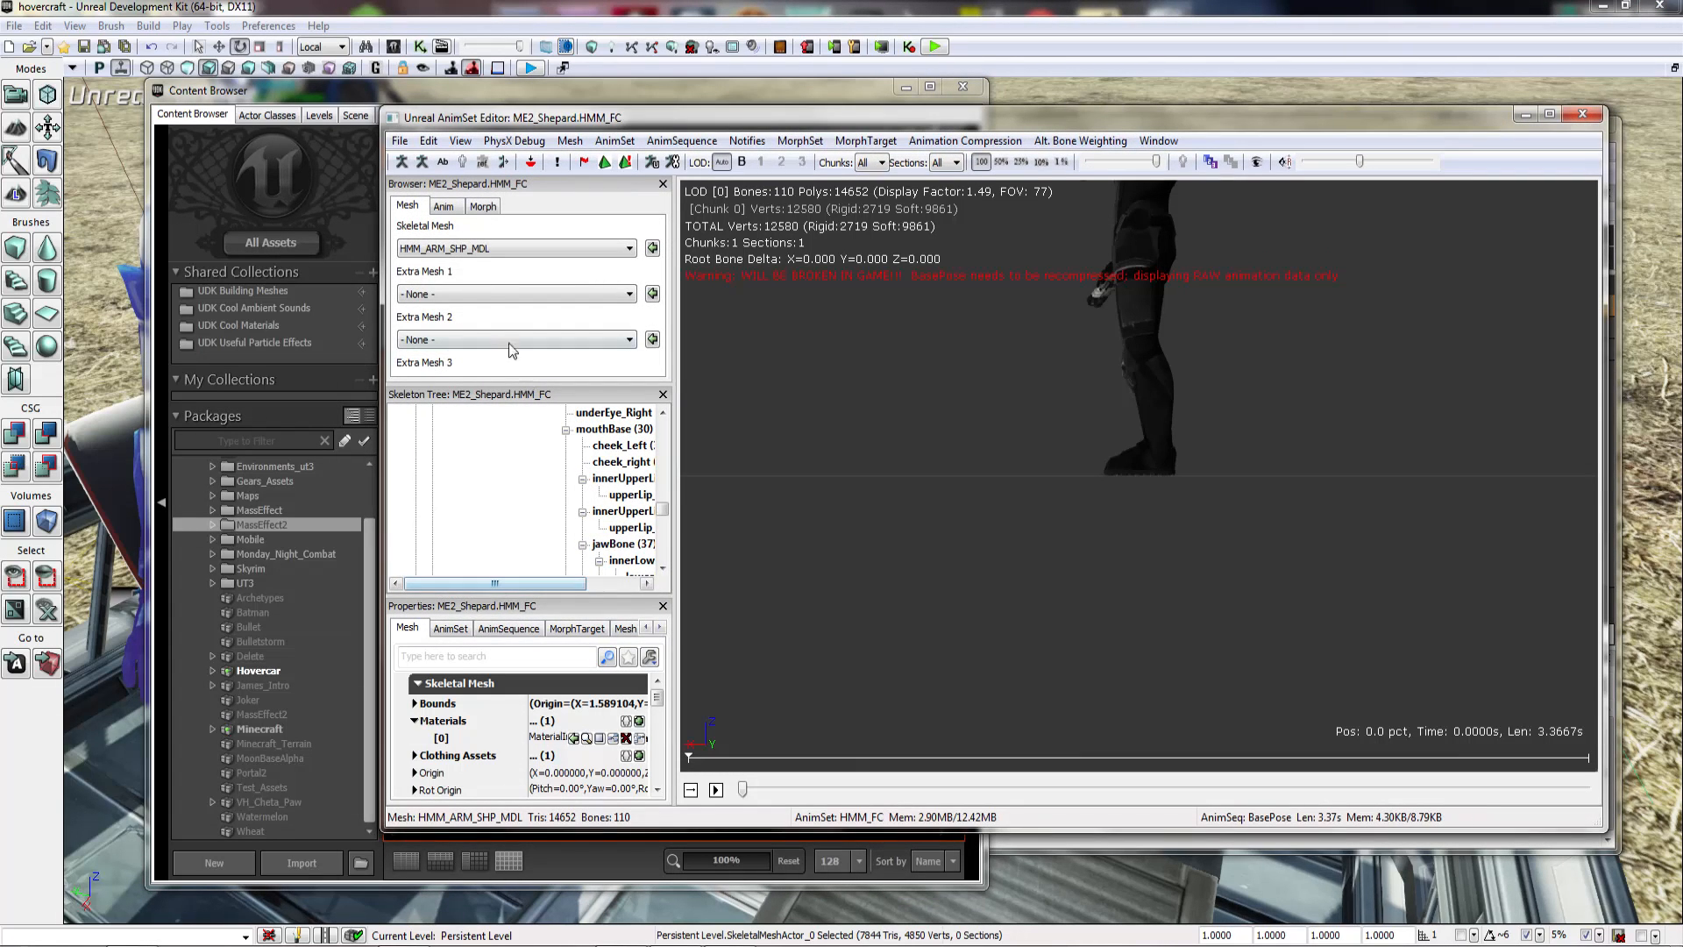
pyautogui.click(454, 209)
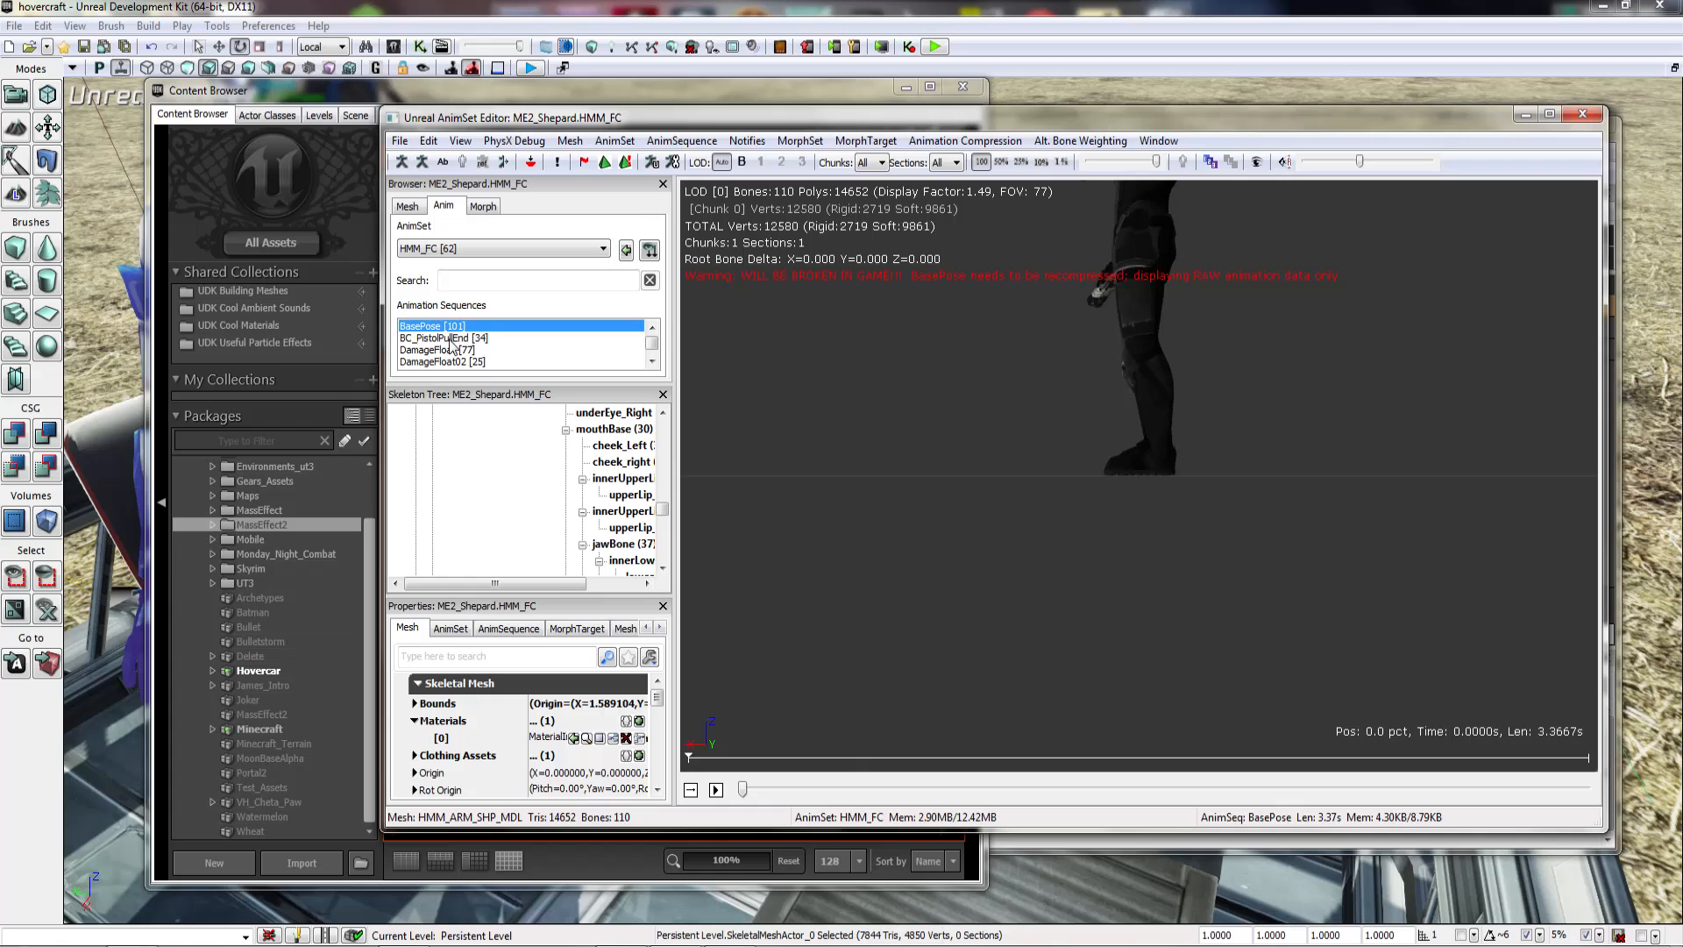
pyautogui.click(452, 338)
pyautogui.scroll(-5, 452, 345)
pyautogui.scroll(-10, 490, 343)
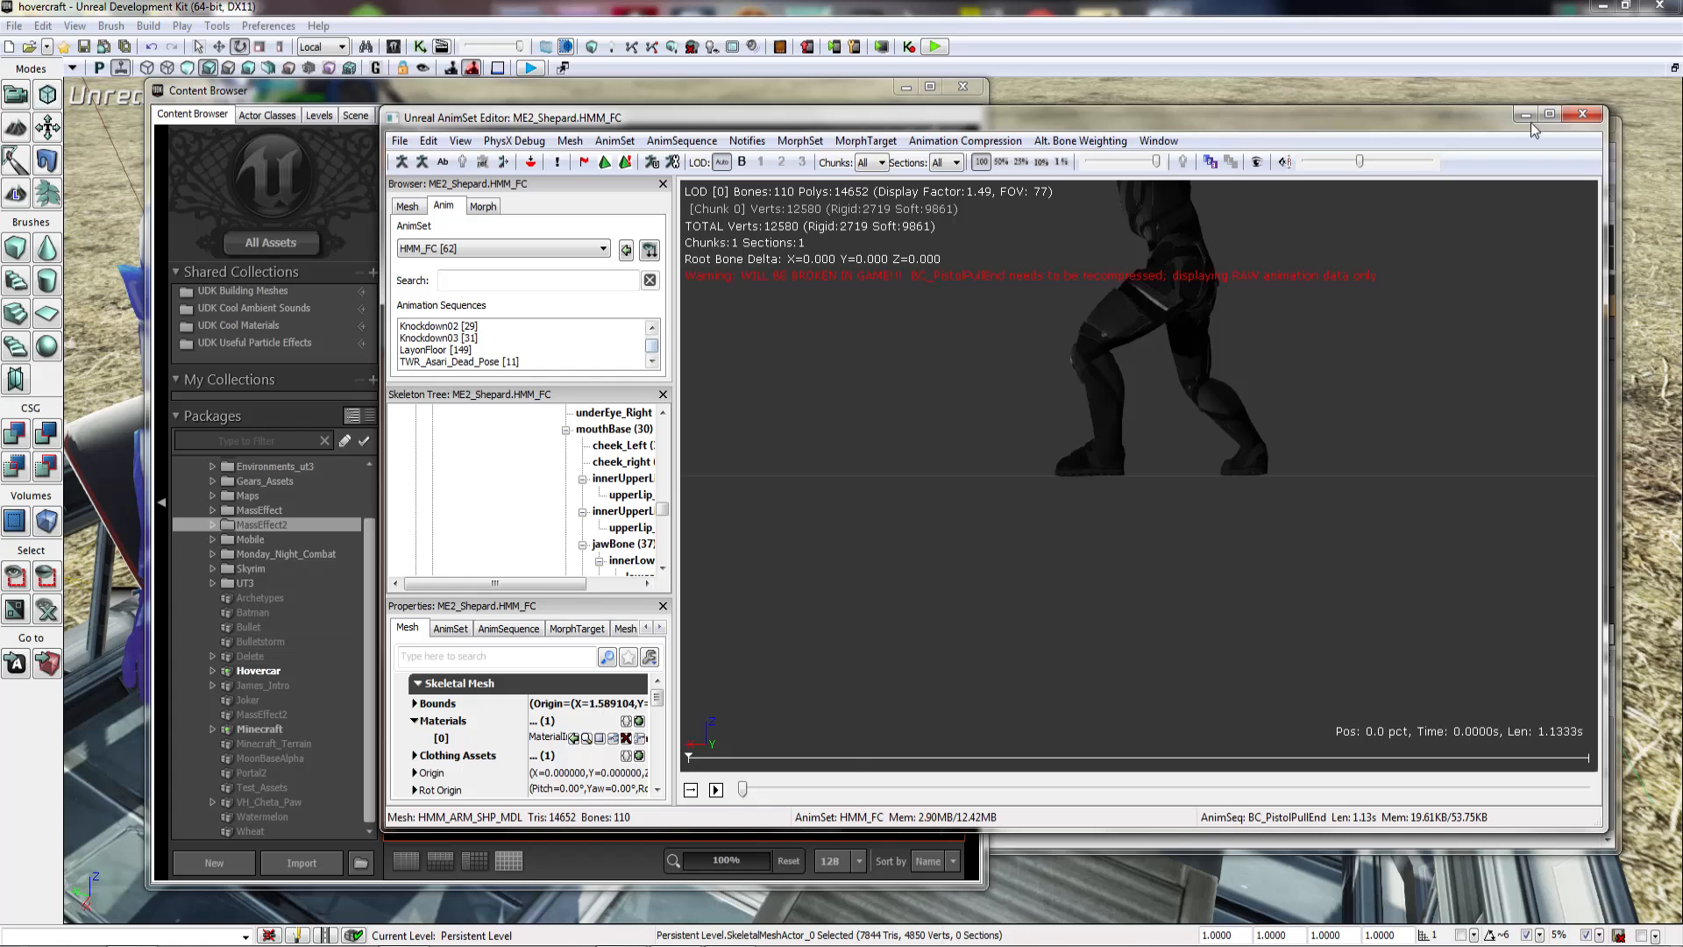
pyautogui.click(1583, 114)
# Step: Open the HMM_DL animation set, preview DL_Arms_Apart_Greet, look through the remaining sequences, and close the set
pyautogui.doubleClick(454, 574)
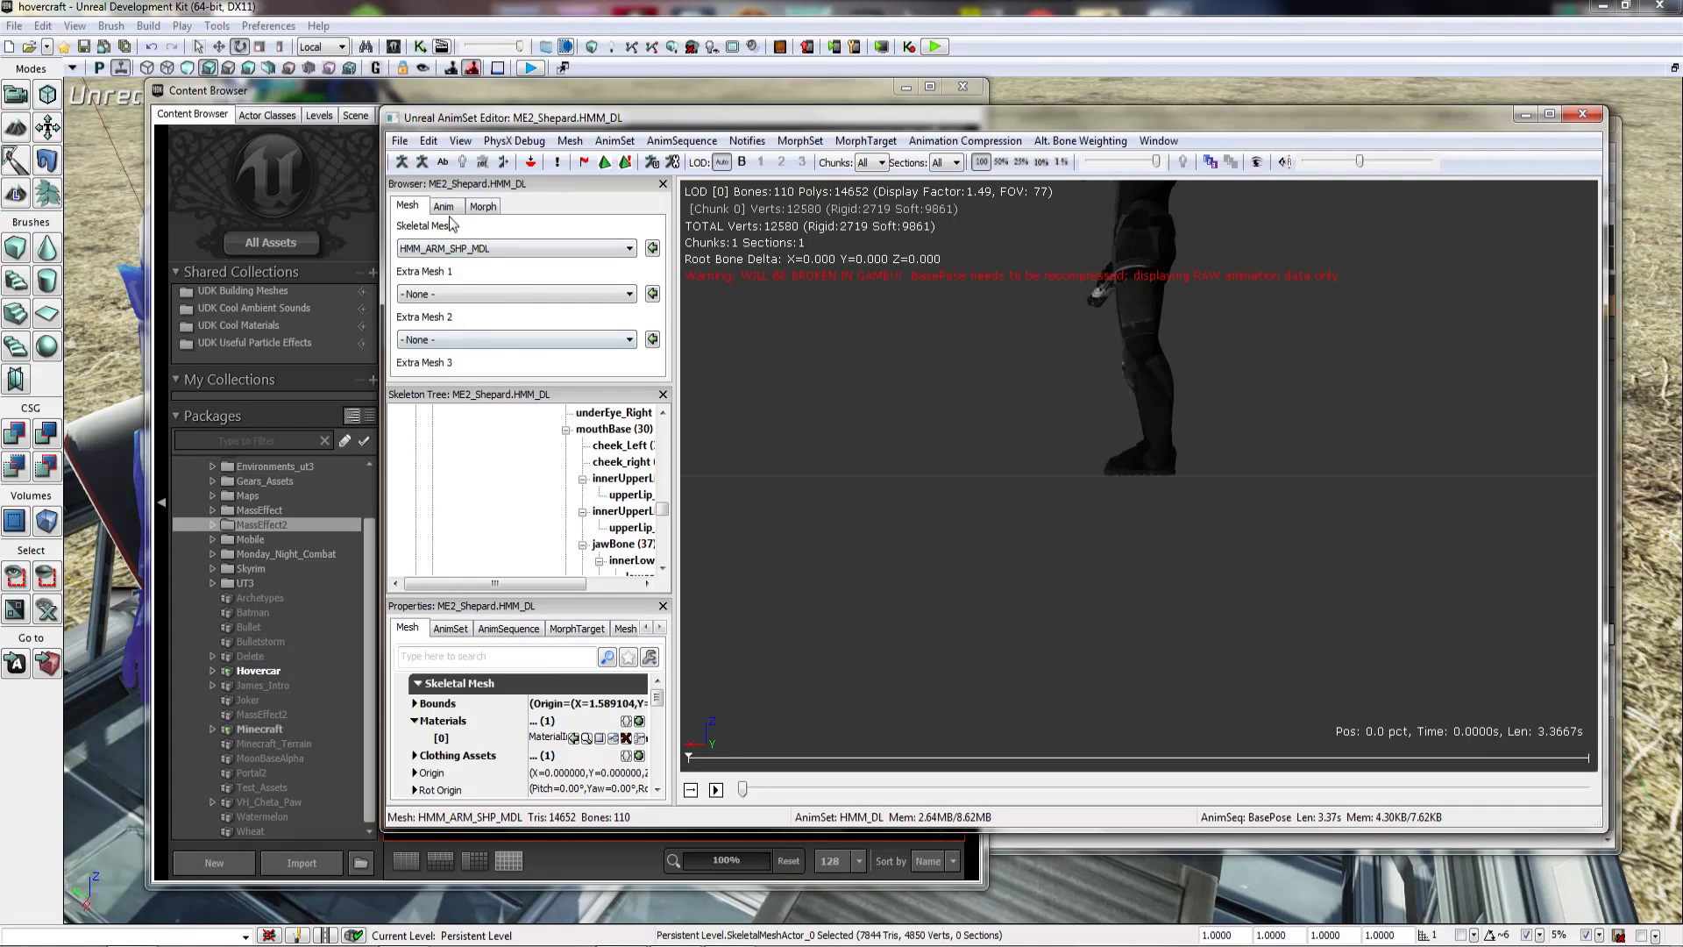
pyautogui.click(444, 209)
pyautogui.click(457, 350)
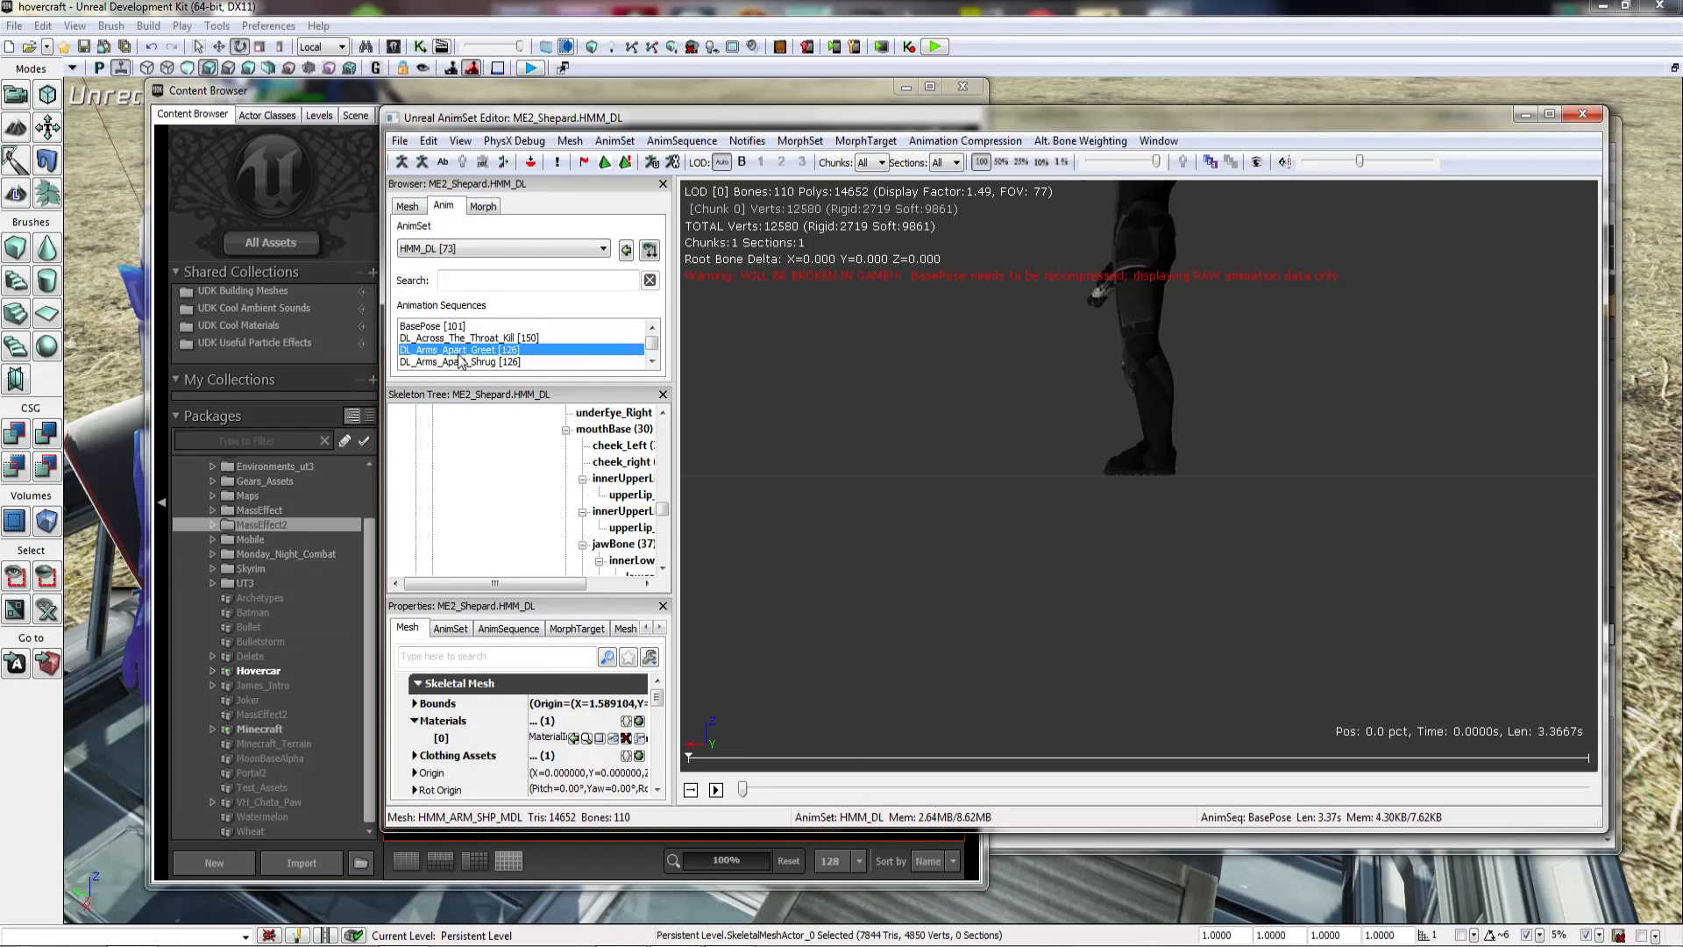
pyautogui.scroll(-5, 469, 359)
pyautogui.scroll(-10, 474, 367)
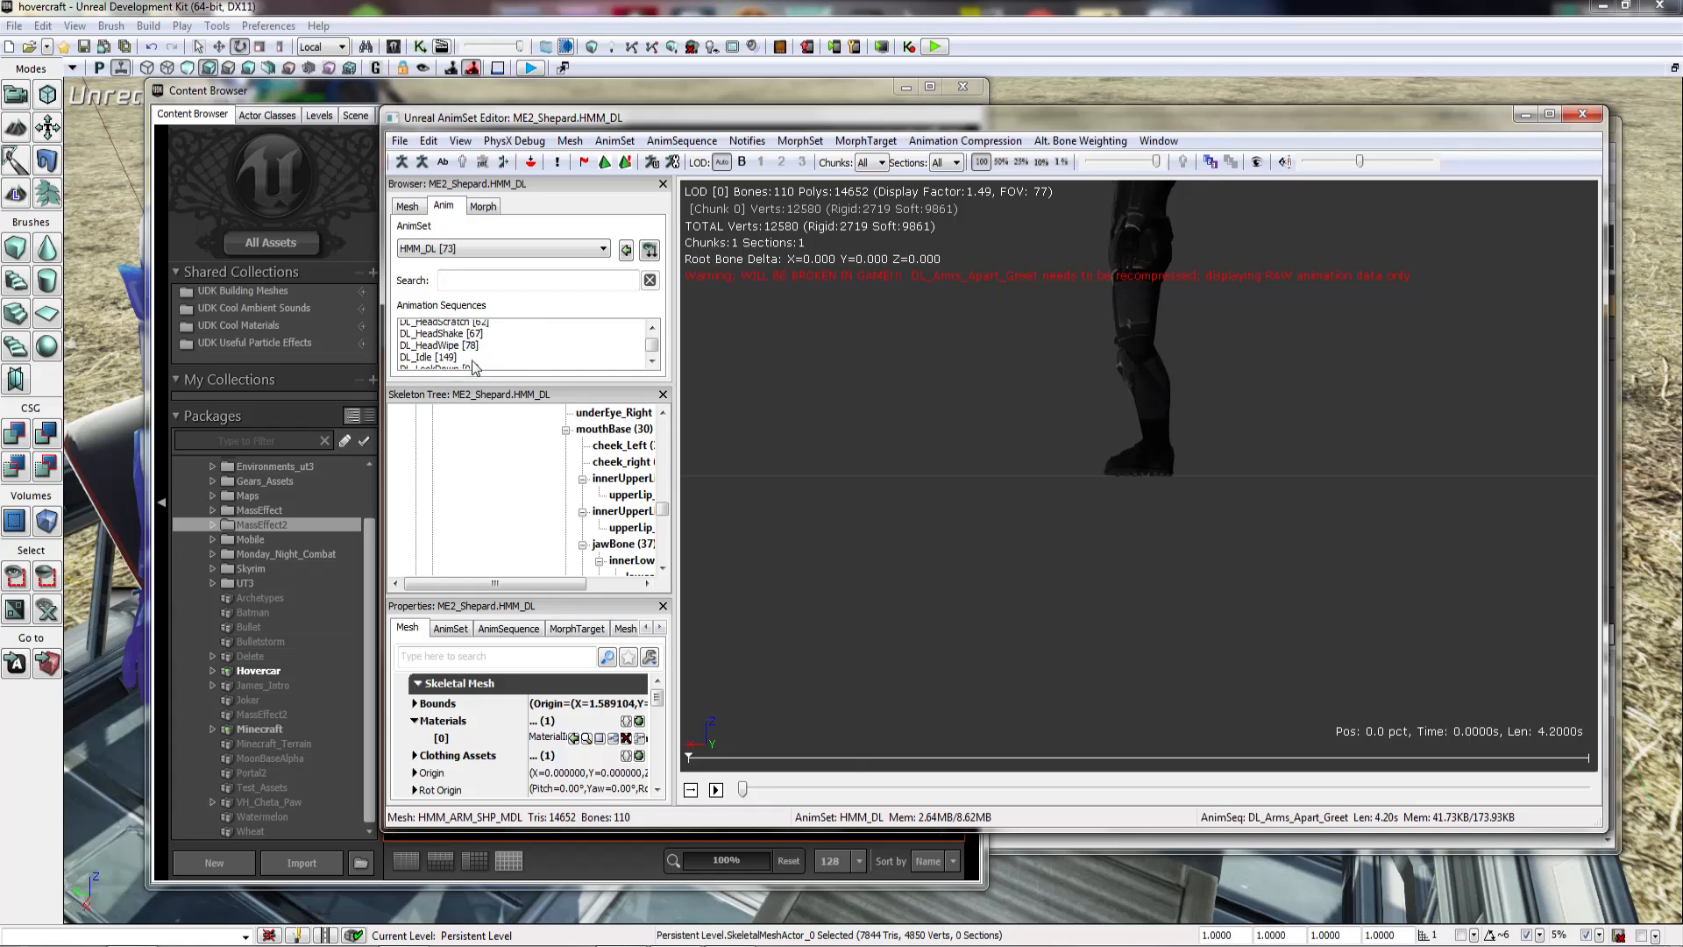
pyautogui.scroll(-3, 473, 366)
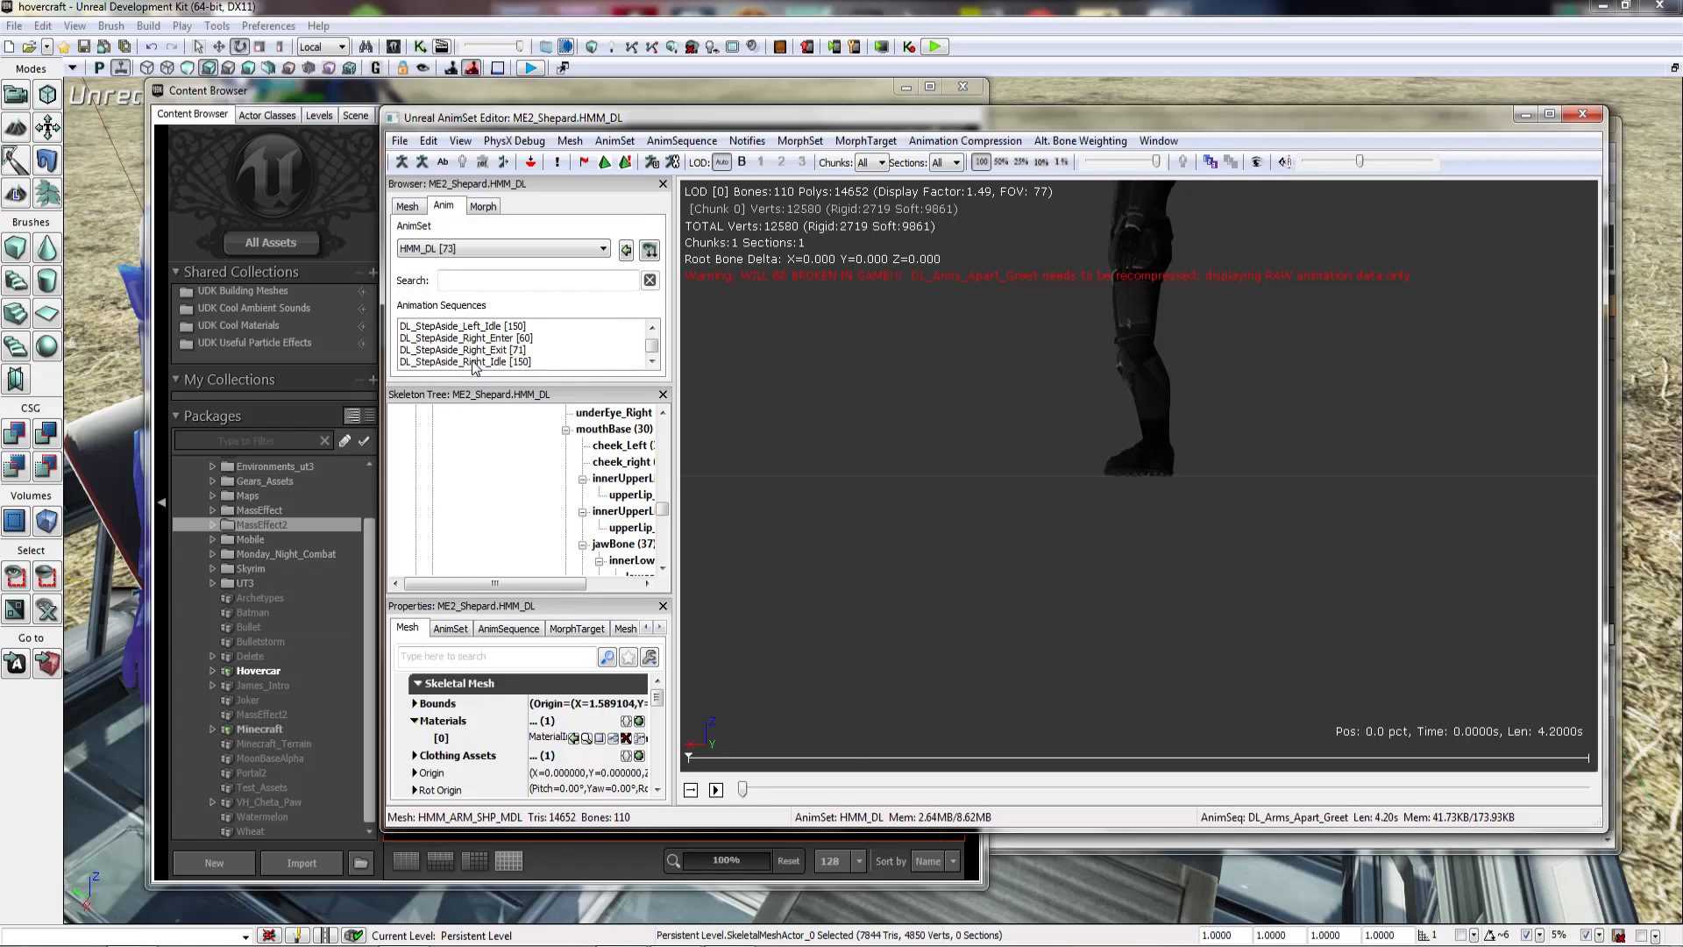
pyautogui.scroll(2, 474, 367)
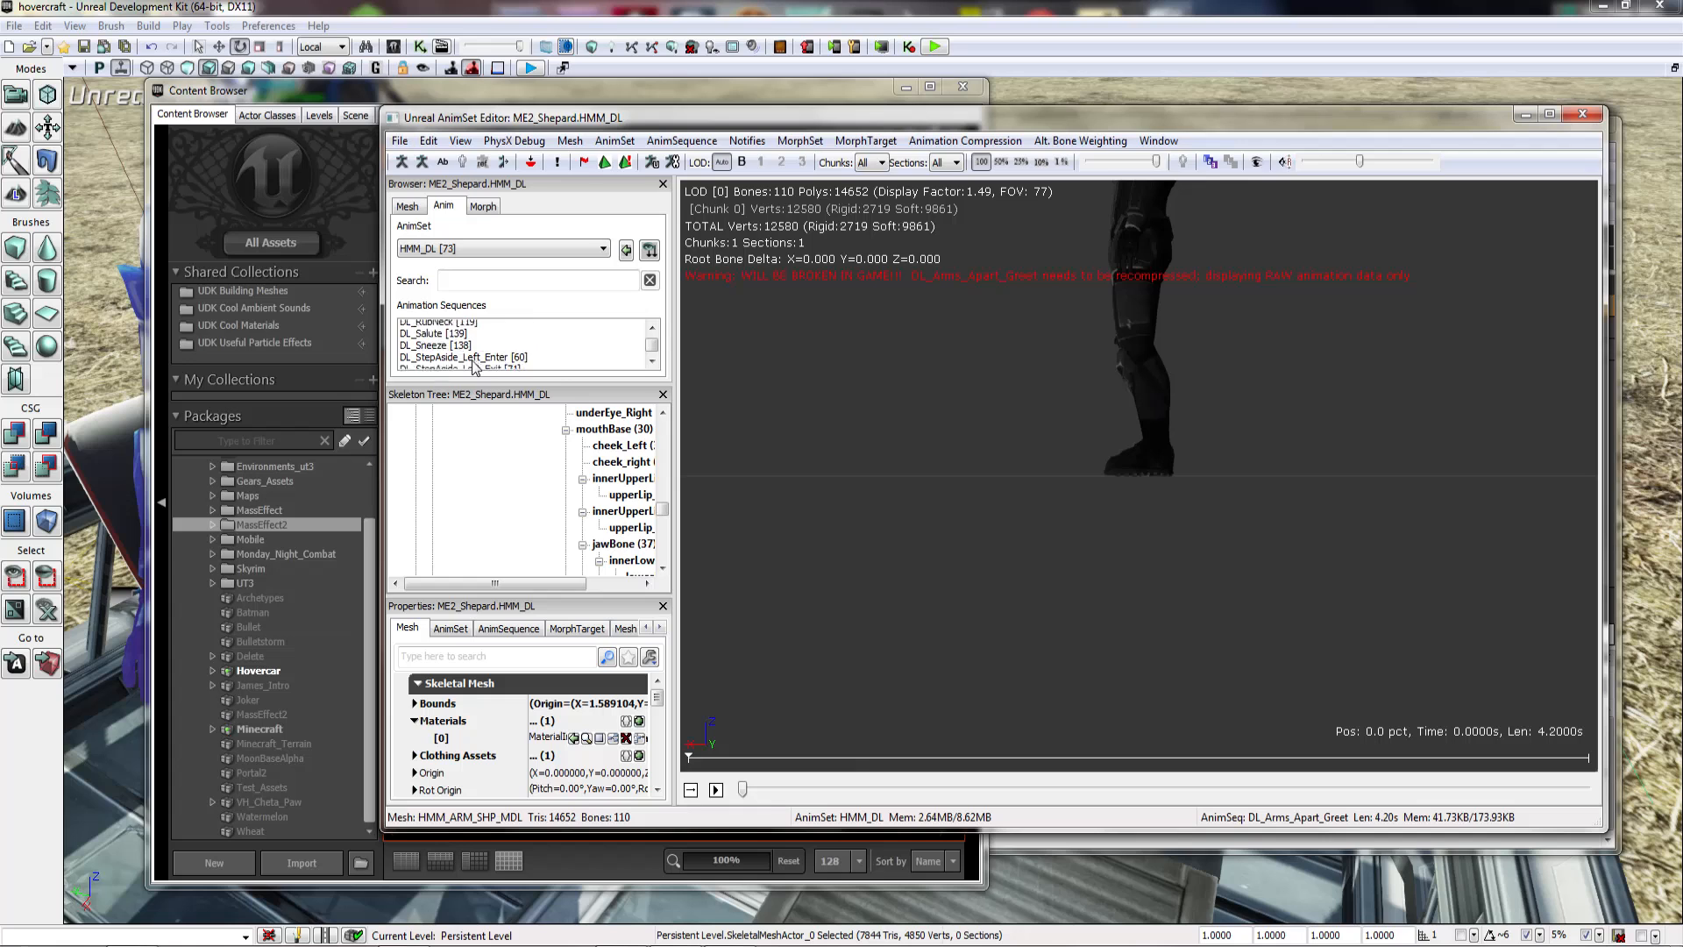
pyautogui.scroll(-5, 474, 366)
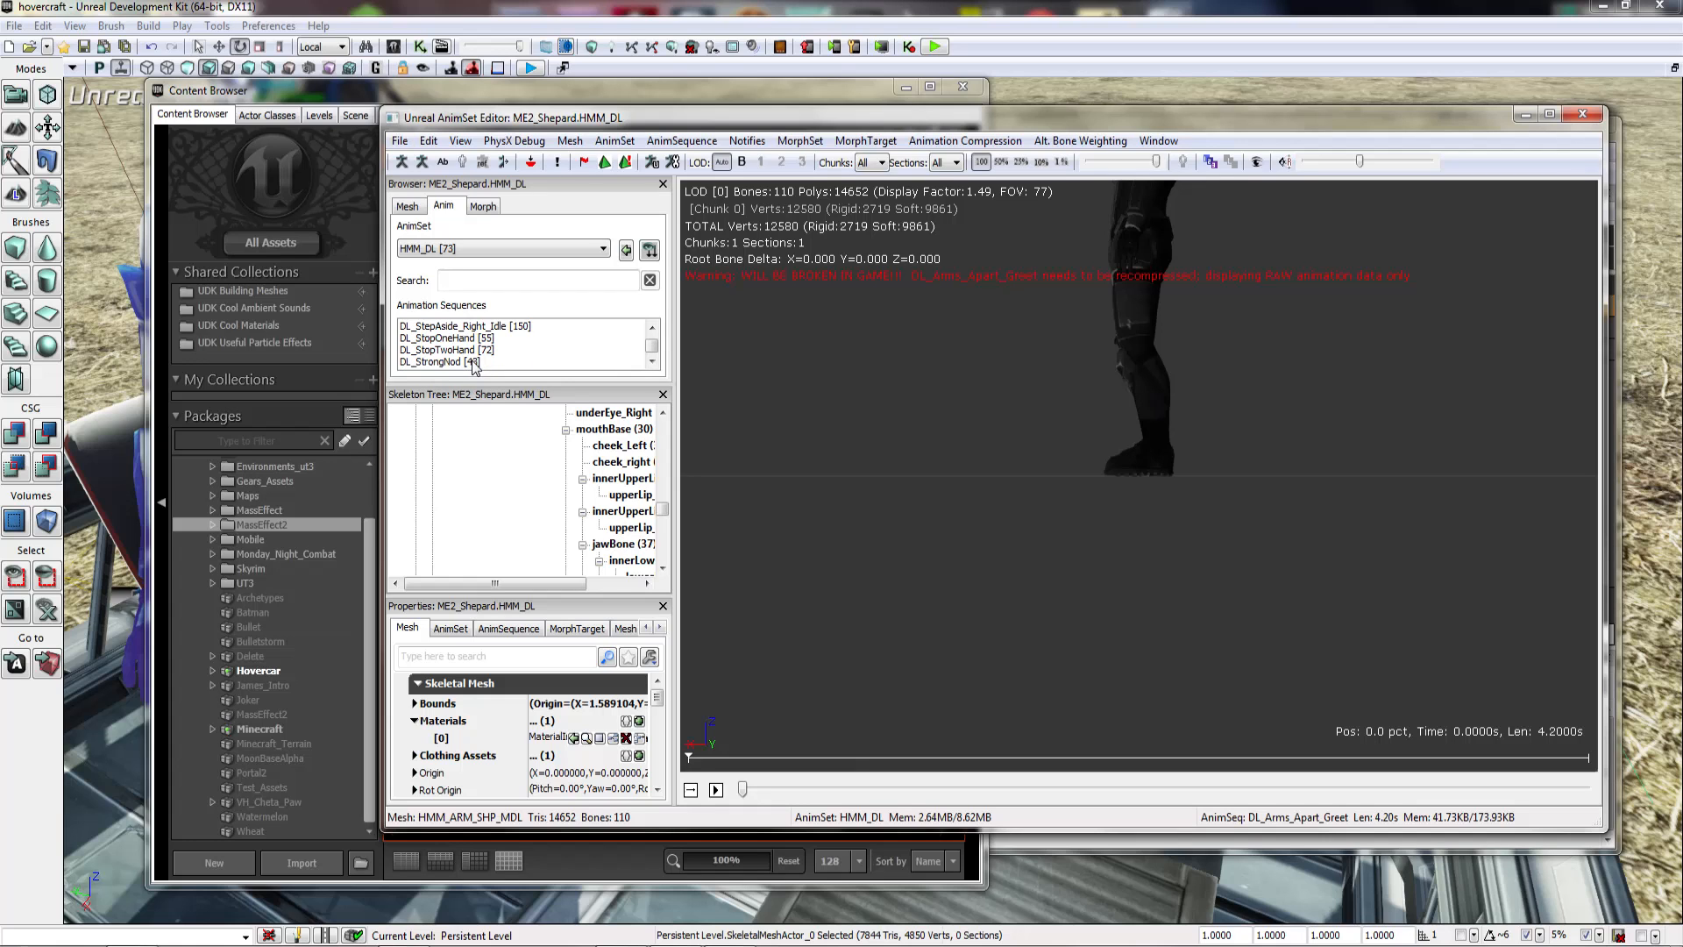
pyautogui.click(1582, 115)
# Step: Show the animation sets in the MassEffect package folder and look through them
pyautogui.click(613, 470)
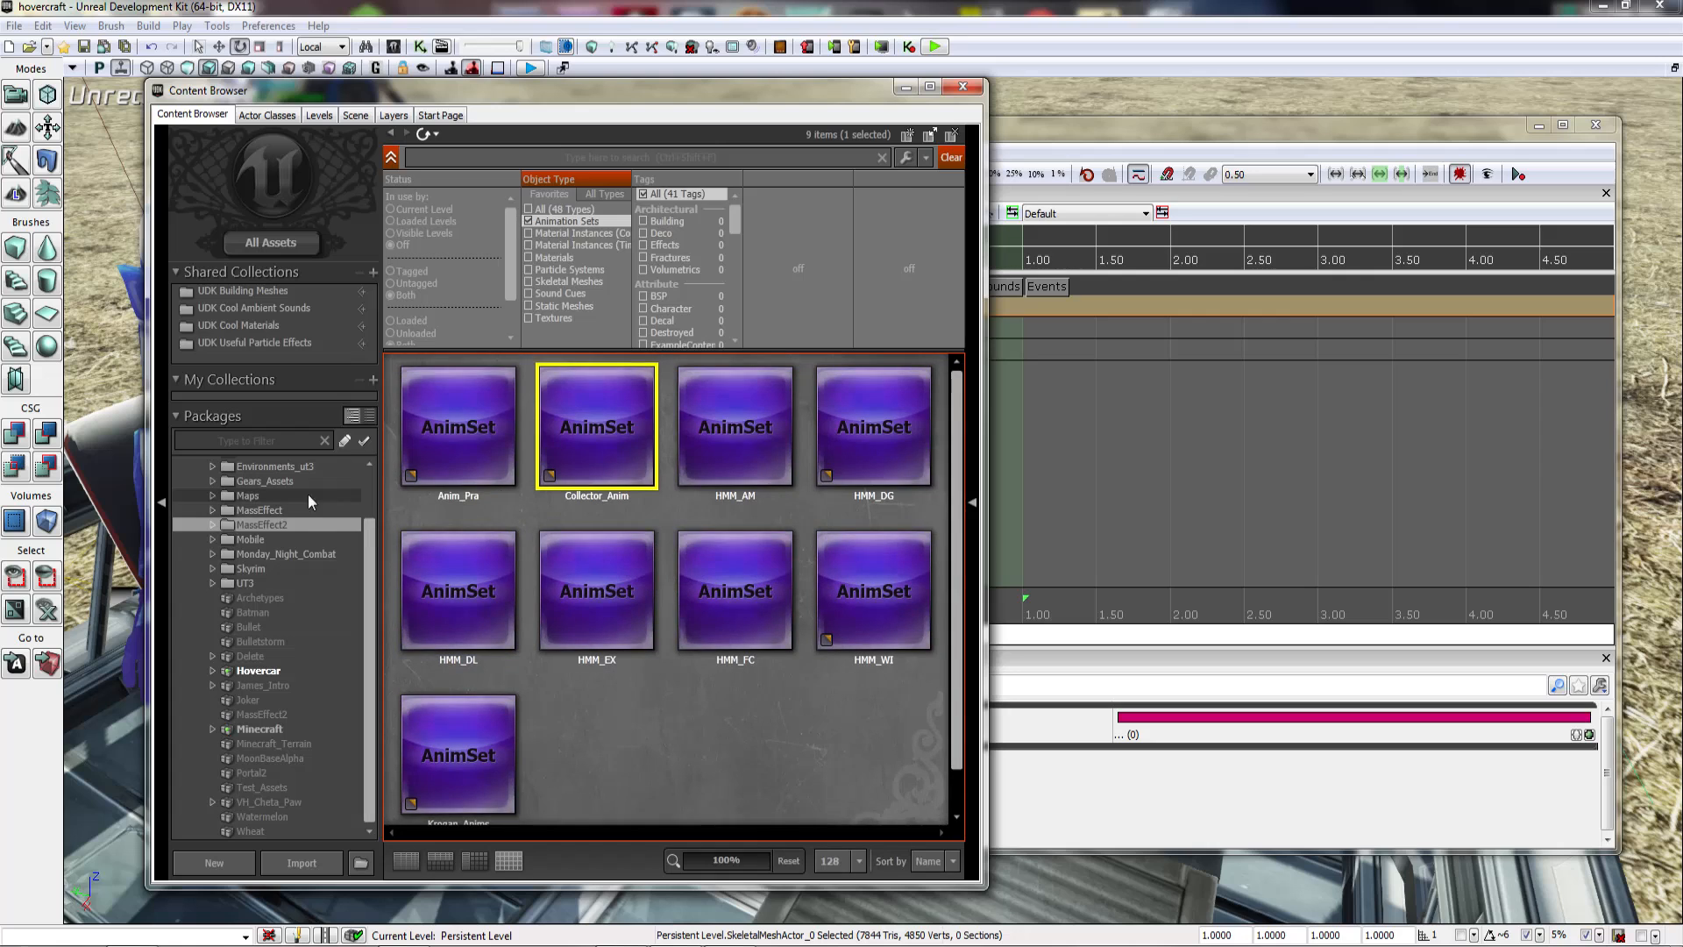
pyautogui.click(281, 509)
pyautogui.scroll(-1, 603, 502)
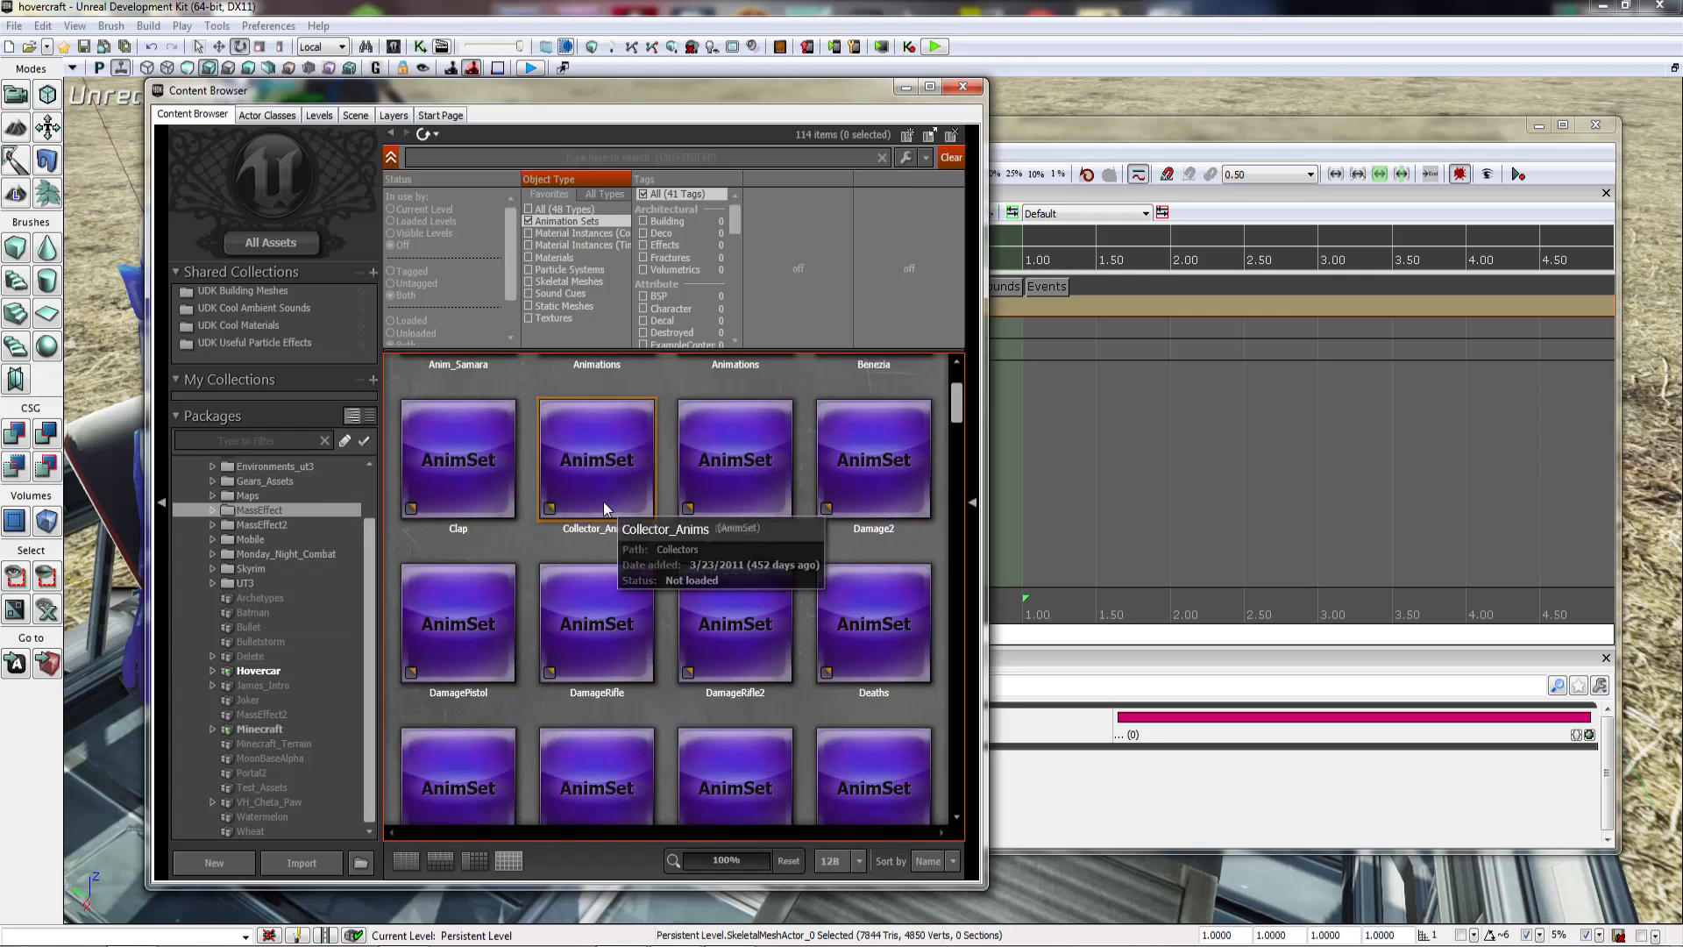
pyautogui.click(613, 465)
# Step: Open Thane's Animations set, bring the full preview mesh into view, look through its sequences, and close the set
pyautogui.doubleClick(769, 421)
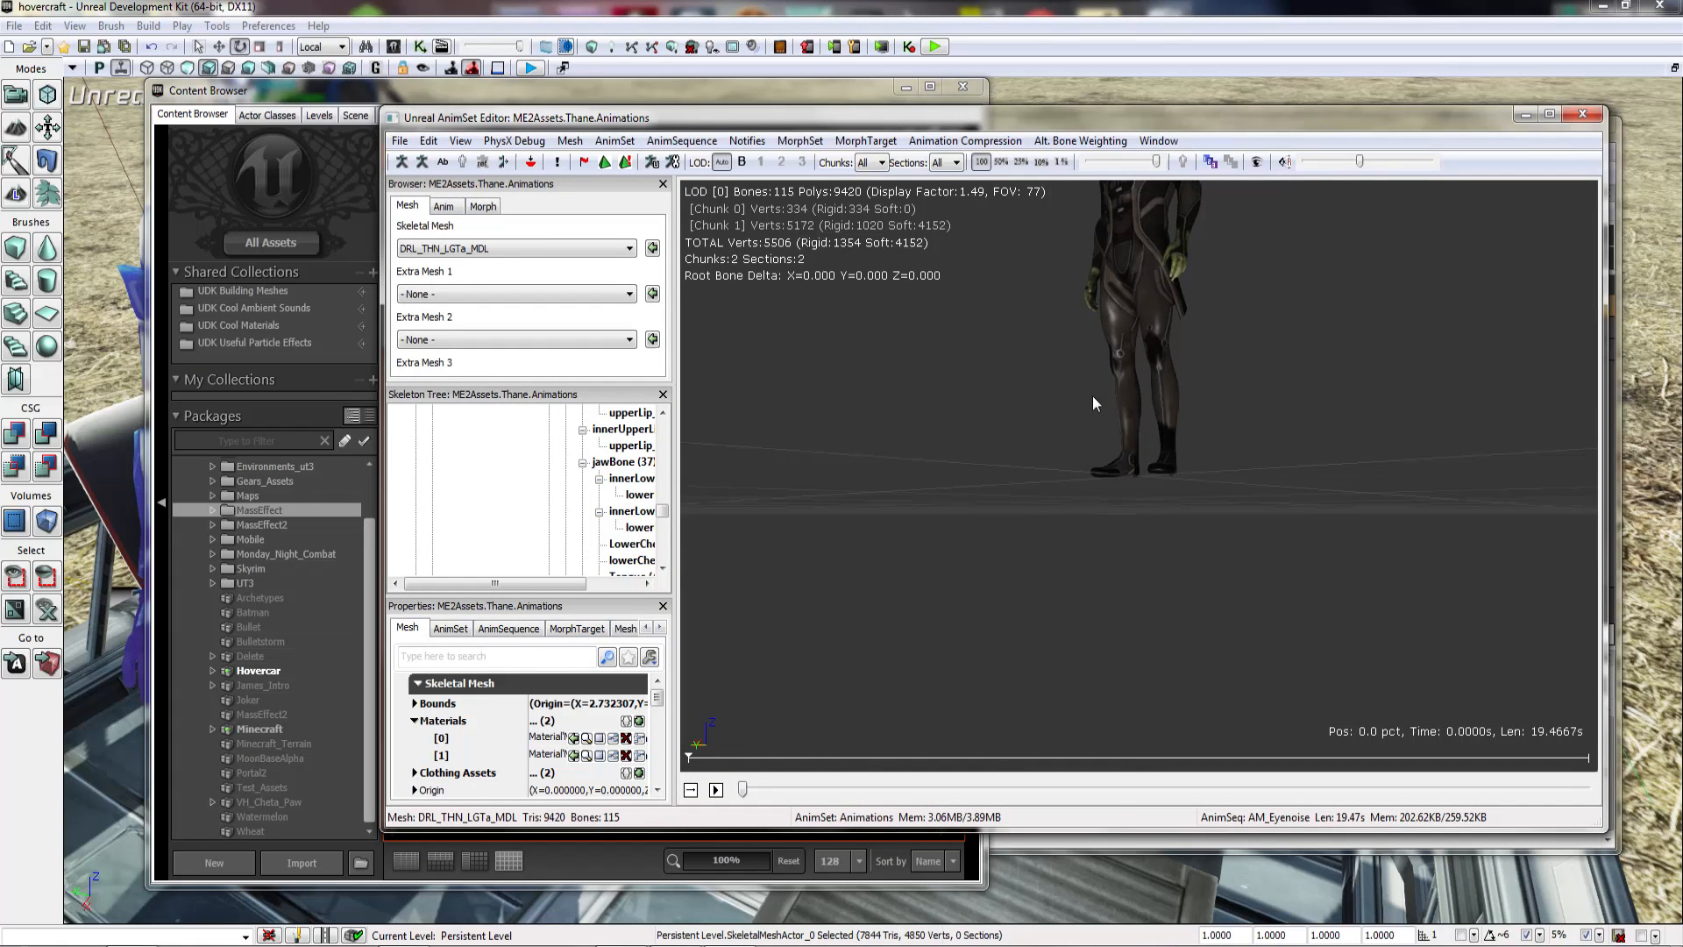
pyautogui.moveTo(1092, 396); pyautogui.dragTo(1082, 434)
pyautogui.moveTo(1082, 433); pyautogui.dragTo(1083, 435, button='middle')
pyautogui.moveTo(1084, 435); pyautogui.dragTo(1088, 389)
pyautogui.click(441, 208)
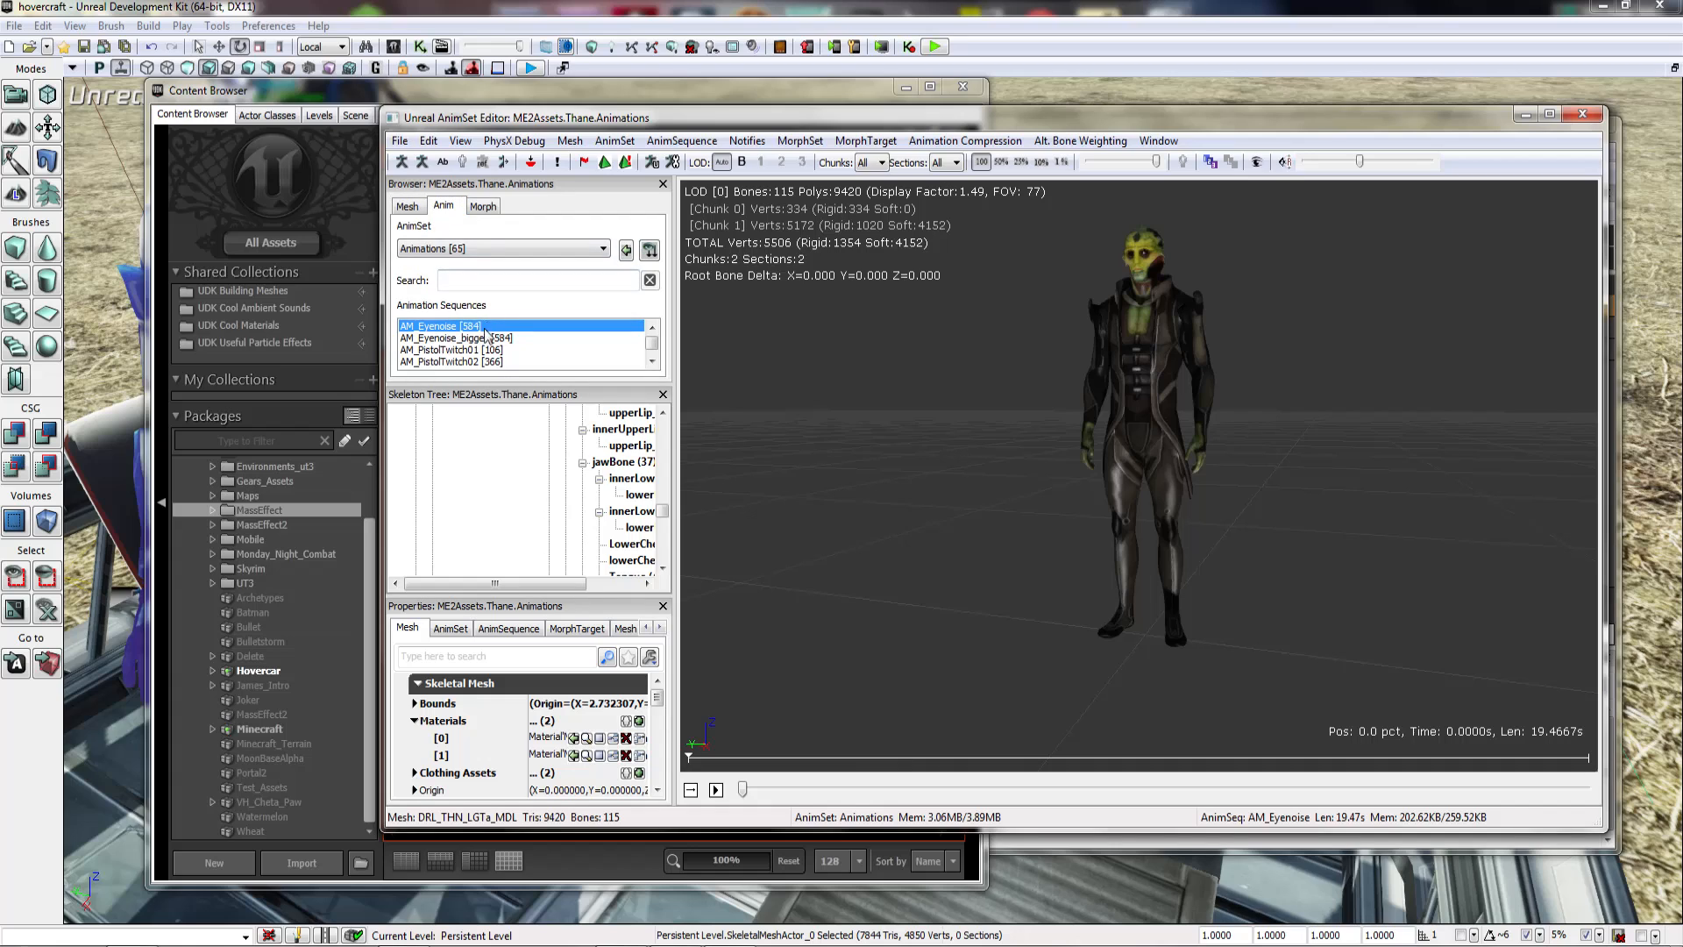
pyautogui.scroll(-10, 493, 349)
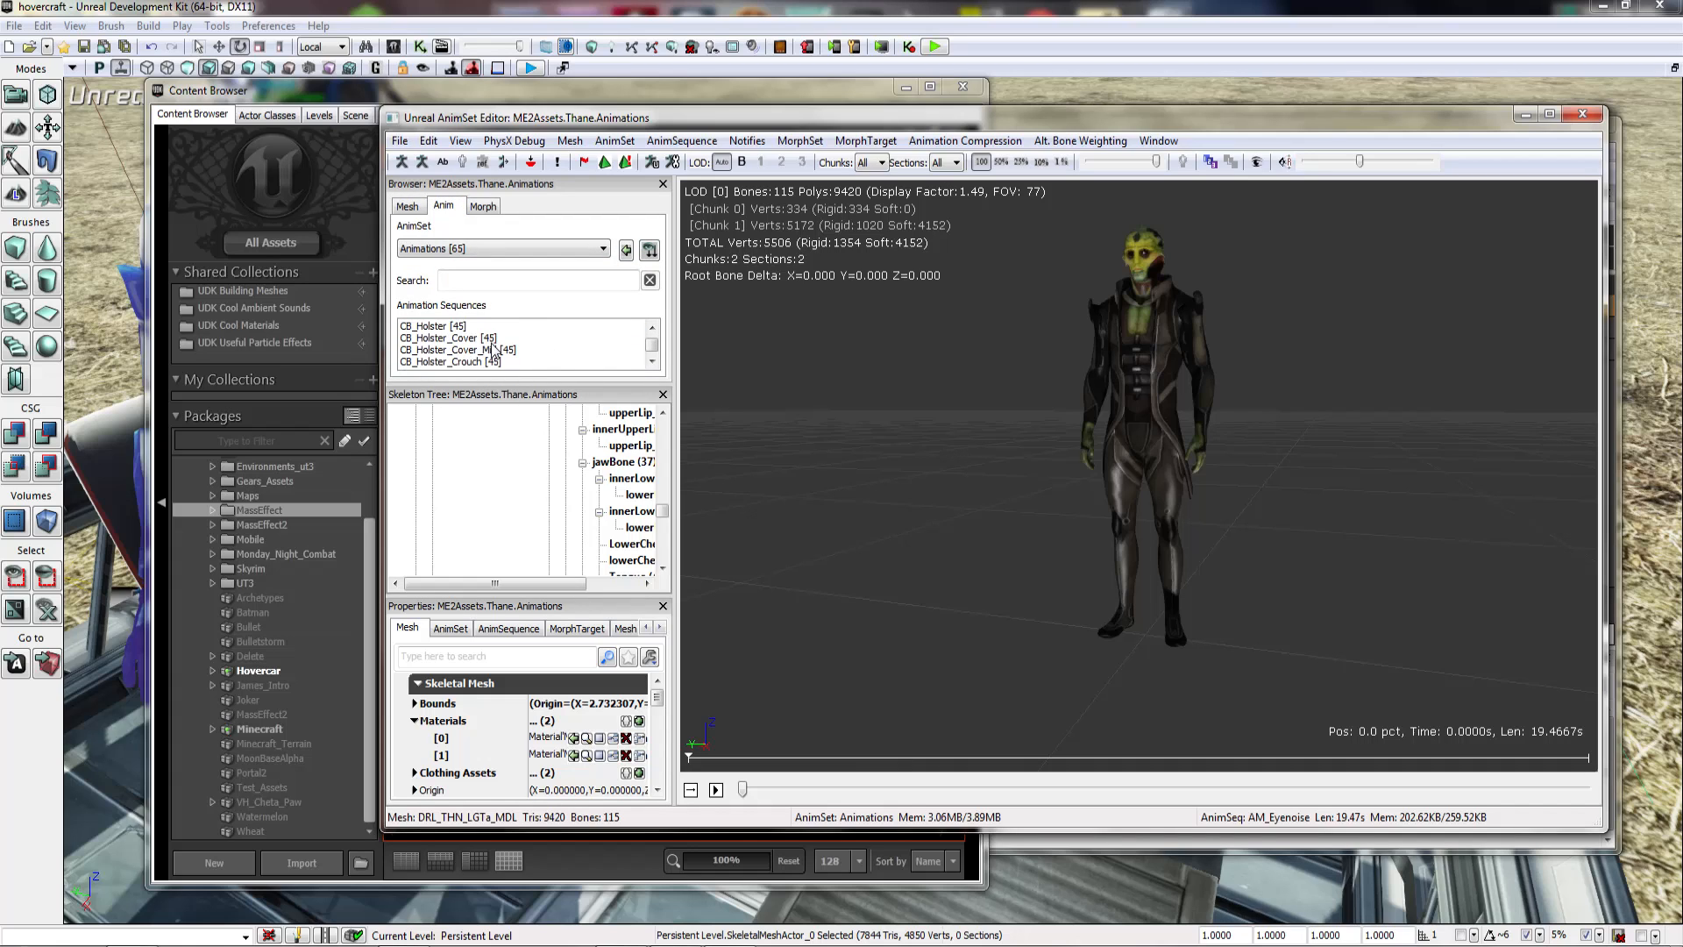
pyautogui.scroll(-8, 494, 348)
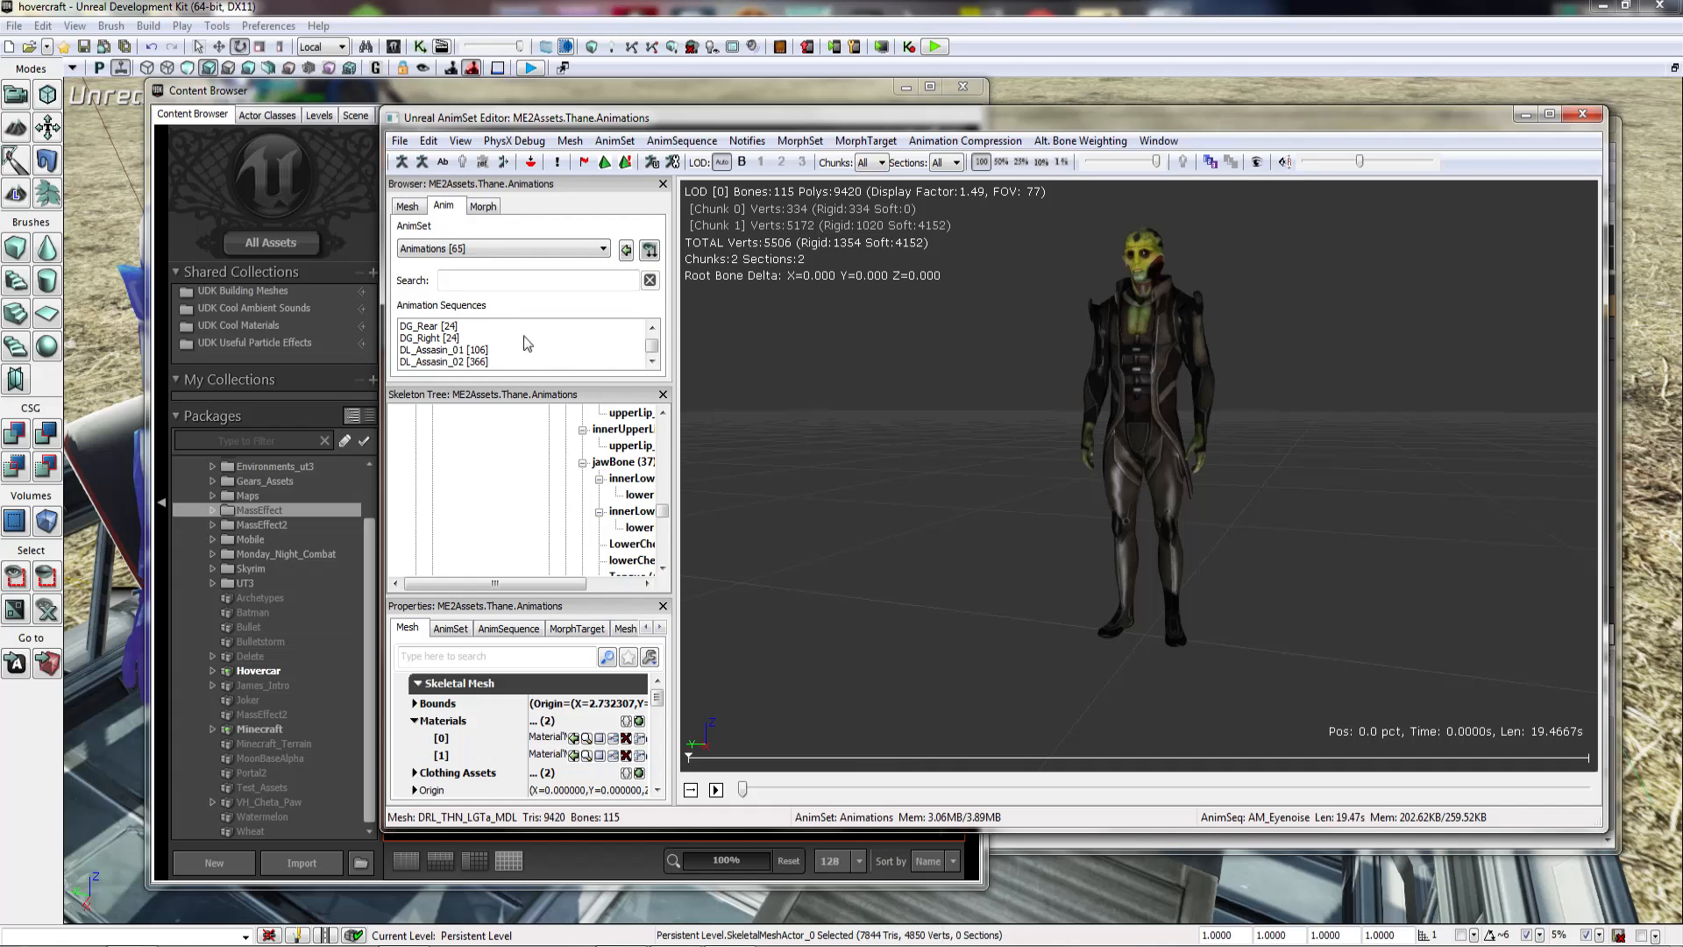
pyautogui.click(1581, 117)
# Step: Expand the MassEffect package folder and look through the animation sets in its BIOG_HMM_A package
pyautogui.click(644, 399)
pyautogui.click(682, 487)
pyautogui.scroll(-3, 682, 487)
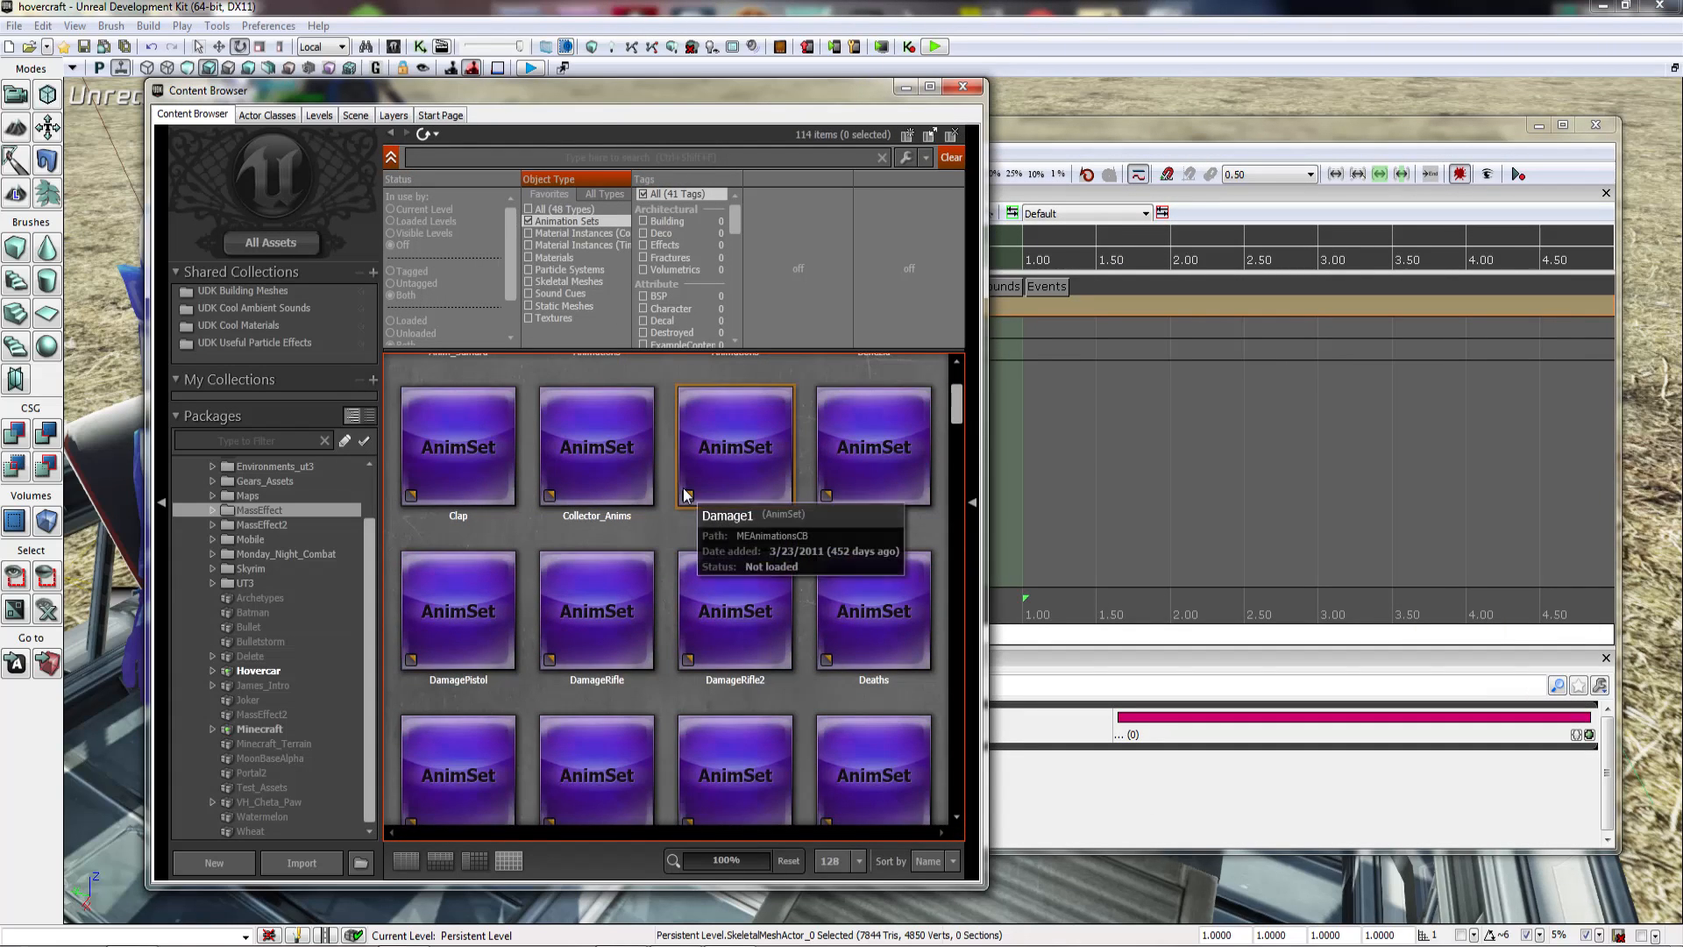
pyautogui.scroll(-3, 675, 562)
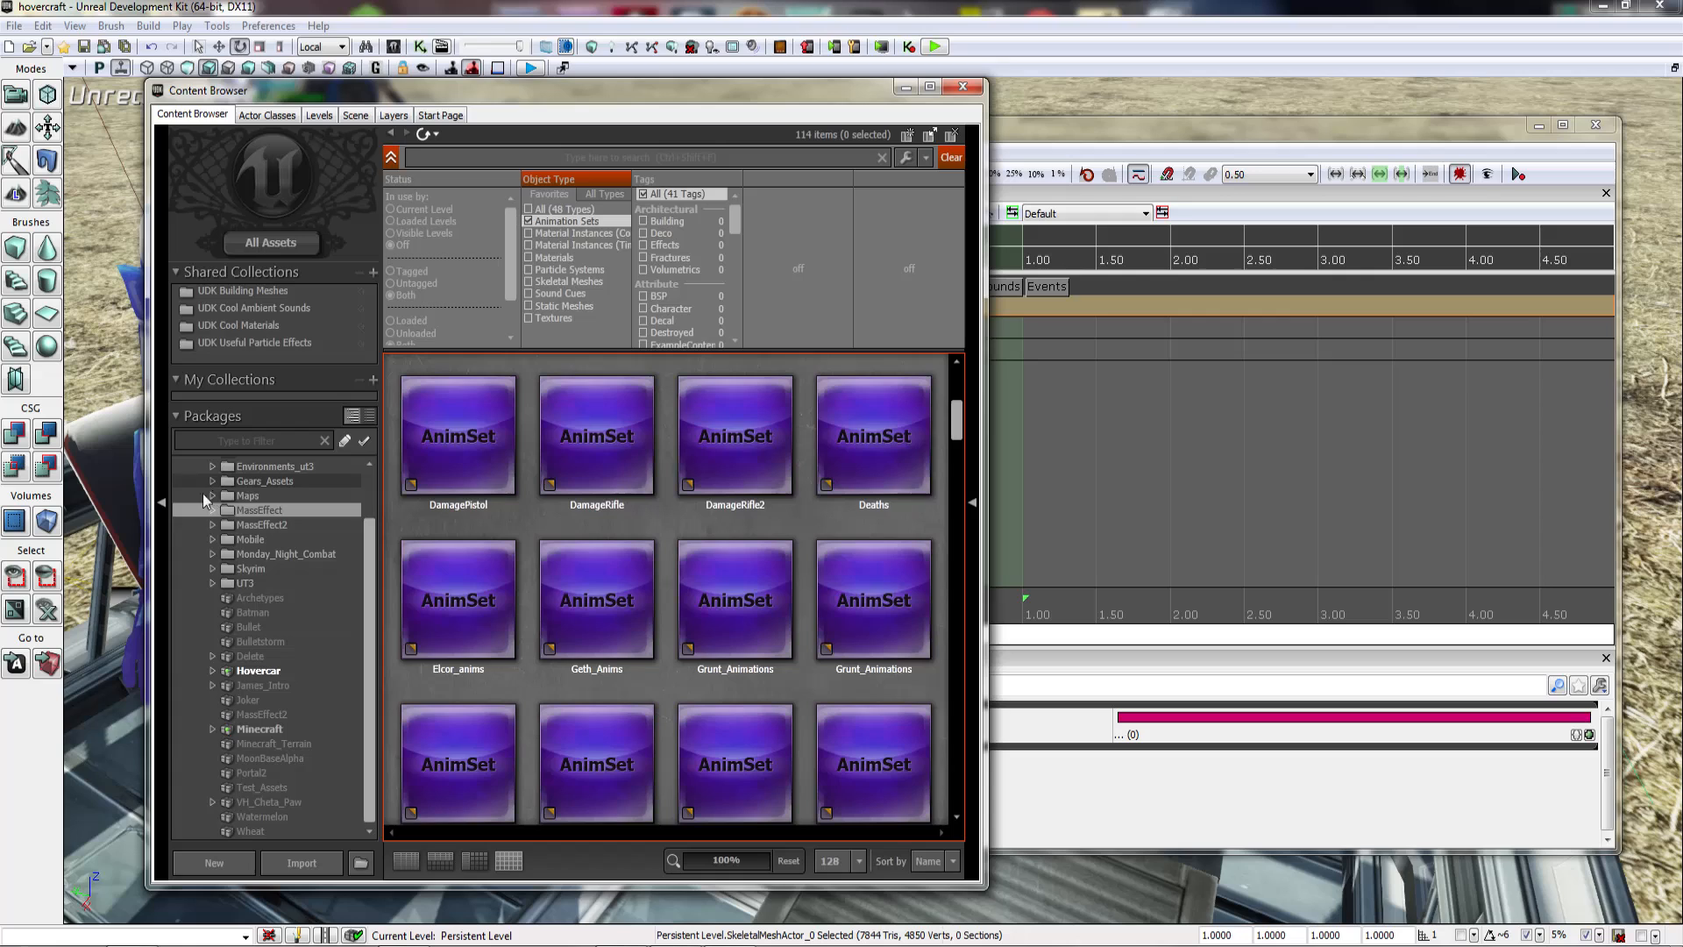
pyautogui.click(211, 511)
pyautogui.scroll(-6, 286, 542)
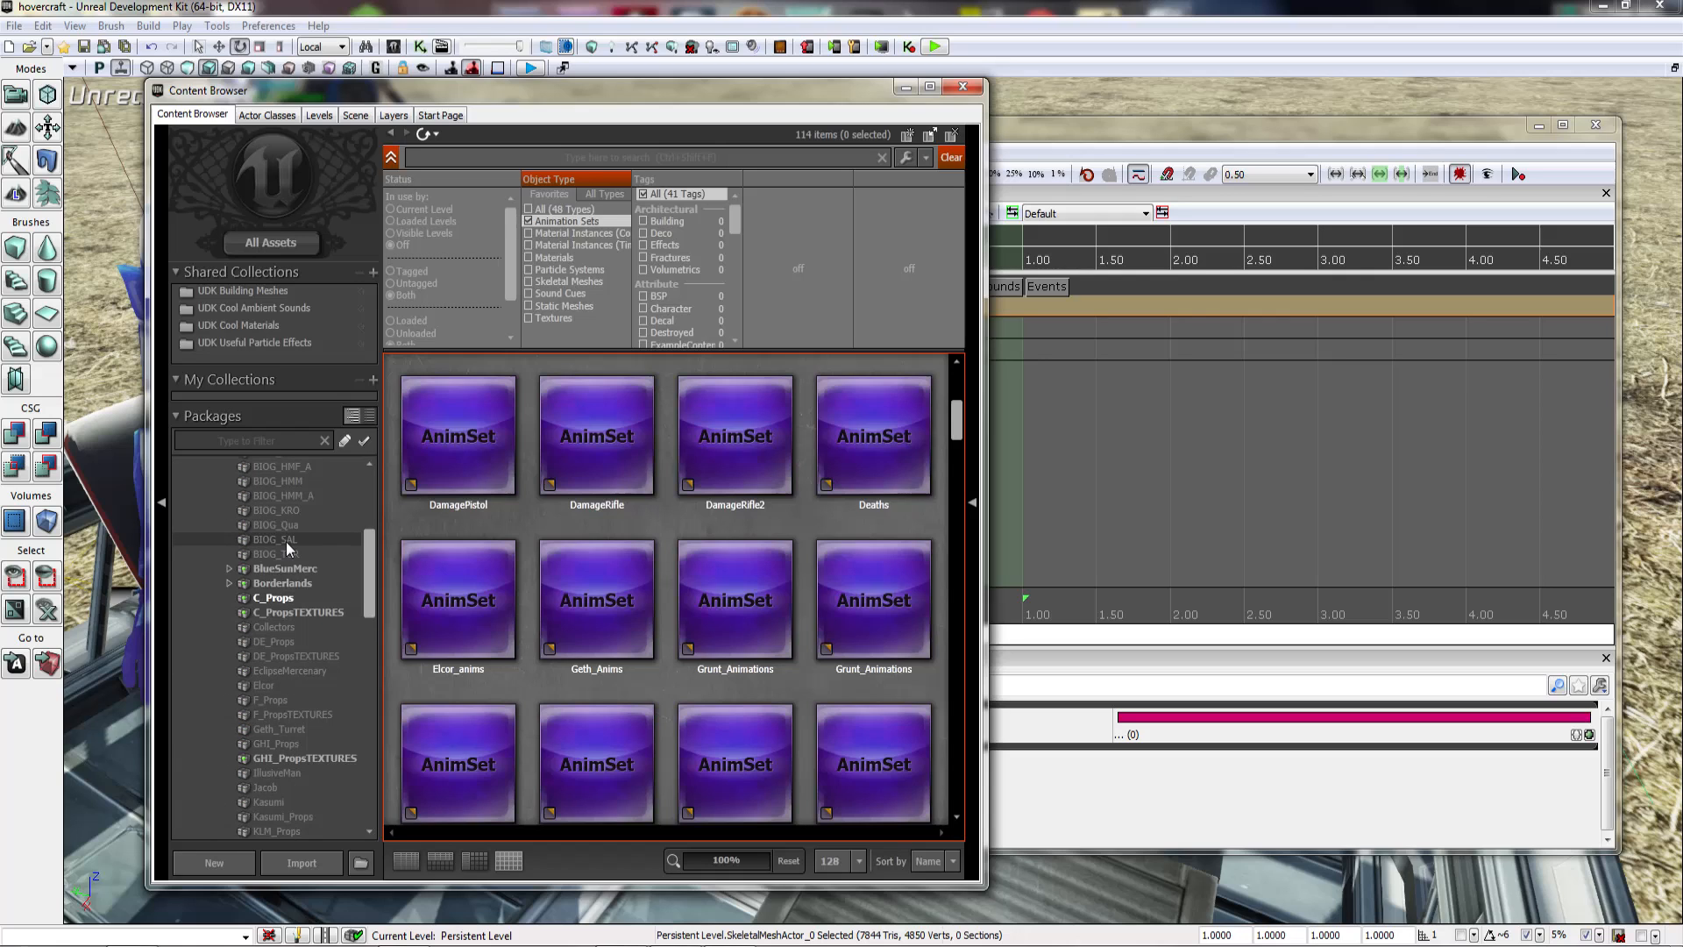
pyautogui.click(296, 496)
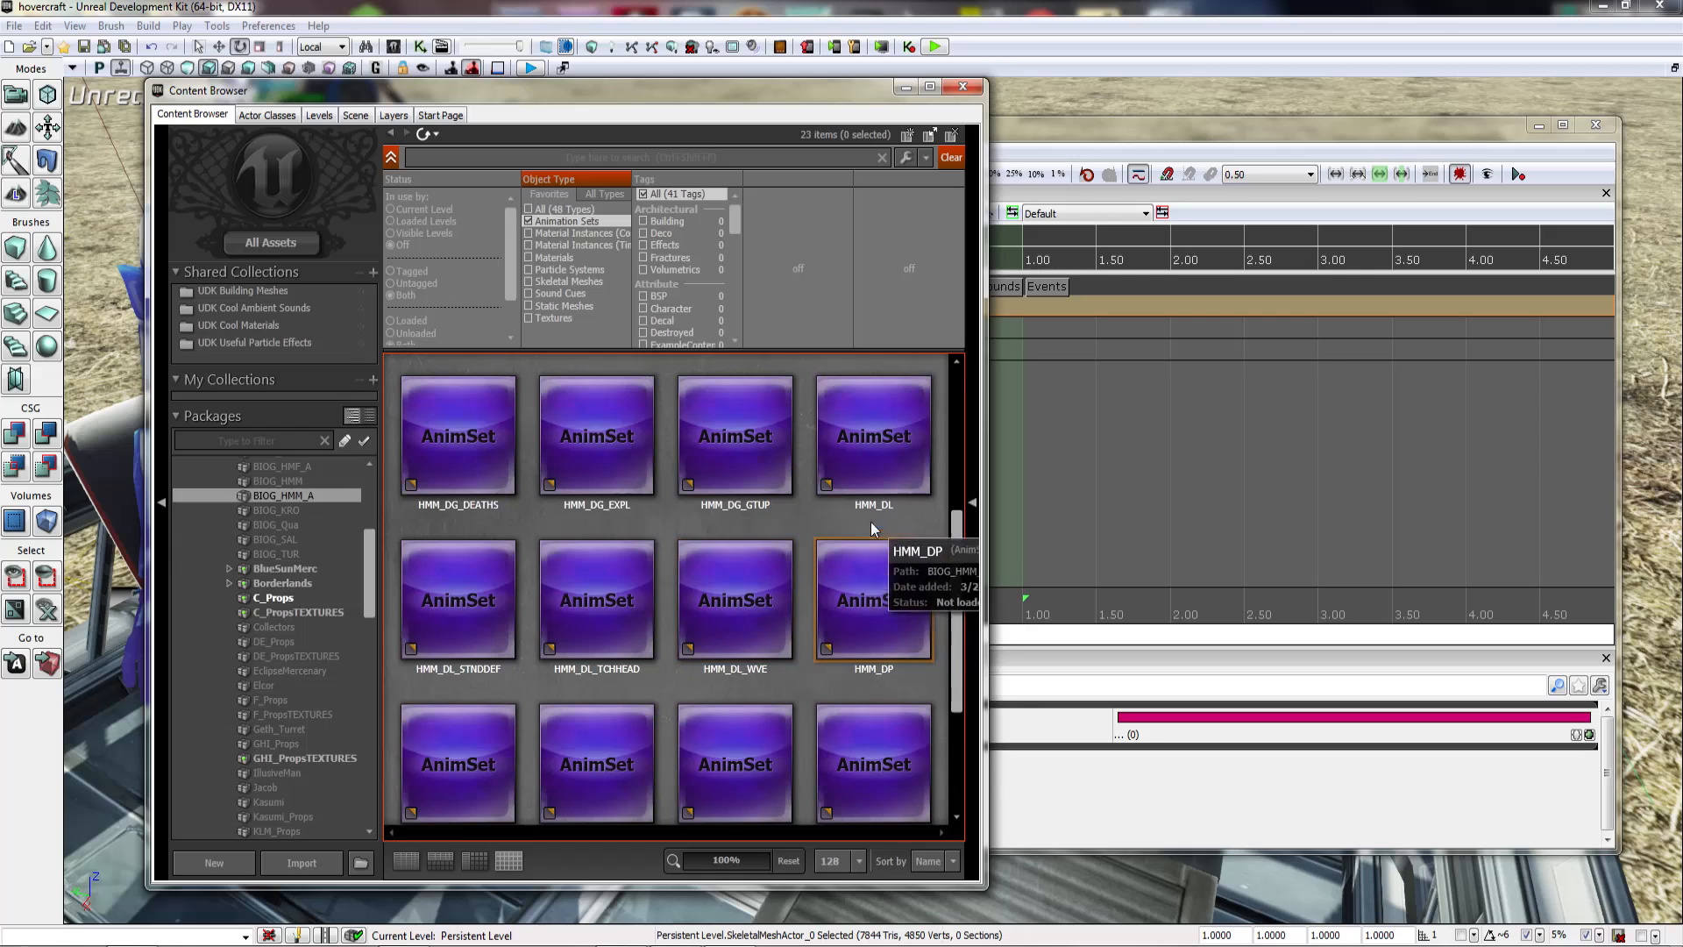
pyautogui.scroll(-1, 697, 605)
pyautogui.scroll(-2, 697, 618)
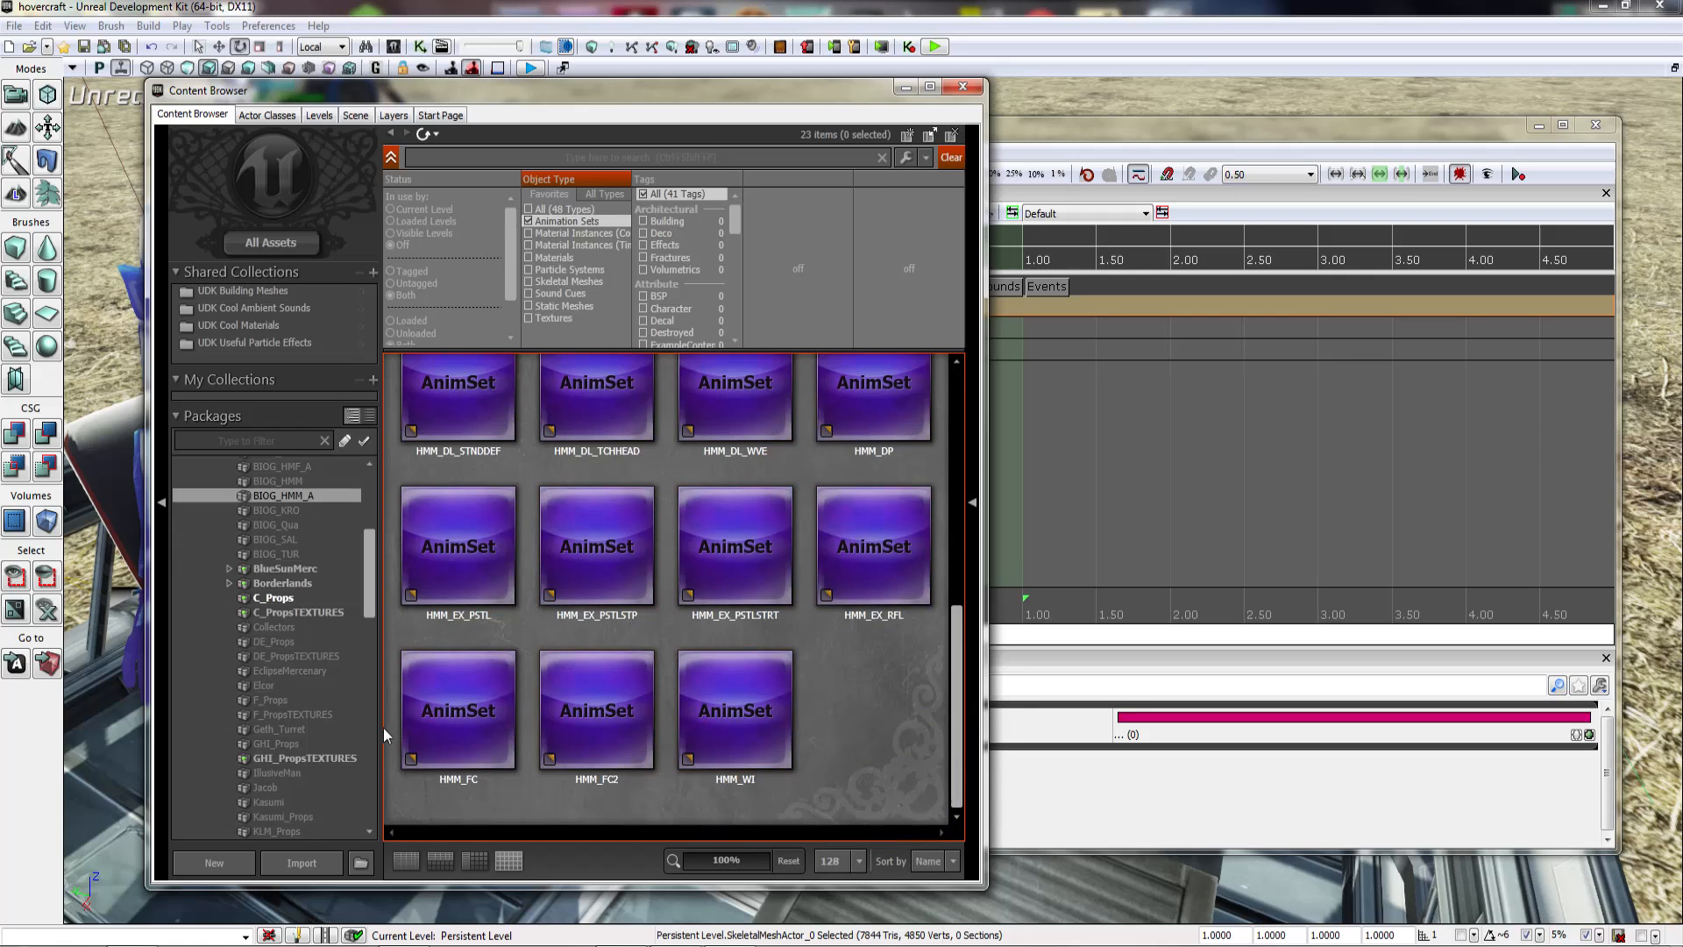
# Step: Open the HMM_FC animation set of BIOG_HMM_A, select FC_AfraidEnter, look through the other sequences, and close the set
pyautogui.doubleClick(445, 714)
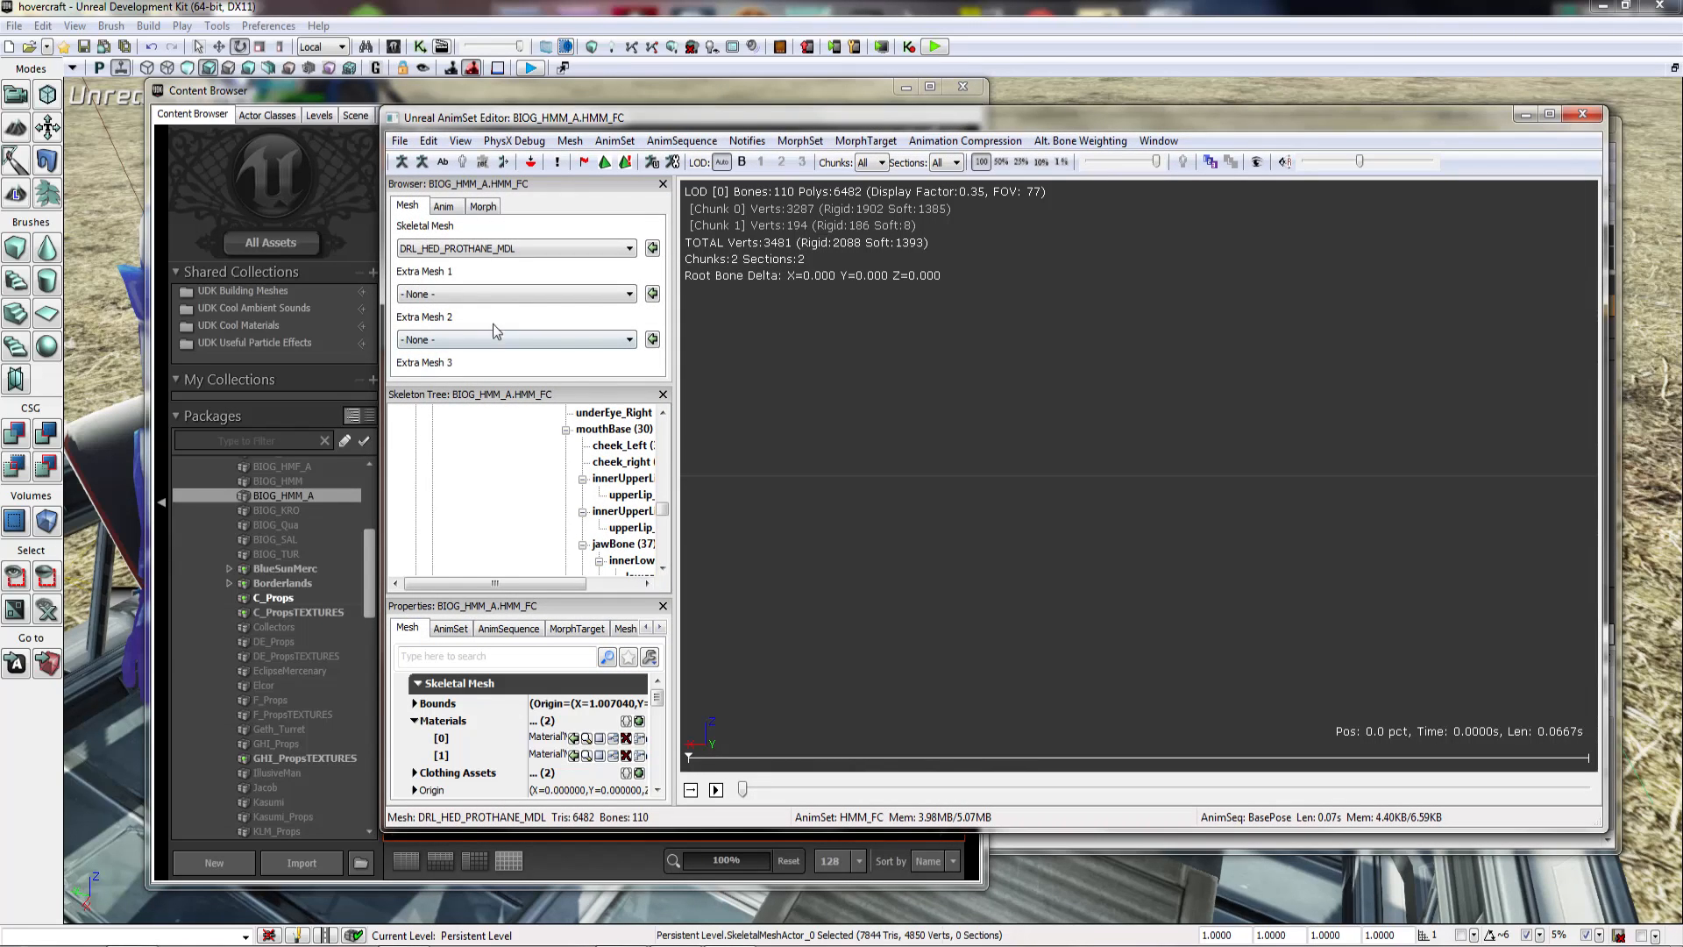
pyautogui.click(443, 207)
pyautogui.click(441, 338)
pyautogui.scroll(-8, 456, 351)
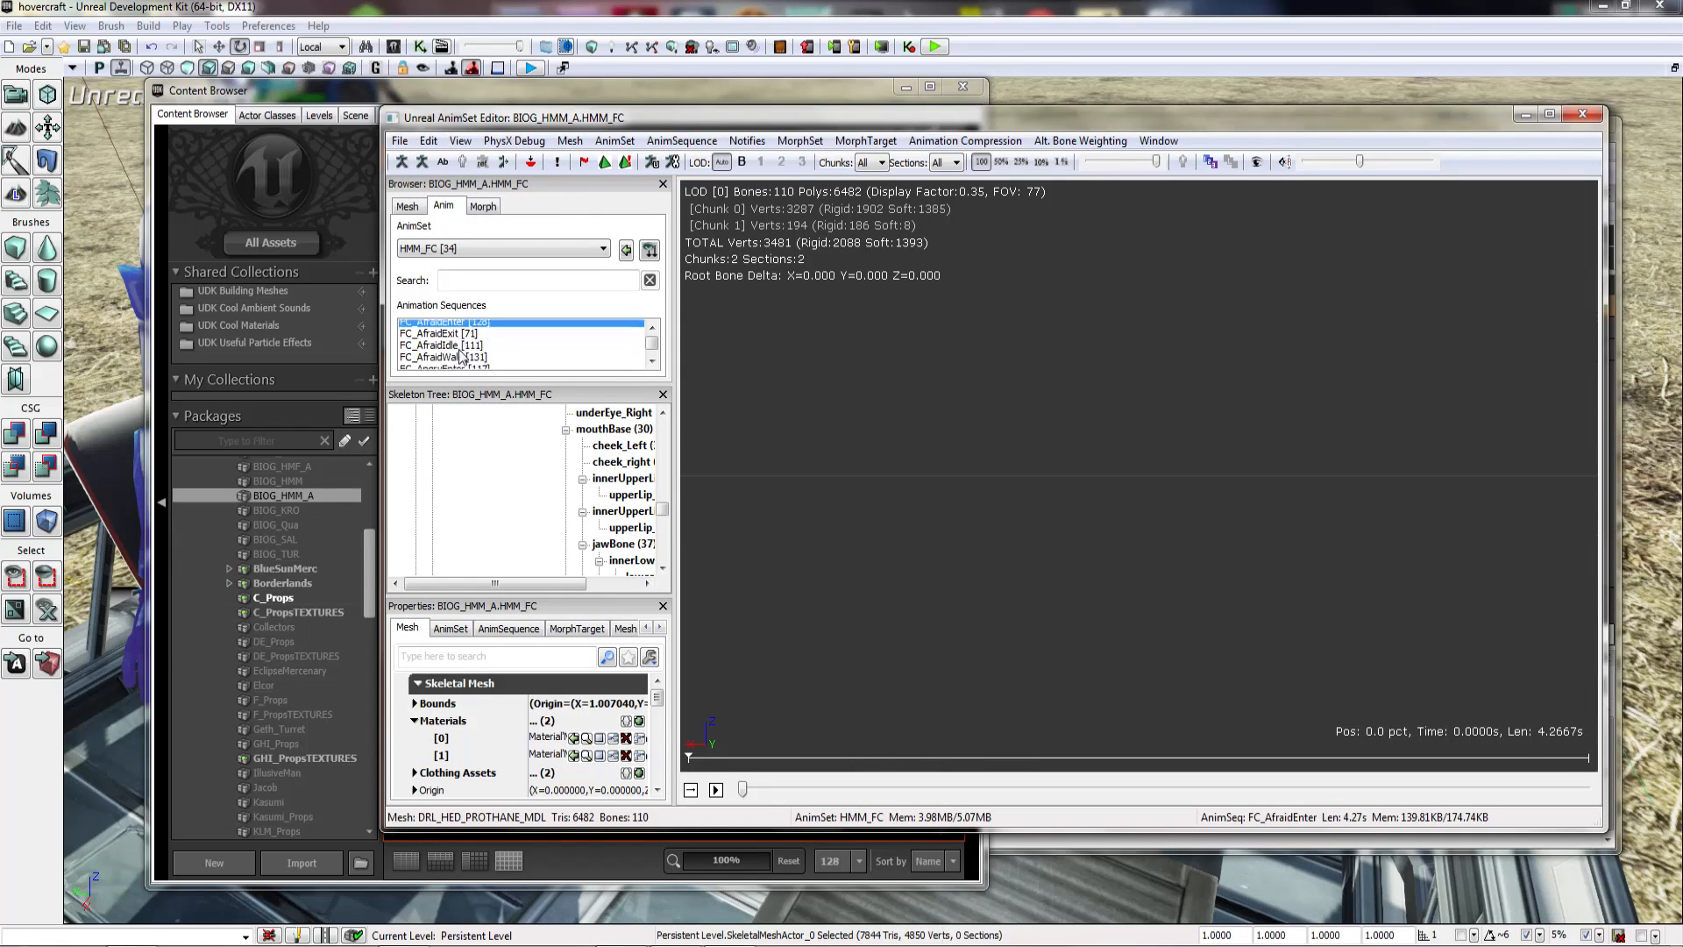
pyautogui.scroll(-10, 459, 355)
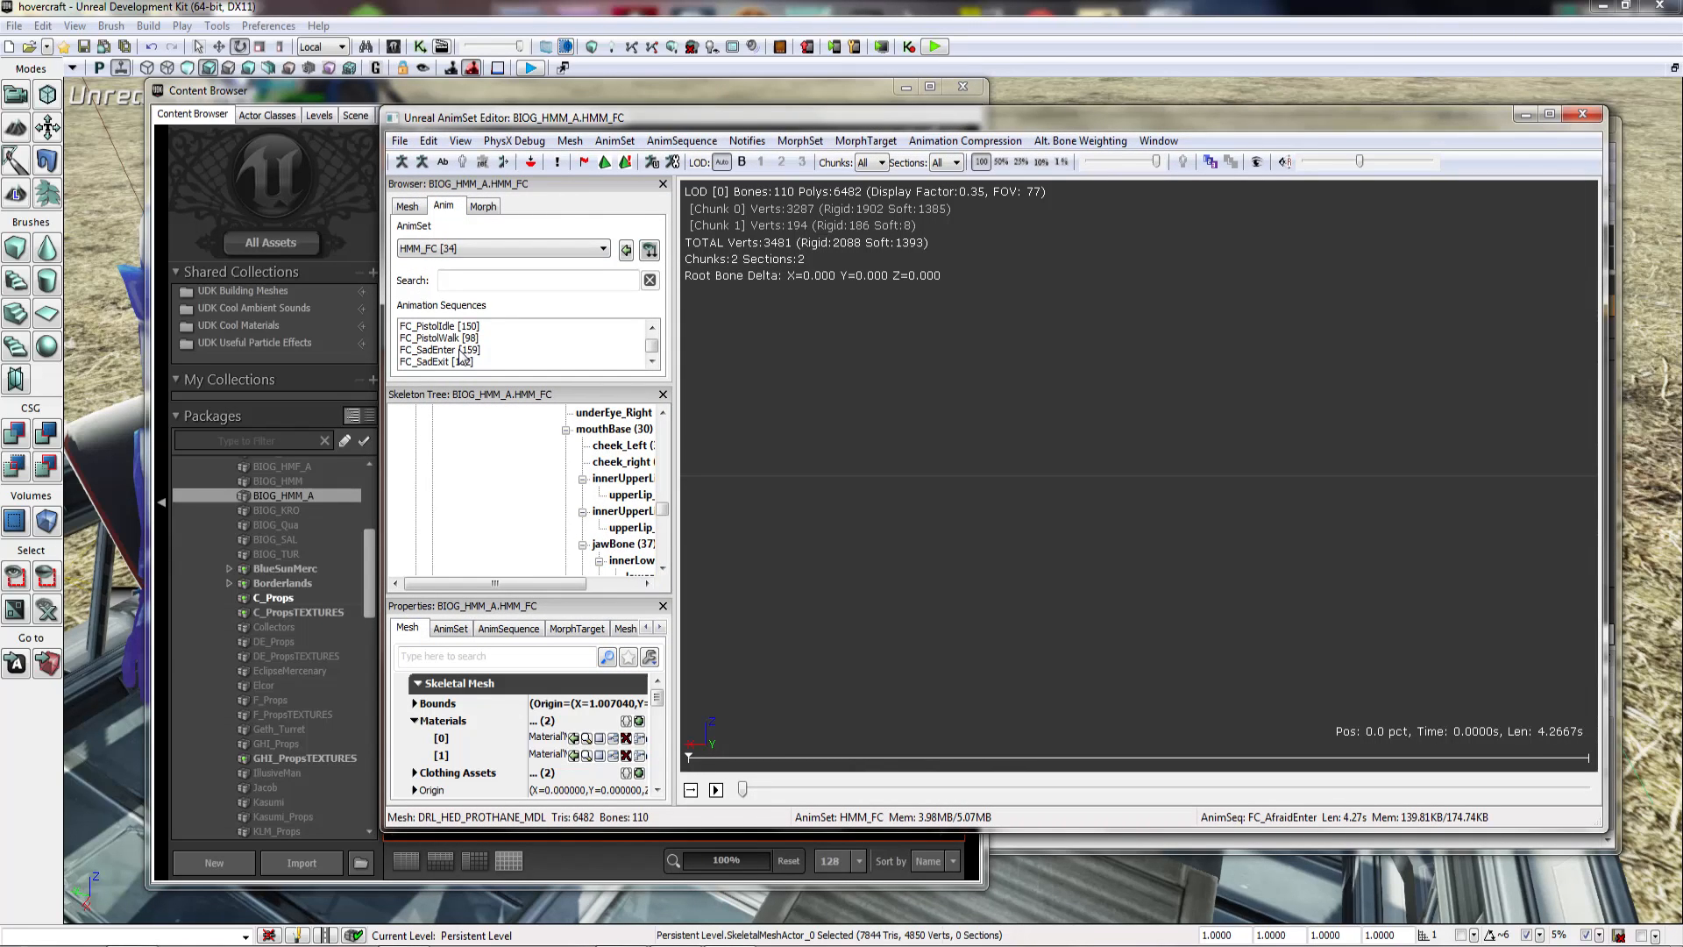
pyautogui.scroll(-3, 460, 355)
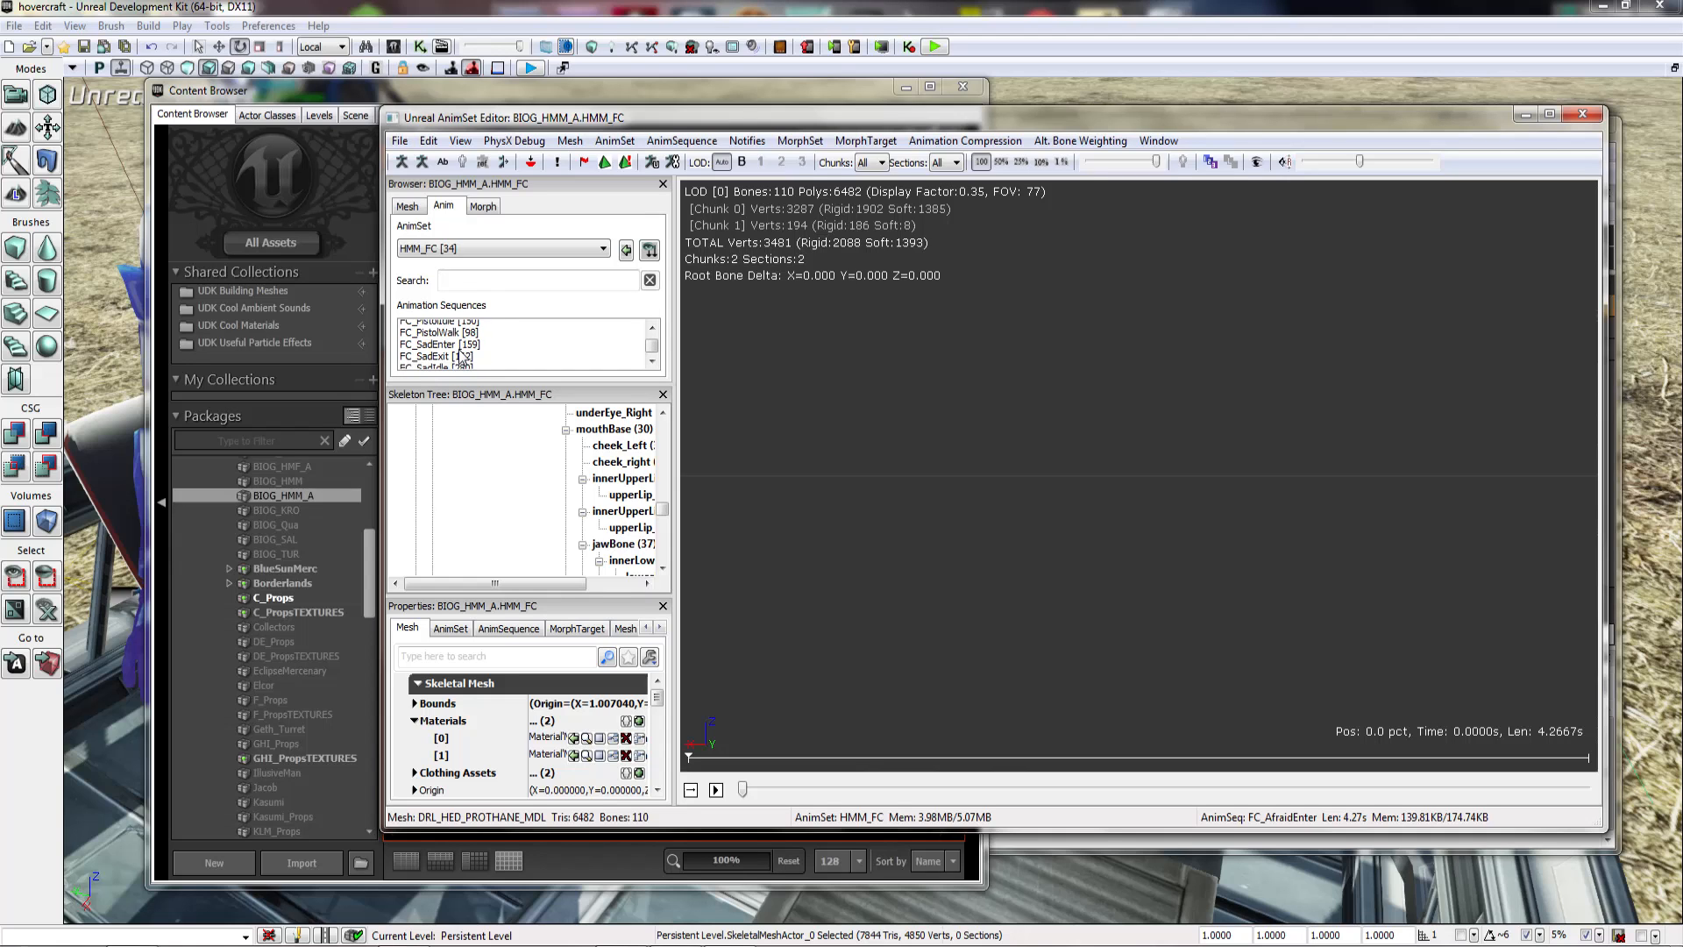
pyautogui.click(1584, 116)
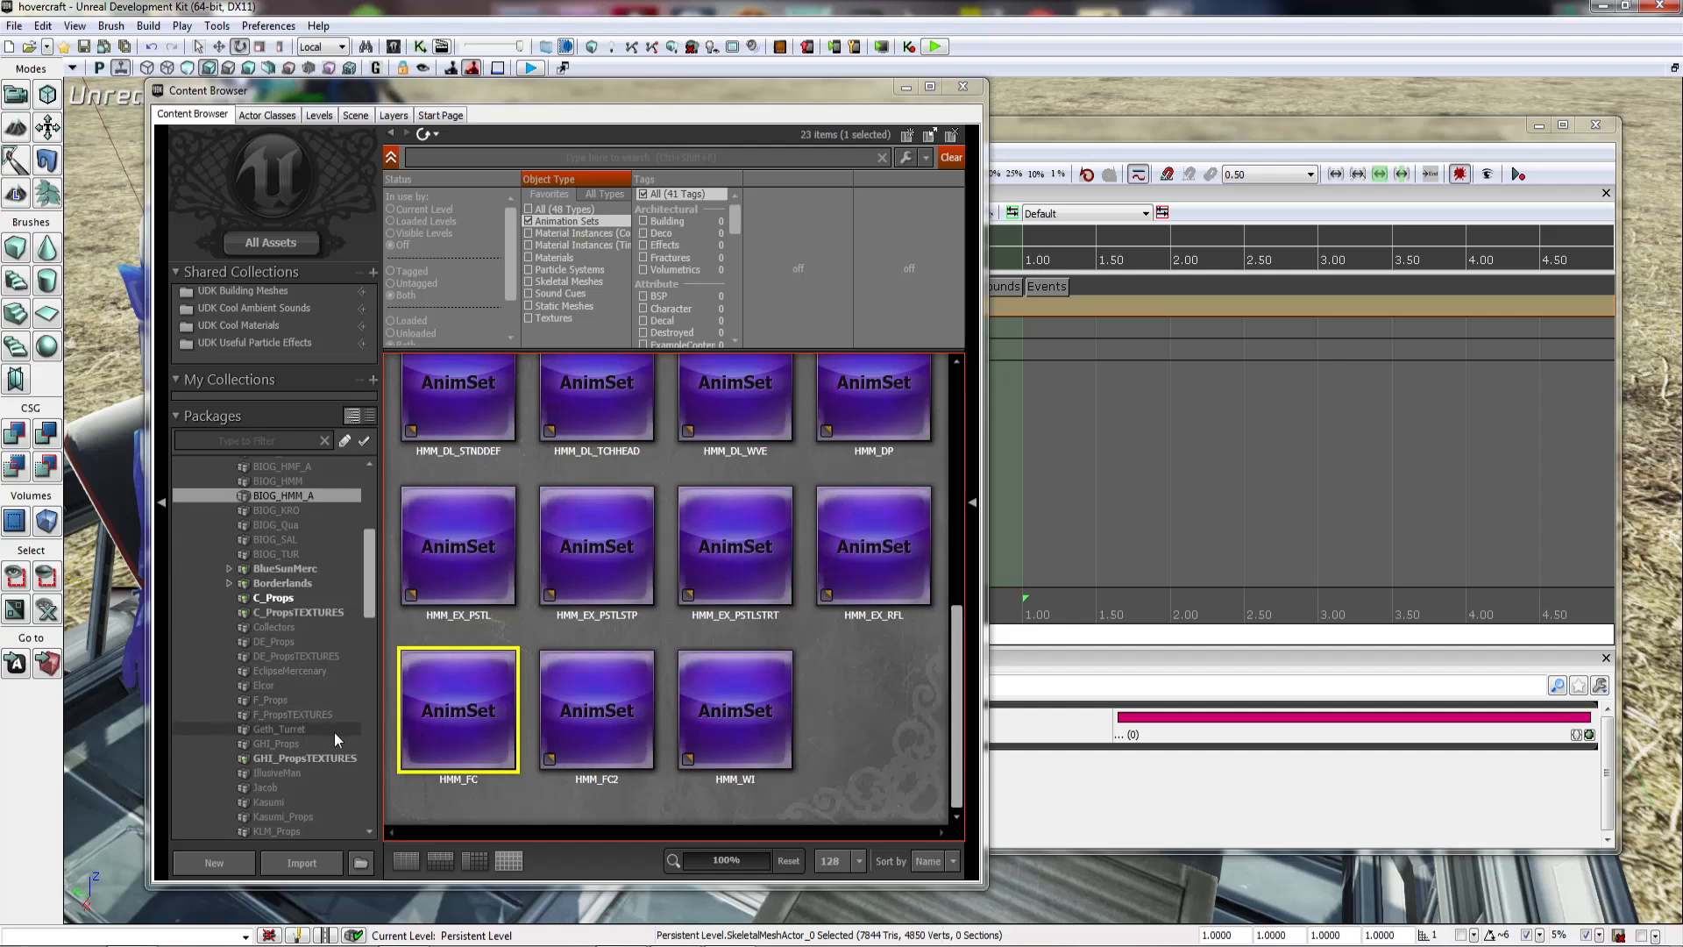
# Step: Browse further through the MassEffect packages and show the animation sets in the ME2 package
pyautogui.scroll(-2, 372, 621)
pyautogui.scroll(-5, 372, 621)
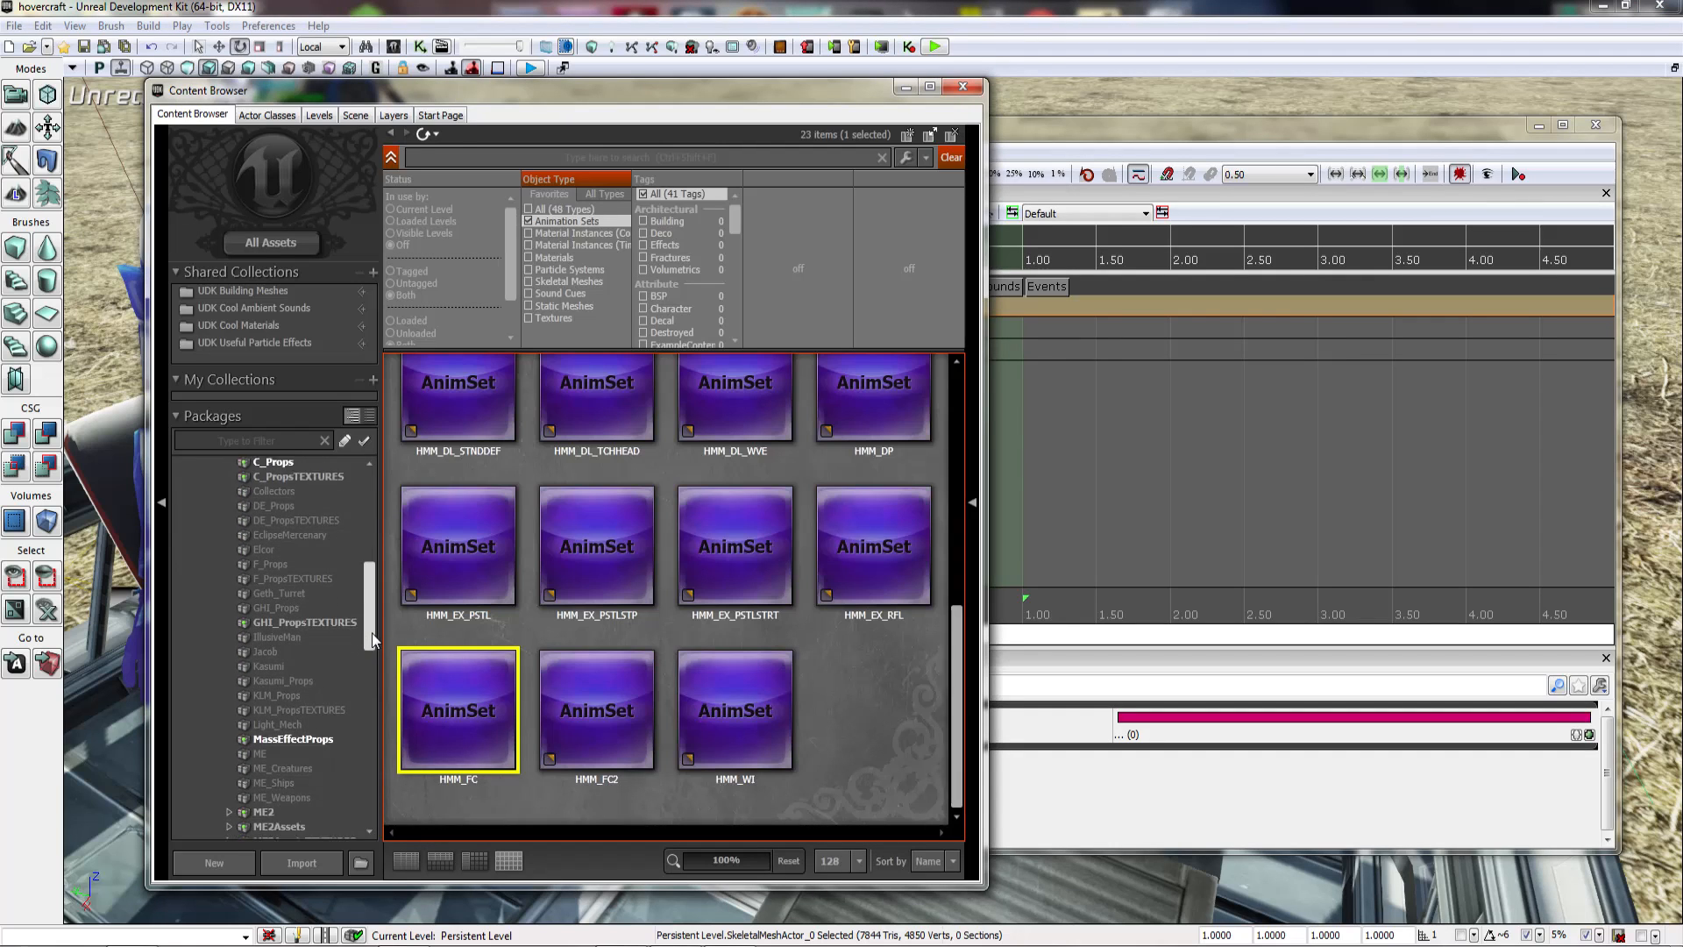
pyautogui.click(291, 660)
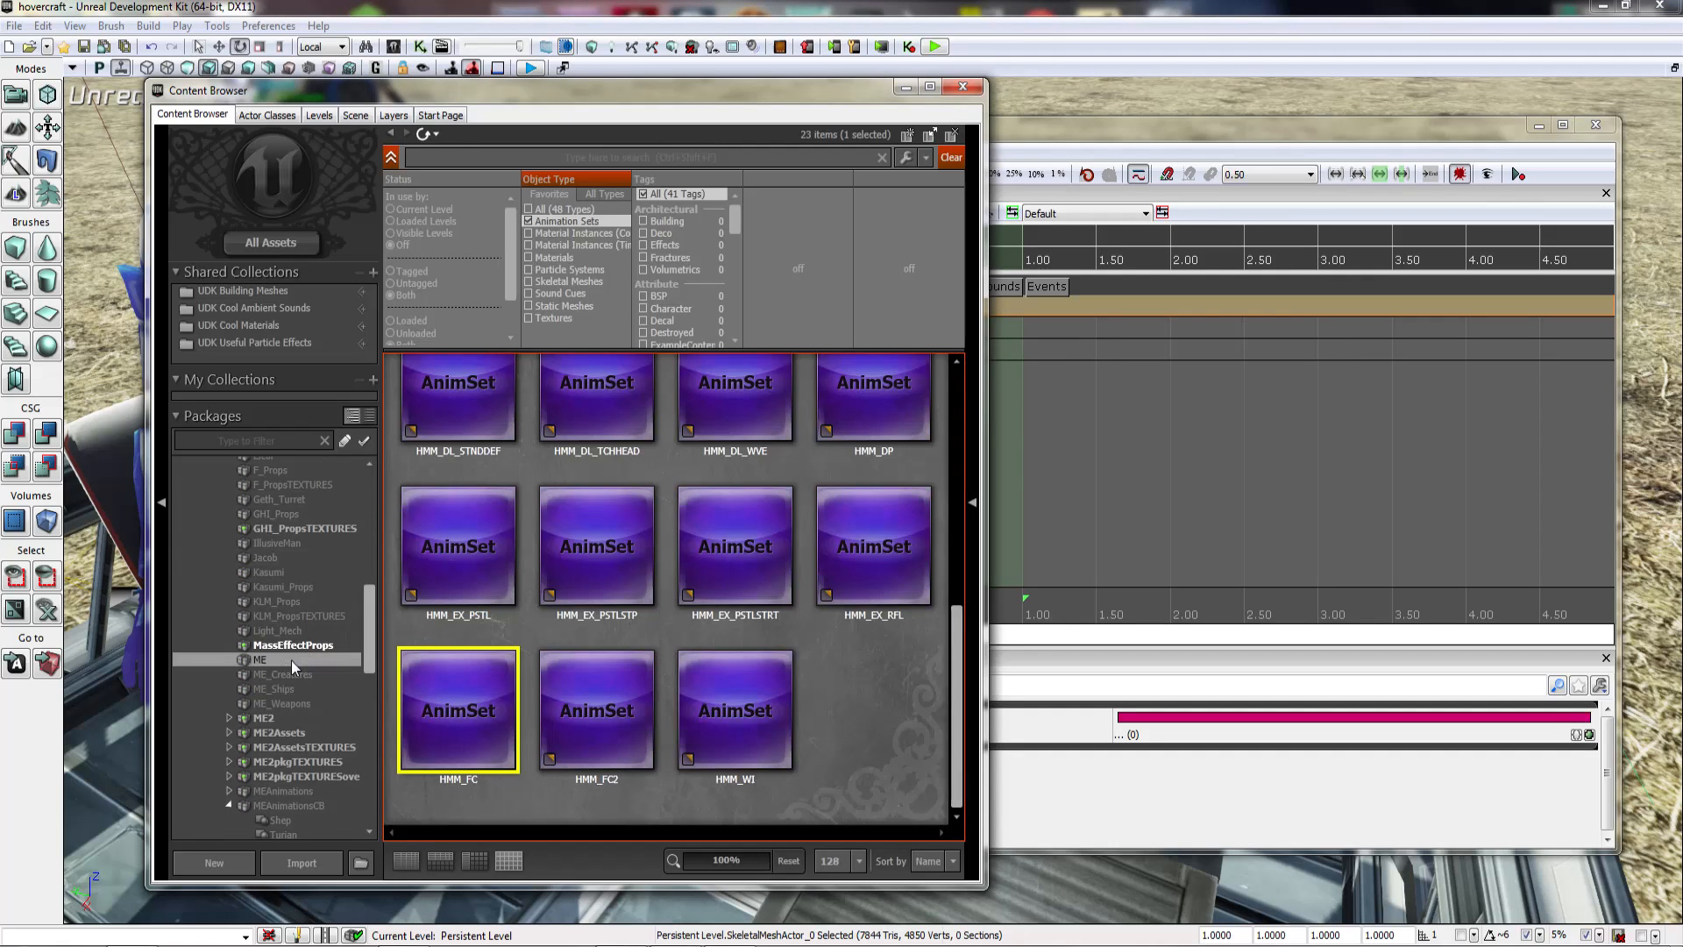
pyautogui.click(291, 686)
pyautogui.click(291, 701)
pyautogui.click(287, 717)
# Step: Select and open the HumanAnimations set, preview 2P_ArmLockExit, look through its sequences, and close the set editor
pyautogui.click(593, 428)
pyautogui.doubleClick(606, 439)
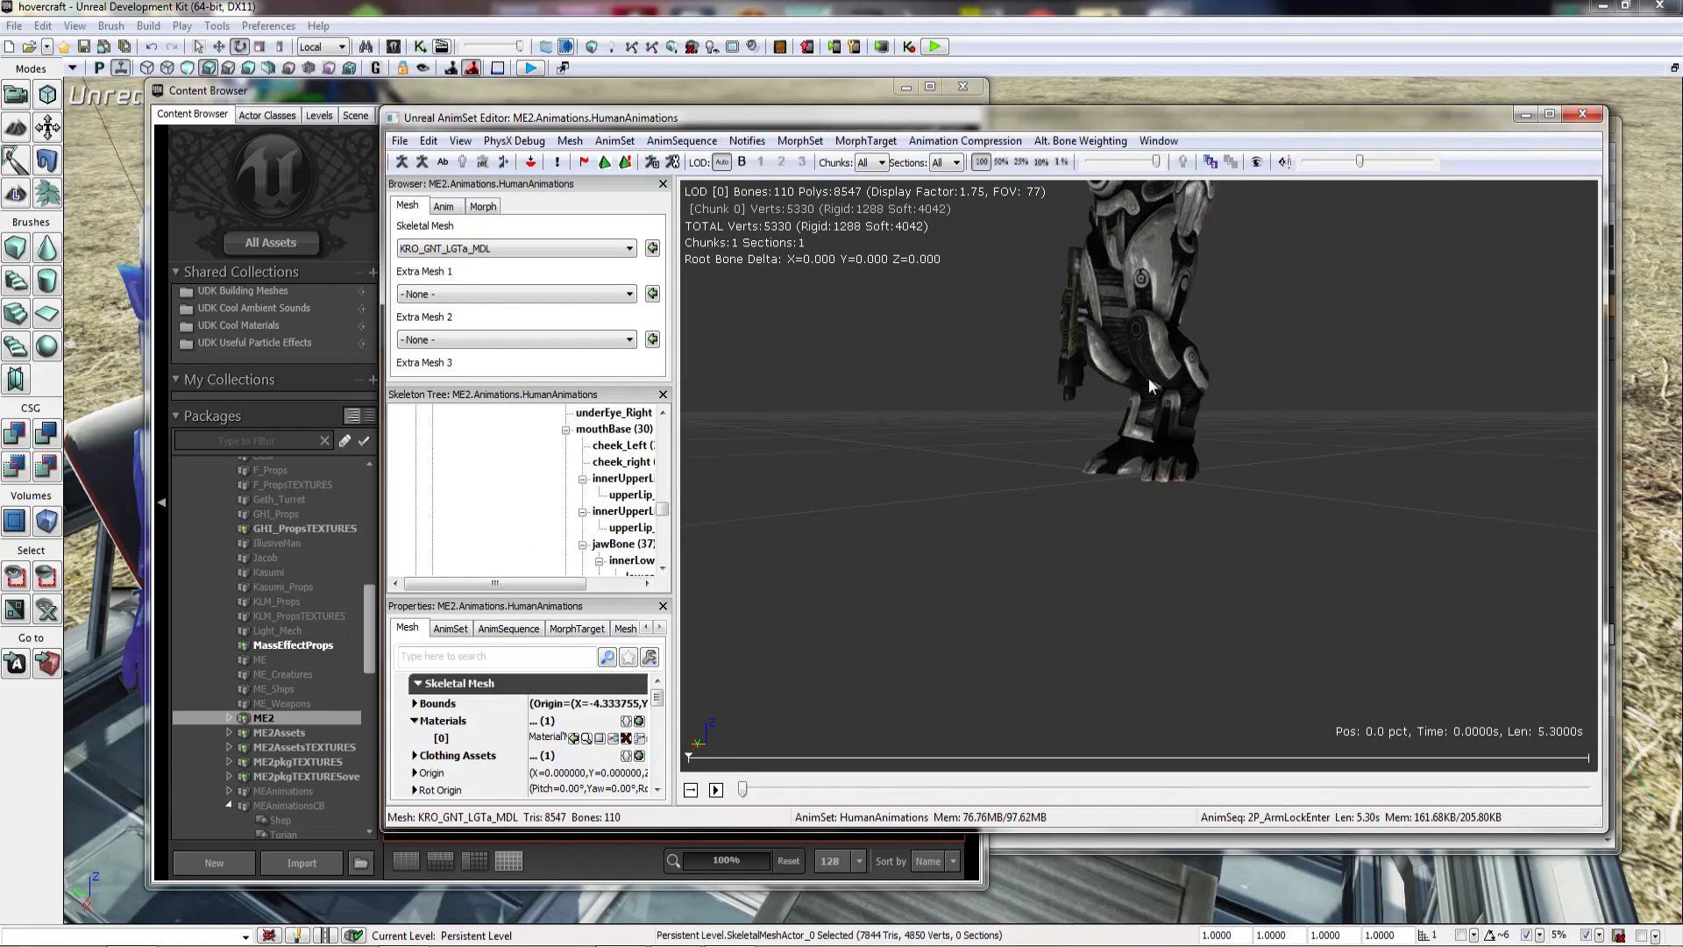
pyautogui.click(443, 207)
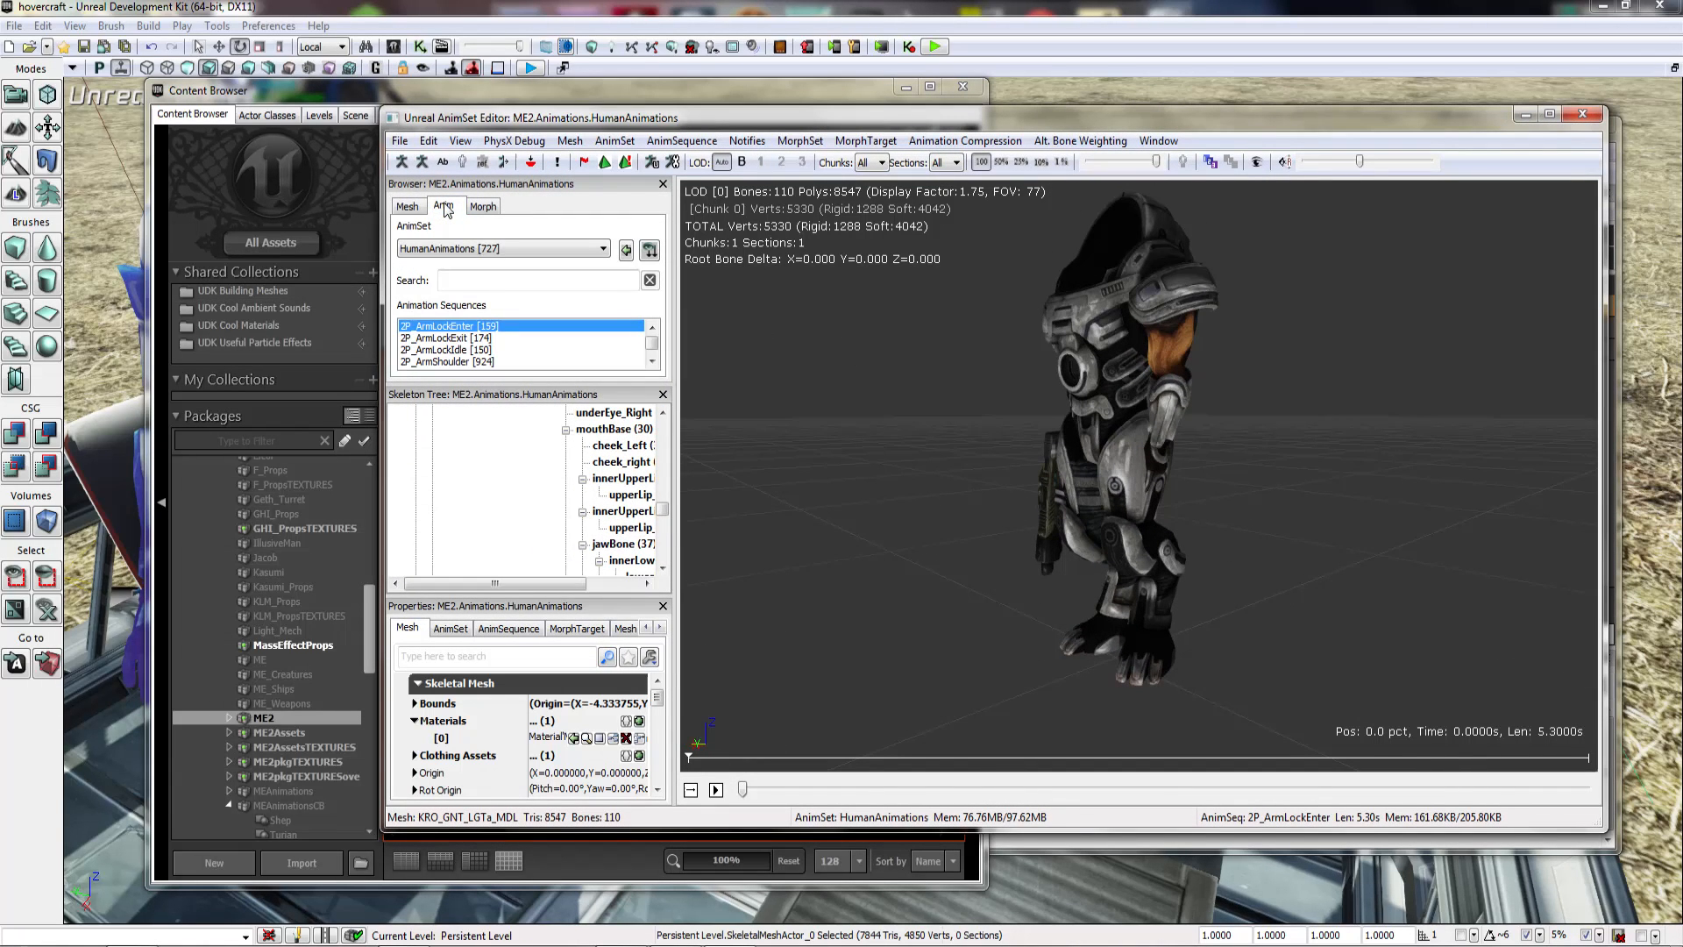
pyautogui.click(488, 338)
pyautogui.scroll(-6, 526, 343)
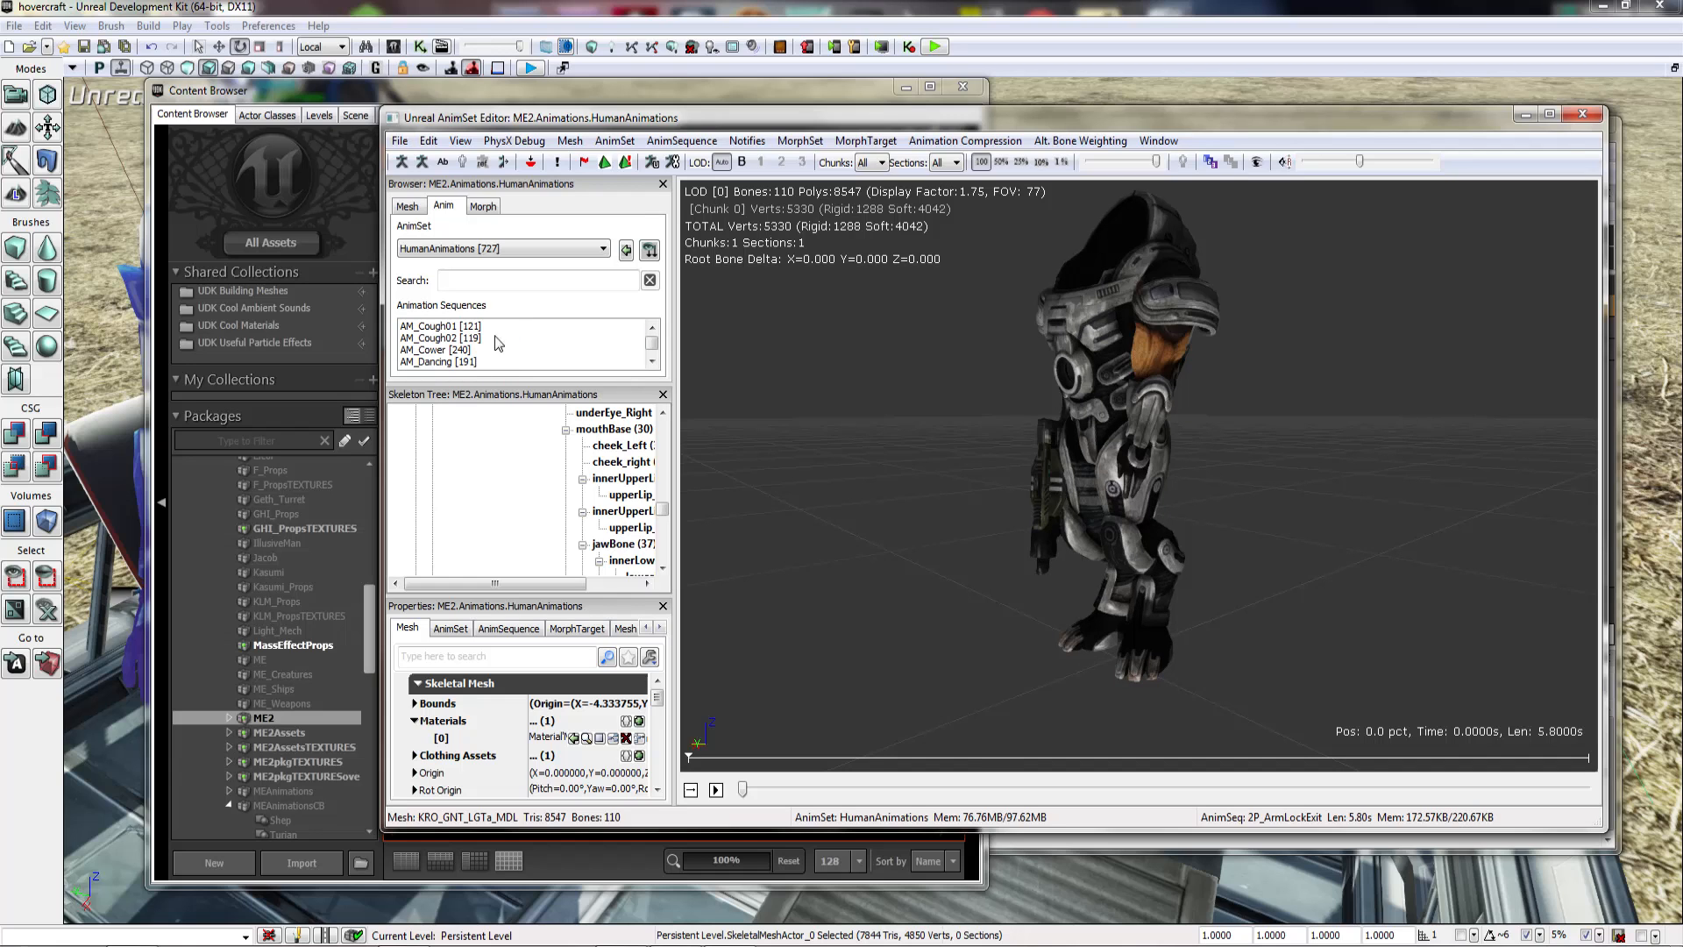
pyautogui.scroll(-10, 533, 342)
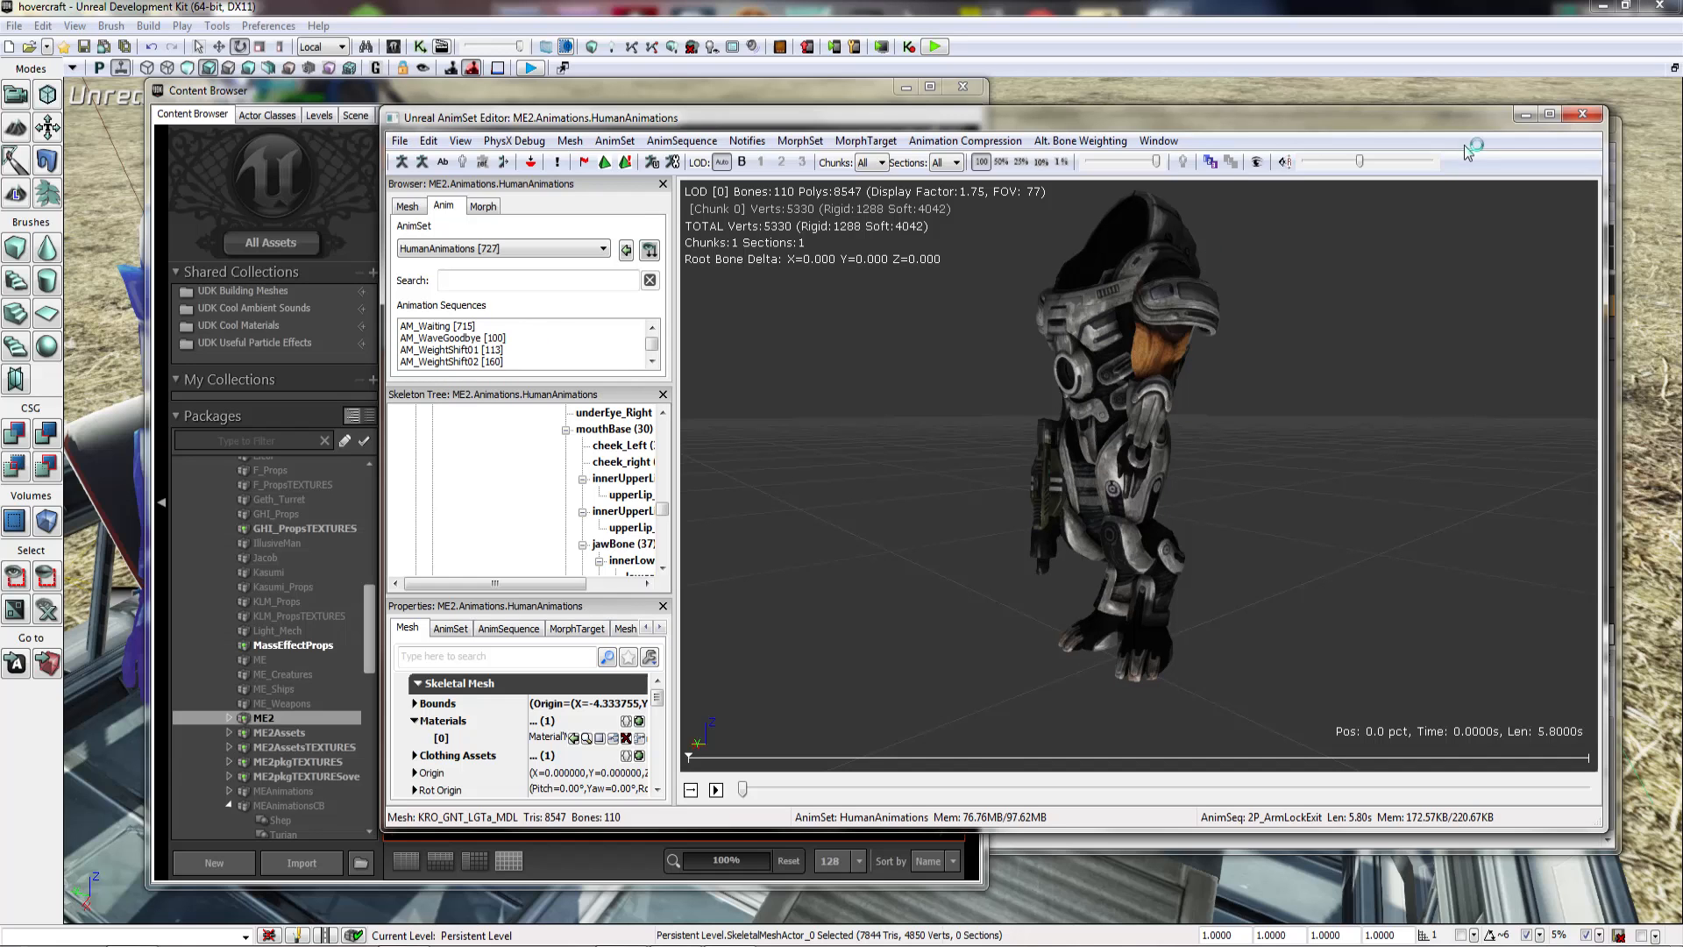
pyautogui.click(1582, 114)
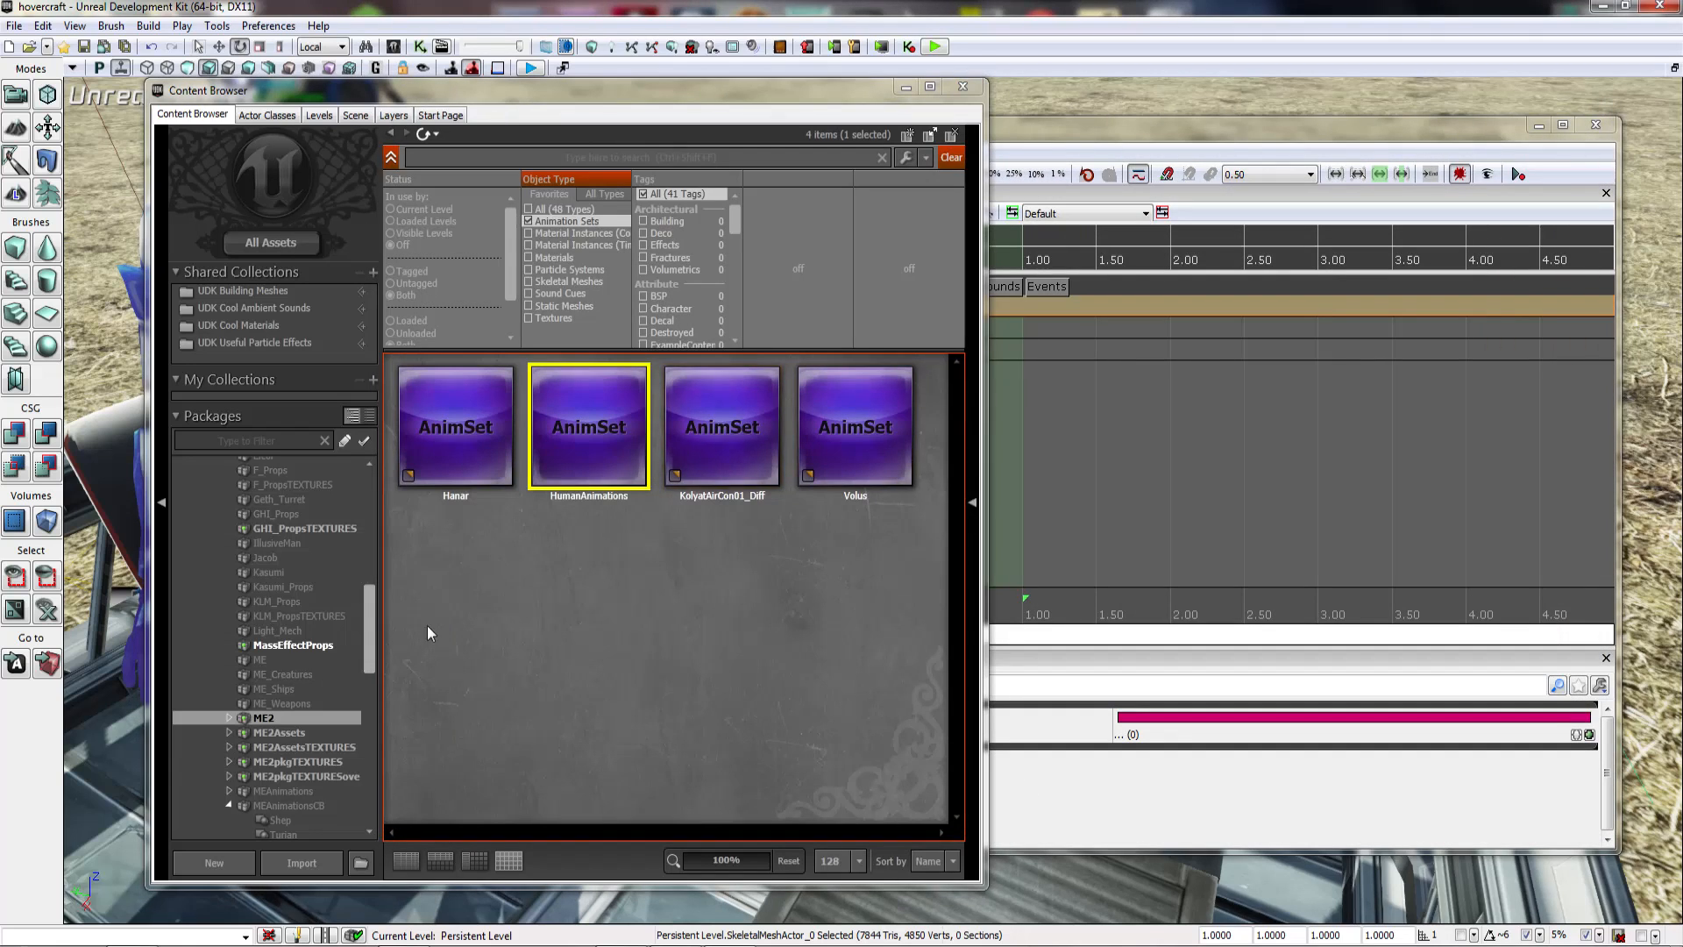
# Step: Close the Content Browser and add HumanAnimations as an entry in the Matinee group's Group Anim Sets
pyautogui.click(962, 86)
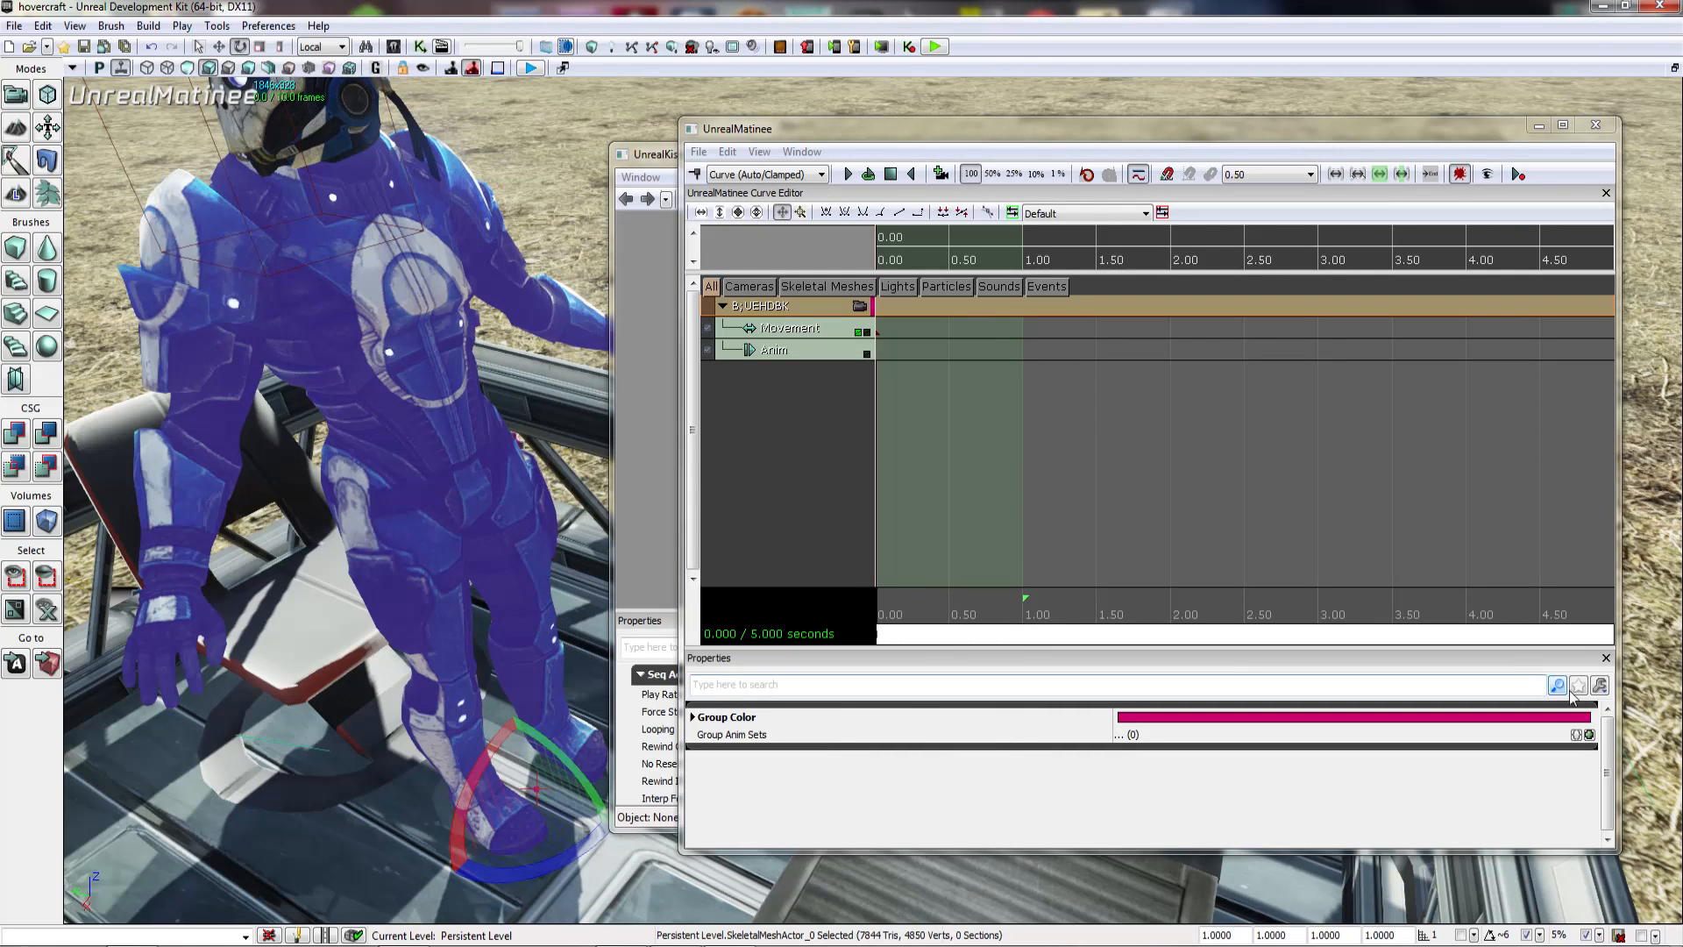
pyautogui.click(1589, 735)
pyautogui.click(1526, 752)
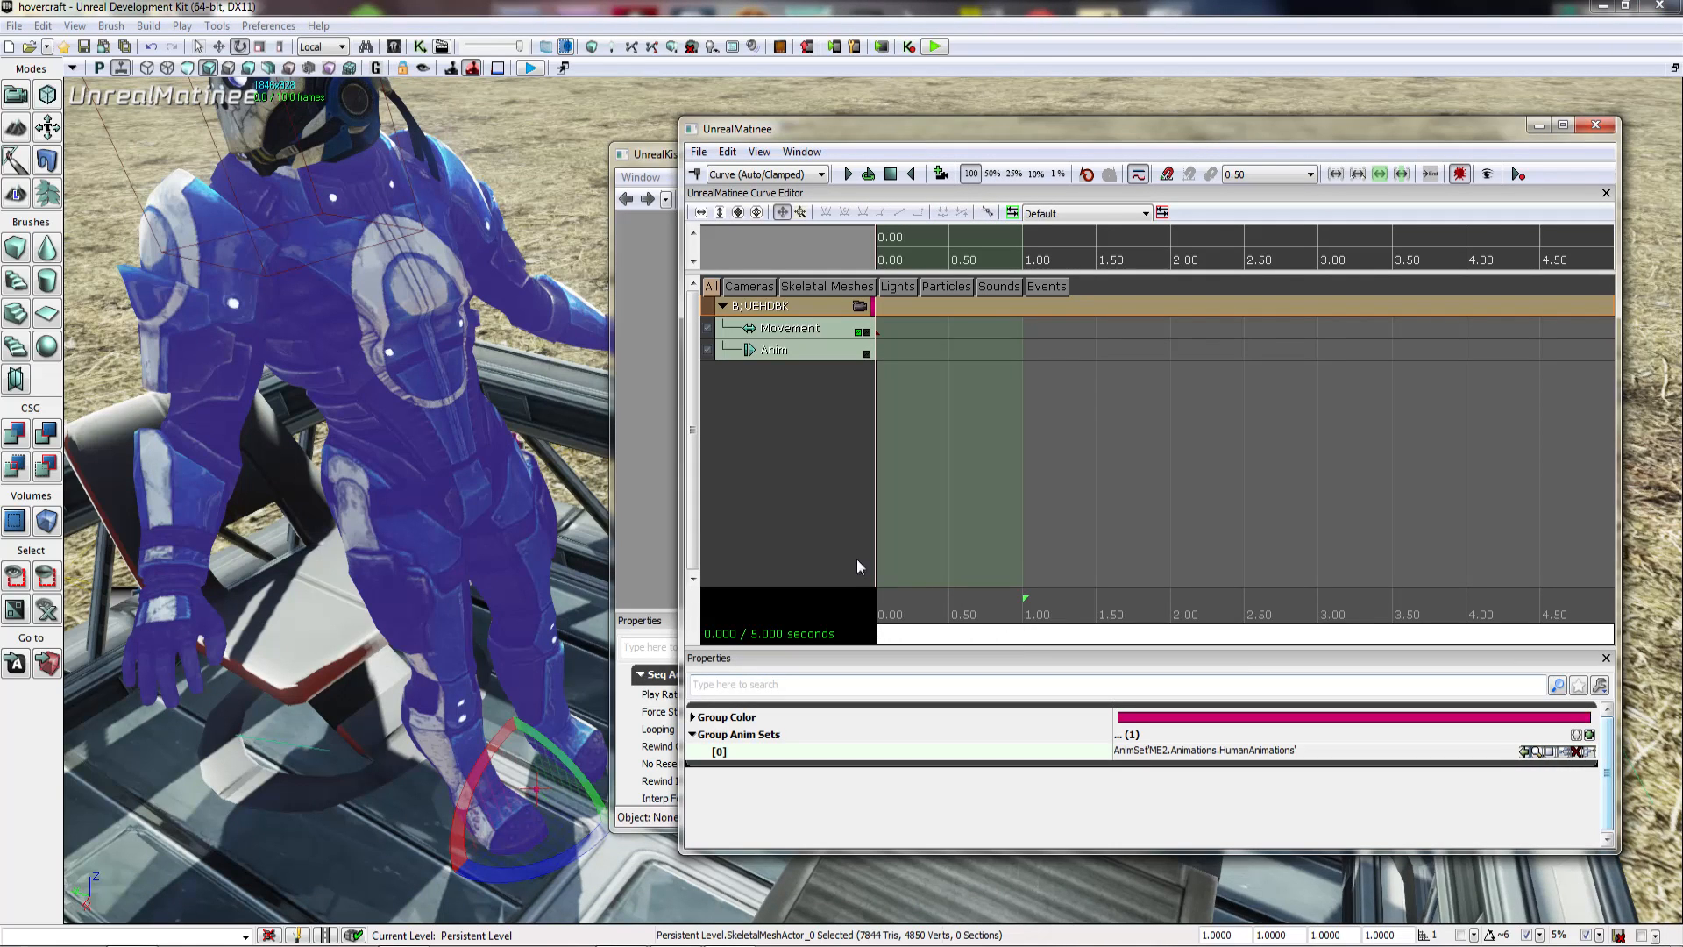
# Step: Add a WI_Sitting2Idle sequence key at the start of the Matinee's Anim track
pyautogui.click(781, 355)
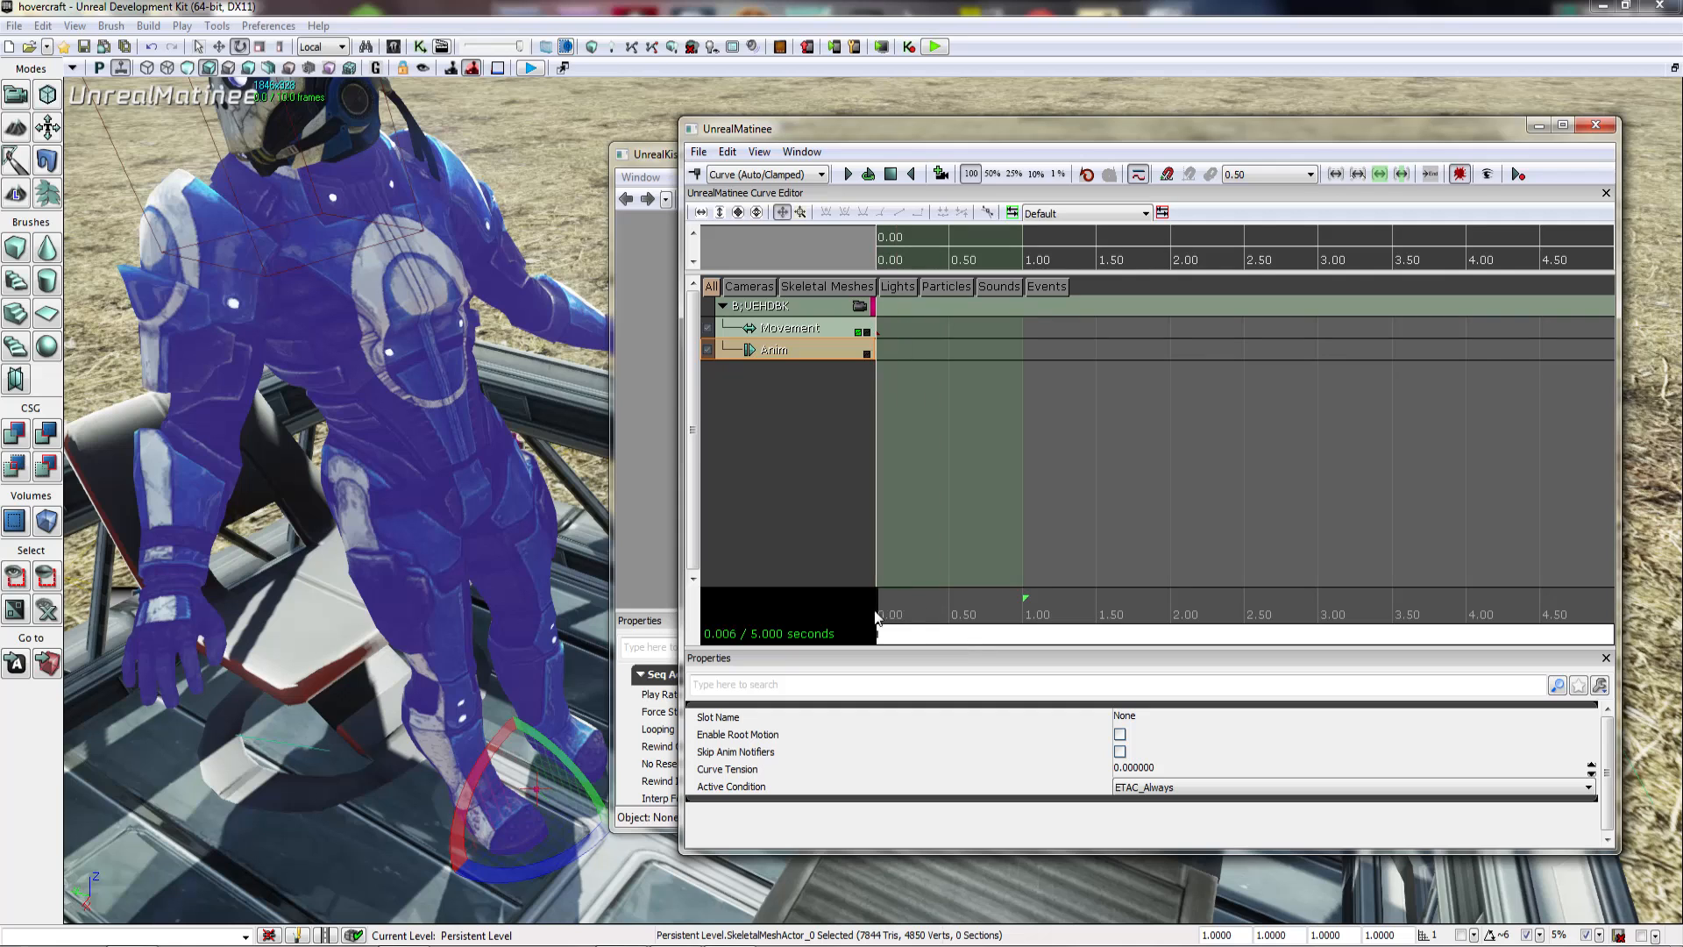
pyautogui.press('Return')
pyautogui.click(893, 465)
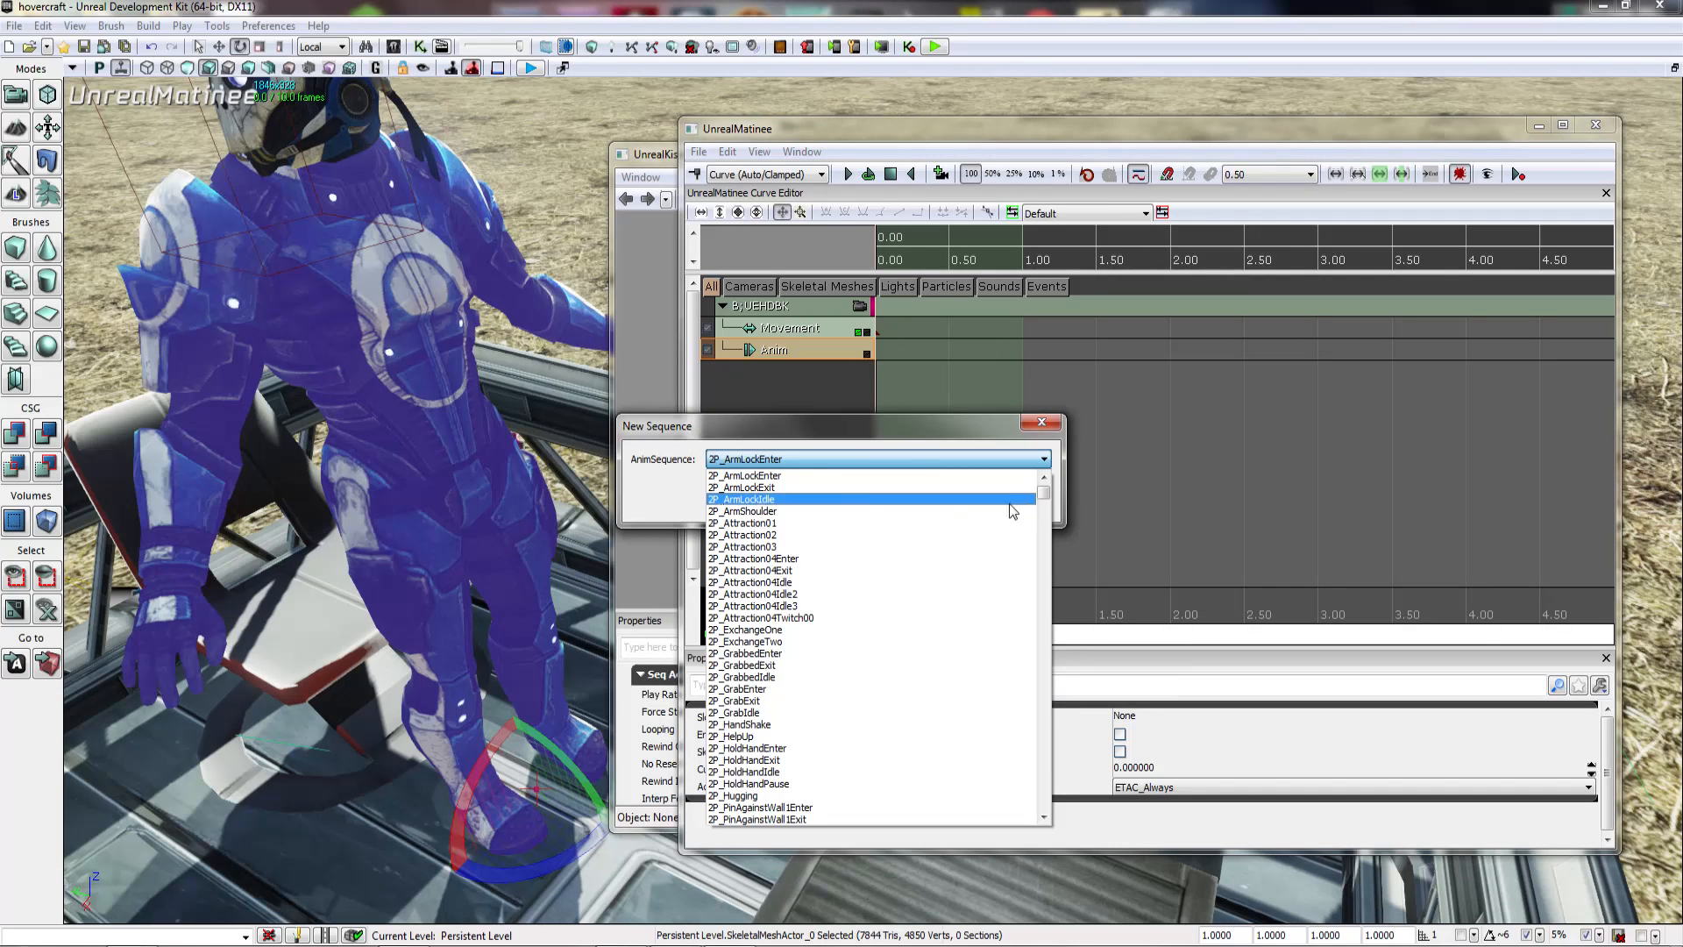
pyautogui.moveTo(1051, 502); pyautogui.dragTo(1048, 792)
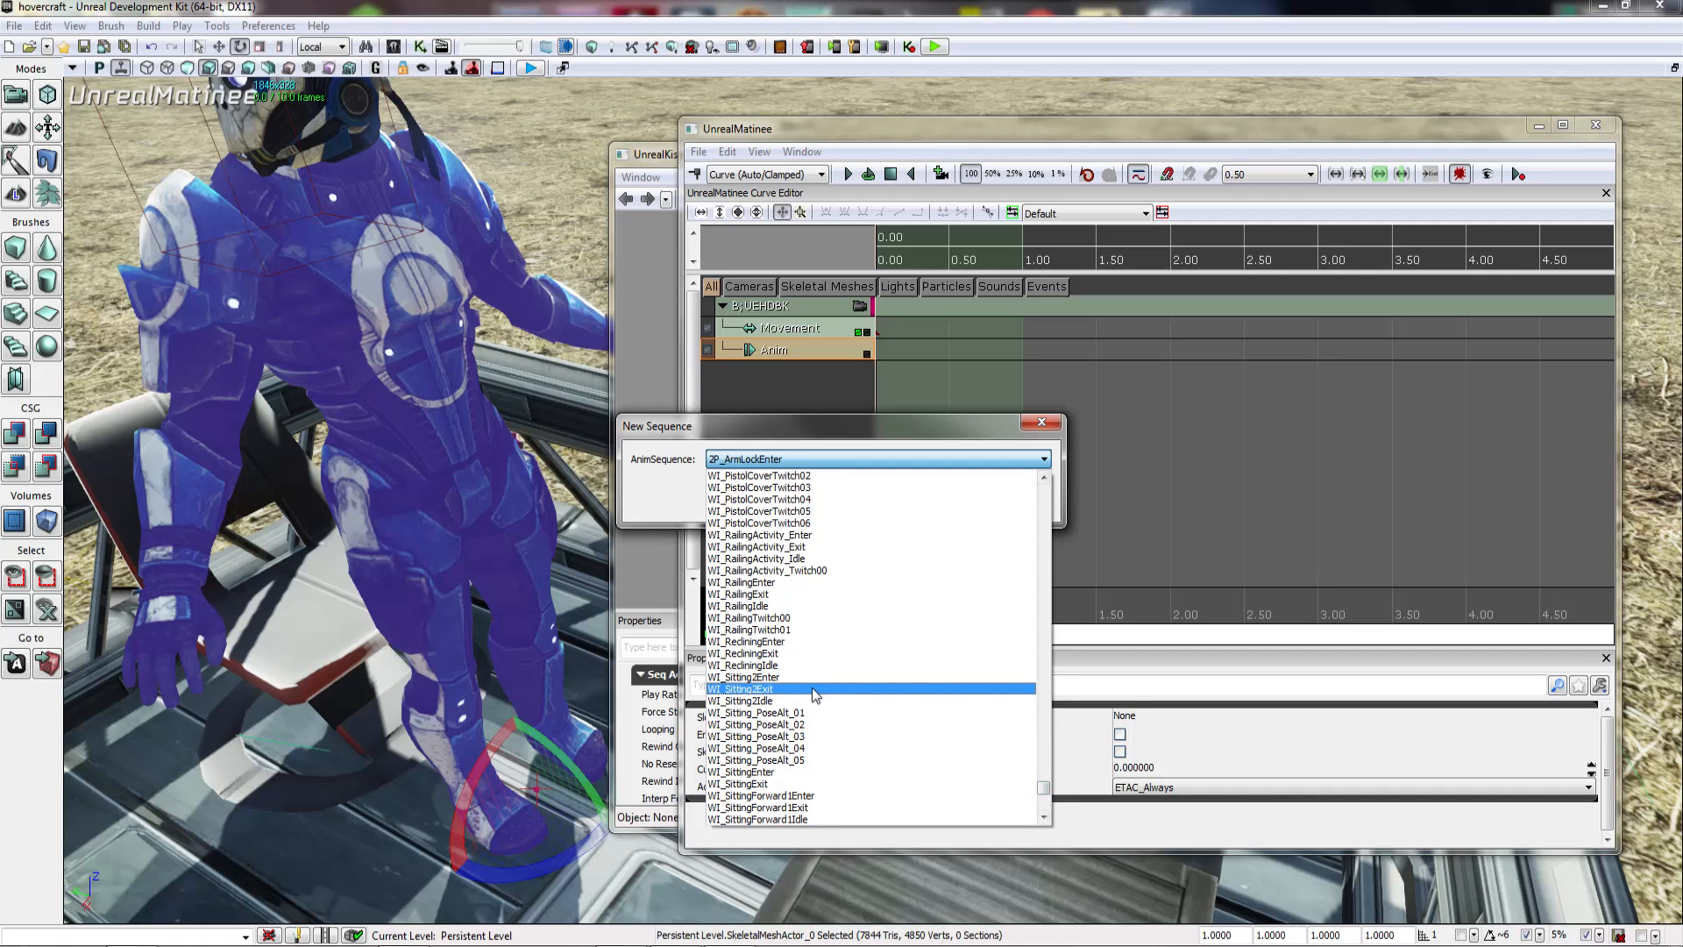
pyautogui.click(792, 701)
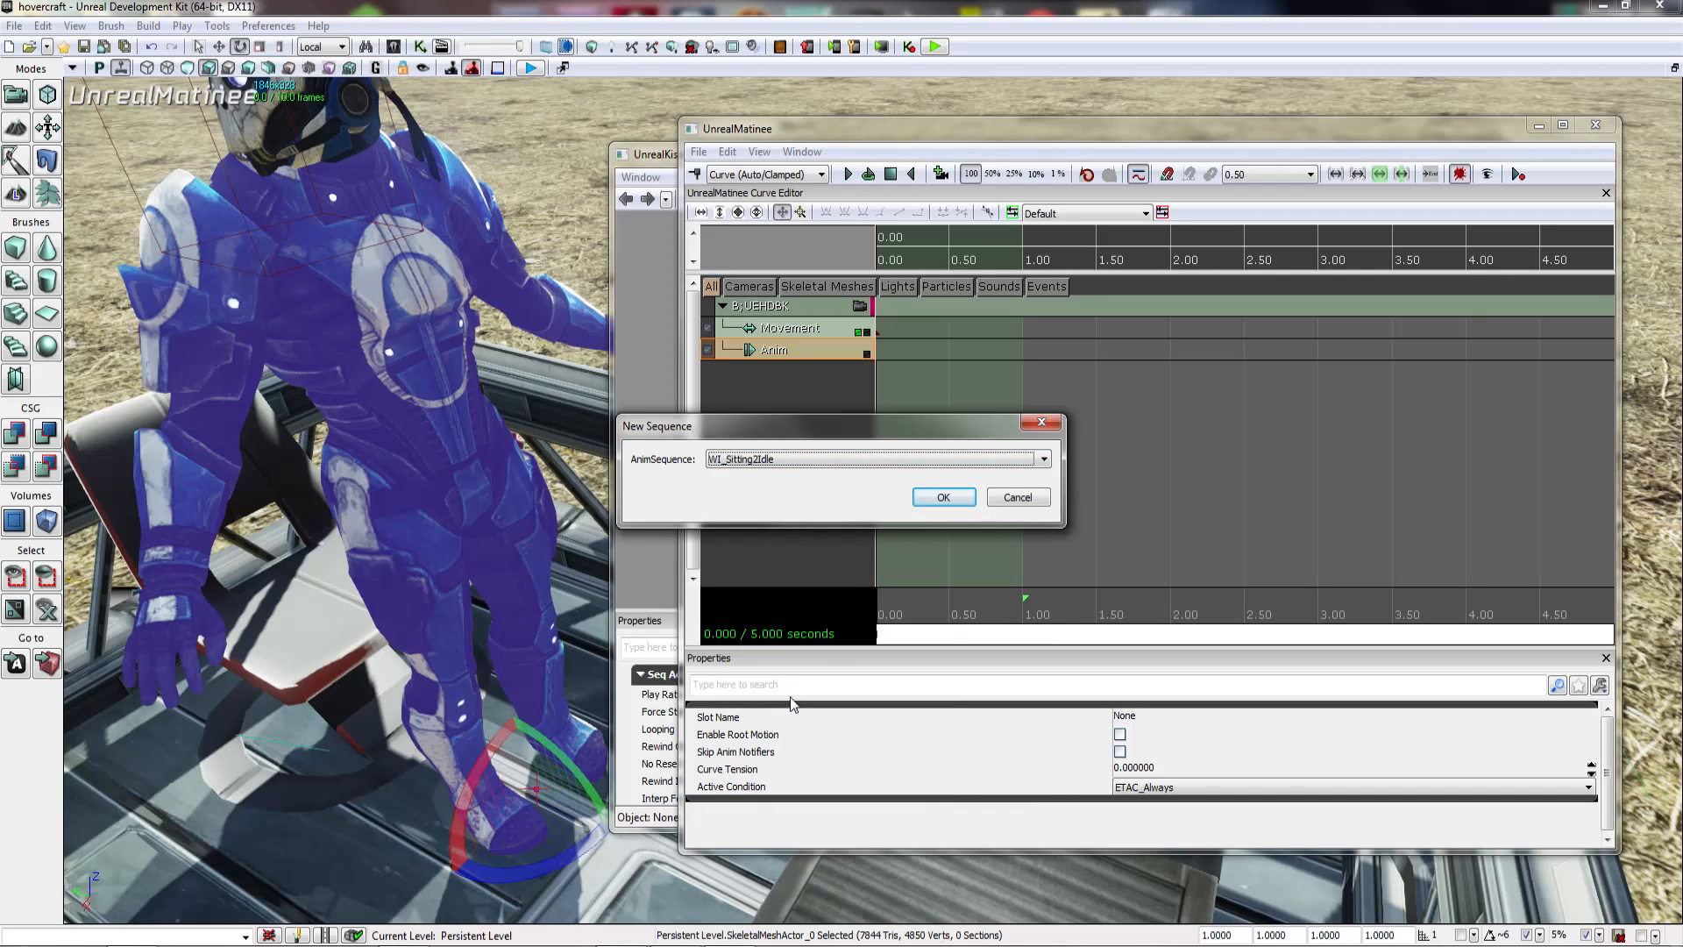
pyautogui.click(943, 497)
pyautogui.click(896, 605)
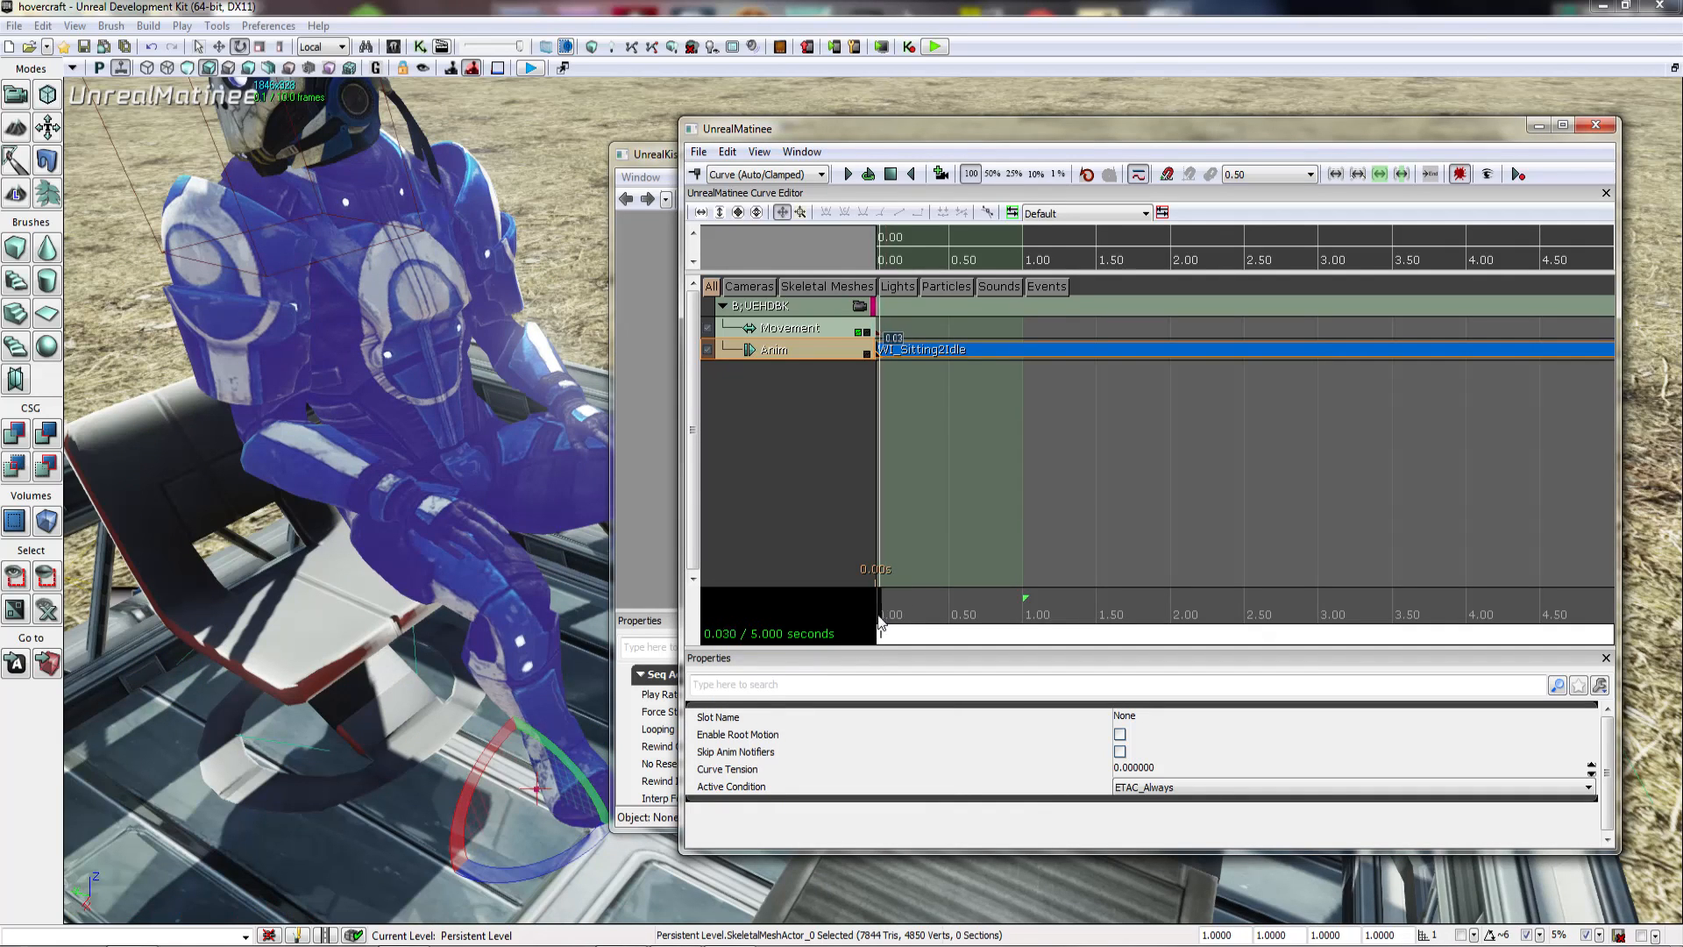
# Step: Select the WI_Sitting2Idle key and extend the Matinee's length to 5.051 seconds to match the clip's end
pyautogui.click(880, 352)
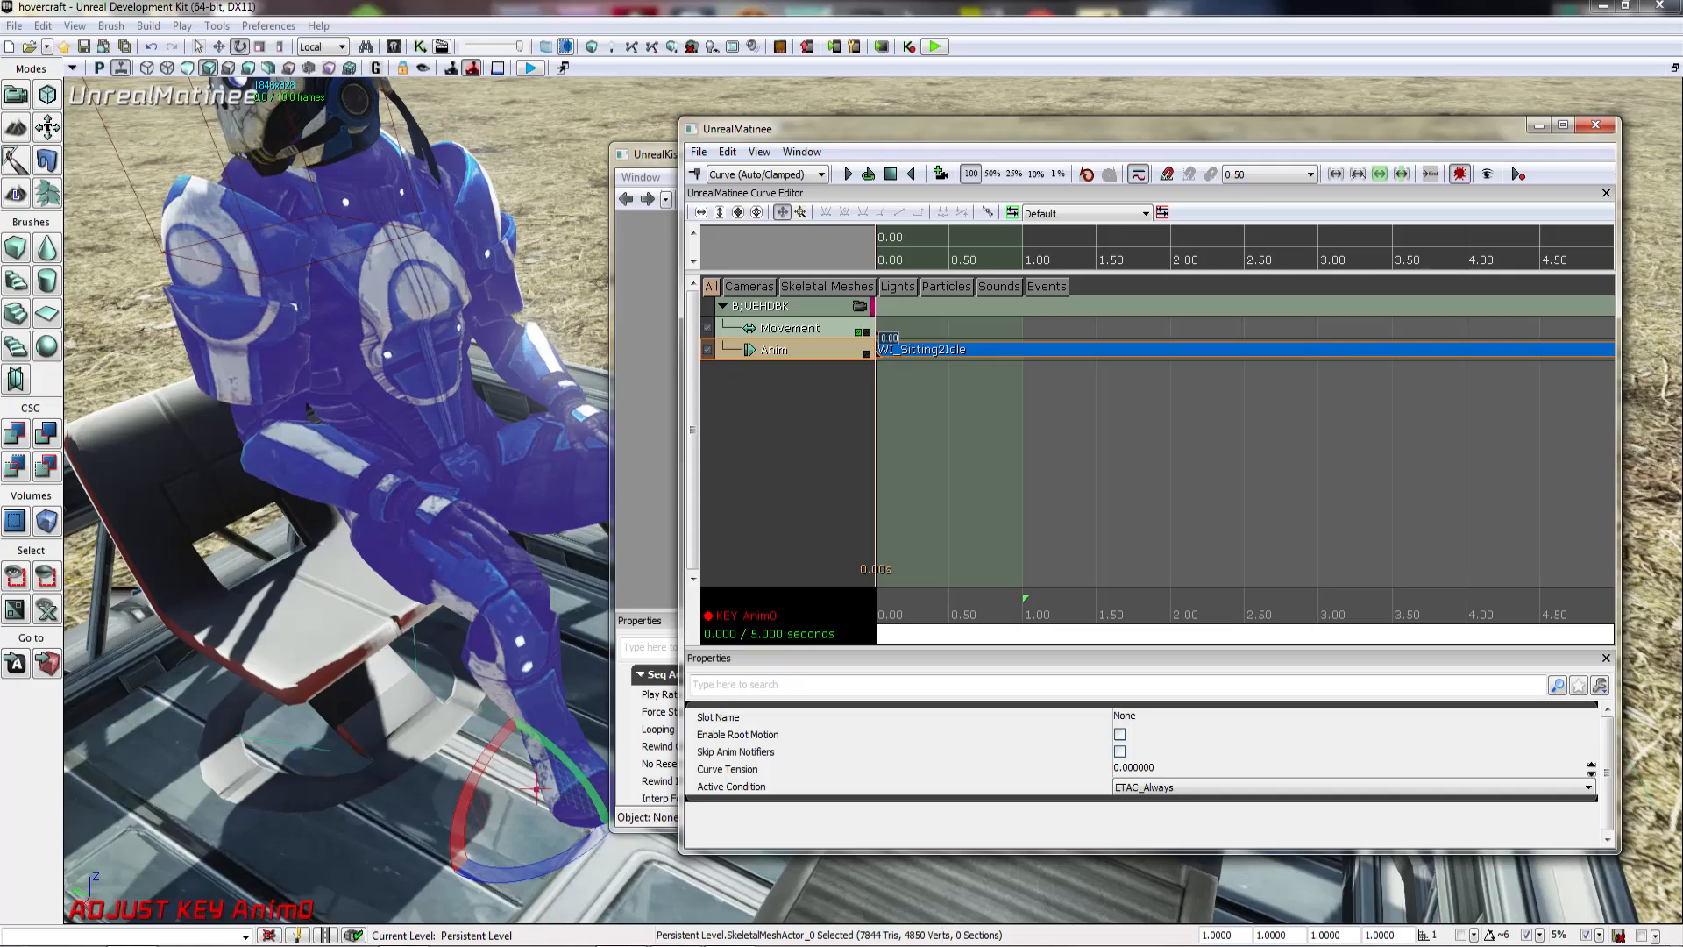
pyautogui.moveTo(575, 466); pyautogui.dragTo(640, 468, button='right')
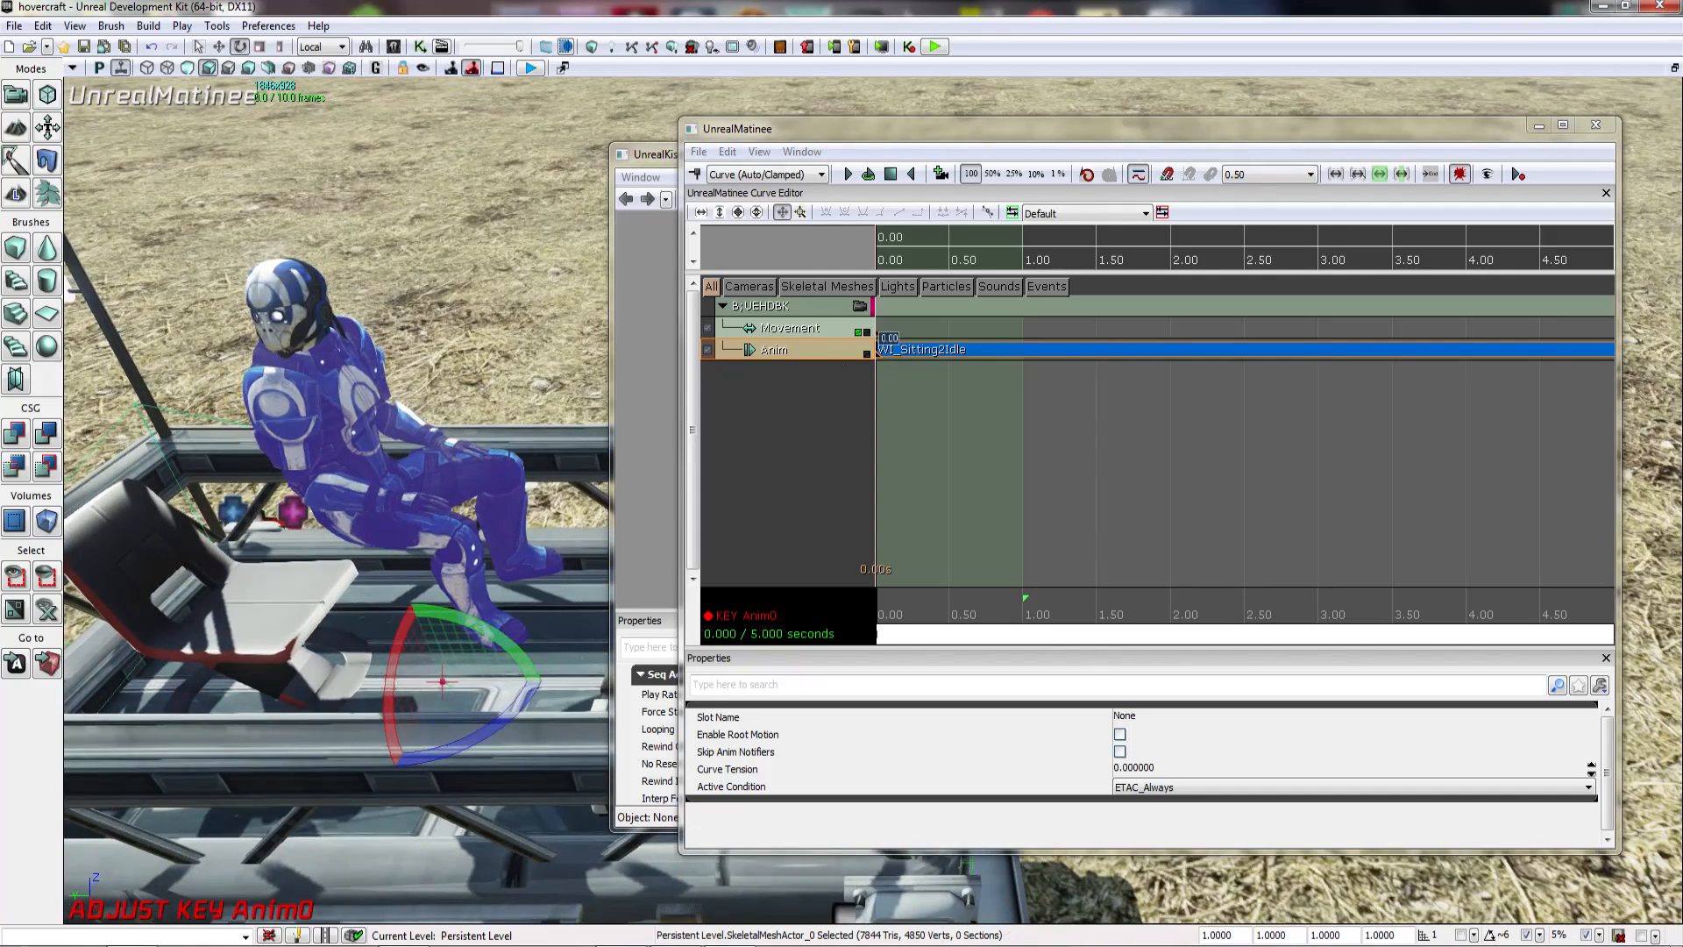
pyautogui.click(885, 337)
pyautogui.scroll(-6, 970, 585)
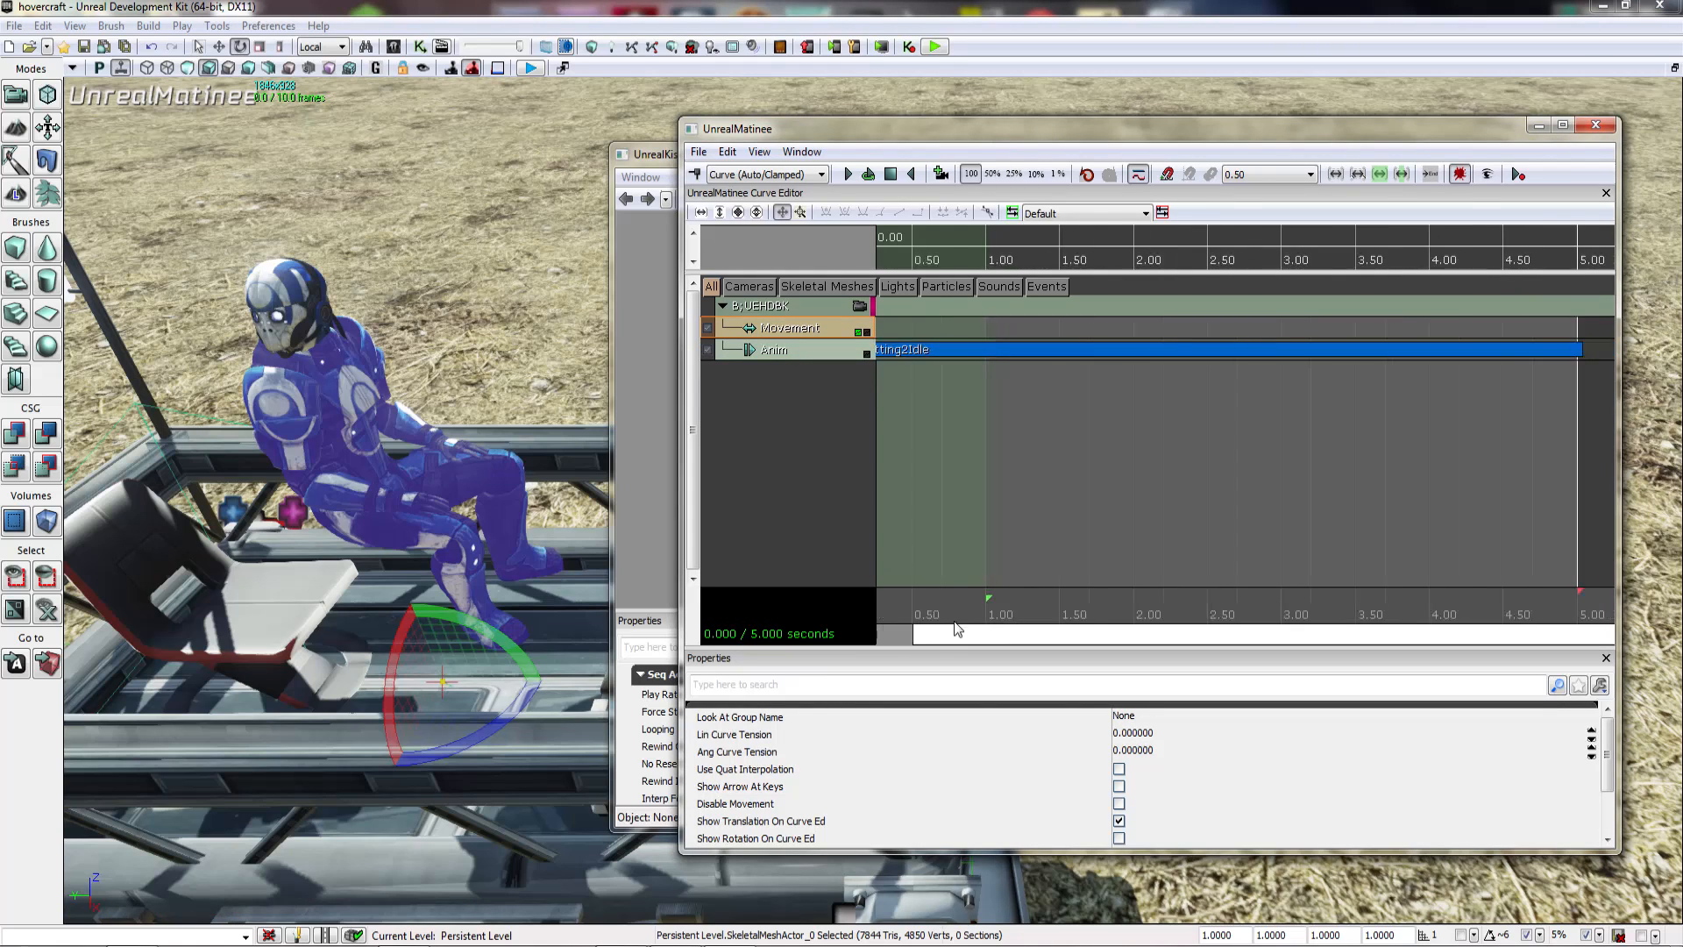
pyautogui.moveTo(921, 619); pyautogui.dragTo(1064, 619)
pyautogui.click(923, 353)
pyautogui.rightClick(923, 353)
pyautogui.click(957, 363)
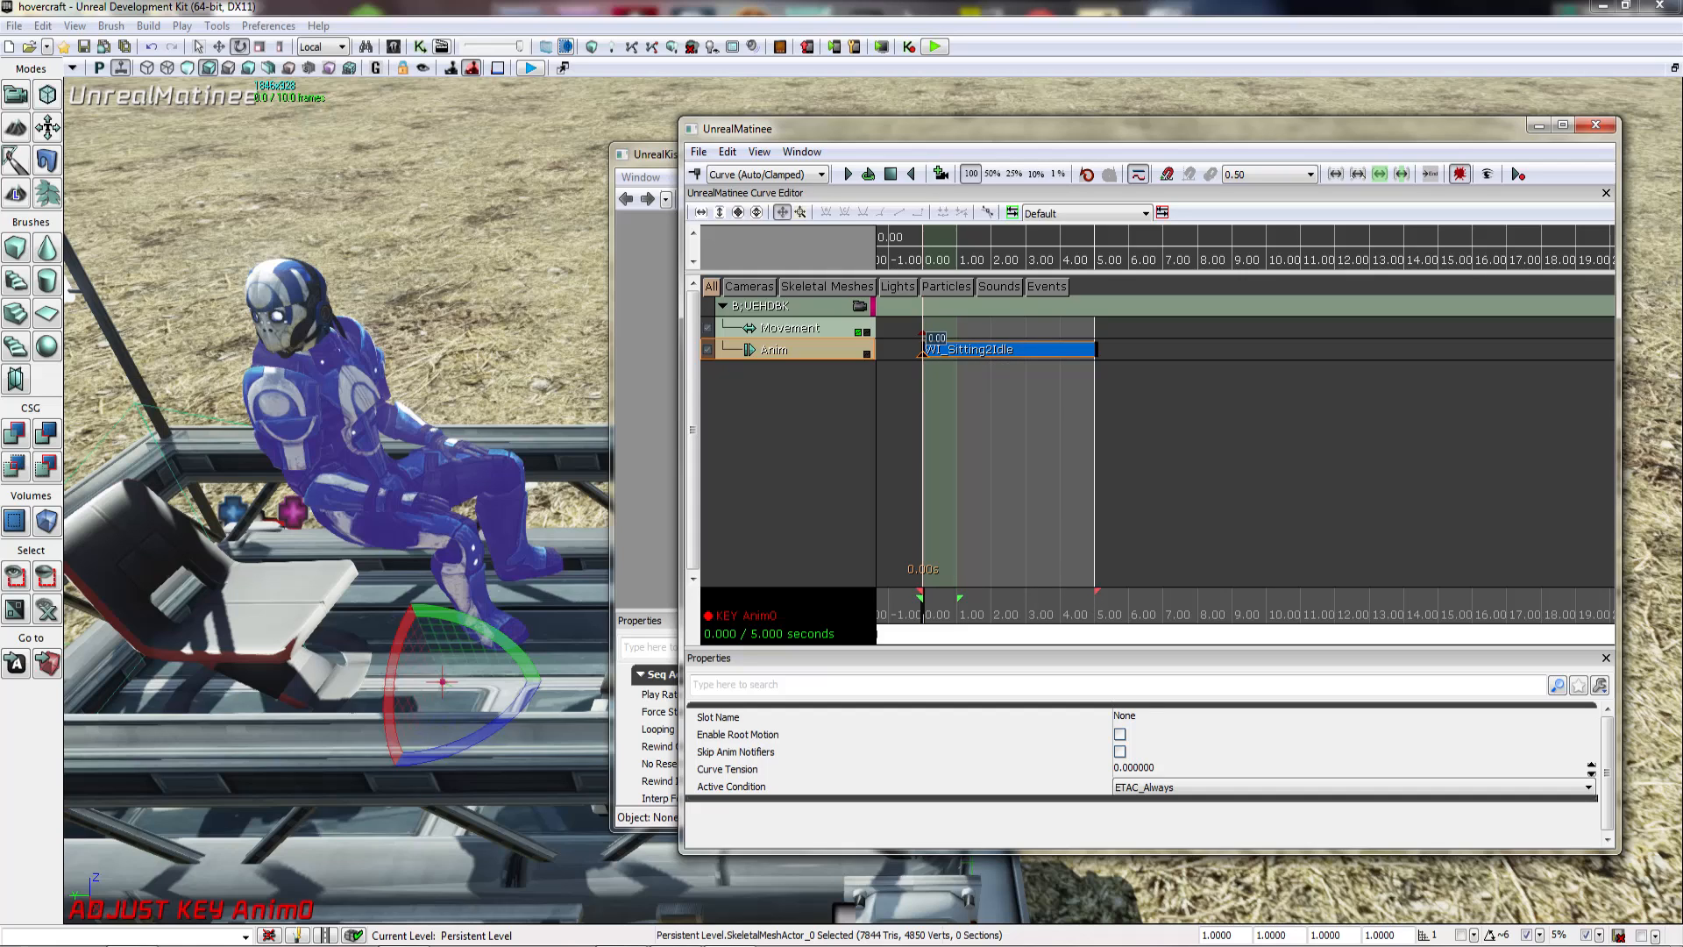
pyautogui.moveTo(1094, 349)
pyautogui.mouseDown()
pyautogui.moveTo(1185, 349)
pyautogui.moveTo(1098, 349)
pyautogui.mouseUp()
# Step: Adjust the Movement track's first key so the character sits on the hovercraft seat, and close the Matinee editor
pyautogui.click(773, 333)
pyautogui.click(923, 334)
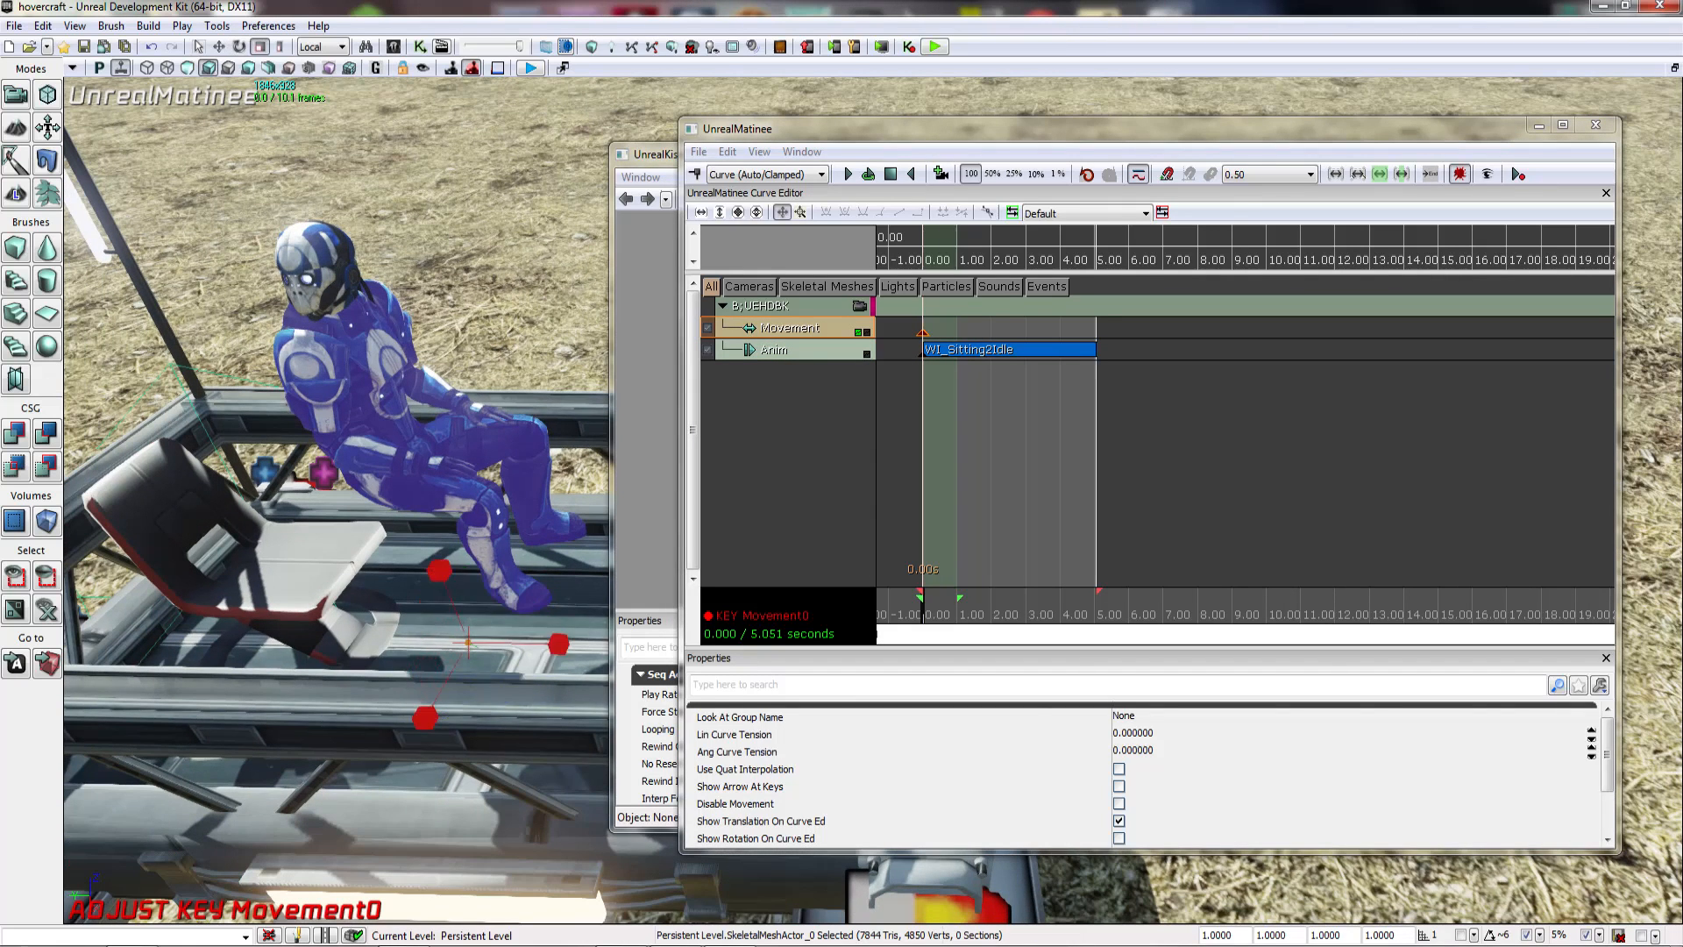
pyautogui.moveTo(440, 573); pyautogui.dragTo(458, 652)
pyautogui.moveTo(568, 711); pyautogui.dragTo(421, 706)
pyautogui.moveTo(421, 706)
pyautogui.mouseDown(button='right')
pyautogui.moveTo(272, 715)
pyautogui.moveTo(219, 700)
pyautogui.mouseUp(button='right')
pyautogui.moveTo(947, 619); pyautogui.dragTo(917, 629)
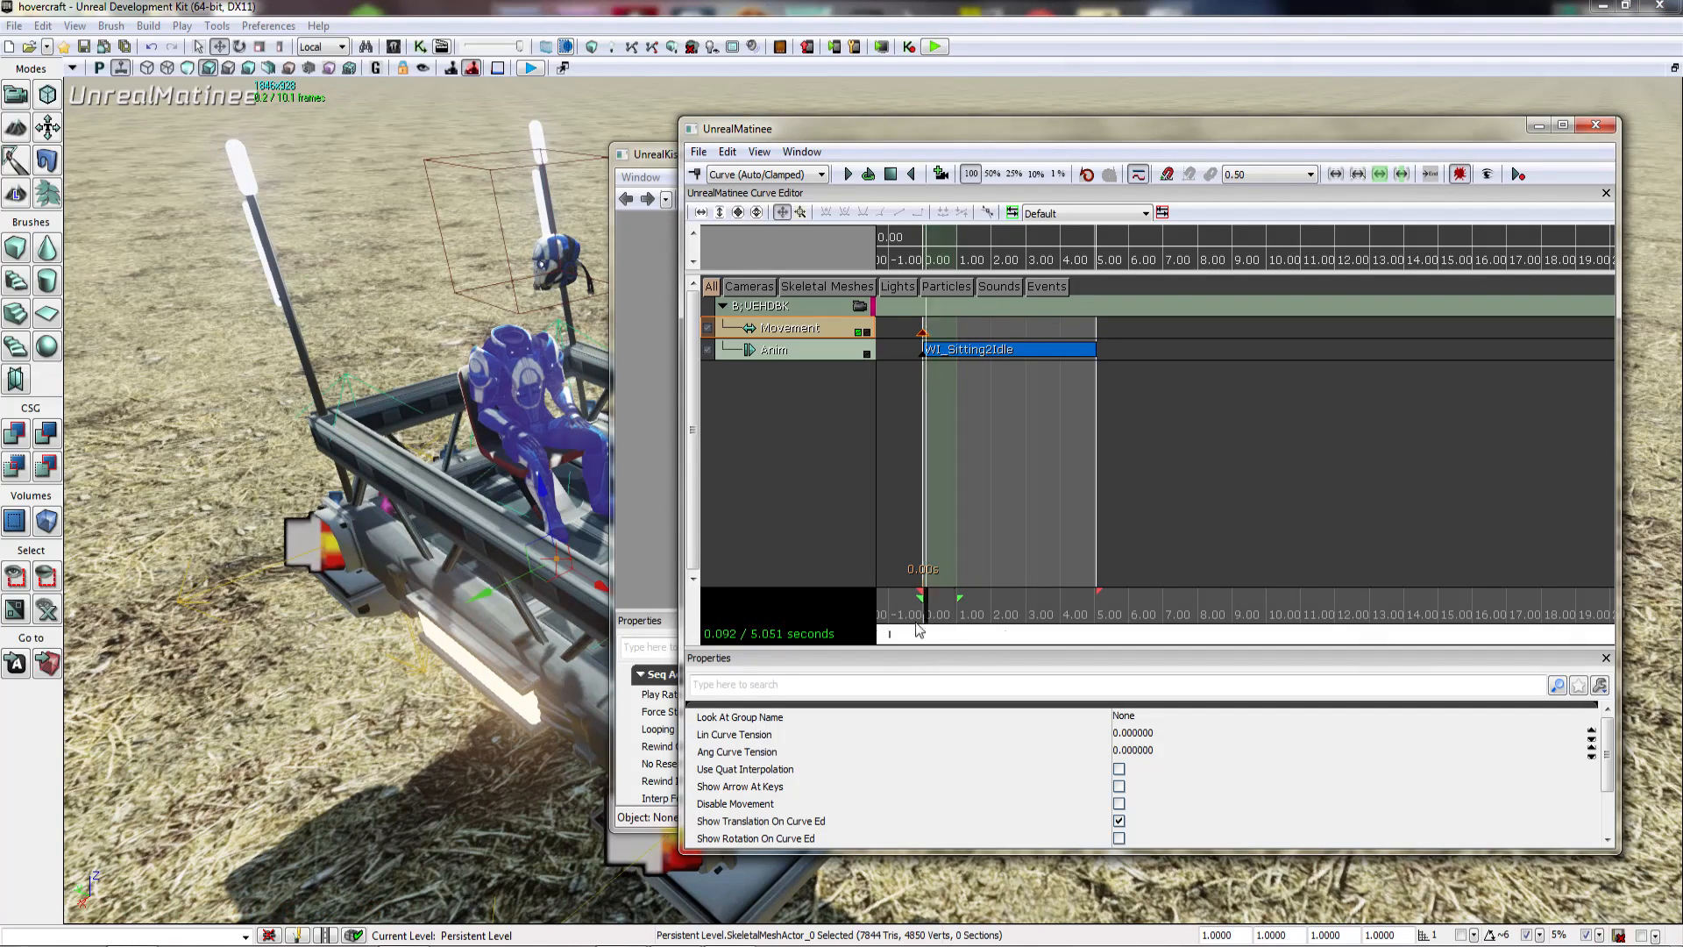
pyautogui.click(770, 386)
pyautogui.click(1595, 125)
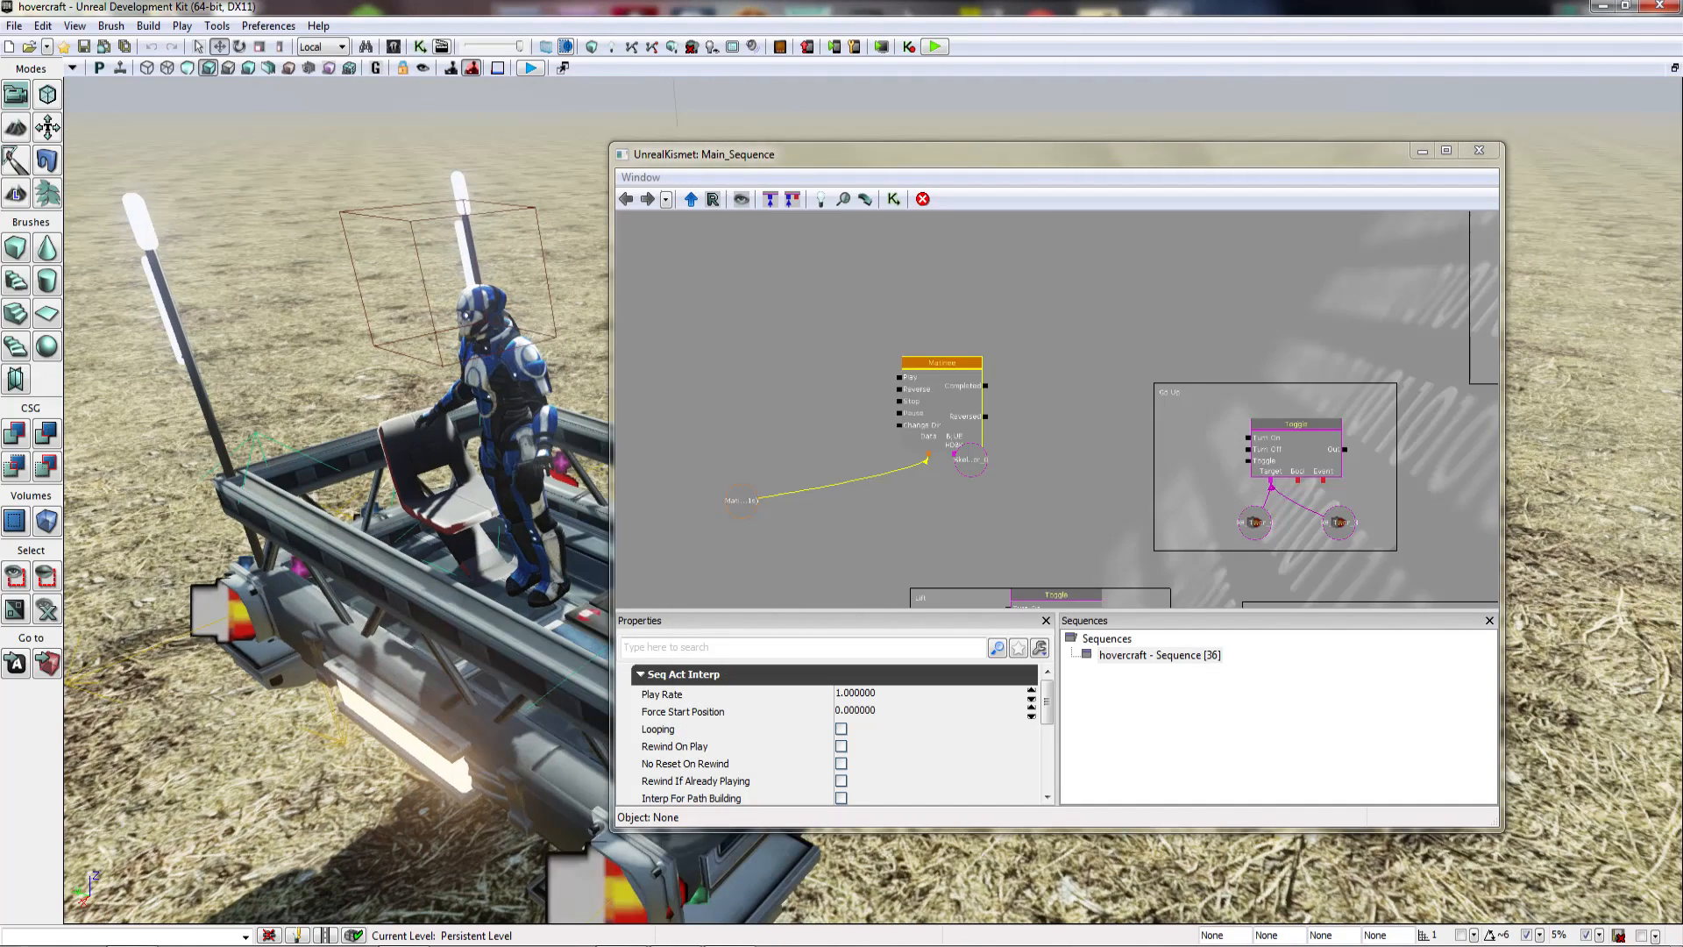
# Step: Add object variables for the character's other two skeletal meshes and link them to the Matinee's character group
pyautogui.click(512, 402)
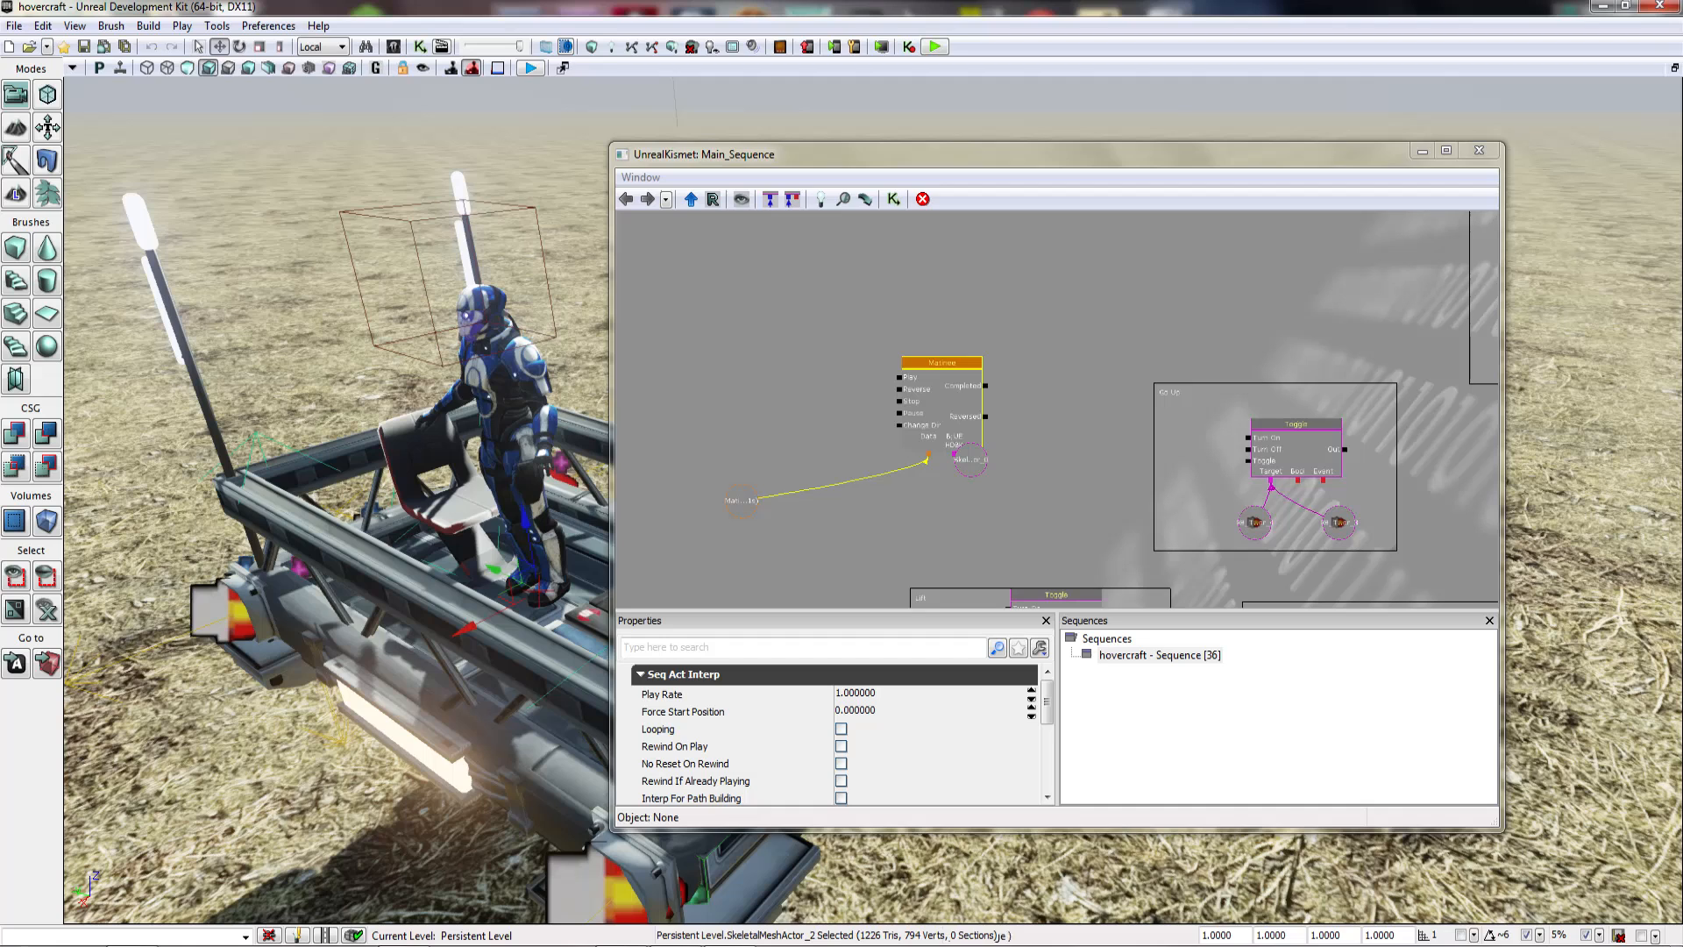
pyautogui.rightClick(947, 491)
pyautogui.click(1008, 633)
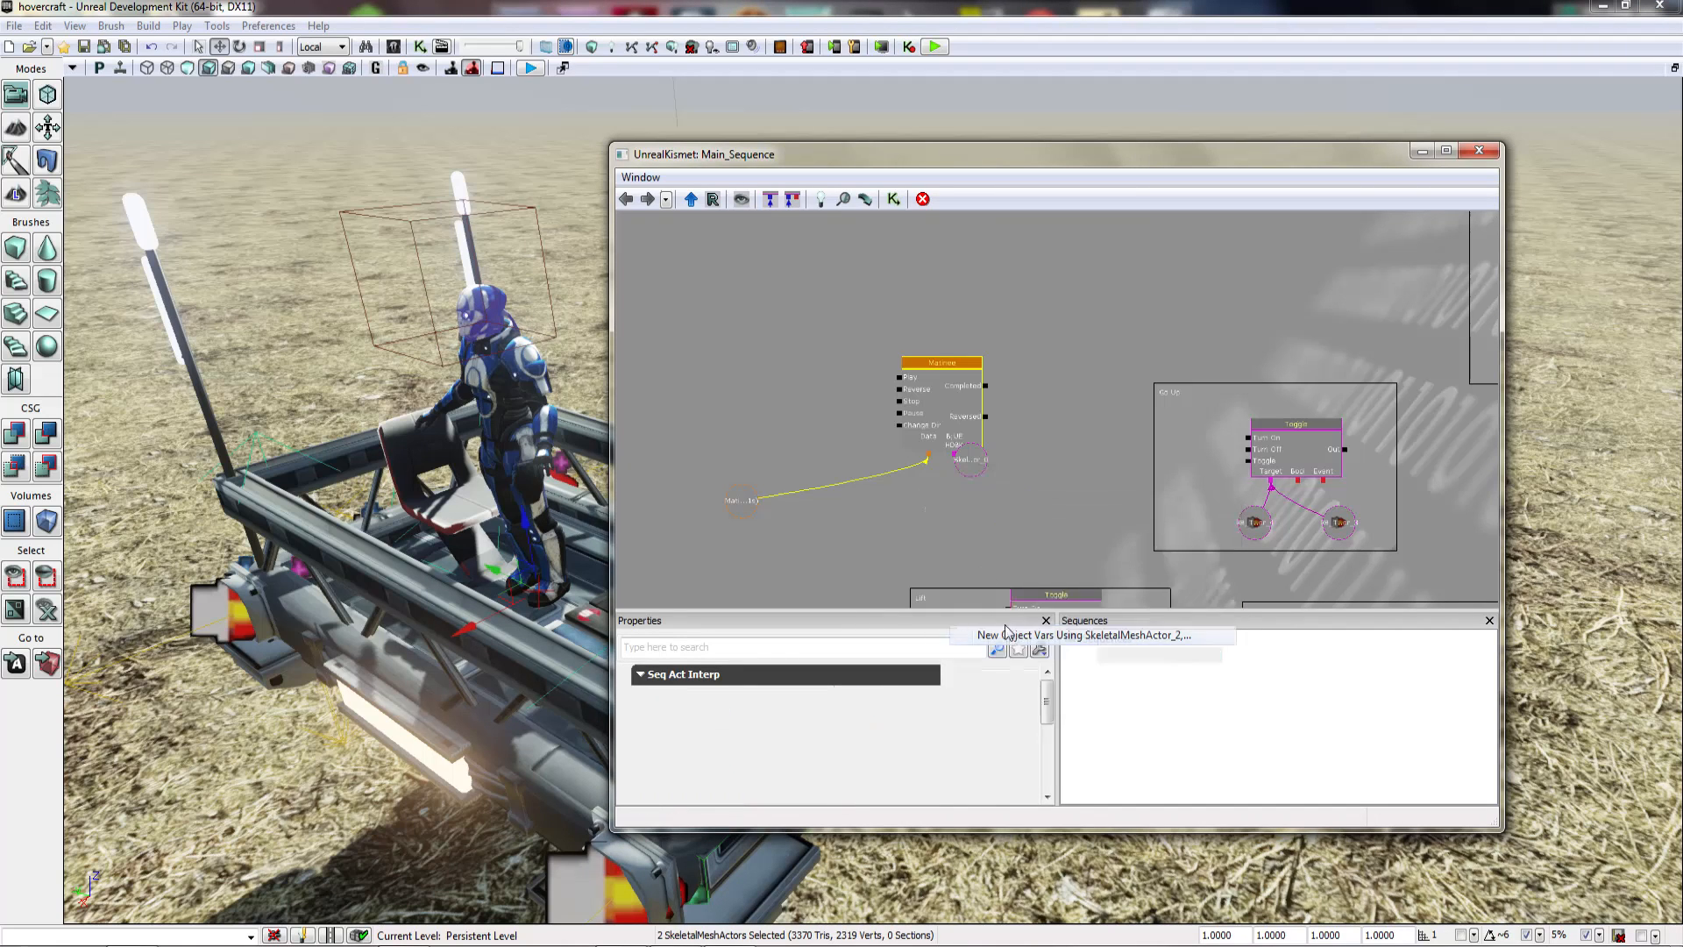
pyautogui.moveTo(953, 454); pyautogui.dragTo(1046, 562)
# Step: Add a Level Loaded event and connect its Loaded and Visible output to the Matinee's Play input
pyautogui.rightClick(698, 377)
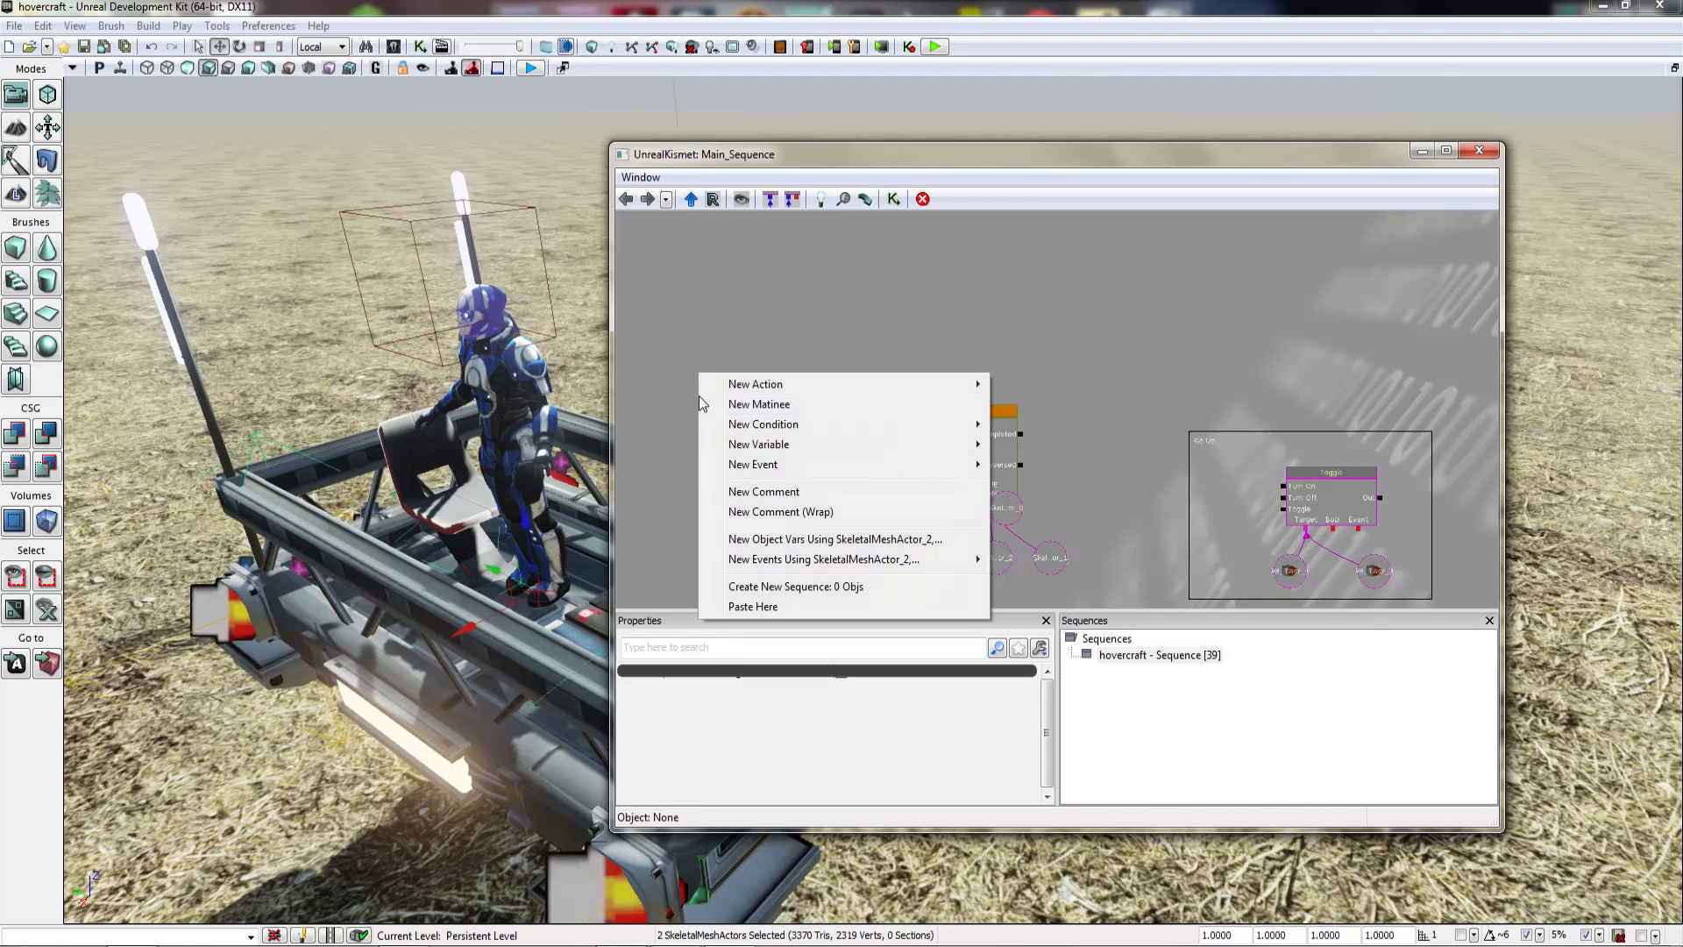
pyautogui.moveTo(860, 427)
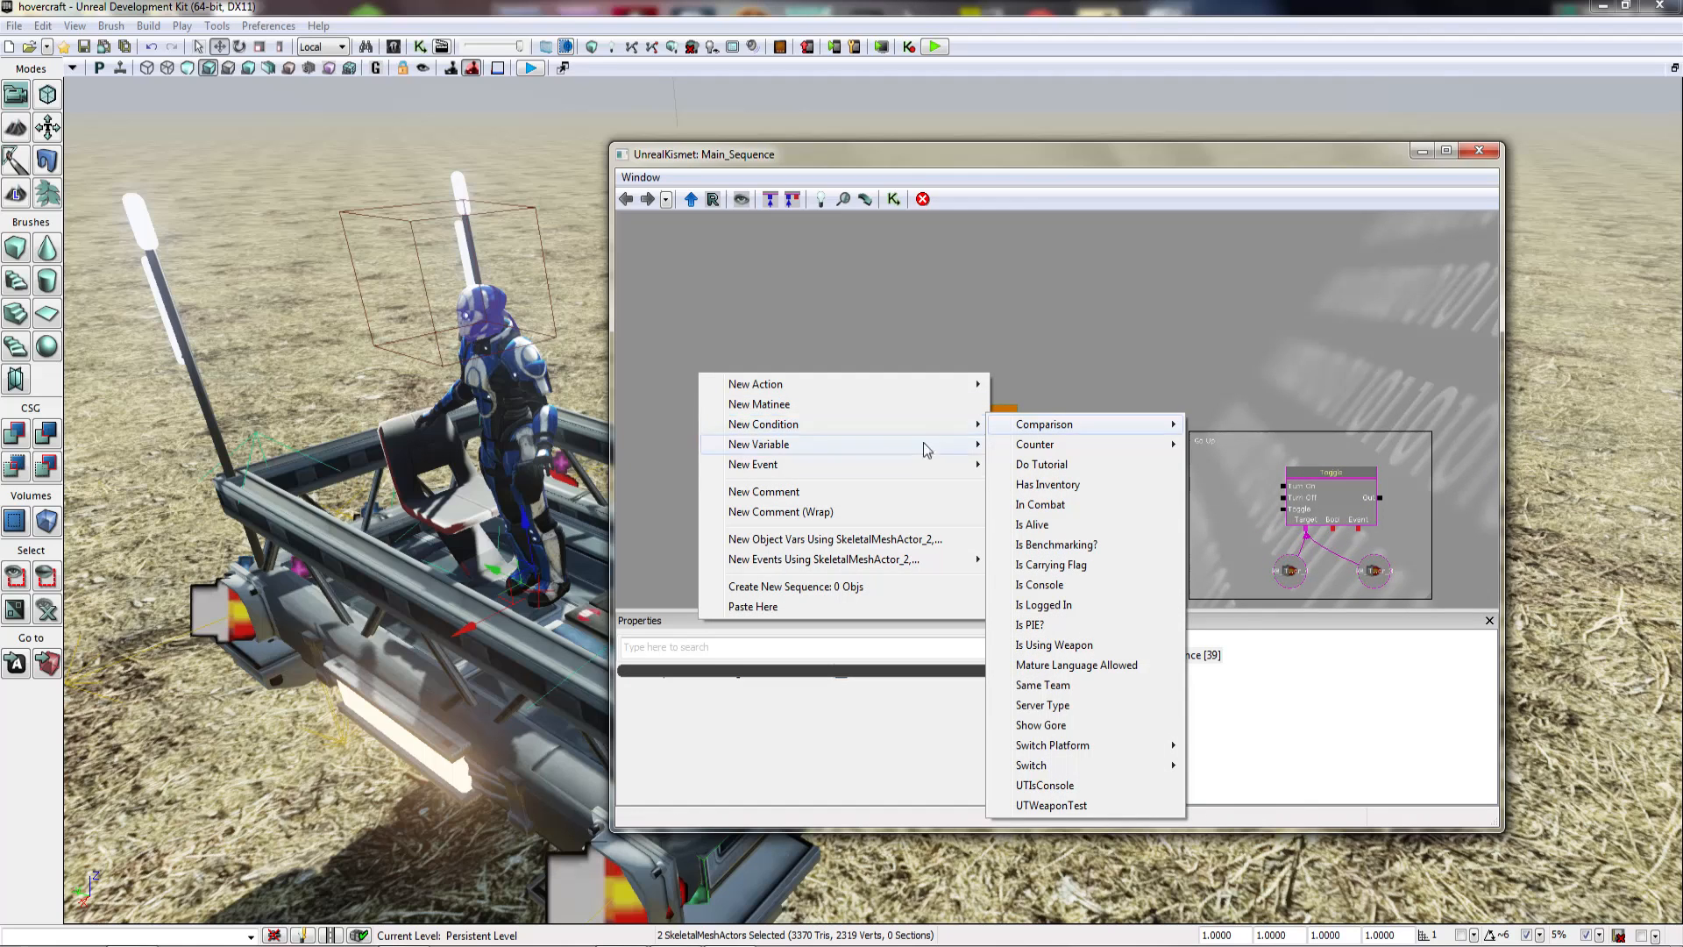
pyautogui.moveTo(860, 465)
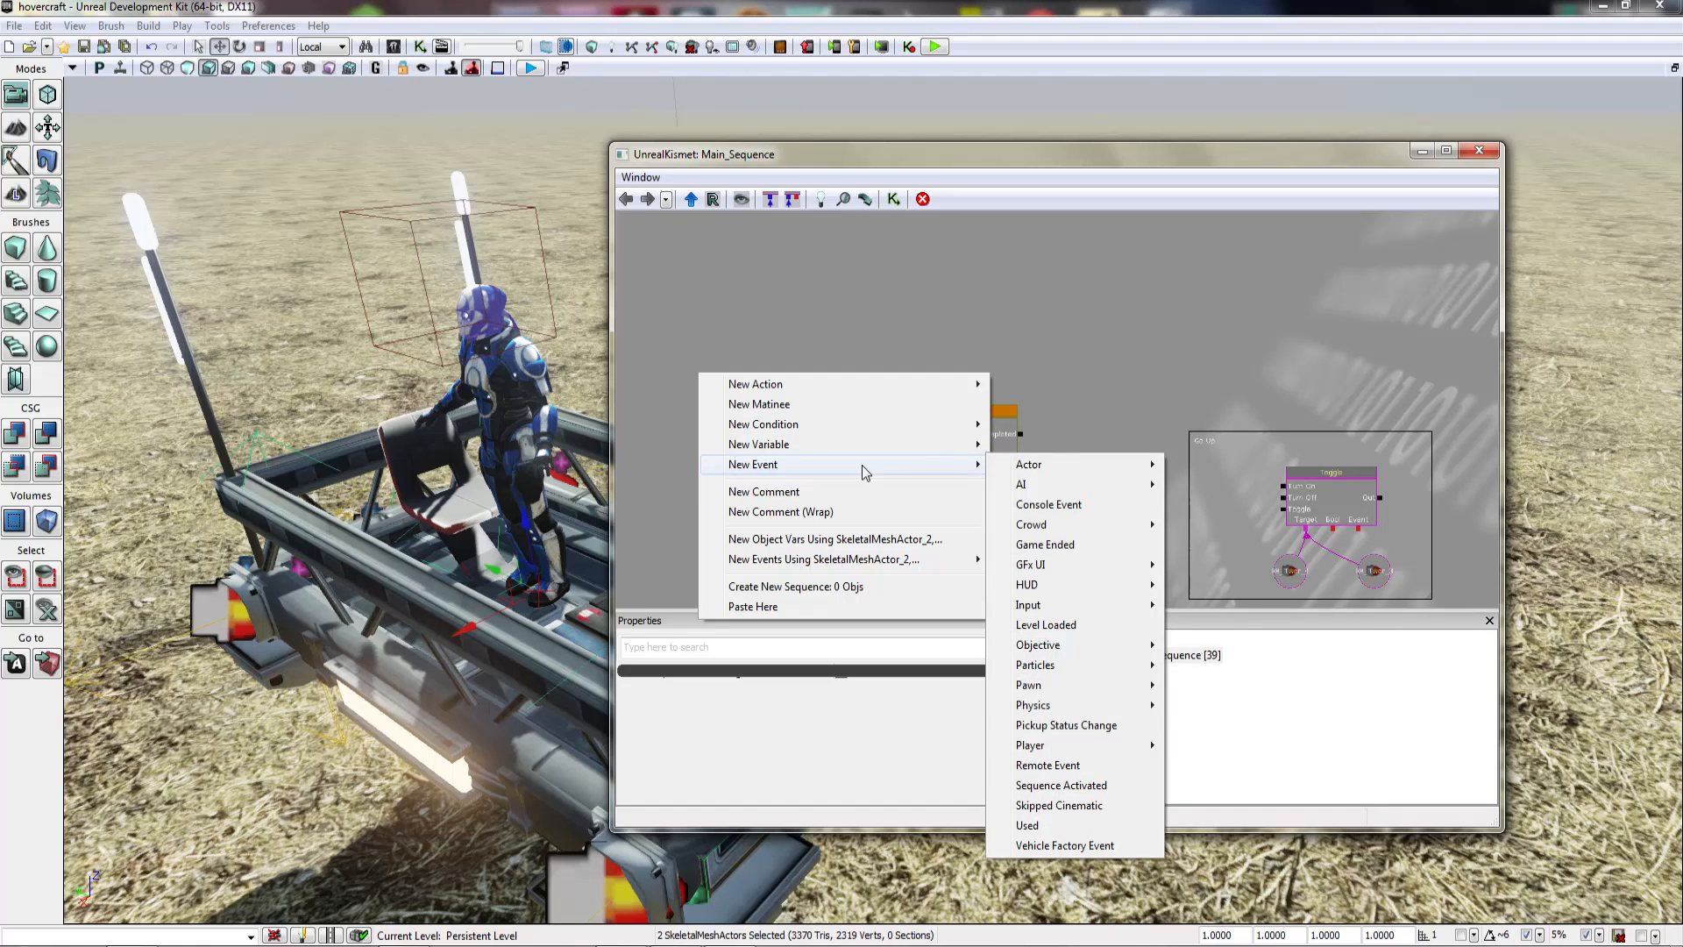
pyautogui.click(1046, 623)
pyautogui.moveTo(771, 433); pyautogui.dragTo(933, 426)
# Step: Check the full character in the Matinee editor, enable Looping on the Matinee, and close Kismet
pyautogui.doubleClick(991, 433)
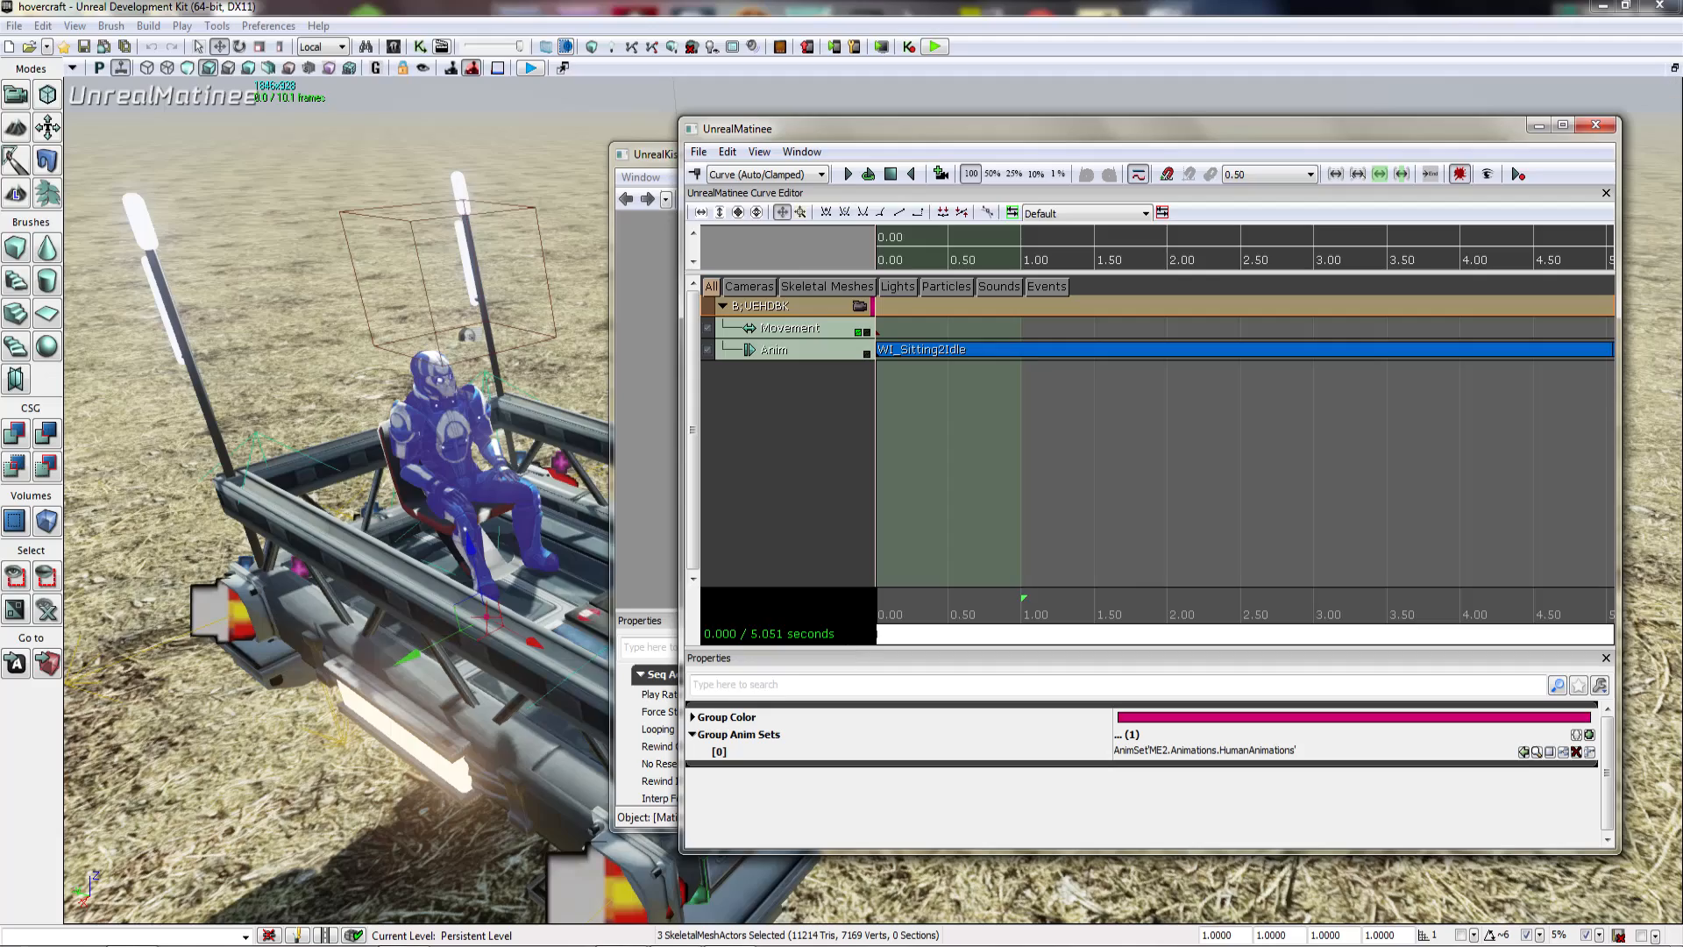
pyautogui.click(1602, 128)
pyautogui.click(842, 729)
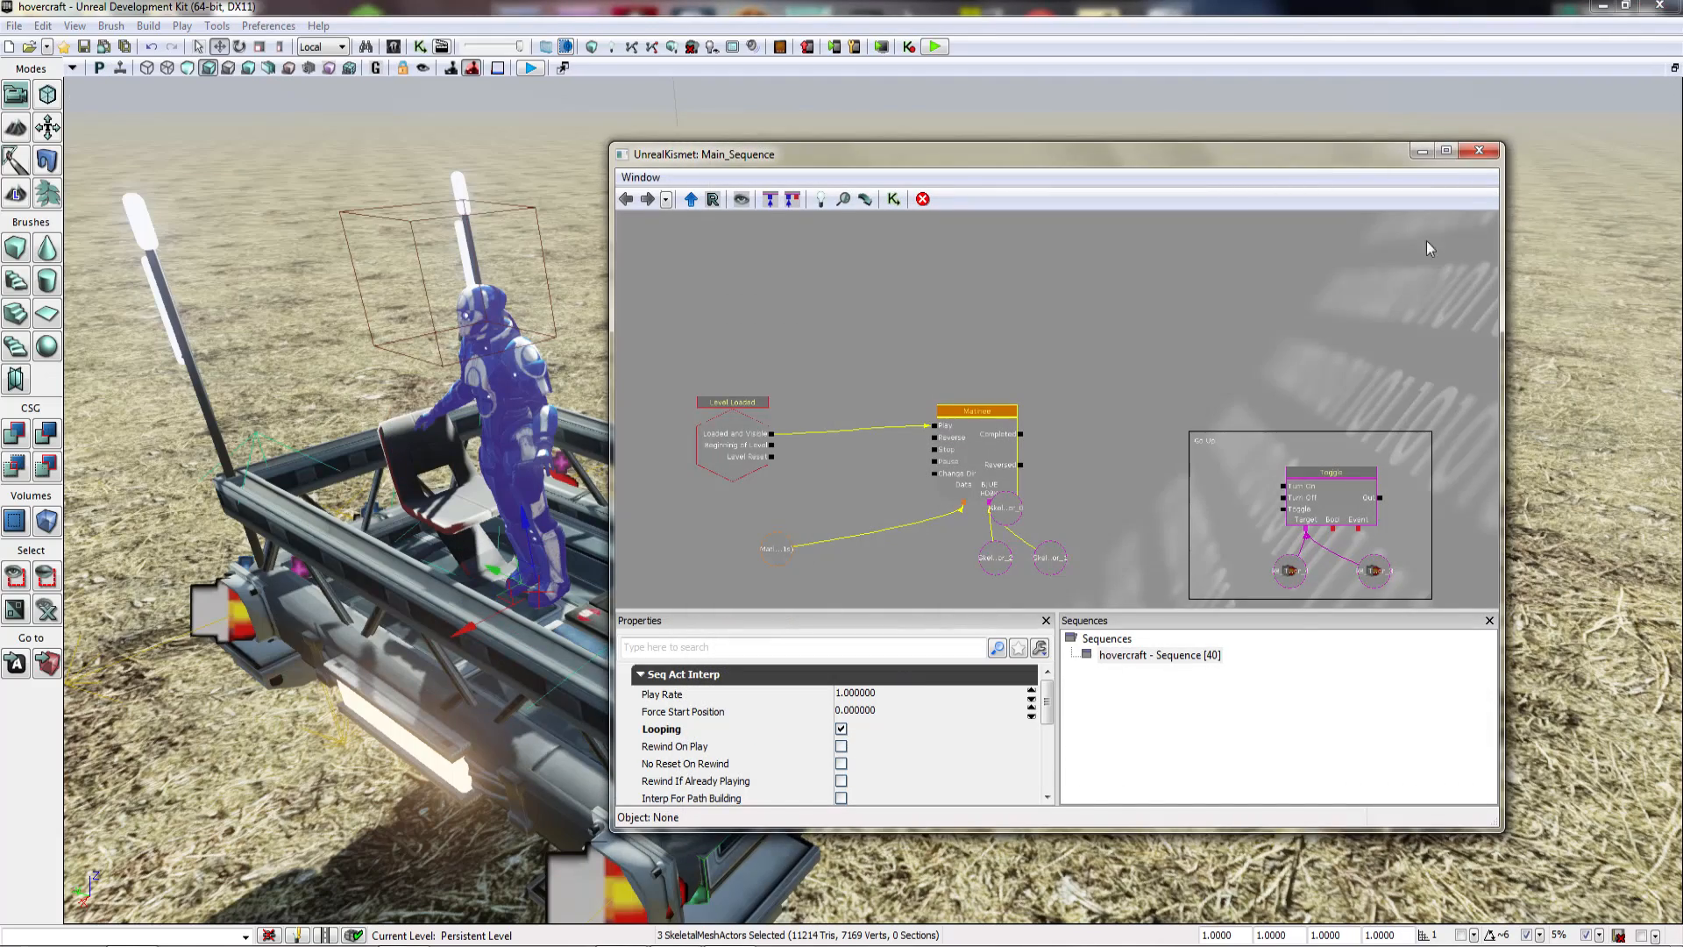
pyautogui.click(1479, 151)
# Step: Play the level from the ground near the hovercraft, dealing with the ME2_Shepard changed-materials dialog, and exit the preview
pyautogui.moveTo(1221, 230); pyautogui.dragTo(937, 876, button='right')
pyautogui.press('Escape')
pyautogui.rightClick(937, 877)
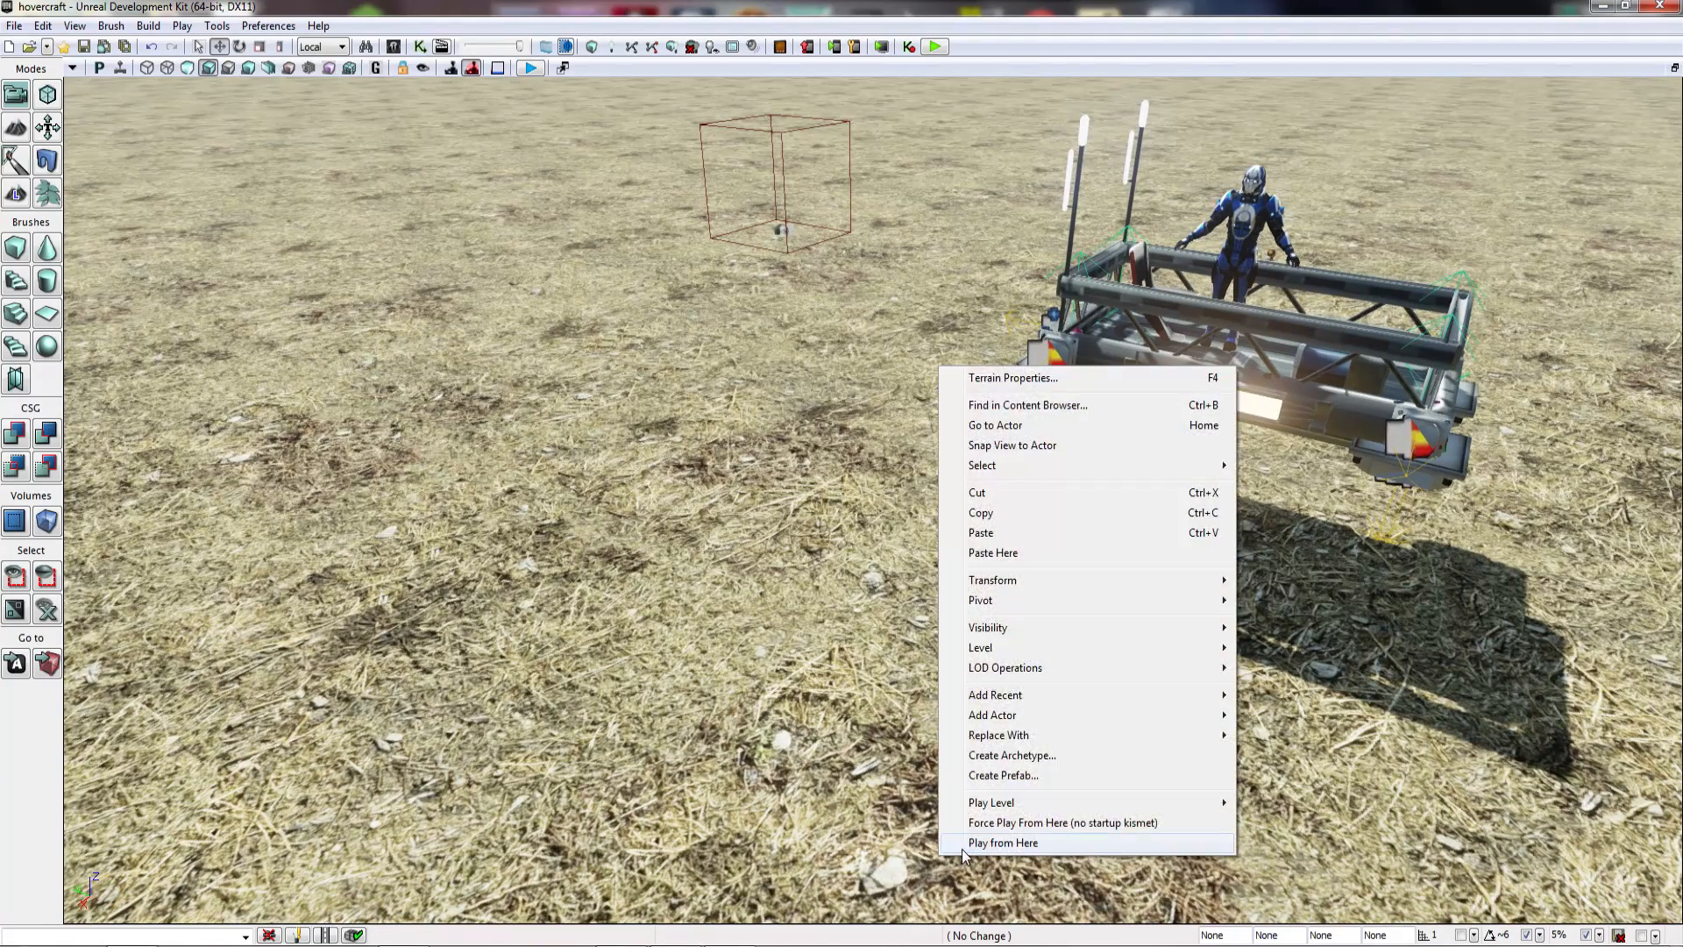
pyautogui.click(961, 848)
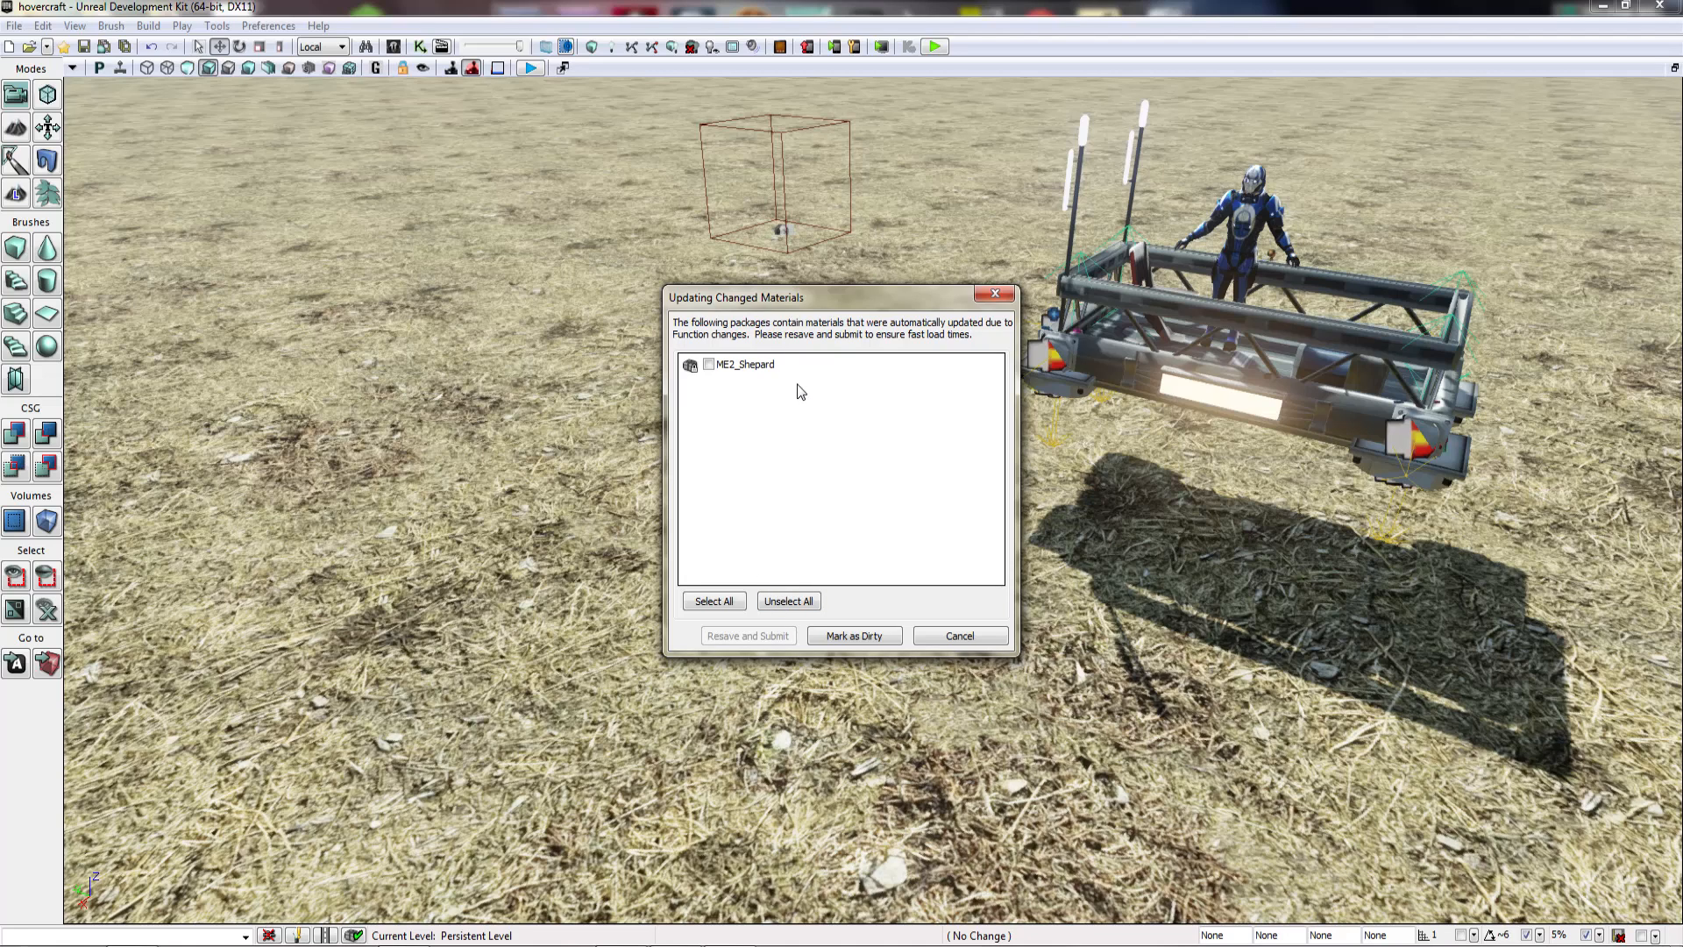
pyautogui.click(709, 365)
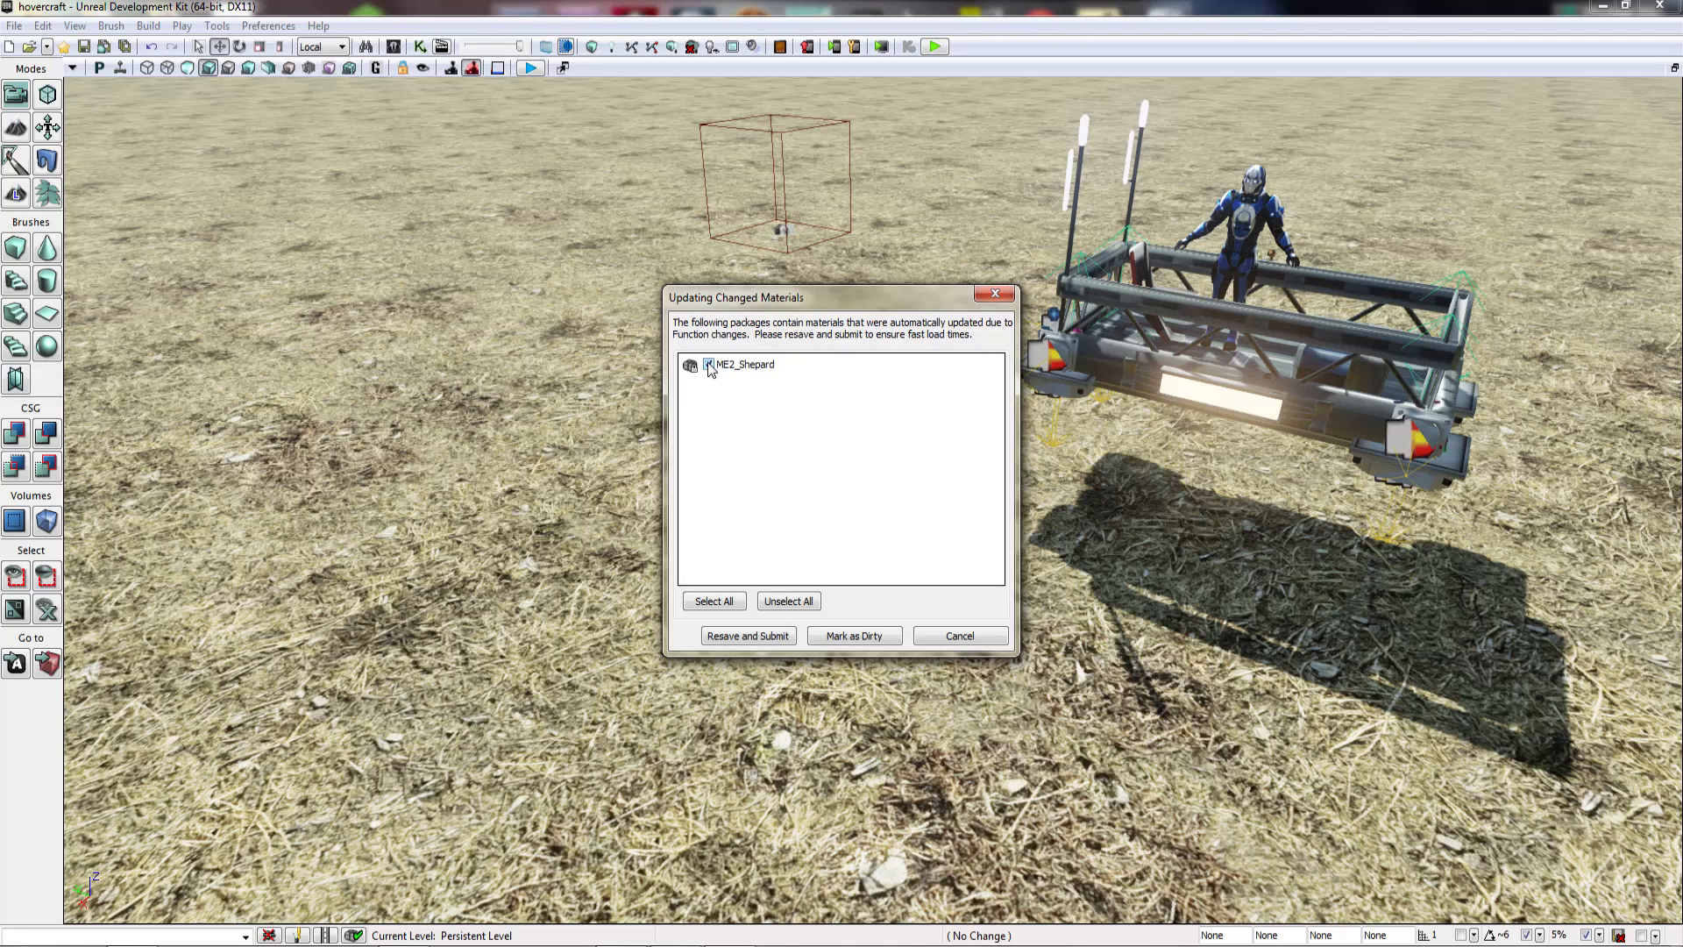
pyautogui.click(708, 364)
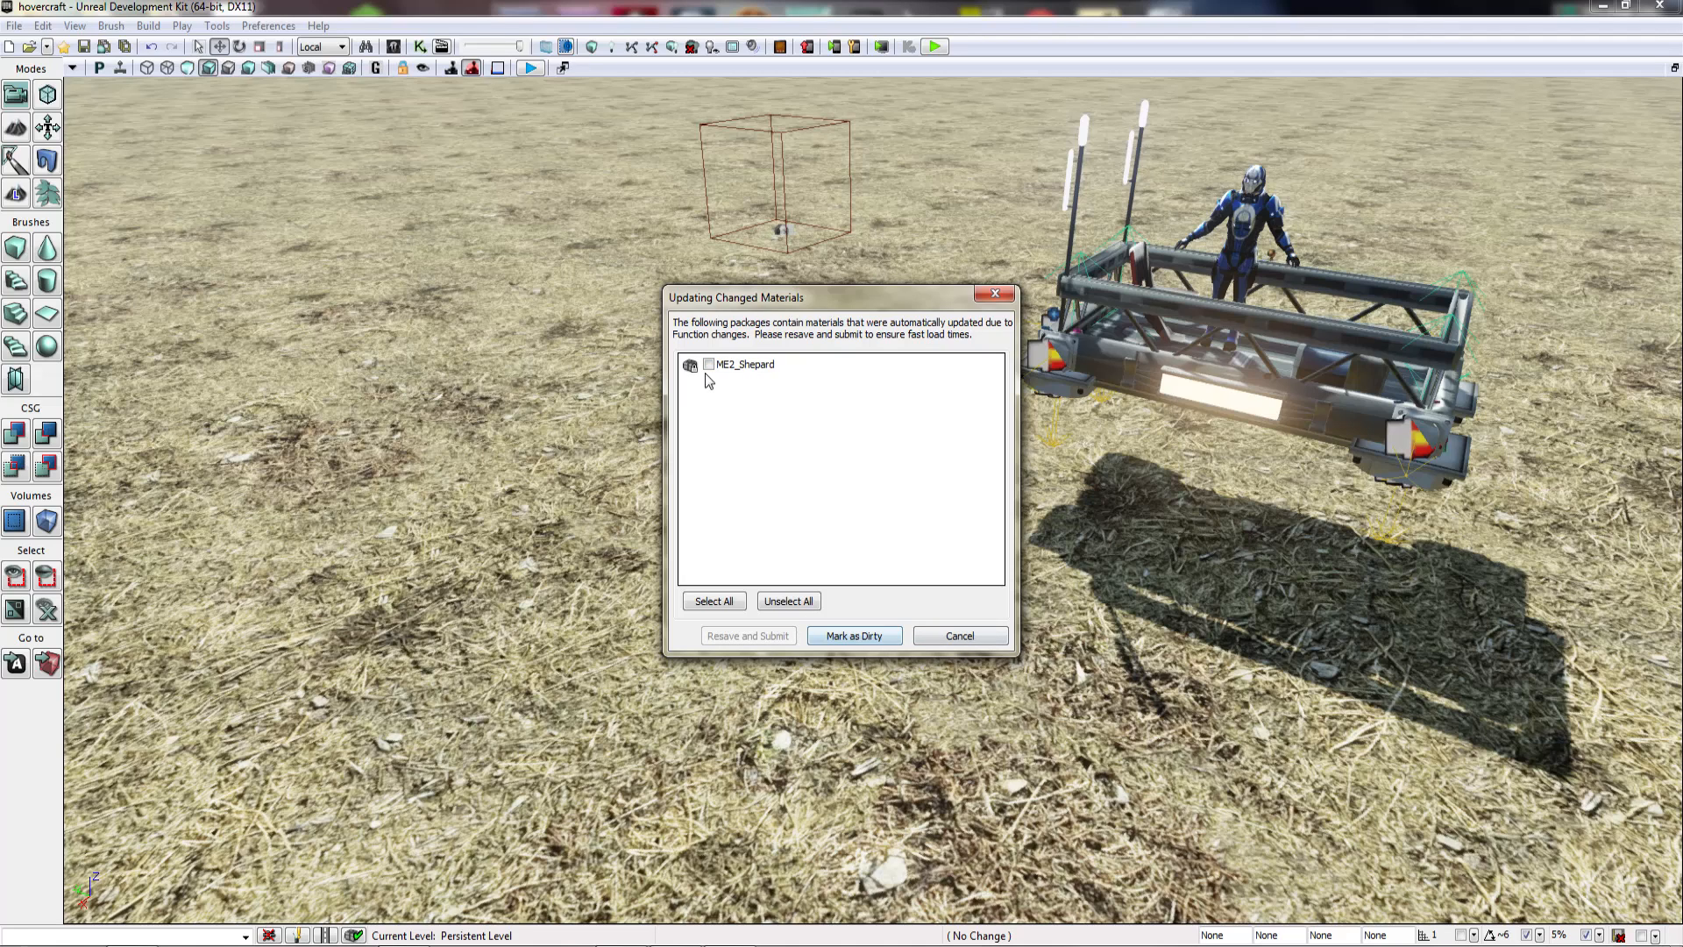
pyautogui.click(759, 641)
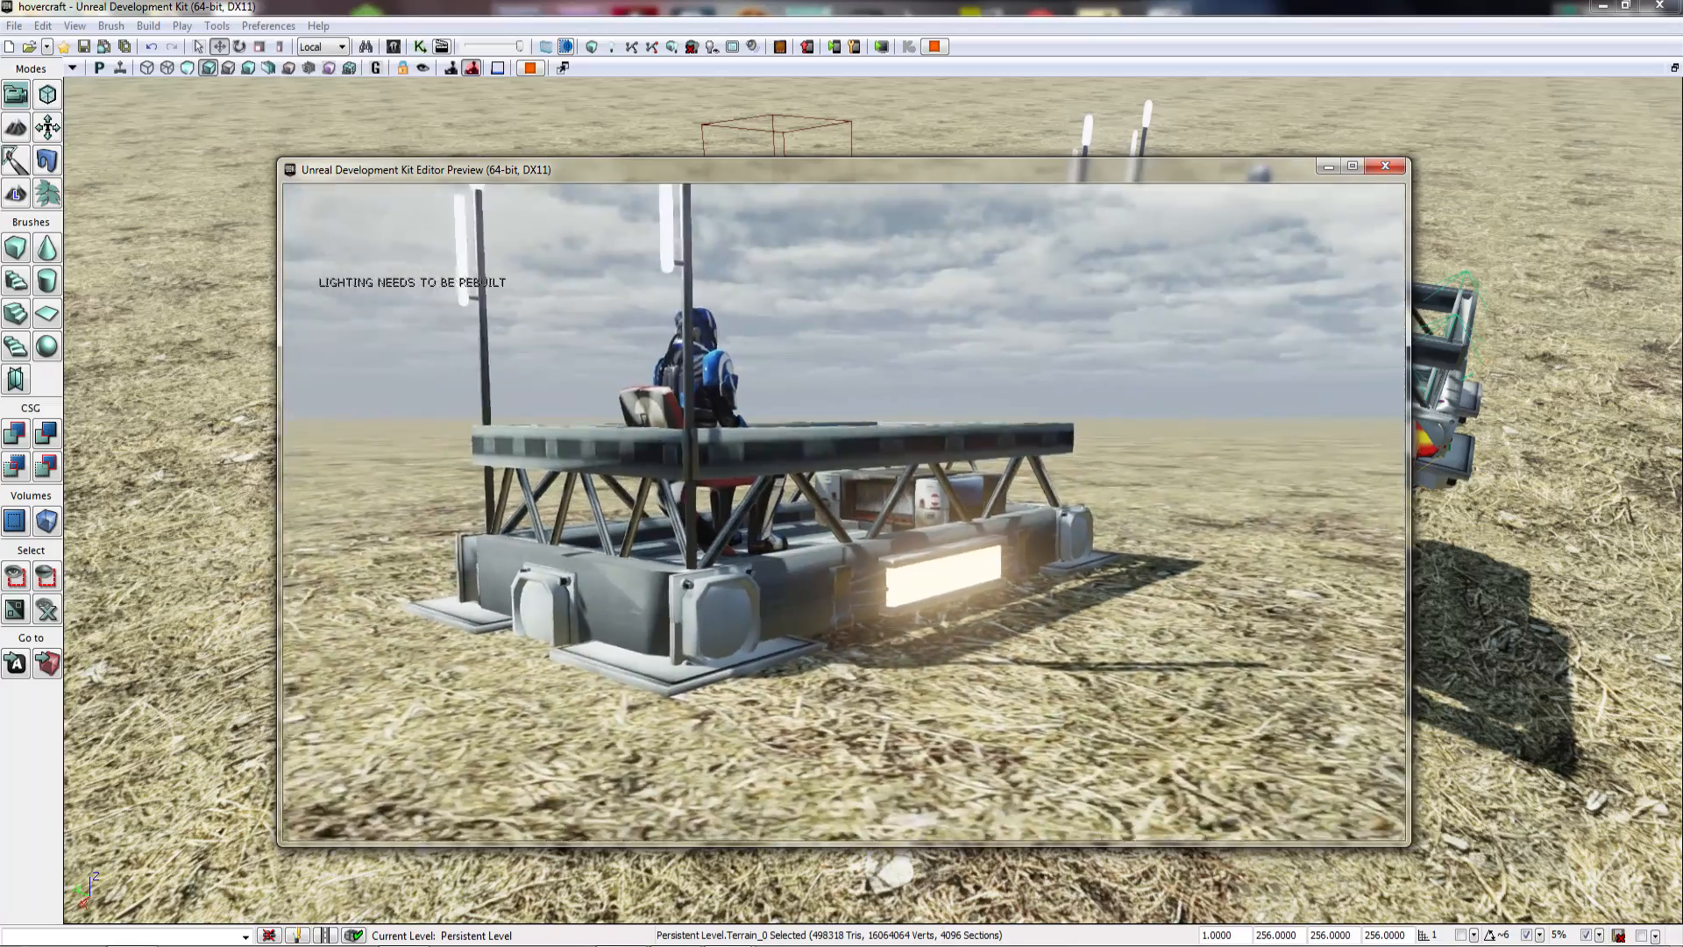
pyautogui.press('Escape')
pyautogui.moveTo(1302, 659); pyautogui.dragTo(1499, 596, button='right')
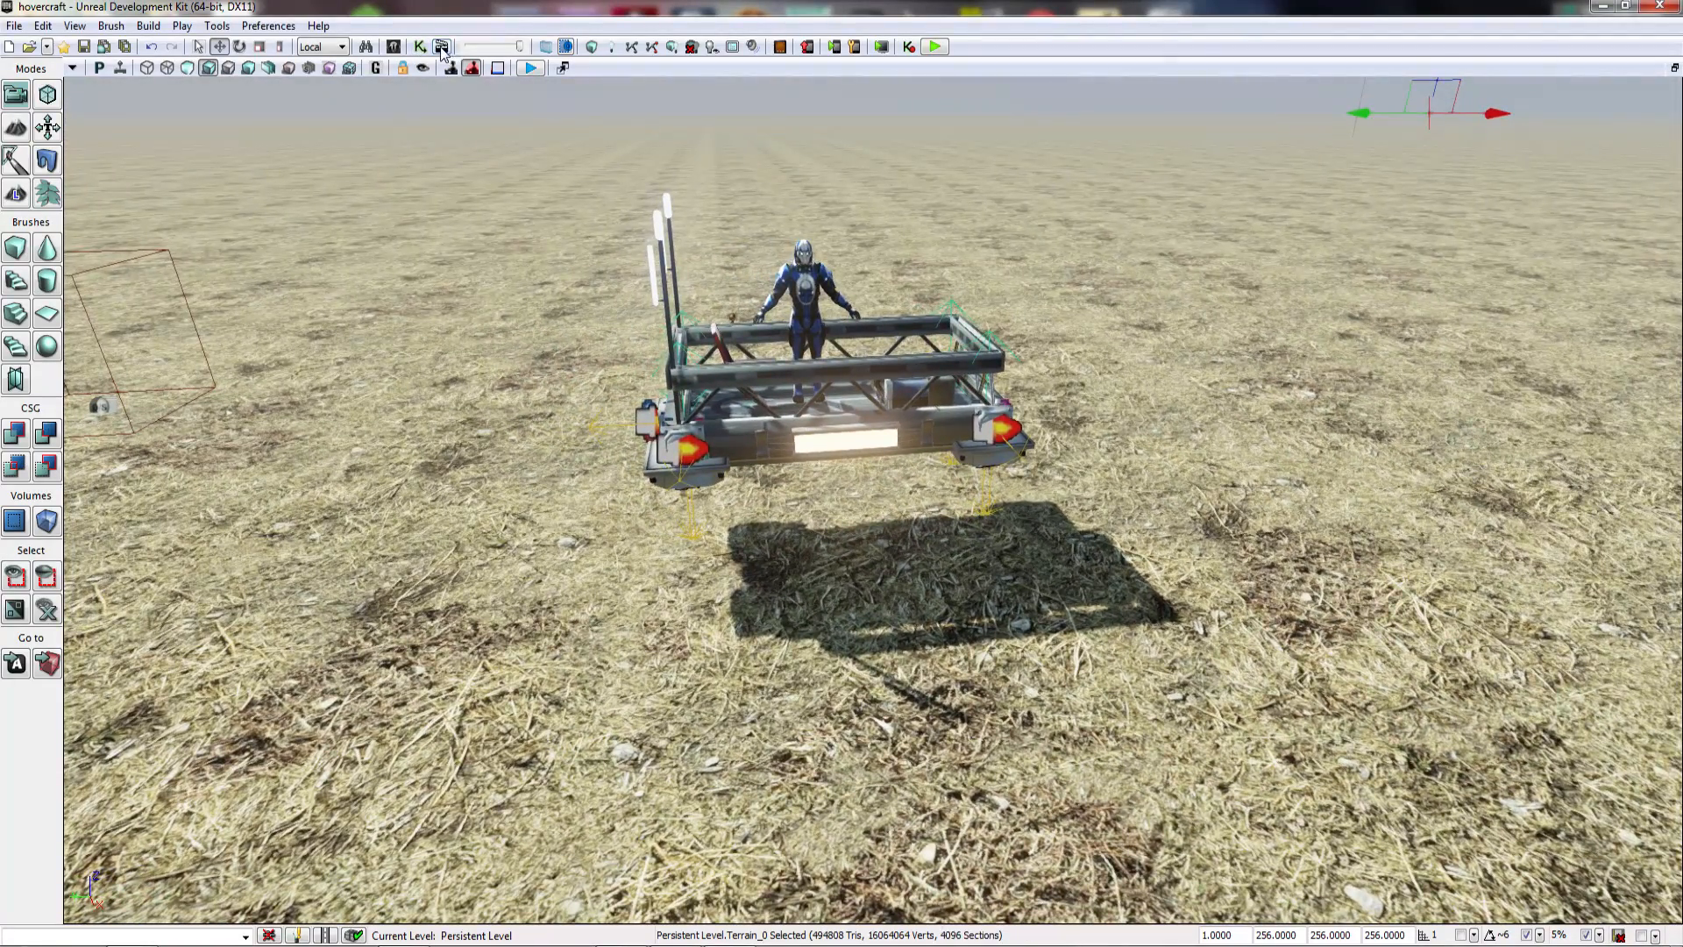
# Step: Reopen the Kismet sequence and move the Matinee node up beside the Level Loaded event
pyautogui.click(471, 68)
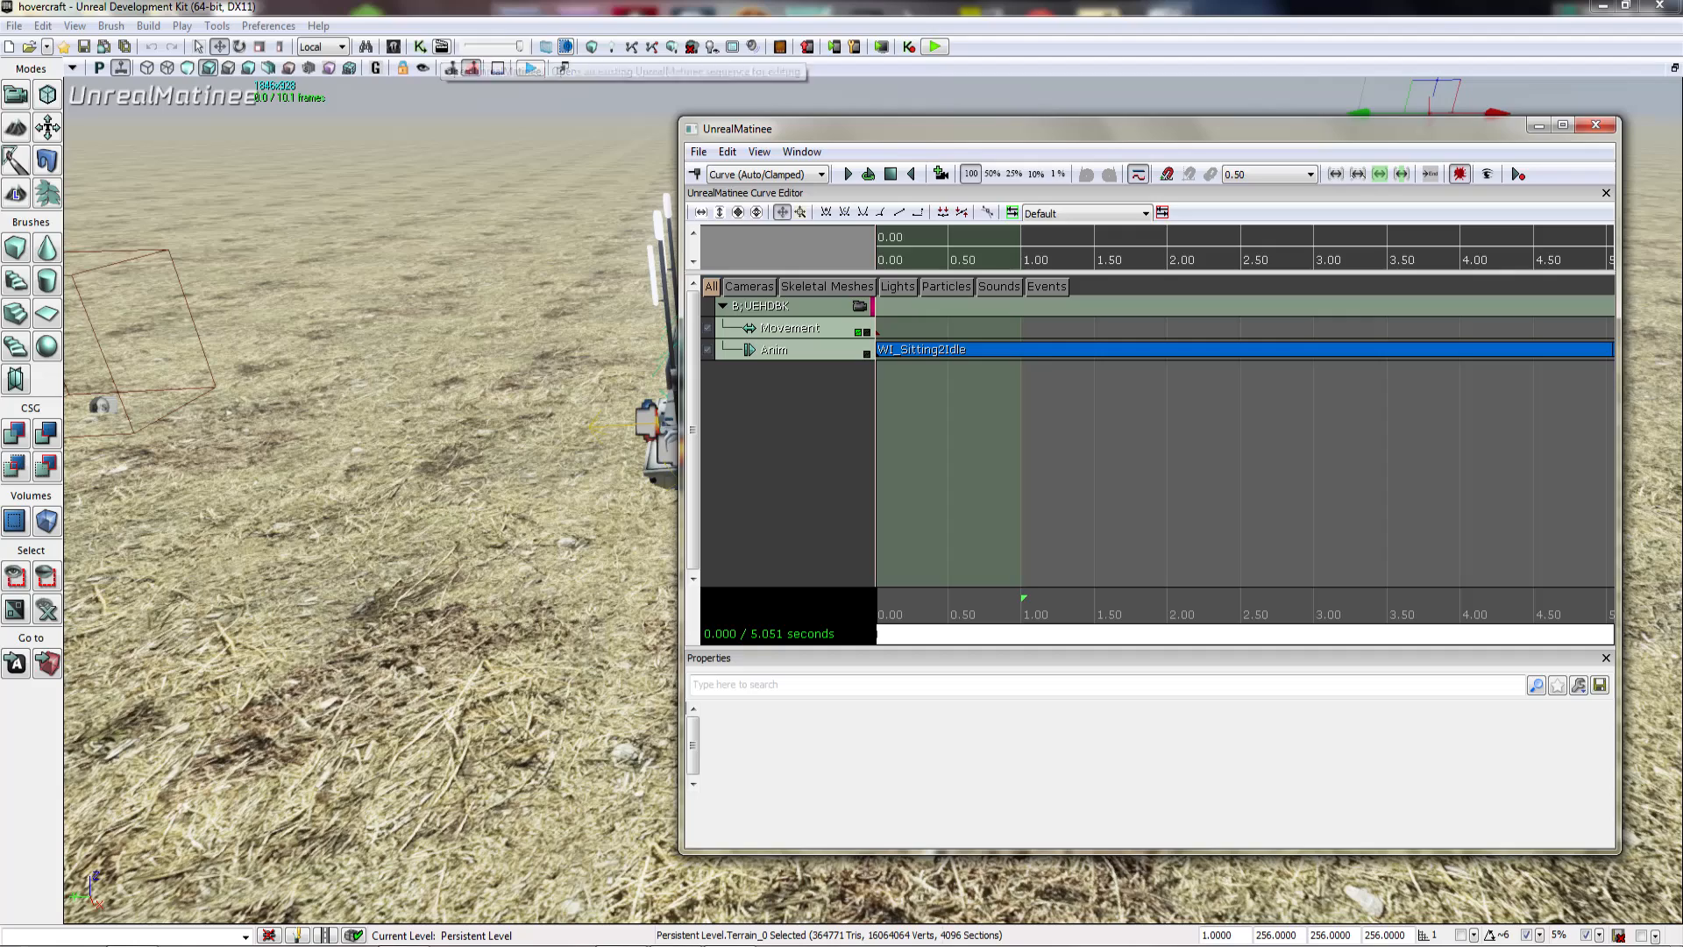
pyautogui.click(1595, 124)
pyautogui.click(420, 48)
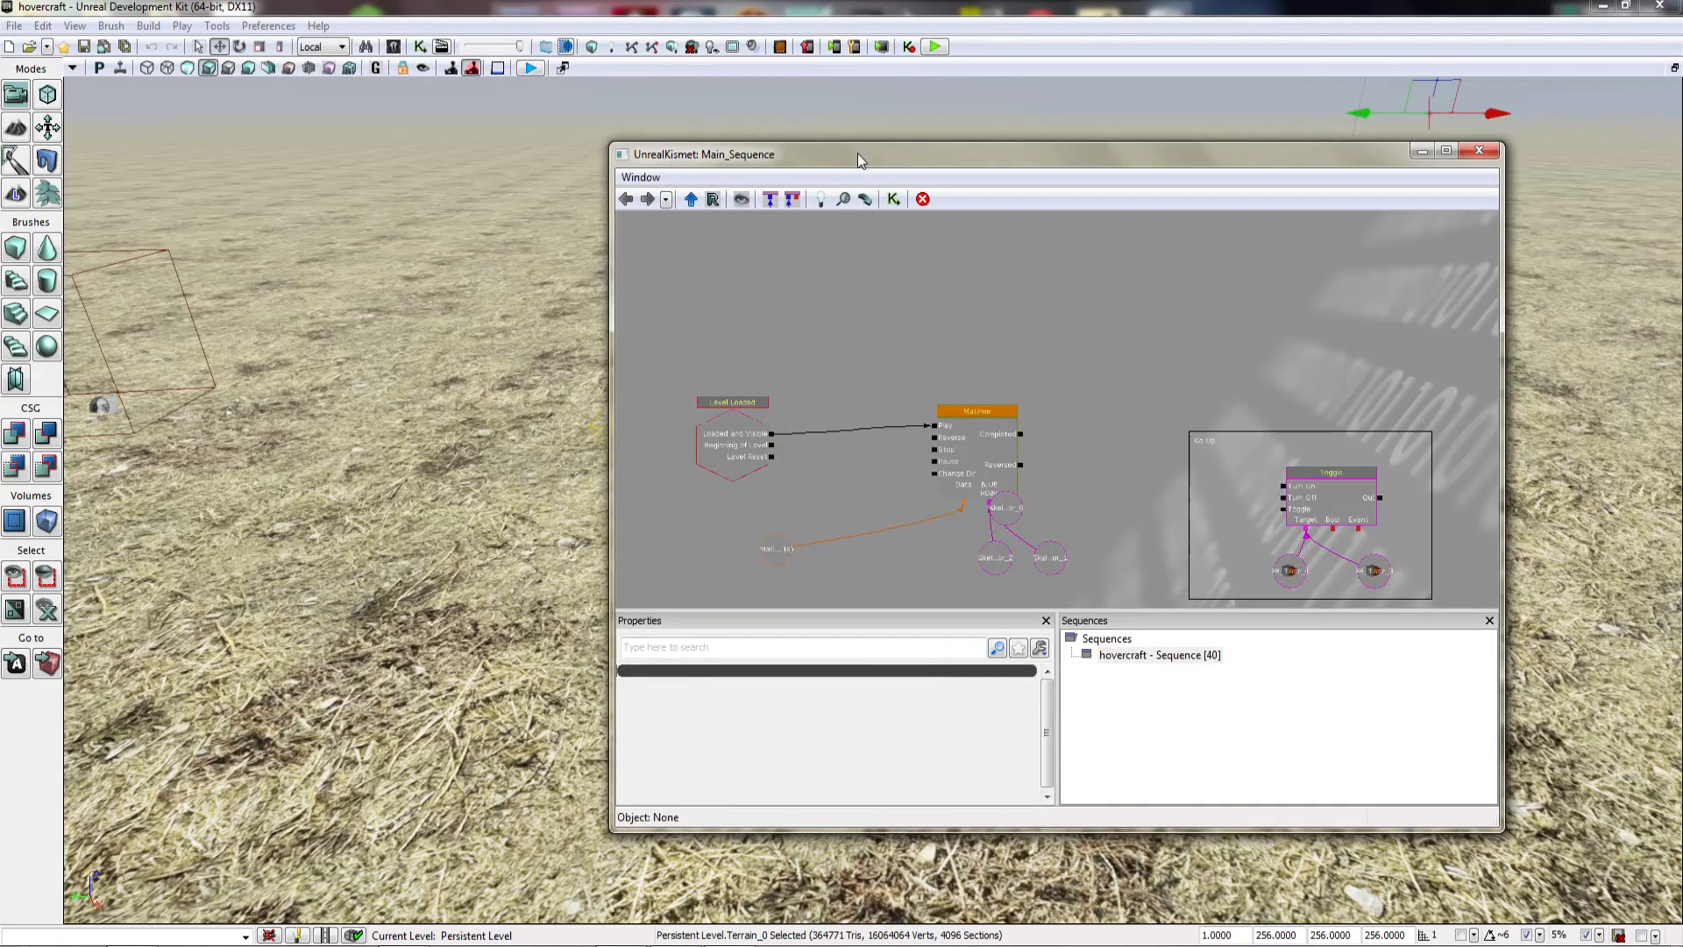
pyautogui.moveTo(854, 159); pyautogui.dragTo(1011, 112)
pyautogui.click(1117, 401)
pyautogui.moveTo(1118, 401); pyautogui.dragTo(979, 349)
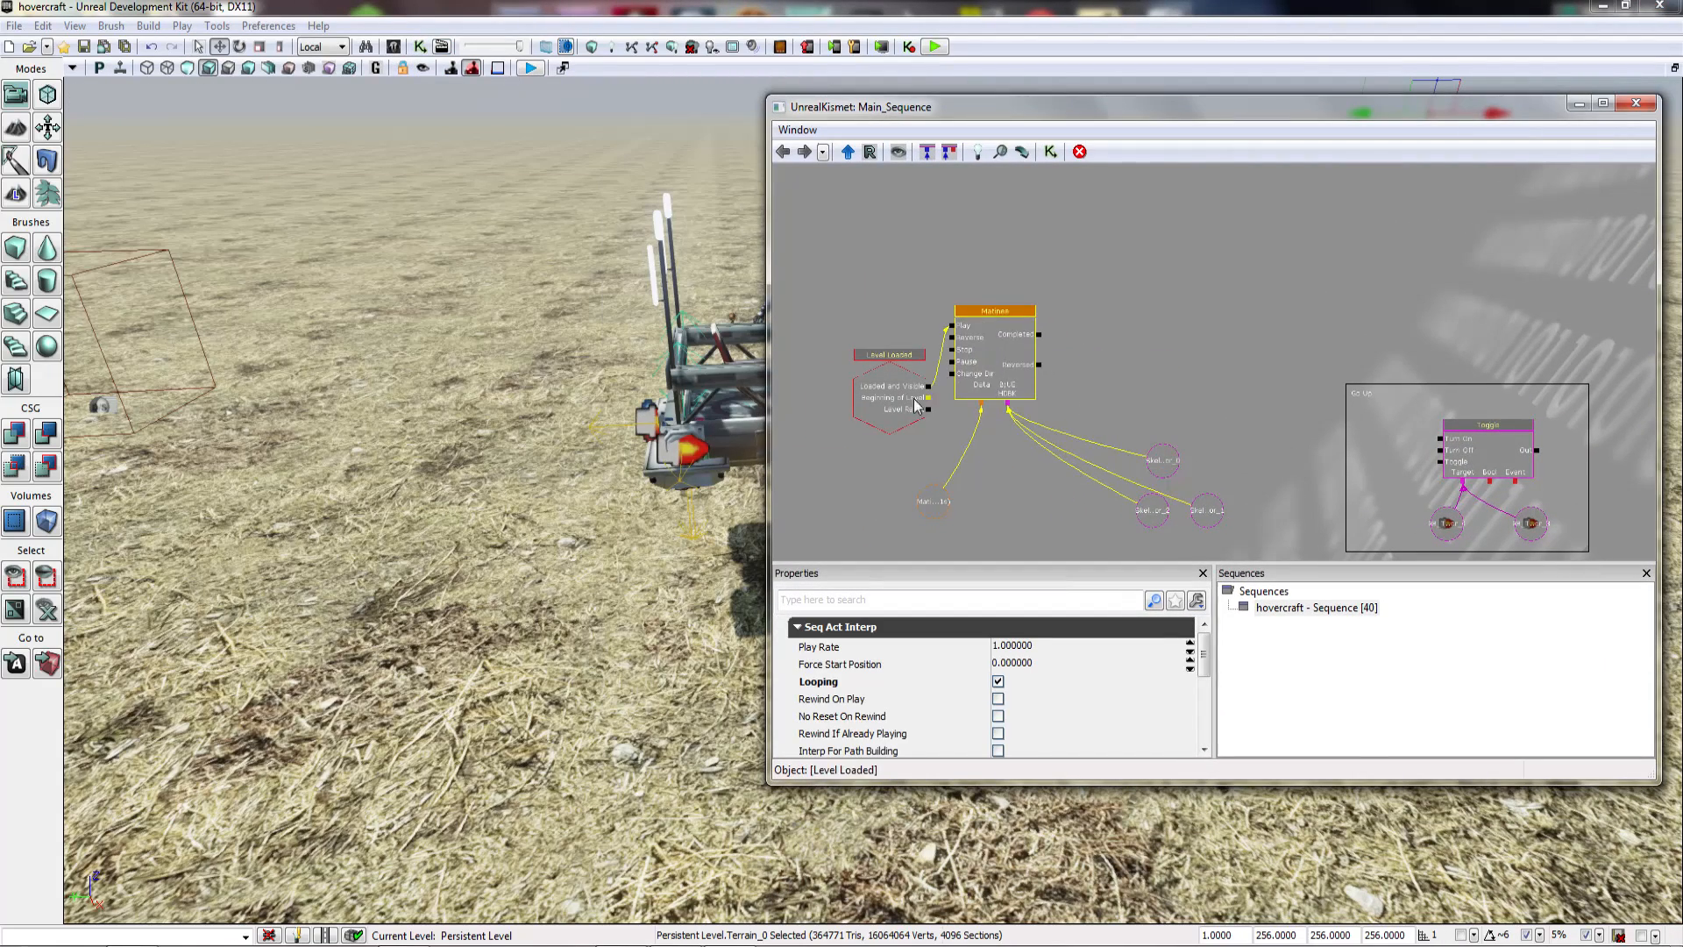
# Step: Create a second Matinee above the existing one and arrange it with its data variable
pyautogui.click(1113, 326)
pyautogui.moveTo(1181, 197); pyautogui.dragTo(1054, 284)
pyautogui.rightClick(1056, 263)
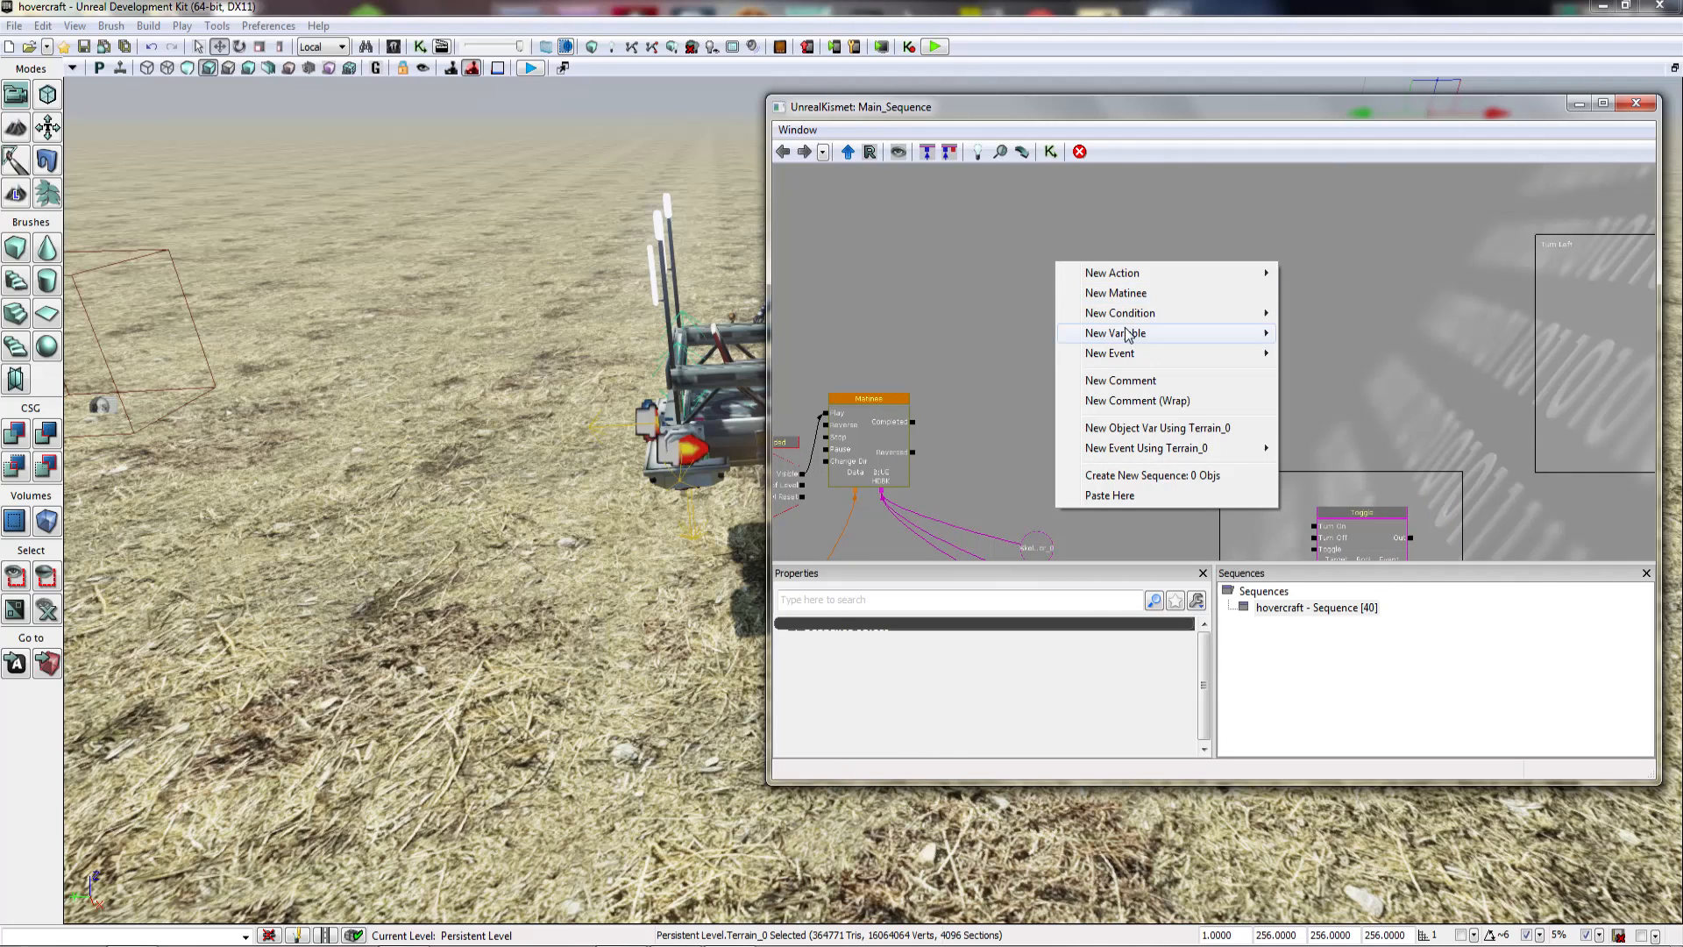
pyautogui.click(1139, 293)
pyautogui.moveTo(1087, 351); pyautogui.dragTo(1049, 311)
pyautogui.moveTo(1073, 422); pyautogui.dragTo(968, 440)
pyautogui.click(1041, 281)
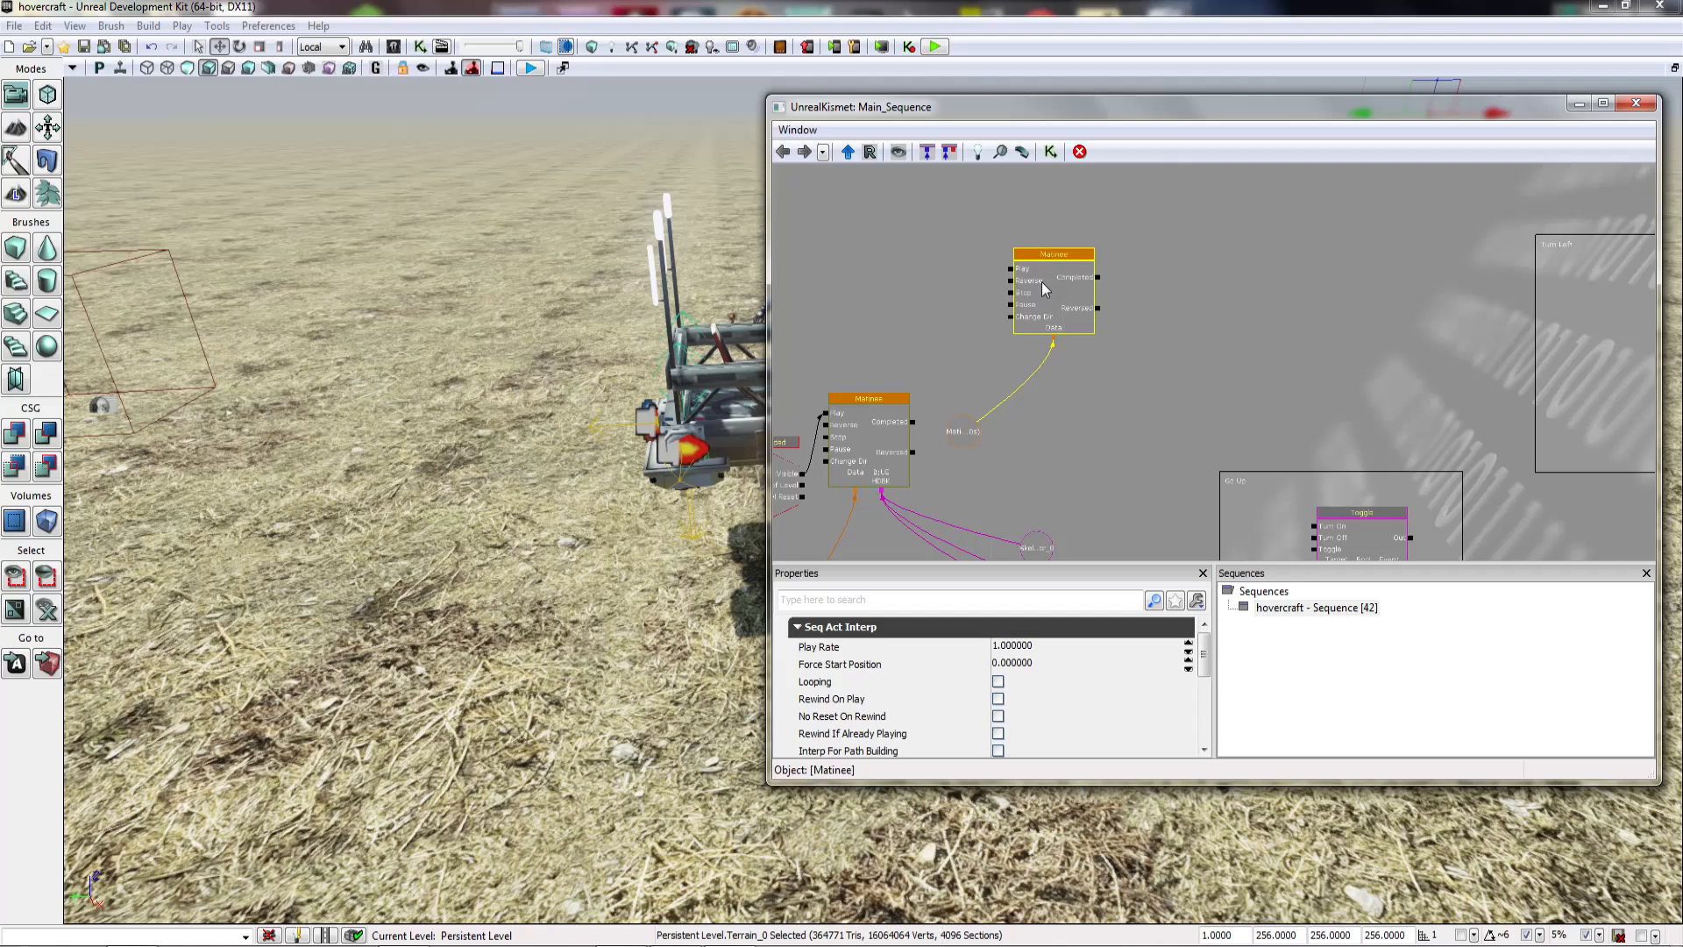
# Step: Try linking the second Matinee's Play input to the existing Level Loaded event, and break that link
pyautogui.moveTo(981, 290); pyautogui.dragTo(1056, 317)
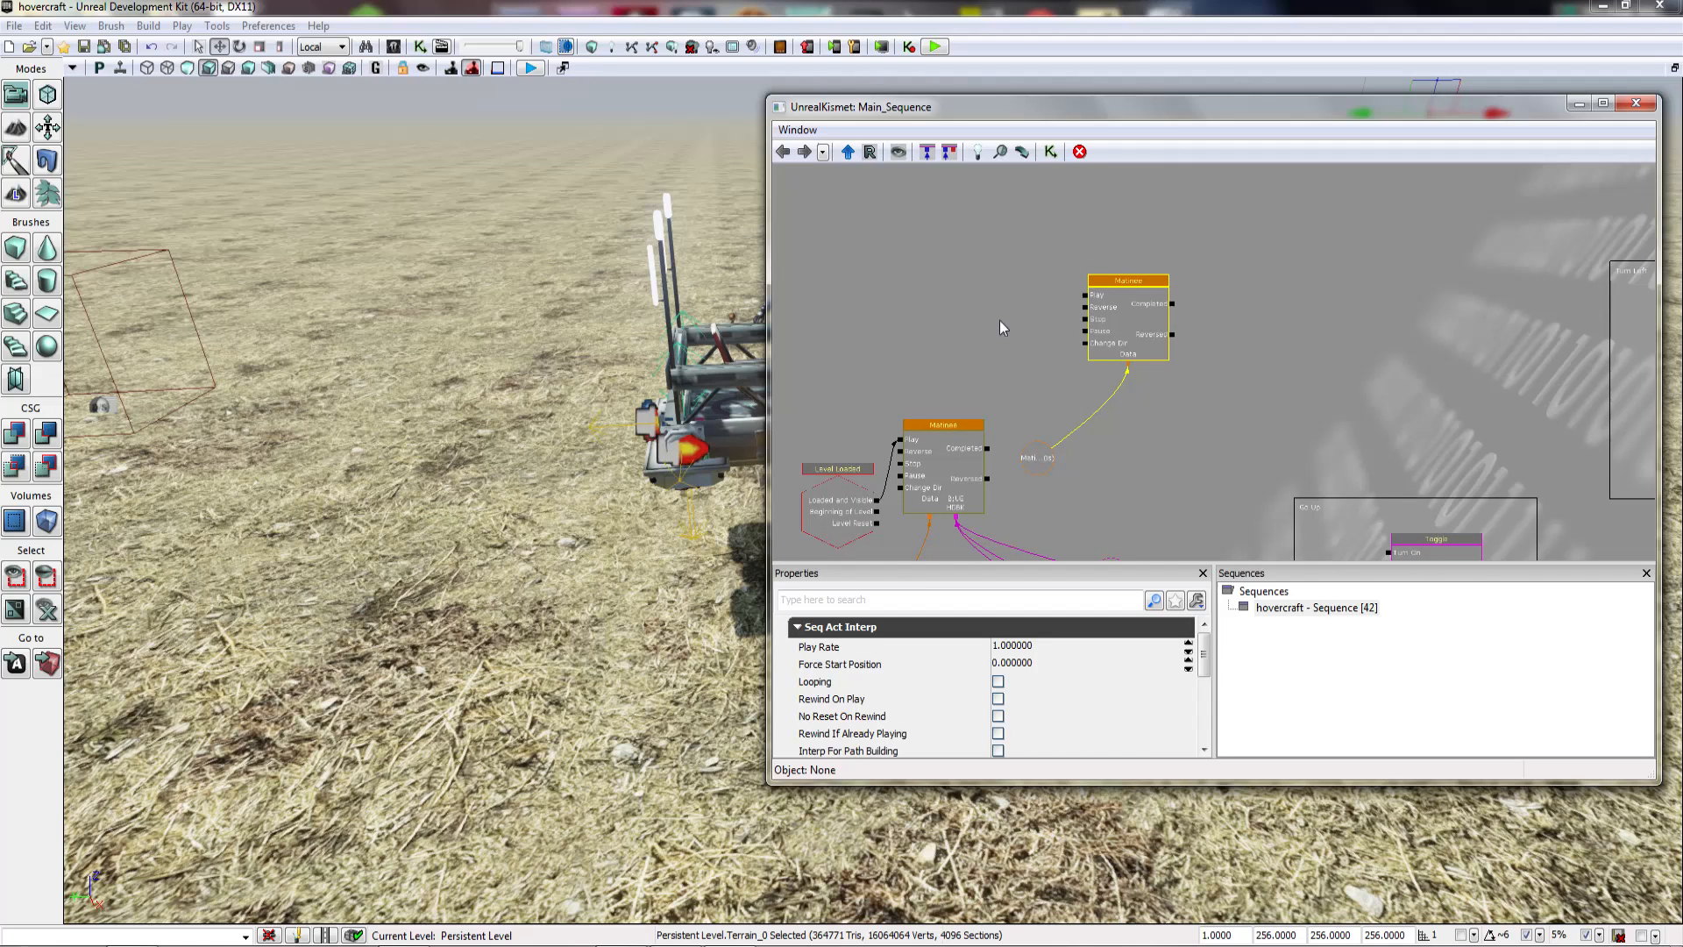
pyautogui.moveTo(1085, 298); pyautogui.dragTo(891, 505)
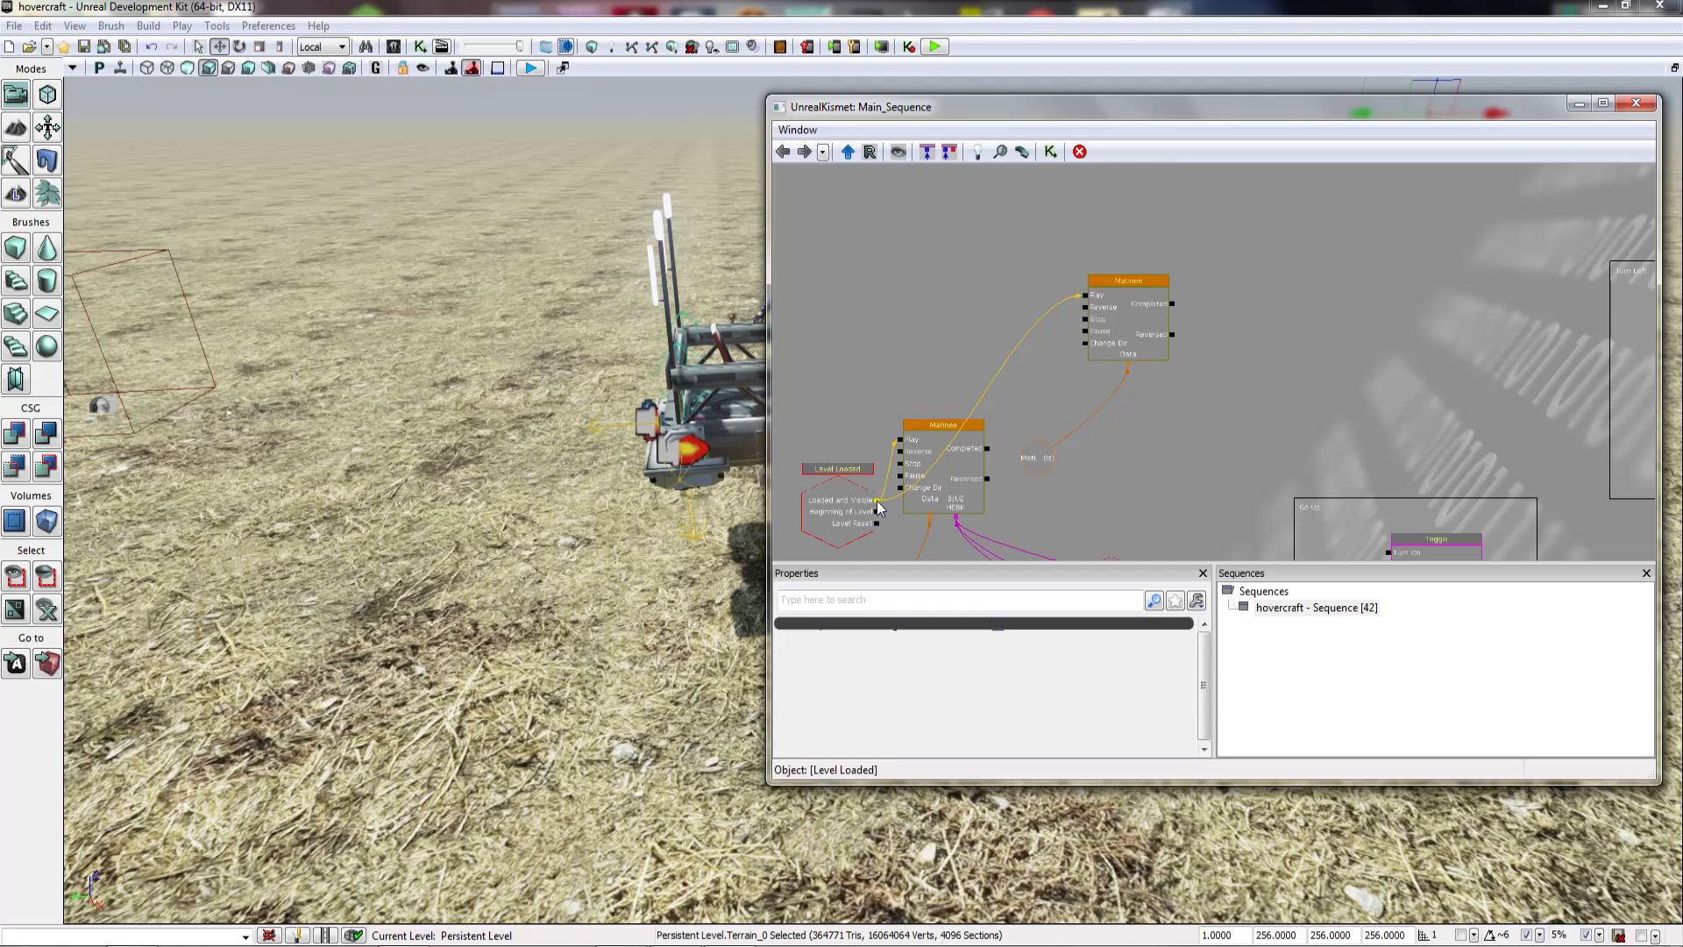
pyautogui.keyDown('alt'); pyautogui.click(1084, 298); pyautogui.keyUp('alt')
# Step: Duplicate the Level Loaded event and connect the copy's Loaded and Visible output to the second Matinee's Play input
pyautogui.click(840, 505)
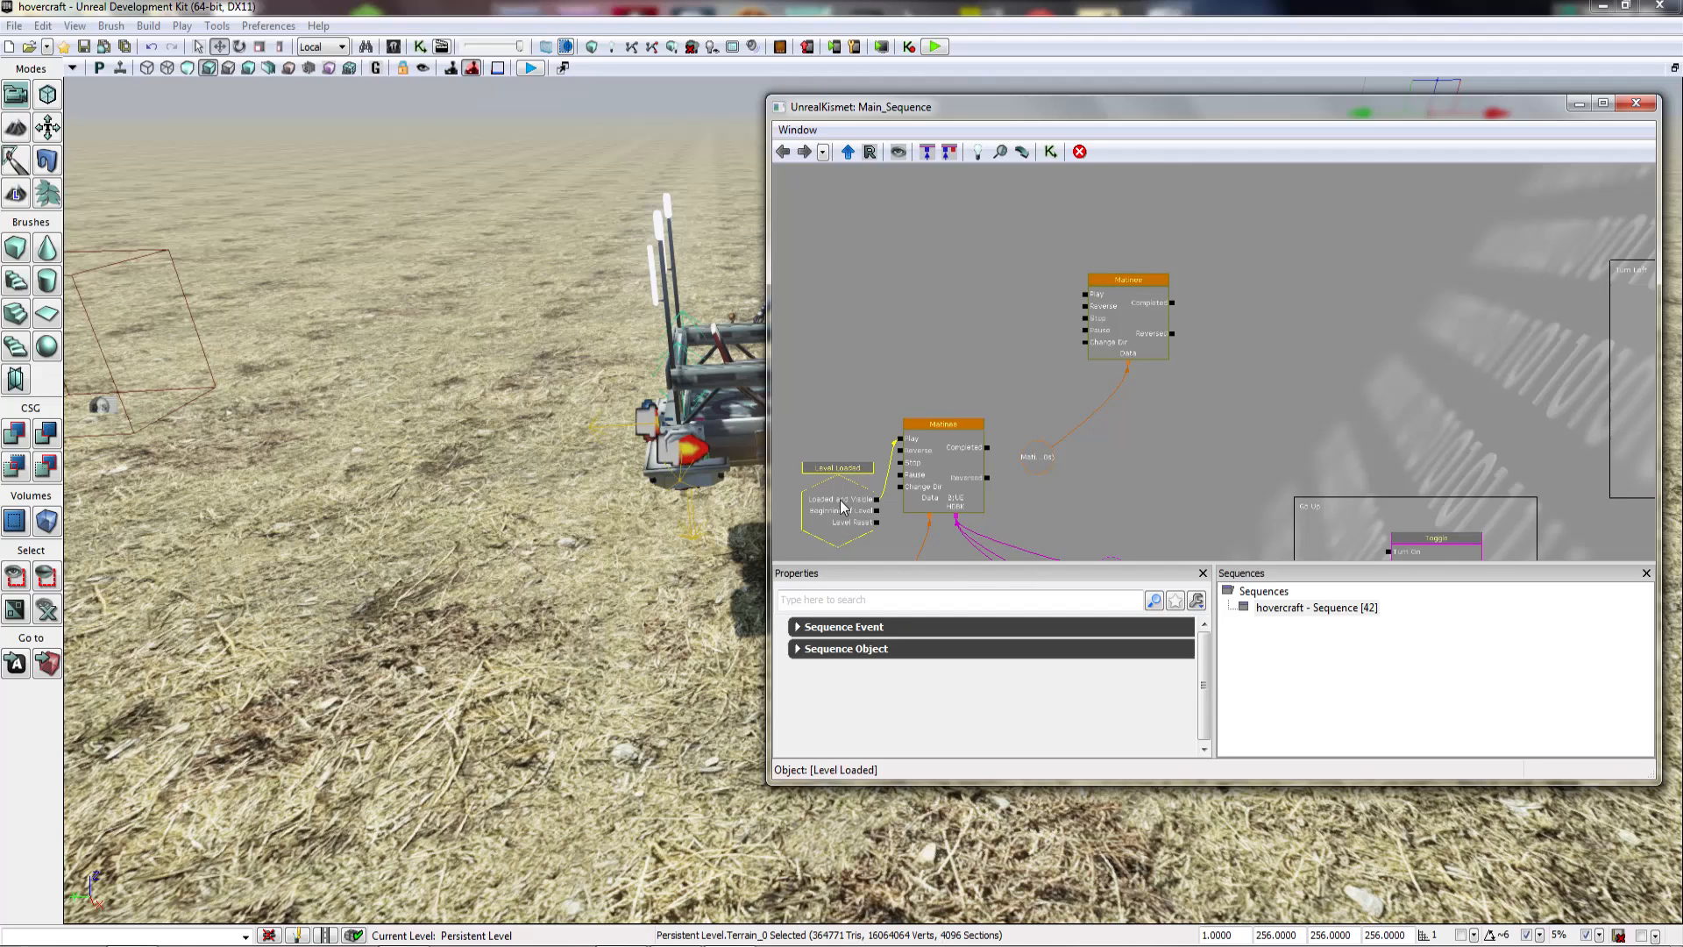
pyautogui.hotkey('ctrl', 'v')
pyautogui.keyDown('ctrl'); pyautogui.moveTo(863, 509); pyautogui.dragTo(1081, 295); pyautogui.keyUp('ctrl')
pyautogui.keyDown('alt'); pyautogui.click(925, 305); pyautogui.keyUp('alt')
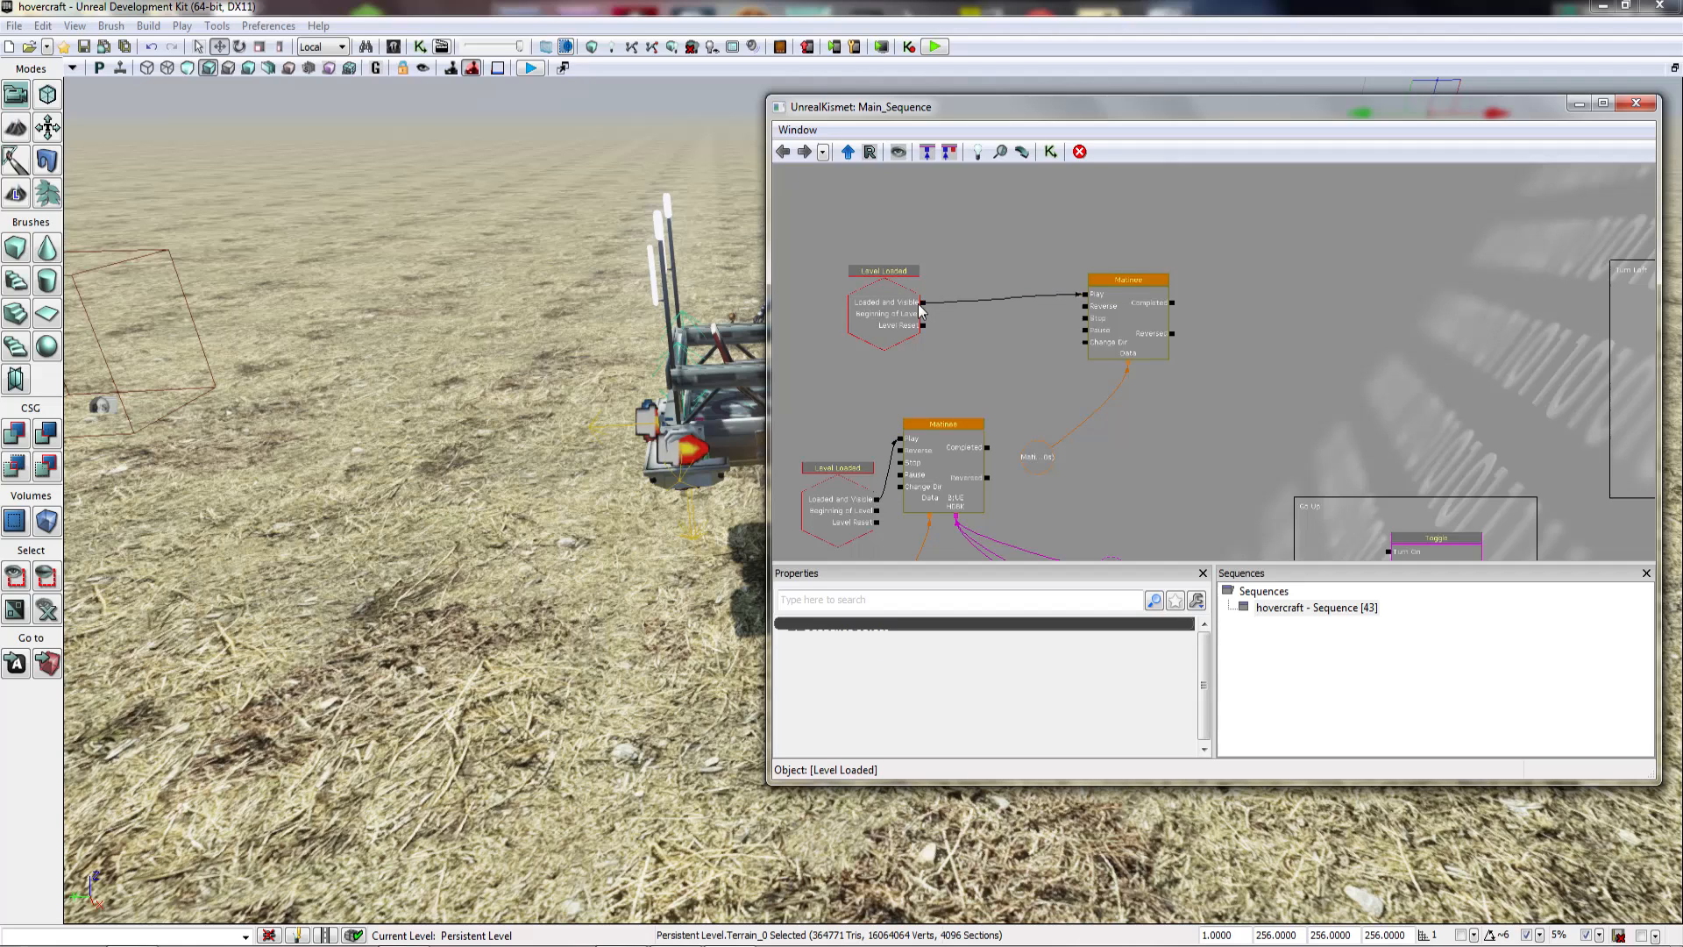
pyautogui.rightClick(922, 307)
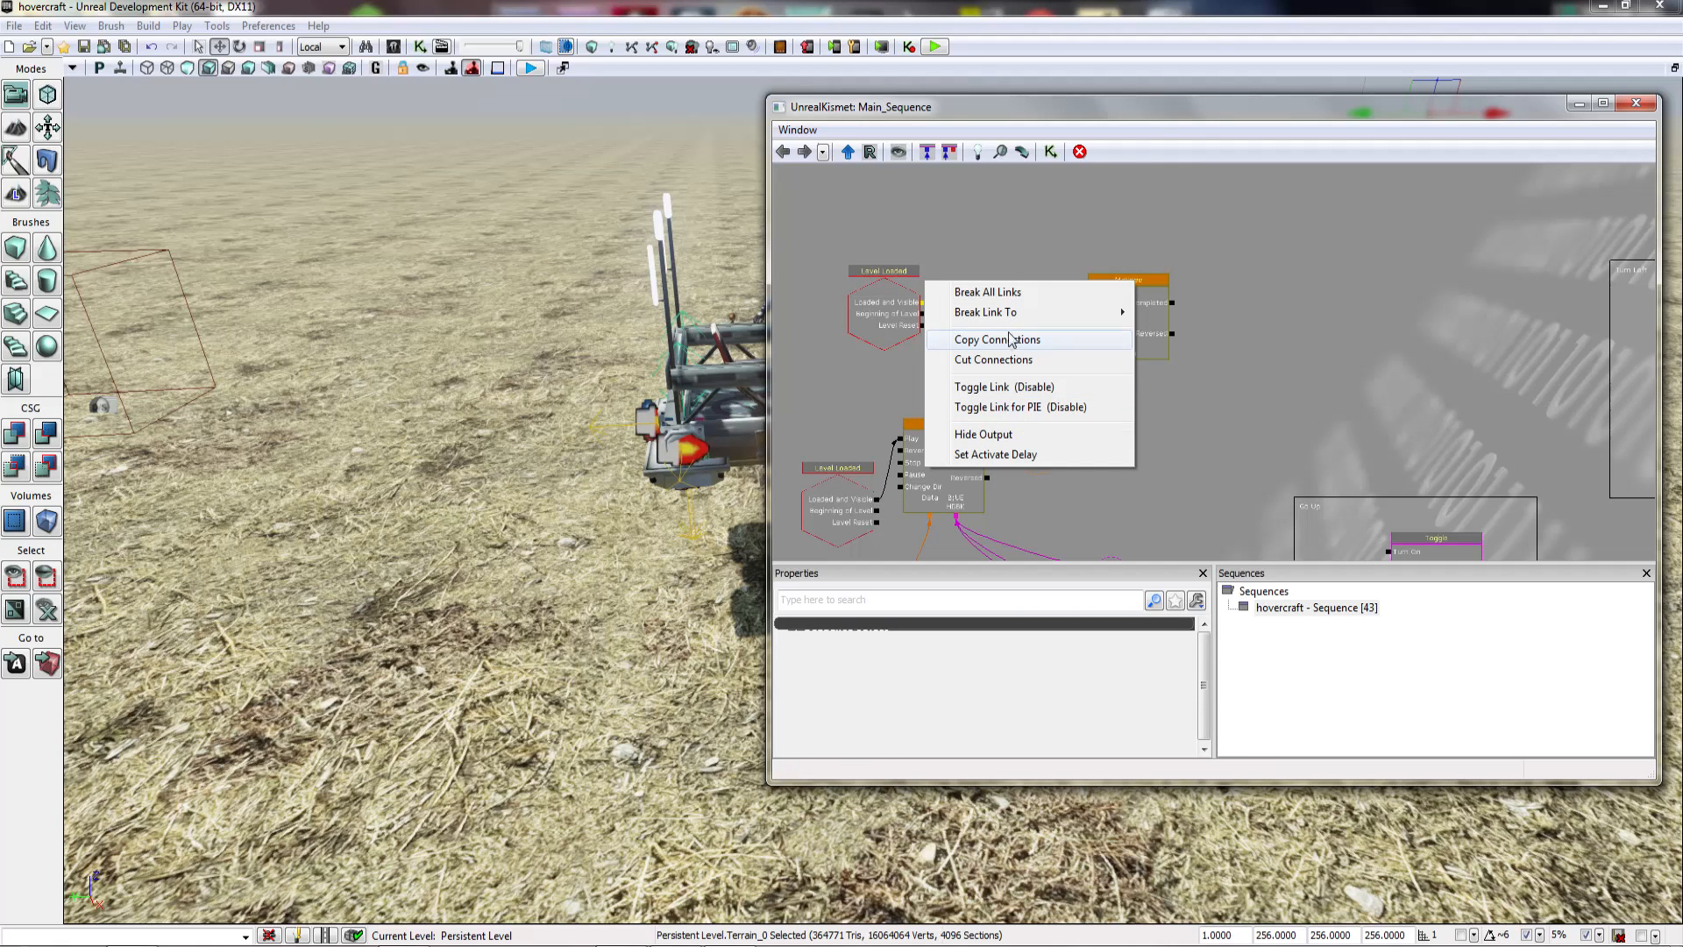
pyautogui.click(1056, 268)
# Step: Open the second Matinee for editing and add a new empty group named gfevents
pyautogui.click(1103, 302)
pyautogui.moveTo(1022, 365); pyautogui.dragTo(889, 350)
pyautogui.doubleClick(978, 313)
pyautogui.rightClick(768, 331)
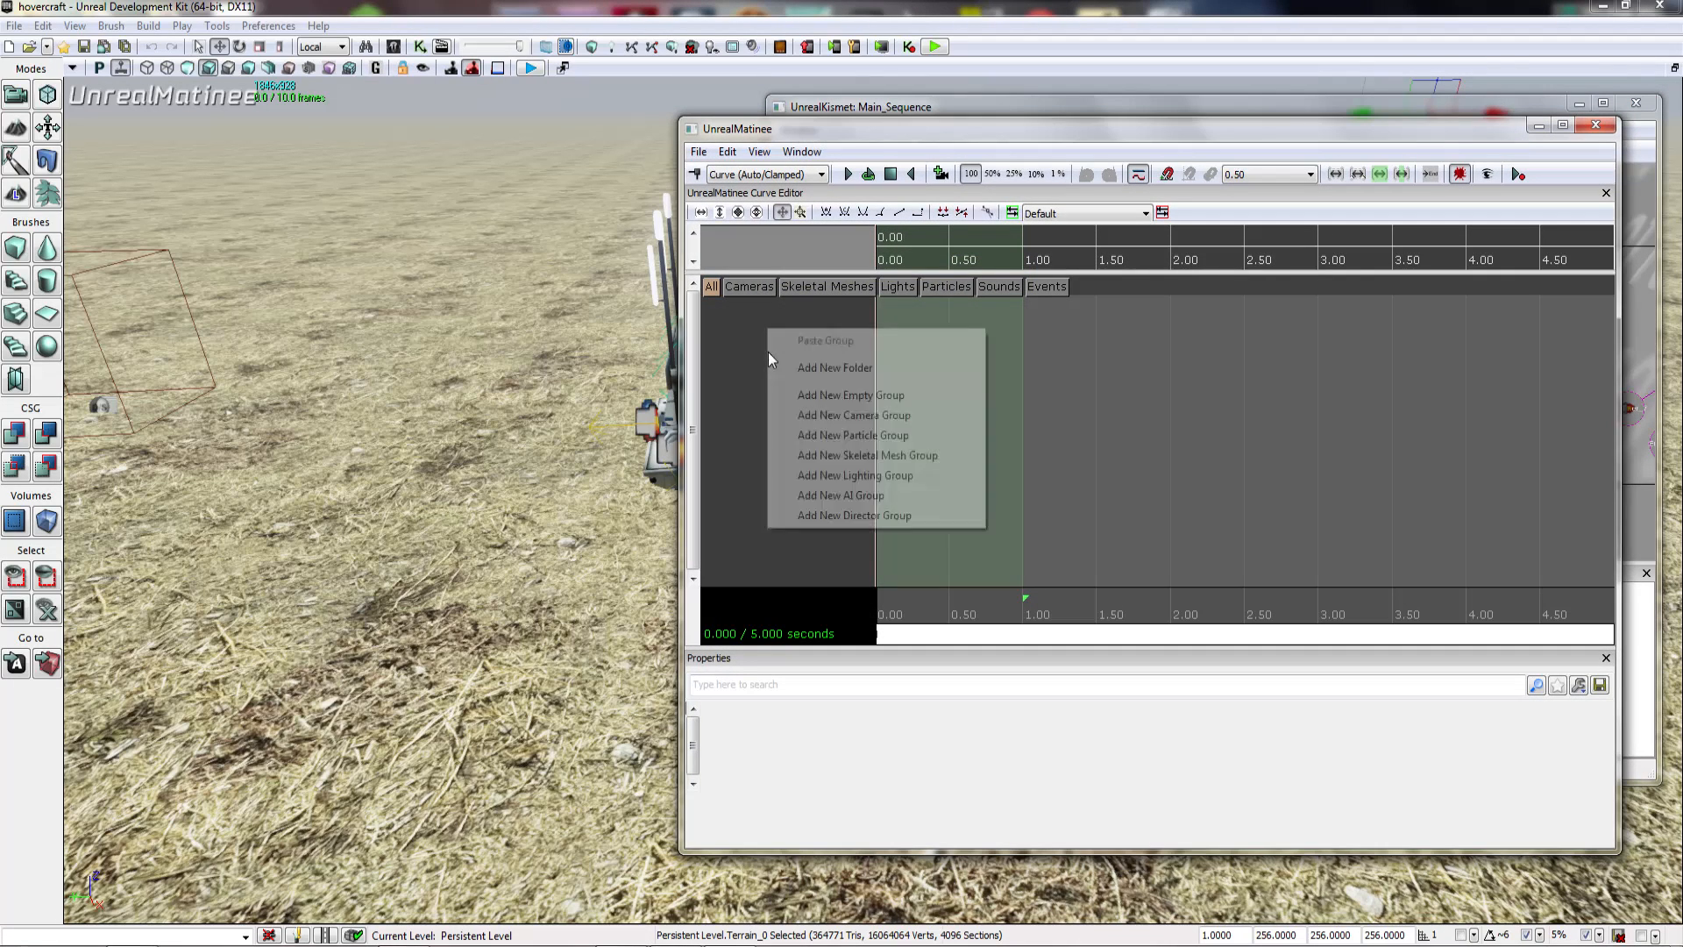
pyautogui.click(838, 396)
pyautogui.write('gfevents')
pyautogui.click(958, 565)
# Step: Add an event track to the gfevents group
pyautogui.rightClick(791, 392)
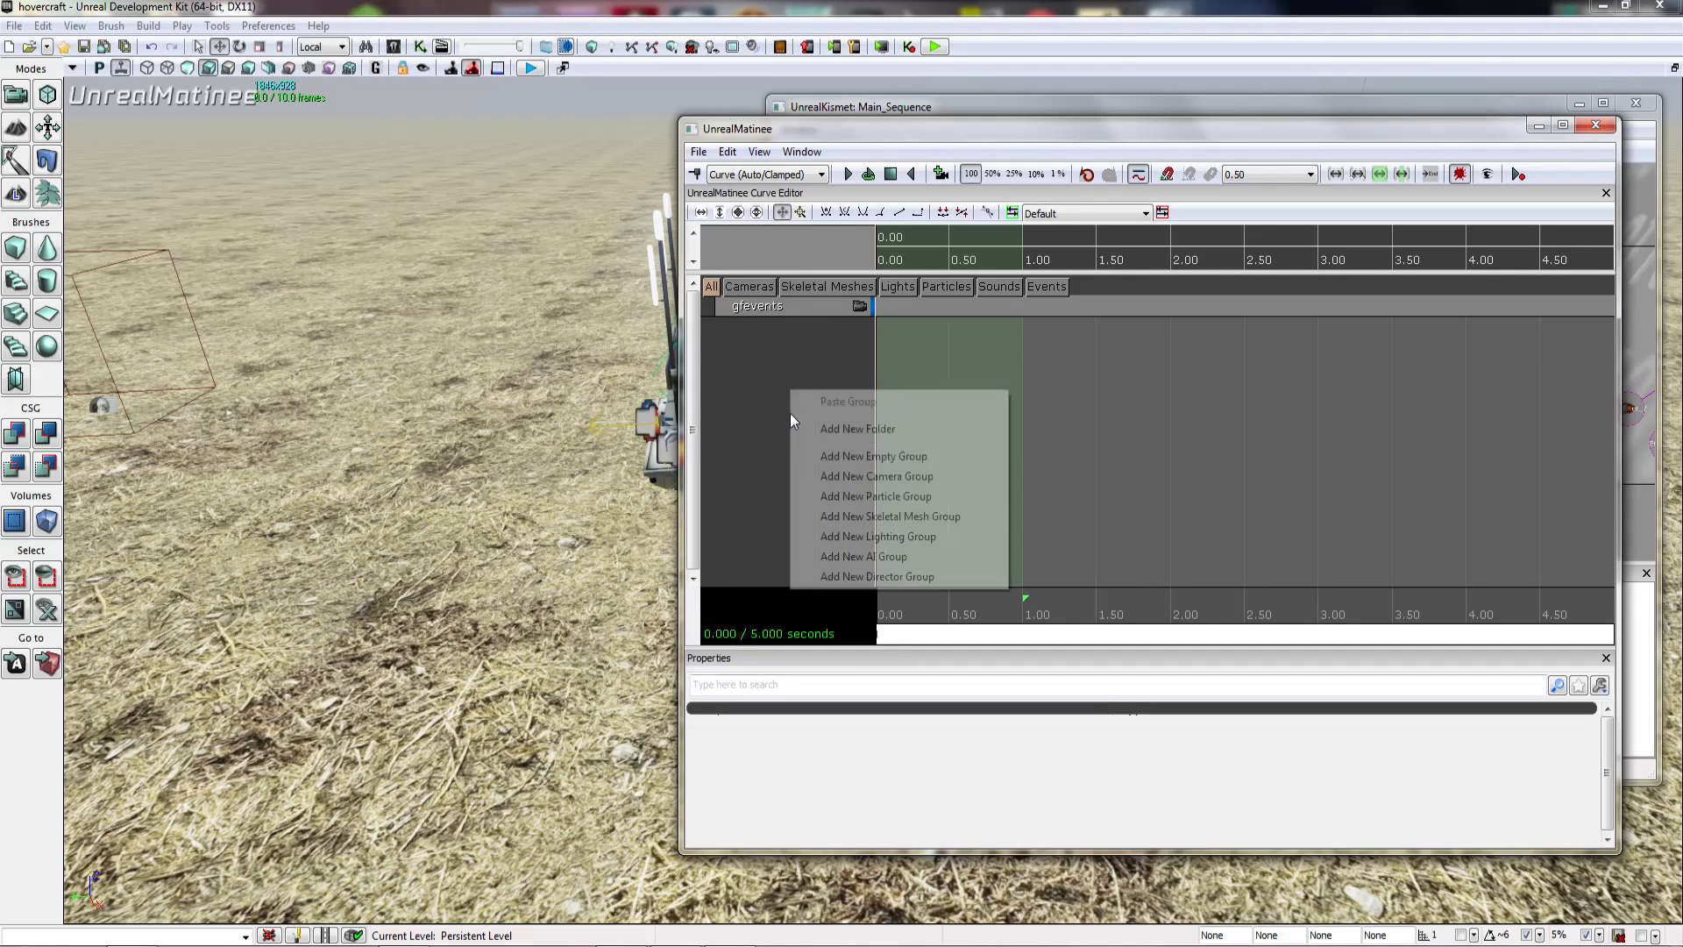
pyautogui.rightClick(823, 304)
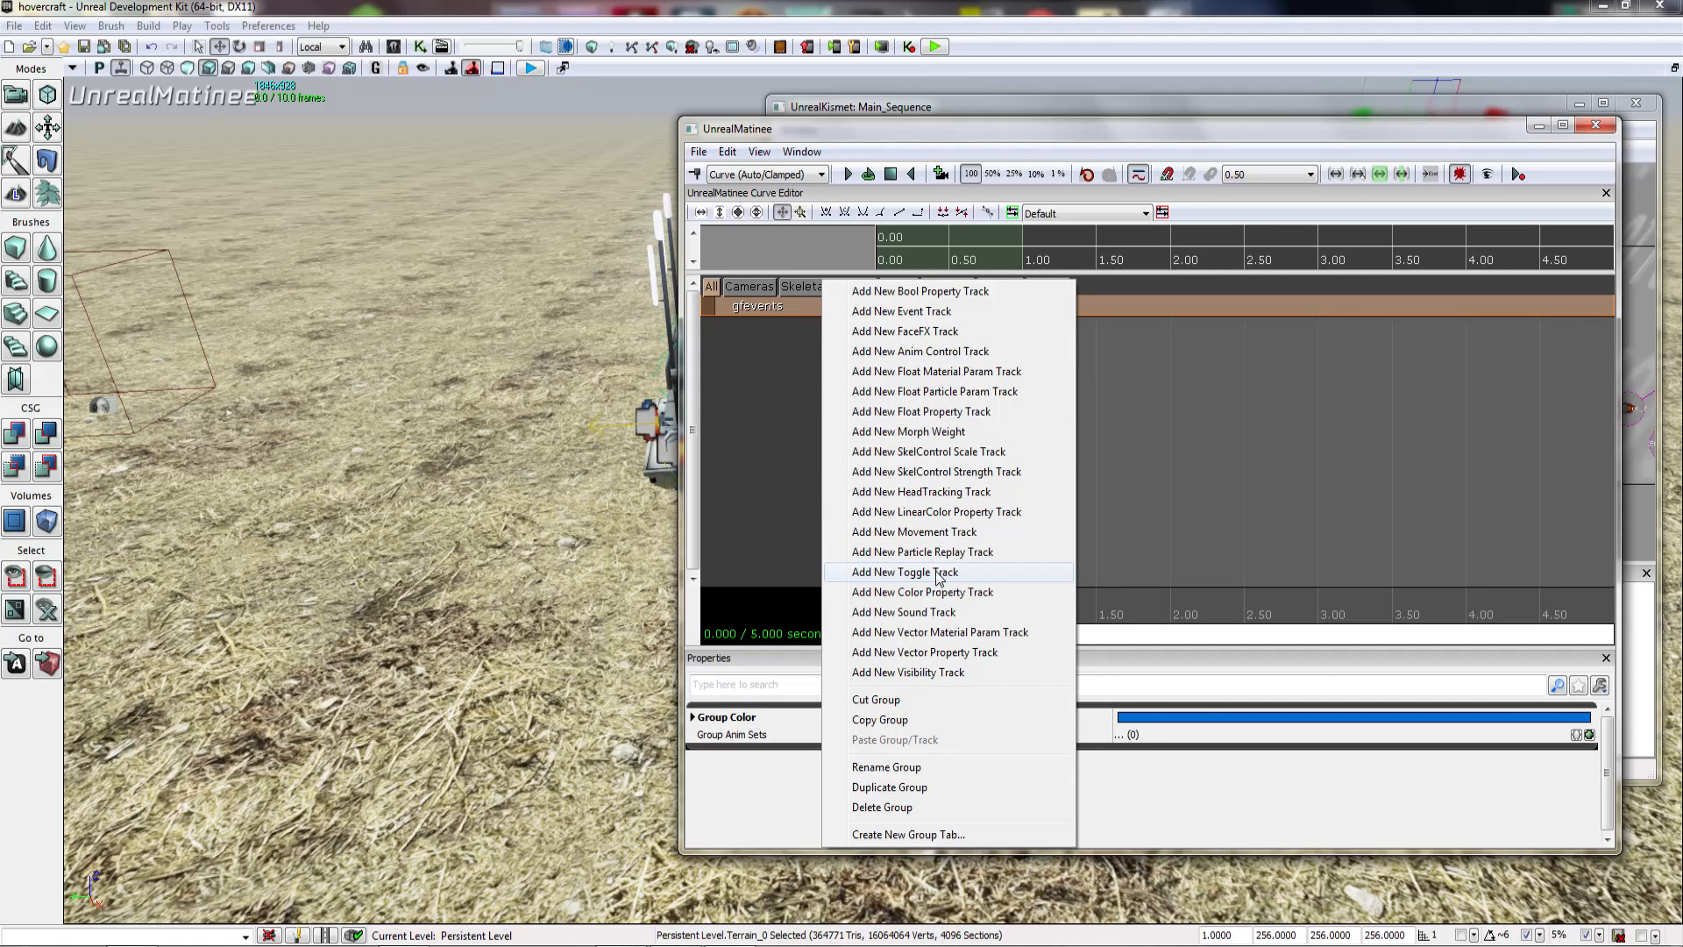
pyautogui.click(927, 332)
pyautogui.click(1028, 526)
pyautogui.rightClick(779, 333)
pyautogui.rightClick(778, 305)
pyautogui.click(858, 314)
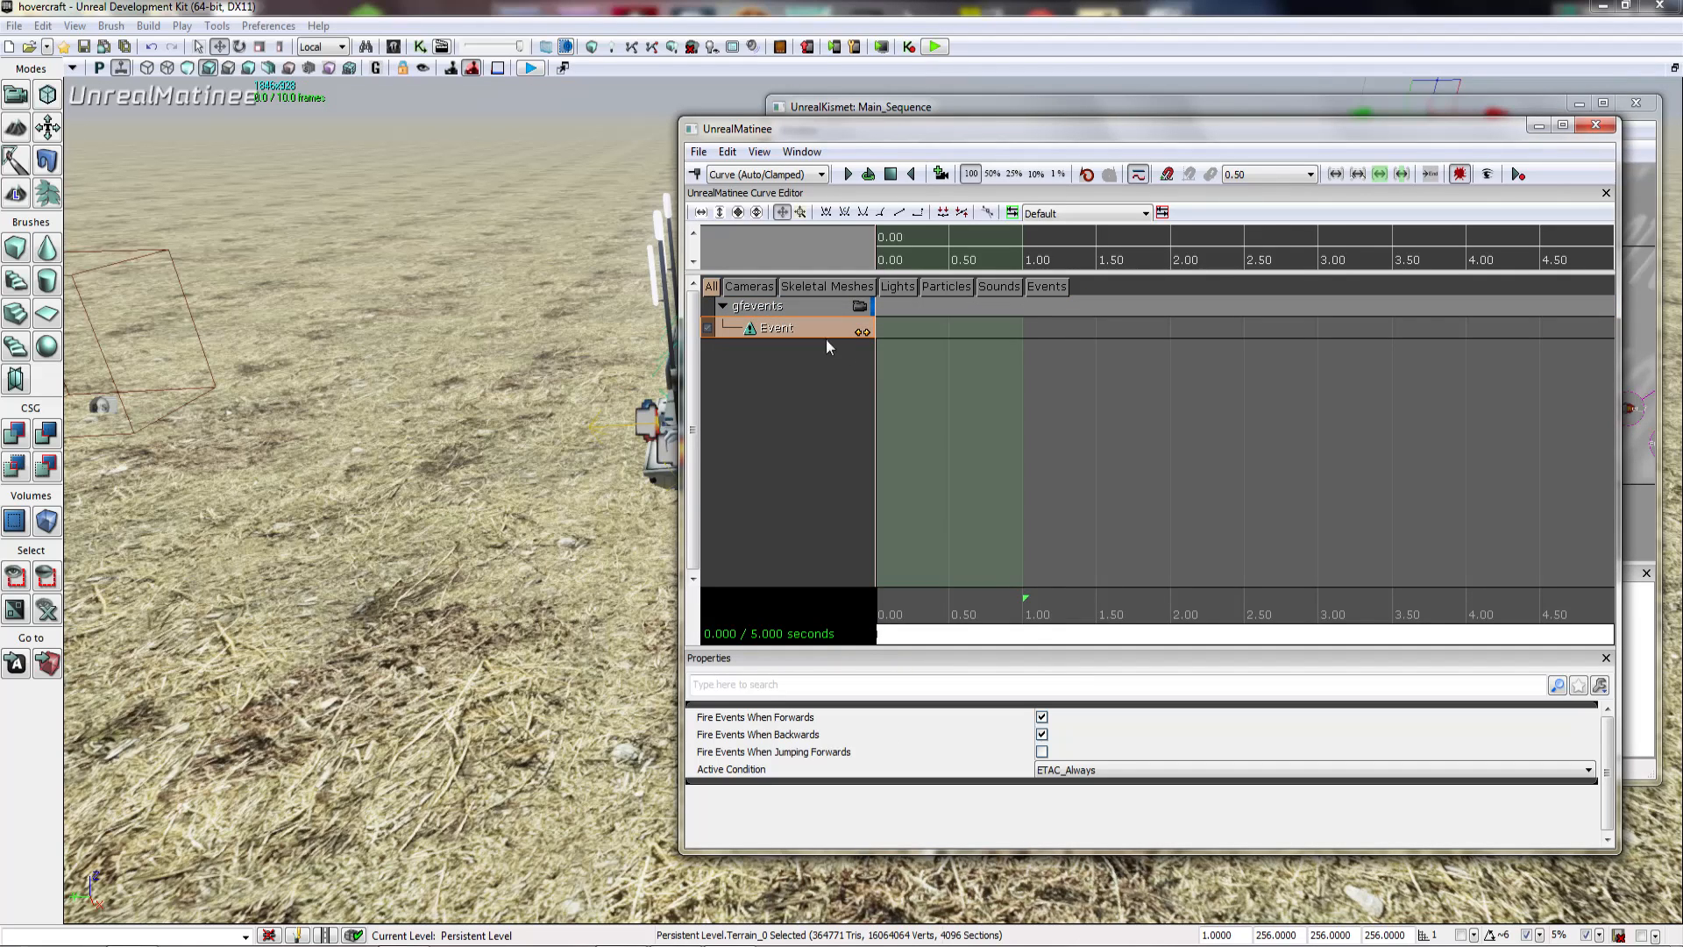
# Step: Add an event key named main thrusters at about 0.93 s on the Event track
pyautogui.click(903, 612)
pyautogui.moveTo(901, 612); pyautogui.dragTo(1014, 631)
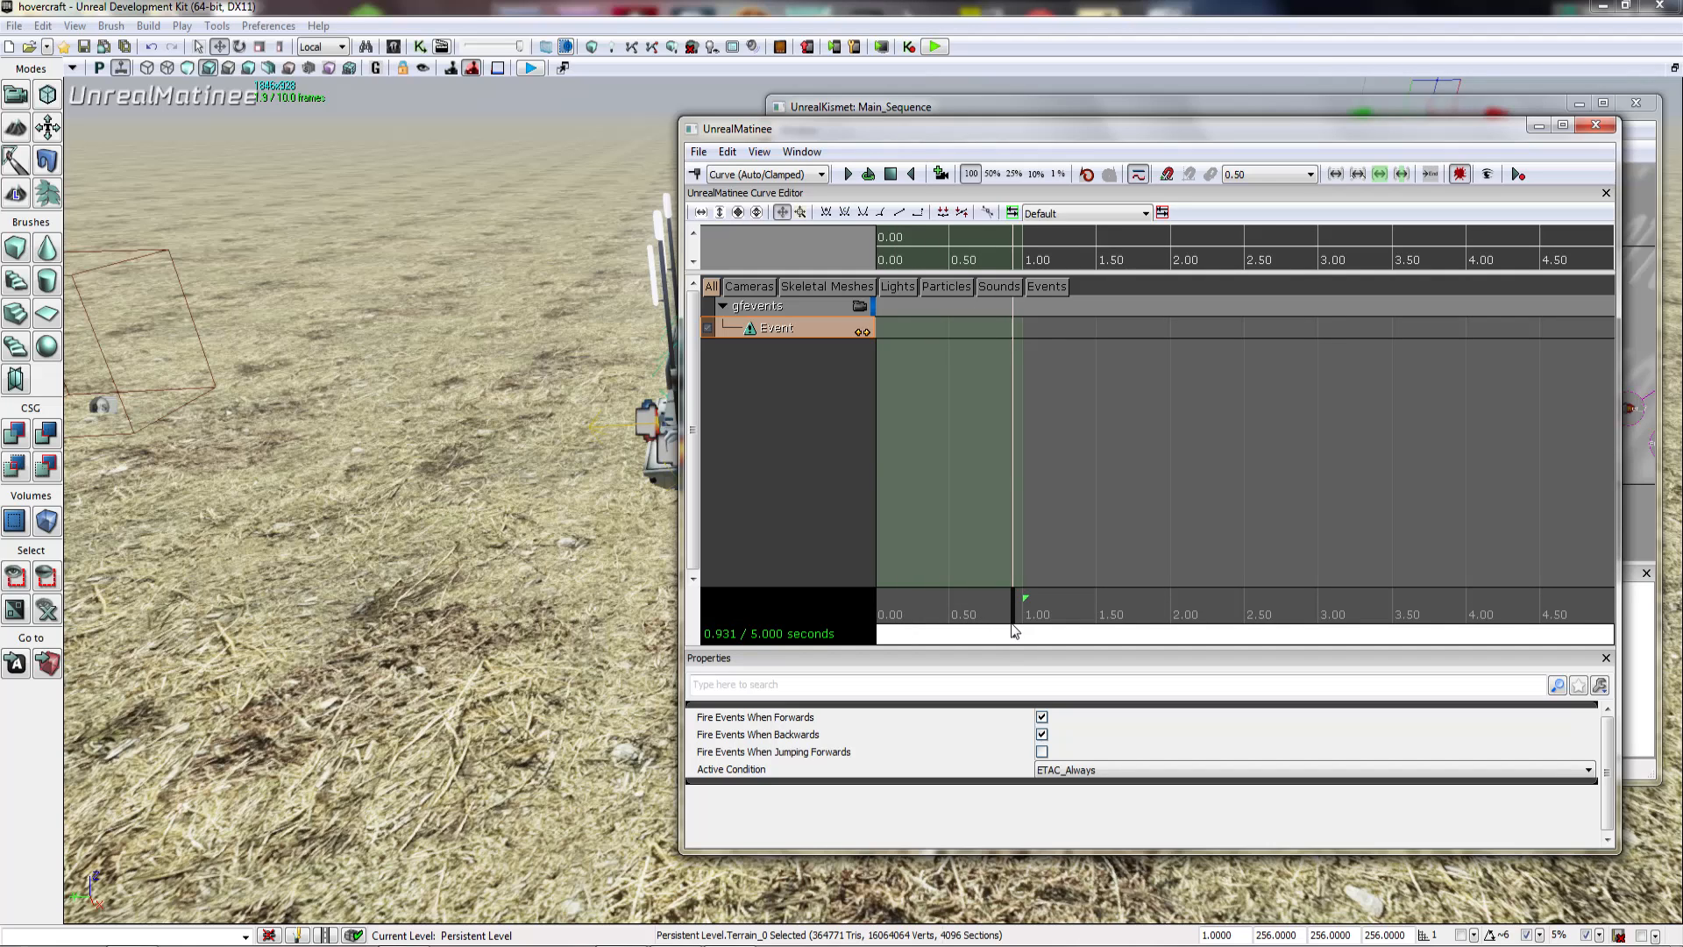
pyautogui.press('Return')
pyautogui.write('main thrusters')
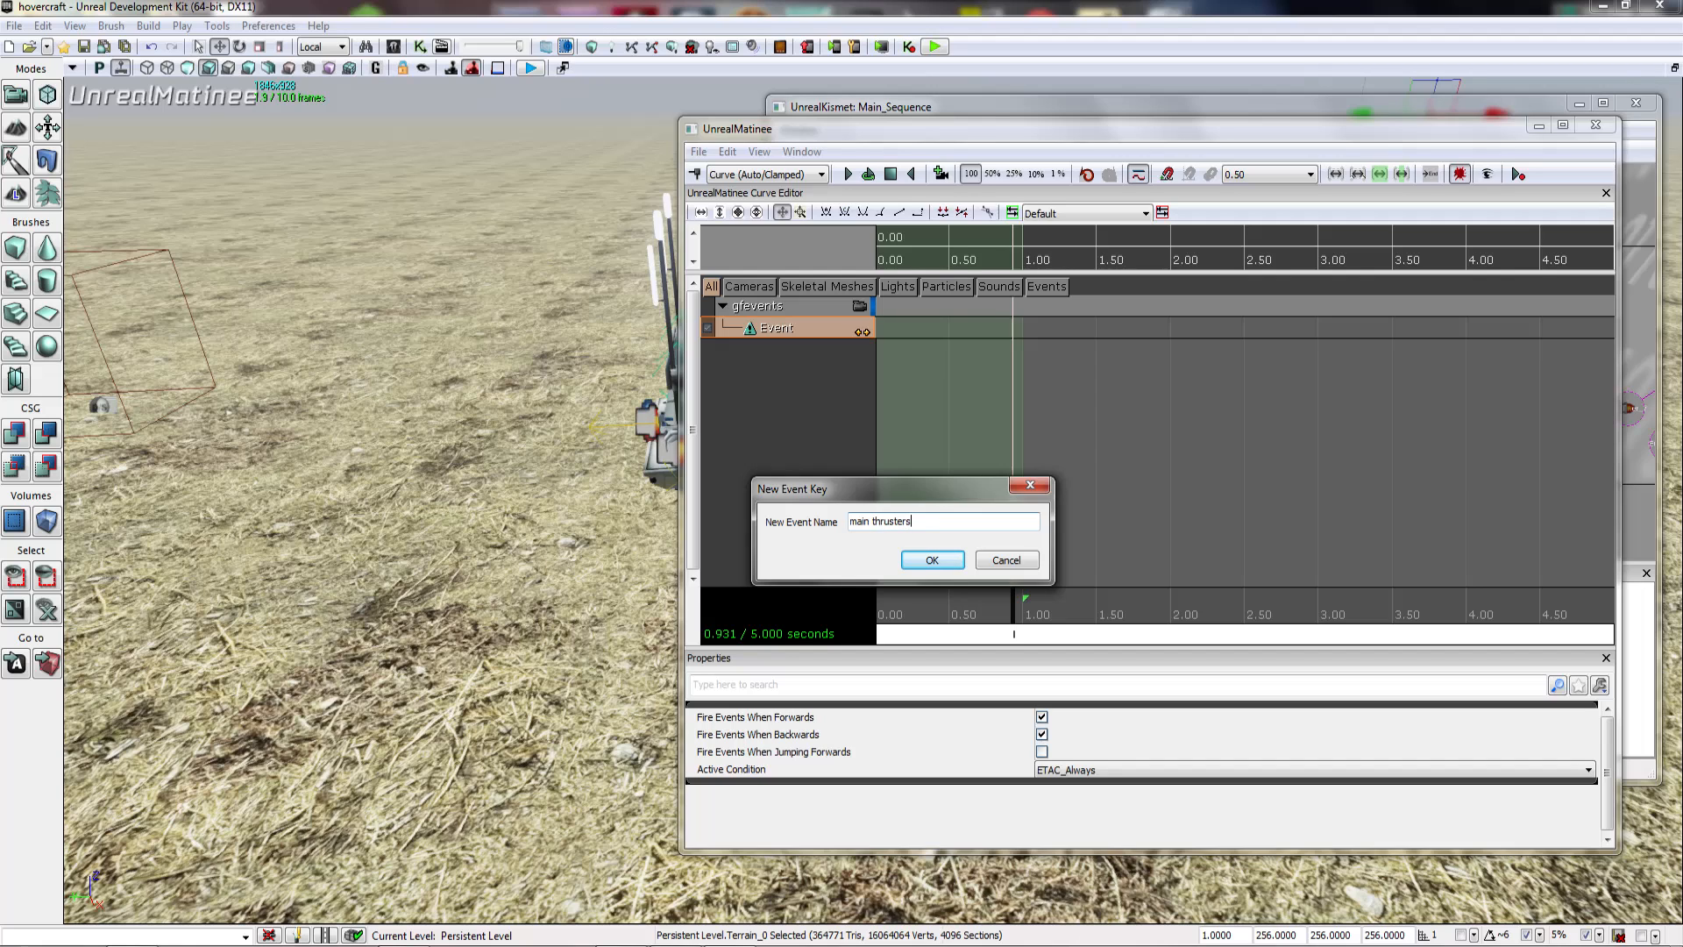
pyautogui.click(930, 560)
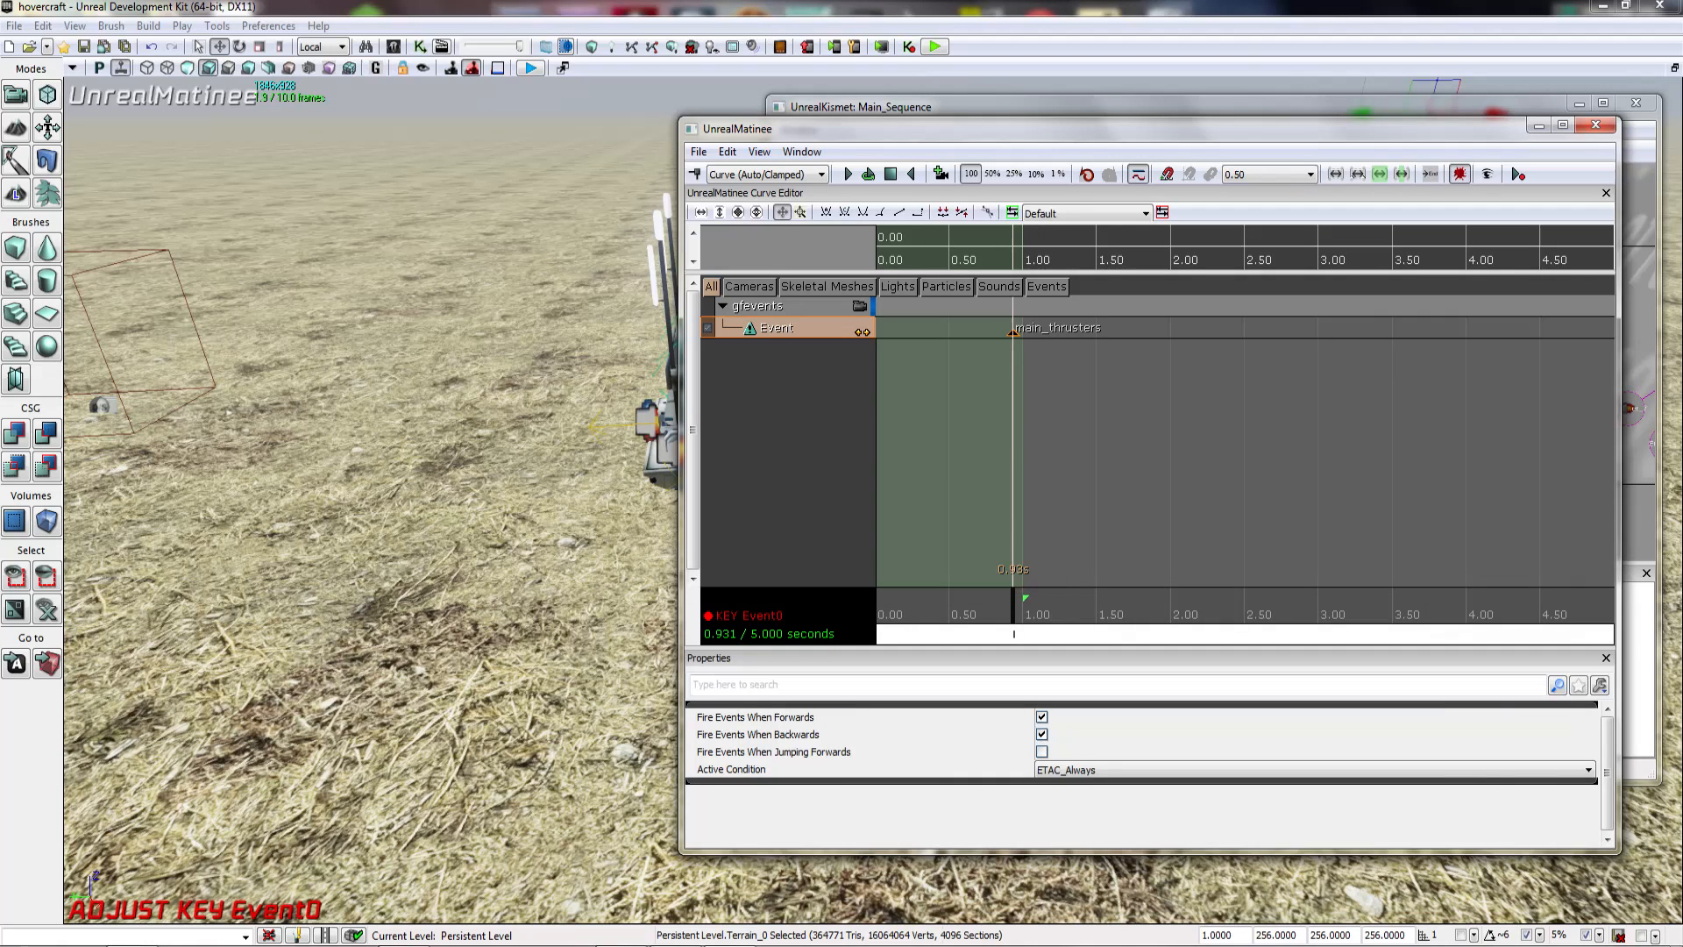
# Step: Add an event key named forward at about 2.76 s on the Event track
pyautogui.moveTo(1021, 622); pyautogui.dragTo(1285, 623)
pyautogui.press('Return')
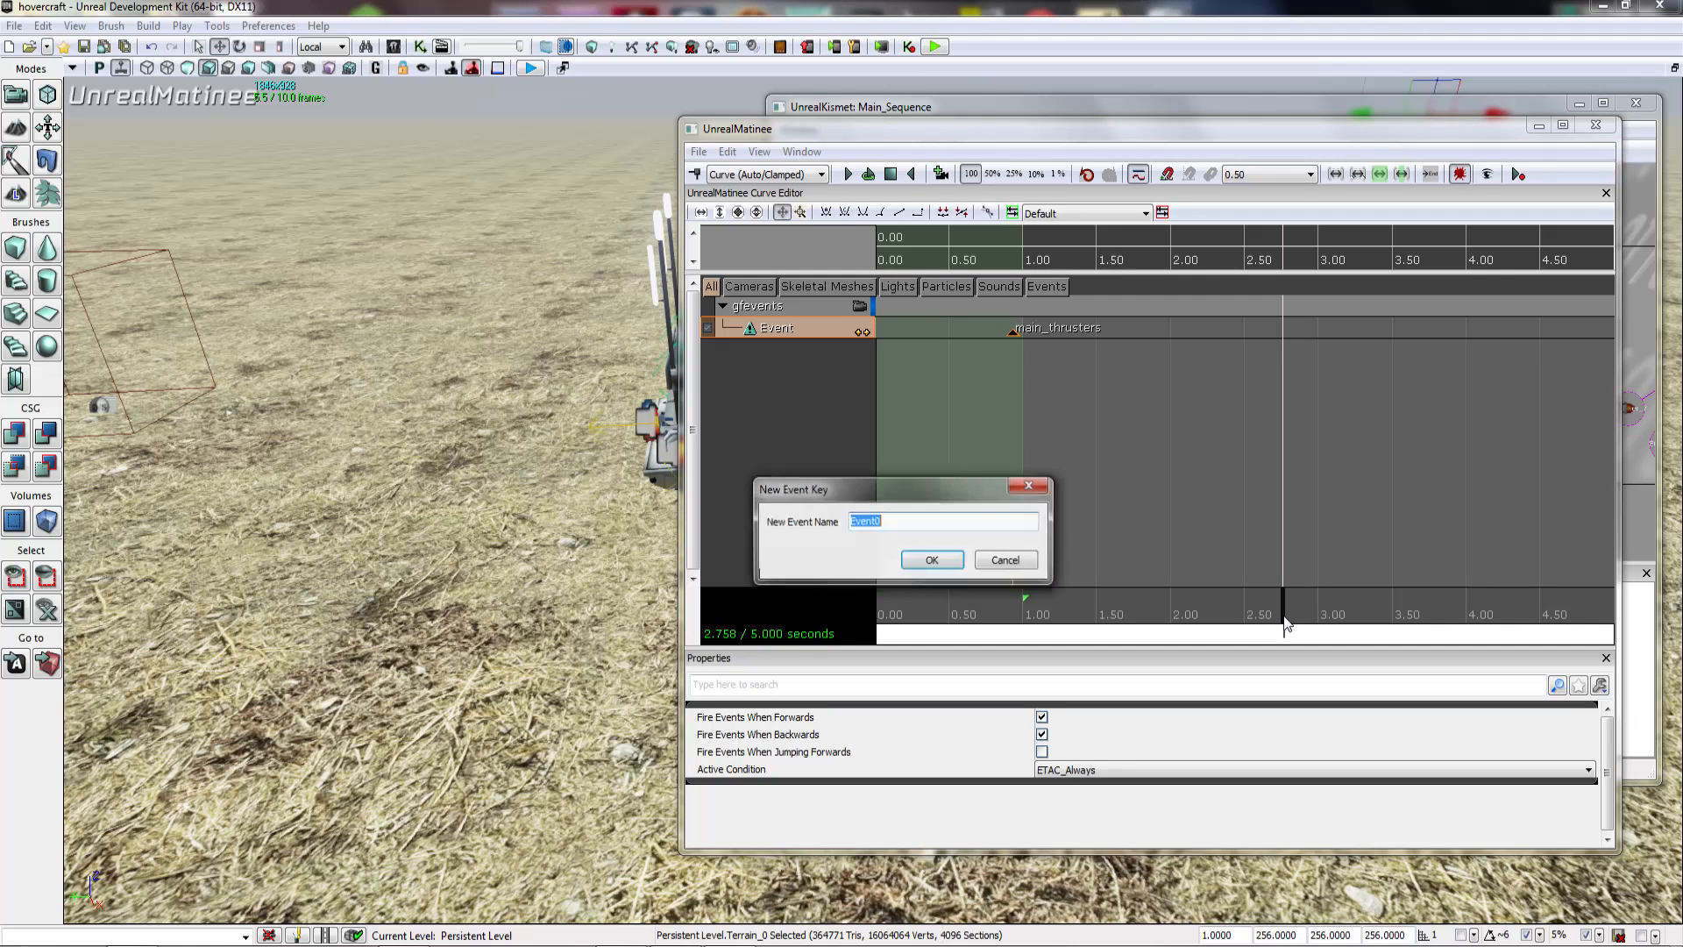
pyautogui.write('forw')
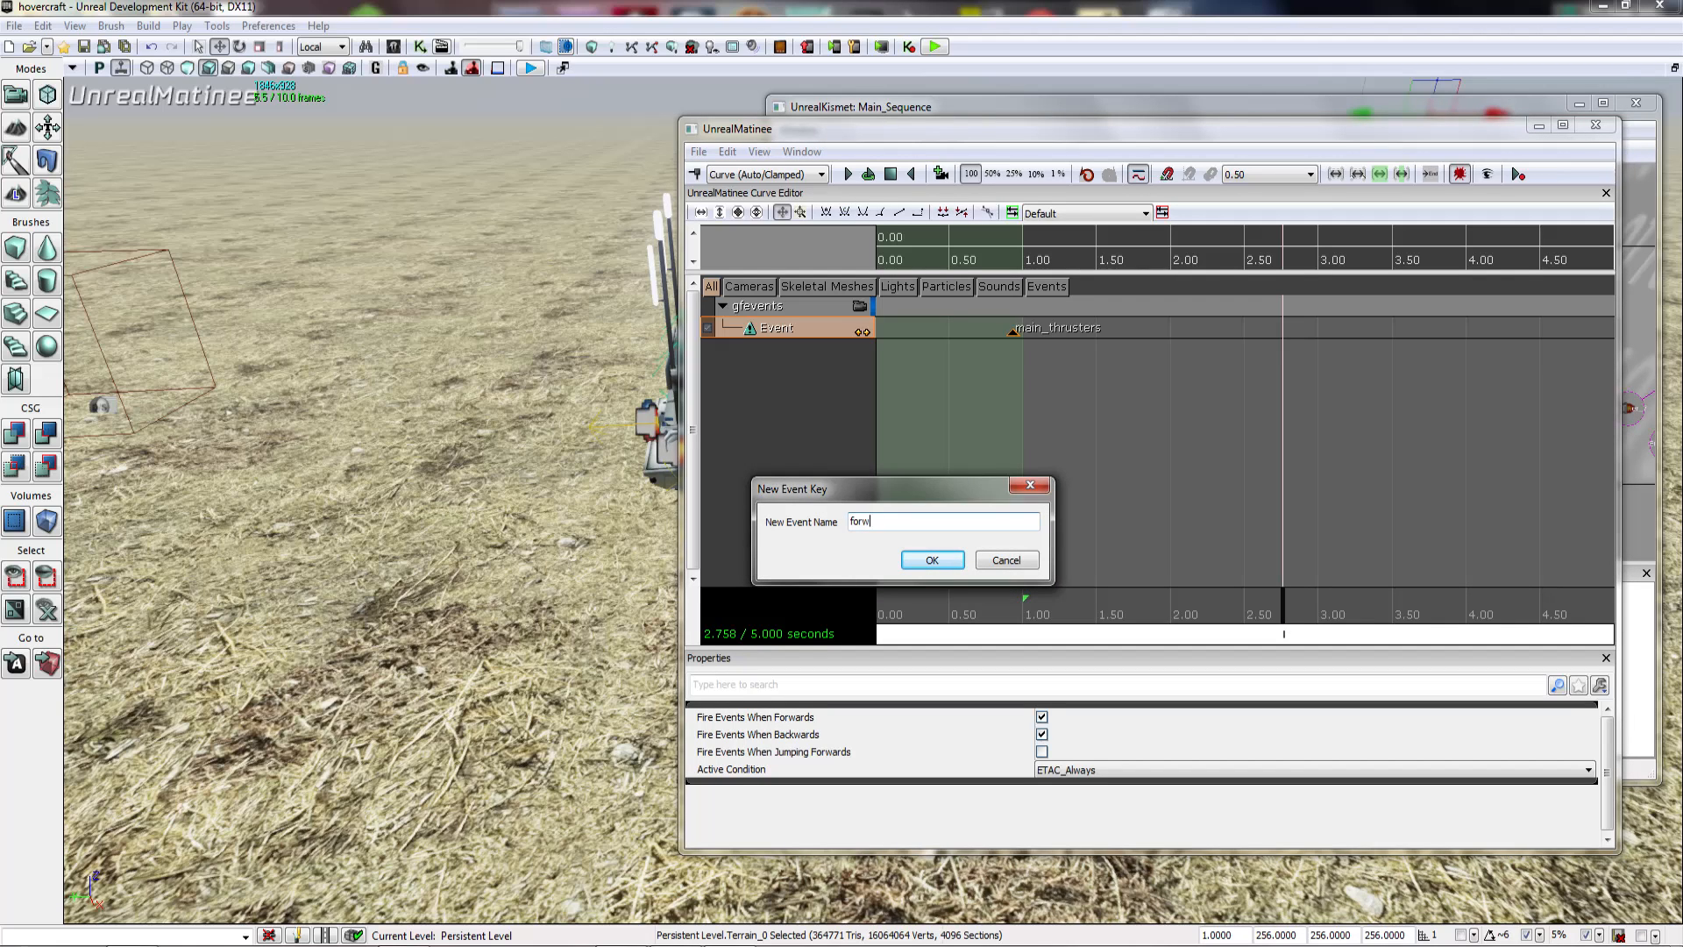
pyautogui.write('ard')
pyautogui.click(945, 564)
# Step: Add an event key named luft up at about 3.74 s on the Event track
pyautogui.moveTo(1284, 619); pyautogui.dragTo(1429, 614)
pyautogui.press('Return')
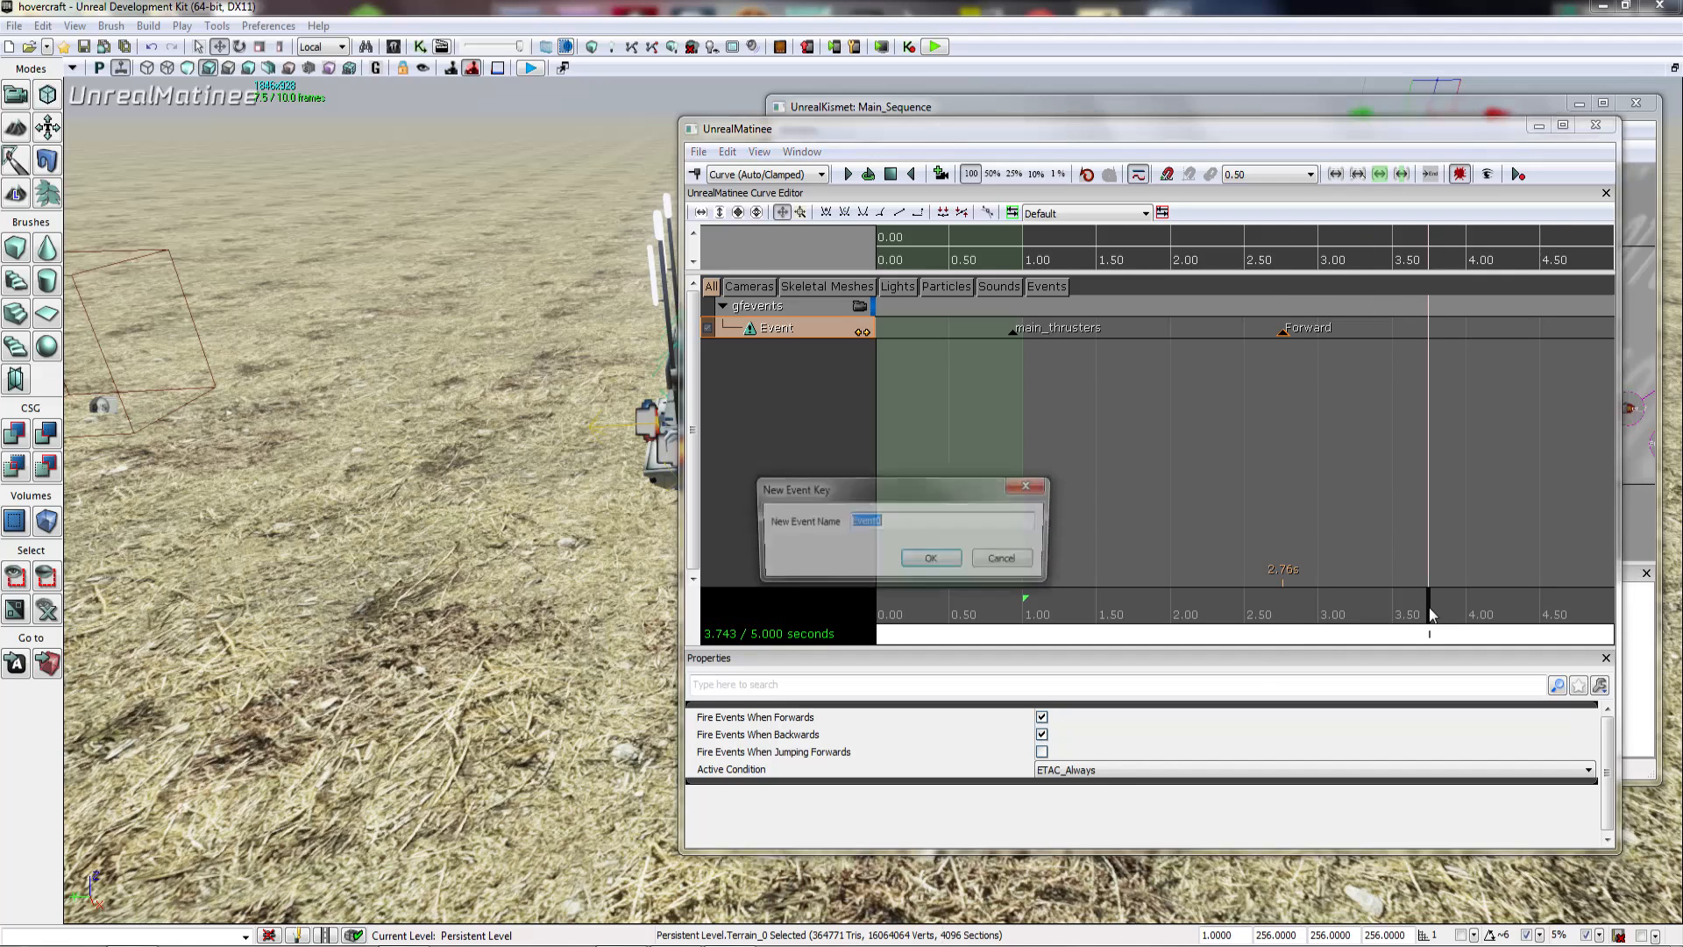
pyautogui.press('BackSpace')
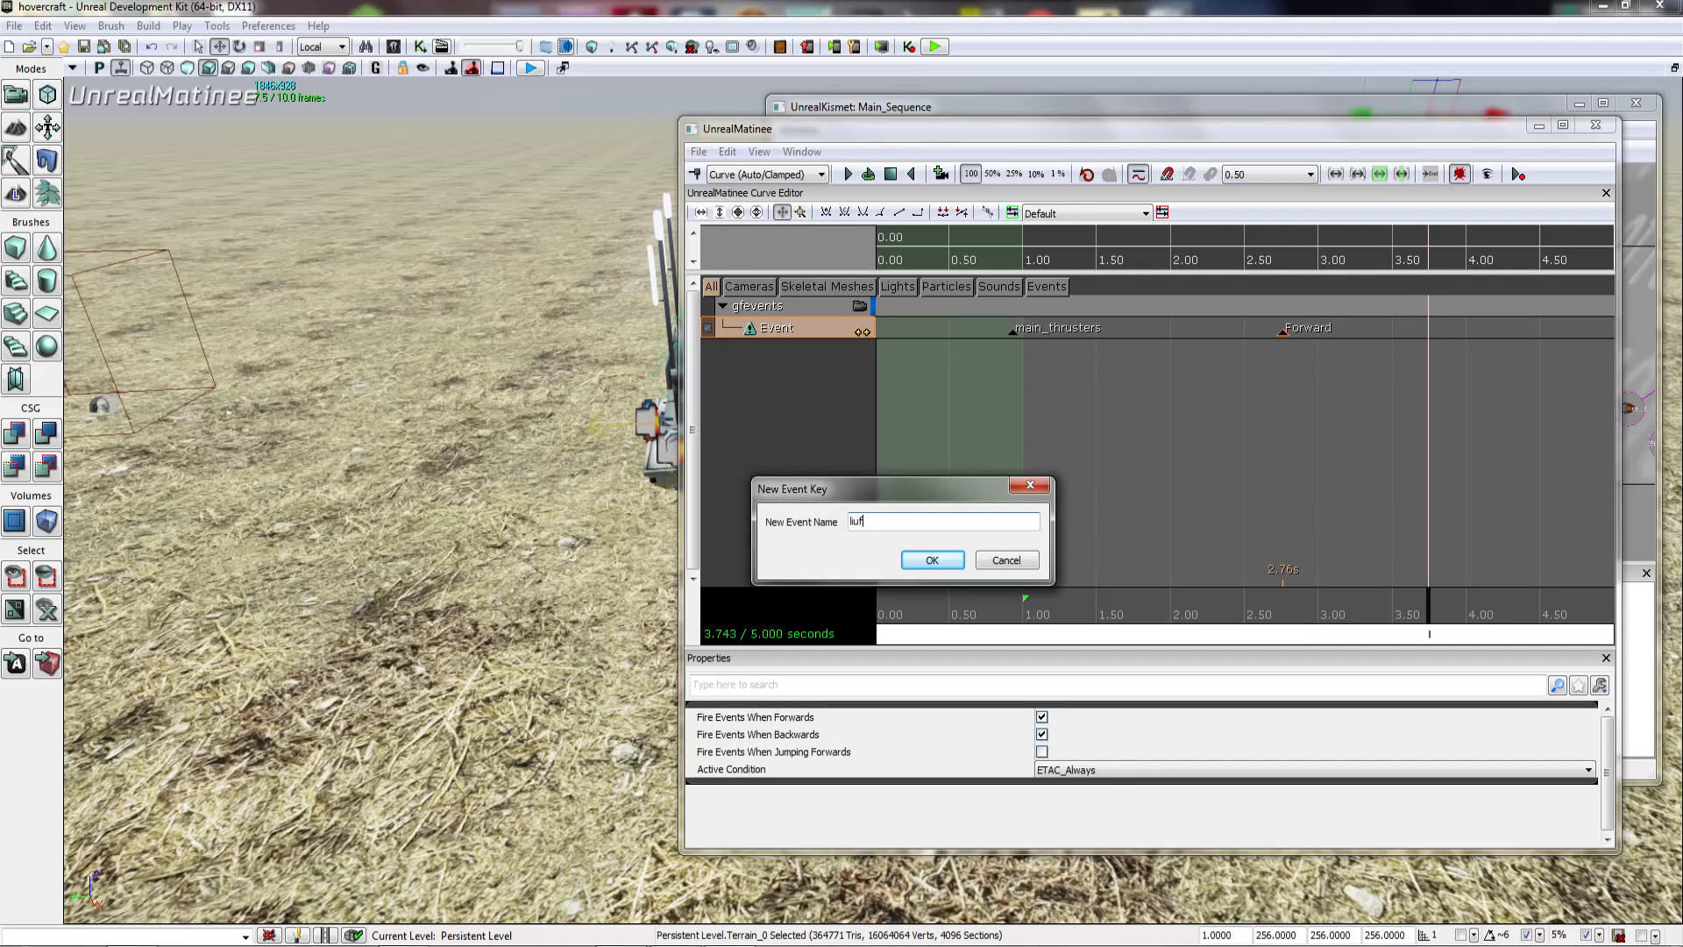
pyautogui.click(931, 559)
# Step: Add an event key named bank right at 5.00 s on the Event track
pyautogui.scroll(-3, 1227, 614)
pyautogui.moveTo(1312, 602); pyautogui.dragTo(1435, 611)
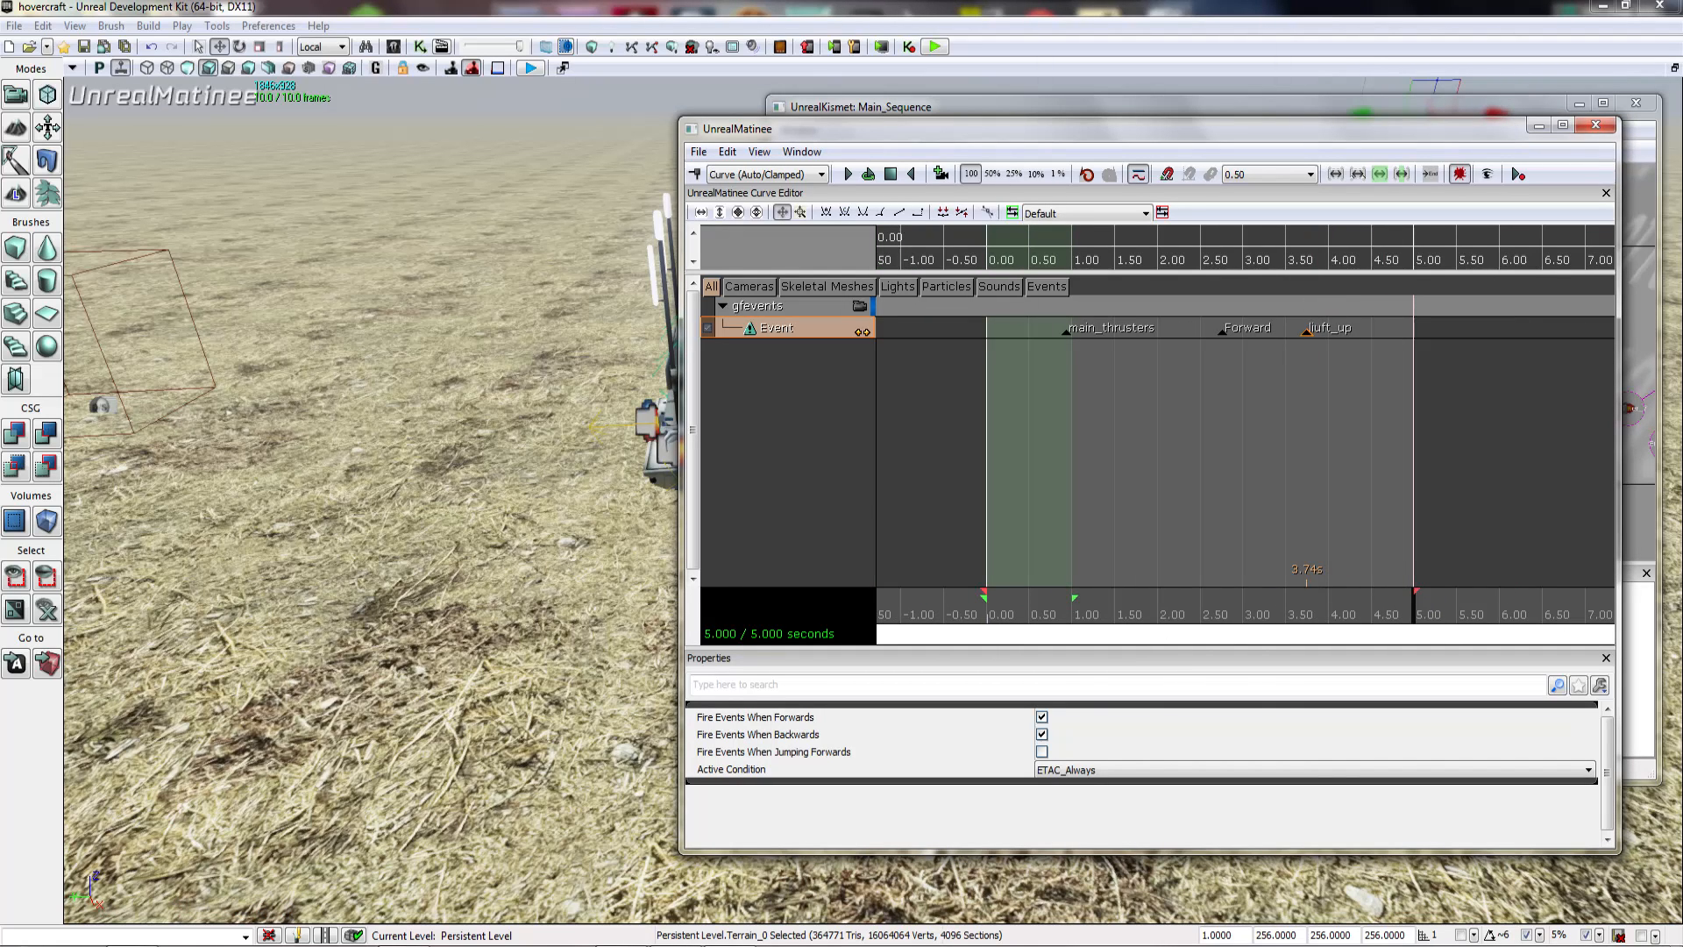
pyautogui.press('Return')
pyautogui.write('bank right')
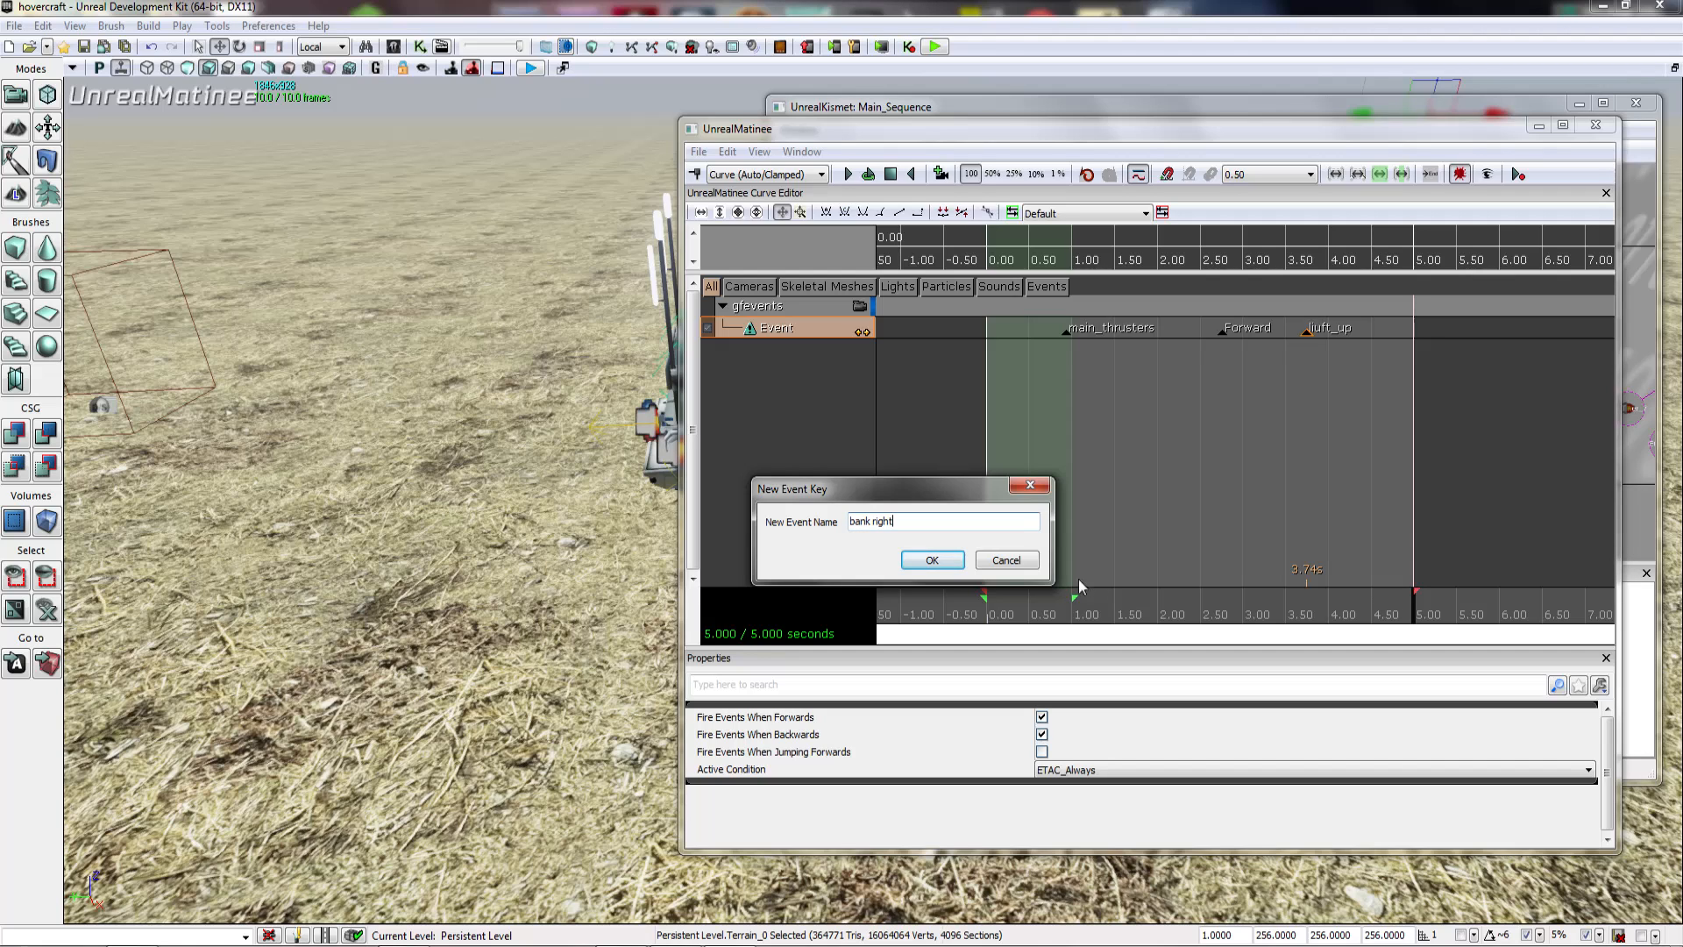
pyautogui.press('Return')
# Step: Extend the Matinee sequence to about 6.8 s and add an event key named level out at about 6.09 s
pyautogui.click(1433, 613)
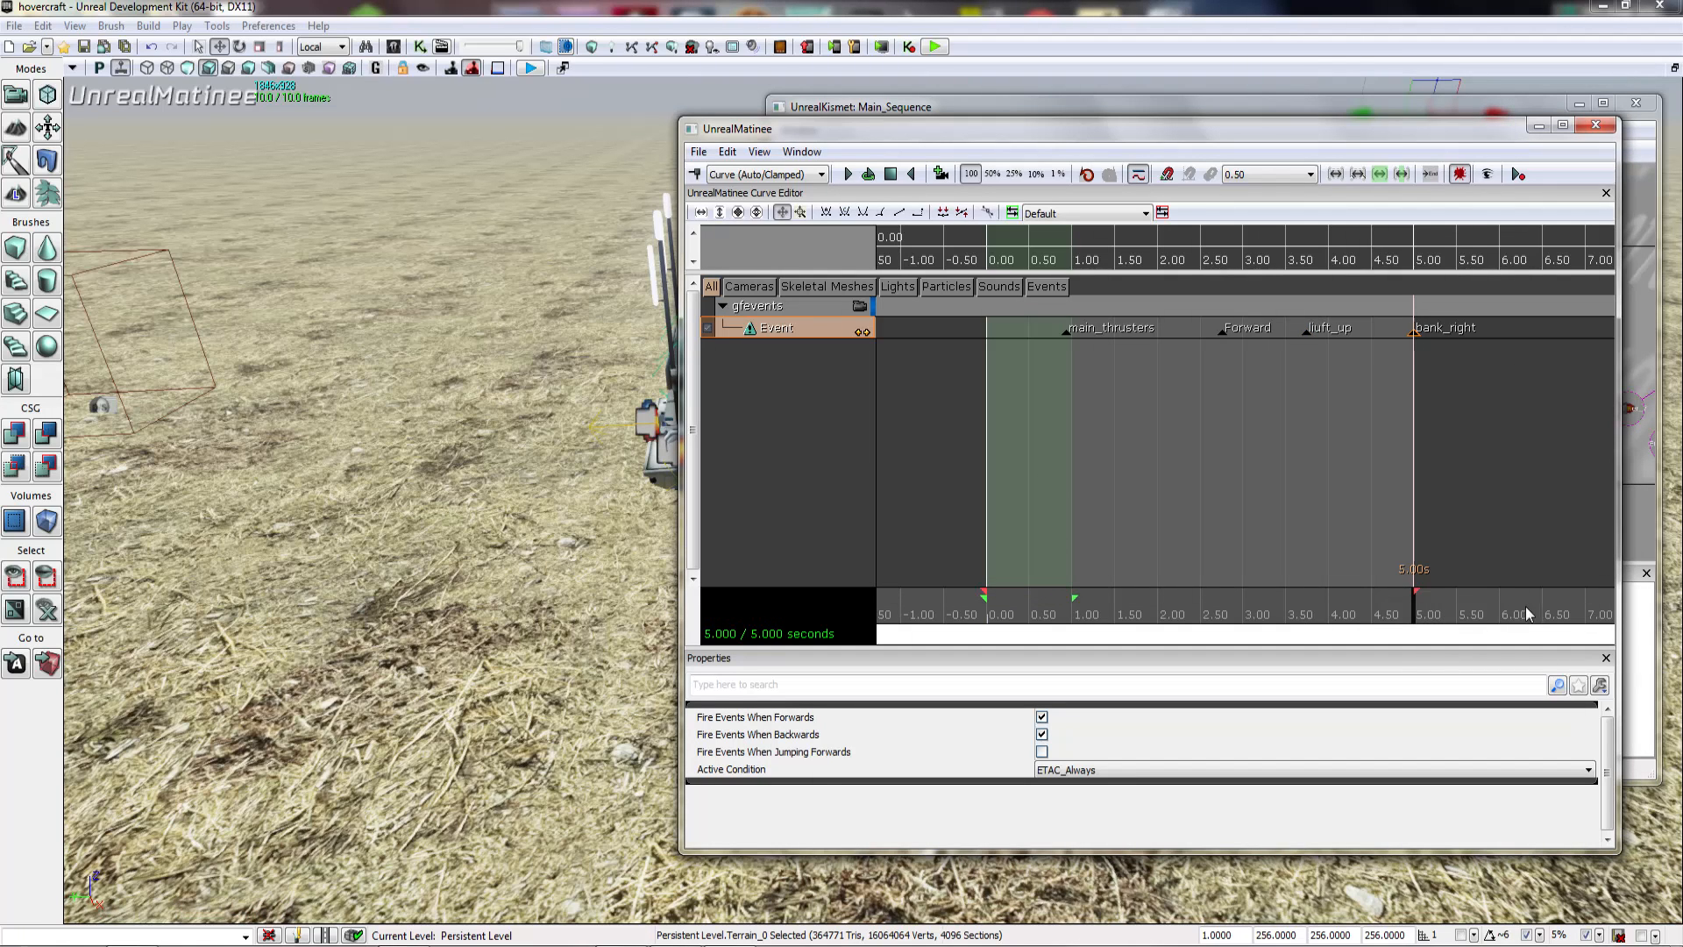
pyautogui.moveTo(1416, 592); pyautogui.dragTo(1569, 592)
pyautogui.moveTo(1390, 638); pyautogui.dragTo(1478, 619)
pyautogui.scroll(4, 1419, 617)
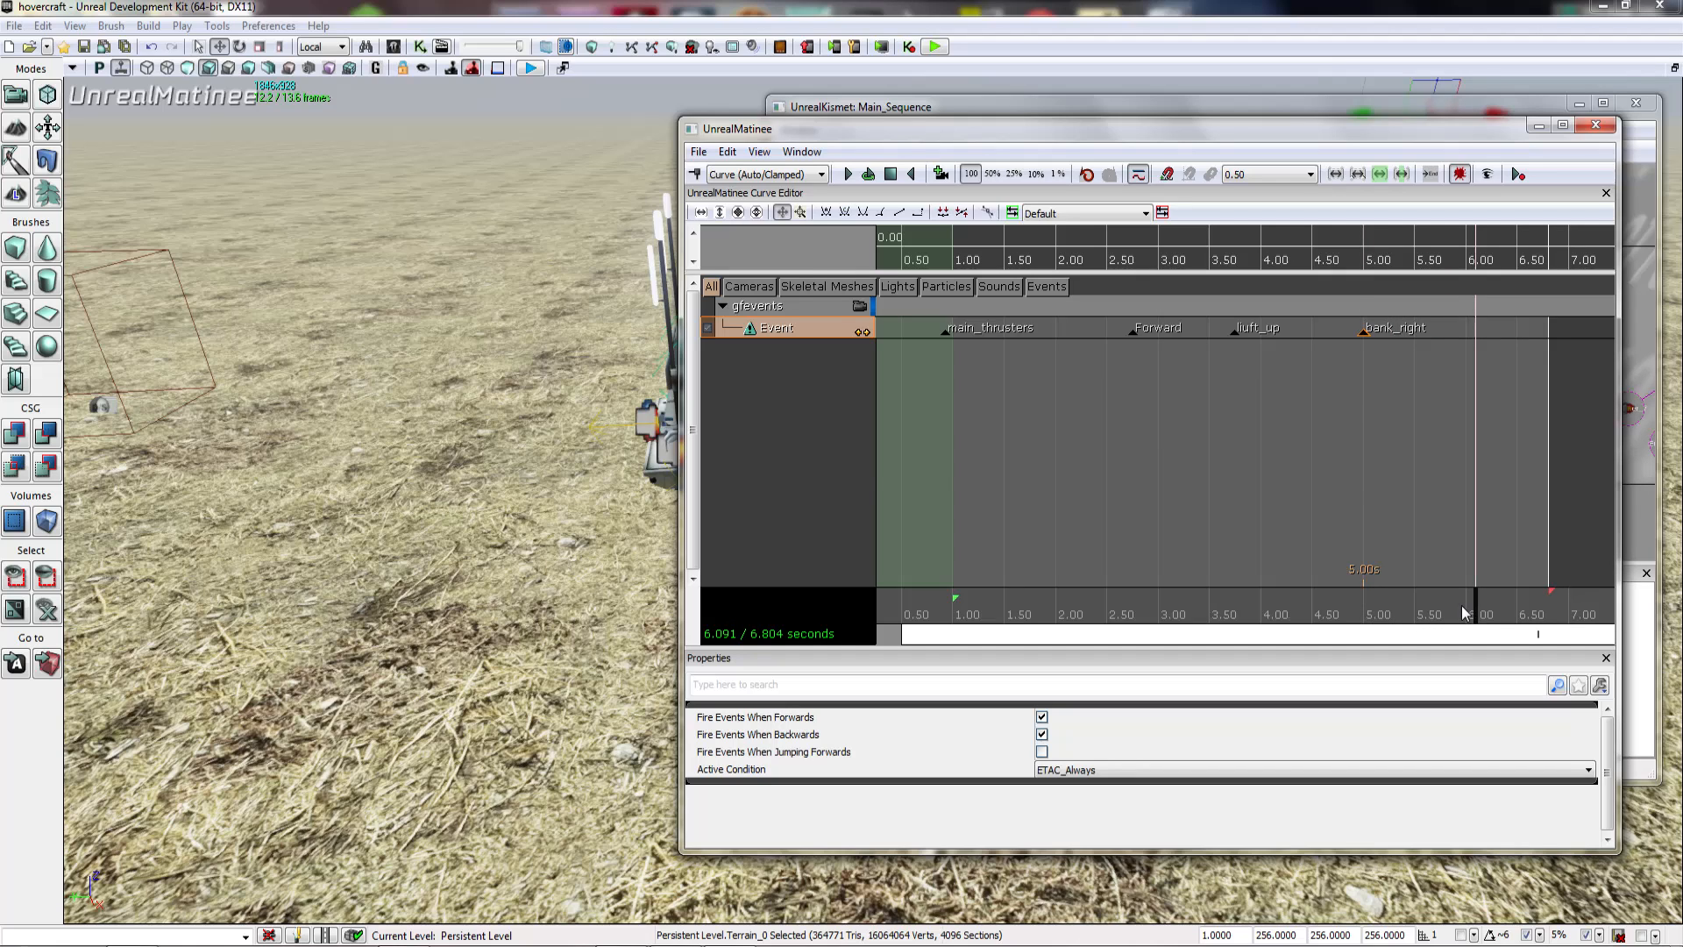
pyautogui.press('Return')
pyautogui.write('level ou')
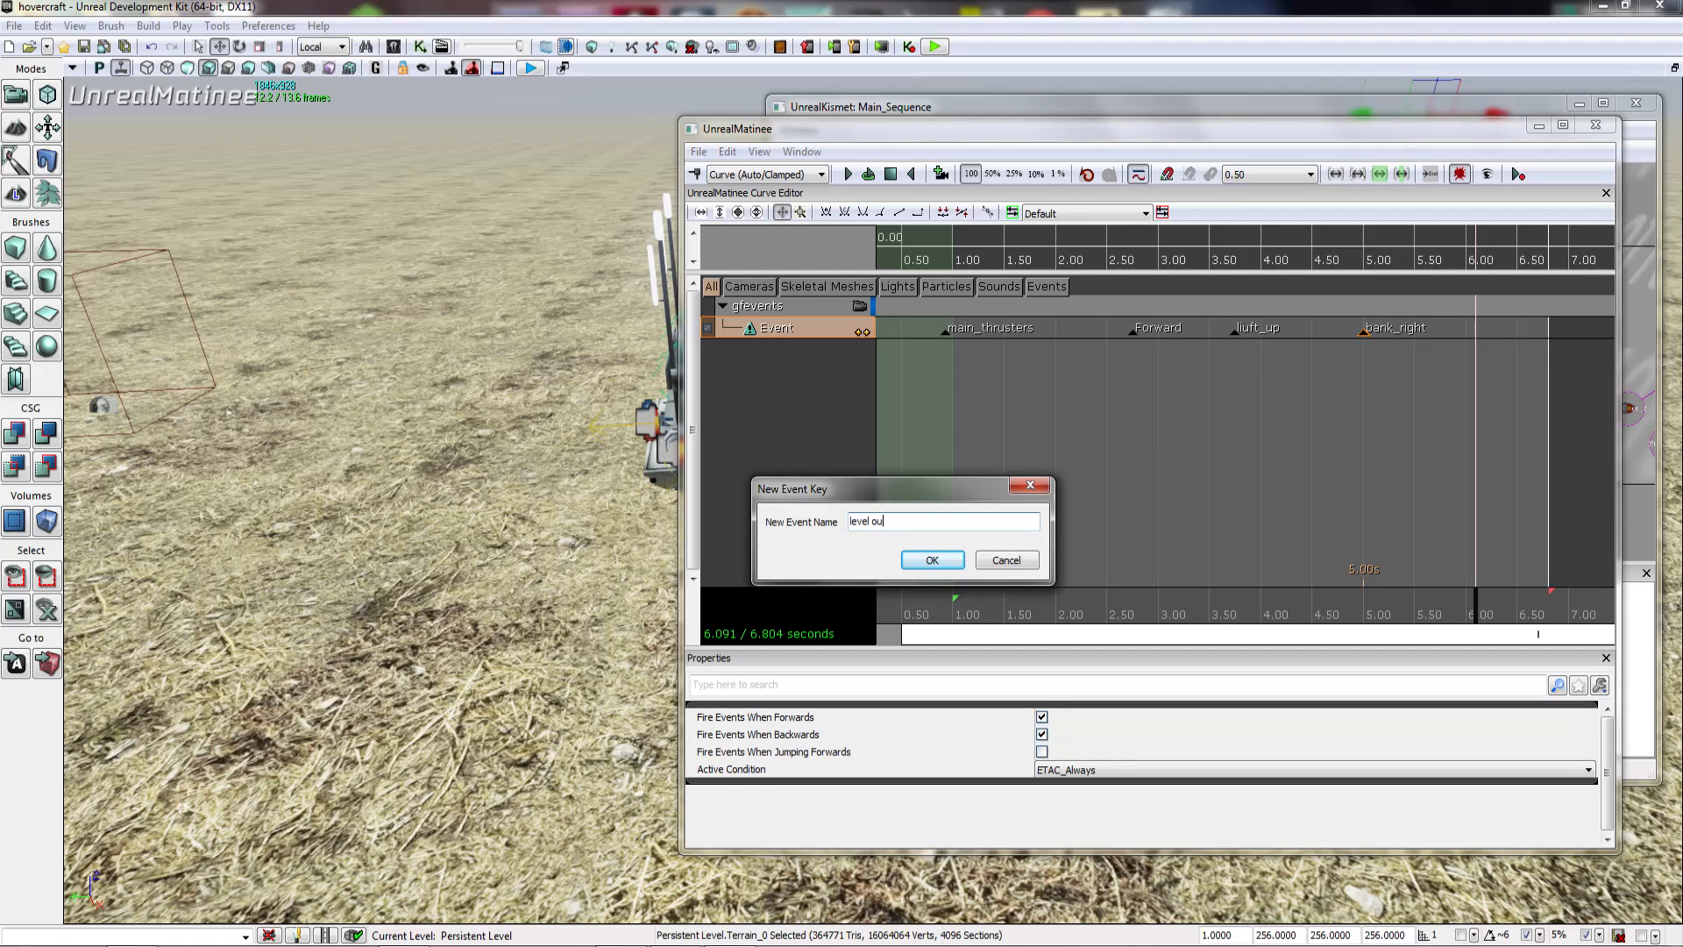
pyautogui.write('t')
pyautogui.click(932, 558)
# Step: Add an event key named crash at about 7.09 s, at the sequence end, and close the Matinee editor
pyautogui.moveTo(1482, 621)
pyautogui.mouseDown()
pyautogui.moveTo(1569, 628)
pyautogui.moveTo(1562, 594)
pyautogui.moveTo(1578, 595)
pyautogui.mouseUp()
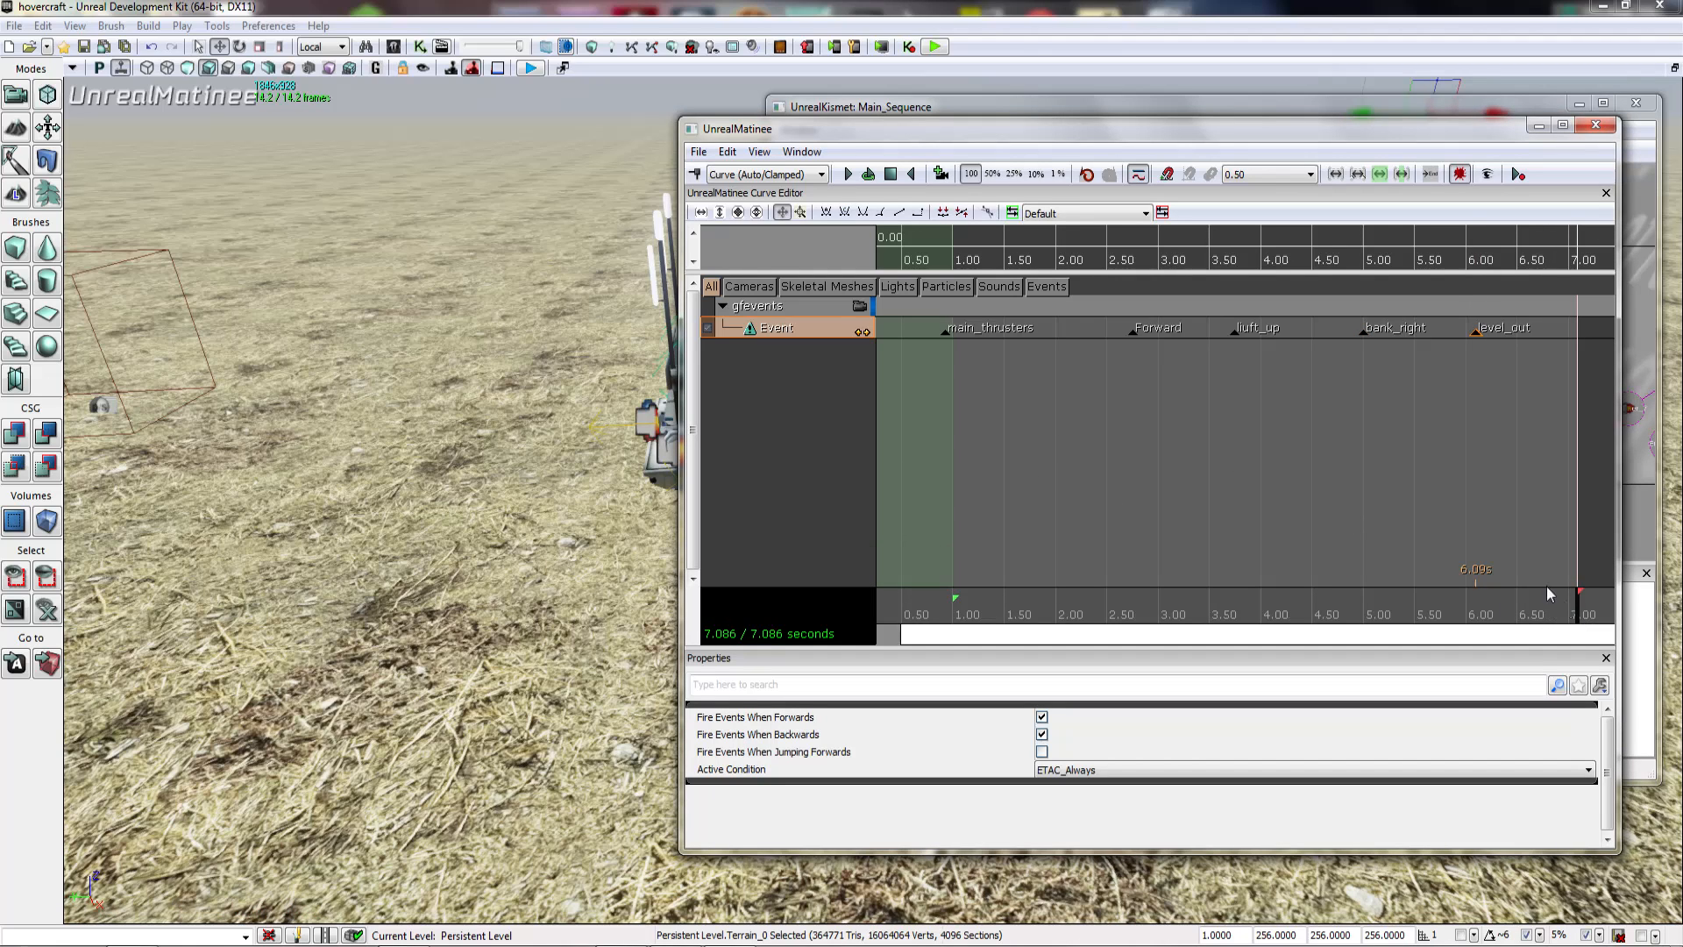
pyautogui.press('Return')
pyautogui.write('crash')
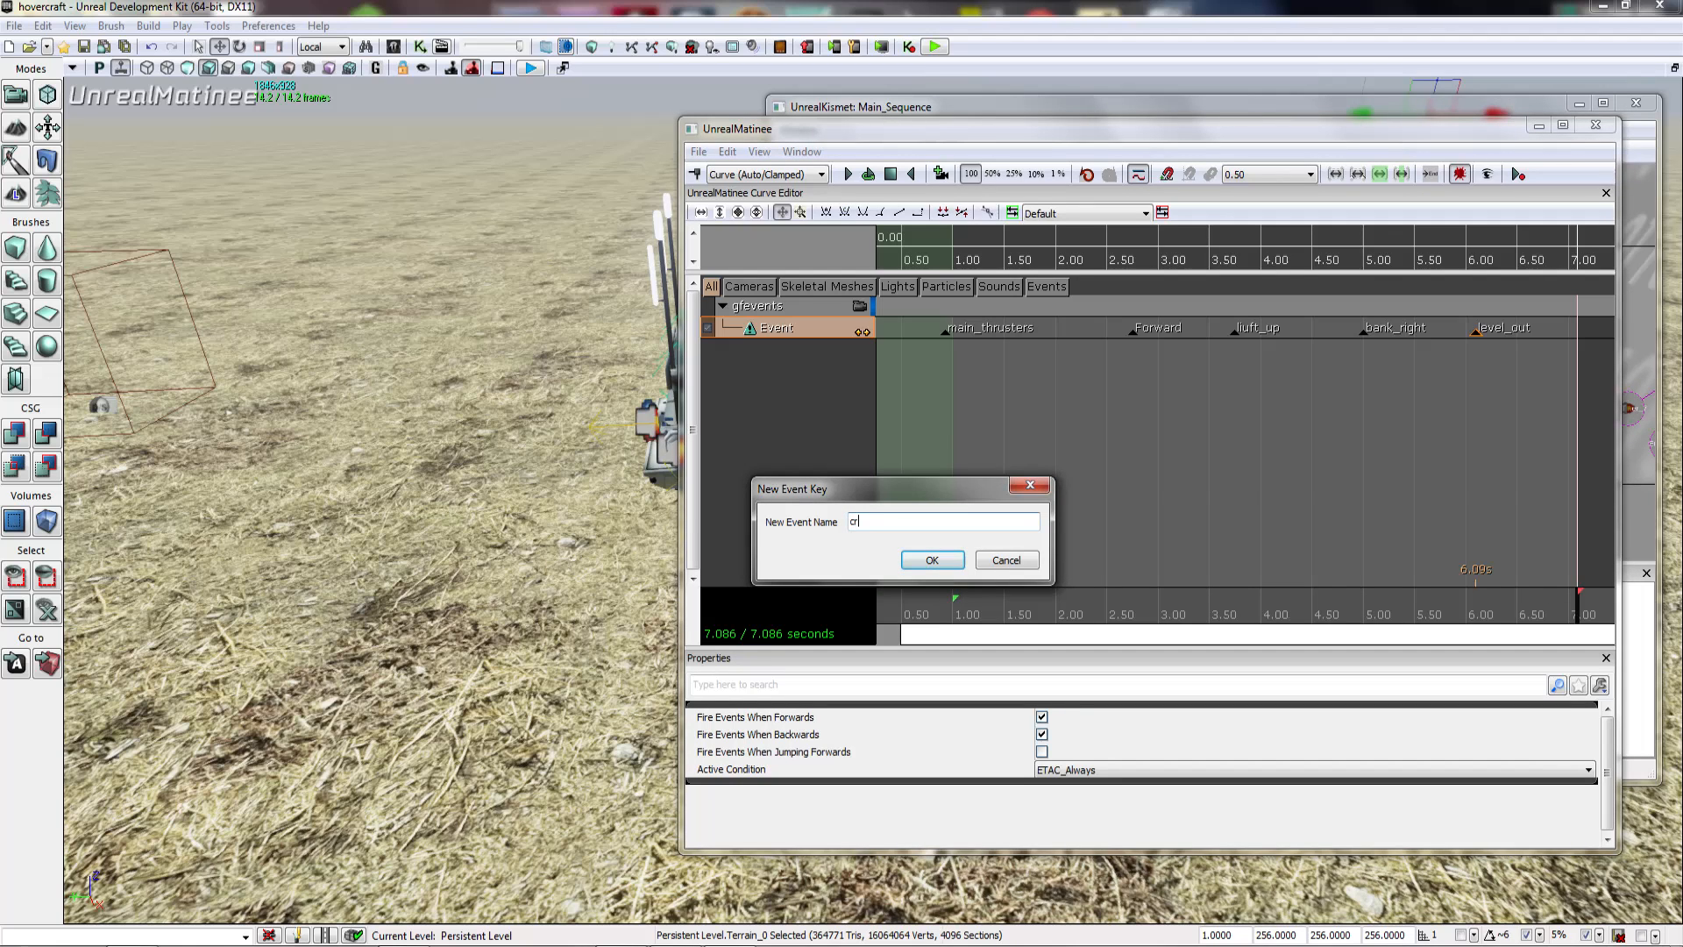
pyautogui.click(932, 561)
pyautogui.click(1596, 125)
# Step: Reposition the second Matinee node and delete the Terrain_0 object variable attached to its gfevents input
pyautogui.moveTo(1128, 361); pyautogui.dragTo(949, 377)
pyautogui.scroll(3, 968, 342)
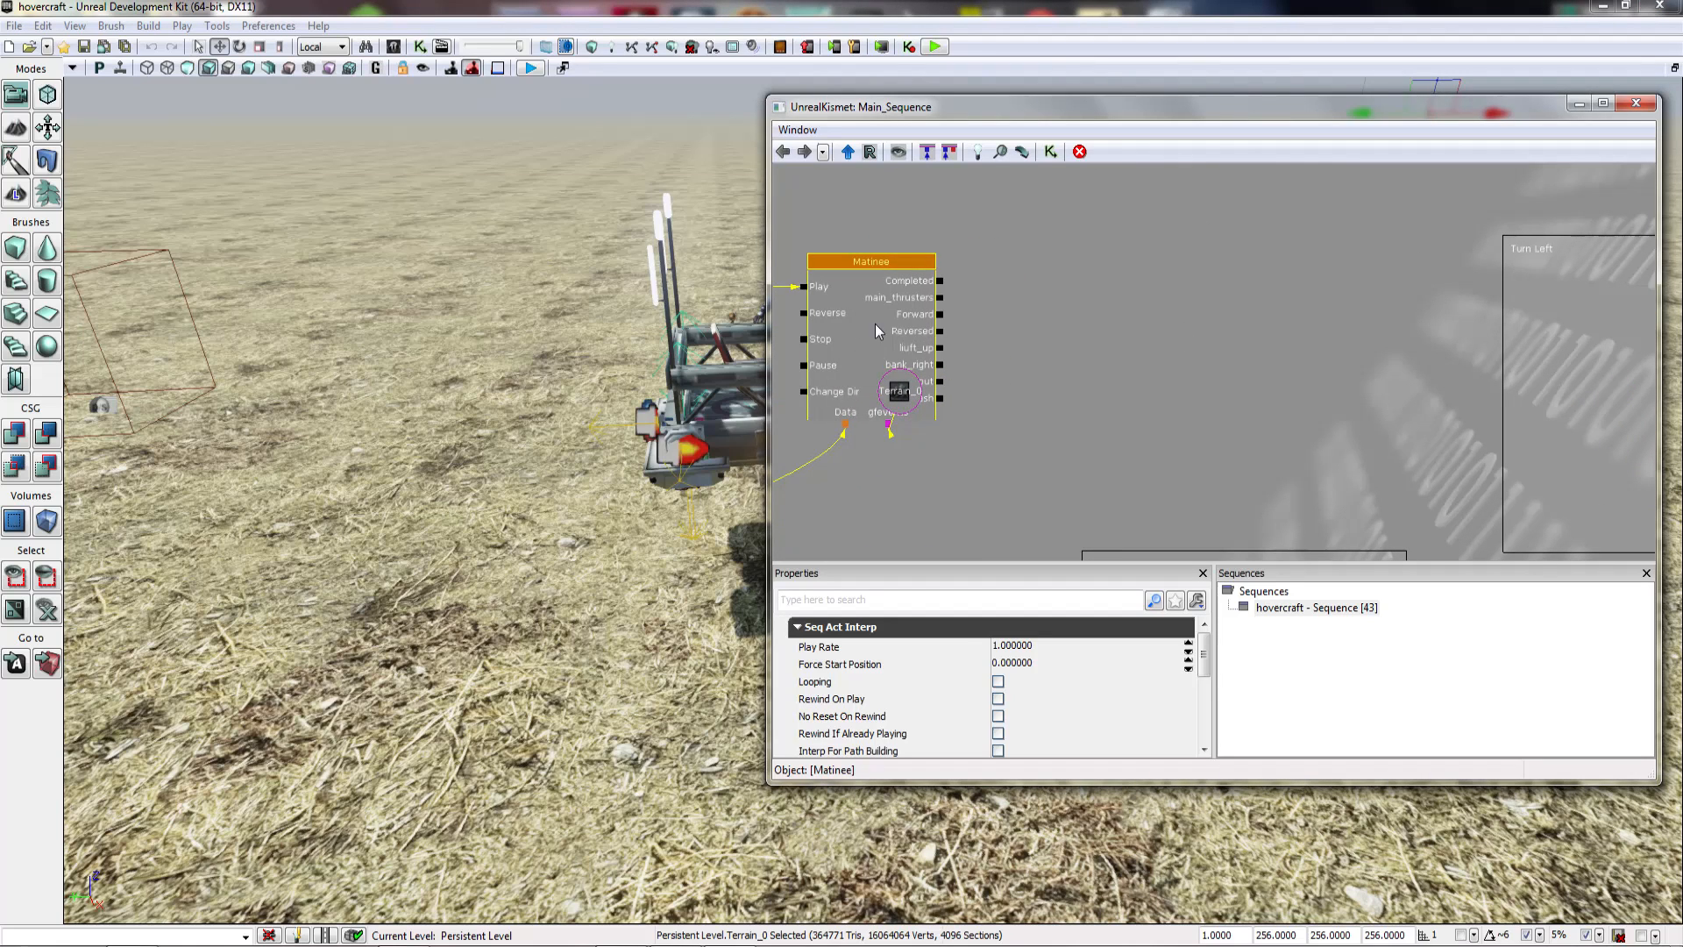
pyautogui.moveTo(874, 330); pyautogui.dragTo(1077, 295)
pyautogui.moveTo(907, 392); pyautogui.dragTo(1070, 469)
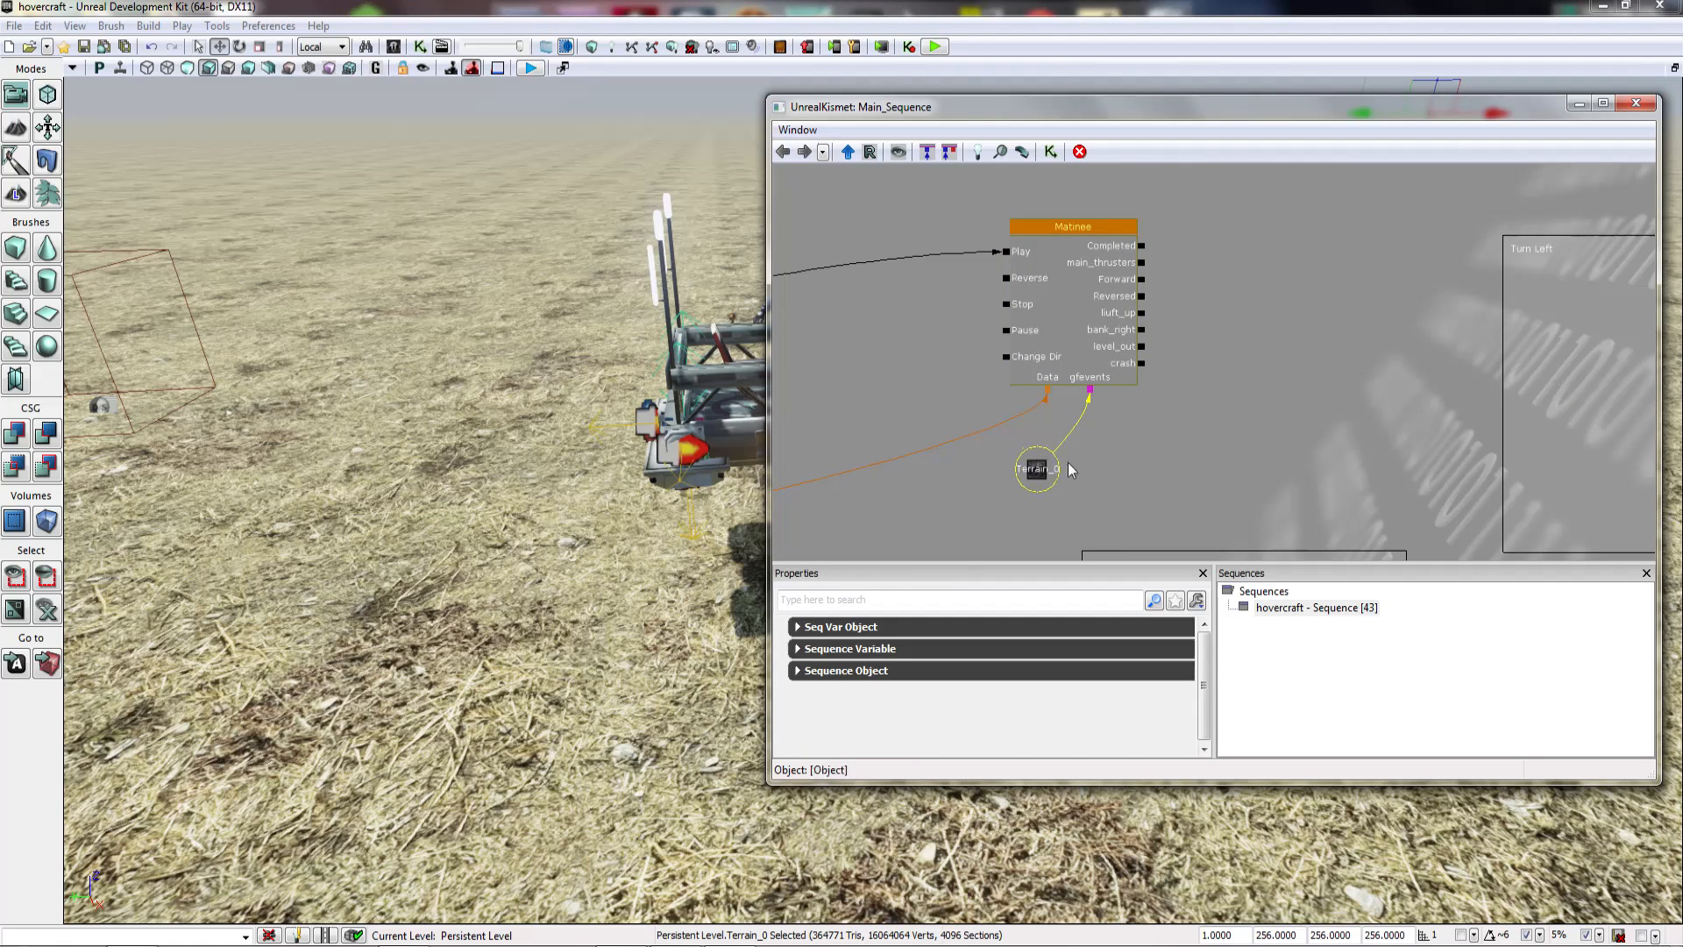
pyautogui.click(1243, 419)
pyautogui.moveTo(1243, 419); pyautogui.dragTo(1057, 416)
pyautogui.click(863, 462)
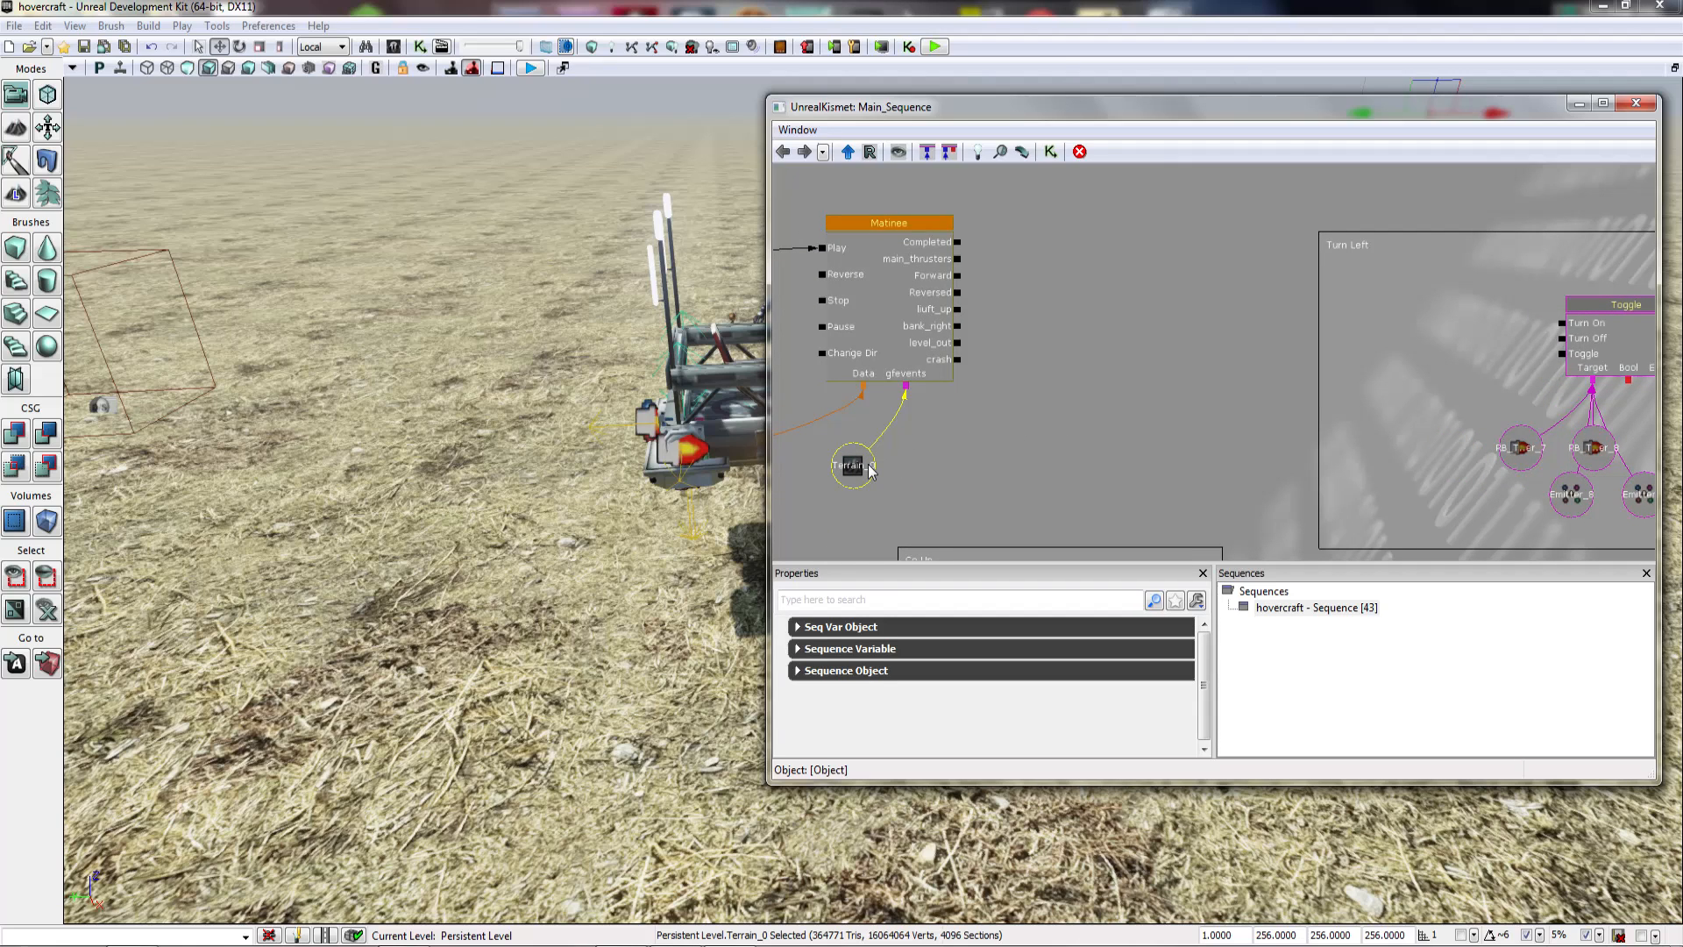
pyautogui.press('Delete')
# Step: Move the second Matinee node down beside the first Matinee, closer to the Toggle groups
pyautogui.moveTo(1054, 234); pyautogui.dragTo(1001, 244)
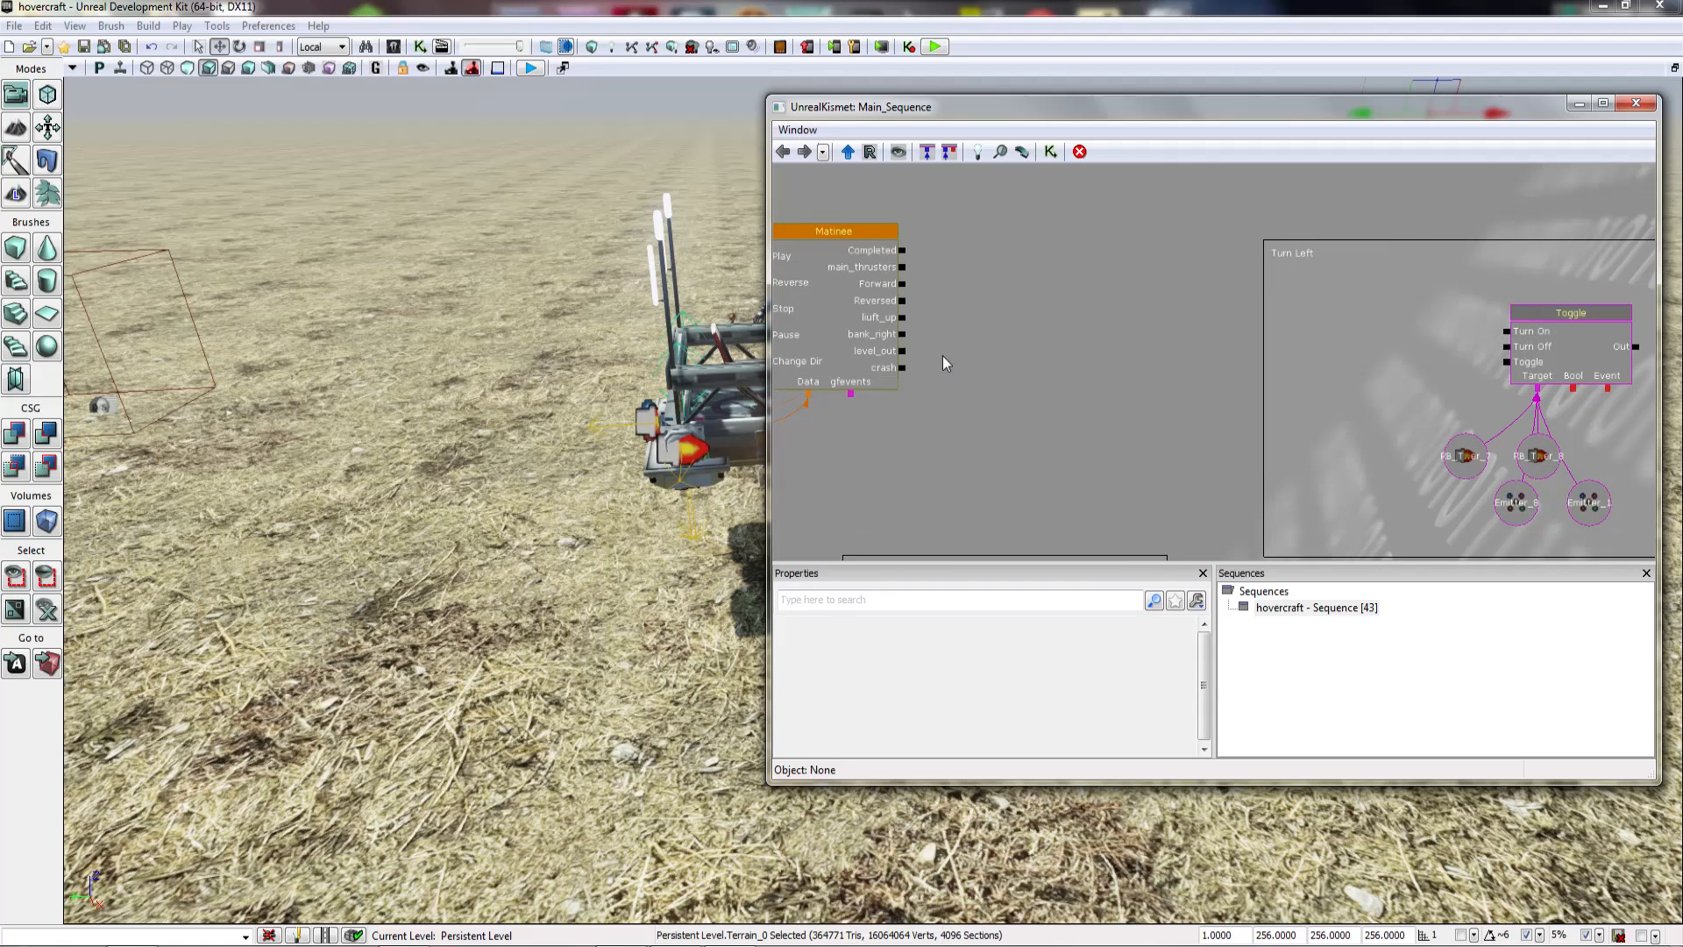
pyautogui.scroll(-5, 975, 281)
pyautogui.scroll(4, 985, 282)
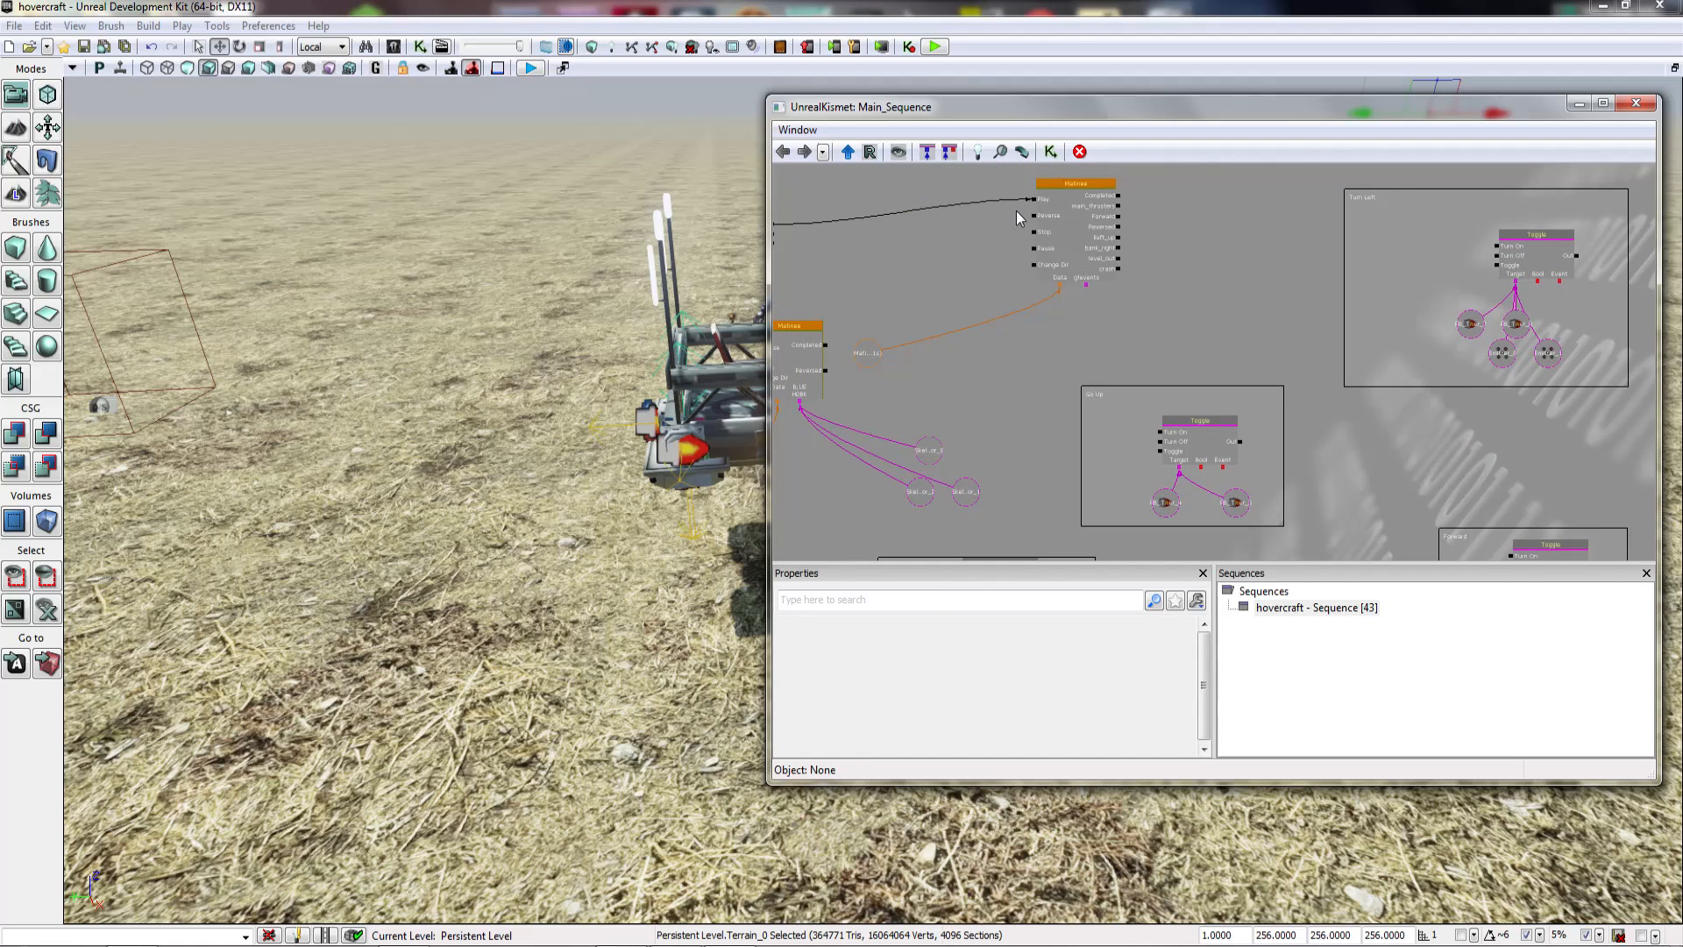
pyautogui.click(1064, 247)
pyautogui.keyDown('ctrl'); pyautogui.moveTo(1064, 249); pyautogui.dragTo(999, 377); pyautogui.keyUp('ctrl')
# Step: Link the second Matinee's main_thrusters, Forward, luft_up and bank_right outputs to the Turn On inputs of the eight-target, Forward, Go Up and Turn Right Toggles
pyautogui.moveTo(1129, 392); pyautogui.dragTo(1192, 248)
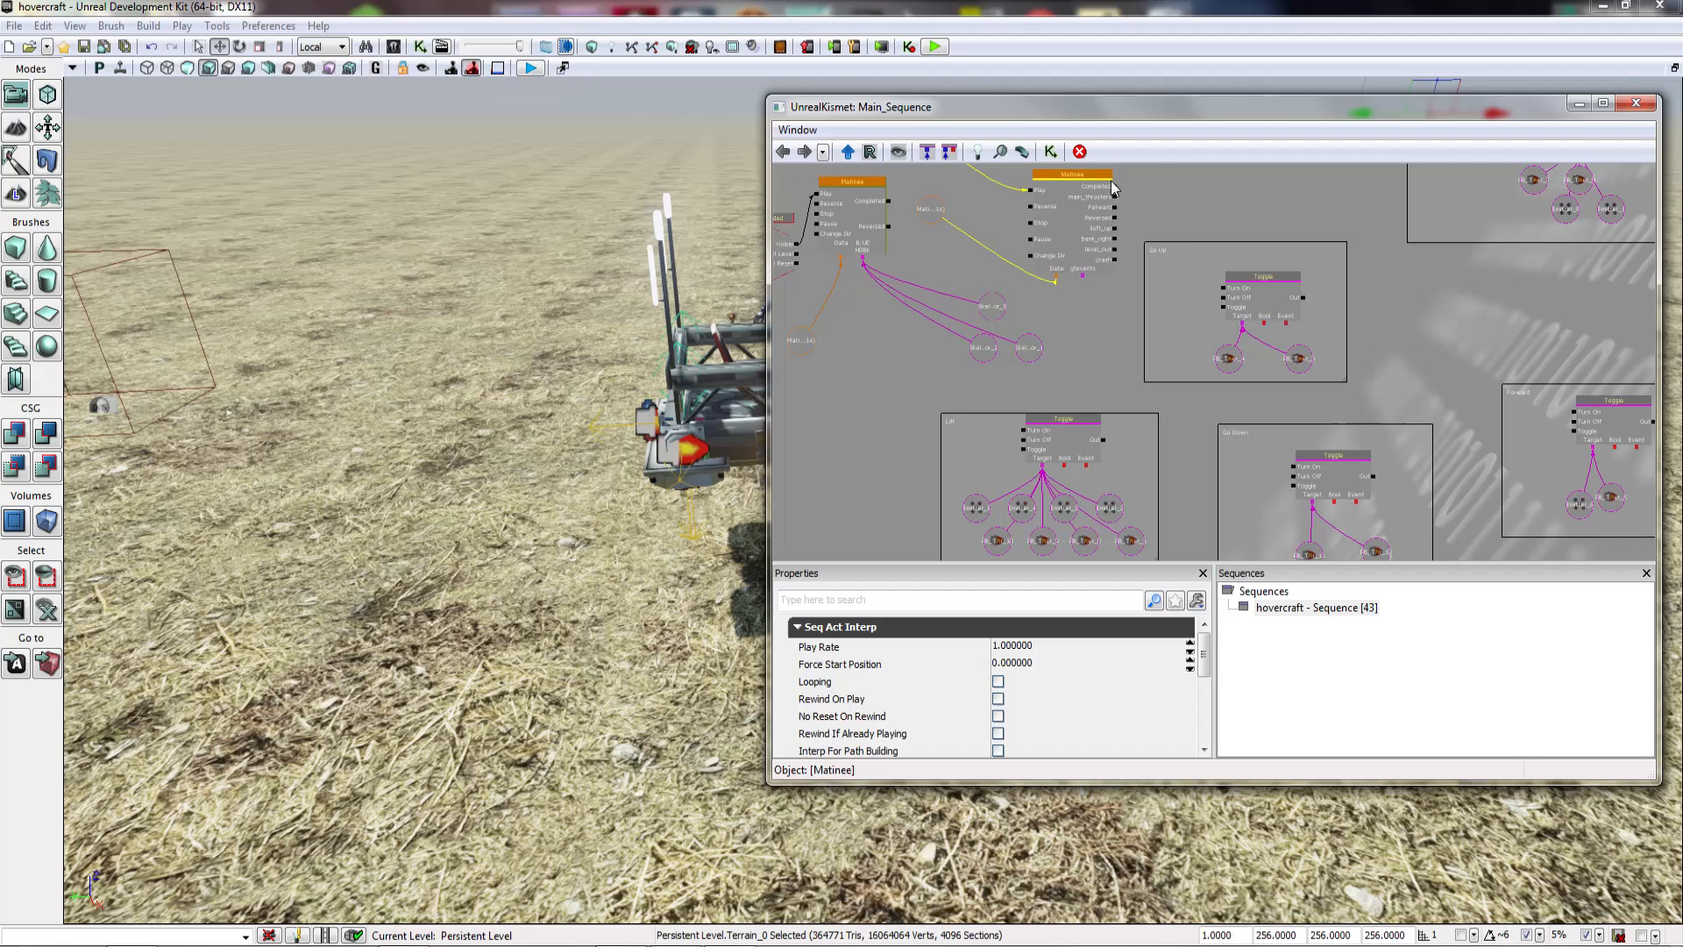
pyautogui.moveTo(1115, 197); pyautogui.dragTo(1024, 431)
pyautogui.moveTo(1127, 314); pyautogui.dragTo(1040, 375)
pyautogui.click(1027, 319)
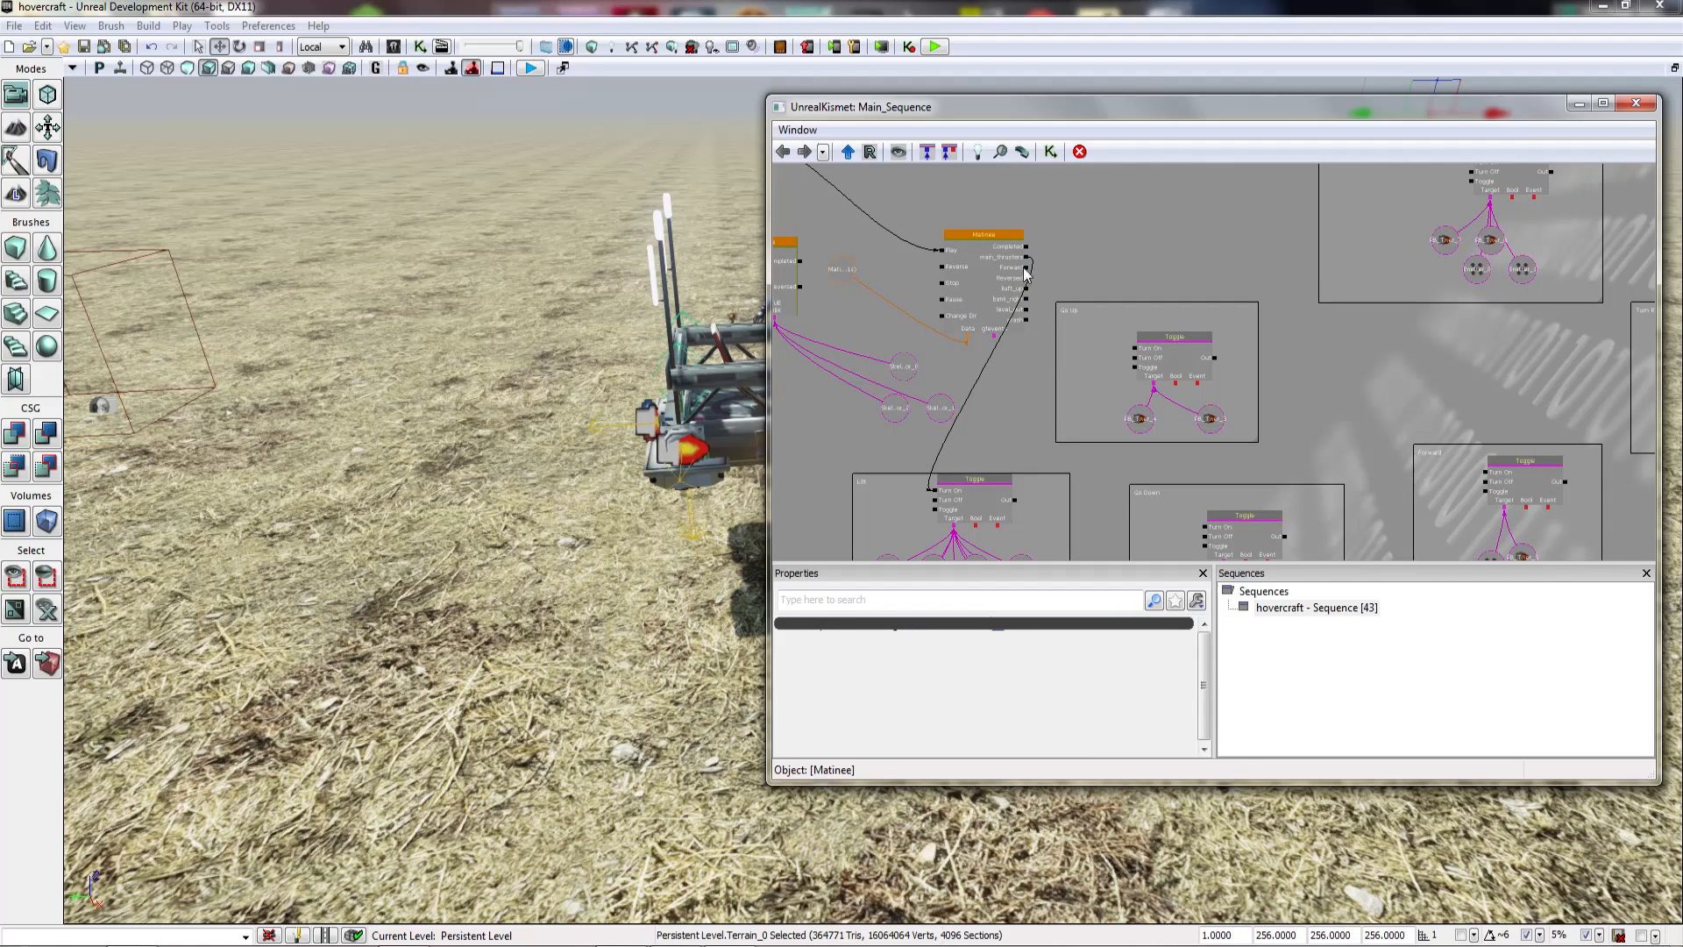
pyautogui.moveTo(1027, 268); pyautogui.dragTo(1481, 475)
pyautogui.click(1018, 292)
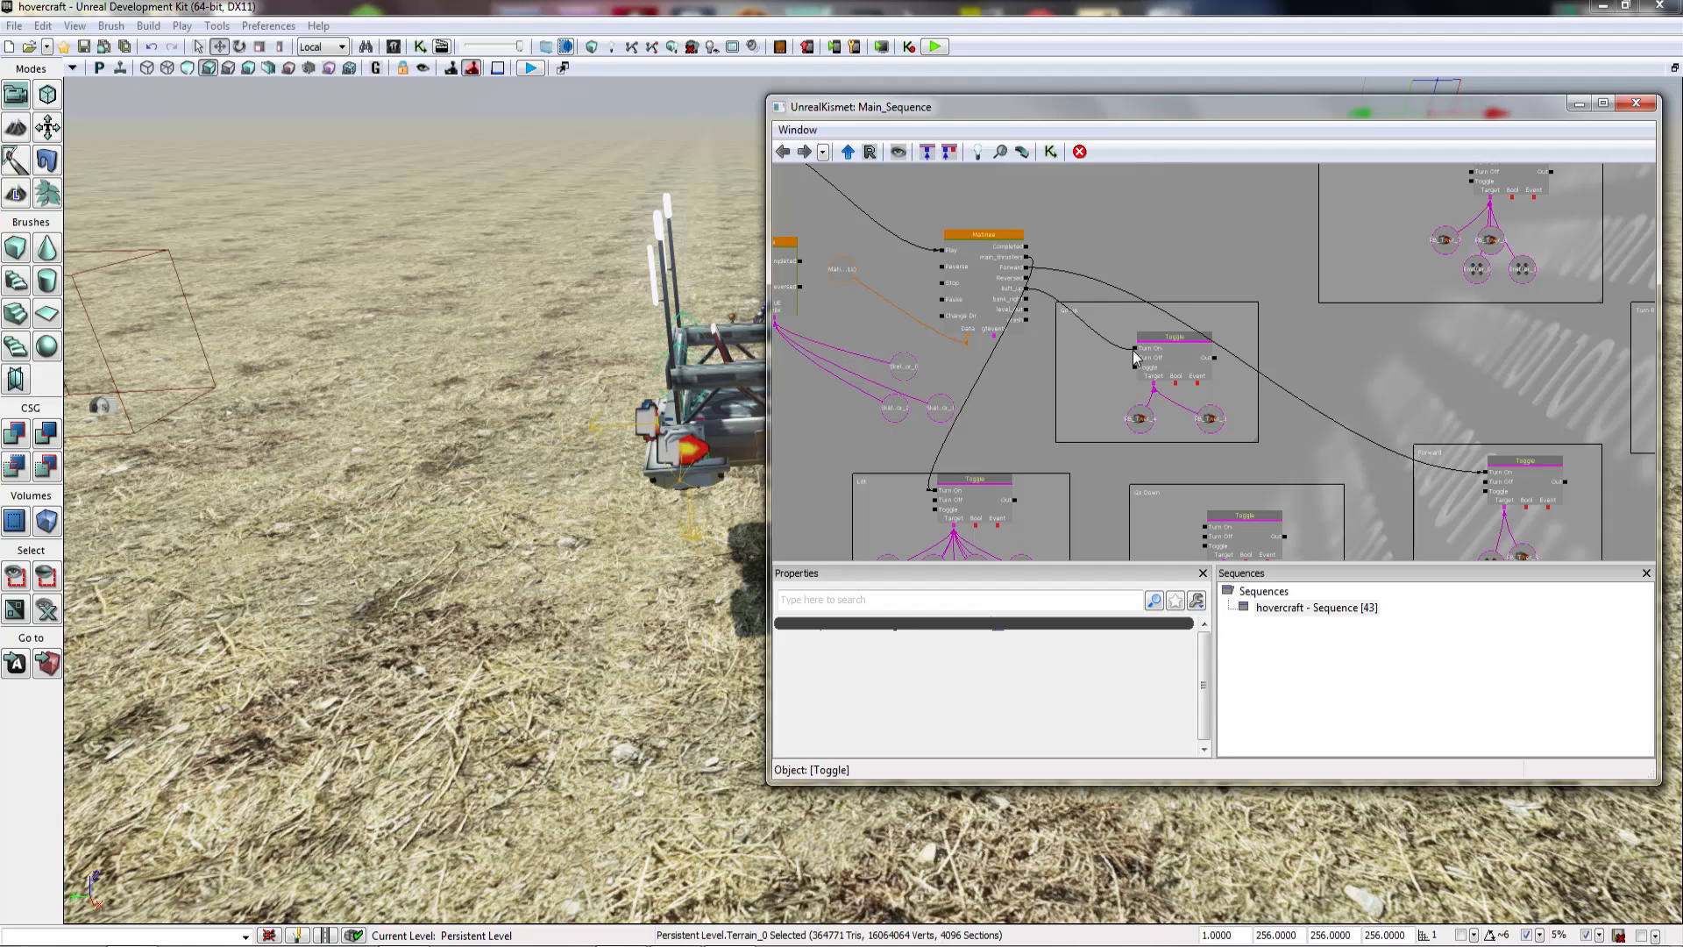
pyautogui.moveTo(1031, 289); pyautogui.dragTo(1575, 385)
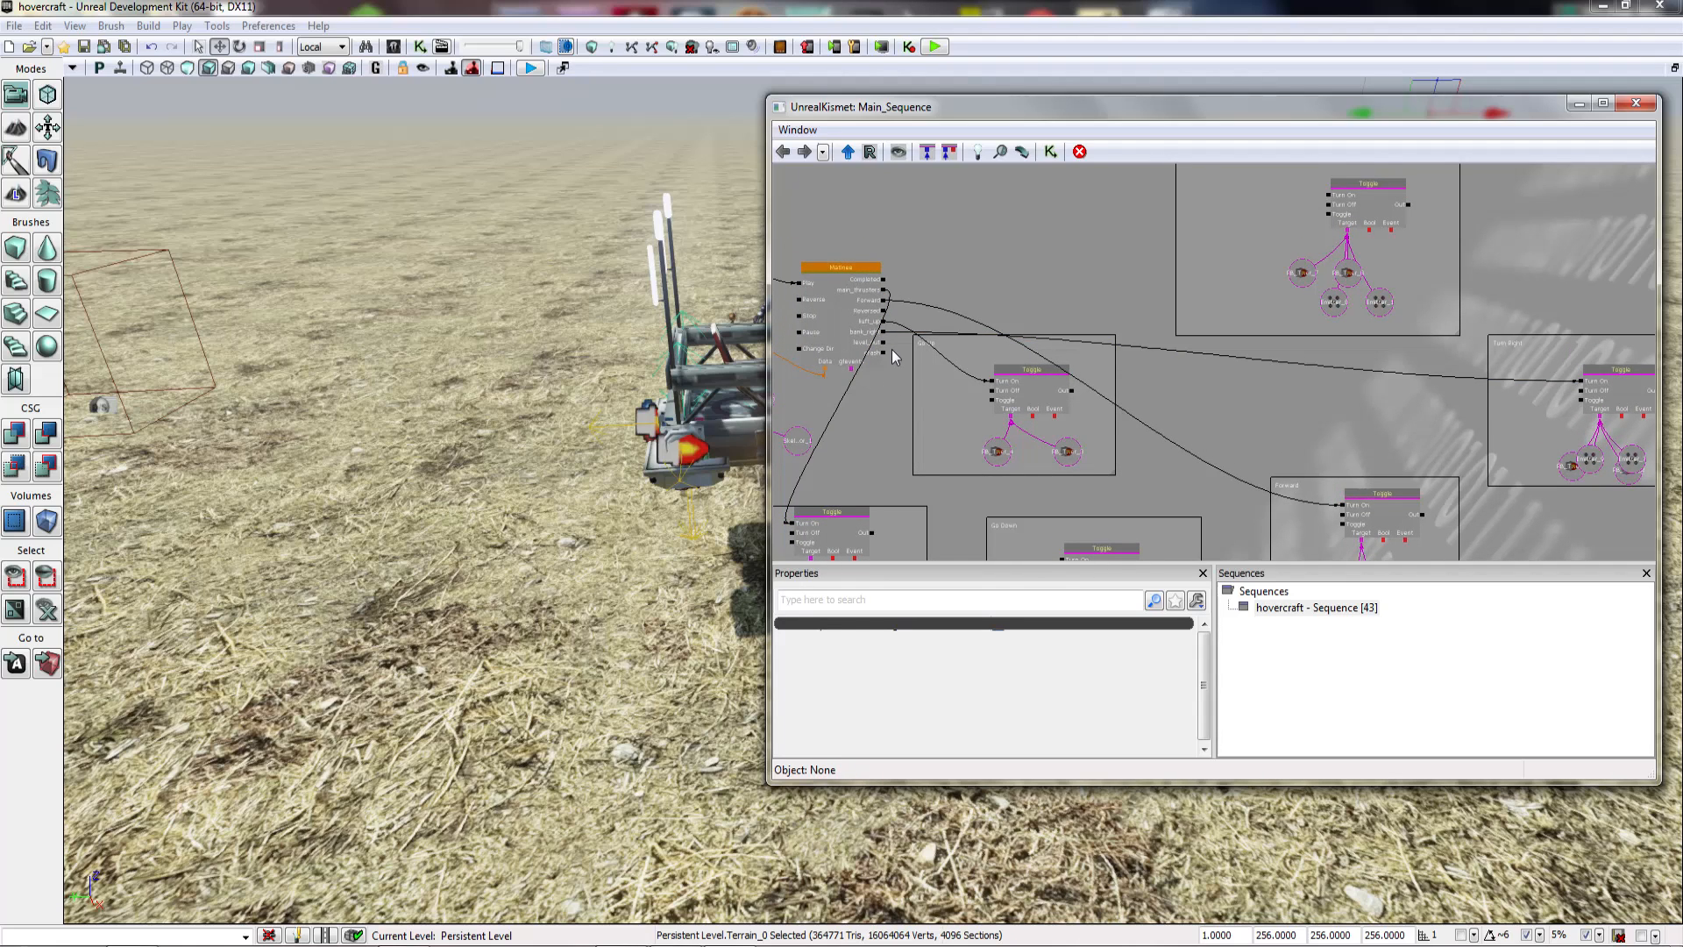
# Step: Link the Matinee's level_out output to the Turn Off inputs of the Go Up and Turn Right Toggles
pyautogui.moveTo(887, 345); pyautogui.dragTo(991, 326)
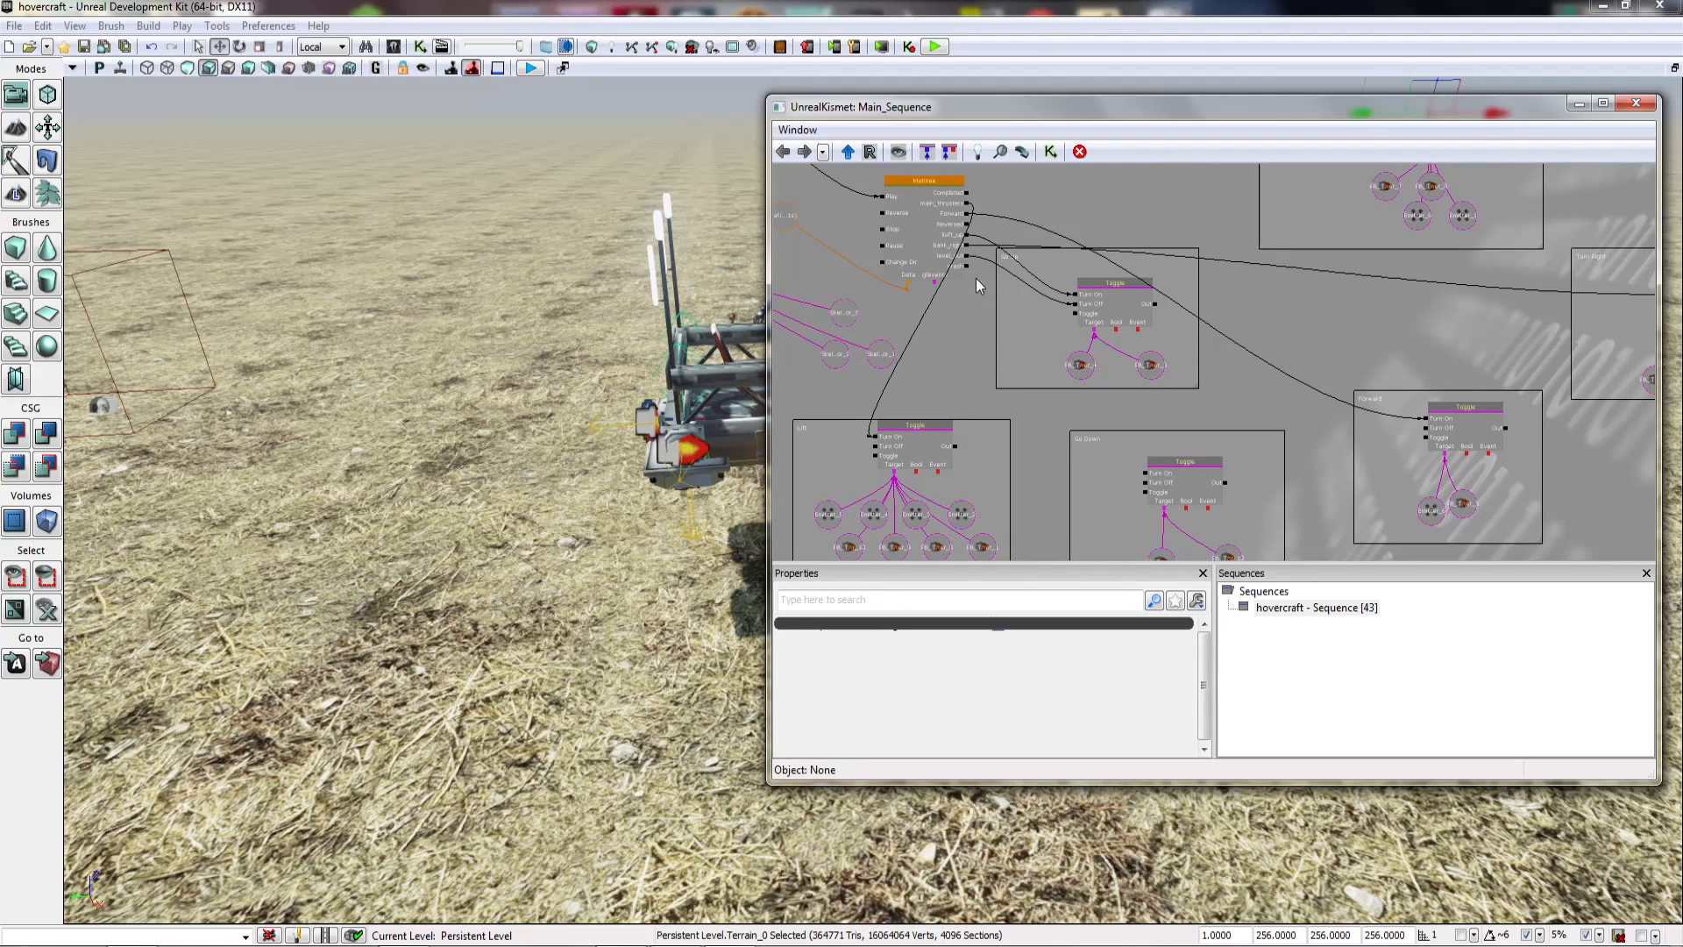
pyautogui.moveTo(969, 262); pyautogui.dragTo(1426, 428)
pyautogui.moveTo(1501, 345); pyautogui.dragTo(1366, 372)
pyautogui.moveTo(1285, 363); pyautogui.dragTo(1551, 331)
# Step: Link the crash output to the eight-target Toggle's Turn Off and the Go Down Toggle's Turn On, and close Kismet
pyautogui.moveTo(839, 301); pyautogui.dragTo(837, 405)
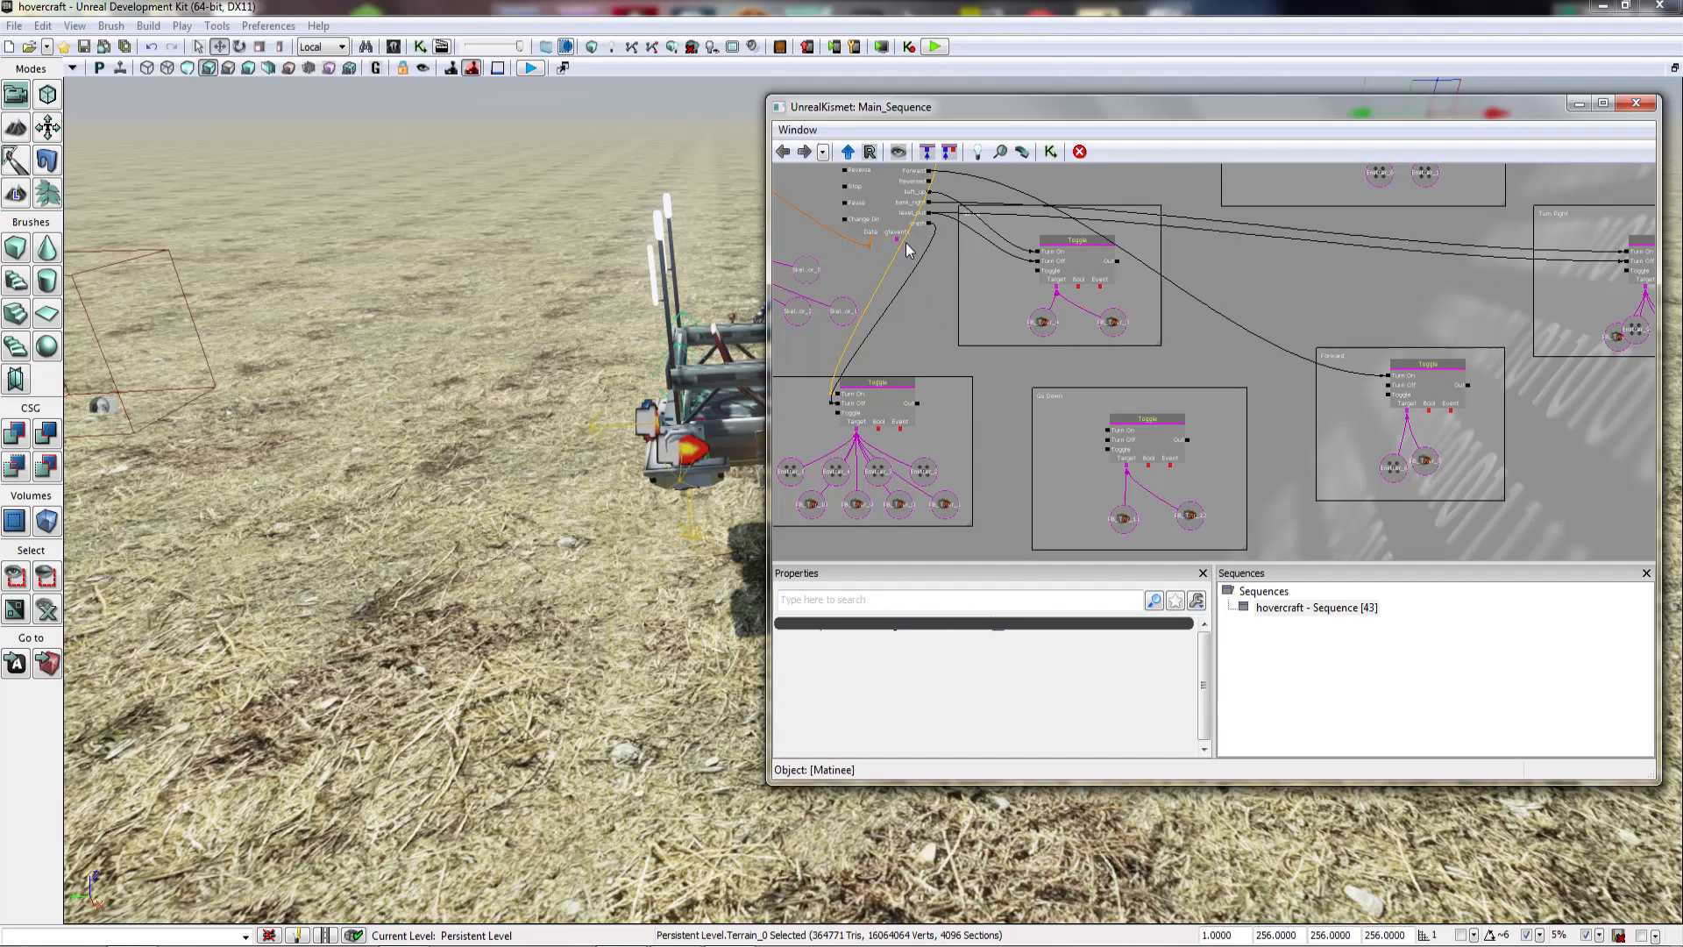
pyautogui.moveTo(931, 225); pyautogui.dragTo(1037, 274)
pyautogui.click(1036, 272)
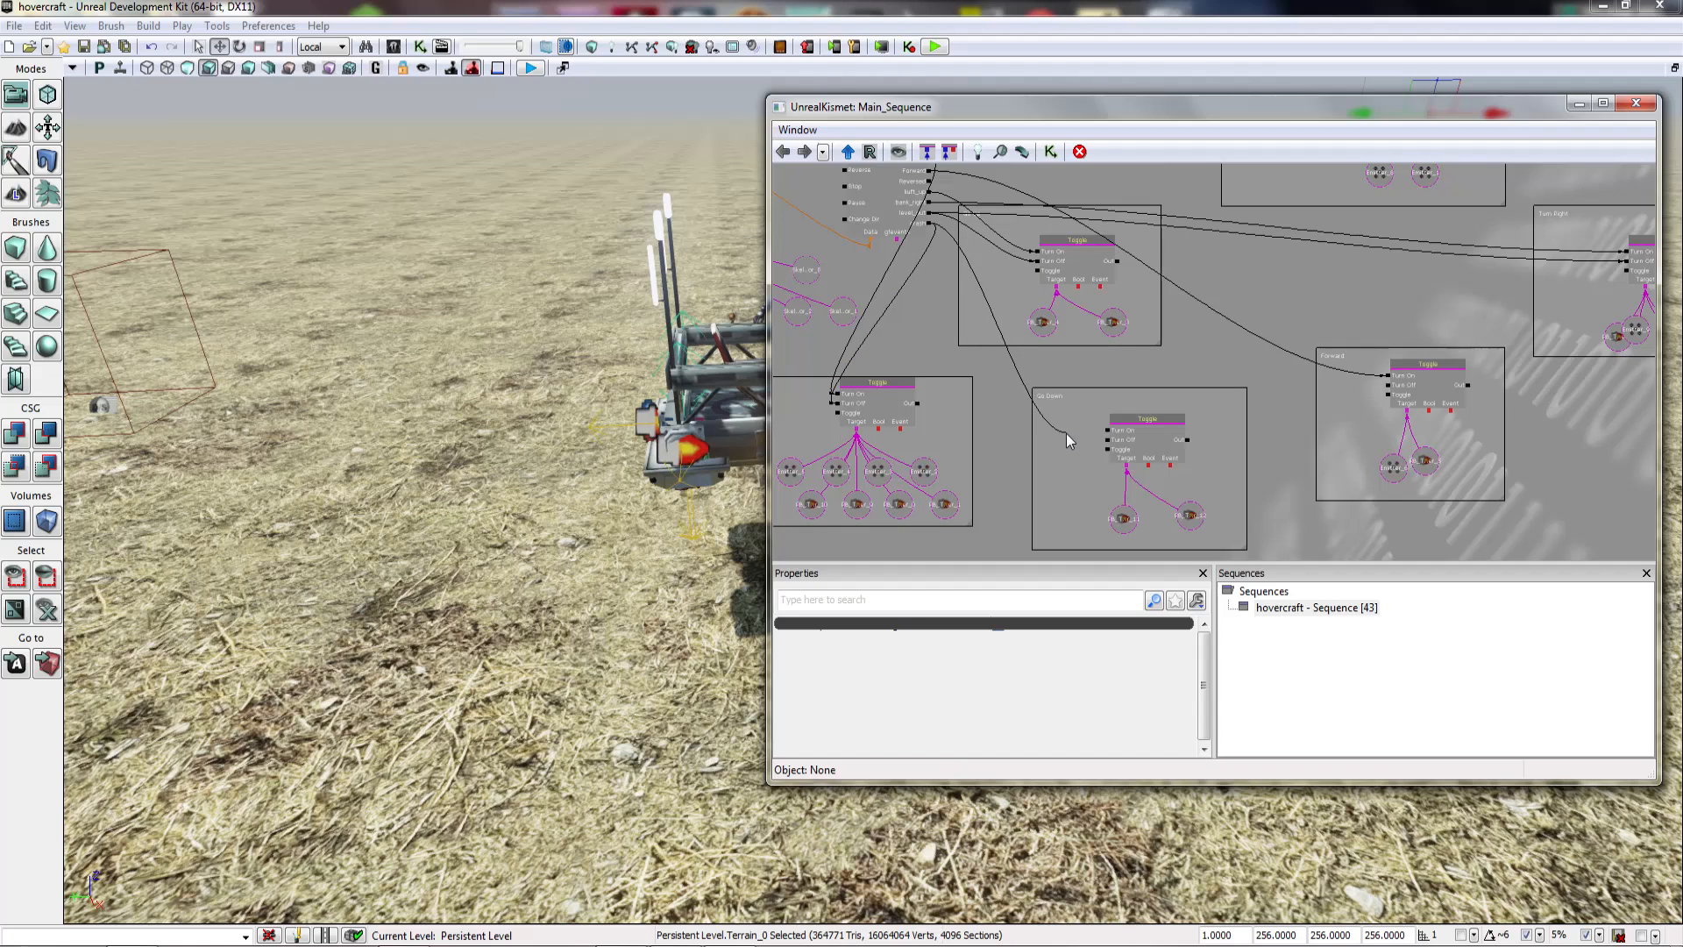
pyautogui.moveTo(1102, 428); pyautogui.dragTo(970, 491)
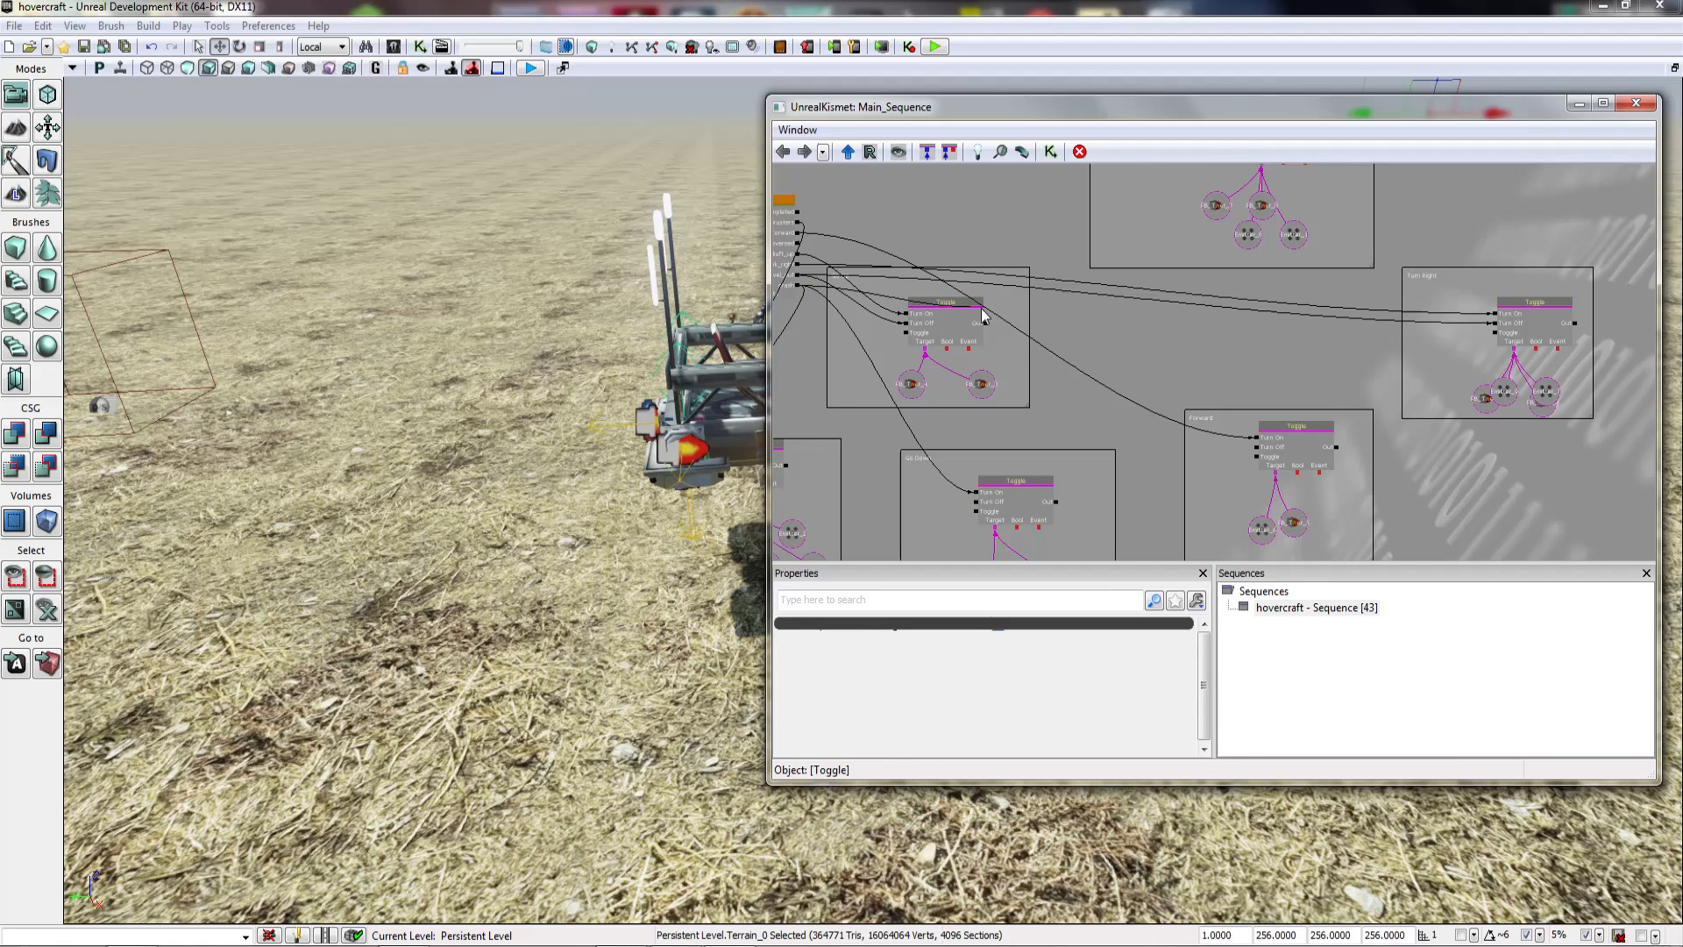
pyautogui.moveTo(1086, 306); pyautogui.dragTo(1228, 401)
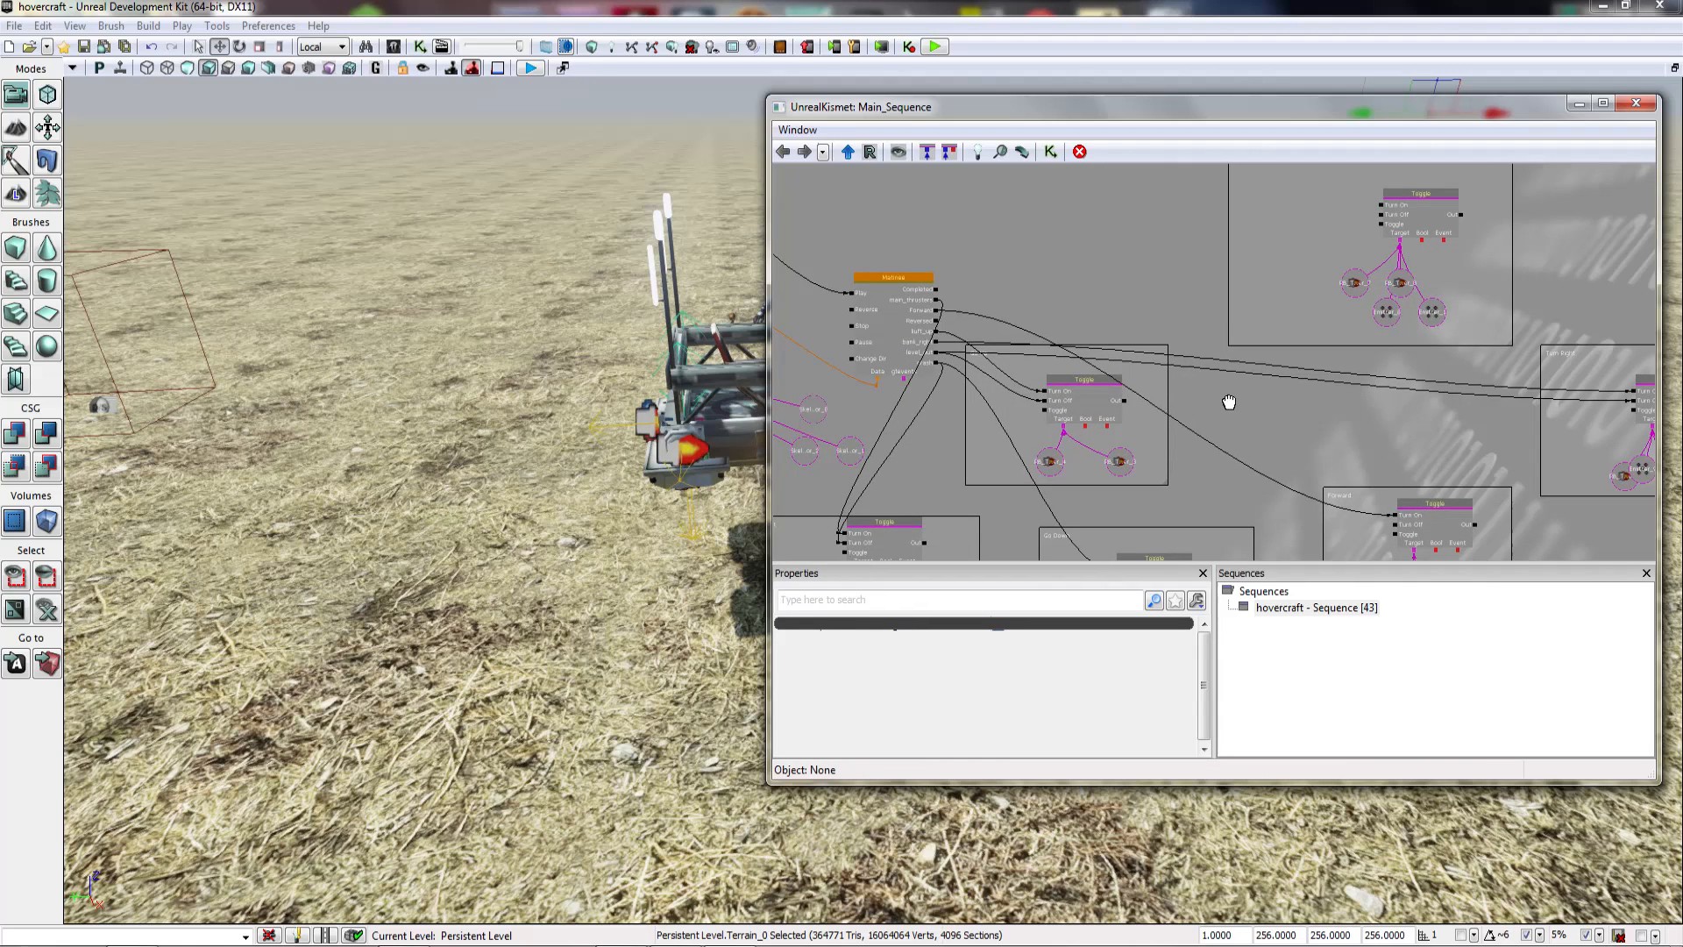
pyautogui.click(1633, 104)
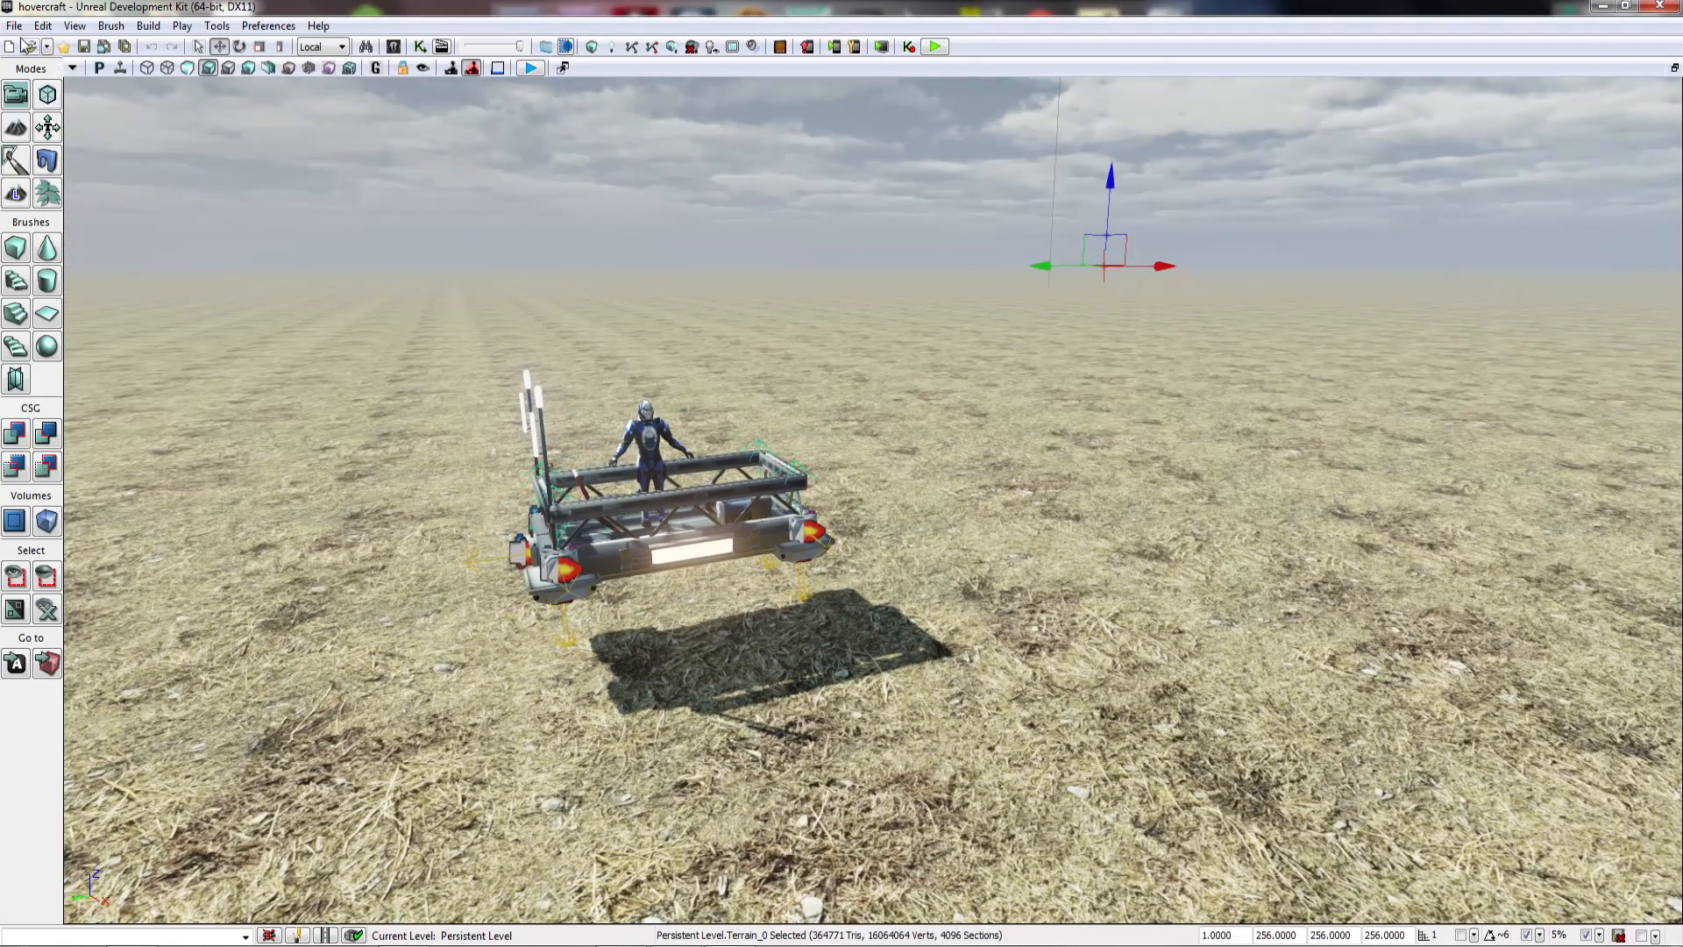
# Step: Save the current level and run a play test from the ground in front of the hovercraft
pyautogui.click(15, 27)
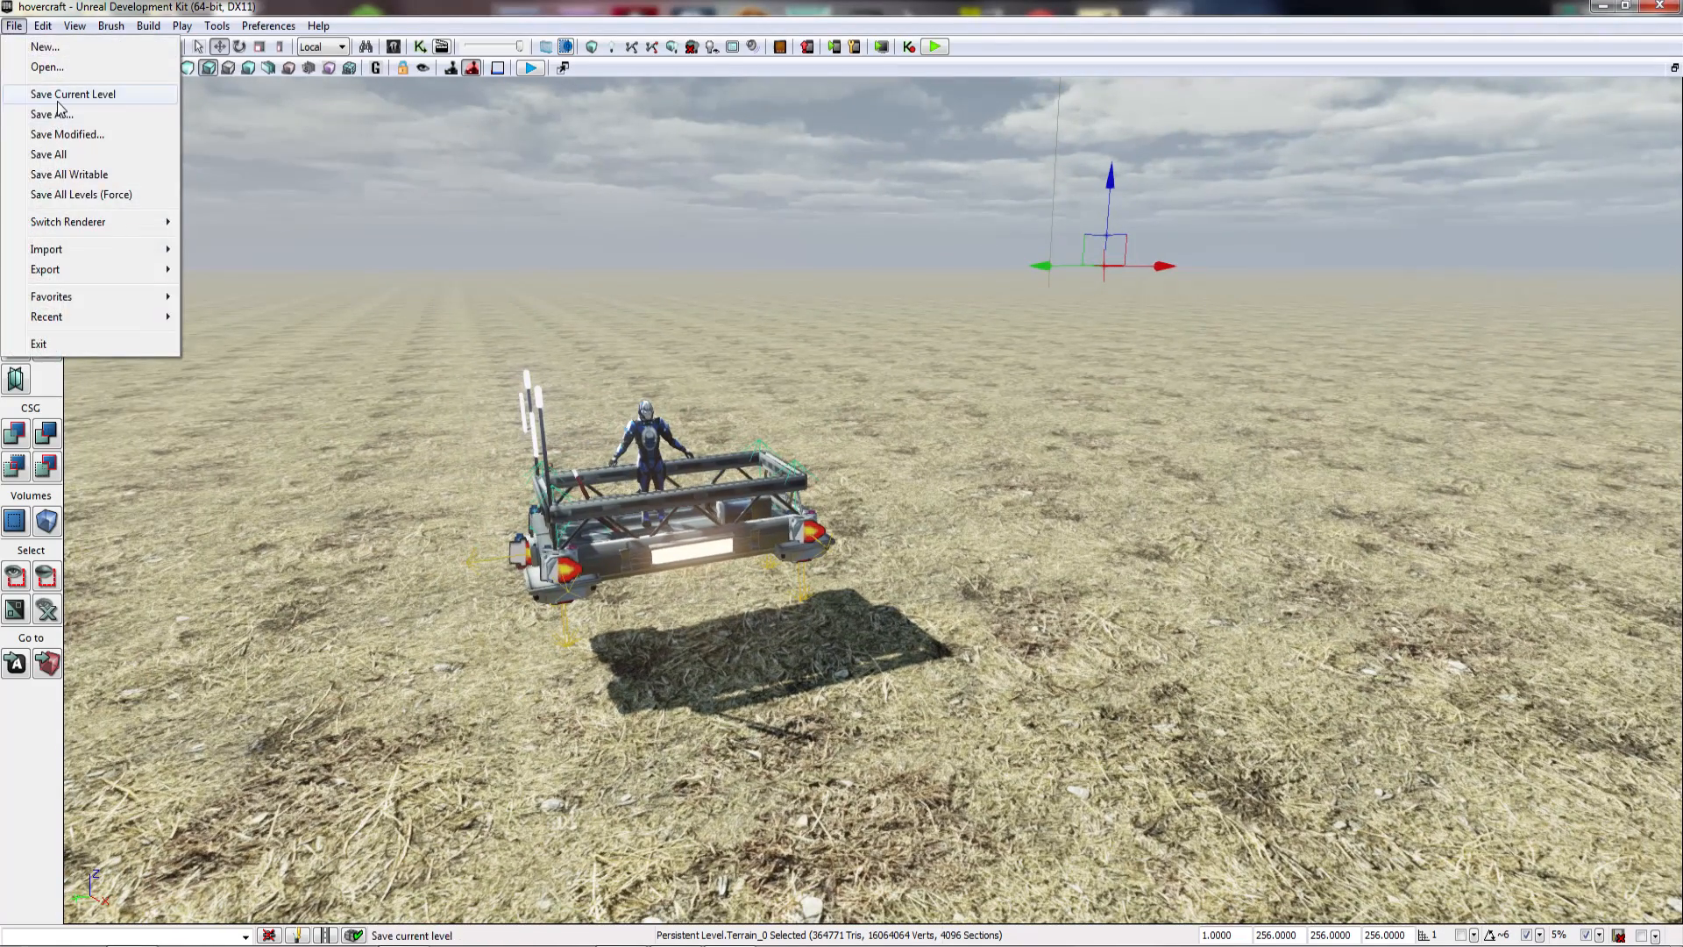
pyautogui.click(58, 97)
pyautogui.moveTo(888, 774)
pyautogui.mouseDown(button='right')
pyautogui.moveTo(919, 720)
pyautogui.moveTo(888, 774)
pyautogui.mouseUp(button='right')
pyautogui.rightClick(888, 774)
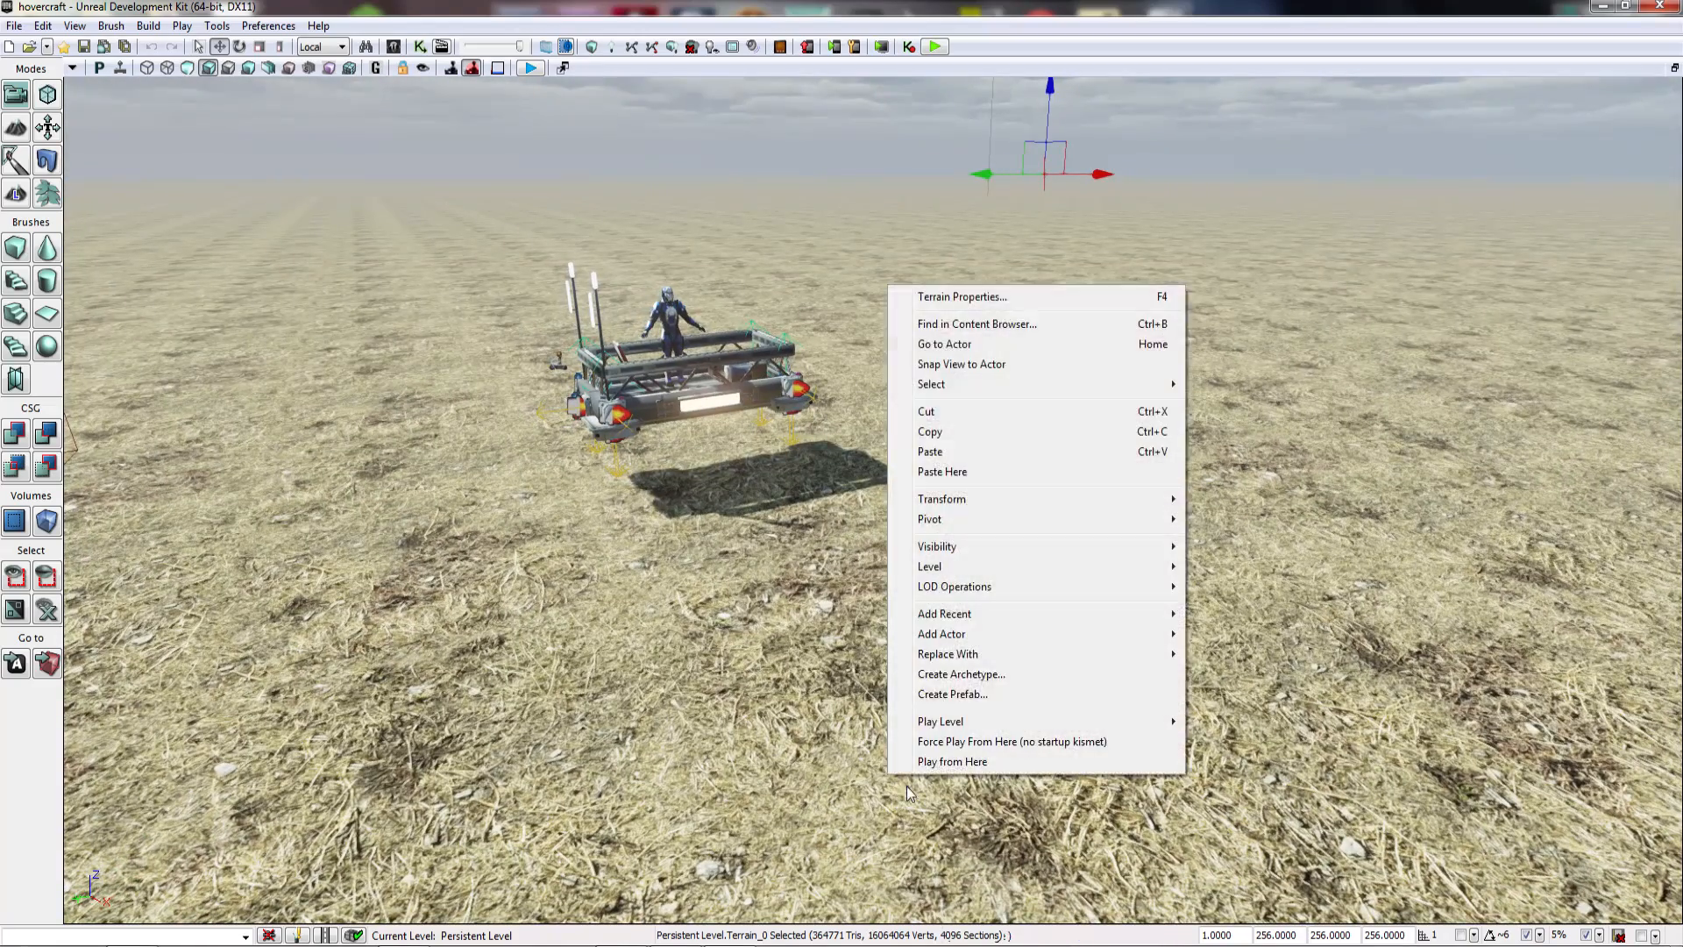
pyautogui.click(917, 764)
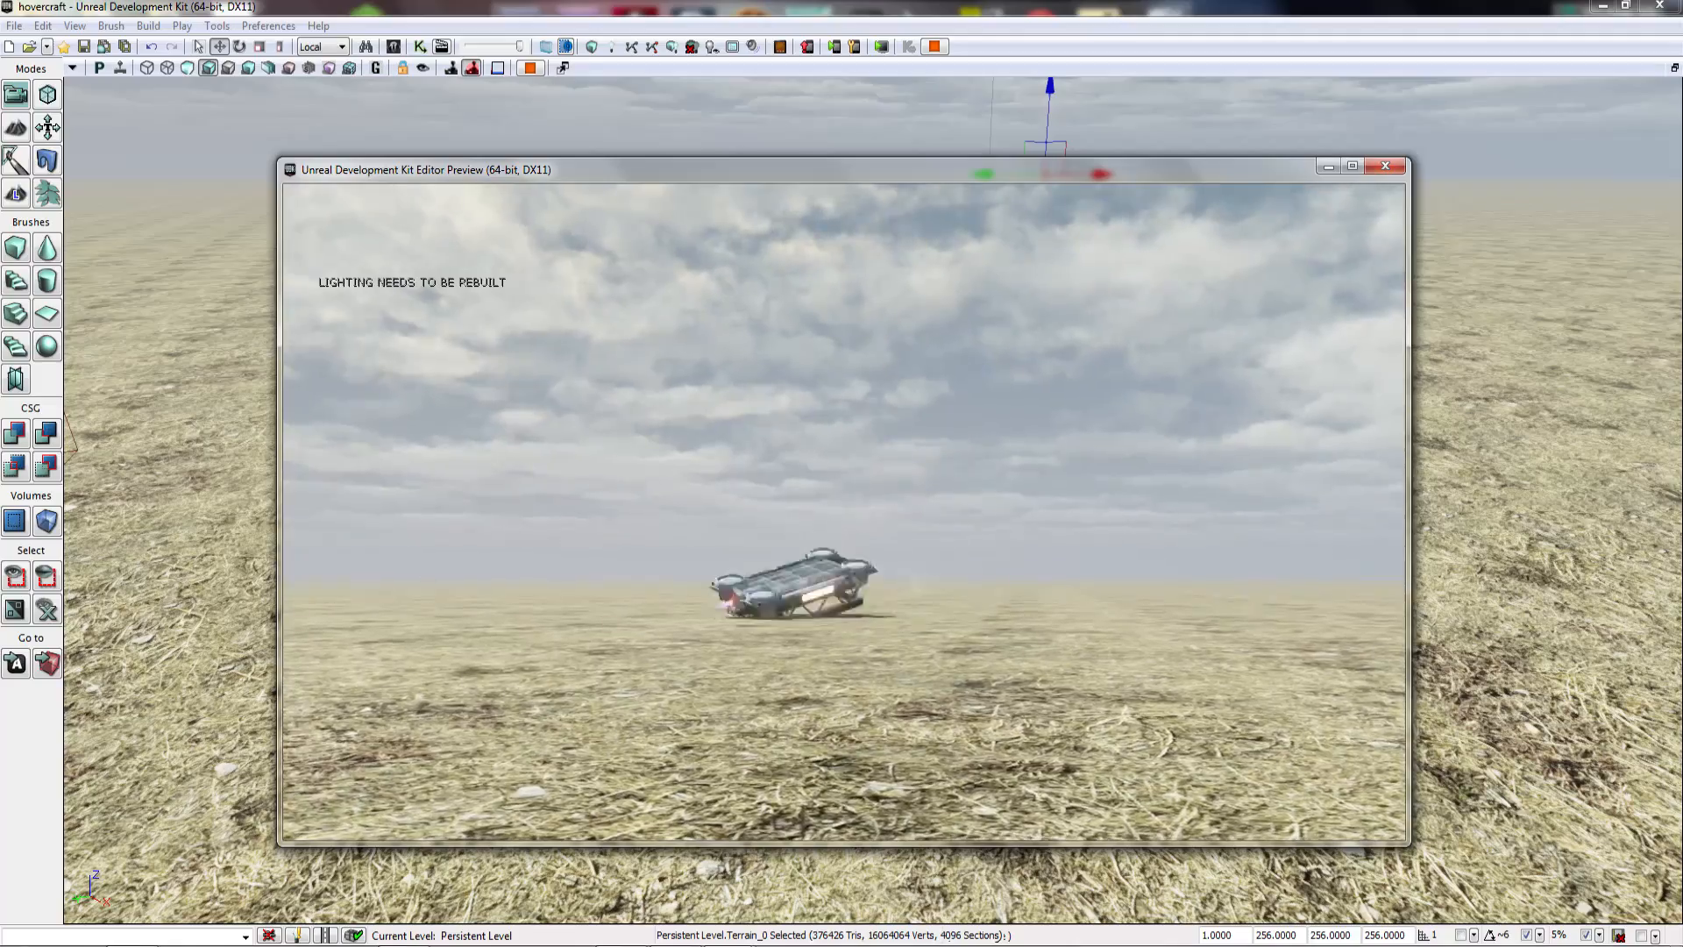
pyautogui.press('Escape')
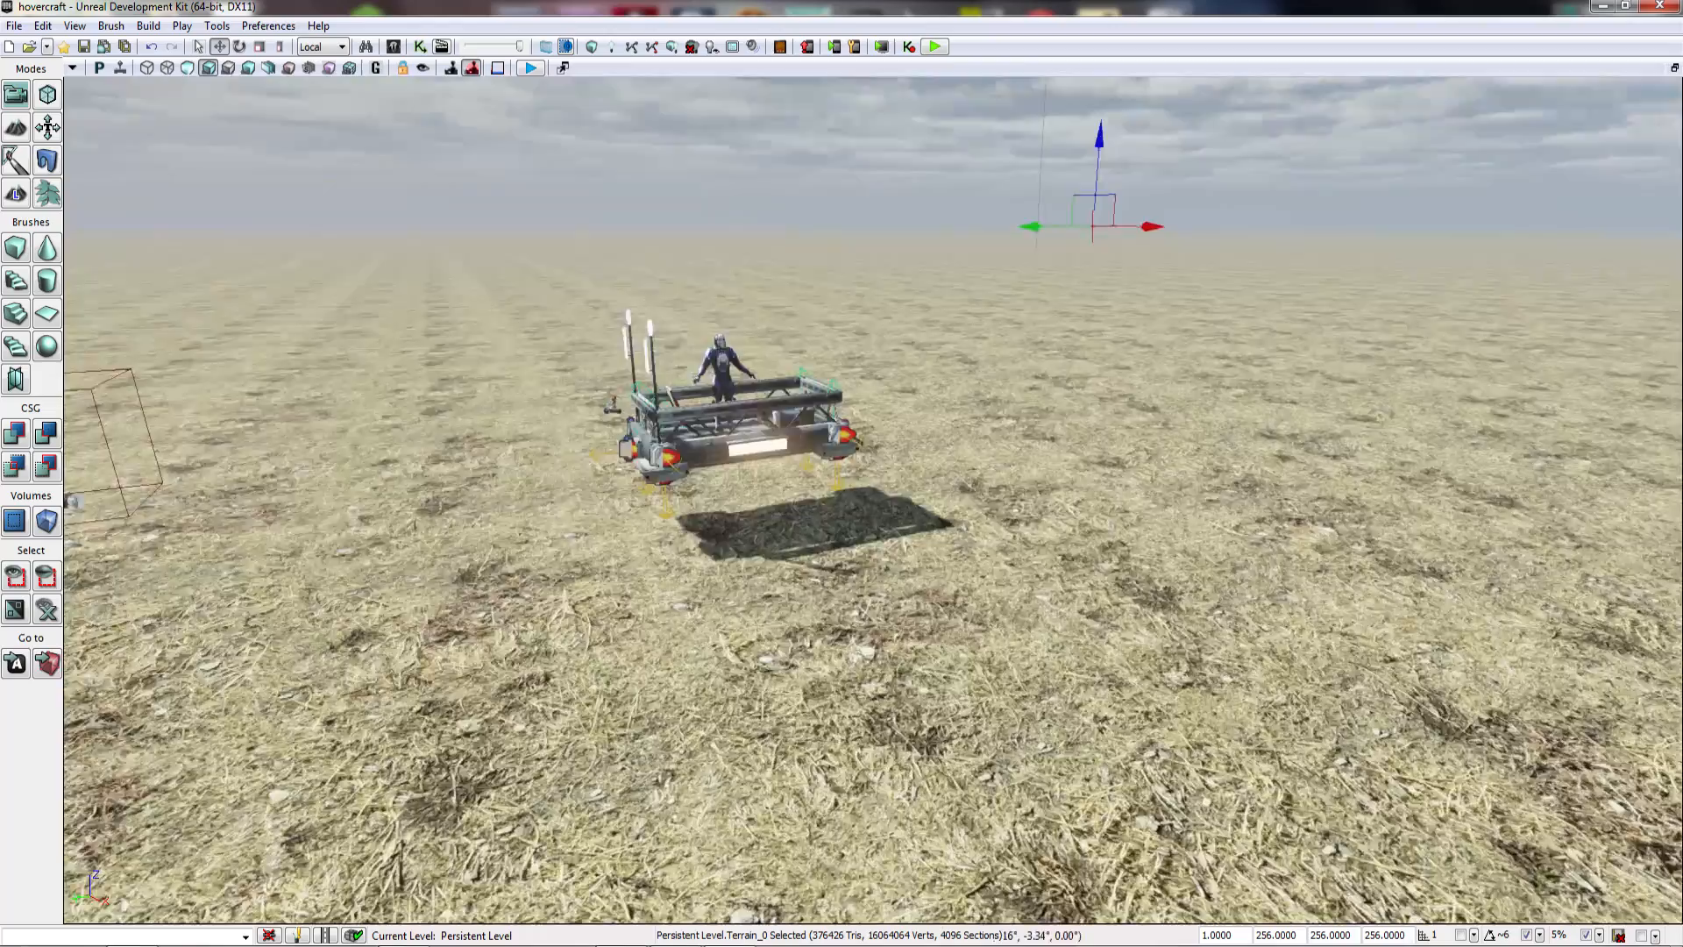
# Step: Set the Thrust Strength of RB_Thruster_4 and its matching thruster under the same side of the hovercraft to 25
pyautogui.moveTo(842, 491); pyautogui.dragTo(780, 403, button='right')
pyautogui.click(513, 379)
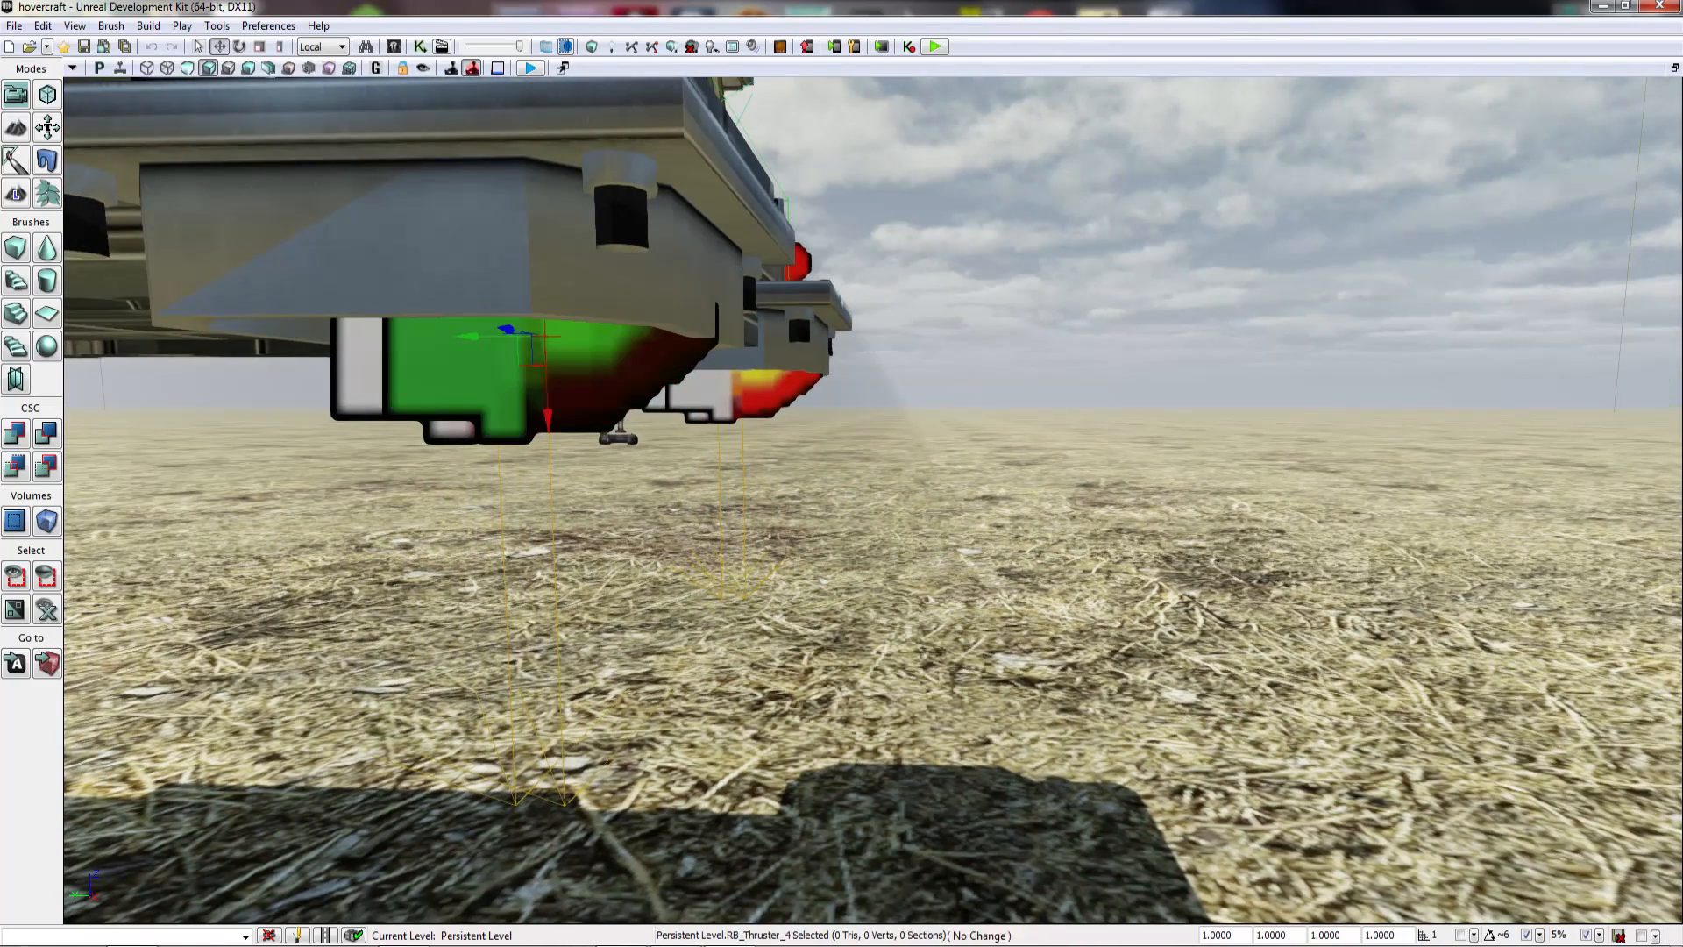
pyautogui.keyDown('ctrl'); pyautogui.click(747, 394); pyautogui.keyUp('ctrl')
pyautogui.moveTo(747, 395); pyautogui.dragTo(793, 401, button='right')
pyautogui.press('F4')
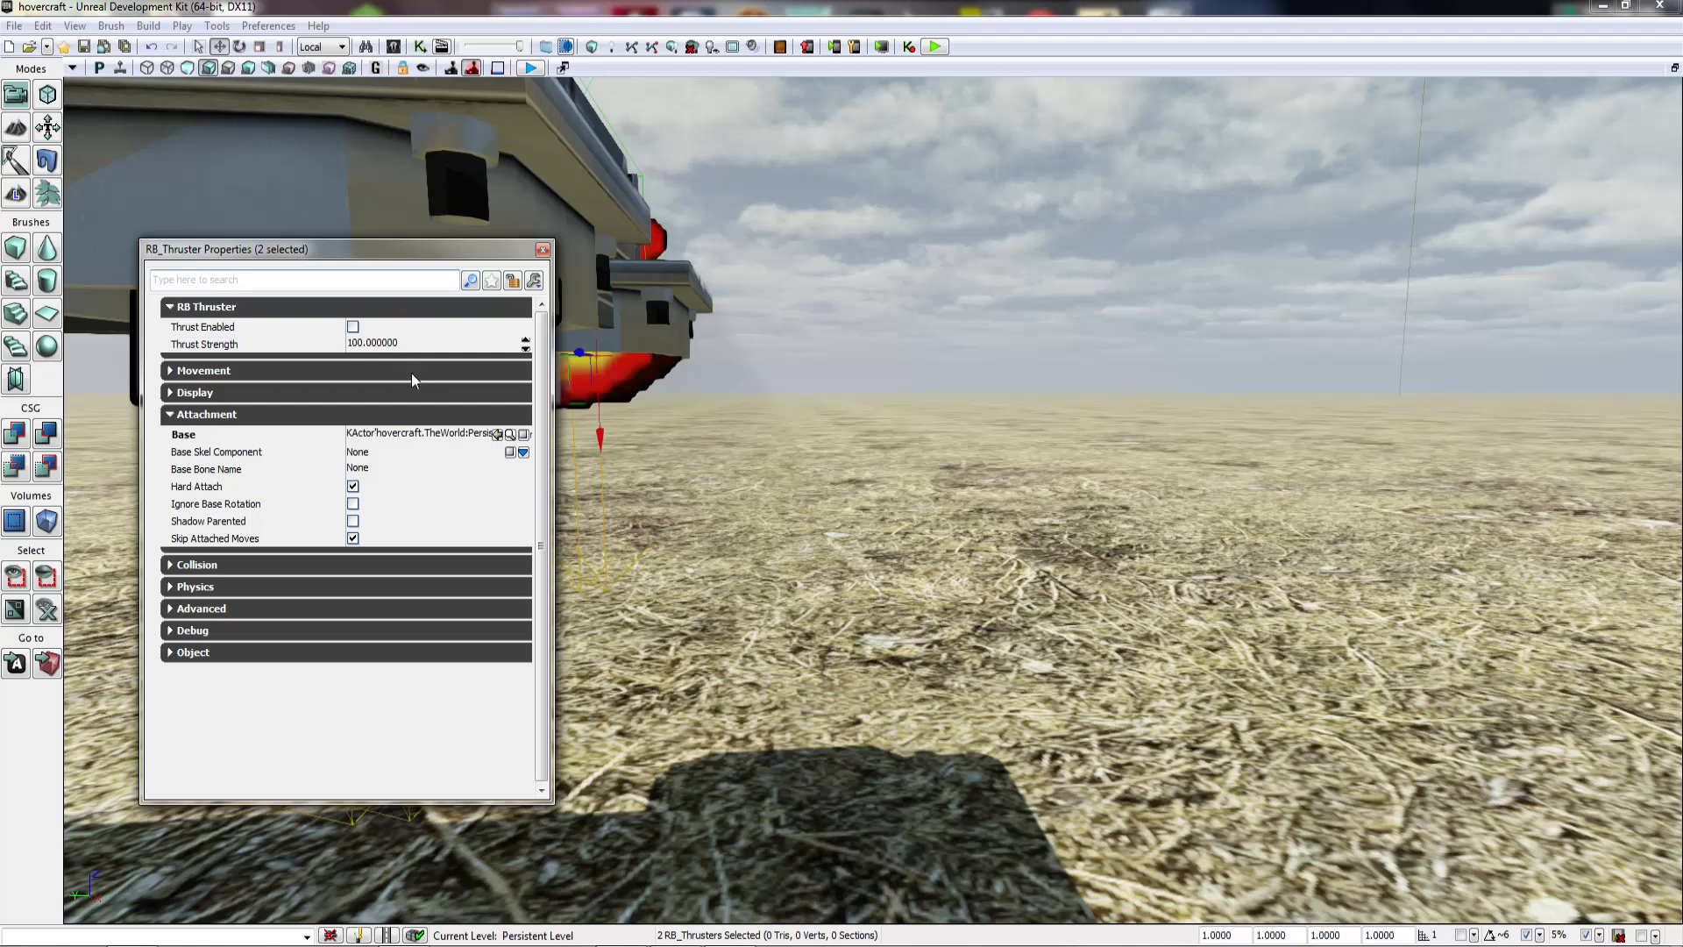
pyautogui.click(381, 344)
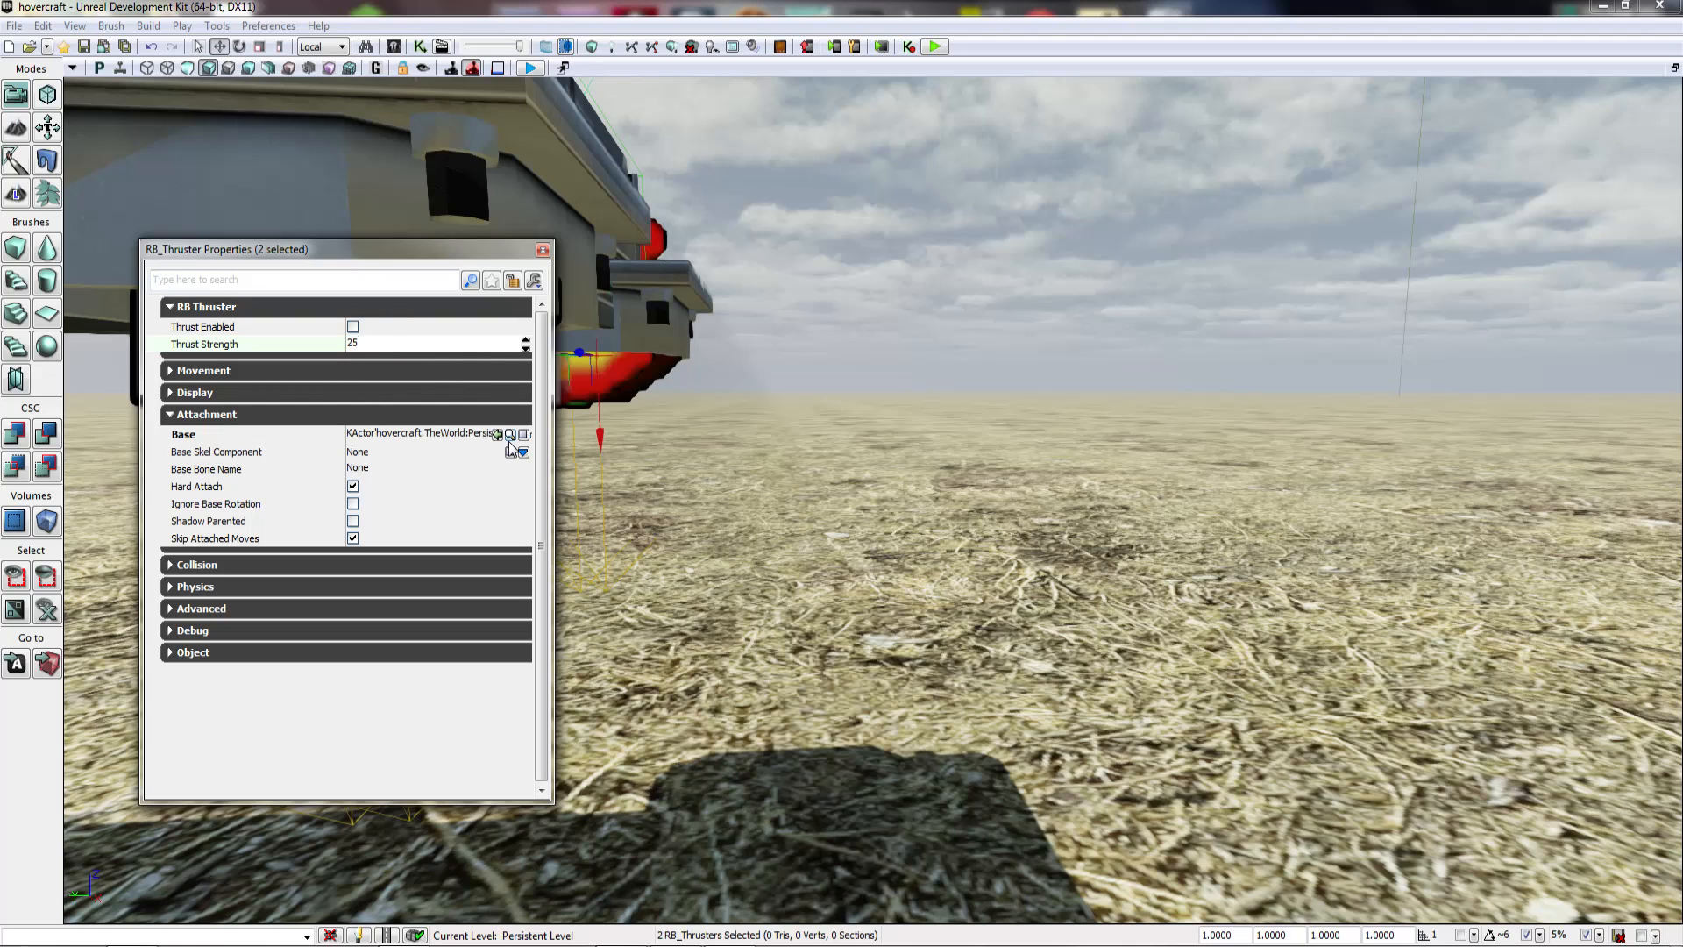
pyautogui.press('Return')
pyautogui.click(543, 251)
# Step: Play the level from the ground near the hovercraft to test its flight with the reduced side thrust
pyautogui.moveTo(702, 491); pyautogui.dragTo(770, 861, button='right')
pyautogui.rightClick(770, 861)
pyautogui.click(797, 829)
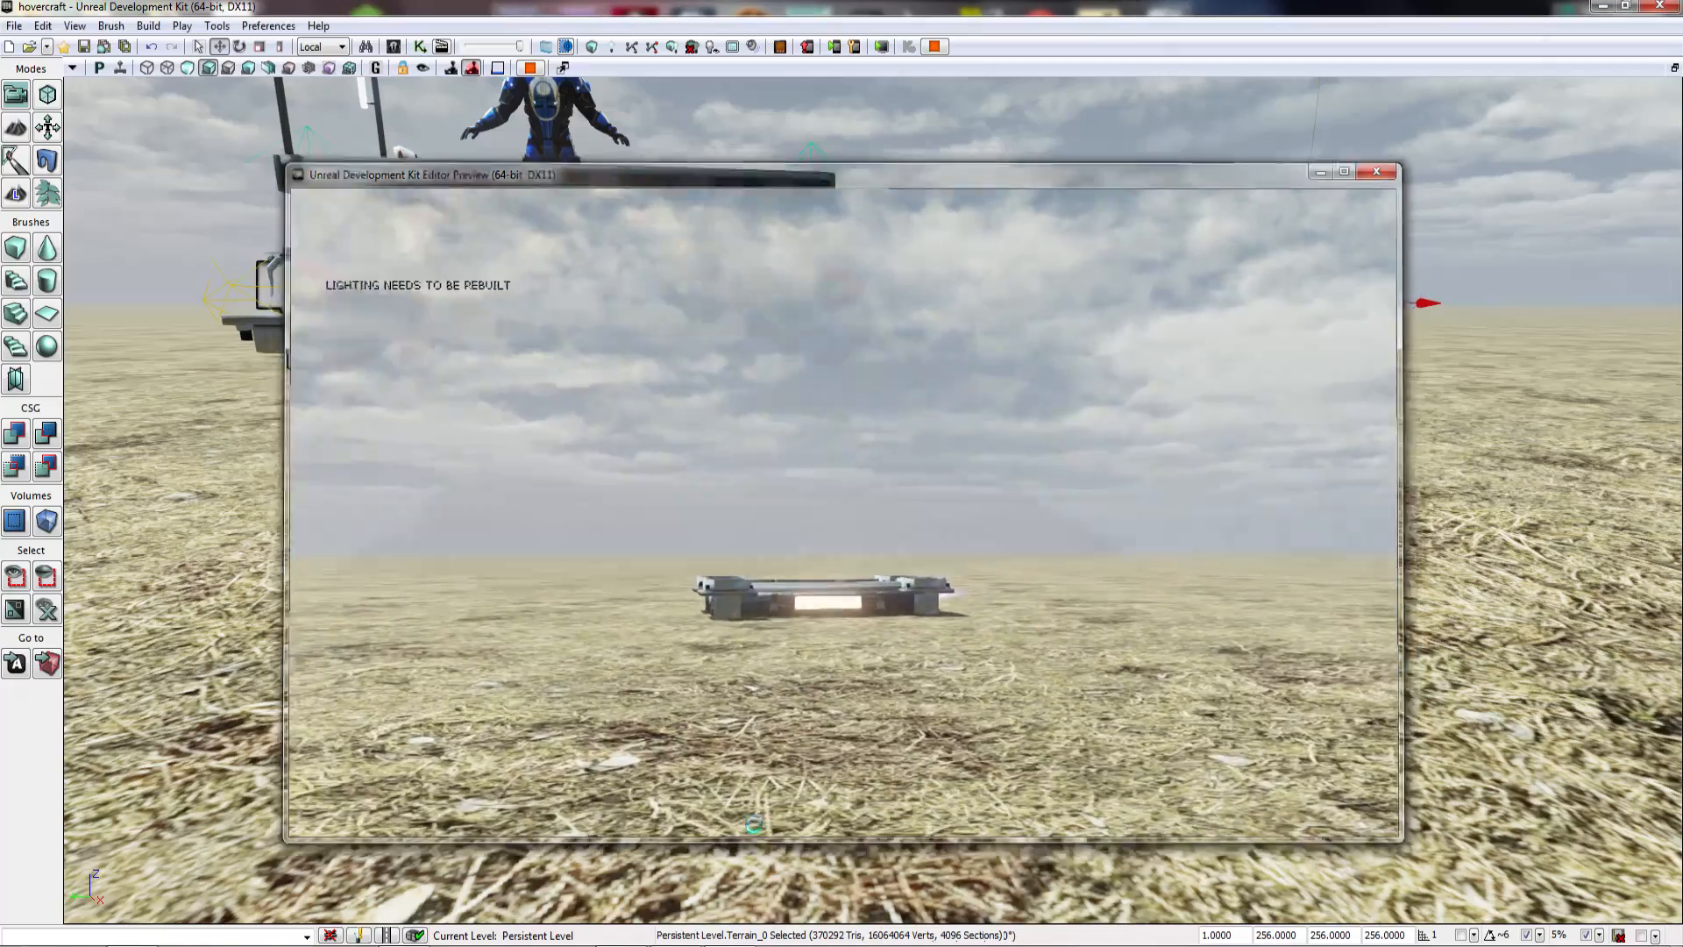
pyautogui.press('Escape')
# Step: Set the Thrust Strength of RB_Thruster_5, the horizontal thruster at the hovercraft's corner, to 100
pyautogui.moveTo(872, 500); pyautogui.dragTo(820, 428, button='right')
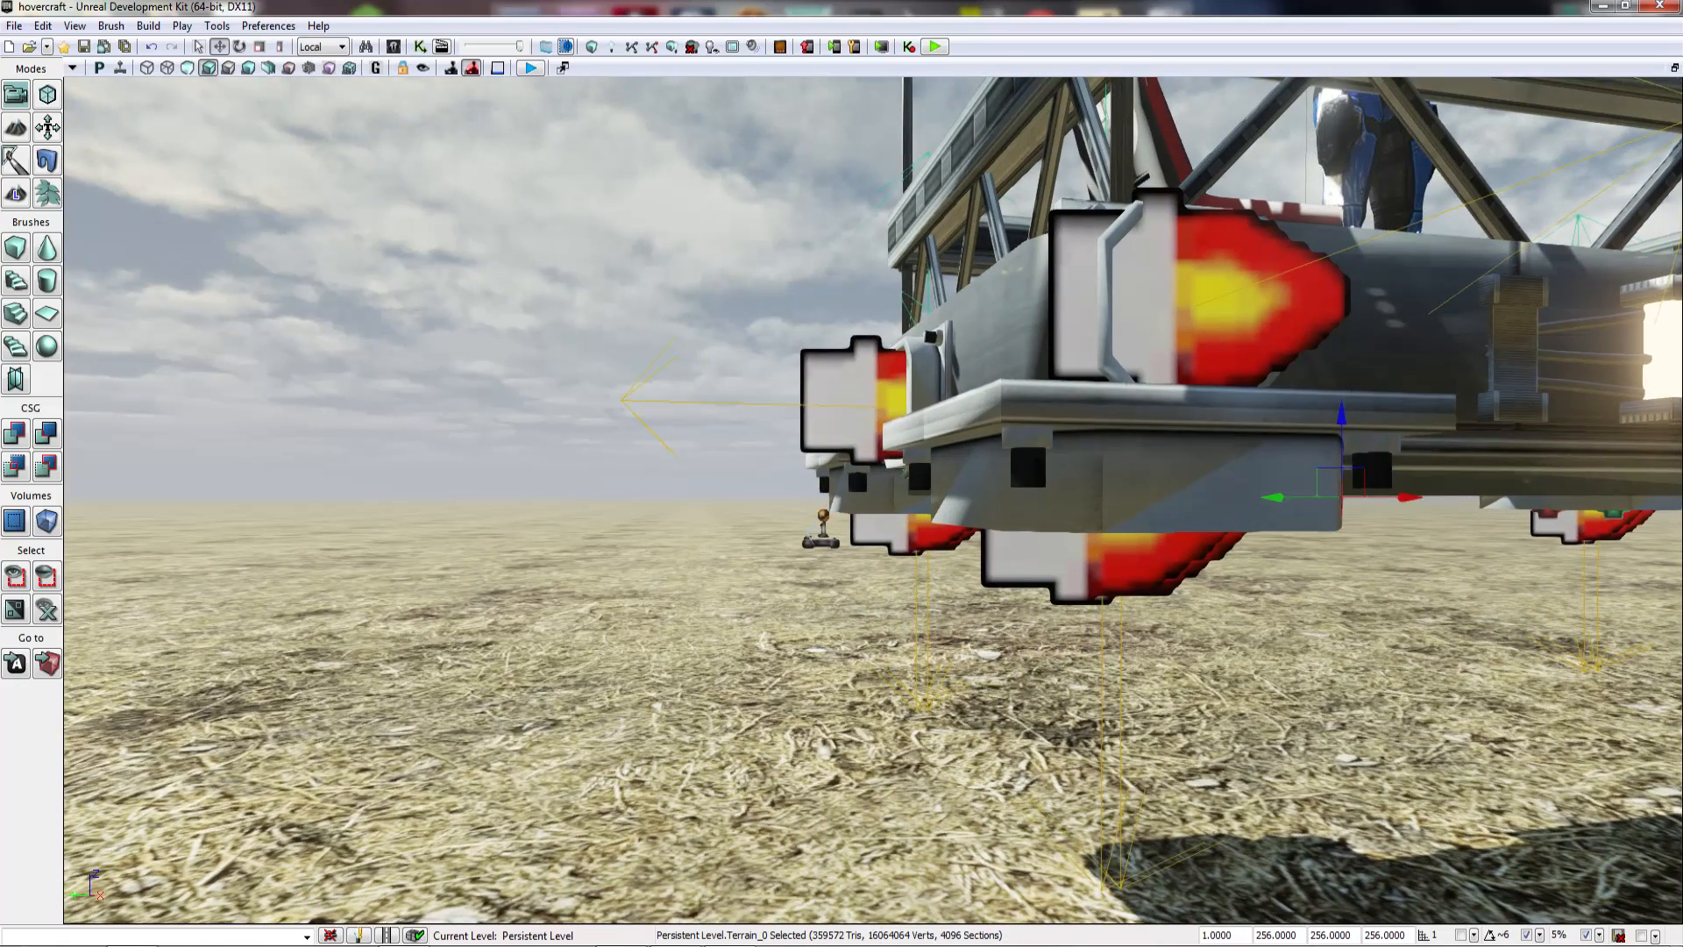
pyautogui.doubleClick(837, 408)
pyautogui.click(361, 348)
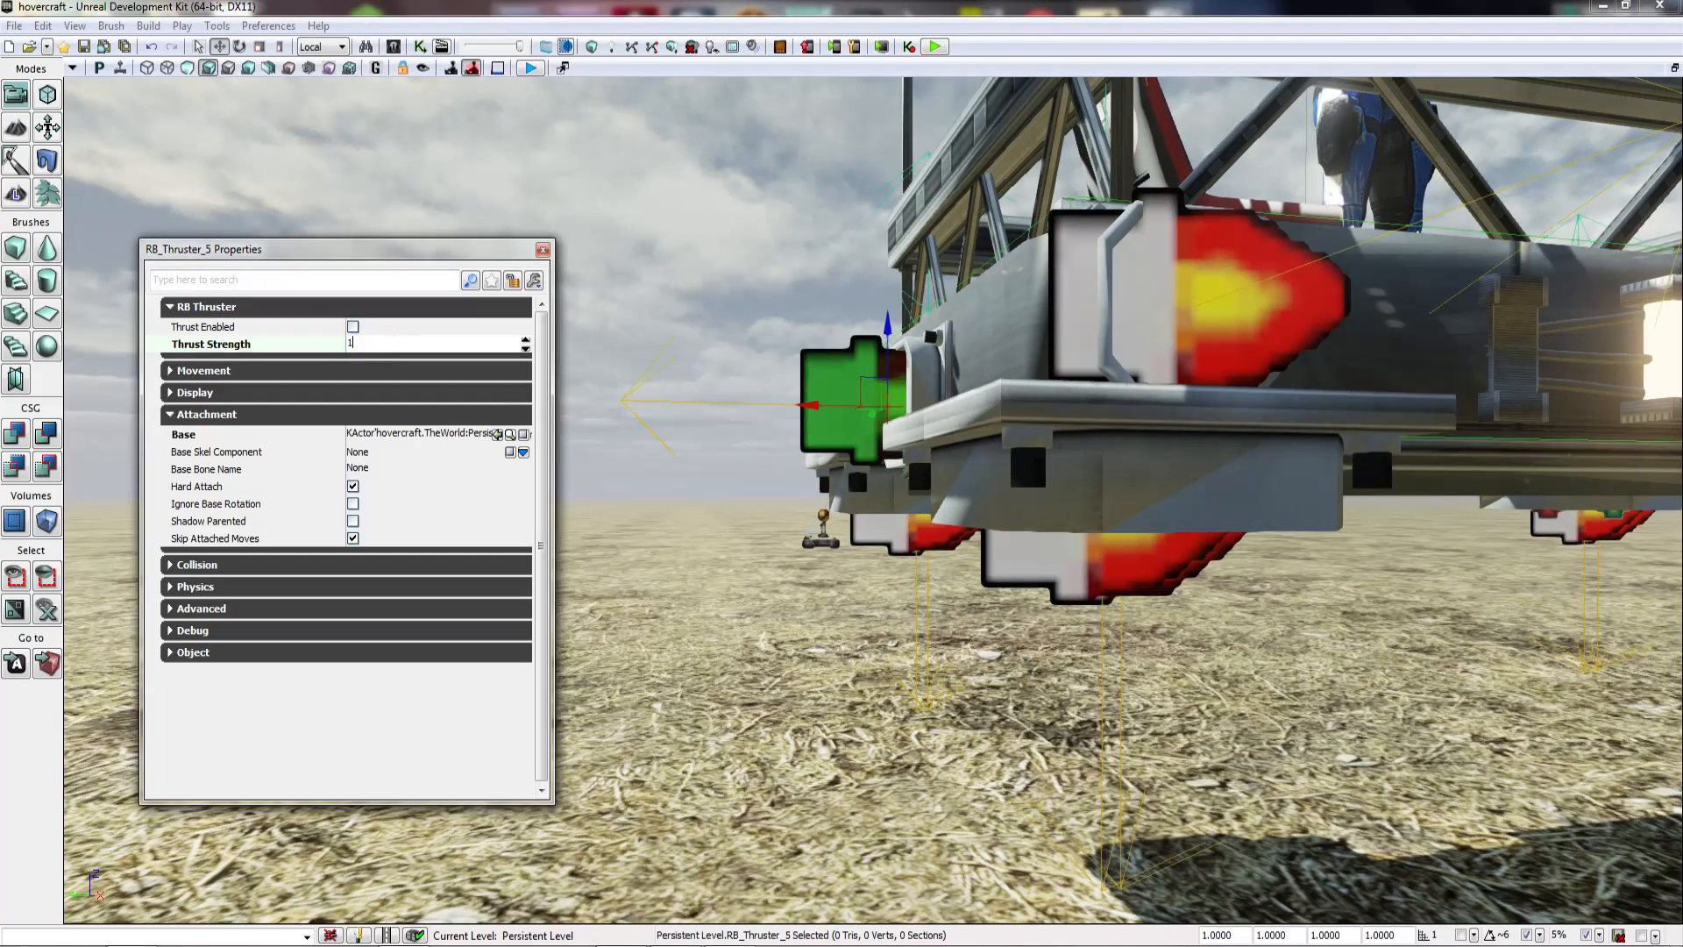
pyautogui.press('Return')
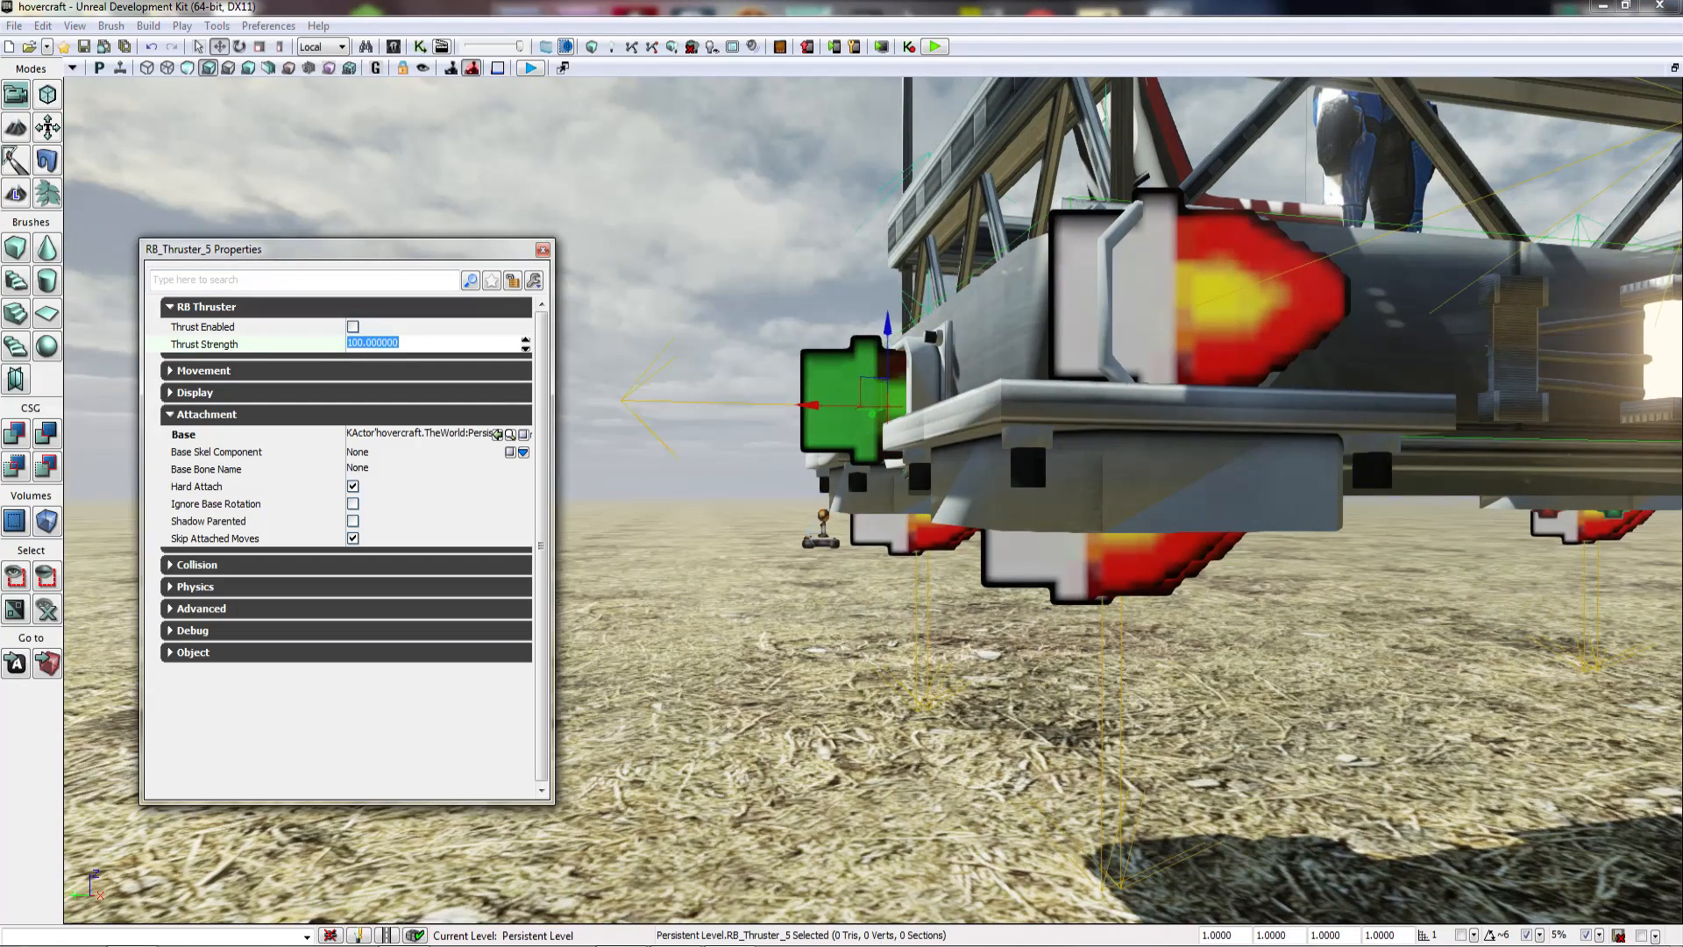
pyautogui.click(543, 250)
# Step: Select the two underside thrusters along one side of the hovercraft and set their Thrust Strength to 15
pyautogui.moveTo(666, 368); pyautogui.dragTo(640, 403, button='right')
pyautogui.press('w')
pyautogui.press('s')
pyautogui.keyDown('ctrl'); pyautogui.click(540, 408); pyautogui.keyUp('ctrl')
pyautogui.moveTo(539, 408); pyautogui.dragTo(561, 425, button='right')
pyautogui.press('F4')
pyautogui.click(386, 348)
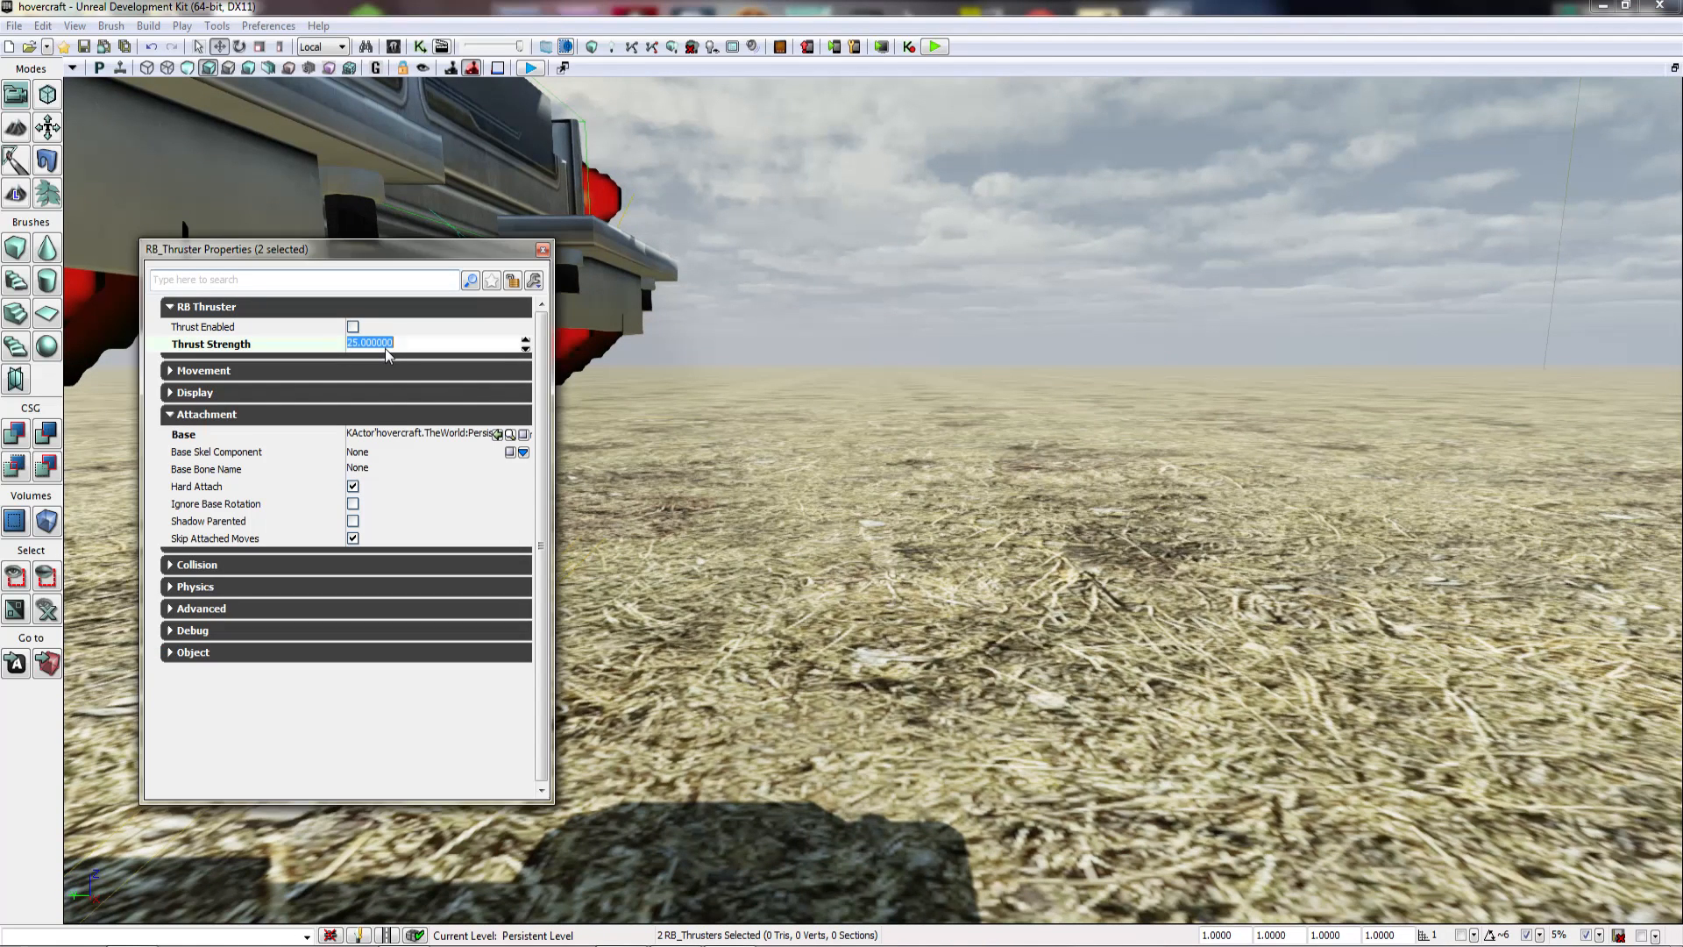
pyautogui.write('15')
pyautogui.press('Return')
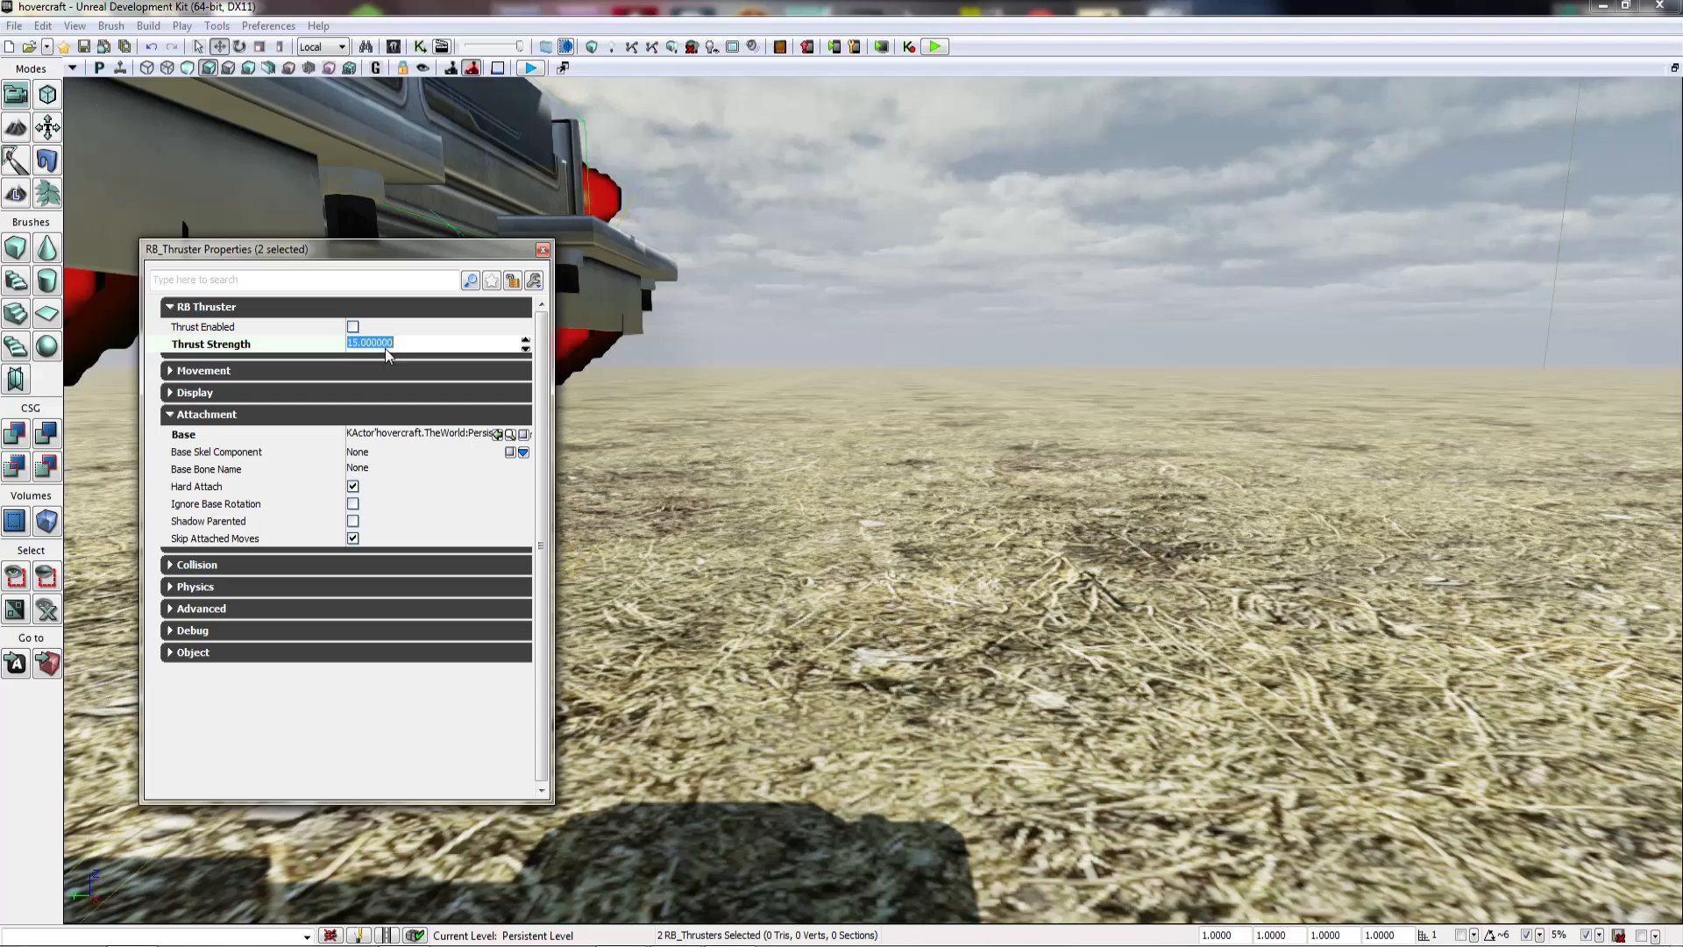
pyautogui.click(542, 250)
# Step: Run another play test from the ground beside the hovercraft to check the adjusted thruster strengths
pyautogui.moveTo(561, 263); pyautogui.dragTo(561, 333, button='right')
pyautogui.rightClick(476, 305)
pyautogui.click(491, 776)
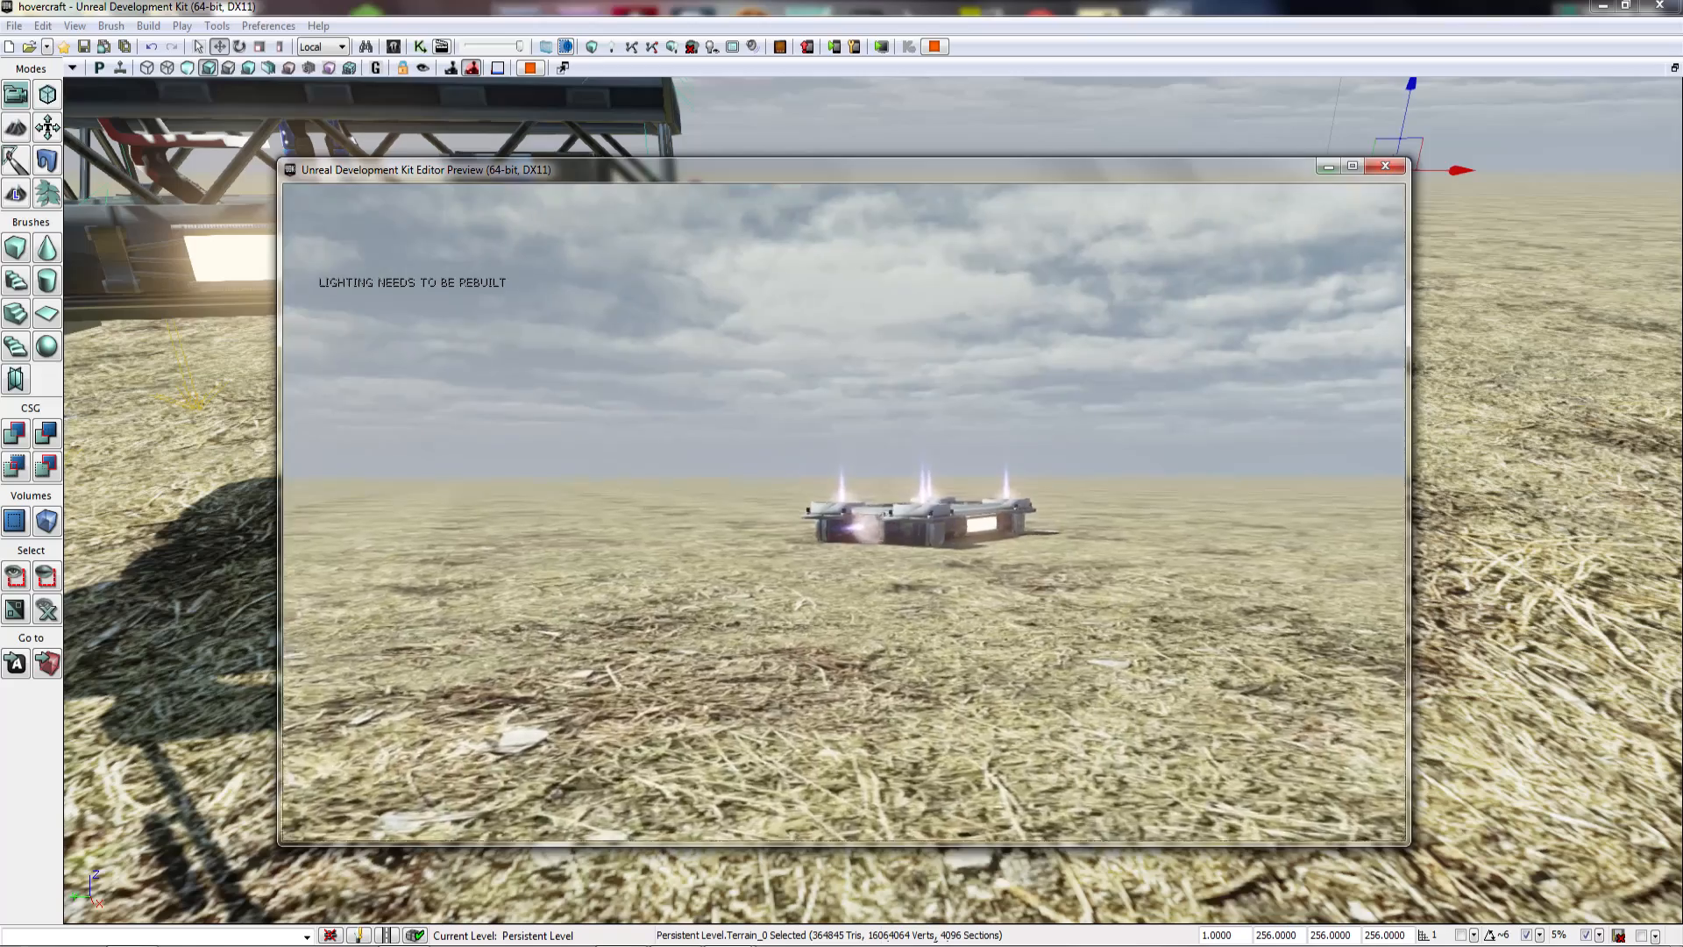
pyautogui.press('Escape')
# Step: Open the thruster event Matinee and extend its sequence length to about 25.2 seconds
pyautogui.press('w')
pyautogui.moveTo(873, 500); pyautogui.dragTo(868, 387, button='right')
pyautogui.press('s')
pyautogui.click(442, 47)
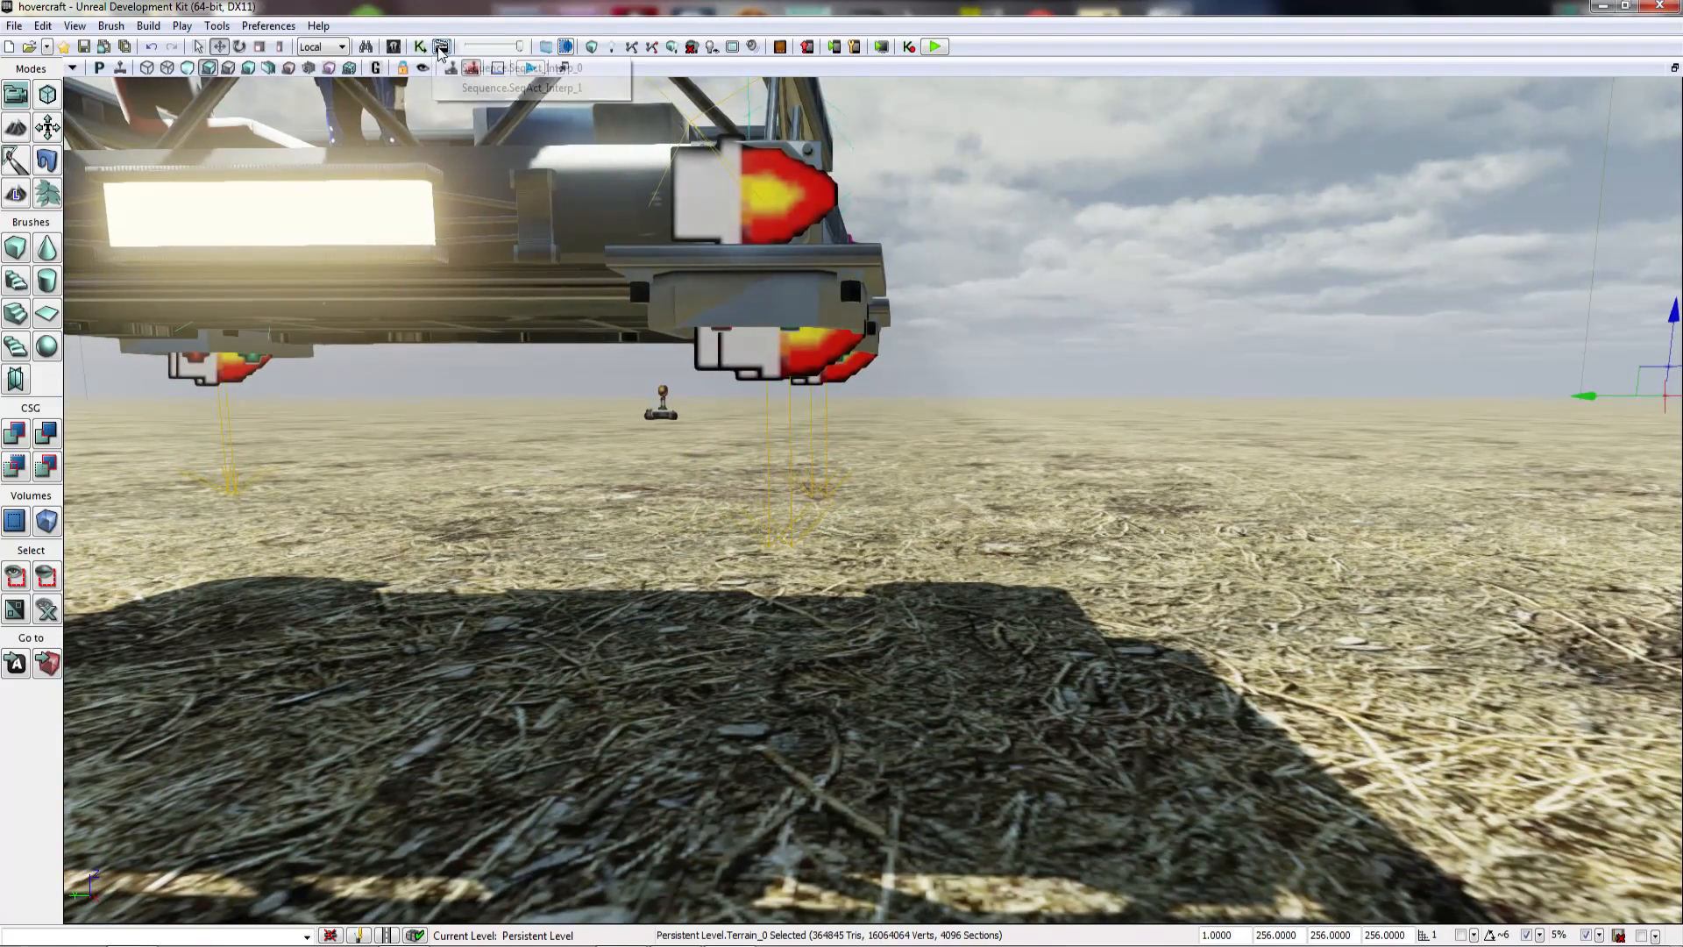
pyautogui.click(473, 88)
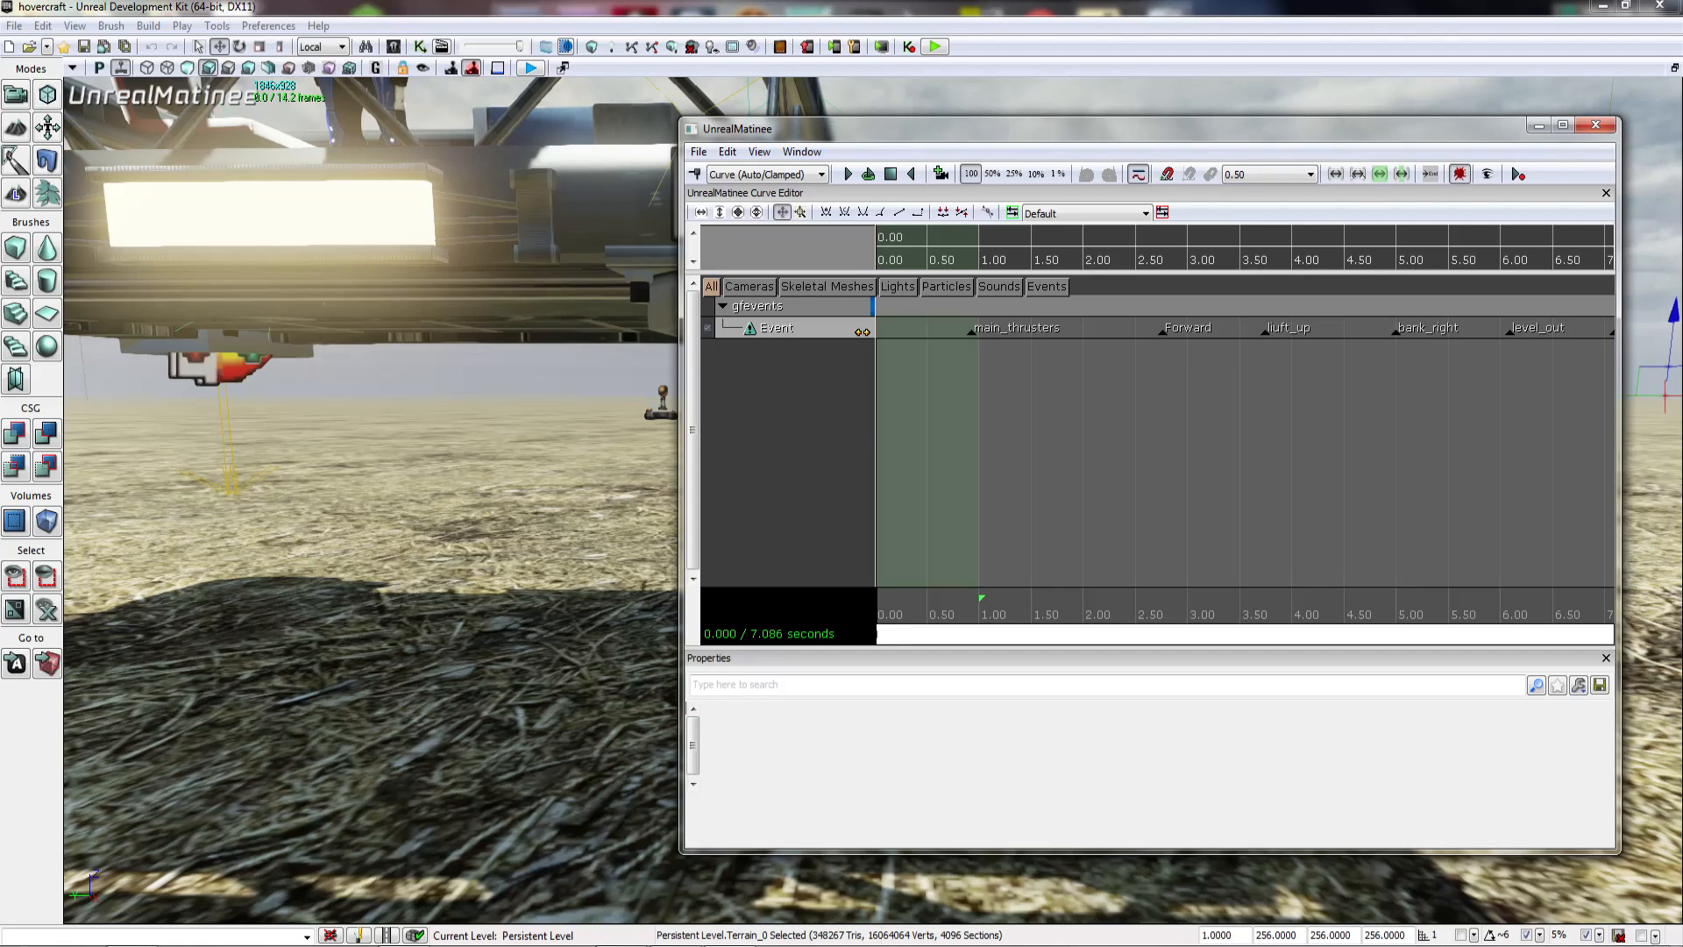
pyautogui.moveTo(943, 604); pyautogui.dragTo(1305, 594)
pyautogui.scroll(-12, 1015, 597)
pyautogui.scroll(7, 1057, 598)
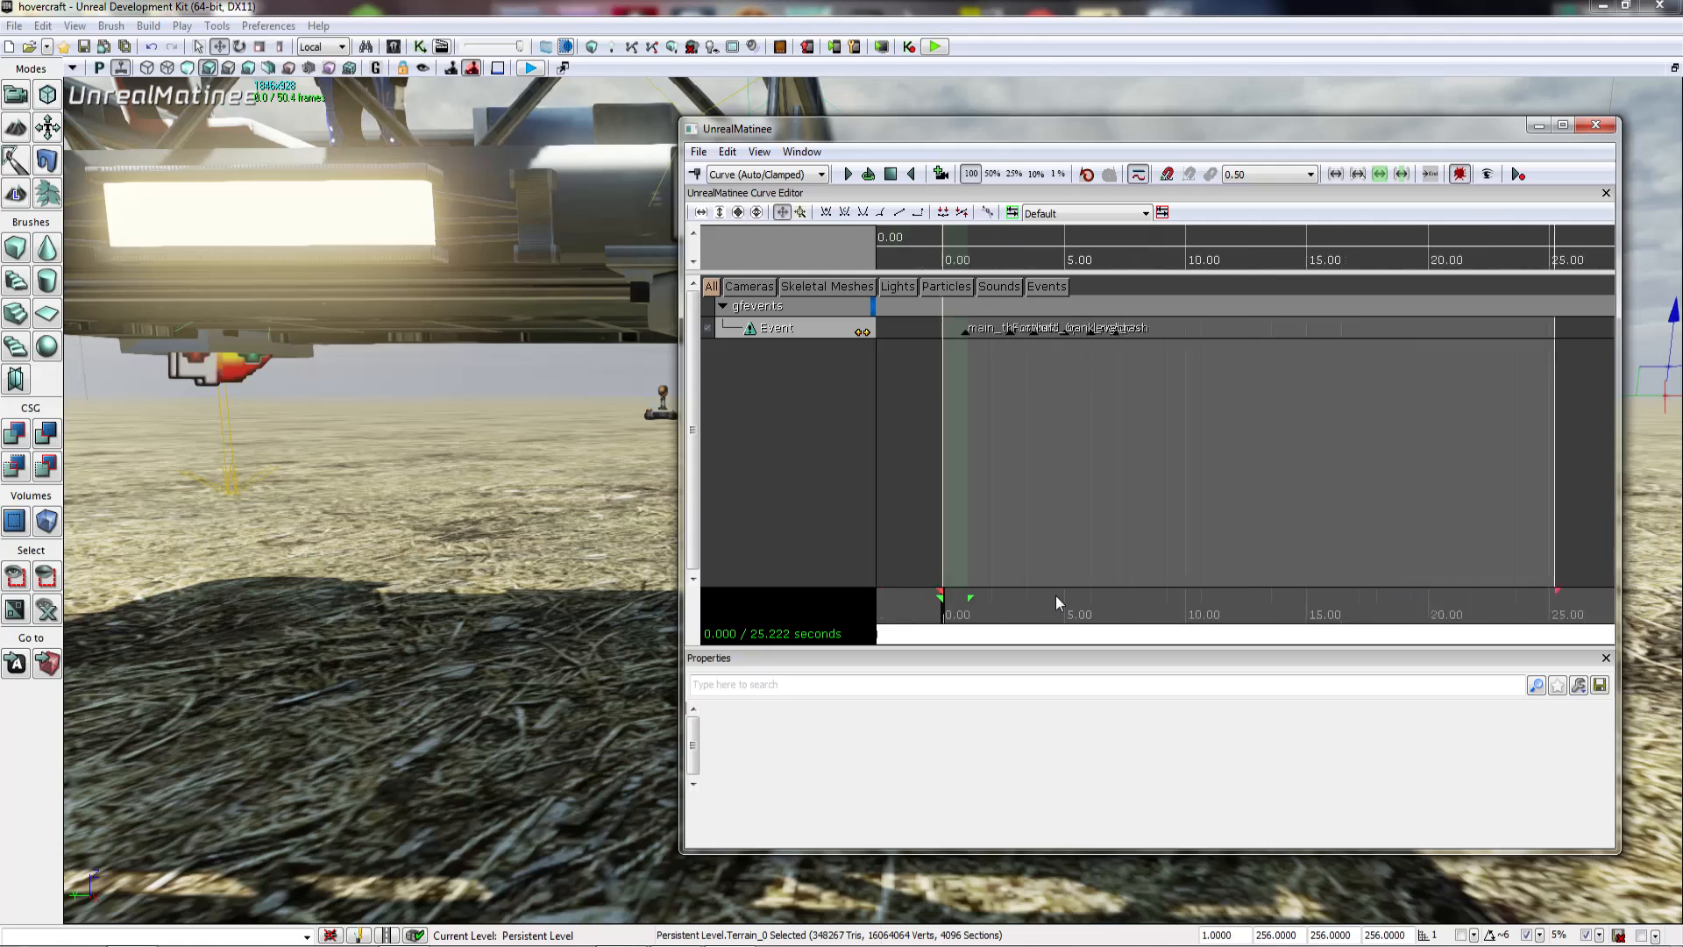
# Step: Select all keys on the Event track and shift them together so main_thrusters sits at about 2.7 seconds
pyautogui.click(1175, 324)
pyautogui.click(1207, 333)
pyautogui.keyDown('ctrl'); pyautogui.keyDown('alt'); pyautogui.moveTo(1237, 323); pyautogui.dragTo(964, 337); pyautogui.keyUp('alt'); pyautogui.keyUp('ctrl')
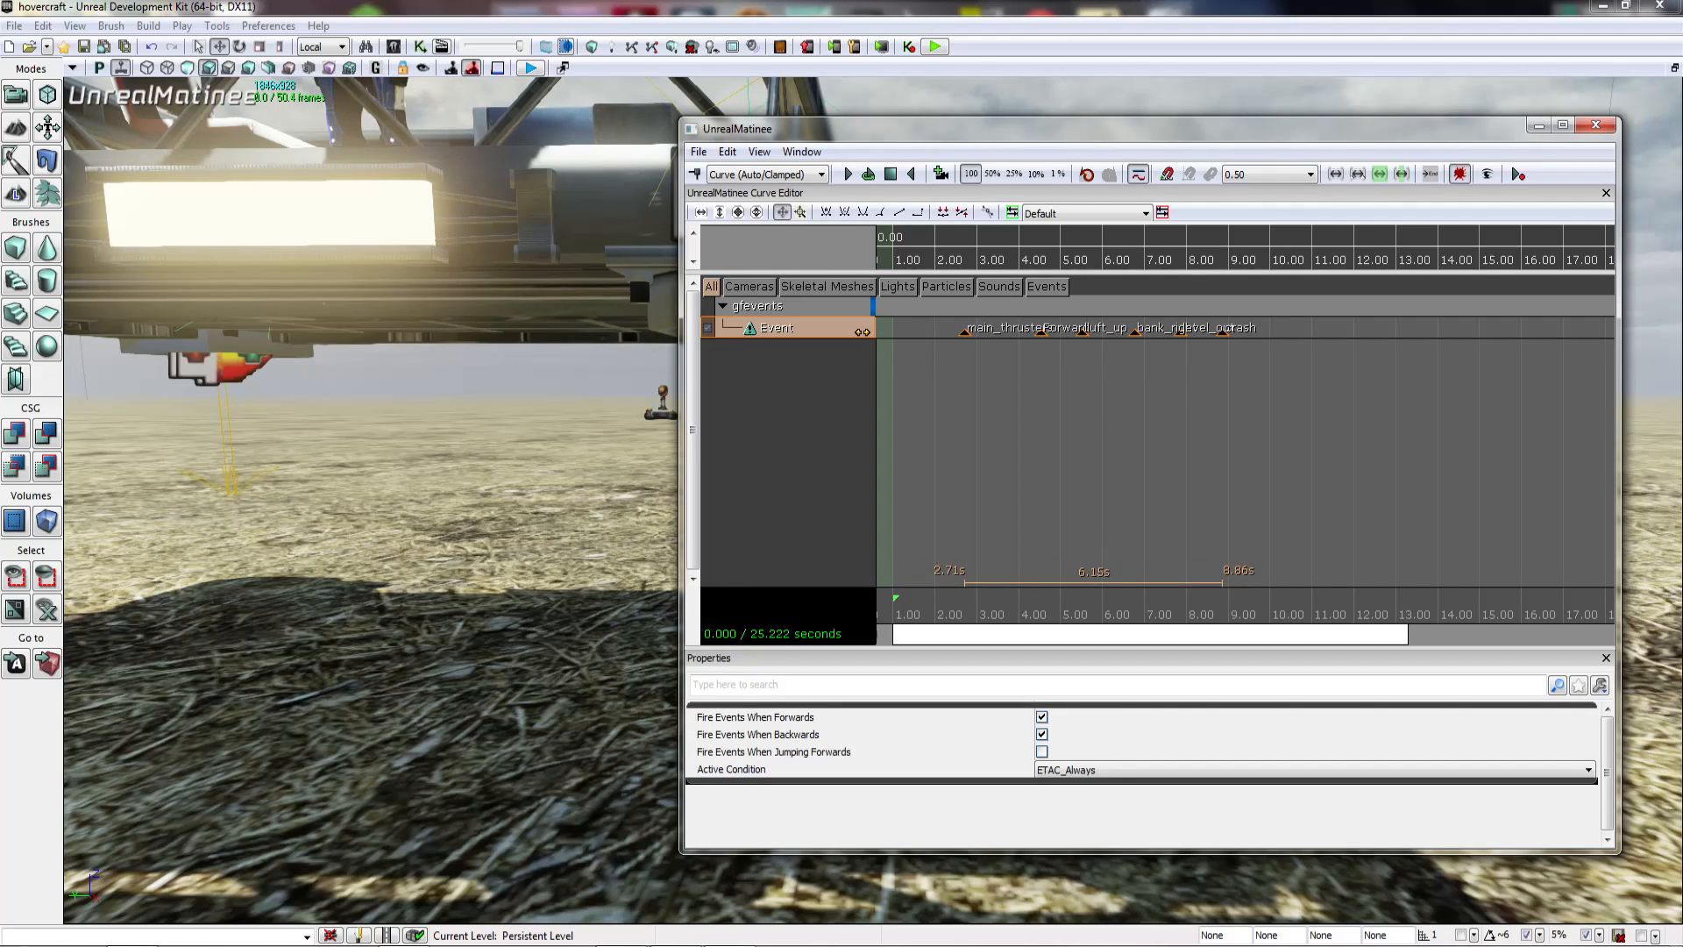
pyautogui.click(1018, 314)
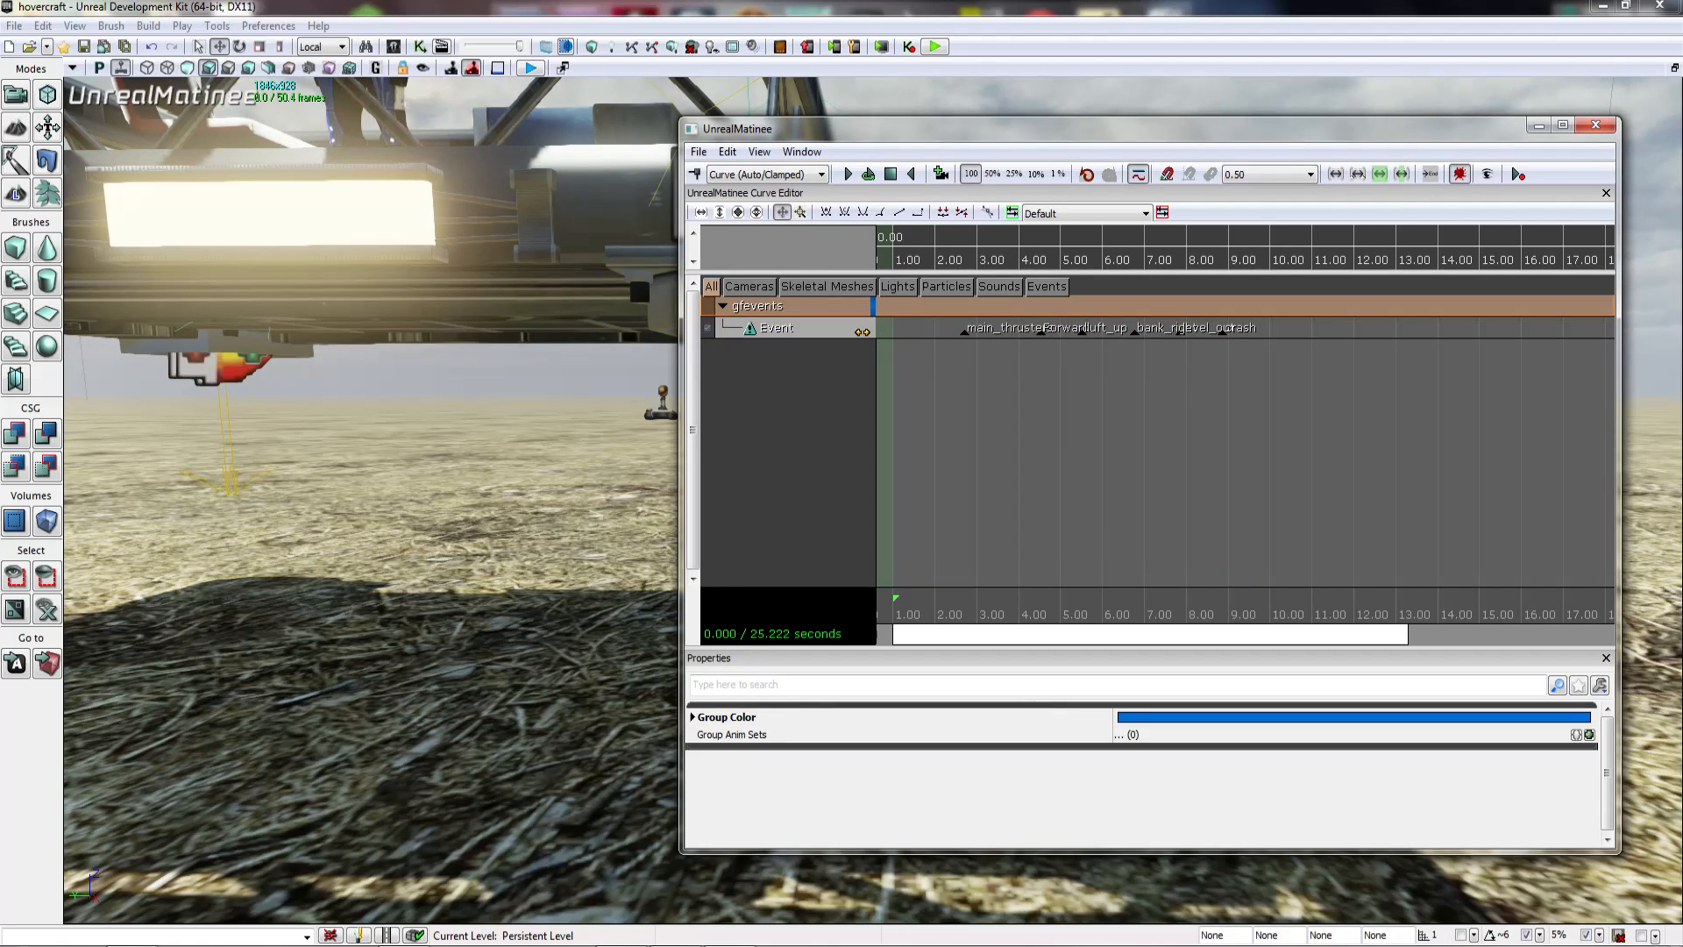
# Step: Space out the following event keys, placing Forward at about 5.3, luft_up at about 8 and bank_right at about 10.1 seconds
pyautogui.keyDown('ctrl'); pyautogui.keyDown('alt'); pyautogui.moveTo(1257, 340); pyautogui.dragTo(1395, 341); pyautogui.keyUp('alt'); pyautogui.keyUp('ctrl')
pyautogui.scroll(-6, 1174, 619)
pyautogui.scroll(3, 1133, 342)
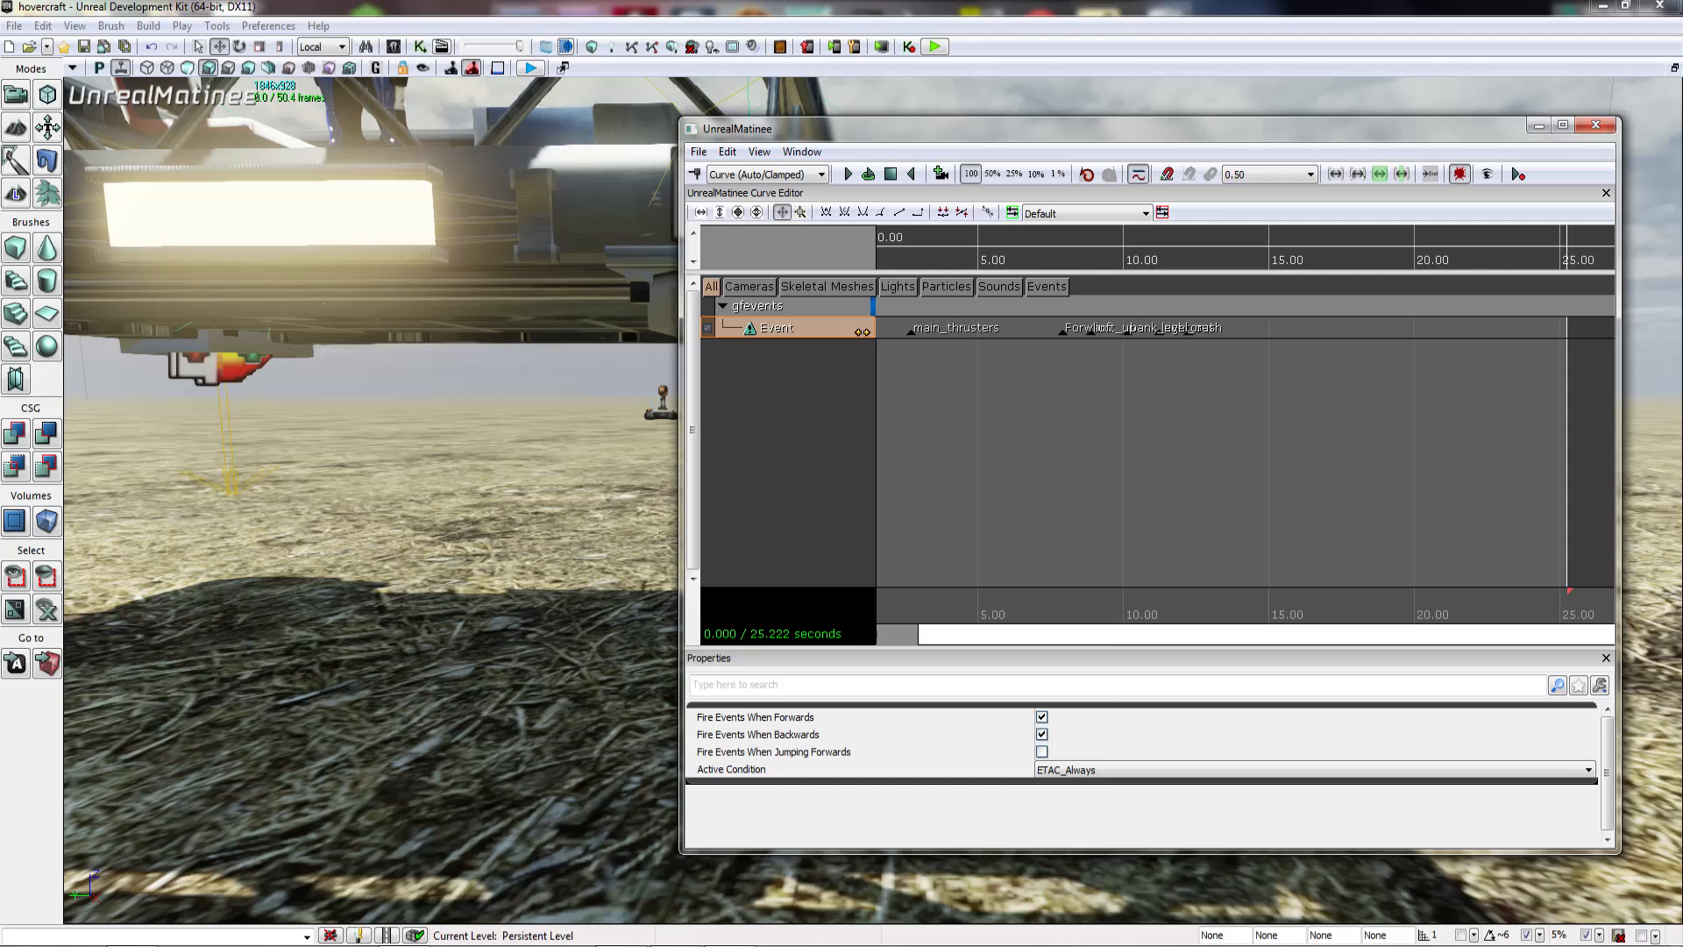
pyautogui.click(1064, 333)
pyautogui.keyDown('ctrl'); pyautogui.moveTo(1064, 333); pyautogui.dragTo(1128, 333); pyautogui.keyUp('ctrl')
pyautogui.click(1091, 333)
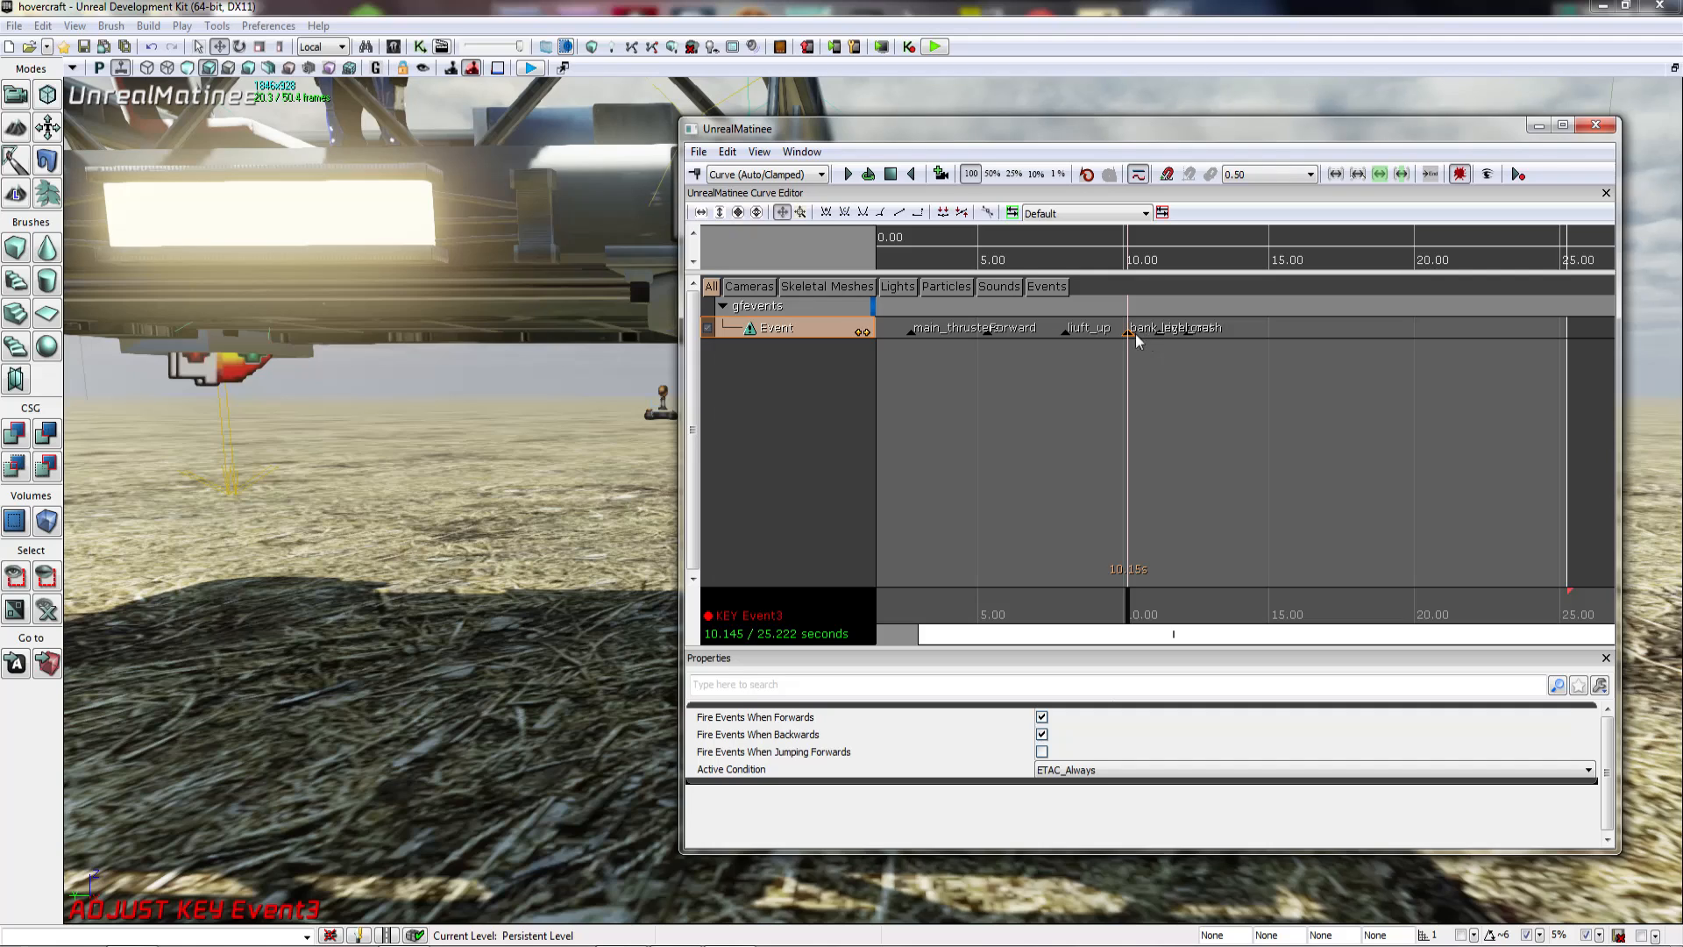
# Step: Move the bank_right, level_out and crash keys further along the timeline, spread the last keys out, and close Matinee
pyautogui.click(1180, 339)
pyautogui.click(1145, 337)
pyautogui.click(1122, 322)
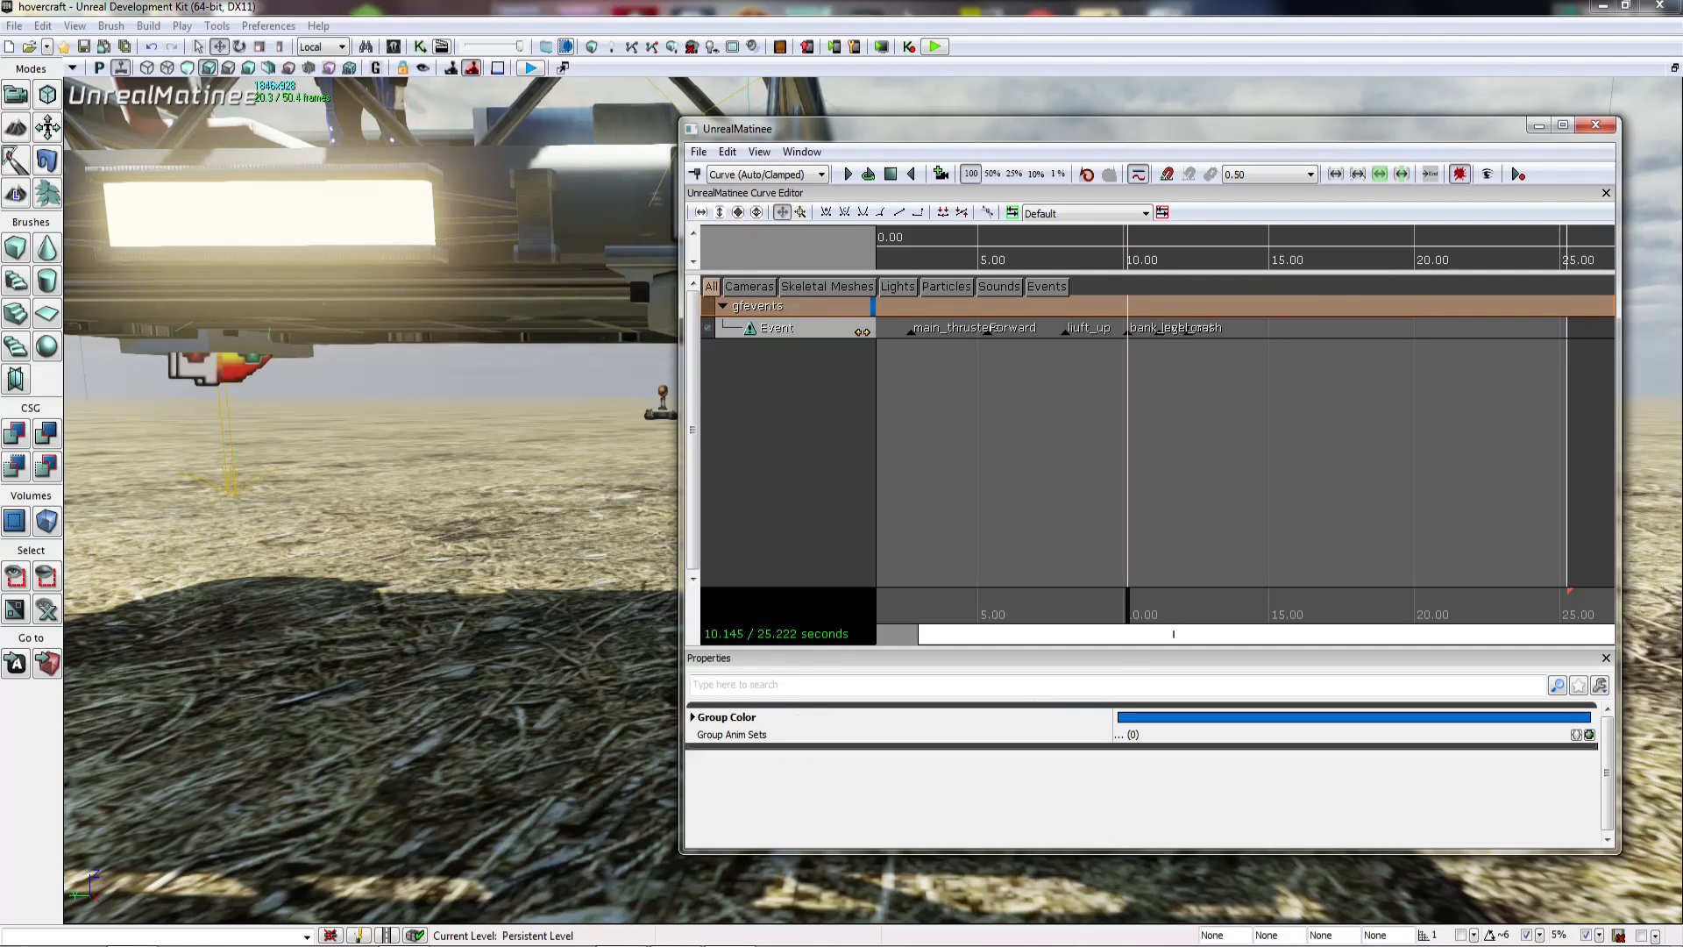
pyautogui.keyDown('ctrl'); pyautogui.keyDown('alt'); pyautogui.moveTo(1159, 333); pyautogui.dragTo(1228, 333); pyautogui.keyUp('alt'); pyautogui.keyUp('ctrl')
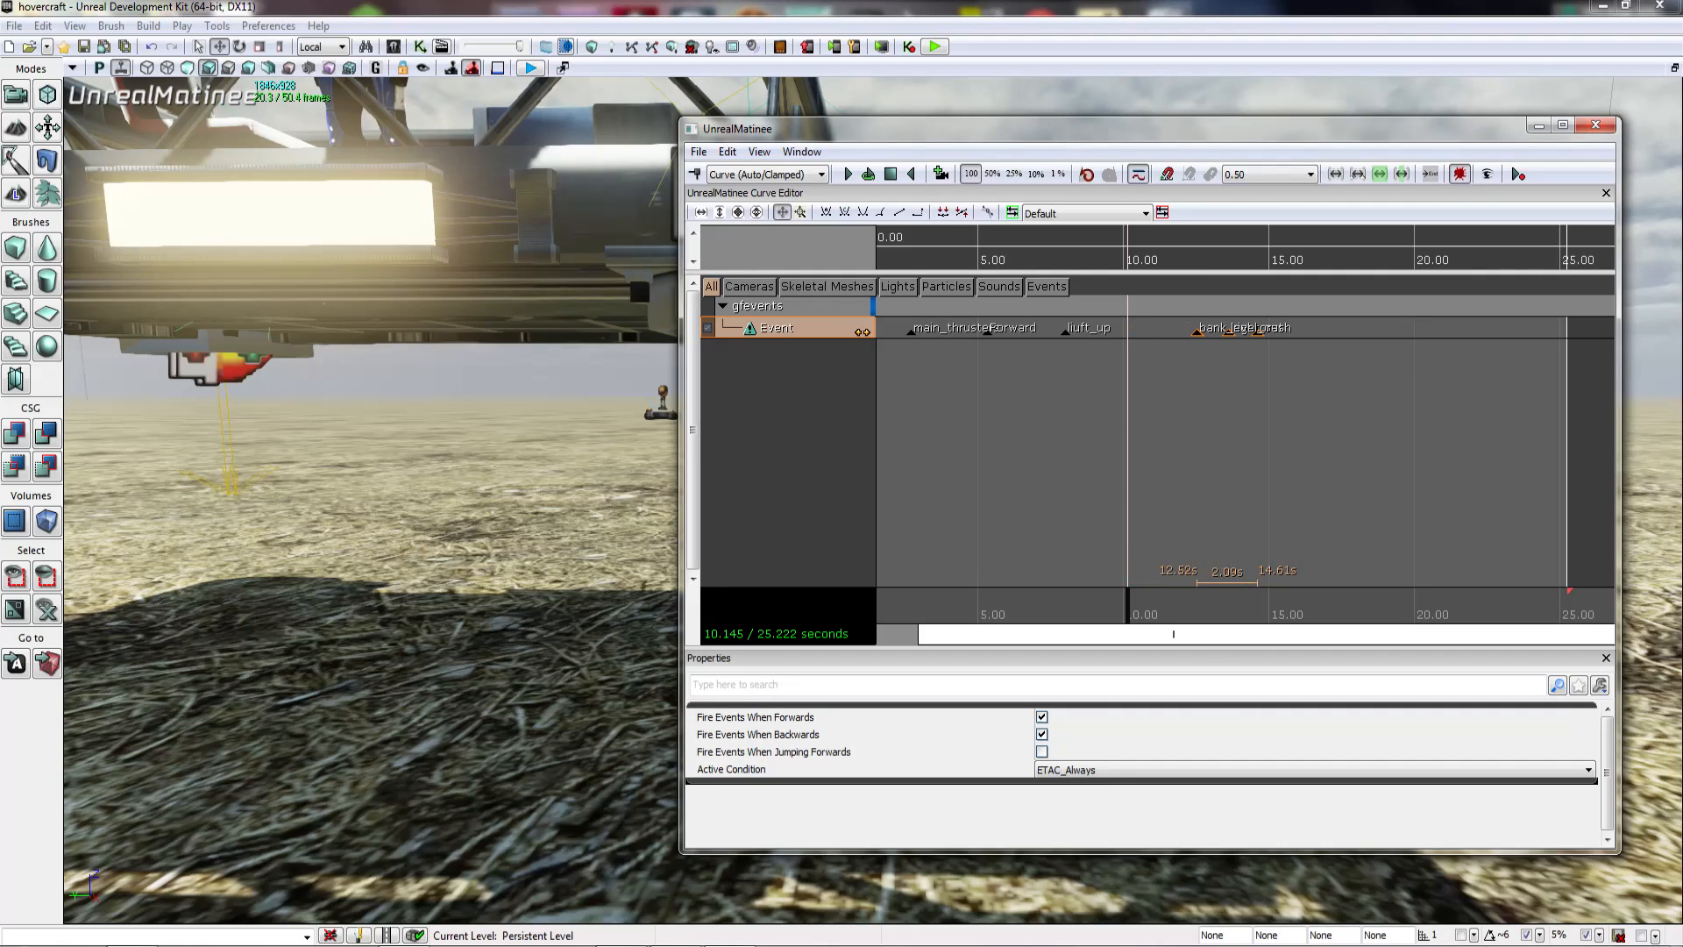
pyautogui.keyDown('ctrl'); pyautogui.moveTo(1227, 333); pyautogui.dragTo(1464, 333); pyautogui.keyUp('ctrl')
pyautogui.click(1381, 333)
pyautogui.click(1597, 125)
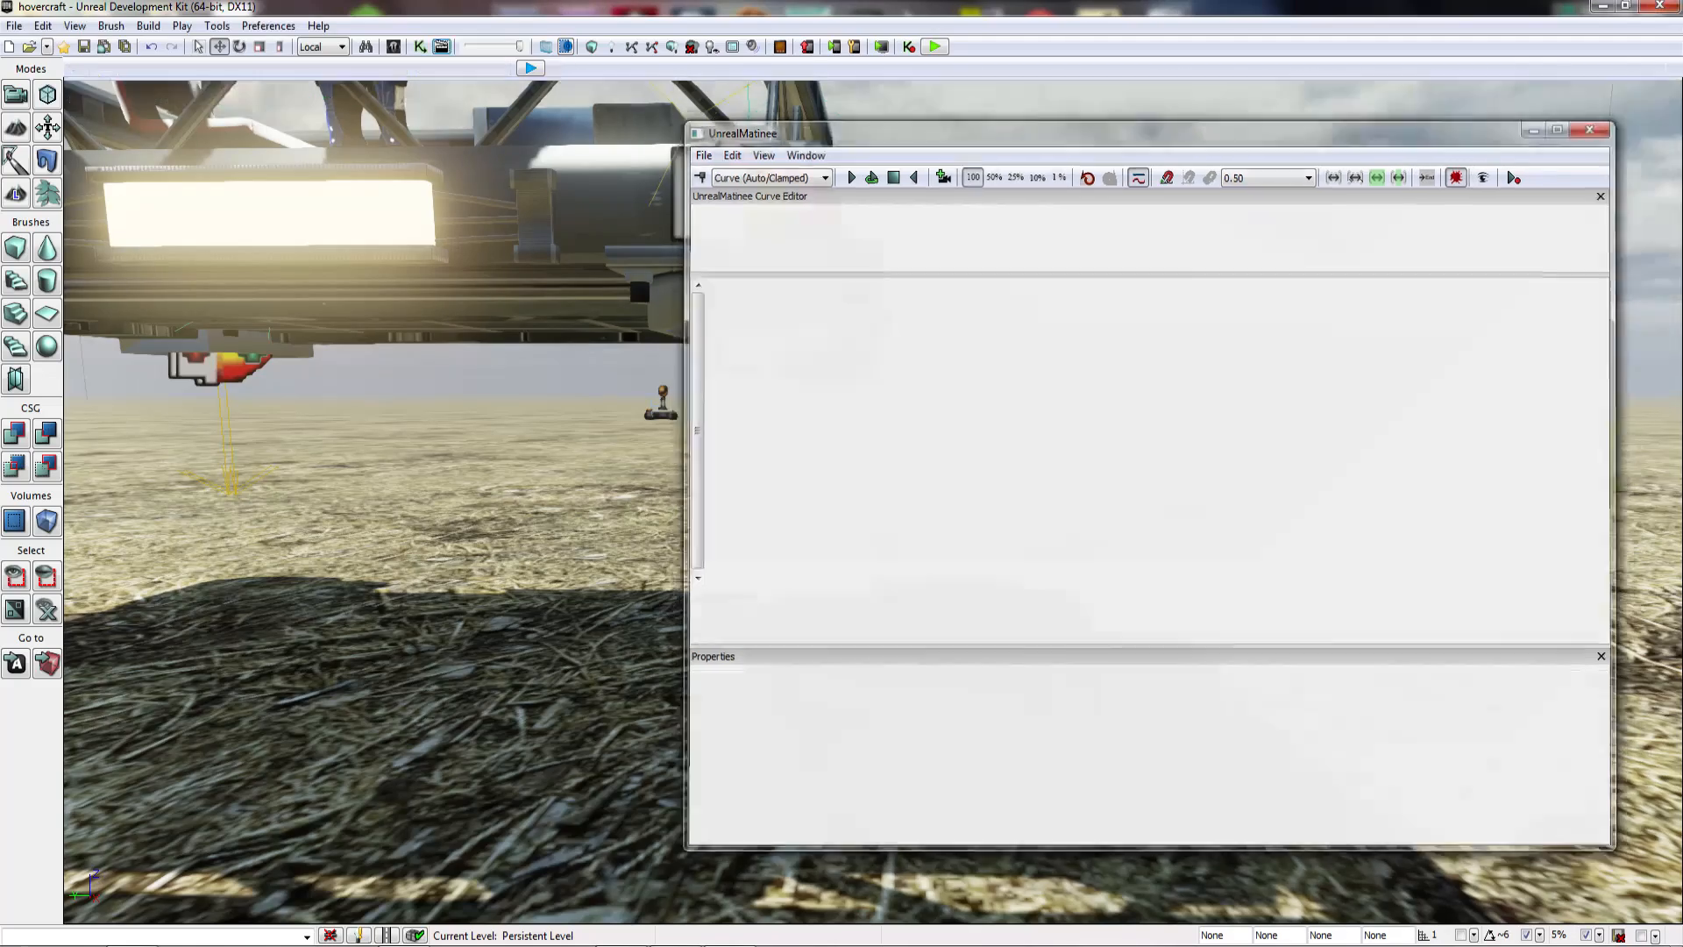
# Step: Play the level from the ground in front of the hovercraft to test the new event timing
pyautogui.moveTo(1052, 490); pyautogui.dragTo(841, 631, button='right')
pyautogui.rightClick(673, 845)
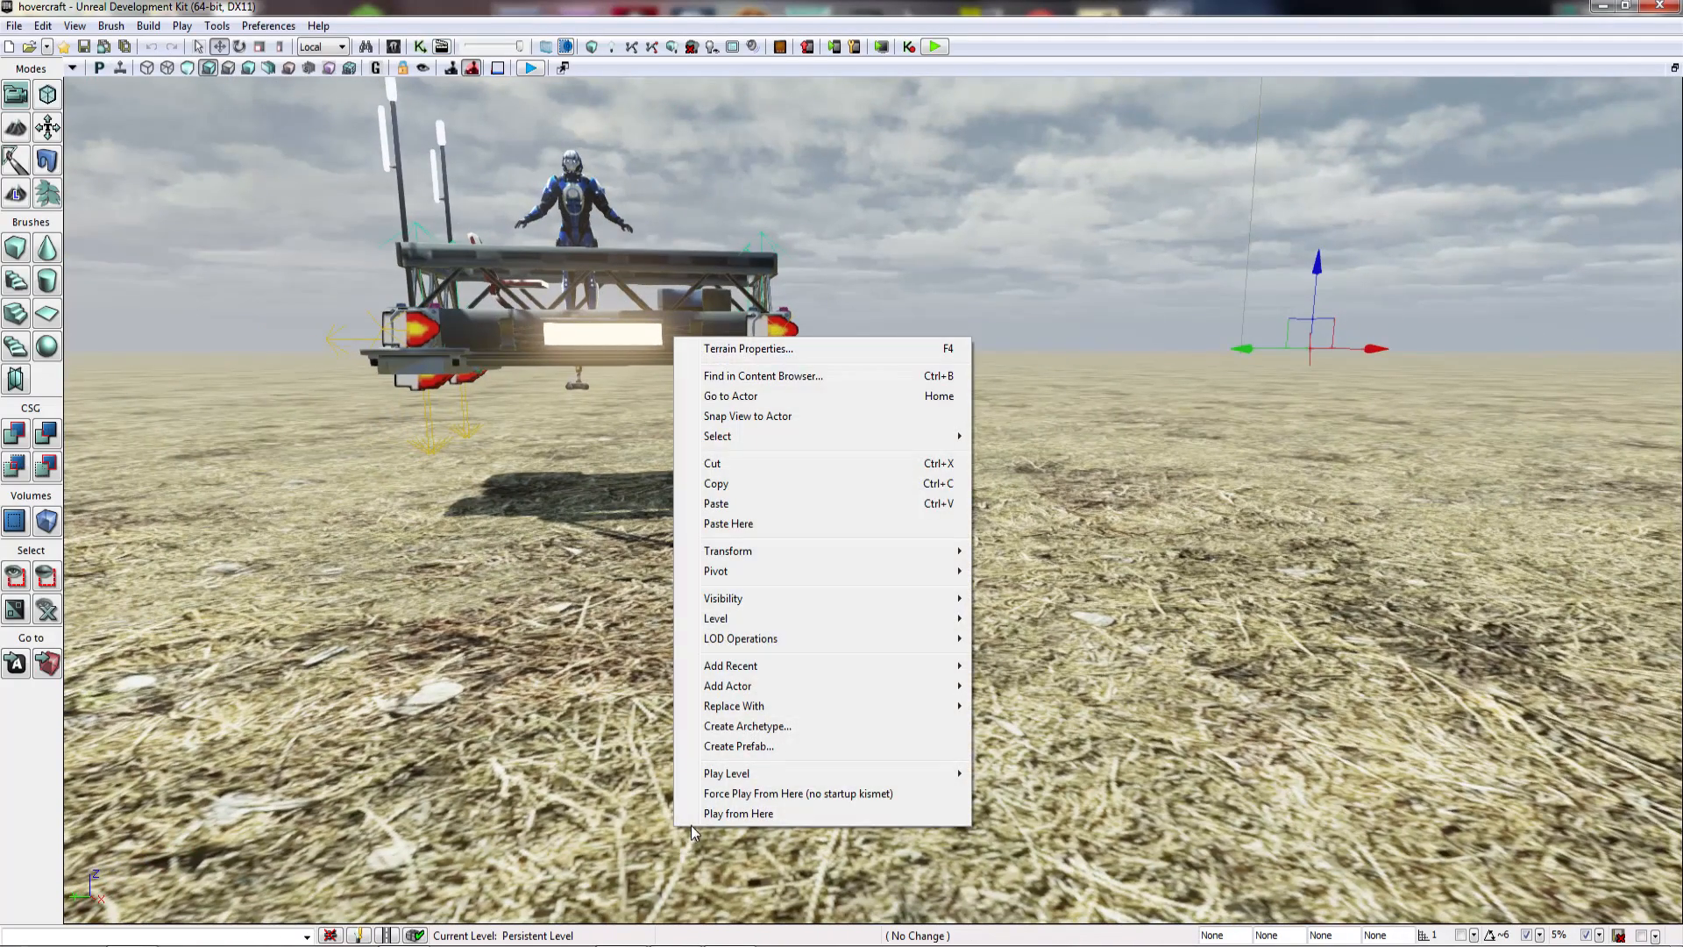
pyautogui.click(696, 819)
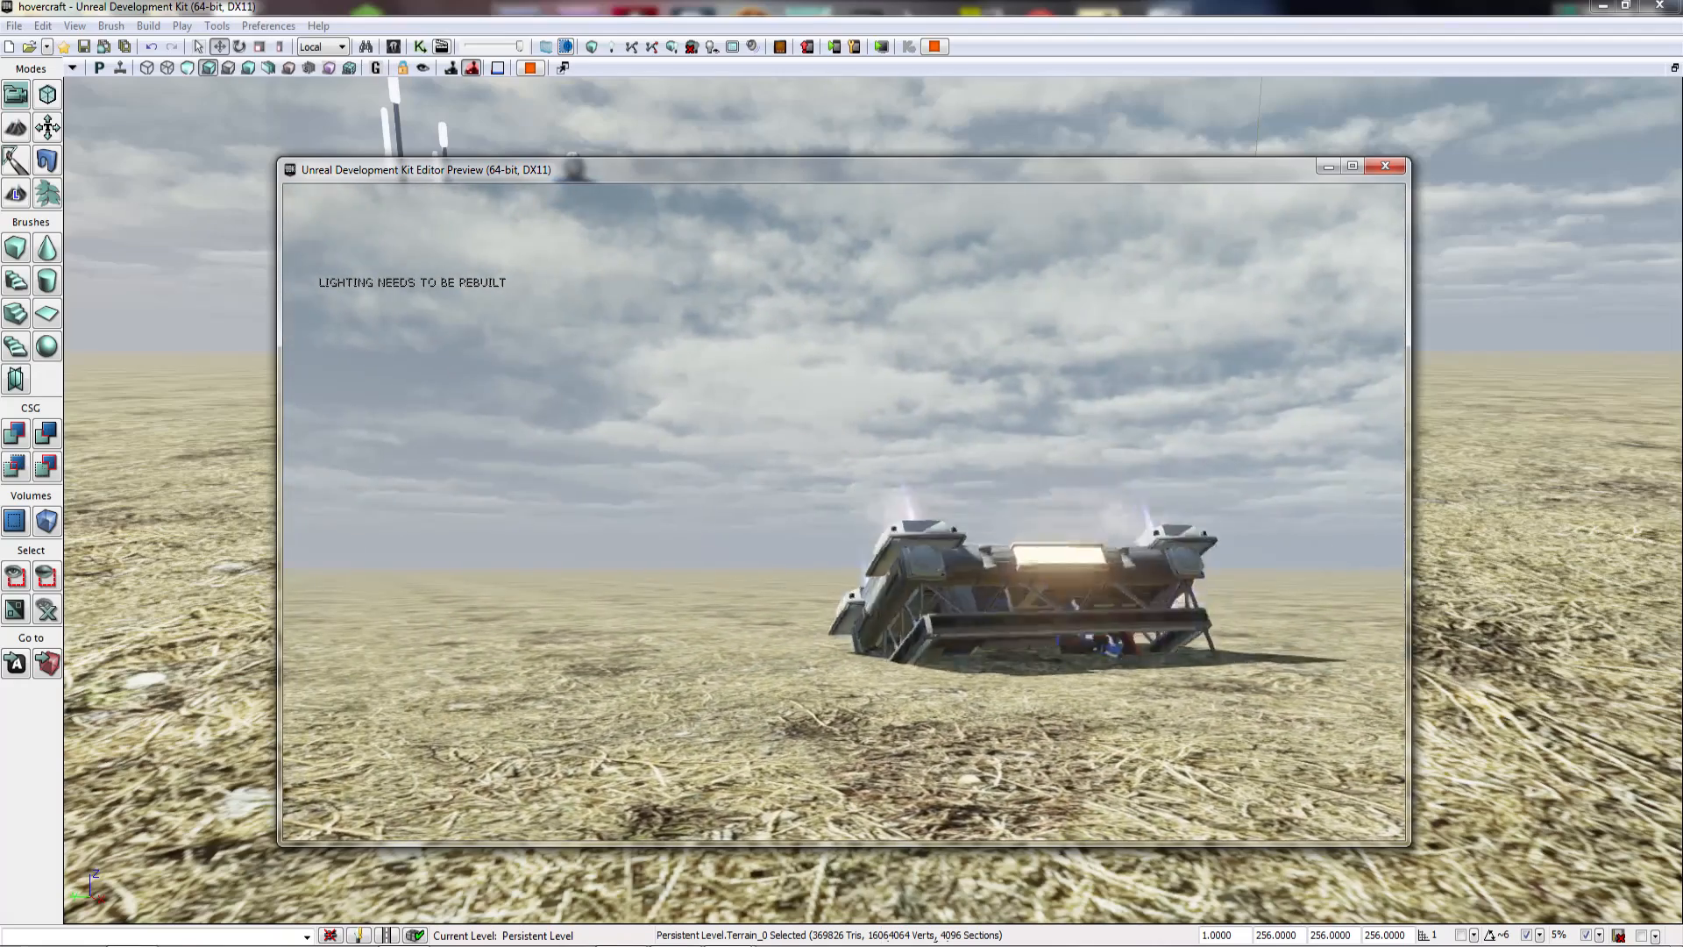
pyautogui.press('Escape')
# Step: Set the Thrust Strength of RB_Thruster_4 and the matching thruster under the same side of the hovercraft to 4
pyautogui.moveTo(843, 511)
pyautogui.mouseDown(button='right')
pyautogui.moveTo(877, 447)
pyautogui.moveTo(877, 508)
pyautogui.moveTo(842, 493)
pyautogui.mouseUp(button='right')
pyautogui.press('w')
pyautogui.press('w')
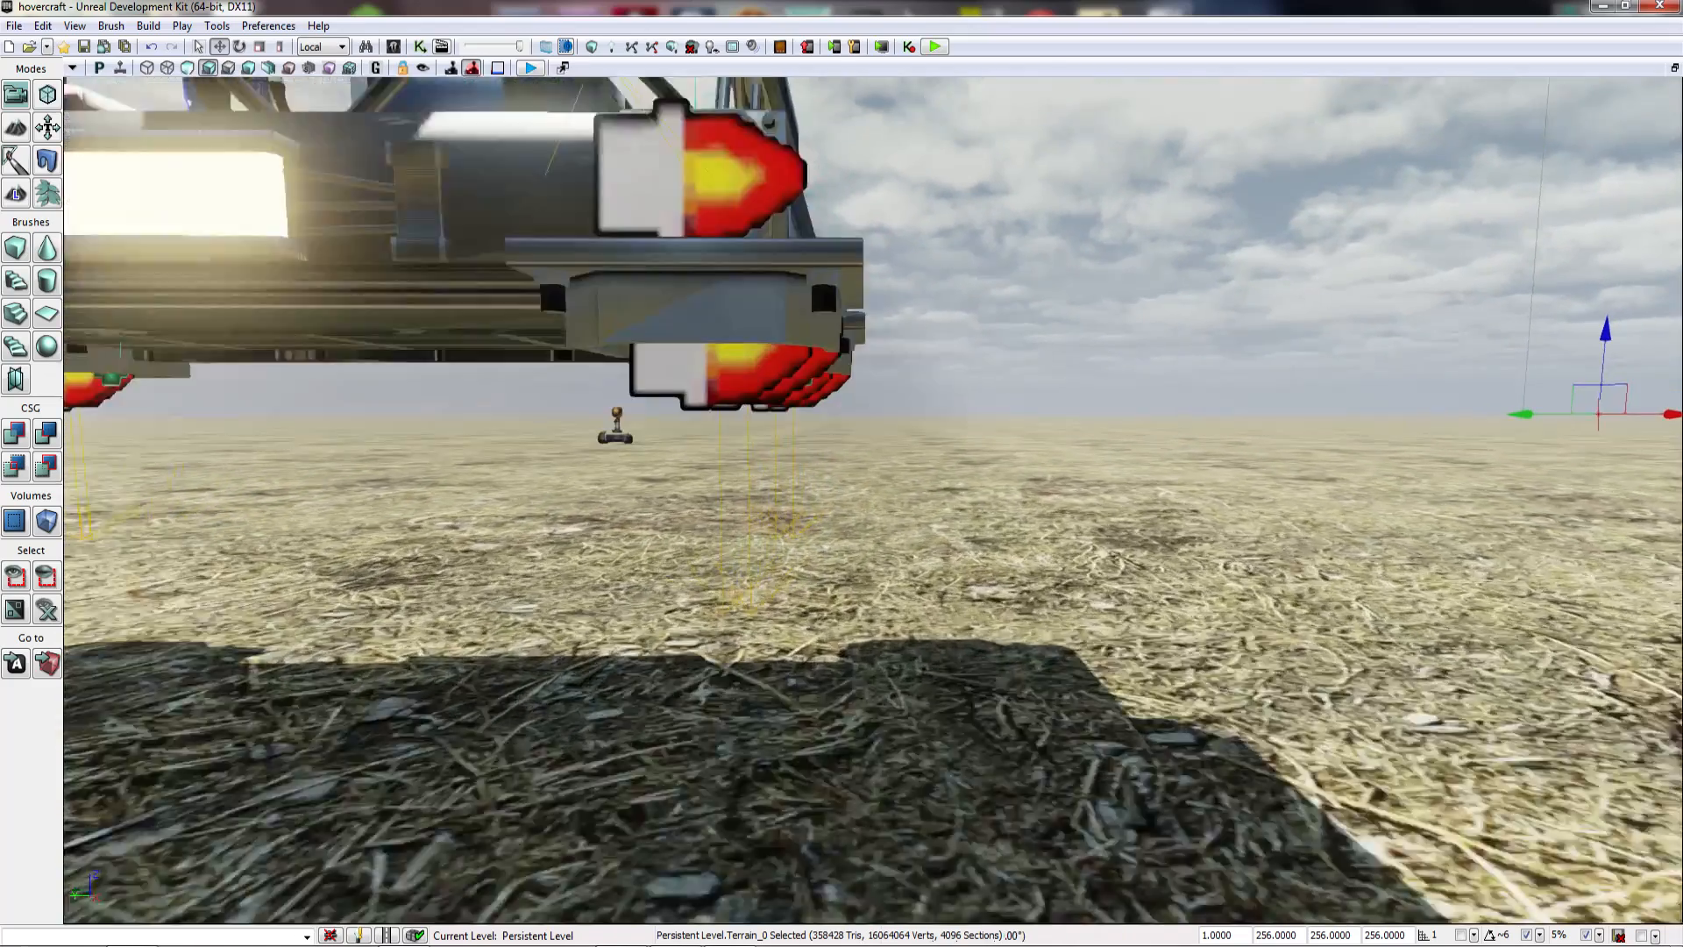
pyautogui.click(787, 294)
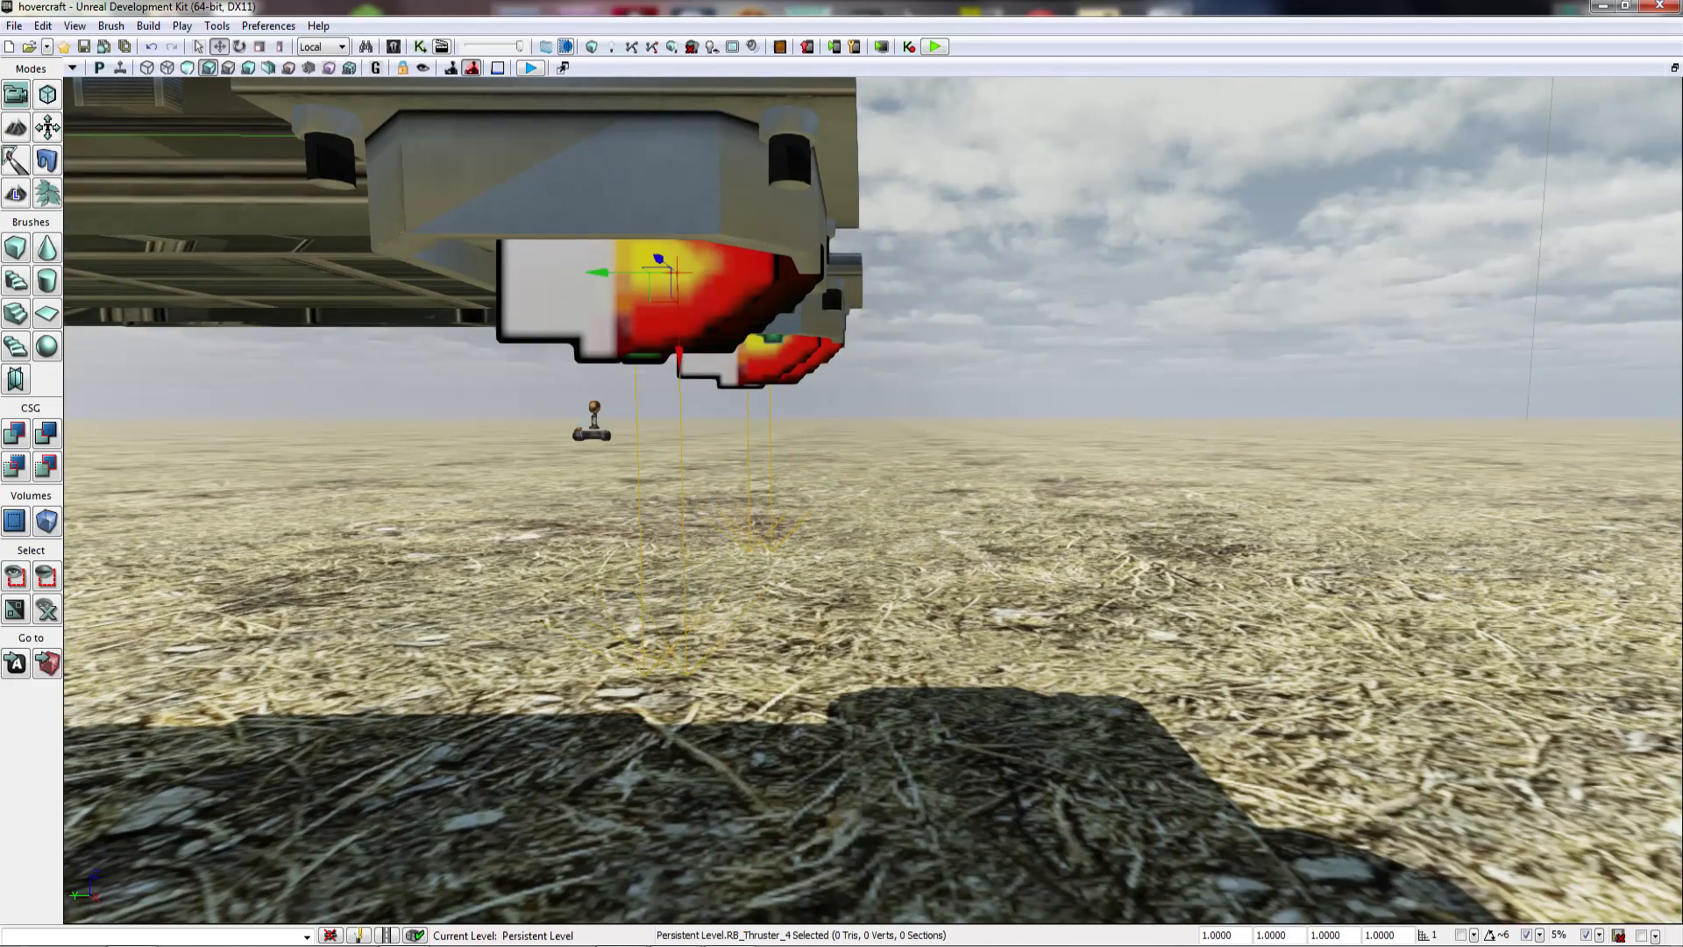
pyautogui.keyDown('ctrl'); pyautogui.click(786, 361); pyautogui.keyUp('ctrl')
pyautogui.moveTo(785, 361); pyautogui.dragTo(764, 352, button='right')
pyautogui.press('d')
pyautogui.press('F4')
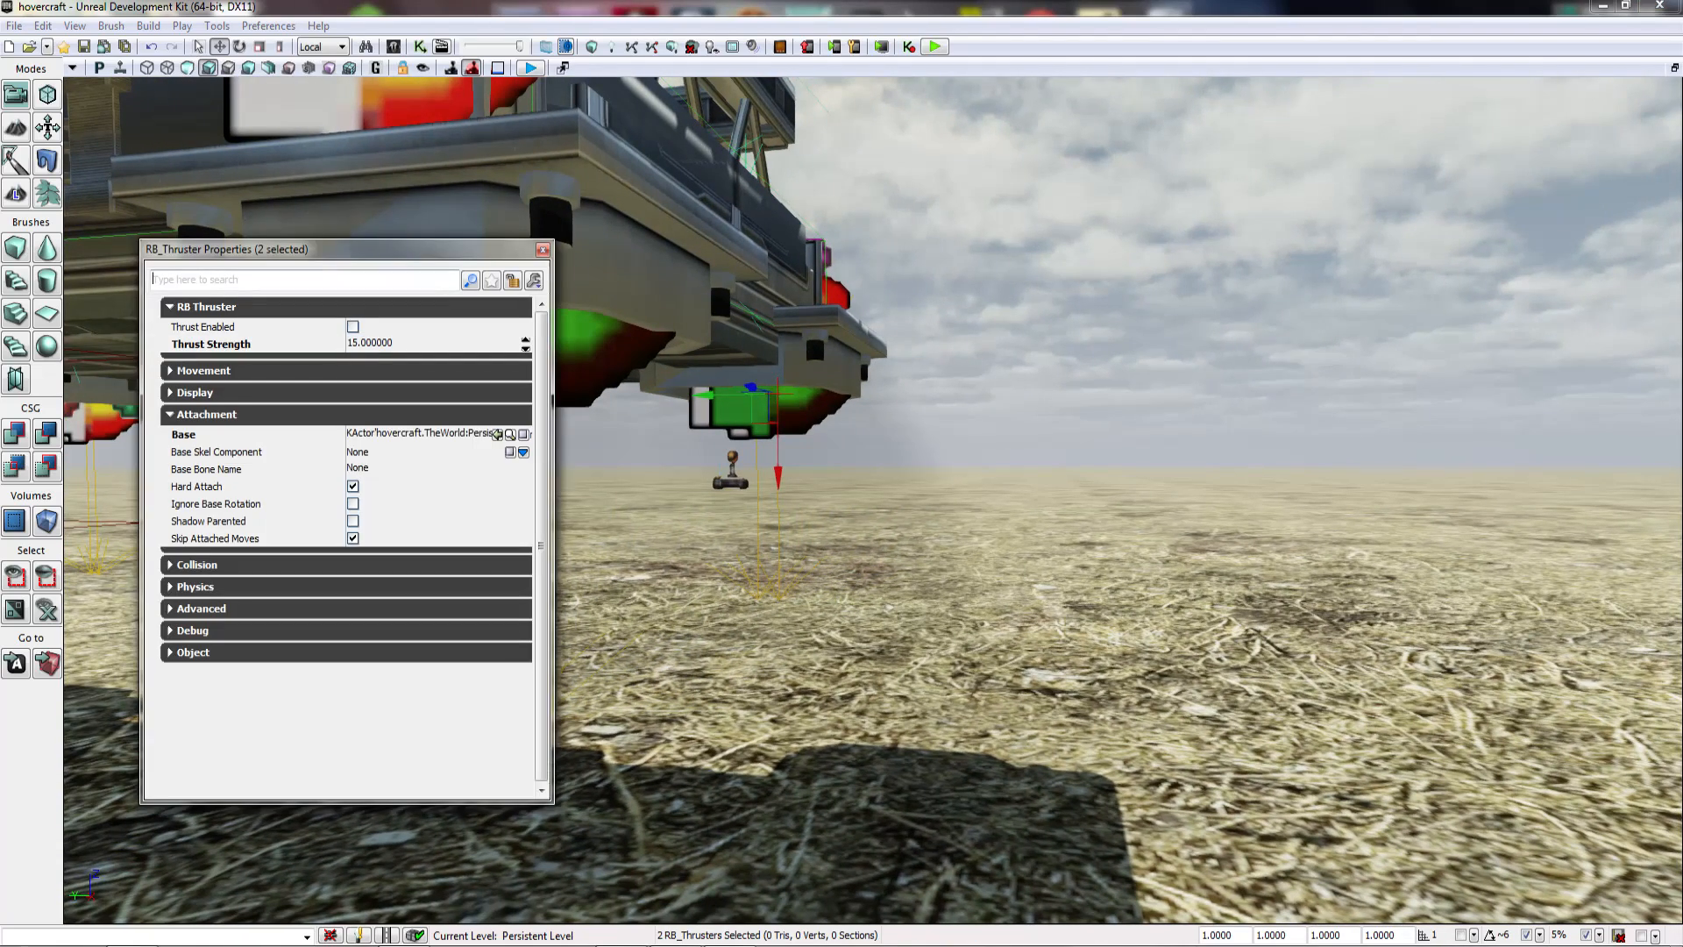
pyautogui.click(370, 346)
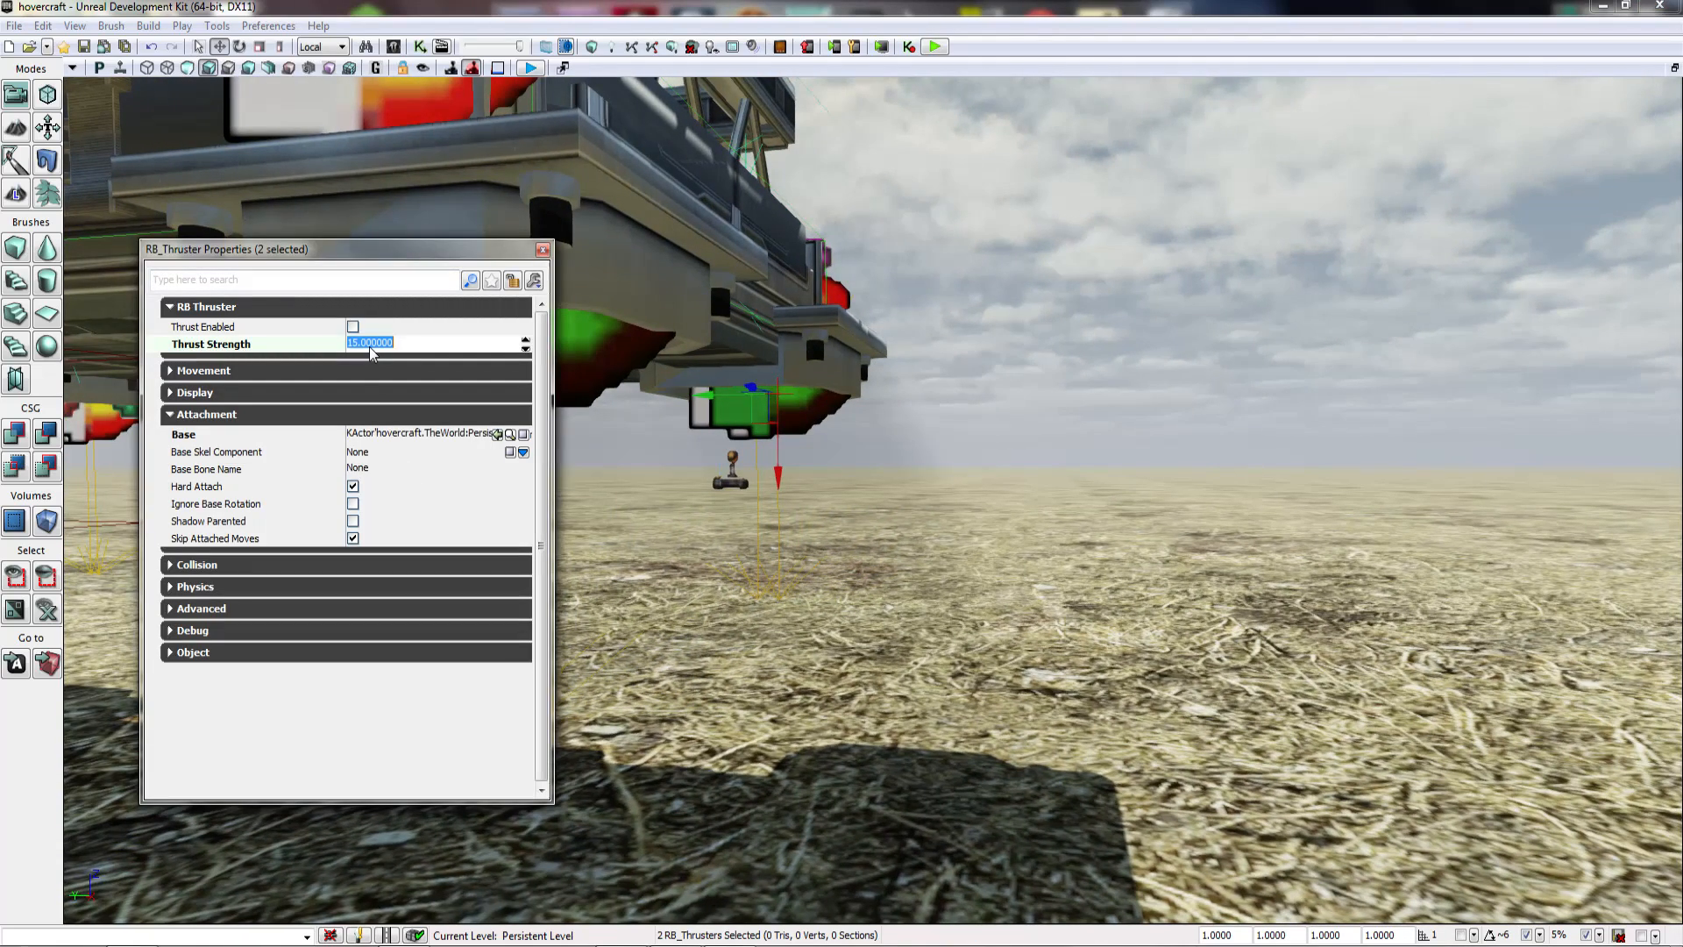
pyautogui.moveTo(842, 491); pyautogui.dragTo(877, 505, button='right')
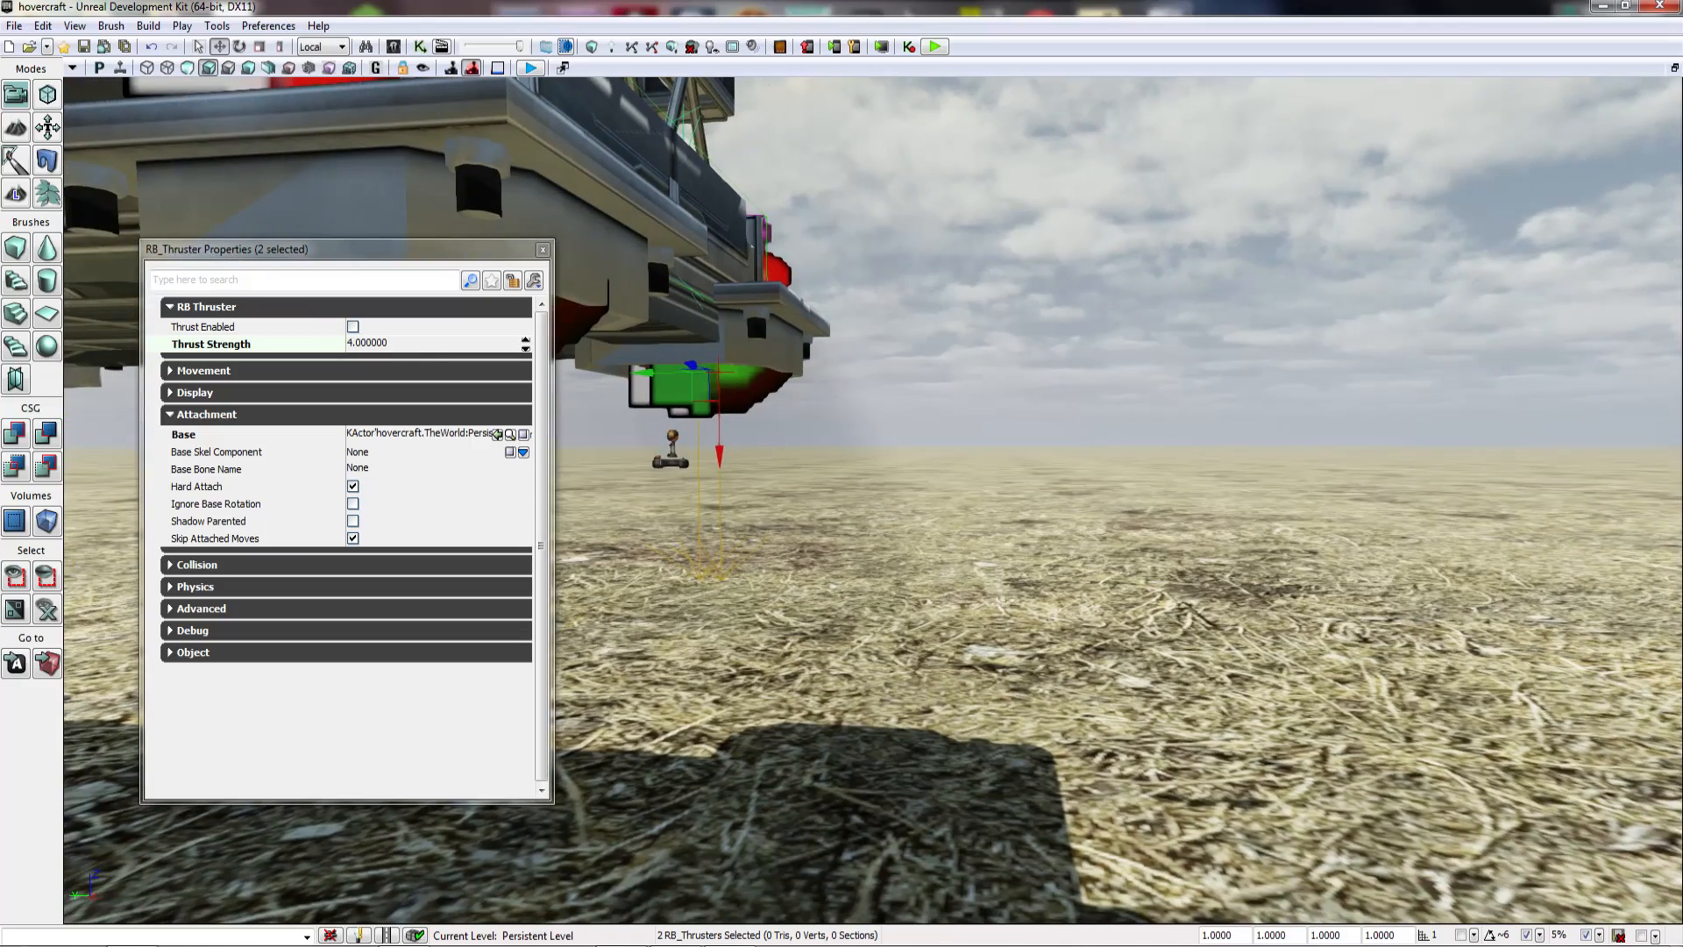
pyautogui.click(543, 251)
# Step: Select the four lift thrusters at the corners under the hovercraft and set their Thrust Strength to 65
pyautogui.press('a')
pyautogui.moveTo(1437, 173); pyautogui.dragTo(1411, 195, button='right')
pyautogui.press('s')
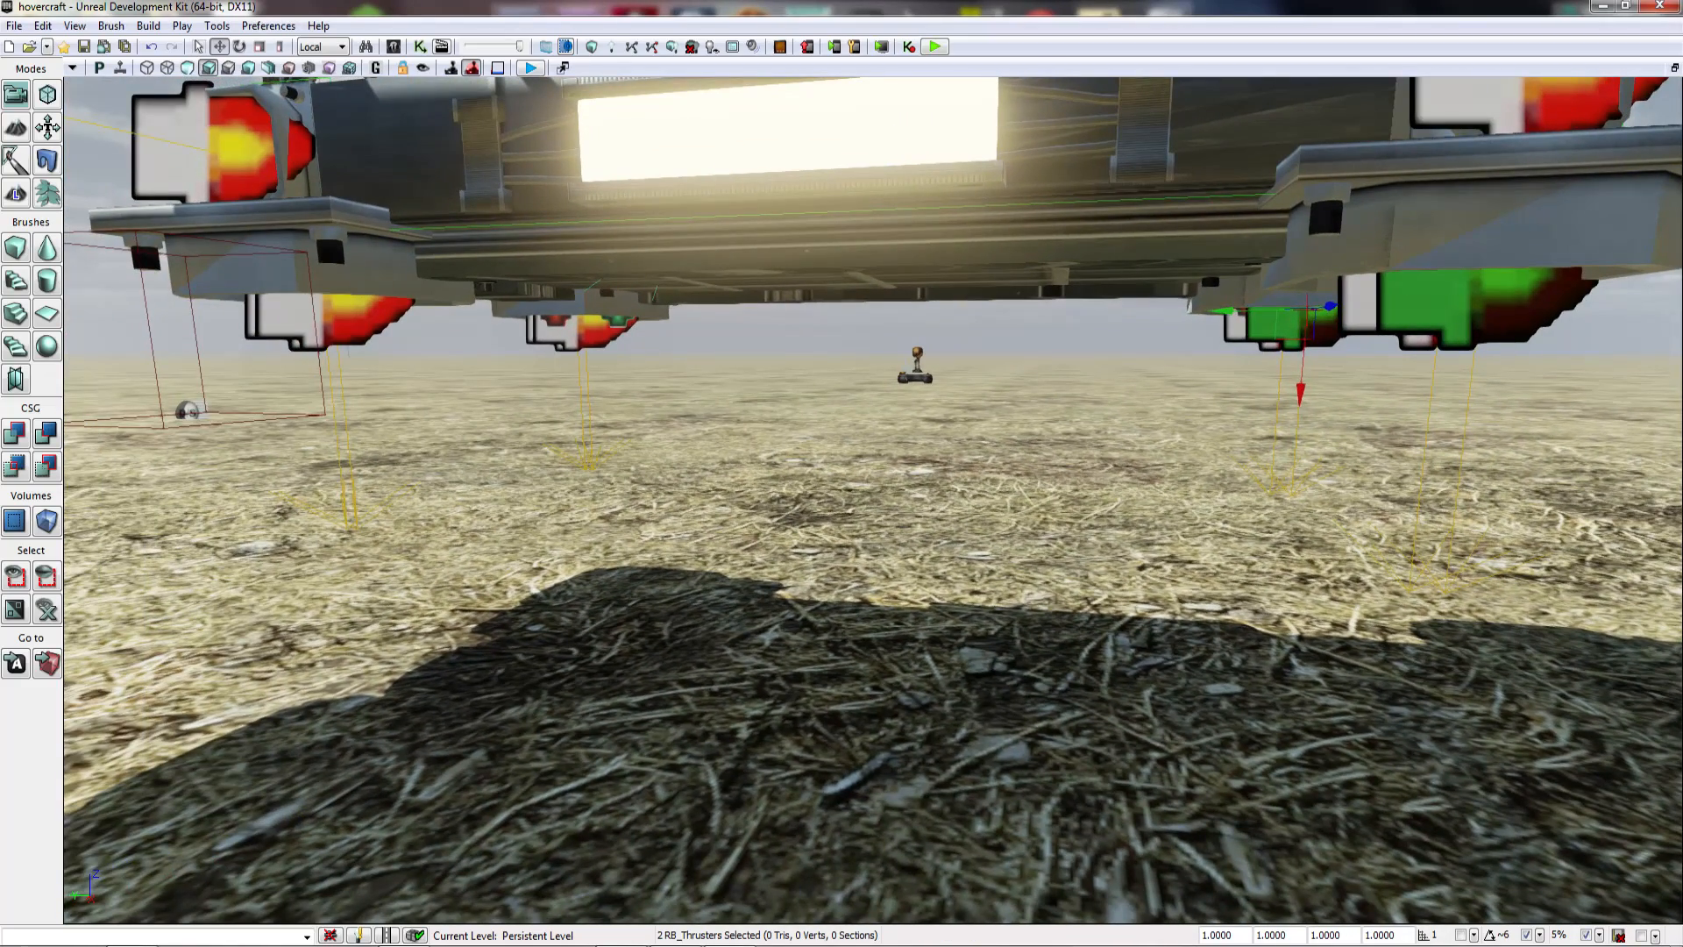
pyautogui.click(338, 323)
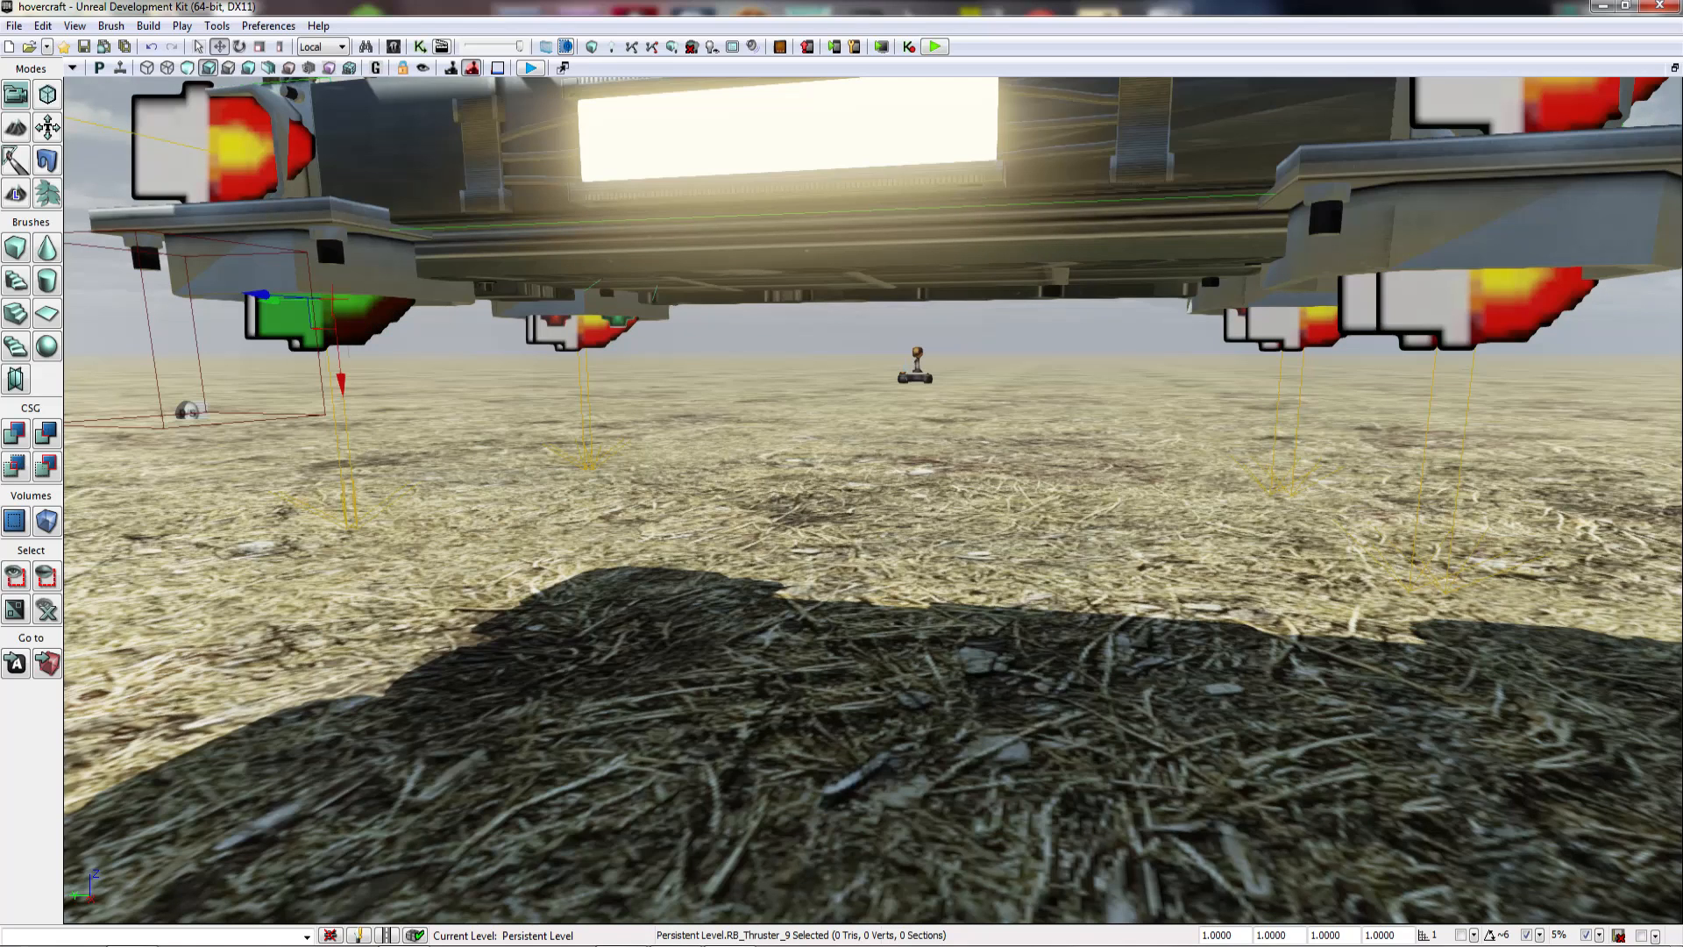
pyautogui.keyDown('ctrl'); pyautogui.click(571, 333); pyautogui.keyUp('ctrl')
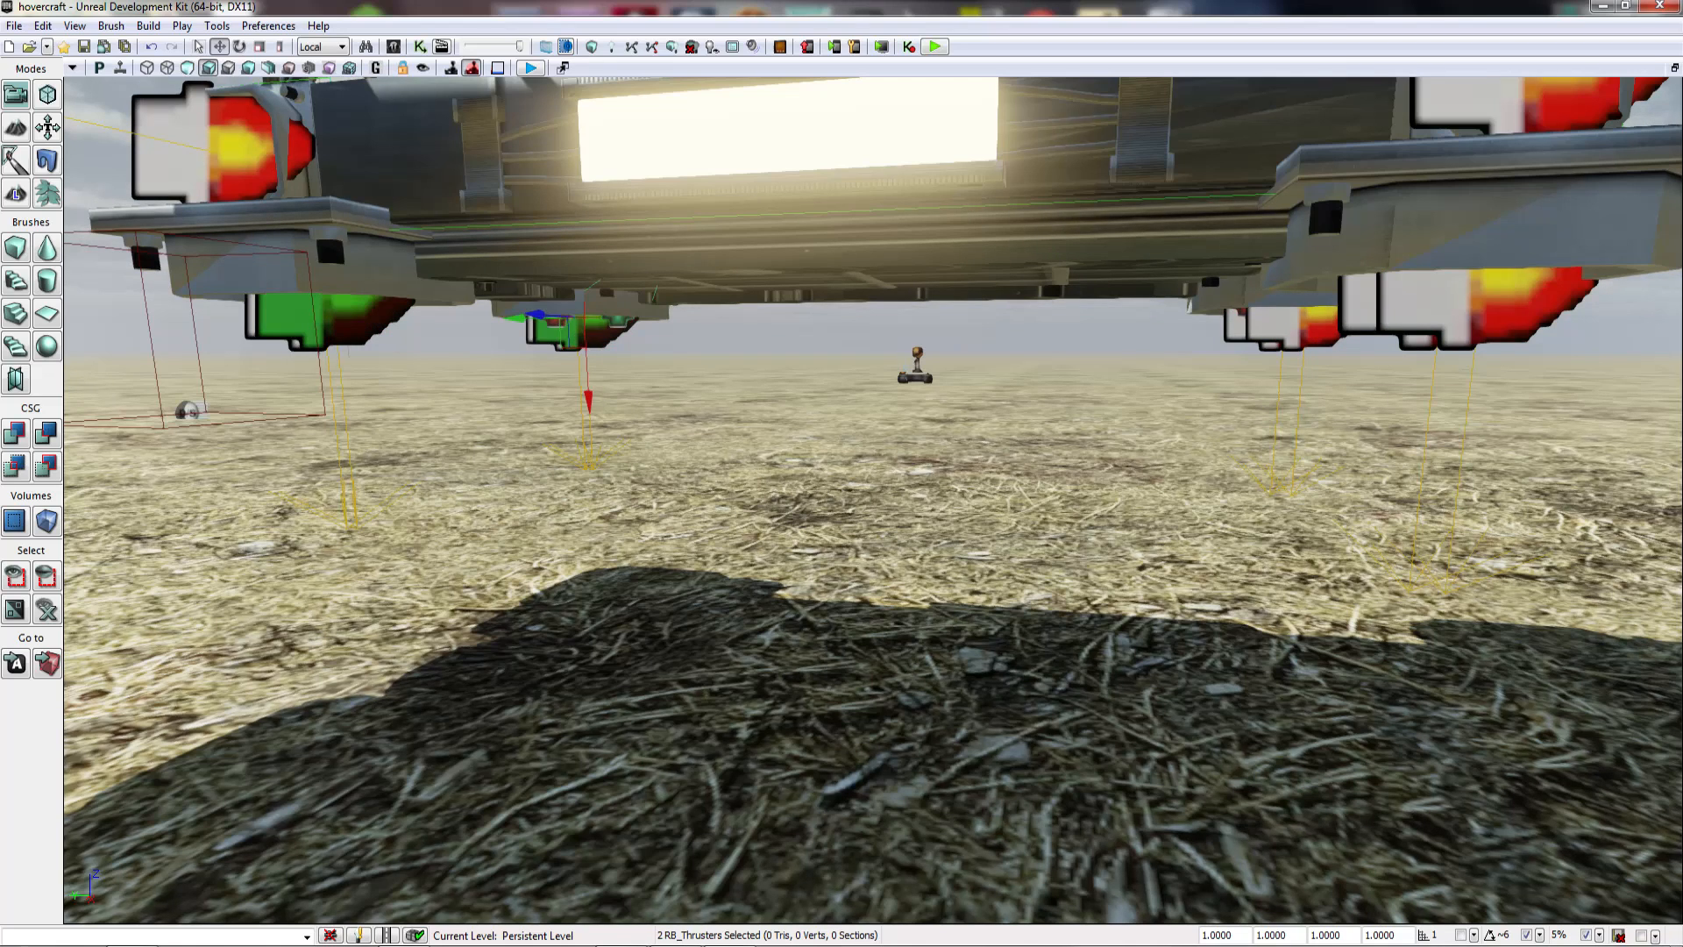
pyautogui.keyDown('ctrl'); pyautogui.click(1271, 326); pyautogui.keyUp('ctrl')
pyautogui.keyDown('ctrl'); pyautogui.click(1359, 294); pyautogui.keyUp('ctrl')
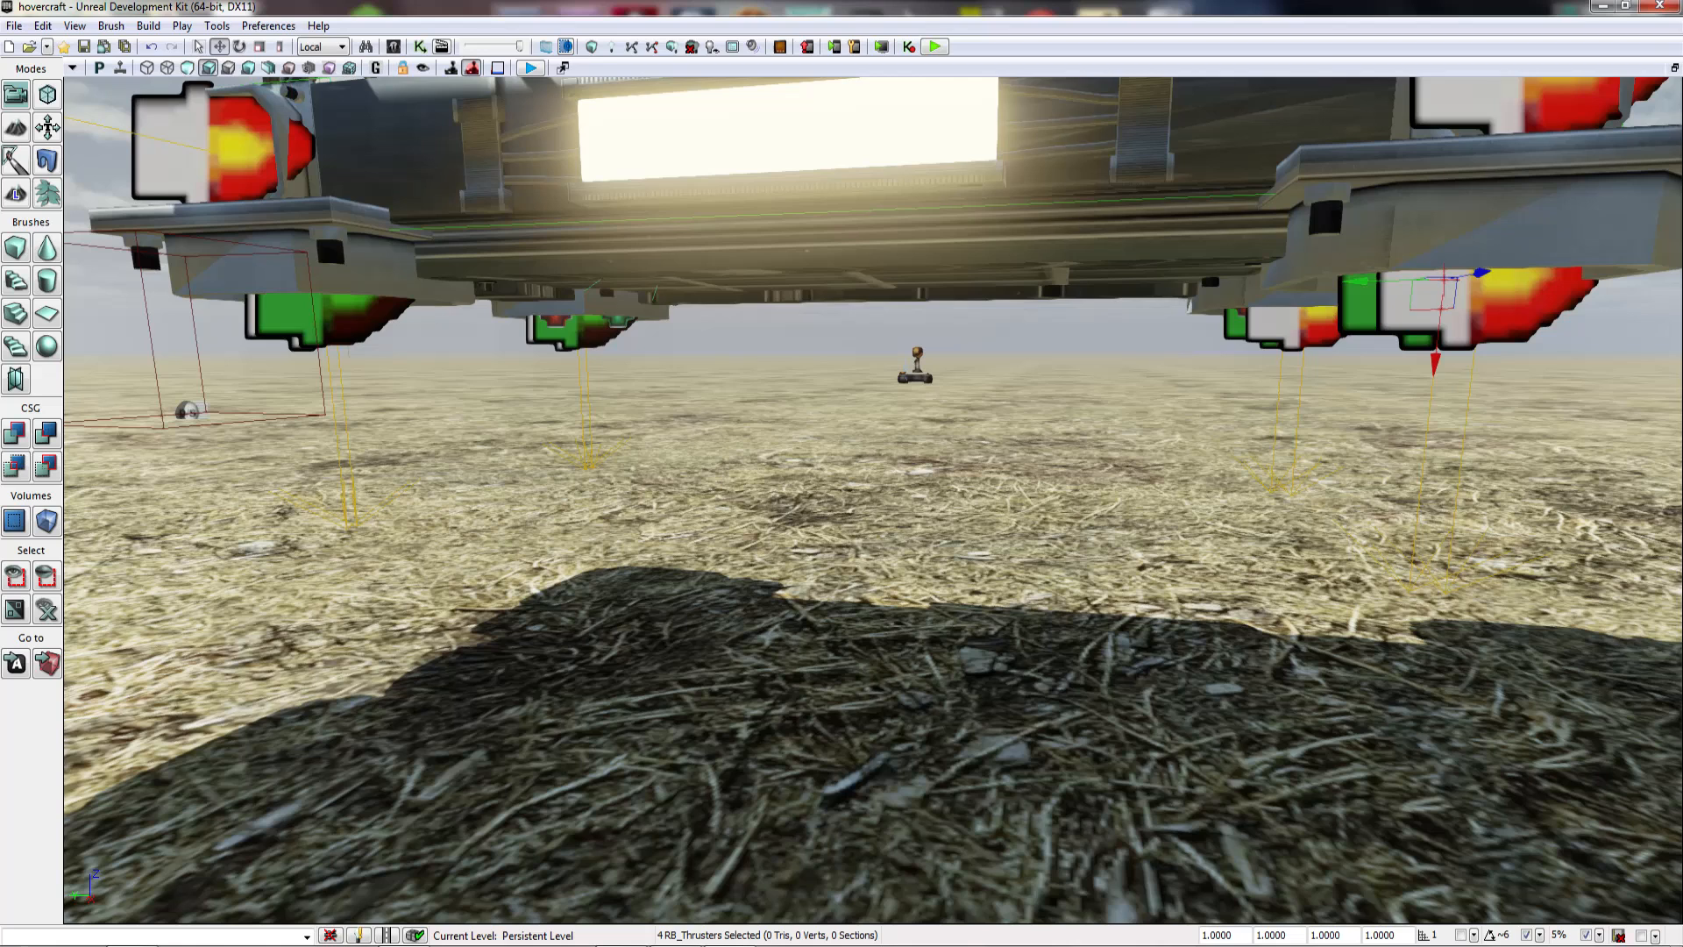
pyautogui.keyDown('ctrl'); pyautogui.click(1360, 300); pyautogui.keyUp('ctrl')
pyautogui.keyDown('ctrl'); pyautogui.click(1359, 298); pyautogui.keyUp('ctrl')
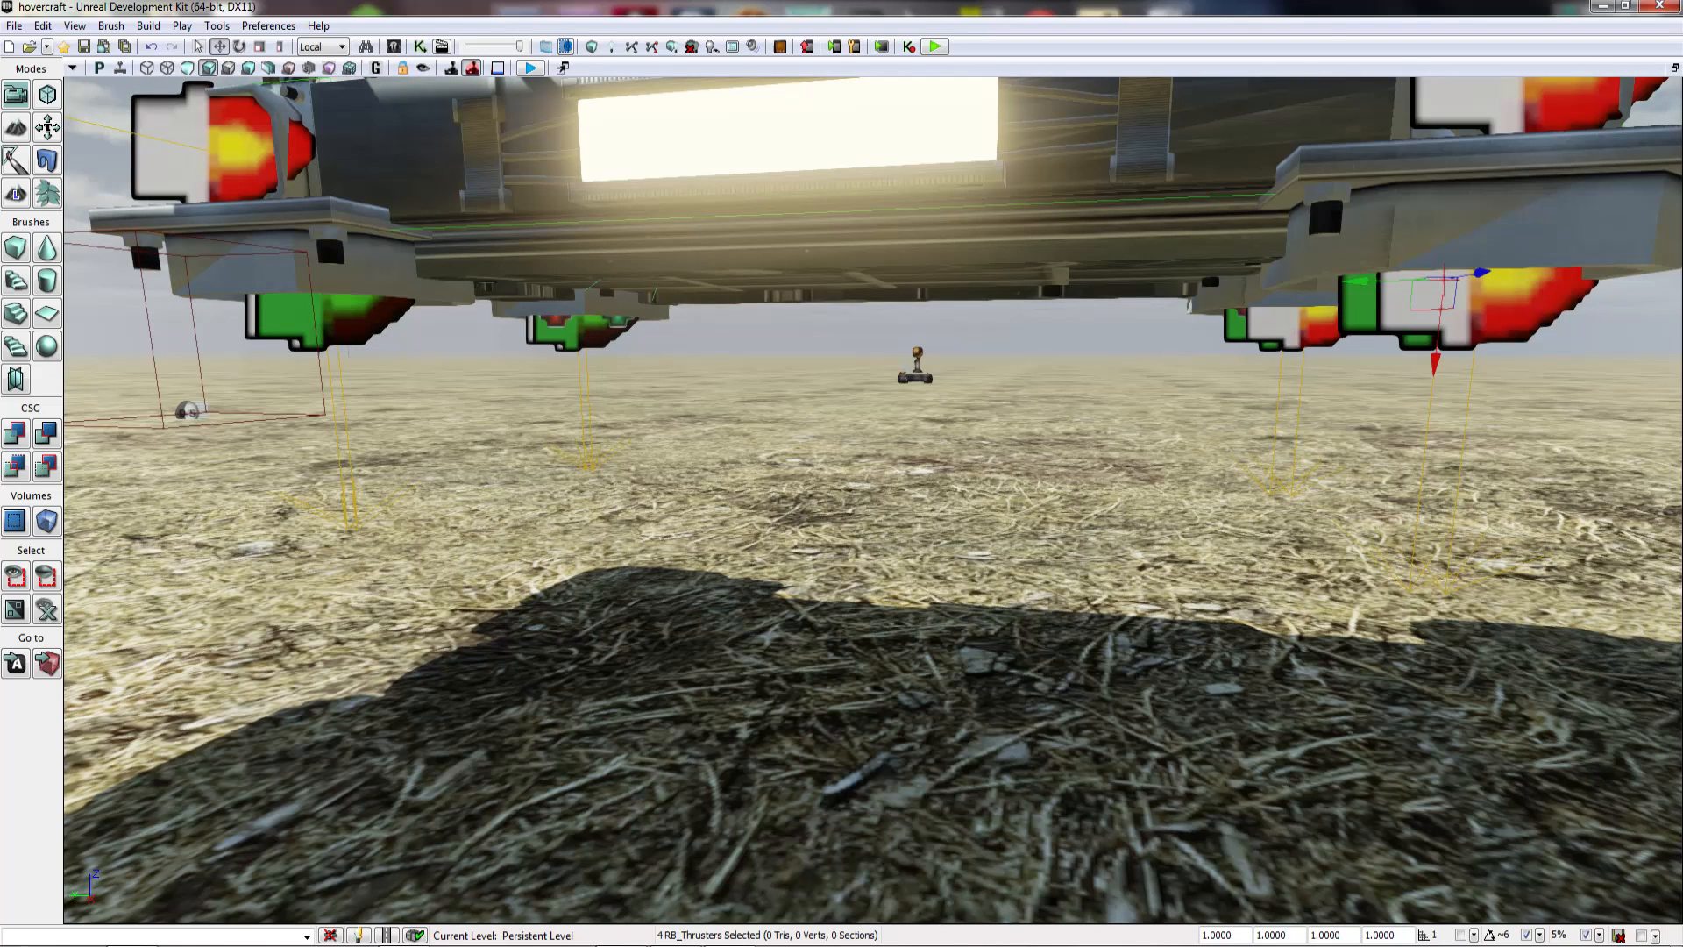
pyautogui.press('F4')
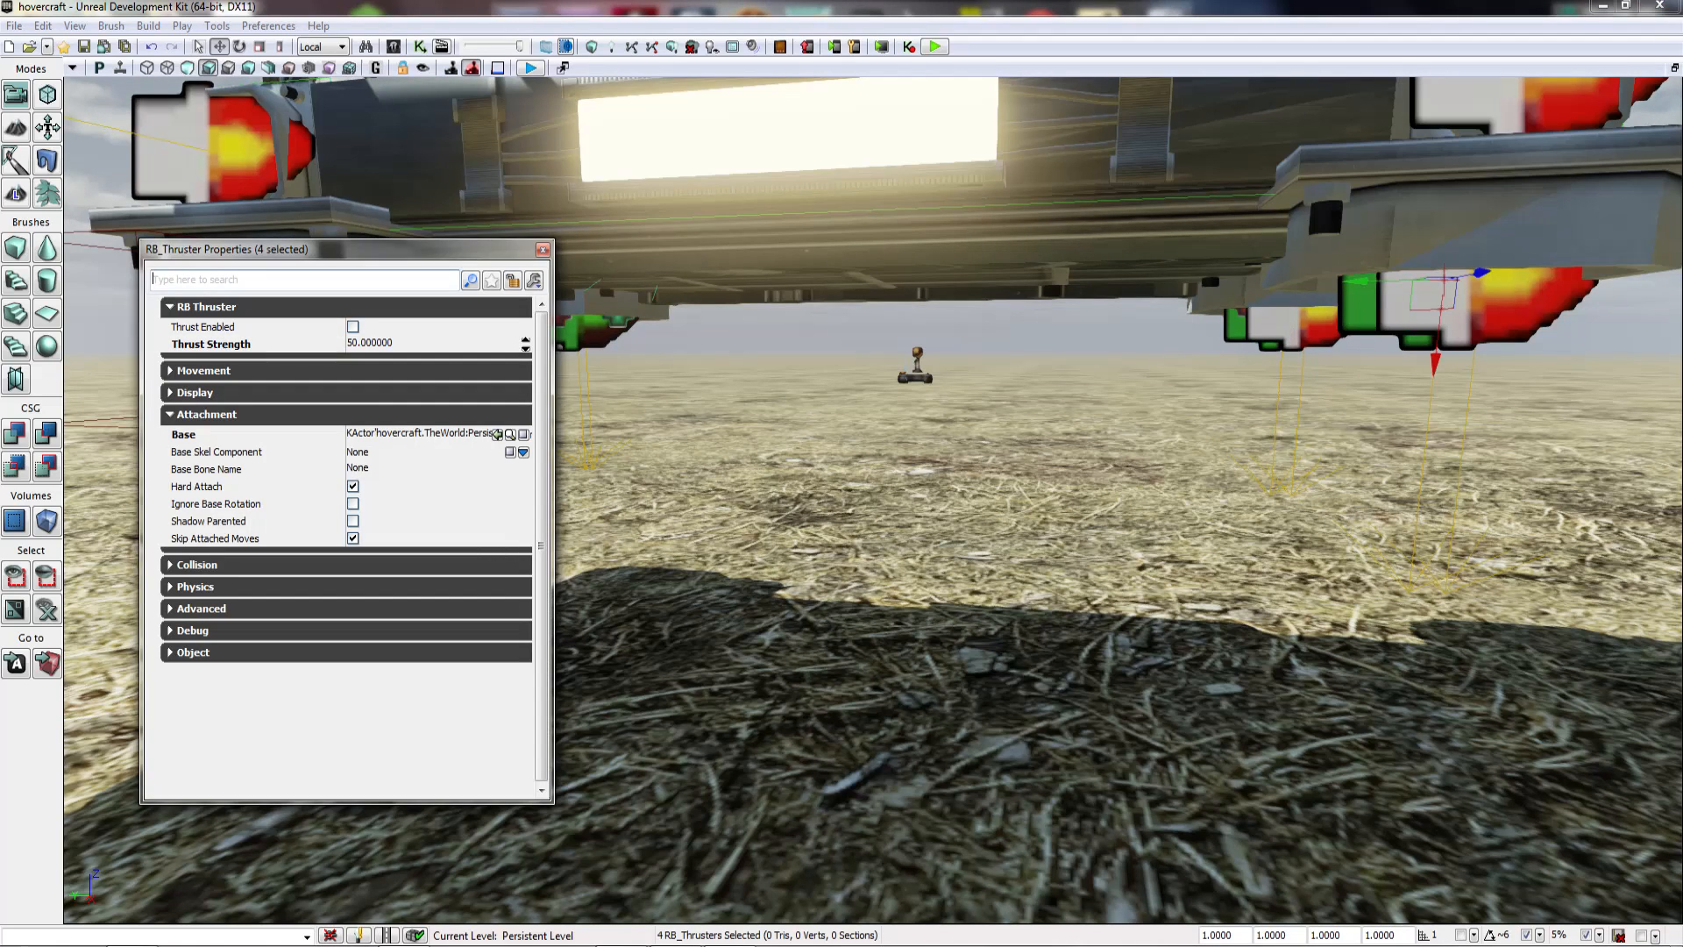
pyautogui.click(379, 351)
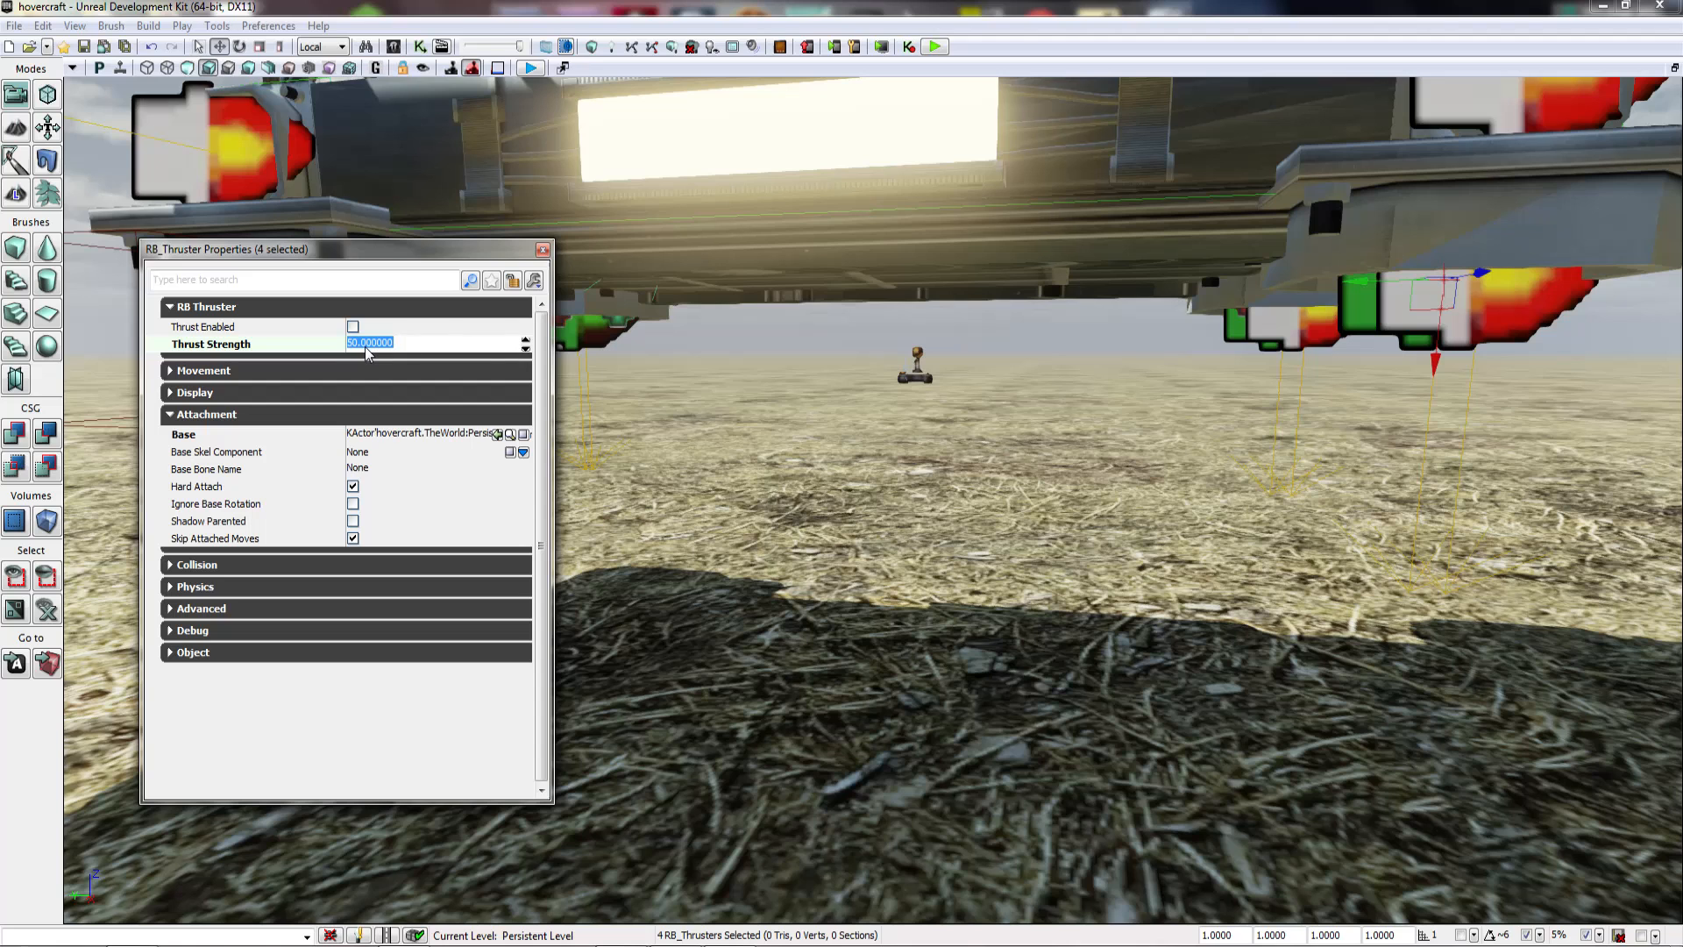
pyautogui.write('65')
pyautogui.press('Return')
pyautogui.click(543, 253)
# Step: In Kismet, connect Matinee event outputs to the Turn Off inputs of the Forward toggle and the toggle nearest the Matinee node
pyautogui.moveTo(561, 351); pyautogui.dragTo(675, 828, button='right')
pyautogui.rightClick(688, 801)
pyautogui.click(607, 770)
pyautogui.click(607, 769)
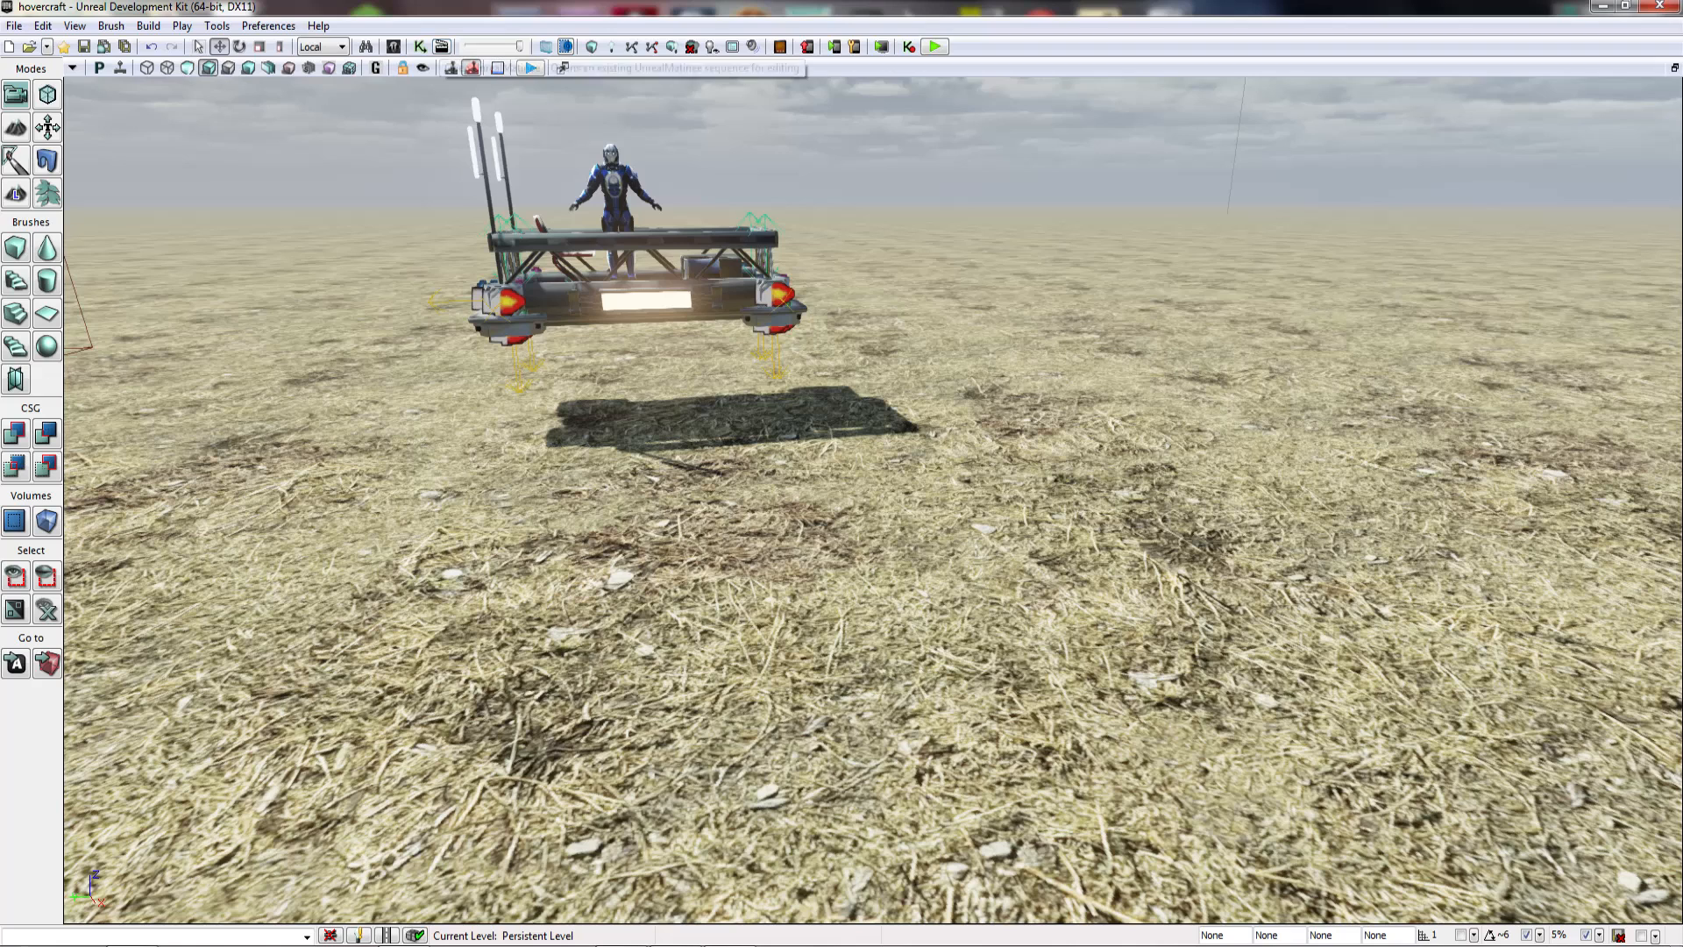
pyautogui.click(441, 47)
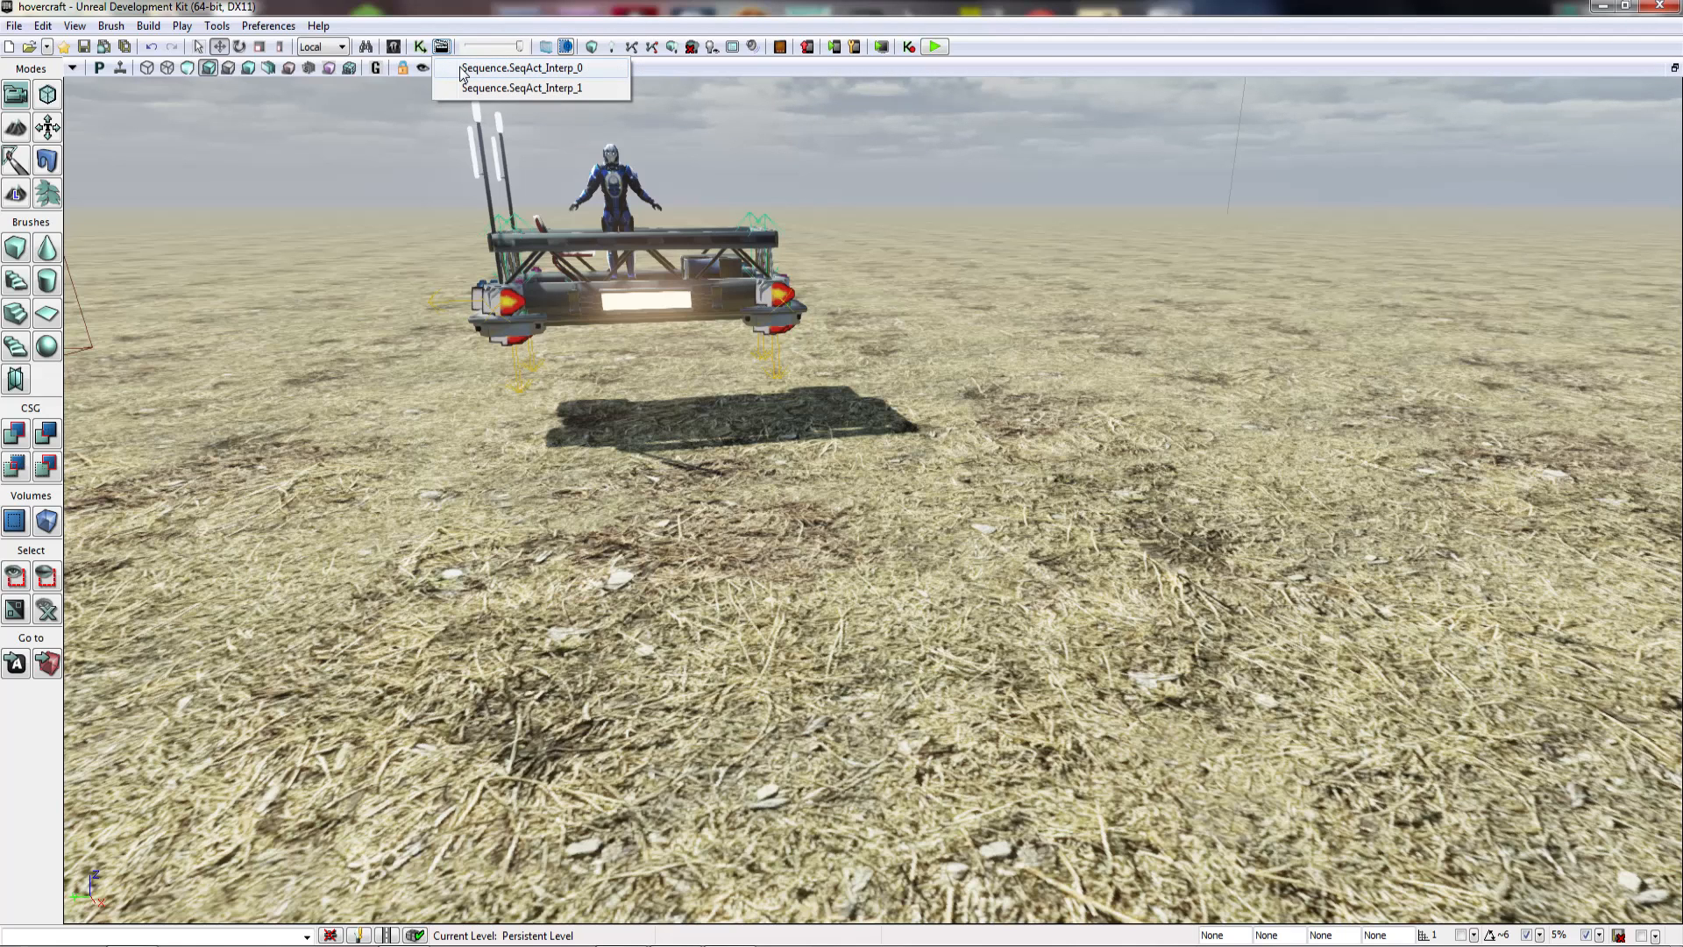
pyautogui.click(424, 46)
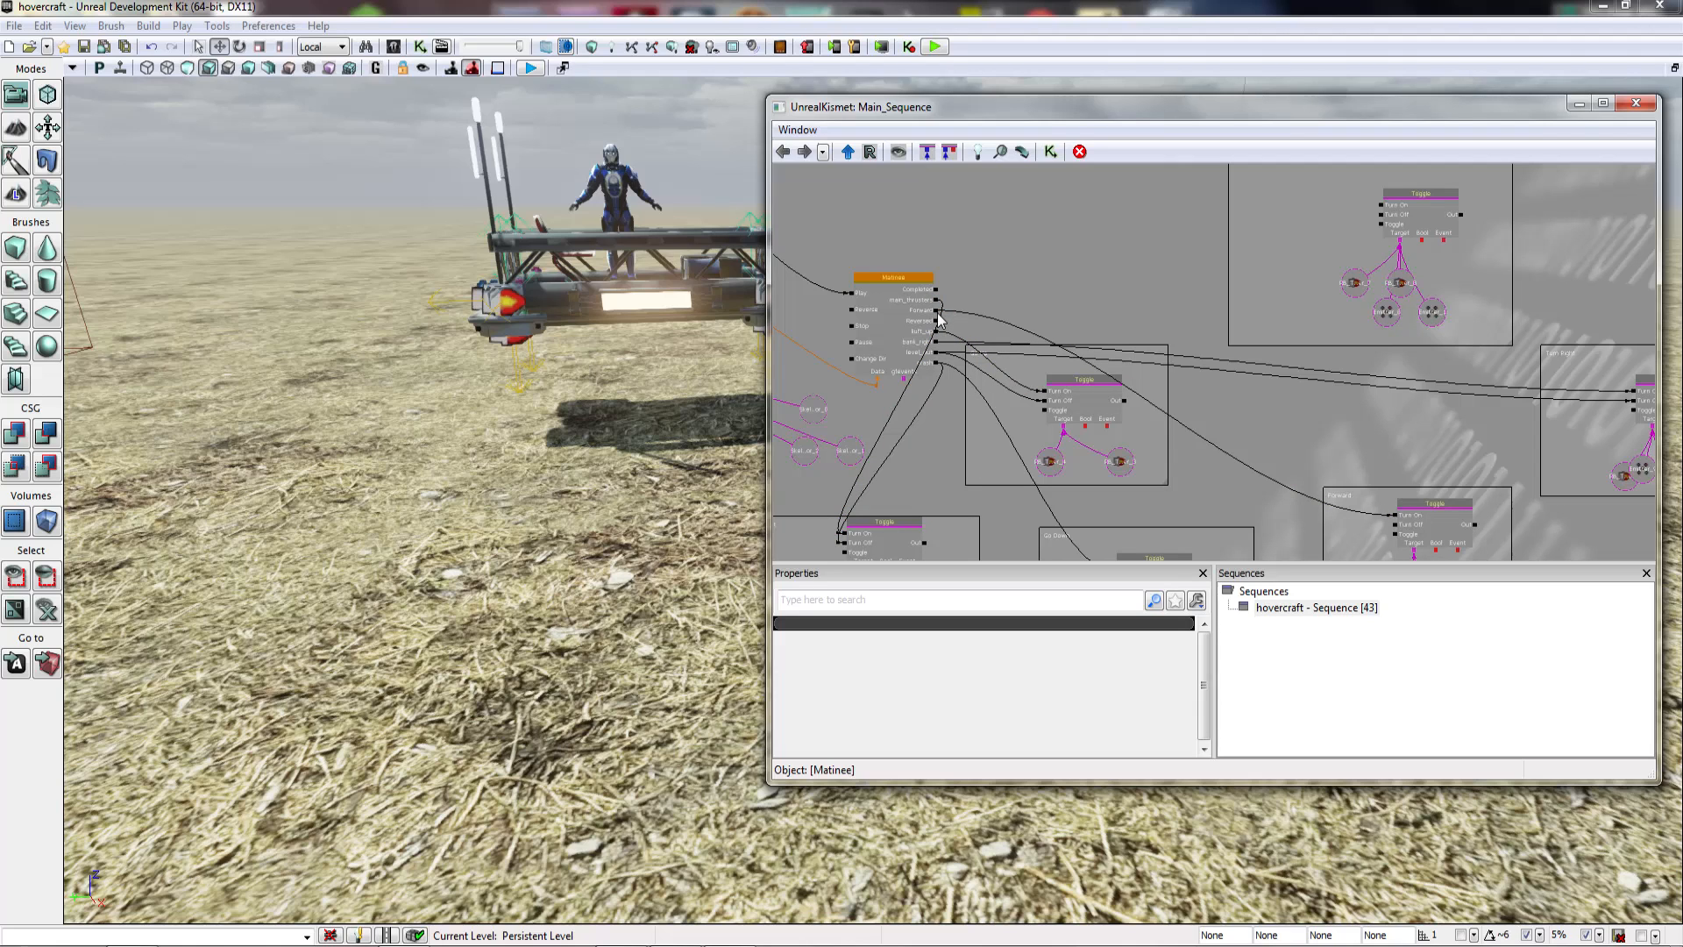
pyautogui.moveTo(1014, 287); pyautogui.dragTo(873, 259)
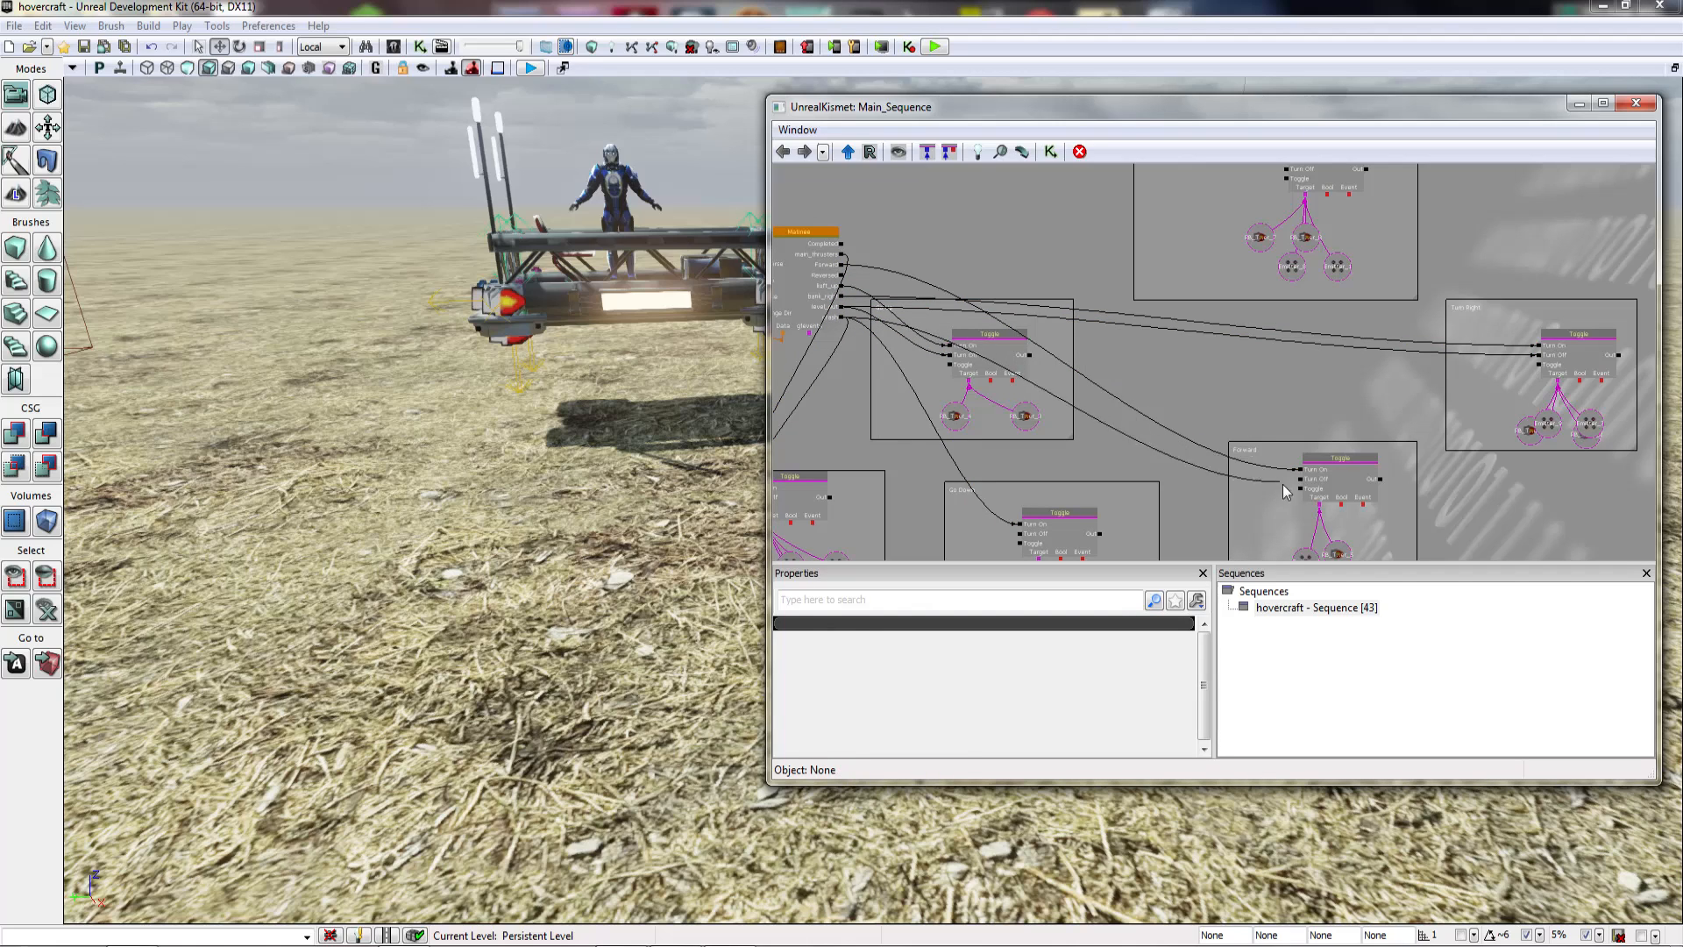
pyautogui.moveTo(1299, 486); pyautogui.dragTo(1298, 482)
pyautogui.moveTo(1130, 364); pyautogui.dragTo(1189, 377)
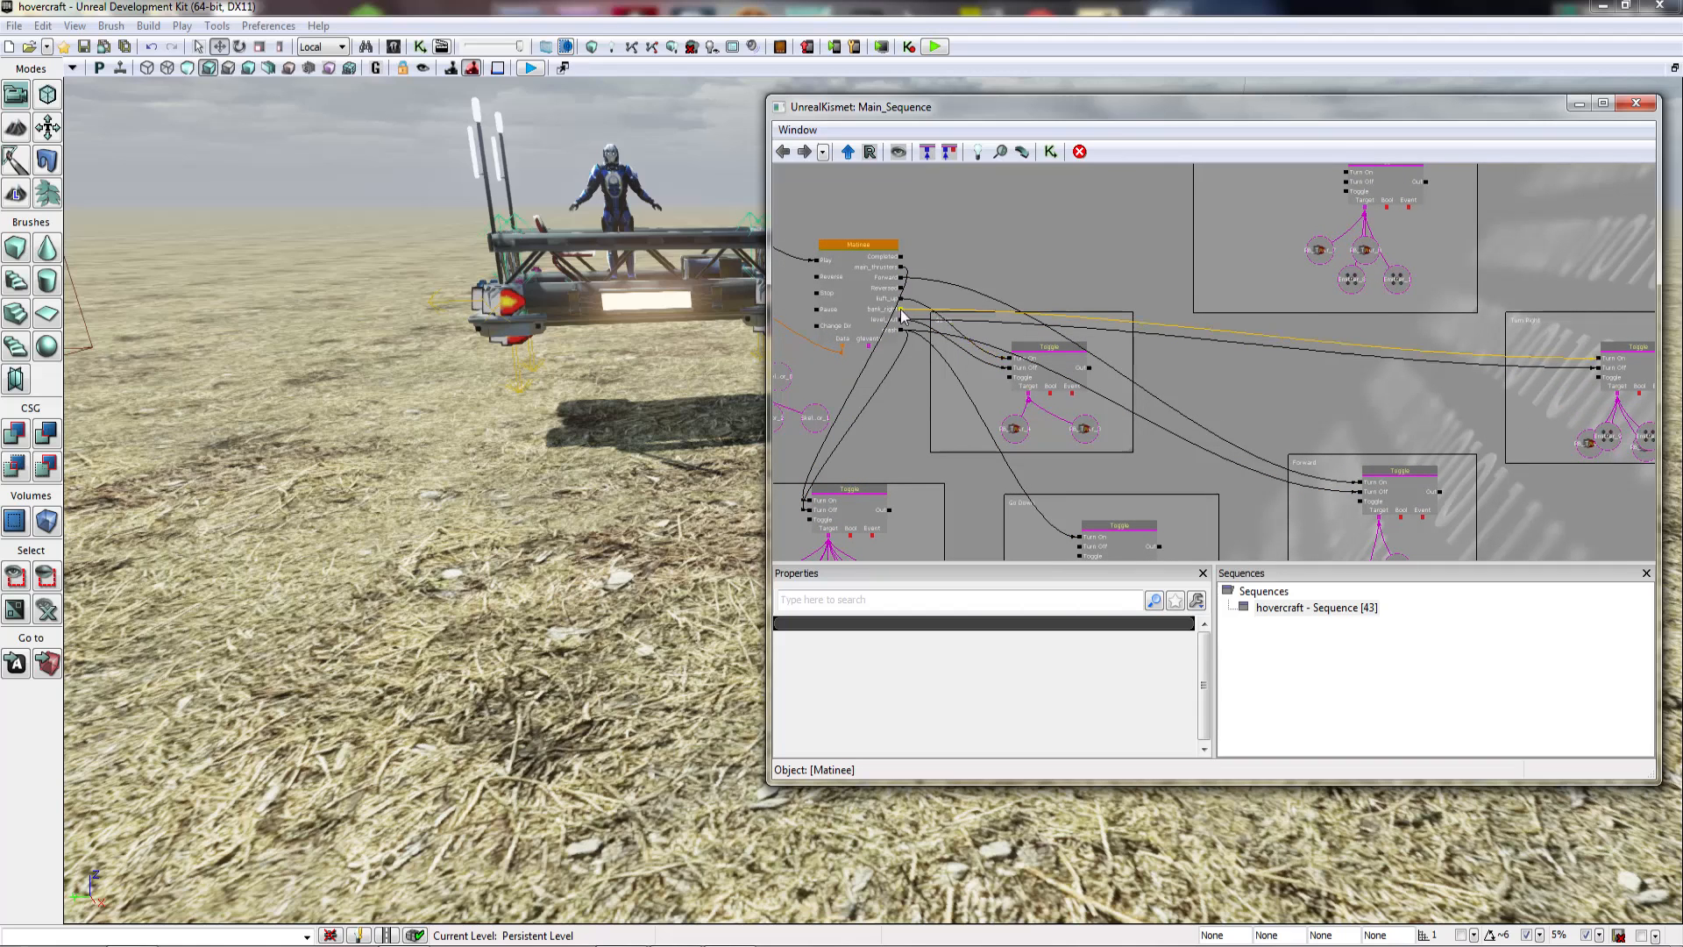
pyautogui.moveTo(993, 376); pyautogui.dragTo(1008, 368)
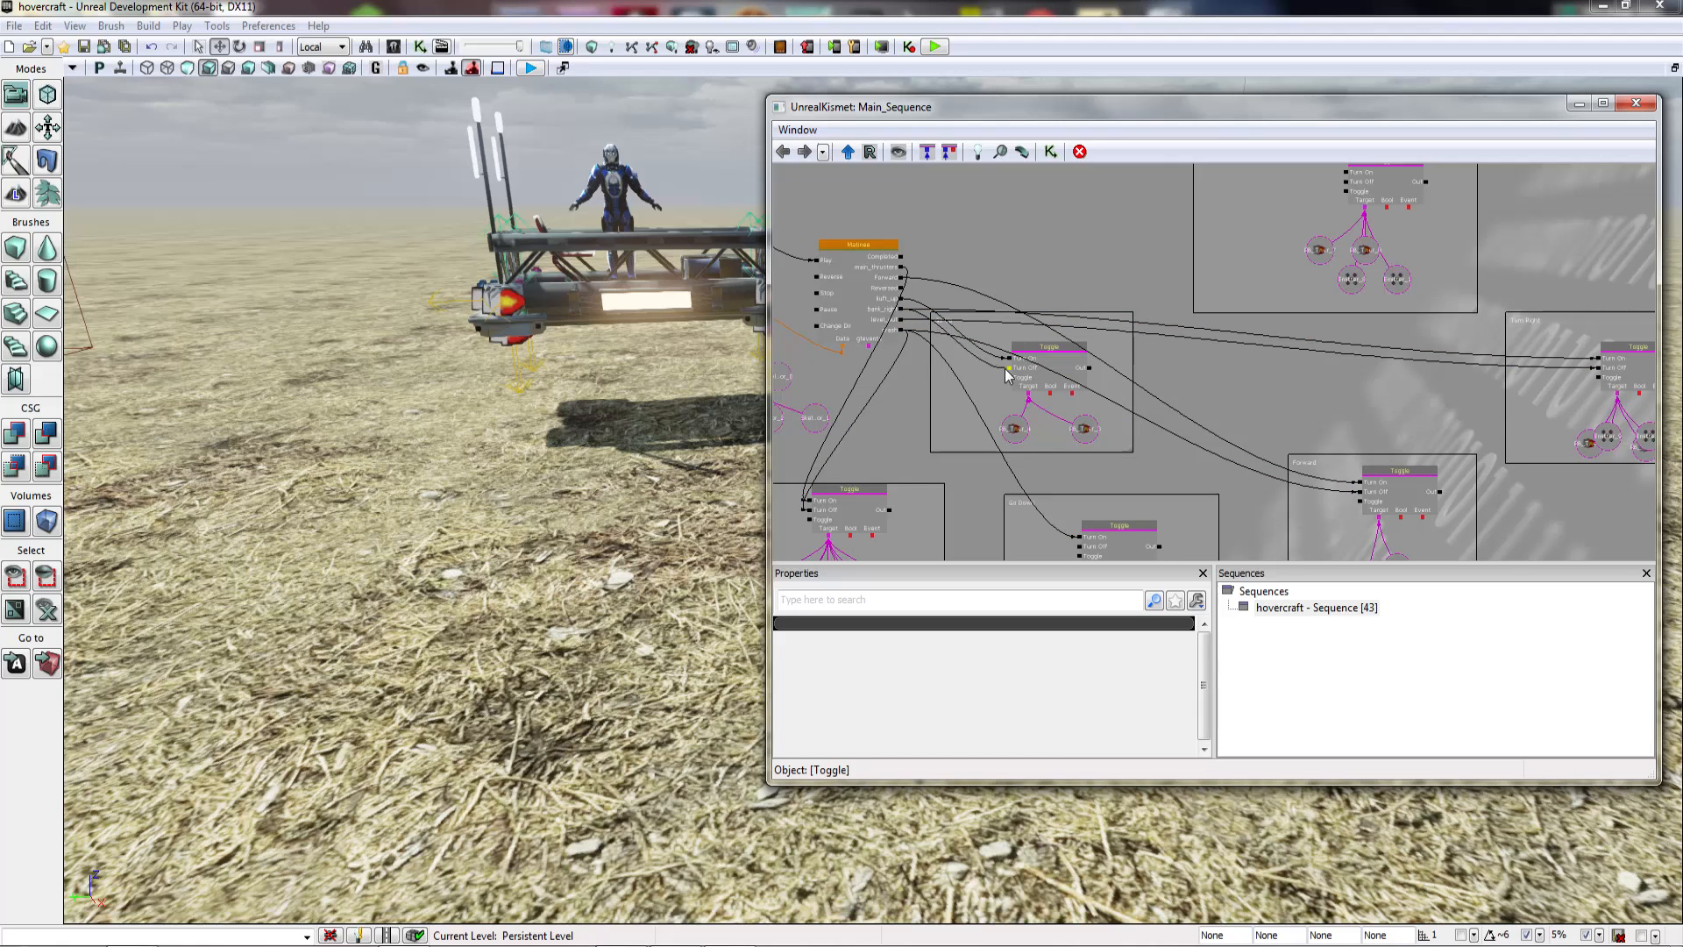
pyautogui.click(1635, 103)
# Step: Play the level from the ground in front of the hovercraft to test the changed thrust and event wiring
pyautogui.moveTo(1227, 395)
pyautogui.mouseDown(button='right')
pyautogui.moveTo(1263, 334)
pyautogui.moveTo(1216, 378)
pyautogui.mouseUp(button='right')
pyautogui.press('s')
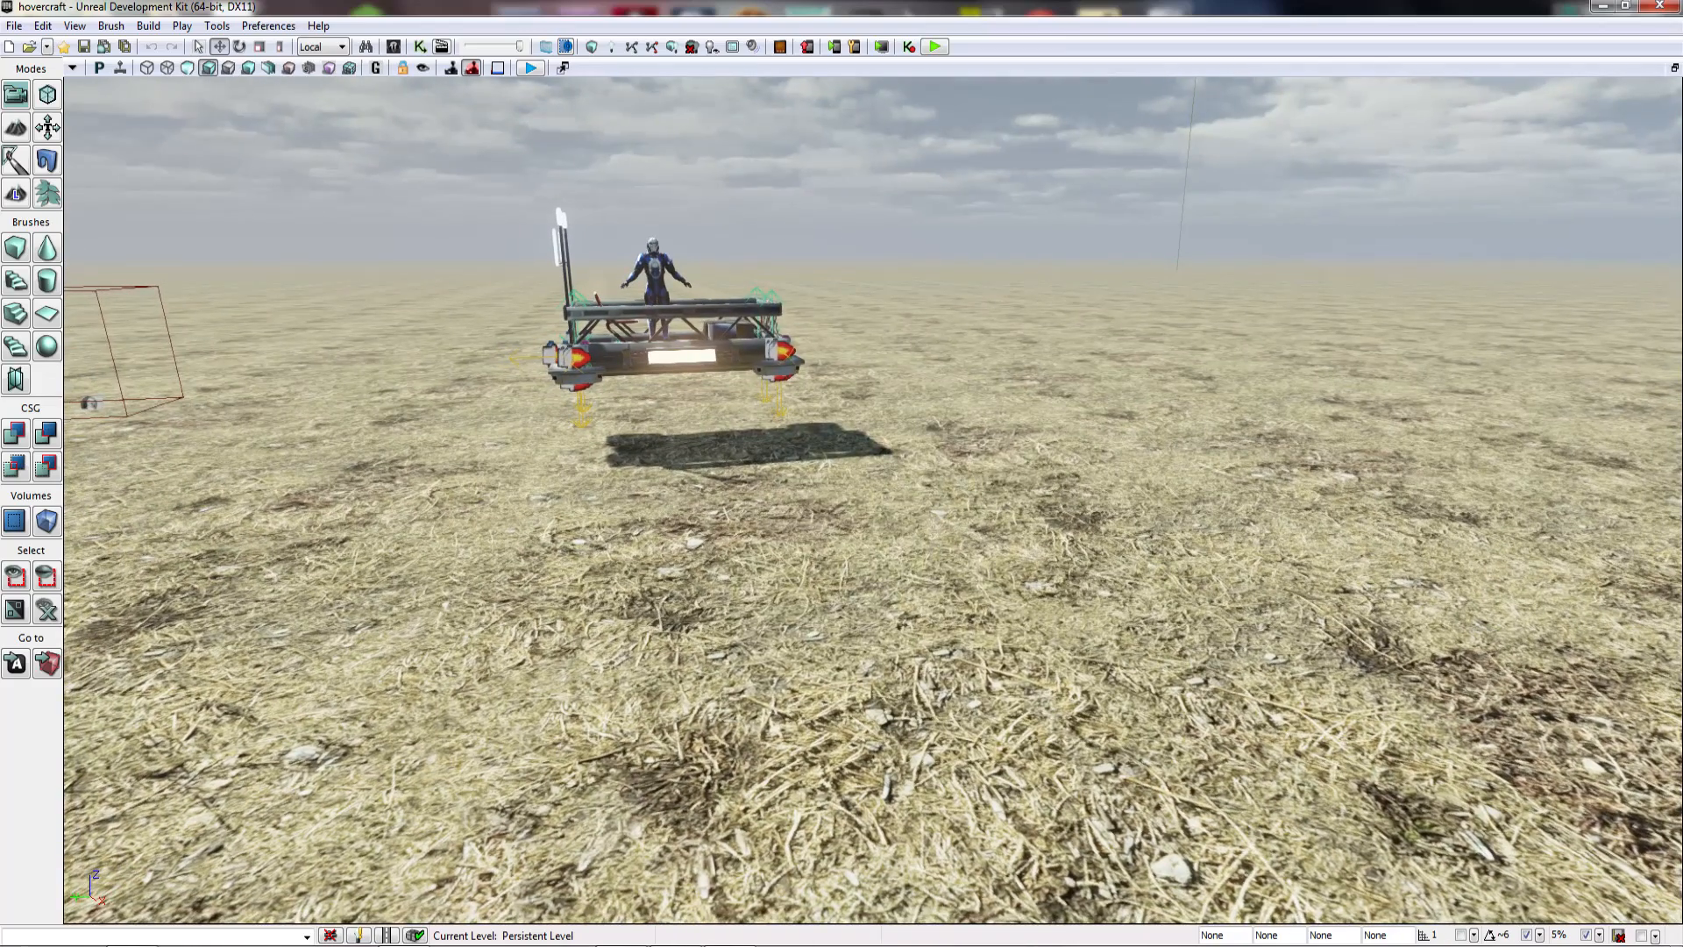
pyautogui.rightClick(738, 708)
pyautogui.click(766, 689)
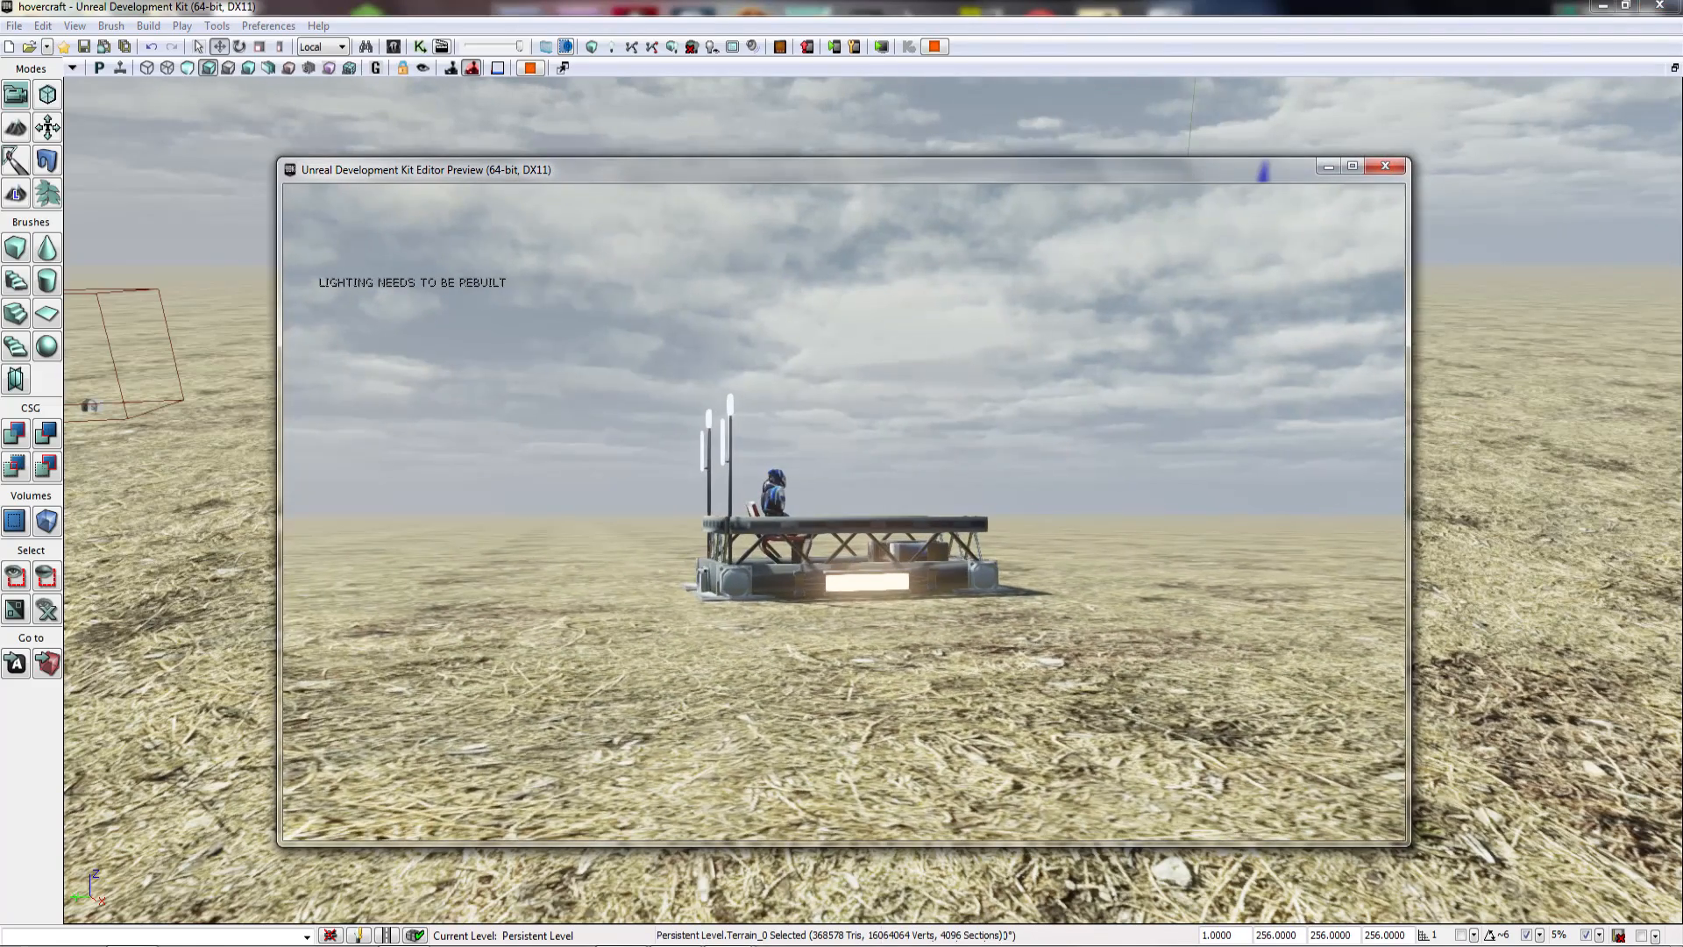
pyautogui.press('space')
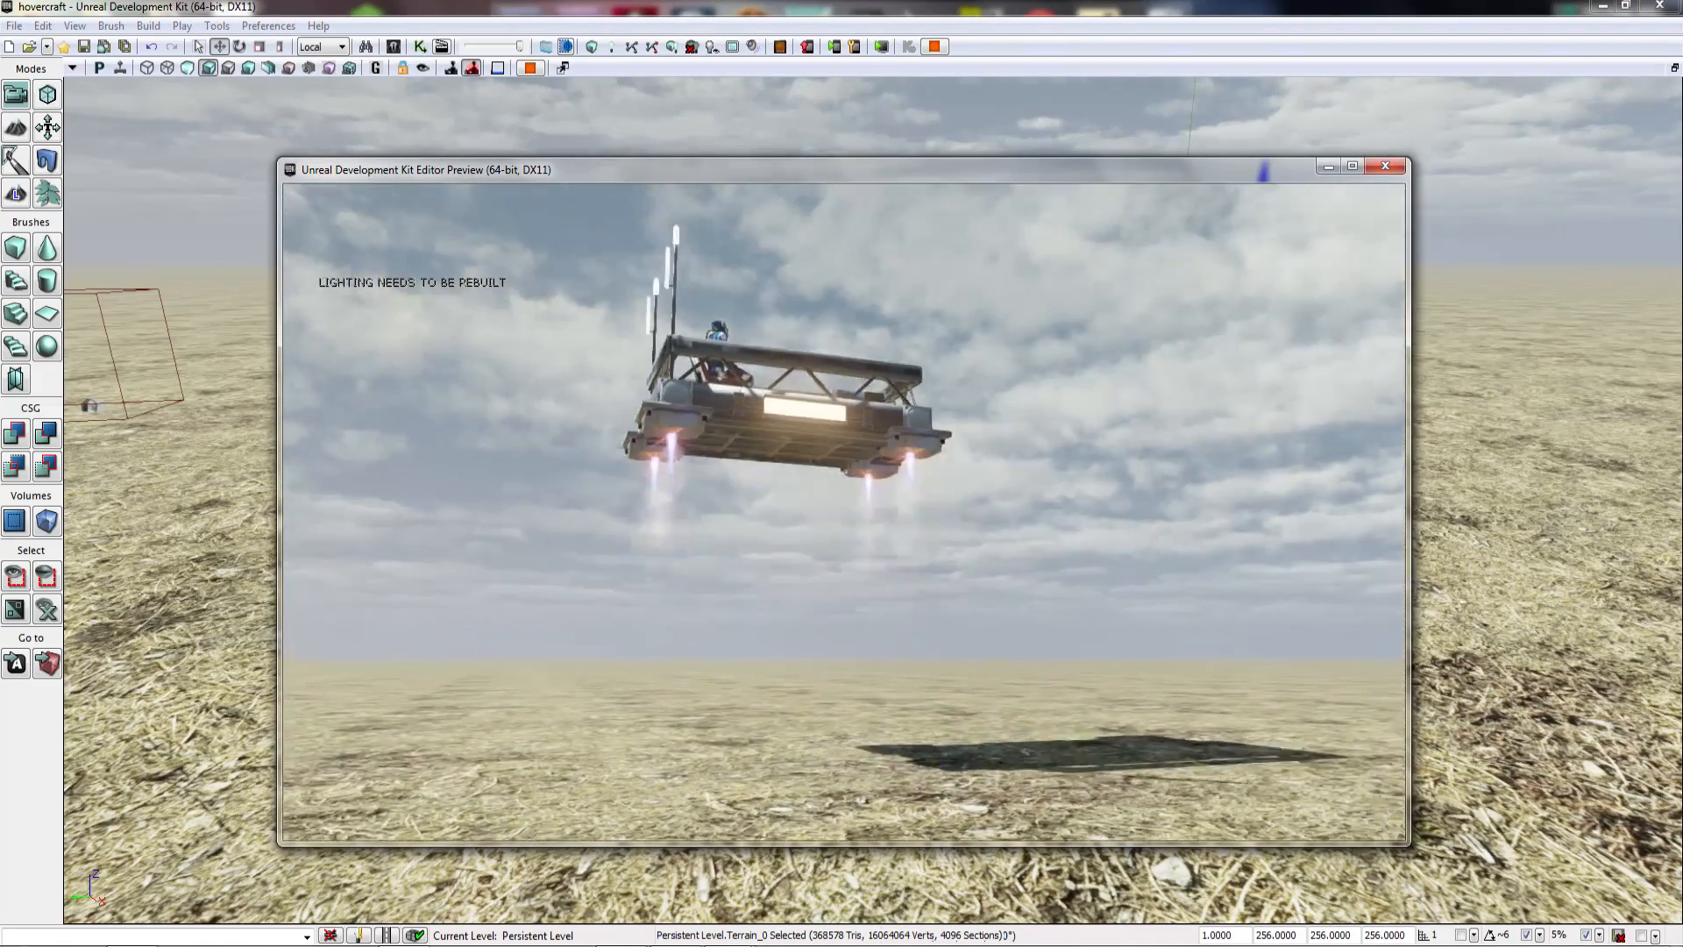
pyautogui.press('d')
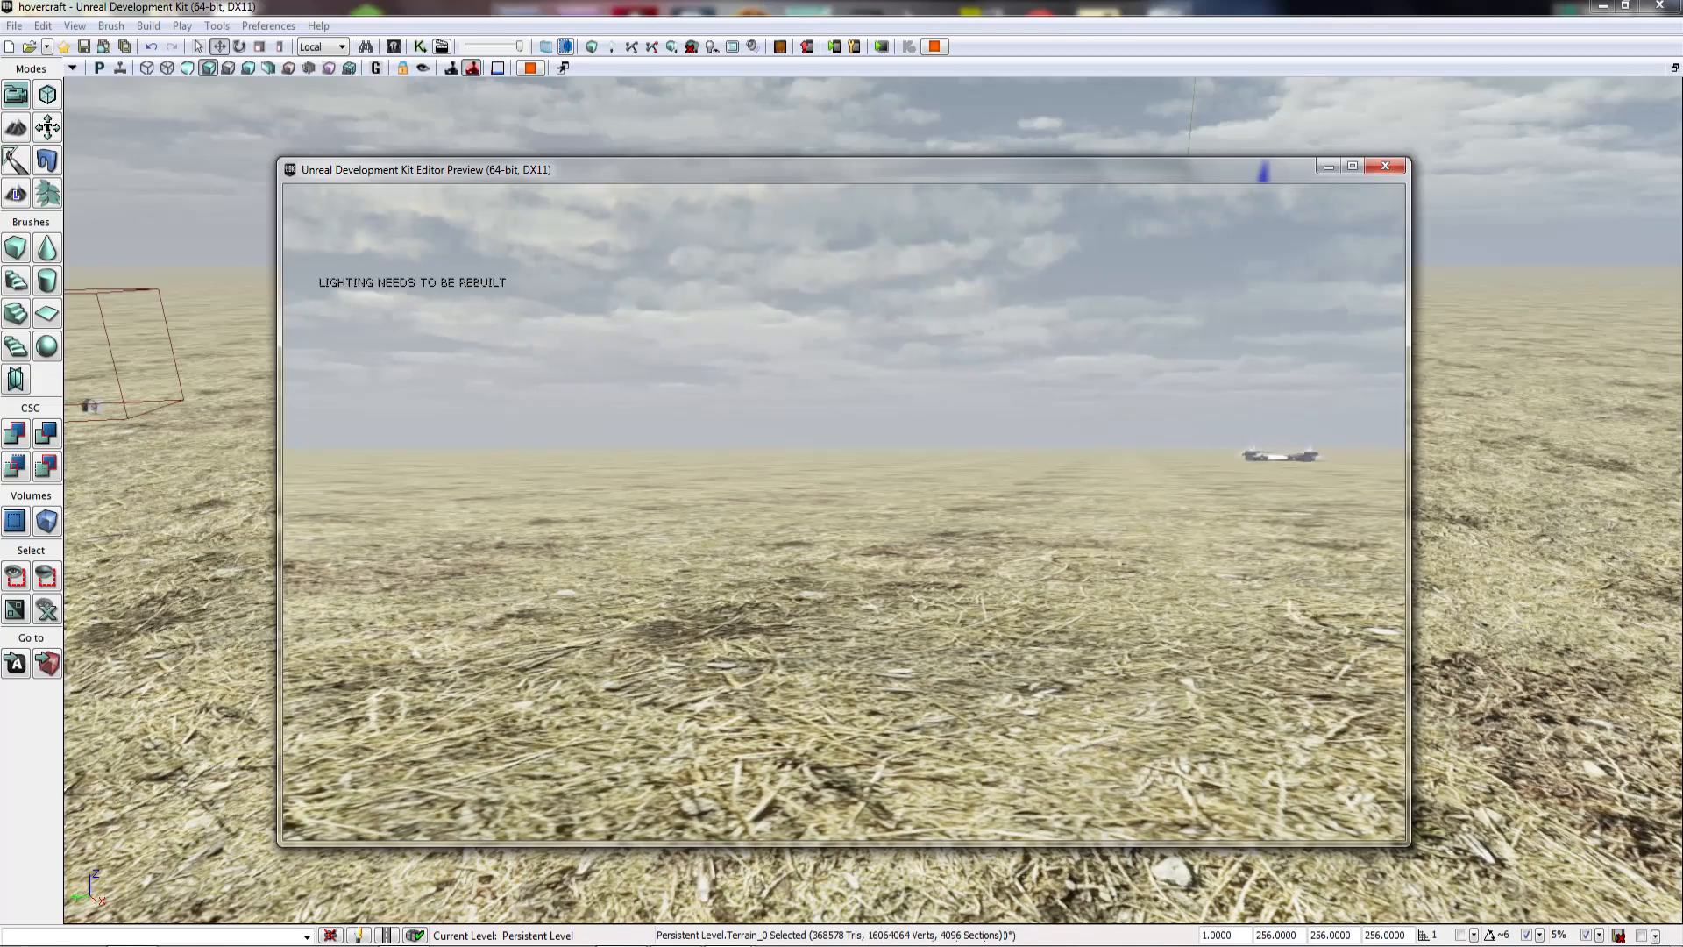
pyautogui.press('Escape')
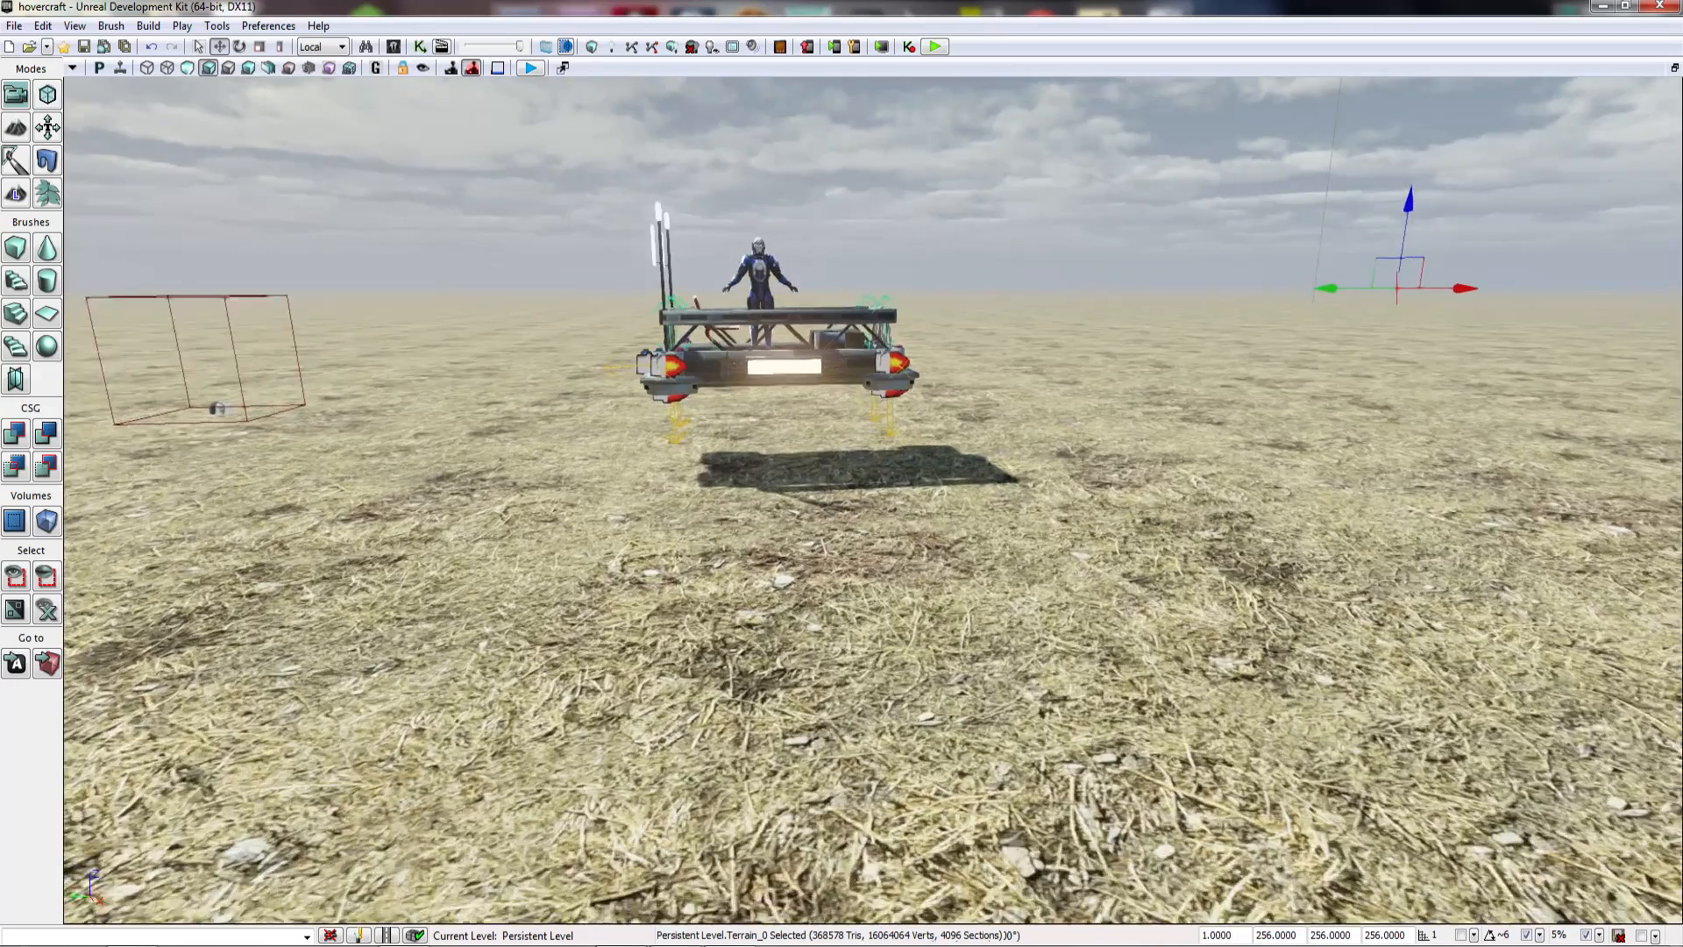
# Step: Move the Matinee keys earlier: luft_up to about 7.4, bank_right 10.5, level_out 14.2 and crash 18.2 seconds
pyautogui.moveTo(873, 500); pyautogui.dragTo(919, 469, button='right')
pyautogui.click(441, 46)
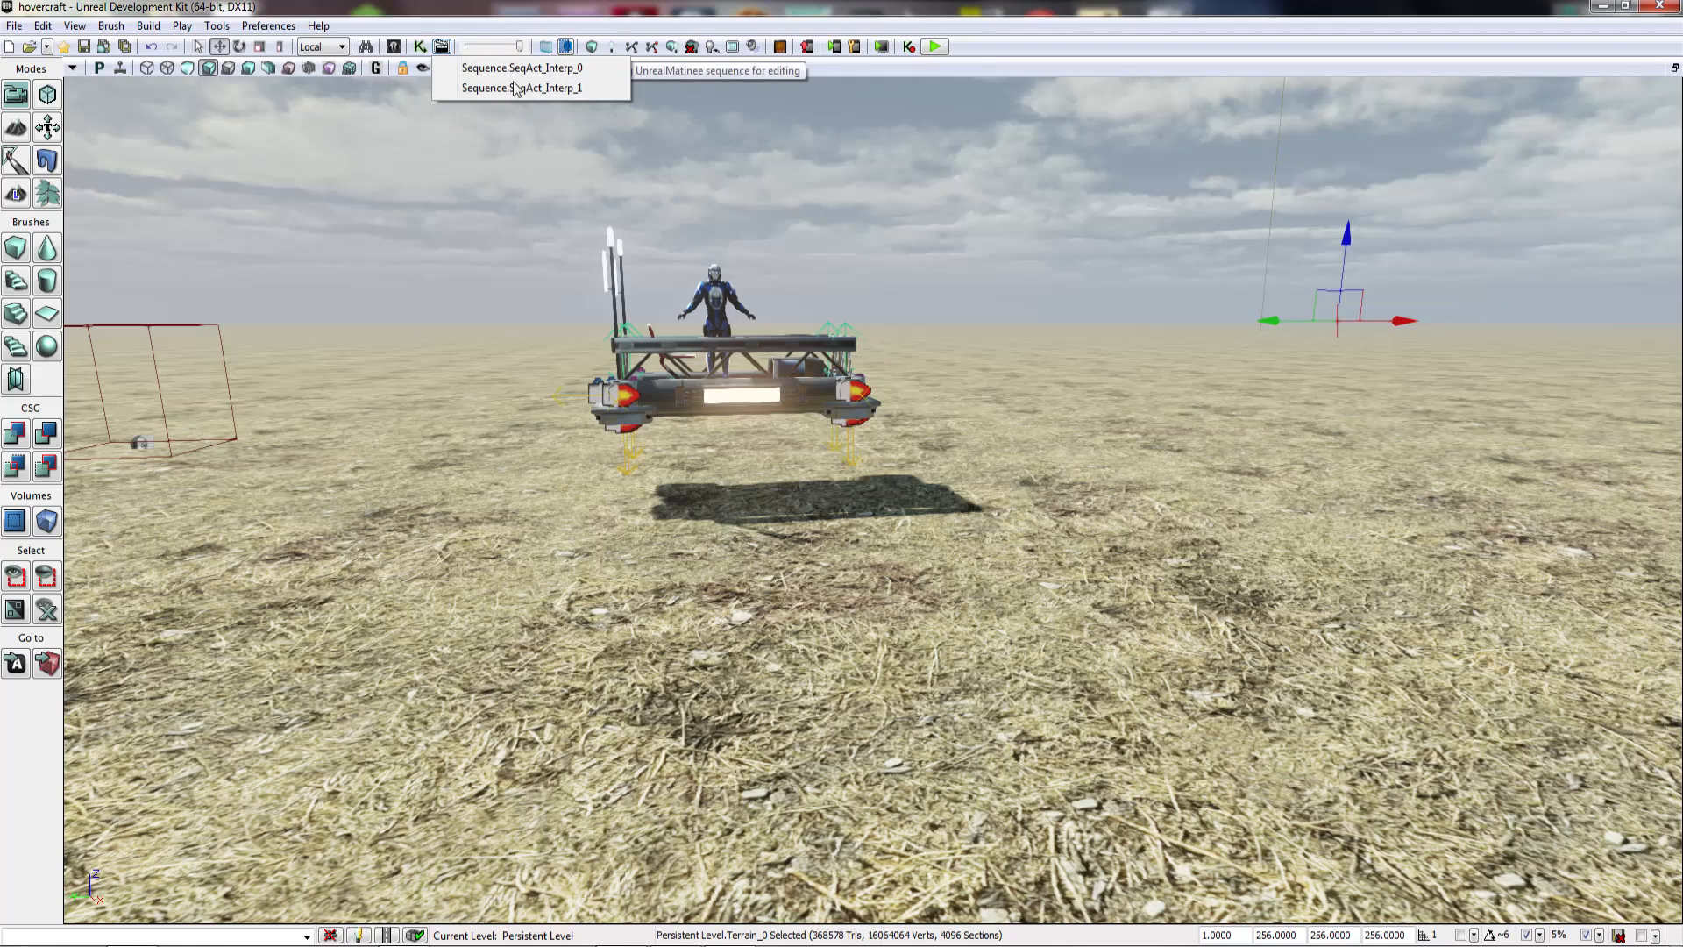
pyautogui.click(491, 88)
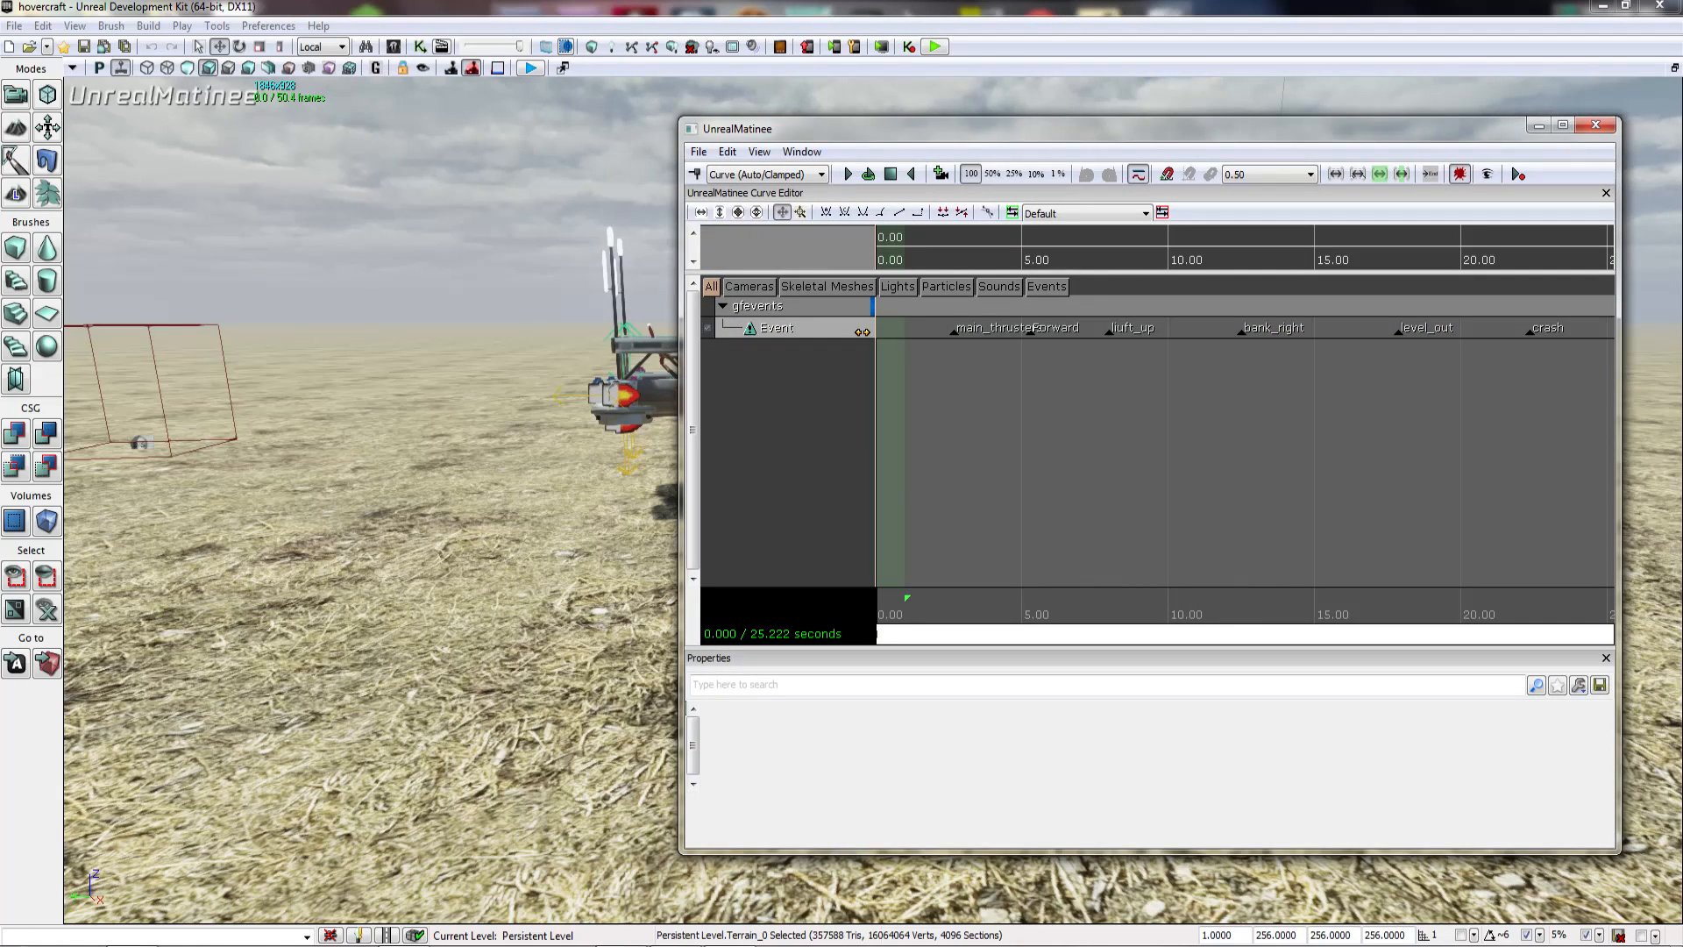
pyautogui.moveTo(1044, 639); pyautogui.dragTo(1108, 635)
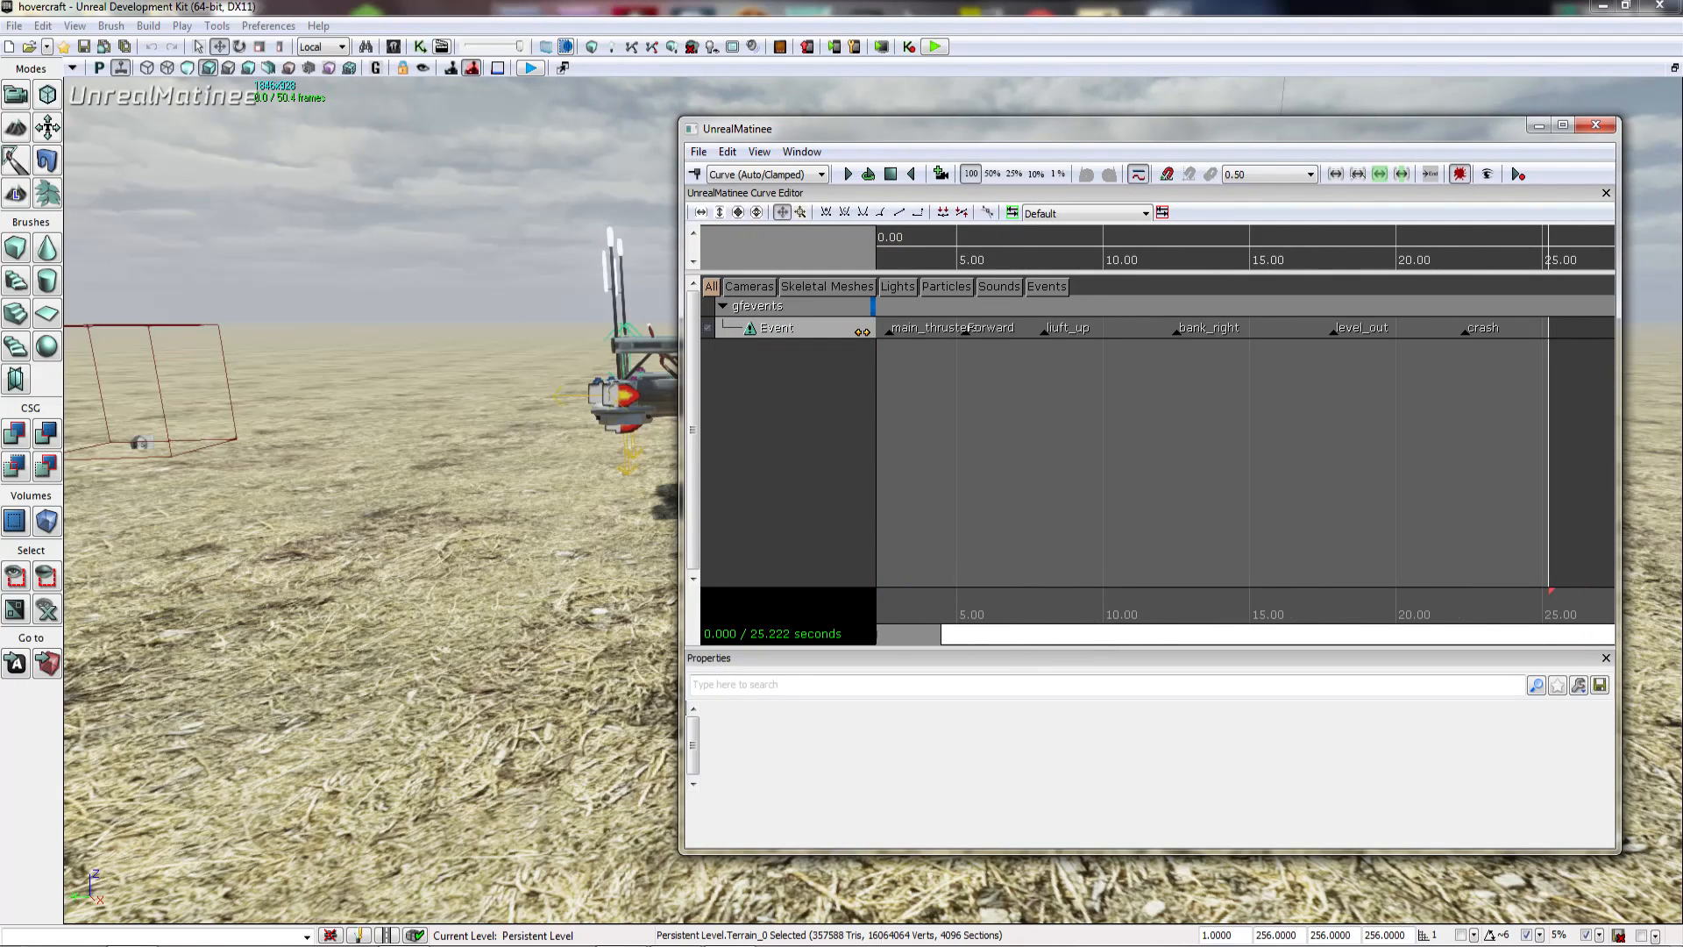
pyautogui.click(1044, 332)
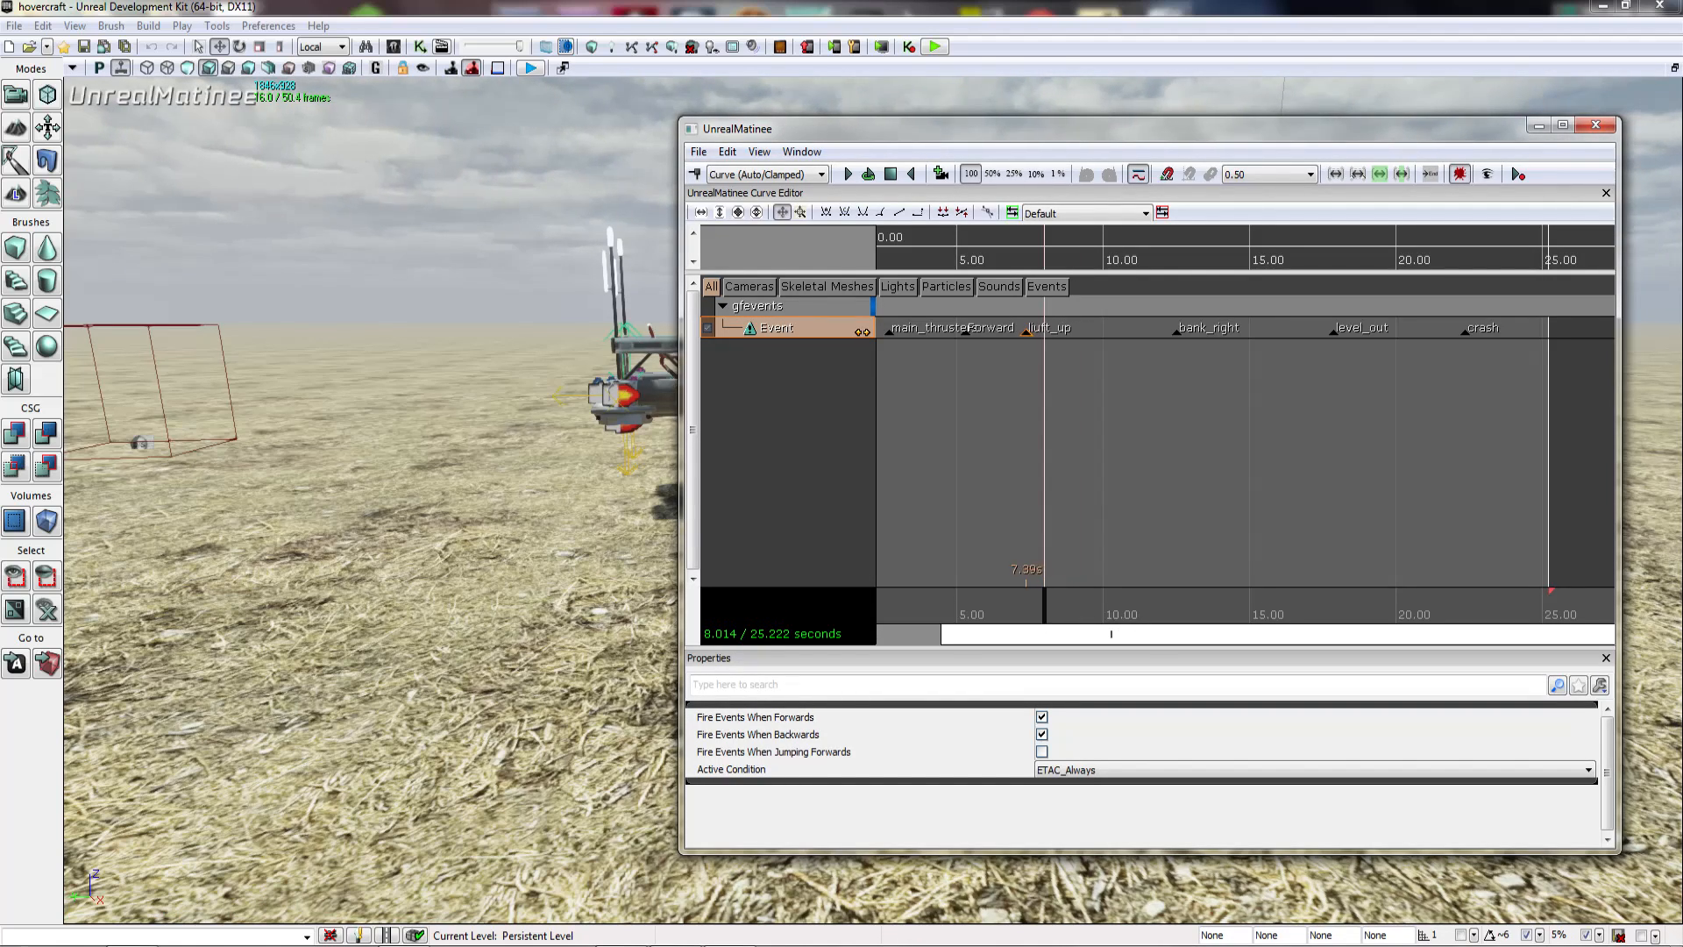
pyautogui.keyDown('ctrl'); pyautogui.moveTo(1044, 333); pyautogui.dragTo(1025, 333); pyautogui.keyUp('ctrl')
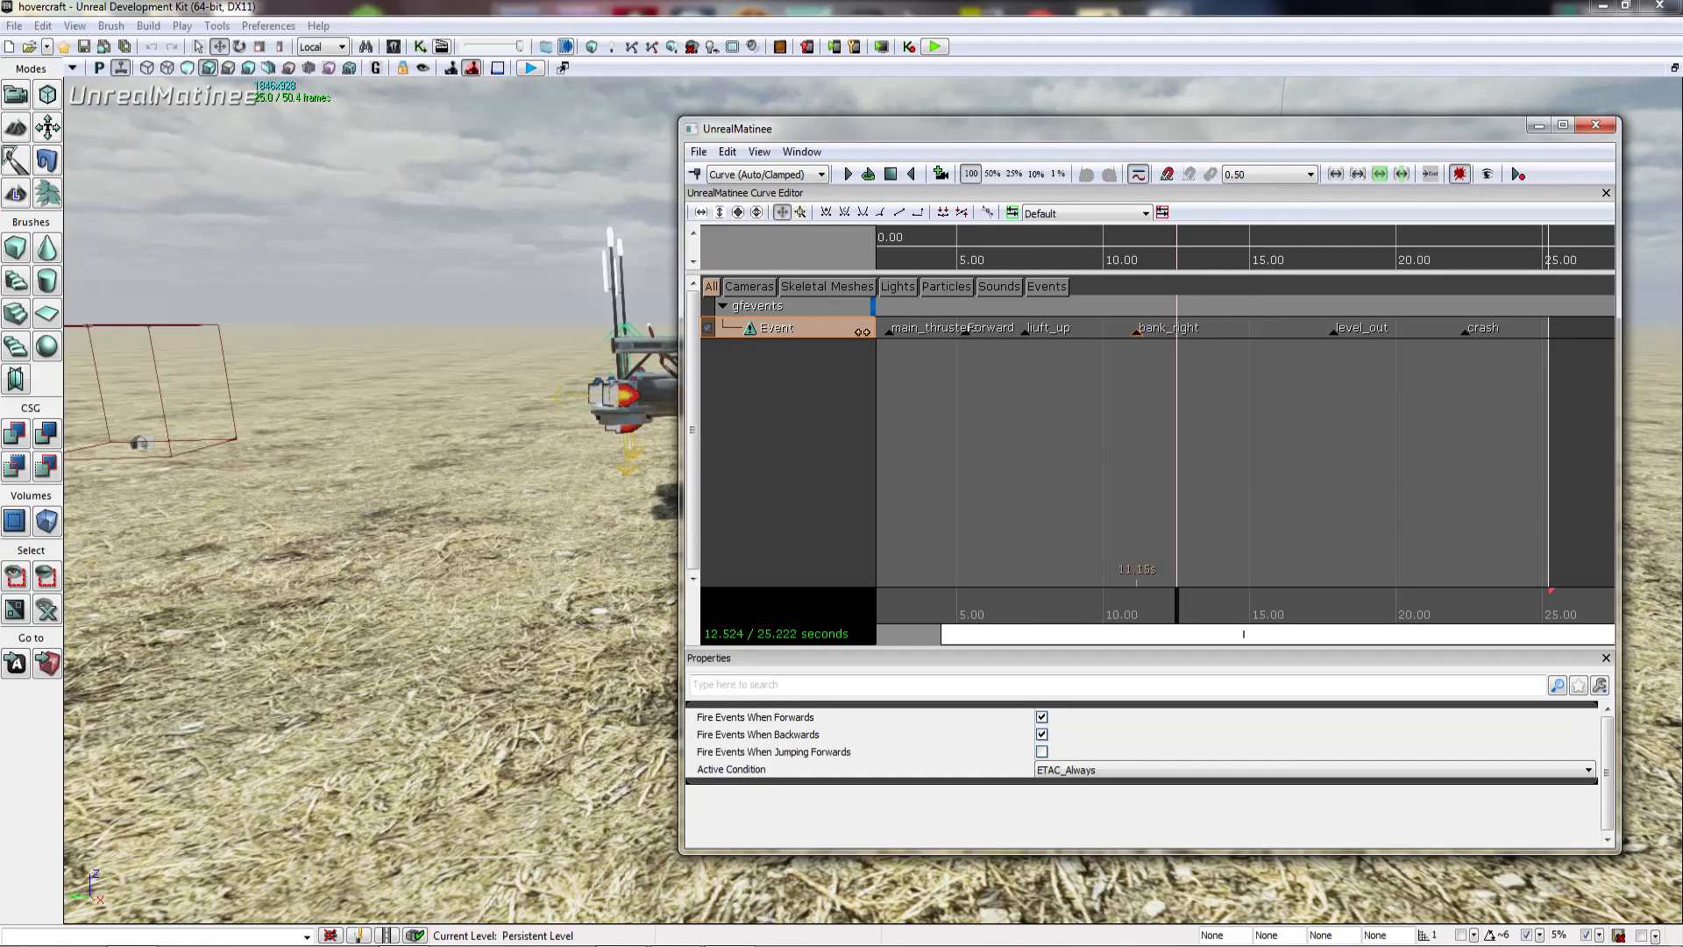
pyautogui.keyDown('ctrl'); pyautogui.moveTo(1330, 330); pyautogui.dragTo(1333, 331); pyautogui.keyUp('ctrl')
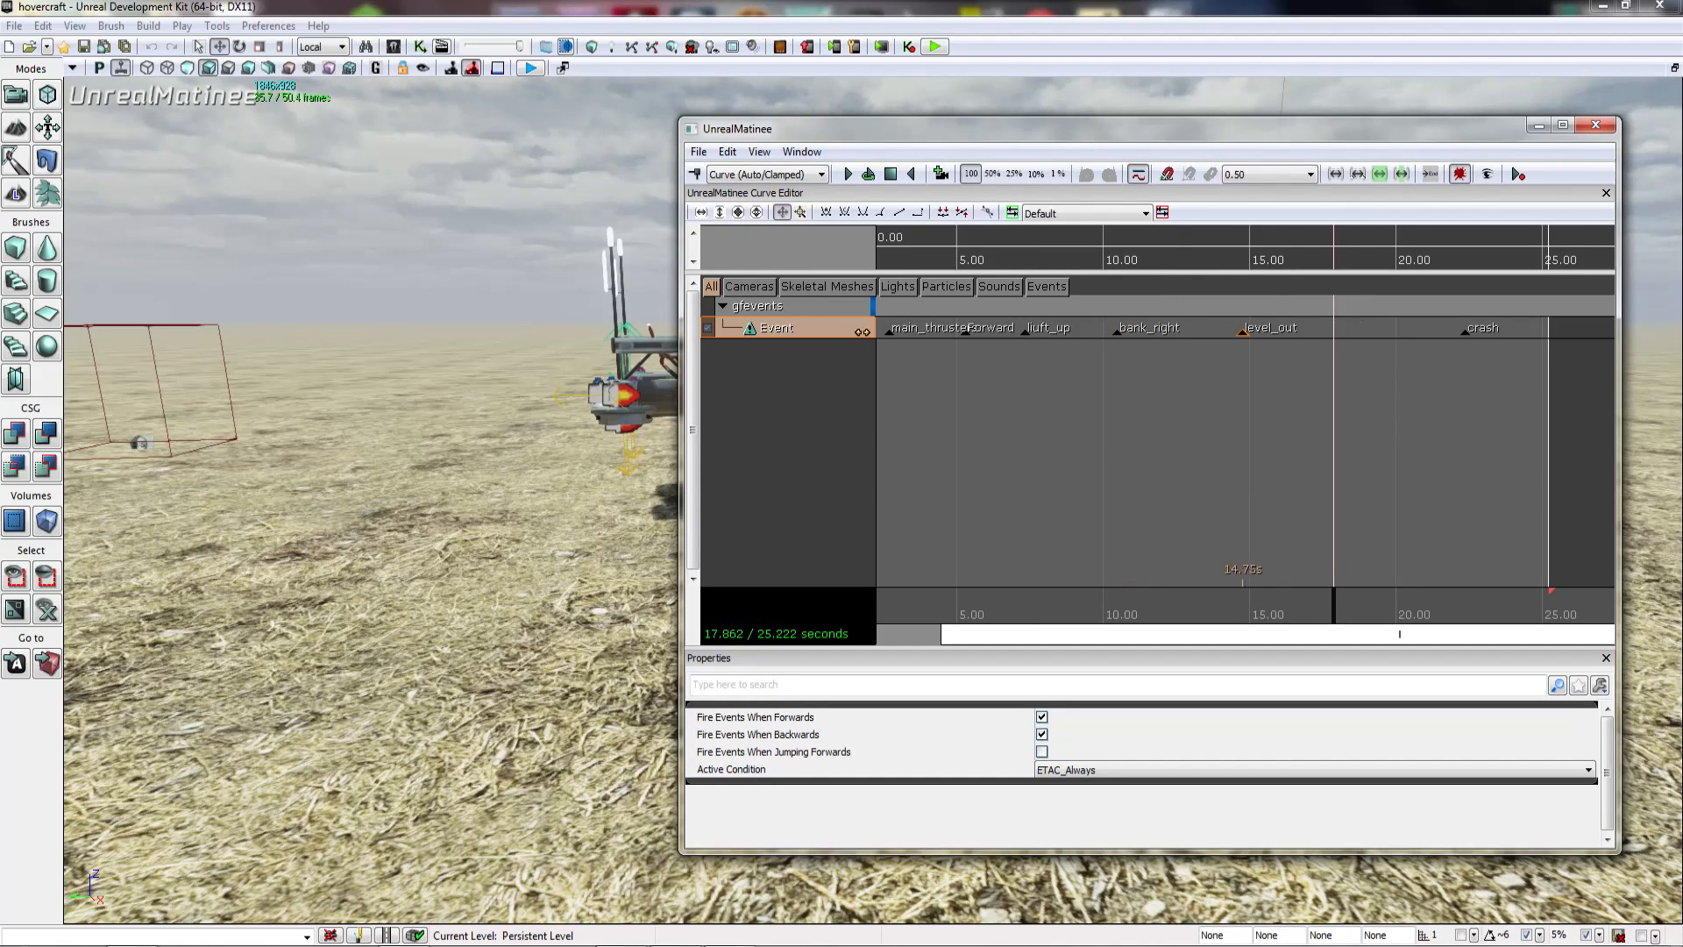
pyautogui.keyDown('ctrl'); pyautogui.moveTo(1465, 332); pyautogui.dragTo(1427, 331); pyautogui.keyUp('ctrl')
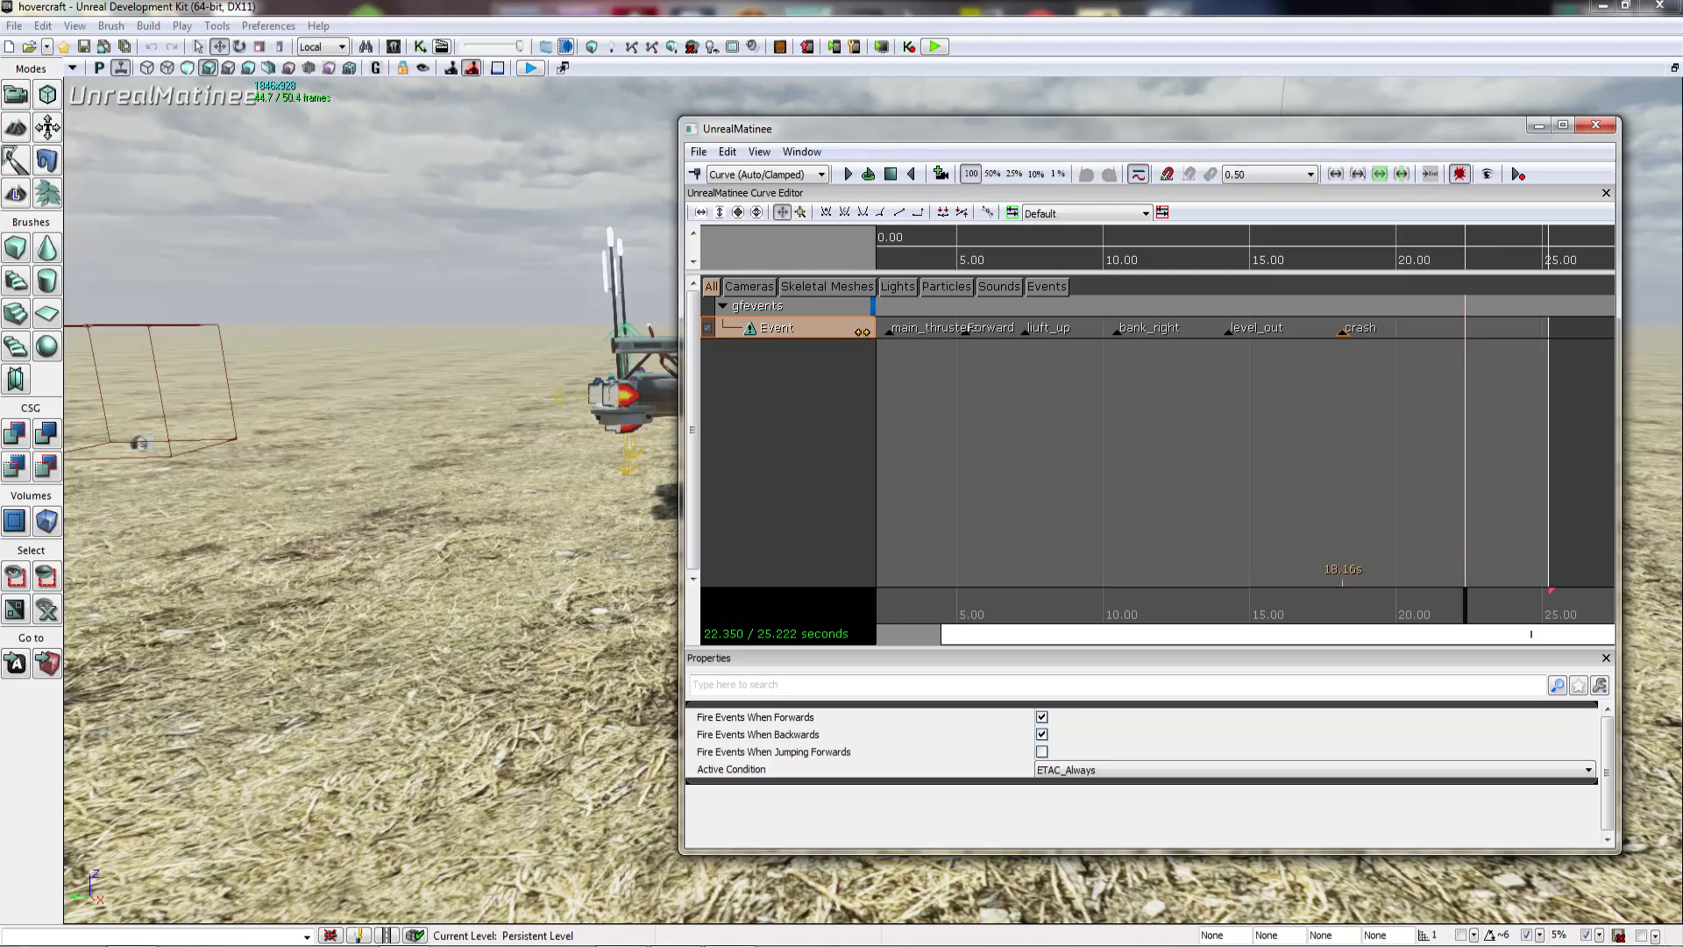
pyautogui.click(1595, 124)
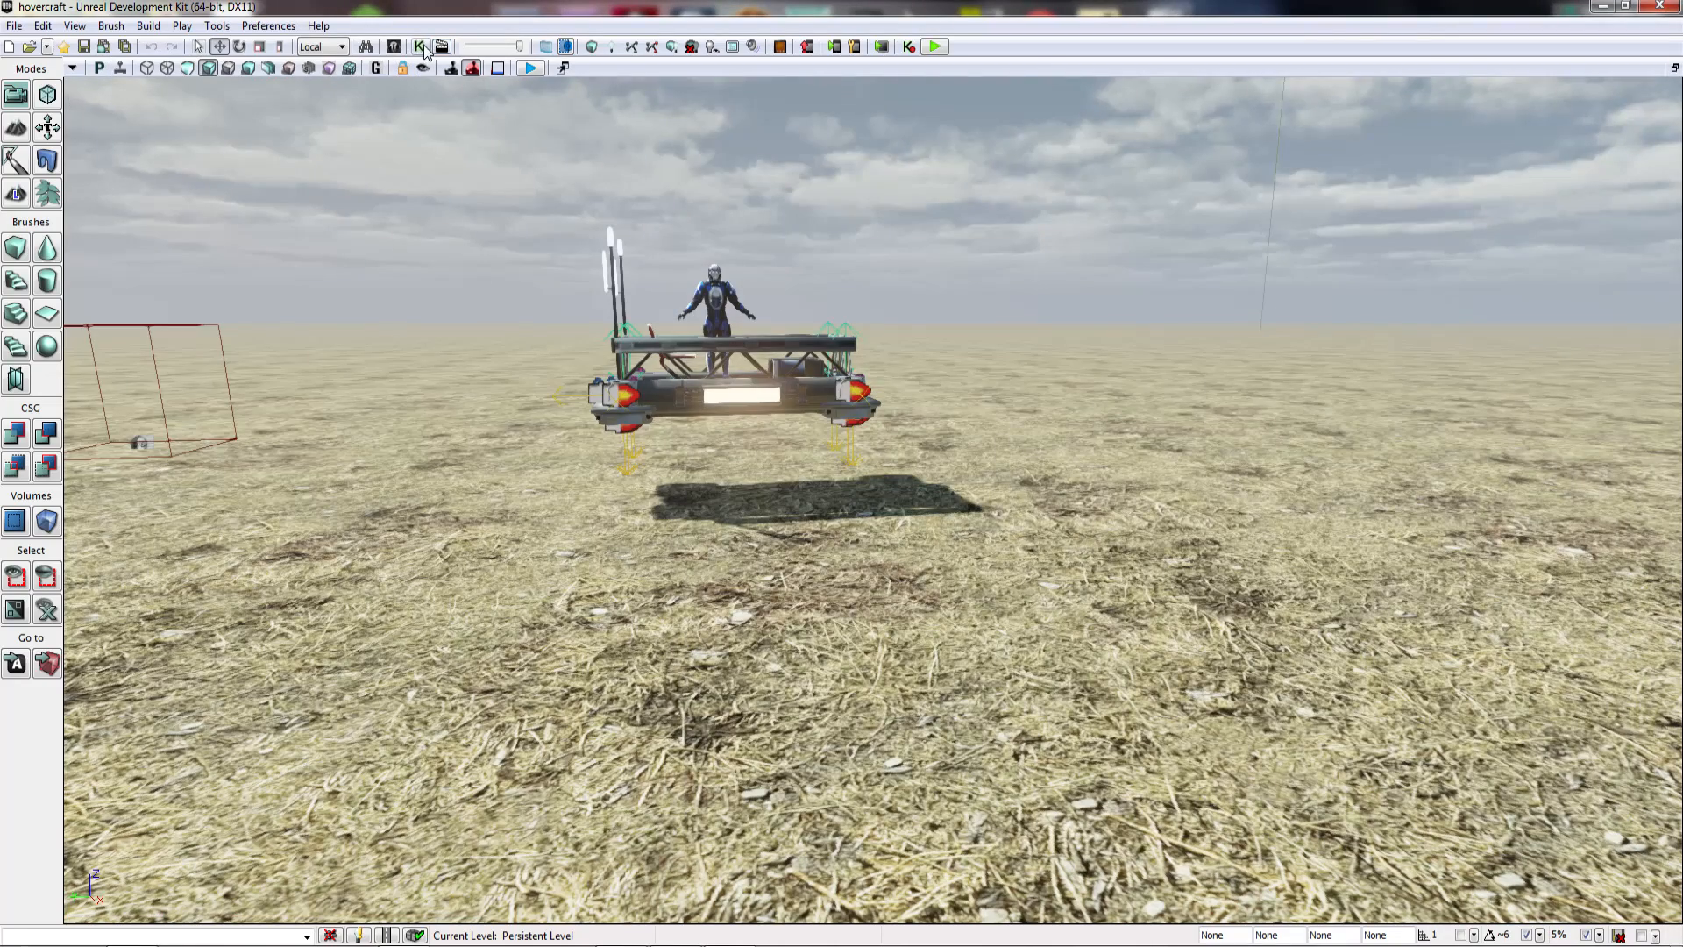
# Step: Check the Thrust Strength of the overlapping thrusters RB_Thruster_11 and RB_Thruster_9 under one corner of the hovercraft
pyautogui.moveTo(842, 499); pyautogui.dragTo(789, 453, button='right')
pyautogui.press('w')
pyautogui.press('w')
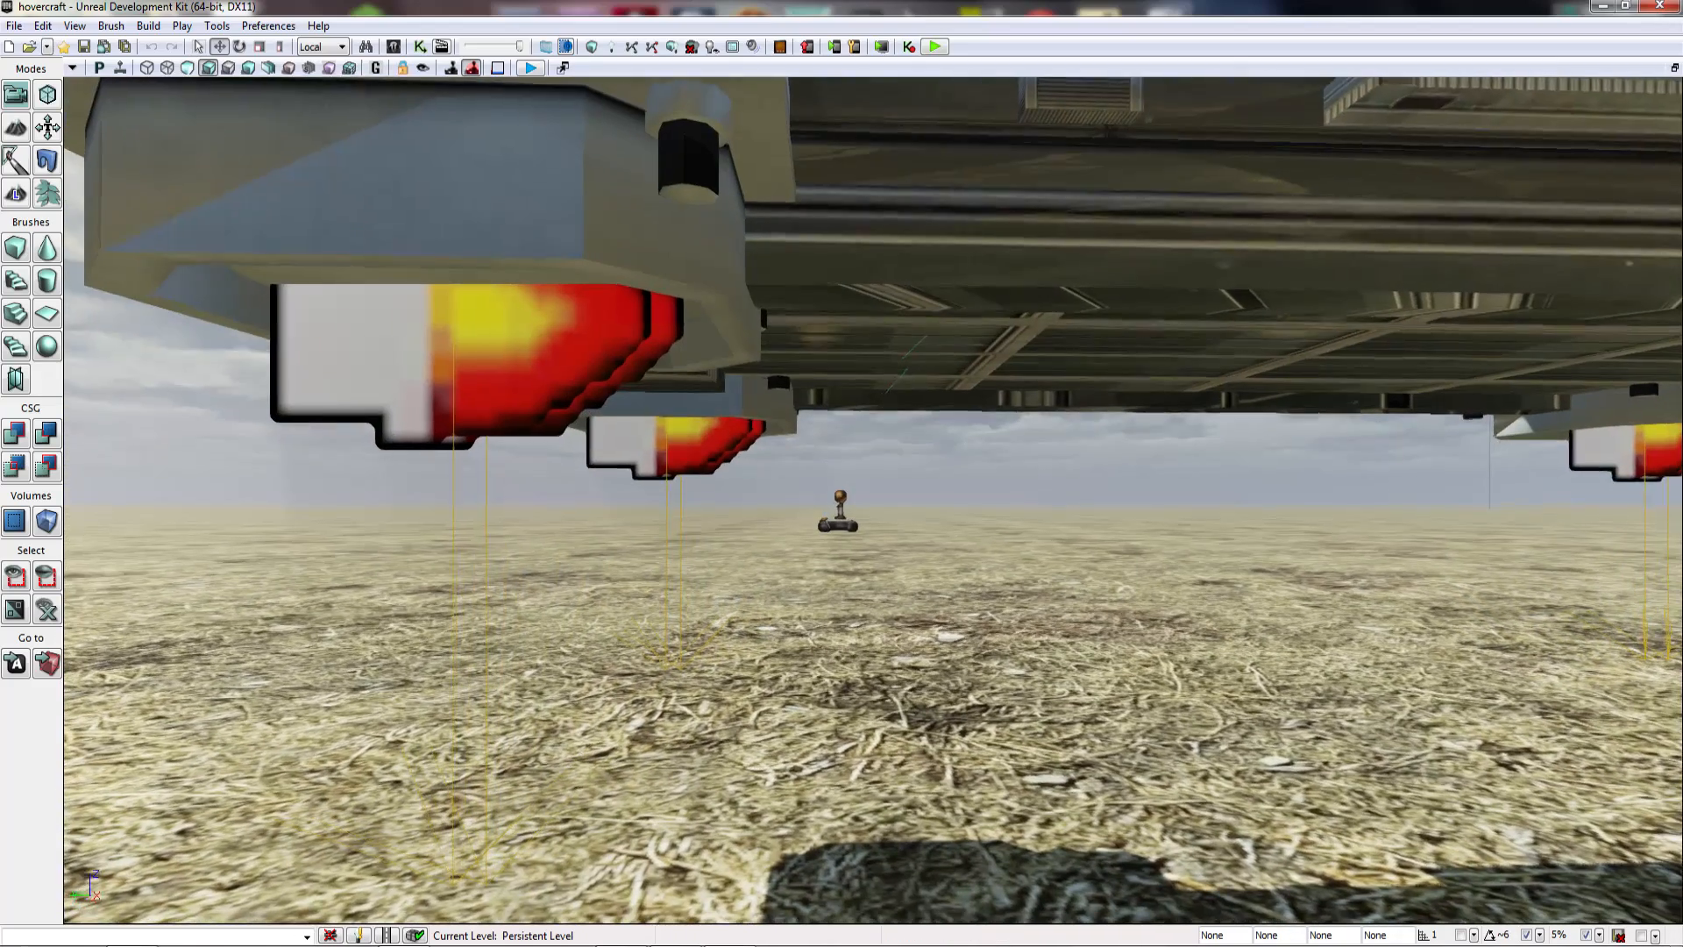
pyautogui.click(478, 359)
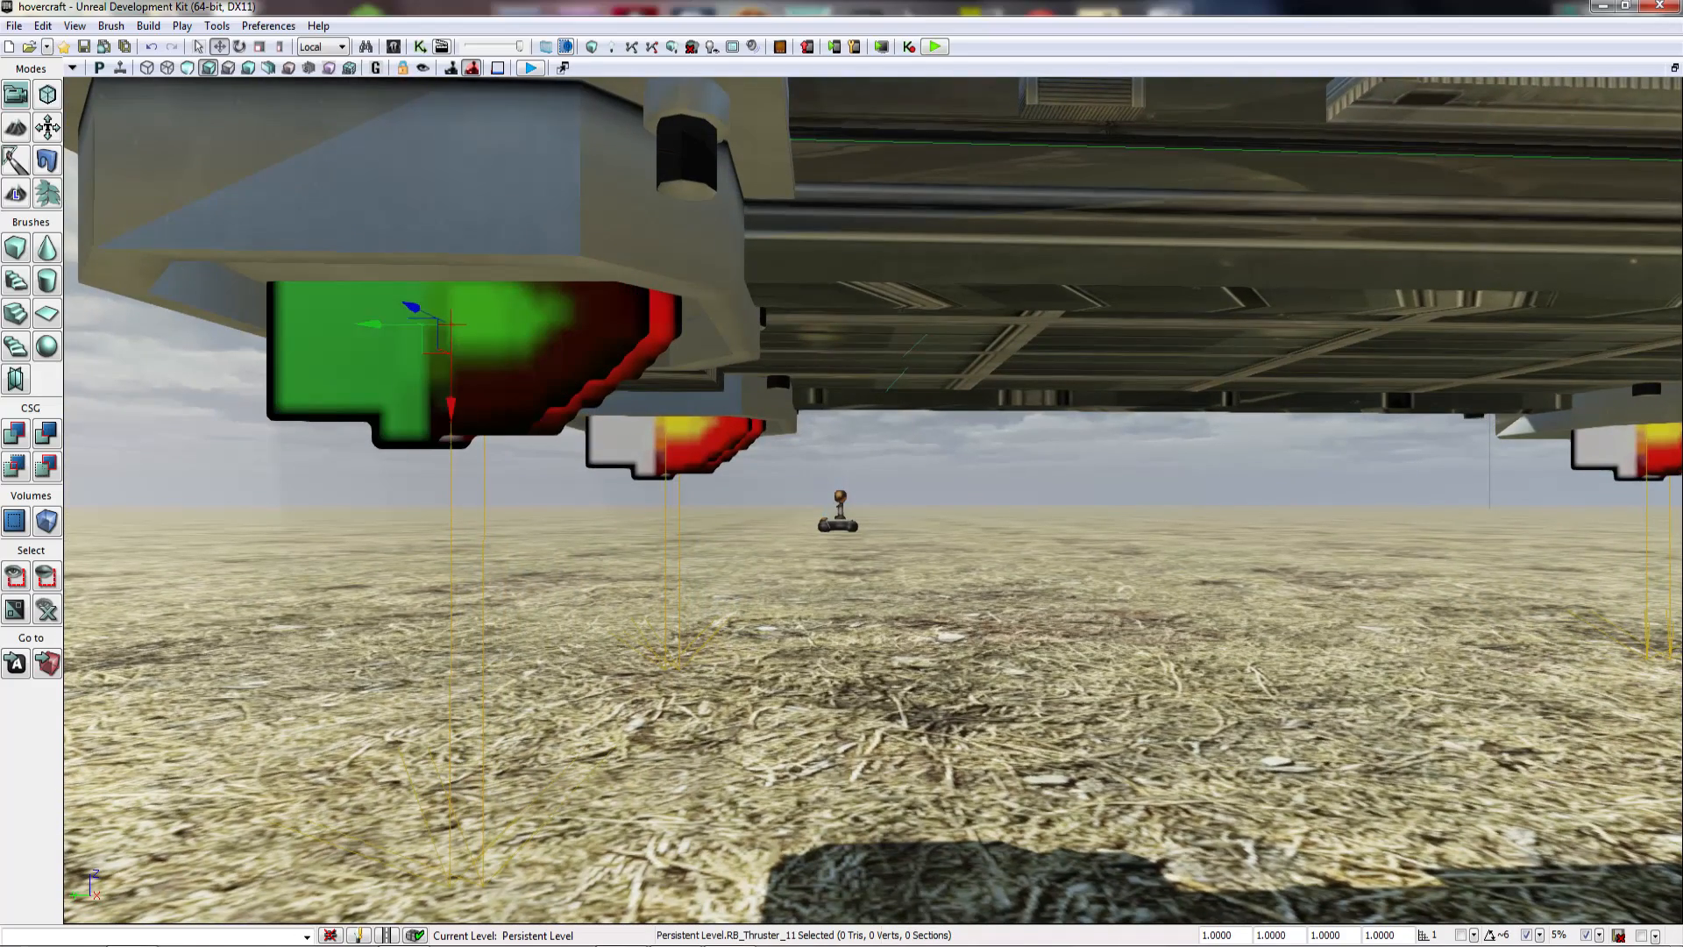
pyautogui.click(663, 322)
pyautogui.doubleClick(477, 364)
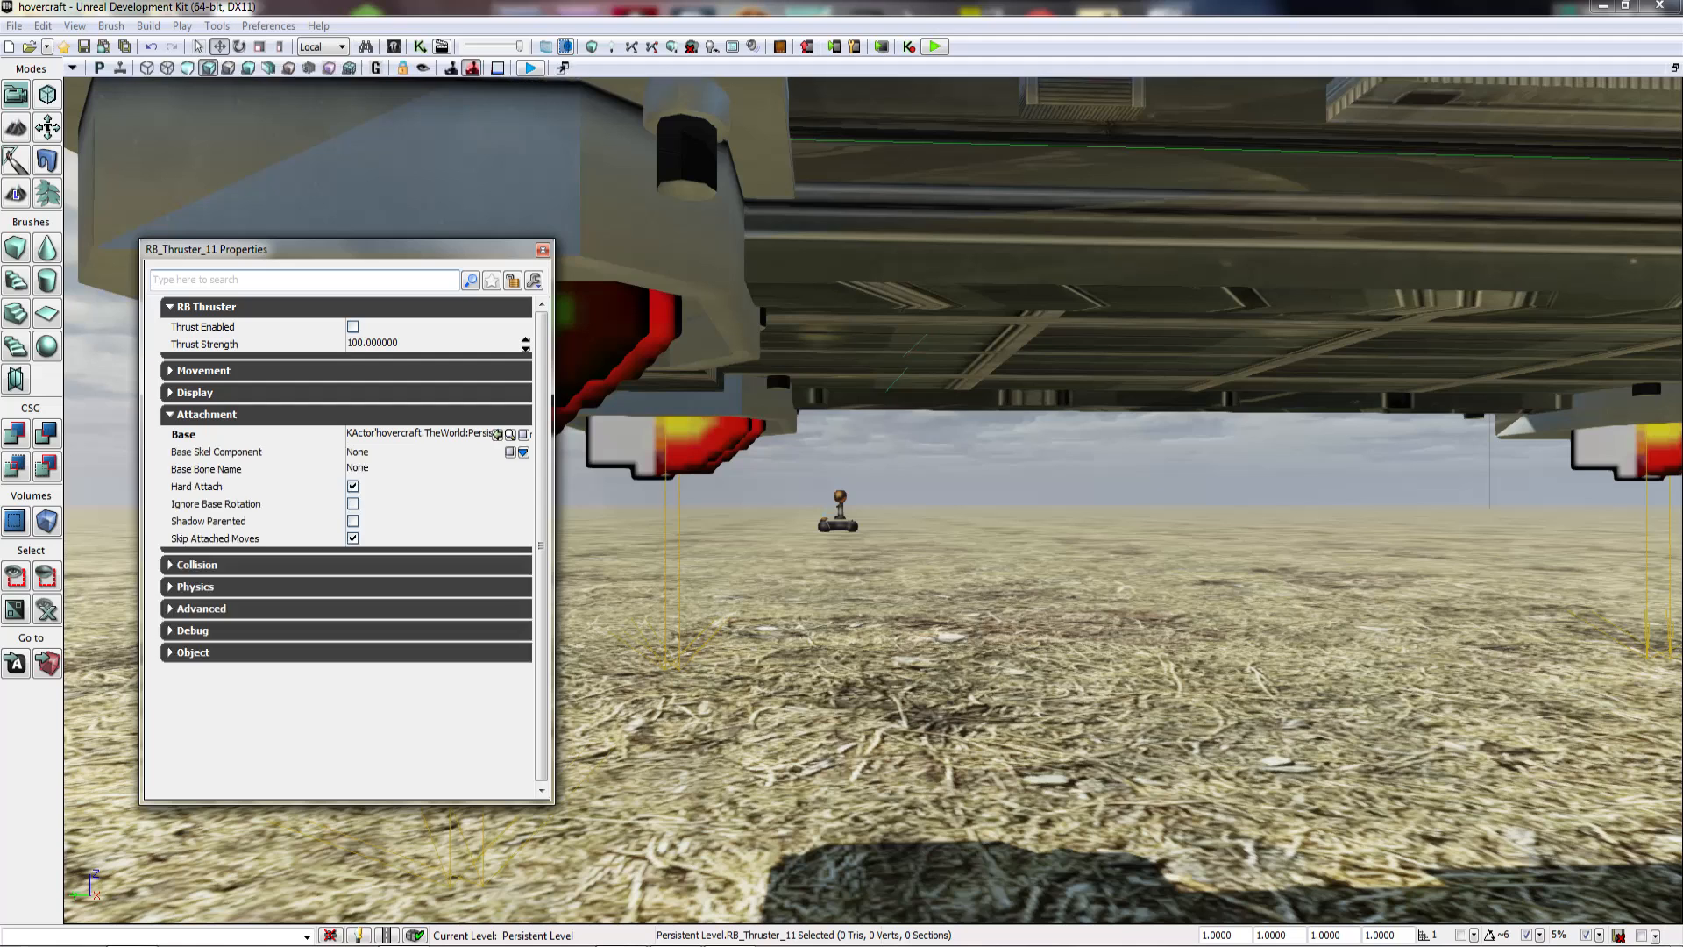
pyautogui.click(542, 250)
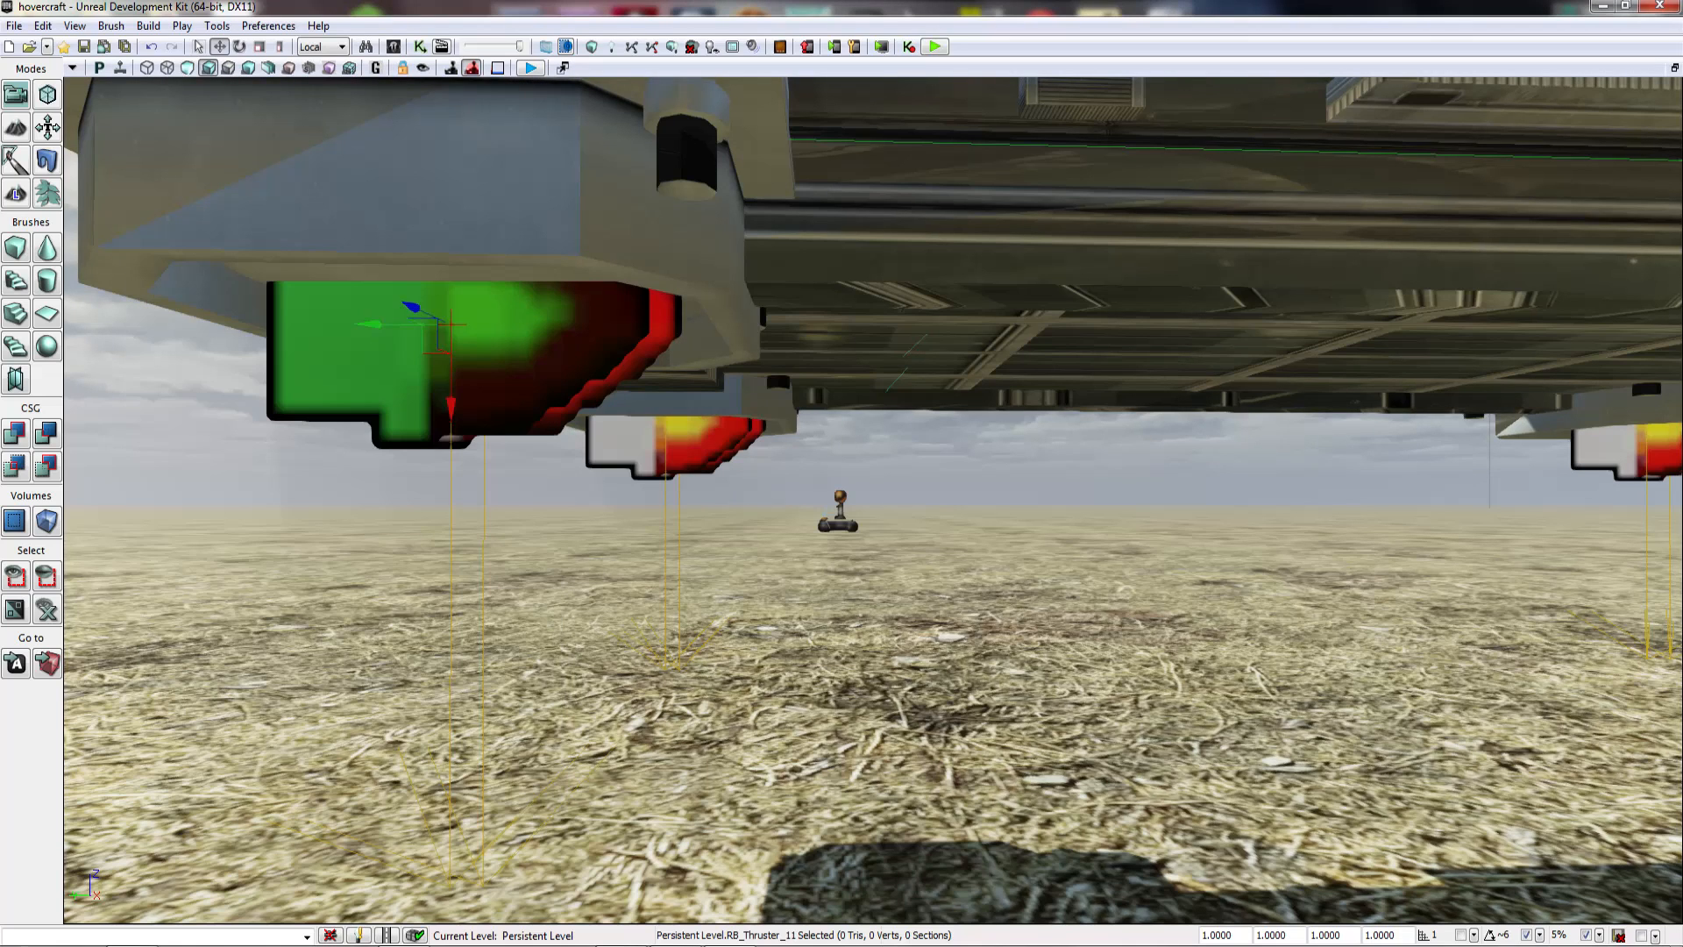
pyautogui.click(663, 321)
pyautogui.doubleClick(508, 333)
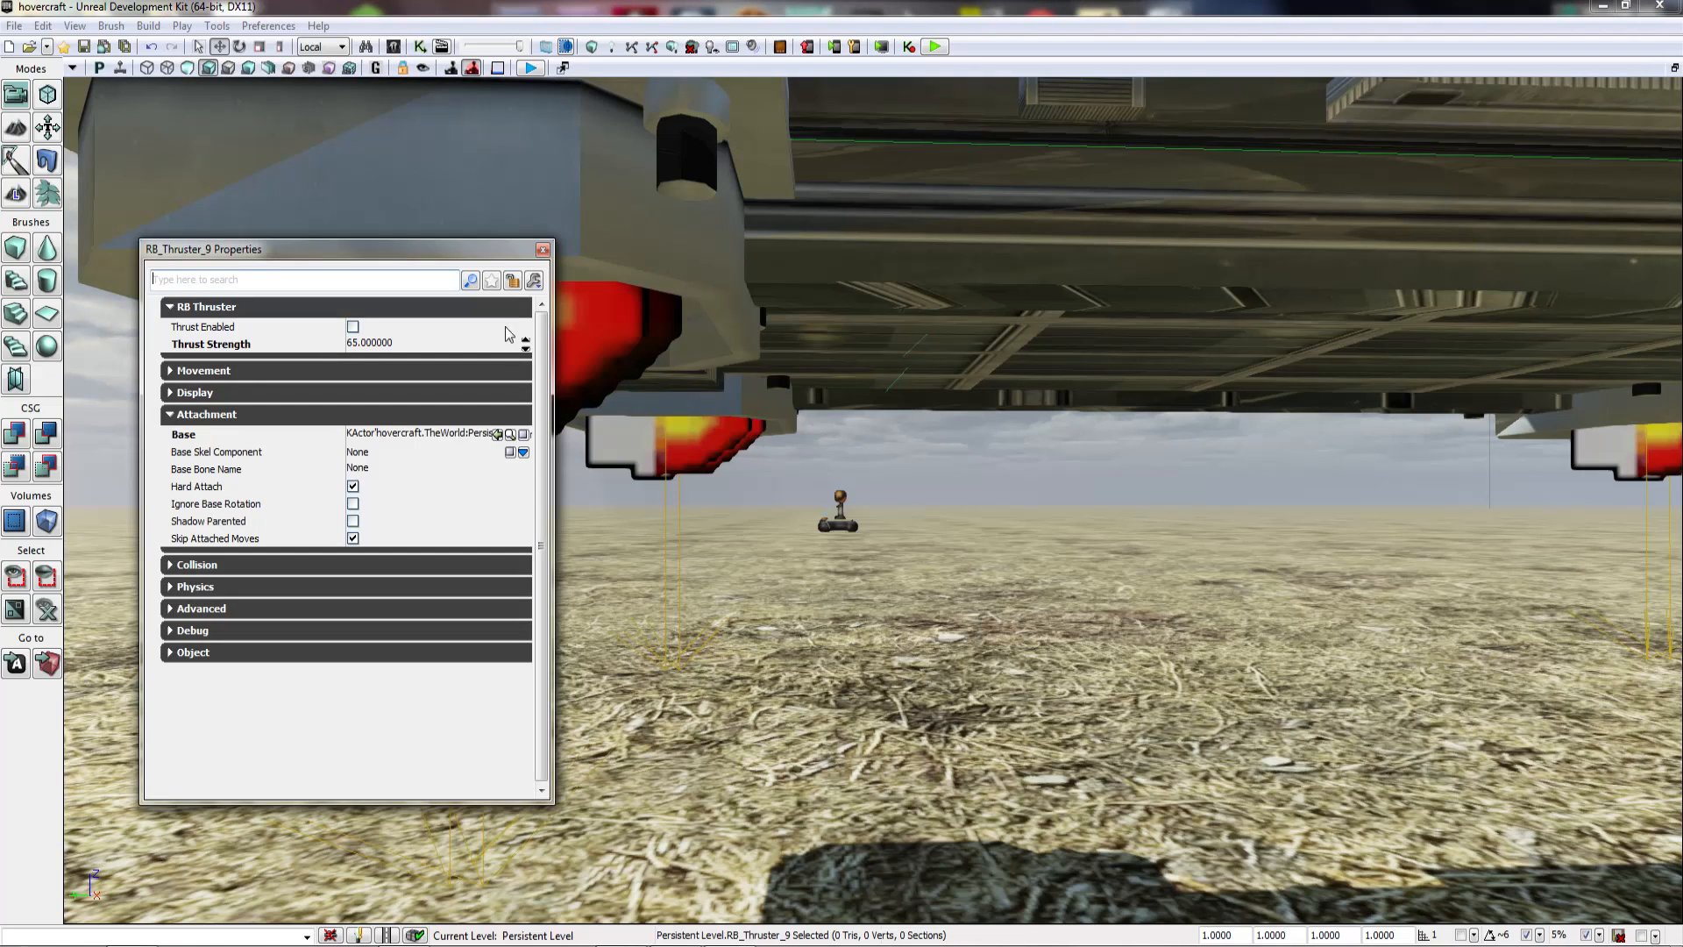
pyautogui.click(542, 251)
# Step: Select the four lift thrusters in the overlapping pairs under two corners of the hovercraft and set their Thrust Strength to 55
pyautogui.moveTo(718, 439); pyautogui.dragTo(789, 438, button='right')
pyautogui.click(745, 422)
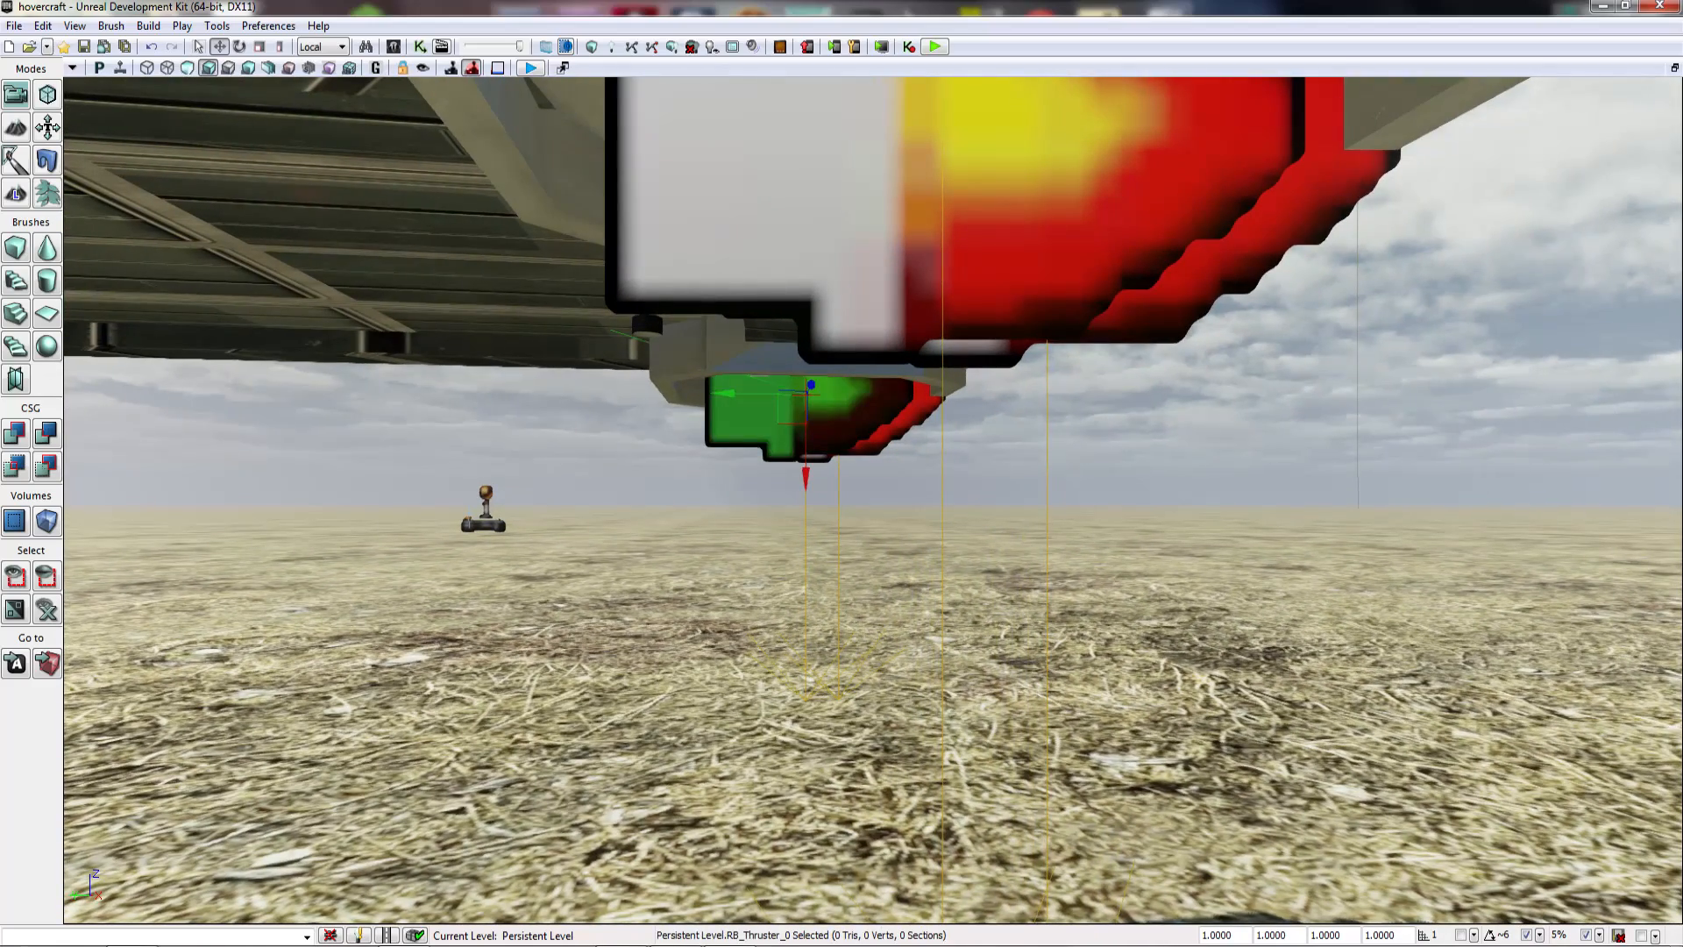
pyautogui.keyDown('ctrl'); pyautogui.click(754, 237); pyautogui.keyUp('ctrl')
pyautogui.moveTo(754, 237); pyautogui.dragTo(552, 281, button='right')
pyautogui.keyDown('ctrl'); pyautogui.click(734, 352); pyautogui.keyUp('ctrl')
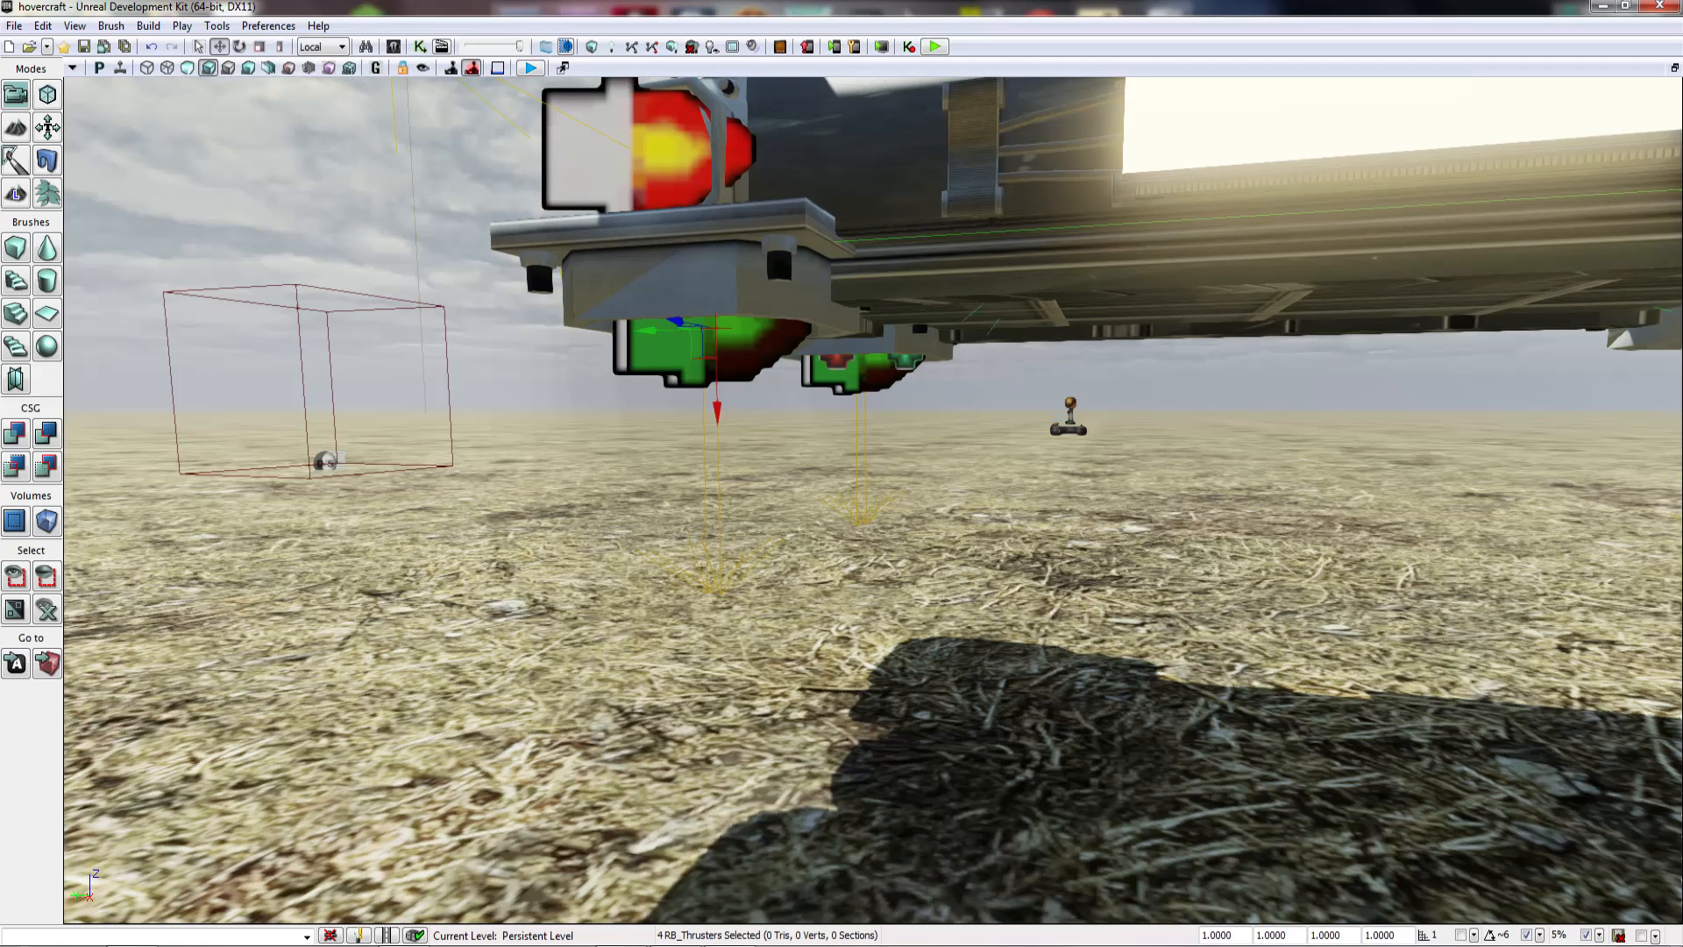
pyautogui.keyDown('ctrl'); pyautogui.click(734, 353); pyautogui.keyUp('ctrl')
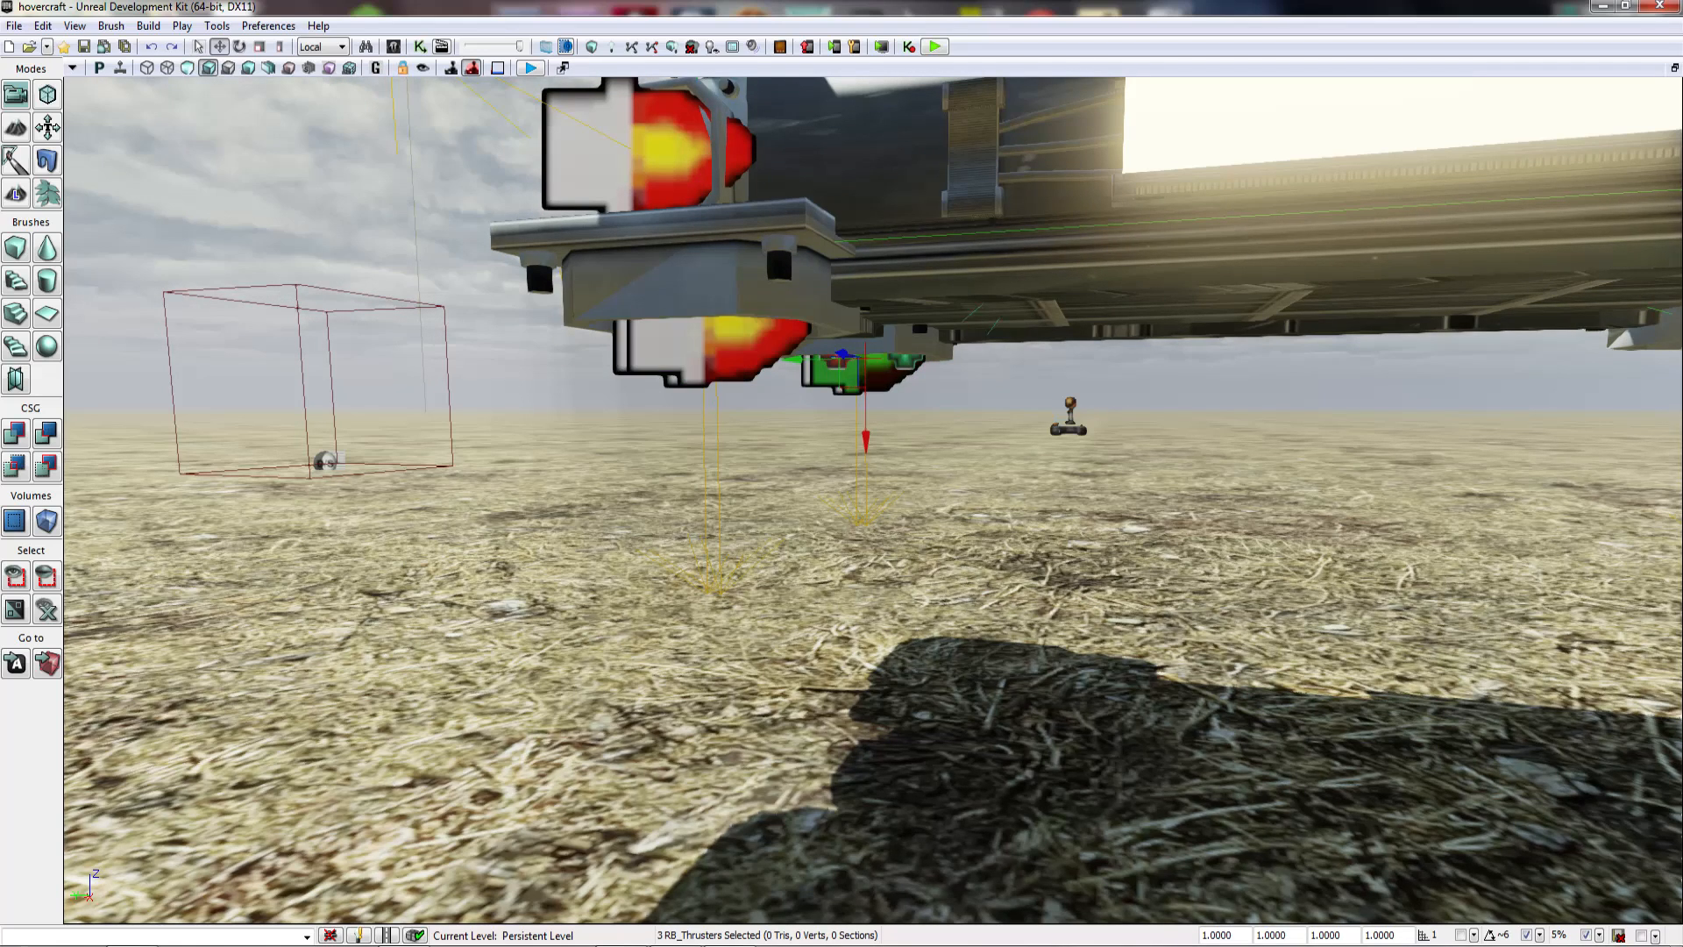
pyautogui.keyDown('ctrl'); pyautogui.click(735, 352); pyautogui.keyUp('ctrl')
pyautogui.press('F4')
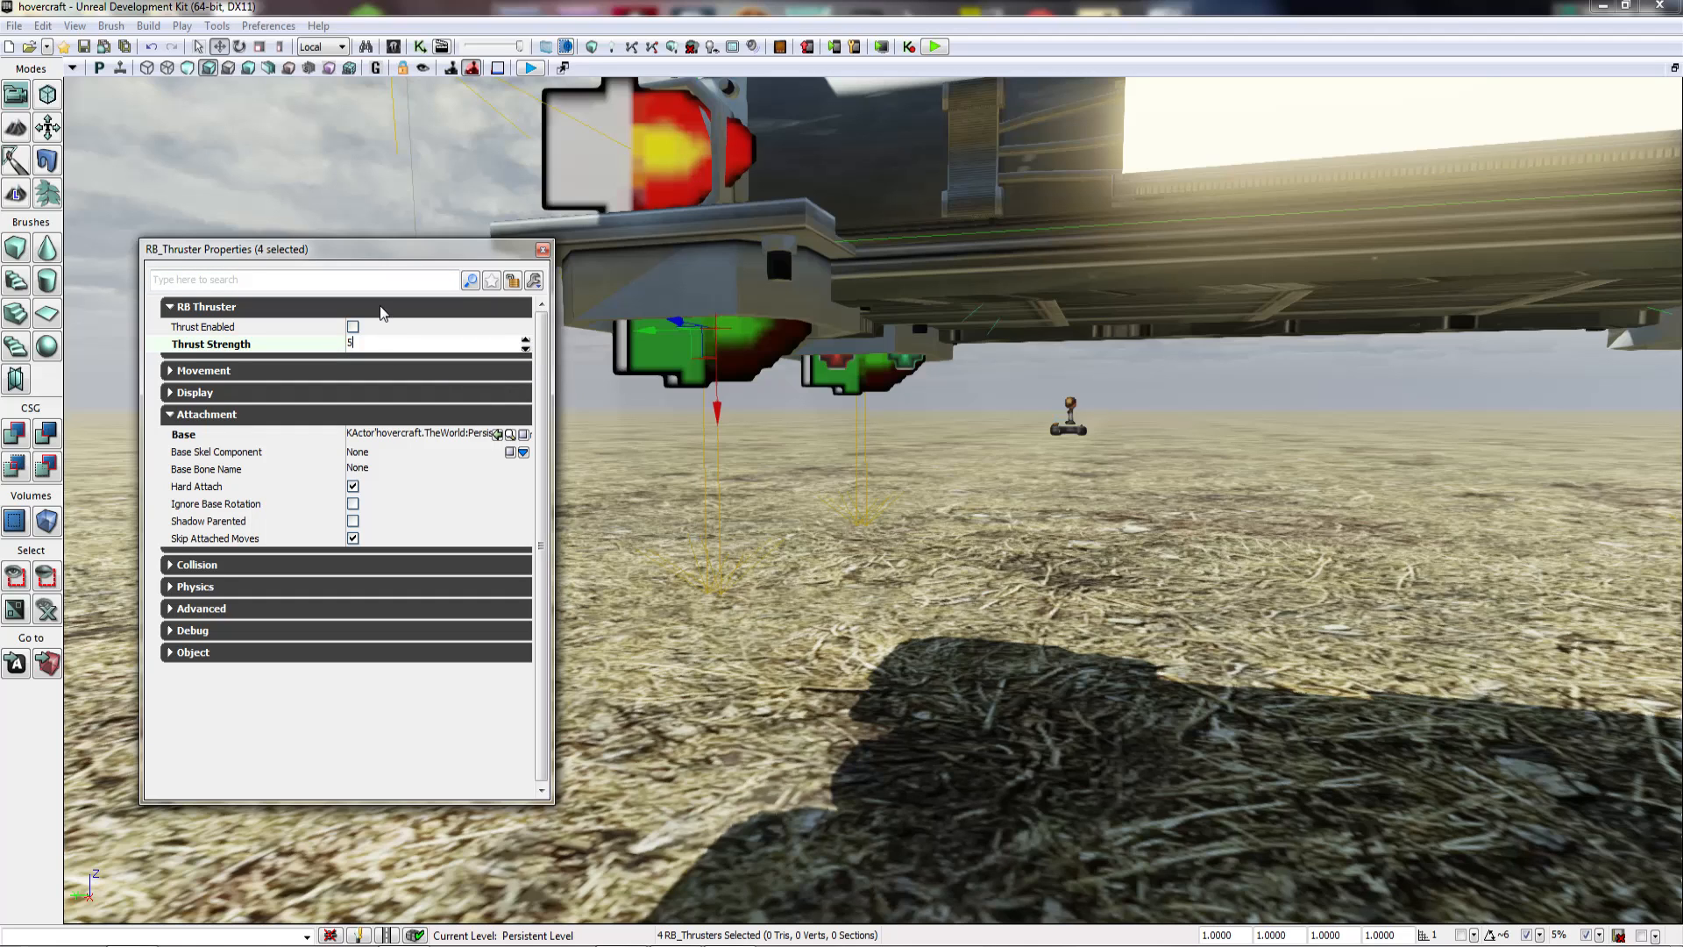
pyautogui.click(372, 344)
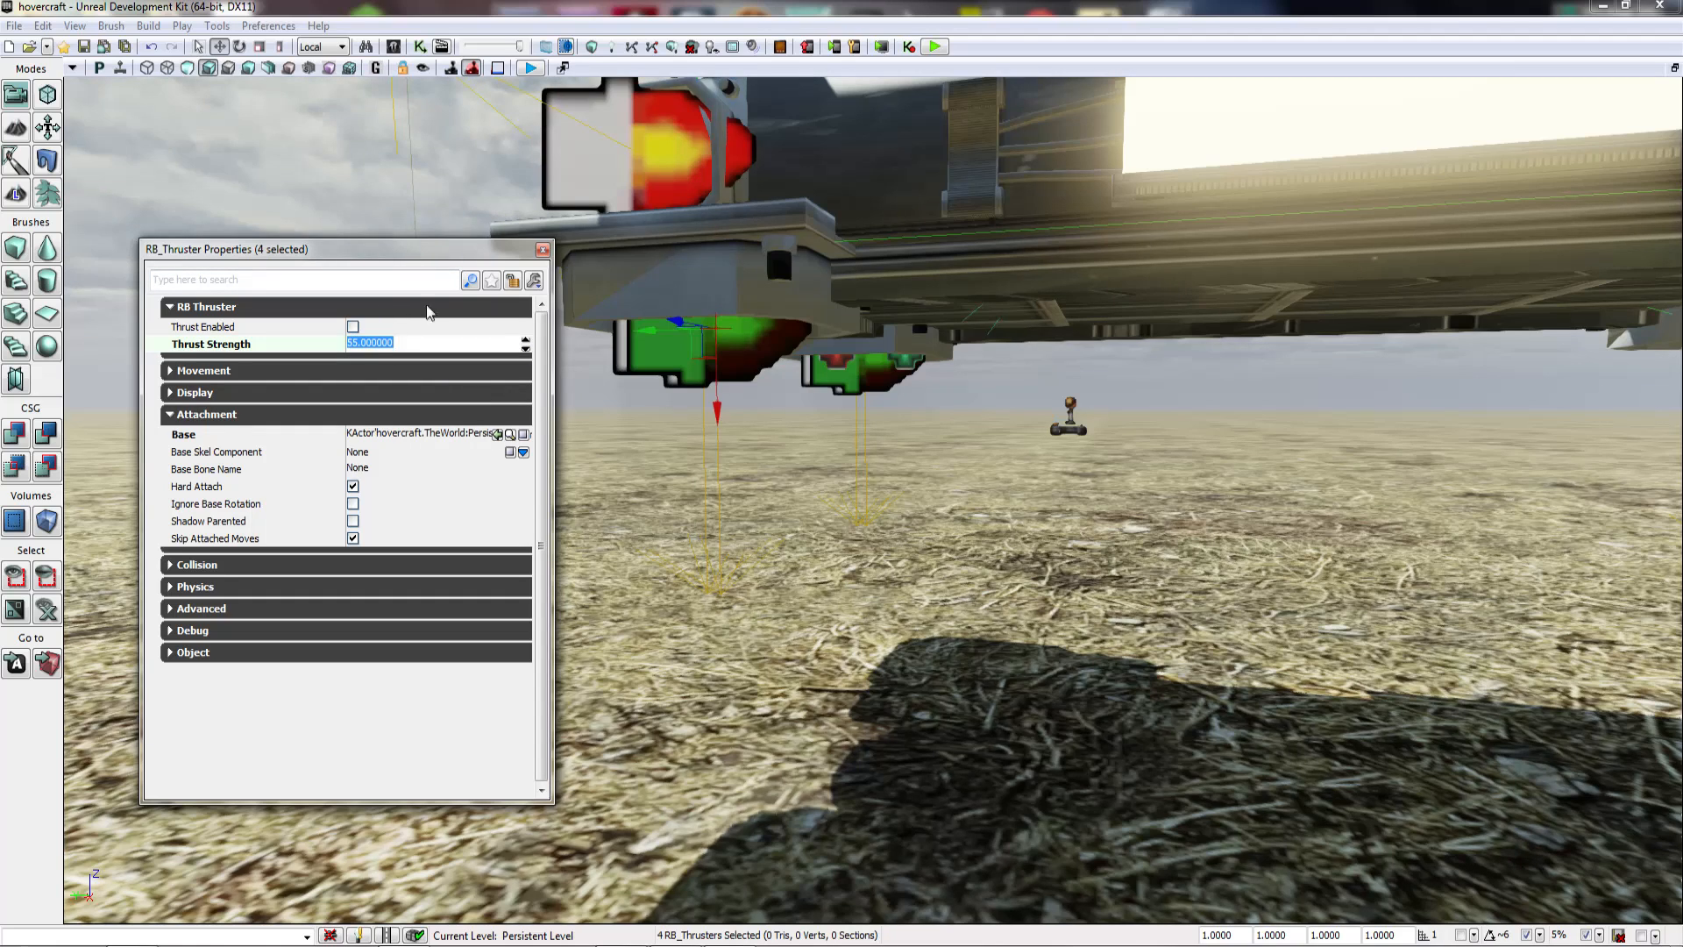
pyautogui.click(542, 252)
# Step: Play the level from the ground in front of the hovercraft to test the reduced lift thrust
pyautogui.moveTo(545, 259); pyautogui.dragTo(561, 352, button='right')
pyautogui.rightClick(718, 337)
pyautogui.click(739, 808)
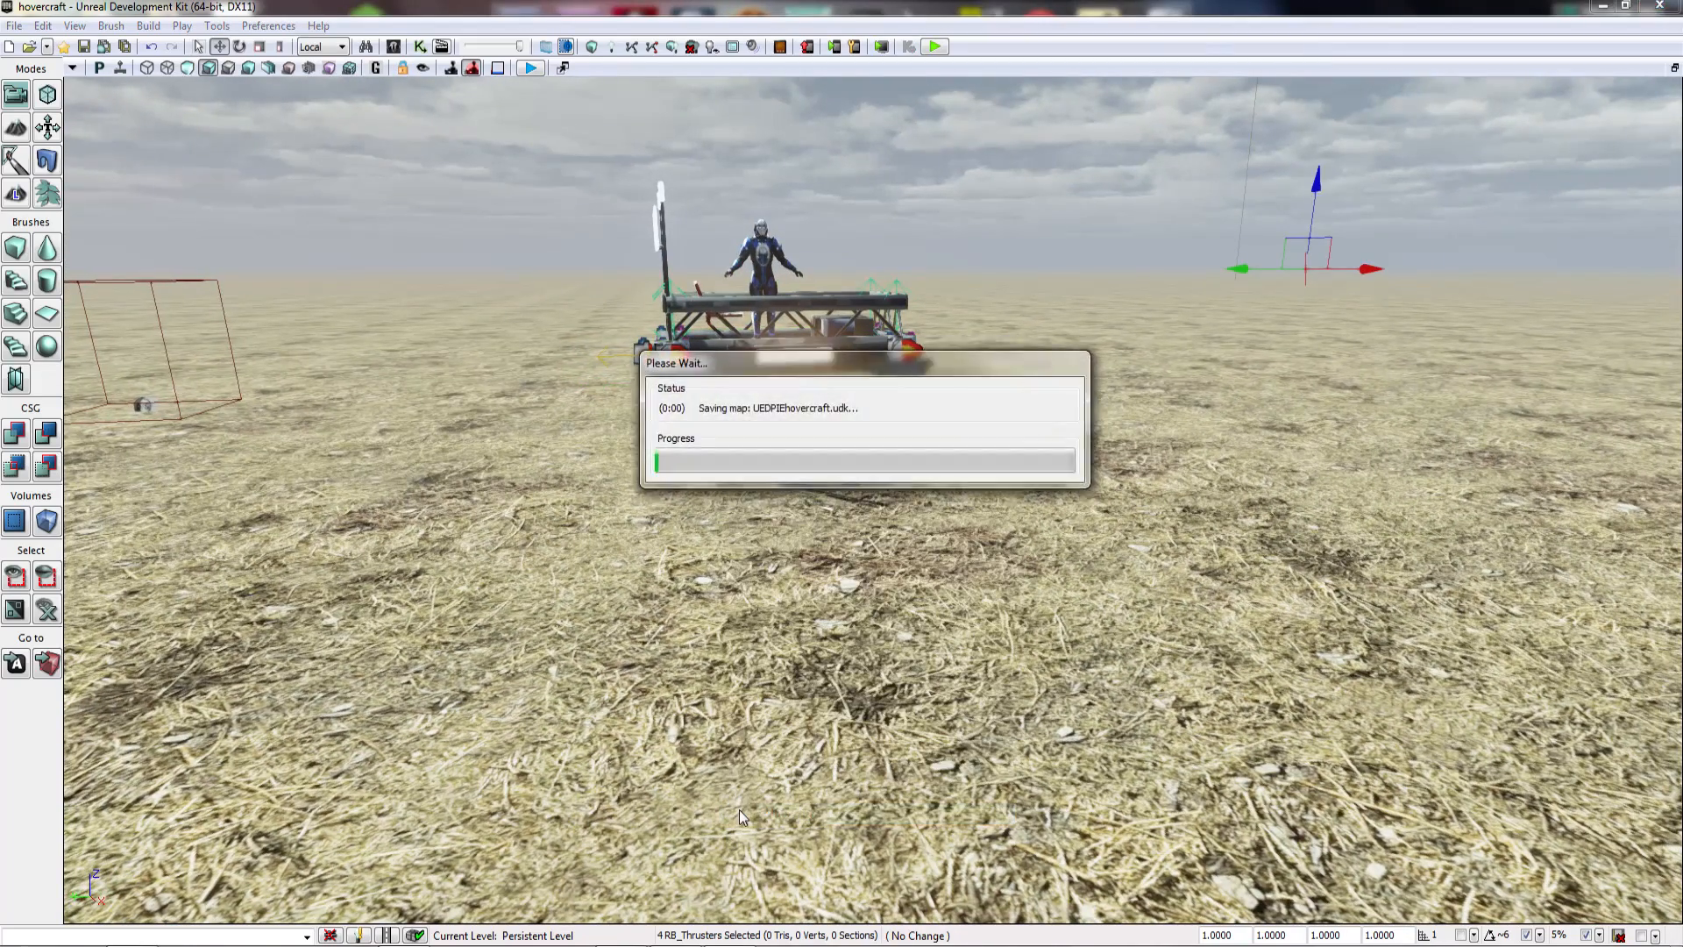
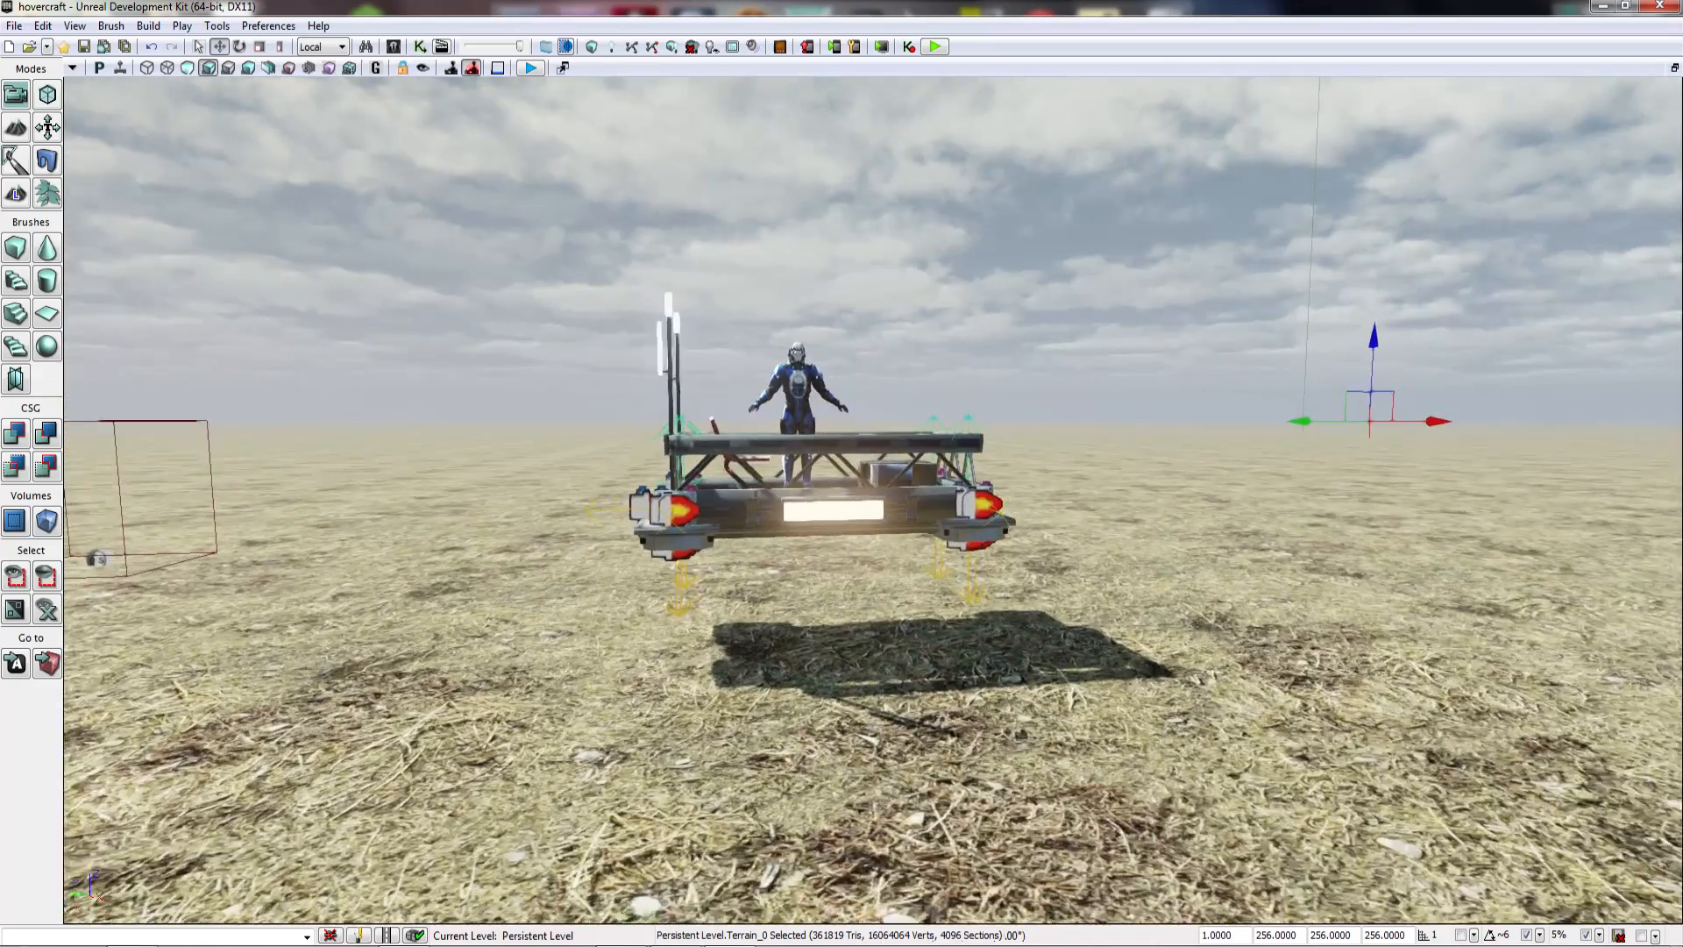
# Step: Select one thruster from each overlapping pair under two corners of the hovercraft and set both Thrust Strengths to 3
pyautogui.press('w')
pyautogui.moveTo(873, 500); pyautogui.dragTo(896, 546, button='right')
pyautogui.press('w')
pyautogui.press('s')
pyautogui.press('d')
pyautogui.press('w')
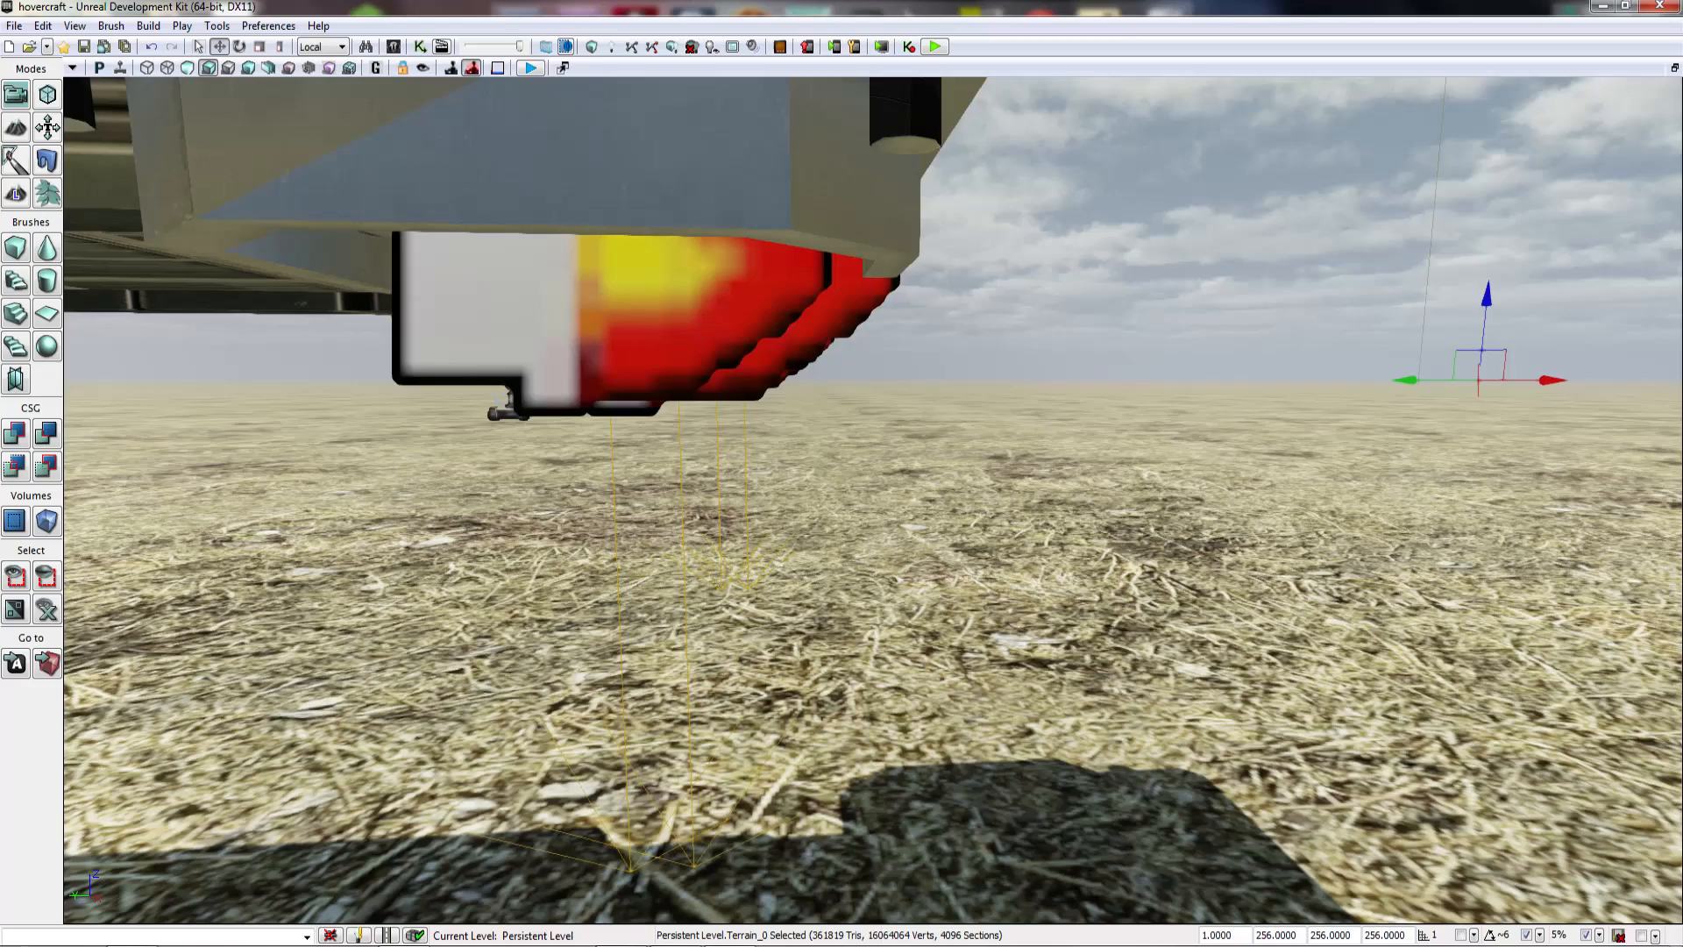
pyautogui.click(569, 324)
pyautogui.moveTo(569, 325); pyautogui.dragTo(521, 324, button='right')
pyautogui.press('d')
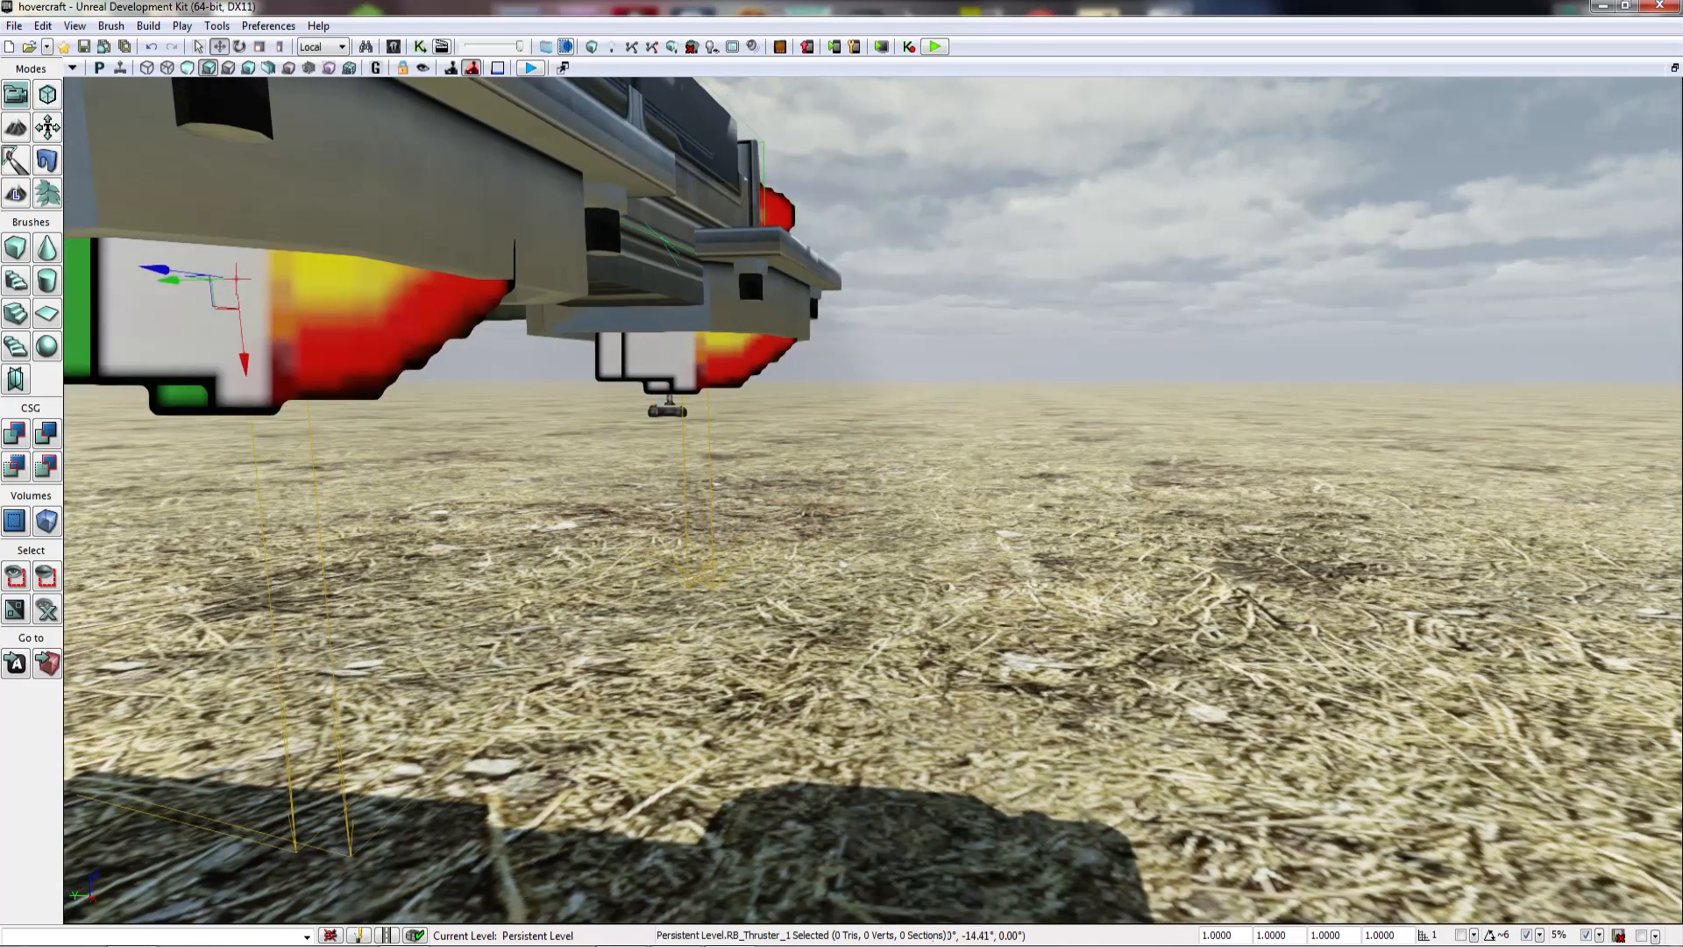
pyautogui.click(368, 324)
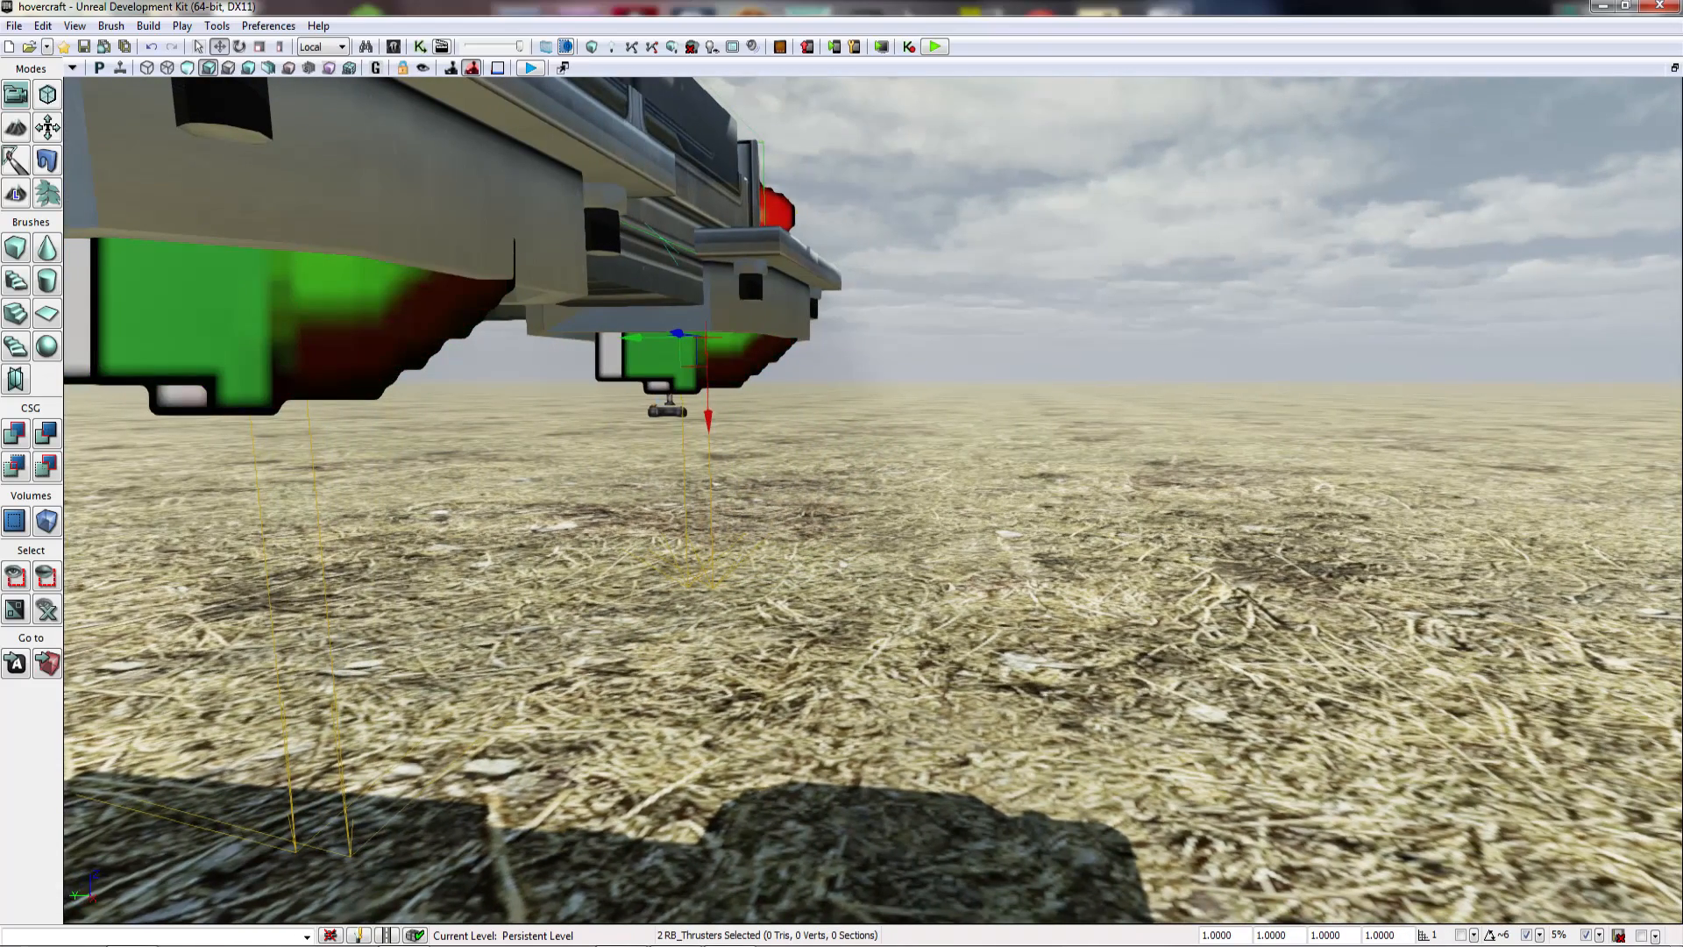
pyautogui.press('F4')
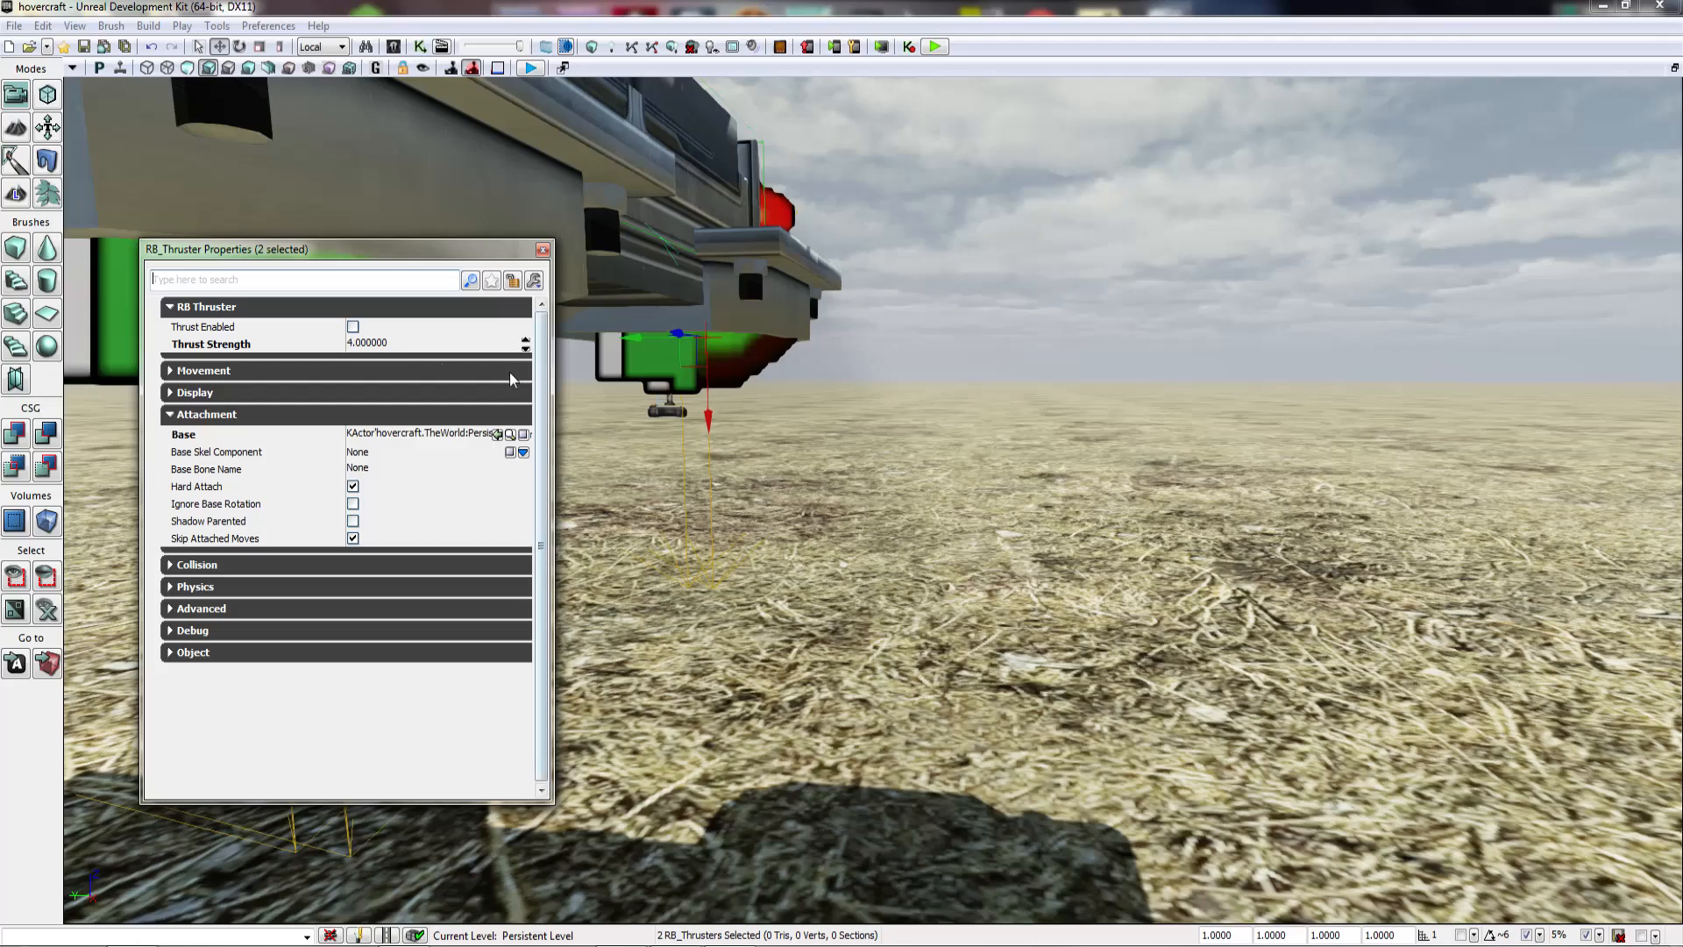
pyautogui.click(384, 349)
pyautogui.write('3')
pyautogui.click(771, 491)
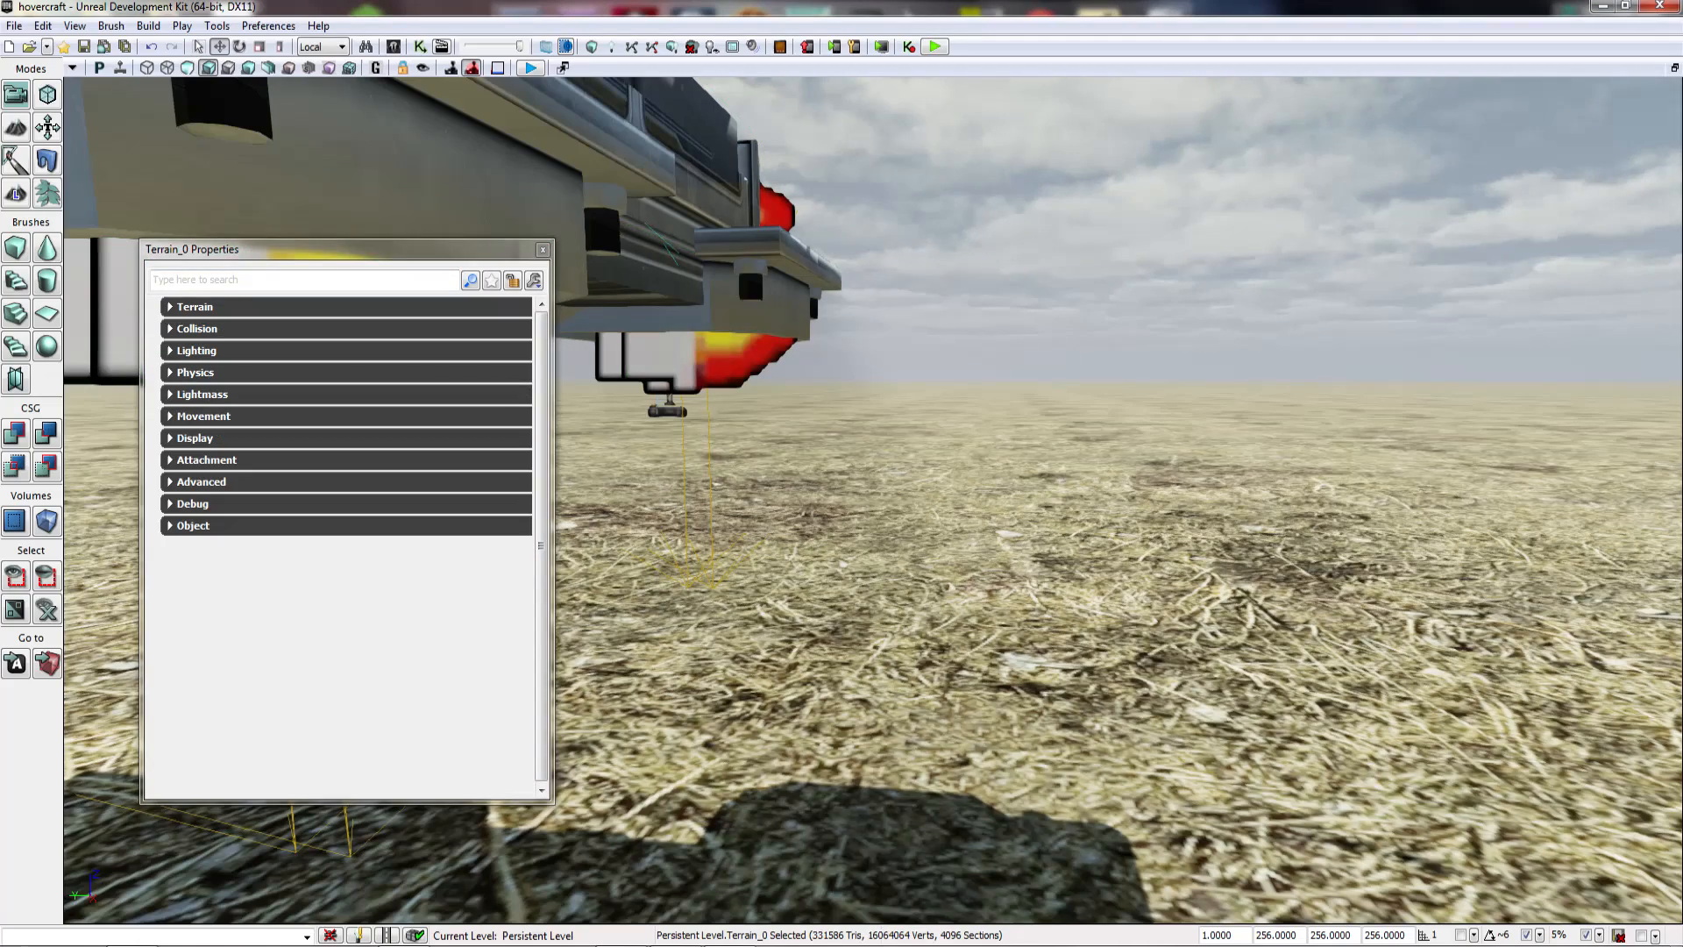
pyautogui.click(546, 251)
# Step: Play the level from the ground near the hovercraft and follow its flight with the weakened banking thrusters
pyautogui.moveTo(570, 351); pyautogui.dragTo(565, 839, button='right')
pyautogui.rightClick(565, 842)
pyautogui.click(593, 829)
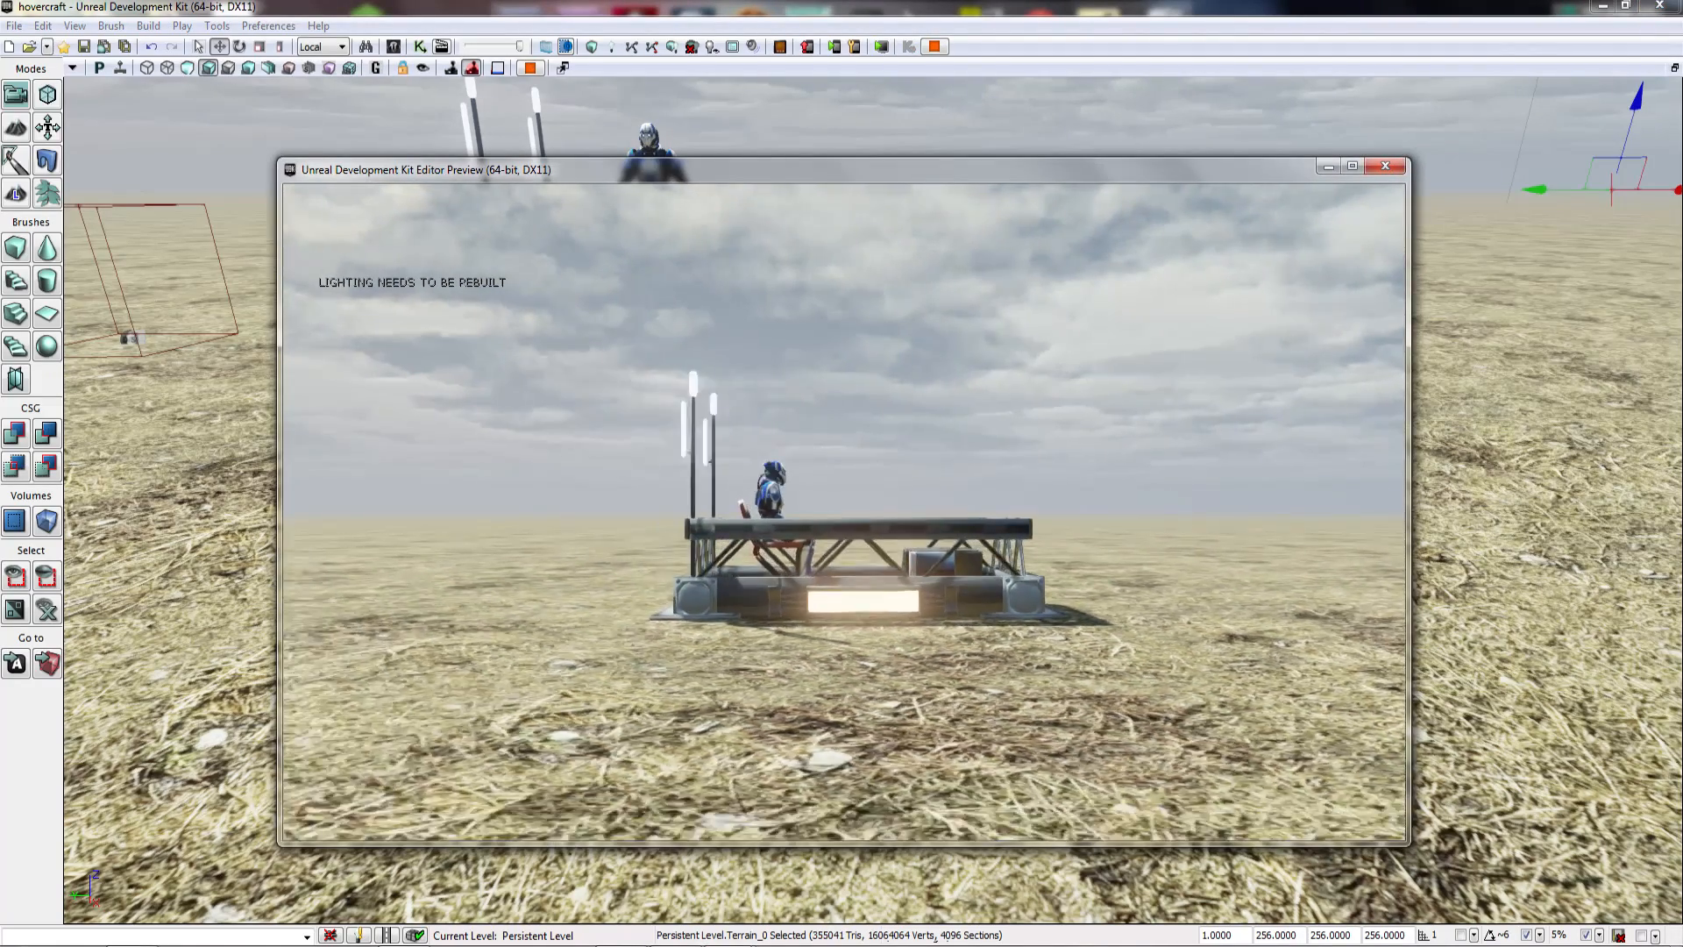
pyautogui.press('space')
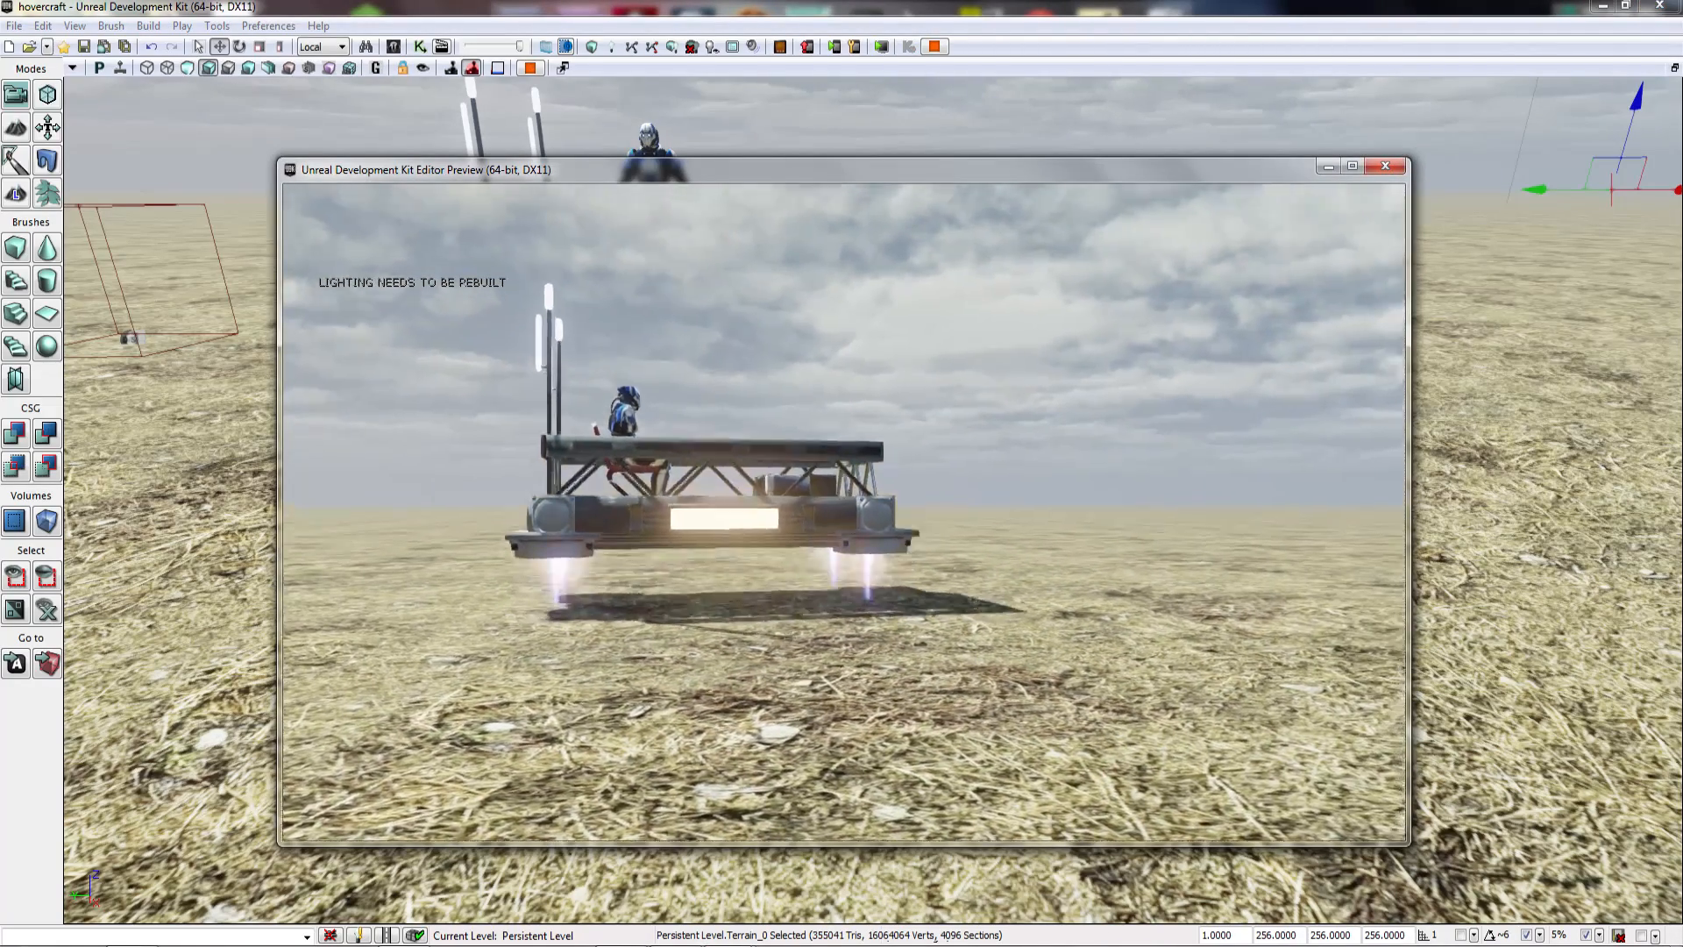
pyautogui.press('d')
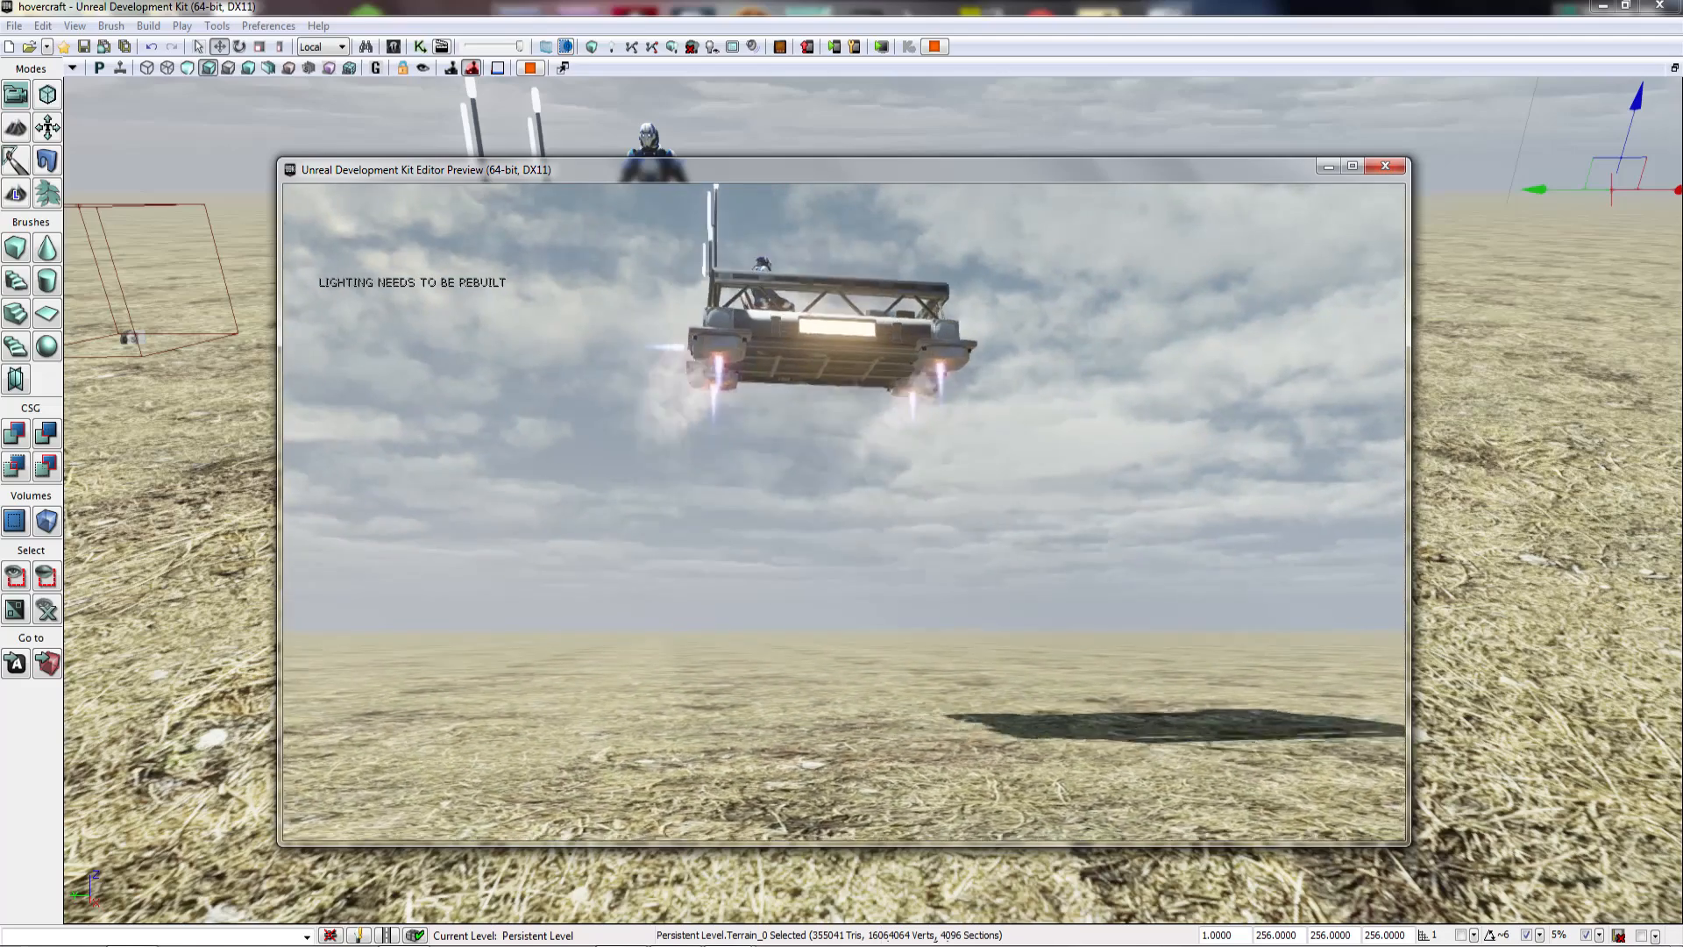
pyautogui.press('w')
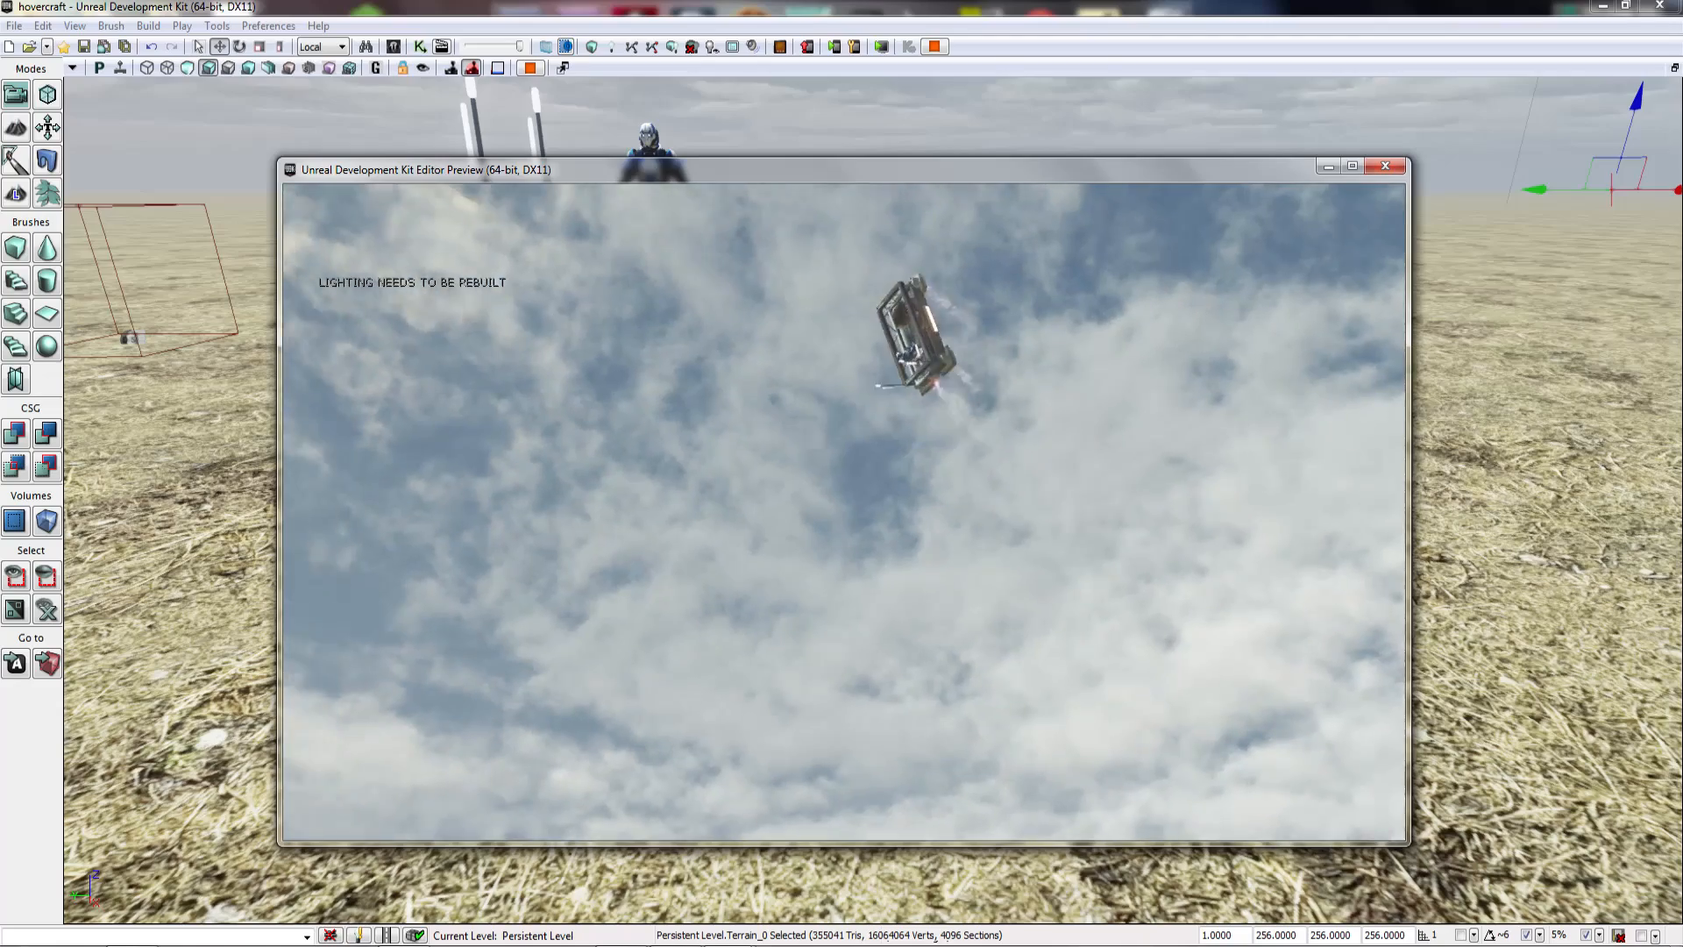
pyautogui.press('Escape')
# Step: Move the bank_right event key in the Matinee to about 8.5 seconds
pyautogui.moveTo(706, 720); pyautogui.dragTo(702, 677, button='right')
pyautogui.press('w')
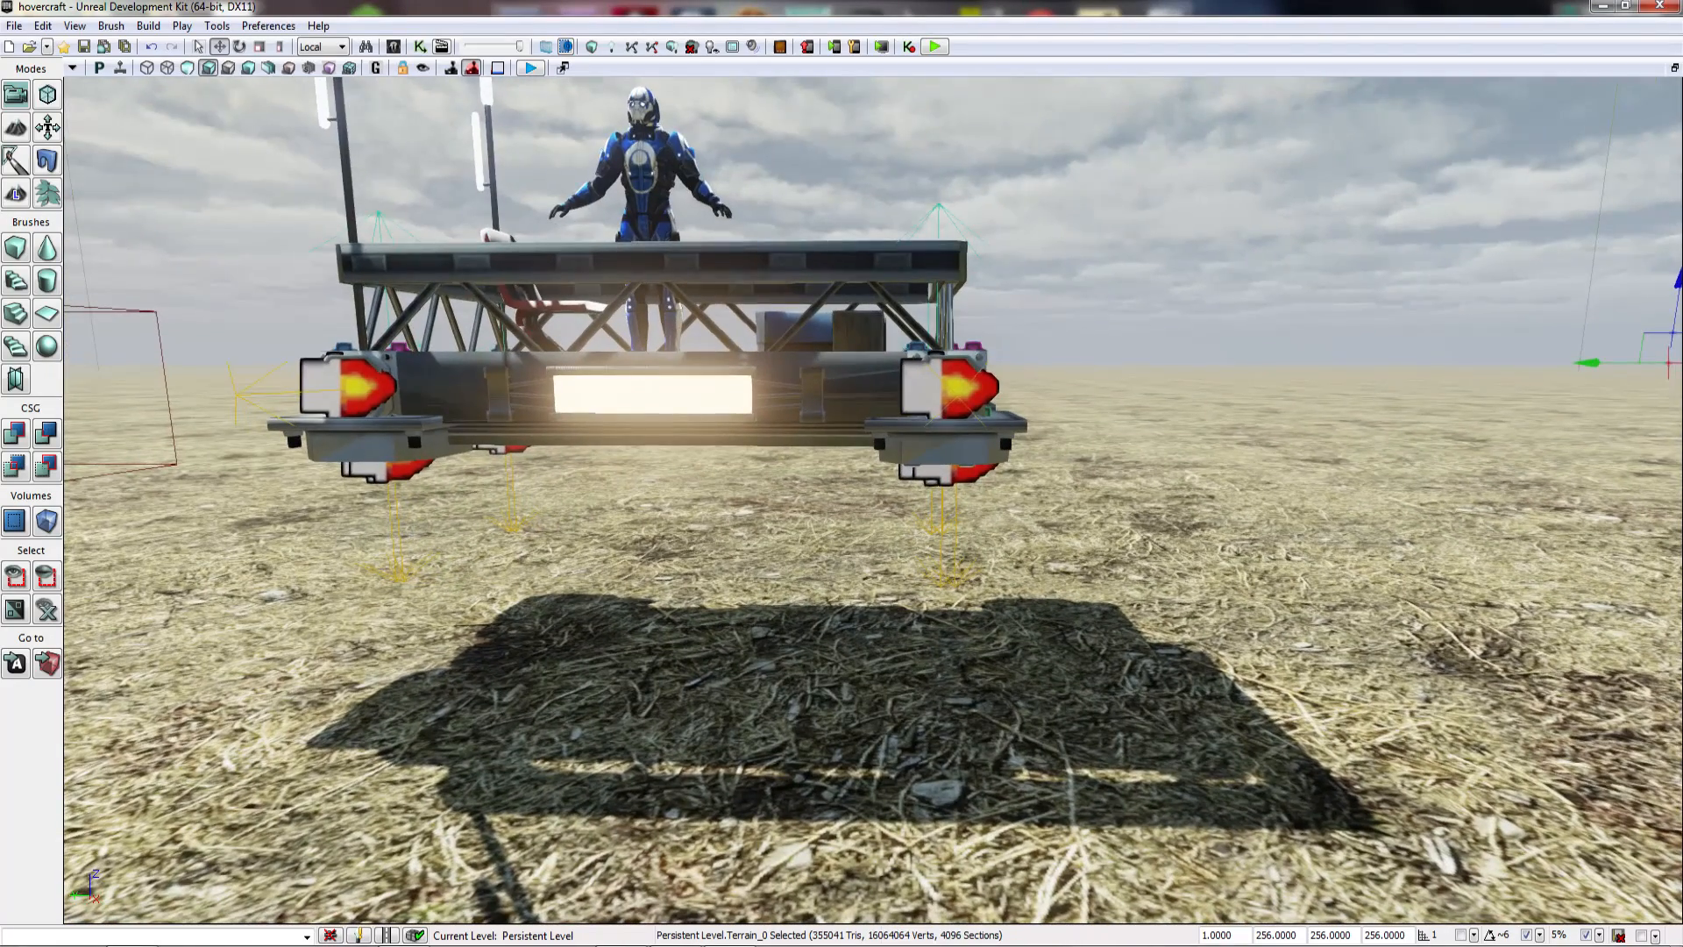
pyautogui.click(443, 46)
pyautogui.click(482, 81)
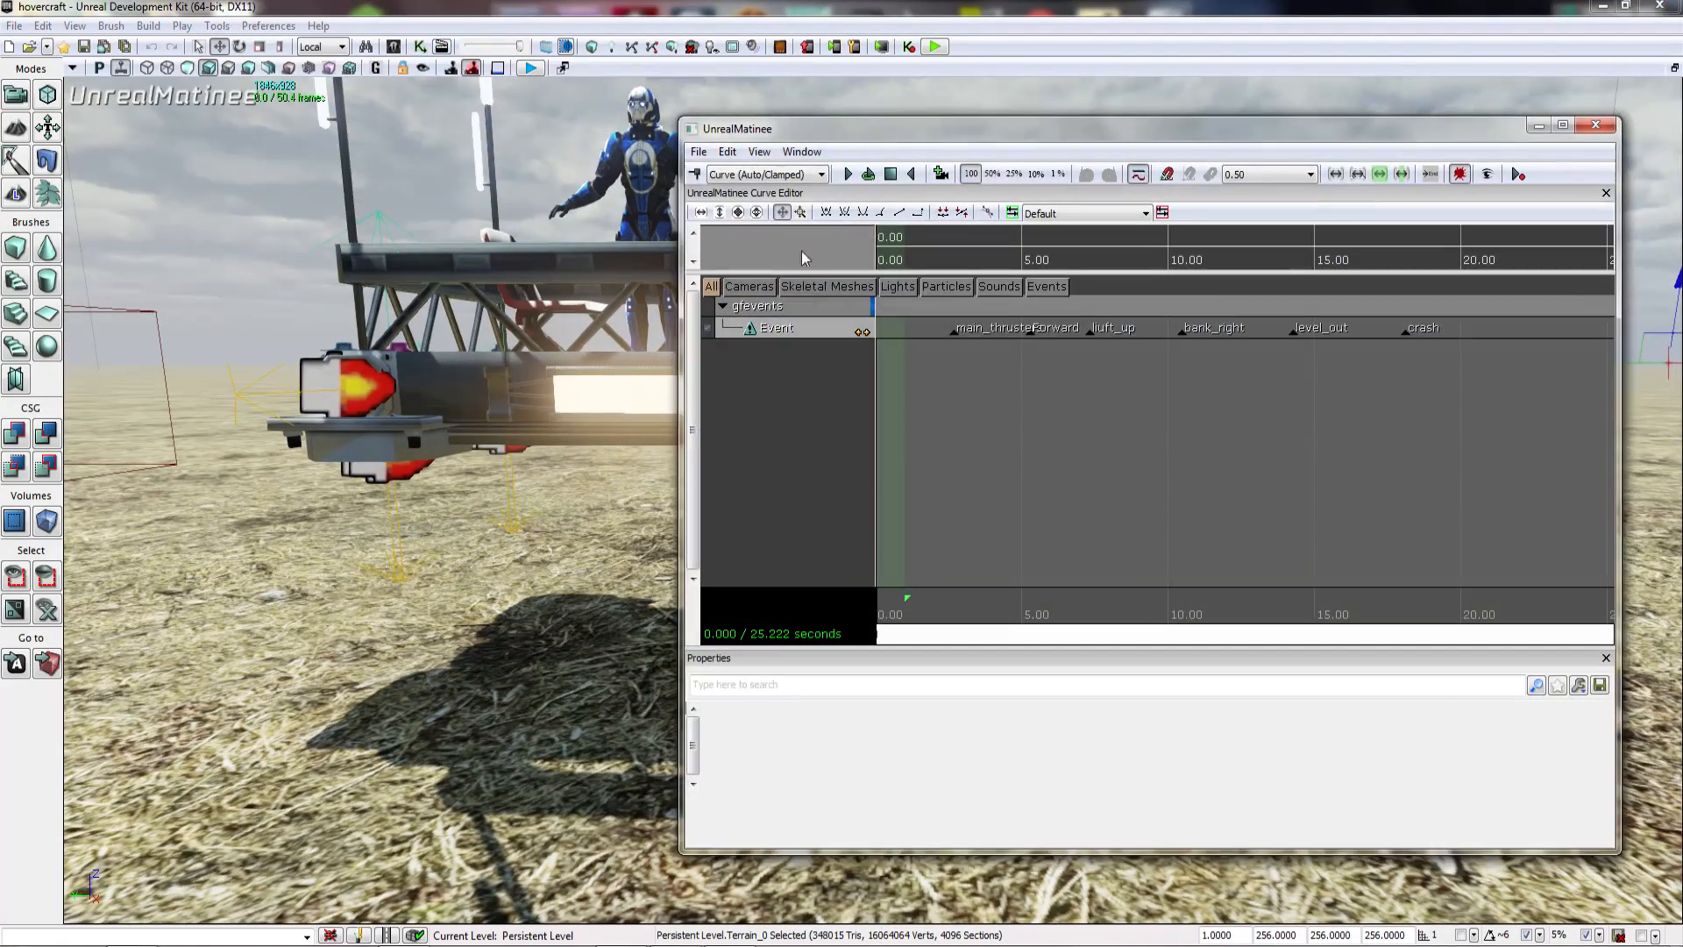
pyautogui.click(1090, 332)
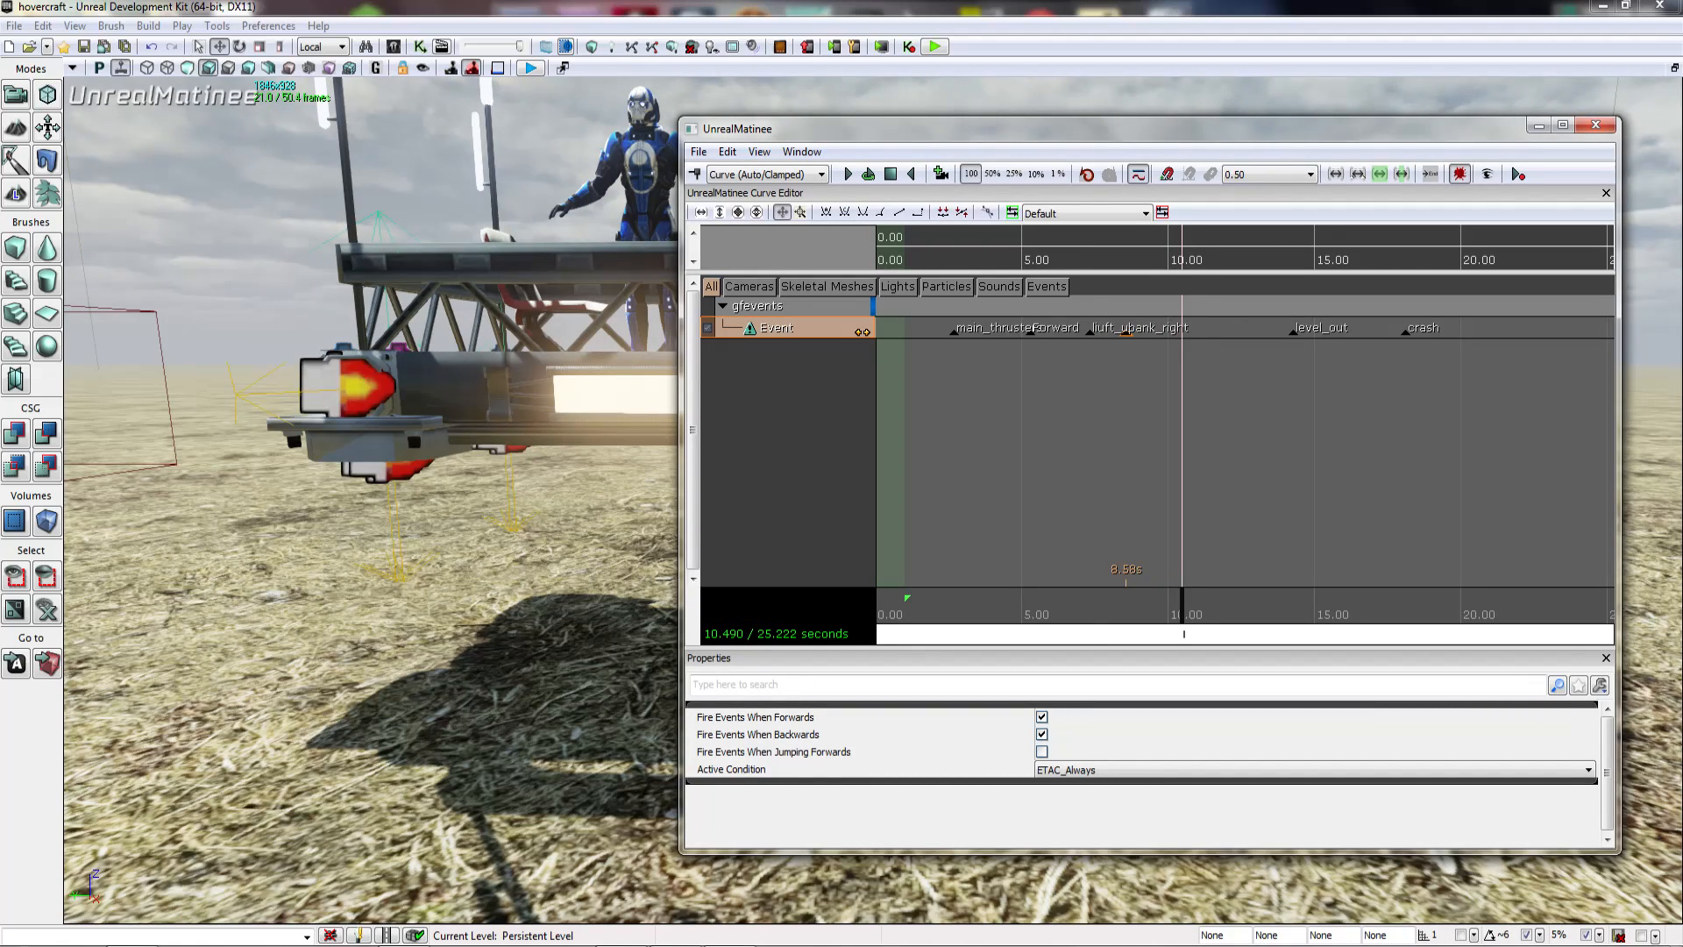
pyautogui.click(1595, 127)
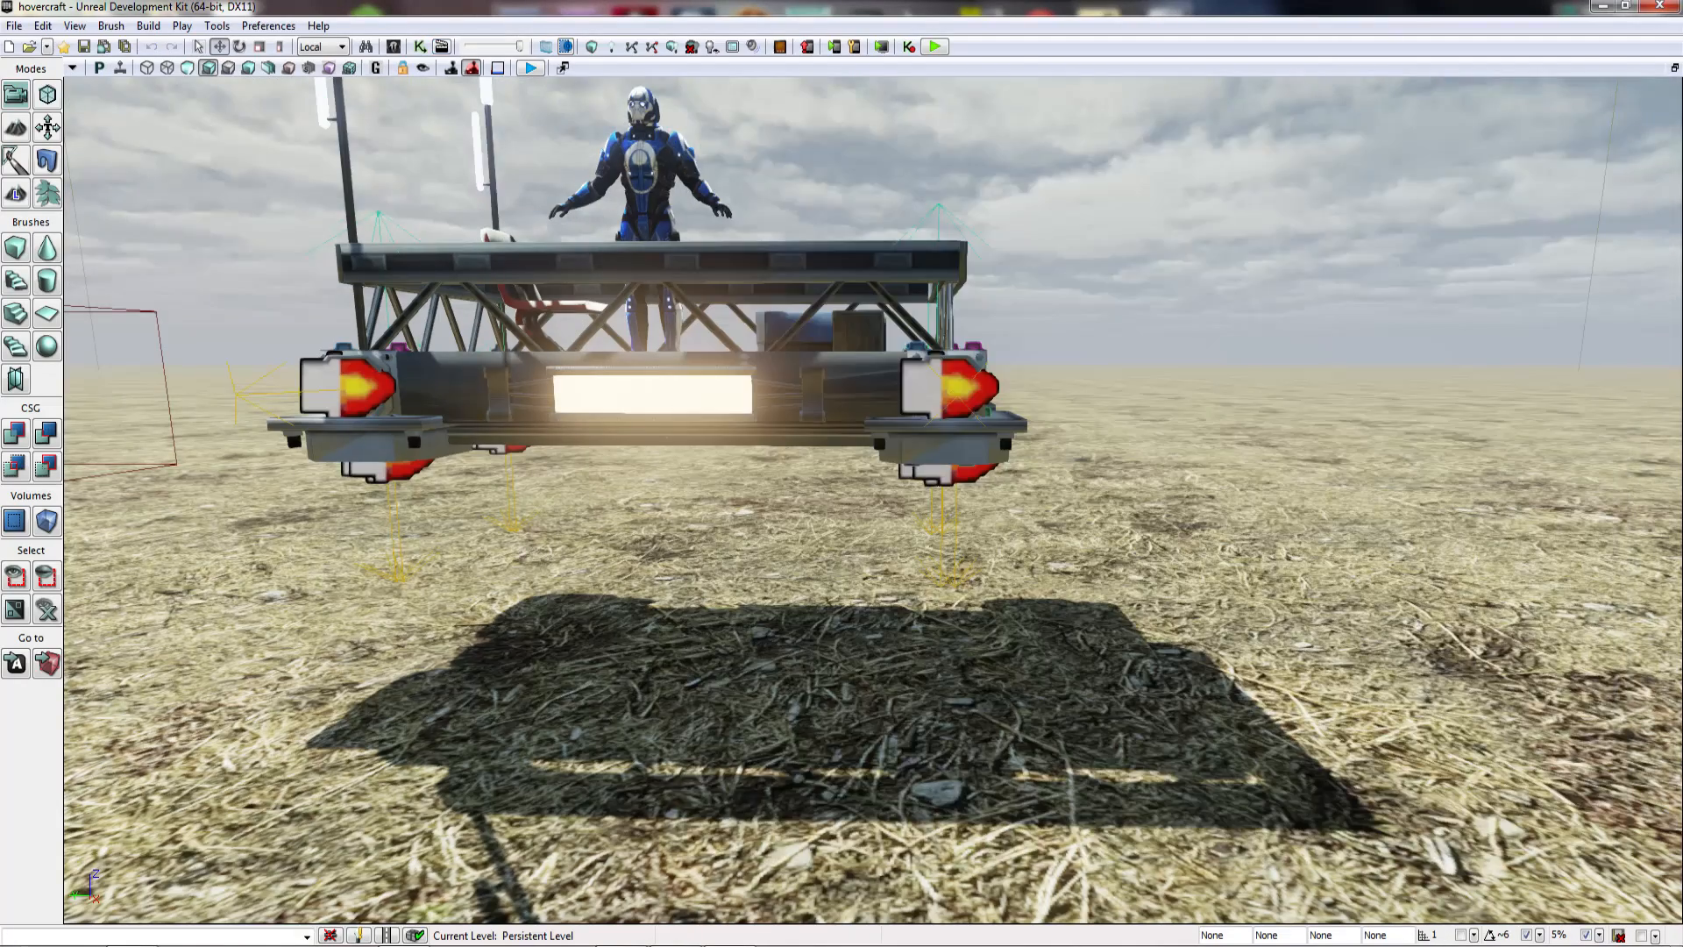
# Step: Play the level from the ground in front of the hovercraft to test the earlier bank_right timing
pyautogui.press('w')
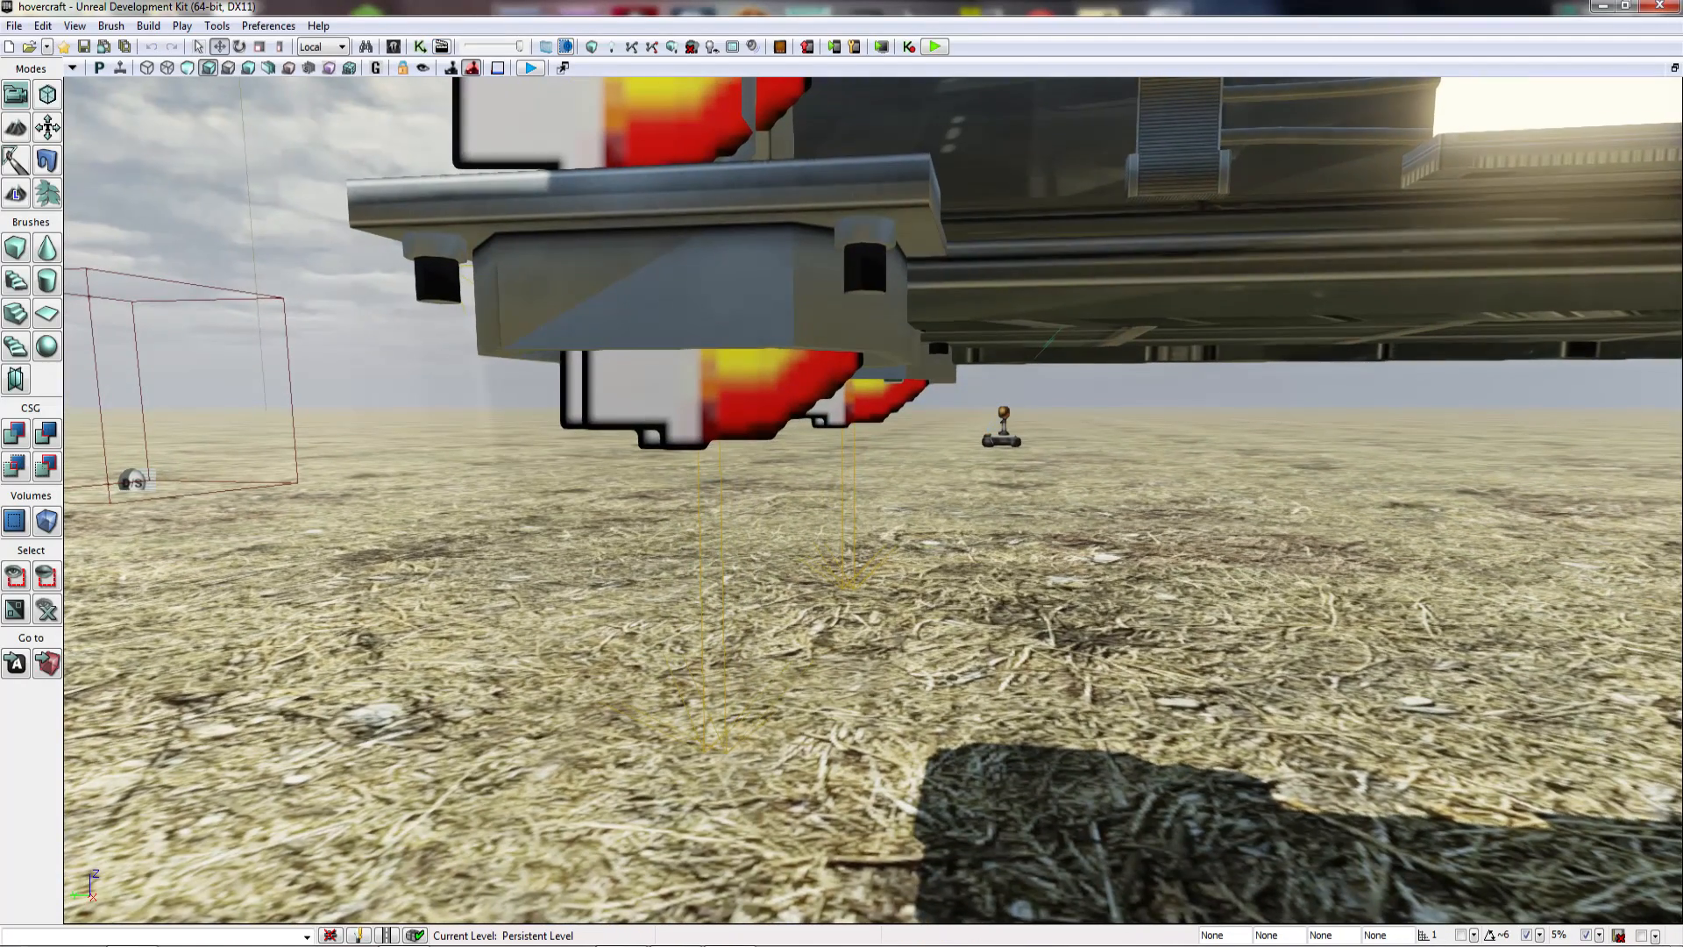
pyautogui.click(706, 396)
pyautogui.moveTo(706, 396); pyautogui.dragTo(758, 404, button='right')
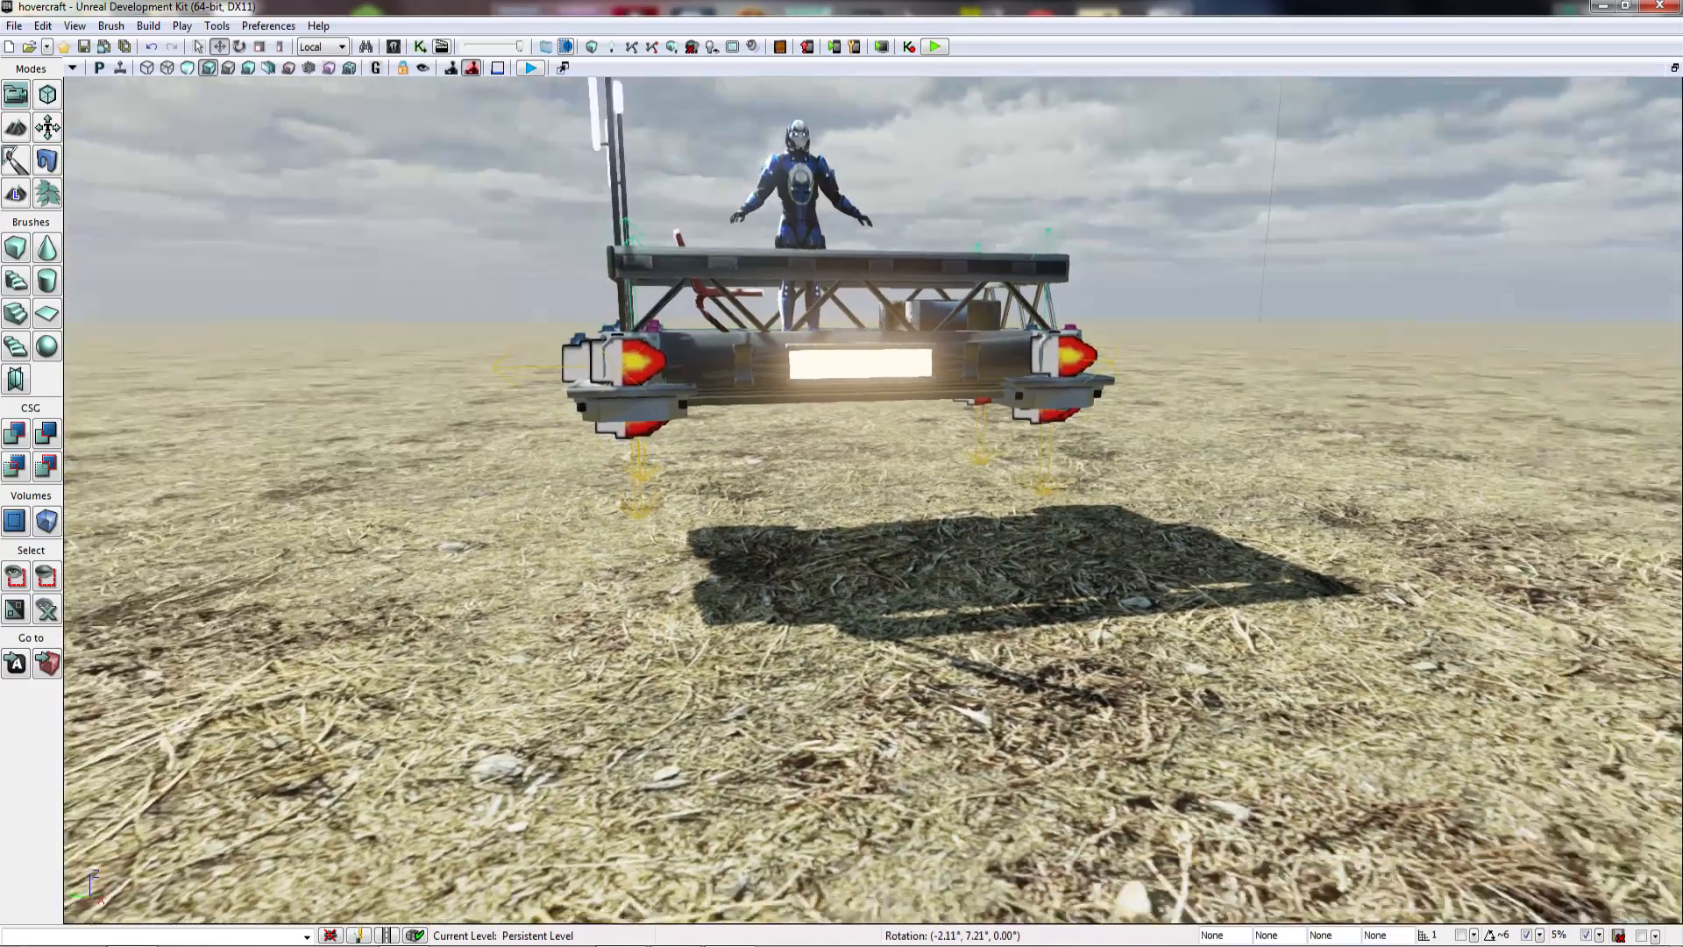
pyautogui.moveTo(841, 490); pyautogui.dragTo(873, 517, button='right')
pyautogui.rightClick(776, 887)
pyautogui.click(803, 865)
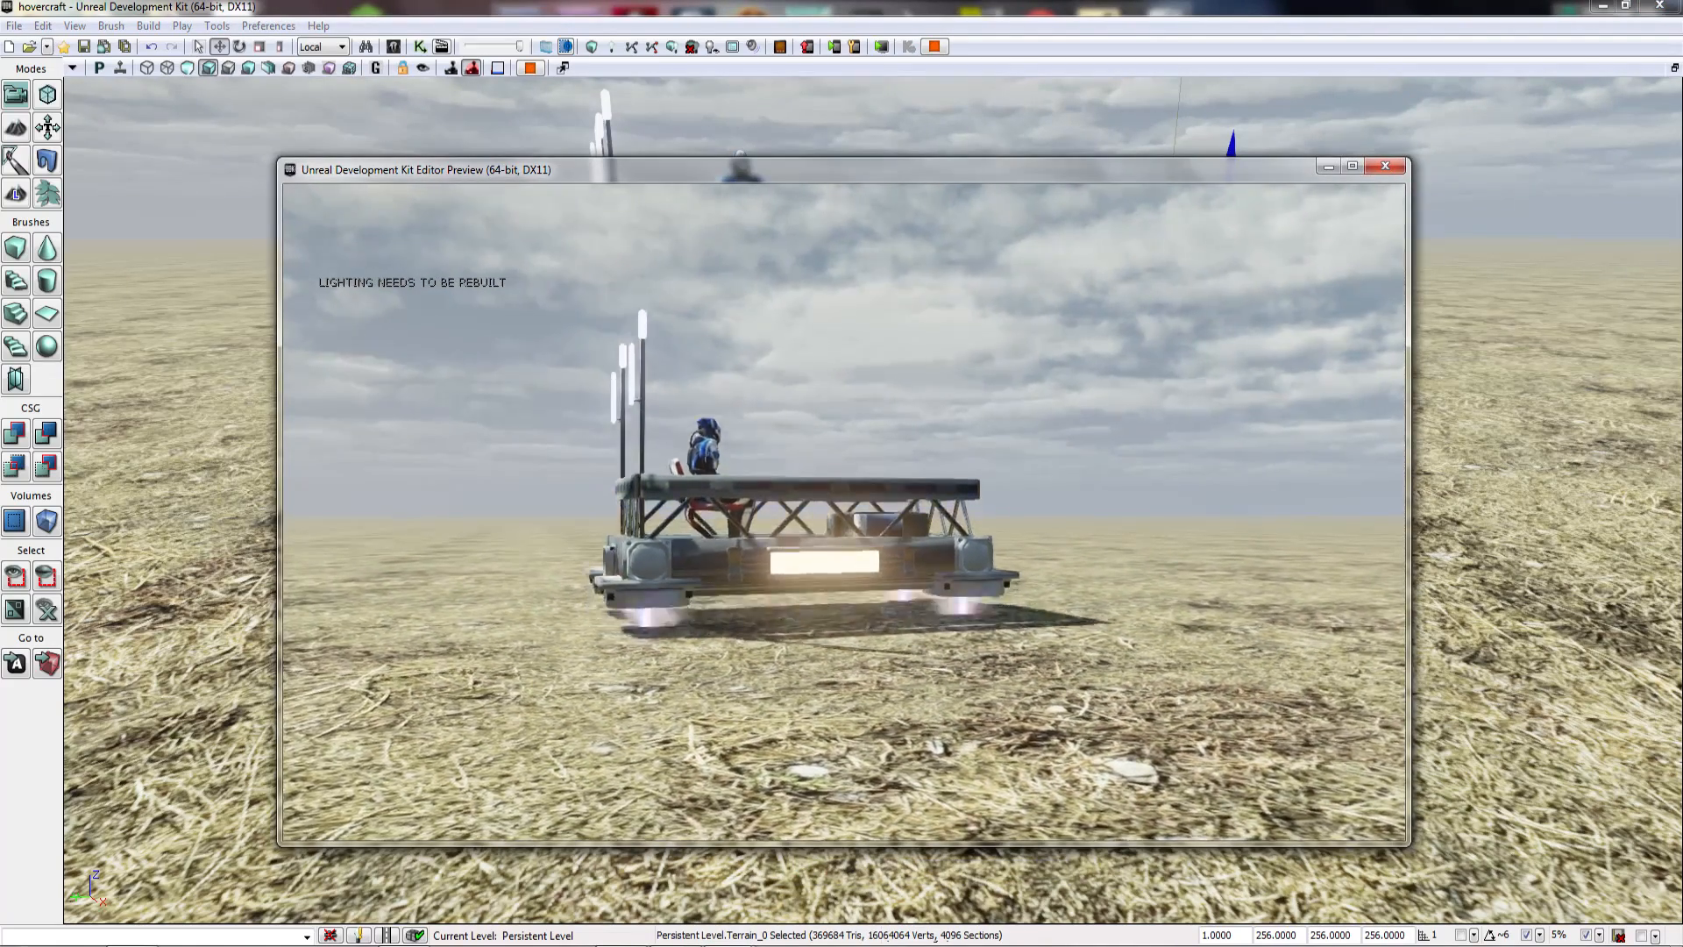
pyautogui.press('s')
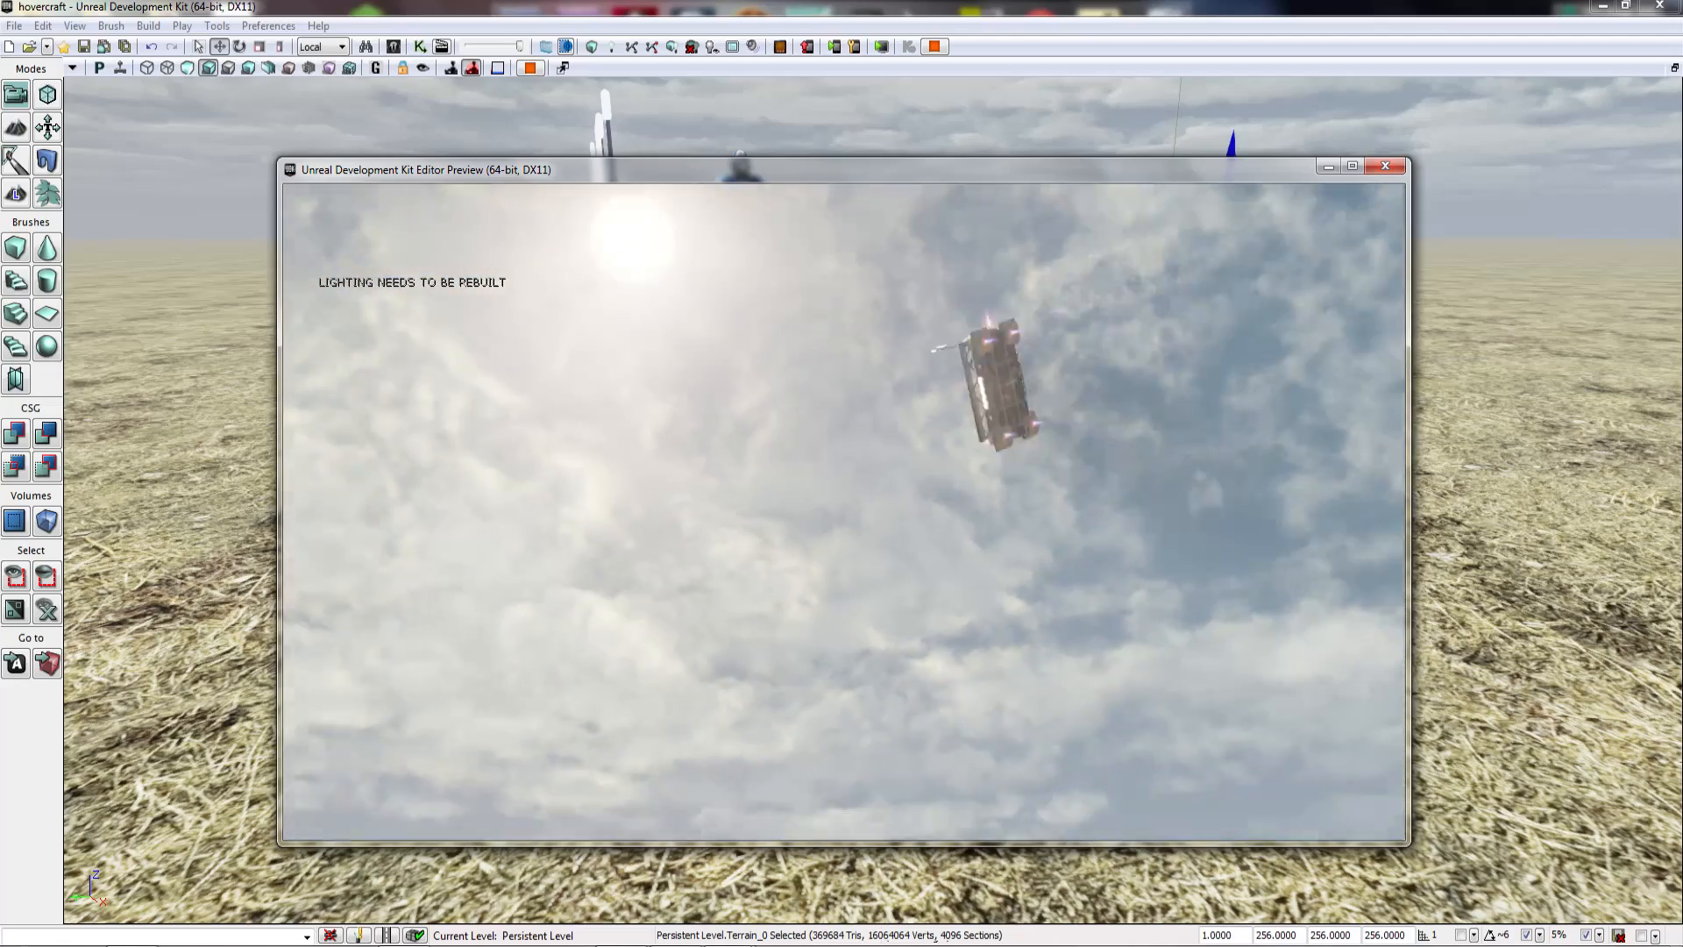
pyautogui.press('Escape')
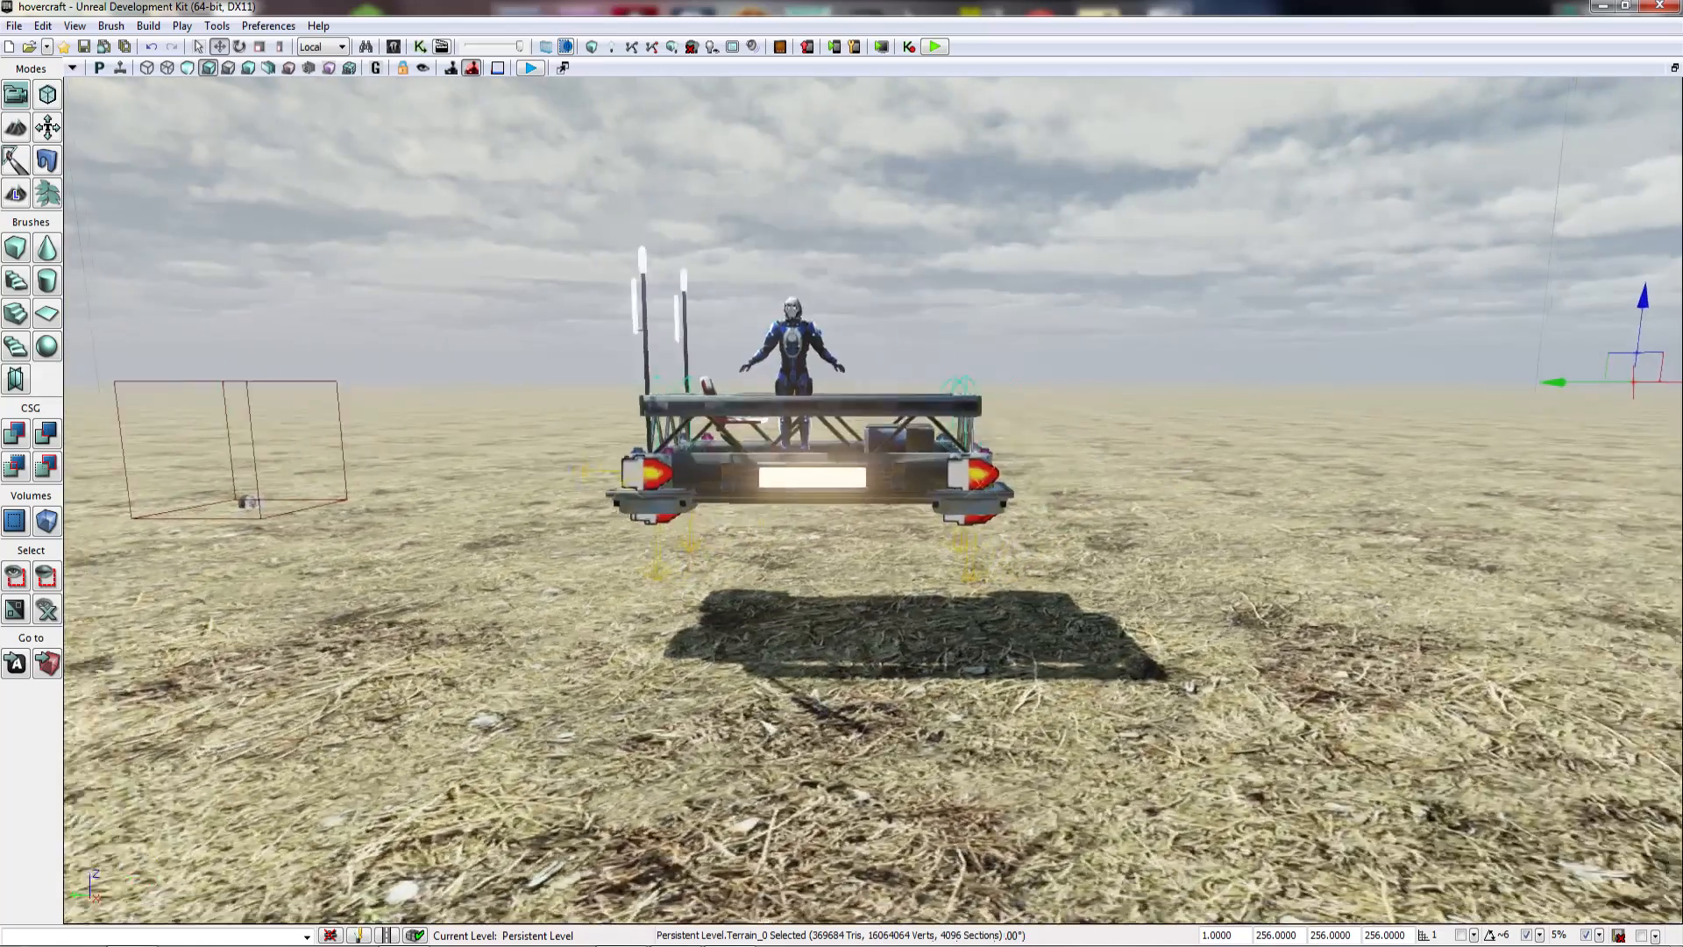
pyautogui.moveTo(873, 500)
pyautogui.mouseDown(button='right')
pyautogui.moveTo(868, 469)
pyautogui.moveTo(701, 469)
pyautogui.moveTo(829, 441)
pyautogui.moveTo(745, 431)
pyautogui.moveTo(793, 426)
pyautogui.moveTo(1073, 437)
pyautogui.moveTo(899, 437)
pyautogui.moveTo(999, 385)
pyautogui.moveTo(916, 394)
pyautogui.moveTo(902, 377)
pyautogui.moveTo(925, 438)
pyautogui.moveTo(999, 433)
pyautogui.moveTo(931, 442)
pyautogui.moveTo(995, 388)
pyautogui.moveTo(1008, 461)
pyautogui.moveTo(1022, 420)
pyautogui.moveTo(1025, 466)
pyautogui.mouseUp(button='right')
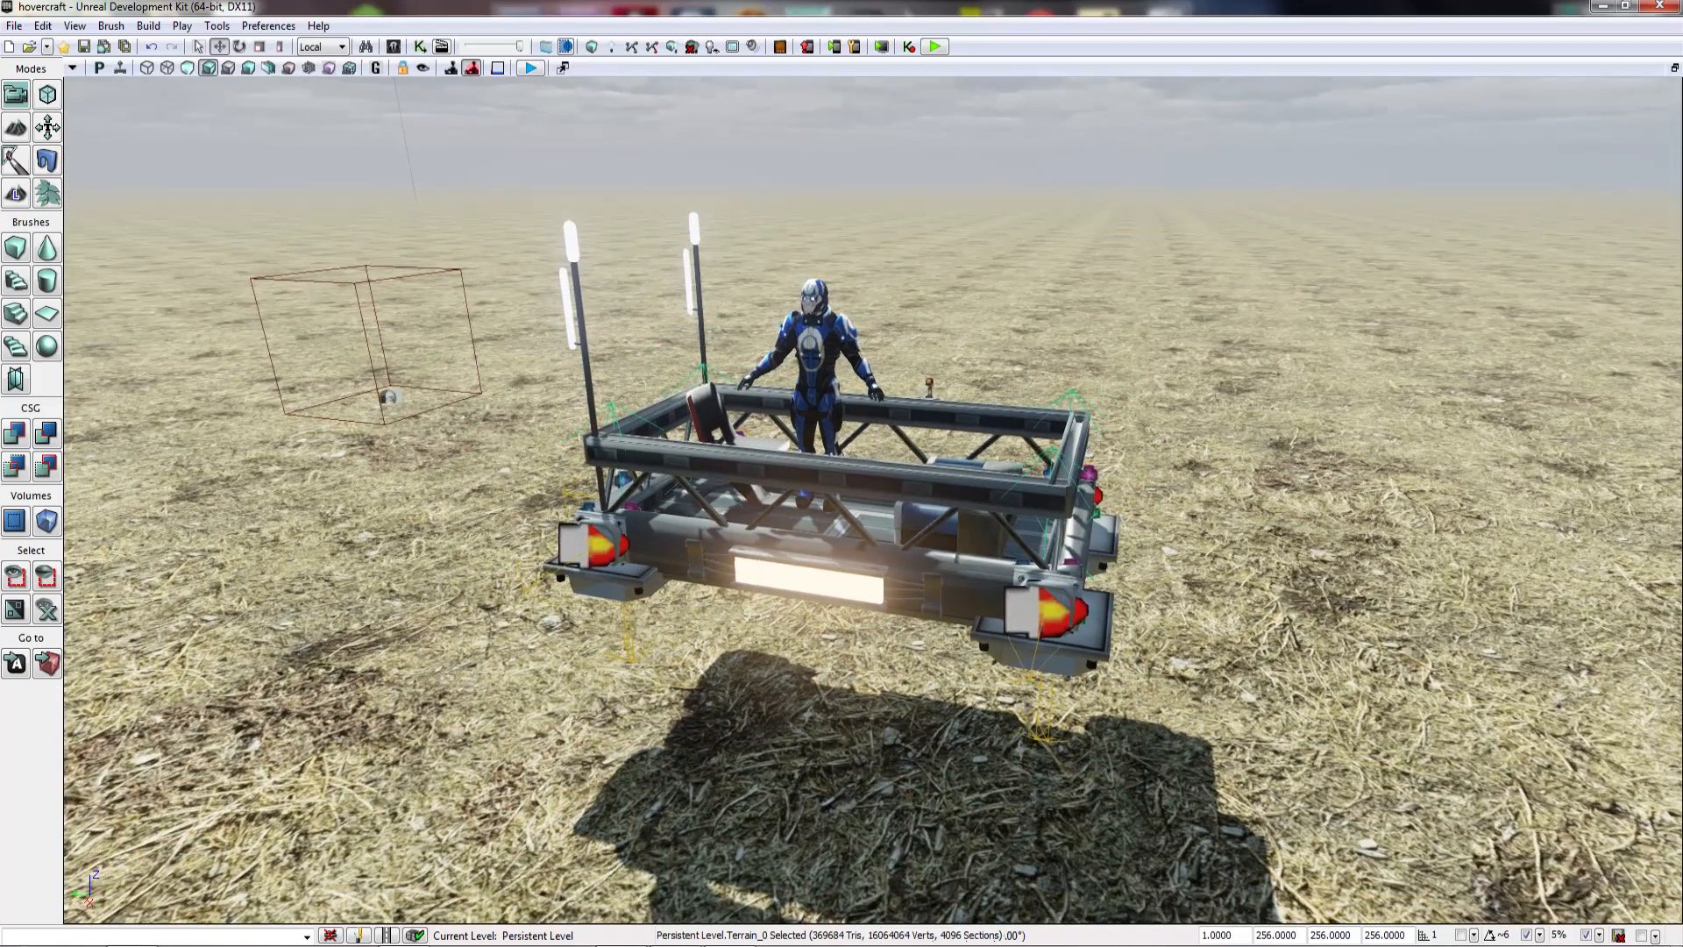